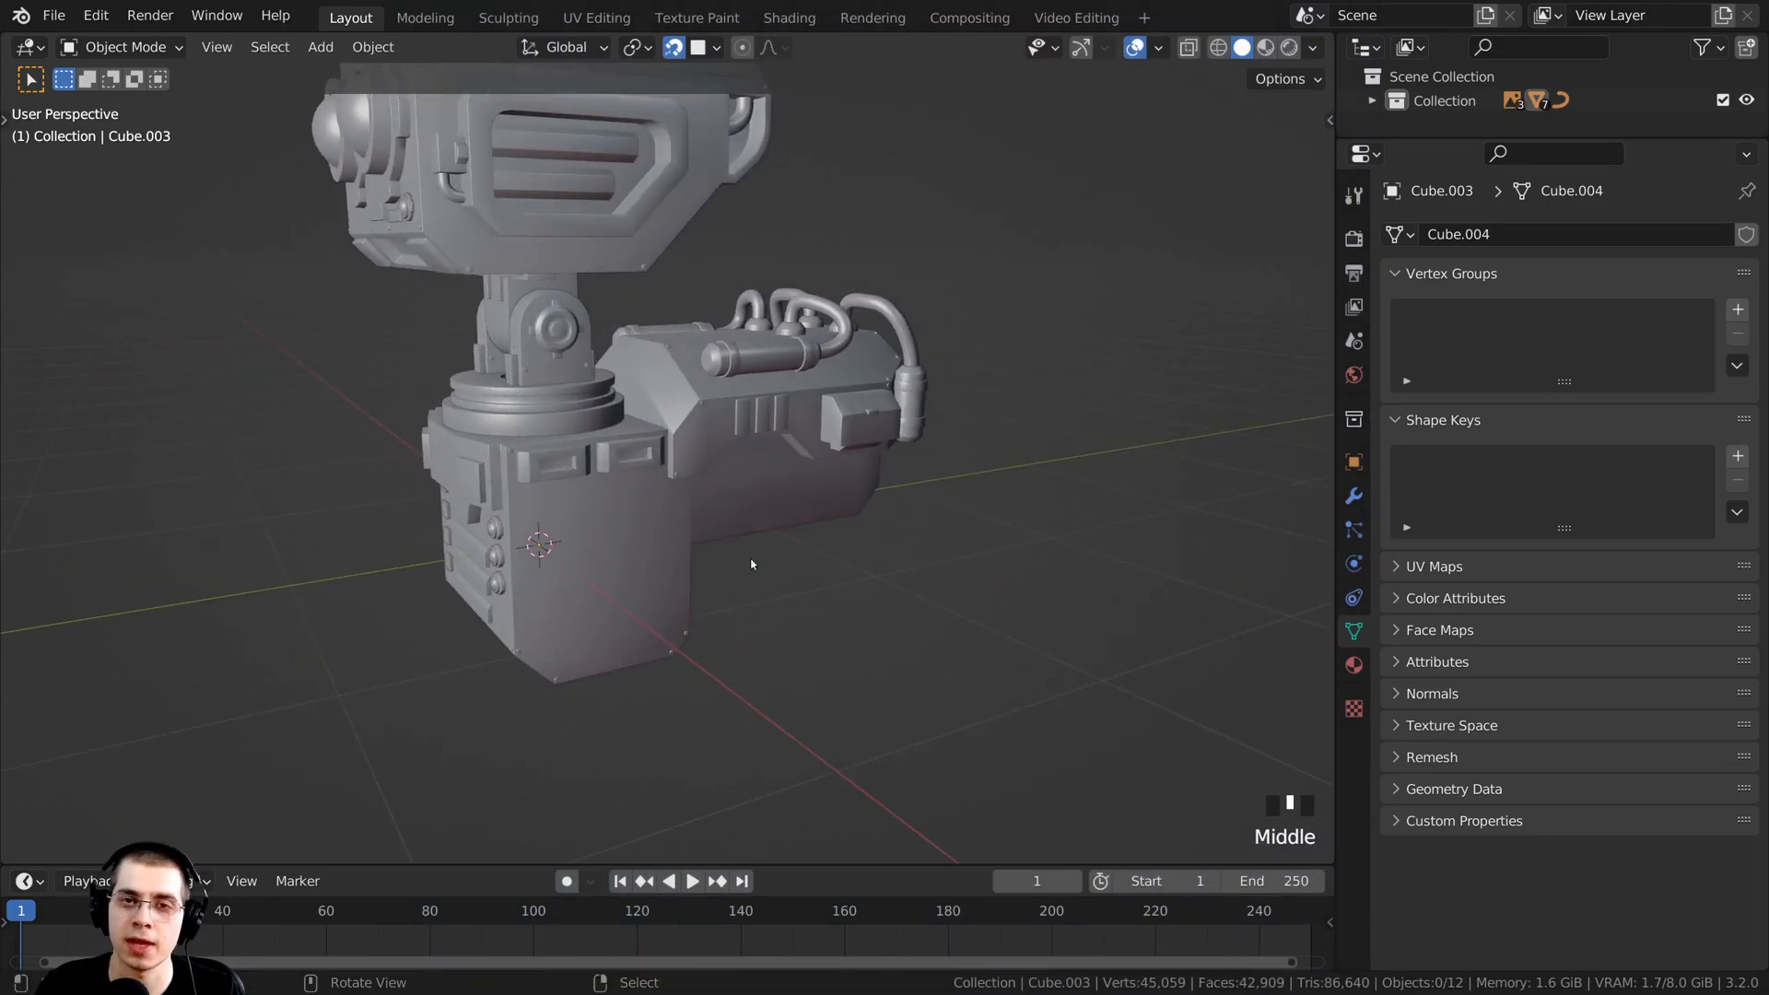
{"action": "middle_click_drag", "start_coordinate": [710, 458], "coordinate": [714, 542], "text": "shift"}
{"action": "middle_click_drag", "start_coordinate": [714, 542], "coordinate": [786, 549]}
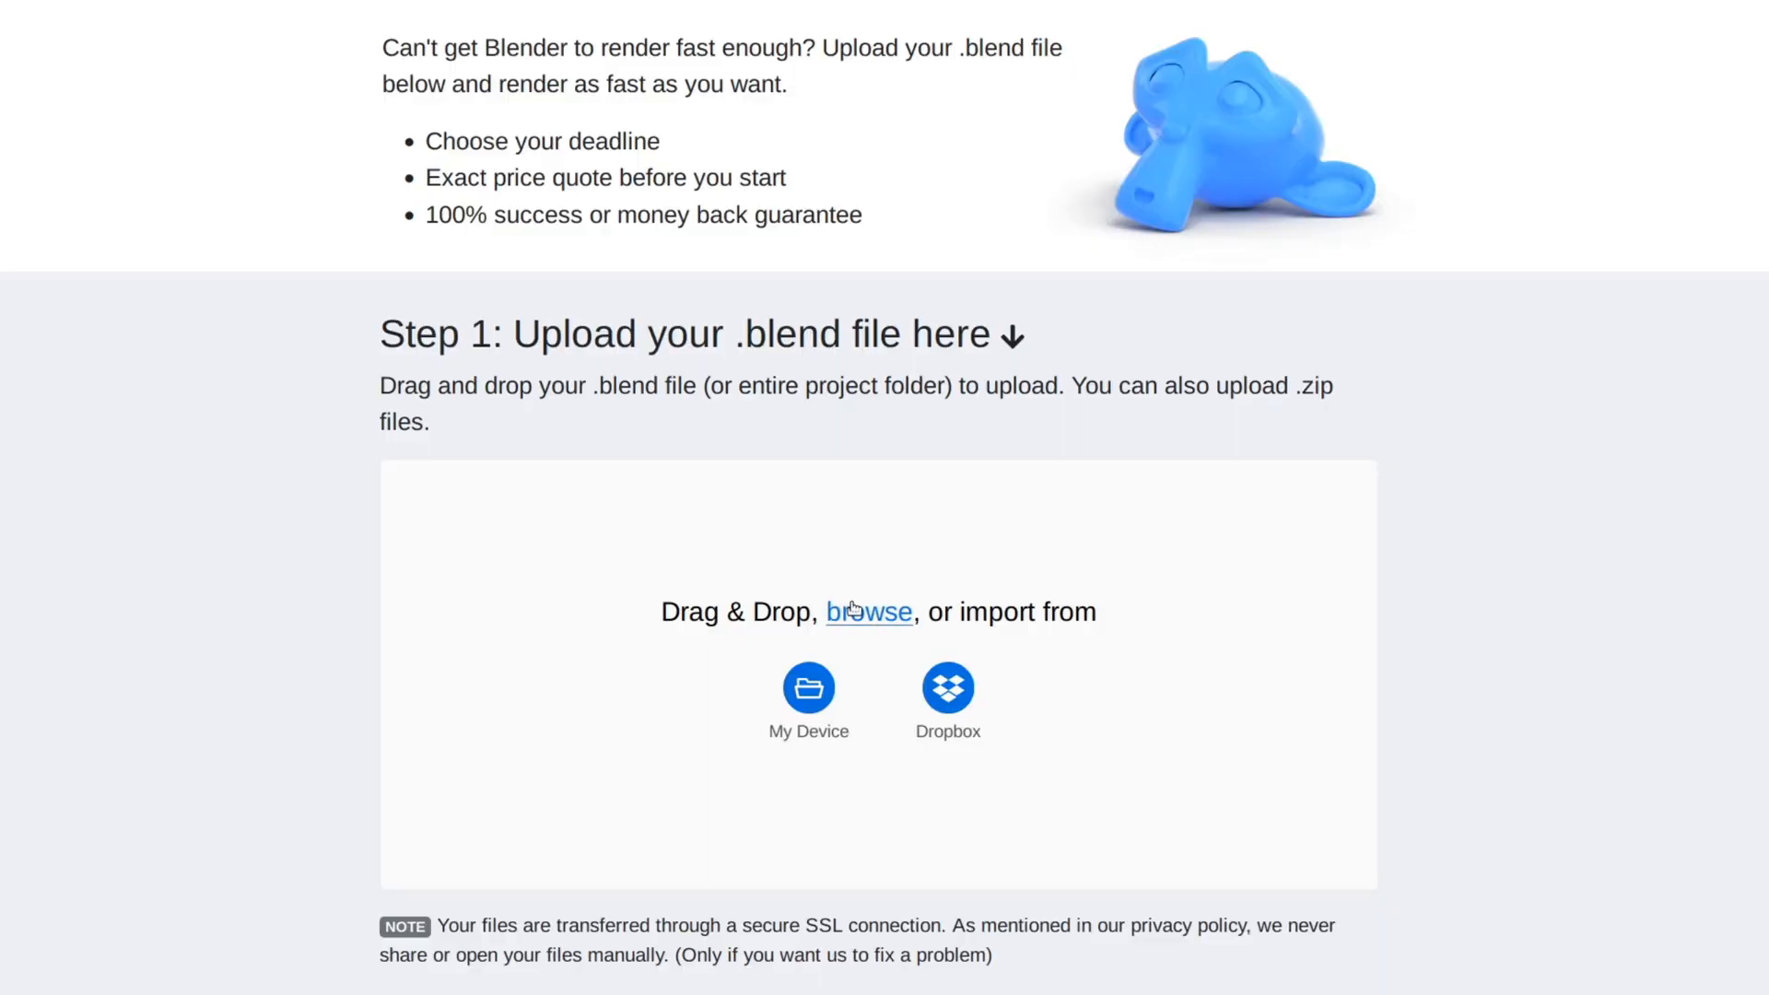
Step: On the Blendergrid website, upload the archive Martian Environment (Tutorial Files).zip from the BlenderGrid folder
{"action": "left_click", "coordinate": [854, 609]}
{"action": "left_click", "coordinate": [660, 247]}
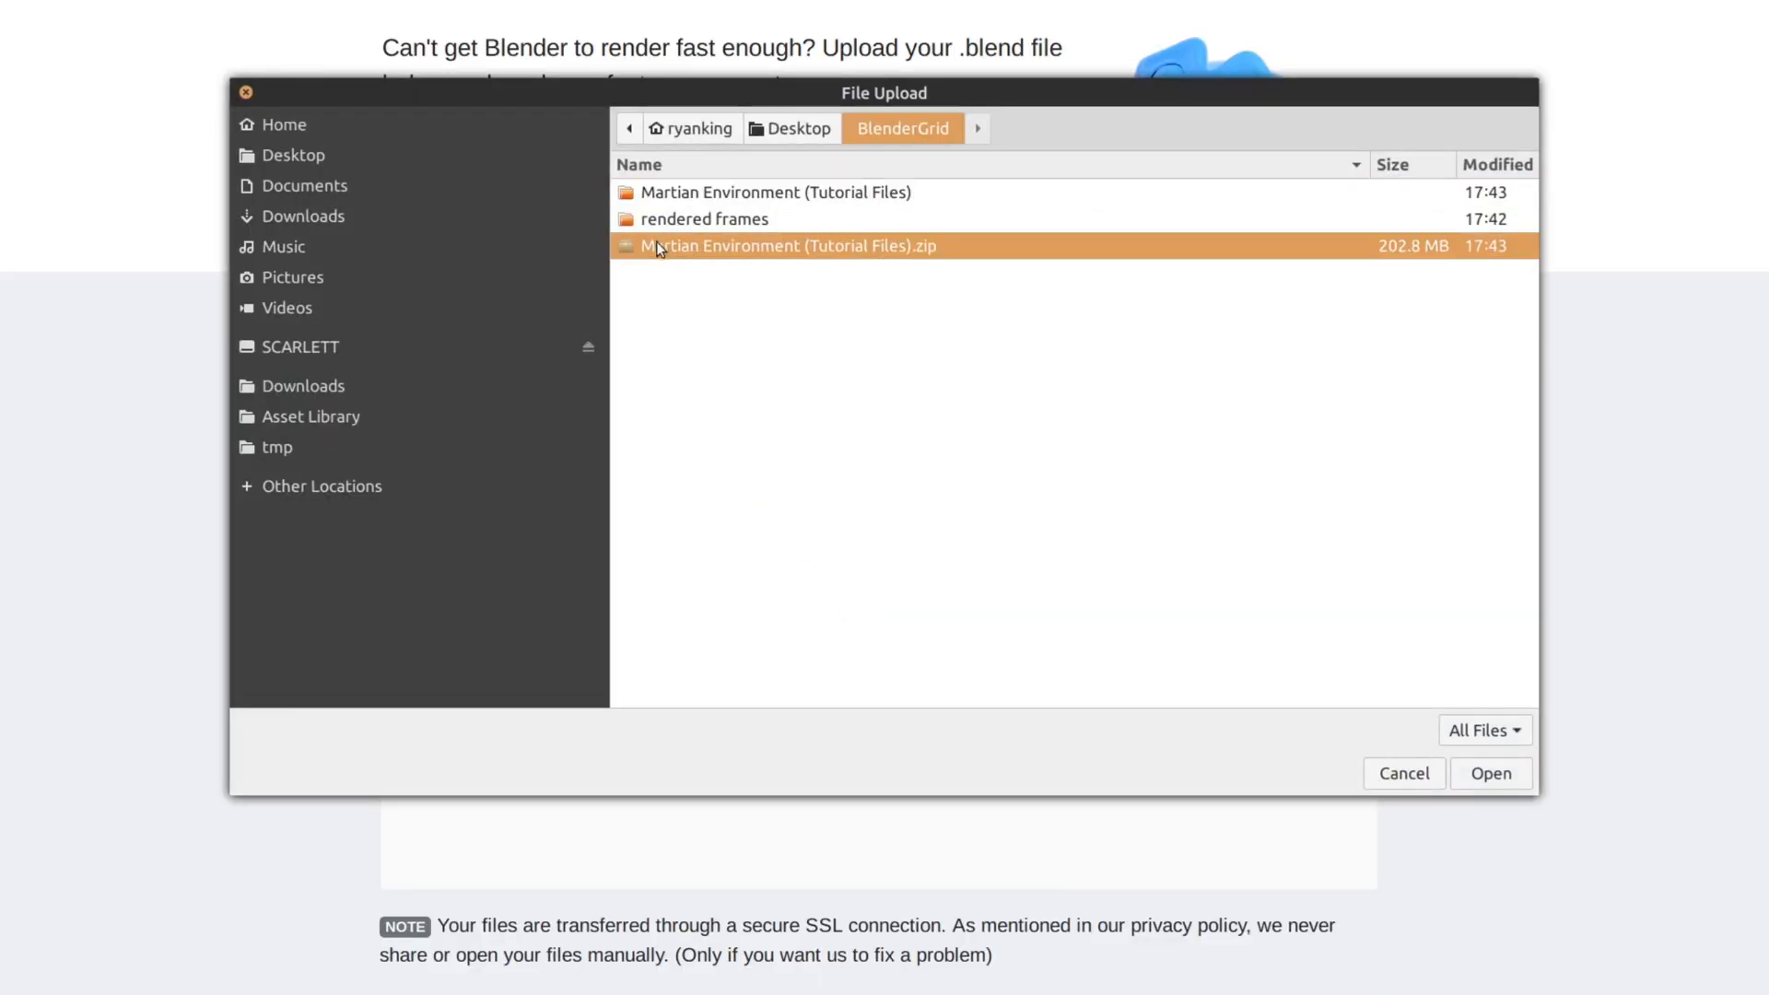
{"action": "double_click", "coordinate": [730, 249]}
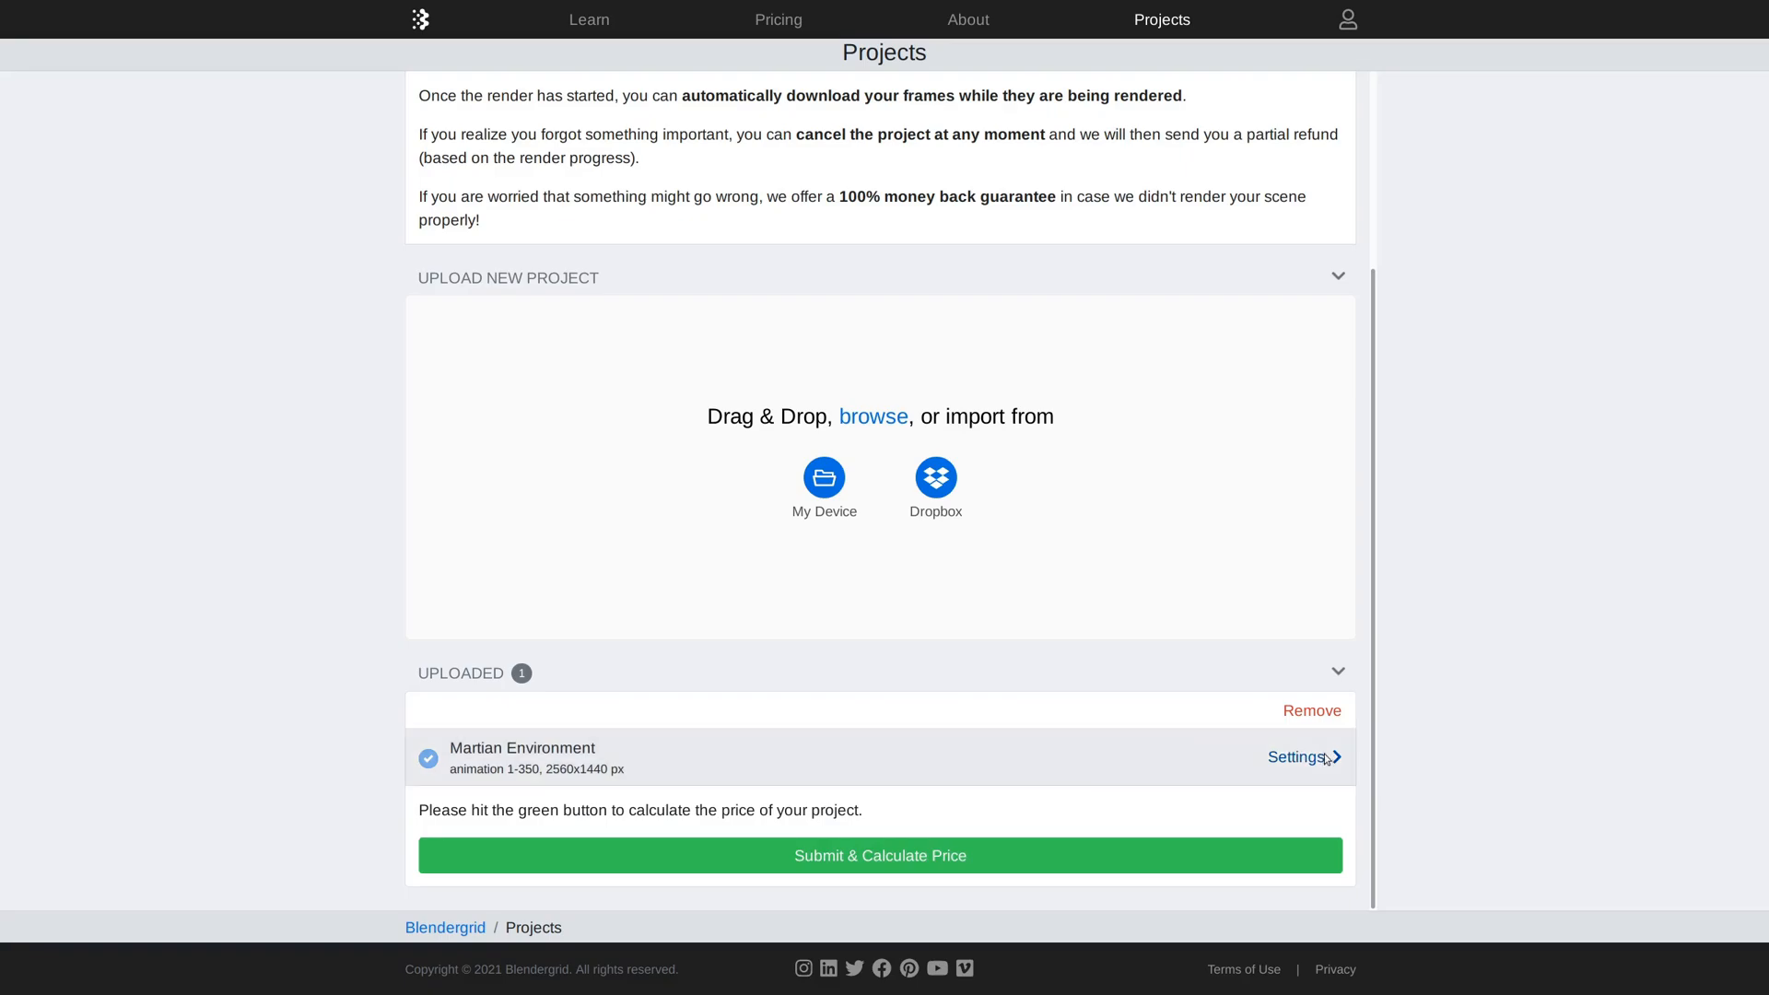
Step: Open the Martian Environment project's render settings and shorten its rendering deadline to below 7 hours
{"action": "left_click", "coordinate": [1327, 758]}
{"action": "left_click_drag", "start_coordinate": [1683, 184], "coordinate": [1634, 561]}
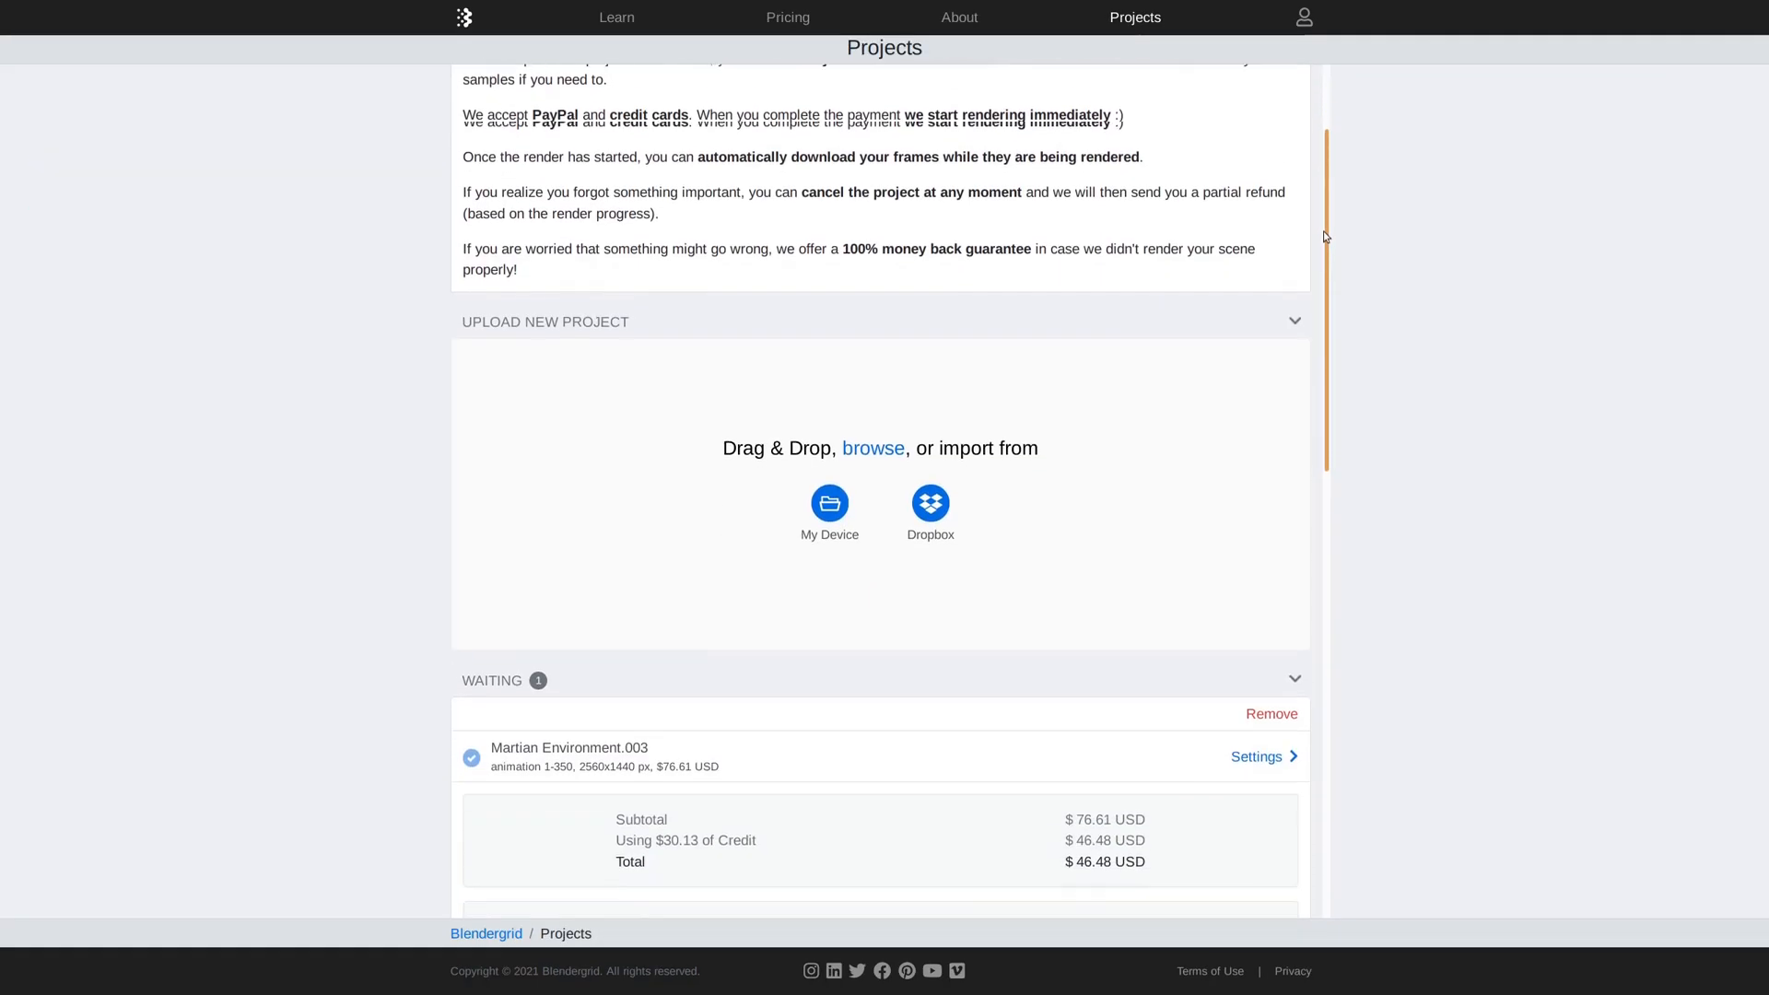
{"action": "scroll", "coordinate": [1315, 421], "scroll_direction": "down", "scroll_amount": 5}
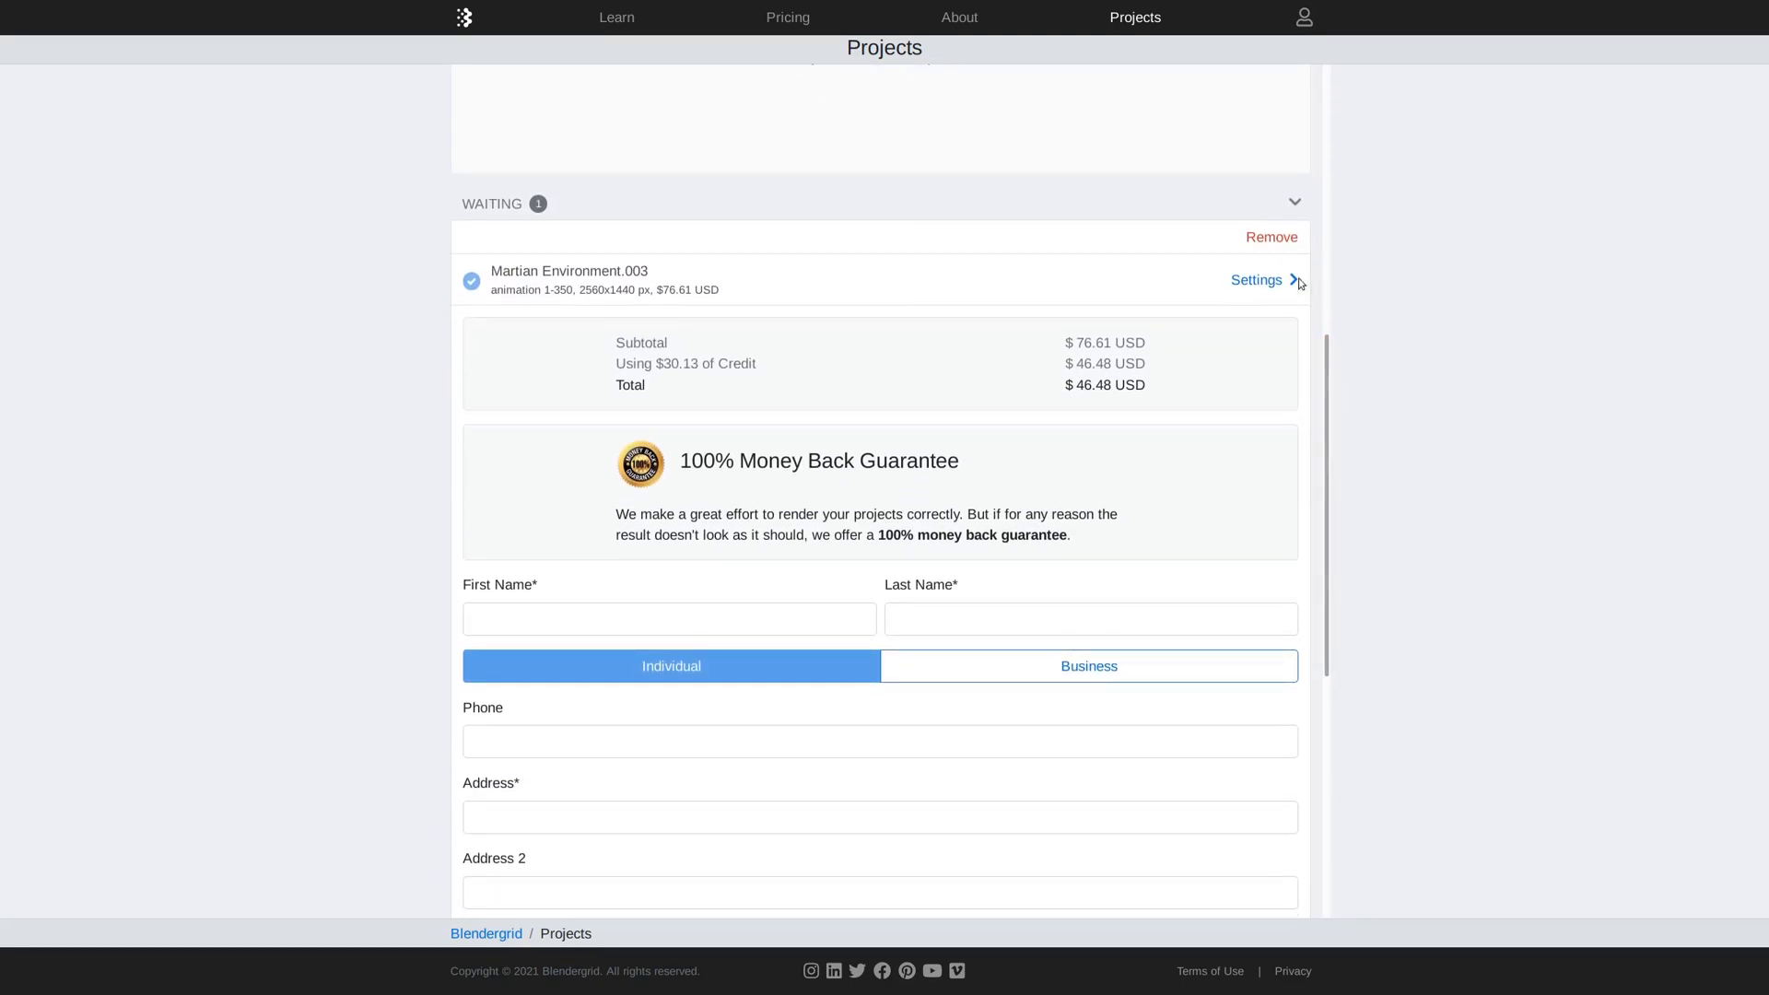
{"action": "left_click", "coordinate": [1286, 280]}
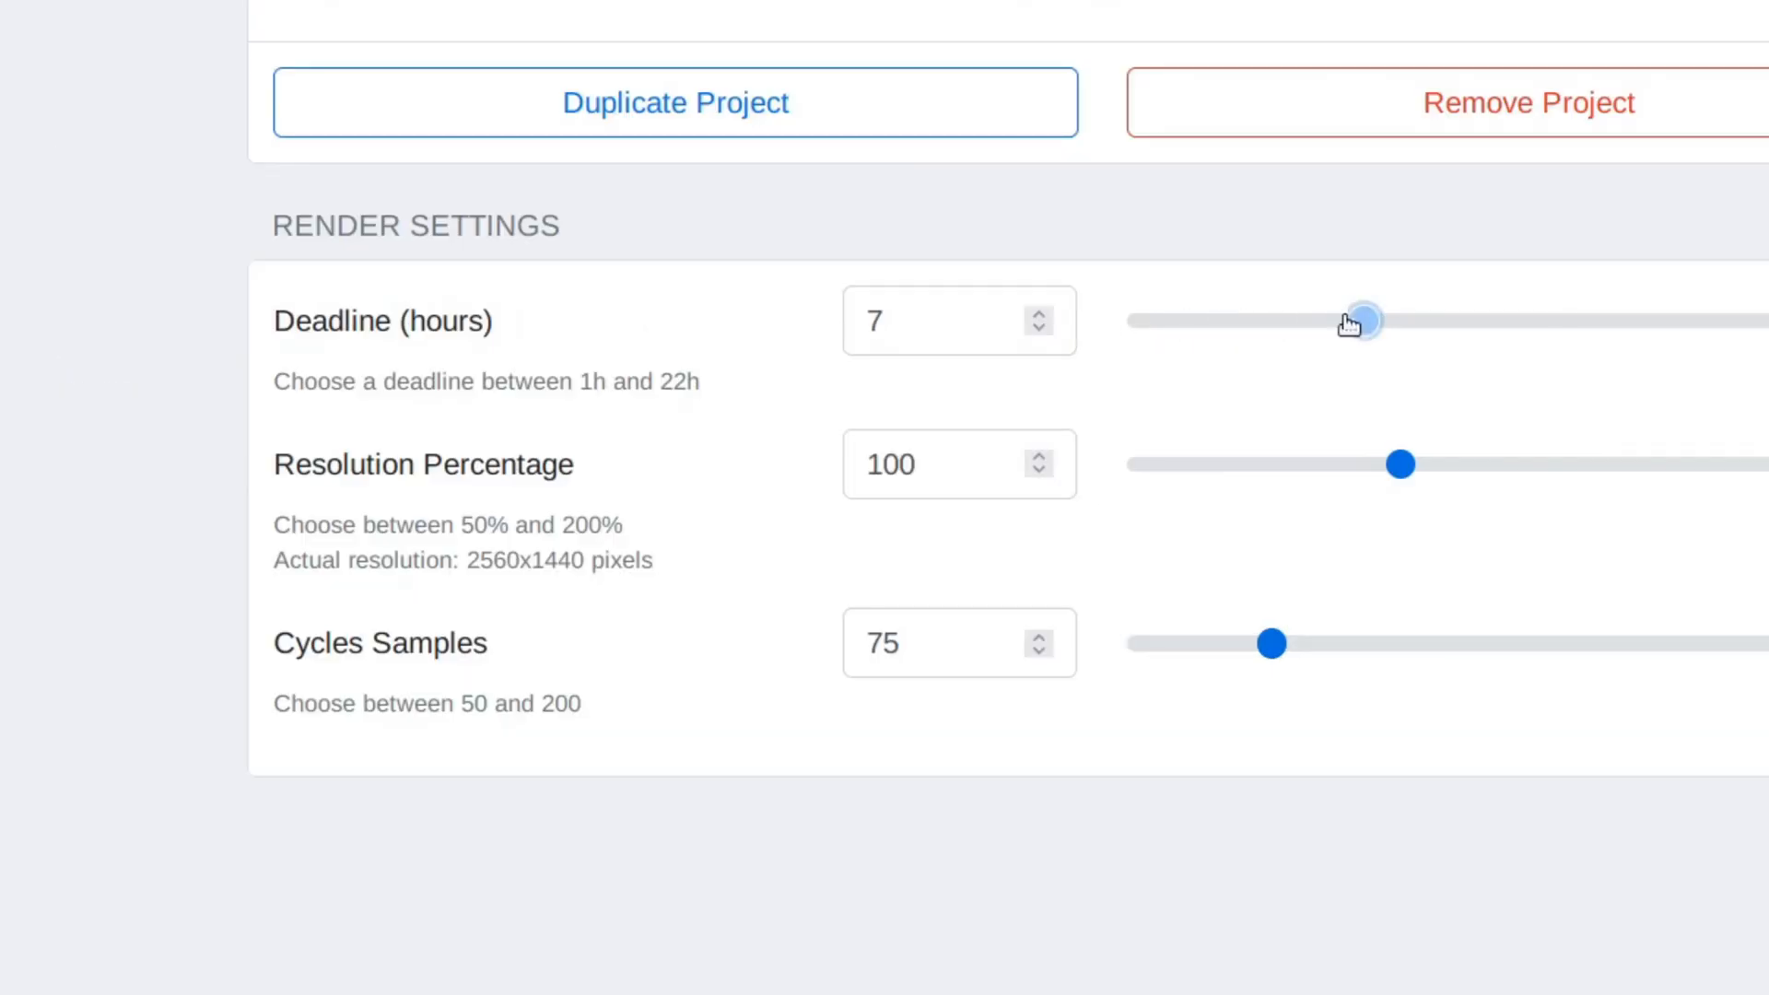
{"action": "left_click_drag", "start_coordinate": [1350, 323], "coordinate": [1150, 318]}
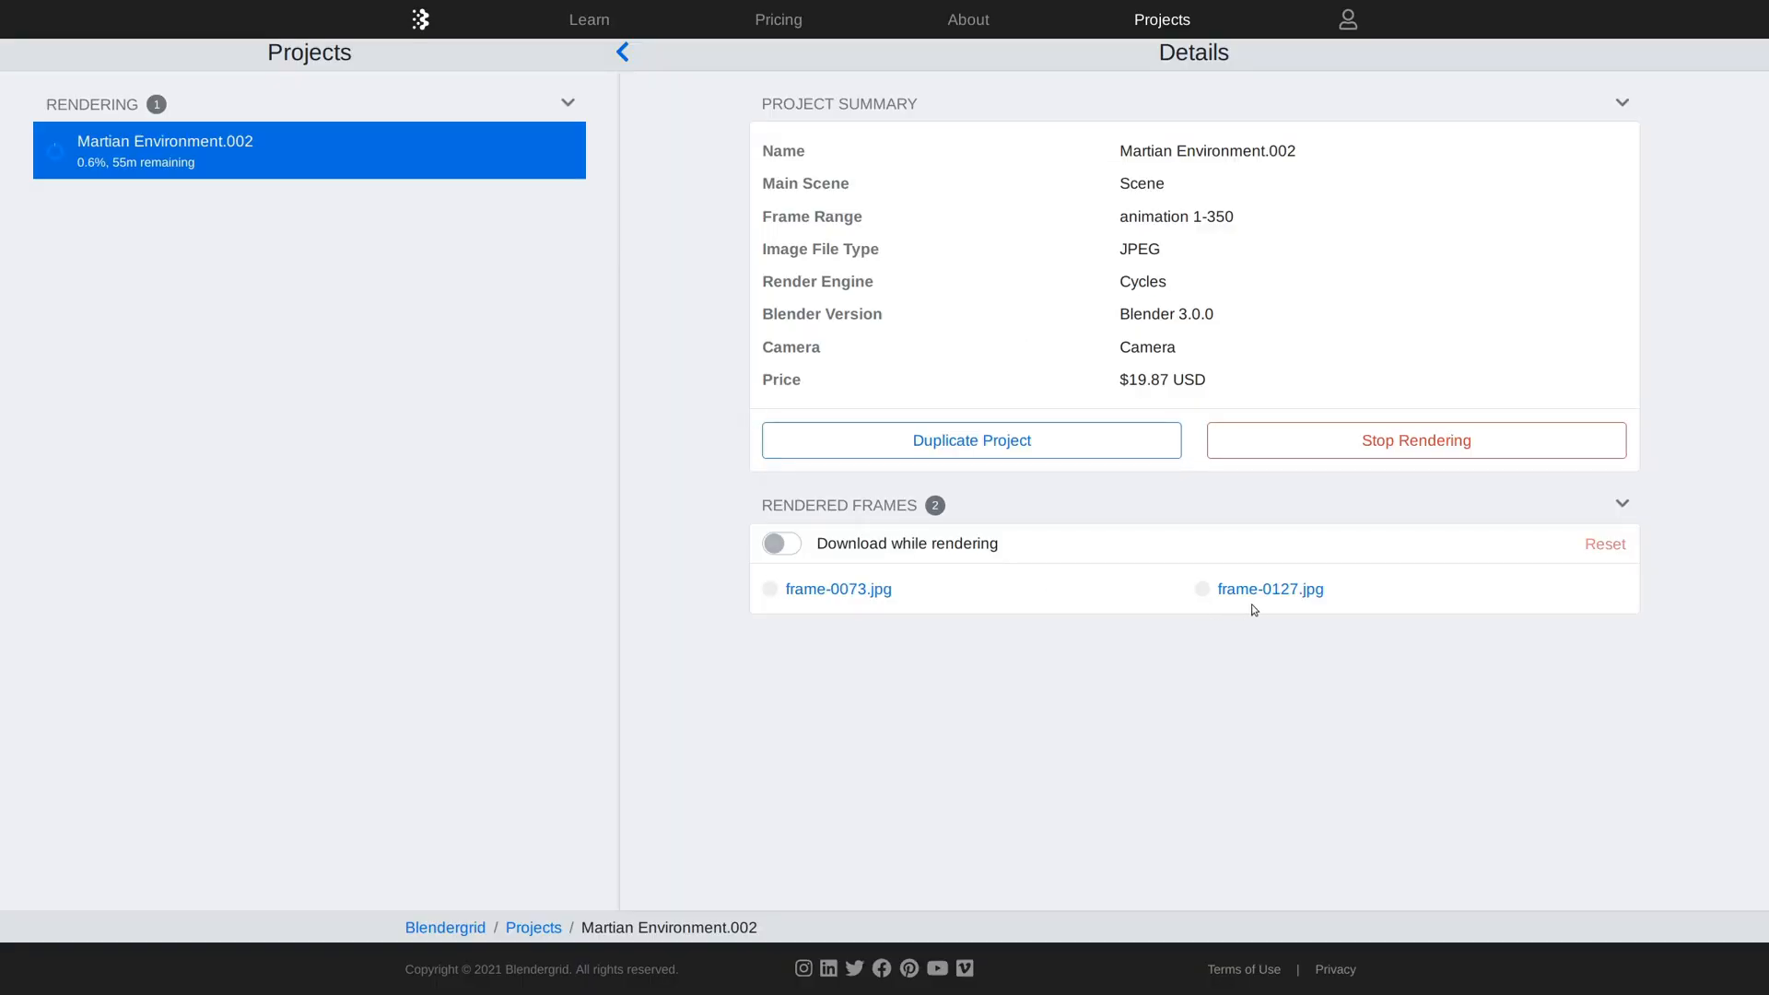
Step: Download the rendered frame frame-0073.jpg and the complete archive blendergrid-Martian Environment.zip
{"action": "left_click", "coordinate": [851, 591]}
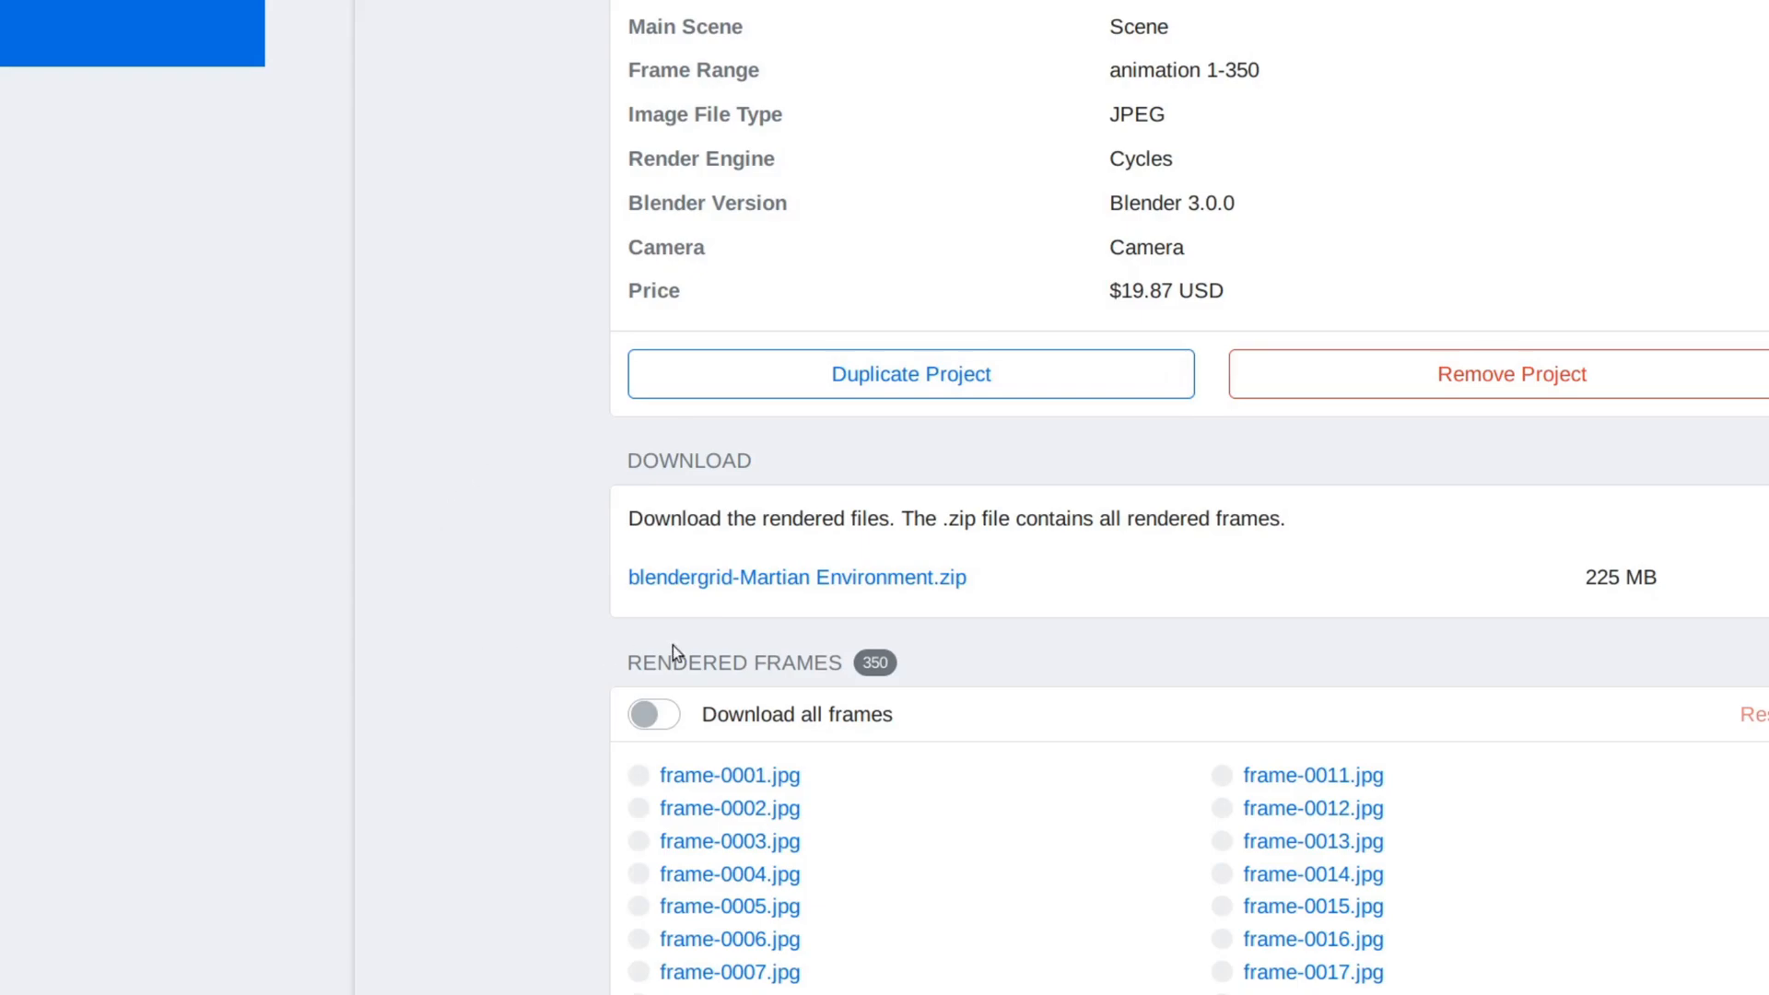
{"action": "left_click", "coordinate": [784, 578]}
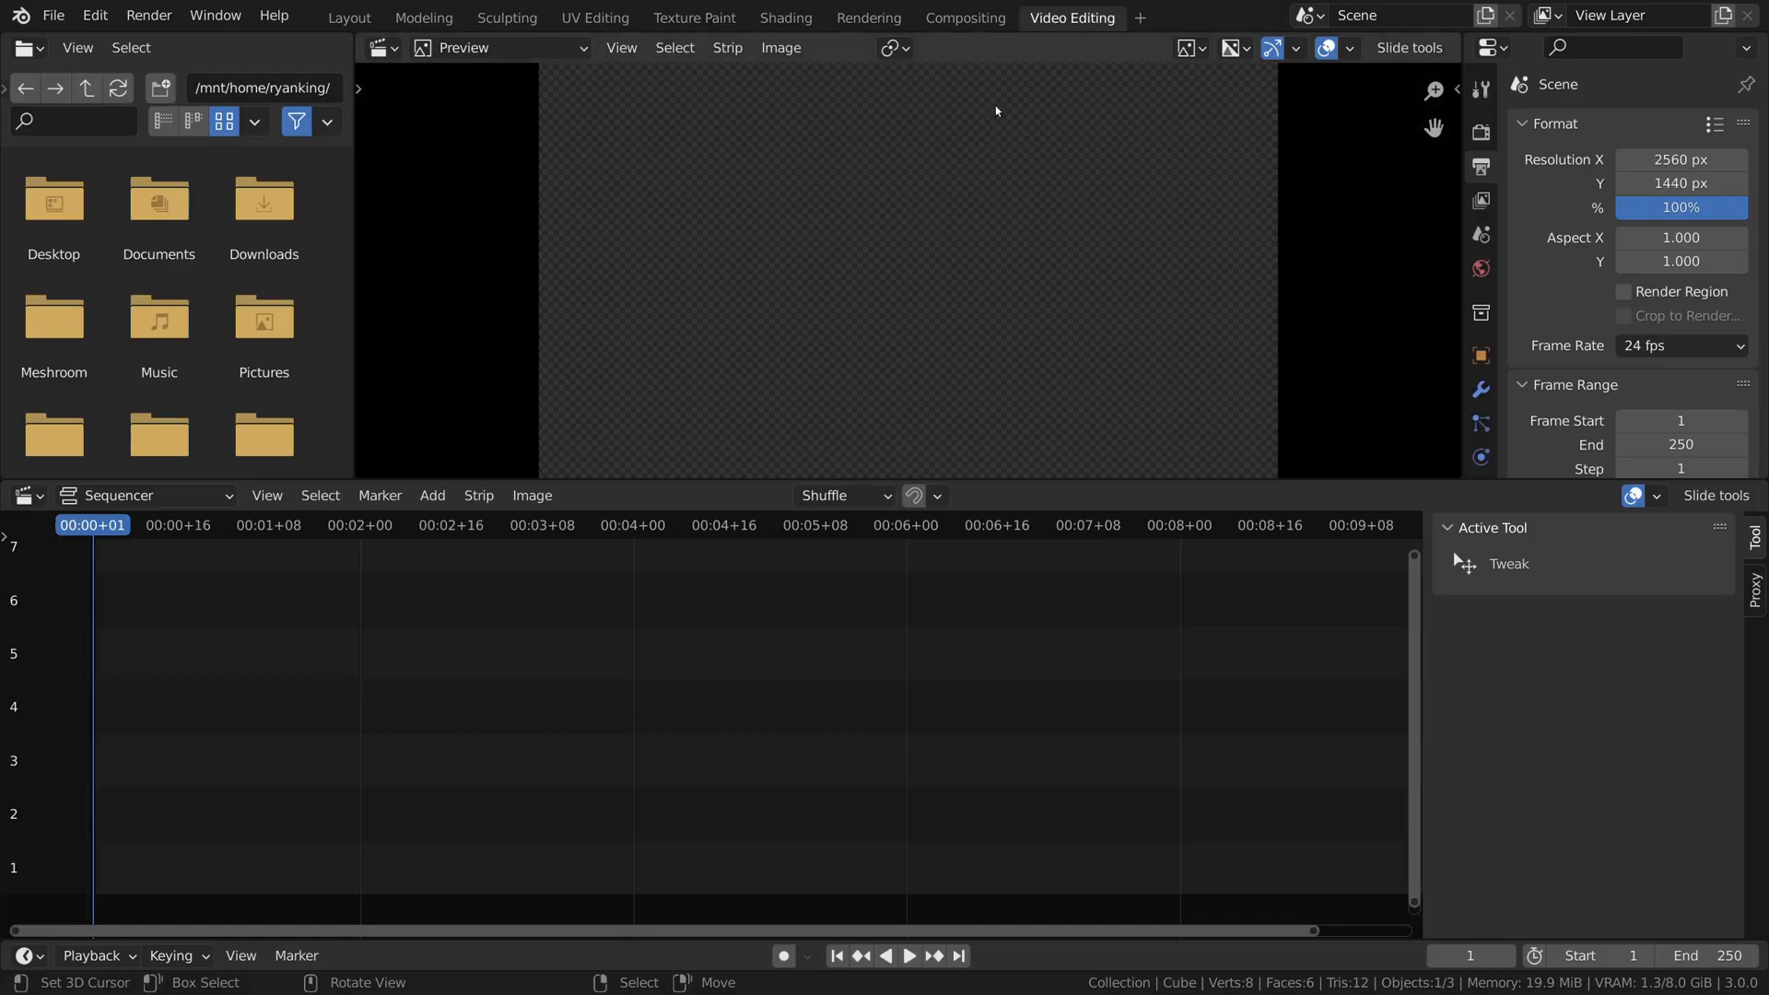
Step: Switch to Blender's Video Sequencer and start adding an image sequence strip
{"action": "key", "text": "shift+a"}
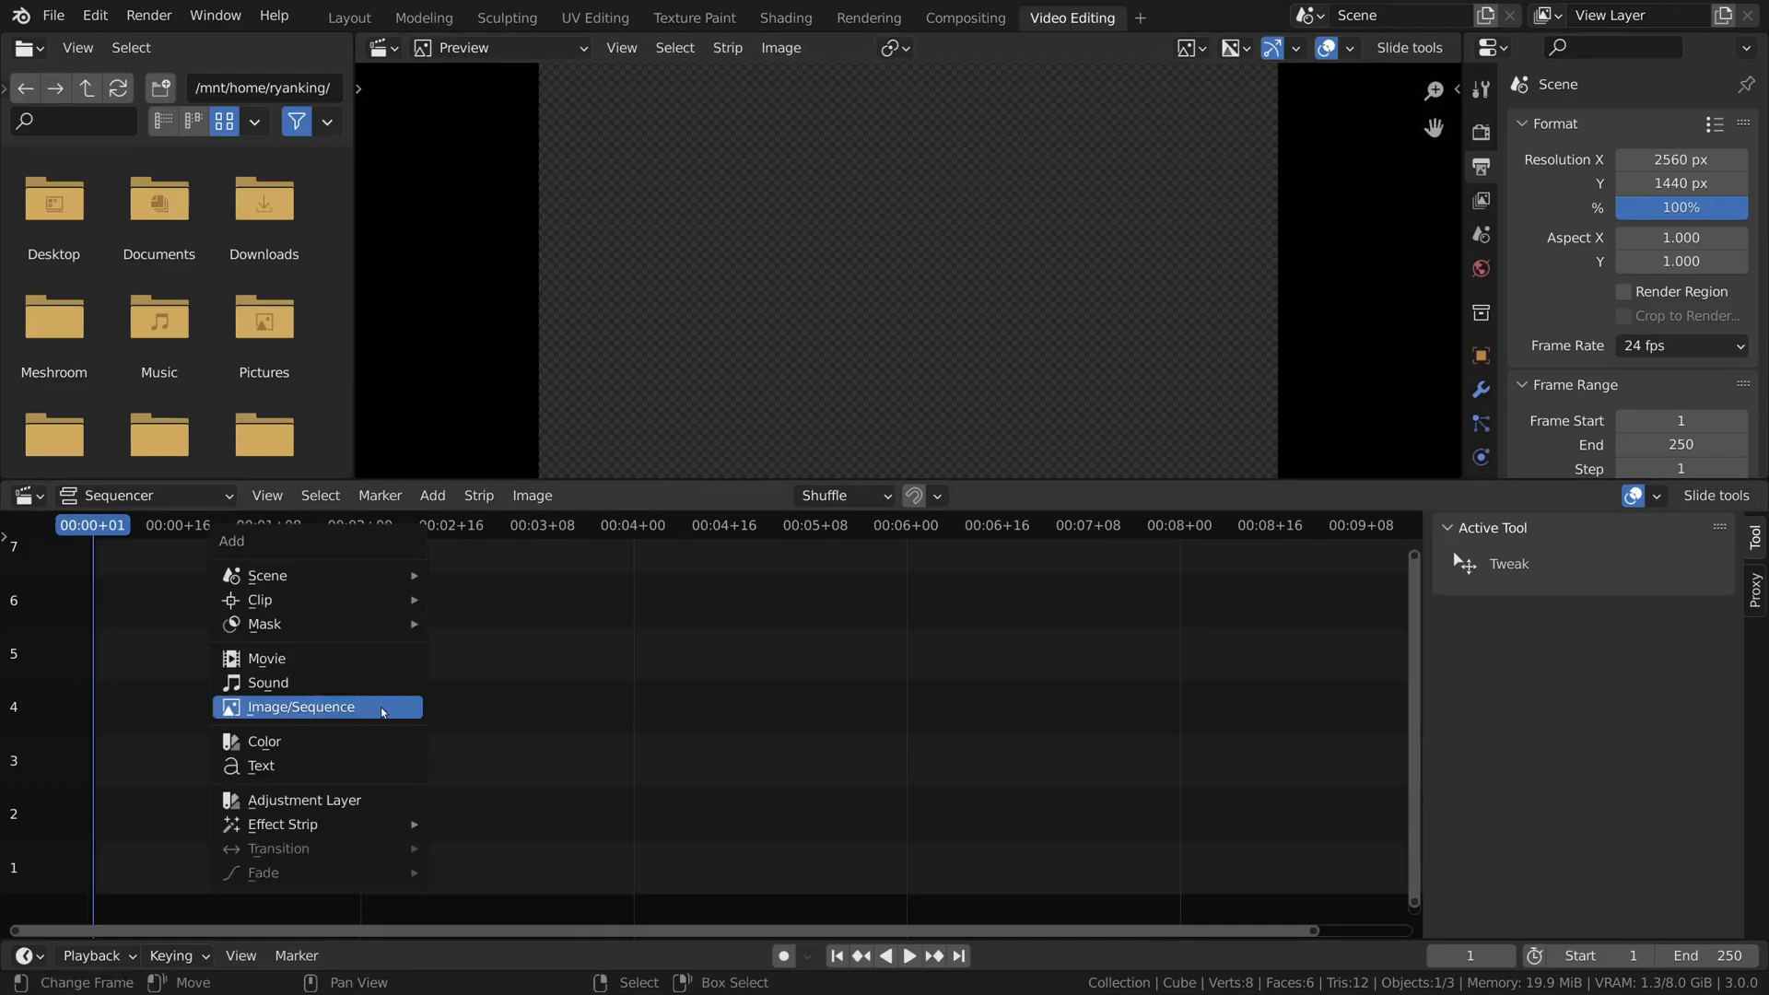
{"action": "left_click", "coordinate": [383, 710]}
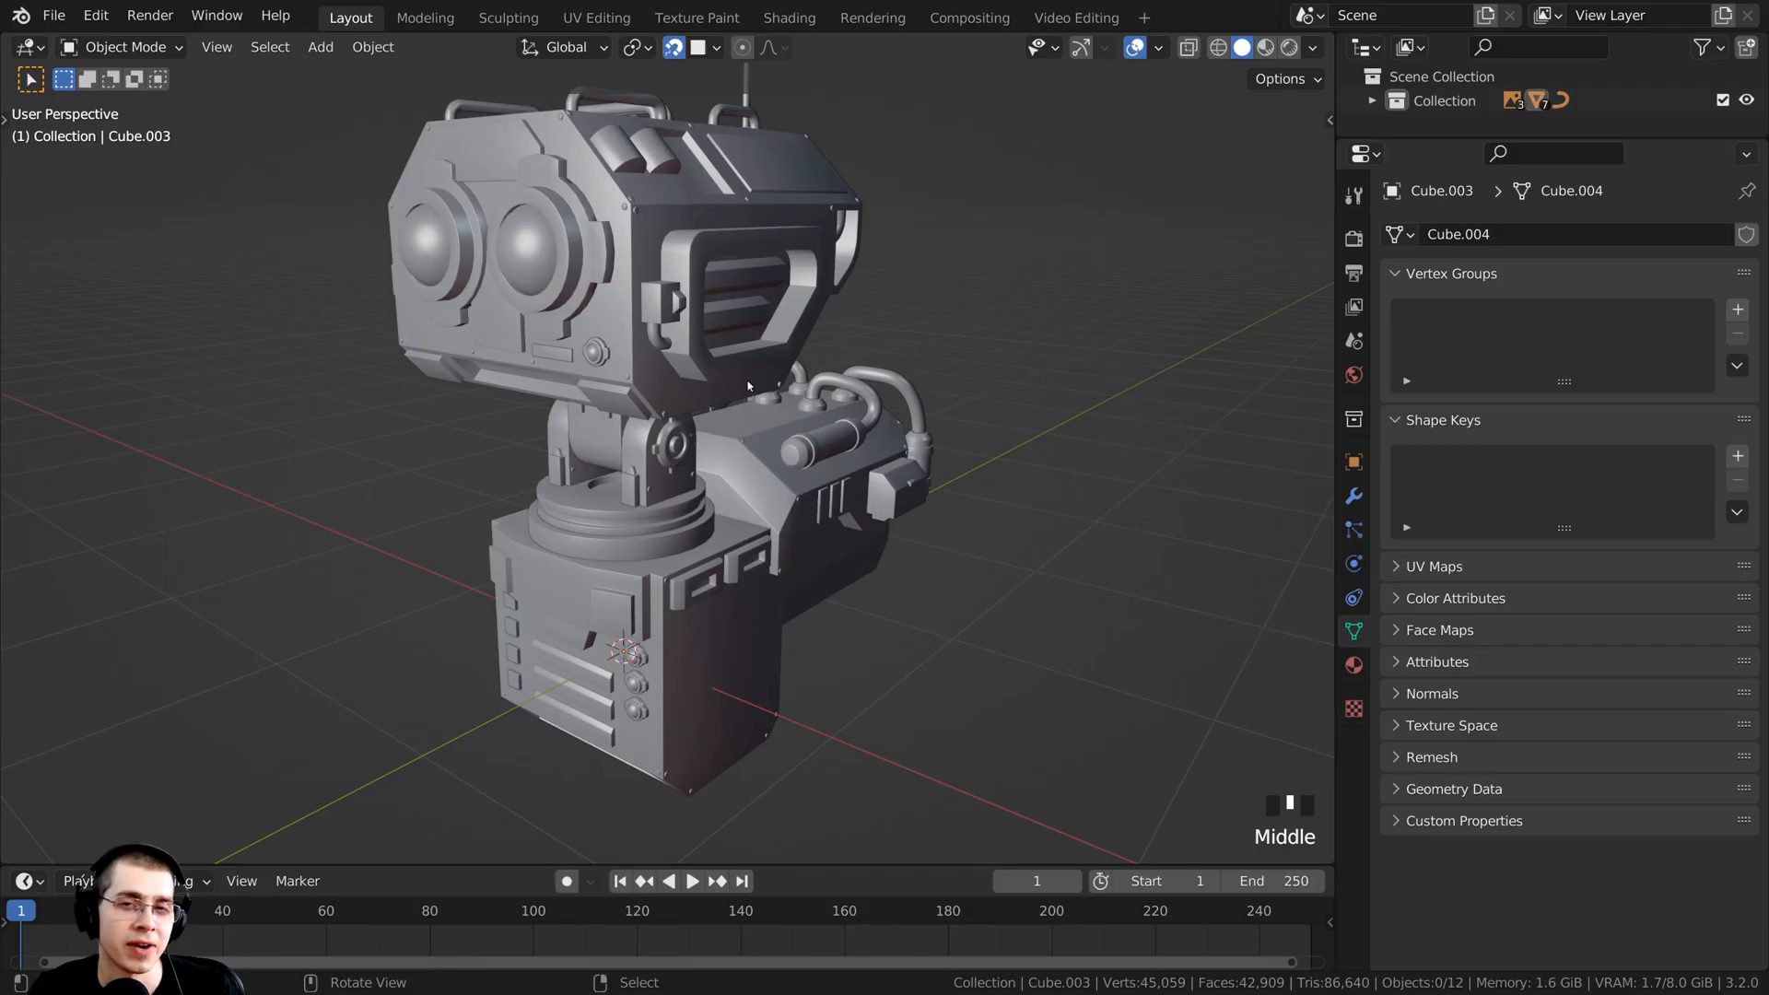
Step: Examine the robot model's head, neck joint, front body panels and rear section from several angles
{"action": "middle_click_drag", "start_coordinate": [779, 401], "coordinate": [687, 328]}
{"action": "scroll", "coordinate": [664, 387], "scroll_direction": "up", "scroll_amount": 3}
{"action": "middle_click_drag", "start_coordinate": [654, 404], "coordinate": [753, 522]}
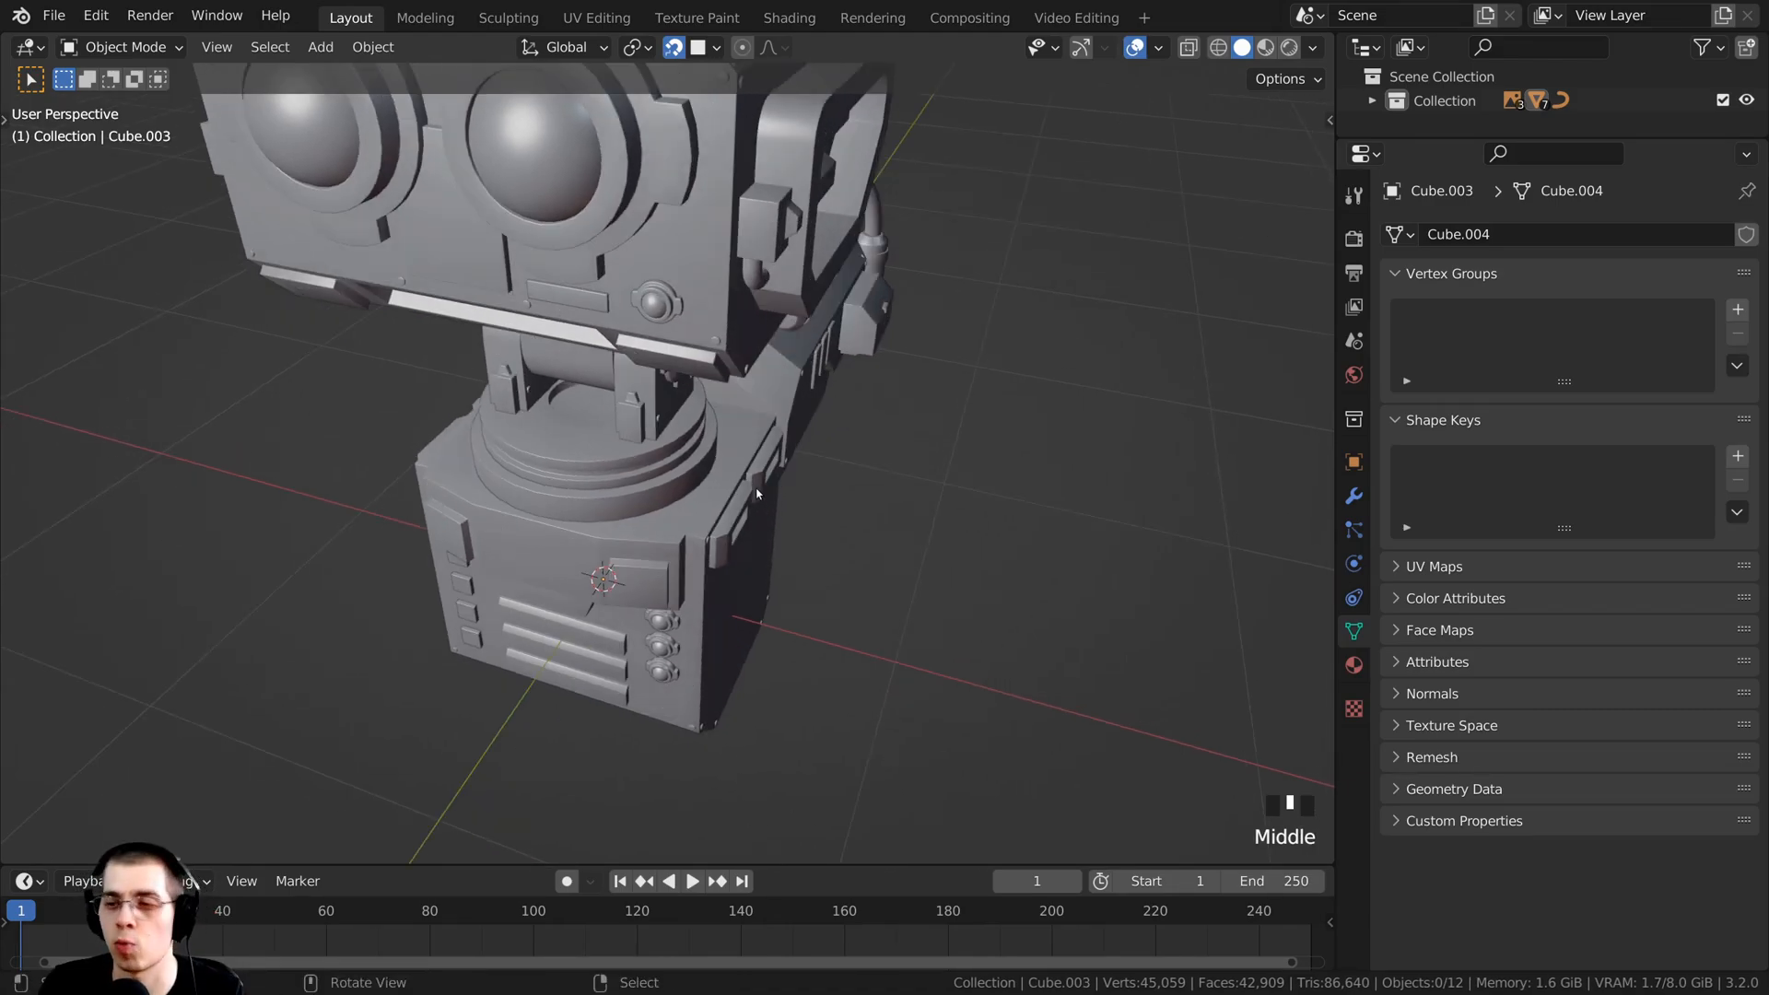
{"action": "middle_click_drag", "start_coordinate": [595, 559], "coordinate": [688, 395]}
{"action": "middle_click_drag", "start_coordinate": [826, 395], "coordinate": [488, 356], "text": "shift"}
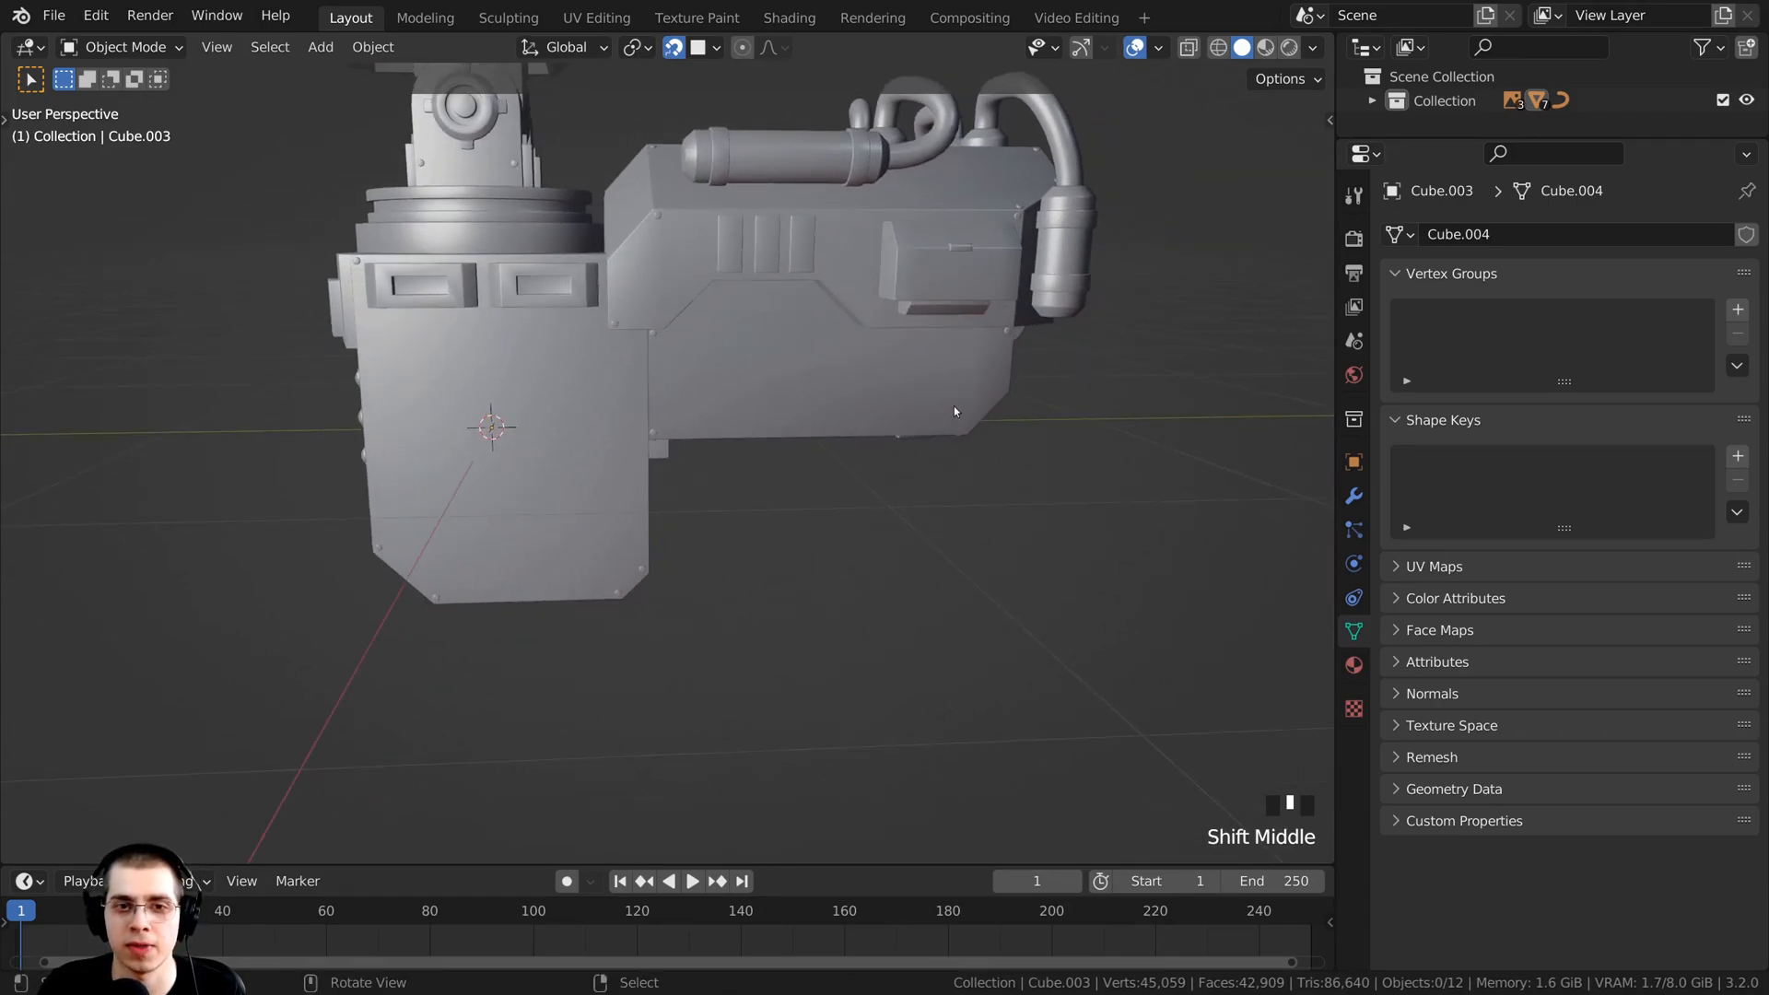
{"action": "middle_click_drag", "start_coordinate": [955, 411], "coordinate": [866, 505], "text": "shift"}
{"action": "scroll", "coordinate": [967, 387], "scroll_direction": "down", "scroll_amount": 1}
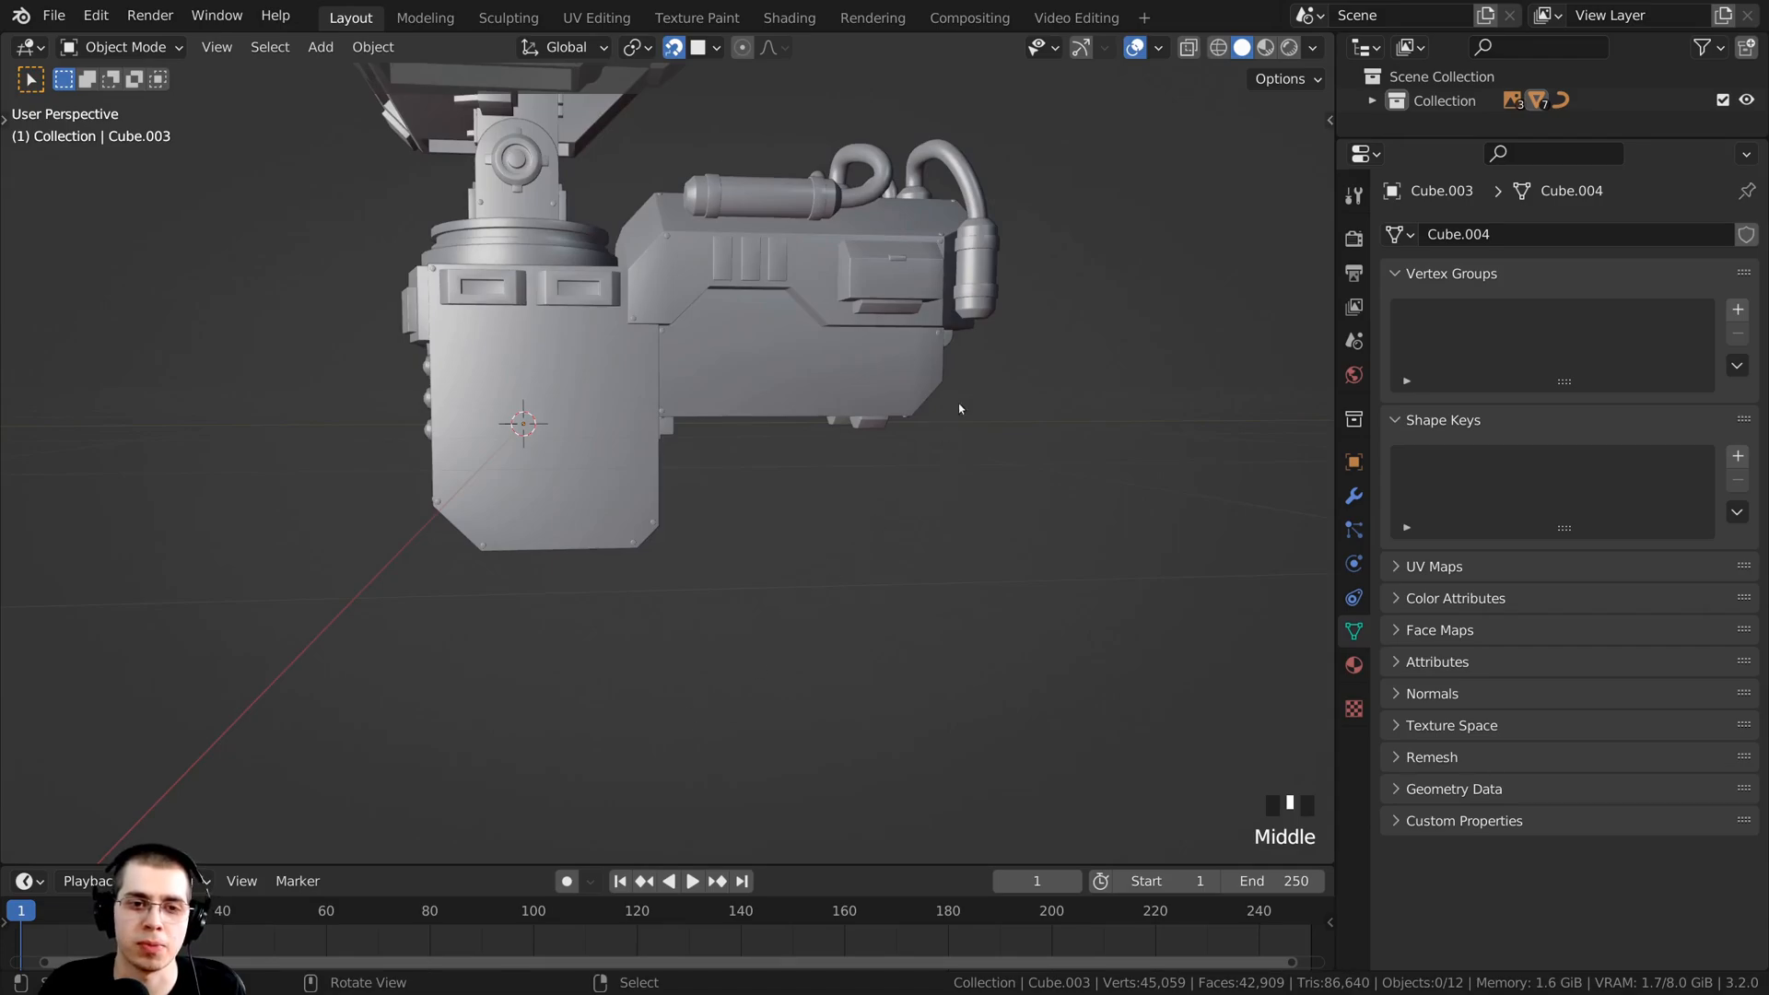
{"action": "middle_click_drag", "start_coordinate": [846, 407], "coordinate": [781, 339], "text": "shift"}
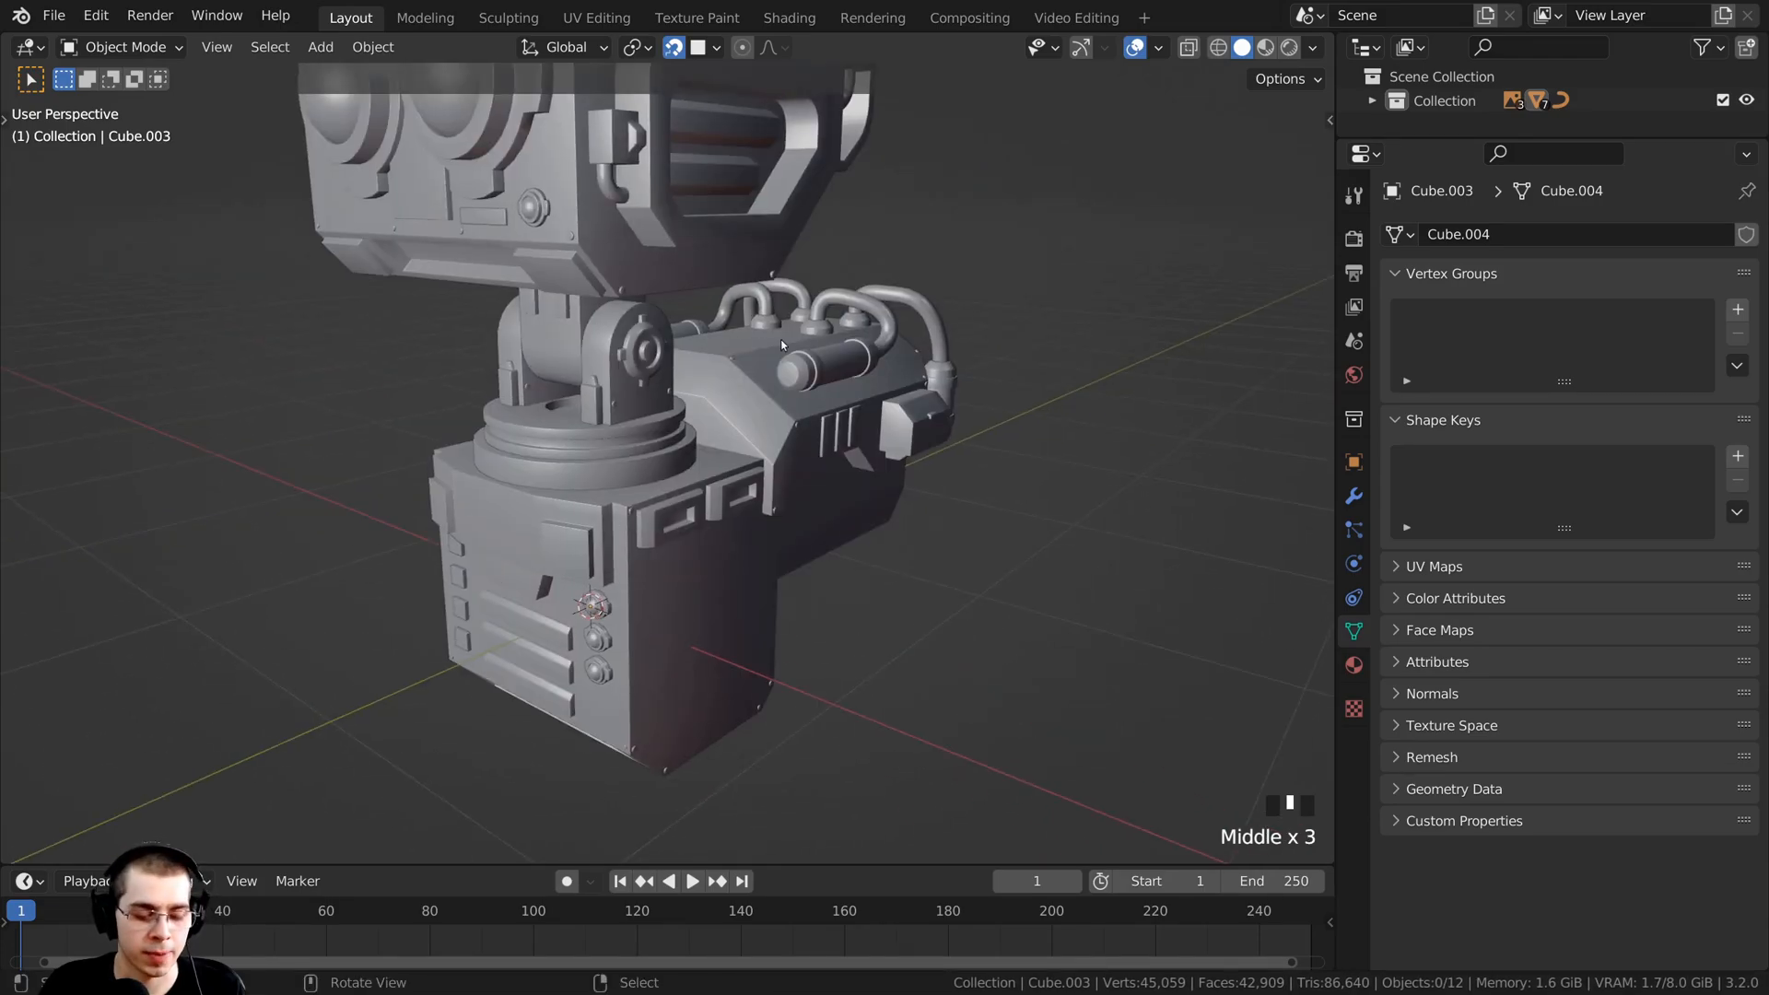
{"action": "scroll", "coordinate": [783, 339], "scroll_direction": "down", "scroll_amount": 1}
Step: Reset the 3D cursor to the world origin and frame the whole robot in the view
{"action": "key", "text": "shift+c"}
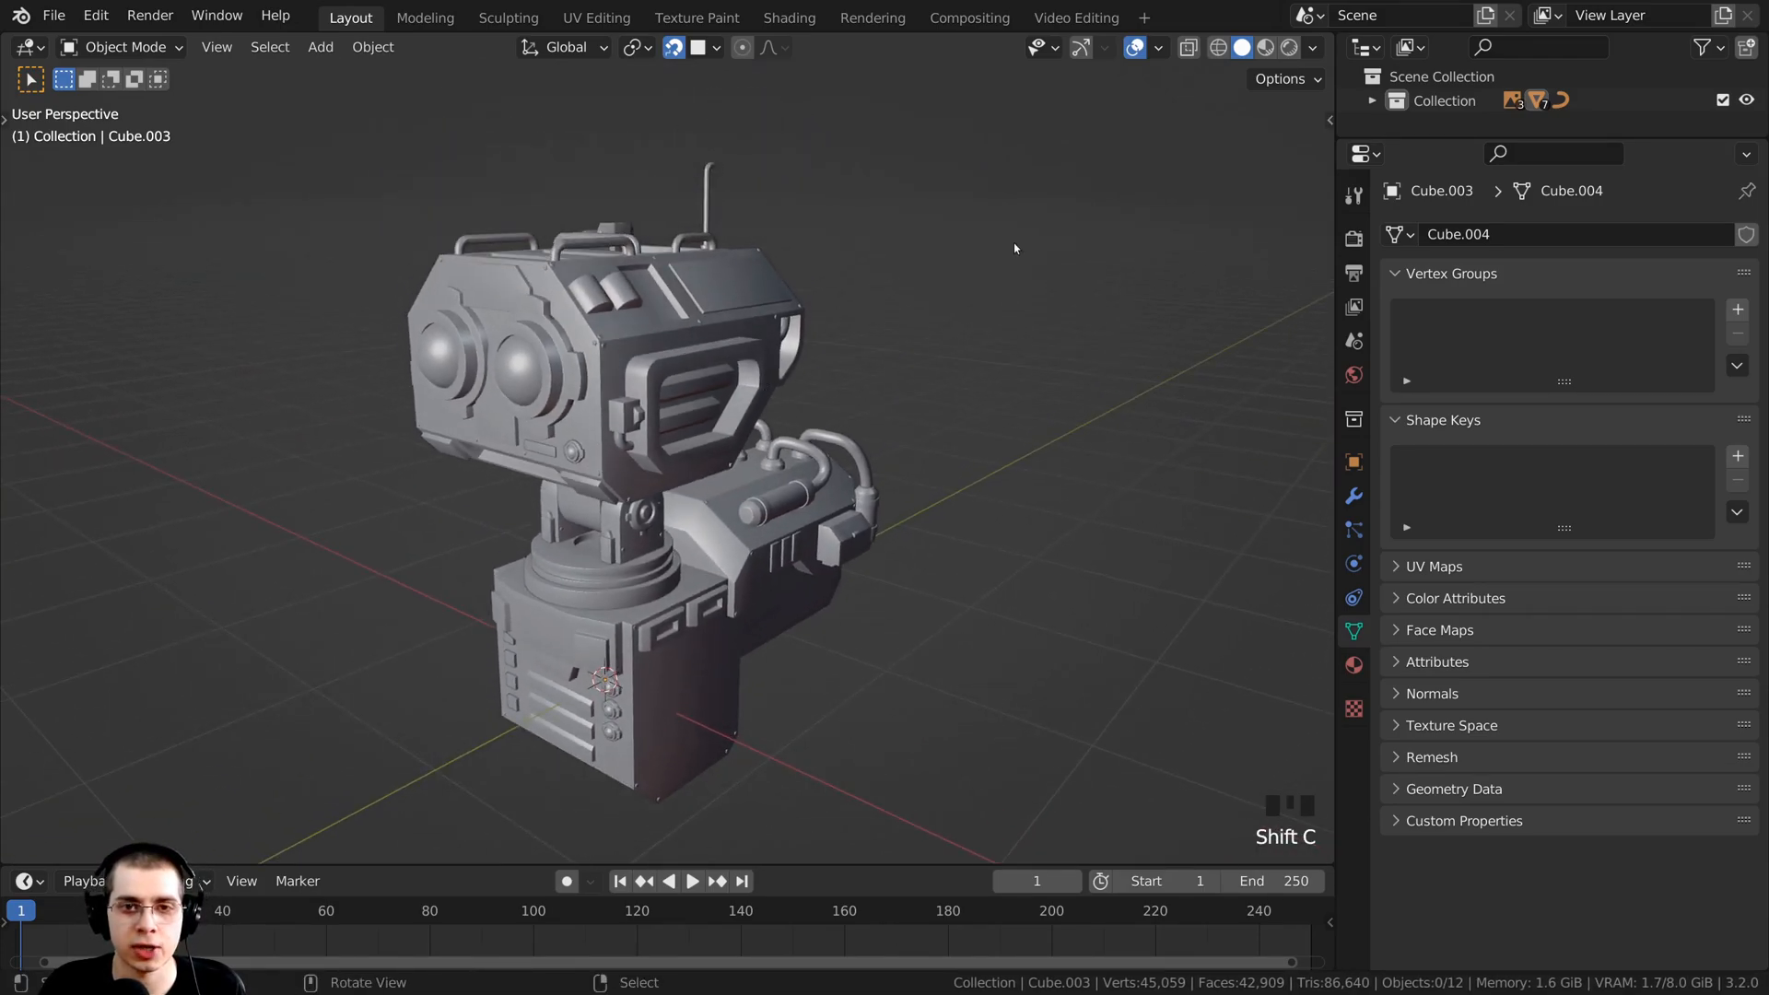
{"action": "left_click", "coordinate": [1014, 242]}
{"action": "key", "text": "shift+c"}
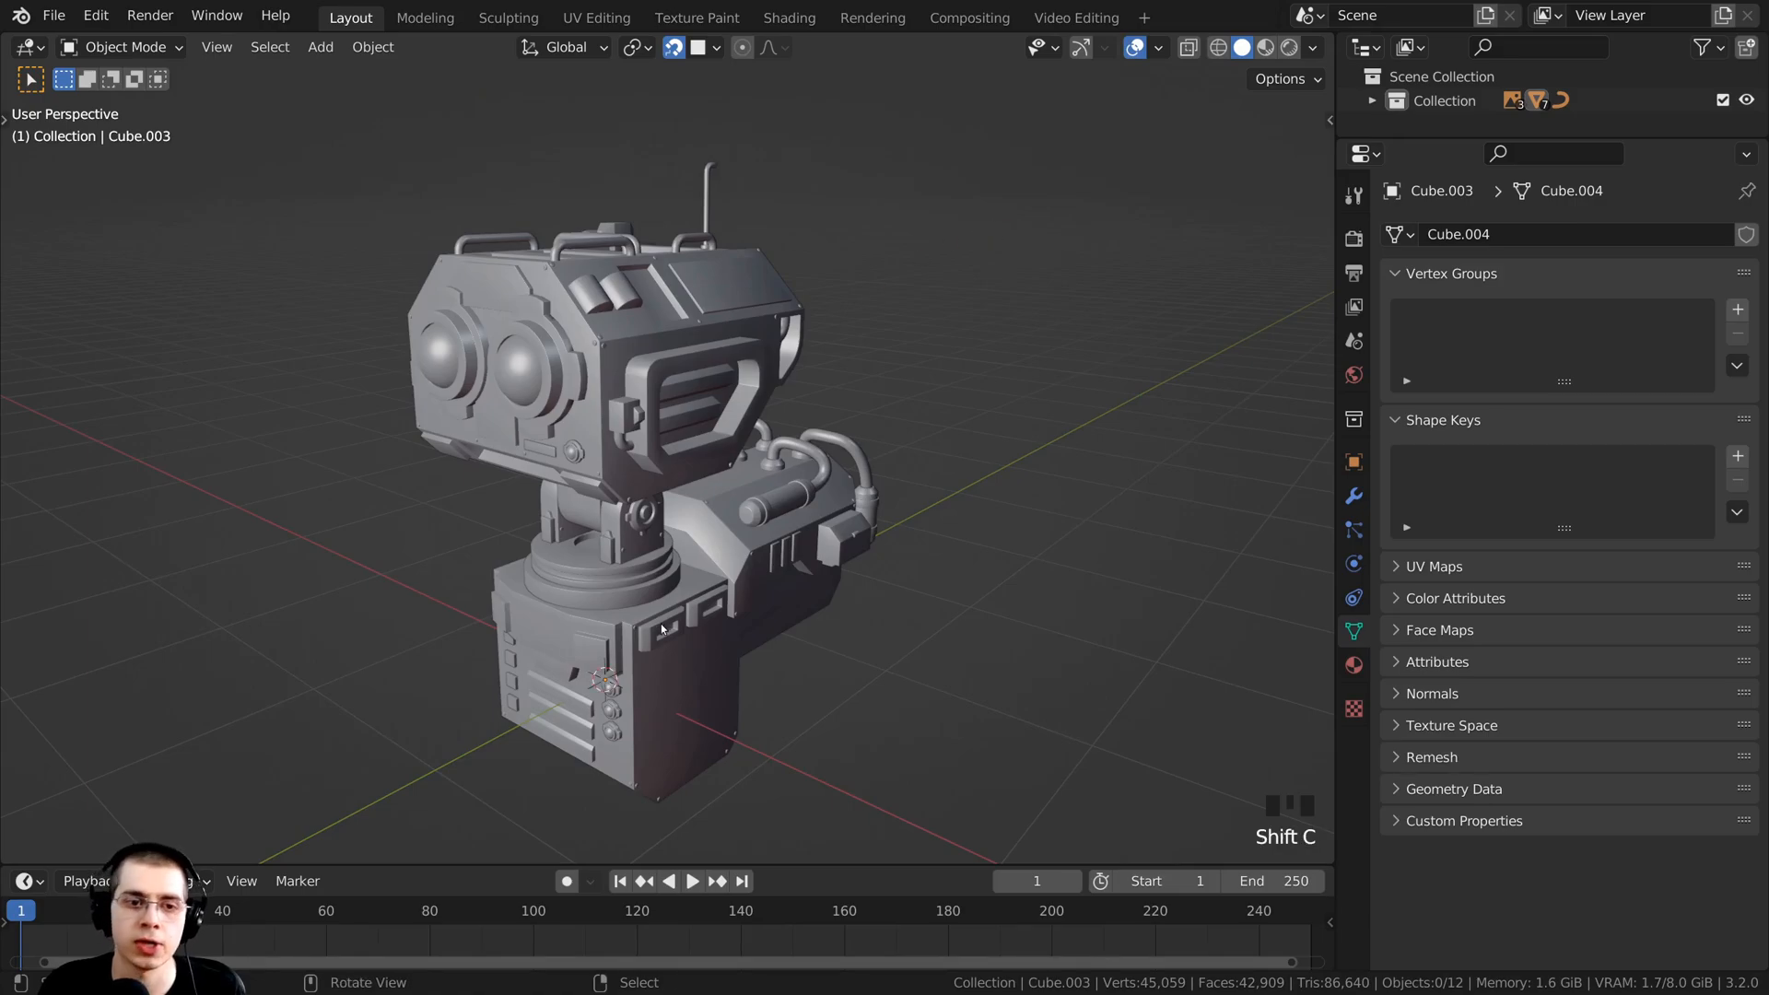
{"action": "middle_click_drag", "start_coordinate": [650, 585], "coordinate": [733, 631]}
{"action": "middle_click_drag", "start_coordinate": [732, 632], "coordinate": [756, 582], "text": "shift"}
{"action": "scroll", "coordinate": [735, 608], "scroll_direction": "up", "scroll_amount": 1}
{"action": "scroll", "coordinate": [615, 359], "scroll_direction": "down", "scroll_amount": 2}
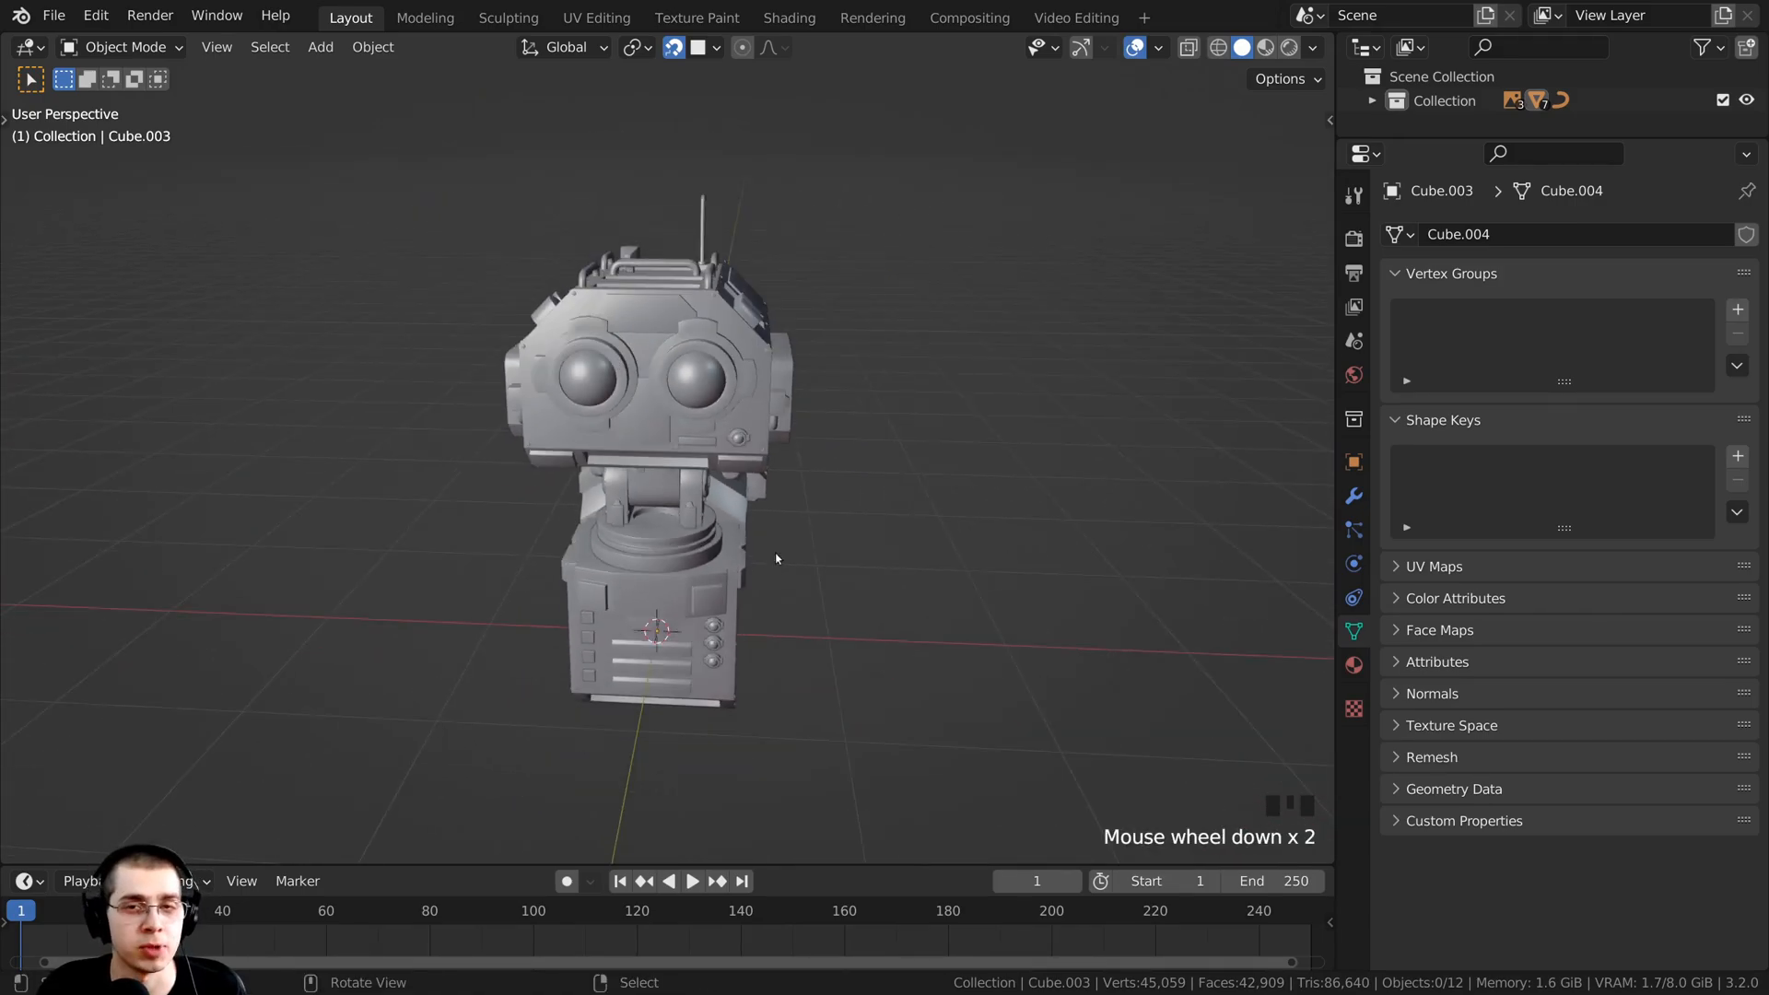
{"action": "left_click", "coordinate": [876, 493]}
{"action": "key", "text": "shift+c"}
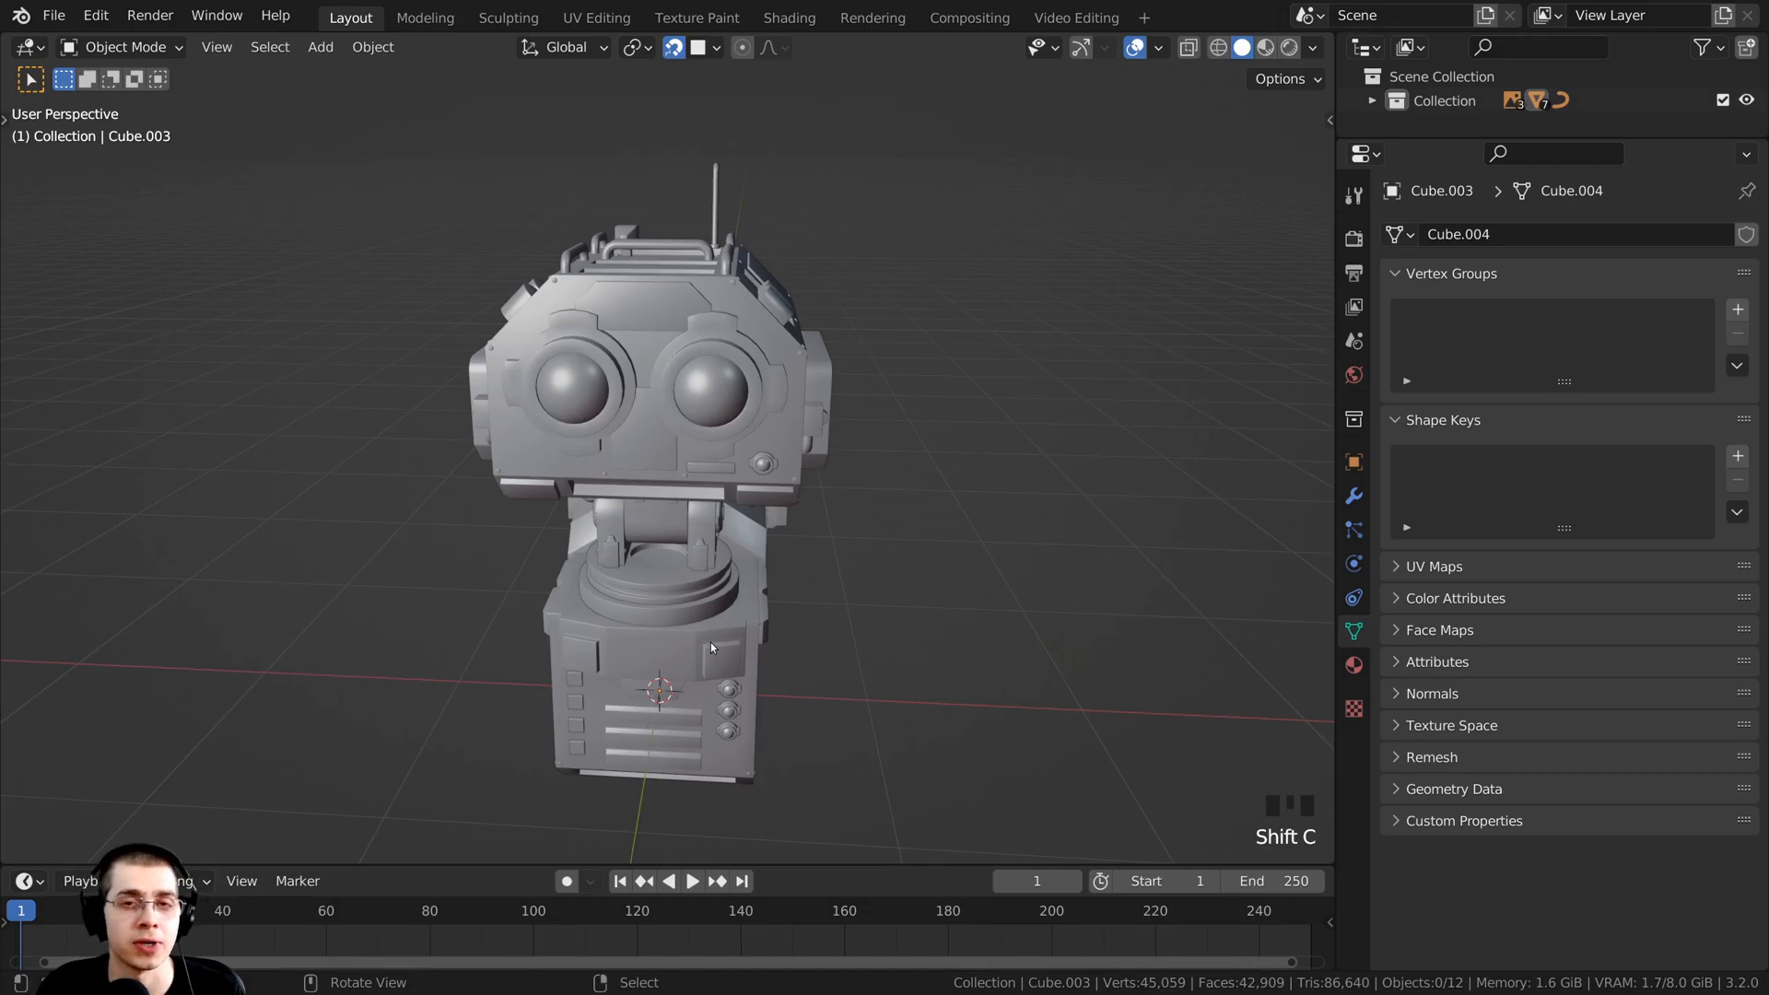
Step: Add a mesh circle at the world origin, around the robot's lower body
{"action": "middle_click_drag", "start_coordinate": [711, 643], "coordinate": [660, 489]}
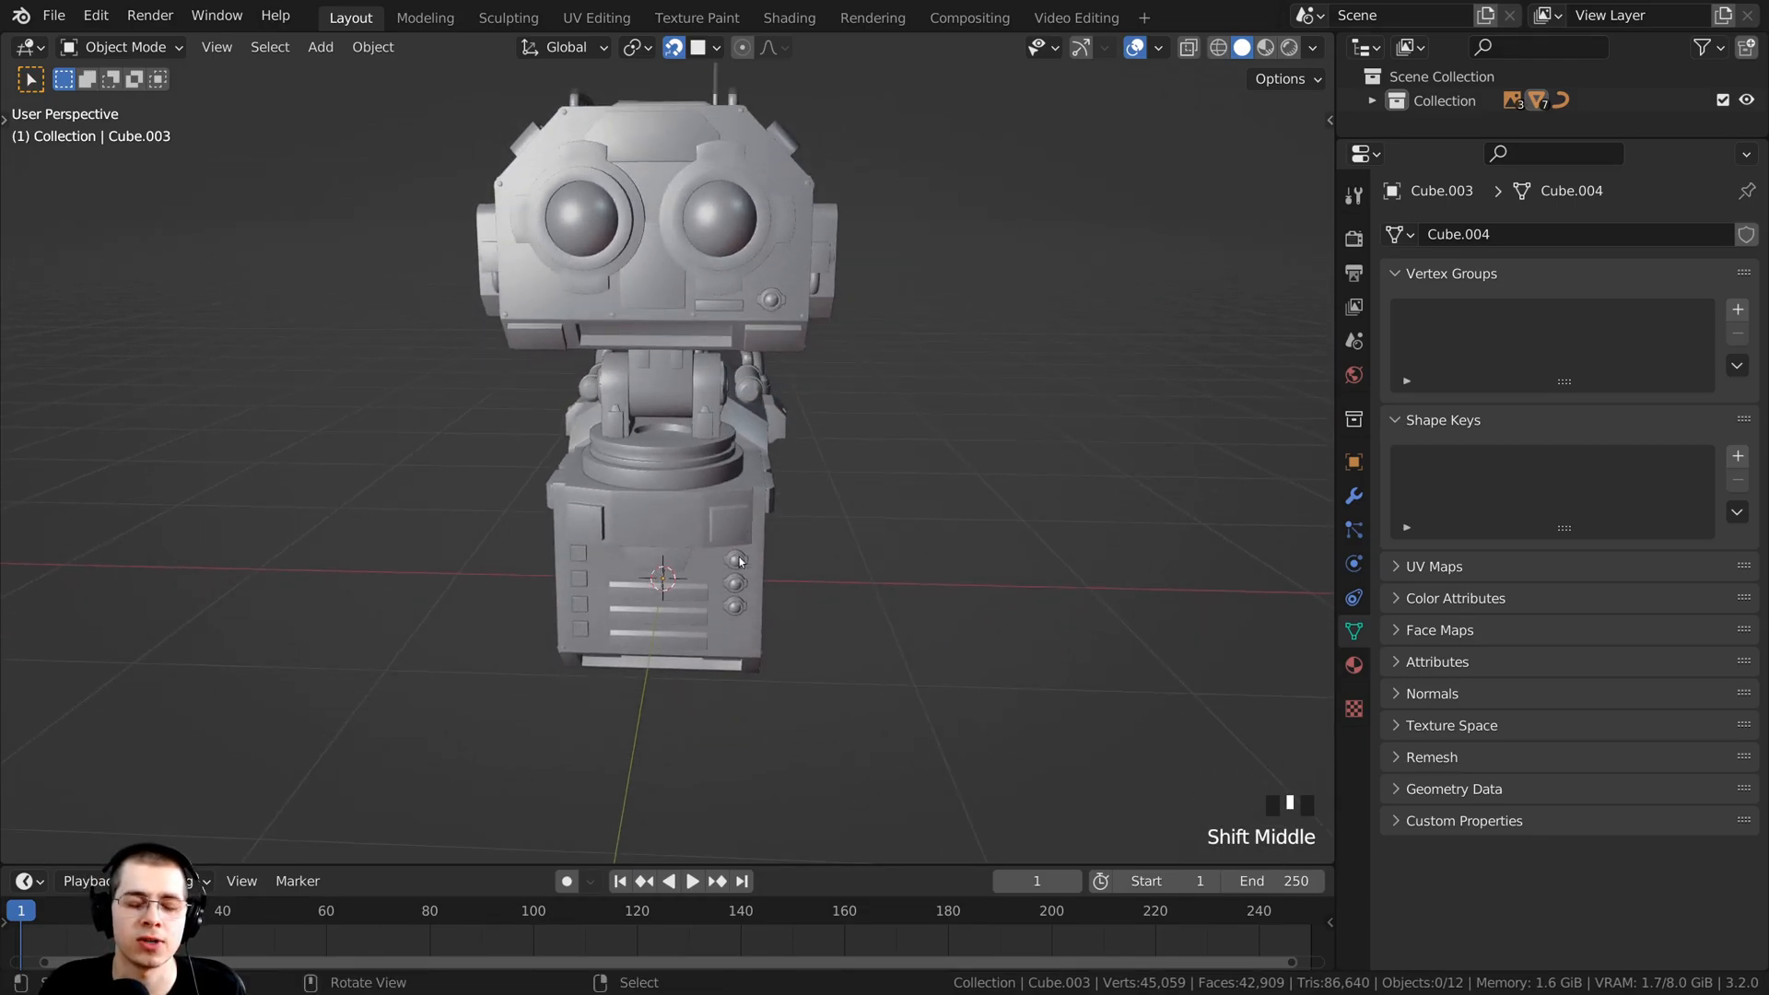
{"action": "middle_click_drag", "start_coordinate": [740, 561], "coordinate": [643, 513]}
{"action": "middle_click_drag", "start_coordinate": [732, 555], "coordinate": [695, 516]}
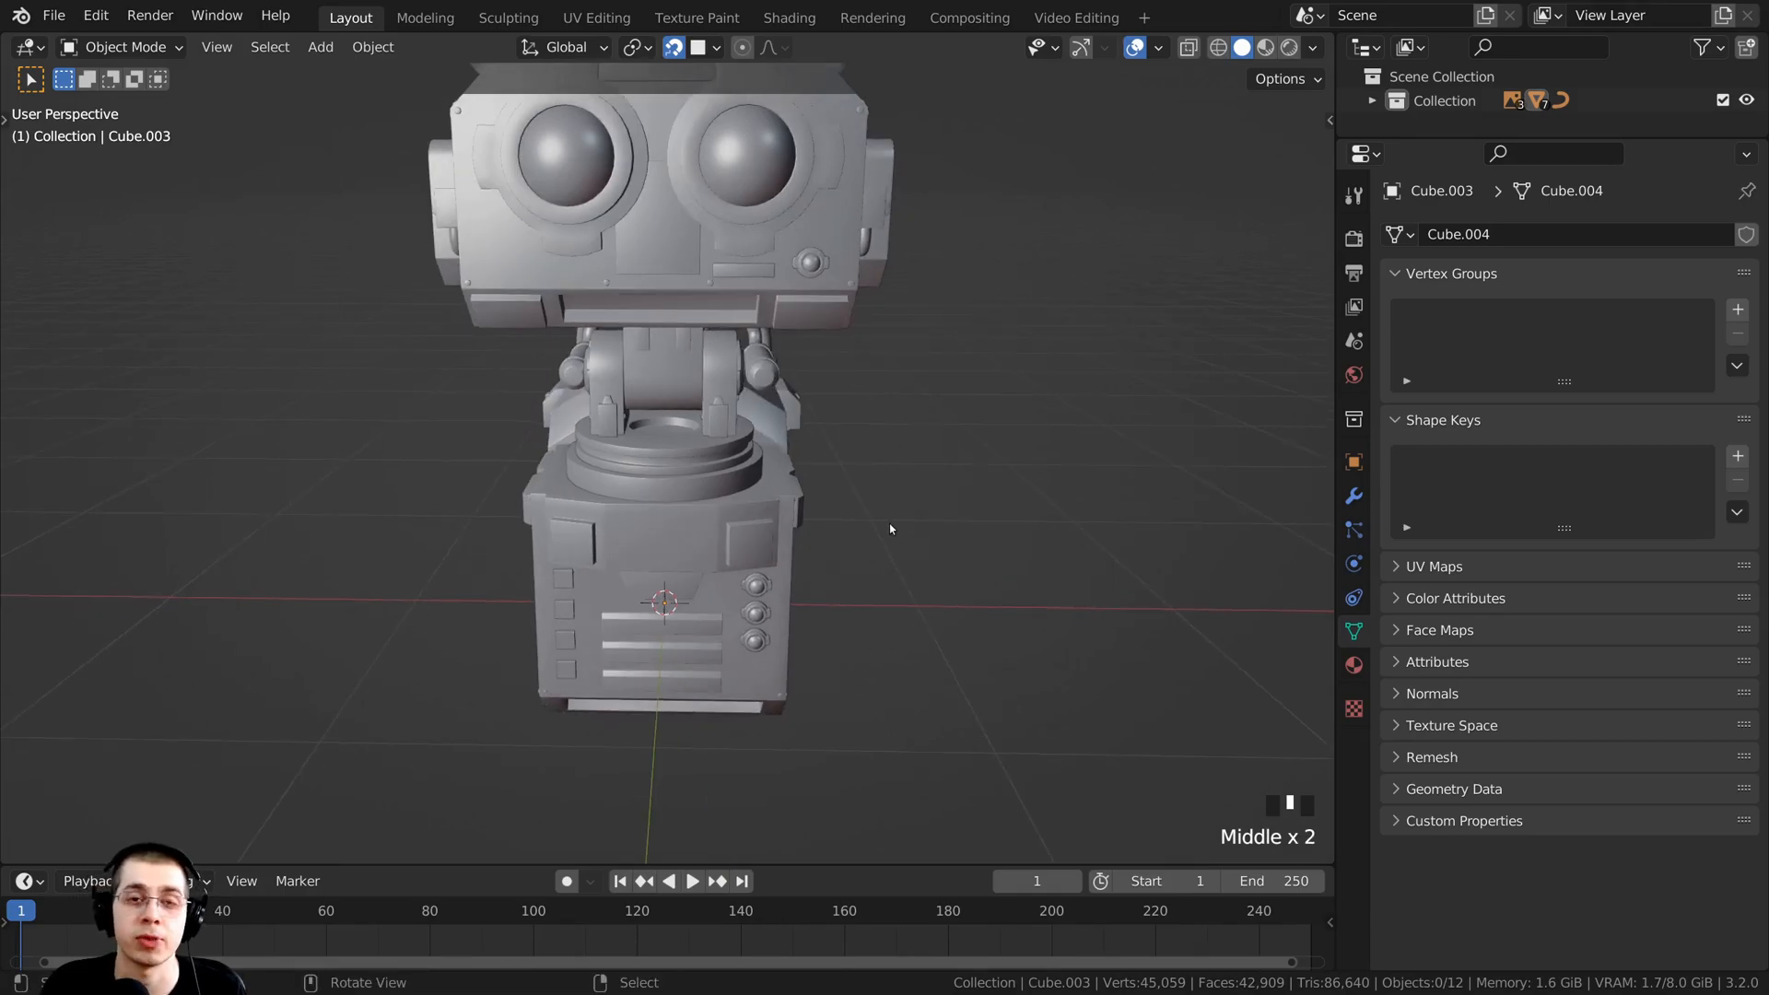
{"action": "middle_click_drag", "start_coordinate": [625, 411], "coordinate": [629, 426], "text": "shift"}
{"action": "key", "text": "shift+a"}
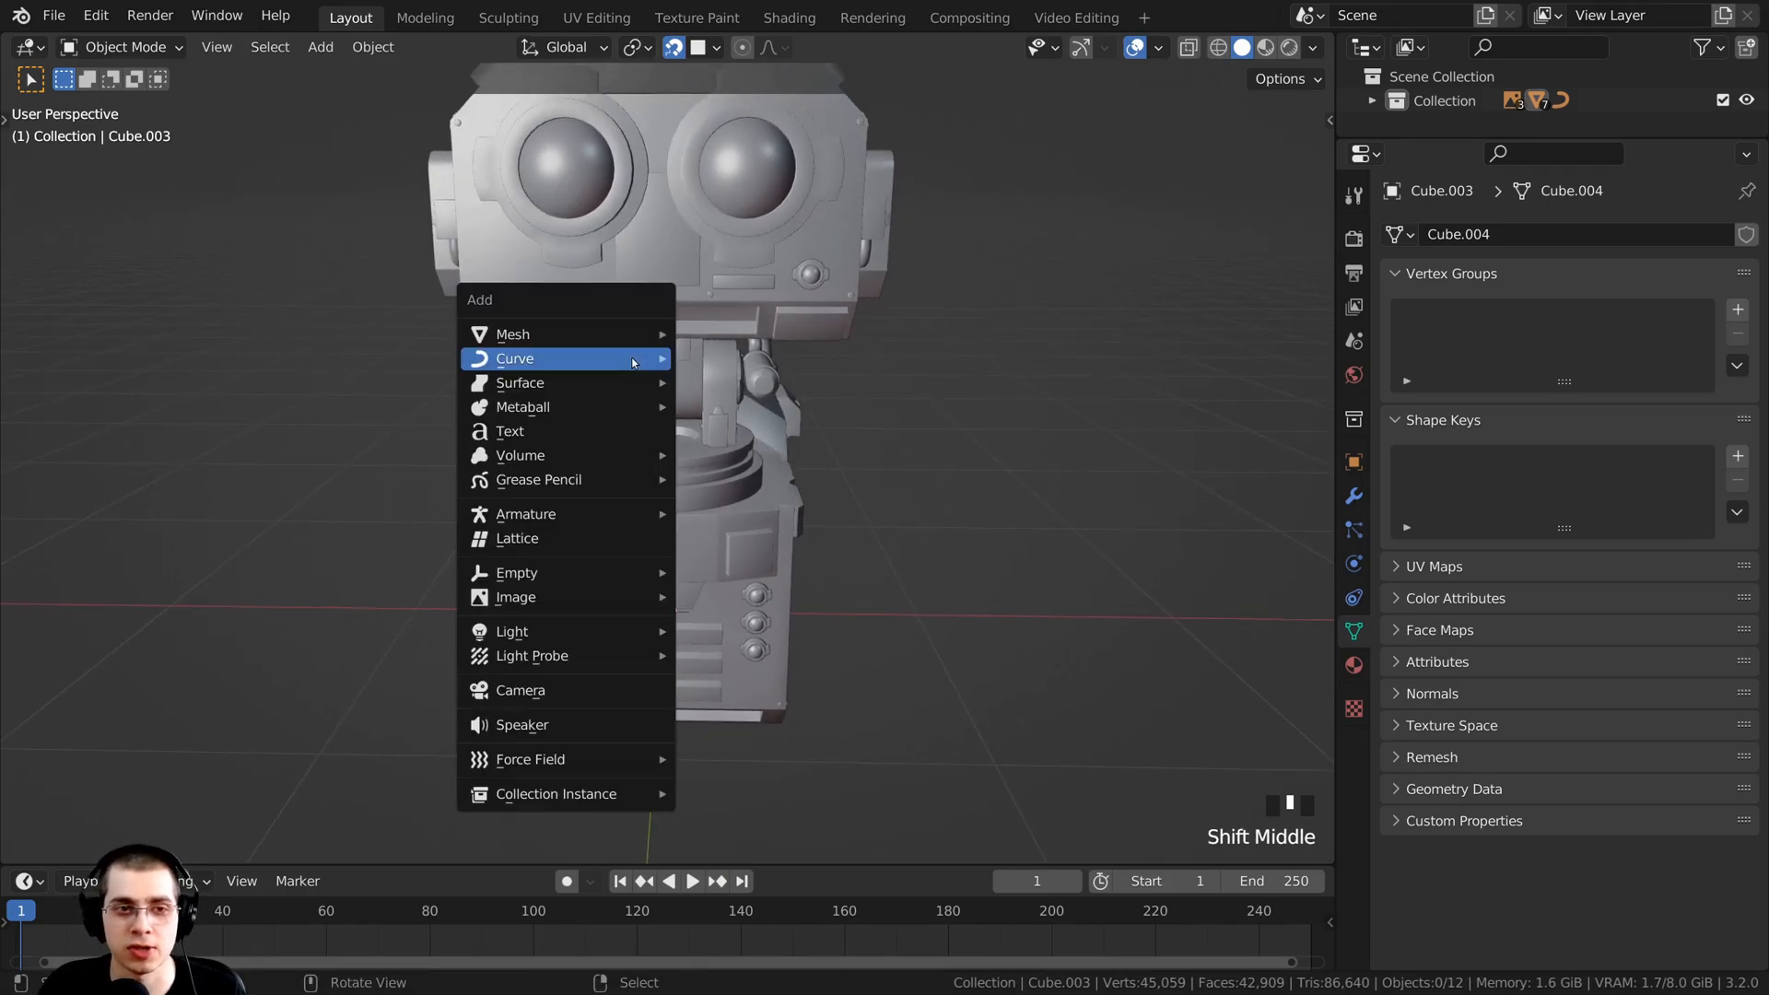
{"action": "mouse_move", "coordinate": [632, 362]}
{"action": "mouse_move", "coordinate": [590, 334]}
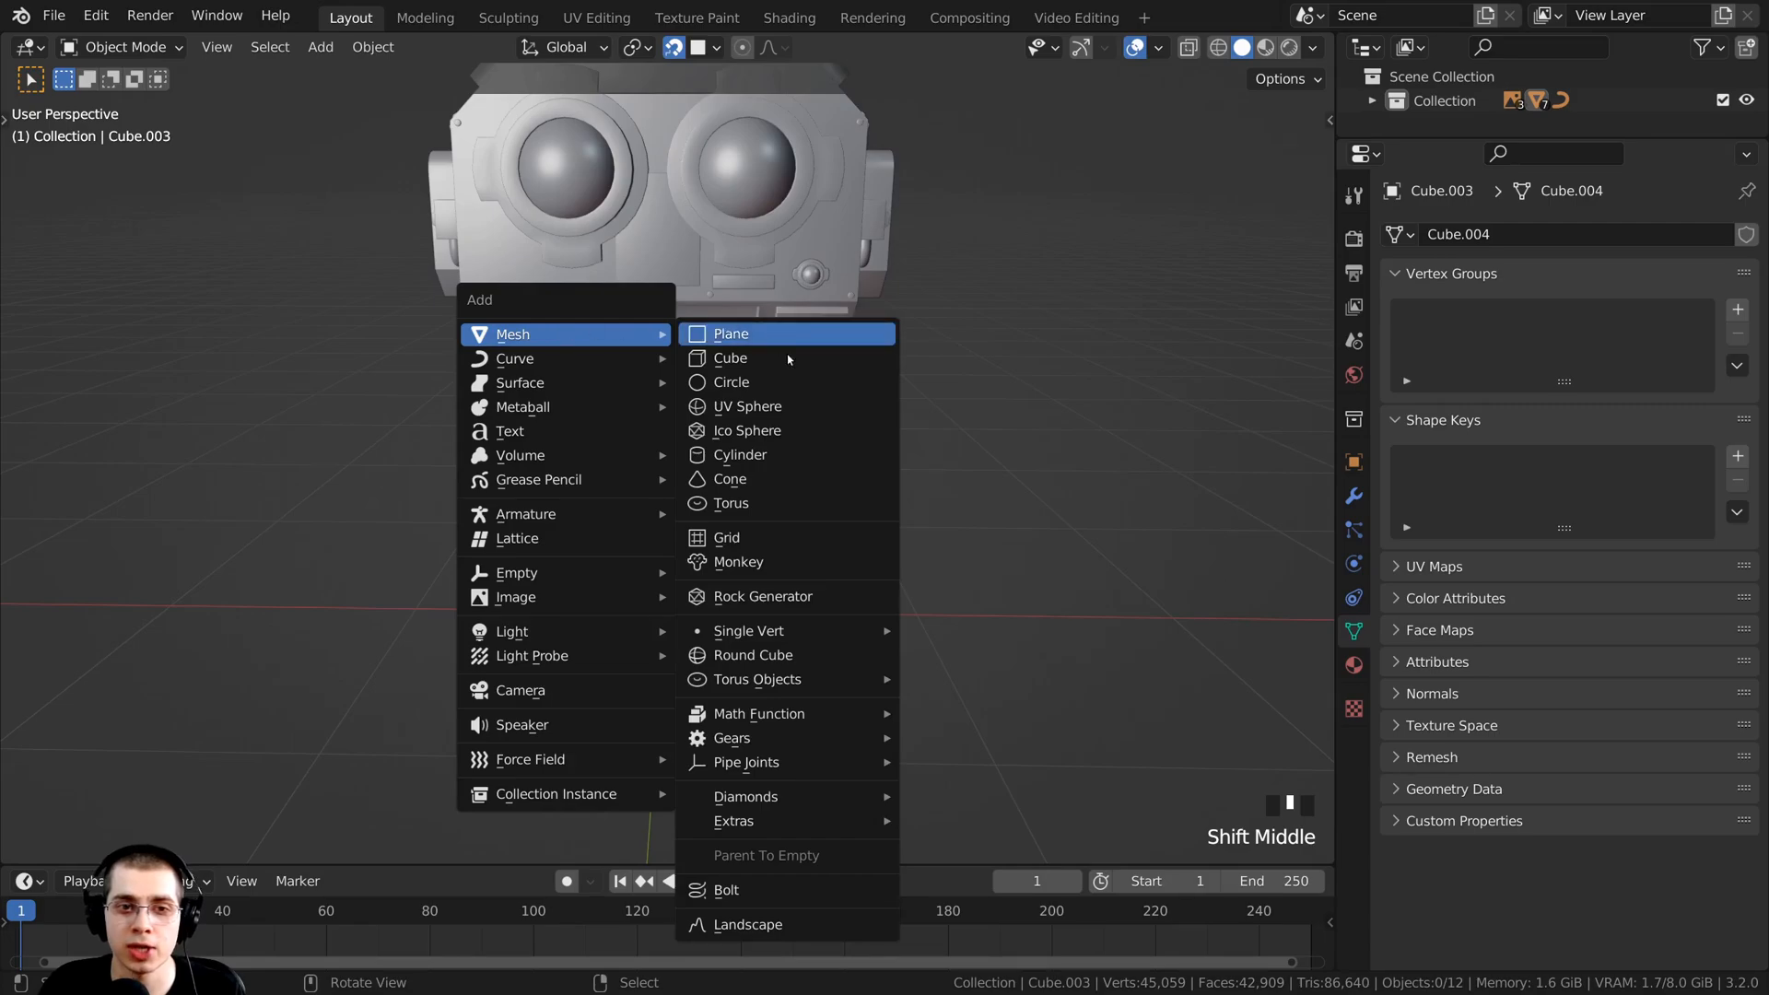
{"action": "left_click", "coordinate": [782, 383]}
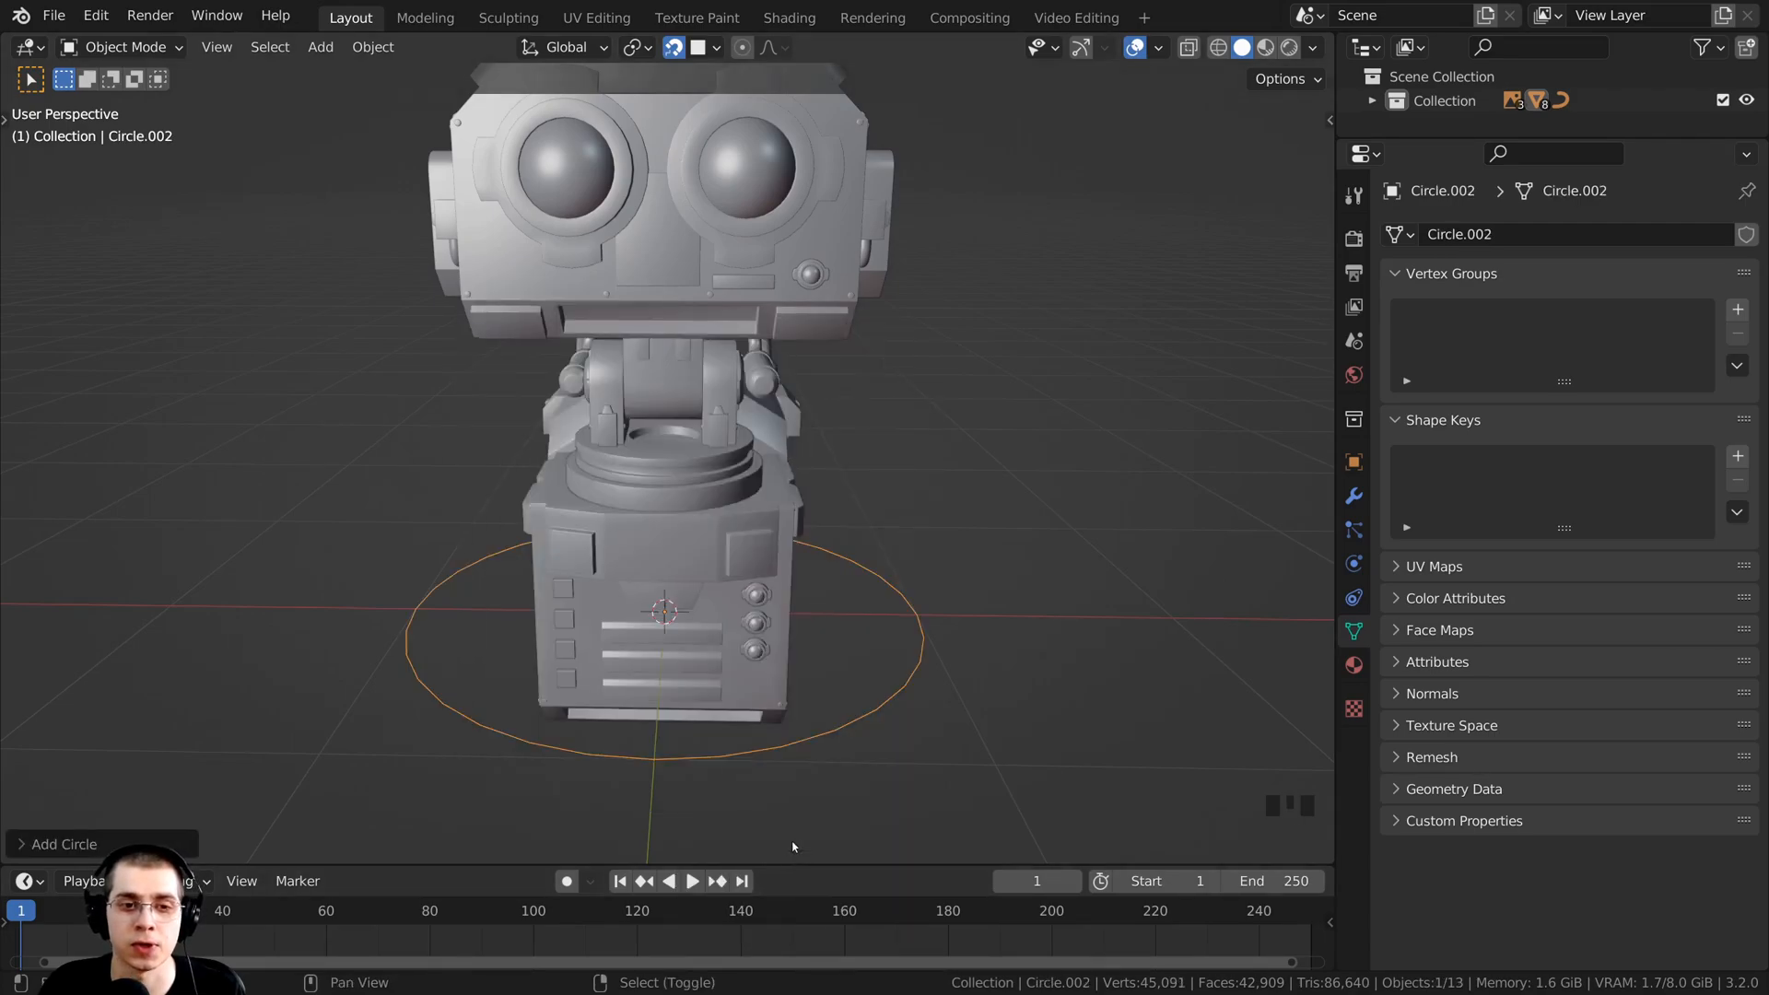
{"action": "middle_click_drag", "start_coordinate": [634, 605], "coordinate": [715, 644]}
Step: Put the new circle into Edit Mode and turn off snapping
{"action": "key", "text": "Tab"}
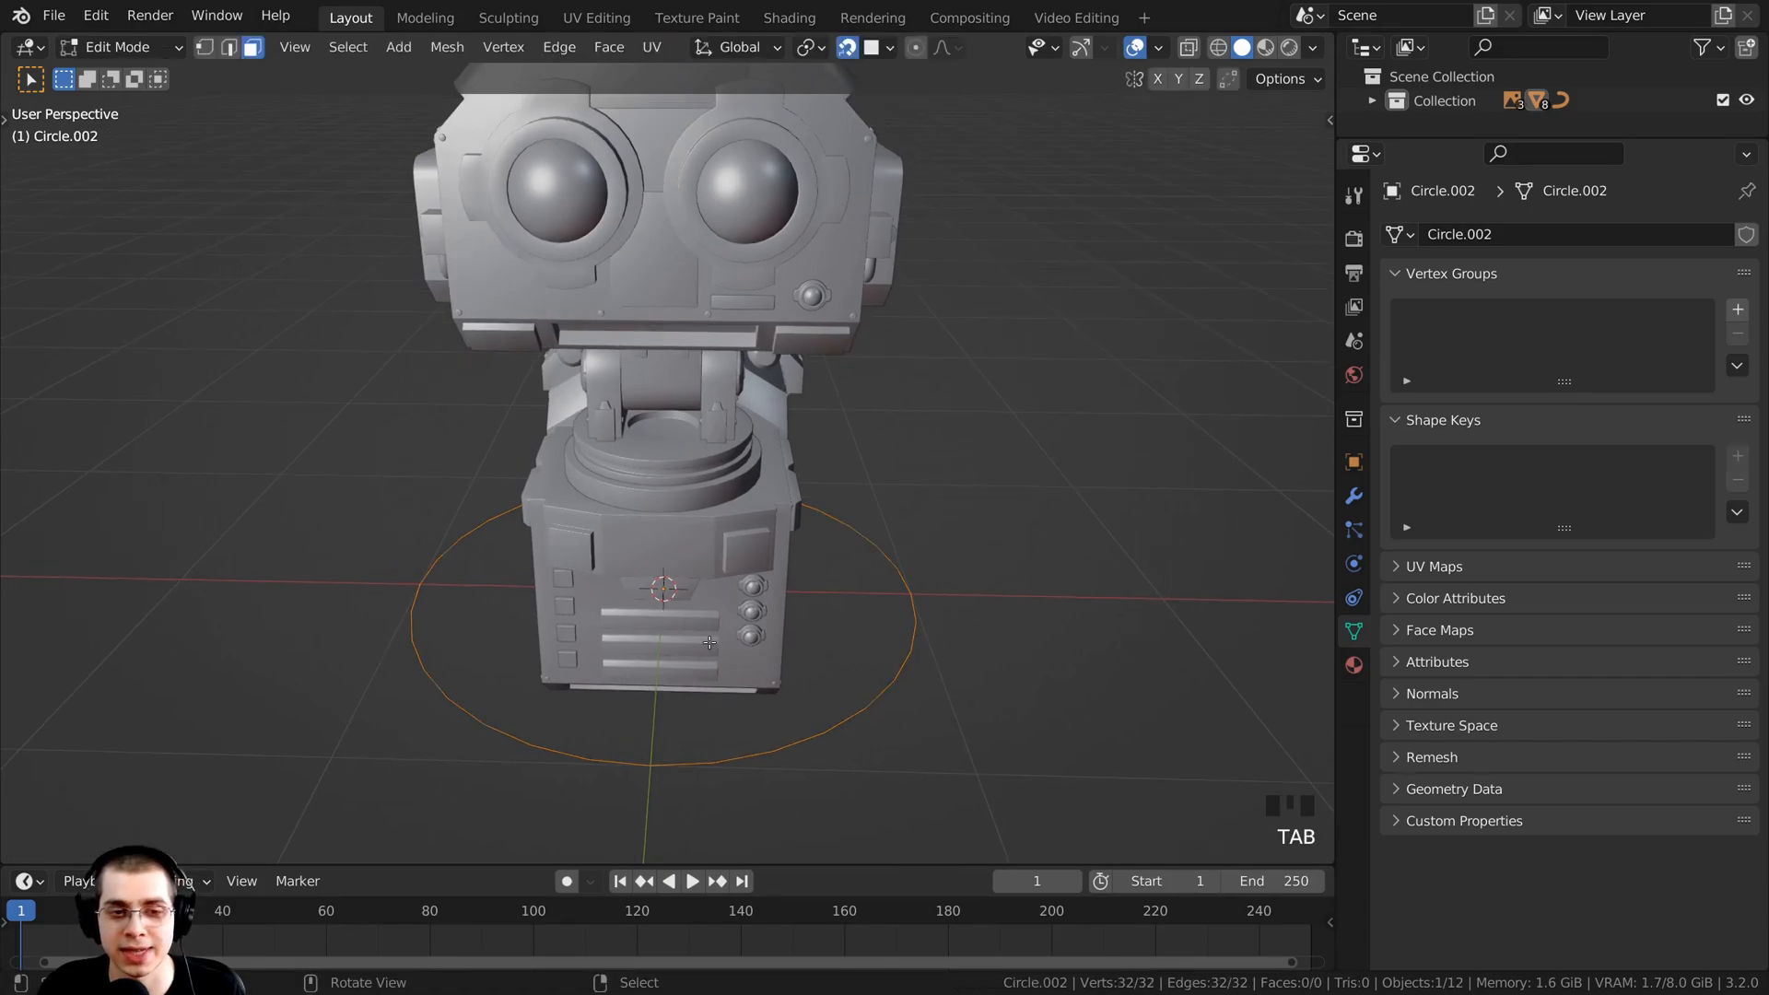
{"action": "middle_click_drag", "start_coordinate": [620, 602], "coordinate": [591, 489], "text": "shift"}
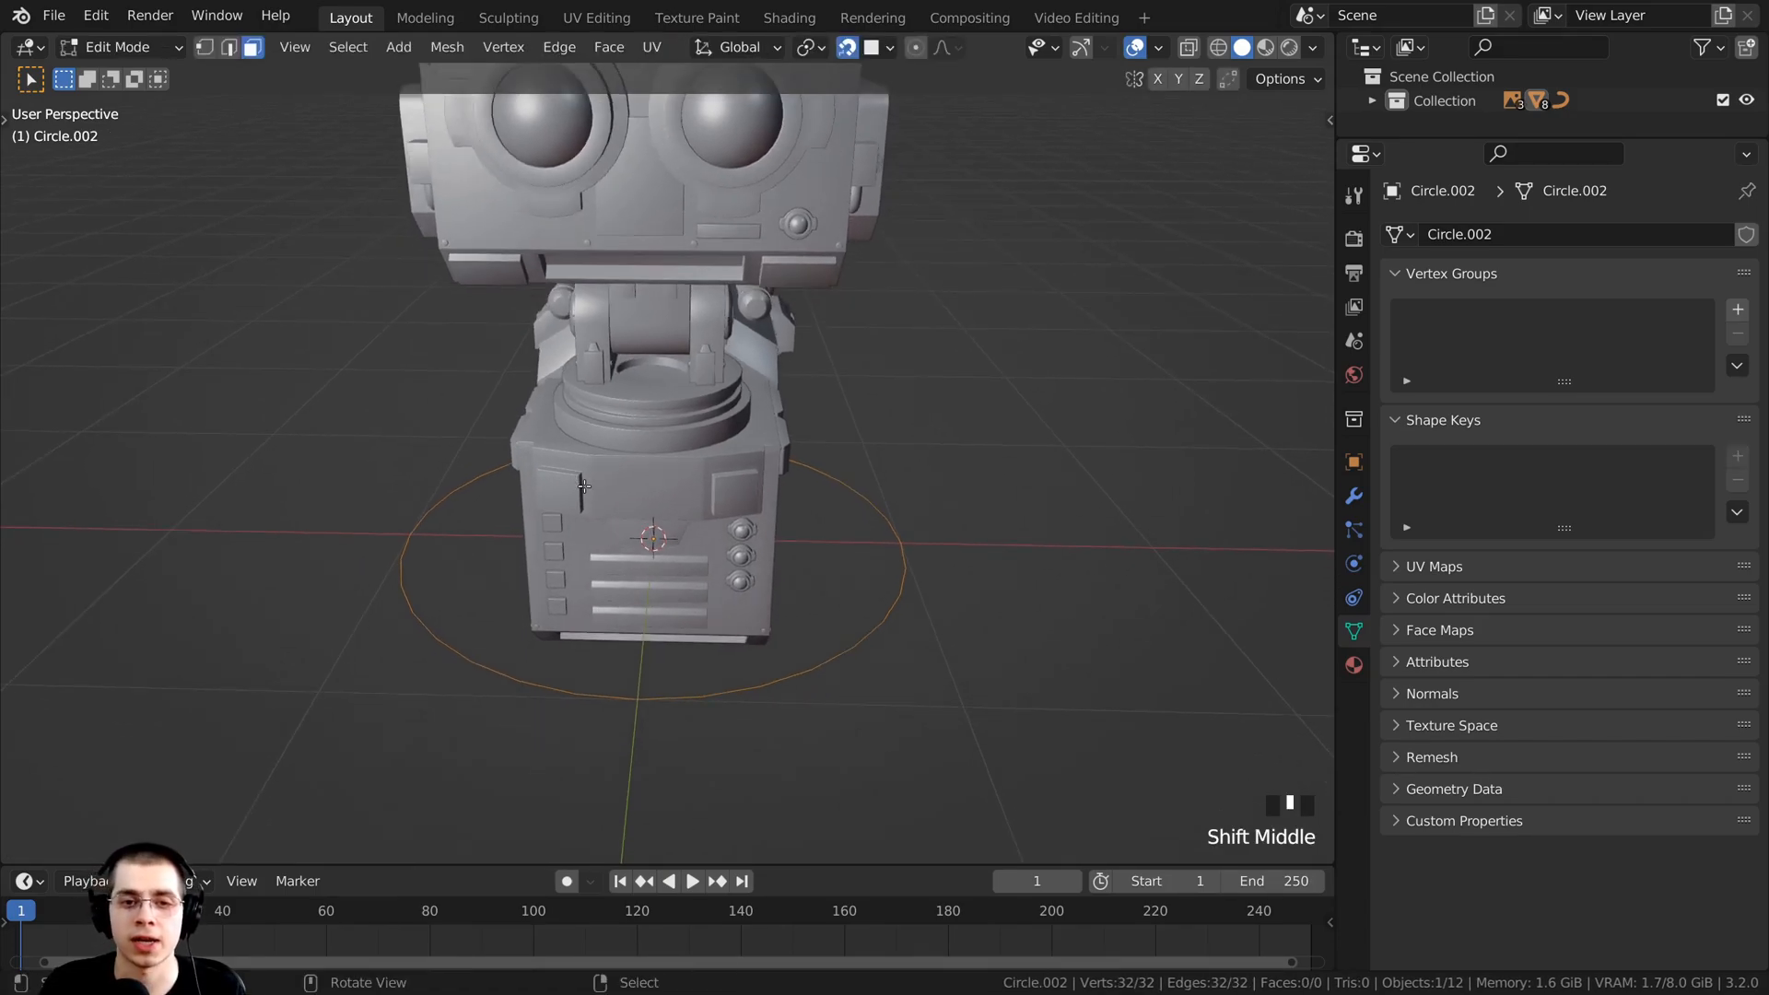
{"action": "key", "text": "g"}
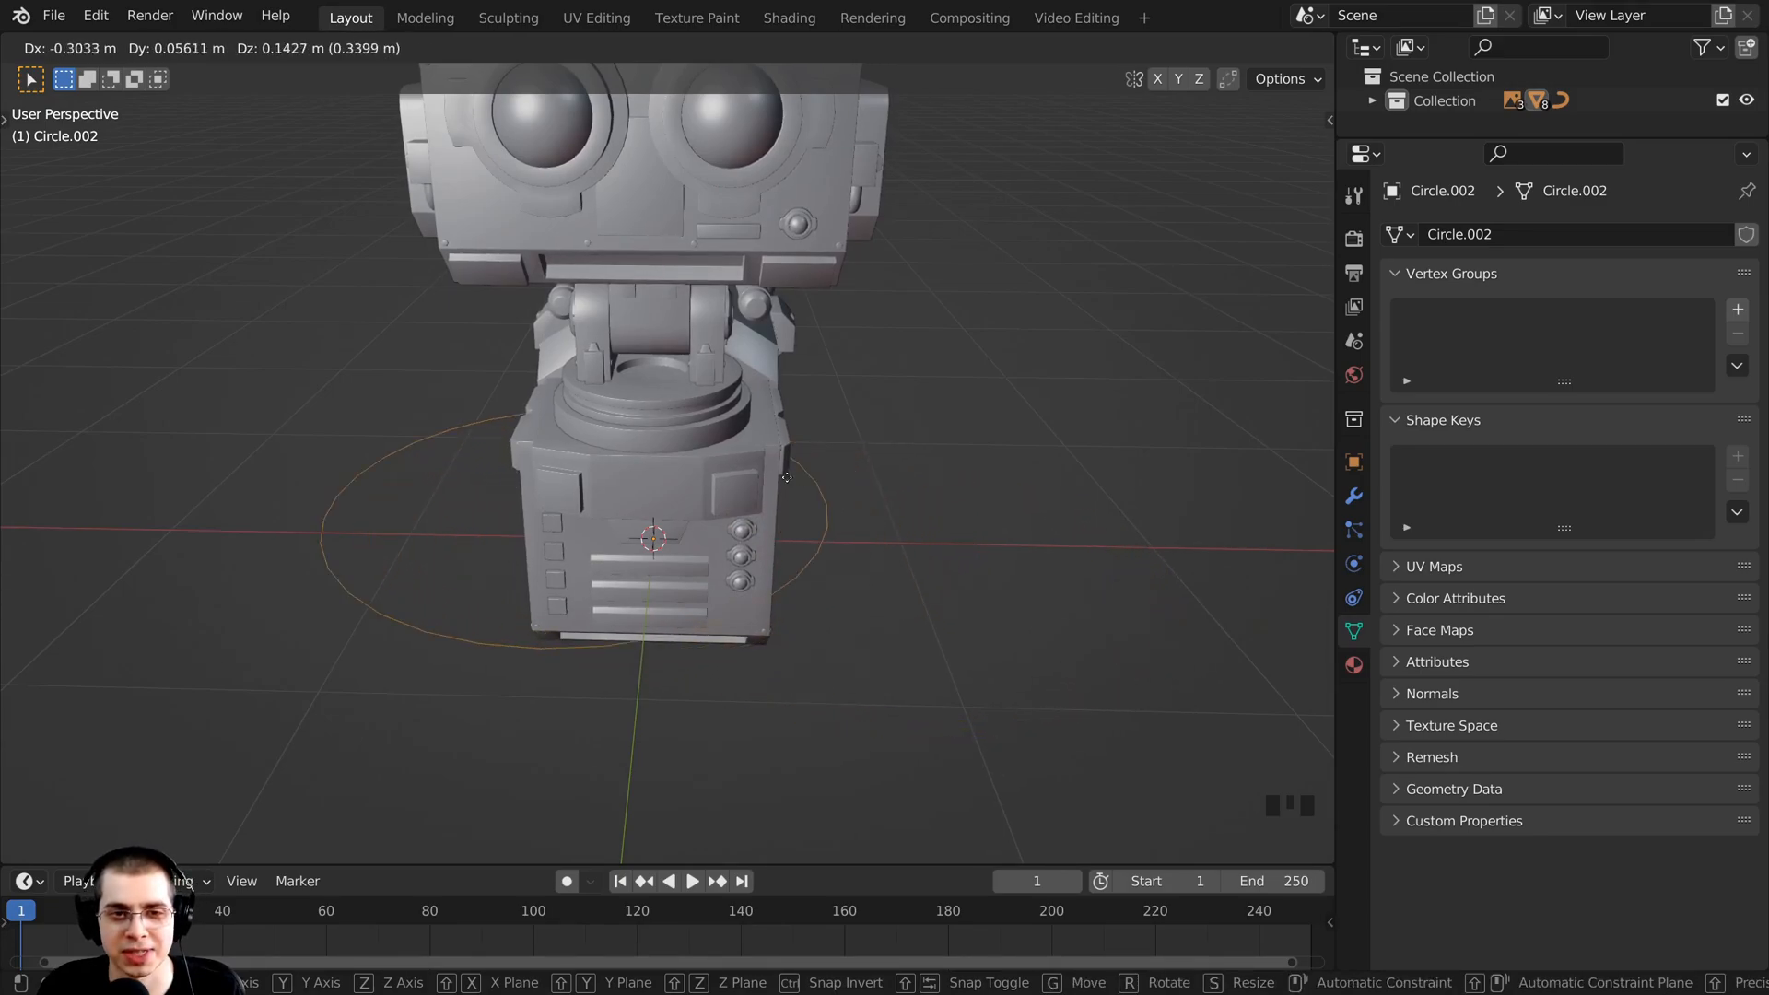
{"action": "right_click", "coordinate": [768, 472]}
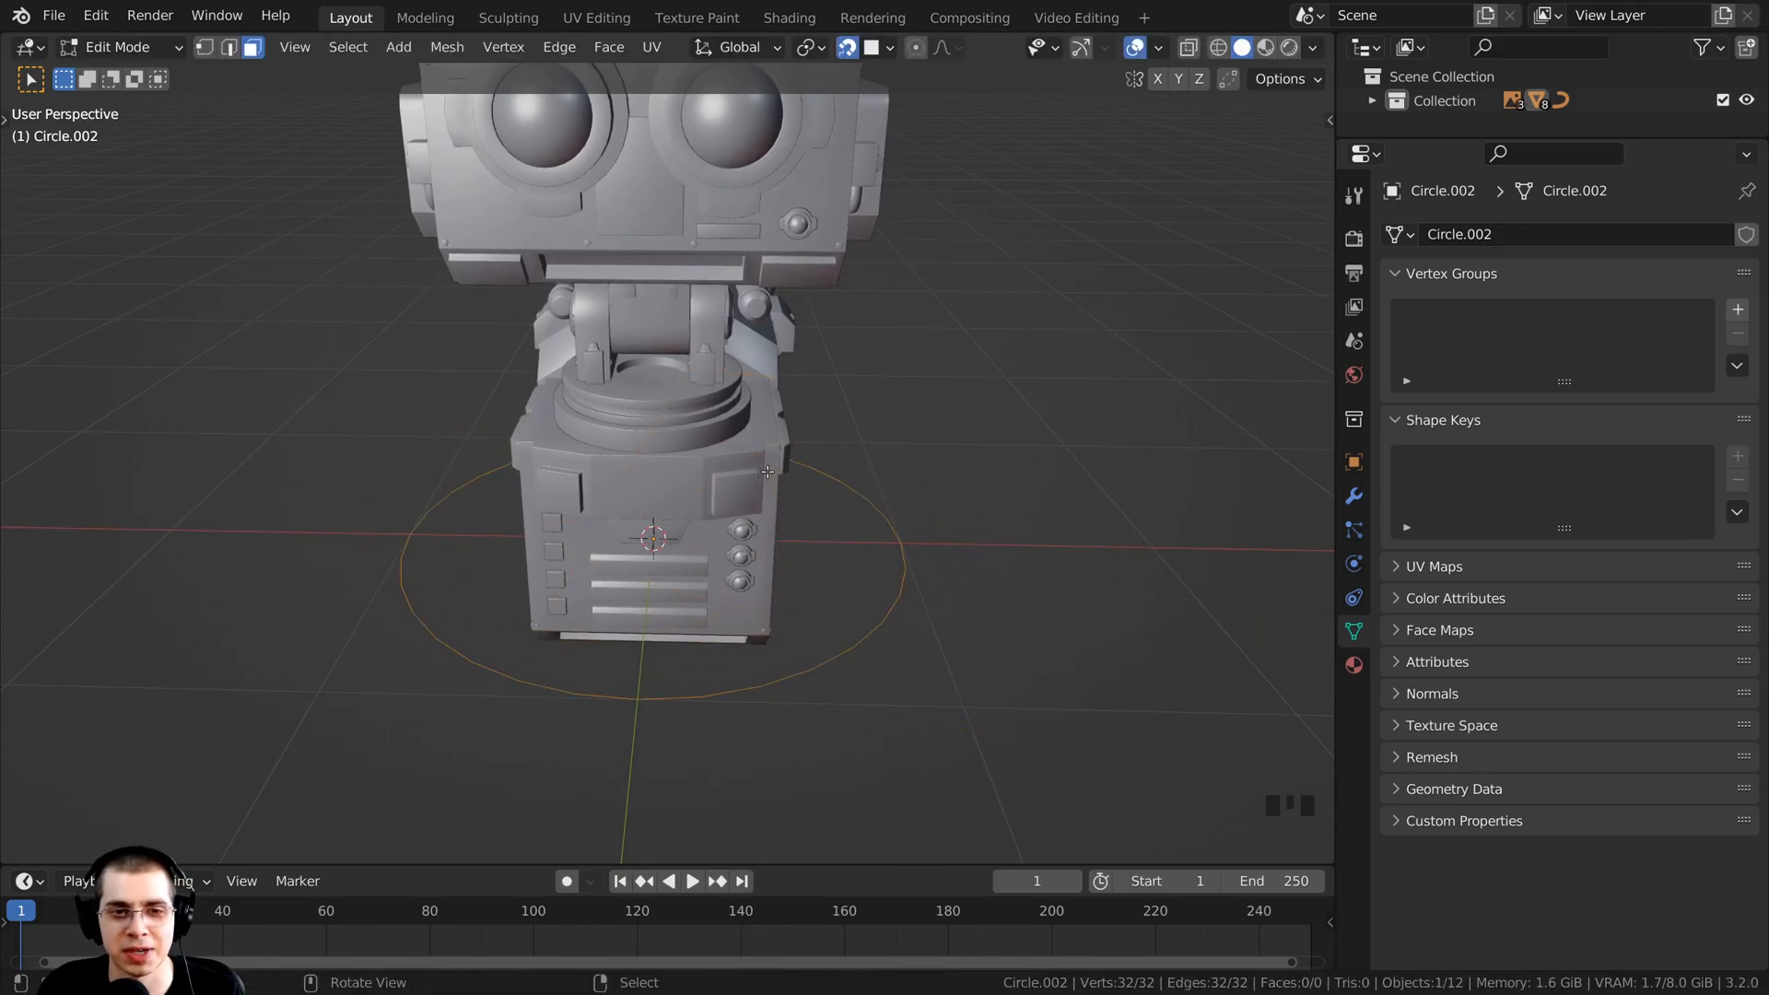
{"action": "left_click", "coordinate": [846, 48]}
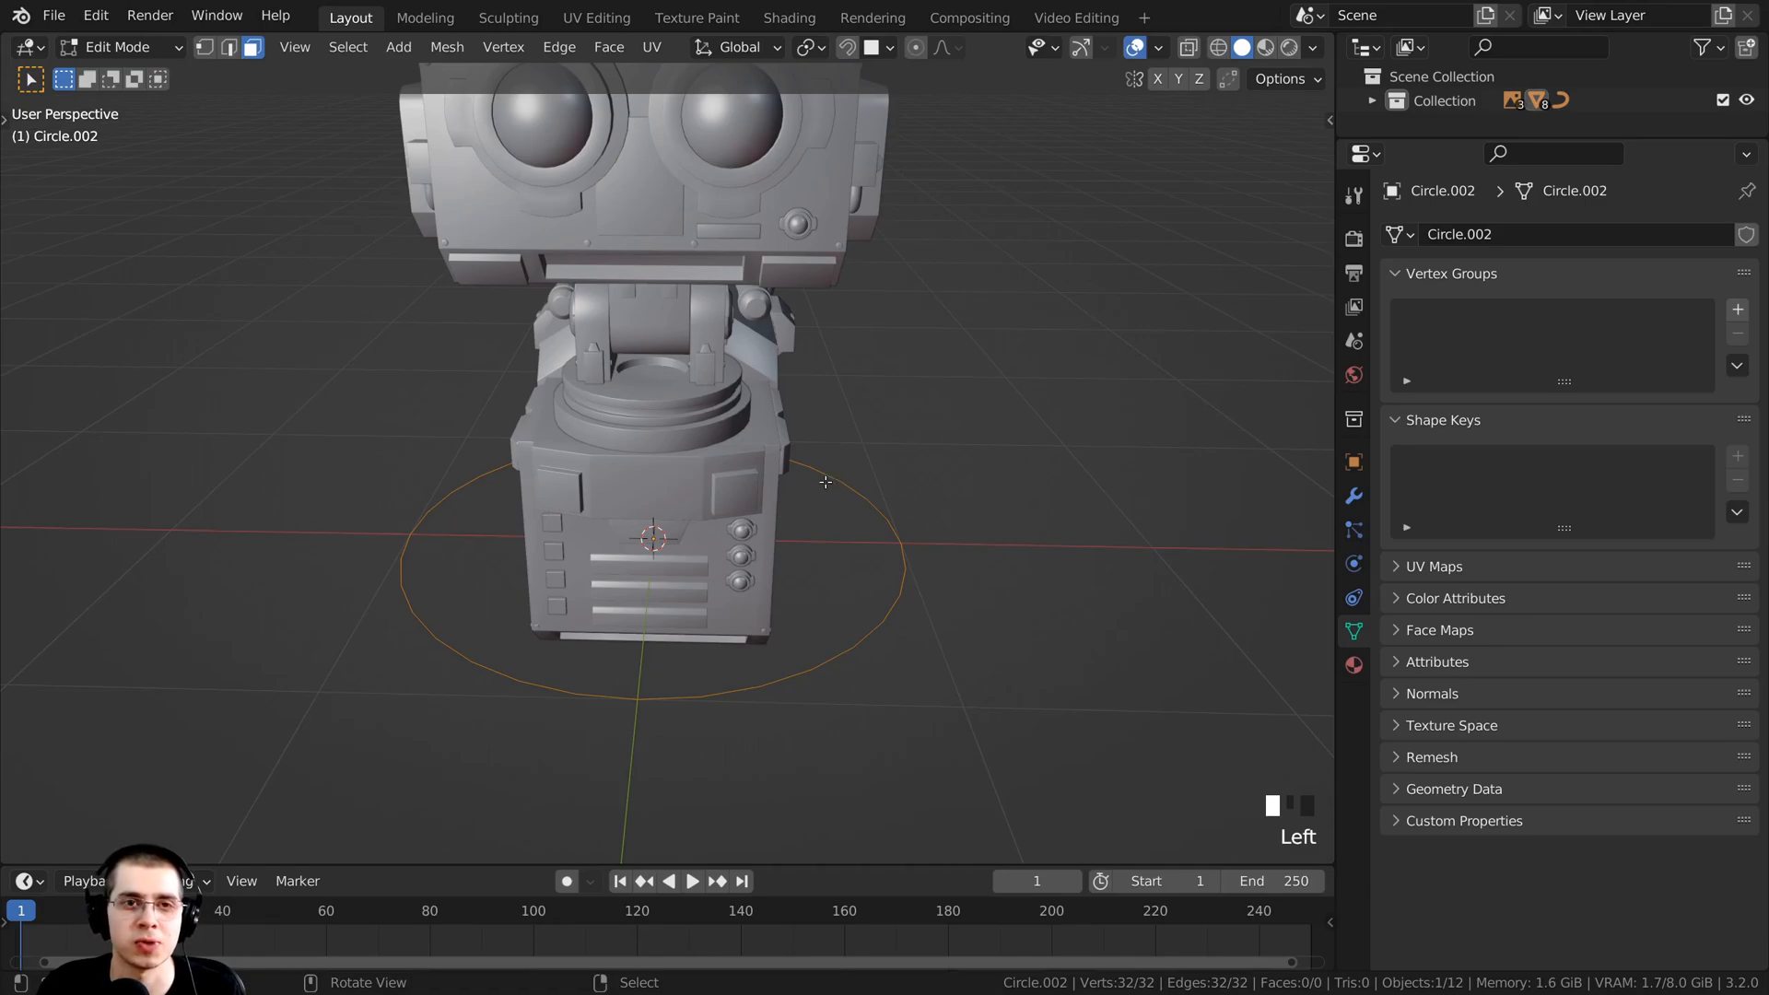
Step: Move the whole circle along the global X axis in Edit Mode until it lies beside the robot's body
{"action": "mouse_move", "coordinate": [825, 482]}
{"action": "middle_mouse_down", "text": "shift"}
{"action": "mouse_move", "coordinate": [832, 501]}
{"action": "mouse_move", "coordinate": [825, 451]}
{"action": "middle_mouse_up", "text": "shift"}
{"action": "left_click", "coordinate": [117, 51]}
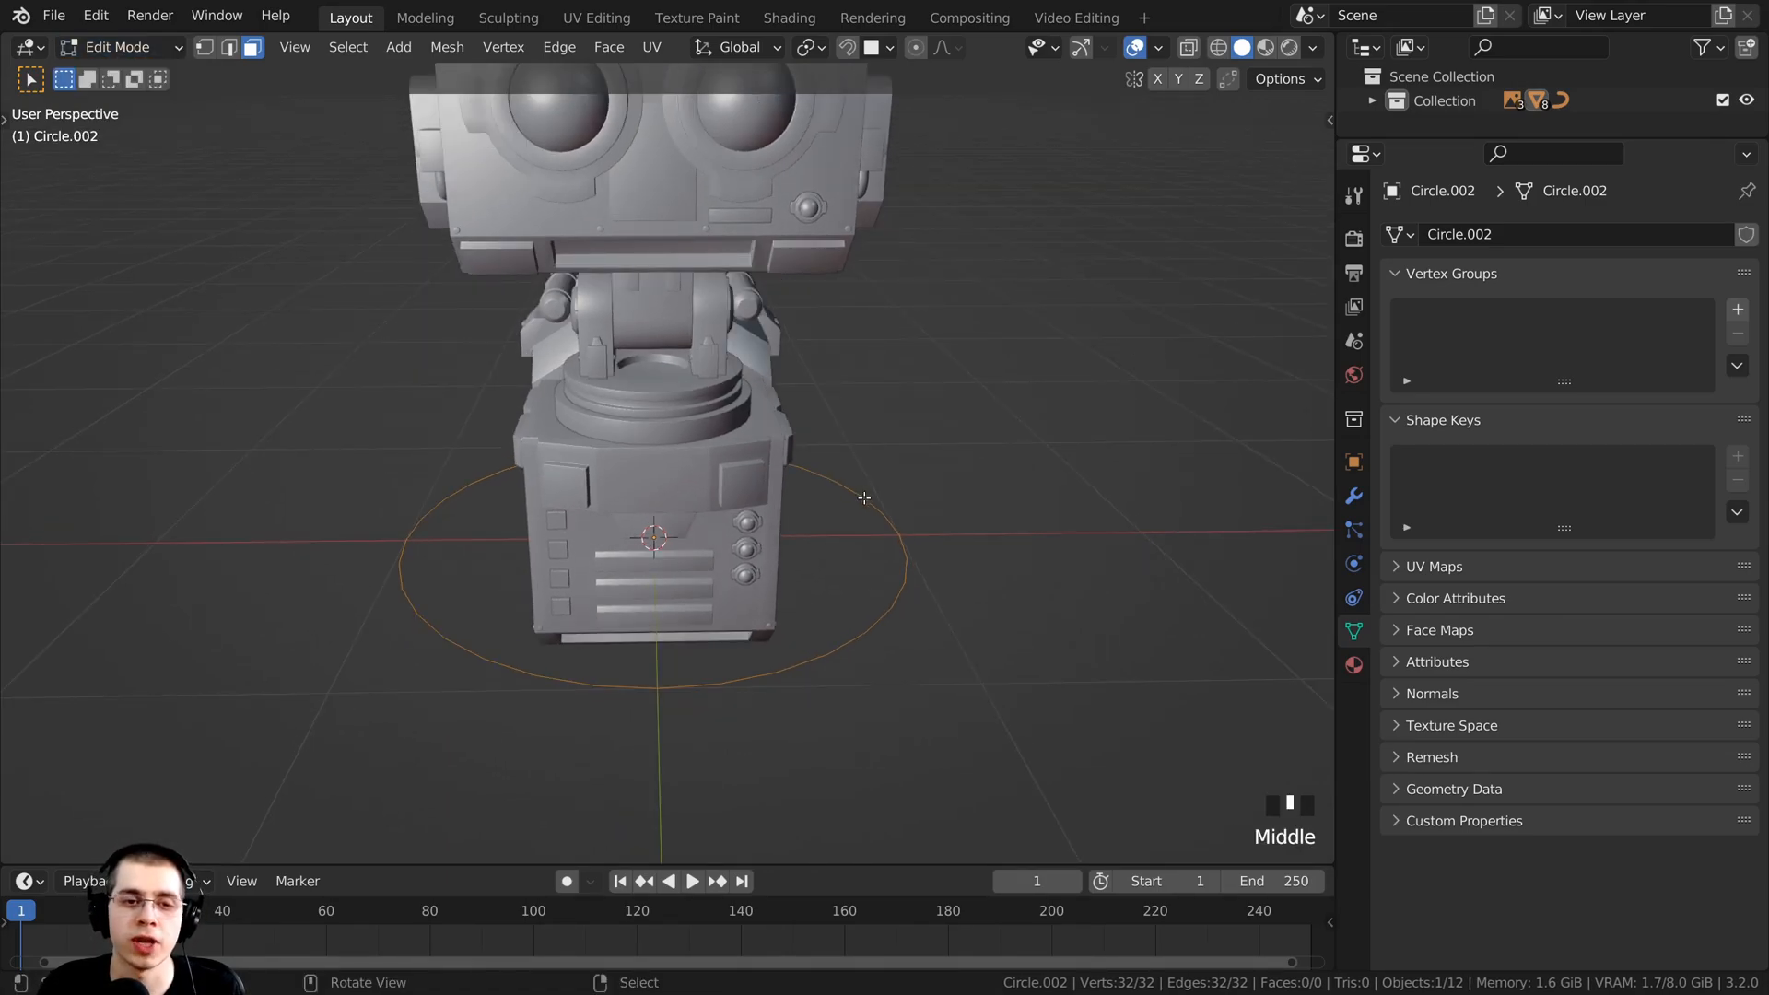
{"action": "middle_click_drag", "start_coordinate": [866, 498], "coordinate": [757, 524]}
{"action": "scroll", "coordinate": [696, 550], "scroll_direction": "down", "scroll_amount": 2}
{"action": "key", "text": "g"}
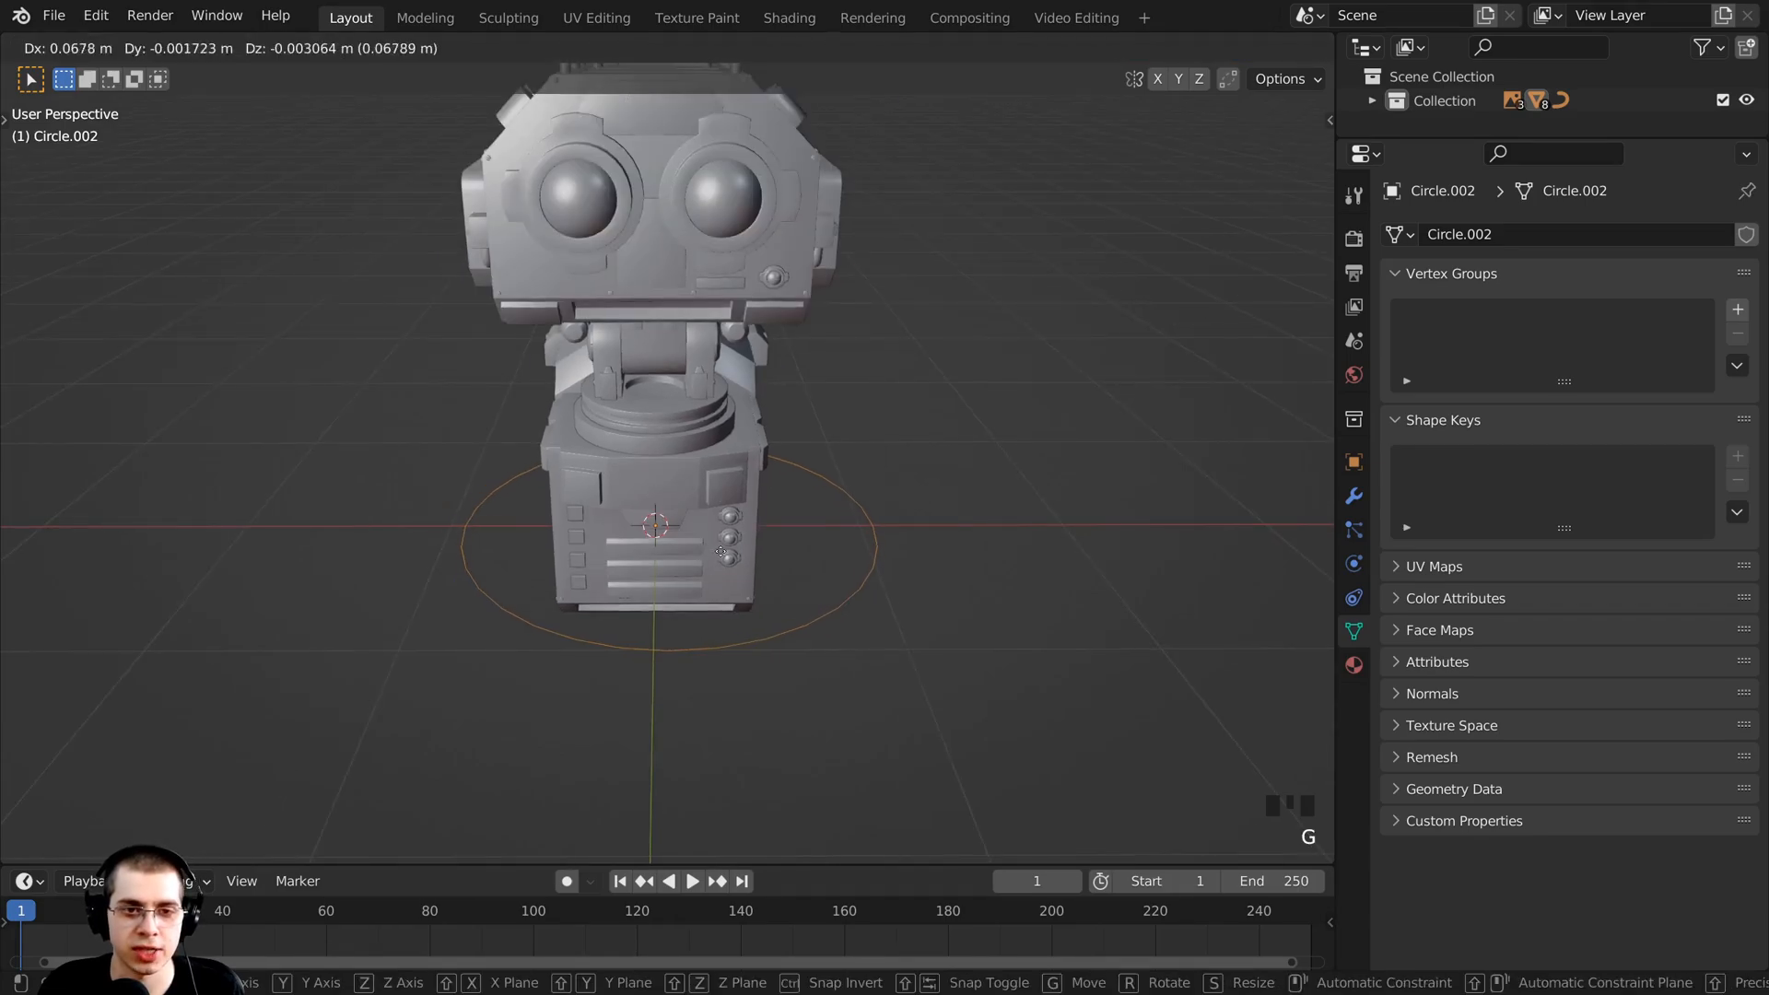
{"action": "key", "text": "x"}
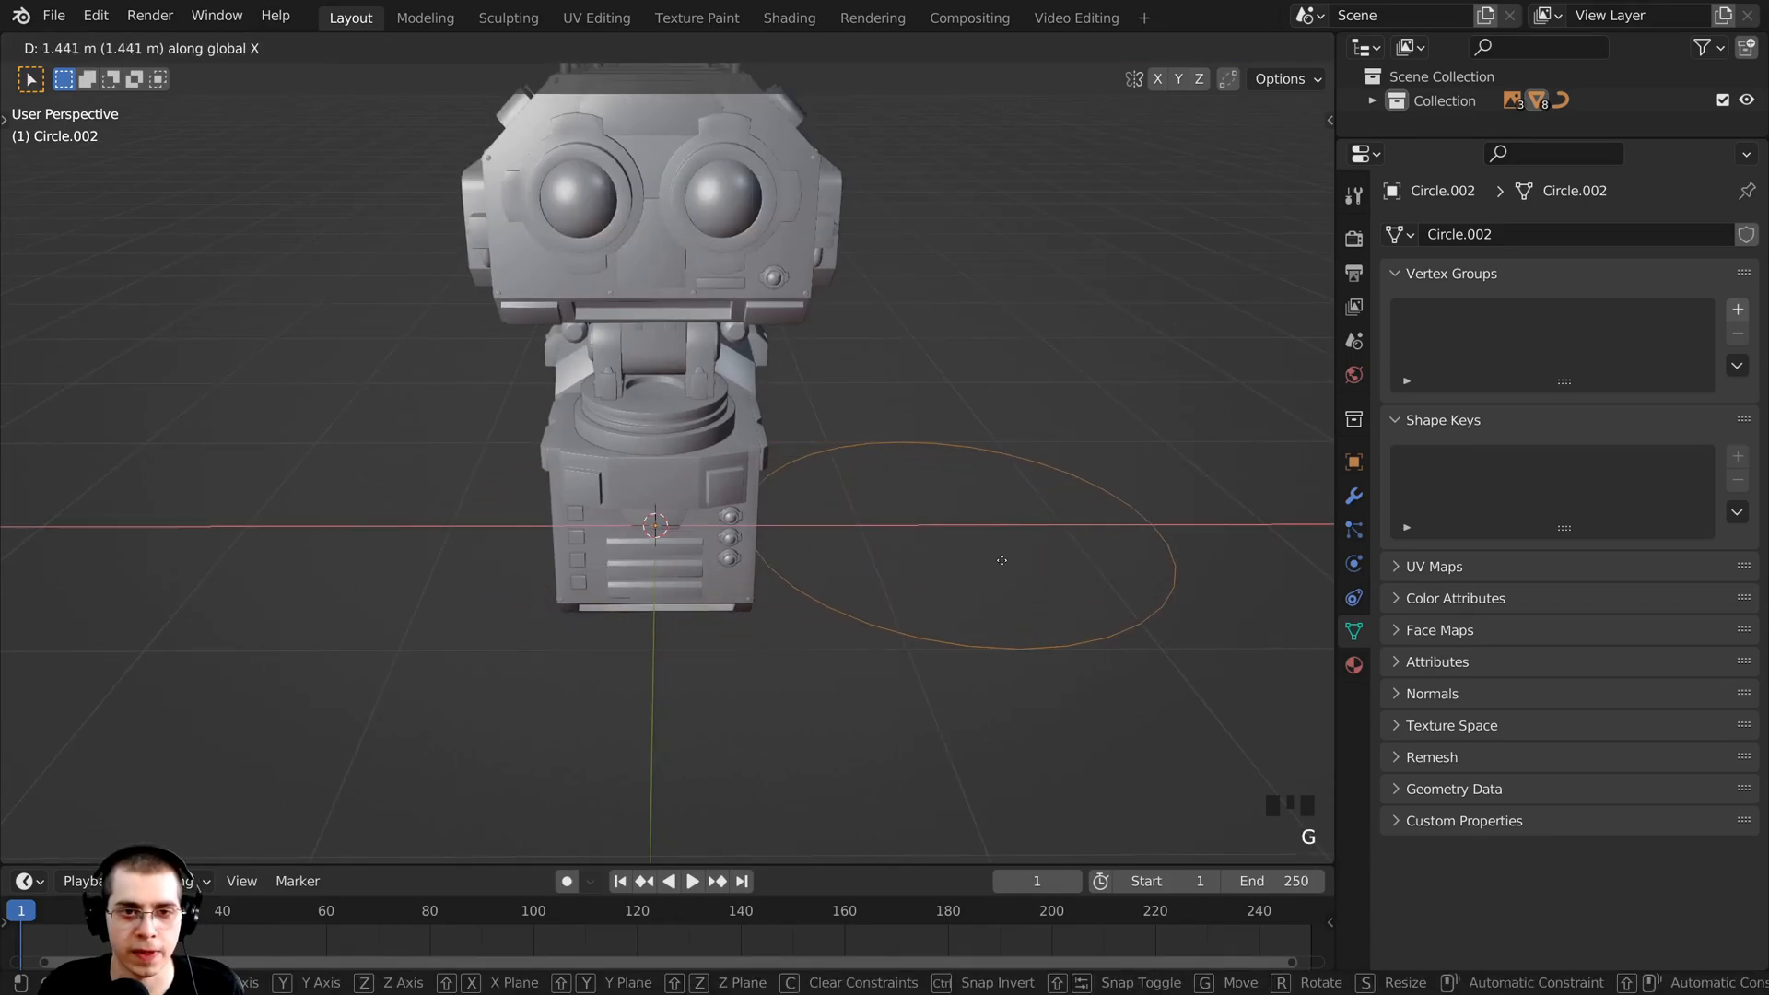
{"action": "left_click", "coordinate": [1035, 557]}
{"action": "middle_click_drag", "start_coordinate": [1034, 556], "coordinate": [940, 552], "text": "shift"}
{"action": "scroll", "coordinate": [462, 509], "scroll_direction": "up", "scroll_amount": 2}
{"action": "scroll", "coordinate": [1033, 452], "scroll_direction": "down", "scroll_amount": 1}
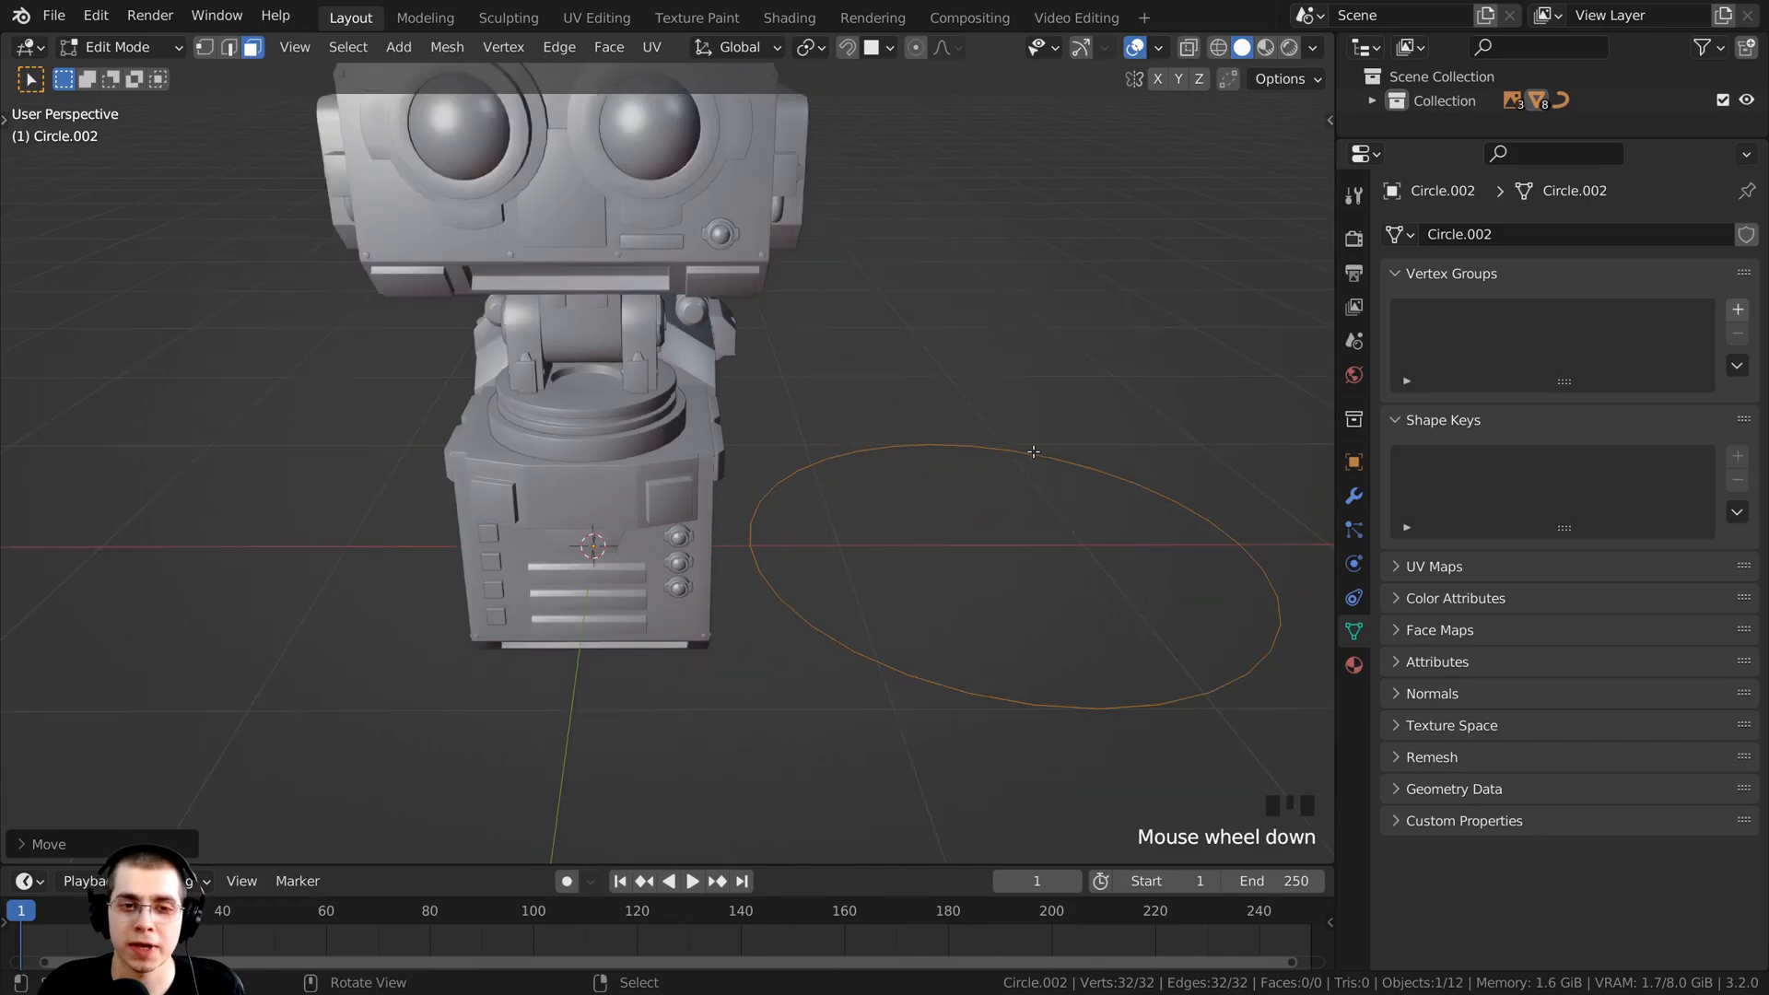
{"action": "middle_click_drag", "start_coordinate": [616, 605], "coordinate": [622, 557], "text": "shift"}
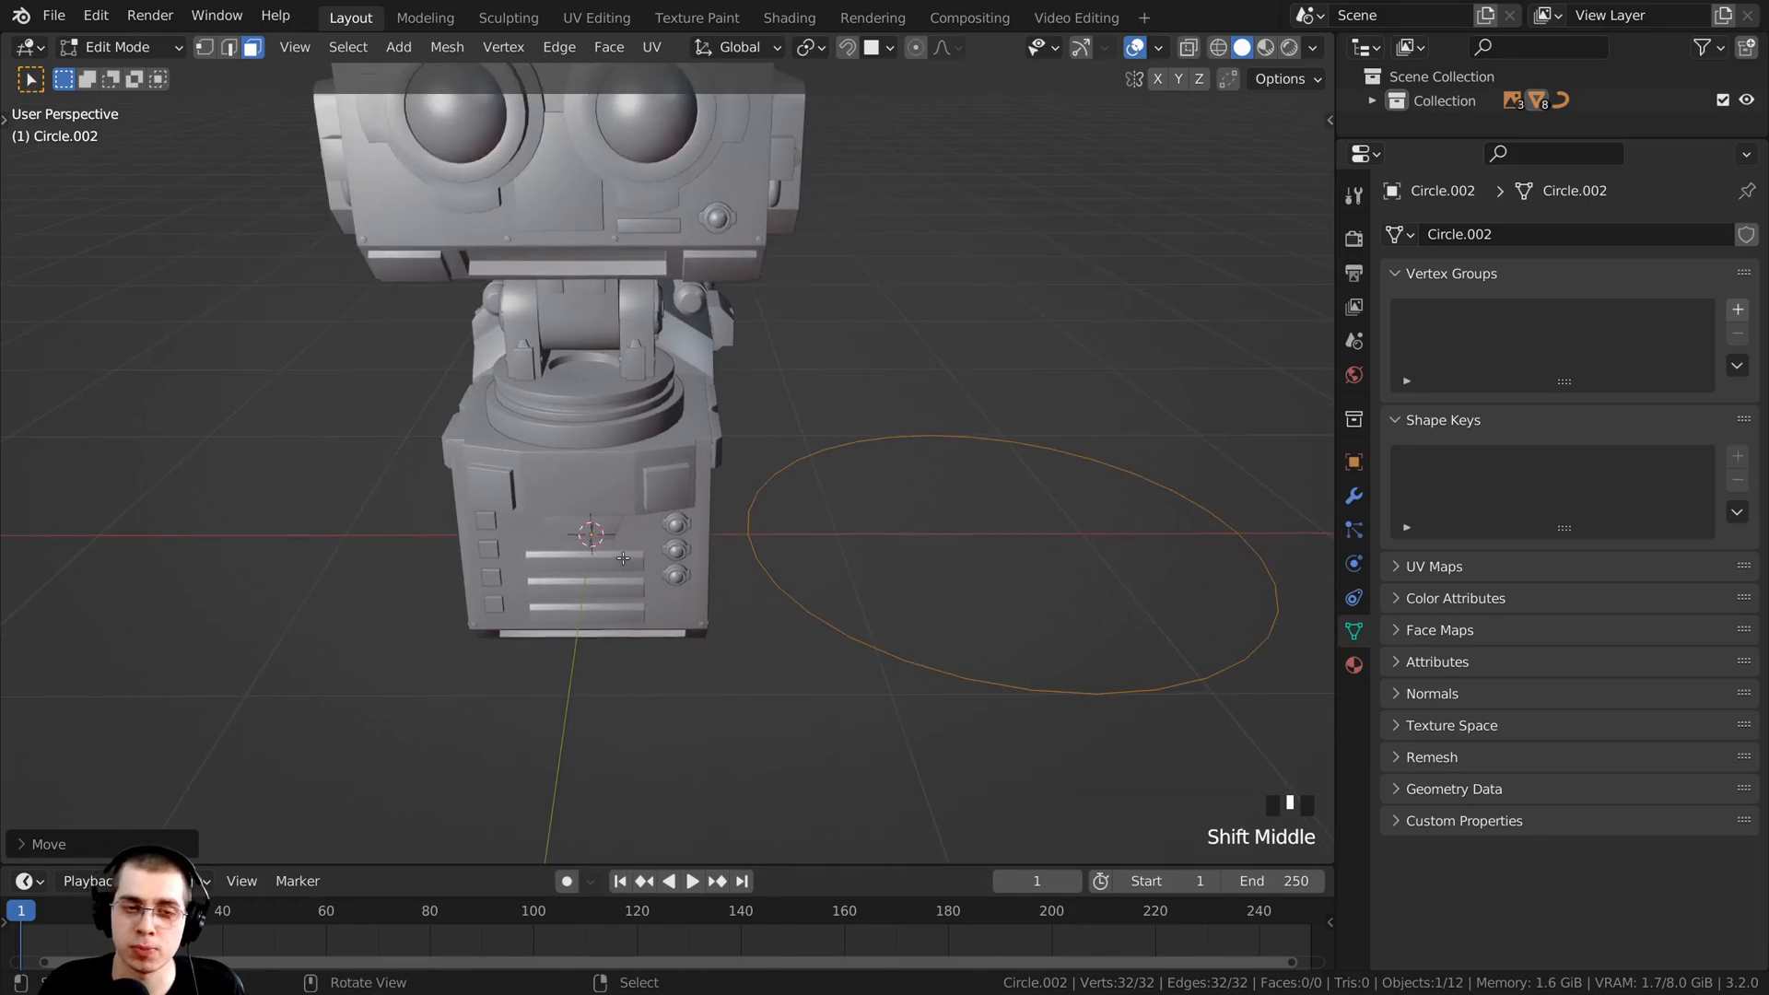
{"action": "middle_click_drag", "start_coordinate": [681, 461], "coordinate": [417, 352]}
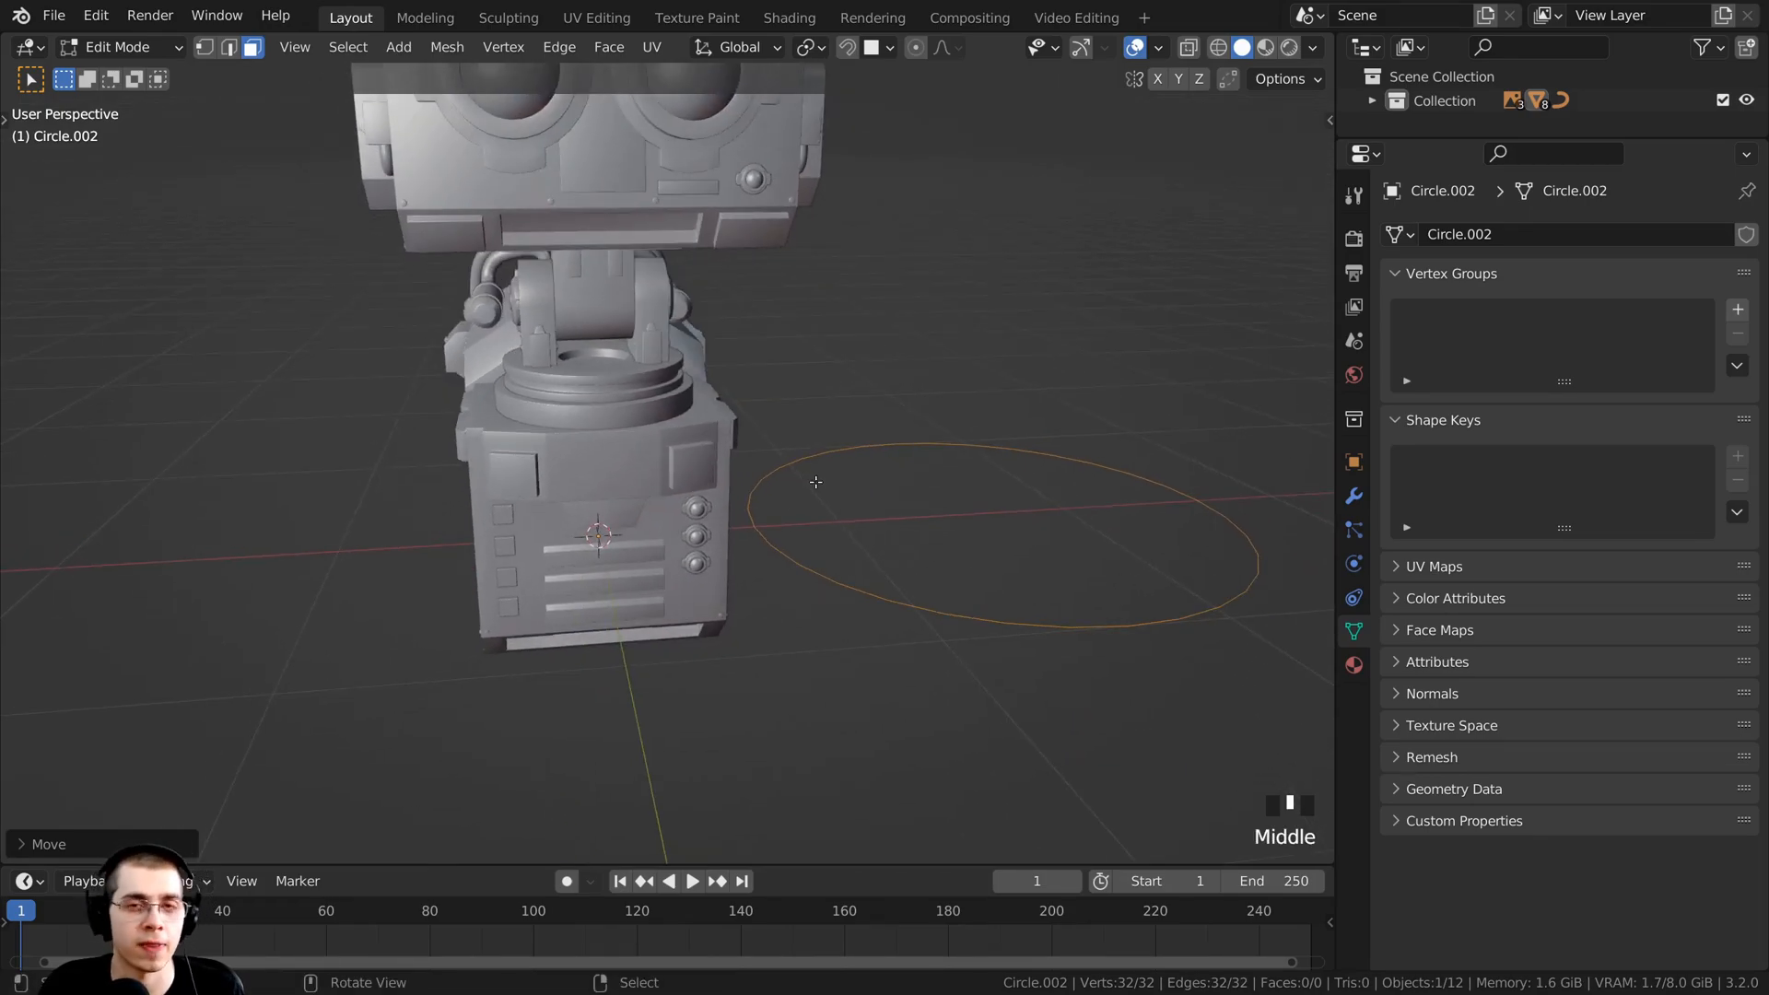
Step: Scale the whole circle down uniformly until it is slightly narrower than the robot's body
{"action": "middle_click_drag", "start_coordinate": [764, 520], "coordinate": [823, 650]}
{"action": "key", "text": "s"}
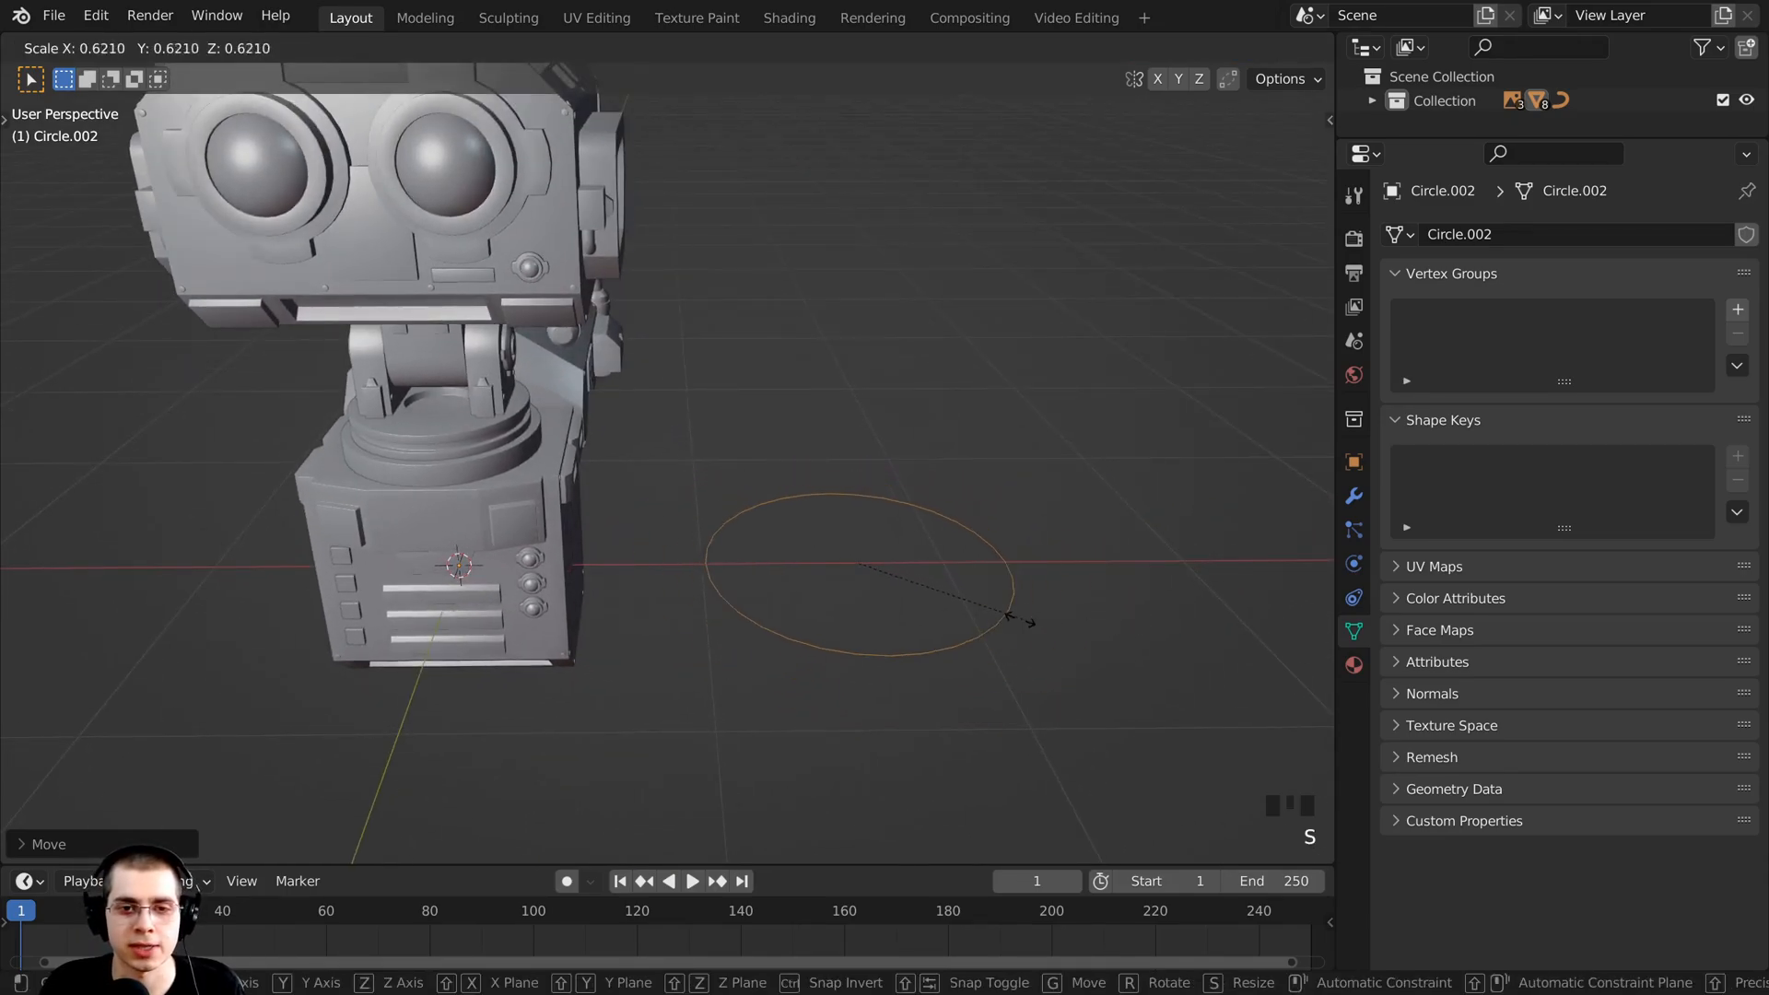
{"action": "left_click", "coordinate": [978, 609]}
{"action": "middle_click_drag", "start_coordinate": [979, 609], "coordinate": [1004, 560]}
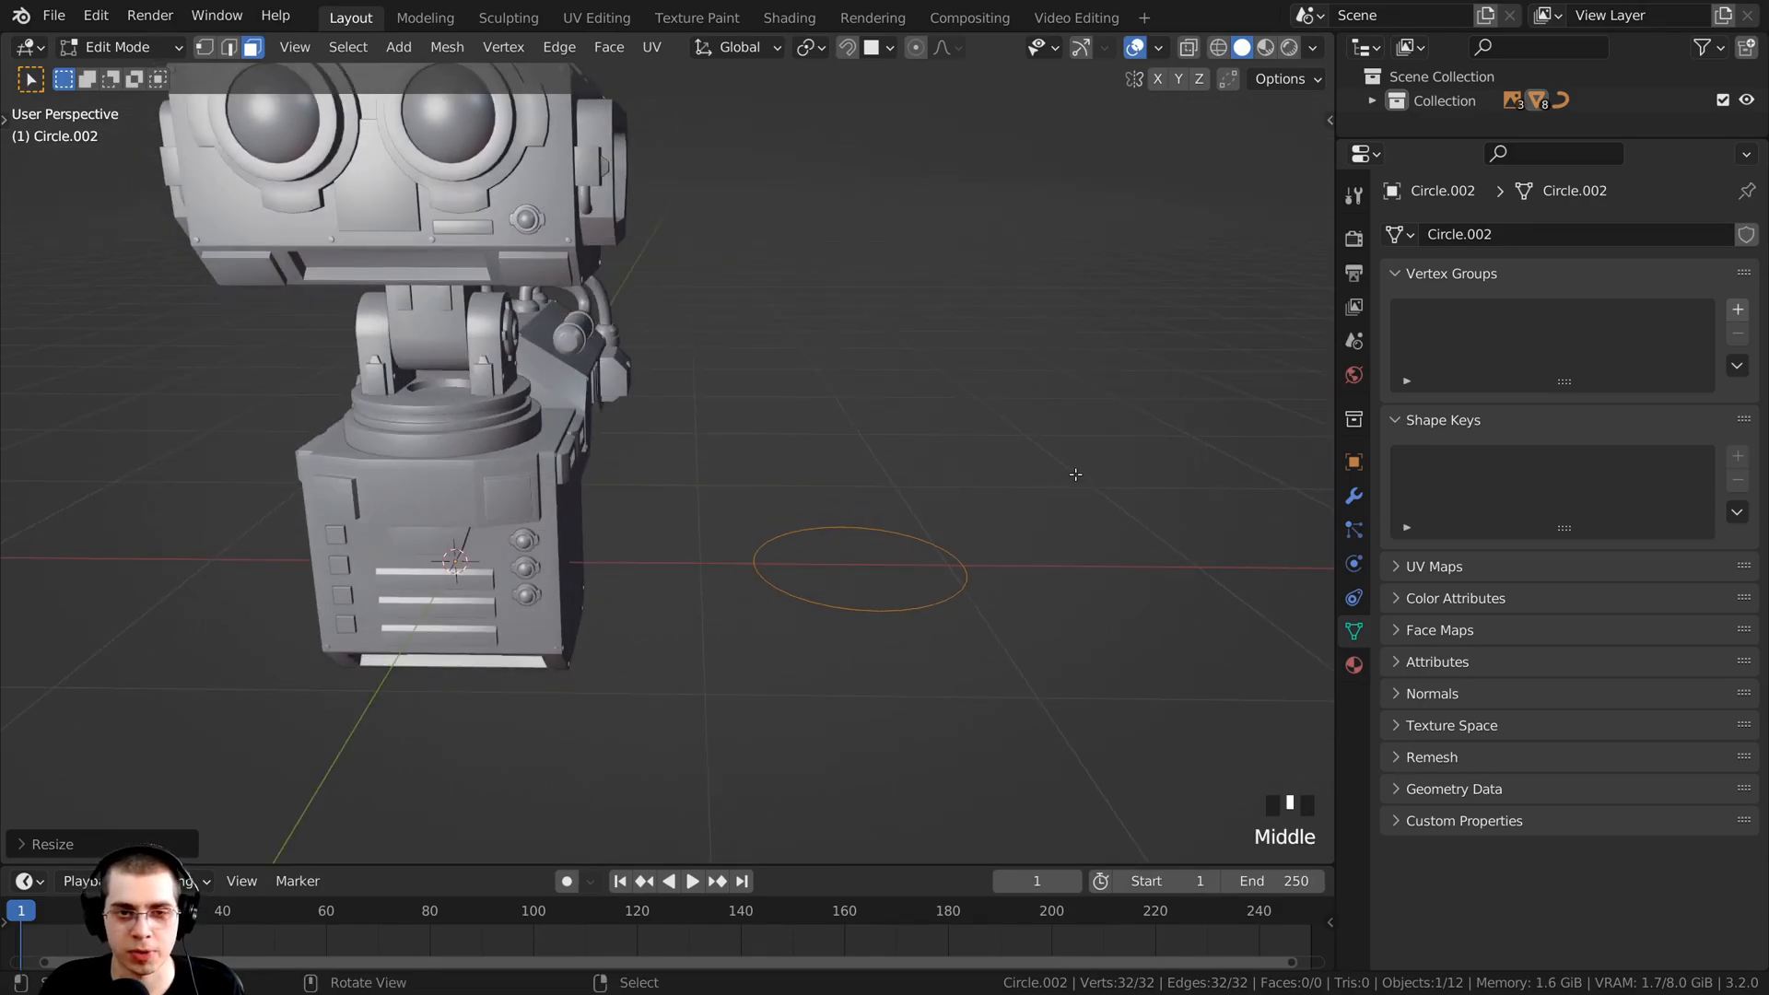
Step: Rotate the circle 90 degrees about the global Y axis so it stands upright facing the body's side
{"action": "key", "text": "r"}
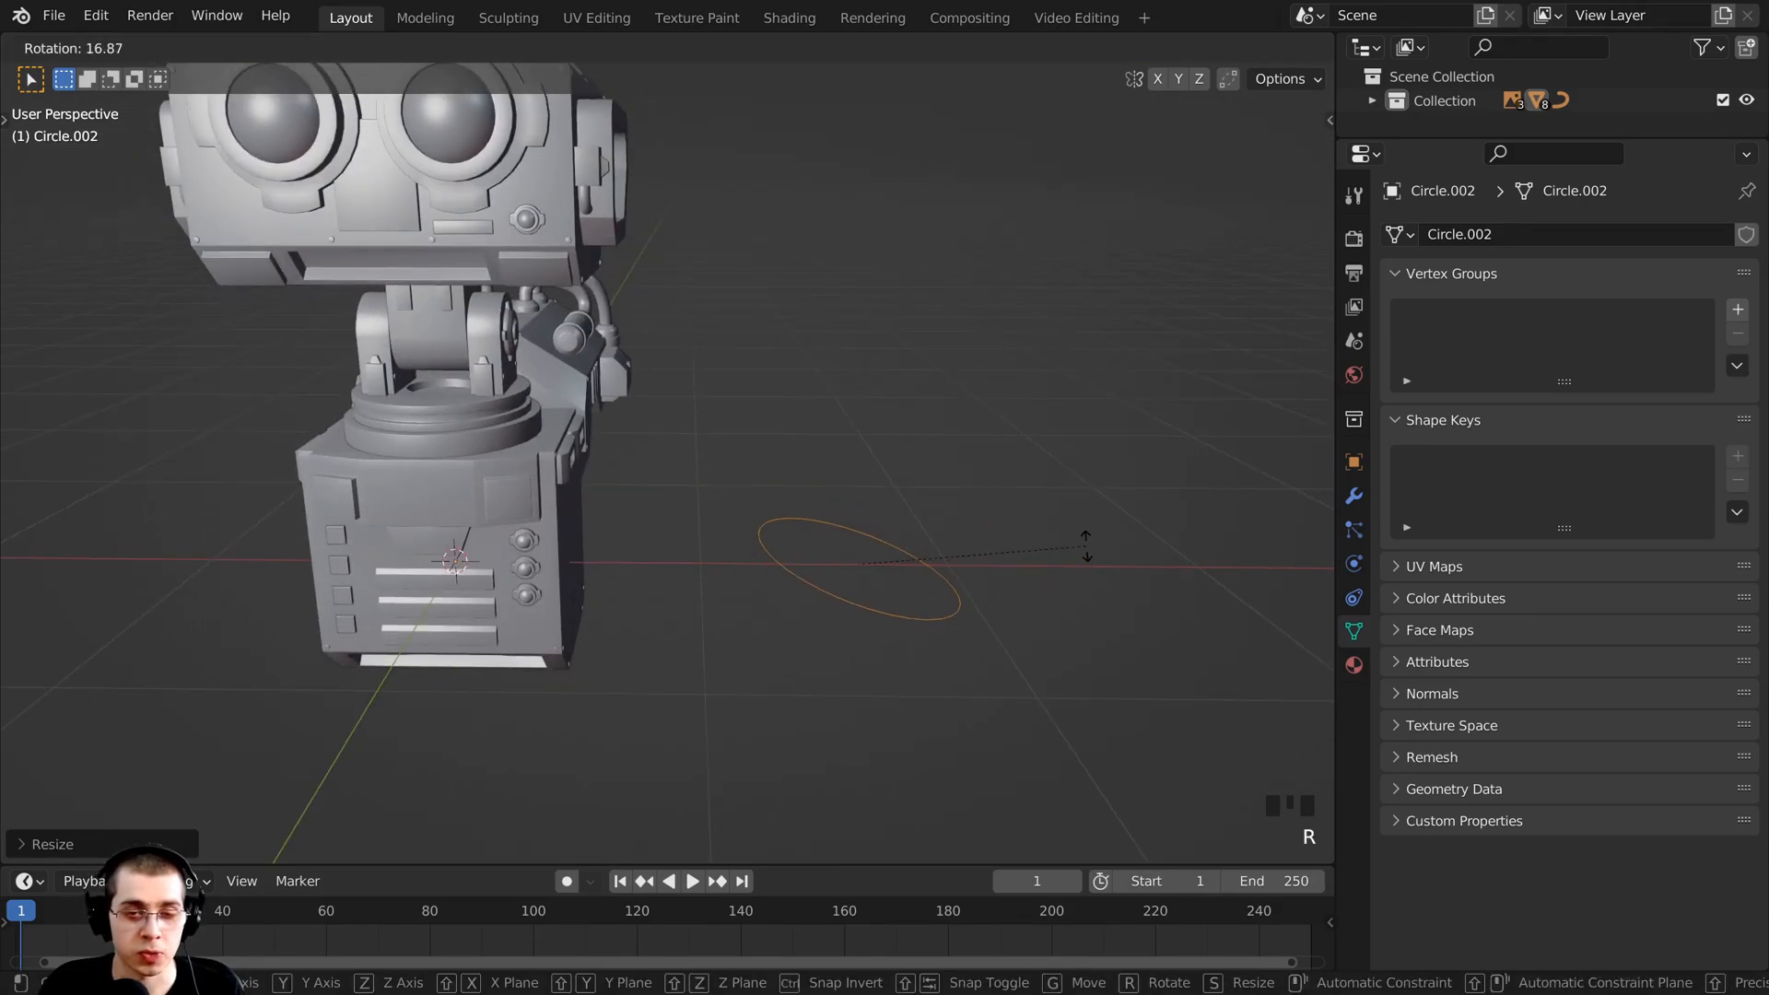
{"action": "key", "text": "y"}
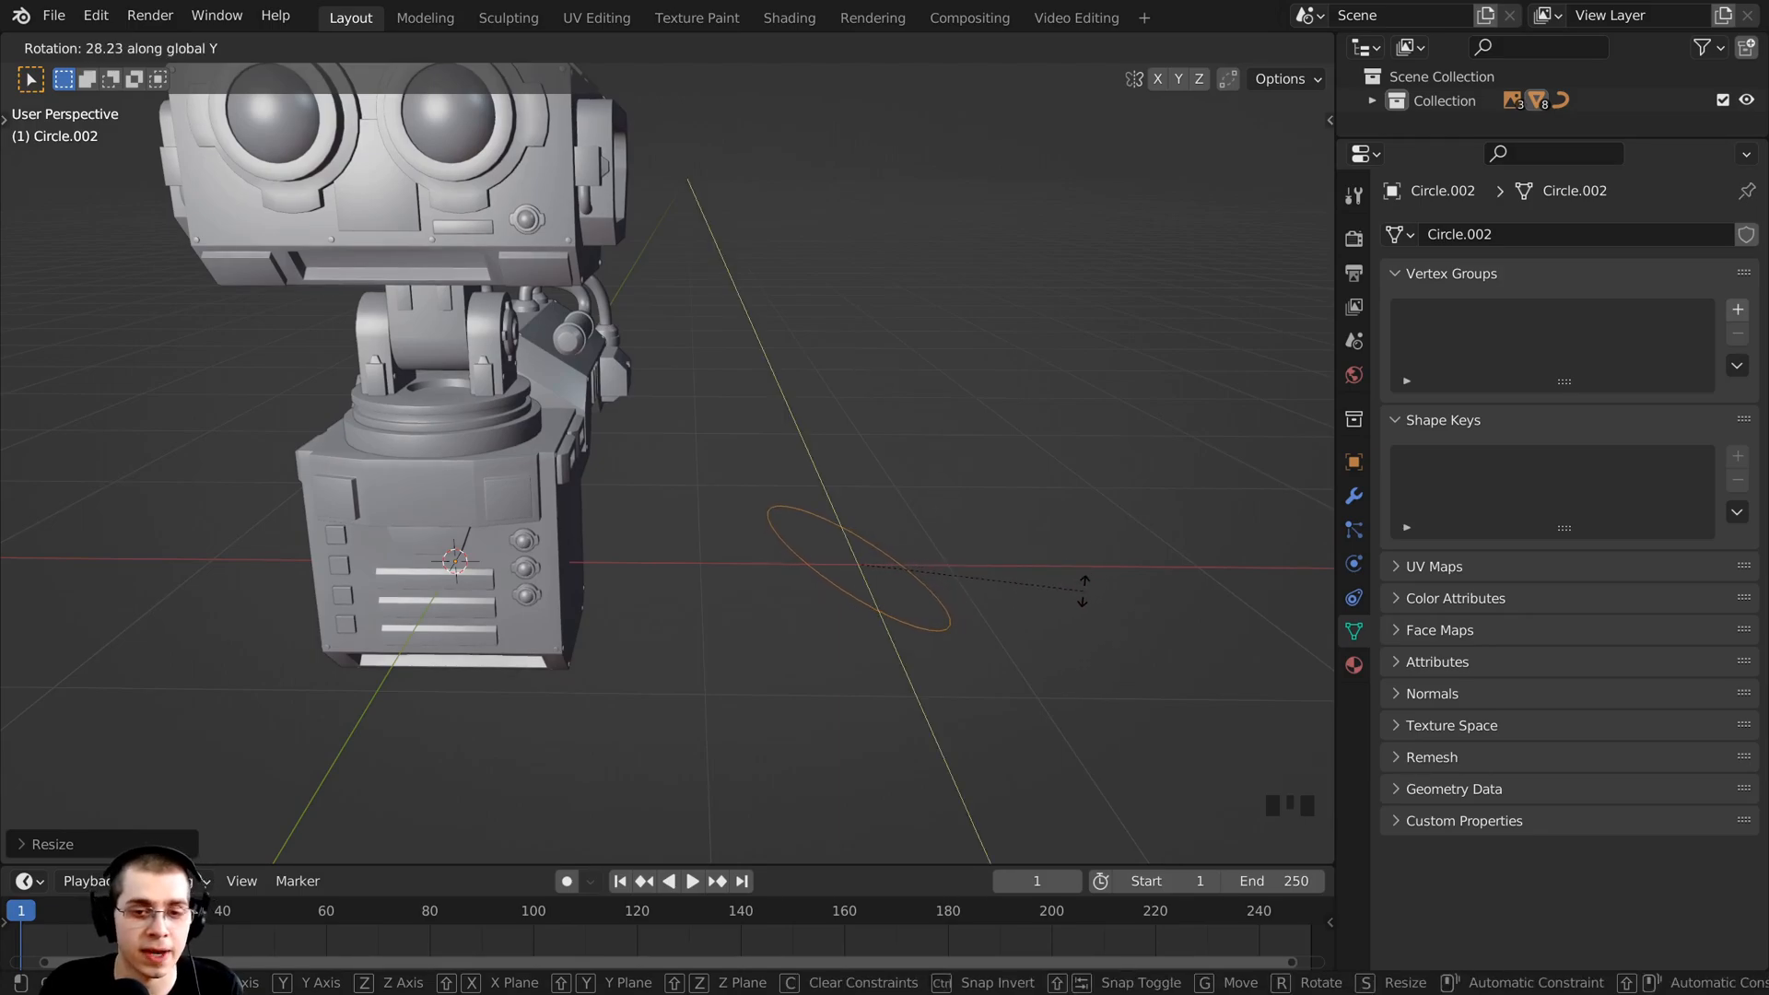
{"action": "type", "text": "90"}
{"action": "key", "text": "Return"}
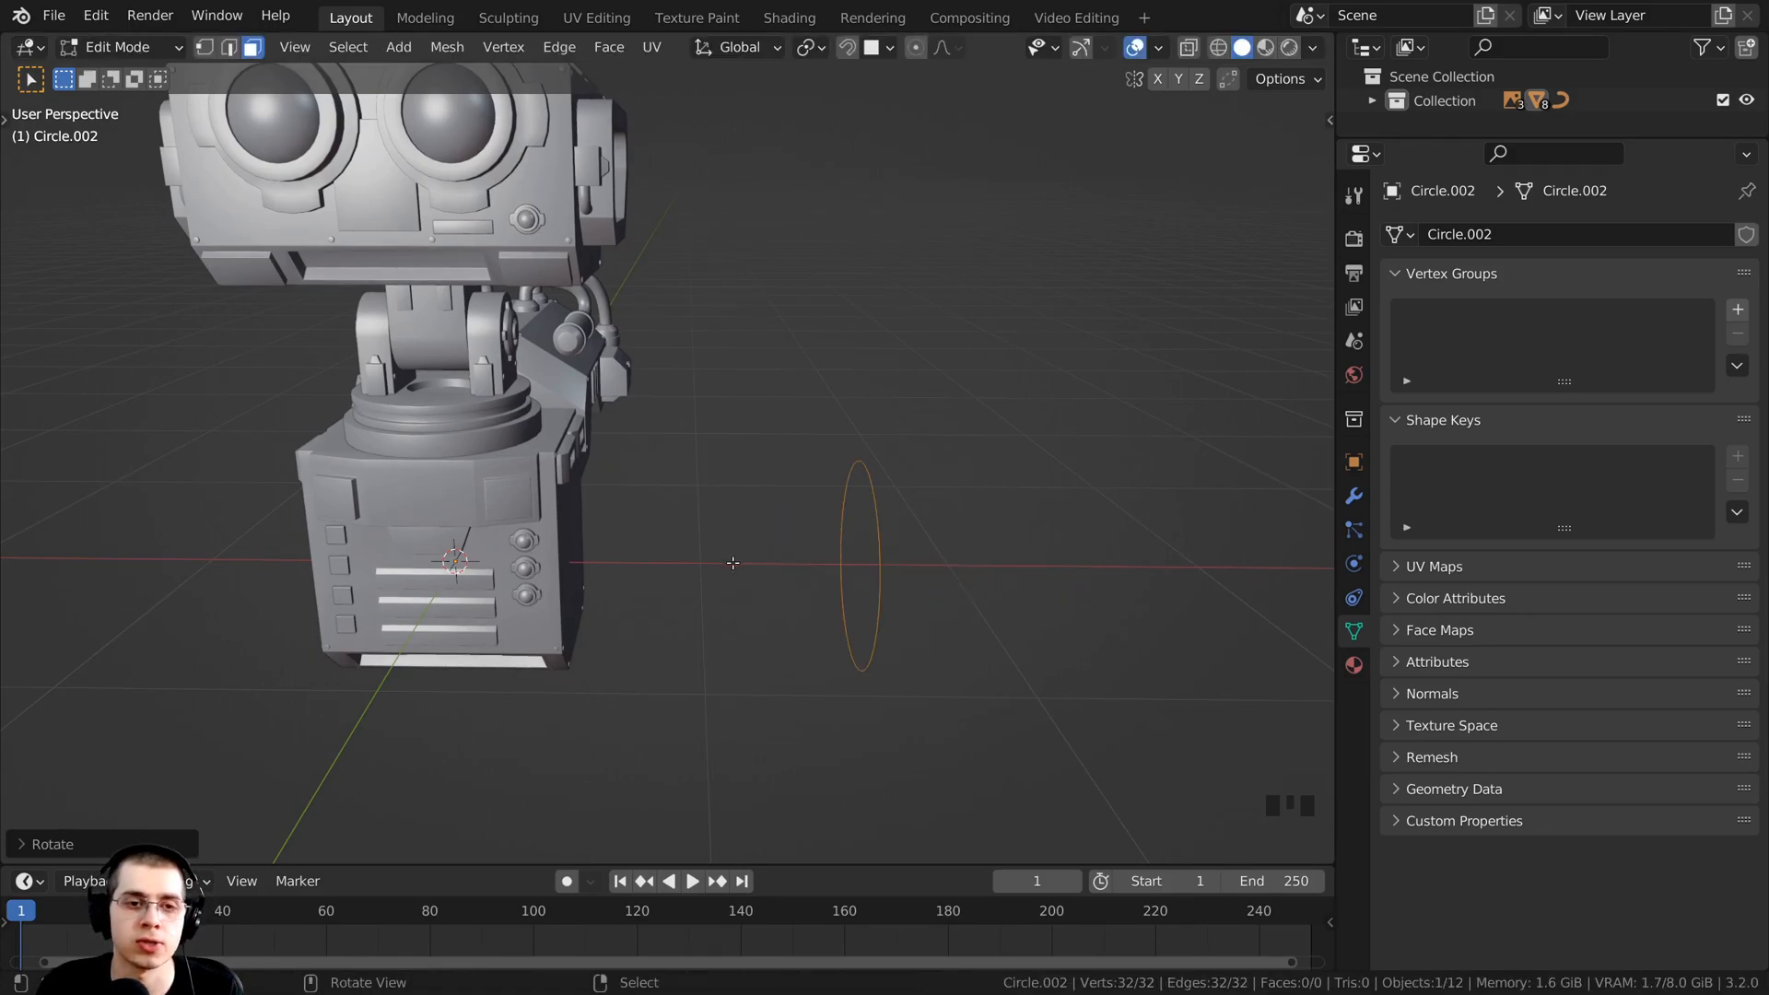
{"action": "middle_click_drag", "start_coordinate": [737, 554], "coordinate": [944, 550], "text": "shift"}
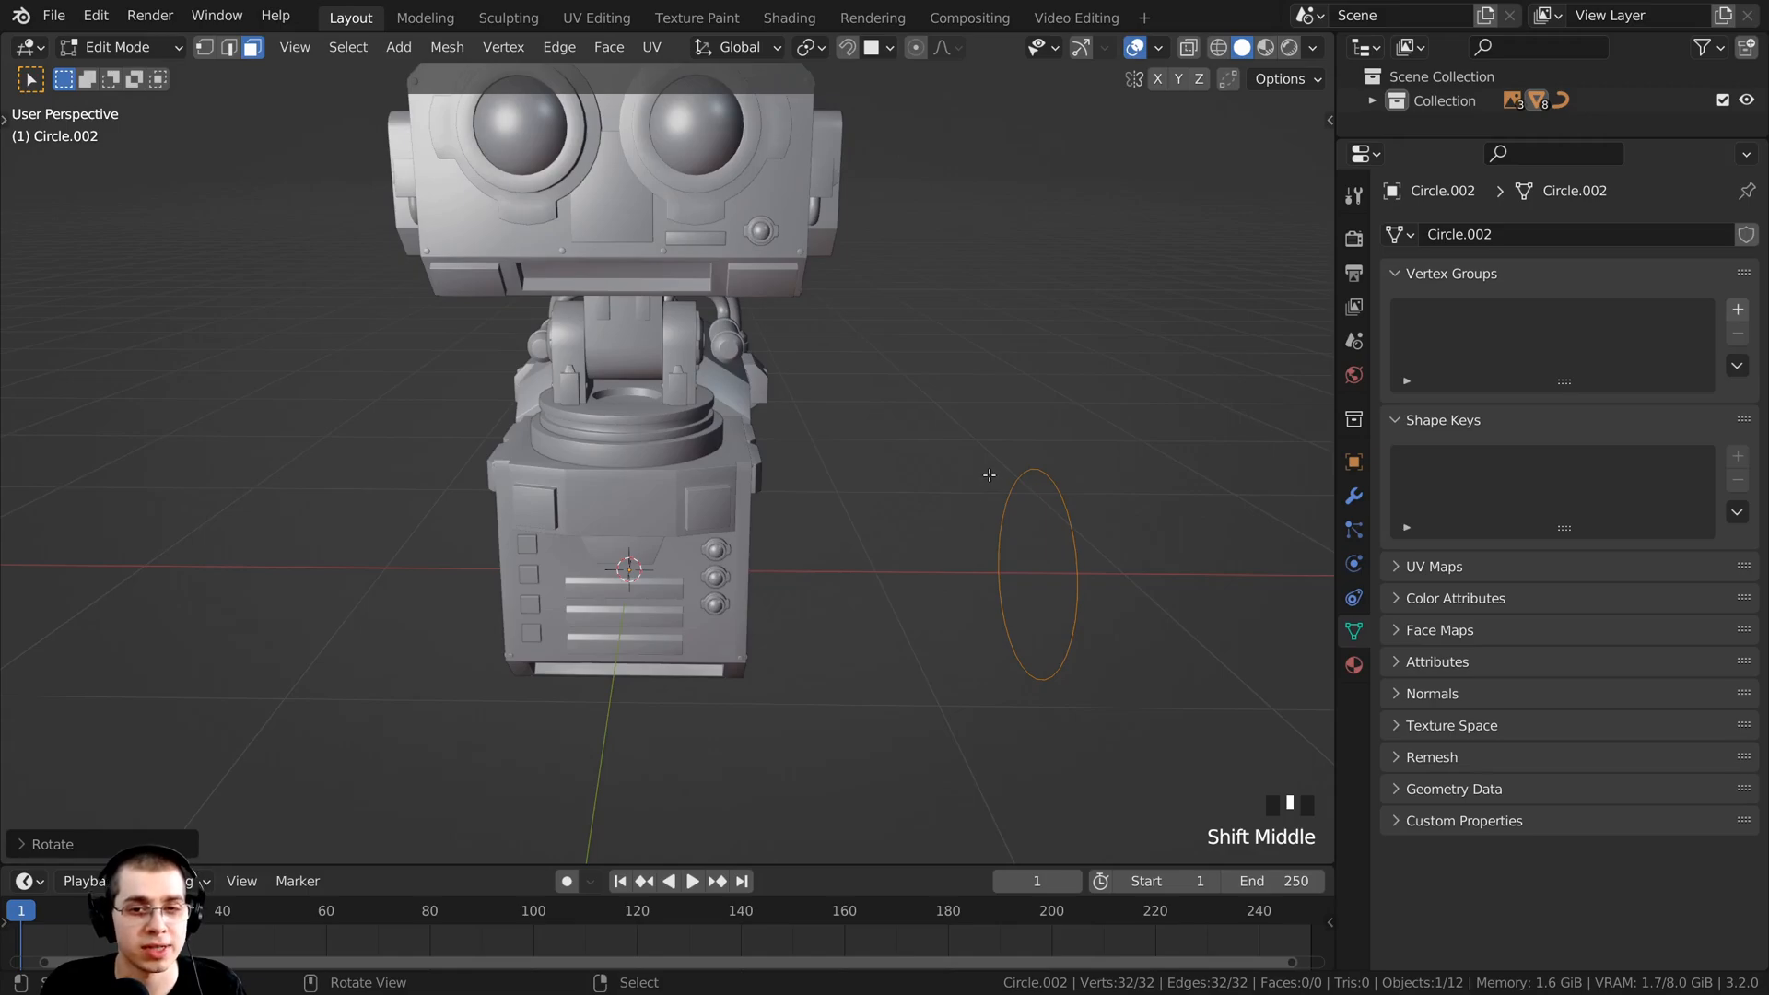
Step: Return to Object Mode and show the modifier settings of the upright circle
{"action": "key", "text": "Tab"}
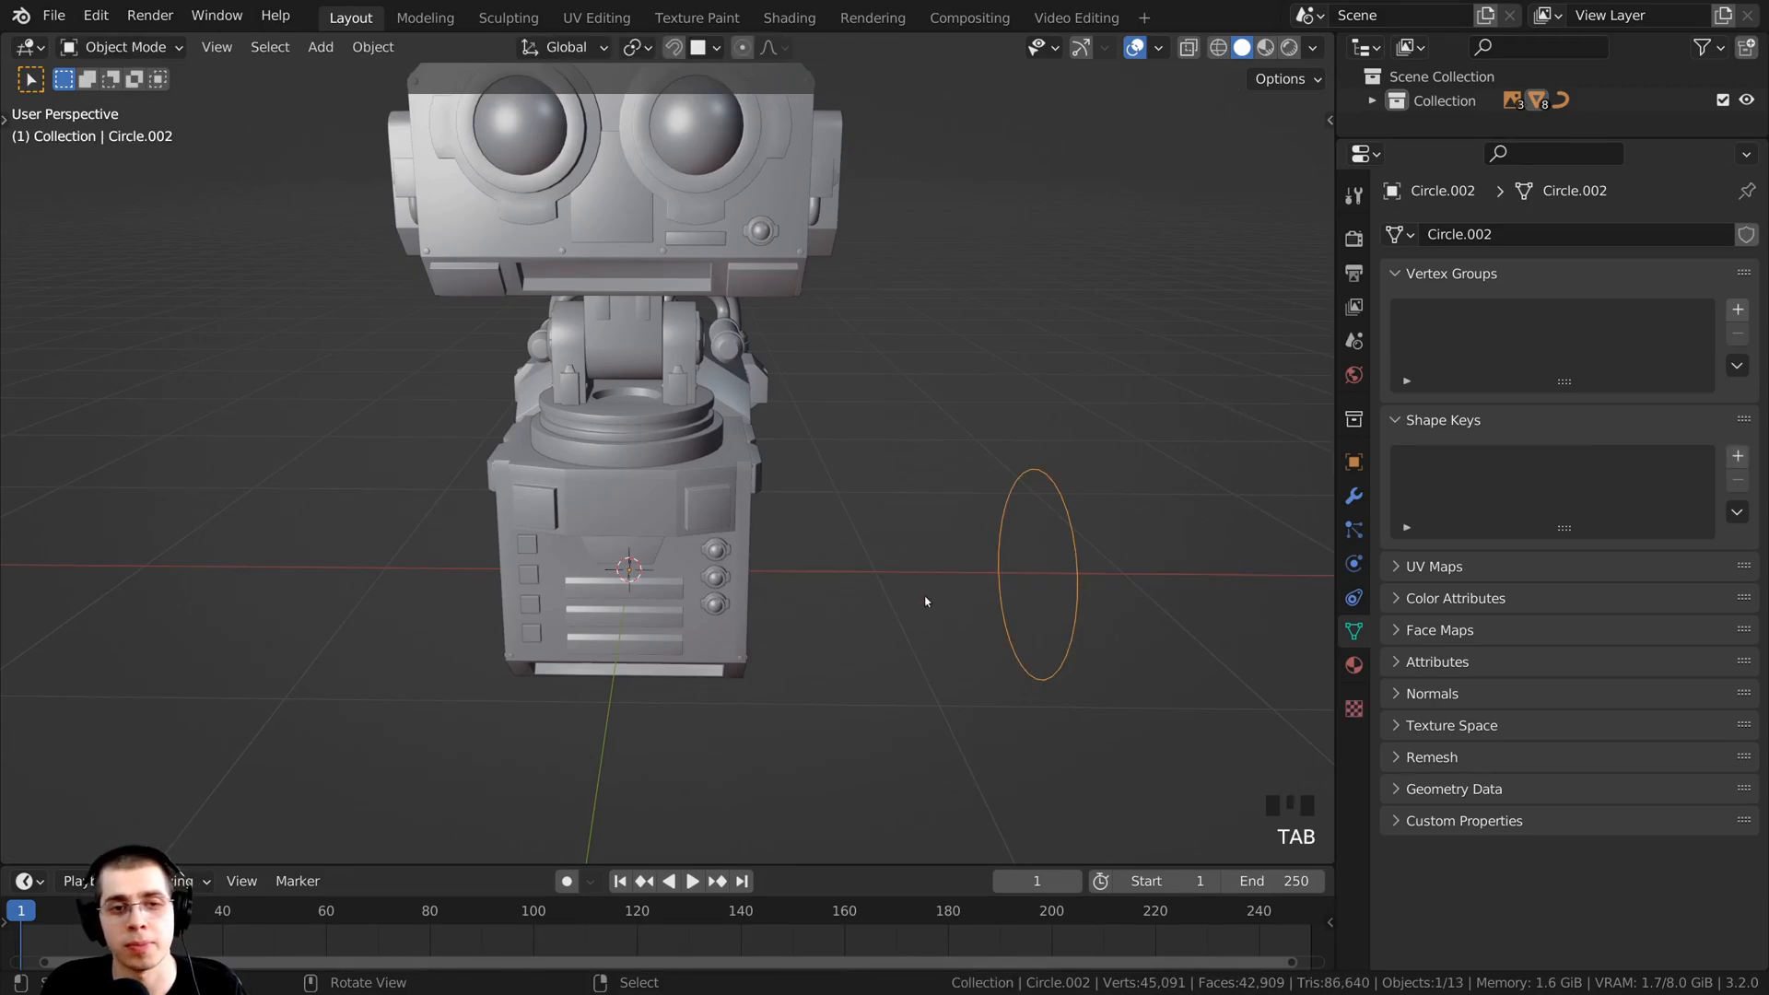
{"action": "middle_click_drag", "start_coordinate": [926, 601], "coordinate": [822, 270], "text": "shift"}
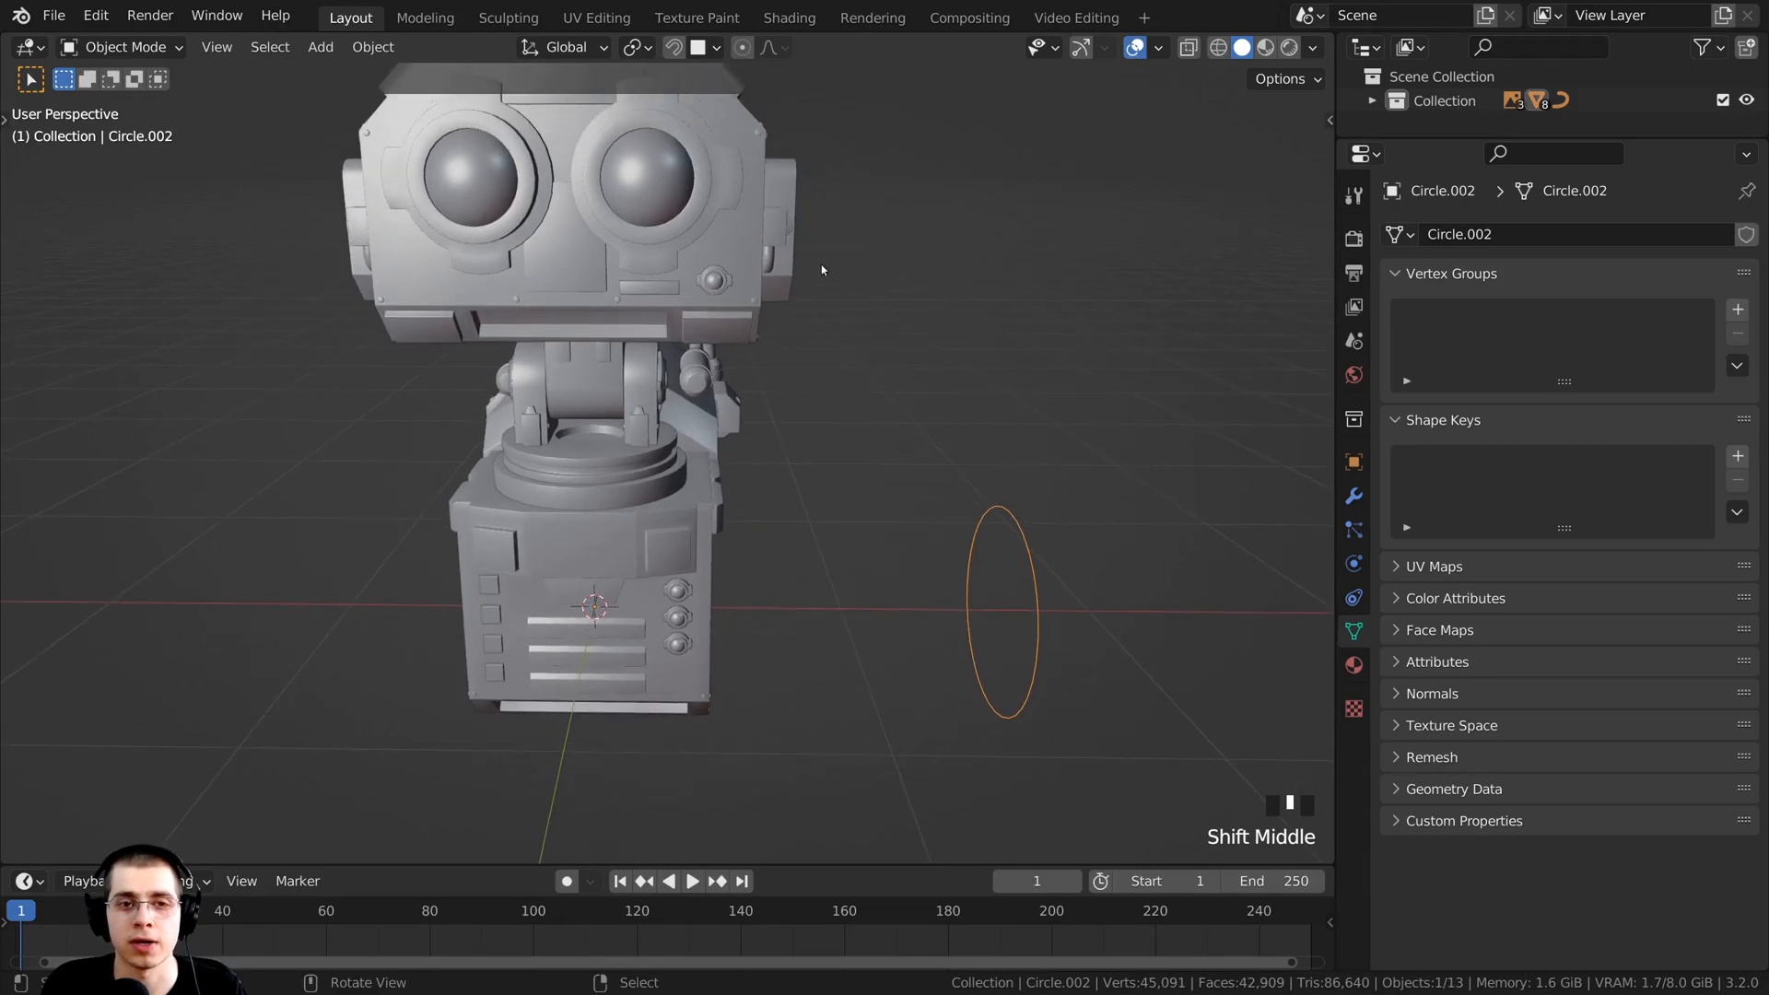
{"action": "right_click", "coordinate": [774, 191]}
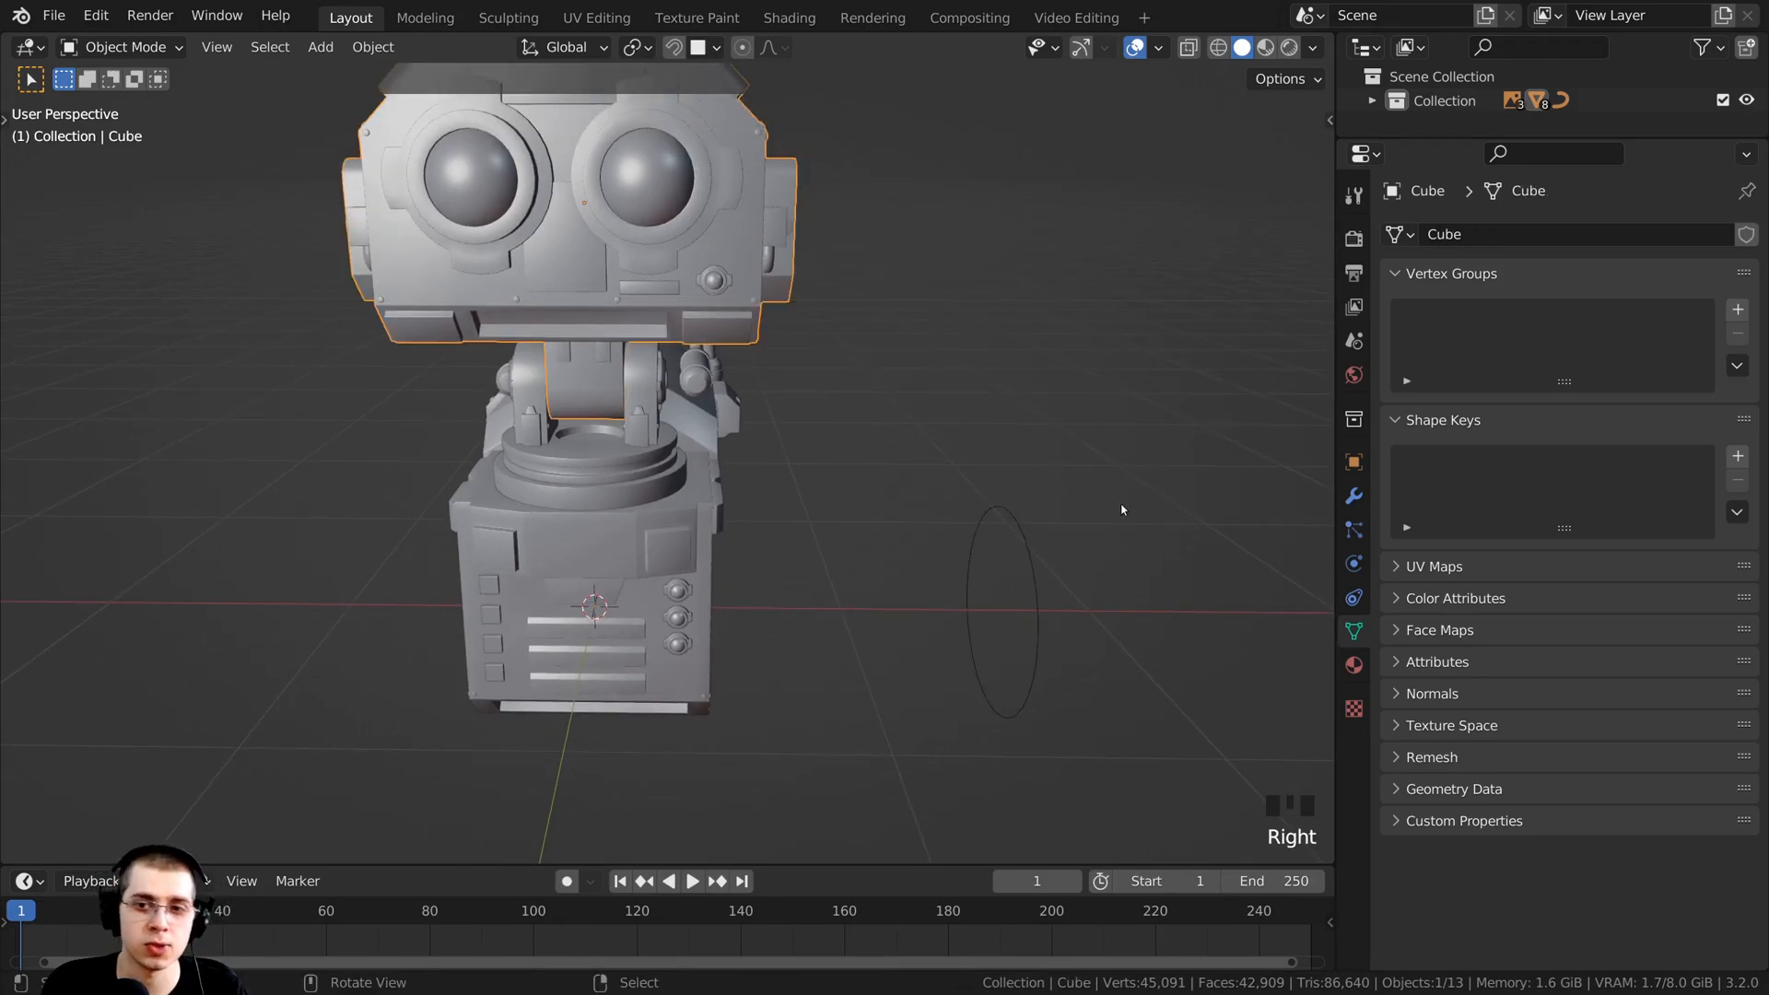
{"action": "right_click", "coordinate": [1025, 524]}
{"action": "left_click", "coordinate": [1342, 495]}
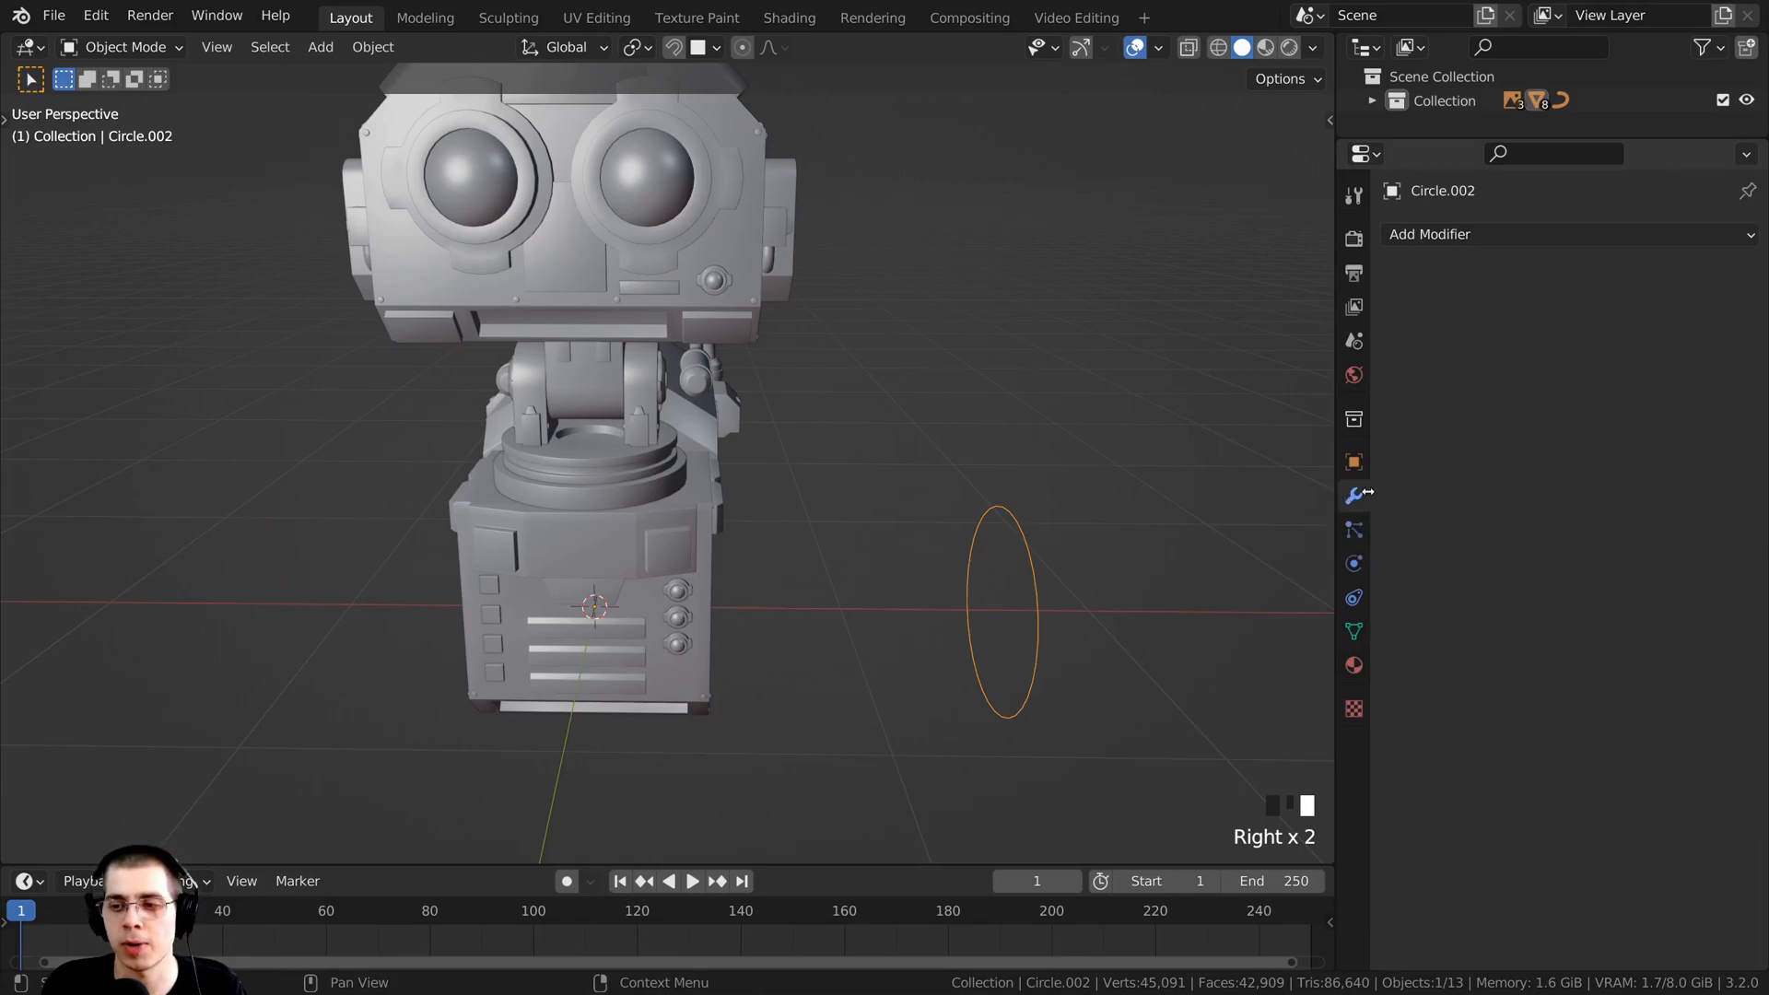
Step: Copy the modifiers from the robot's head to the circle, leaving only the circle selected
{"action": "middle_click_drag", "start_coordinate": [815, 348], "coordinate": [782, 406], "text": "shift"}
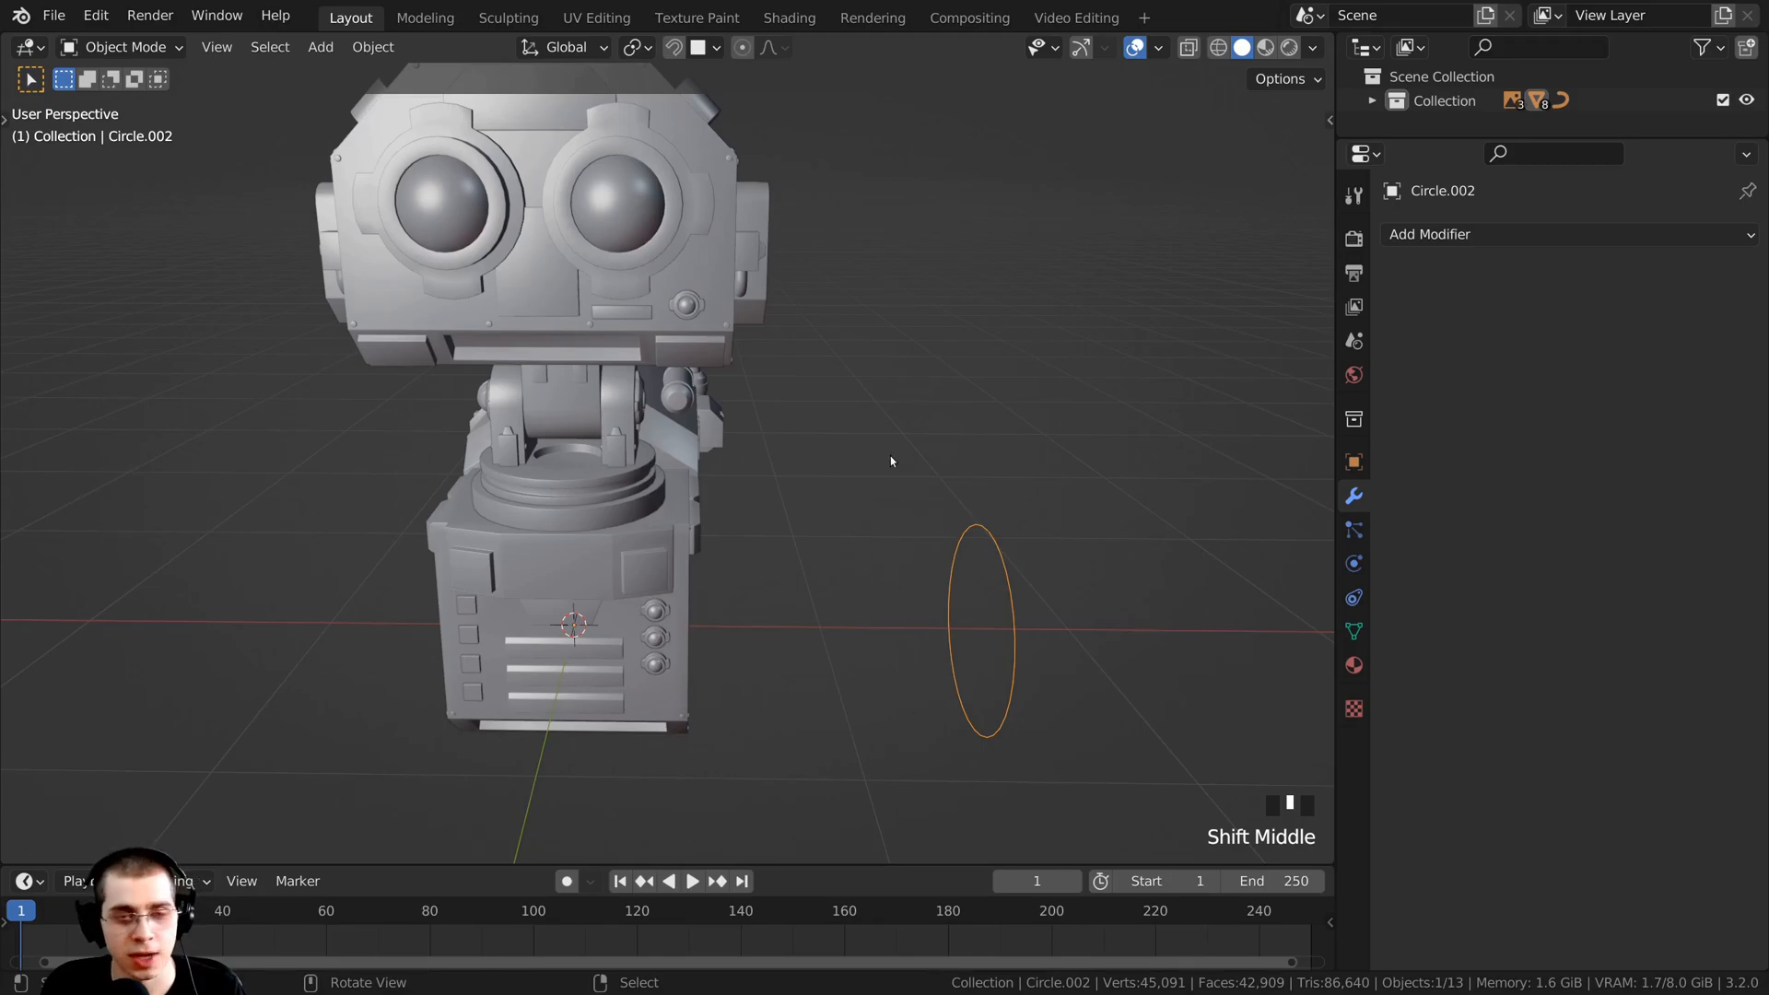
{"action": "right_click", "coordinate": [765, 208], "text": "shift"}
{"action": "middle_click_drag", "start_coordinate": [750, 225], "coordinate": [767, 240]}
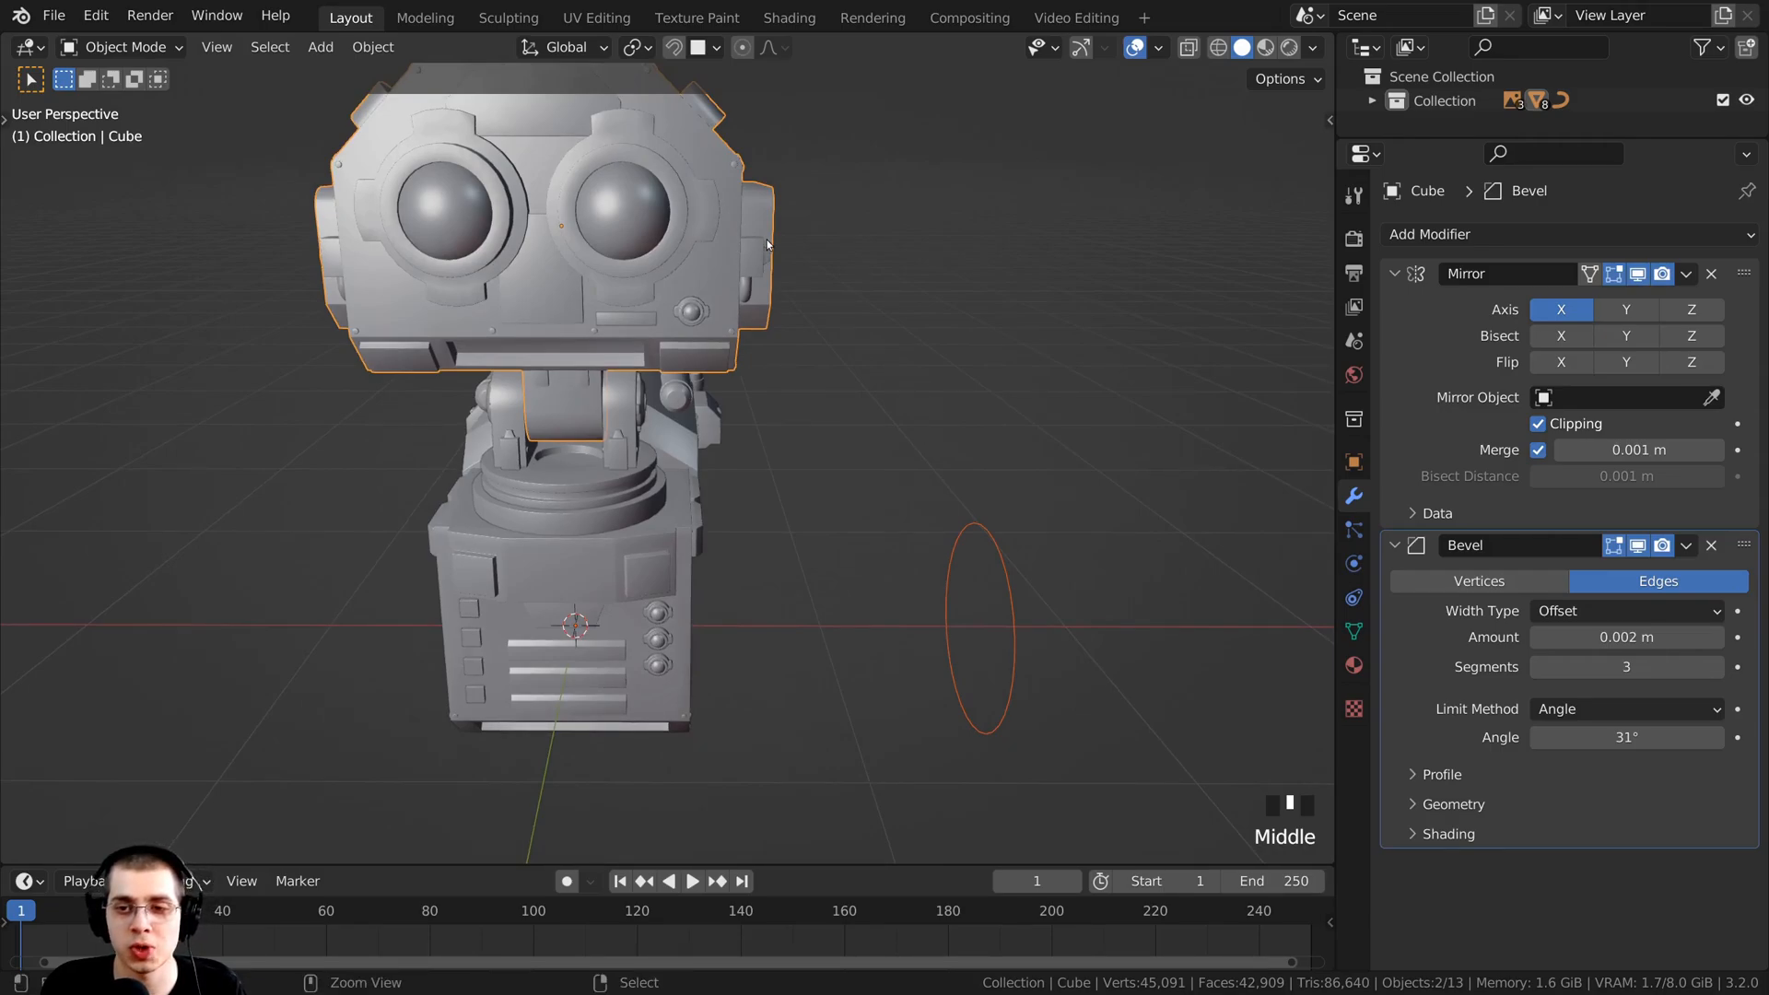
{"action": "key", "text": "ctrl+l"}
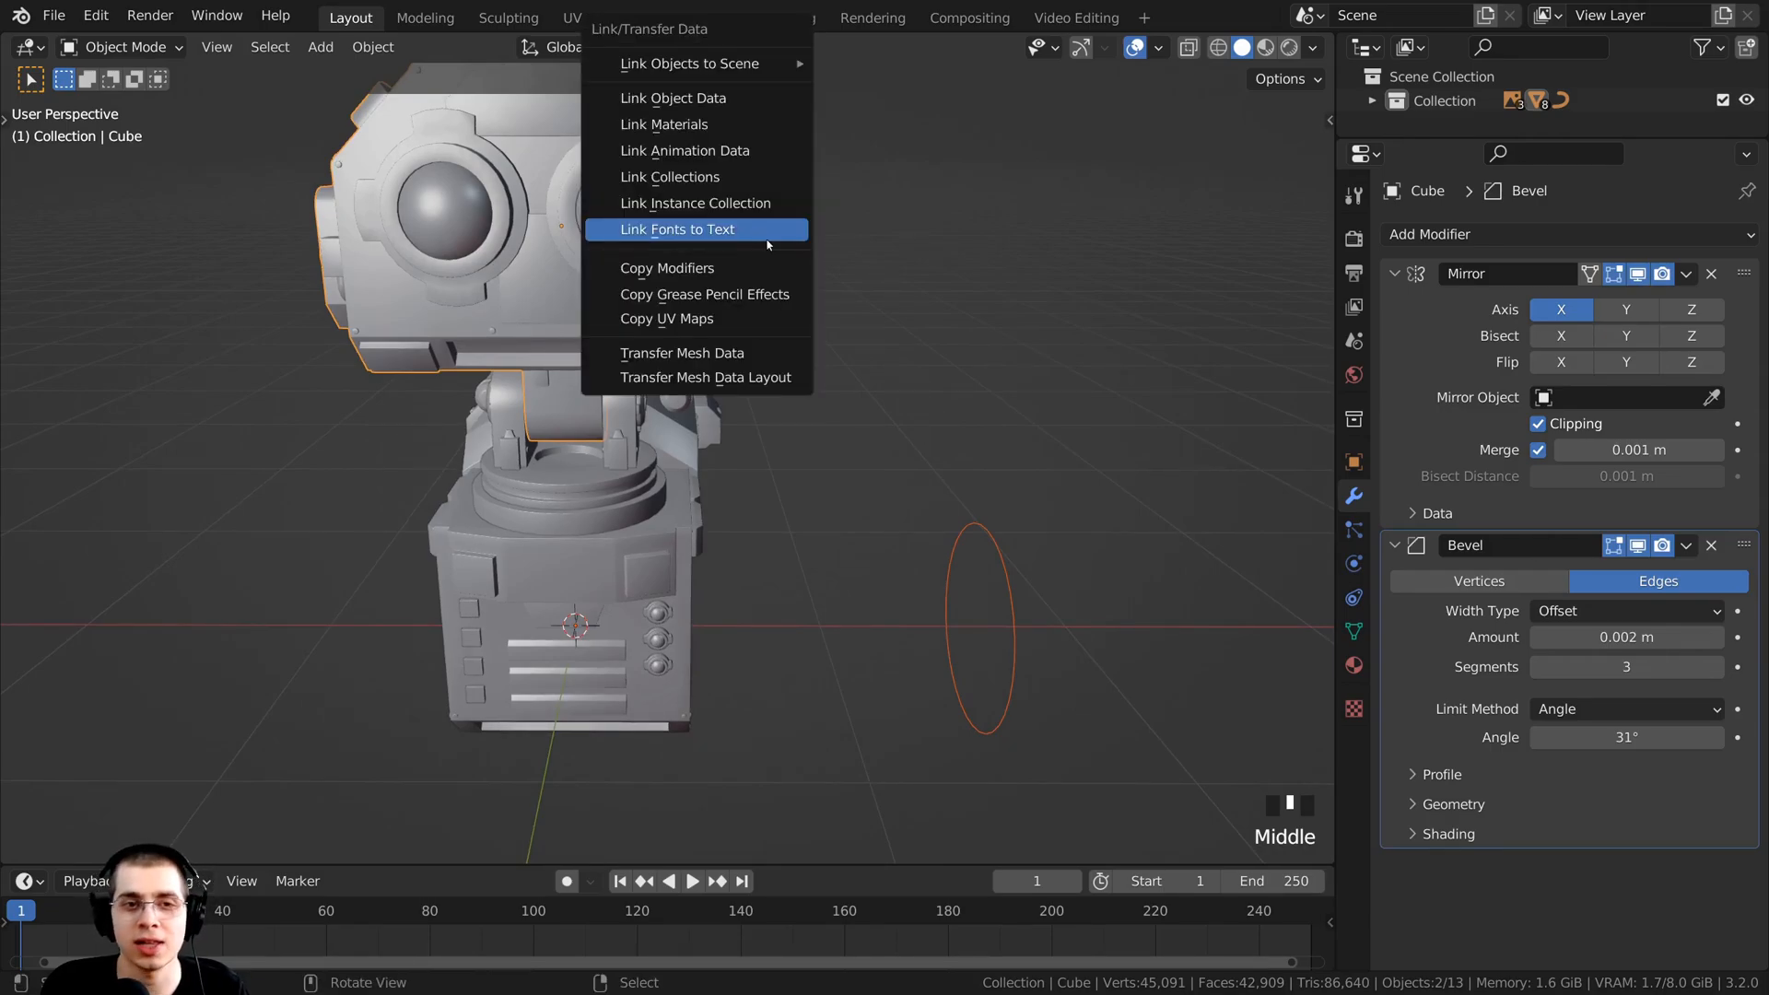
{"action": "left_click", "coordinate": [674, 267]}
{"action": "right_click", "coordinate": [728, 169]}
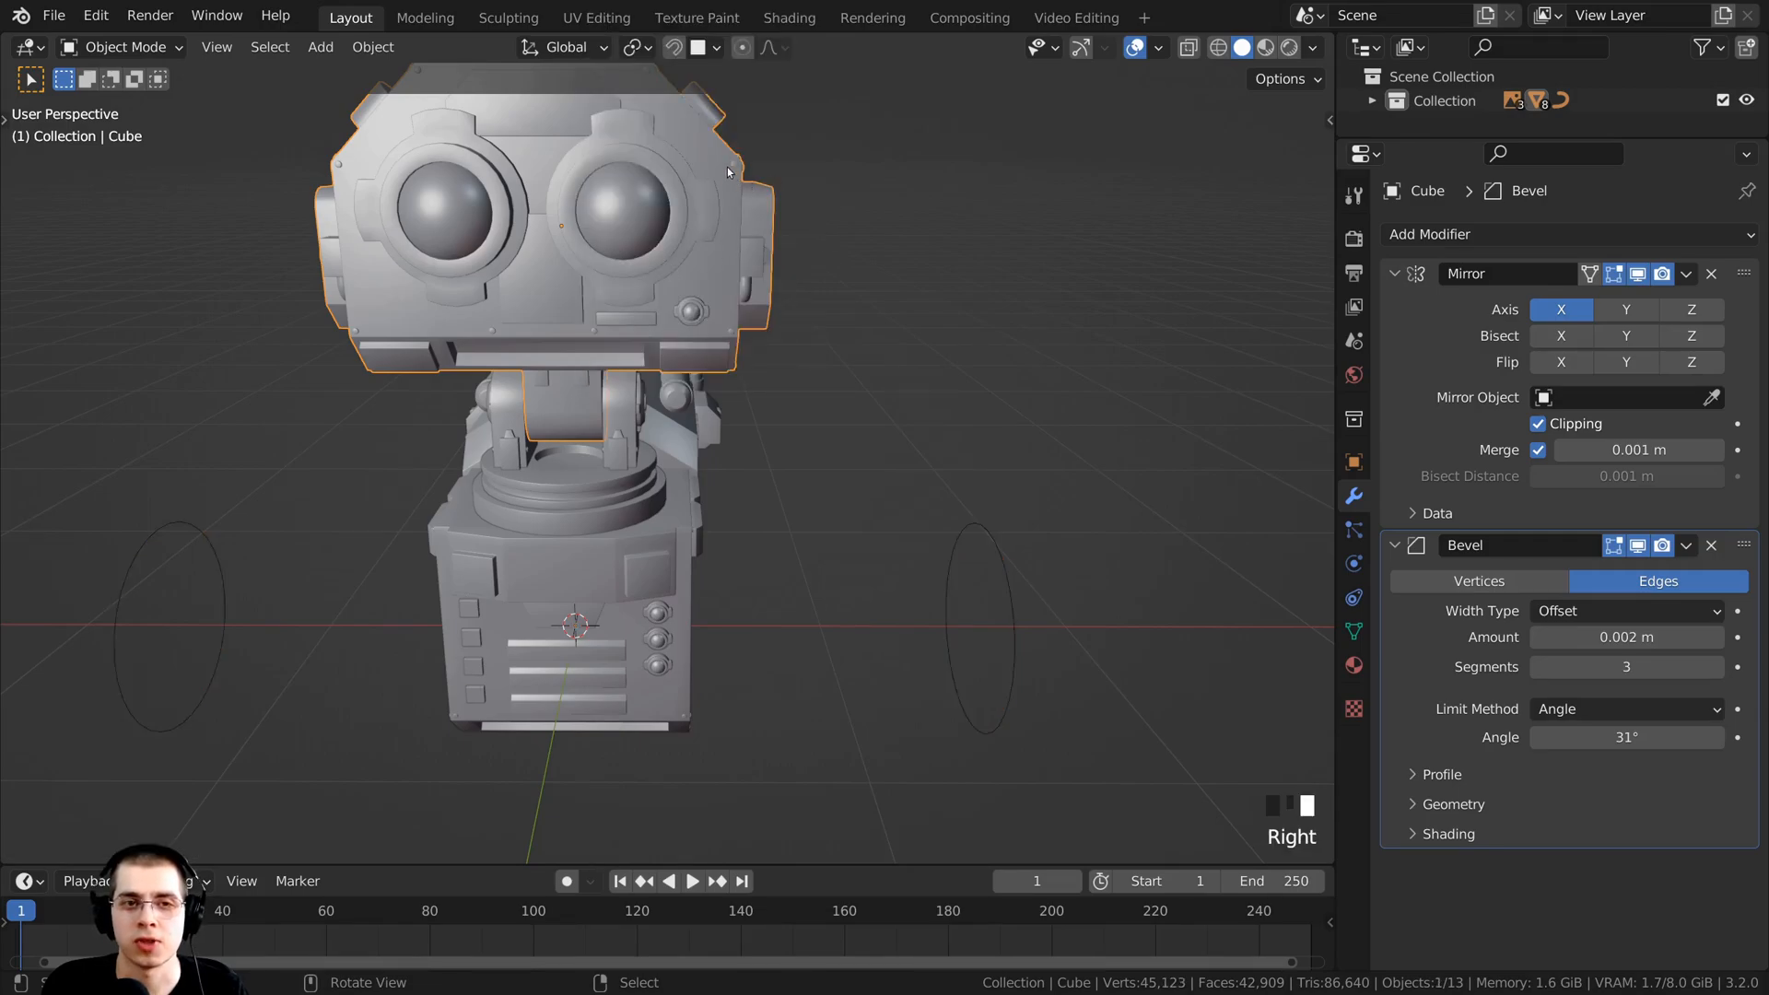
{"action": "right_click", "coordinate": [961, 532]}
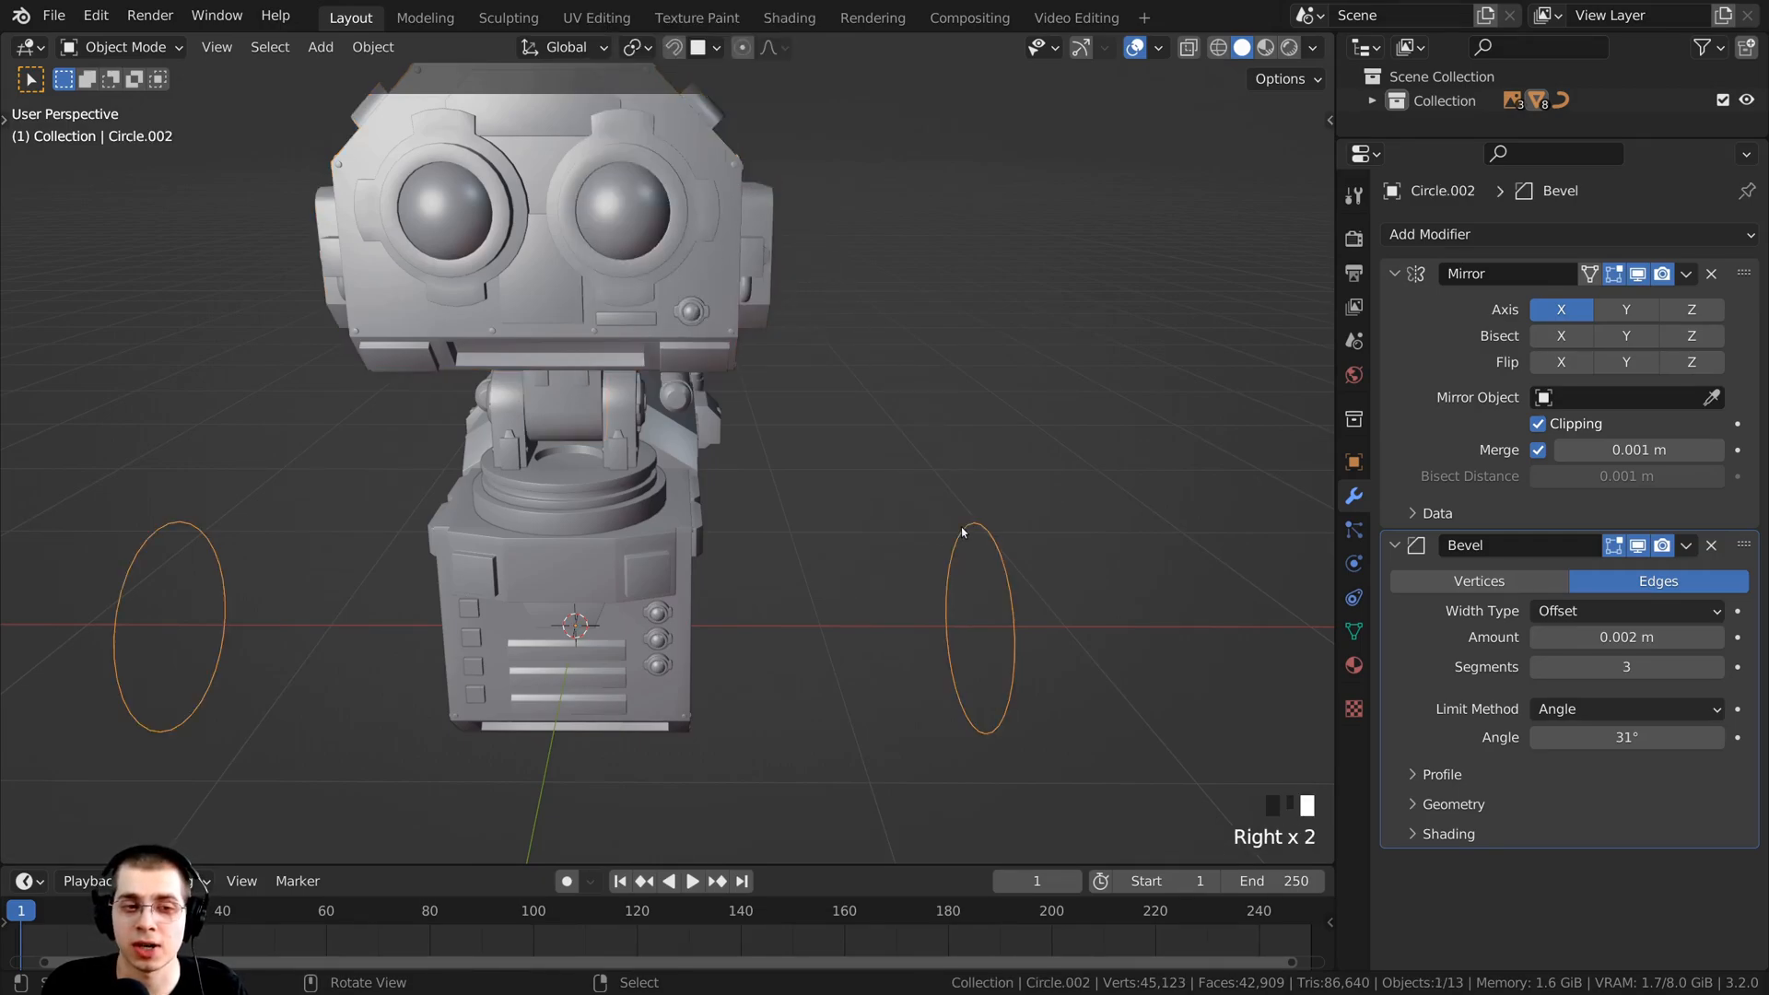
{"action": "middle_click_drag", "start_coordinate": [829, 533], "coordinate": [861, 514], "text": "shift"}
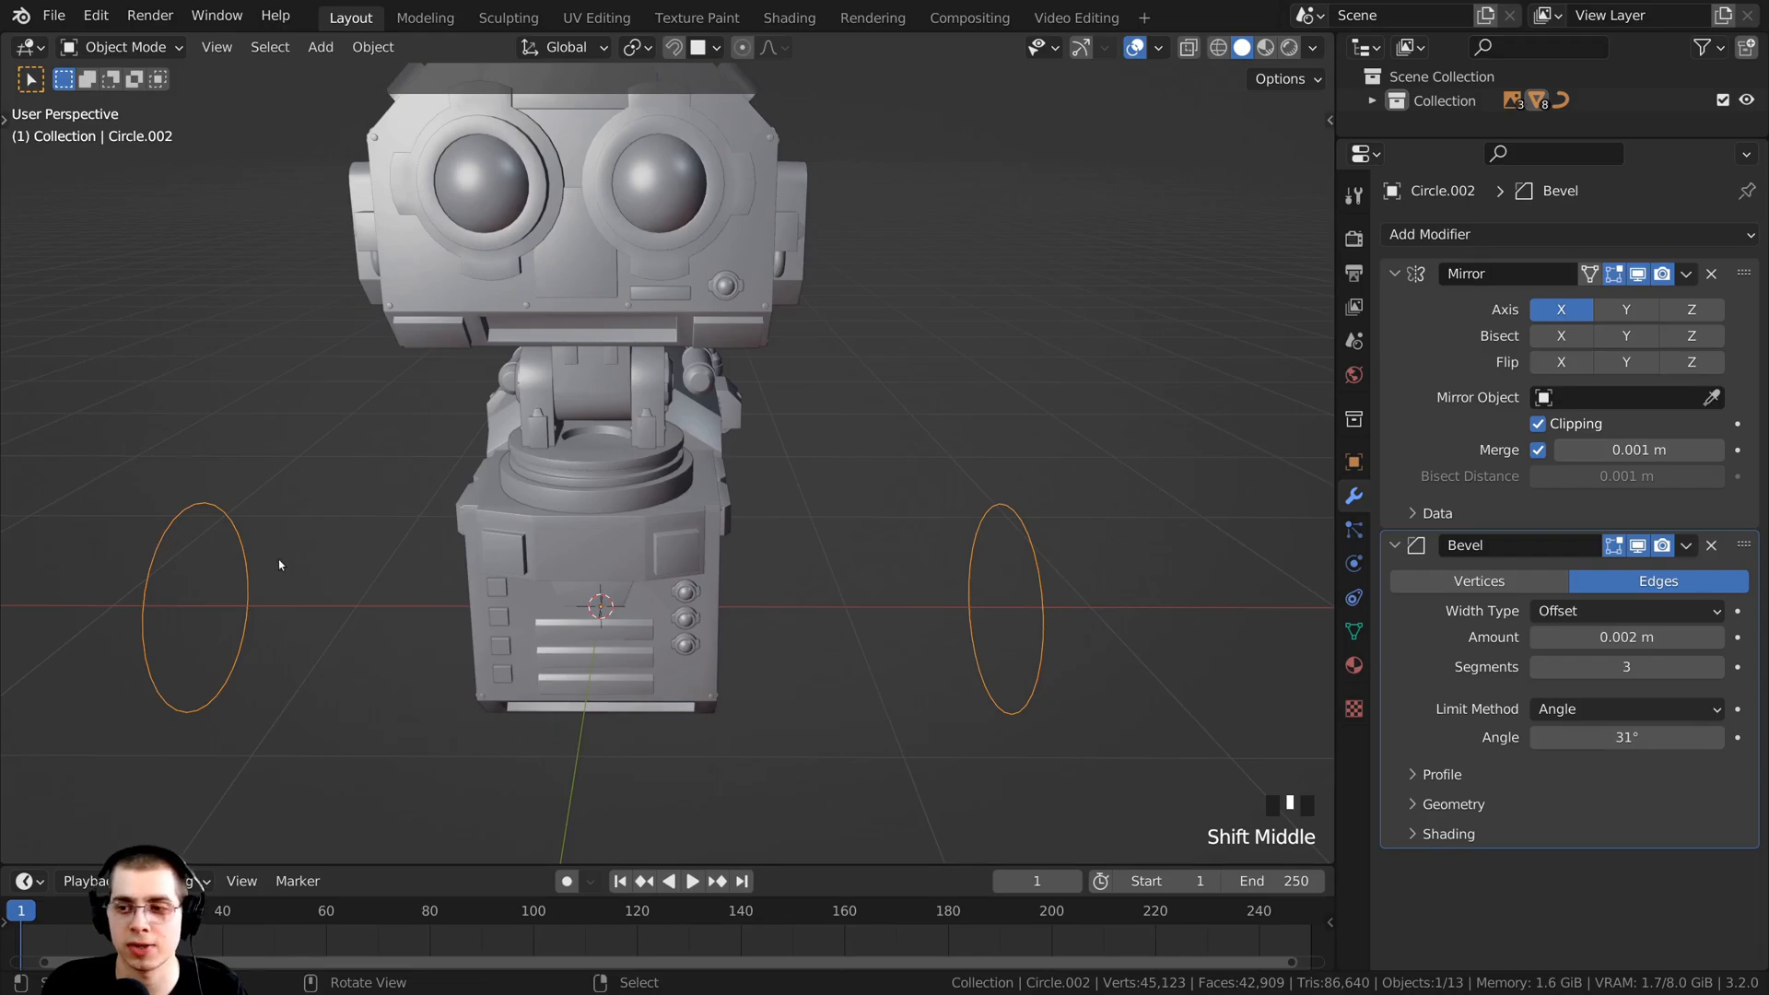
{"action": "middle_click_drag", "start_coordinate": [834, 603], "coordinate": [804, 523], "text": "shift"}
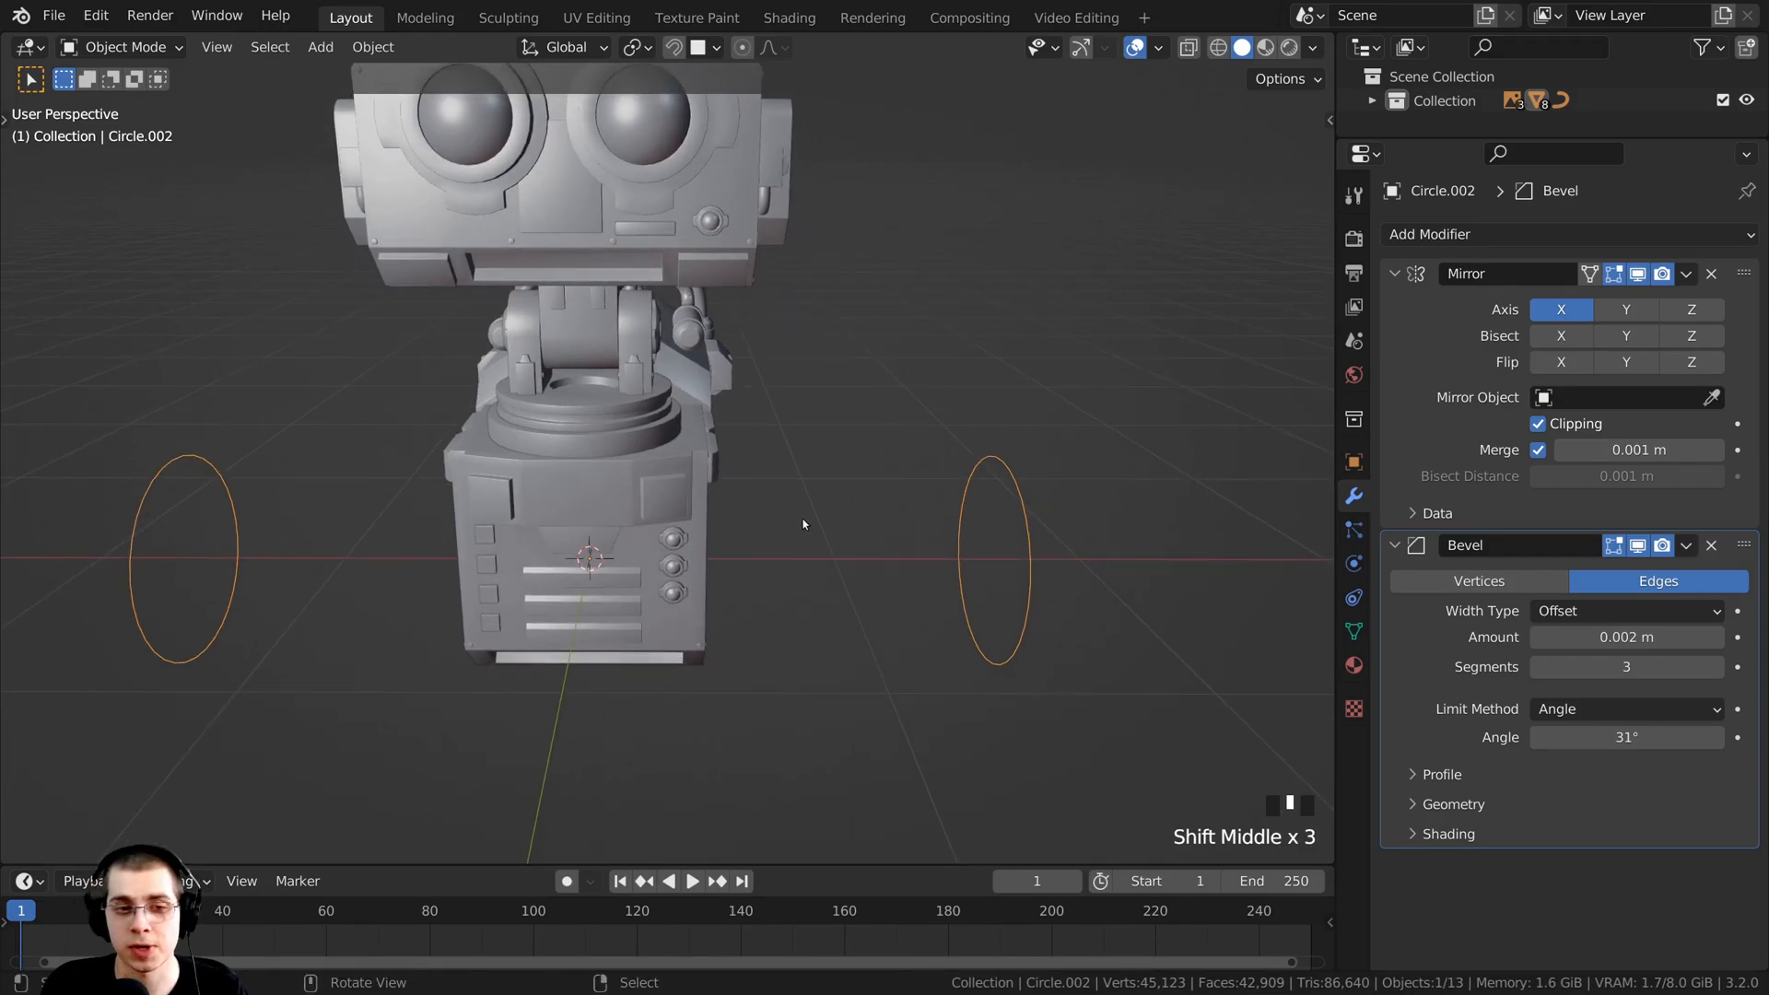
Step: In front view, move the circle's mesh in Edit Mode about 1 m along negative global X to the body's side
{"action": "key", "text": "KP_1"}
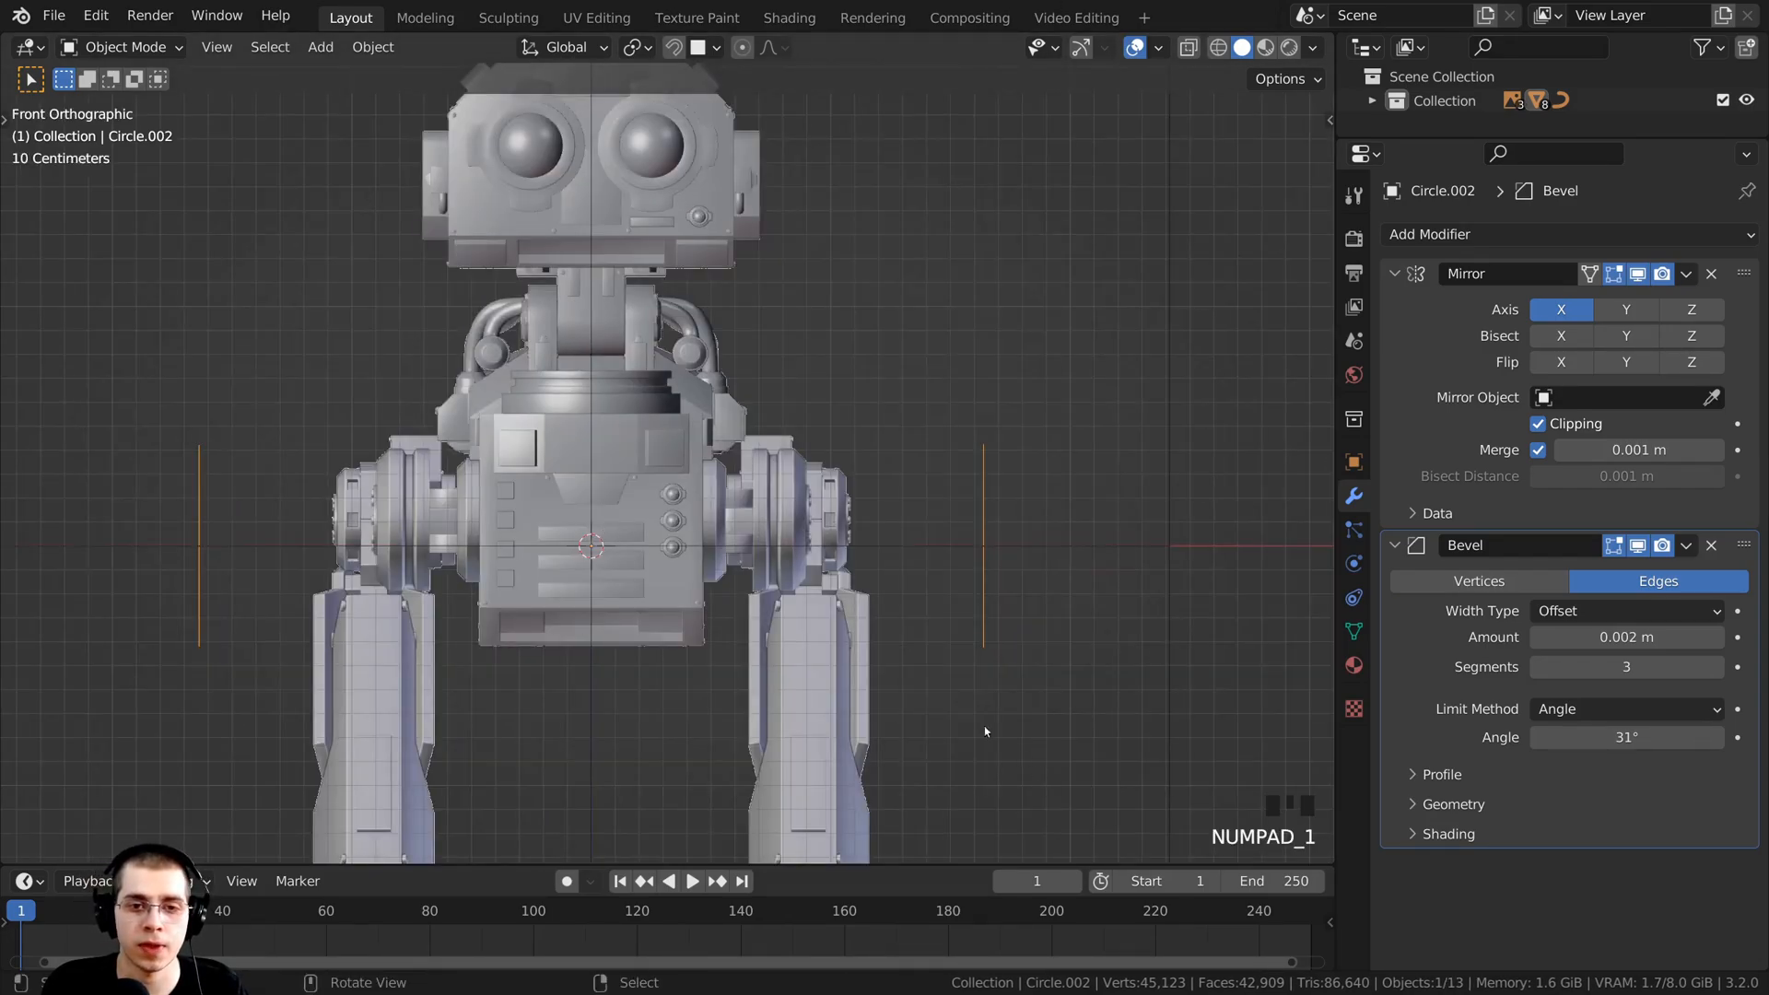
{"action": "scroll", "coordinate": [984, 731], "scroll_direction": "down", "scroll_amount": 2}
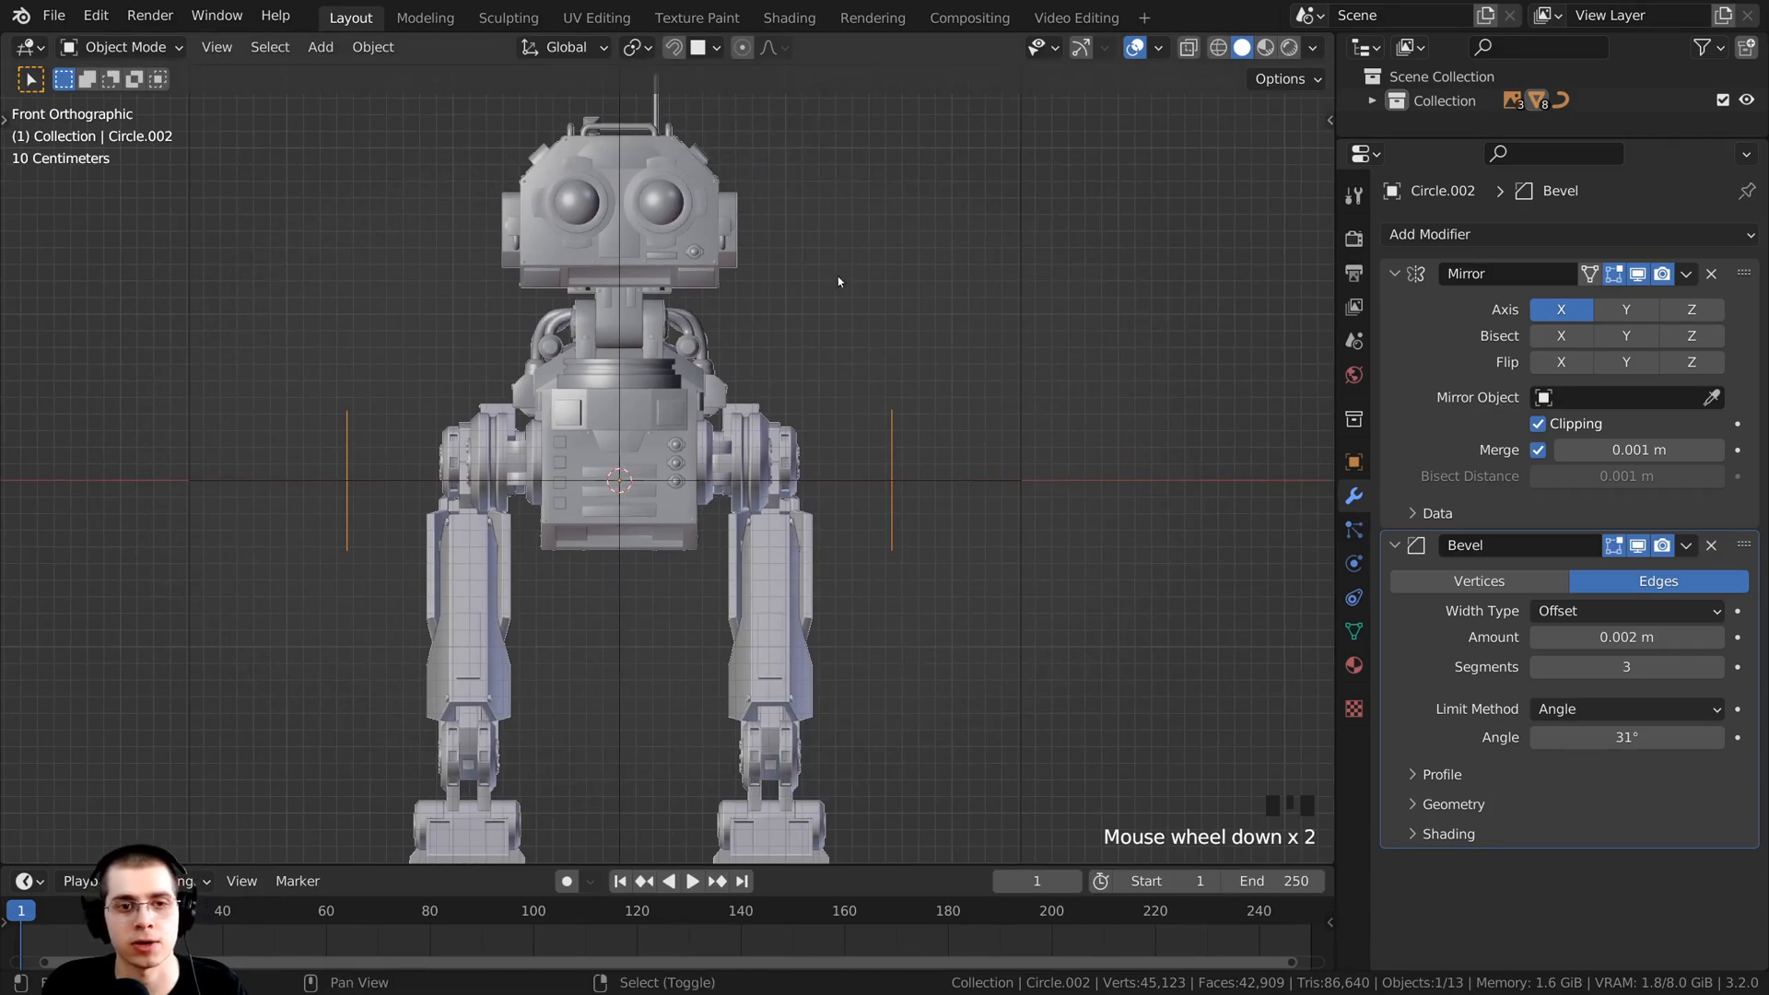
{"action": "scroll", "coordinate": [1028, 434], "scroll_direction": "up", "scroll_amount": 3}
{"action": "key", "text": "Tab"}
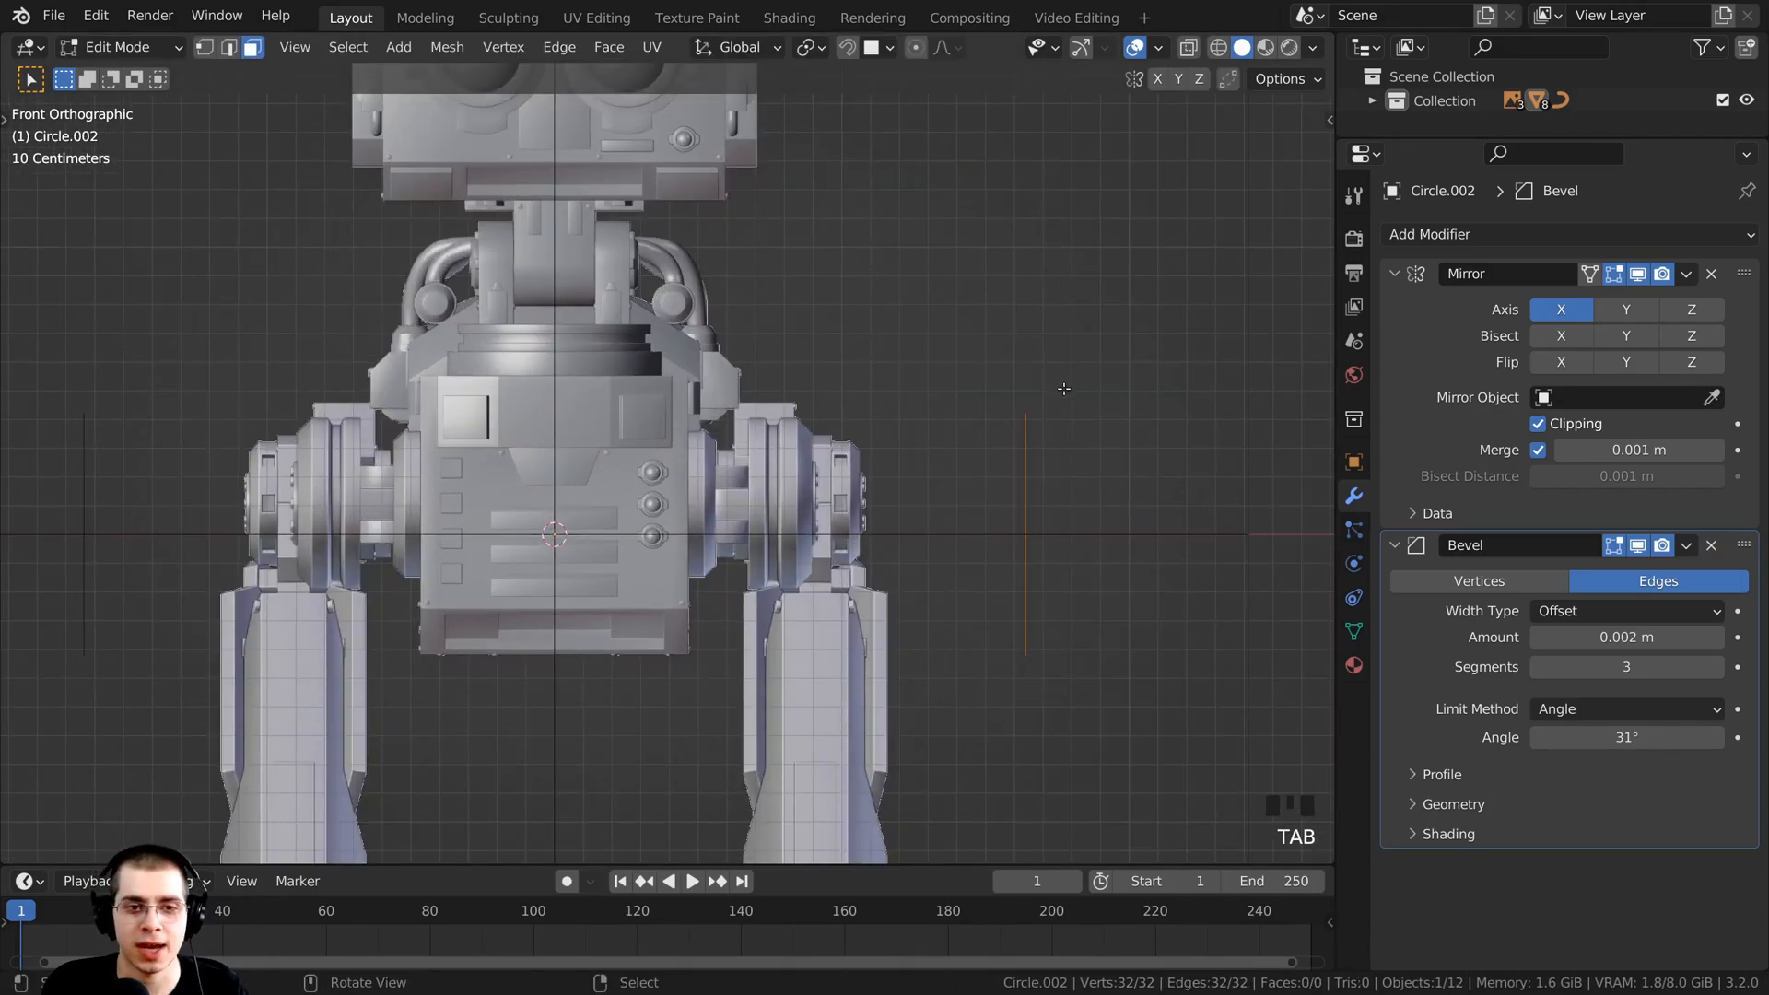
{"action": "scroll", "coordinate": [1143, 431], "scroll_direction": "up", "scroll_amount": 1}
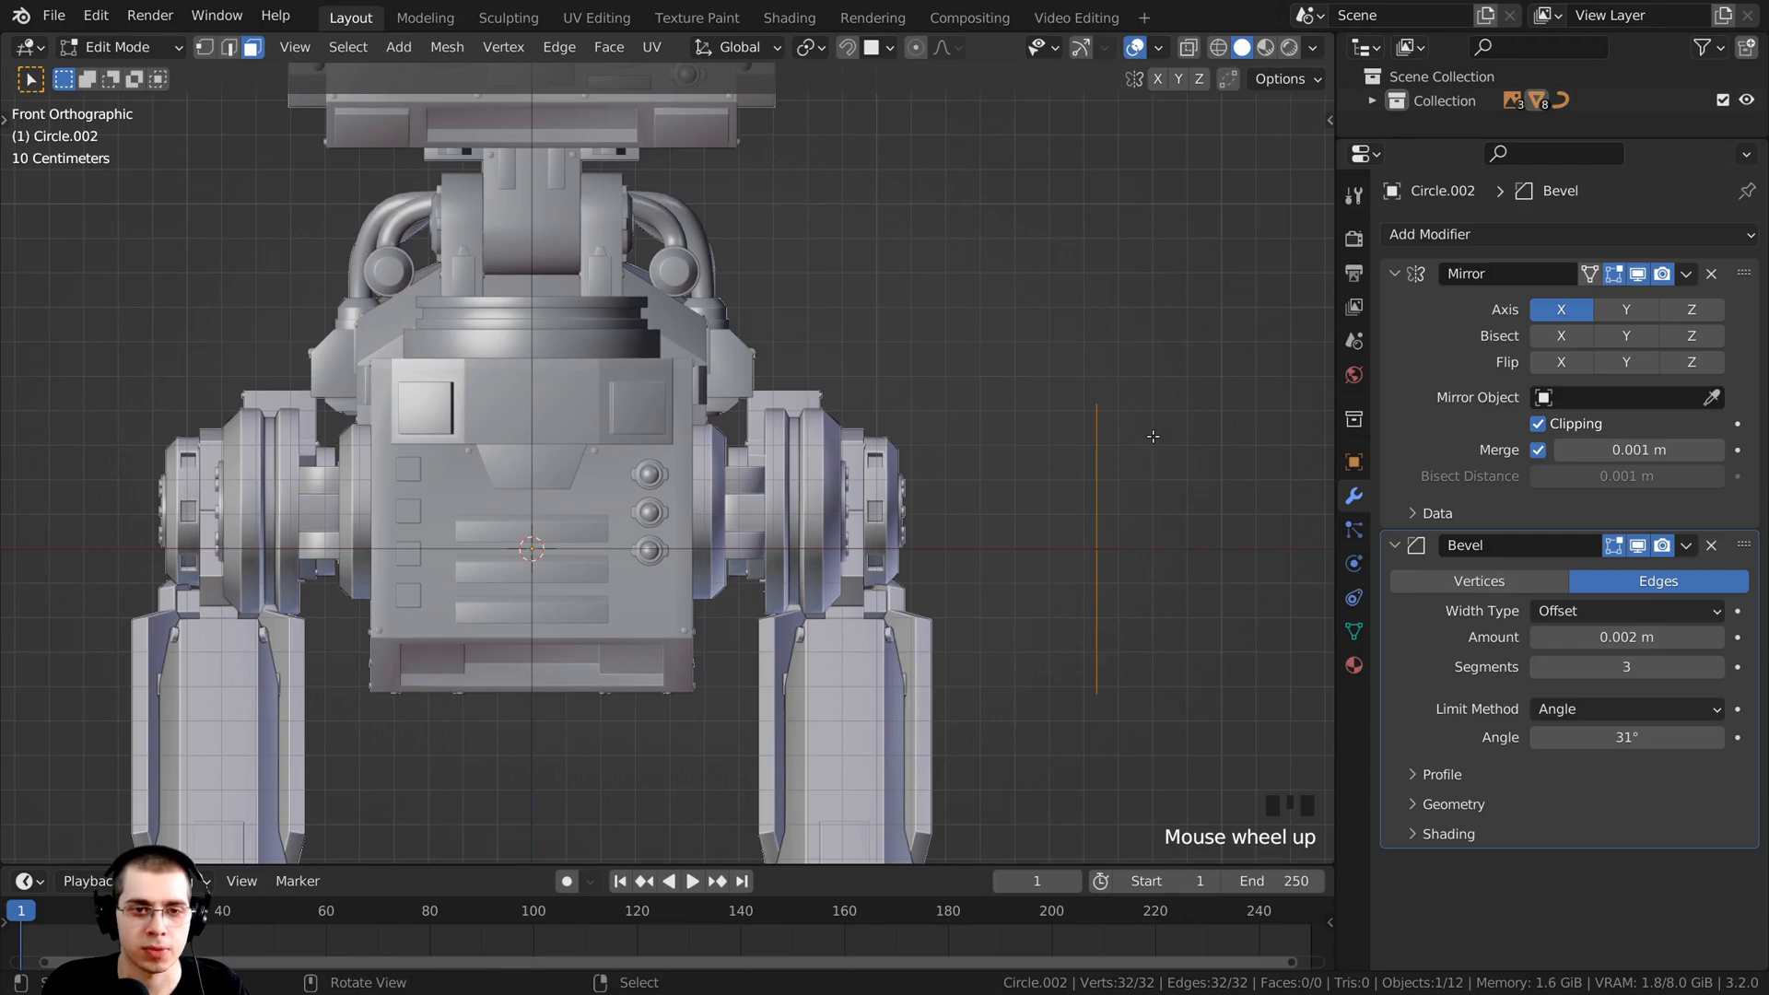
{"action": "key", "text": "g"}
{"action": "key", "text": "x"}
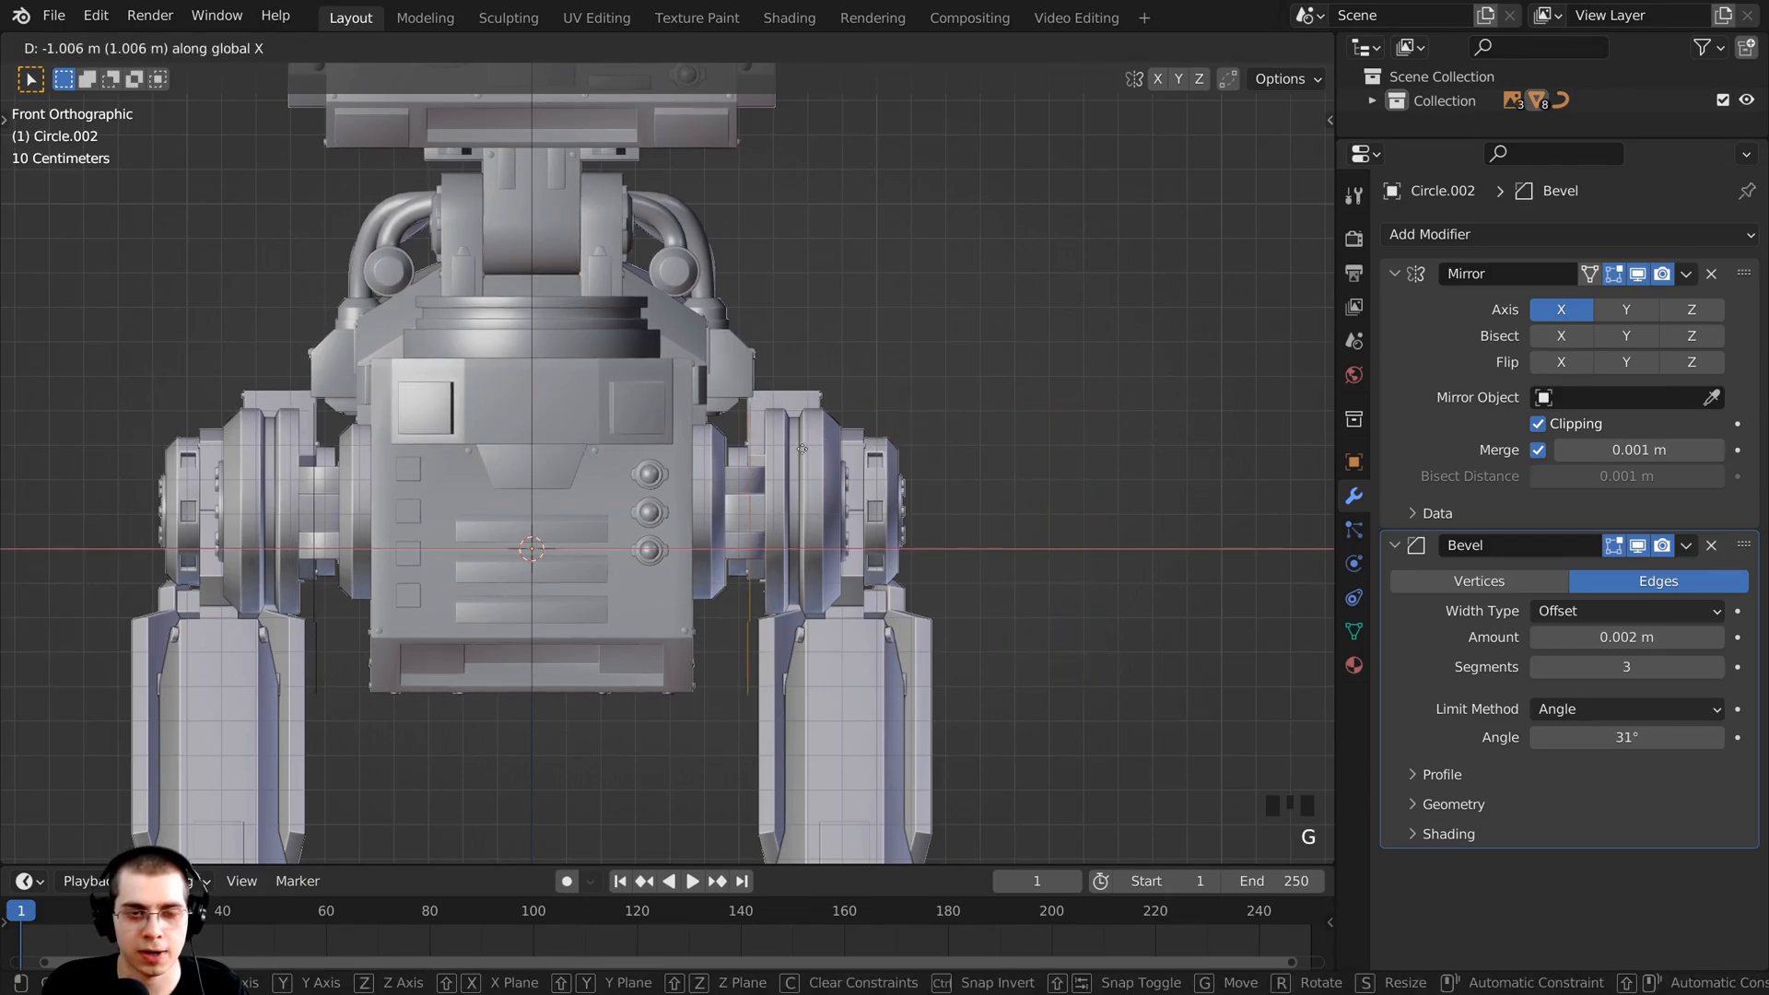
{"action": "left_click", "coordinate": [802, 449]}
Step: Scale the circle down and reposition it over the hip joint's innermost disc in the front reference image
{"action": "middle_click_drag", "start_coordinate": [802, 449], "coordinate": [908, 438], "text": "shift"}
{"action": "scroll", "coordinate": [1083, 478], "scroll_direction": "up", "scroll_amount": 3}
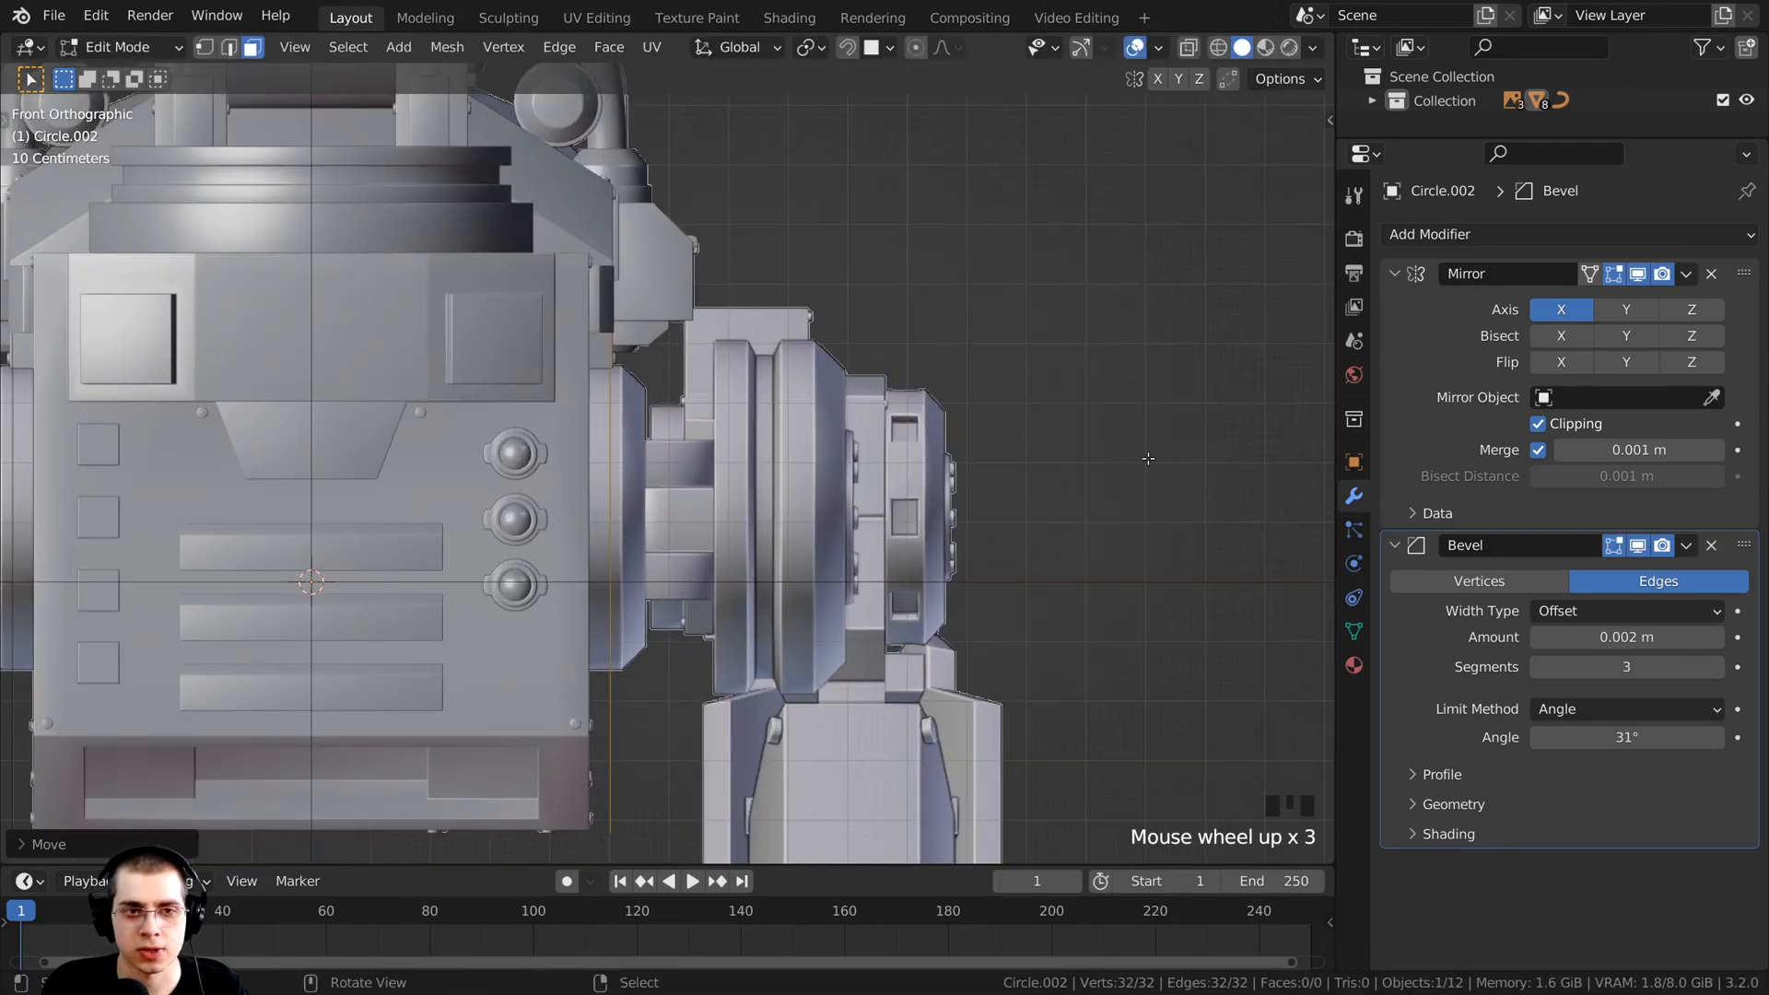
{"action": "key", "text": "s"}
{"action": "left_click", "coordinate": [651, 547]}
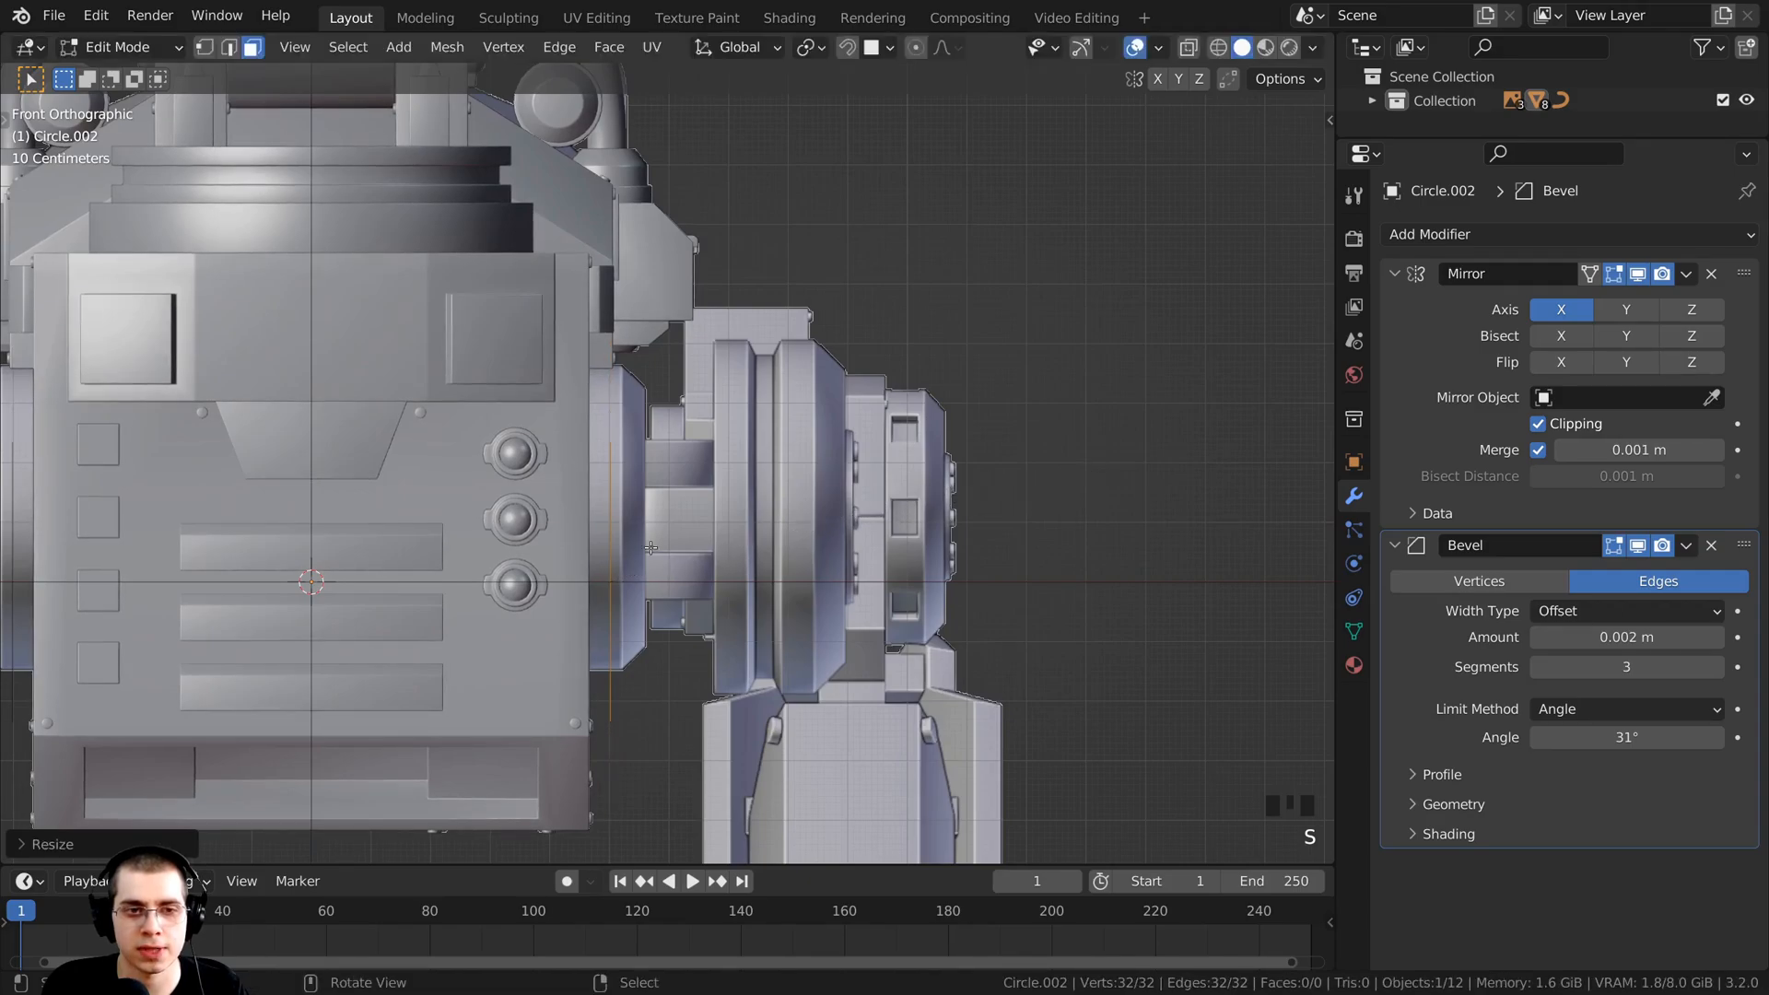
{"action": "scroll", "coordinate": [550, 634], "scroll_direction": "up", "scroll_amount": 2}
{"action": "key", "text": "g"}
{"action": "left_click", "coordinate": [562, 517]}
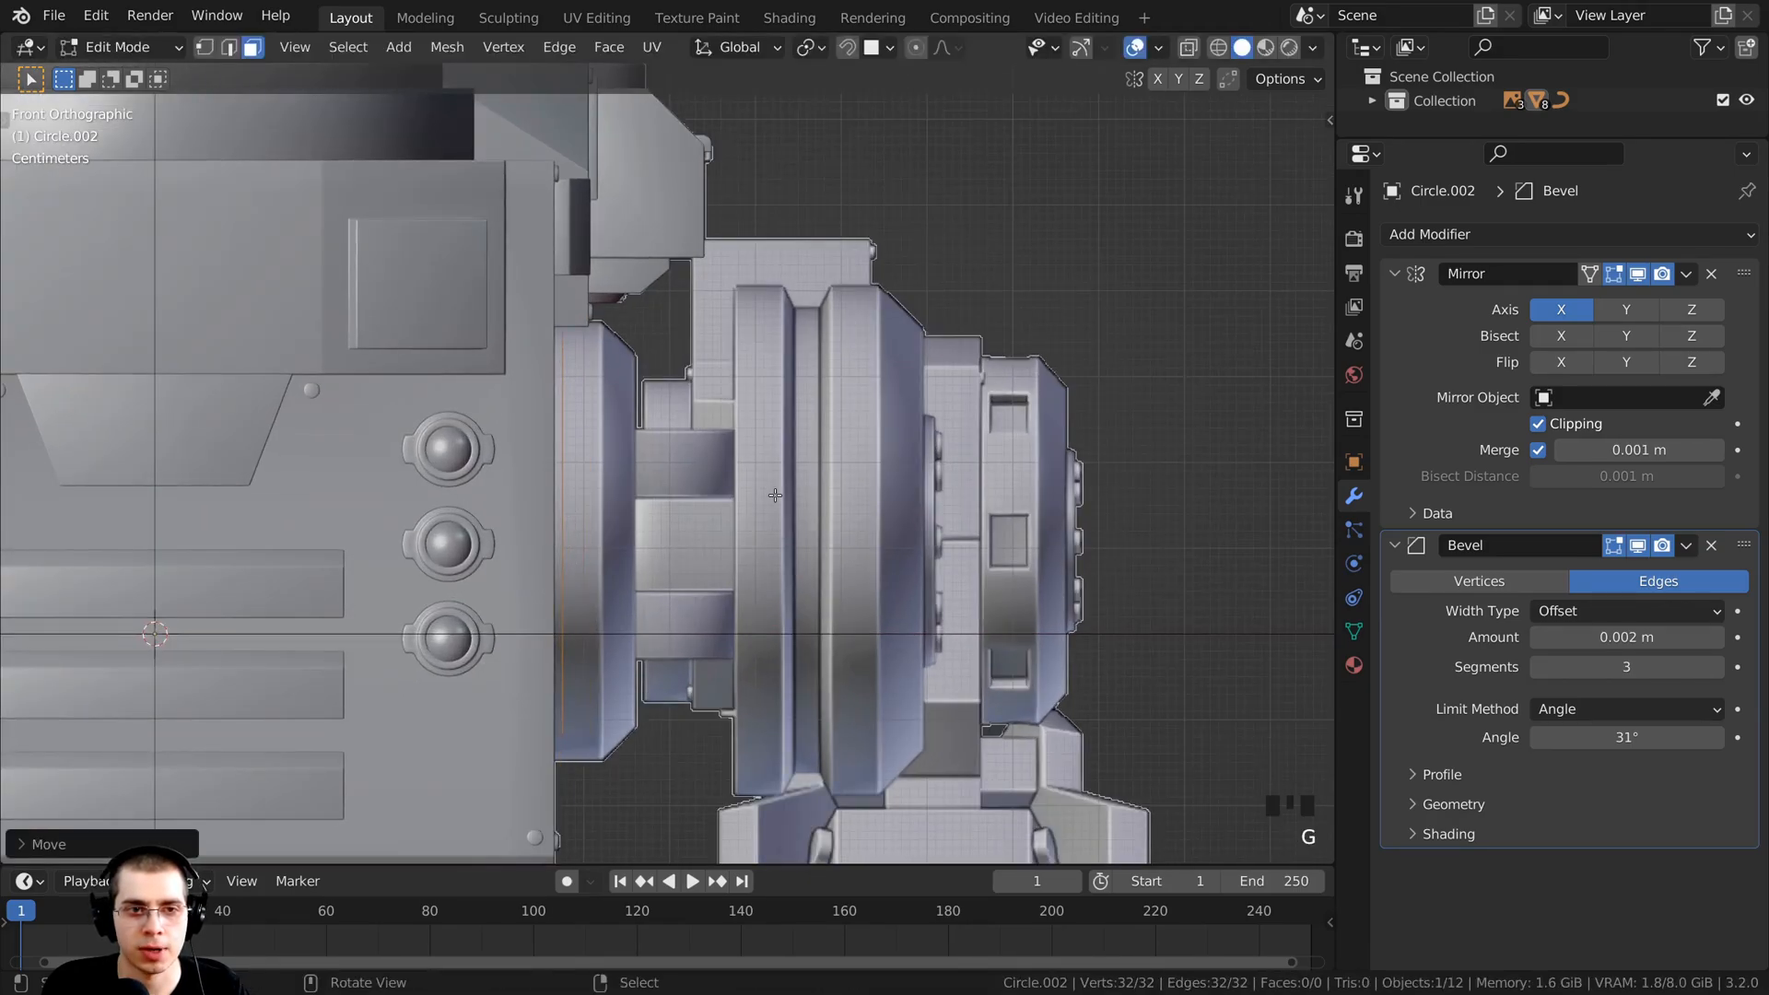
{"action": "key", "text": "s"}
{"action": "left_click", "coordinate": [802, 502]}
{"action": "key", "text": "g"}
{"action": "left_click", "coordinate": [610, 461]}
{"action": "middle_click_drag", "start_coordinate": [584, 524], "coordinate": [593, 491], "text": "shift"}
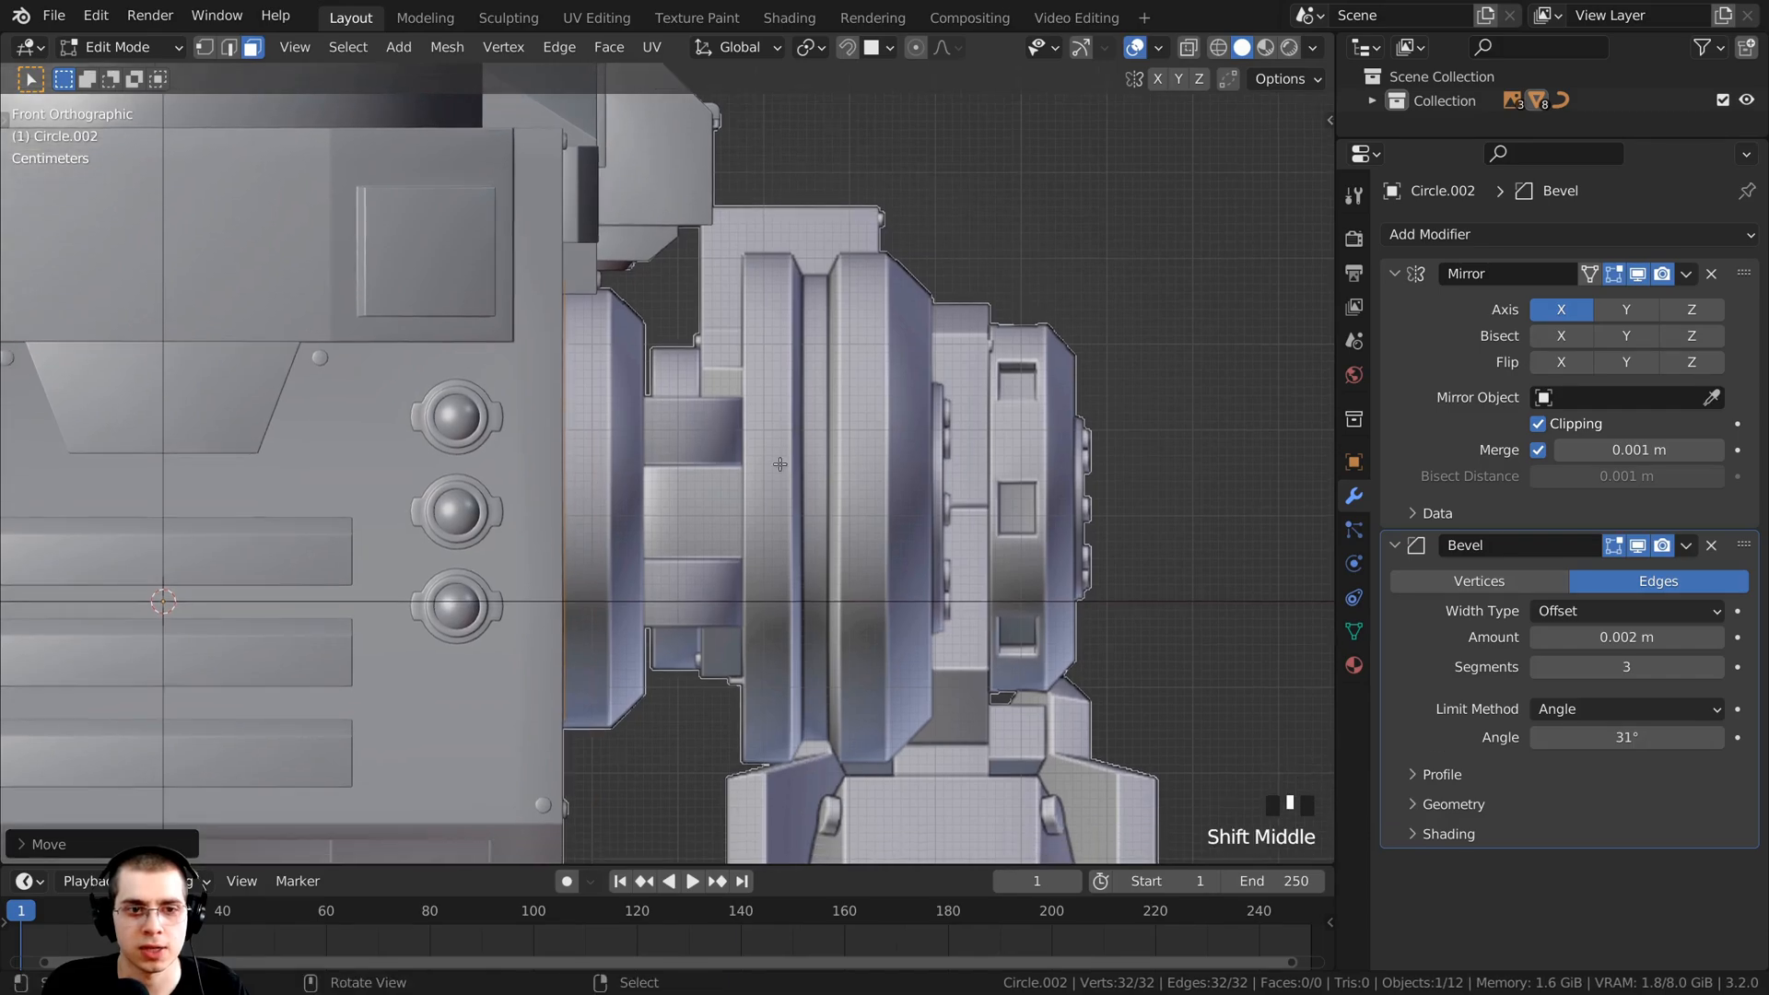
Step: Fine-tune the circle's size and its global X position against the inner edge of the reference disc
{"action": "key", "text": "s"}
{"action": "left_click", "coordinate": [798, 500]}
{"action": "key", "text": "g"}
{"action": "key", "text": "x"}
{"action": "left_click", "coordinate": [808, 501]}
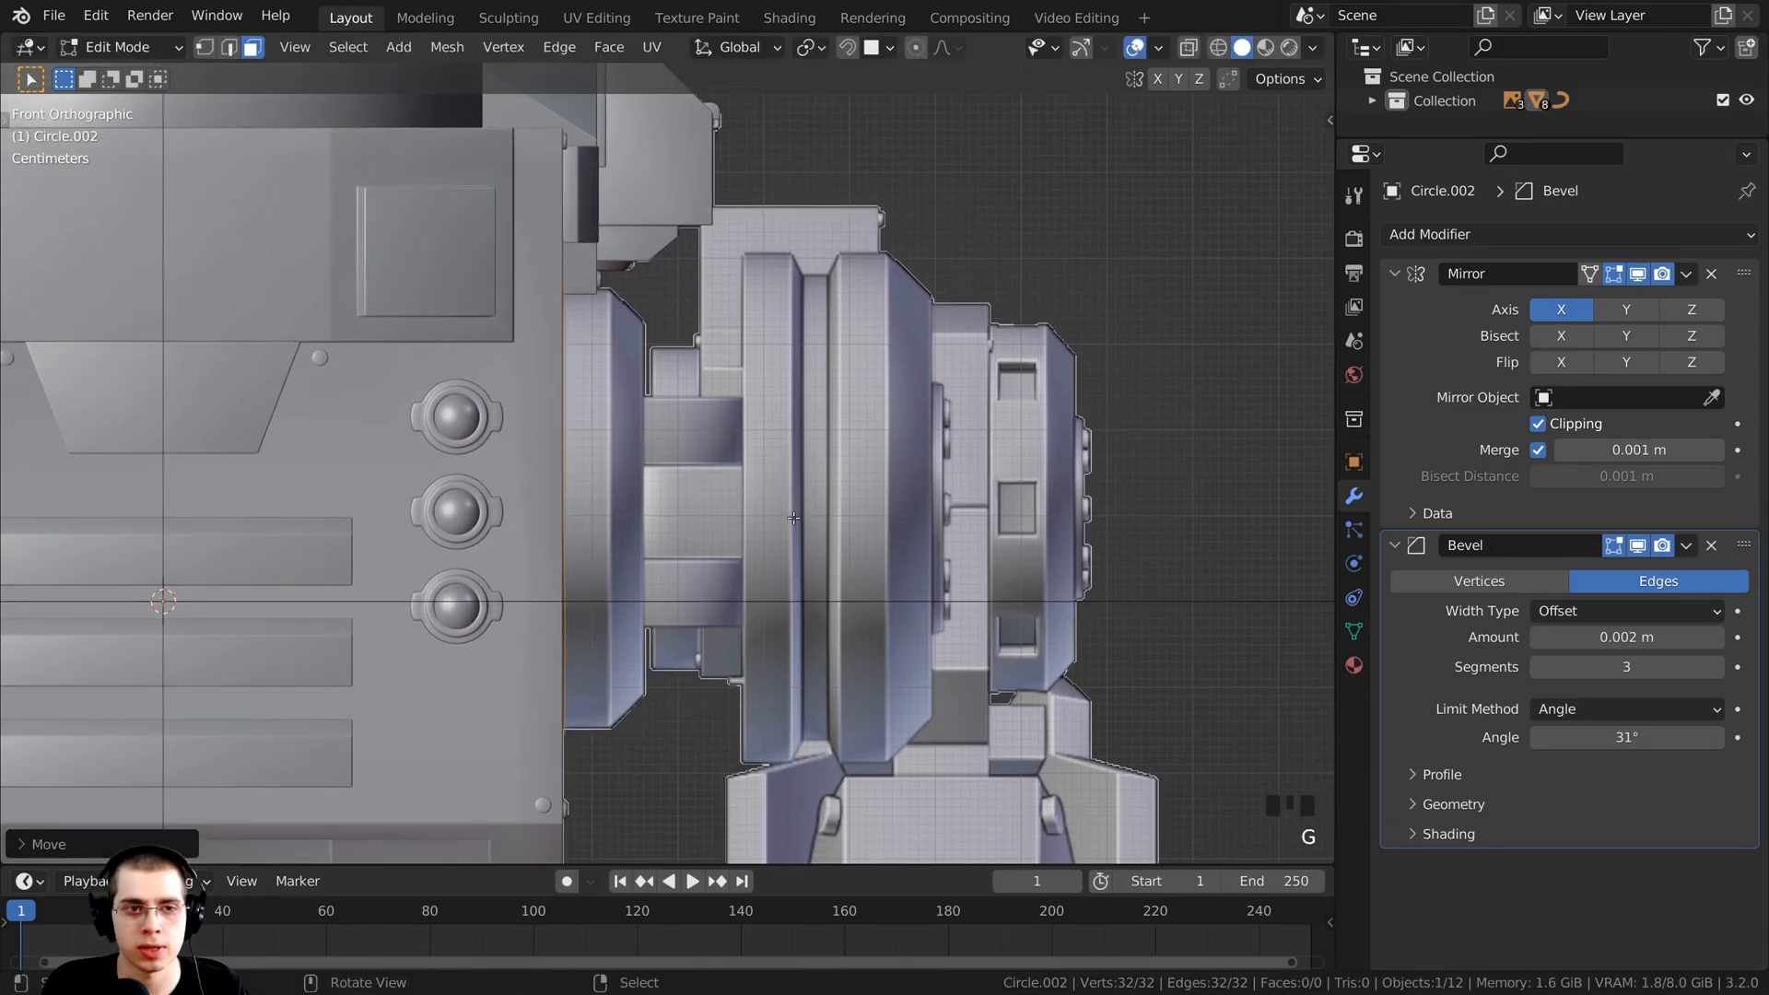
{"action": "key", "text": "g"}
{"action": "key", "text": "x"}
{"action": "left_click", "coordinate": [808, 500]}
Step: Switch to wireframe shading and adjust the circle's position and size to match the reference disc's height just inside the body
{"action": "middle_click_drag", "start_coordinate": [504, 413], "coordinate": [565, 392], "text": "shift"}
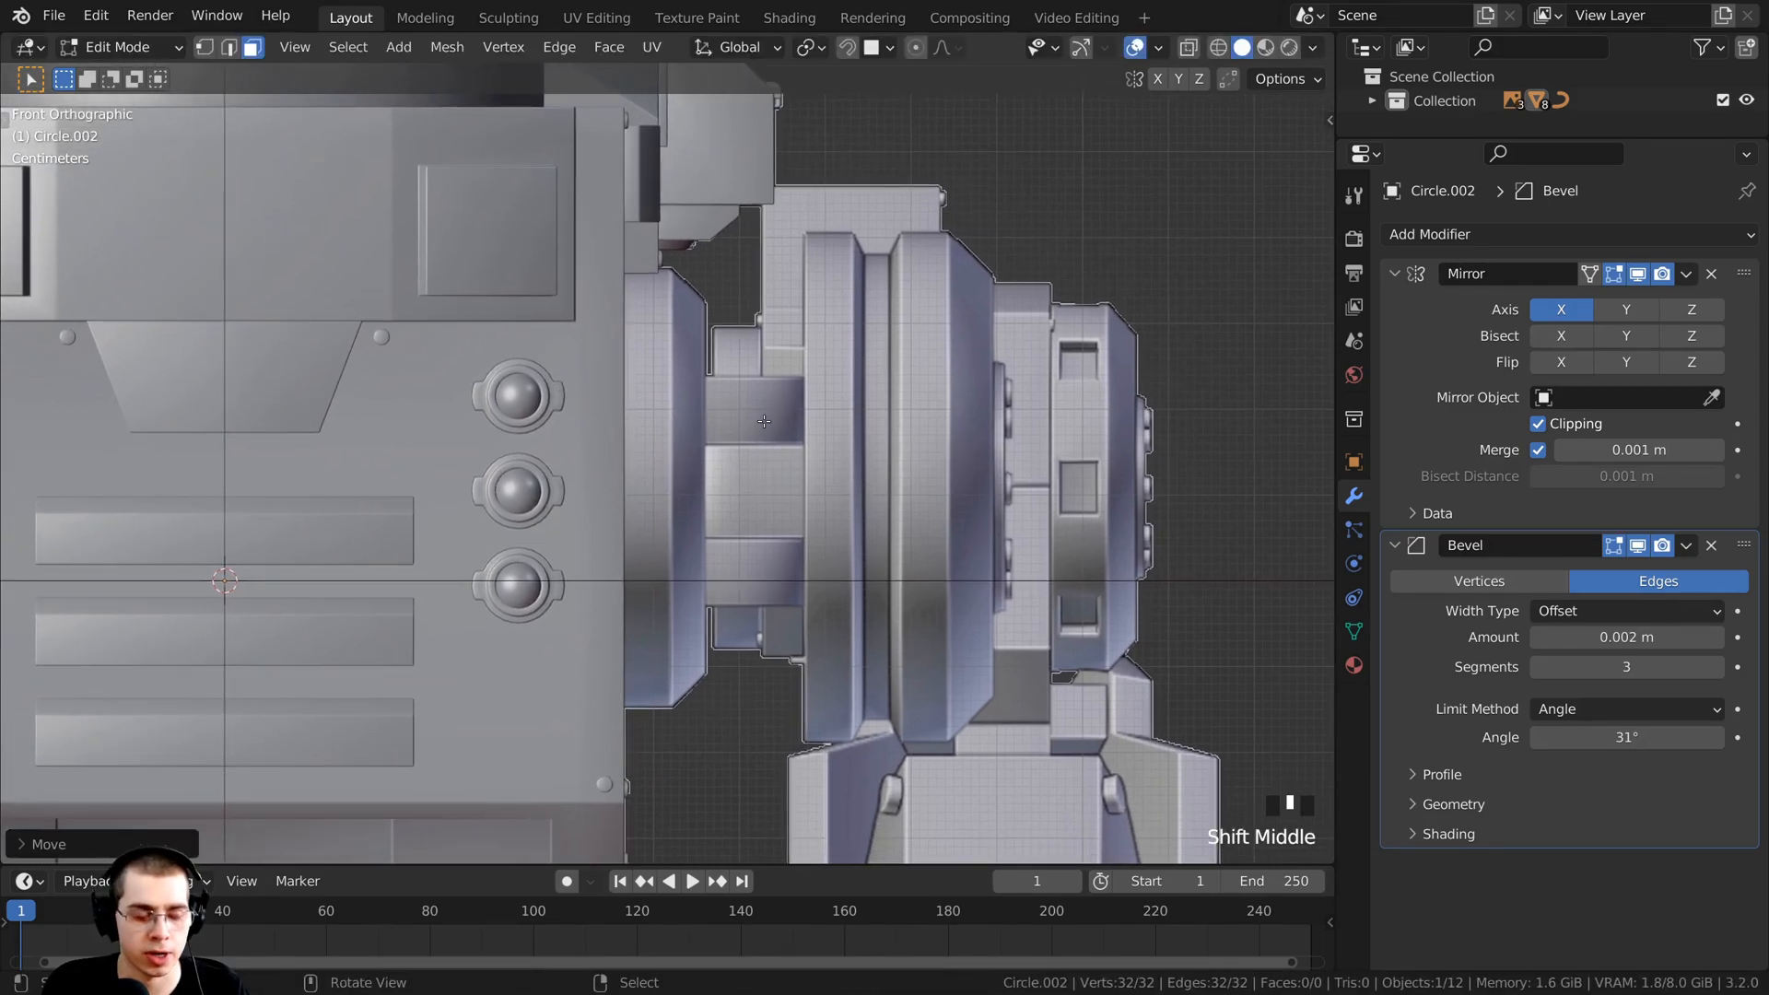
{"action": "key", "text": "z"}
{"action": "left_click", "coordinate": [482, 416]}
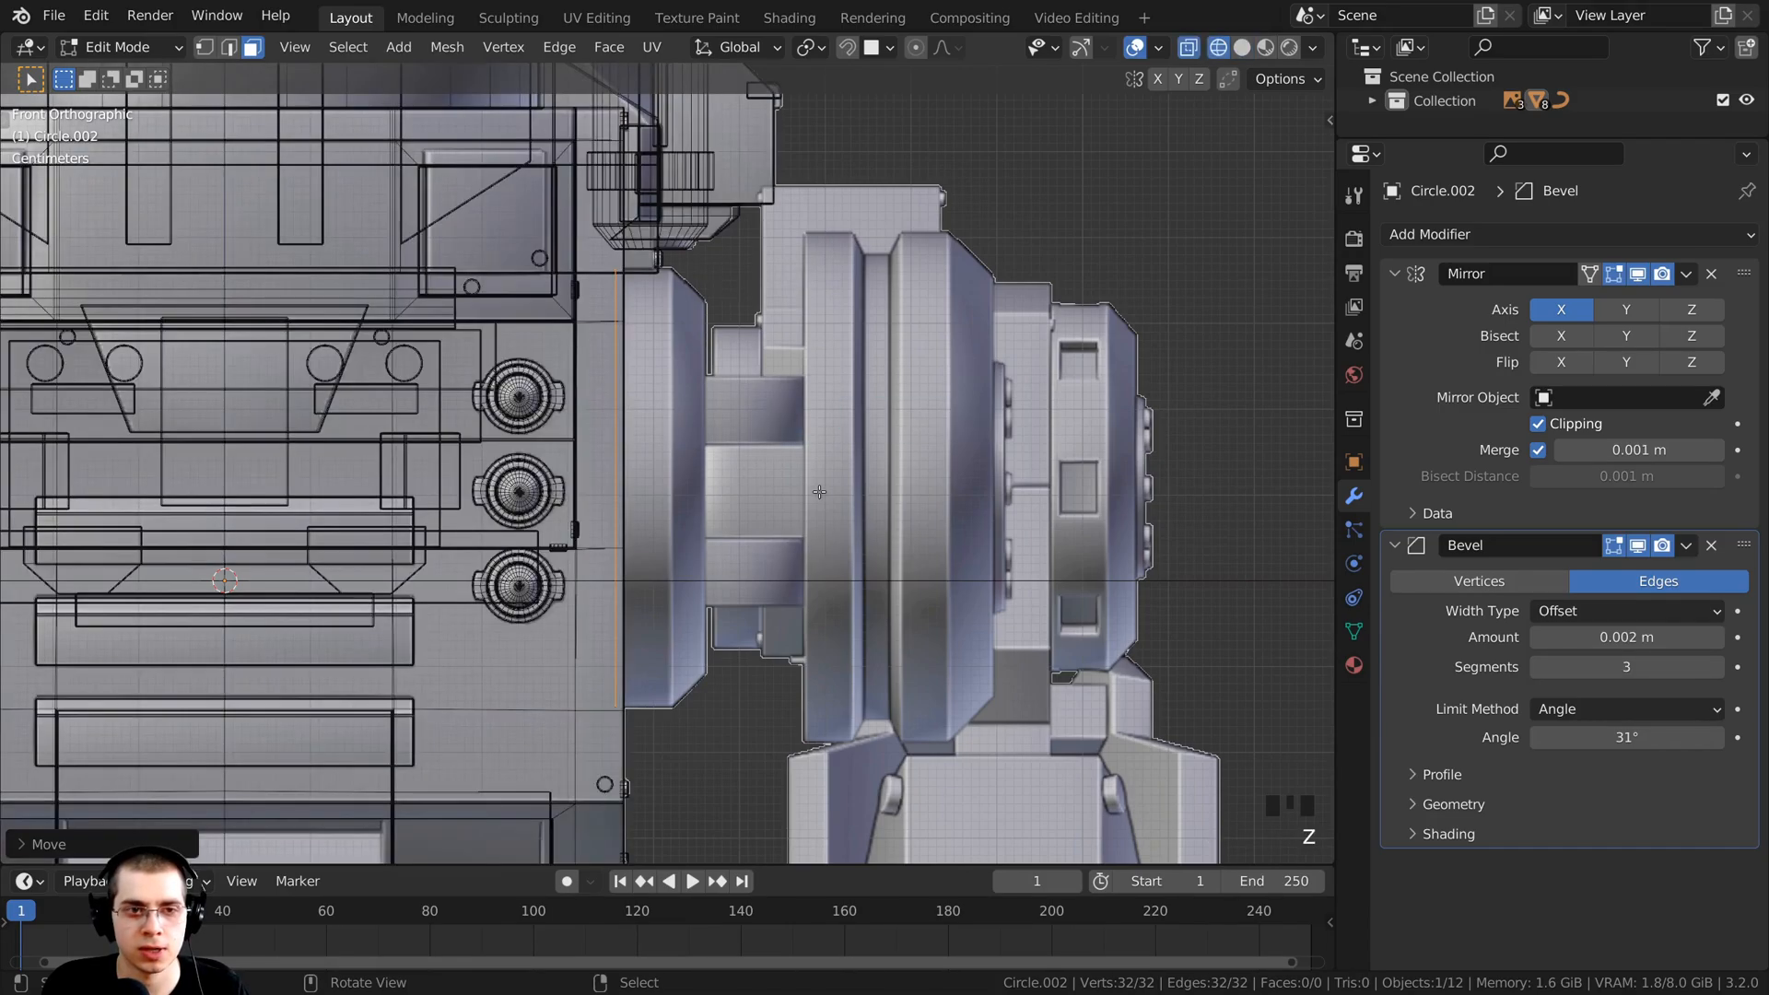
{"action": "middle_click_drag", "start_coordinate": [820, 489], "coordinate": [834, 474], "text": "shift"}
{"action": "scroll", "coordinate": [837, 468], "scroll_direction": "up", "scroll_amount": 2}
{"action": "key", "text": "g"}
{"action": "left_click", "coordinate": [849, 466]}
{"action": "key", "text": "s"}
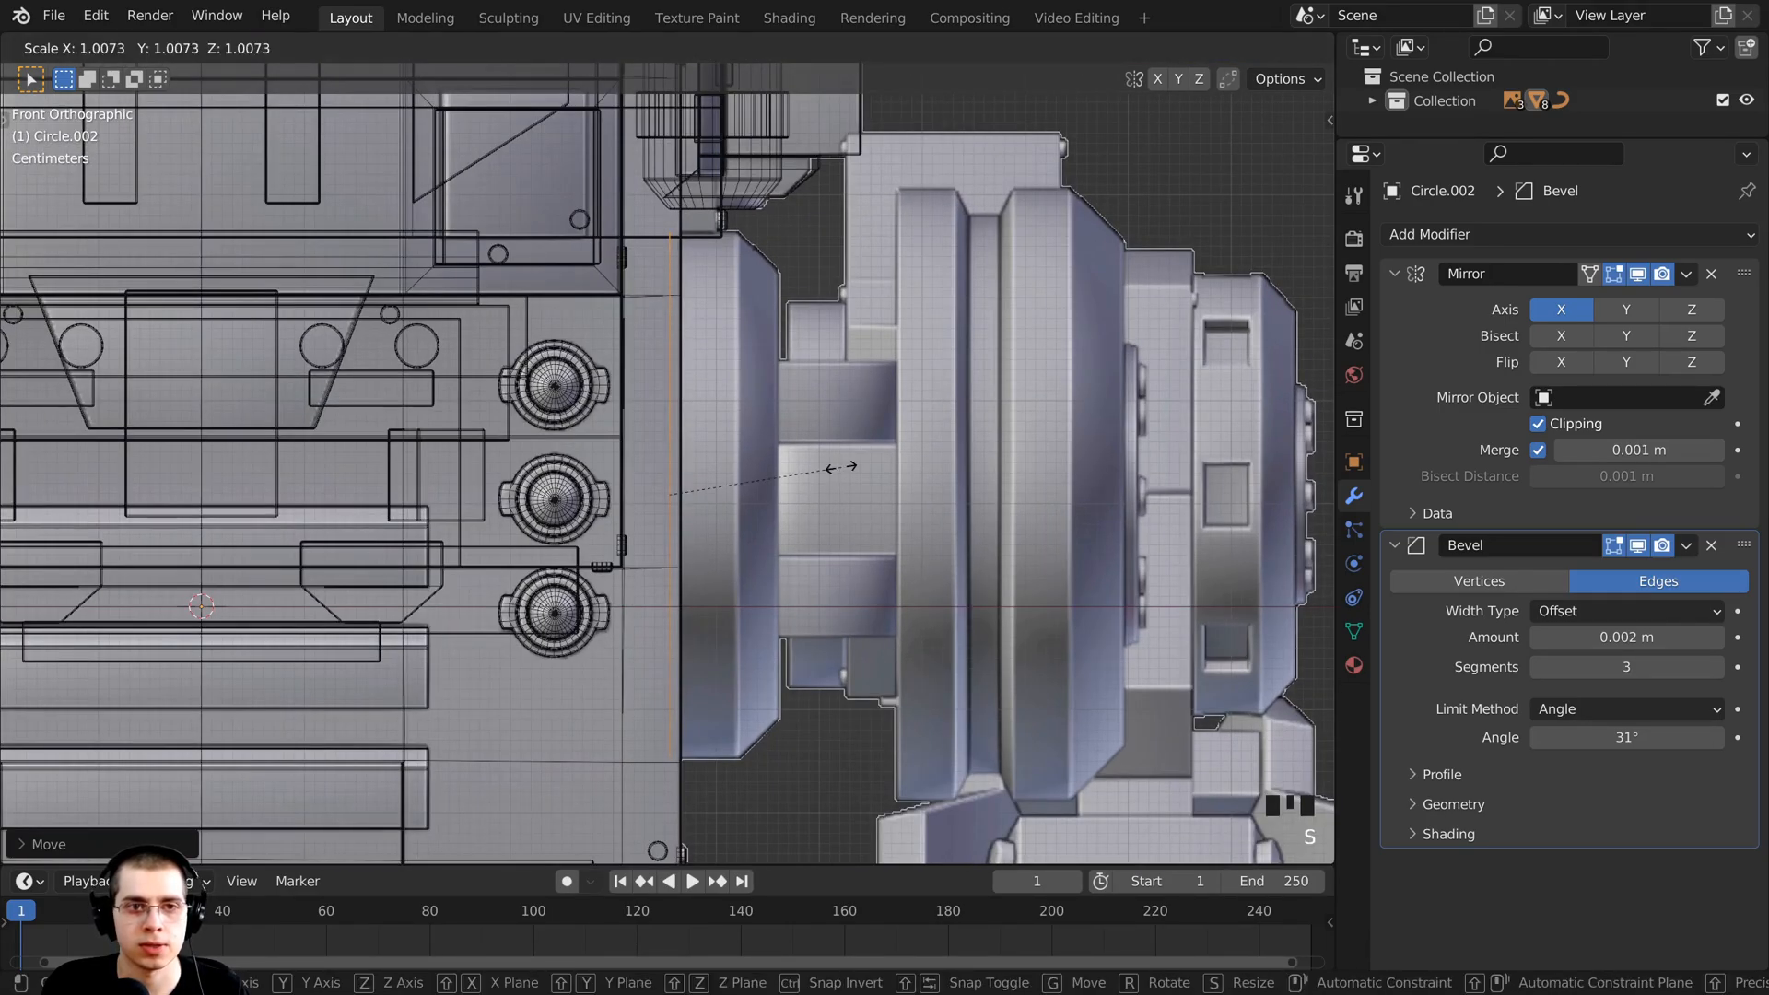
{"action": "left_click", "coordinate": [853, 462]}
{"action": "key", "text": "g"}
{"action": "left_click", "coordinate": [878, 456]}
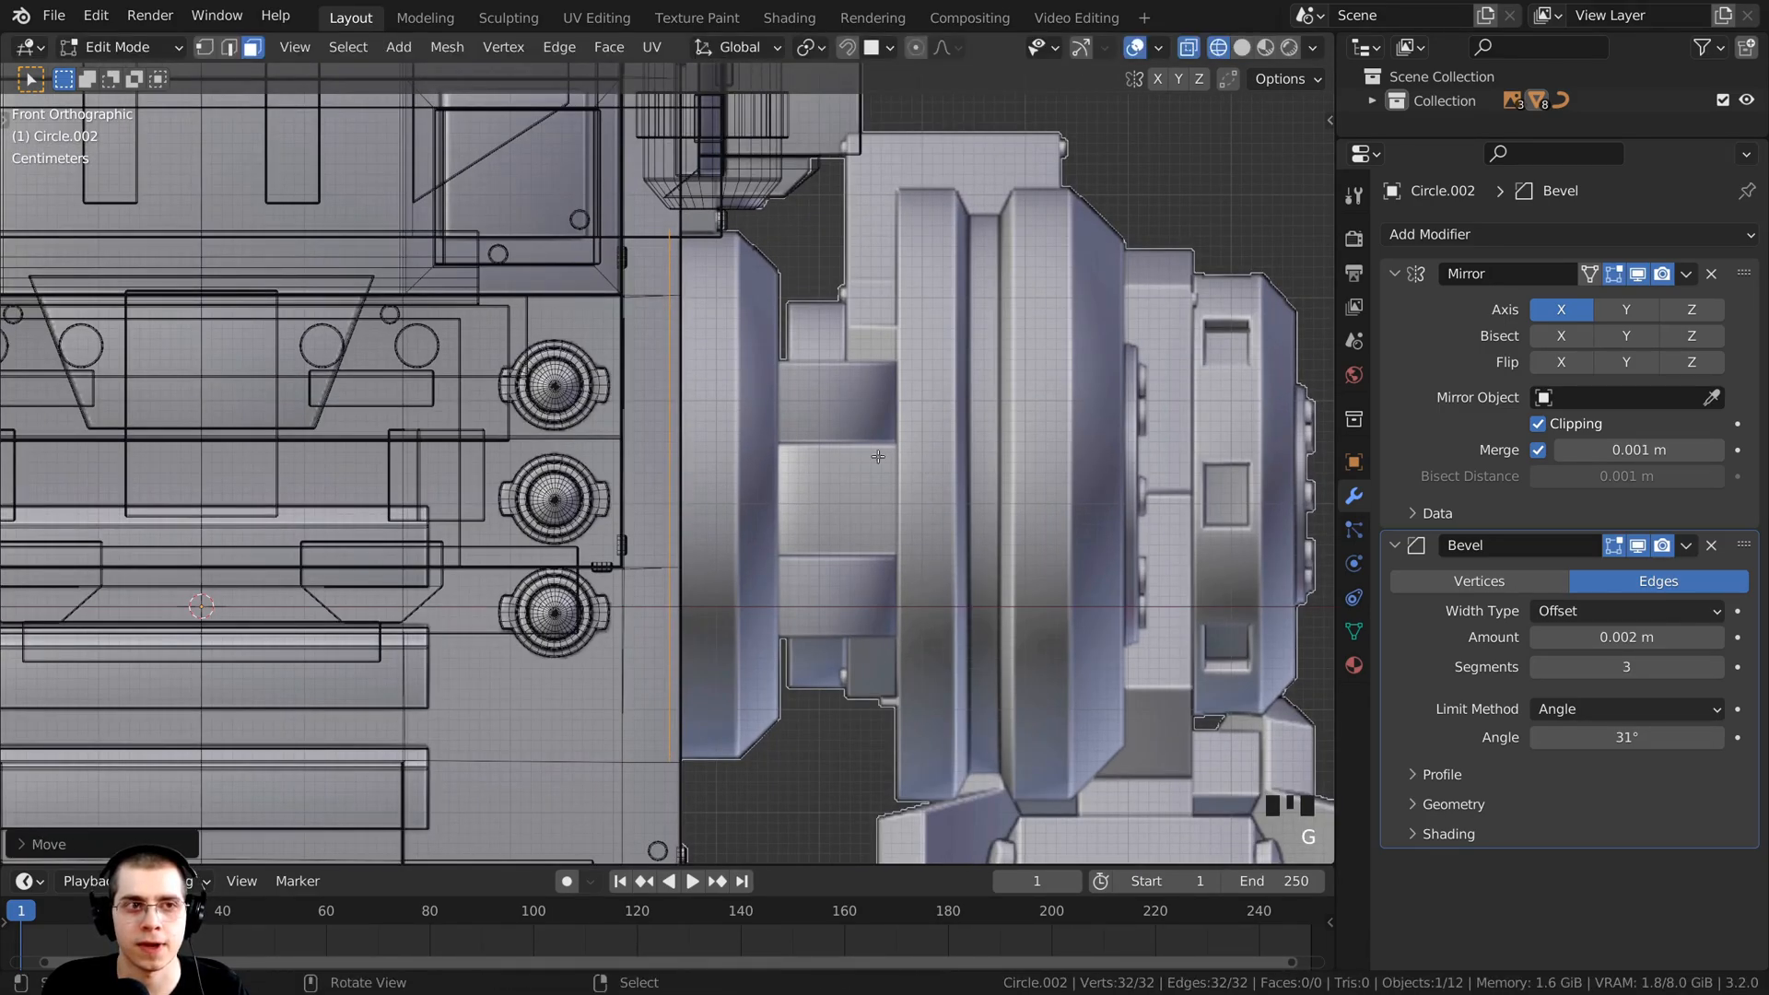
Step: In vertex select mode, extrude the circle outward along global X to where the reference disc's slanted edge begins
{"action": "left_click", "coordinate": [205, 52]}
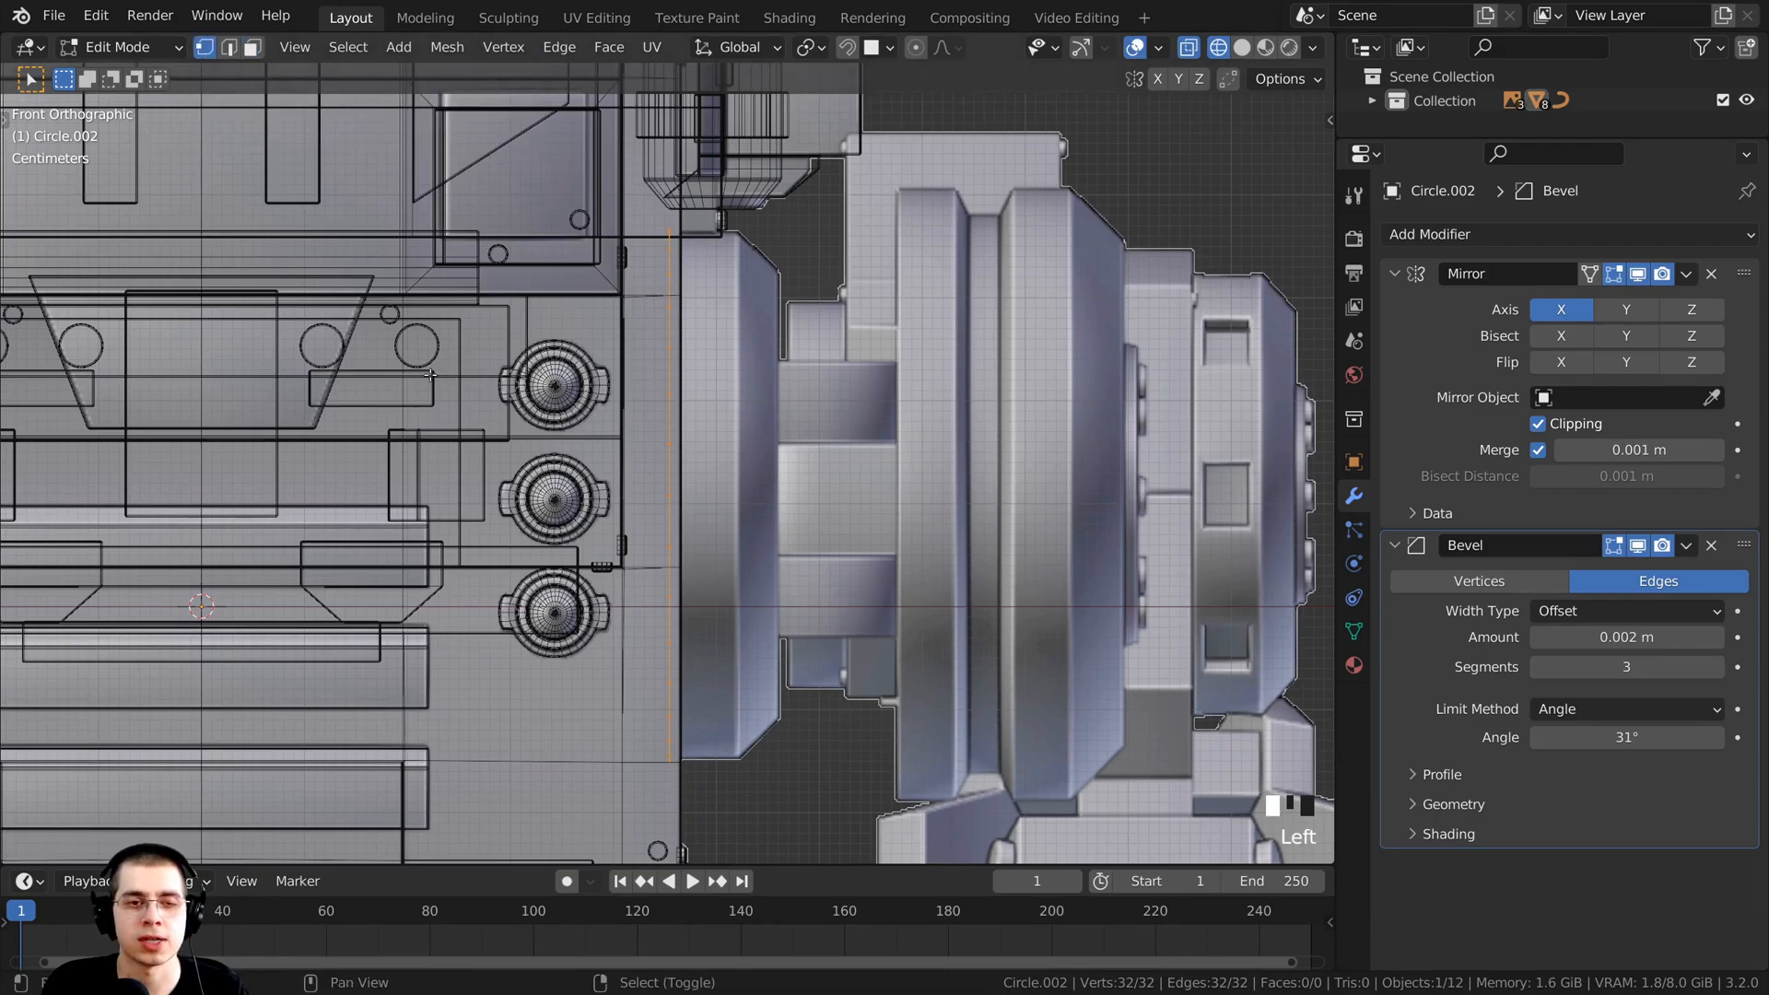
{"action": "scroll", "coordinate": [792, 303], "scroll_direction": "up", "scroll_amount": 1}
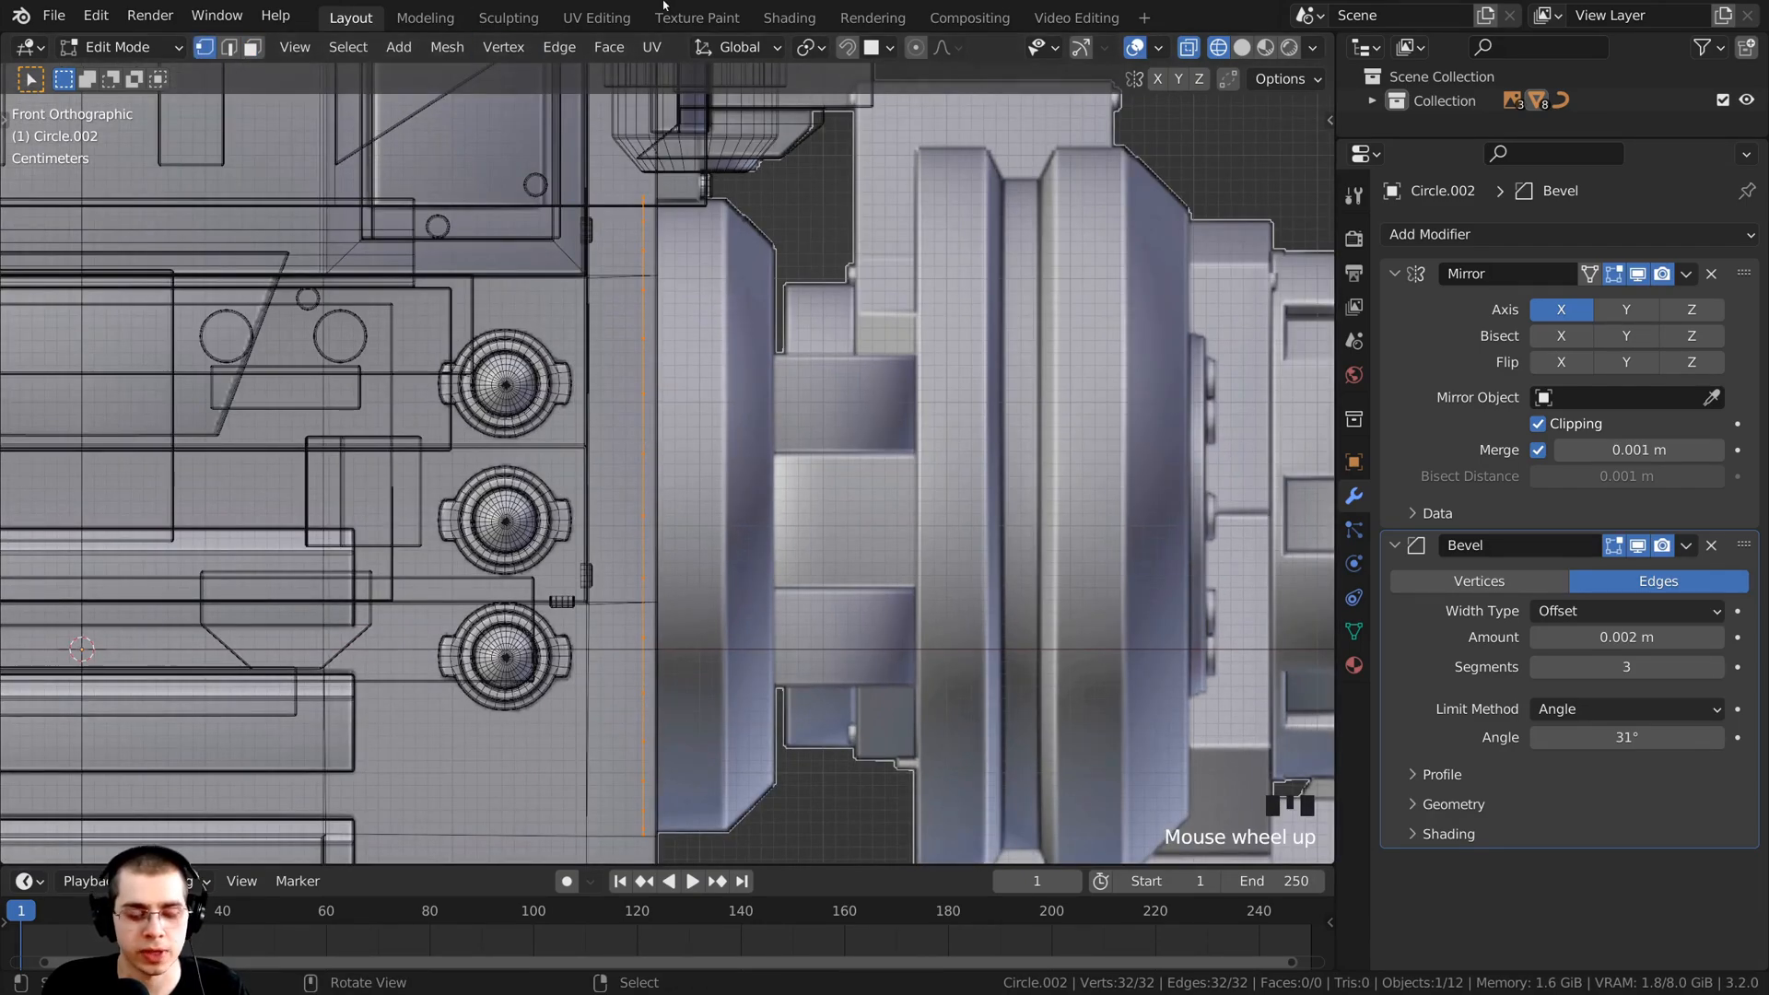
{"action": "key", "text": "e"}
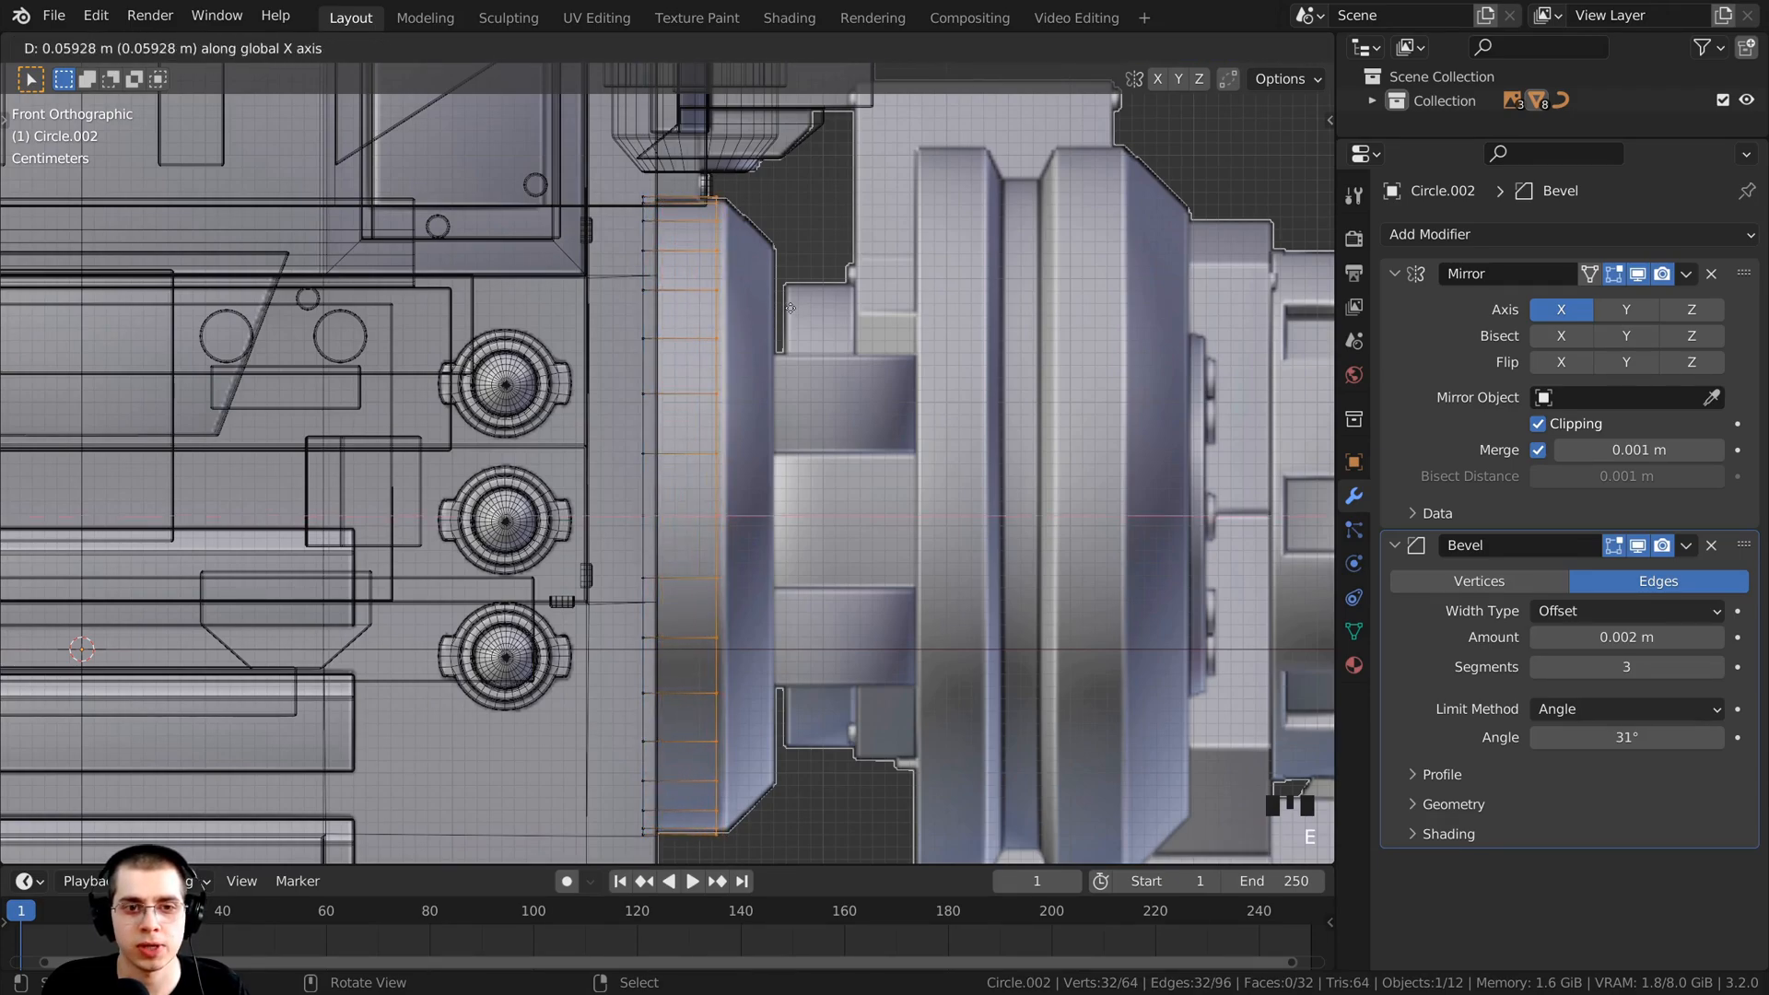
{"action": "left_click", "coordinate": [798, 307]}
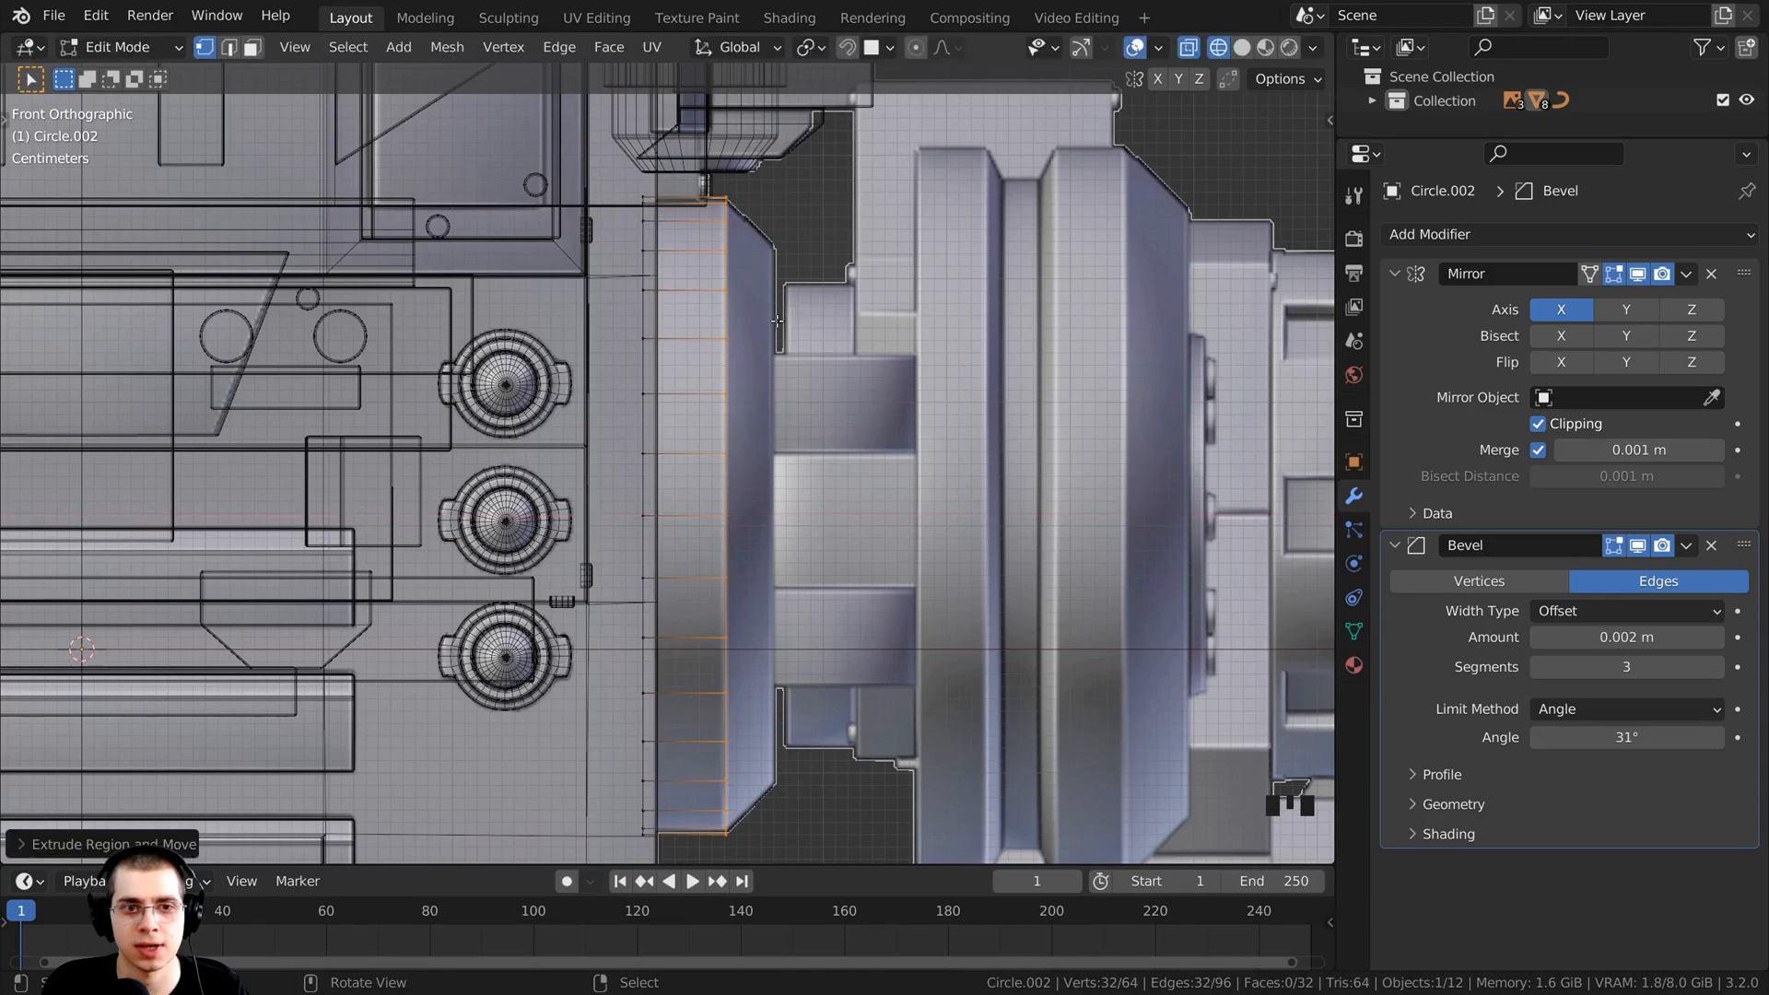
Step: Extrude the disc's outer loop about 0.04 m along global X and scale it down to match the reference disc's slanted edge
{"action": "middle_click_drag", "start_coordinate": [777, 321], "coordinate": [718, 353], "text": "shift"}
{"action": "key", "text": "e"}
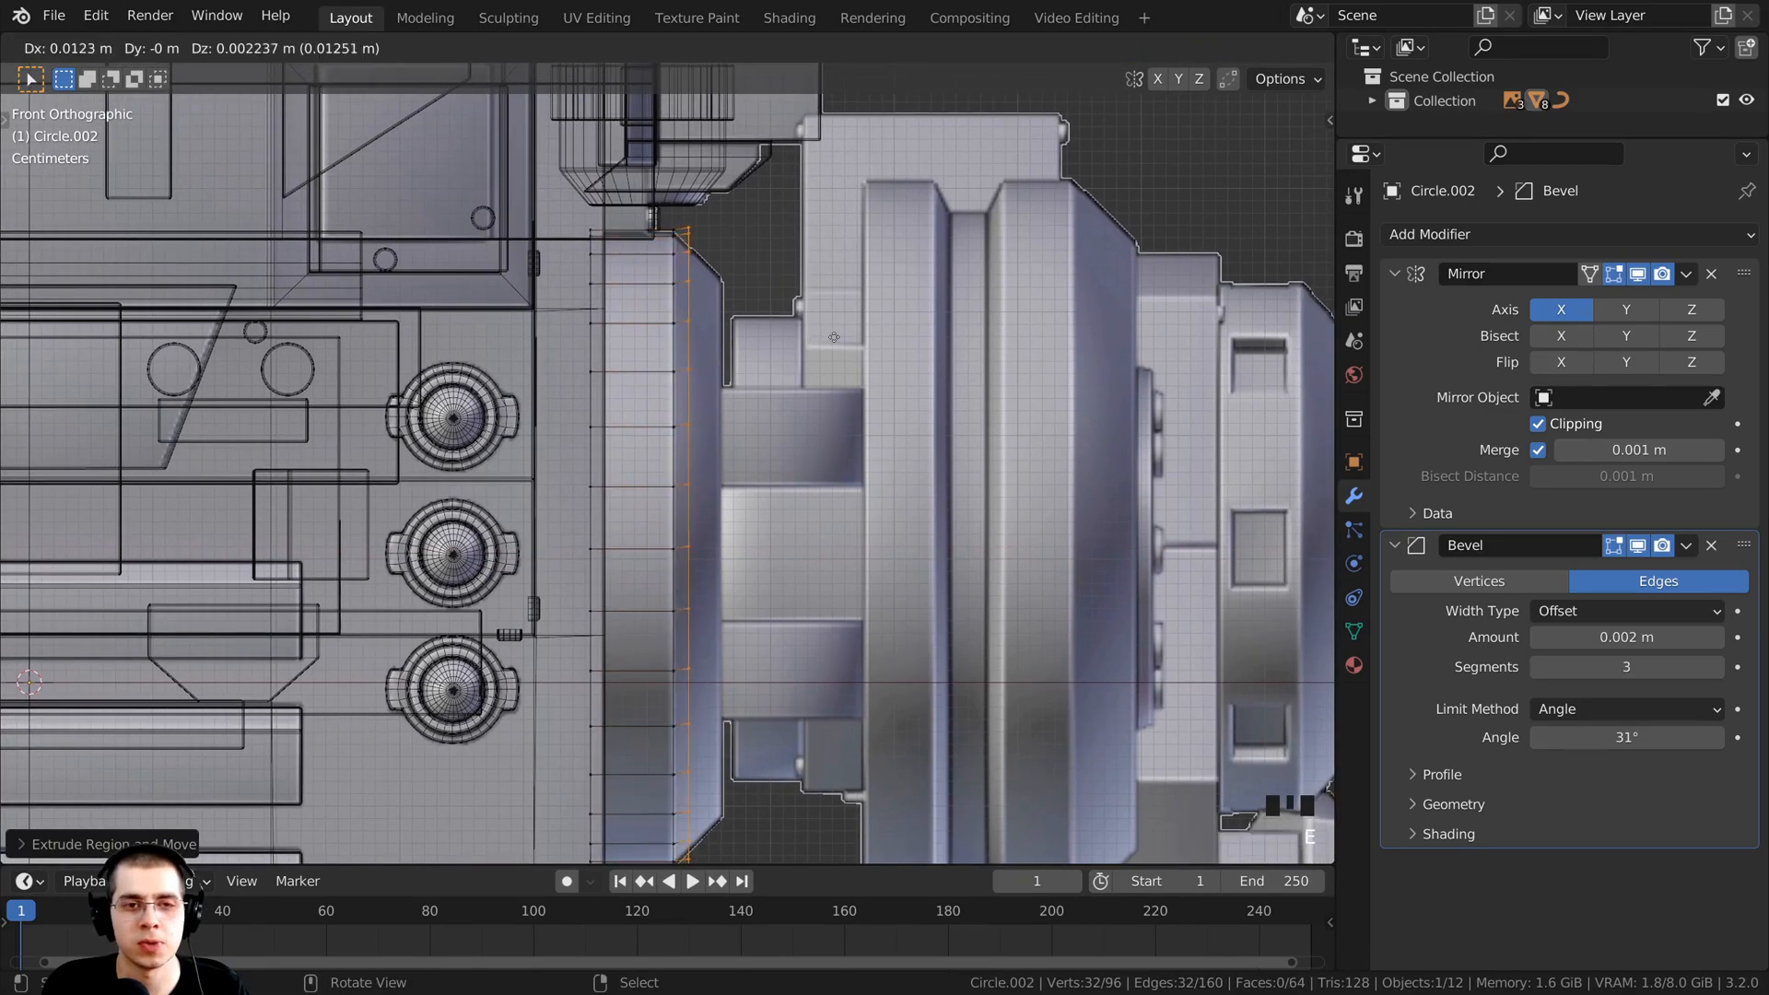
{"action": "key", "text": "x"}
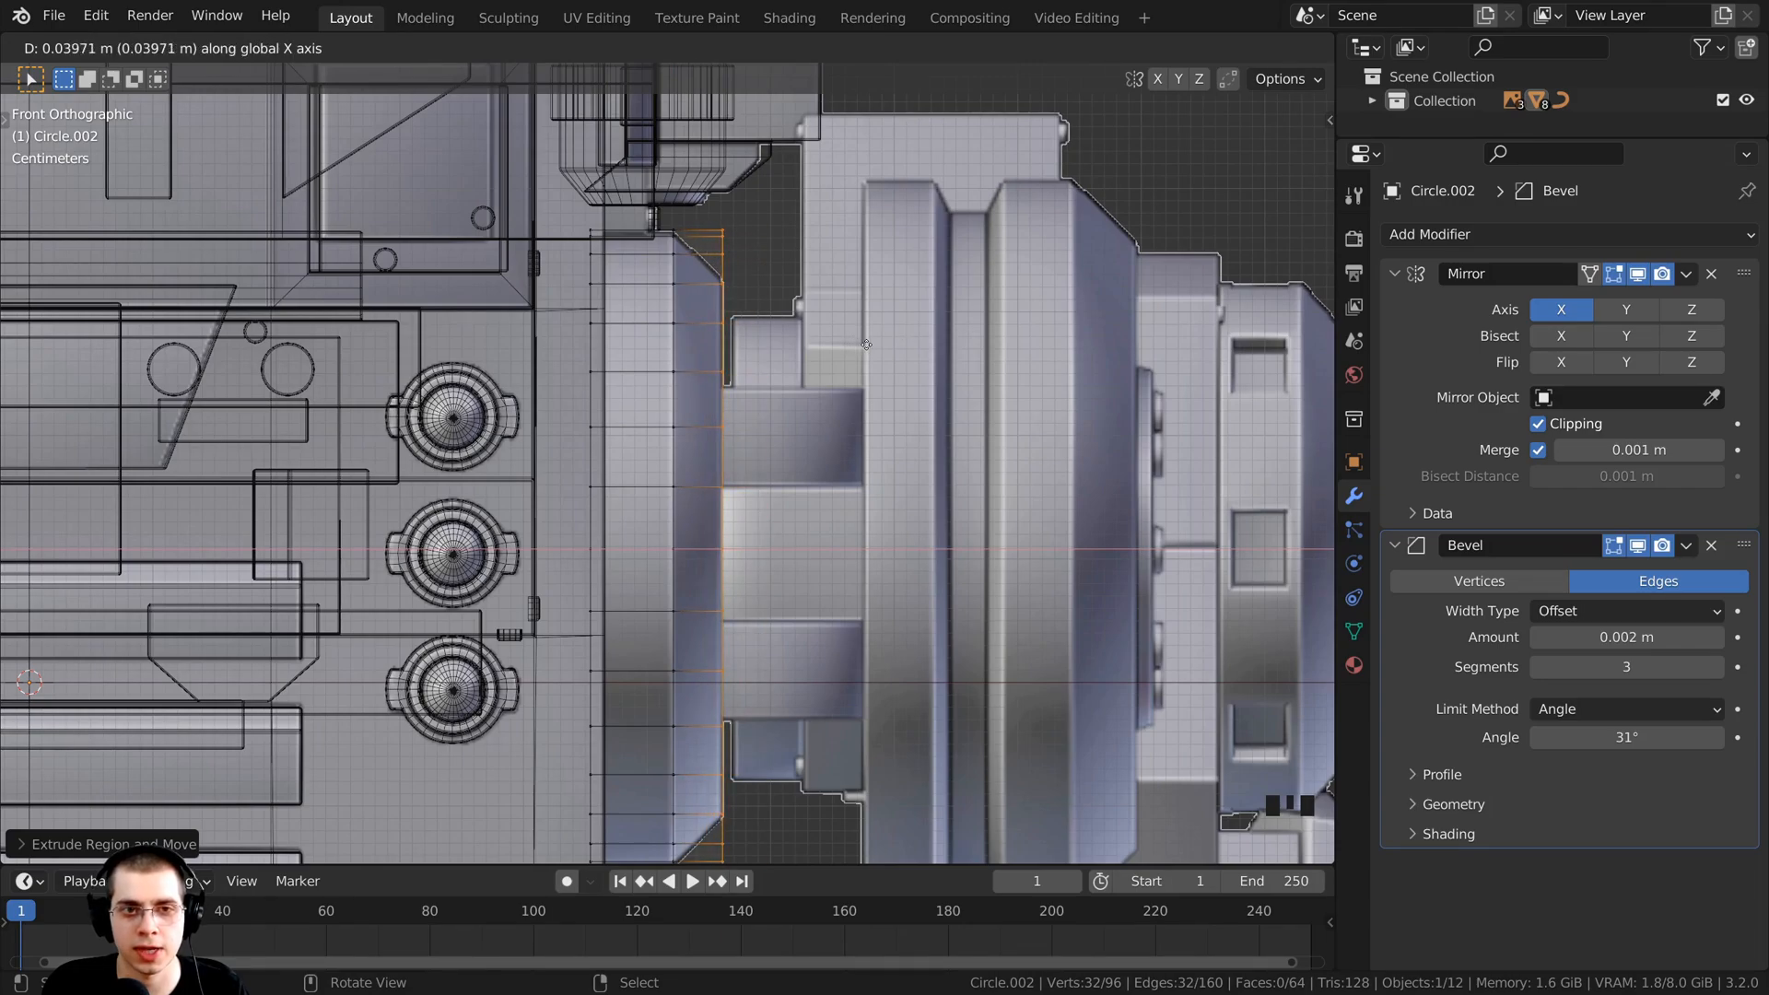
{"action": "left_click", "coordinate": [868, 344]}
{"action": "scroll", "coordinate": [1144, 445], "scroll_direction": "up", "scroll_amount": 3}
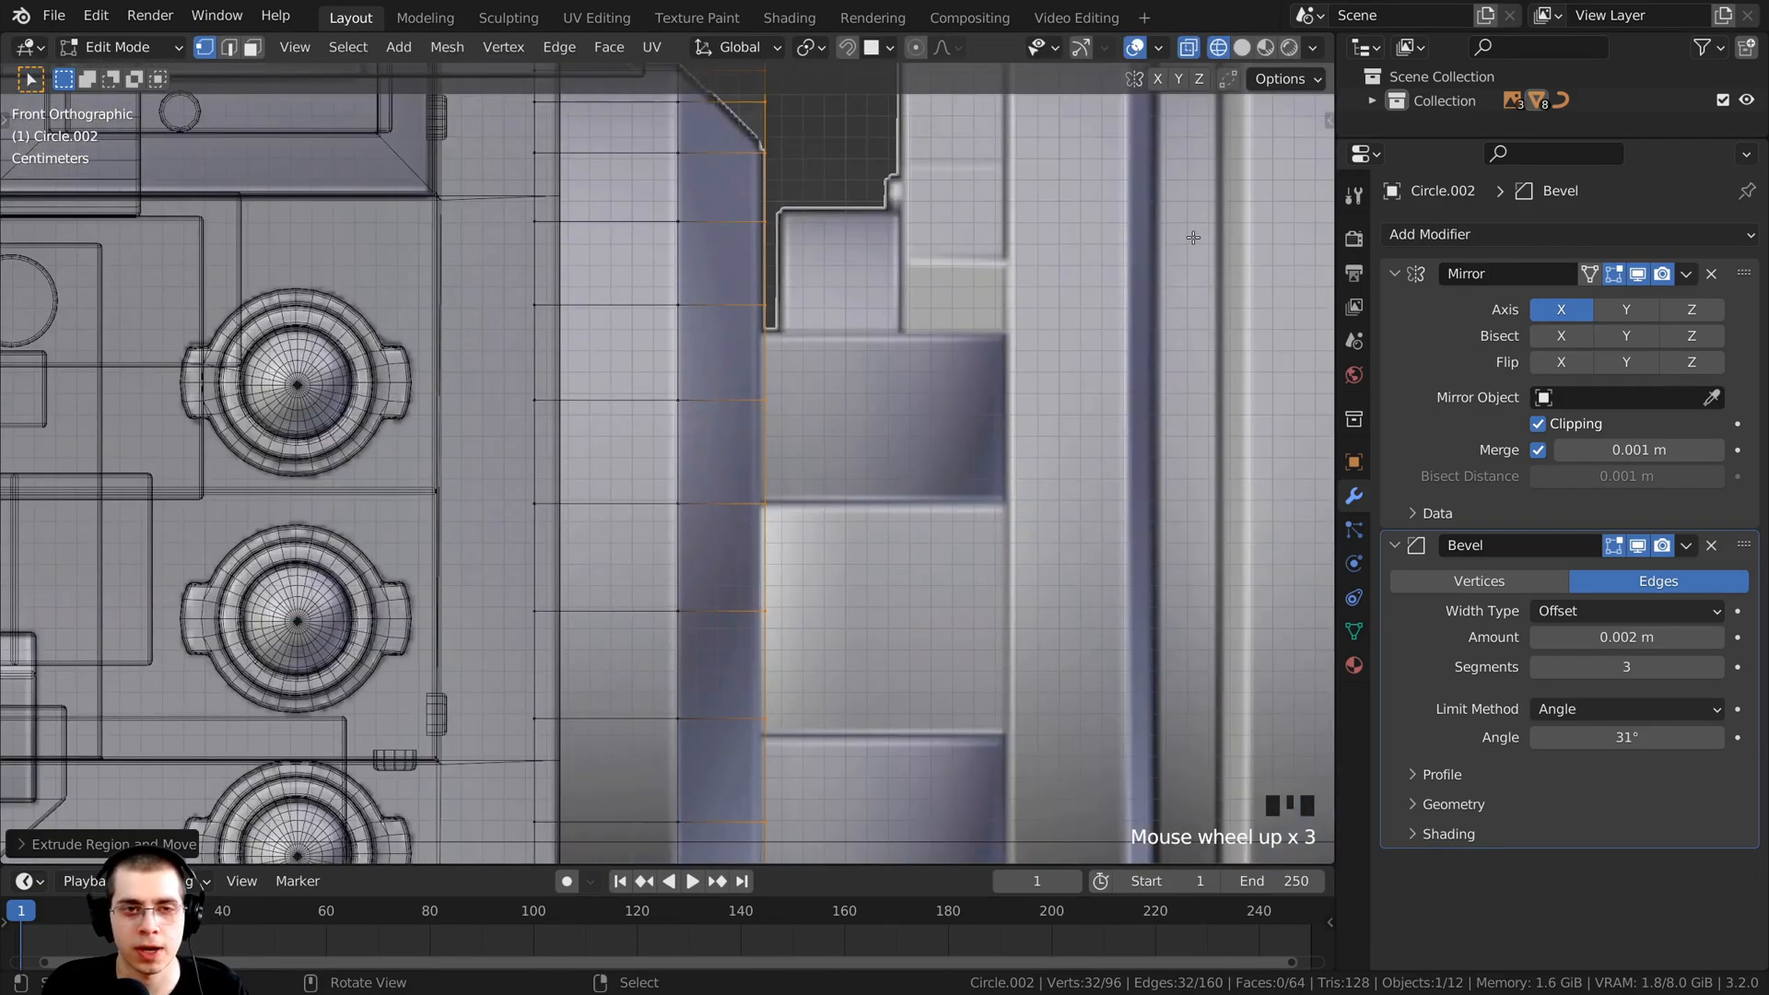
{"action": "scroll", "coordinate": [1184, 198], "scroll_direction": "down", "scroll_amount": 2}
{"action": "key", "text": "s"}
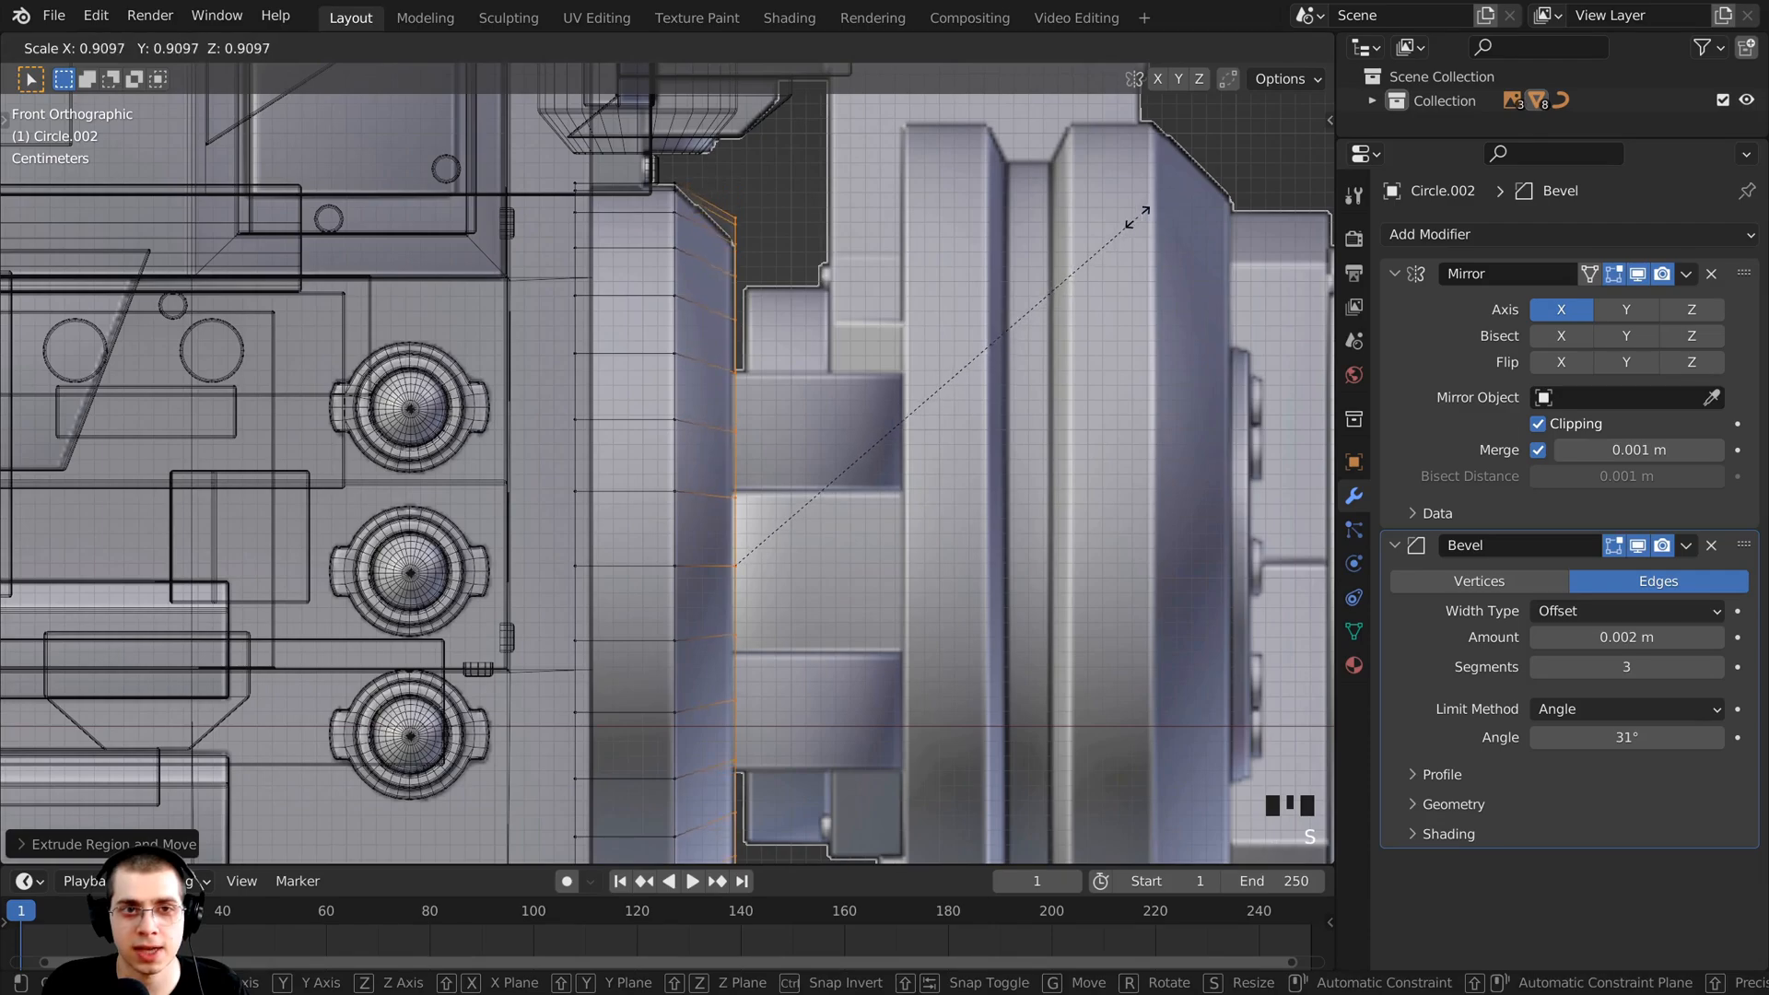
{"action": "left_click", "coordinate": [1092, 231]}
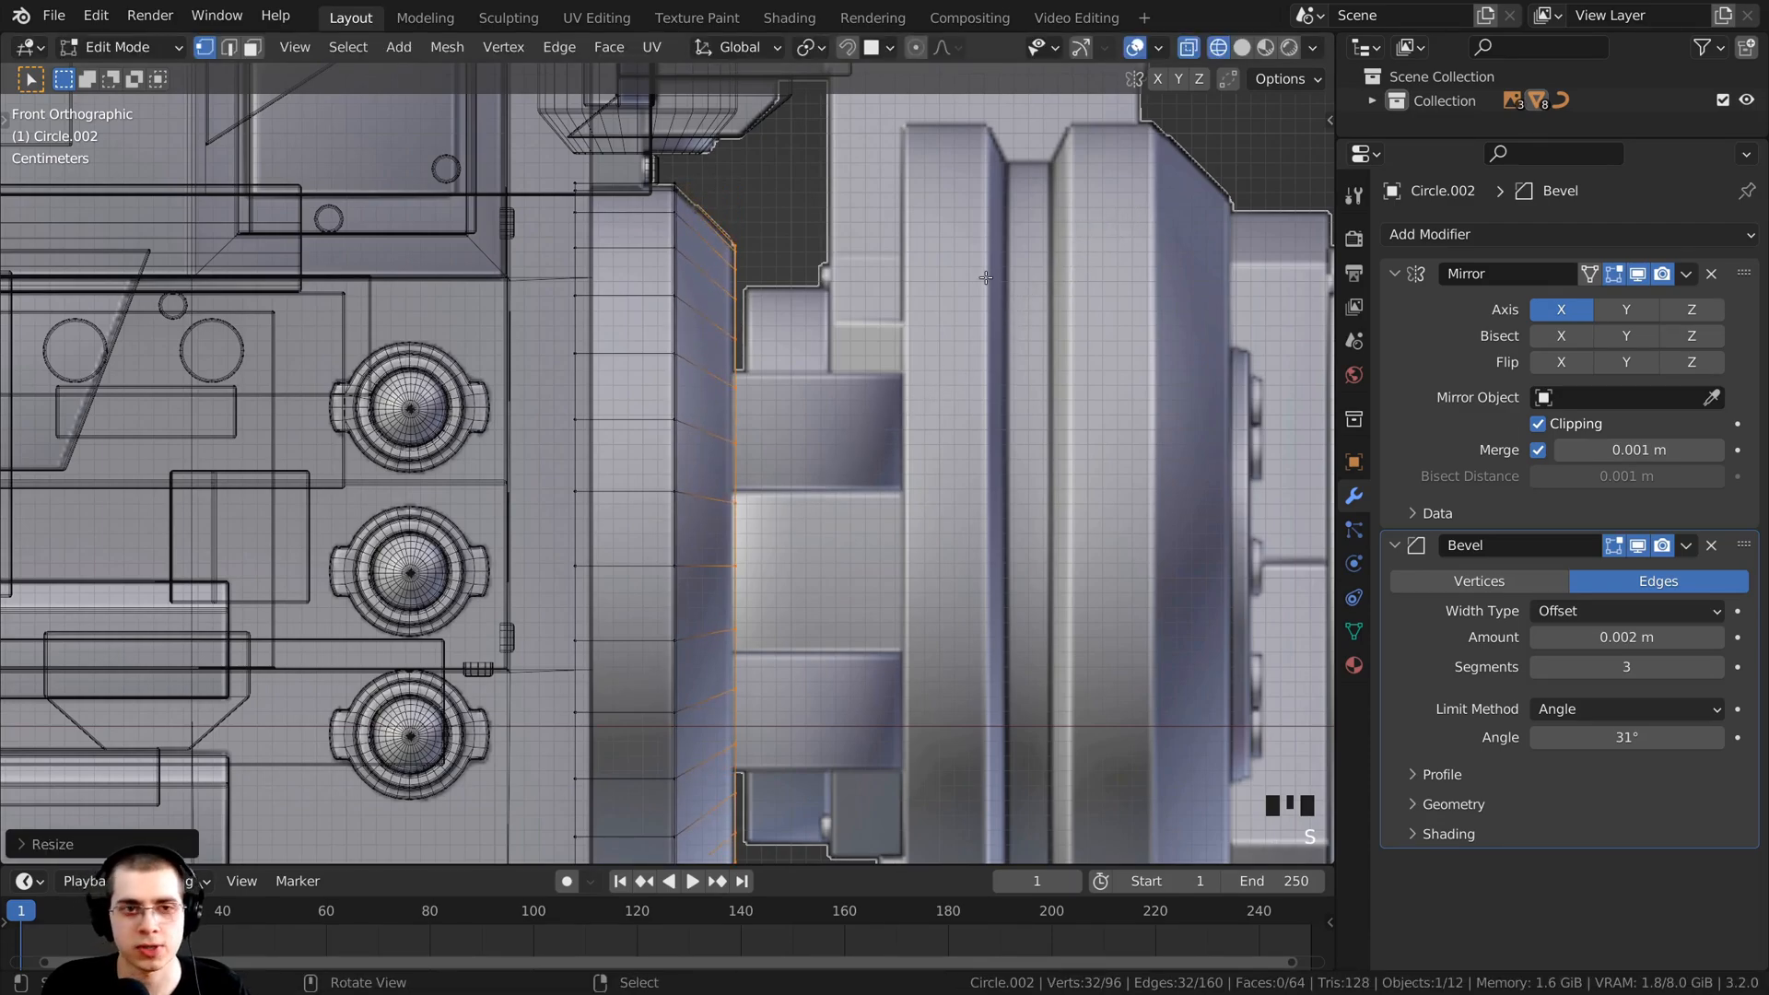
Step: Examine the hip disc against the side, top and front reference images and from a perspective angle
{"action": "key", "text": "KP_3"}
{"action": "scroll", "coordinate": [497, 521], "scroll_direction": "down", "scroll_amount": 2}
{"action": "middle_click_drag", "start_coordinate": [496, 520], "coordinate": [607, 422], "text": "shift"}
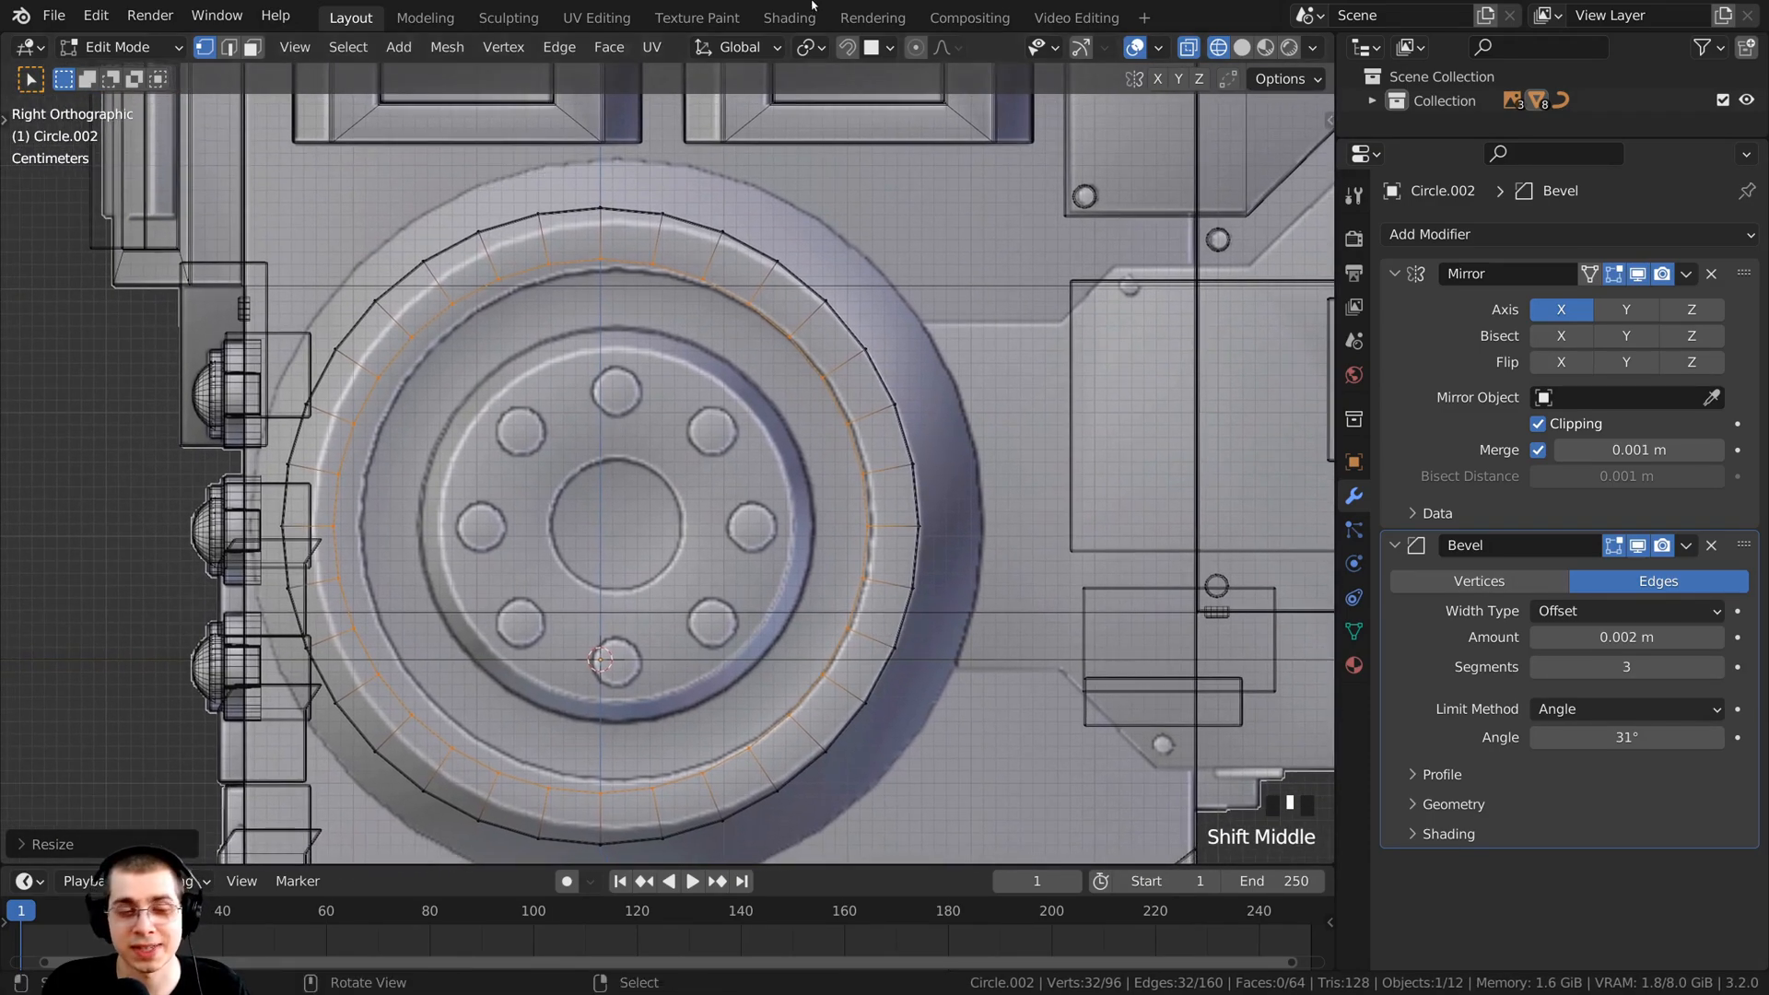
{"action": "middle_click_drag", "start_coordinate": [482, 327], "coordinate": [732, 600]}
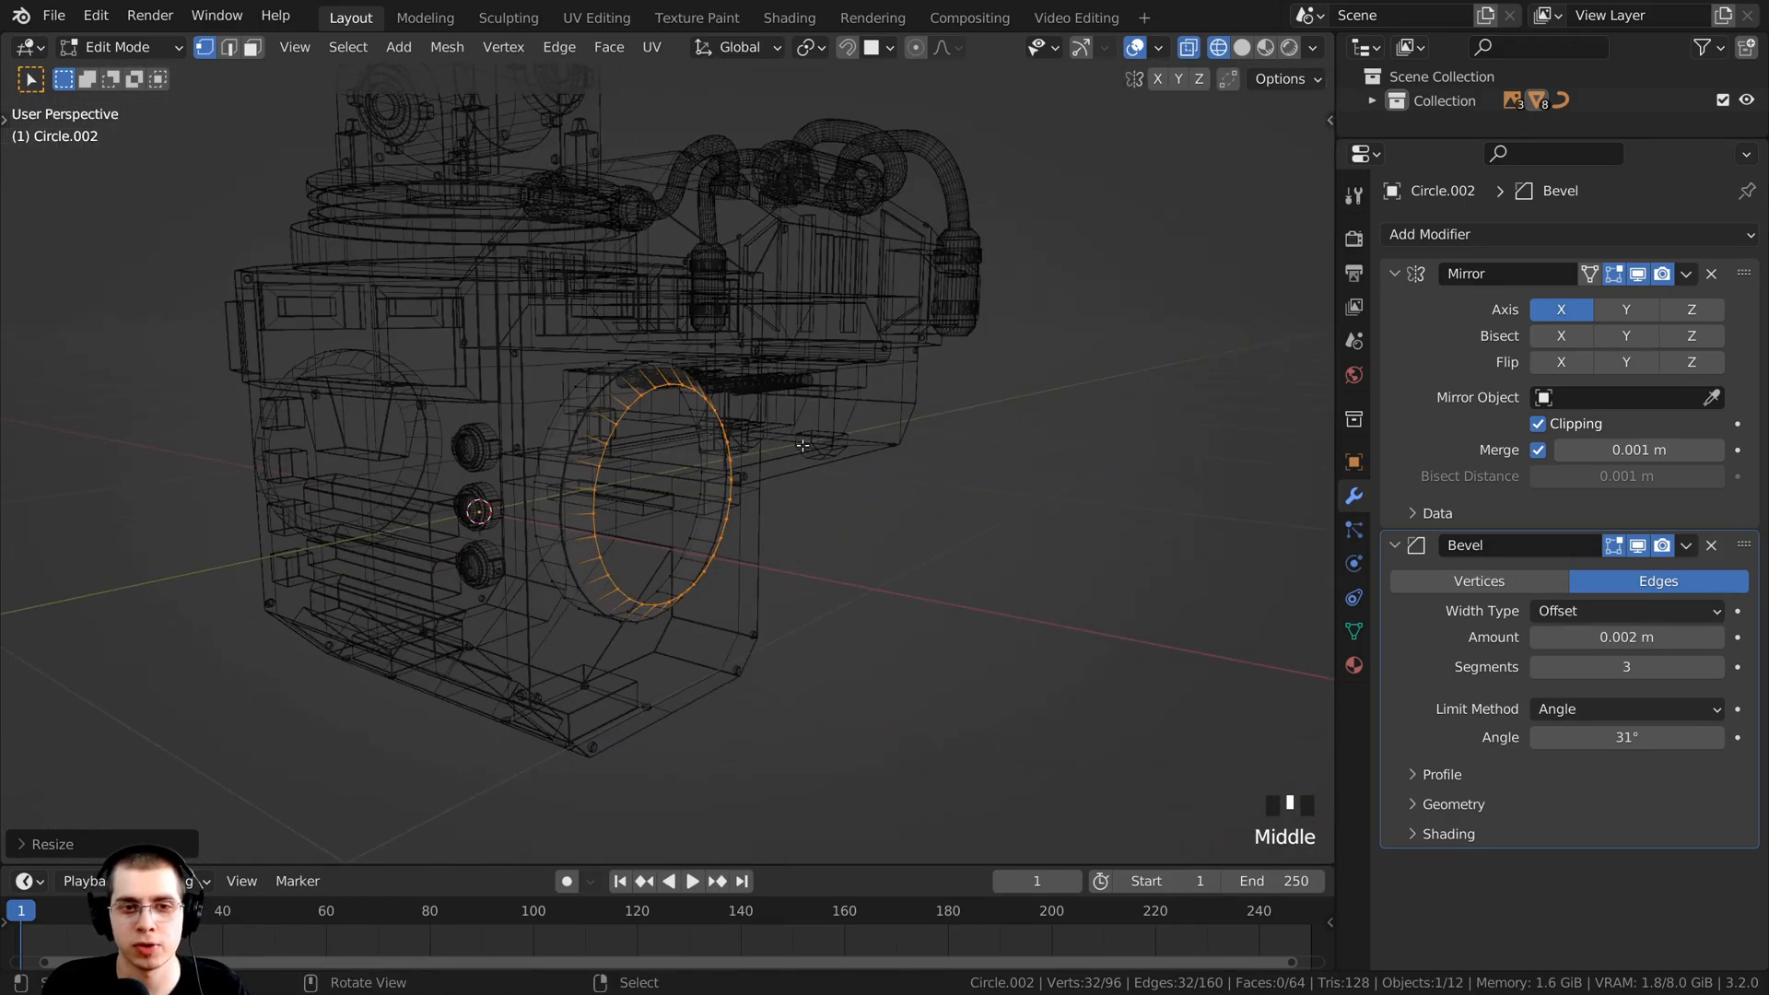
{"action": "middle_click_drag", "start_coordinate": [836, 355], "coordinate": [845, 490]}
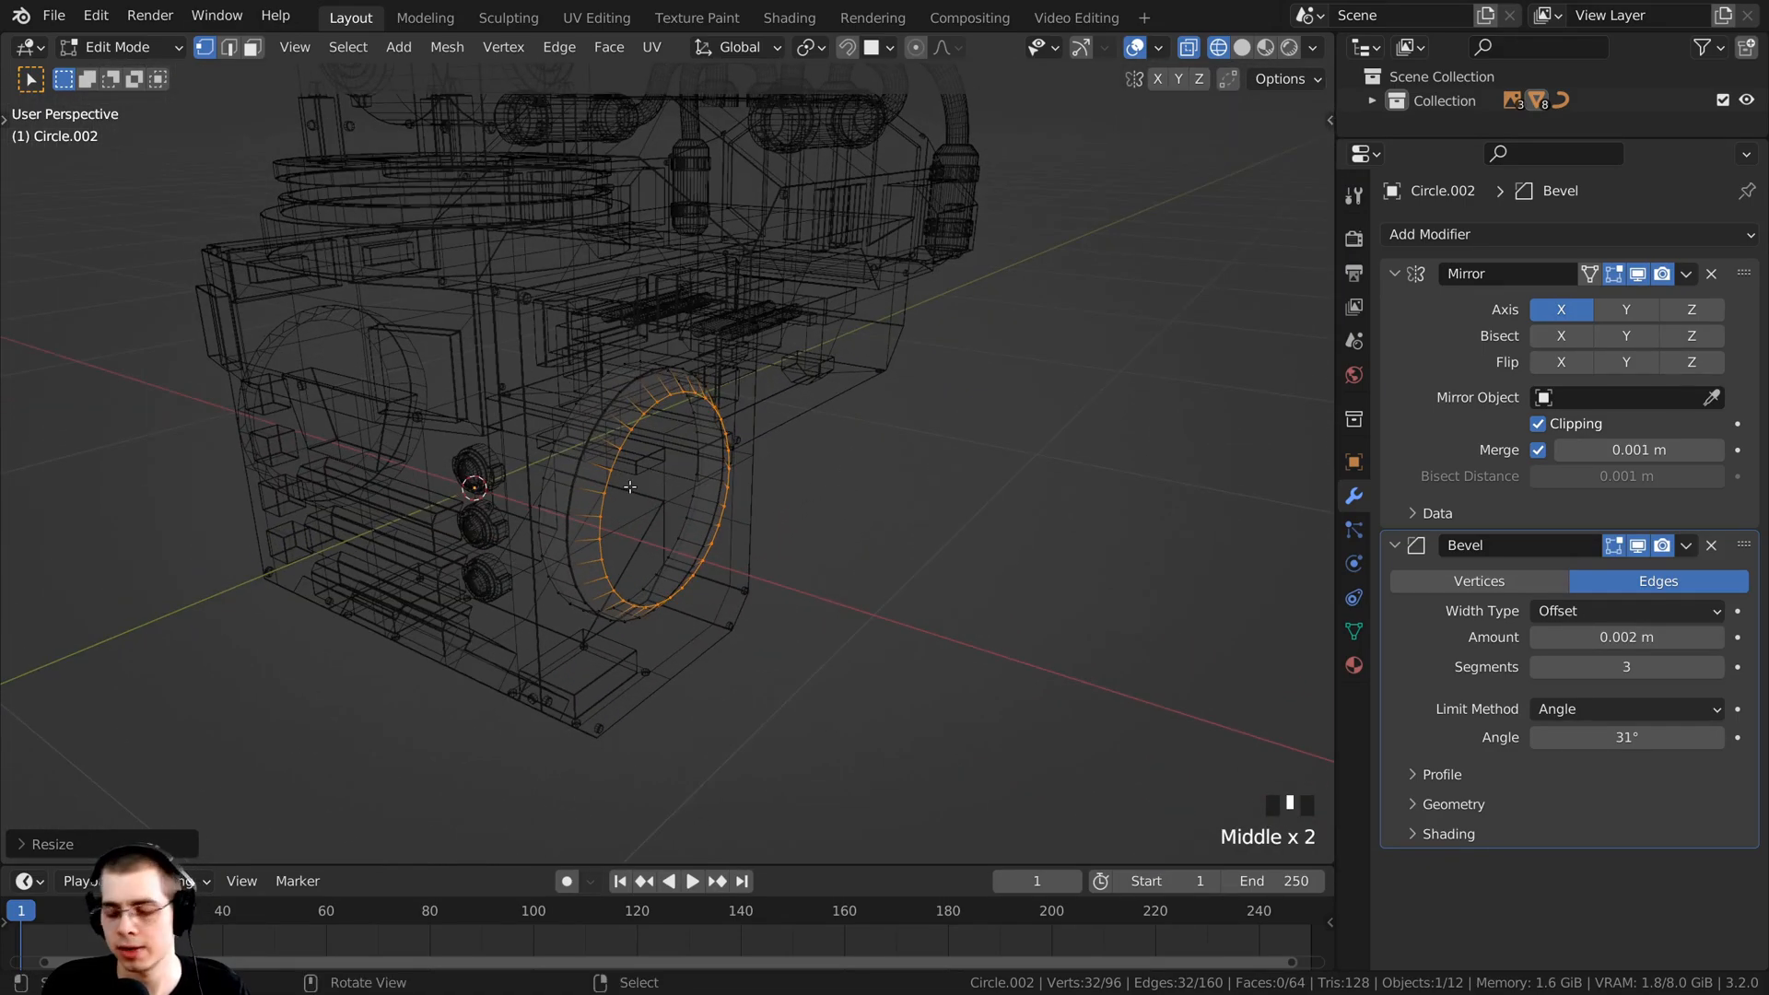
{"action": "key", "text": "KP_3"}
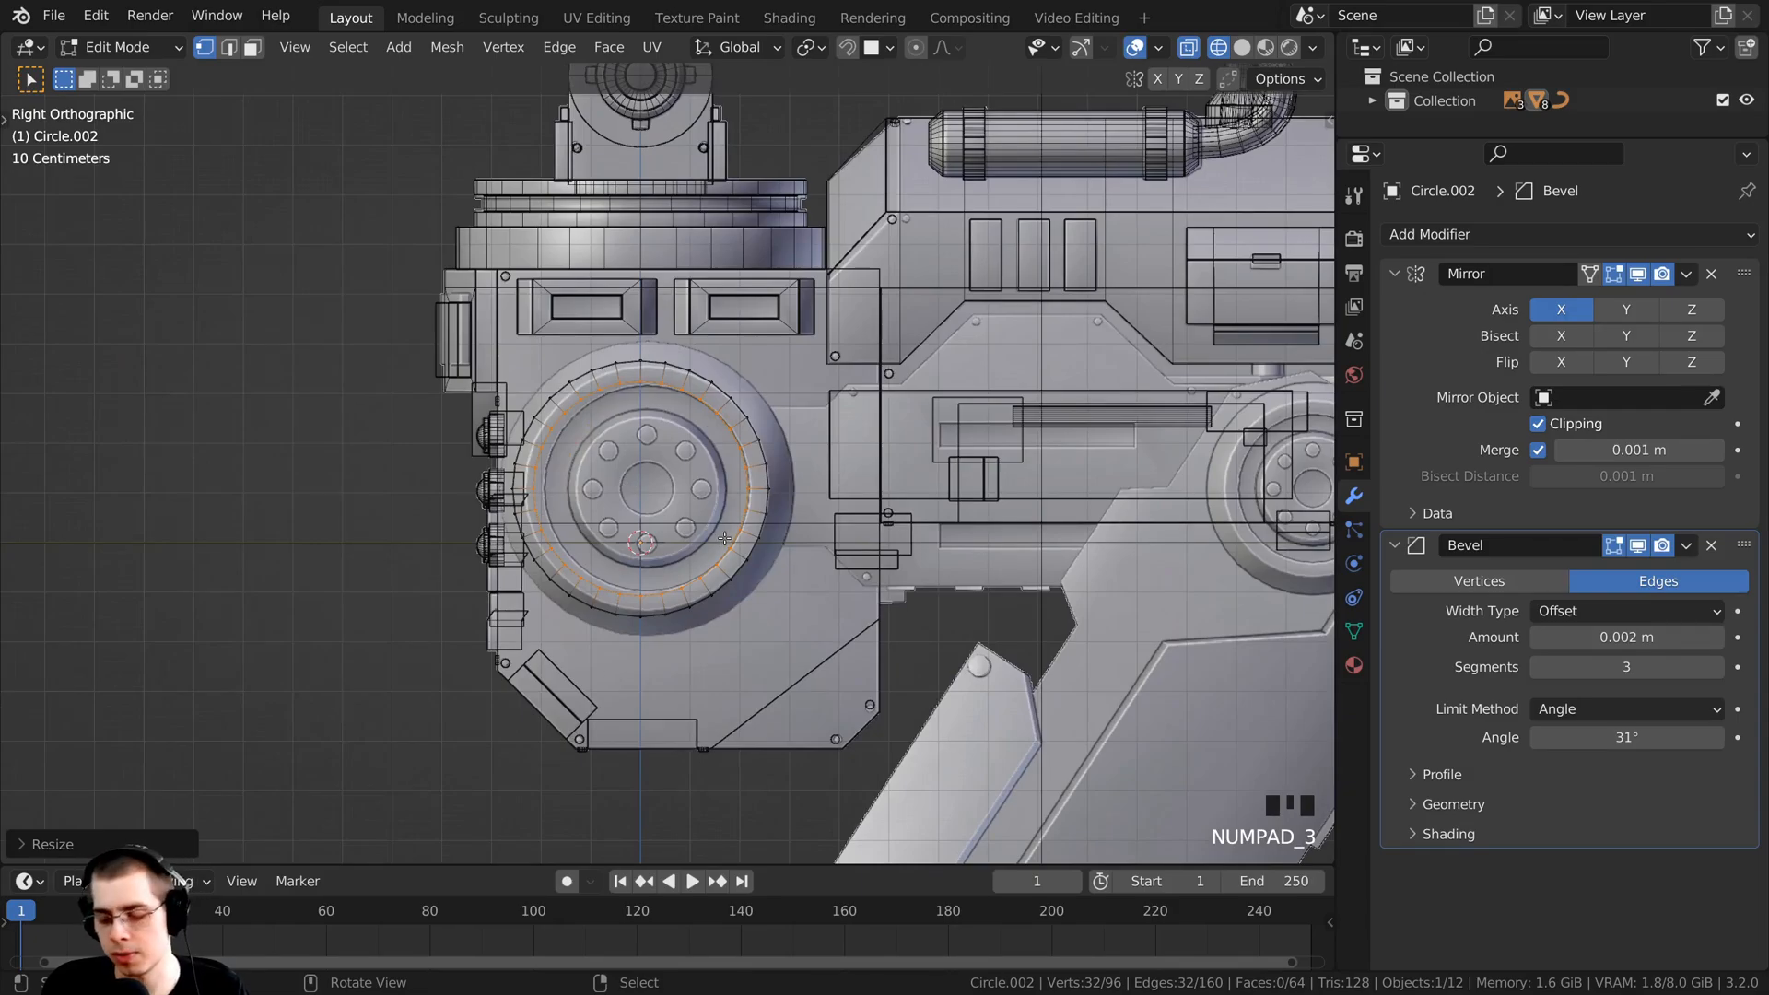
{"action": "key", "text": "KP_7"}
{"action": "scroll", "coordinate": [730, 287], "scroll_direction": "up", "scroll_amount": 2}
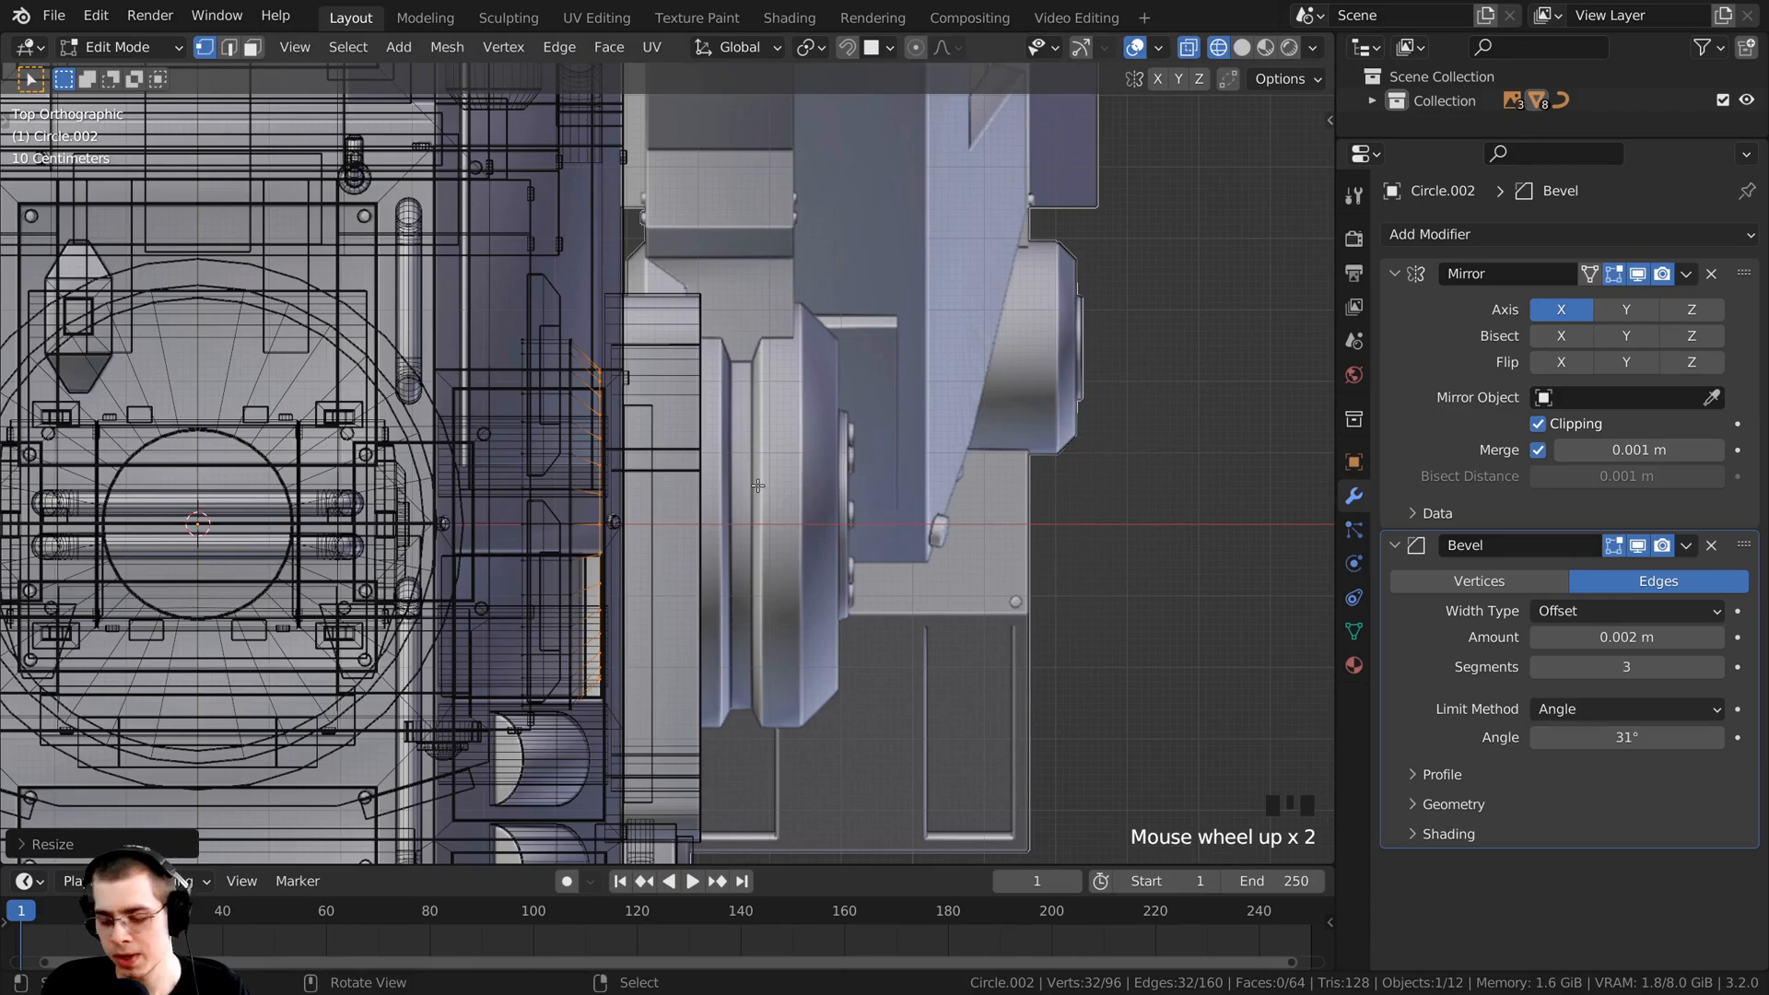
{"action": "key", "text": "KP_1"}
{"action": "middle_click_drag", "start_coordinate": [757, 486], "coordinate": [588, 461], "text": "shift"}
{"action": "scroll", "coordinate": [589, 461], "scroll_direction": "up", "scroll_amount": 2}
Step: Switch to solid shading, extrude the disc's outermost loop in place and scale it inward to about 0.85 for a flat rim
{"action": "key", "text": "z"}
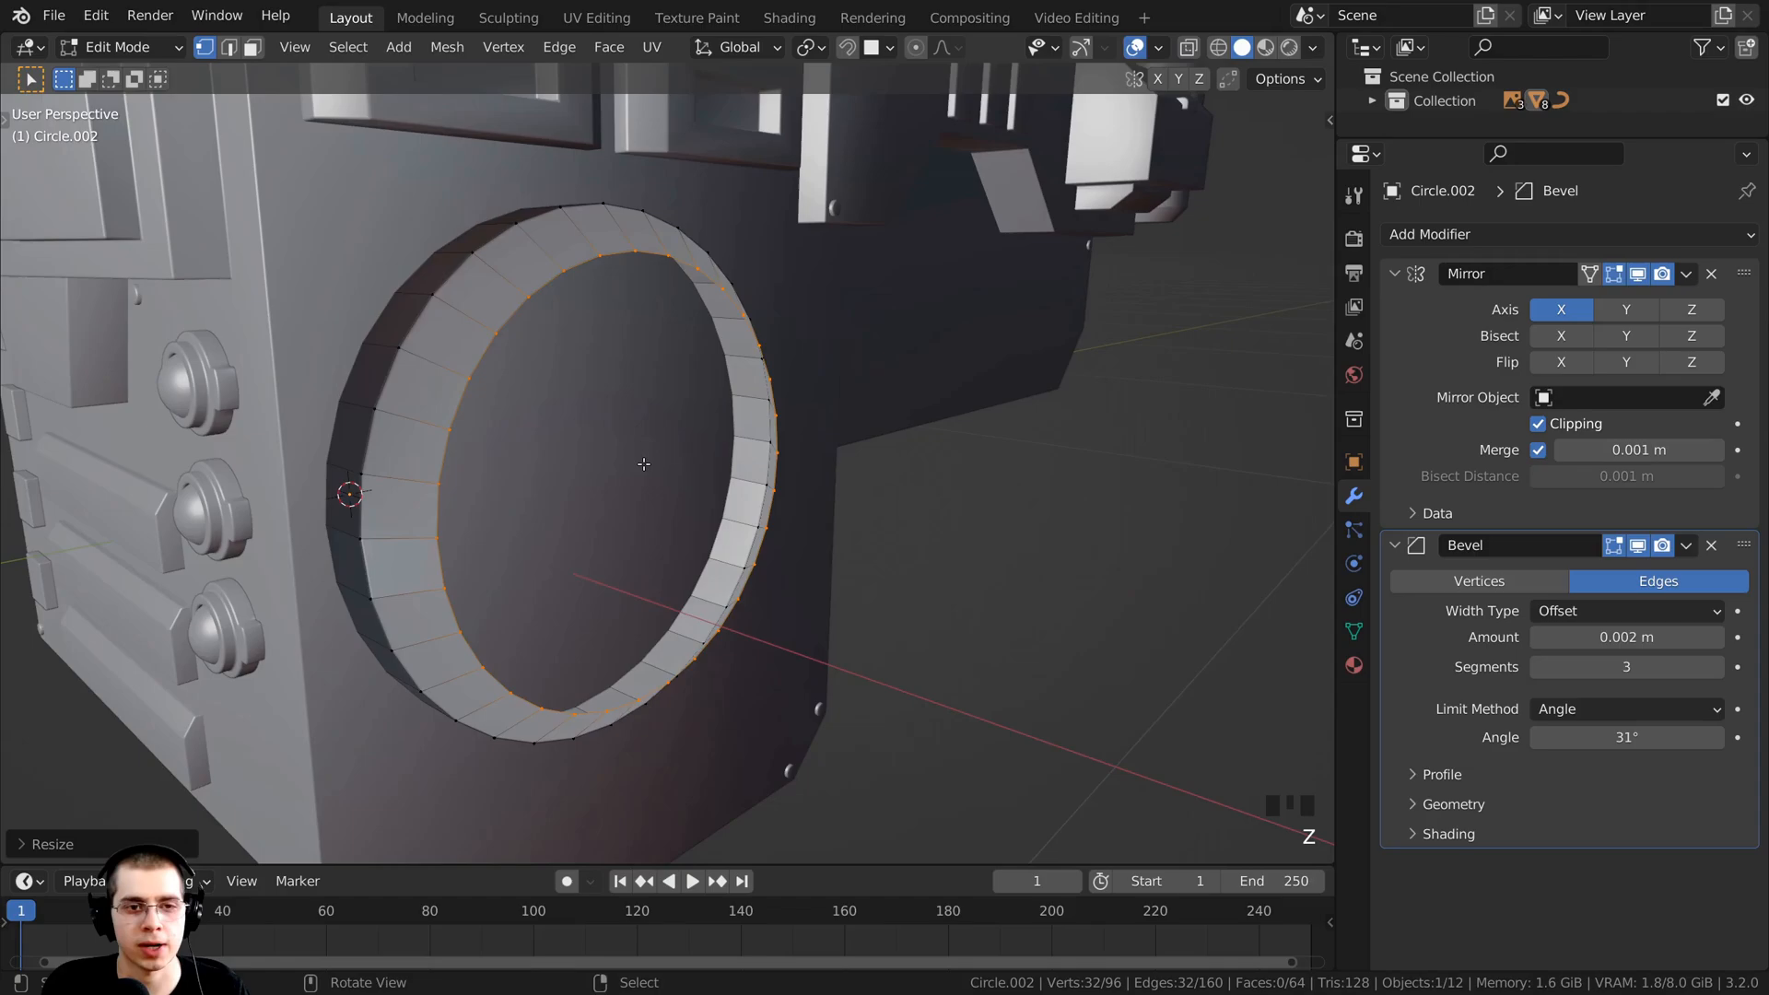
{"action": "middle_click_drag", "start_coordinate": [643, 463], "coordinate": [619, 468]}
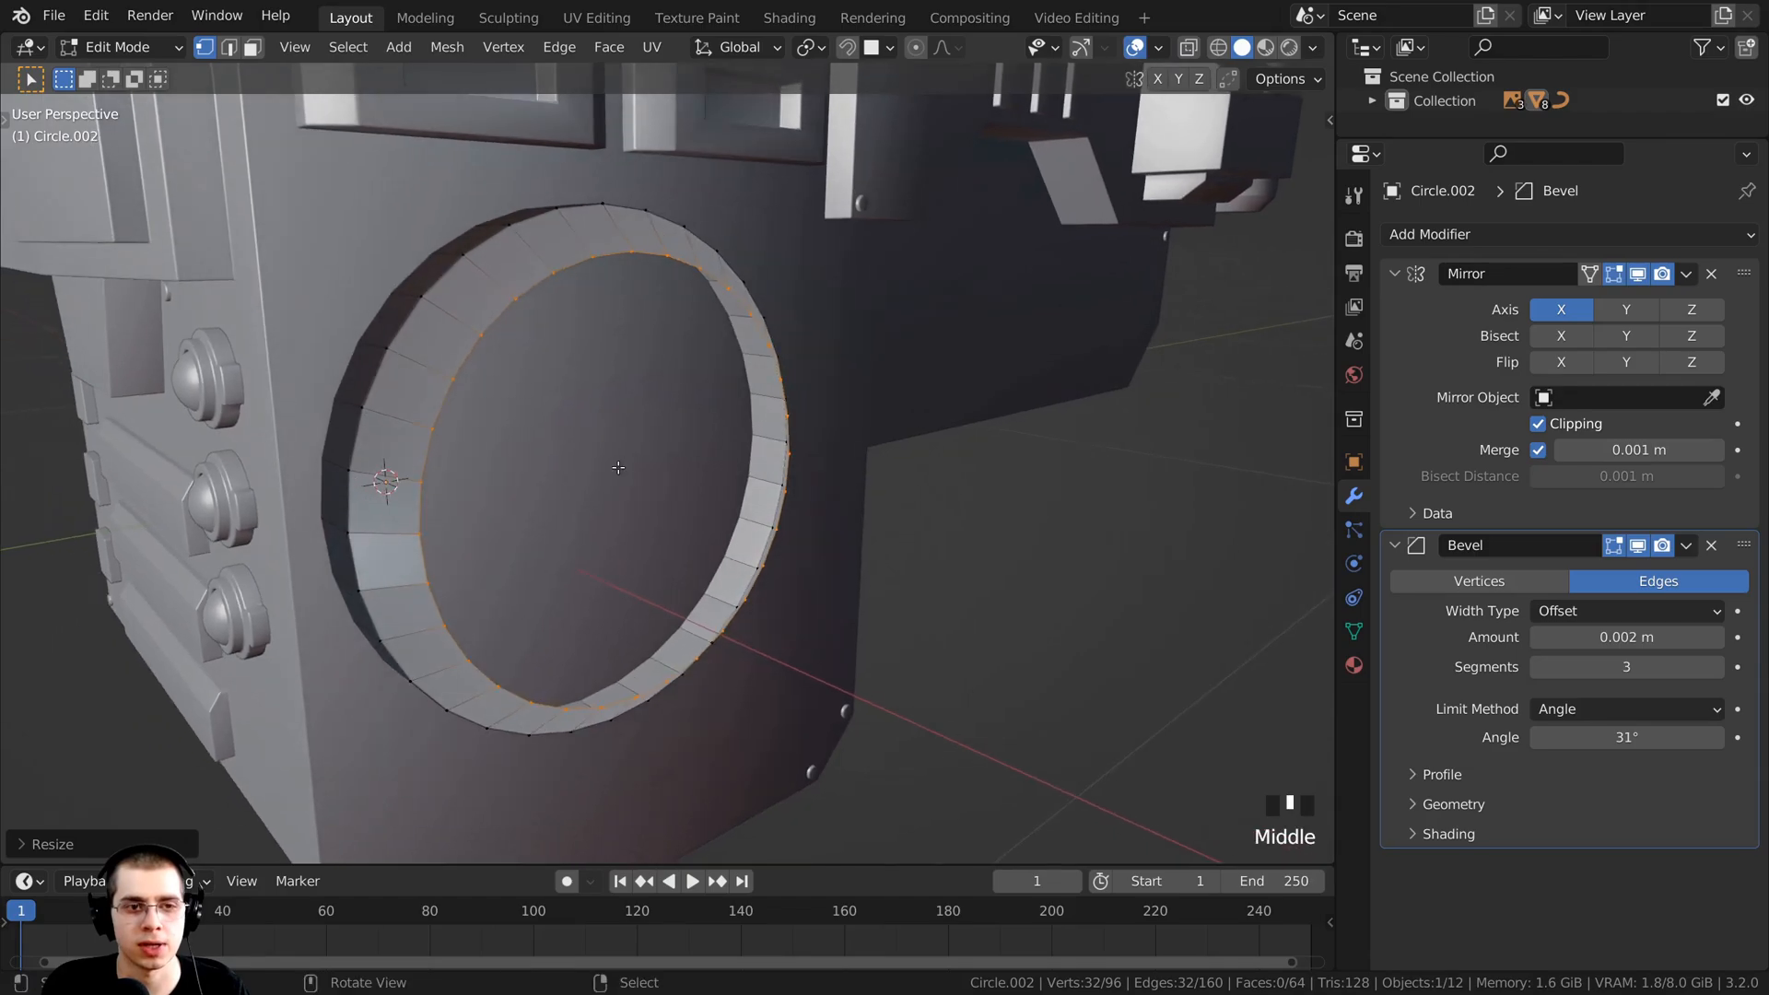
{"action": "middle_click_drag", "start_coordinate": [553, 537], "coordinate": [835, 522]}
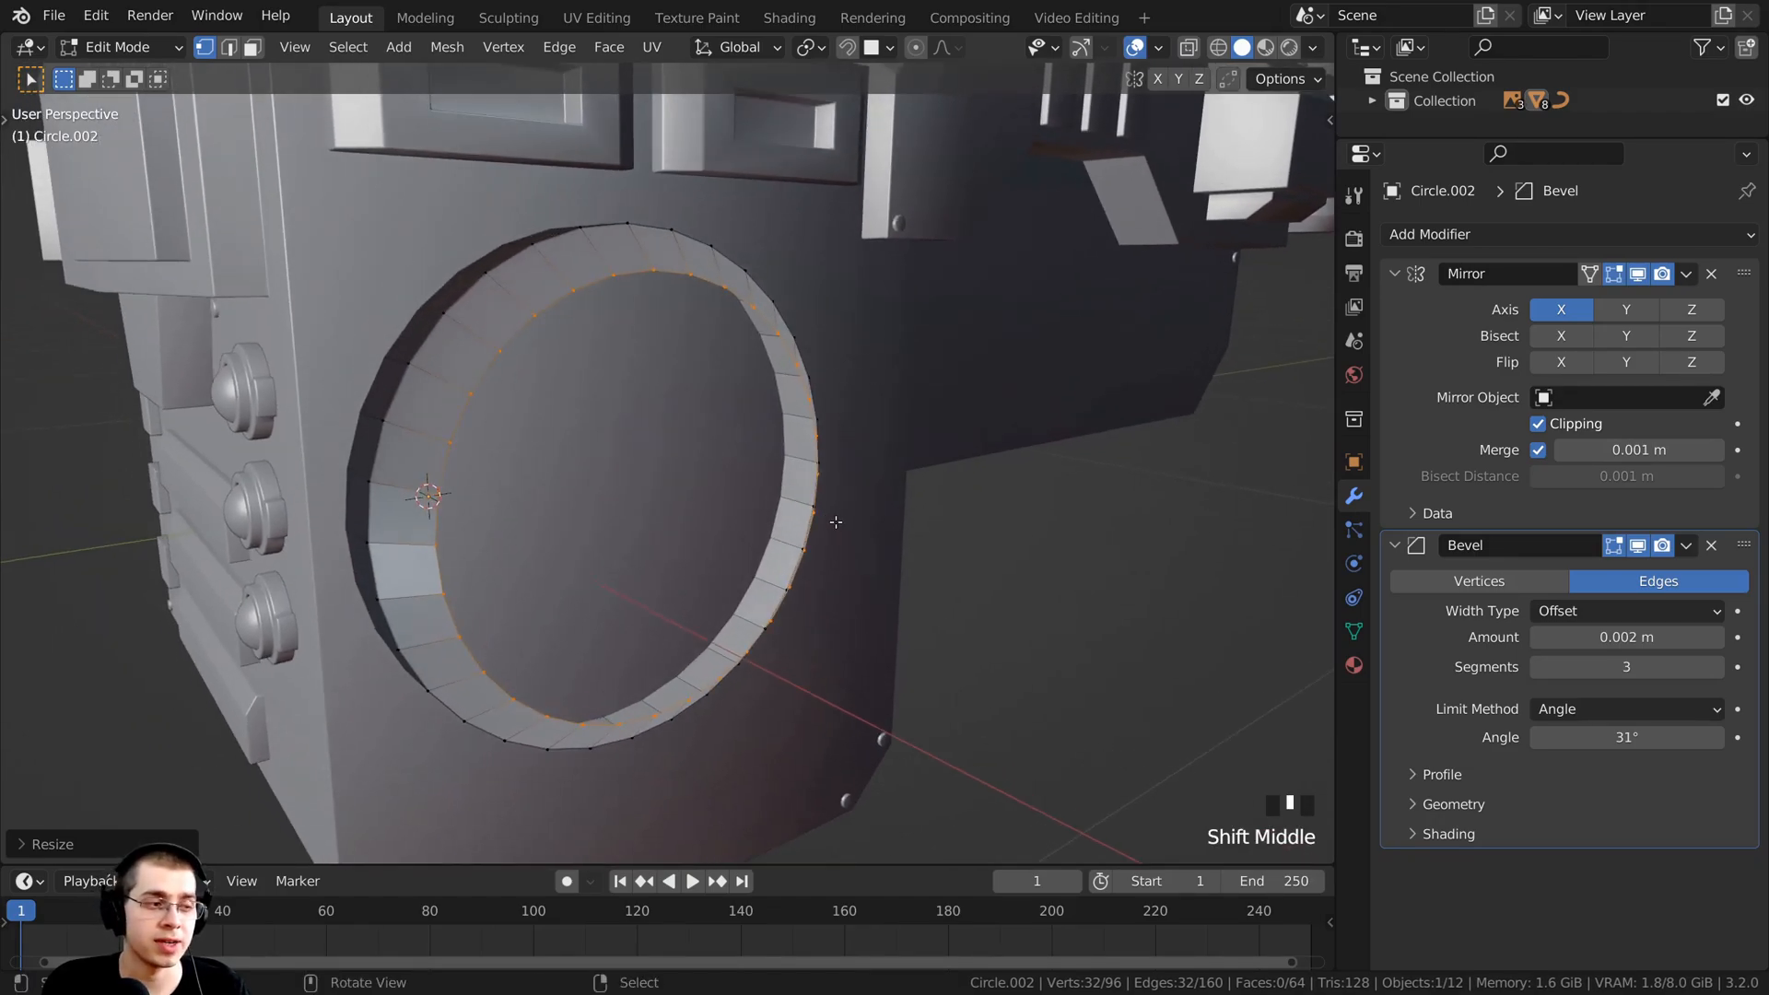
{"action": "scroll", "coordinate": [875, 506], "scroll_direction": "up", "scroll_amount": 2}
{"action": "key", "text": "e"}
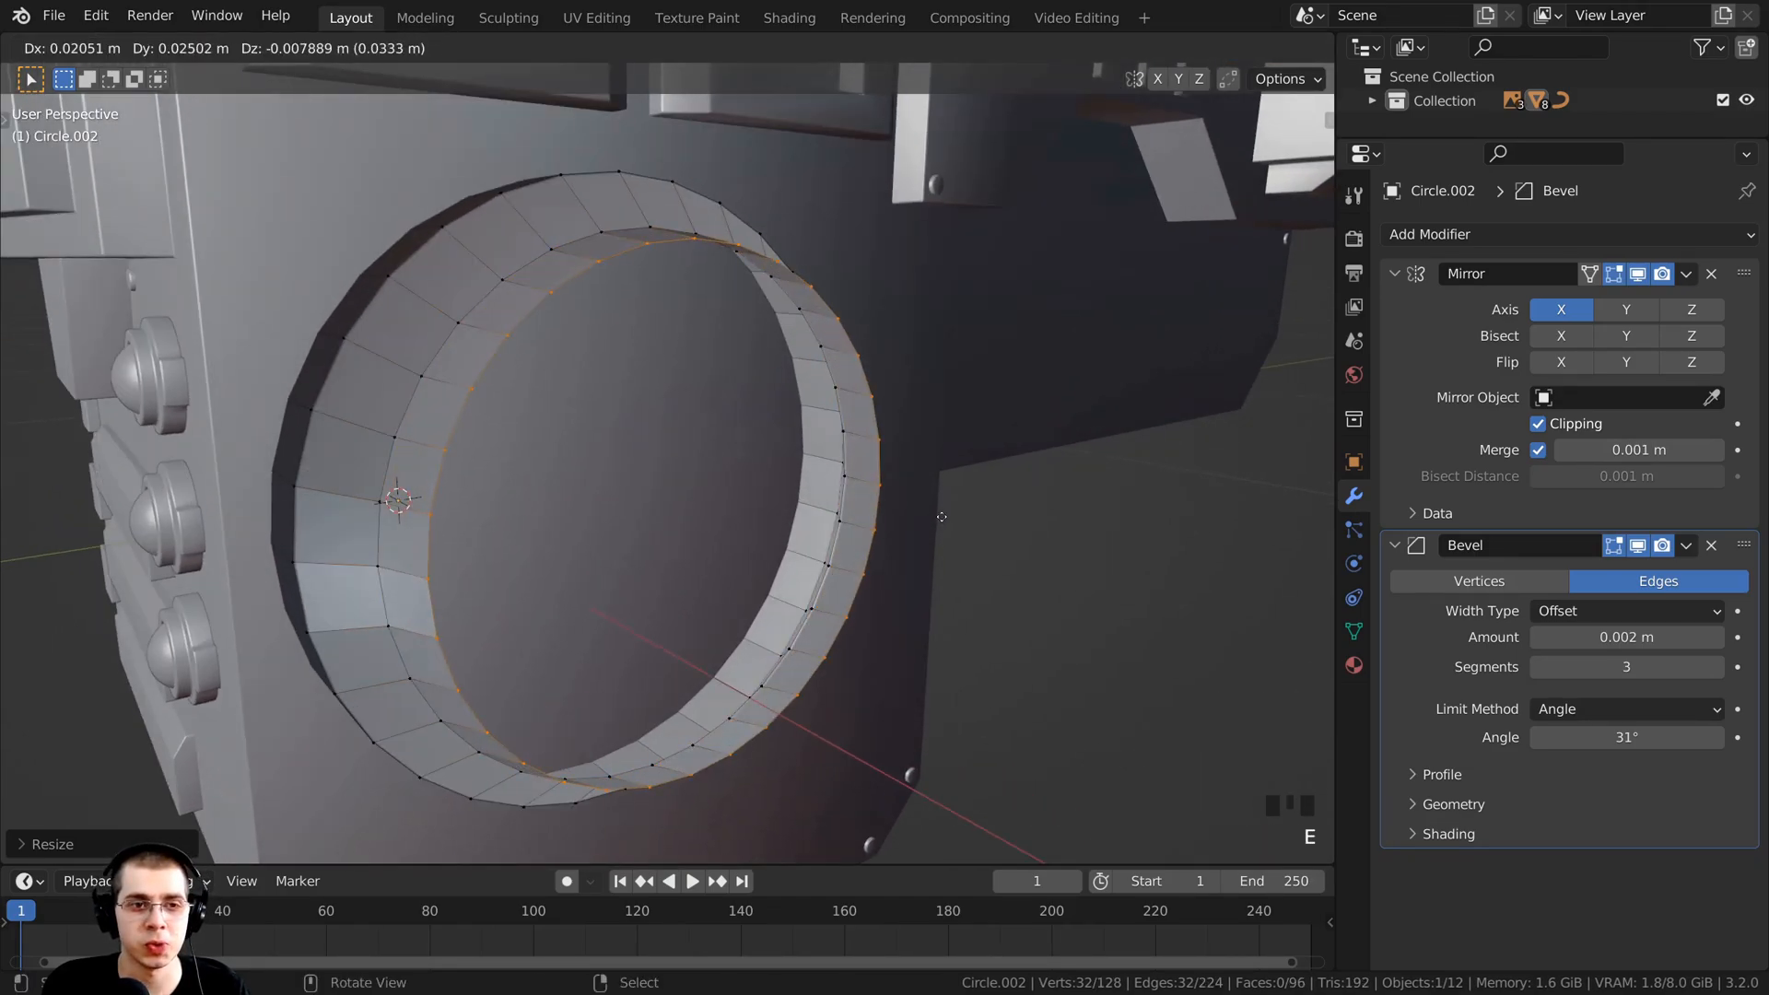
{"action": "right_click", "coordinate": [927, 517]}
{"action": "key", "text": "s"}
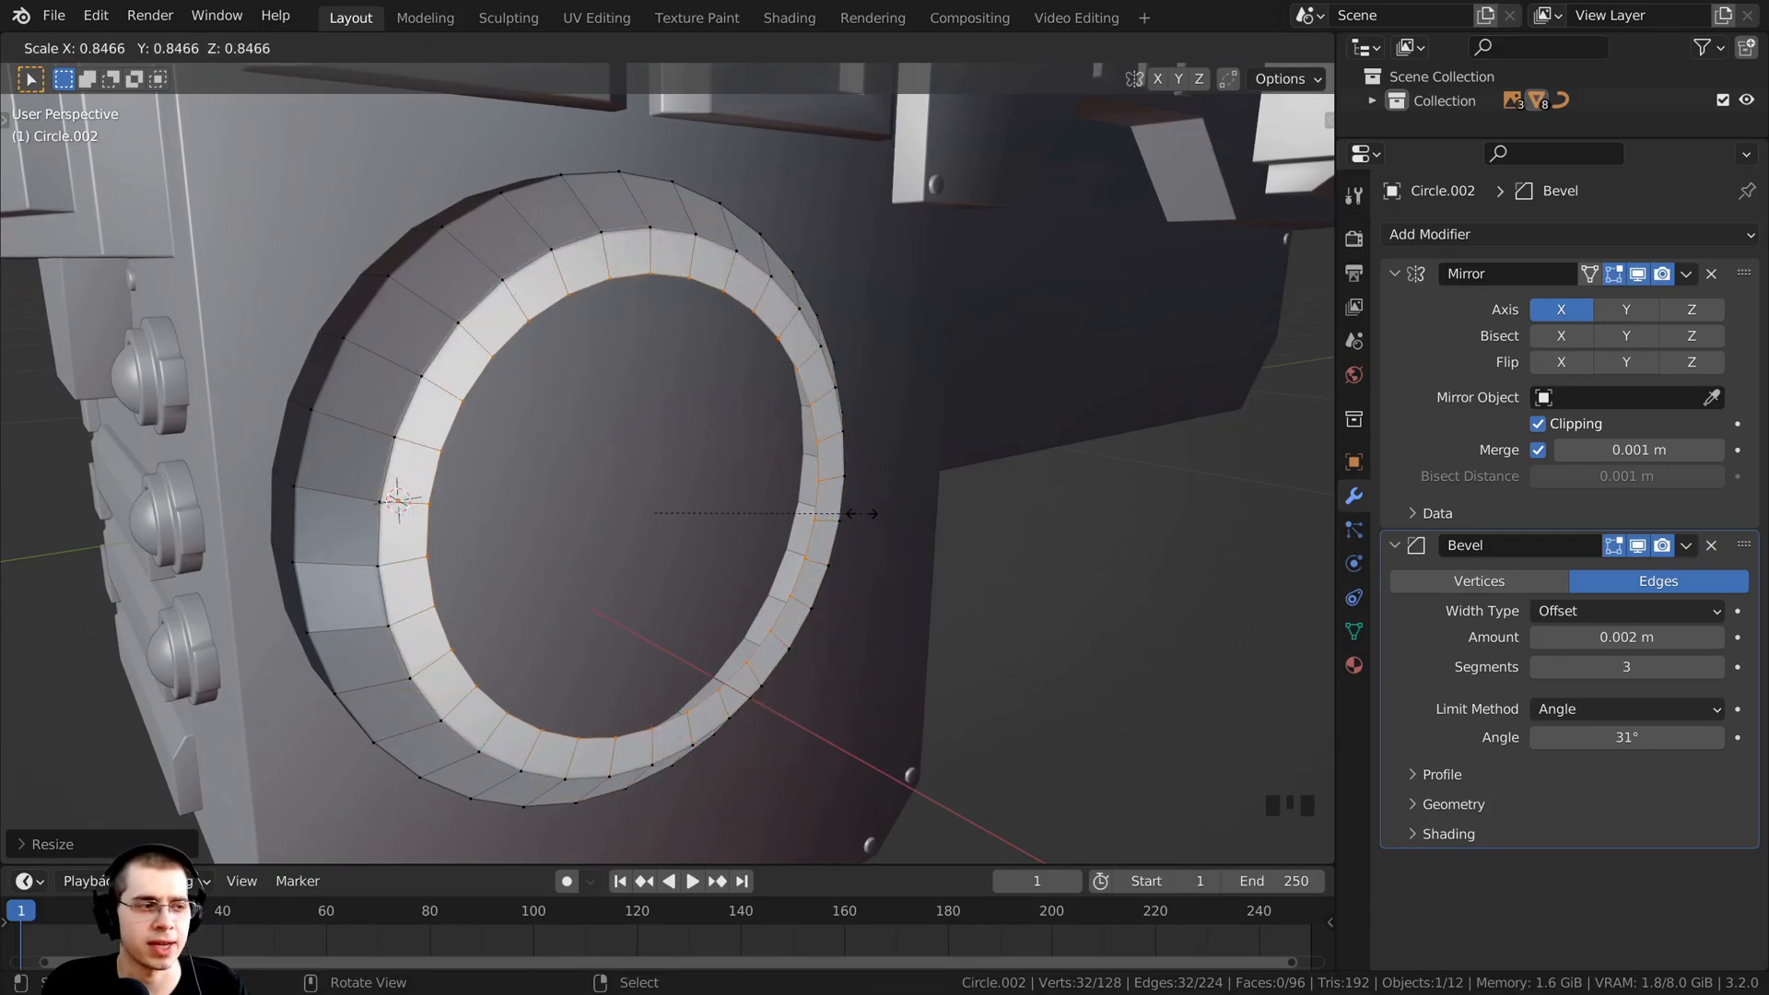
{"action": "left_click", "coordinate": [864, 514]}
Step: Extrude the rim's inner loop along global X back toward the body to form the recess wall
{"action": "middle_click_drag", "start_coordinate": [613, 474], "coordinate": [752, 559]}
{"action": "key", "text": "e"}
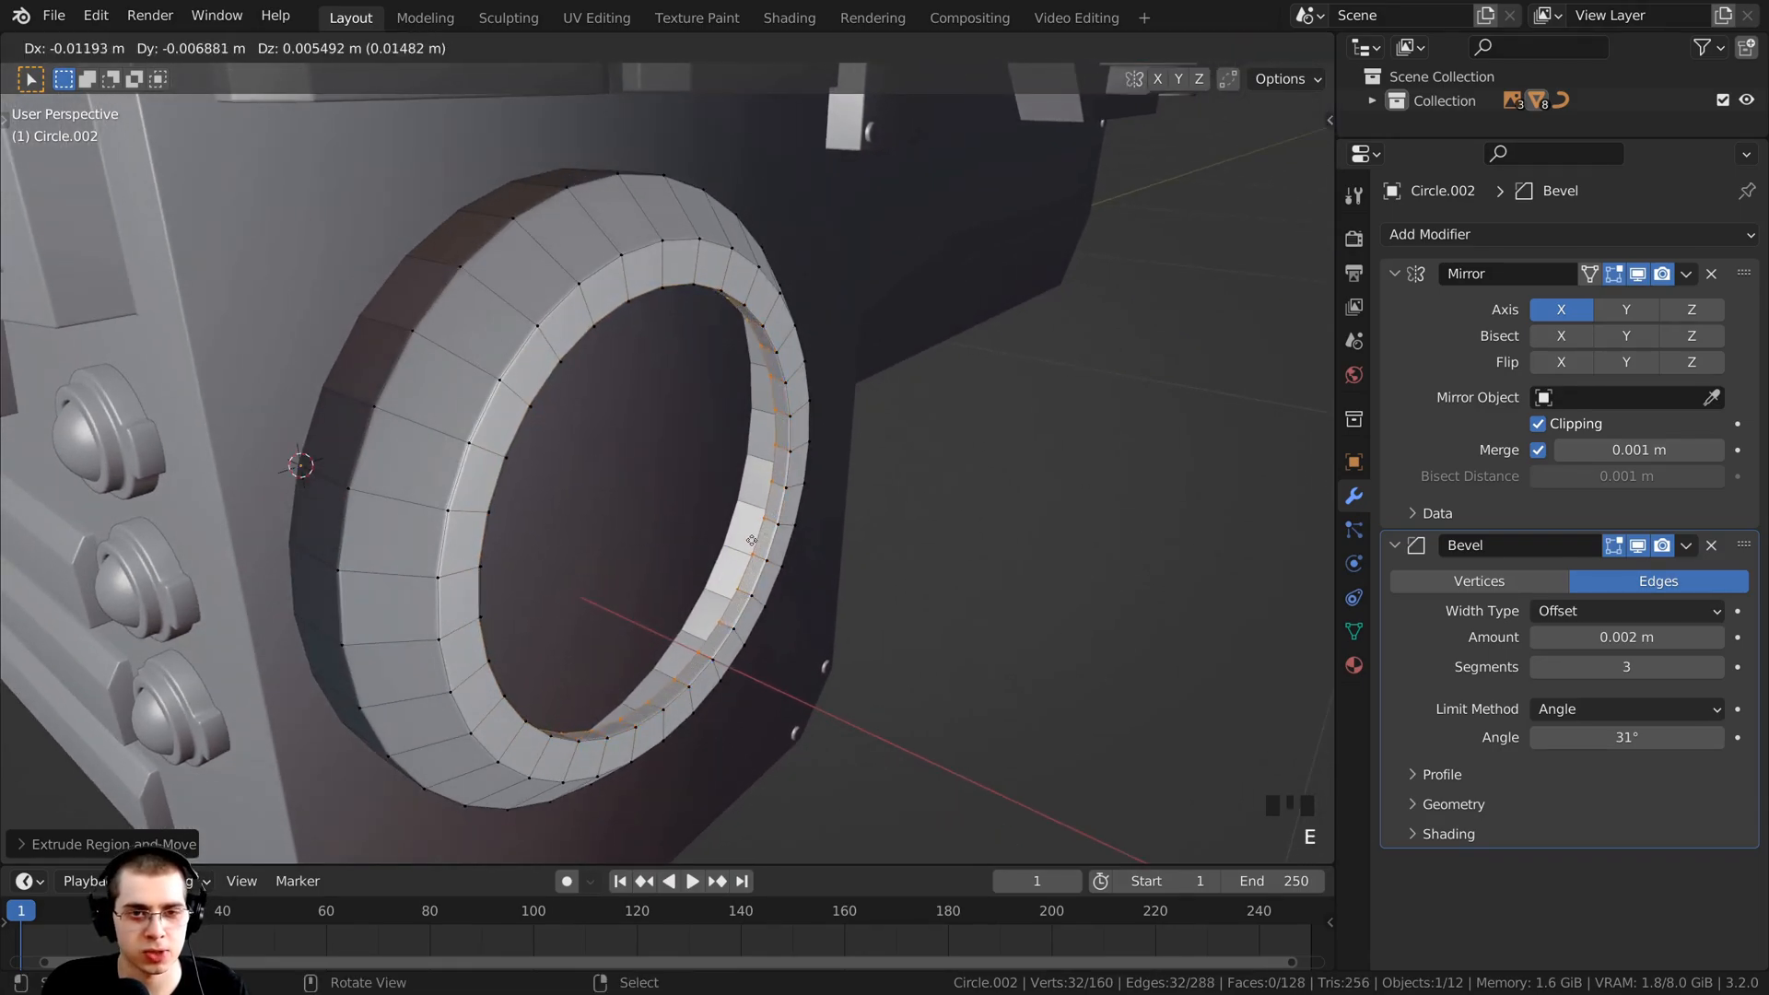
{"action": "key", "text": "x"}
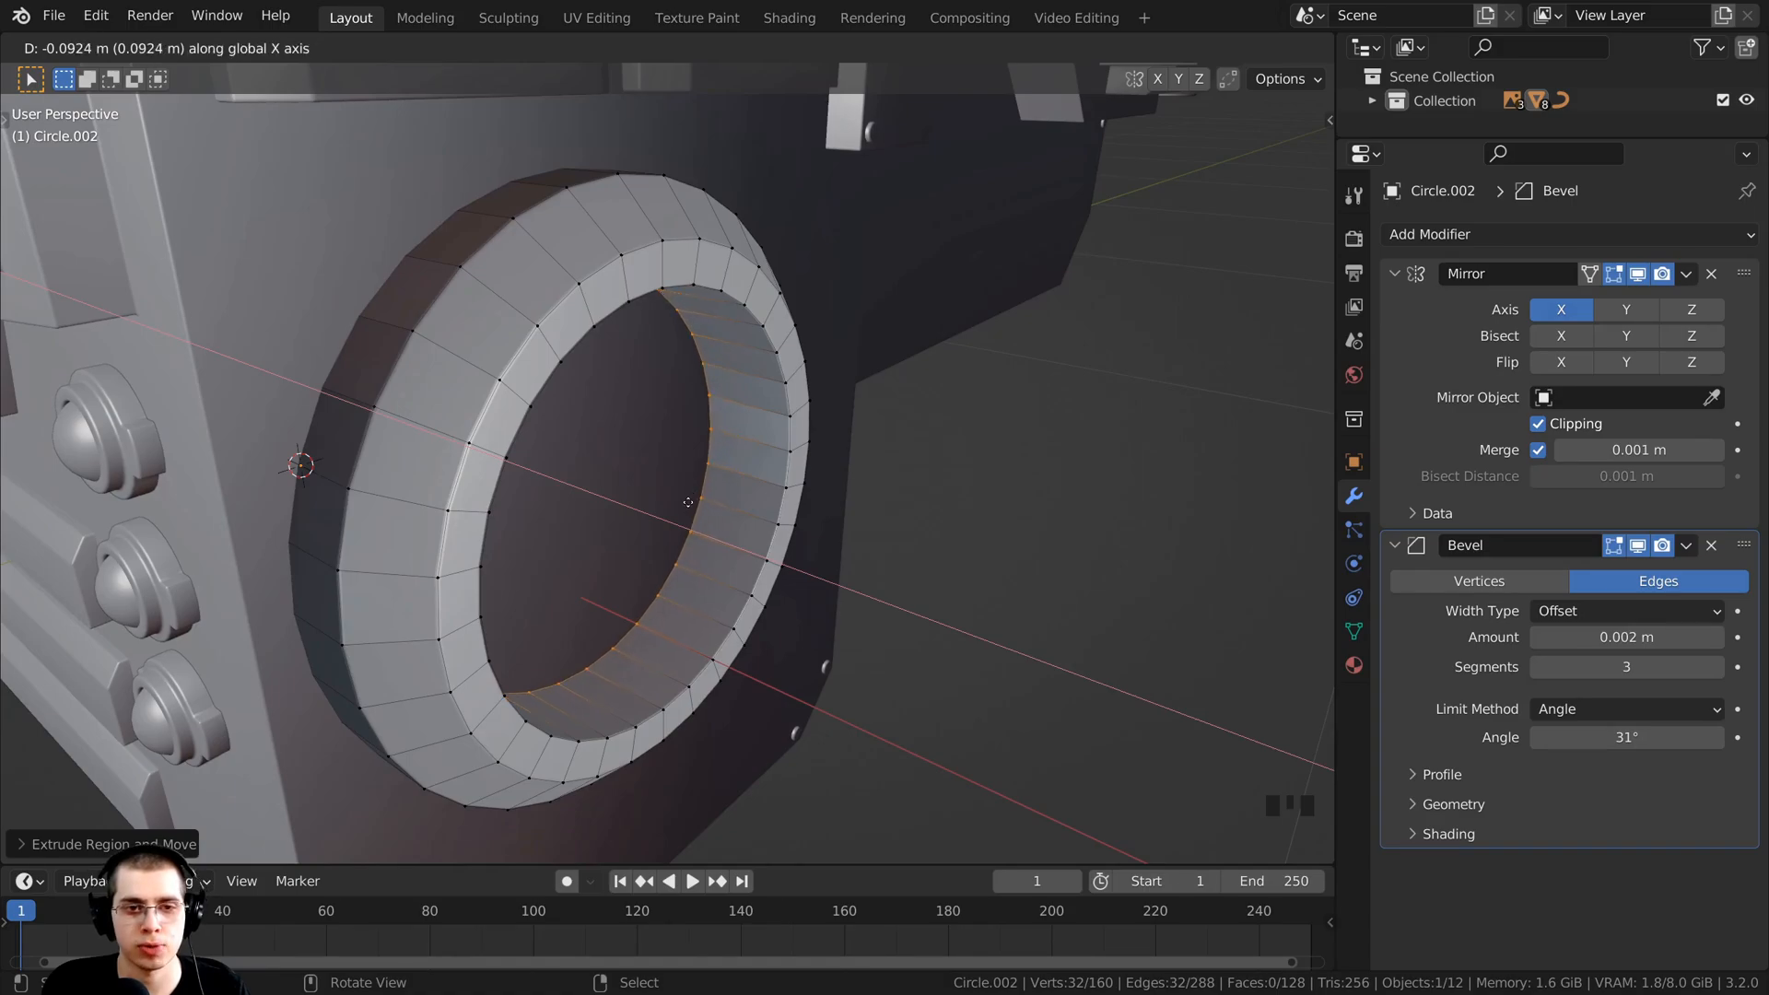
{"action": "left_click", "coordinate": [712, 516]}
Step: Select the disc's entire mesh and recalculate its normals
{"action": "scroll", "coordinate": [712, 515], "scroll_direction": "down", "scroll_amount": 5}
{"action": "mouse_move", "coordinate": [711, 515]}
{"action": "middle_mouse_down"}
{"action": "mouse_move", "coordinate": [608, 396]}
{"action": "mouse_move", "coordinate": [581, 507]}
{"action": "mouse_move", "coordinate": [737, 507]}
{"action": "middle_mouse_up"}
{"action": "scroll", "coordinate": [737, 506], "scroll_direction": "up", "scroll_amount": 3}
{"action": "middle_click_drag", "start_coordinate": [598, 442], "coordinate": [627, 405]}
{"action": "middle_click_drag", "start_coordinate": [627, 406], "coordinate": [829, 405], "text": "shift"}
{"action": "key", "text": "a"}
{"action": "key", "text": "a"}
{"action": "key", "text": "a"}
{"action": "mouse_move", "coordinate": [829, 406]}
{"action": "middle_mouse_down"}
{"action": "mouse_move", "coordinate": [907, 416]}
{"action": "mouse_move", "coordinate": [810, 419]}
{"action": "middle_mouse_up"}
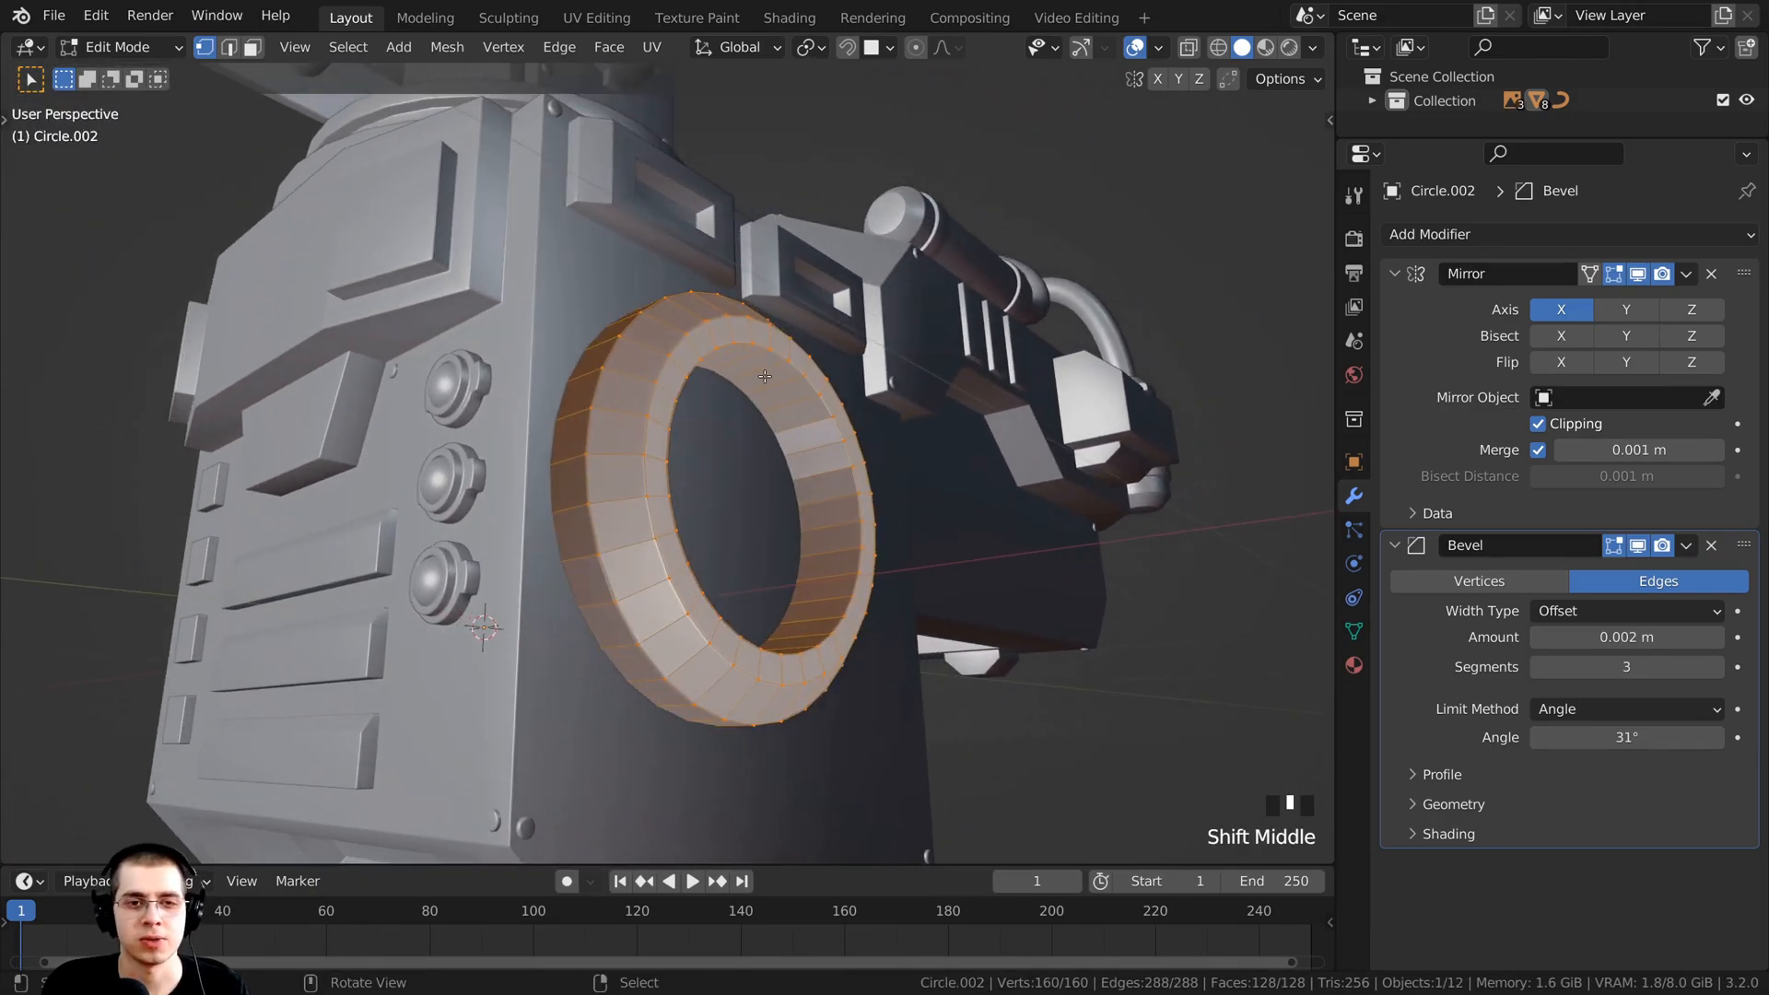
{"action": "scroll", "coordinate": [623, 514], "scroll_direction": "down", "scroll_amount": 1}
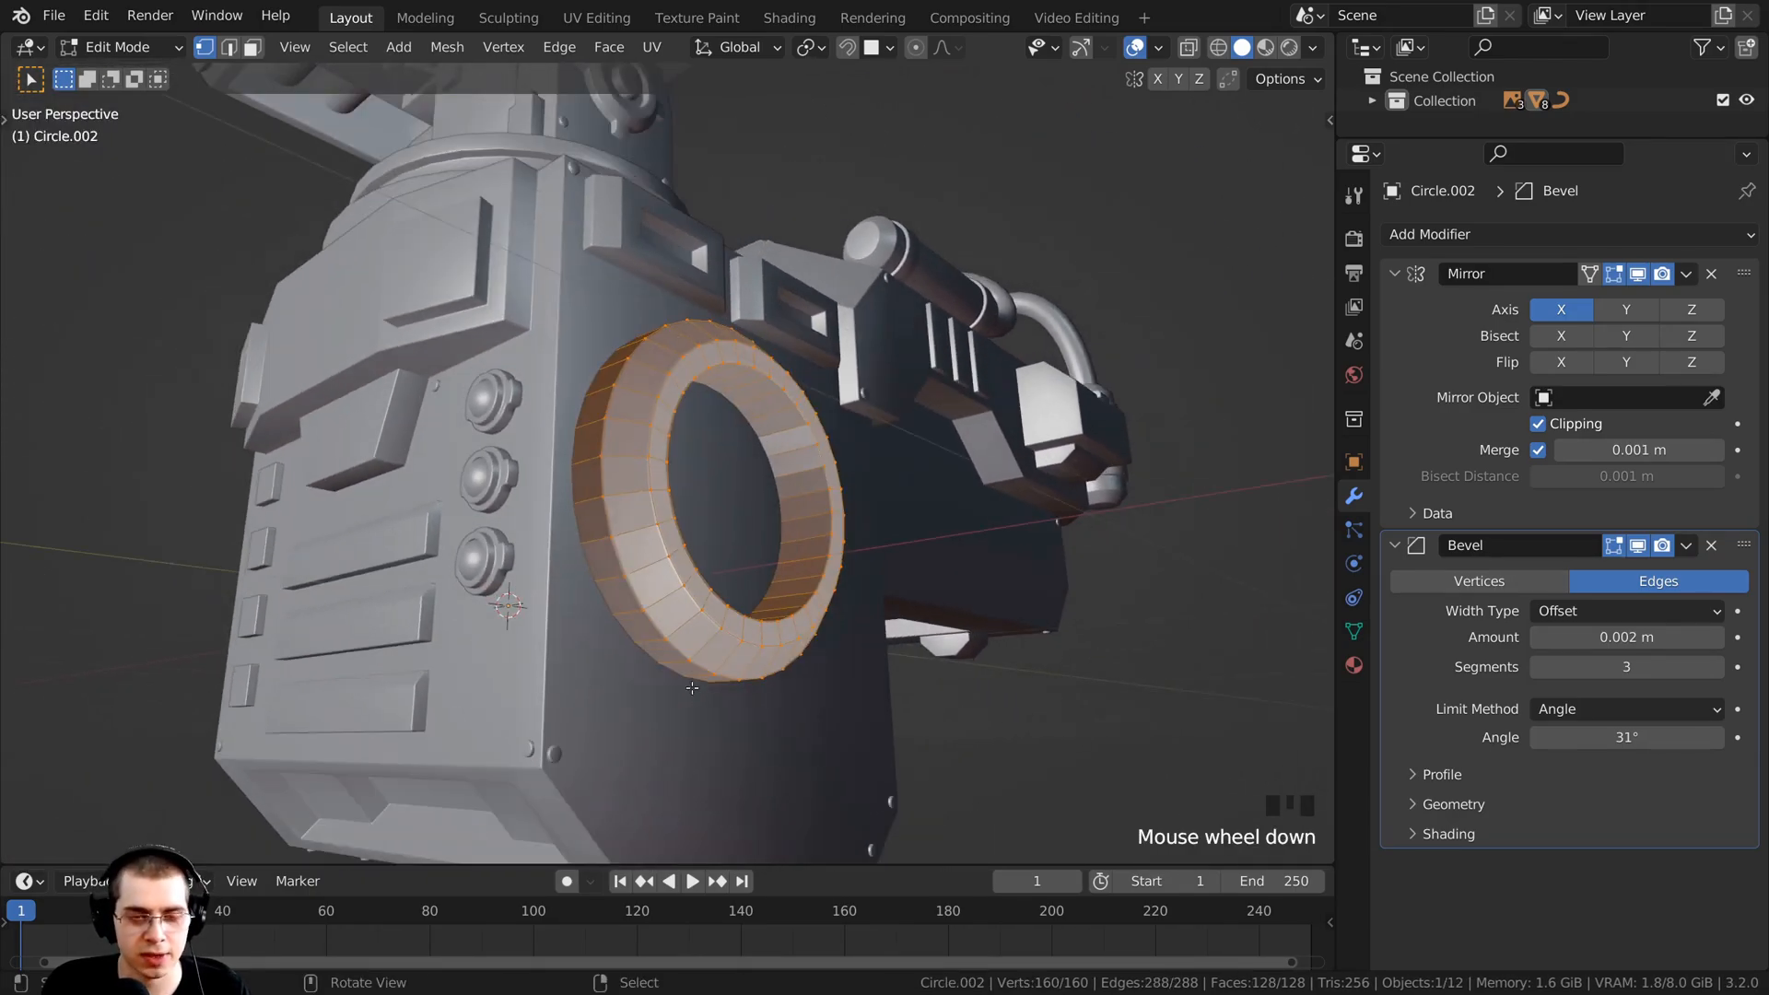
{"action": "scroll", "coordinate": [623, 514], "scroll_direction": "up", "scroll_amount": 3}
{"action": "key", "text": "shift+n"}
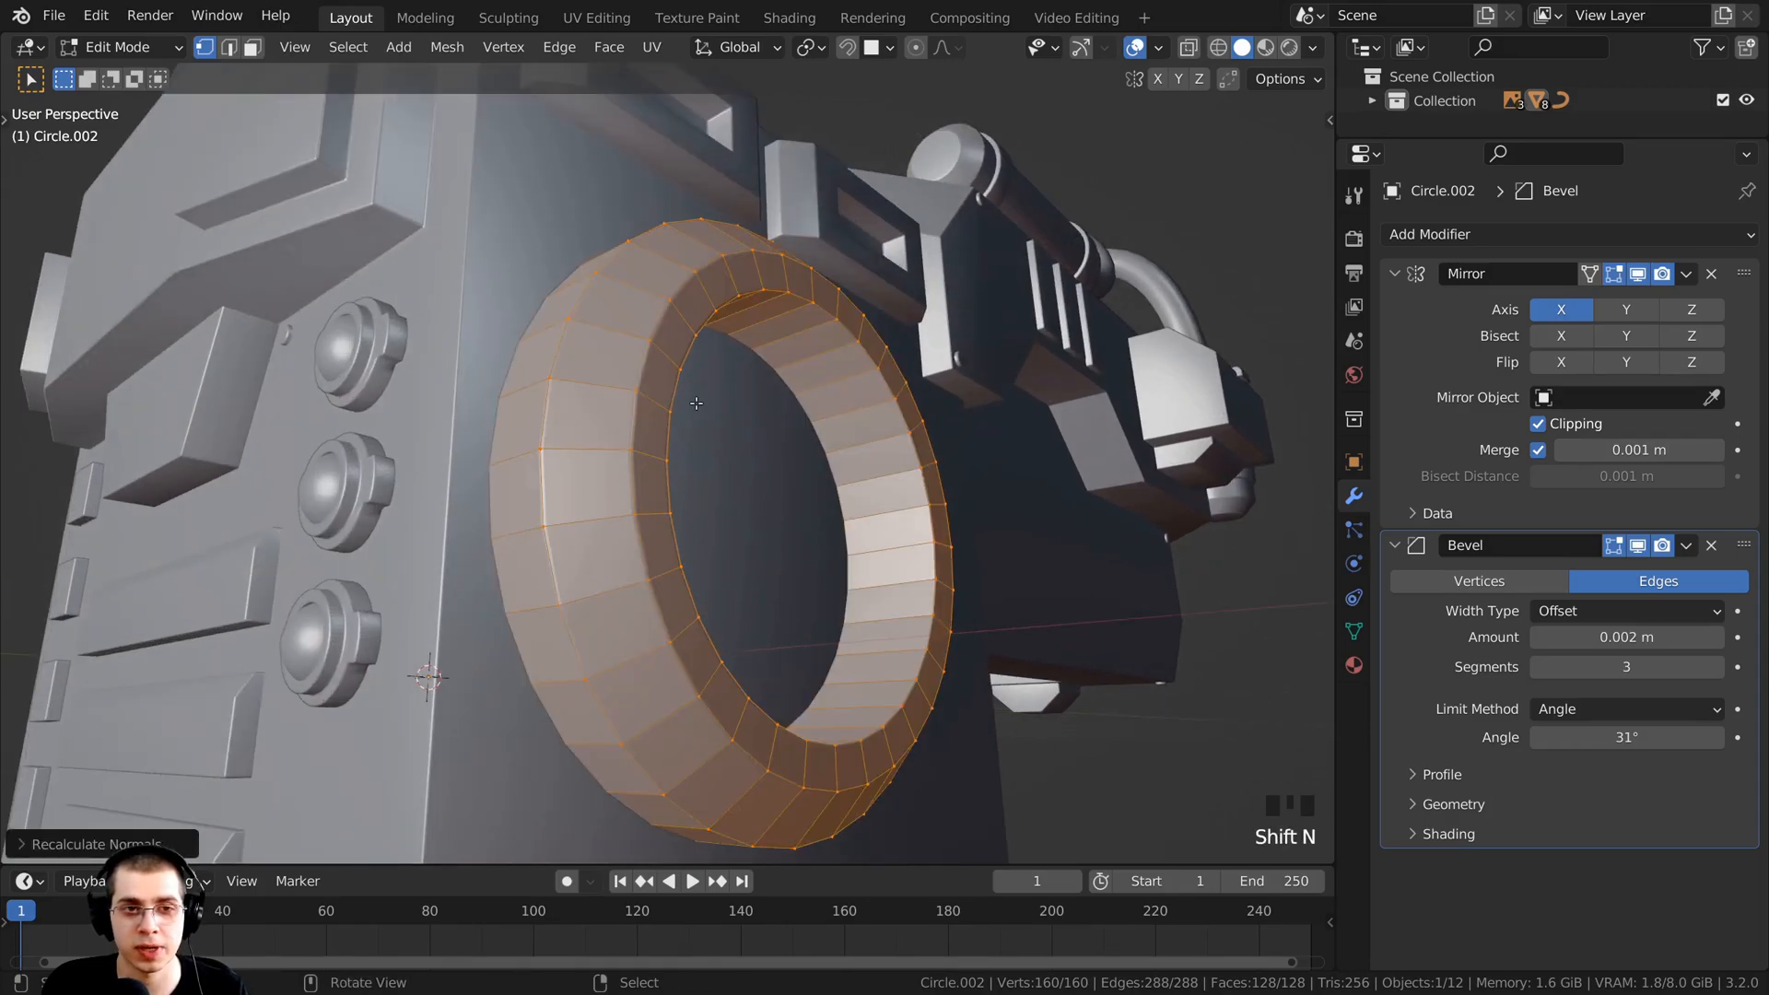
{"action": "middle_click_drag", "start_coordinate": [695, 324], "coordinate": [692, 337]}
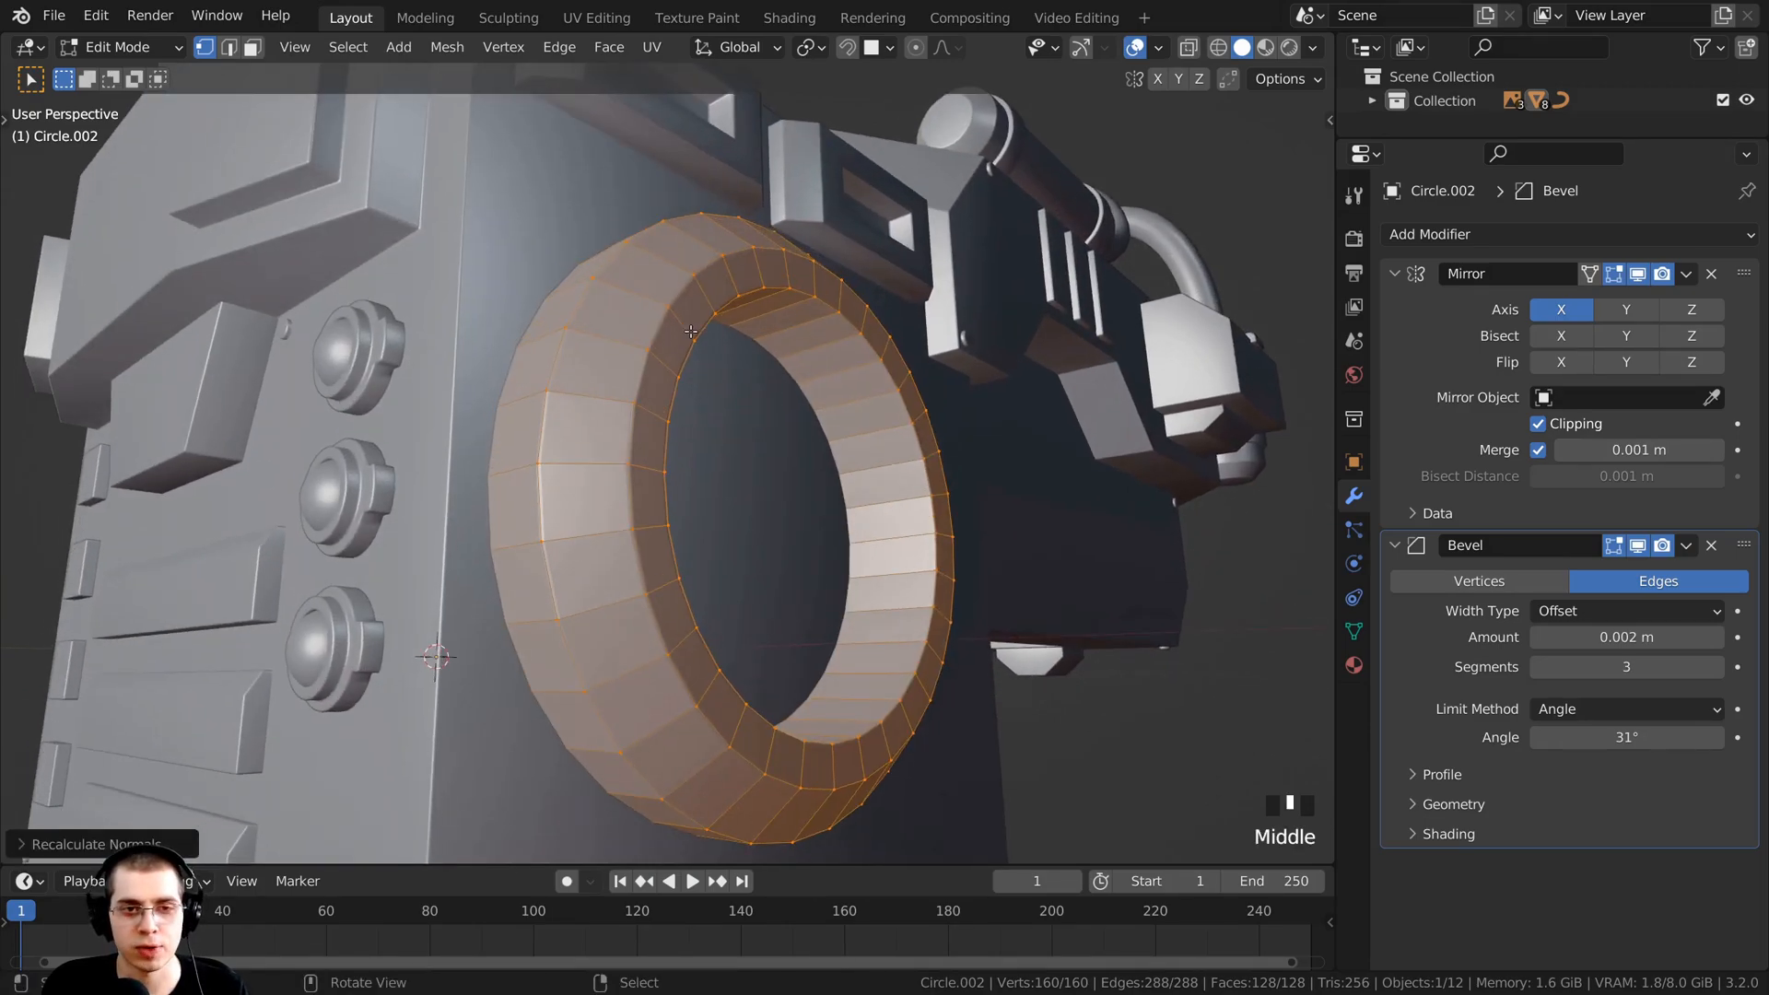
Step: Return to Object Mode and apply Shade Smooth to the hip disc
{"action": "key", "text": "Tab"}
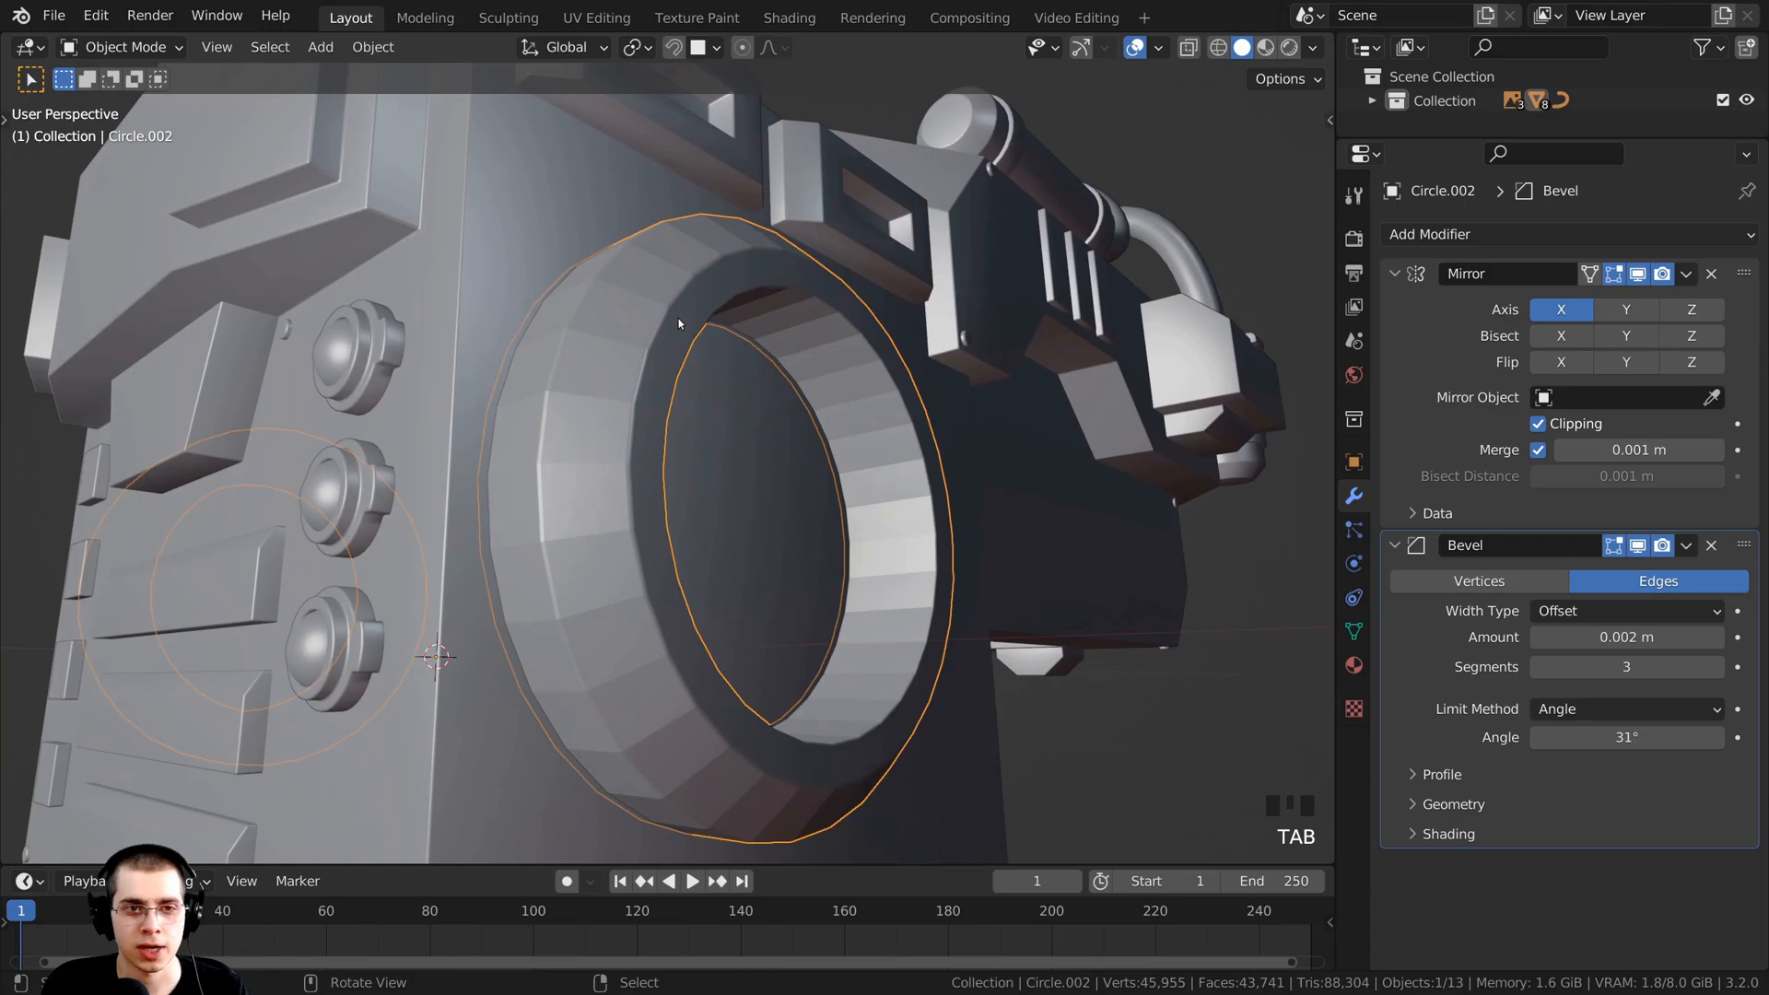
{"action": "key", "text": "w"}
{"action": "left_click", "coordinate": [586, 318]}
{"action": "scroll", "coordinate": [597, 251], "scroll_direction": "down", "scroll_amount": 1}
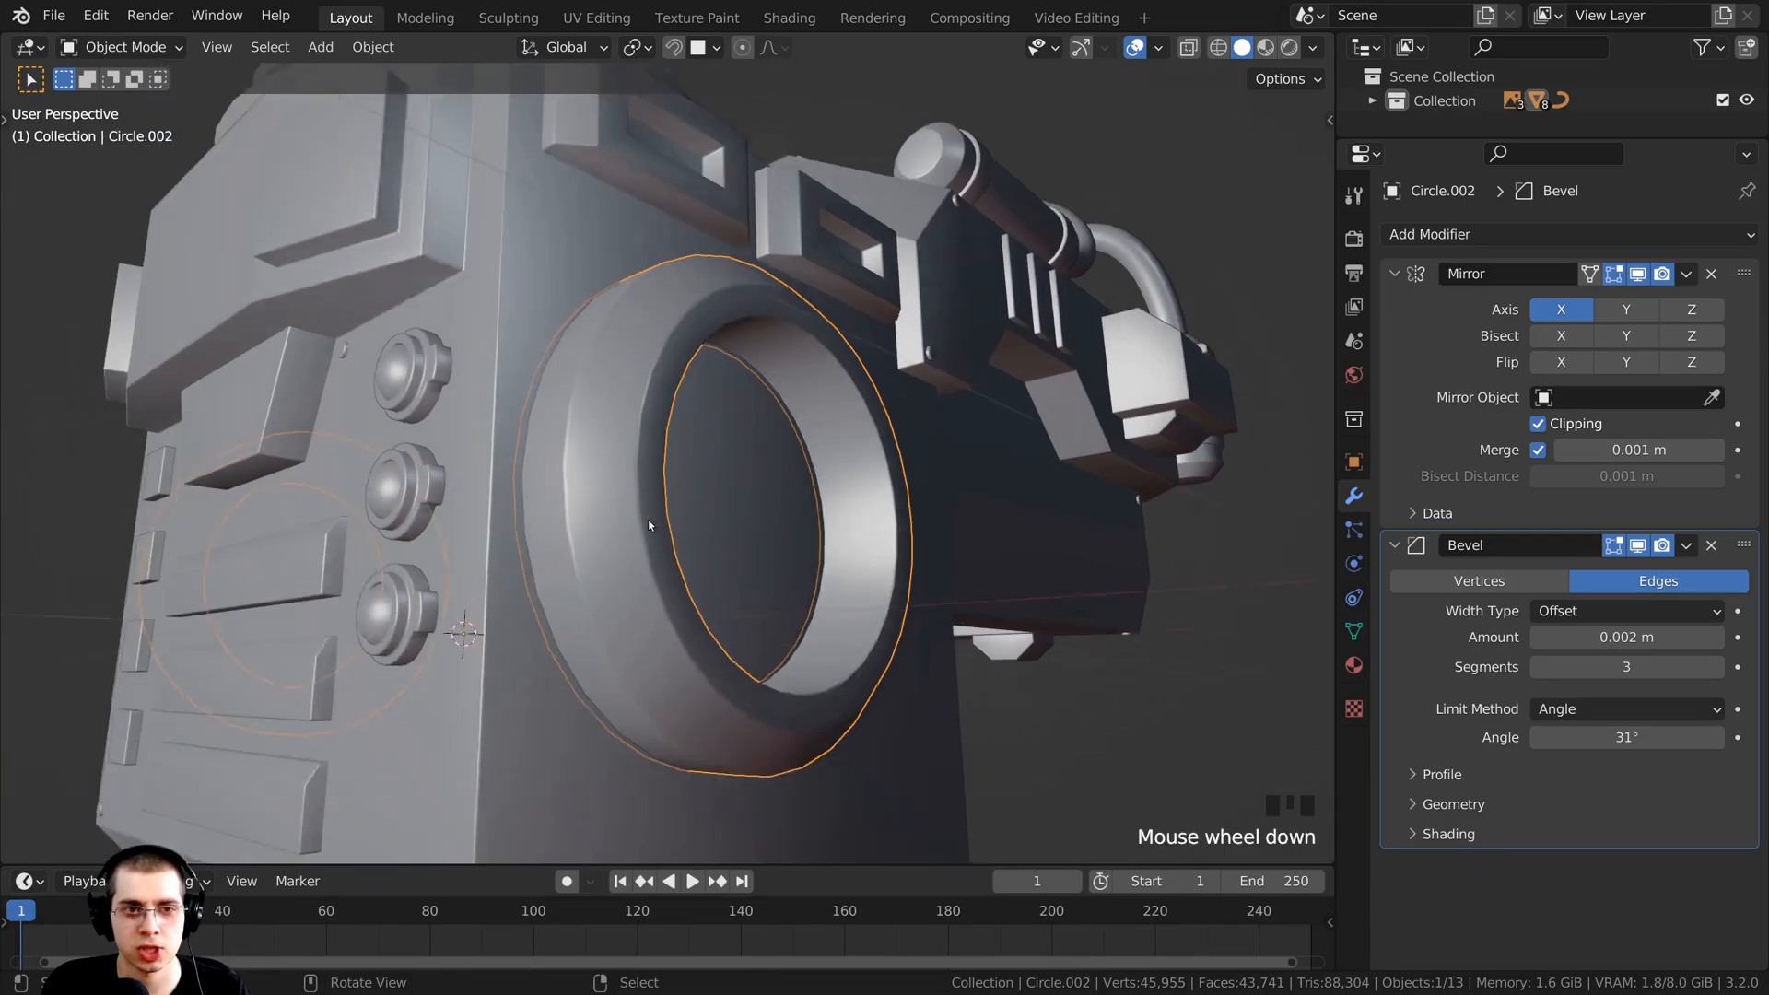
{"action": "middle_click_drag", "start_coordinate": [597, 250], "coordinate": [506, 493]}
{"action": "scroll", "coordinate": [717, 583], "scroll_direction": "down", "scroll_amount": 3}
{"action": "scroll", "coordinate": [636, 525], "scroll_direction": "up", "scroll_amount": 3}
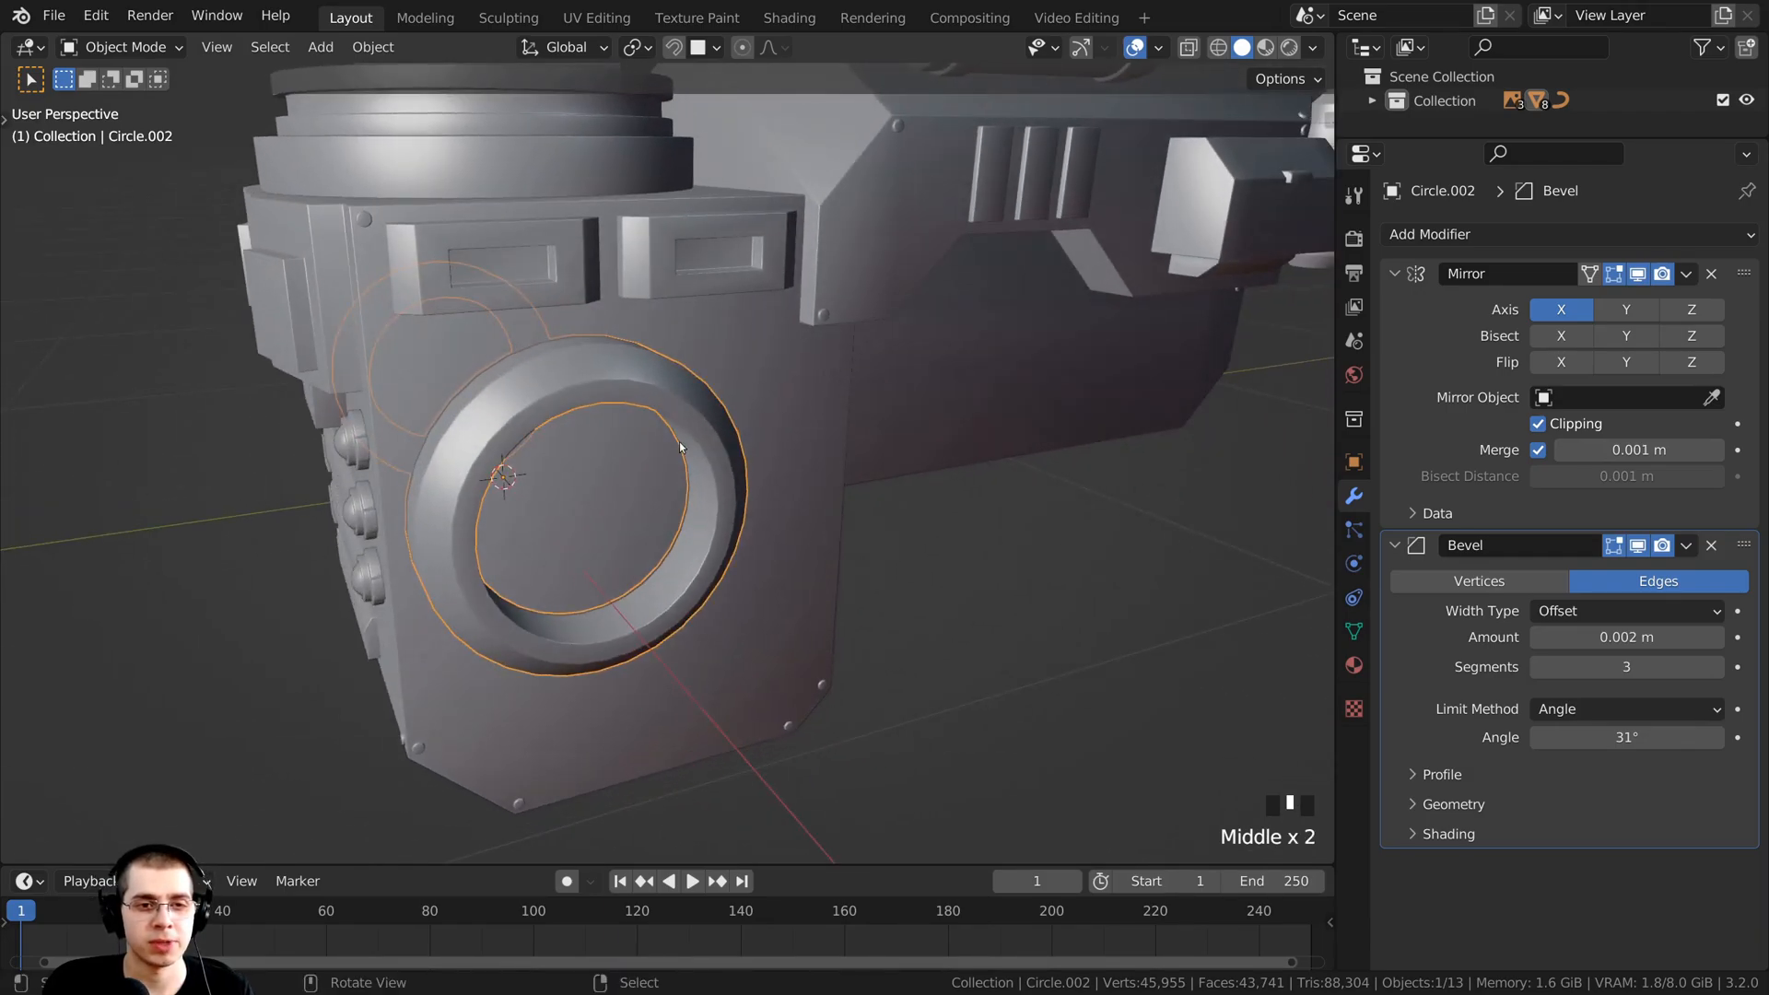
{"action": "middle_click_drag", "start_coordinate": [679, 448], "coordinate": [719, 430]}
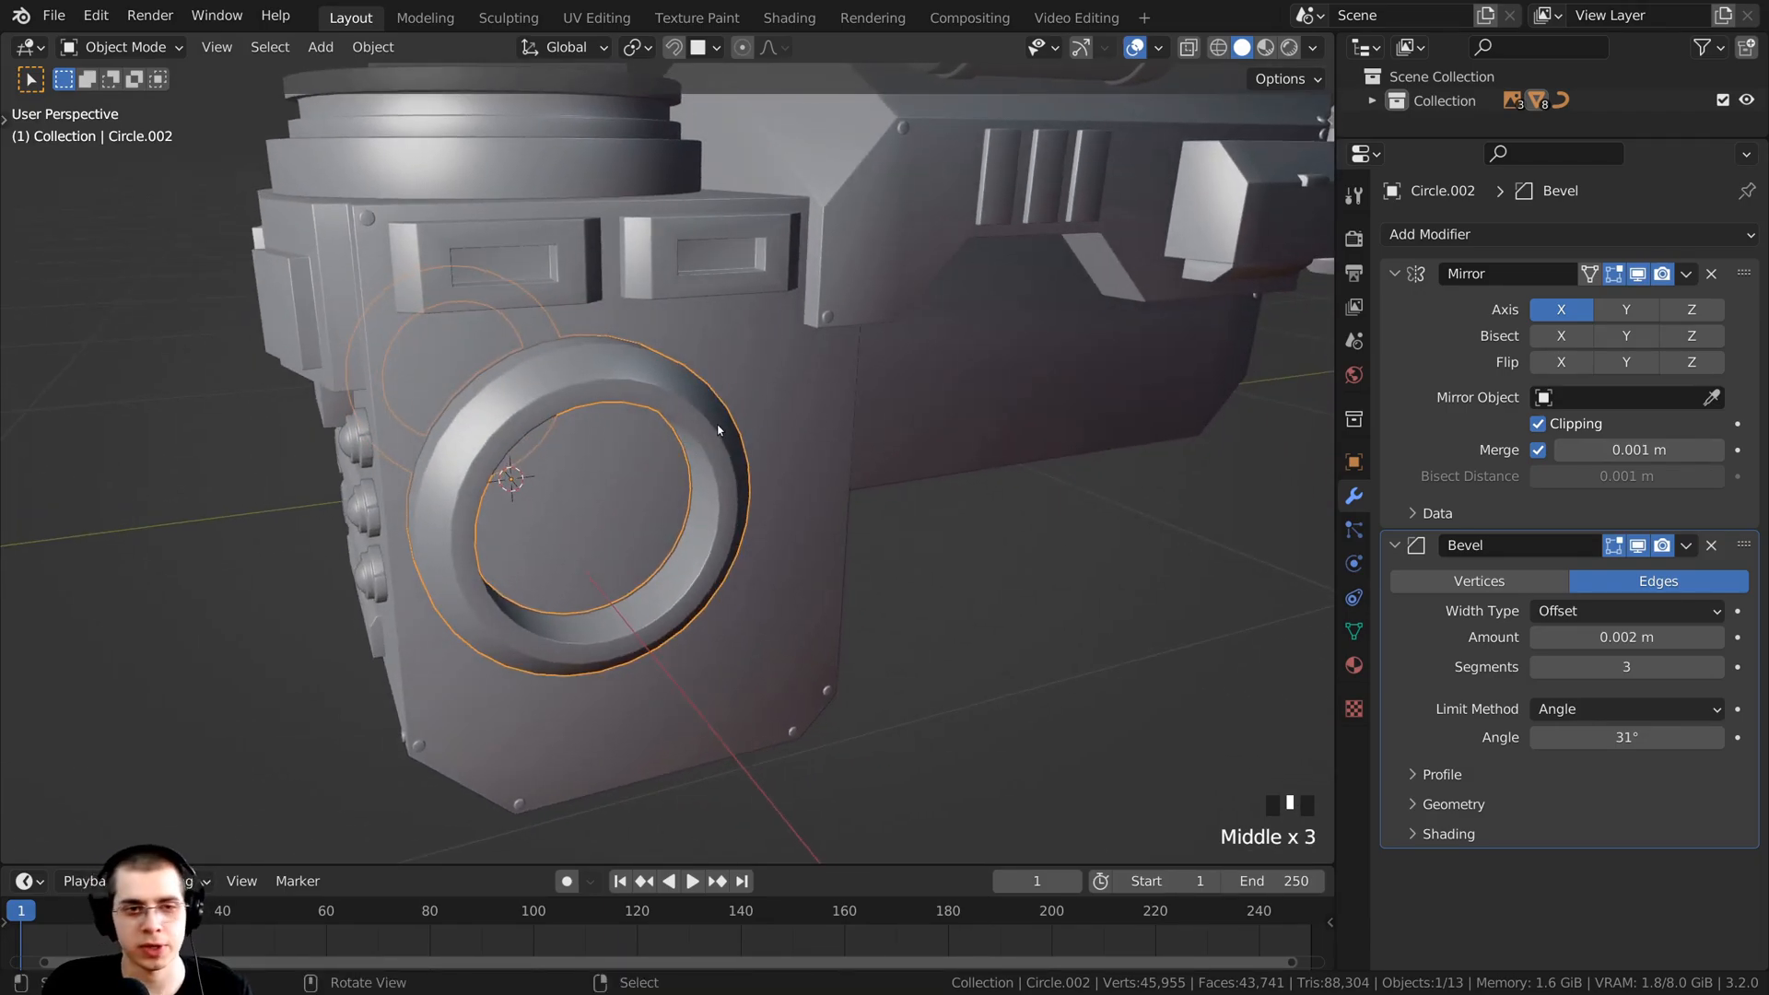
Step: In wireframe right view, move the disc about 0.016 m along global Y to centre it on the side reference's hip joint
{"action": "key", "text": "KP_3"}
{"action": "key", "text": "z"}
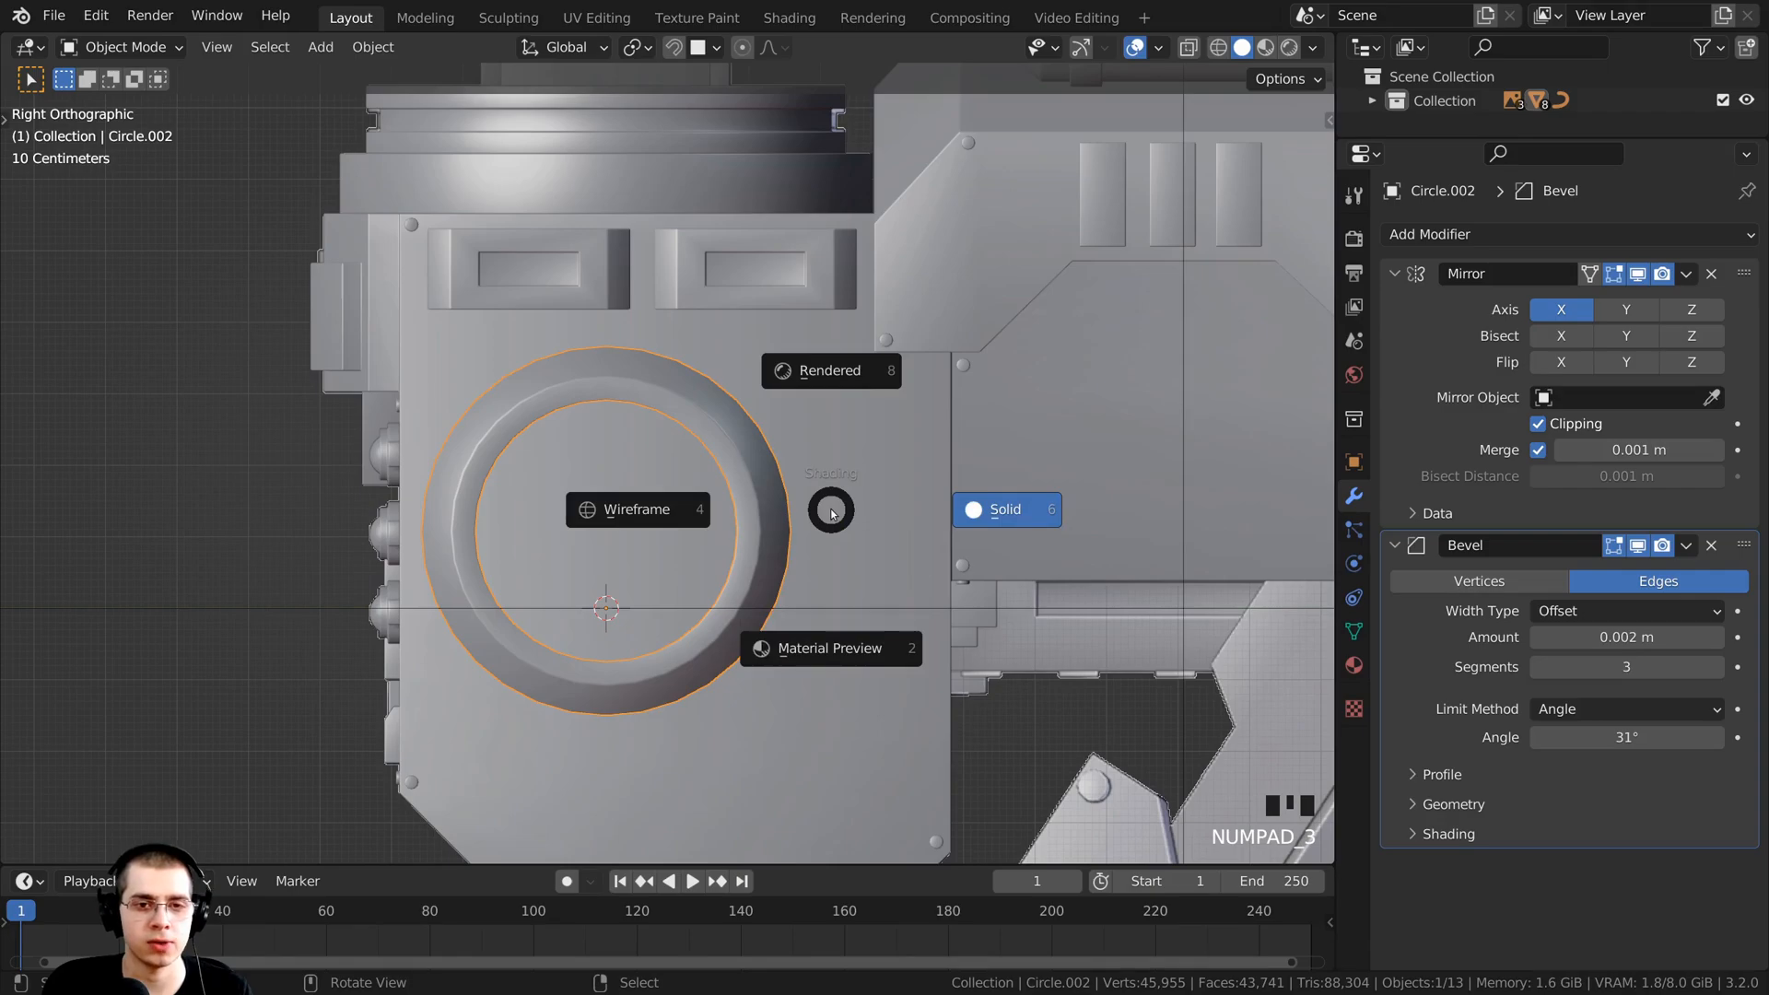
{"action": "left_click", "coordinate": [660, 517]}
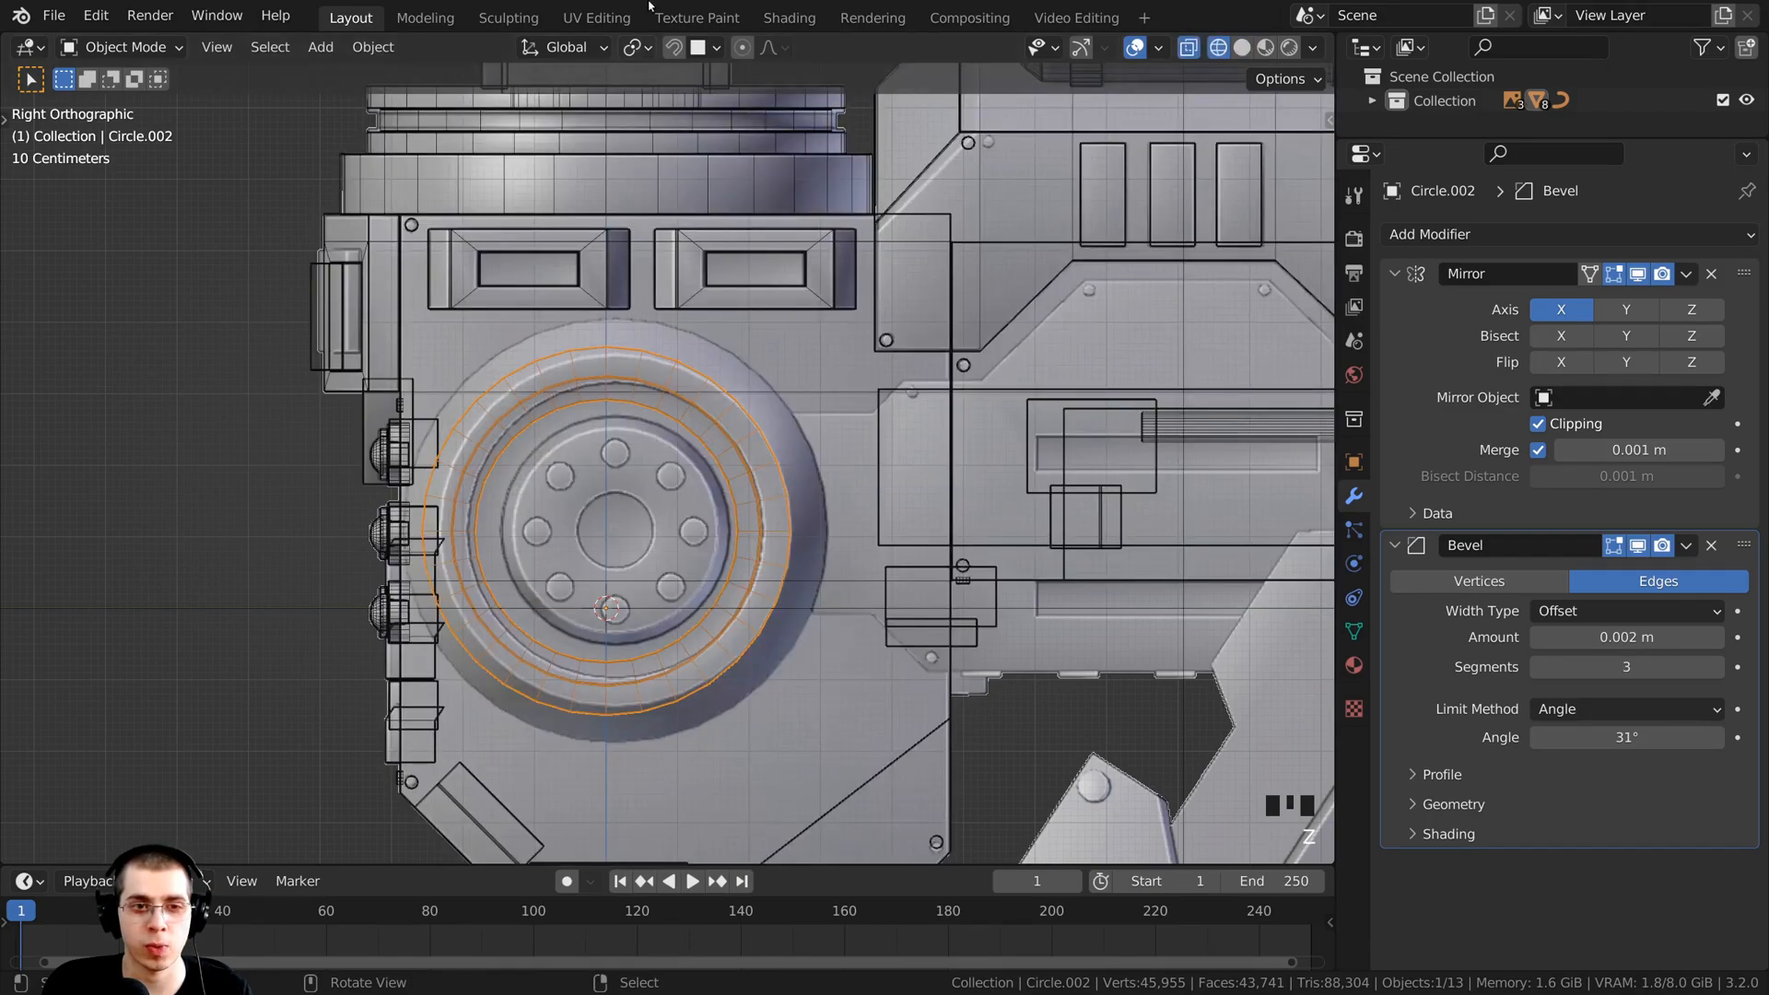
{"action": "scroll", "coordinate": [722, 438], "scroll_direction": "up", "scroll_amount": 1}
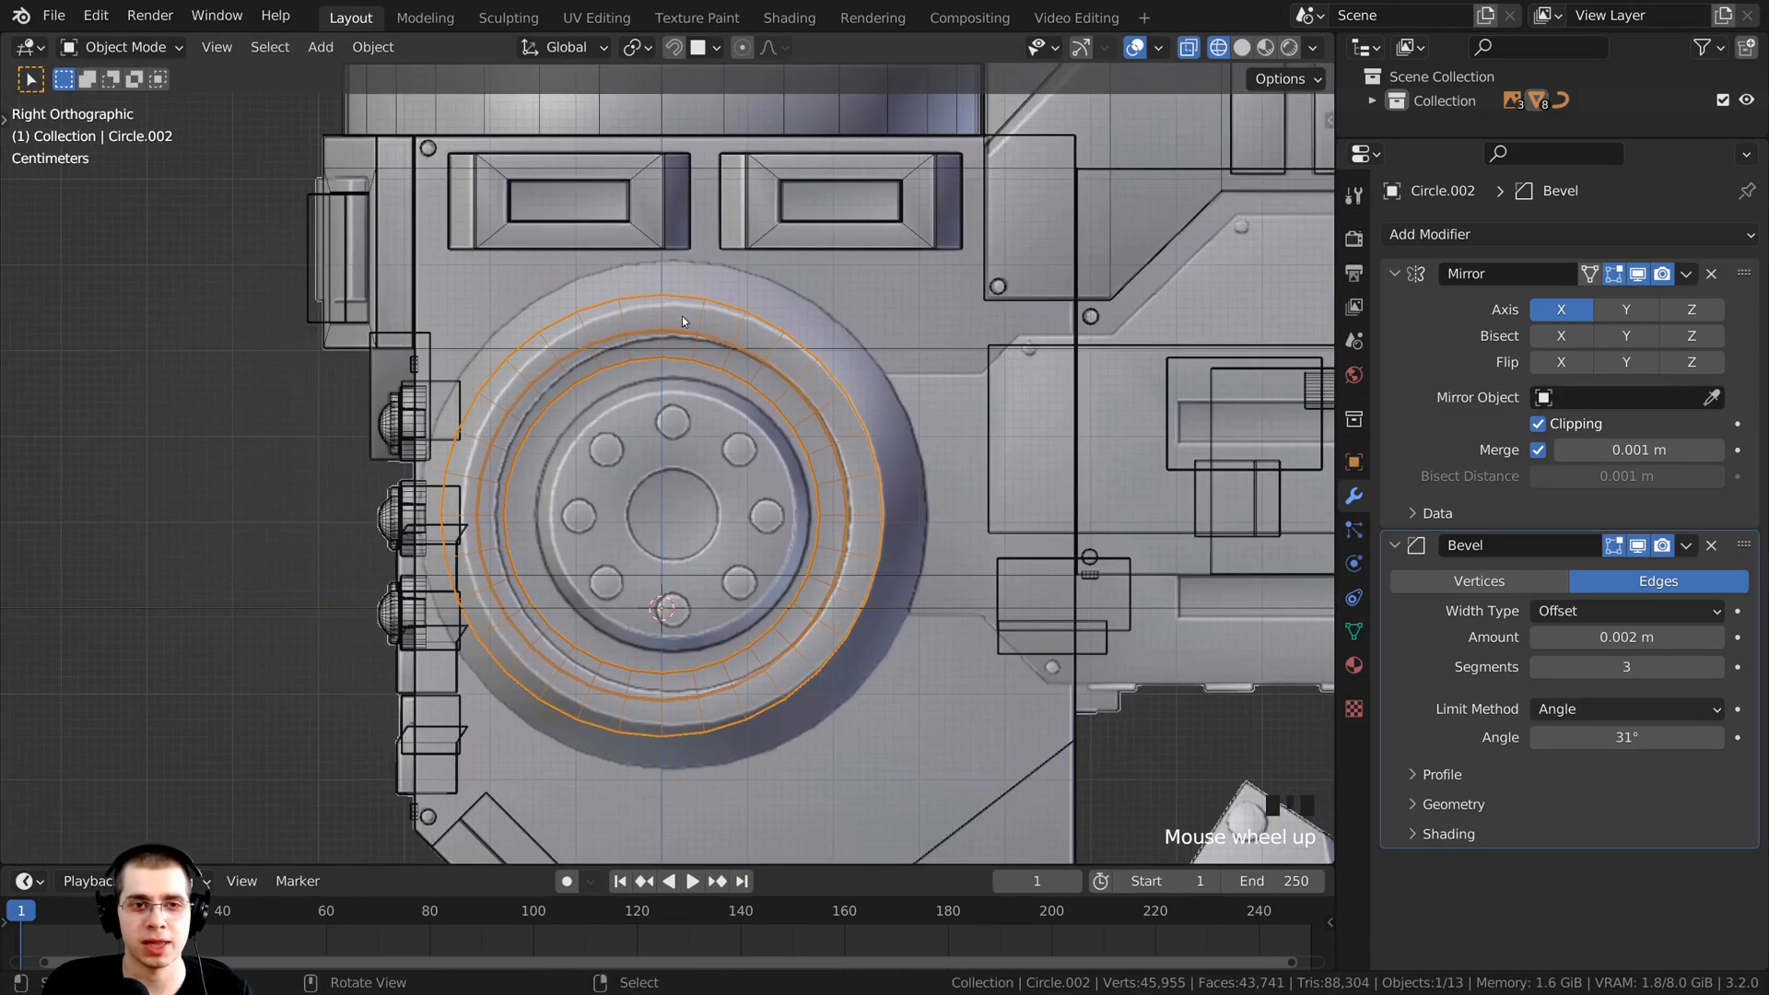
{"action": "scroll", "coordinate": [643, 380], "scroll_direction": "up", "scroll_amount": 1}
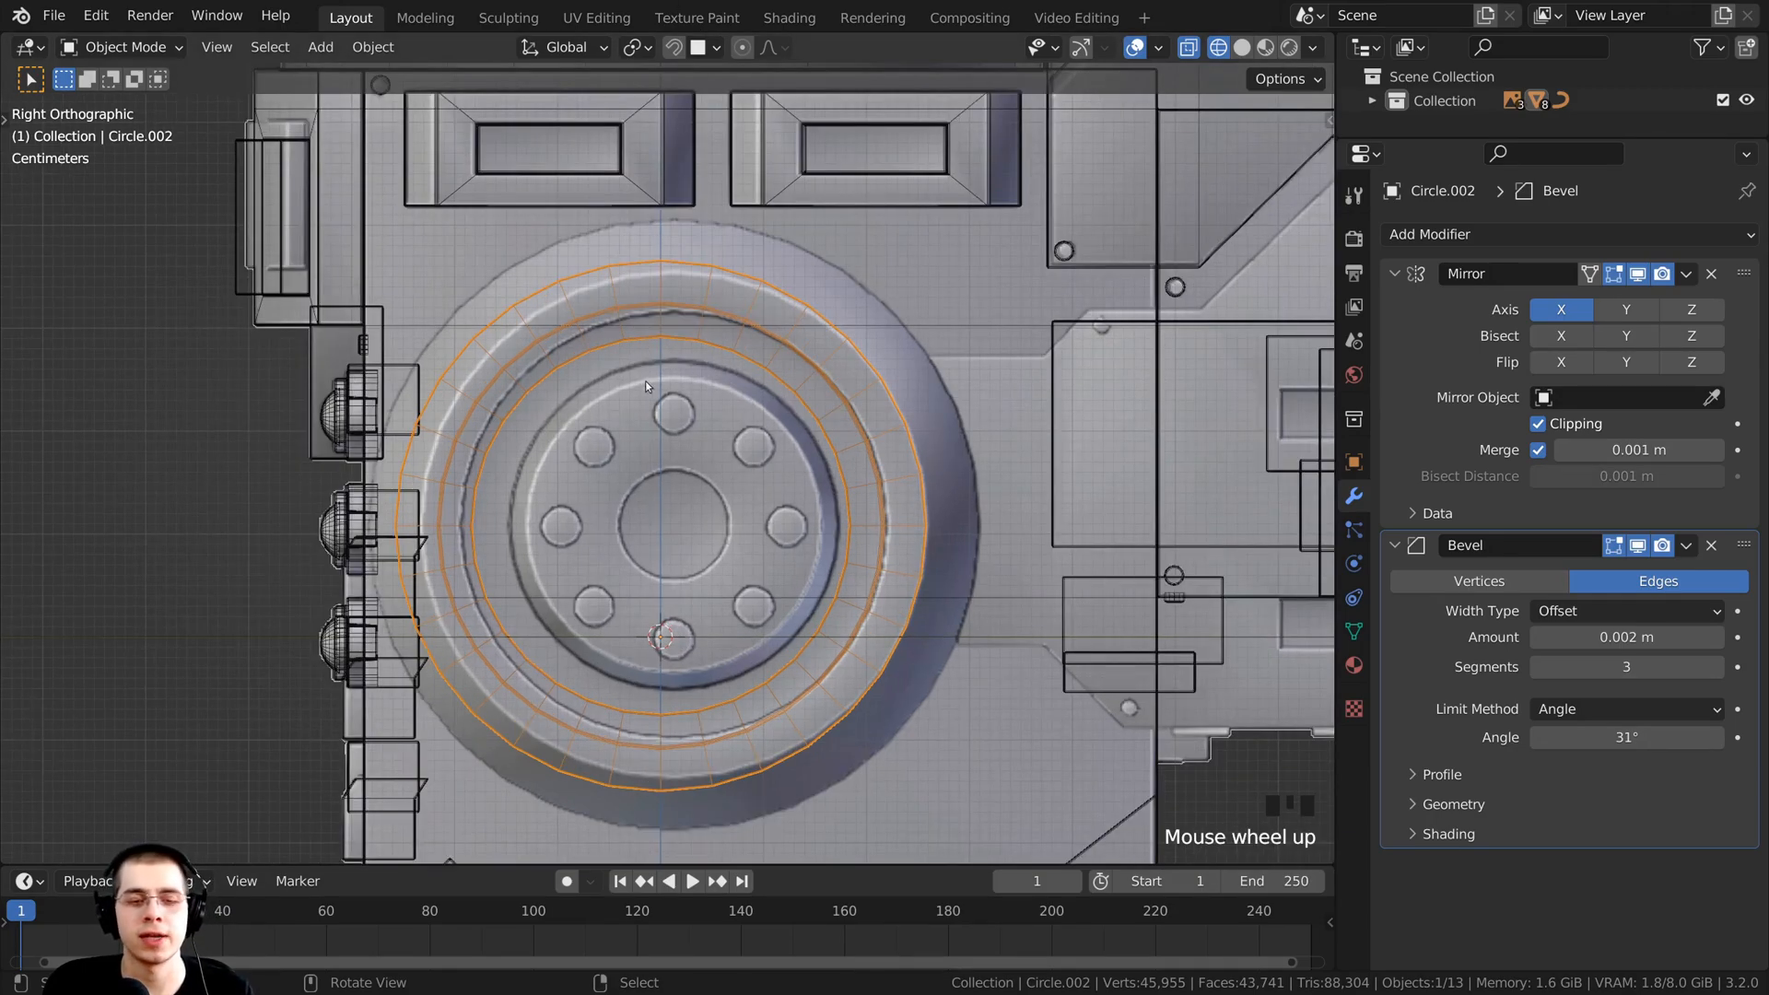
{"action": "scroll", "coordinate": [651, 406], "scroll_direction": "up", "scroll_amount": 1}
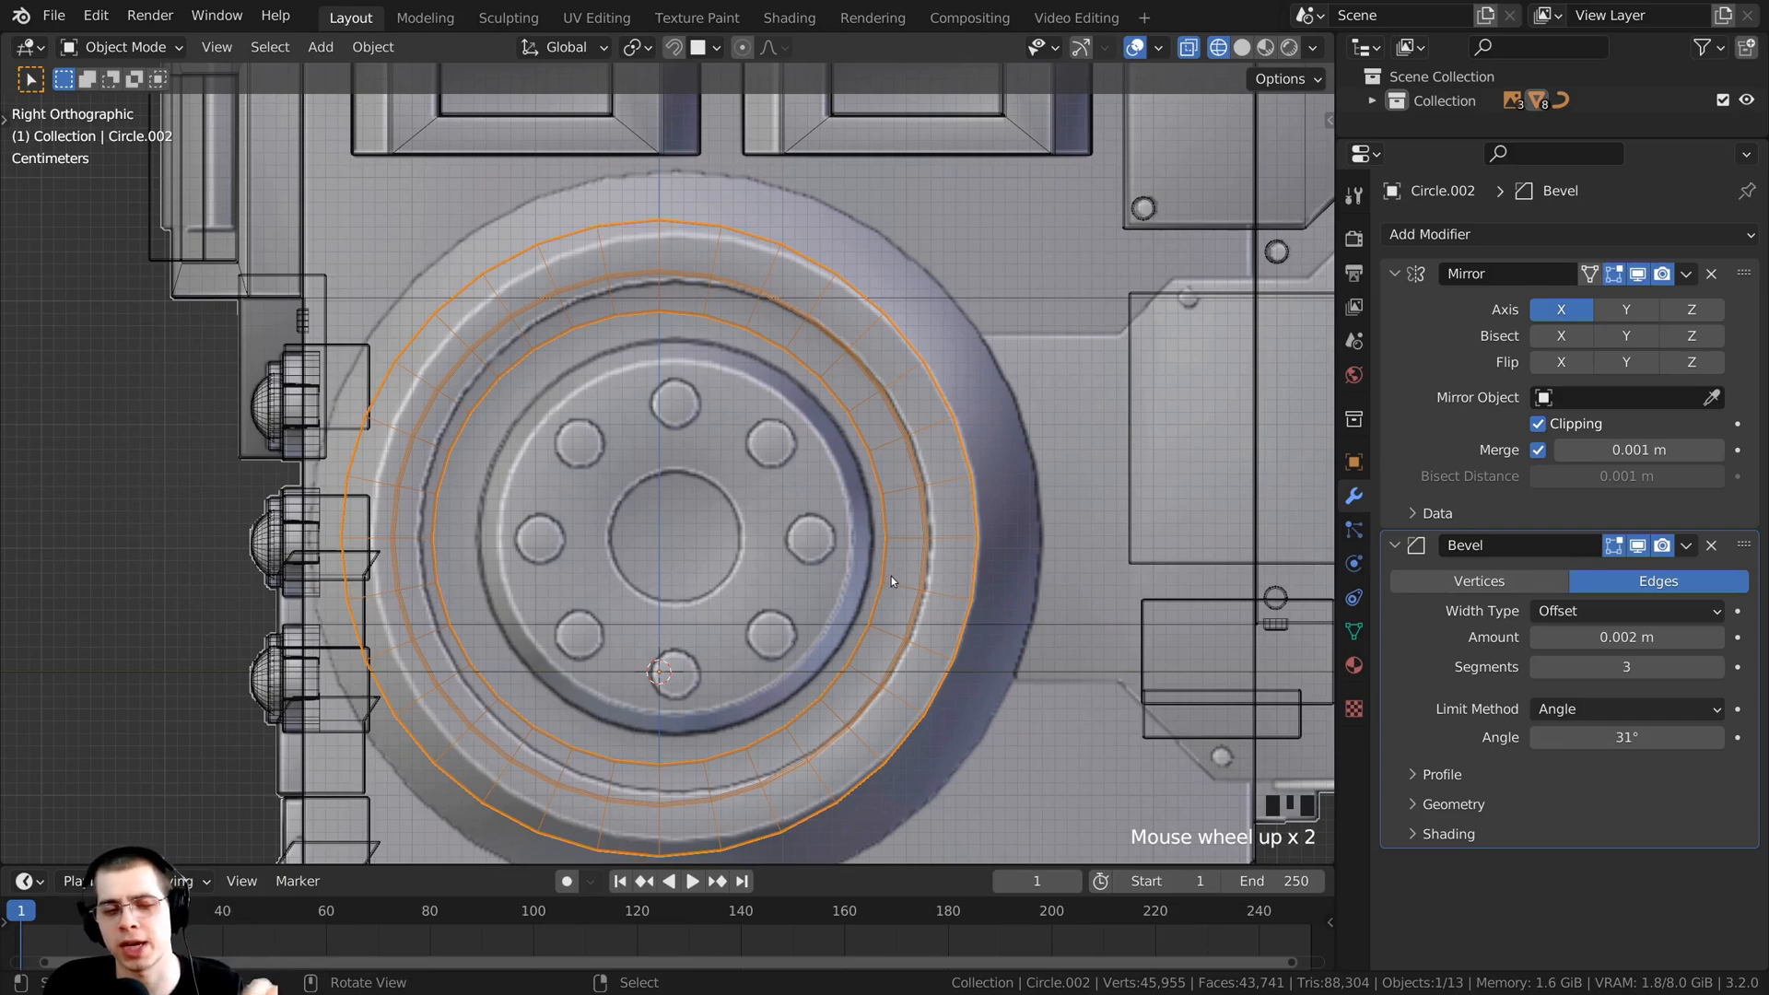
{"action": "double_click", "coordinate": [863, 145]}
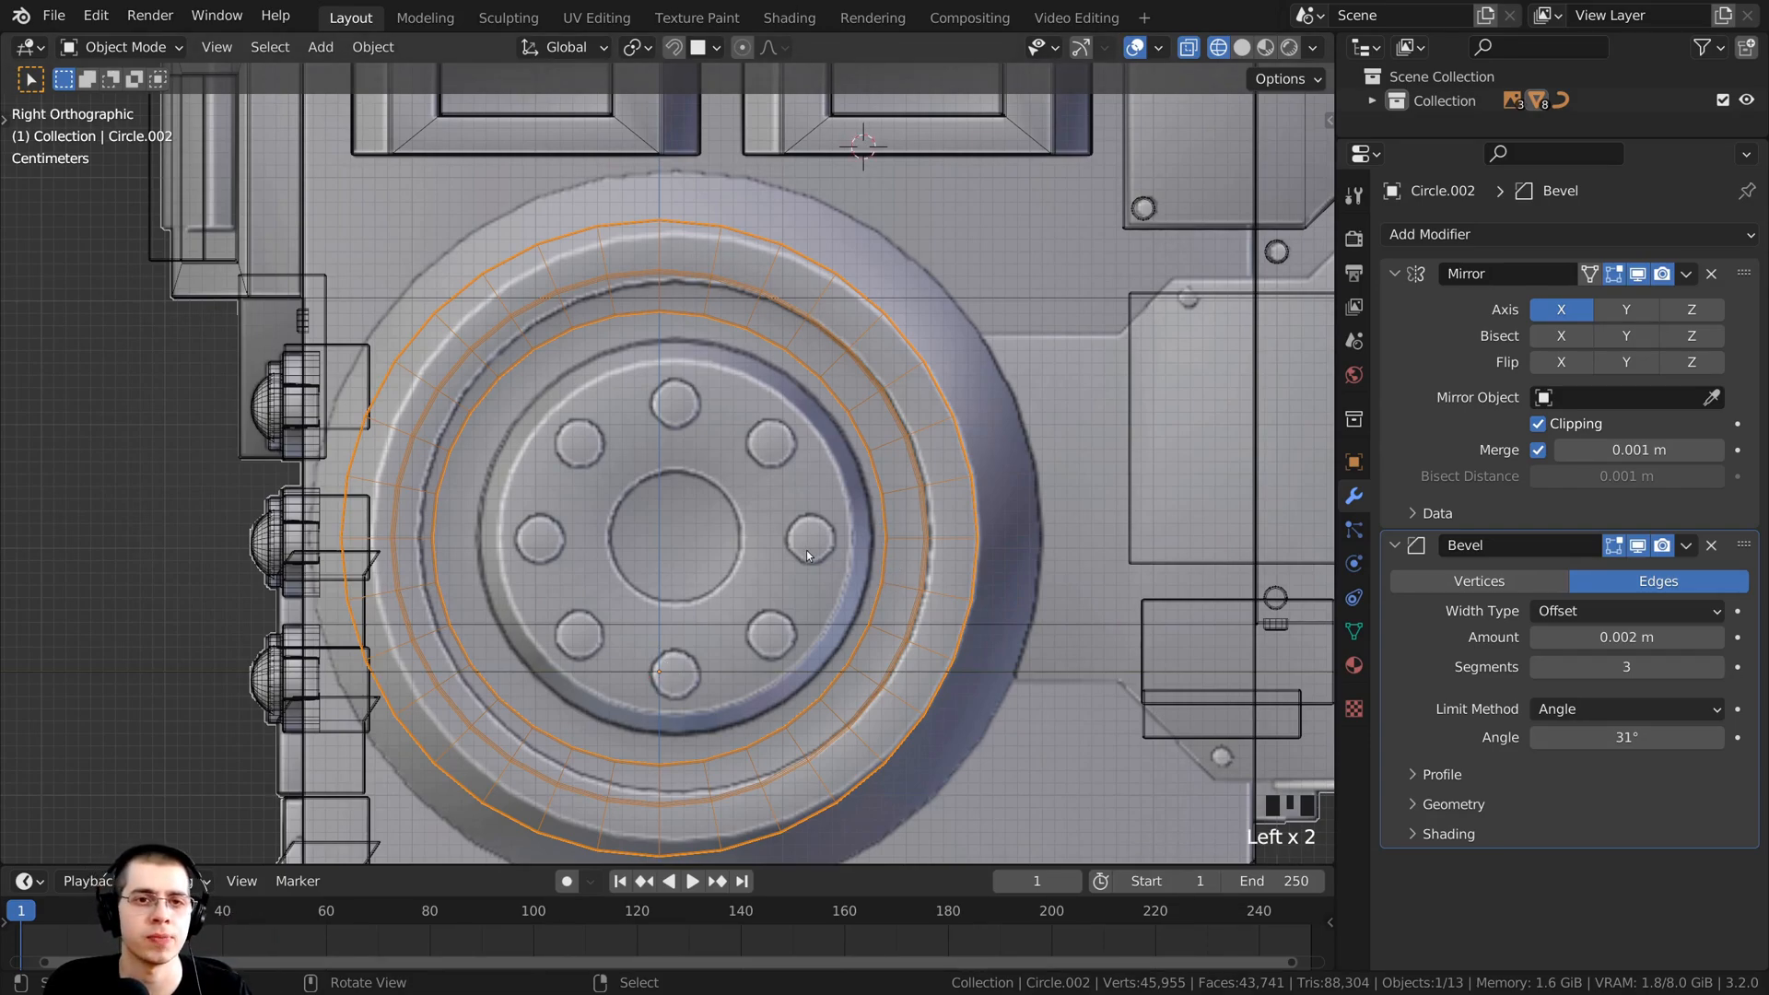
{"action": "left_click", "coordinate": [121, 47]}
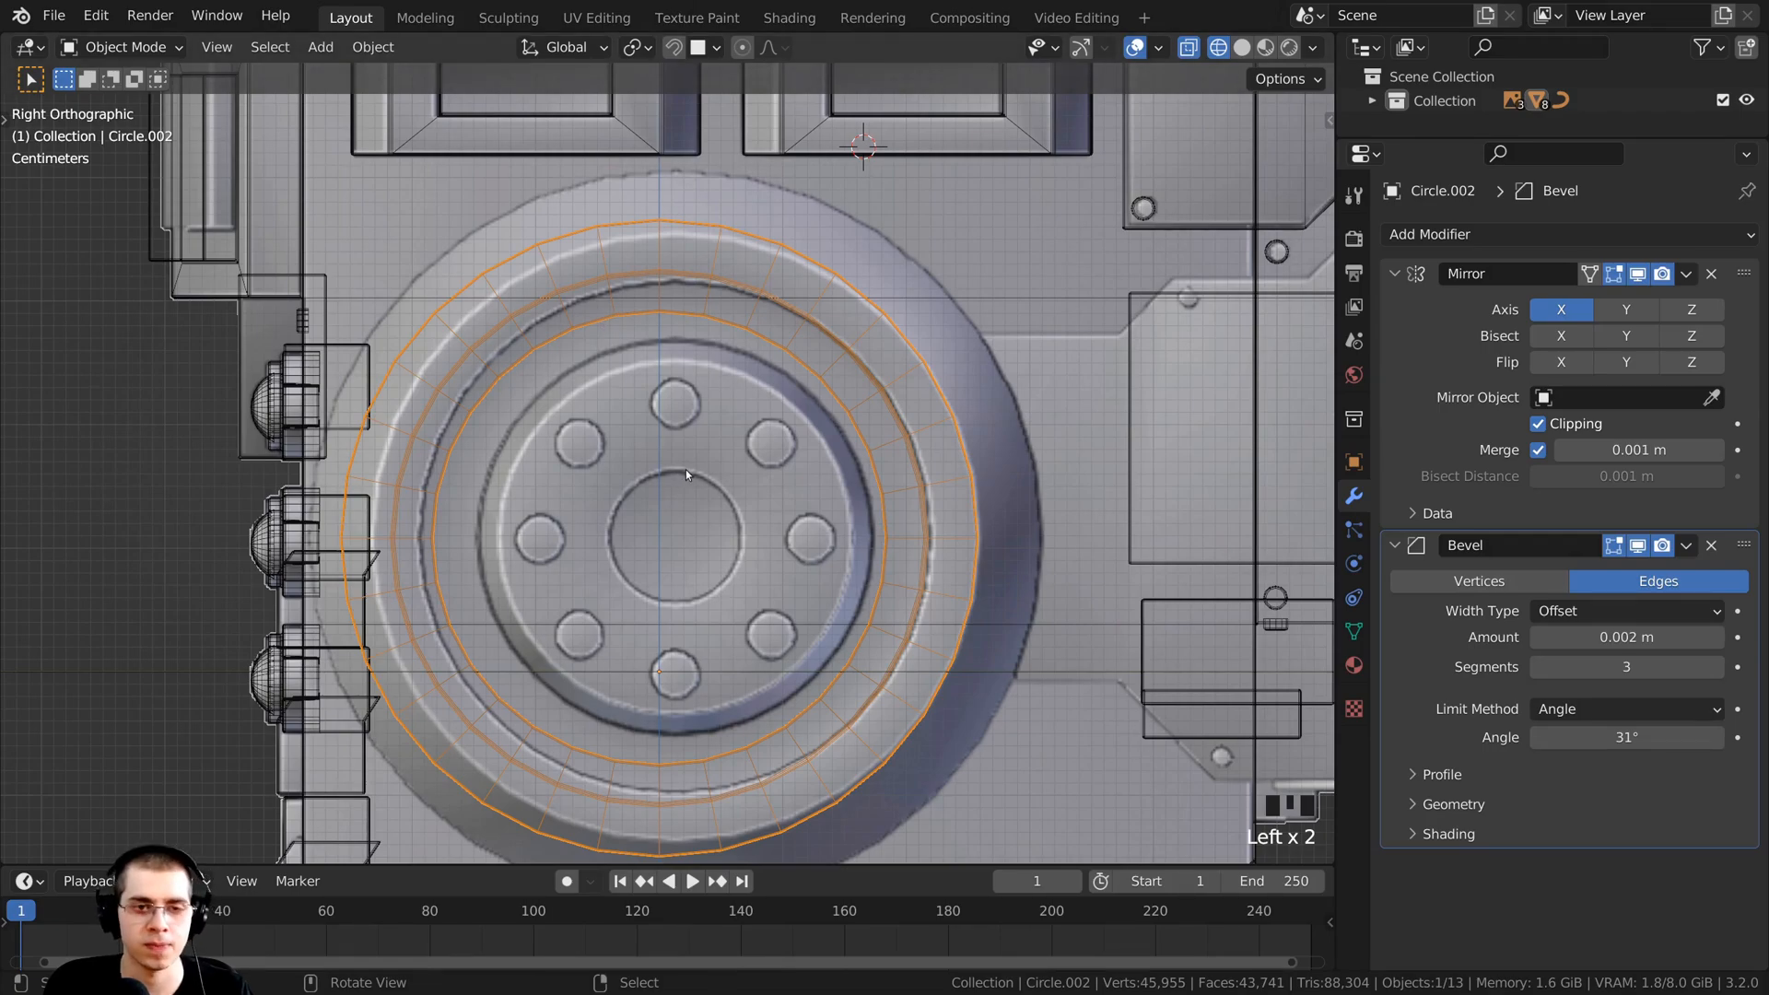
{"action": "key", "text": "g"}
{"action": "key", "text": "x"}
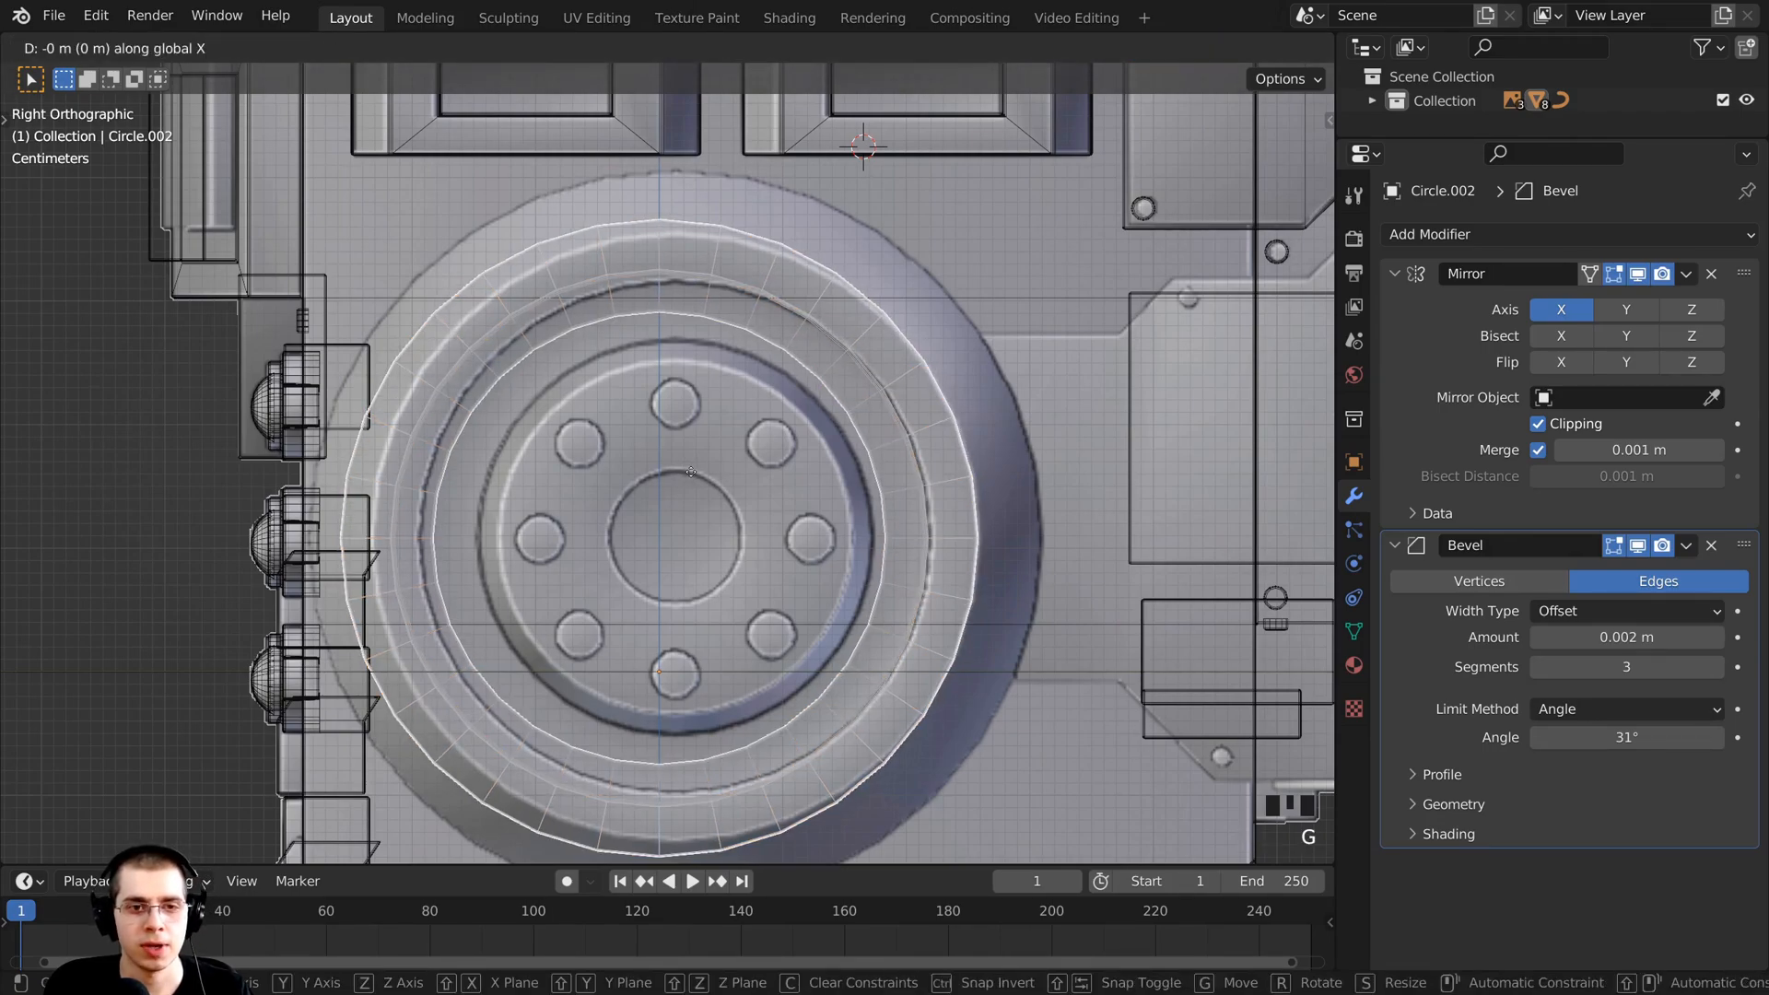
{"action": "key", "text": "y"}
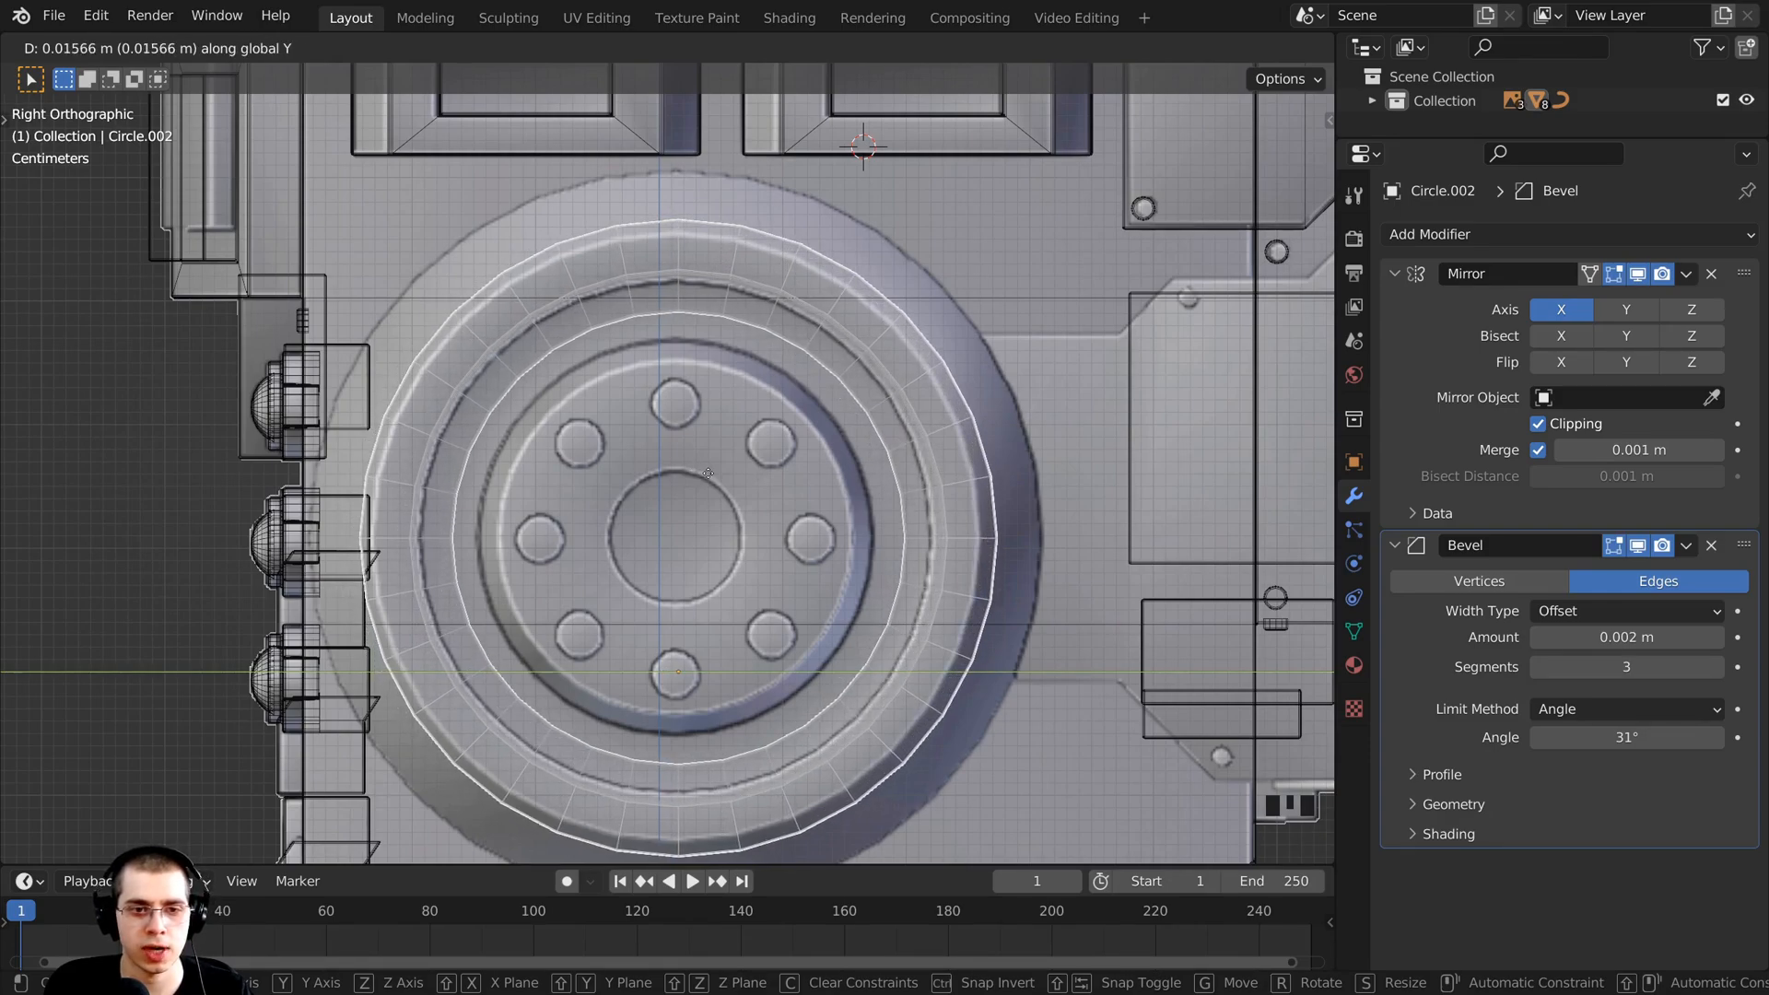
{"action": "left_click", "coordinate": [707, 475]}
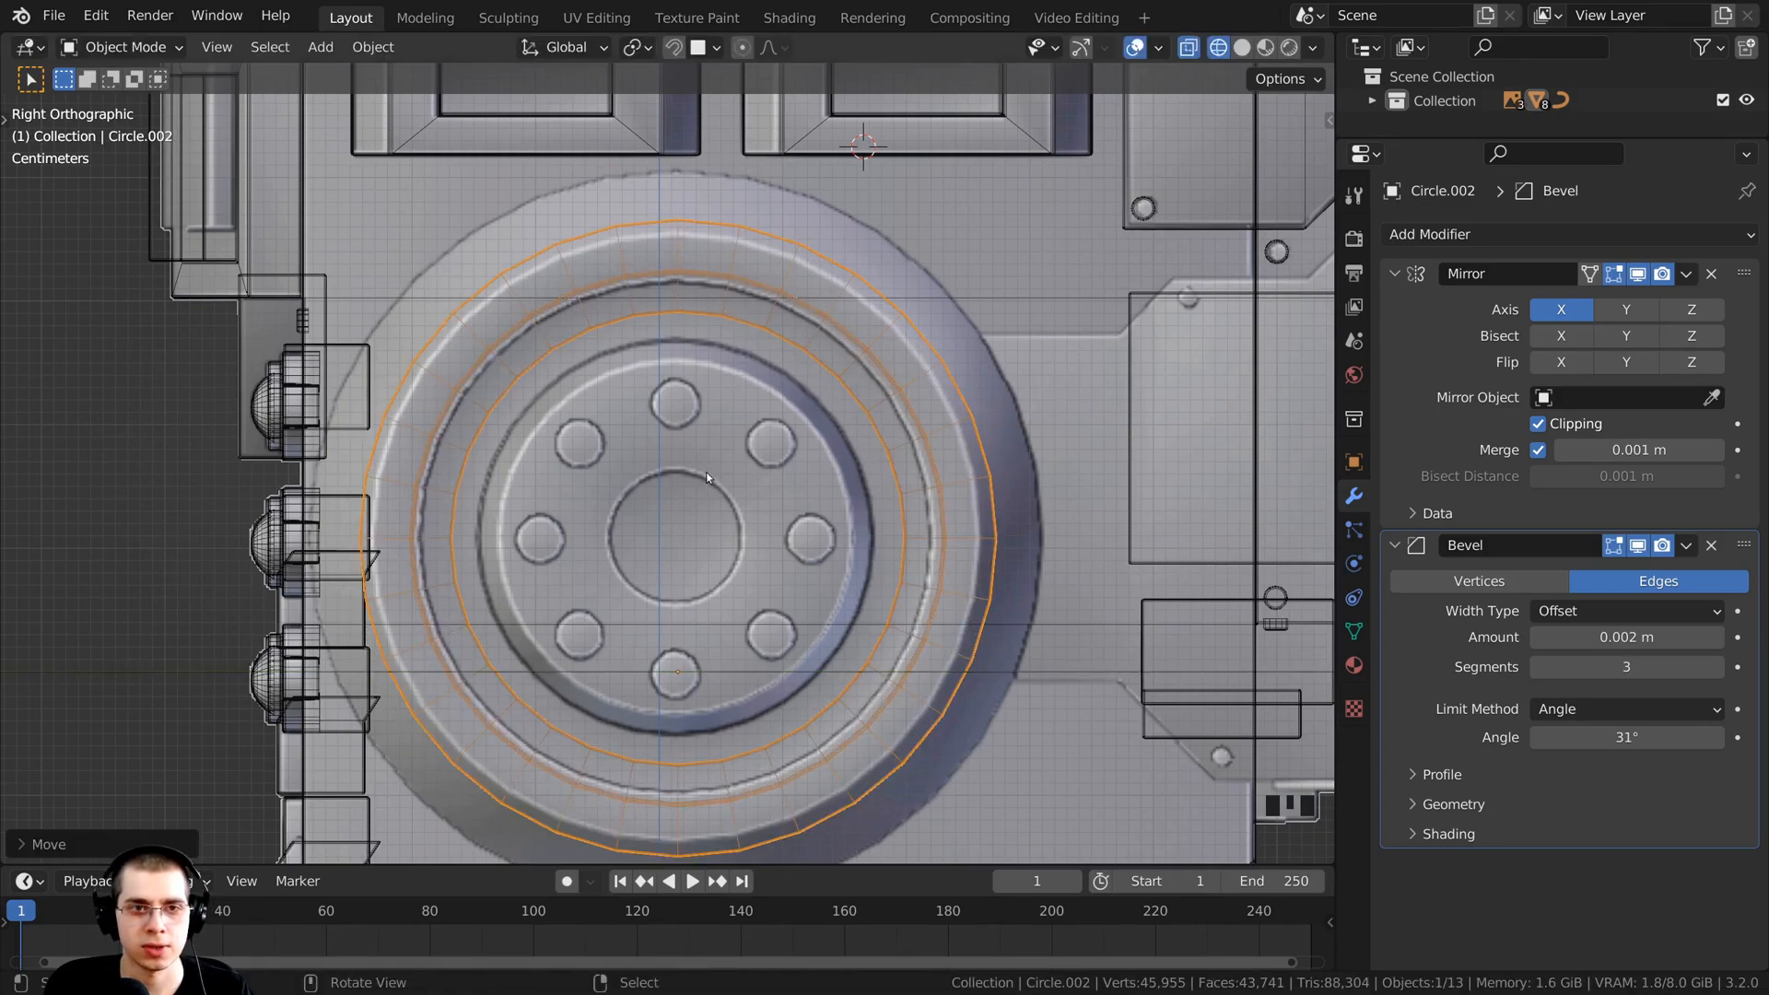
Step: Fine-tune the hip disc's position along global Y to centre it on the side reference's joint
{"action": "key", "text": "g"}
{"action": "key", "text": "y"}
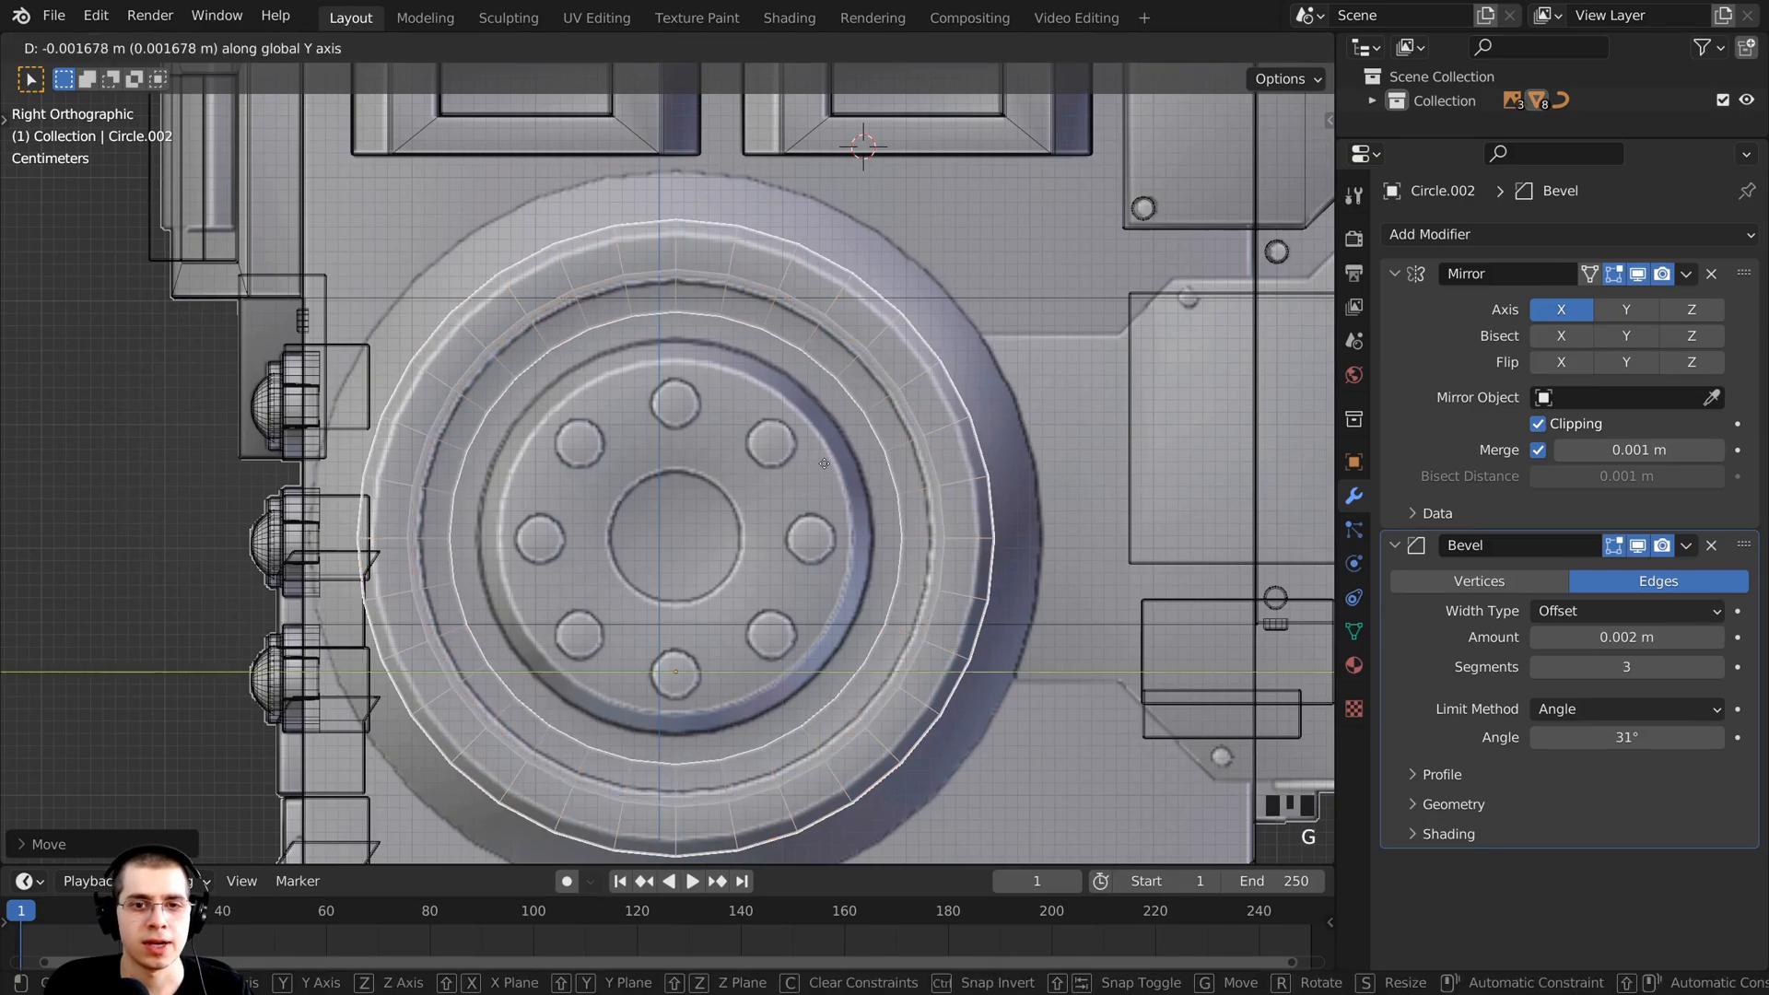
{"action": "left_click", "coordinate": [826, 464]}
Step: Examine the hip disc from several angles in solid shading and against the side reference in wireframe
{"action": "scroll", "coordinate": [711, 518], "scroll_direction": "down", "scroll_amount": 3}
{"action": "mouse_move", "coordinate": [711, 518]}
{"action": "middle_mouse_down"}
{"action": "mouse_move", "coordinate": [783, 471]}
{"action": "mouse_move", "coordinate": [508, 423]}
{"action": "mouse_move", "coordinate": [613, 447]}
{"action": "middle_mouse_up"}
{"action": "key", "text": "z"}
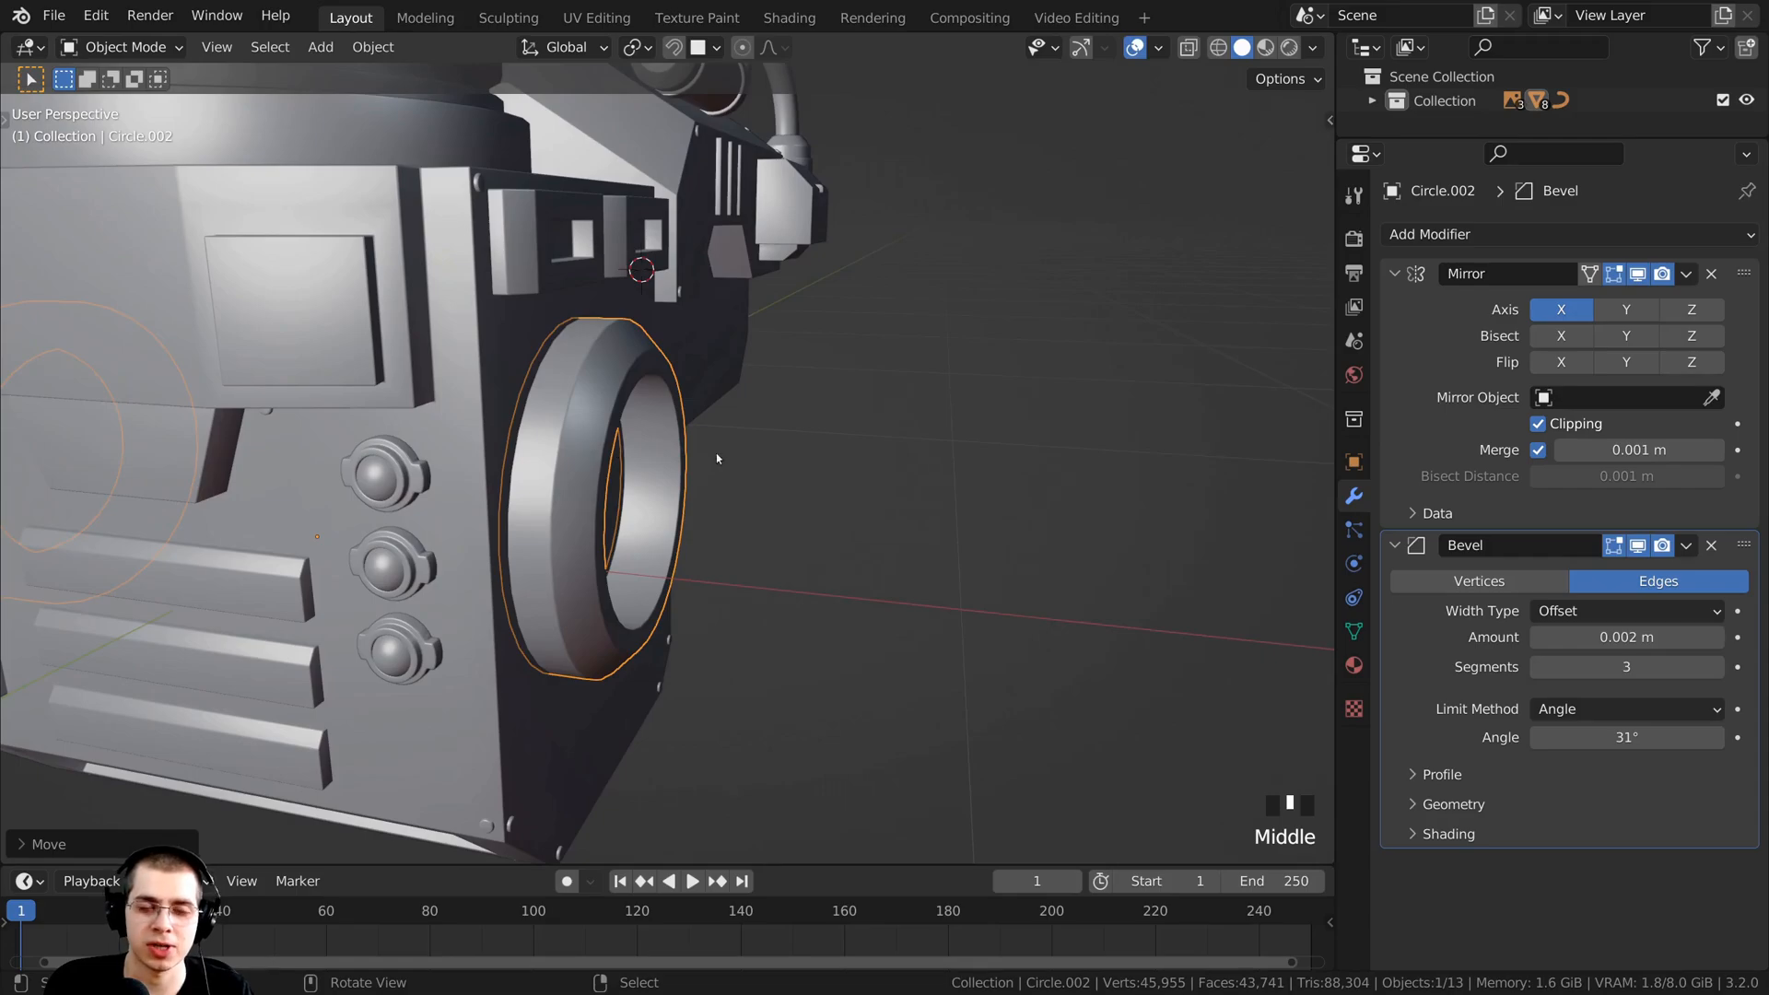
{"action": "middle_click_drag", "start_coordinate": [757, 620], "coordinate": [606, 488]}
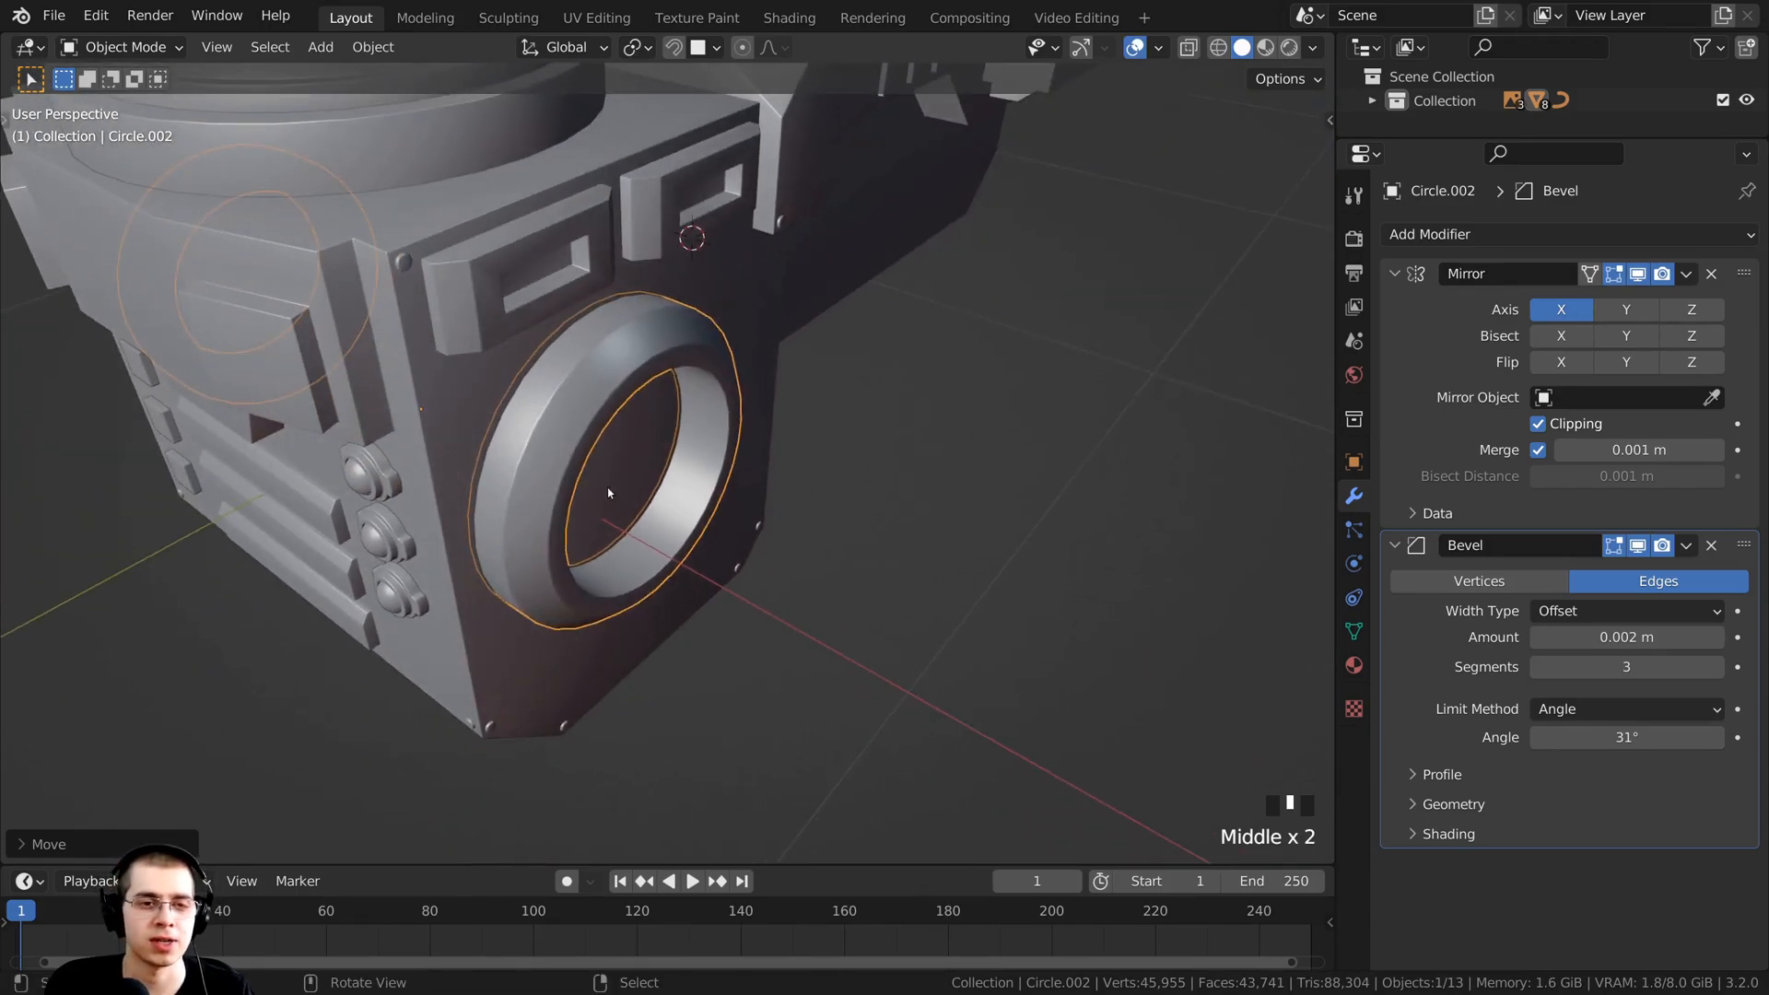
{"action": "middle_click_drag", "start_coordinate": [603, 426], "coordinate": [954, 624]}
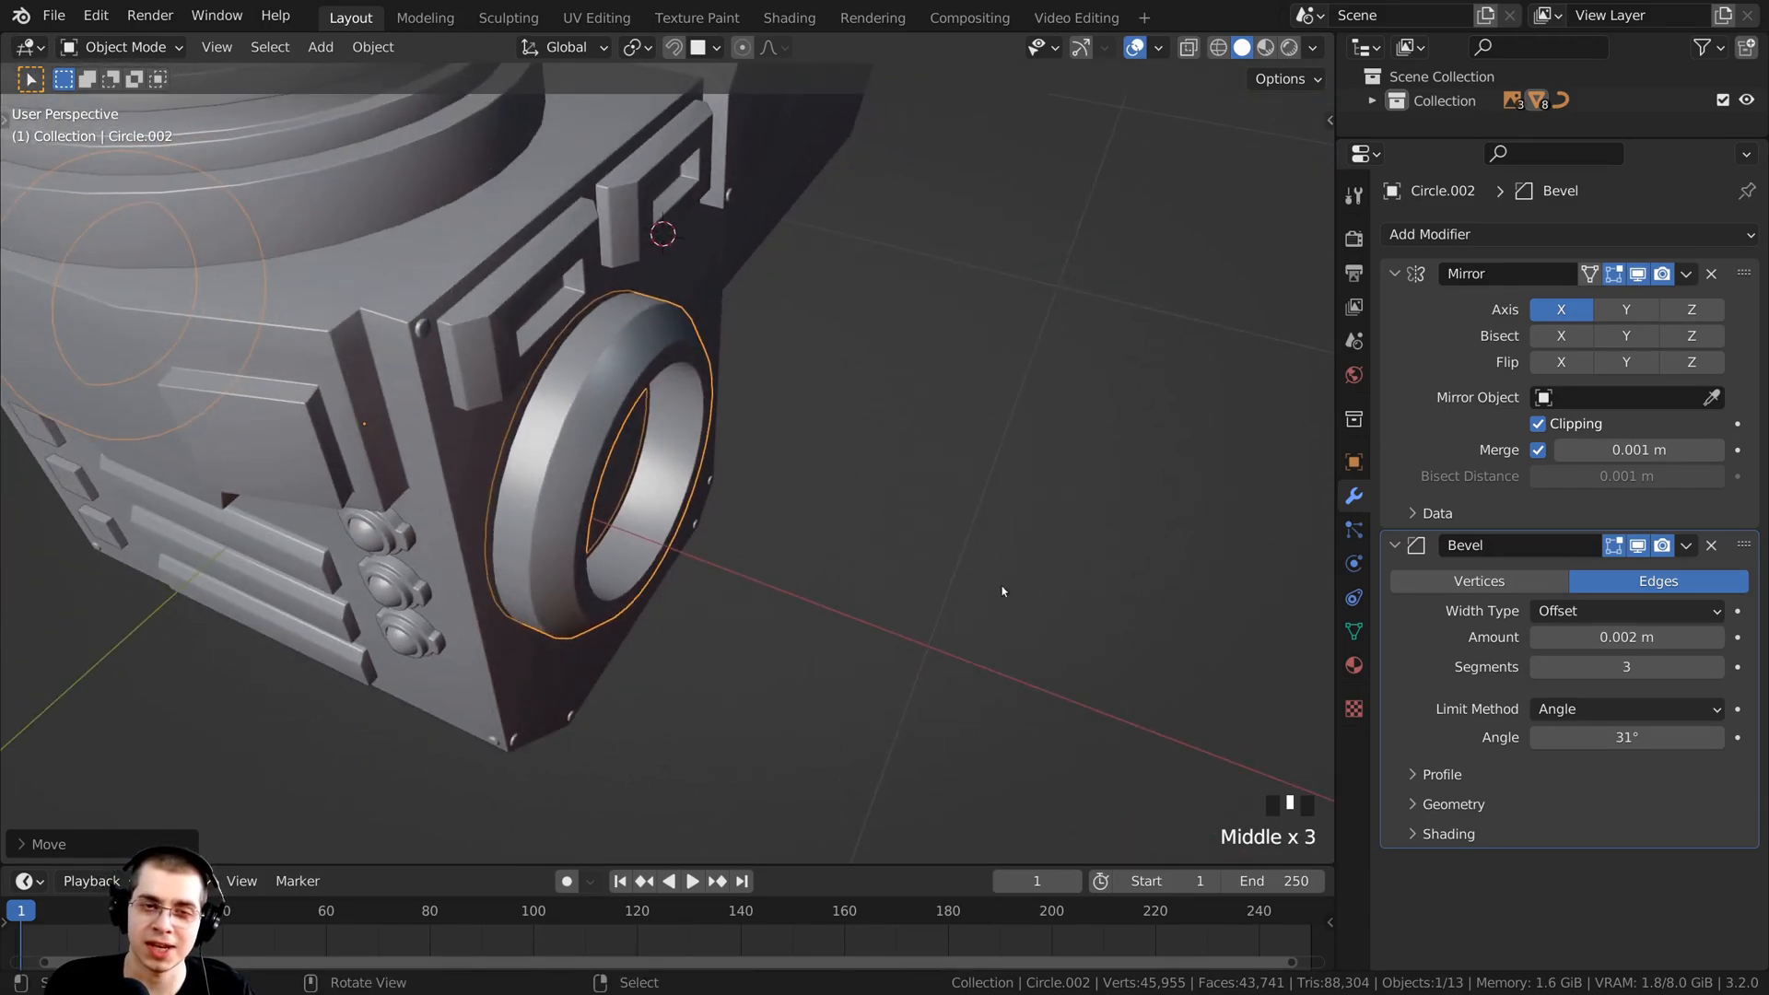
{"action": "middle_click_drag", "start_coordinate": [433, 450], "coordinate": [355, 433]}
{"action": "key", "text": "KP_3"}
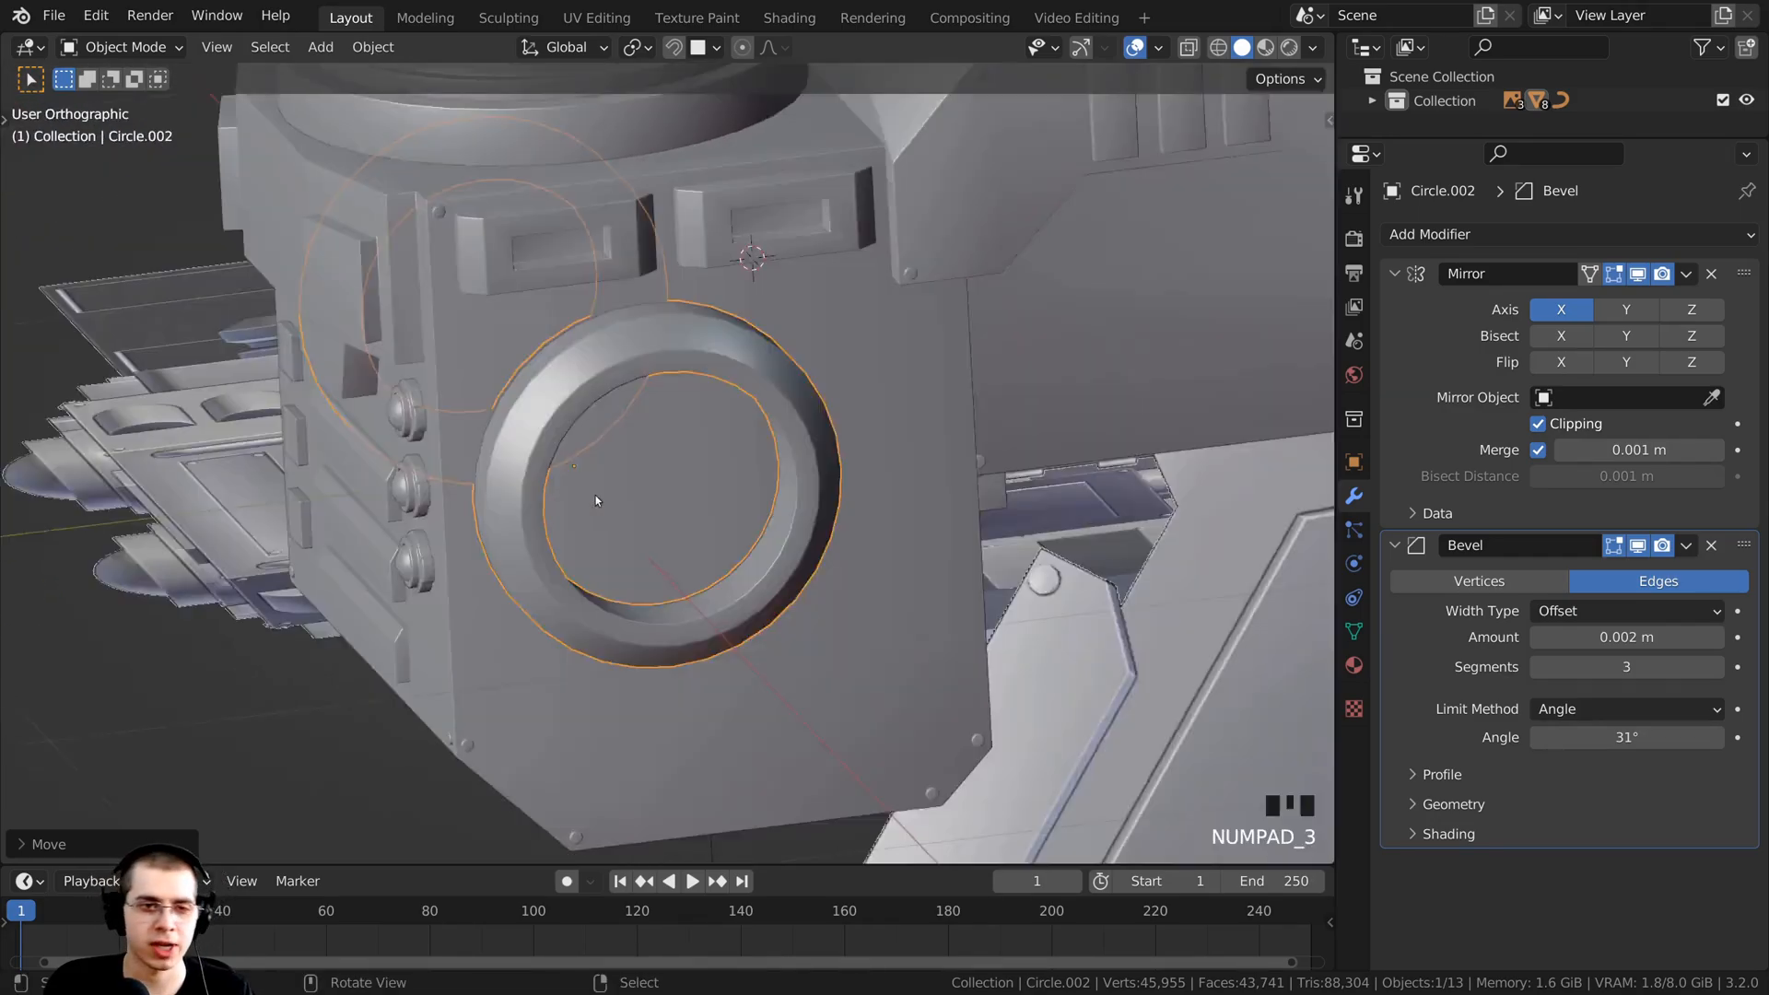
{"action": "key", "text": "z"}
{"action": "scroll", "coordinate": [728, 426], "scroll_direction": "up", "scroll_amount": 2}
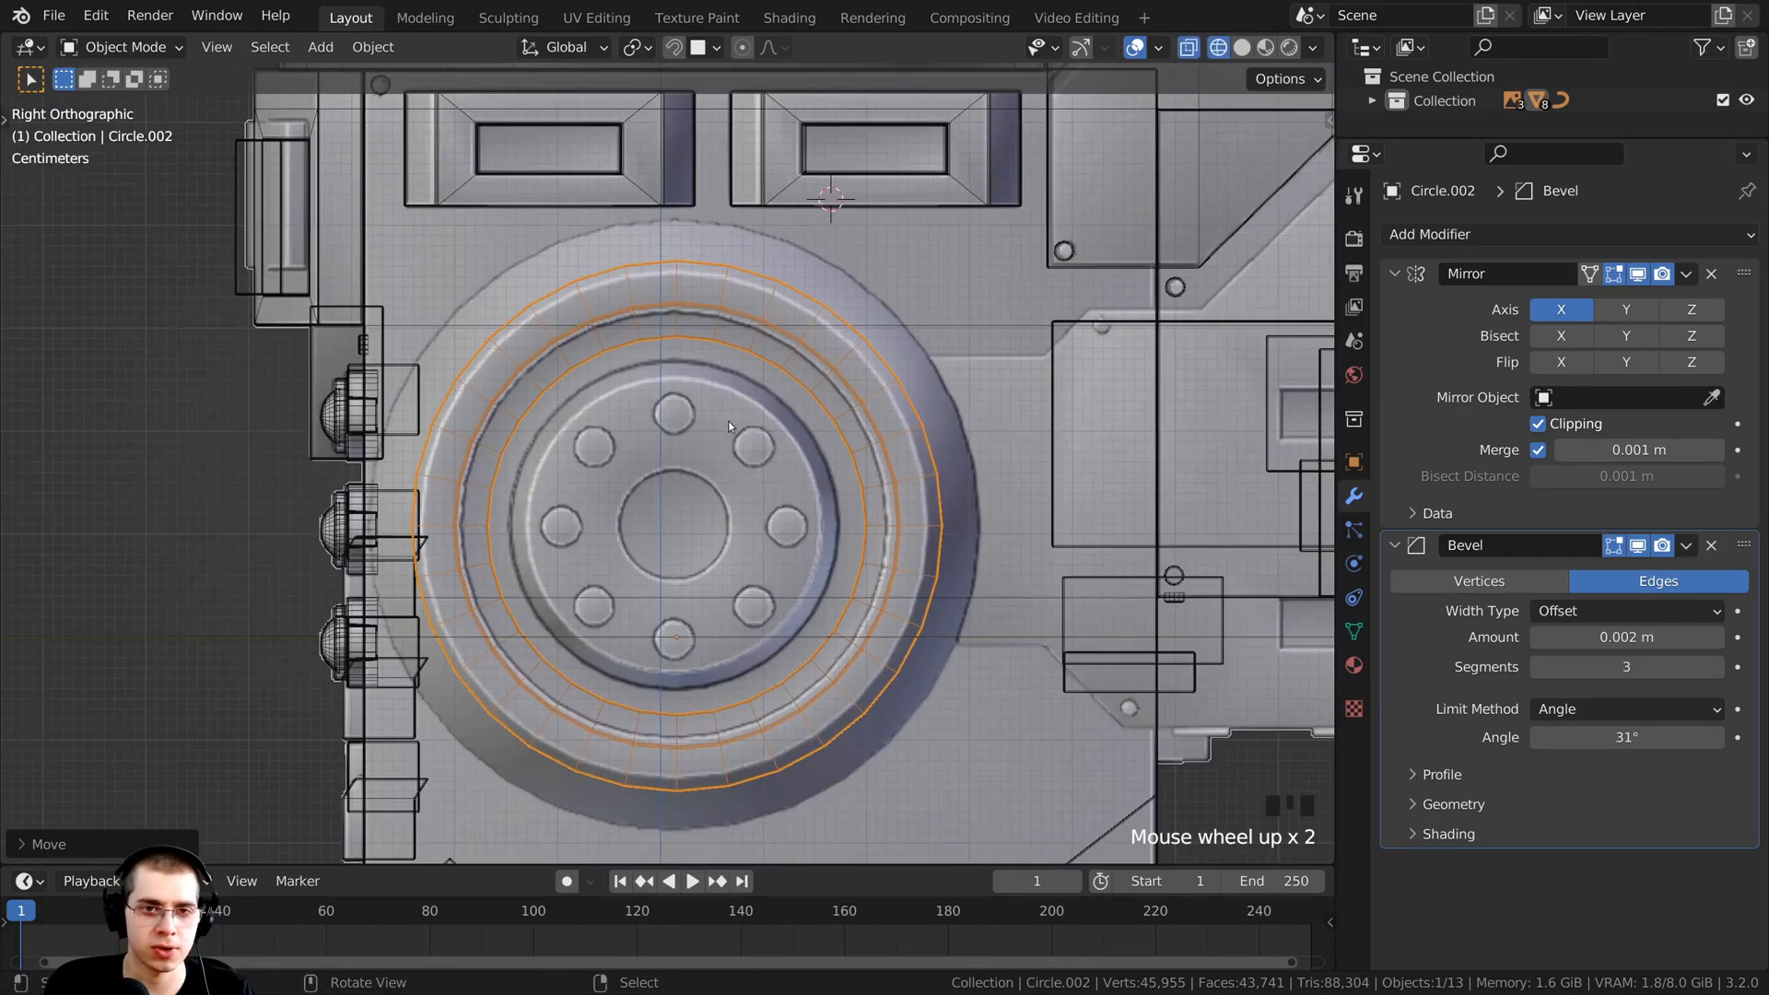
{"action": "scroll", "coordinate": [836, 494], "scroll_direction": "up", "scroll_amount": 1}
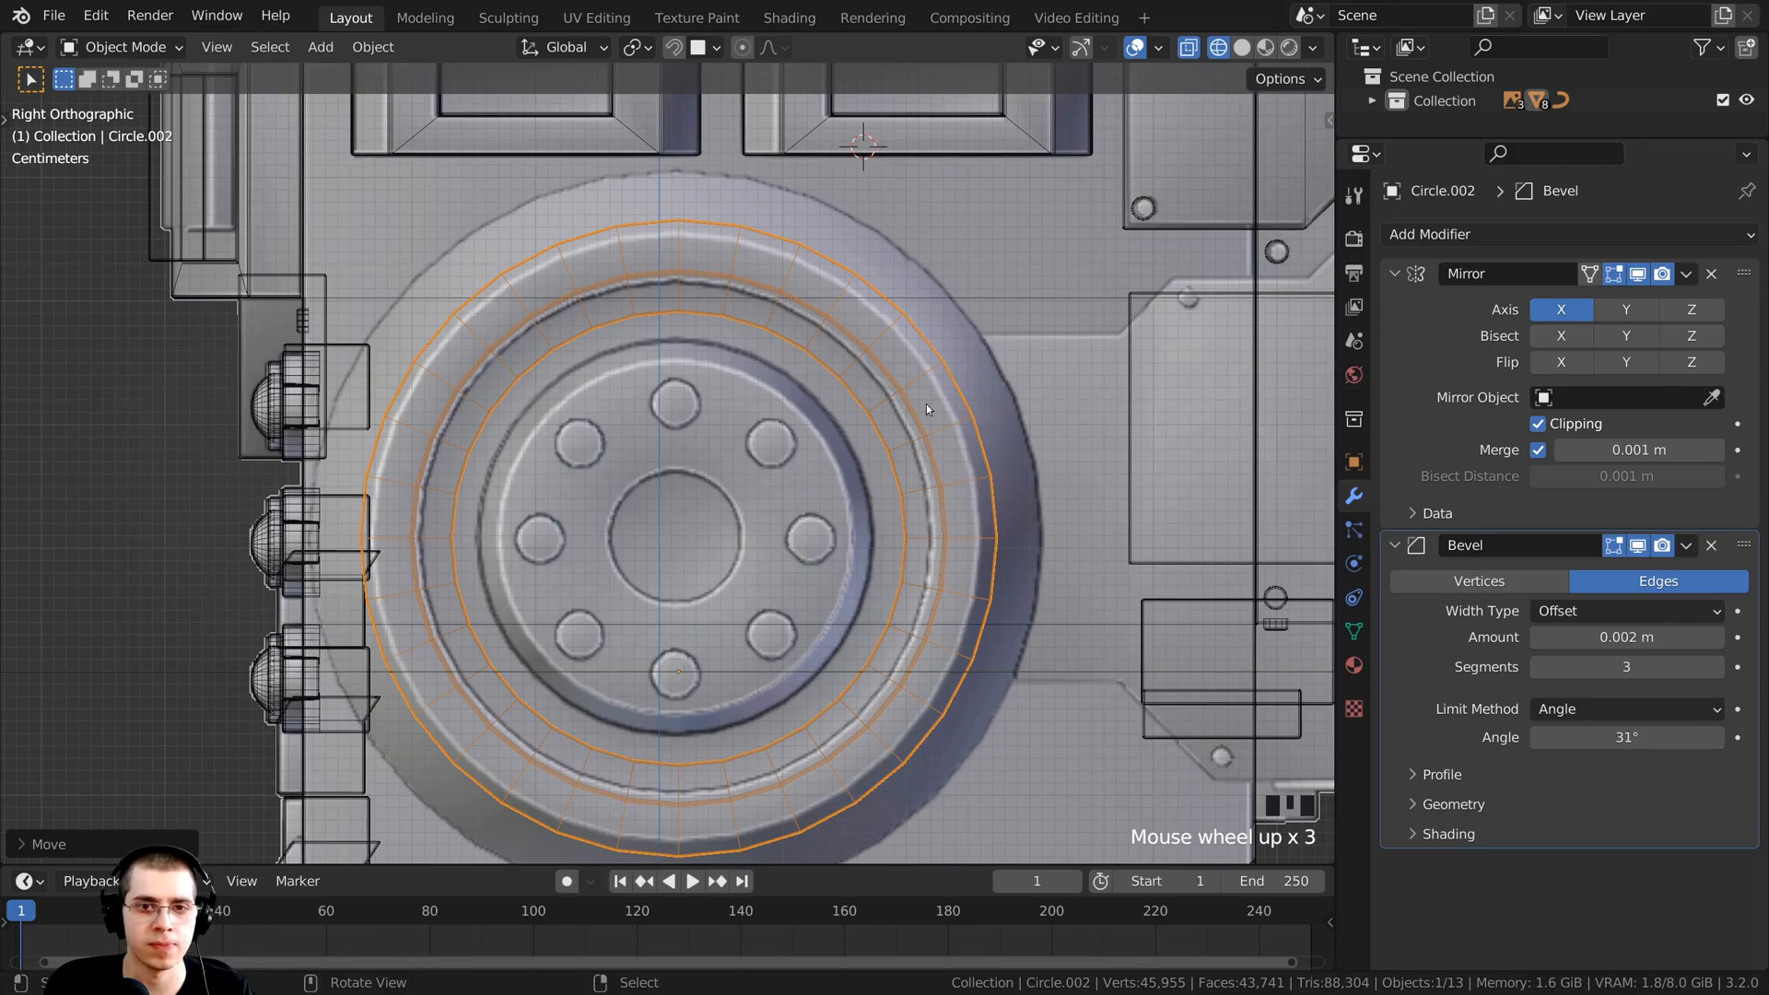
{"action": "scroll", "coordinate": [765, 446], "scroll_direction": "down", "scroll_amount": 3}
{"action": "key", "text": "z"}
{"action": "left_click", "coordinate": [849, 502]}
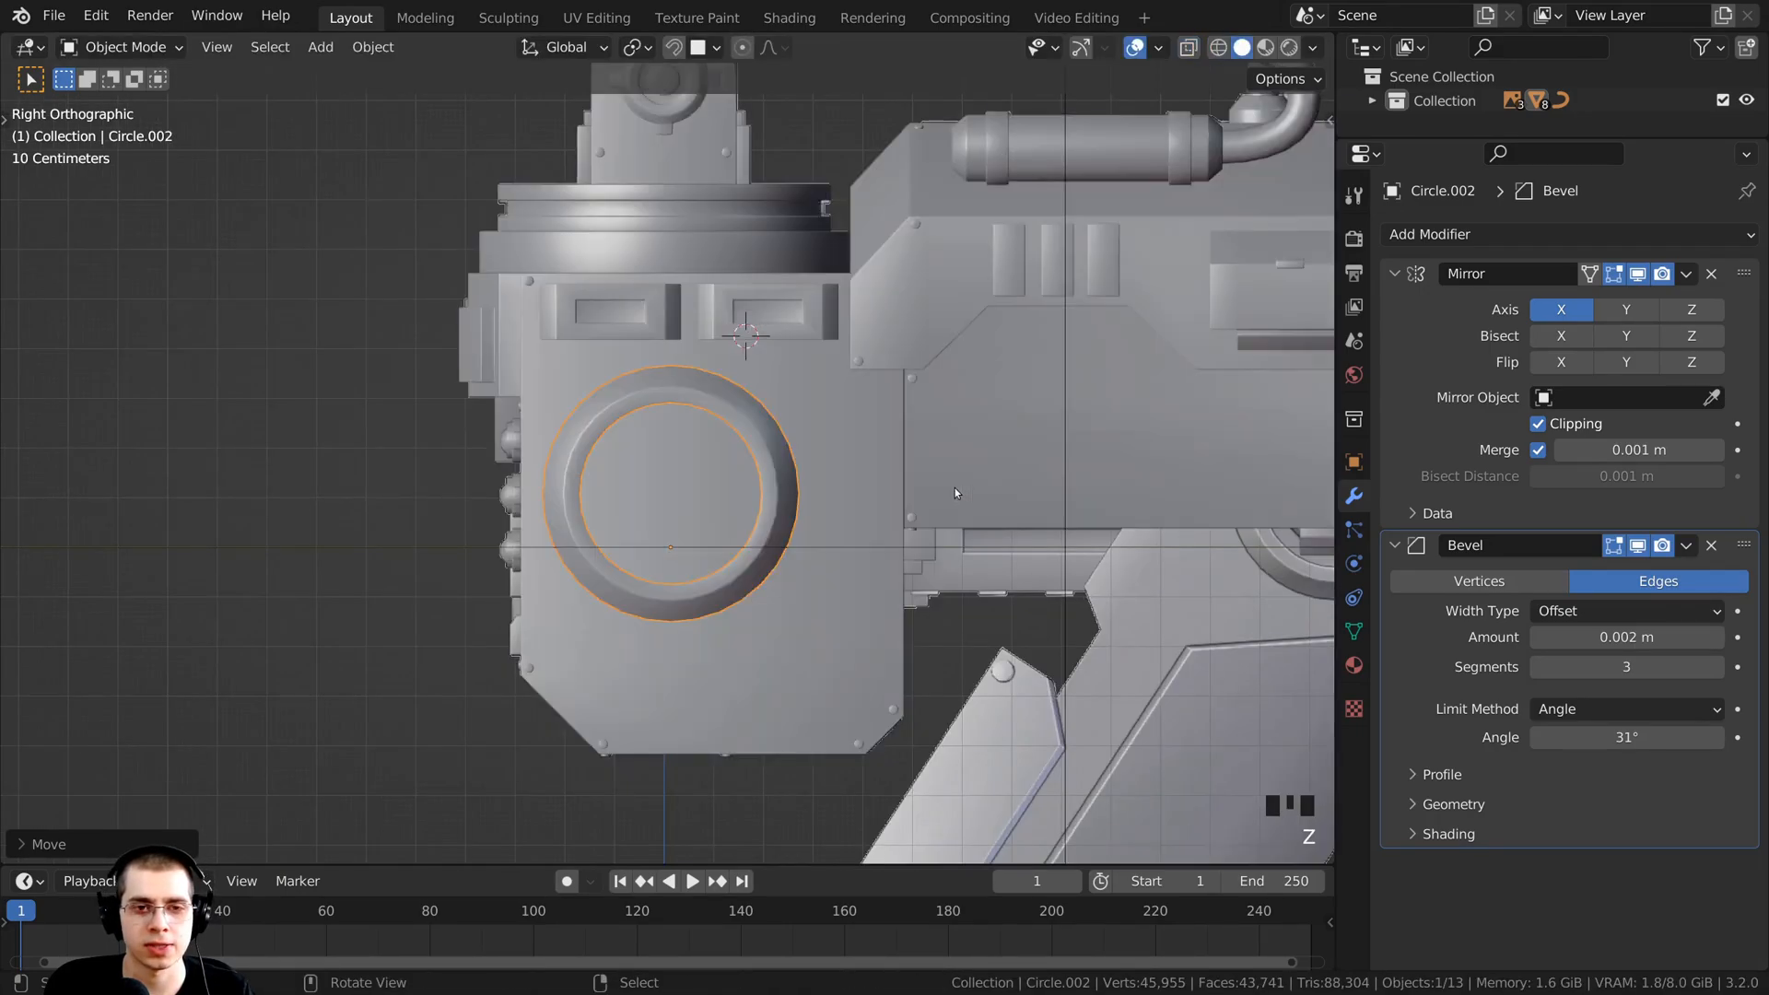
{"action": "mouse_move", "coordinate": [955, 488]}
{"action": "middle_mouse_down"}
{"action": "mouse_move", "coordinate": [986, 541]}
{"action": "mouse_move", "coordinate": [942, 534]}
{"action": "mouse_move", "coordinate": [945, 509]}
{"action": "middle_mouse_up"}
{"action": "scroll", "coordinate": [723, 462], "scroll_direction": "up", "scroll_amount": 4}
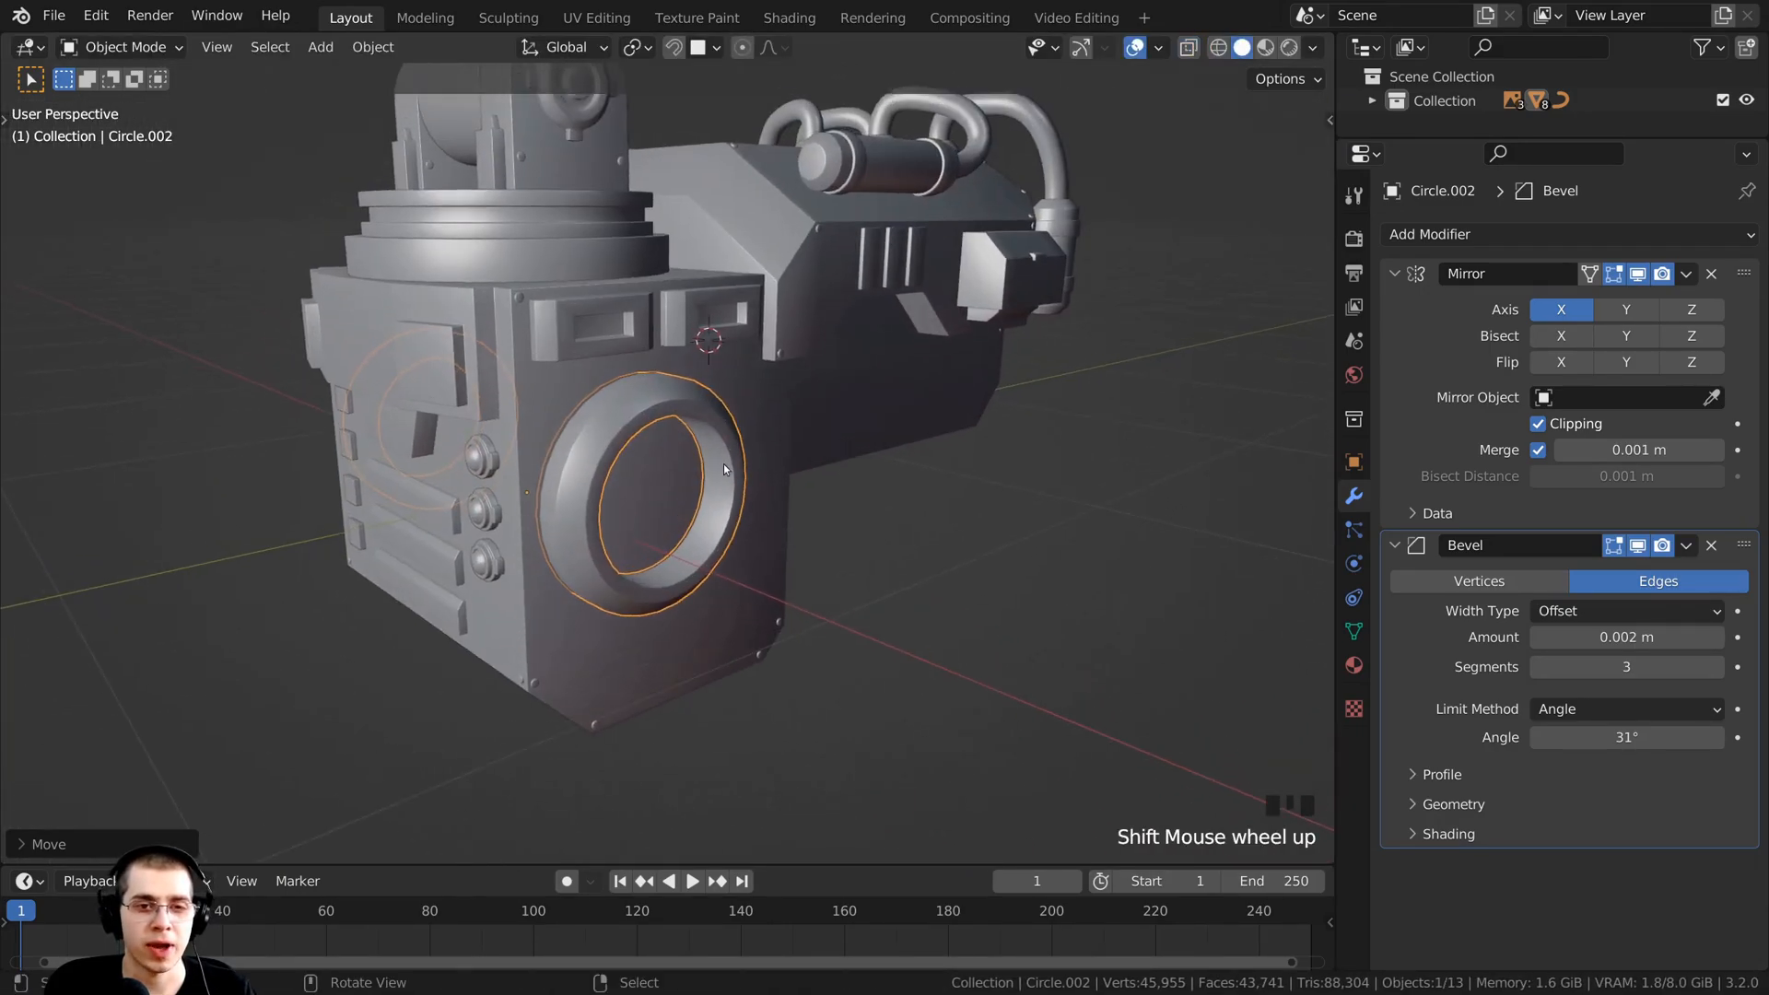
Step: Examine the connector between the hip disc and the leg in the top and front orthographic views
{"action": "middle_click_drag", "start_coordinate": [723, 463], "coordinate": [681, 135]}
{"action": "scroll", "coordinate": [765, 572], "scroll_direction": "down", "scroll_amount": 1}
{"action": "scroll", "coordinate": [720, 507], "scroll_direction": "down", "scroll_amount": 2}
{"action": "key", "text": "KP_7"}
{"action": "scroll", "coordinate": [682, 136], "scroll_direction": "up", "scroll_amount": 1}
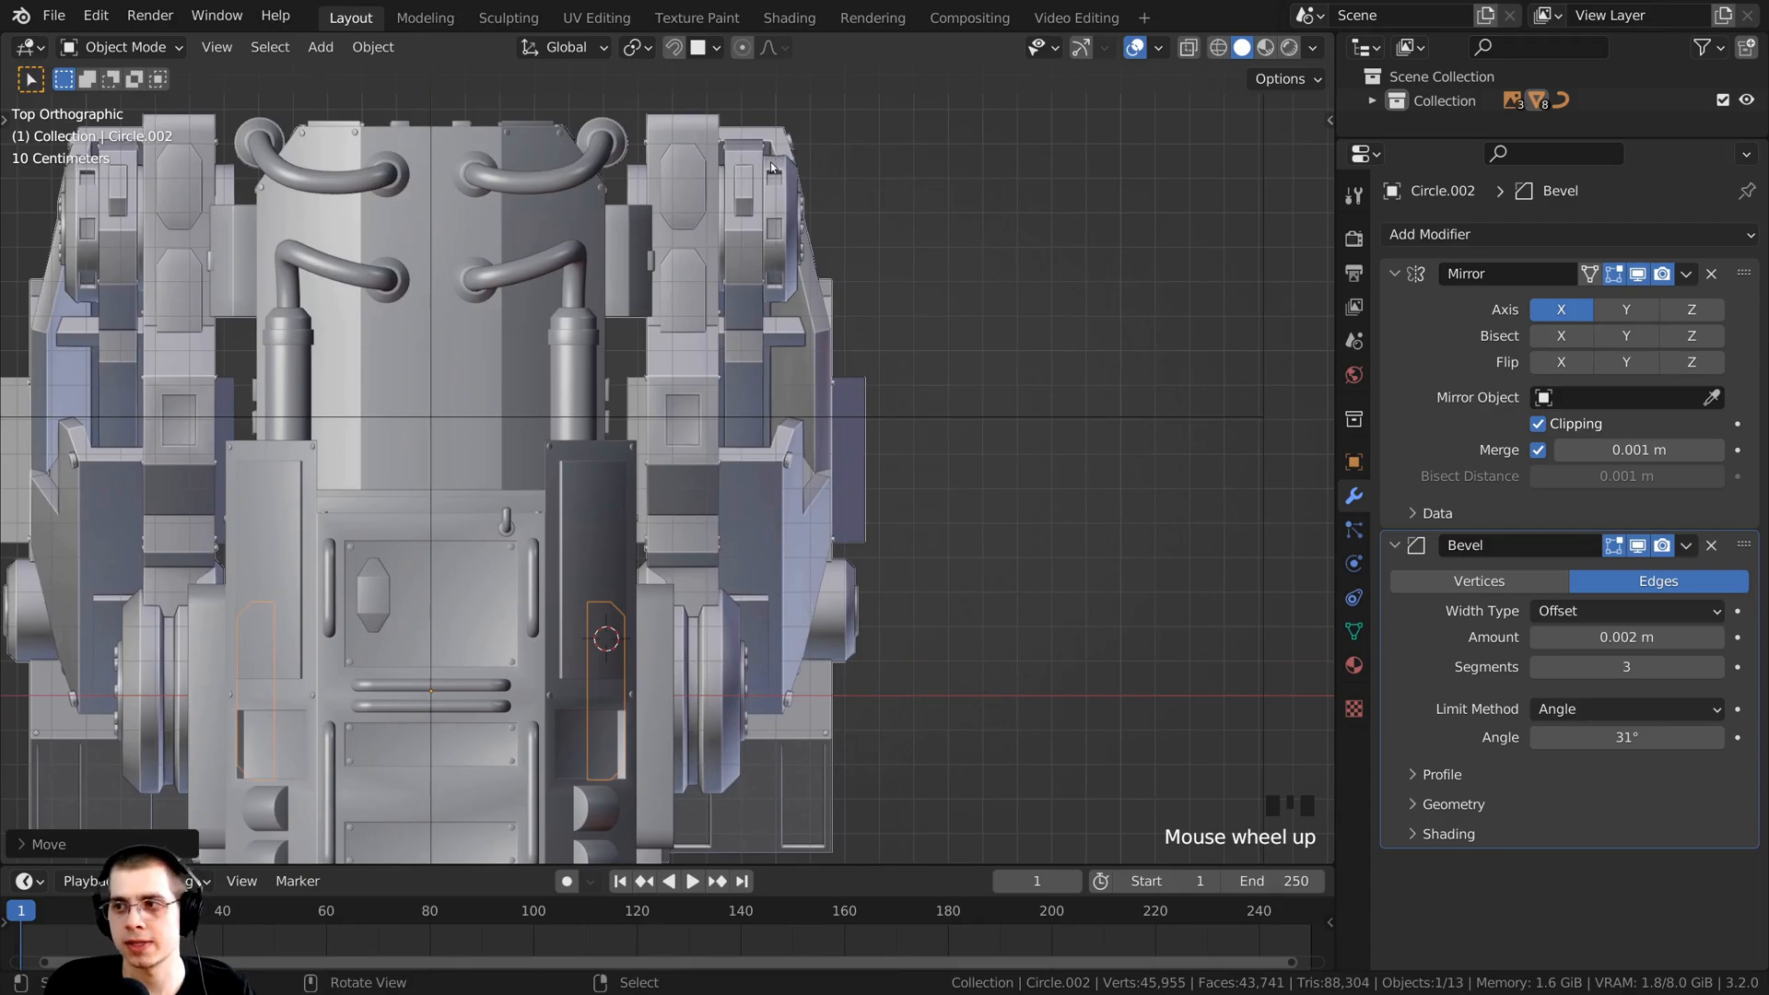
{"action": "middle_click_drag", "start_coordinate": [864, 241], "coordinate": [723, 533], "text": "shift"}
{"action": "scroll", "coordinate": [723, 593], "scroll_direction": "up", "scroll_amount": 2}
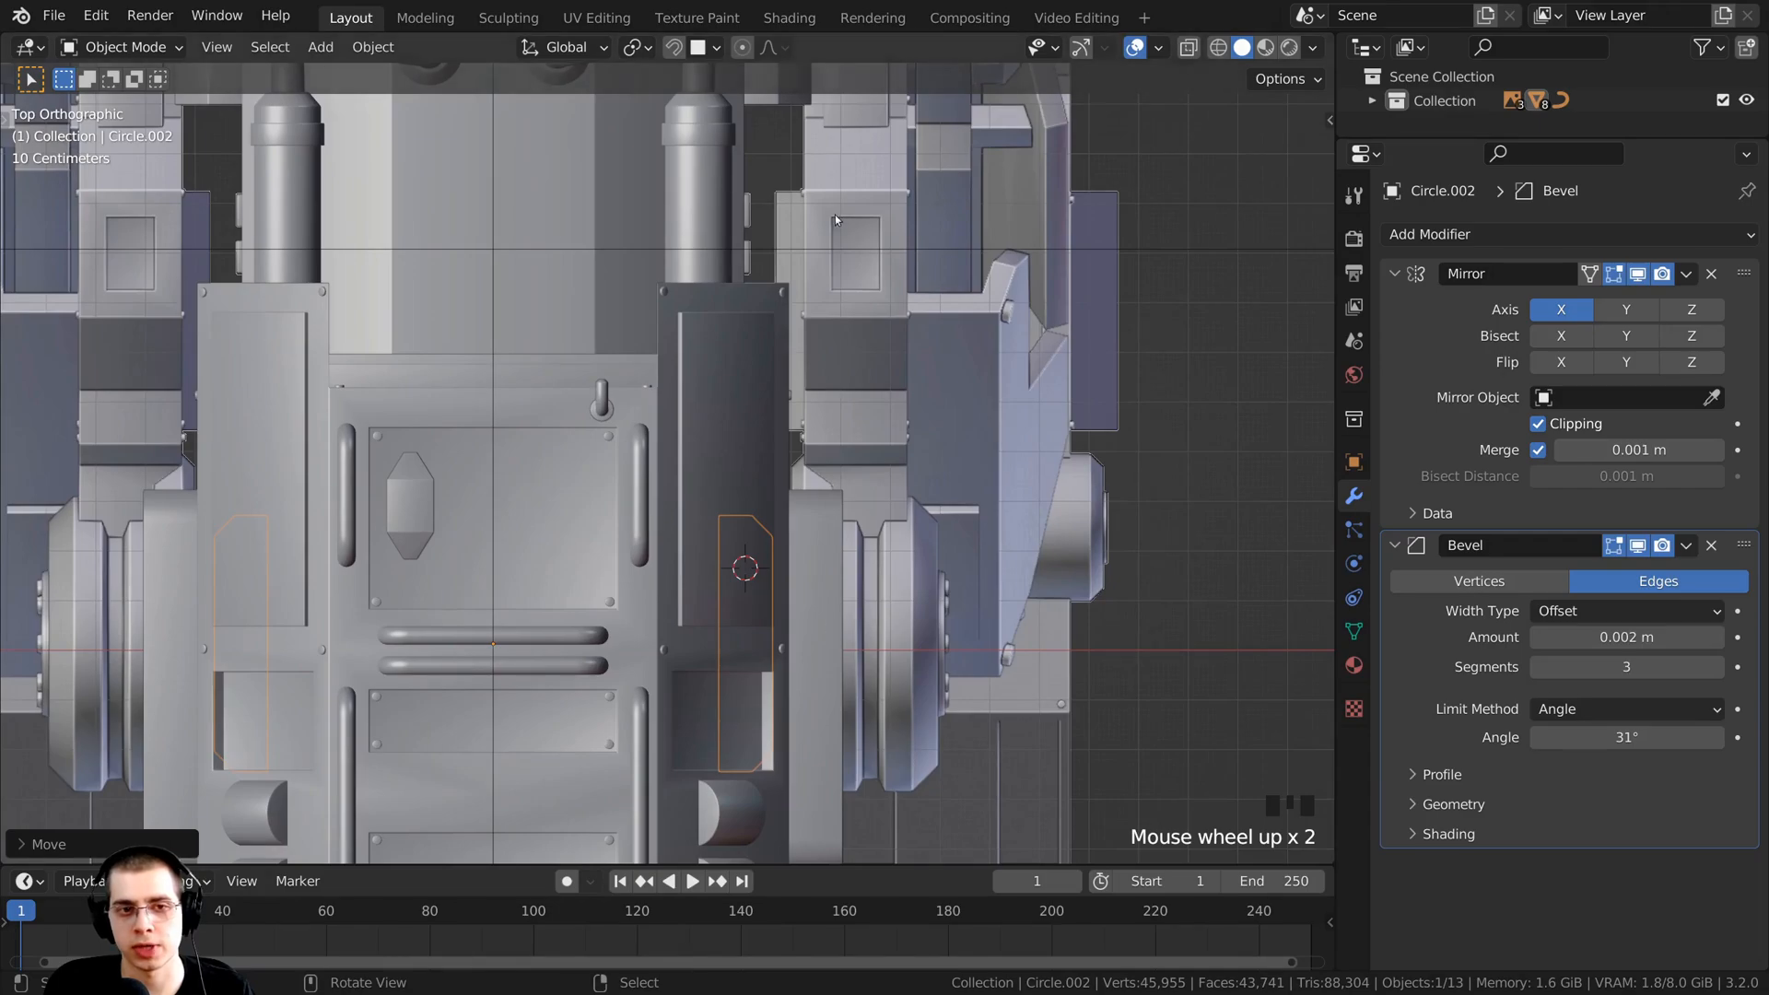
{"action": "key", "text": "KP_1"}
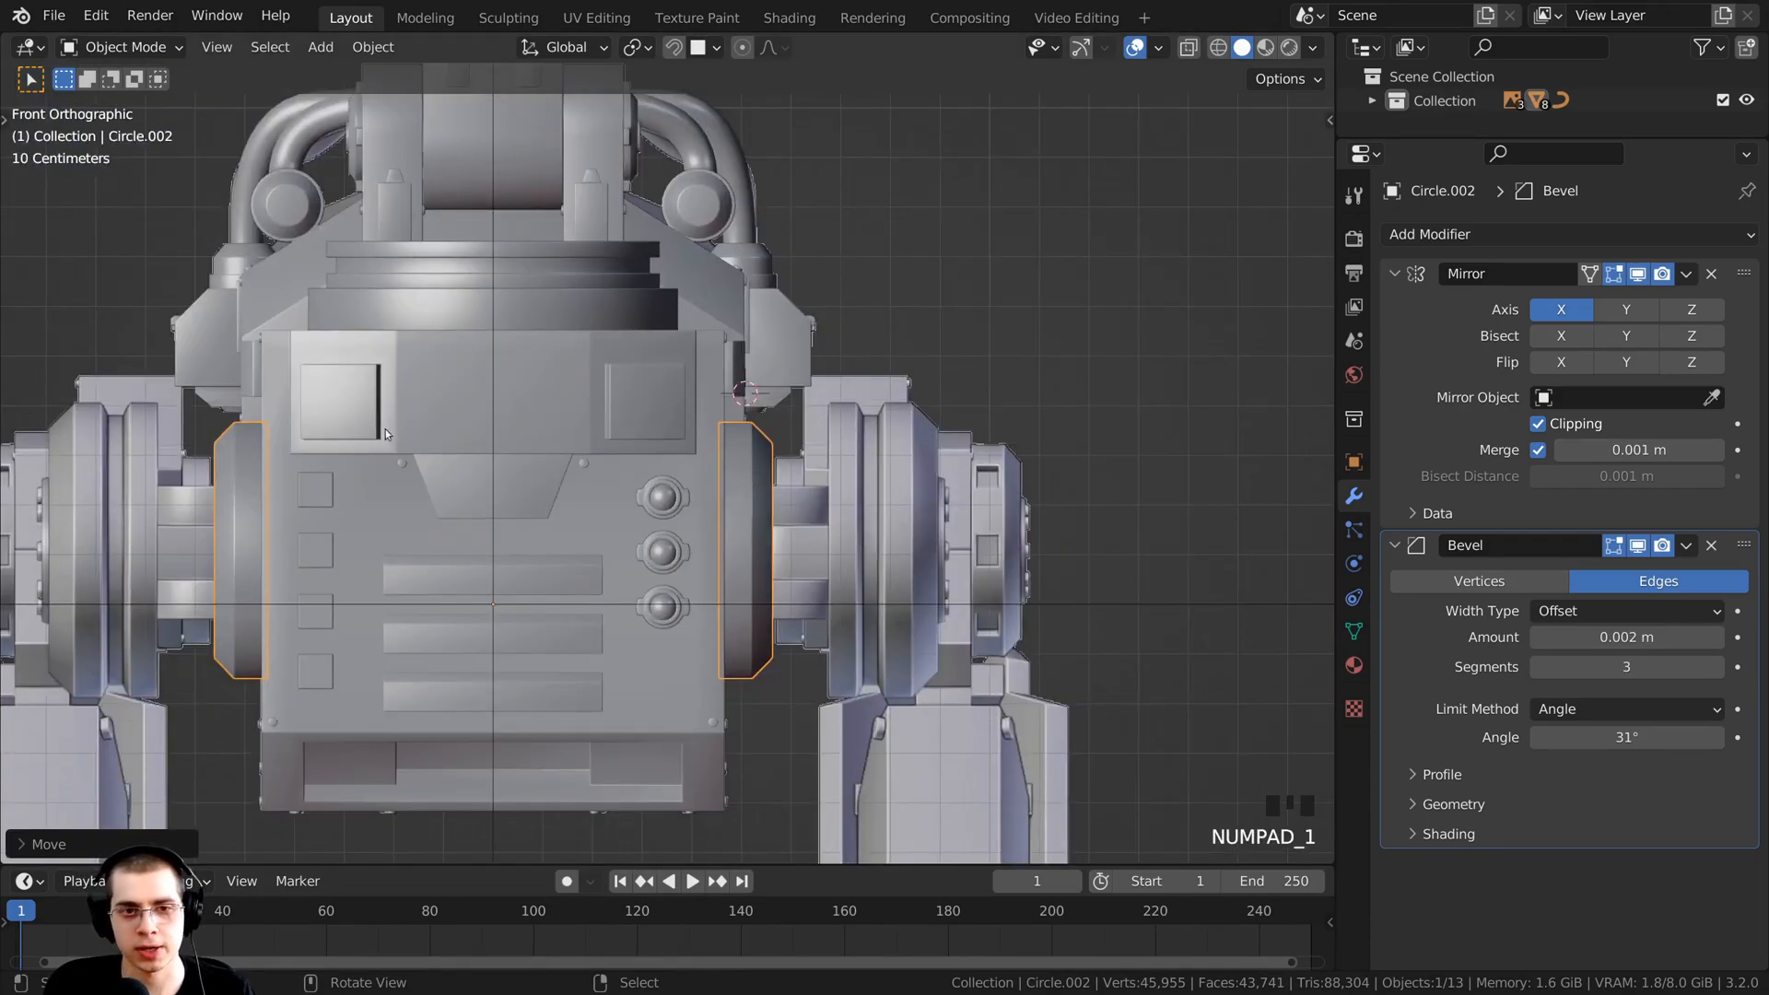
{"action": "middle_click_drag", "start_coordinate": [839, 279], "coordinate": [654, 198], "text": "shift"}
{"action": "scroll", "coordinate": [510, 394], "scroll_direction": "up", "scroll_amount": 4}
{"action": "scroll", "coordinate": [428, 349], "scroll_direction": "up", "scroll_amount": 2}
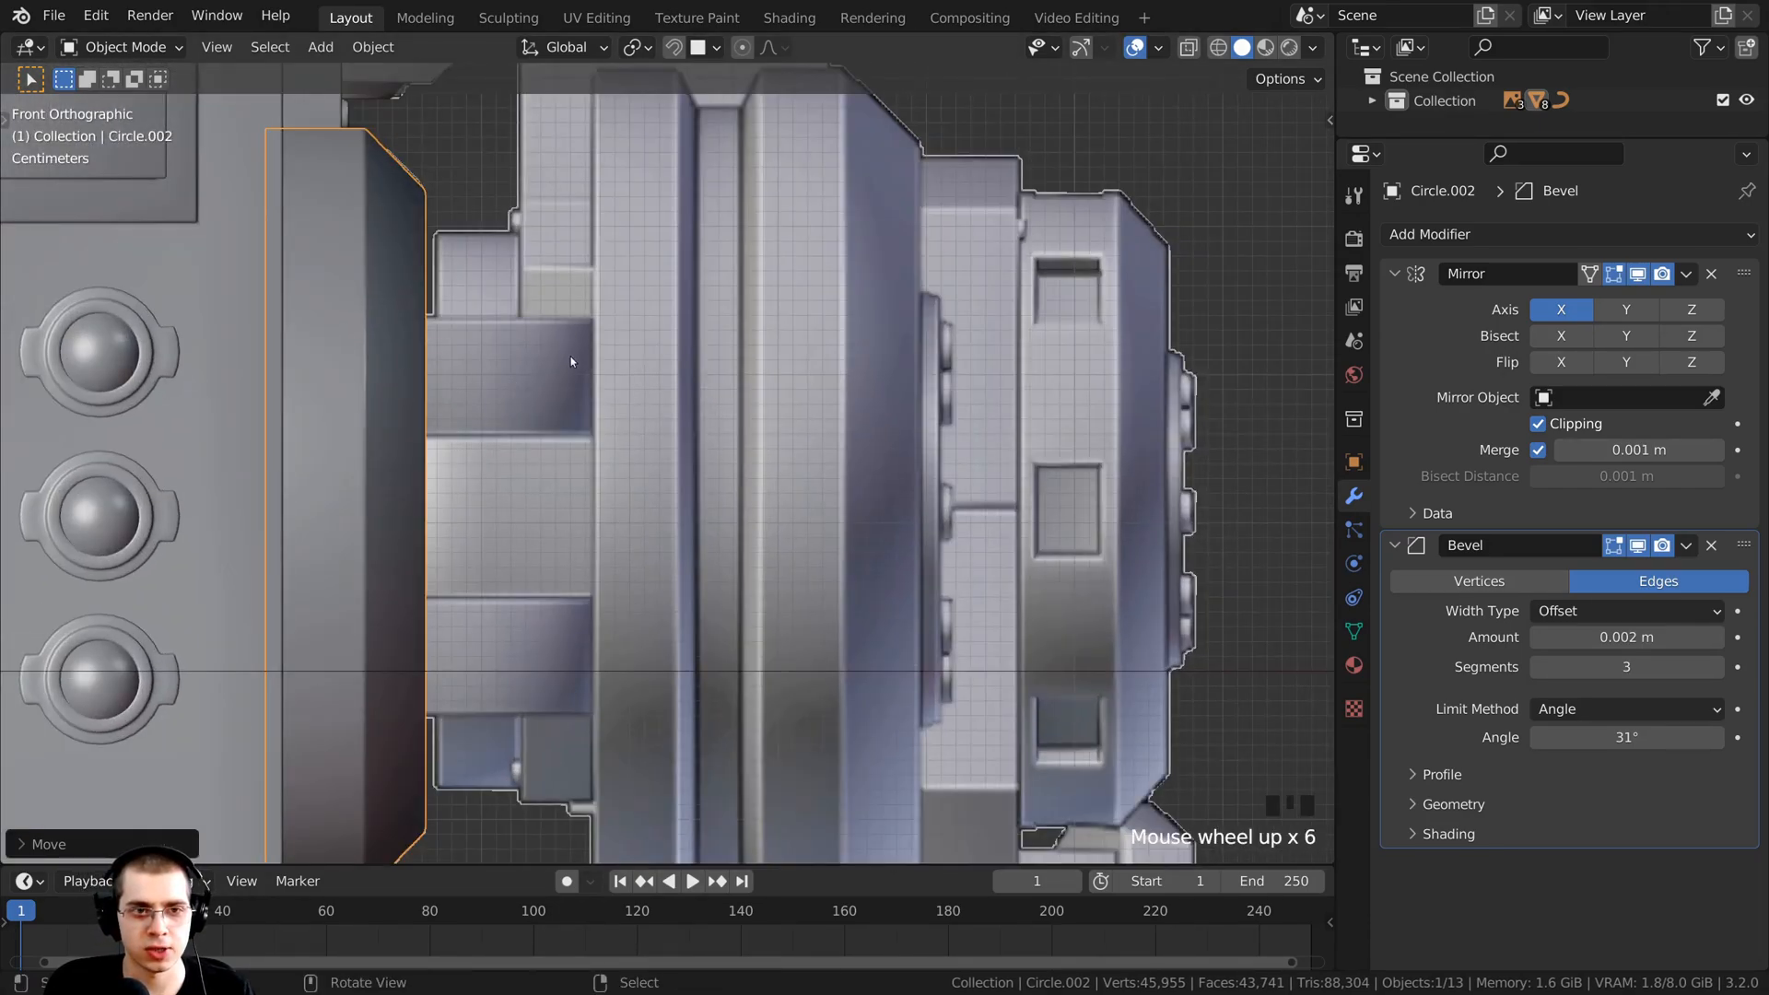
{"action": "scroll", "coordinate": [517, 190], "scroll_direction": "down", "scroll_amount": 1}
{"action": "middle_click_drag", "start_coordinate": [517, 190], "coordinate": [693, 323], "text": "shift"}
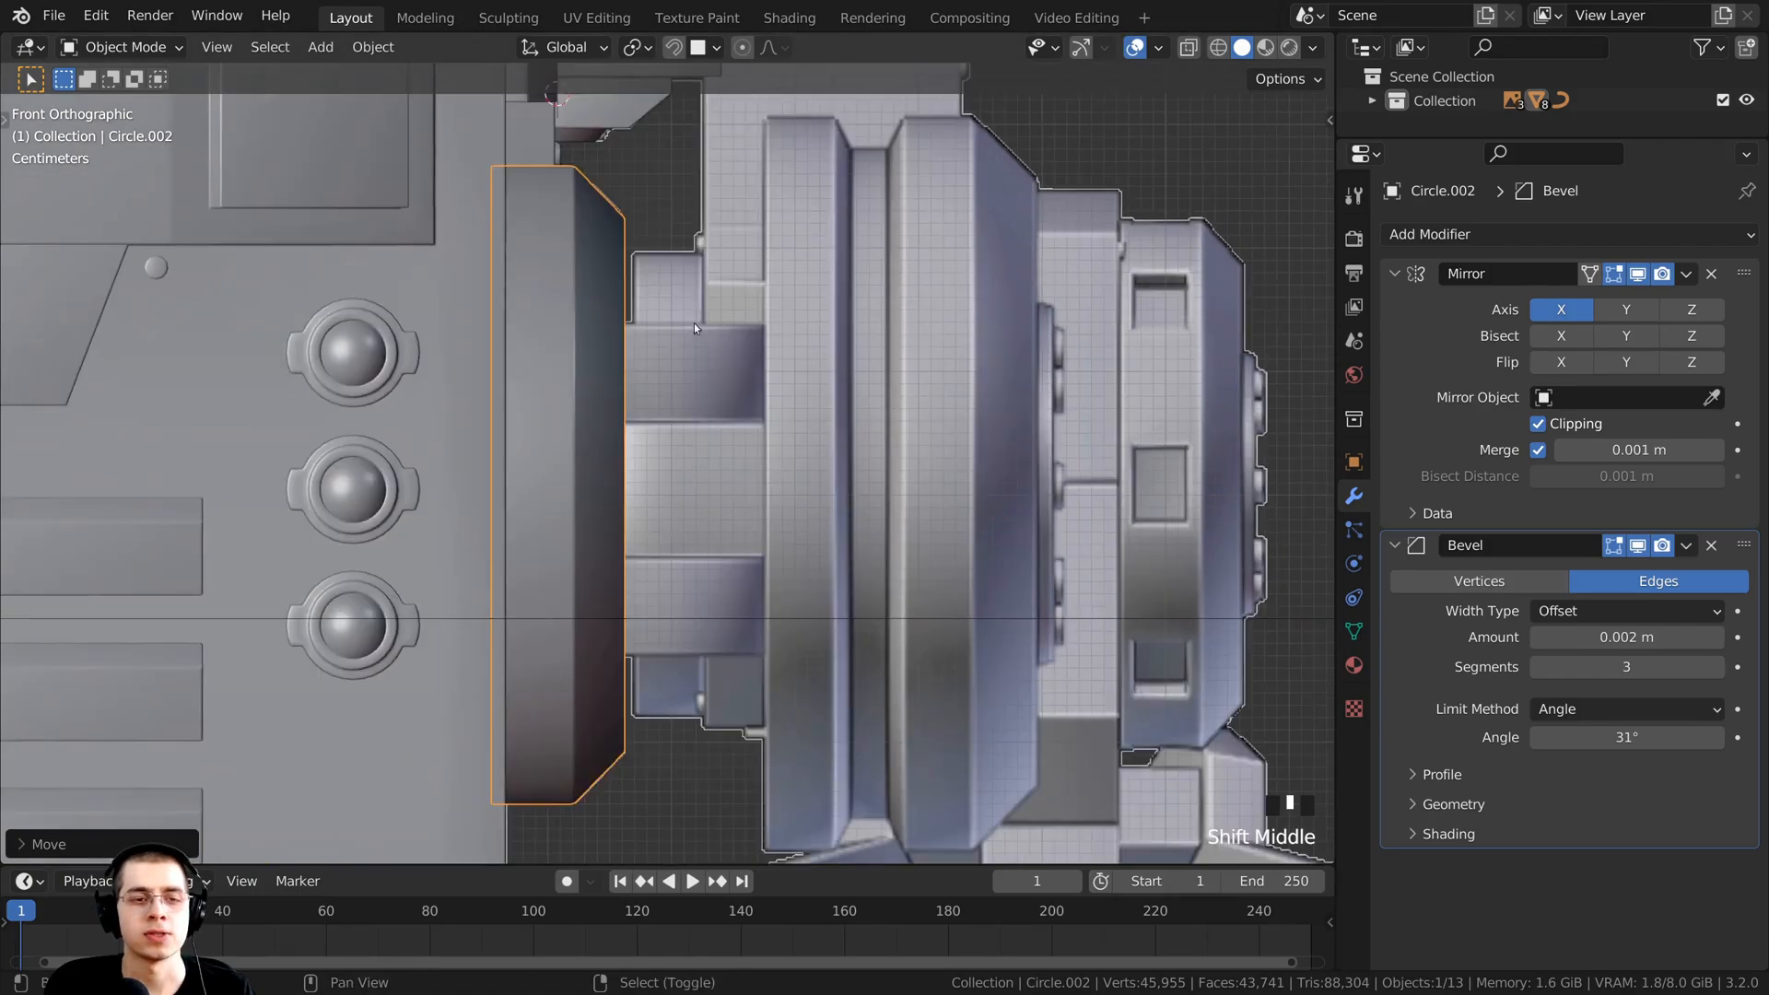
{"action": "scroll", "coordinate": [617, 404], "scroll_direction": "down", "scroll_amount": 1}
{"action": "middle_click_drag", "start_coordinate": [618, 403], "coordinate": [596, 399]}
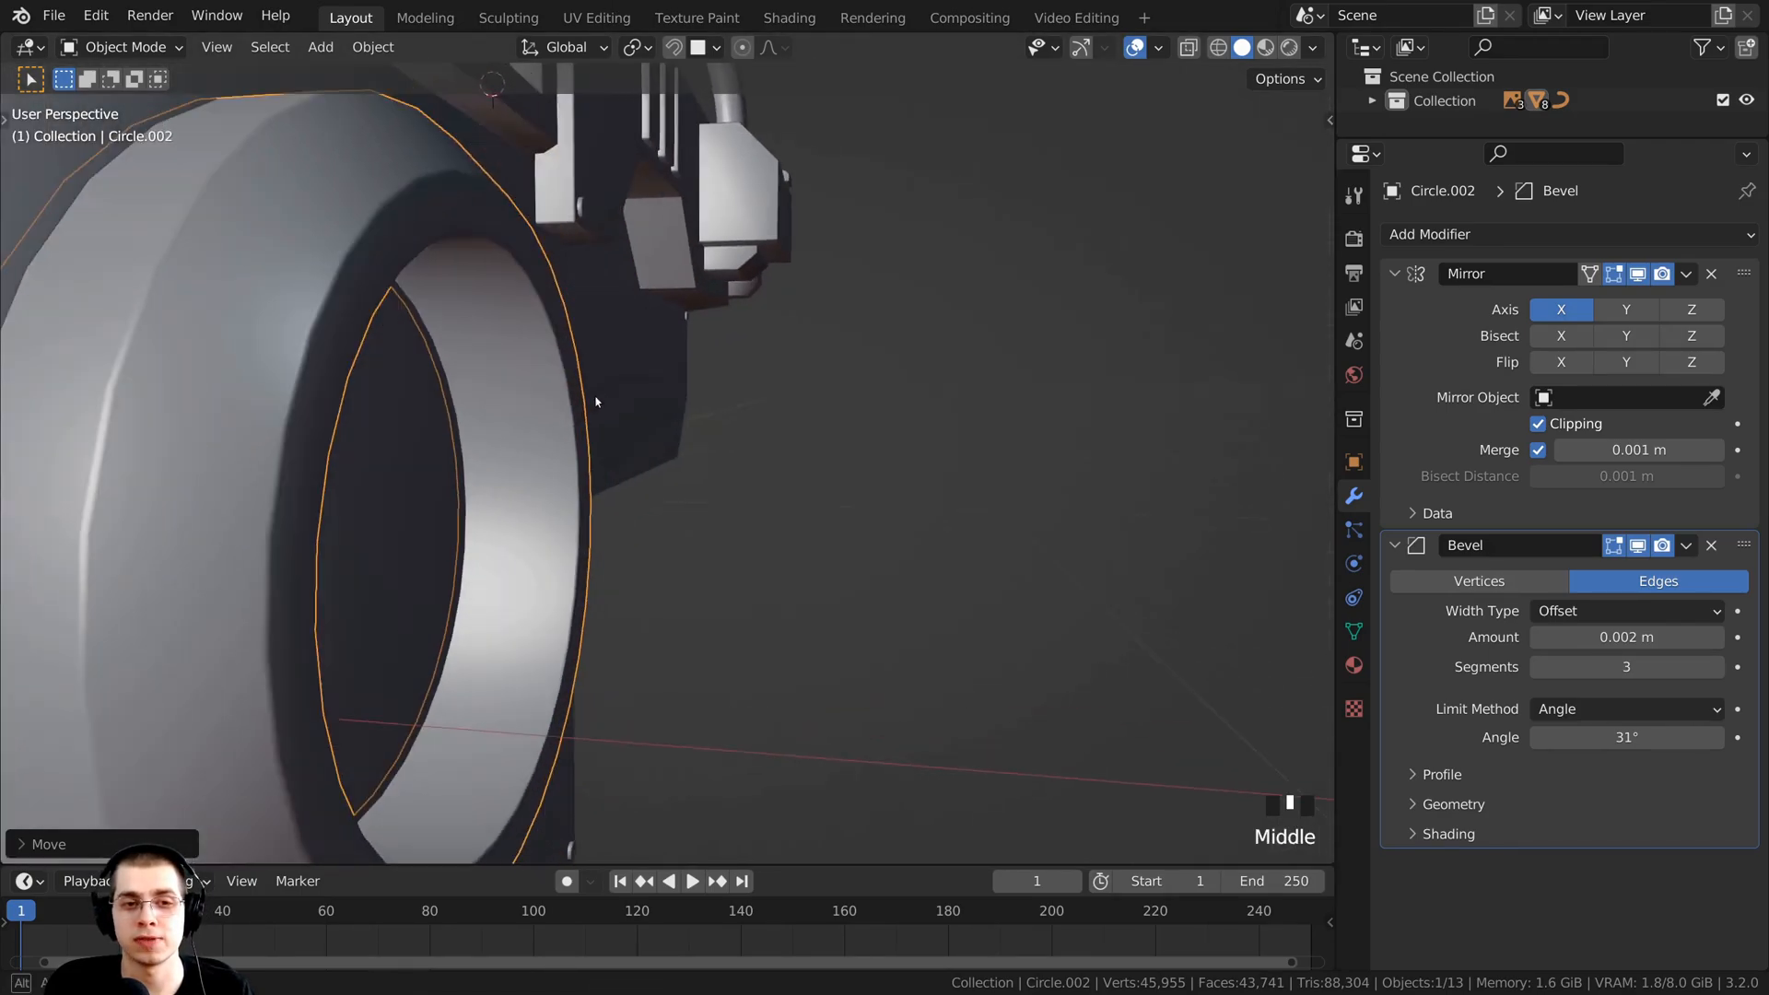
{"action": "scroll", "coordinate": [596, 398], "scroll_direction": "down", "scroll_amount": 3}
{"action": "scroll", "coordinate": [525, 630], "scroll_direction": "down", "scroll_amount": 1}
Step: Look over the neck joint's brackets and compare them with the hip disc for a part to reuse
{"action": "middle_click_drag", "start_coordinate": [623, 554], "coordinate": [626, 629], "text": "shift"}
{"action": "right_click", "coordinate": [494, 335]}
{"action": "middle_click_drag", "start_coordinate": [466, 466], "coordinate": [522, 435]}
{"action": "right_click", "coordinate": [449, 381]}
{"action": "right_click", "coordinate": [451, 384]}
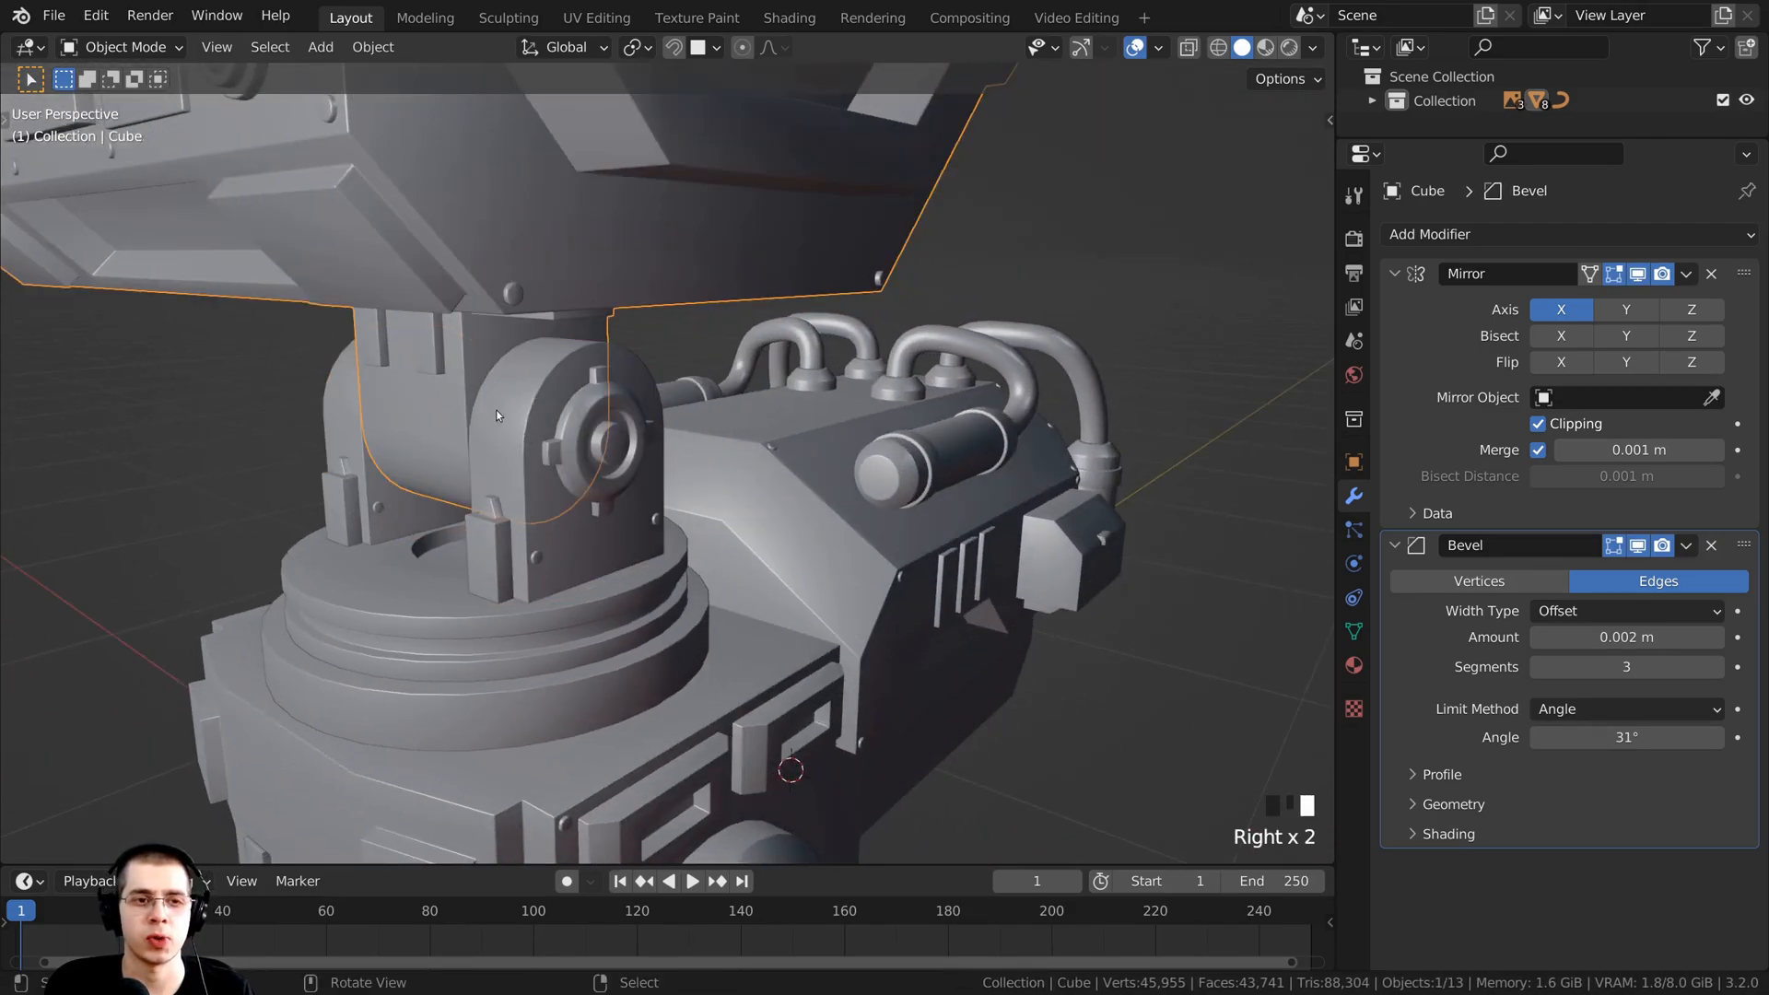
{"action": "scroll", "coordinate": [636, 704], "scroll_direction": "down", "scroll_amount": 2}
{"action": "middle_click_drag", "start_coordinate": [635, 703], "coordinate": [679, 663], "text": "shift"}
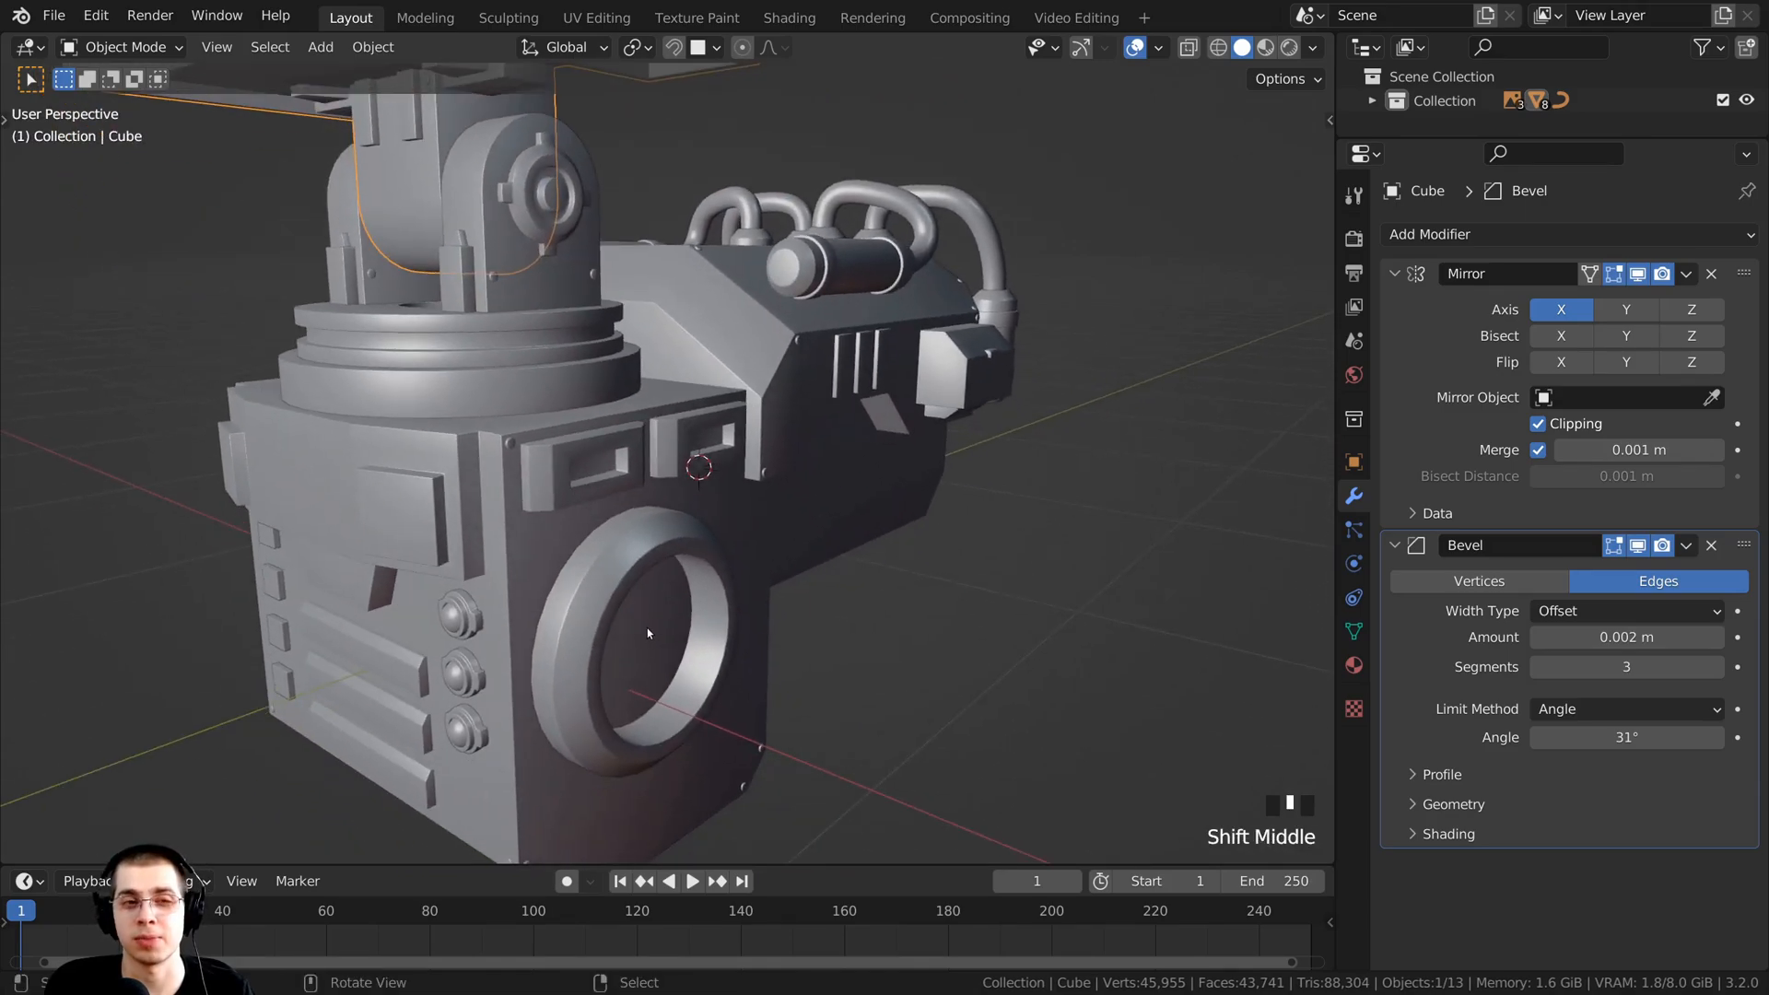
{"action": "middle_click_drag", "start_coordinate": [617, 562], "coordinate": [612, 525], "text": "shift"}
{"action": "middle_click_drag", "start_coordinate": [606, 341], "coordinate": [564, 245]}
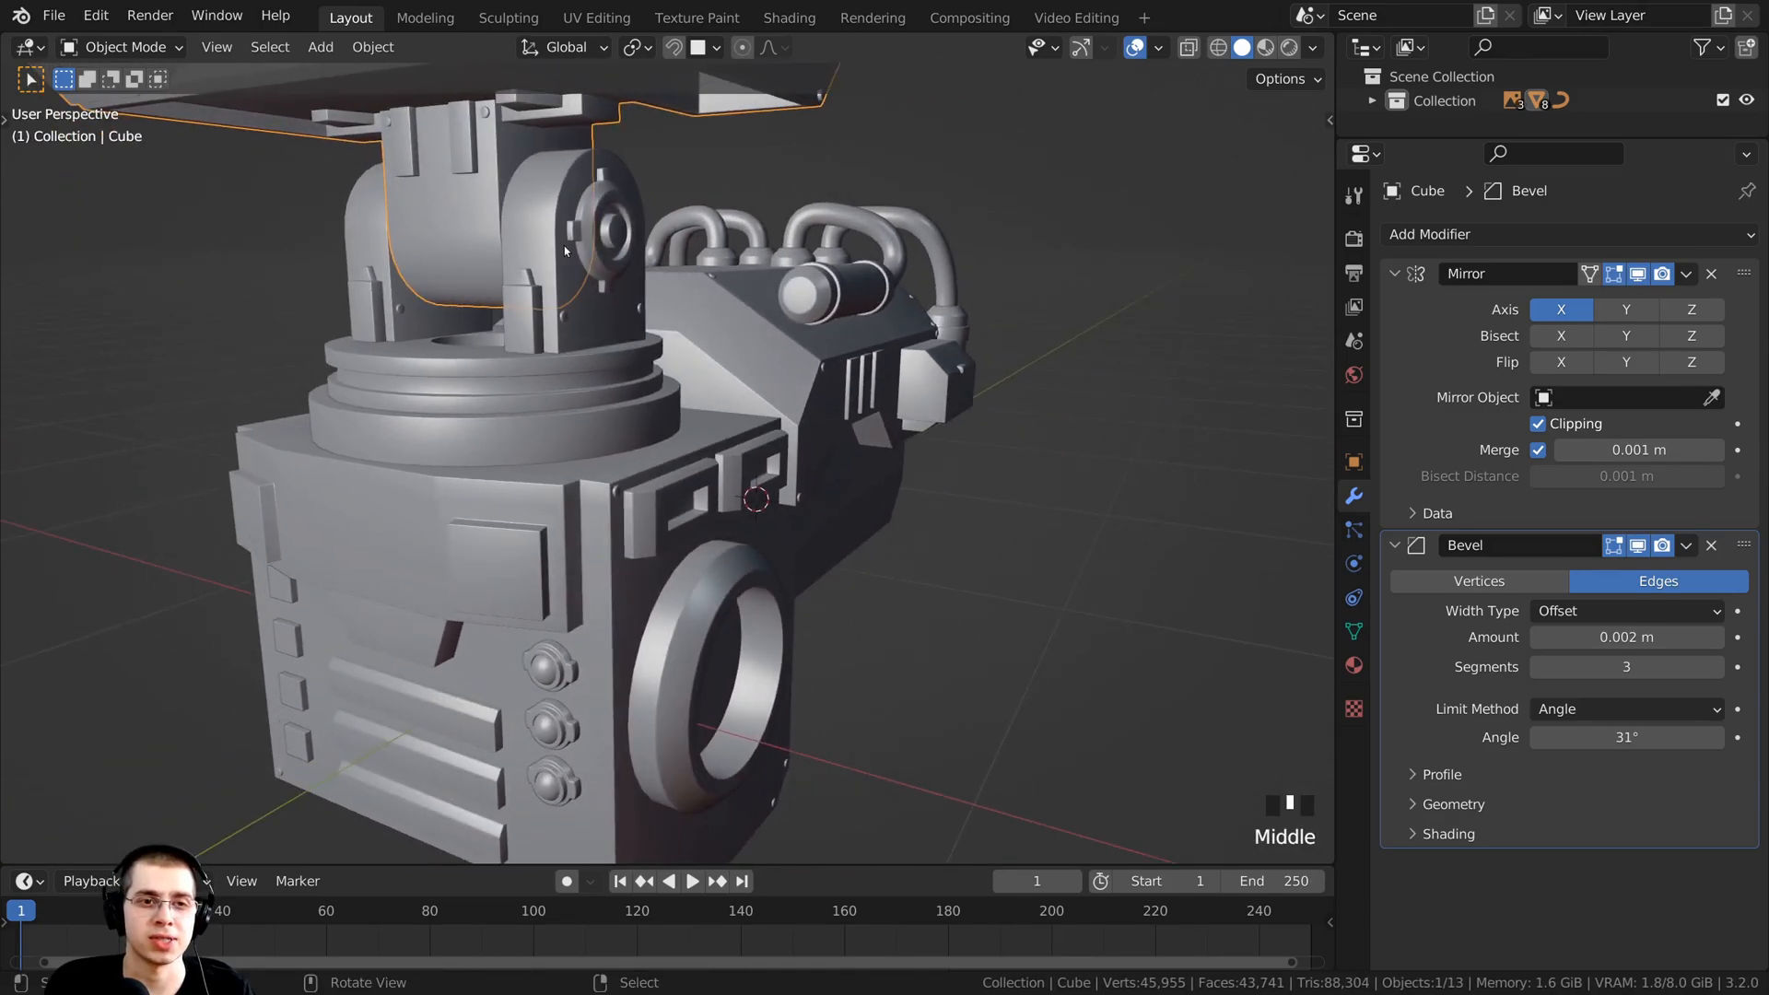
Step: In front view, duplicate the neck's mirrored side brackets and place the copy about 0.5 m lower along global Z
{"action": "right_click", "coordinate": [564, 245]}
{"action": "middle_click_drag", "start_coordinate": [573, 370], "coordinate": [638, 265]}
{"action": "middle_click_drag", "start_coordinate": [895, 639], "coordinate": [604, 256]}
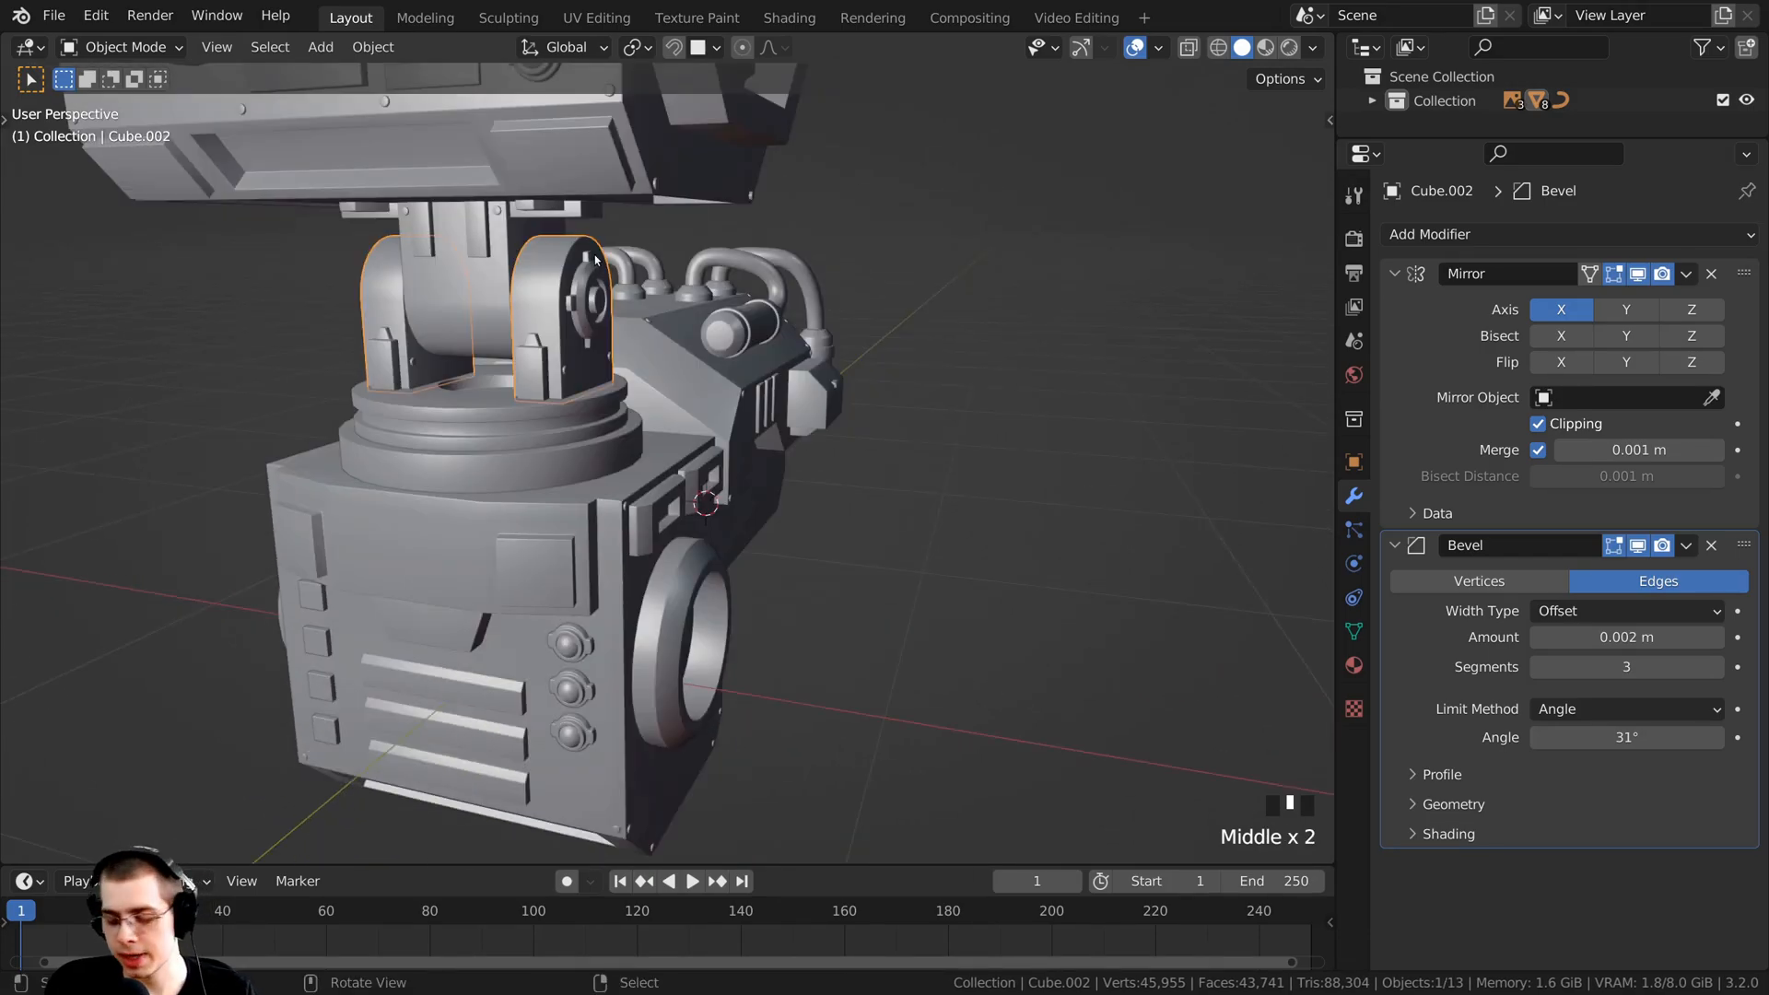
{"action": "key", "text": "KP_1"}
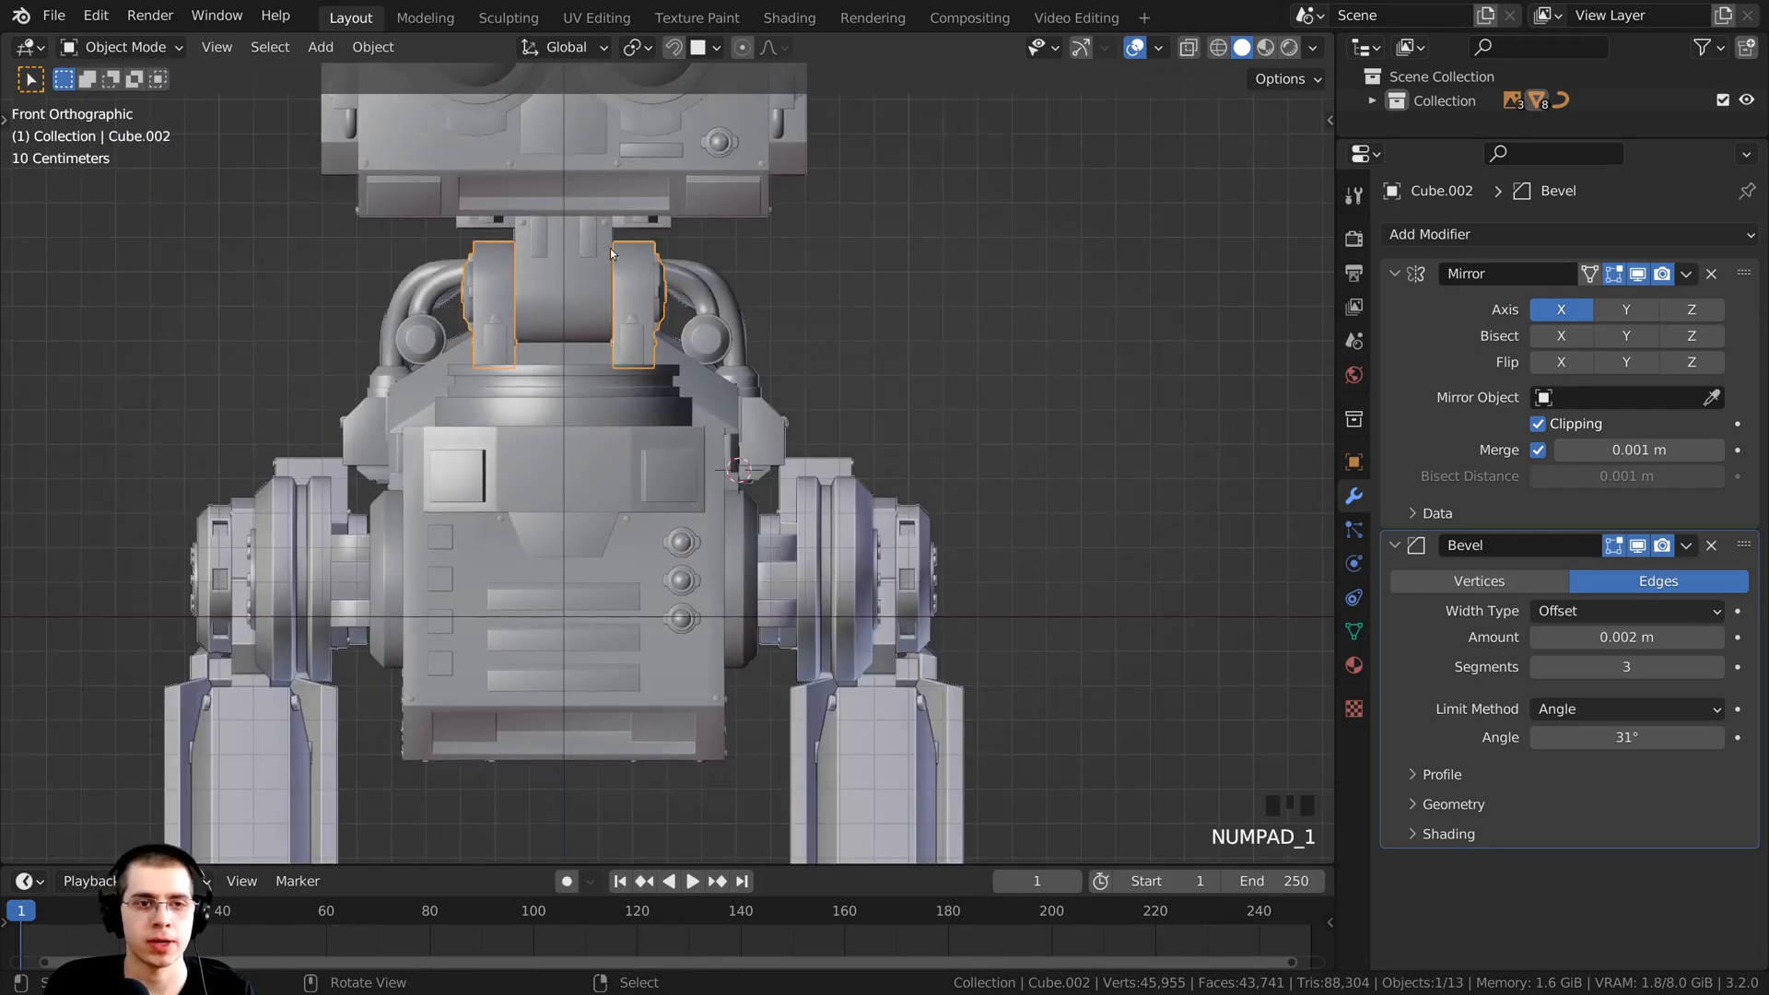
{"action": "middle_click_drag", "start_coordinate": [706, 356], "coordinate": [702, 301], "text": "shift"}
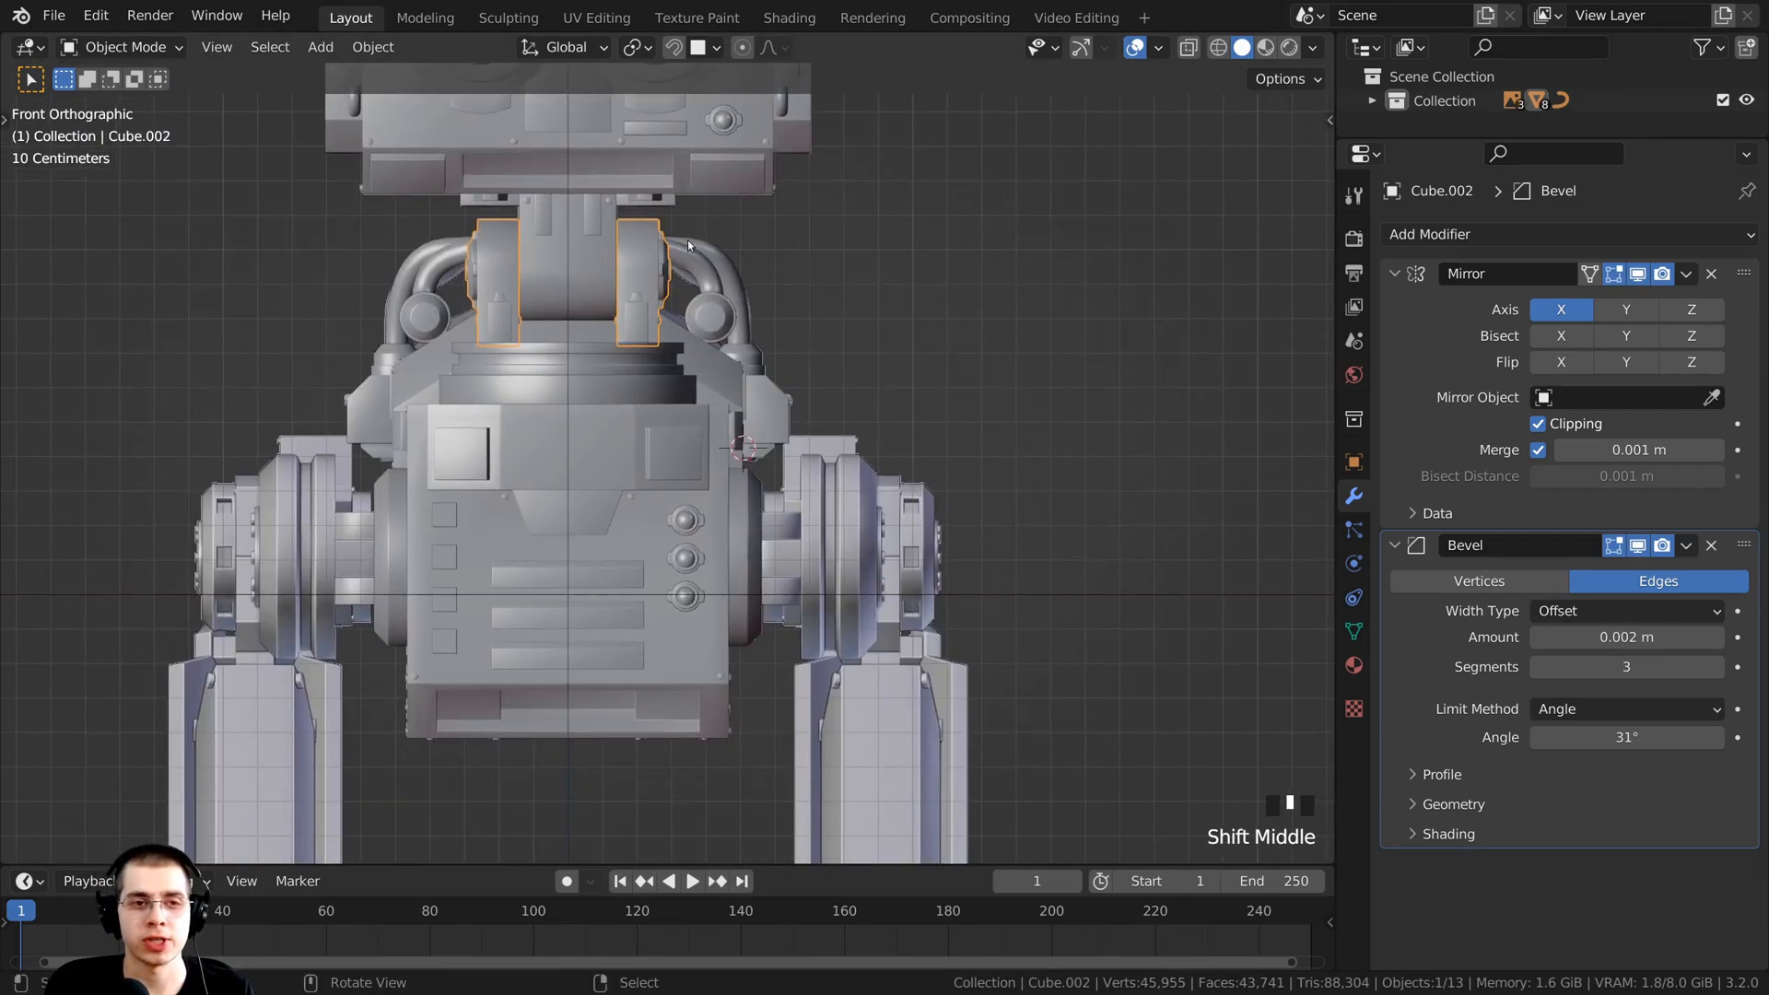
{"action": "key", "text": "shift+d"}
{"action": "key", "text": "z"}
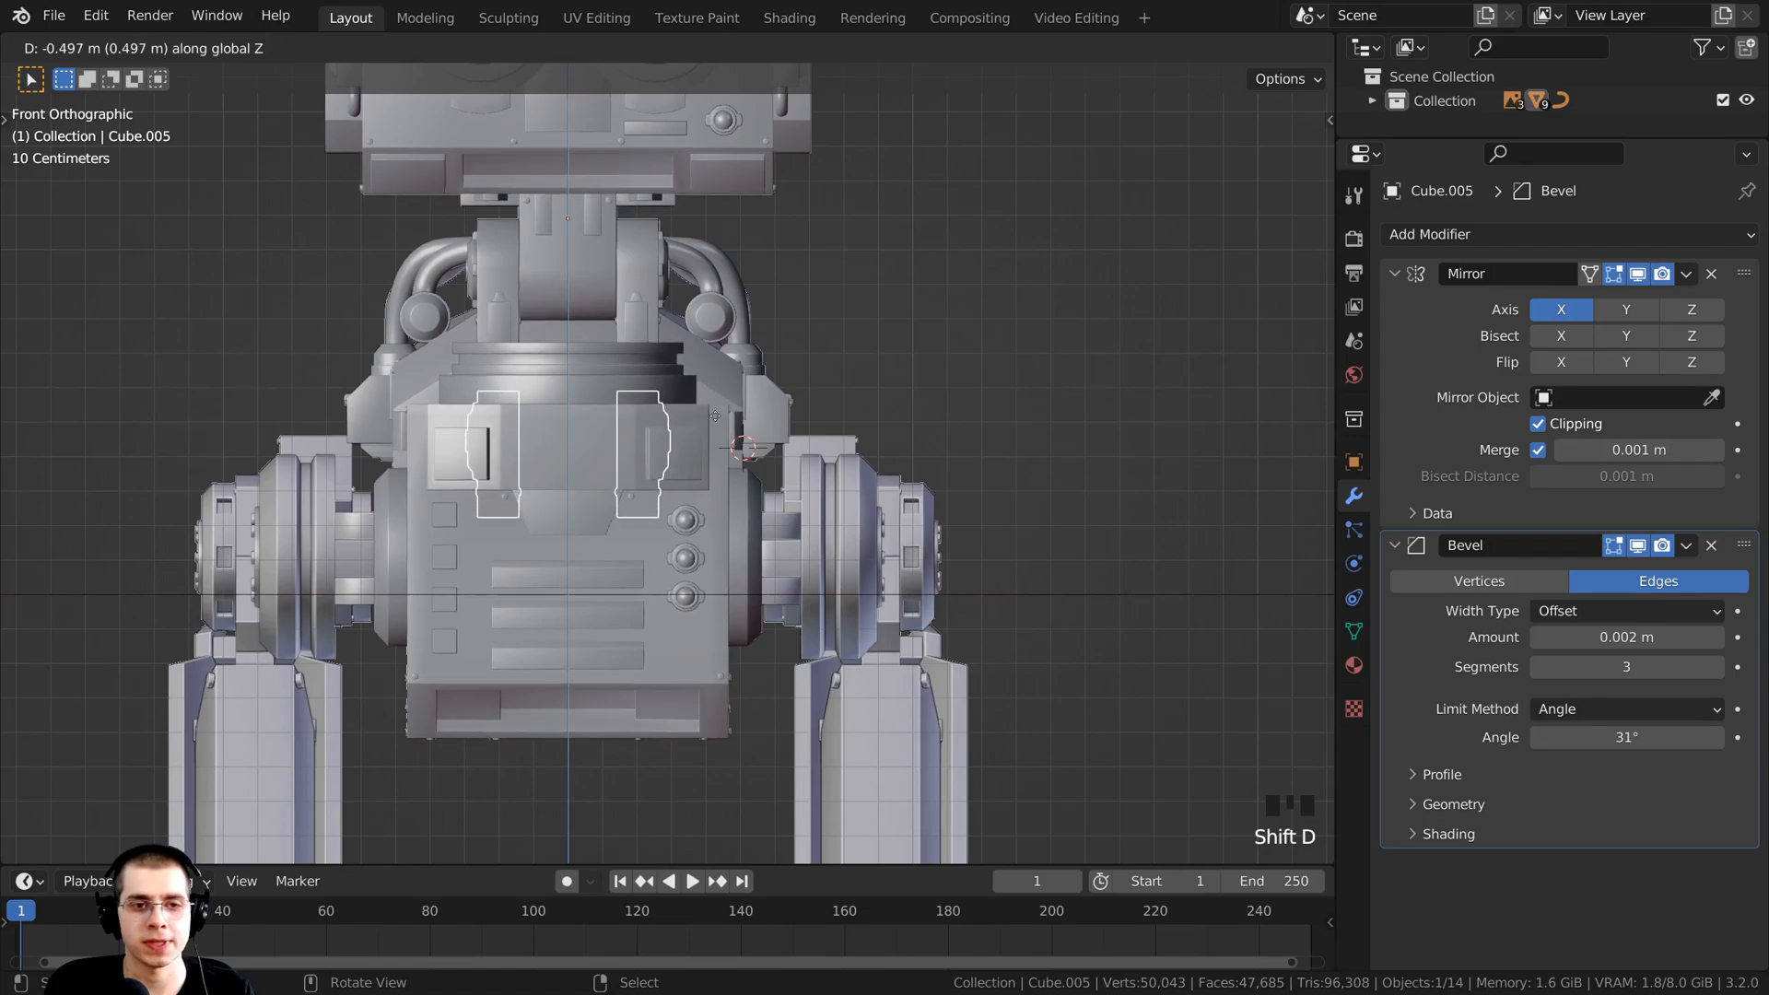
{"action": "left_click", "coordinate": [715, 416]}
Step: Edit the duplicated bracket in wireframe and move its entire mesh over the connector between the hip disc and leg
{"action": "middle_click_drag", "start_coordinate": [715, 416], "coordinate": [663, 387], "text": "shift"}
{"action": "scroll", "coordinate": [507, 247], "scroll_direction": "up", "scroll_amount": 4}
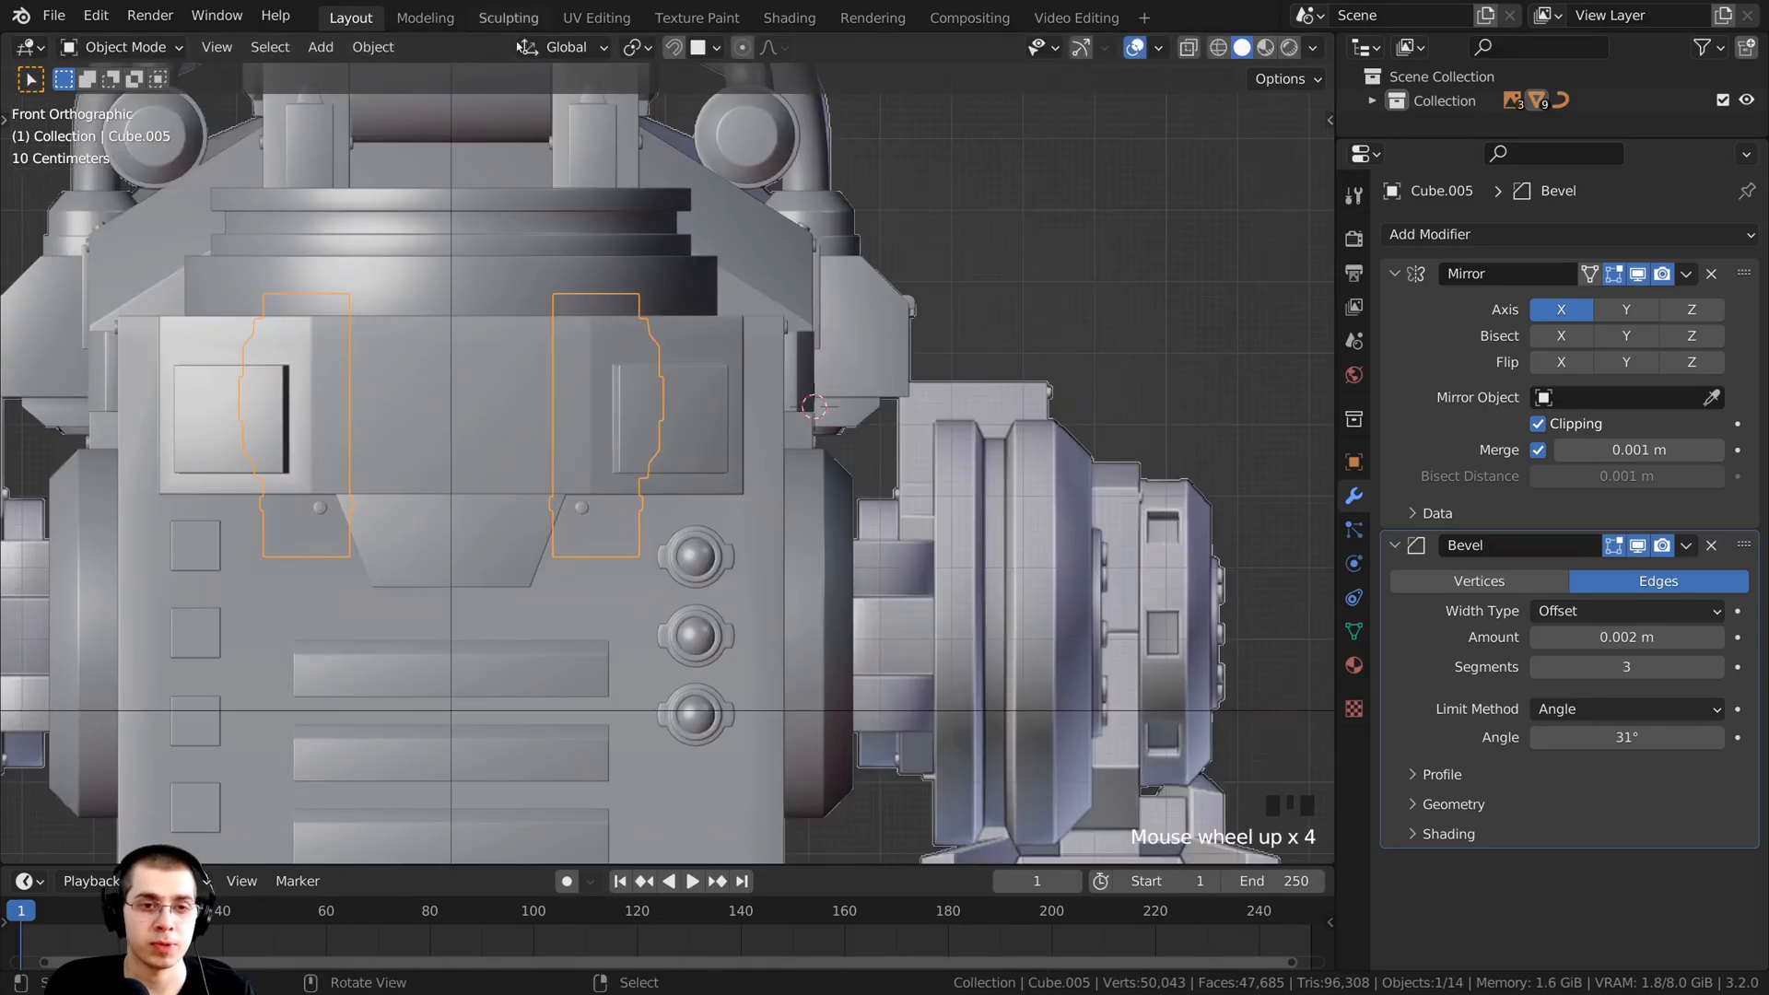
{"action": "key", "text": "Tab"}
{"action": "key", "text": "z"}
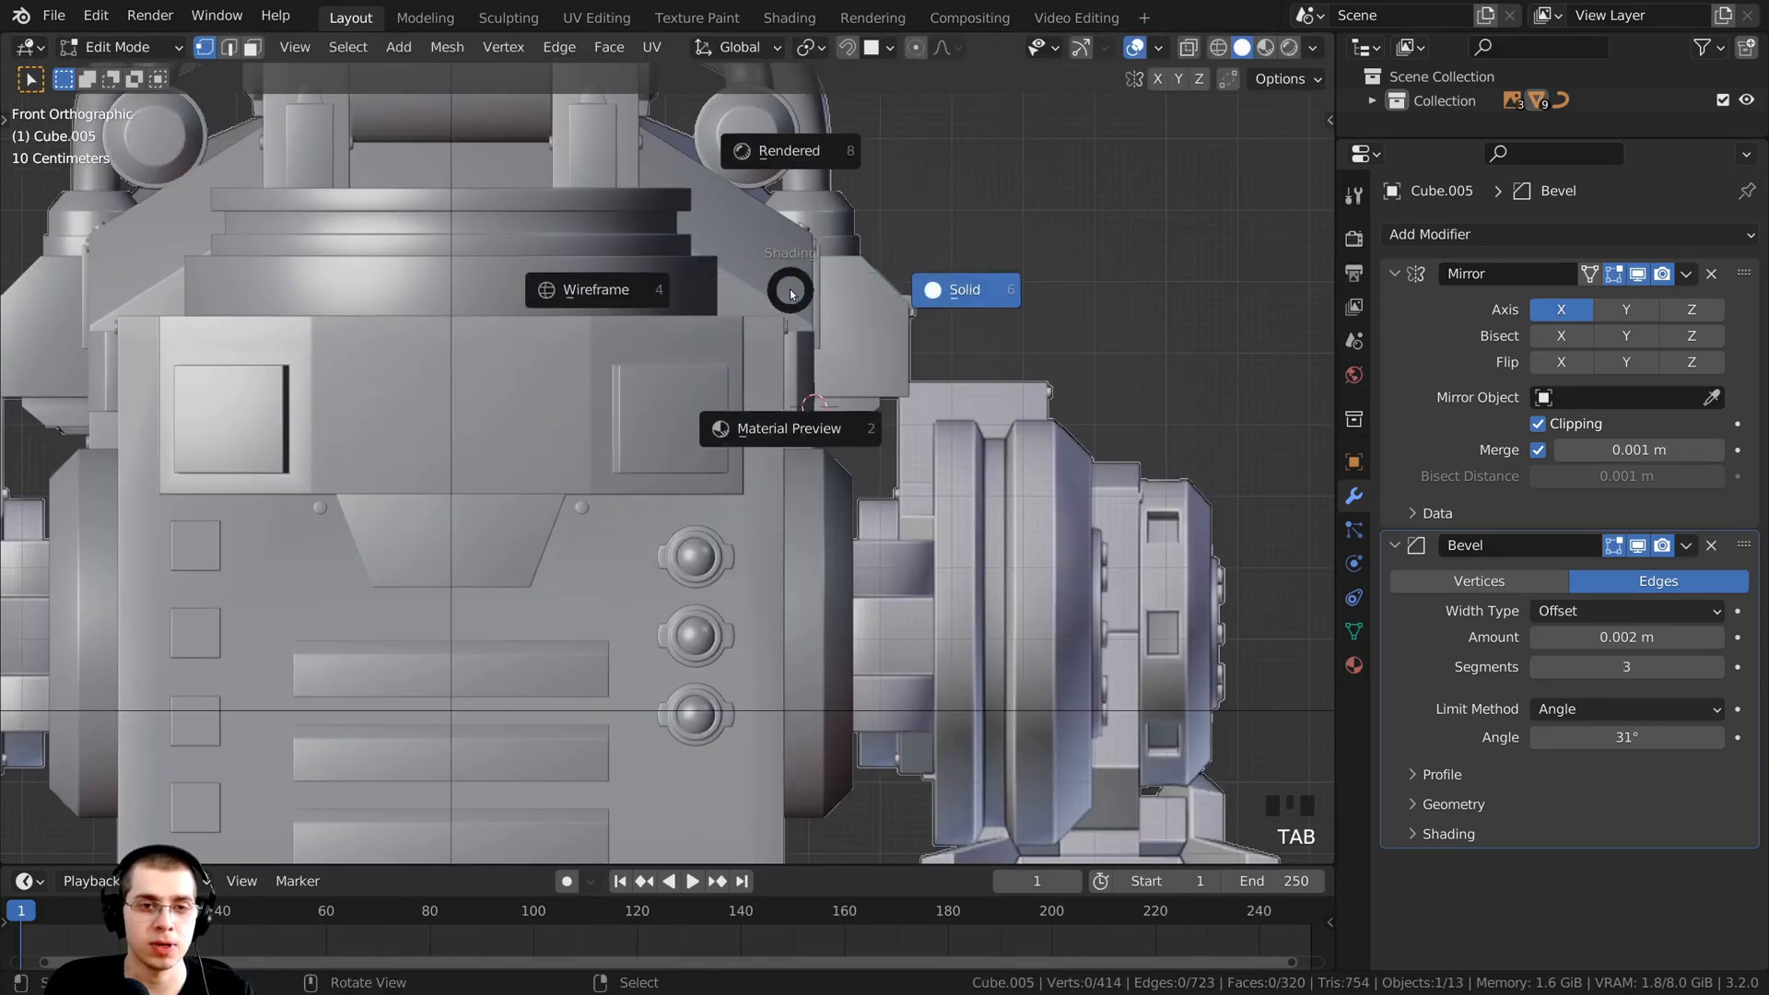
{"action": "left_click", "coordinate": [606, 291]}
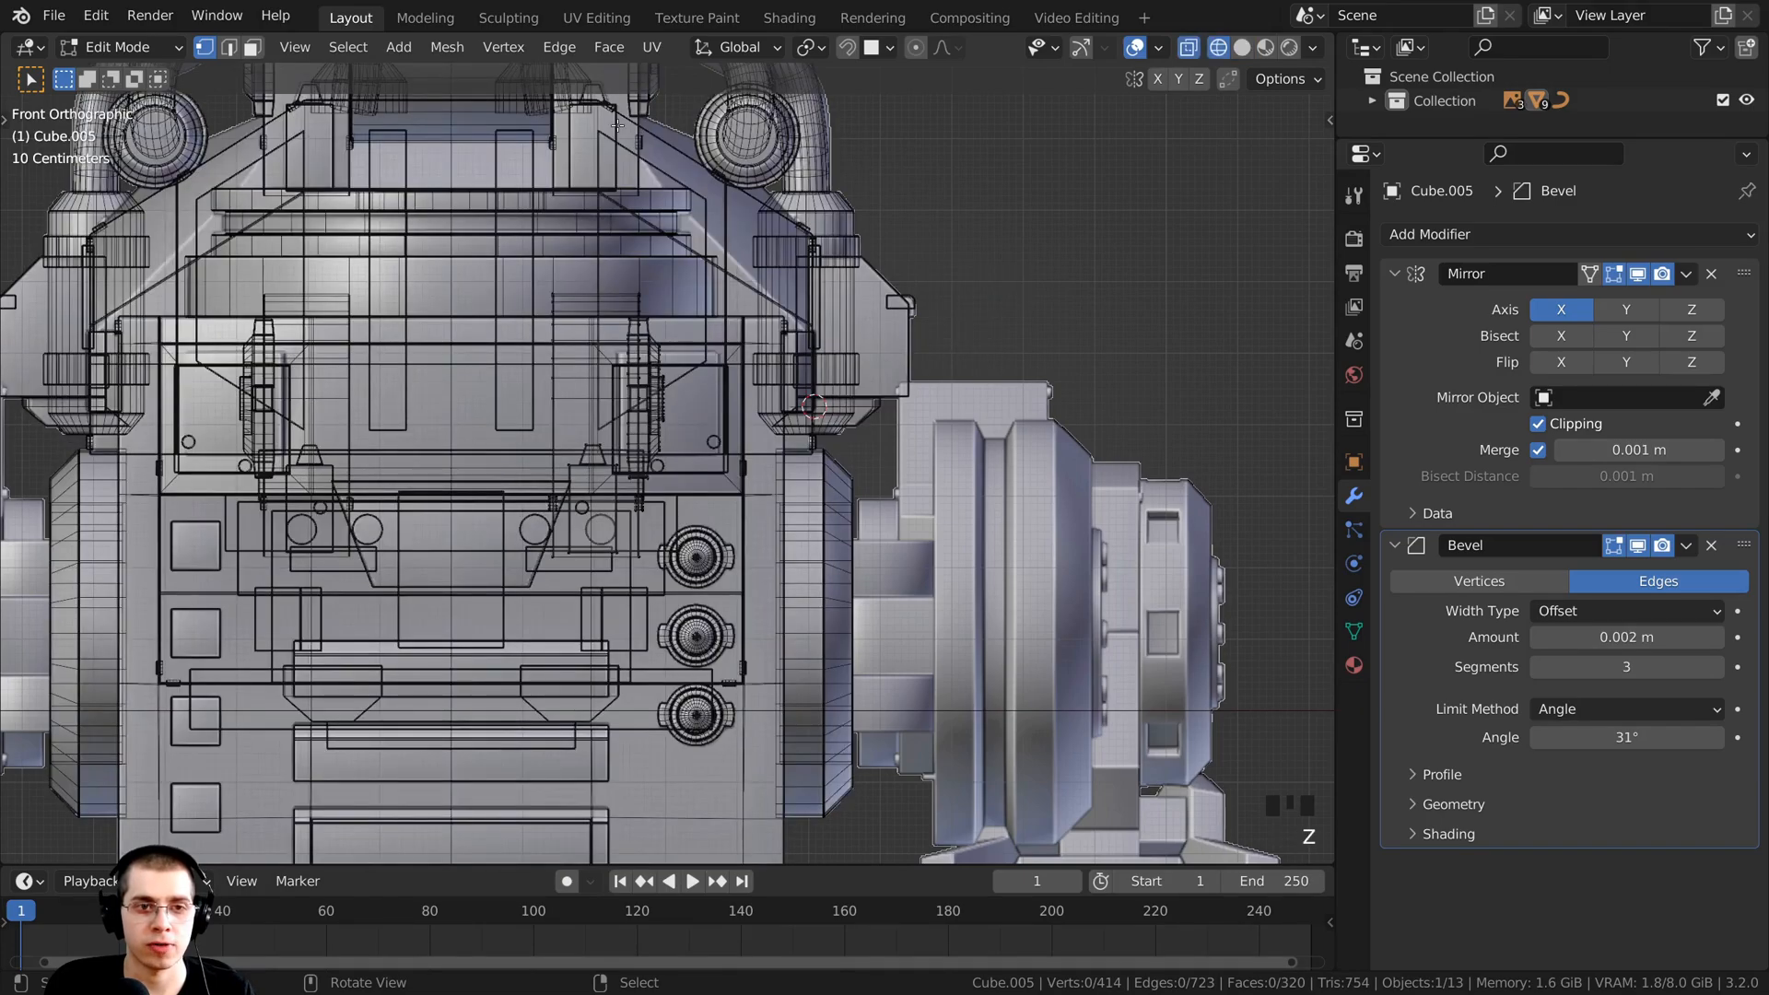
{"action": "middle_click_drag", "start_coordinate": [594, 362], "coordinate": [635, 312], "text": "shift"}
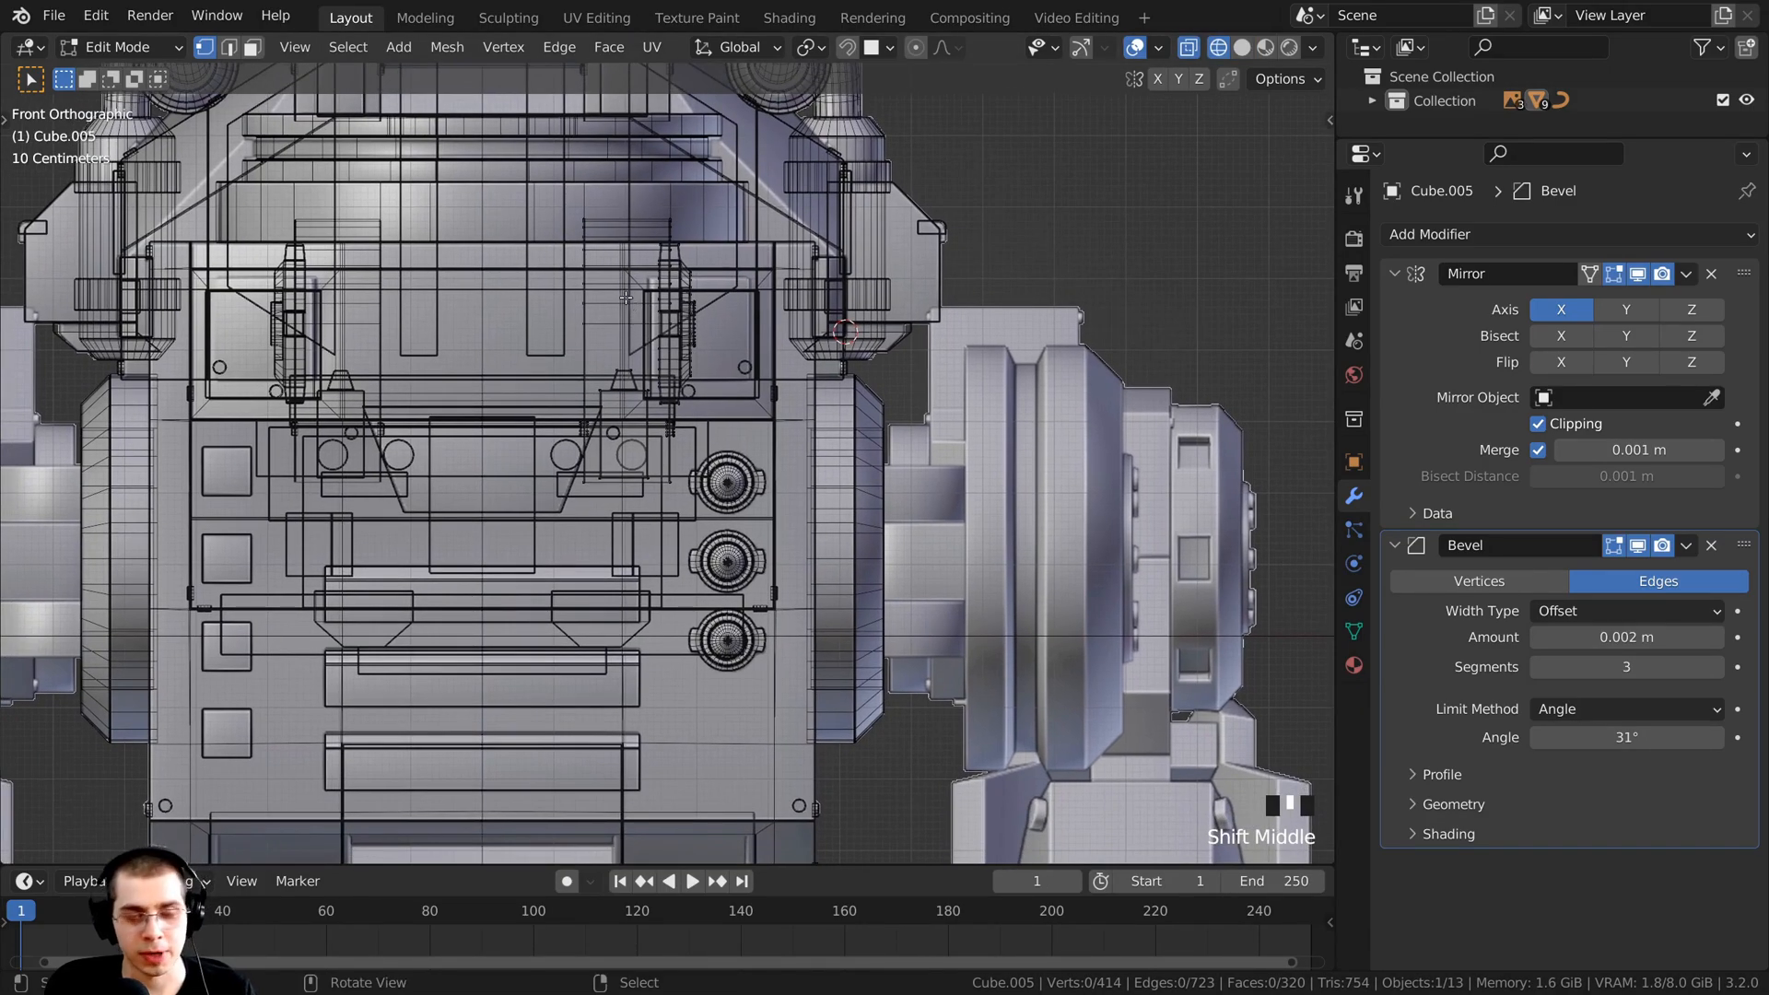
{"action": "key", "text": "a"}
{"action": "middle_click_drag", "start_coordinate": [634, 287], "coordinate": [609, 242], "text": "shift"}
{"action": "key", "text": "g"}
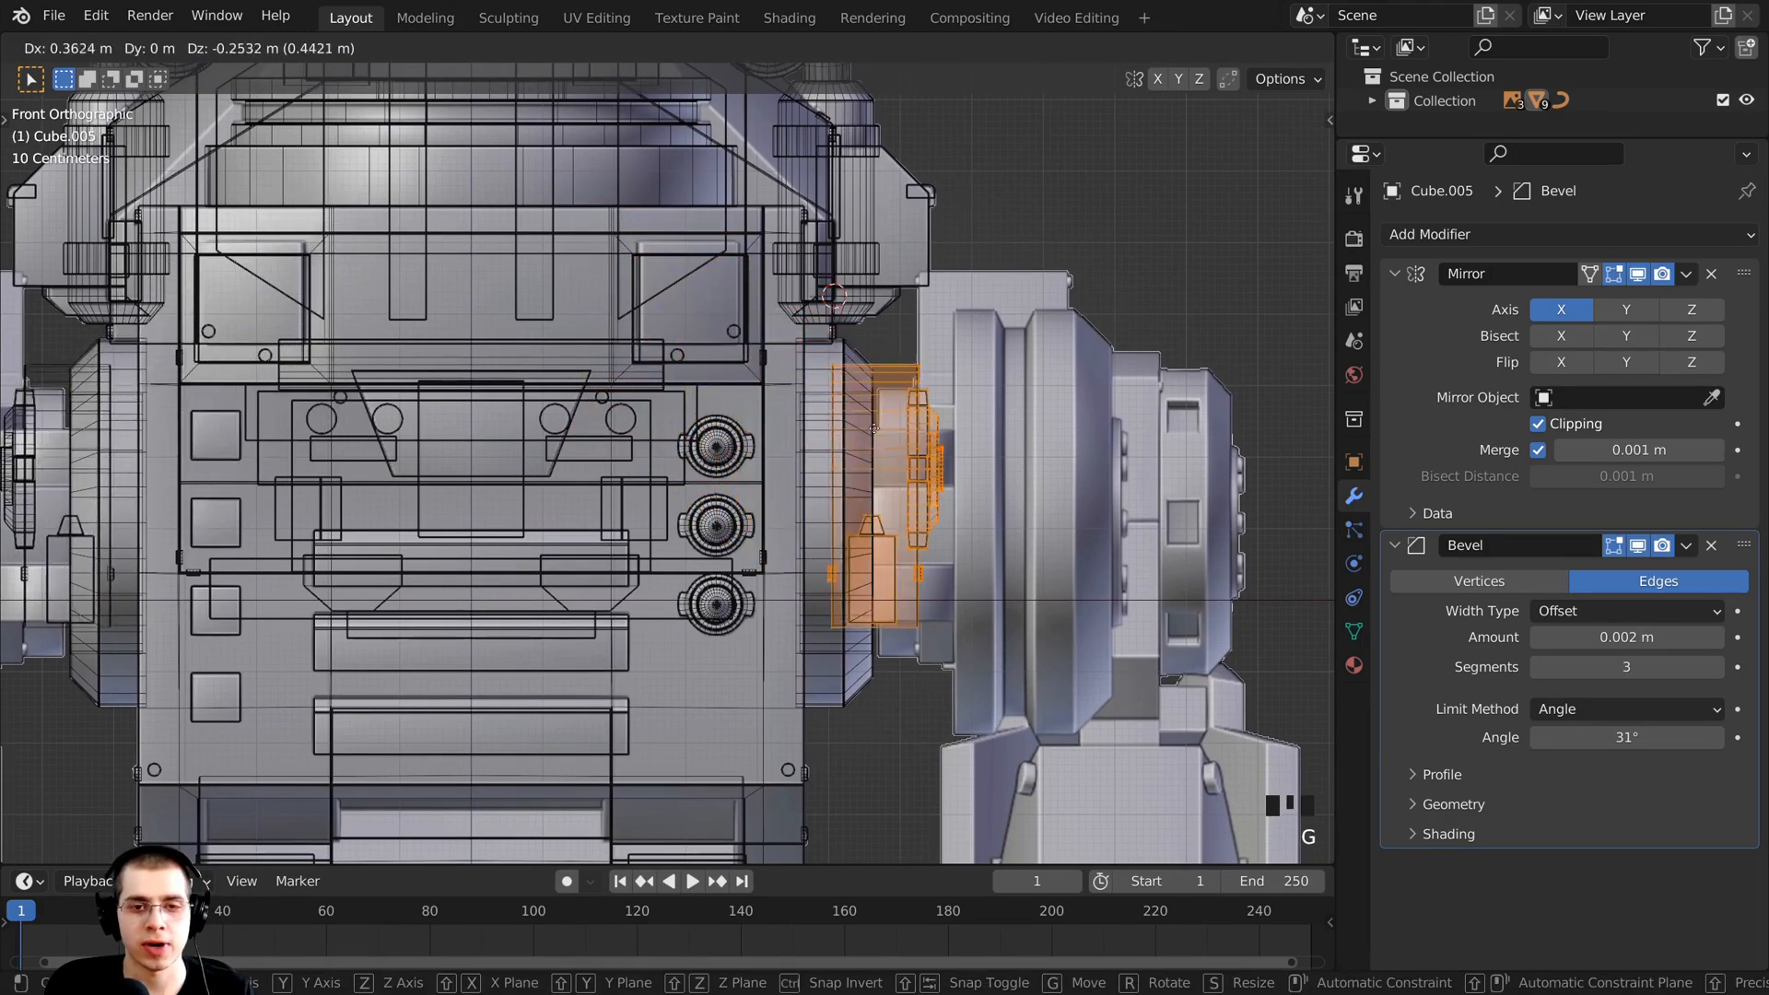
{"action": "left_click", "coordinate": [835, 450]}
Step: Scale the bracket mesh down toward the reference connector's size and rotate it 90° in the front view
{"action": "scroll", "coordinate": [835, 451], "scroll_direction": "up", "scroll_amount": 2}
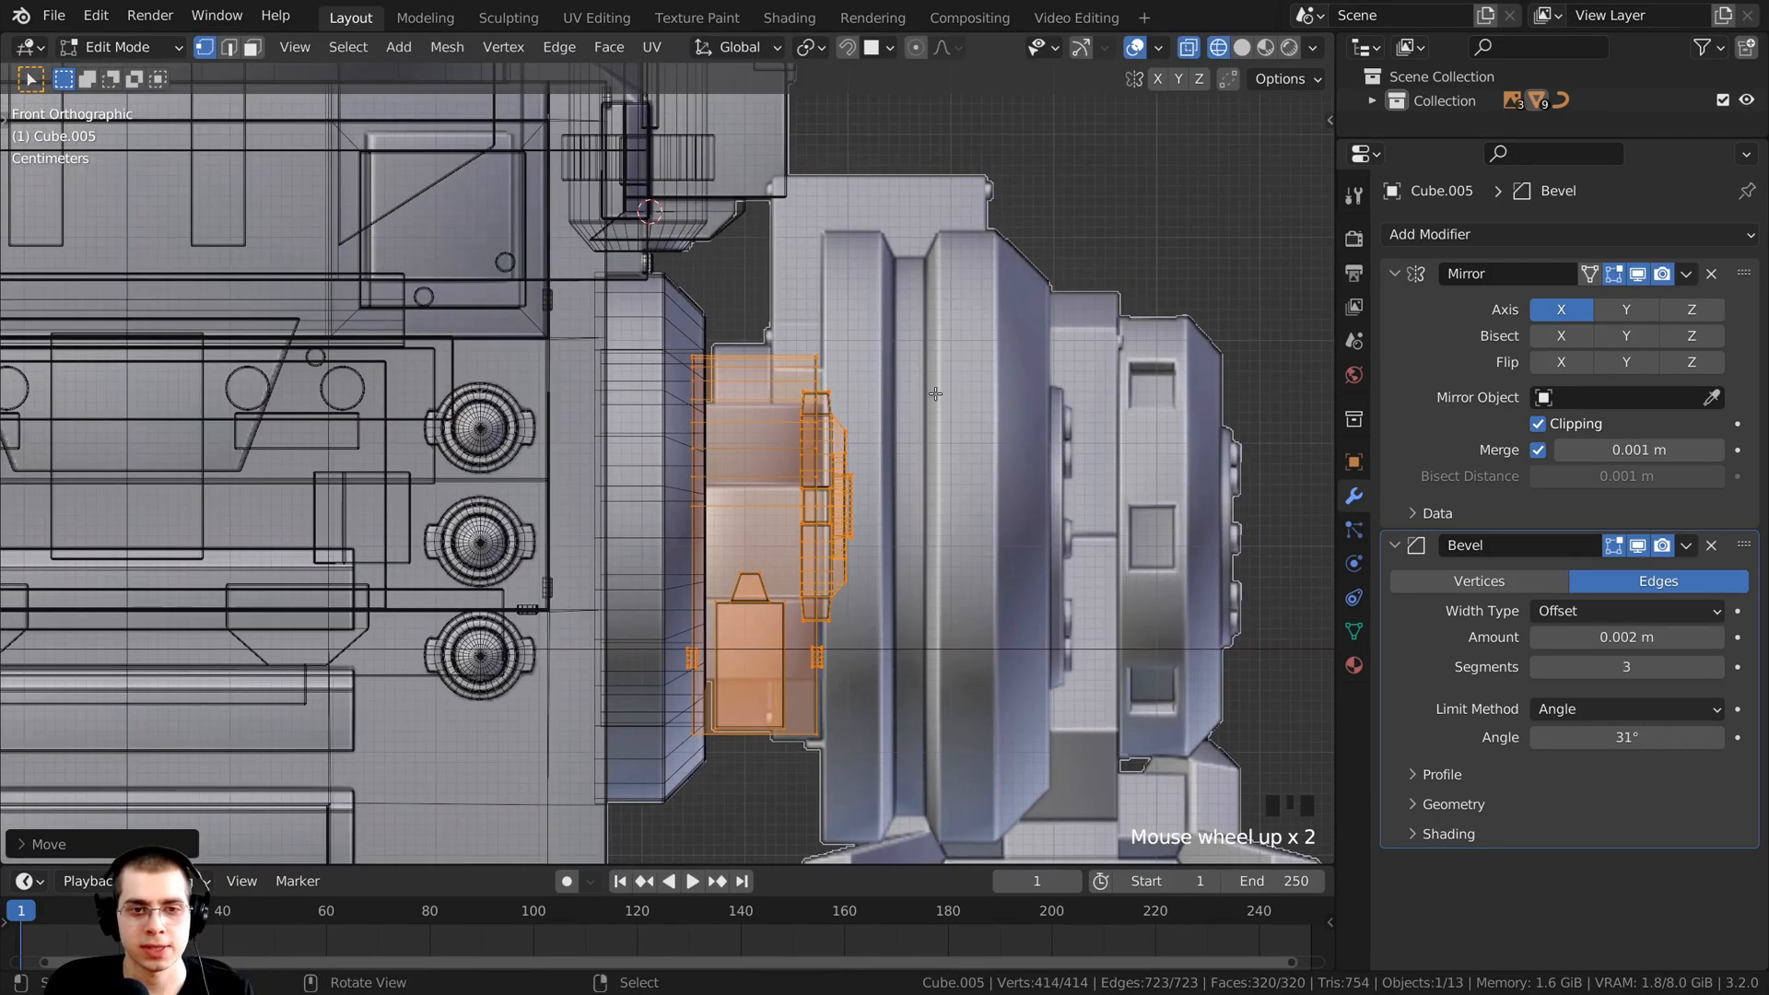
{"action": "key", "text": "s"}
{"action": "left_click", "coordinate": [869, 429]}
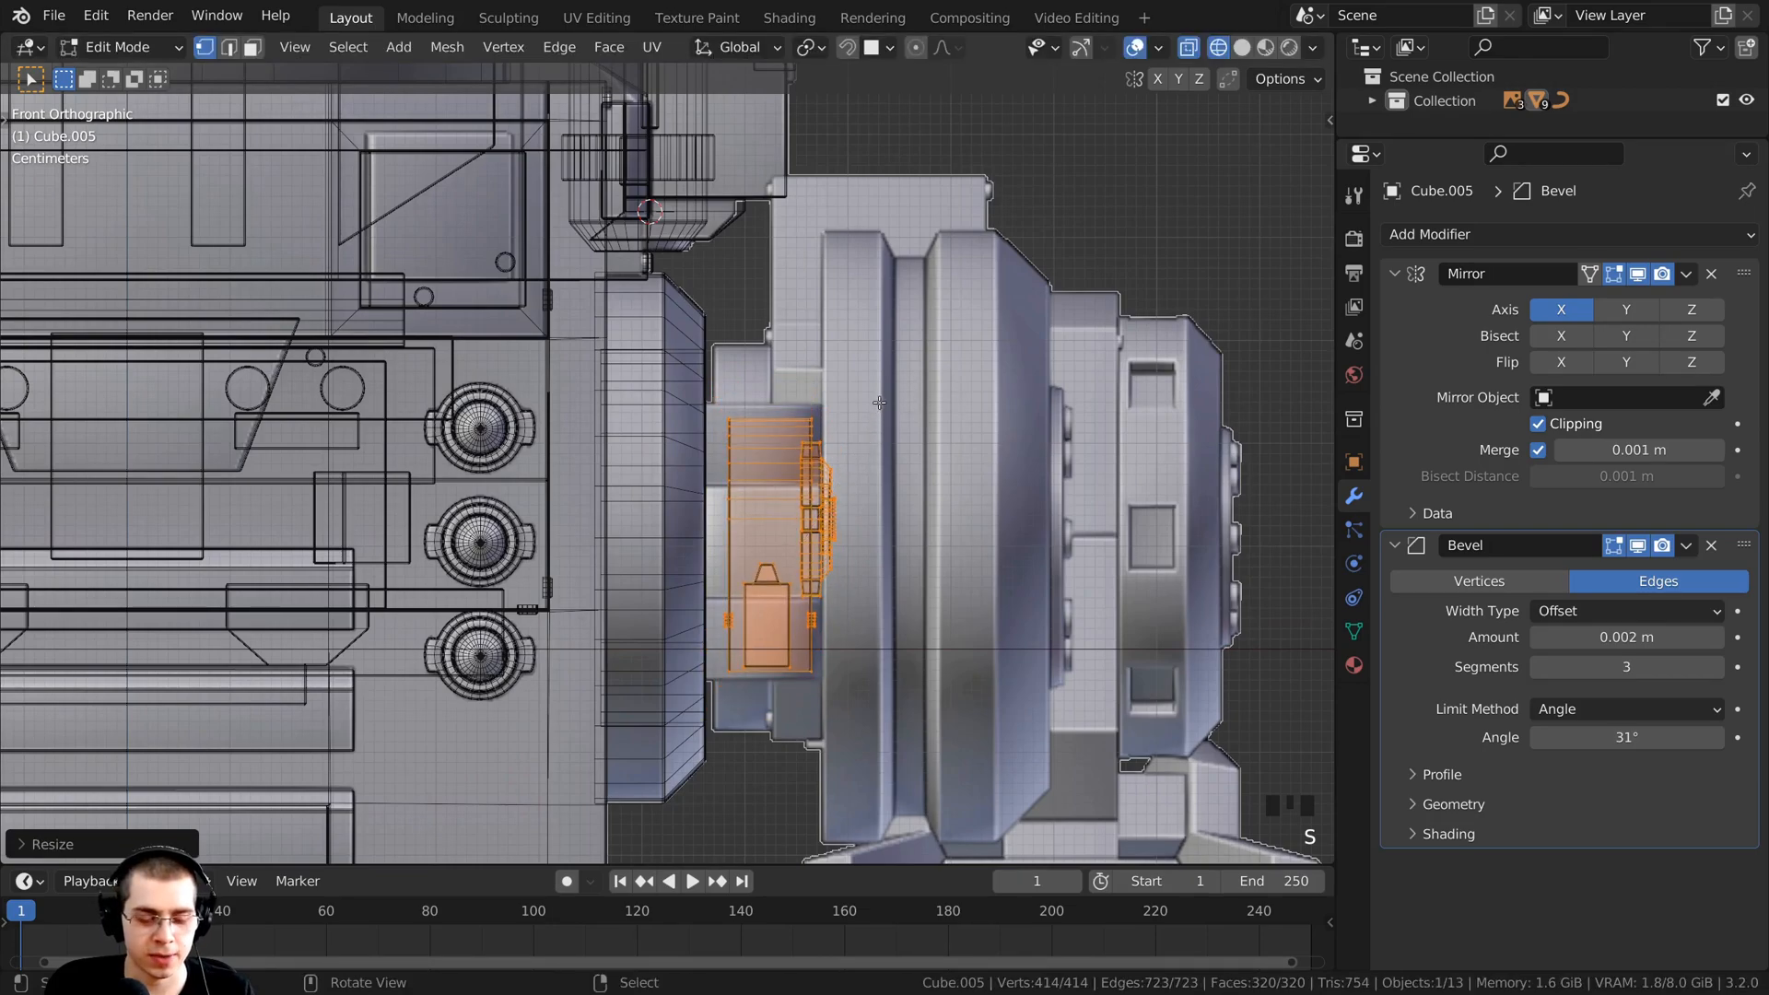
{"action": "key", "text": "r"}
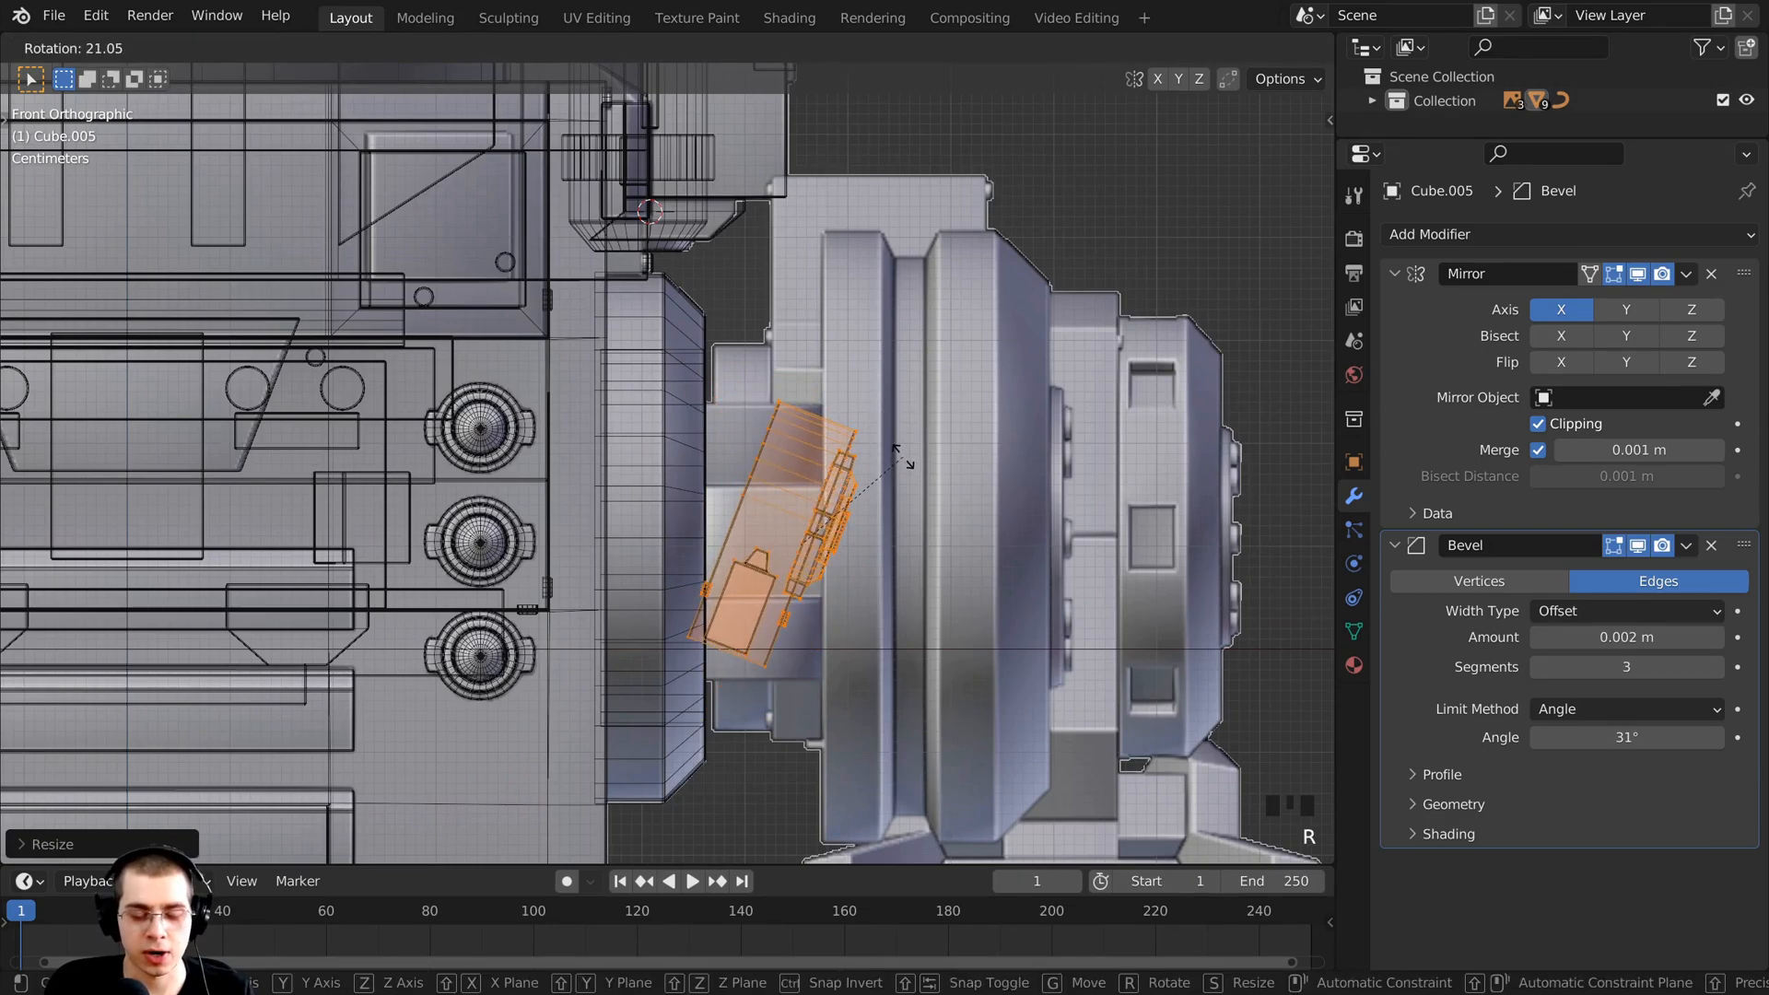
{"action": "type", "text": "90"}
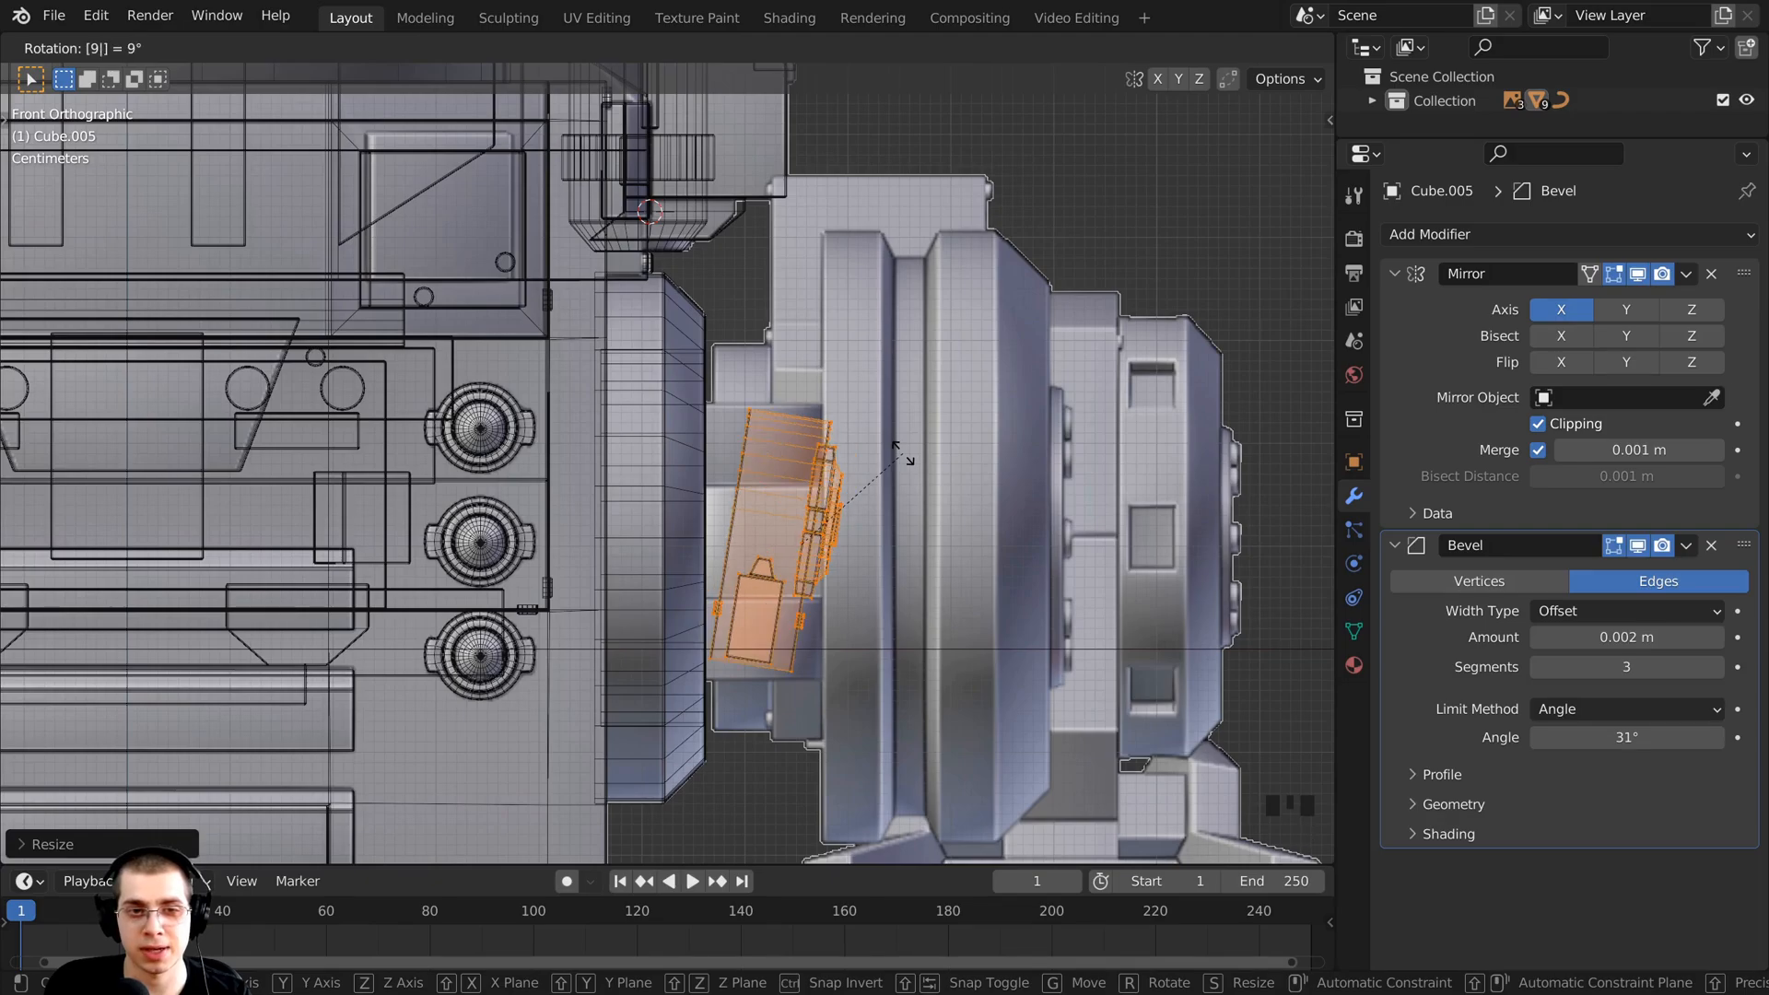
{"action": "key", "text": "Return"}
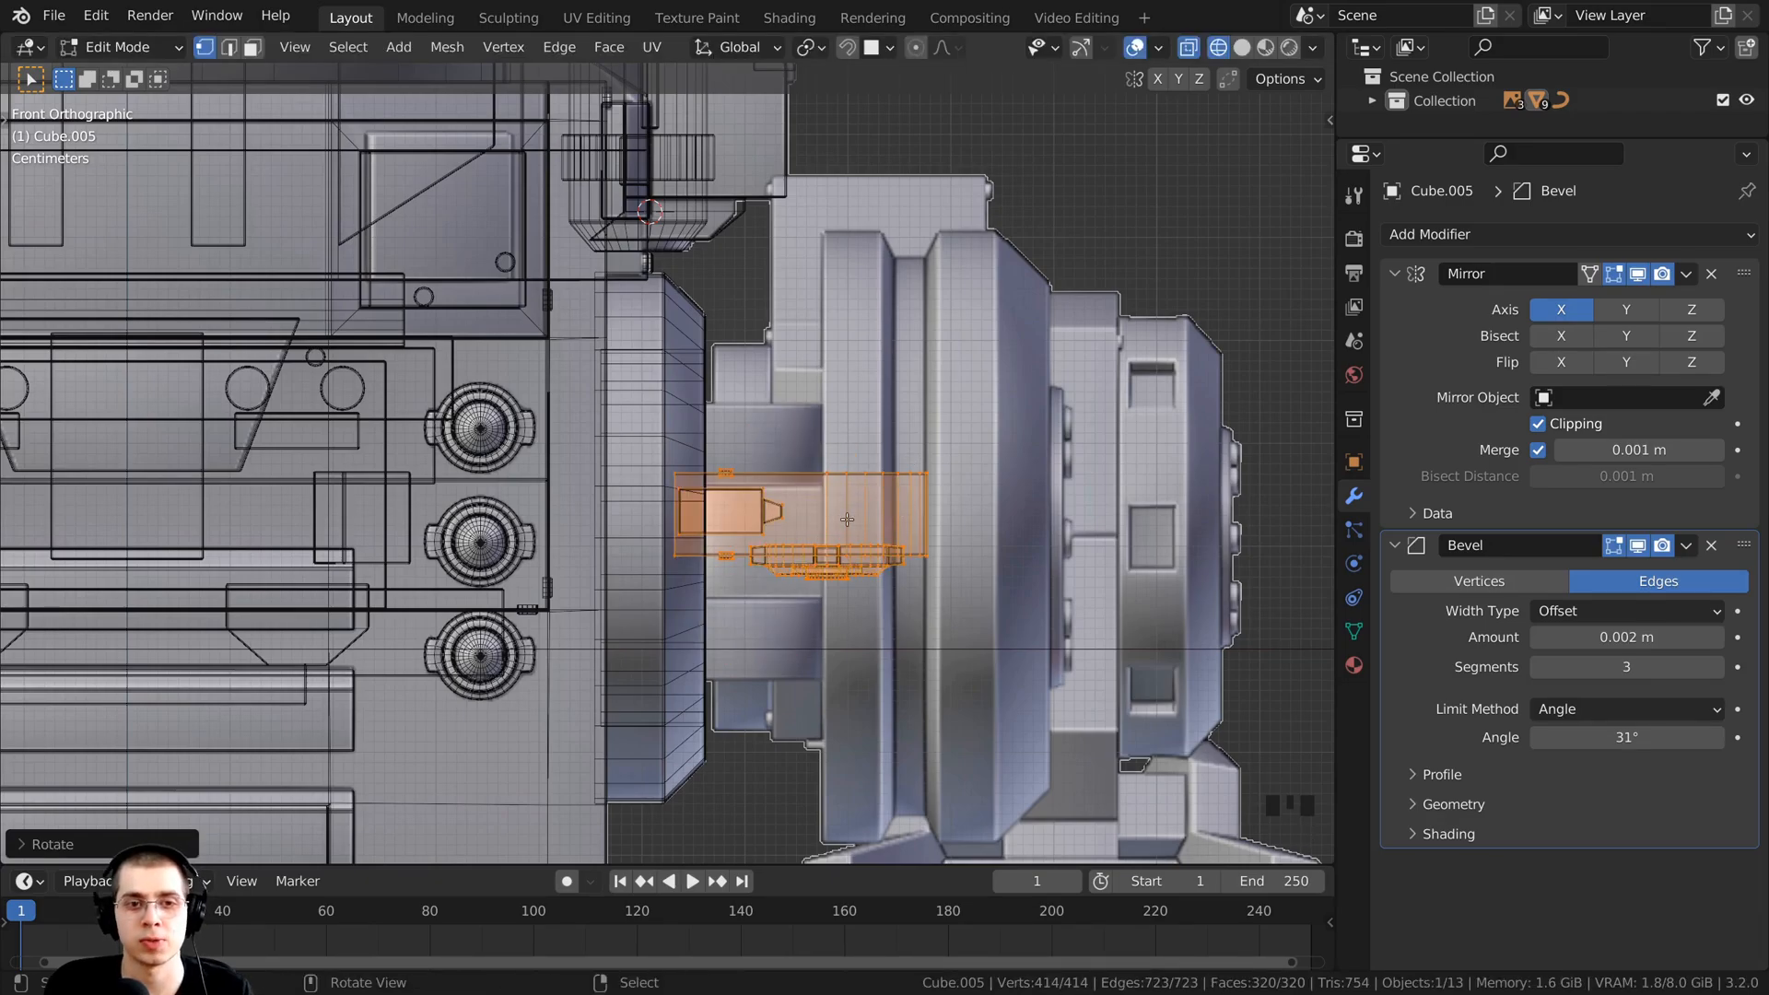
Step: Move the bracket mesh onto the reference's upper connector block, with its rounded end meeting the leg's disc
{"action": "scroll", "coordinate": [847, 520], "scroll_direction": "up", "scroll_amount": 2}
{"action": "middle_click_drag", "start_coordinate": [847, 519], "coordinate": [783, 521], "text": "shift"}
{"action": "scroll", "coordinate": [985, 570], "scroll_direction": "up", "scroll_amount": 1}
{"action": "key", "text": "g"}
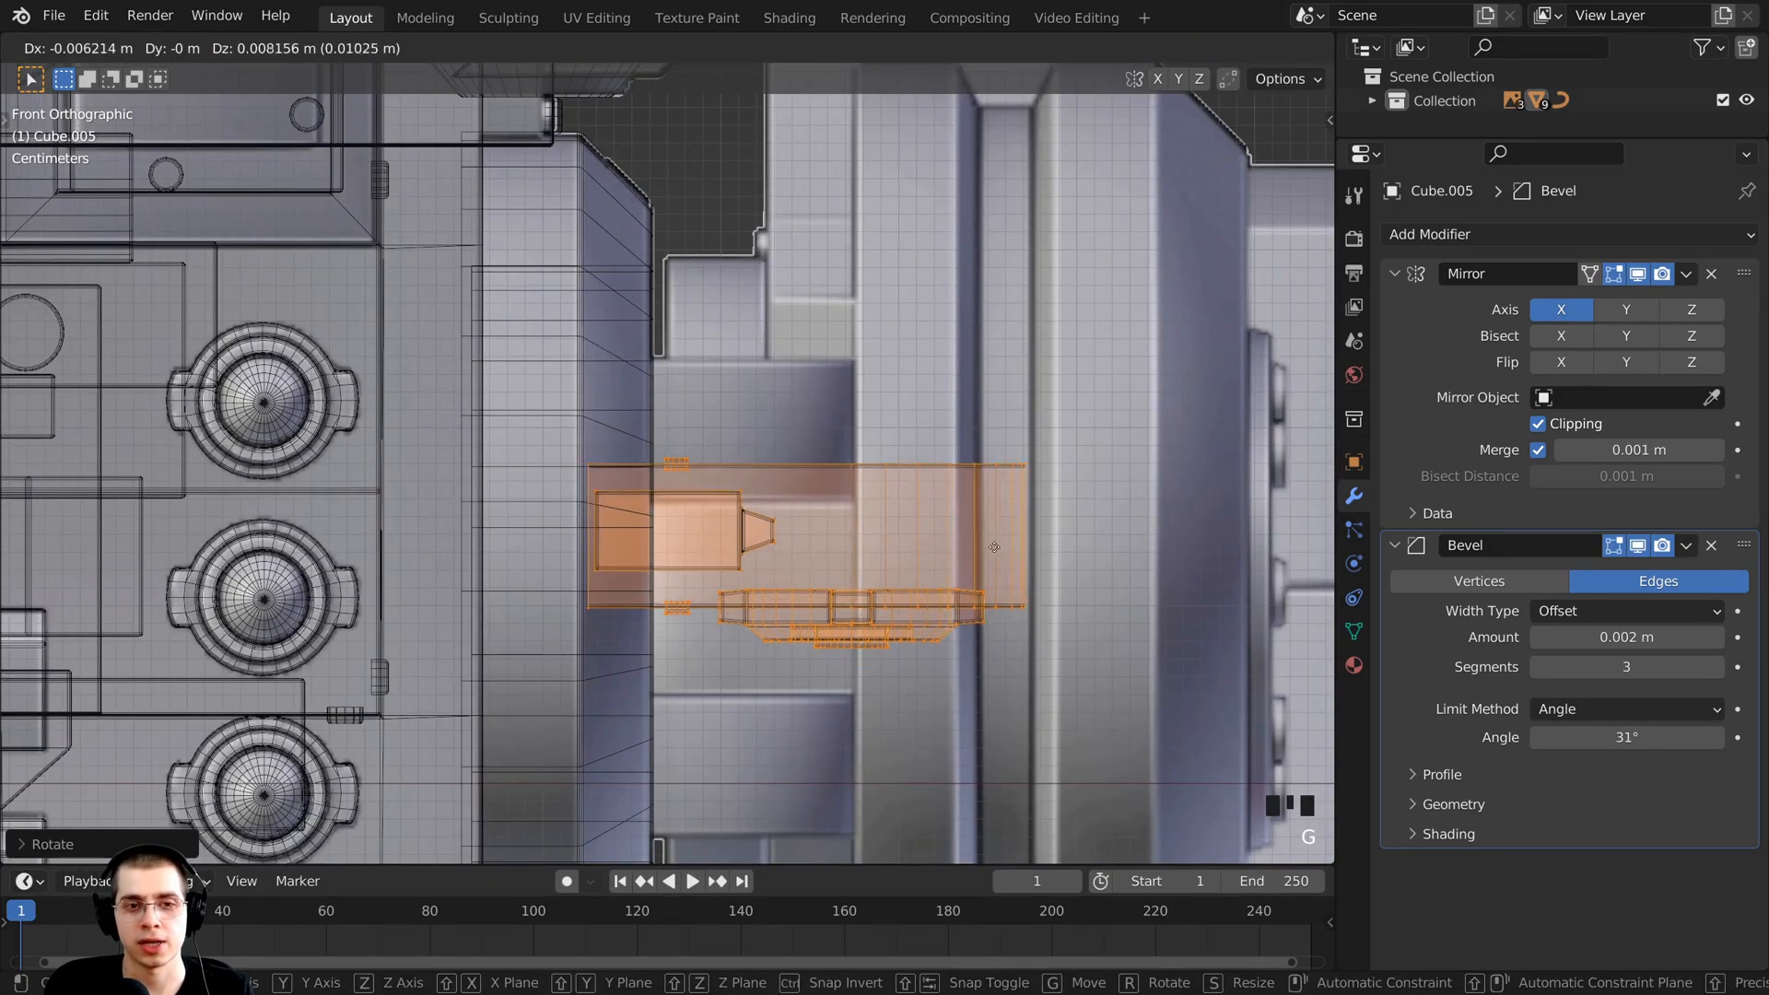
{"action": "left_click", "coordinate": [837, 441]}
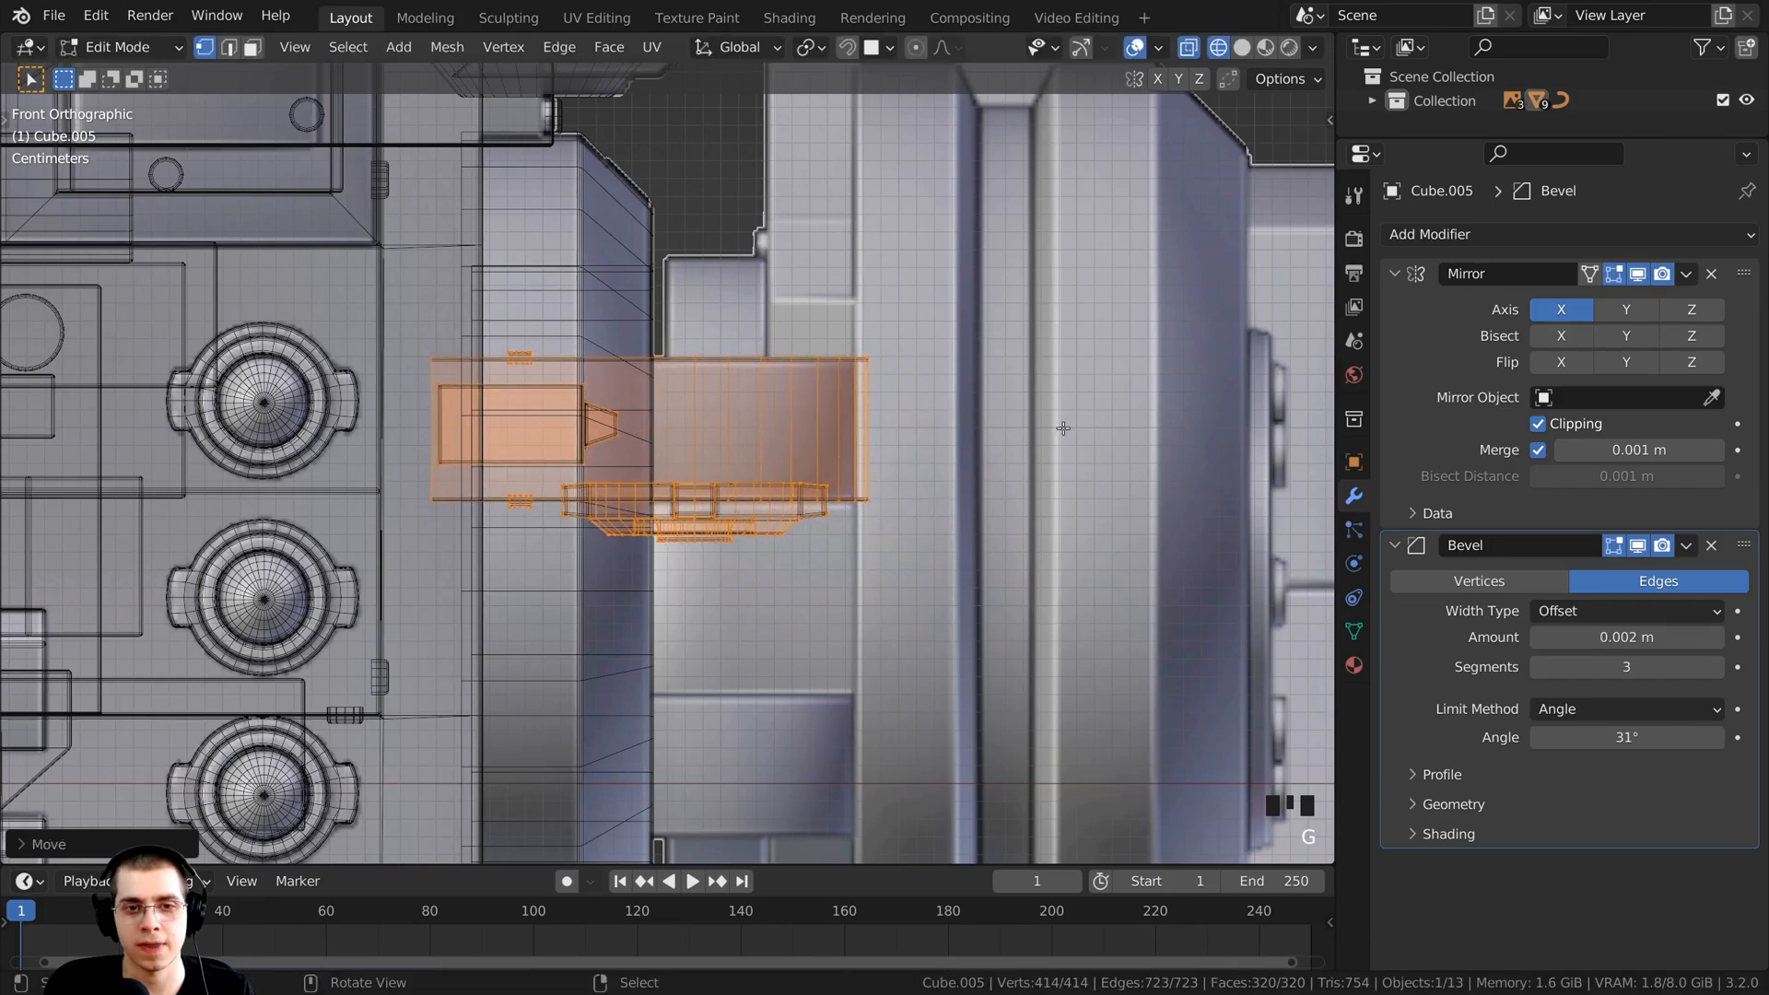
{"action": "key", "text": "g"}
{"action": "left_click", "coordinate": [1030, 432]}
{"action": "key", "text": "g"}
{"action": "left_click", "coordinate": [1024, 433]}
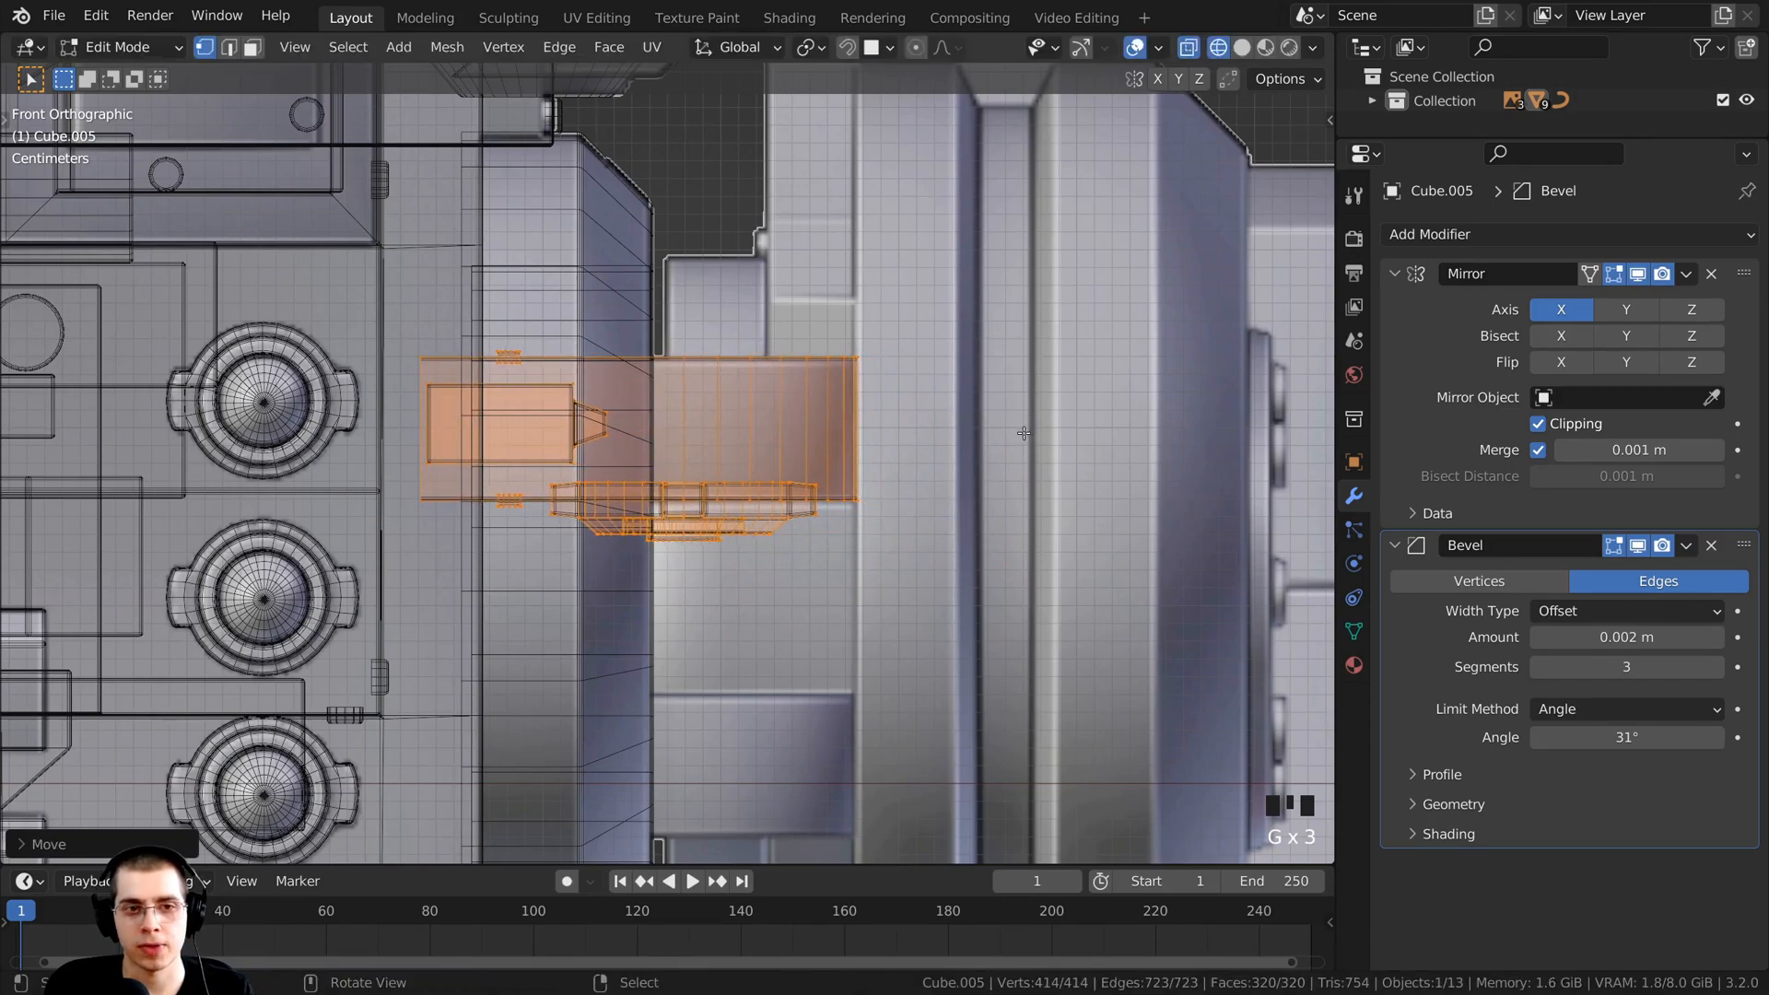
Step: In right view, move the bracket mesh about 0.01 m along global Y to centre it on the hip disc
{"action": "scroll", "coordinate": [949, 456], "scroll_direction": "down", "scroll_amount": 2}
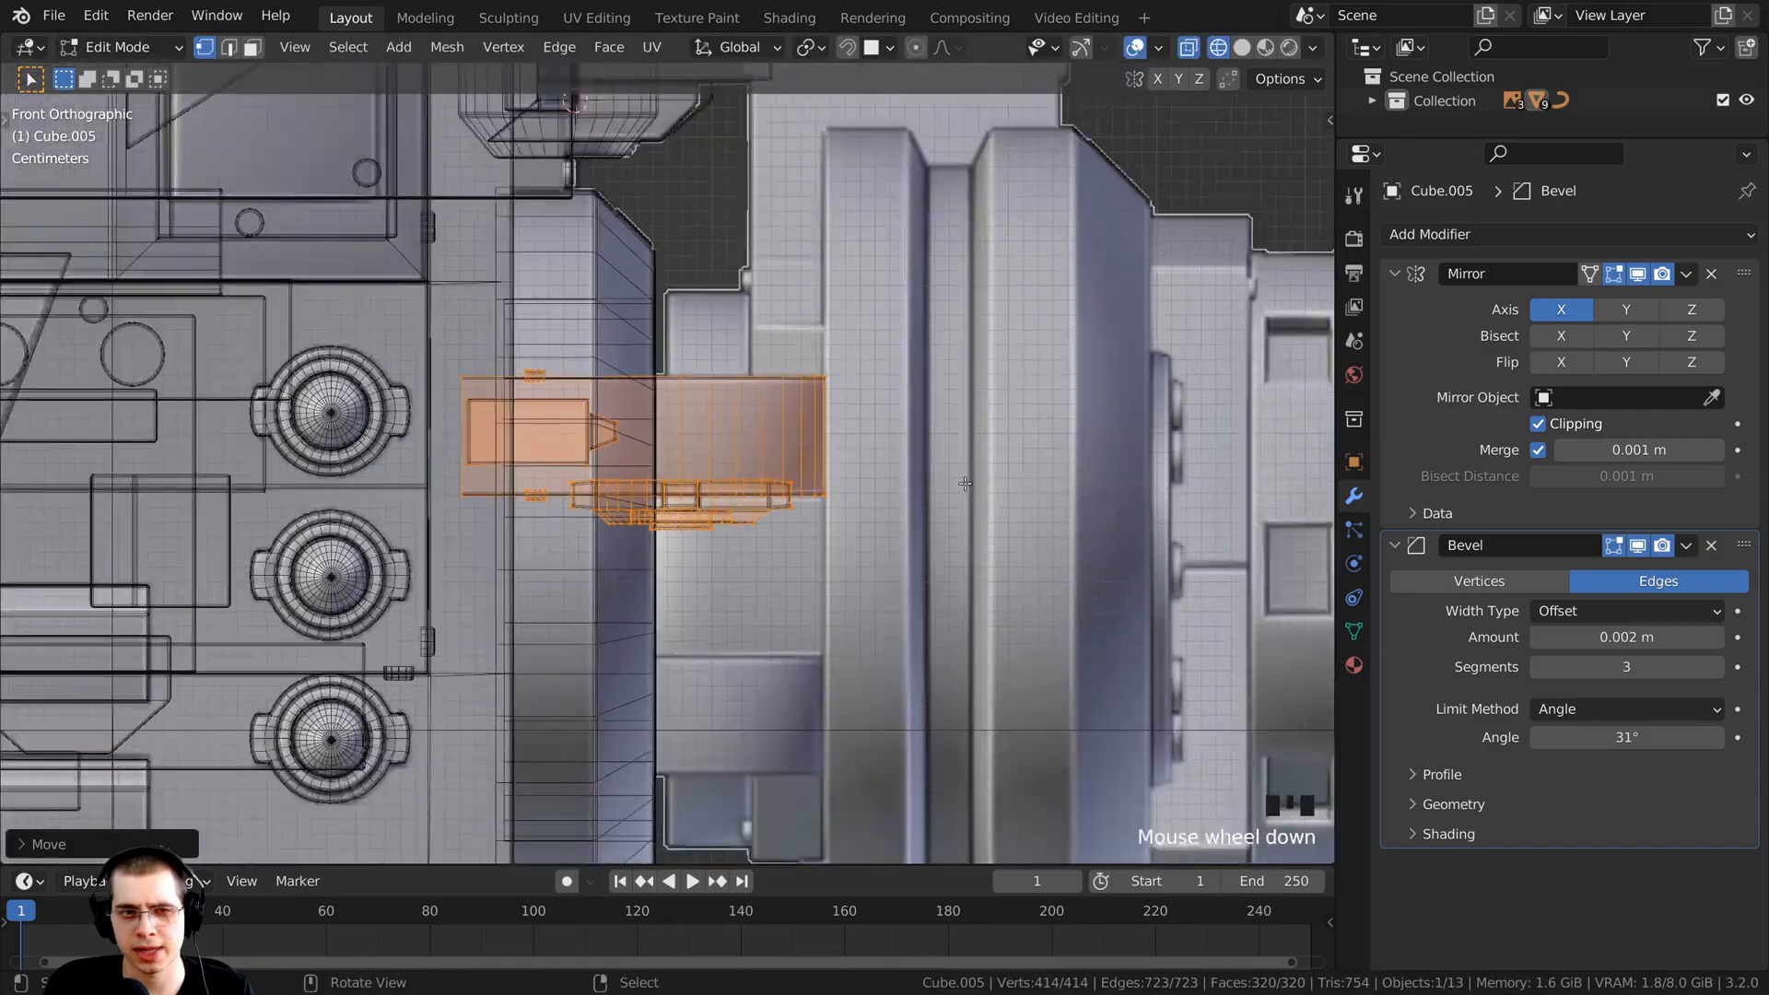
{"action": "middle_click_drag", "start_coordinate": [949, 456], "coordinate": [811, 546]}
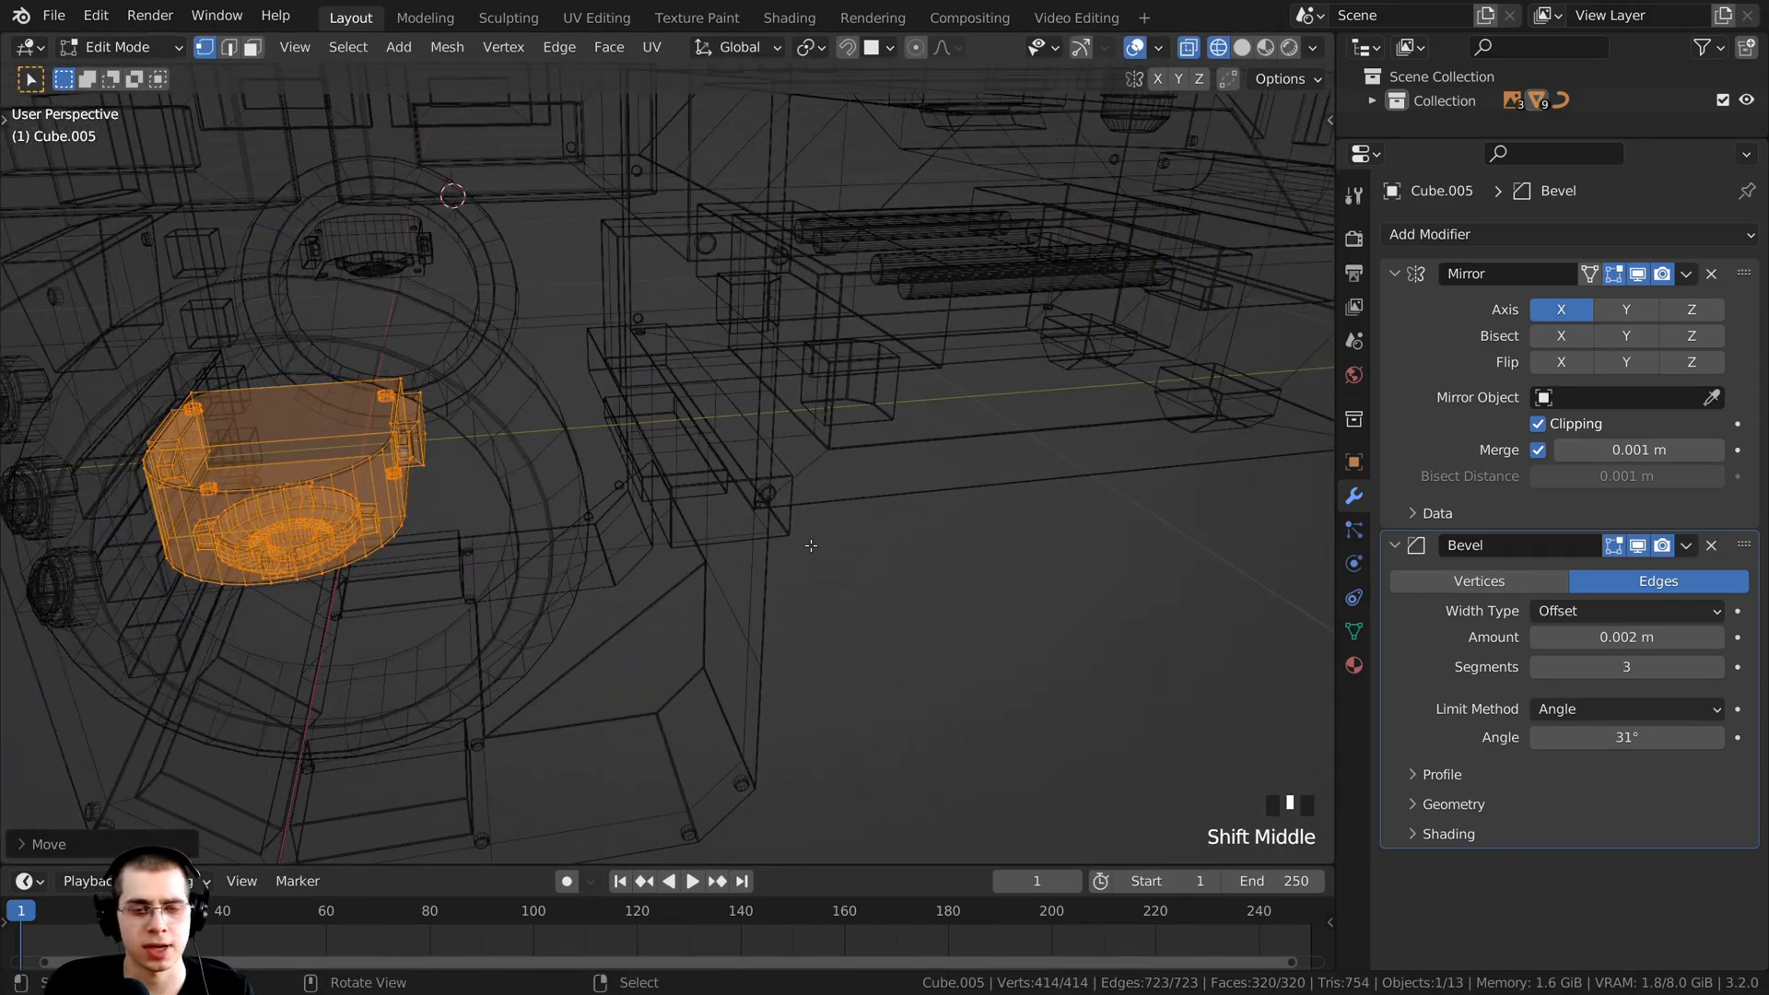
{"action": "key", "text": "KP_3"}
{"action": "middle_click_drag", "start_coordinate": [312, 315], "coordinate": [591, 246], "text": "shift"}
{"action": "scroll", "coordinate": [484, 332], "scroll_direction": "up", "scroll_amount": 3}
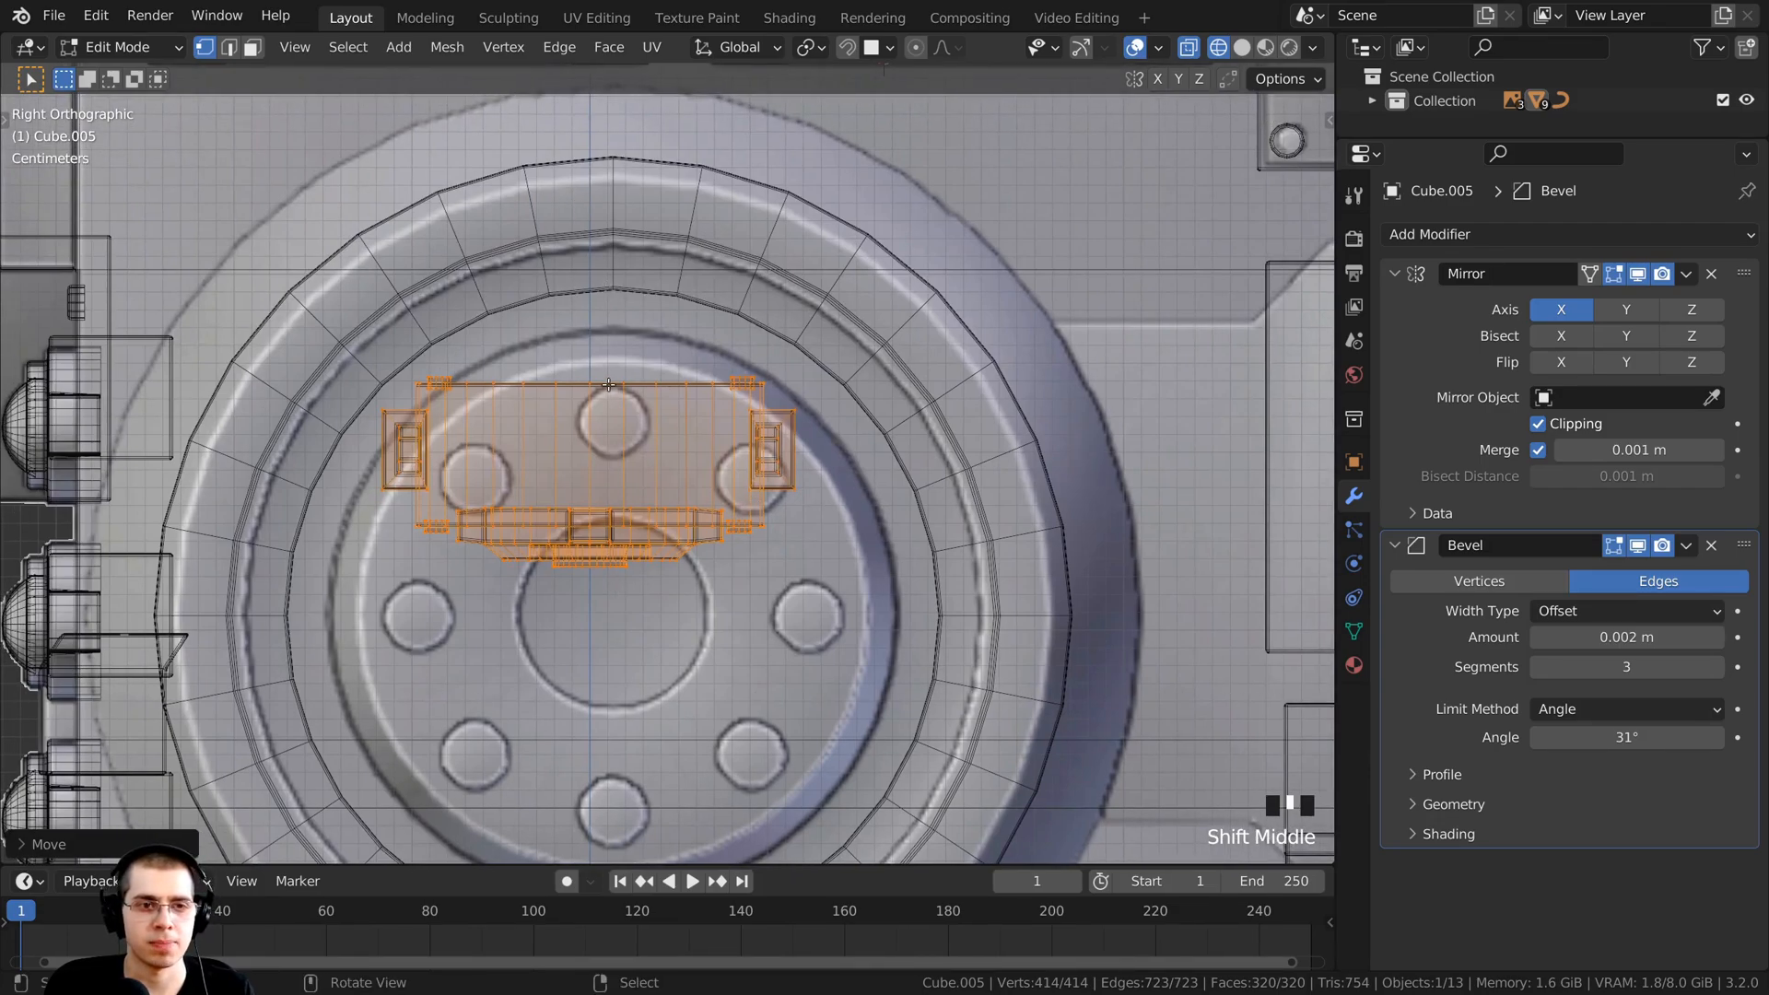
{"action": "key", "text": "g"}
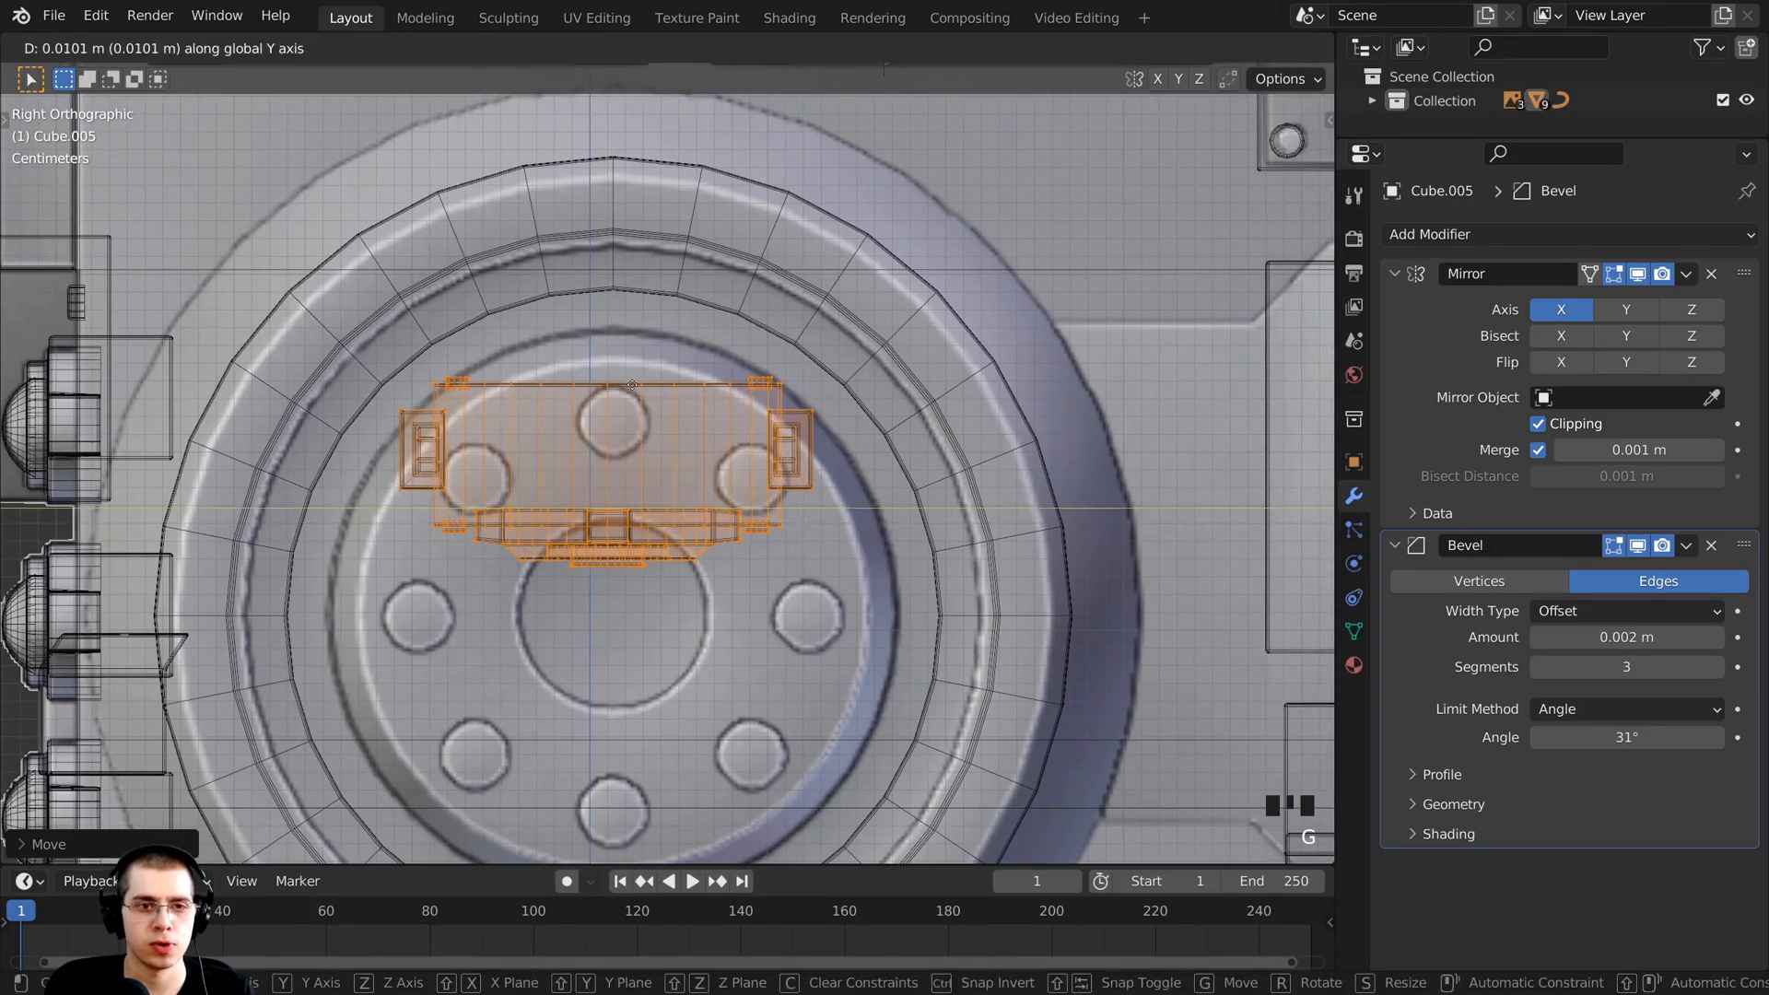
{"action": "left_click", "coordinate": [628, 225]}
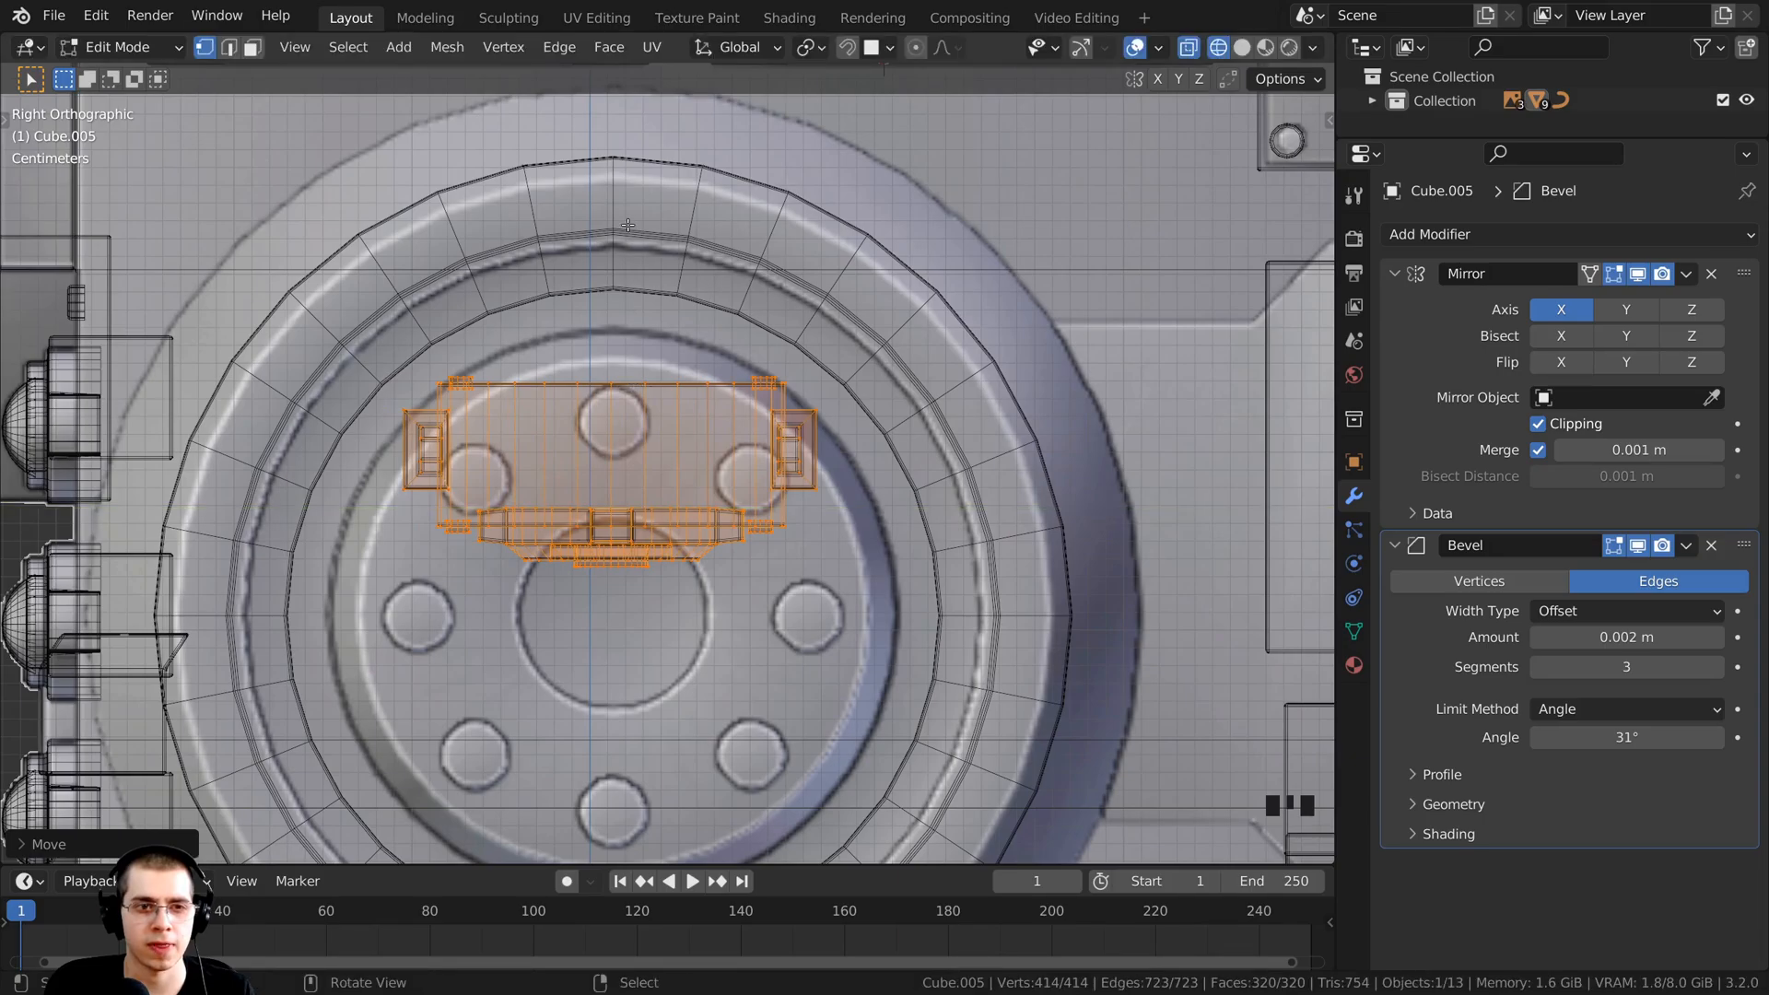
{"action": "scroll", "coordinate": [618, 368], "scroll_direction": "down", "scroll_amount": 2}
{"action": "scroll", "coordinate": [617, 617], "scroll_direction": "up", "scroll_amount": 3}
{"action": "scroll", "coordinate": [615, 636], "scroll_direction": "down", "scroll_amount": 4}
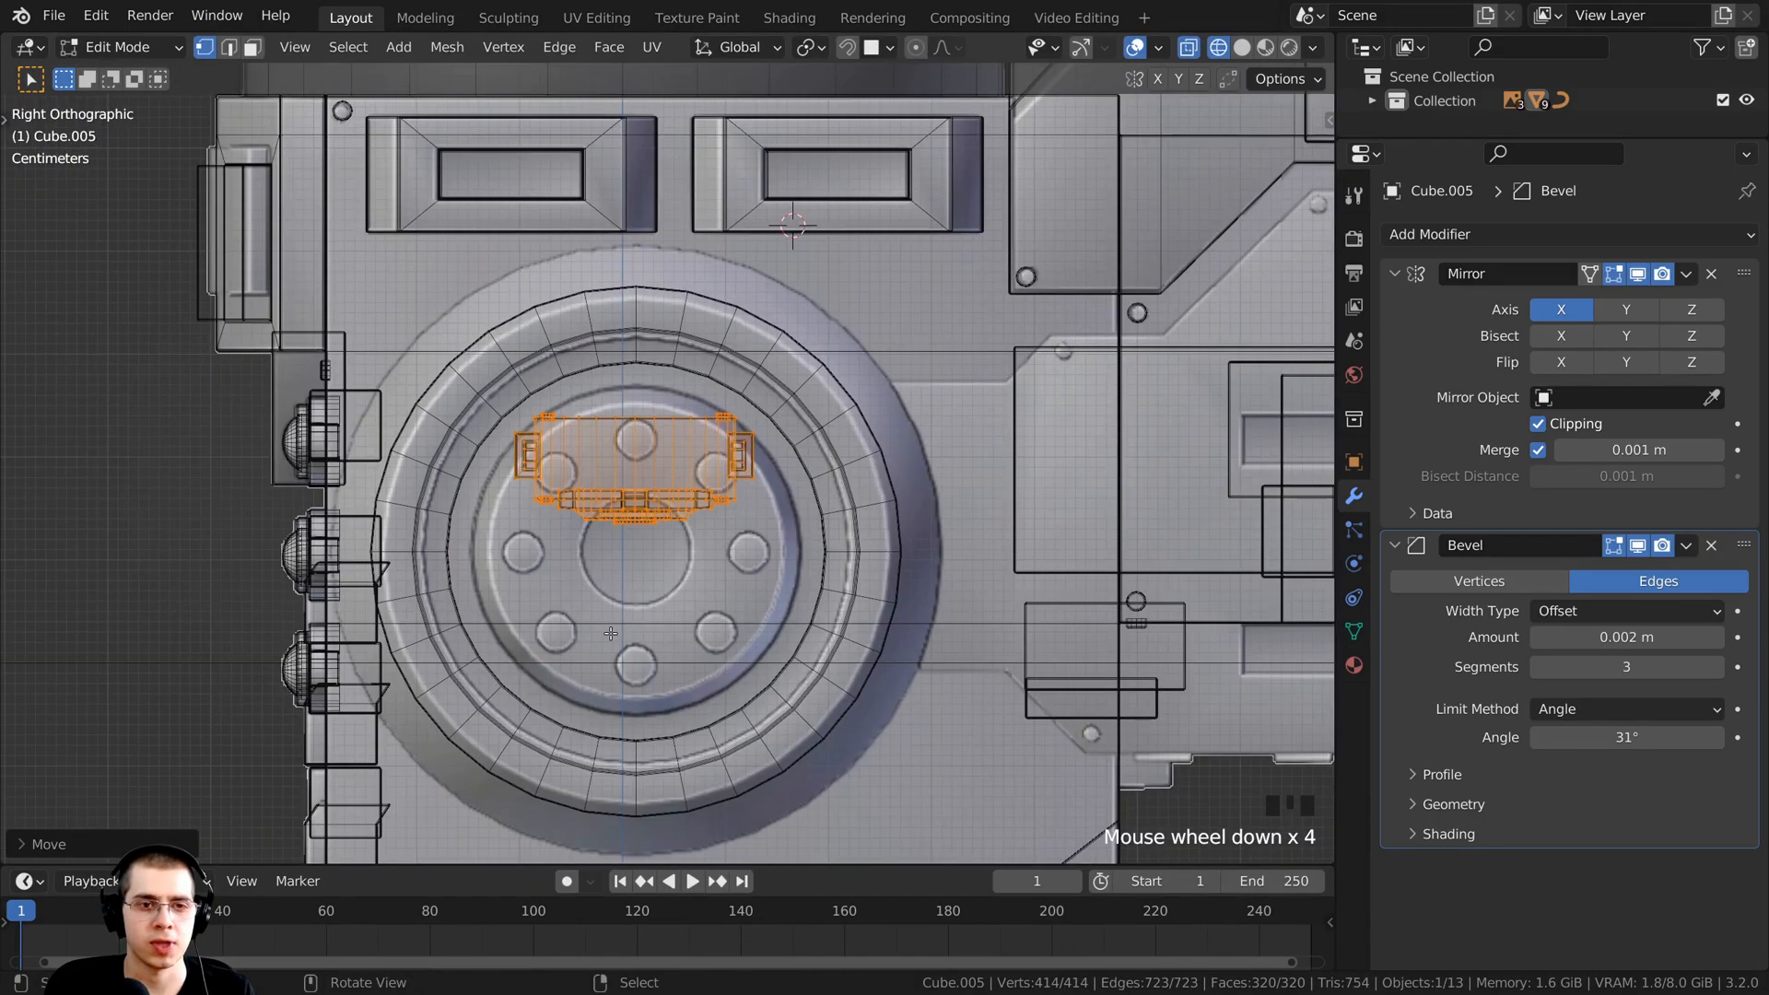
Step: Frame the bracket mesh in perspective and switch the viewport from wireframe to solid shading
{"action": "middle_click_drag", "start_coordinate": [608, 633], "coordinate": [683, 535]}
{"action": "key", "text": "KP_Decimal"}
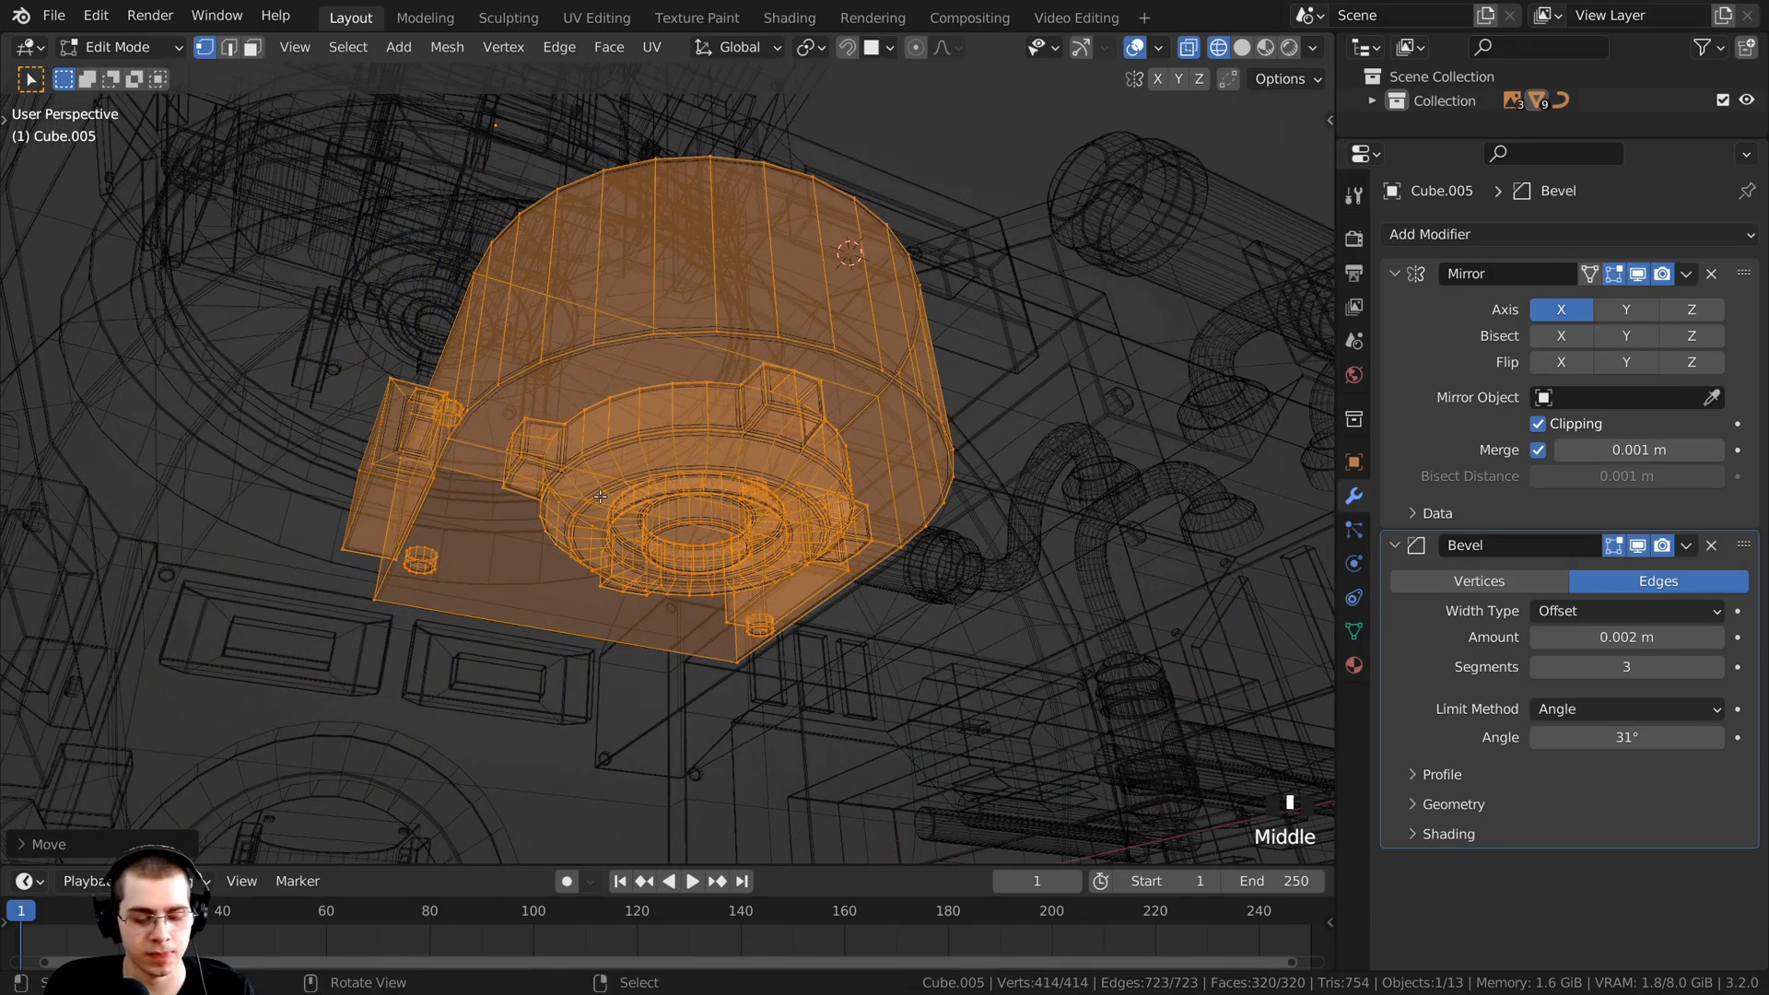
{"action": "key", "text": "z"}
{"action": "left_click", "coordinate": [838, 503]}
{"action": "mouse_move", "coordinate": [838, 503]}
{"action": "middle_mouse_down"}
{"action": "mouse_move", "coordinate": [828, 539]}
{"action": "mouse_move", "coordinate": [691, 409]}
{"action": "mouse_move", "coordinate": [598, 587]}
{"action": "mouse_move", "coordinate": [725, 389]}
{"action": "mouse_move", "coordinate": [682, 405]}
{"action": "mouse_move", "coordinate": [675, 456]}
{"action": "middle_mouse_up"}
Step: Delete all of the bracket's attached details, keeping only the main rounded block, and save the file
{"action": "key", "text": "alt+a"}
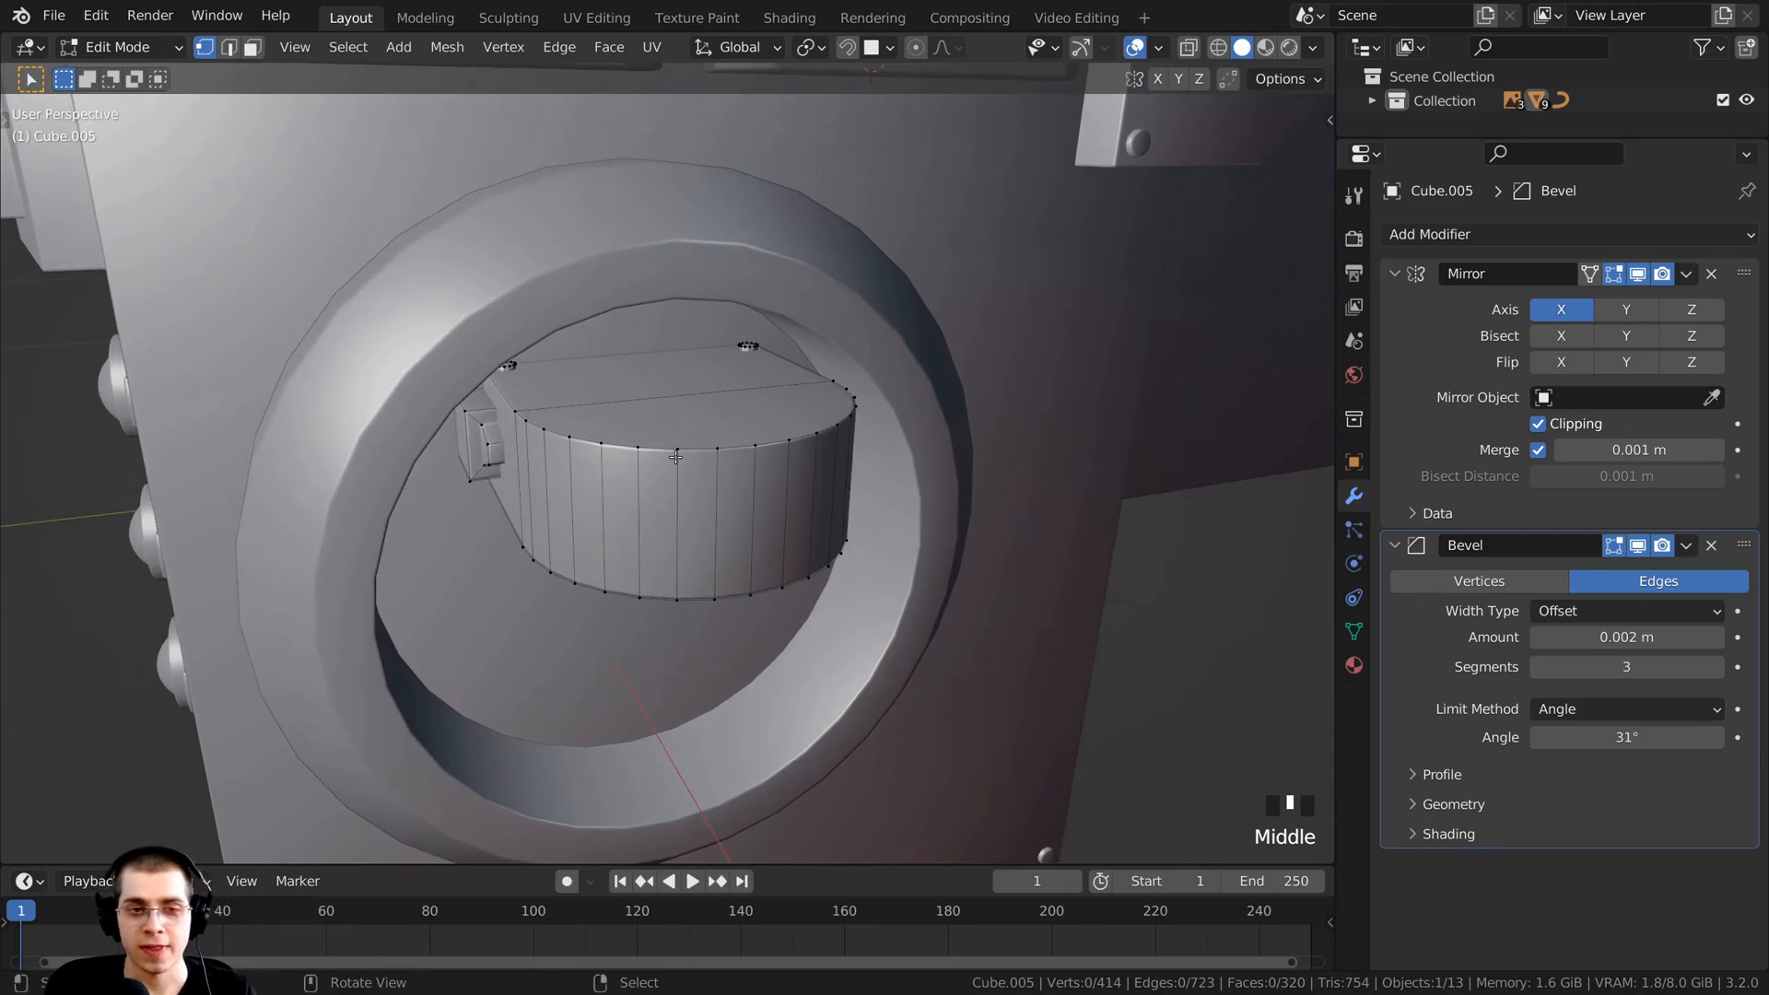
{"action": "middle_click_drag", "start_coordinate": [668, 456], "coordinate": [667, 420]}
{"action": "key", "text": "l"}
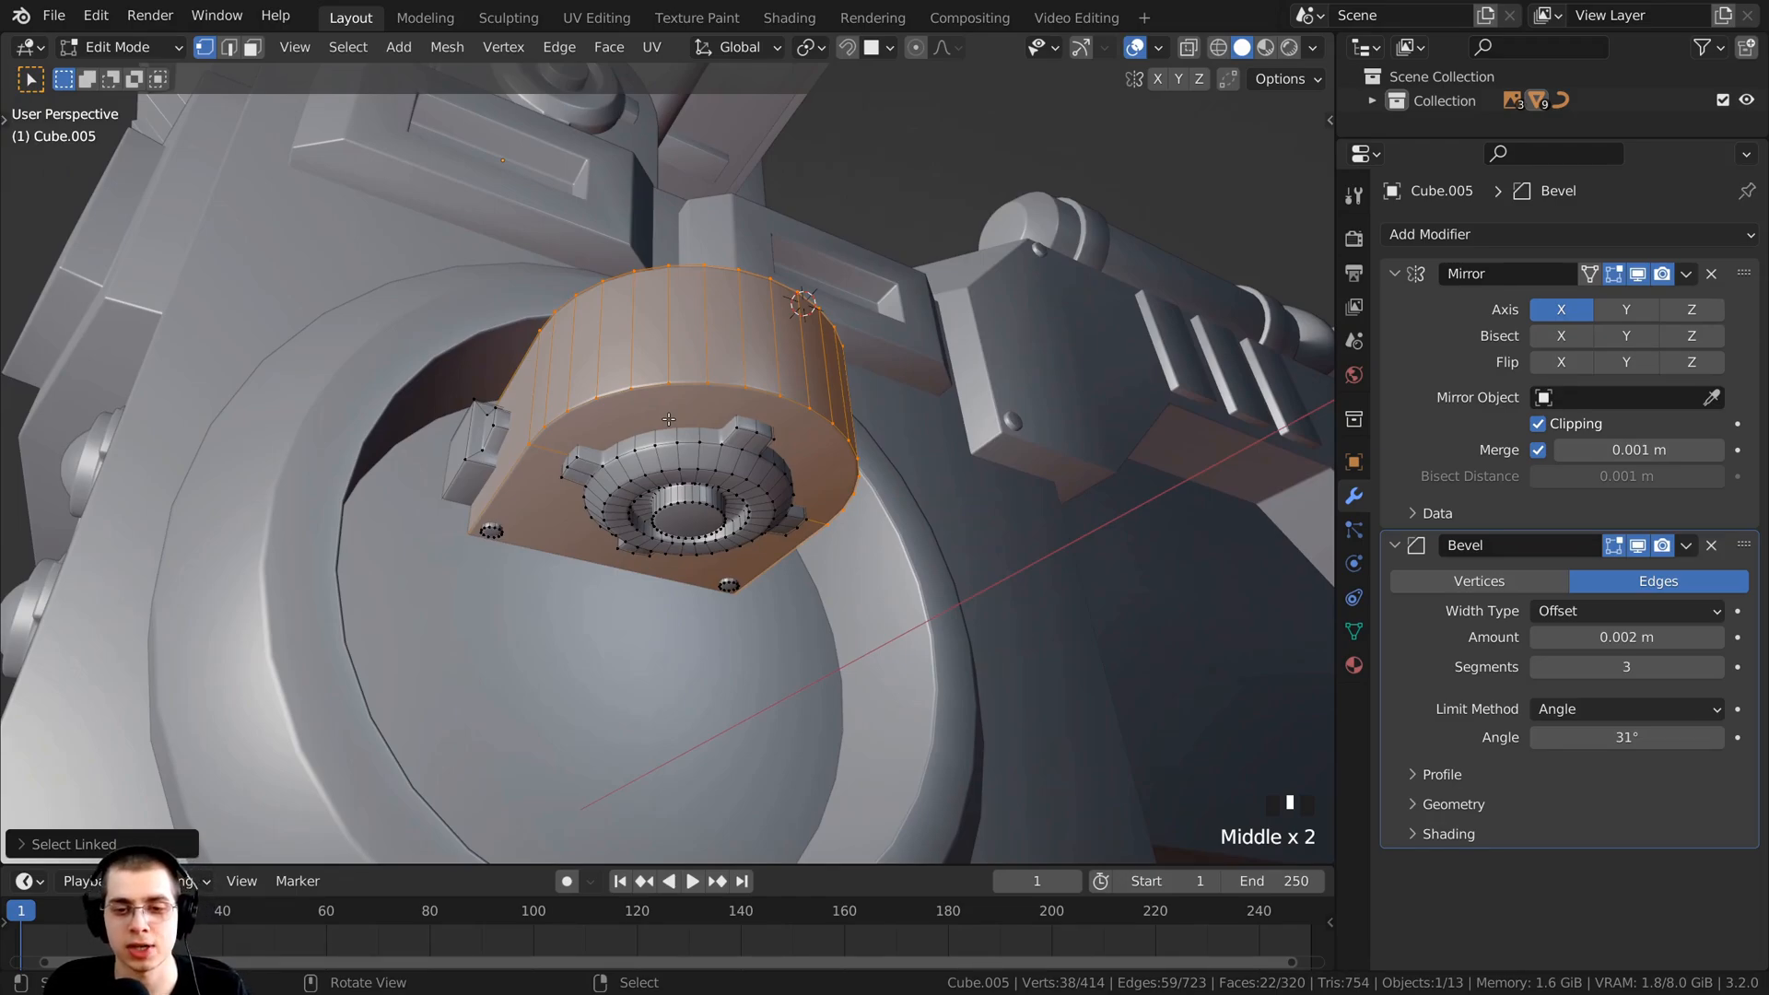
{"action": "key", "text": "ctrl+i"}
{"action": "middle_click_drag", "start_coordinate": [722, 365], "coordinate": [541, 281]}
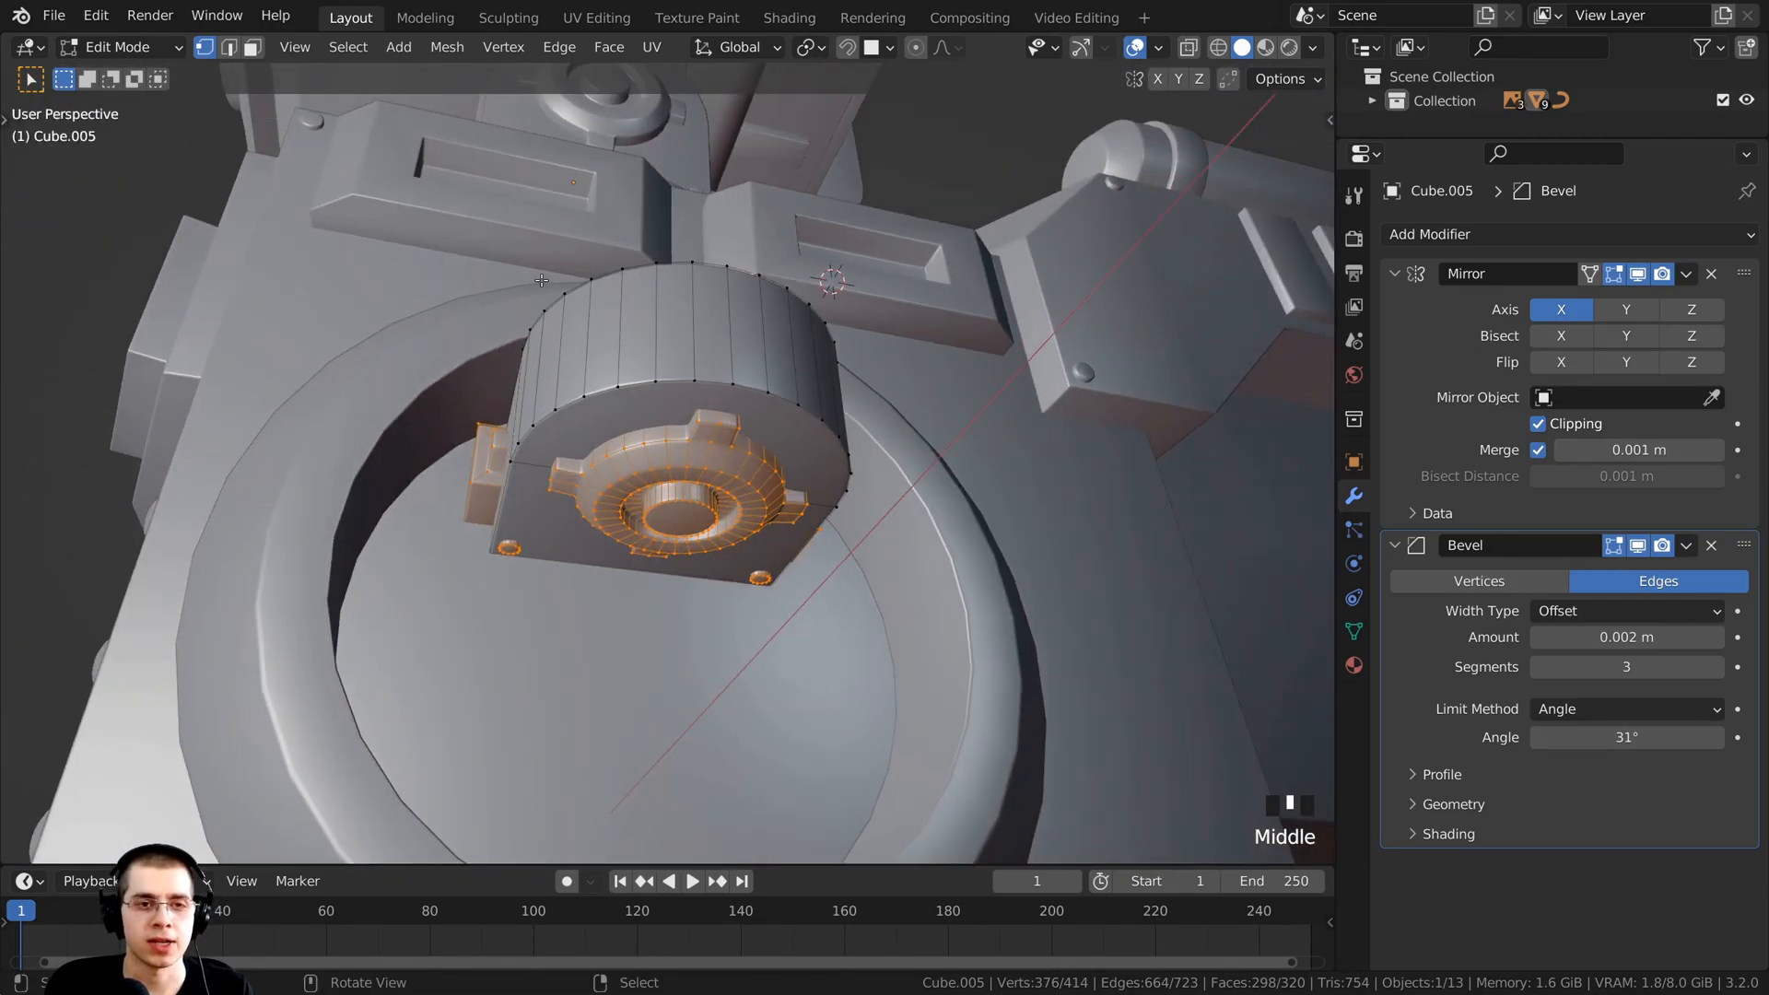
{"action": "key", "text": "x"}
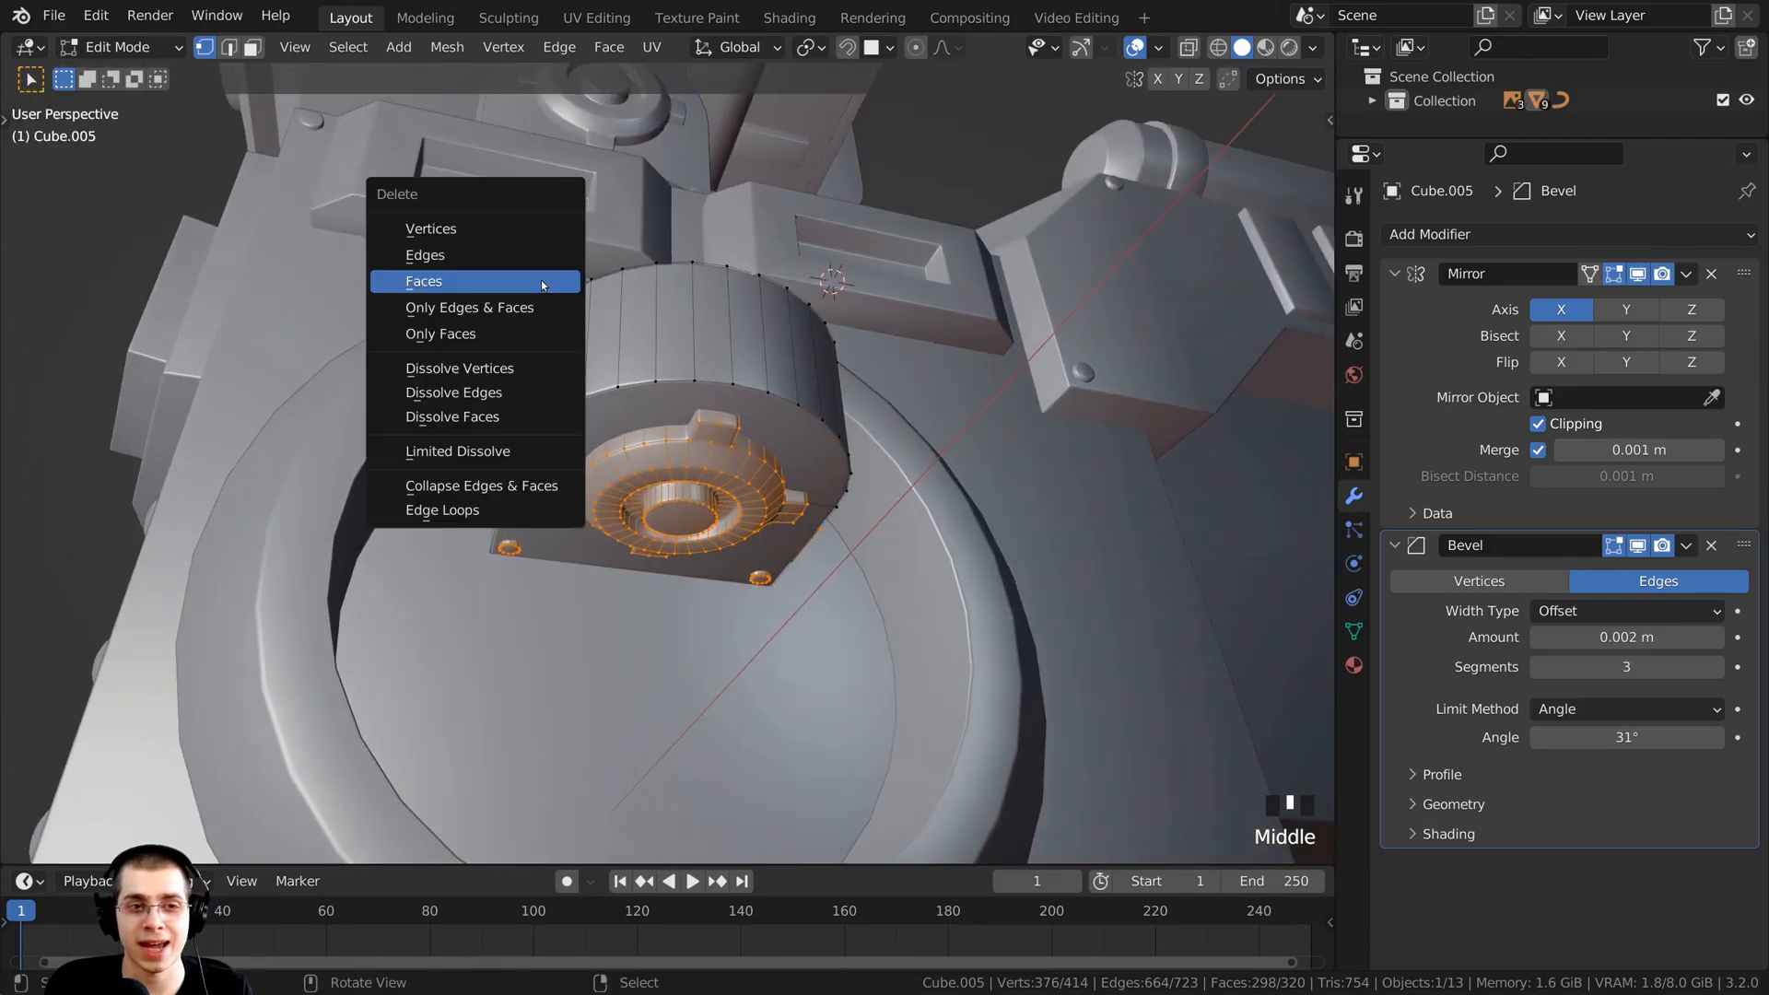
{"action": "left_click", "coordinate": [521, 236]}
{"action": "scroll", "coordinate": [552, 369], "scroll_direction": "down", "scroll_amount": 2}
{"action": "middle_click_drag", "start_coordinate": [553, 368], "coordinate": [692, 549]}
{"action": "key", "text": "ctrl+s"}
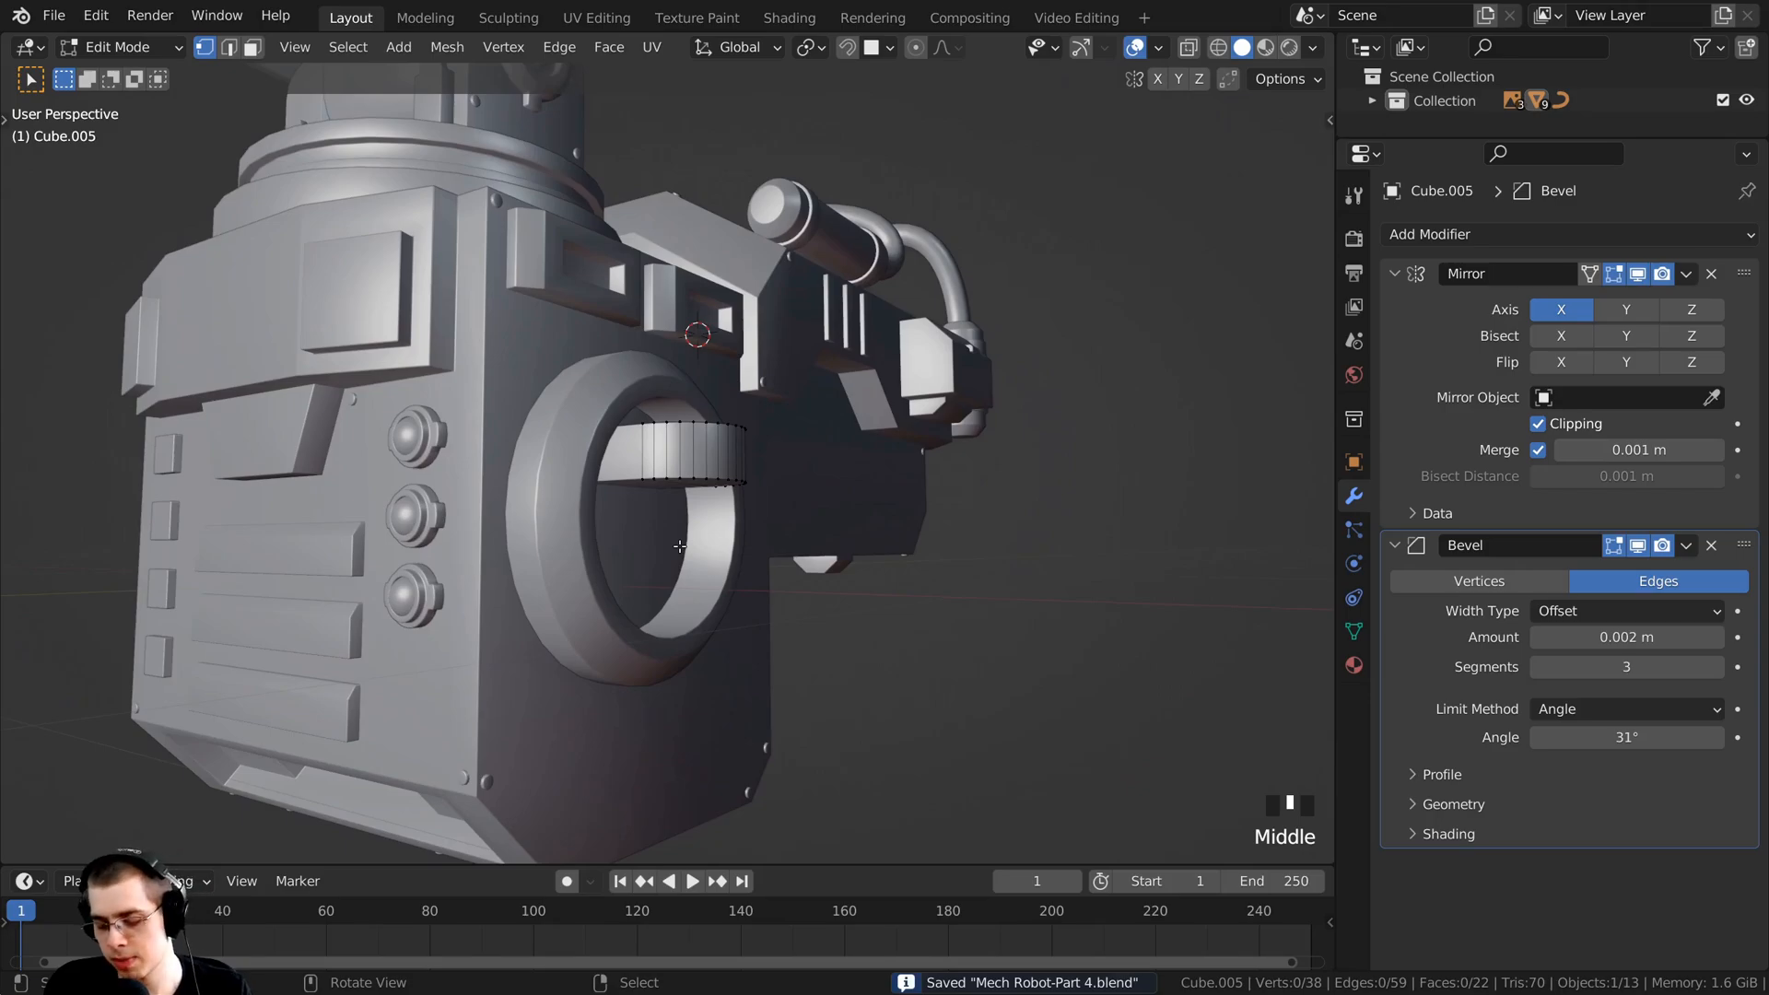
Step: In front view, duplicate the whole block about 0.19 m down along global Z onto the reference's lower connector block
{"action": "key", "text": "KP_1"}
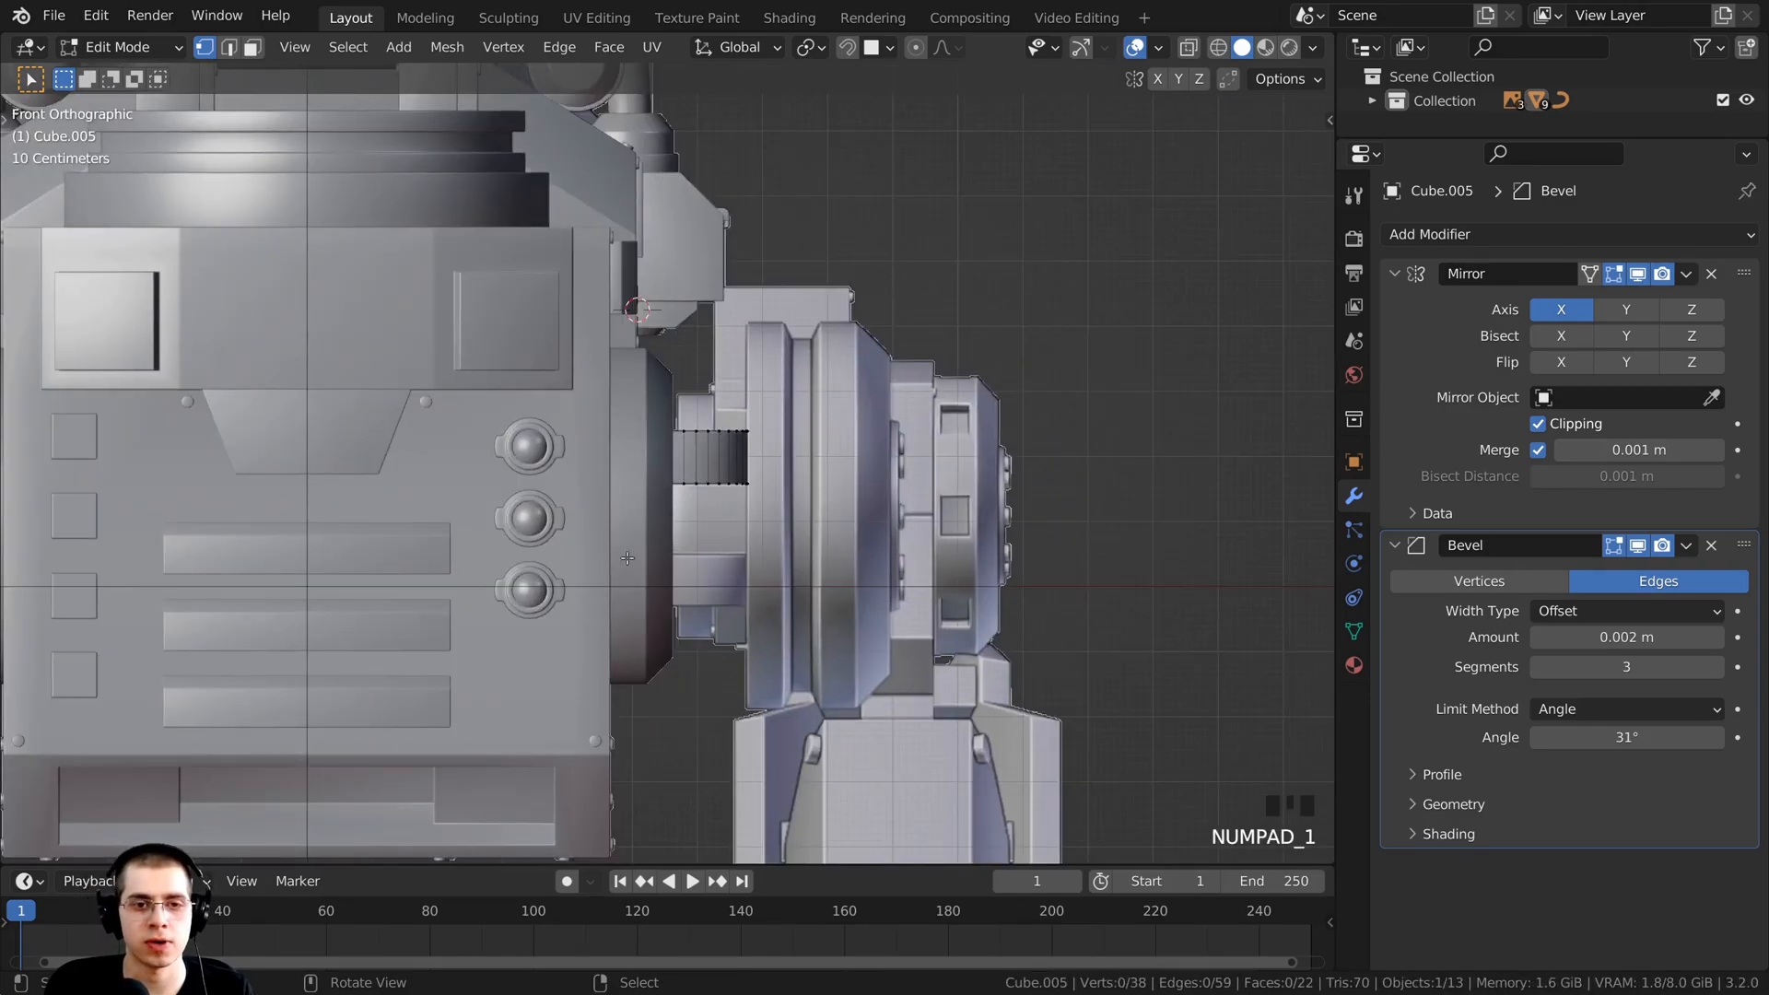
{"action": "middle_click_drag", "start_coordinate": [836, 458], "coordinate": [814, 455], "text": "shift"}
{"action": "scroll", "coordinate": [814, 455], "scroll_direction": "up", "scroll_amount": 5}
{"action": "key", "text": "a"}
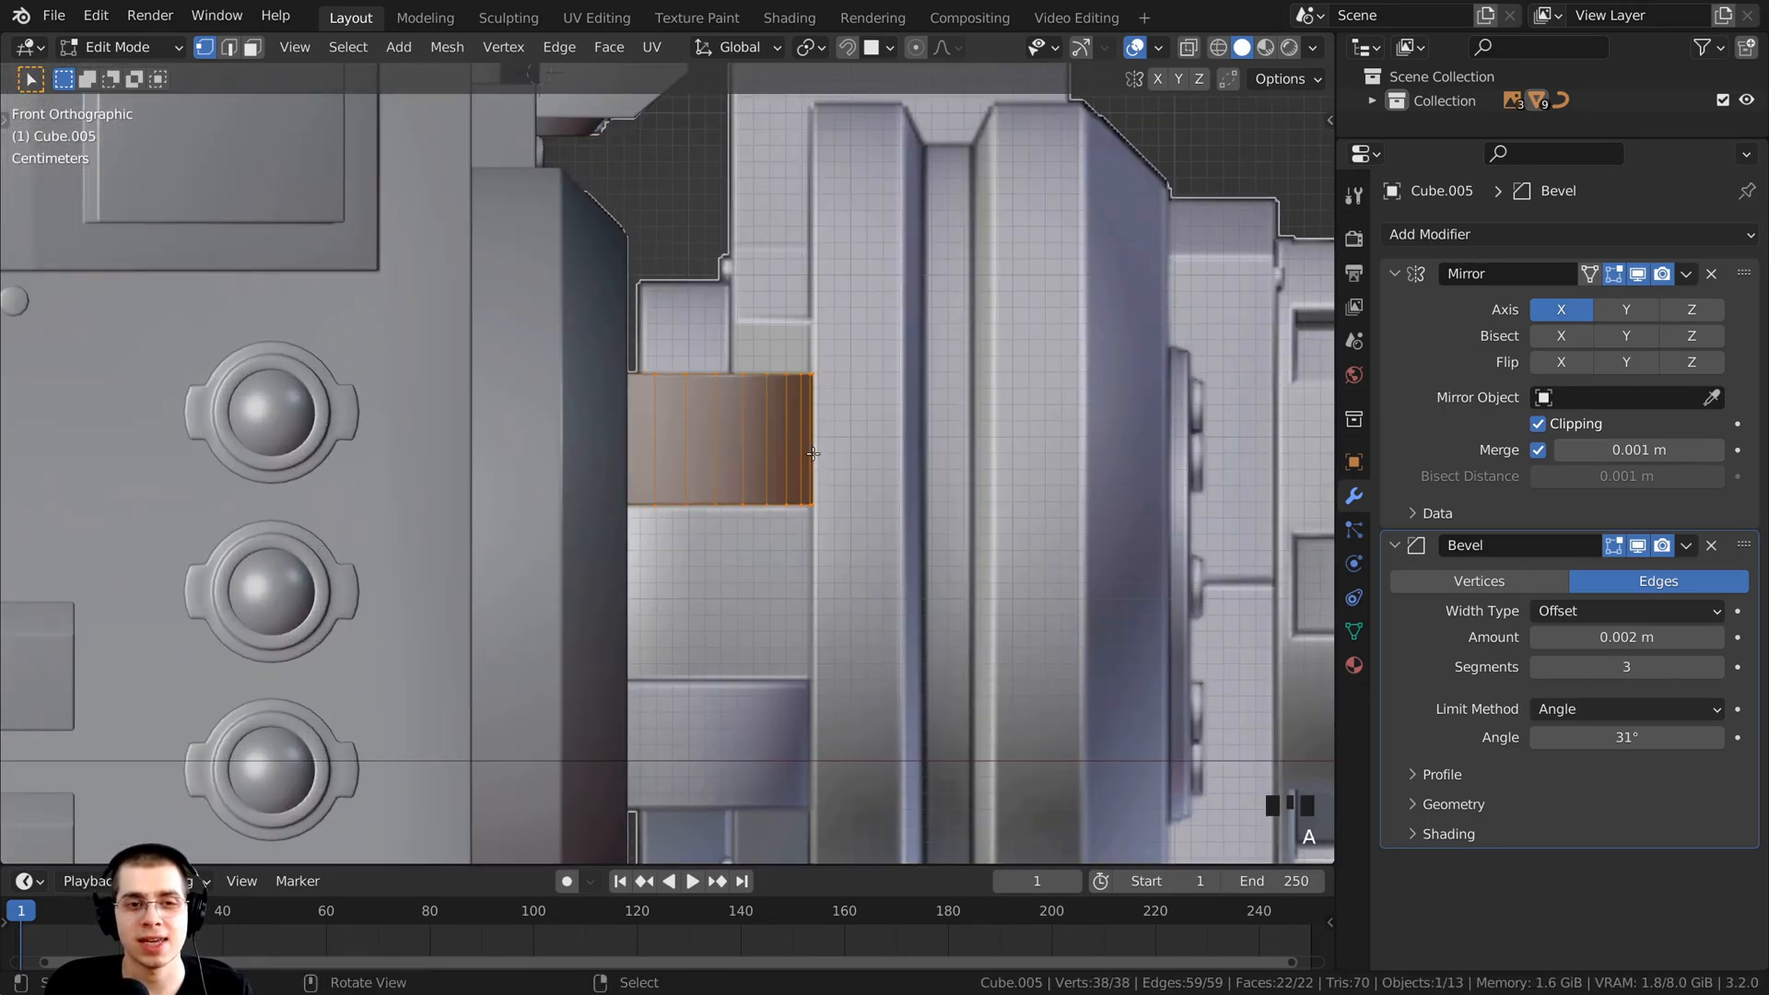
{"action": "scroll", "coordinate": [813, 453], "scroll_direction": "down", "scroll_amount": 7}
{"action": "scroll", "coordinate": [656, 431], "scroll_direction": "up", "scroll_amount": 8}
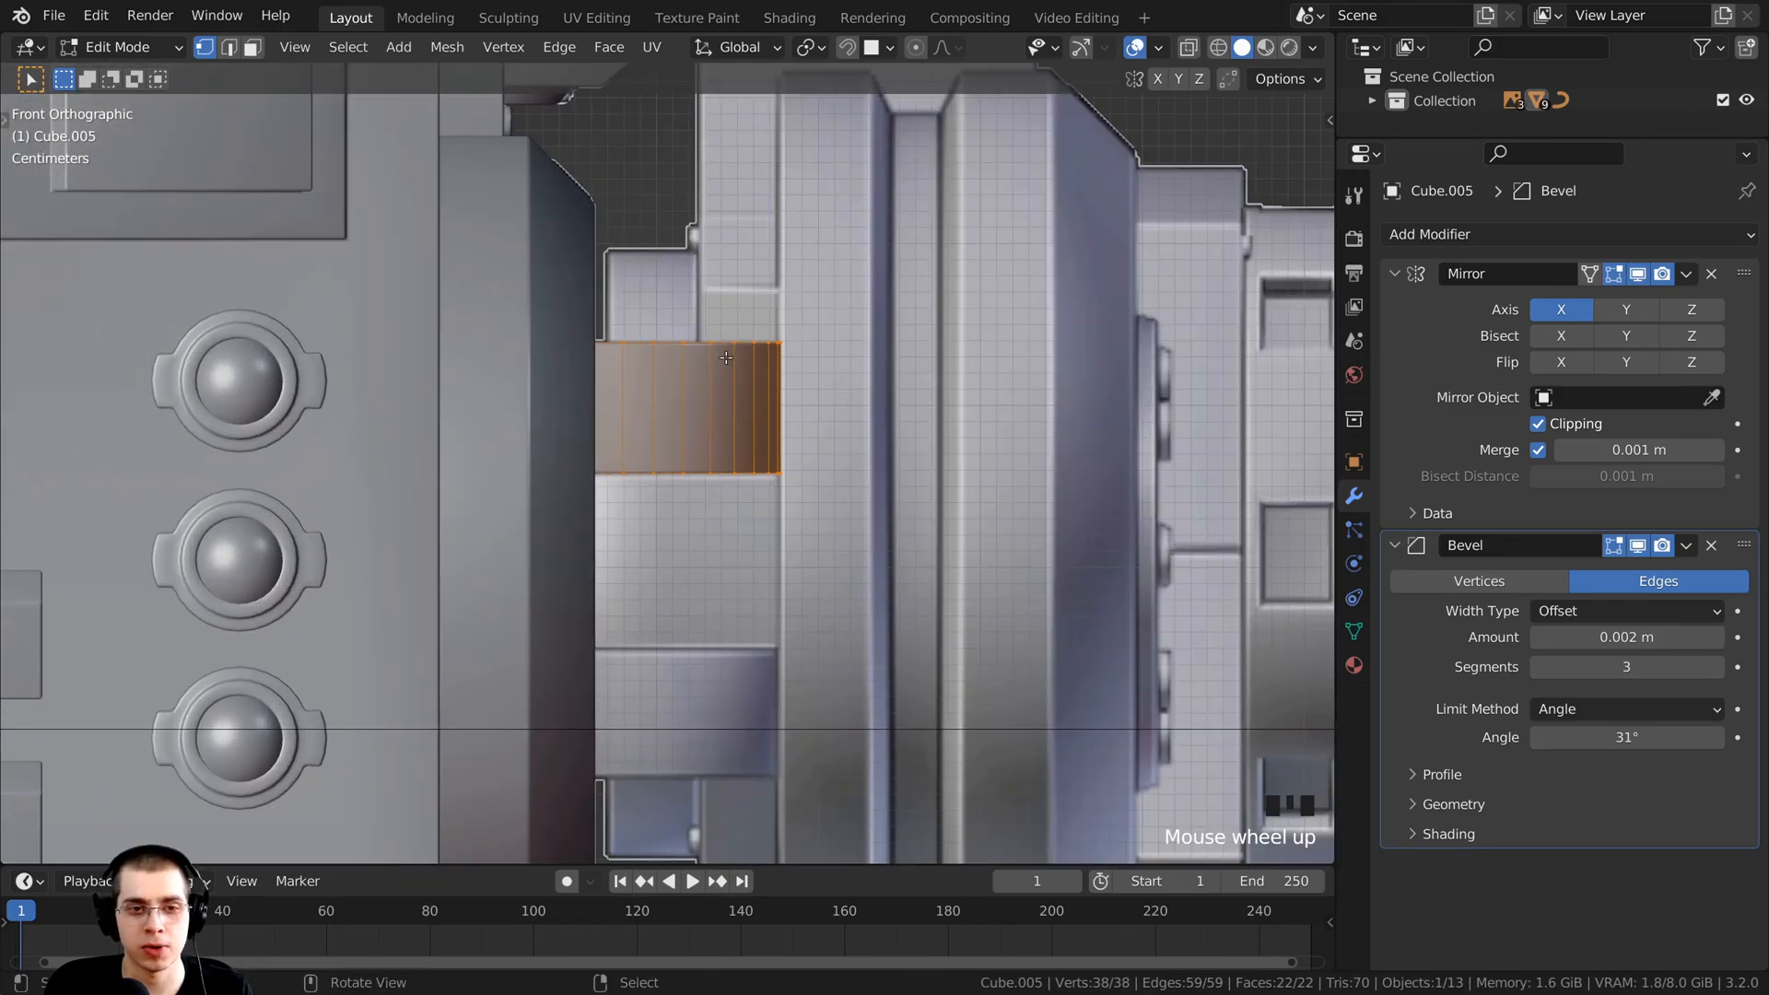
{"action": "middle_click_drag", "start_coordinate": [744, 581], "coordinate": [727, 397], "text": "shift"}
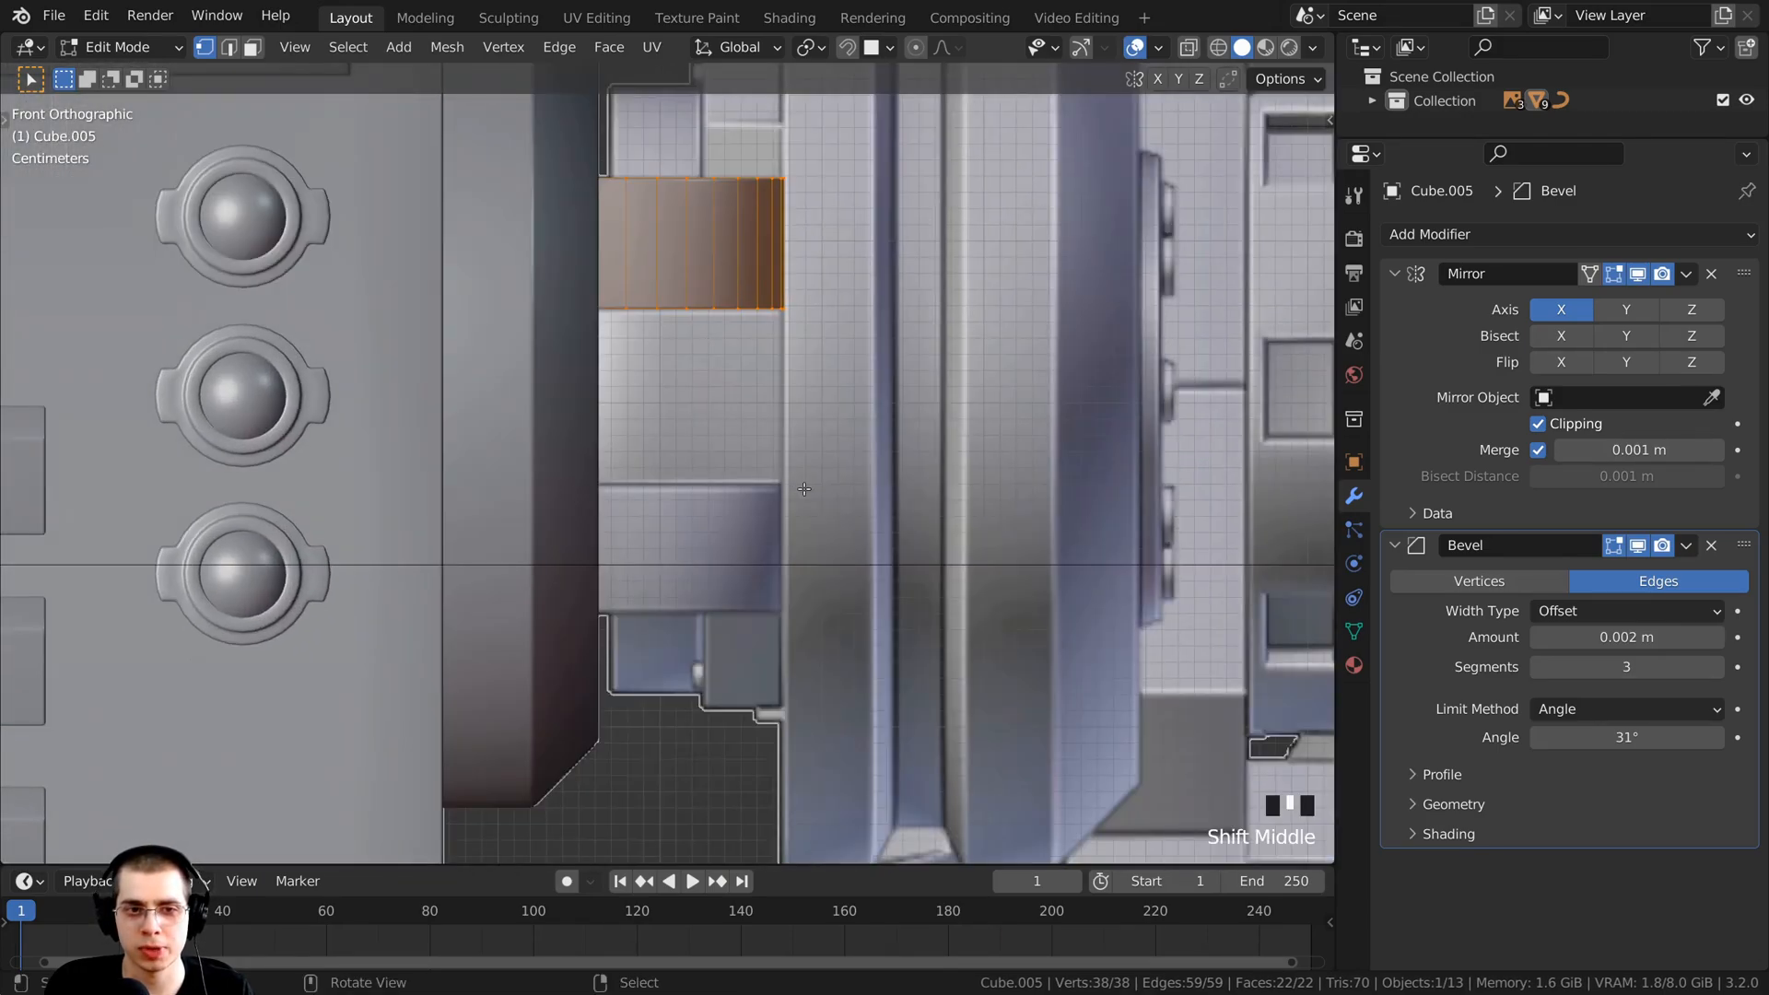
{"action": "scroll", "coordinate": [805, 490], "scroll_direction": "down", "scroll_amount": 5}
{"action": "middle_click_drag", "start_coordinate": [804, 489], "coordinate": [1200, 857], "text": "shift"}
{"action": "middle_click_drag", "start_coordinate": [840, 201], "coordinate": [727, 273], "text": "shift"}
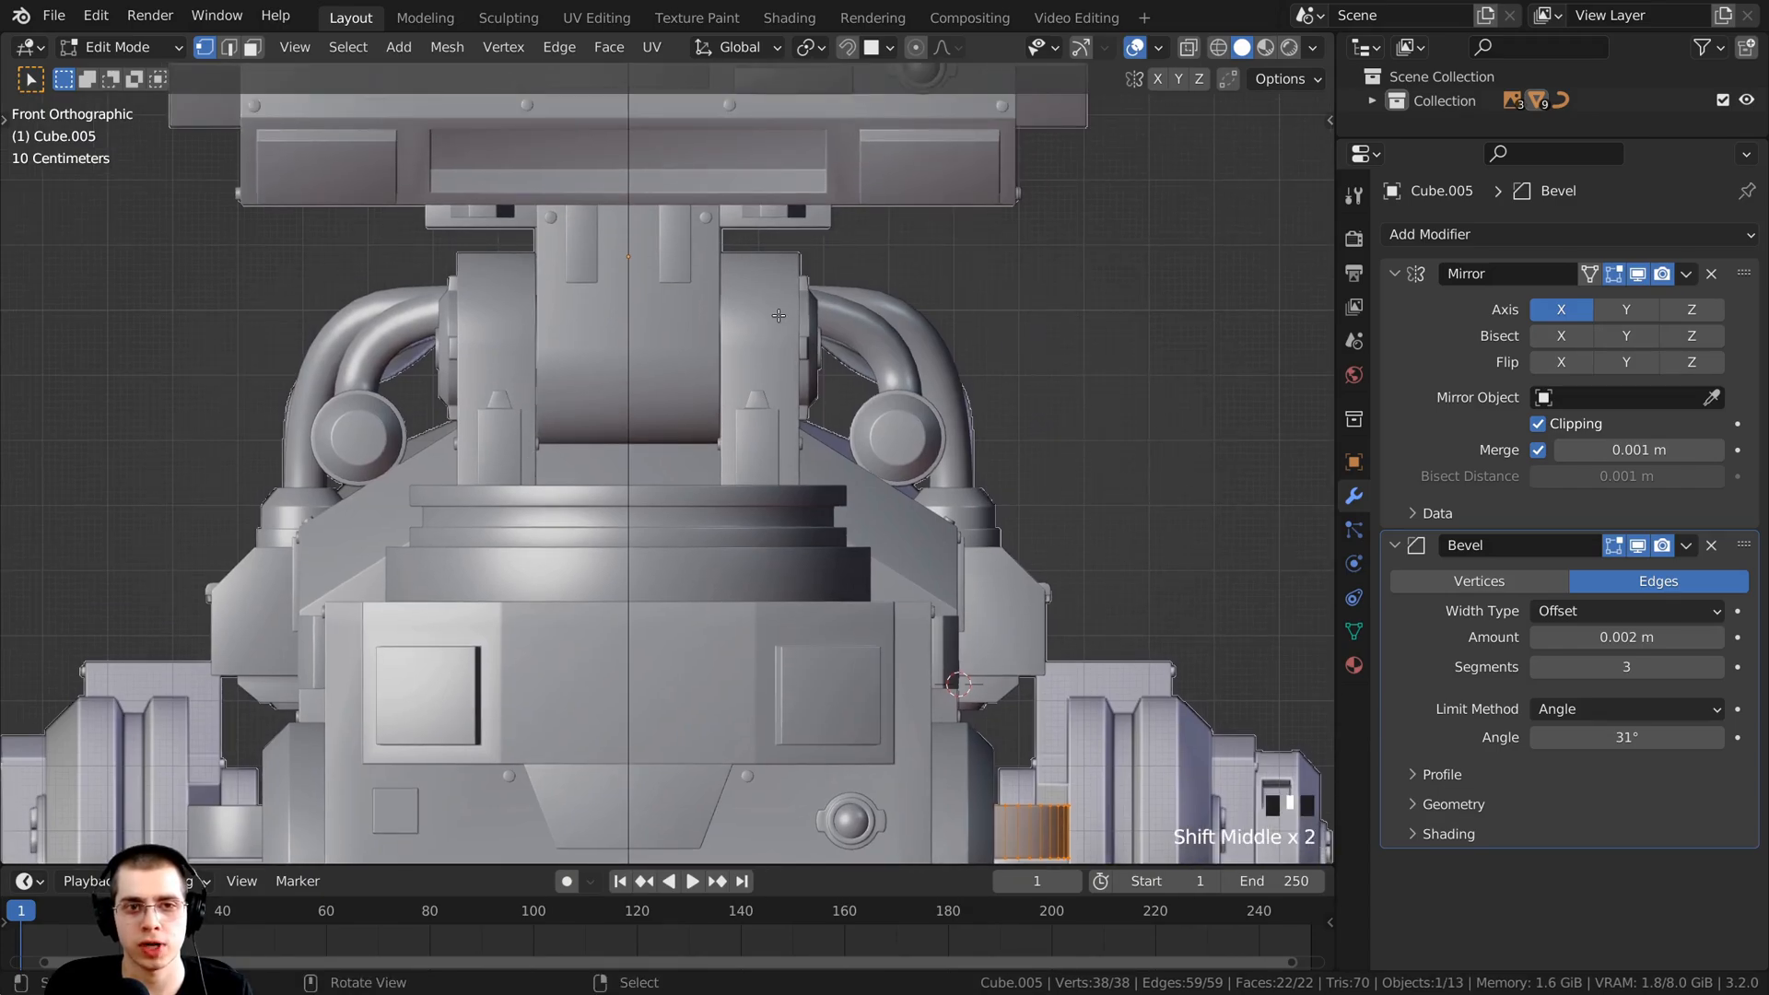
{"action": "middle_click_drag", "start_coordinate": [995, 820], "coordinate": [763, 411], "text": "shift"}
{"action": "scroll", "coordinate": [792, 482], "scroll_direction": "up", "scroll_amount": 2}
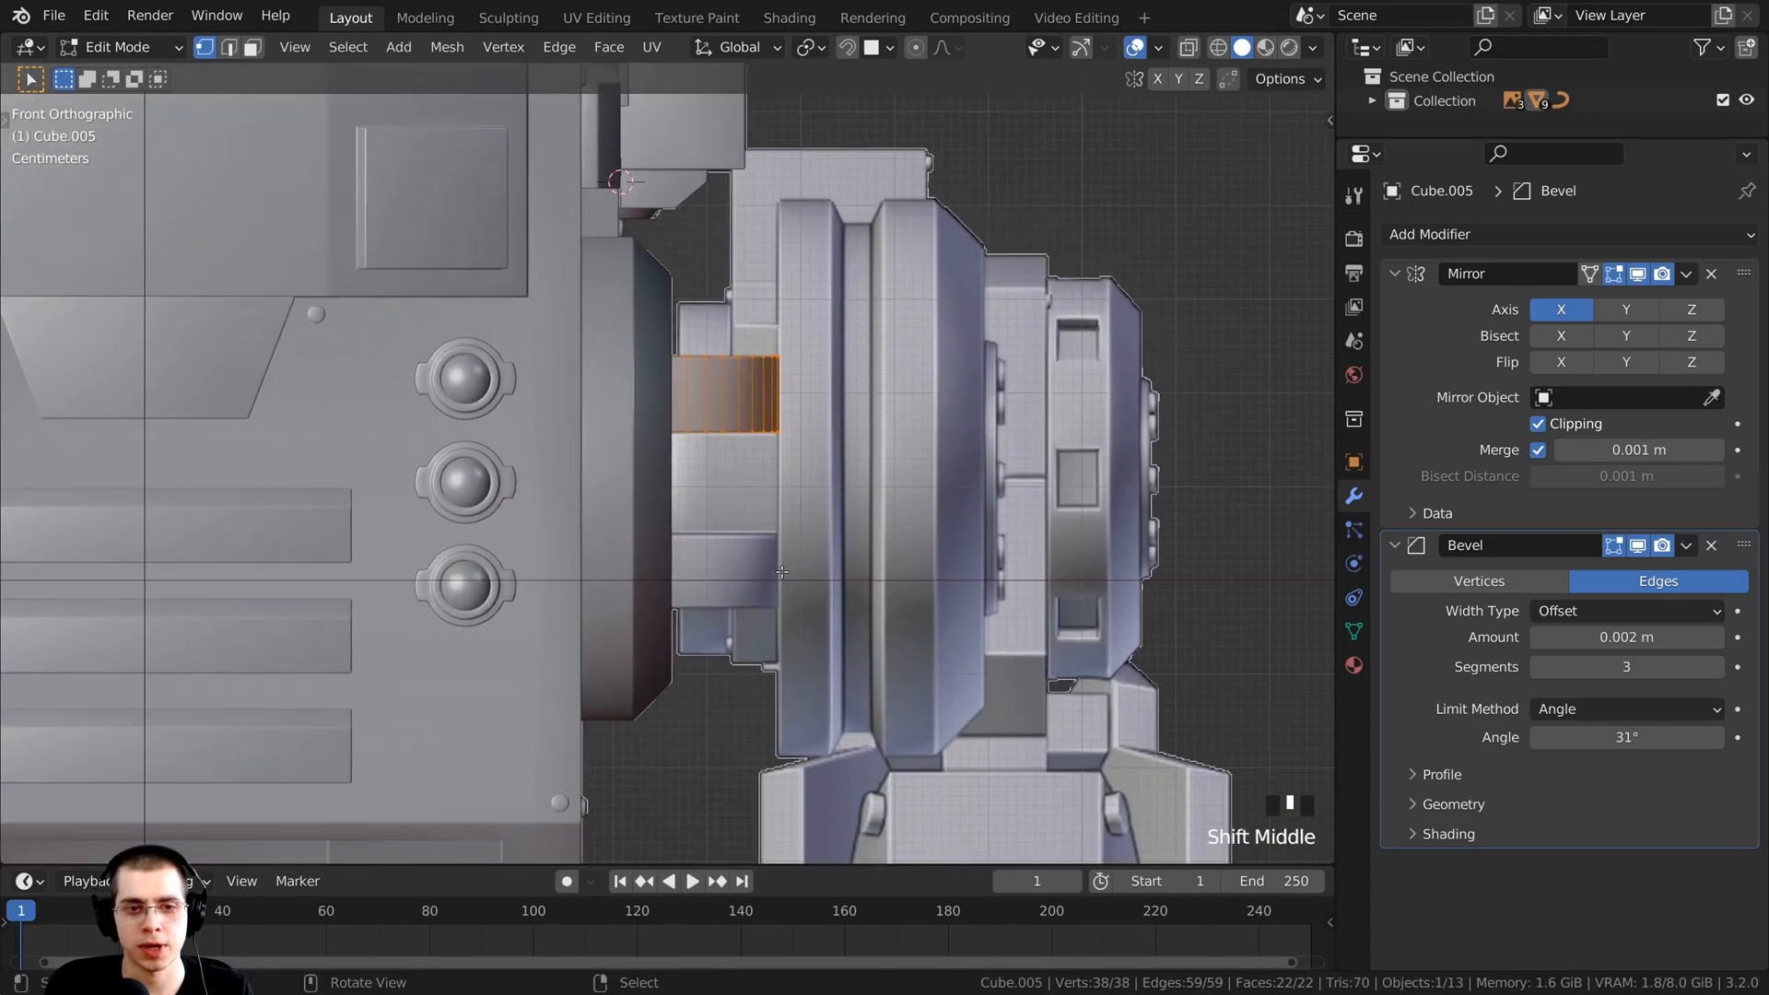
{"action": "middle_click_drag", "start_coordinate": [752, 561], "coordinate": [717, 476], "text": "shift"}
{"action": "scroll", "coordinate": [722, 230], "scroll_direction": "up", "scroll_amount": 2}
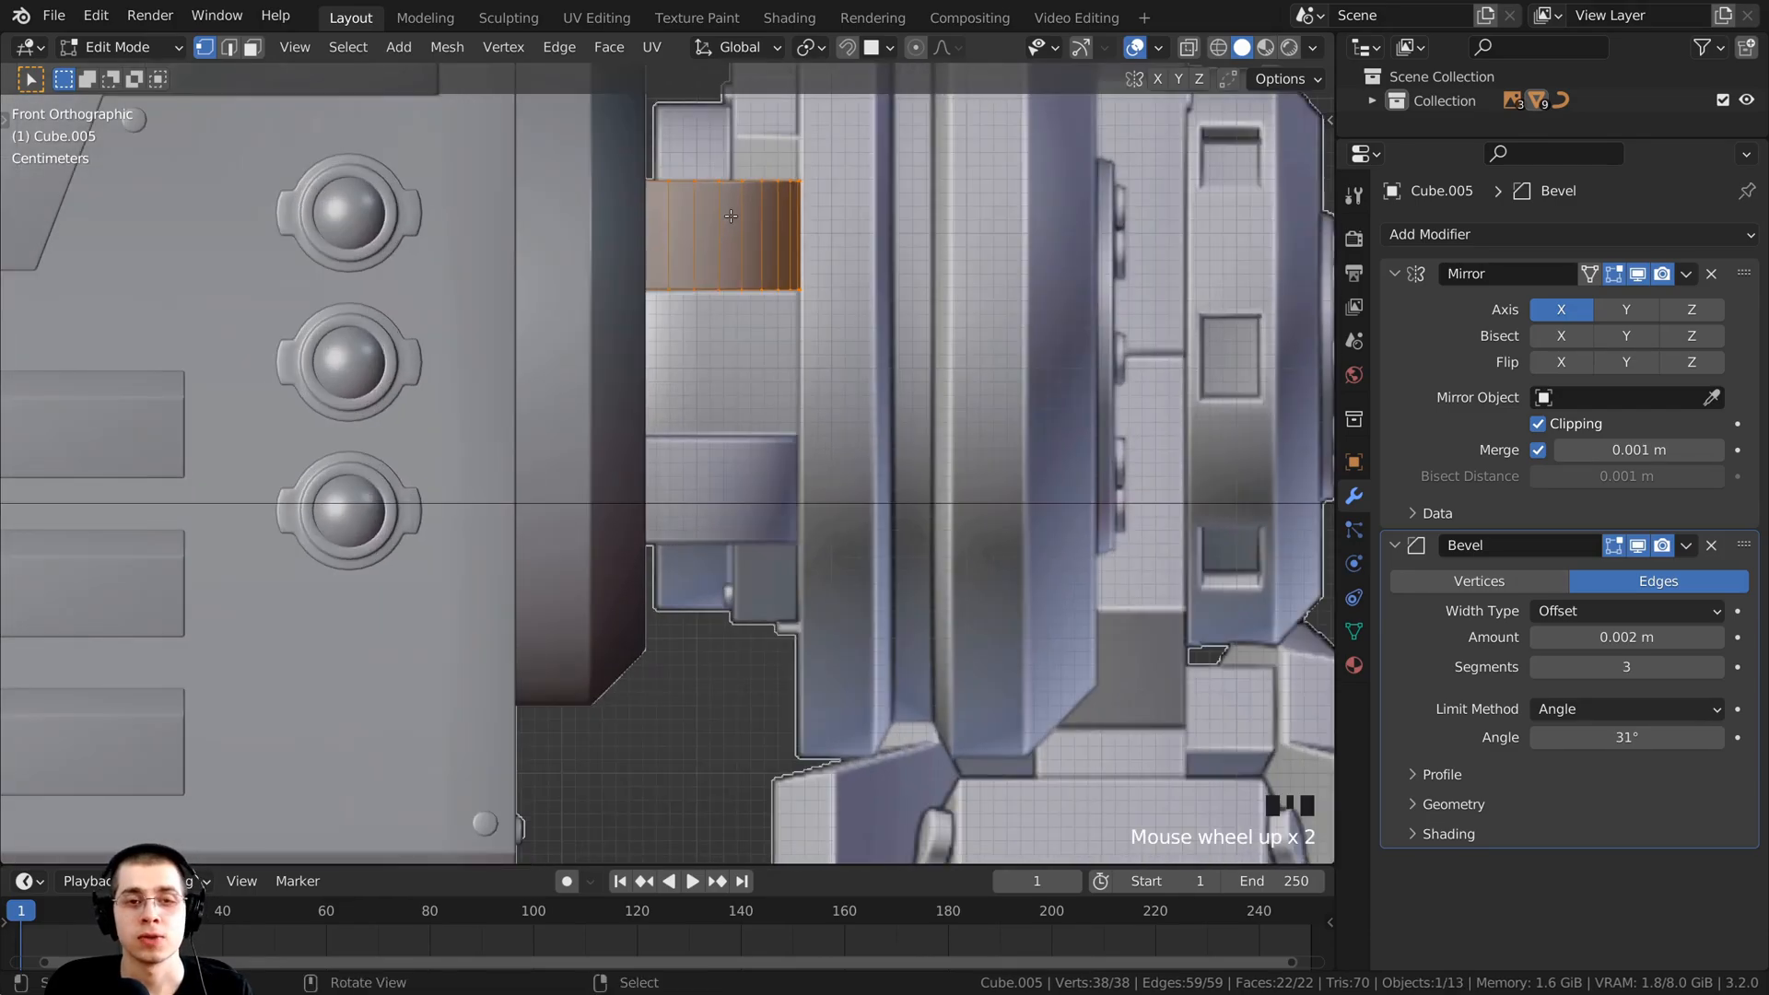
{"action": "key", "text": "shift+d"}
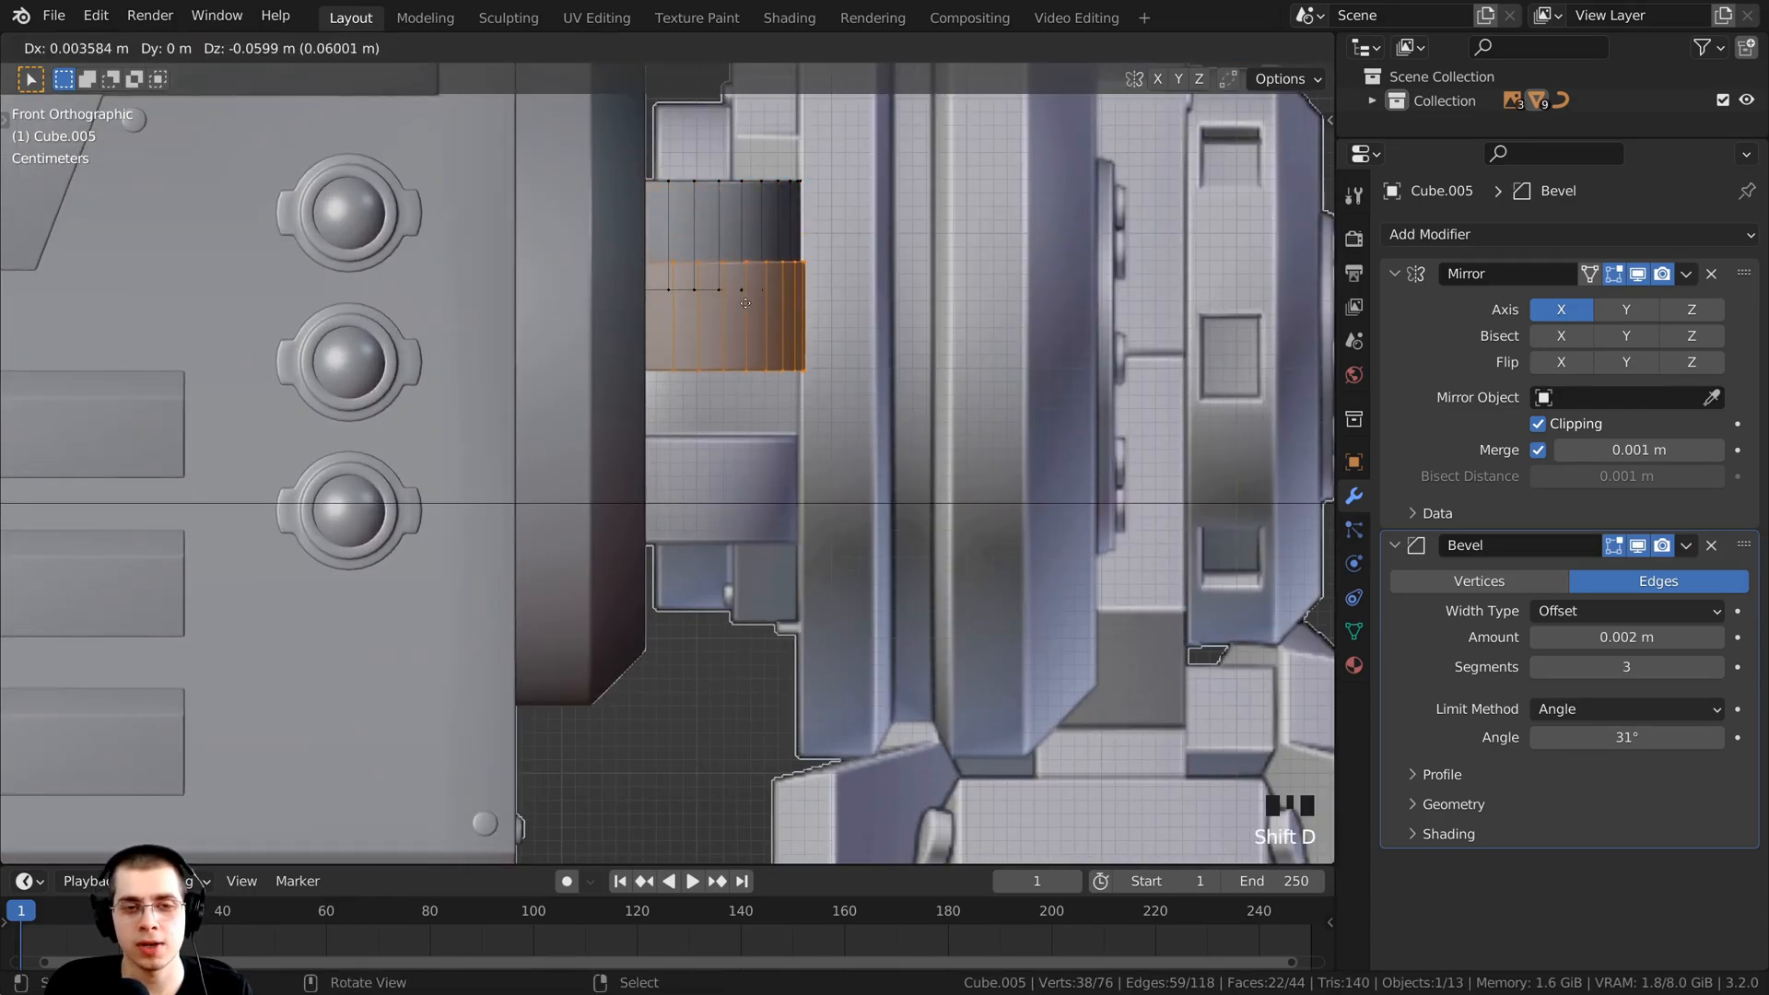
{"action": "key", "text": "z"}
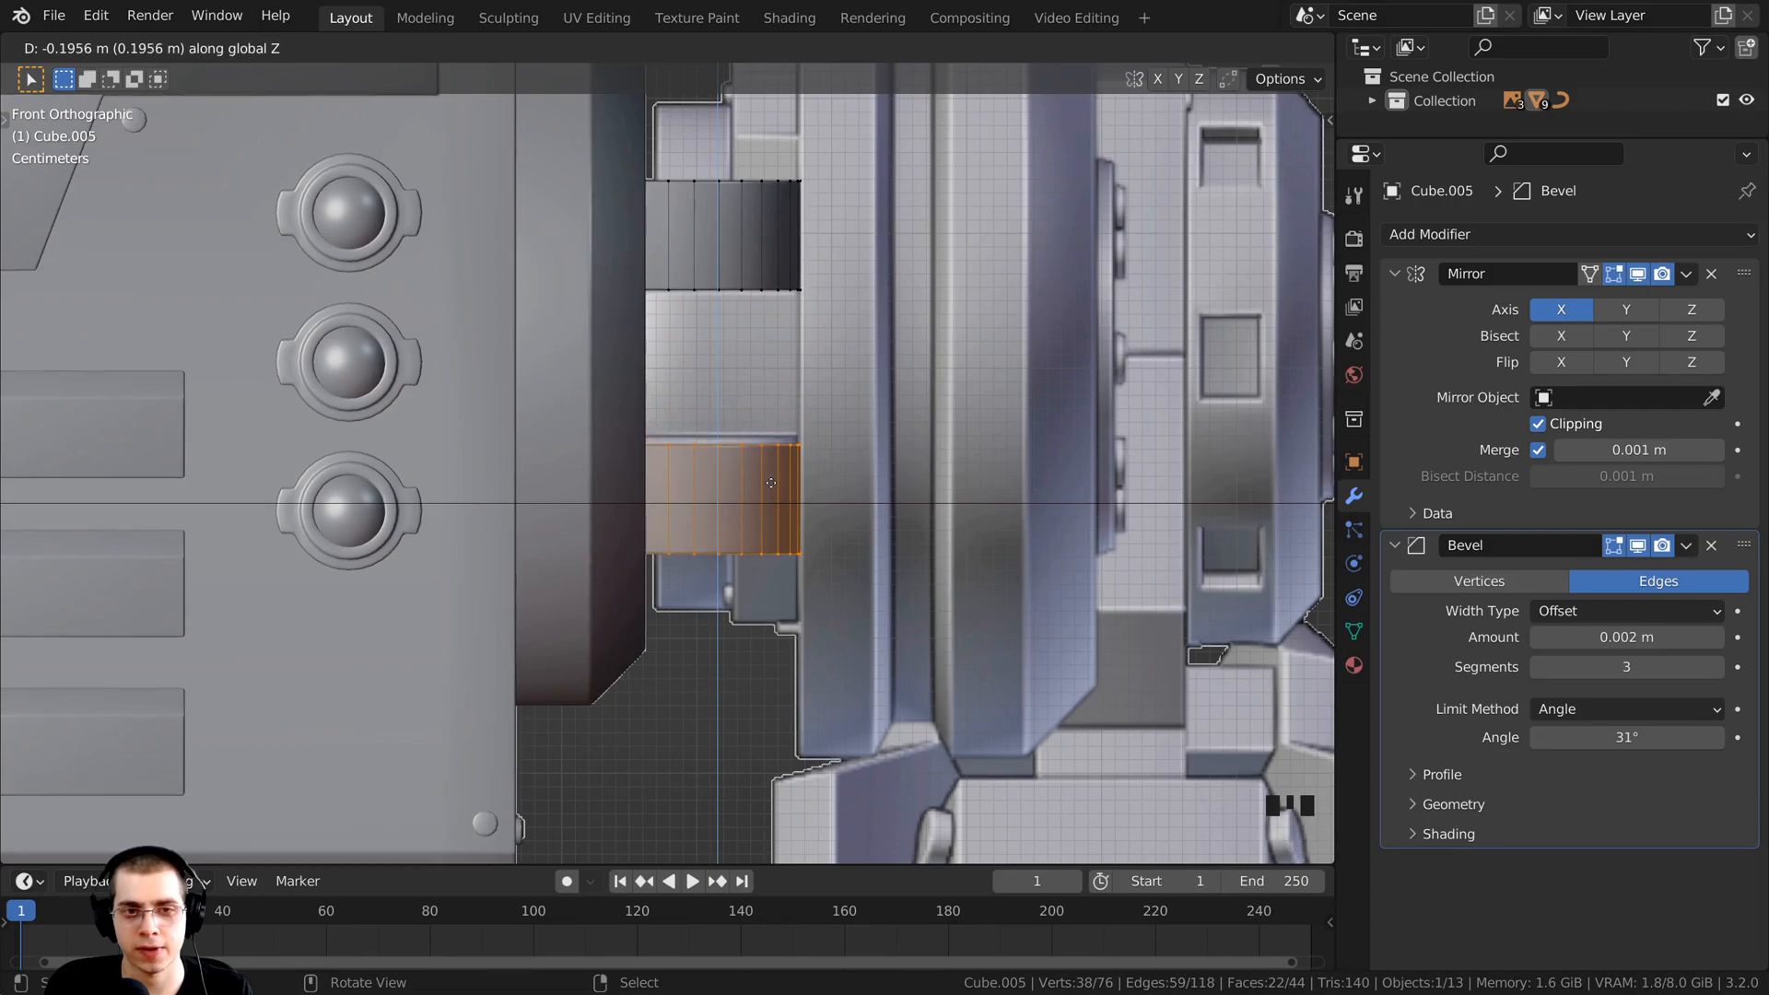
{"action": "left_click", "coordinate": [768, 471]}
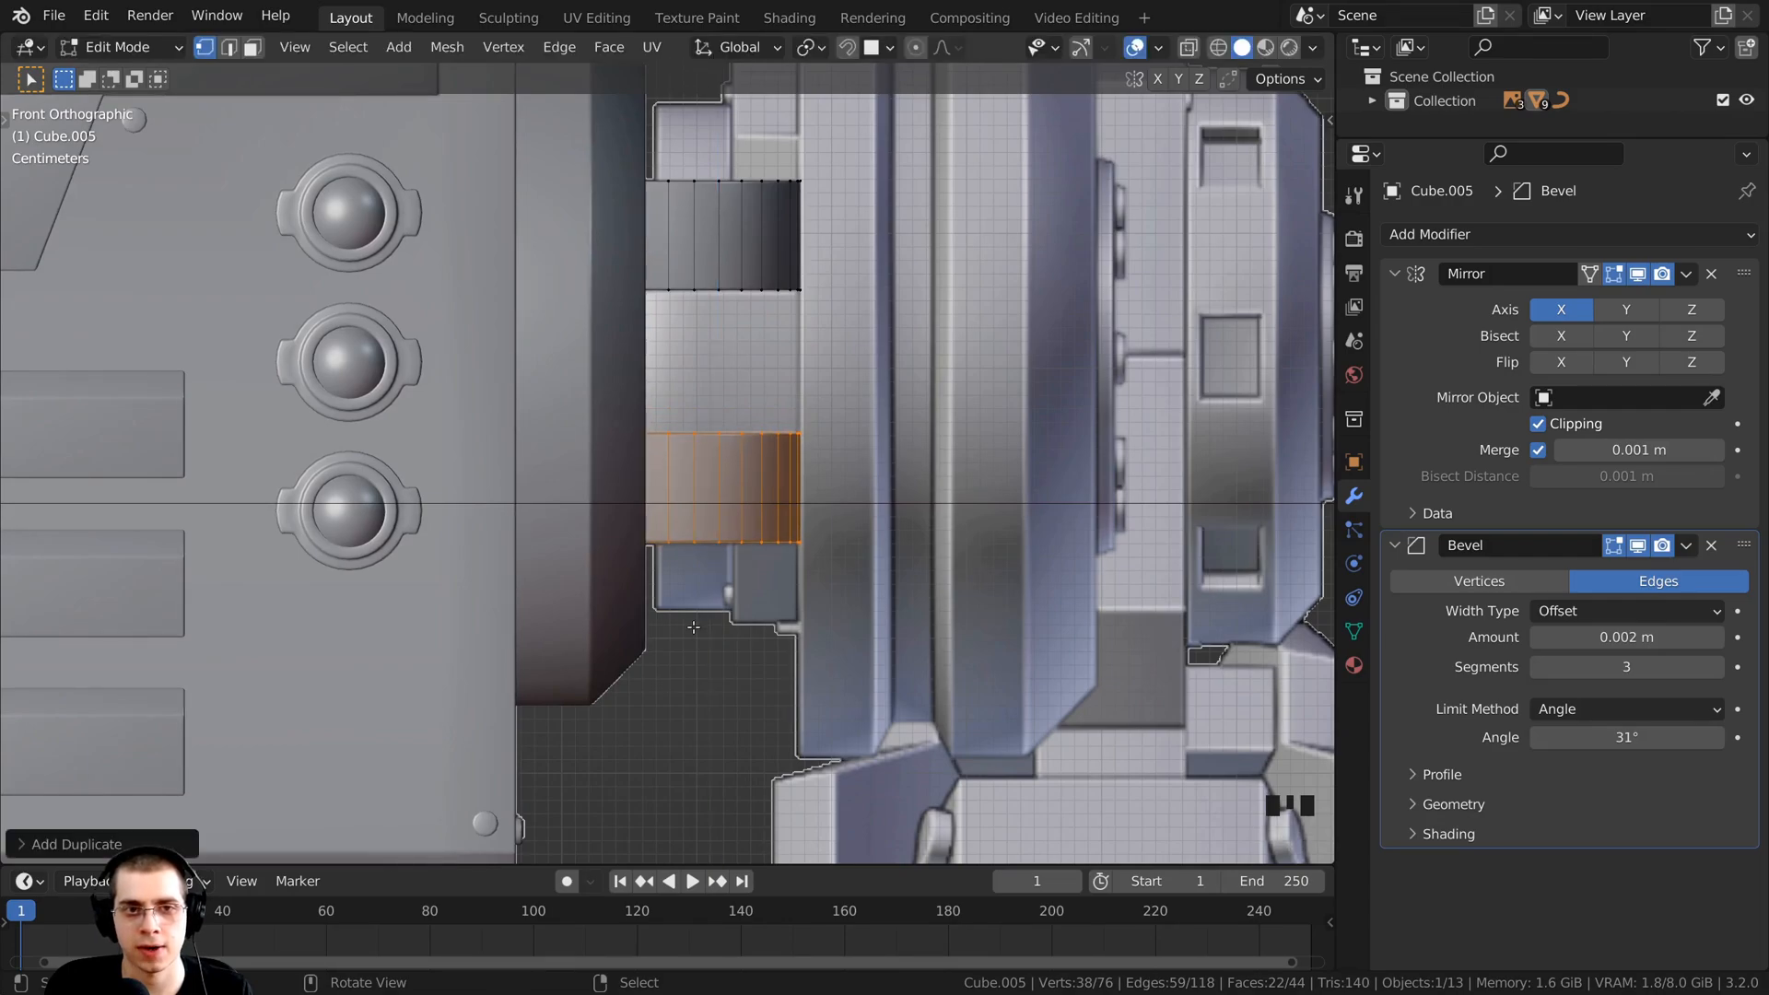
Step: Examine both connector blocks and the gap between them in perspective and against the front reference
{"action": "scroll", "coordinate": [750, 513], "scroll_direction": "down", "scroll_amount": 5}
{"action": "middle_click_drag", "start_coordinate": [666, 603], "coordinate": [672, 539]}
{"action": "scroll", "coordinate": [580, 493], "scroll_direction": "up", "scroll_amount": 2}
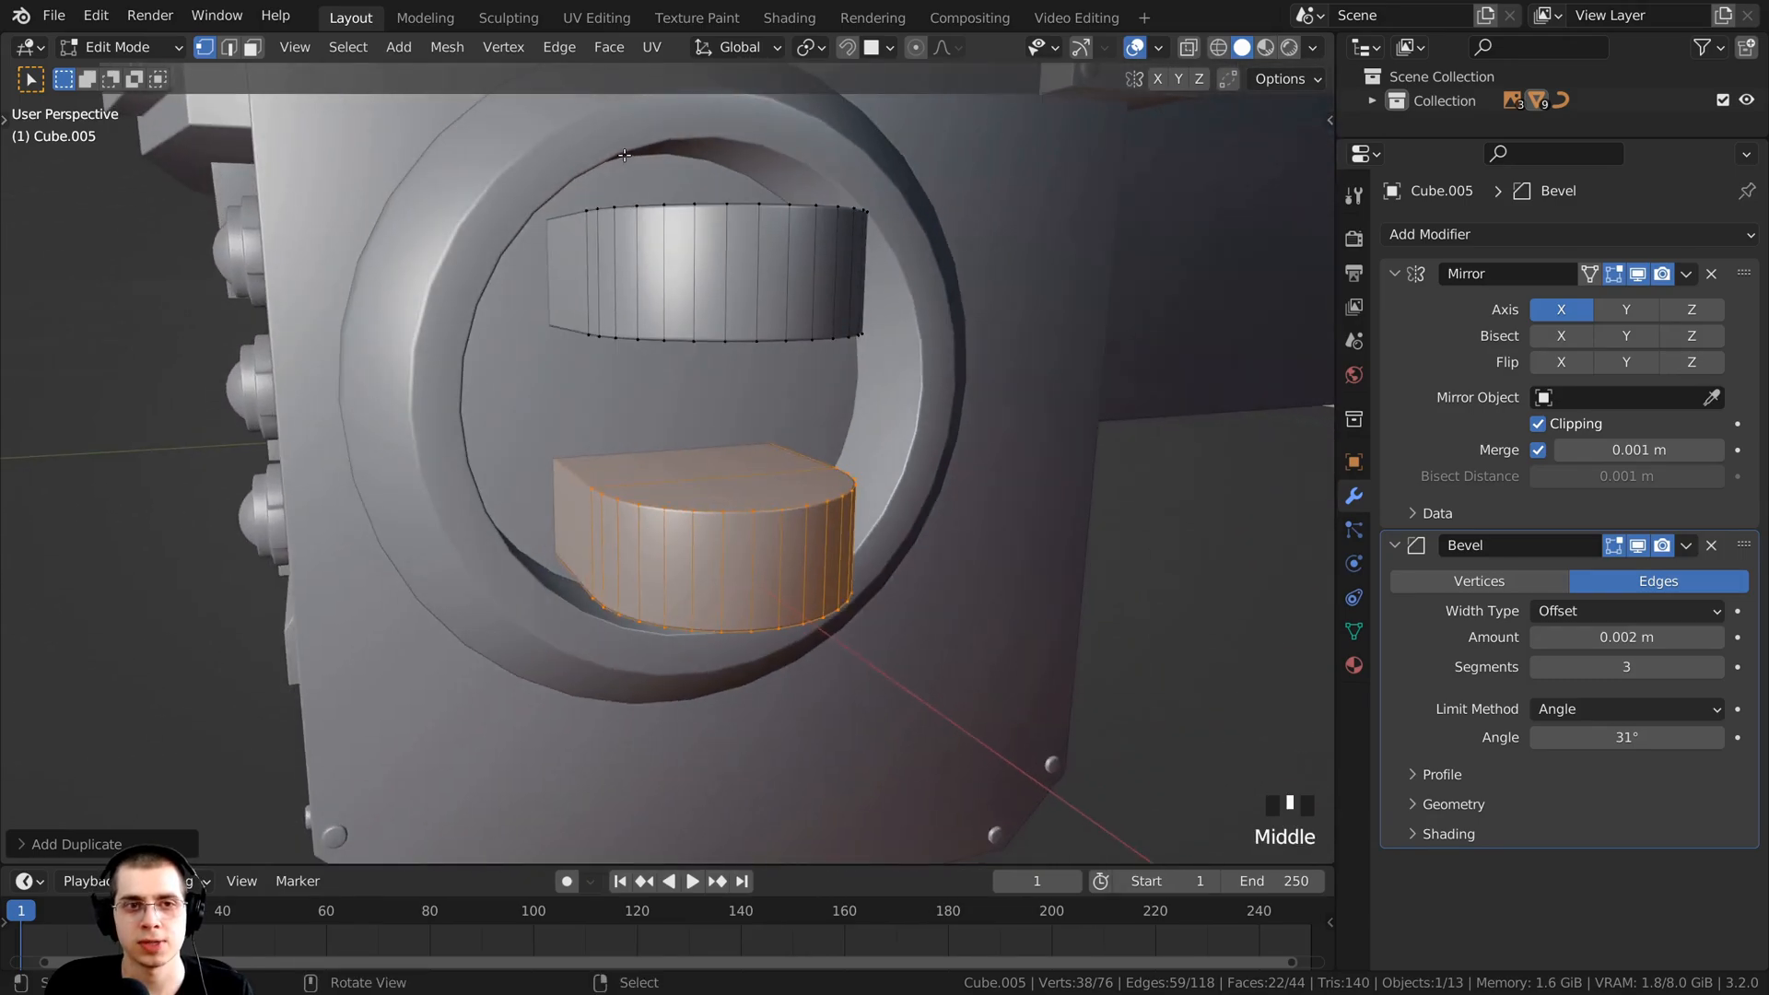
{"action": "middle_click_drag", "start_coordinate": [616, 361], "coordinate": [700, 391]}
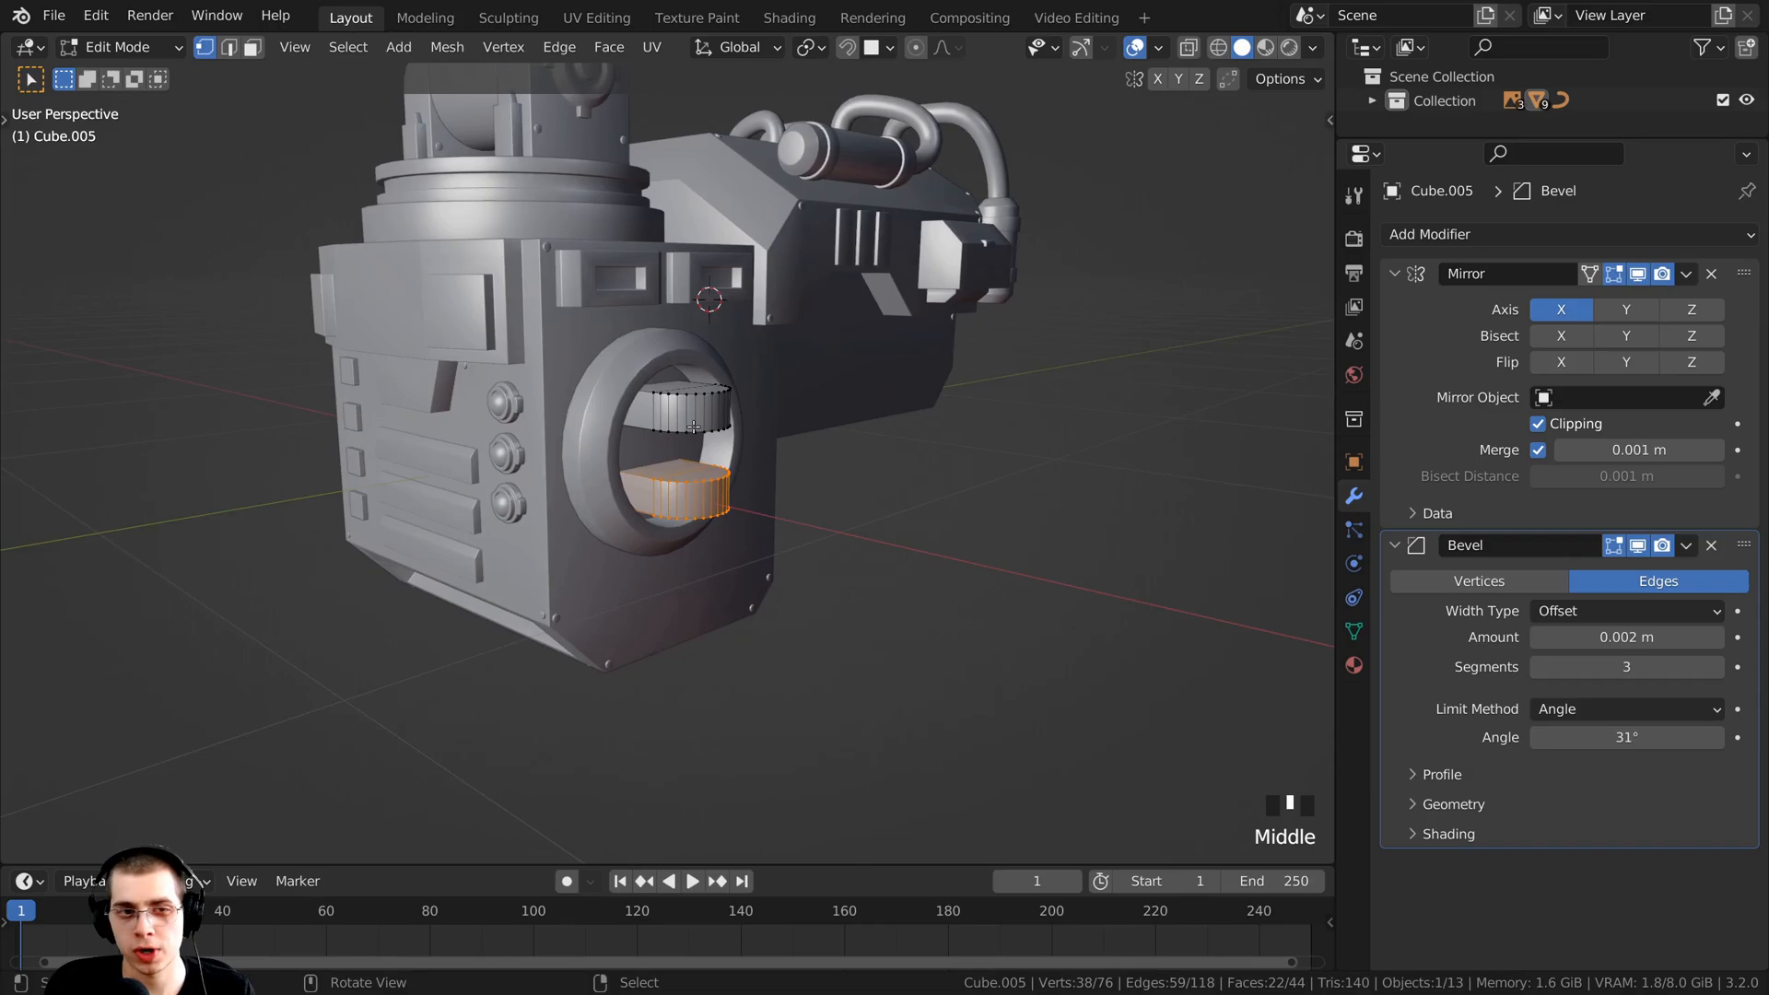
{"action": "key", "text": "KP_1"}
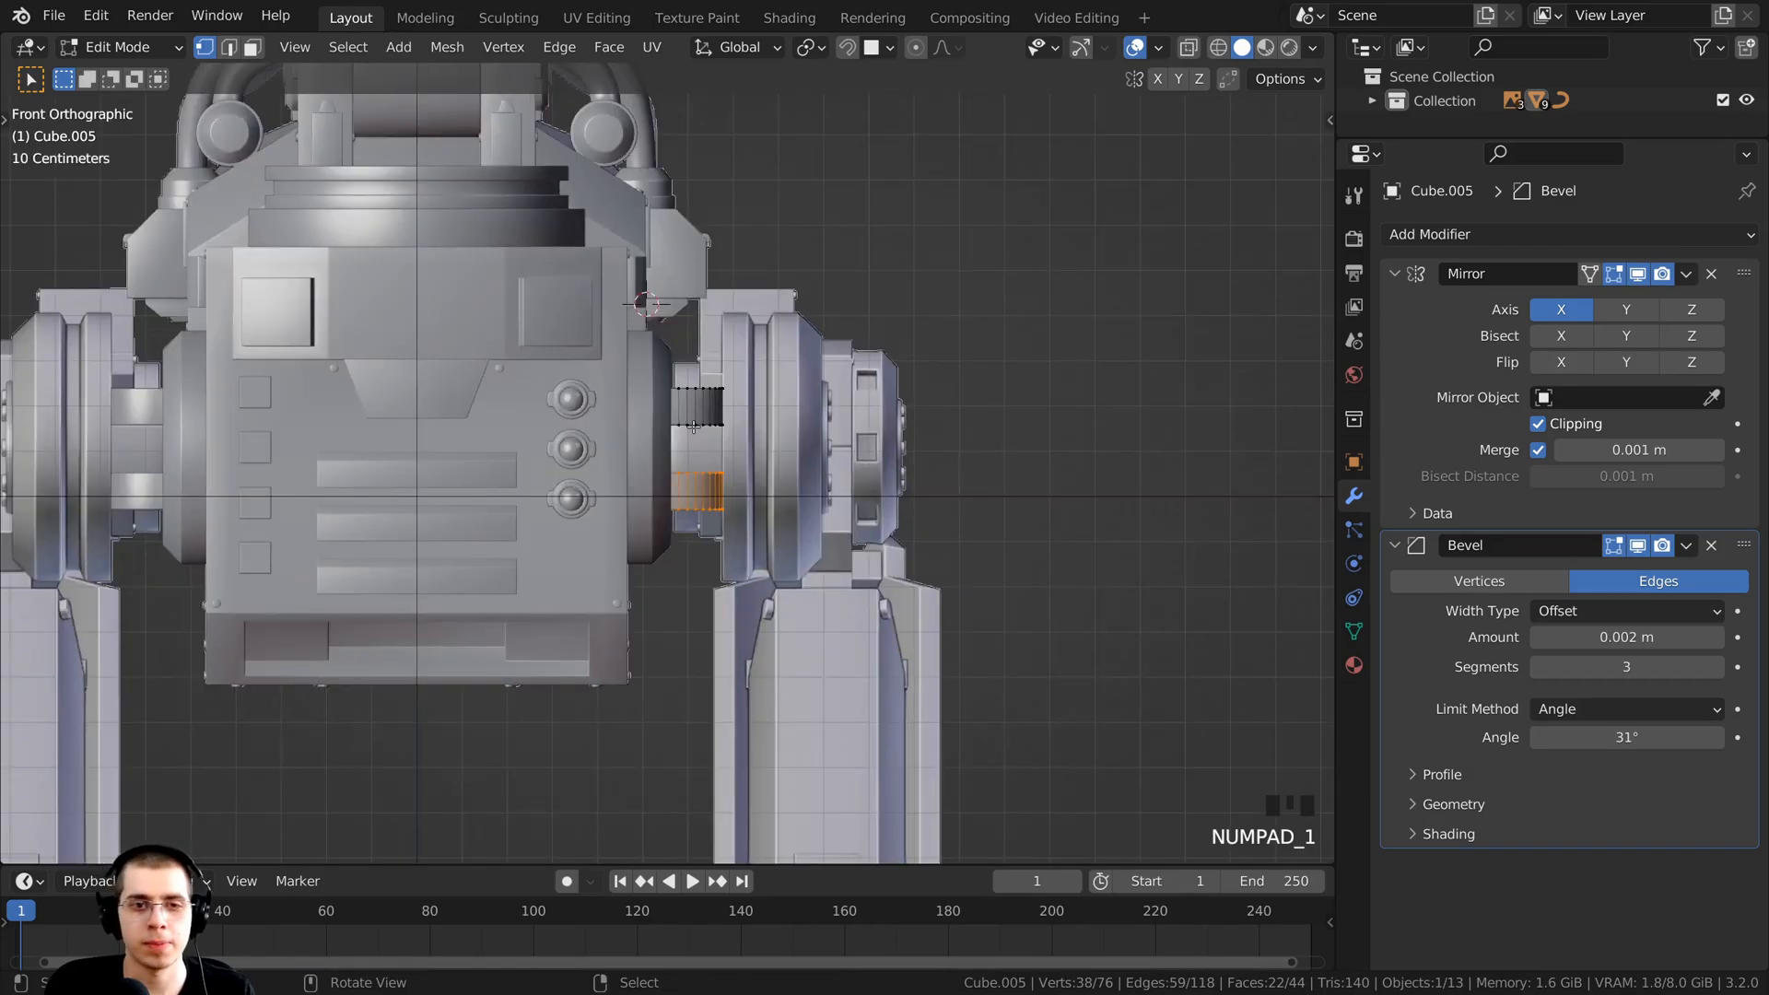
{"action": "scroll", "coordinate": [772, 379], "scroll_direction": "up", "scroll_amount": 7}
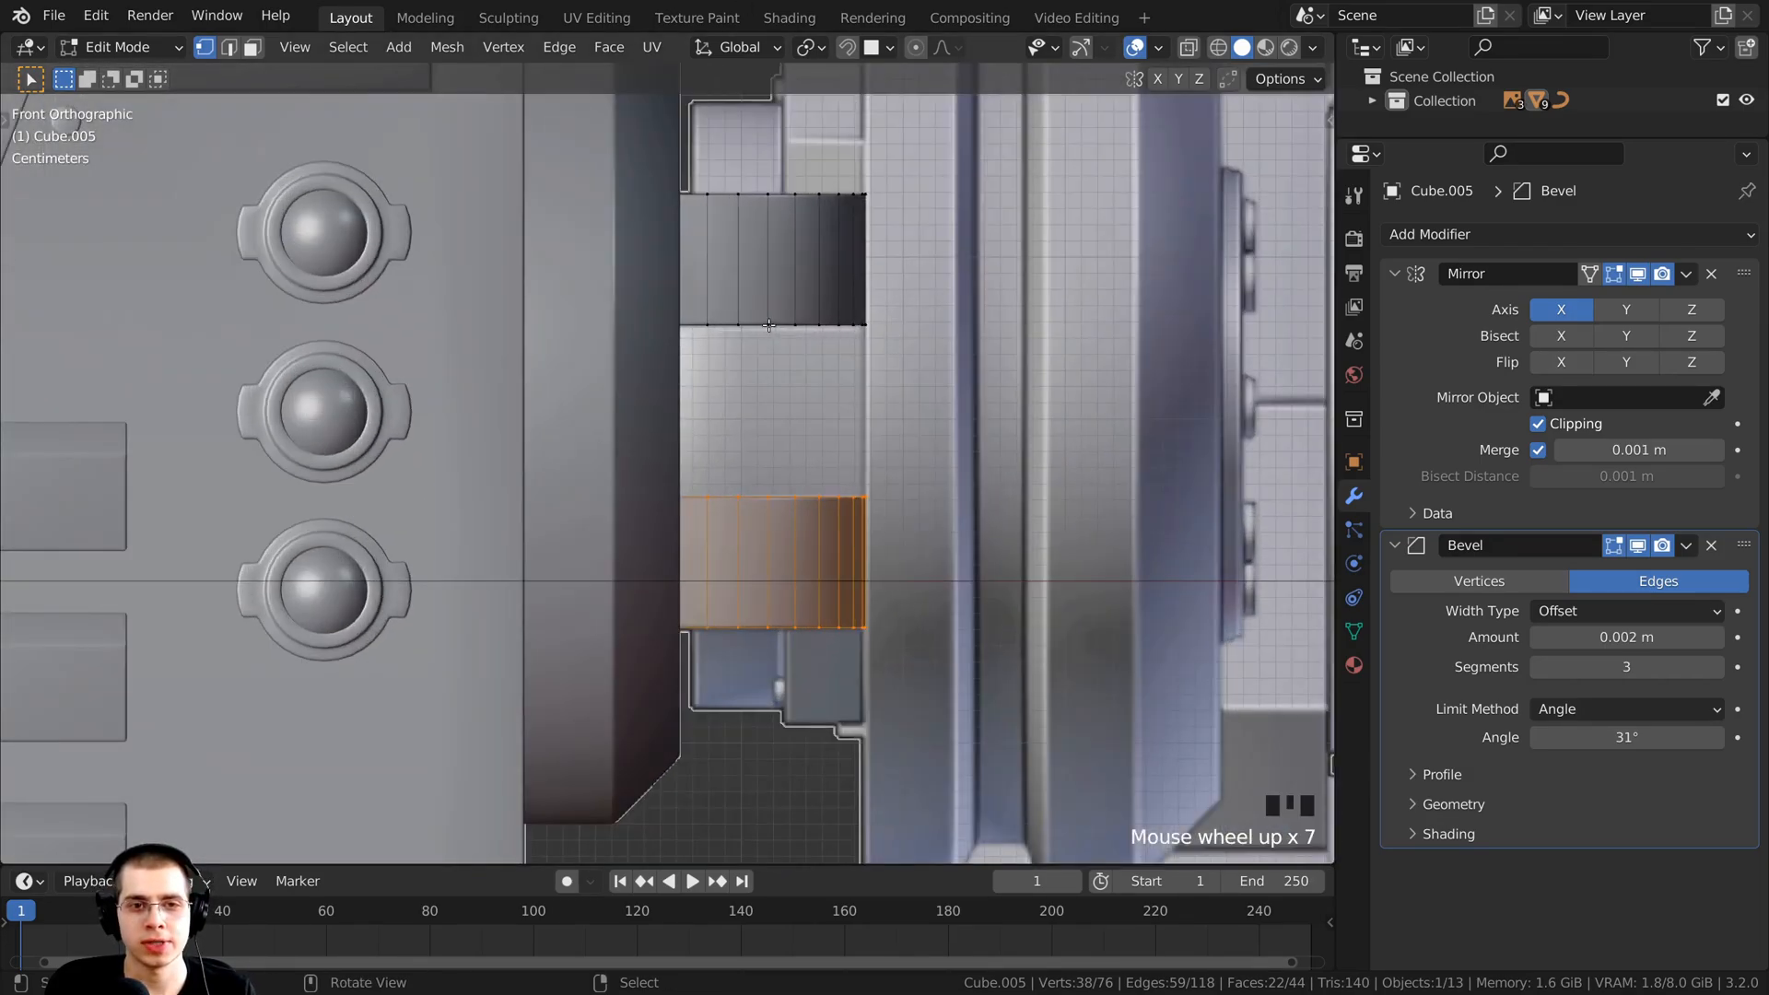
{"action": "middle_click_drag", "start_coordinate": [733, 369], "coordinate": [660, 470]}
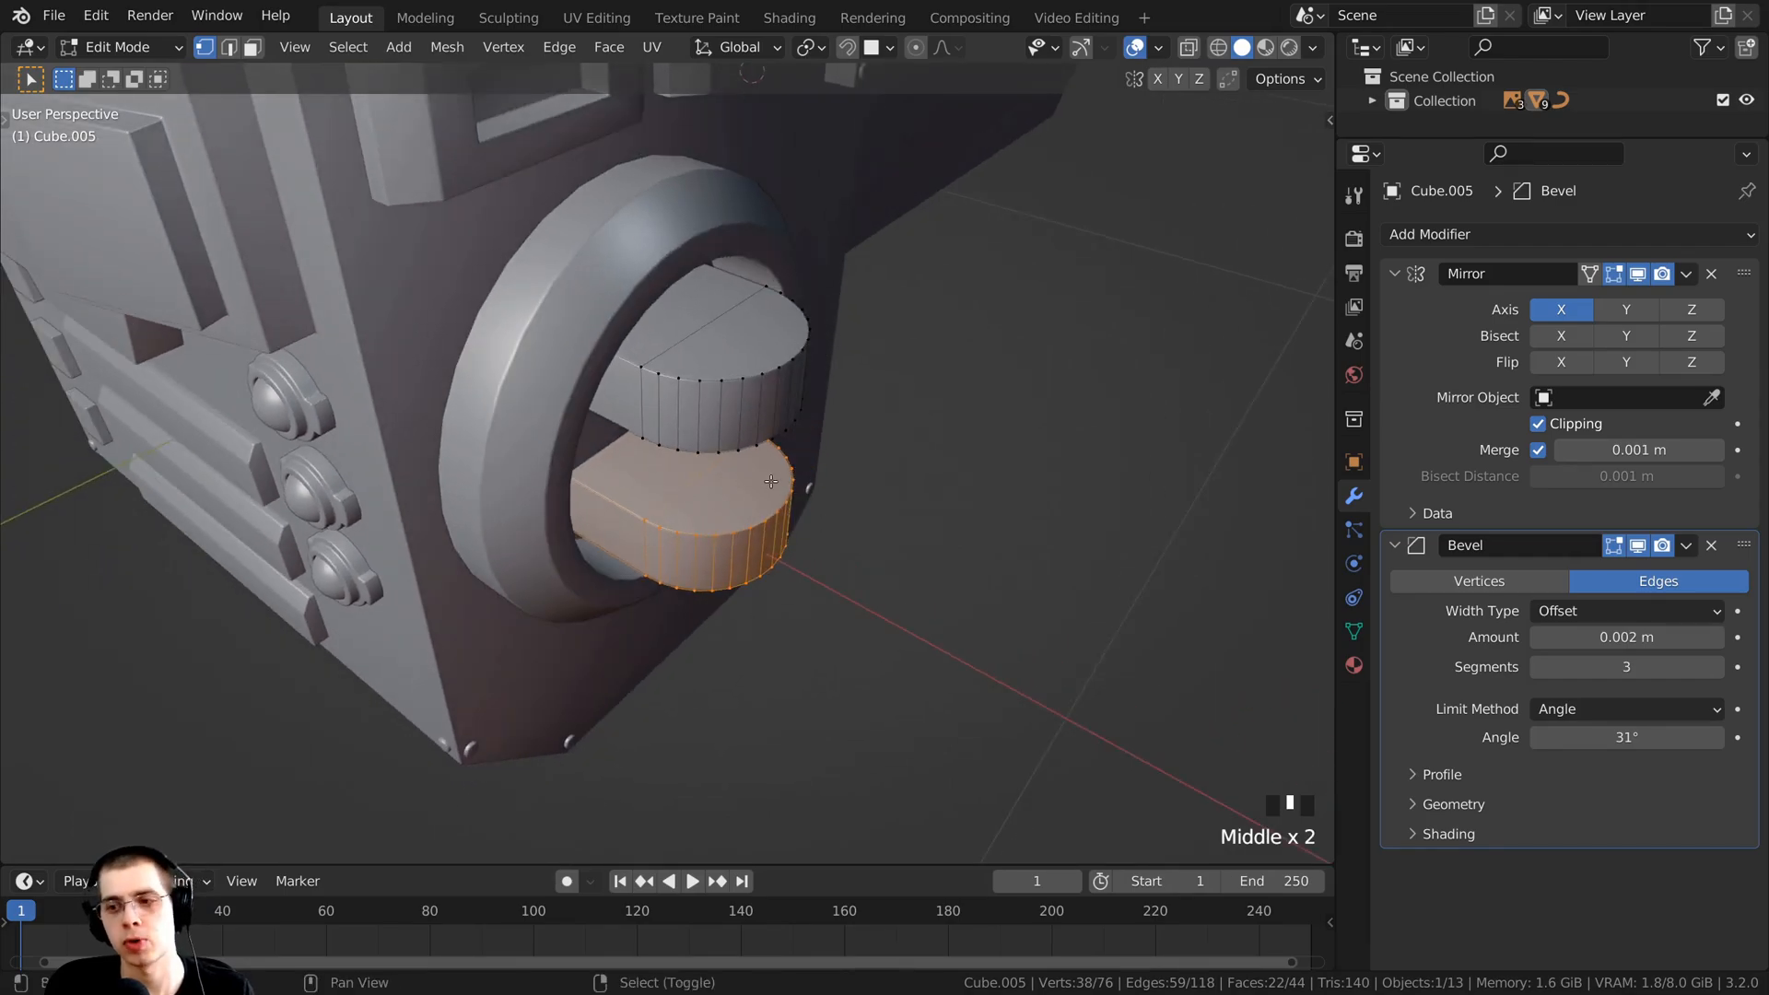
{"action": "middle_click_drag", "start_coordinate": [827, 487], "coordinate": [765, 475]}
{"action": "scroll", "coordinate": [746, 473], "scroll_direction": "up", "scroll_amount": 3}
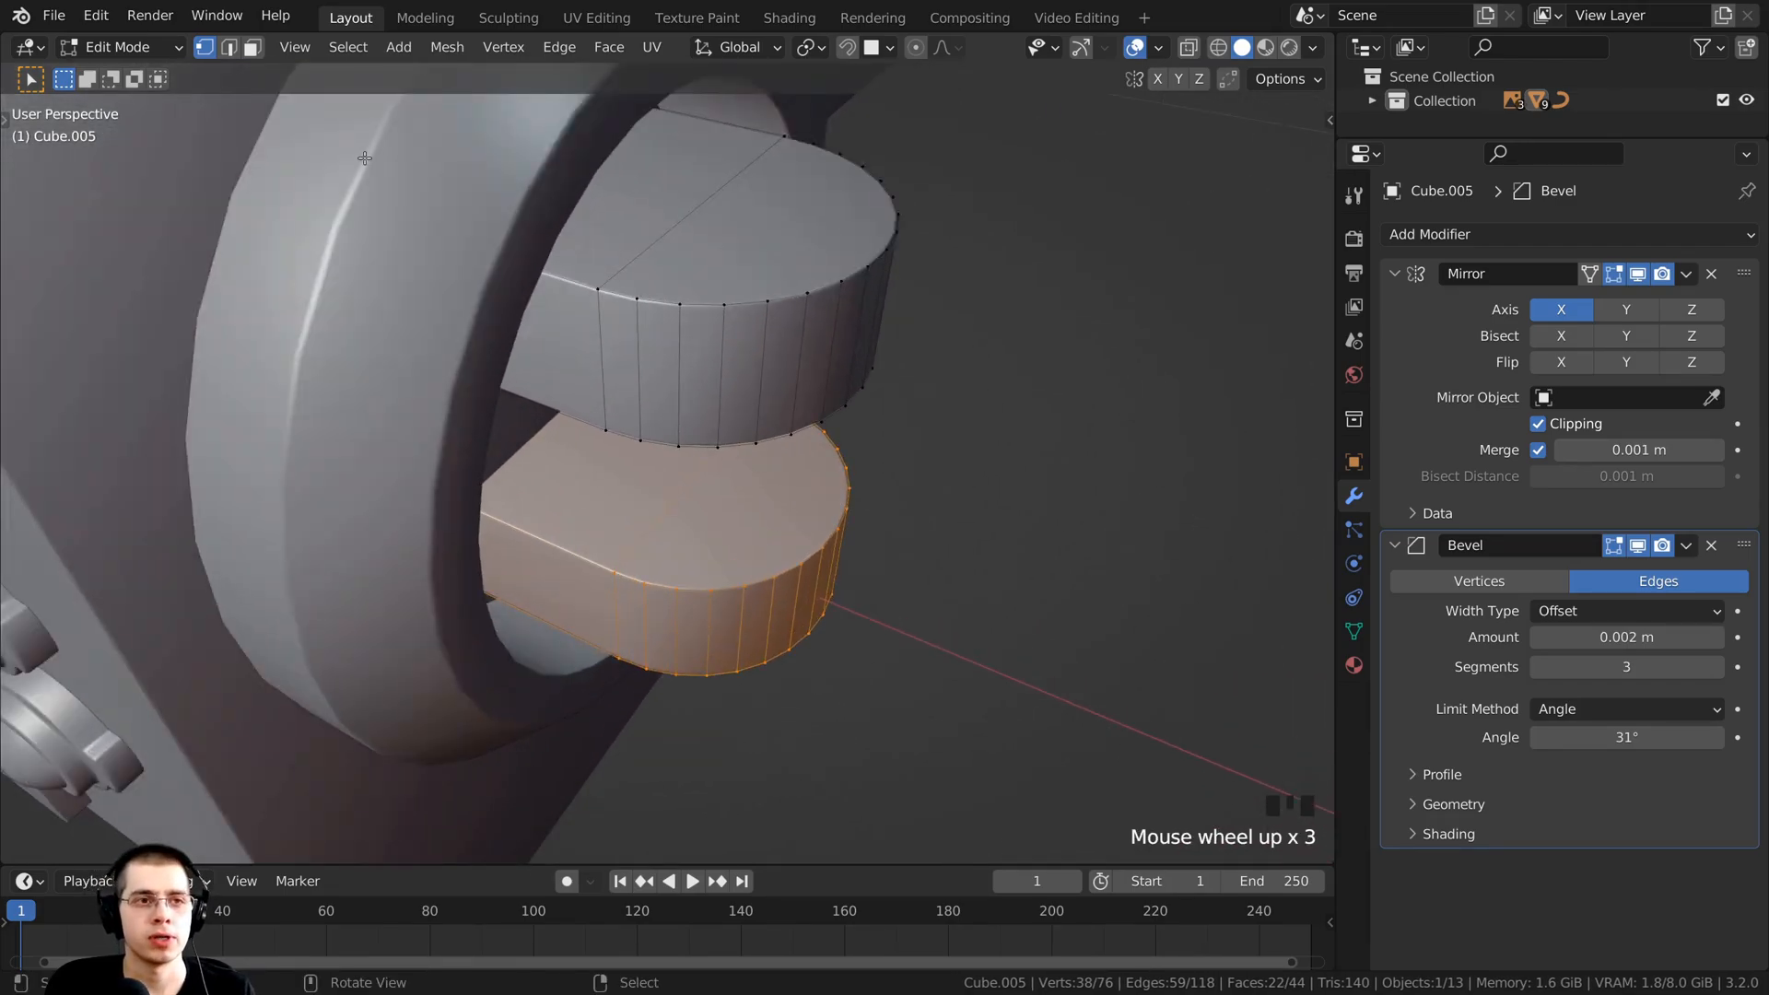
Step: Duplicate the facing rounded end faces of the two blocks in place and separate the copies into a new object
{"action": "left_click", "coordinate": [254, 47]}
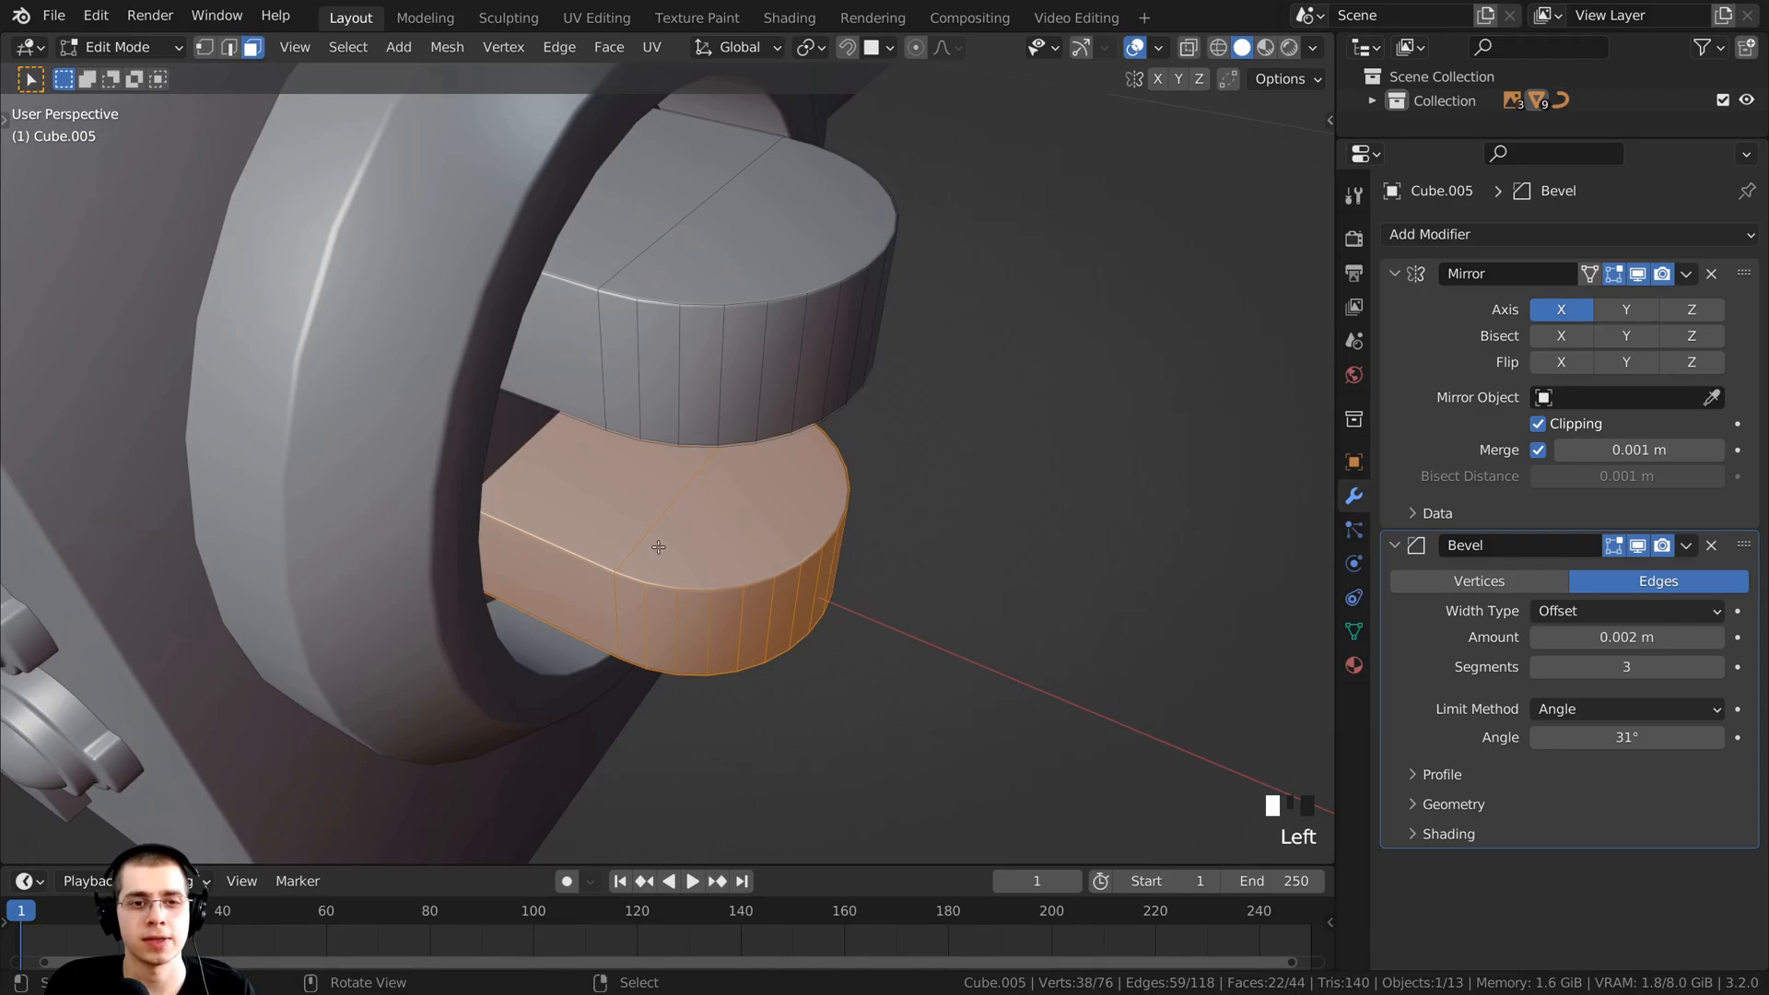
{"action": "right_click", "coordinate": [688, 516]}
{"action": "middle_click_drag", "start_coordinate": [691, 511], "coordinate": [727, 290]}
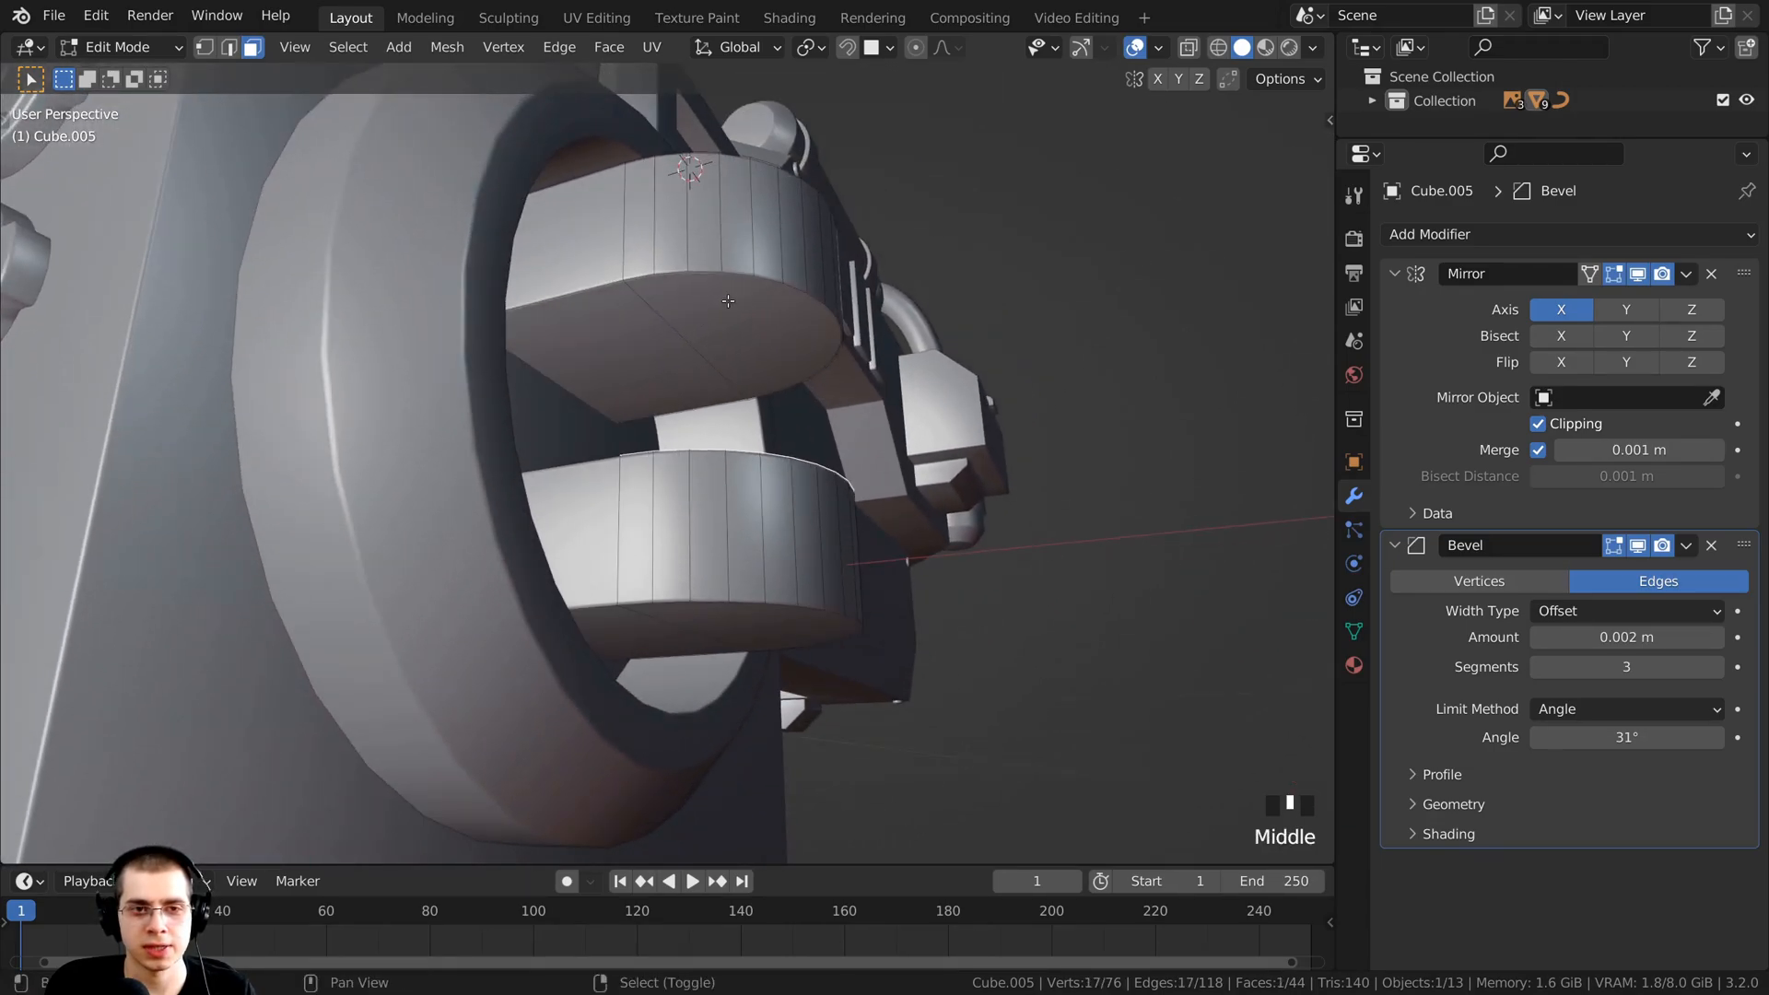
{"action": "right_click", "coordinate": [728, 301], "text": "shift"}
{"action": "middle_click_drag", "start_coordinate": [691, 432], "coordinate": [779, 530]}
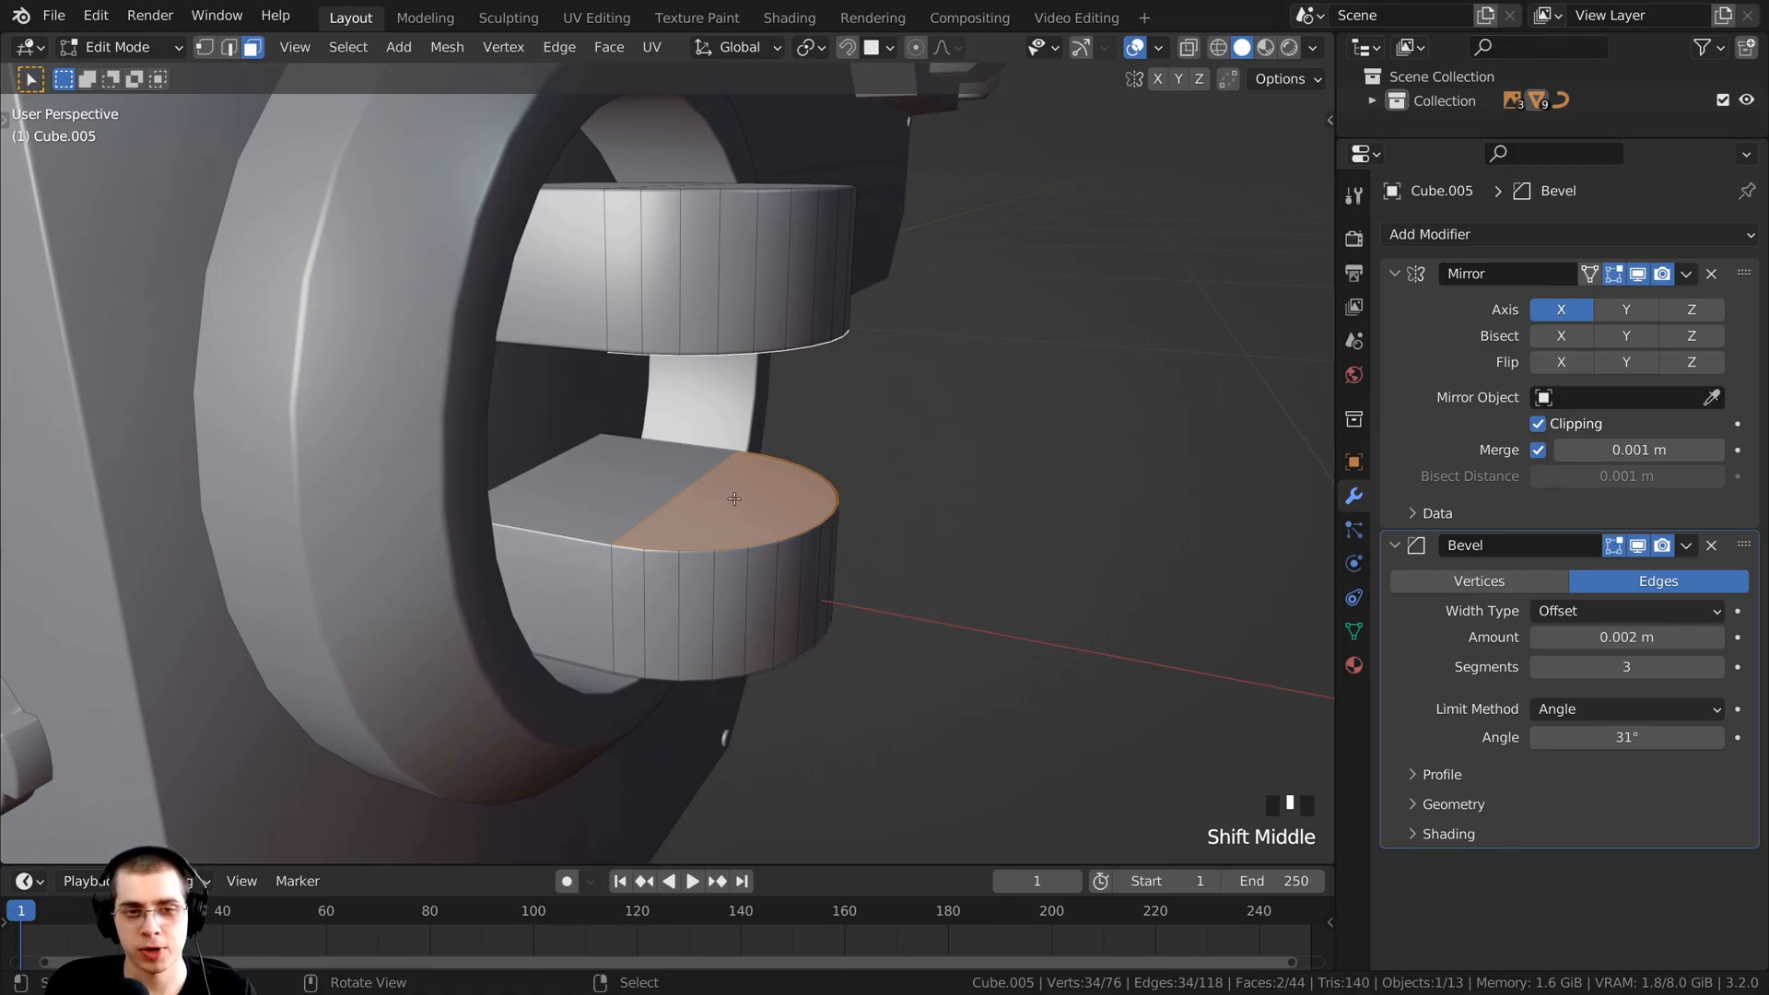
{"action": "key", "text": "shift+d"}
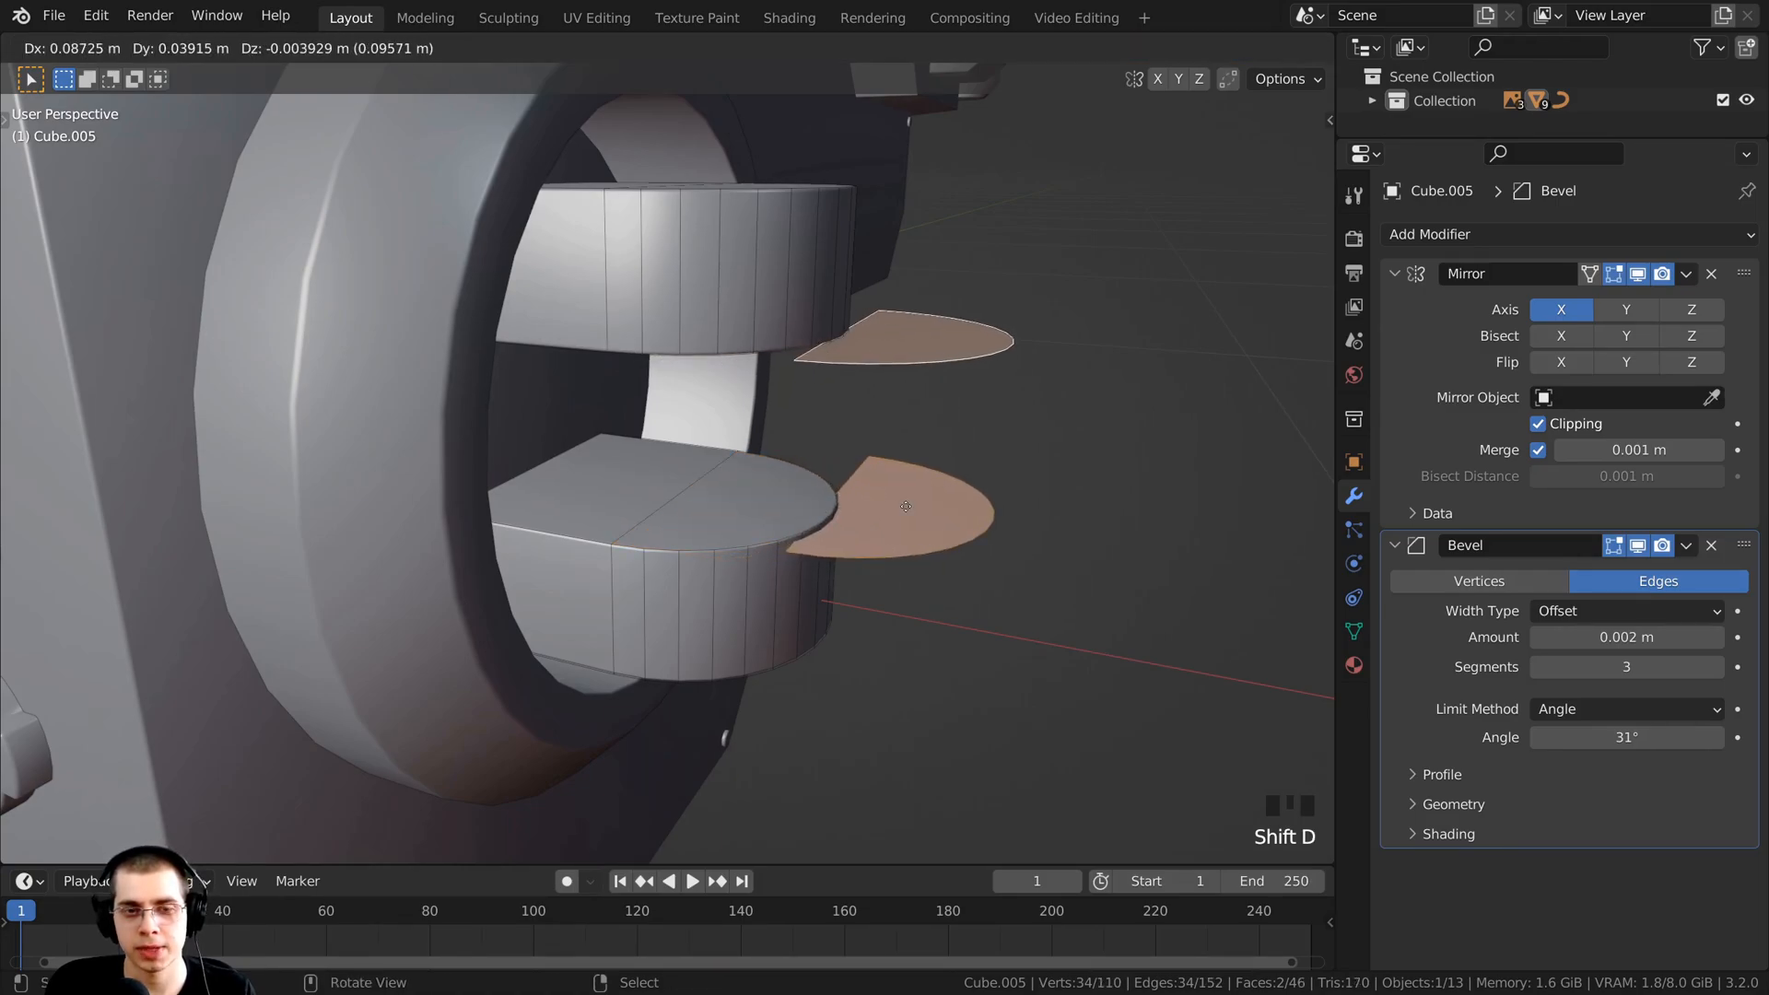
{"action": "right_click", "coordinate": [906, 417]}
{"action": "middle_click_drag", "start_coordinate": [909, 430], "coordinate": [885, 440]}
{"action": "scroll", "coordinate": [884, 440], "scroll_direction": "up", "scroll_amount": 2}
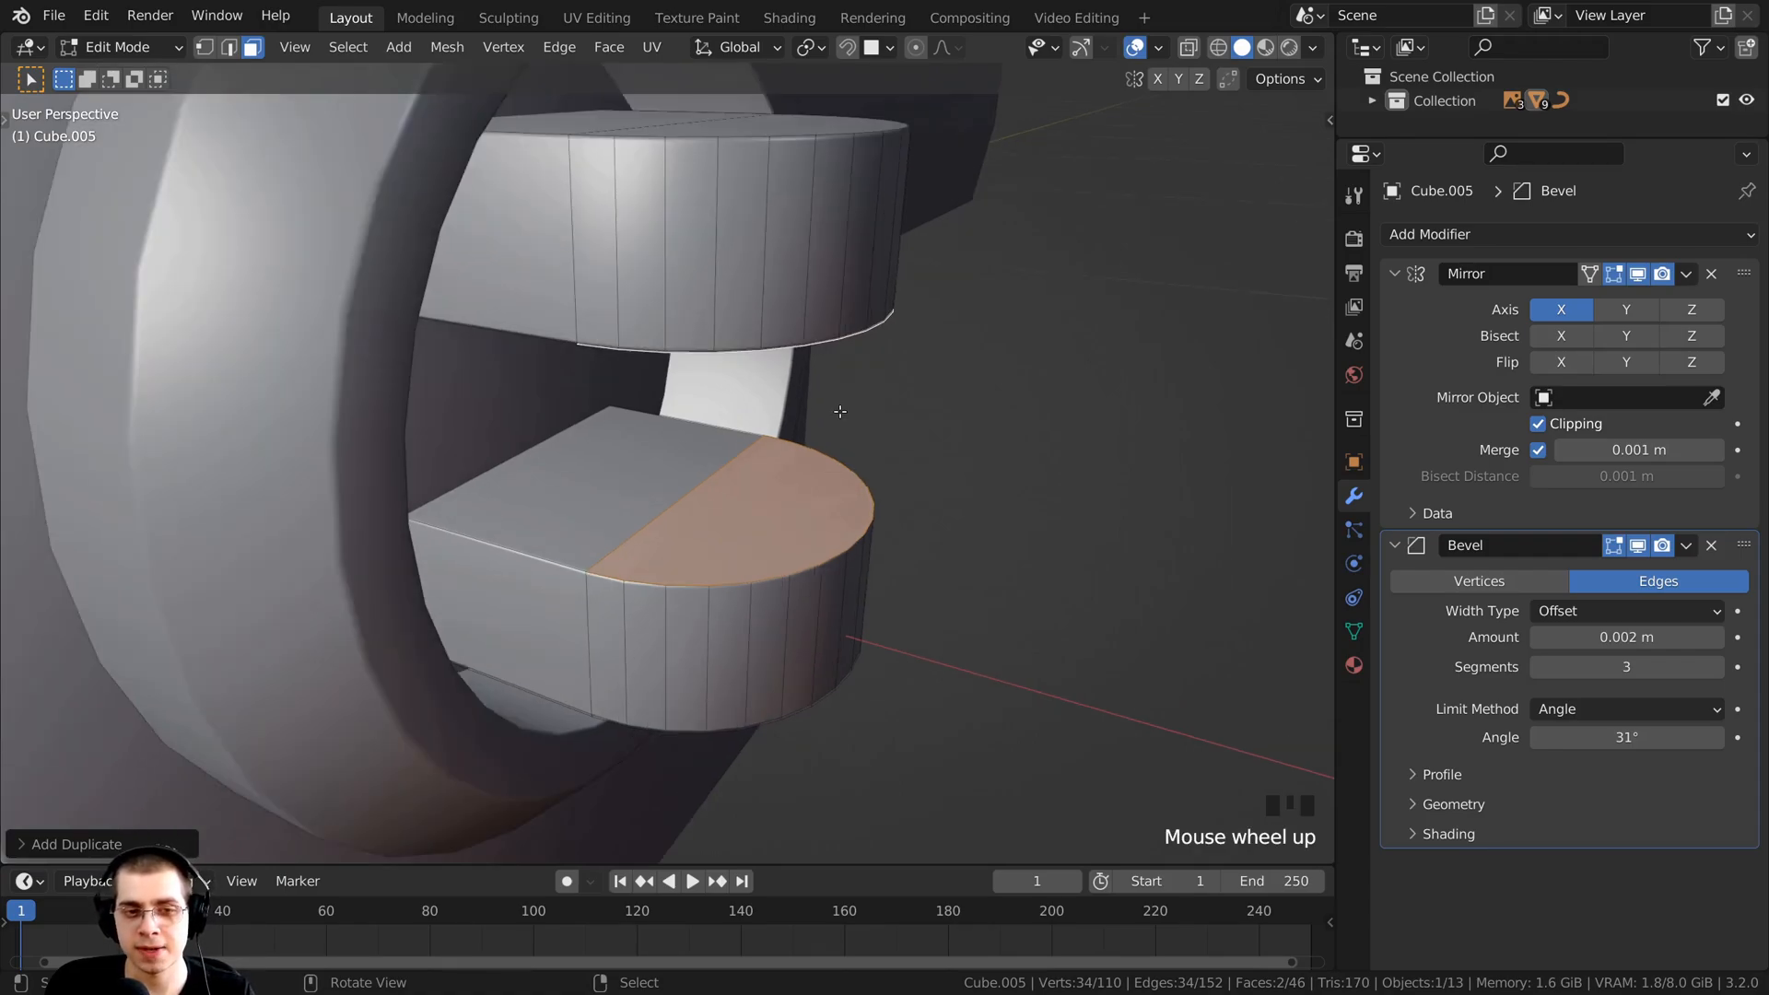
{"action": "key", "text": "p"}
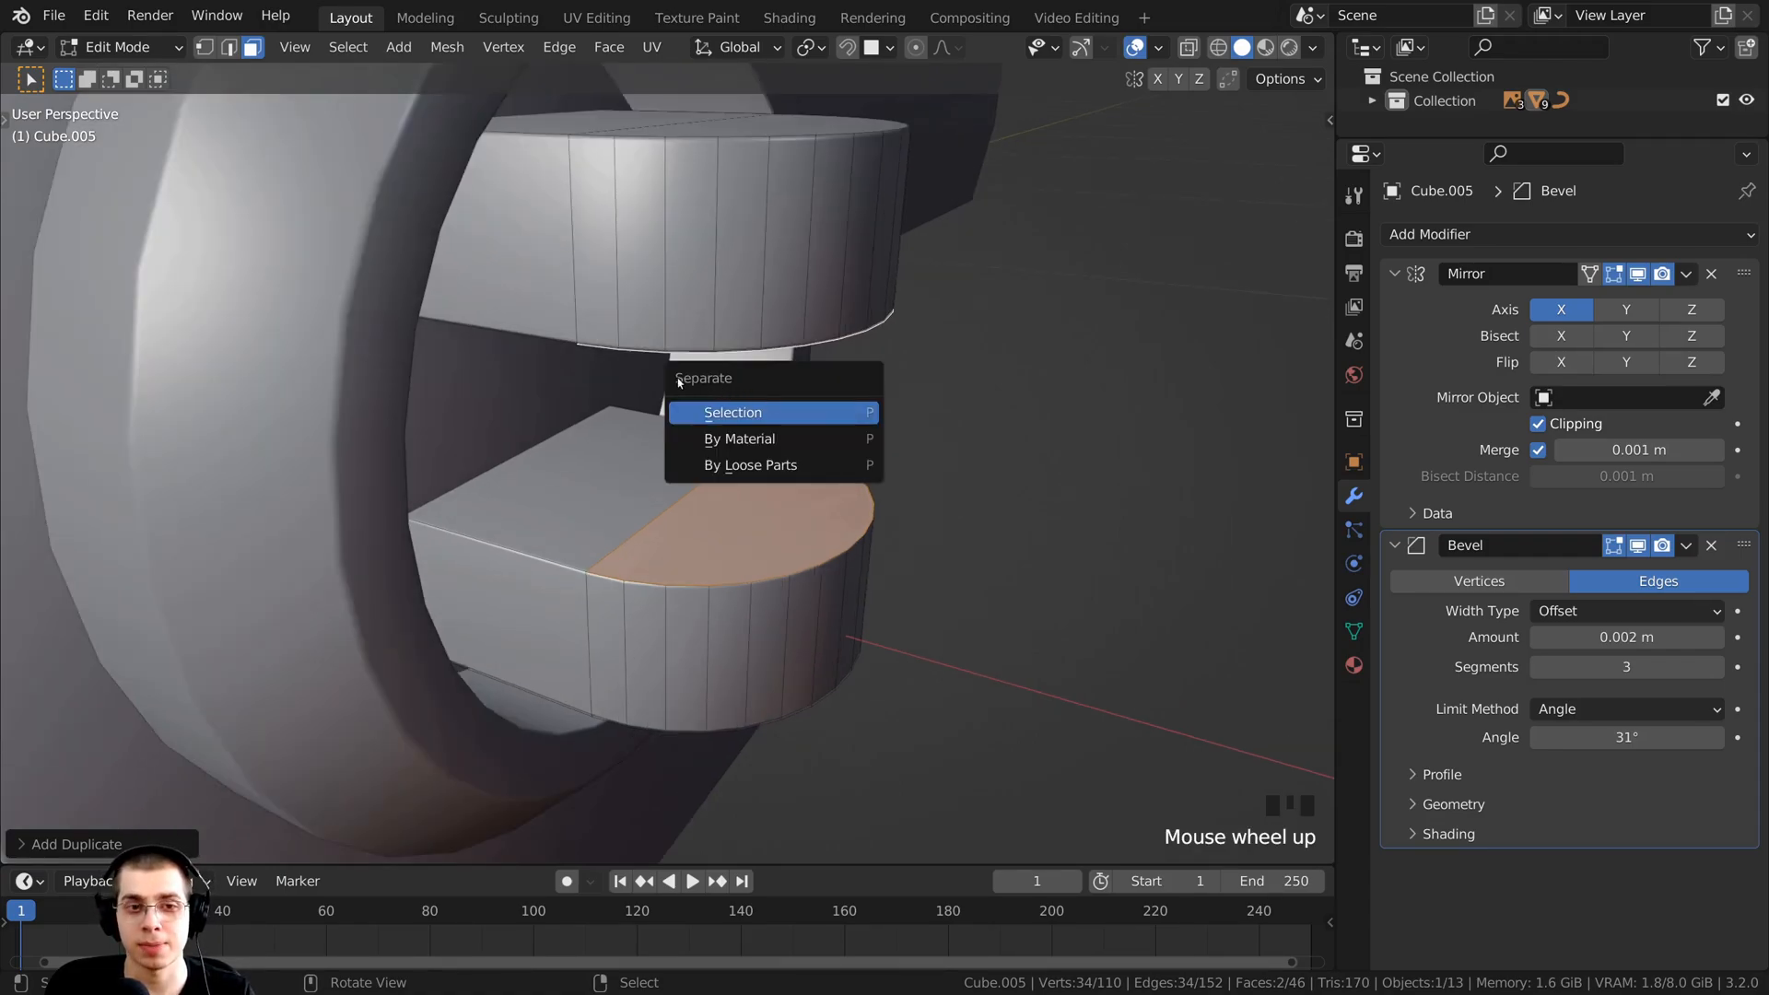
{"action": "left_click", "coordinate": [721, 417]}
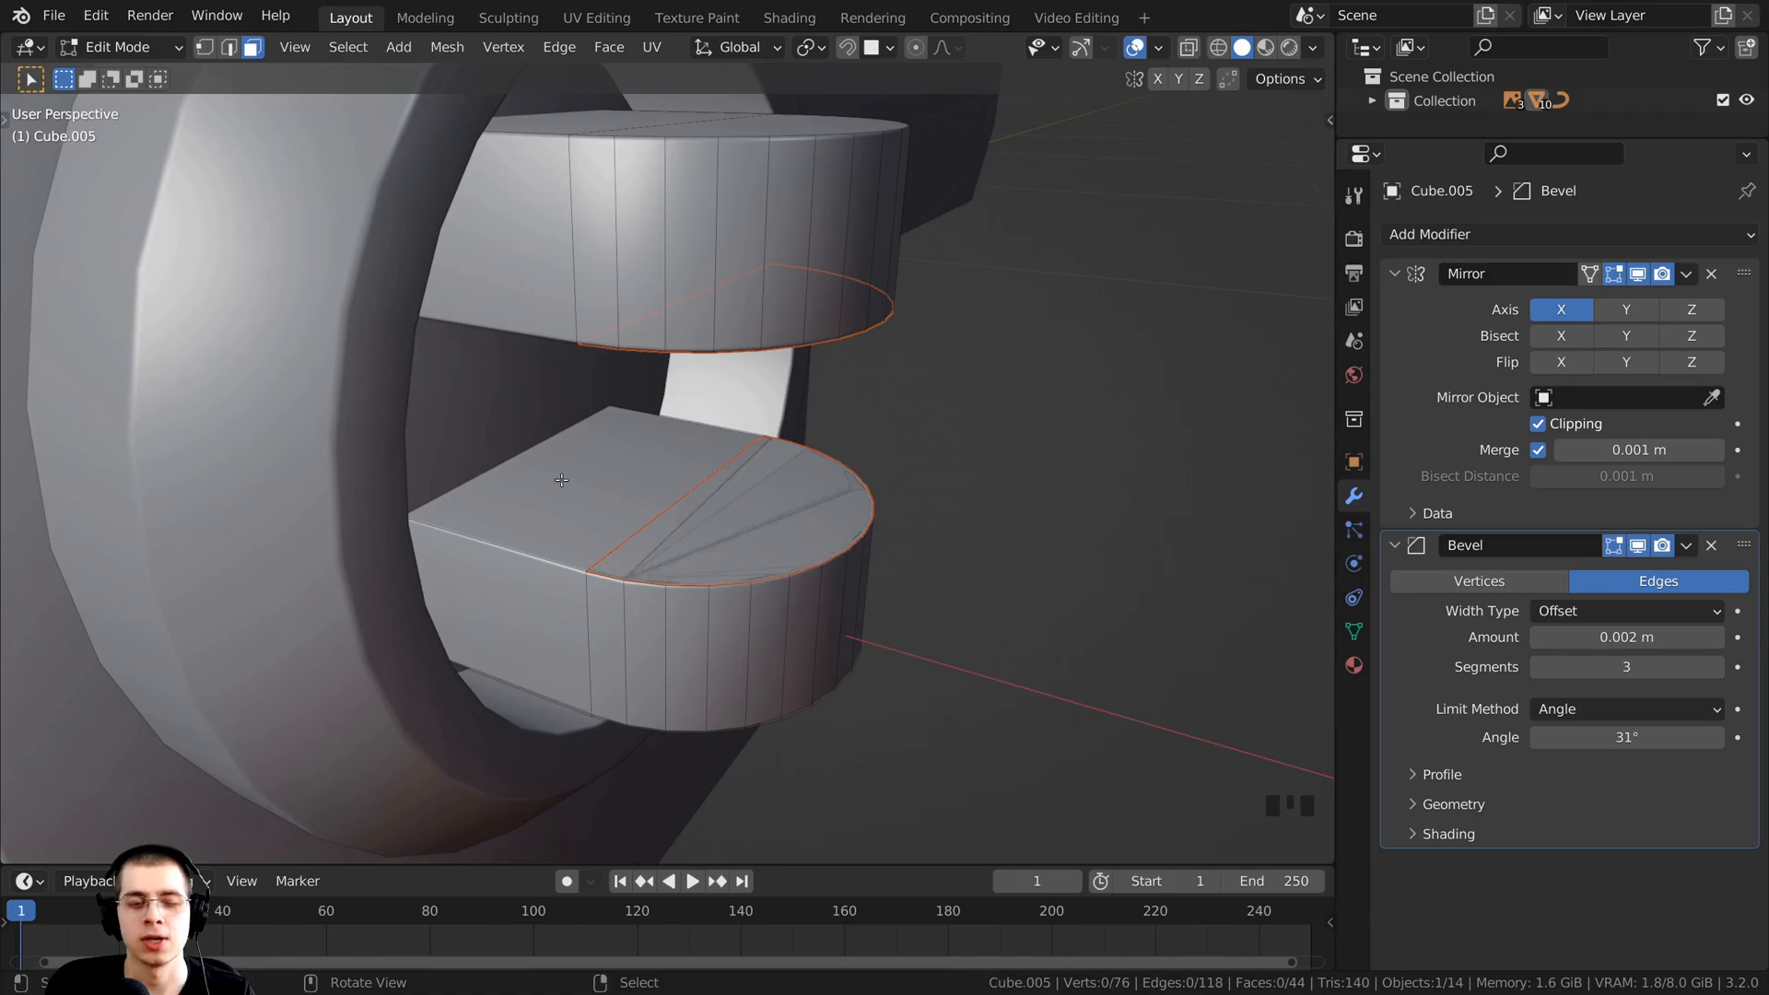
Step: Leave Edit Mode and select the object made of the two separated half-round faces
{"action": "middle_click_drag", "start_coordinate": [646, 564], "coordinate": [662, 483]}
{"action": "key", "text": "Tab"}
{"action": "right_click", "coordinate": [739, 543]}
{"action": "scroll", "coordinate": [675, 494], "scroll_direction": "down", "scroll_amount": 1}
{"action": "right_click", "coordinate": [676, 494]}
{"action": "right_click", "coordinate": [676, 494]}
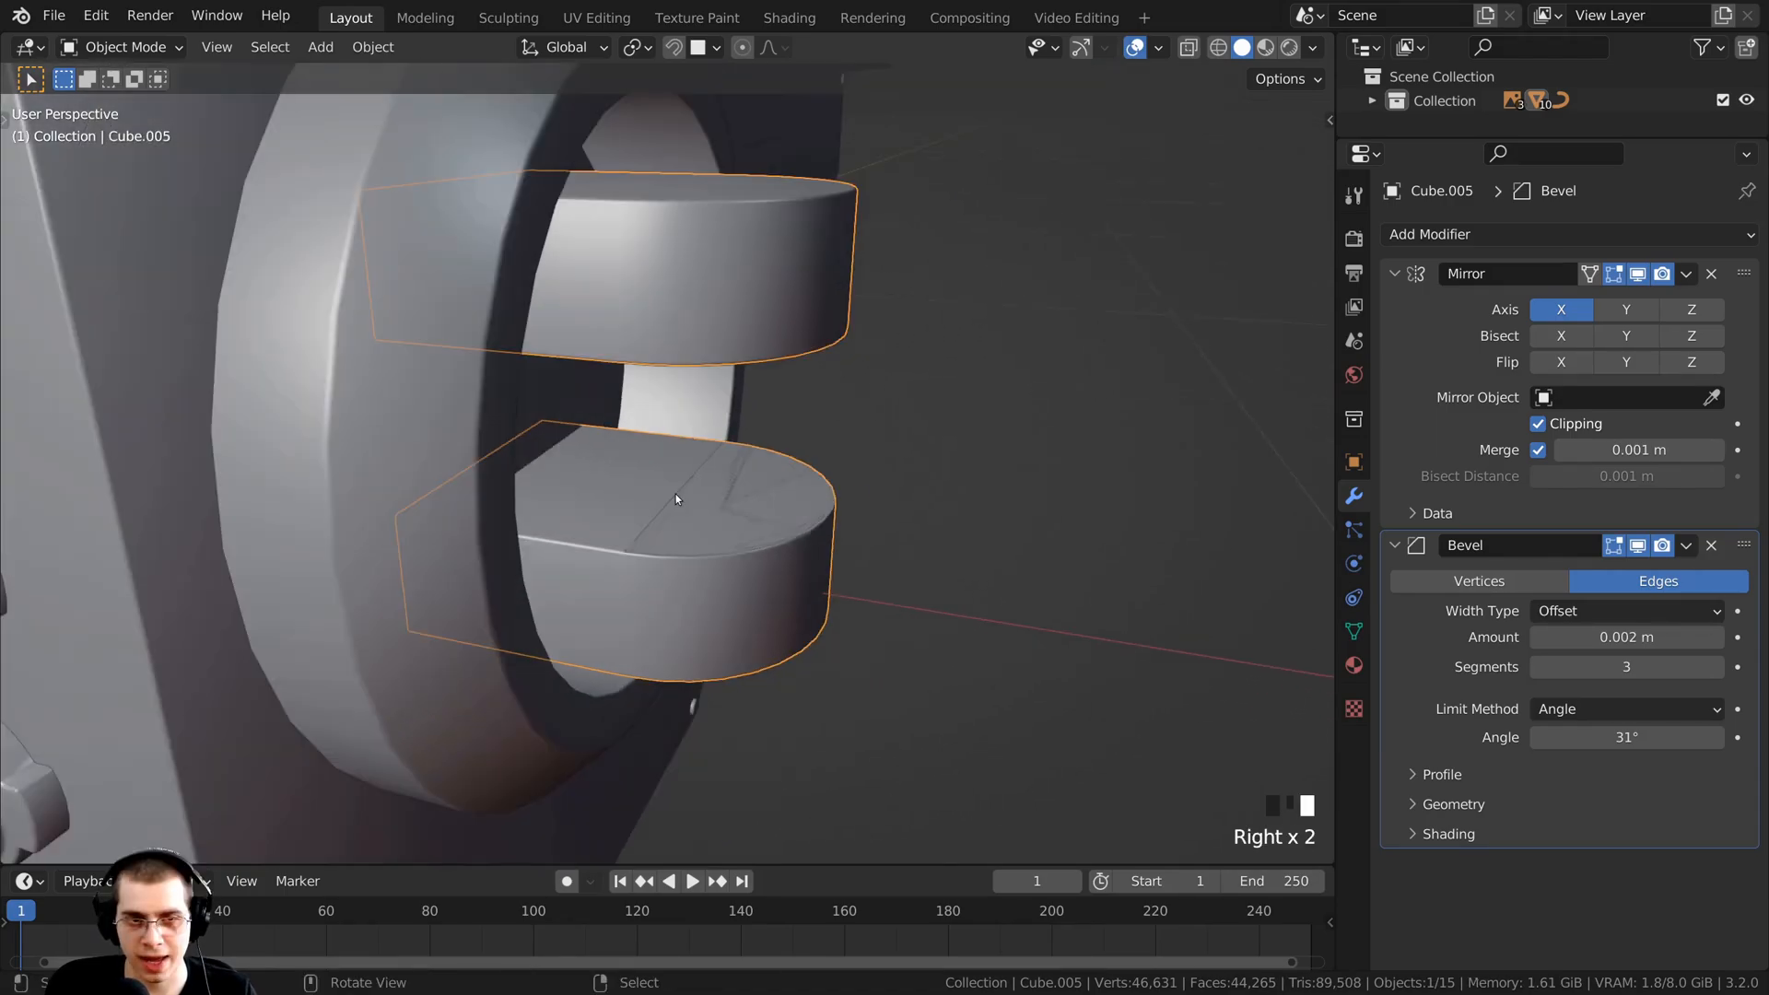
{"action": "scroll", "coordinate": [676, 477], "scroll_direction": "up", "scroll_amount": 1}
{"action": "right_click", "coordinate": [676, 478]}
{"action": "right_click", "coordinate": [676, 479]}
{"action": "right_click", "coordinate": [739, 594]}
{"action": "right_click", "coordinate": [738, 594]}
{"action": "right_click", "coordinate": [673, 544]}
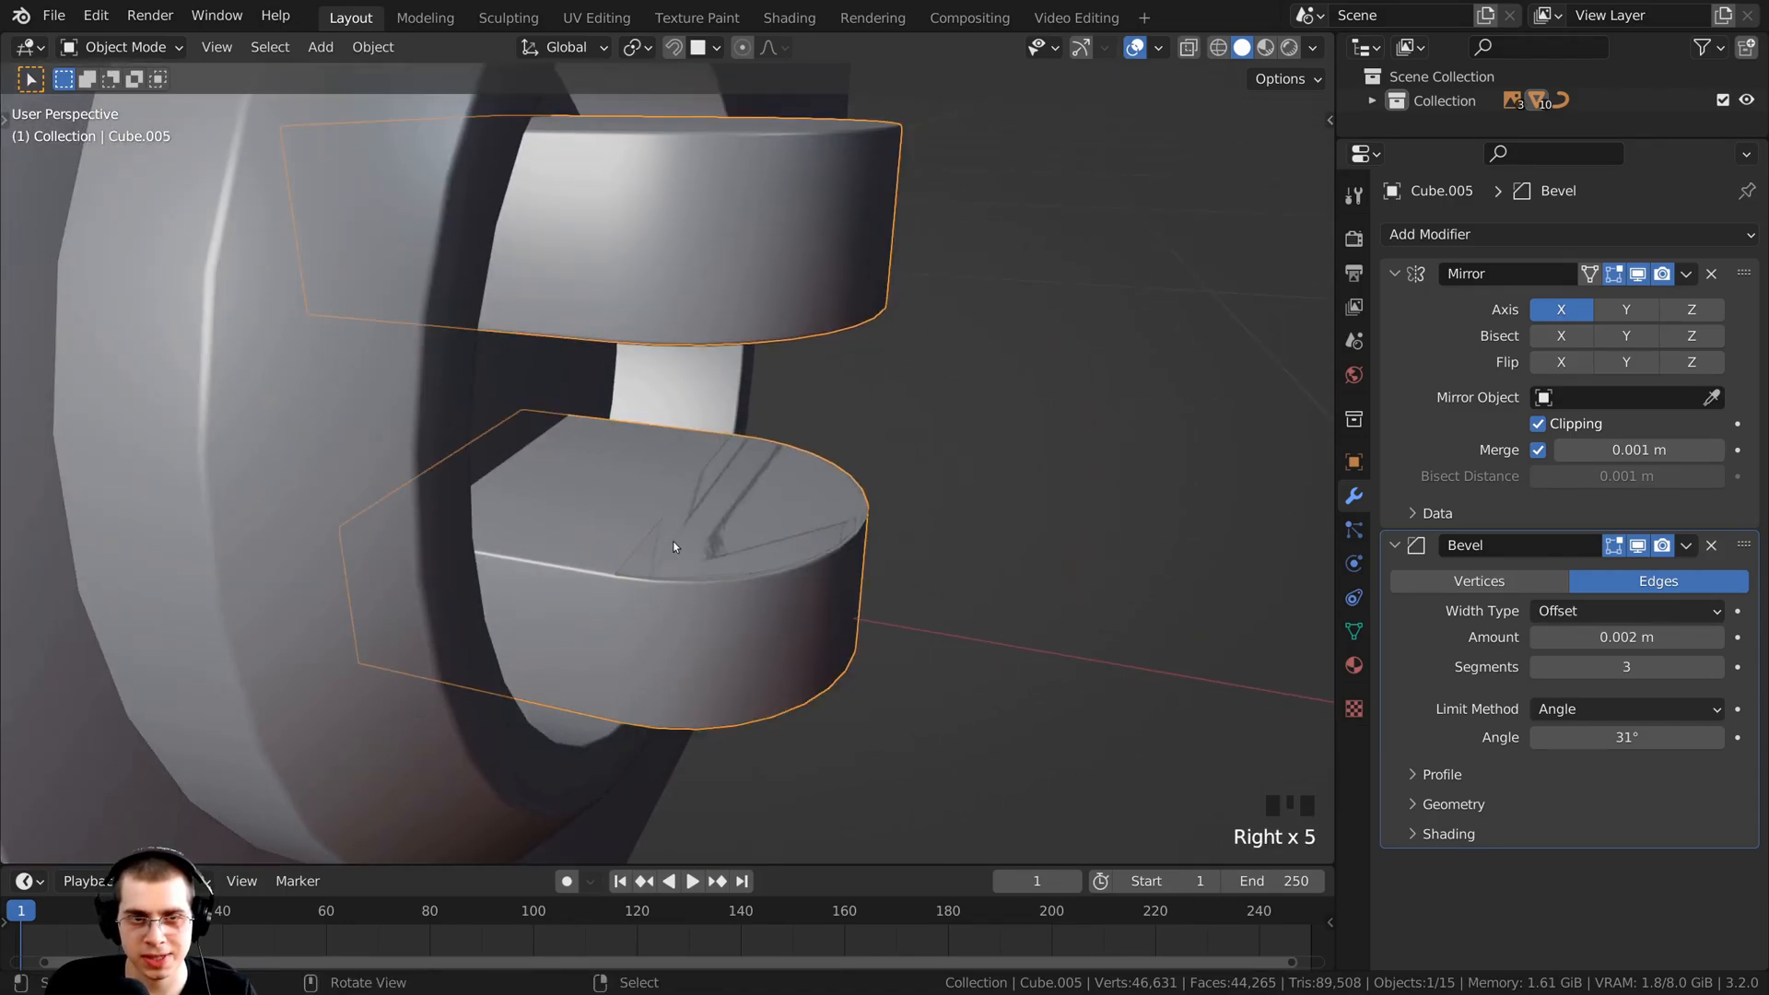
{"action": "right_click", "coordinate": [672, 544]}
{"action": "right_click", "coordinate": [731, 599]}
{"action": "middle_click_drag", "start_coordinate": [732, 593], "coordinate": [808, 555]}
Step: Examine the separated half-round faces against the connector blocks in wireframe and solid shading
{"action": "key", "text": "z"}
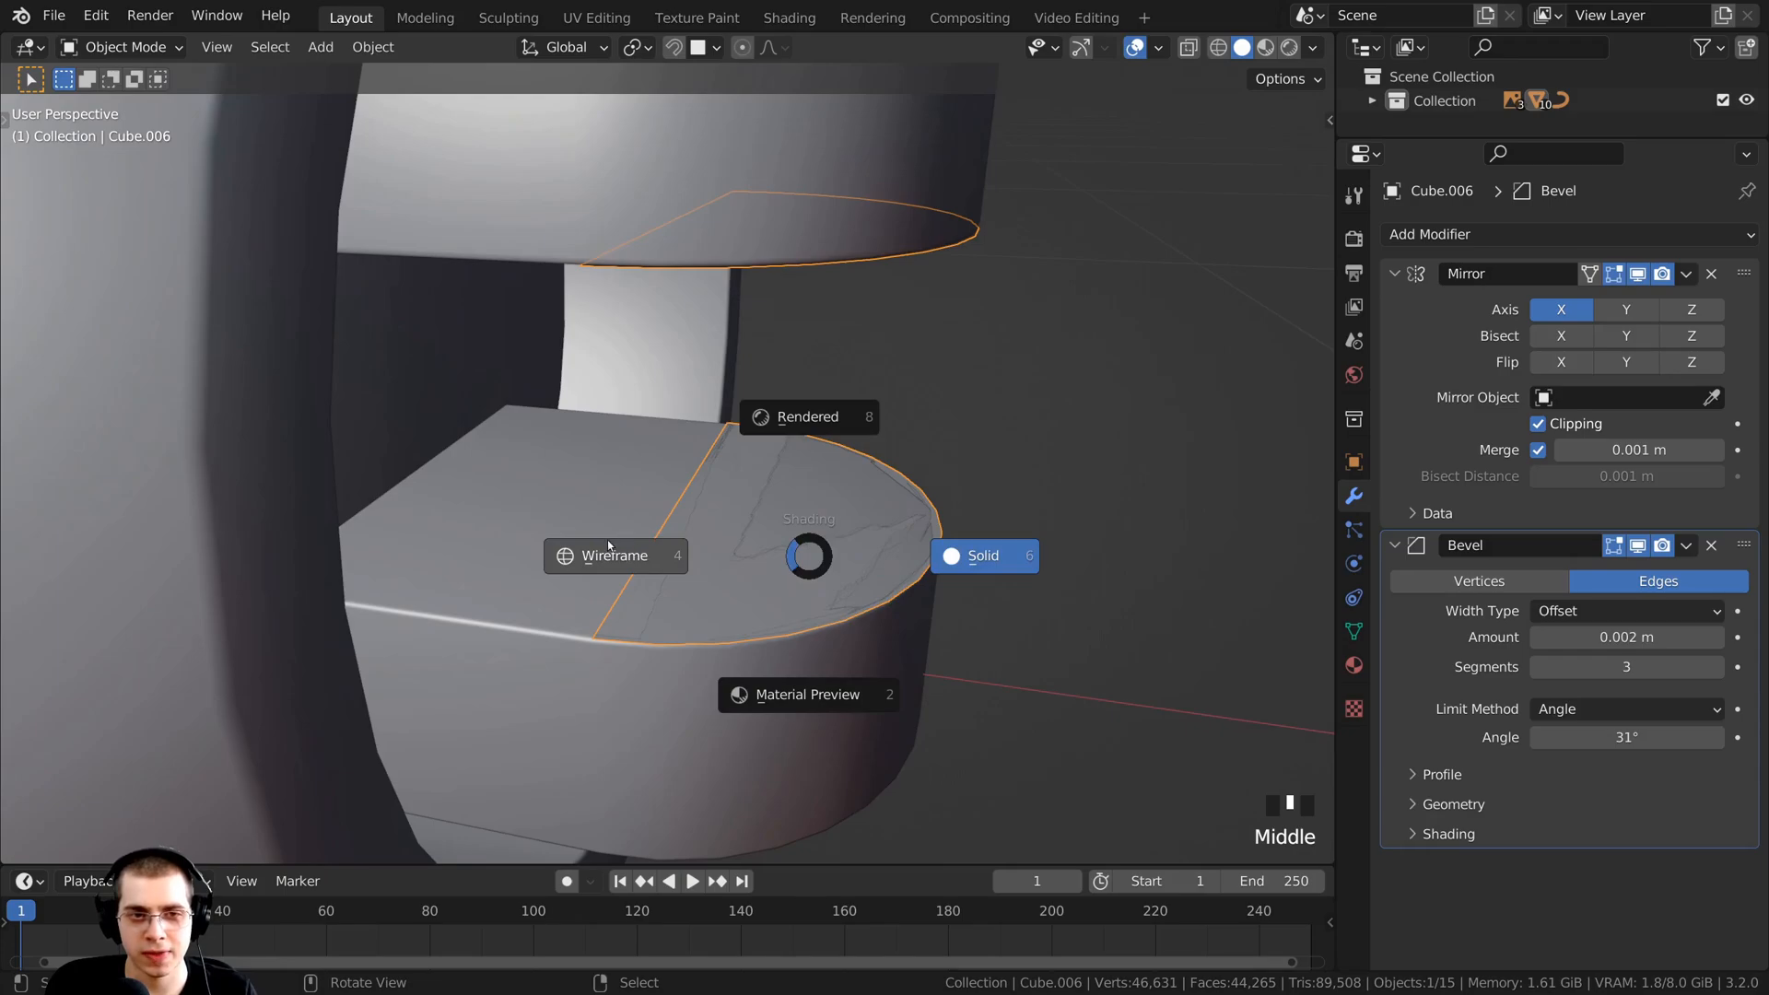
{"action": "left_click", "coordinate": [566, 550]}
{"action": "right_click", "coordinate": [671, 517]}
{"action": "right_click", "coordinate": [663, 521]}
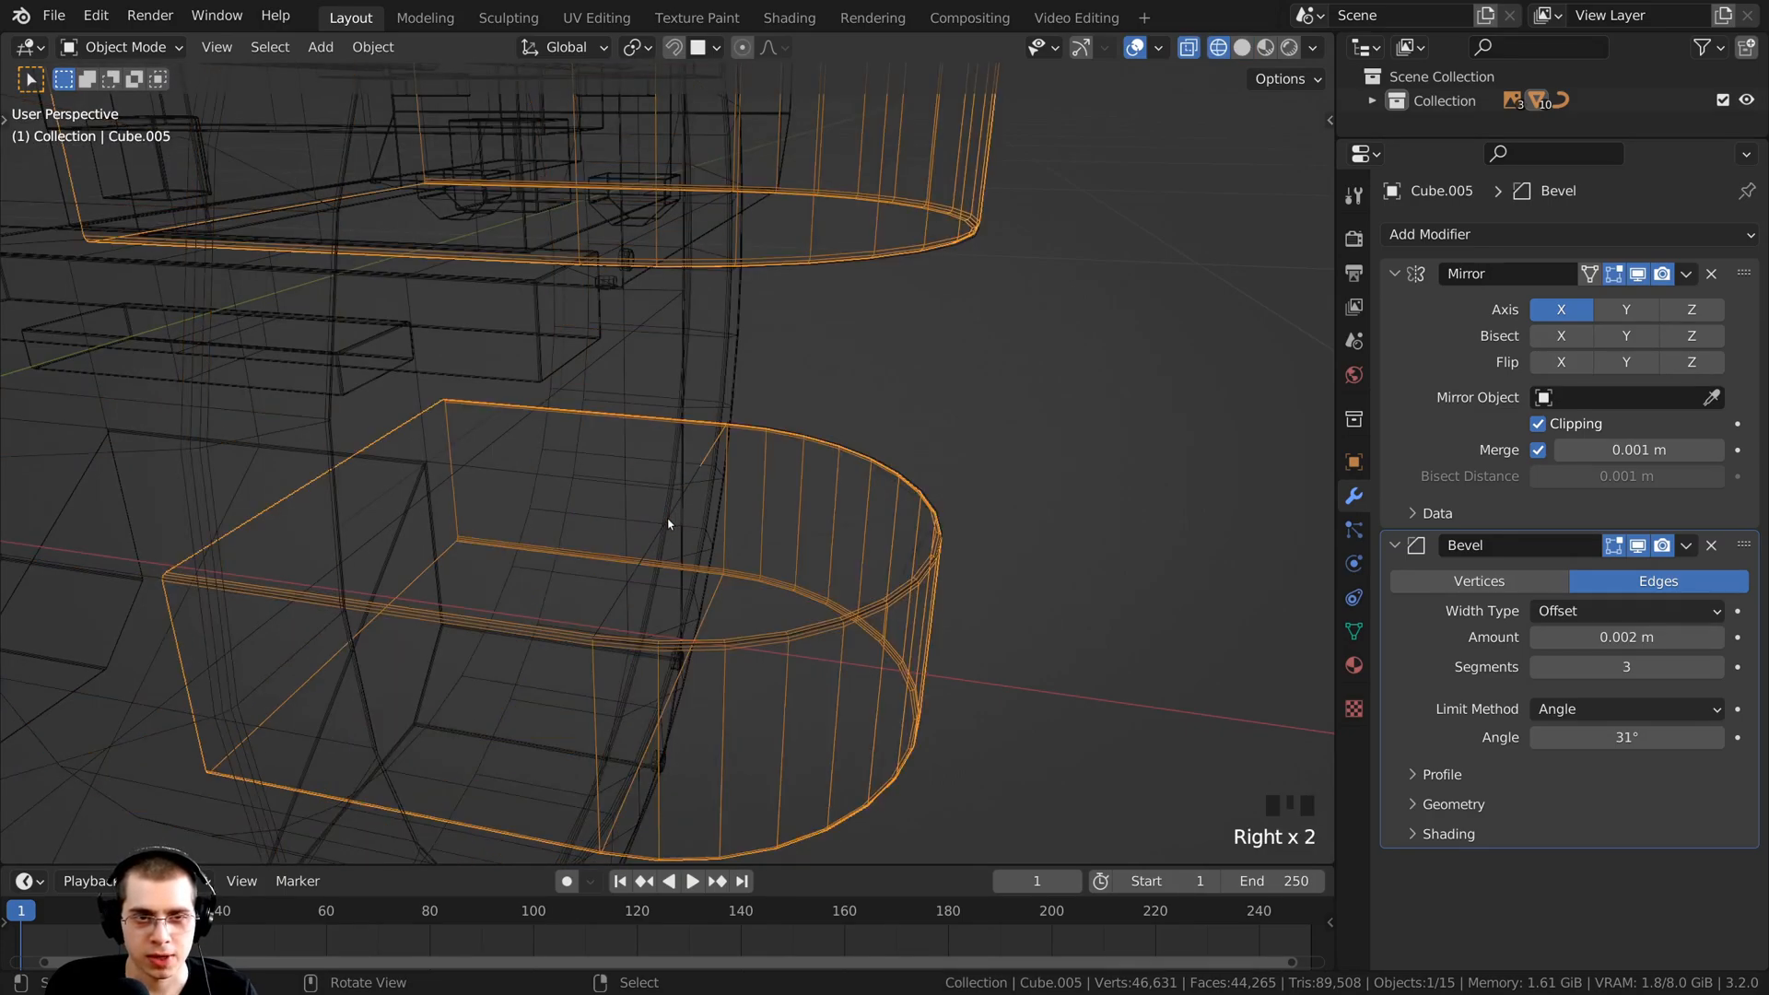
{"action": "right_click", "coordinate": [656, 553]}
{"action": "middle_click", "coordinate": [649, 572]}
{"action": "middle_click_drag", "start_coordinate": [650, 571], "coordinate": [652, 528]}
{"action": "scroll", "coordinate": [651, 544], "scroll_direction": "down", "scroll_amount": 2}
{"action": "key", "text": "z"}
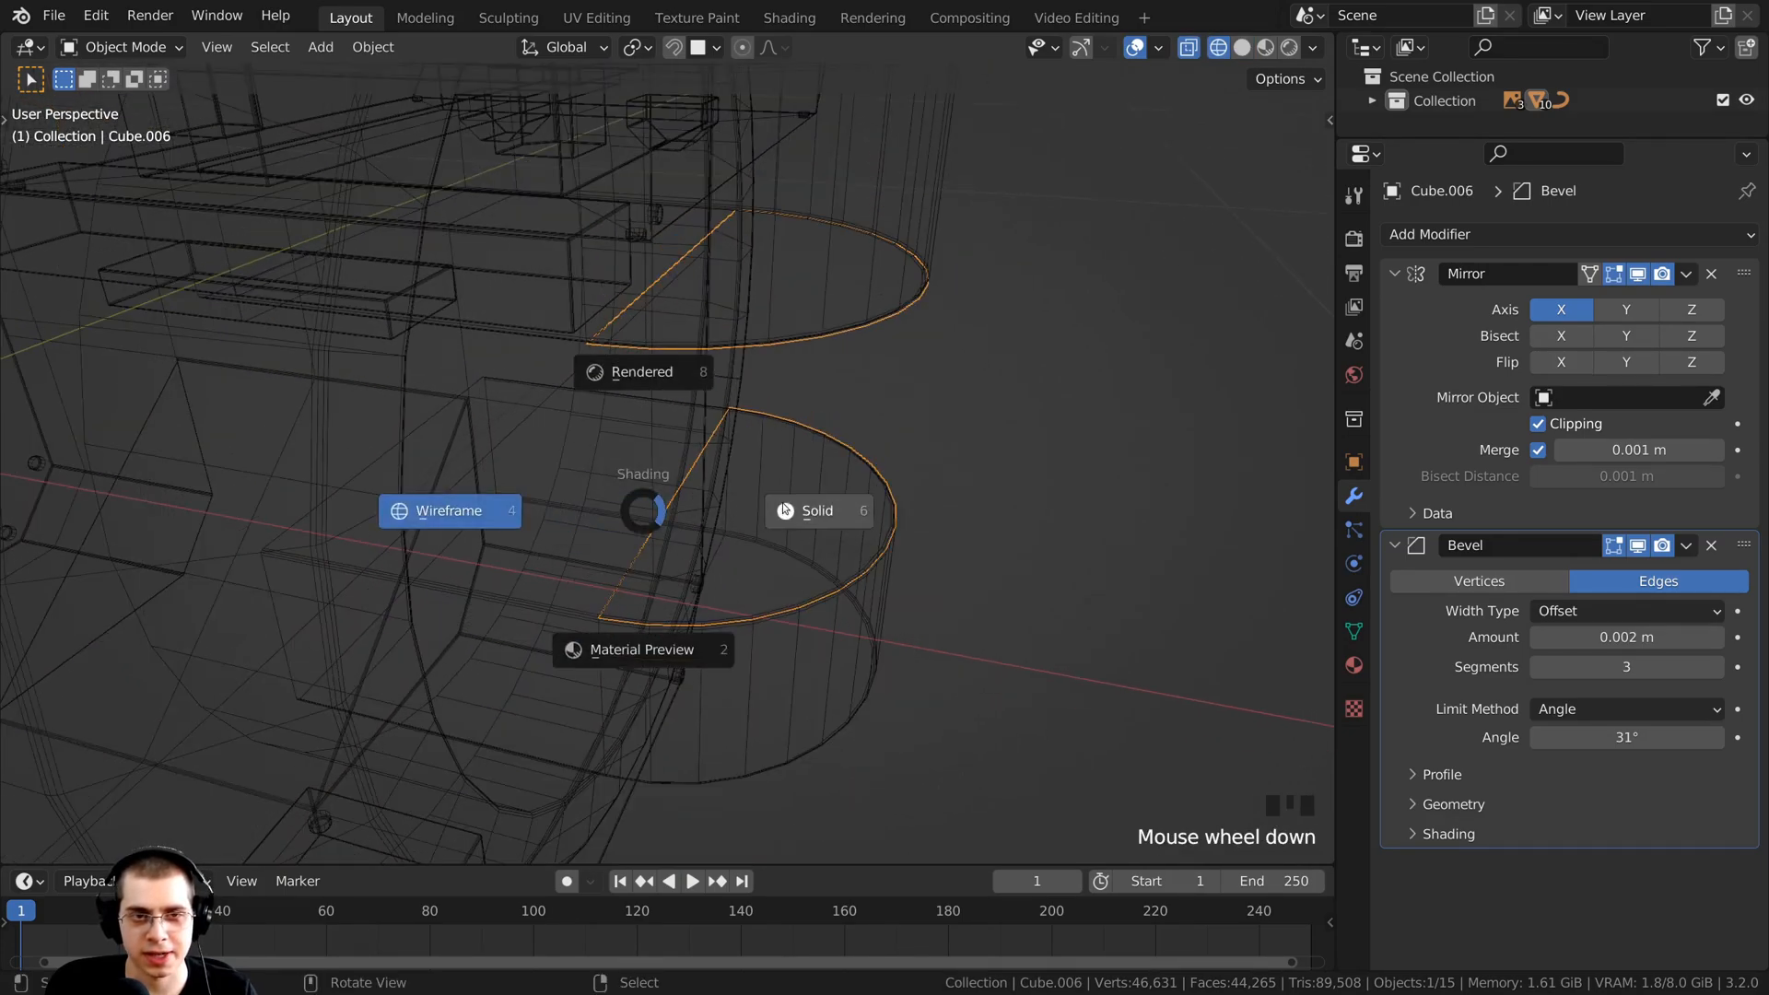
{"action": "left_click", "coordinate": [808, 513]}
{"action": "scroll", "coordinate": [808, 513], "scroll_direction": "down", "scroll_amount": 1}
{"action": "mouse_move", "coordinate": [808, 513]}
{"action": "middle_mouse_down"}
{"action": "mouse_move", "coordinate": [739, 483]}
{"action": "mouse_move", "coordinate": [699, 534]}
{"action": "mouse_move", "coordinate": [684, 468]}
{"action": "middle_mouse_up"}
{"action": "scroll", "coordinate": [688, 324], "scroll_direction": "up", "scroll_amount": 1}
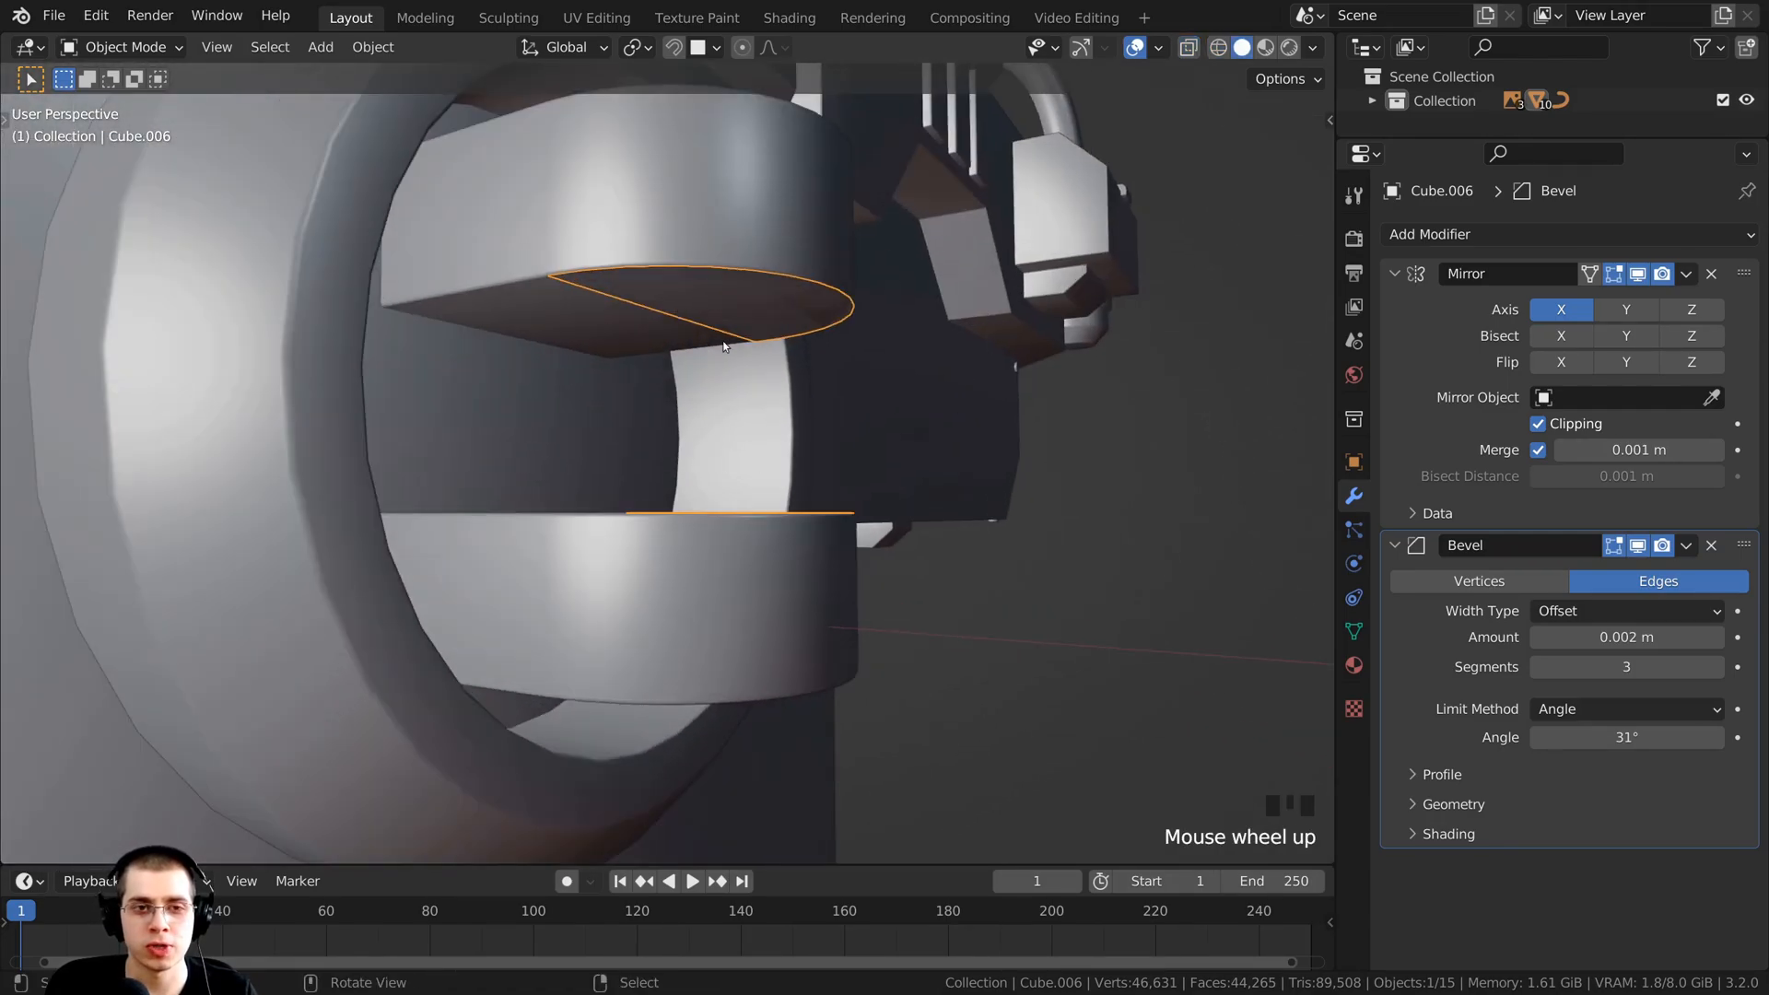
{"action": "middle_click_drag", "start_coordinate": [727, 348], "coordinate": [739, 506]}
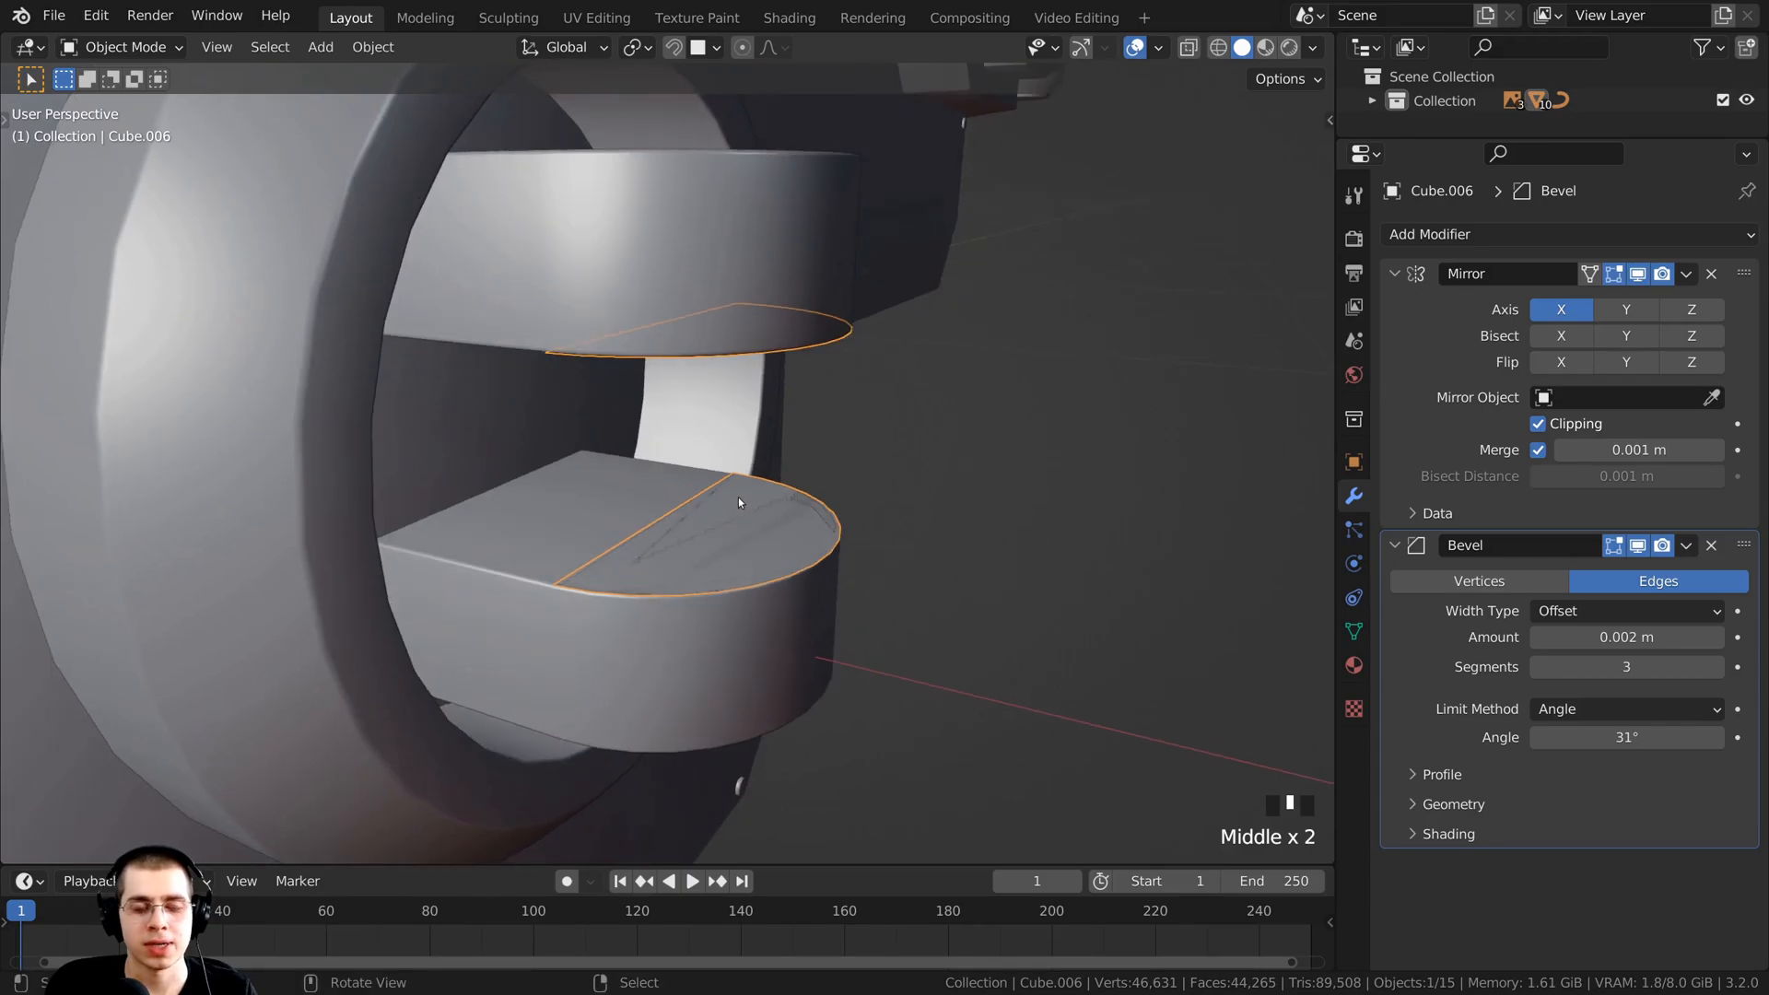
Step: Snap the 3D cursor to the midpoint between the straight edges of the upper and lower half-round faces
{"action": "key", "text": "Tab"}
{"action": "scroll", "coordinate": [704, 487], "scroll_direction": "up", "scroll_amount": 1}
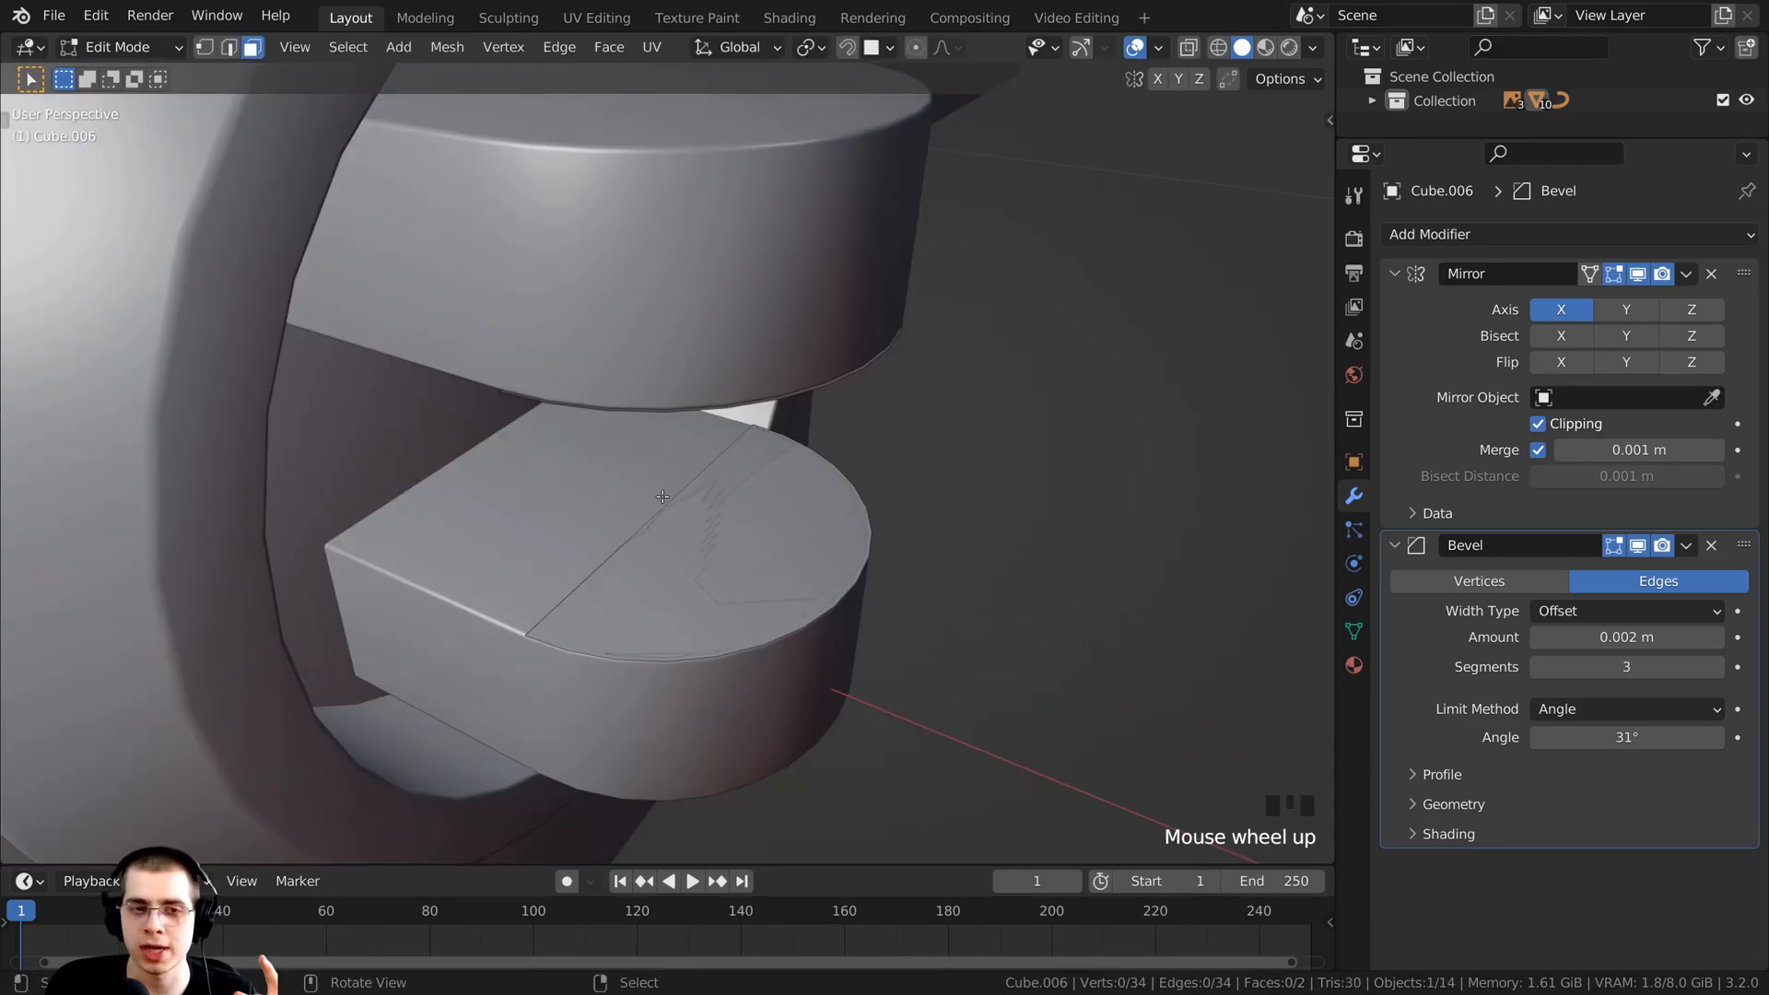
{"action": "scroll", "coordinate": [660, 498], "scroll_direction": "up", "scroll_amount": 2}
{"action": "middle_click_drag", "start_coordinate": [669, 539], "coordinate": [783, 407]}
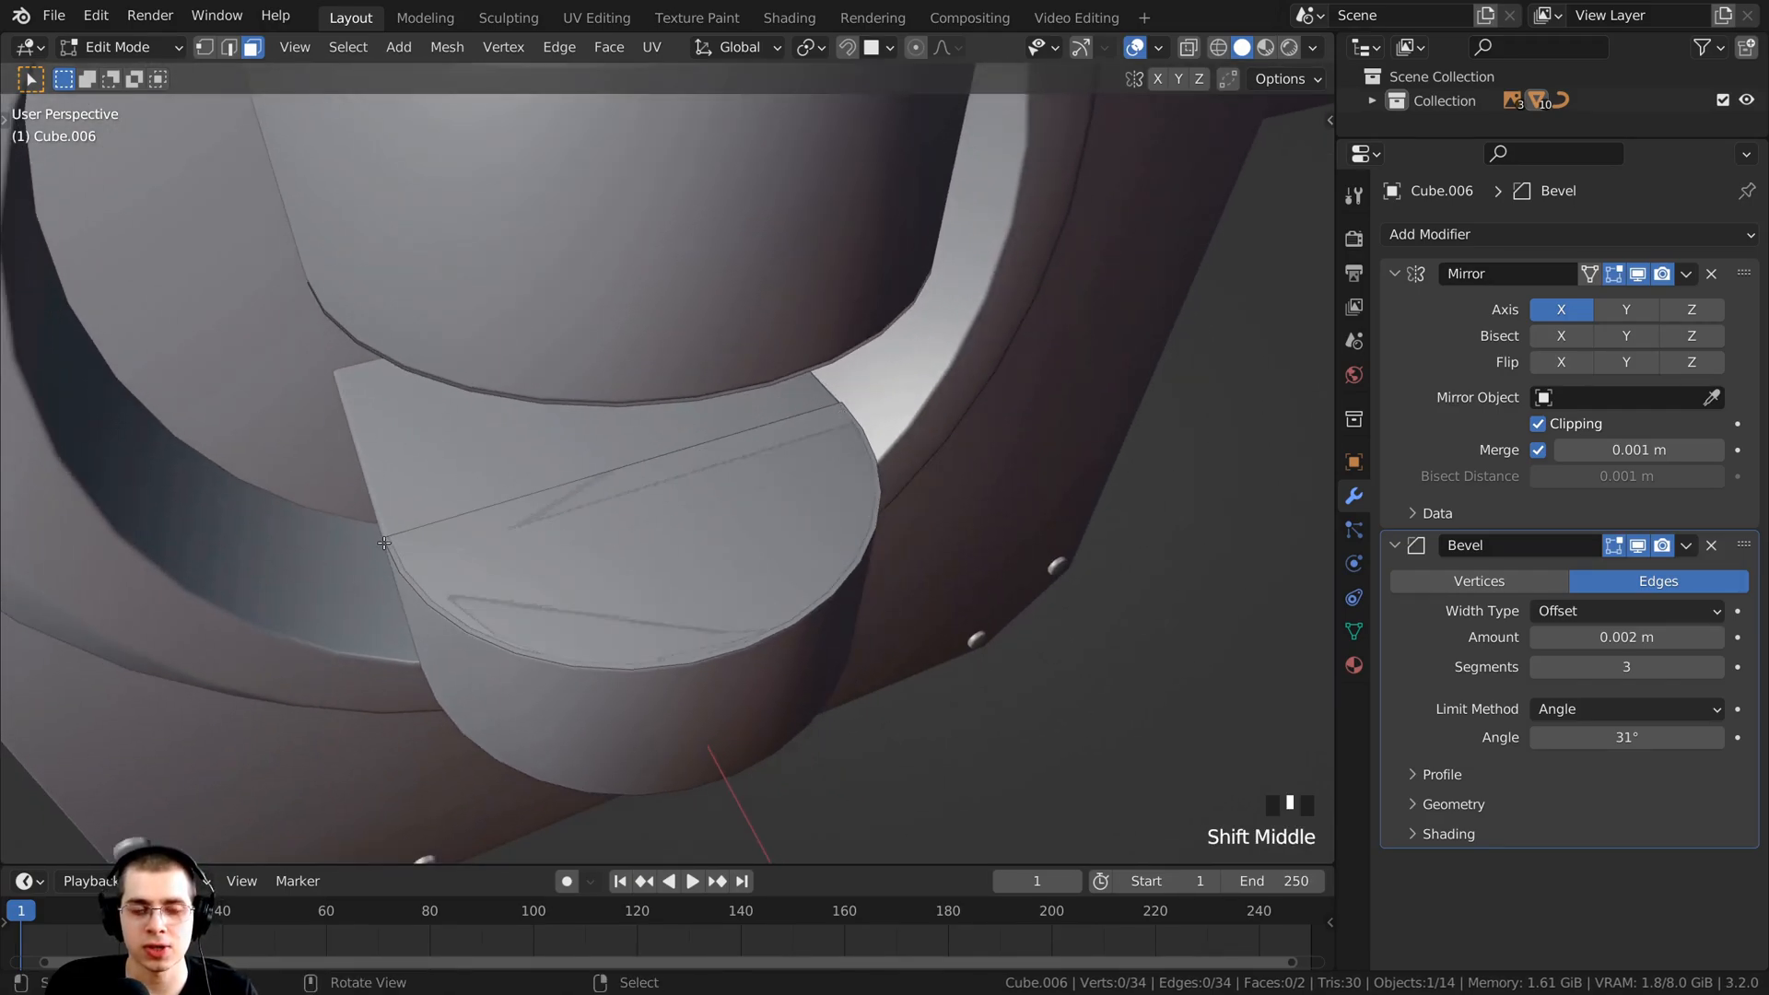
{"action": "middle_click_drag", "start_coordinate": [746, 572], "coordinate": [326, 187]}
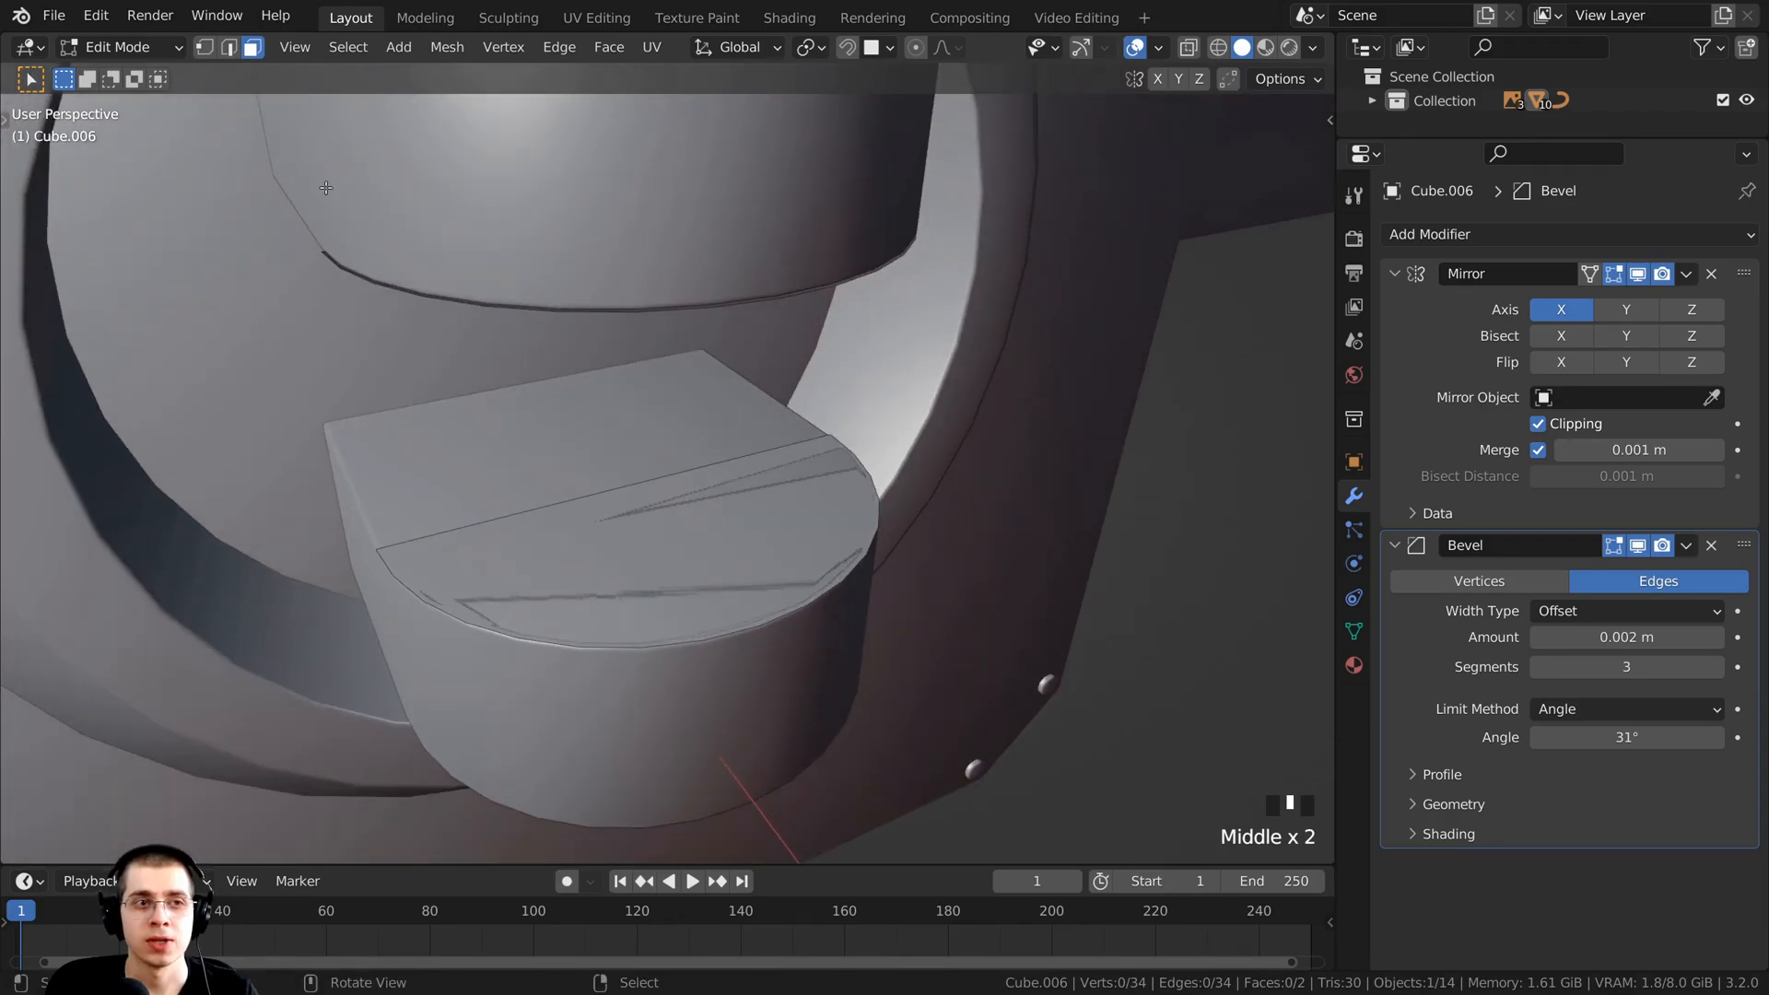
{"action": "left_click", "coordinate": [230, 48]}
{"action": "middle_click_drag", "start_coordinate": [494, 548], "coordinate": [581, 329]}
{"action": "right_click", "coordinate": [605, 504]}
{"action": "right_click", "coordinate": [586, 254], "text": "shift"}
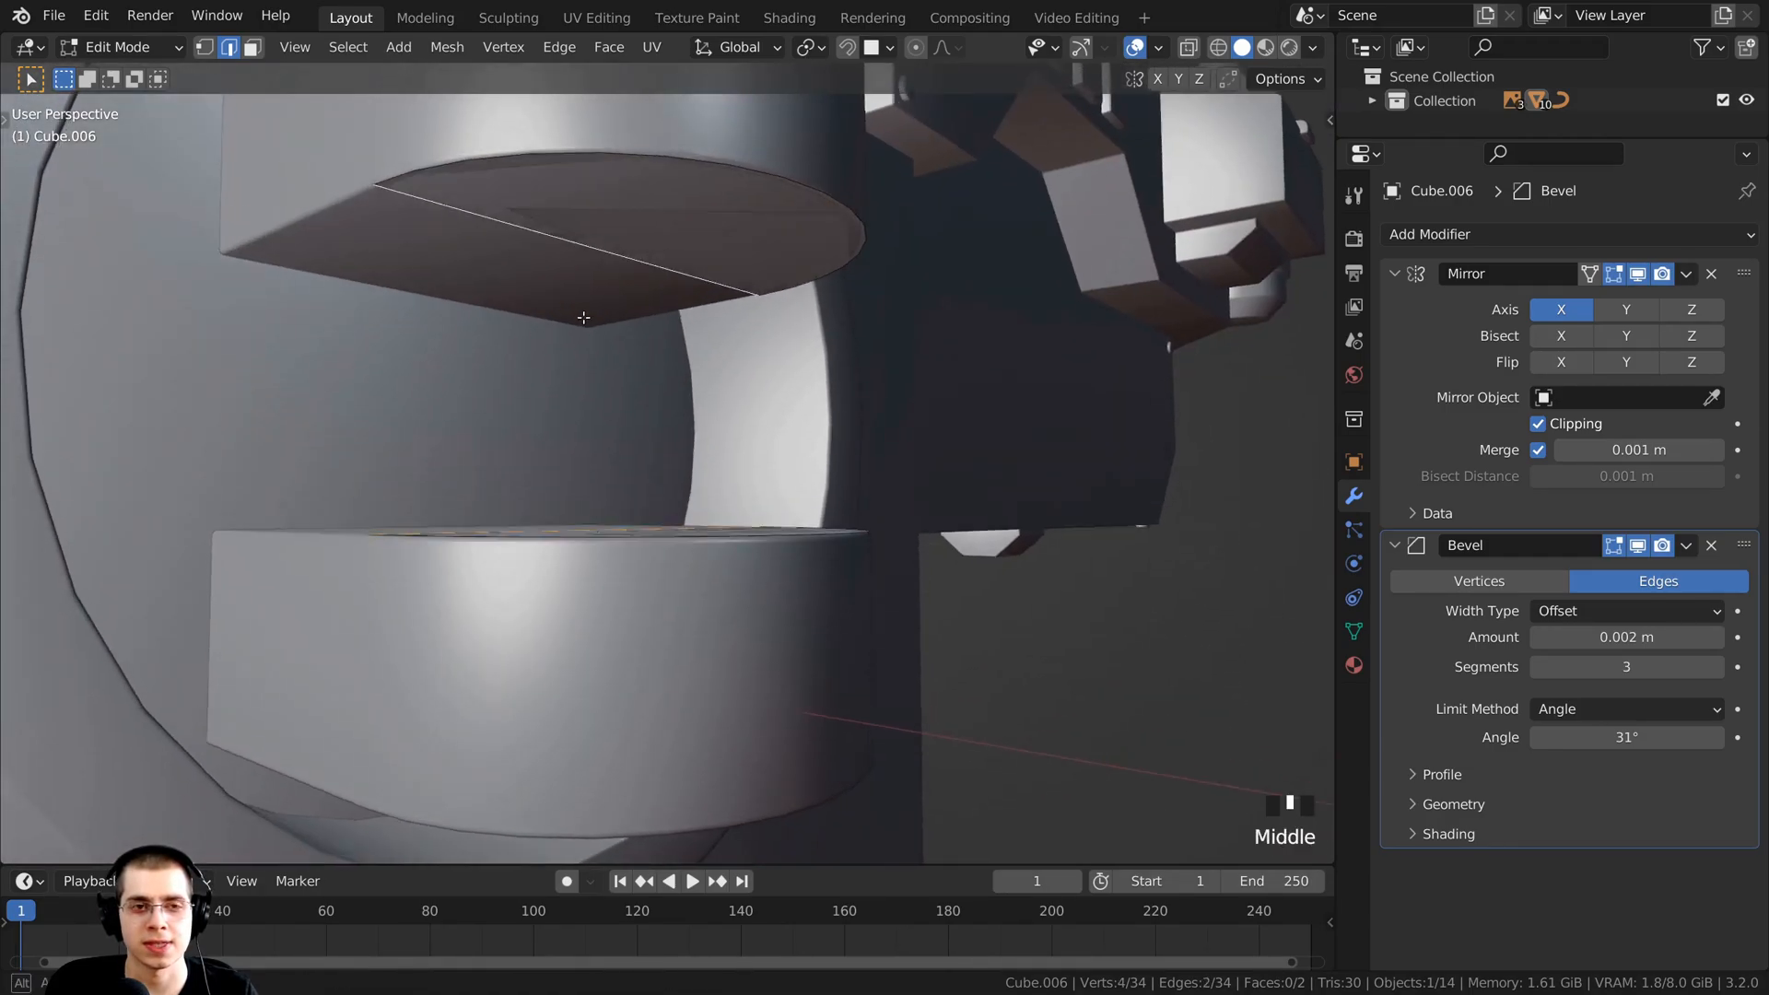
{"action": "scroll", "coordinate": [580, 329], "scroll_direction": "up", "scroll_amount": 2}
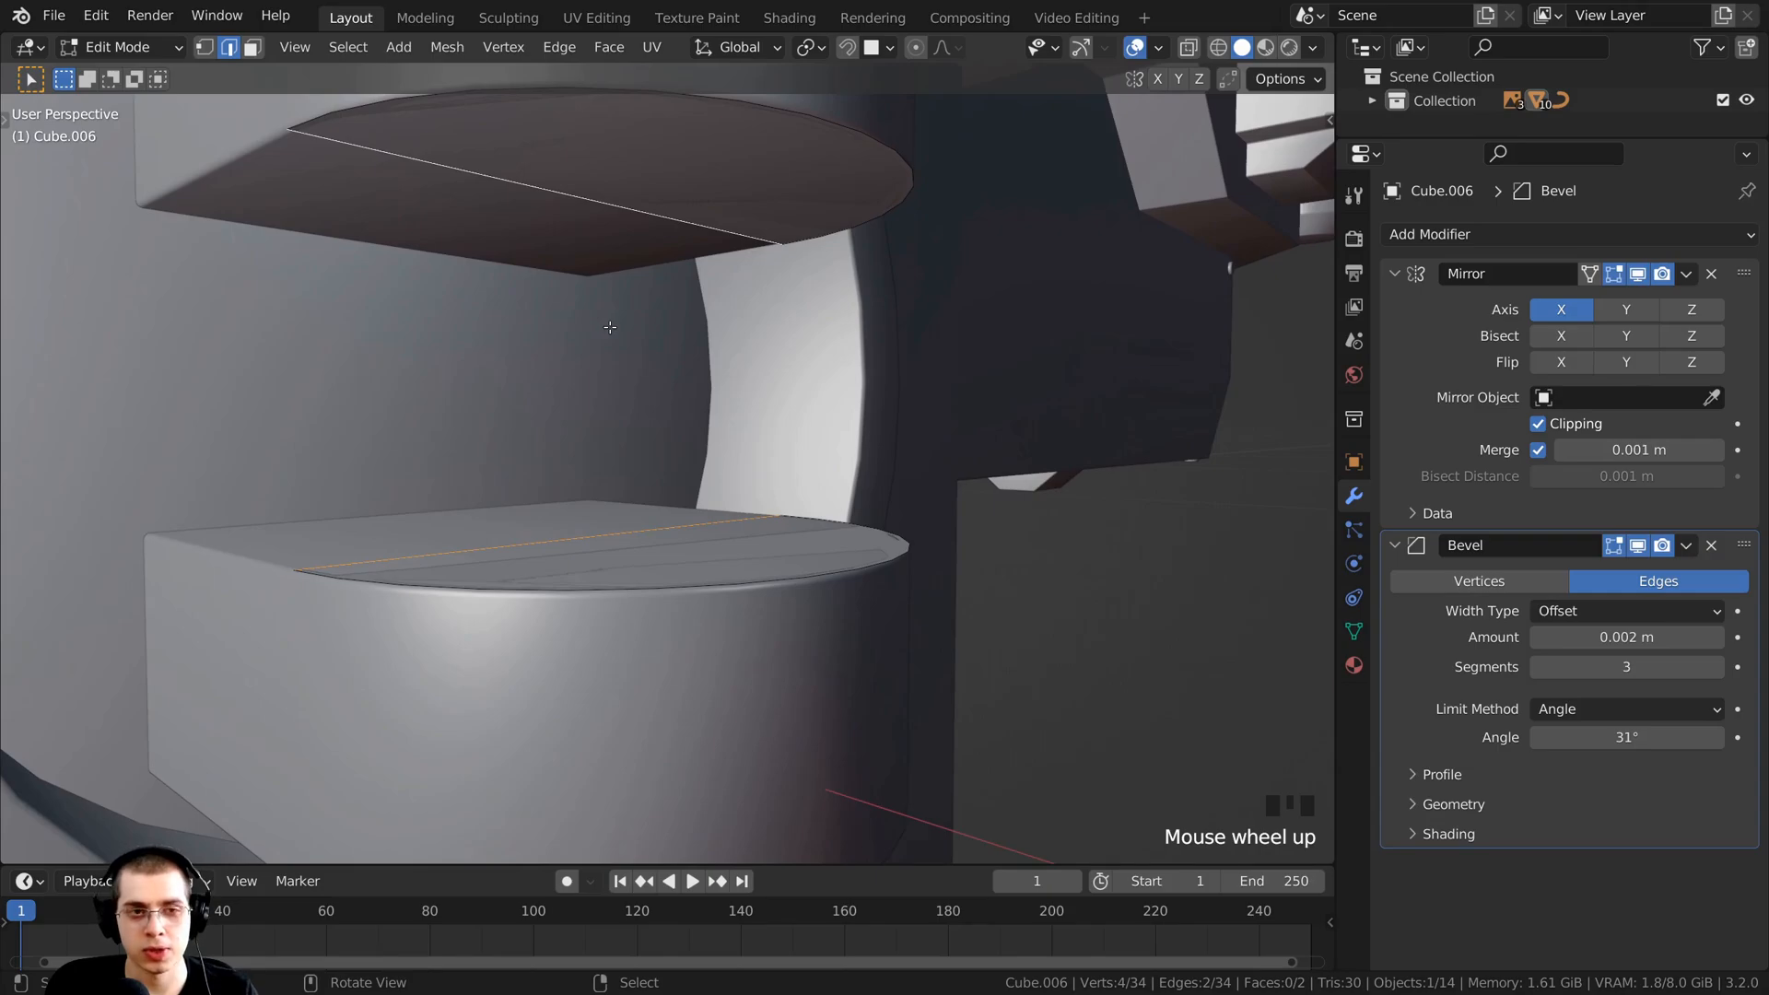
{"action": "key", "text": "shift+s"}
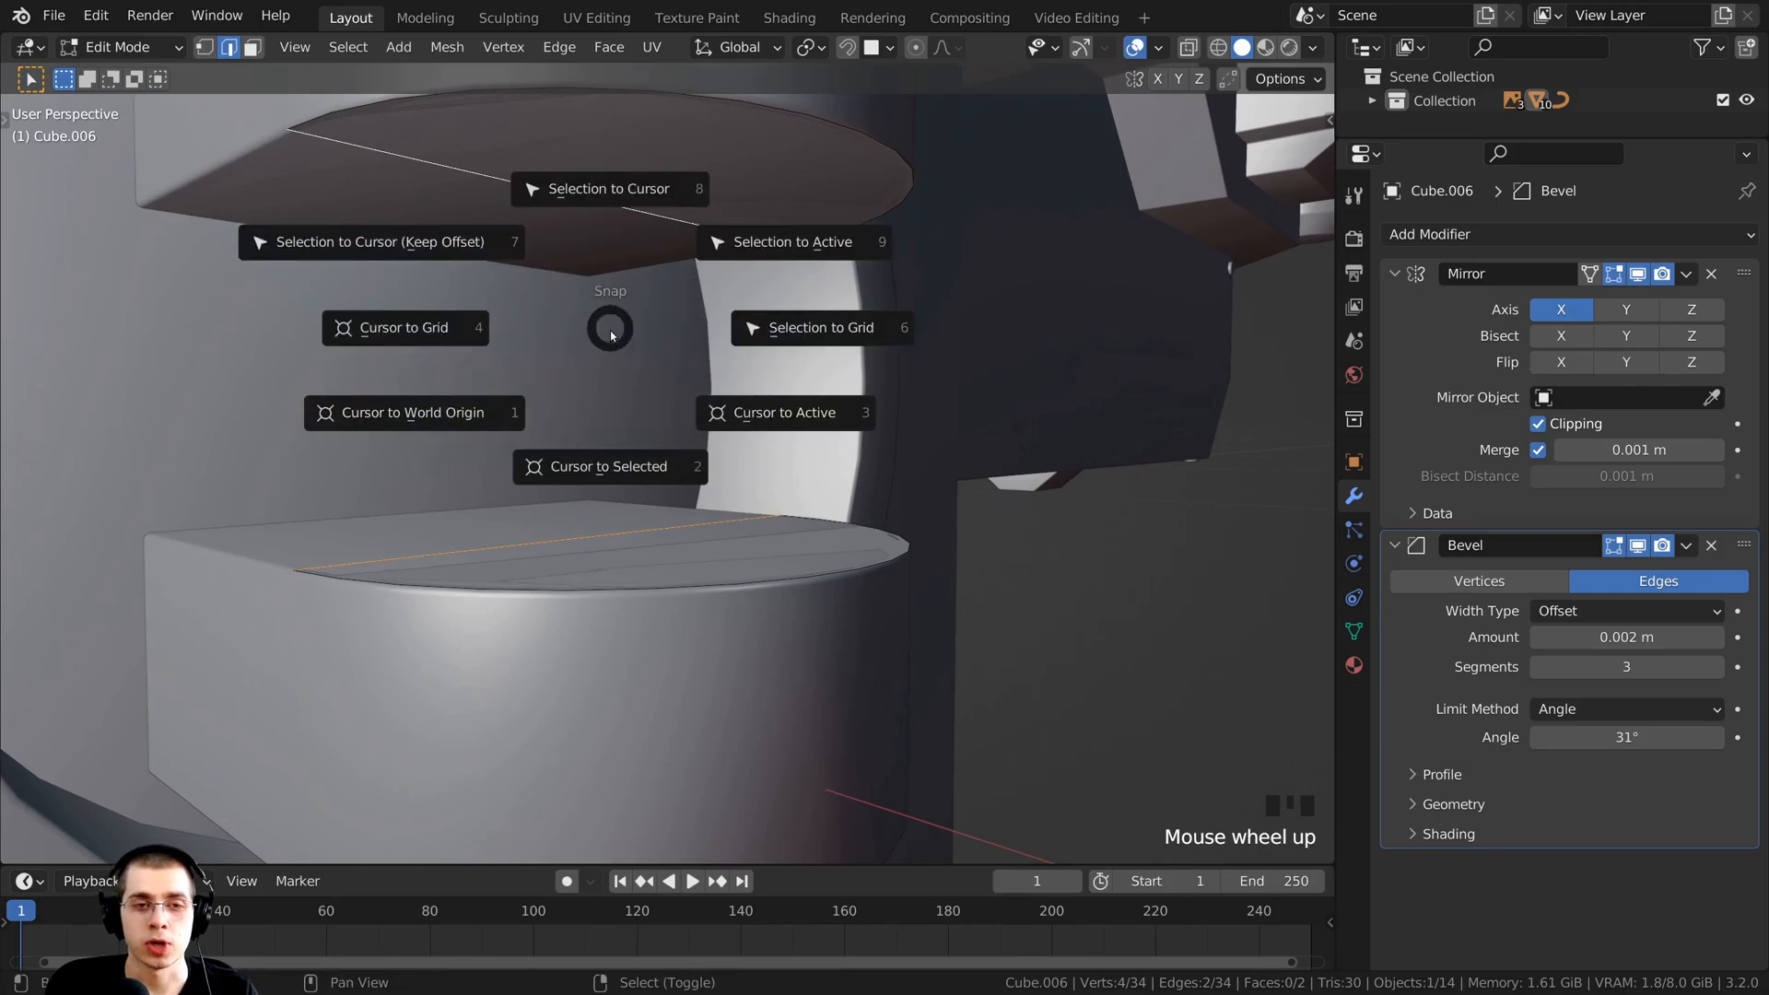
{"action": "left_click", "coordinate": [599, 469]}
Step: Select all geometry of both half-round faces and set the transform pivot point to 3D Cursor
{"action": "middle_click_drag", "start_coordinate": [599, 469], "coordinate": [564, 350]}
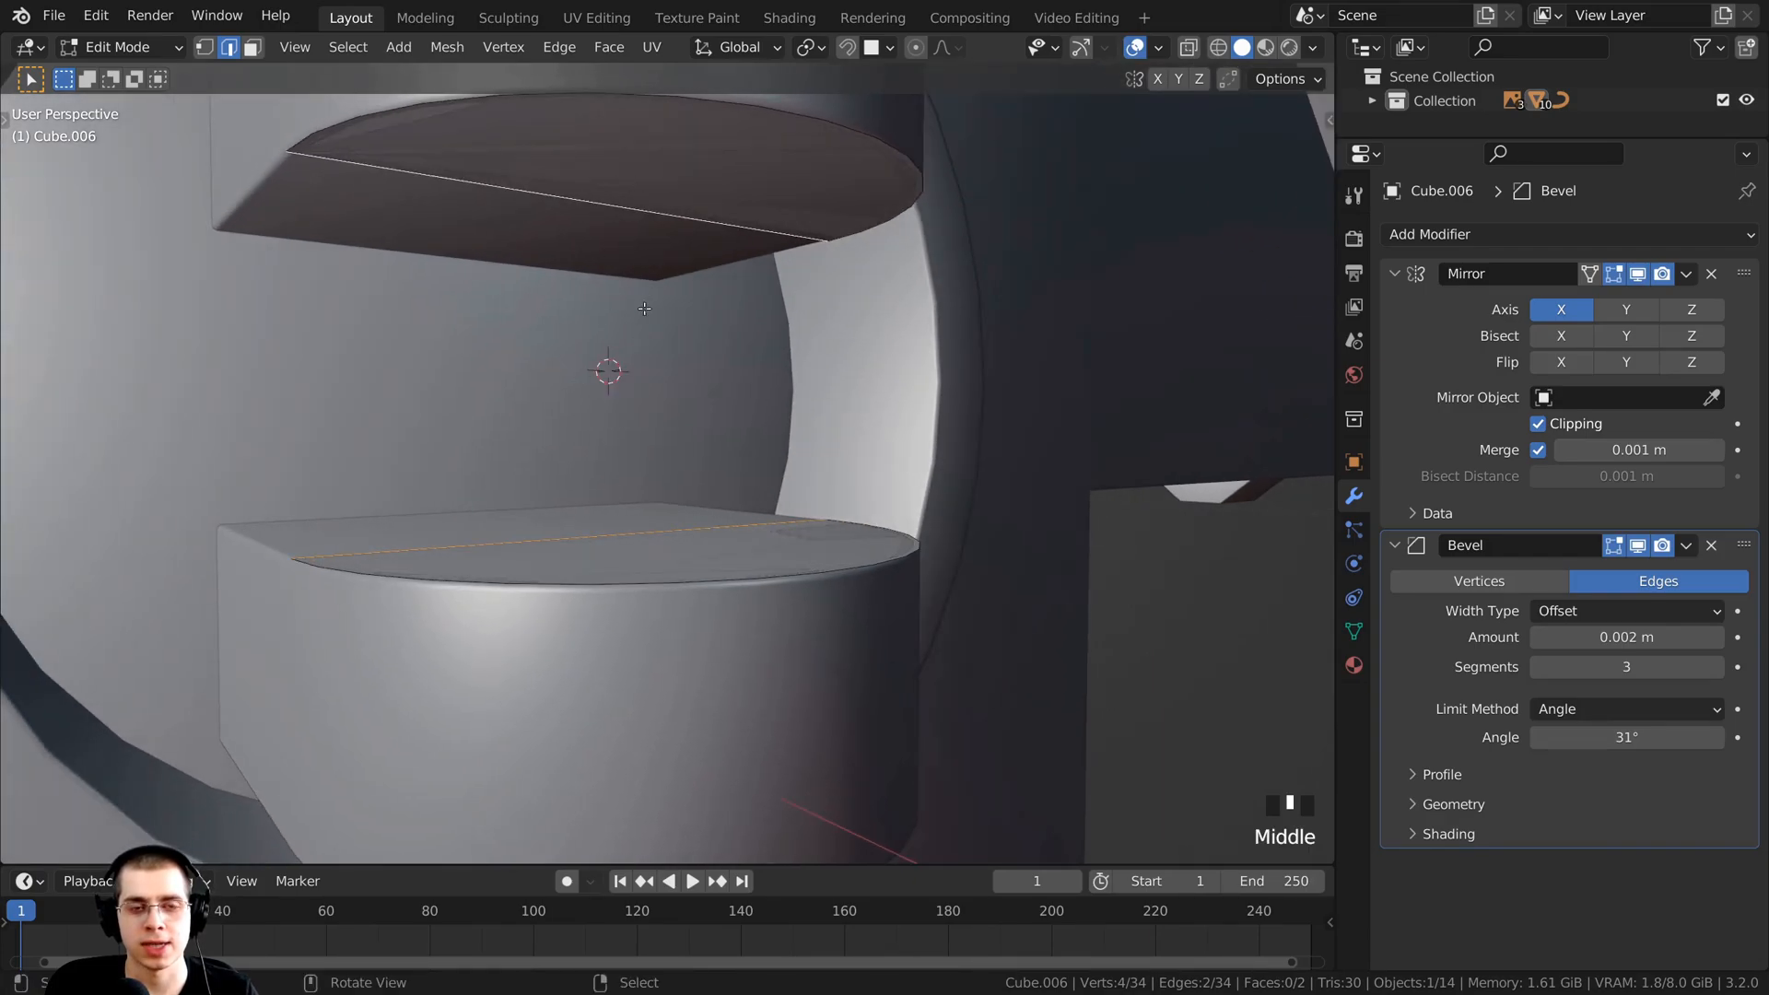
{"action": "middle_click_drag", "start_coordinate": [644, 309], "coordinate": [683, 343]}
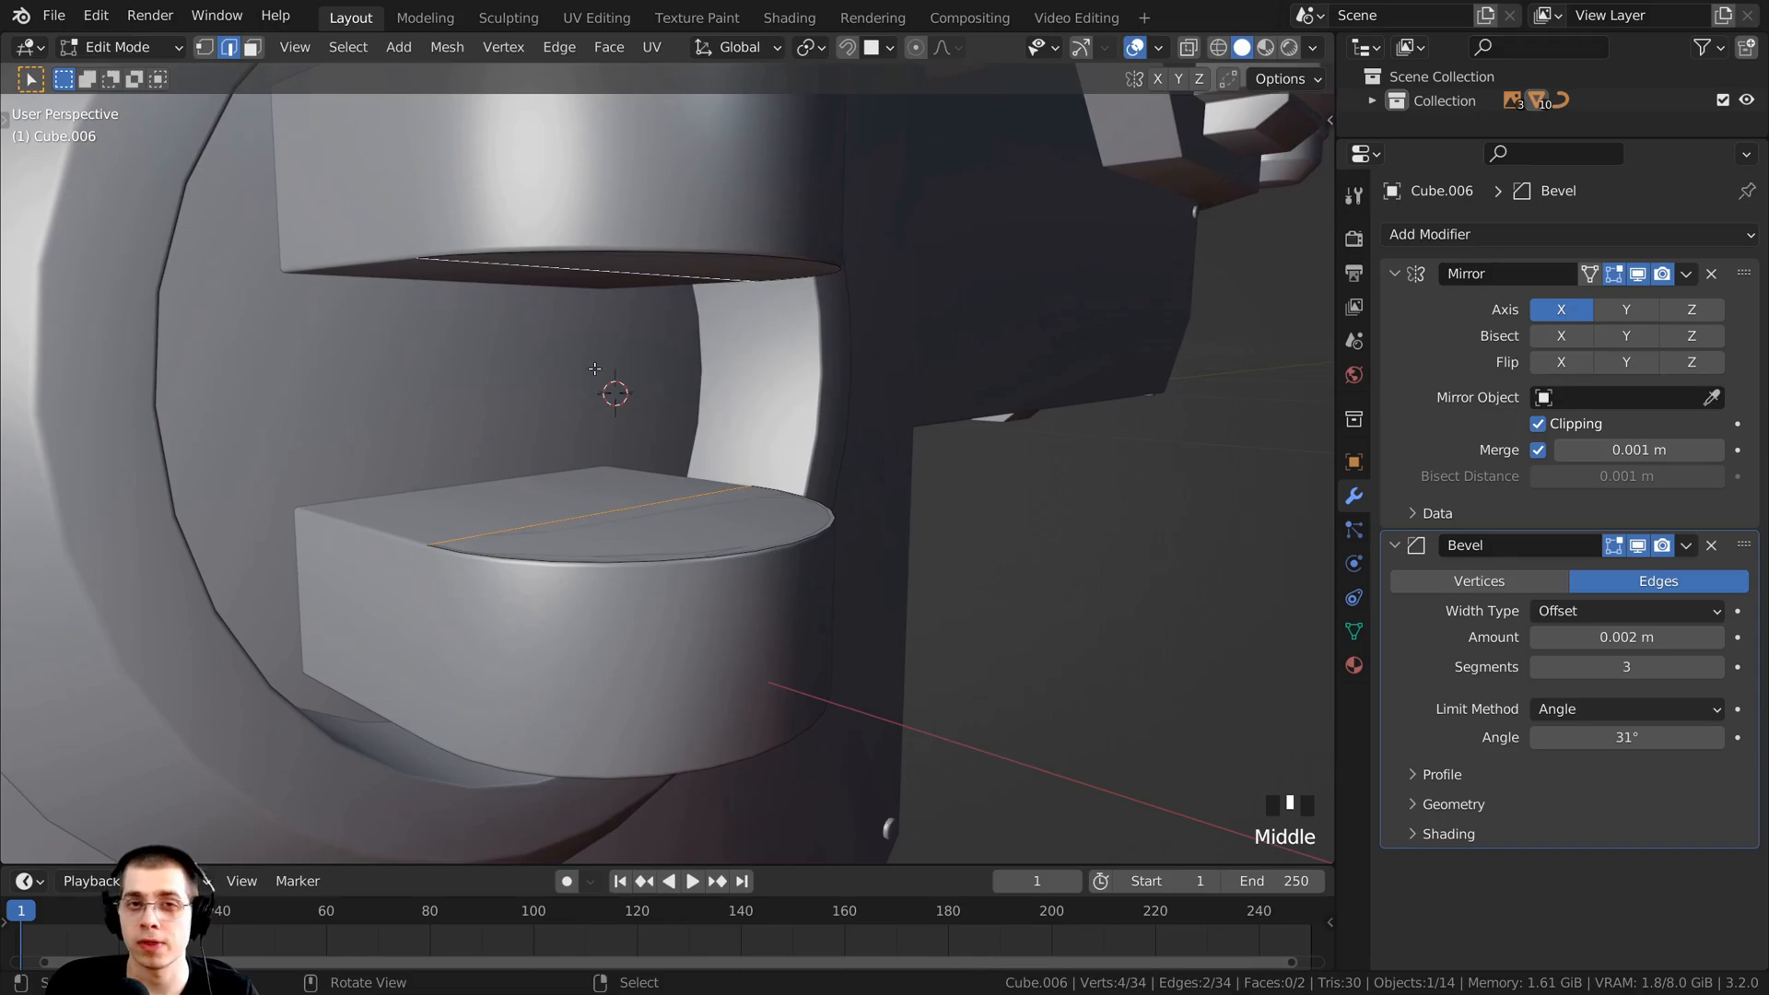
{"action": "middle_click_drag", "start_coordinate": [629, 423], "coordinate": [571, 331]}
{"action": "scroll", "coordinate": [571, 332], "scroll_direction": "down", "scroll_amount": 1}
{"action": "key", "text": "Tab"}
{"action": "key", "text": "Tab"}
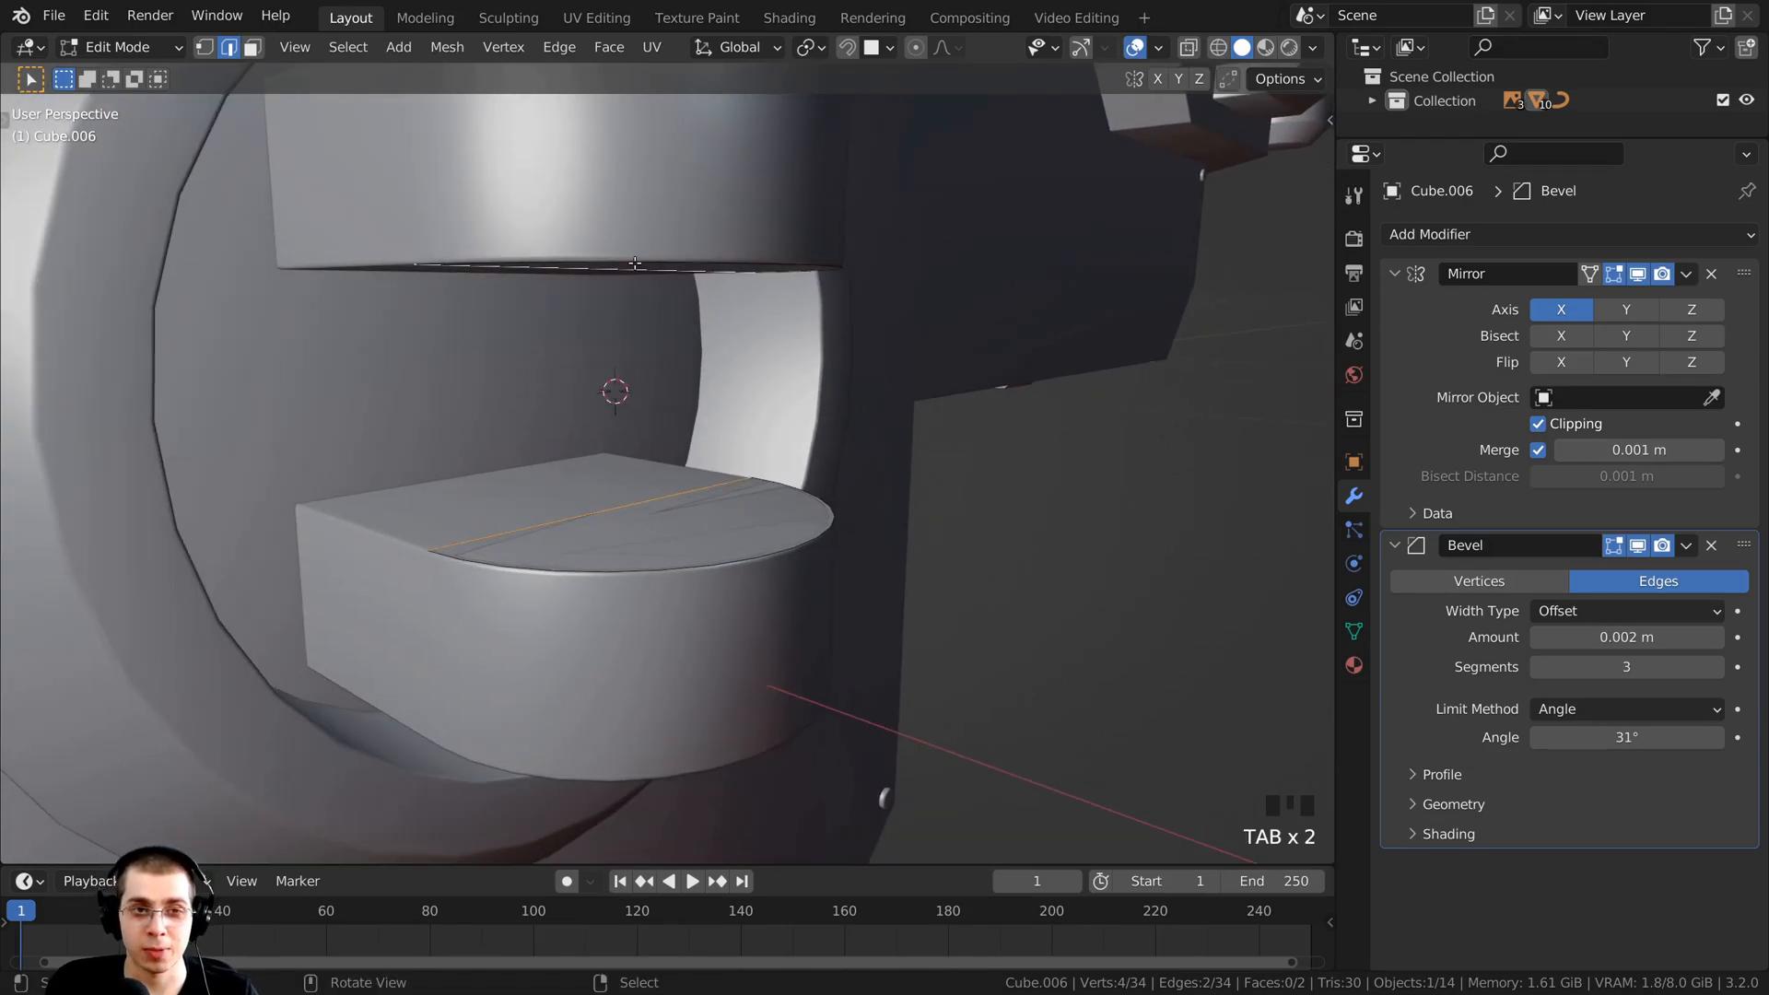
{"action": "key", "text": "a"}
{"action": "key", "text": "a"}
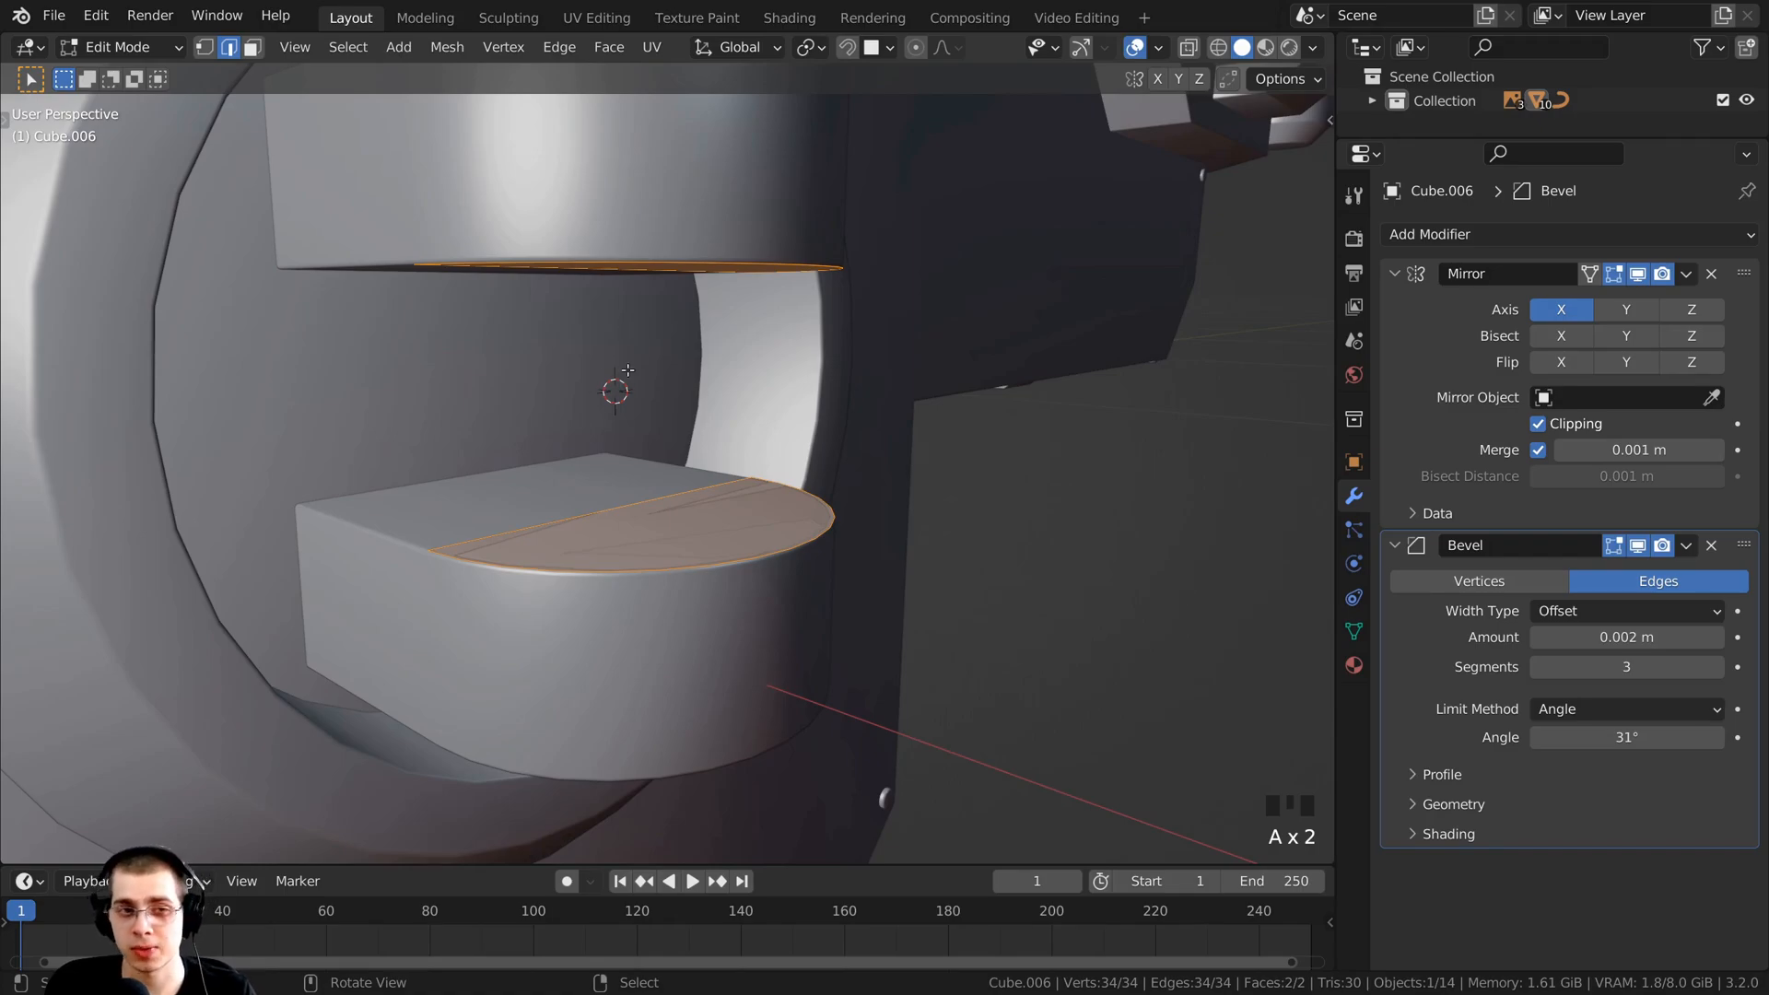
{"action": "scroll", "coordinate": [643, 243], "scroll_direction": "up", "scroll_amount": 2}
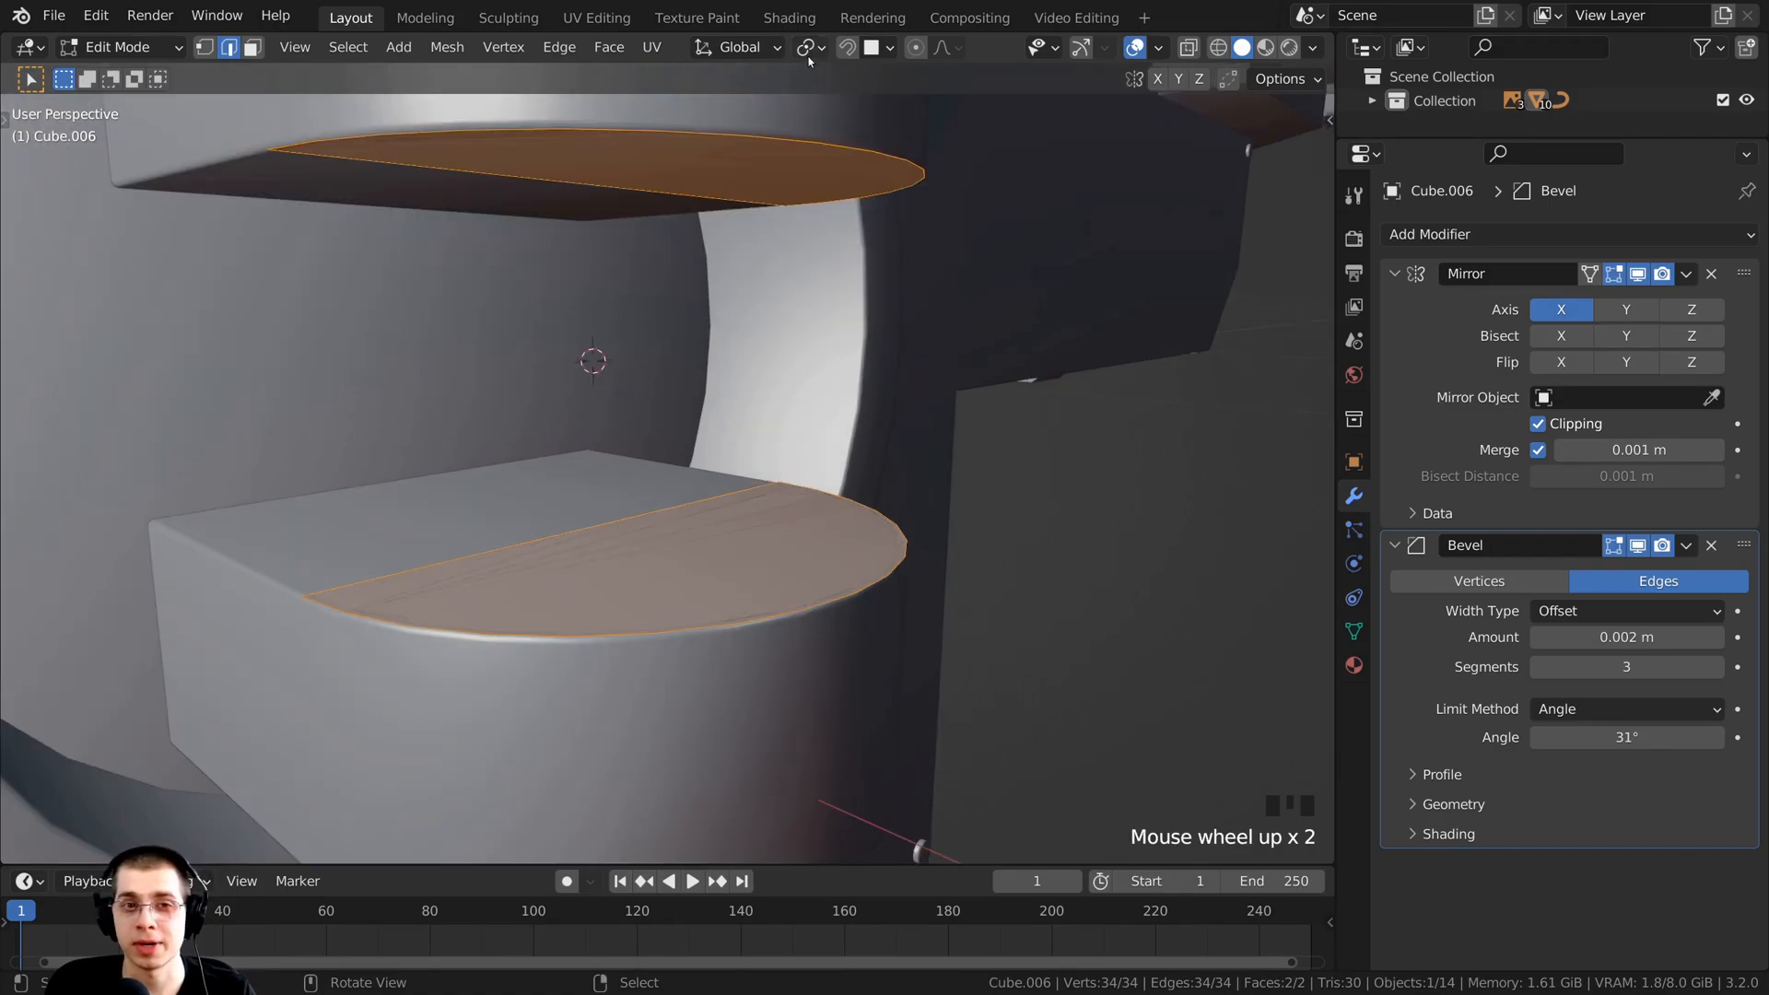
{"action": "left_click", "coordinate": [809, 55]}
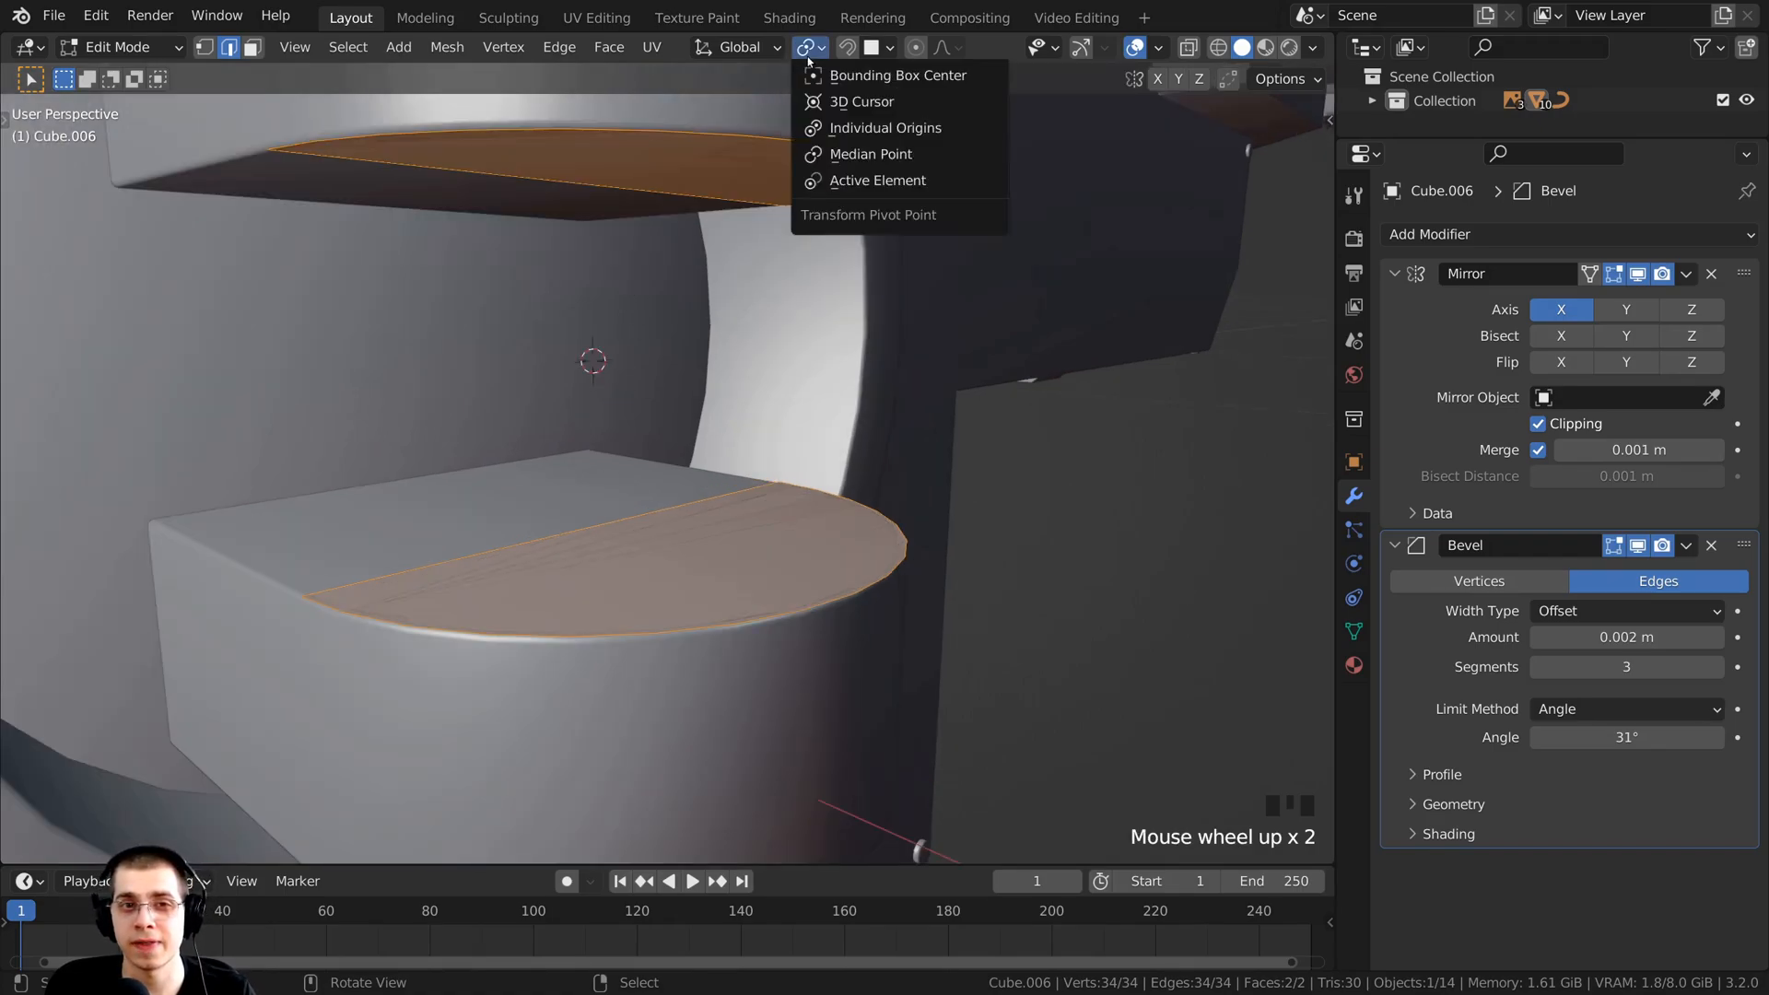
{"action": "left_click", "coordinate": [833, 103]}
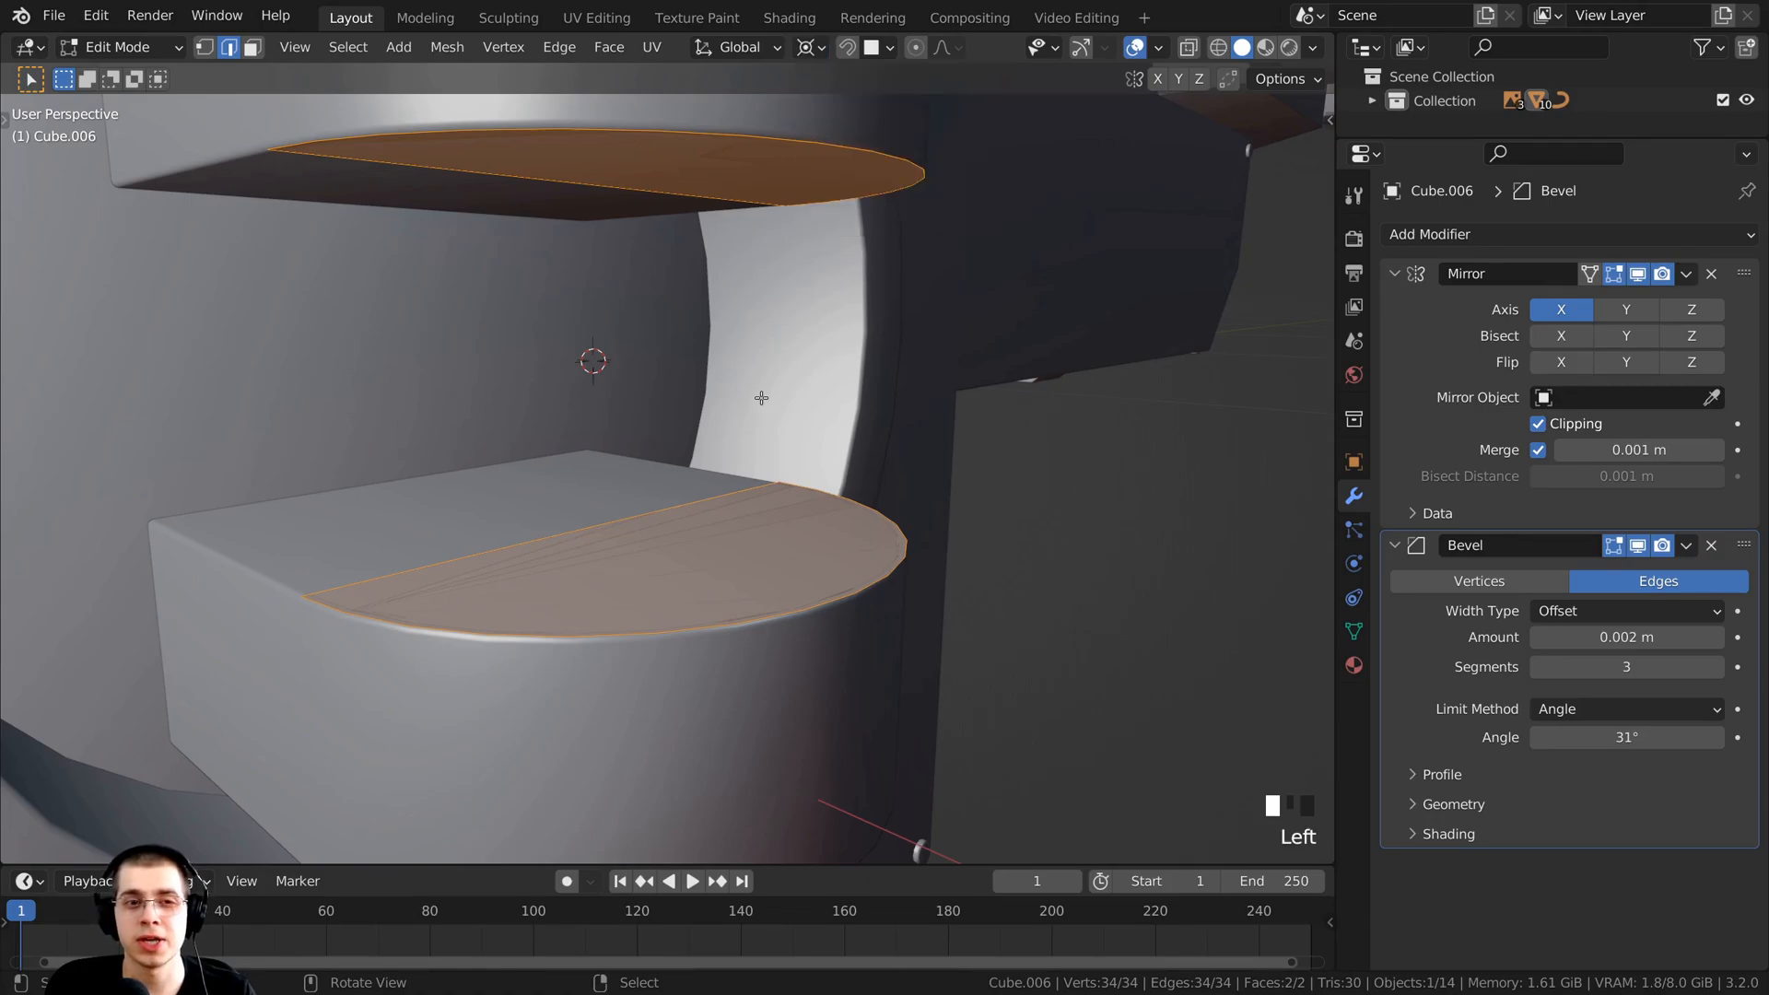
Step: Rotate both half-round faces 180° around global Z about the 3D cursor
{"action": "middle_click_drag", "start_coordinate": [758, 386], "coordinate": [793, 383]}
{"action": "scroll", "coordinate": [793, 383], "scroll_direction": "down", "scroll_amount": 1}
{"action": "key", "text": "r"}
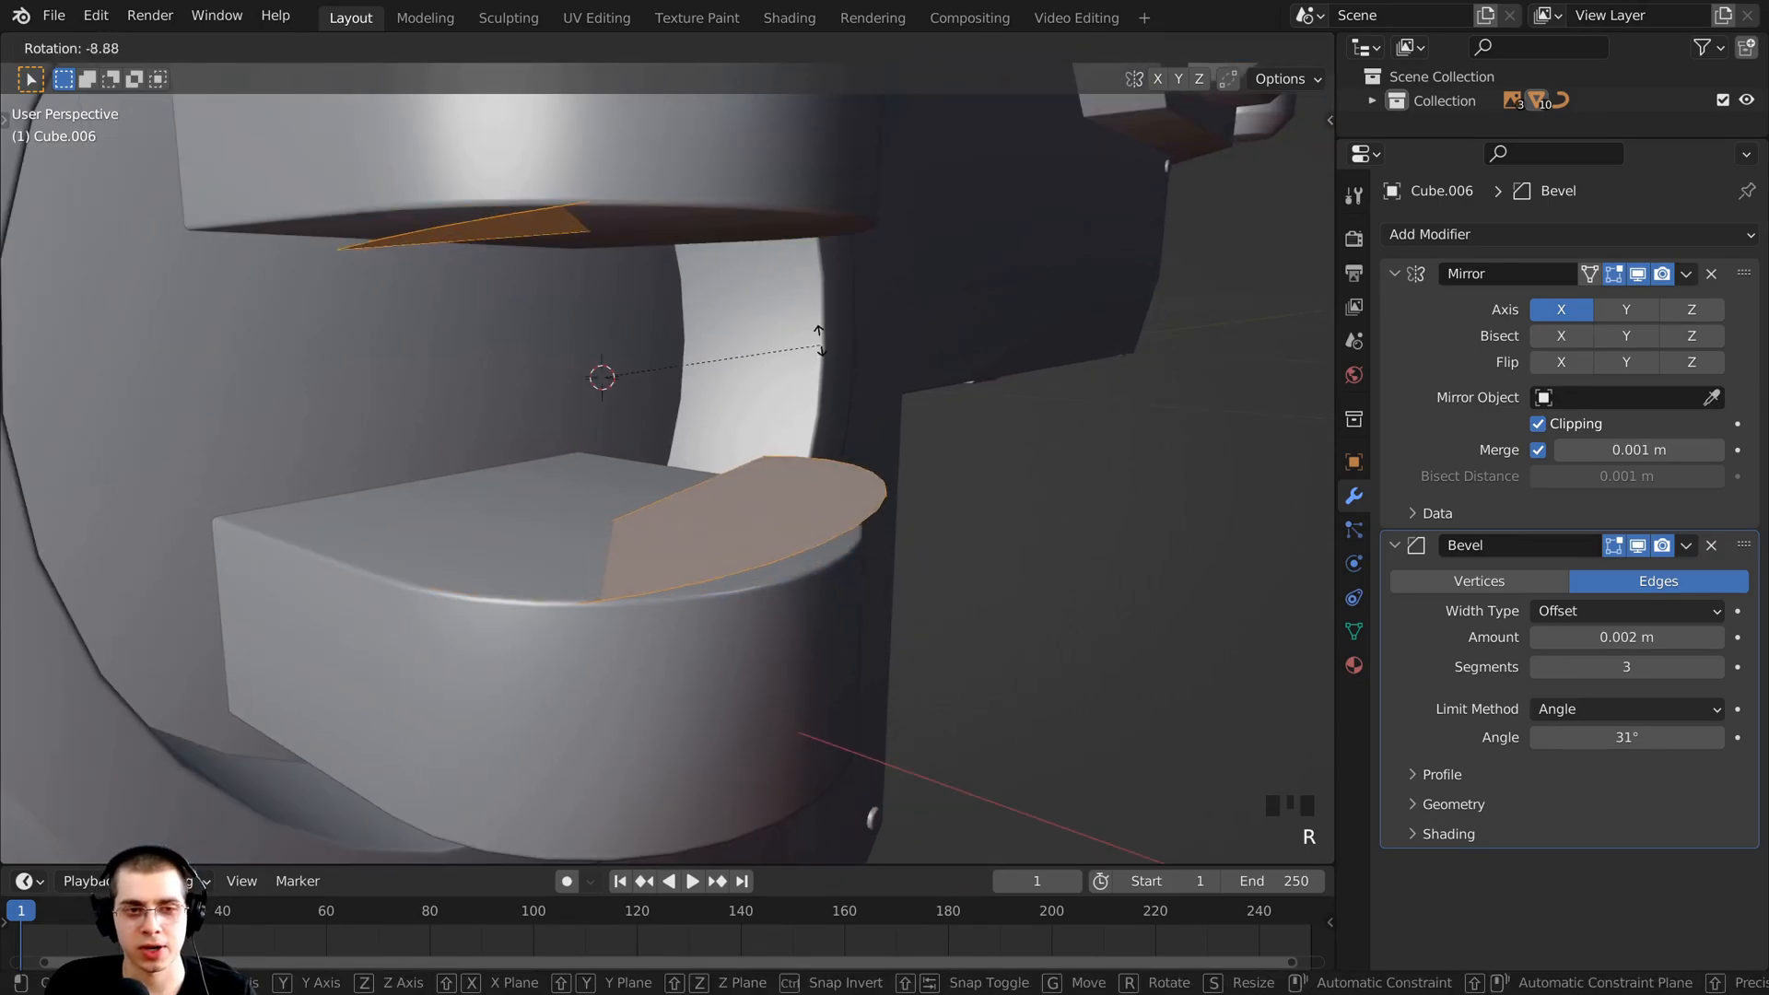
{"action": "key", "text": "z"}
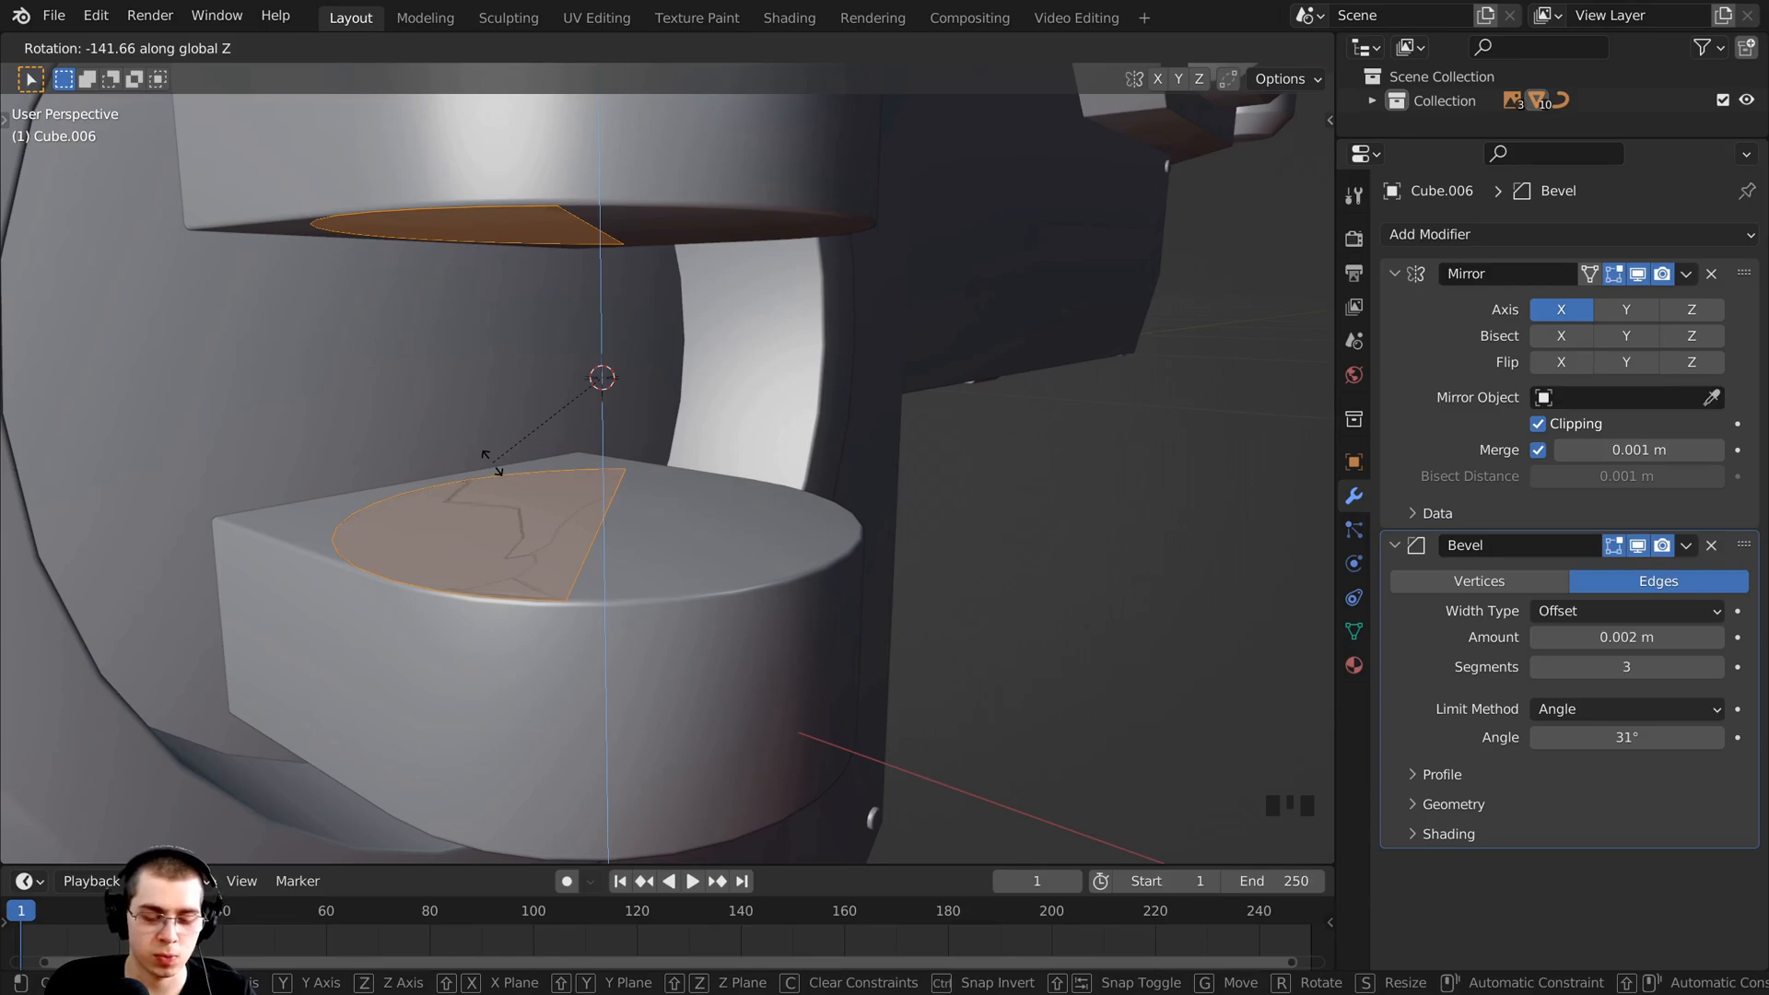
{"action": "type", "text": "180"}
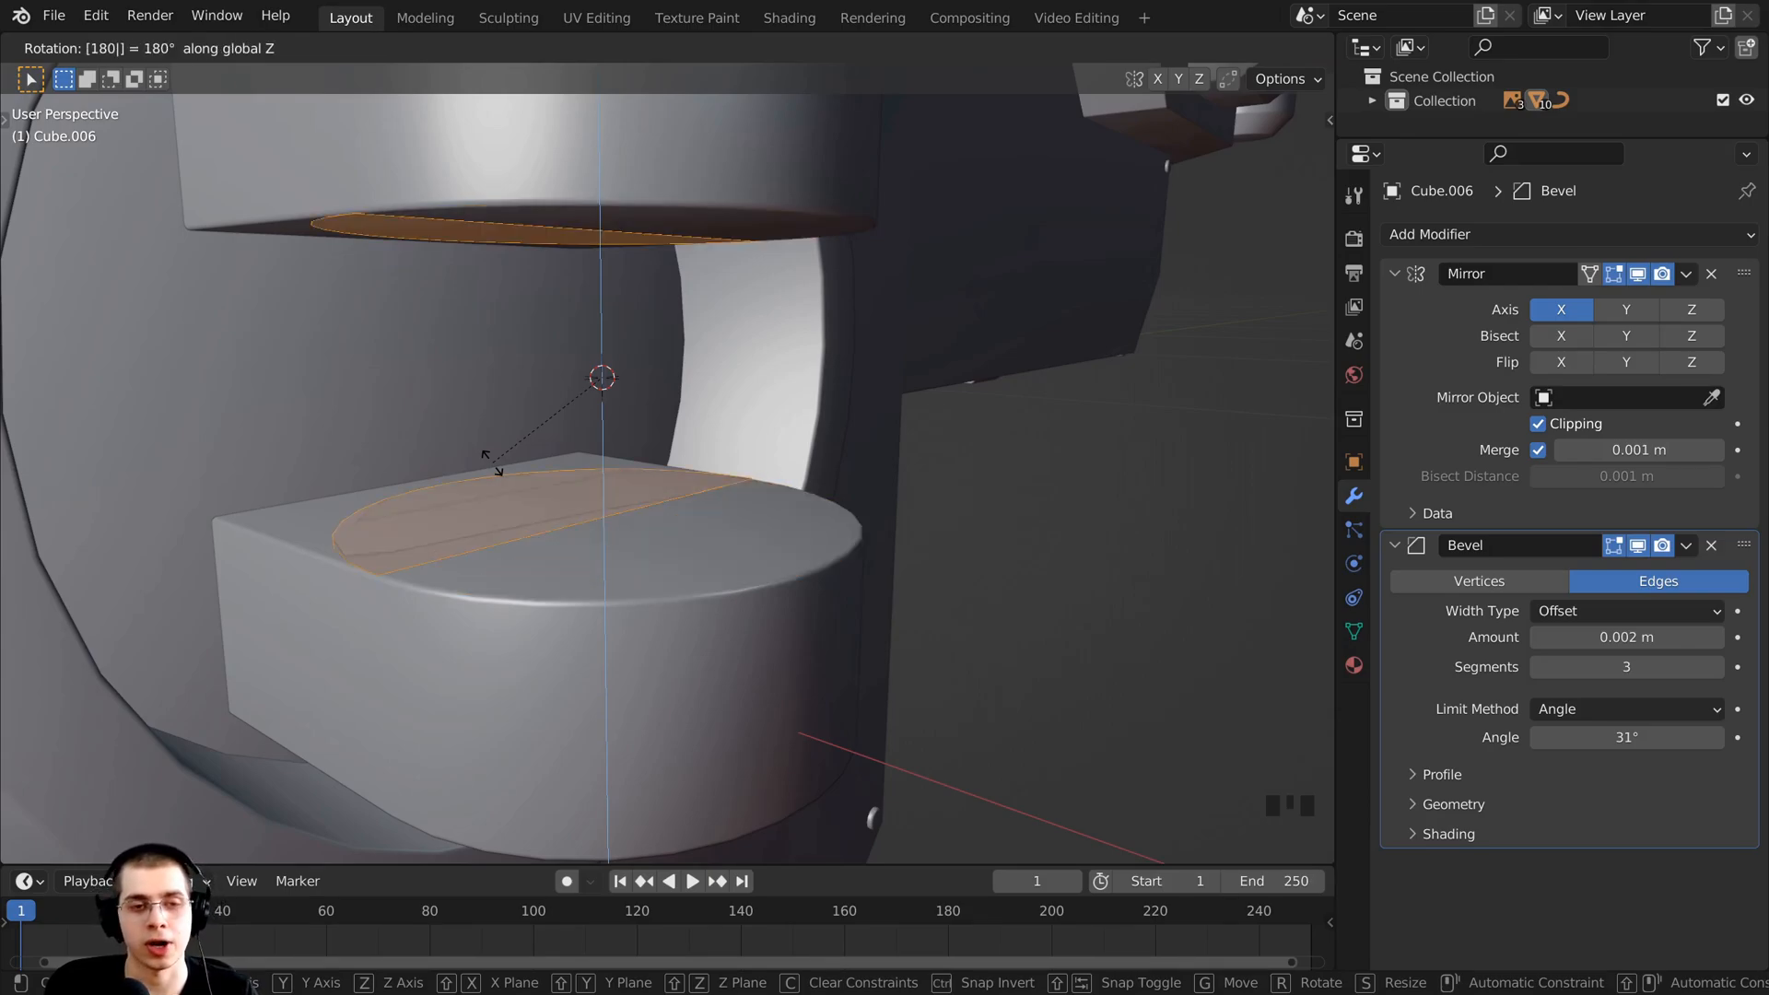
{"action": "key", "text": "Return"}
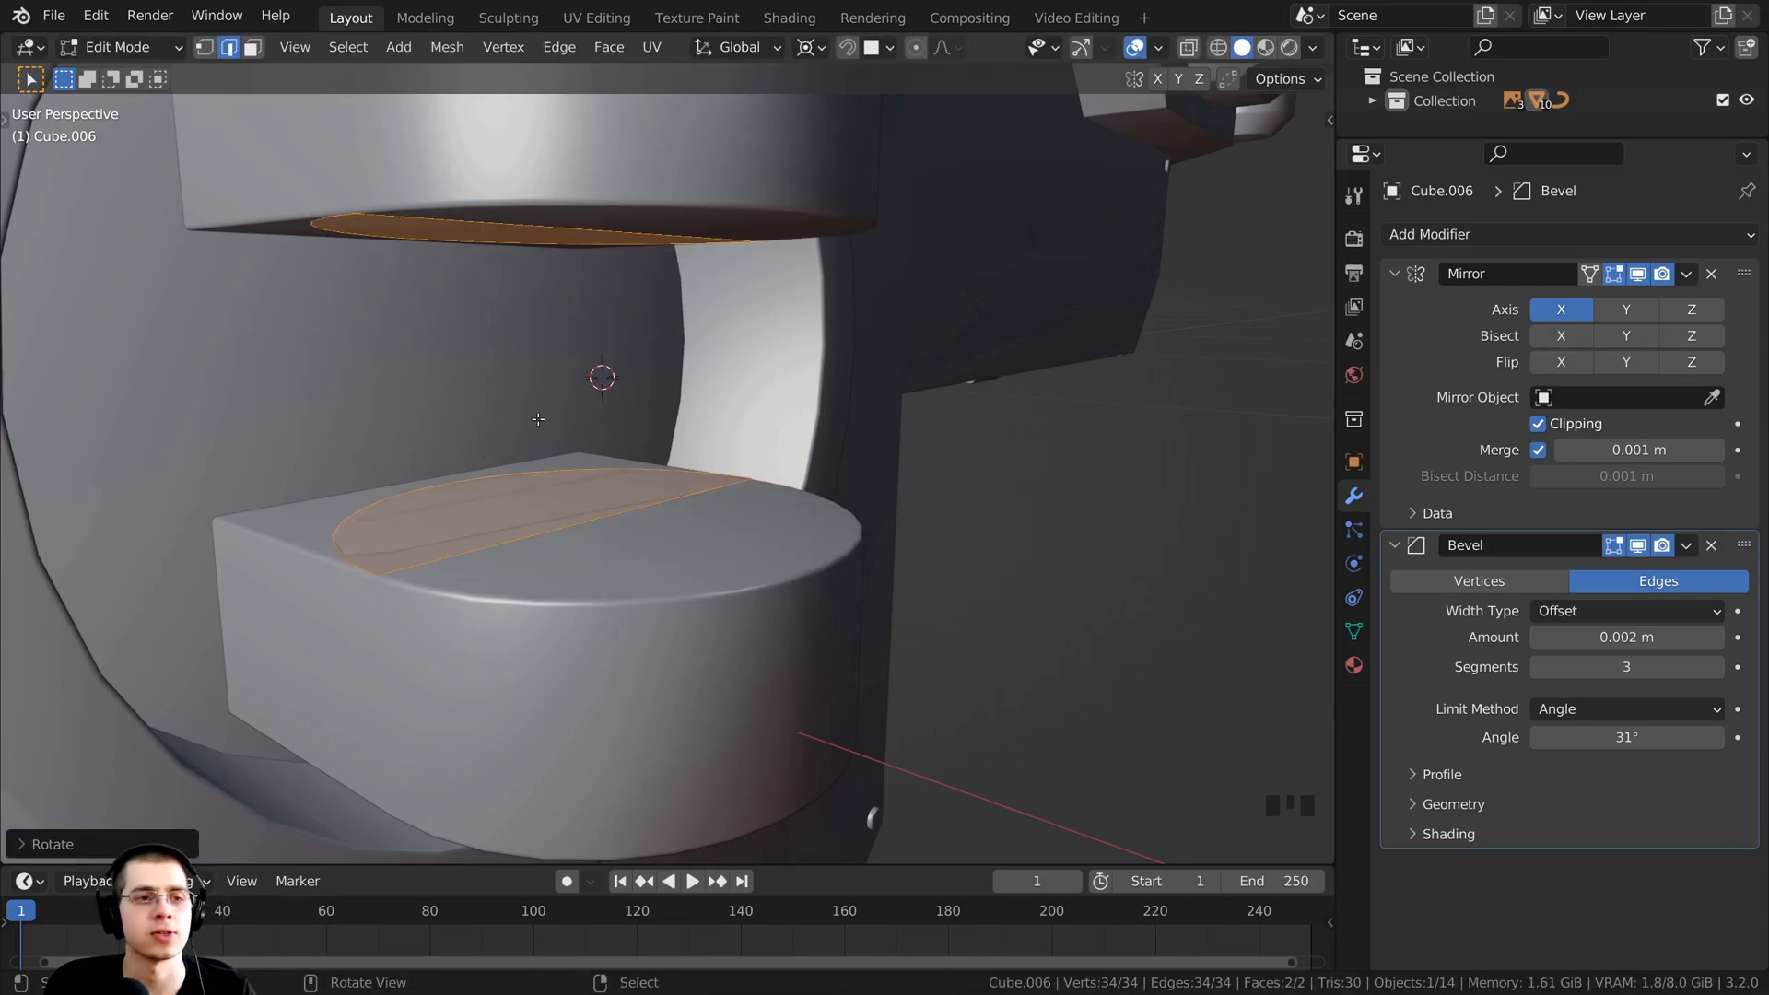
Step: Scale the two half-round faces to about 0.997 along global Z, lifting them slightly off the block surfaces
{"action": "middle_click_drag", "start_coordinate": [538, 419], "coordinate": [588, 389]}
{"action": "scroll", "coordinate": [562, 433], "scroll_direction": "up", "scroll_amount": 2}
{"action": "scroll", "coordinate": [591, 471], "scroll_direction": "up", "scroll_amount": 2}
{"action": "middle_click_drag", "start_coordinate": [753, 484], "coordinate": [803, 473], "text": "shift"}
{"action": "middle_click_drag", "start_coordinate": [906, 501], "coordinate": [877, 515], "text": "shift"}
{"action": "scroll", "coordinate": [1180, 327], "scroll_direction": "down", "scroll_amount": 2}
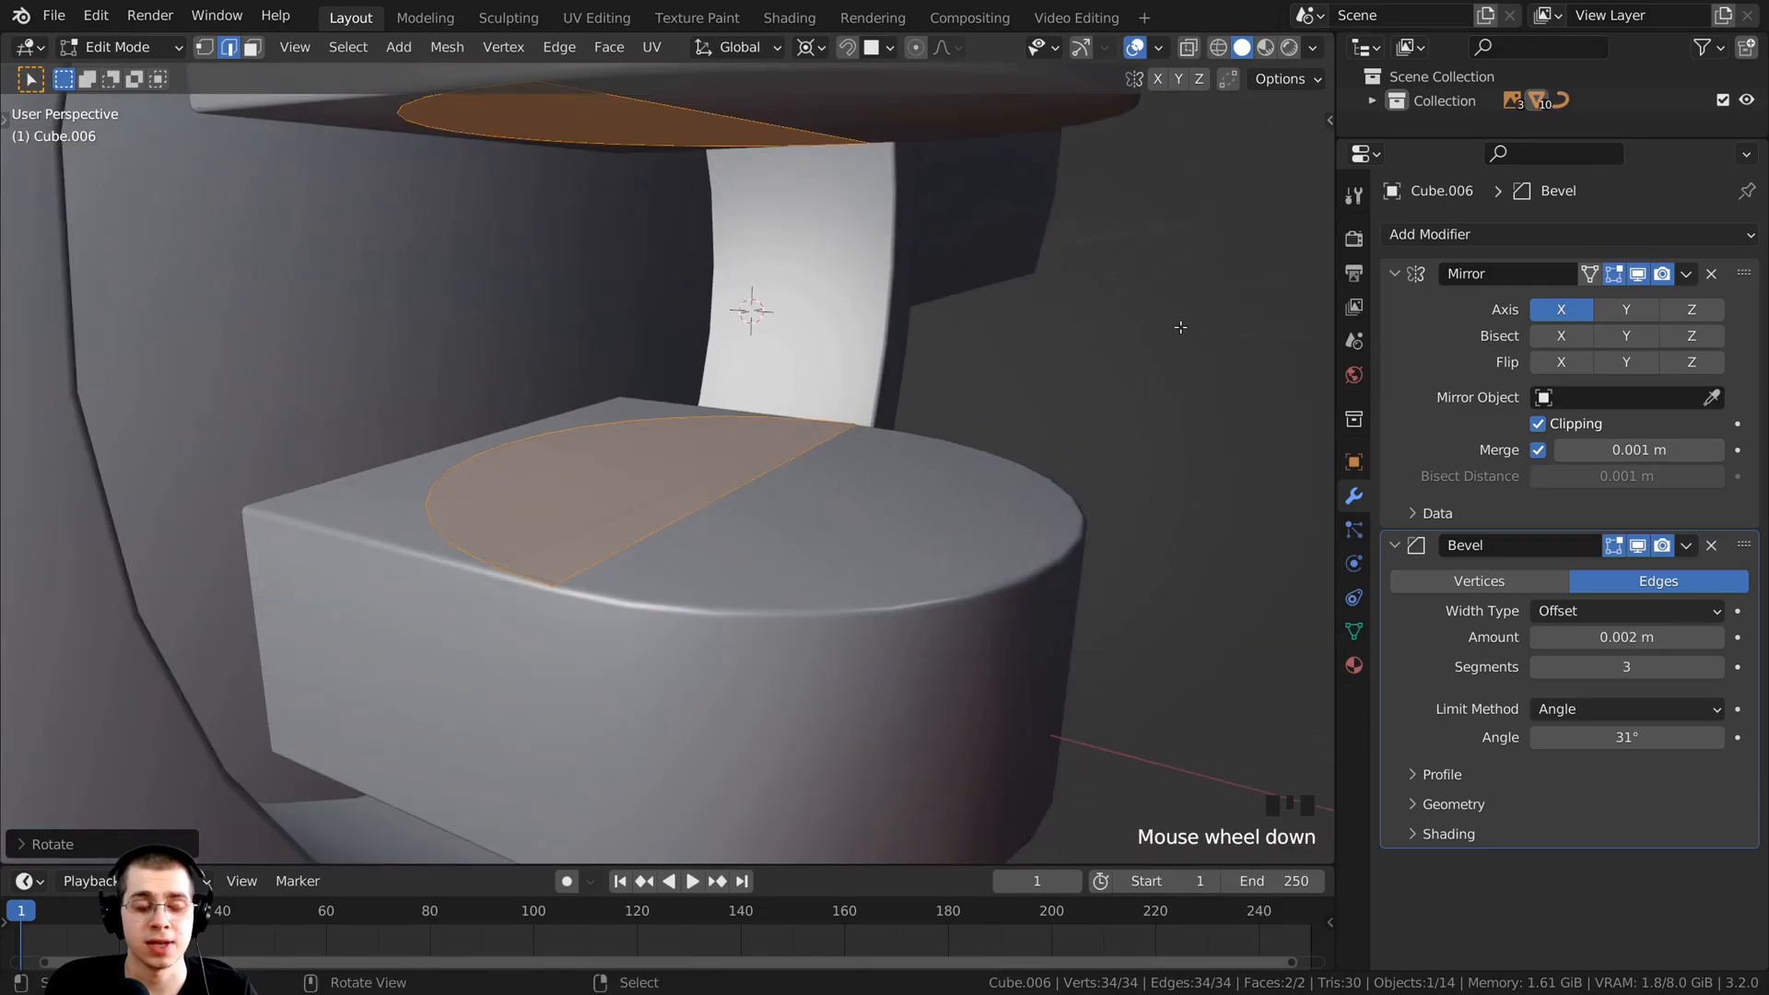
{"action": "key", "text": "s"}
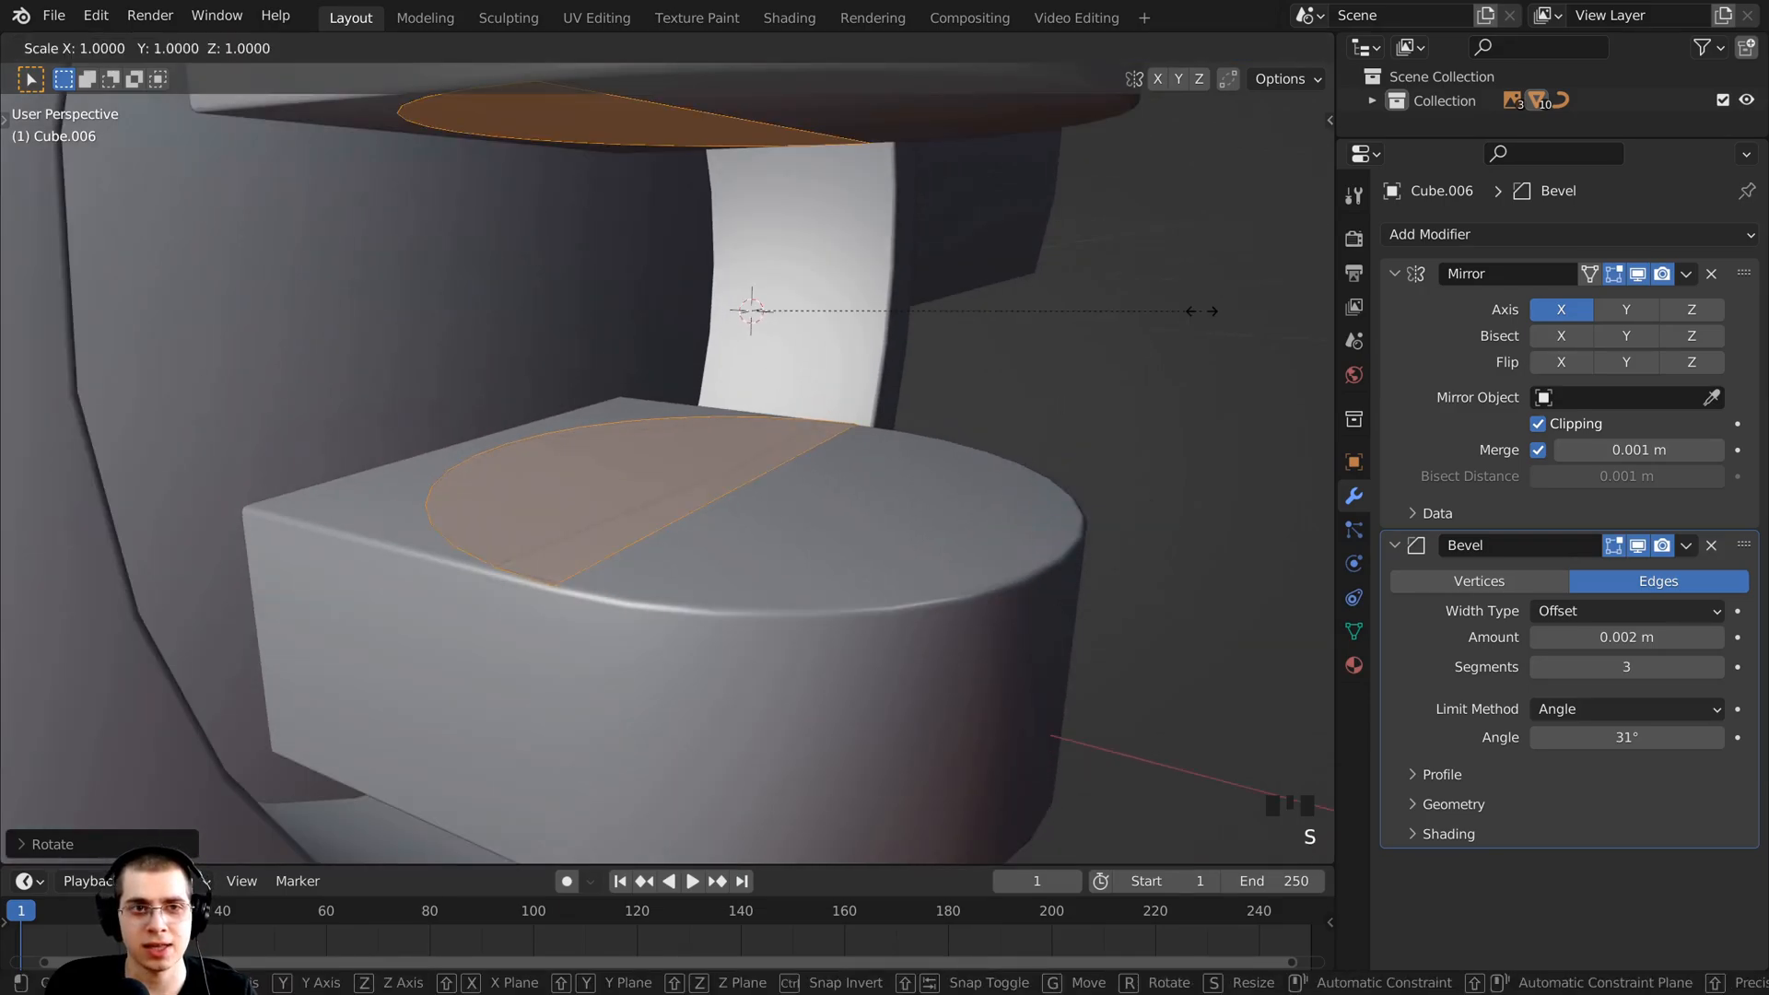
{"action": "key", "text": "z"}
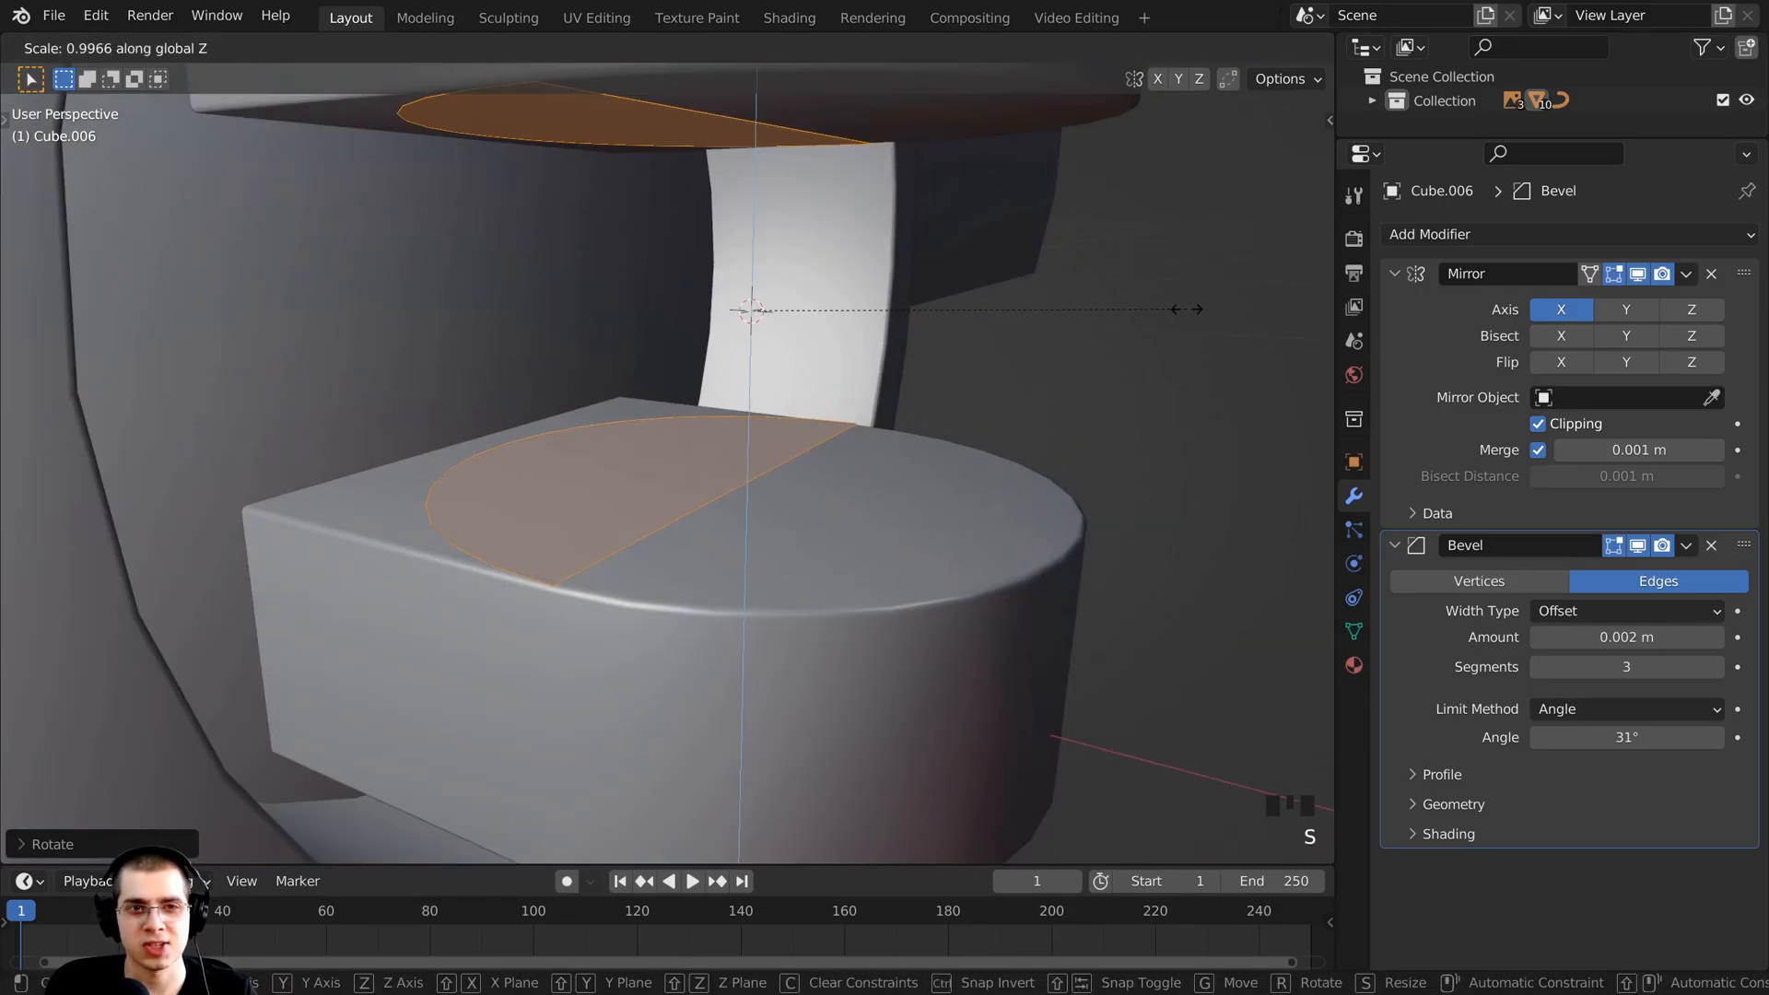
{"action": "left_click", "coordinate": [1186, 309]}
{"action": "middle_click_drag", "start_coordinate": [567, 276], "coordinate": [568, 292], "text": "shift"}
{"action": "middle_click_drag", "start_coordinate": [516, 516], "coordinate": [572, 461]}
{"action": "scroll", "coordinate": [561, 525], "scroll_direction": "up", "scroll_amount": 1}
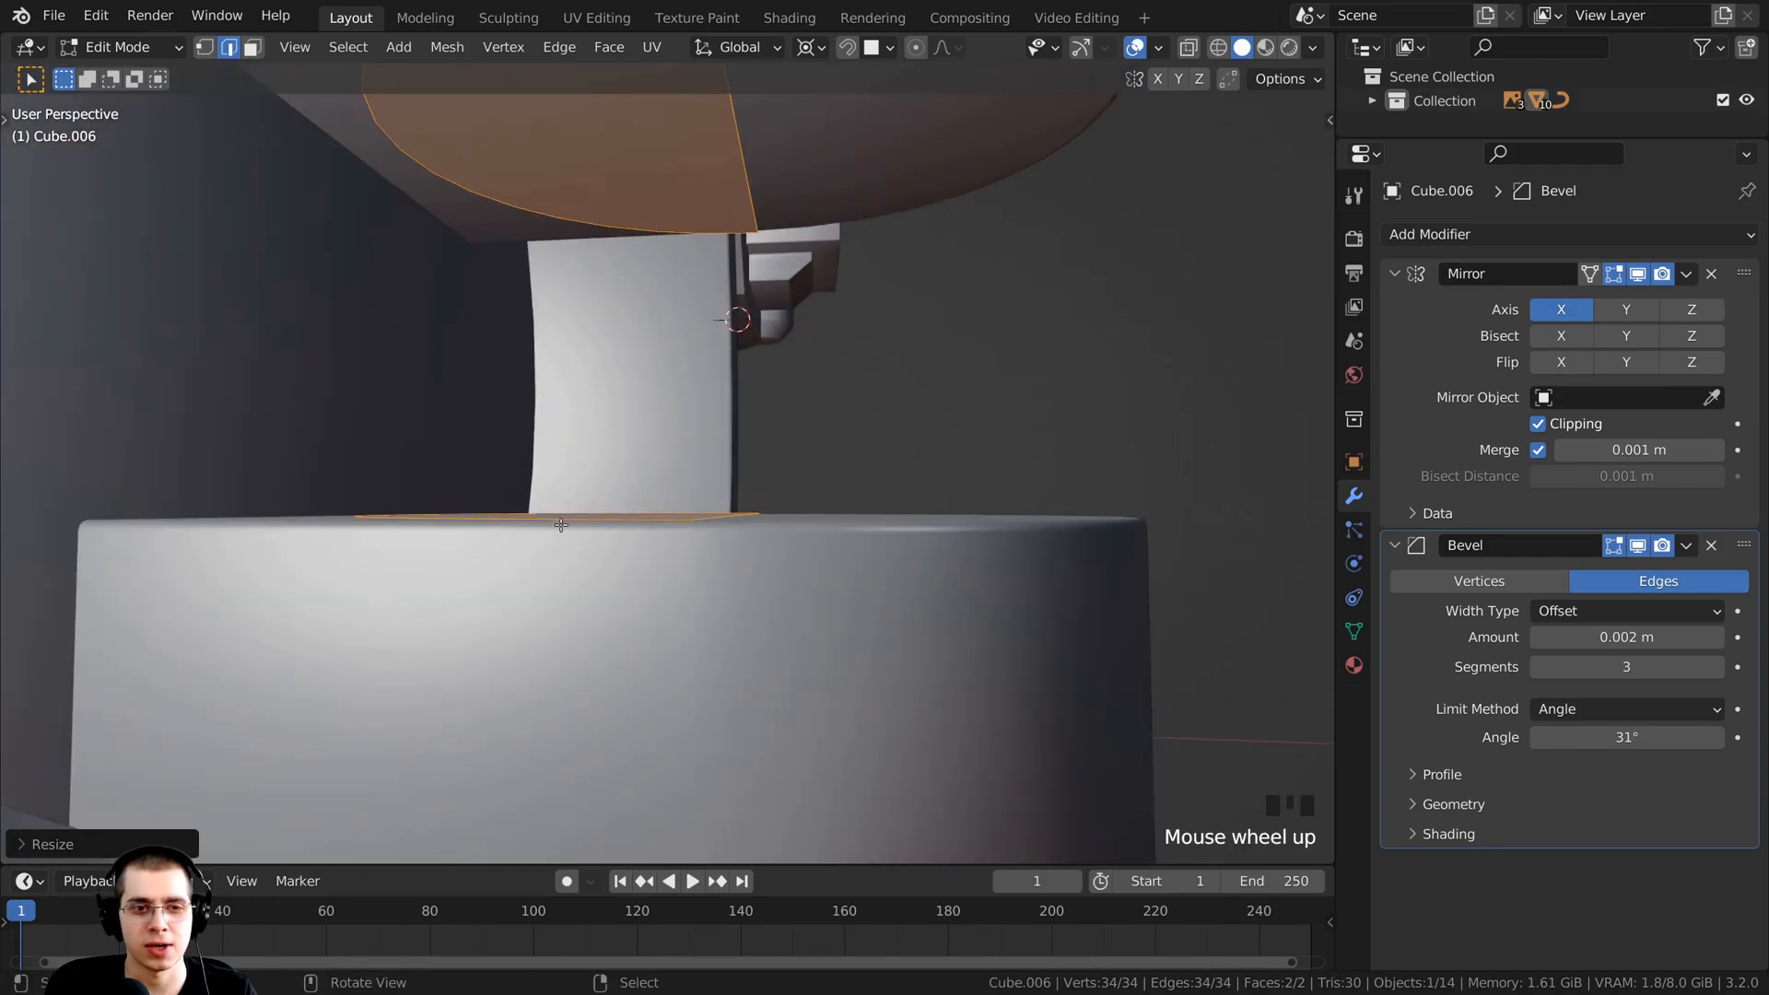
Step: Set the transform pivot point back to Median Point
{"action": "scroll", "coordinate": [561, 525], "scroll_direction": "down", "scroll_amount": 4}
{"action": "middle_click_drag", "start_coordinate": [561, 525], "coordinate": [493, 553]}
{"action": "middle_click_drag", "start_coordinate": [626, 394], "coordinate": [594, 395]}
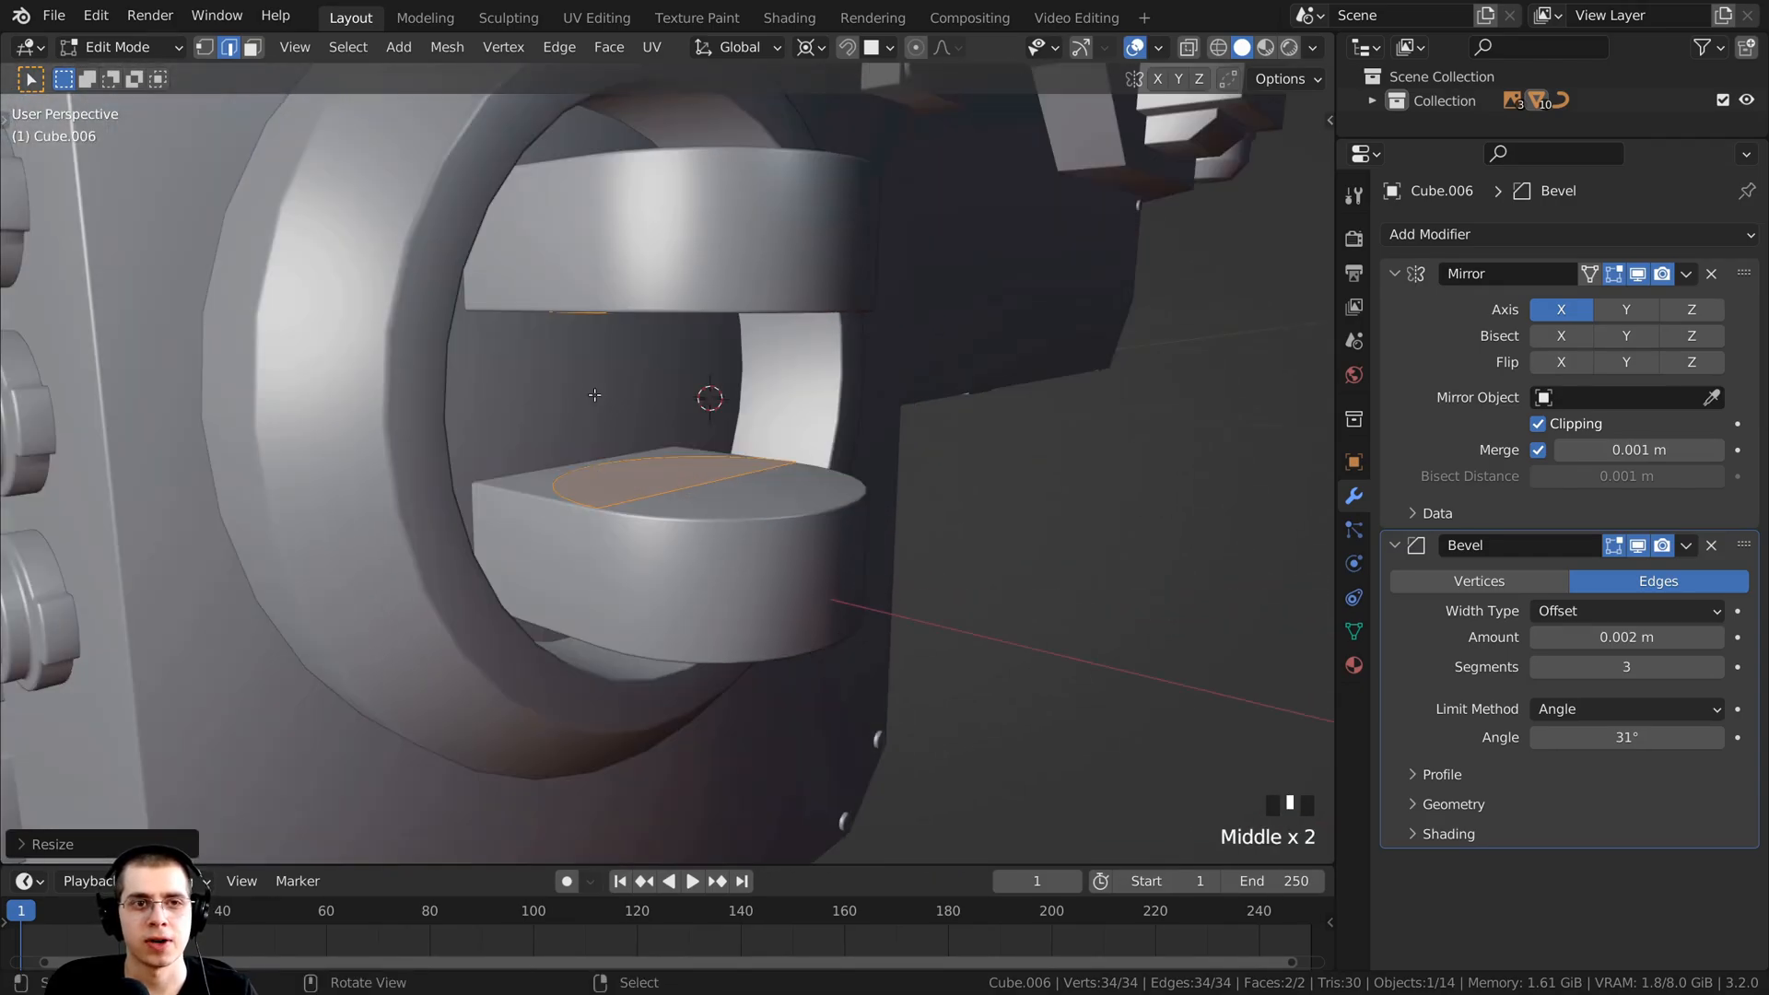
{"action": "left_click", "coordinate": [808, 47]}
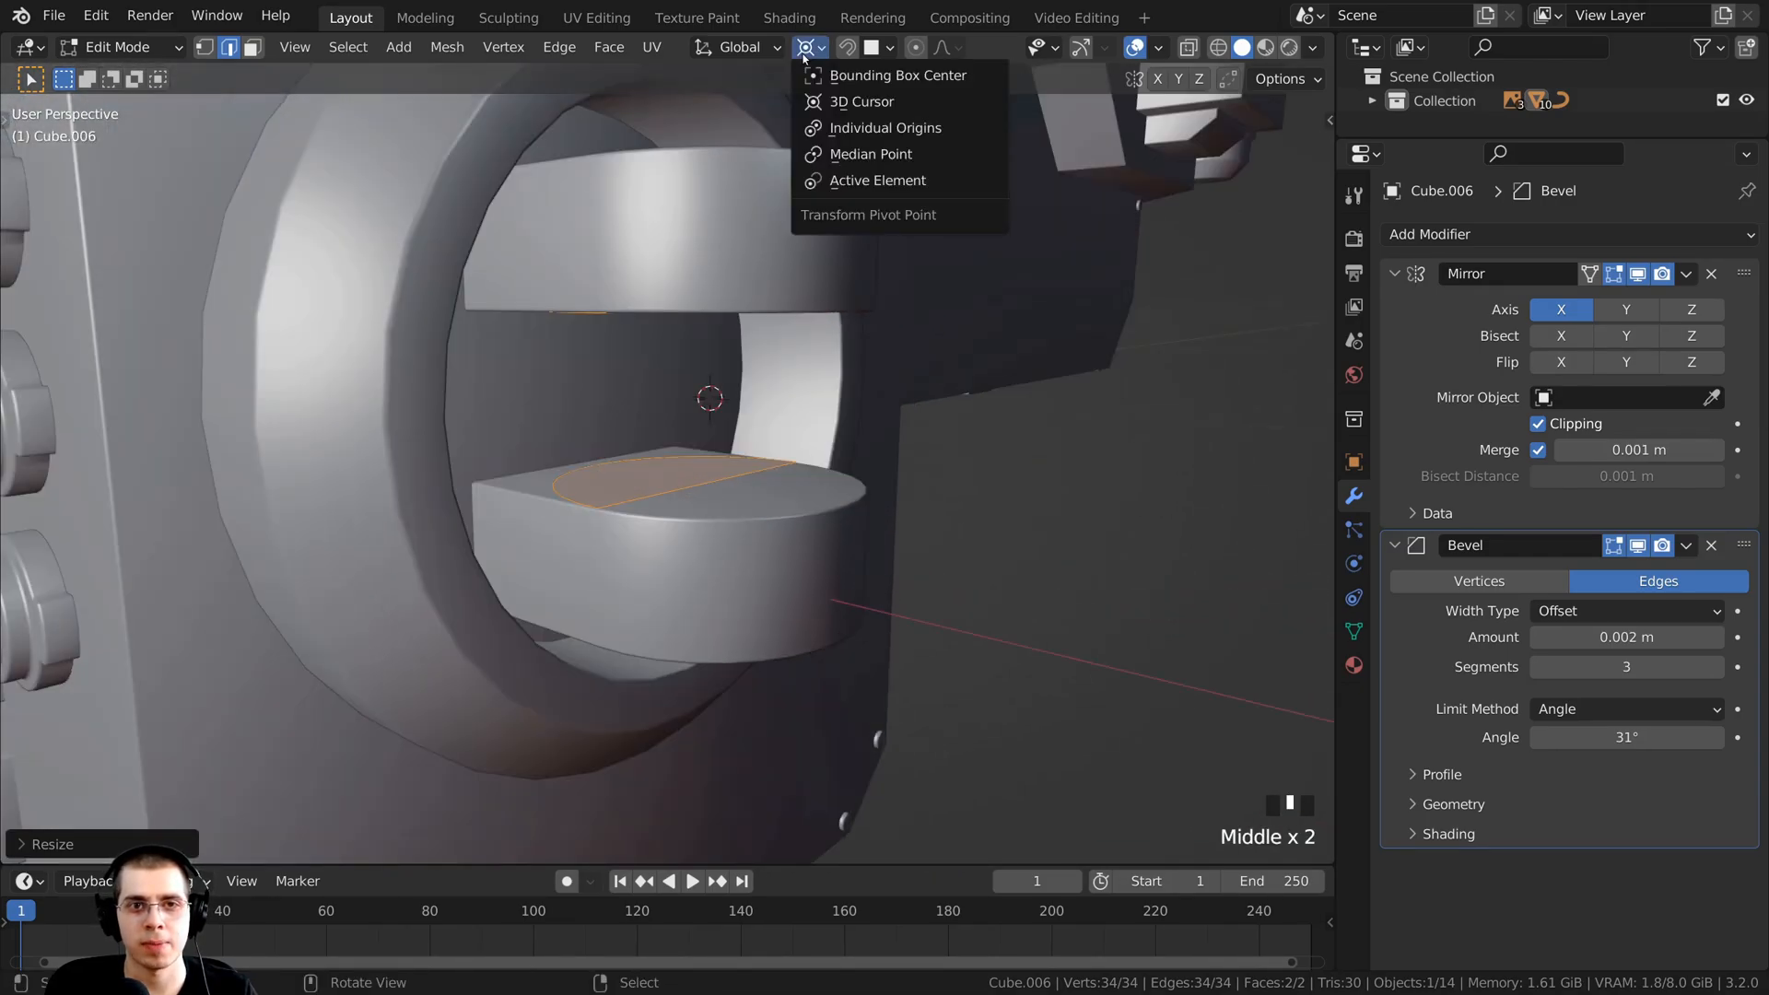
{"action": "left_click", "coordinate": [875, 164]}
Step: Switch to vertex selection and inspect both half-round faces across the gap between the connector blocks
{"action": "mouse_move", "coordinate": [668, 597]}
{"action": "middle_mouse_down", "text": "shift"}
{"action": "mouse_move", "coordinate": [594, 584]}
{"action": "mouse_move", "coordinate": [671, 622]}
{"action": "mouse_move", "coordinate": [645, 599]}
{"action": "middle_mouse_up", "text": "shift"}
{"action": "scroll", "coordinate": [603, 488], "scroll_direction": "up", "scroll_amount": 2}
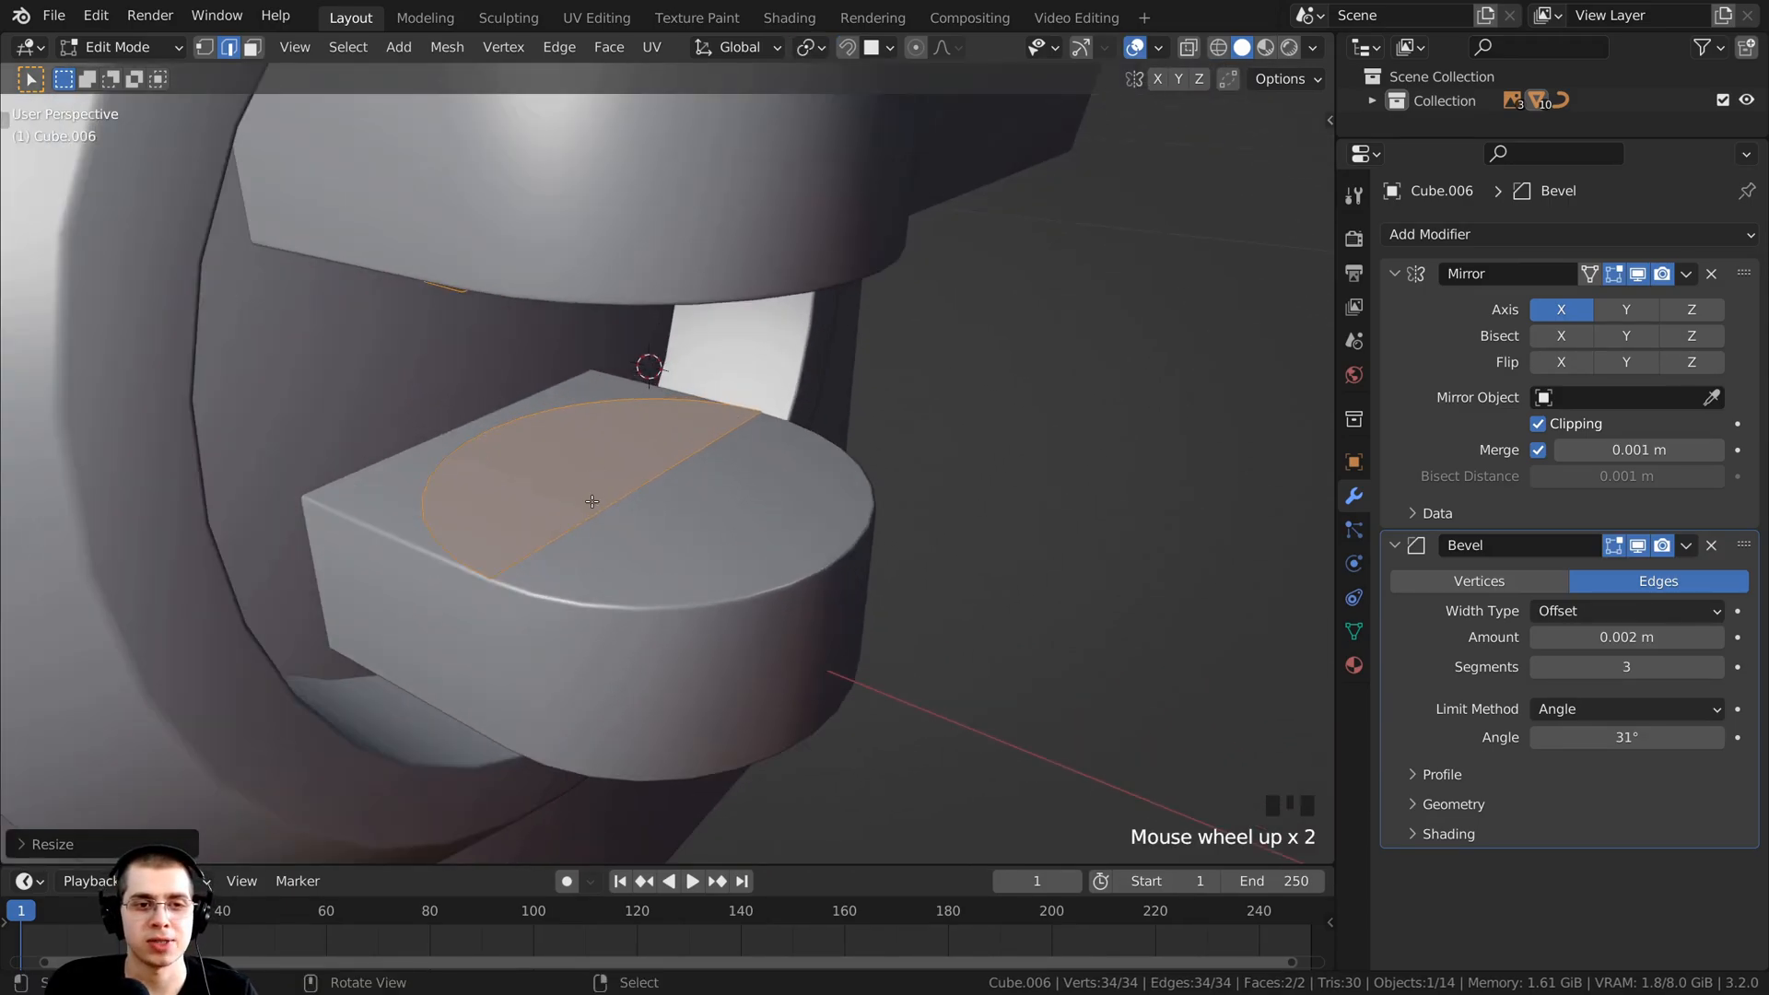
{"action": "scroll", "coordinate": [557, 428], "scroll_direction": "up", "scroll_amount": 1}
{"action": "mouse_move", "coordinate": [611, 425]}
{"action": "middle_mouse_down", "text": "shift"}
{"action": "mouse_move", "coordinate": [632, 406]}
{"action": "mouse_move", "coordinate": [644, 422]}
{"action": "middle_mouse_up", "text": "shift"}
{"action": "scroll", "coordinate": [641, 359], "scroll_direction": "down", "scroll_amount": 1}
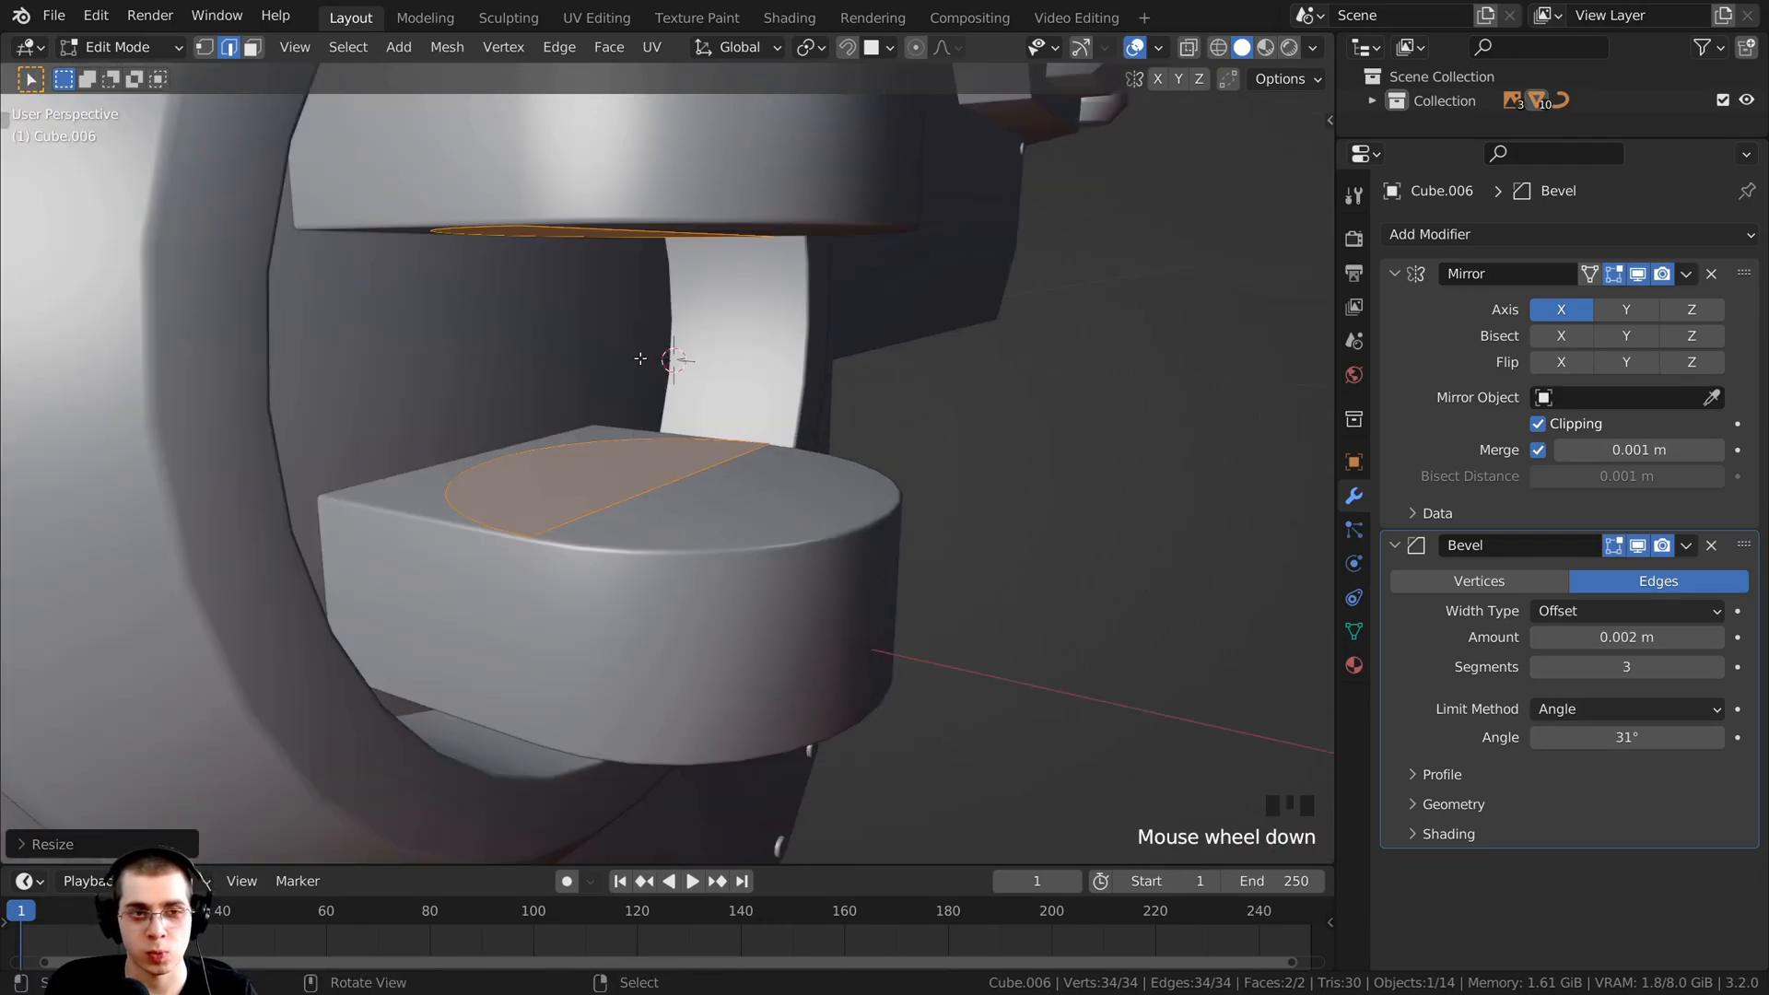
{"action": "key", "text": "1"}
{"action": "middle_click_drag", "start_coordinate": [624, 329], "coordinate": [568, 222], "text": "shift"}
{"action": "scroll", "coordinate": [548, 373], "scroll_direction": "up", "scroll_amount": 1}
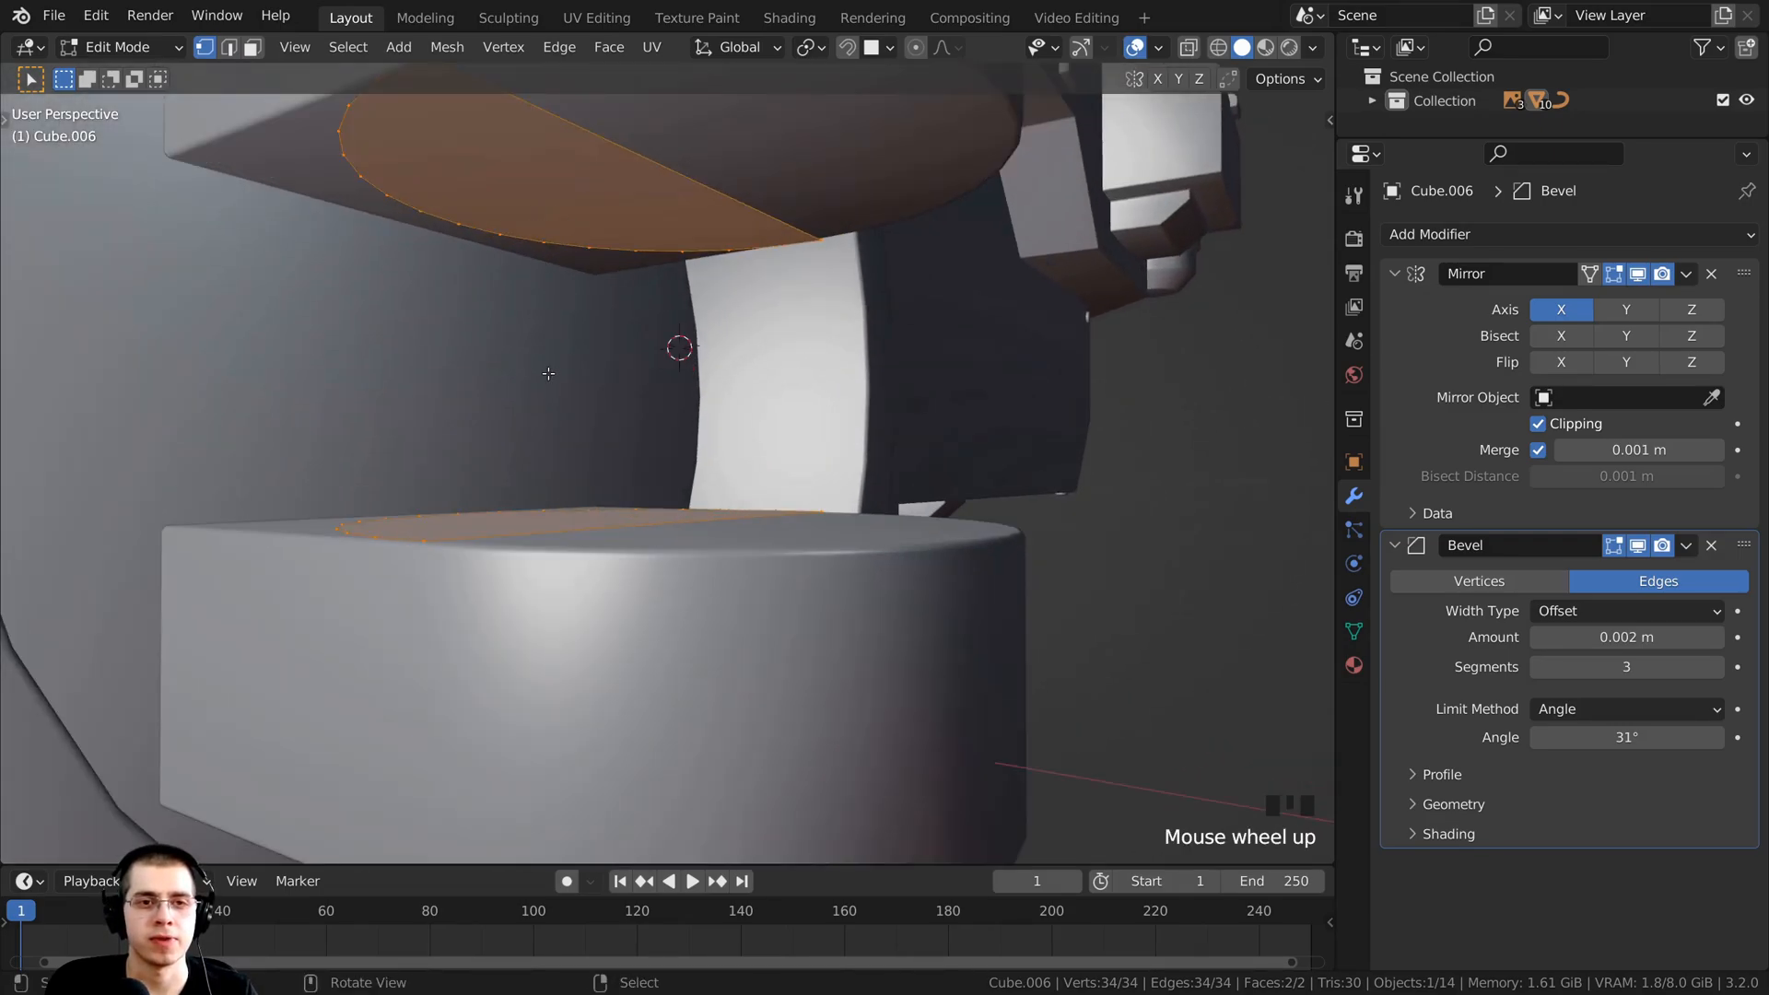
{"action": "middle_click_drag", "start_coordinate": [570, 351], "coordinate": [606, 367]}
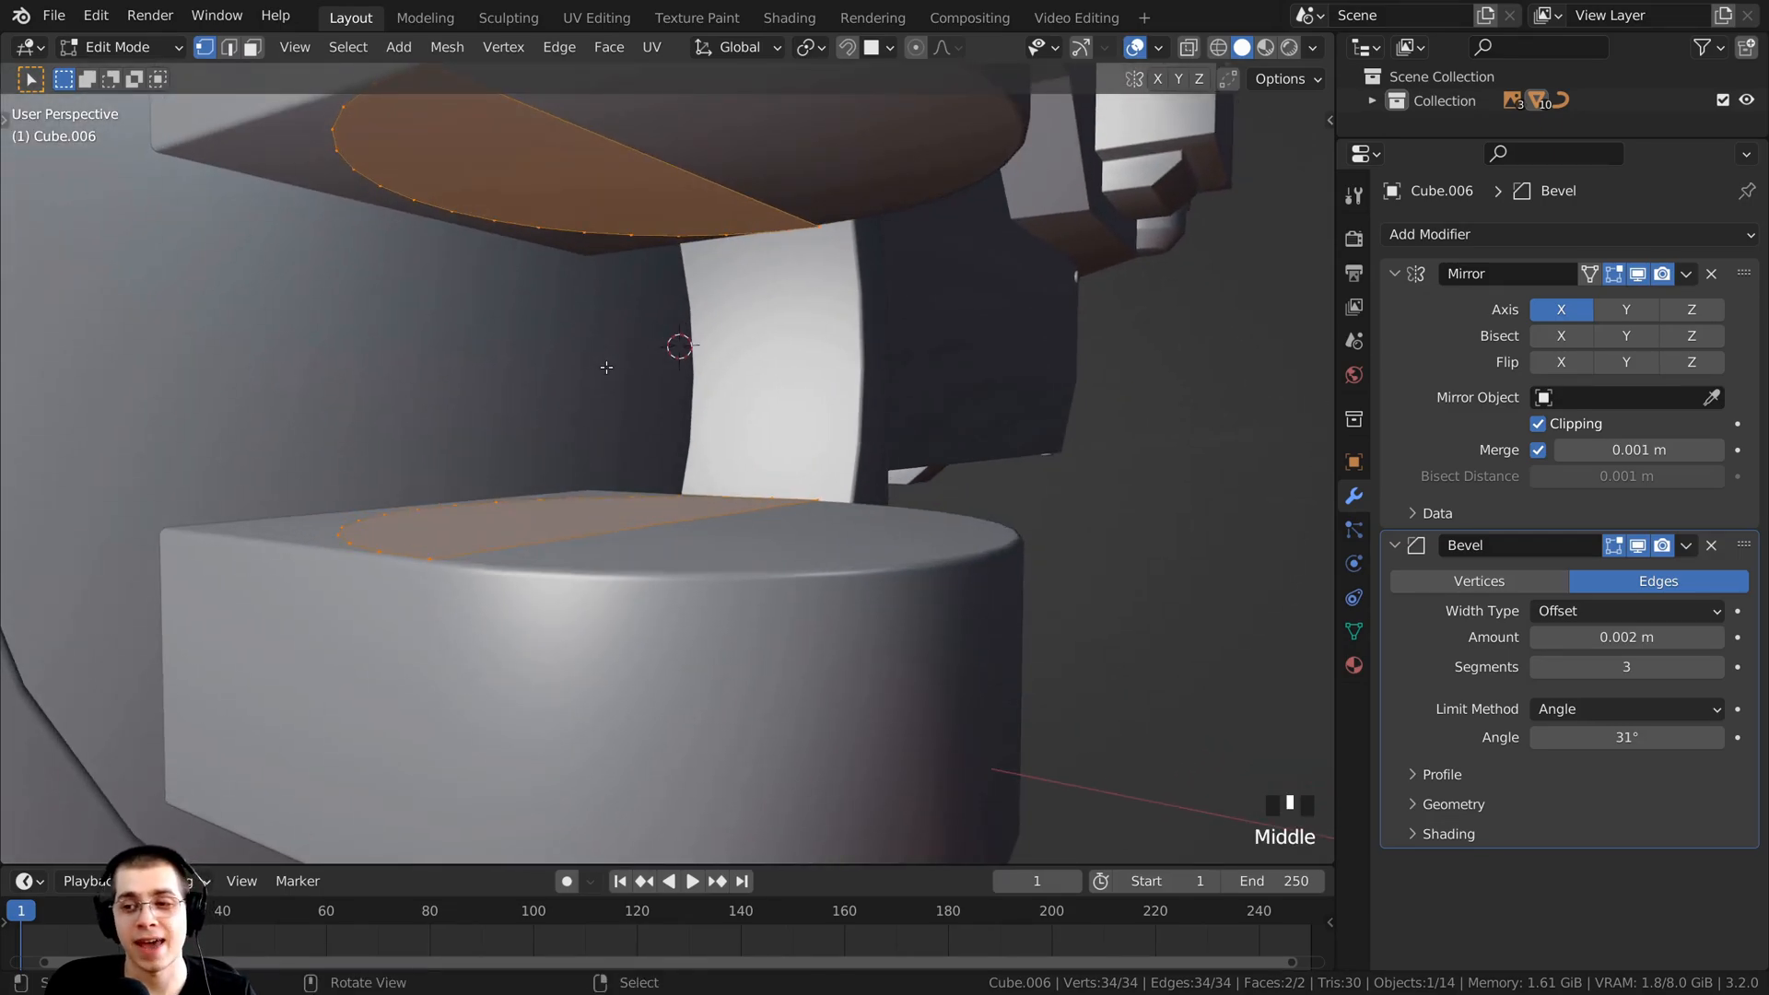
{"action": "key", "text": "F3"}
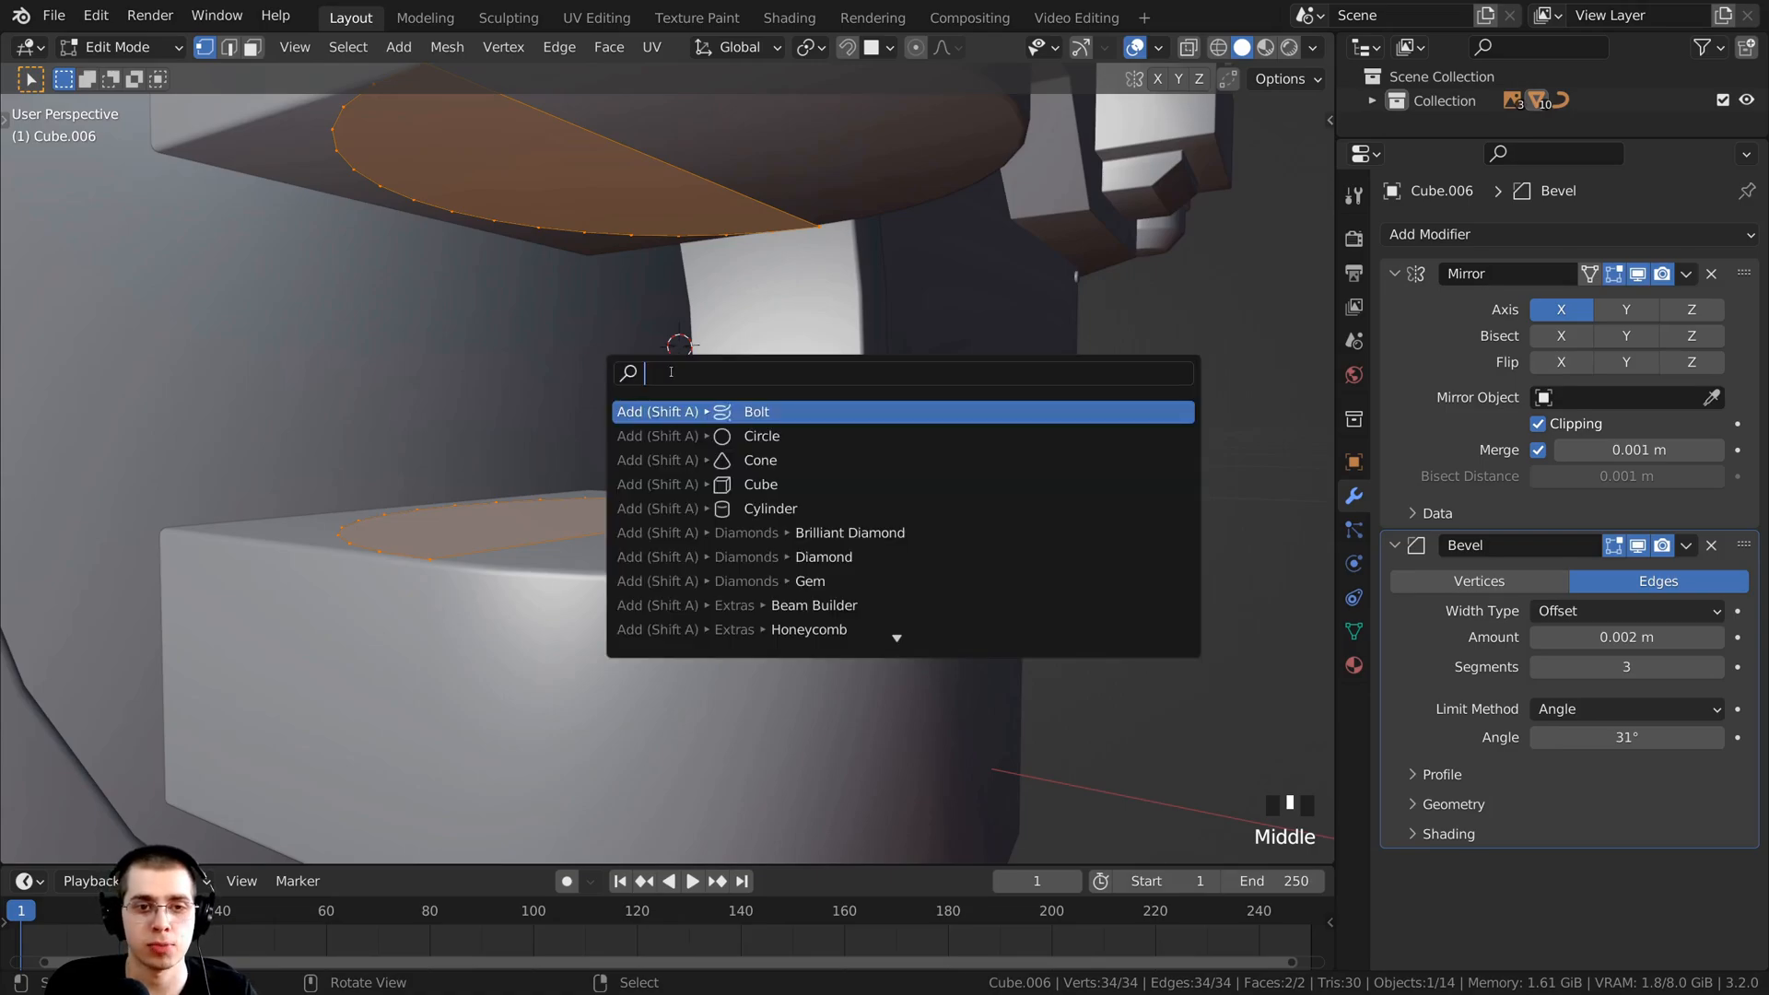
{"action": "type", "text": "bri"}
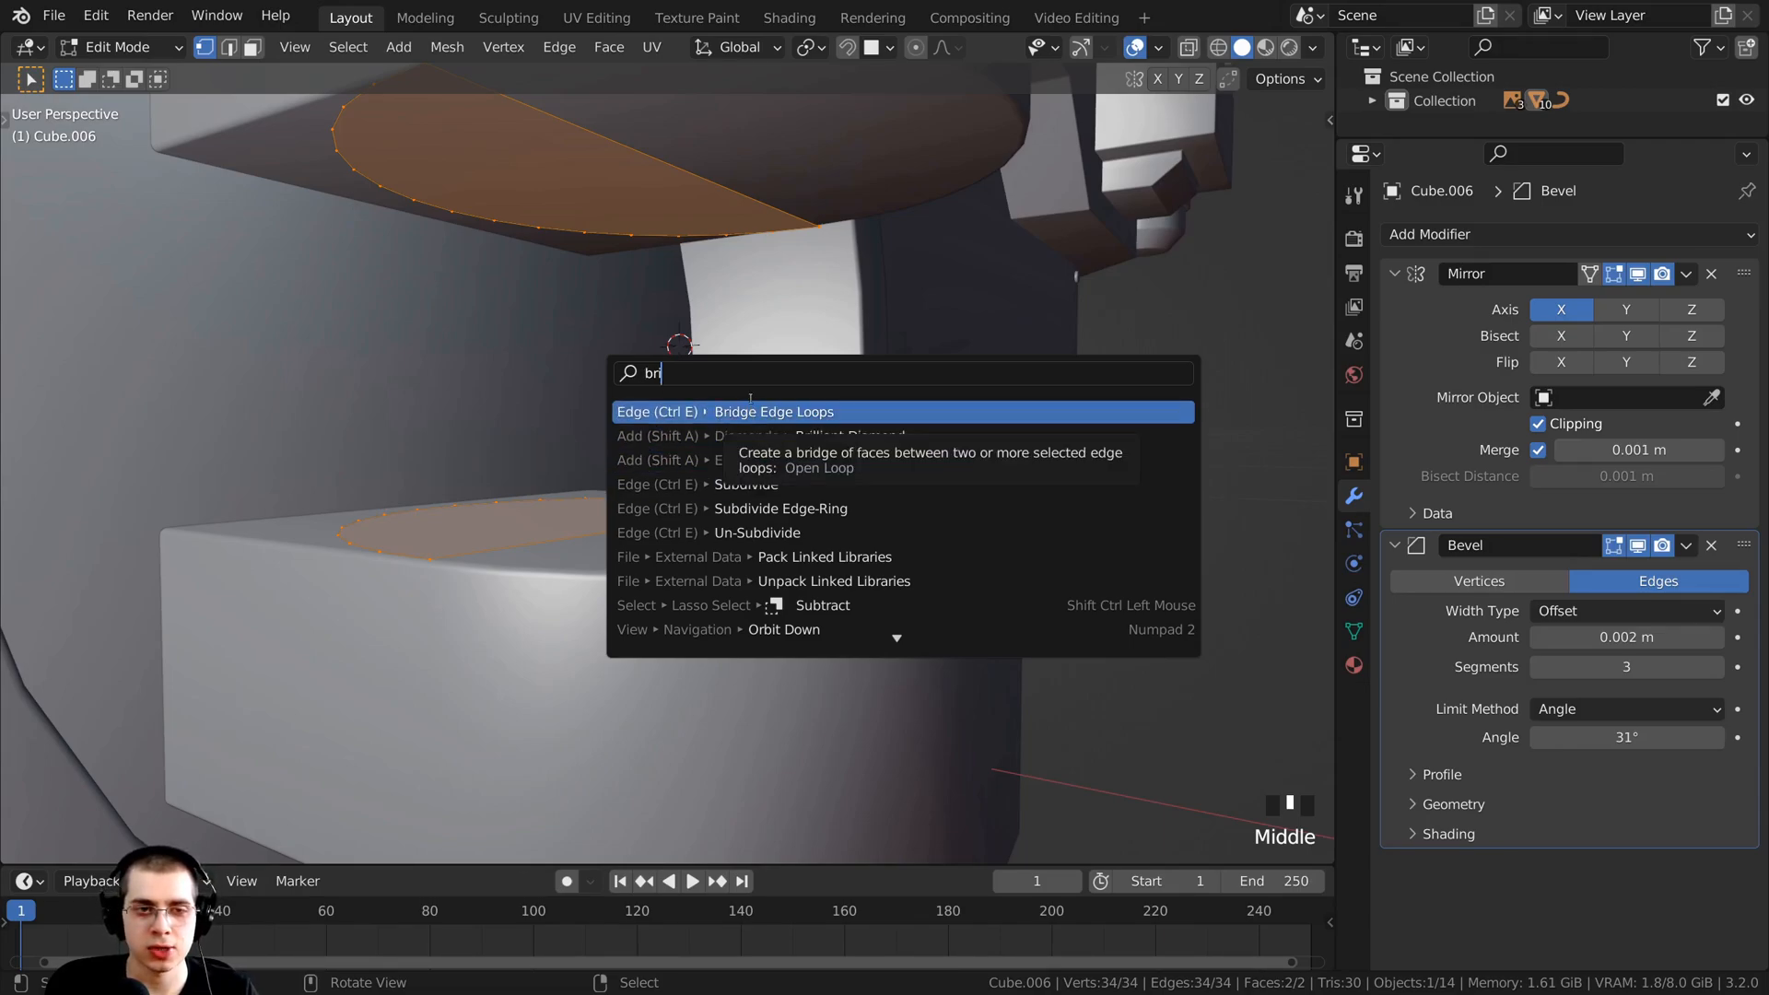
{"action": "key", "text": "Escape"}
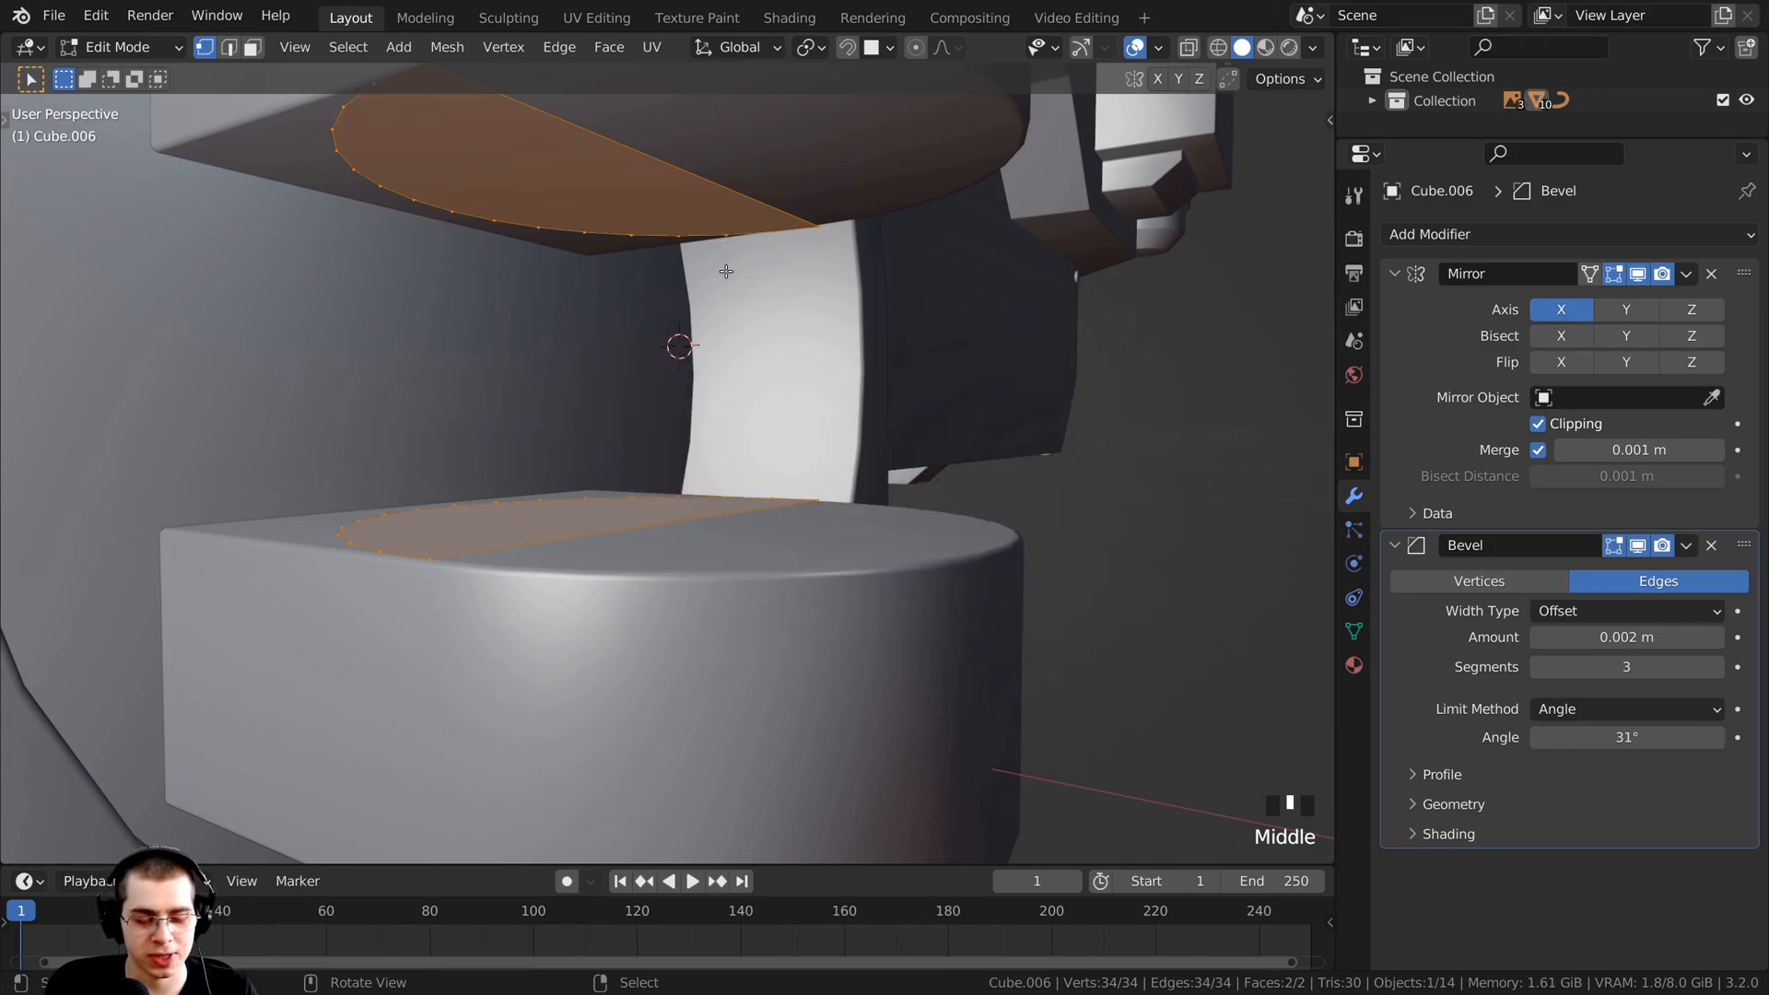
Step: Connect the two half-round faces with Bridge Edge Loops to form a solid piece between the connector blocks
{"action": "key", "text": "ctrl+e"}
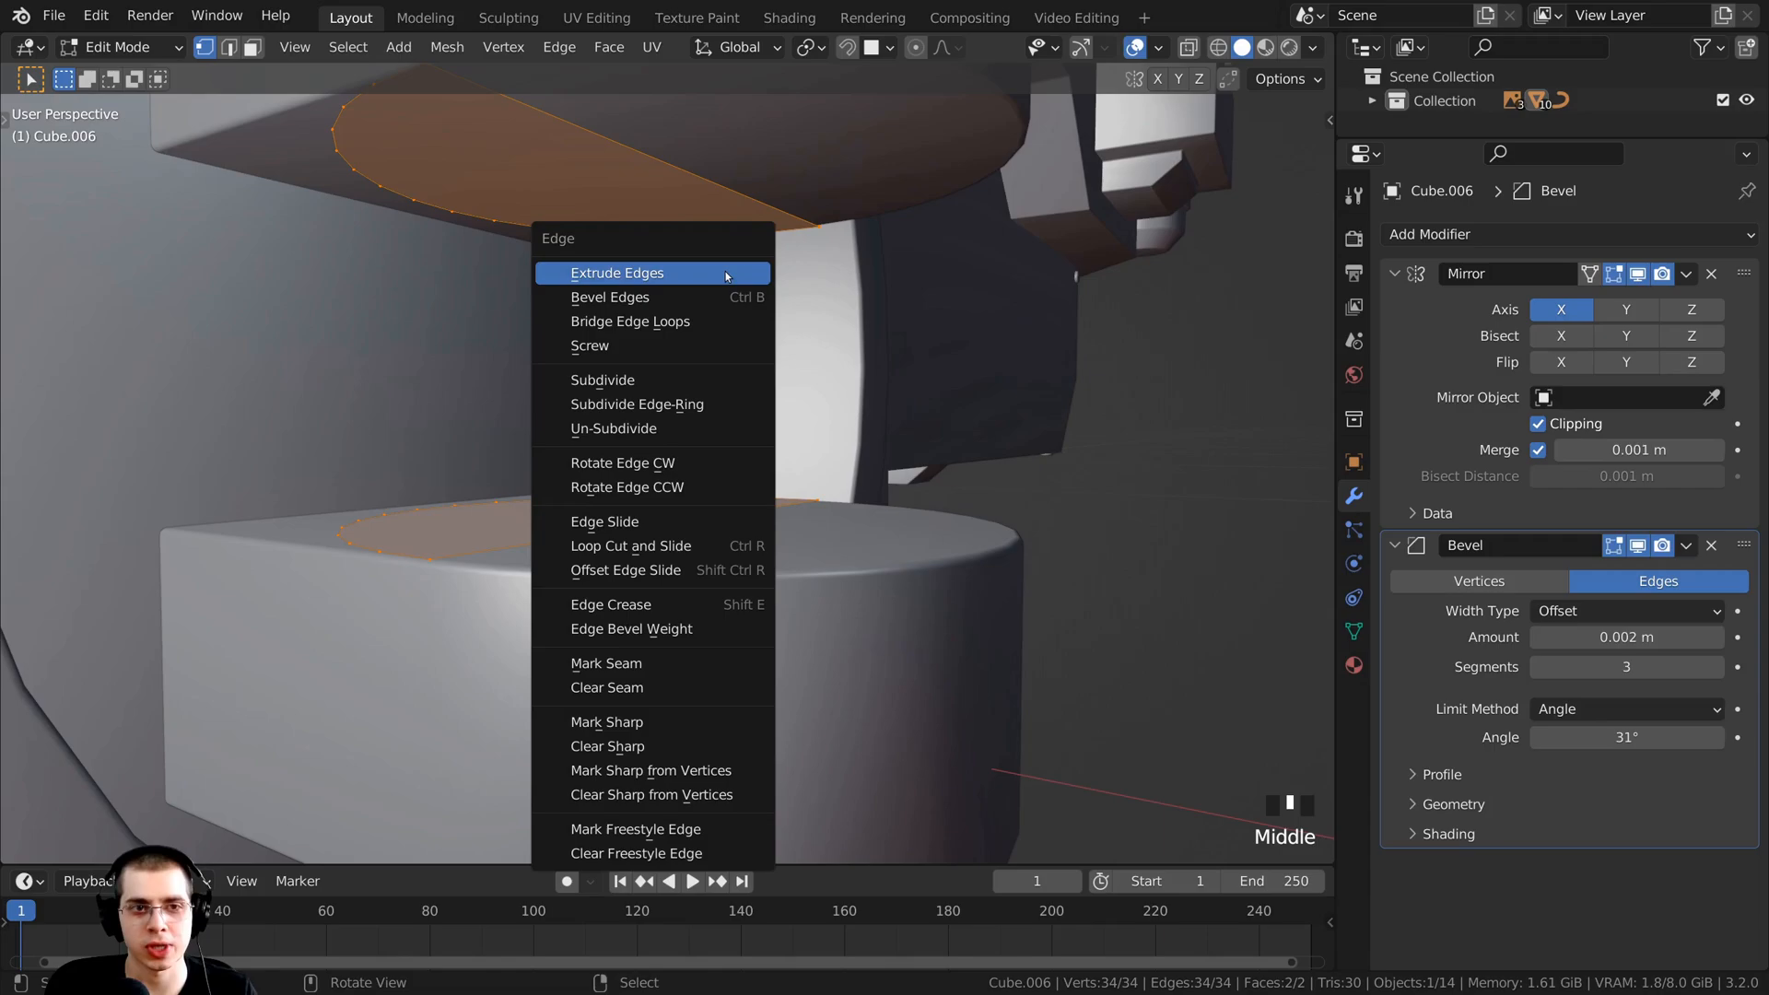
{"action": "left_click", "coordinate": [588, 324]}
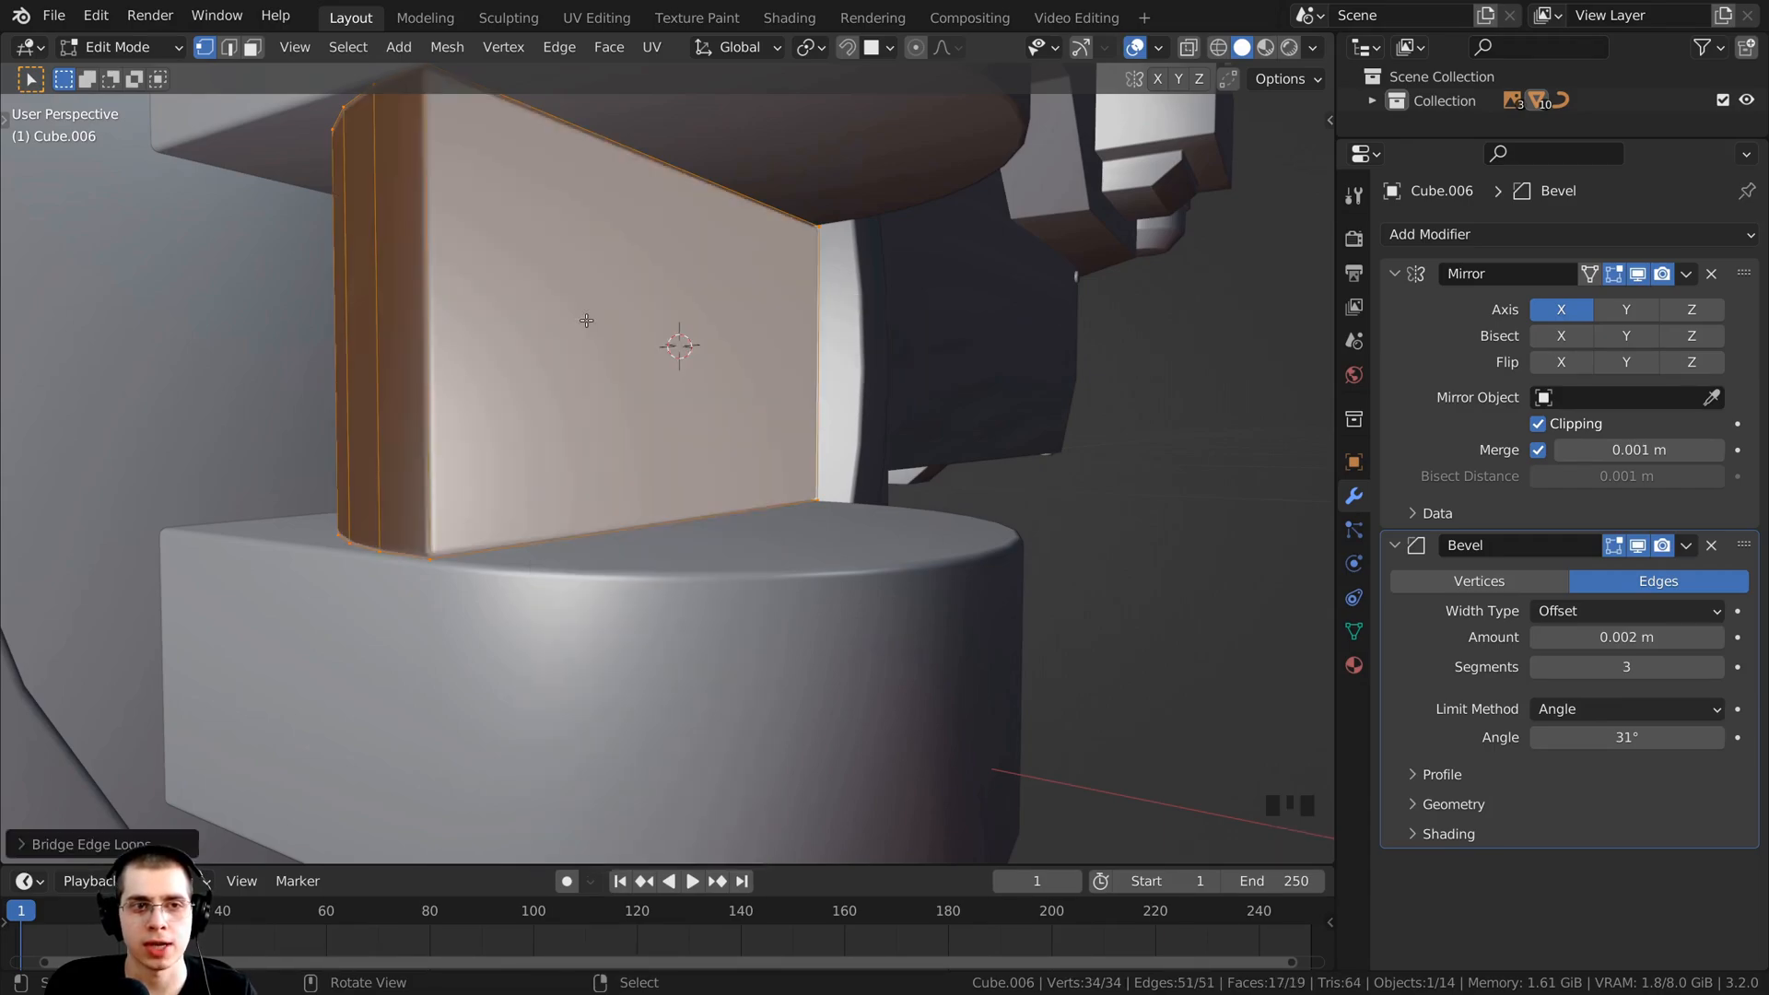
{"action": "scroll", "coordinate": [576, 295], "scroll_direction": "down", "scroll_amount": 2}
{"action": "middle_click_drag", "start_coordinate": [576, 276], "coordinate": [566, 260]}
{"action": "middle_click_drag", "start_coordinate": [548, 371], "coordinate": [482, 391]}
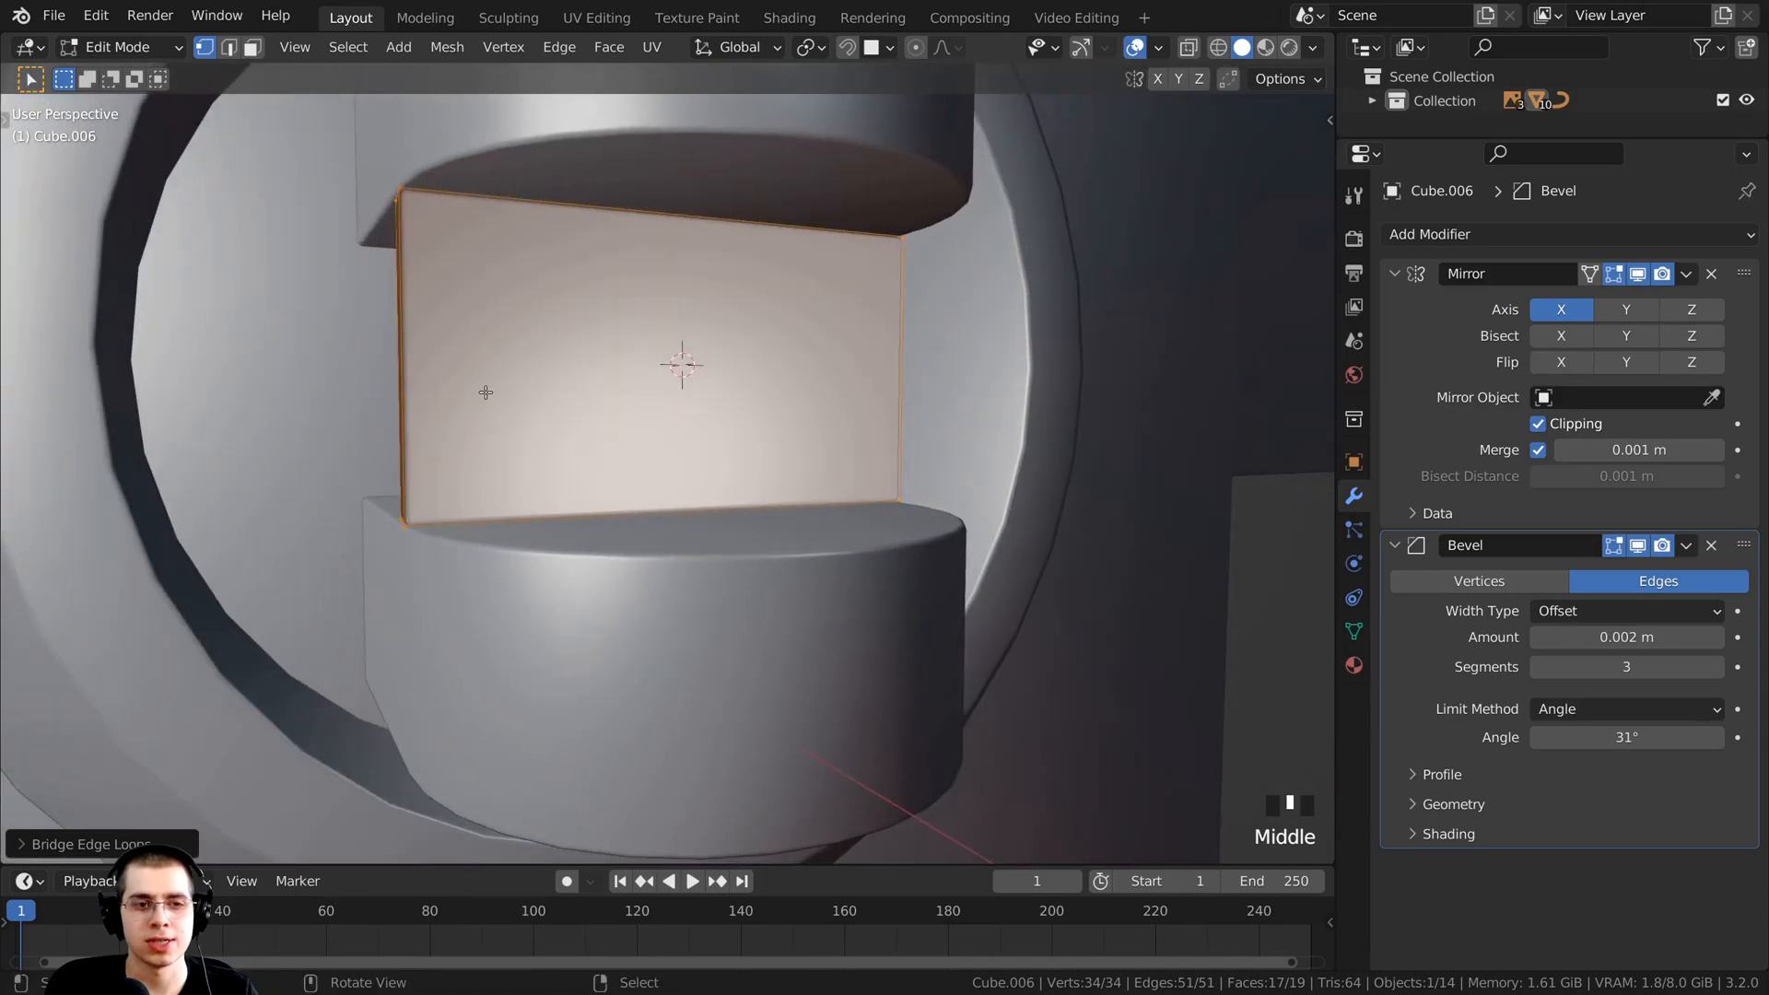
{"action": "middle_click_drag", "start_coordinate": [755, 456], "coordinate": [949, 166]}
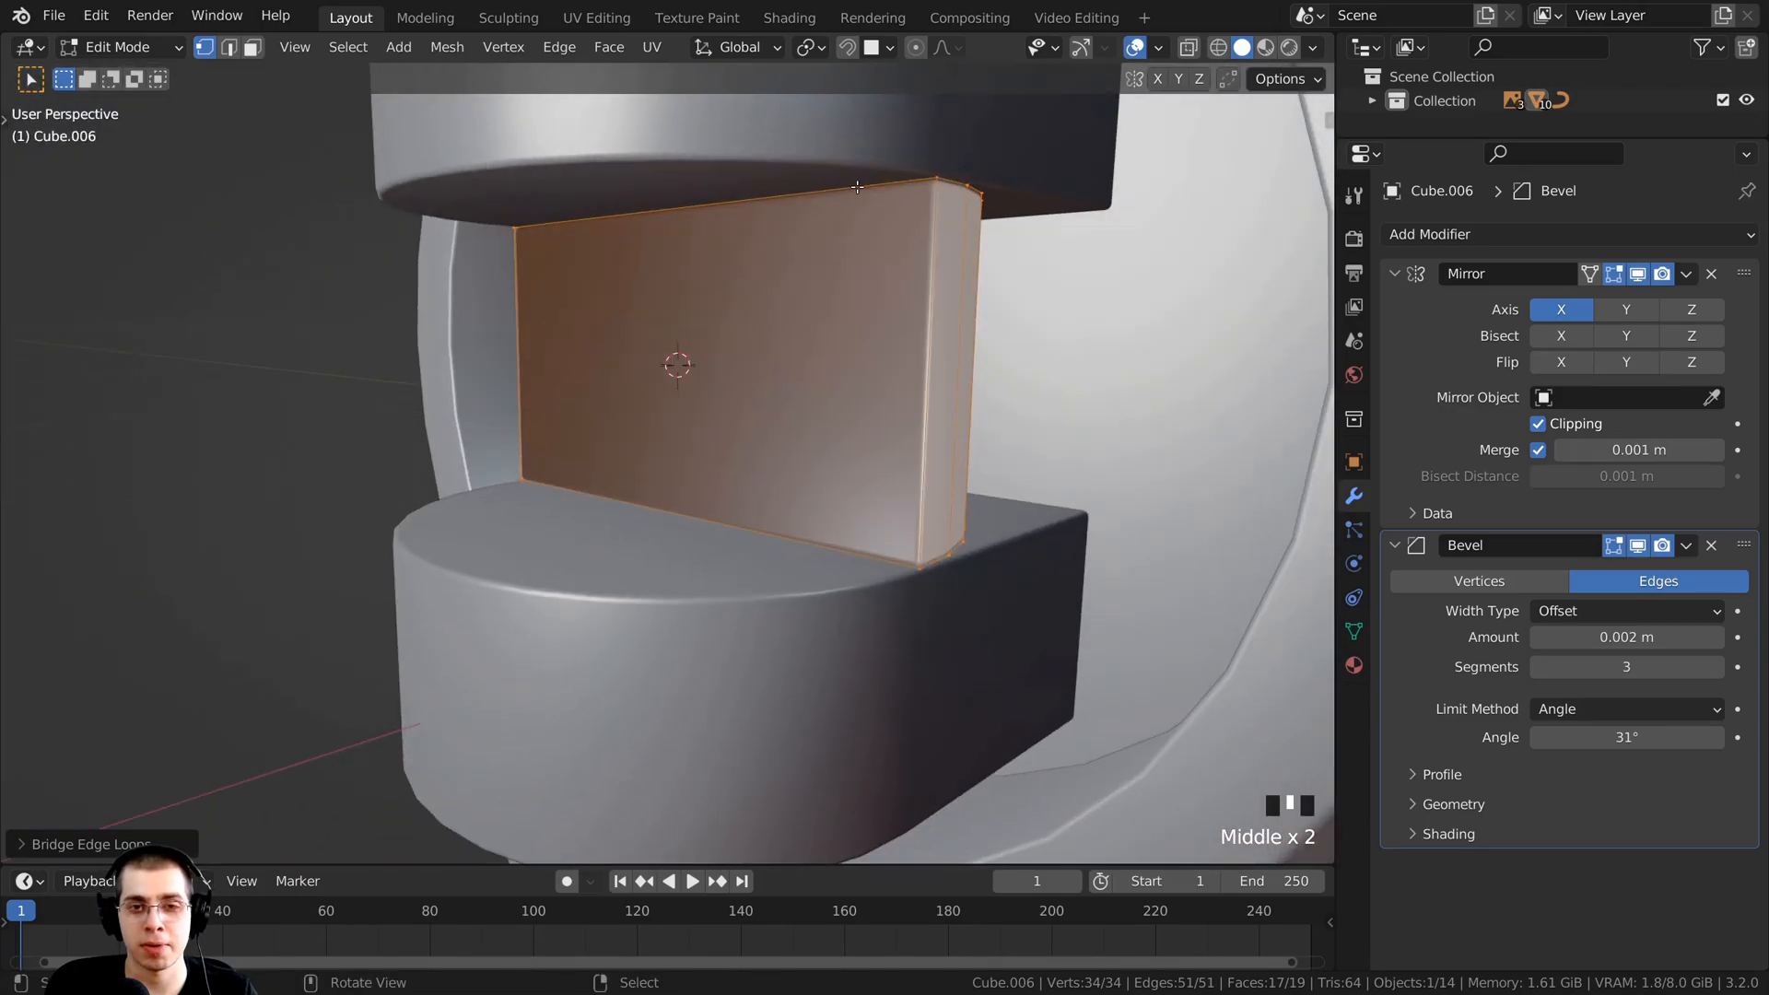
{"action": "middle_click_drag", "start_coordinate": [871, 542], "coordinate": [755, 495]}
{"action": "scroll", "coordinate": [734, 450], "scroll_direction": "up", "scroll_amount": 6}
{"action": "scroll", "coordinate": [561, 510], "scroll_direction": "down", "scroll_amount": 7}
{"action": "scroll", "coordinate": [756, 495], "scroll_direction": "up", "scroll_amount": 2}
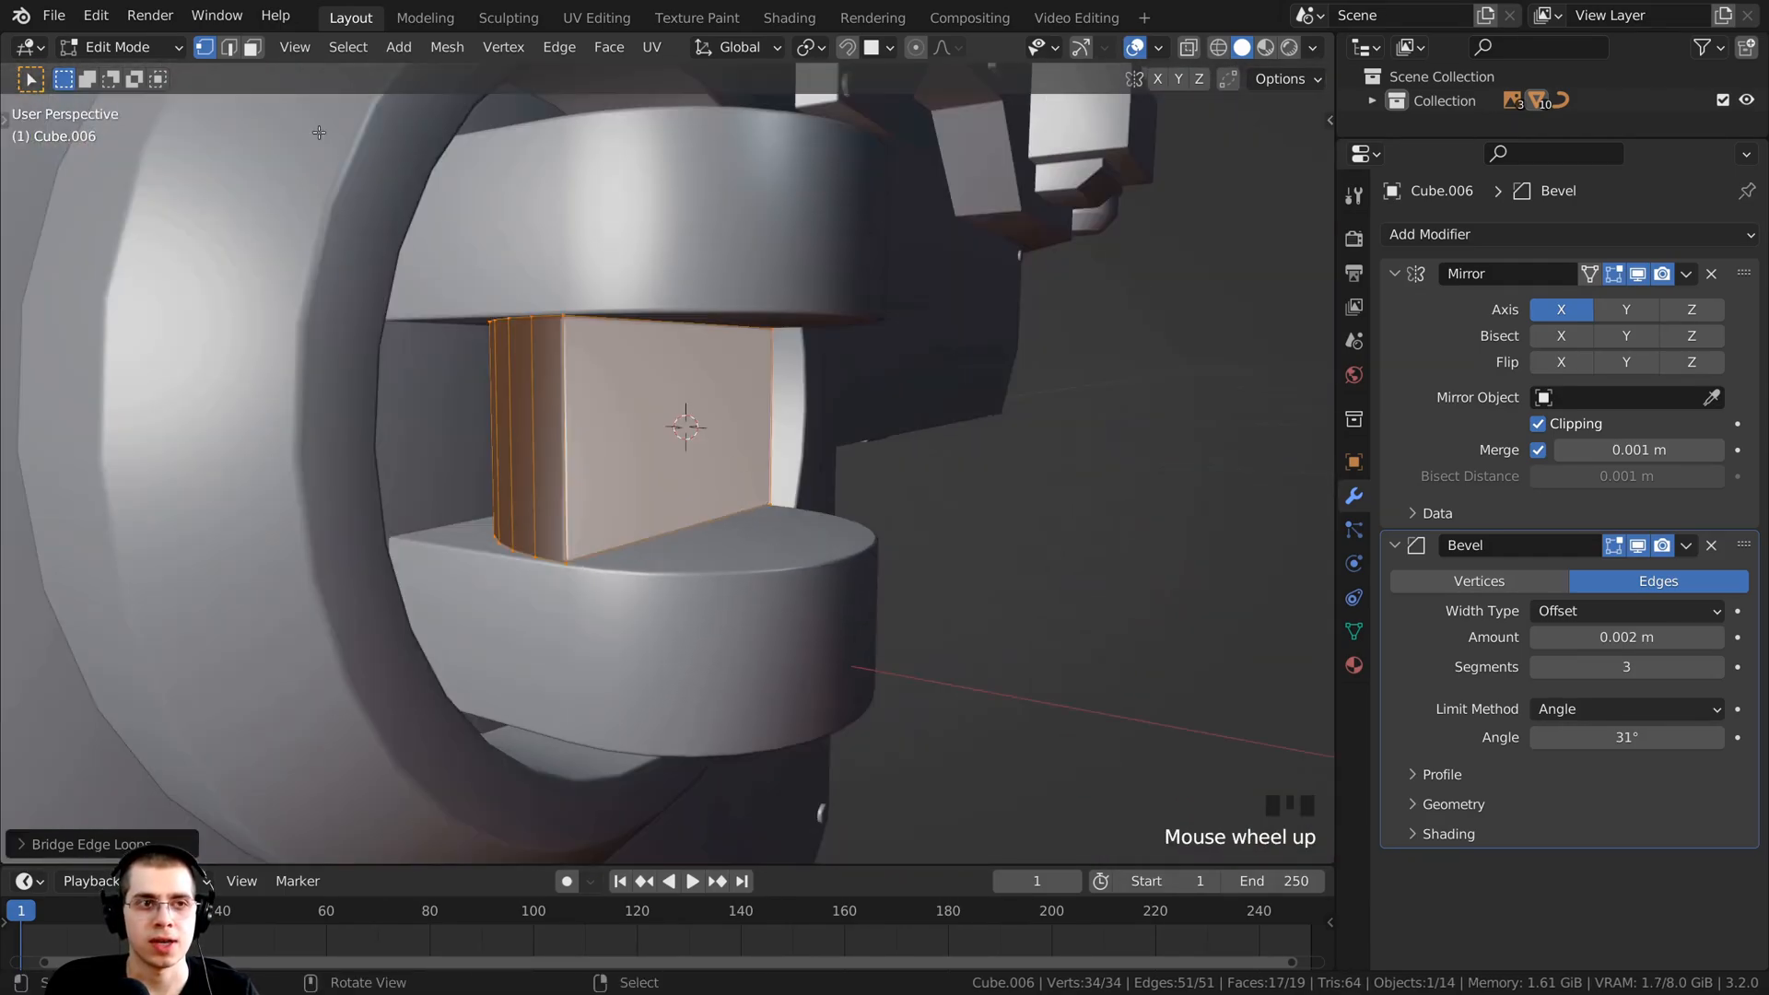
Step: Select the connecting piece's flat outer face in face mode and extrude it outward about 0.118 m, past the connector blocks
{"action": "left_click", "coordinate": [250, 48]}
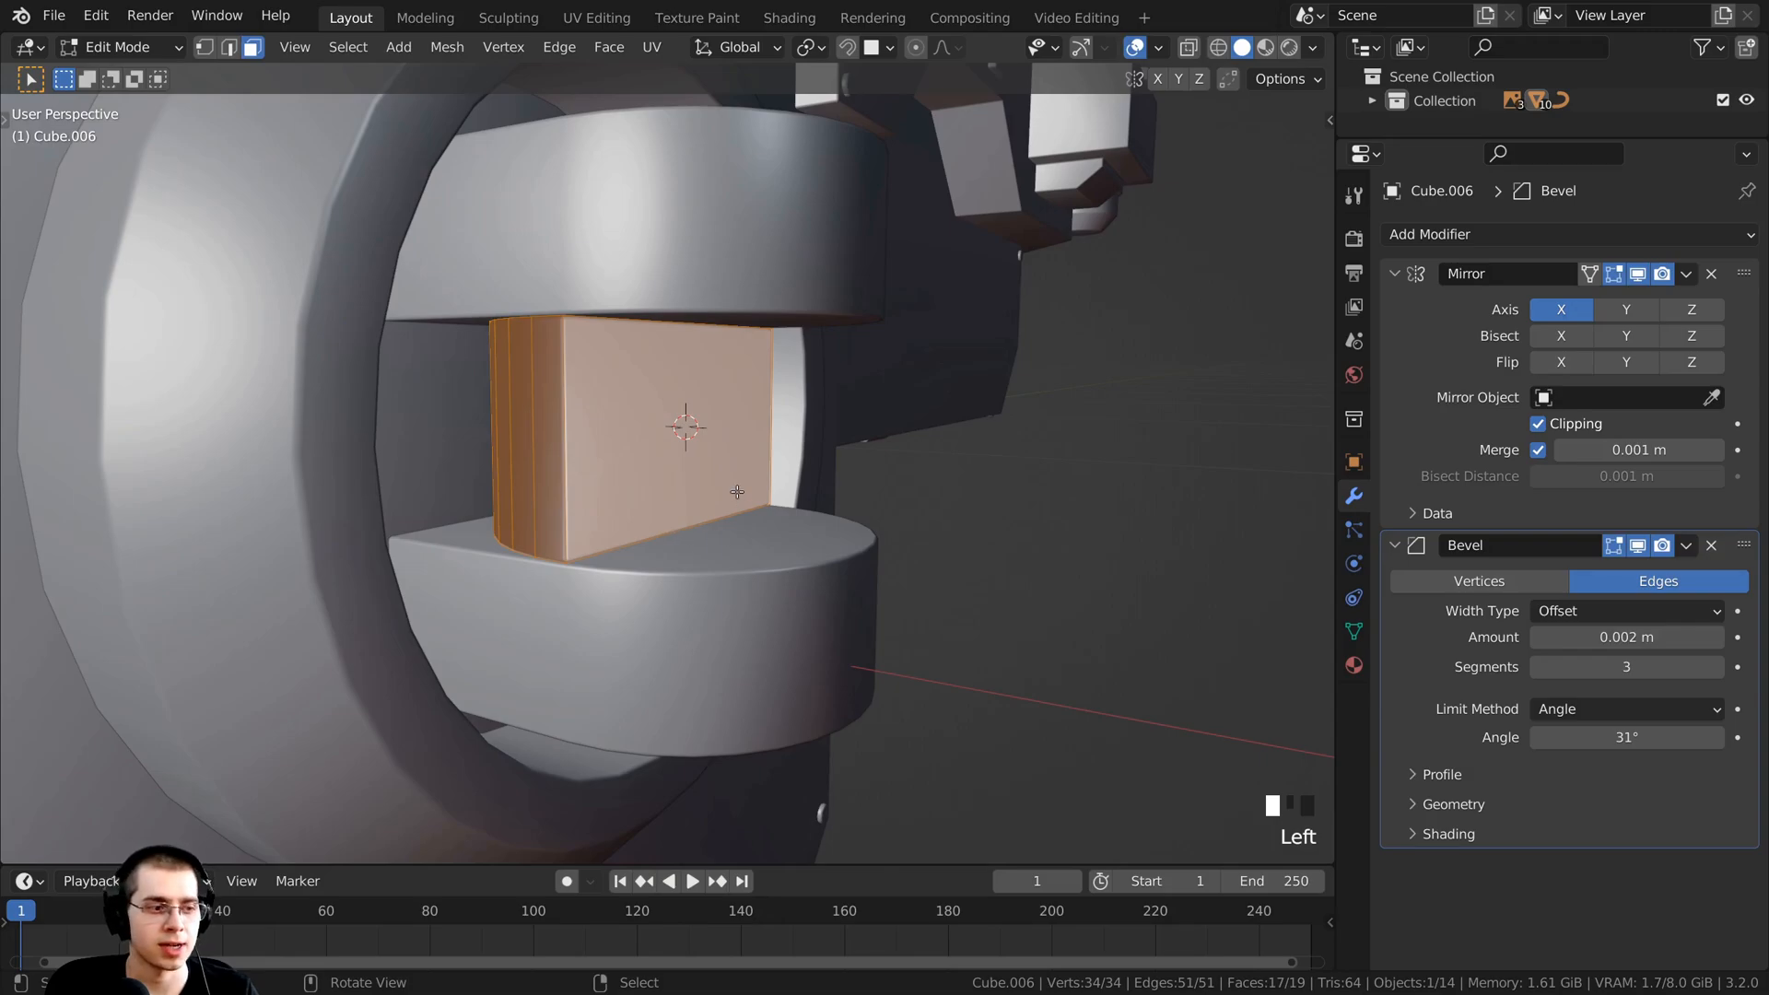
{"action": "right_click", "coordinate": [710, 444]}
{"action": "middle_click_drag", "start_coordinate": [708, 444], "coordinate": [638, 415]}
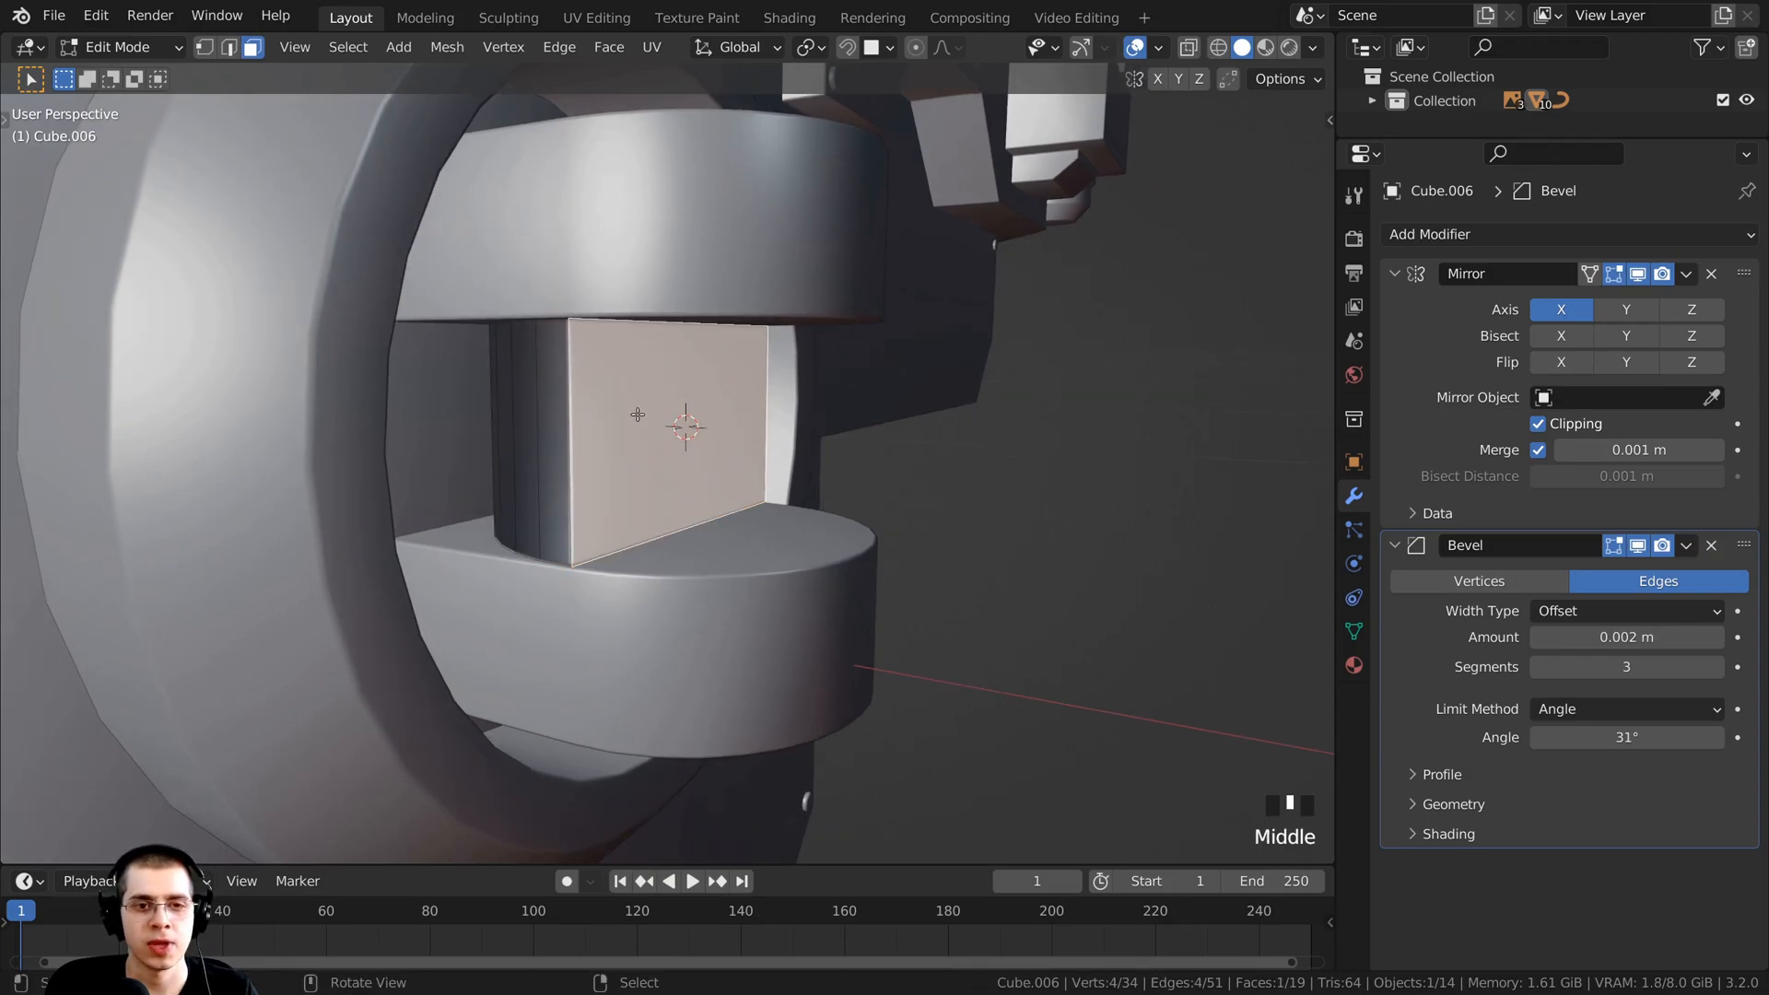
{"action": "middle_click_drag", "start_coordinate": [922, 484], "coordinate": [963, 549]}
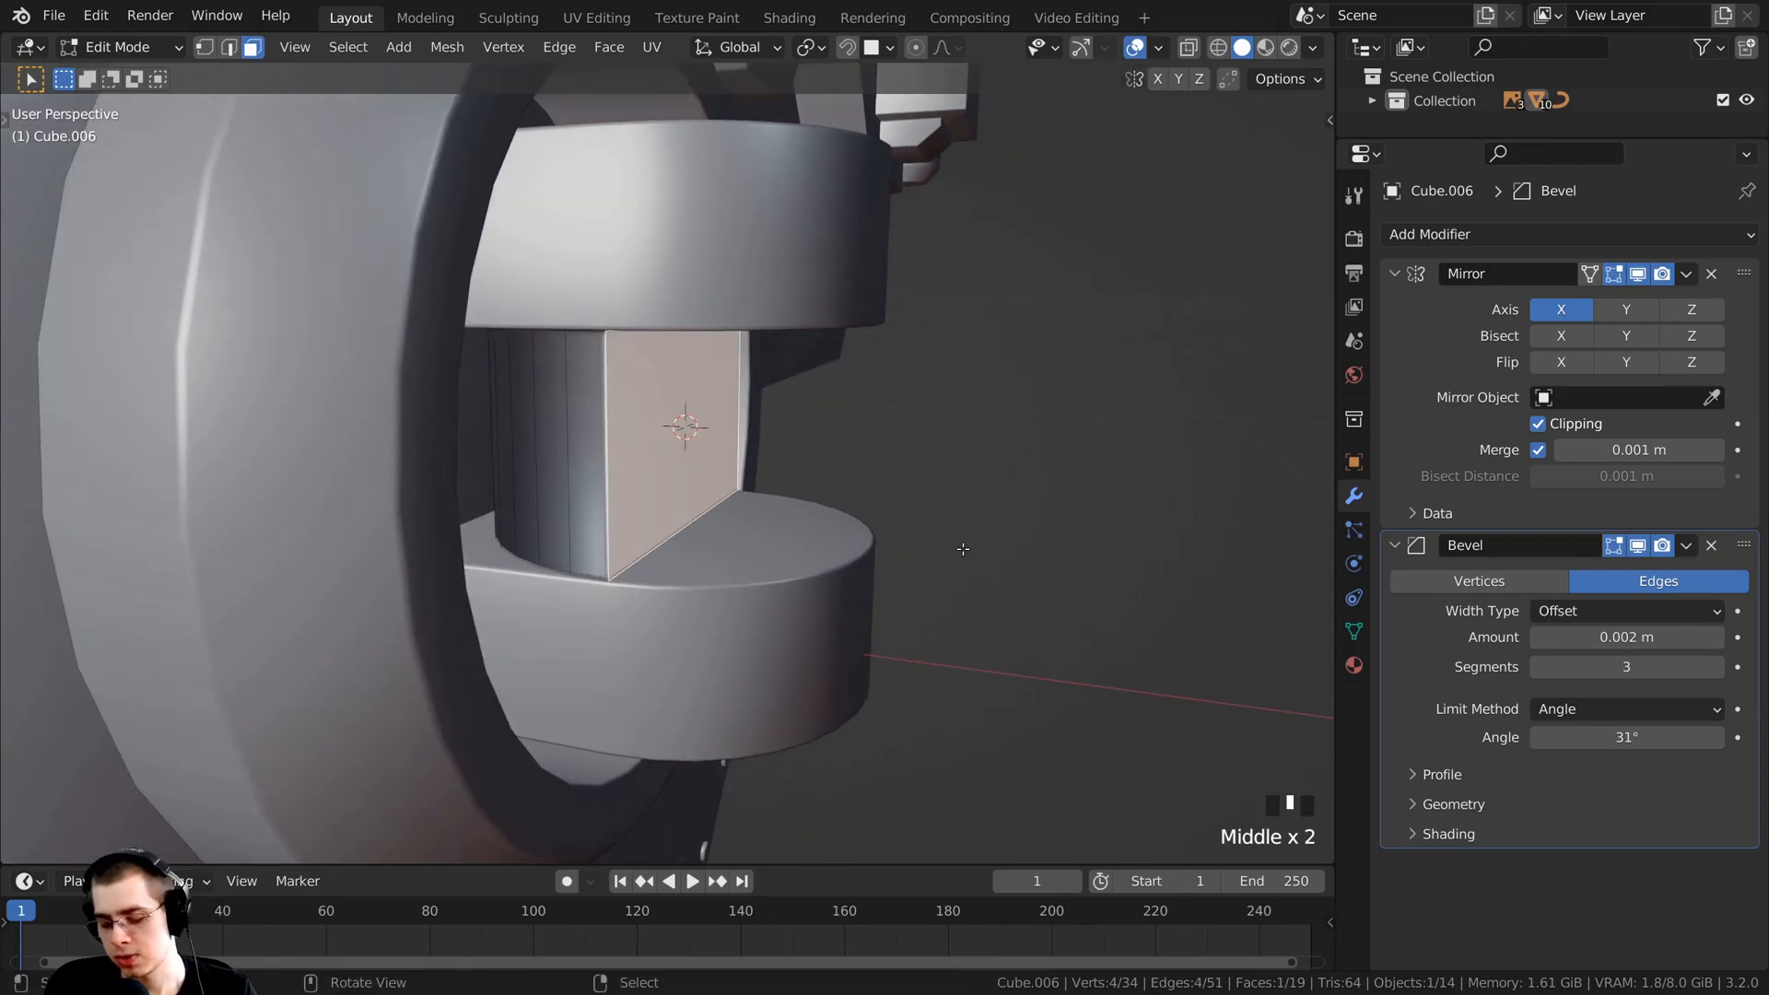
{"action": "key", "text": "KP_1"}
{"action": "middle_click_drag", "start_coordinate": [746, 281], "coordinate": [575, 291], "text": "shift"}
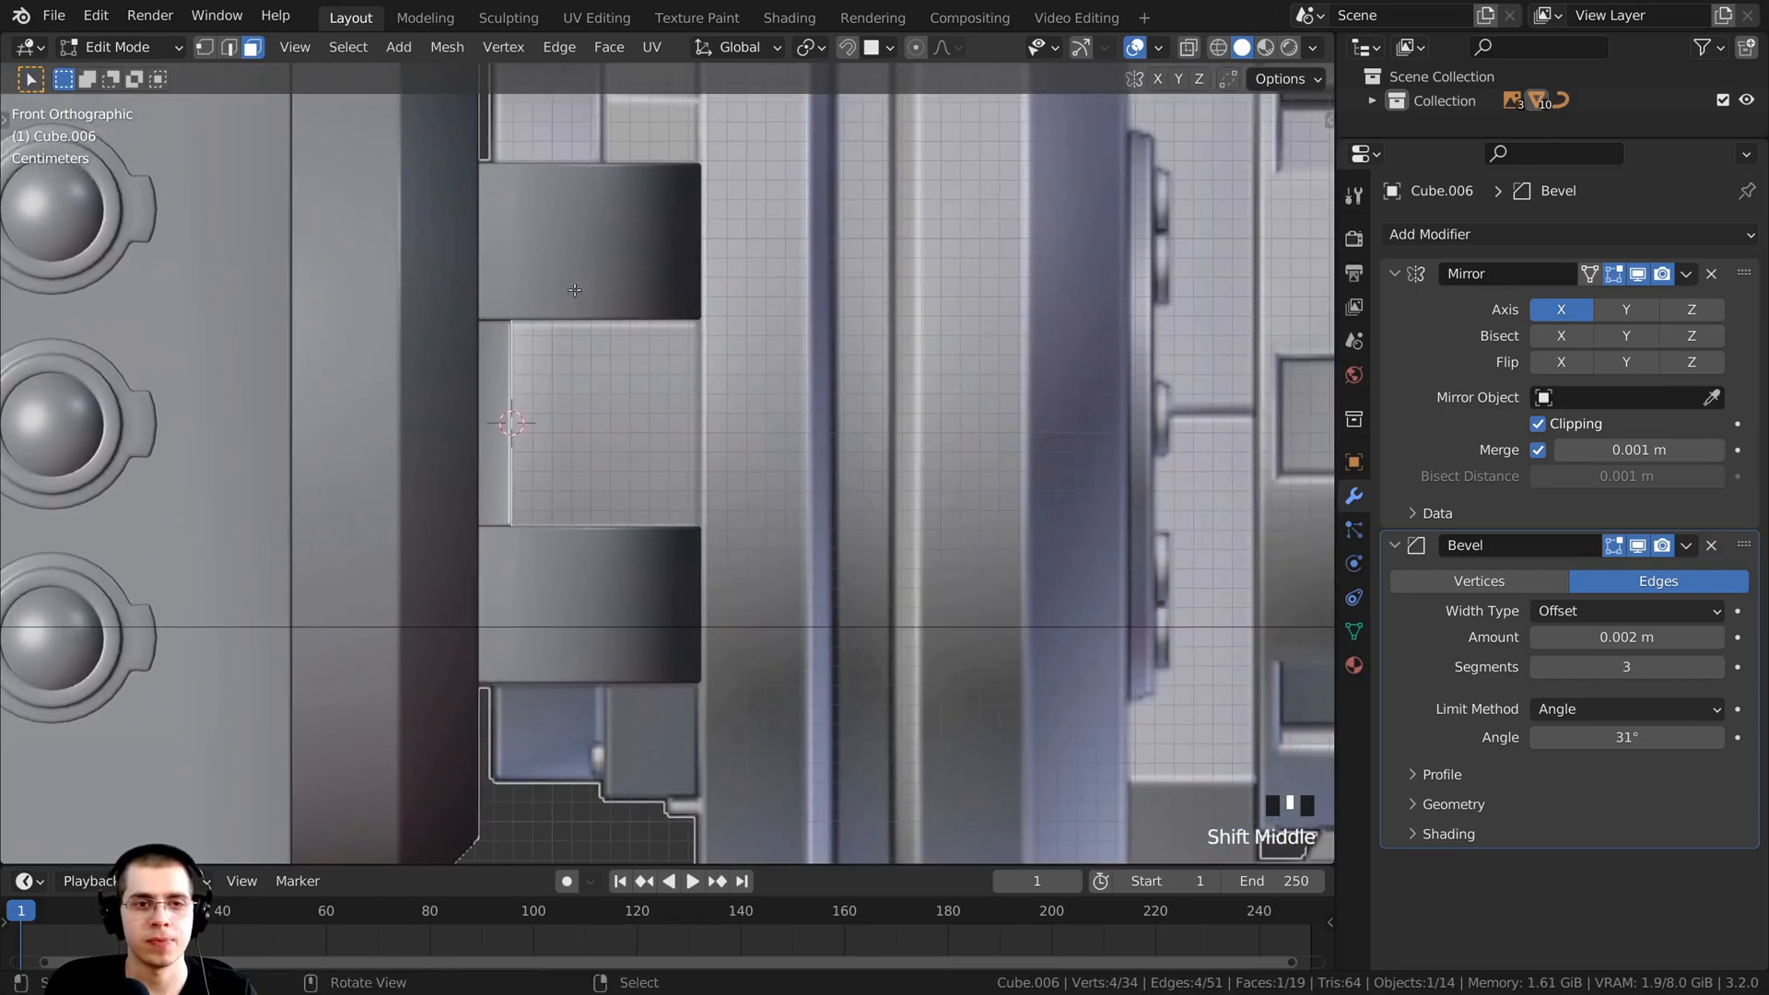
{"action": "scroll", "coordinate": [578, 142], "scroll_direction": "down", "scroll_amount": 1}
{"action": "scroll", "coordinate": [536, 368], "scroll_direction": "up", "scroll_amount": 2}
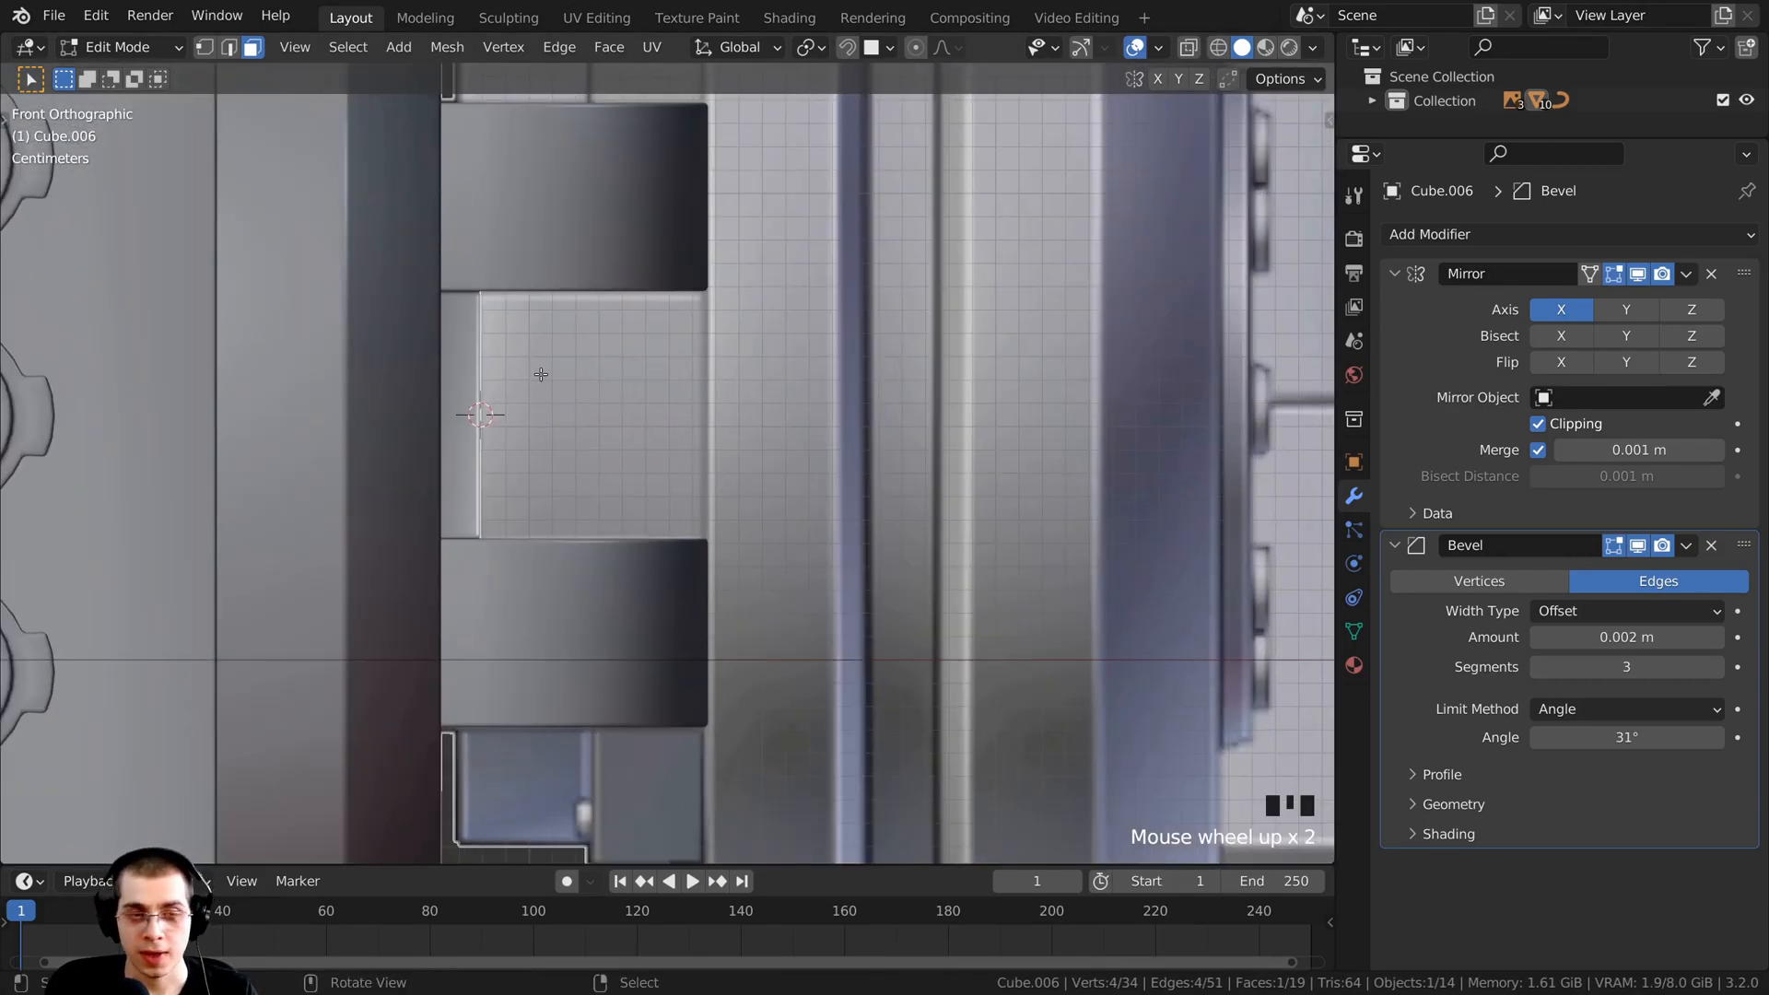
{"action": "key", "text": "e"}
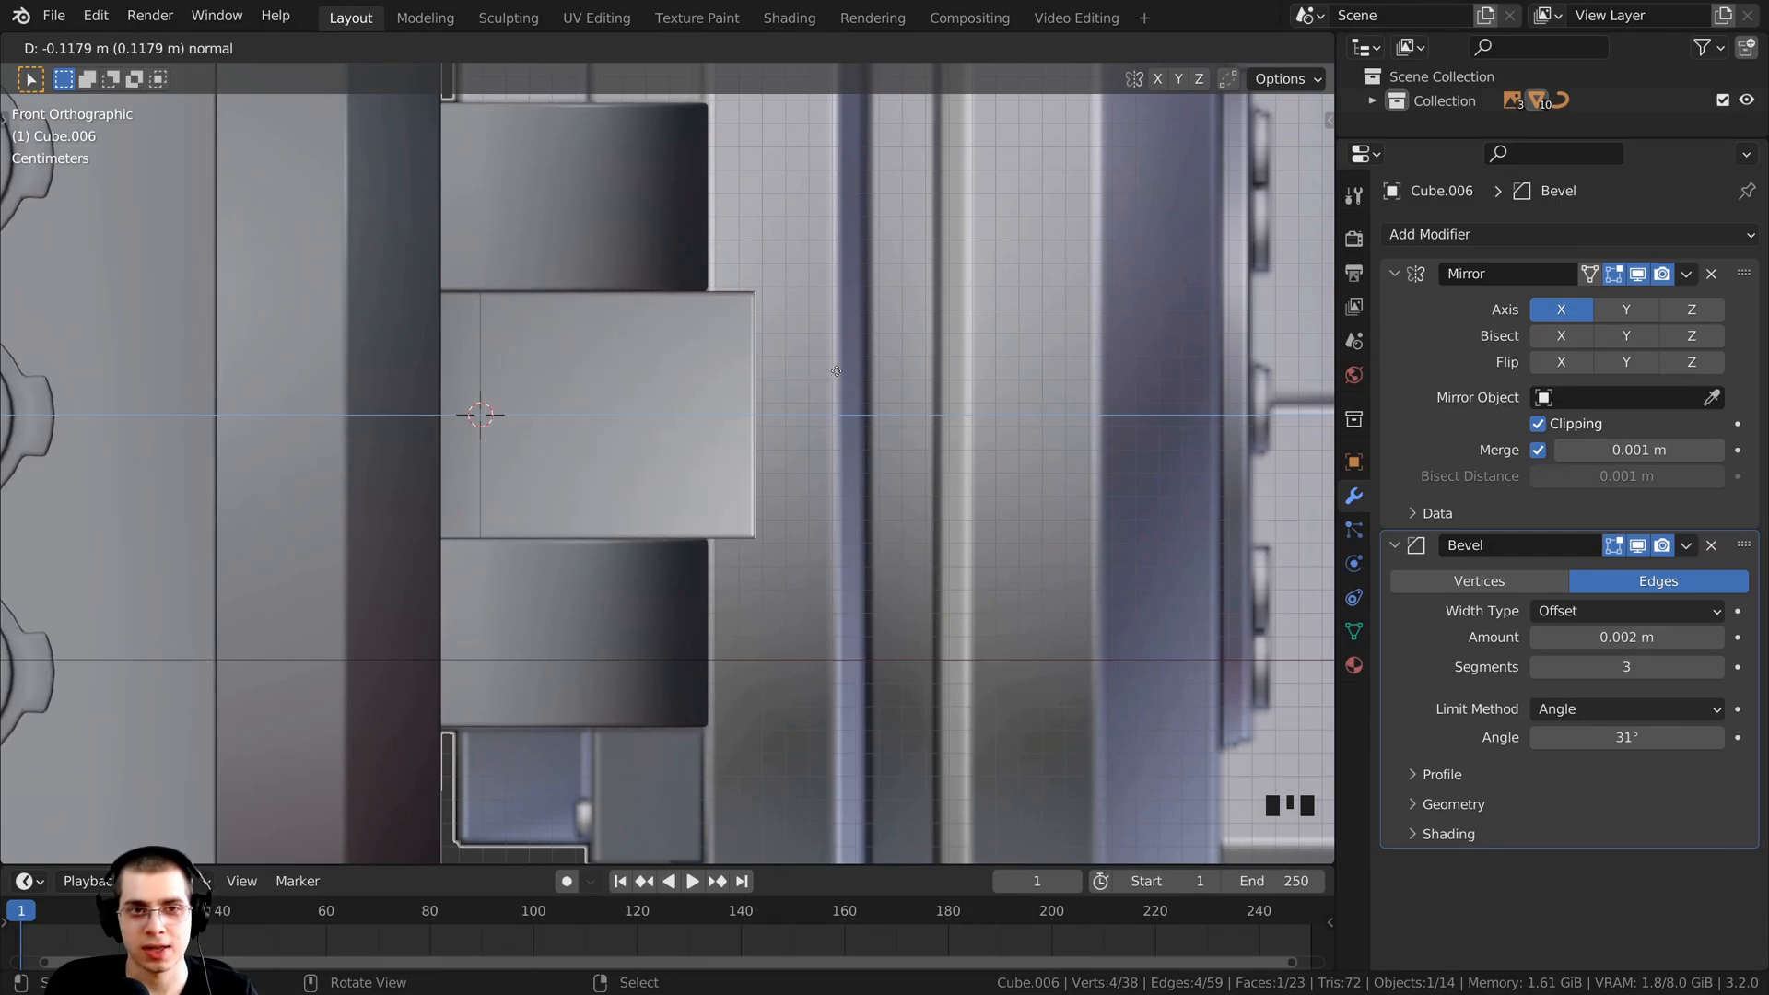
{"action": "left_click", "coordinate": [752, 368]}
Step: Examine the extruded connecting piece against the front reference image and in perspective
{"action": "scroll", "coordinate": [737, 361], "scroll_direction": "down", "scroll_amount": 4}
{"action": "scroll", "coordinate": [691, 398], "scroll_direction": "up", "scroll_amount": 3}
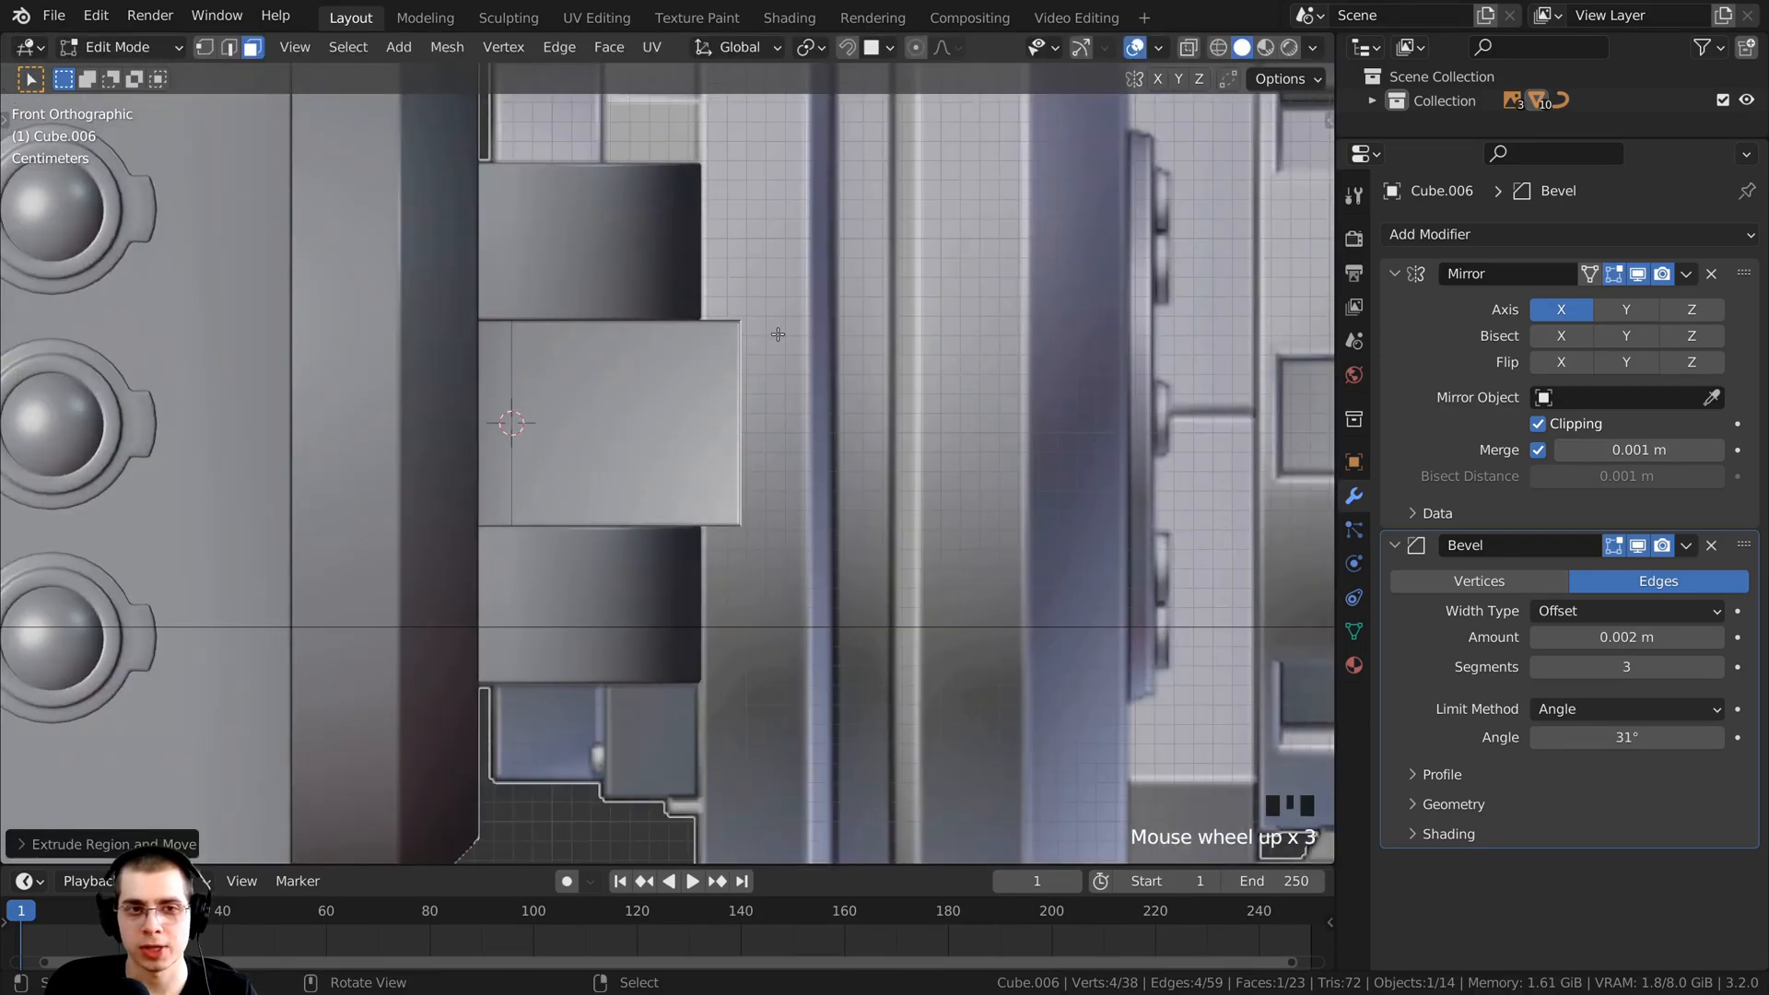
{"action": "scroll", "coordinate": [754, 296], "scroll_direction": "down", "scroll_amount": 2}
{"action": "middle_click_drag", "start_coordinate": [742, 426], "coordinate": [659, 208], "text": "shift"}
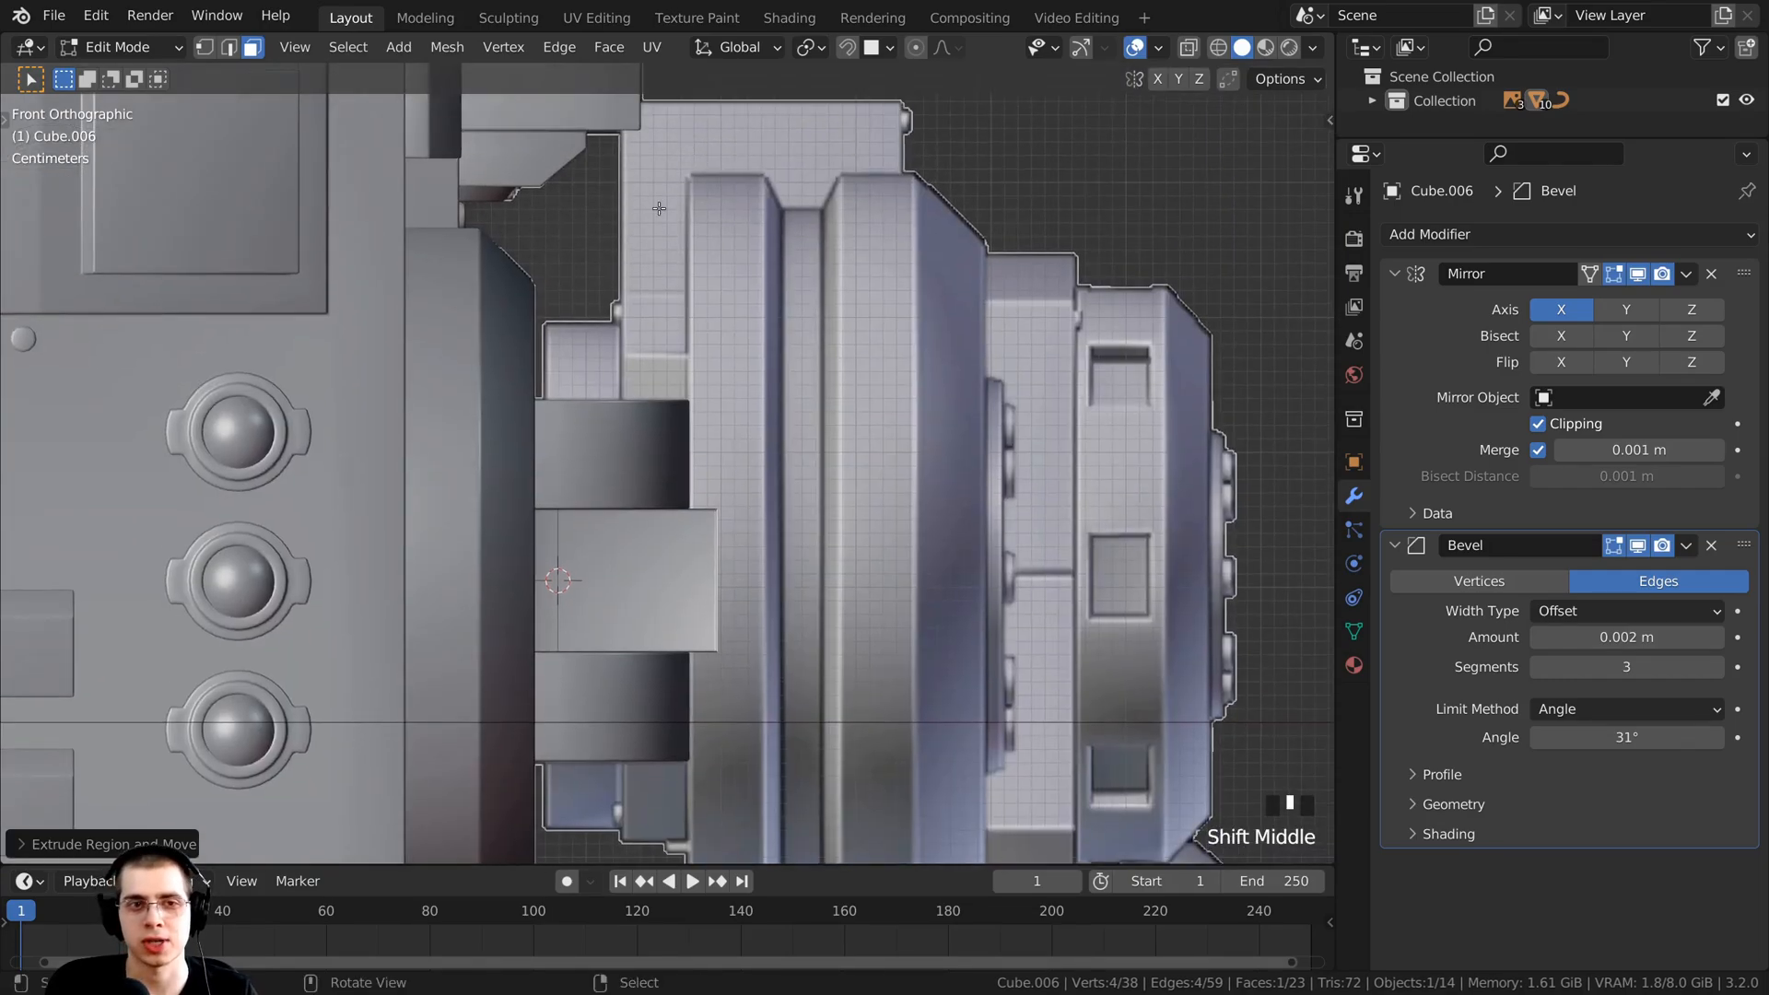
{"action": "middle_click_drag", "start_coordinate": [788, 517], "coordinate": [790, 476], "text": "shift"}
{"action": "scroll", "coordinate": [765, 442], "scroll_direction": "up", "scroll_amount": 3}
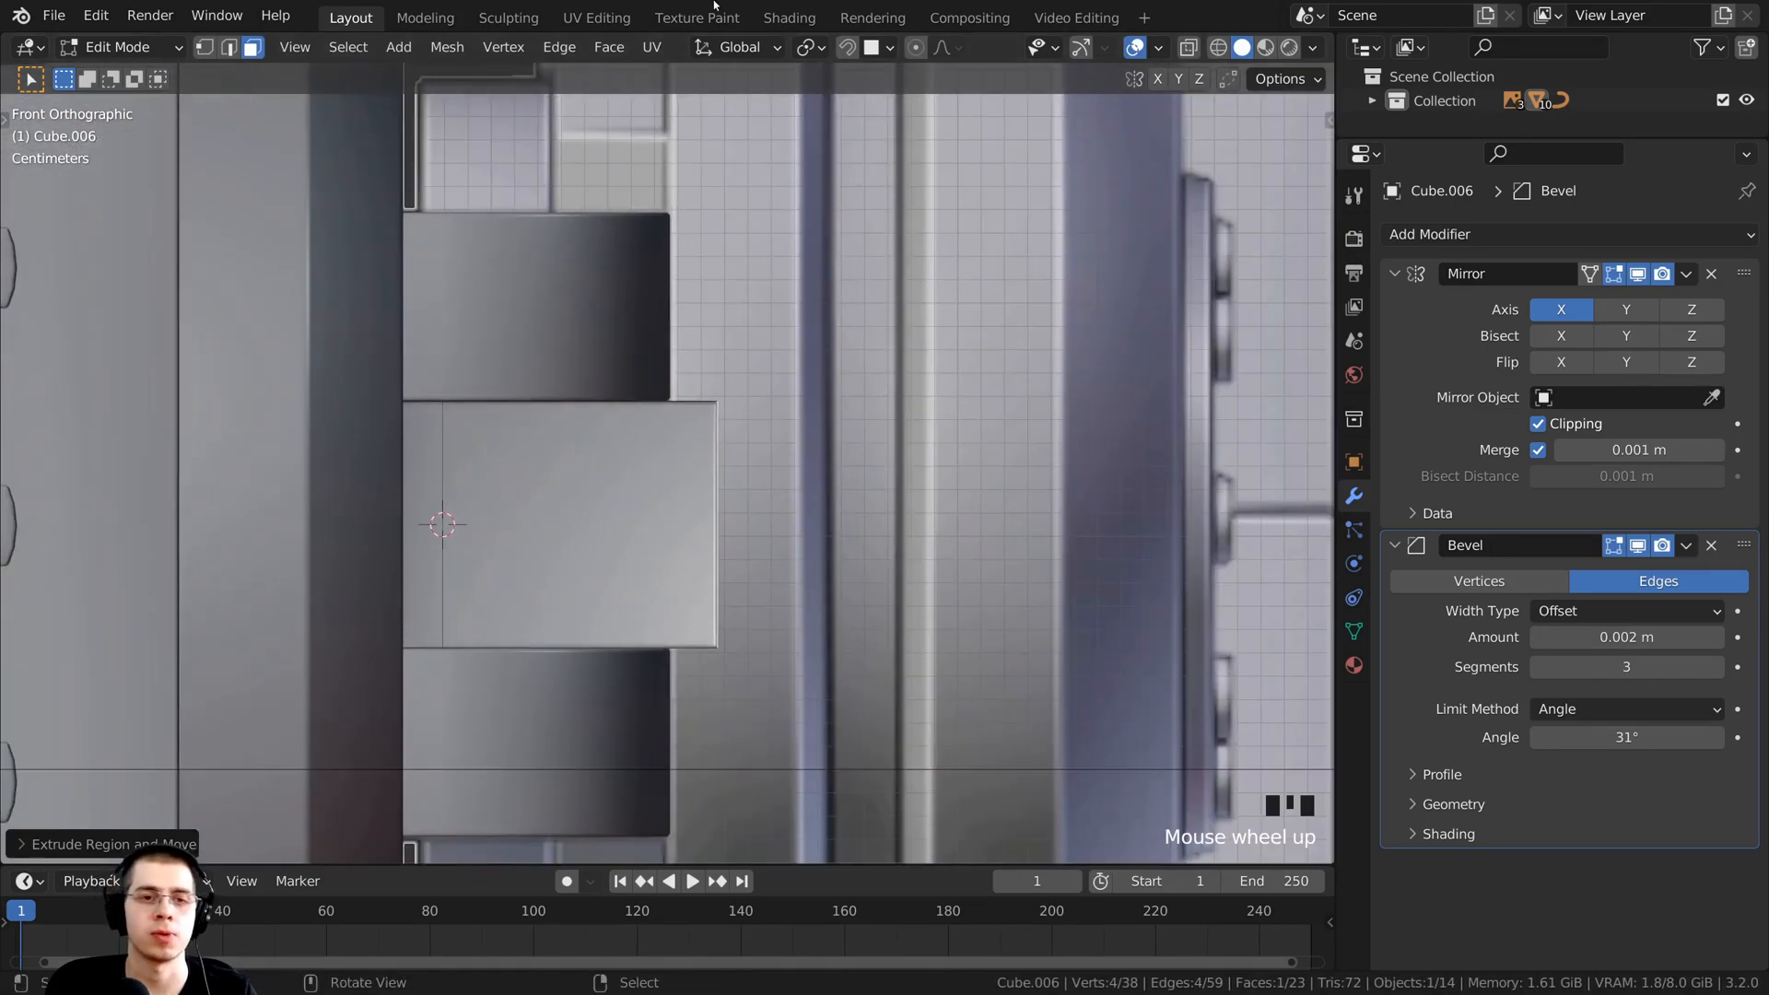
{"action": "middle_click_drag", "start_coordinate": [699, 437], "coordinate": [584, 481]}
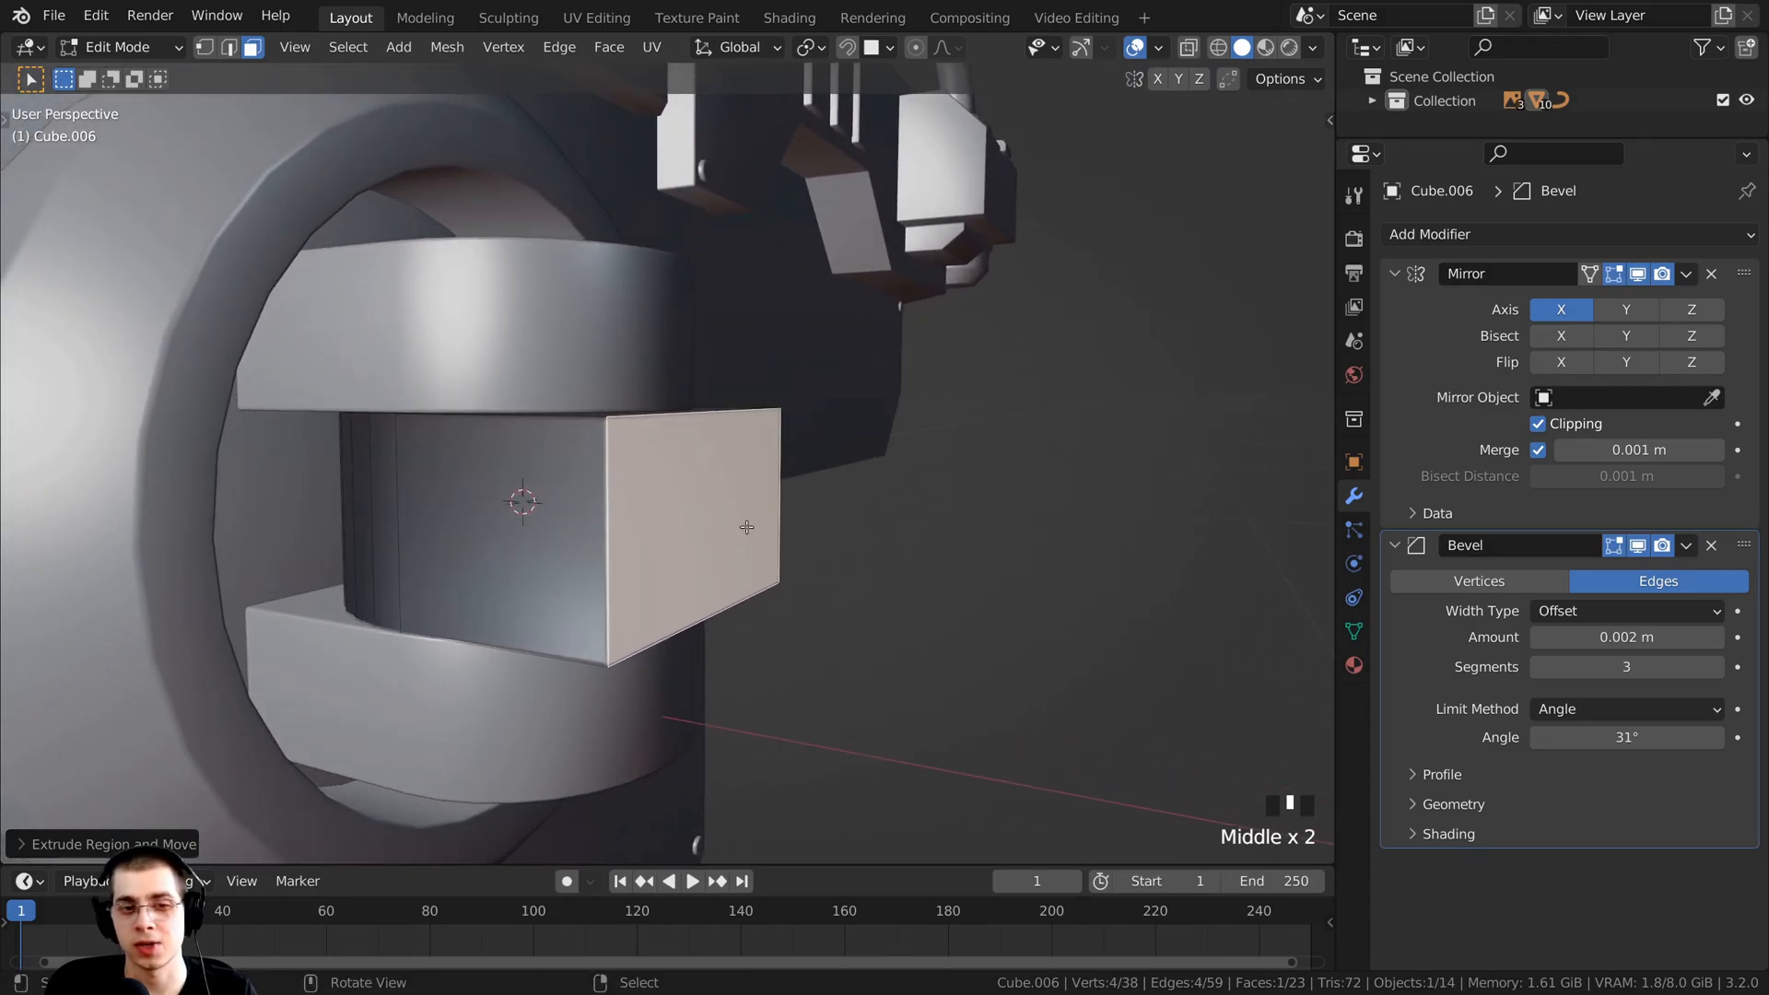
{"action": "middle_click_drag", "start_coordinate": [746, 527], "coordinate": [750, 542]}
{"action": "scroll", "coordinate": [750, 542], "scroll_direction": "up", "scroll_amount": 2}
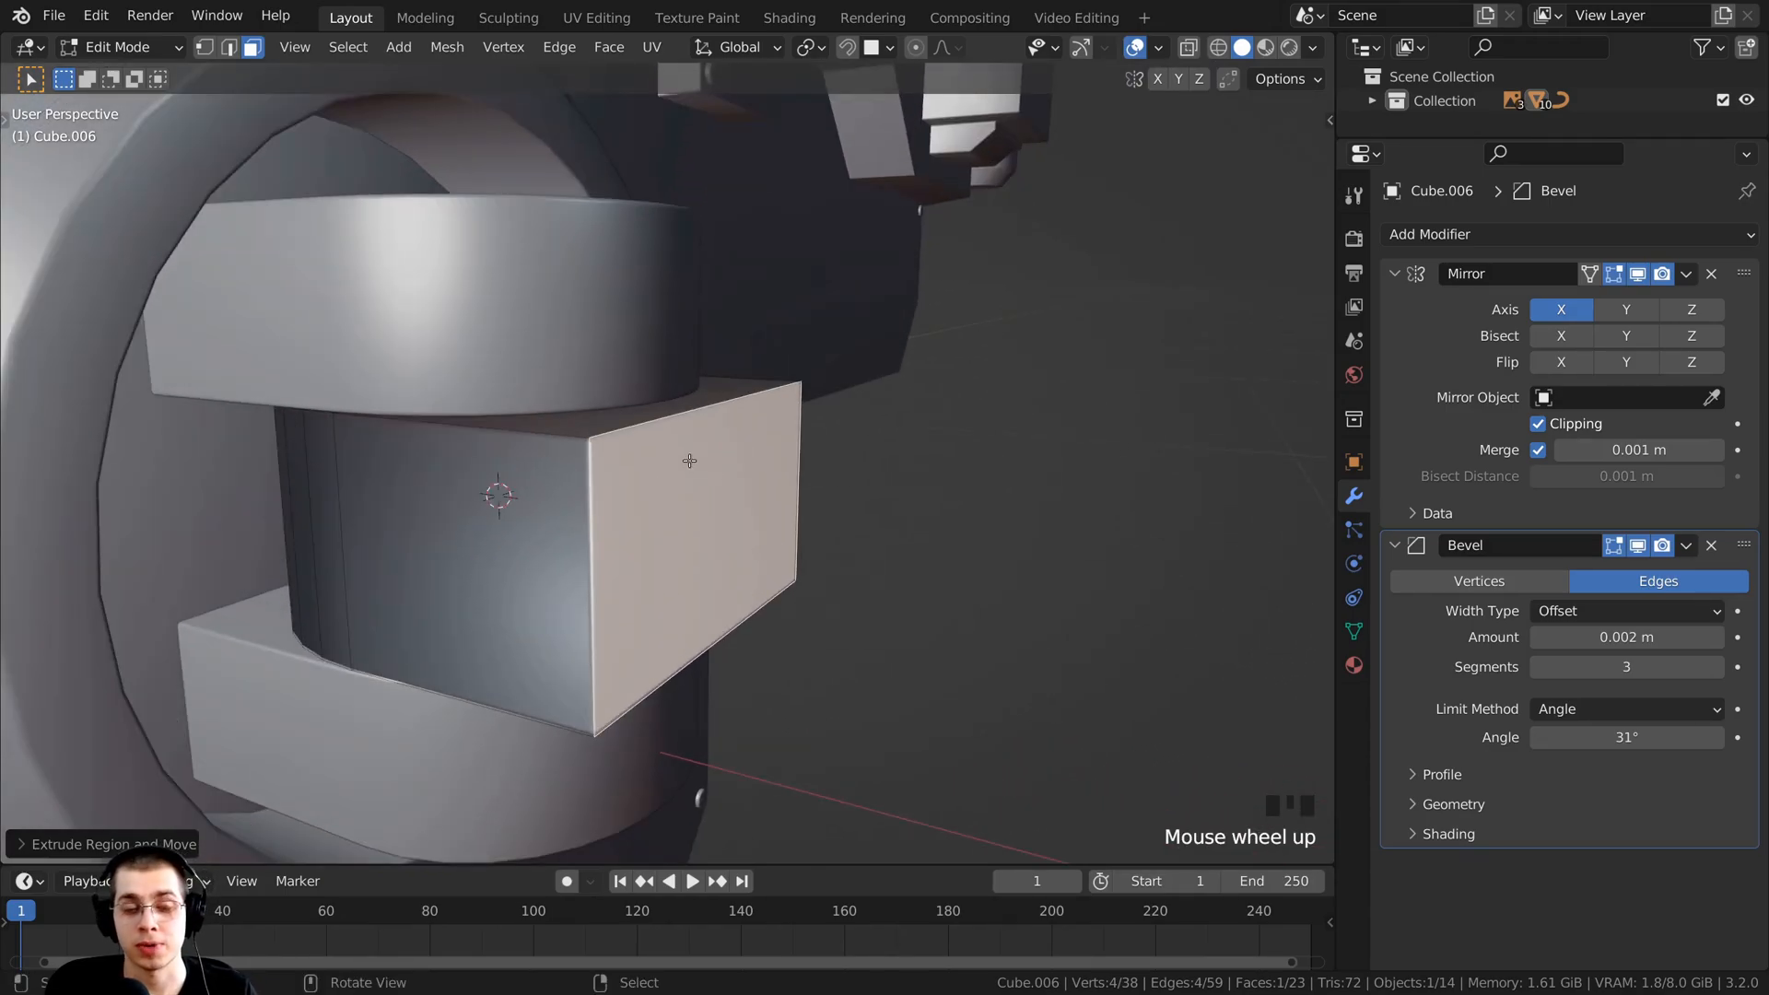
Step: Delete the face at the outer end of the extruded connecting piece
{"action": "key", "text": "x"}
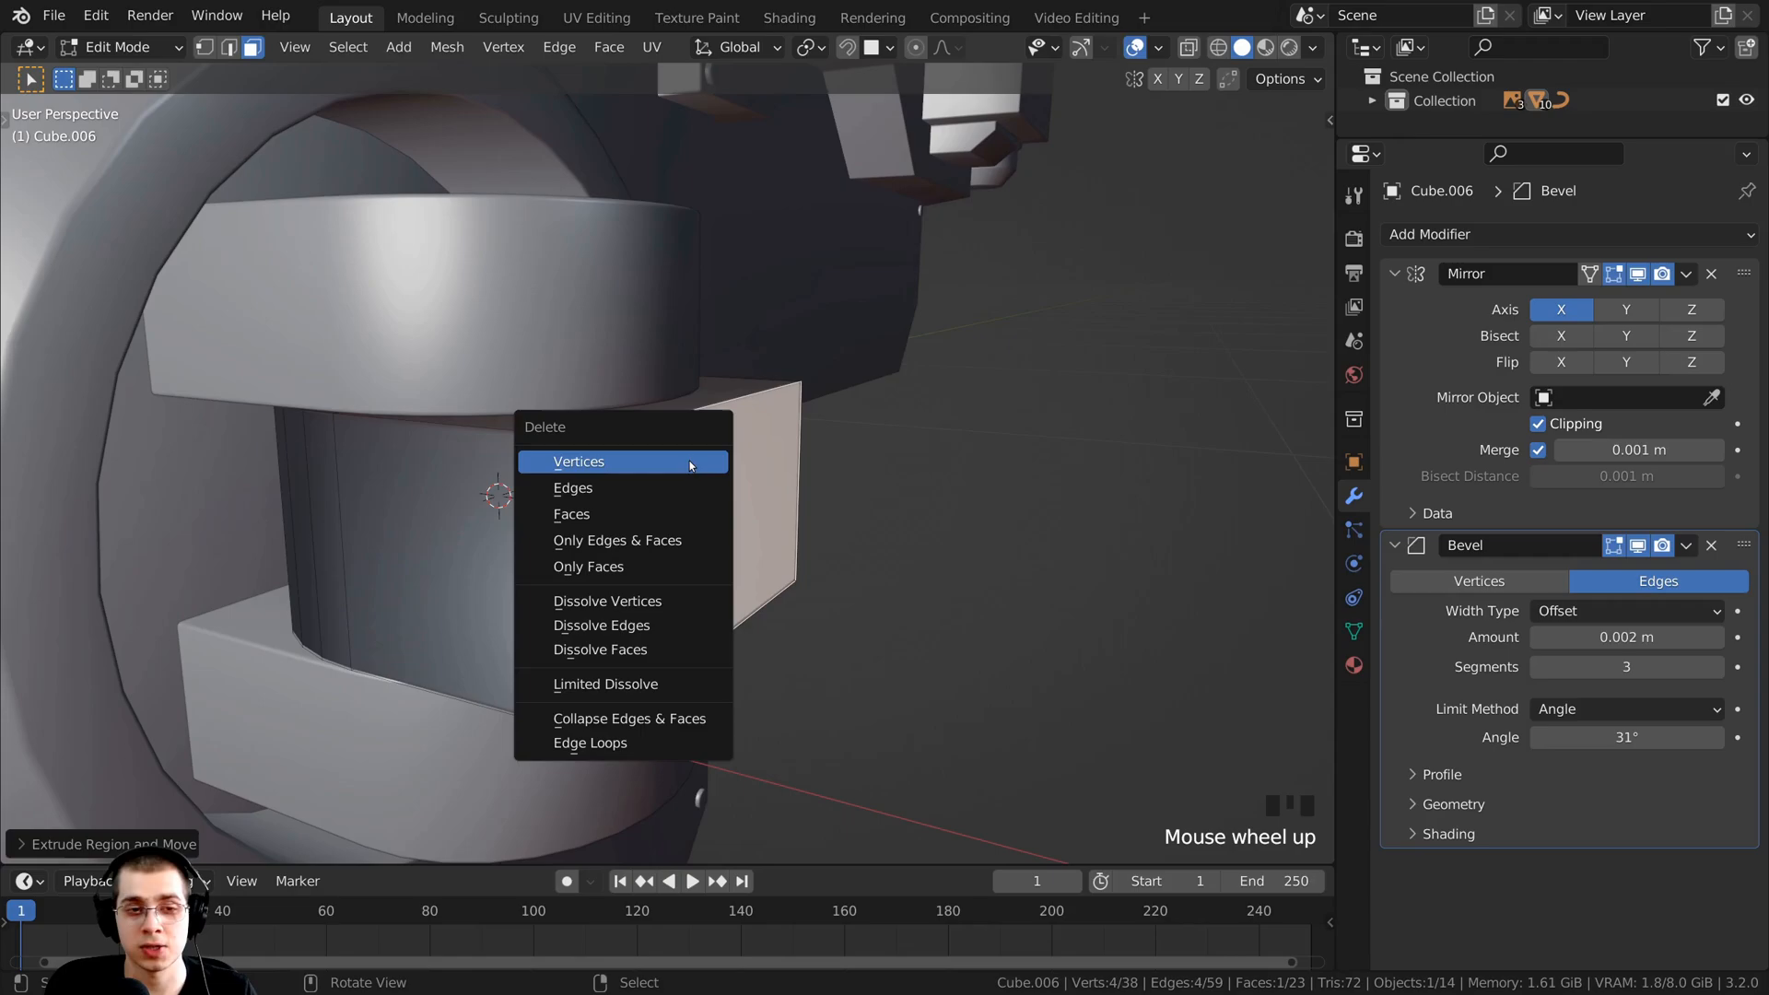
{"action": "left_click", "coordinate": [608, 514]}
{"action": "scroll", "coordinate": [608, 516], "scroll_direction": "down", "scroll_amount": 2}
{"action": "middle_click_drag", "start_coordinate": [608, 516], "coordinate": [586, 626]}
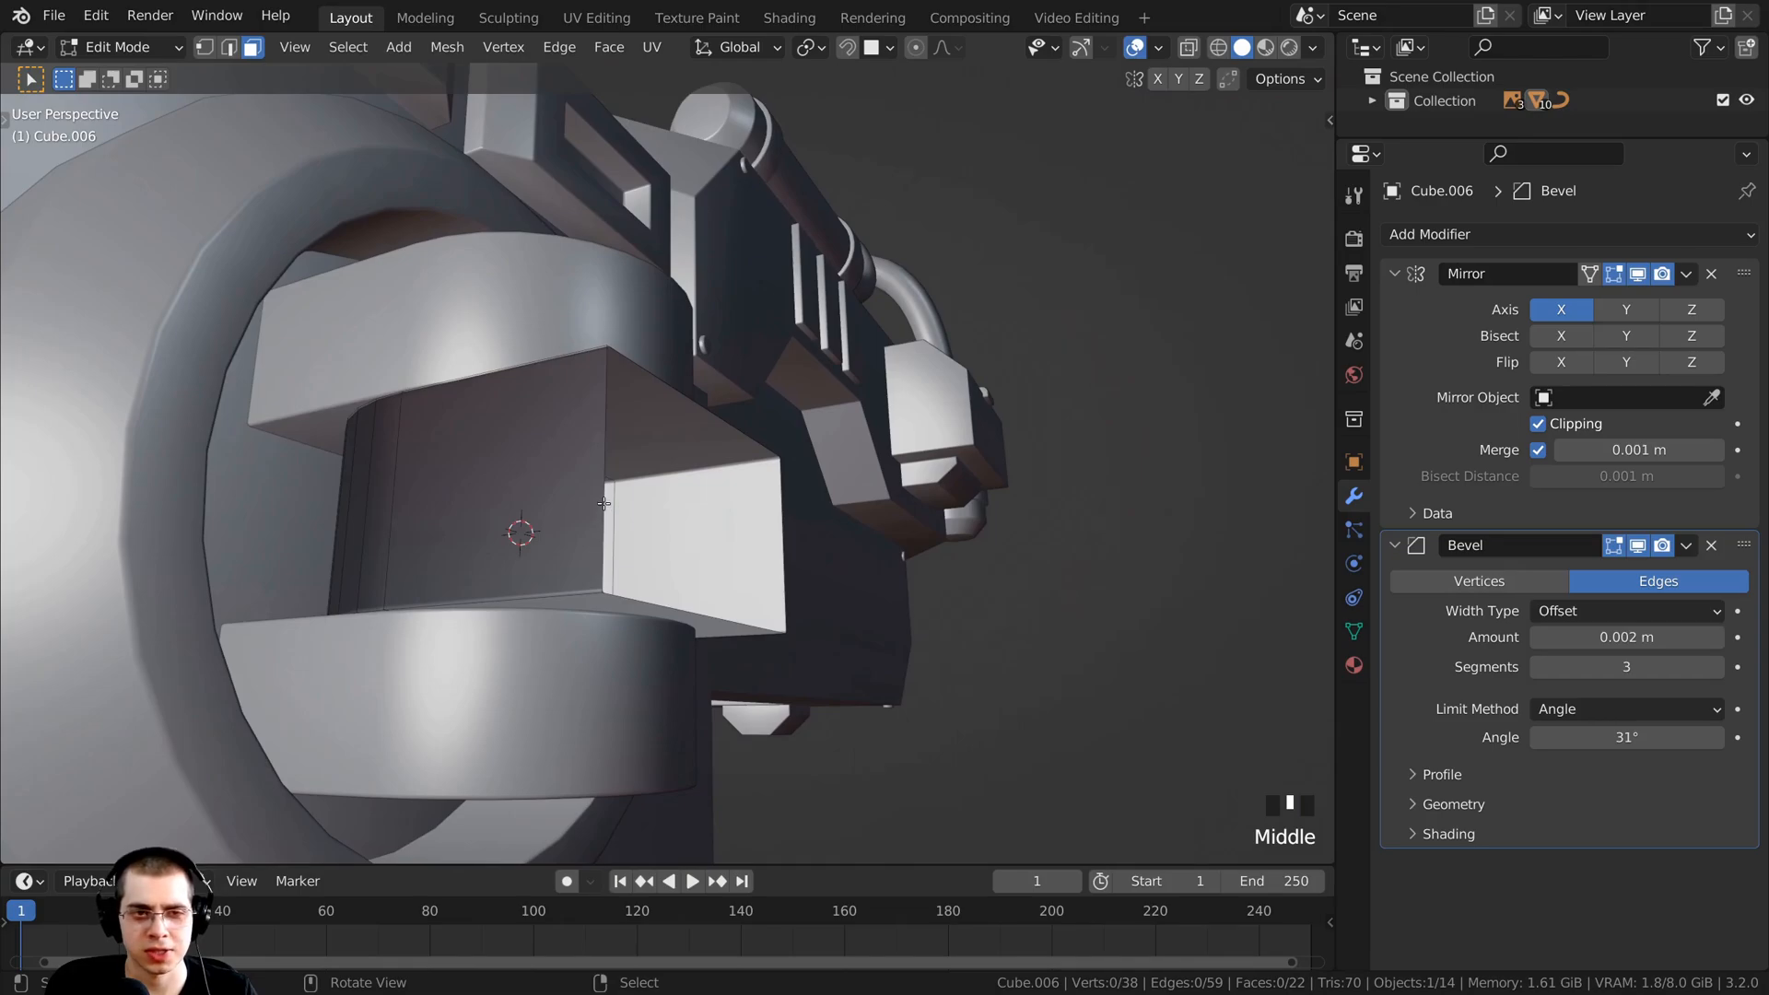
Step: Select all of the connecting piece's geometry and recalculate its normals to the outside
{"action": "key", "text": "a"}
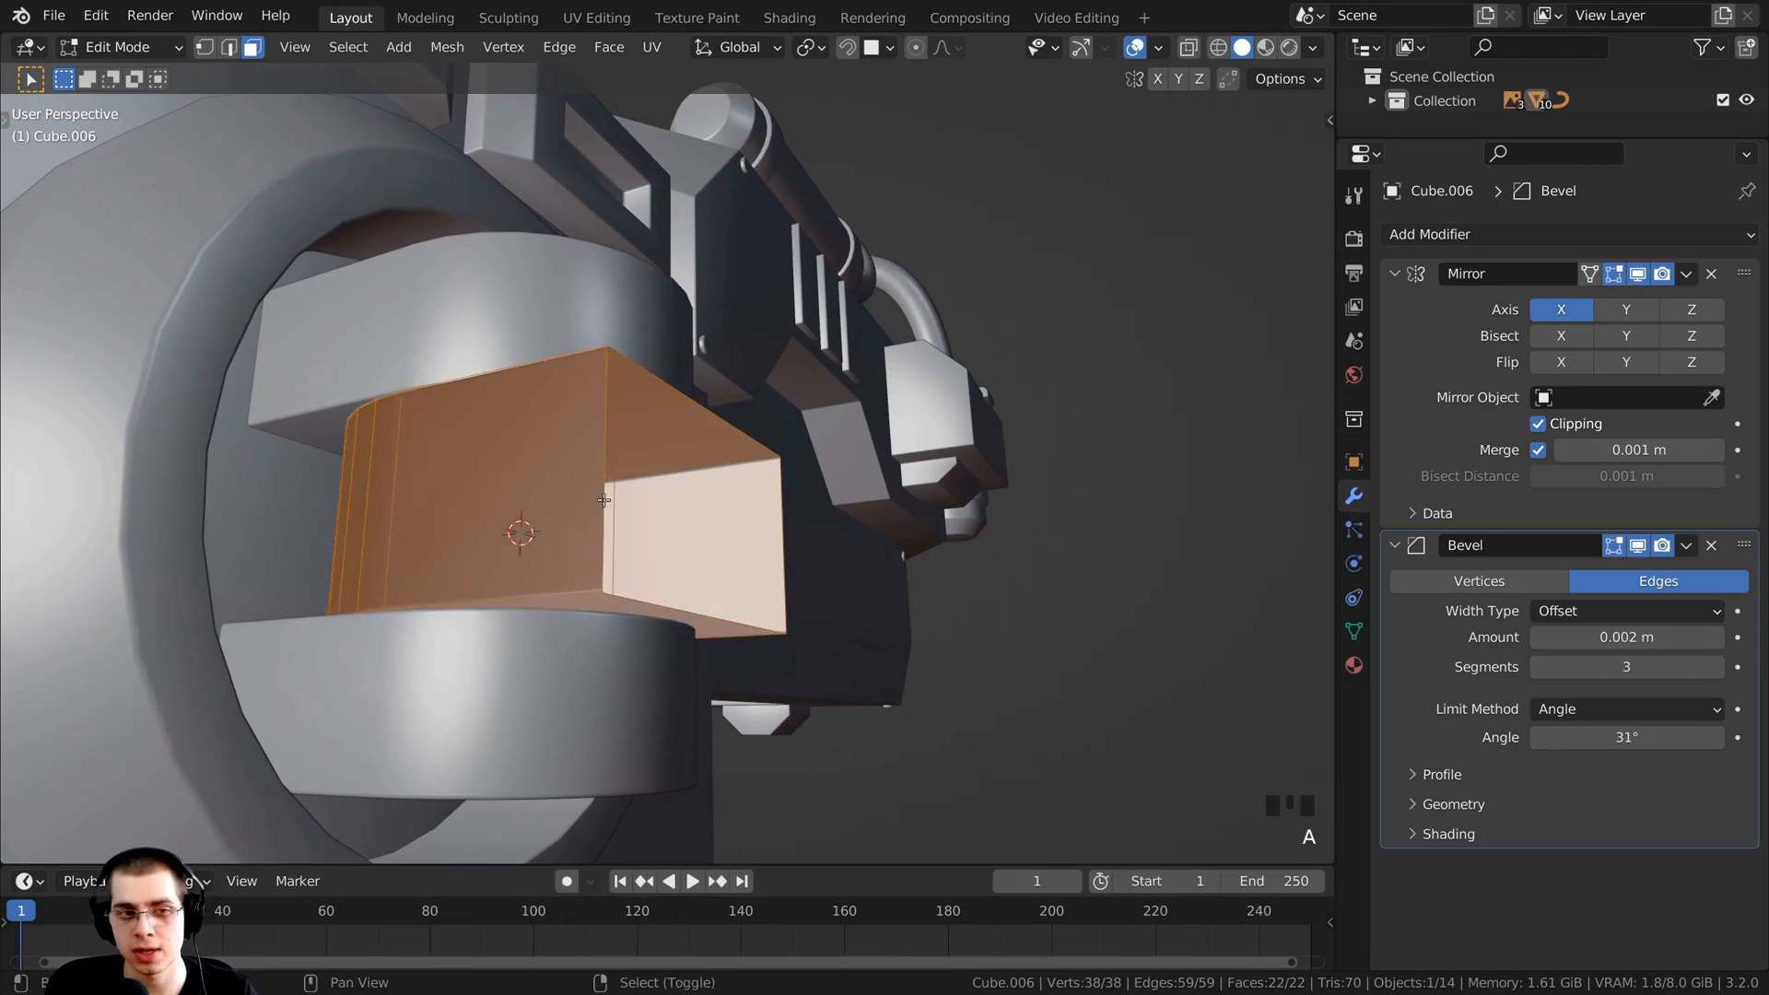
{"action": "key", "text": "shift+n"}
{"action": "mouse_move", "coordinate": [513, 624]}
{"action": "middle_mouse_down"}
{"action": "mouse_move", "coordinate": [498, 620]}
{"action": "mouse_move", "coordinate": [617, 619]}
{"action": "mouse_move", "coordinate": [641, 560]}
{"action": "mouse_move", "coordinate": [971, 517]}
{"action": "mouse_move", "coordinate": [733, 547]}
{"action": "middle_mouse_up"}
{"action": "scroll", "coordinate": [545, 625], "scroll_direction": "down", "scroll_amount": 2}
Step: Return to Object Mode and select the connecting piece between the connector blocks
{"action": "key", "text": "Tab"}
{"action": "scroll", "coordinate": [645, 560], "scroll_direction": "down", "scroll_amount": 4}
{"action": "scroll", "coordinate": [725, 559], "scroll_direction": "down", "scroll_amount": 3}
{"action": "scroll", "coordinate": [755, 520], "scroll_direction": "up", "scroll_amount": 4}
{"action": "right_click", "coordinate": [840, 467]}
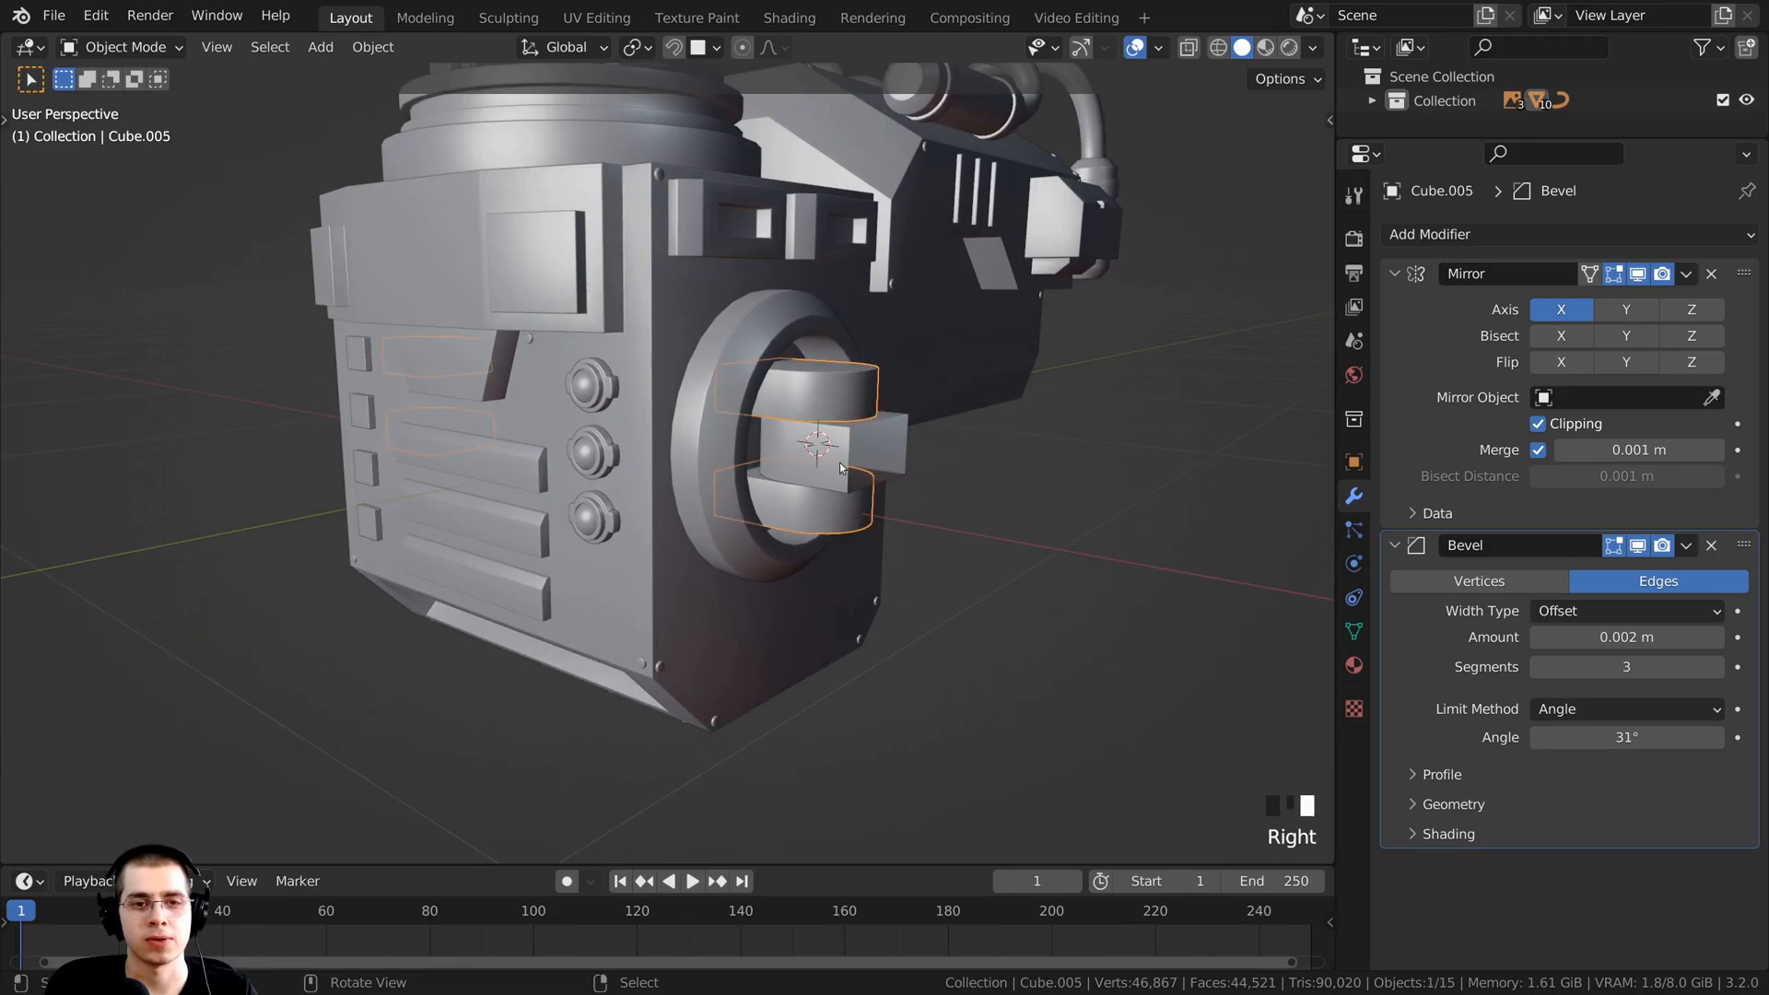
{"action": "right_click", "coordinate": [840, 467]}
{"action": "scroll", "coordinate": [843, 576], "scroll_direction": "up", "scroll_amount": 4}
{"action": "key", "text": "r"}
{"action": "key", "text": "z"}
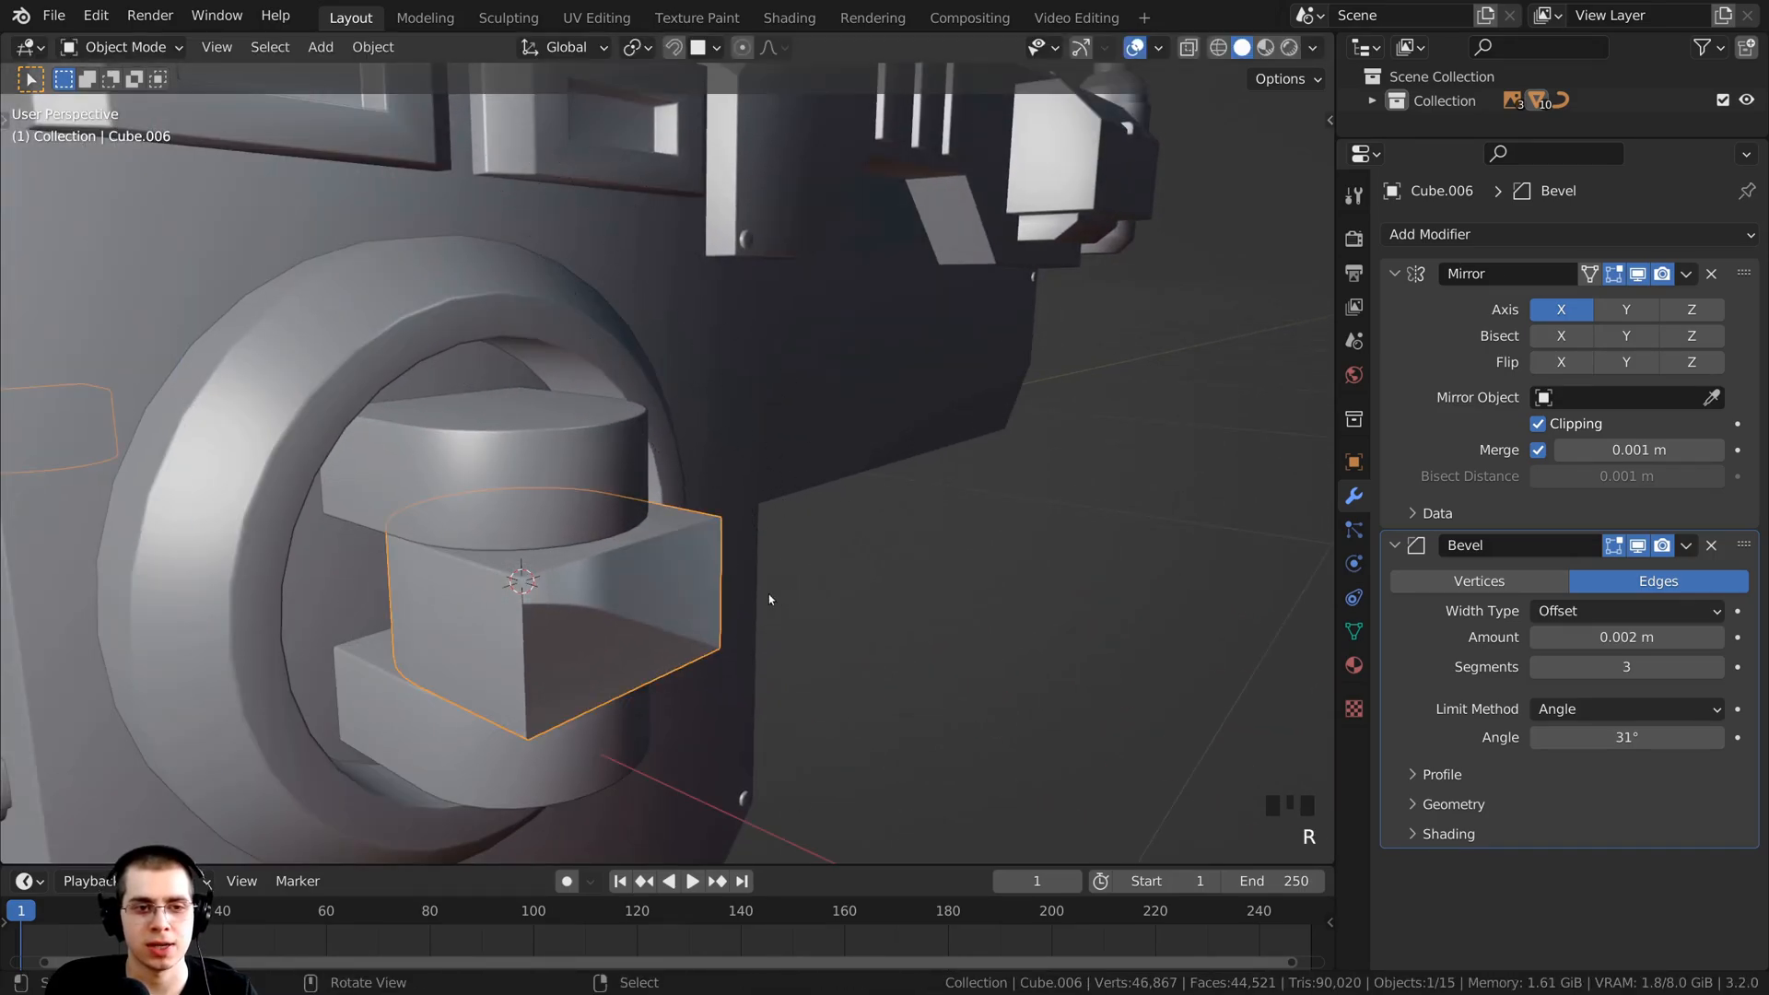
{"action": "scroll", "coordinate": [769, 593], "scroll_direction": "down", "scroll_amount": 2}
{"action": "middle_click_drag", "start_coordinate": [769, 593], "coordinate": [824, 638]}
{"action": "key", "text": "r"}
{"action": "key", "text": "z"}
{"action": "right_click", "coordinate": [773, 580]}
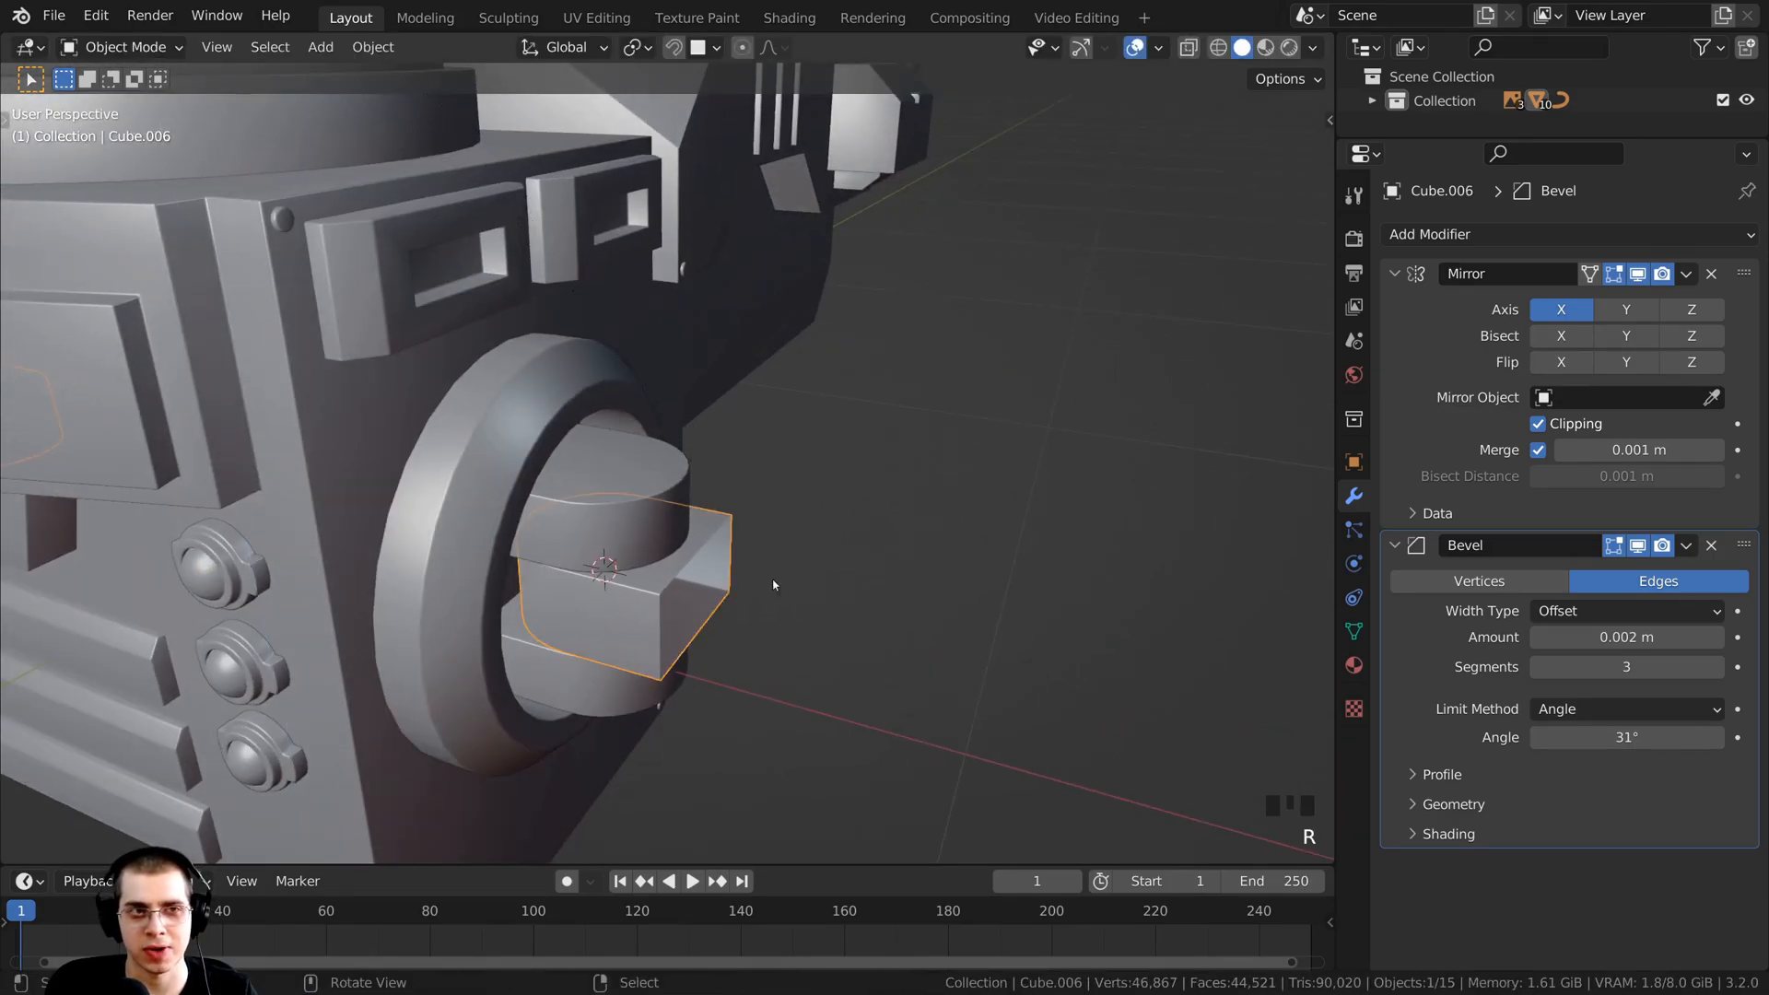
Step: Set the transform pivot point to 3D Cursor for the selected connecting piece
{"action": "scroll", "coordinate": [773, 584], "scroll_direction": "down", "scroll_amount": 4}
{"action": "scroll", "coordinate": [645, 573], "scroll_direction": "up", "scroll_amount": 6}
{"action": "middle_click_drag", "start_coordinate": [645, 573], "coordinate": [754, 674]}
{"action": "scroll", "coordinate": [591, 507], "scroll_direction": "up", "scroll_amount": 3}
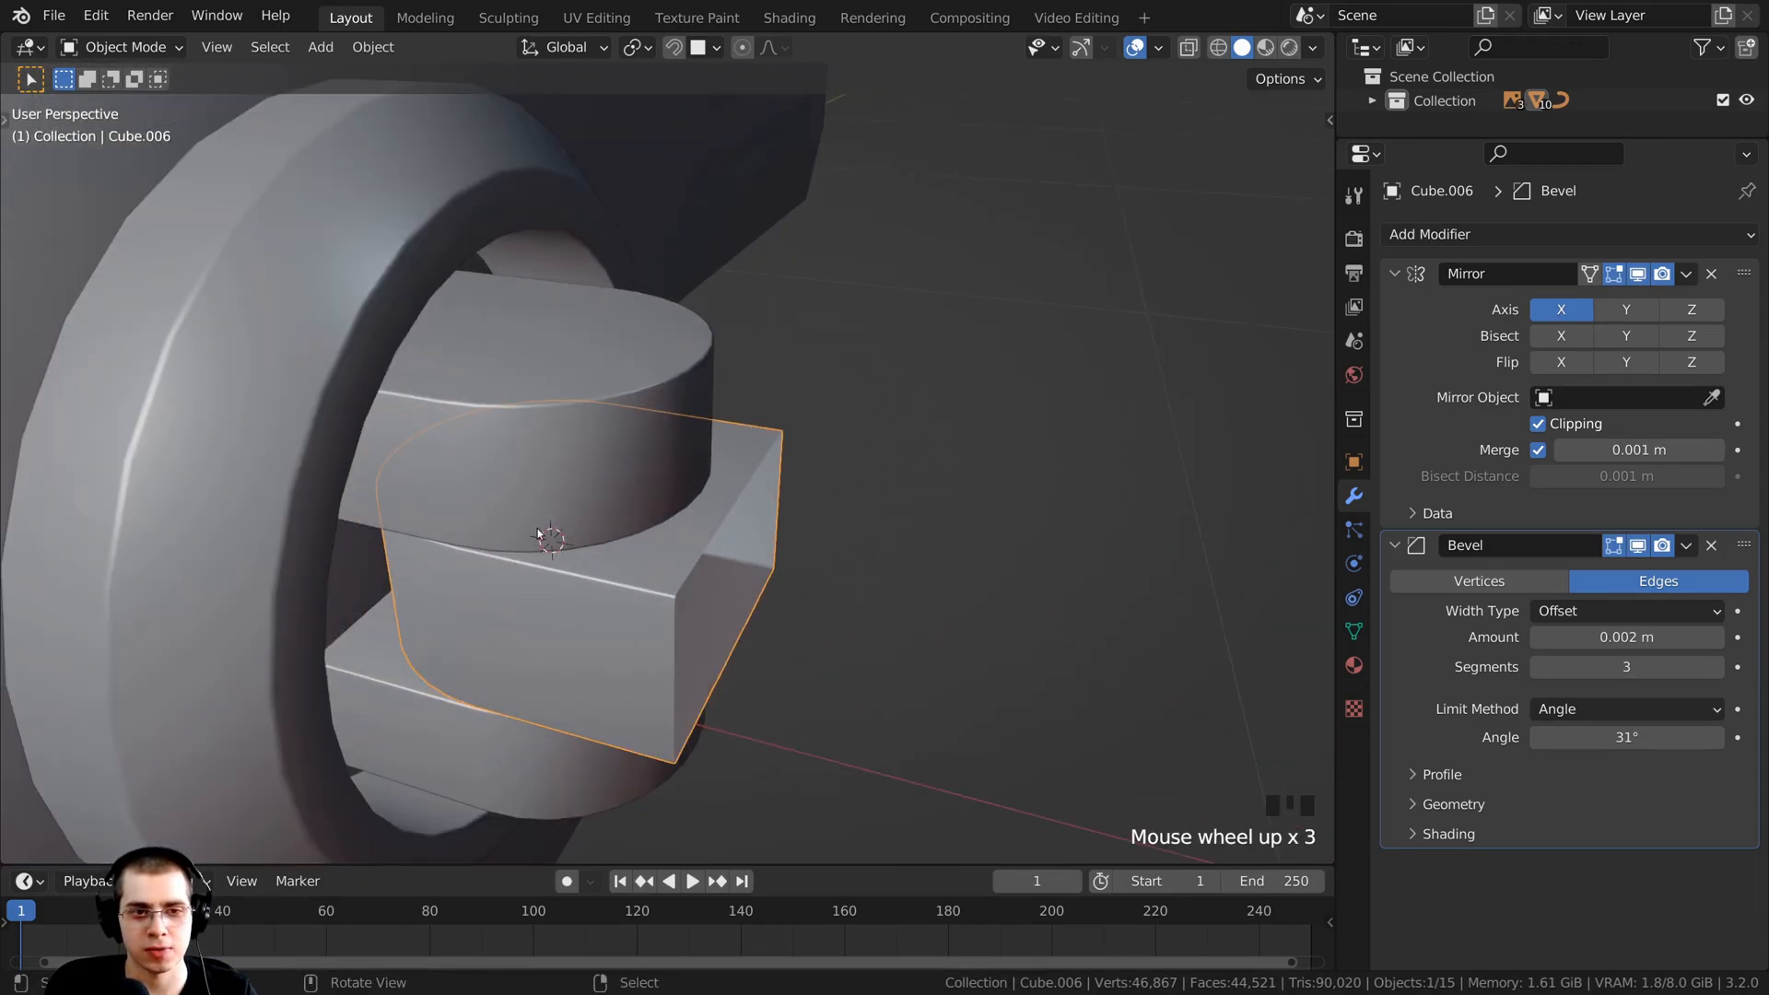
{"action": "left_click", "coordinate": [646, 51]}
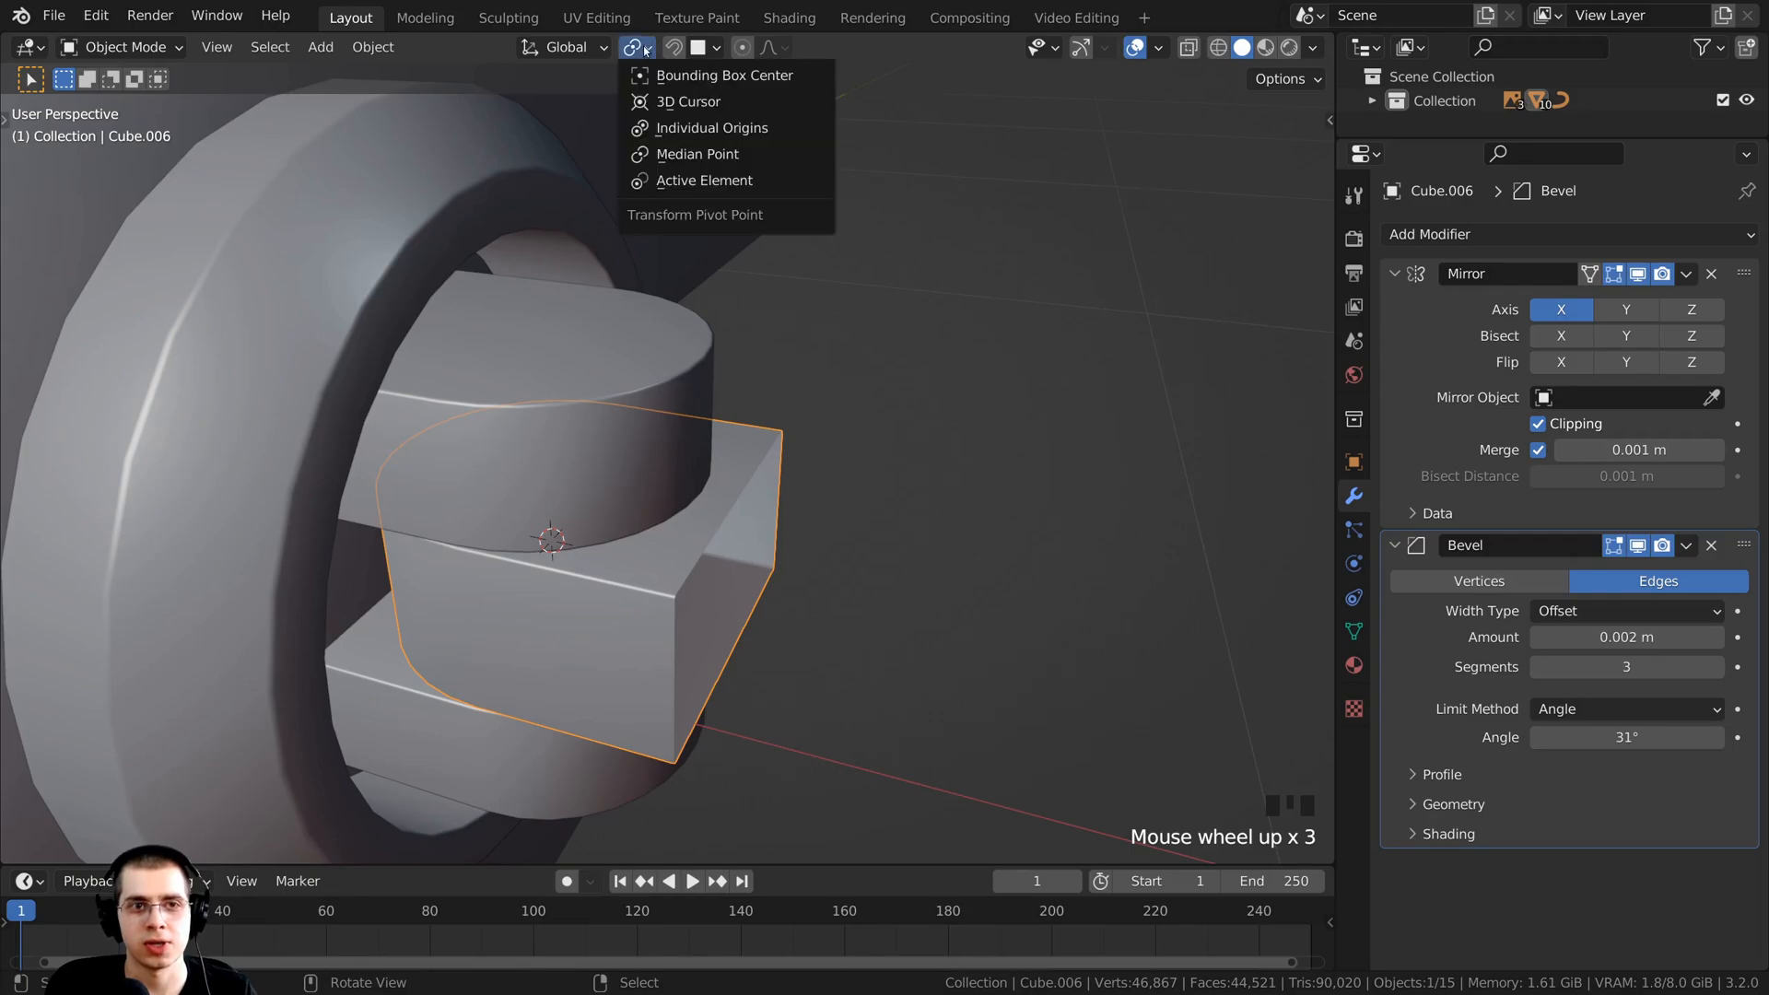
{"action": "left_click", "coordinate": [688, 102]}
Step: Try rotating the connecting piece around global Z about the 3D cursor to test the hip joint's swing
{"action": "key", "text": "r"}
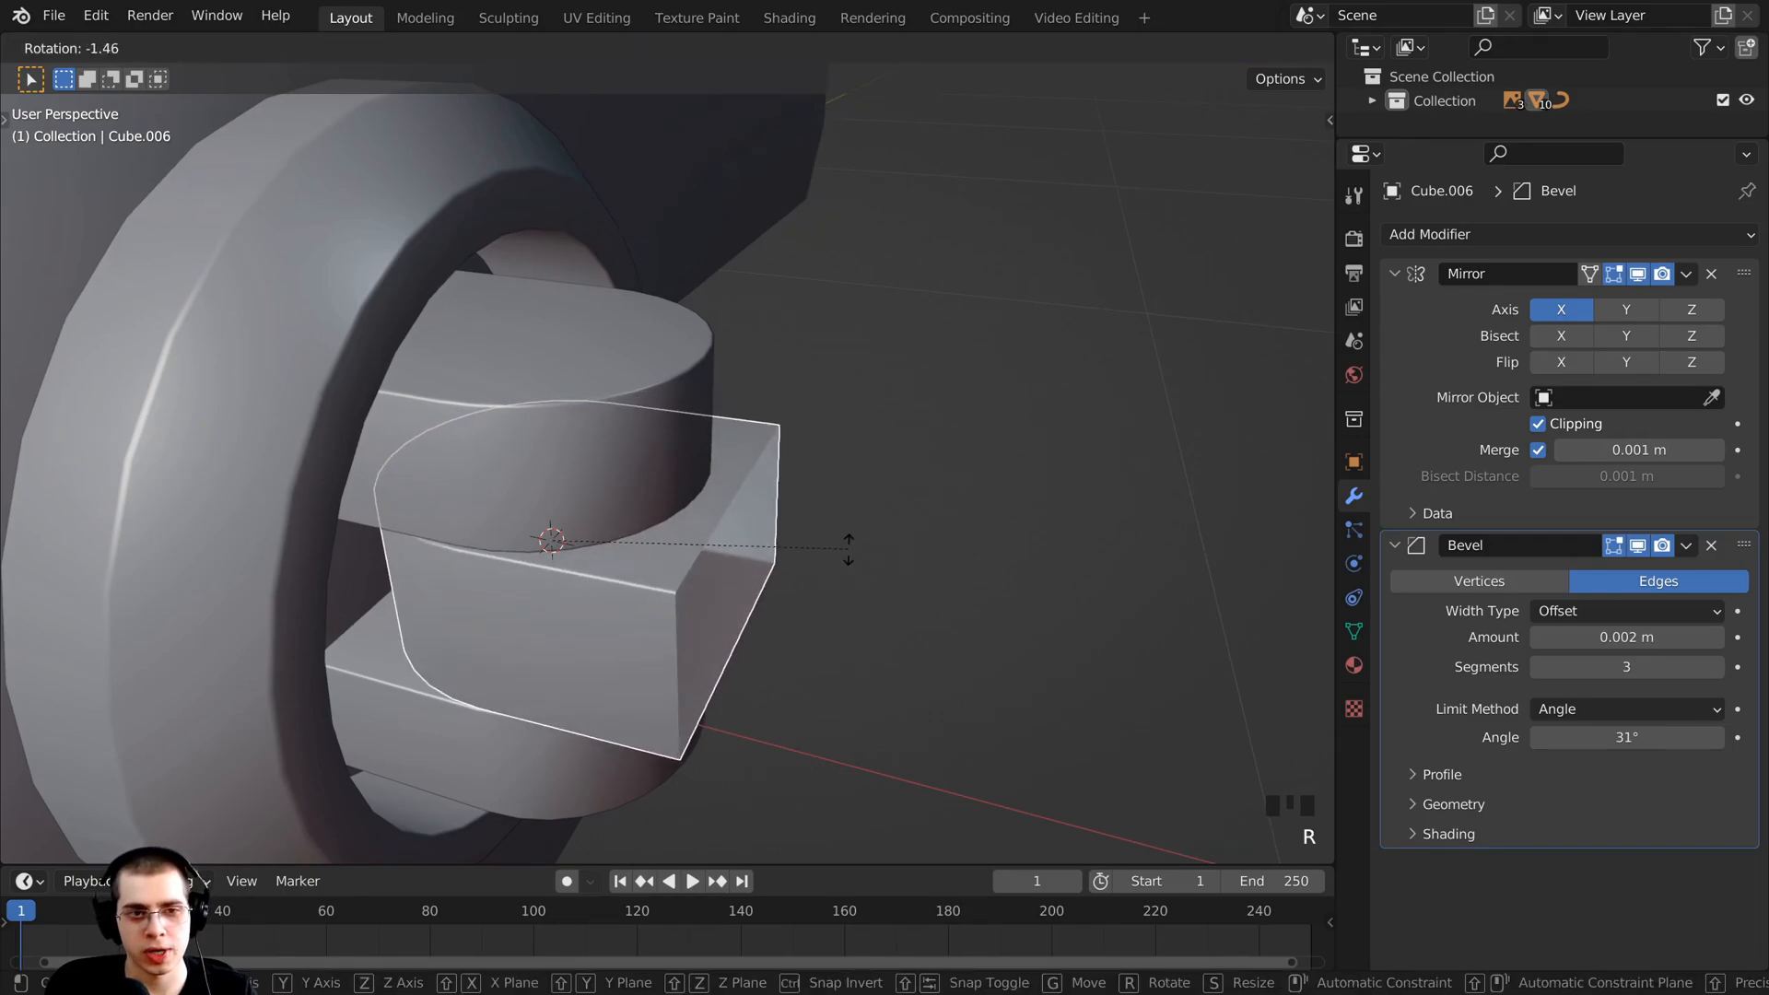
{"action": "key", "text": "z"}
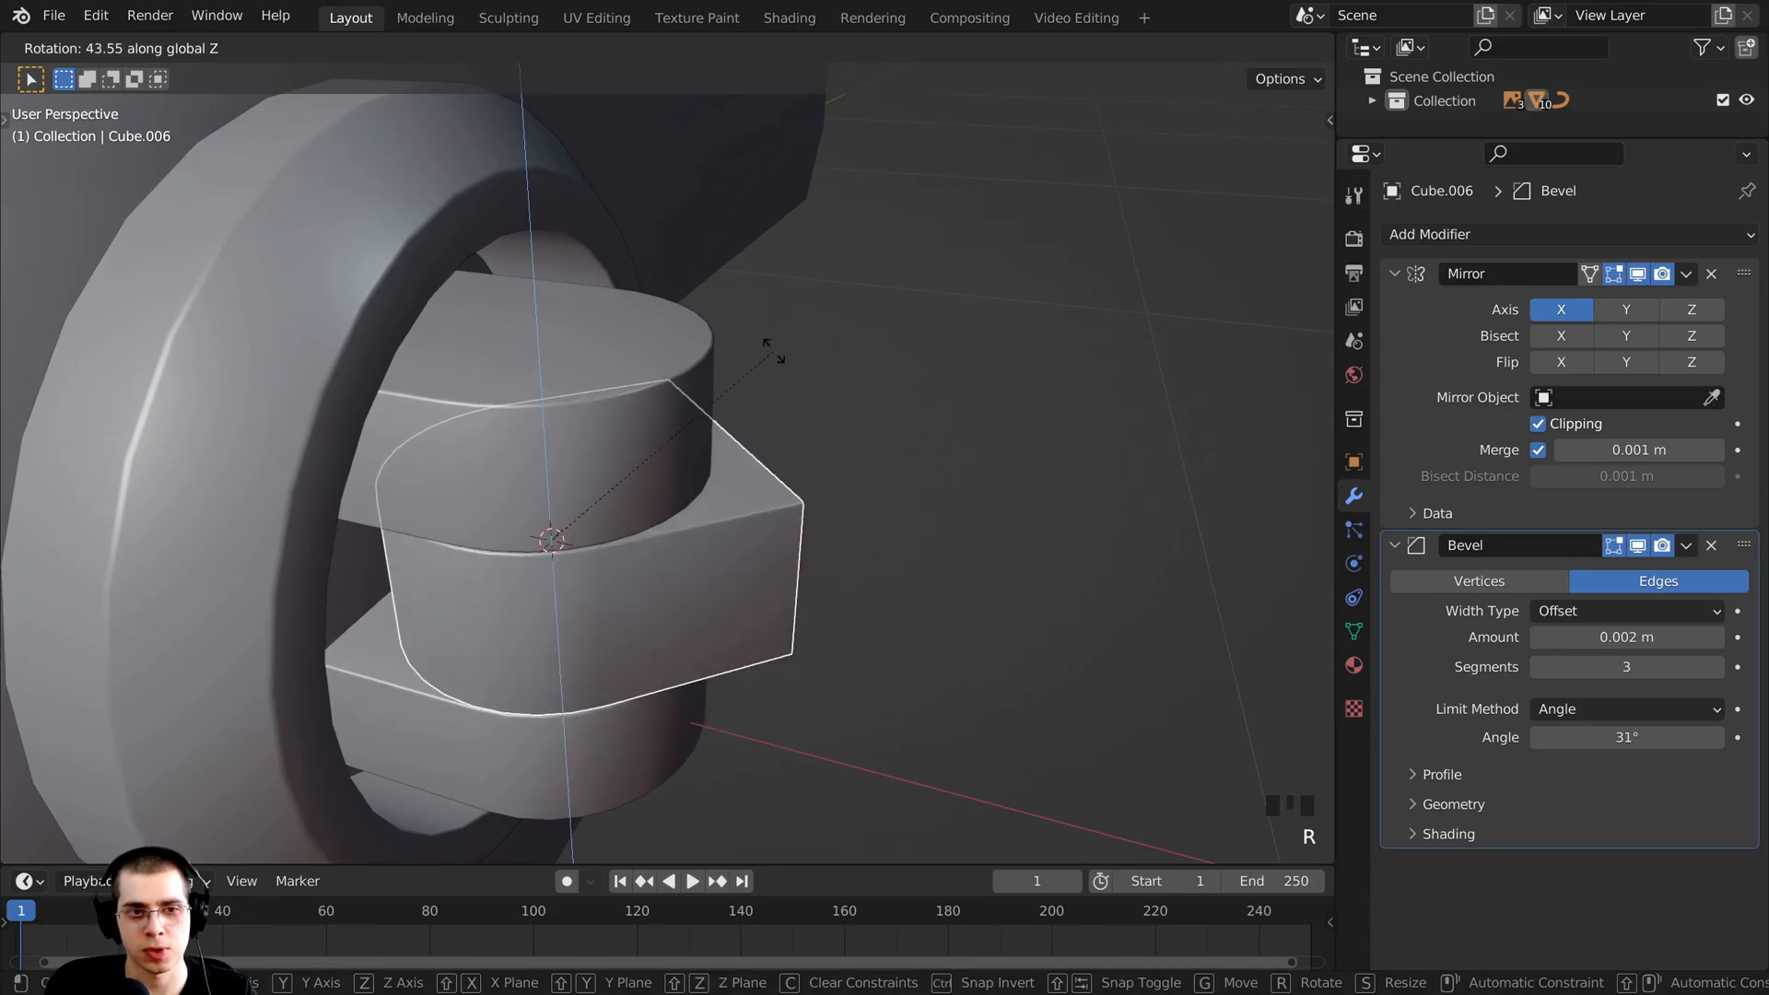
{"action": "left_click", "coordinate": [751, 480]}
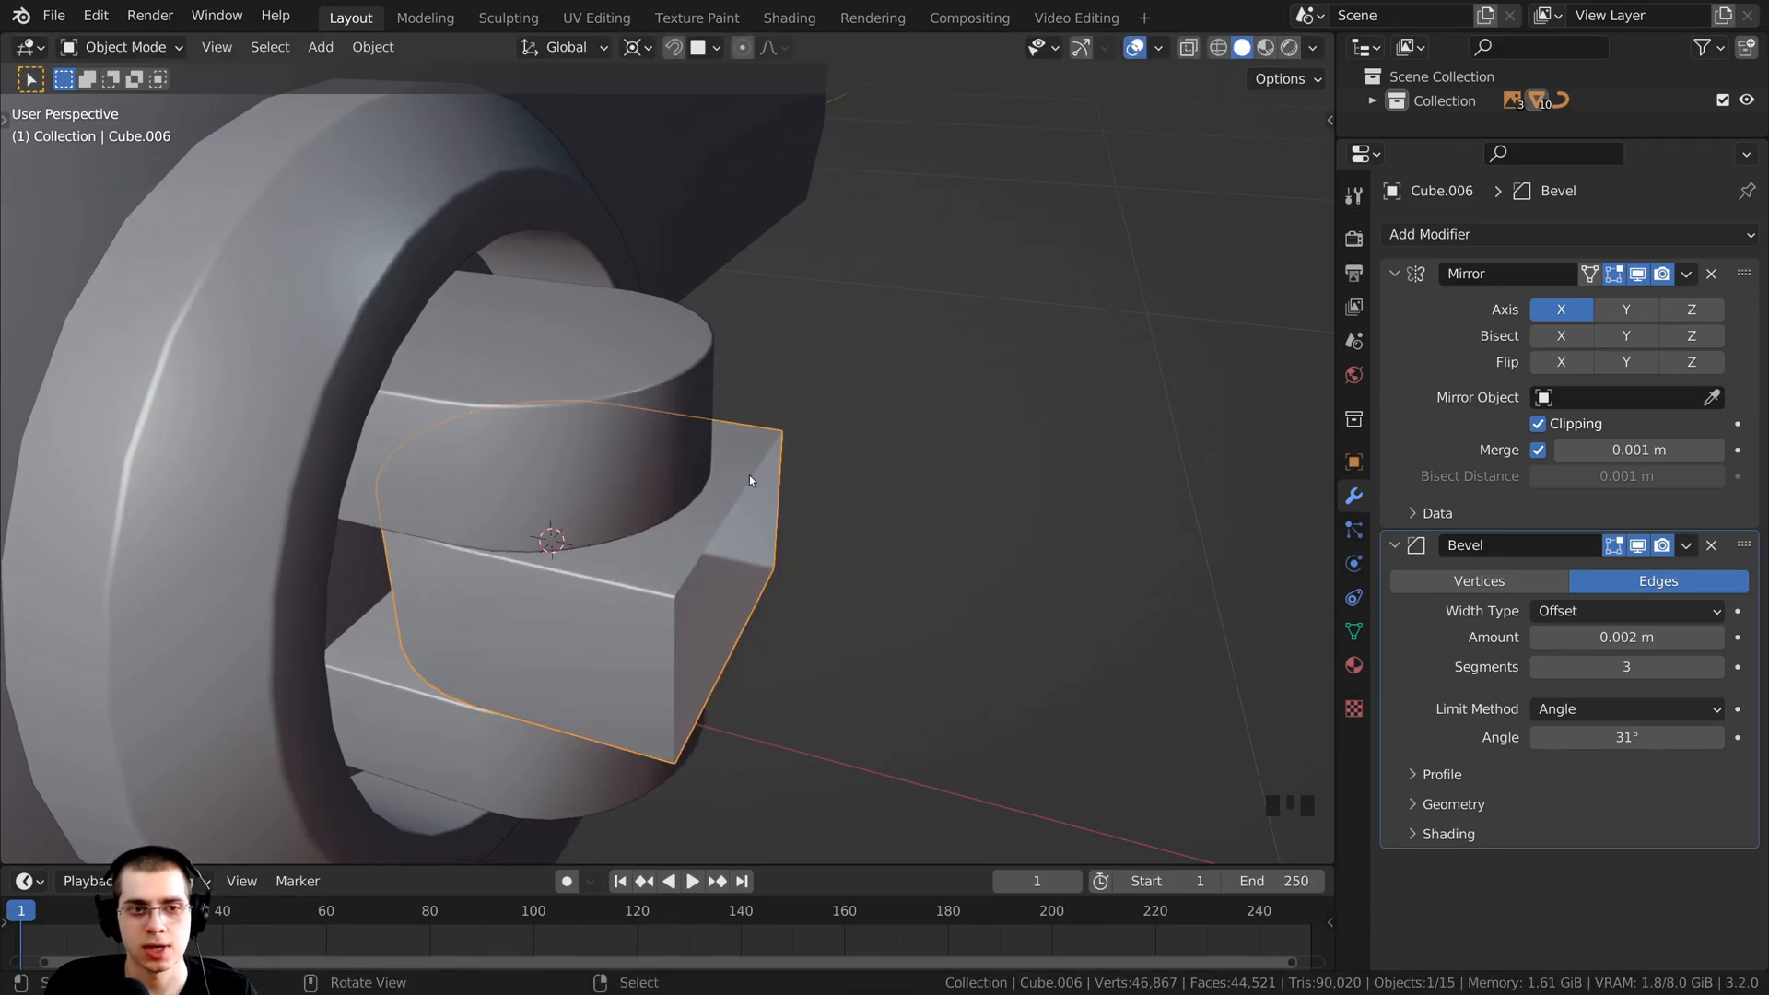
{"action": "key", "text": "r"}
{"action": "key", "text": "z"}
{"action": "right_click", "coordinate": [768, 569]}
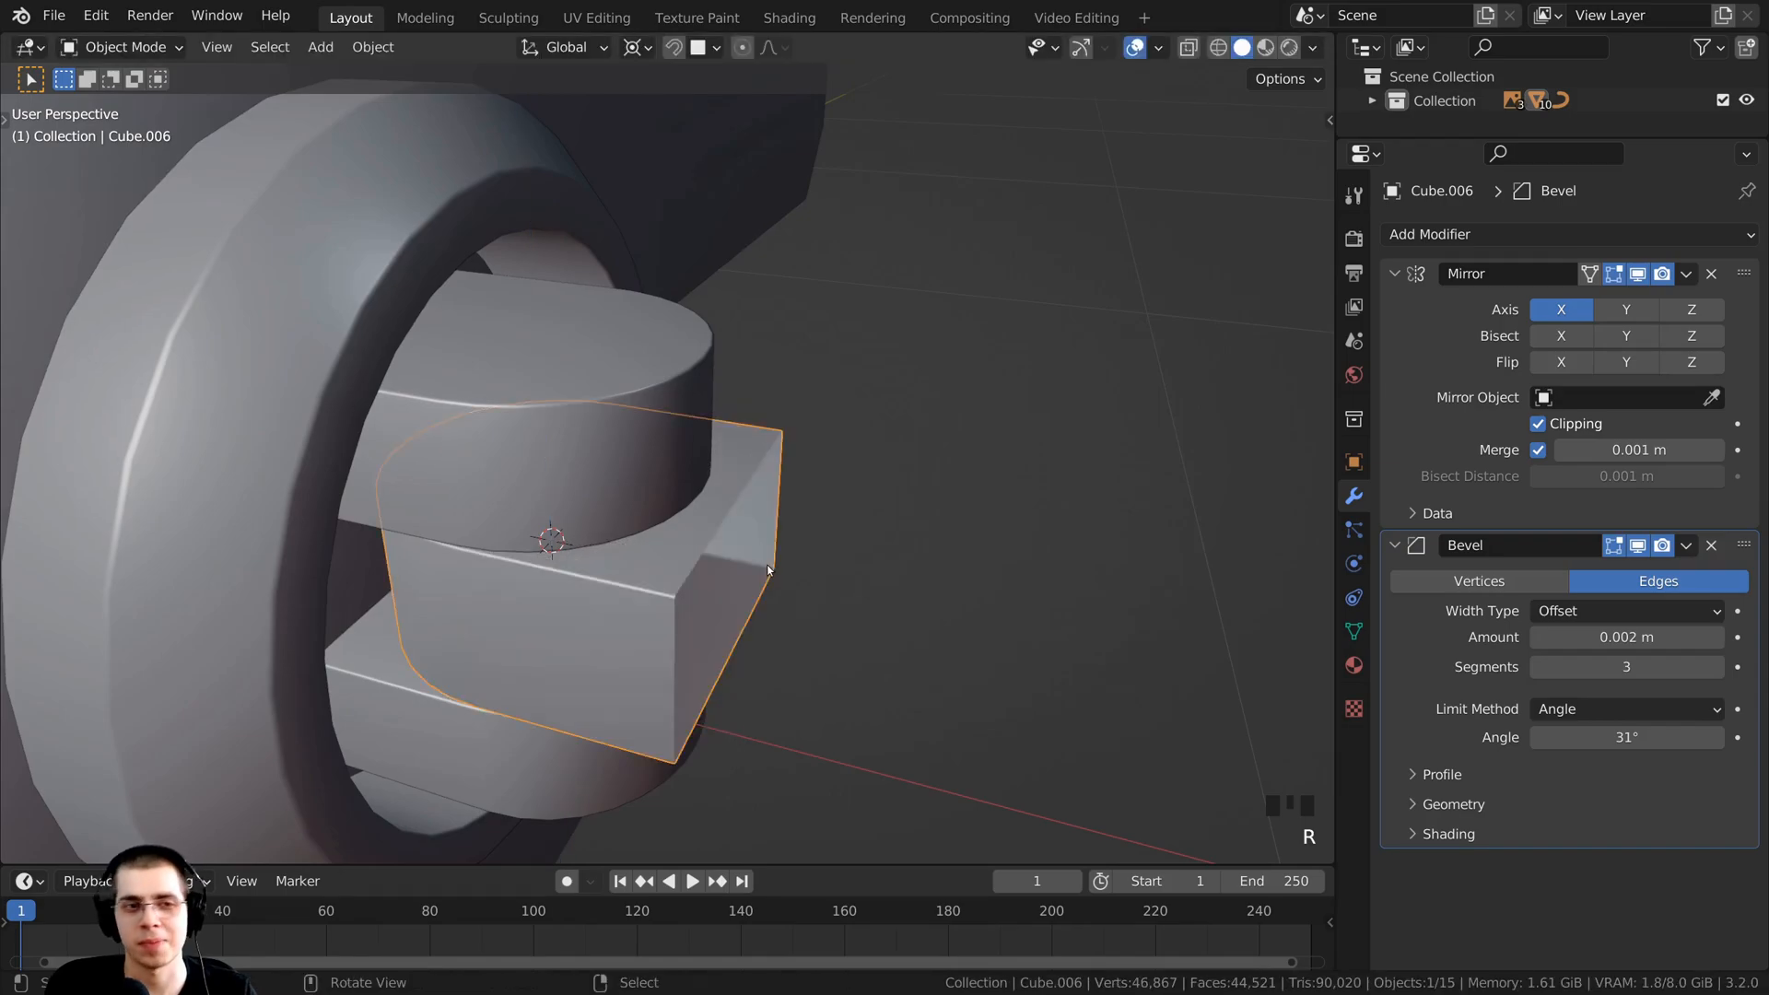
Step: Set the transform pivot point to Median Point and deselect everything
{"action": "left_click", "coordinate": [633, 47]}
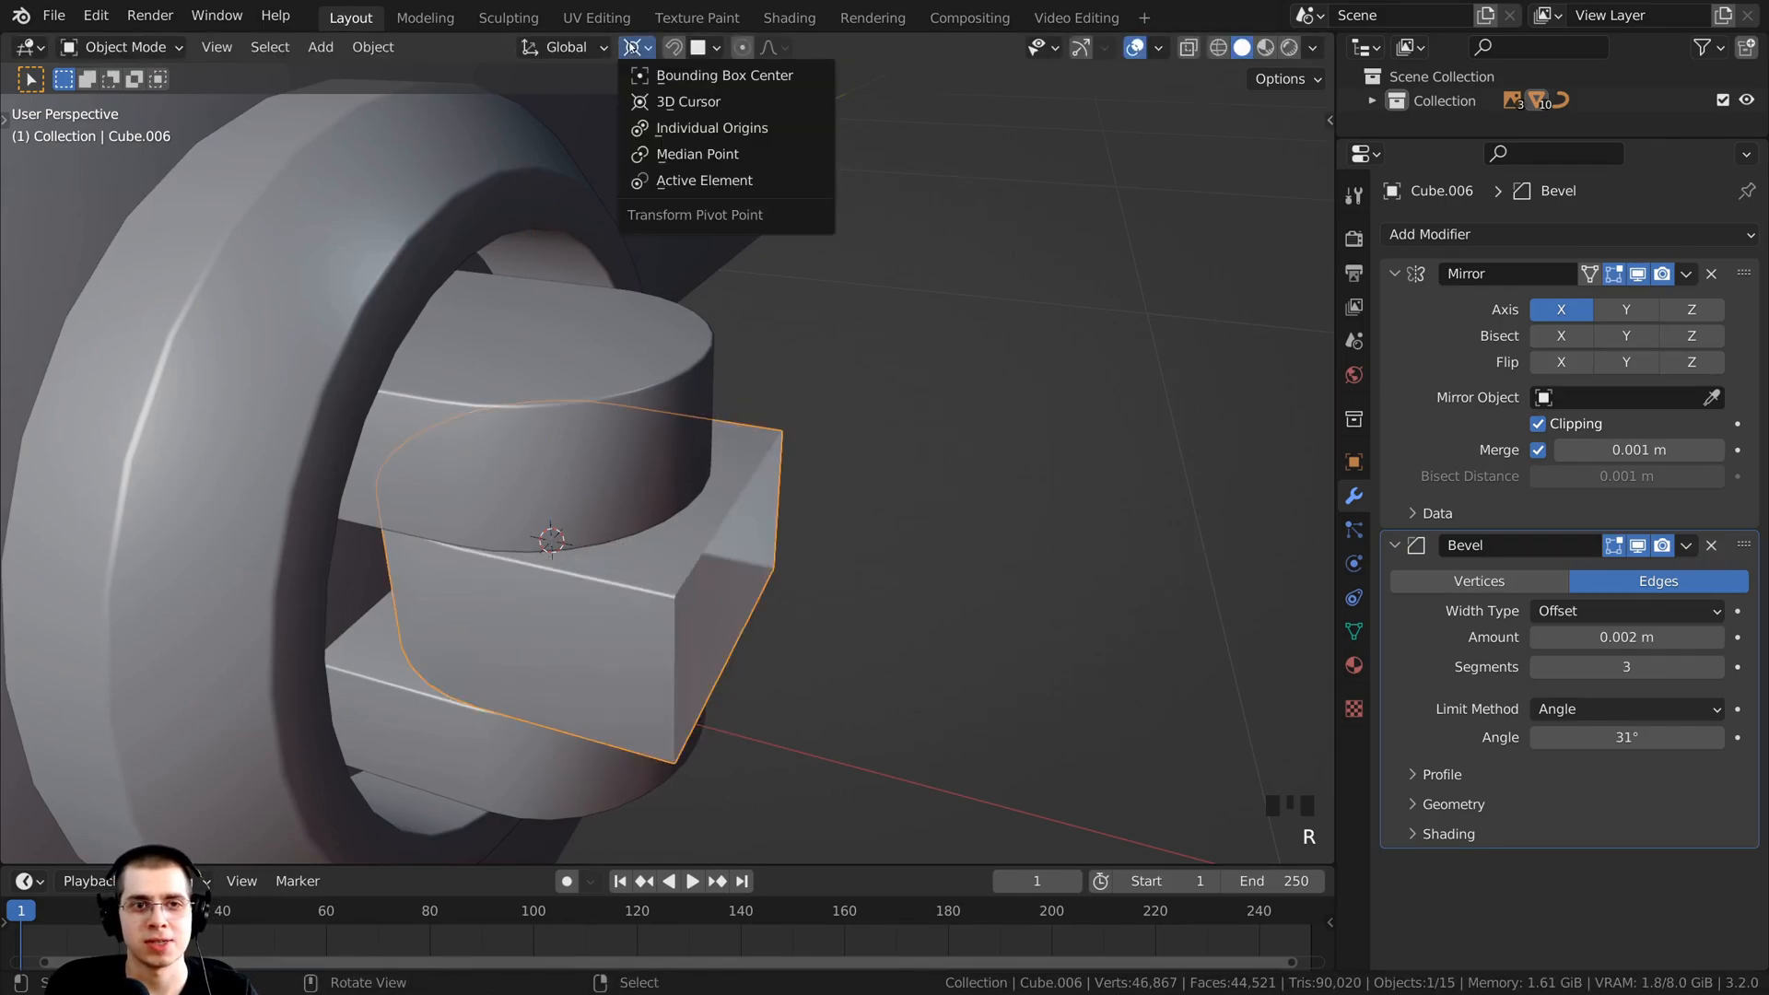
{"action": "left_click", "coordinate": [697, 154]}
{"action": "scroll", "coordinate": [830, 387], "scroll_direction": "down", "scroll_amount": 5}
{"action": "middle_click_drag", "start_coordinate": [829, 414], "coordinate": [503, 392]}
{"action": "key", "text": "alt+a"}
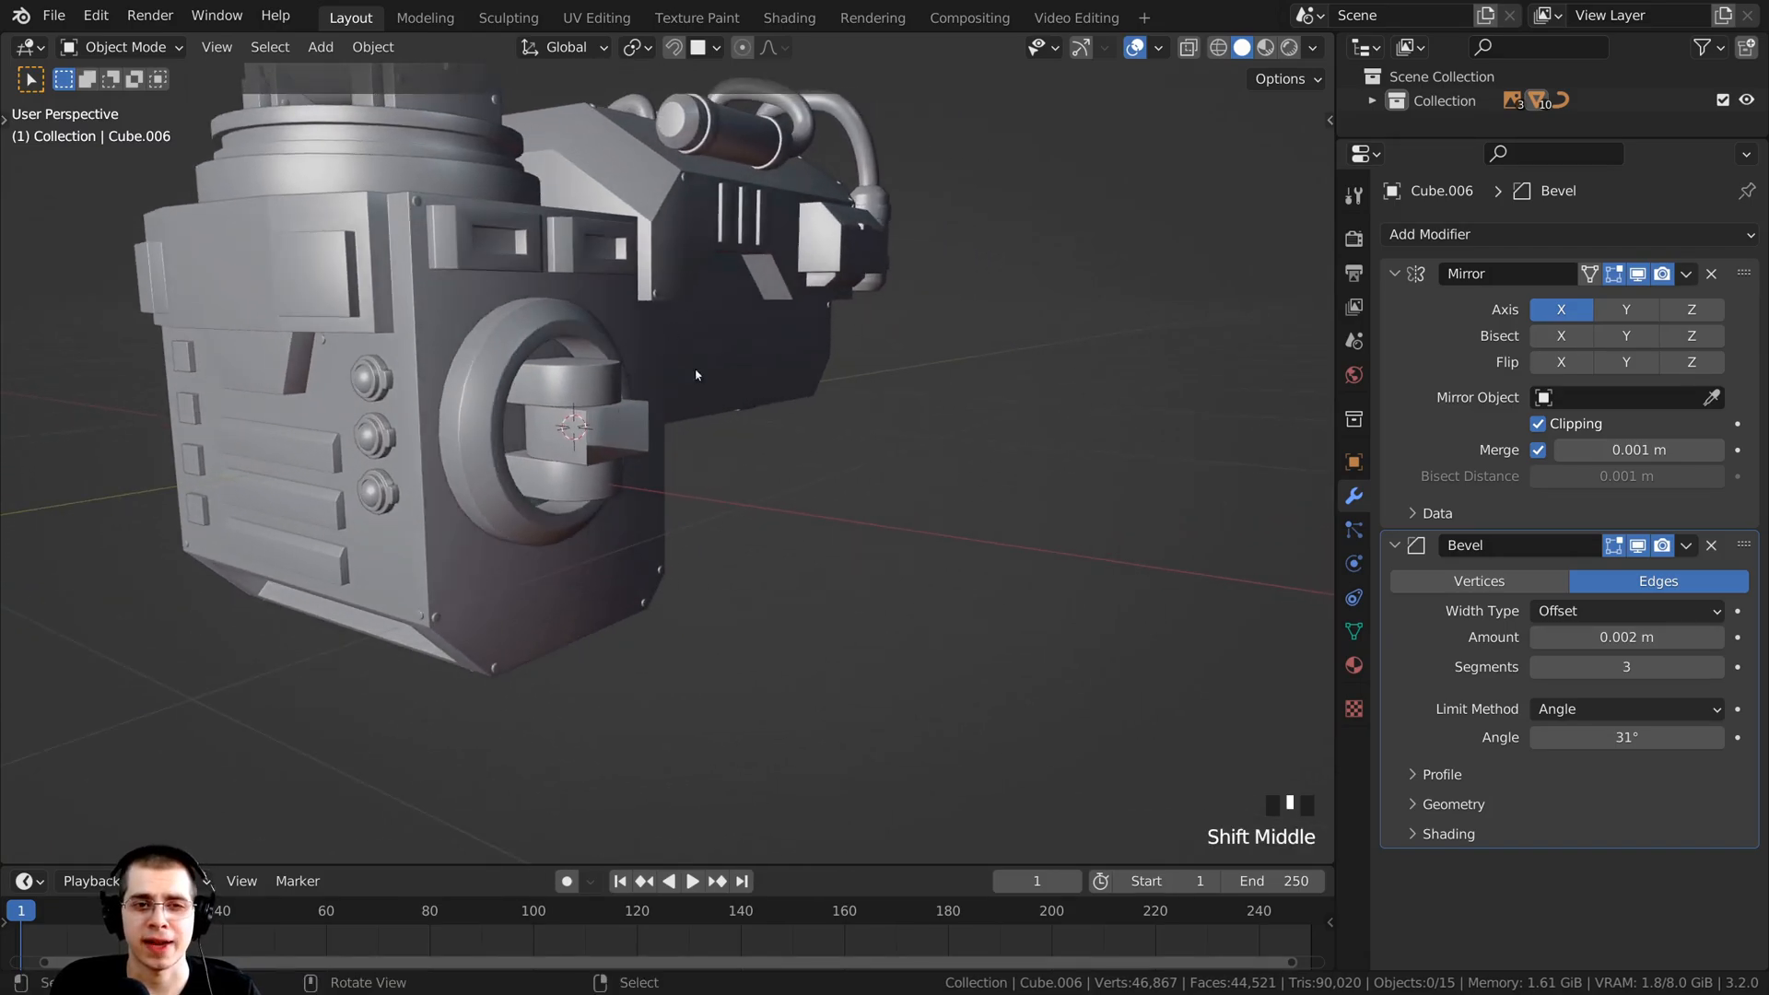
Step: Examine the hip joint against the side reference in wireframe shading, then return to a solid perspective view
{"action": "middle_click_drag", "start_coordinate": [698, 375], "coordinate": [536, 482]}
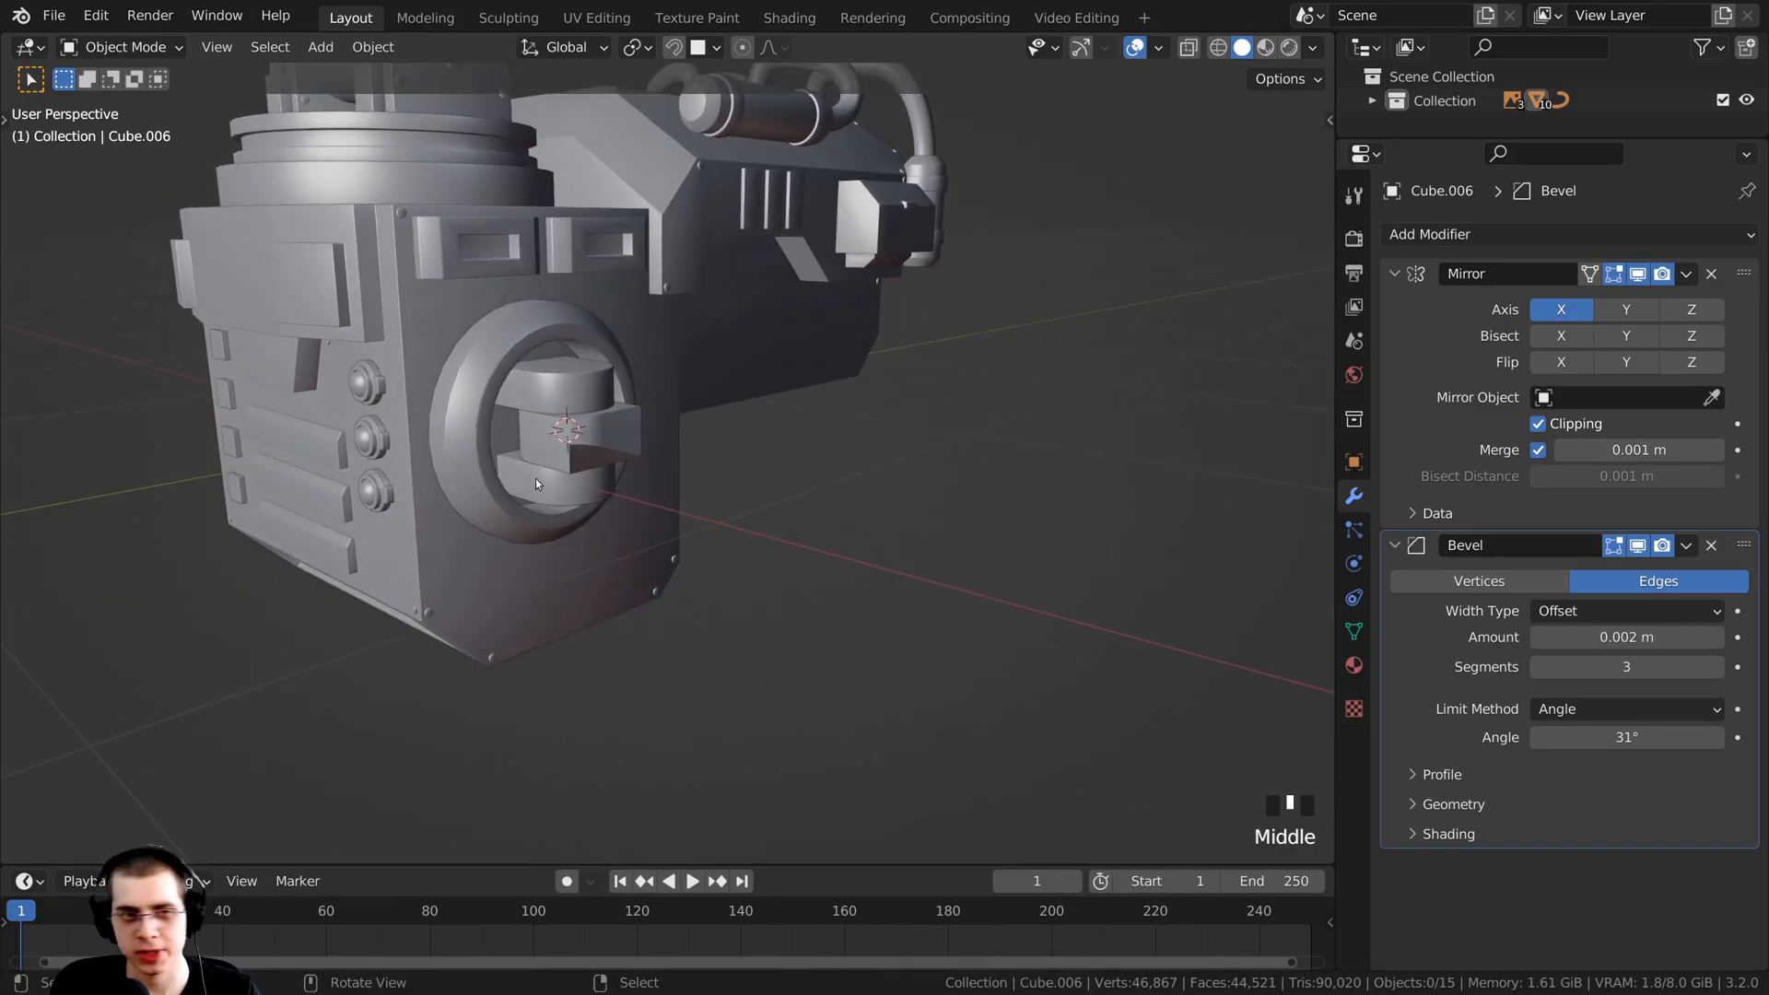
{"action": "key", "text": "KP_3"}
{"action": "key", "text": "z"}
{"action": "left_click", "coordinate": [811, 394]}
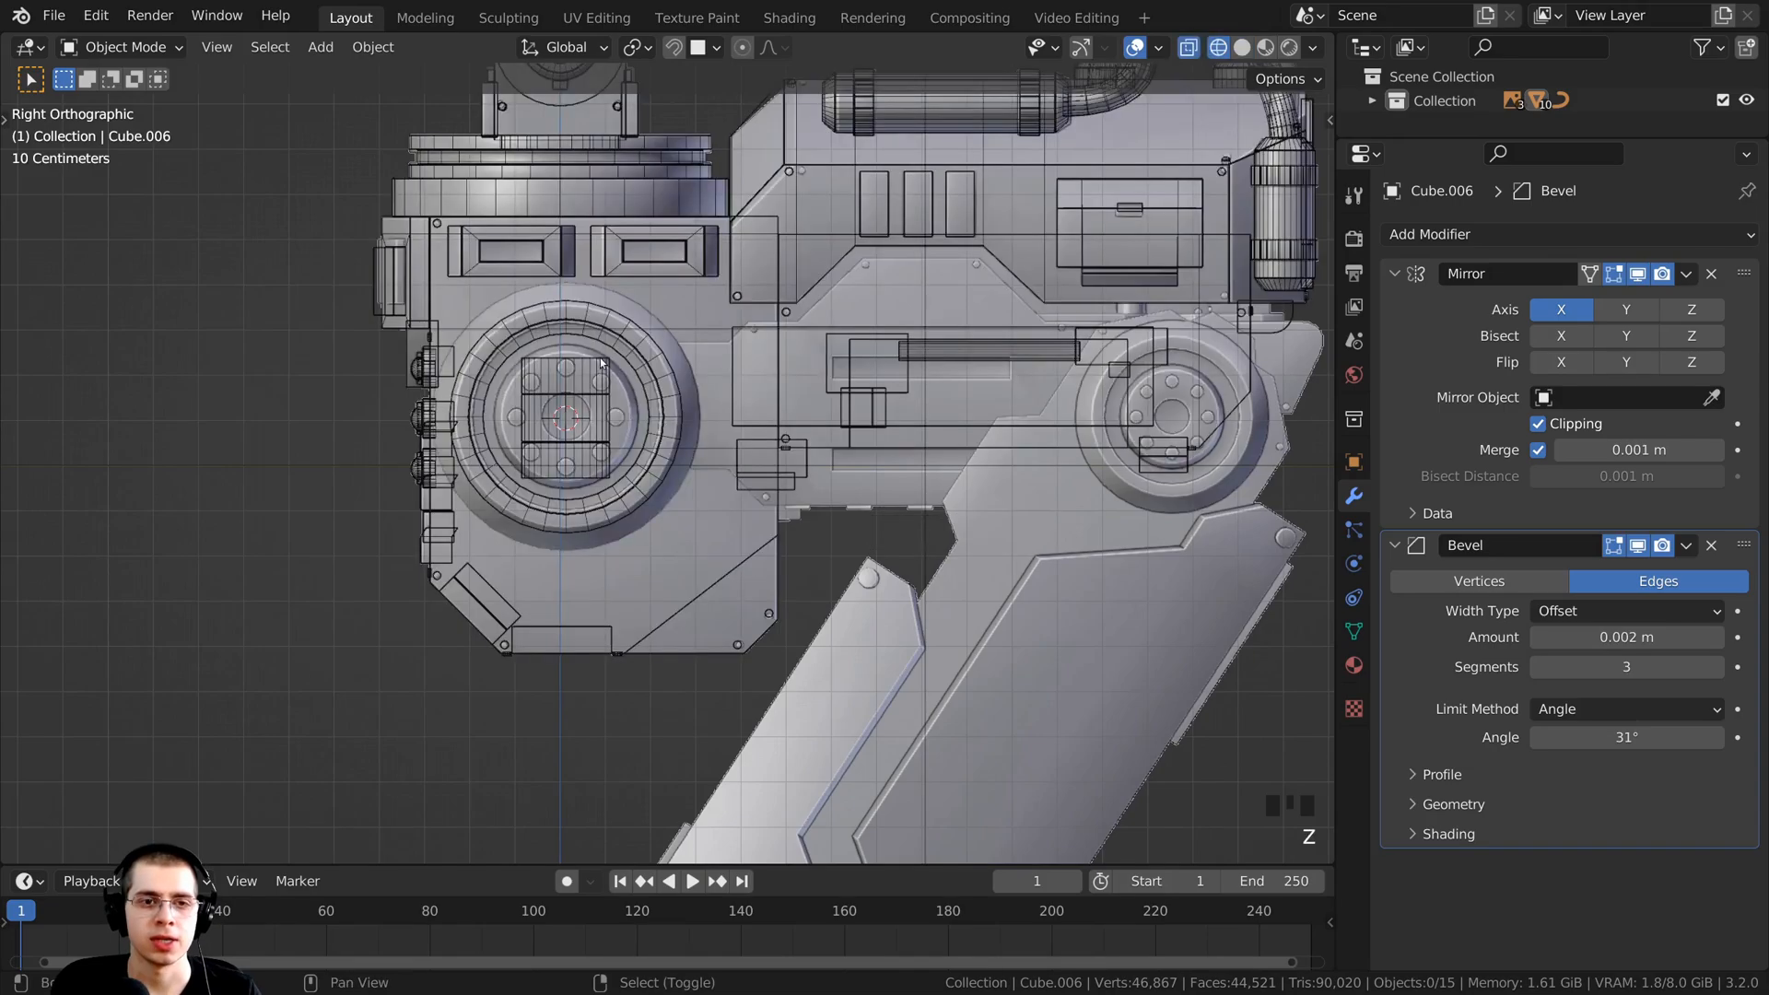
{"action": "scroll", "coordinate": [528, 317], "scroll_direction": "up", "scroll_amount": 4}
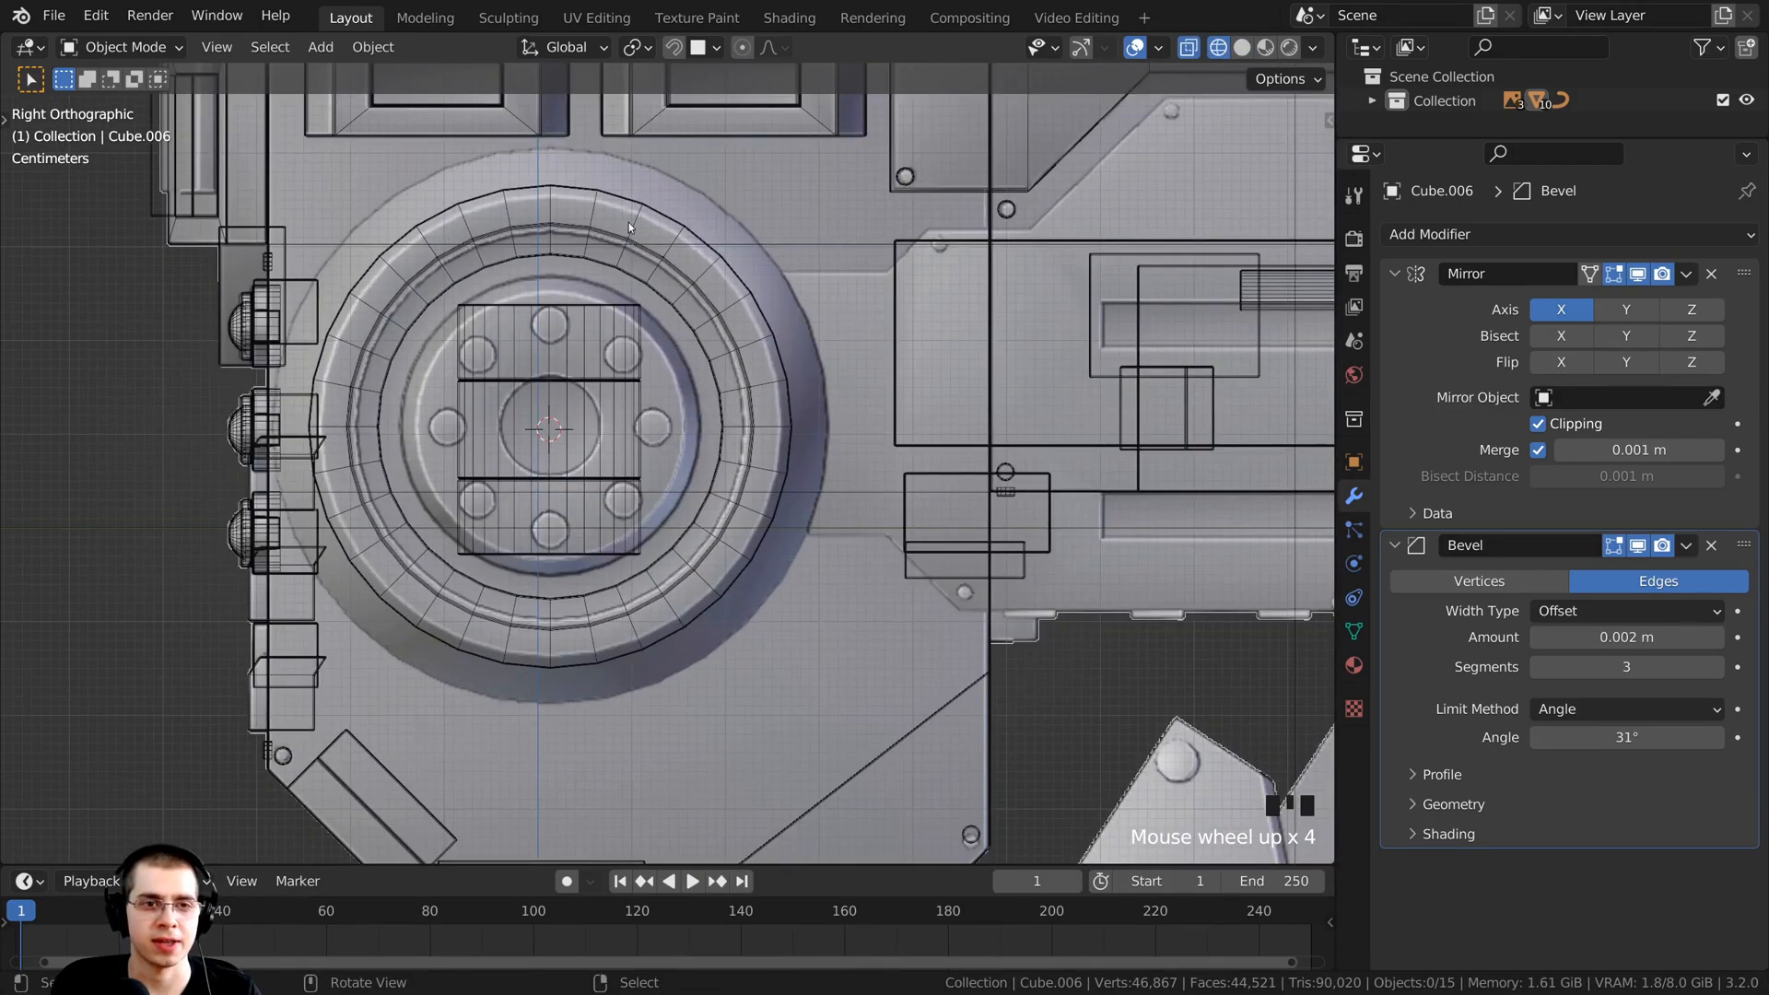
{"action": "scroll", "coordinate": [586, 416], "scroll_direction": "down", "scroll_amount": 2}
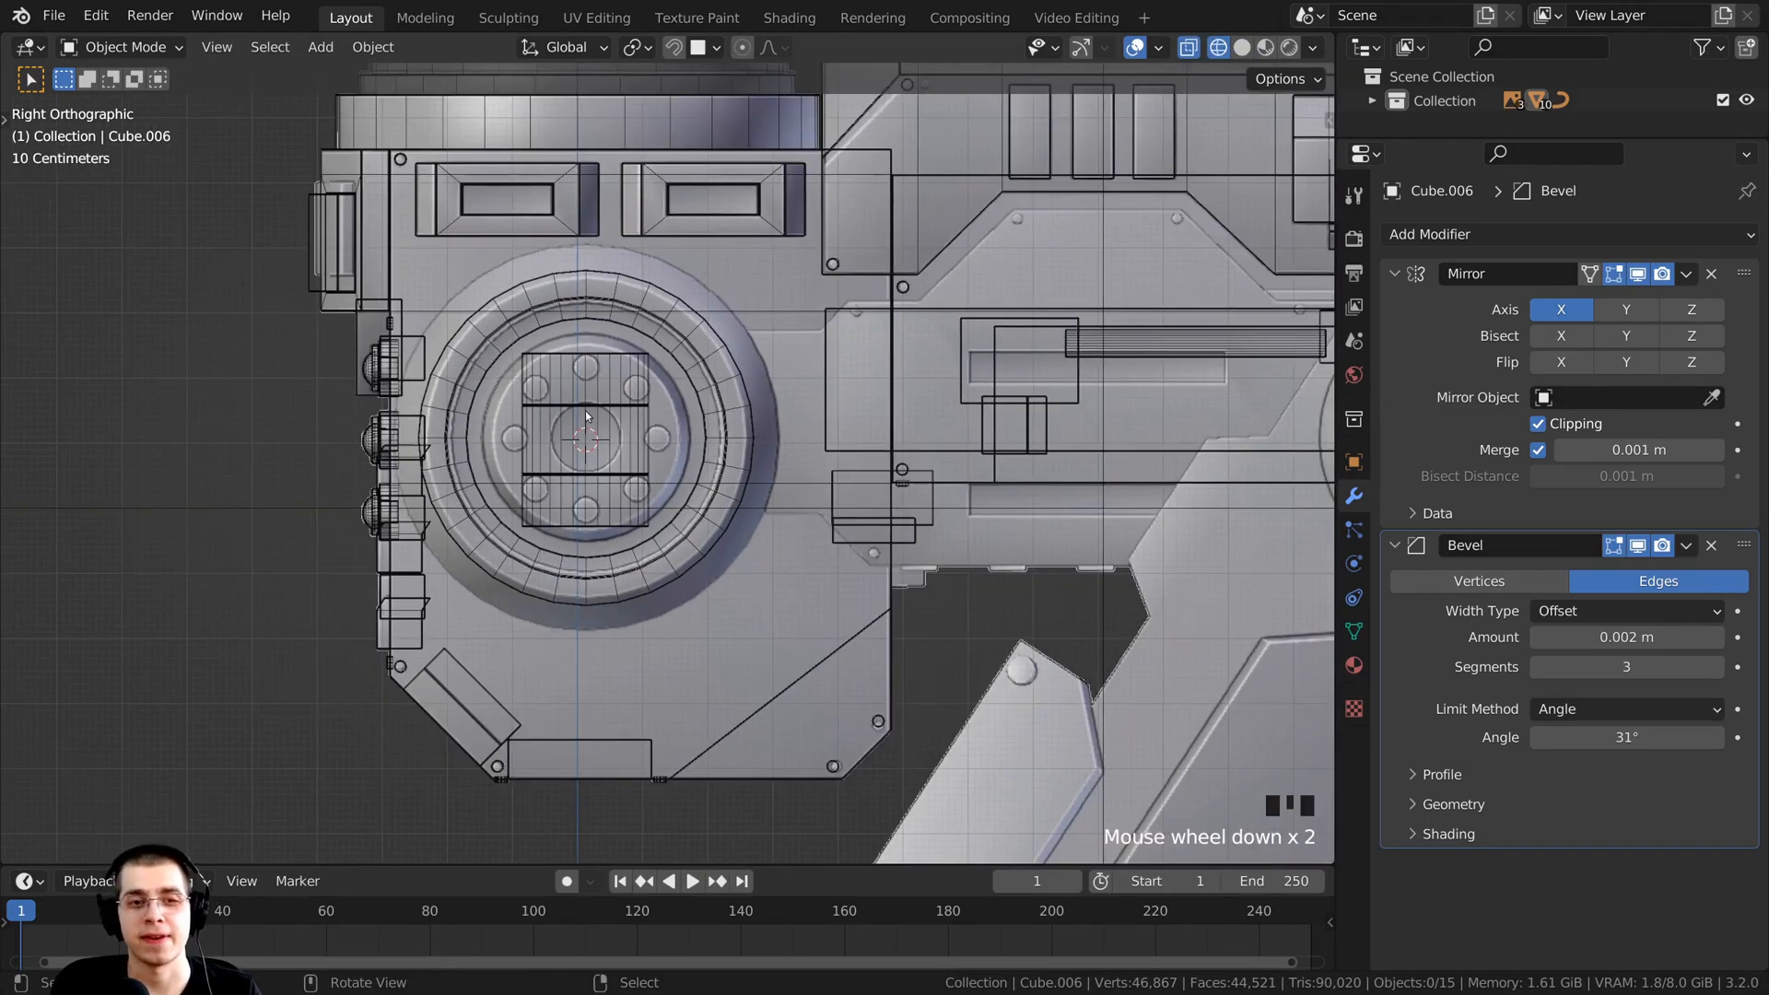
{"action": "key", "text": "z"}
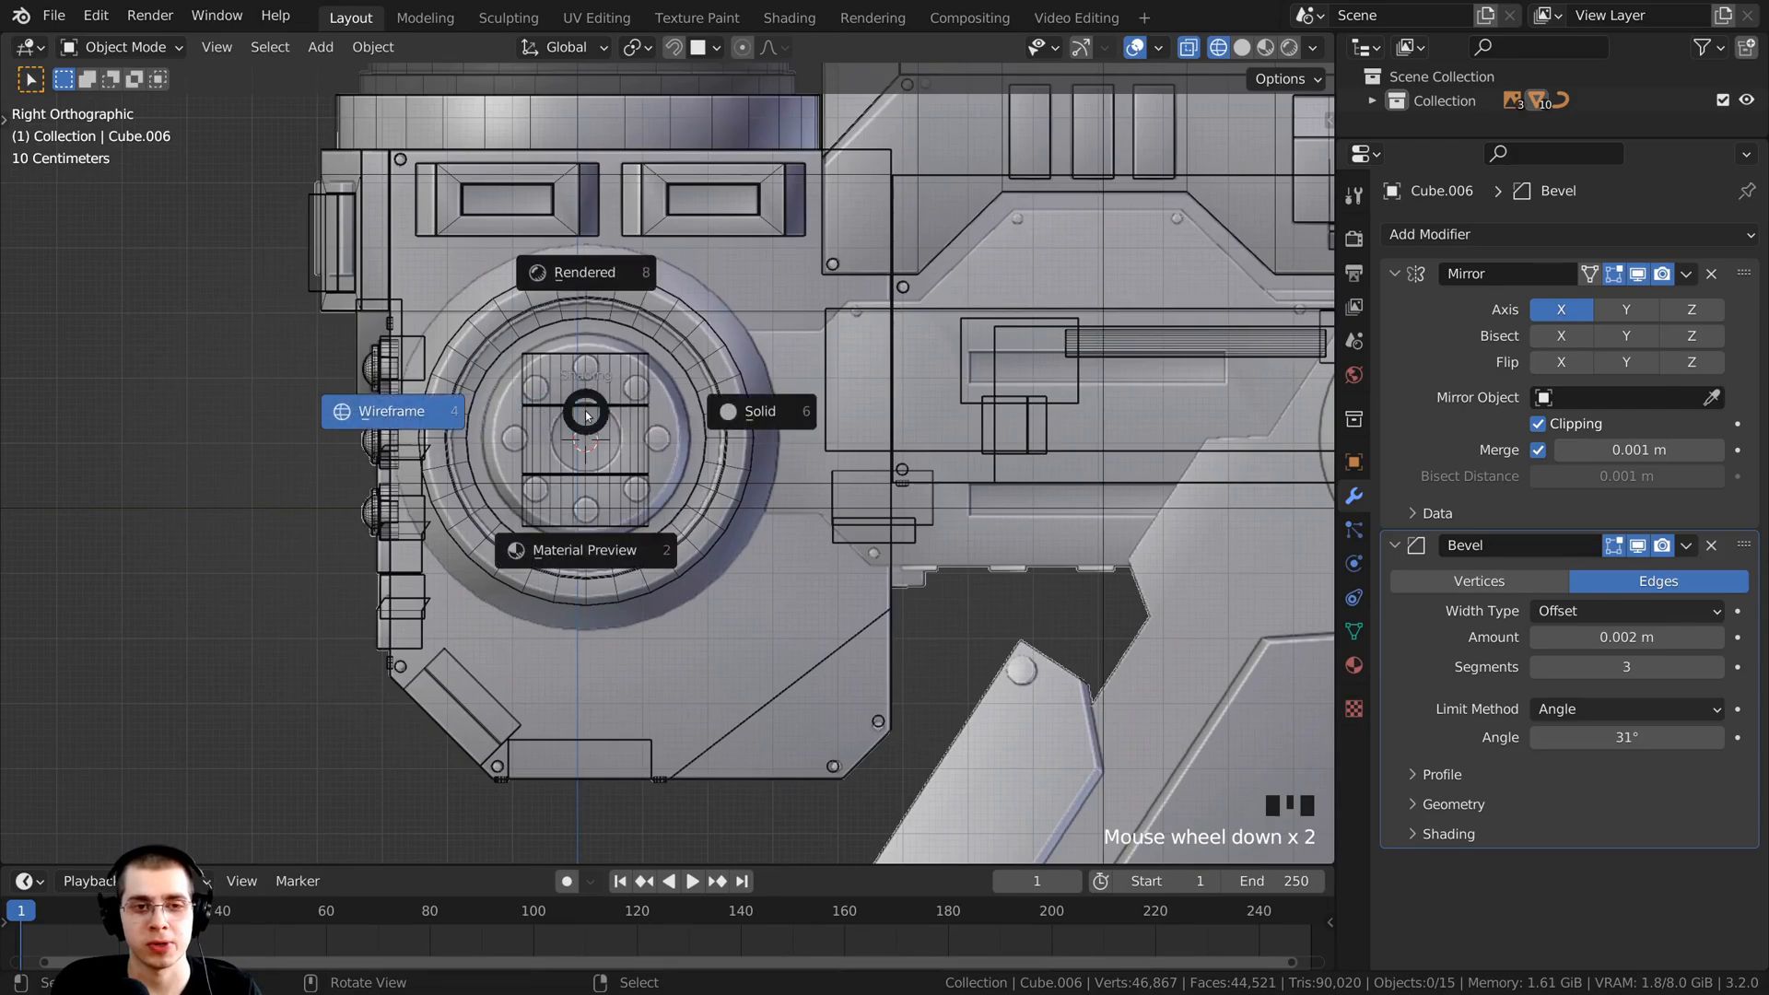
{"action": "left_click", "coordinate": [789, 425]}
{"action": "middle_click_drag", "start_coordinate": [788, 428], "coordinate": [865, 466]}
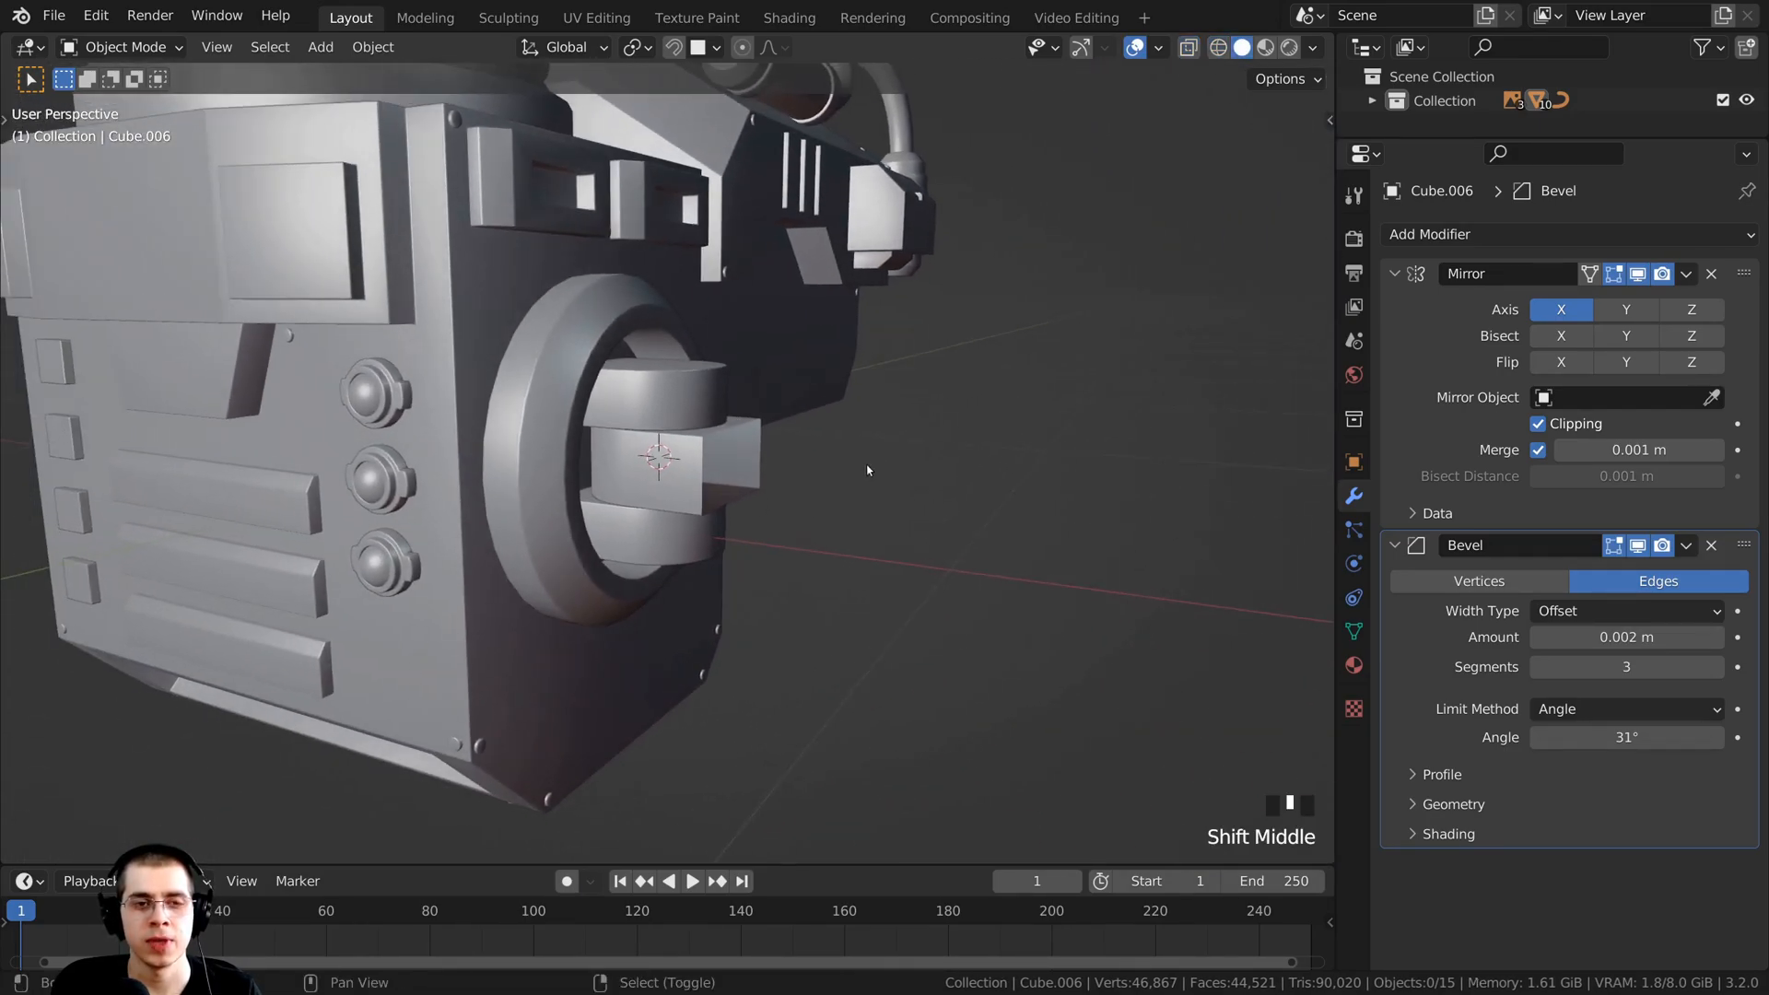
Step: Enter Edit Mode on the round ring around the hip connectors and select its outward-facing front face loop
{"action": "right_click", "coordinate": [540, 365]}
{"action": "middle_click_drag", "start_coordinate": [539, 365], "coordinate": [566, 394], "text": "shift"}
{"action": "scroll", "coordinate": [560, 400], "scroll_direction": "up", "scroll_amount": 3}
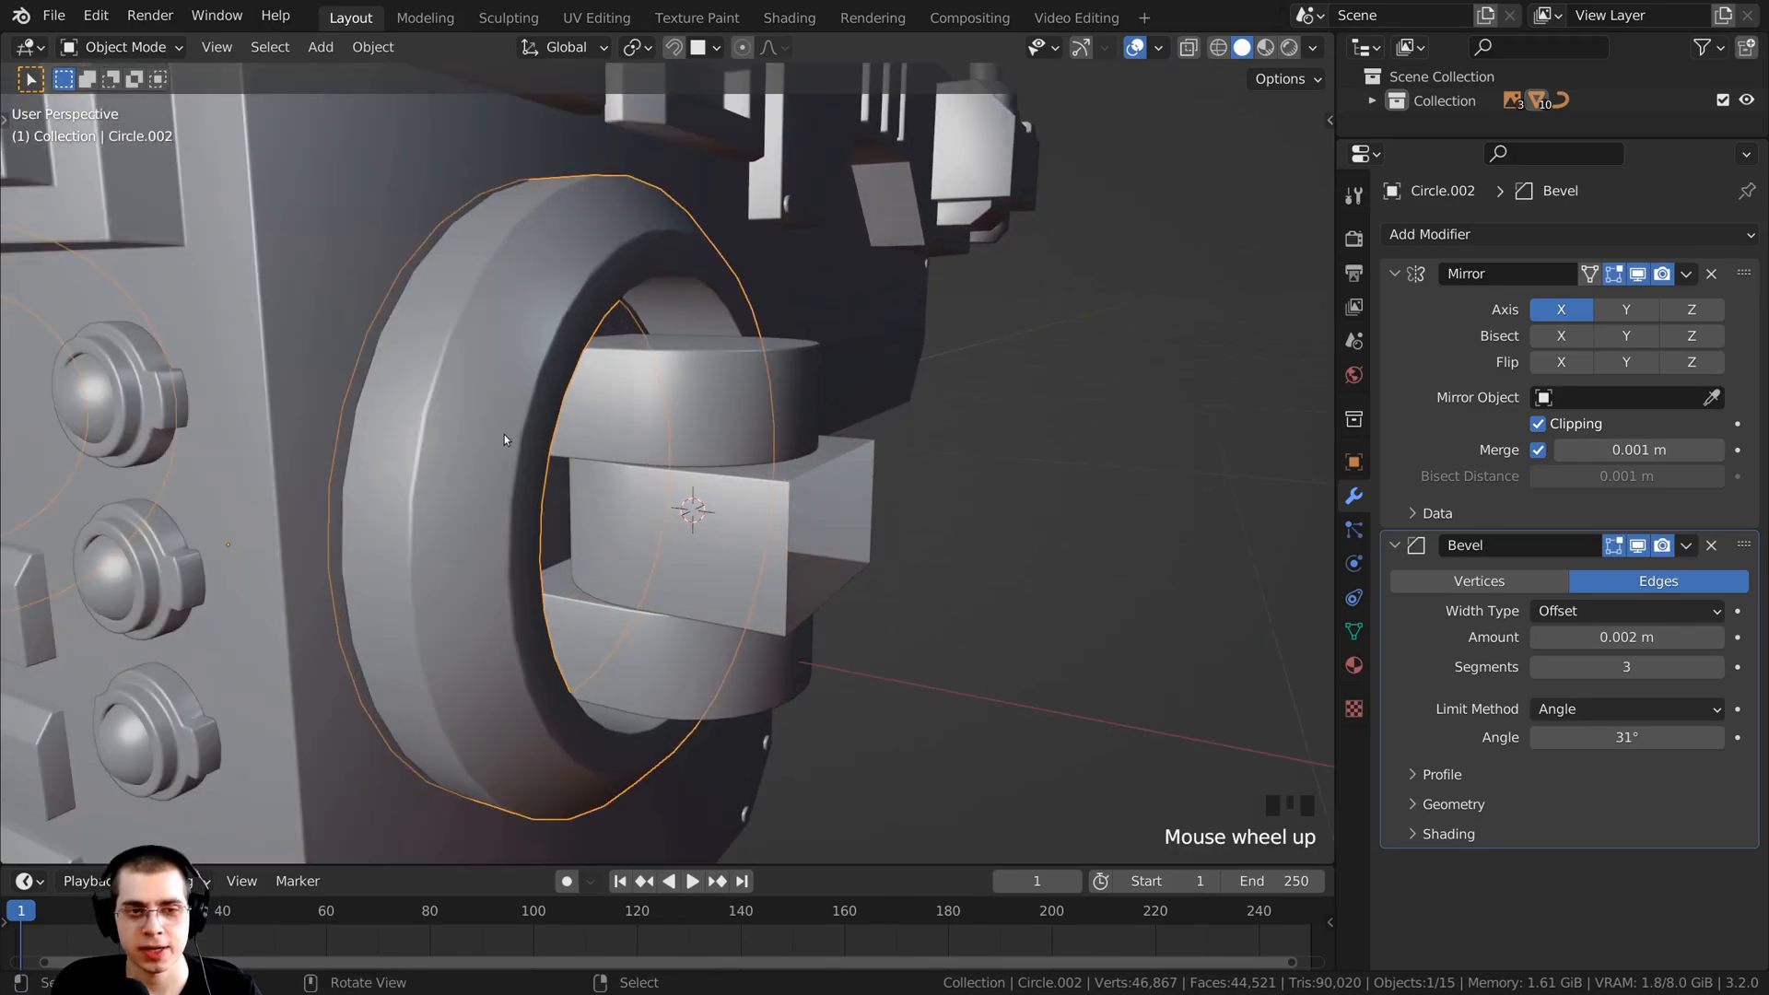
{"action": "key", "text": "Tab"}
{"action": "middle_click_drag", "start_coordinate": [499, 370], "coordinate": [506, 384], "text": "shift"}
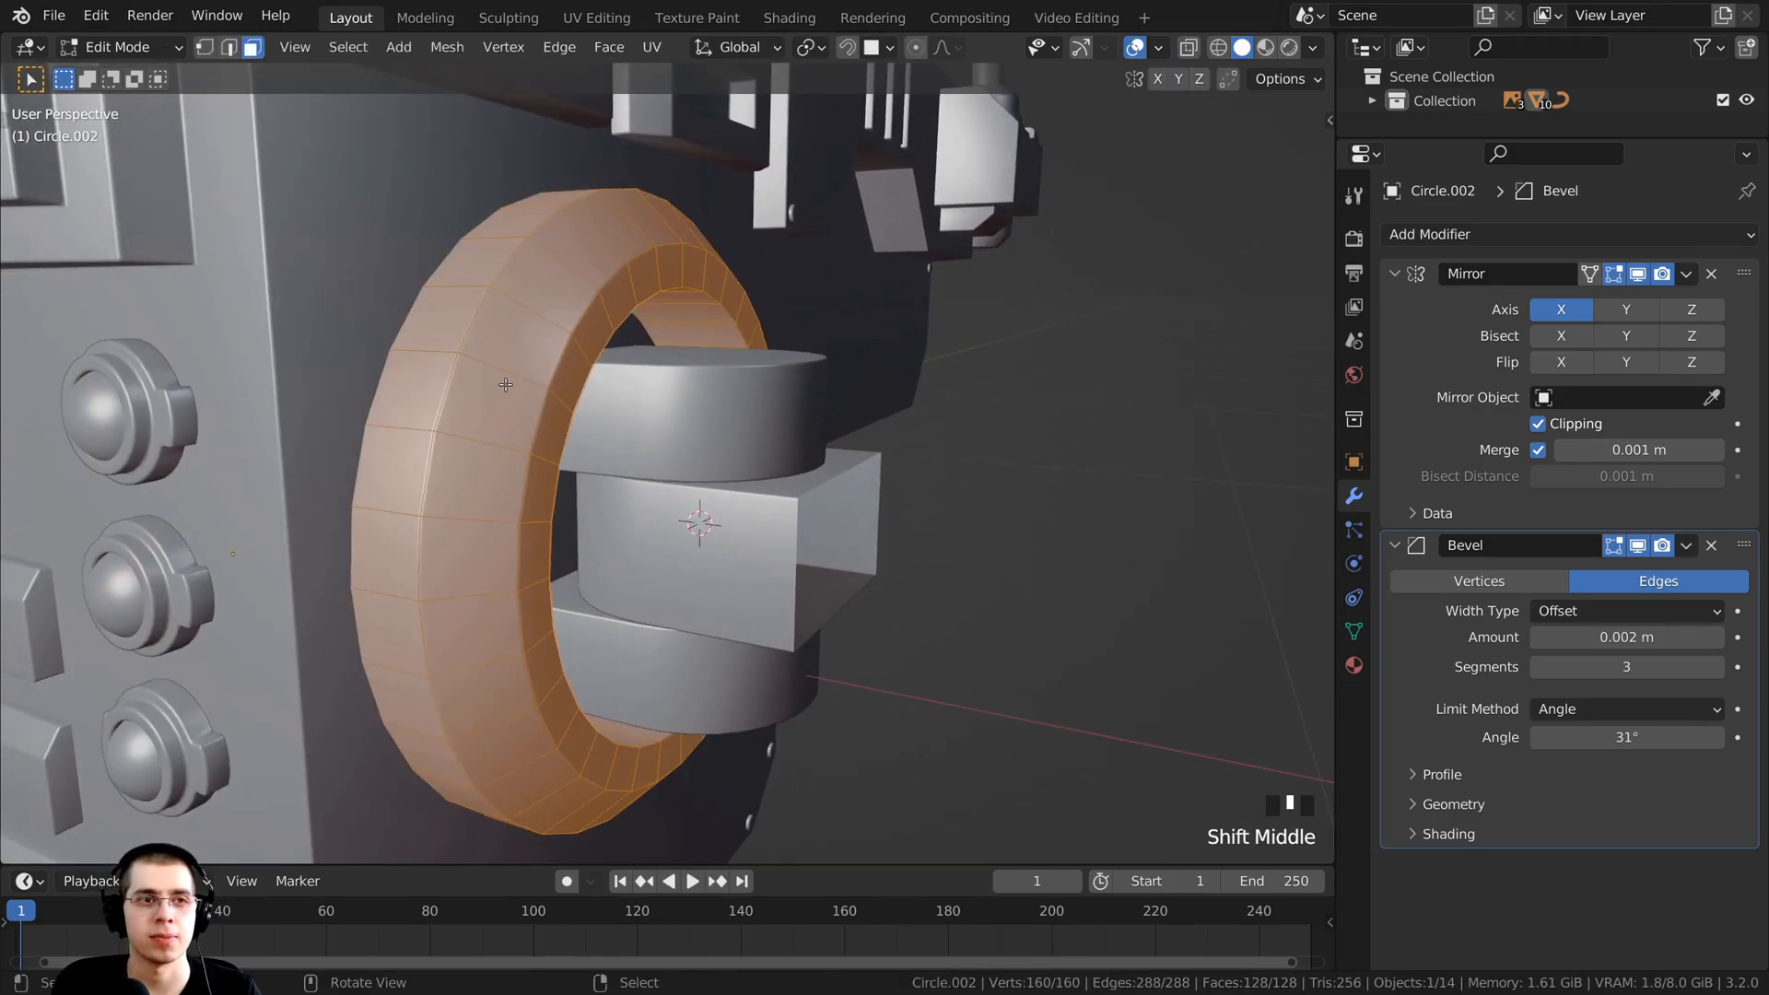
{"action": "scroll", "coordinate": [433, 267], "scroll_direction": "up", "scroll_amount": 2}
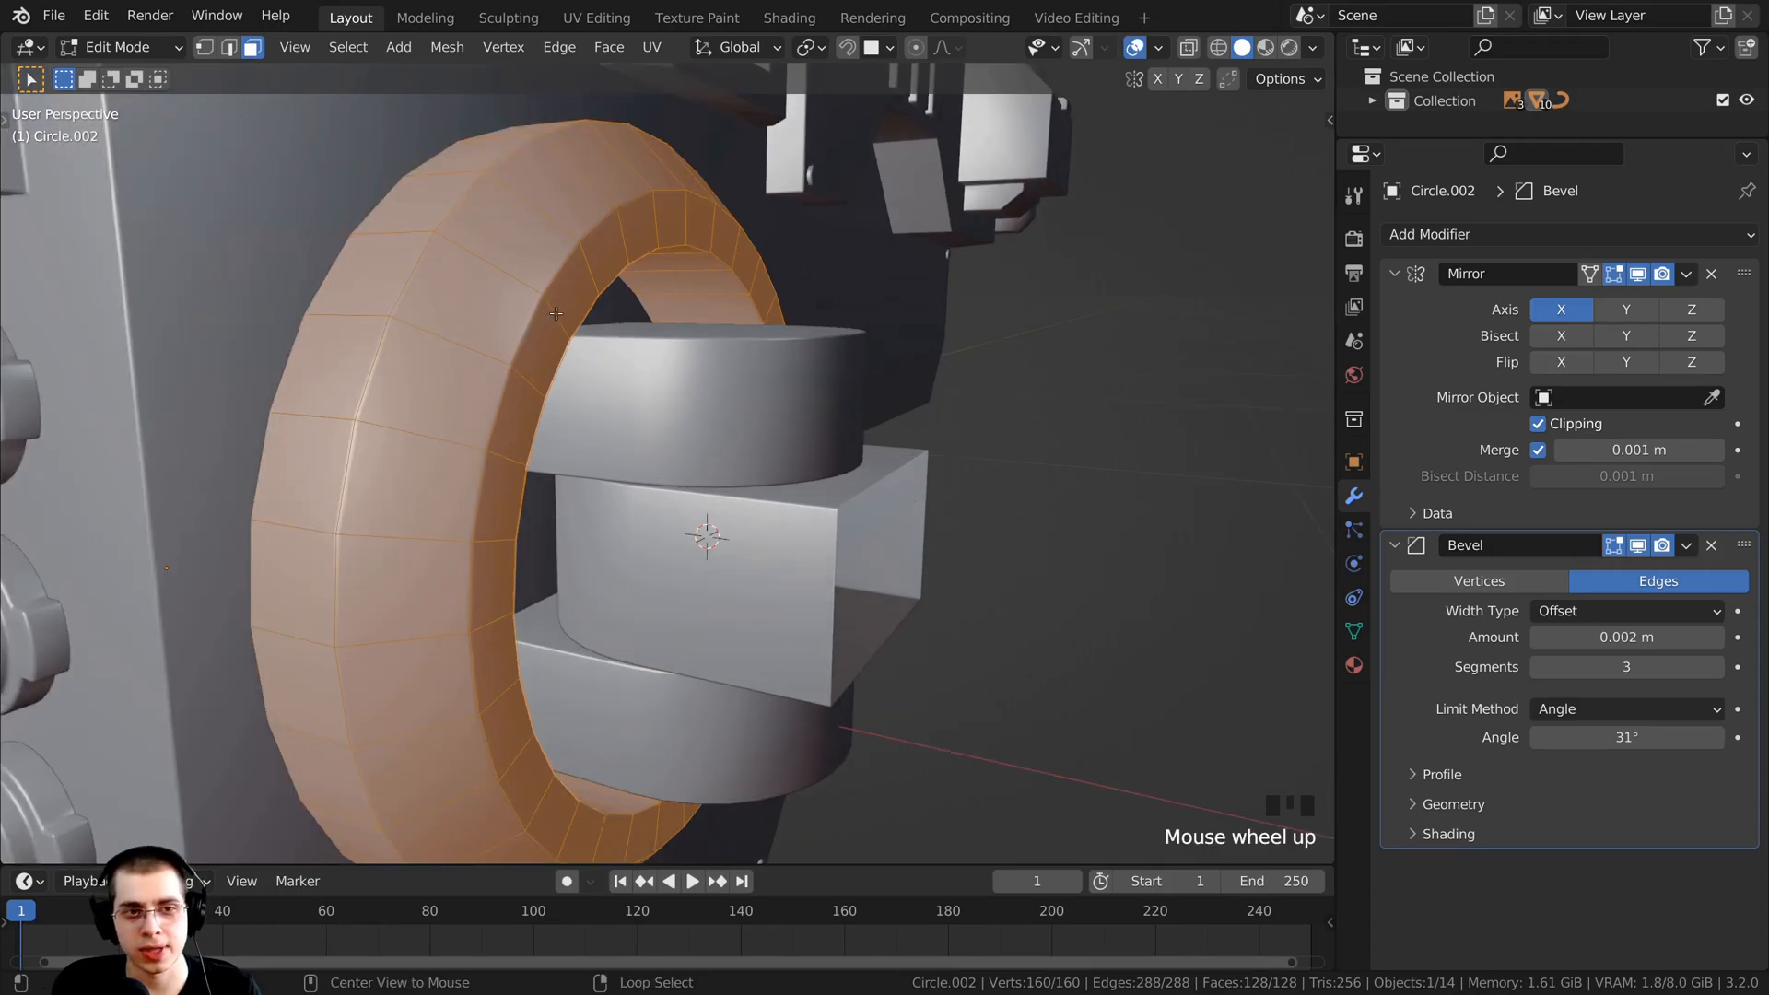
{"action": "right_click", "coordinate": [472, 608], "text": "alt"}
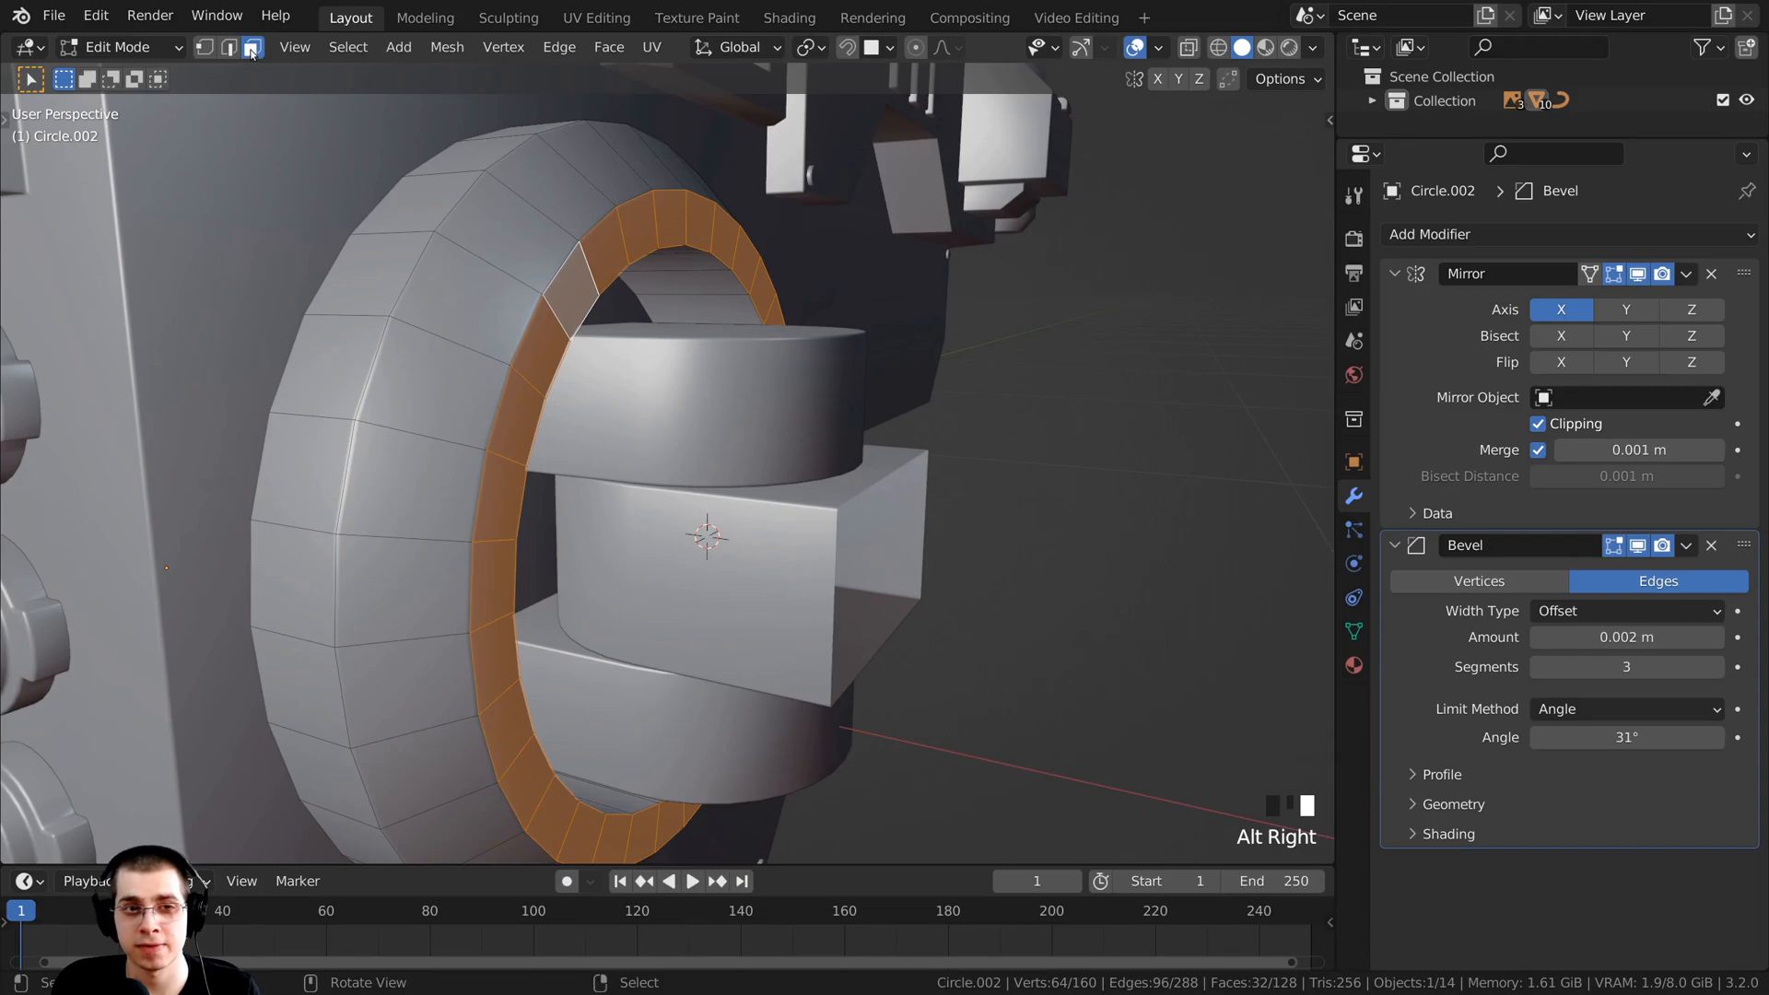
Step: Duplicate the selected face loop and place the copy at the inner side of the reference's large hip disc
{"action": "mouse_move", "coordinate": [921, 636]}
{"action": "middle_mouse_down"}
{"action": "mouse_move", "coordinate": [971, 688]}
{"action": "mouse_move", "coordinate": [892, 650]}
{"action": "middle_mouse_up"}
{"action": "key", "text": "KP_1"}
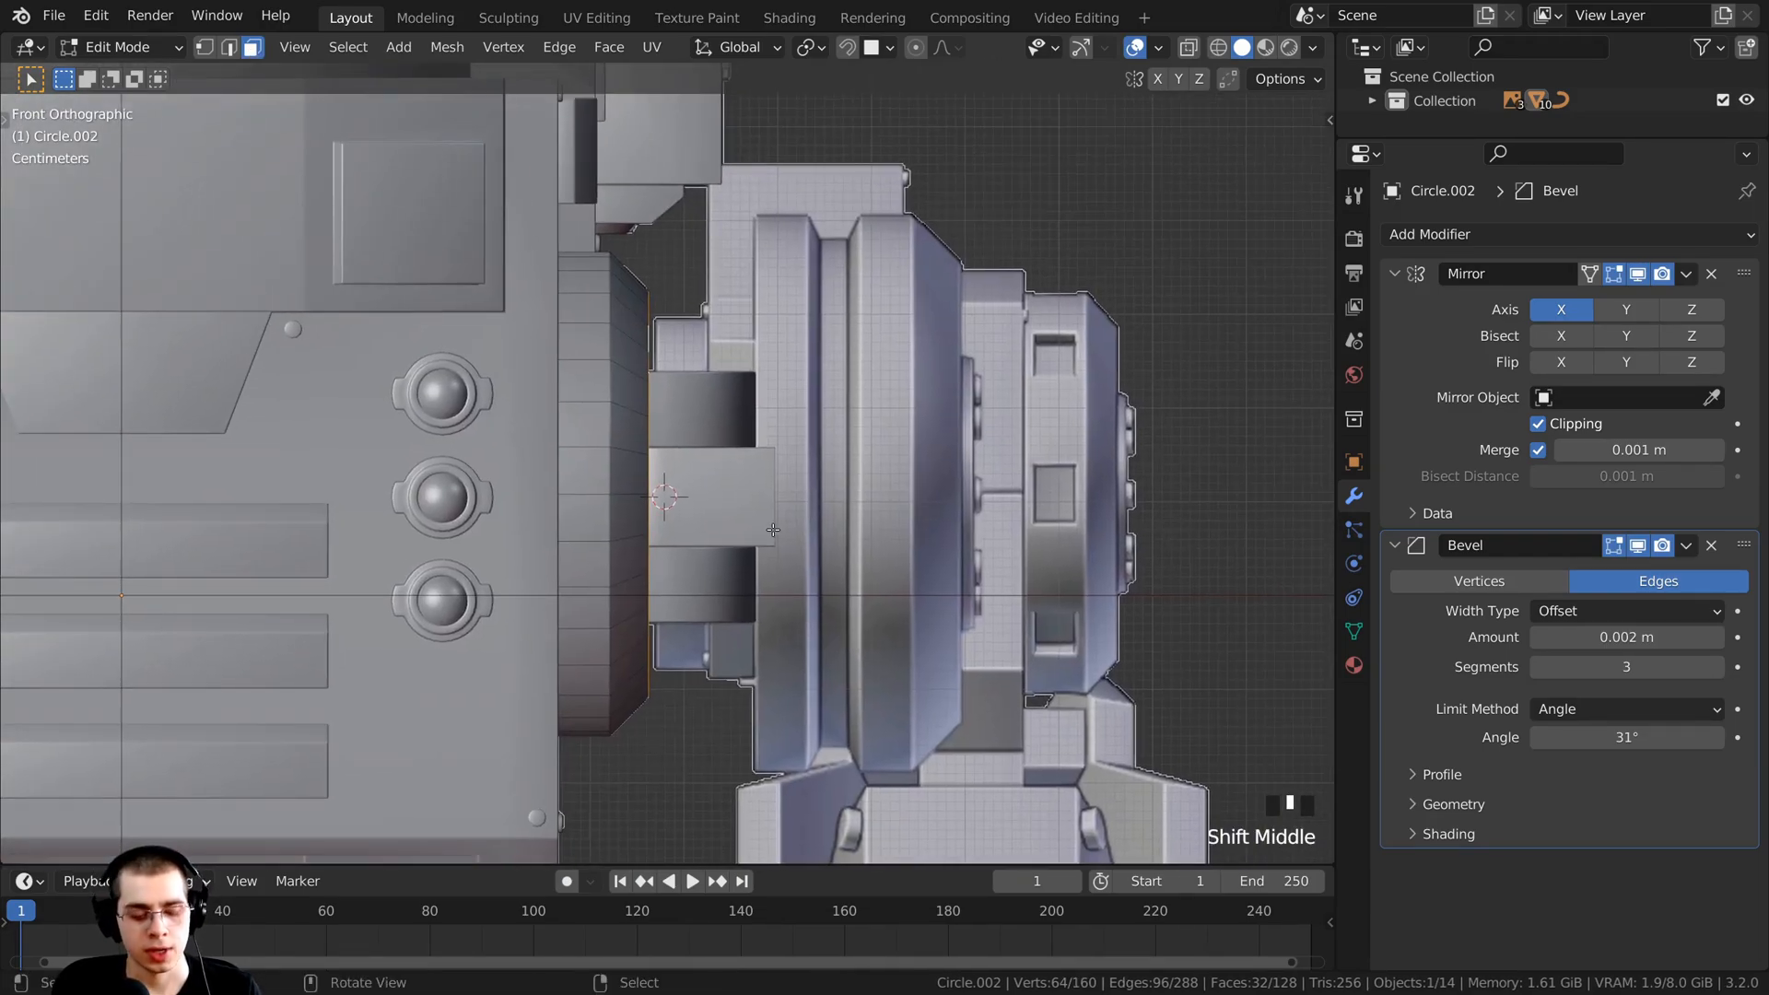
{"action": "scroll", "coordinate": [658, 314], "scroll_direction": "up", "scroll_amount": 2}
{"action": "key", "text": "shift+d"}
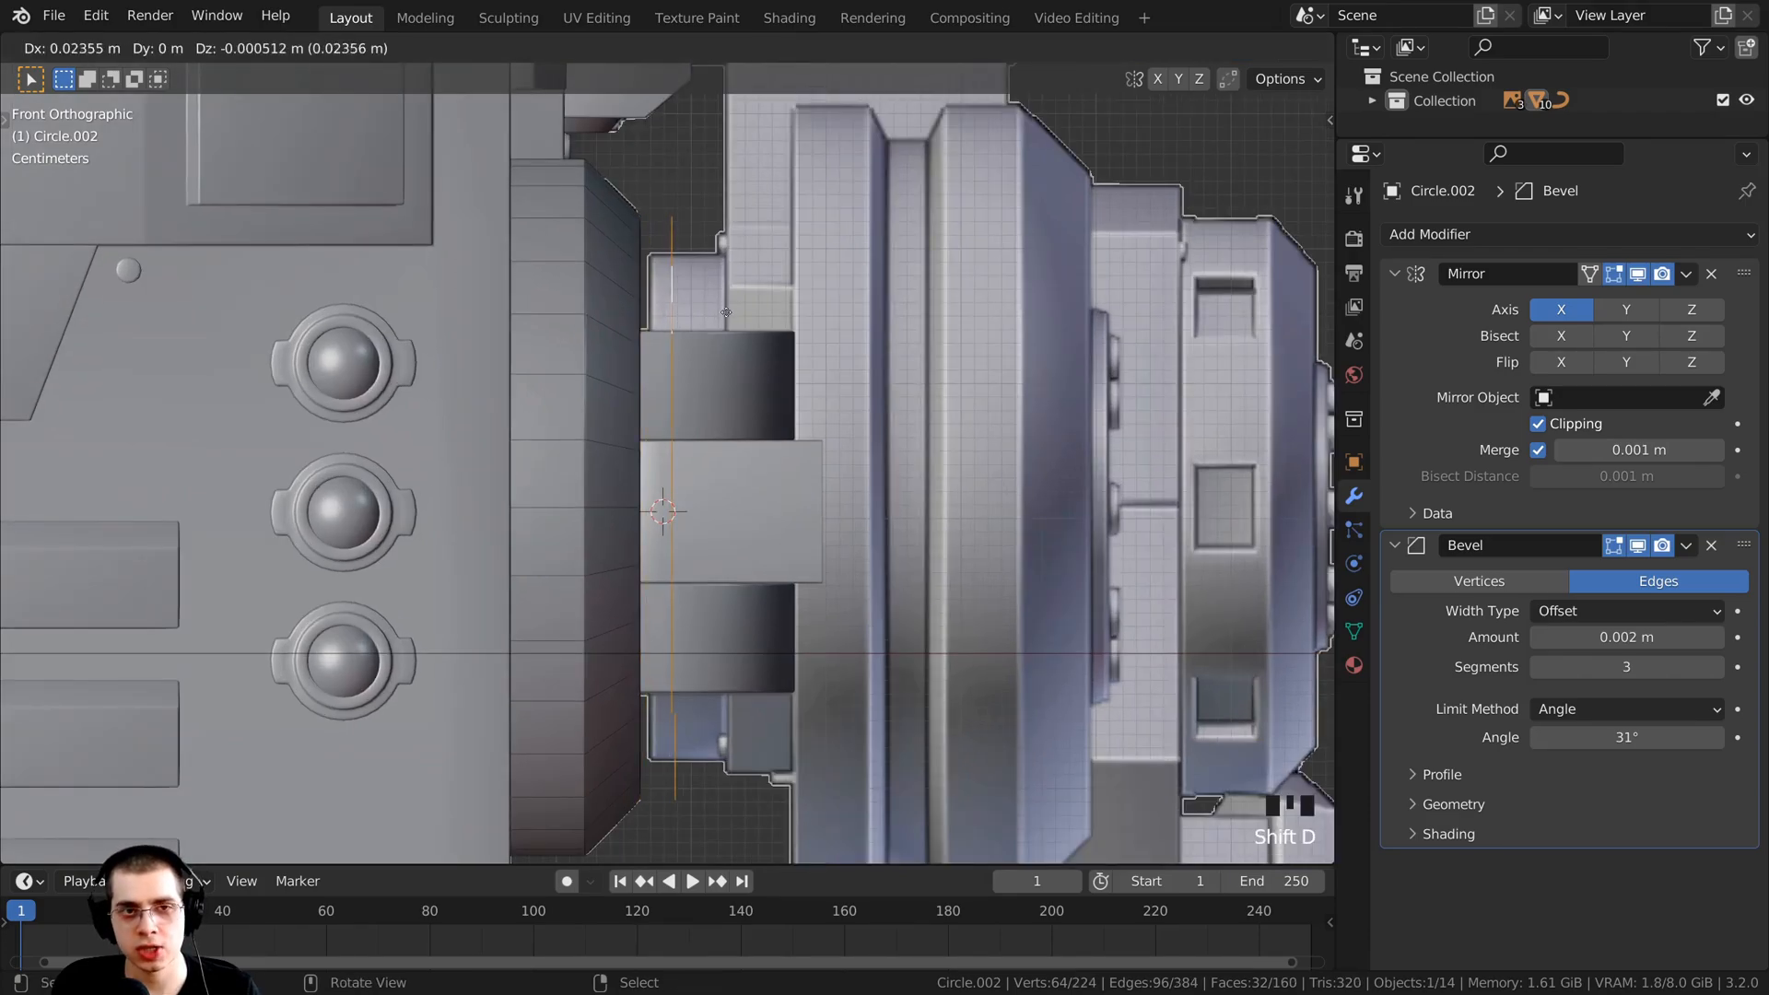
{"action": "left_click", "coordinate": [843, 314]}
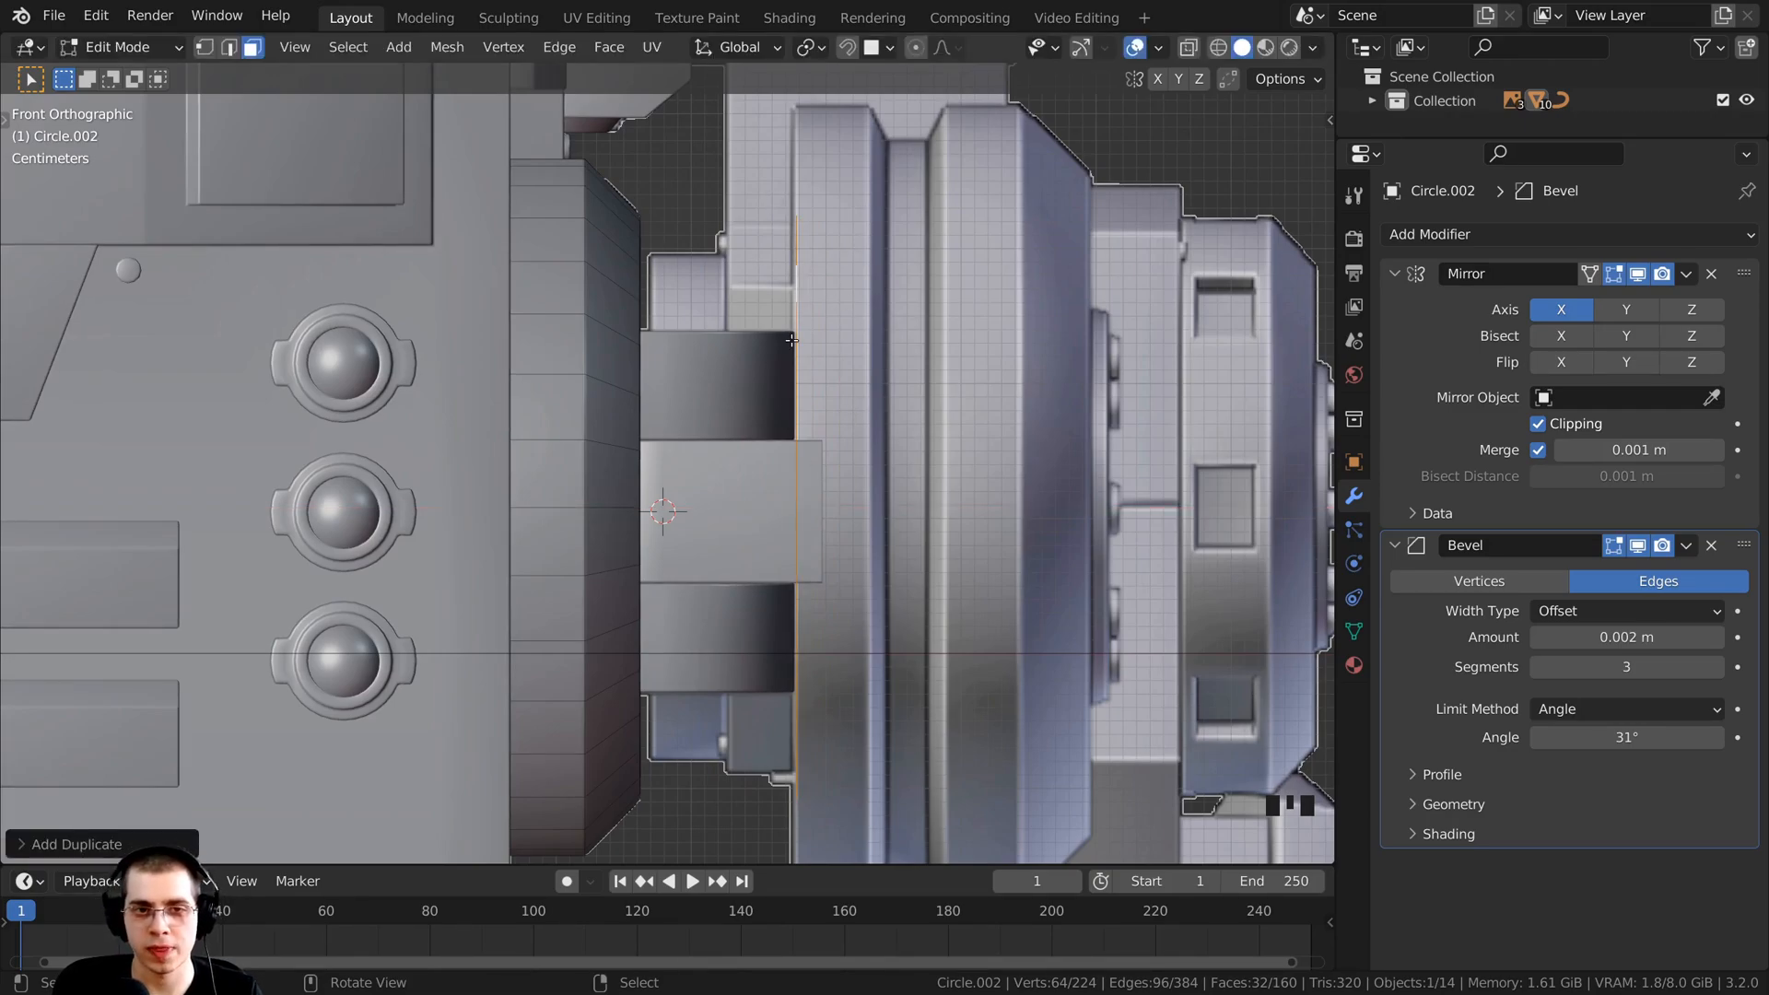
Step: Separate the duplicated face loop into its own object and return to Object Mode
{"action": "key", "text": "p"}
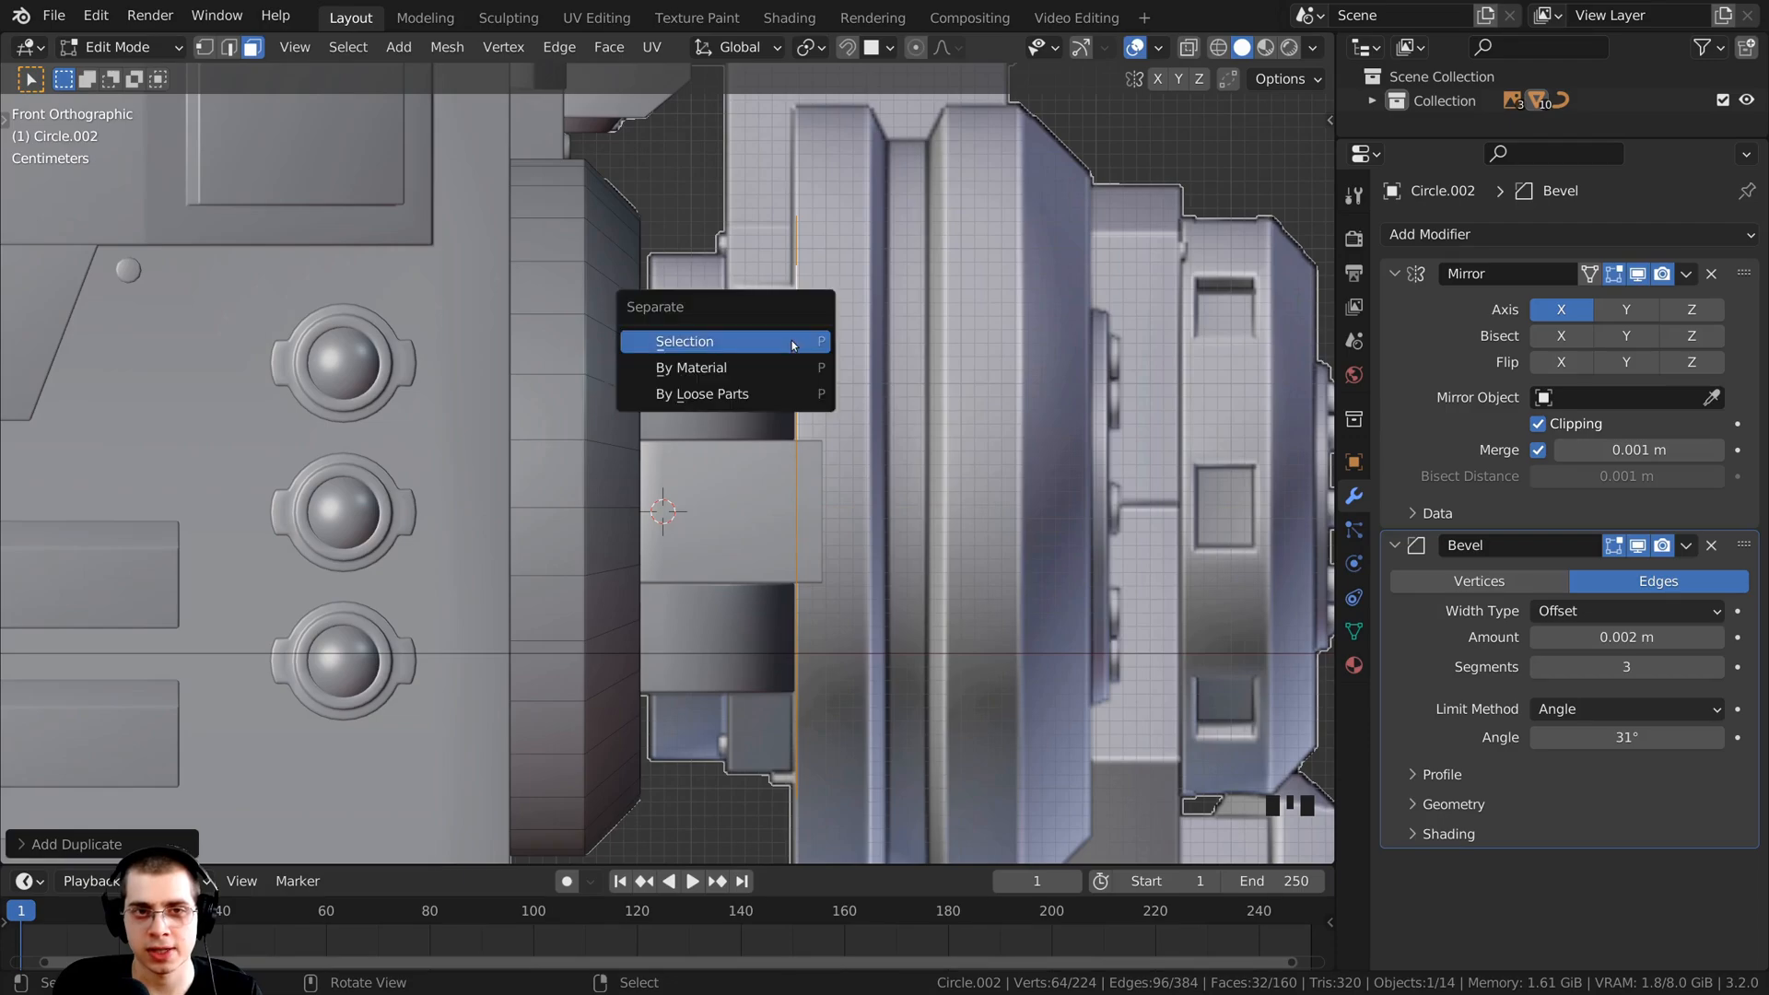
{"action": "left_click", "coordinate": [735, 341]}
{"action": "middle_click_drag", "start_coordinate": [735, 341], "coordinate": [629, 462]}
{"action": "key", "text": "Tab"}
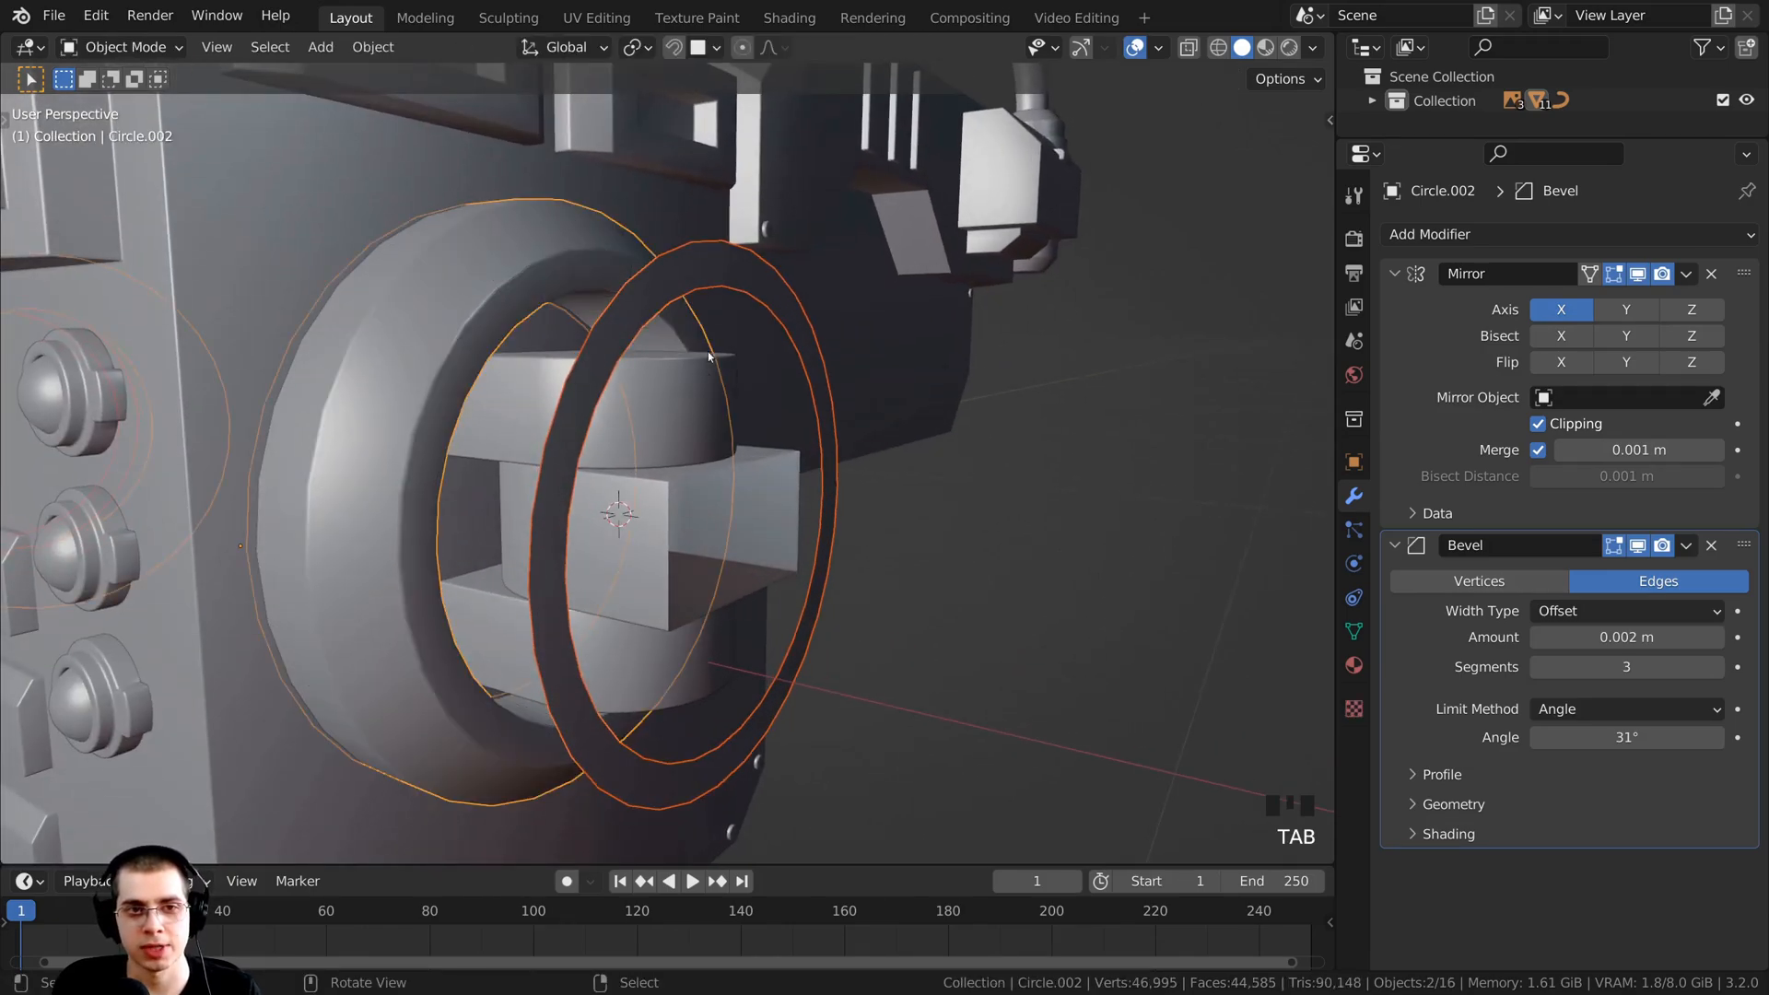
Step: Enter Edit Mode on the separated flat ring and scale all its geometry up by about 1.29 in front view
{"action": "right_click", "coordinate": [686, 280]}
{"action": "key", "text": "Tab"}
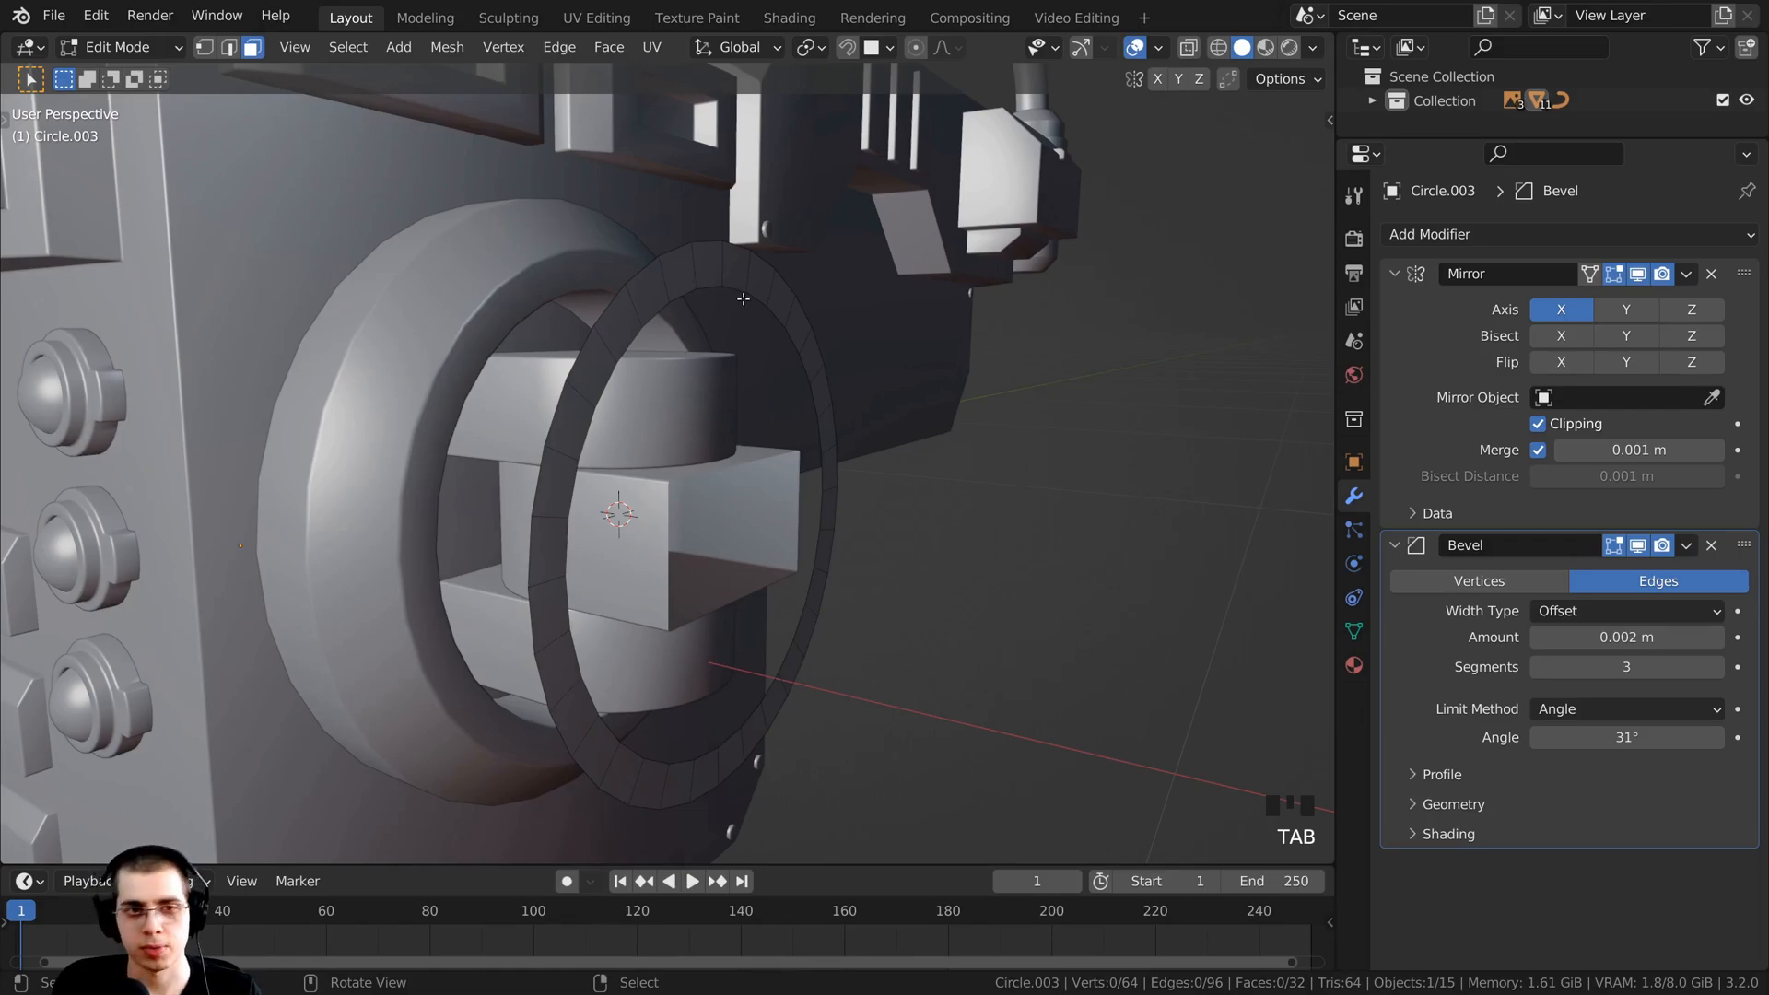
{"action": "key", "text": "KP_1"}
{"action": "middle_click_drag", "start_coordinate": [758, 304], "coordinate": [751, 298], "text": "shift"}
{"action": "key", "text": "a"}
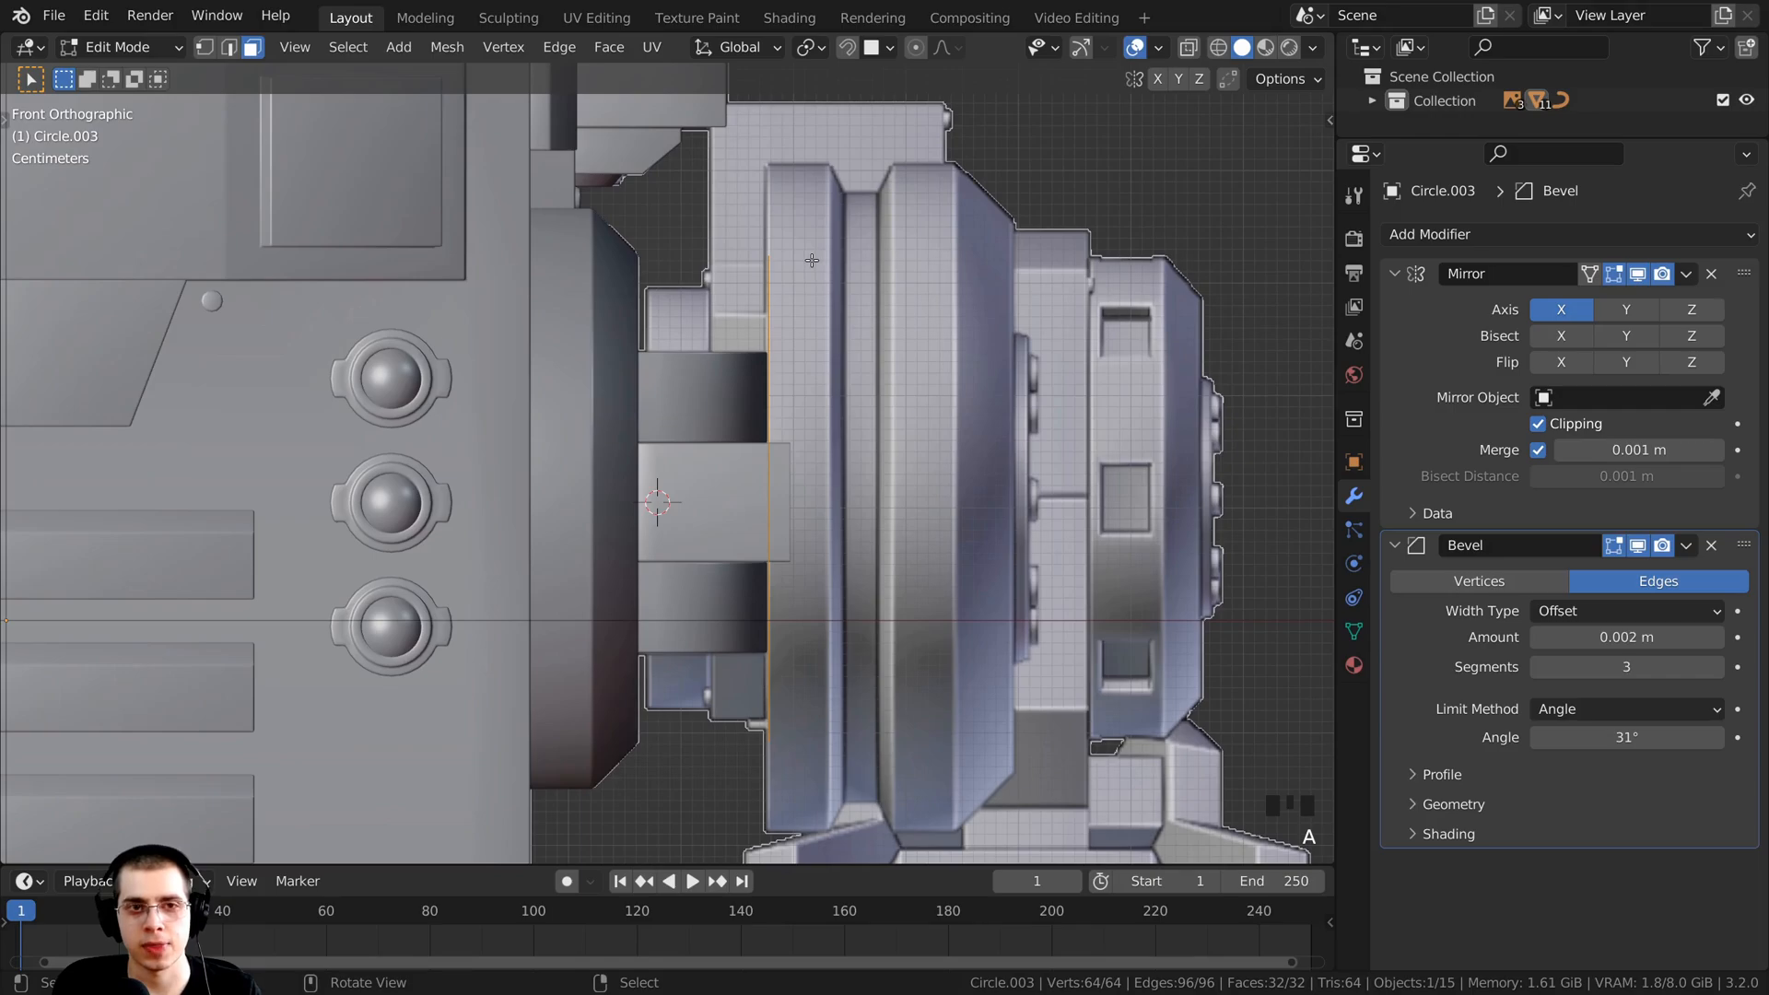
{"action": "middle_click_drag", "start_coordinate": [890, 452], "coordinate": [879, 443], "text": "shift"}
{"action": "key", "text": "s"}
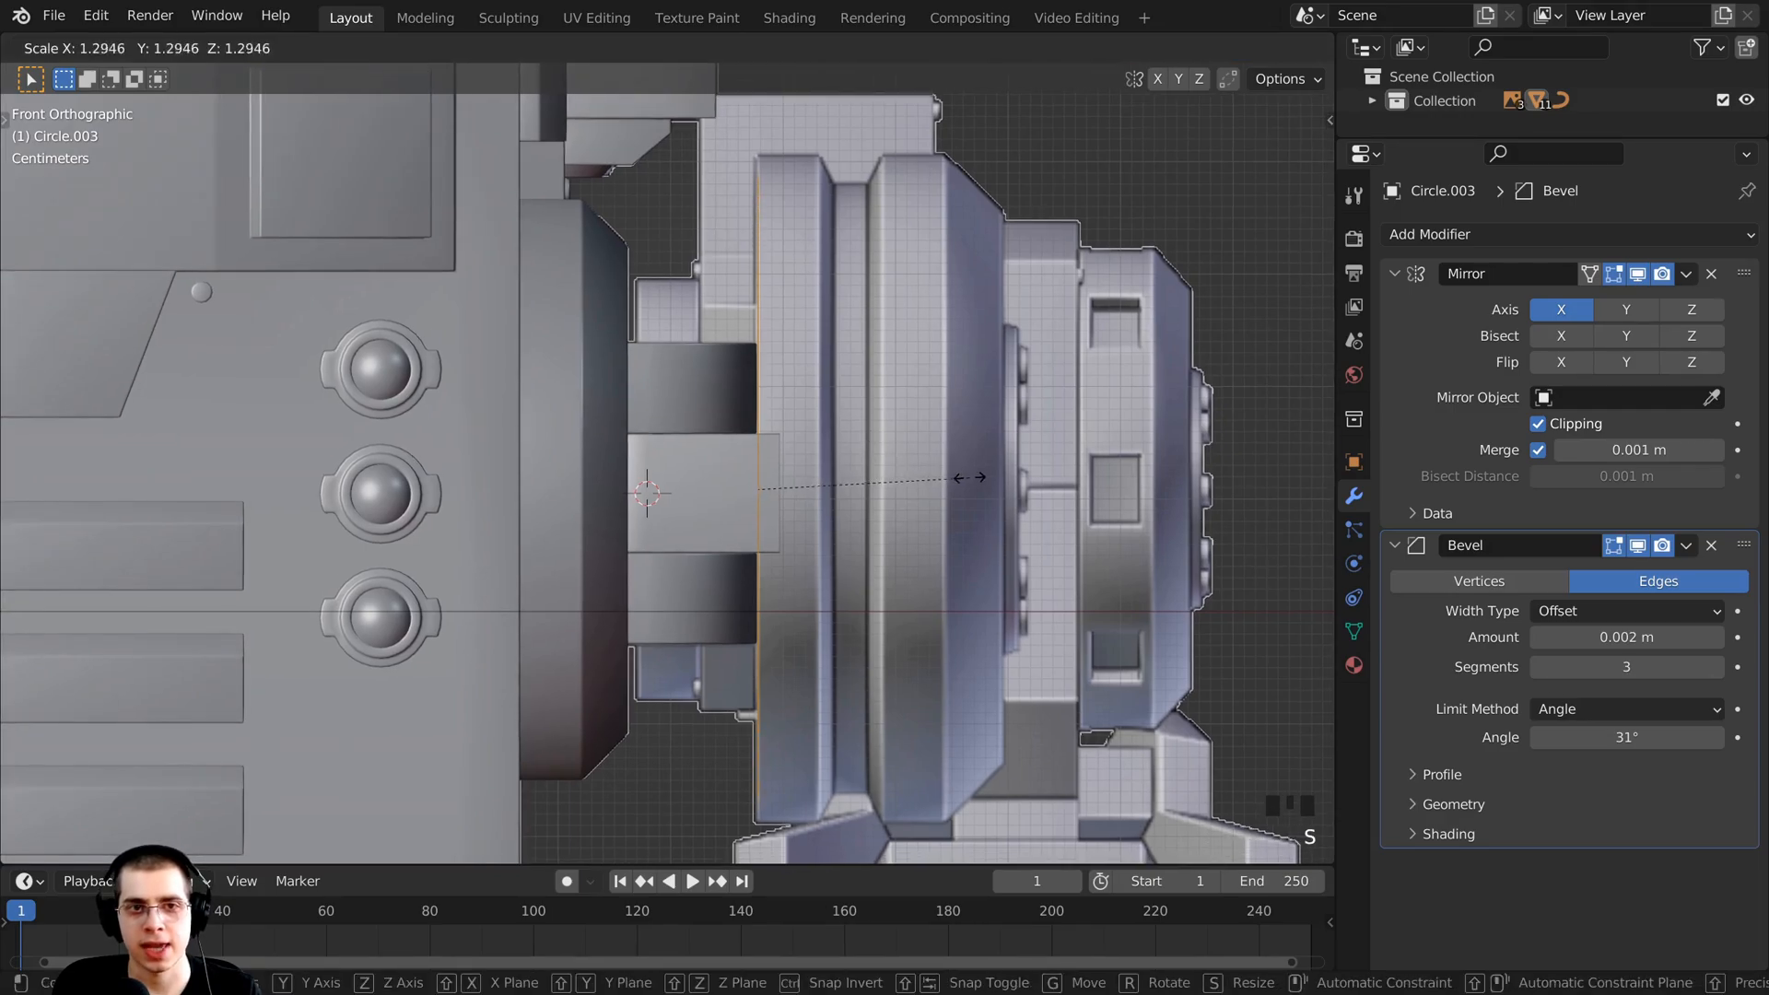
{"action": "left_click", "coordinate": [970, 477]}
Step: Fine-tune the flat ring's scale so its outer rim matches the large disc in the front and side references
{"action": "scroll", "coordinate": [741, 416], "scroll_direction": "up", "scroll_amount": 3}
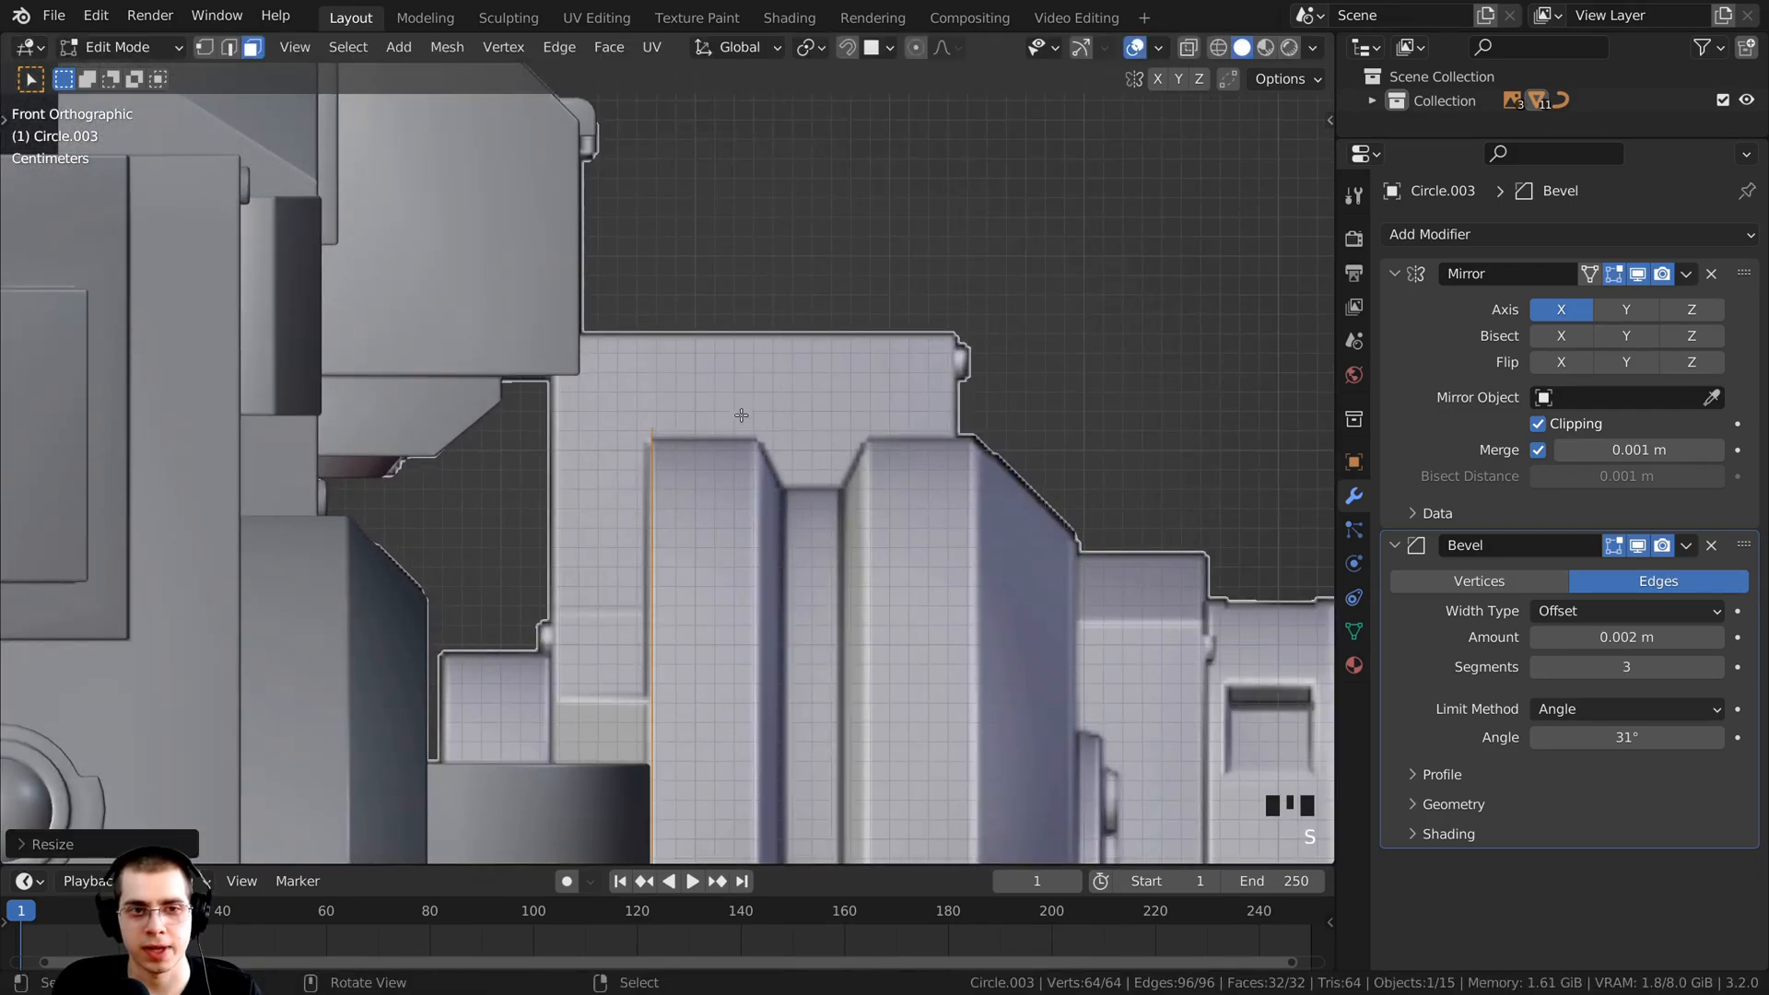
{"action": "key", "text": "s"}
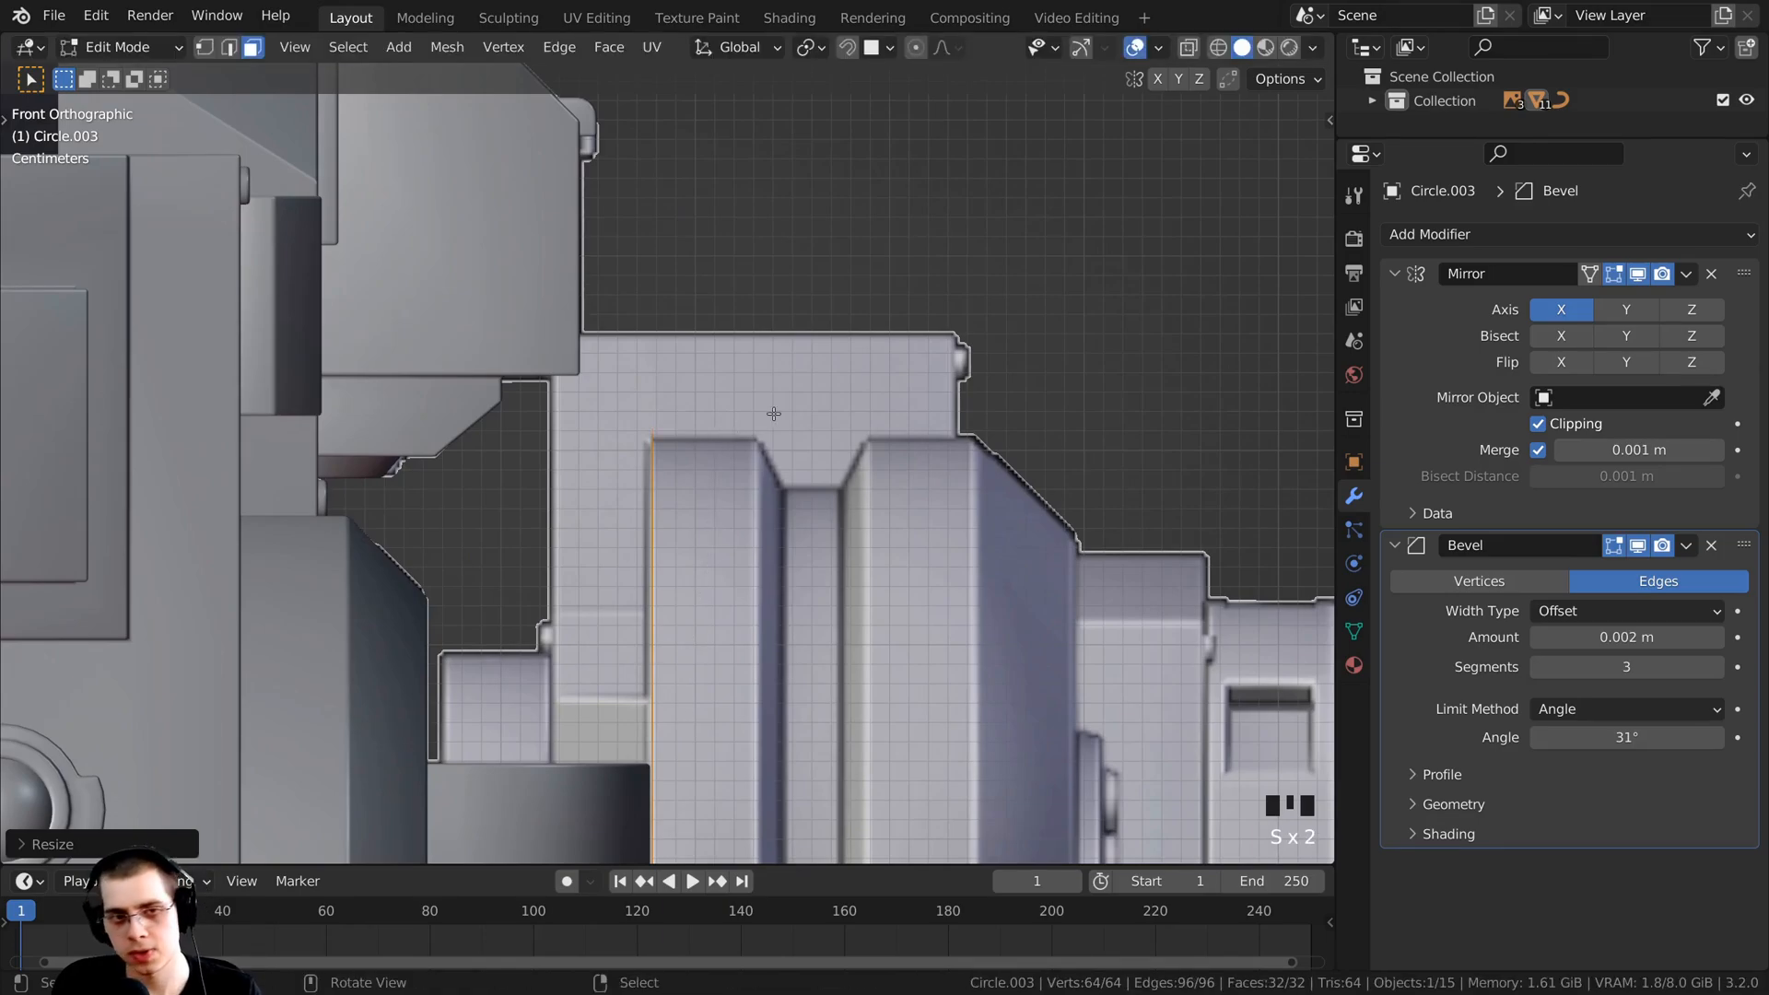
{"action": "key", "text": "KP_3"}
{"action": "scroll", "coordinate": [811, 562], "scroll_direction": "down", "scroll_amount": 3}
{"action": "middle_click_drag", "start_coordinate": [811, 562], "coordinate": [845, 385], "text": "shift"}
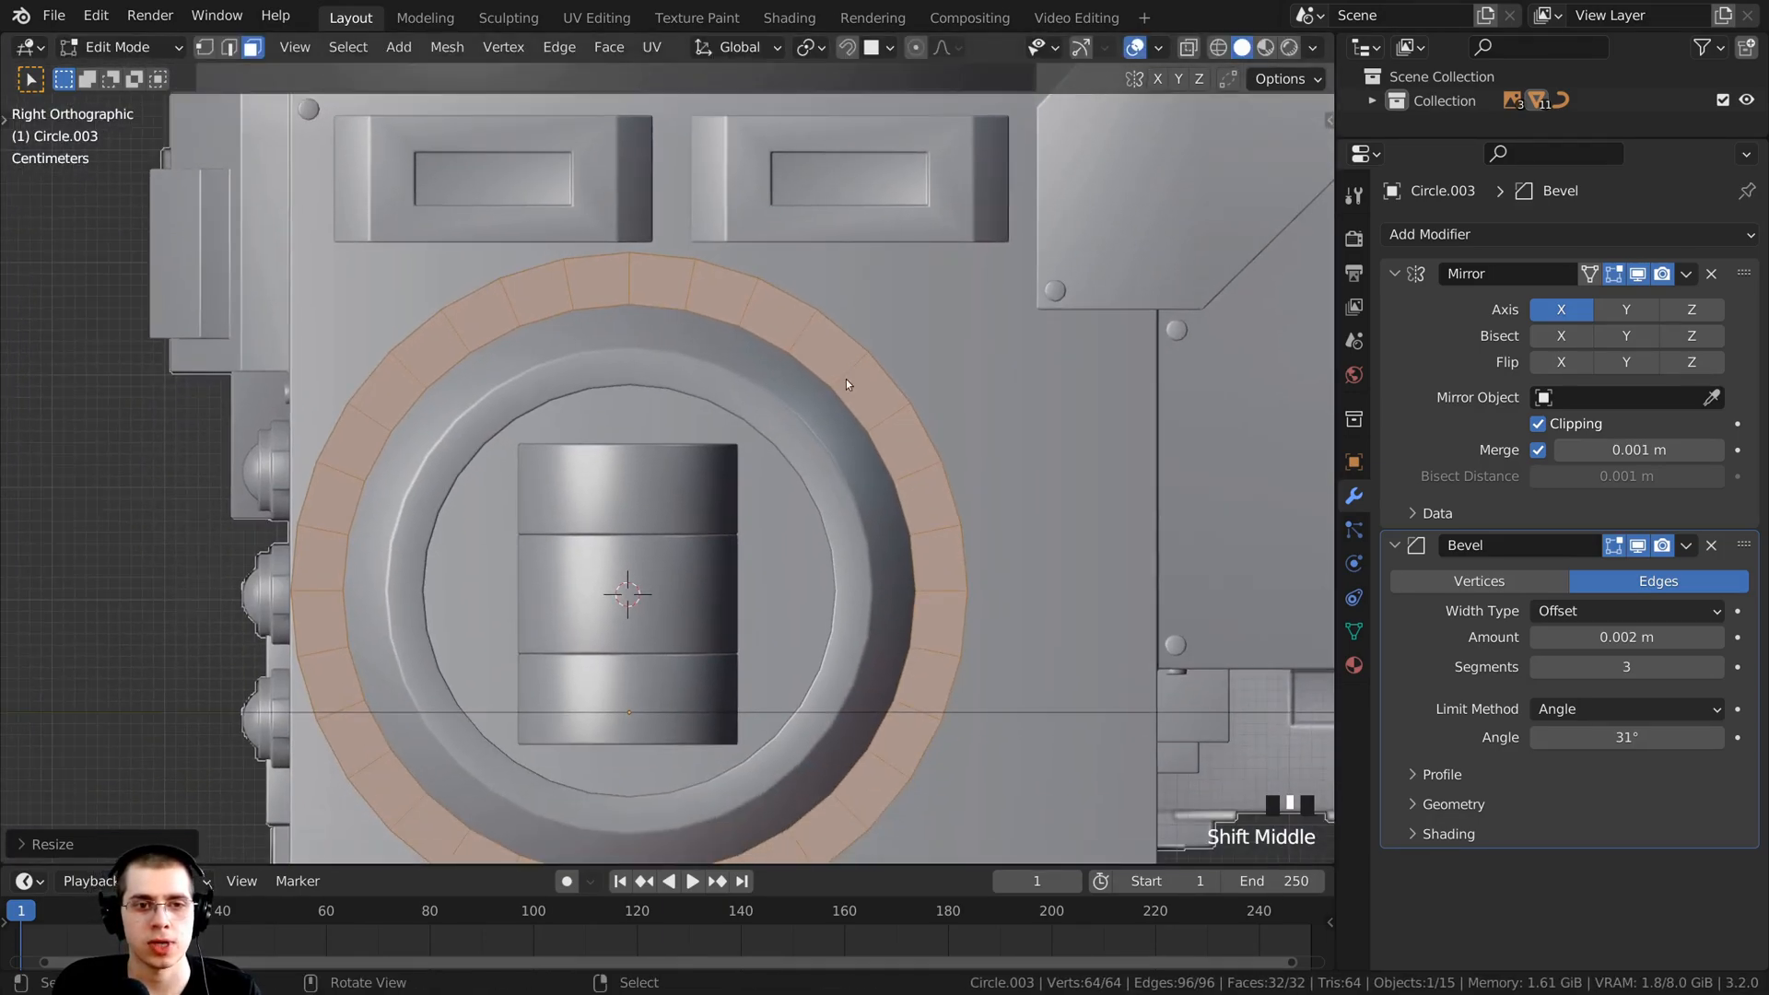
{"action": "key", "text": "z"}
{"action": "left_click", "coordinate": [636, 388]}
{"action": "key", "text": "s"}
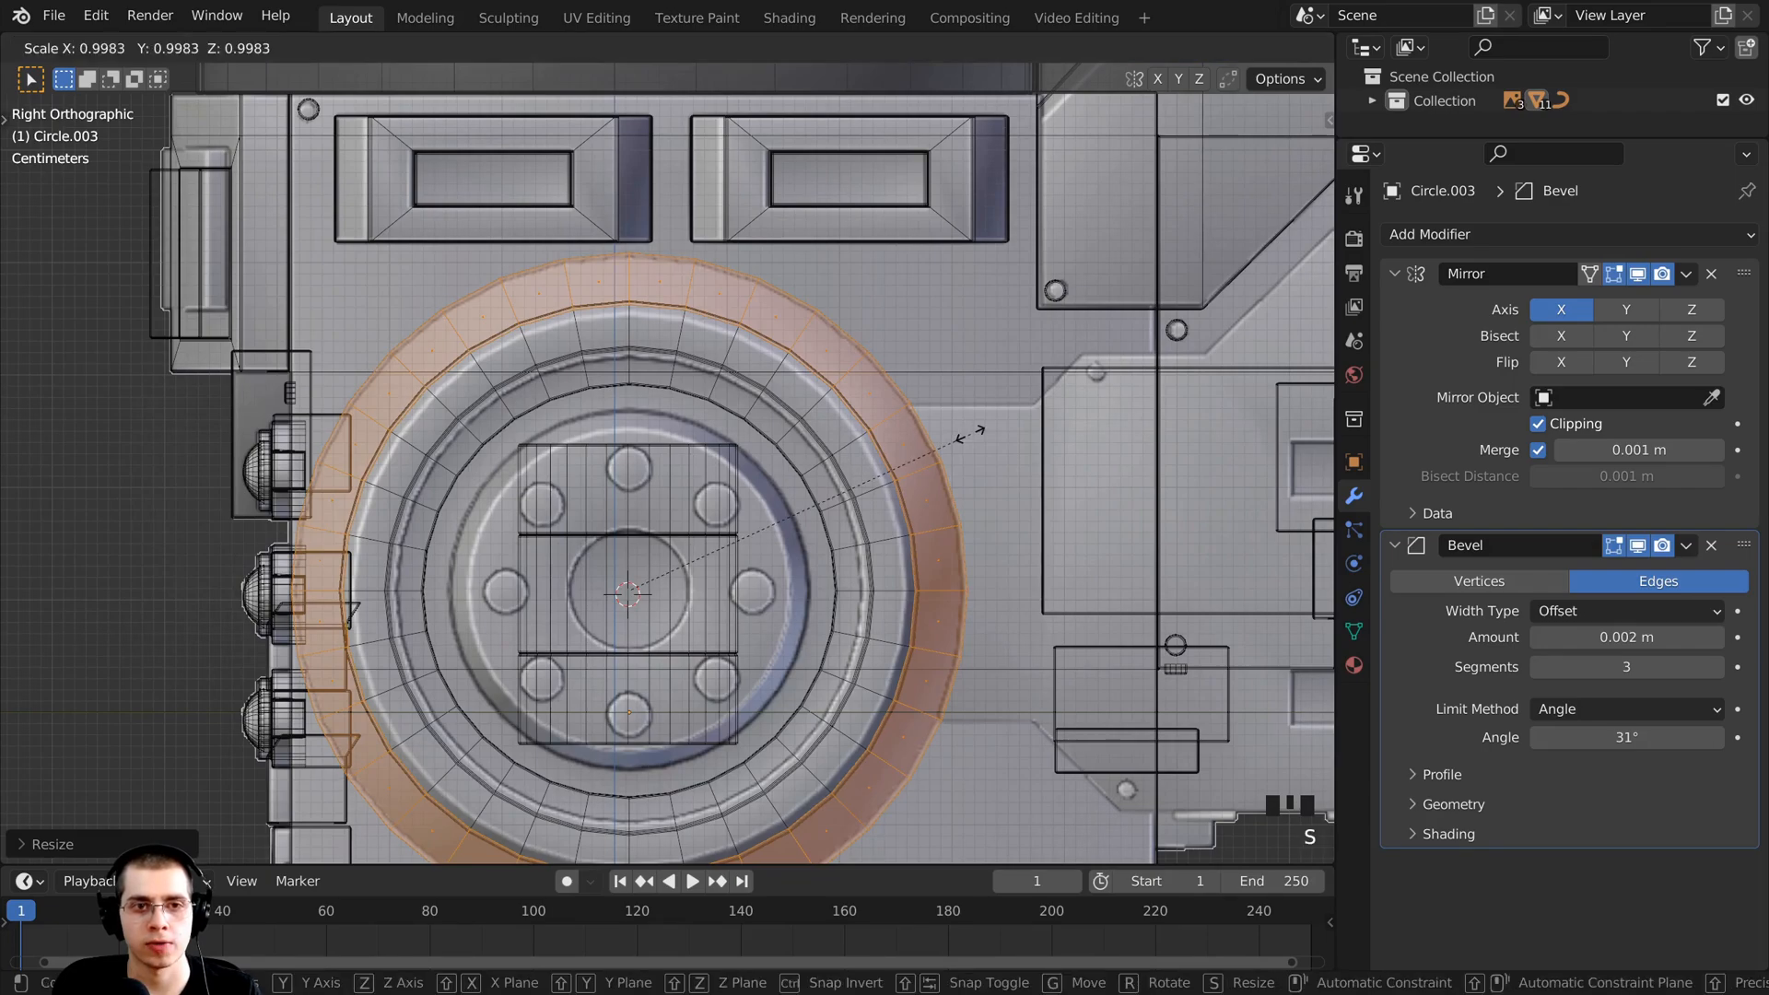
{"action": "left_click", "coordinate": [942, 474]}
Step: Switch to vertex selection and select only the outer edge loop of the flat ring
{"action": "middle_click_drag", "start_coordinate": [942, 475], "coordinate": [907, 465], "text": "shift"}
{"action": "scroll", "coordinate": [907, 465], "scroll_direction": "up", "scroll_amount": 2}
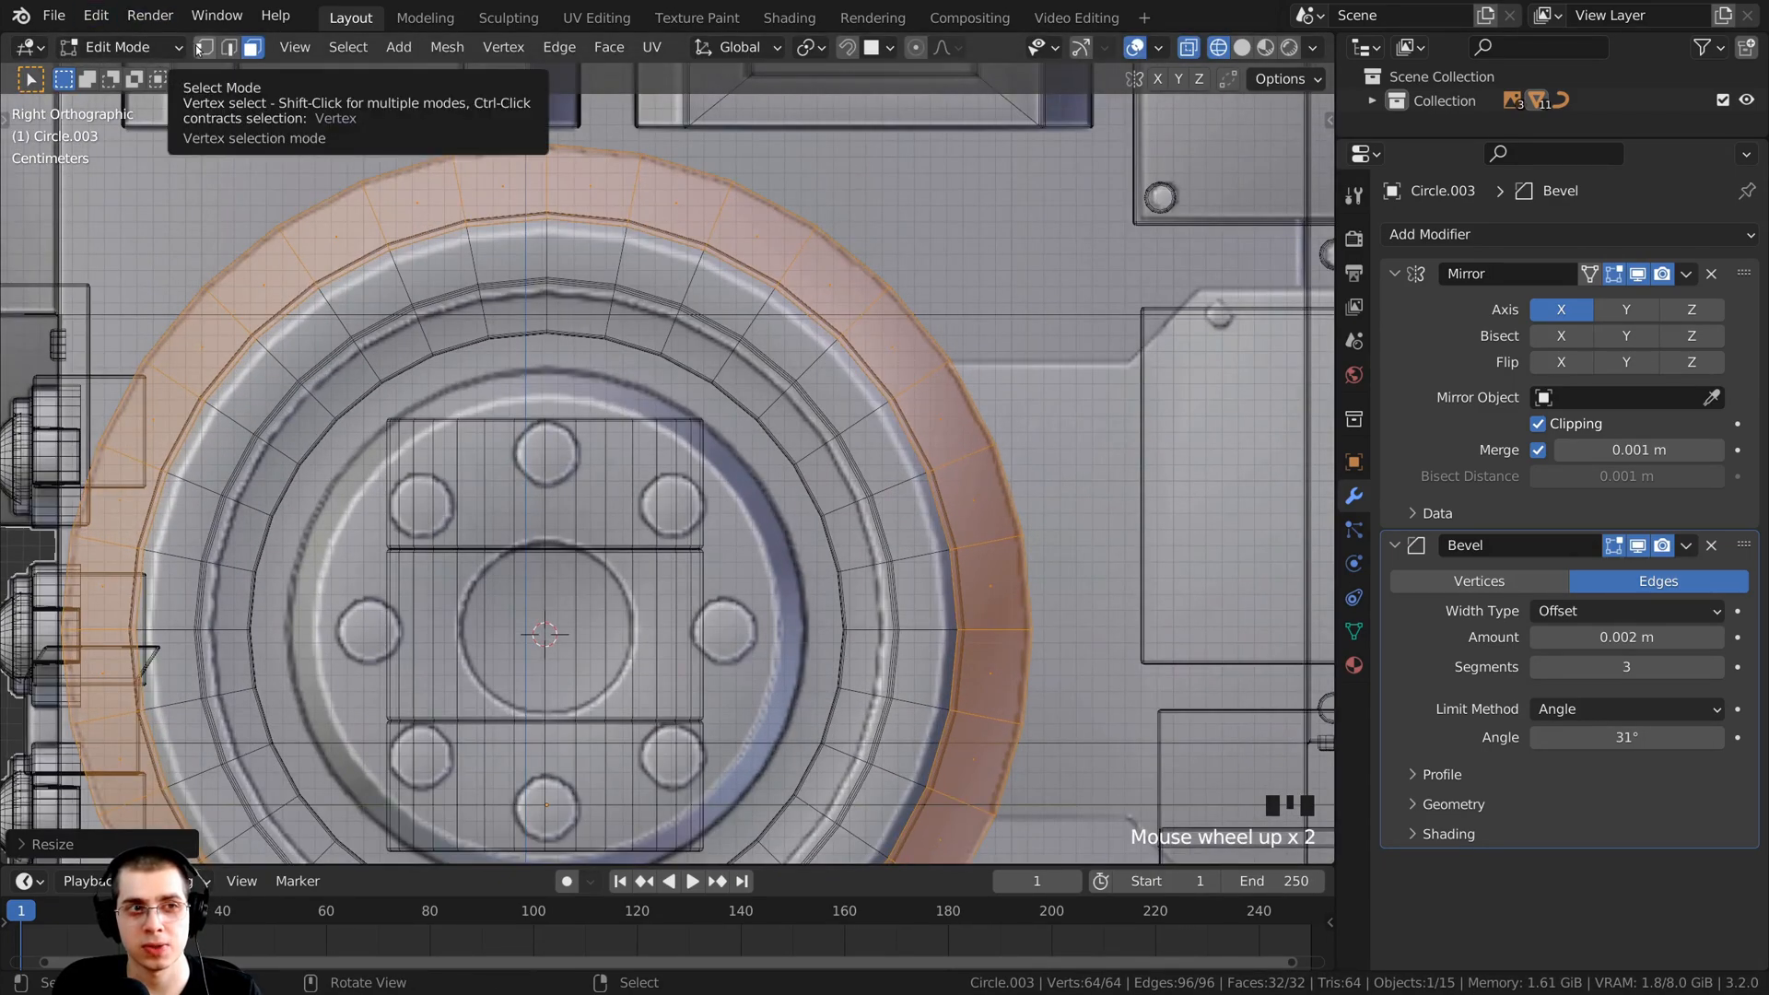
{"action": "left_click", "coordinate": [199, 50]}
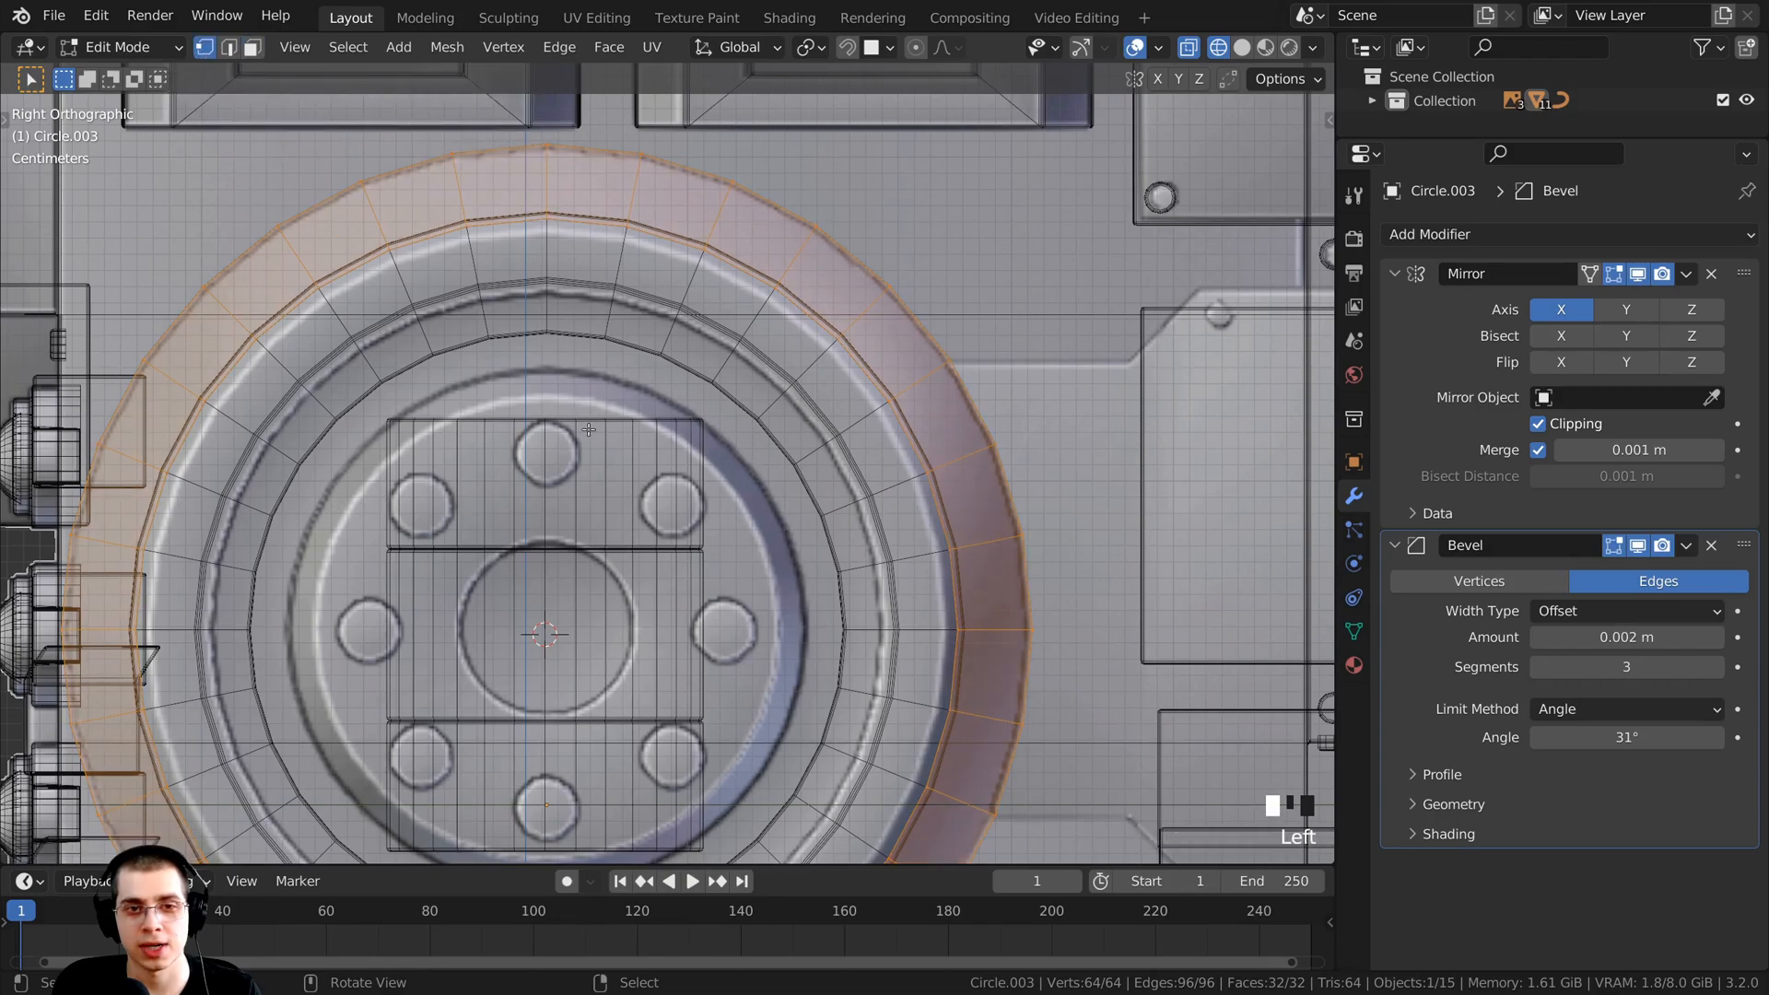
{"action": "right_click", "coordinate": [809, 319], "text": "alt"}
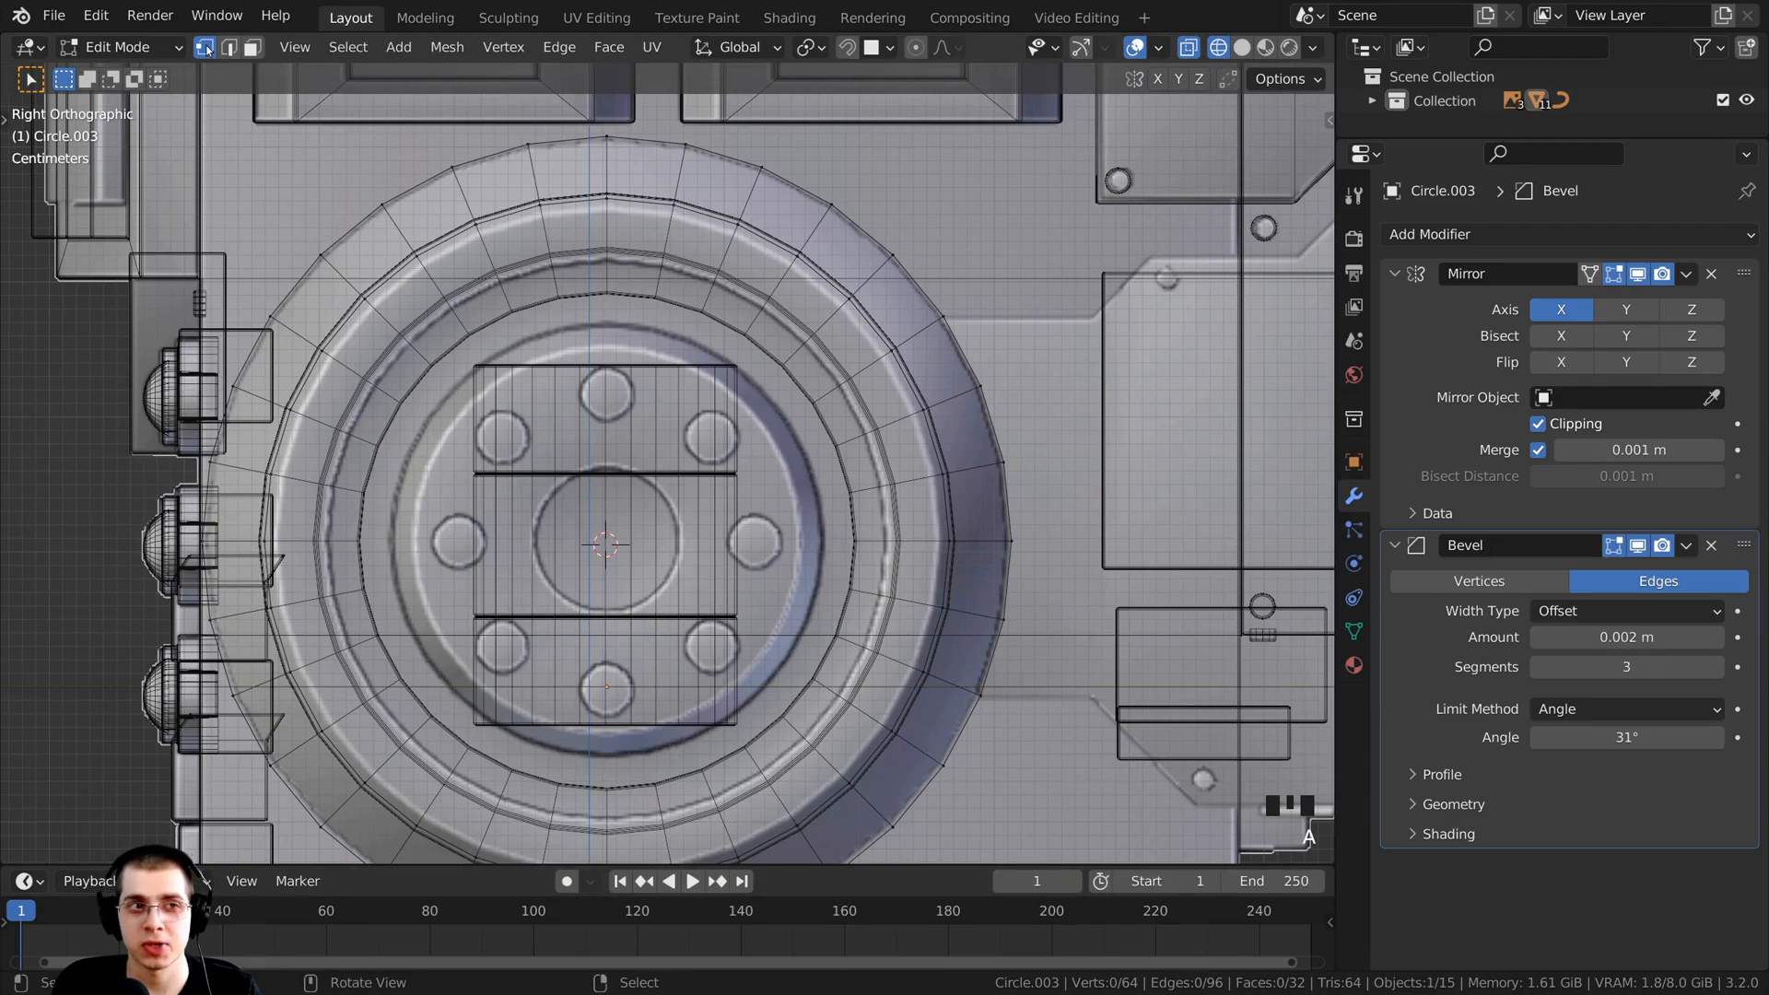
{"action": "middle_click_drag", "start_coordinate": [946, 257], "coordinate": [893, 226], "text": "shift"}
{"action": "scroll", "coordinate": [894, 227], "scroll_direction": "up", "scroll_amount": 1}
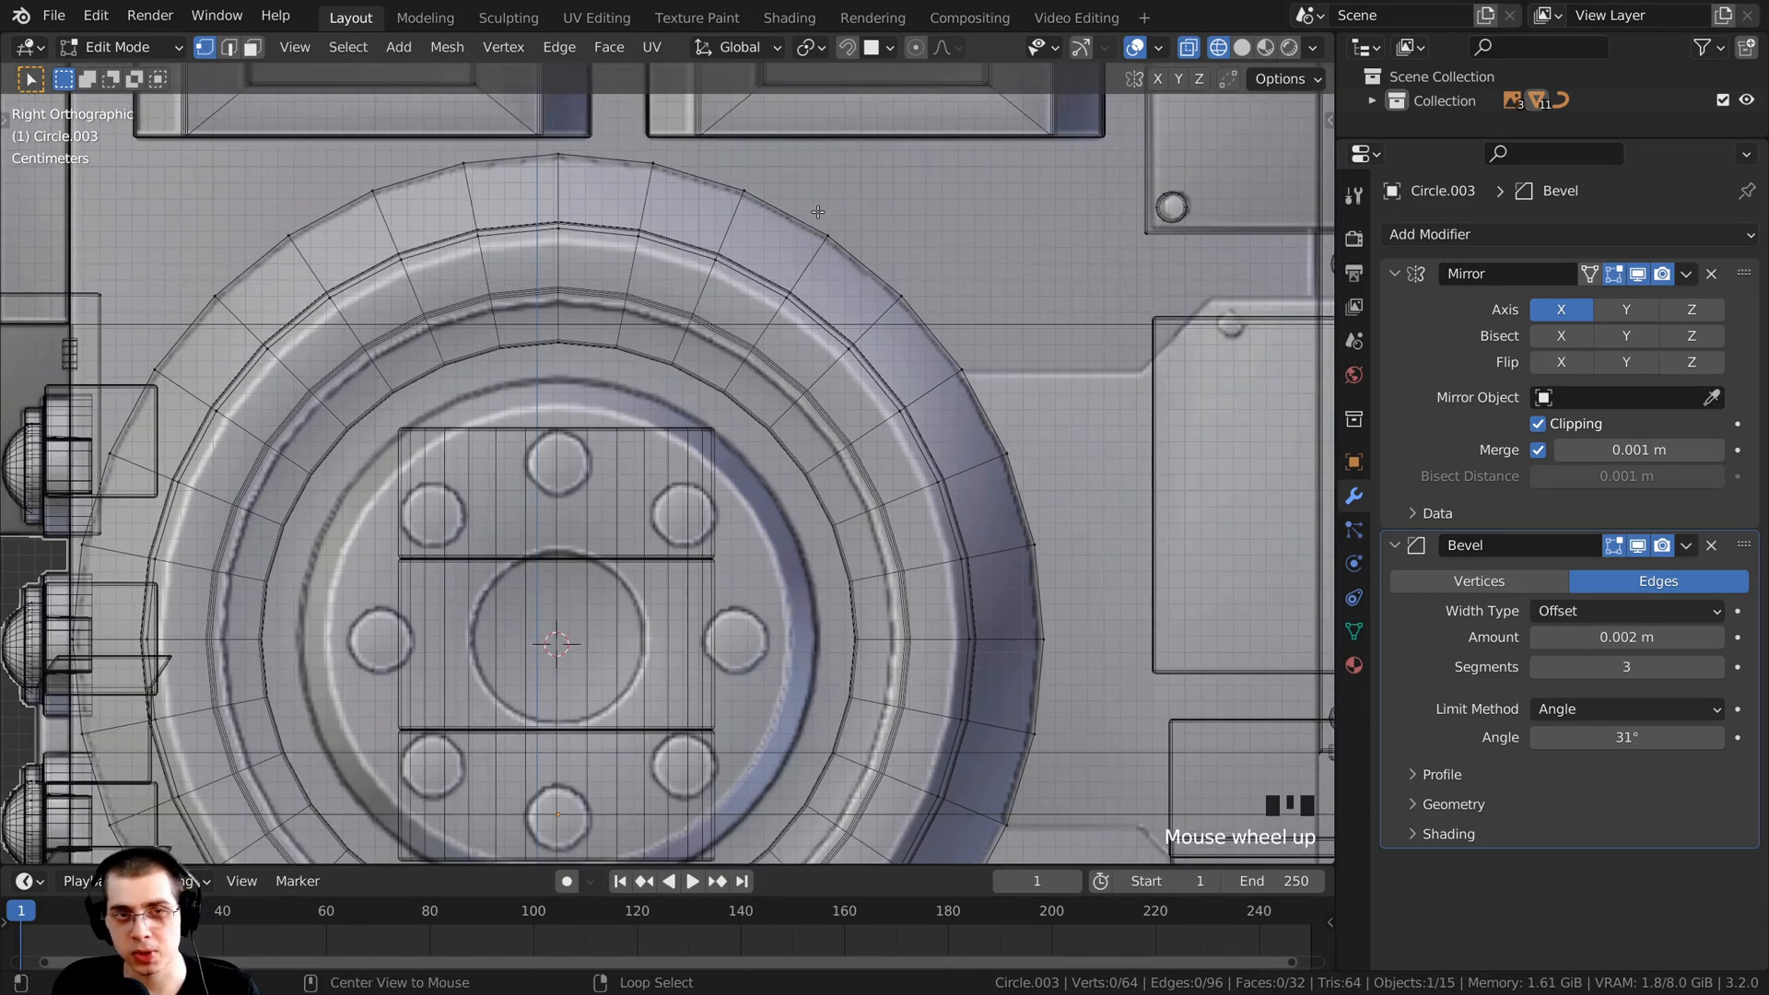
{"action": "right_click", "coordinate": [788, 213], "text": "alt"}
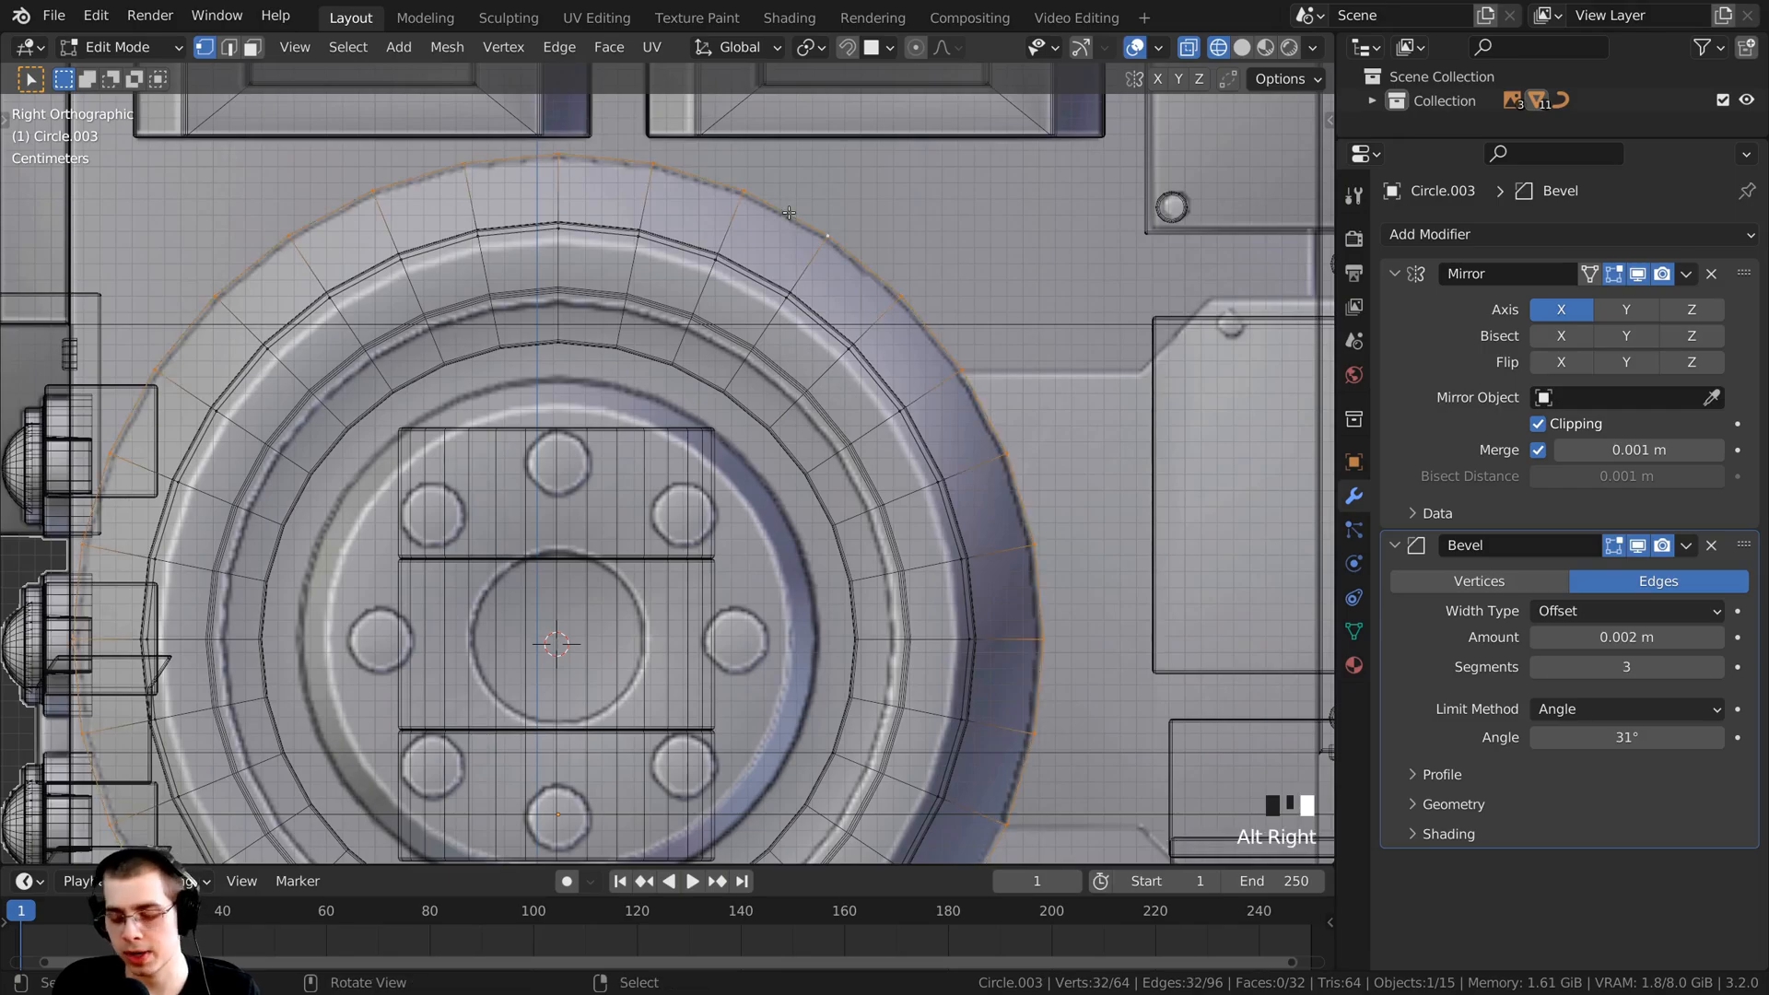
Step: Extrude the ring's outer edge loop along global X to where the reference disc's outer chamfer begins
{"action": "key", "text": "KP_1"}
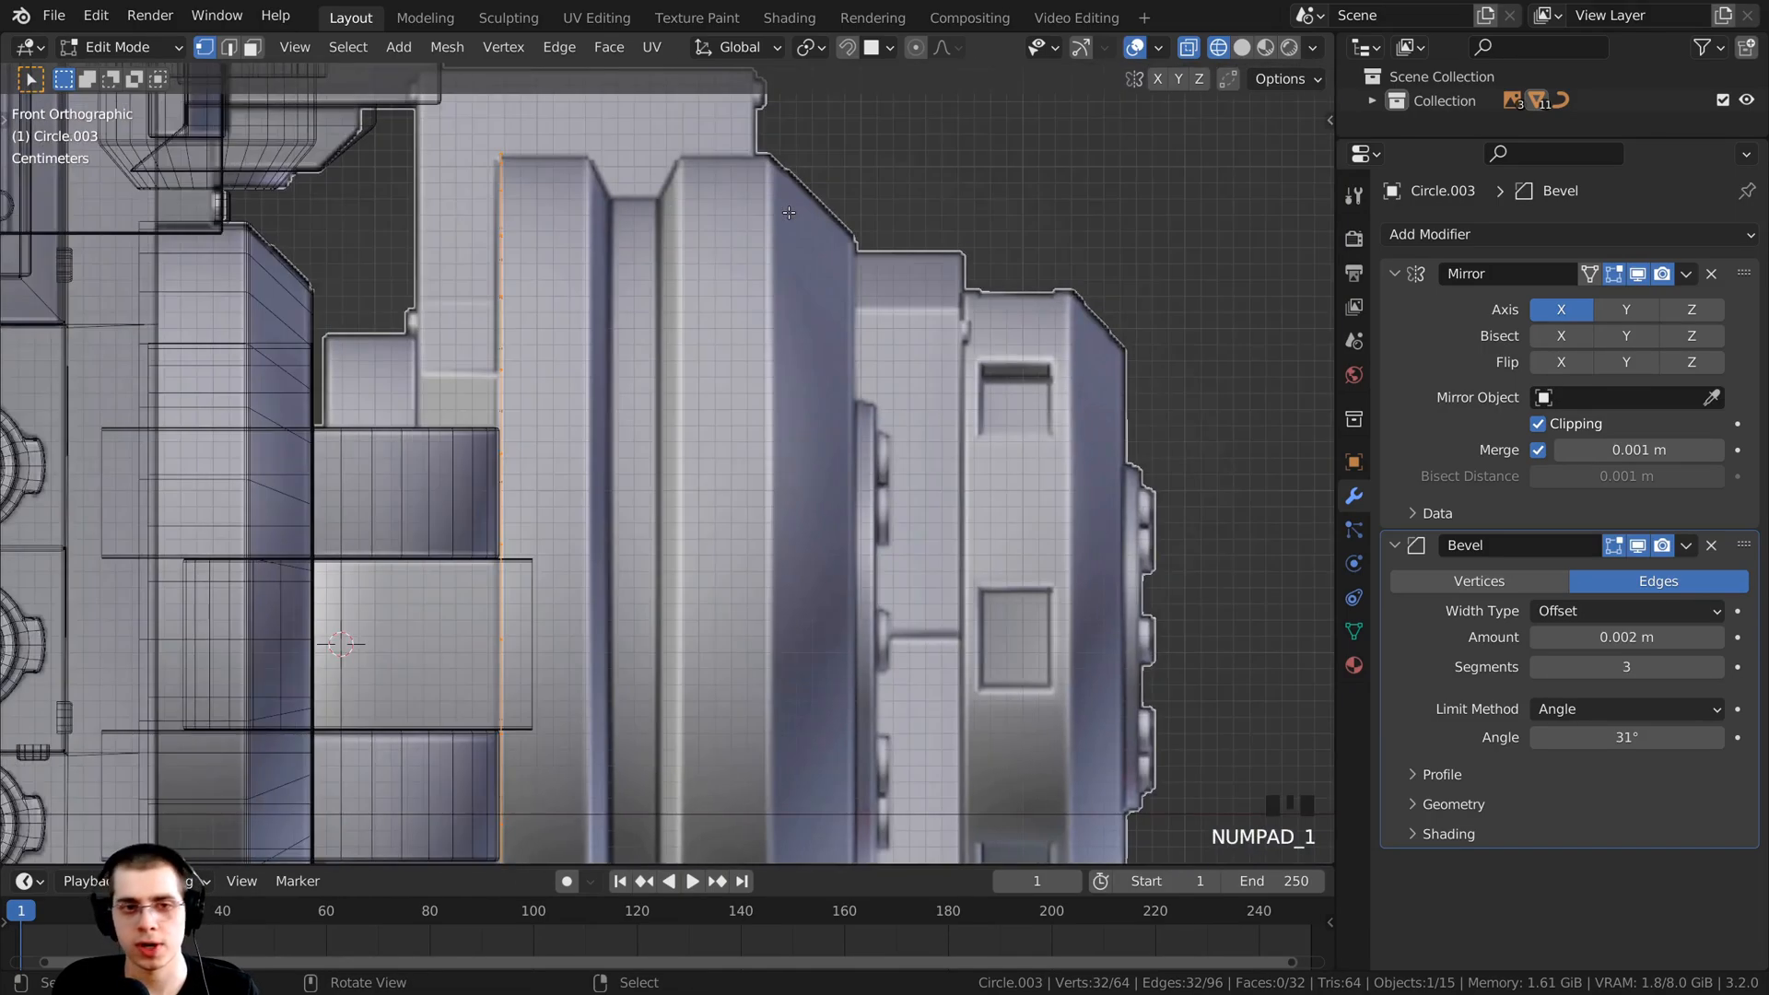
{"action": "scroll", "coordinate": [484, 247], "scroll_direction": "up", "scroll_amount": 1}
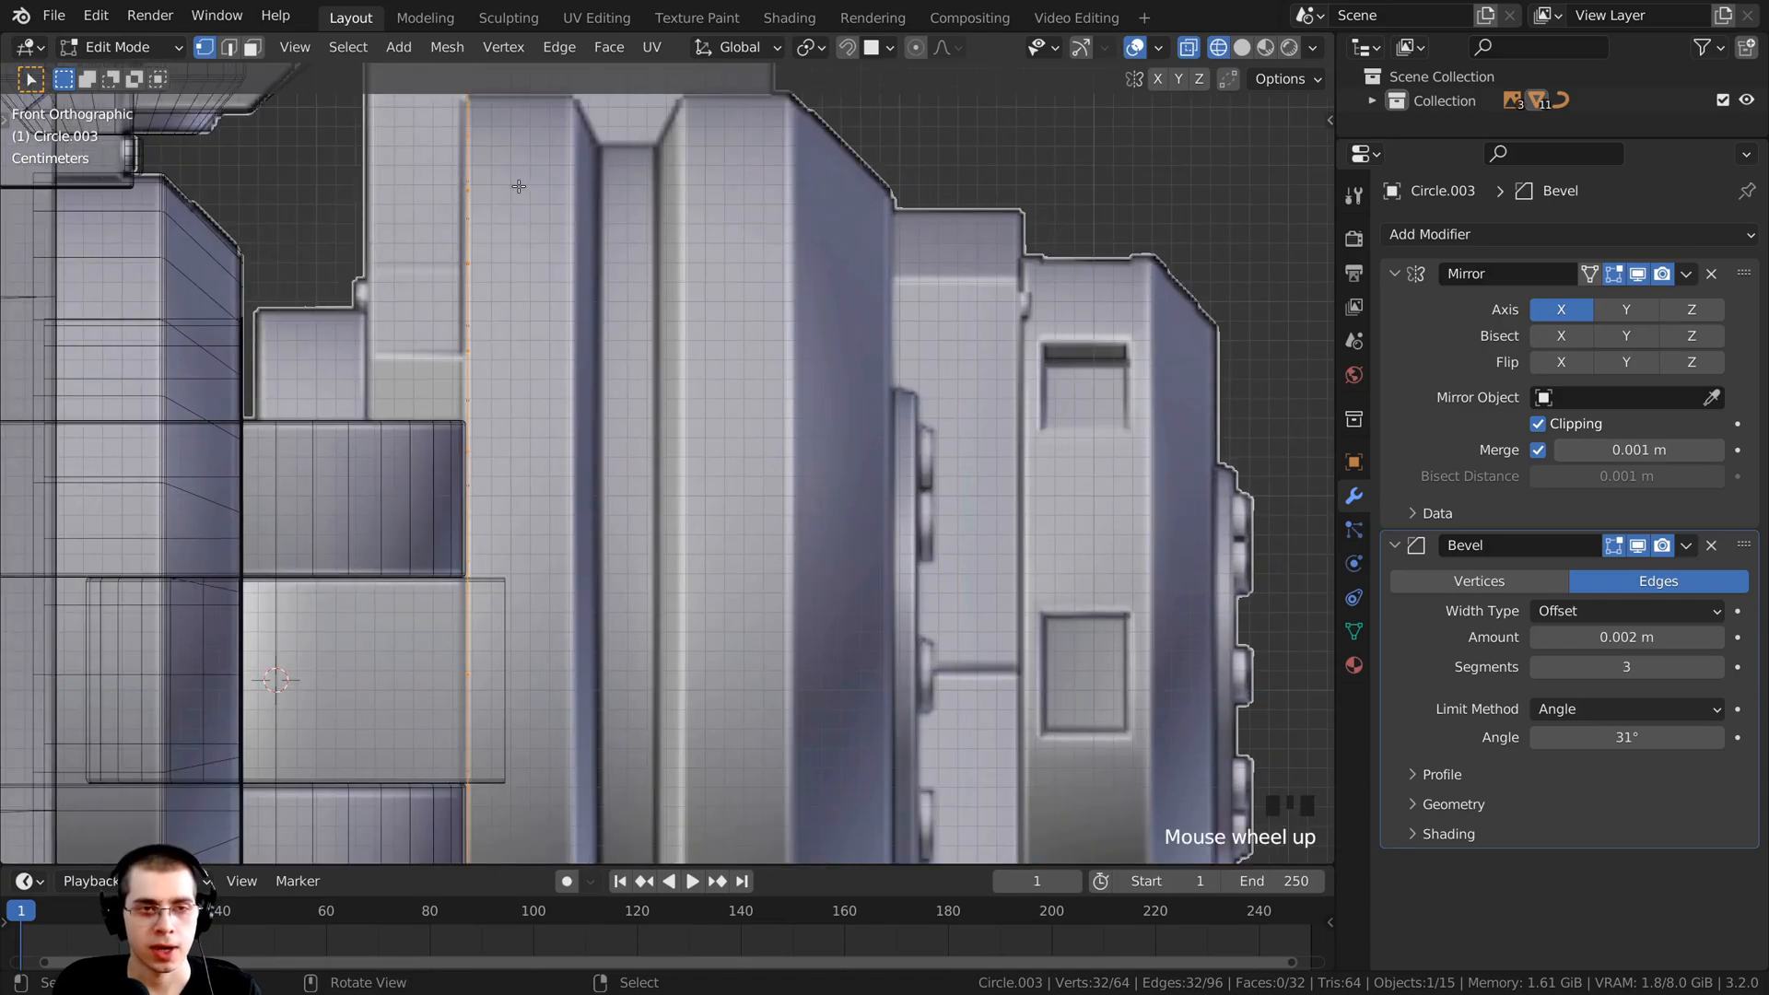
{"action": "scroll", "coordinate": [538, 178], "scroll_direction": "down", "scroll_amount": 2}
{"action": "key", "text": "e"}
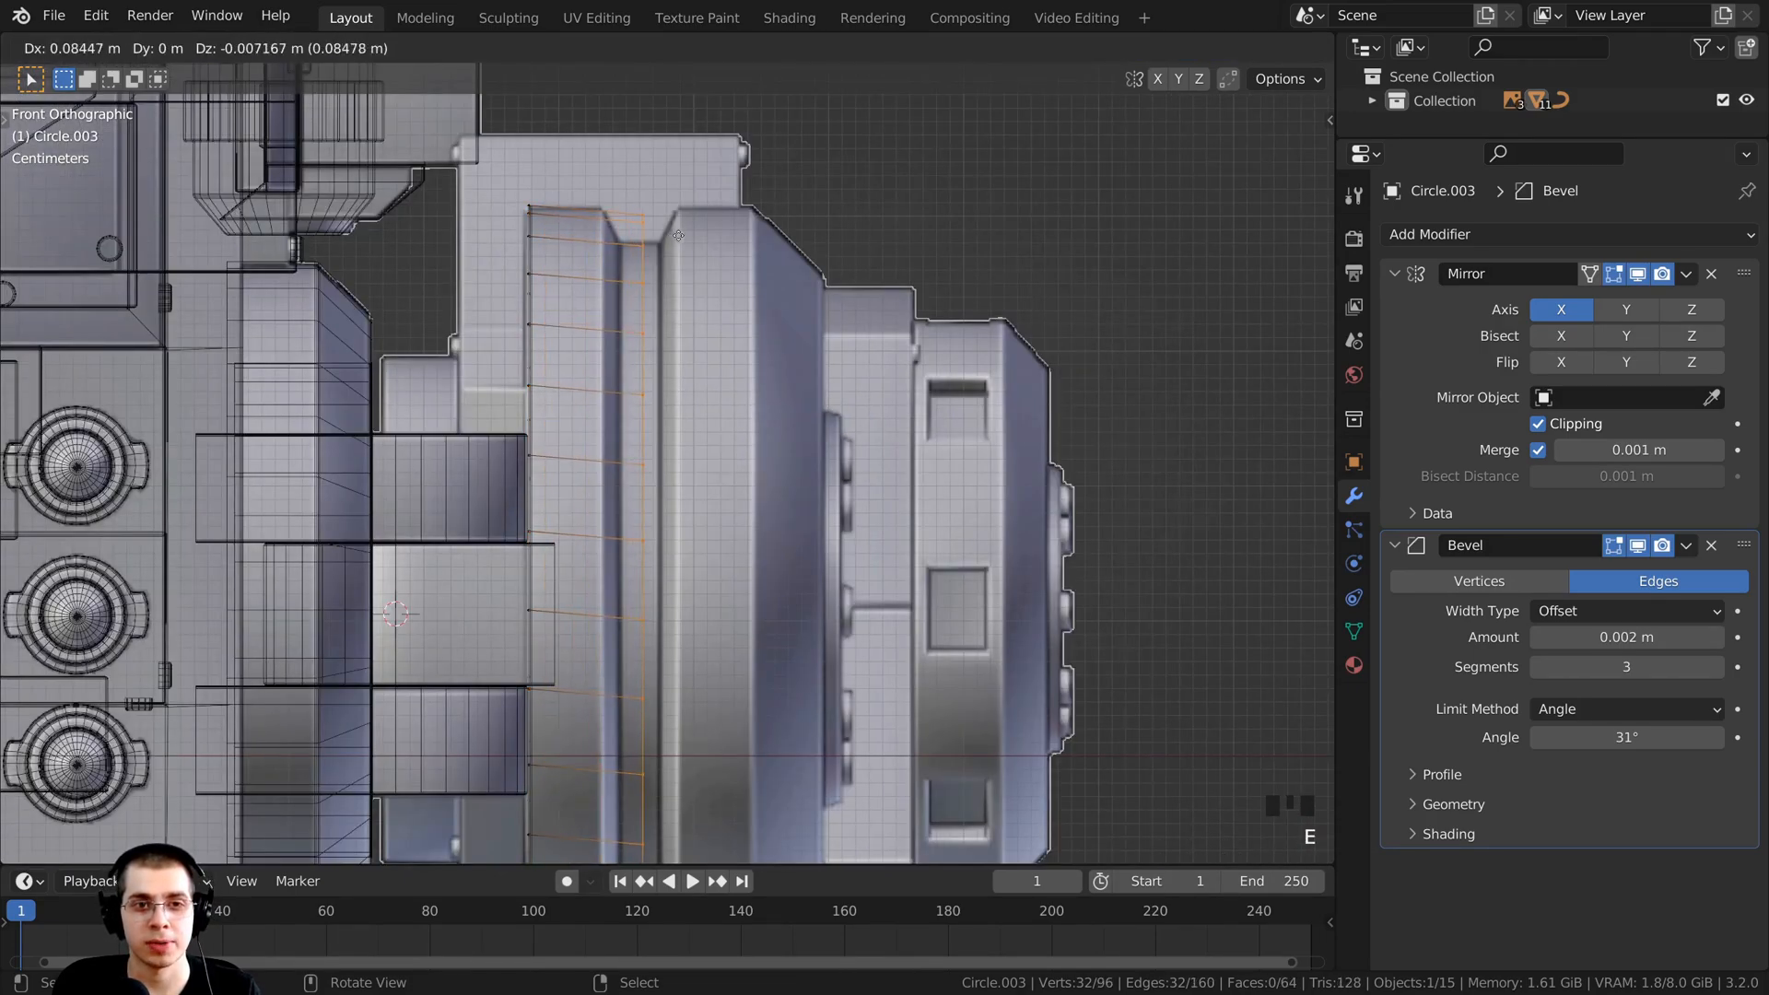
{"action": "key", "text": "x"}
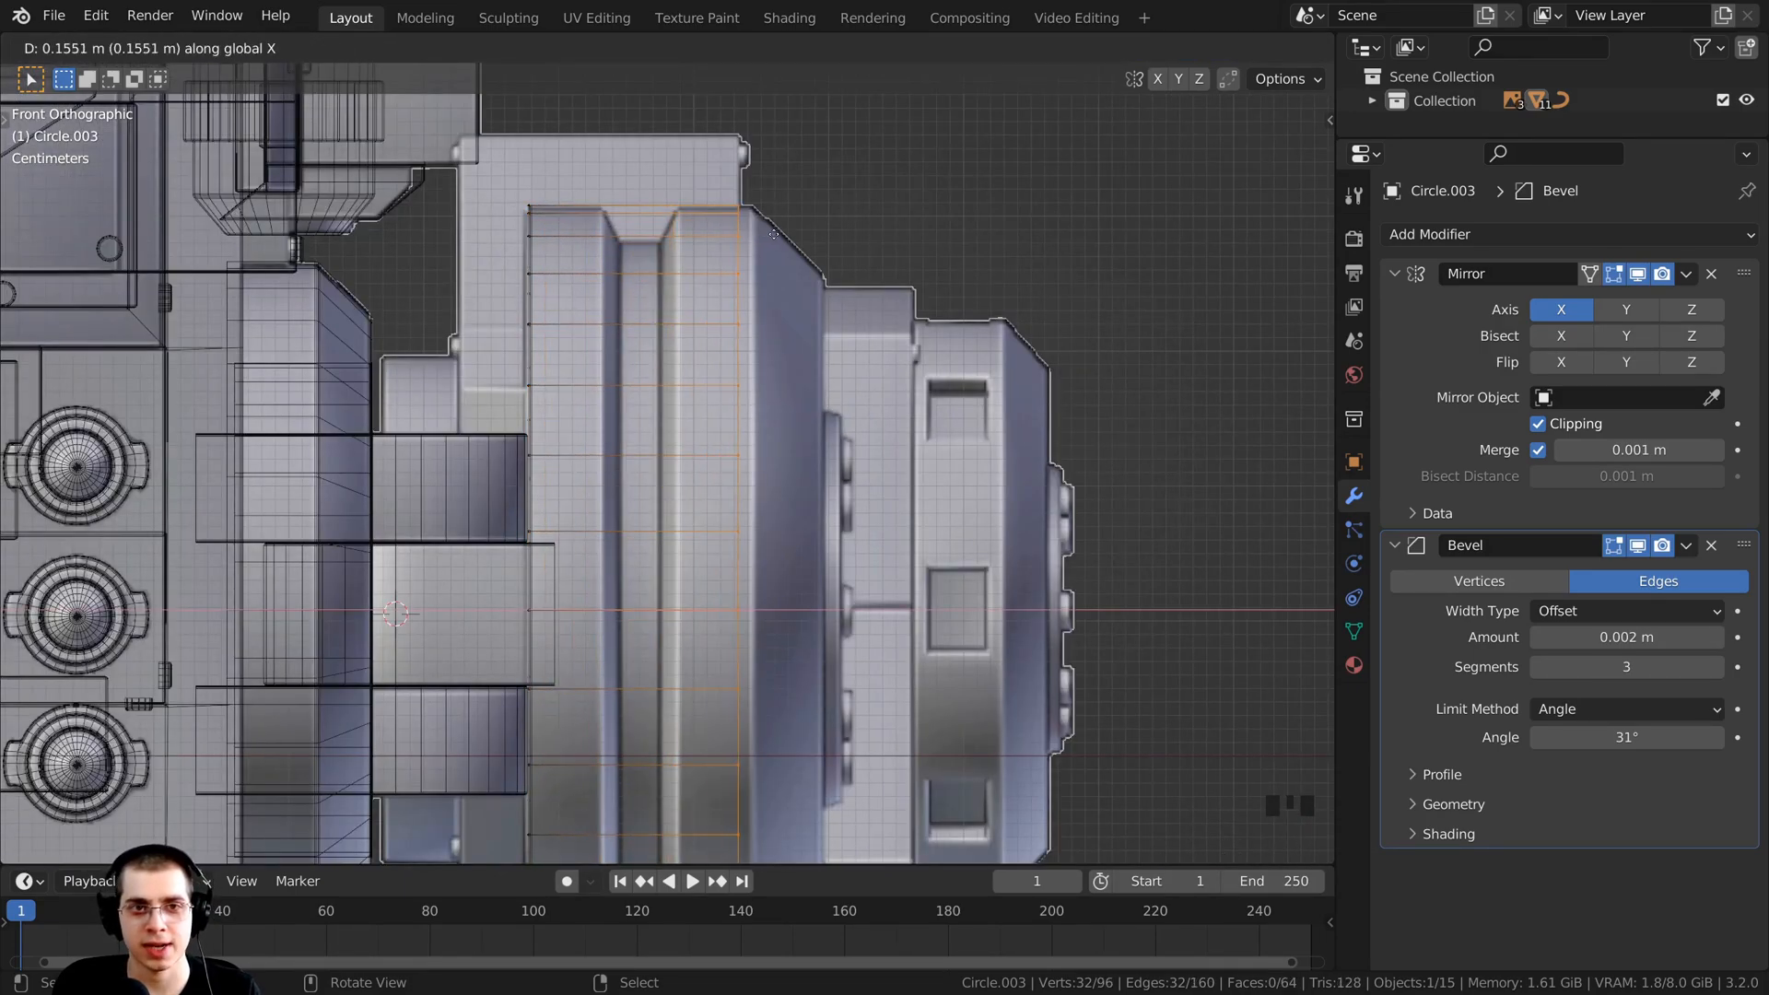
{"action": "left_click", "coordinate": [786, 236]}
{"action": "middle_click_drag", "start_coordinate": [967, 340], "coordinate": [882, 341], "text": "shift"}
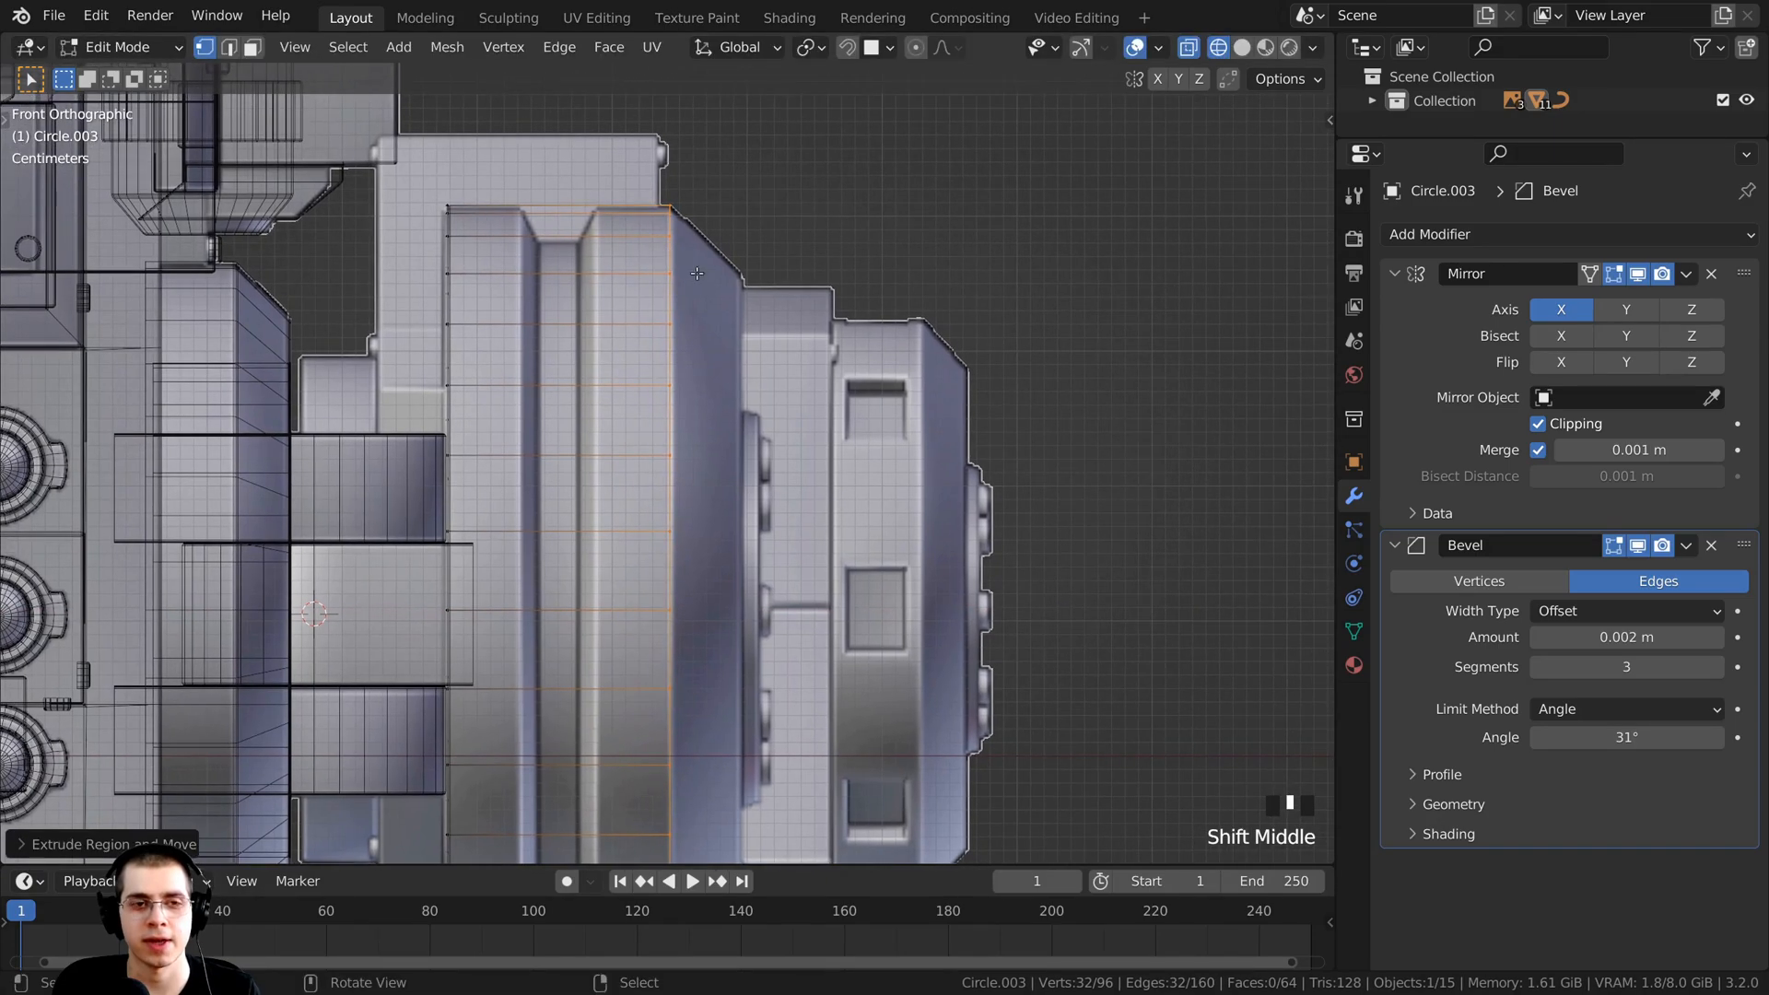
Step: Extrude the ring's outer edge loop about 0.053 m along global X and scale it to about 0.82 to form the outer chamfer
{"action": "scroll", "coordinate": [883, 341], "scroll_direction": "up", "scroll_amount": 1}
{"action": "key", "text": "e"}
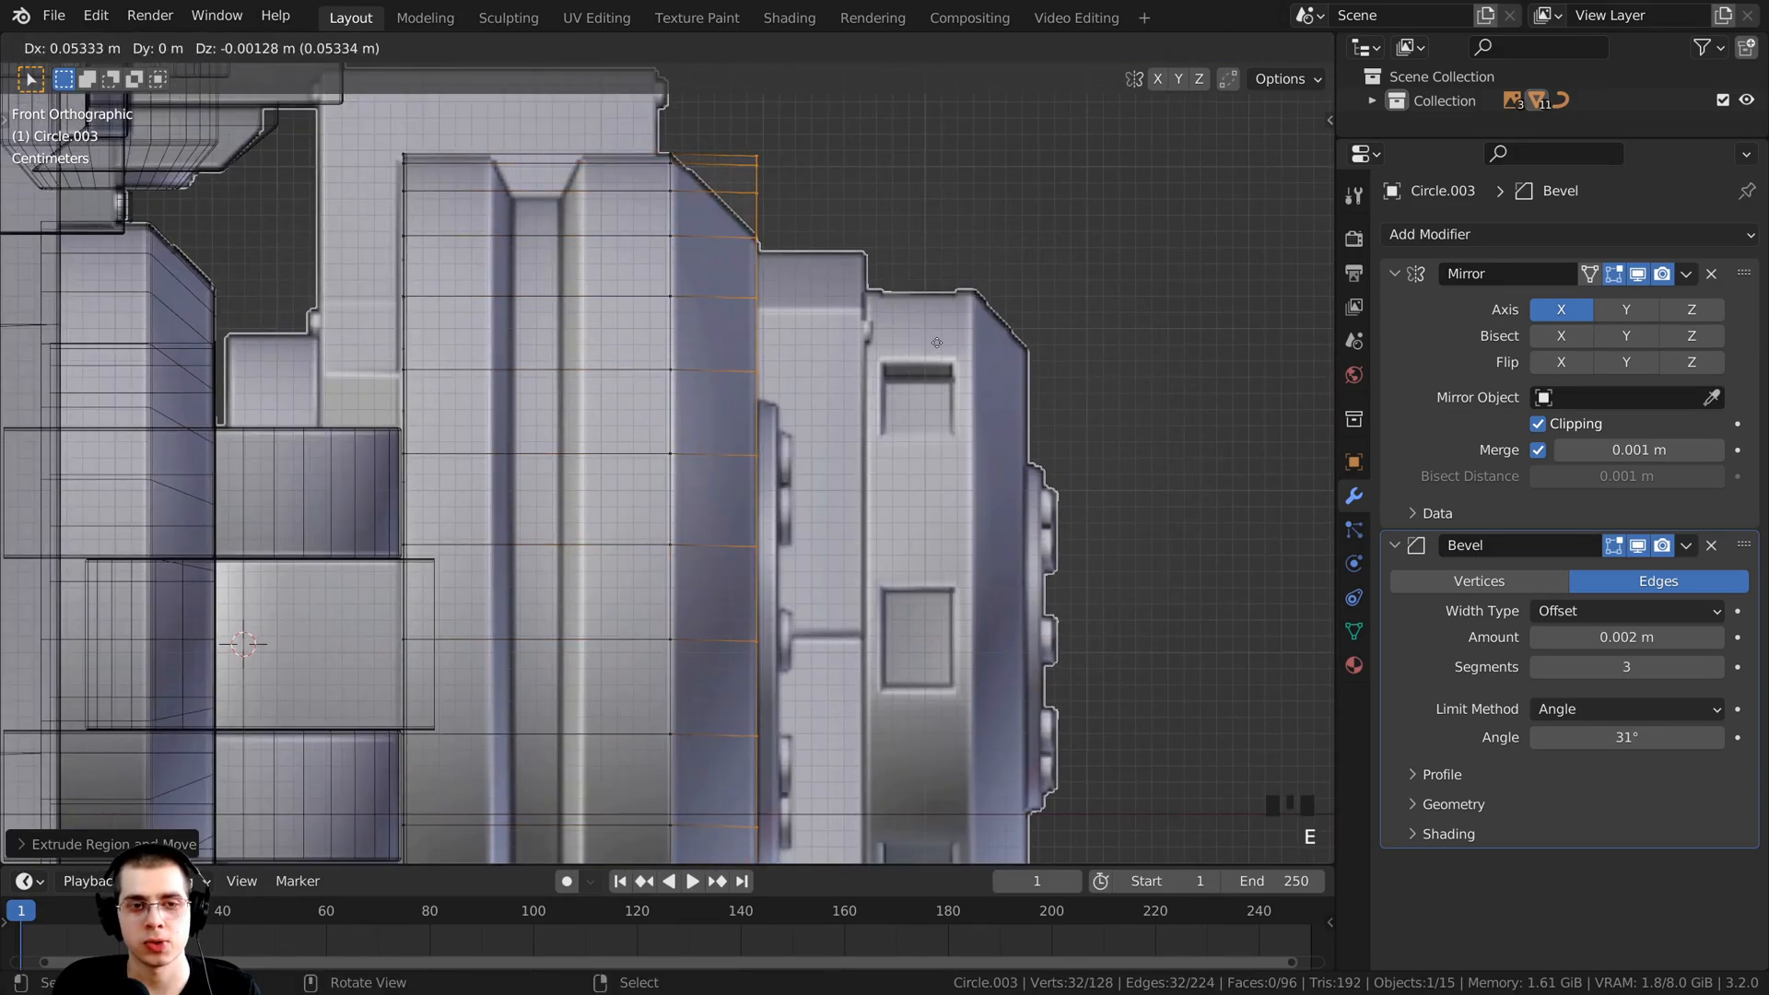
{"action": "key", "text": "x"}
{"action": "left_click", "coordinate": [937, 341]}
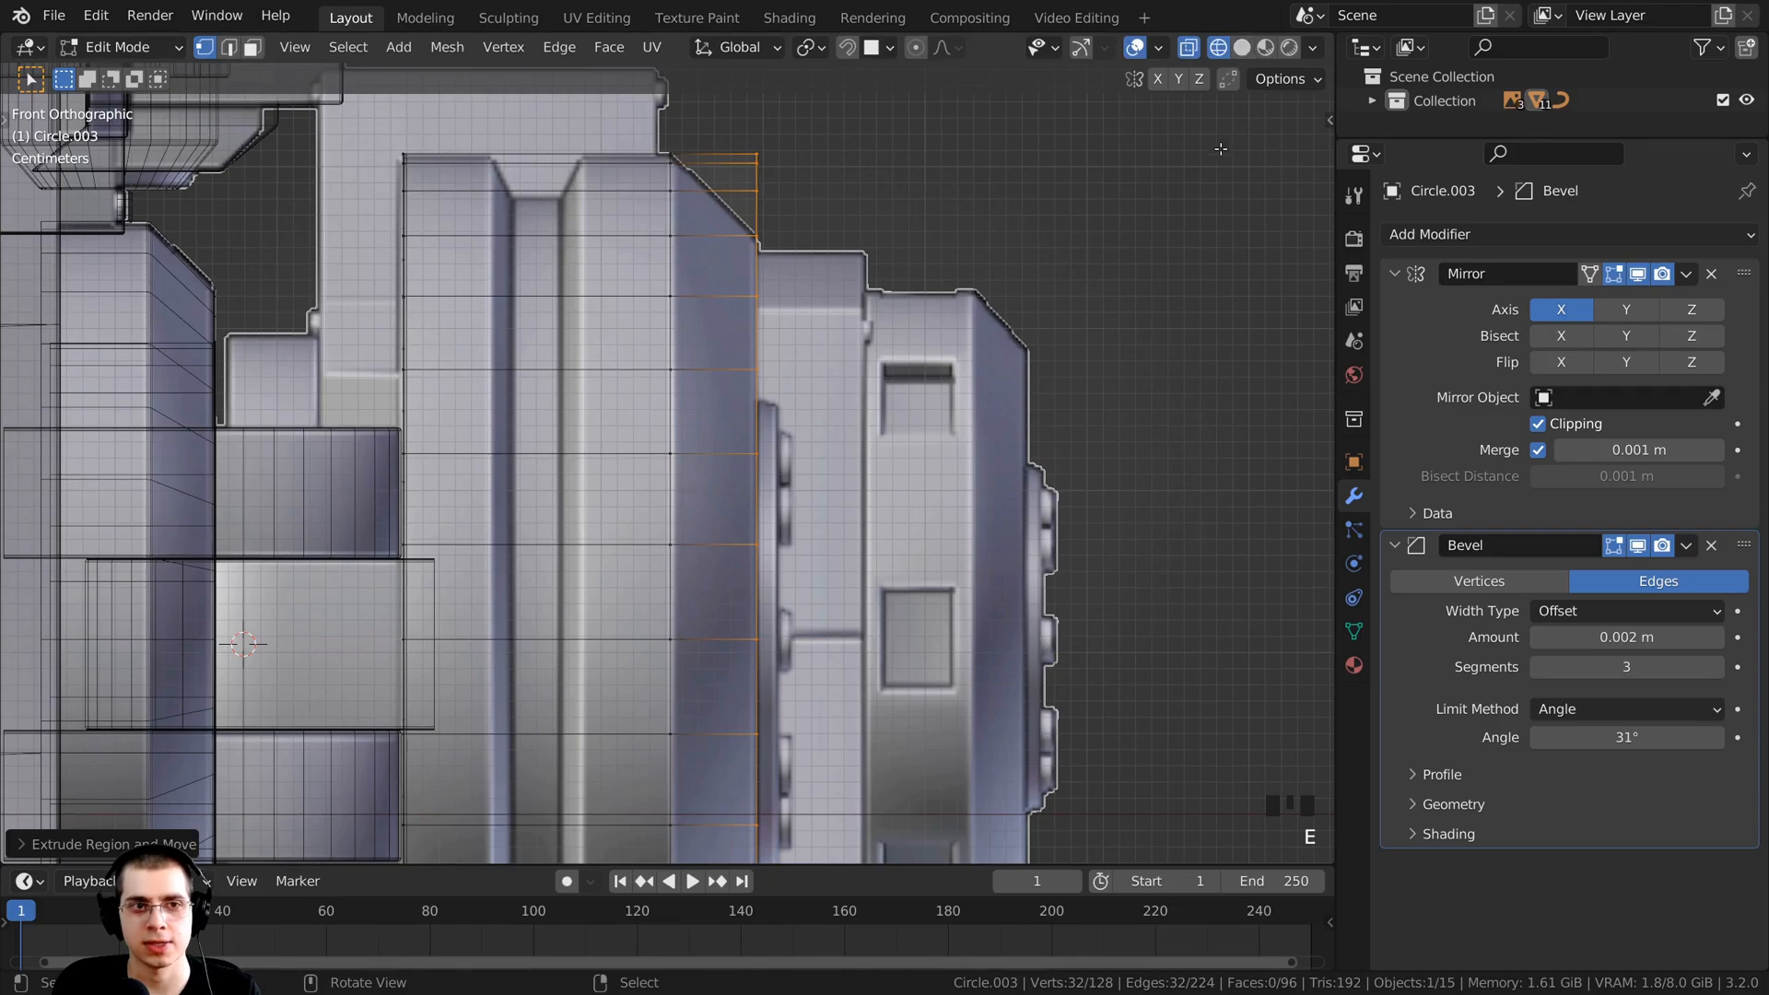
{"action": "key", "text": "s"}
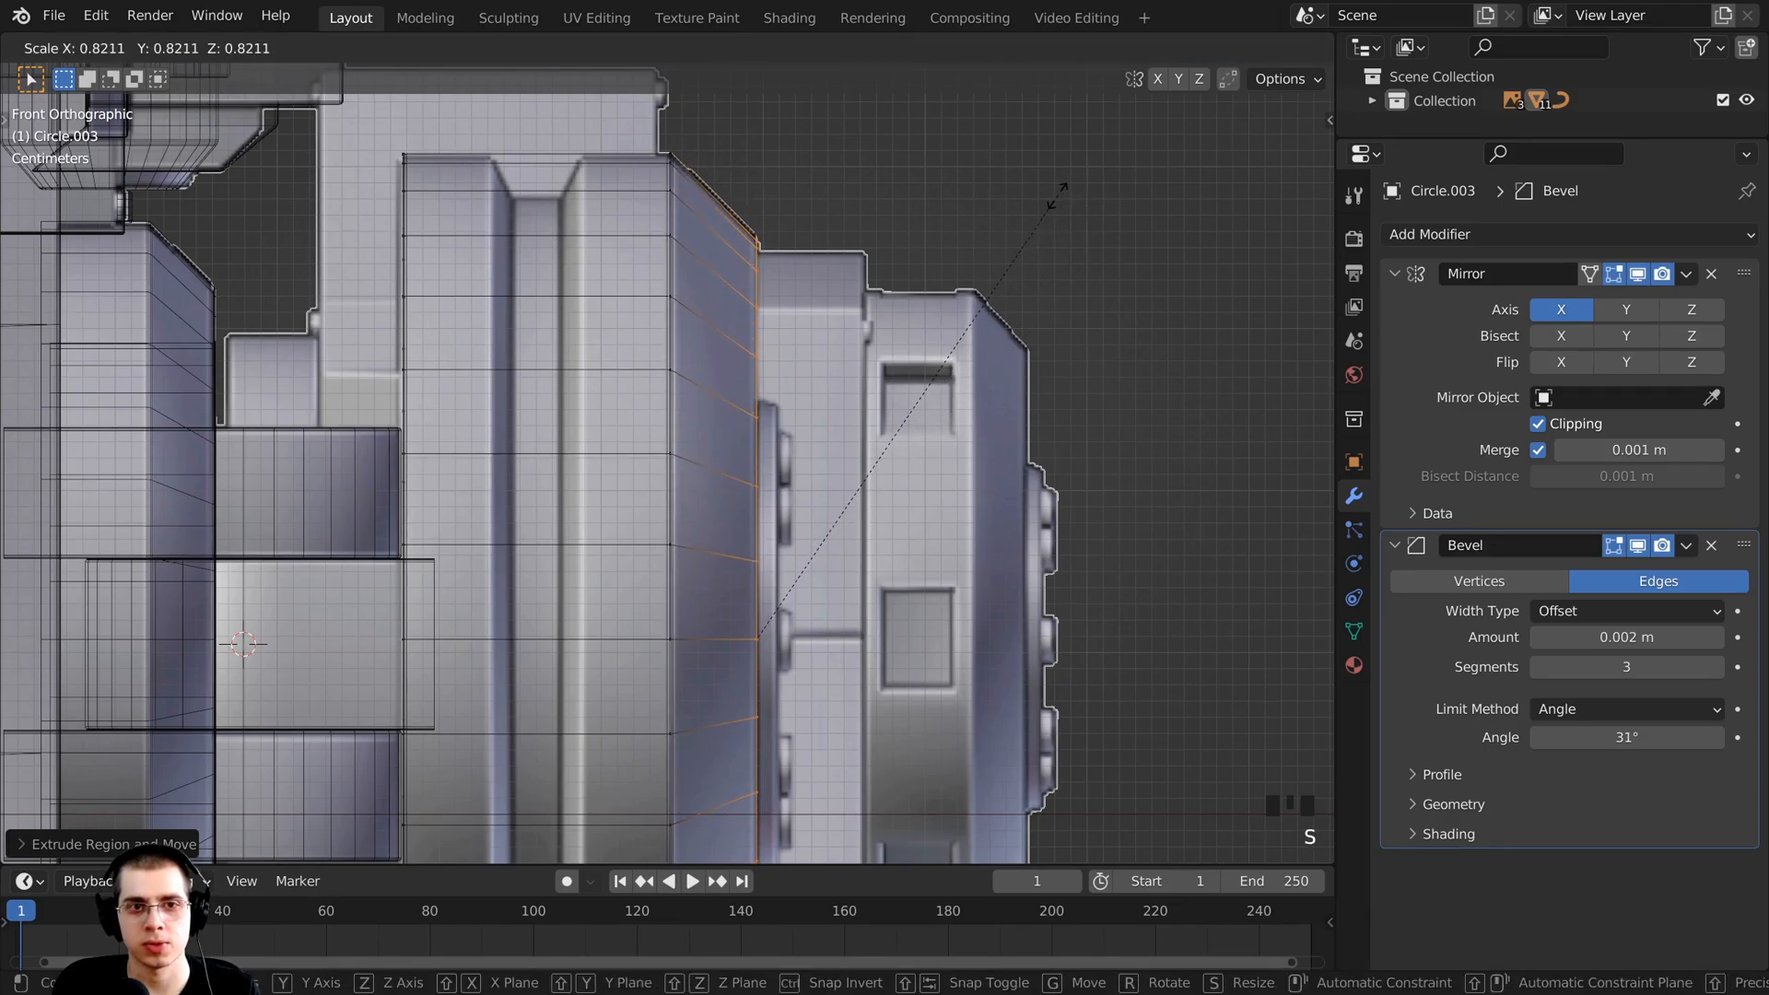
{"action": "left_click", "coordinate": [1057, 194]}
{"action": "scroll", "coordinate": [1050, 206], "scroll_direction": "up", "scroll_amount": 2}
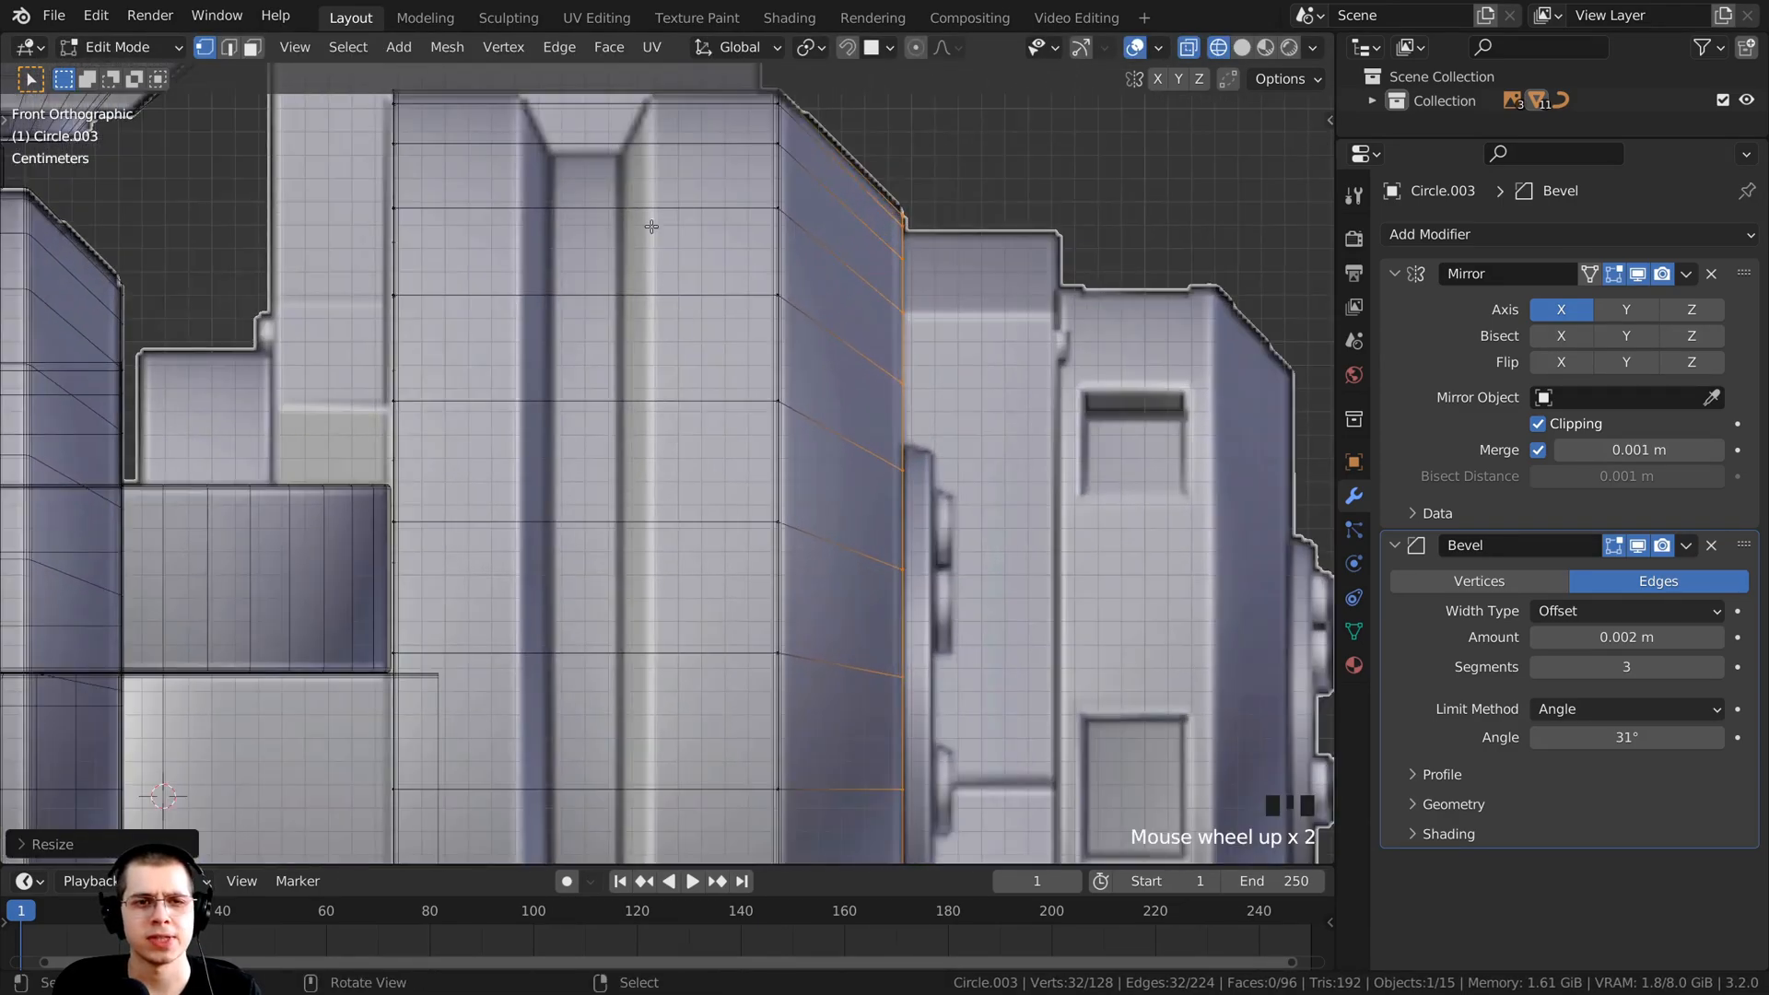
{"action": "middle_click_drag", "start_coordinate": [1050, 206], "coordinate": [688, 324], "text": "shift"}
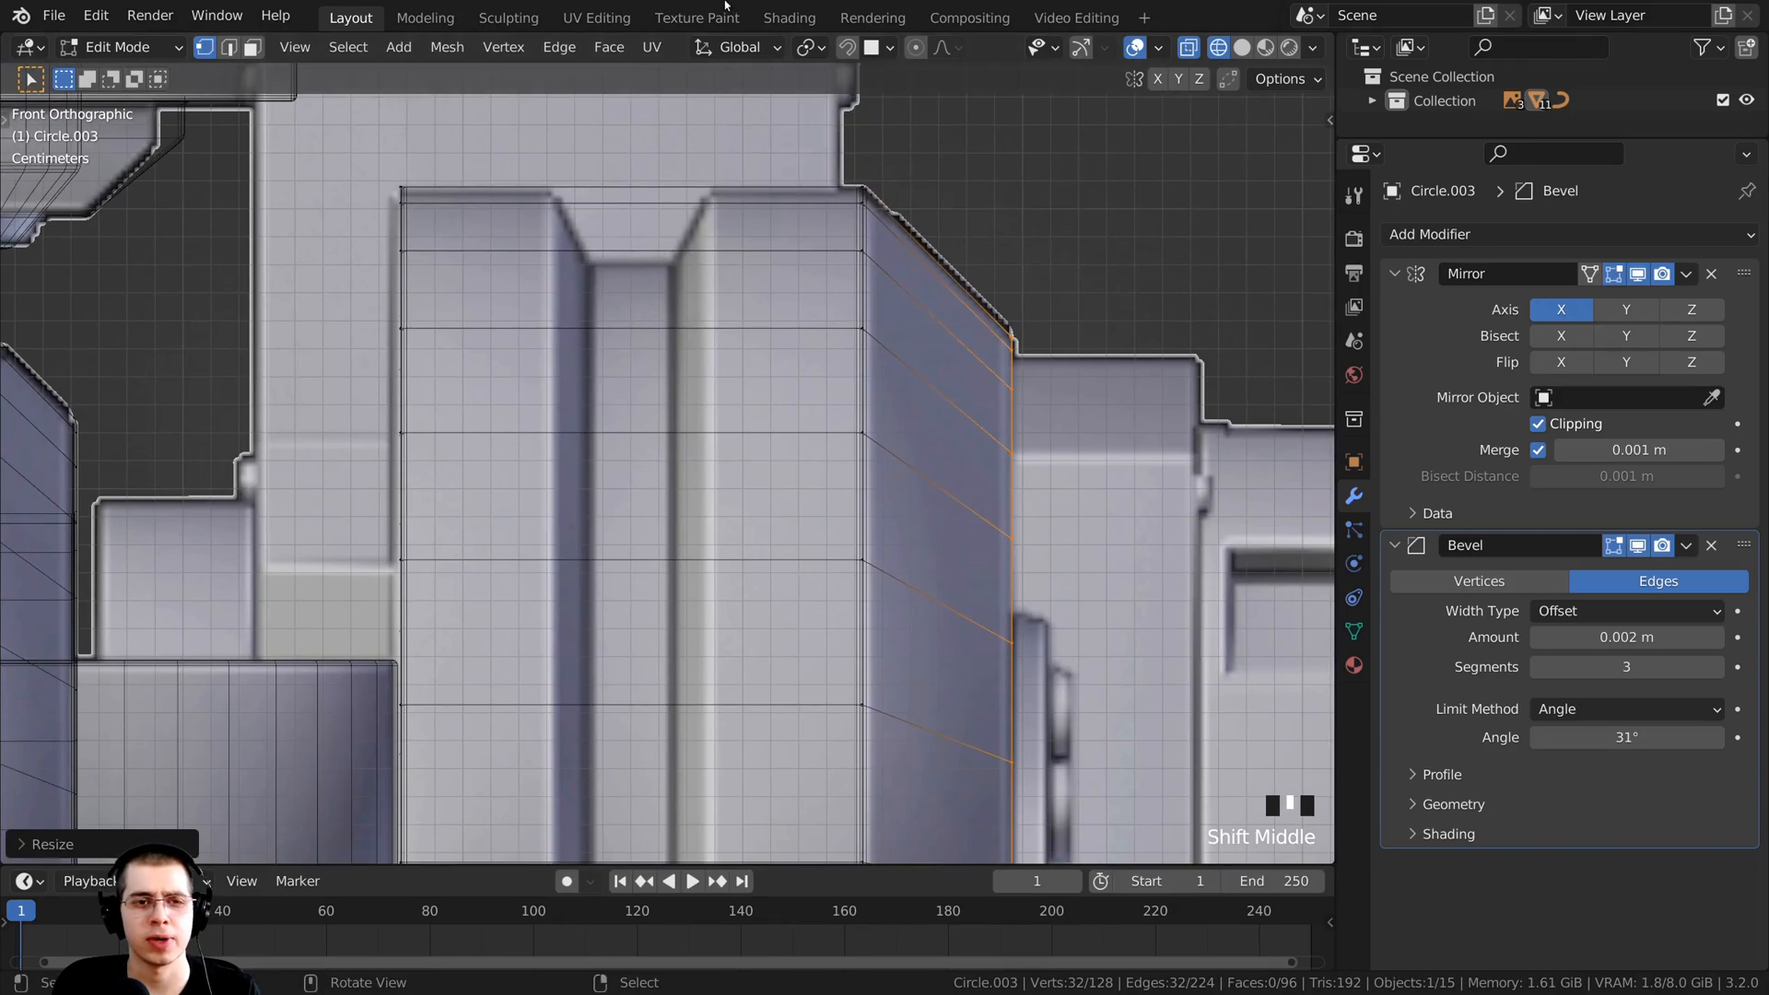
Step: Add two evenly spaced, unslid loop cuts around the ring's wide rim at the edges of the reference groove
{"action": "scroll", "coordinate": [562, 381], "scroll_direction": "down", "scroll_amount": 2}
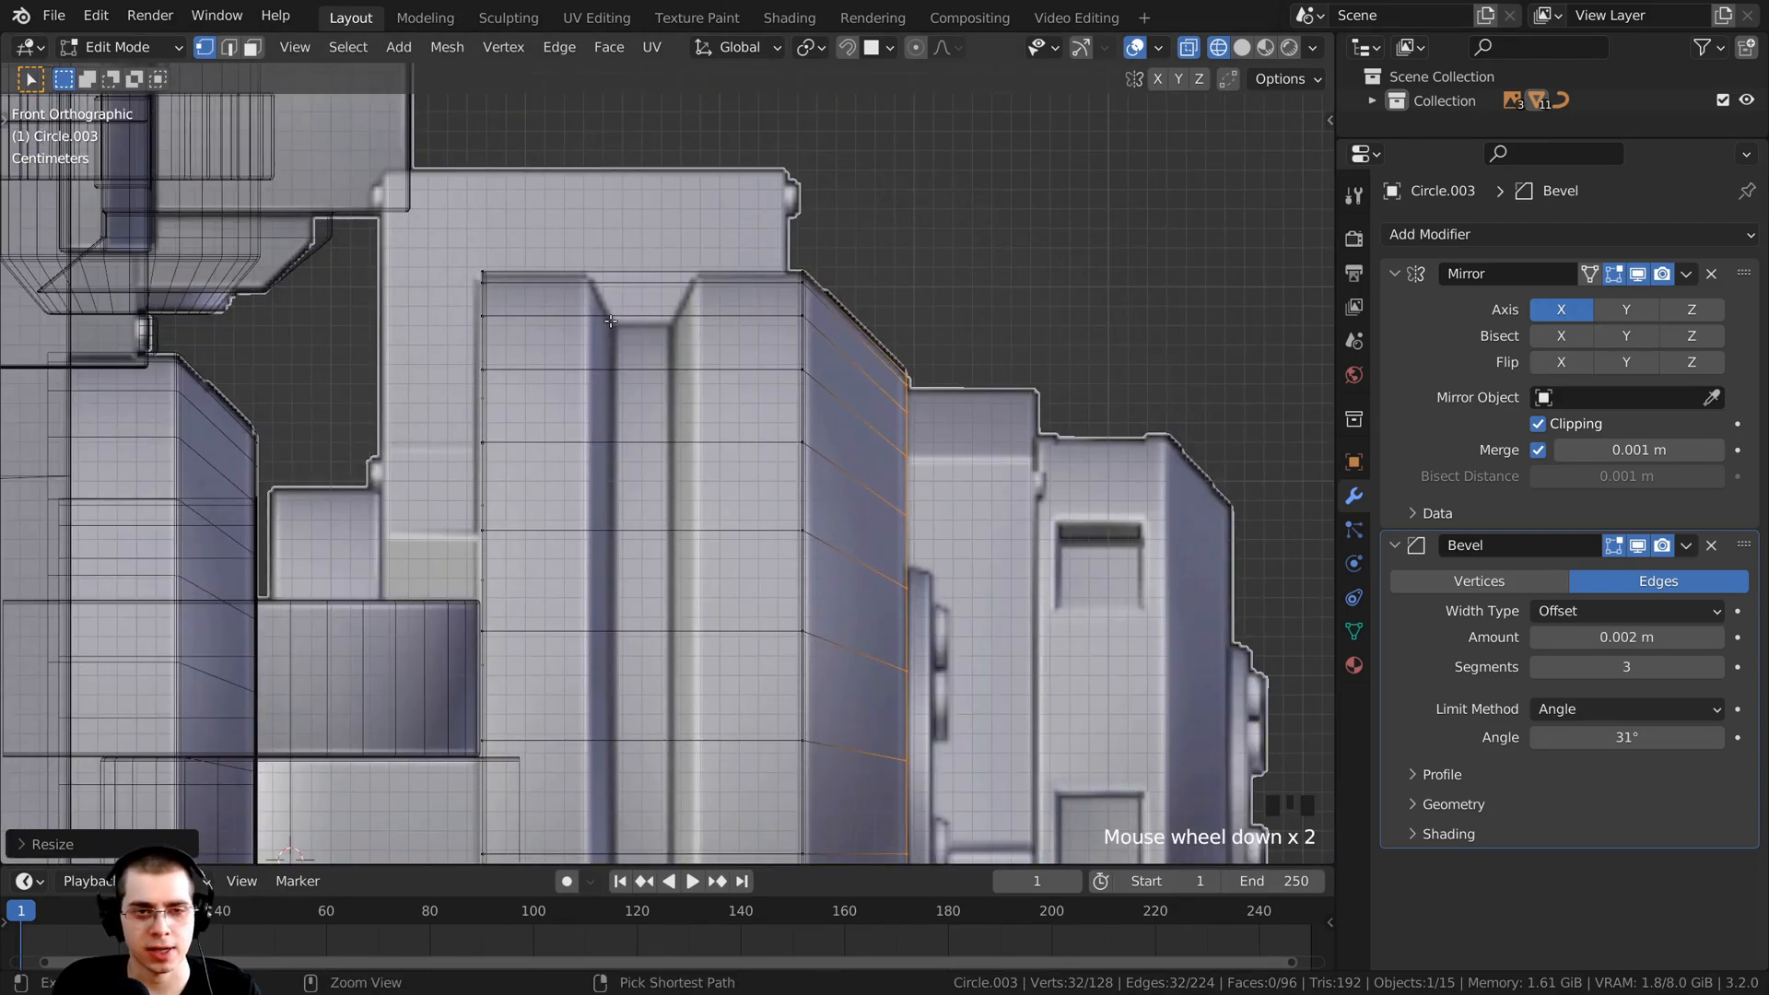
{"action": "key", "text": "ctrl+r"}
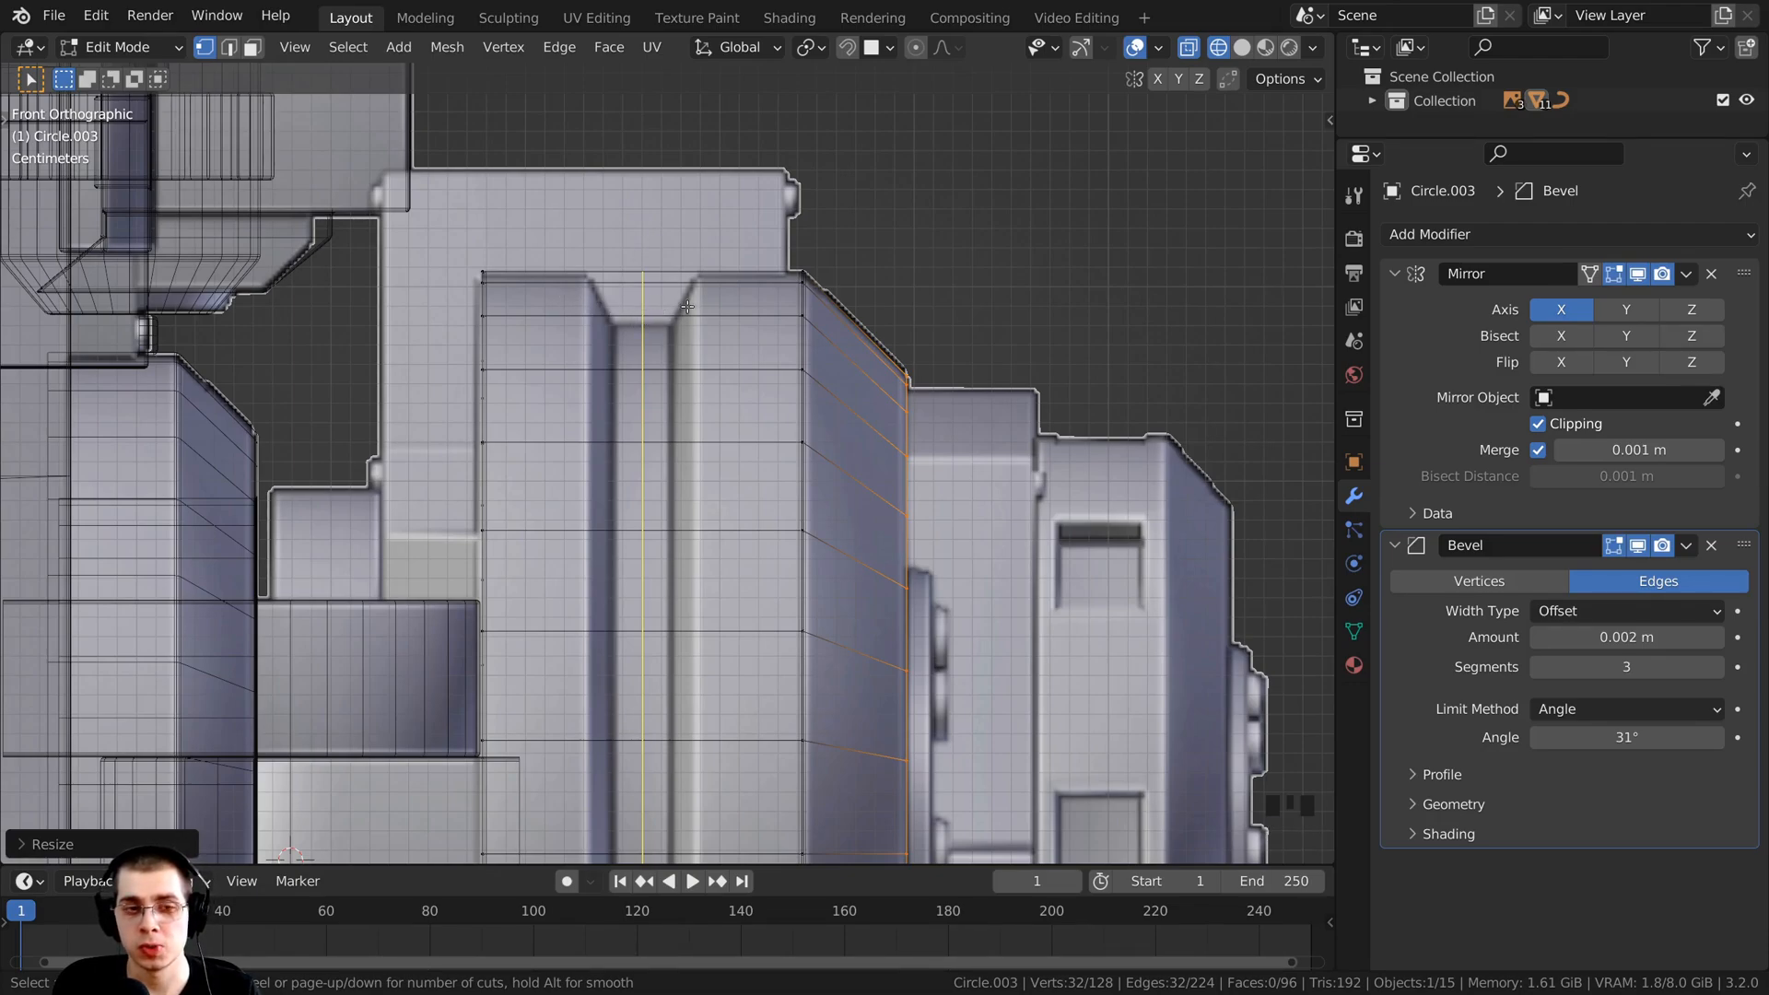
{"action": "scroll", "coordinate": [679, 318], "scroll_direction": "up", "scroll_amount": 1}
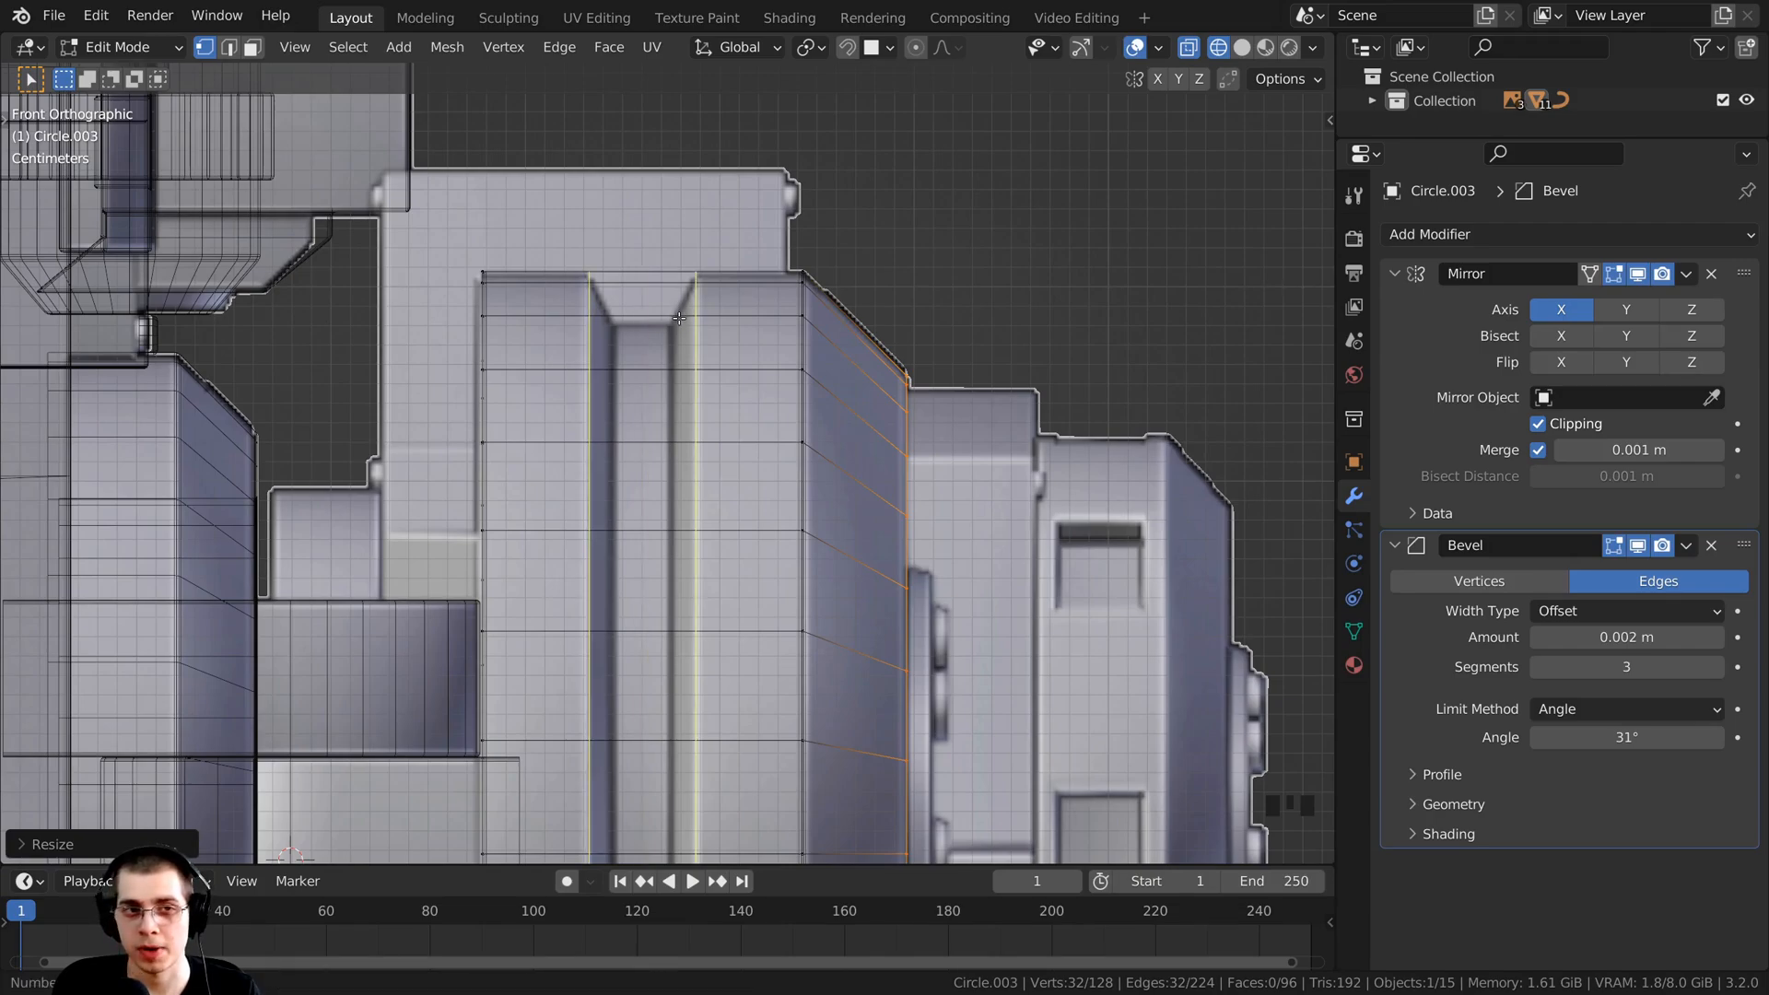
{"action": "left_click", "coordinate": [687, 318]}
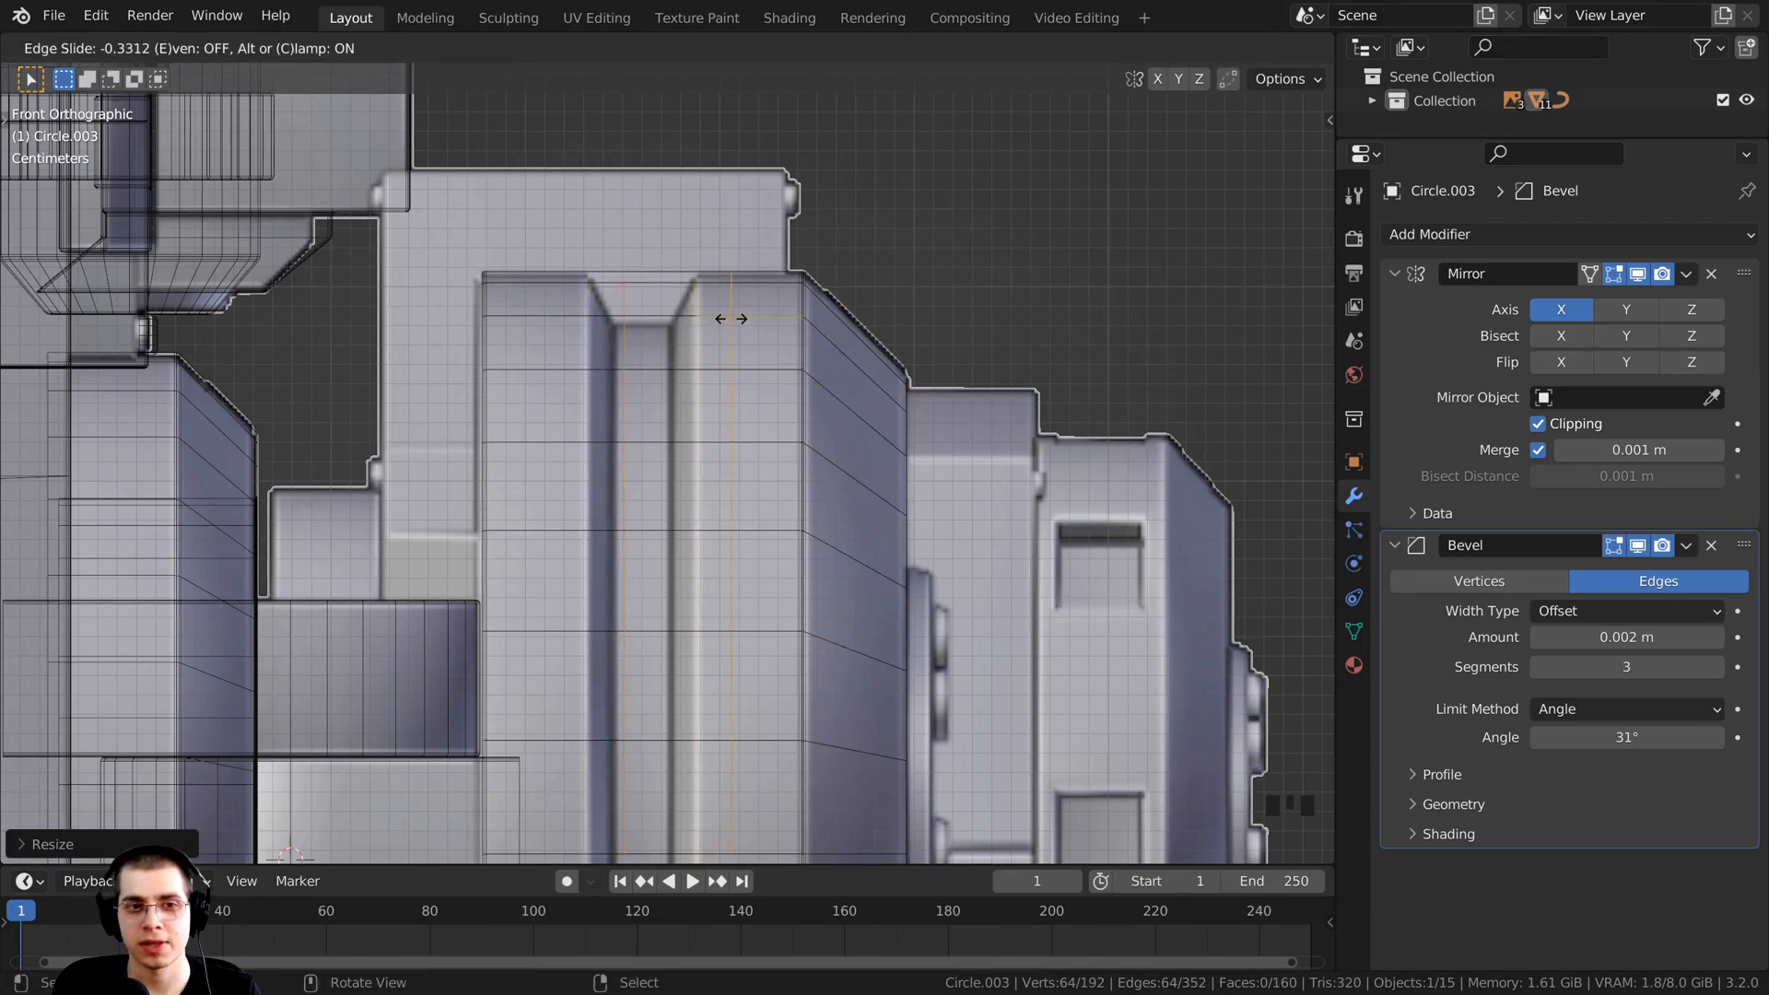
{"action": "right_click", "coordinate": [689, 248]}
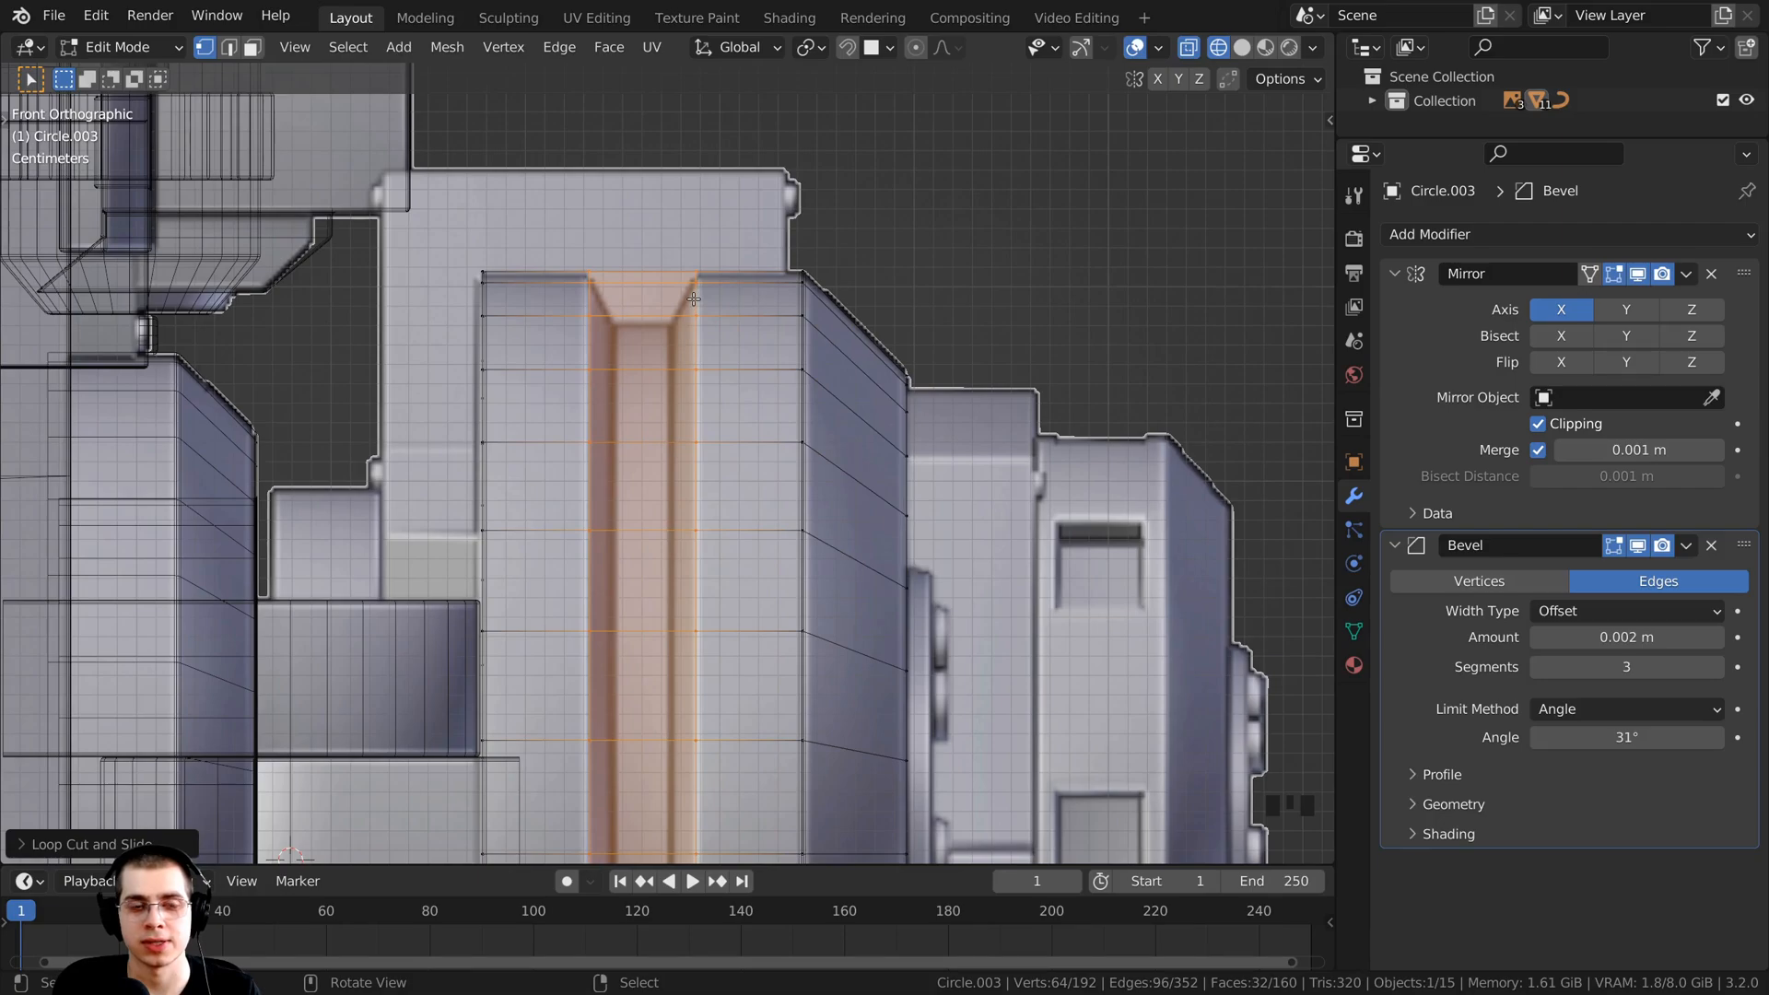
Step: Add two more centred loop cuts between the groove's edge loops to define the groove floor
{"action": "middle_click_drag", "start_coordinate": [691, 185], "coordinate": [682, 200], "text": "shift"}
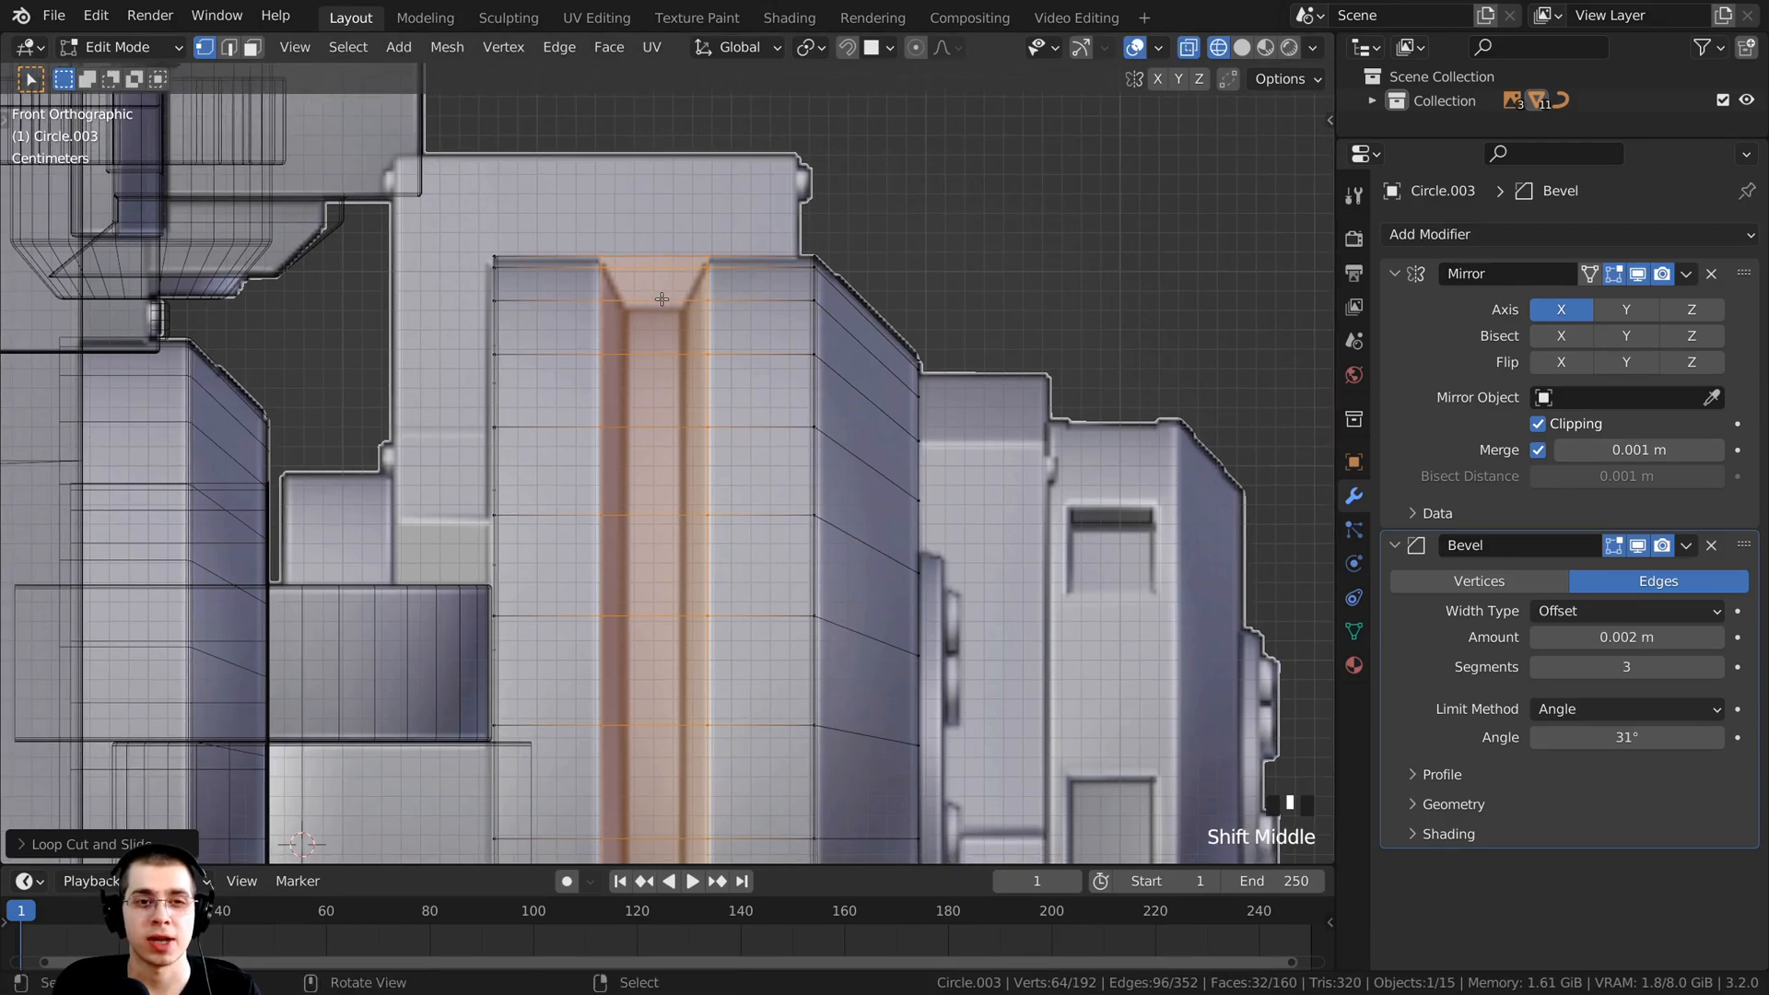
{"action": "scroll", "coordinate": [659, 289], "scroll_direction": "up", "scroll_amount": 1}
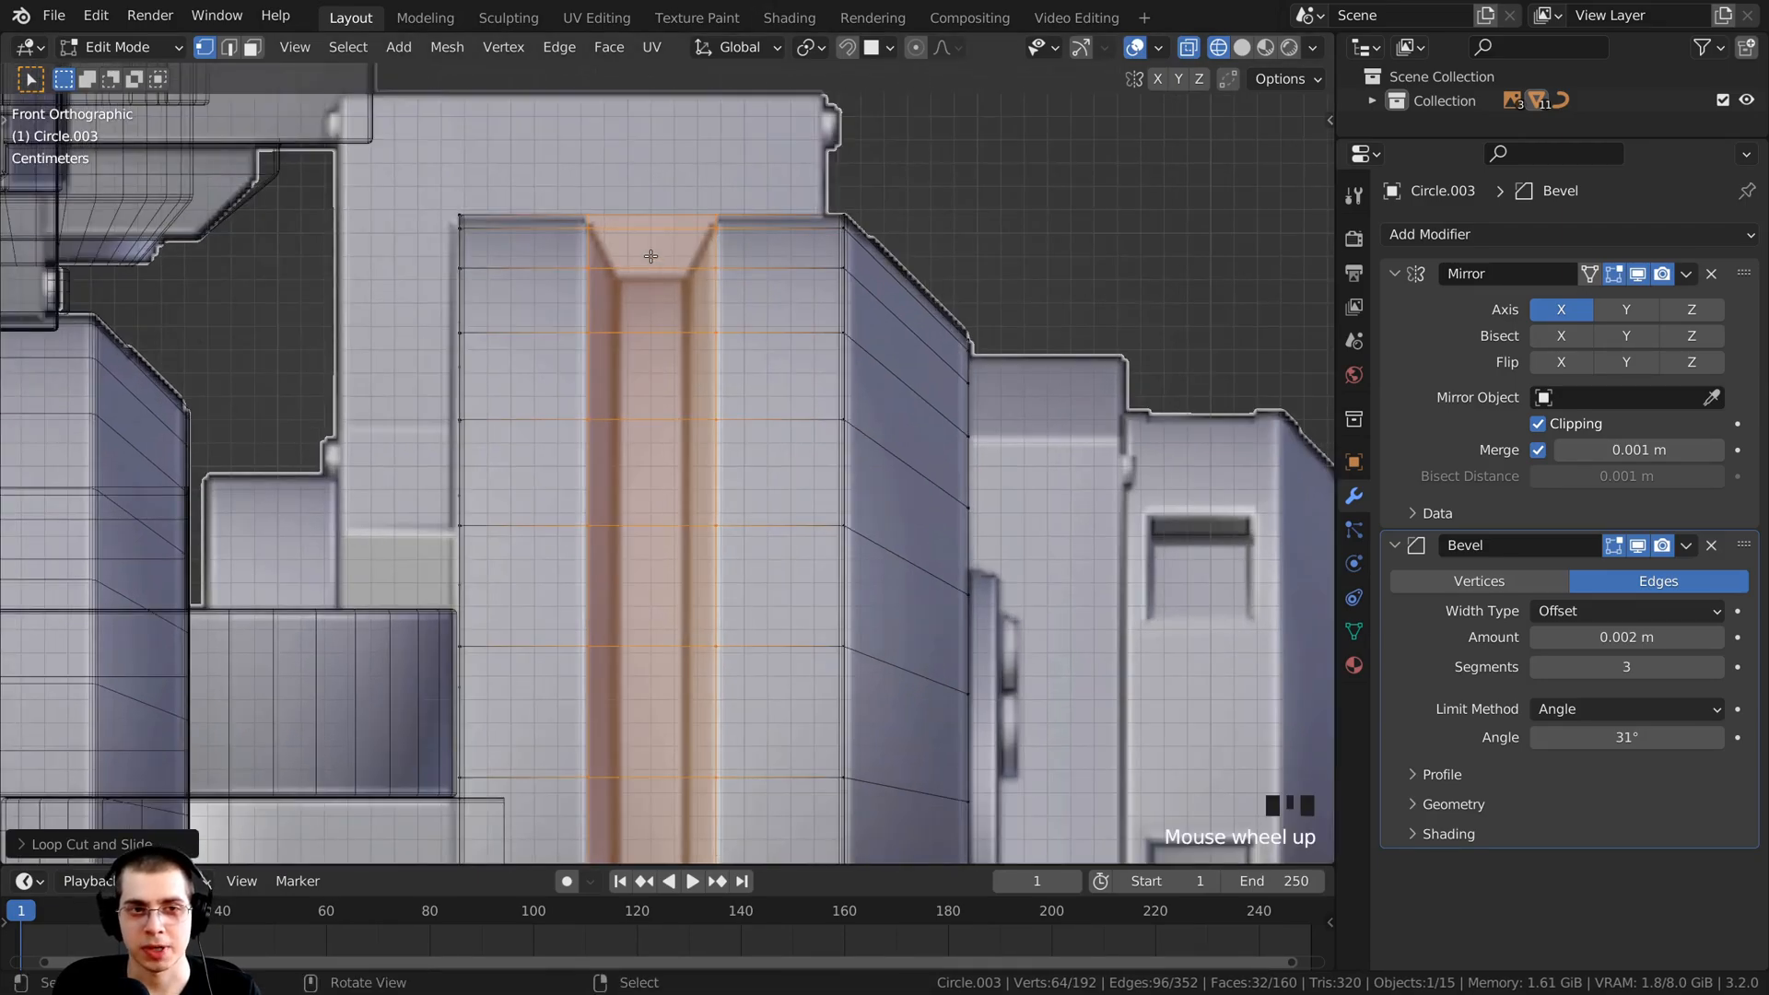
{"action": "key", "text": "ctrl+r"}
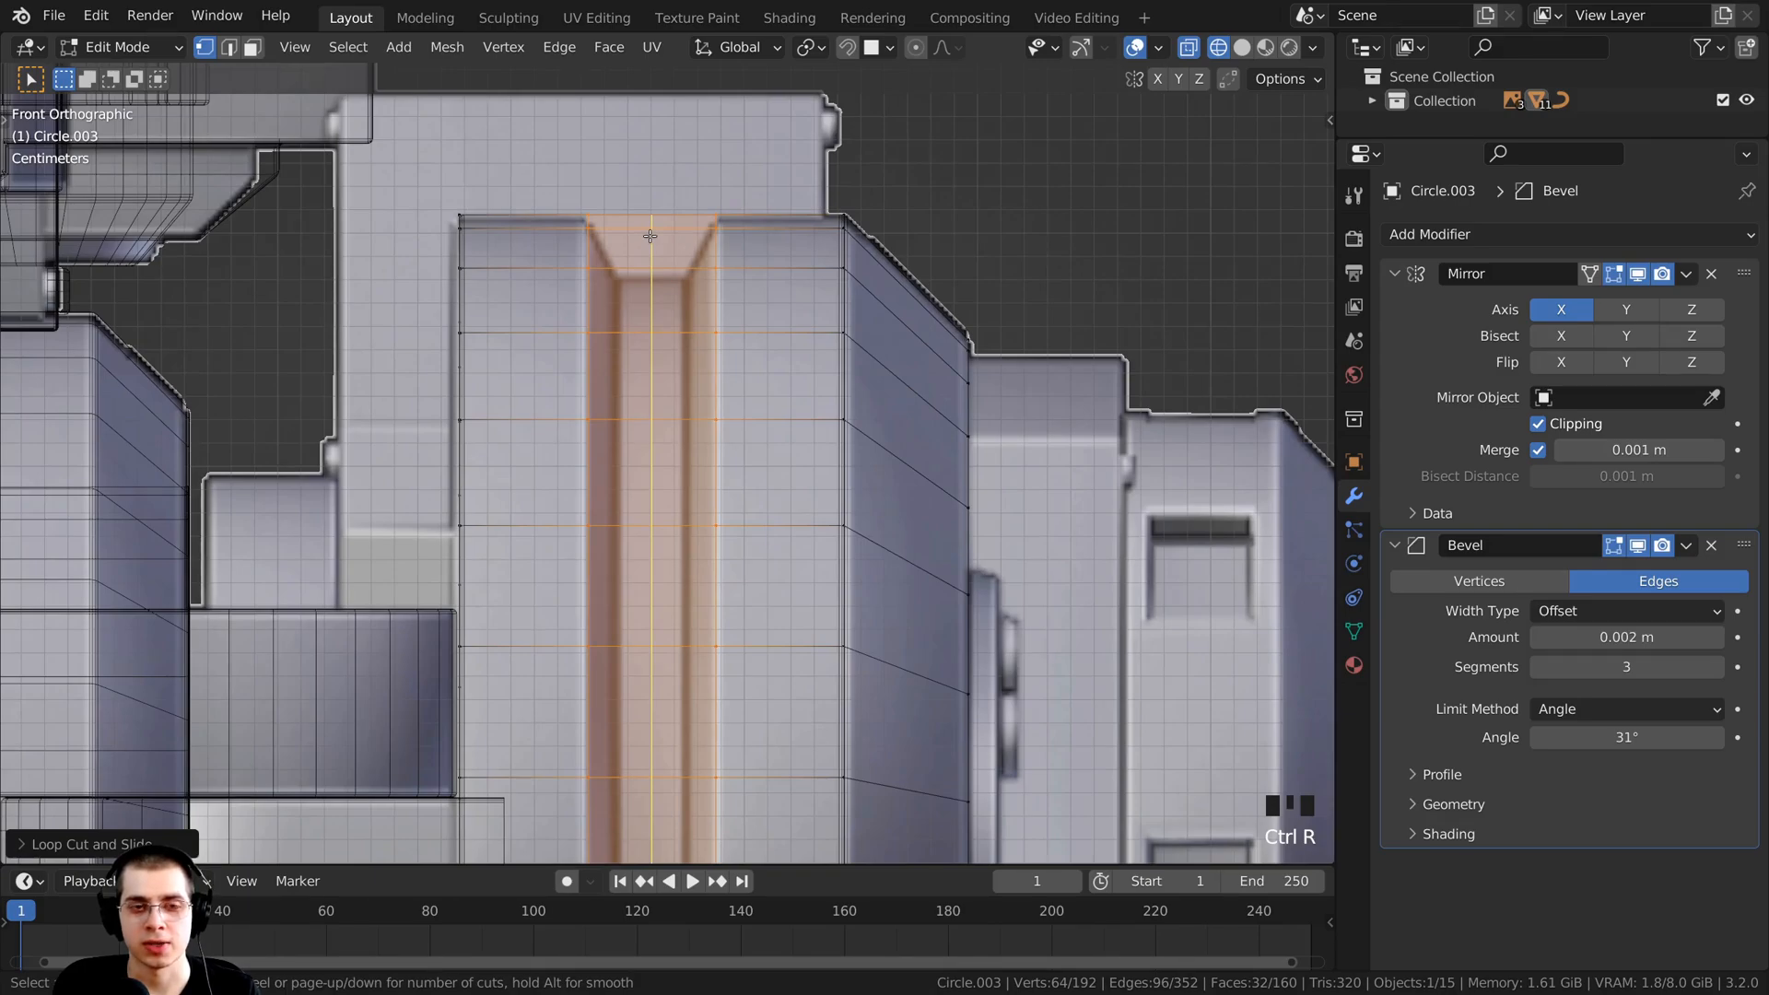
{"action": "scroll", "coordinate": [649, 237], "scroll_direction": "up", "scroll_amount": 1}
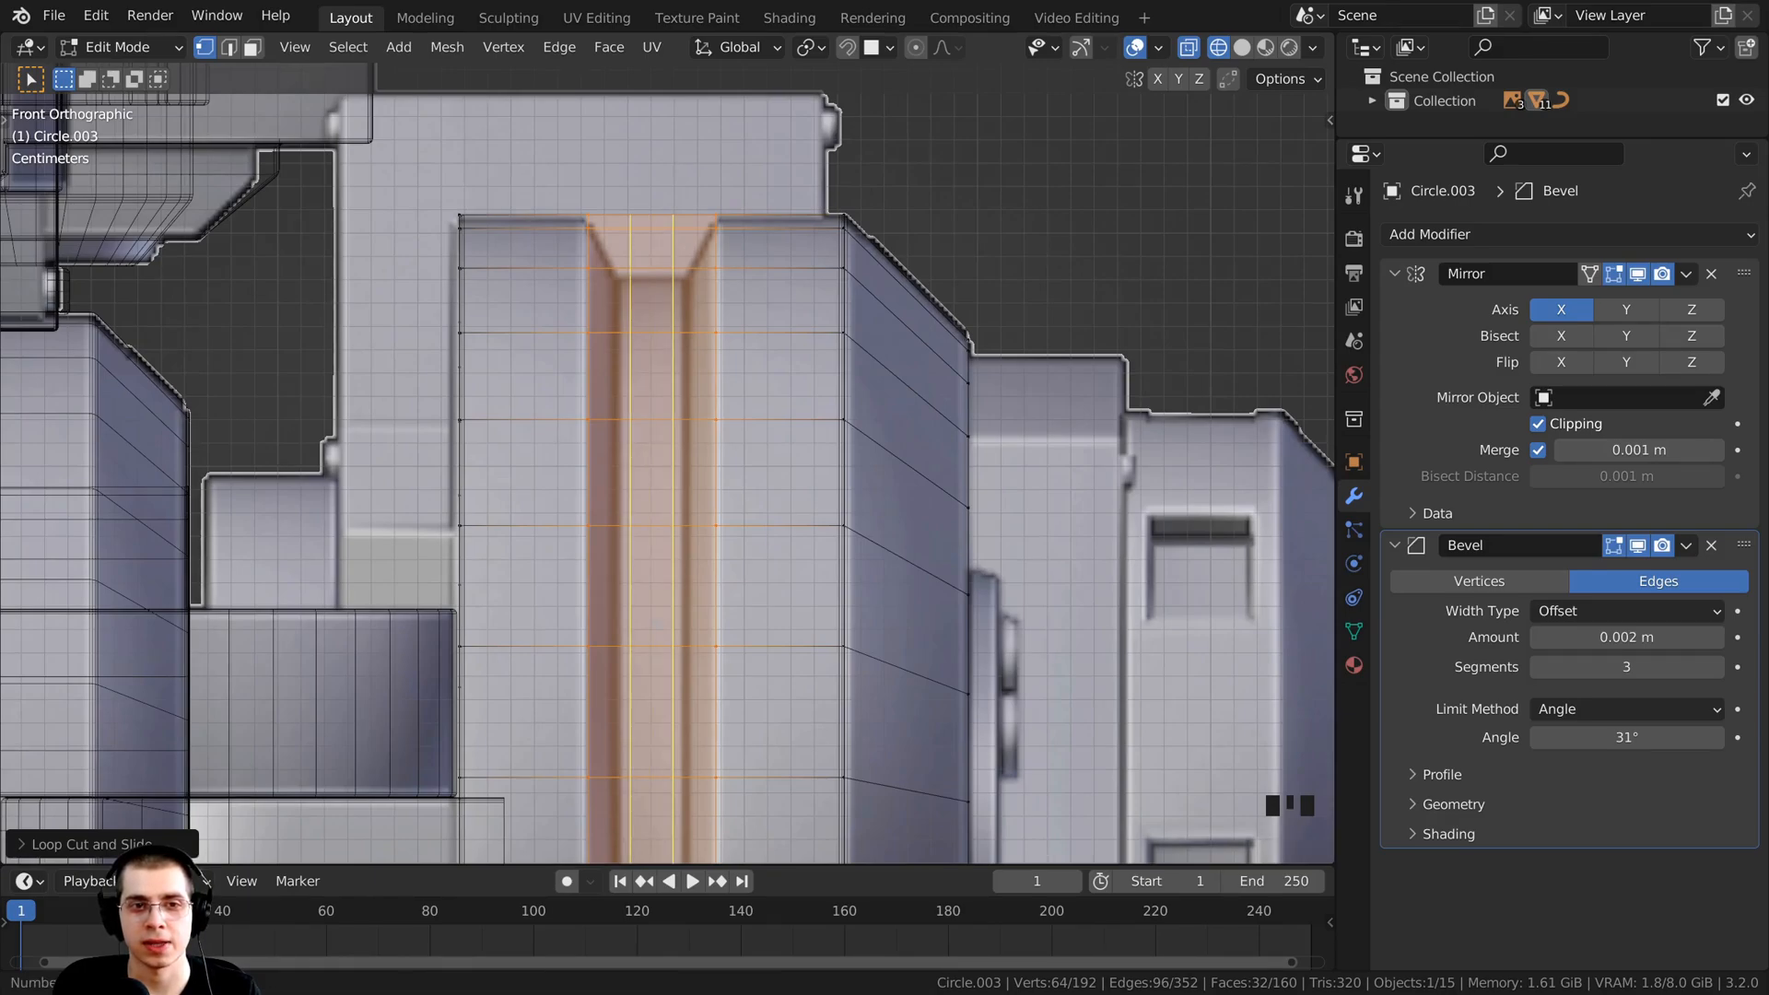
{"action": "left_click", "coordinate": [650, 236]}
{"action": "right_click", "coordinate": [652, 237]}
Step: Scale the groove floor loops inward to the reference depth, and widen them by about 1.5 along global X
{"action": "scroll", "coordinate": [728, 354], "scroll_direction": "down", "scroll_amount": 2}
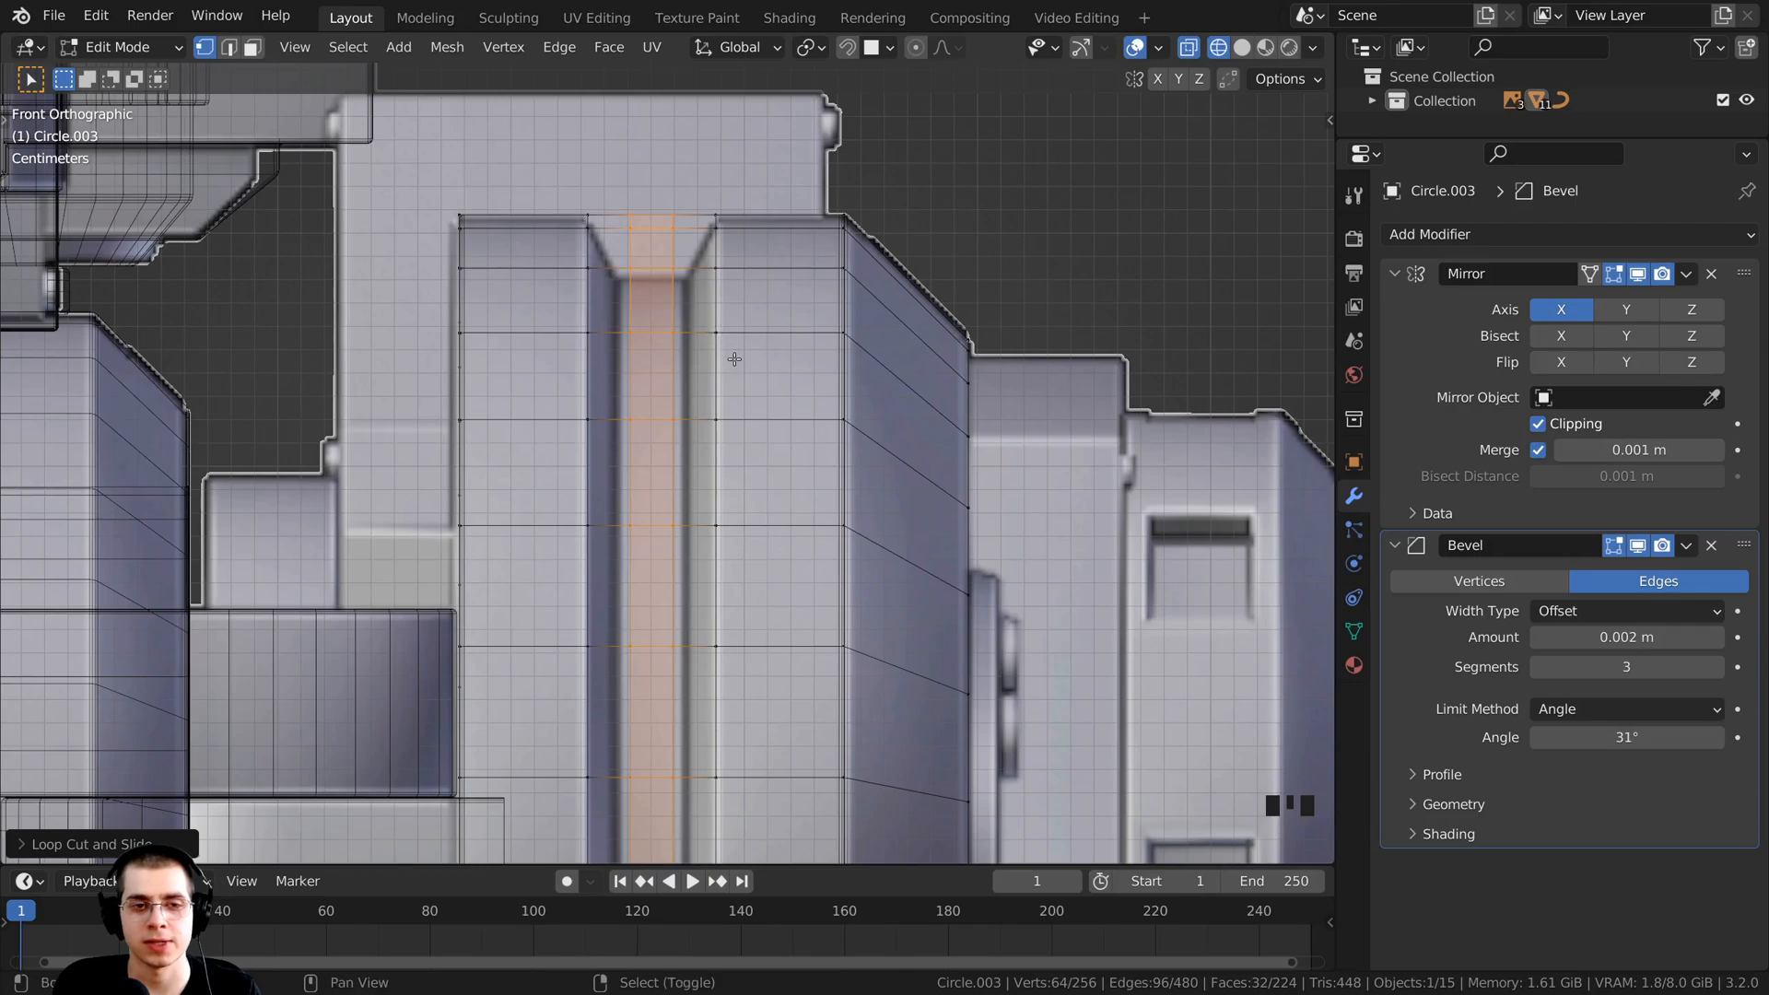
{"action": "middle_click_drag", "start_coordinate": [876, 267], "coordinate": [897, 251], "text": "shift"}
{"action": "key", "text": "s"}
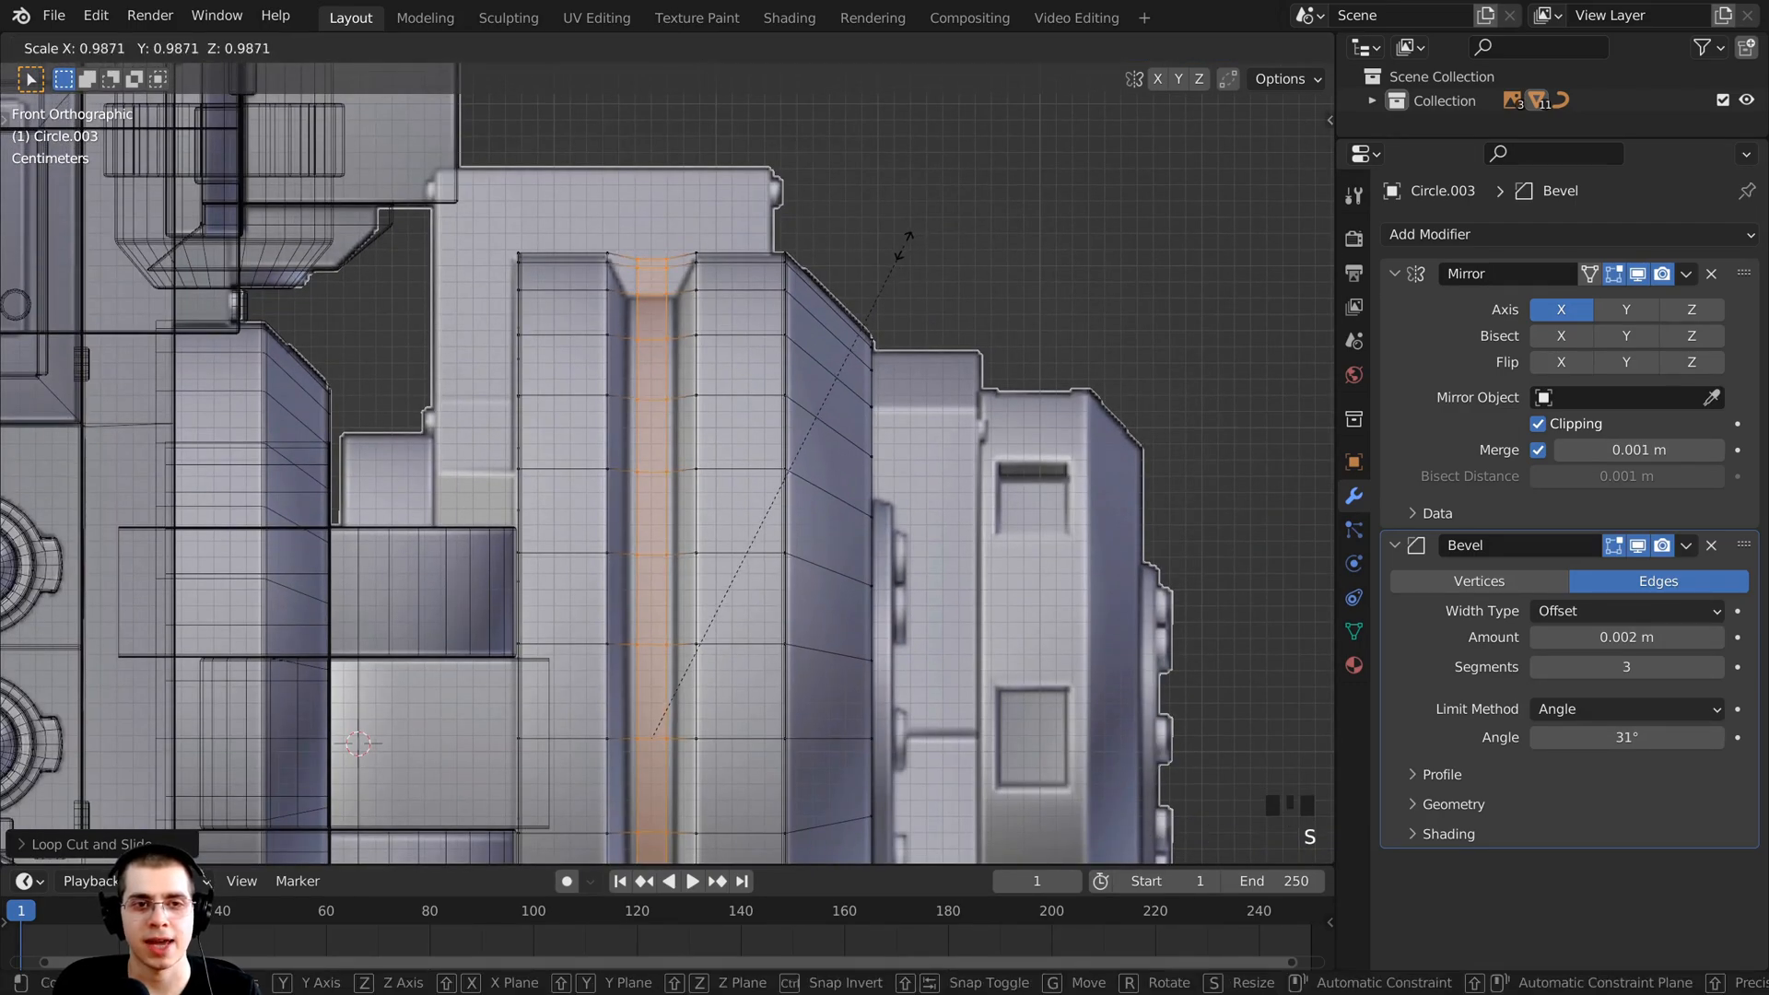
{"action": "left_click", "coordinate": [842, 269]}
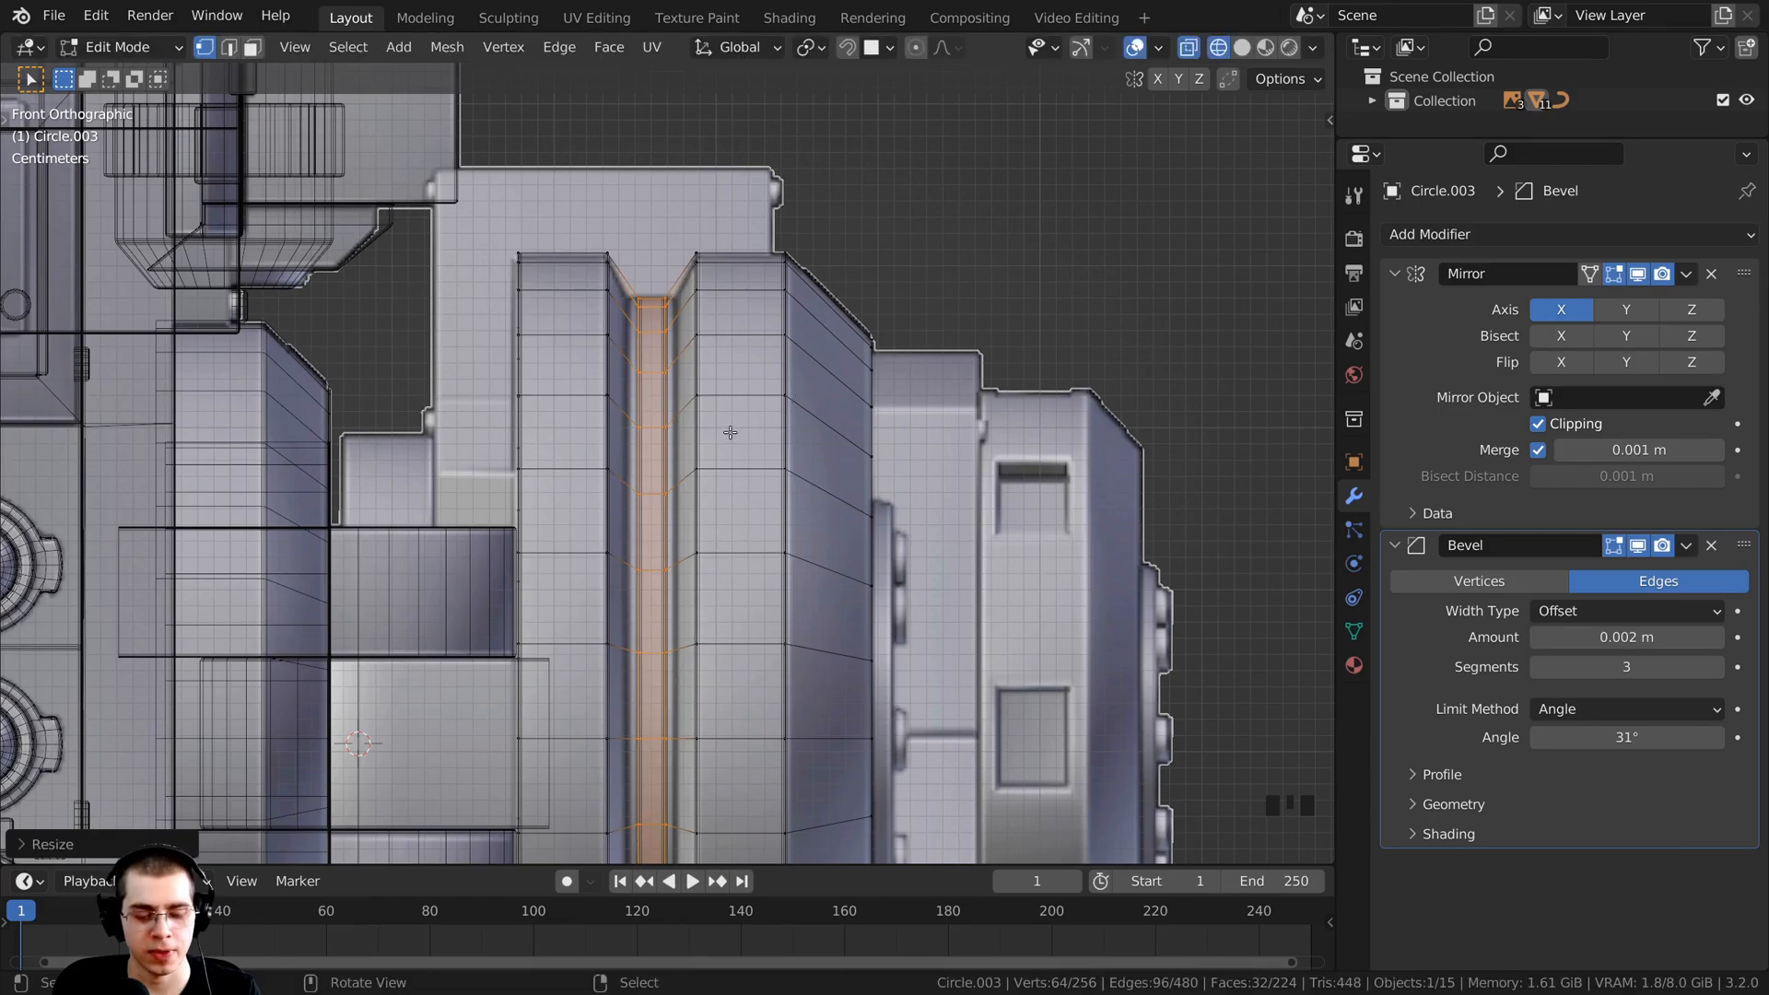
{"action": "key", "text": "s"}
{"action": "key", "text": "x"}
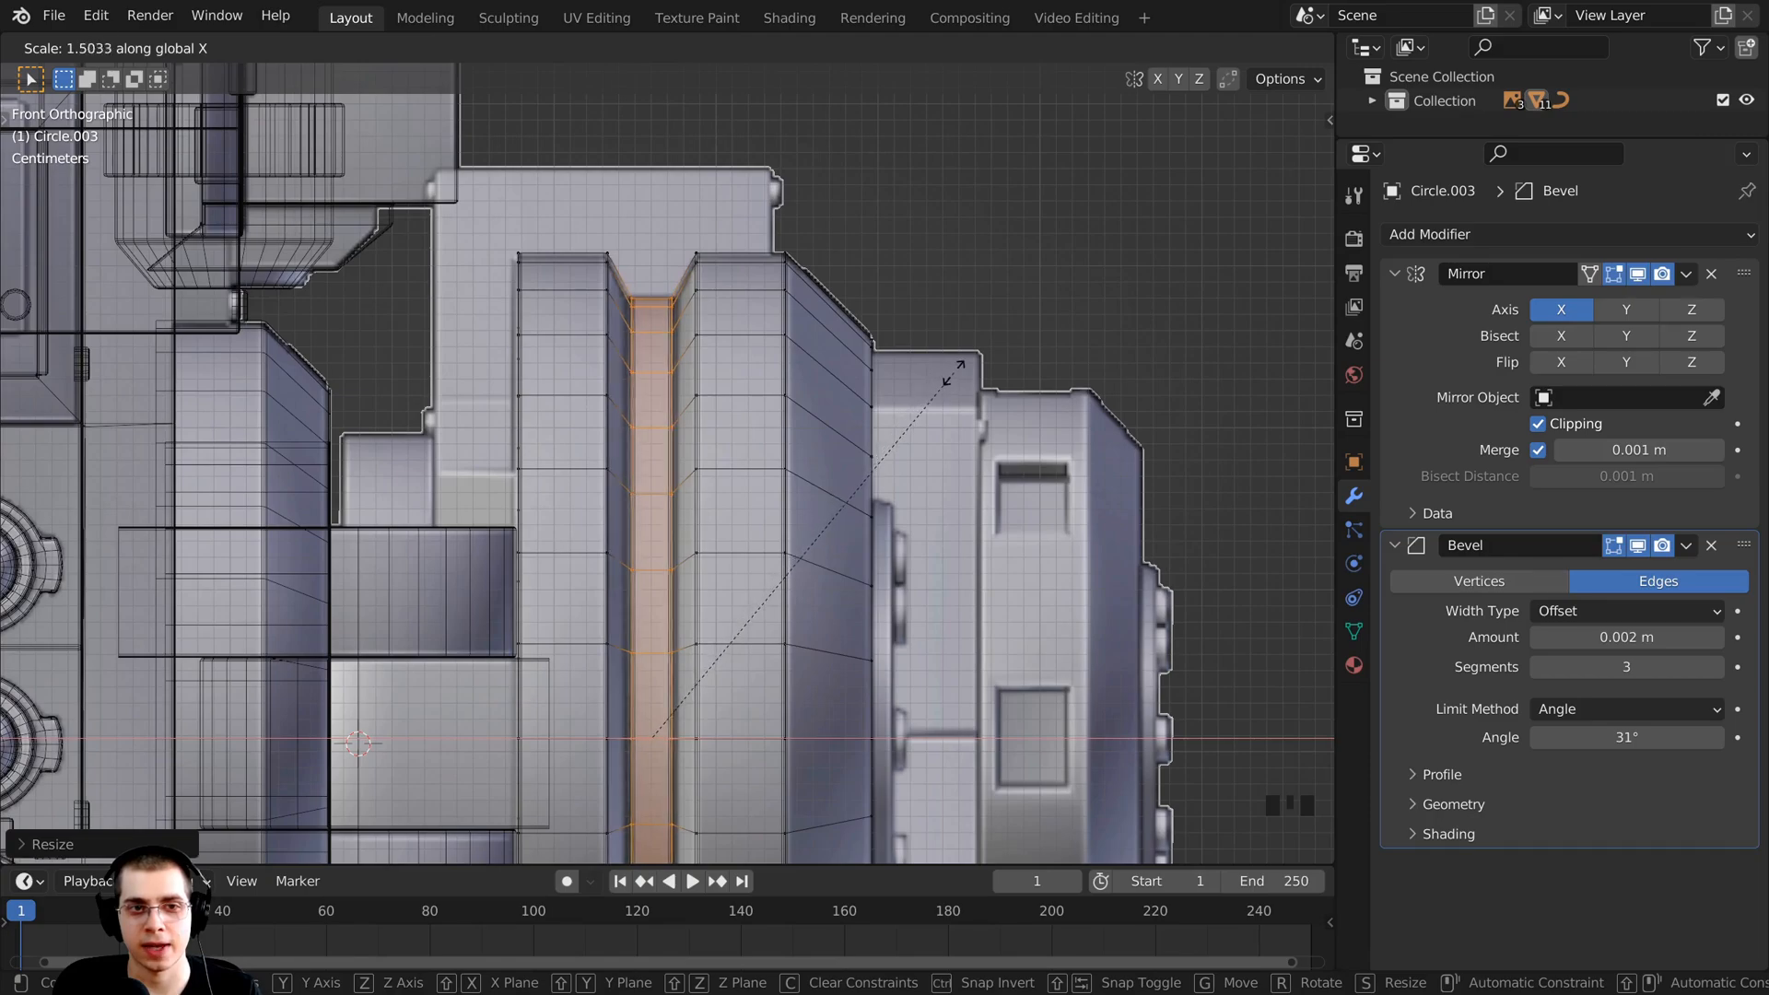
{"action": "left_click", "coordinate": [974, 360]}
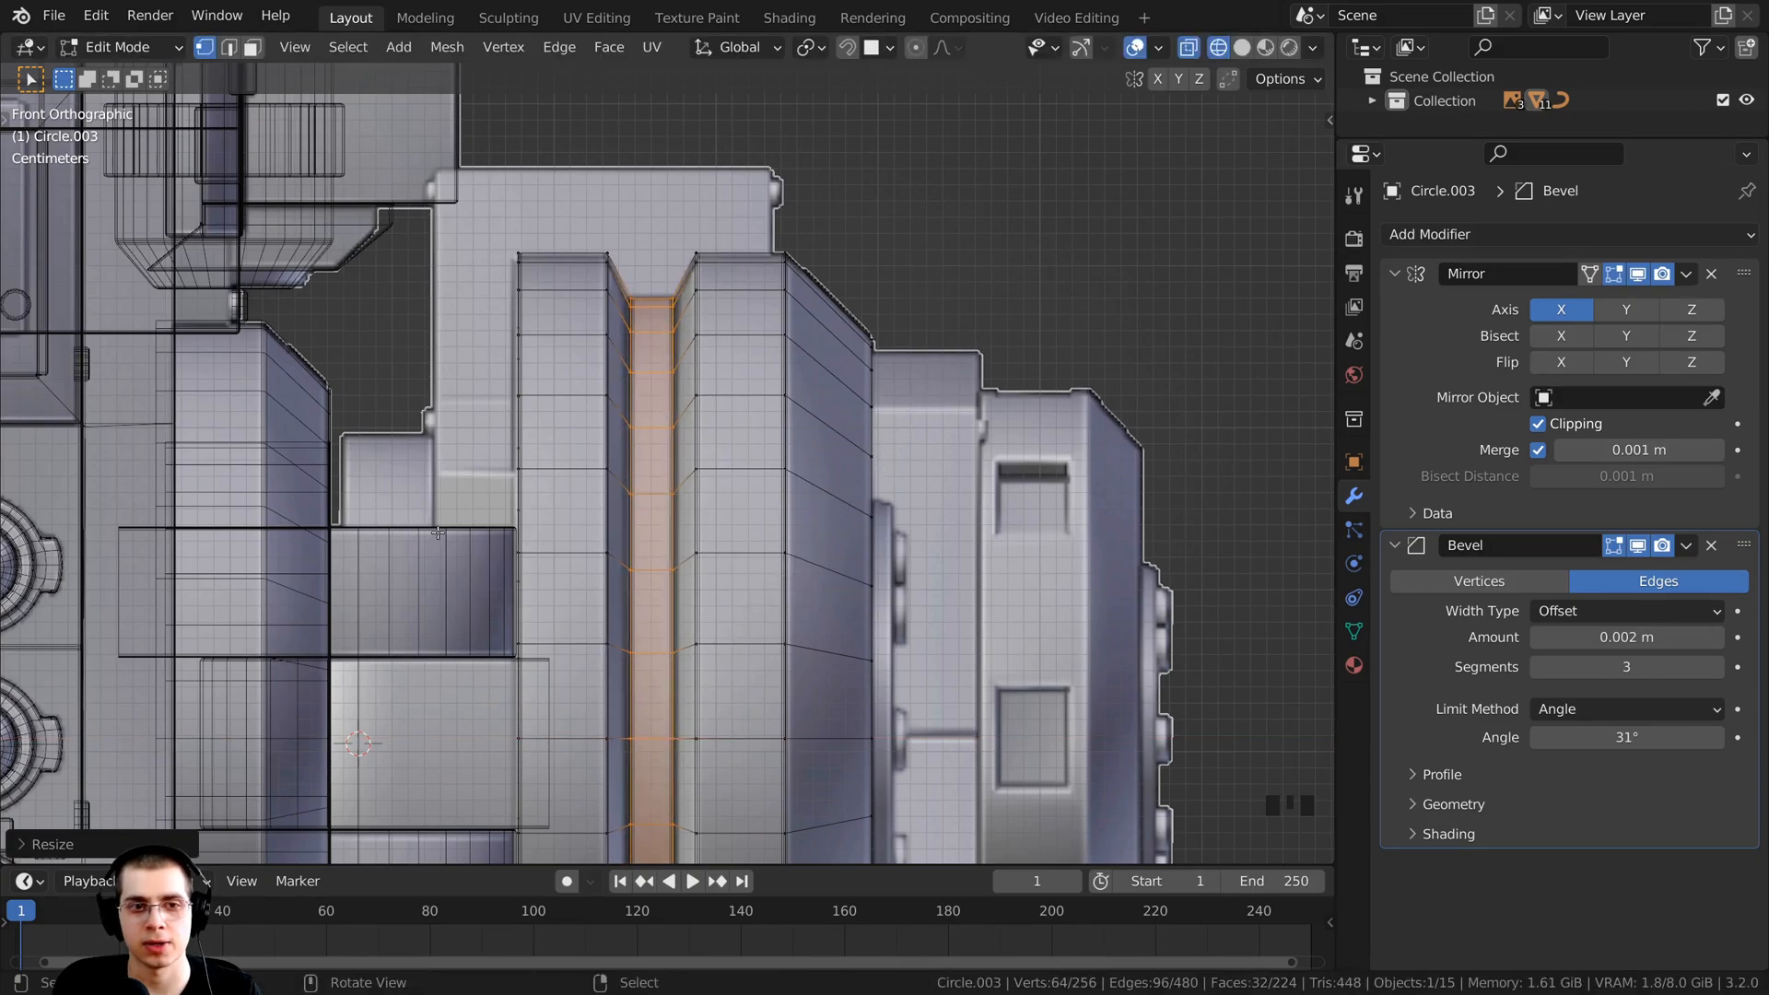
Step: Return to solid shading and select the edge loop around the ring's outer opening at the end of the chamfer
{"action": "key", "text": "z"}
{"action": "left_click", "coordinate": [833, 492]}
{"action": "scroll", "coordinate": [833, 492], "scroll_direction": "down", "scroll_amount": 5}
{"action": "mouse_move", "coordinate": [833, 492]}
{"action": "middle_mouse_down"}
{"action": "mouse_move", "coordinate": [771, 592]}
{"action": "mouse_move", "coordinate": [801, 470]}
{"action": "mouse_move", "coordinate": [677, 488]}
{"action": "mouse_move", "coordinate": [652, 466]}
{"action": "middle_mouse_up"}
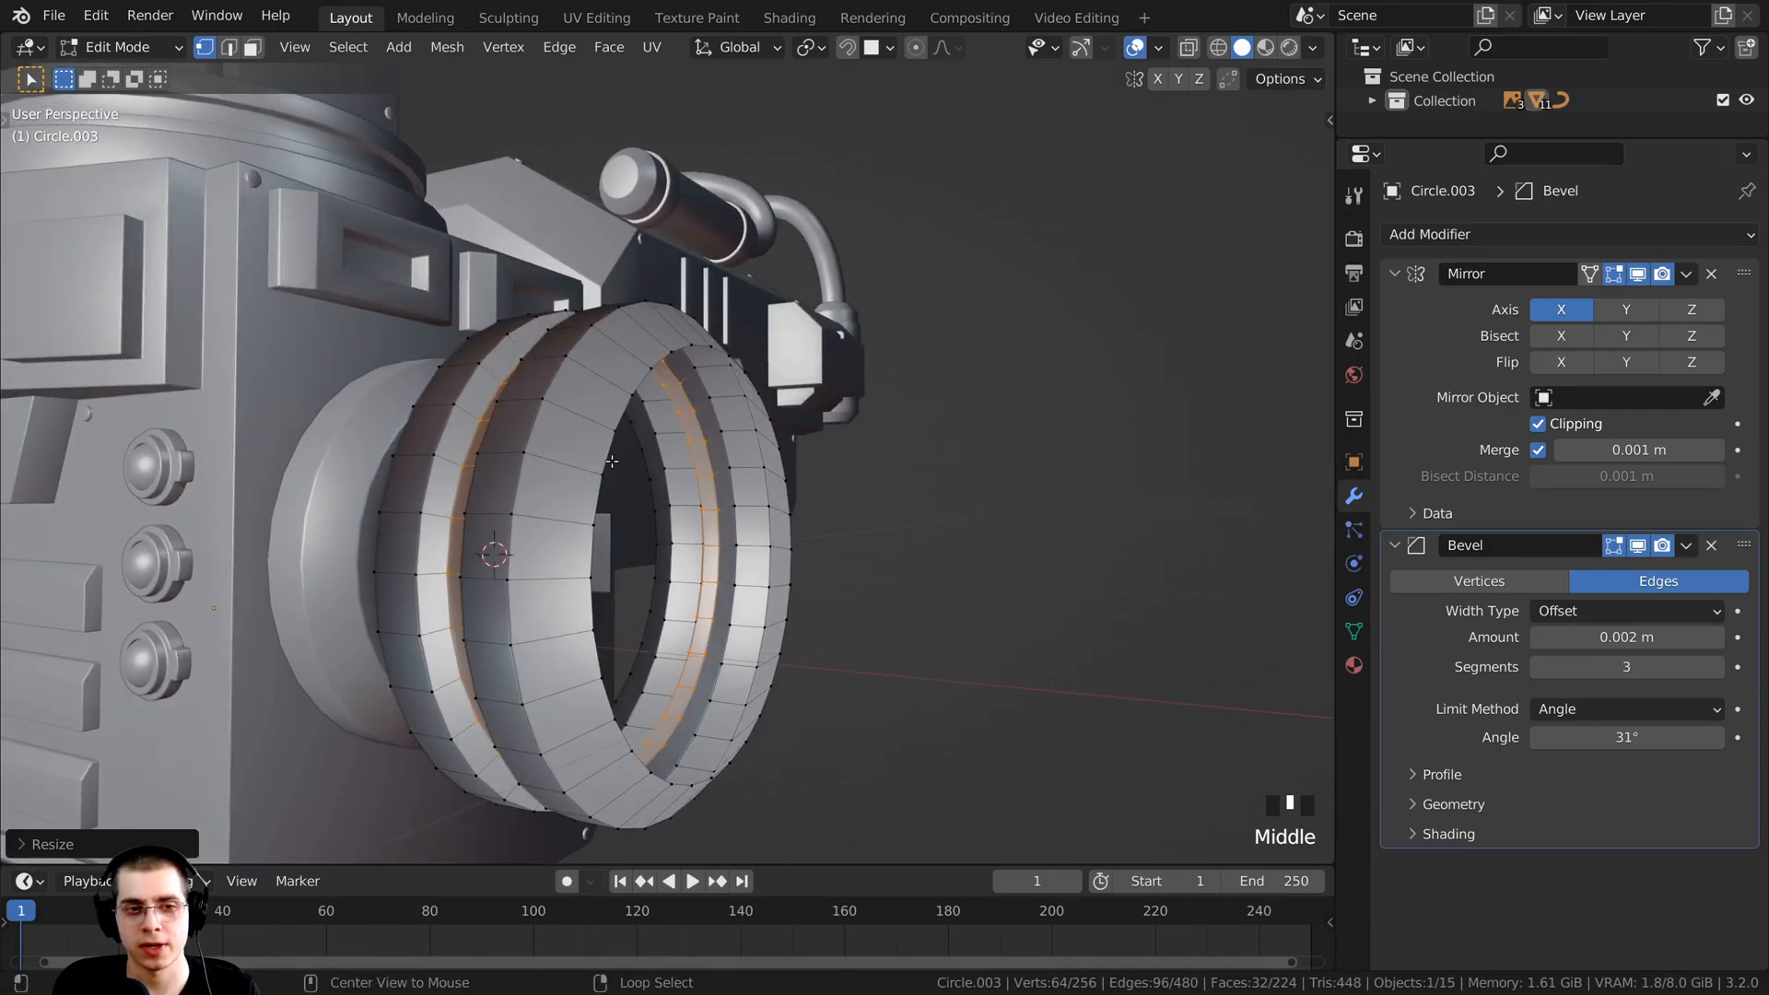
{"action": "right_click", "coordinate": [607, 459], "text": "alt"}
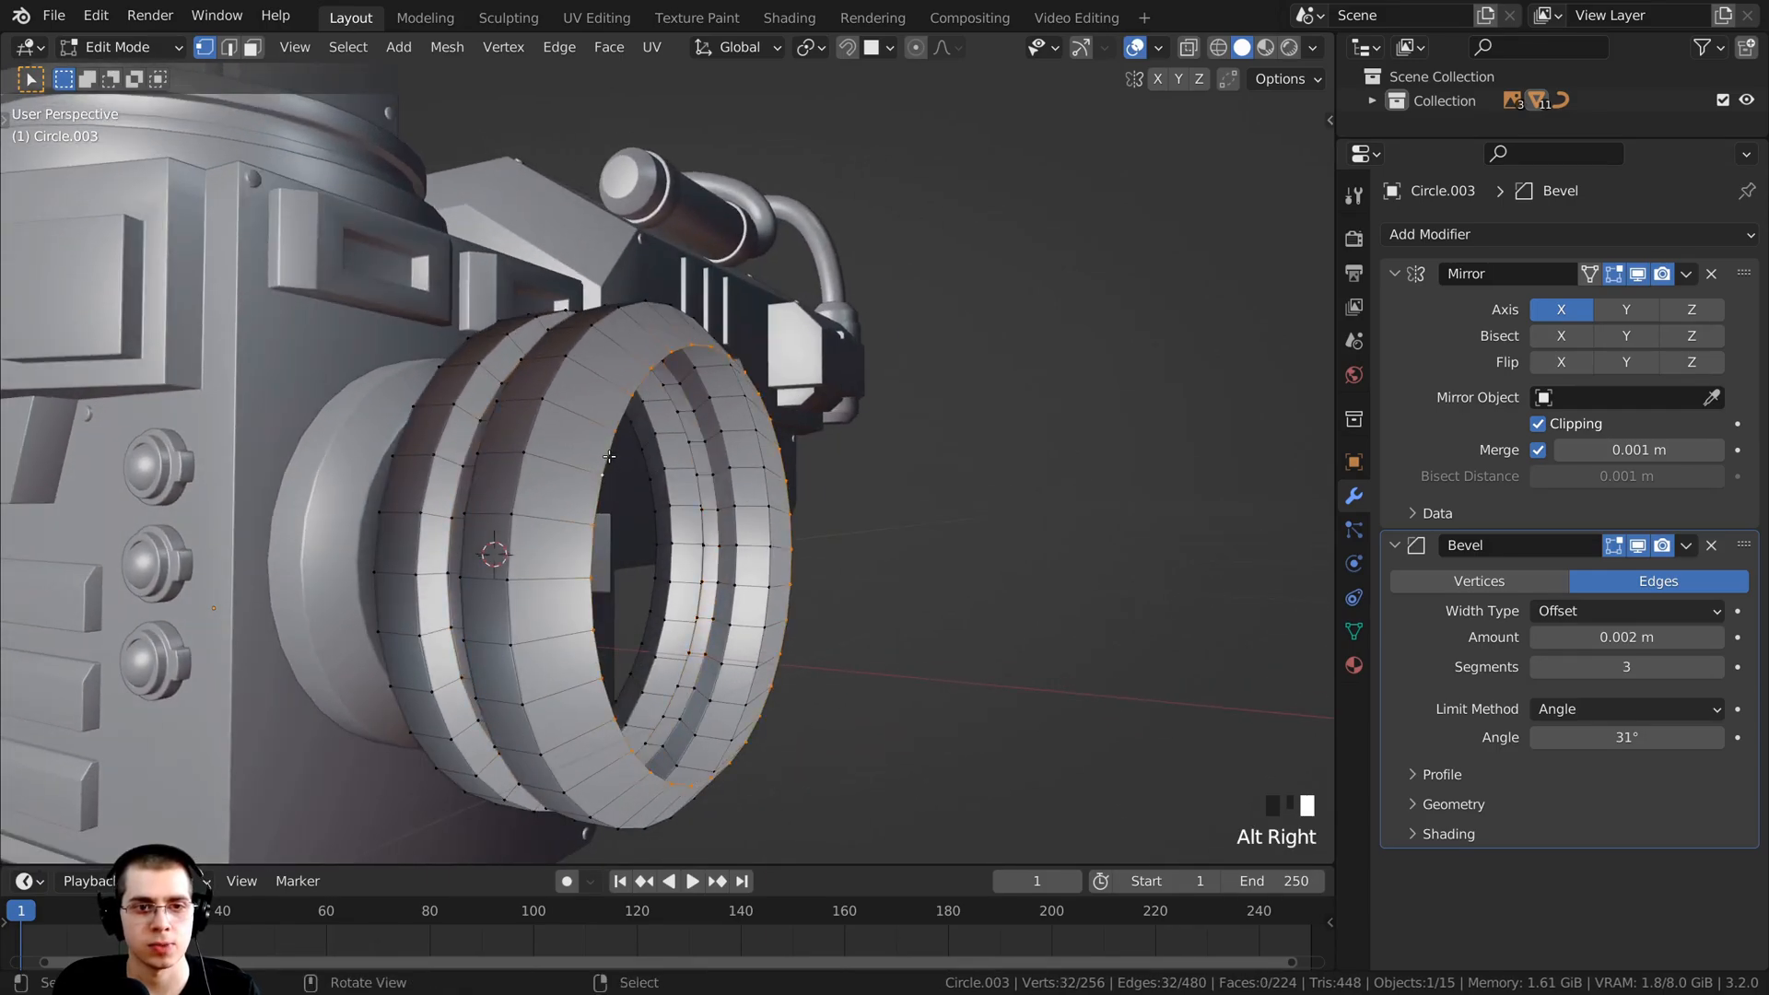
Step: Extrude the opening's edge loop in place and scale it to about 0.84 to match the reference's inner circle in side view
{"action": "mouse_move", "coordinate": [607, 459]}
{"action": "middle_mouse_down"}
{"action": "mouse_move", "coordinate": [951, 590]}
{"action": "mouse_move", "coordinate": [994, 496]}
{"action": "middle_mouse_up"}
{"action": "scroll", "coordinate": [950, 590], "scroll_direction": "up", "scroll_amount": 2}
{"action": "key", "text": "KP_3"}
{"action": "key", "text": "z"}
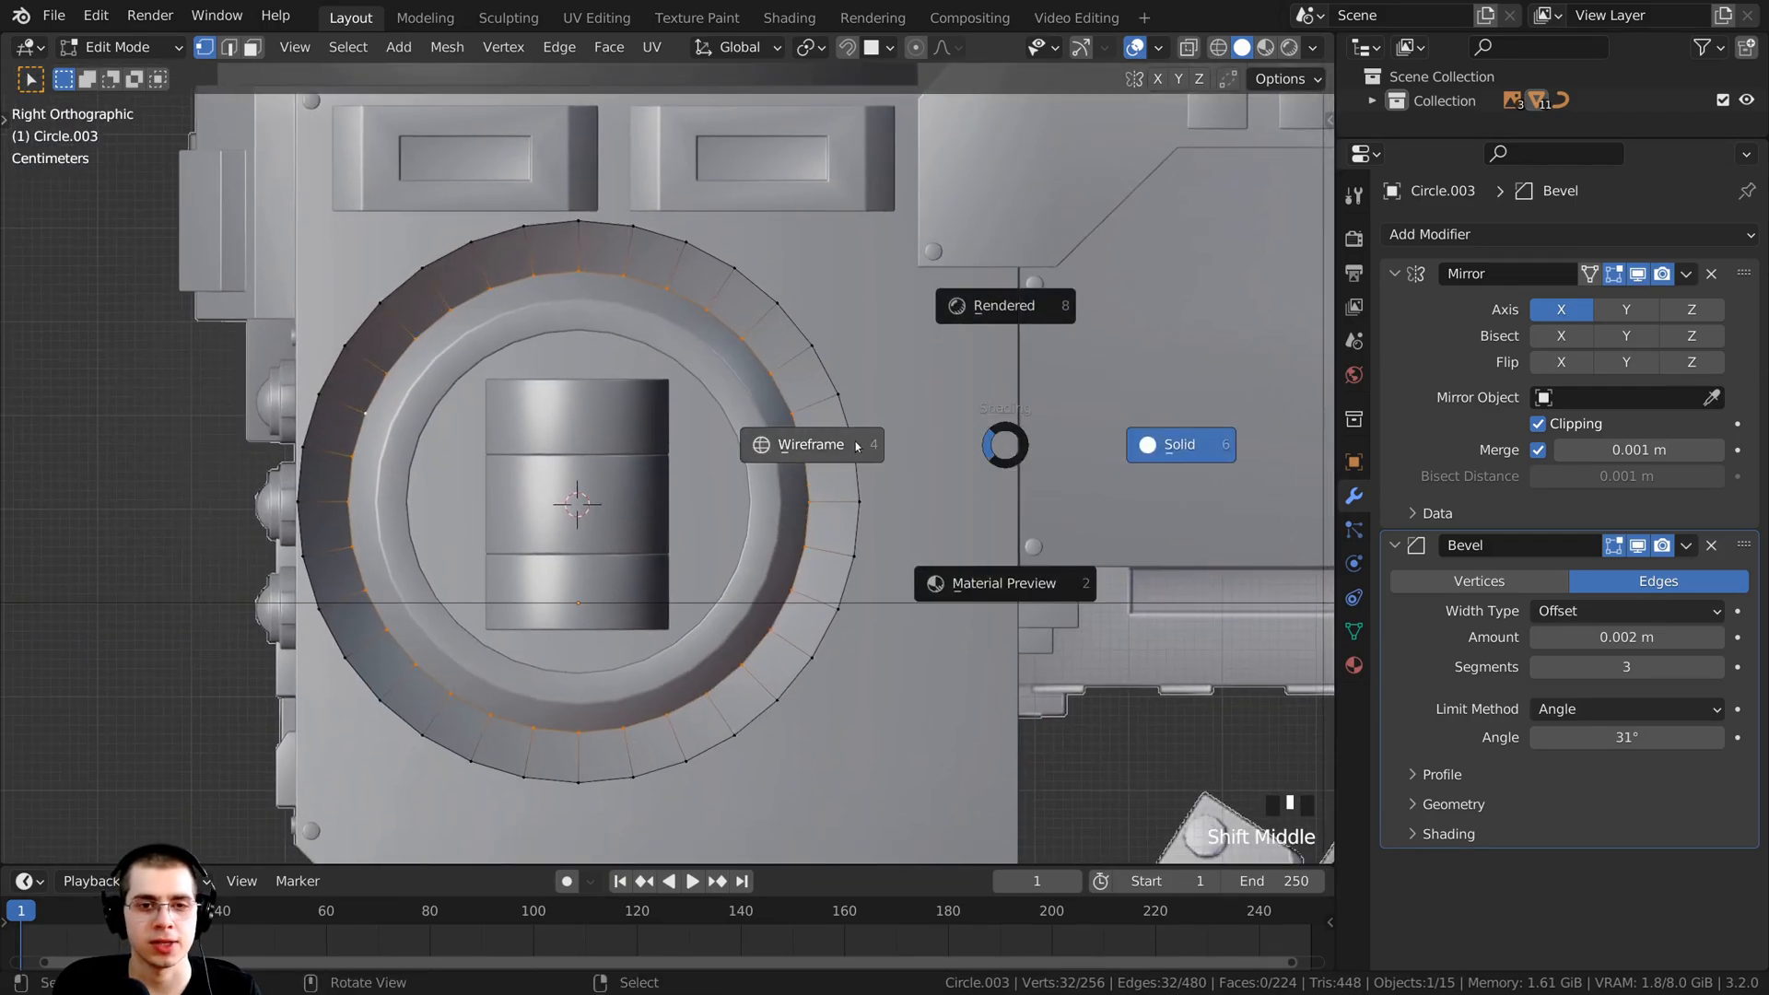
{"action": "left_click", "coordinate": [811, 444]}
{"action": "scroll", "coordinate": [881, 474], "scroll_direction": "up", "scroll_amount": 2}
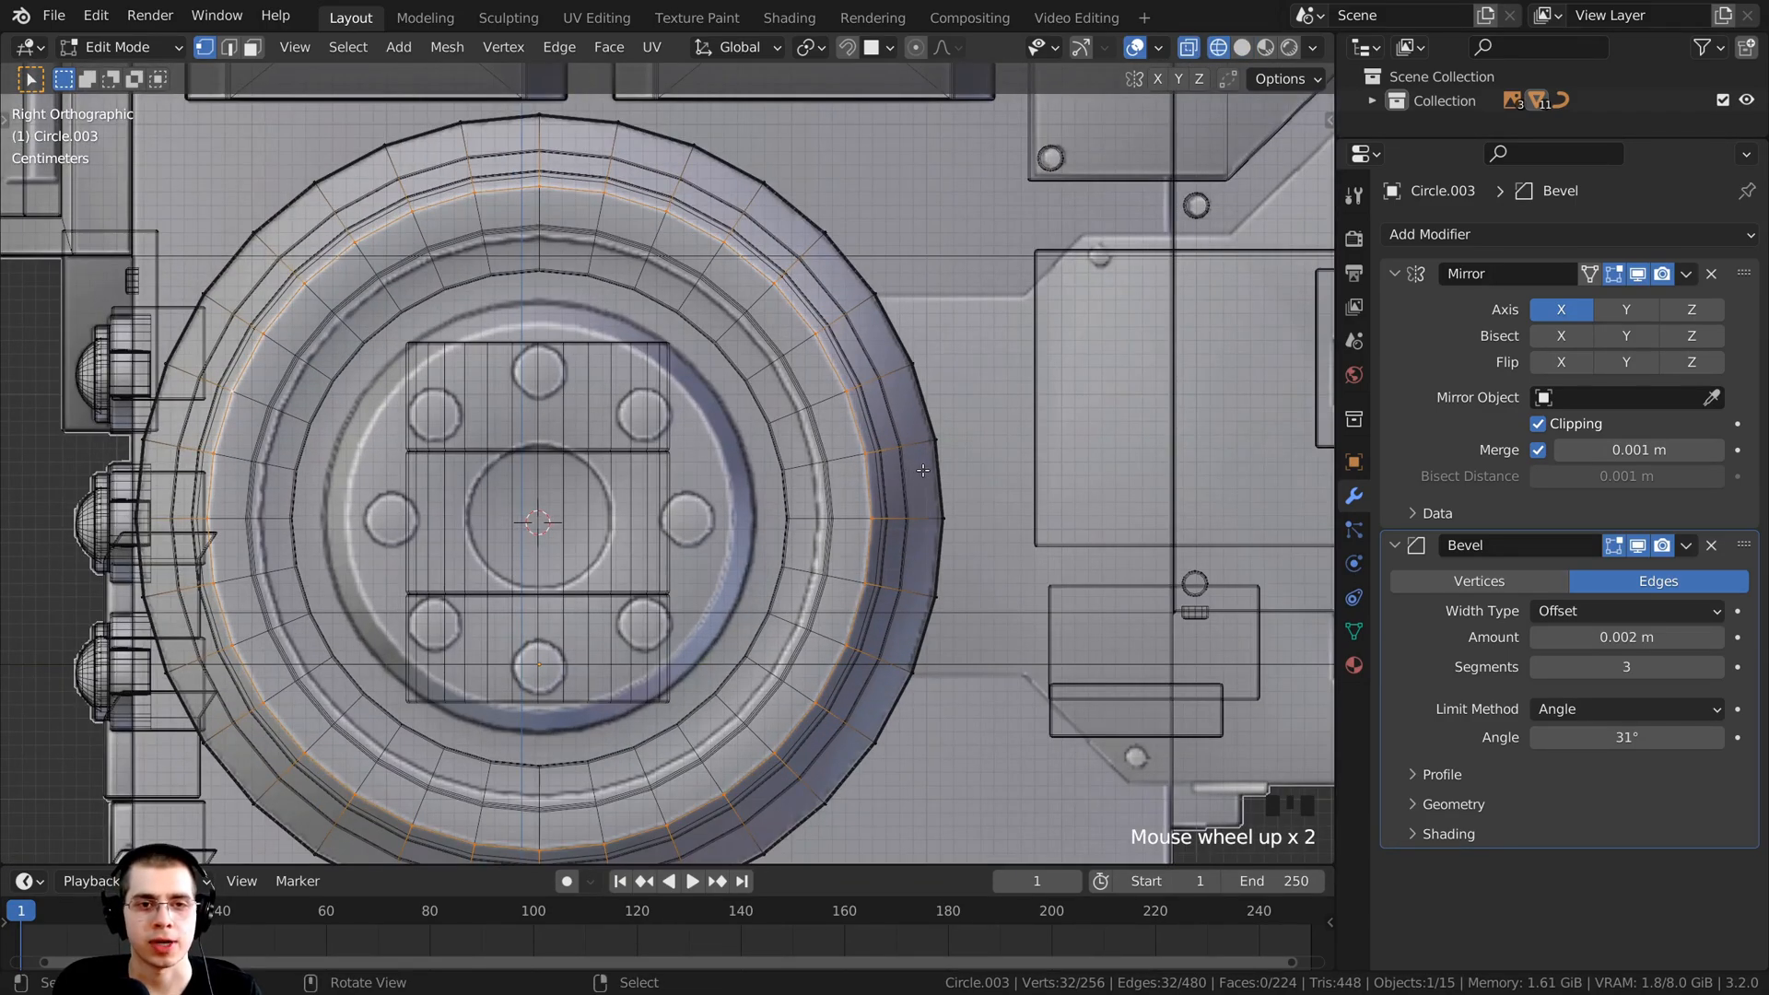
{"action": "key", "text": "e"}
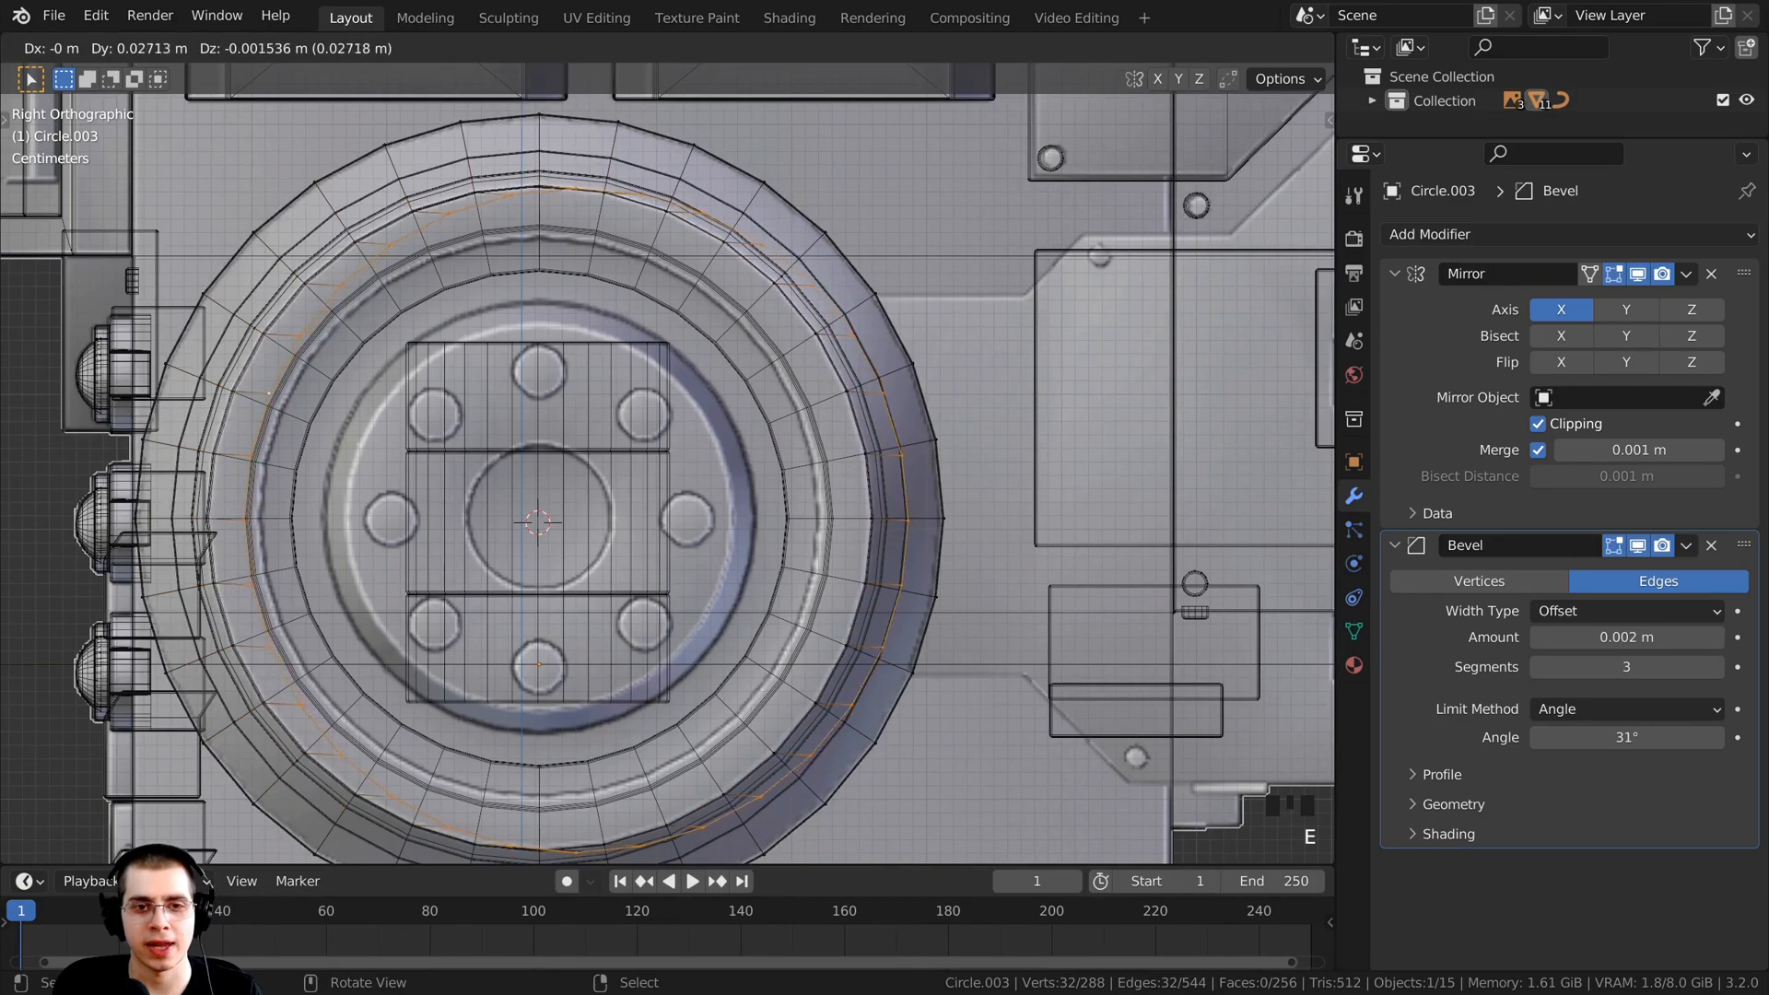
{"action": "right_click", "coordinate": [876, 486]}
{"action": "key", "text": "s"}
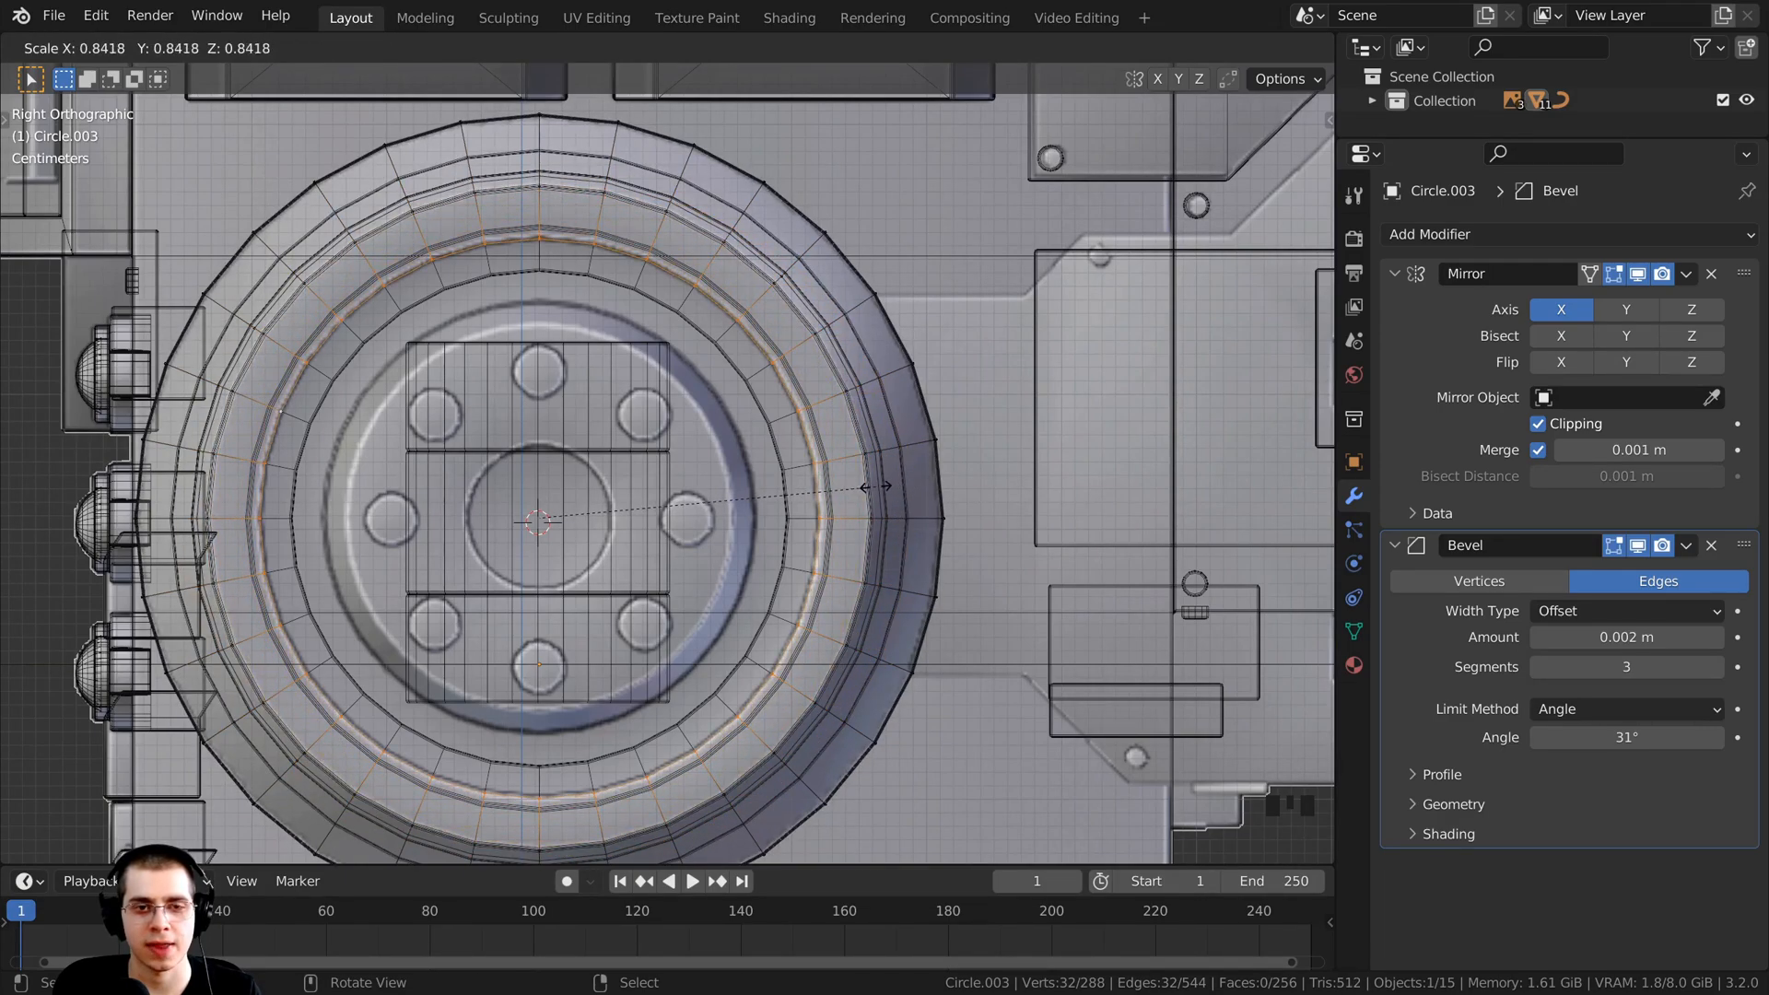
{"action": "left_click", "coordinate": [875, 485]}
Step: Extrude the inner edge loop about 0.043 m into the ring along global X to form a recess wall
{"action": "key", "text": "z"}
{"action": "left_click", "coordinate": [748, 521]}
{"action": "scroll", "coordinate": [971, 569], "scroll_direction": "down", "scroll_amount": 2}
{"action": "mouse_move", "coordinate": [971, 568]}
{"action": "middle_mouse_down"}
{"action": "mouse_move", "coordinate": [1023, 588]}
{"action": "mouse_move", "coordinate": [1087, 572]}
{"action": "middle_mouse_up"}
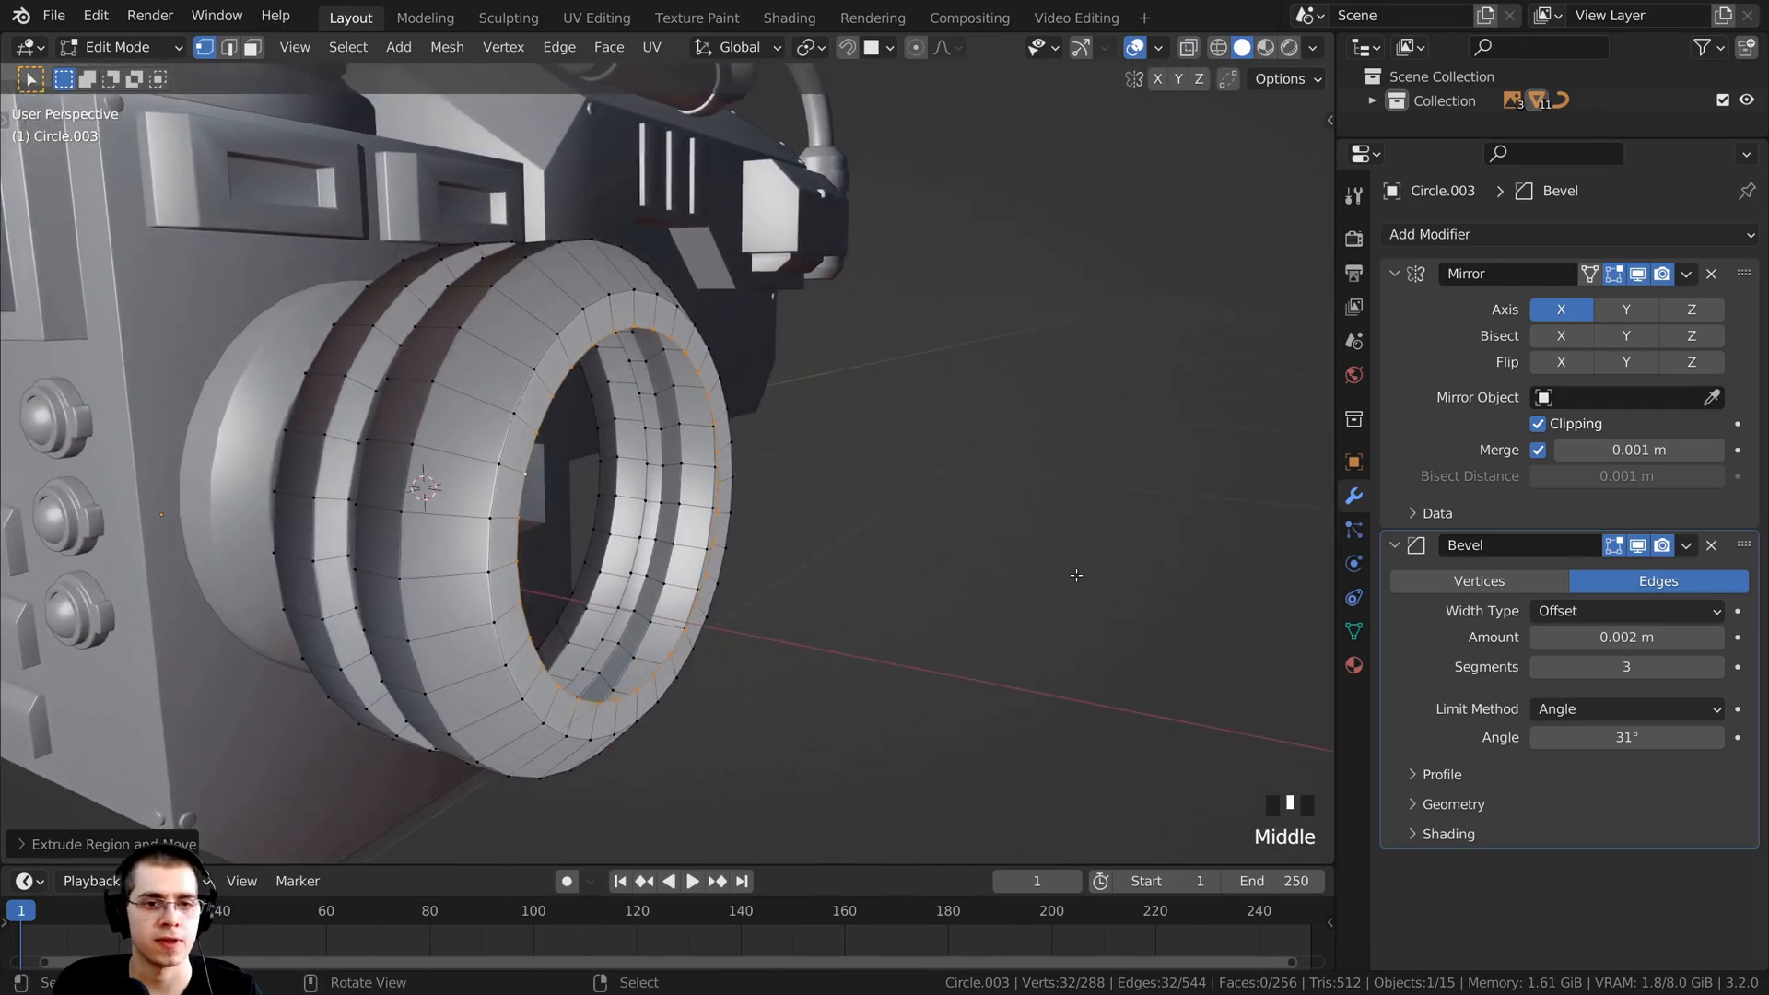
{"action": "scroll", "coordinate": [1087, 572], "scroll_direction": "up", "scroll_amount": 2}
{"action": "scroll", "coordinate": [1088, 572], "scroll_direction": "up", "scroll_amount": 2}
{"action": "key", "text": "e"}
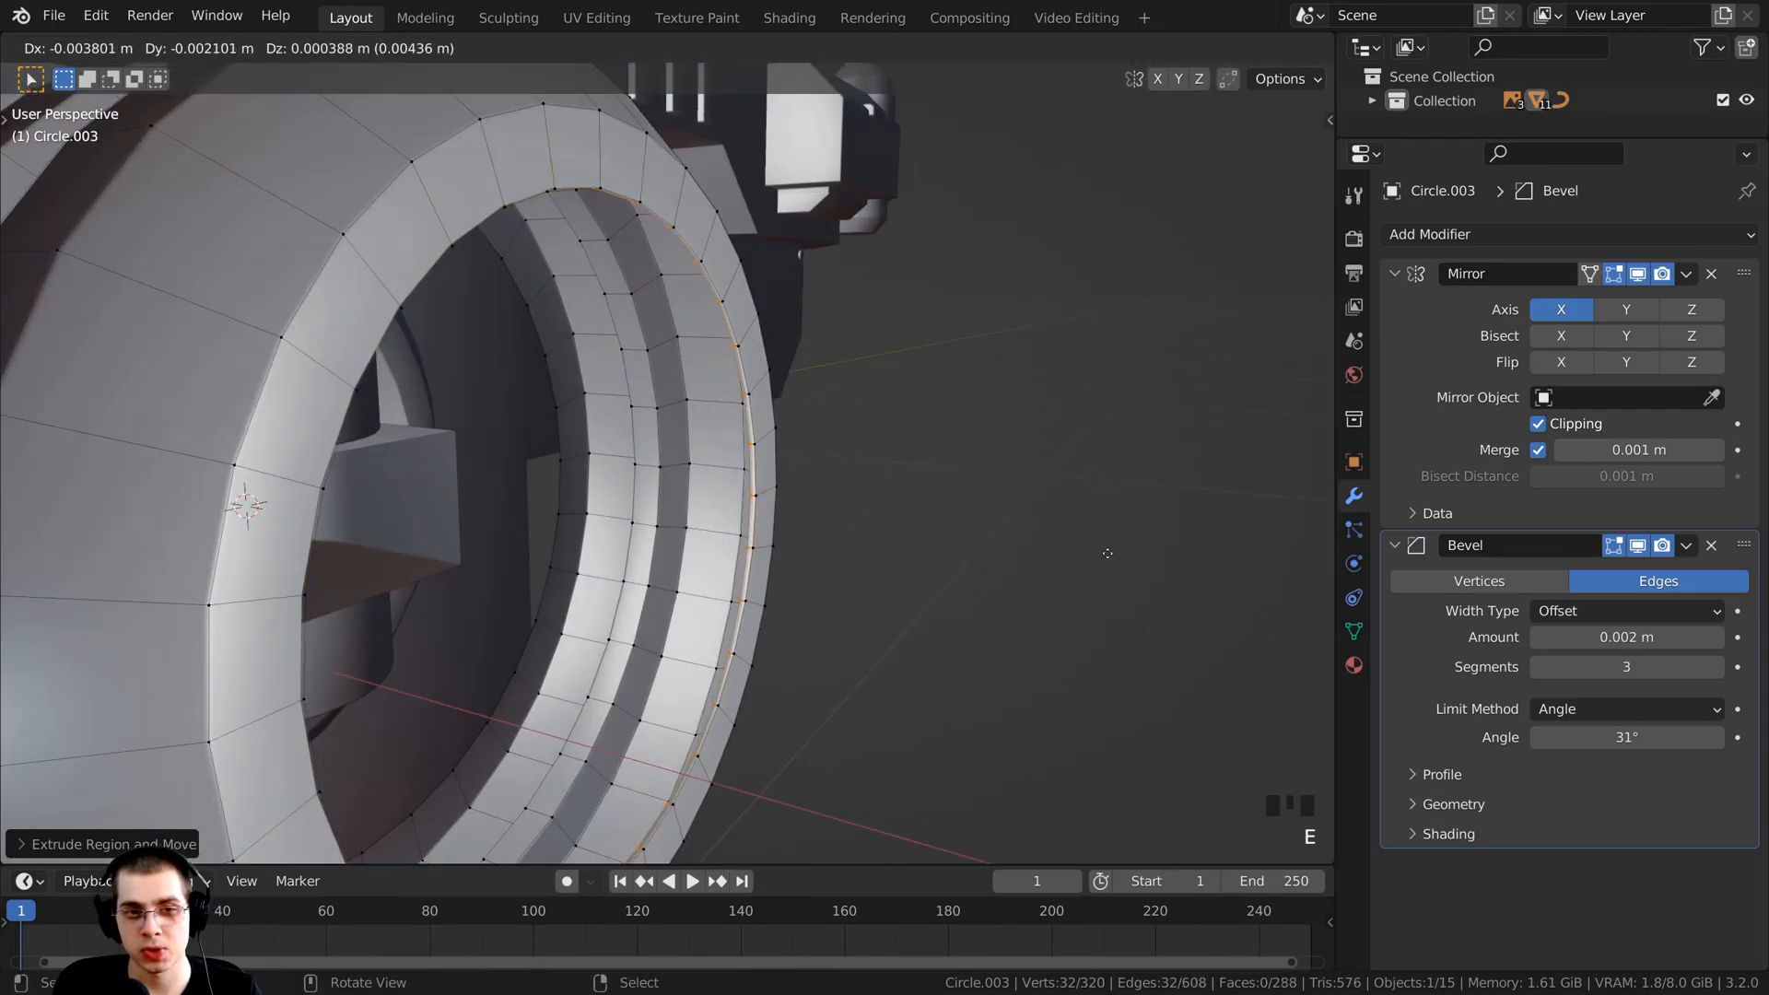
{"action": "key", "text": "x"}
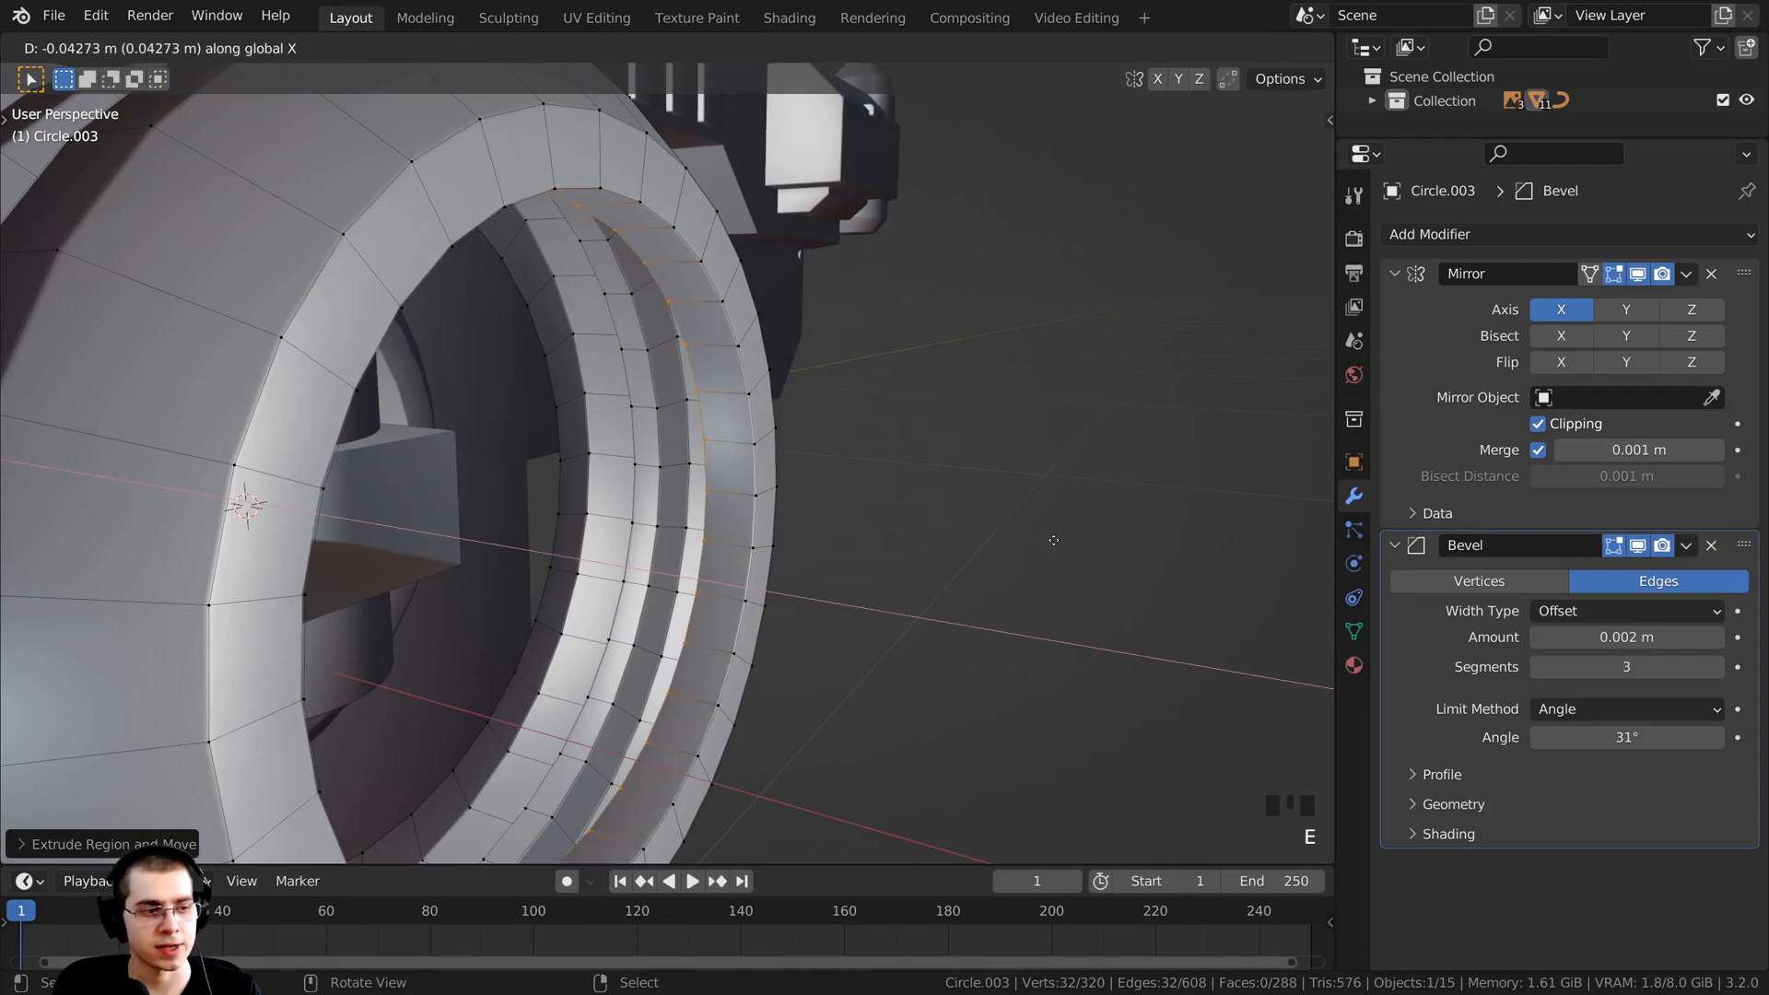
{"action": "left_click", "coordinate": [1053, 540]}
Step: Extrude the recess's back edge loop in place and scale it inward to form a flat annular face
{"action": "middle_click_drag", "start_coordinate": [1043, 565], "coordinate": [912, 576]}
{"action": "key", "text": "ctrl+z"}
{"action": "key", "text": "e"}
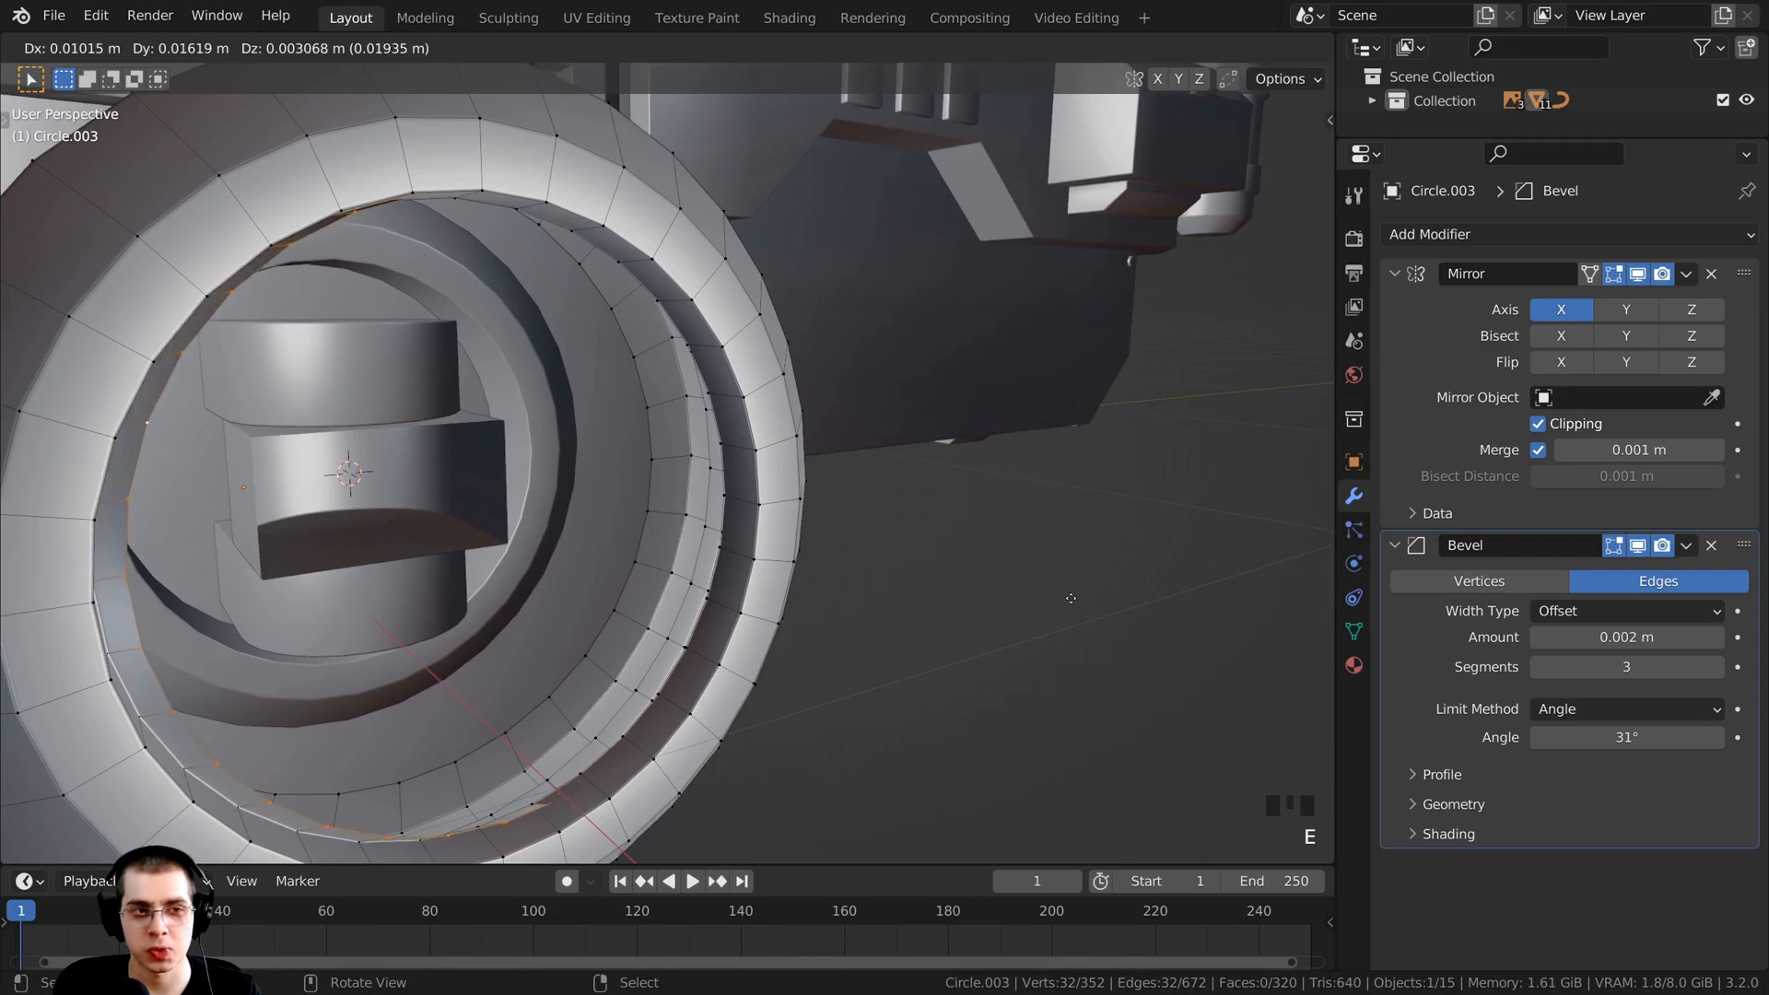
{"action": "key", "text": "s"}
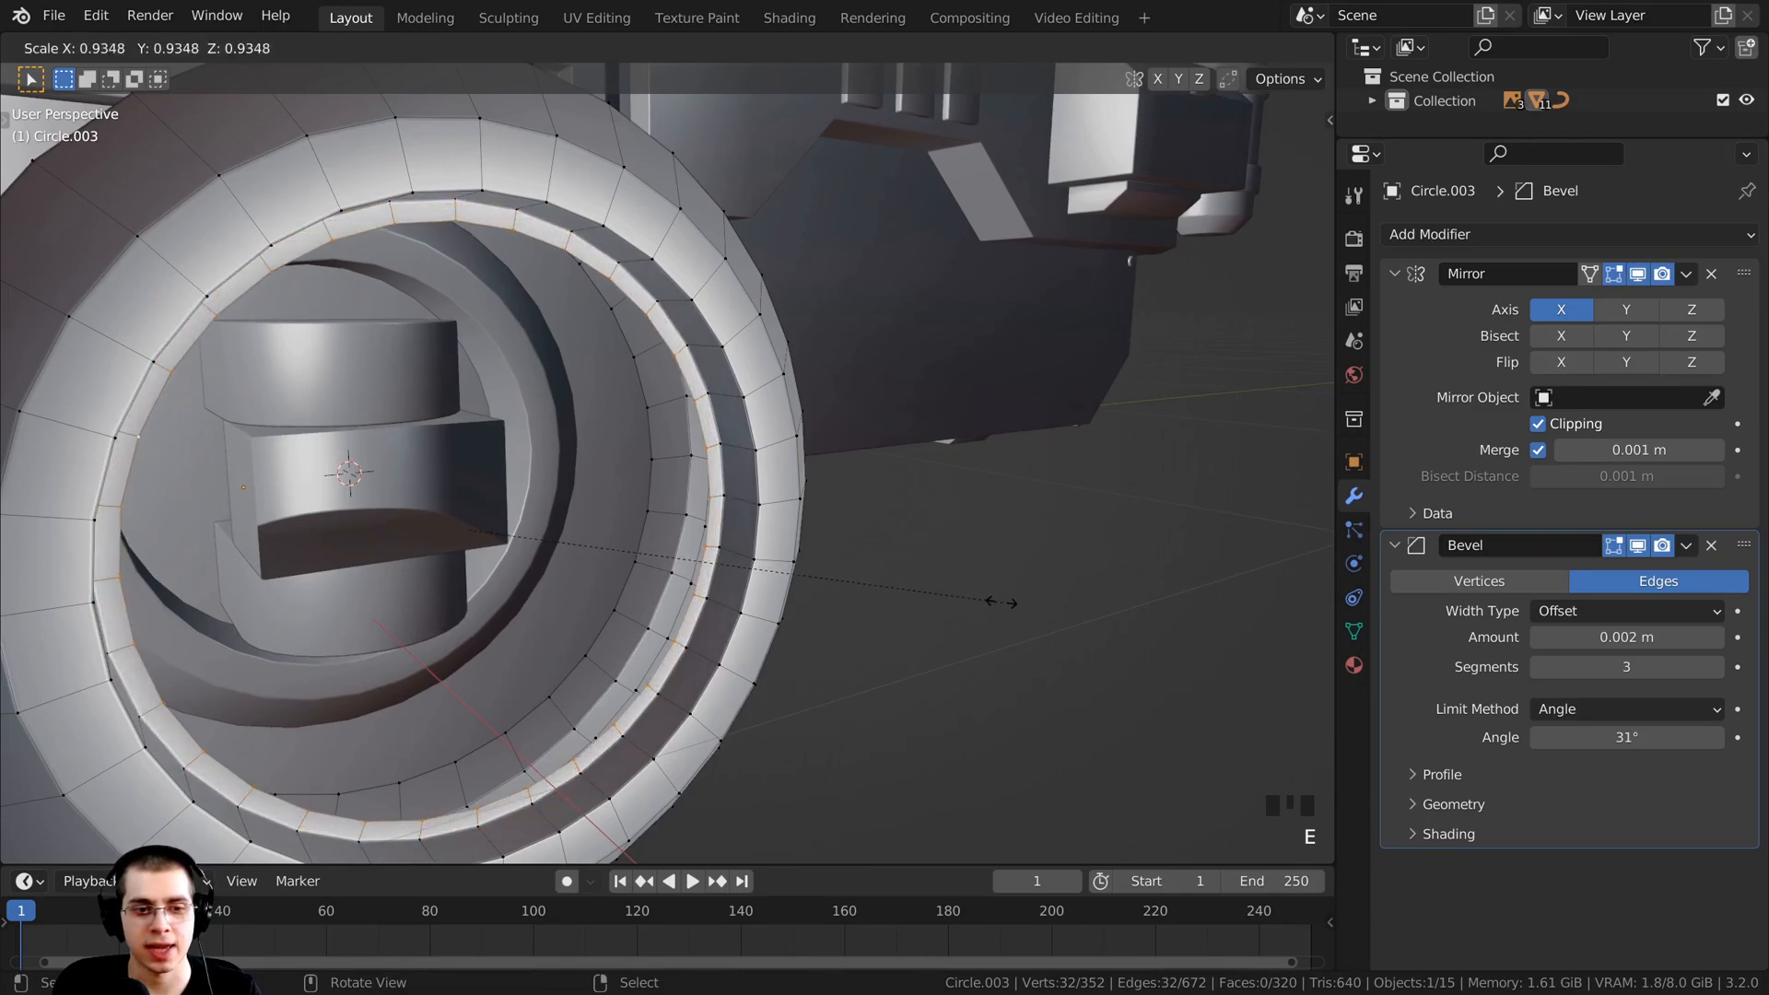
{"action": "left_click", "coordinate": [904, 592]}
Step: Fine-tune the innermost loop's scale by about 0.995 to match the reference's central bolted plate in wireframe side view
{"action": "key", "text": "KP_3"}
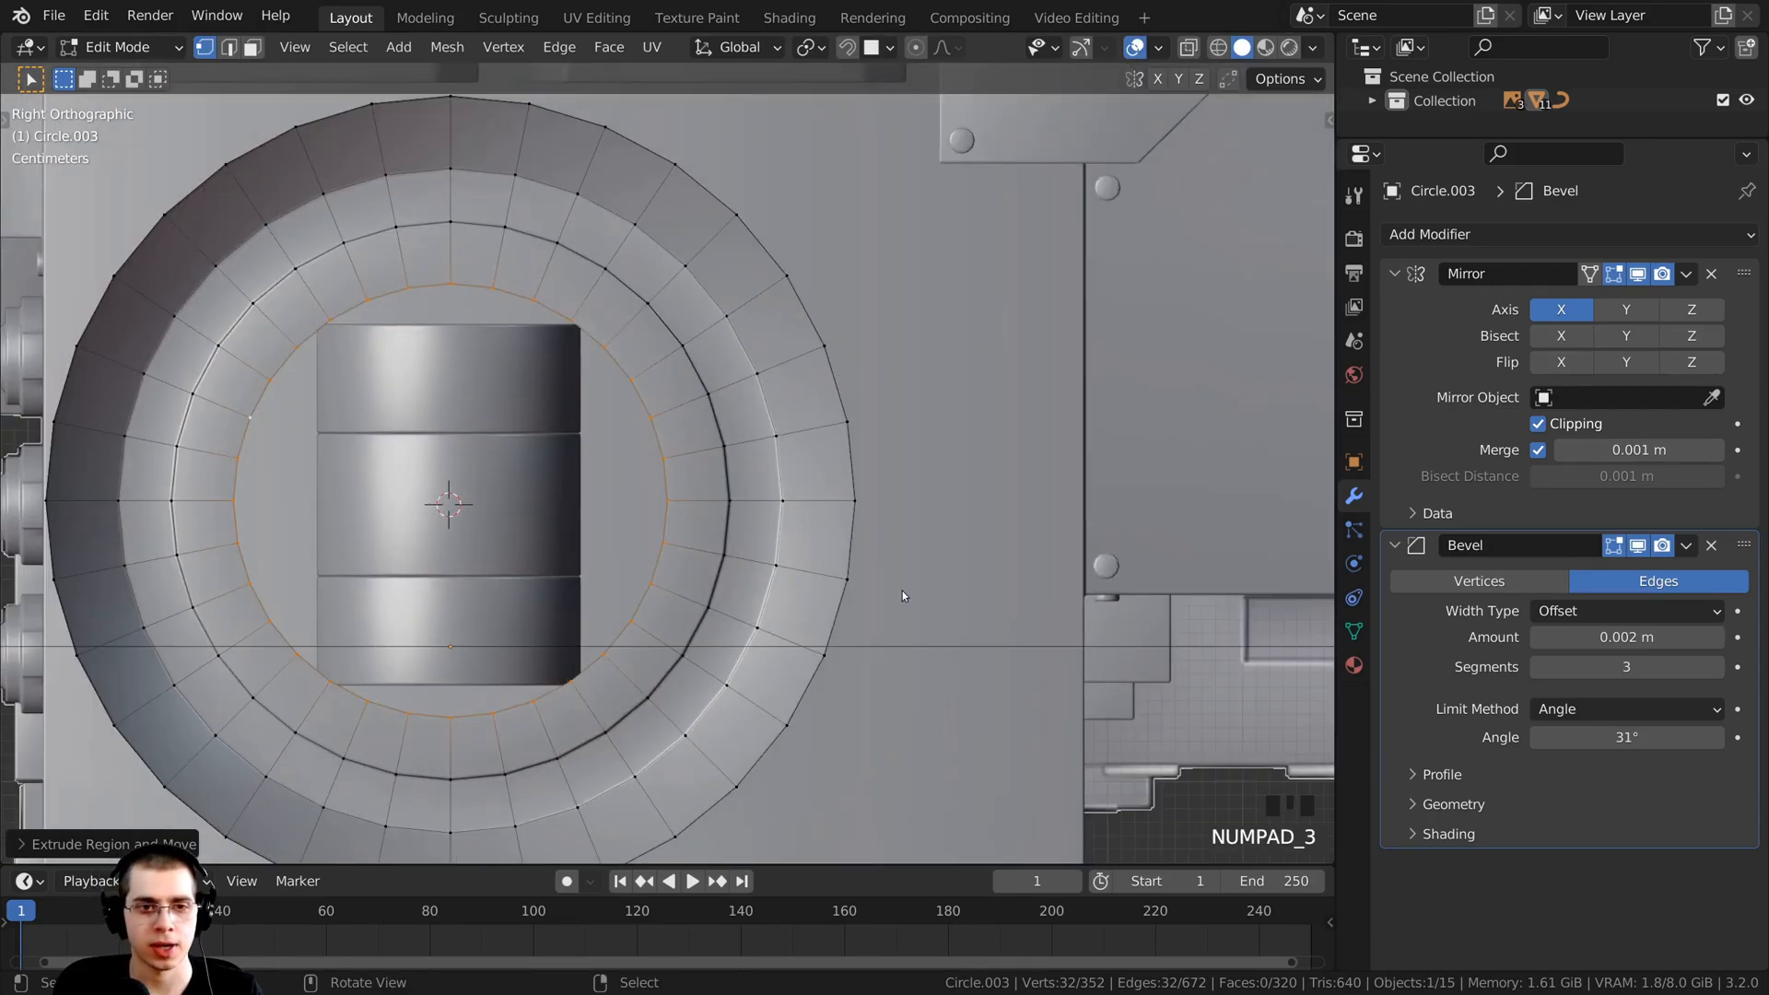
{"action": "key", "text": "z"}
{"action": "left_click", "coordinate": [707, 591]}
{"action": "key", "text": "s"}
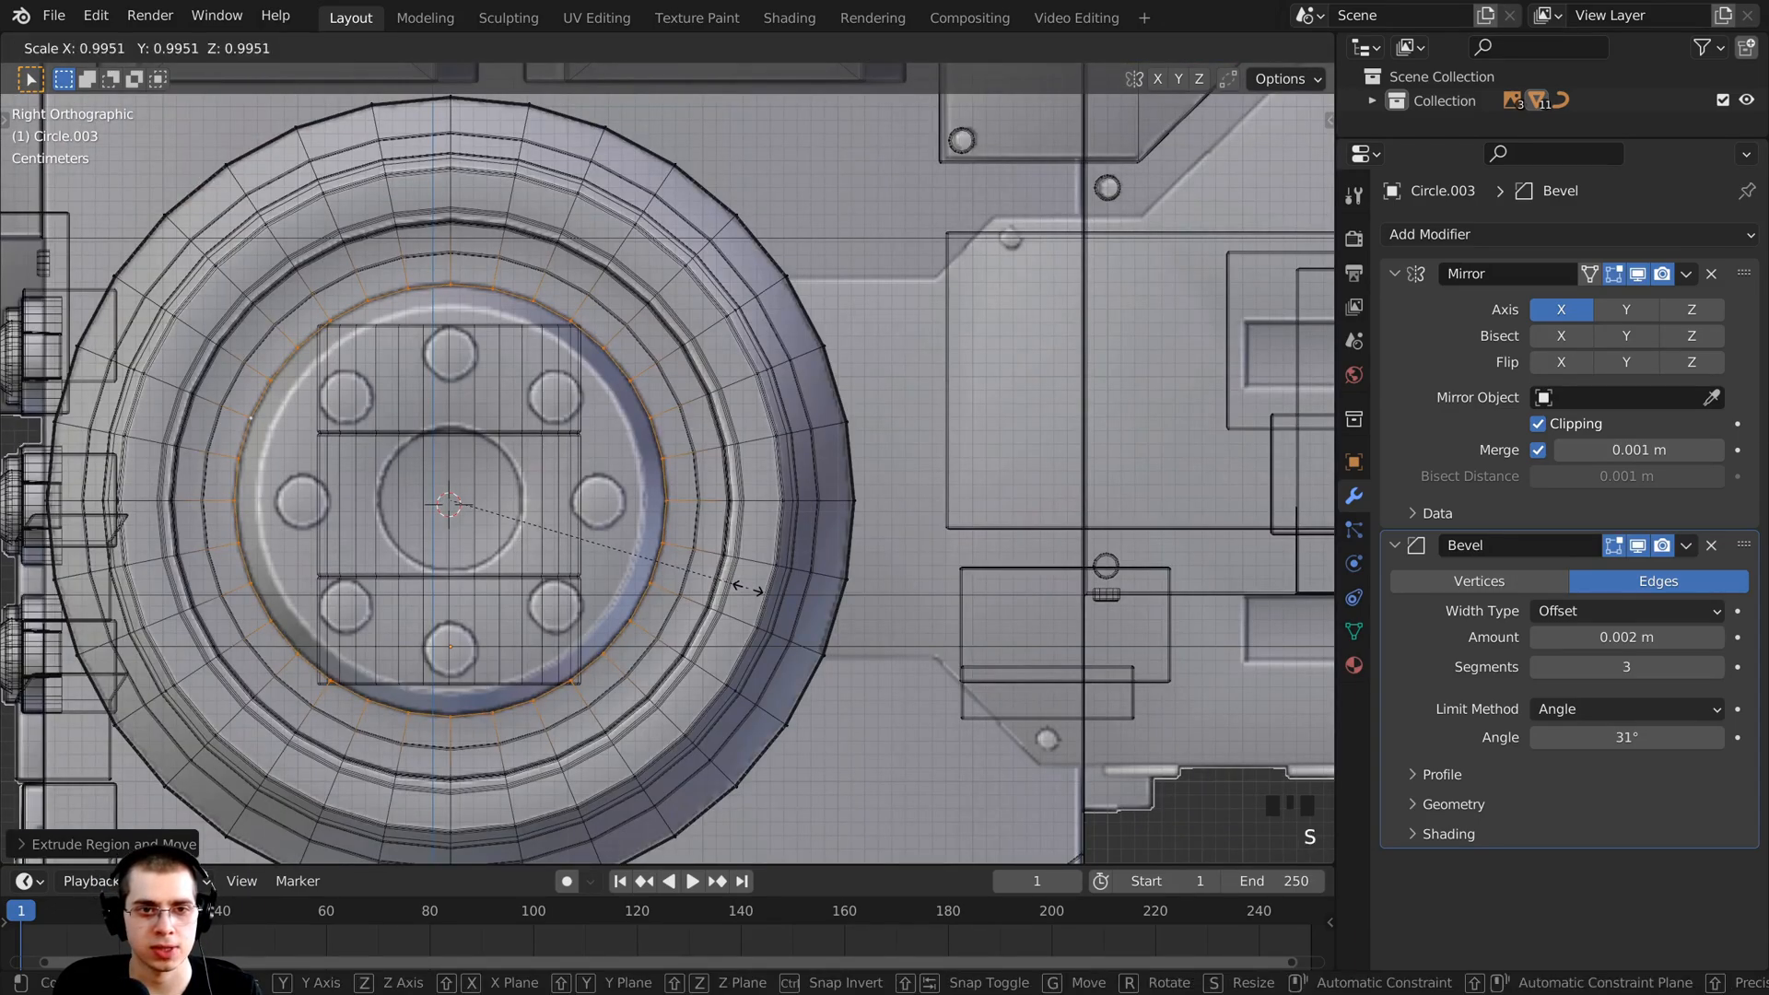
{"action": "left_click", "coordinate": [749, 587]}
Step: Extrude the innermost edge loop outward about 0.058 m along global X to match the reference plate's thickness in front view
{"action": "key", "text": "z"}
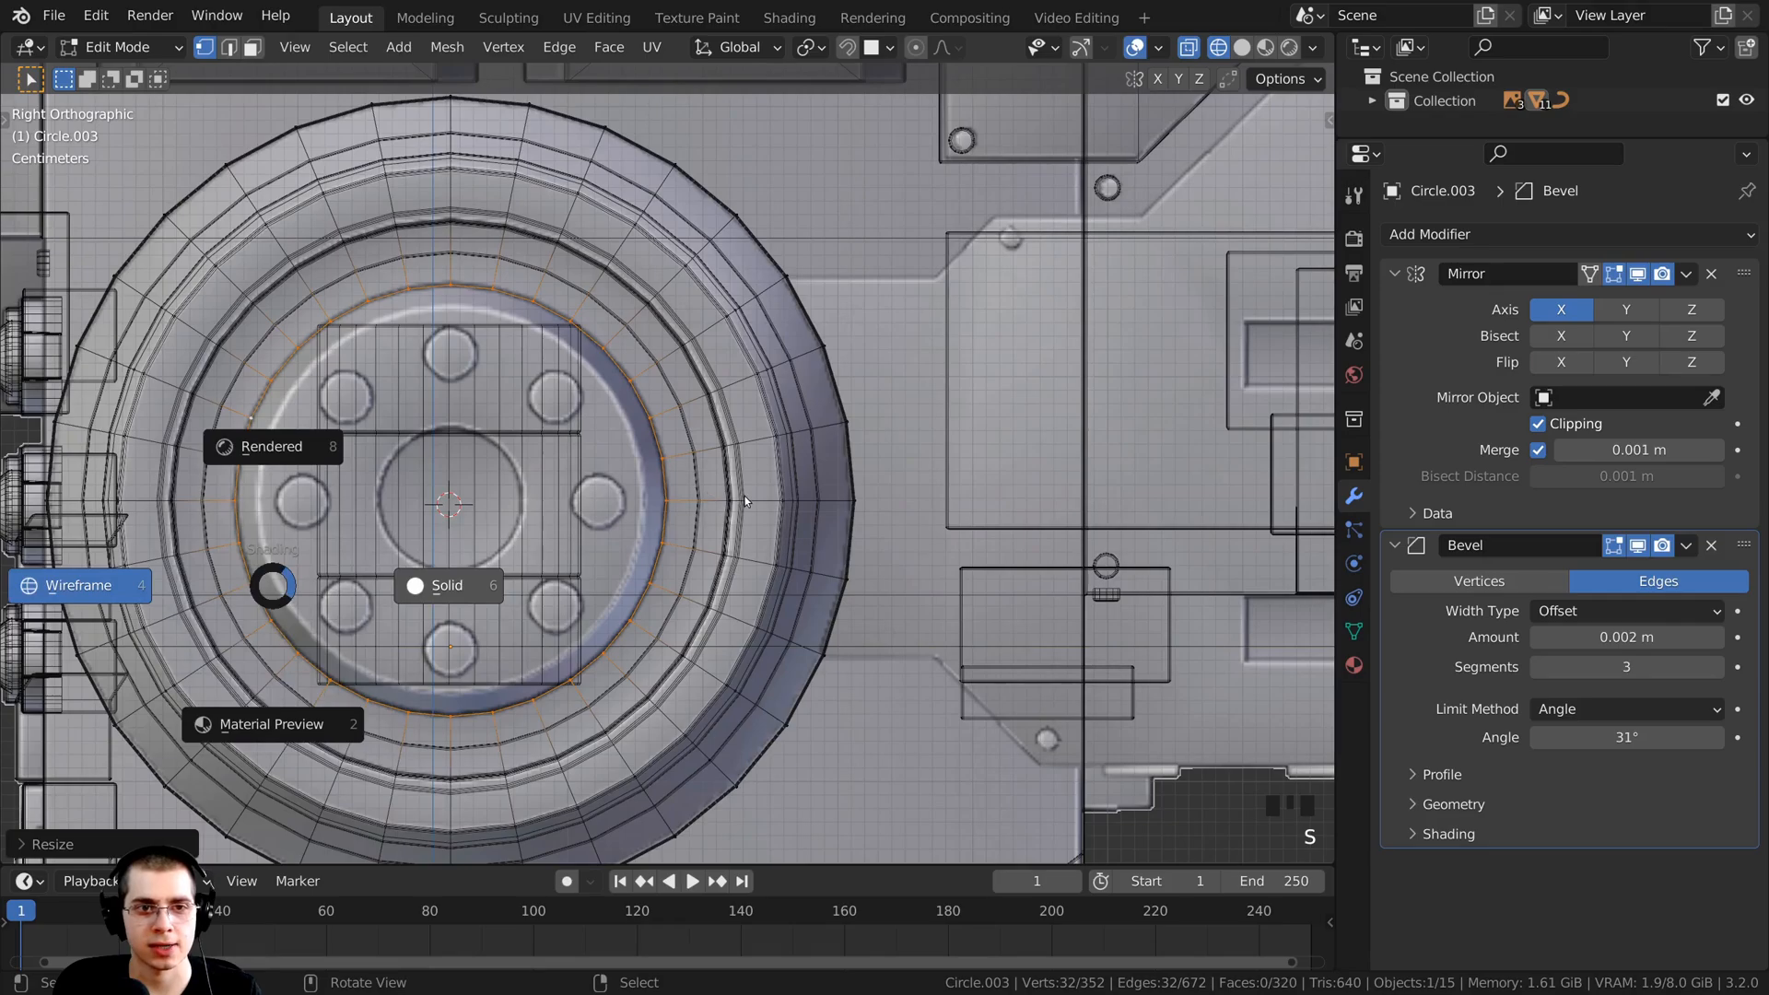
{"action": "left_click", "coordinate": [744, 496]}
{"action": "middle_click_drag", "start_coordinate": [744, 495], "coordinate": [811, 600]}
{"action": "scroll", "coordinate": [807, 592], "scroll_direction": "up", "scroll_amount": 2}
{"action": "key", "text": "KP_1"}
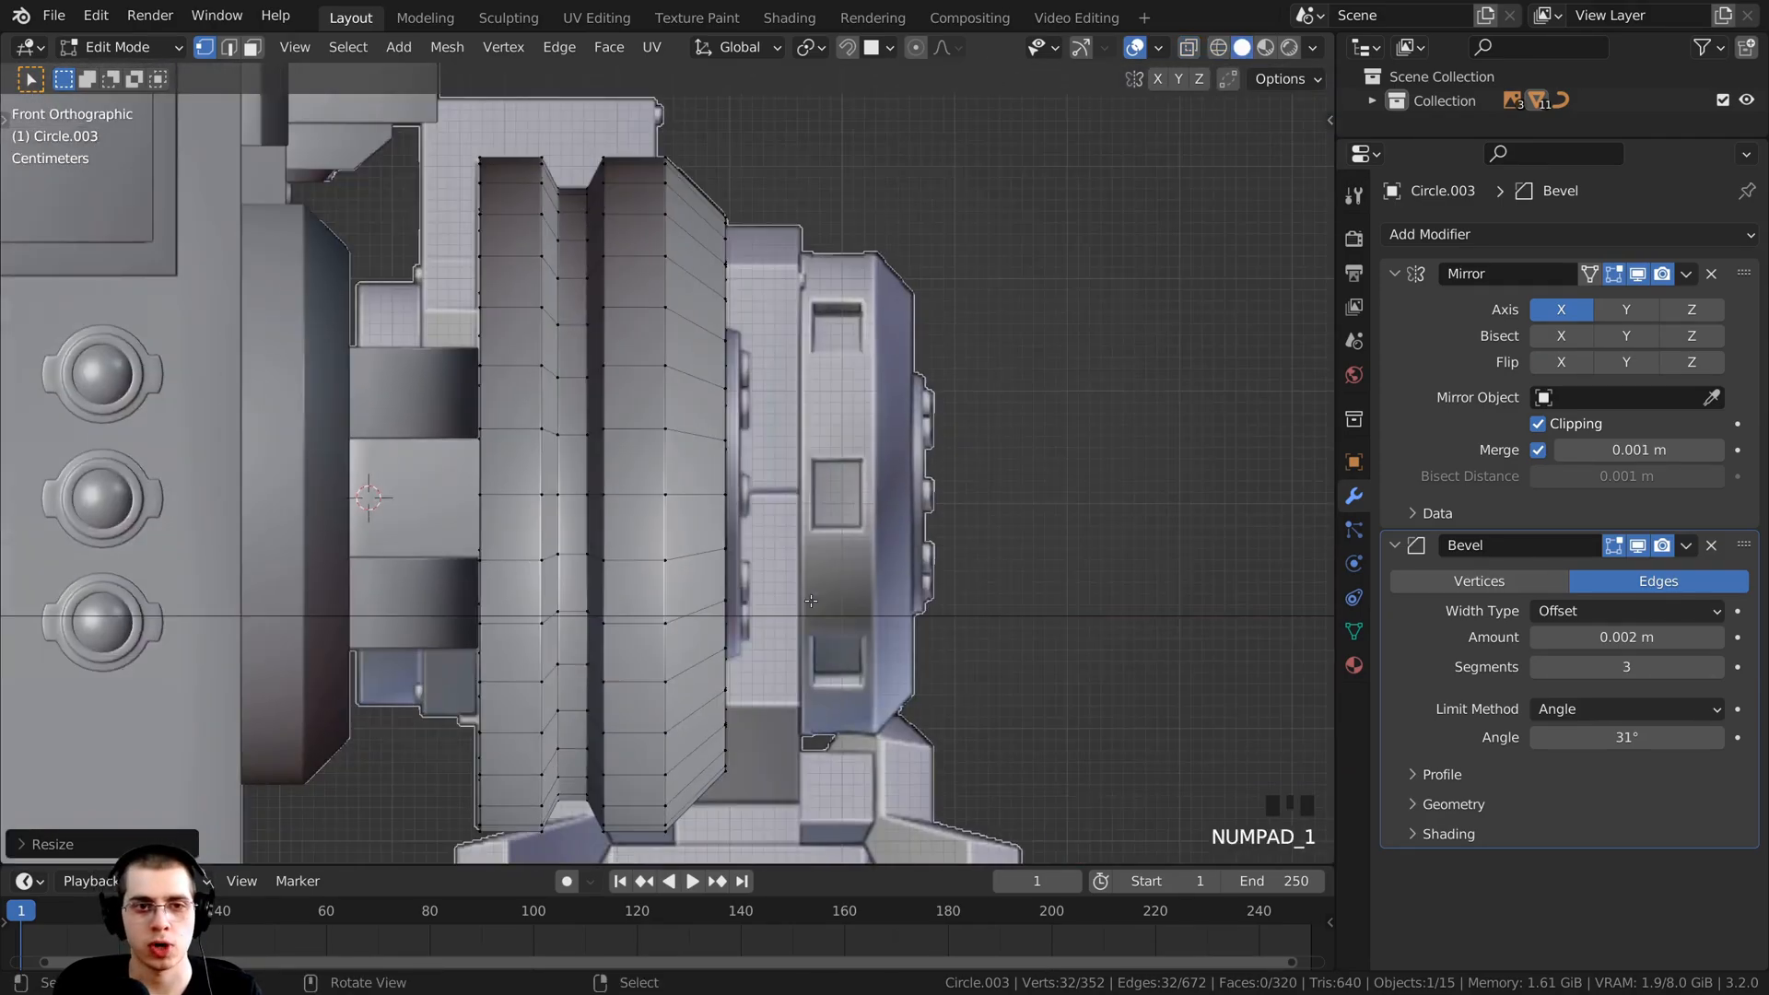
{"action": "middle_click_drag", "start_coordinate": [1058, 526], "coordinate": [1000, 526], "text": "shift"}
{"action": "scroll", "coordinate": [654, 397], "scroll_direction": "up", "scroll_amount": 3}
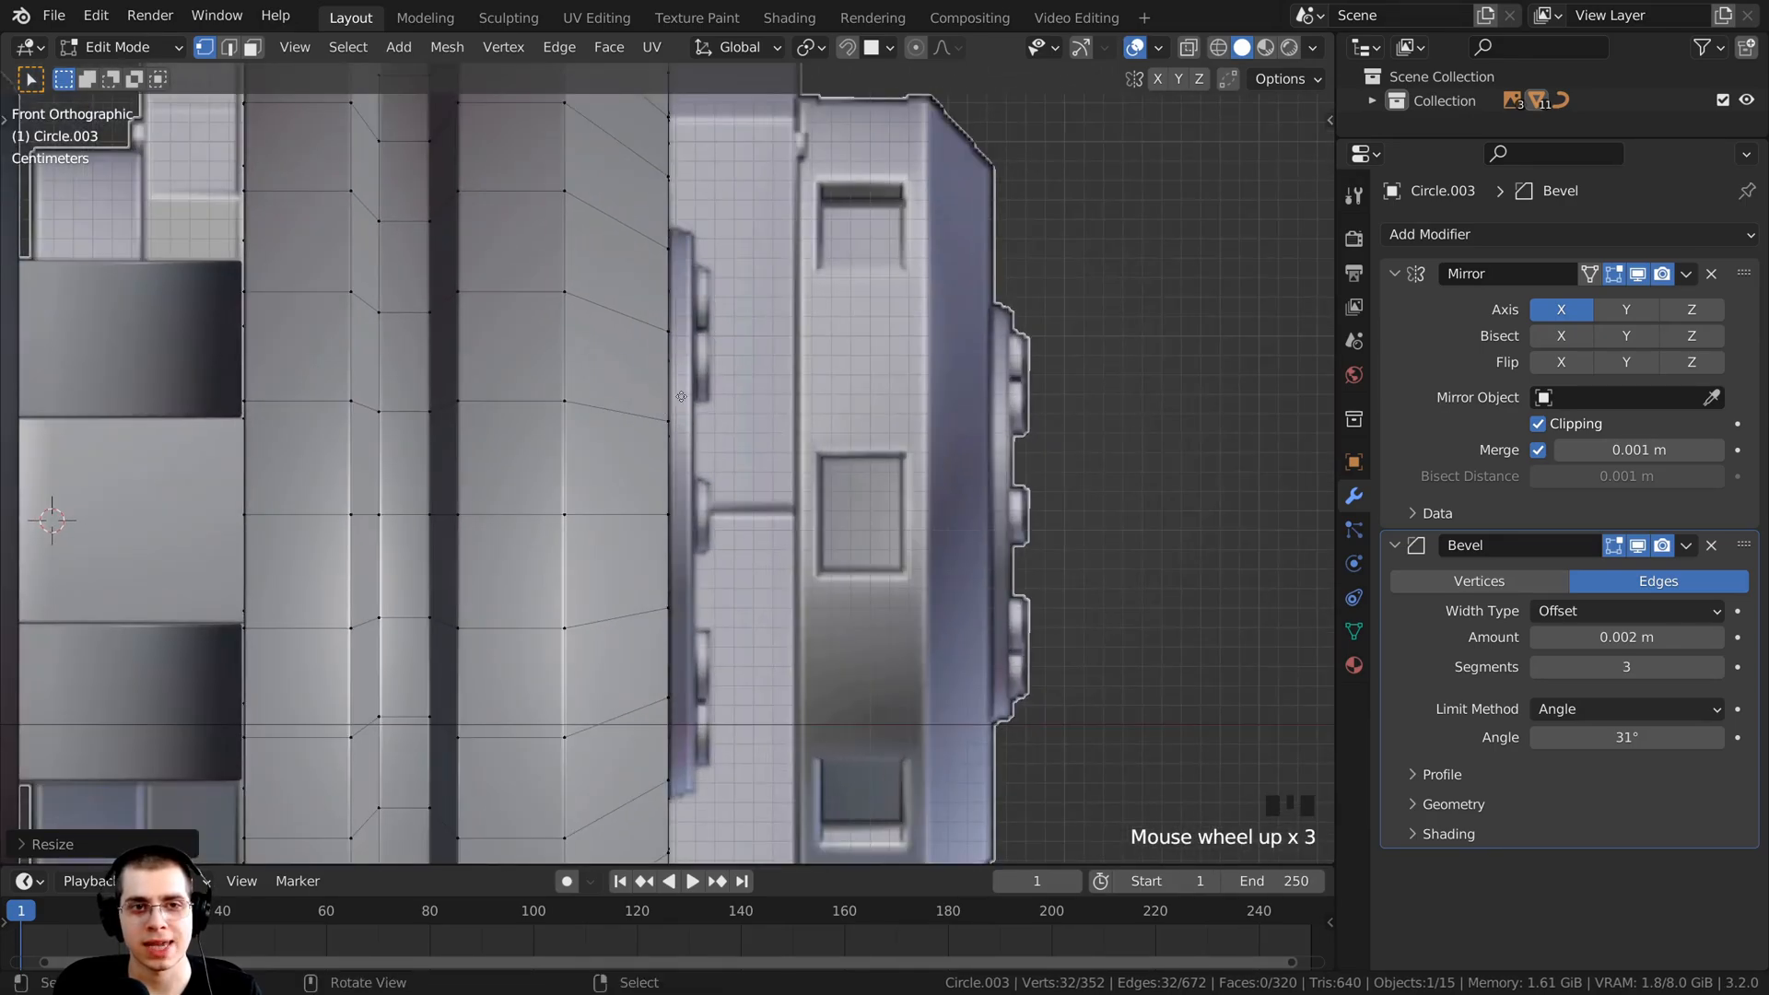
{"action": "key", "text": "e"}
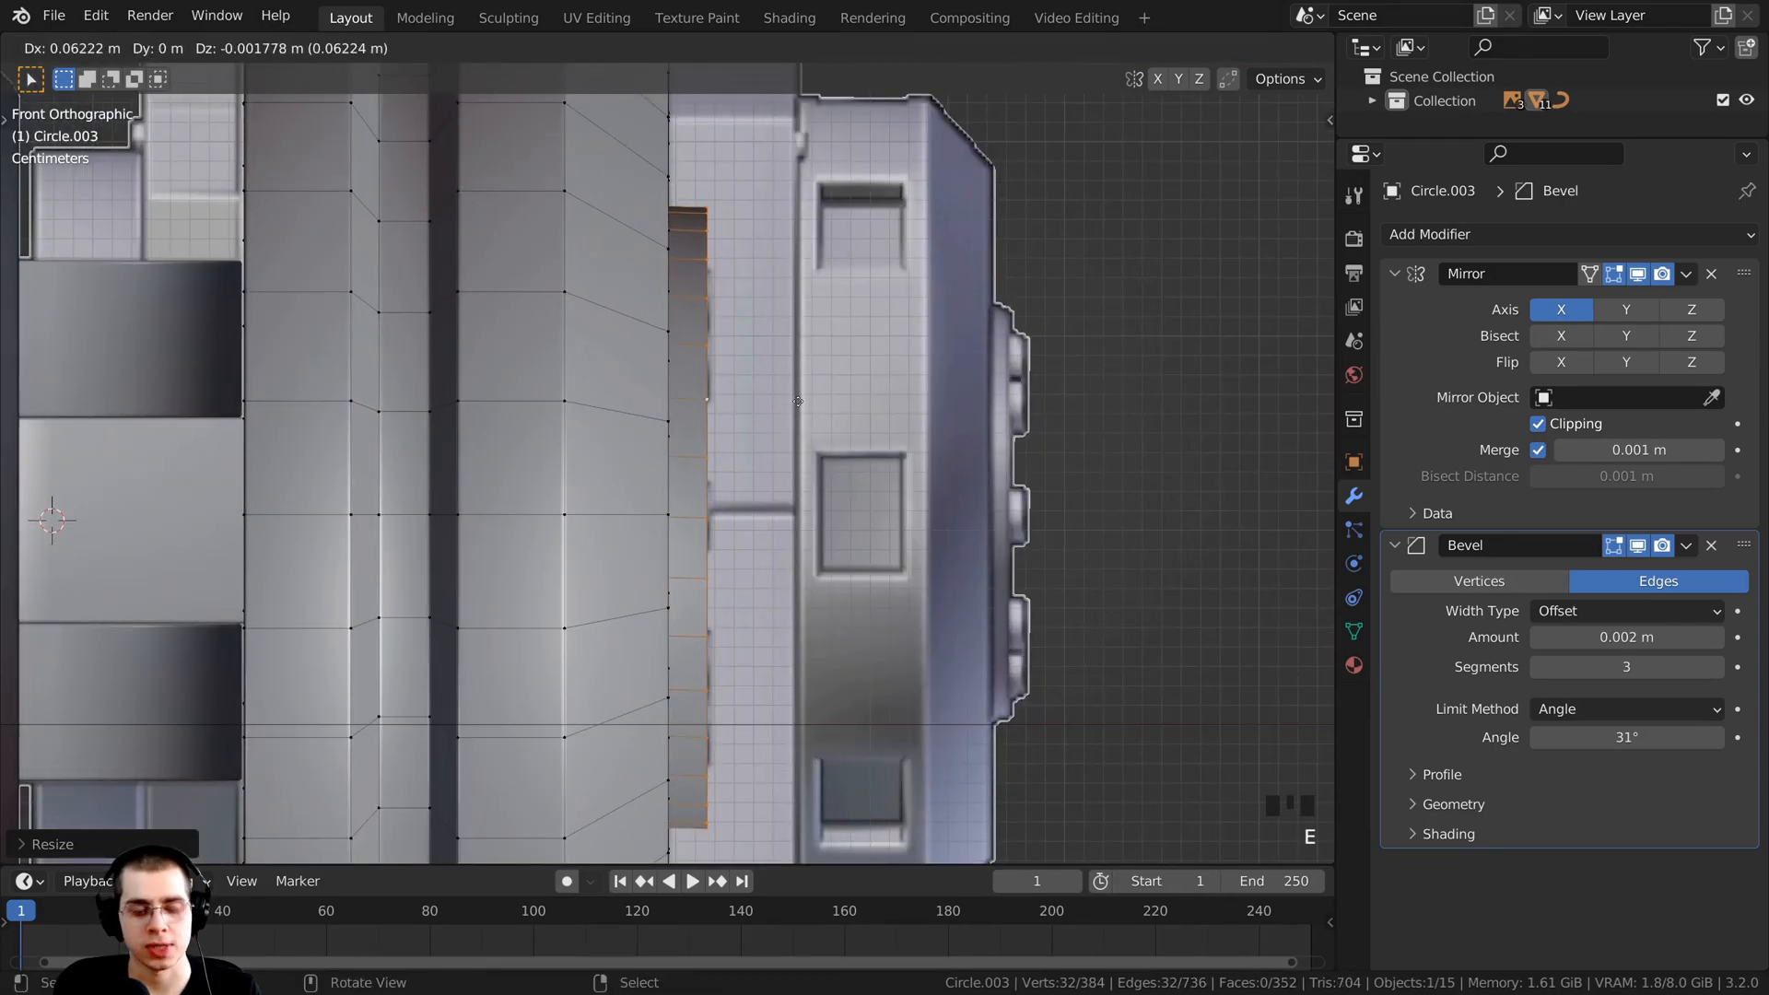
{"action": "key", "text": "x"}
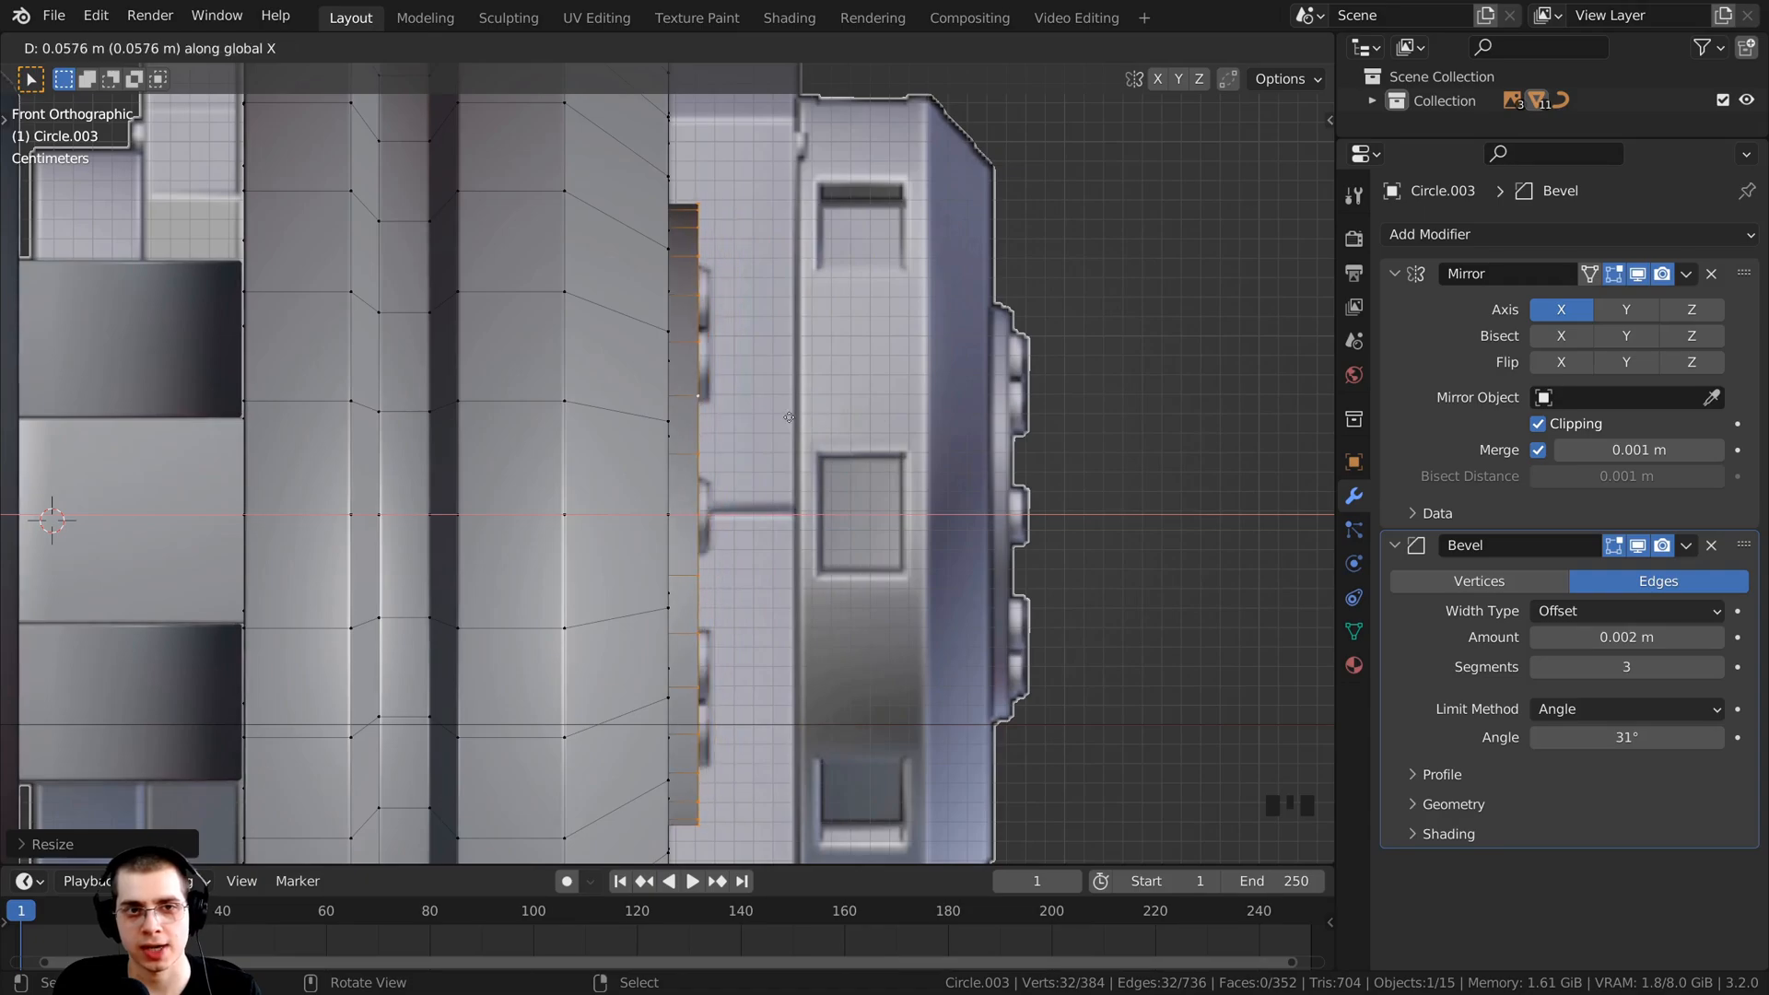
{"action": "left_click", "coordinate": [789, 417]}
Step: Scale the extruded loop to about 0.877 to match the reference plate's taper, and fill it with a cap face
{"action": "key", "text": "s"}
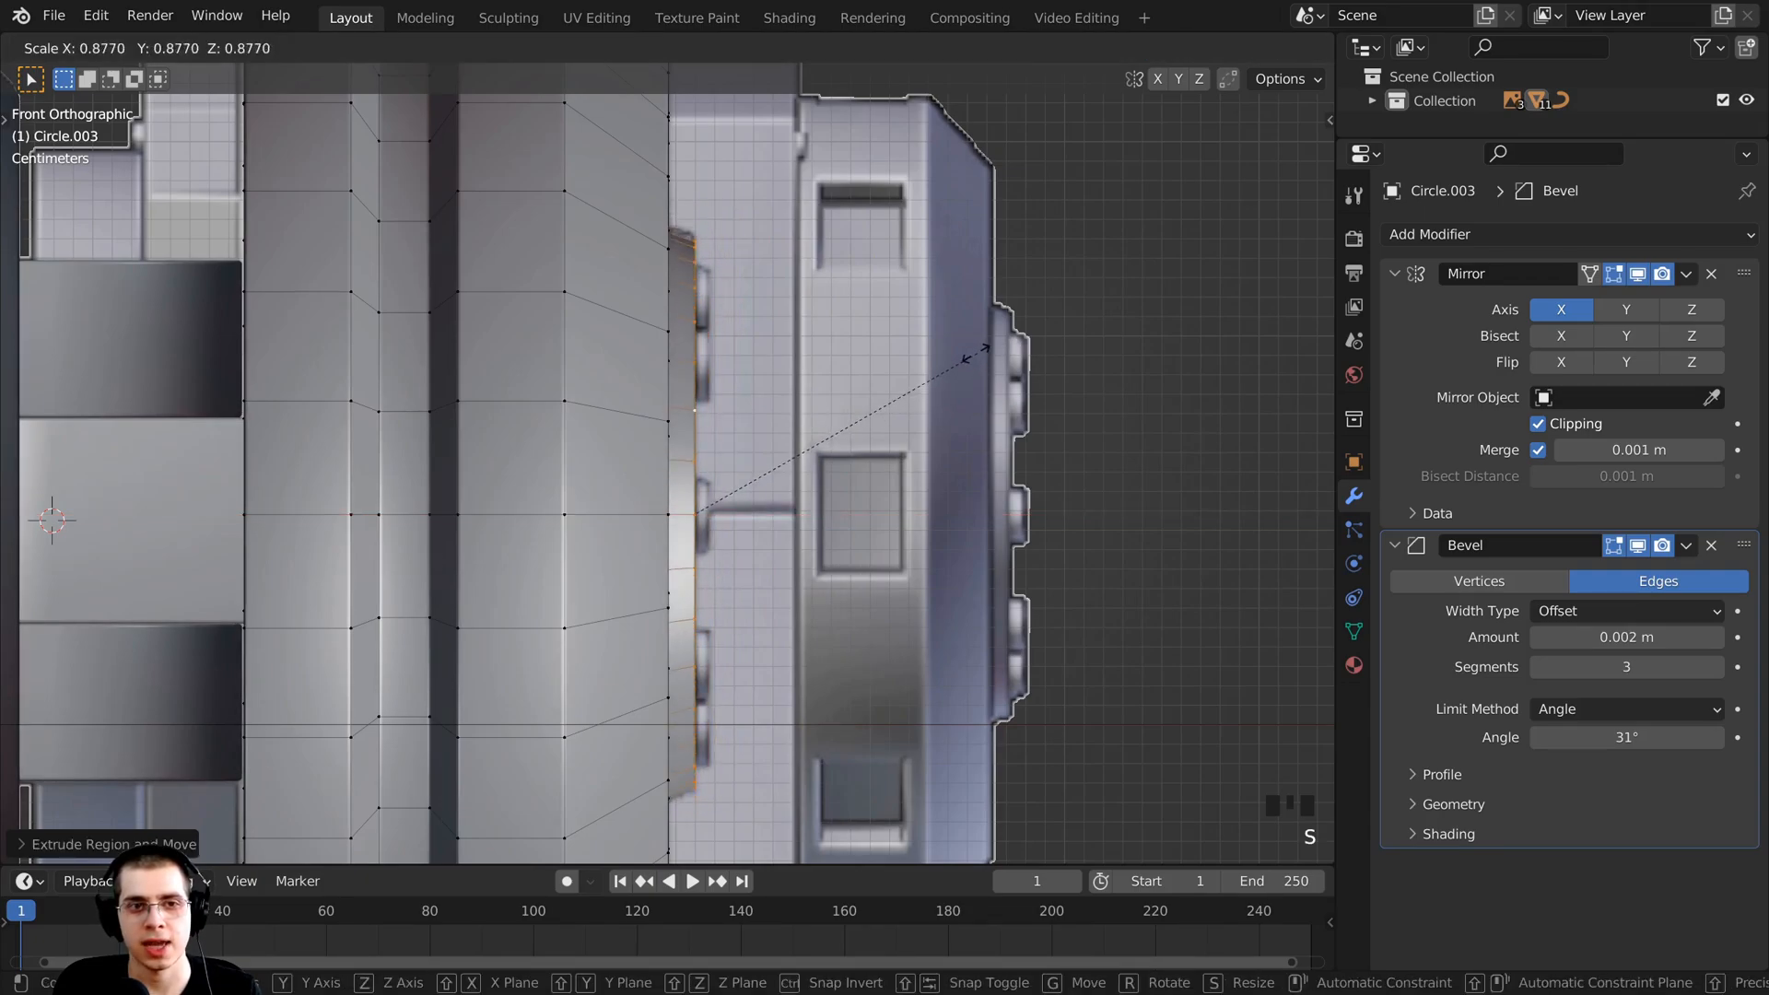
{"action": "left_click", "coordinate": [979, 360]}
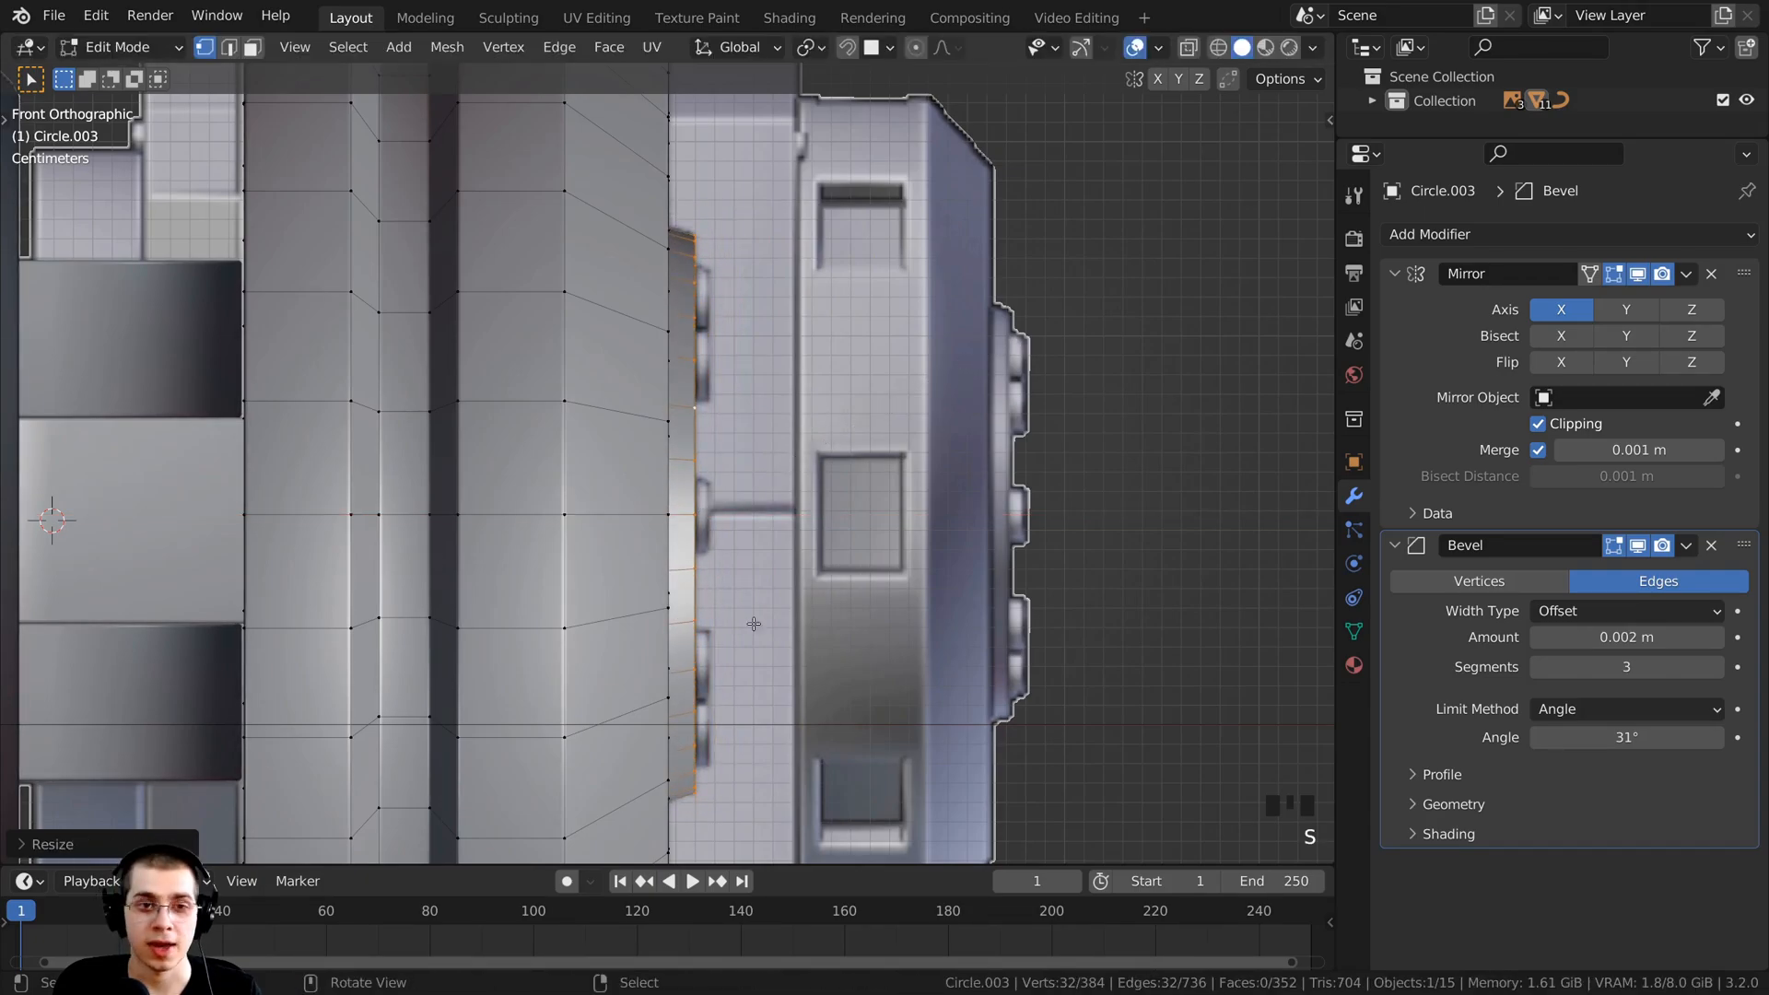
{"action": "middle_click_drag", "start_coordinate": [774, 380], "coordinate": [796, 453]}
{"action": "scroll", "coordinate": [785, 414], "scroll_direction": "down", "scroll_amount": 3}
{"action": "key", "text": "f"}
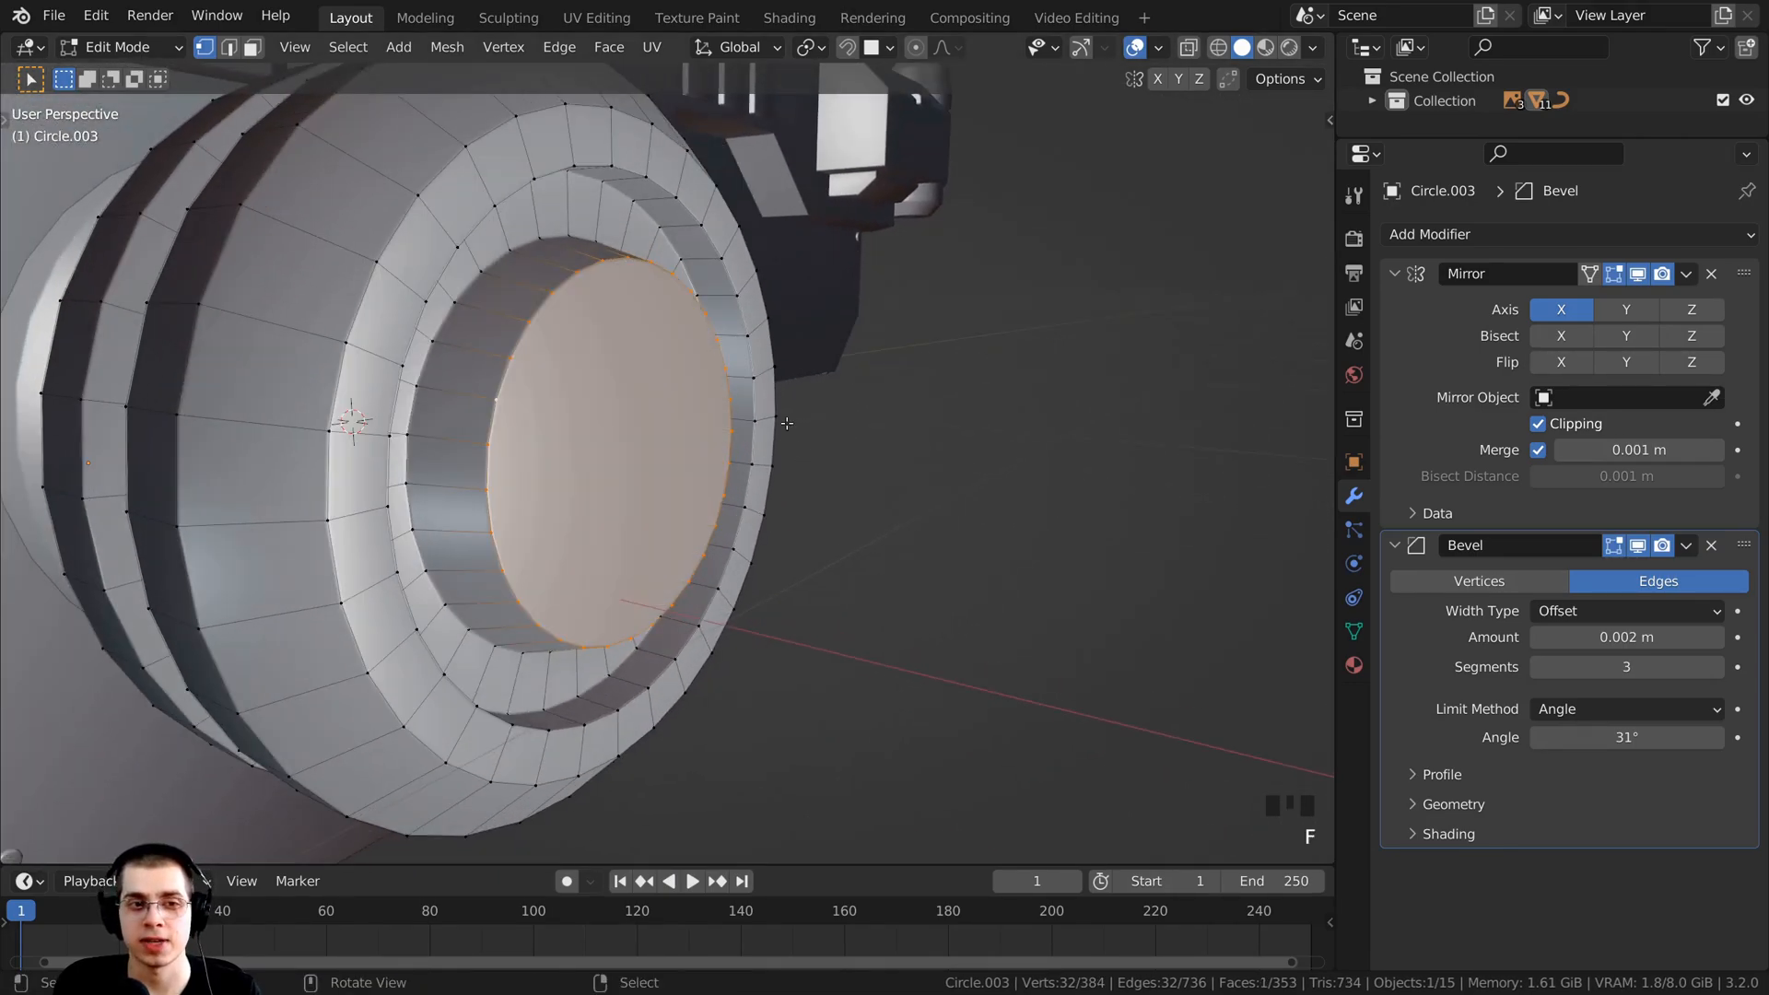
Step: Inset the cap face to form a smaller circle at the centre of the plate
{"action": "middle_click_drag", "start_coordinate": [643, 542], "coordinate": [538, 412], "text": "shift"}
{"action": "scroll", "coordinate": [537, 412], "scroll_direction": "up", "scroll_amount": 2}
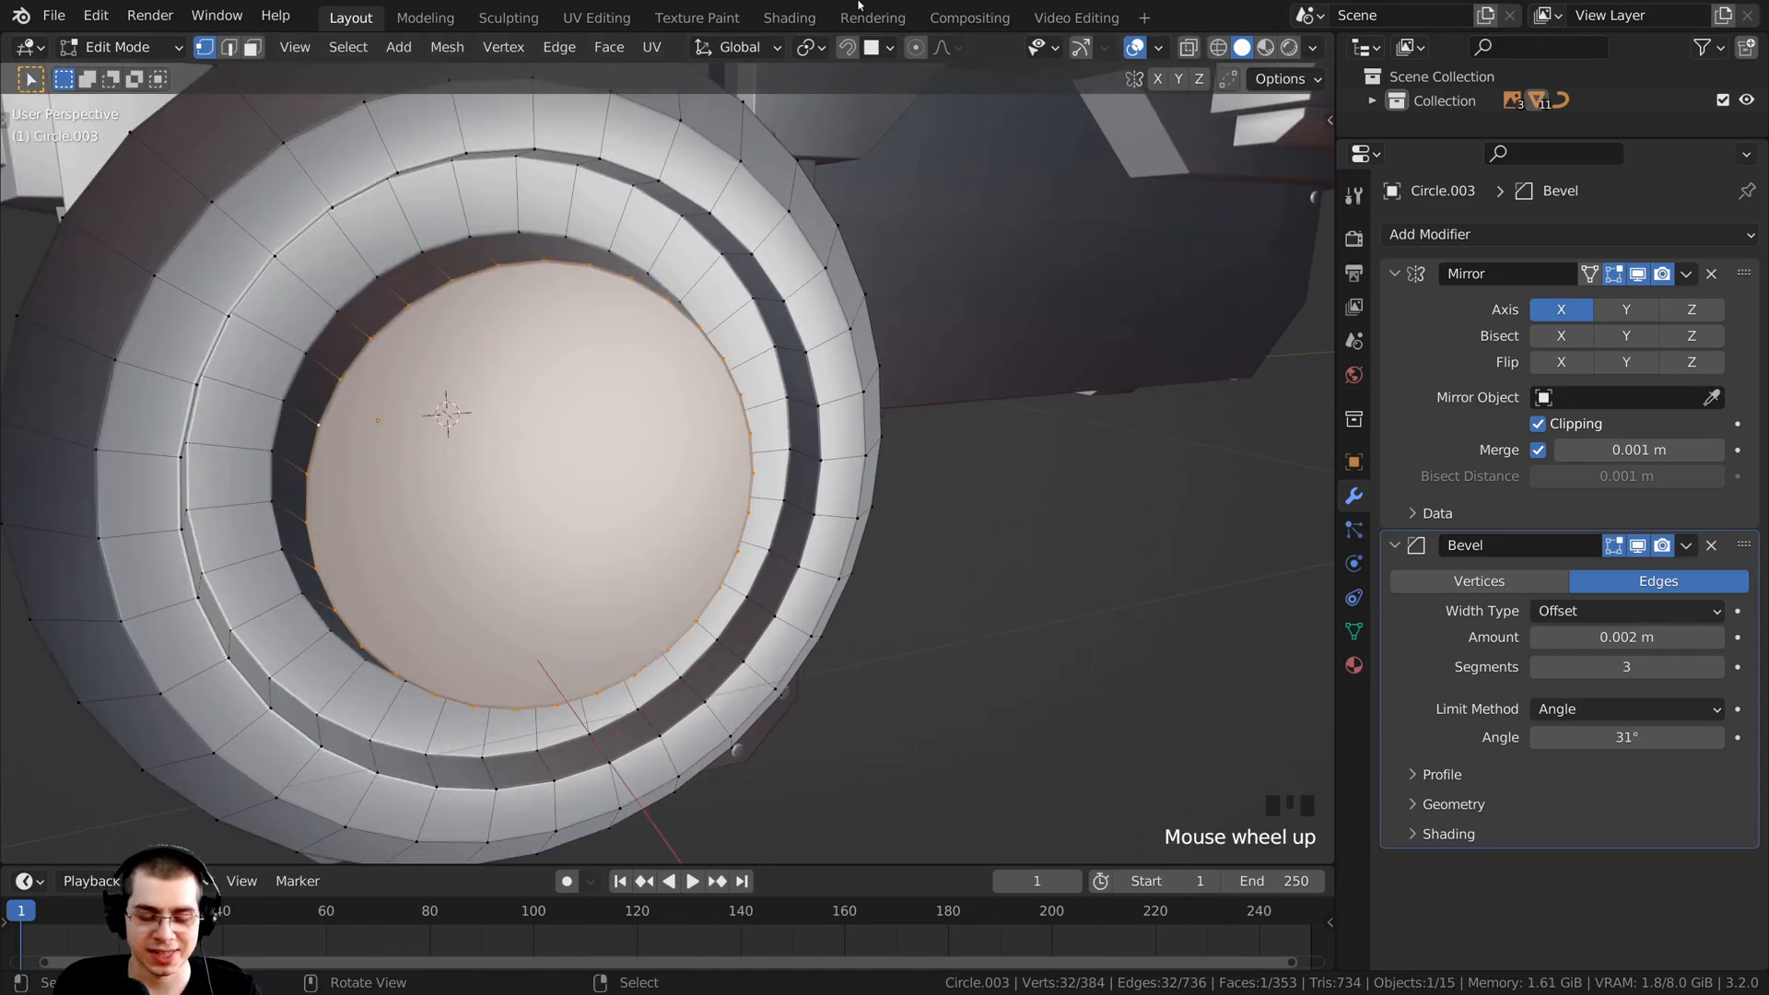
{"action": "scroll", "coordinate": [1030, 207], "scroll_direction": "up", "scroll_amount": 1}
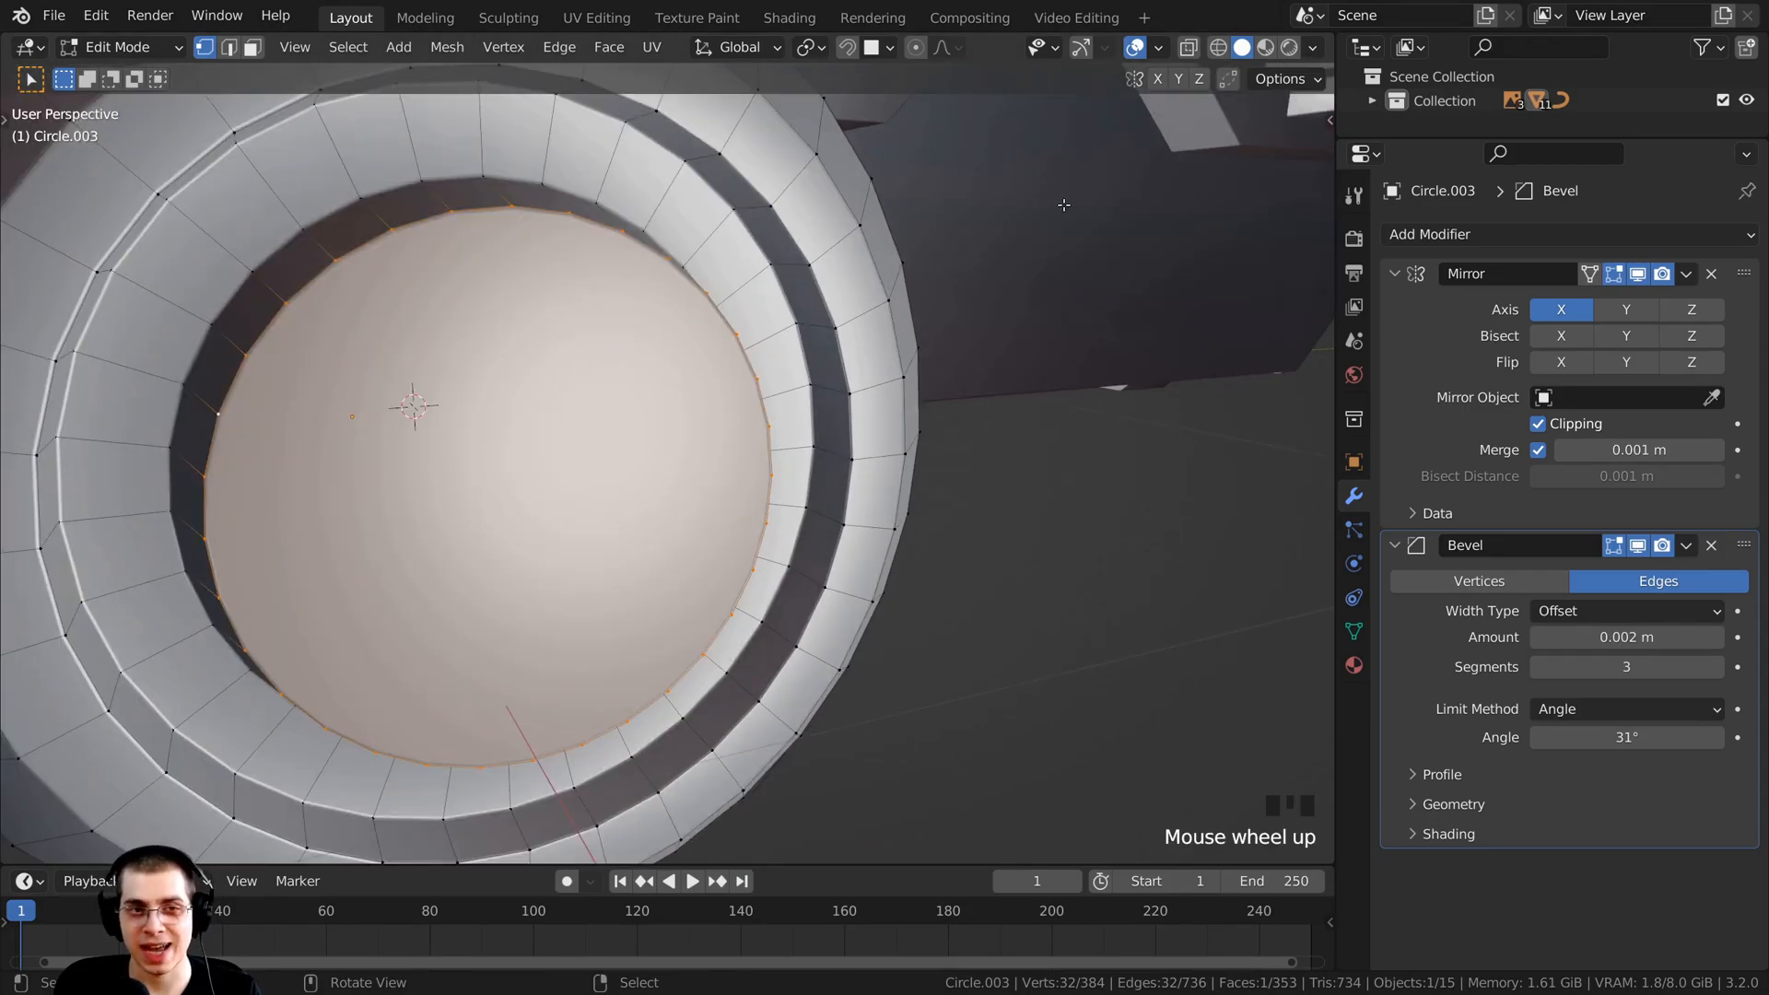
{"action": "key", "text": "i"}
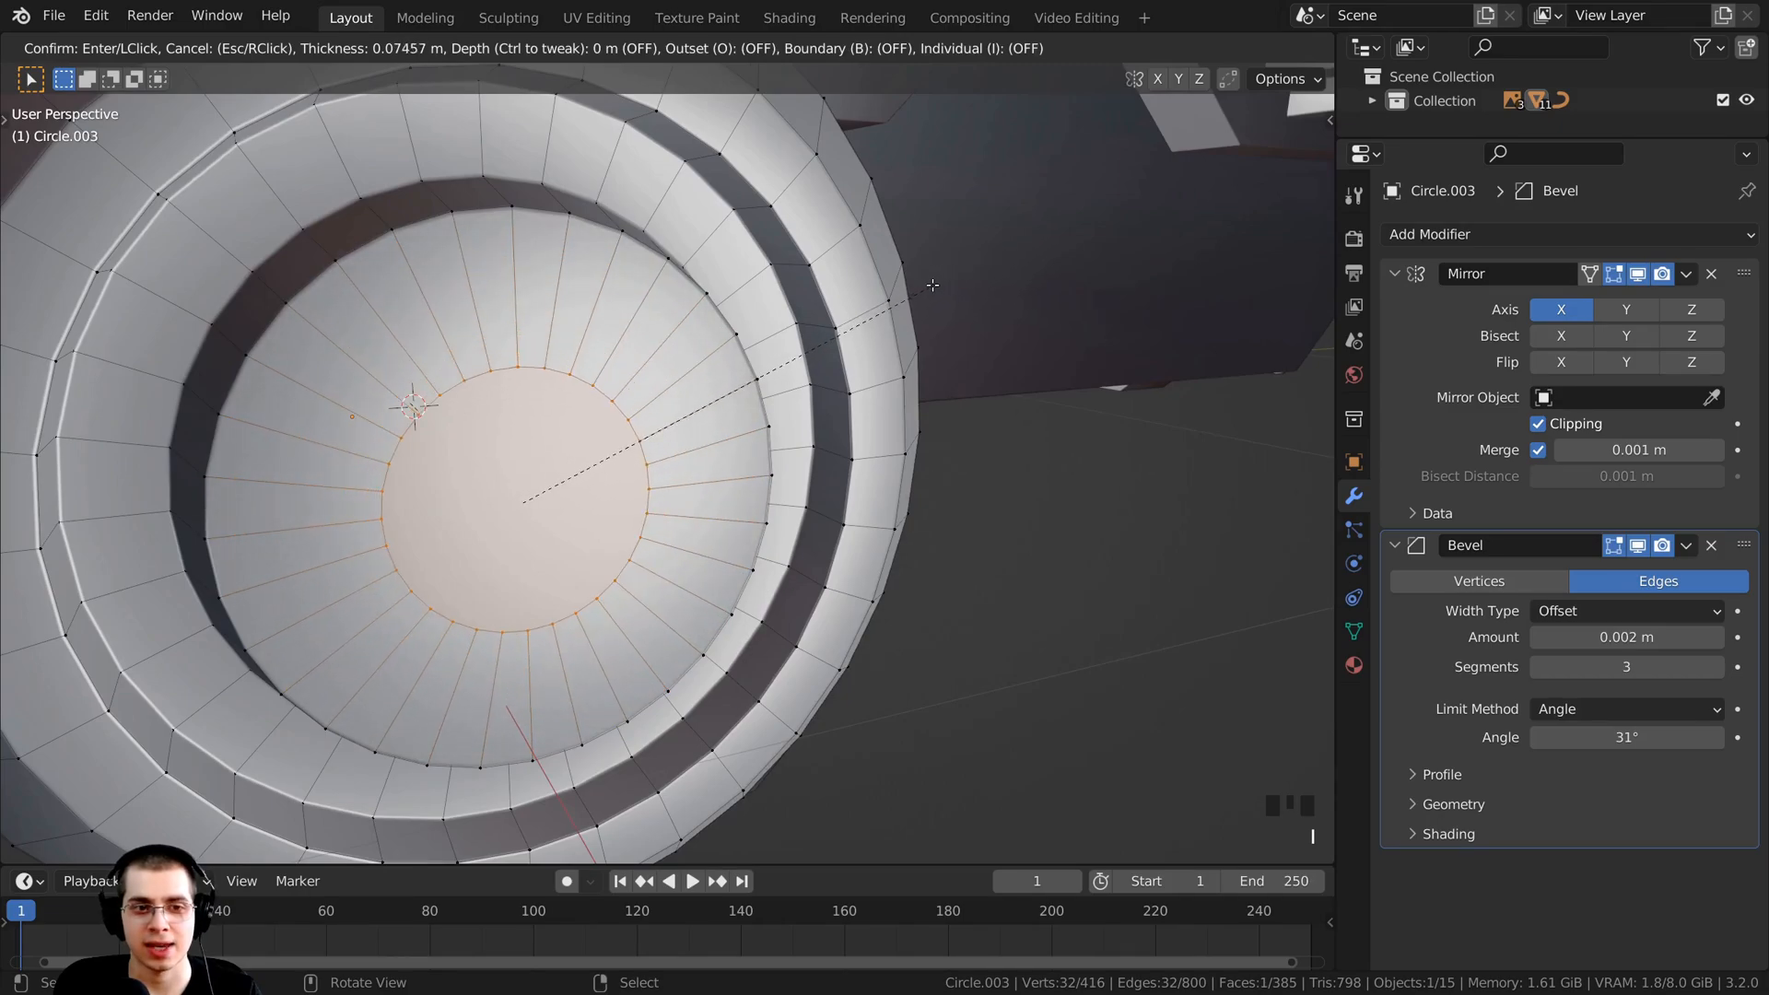
{"action": "left_click", "coordinate": [907, 294]}
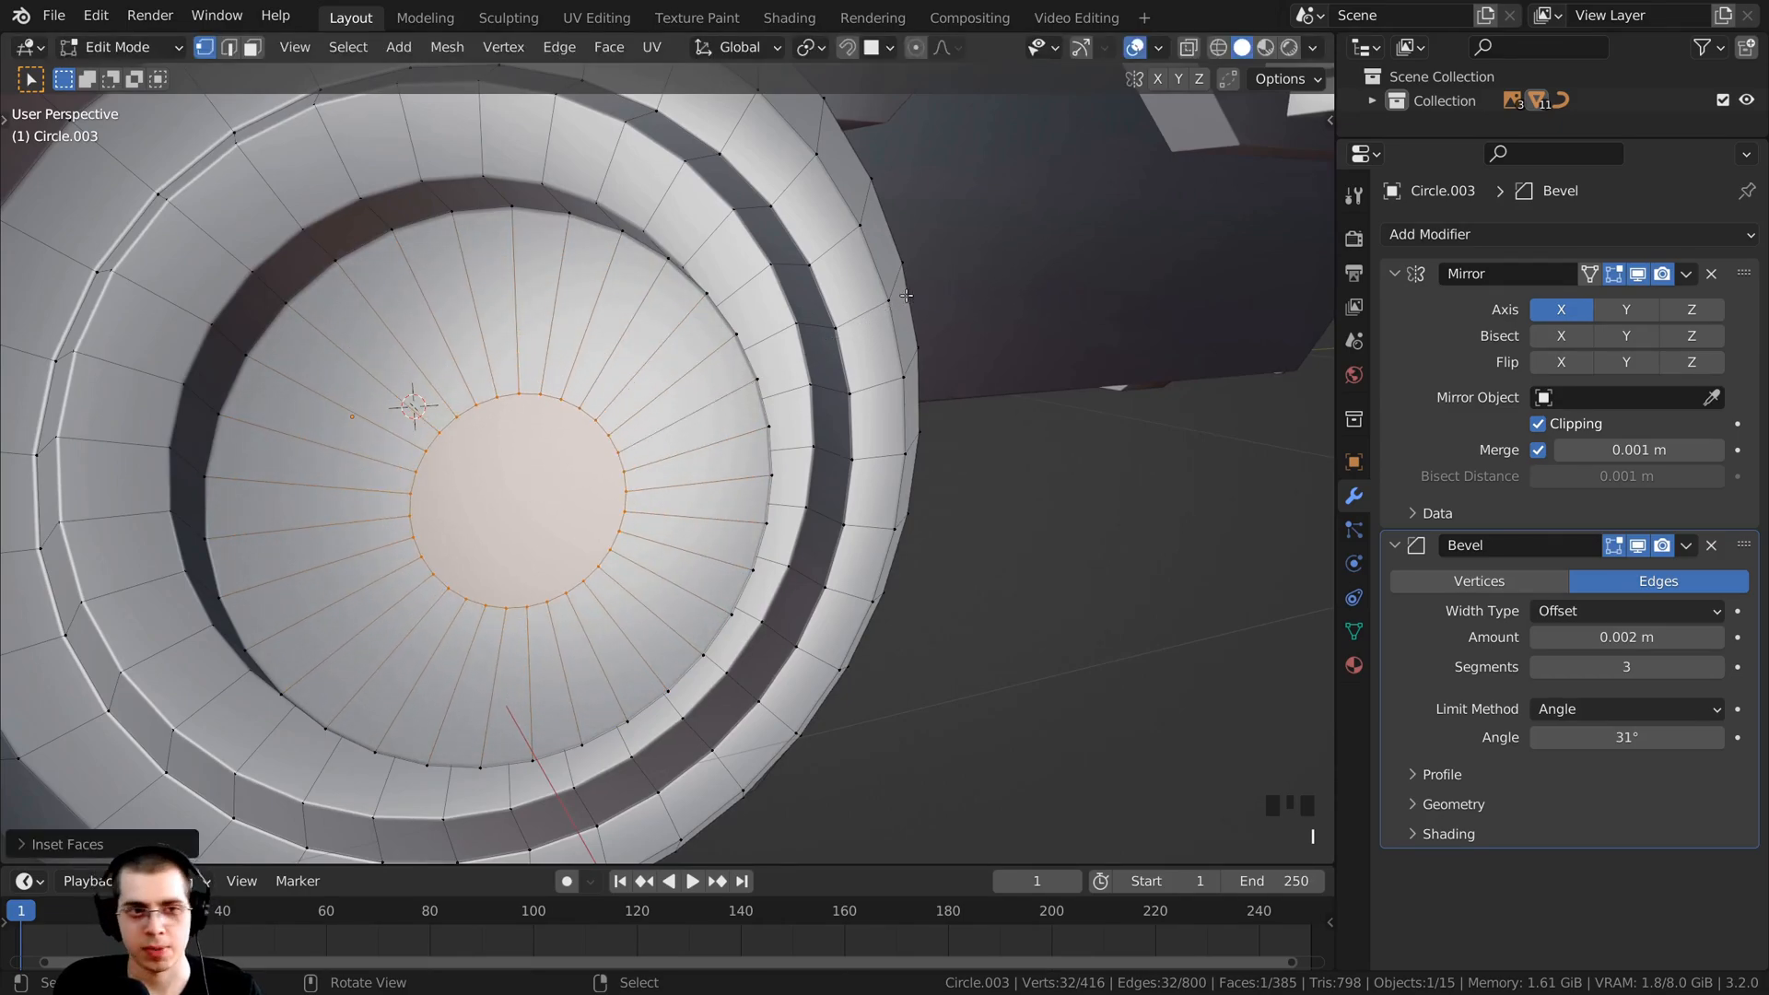
Step: Scale the inset circle to about 0.96 to match the reference's central hole in wireframe side view
{"action": "key", "text": "KP_3"}
{"action": "key", "text": "z"}
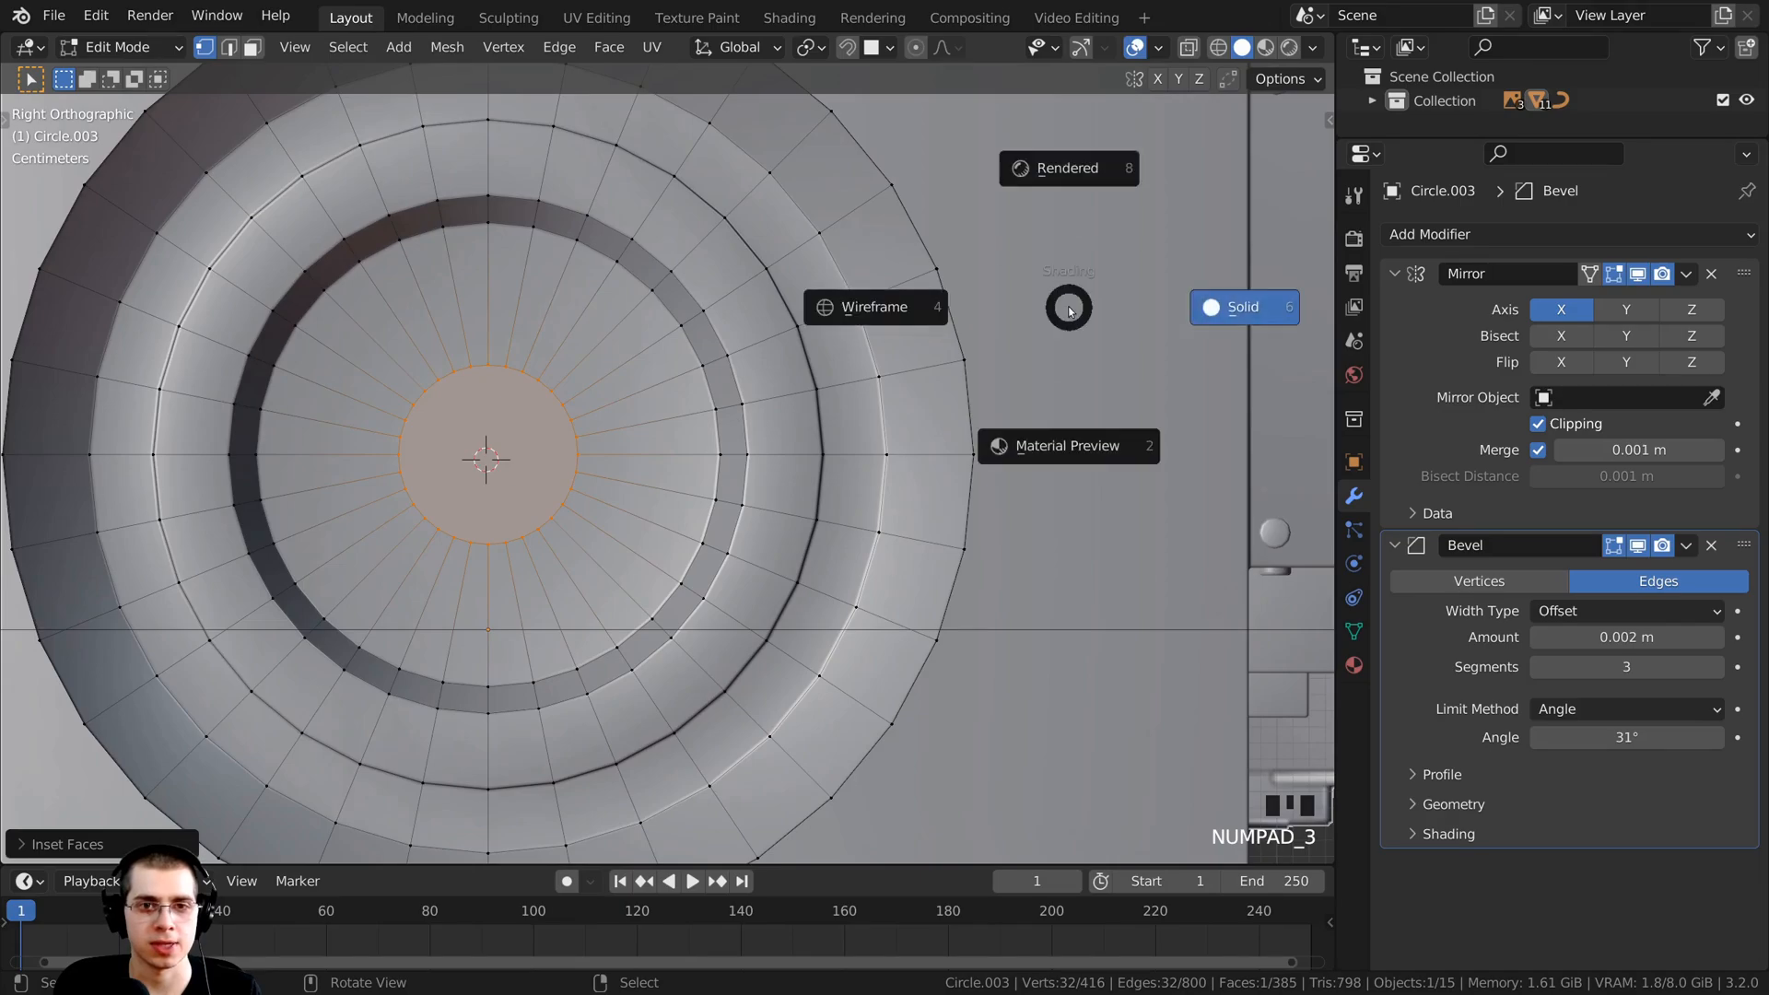
{"action": "key", "text": "s"}
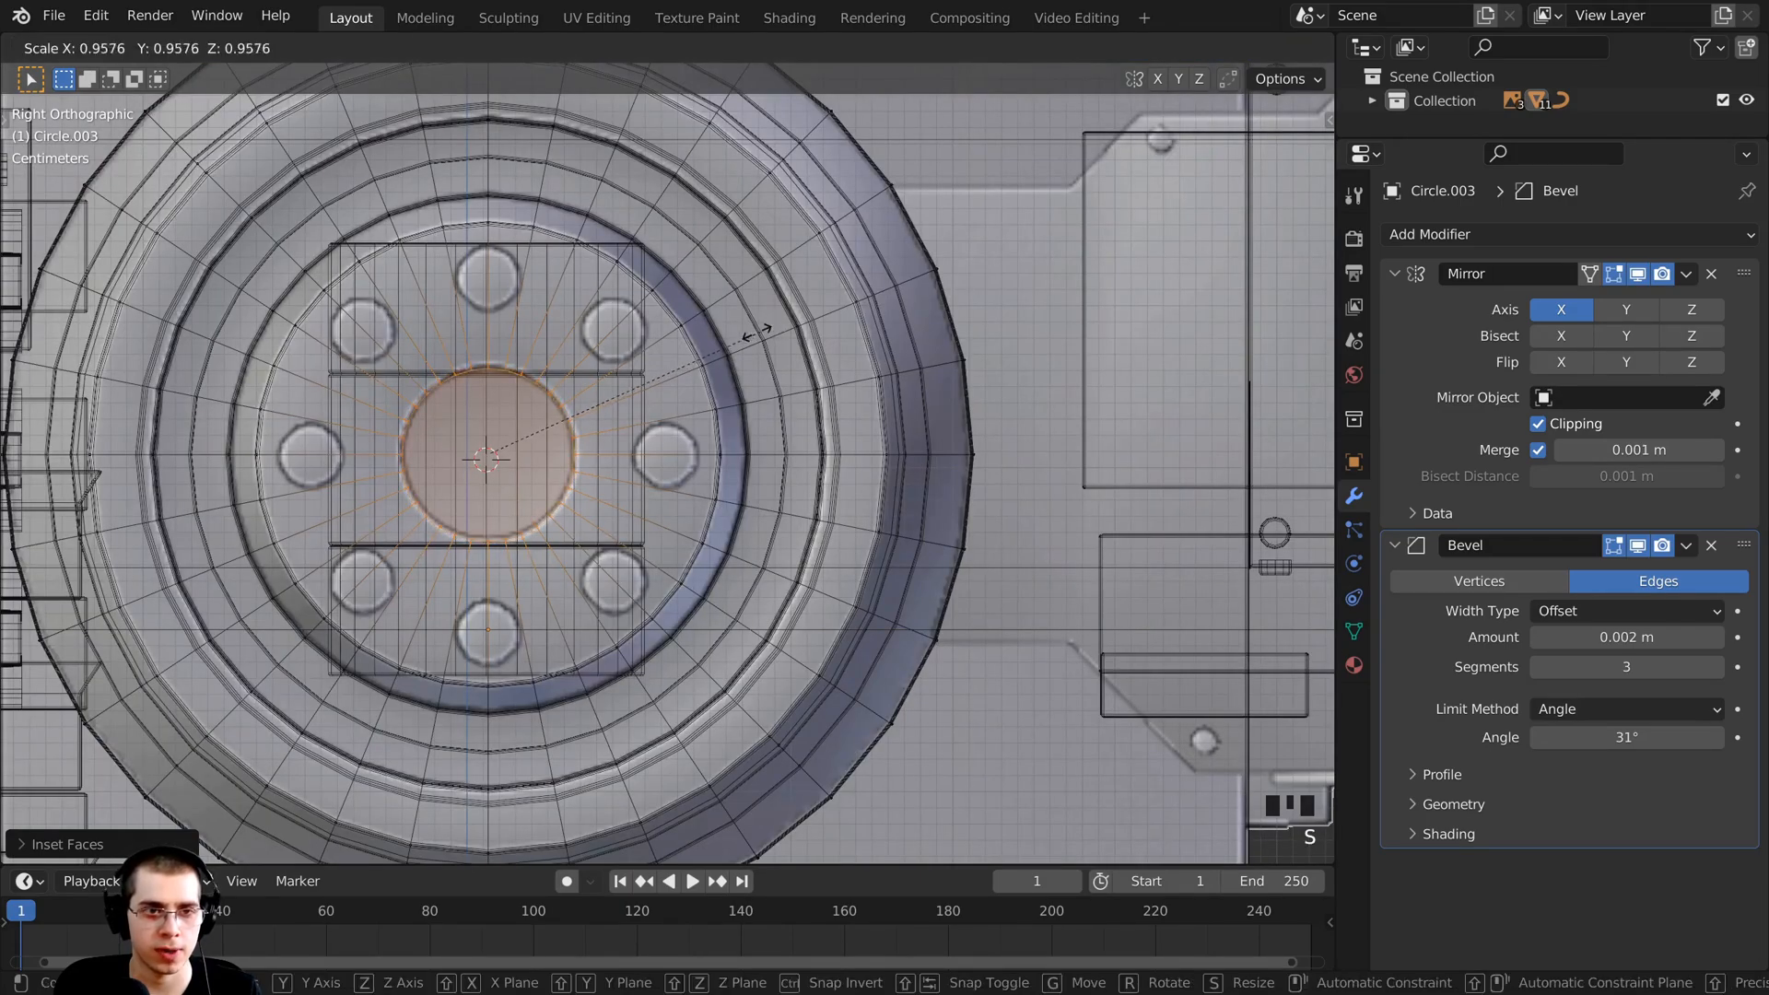
{"action": "left_click", "coordinate": [543, 430]}
{"action": "key", "text": "z"}
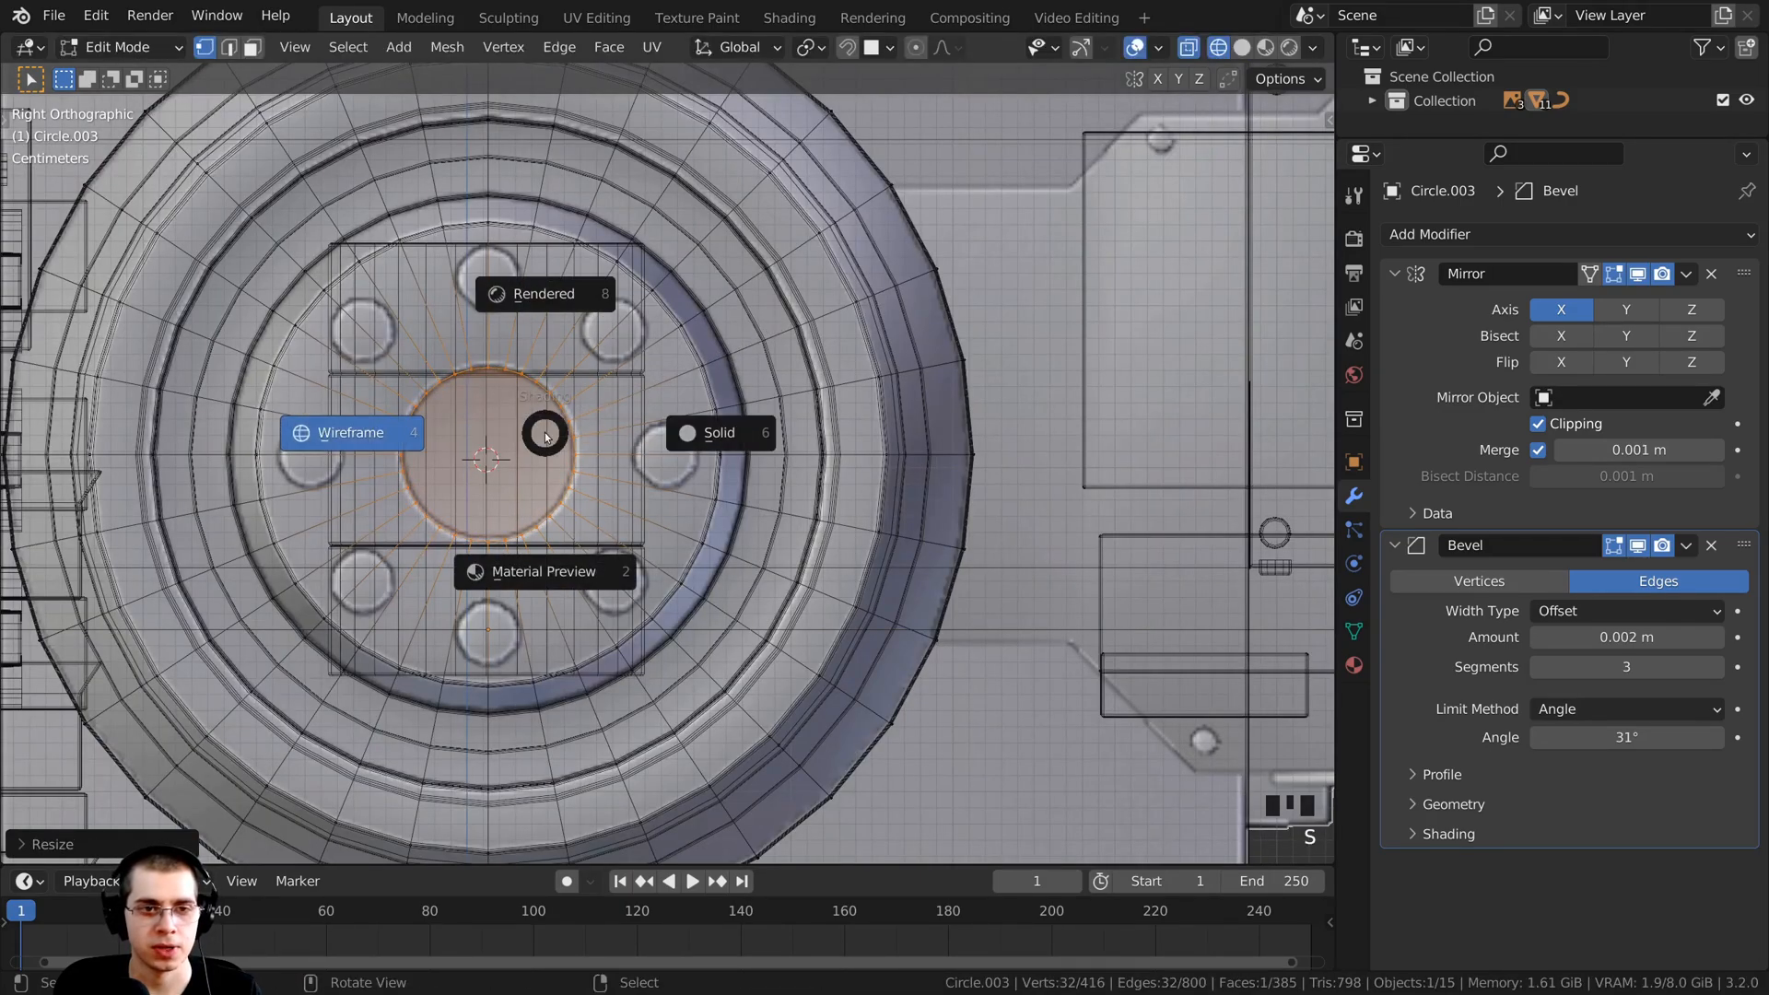
{"action": "left_click", "coordinate": [748, 432]}
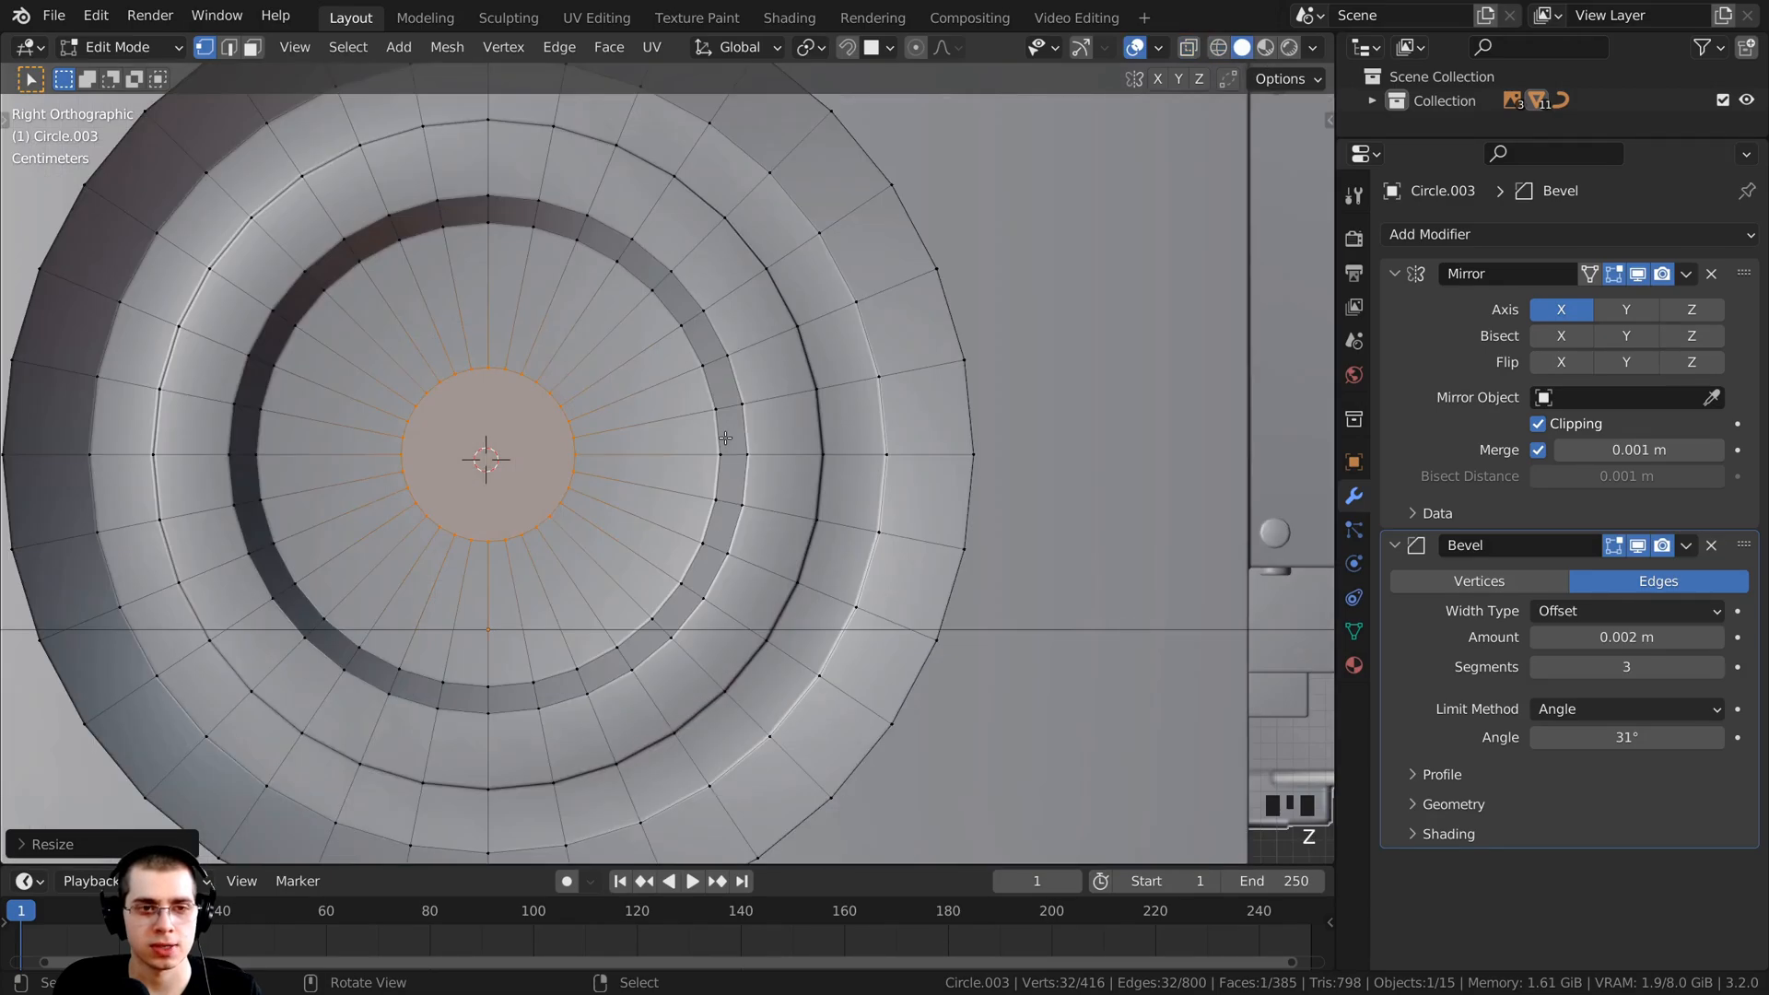
Step: Extrude the central circular face about 0.023 m inward along its normal to form a shallow recess
{"action": "mouse_move", "coordinate": [748, 432]}
{"action": "middle_mouse_down"}
{"action": "mouse_move", "coordinate": [819, 474]}
{"action": "mouse_move", "coordinate": [920, 479]}
{"action": "mouse_move", "coordinate": [548, 452]}
{"action": "middle_mouse_up"}
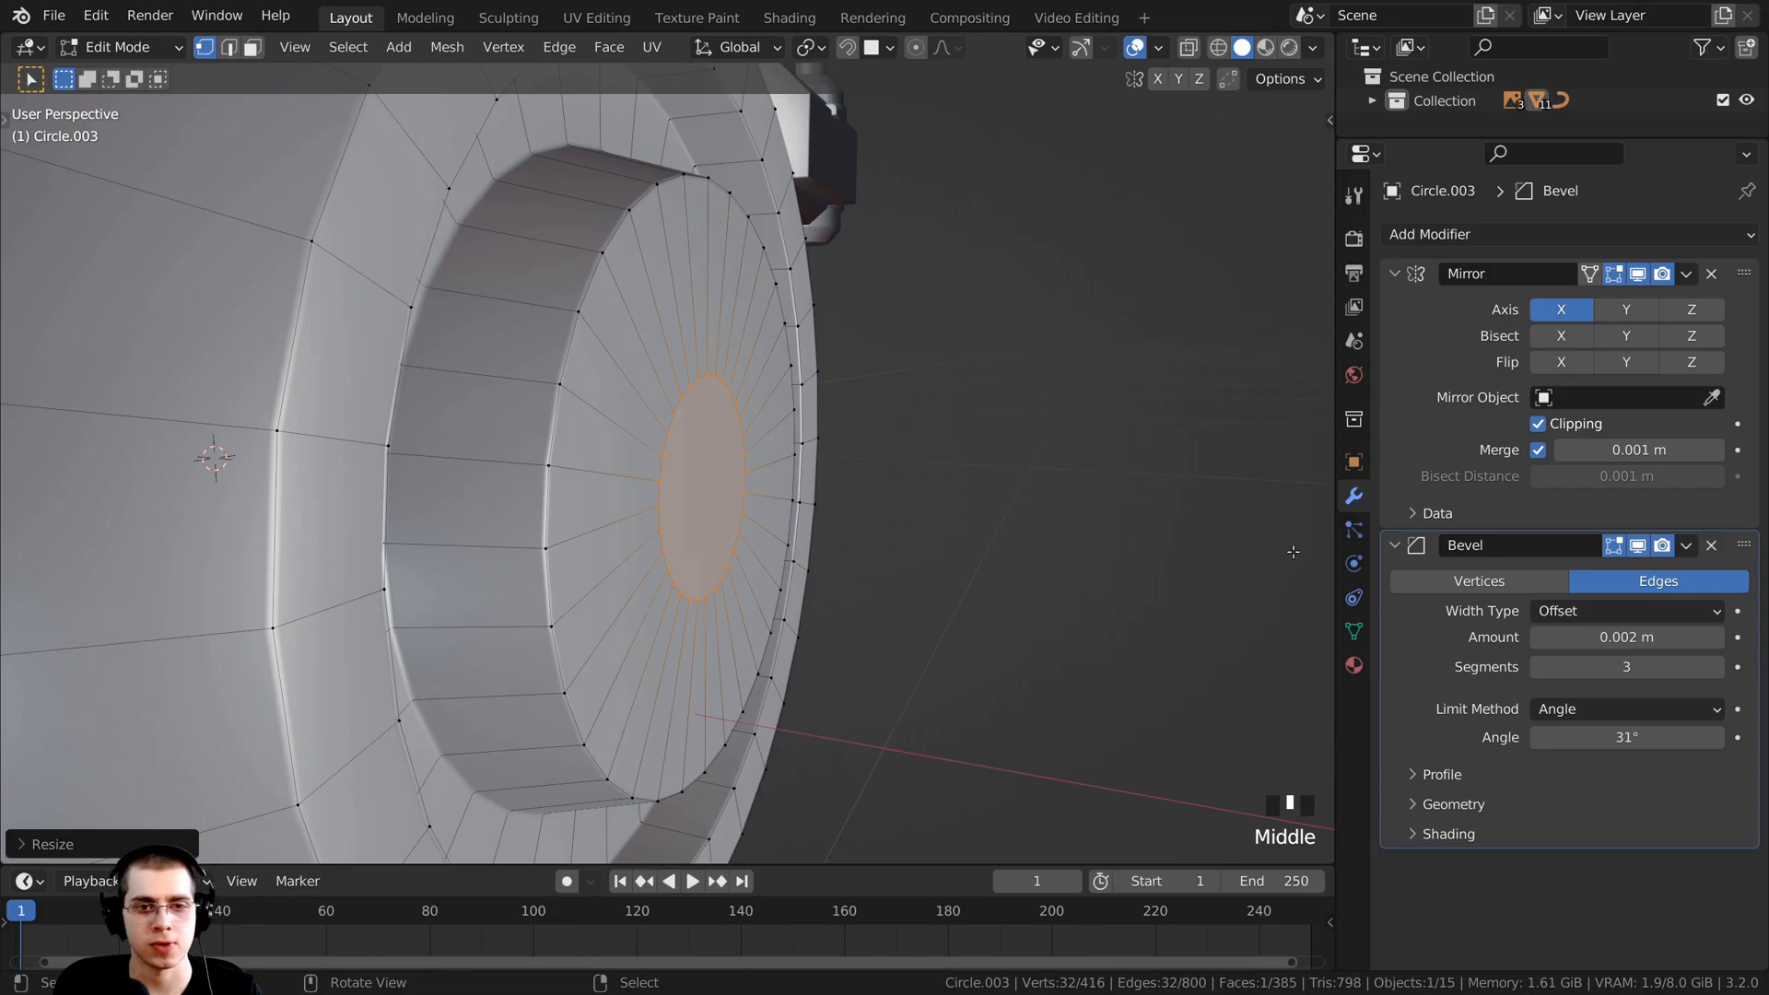
{"action": "key", "text": "e"}
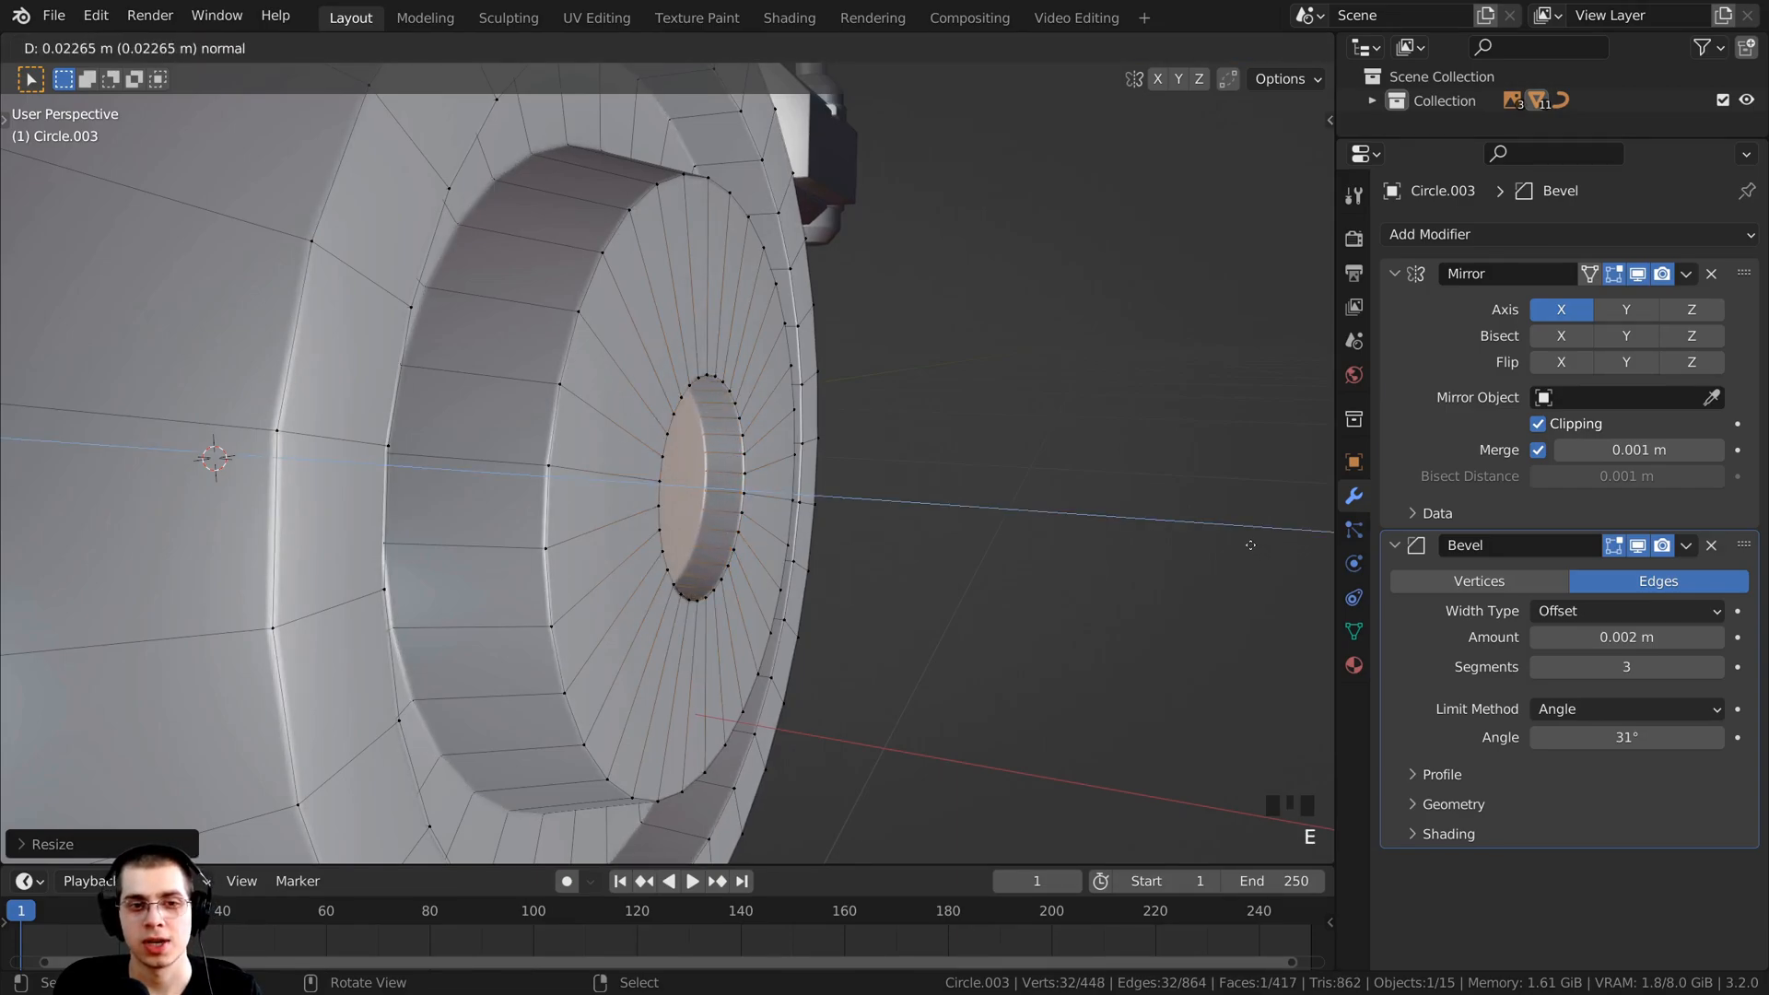
{"action": "left_click", "coordinate": [1248, 542]}
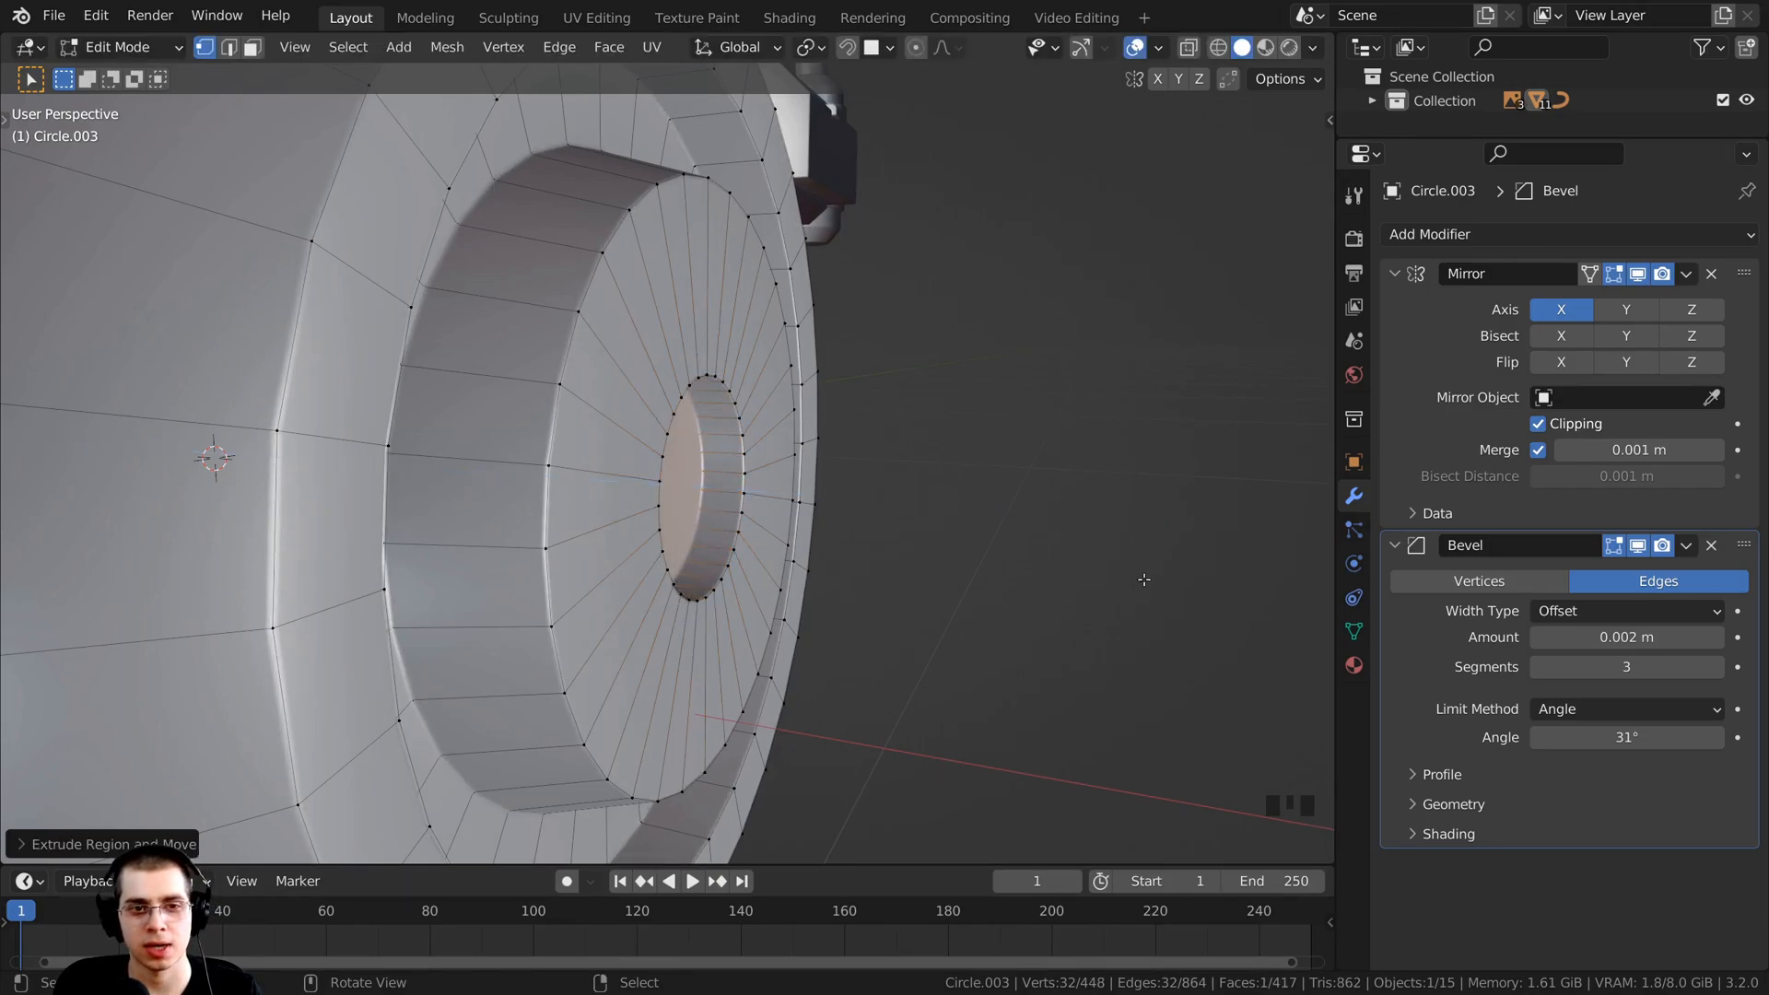
Step: Check the disc in object mode and recalculate the normals of its entire mesh to the outside
{"action": "scroll", "coordinate": [1141, 577], "scroll_direction": "down", "scroll_amount": 6}
{"action": "middle_click_drag", "start_coordinate": [1141, 576], "coordinate": [682, 368]}
{"action": "key", "text": "Tab"}
{"action": "scroll", "coordinate": [757, 541], "scroll_direction": "down", "scroll_amount": 2}
{"action": "key", "text": "Tab"}
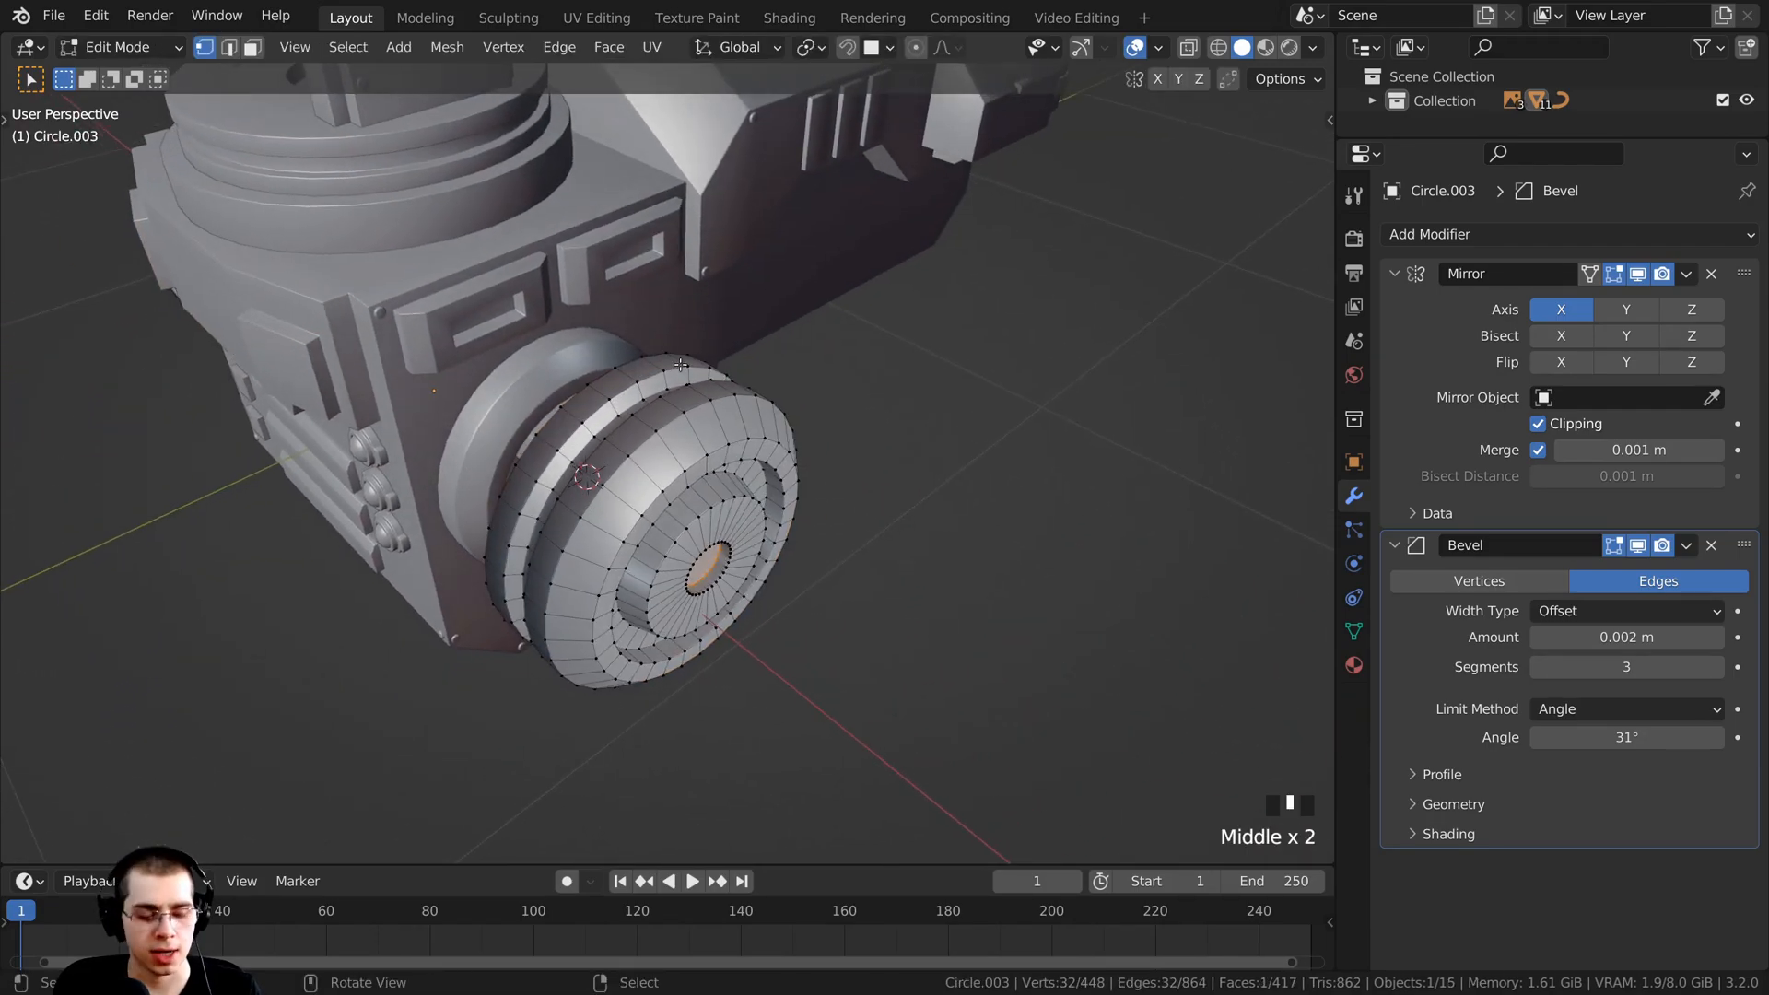
{"action": "scroll", "coordinate": [688, 345], "scroll_direction": "up", "scroll_amount": 2}
{"action": "key", "text": "a"}
{"action": "key", "text": "a"}
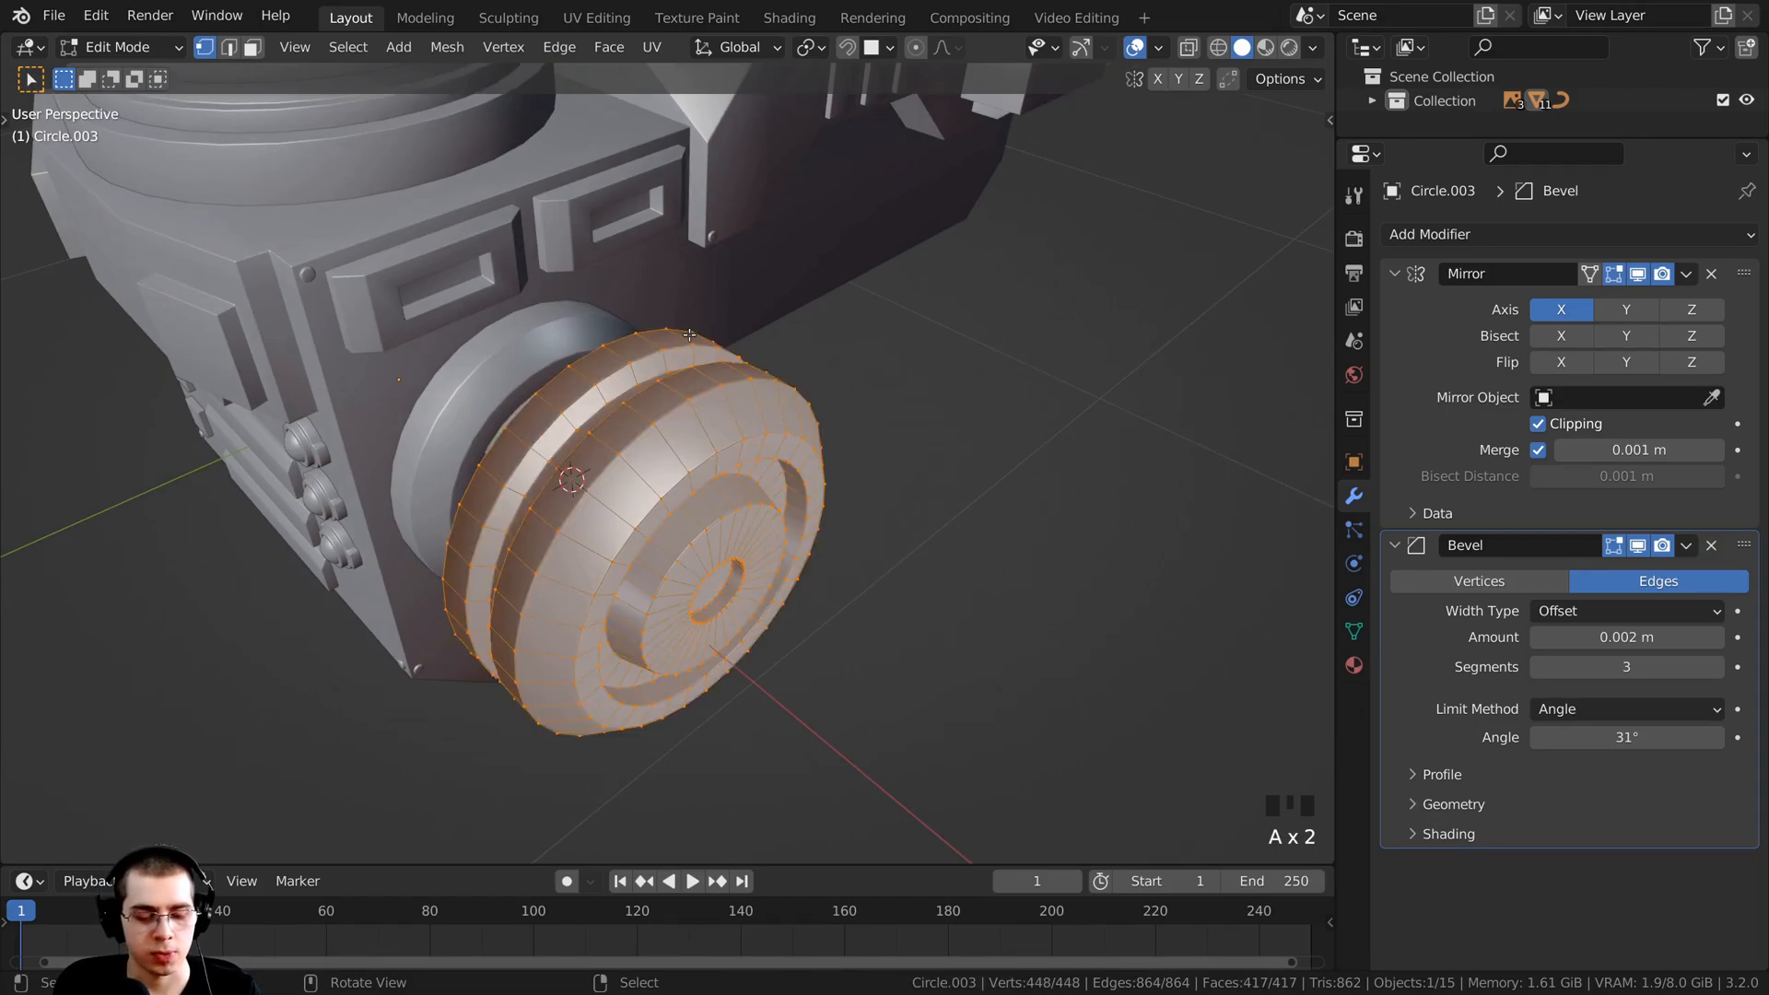
{"action": "key", "text": "shift+n"}
Step: Select the edge loop around the outer rim of the central recess
{"action": "middle_click_drag", "start_coordinate": [700, 383], "coordinate": [719, 489]}
{"action": "scroll", "coordinate": [764, 412], "scroll_direction": "down", "scroll_amount": 2}
{"action": "scroll", "coordinate": [695, 528], "scroll_direction": "up", "scroll_amount": 5}
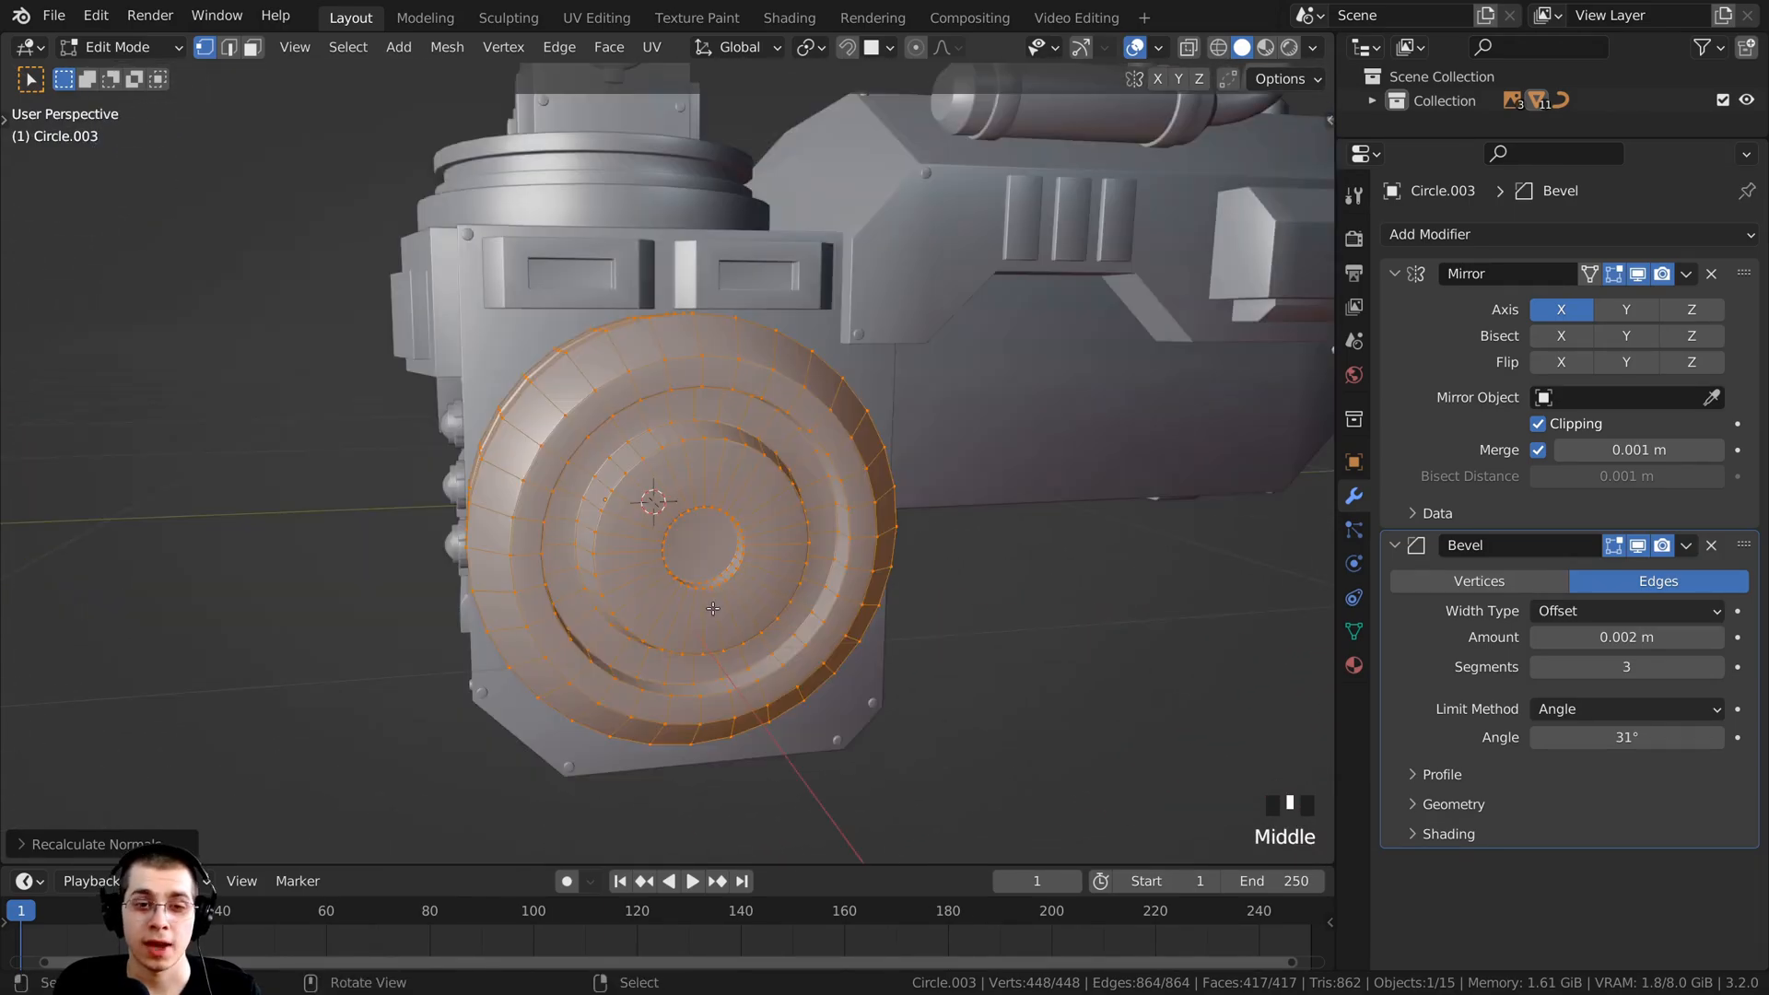
{"action": "scroll", "coordinate": [695, 528], "scroll_direction": "up", "scroll_amount": 2}
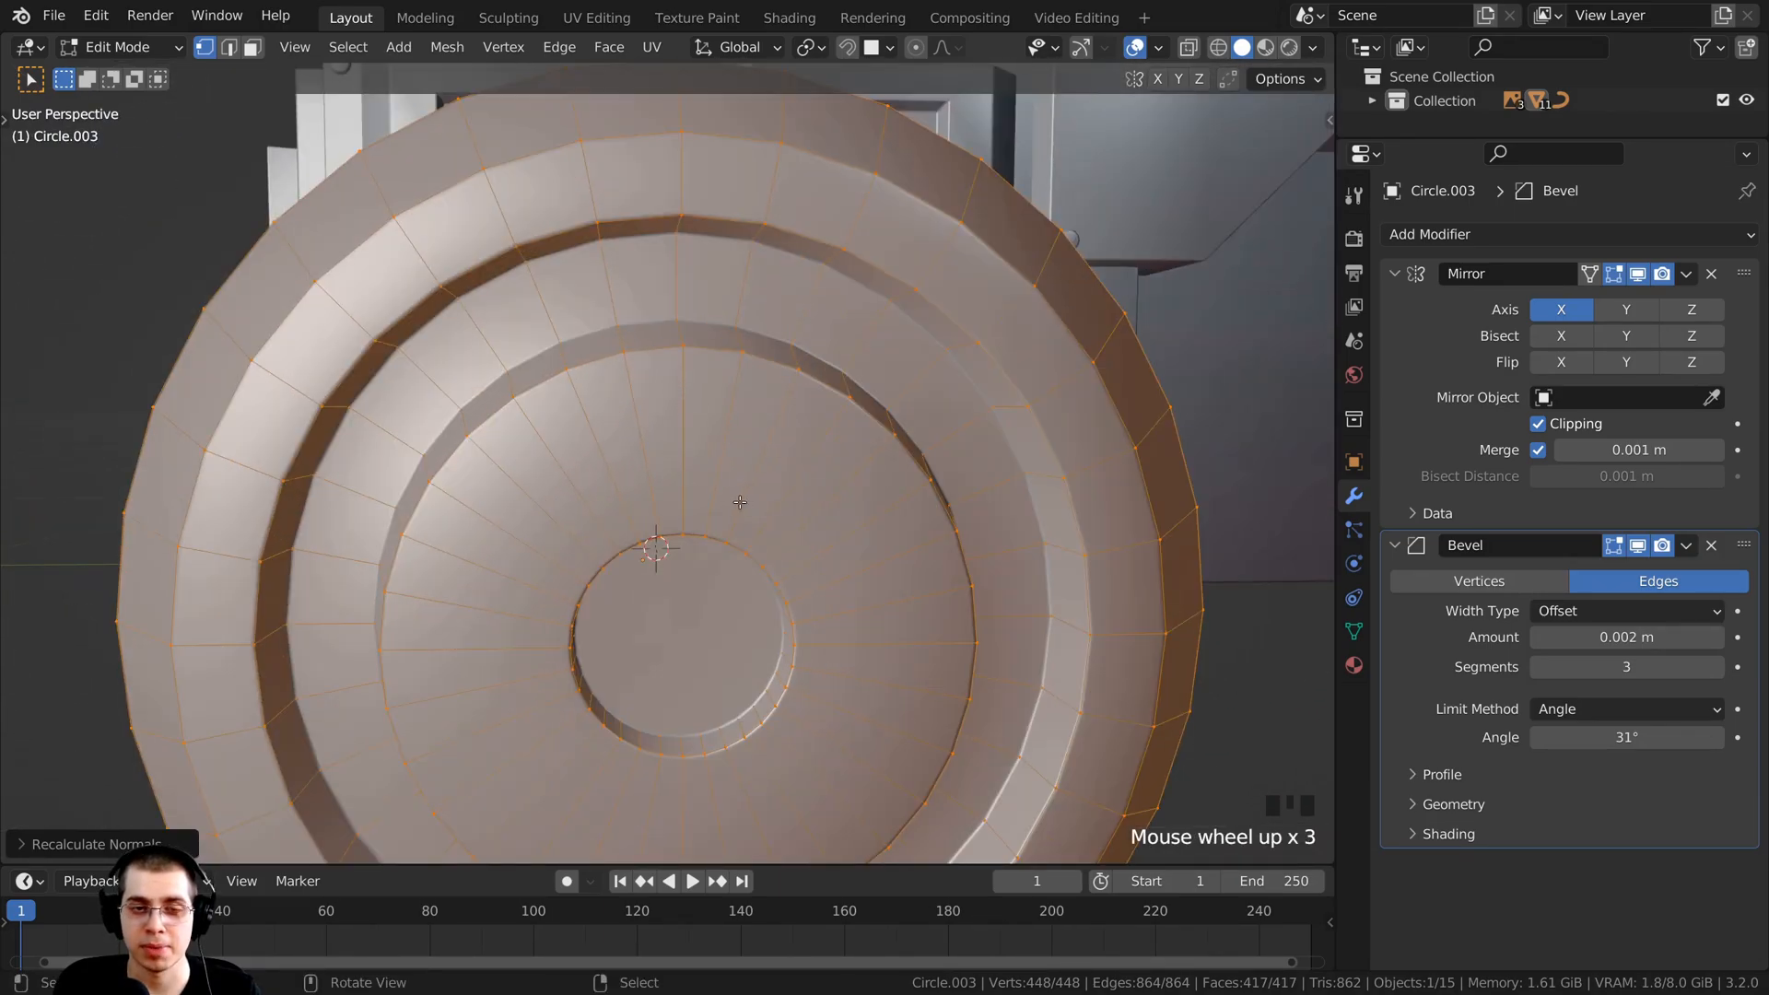
{"action": "middle_click_drag", "start_coordinate": [740, 502], "coordinate": [835, 445]}
{"action": "middle_click_drag", "start_coordinate": [658, 393], "coordinate": [673, 460]}
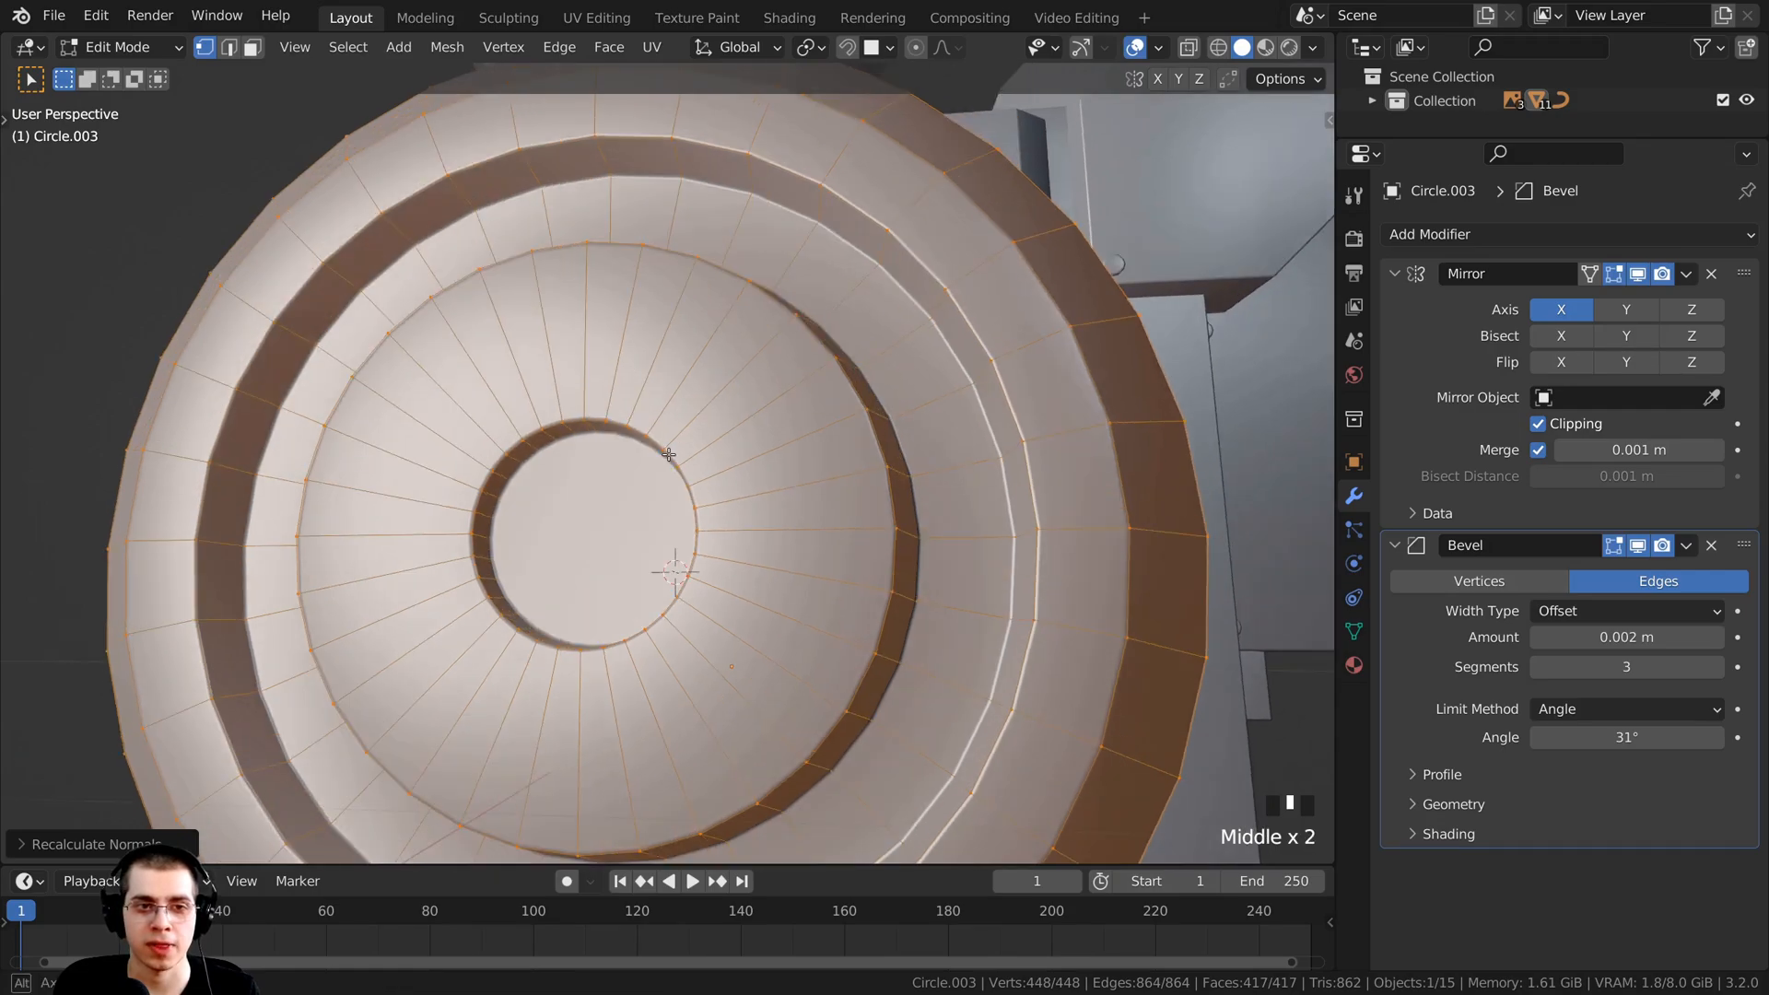
{"action": "scroll", "coordinate": [673, 461], "scroll_direction": "up", "scroll_amount": 2}
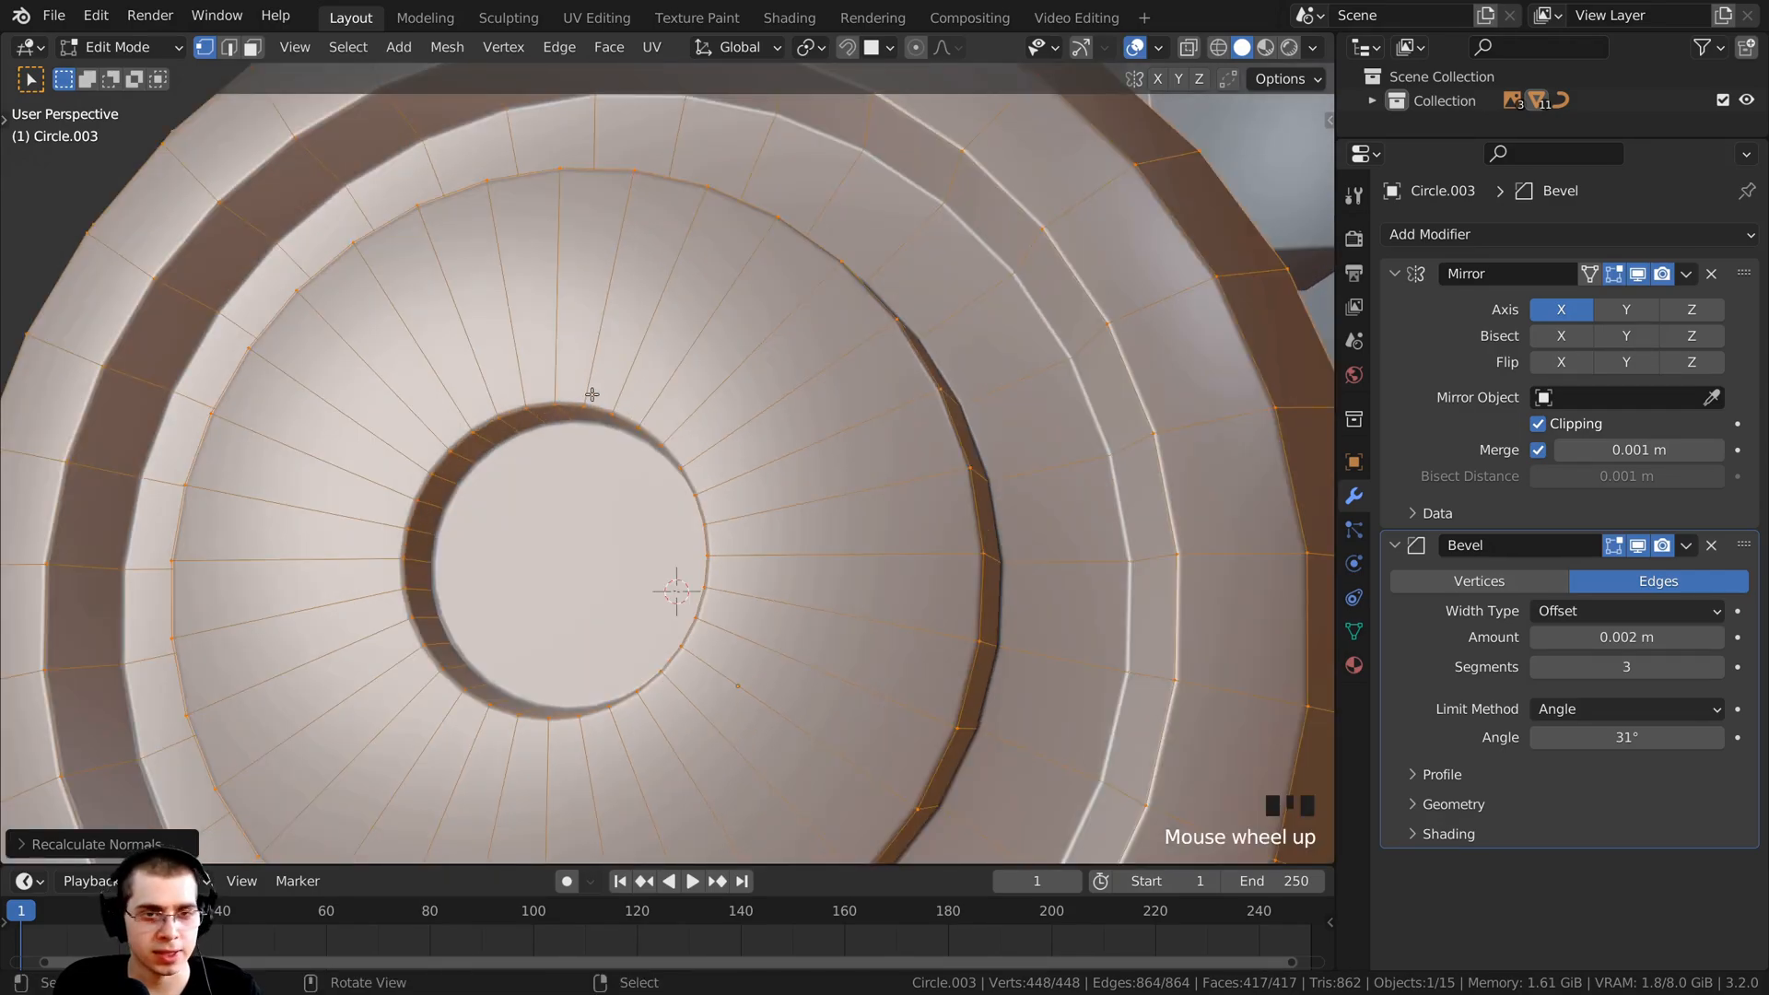
{"action": "right_click", "coordinate": [570, 403], "text": "alt"}
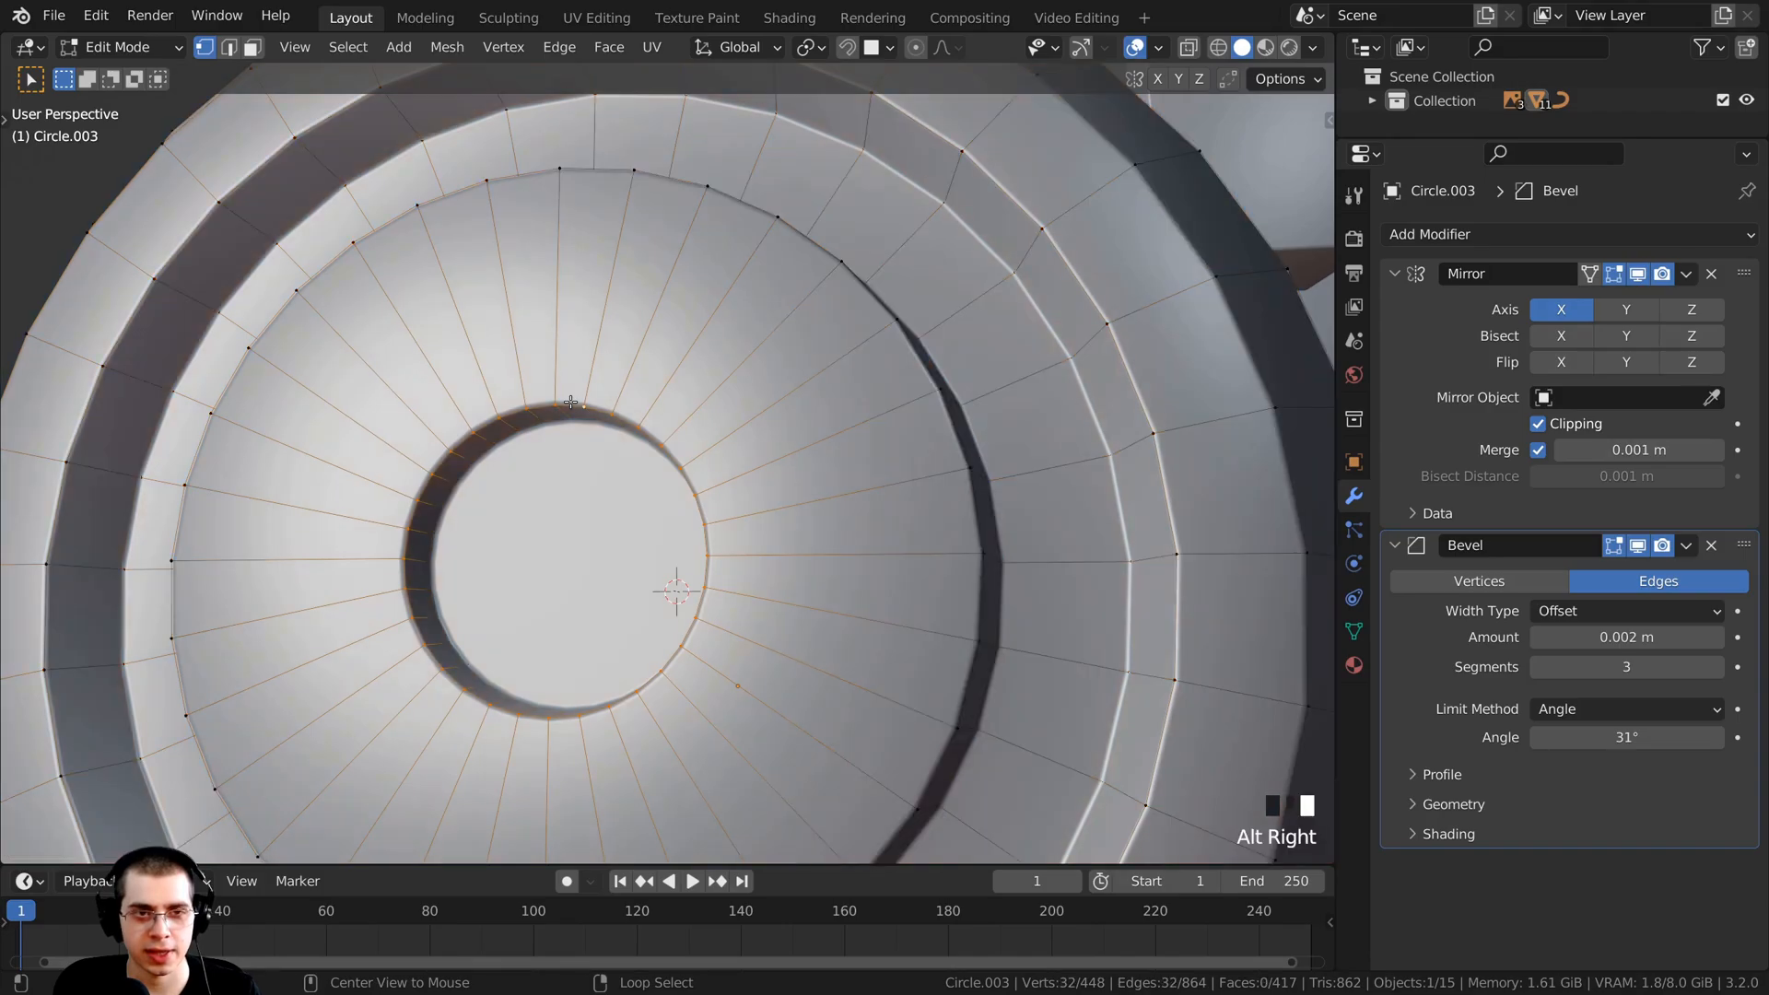
{"action": "scroll", "coordinate": [497, 571], "scroll_direction": "down", "scroll_amount": 2}
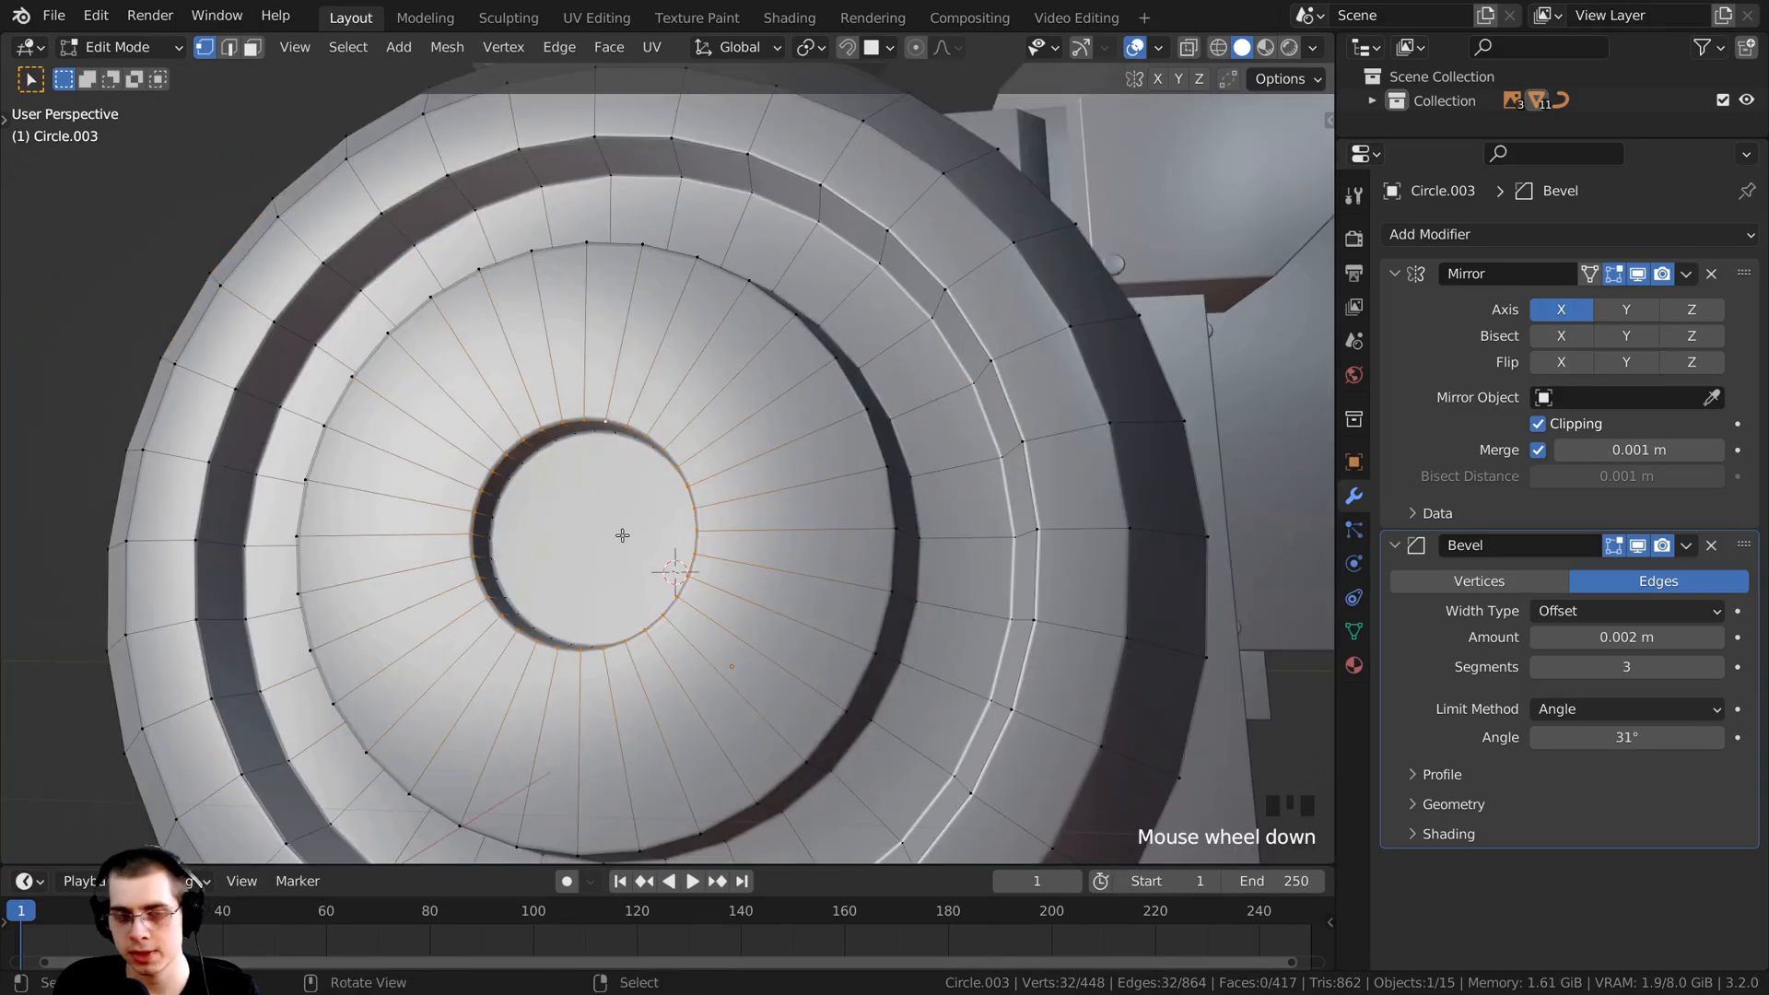
Step: Duplicate the edge loop of the wheel's central hole and place the copy between the hole and the hub's outer rim
{"action": "middle_click_drag", "start_coordinate": [622, 536], "coordinate": [743, 605]}
{"action": "key", "text": "shift+d"}
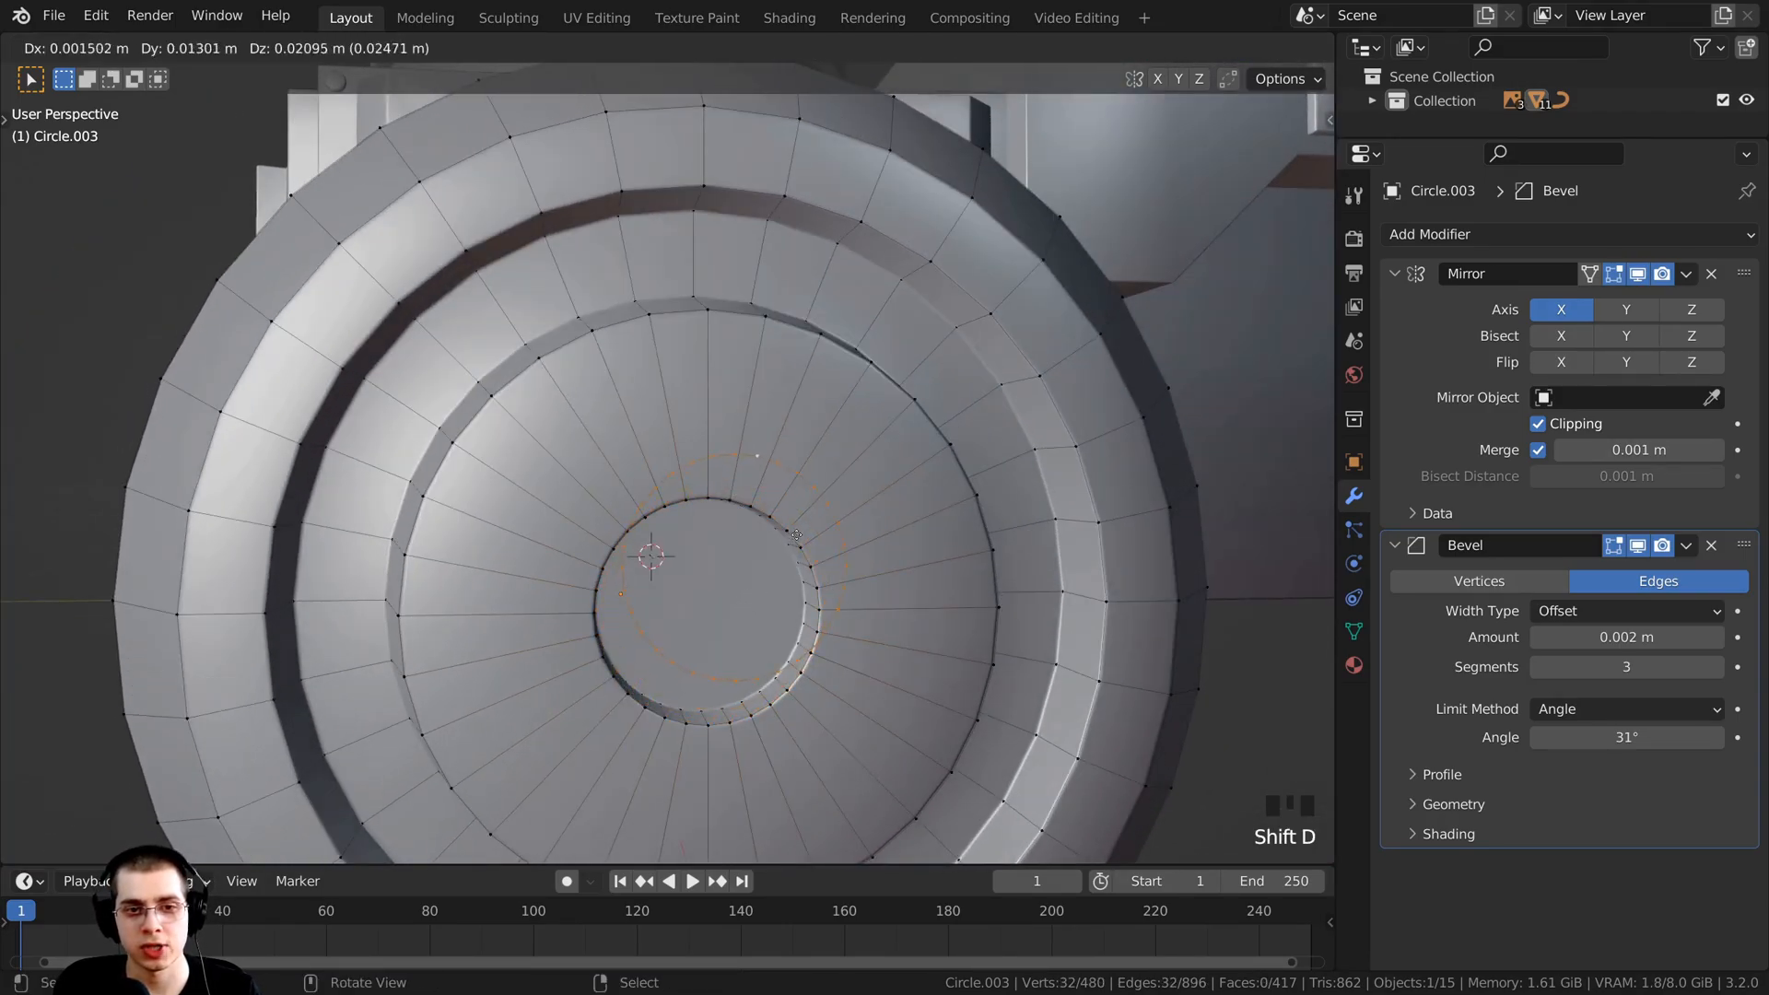
{"action": "left_click", "coordinate": [866, 411]}
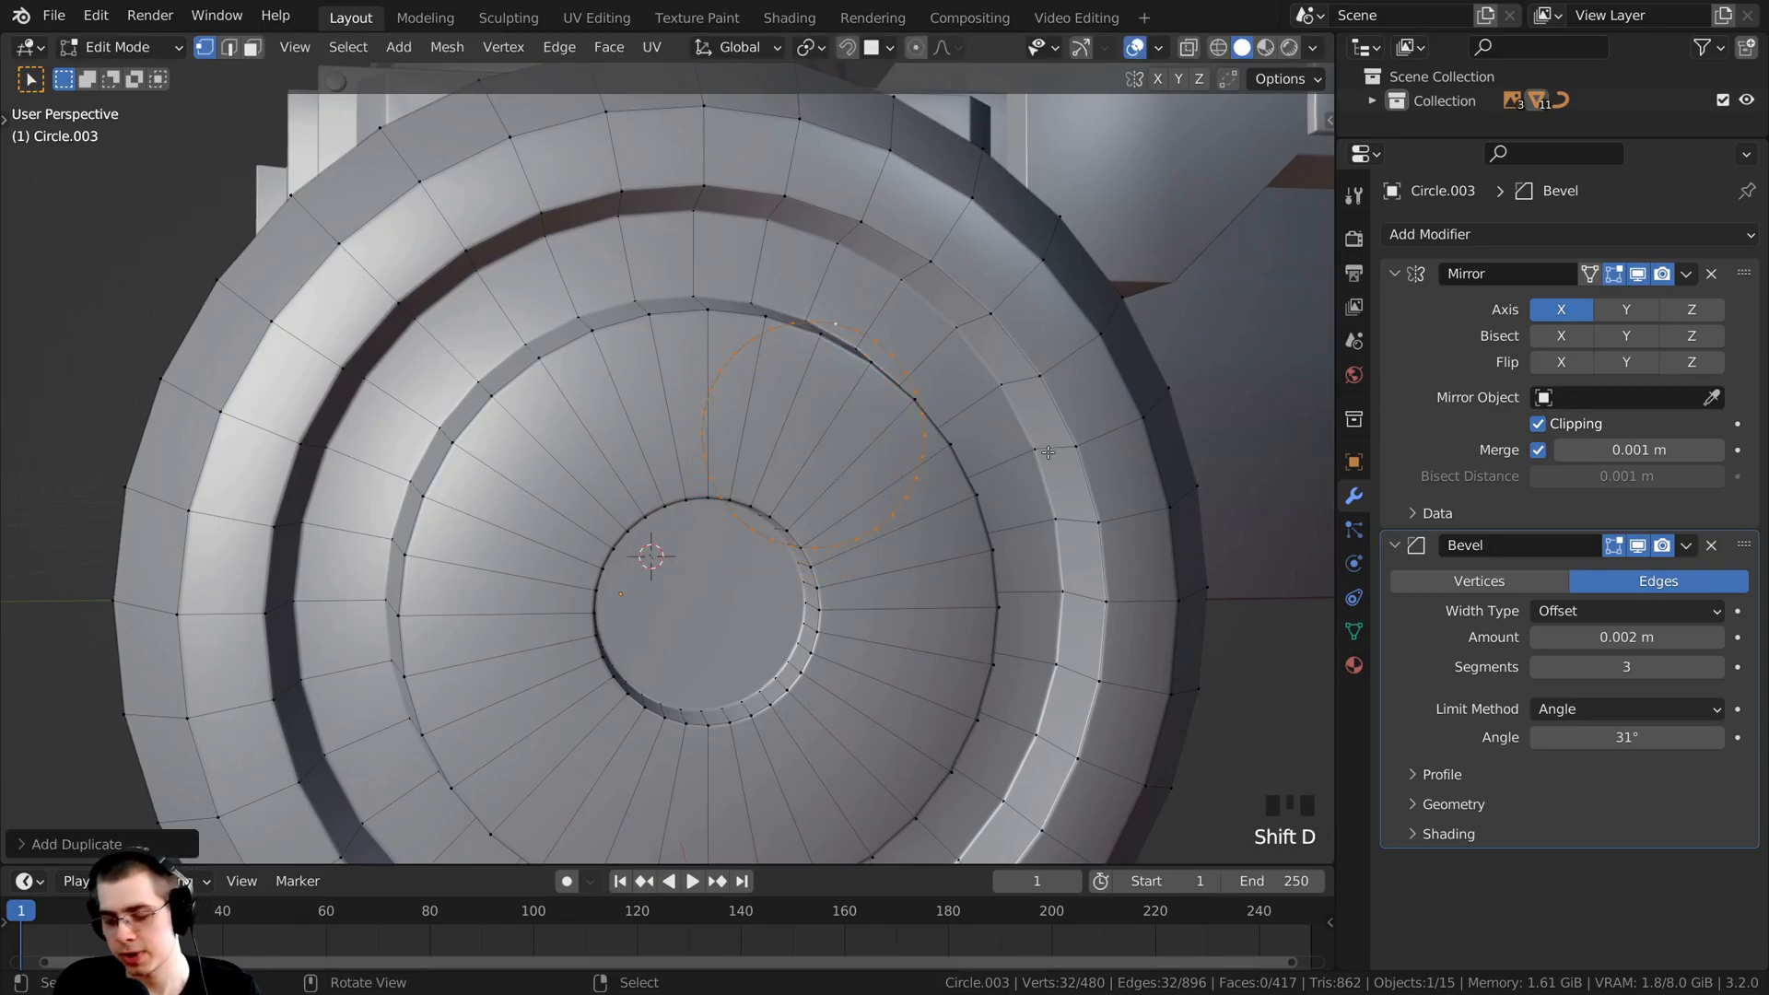
Step: In the right orthographic wireframe view, scale the duplicated ring down to the size of a bolt in the reference image
{"action": "key", "text": "KP_3"}
{"action": "scroll", "coordinate": [1004, 420], "scroll_direction": "up", "scroll_amount": 1}
{"action": "key", "text": "z"}
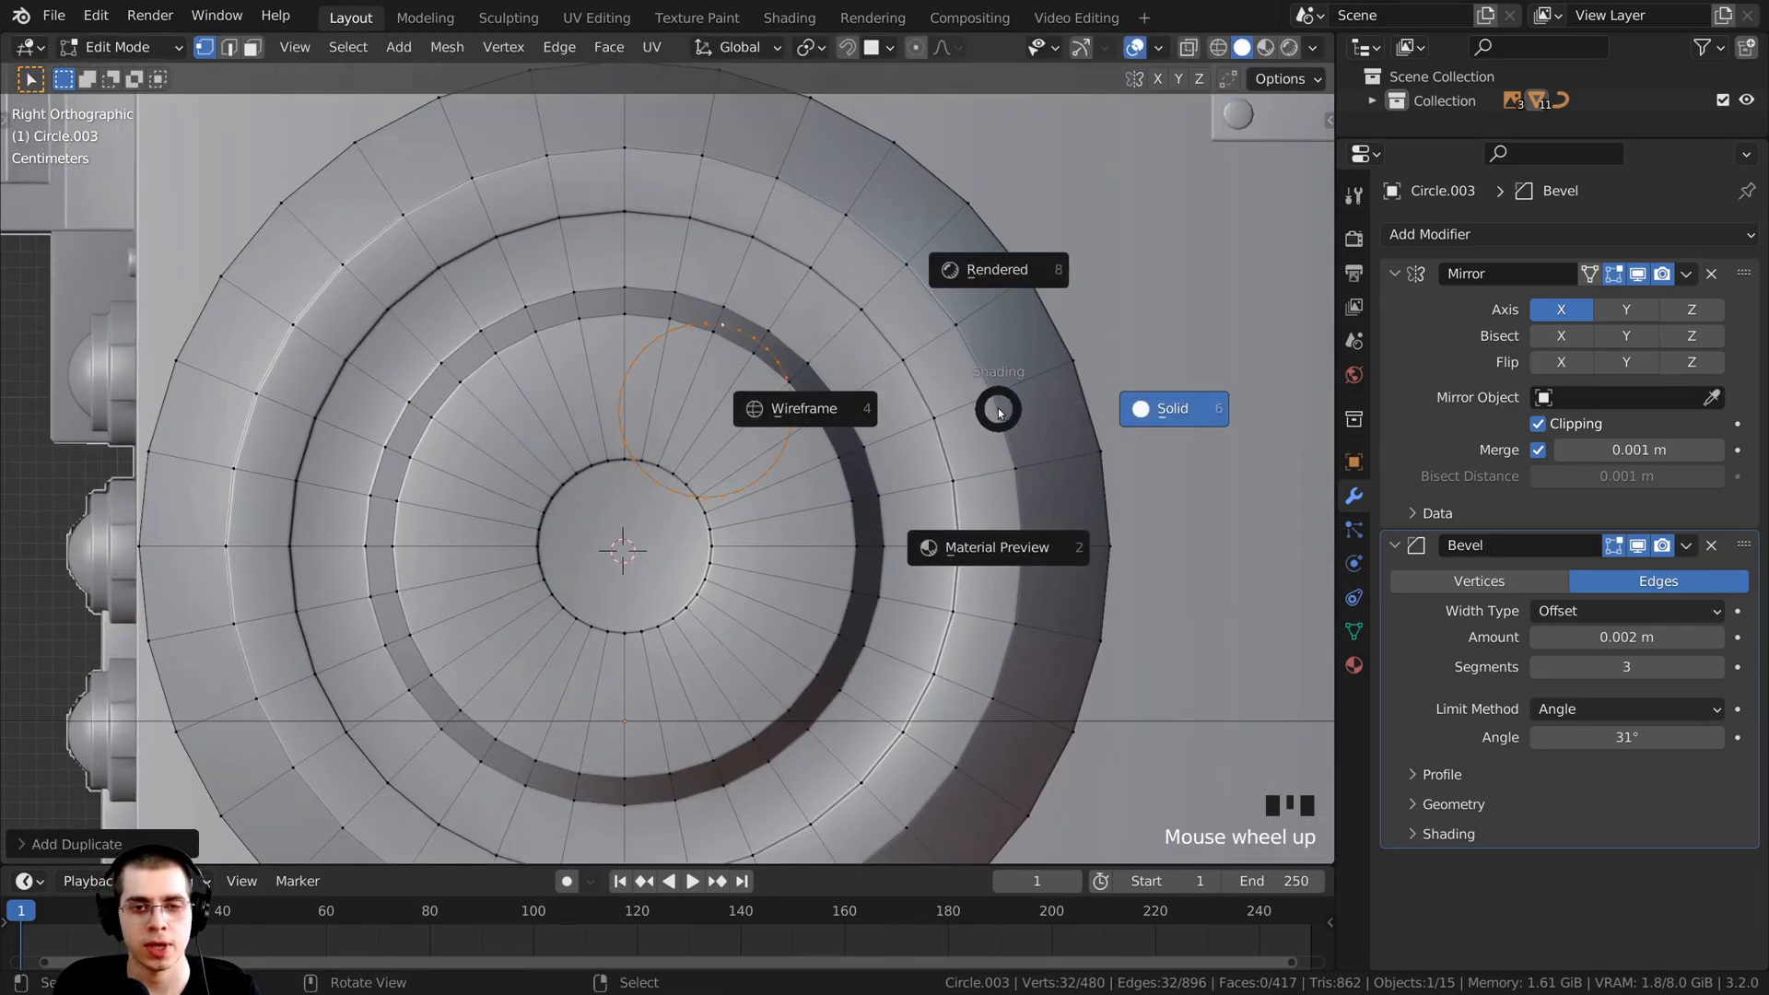
{"action": "left_click", "coordinate": [779, 408]}
{"action": "scroll", "coordinate": [778, 408], "scroll_direction": "up", "scroll_amount": 2}
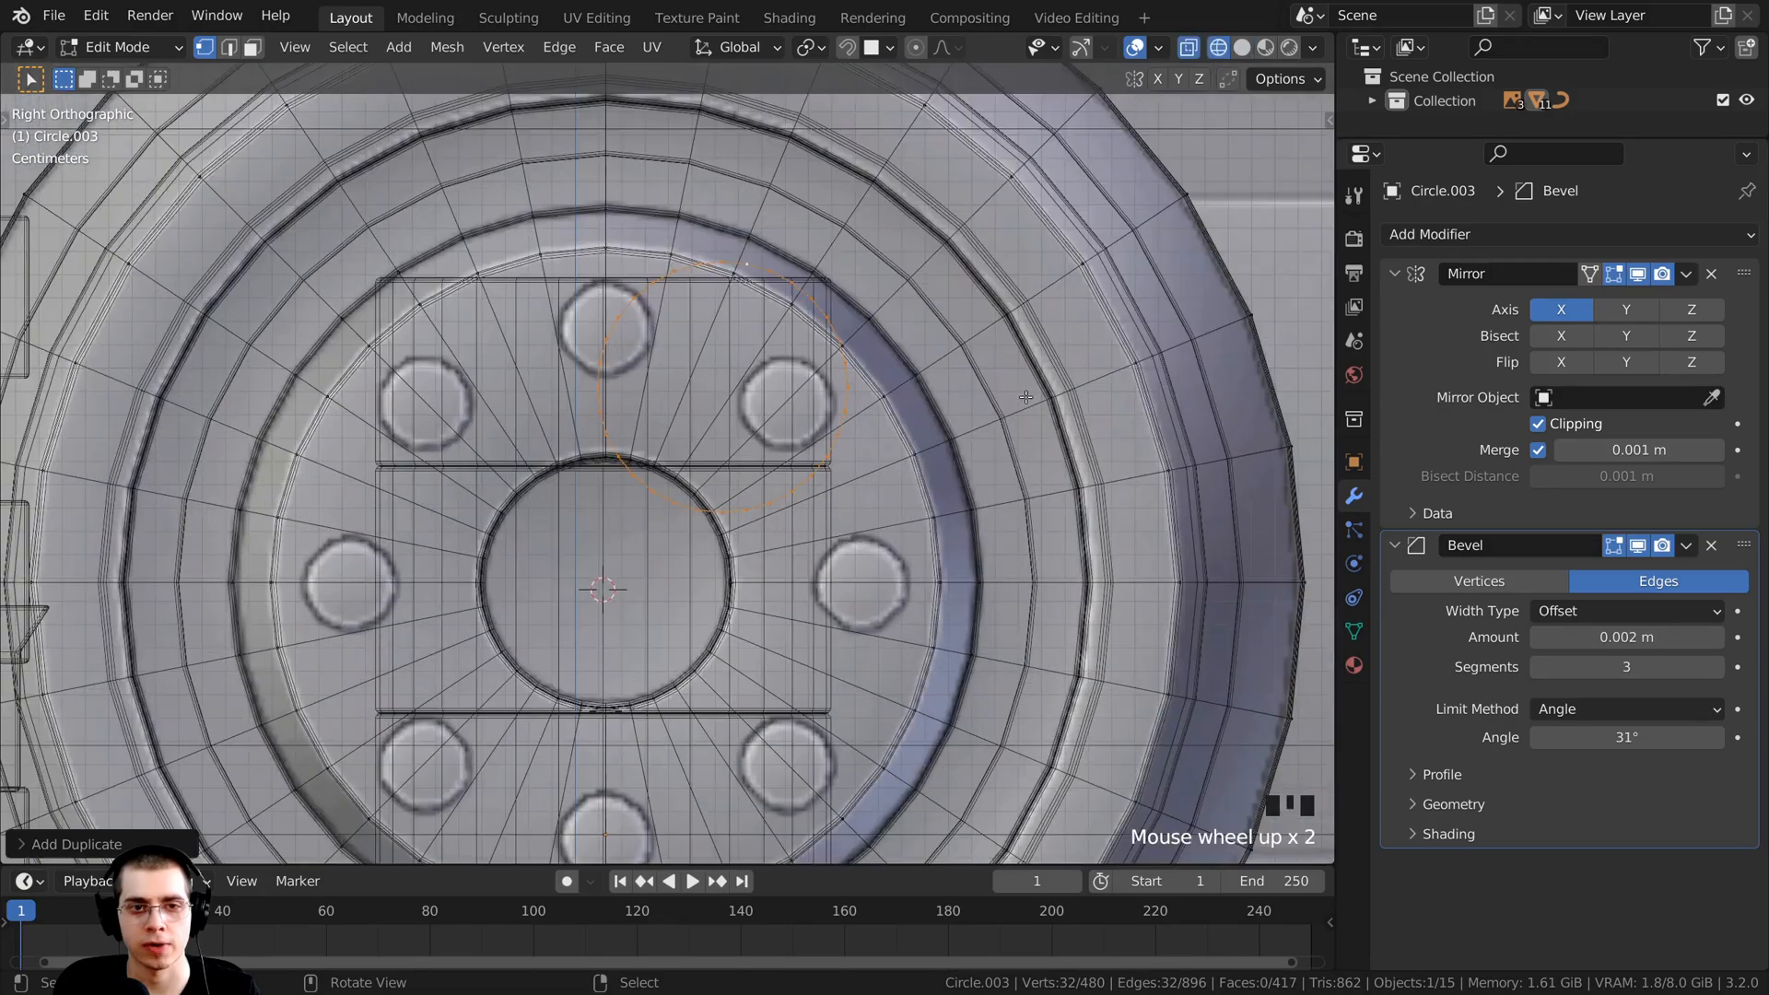
{"action": "key", "text": "s"}
{"action": "left_click", "coordinate": [843, 400]}
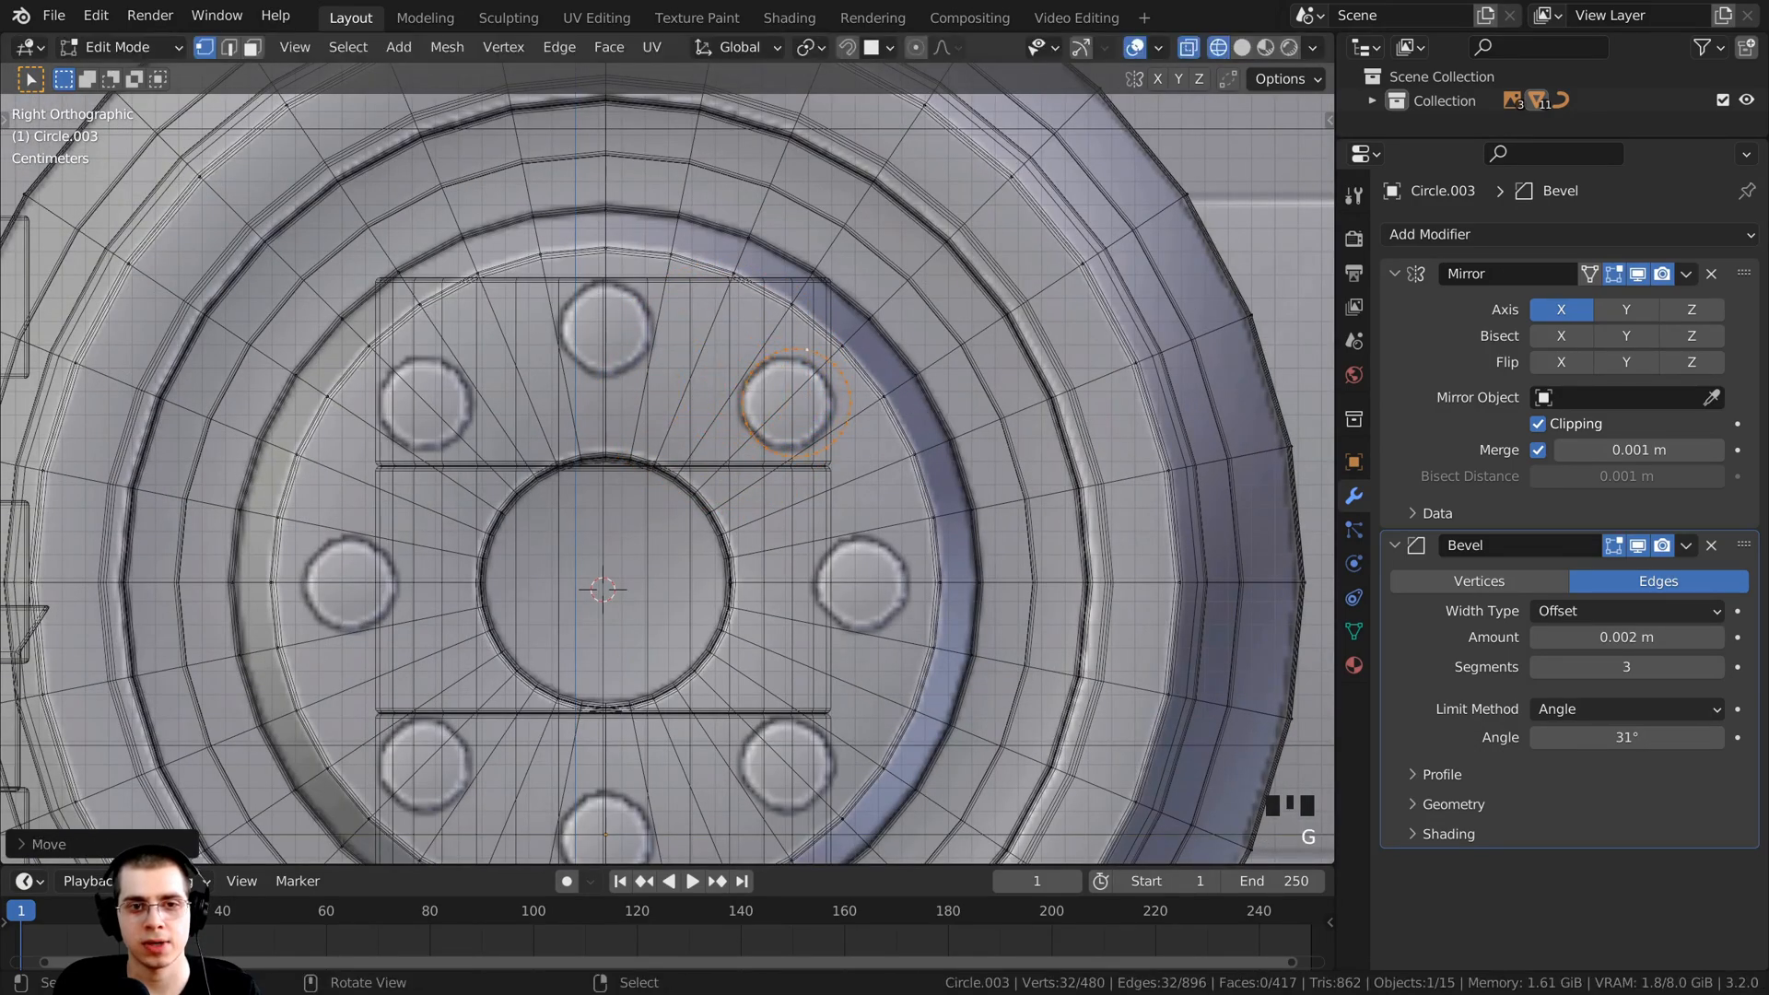
Step: Move the small ring onto the reference bolt directly above the central hole and fine-tune its size and position
{"action": "key", "text": "g"}
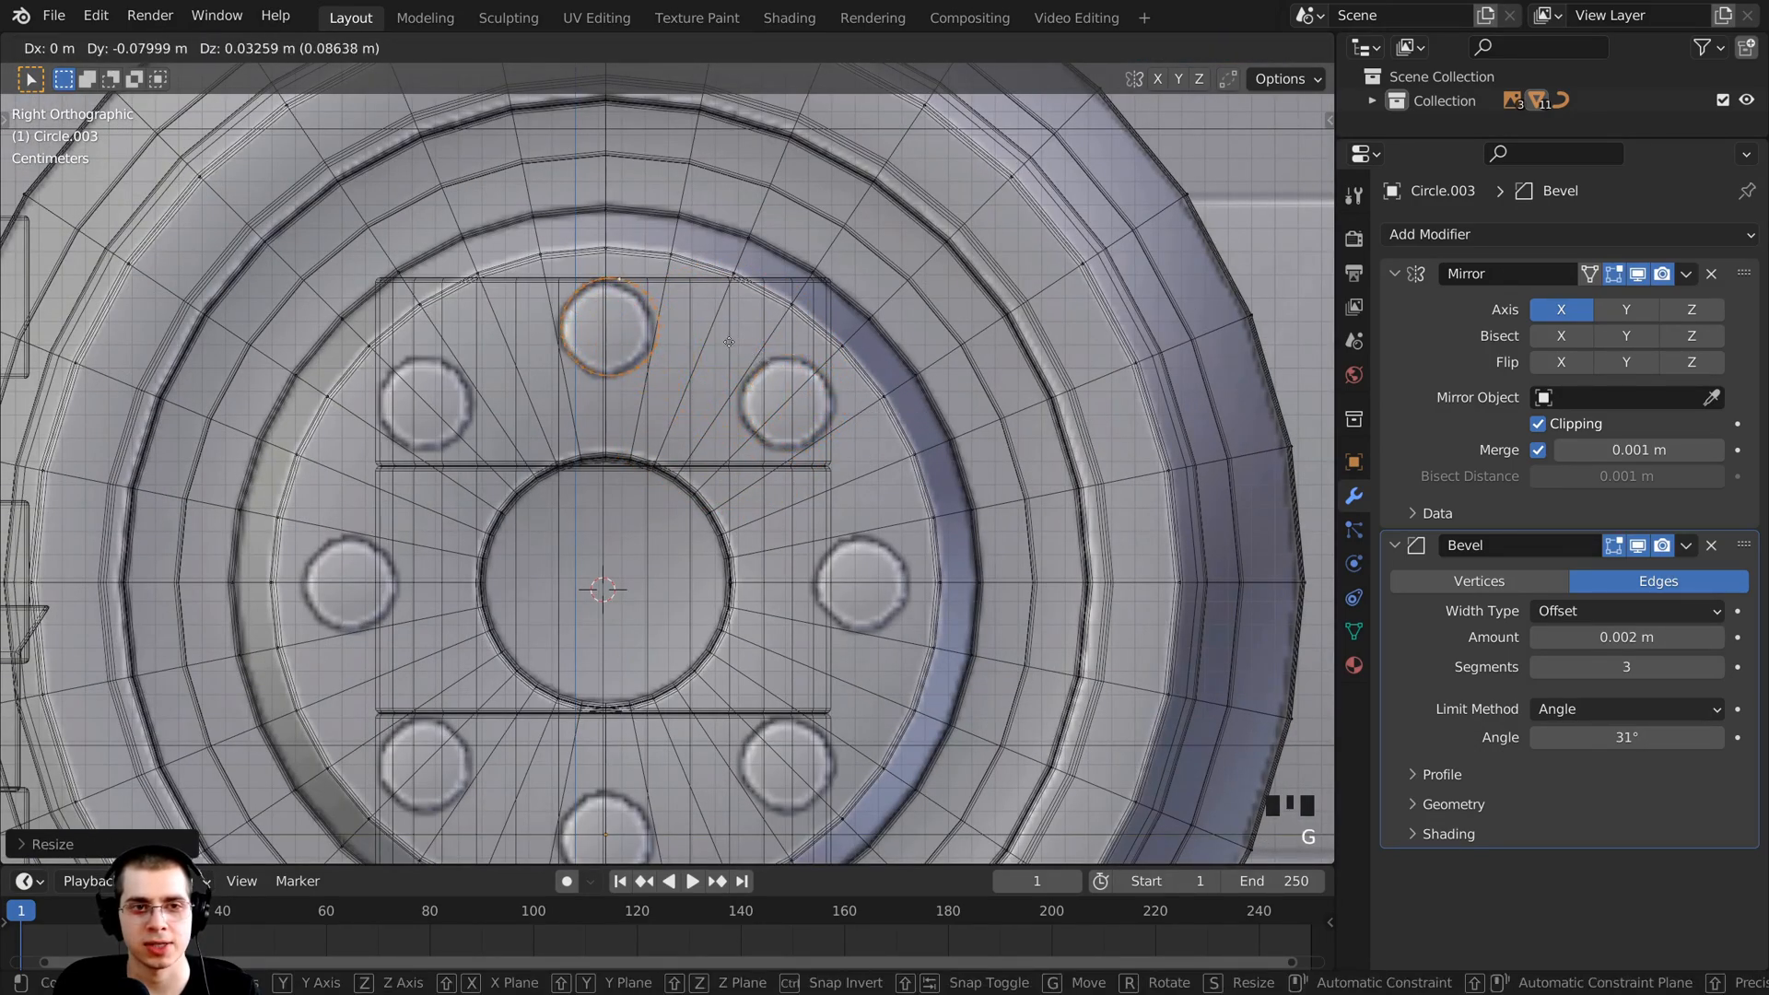
{"action": "left_click", "coordinate": [713, 338]}
{"action": "key", "text": "s"}
{"action": "left_click", "coordinate": [720, 343]}
{"action": "key", "text": "g"}
{"action": "left_click", "coordinate": [719, 340]}
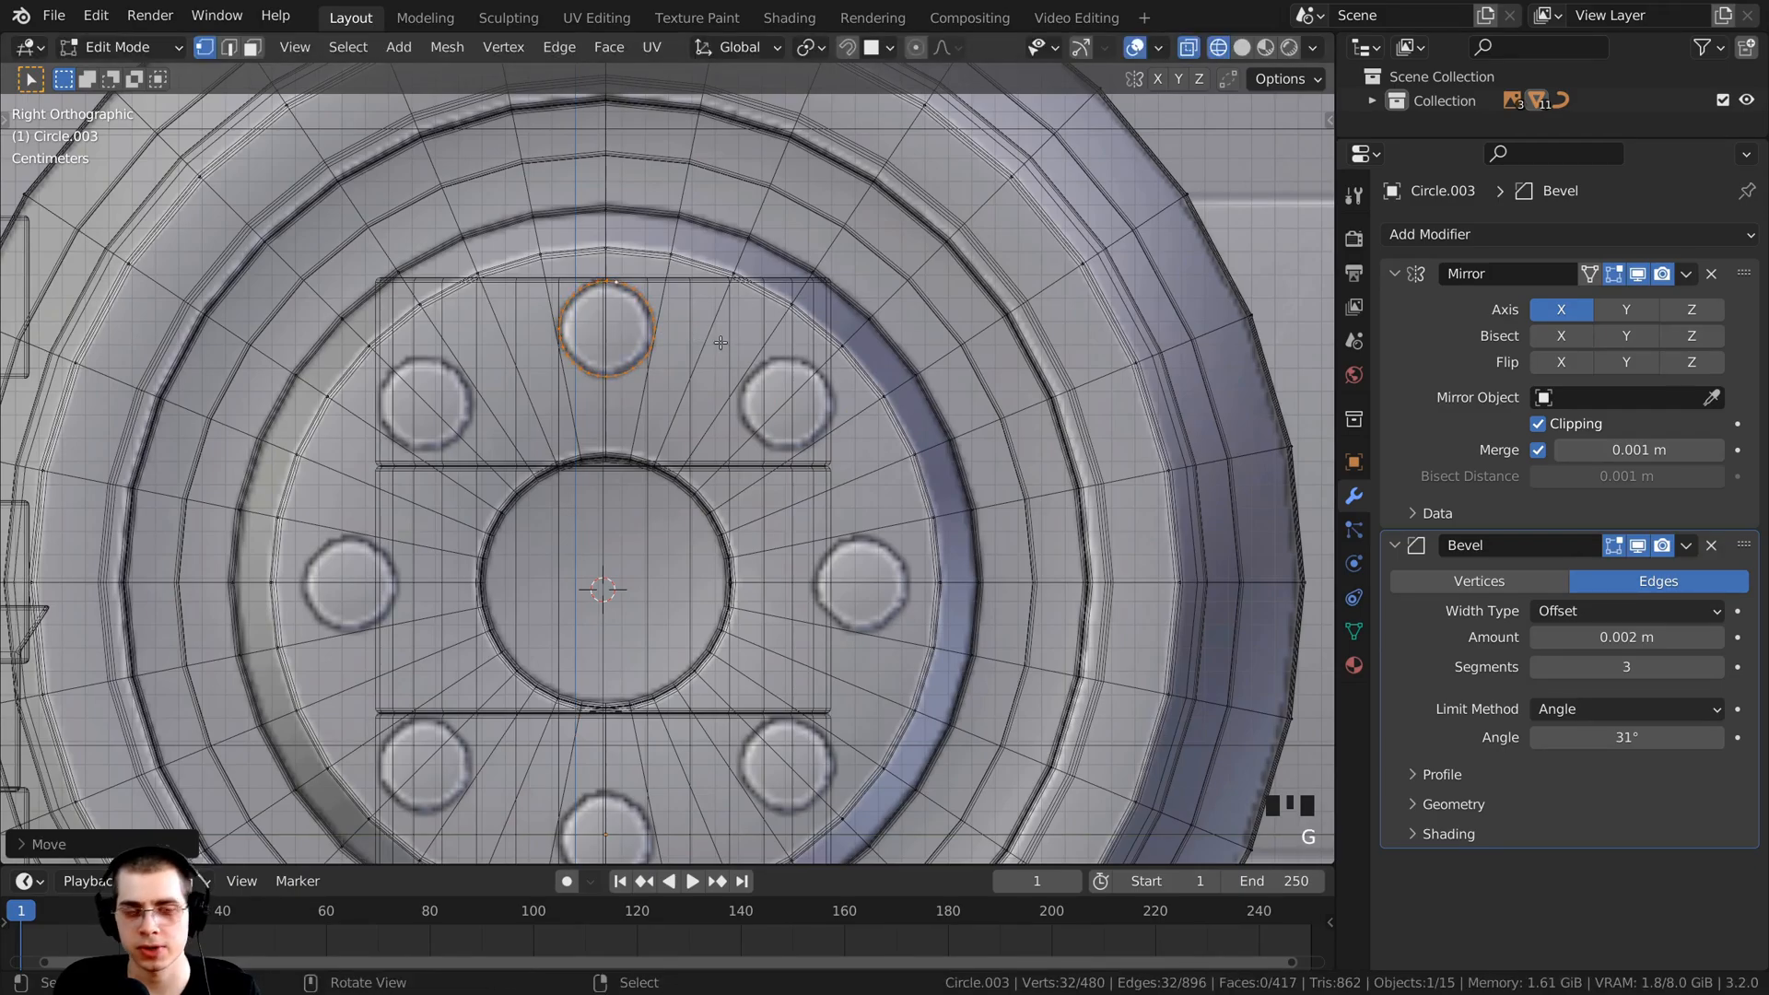
{"action": "key", "text": "g"}
{"action": "left_click", "coordinate": [717, 338]}
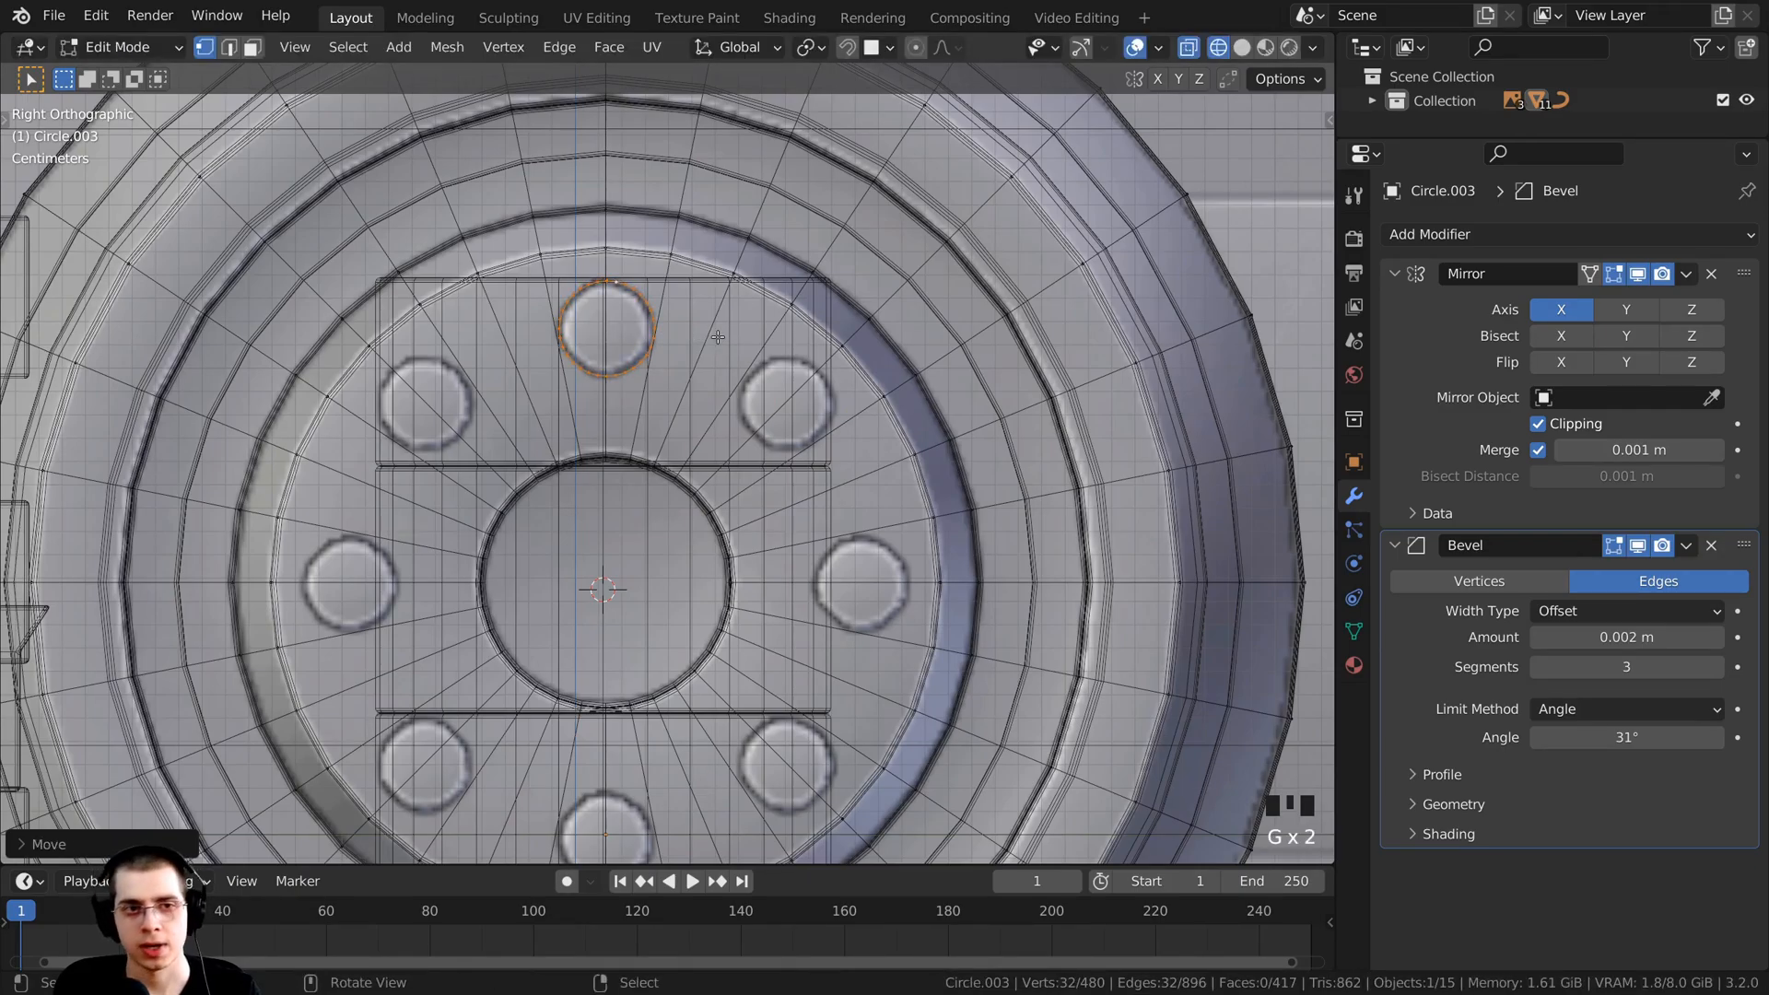
Step: In the front view, move the ring along X to align it with the outer face of the reference bolt
{"action": "key", "text": "KP_1"}
{"action": "middle_click_drag", "start_coordinate": [717, 337], "coordinate": [691, 442], "text": "shift"}
{"action": "scroll", "coordinate": [690, 442], "scroll_direction": "up", "scroll_amount": 1}
{"action": "key", "text": "g"}
{"action": "key", "text": "x"}
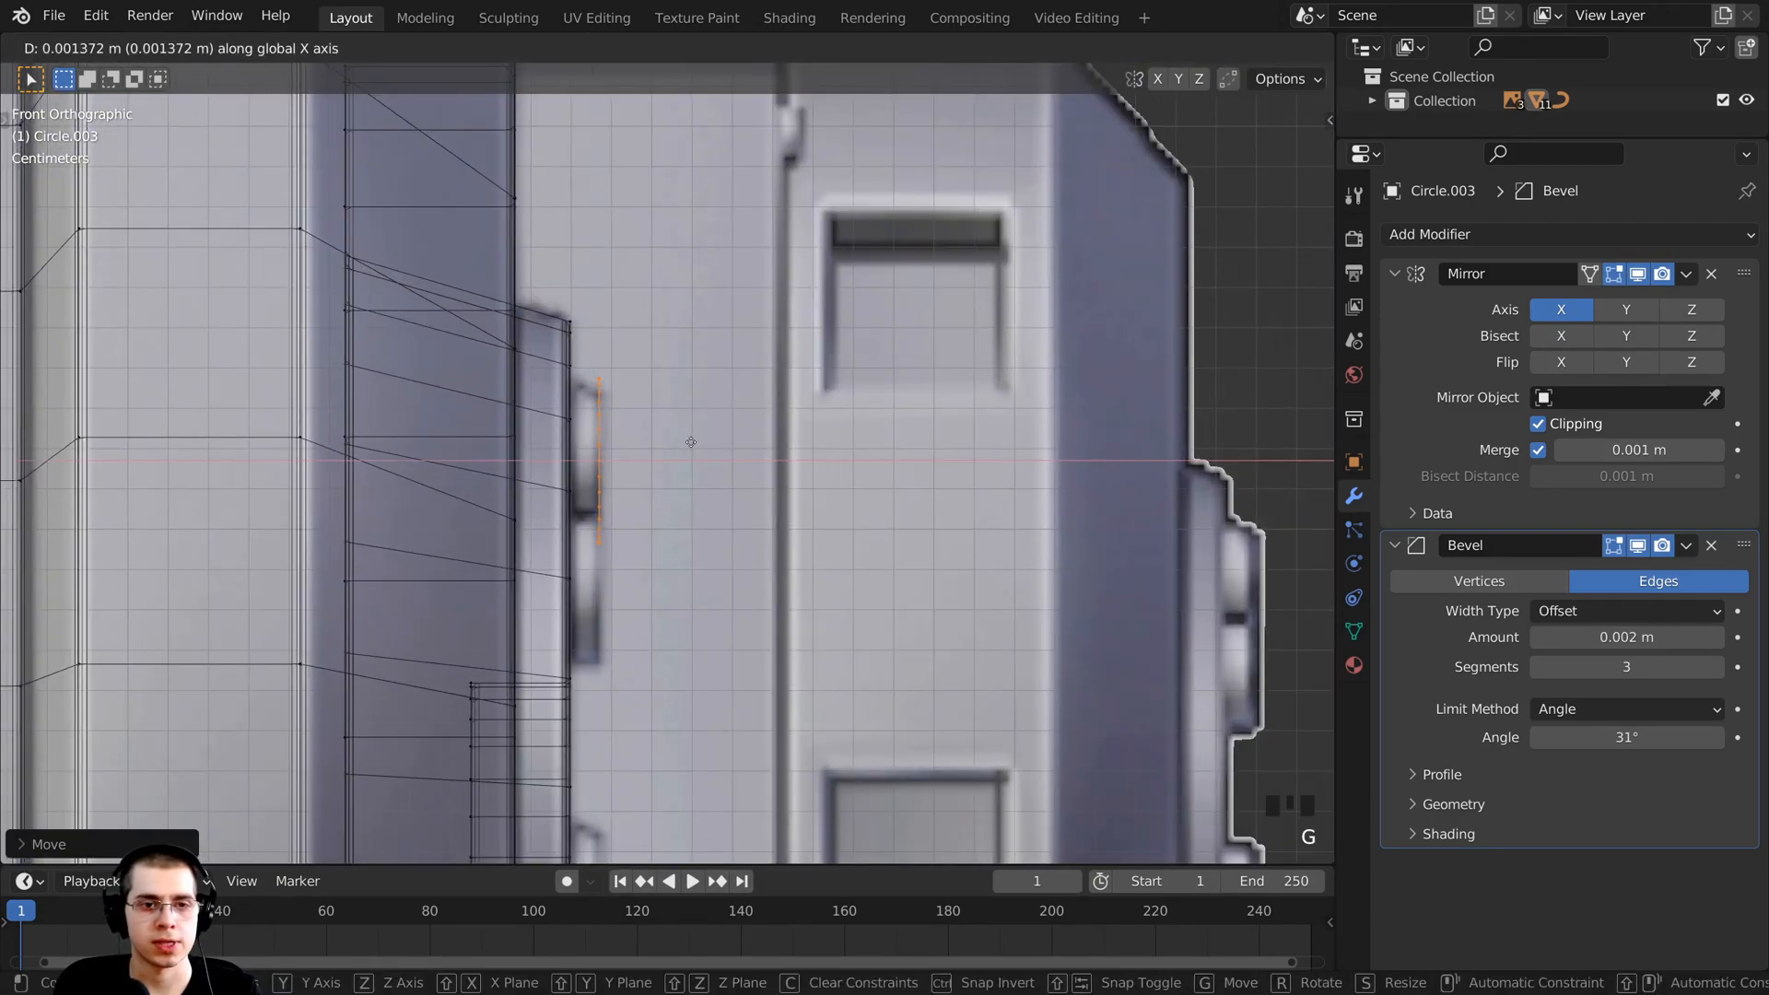
{"action": "left_click", "coordinate": [693, 441]}
Step: Scale the ring down to match the height of the reference bolt's outer face
{"action": "key", "text": "s"}
{"action": "left_click", "coordinate": [703, 429]}
{"action": "key", "text": "s"}
{"action": "left_click", "coordinate": [700, 429]}
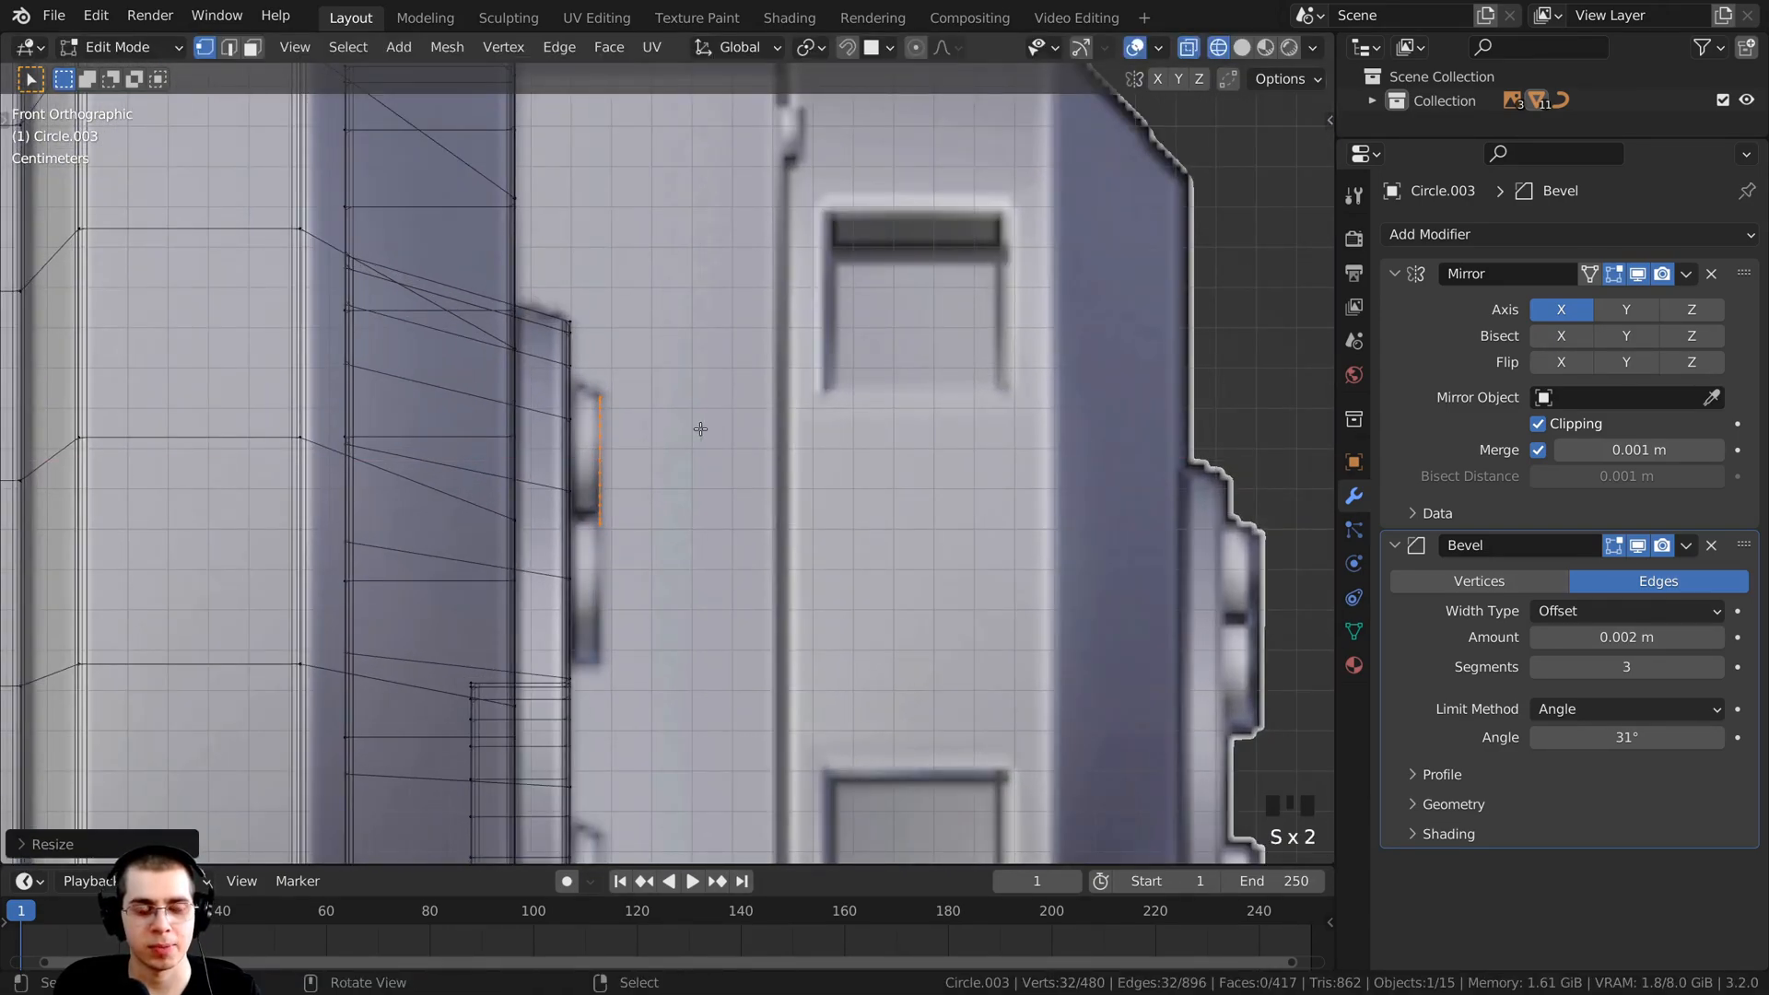
Step: Extrude the ring inward into the hub and scale the extruded end up by about 1.37 to taper the bolt
{"action": "key", "text": "e"}
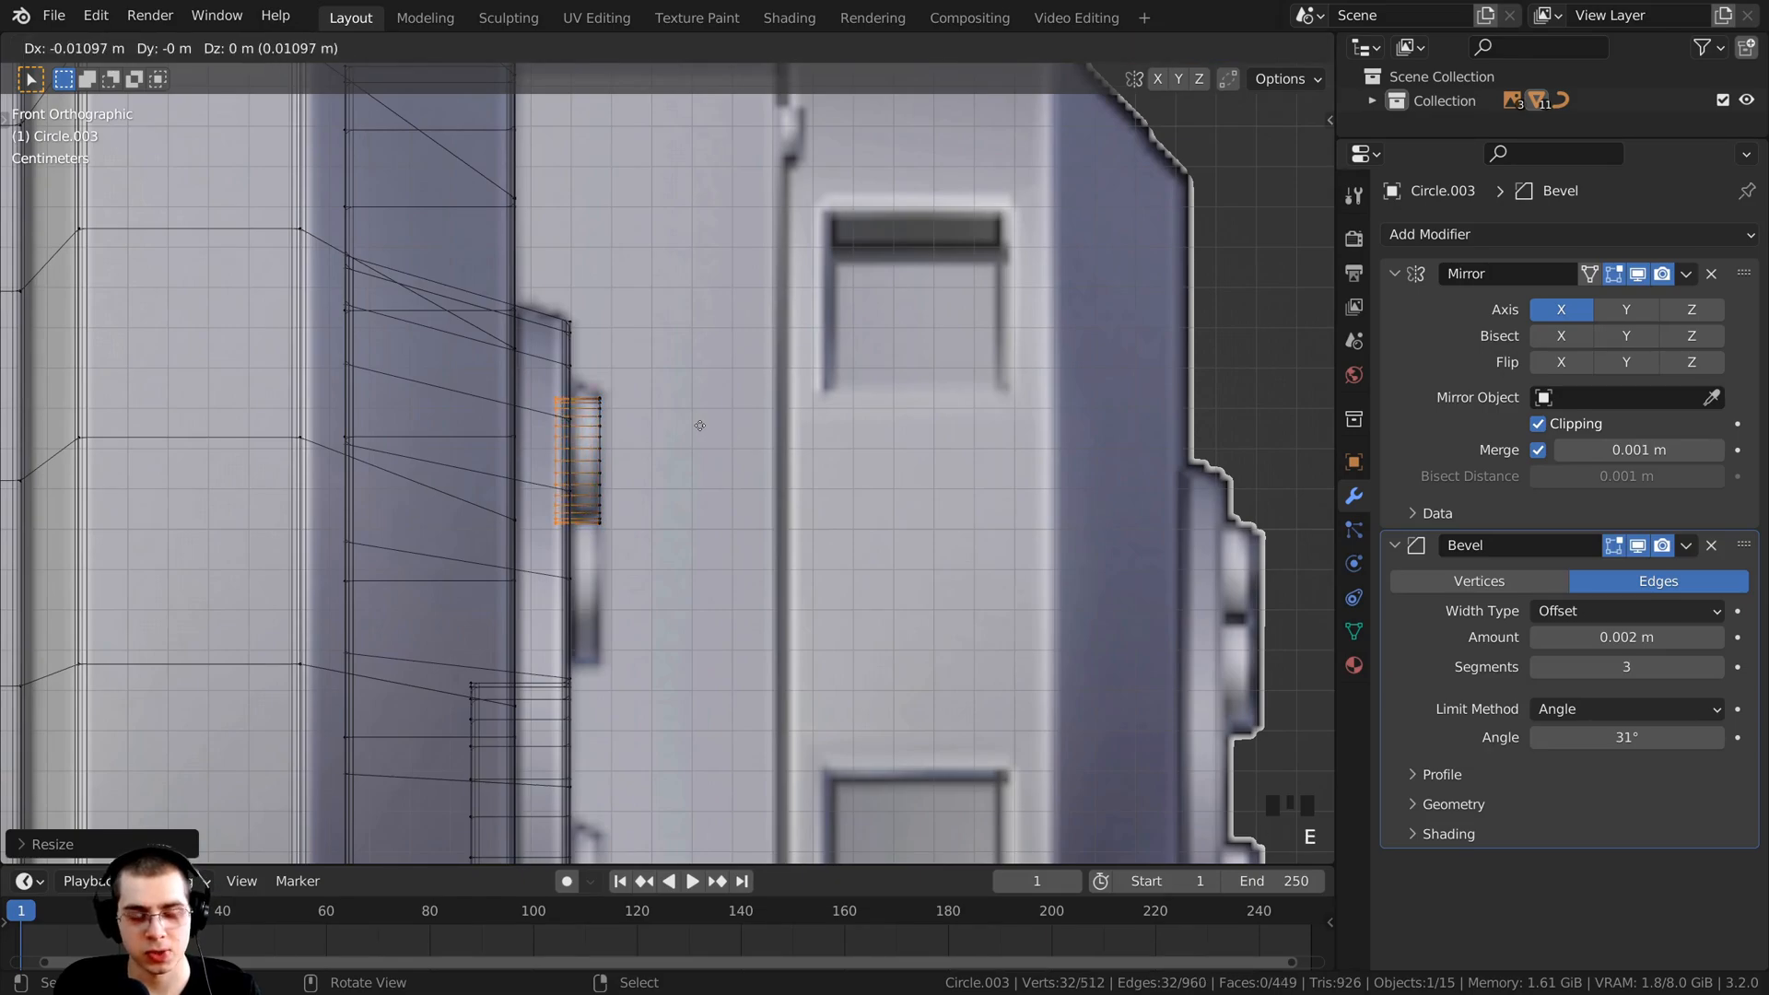
{"action": "left_click", "coordinate": [680, 423]}
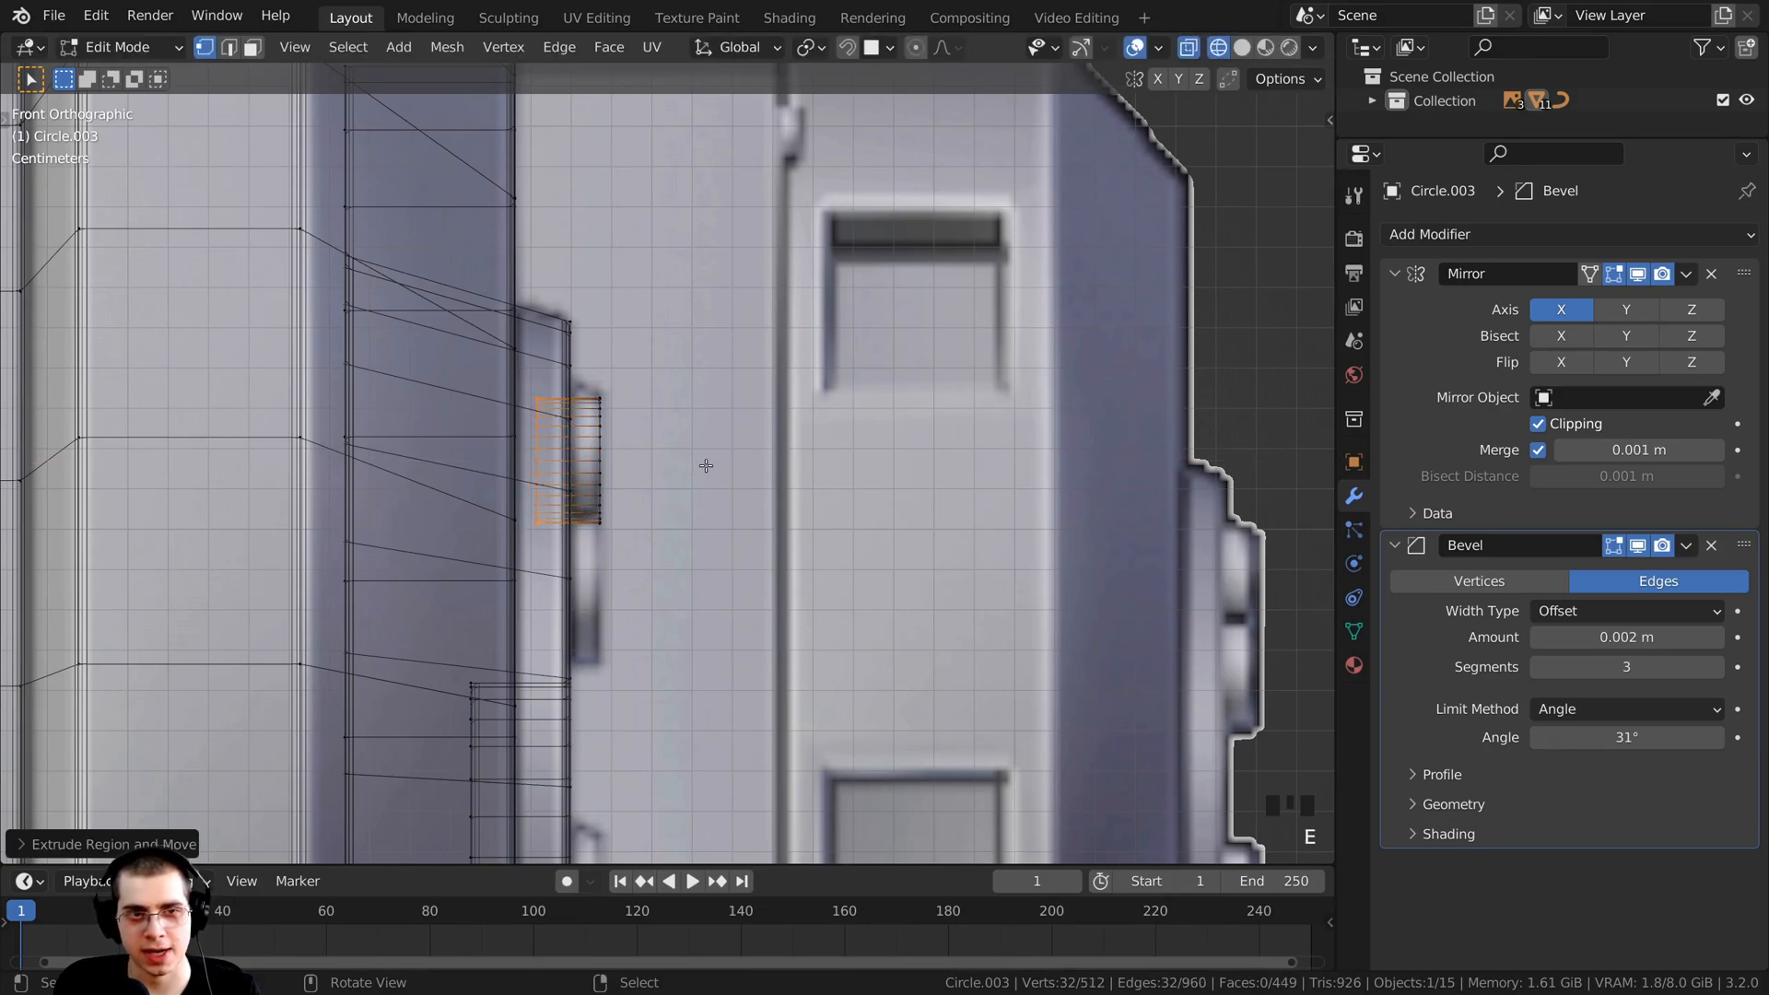
{"action": "key", "text": "s"}
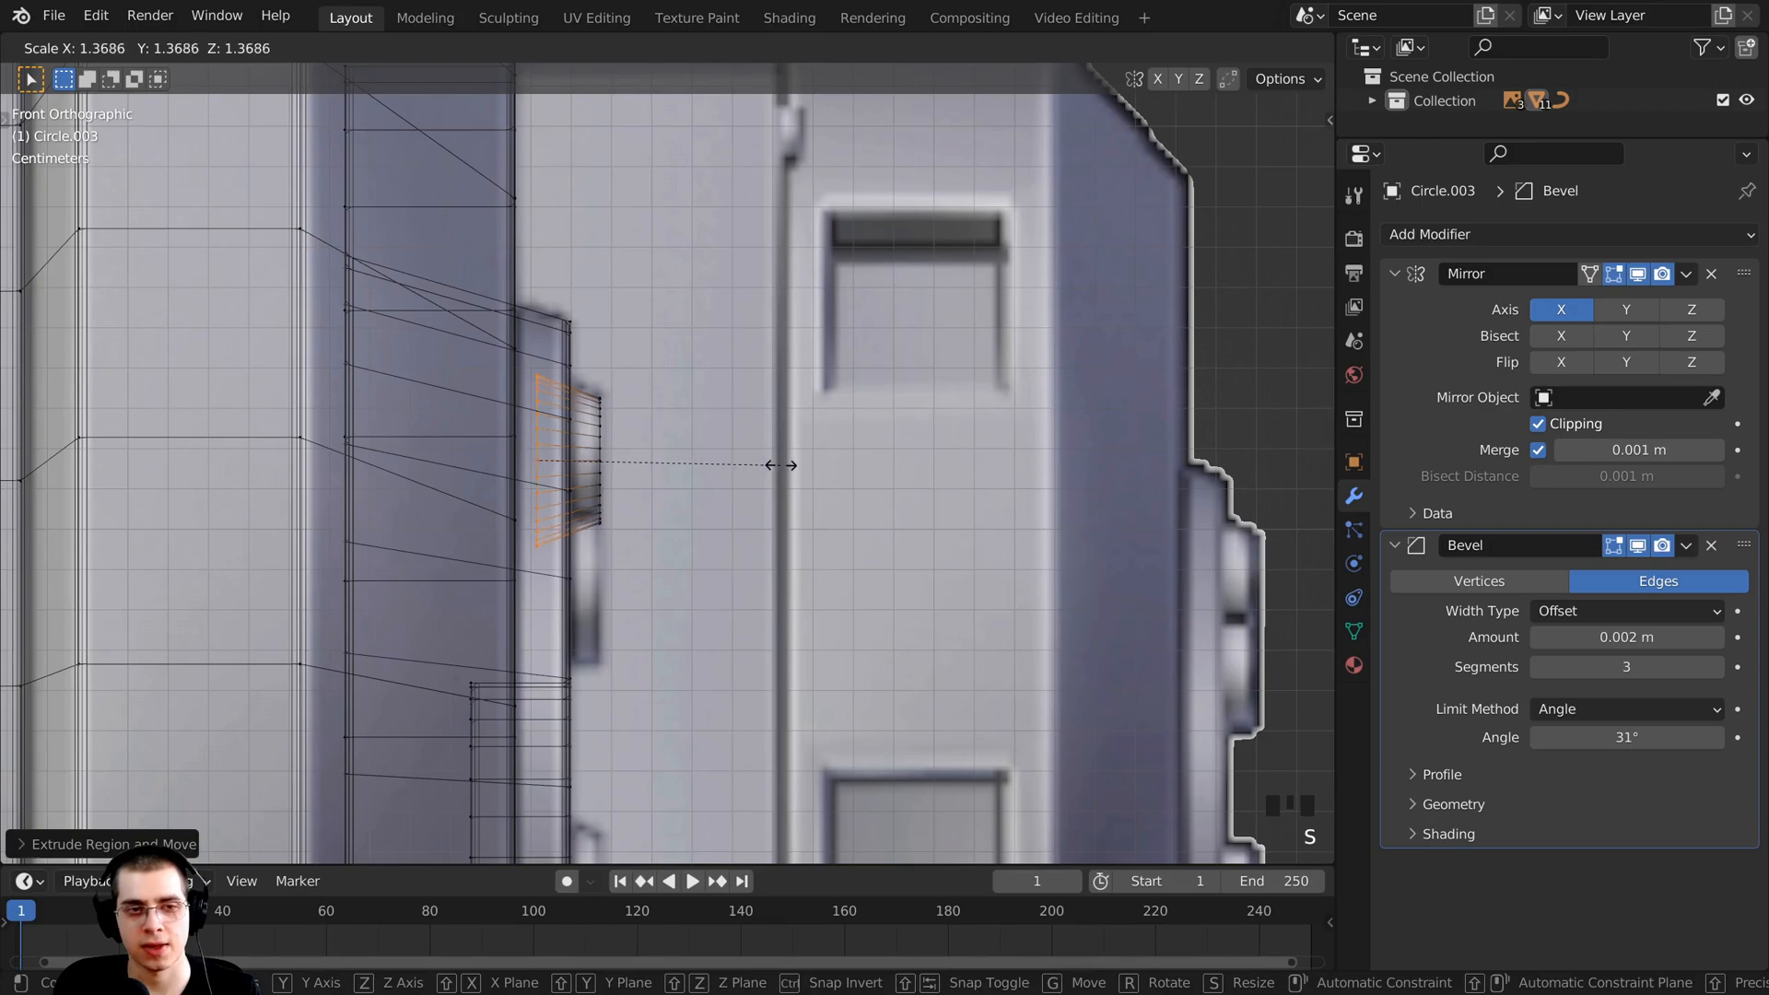
{"action": "left_click", "coordinate": [779, 466]}
Step: Select the whole linked bolt and duplicate it along Z onto the reference bolt directly below the central hole
{"action": "key", "text": "z"}
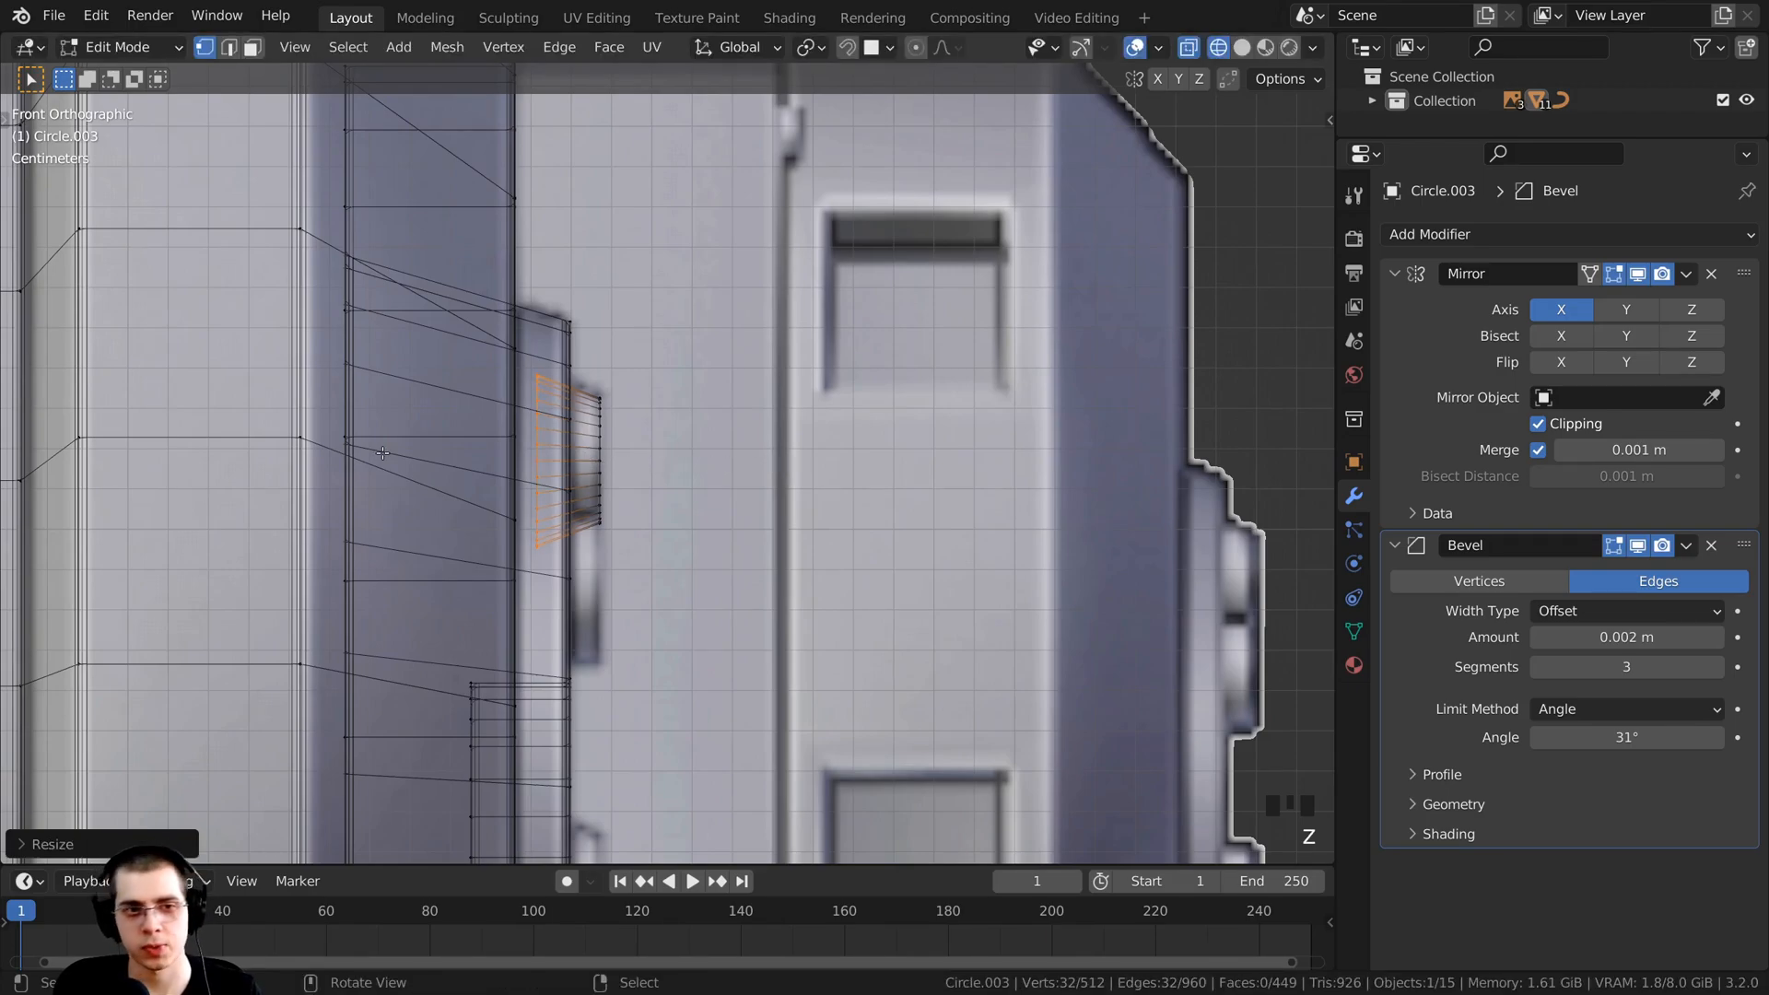
{"action": "key", "text": "KP_3"}
{"action": "middle_click_drag", "start_coordinate": [575, 404], "coordinate": [578, 387], "text": "shift"}
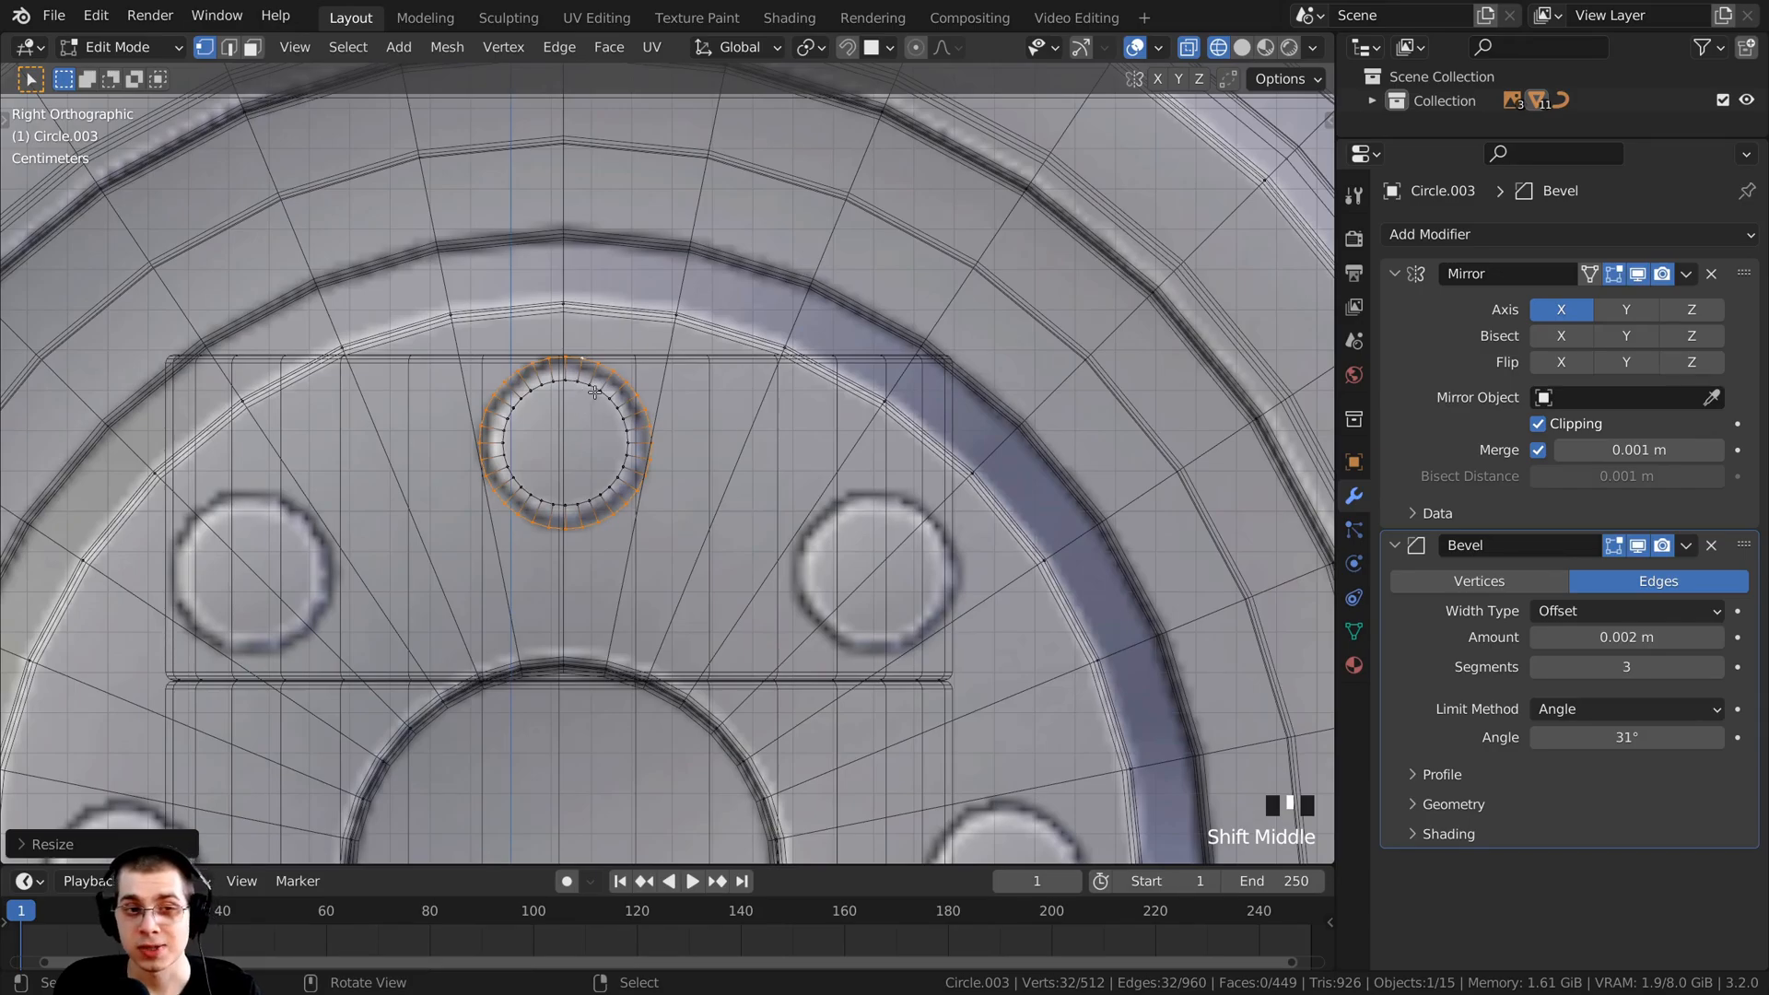
{"action": "key", "text": "l"}
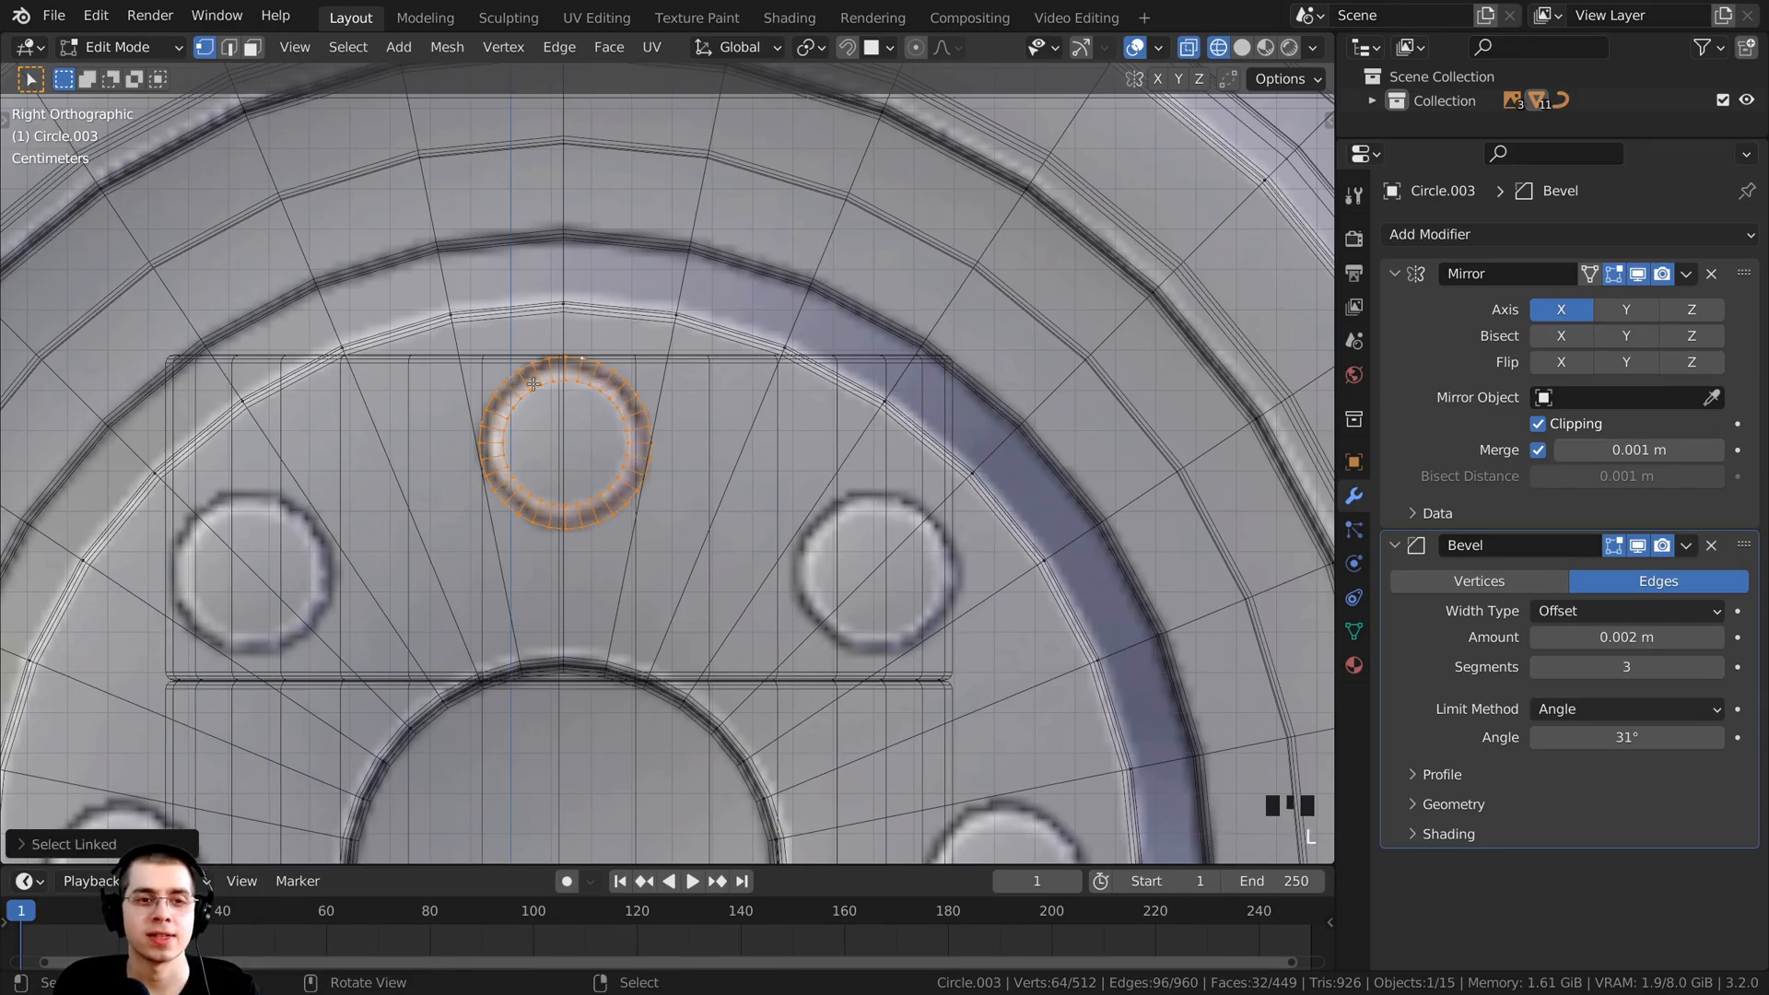
{"action": "scroll", "coordinate": [534, 383], "scroll_direction": "down", "scroll_amount": 4}
{"action": "middle_click_drag", "start_coordinate": [533, 384], "coordinate": [567, 267], "text": "shift"}
{"action": "scroll", "coordinate": [645, 230], "scroll_direction": "up", "scroll_amount": 2}
{"action": "middle_click_drag", "start_coordinate": [662, 220], "coordinate": [669, 222], "text": "shift"}
{"action": "key", "text": "shift+d"}
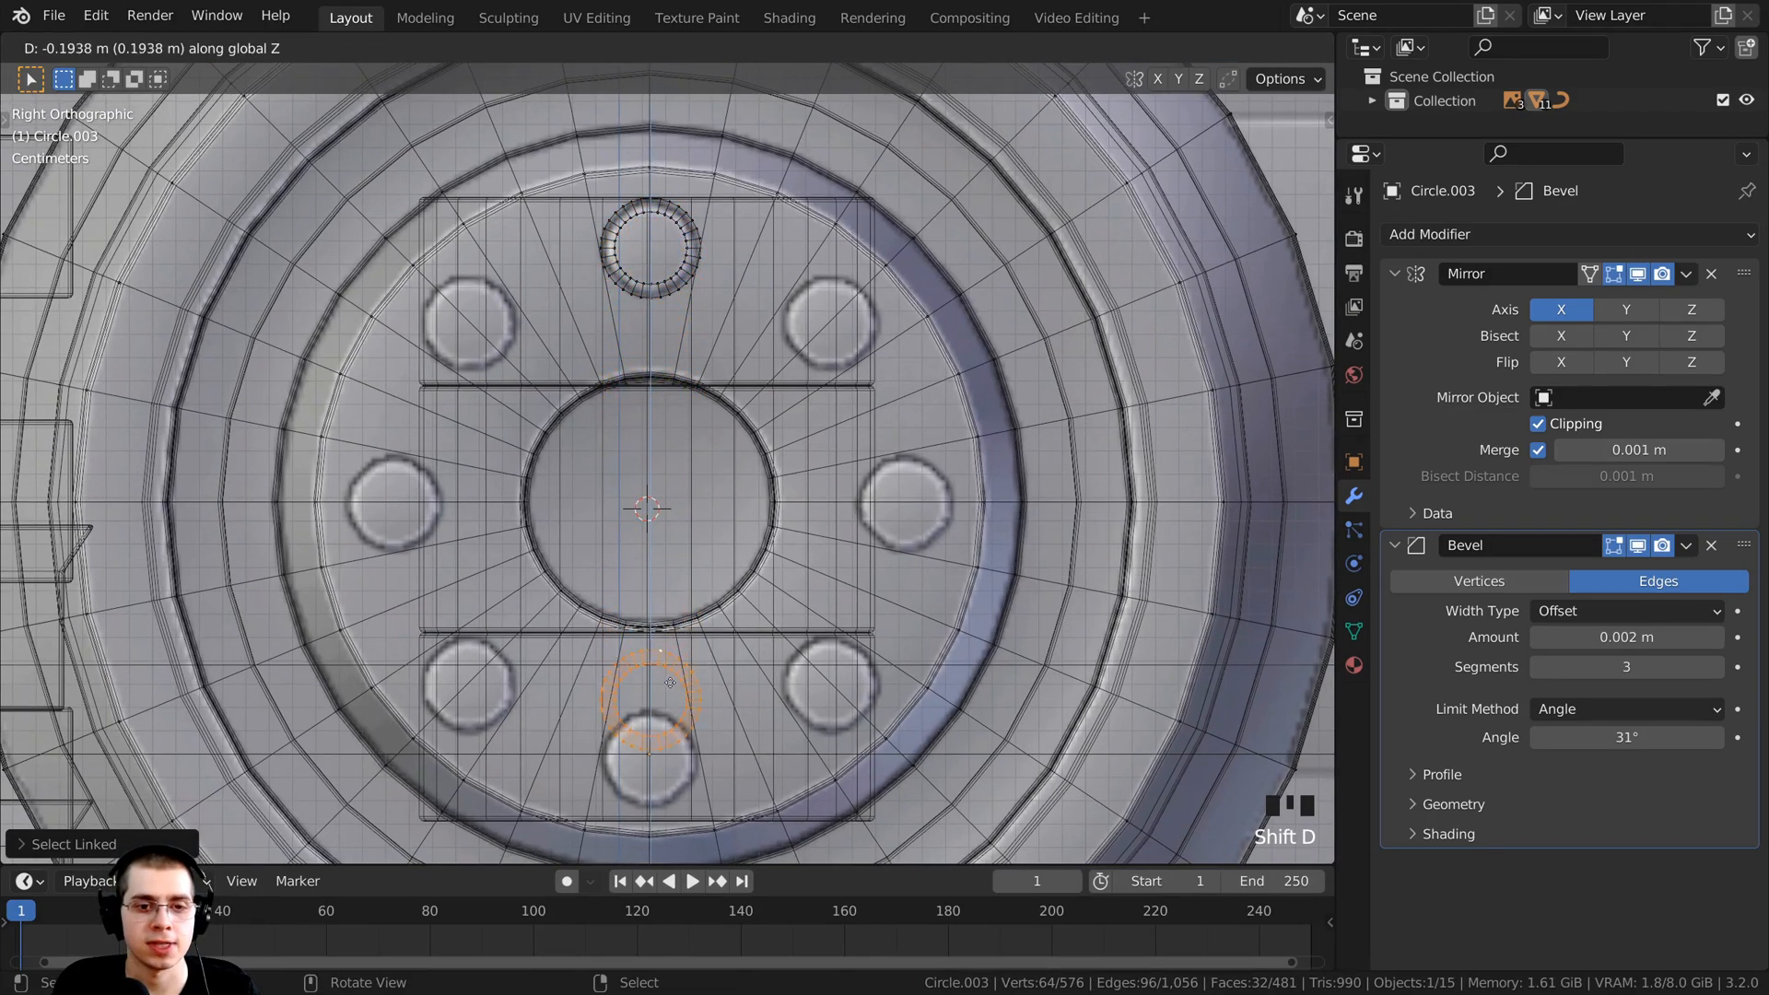
{"action": "left_click", "coordinate": [676, 730]}
Step: Select the bolts above and below the central hole, duplicate them and rotate the copies 90° around the wheel centre
{"action": "middle_click_drag", "start_coordinate": [631, 282], "coordinate": [636, 265], "text": "shift"}
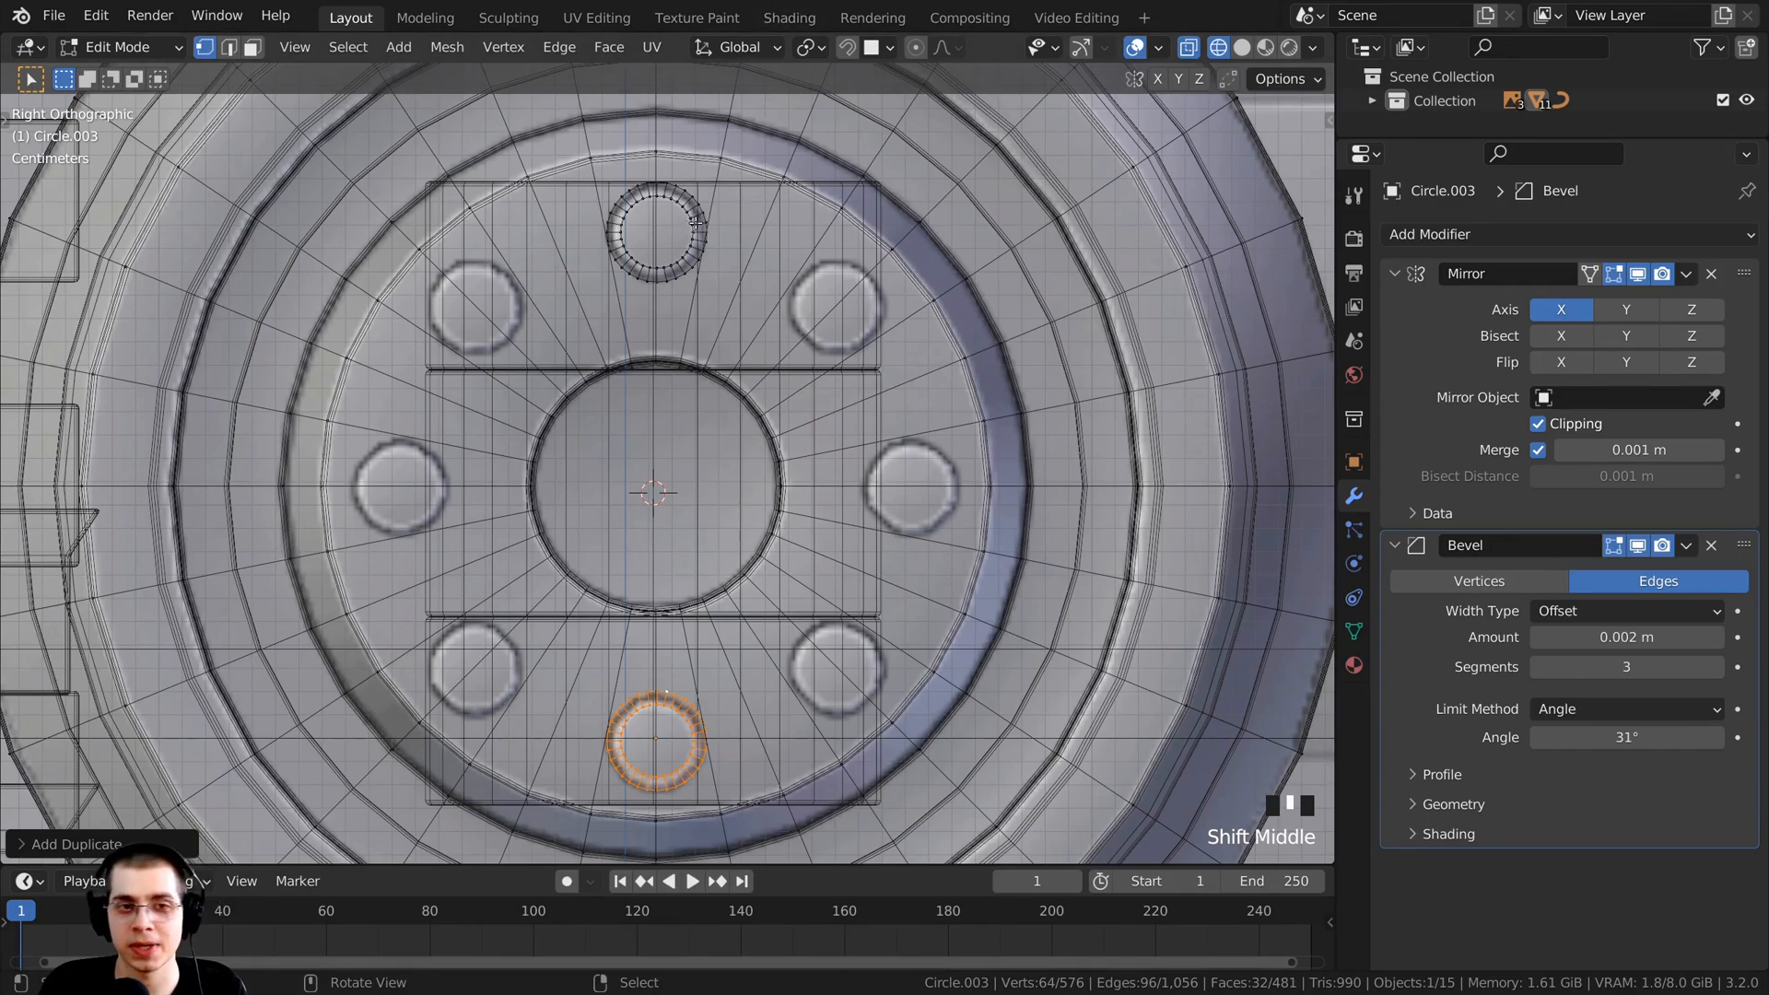
{"action": "key", "text": "l"}
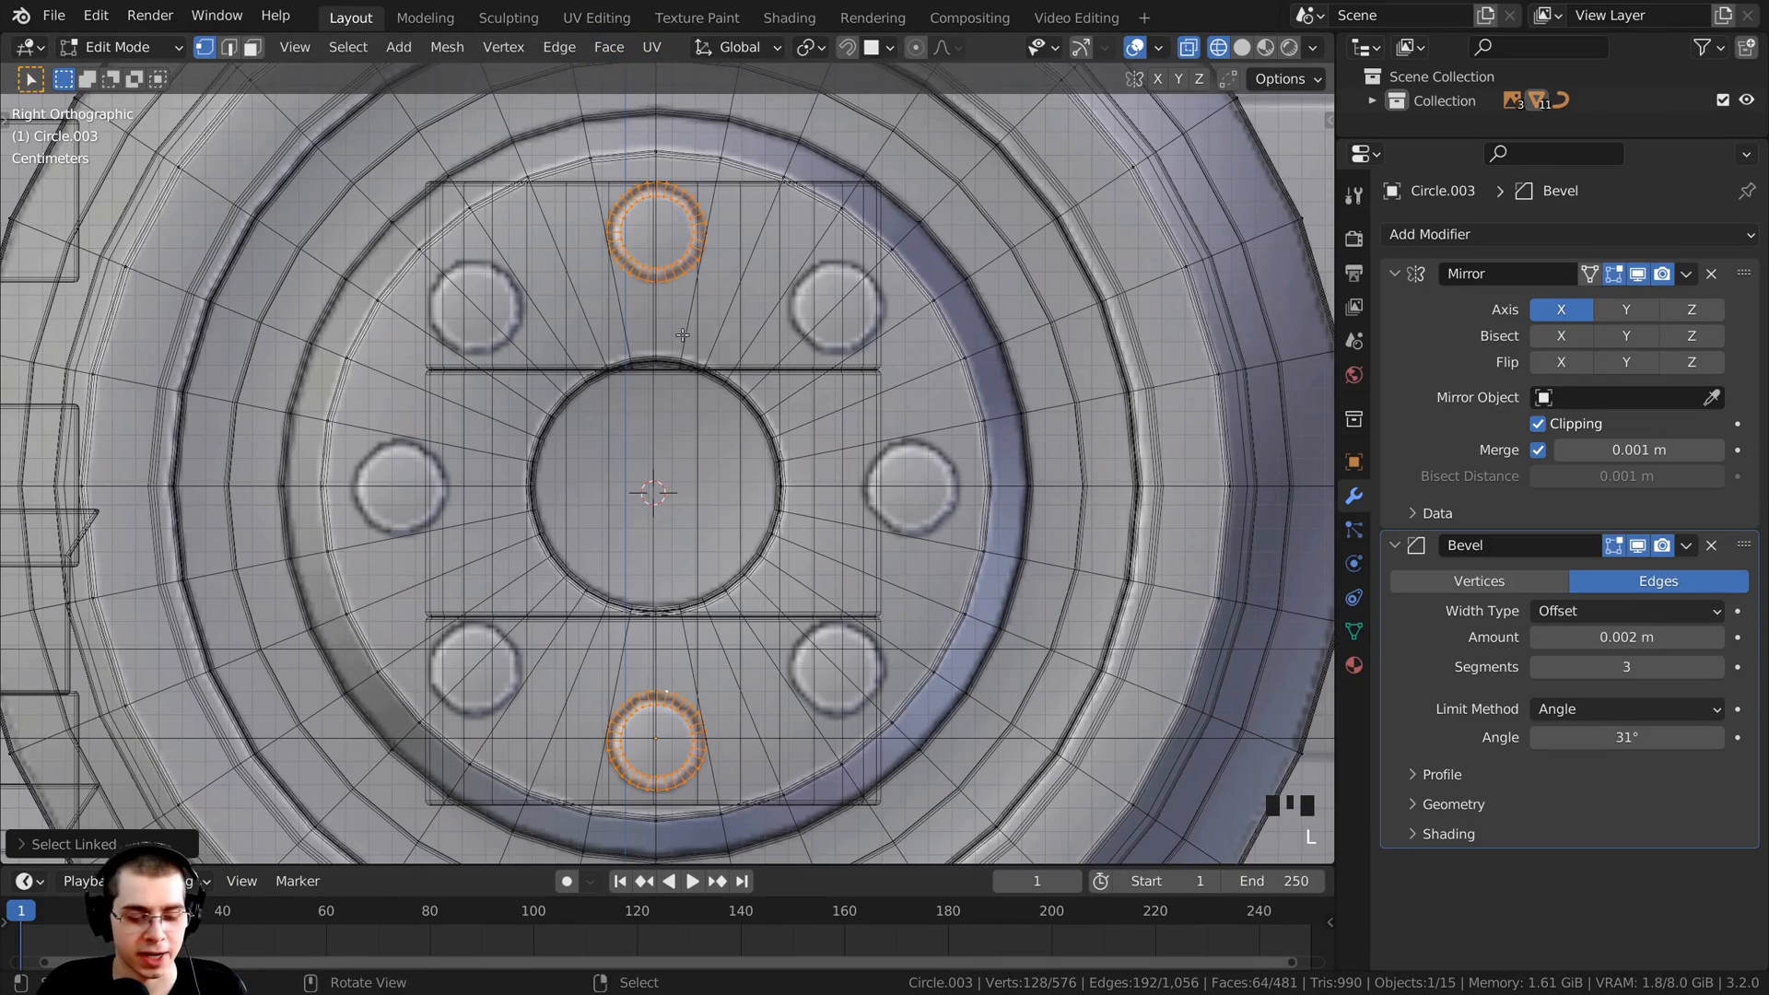
{"action": "key", "text": "shift+d"}
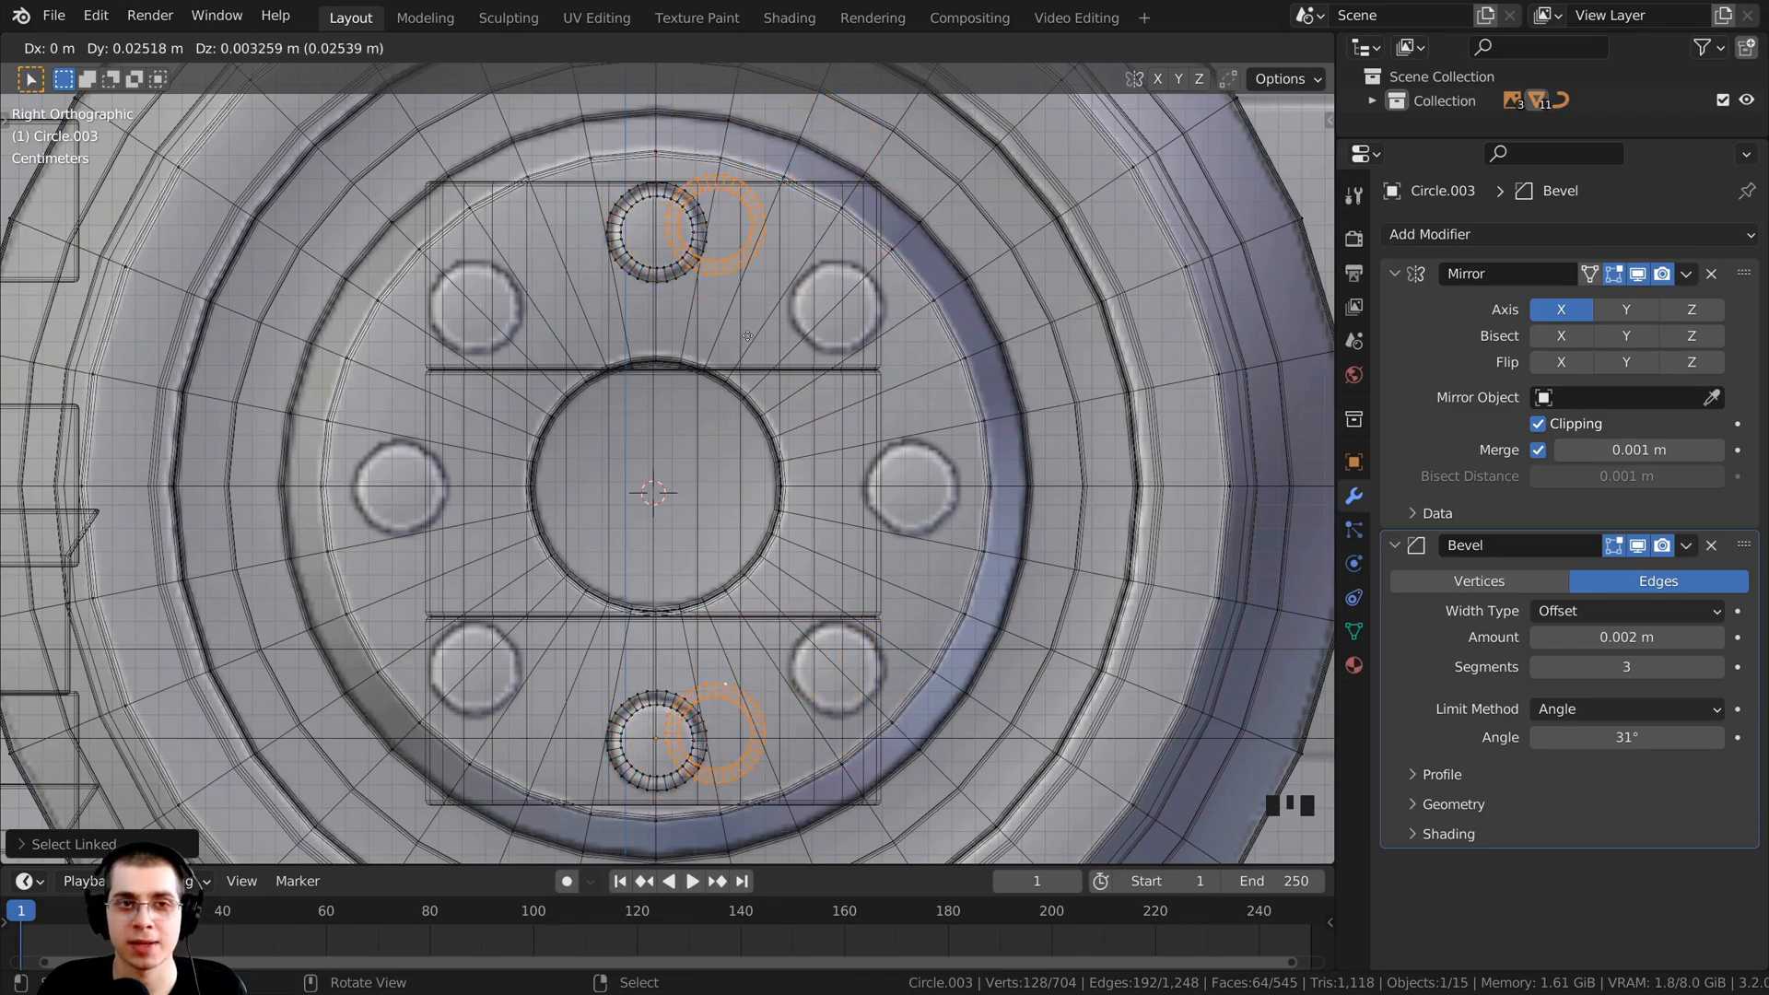
{"action": "key", "text": "r"}
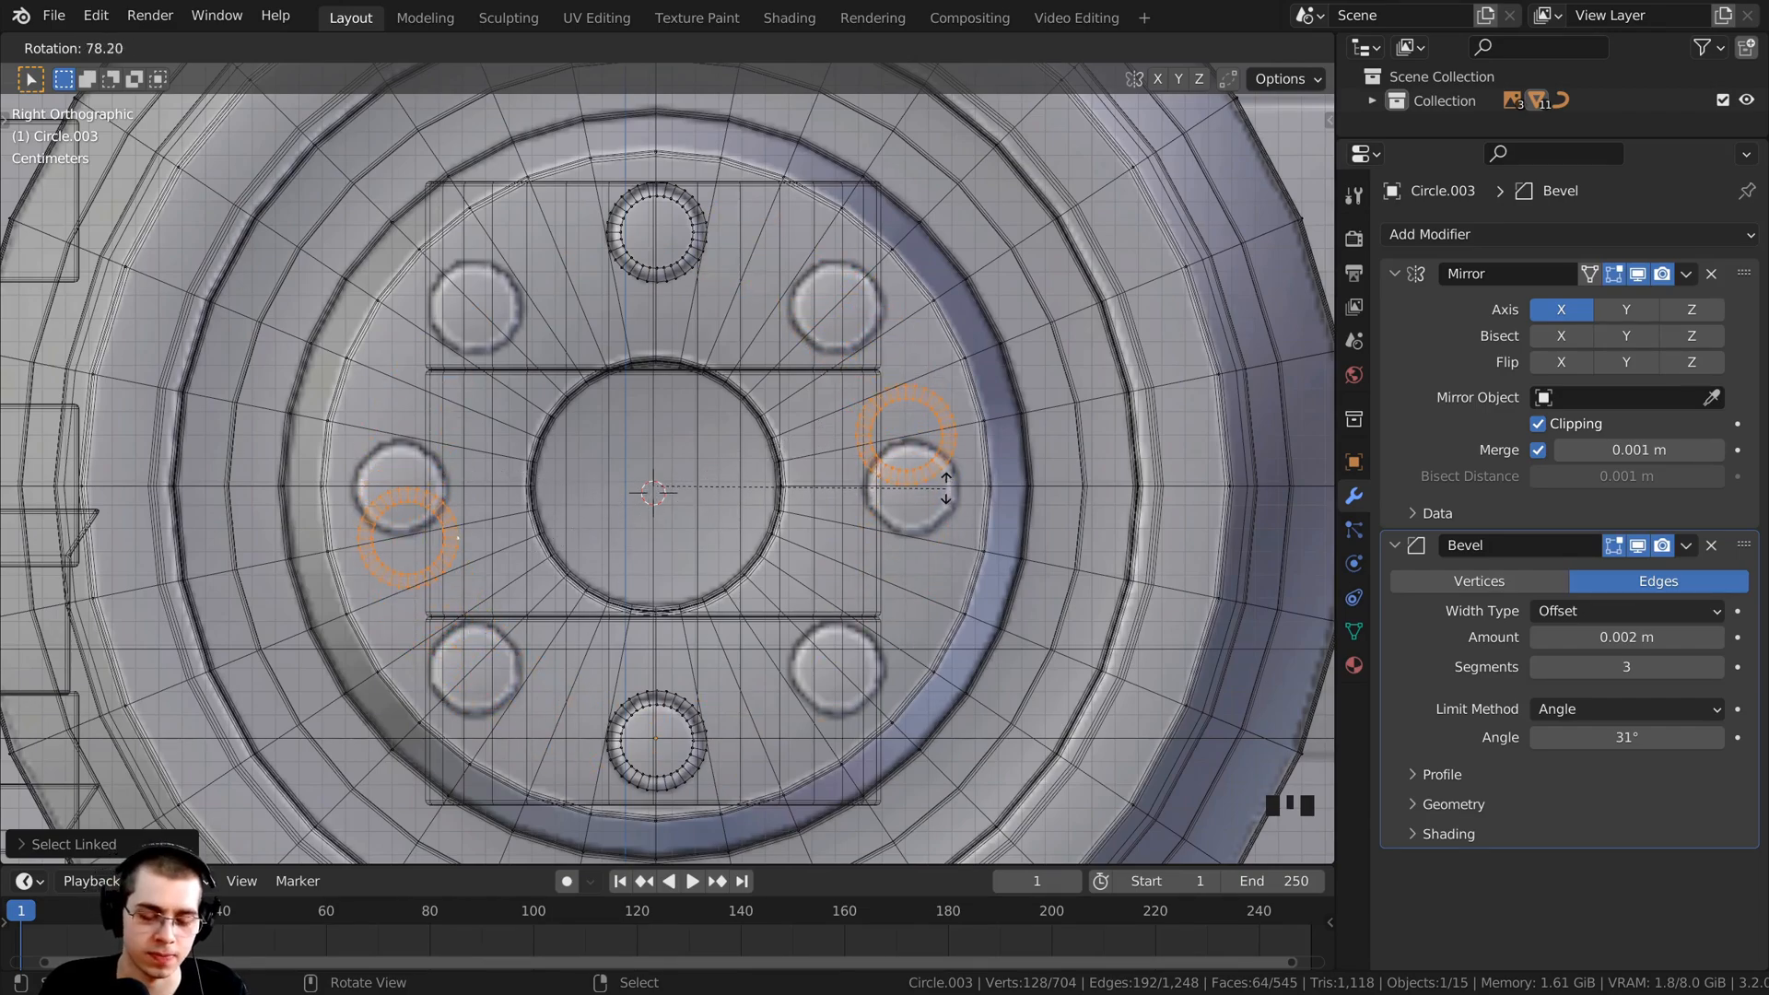
{"action": "type", "text": "9"}
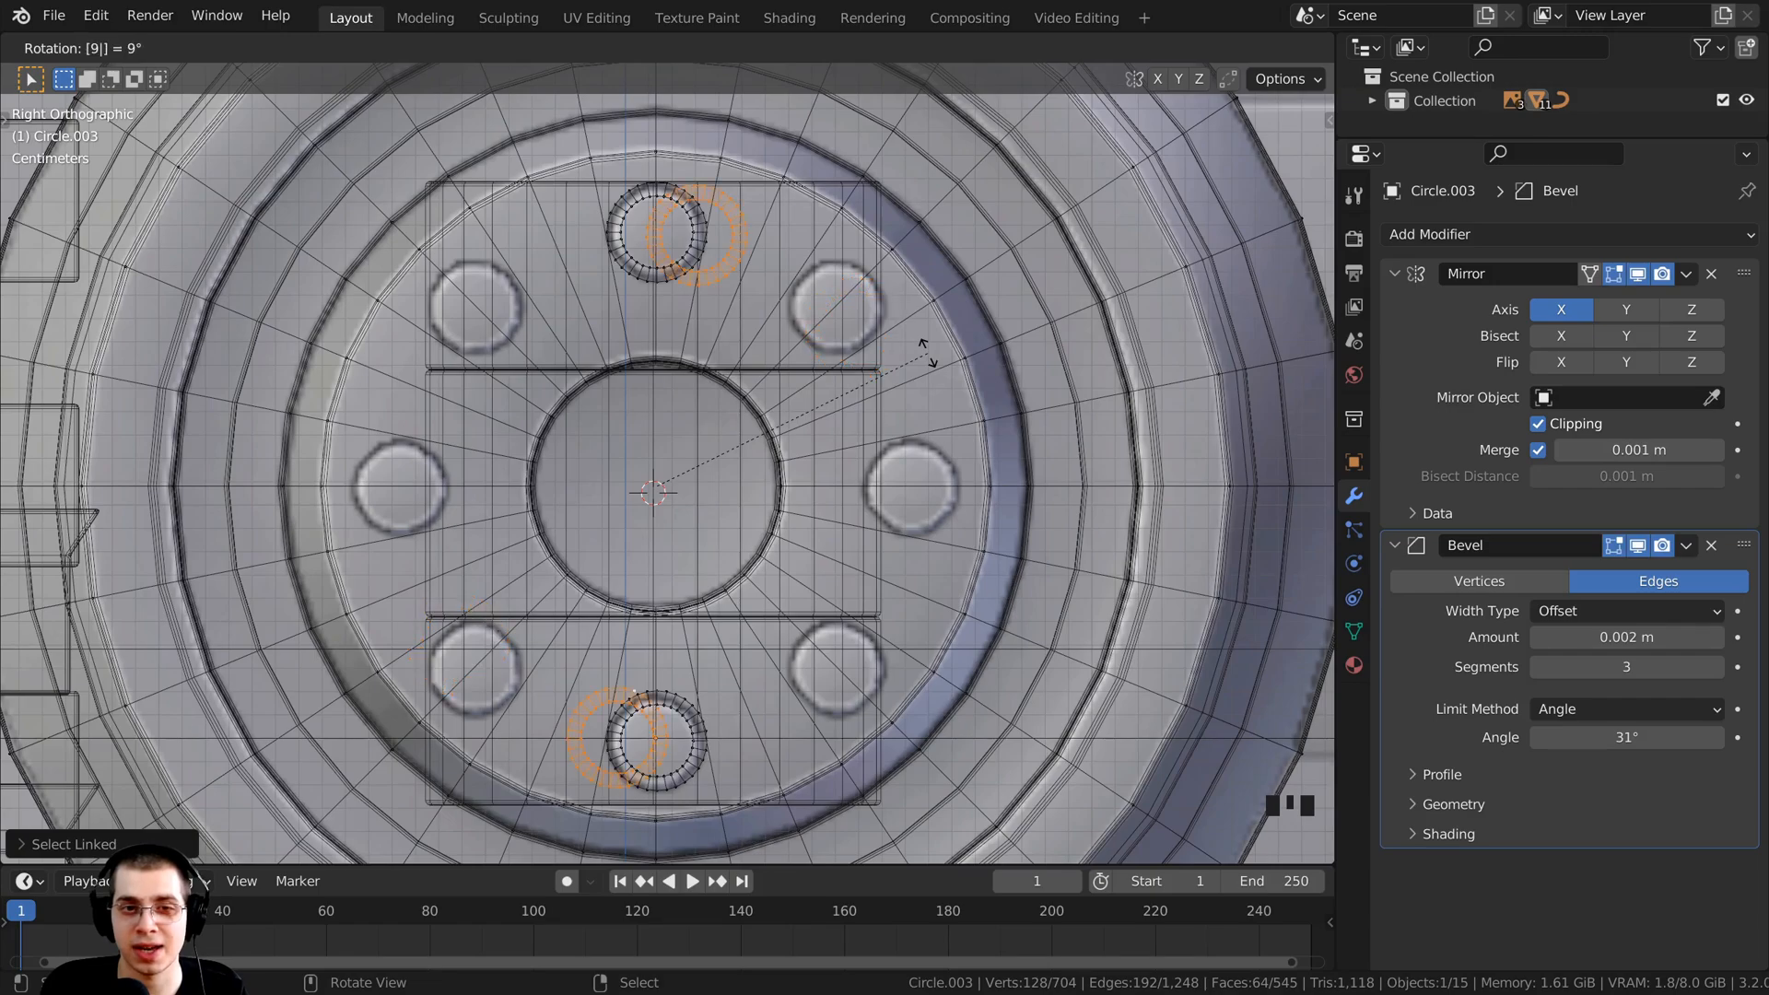
{"action": "type", "text": "0"}
{"action": "key", "text": "Return"}
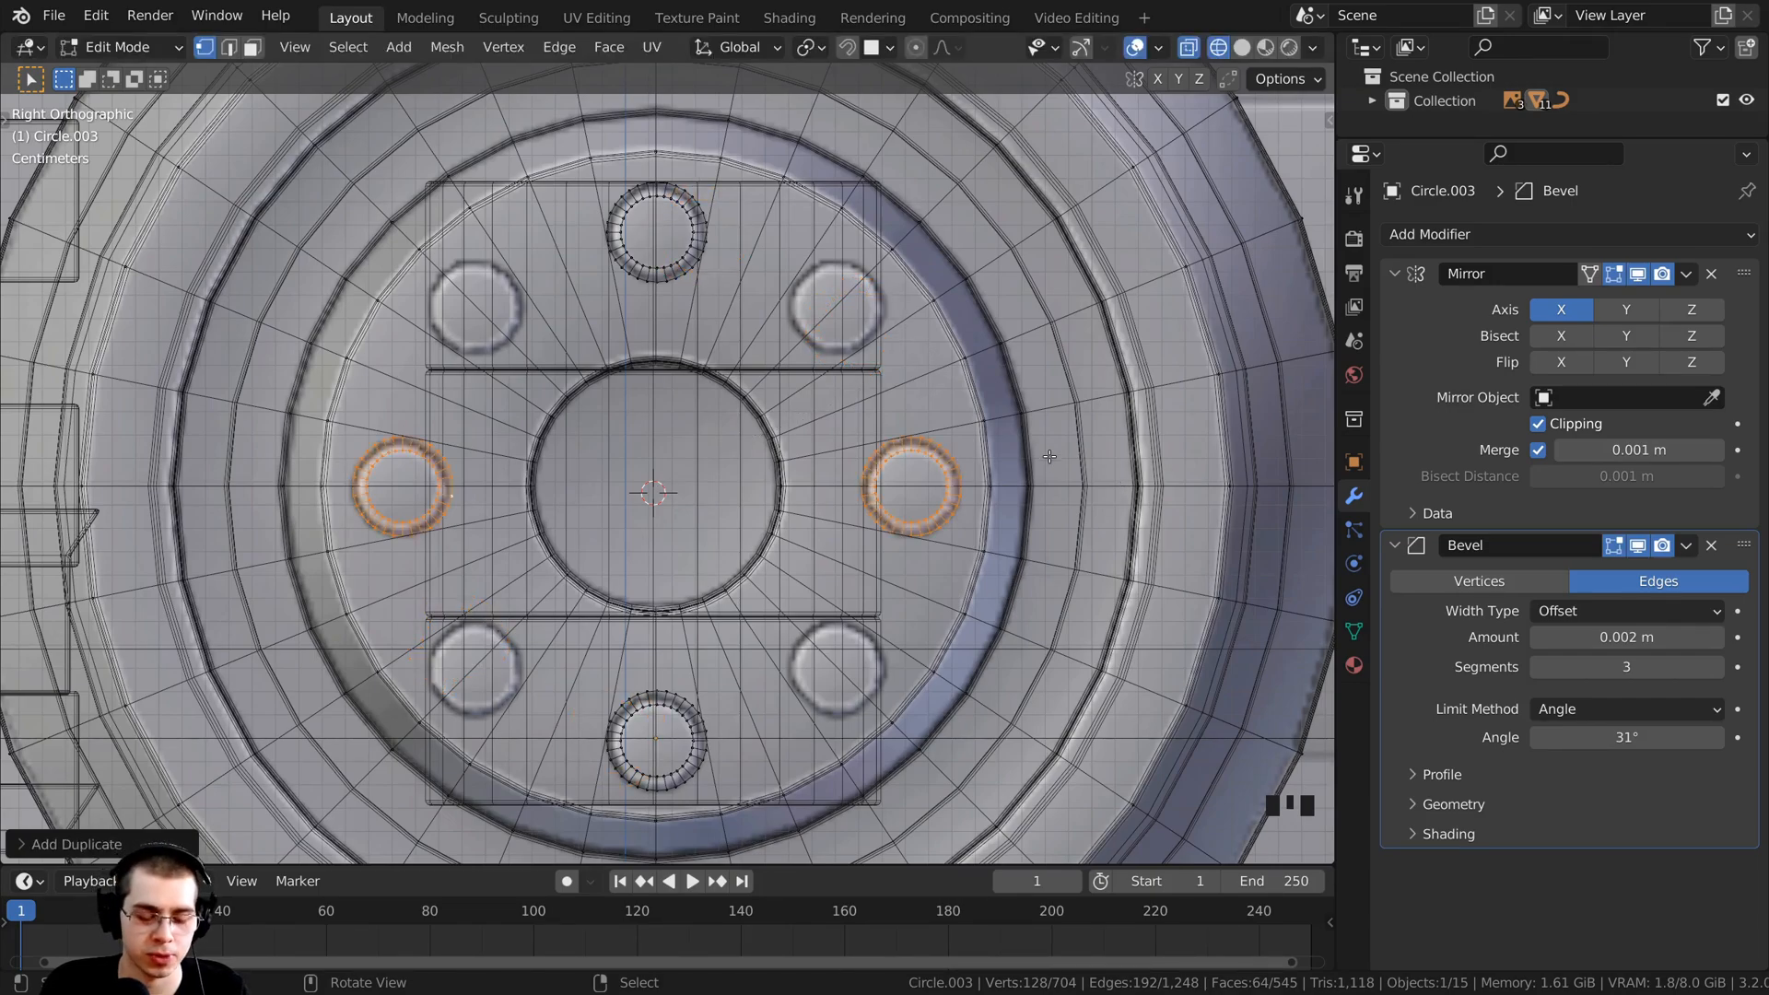
Step: Select all four bolts, duplicate them and rotate the copies 45° onto the diagonal reference bolts
{"action": "key", "text": "l"}
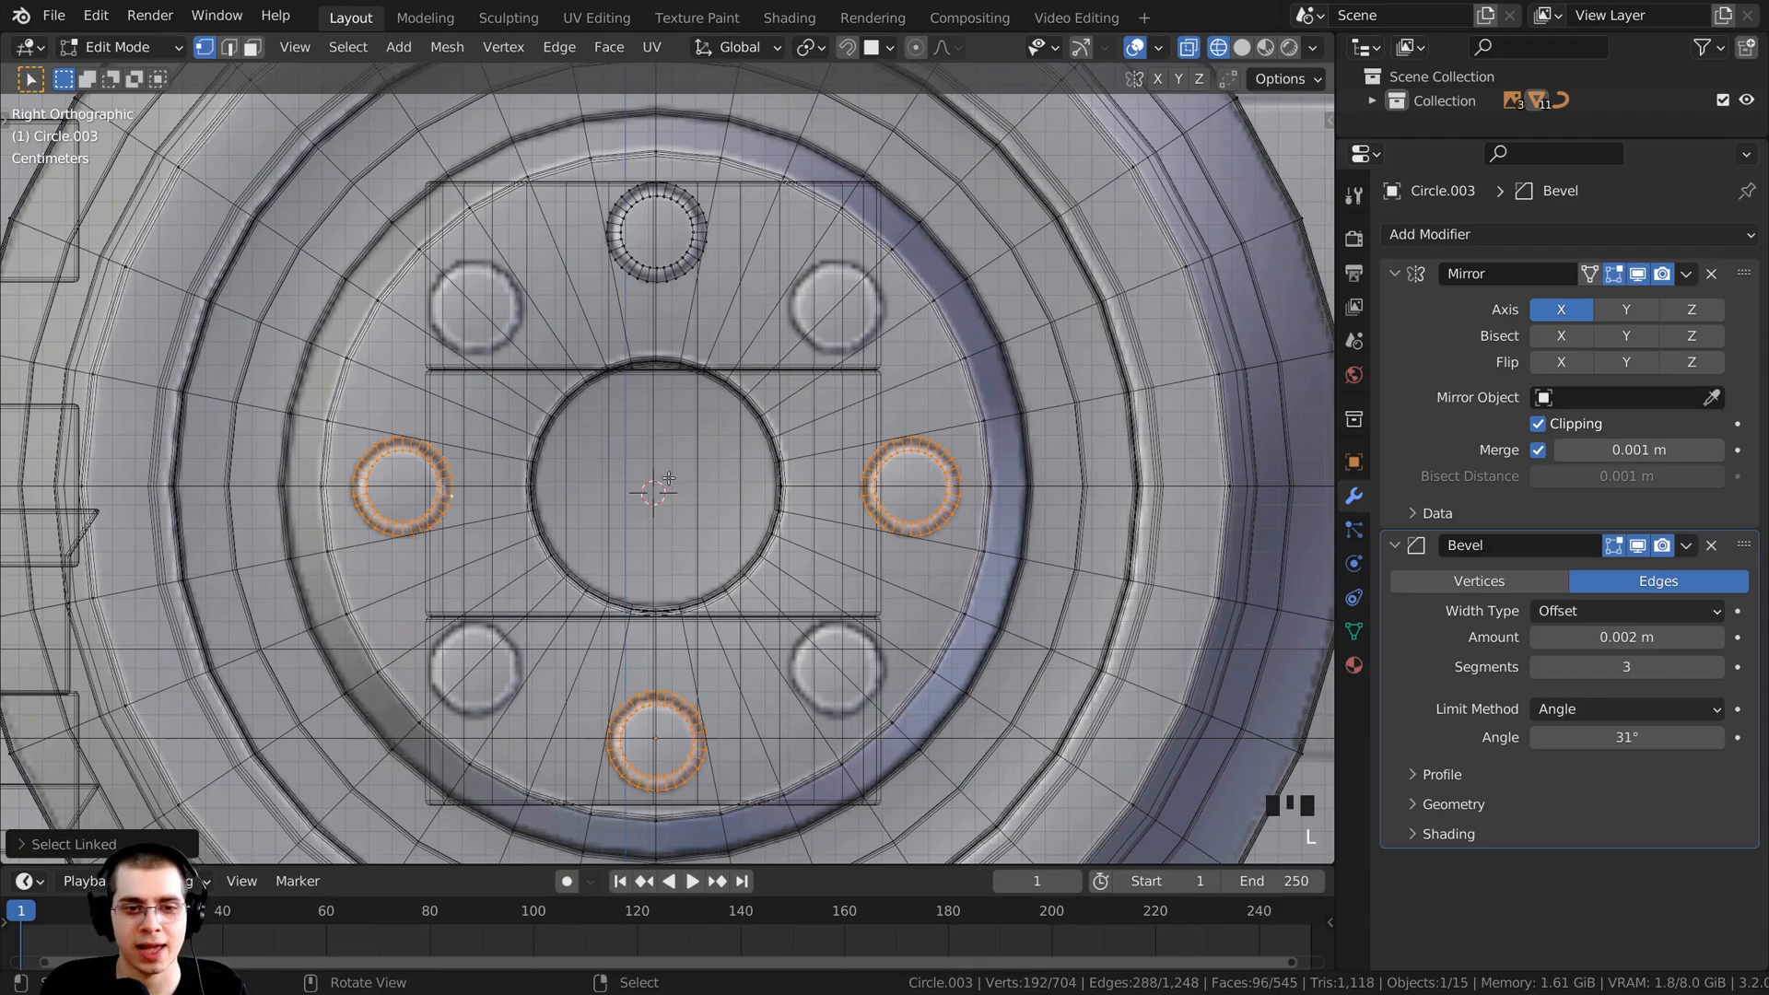
{"action": "key", "text": "l"}
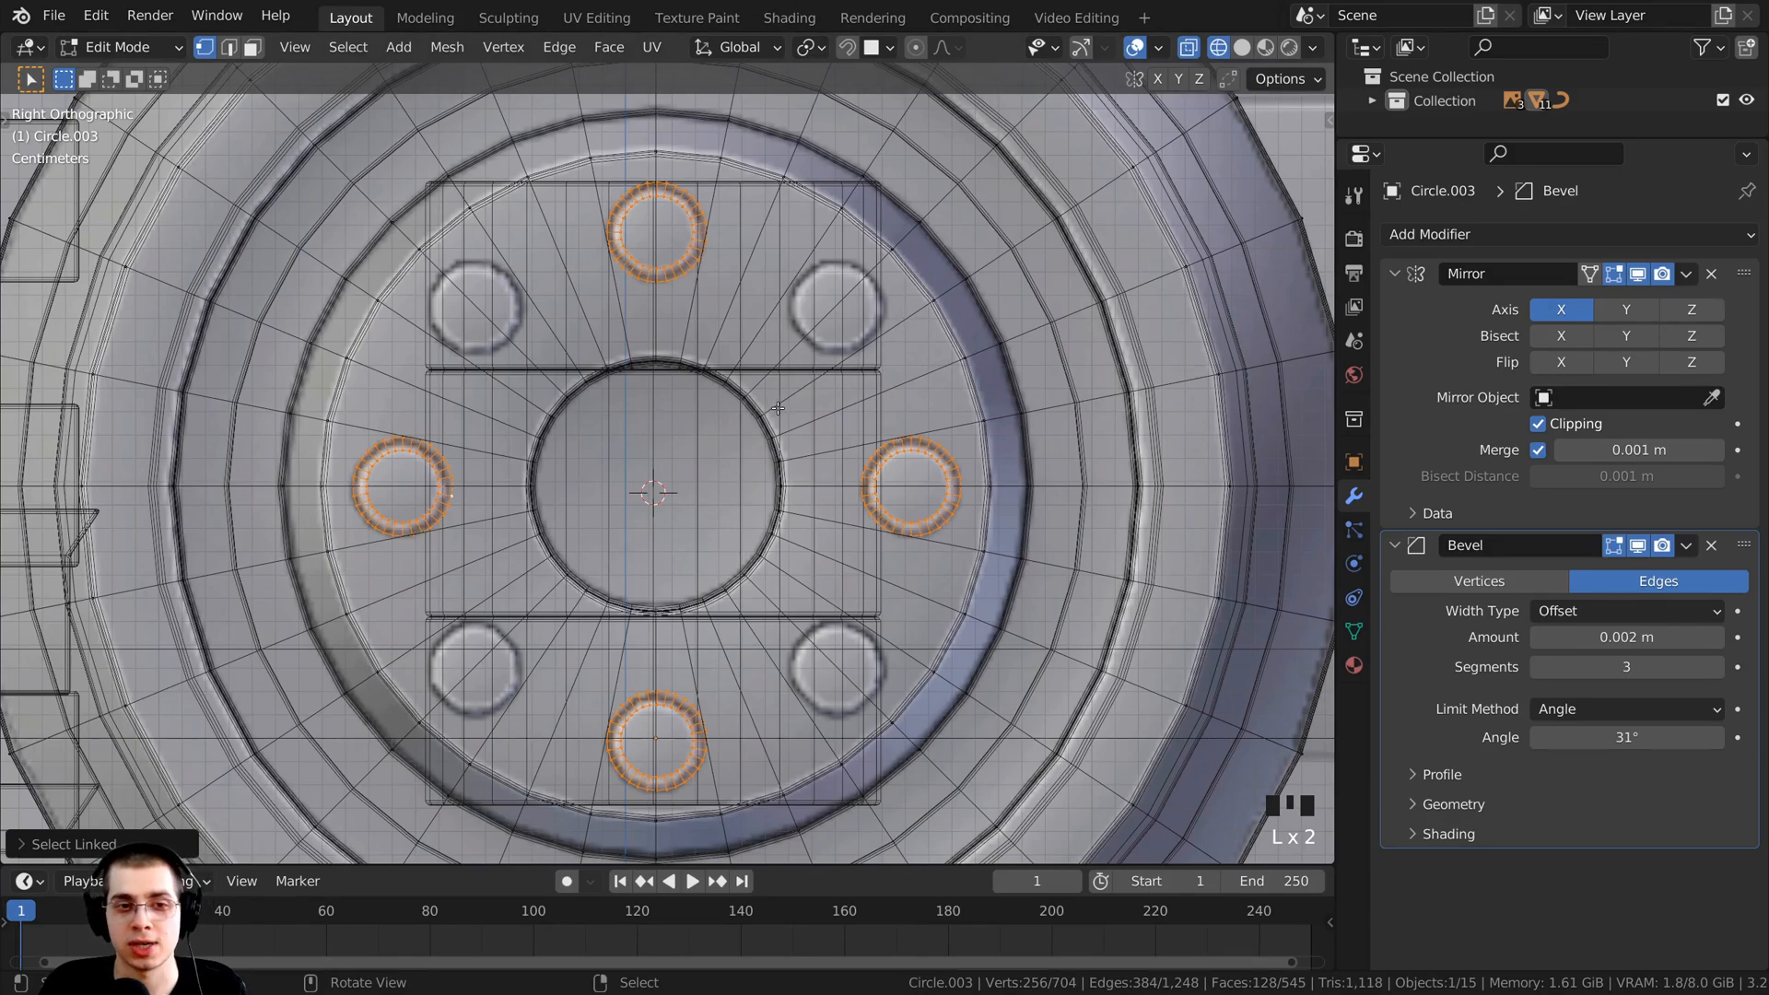
{"action": "key", "text": "shift+d"}
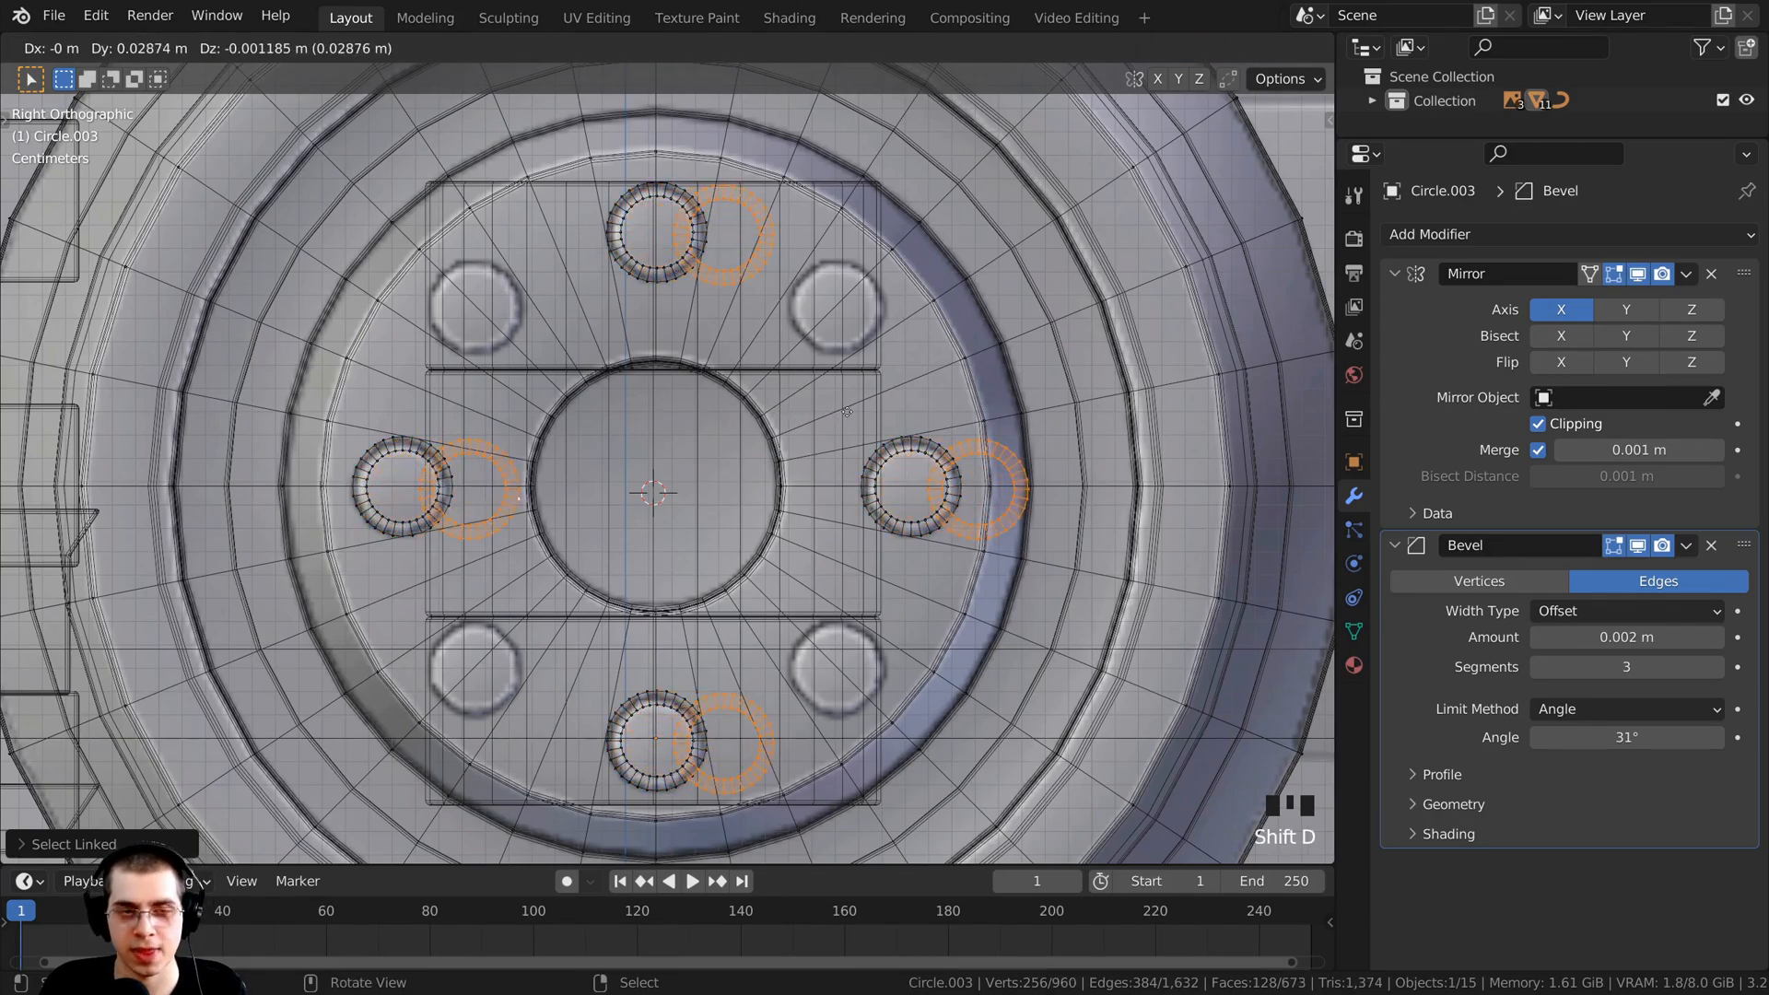
{"action": "key", "text": "r"}
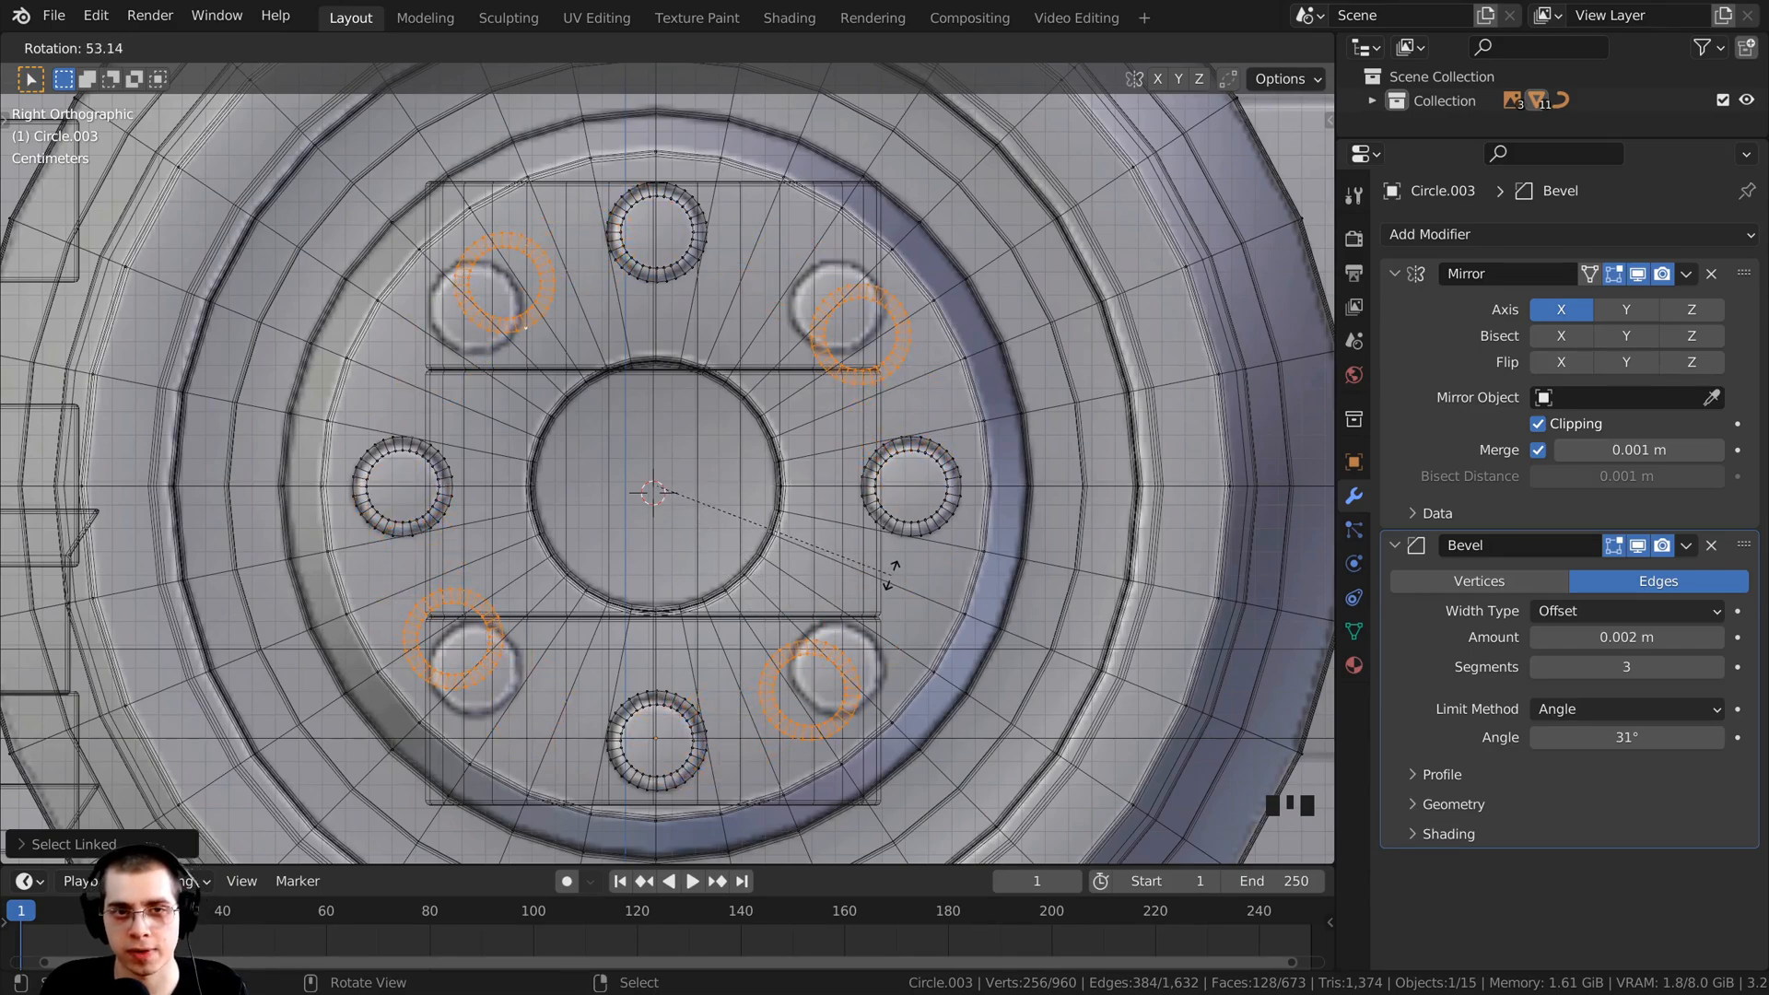
{"action": "type", "text": "45"}
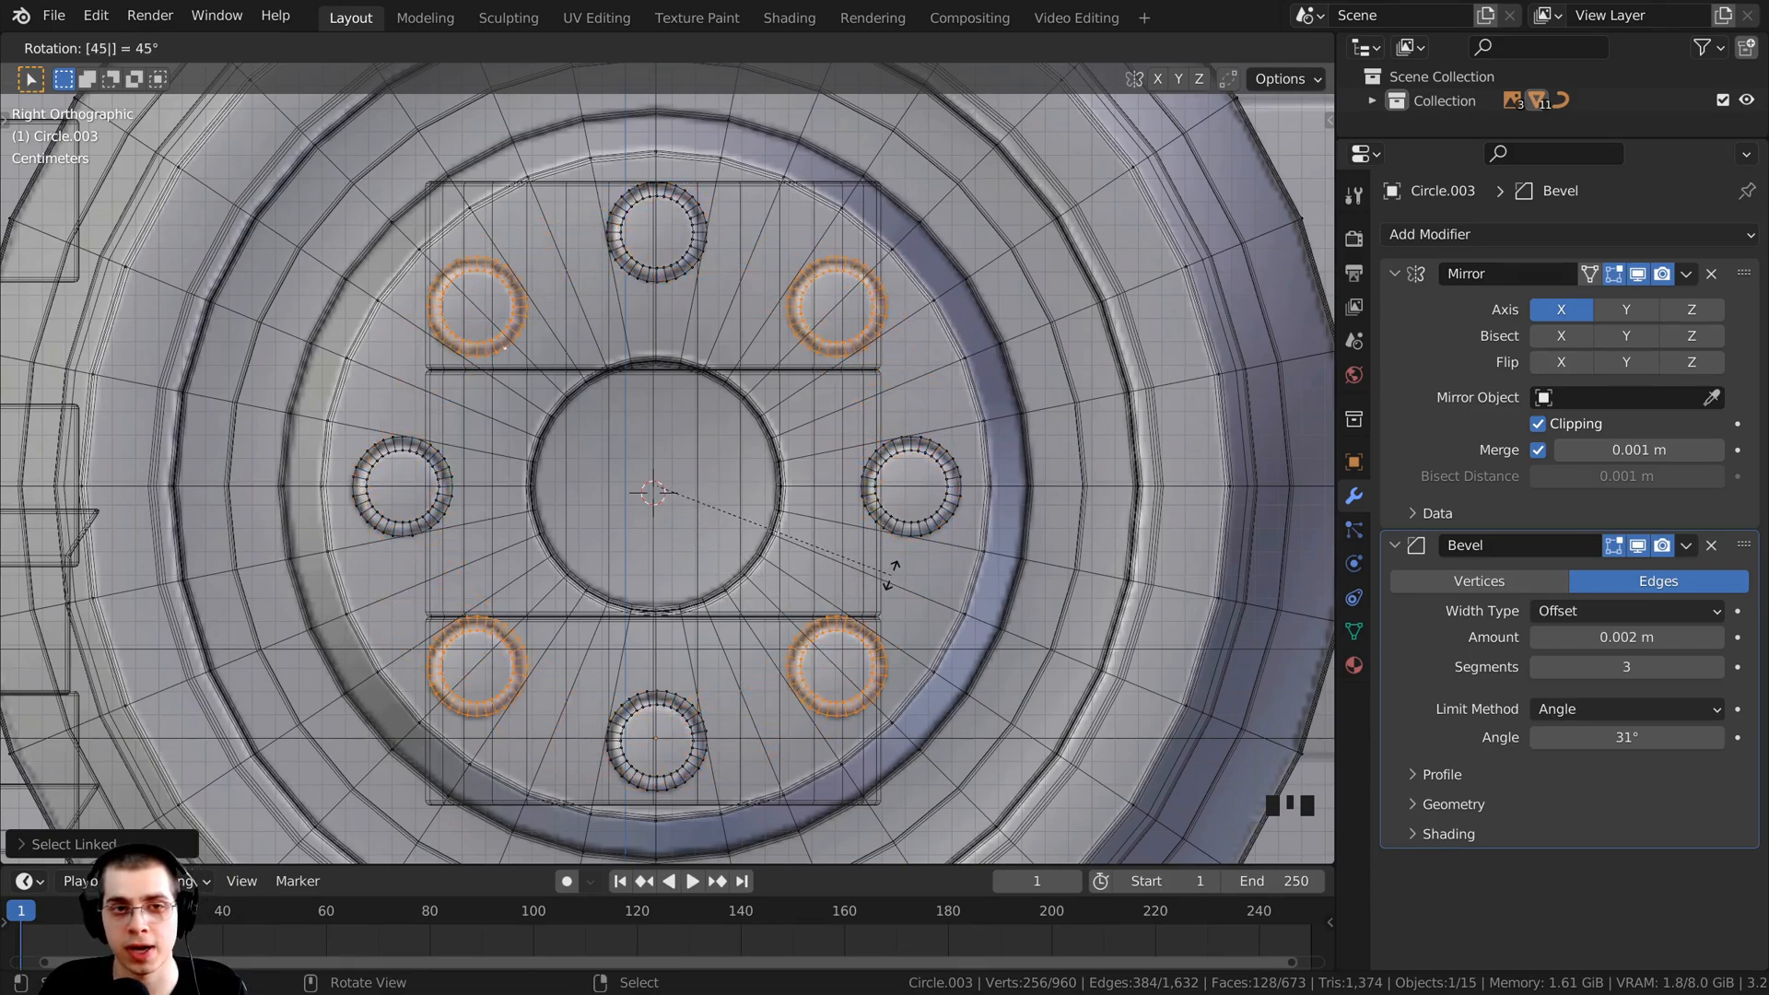
{"action": "key", "text": "Return"}
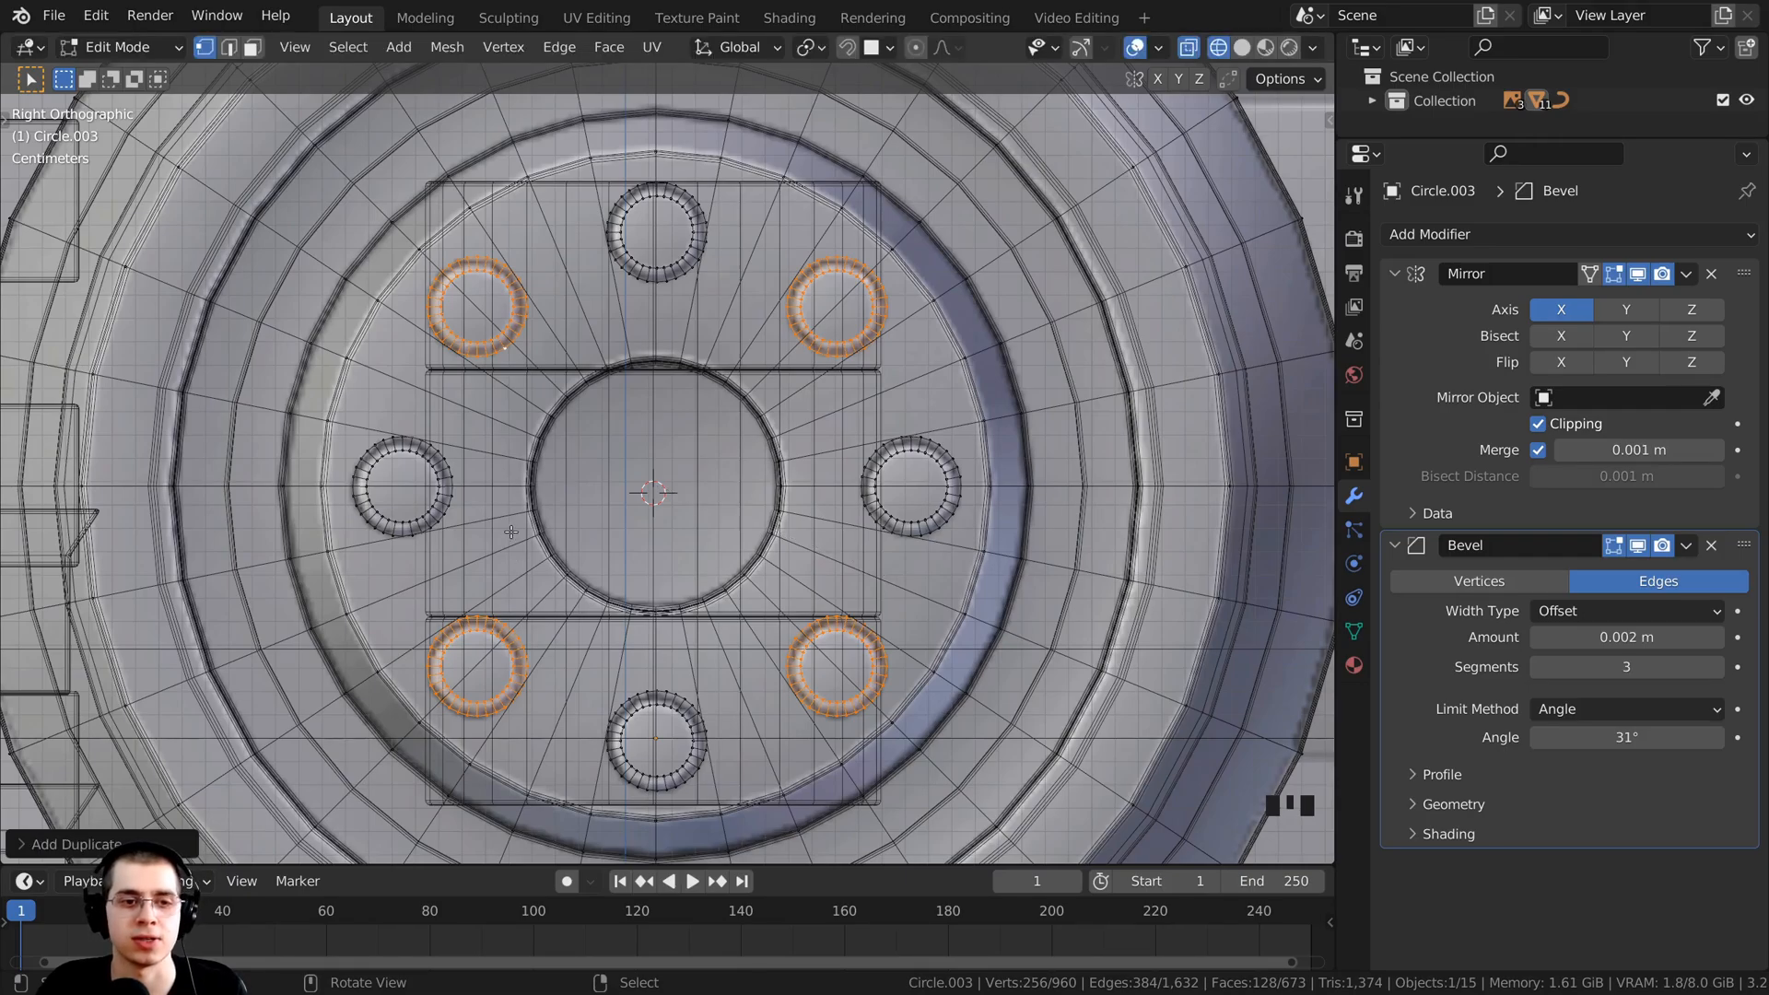
Step: Inspect the eight bolts on the hub from an angle in solid shading
{"action": "key", "text": "z"}
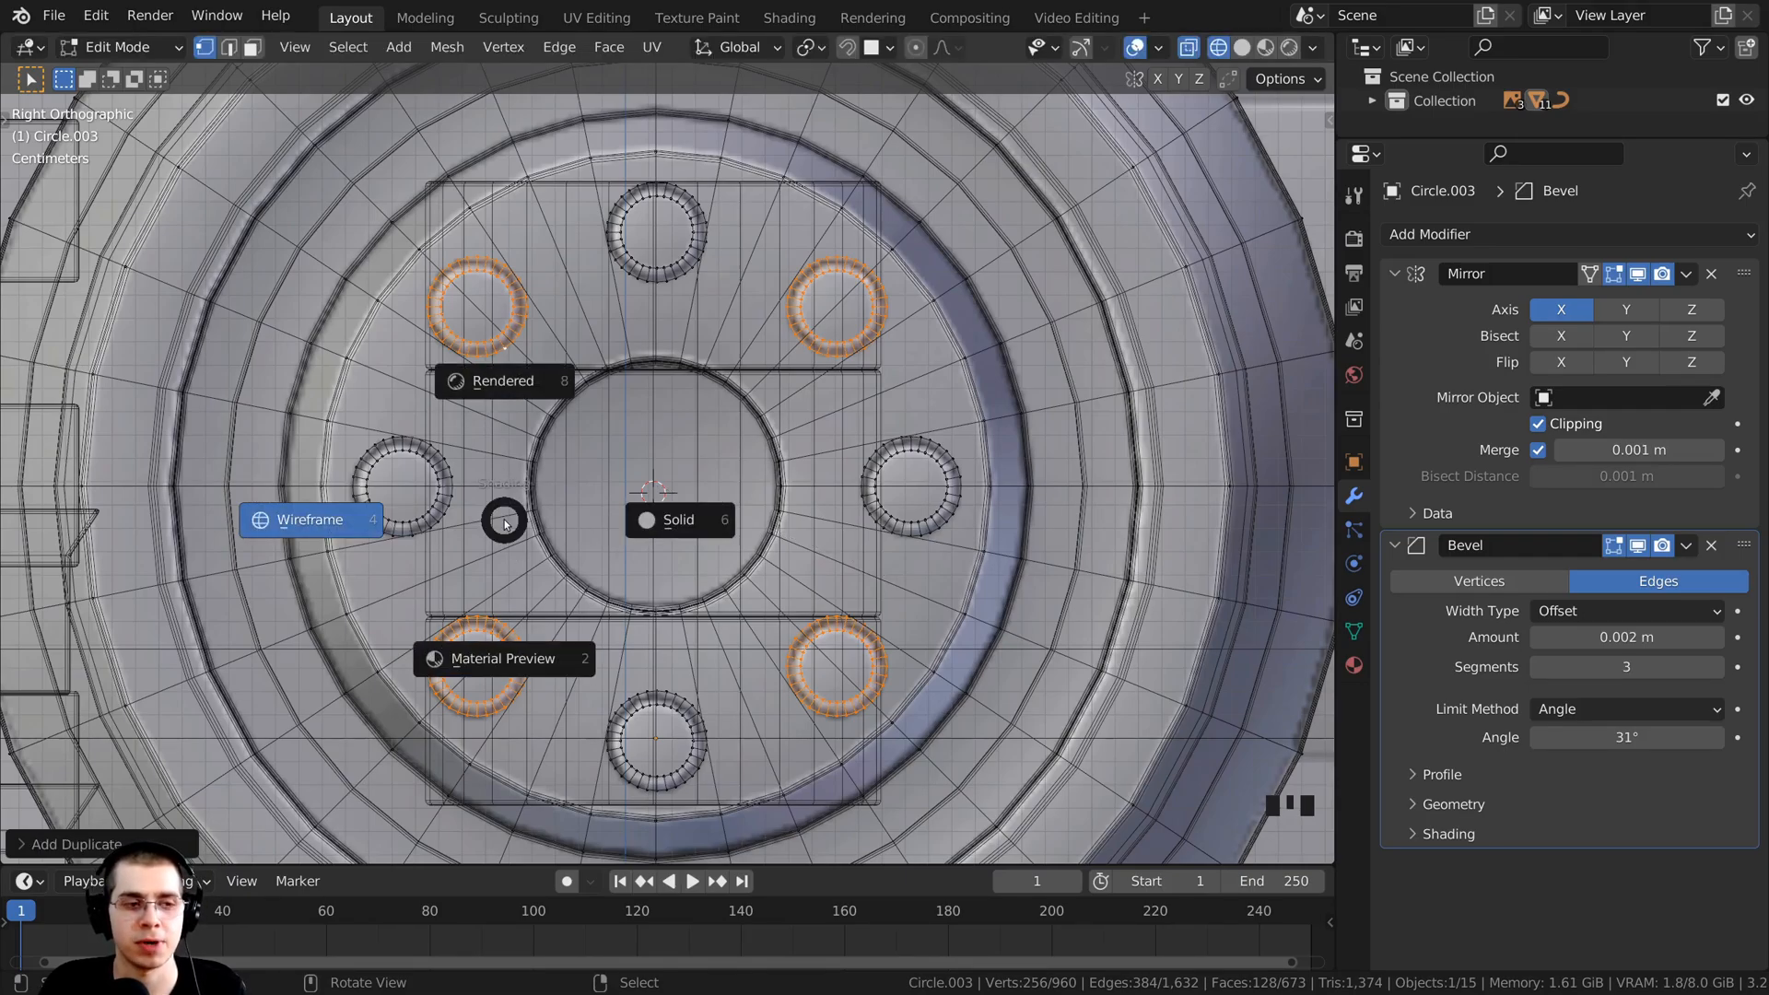
{"action": "left_click", "coordinate": [757, 540]}
{"action": "mouse_move", "coordinate": [757, 540]}
{"action": "middle_mouse_down"}
{"action": "mouse_move", "coordinate": [880, 612]}
{"action": "mouse_move", "coordinate": [492, 614]}
{"action": "mouse_move", "coordinate": [681, 207]}
{"action": "middle_mouse_up"}
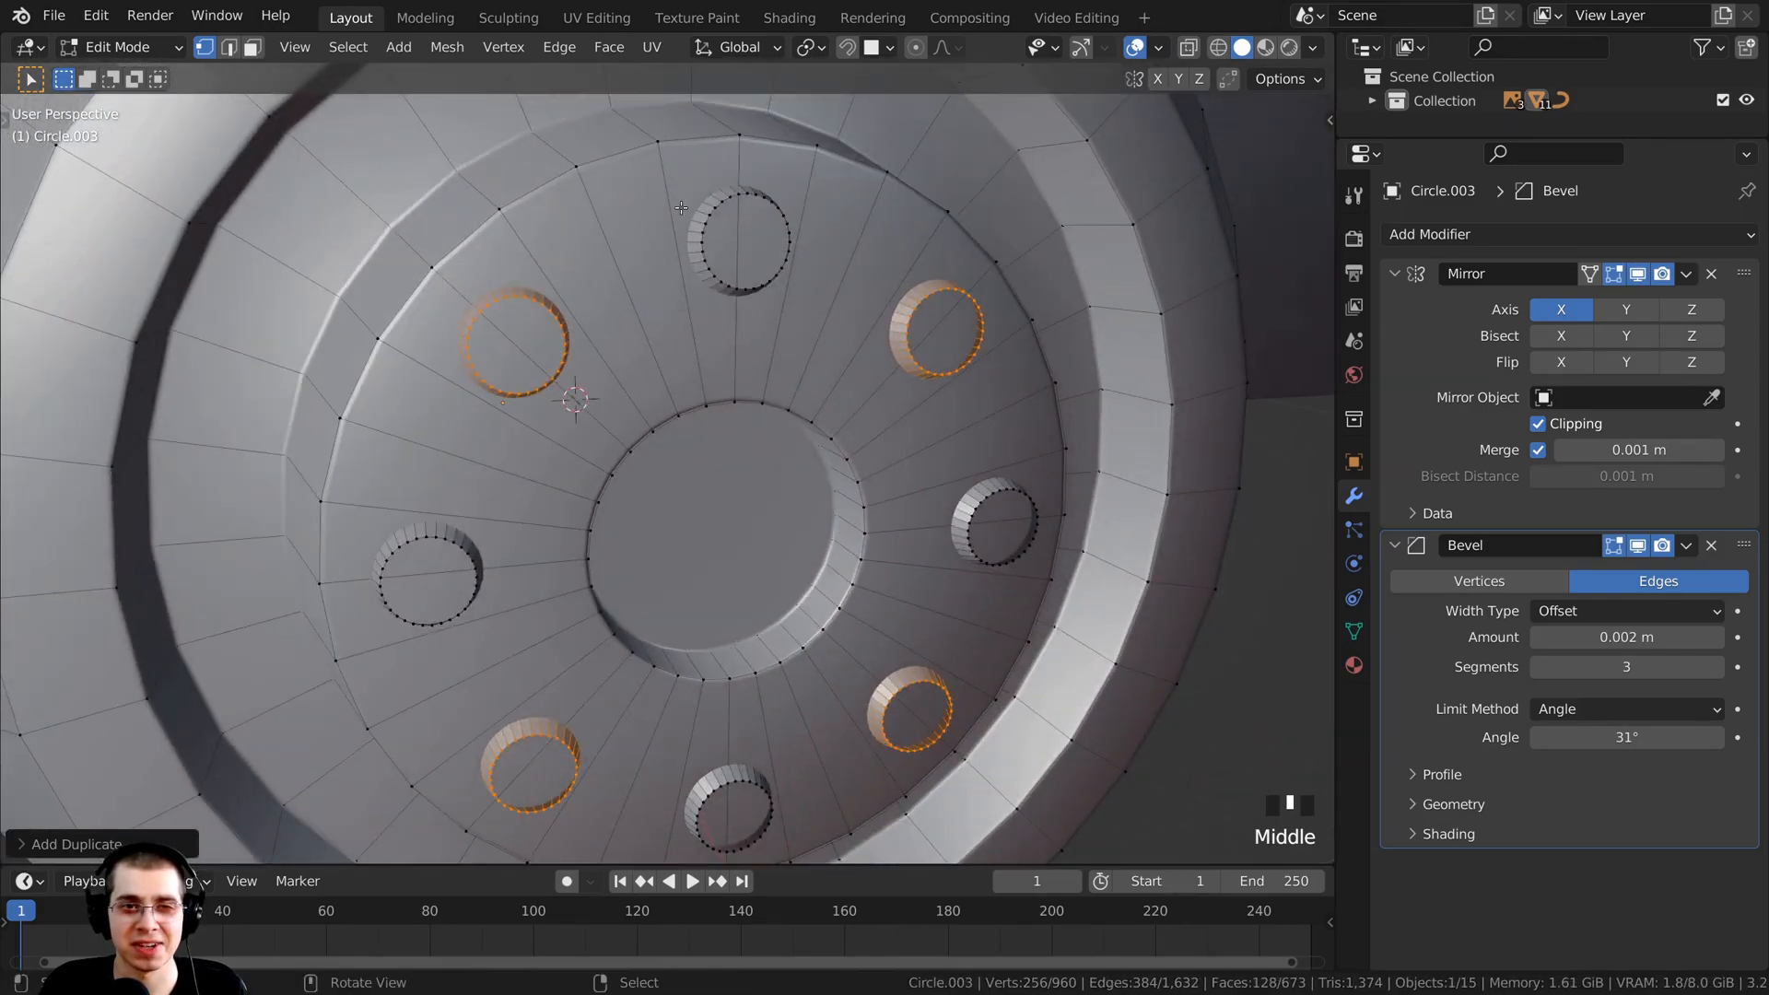
{"action": "middle_click_drag", "start_coordinate": [635, 399], "coordinate": [882, 427]}
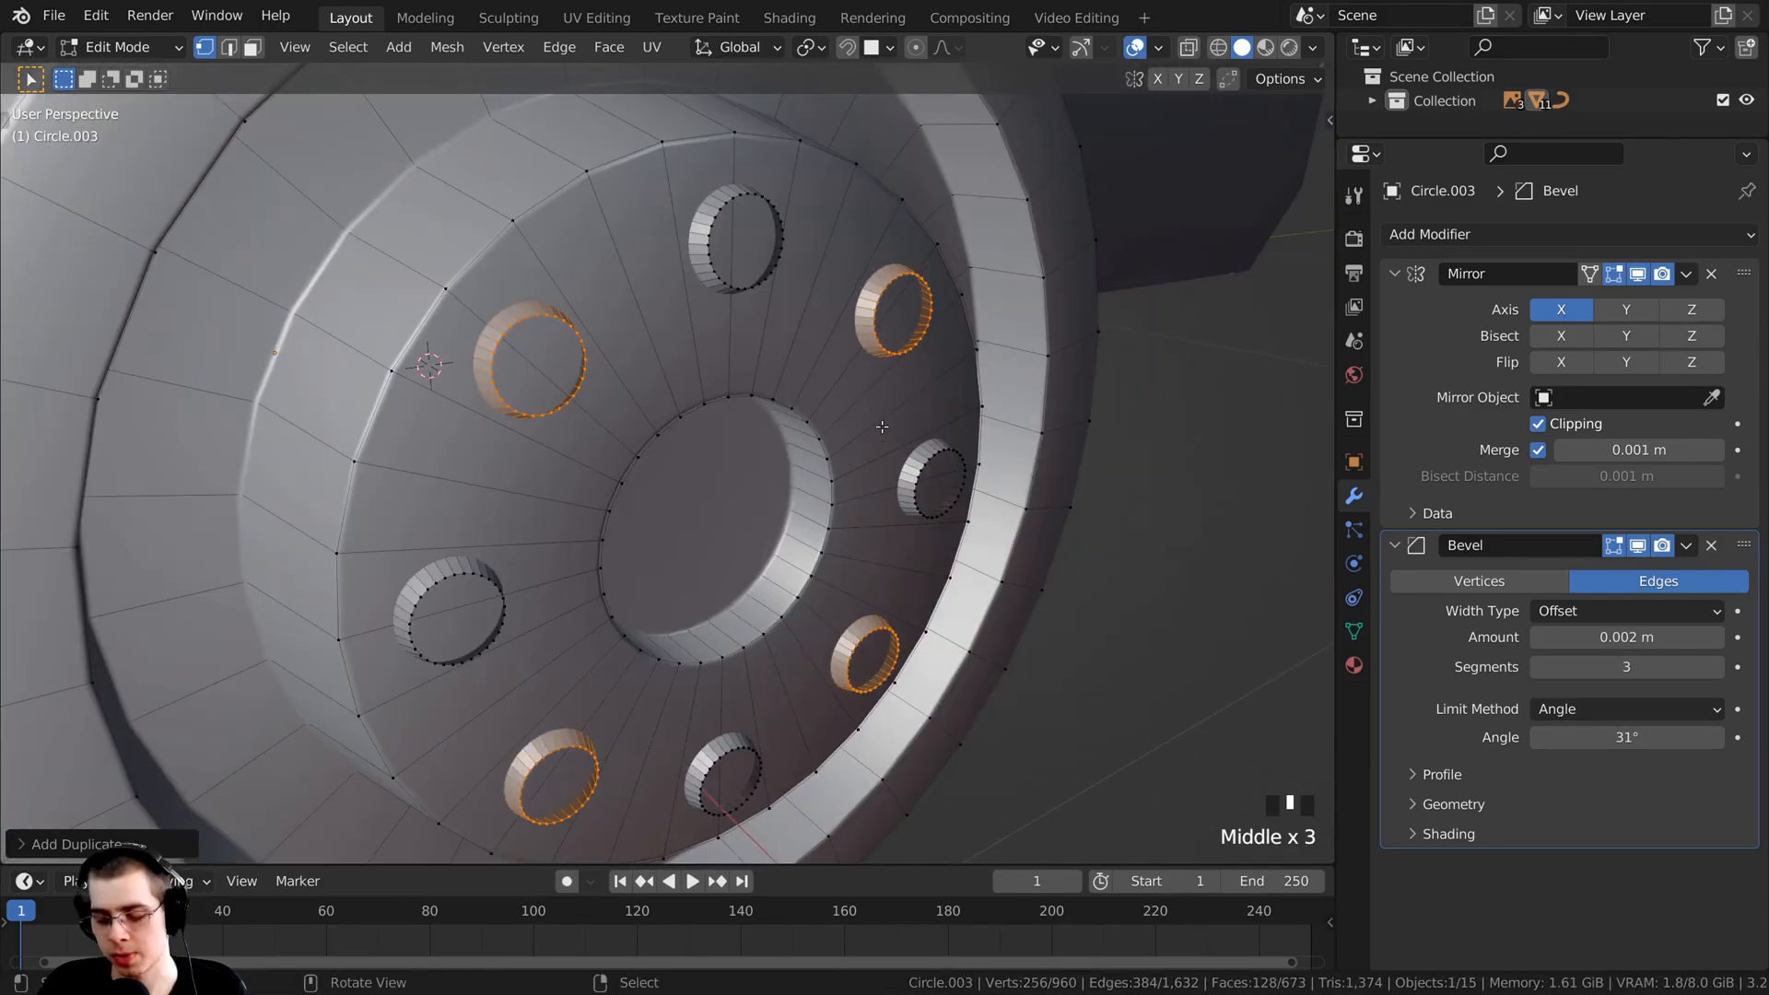
Step: In front wireframe view, select only the outer end vertices of all eight bolts and move them outward along X about 0.0056 m
{"action": "key", "text": "KP_1"}
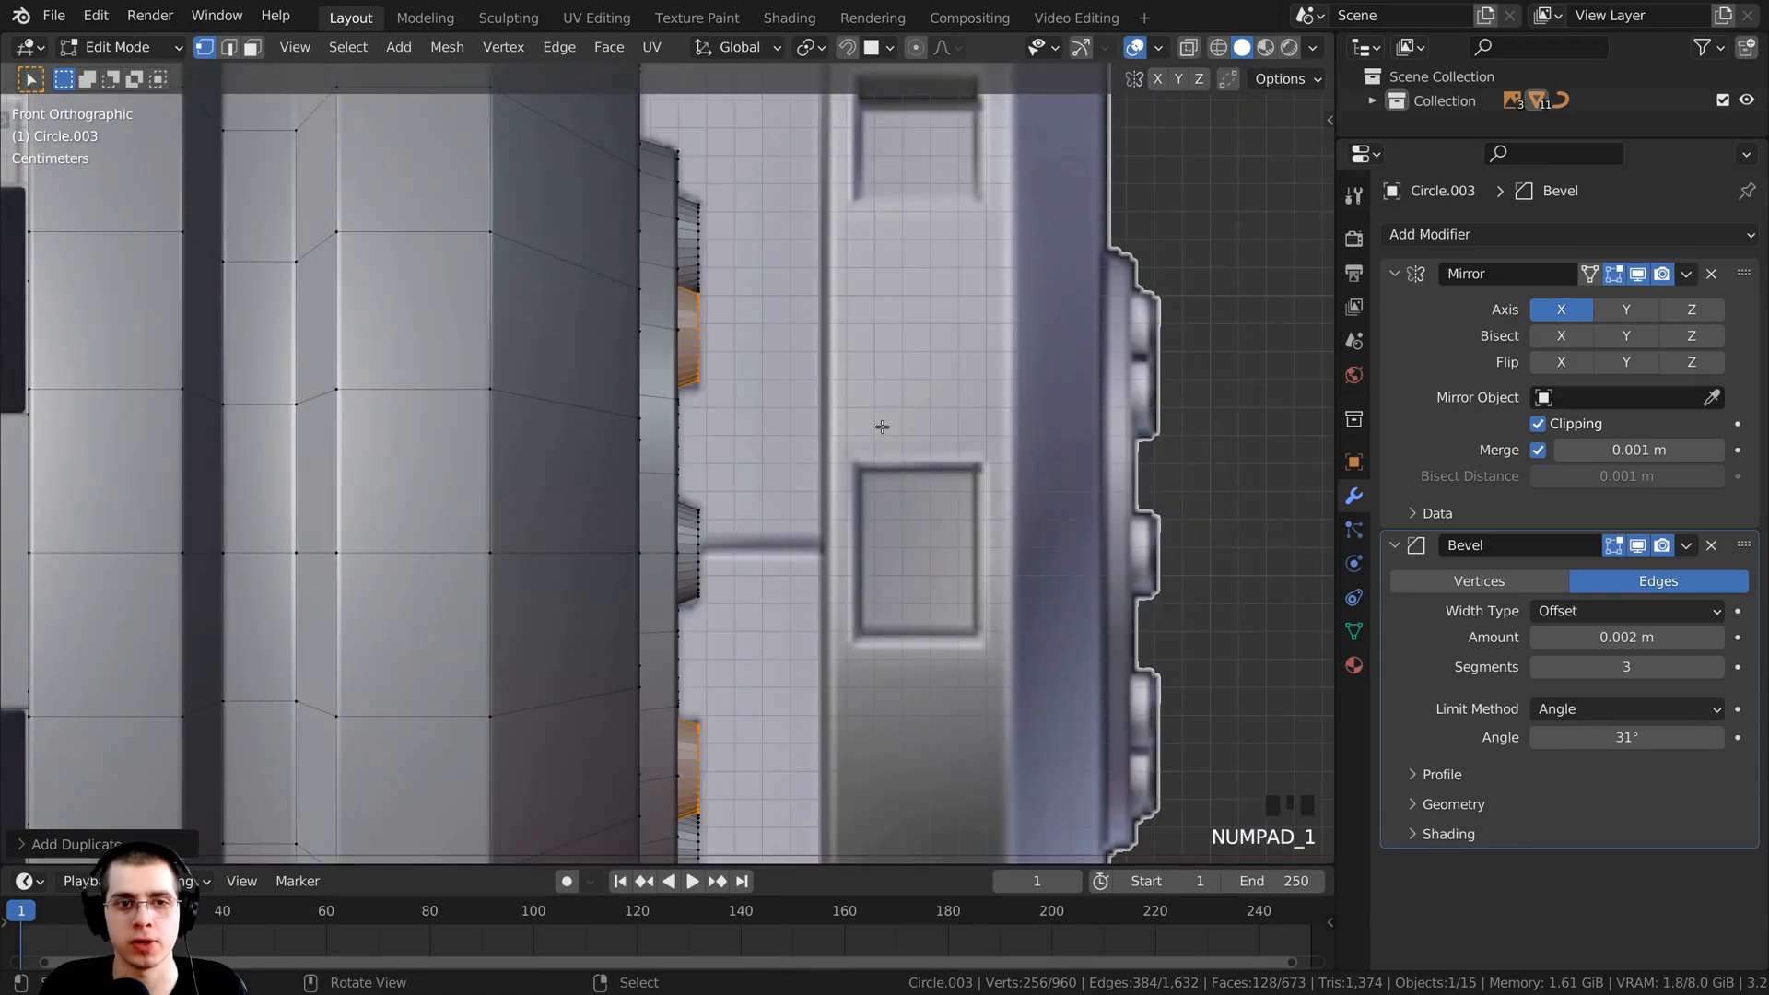
{"action": "key", "text": "z"}
{"action": "left_click", "coordinate": [582, 435]}
{"action": "scroll", "coordinate": [582, 434], "scroll_direction": "down", "scroll_amount": 2}
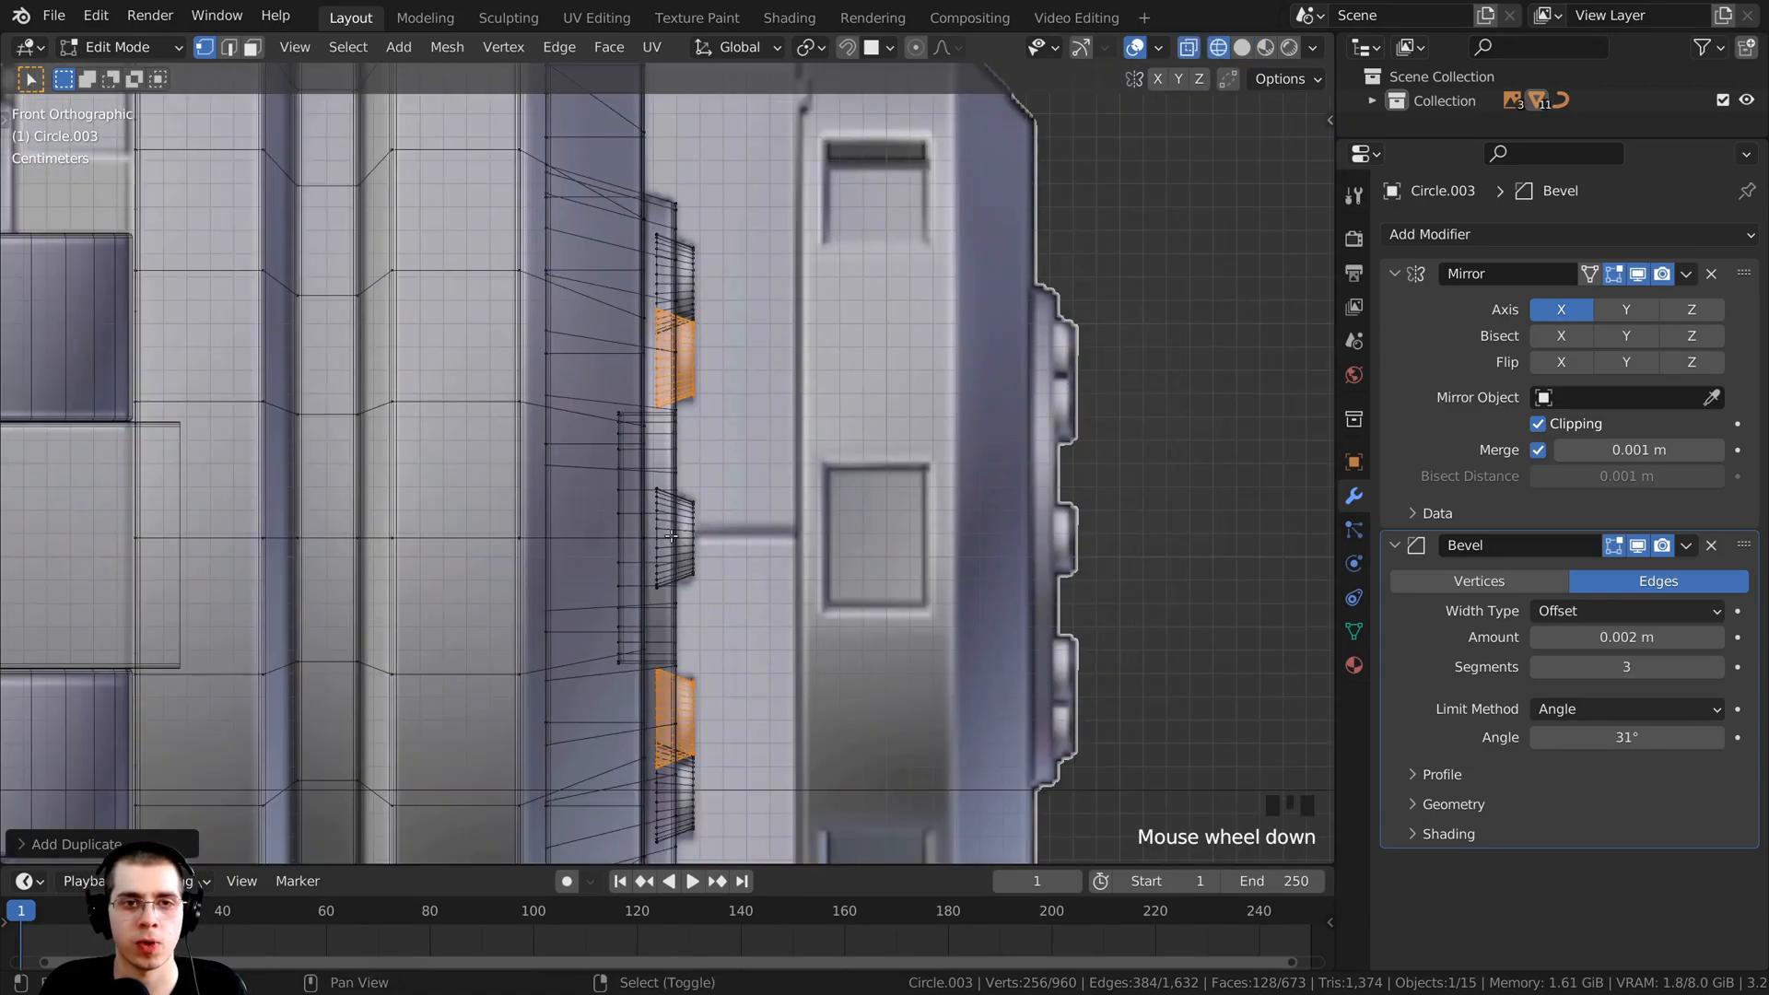
{"action": "middle_click_drag", "start_coordinate": [666, 435], "coordinate": [693, 433], "text": "shift"}
{"action": "key", "text": "a"}
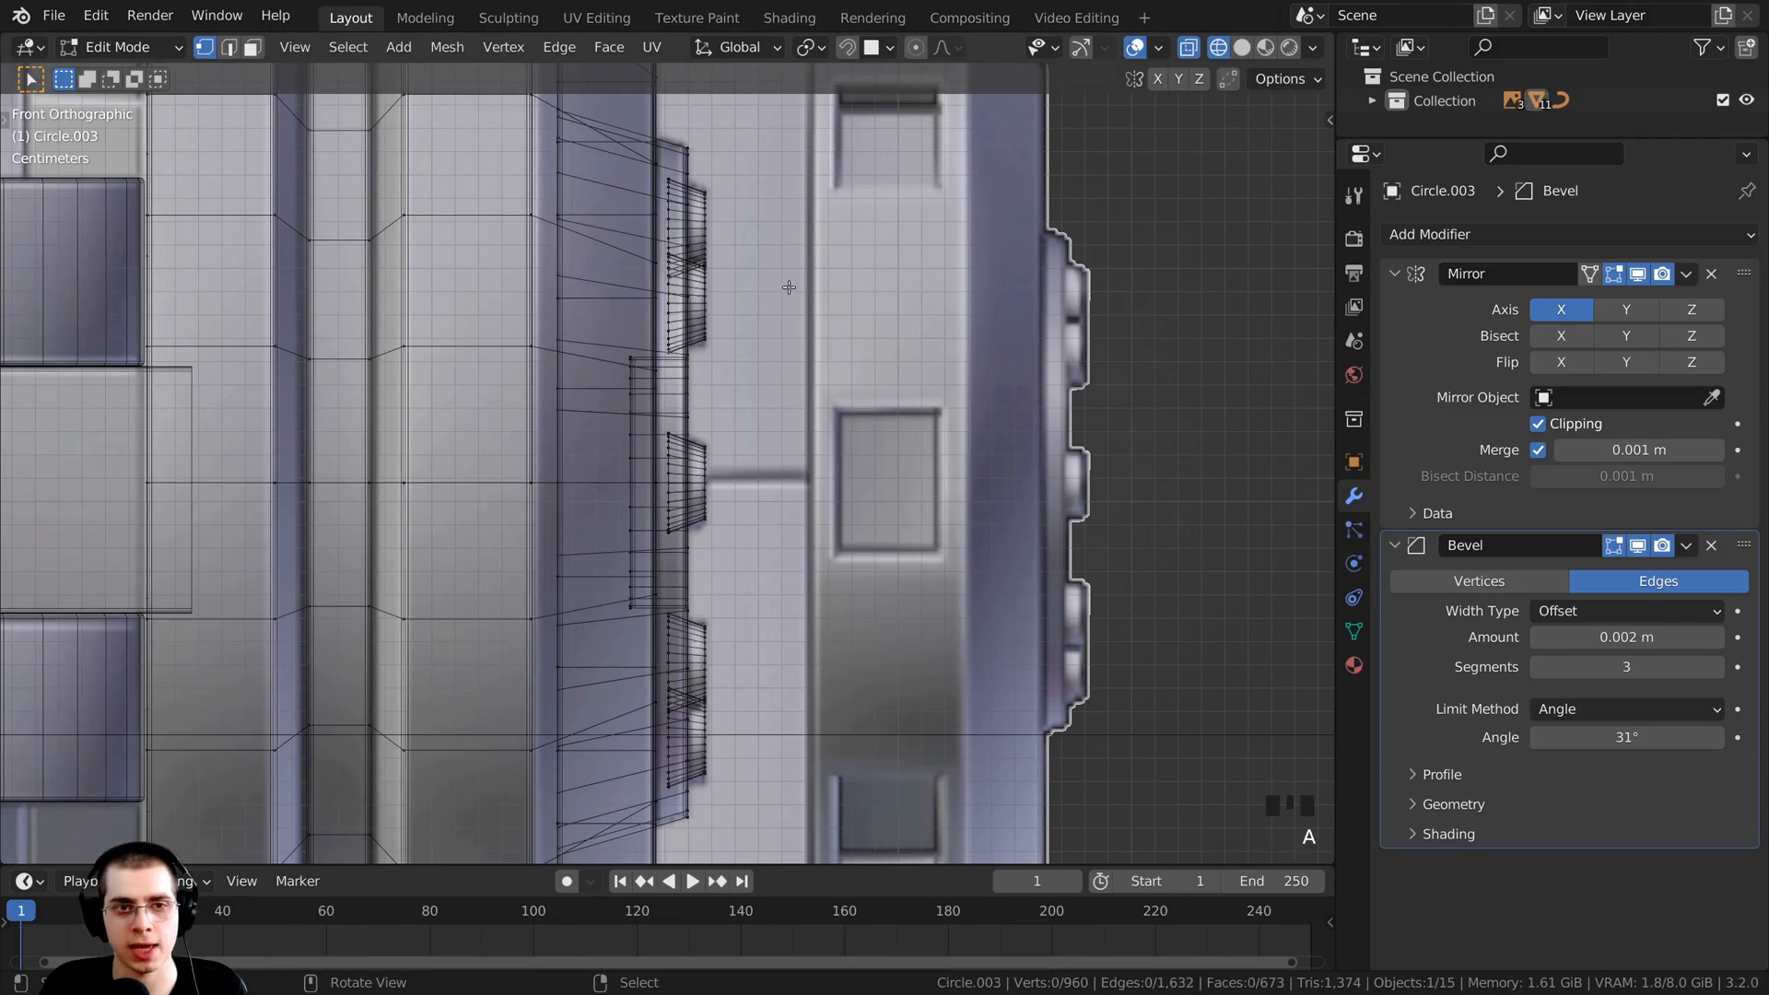
{"action": "key", "text": "b"}
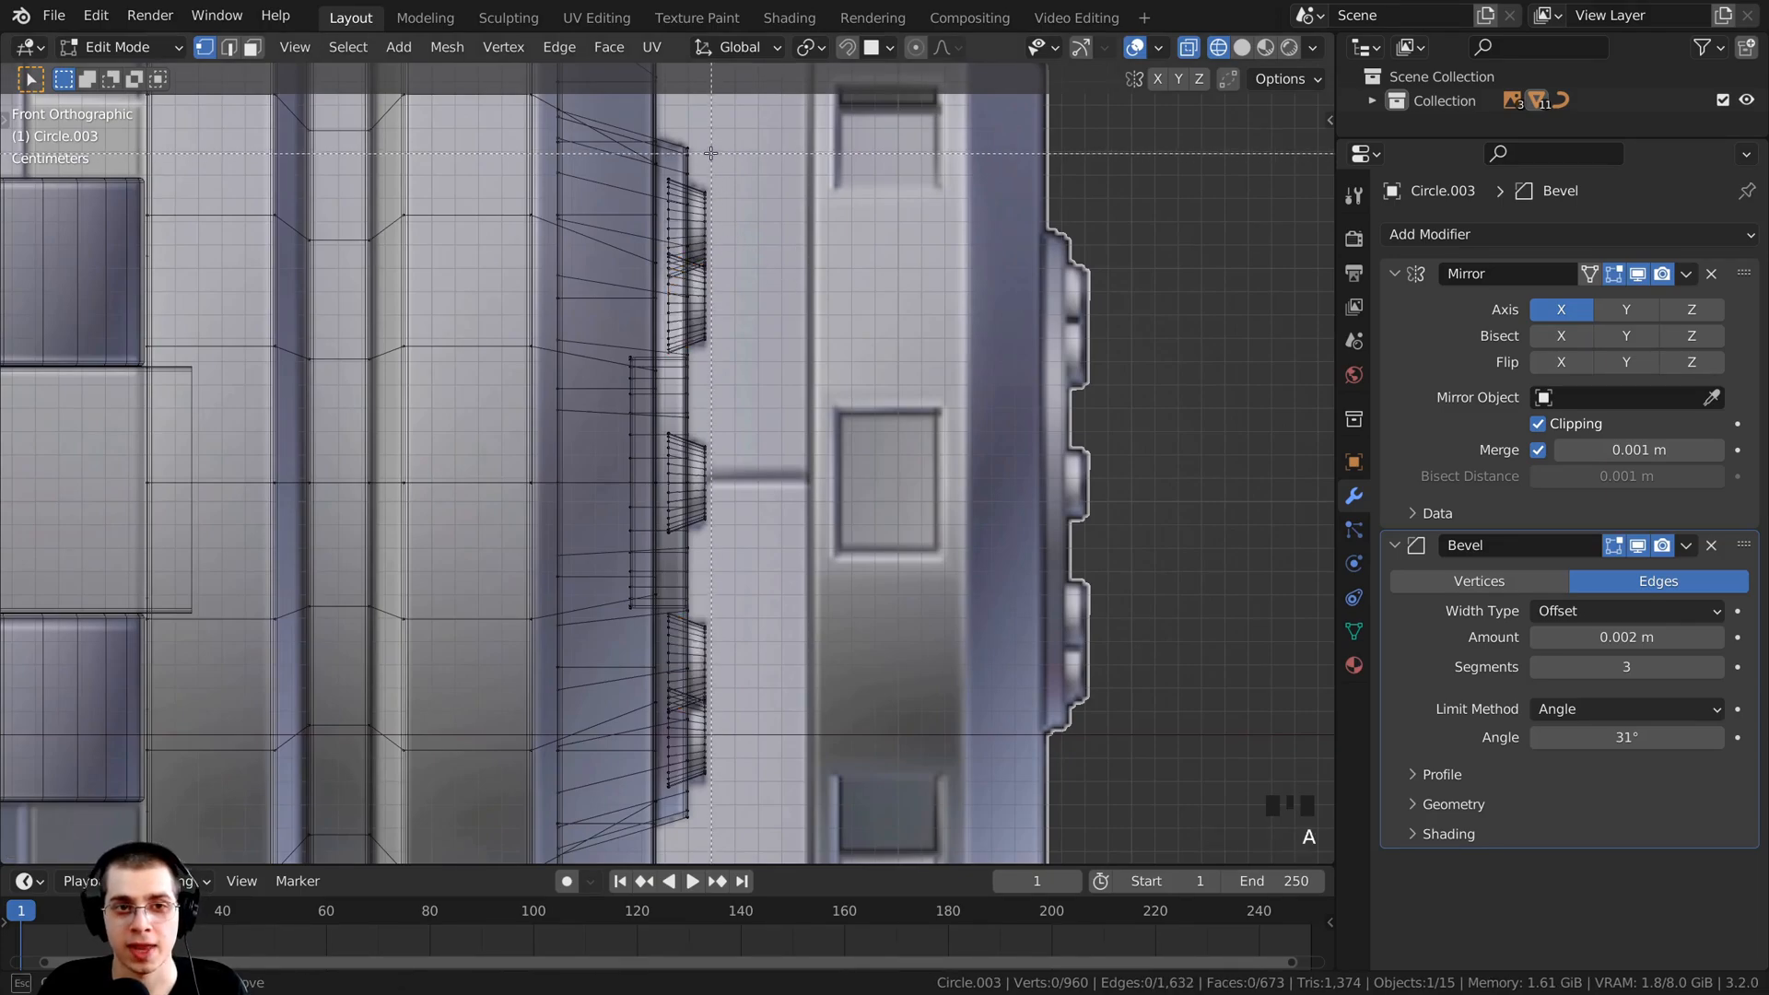
{"action": "left_click_drag", "start_coordinate": [697, 130], "coordinate": [773, 811]}
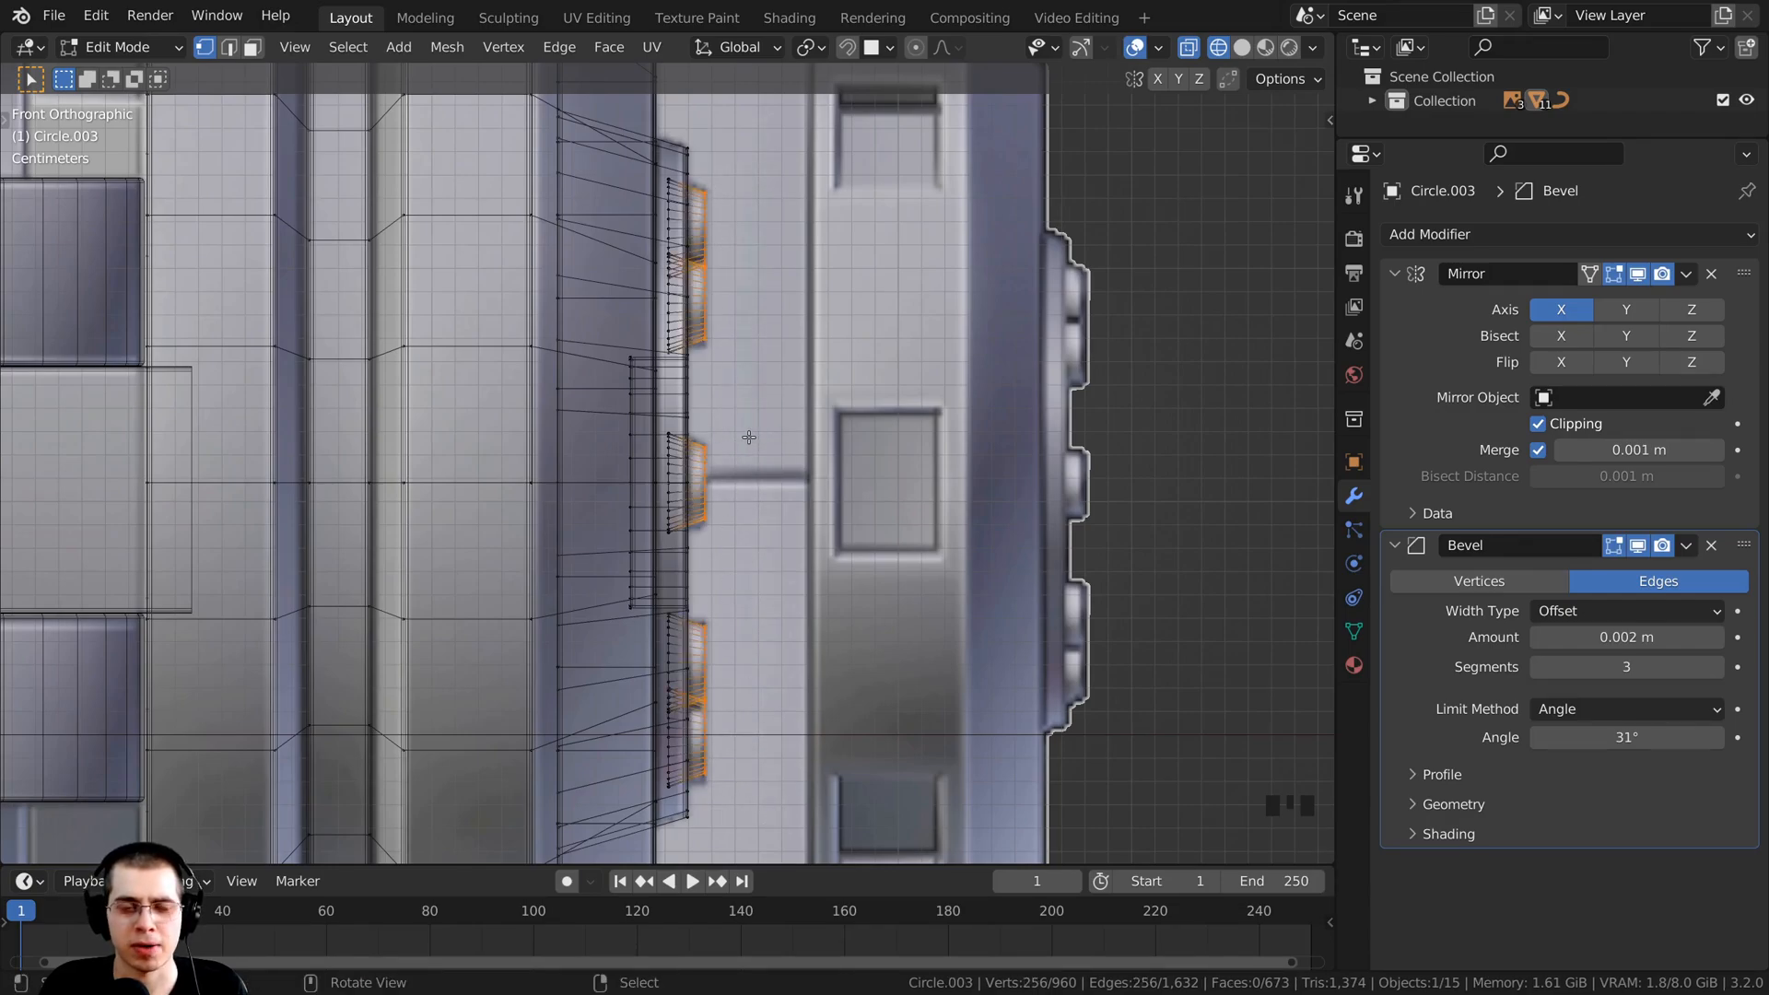
{"action": "key", "text": "g"}
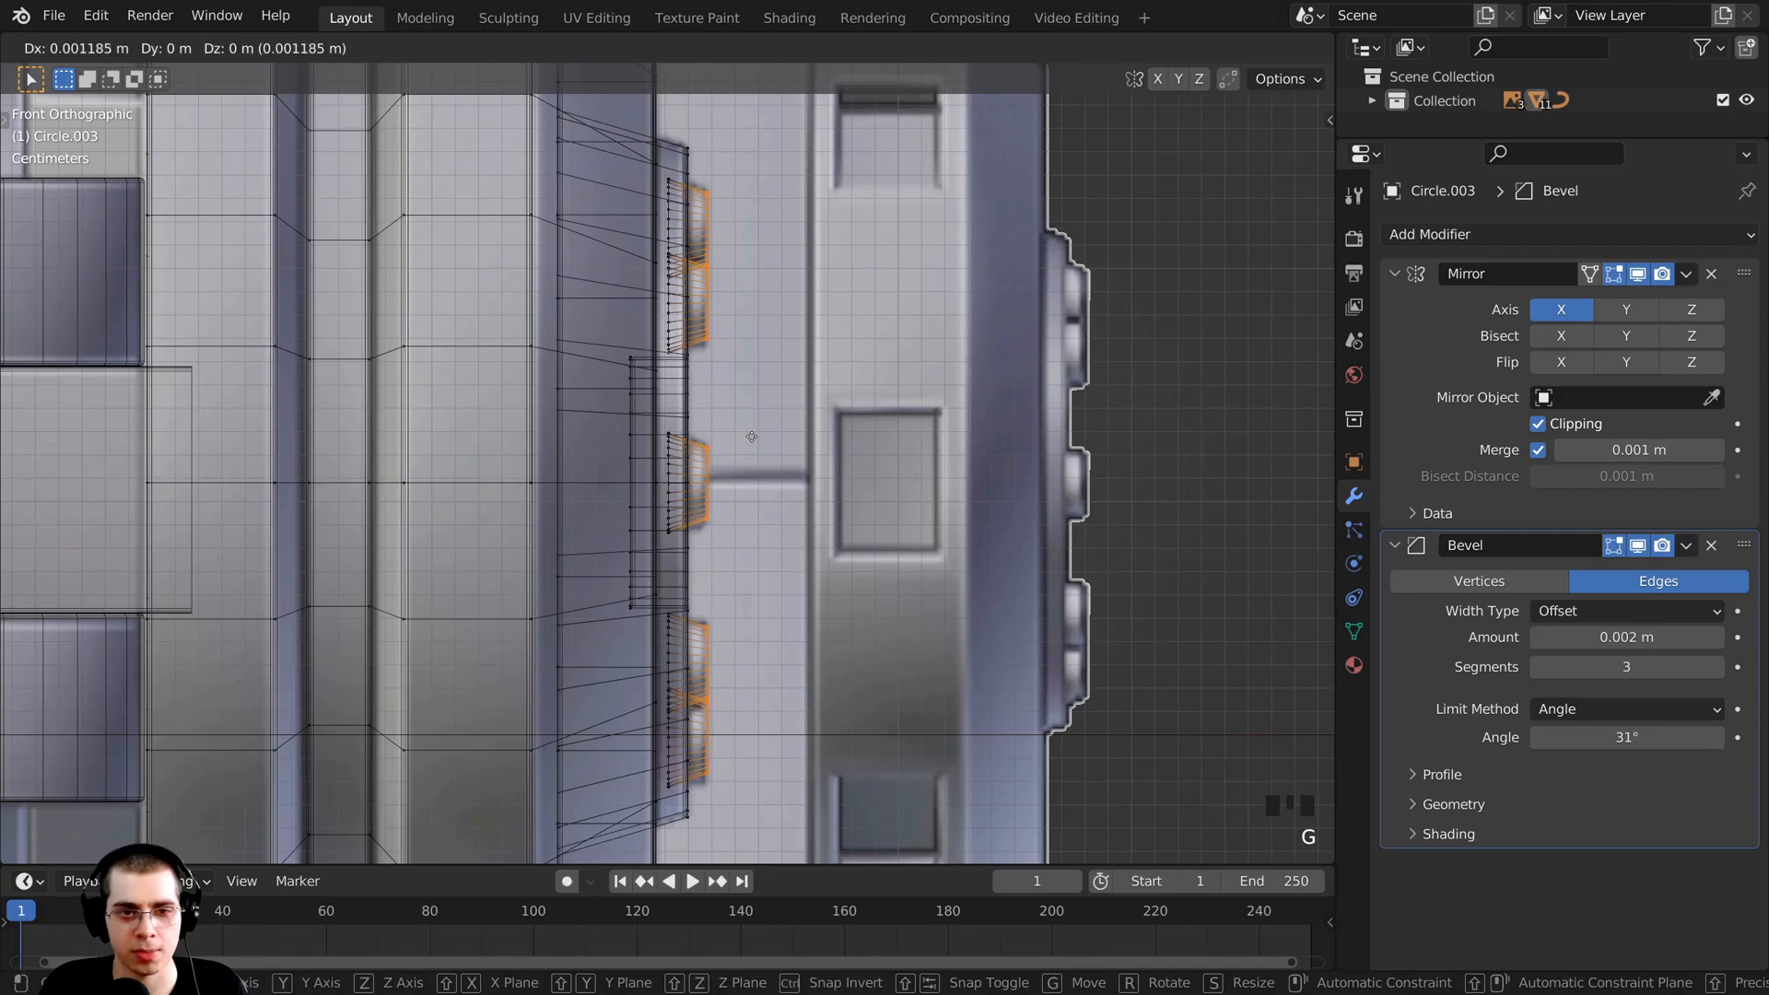
{"action": "key", "text": "x"}
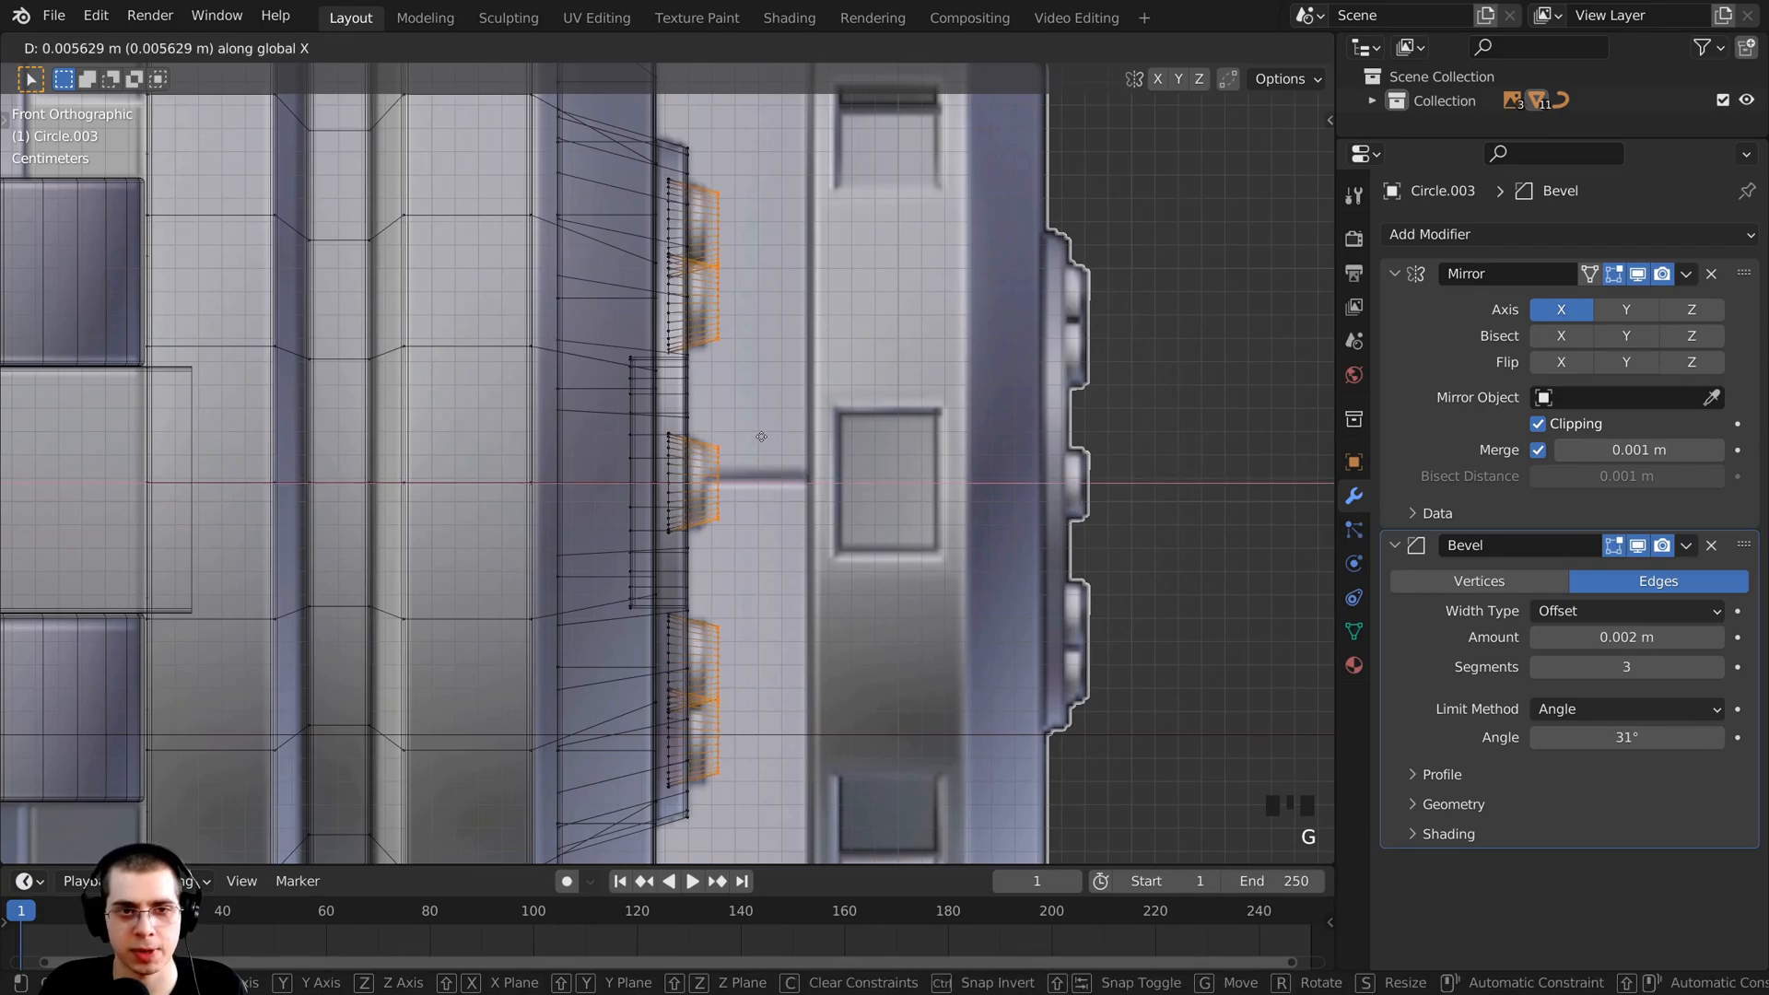
{"action": "left_click", "coordinate": [761, 438]}
Step: Return to solid shading and fill the open outer ends of the eight bolts with faces
{"action": "key", "text": "z"}
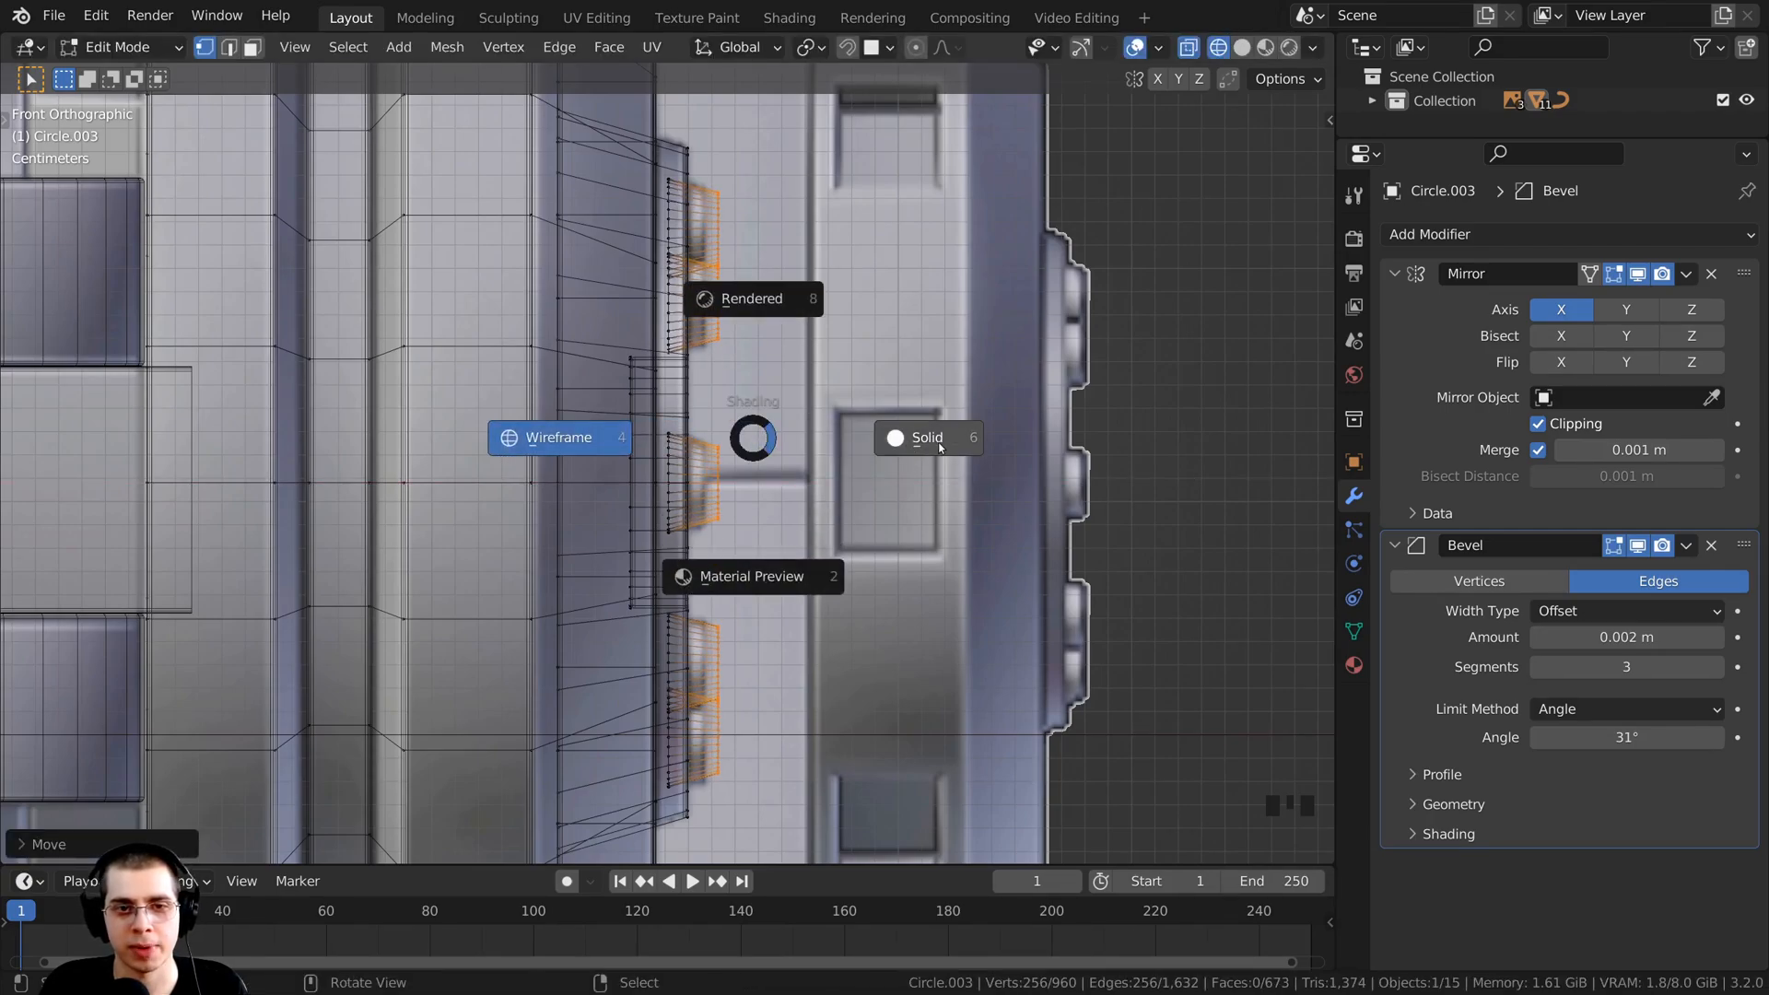
{"action": "left_click", "coordinate": [939, 442]}
{"action": "mouse_move", "coordinate": [945, 447]}
{"action": "middle_mouse_down"}
{"action": "mouse_move", "coordinate": [873, 713]}
{"action": "mouse_move", "coordinate": [755, 293]}
{"action": "middle_mouse_up"}
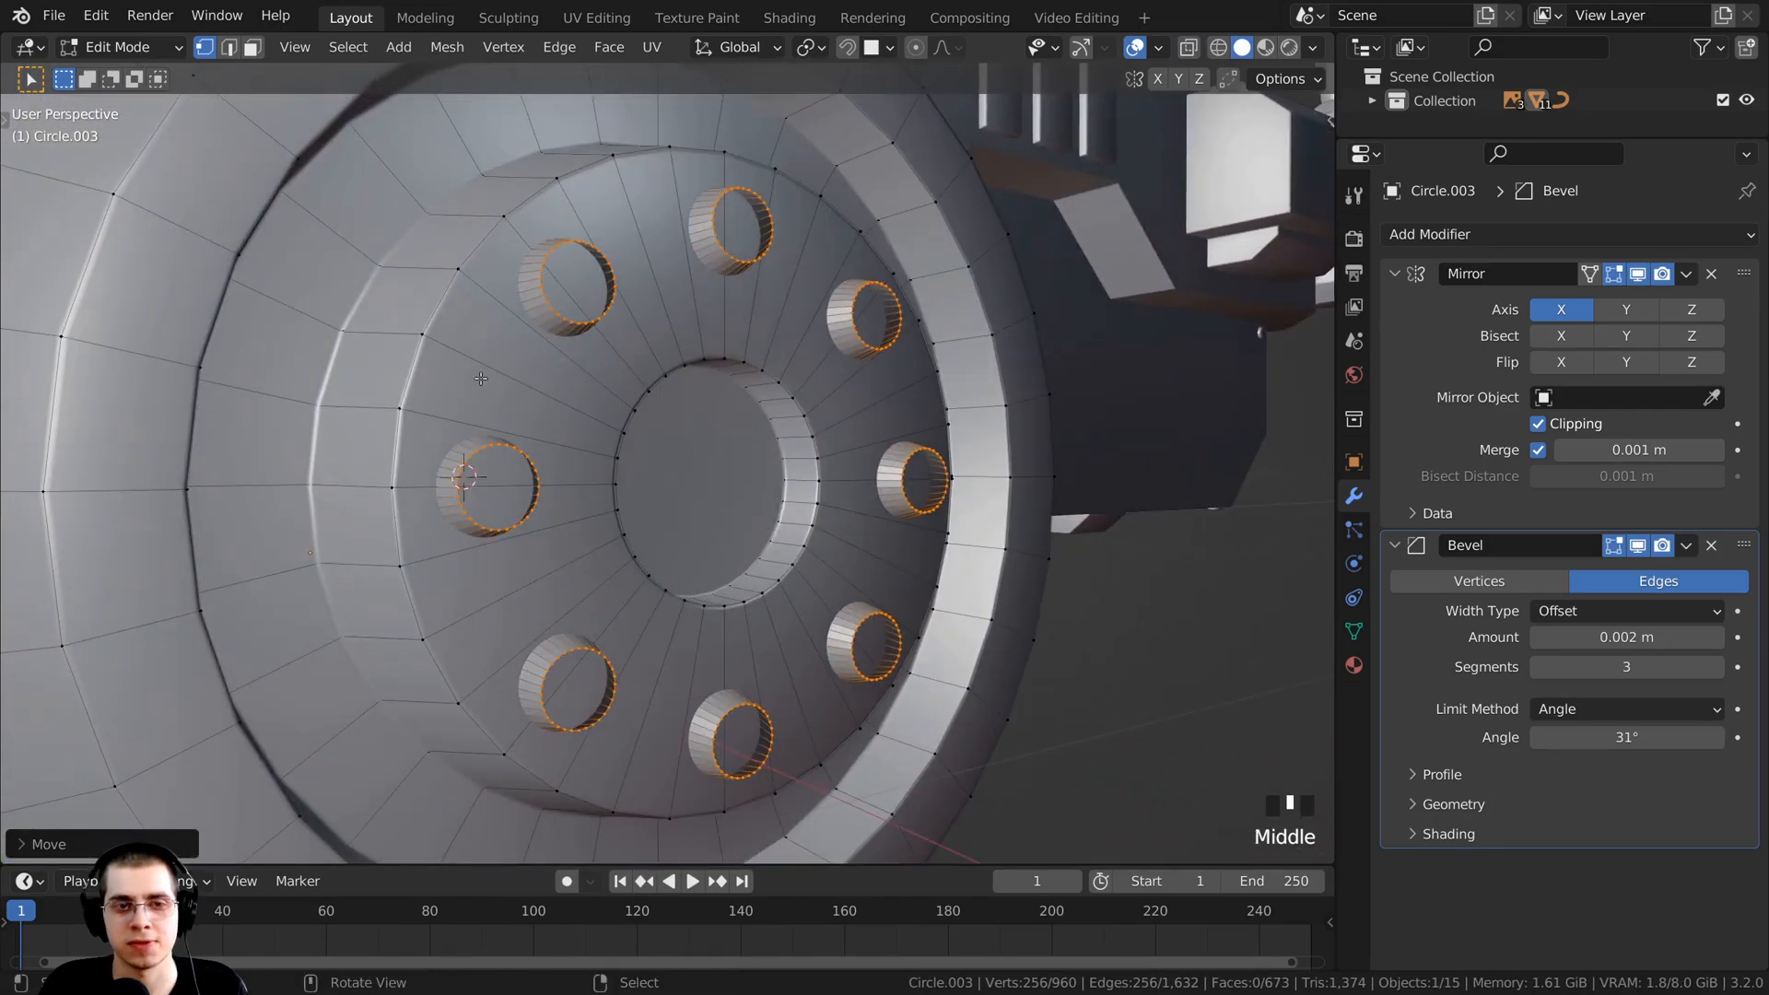
{"action": "middle_click_drag", "start_coordinate": [868, 634], "coordinate": [890, 584]}
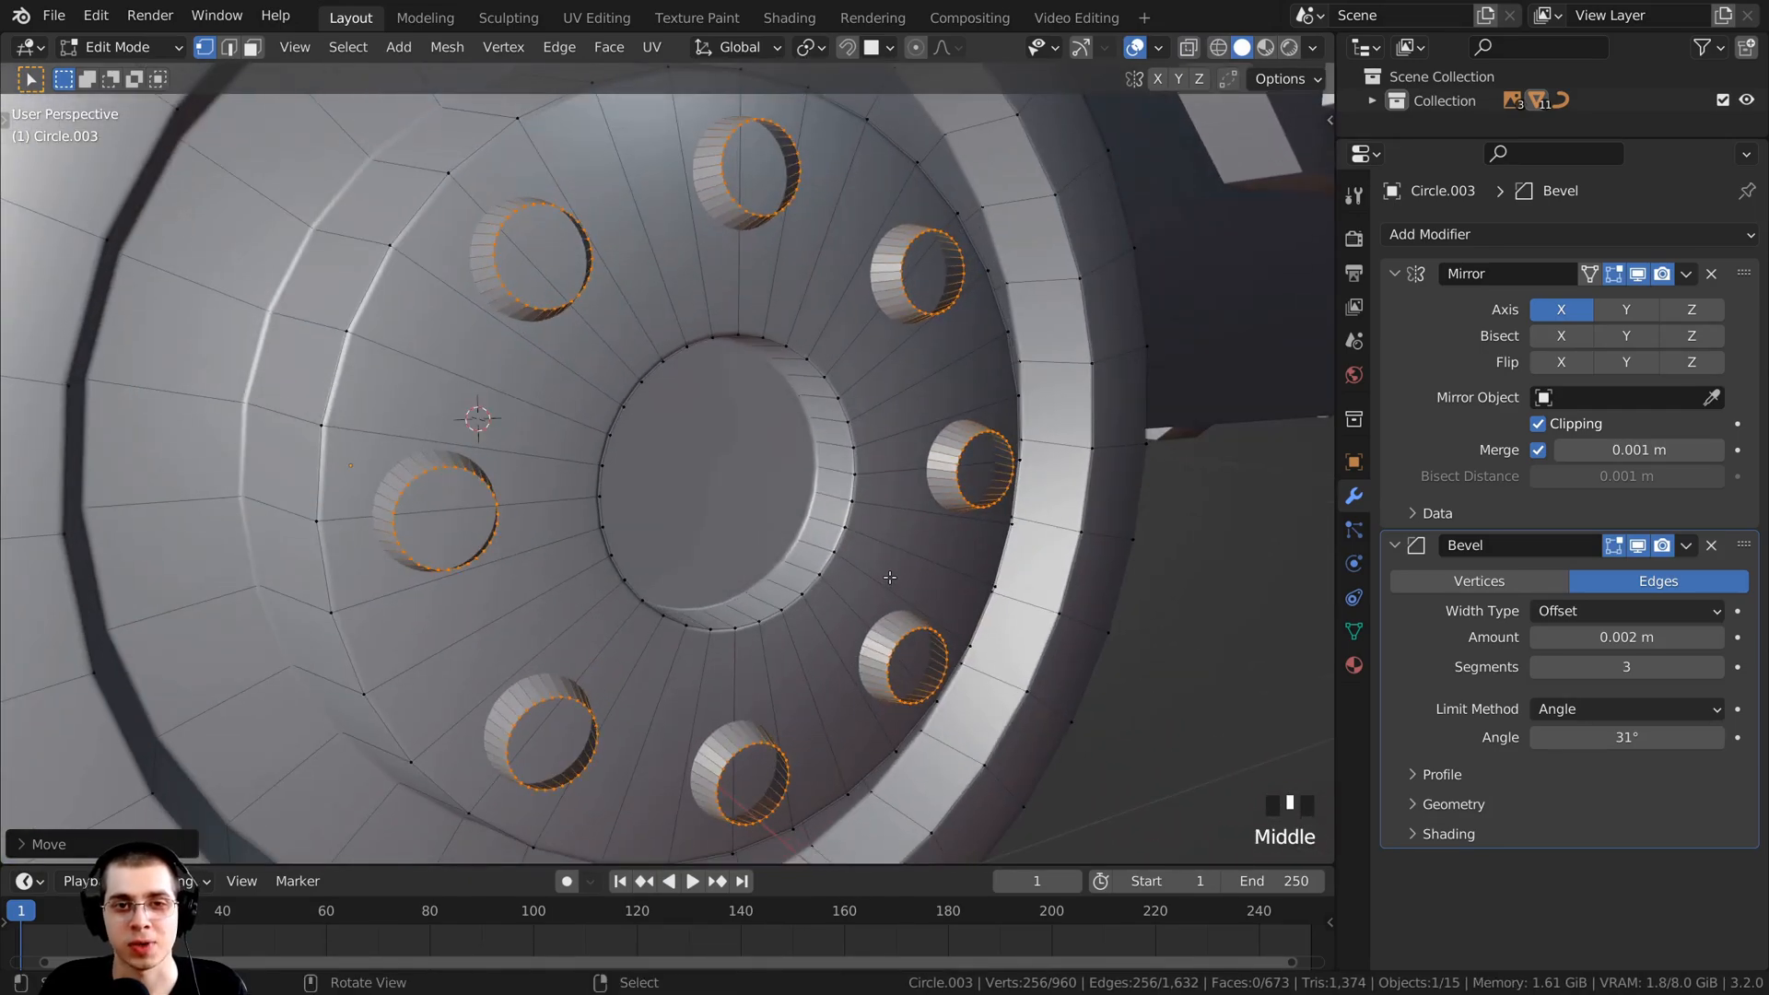
{"action": "key", "text": "f"}
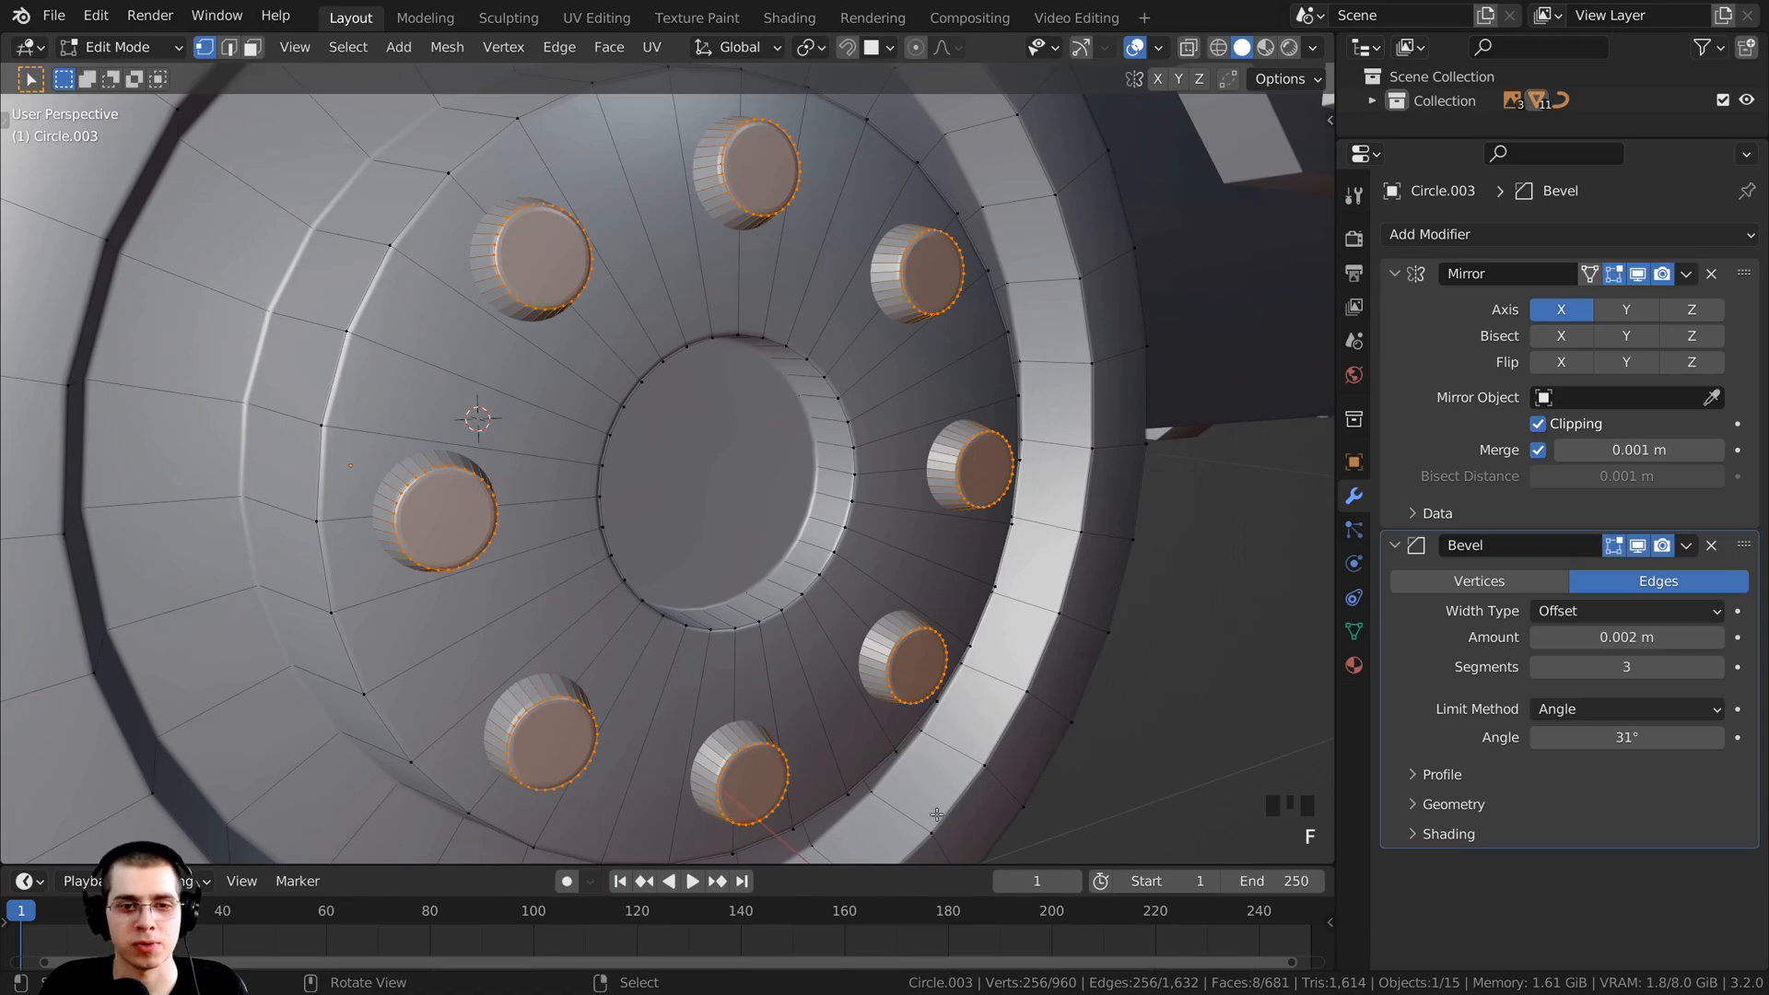
Step: Leave mesh editing and shade the wheel smooth
{"action": "scroll", "coordinate": [936, 815], "scroll_direction": "down", "scroll_amount": 2}
{"action": "middle_click_drag", "start_coordinate": [936, 815], "coordinate": [561, 354]}
{"action": "key", "text": "Tab"}
{"action": "scroll", "coordinate": [636, 442], "scroll_direction": "down", "scroll_amount": 2}
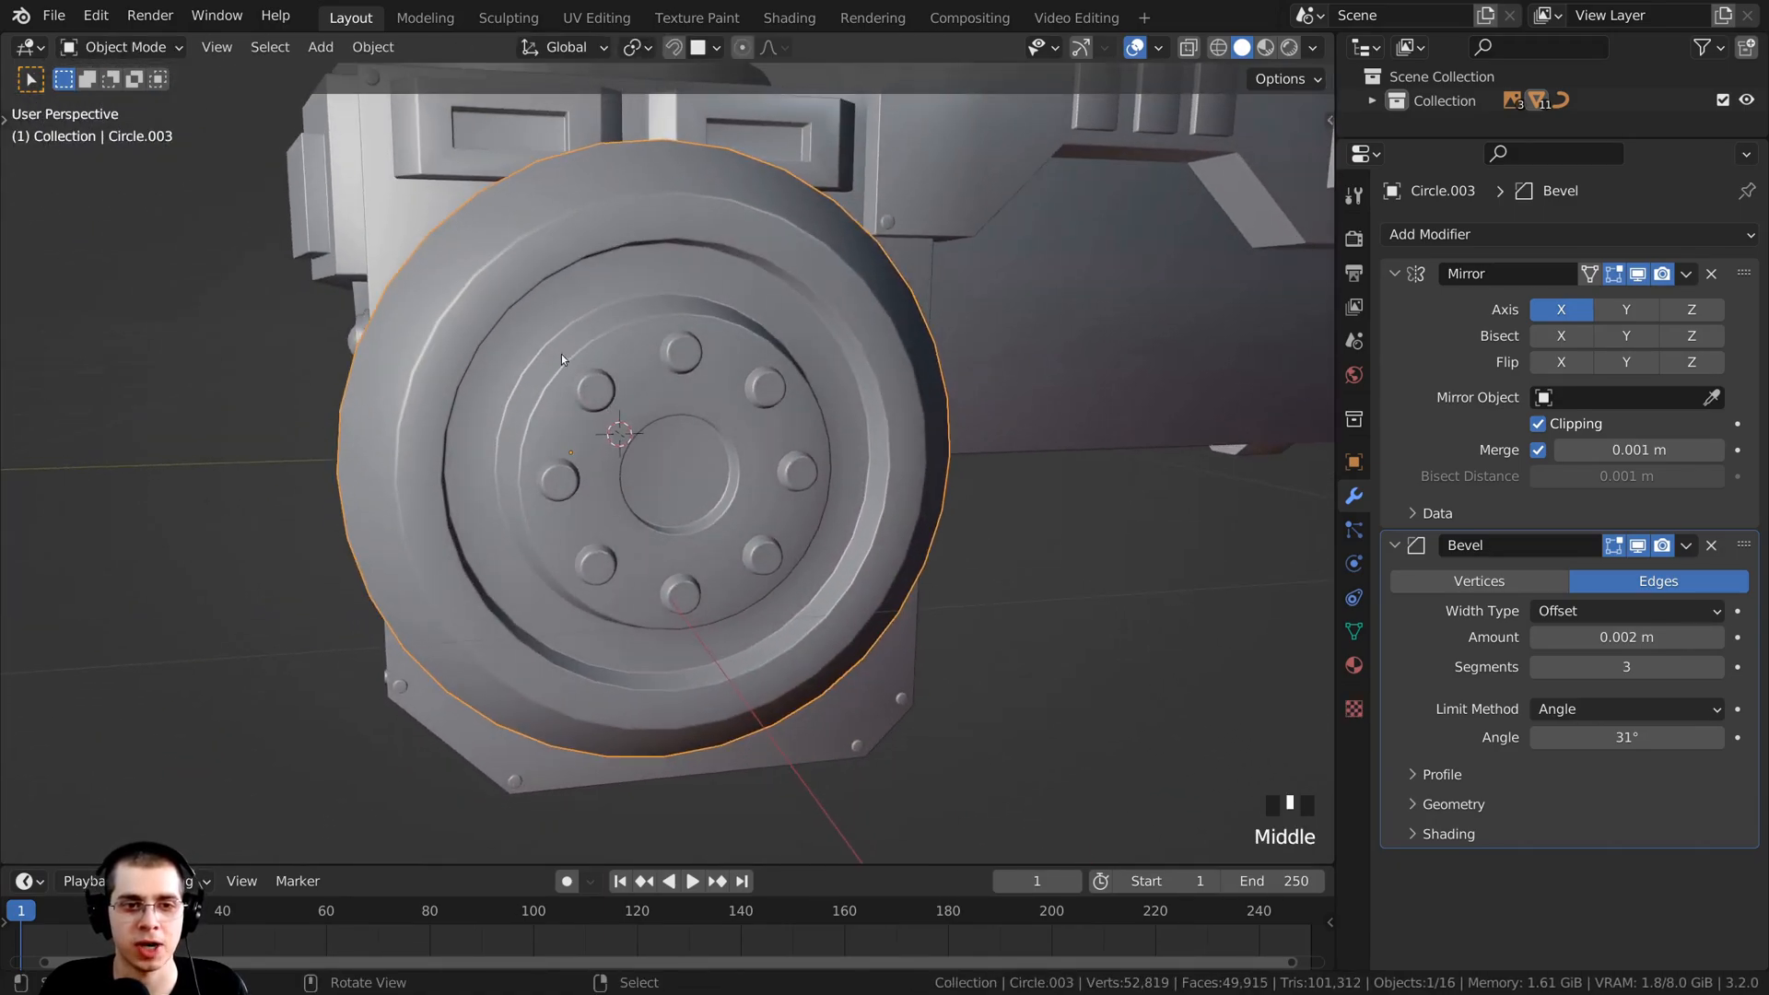
{"action": "right_click", "coordinate": [555, 275]}
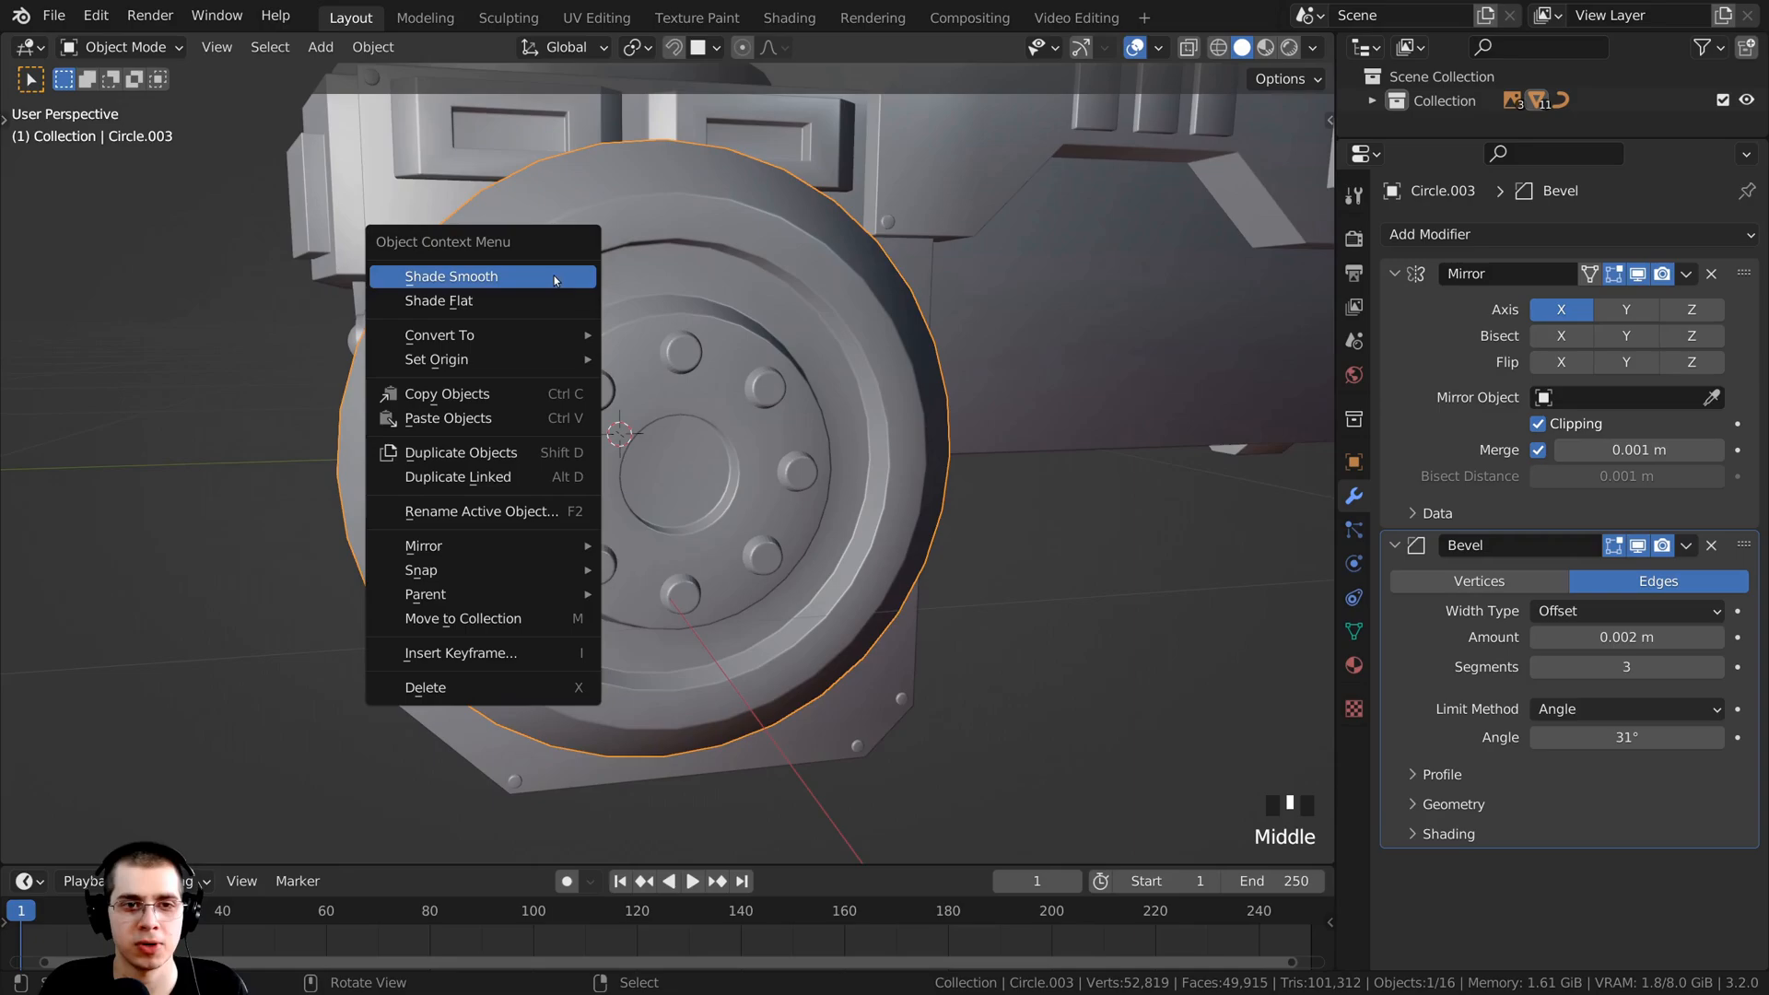
{"action": "left_click", "coordinate": [487, 275]}
Step: Inspect the whole robot, then examine the wheel's open inner side and the axle parts behind it
{"action": "scroll", "coordinate": [720, 655], "scroll_direction": "down", "scroll_amount": 3}
{"action": "key", "text": "a"}
{"action": "middle_click_drag", "start_coordinate": [721, 654], "coordinate": [619, 372]}
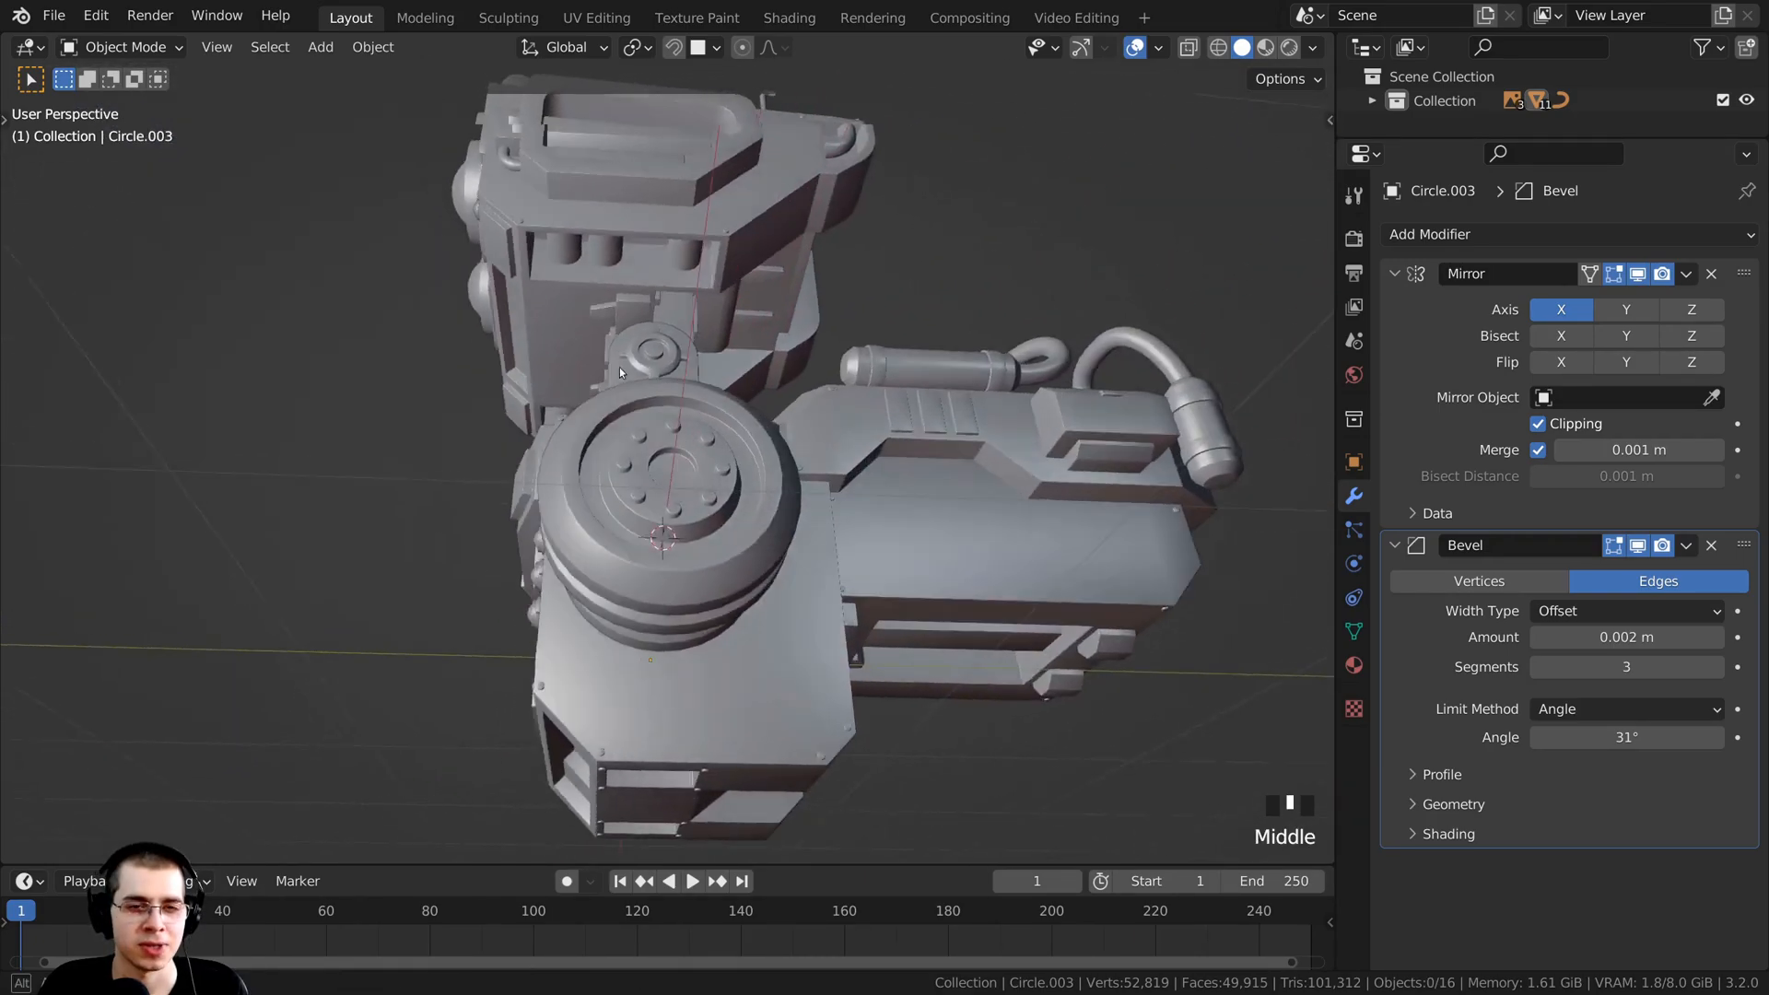
{"action": "scroll", "coordinate": [790, 458], "scroll_direction": "up", "scroll_amount": 4}
{"action": "middle_click_drag", "start_coordinate": [740, 578], "coordinate": [820, 586]}
{"action": "left_click", "coordinate": [680, 420]}
{"action": "middle_click_drag", "start_coordinate": [680, 420], "coordinate": [567, 335]}
{"action": "scroll", "coordinate": [712, 468], "scroll_direction": "up", "scroll_amount": 1}
{"action": "scroll", "coordinate": [568, 335], "scroll_direction": "up", "scroll_amount": 2}
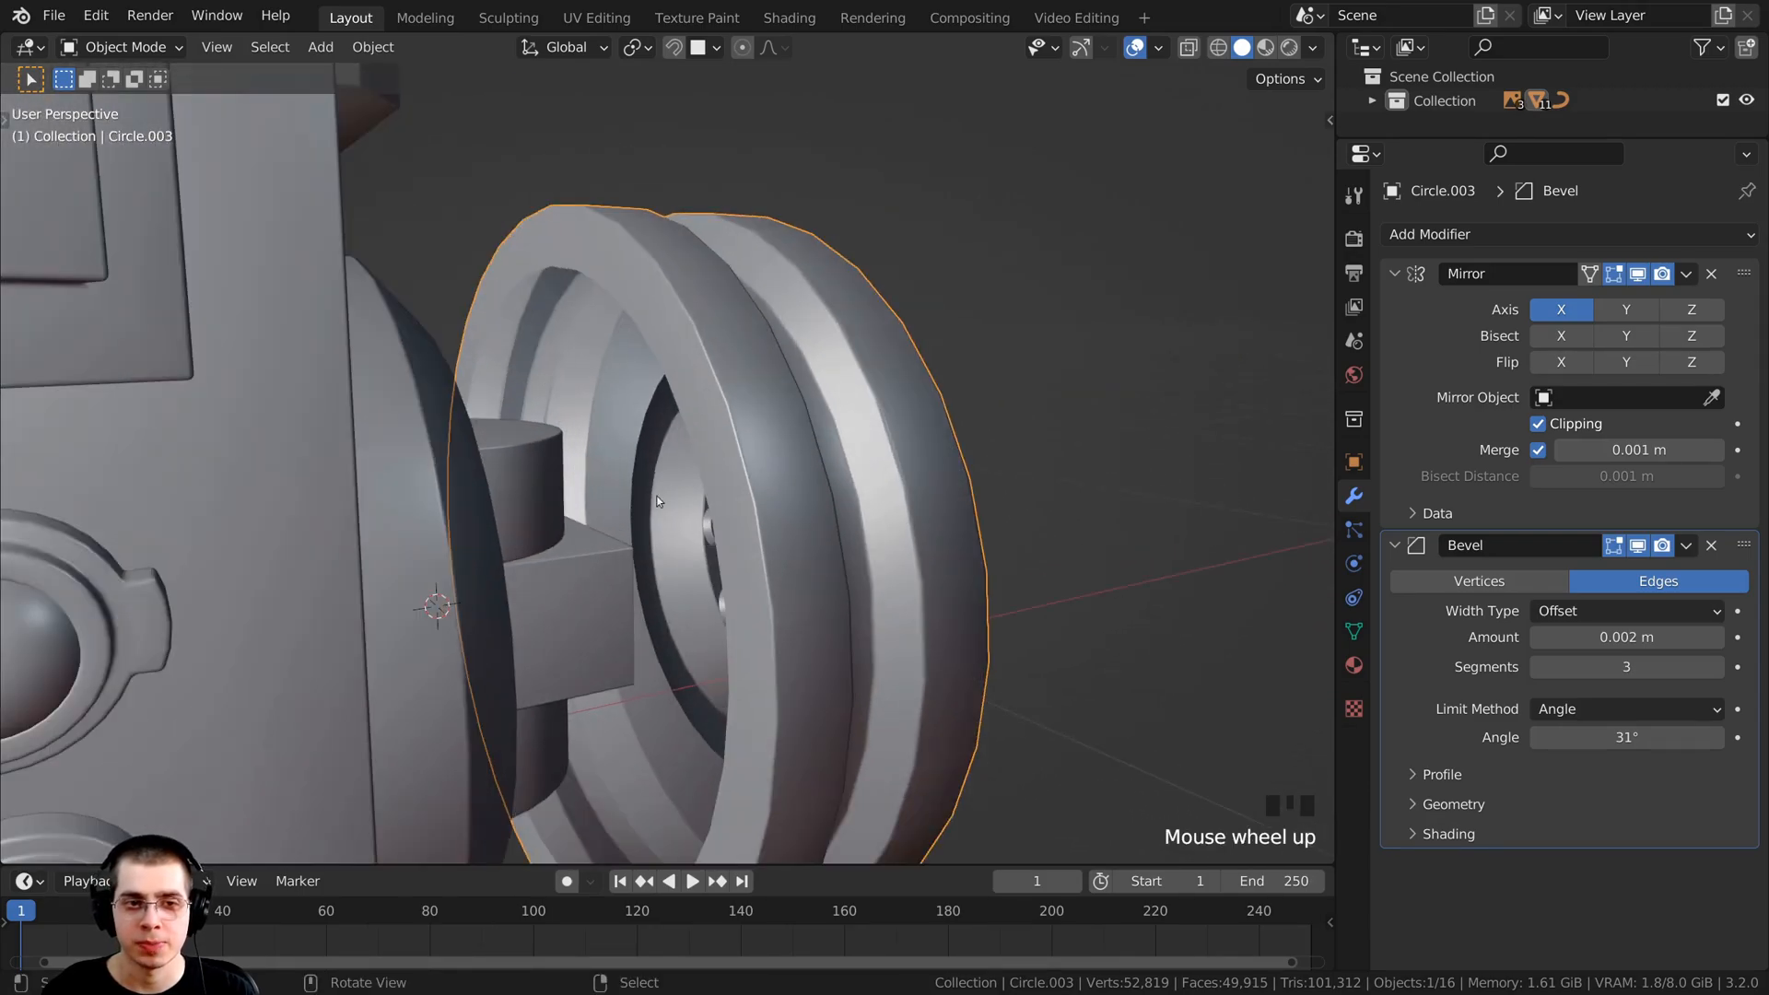
{"action": "scroll", "coordinate": [658, 501], "scroll_direction": "down", "scroll_amount": 4}
{"action": "middle_click_drag", "start_coordinate": [605, 437], "coordinate": [503, 452]}
Step: Hide the lower body, the neck ring with its bracket and disc, and the small rivets and blocks between the wheels
{"action": "left_click", "coordinate": [516, 439]}
{"action": "key", "text": "h"}
{"action": "left_click", "coordinate": [389, 297]}
{"action": "scroll", "coordinate": [389, 296], "scroll_direction": "down", "scroll_amount": 3}
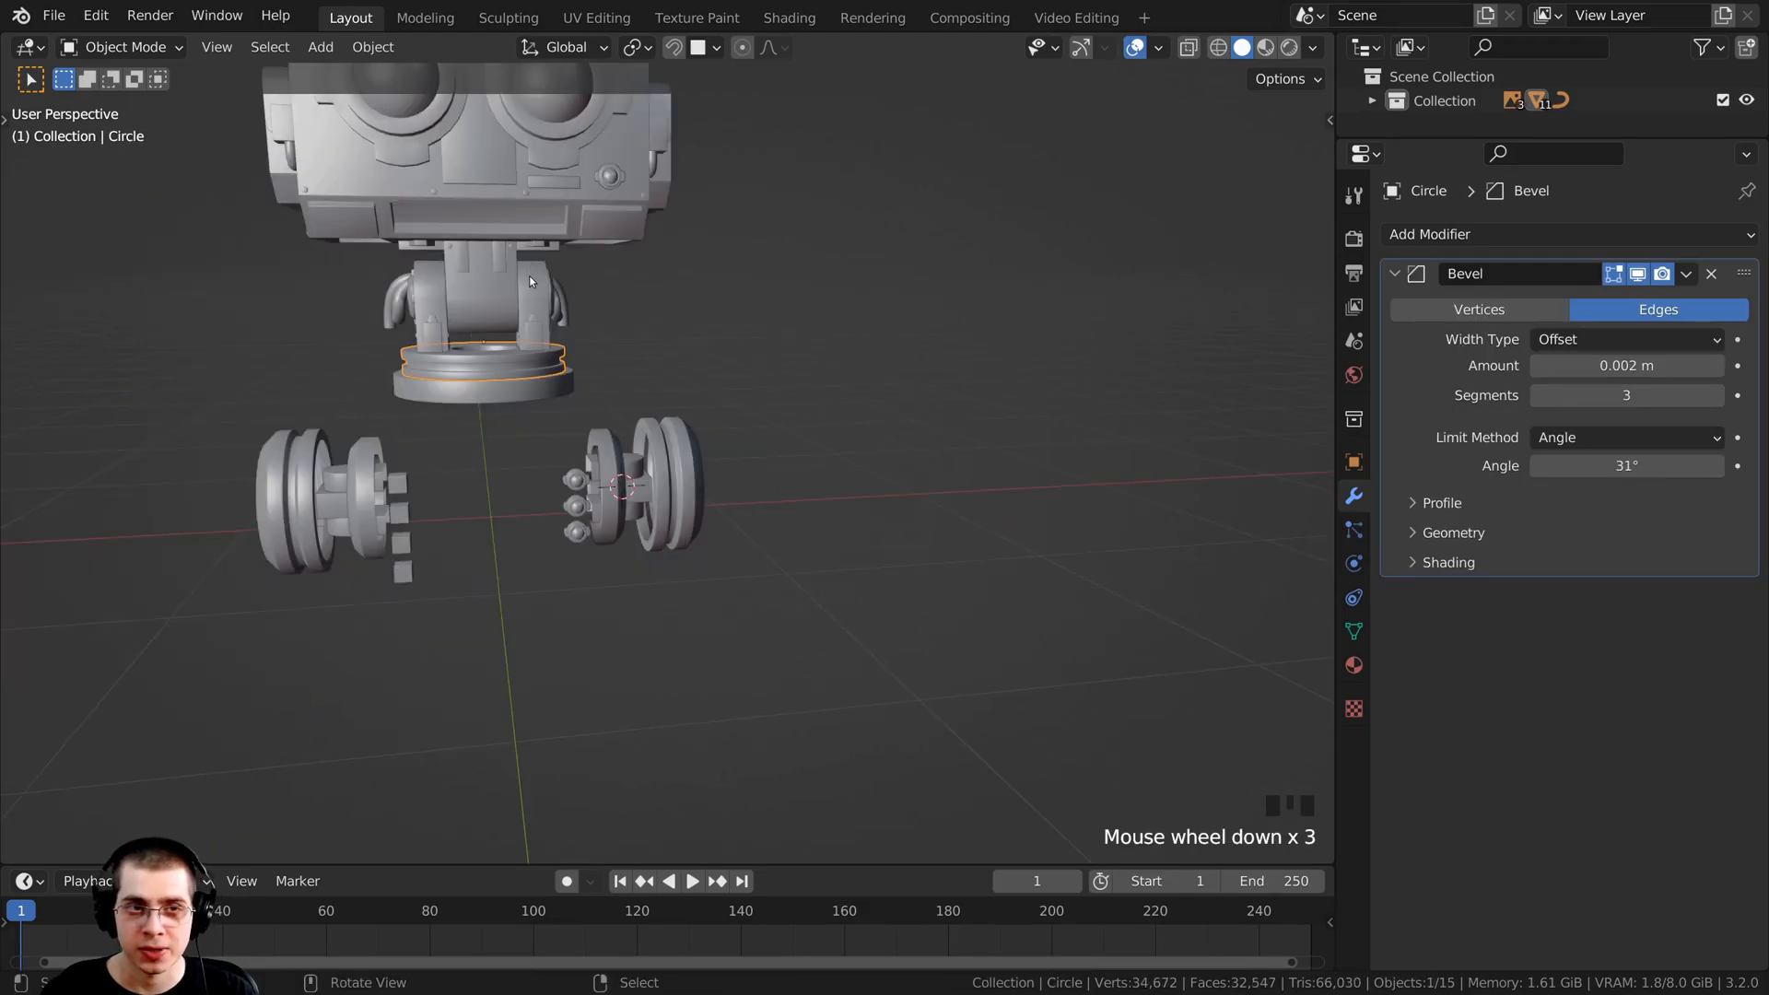
{"action": "key", "text": "h"}
{"action": "right_click", "coordinate": [531, 289]}
{"action": "key", "text": "h"}
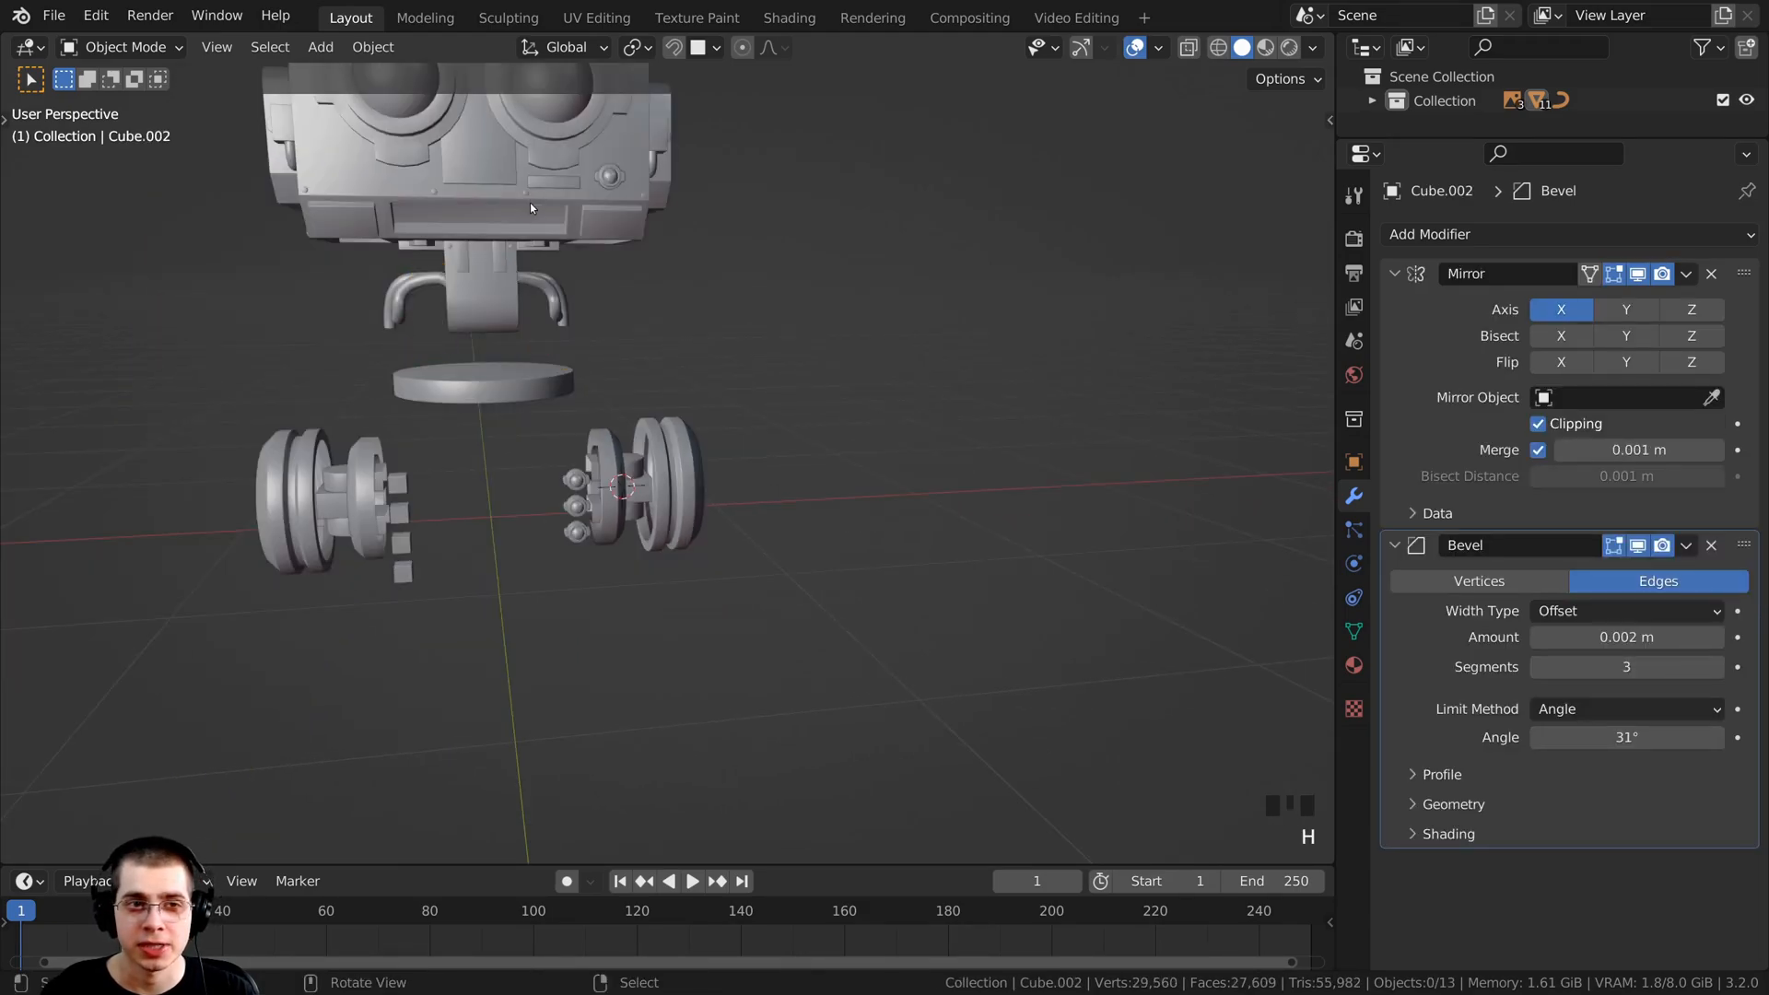
{"action": "right_click", "coordinate": [530, 394]}
{"action": "key", "text": "h"}
{"action": "right_click", "coordinate": [565, 511]}
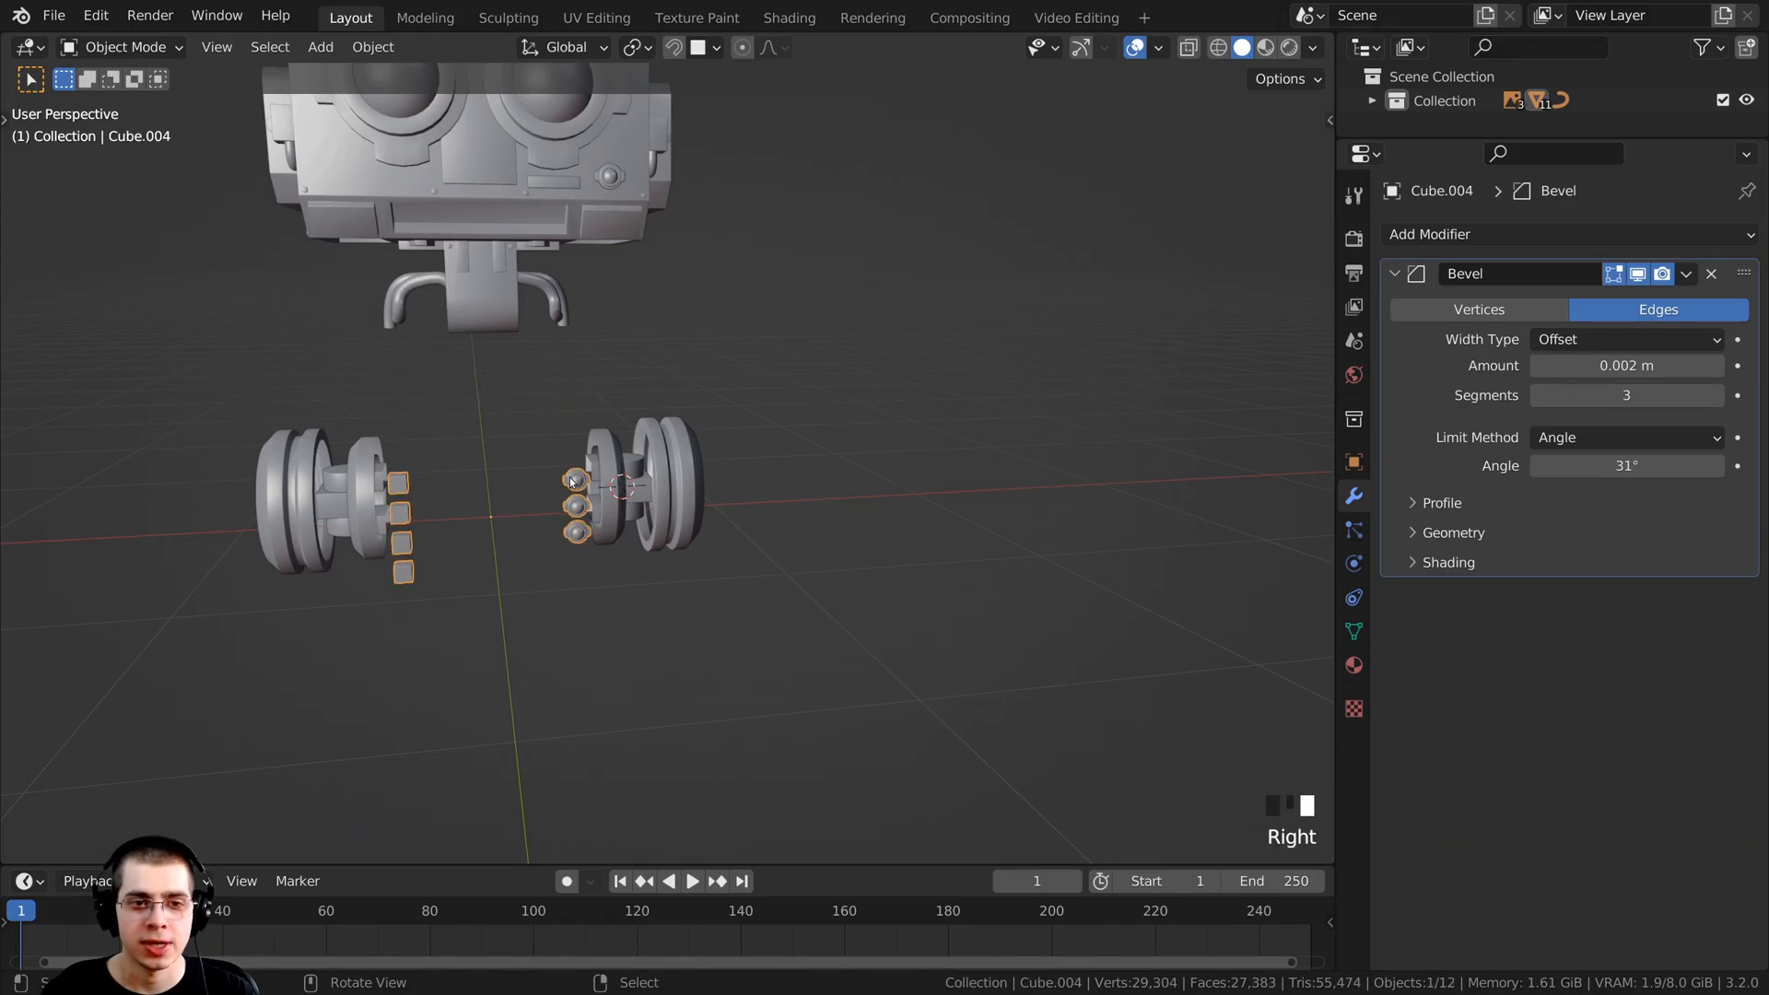
{"action": "key", "text": "h"}
Step: Hide the ring beside the wheel and the square axle blocks, keeping the wheel and the rounded axle block
{"action": "scroll", "coordinate": [656, 478], "scroll_direction": "up", "scroll_amount": 4}
{"action": "middle_click_drag", "start_coordinate": [656, 479], "coordinate": [787, 422]}
{"action": "scroll", "coordinate": [585, 381], "scroll_direction": "down", "scroll_amount": 3}
{"action": "right_click", "coordinate": [584, 381]}
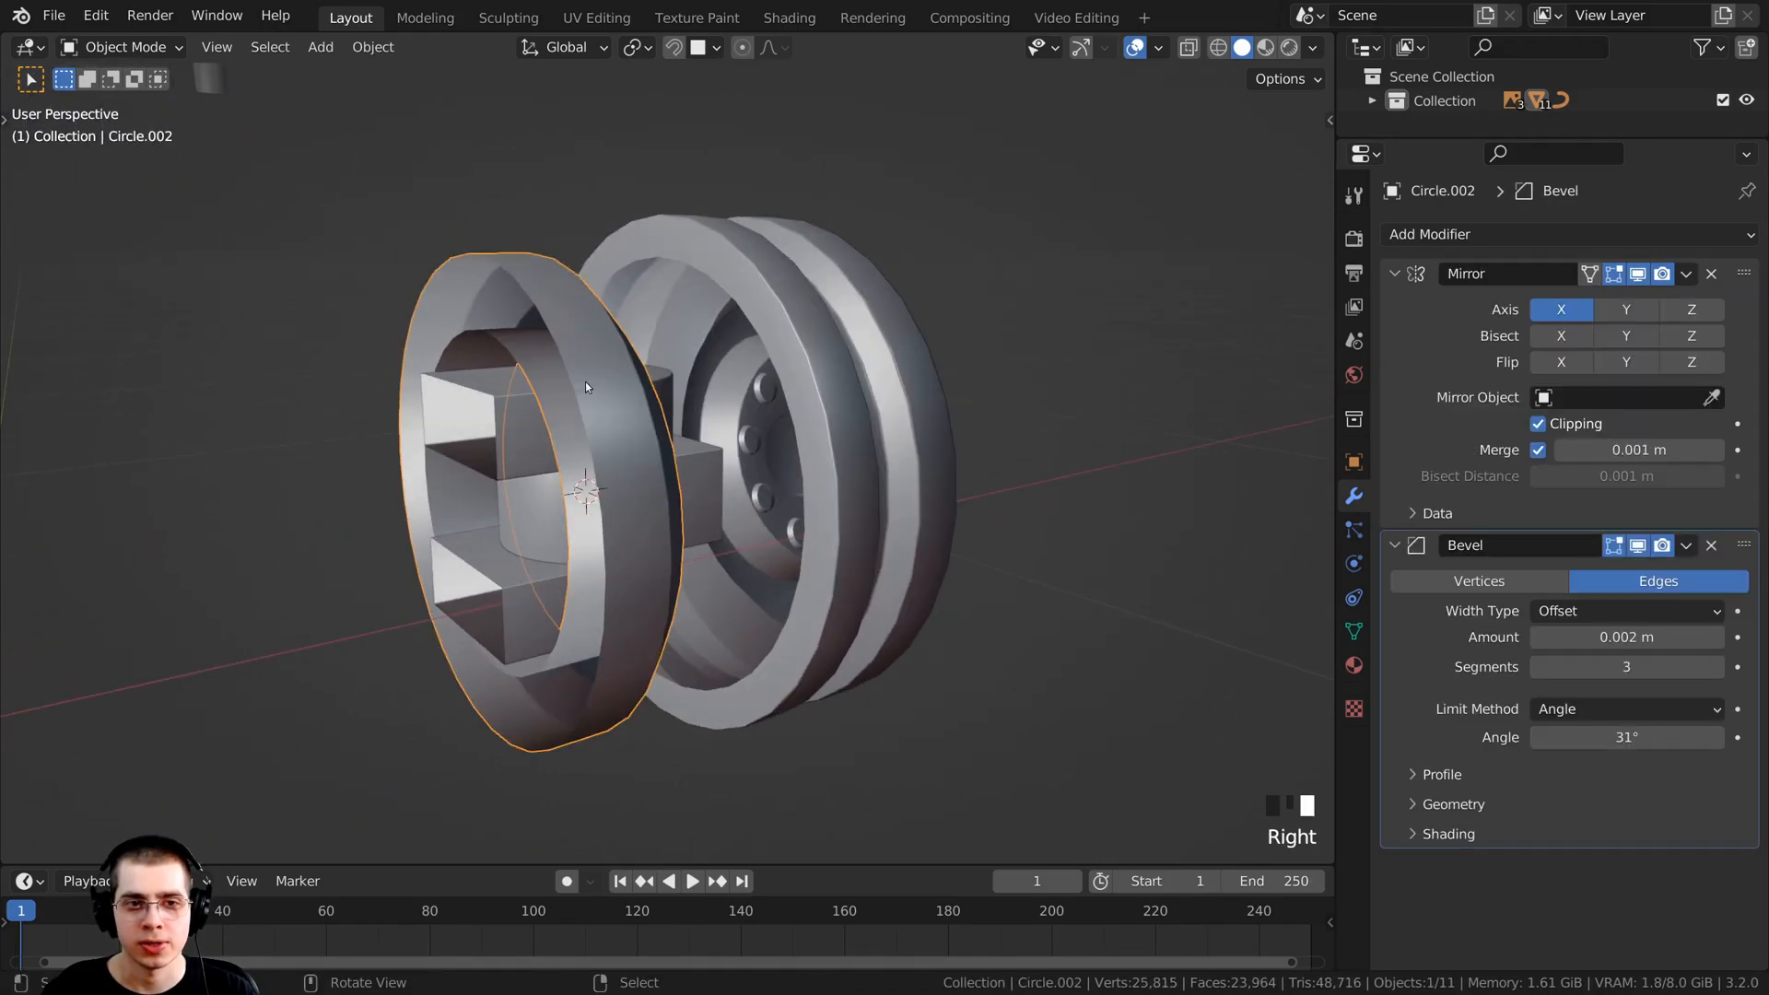
{"action": "scroll", "coordinate": [575, 385], "scroll_direction": "down", "scroll_amount": 1}
{"action": "key", "text": "h"}
{"action": "middle_click_drag", "start_coordinate": [576, 404], "coordinate": [772, 389]}
{"action": "right_click", "coordinate": [633, 431]}
{"action": "scroll", "coordinate": [633, 431], "scroll_direction": "up", "scroll_amount": 2}
{"action": "key", "text": "h"}
Step: Edit the wheel, select the opening's edge loop on its inner side and scale it down to widen the flat rim
{"action": "right_click", "coordinate": [771, 365]}
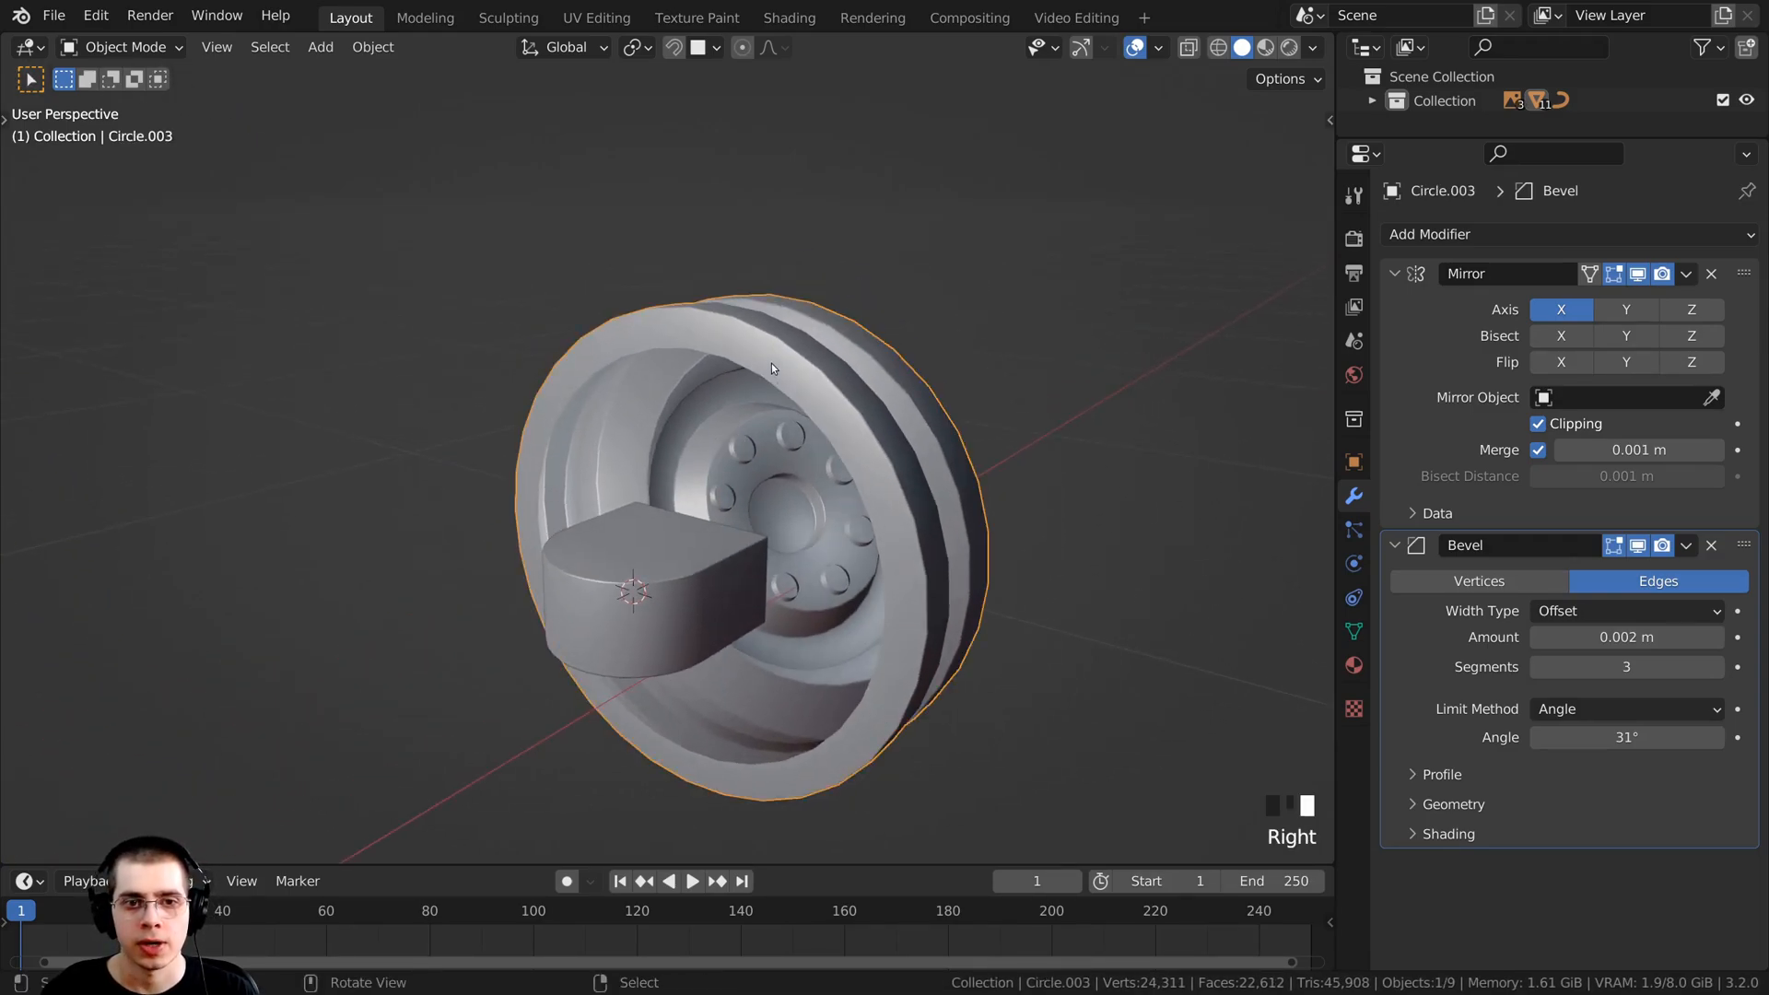
{"action": "scroll", "coordinate": [788, 394], "scroll_direction": "up", "scroll_amount": 1}
{"action": "key", "text": "Tab"}
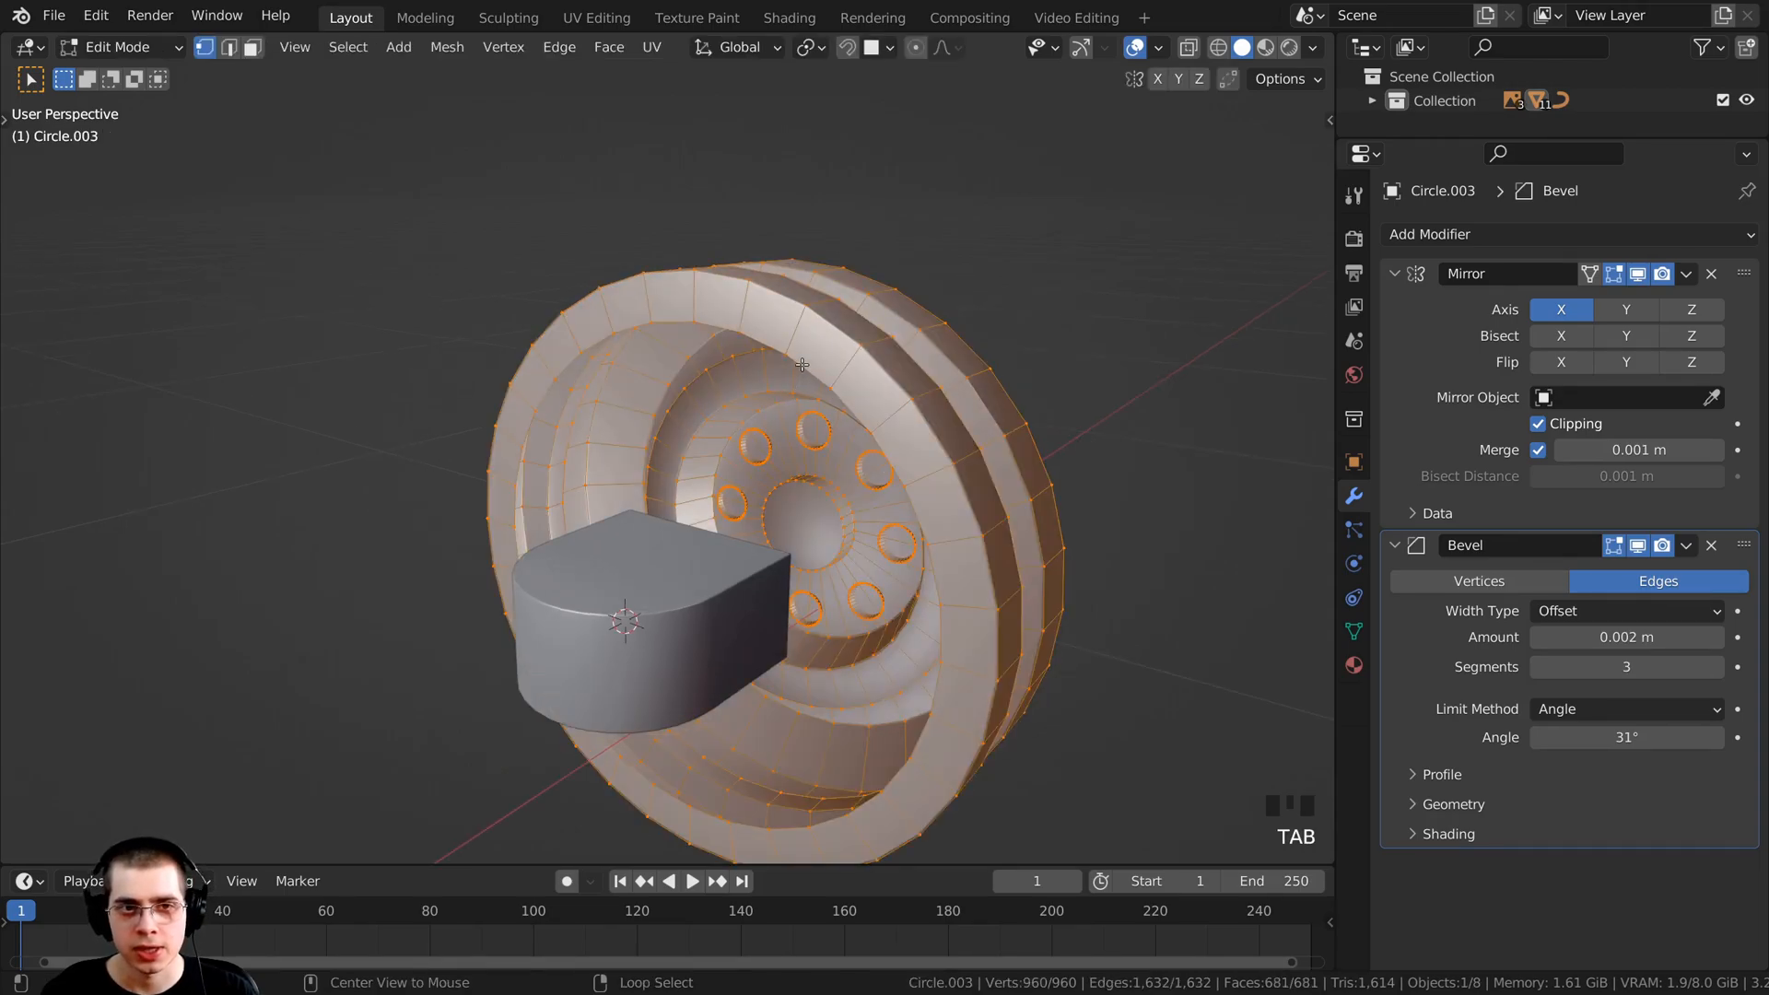
{"action": "right_click", "coordinate": [802, 364], "text": "alt"}
{"action": "middle_click_drag", "start_coordinate": [1085, 350], "coordinate": [1054, 347], "text": "shift"}
{"action": "key", "text": "s"}
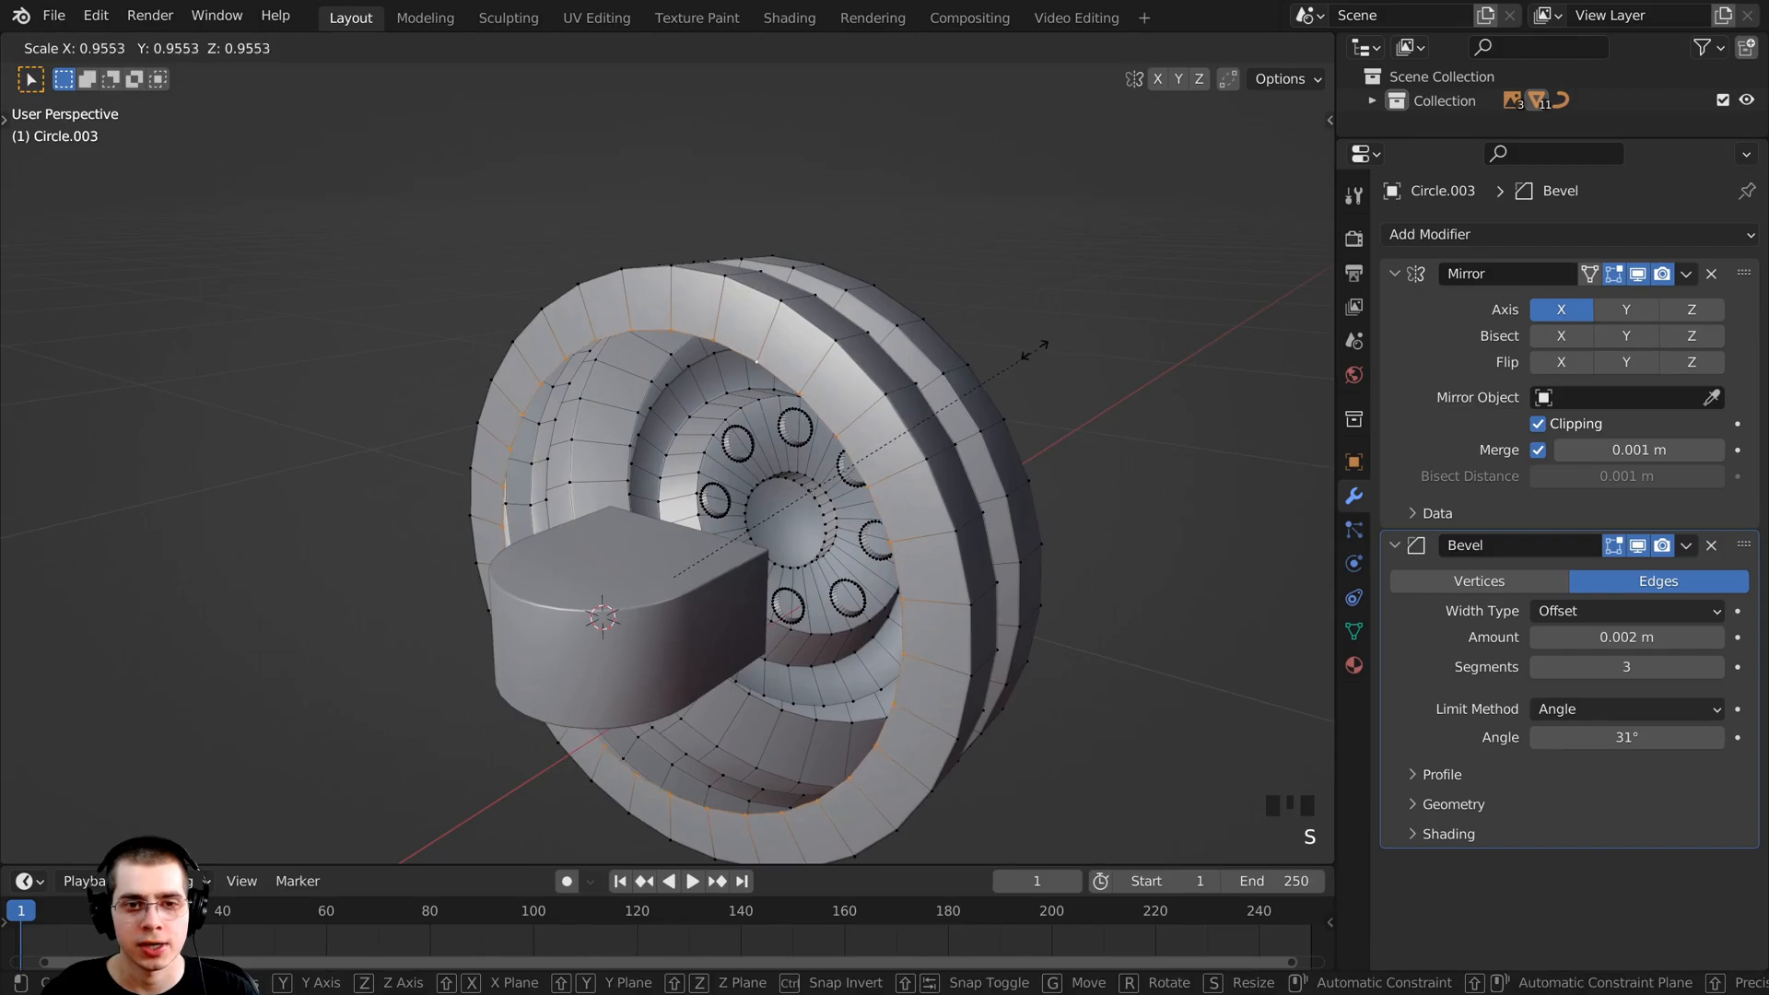
{"action": "left_click", "coordinate": [1008, 354]}
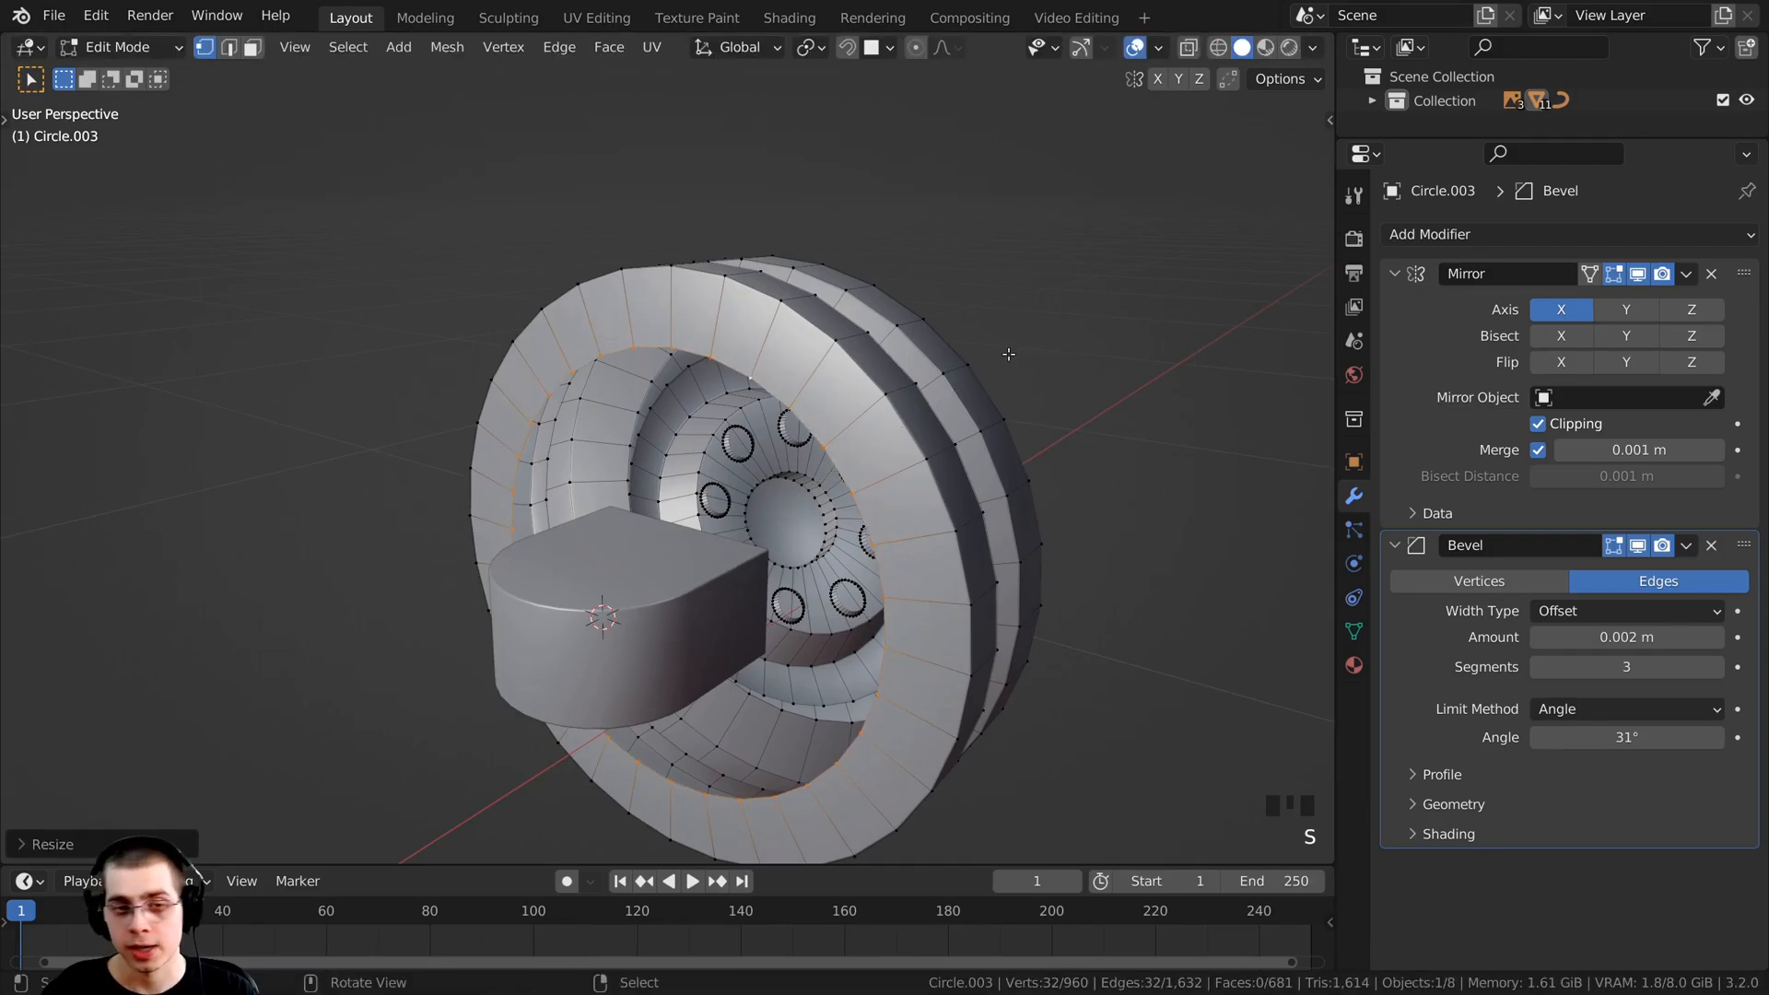
Step: In front wireframe view, extrude the scaled edge loop along X into the wheel to about mid-thickness
{"action": "key", "text": "KP_3"}
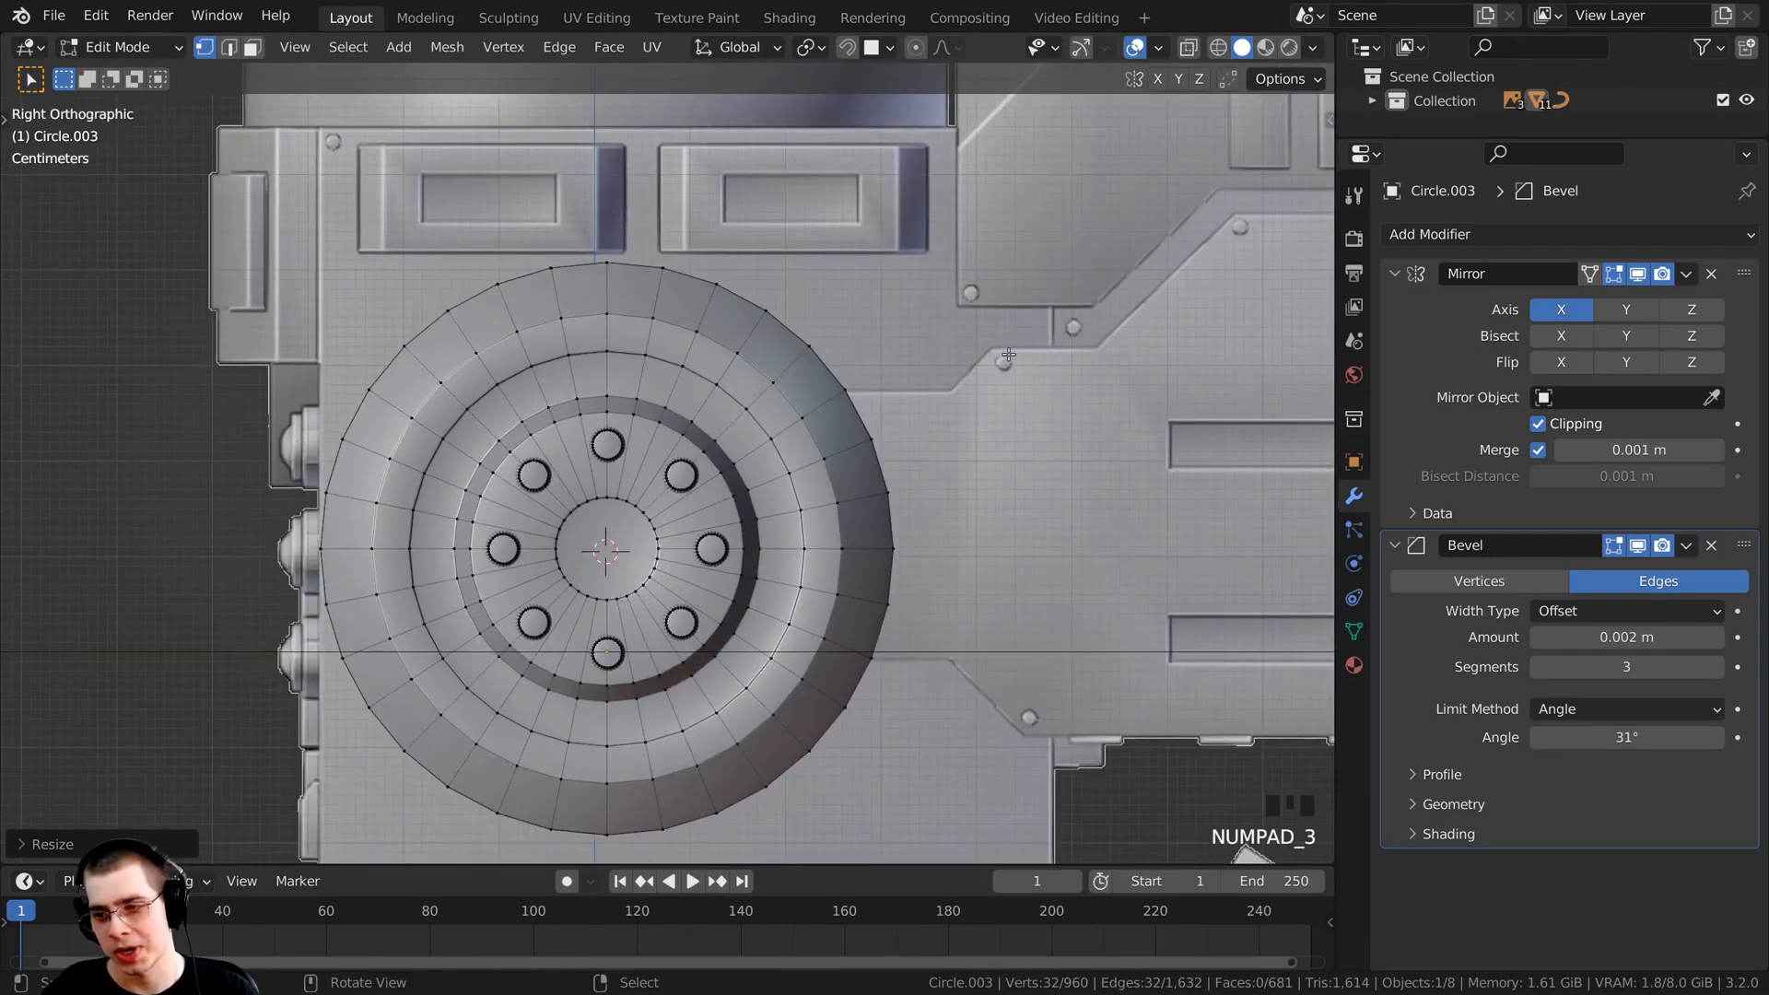
{"action": "key", "text": "KP_1"}
{"action": "scroll", "coordinate": [1101, 510], "scroll_direction": "up", "scroll_amount": 1}
{"action": "key", "text": "z"}
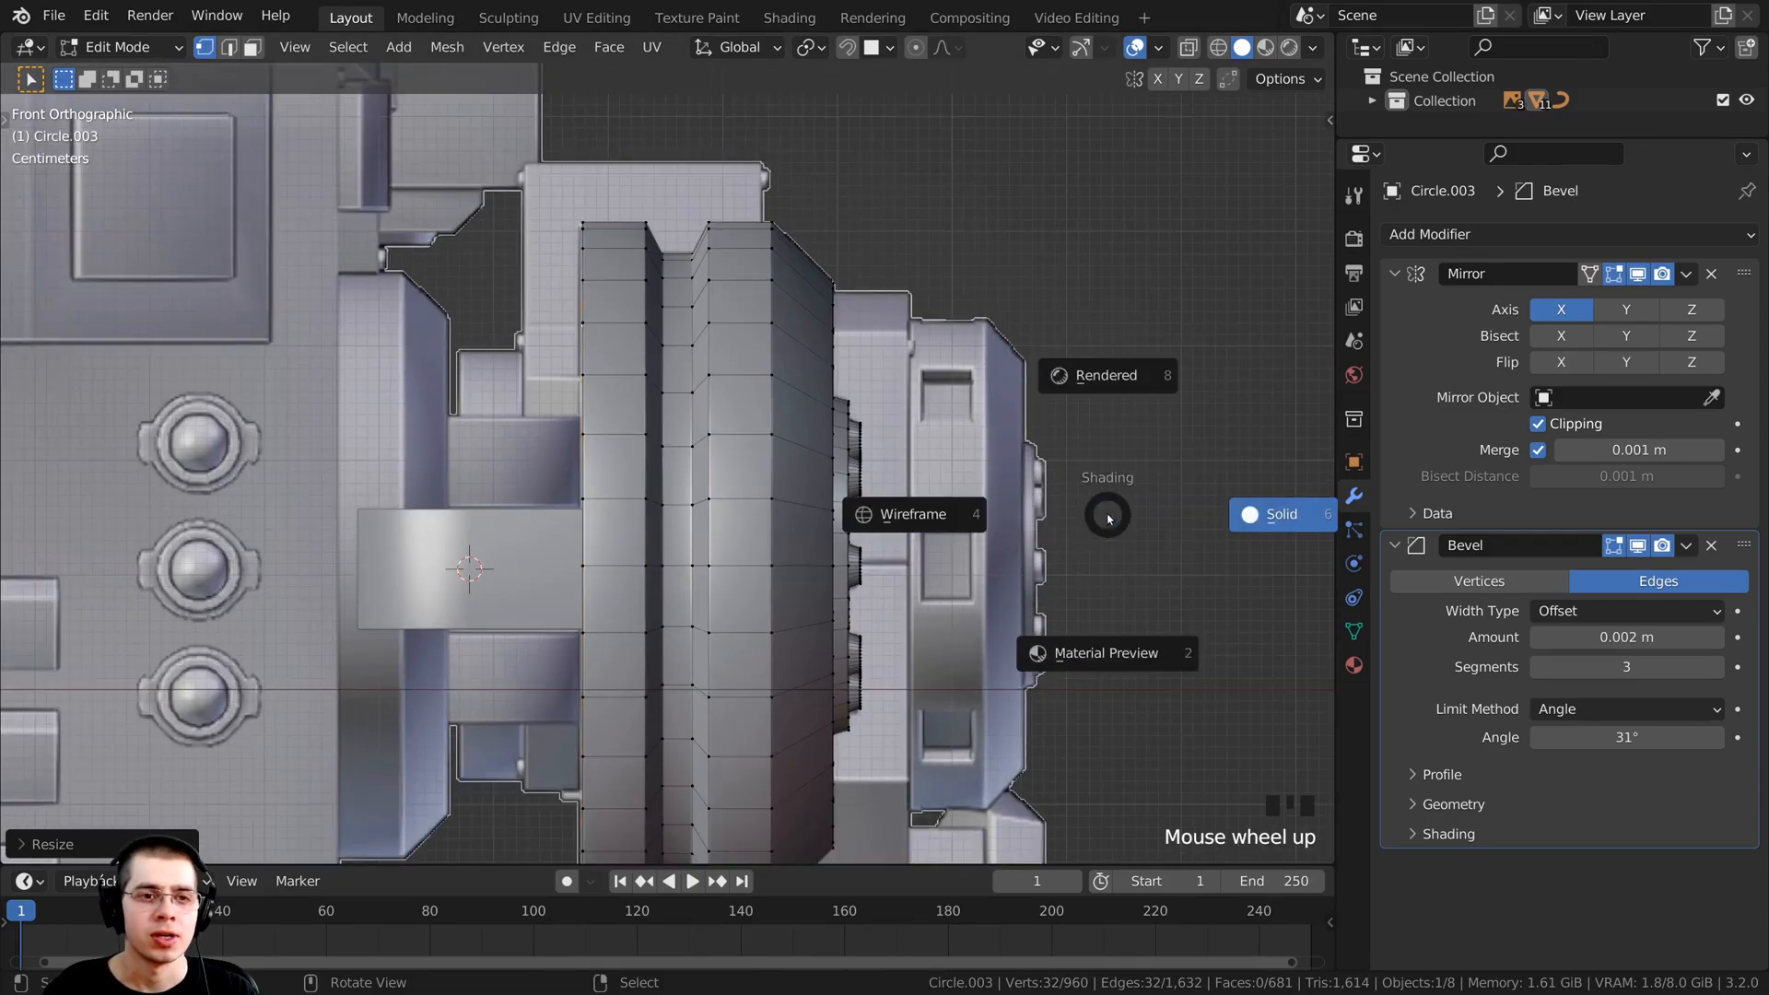
{"action": "left_click", "coordinate": [863, 515]}
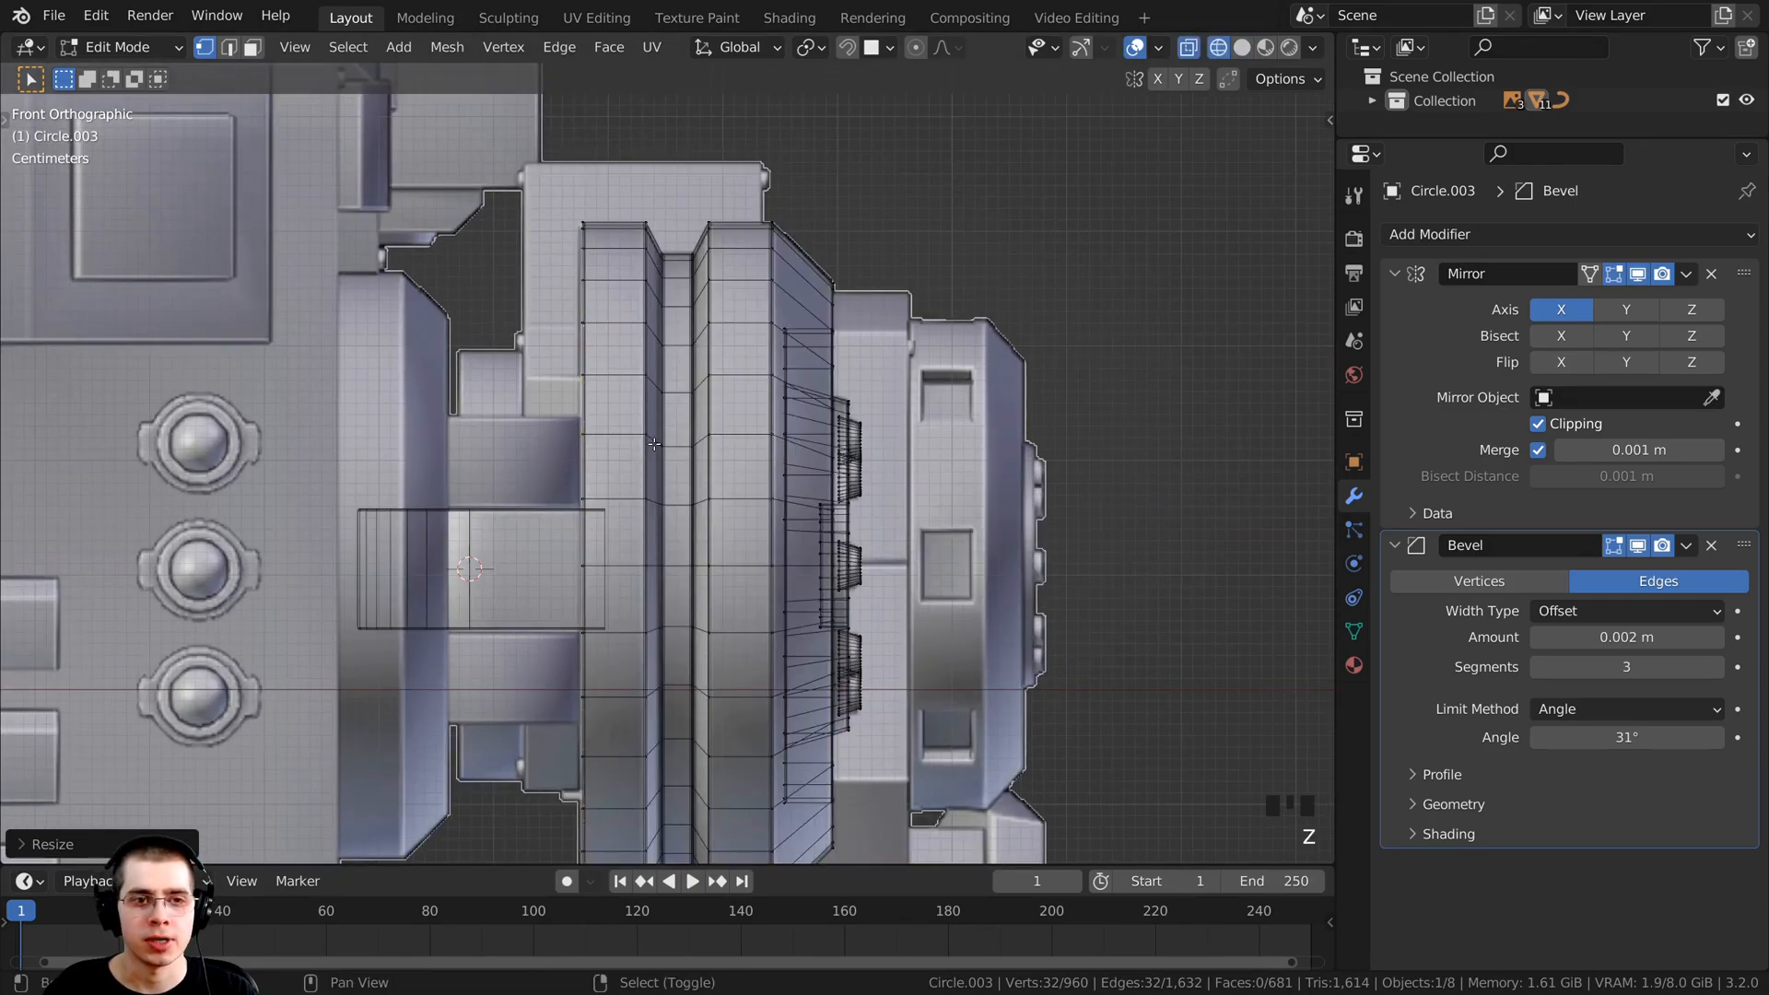
{"action": "middle_click_drag", "start_coordinate": [646, 447], "coordinate": [676, 381], "text": "shift"}
{"action": "key", "text": "e"}
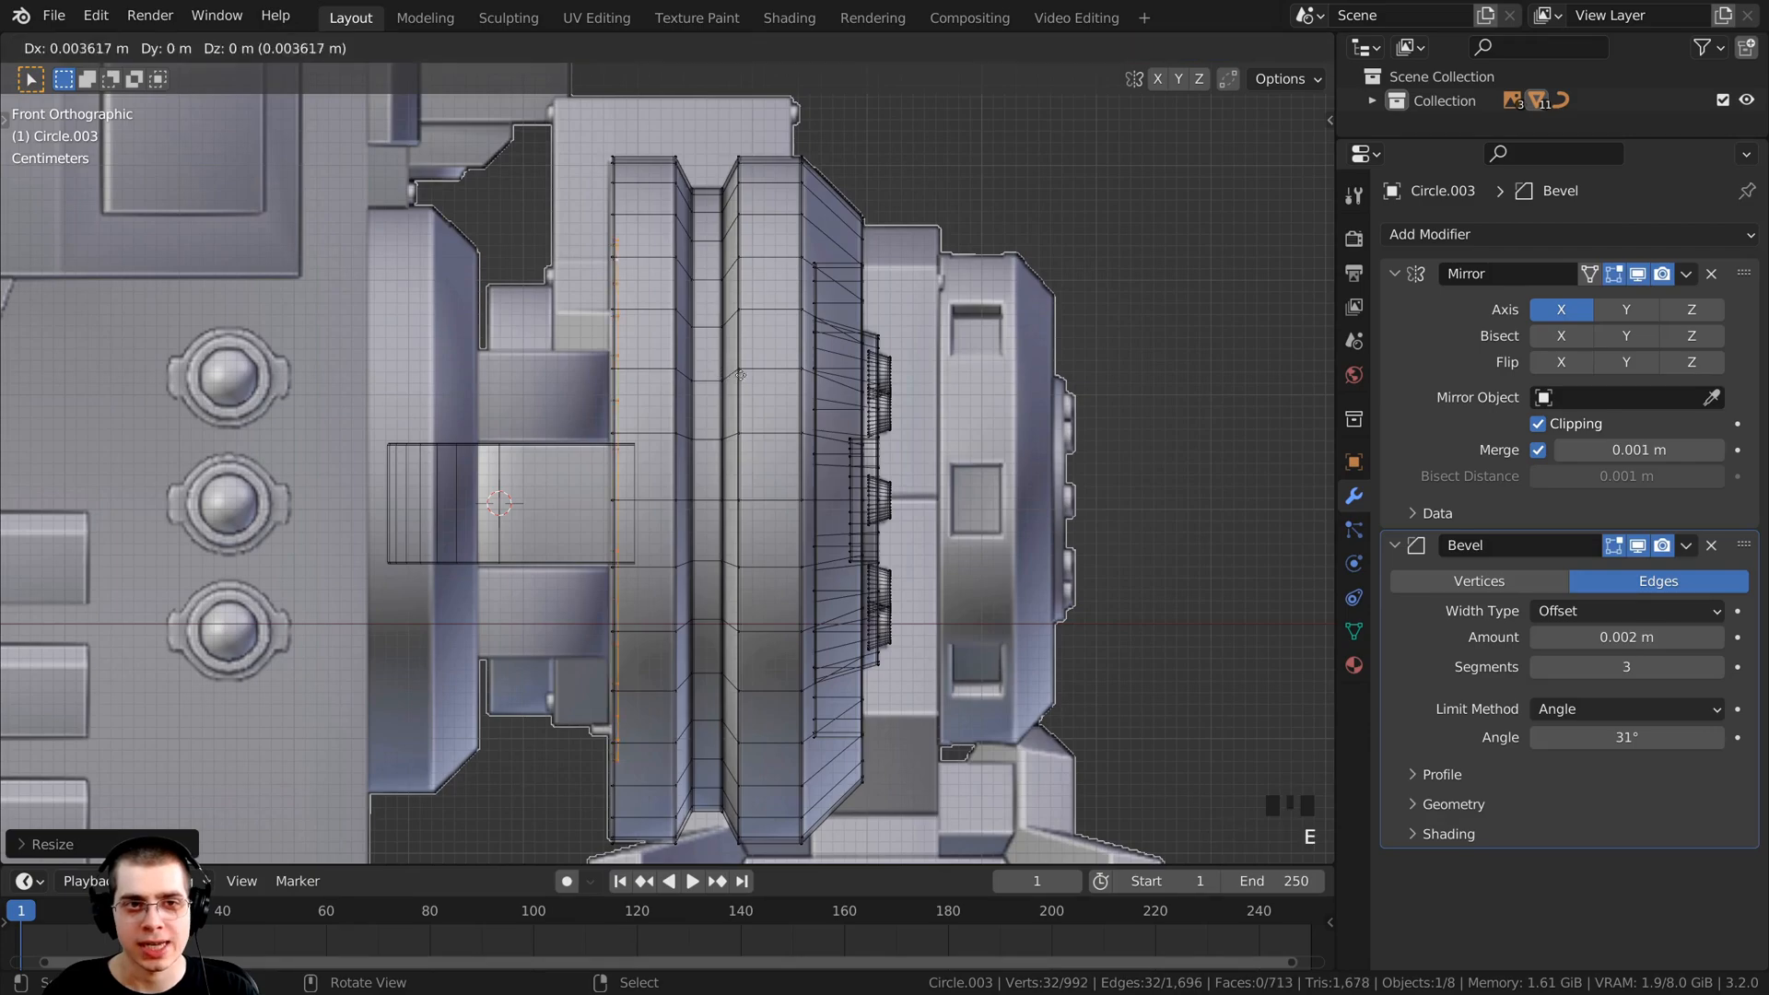
{"action": "left_click", "coordinate": [817, 376]}
Step: Scale the extruded loop down for a tapered recess wall and move it slightly back along X toward the body
{"action": "key", "text": "s"}
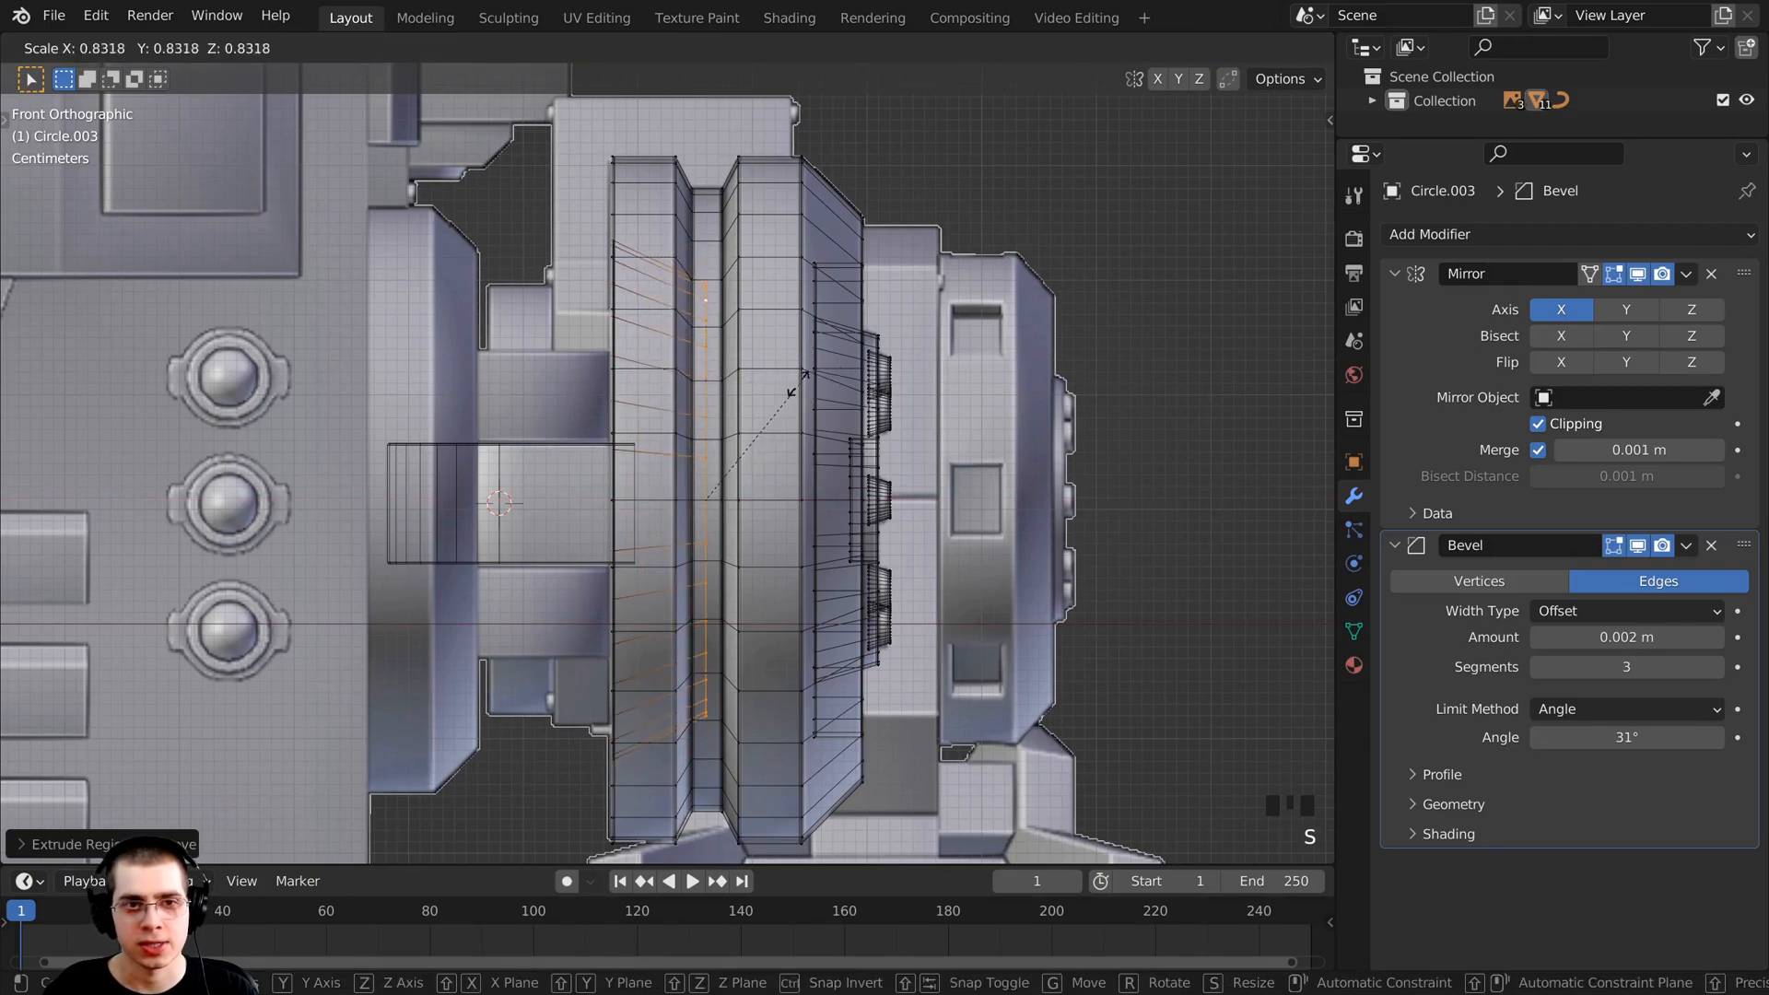
{"action": "left_click", "coordinate": [815, 378]}
{"action": "key", "text": "g"}
{"action": "key", "text": "x"}
{"action": "left_click", "coordinate": [776, 377]}
{"action": "key", "text": "s"}
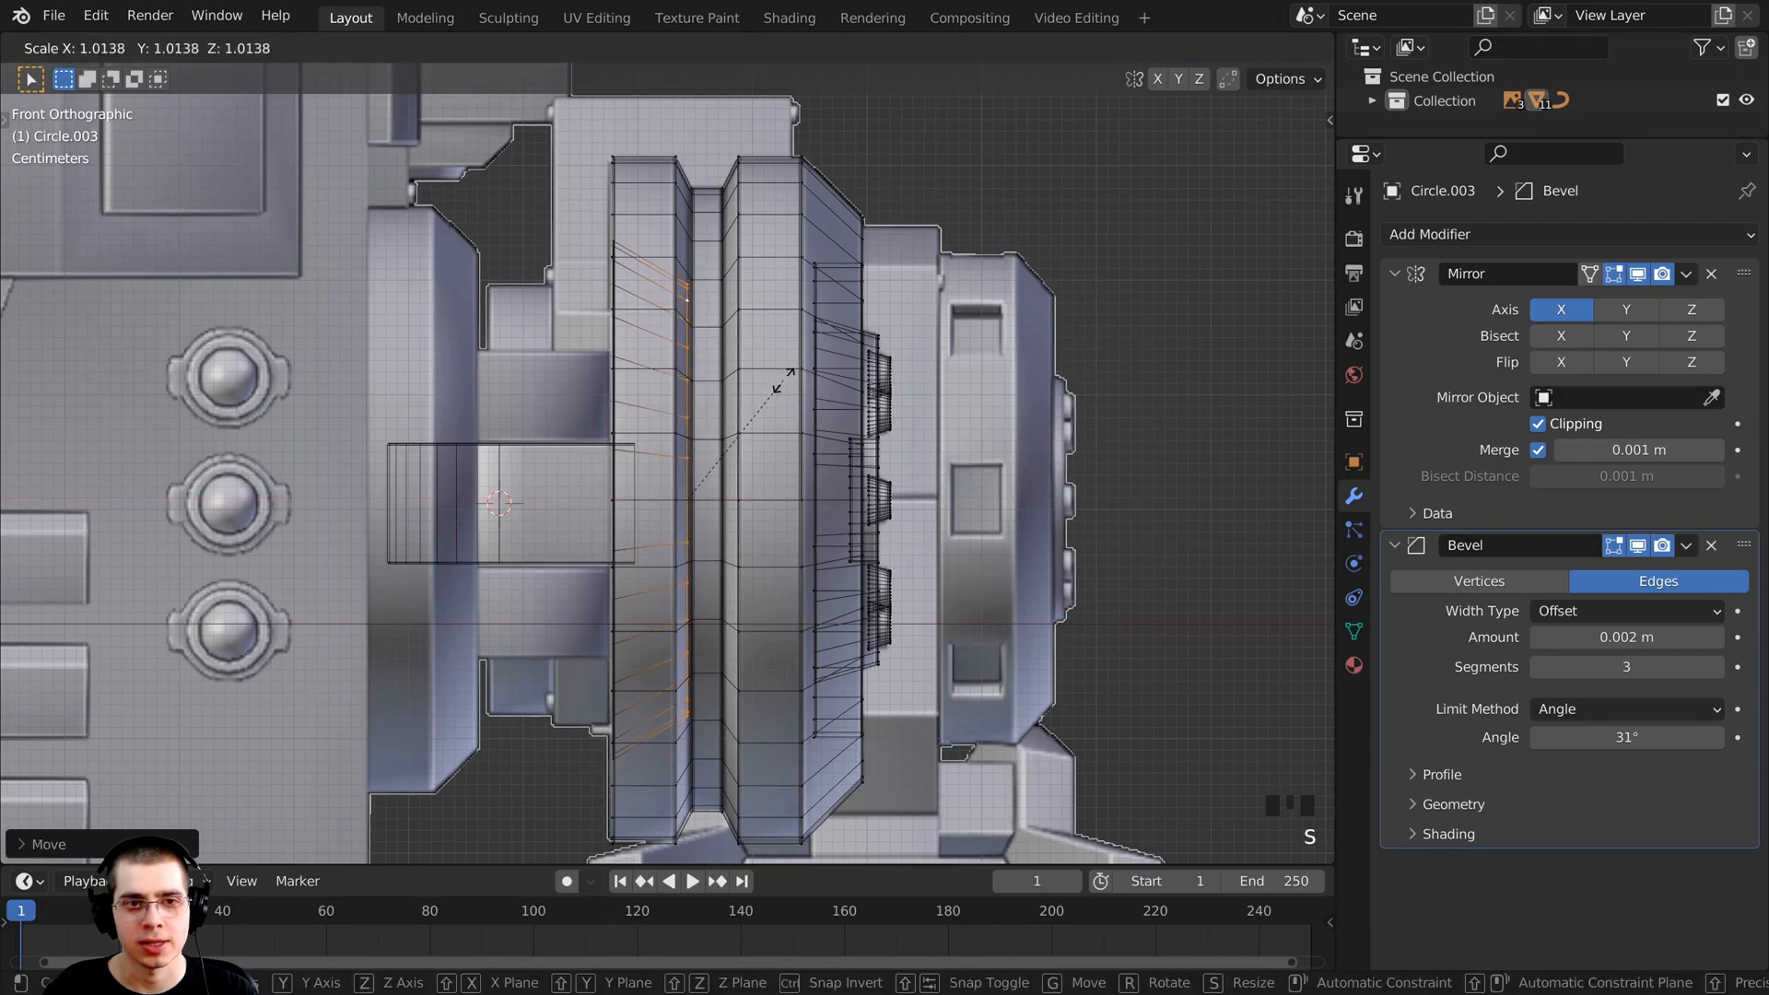
{"action": "left_click", "coordinate": [778, 369]}
{"action": "key", "text": "s"}
{"action": "left_click", "coordinate": [765, 358]}
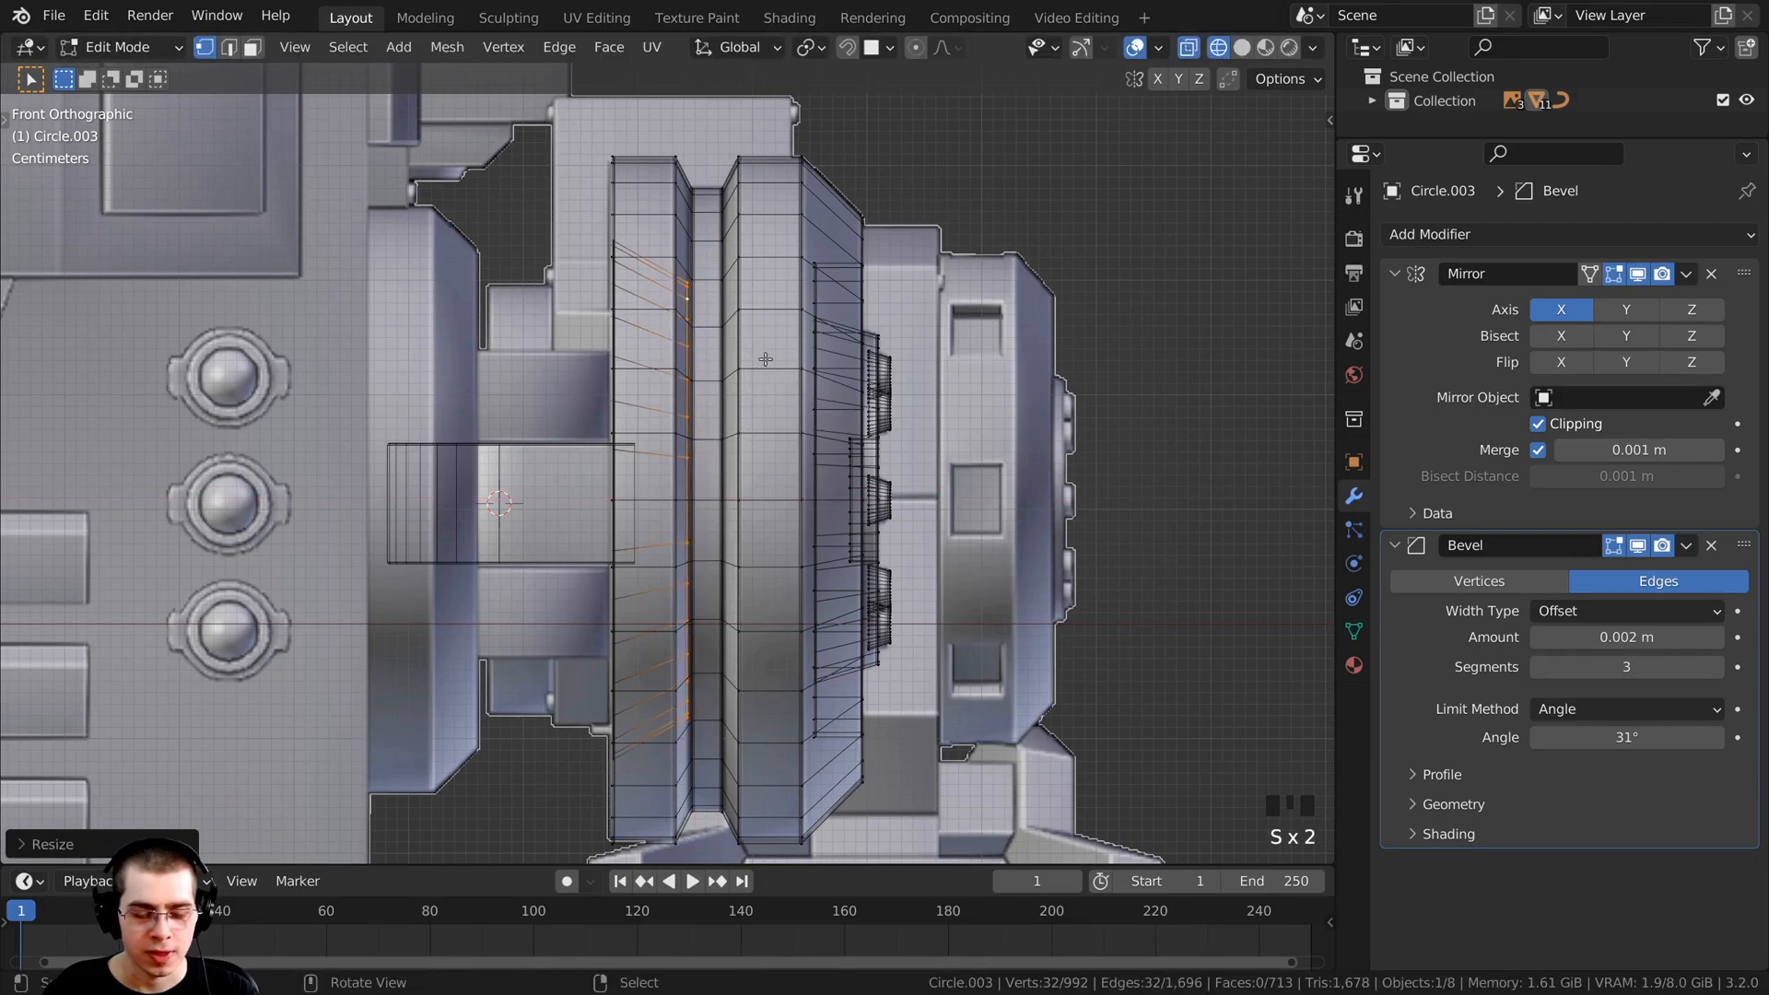
Step: Fill the extruded loop with a face to close the wheel's inner side, and return to solid shading
{"action": "key", "text": "shift+z"}
{"action": "mouse_move", "coordinate": [764, 359]}
{"action": "middle_mouse_down"}
{"action": "mouse_move", "coordinate": [753, 387]}
{"action": "mouse_move", "coordinate": [816, 370]}
{"action": "middle_mouse_up"}
{"action": "key", "text": "f"}
{"action": "key", "text": "z"}
{"action": "left_click", "coordinate": [995, 392]}
{"action": "scroll", "coordinate": [810, 378], "scroll_direction": "down", "scroll_amount": 3}
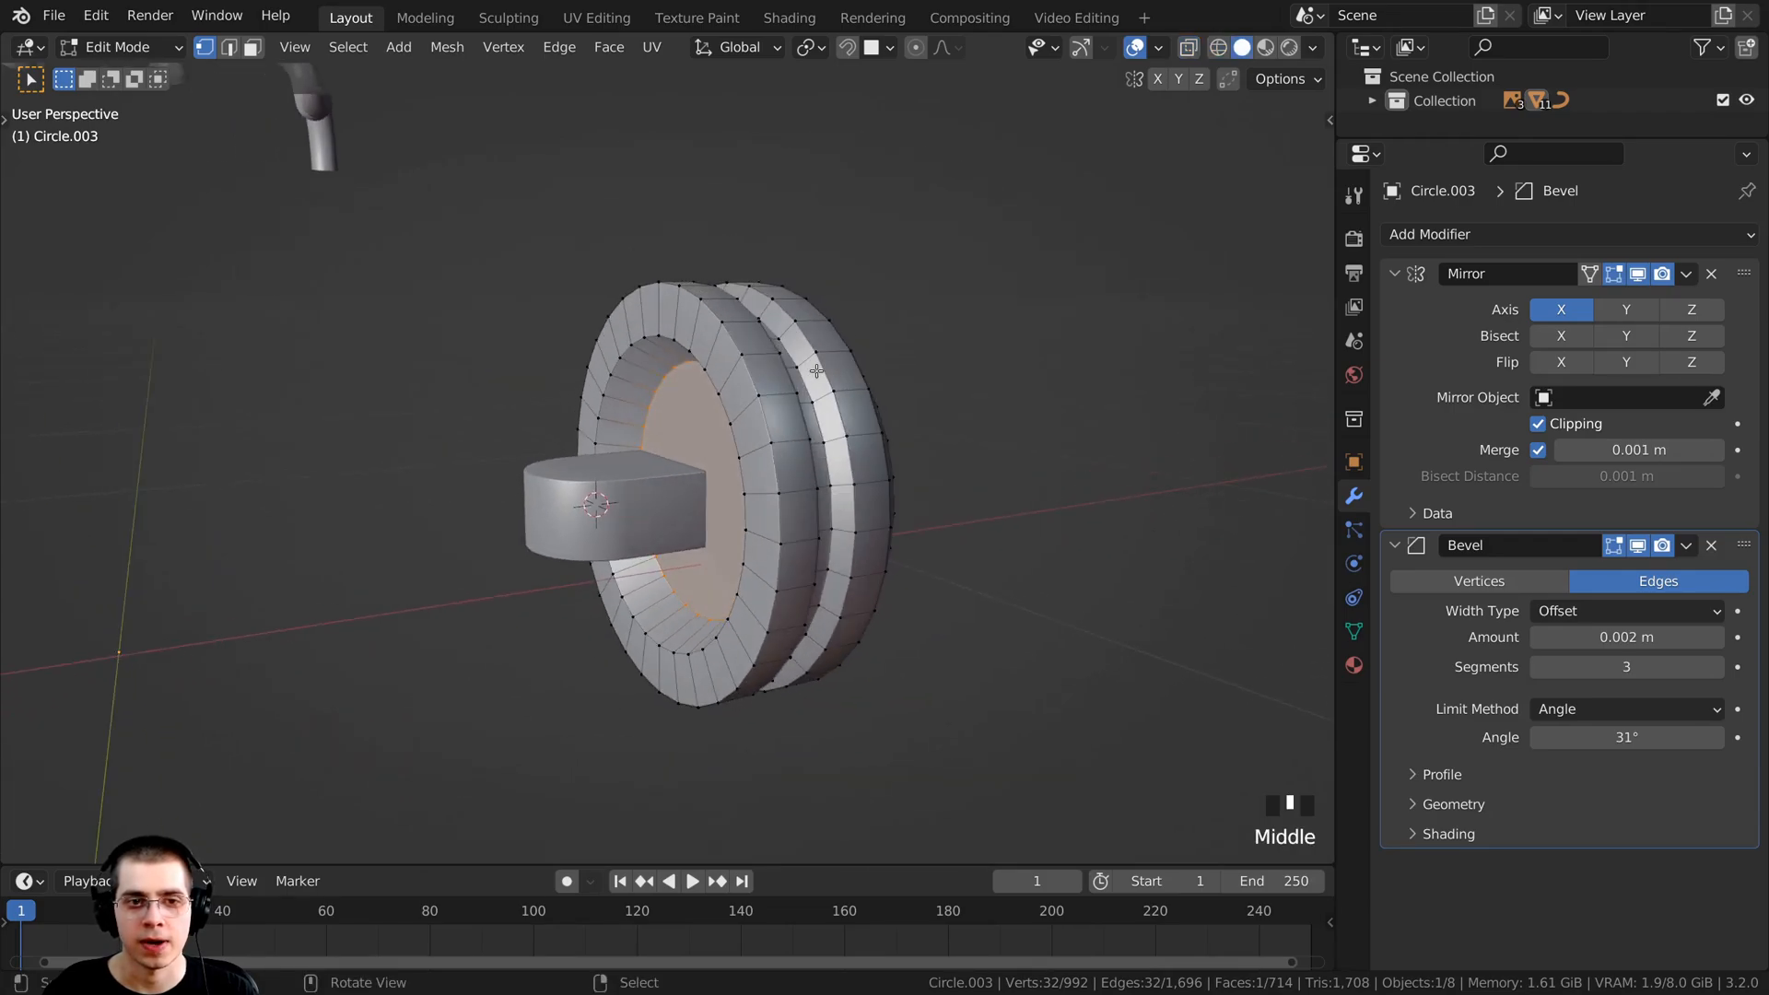
Step: Move the new recess face about 0.055 m deeper into the wheel along X and leave mesh editing
{"action": "key", "text": "g"}
{"action": "key", "text": "x"}
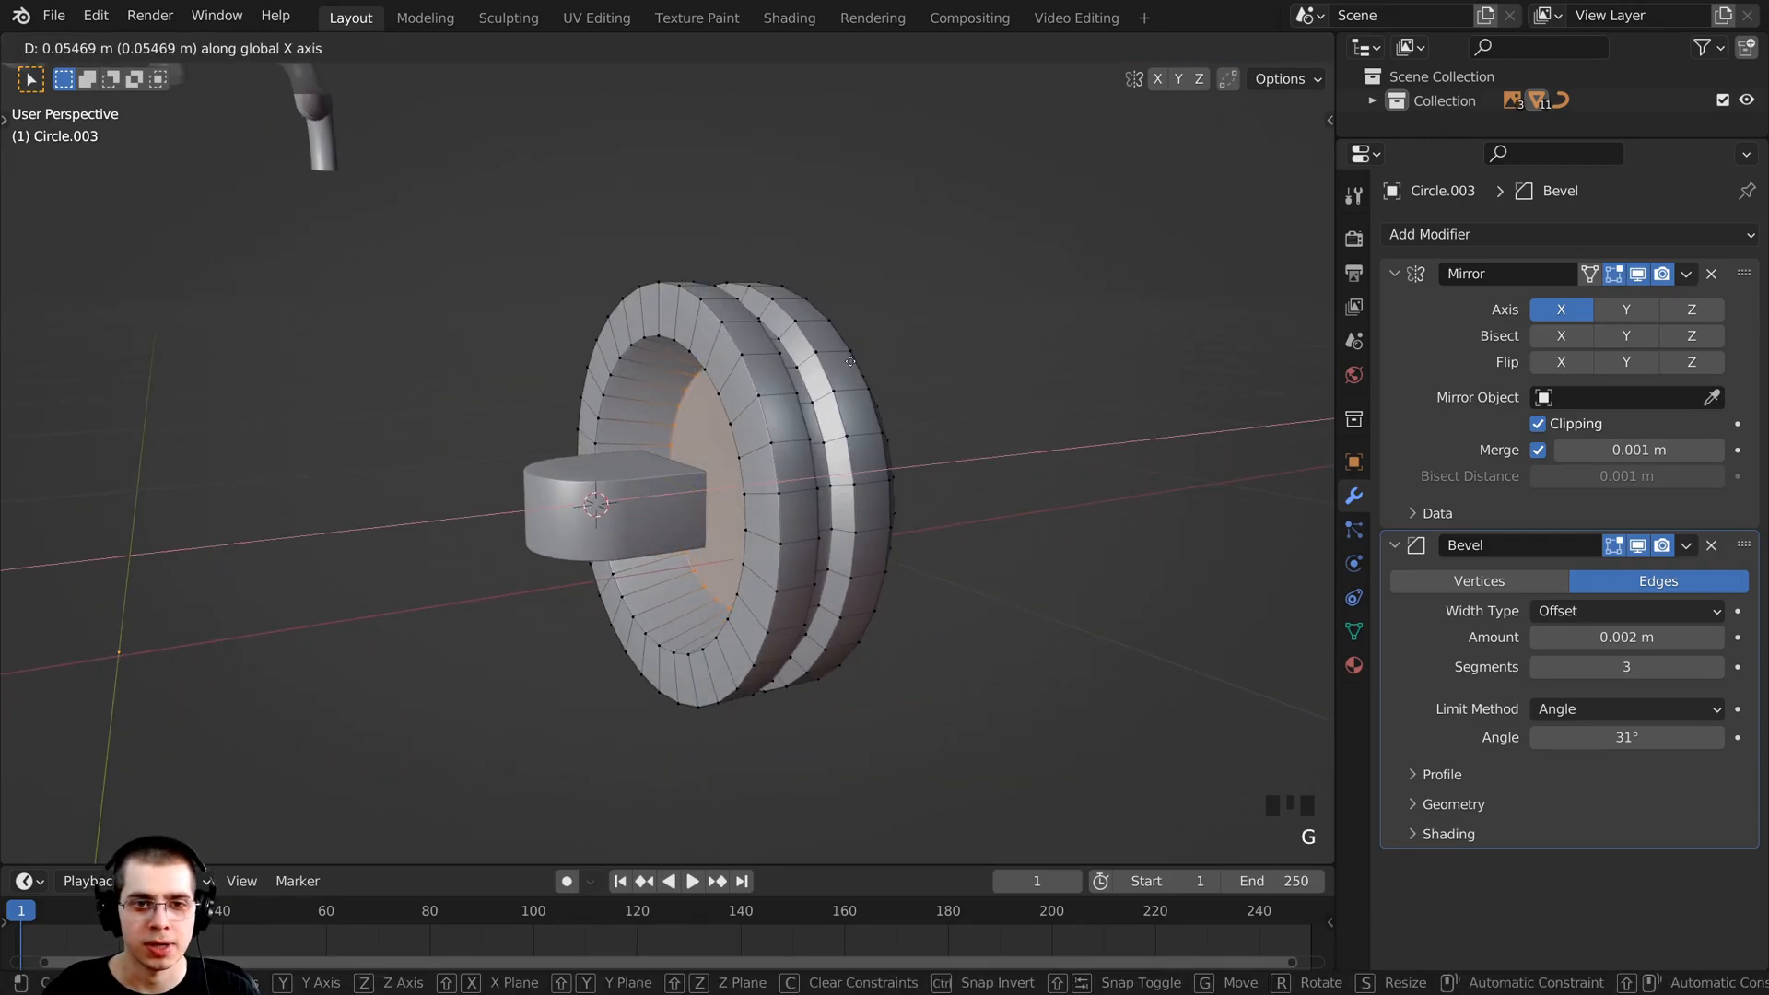
{"action": "left_click", "coordinate": [851, 361]}
{"action": "scroll", "coordinate": [850, 361], "scroll_direction": "down", "scroll_amount": 1}
{"action": "middle_click_drag", "start_coordinate": [851, 361], "coordinate": [698, 434]}
{"action": "scroll", "coordinate": [697, 434], "scroll_direction": "up", "scroll_amount": 2}
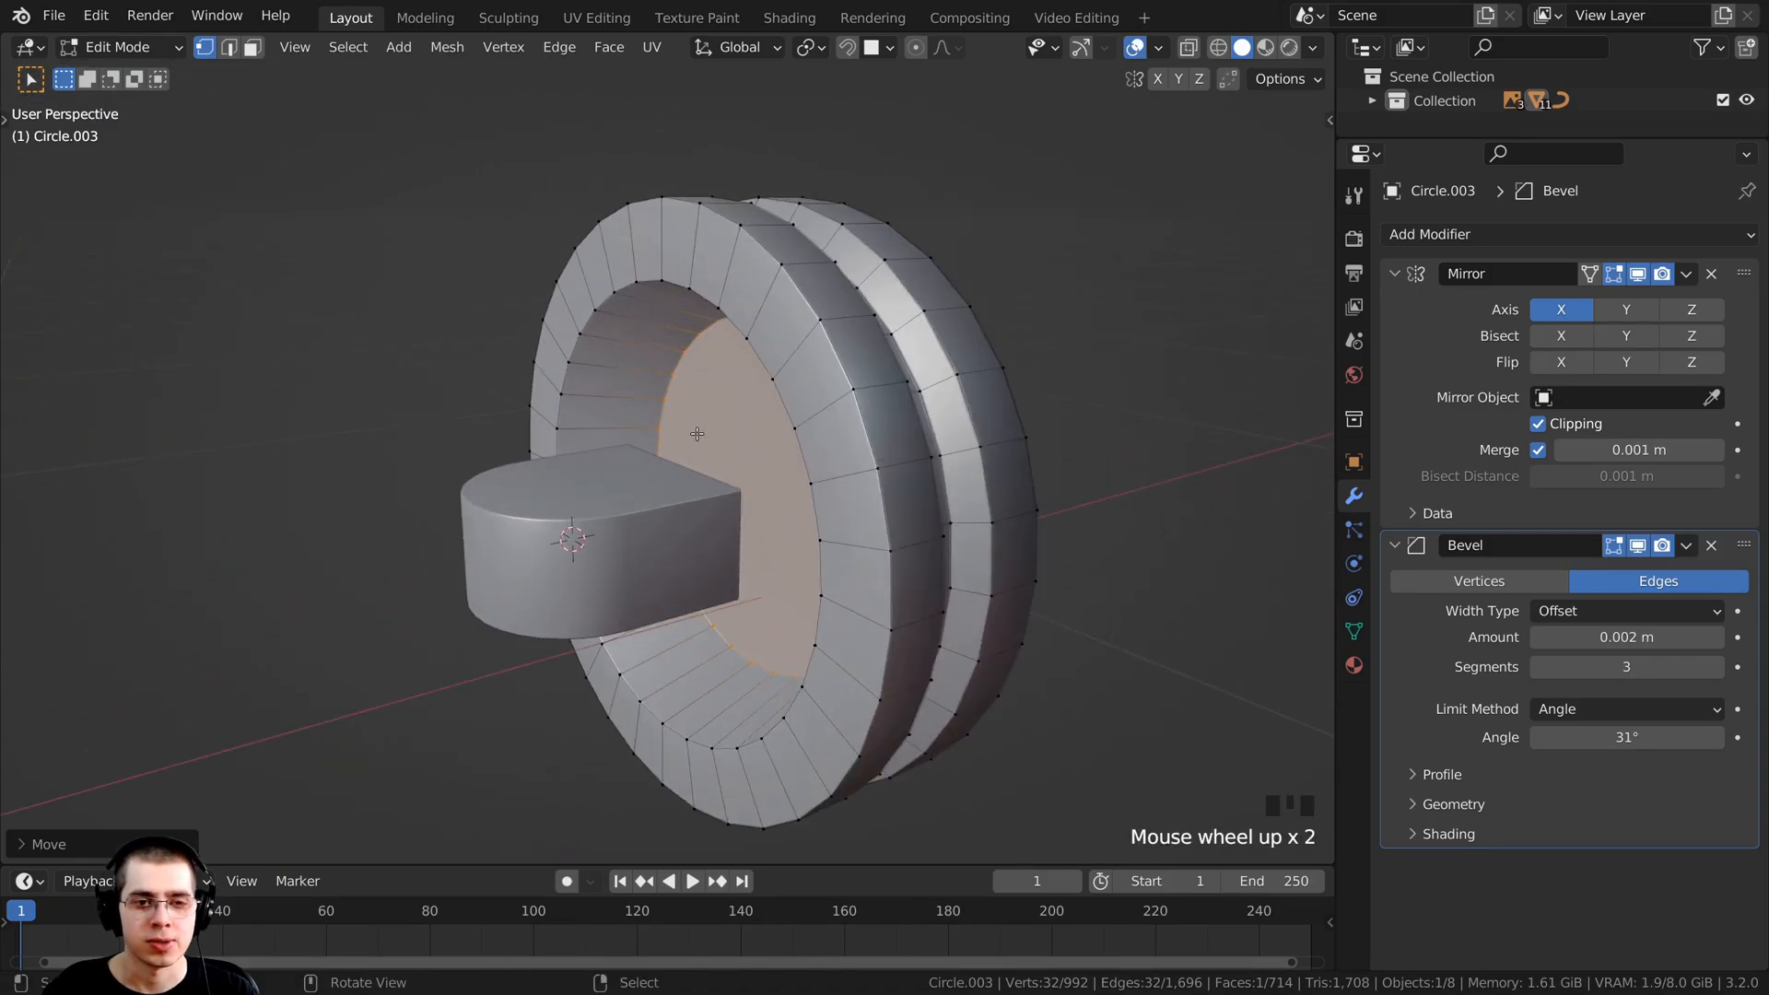
{"action": "key", "text": "Tab"}
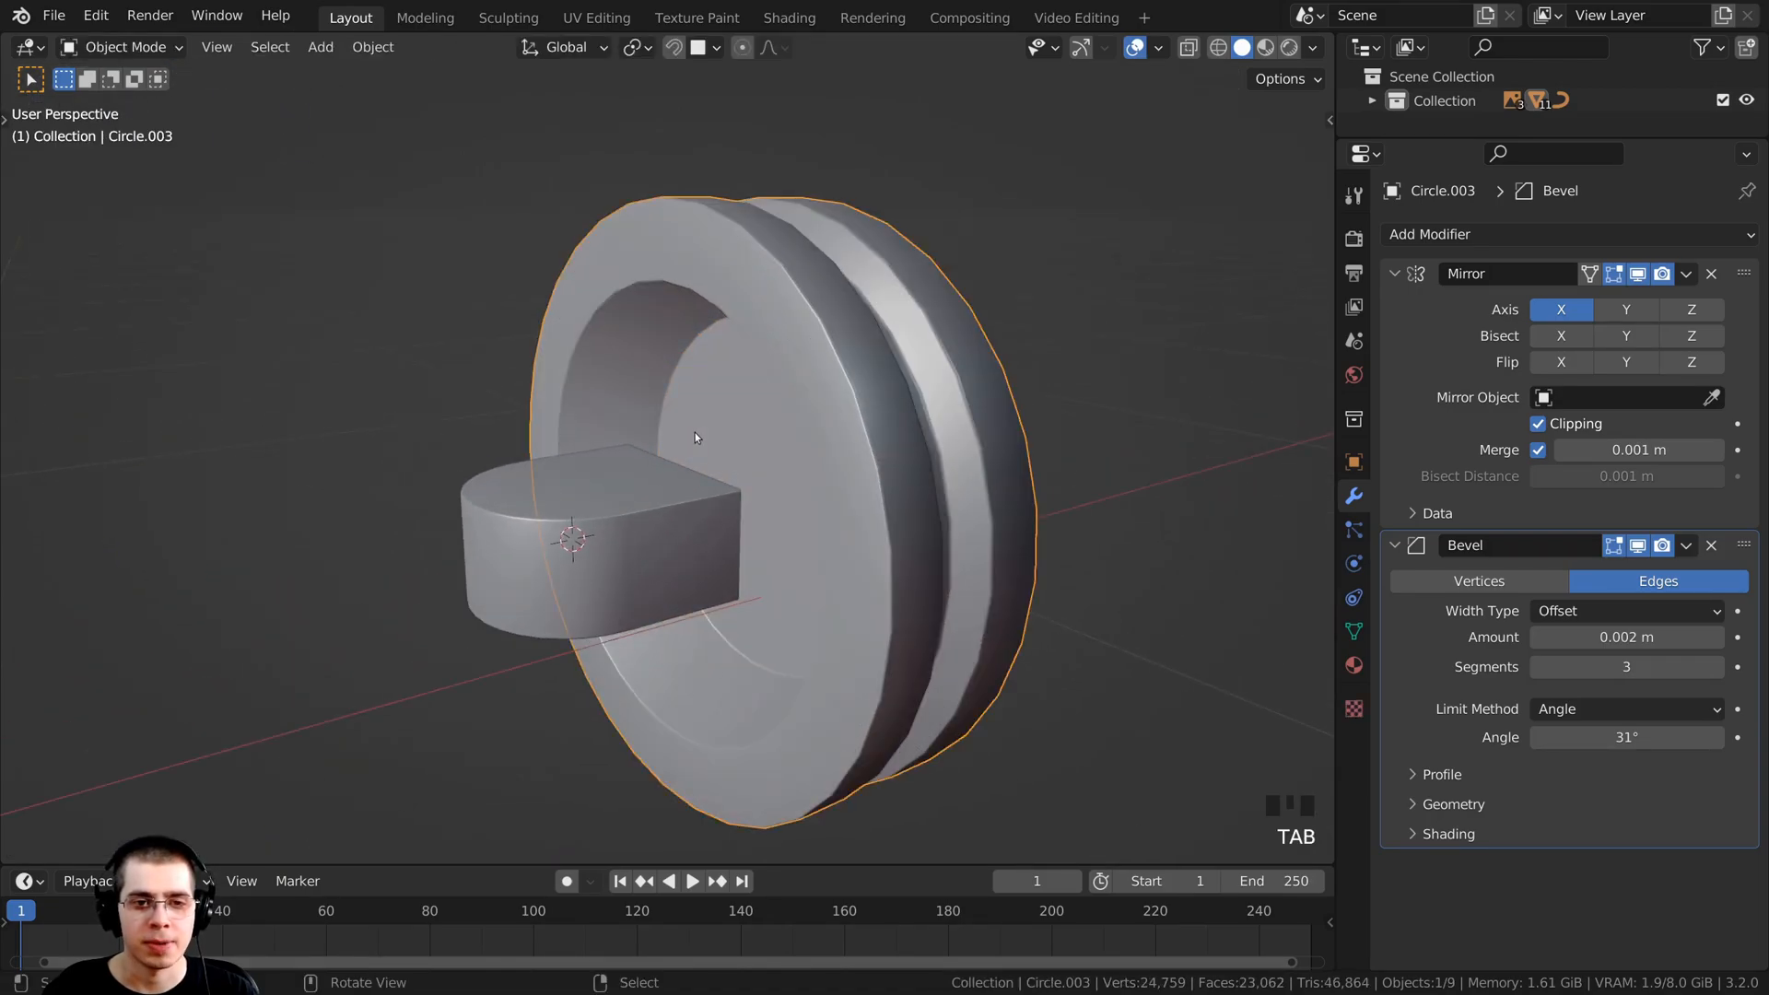
Step: Move the flat end loop of the axle block about 0.11 m along X into the wheel's recess and leave mesh editing
{"action": "right_click", "coordinate": [638, 476]}
{"action": "mouse_move", "coordinate": [638, 476]}
{"action": "middle_mouse_down"}
{"action": "mouse_move", "coordinate": [627, 508]}
{"action": "mouse_move", "coordinate": [649, 459]}
{"action": "middle_mouse_up"}
{"action": "key", "text": "Tab"}
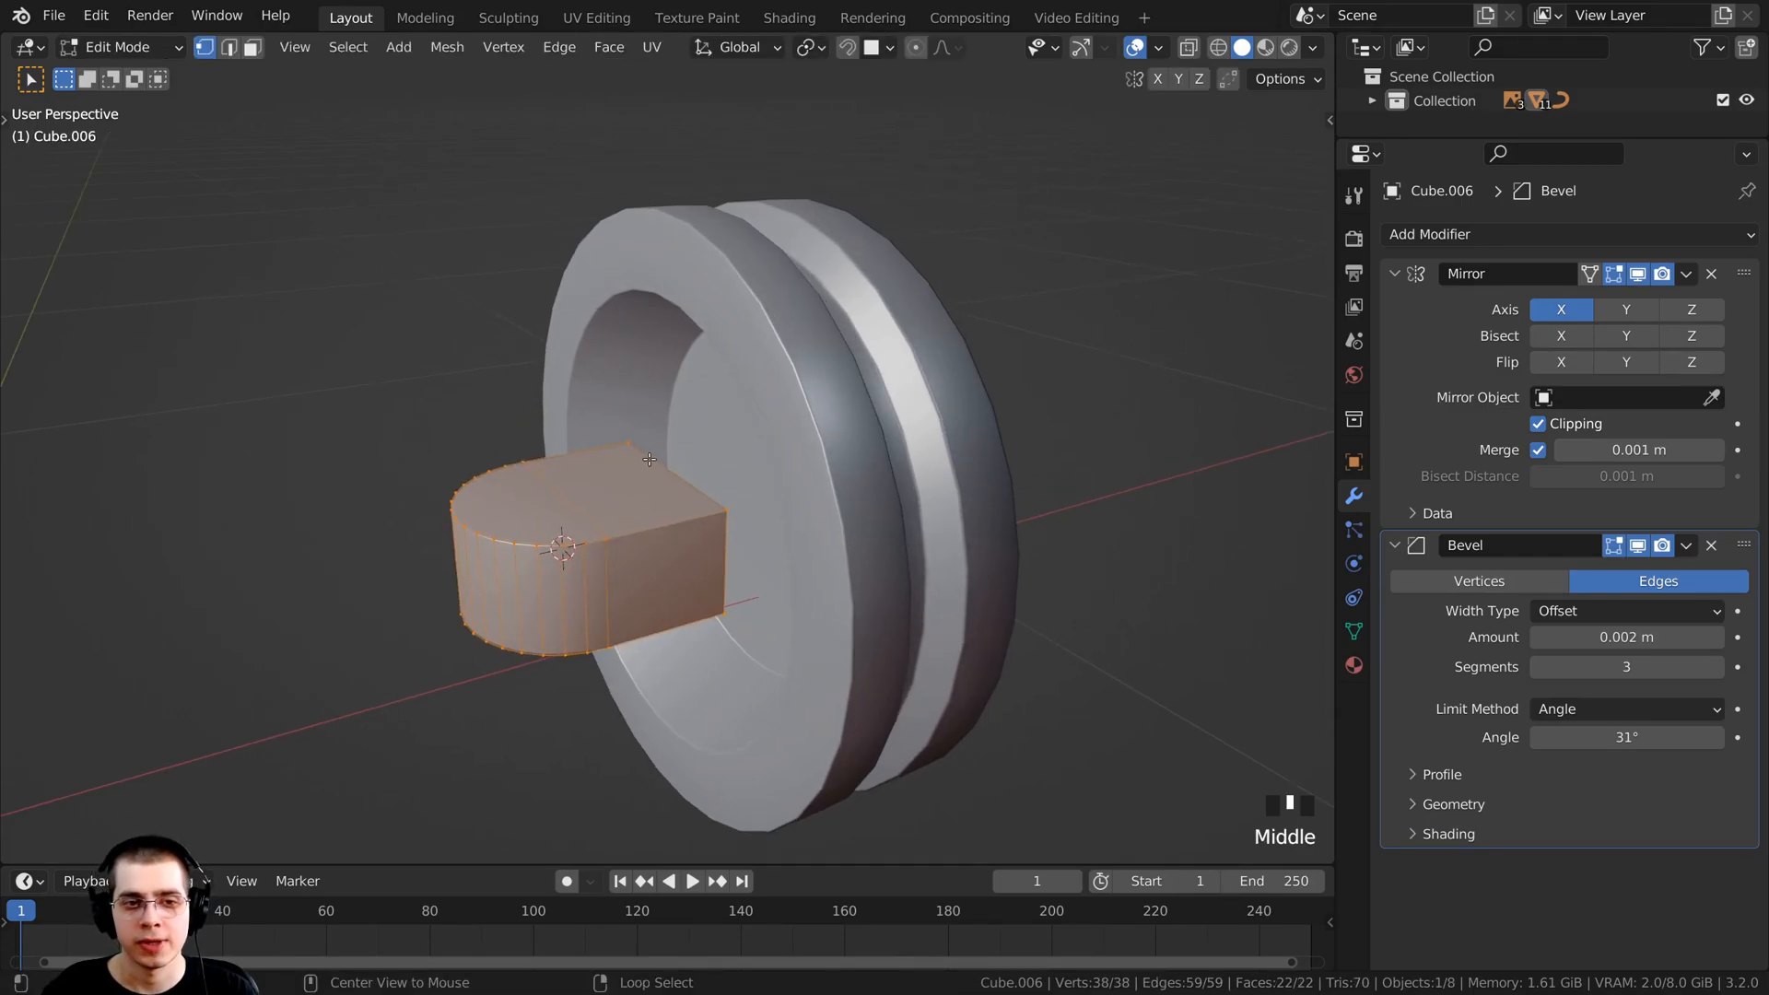
{"action": "right_click", "coordinate": [718, 565], "text": "alt"}
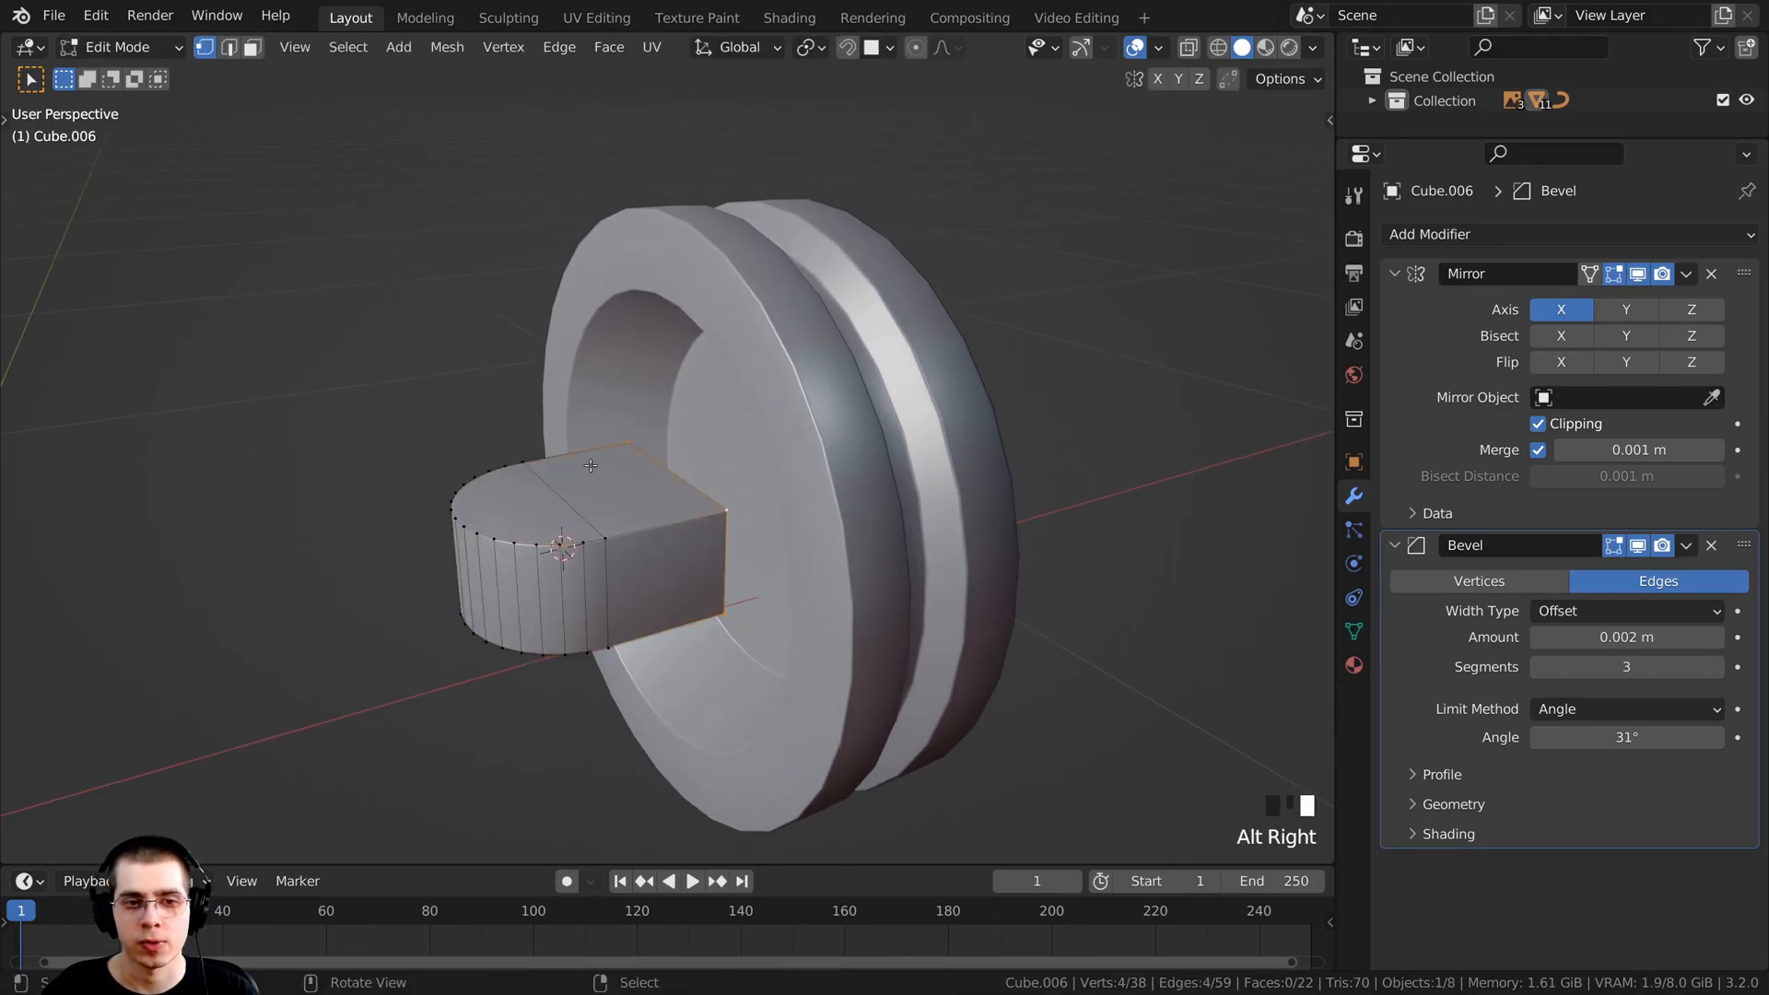
{"action": "middle_click_drag", "start_coordinate": [655, 534], "coordinate": [675, 558]}
{"action": "key", "text": "g"}
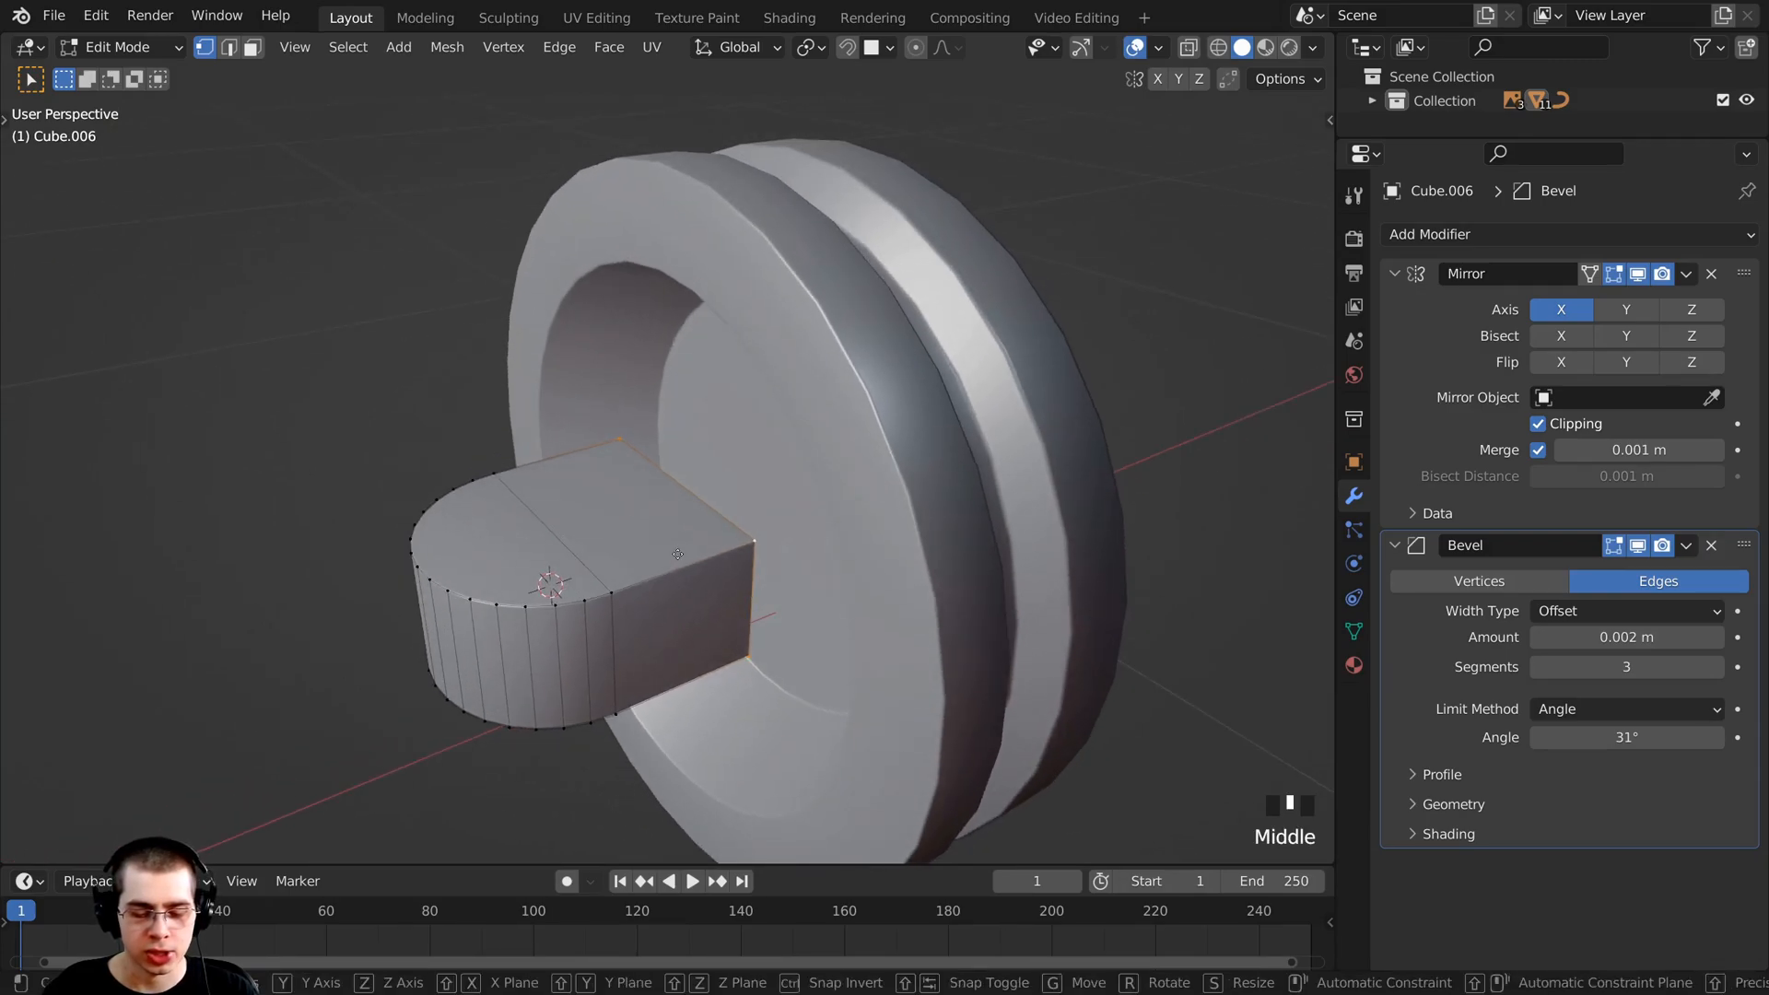
{"action": "key", "text": "x"}
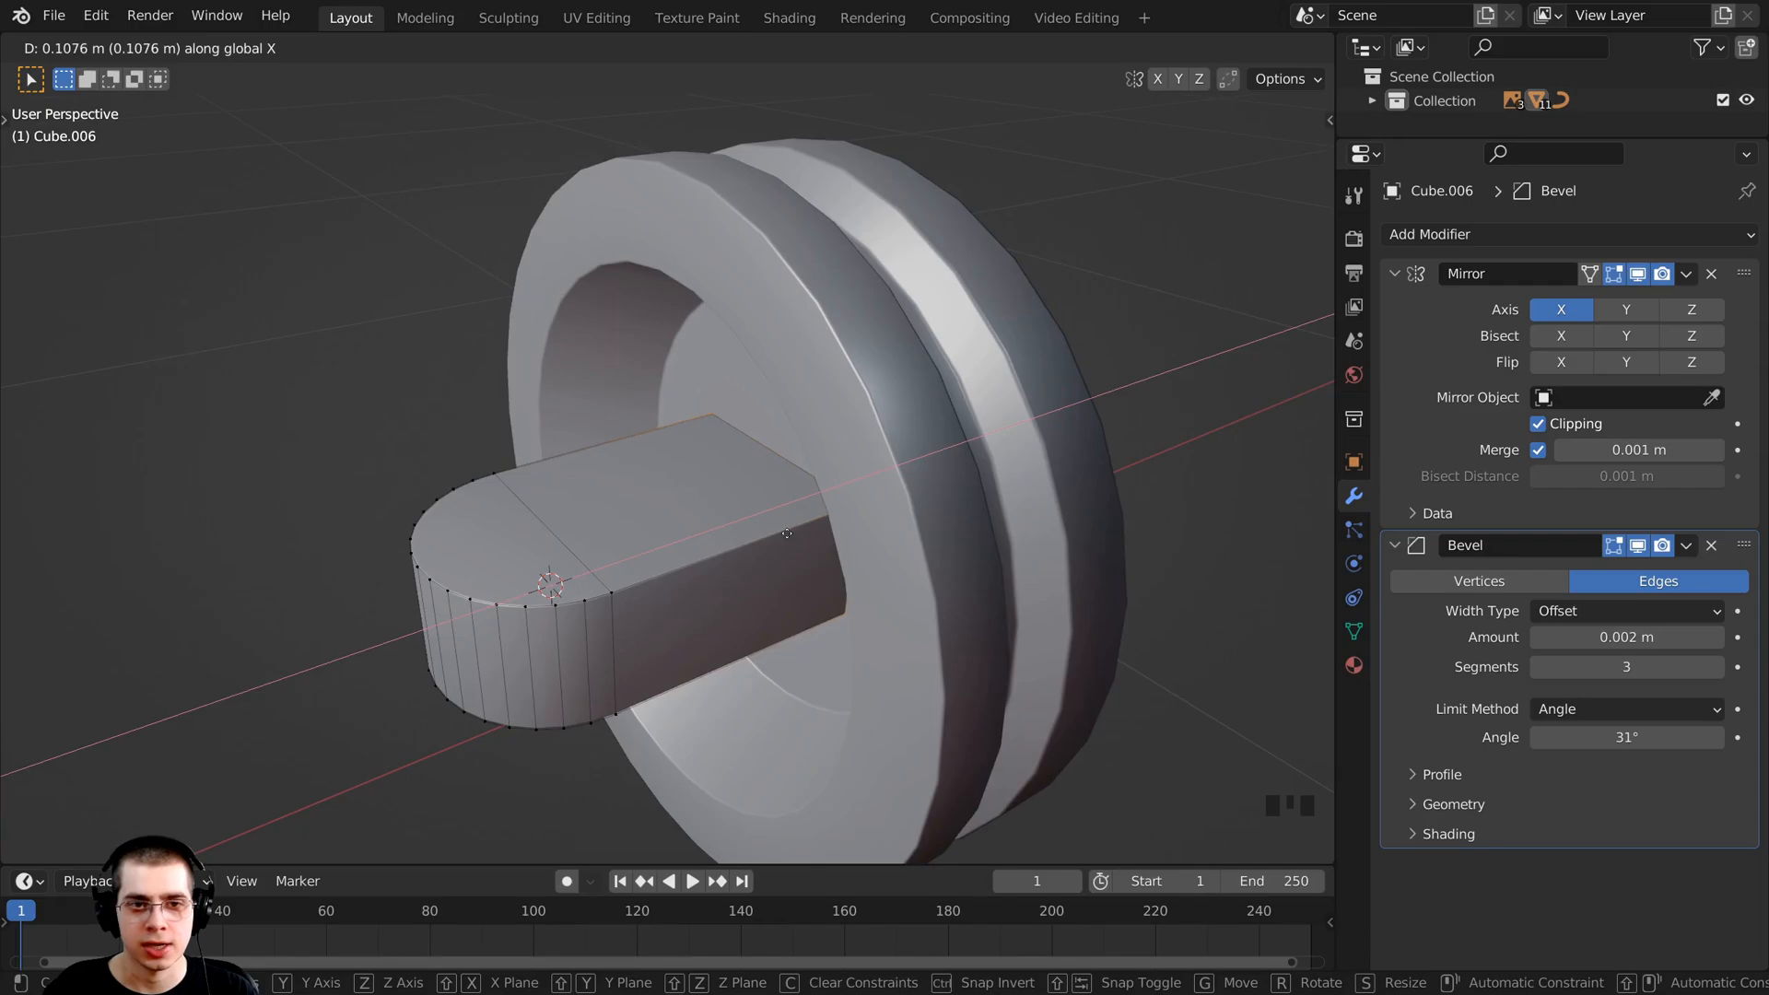
{"action": "left_click", "coordinate": [782, 539]}
{"action": "scroll", "coordinate": [771, 572], "scroll_direction": "down", "scroll_amount": 4}
{"action": "scroll", "coordinate": [771, 572], "scroll_direction": "up", "scroll_amount": 4}
{"action": "middle_click_drag", "start_coordinate": [771, 572], "coordinate": [764, 471]}
{"action": "scroll", "coordinate": [768, 450], "scroll_direction": "down", "scroll_amount": 3}
{"action": "key", "text": "Tab"}
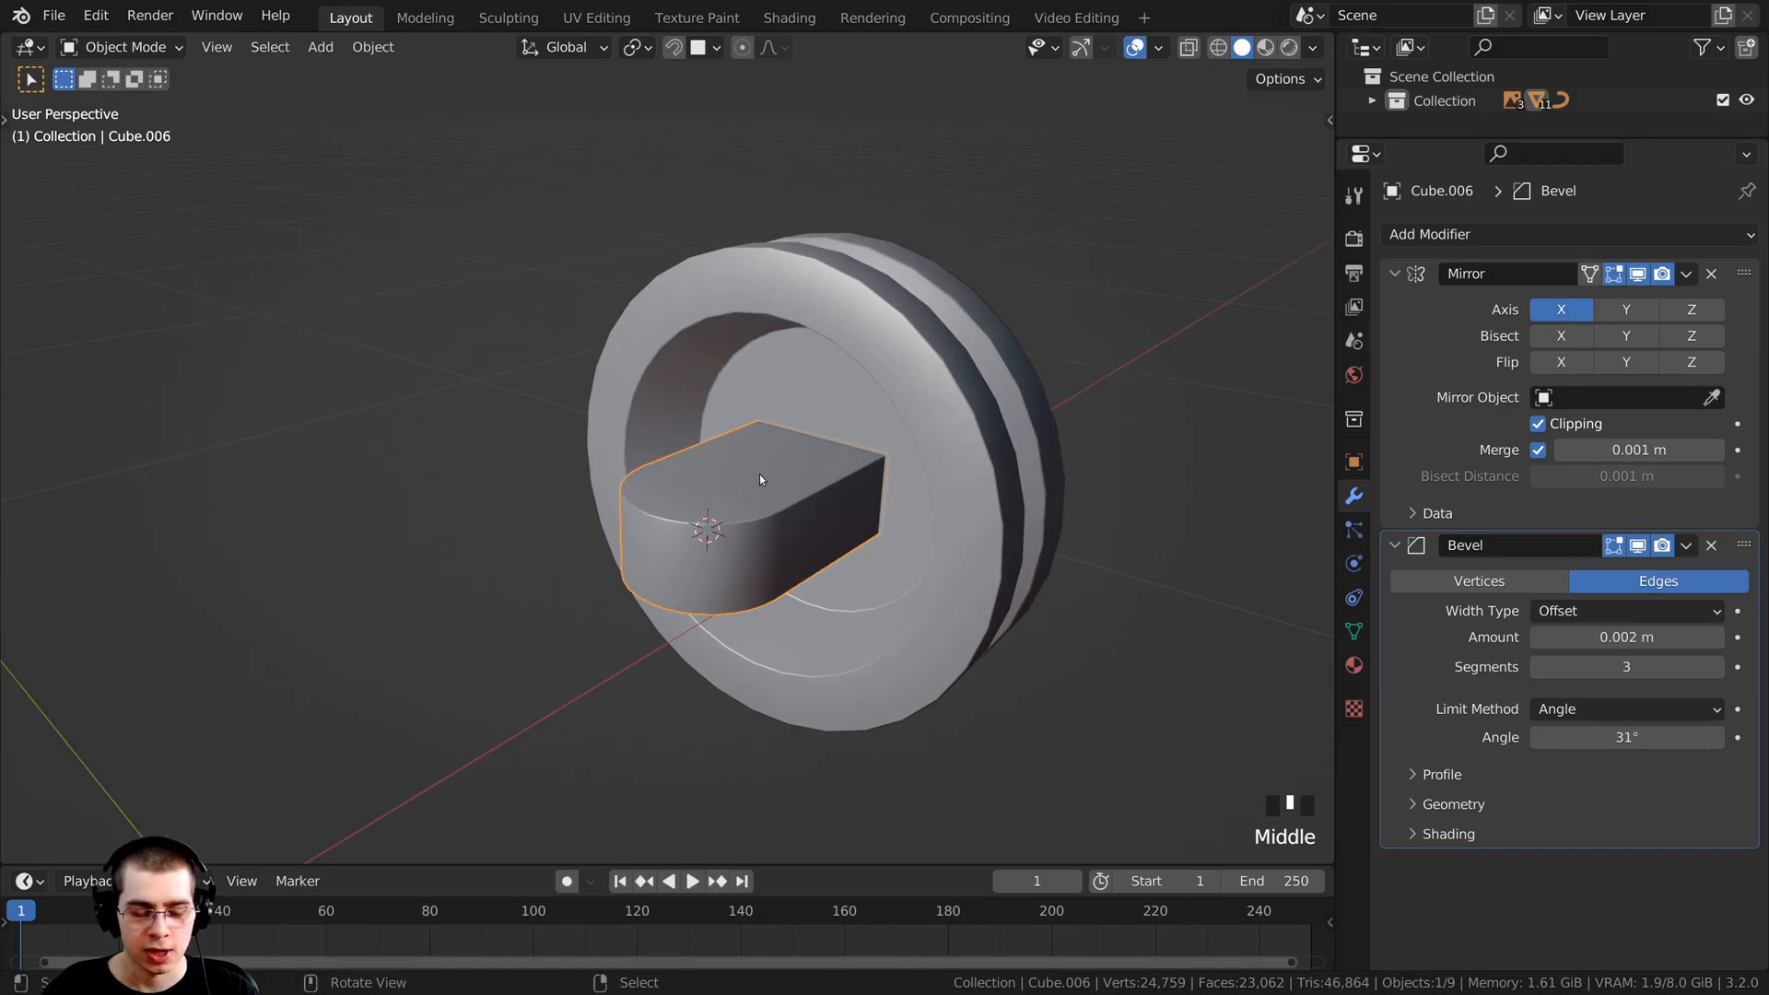
Step: Unhide all the hidden robot parts with nothing left selected, and save the file
{"action": "key", "text": "alt+h"}
{"action": "scroll", "coordinate": [763, 472], "scroll_direction": "down", "scroll_amount": 3}
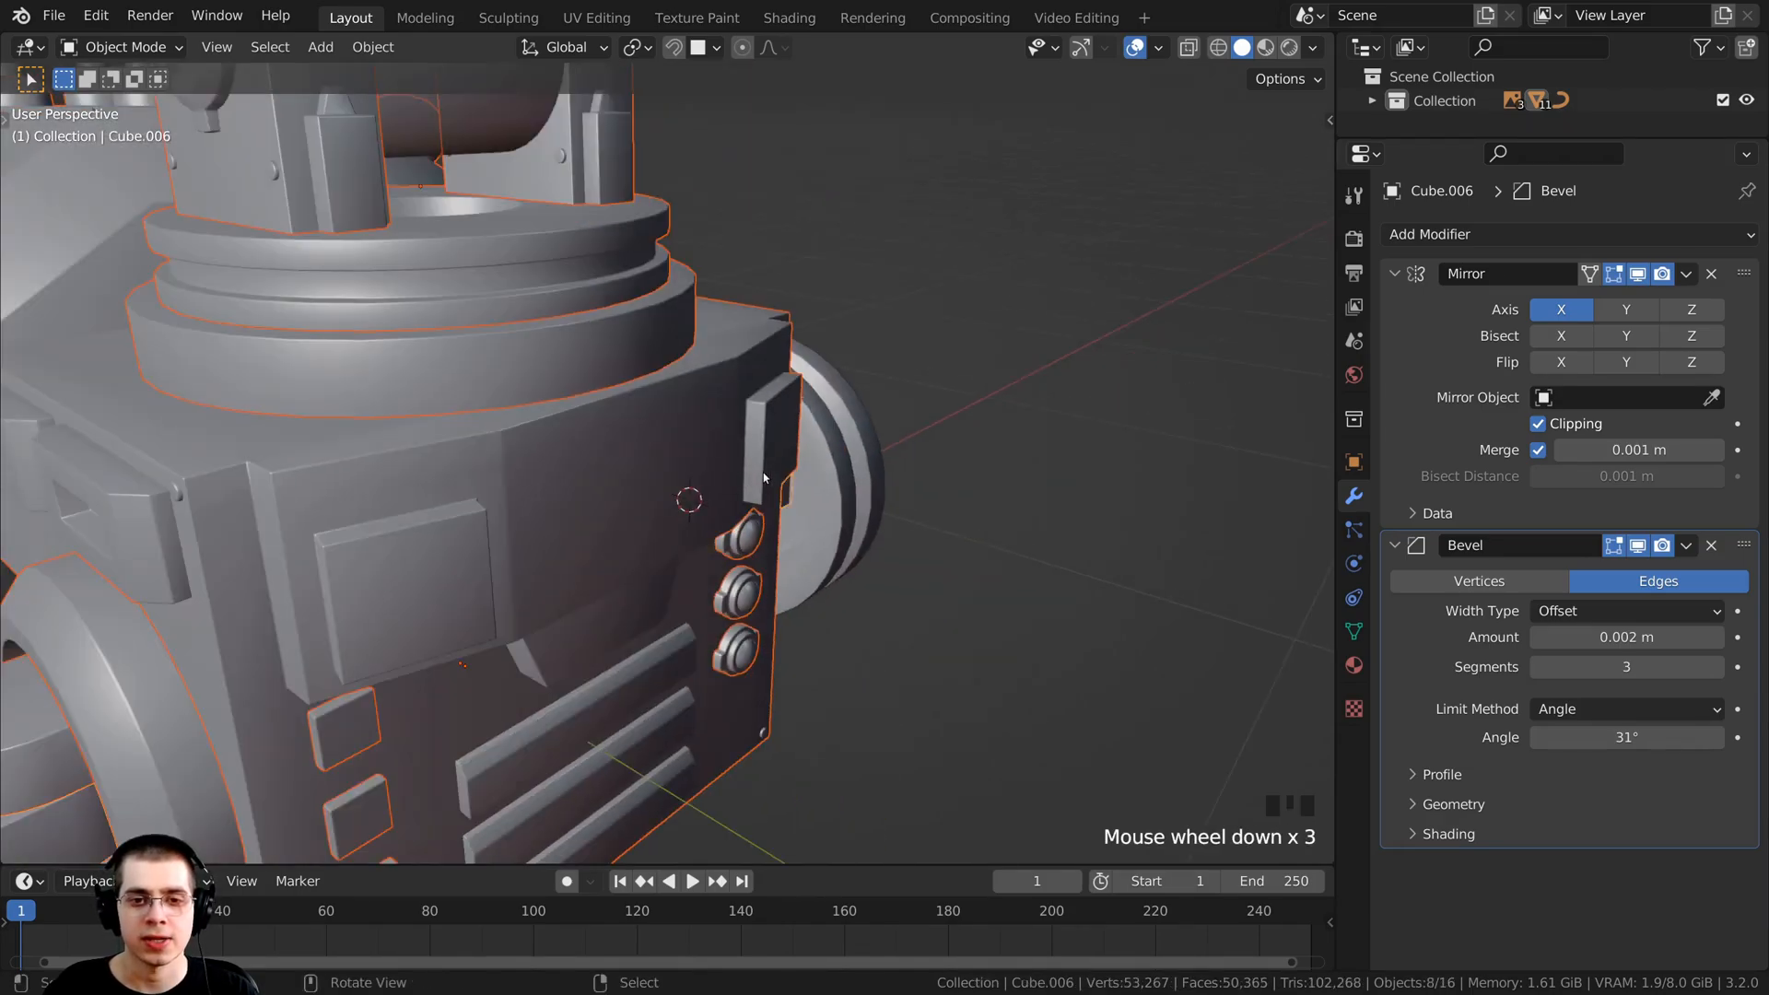
{"action": "middle_click_drag", "start_coordinate": [763, 472], "coordinate": [667, 591]}
{"action": "key", "text": "alt+a"}
{"action": "key", "text": "ctrl+s"}
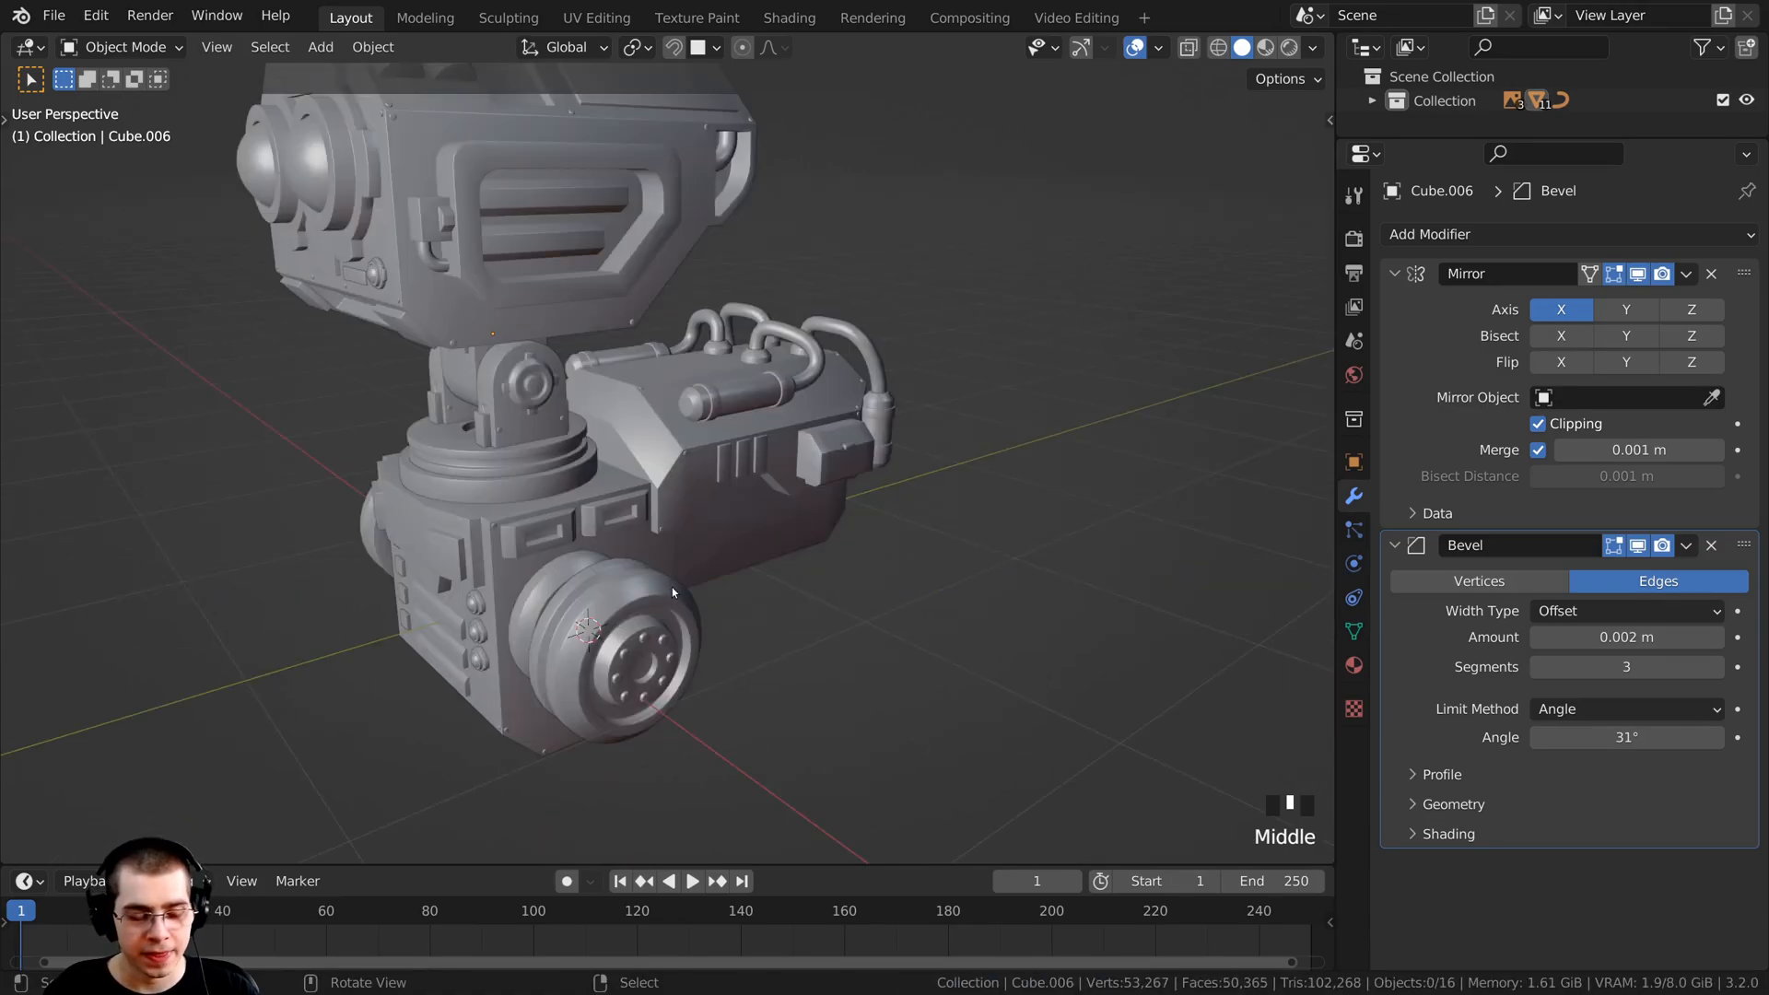
{"action": "middle_click_drag", "start_coordinate": [703, 595], "coordinate": [645, 633]}
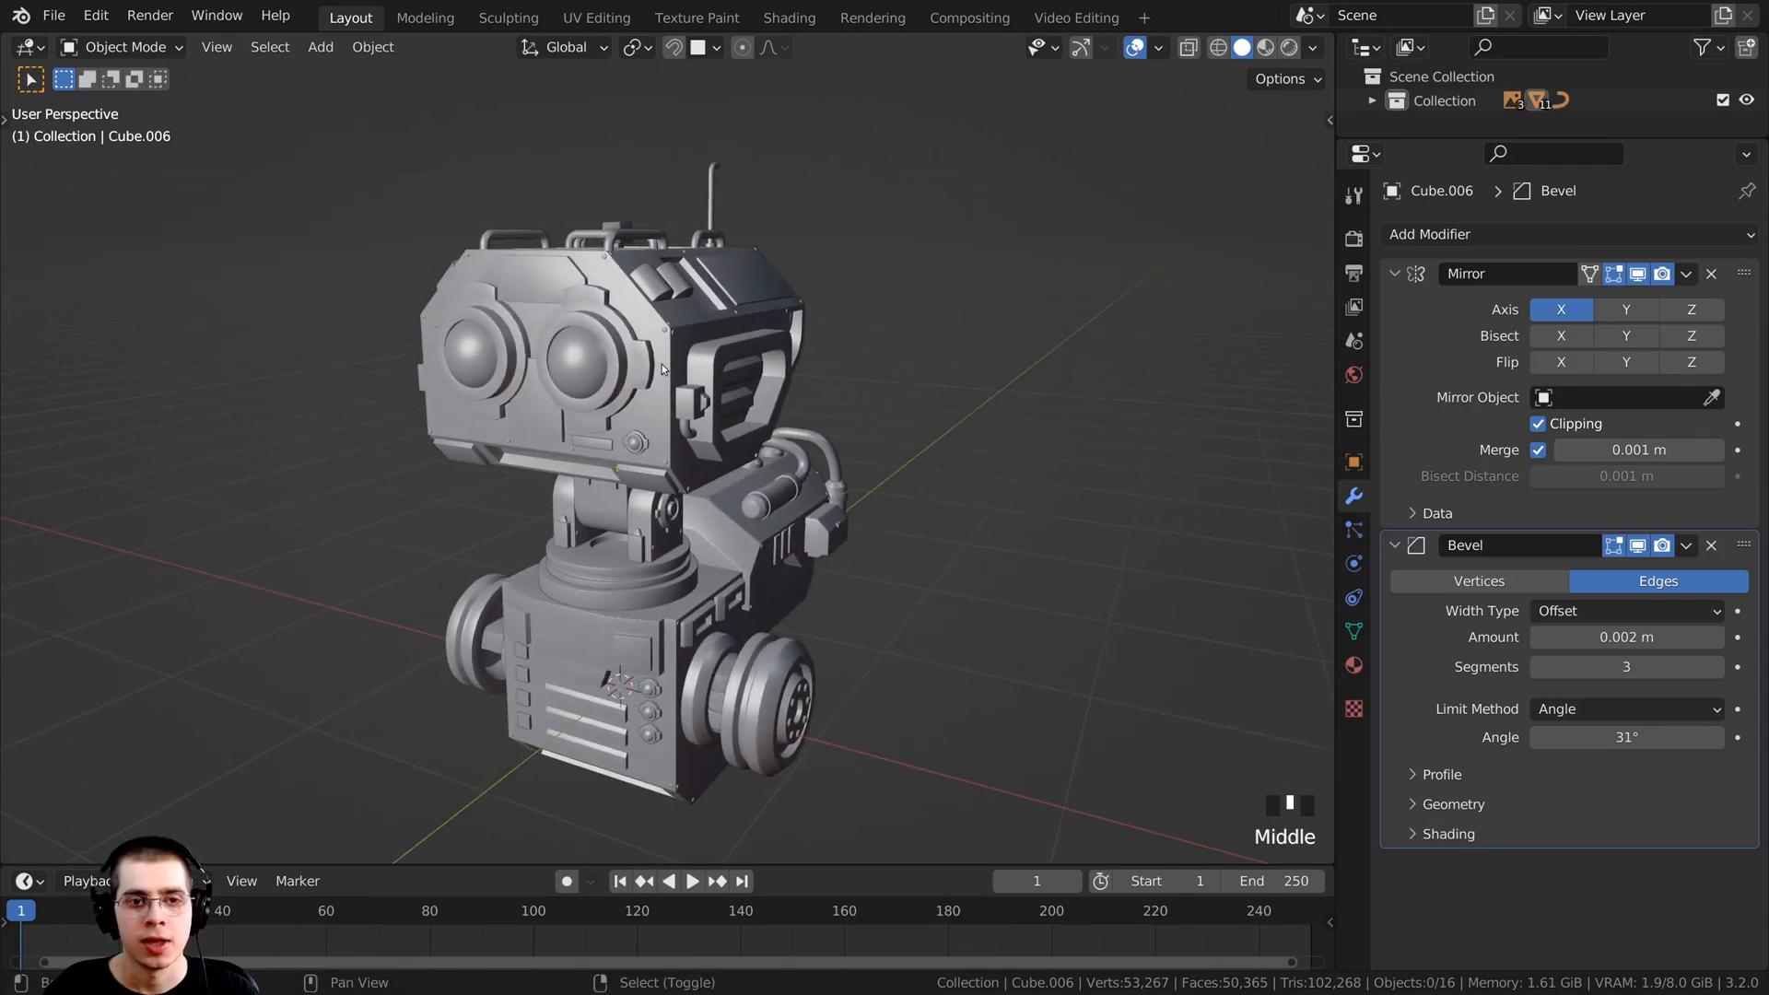
Step: Add a cube mesh at the 3D cursor and scale it down in mesh editing to a small block
{"action": "key", "text": "shift+a"}
{"action": "mouse_move", "coordinate": [661, 363]}
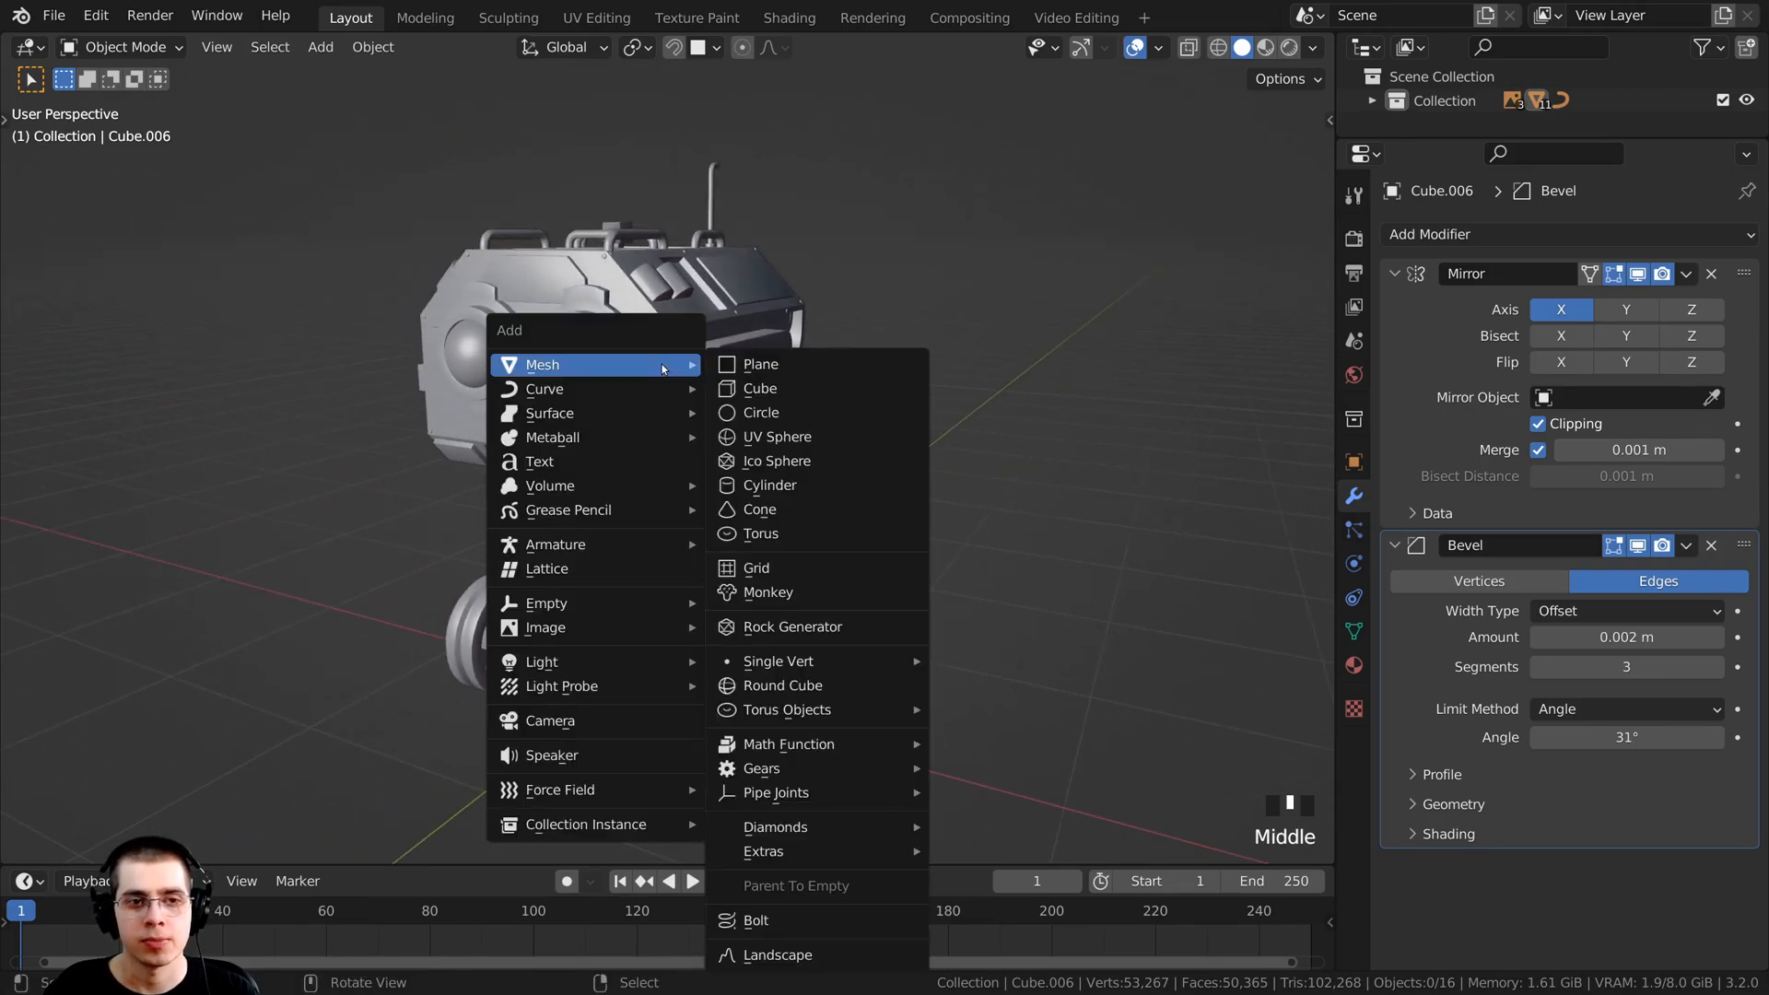
{"action": "left_click", "coordinate": [842, 385]}
{"action": "scroll", "coordinate": [810, 583], "scroll_direction": "down", "scroll_amount": 2}
{"action": "key", "text": "Tab"}
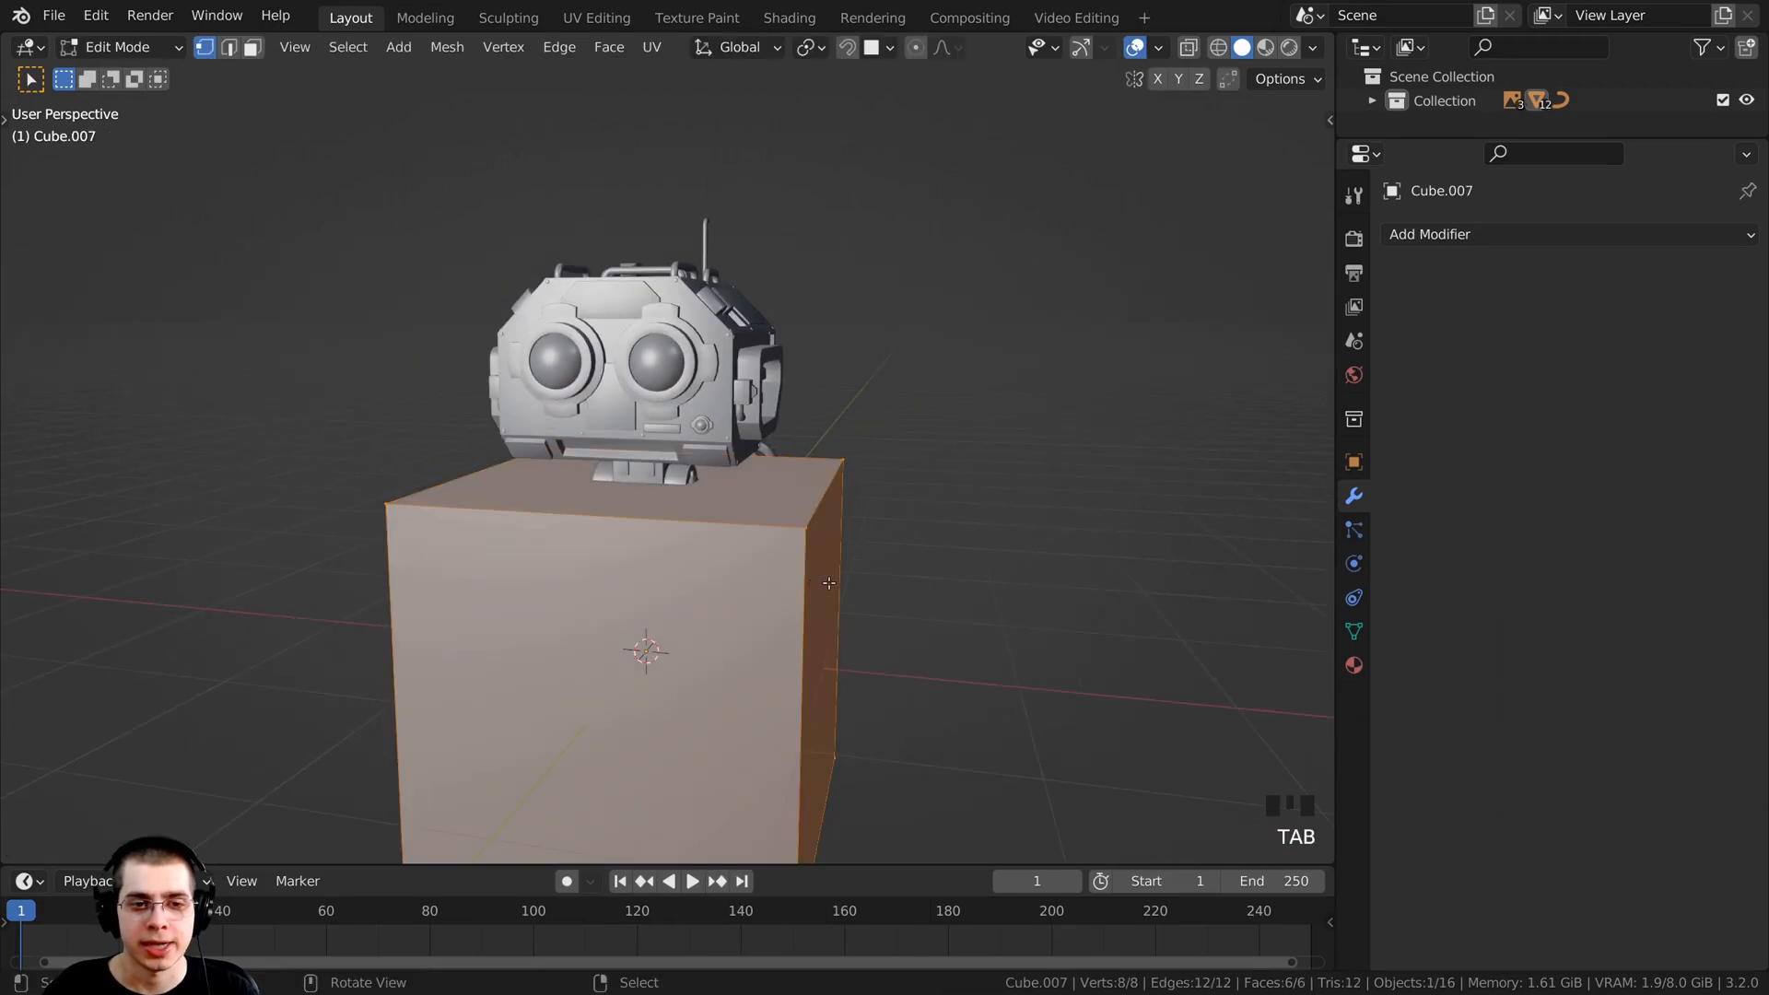
{"action": "key", "text": "s"}
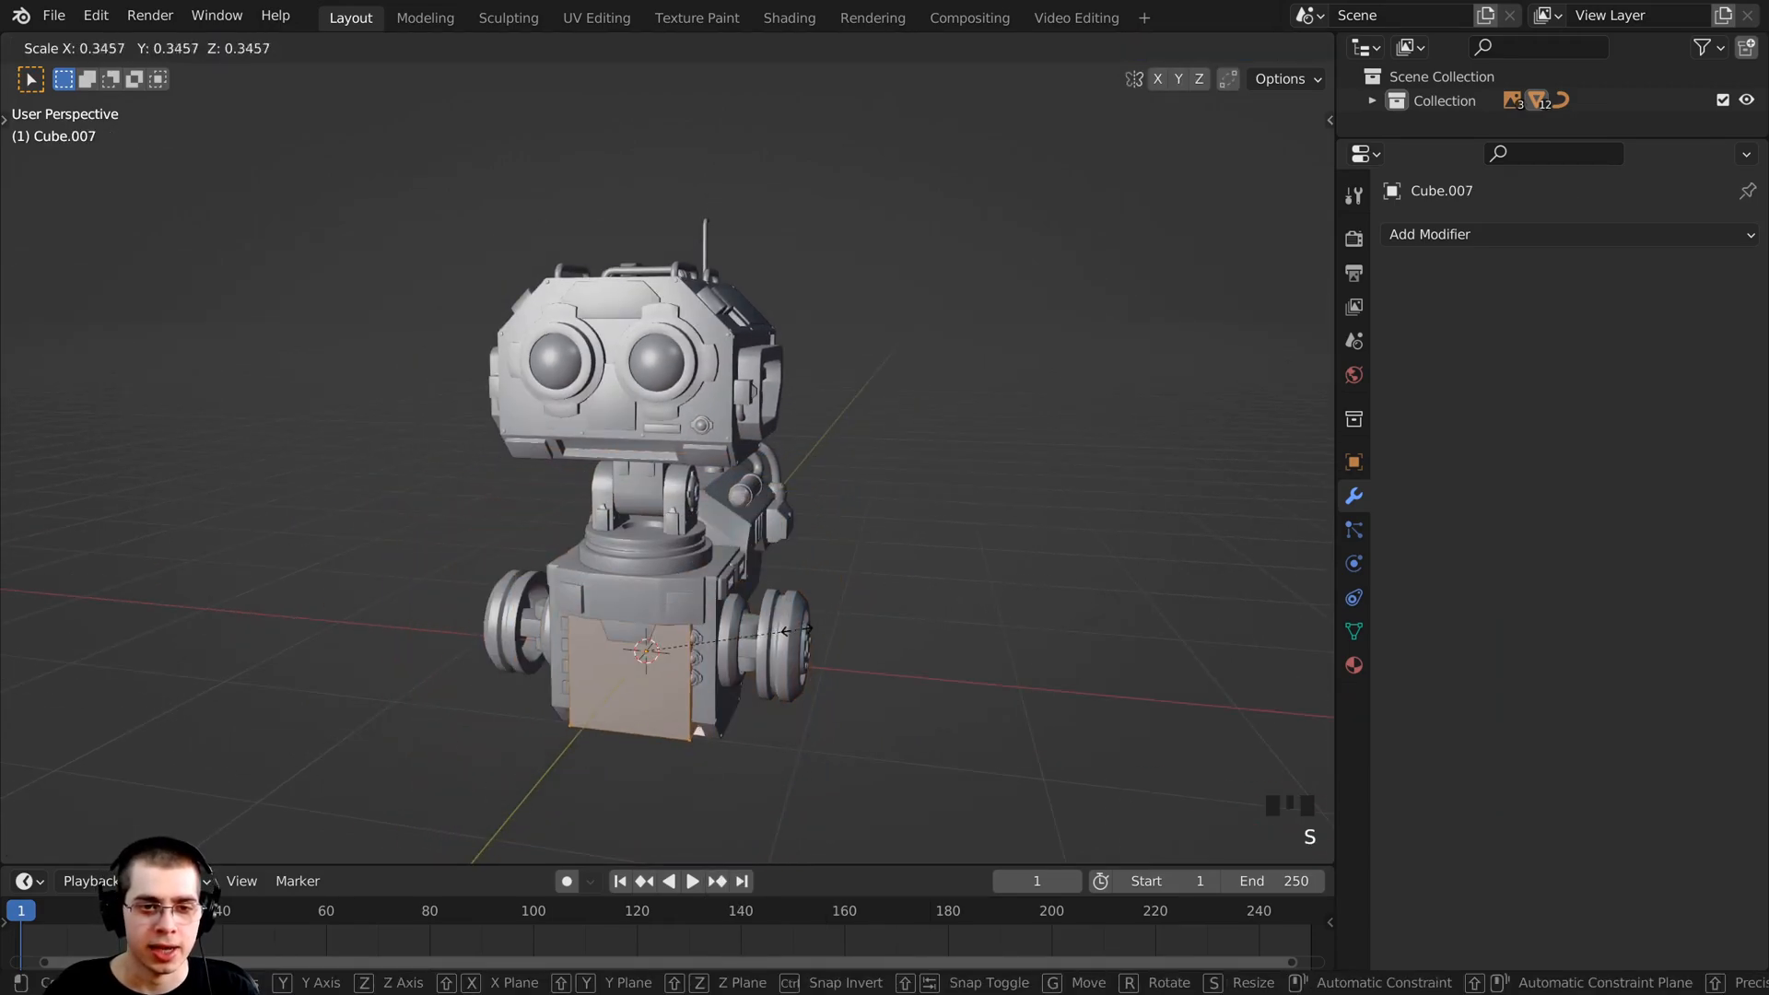
{"action": "left_click", "coordinate": [783, 594]}
Step: Move the small cube's mesh out beside the robot's rear body and leave mesh editing
{"action": "key", "text": "g"}
{"action": "left_click", "coordinate": [932, 569]}
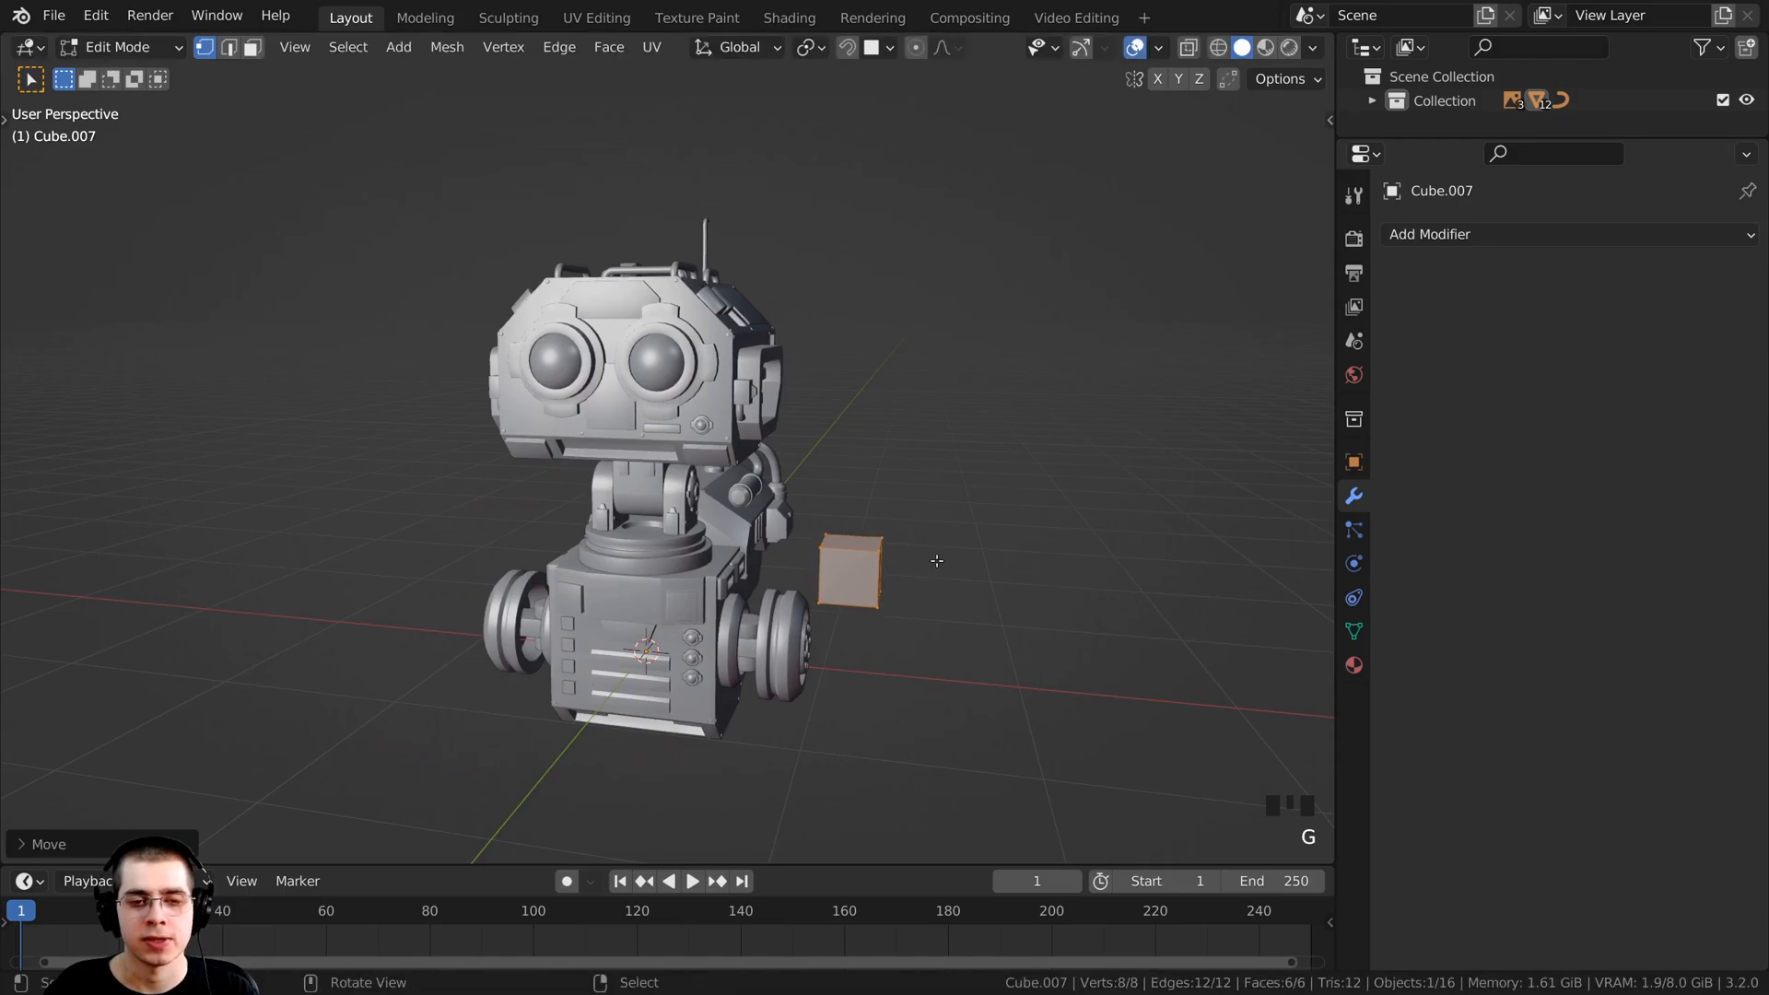
{"action": "scroll", "coordinate": [866, 556], "scroll_direction": "up", "scroll_amount": 2}
{"action": "key", "text": "Tab"}
{"action": "middle_click_drag", "start_coordinate": [866, 556], "coordinate": [782, 568]}
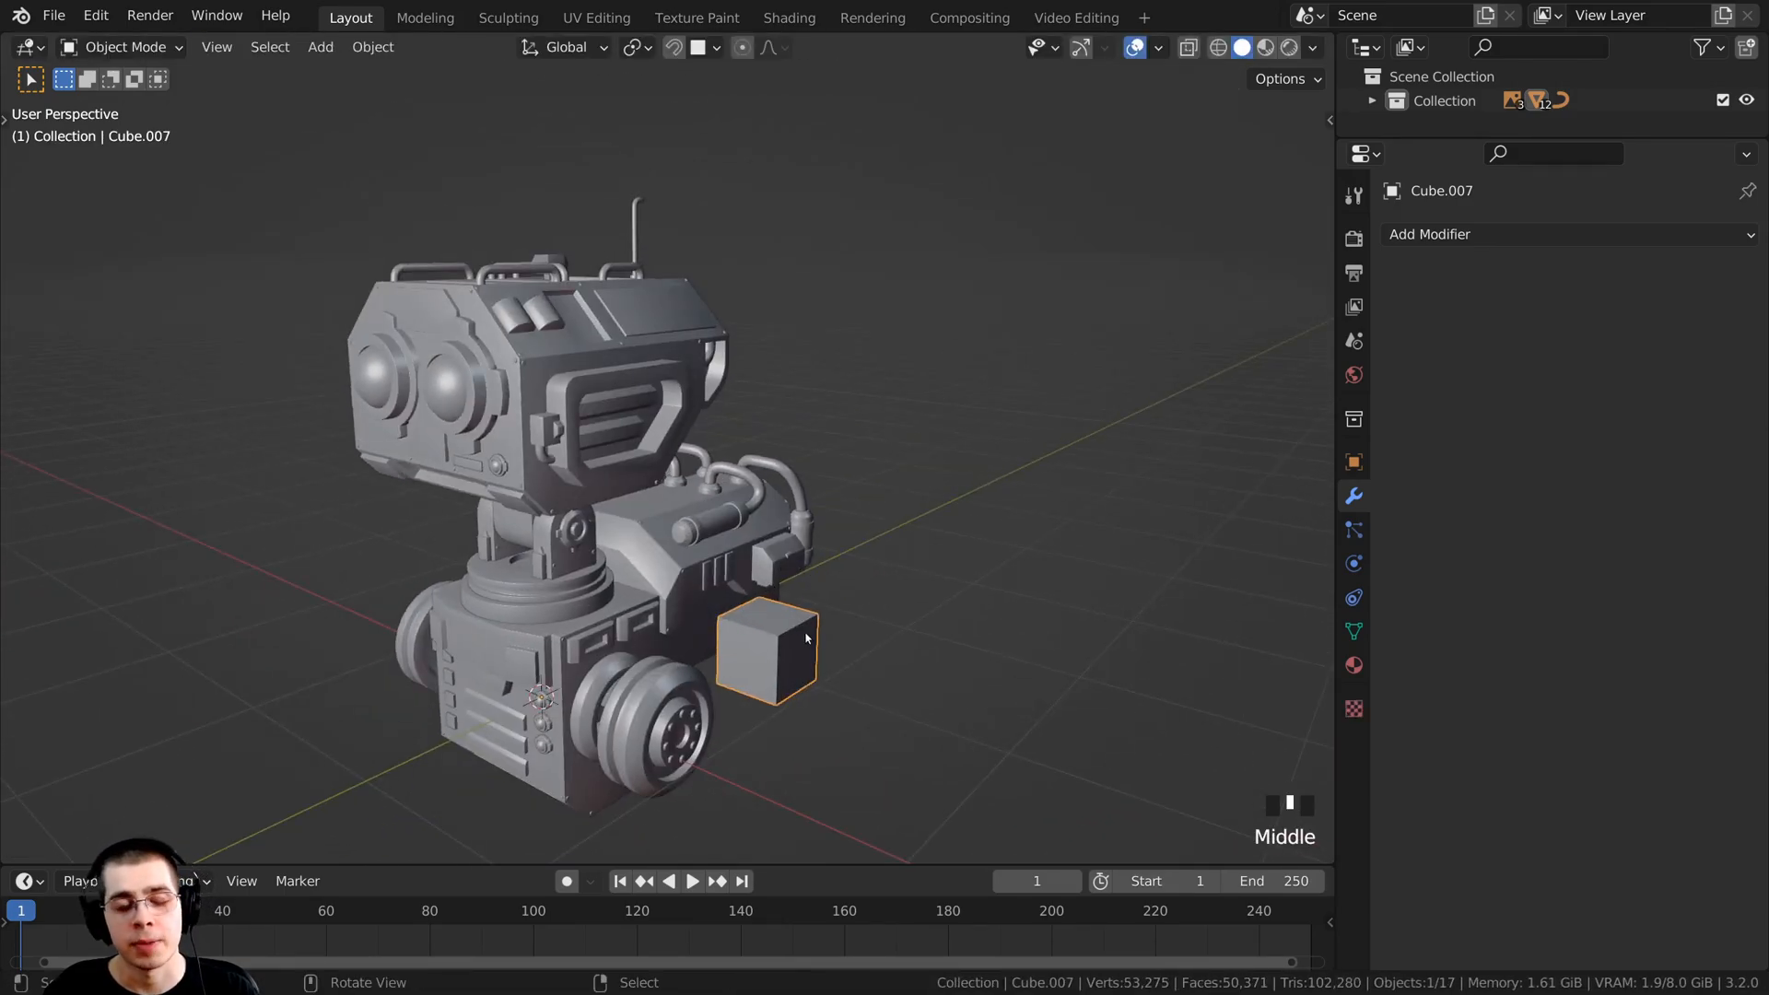
{"action": "scroll", "coordinate": [806, 638], "scroll_direction": "up", "scroll_amount": 2}
{"action": "scroll", "coordinate": [839, 698], "scroll_direction": "down", "scroll_amount": 1}
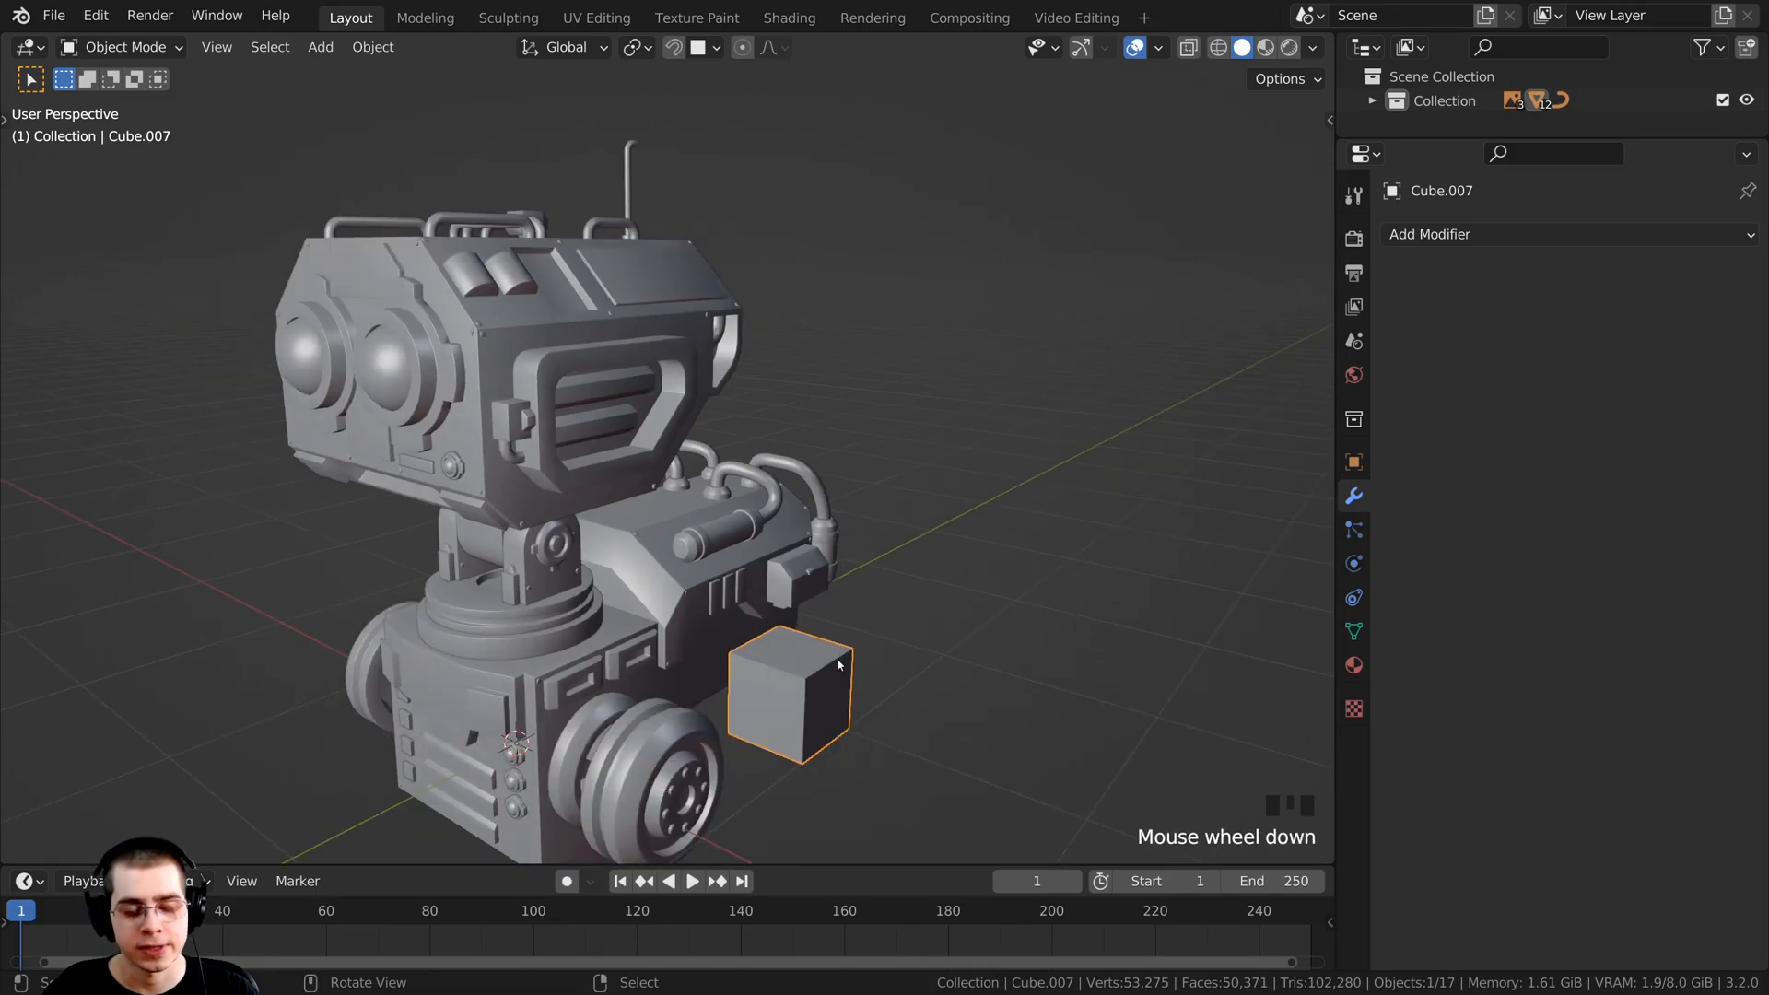
Step: Copy the head's Mirror and Bevel modifiers to the new cube and reselect only the cube
{"action": "right_click", "coordinate": [530, 317], "text": "shift"}
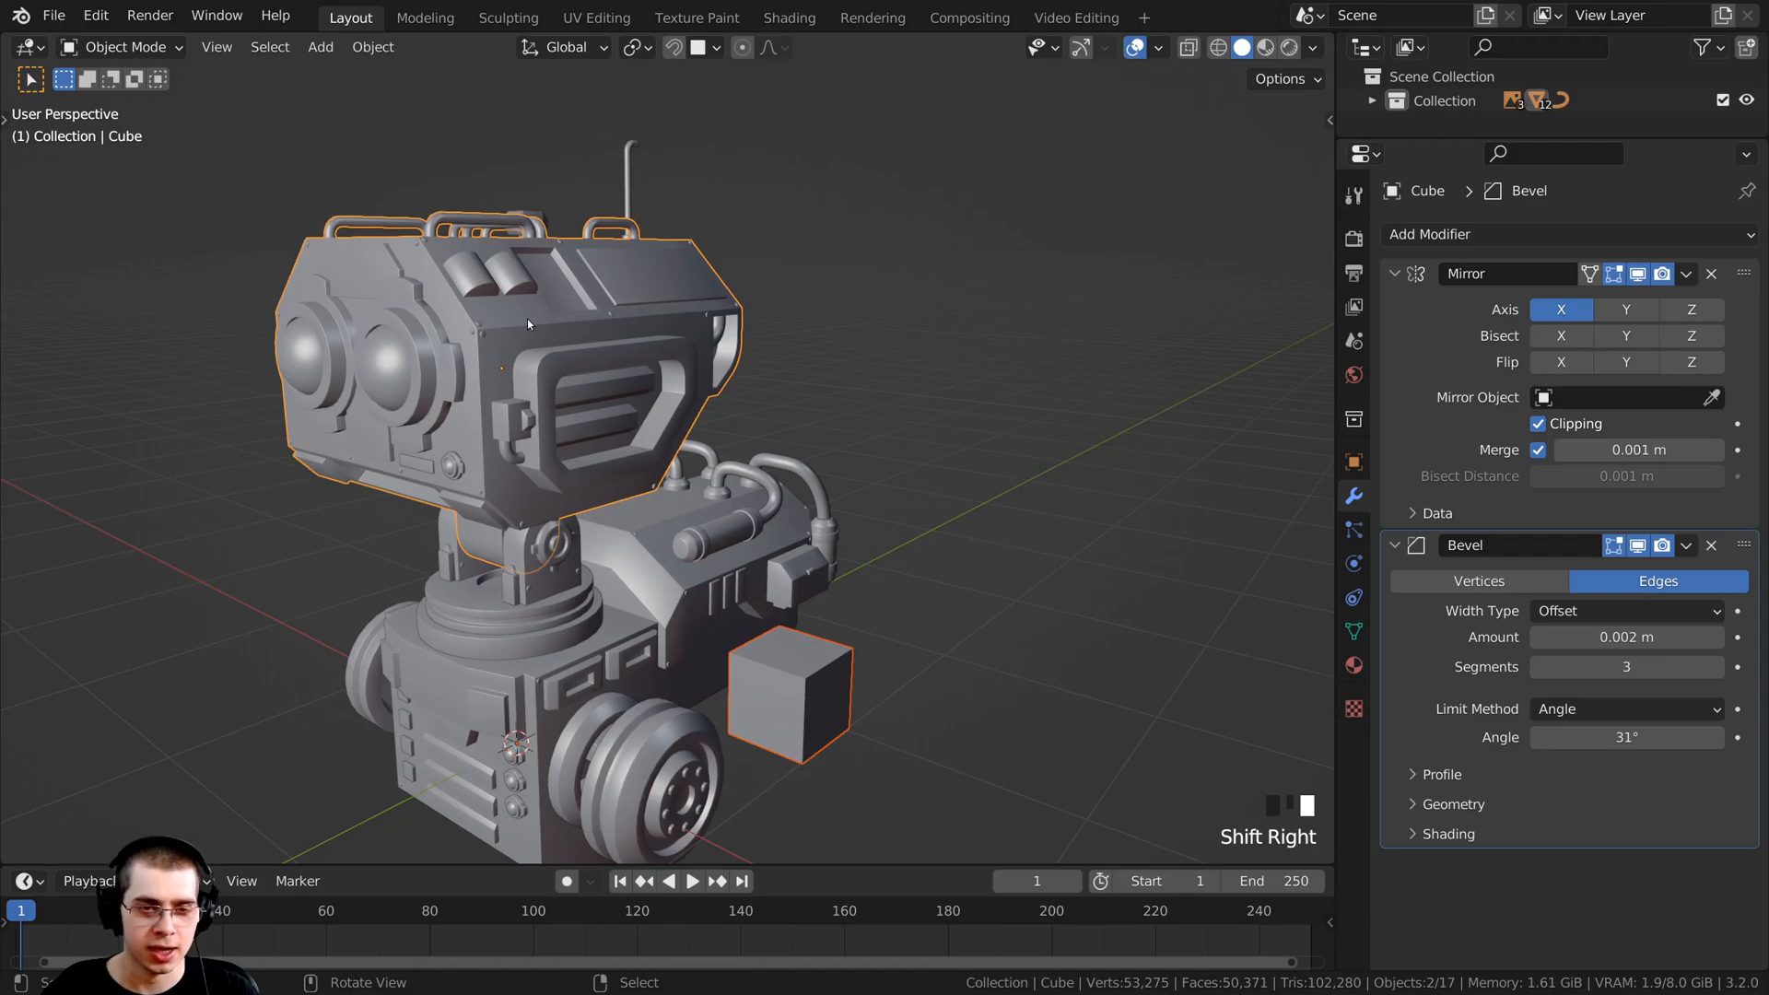
{"action": "key", "text": "ctrl+l"}
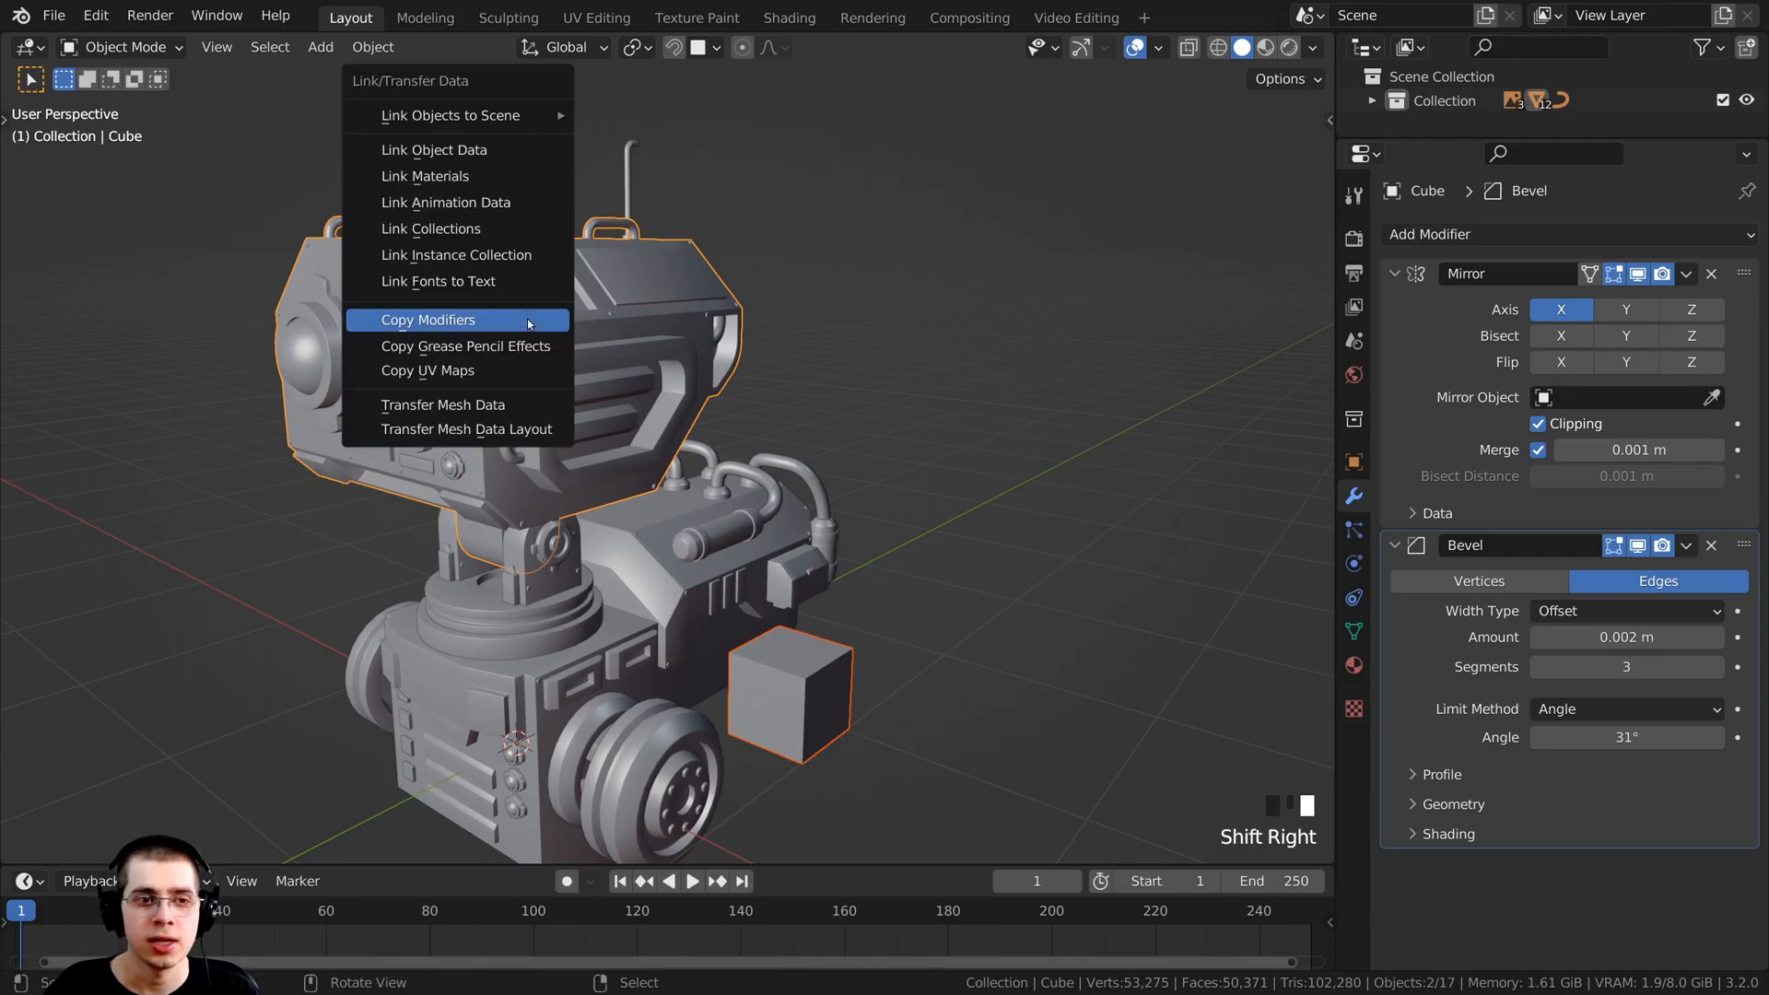
{"action": "left_click", "coordinate": [498, 318]}
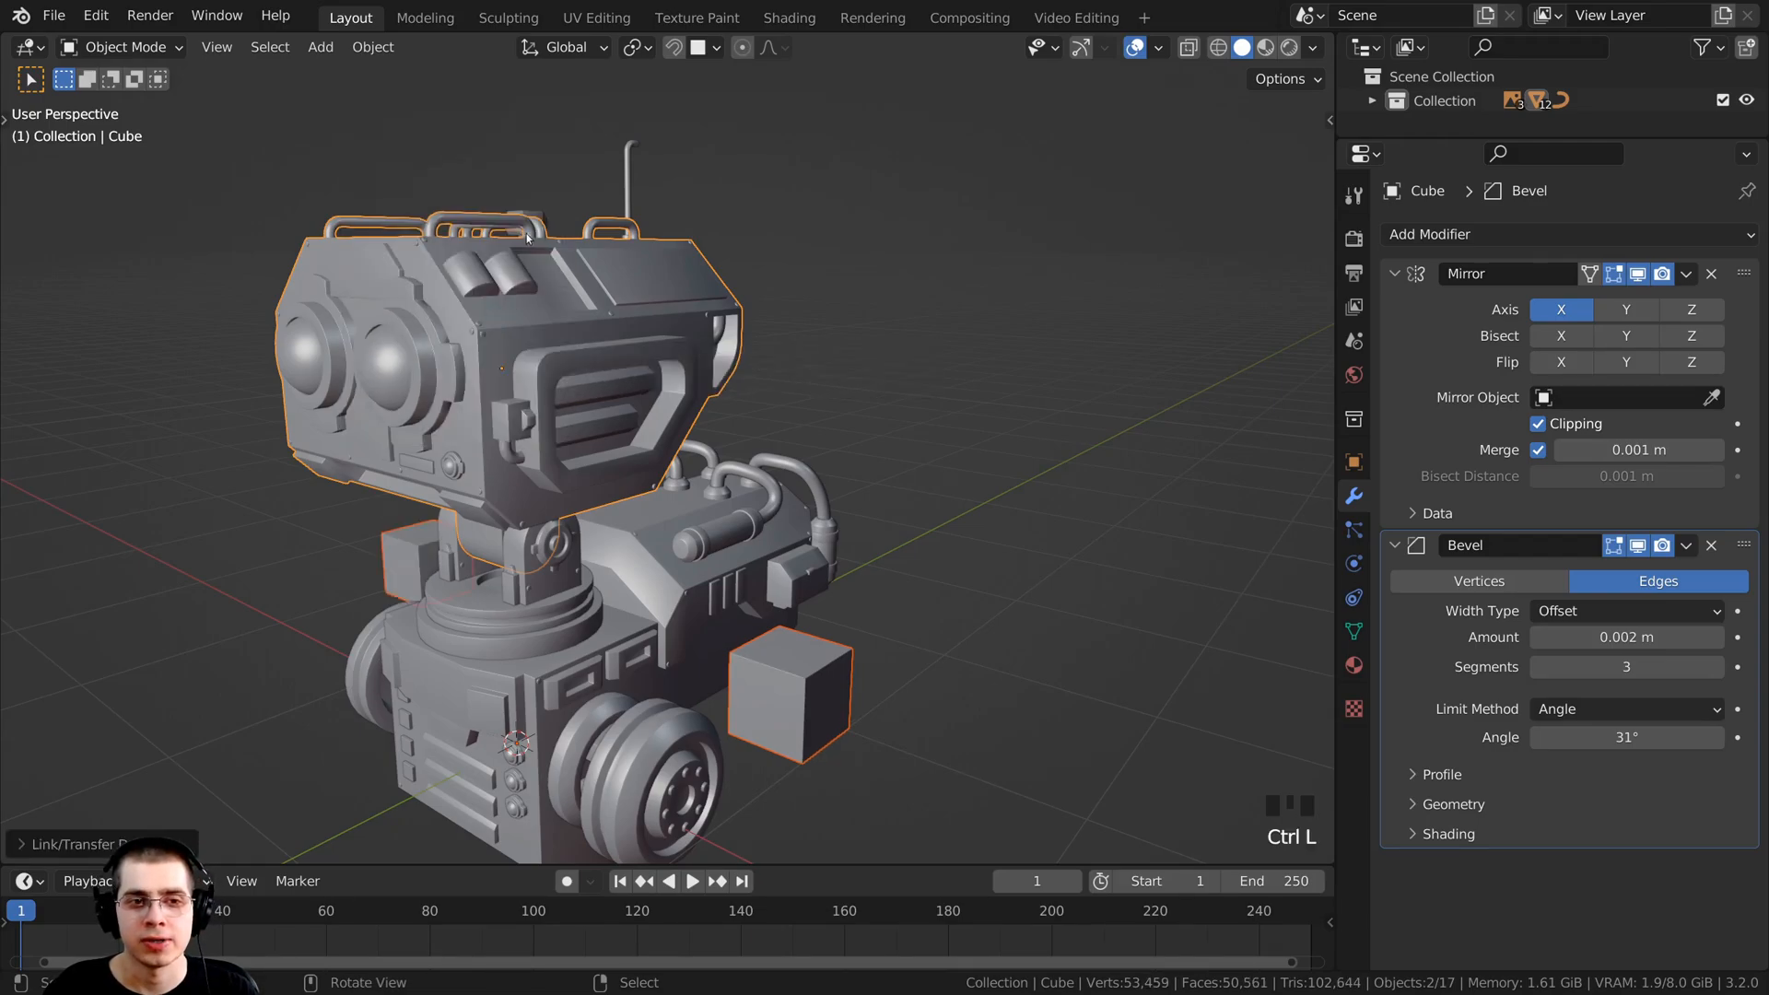
{"action": "right_click", "coordinate": [467, 267]}
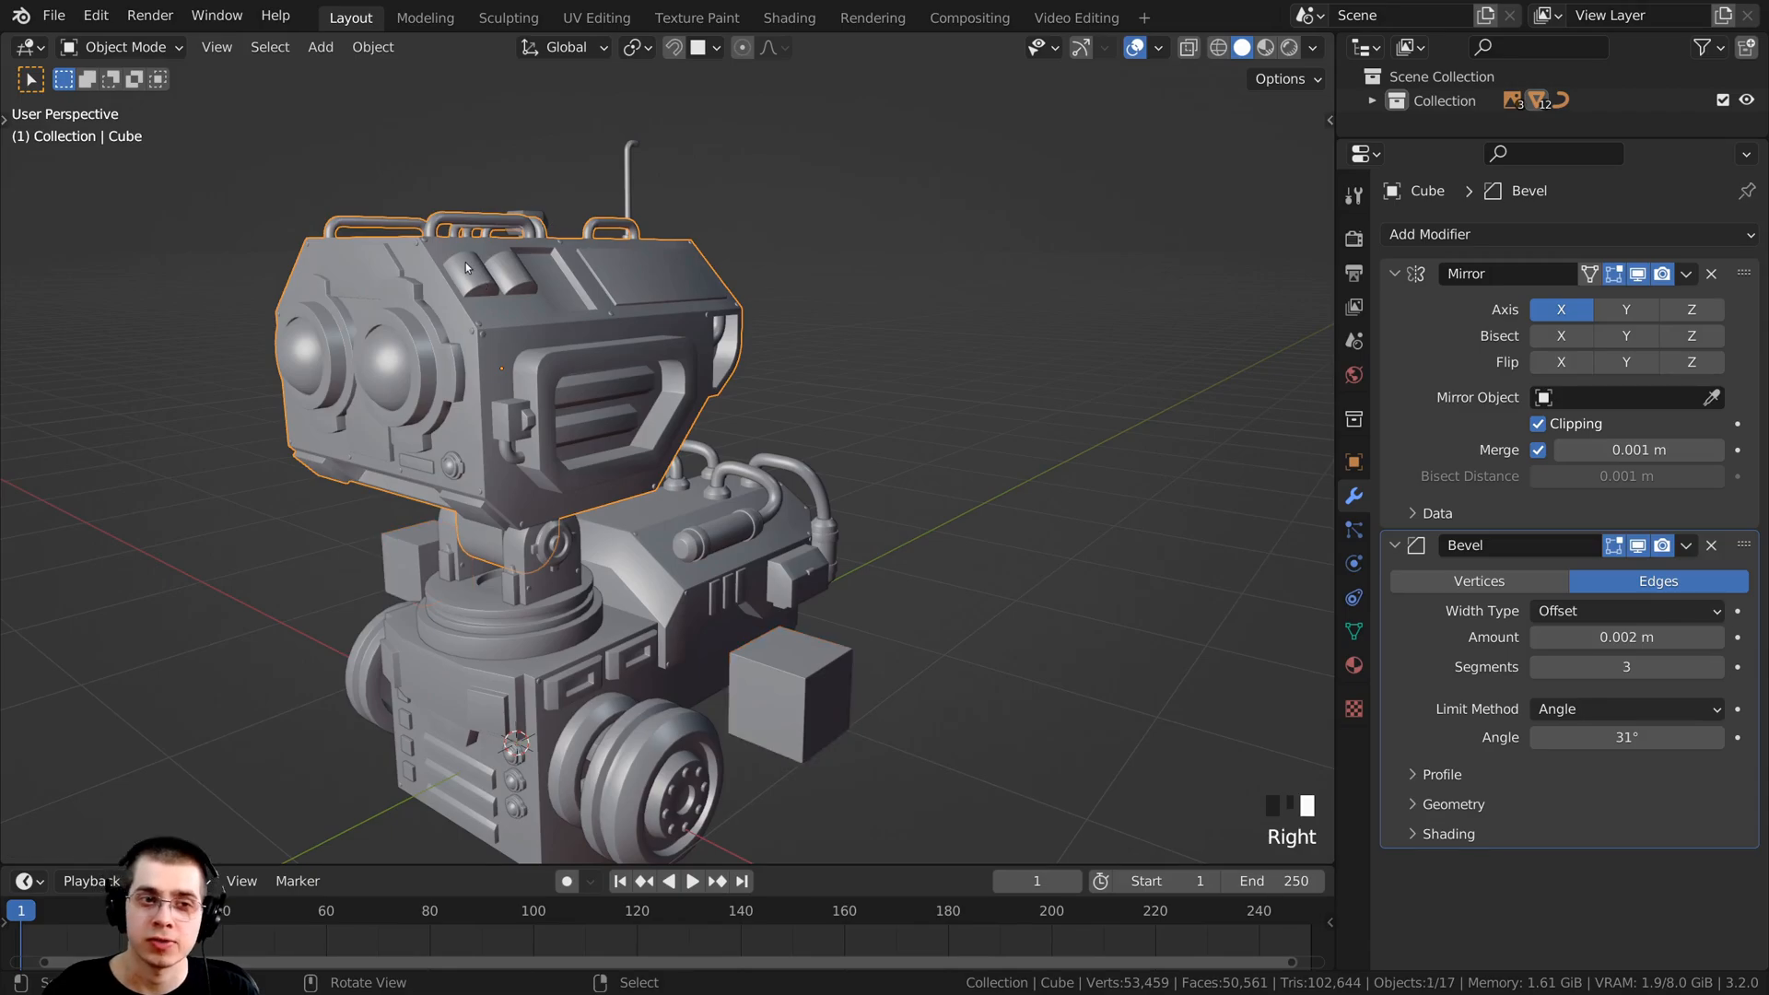
{"action": "right_click", "coordinate": [827, 638]}
{"action": "middle_click_drag", "start_coordinate": [826, 637], "coordinate": [904, 532]}
{"action": "scroll", "coordinate": [904, 533], "scroll_direction": "down", "scroll_amount": 2}
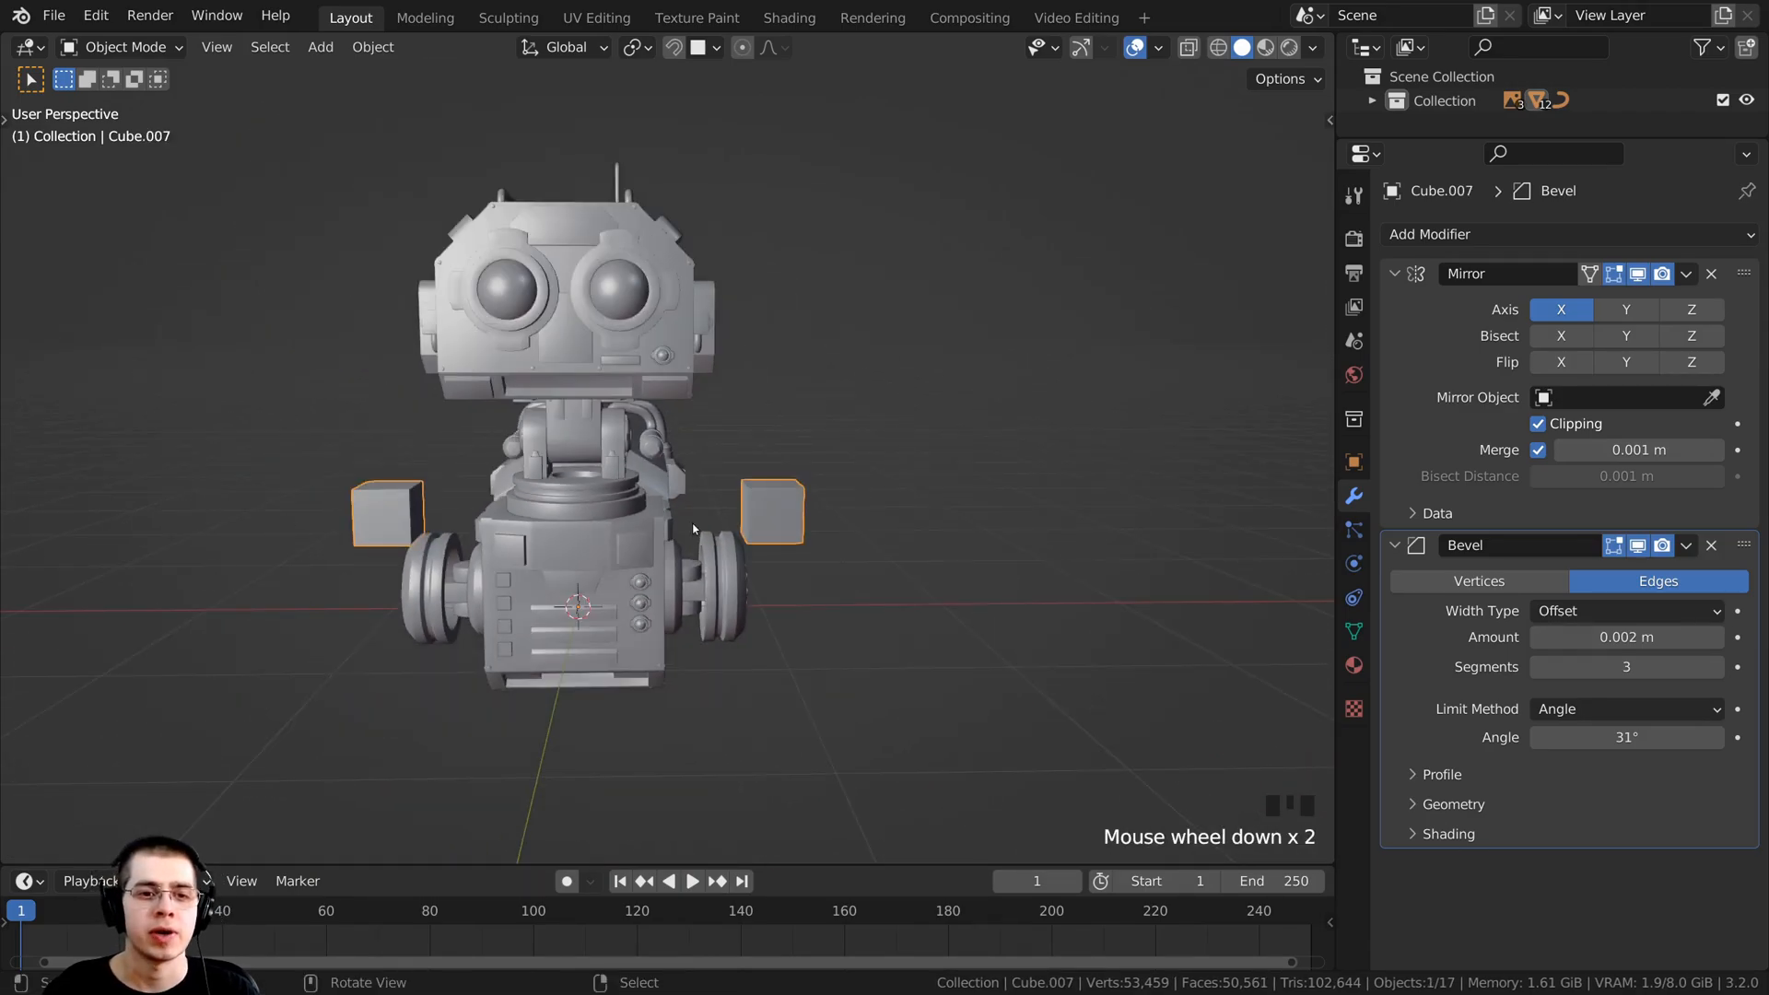
Step: In right wireframe view, move and resize the cube's mesh over the reference side panel below the rear body
{"action": "scroll", "coordinate": [694, 529], "scroll_direction": "up", "scroll_amount": 2}
{"action": "key", "text": "Tab"}
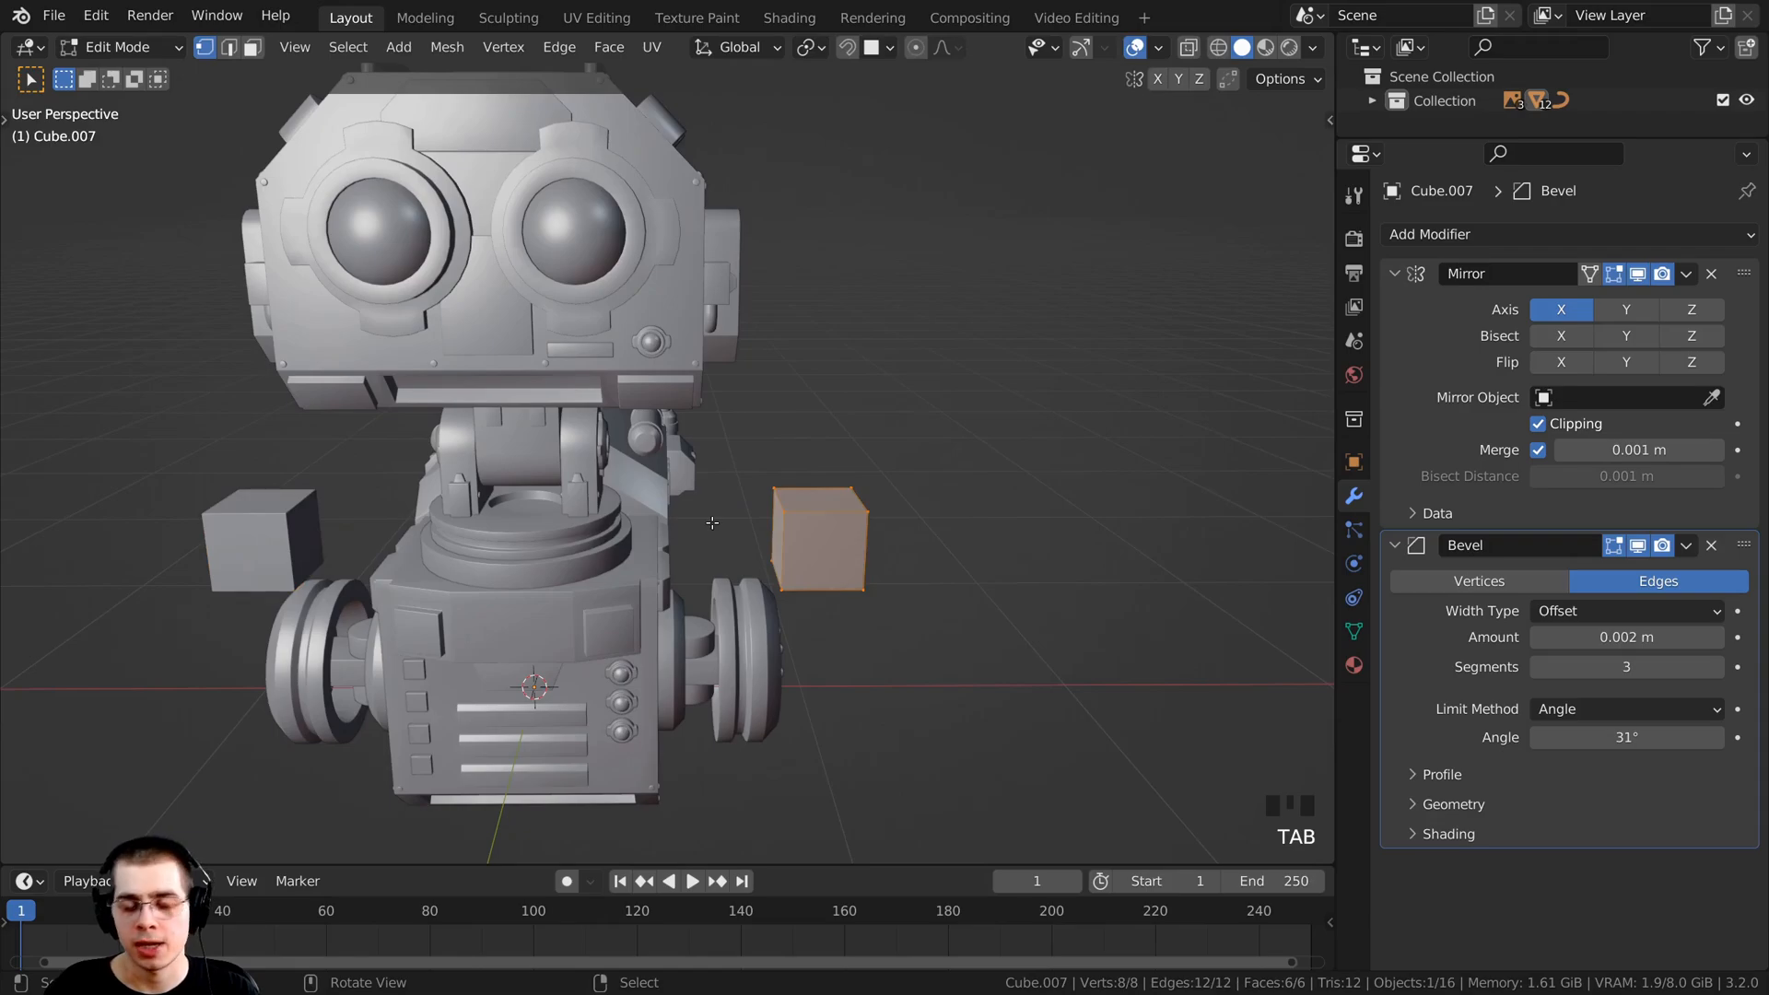
{"action": "key", "text": "KP_3"}
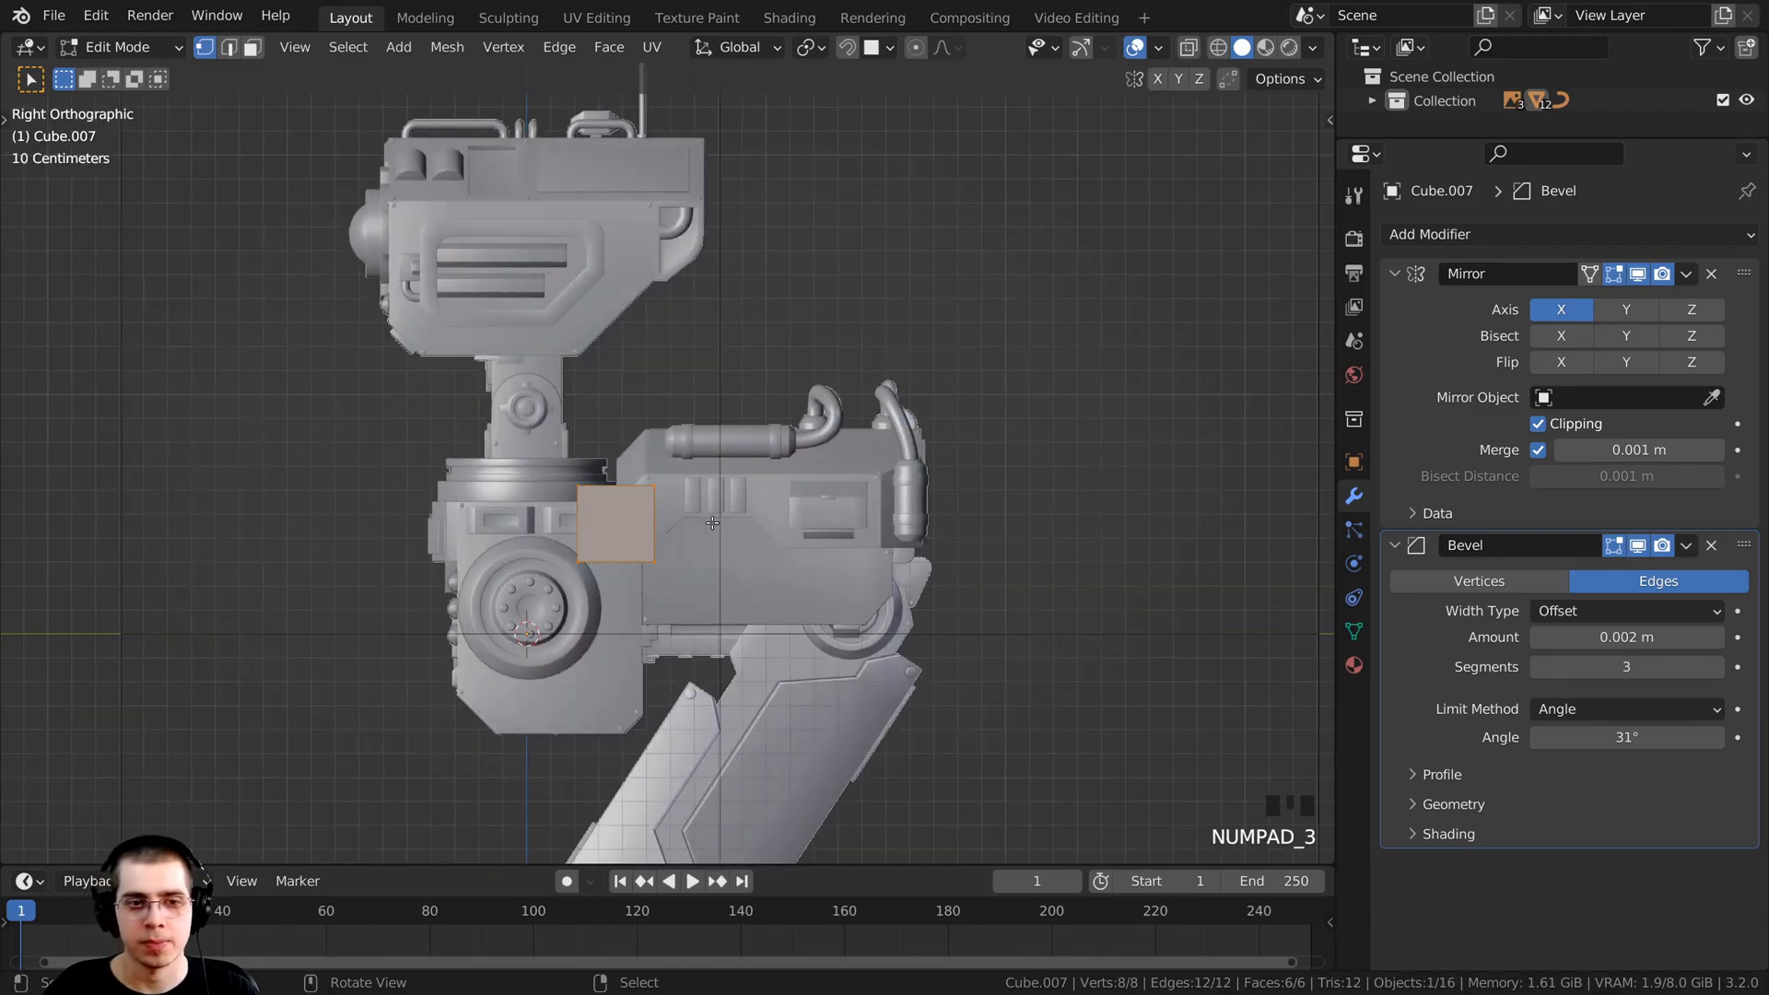
{"action": "middle_click_drag", "start_coordinate": [712, 522], "coordinate": [669, 422], "text": "shift"}
{"action": "scroll", "coordinate": [669, 422], "scroll_direction": "up", "scroll_amount": 3}
{"action": "key", "text": "z"}
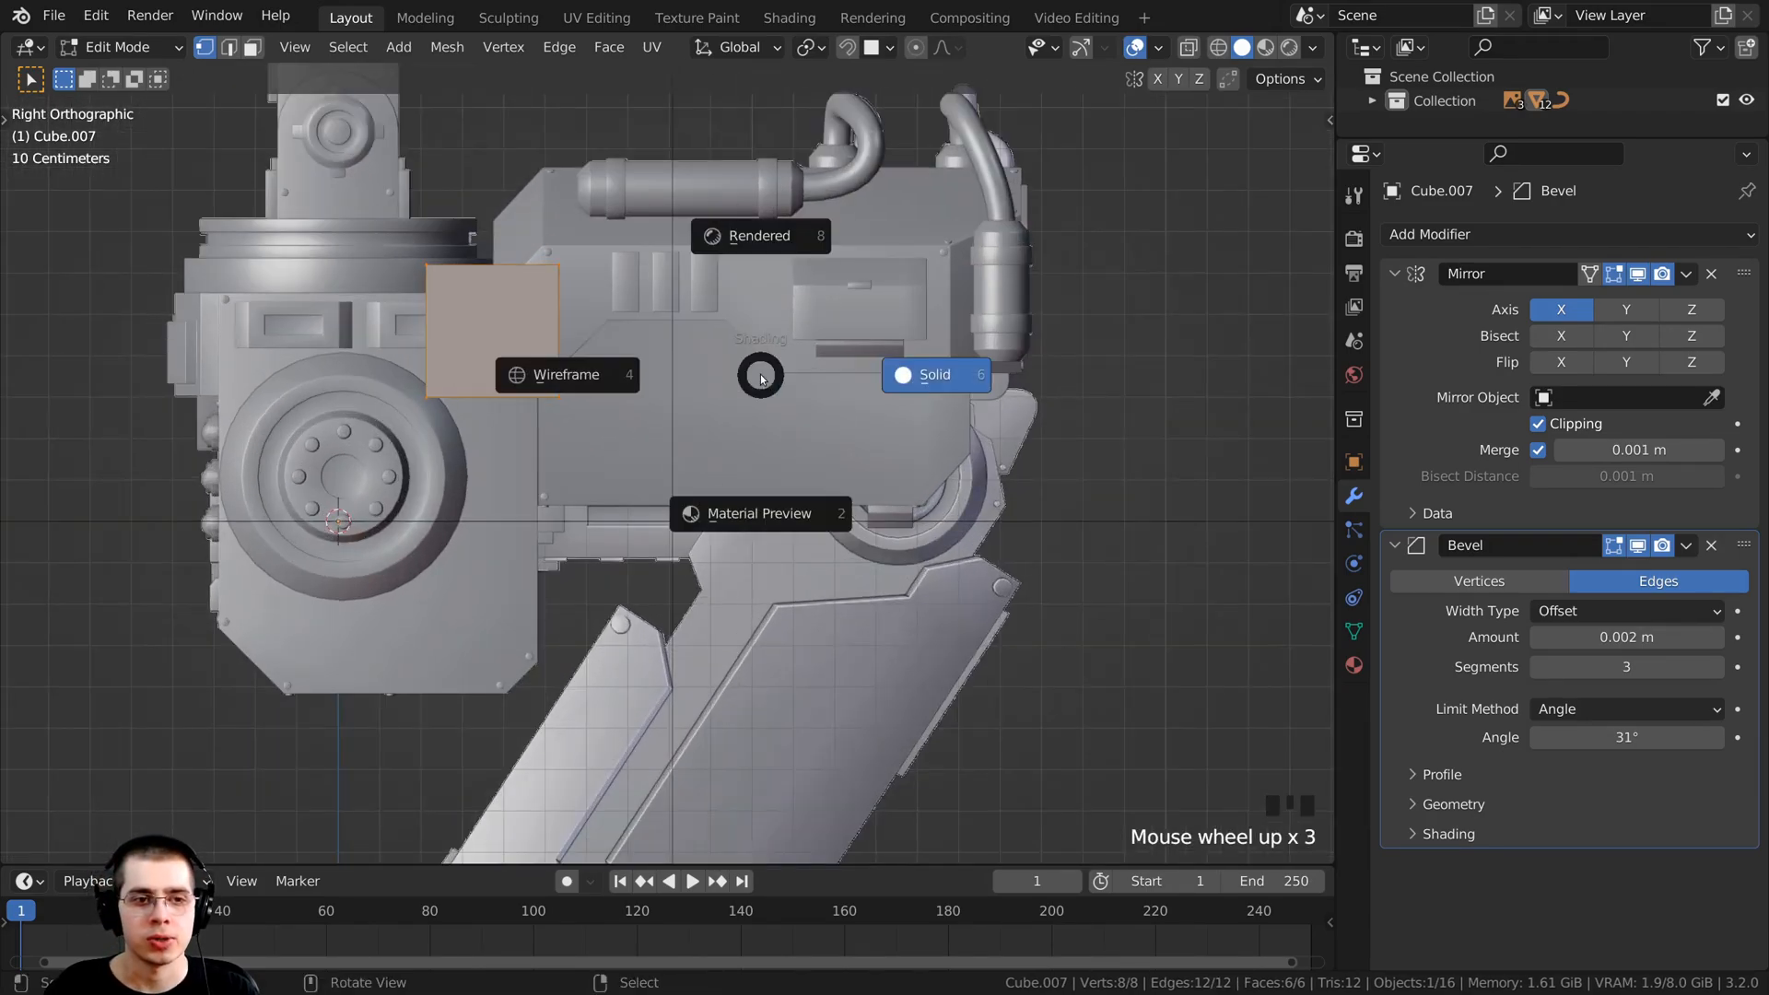
{"action": "left_click", "coordinate": [540, 376]}
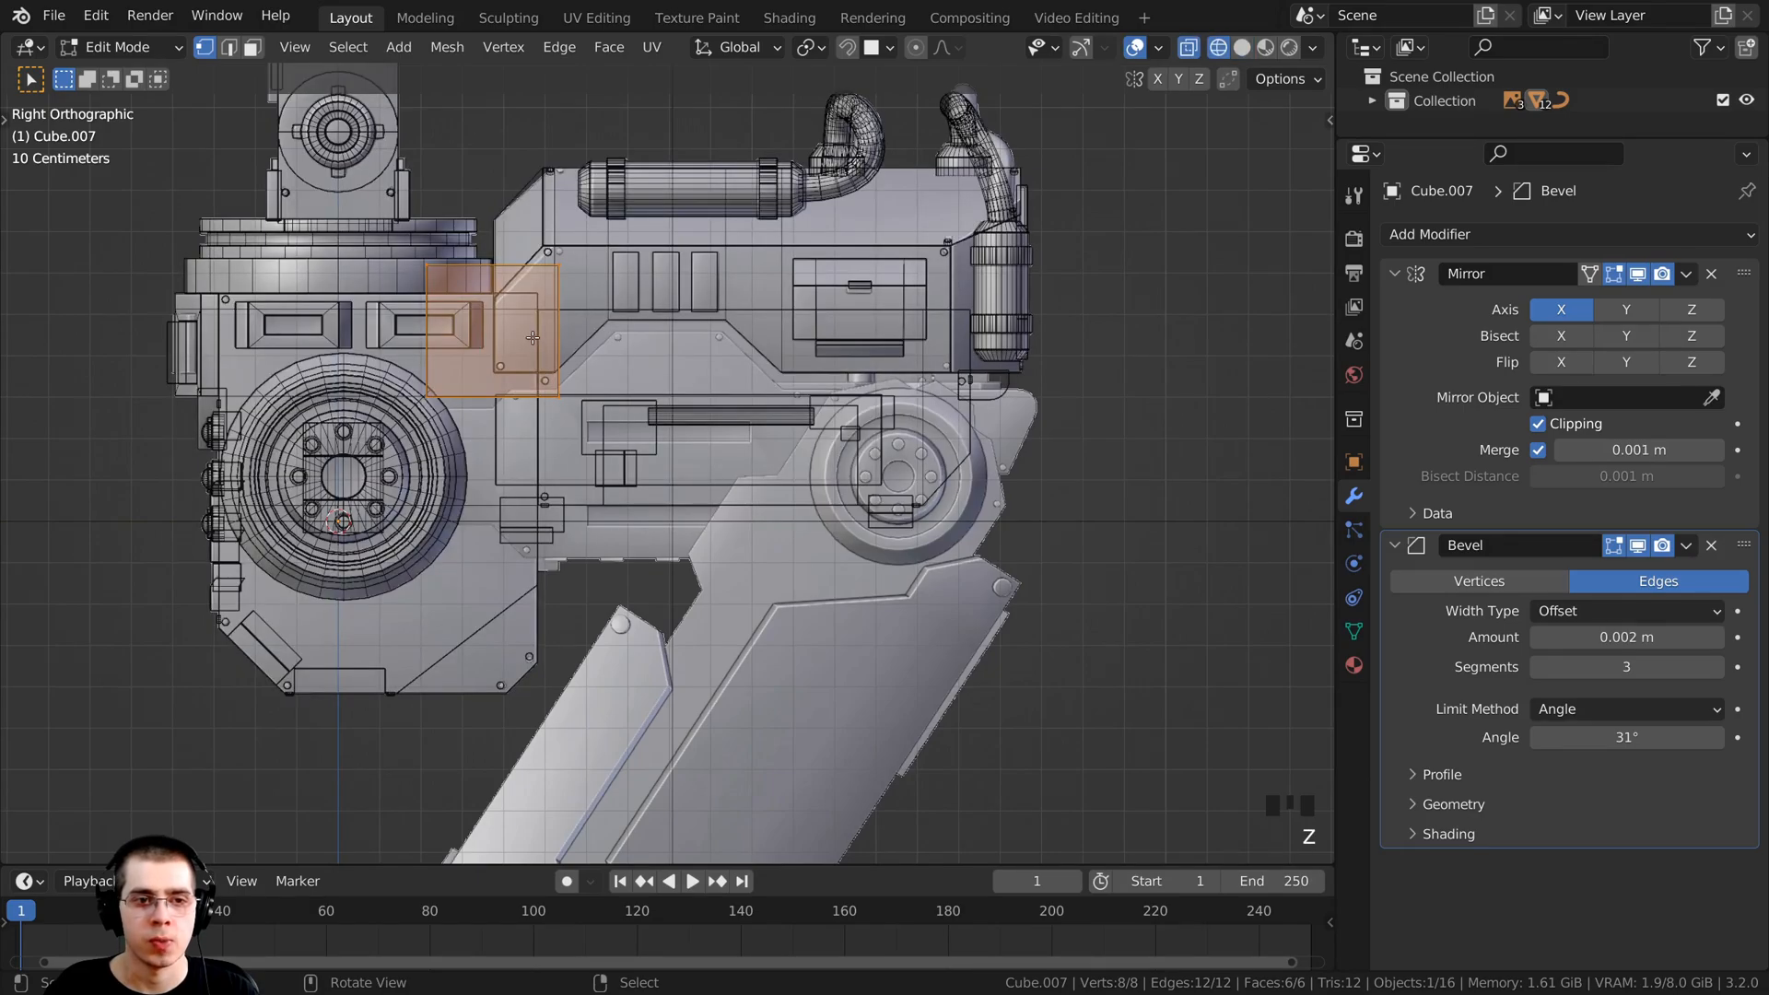
{"action": "scroll", "coordinate": [506, 291], "scroll_direction": "up", "scroll_amount": 1}
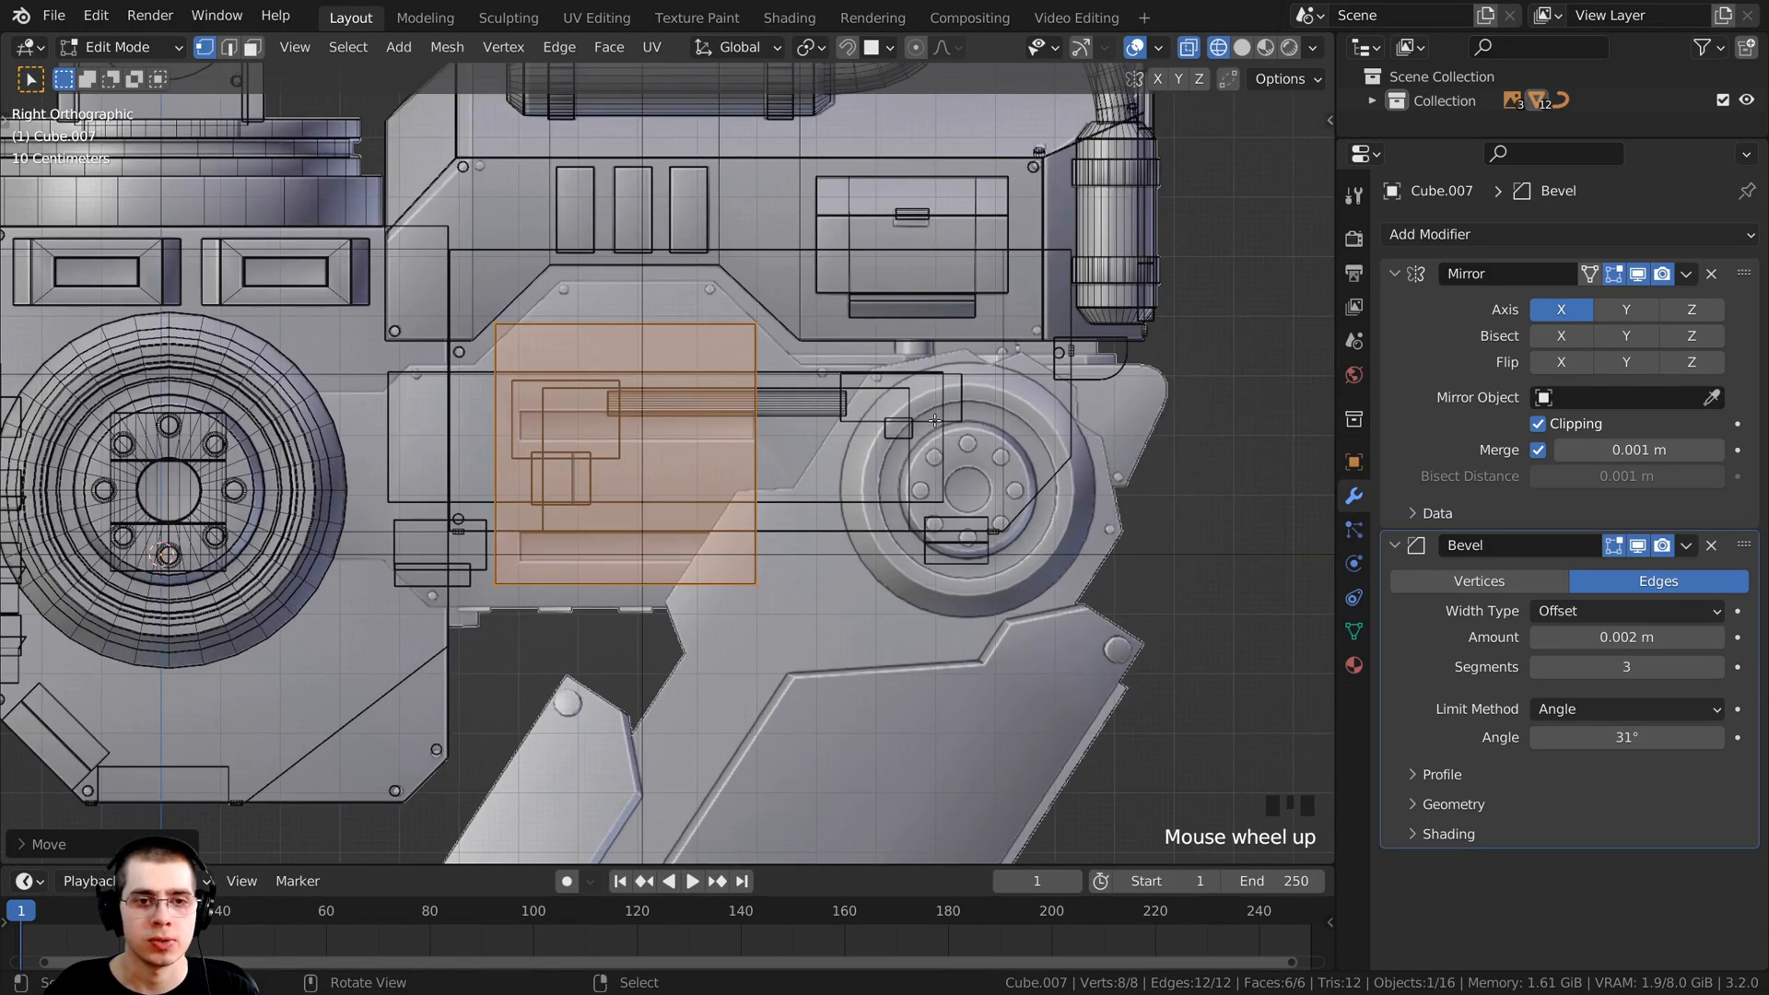
{"action": "scroll", "coordinate": [899, 444], "scroll_direction": "up", "scroll_amount": 2}
{"action": "key", "text": "g"}
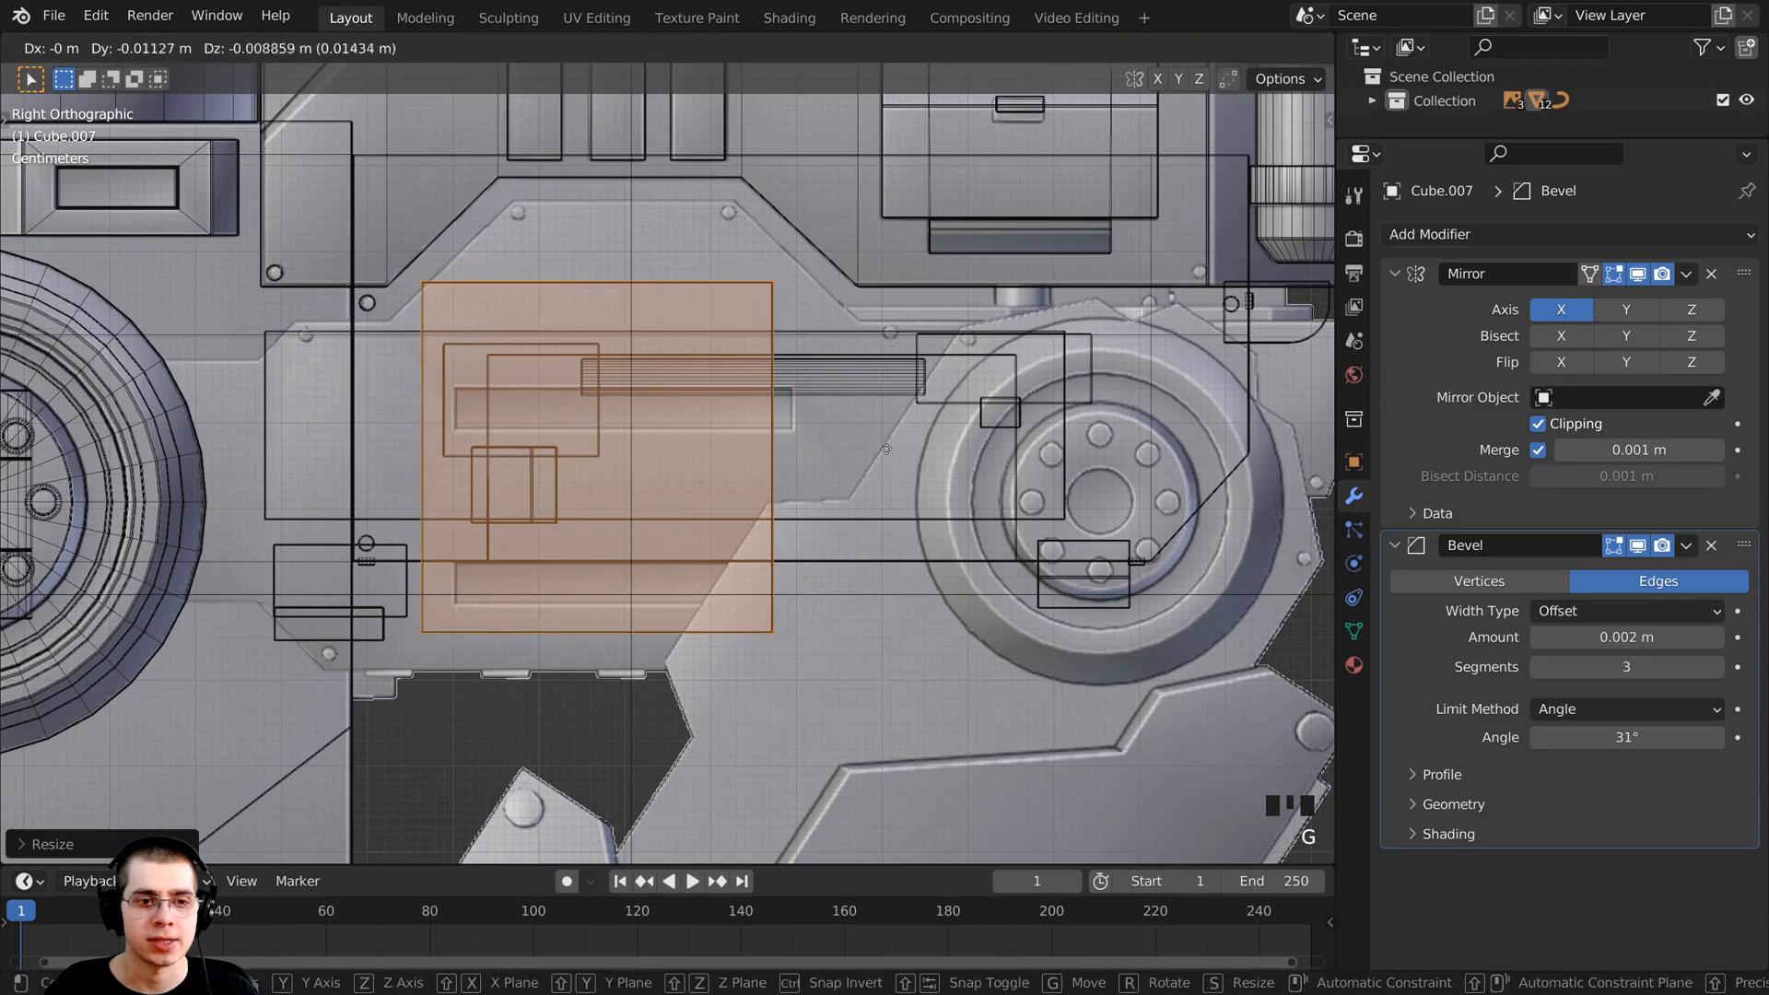
{"action": "middle_click_drag", "start_coordinate": [834, 460], "coordinate": [934, 452], "text": "shift"}
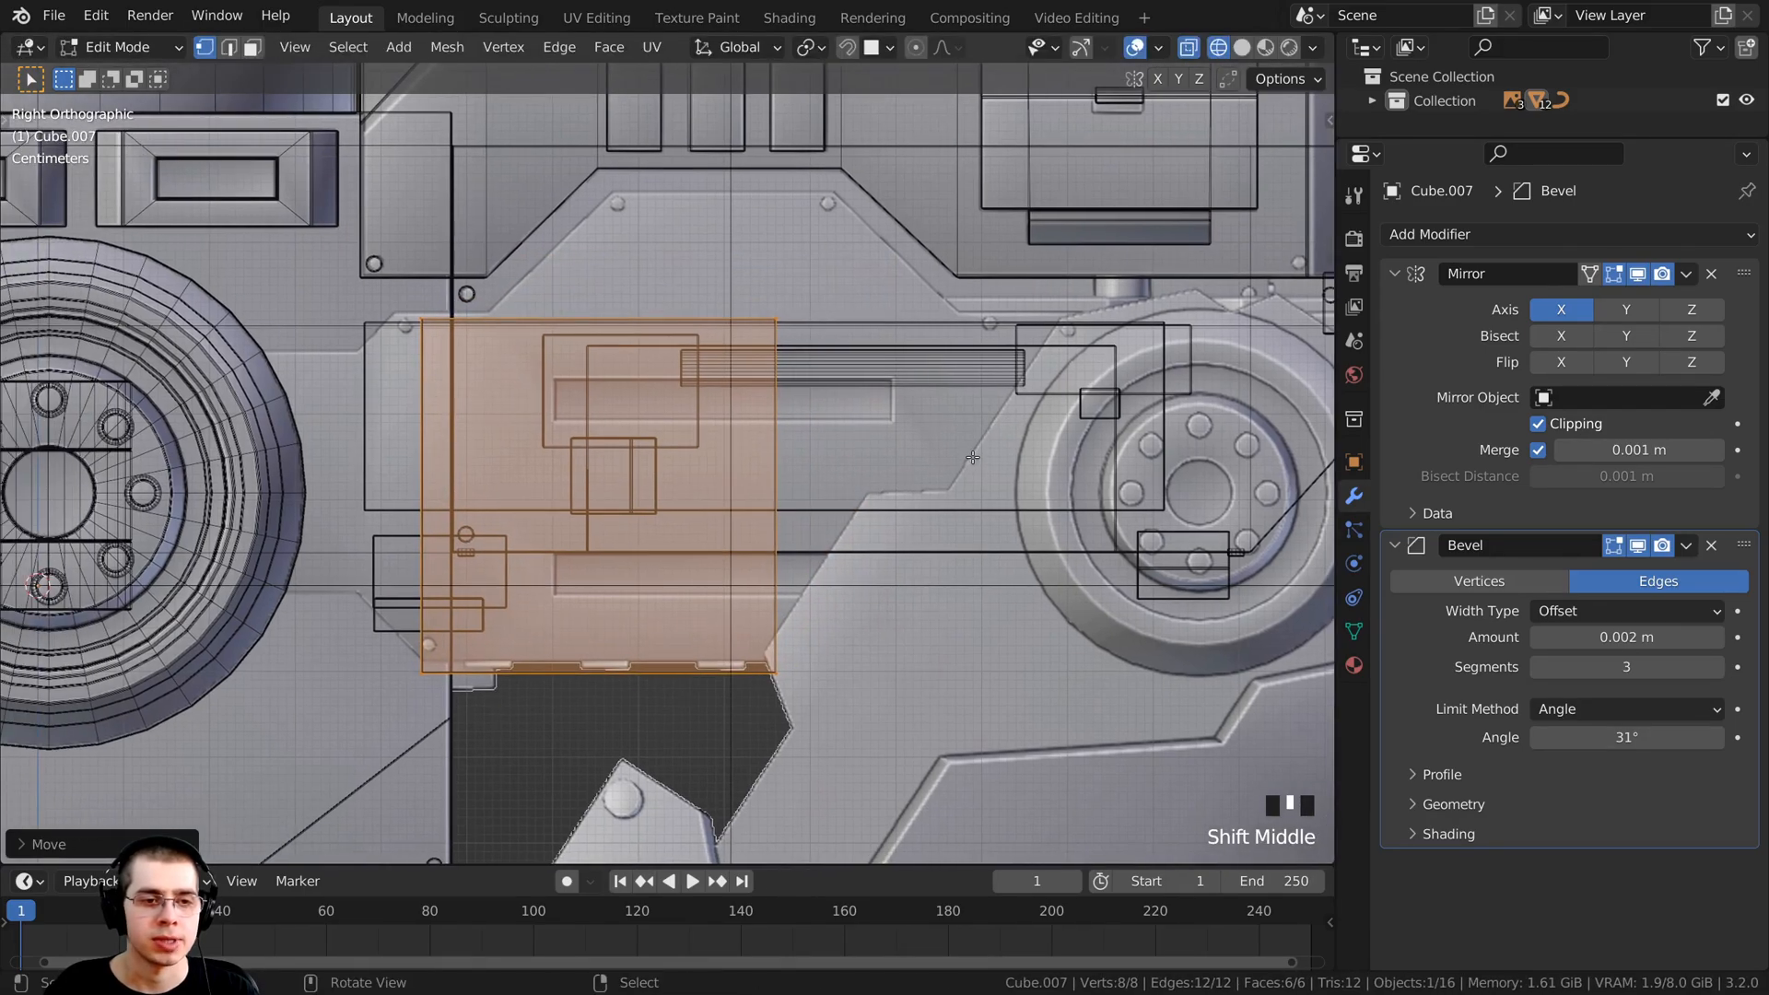
{"action": "left_click", "coordinate": [936, 451]}
Step: Fine-tune the cube's position and scale so its upper and lower edges match the reference side panel
{"action": "scroll", "coordinate": [509, 334], "scroll_direction": "up", "scroll_amount": 3}
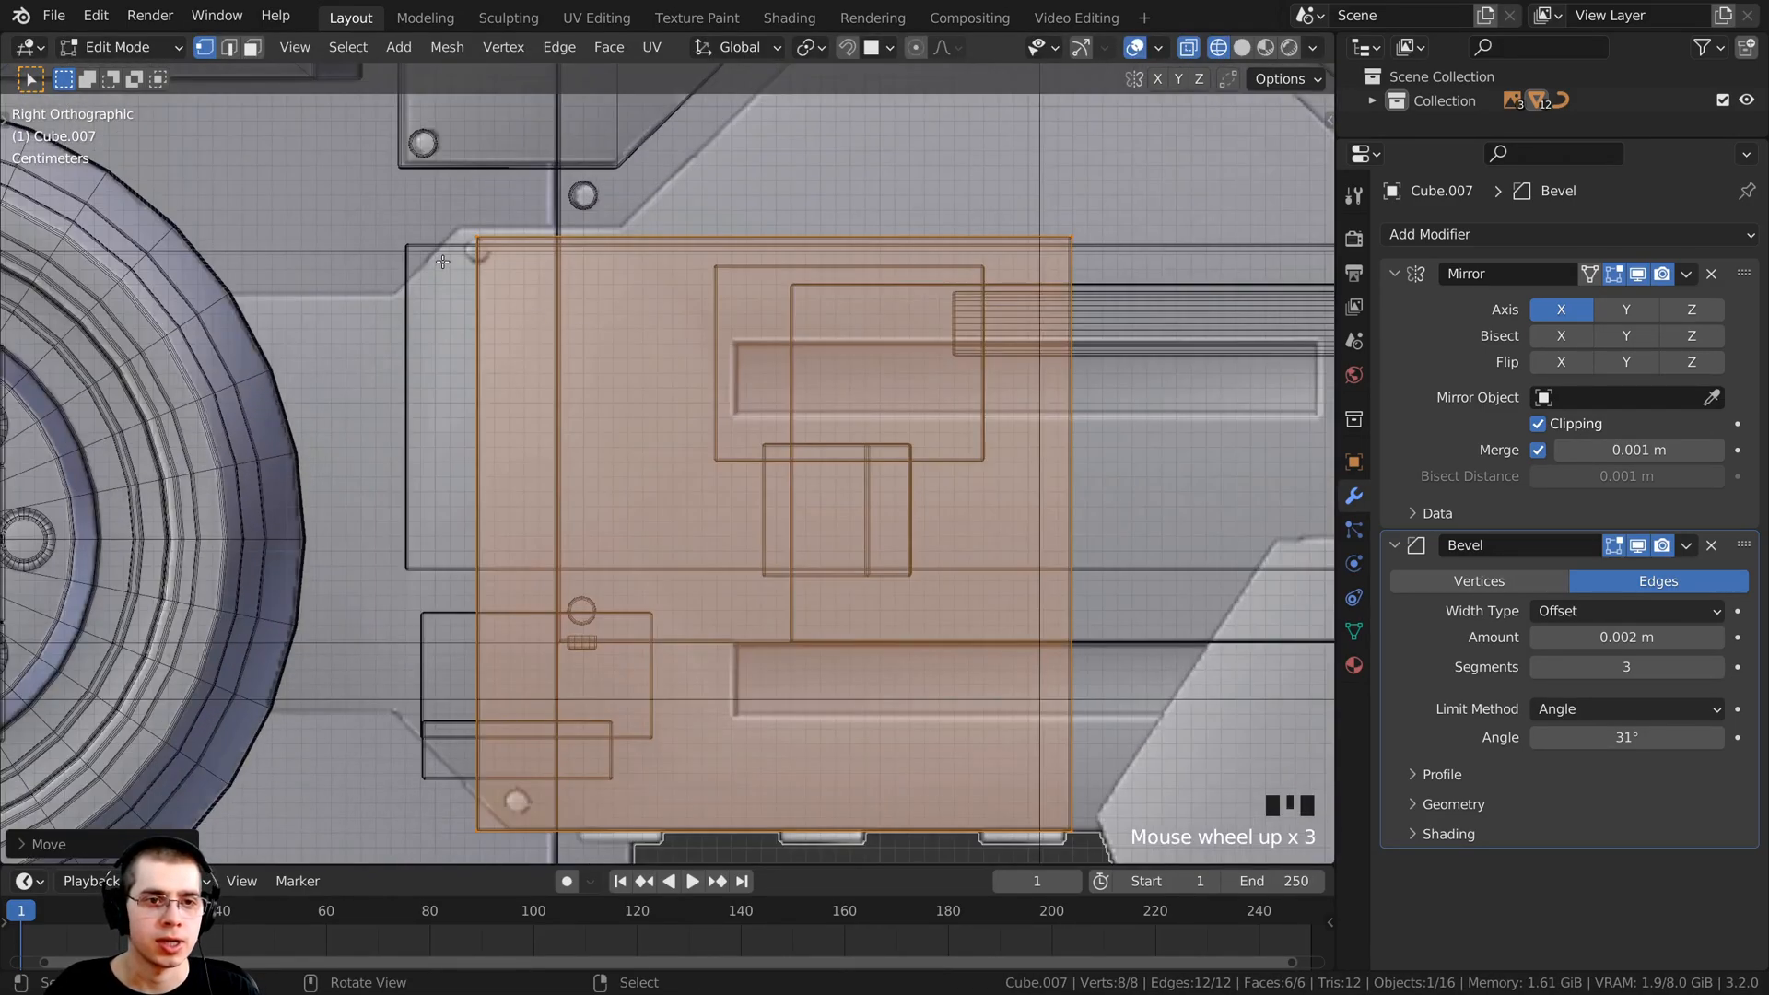
{"action": "key", "text": "g"}
{"action": "left_click", "coordinate": [484, 237]}
{"action": "key", "text": "s"}
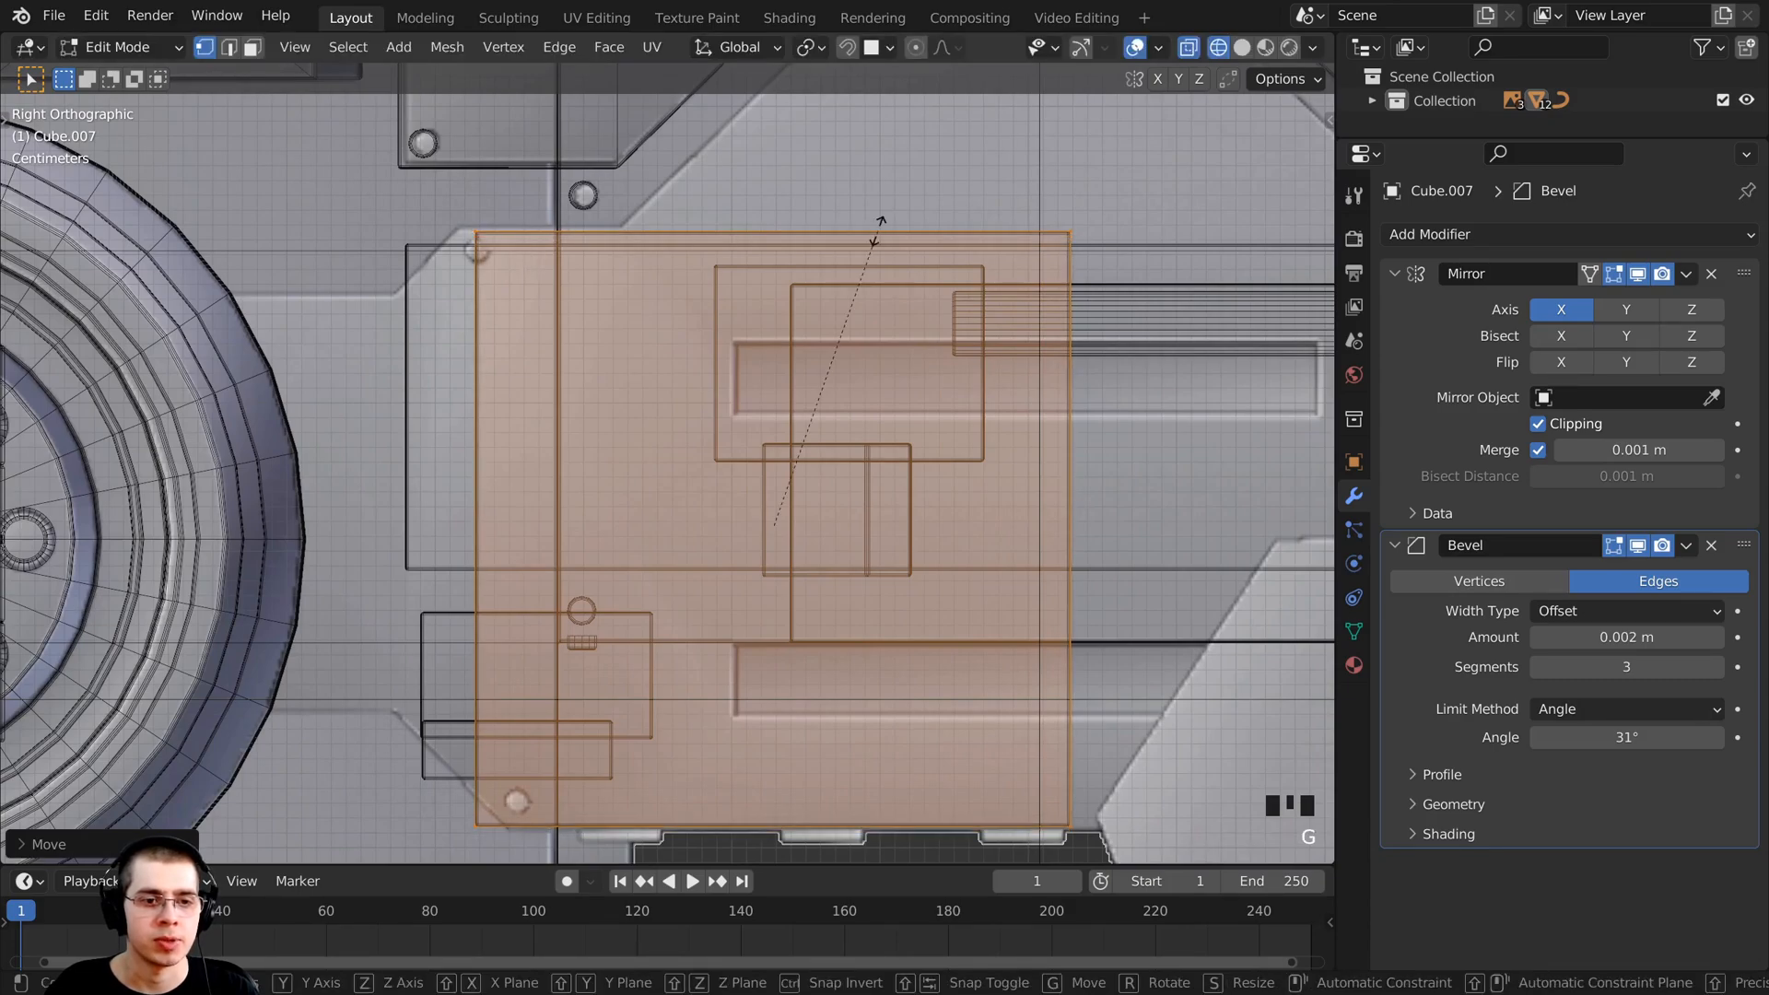
{"action": "left_click", "coordinate": [887, 230]}
{"action": "key", "text": "g"}
{"action": "left_click", "coordinate": [920, 229]}
{"action": "key", "text": "s"}
{"action": "left_click", "coordinate": [928, 230]}
{"action": "key", "text": "g"}
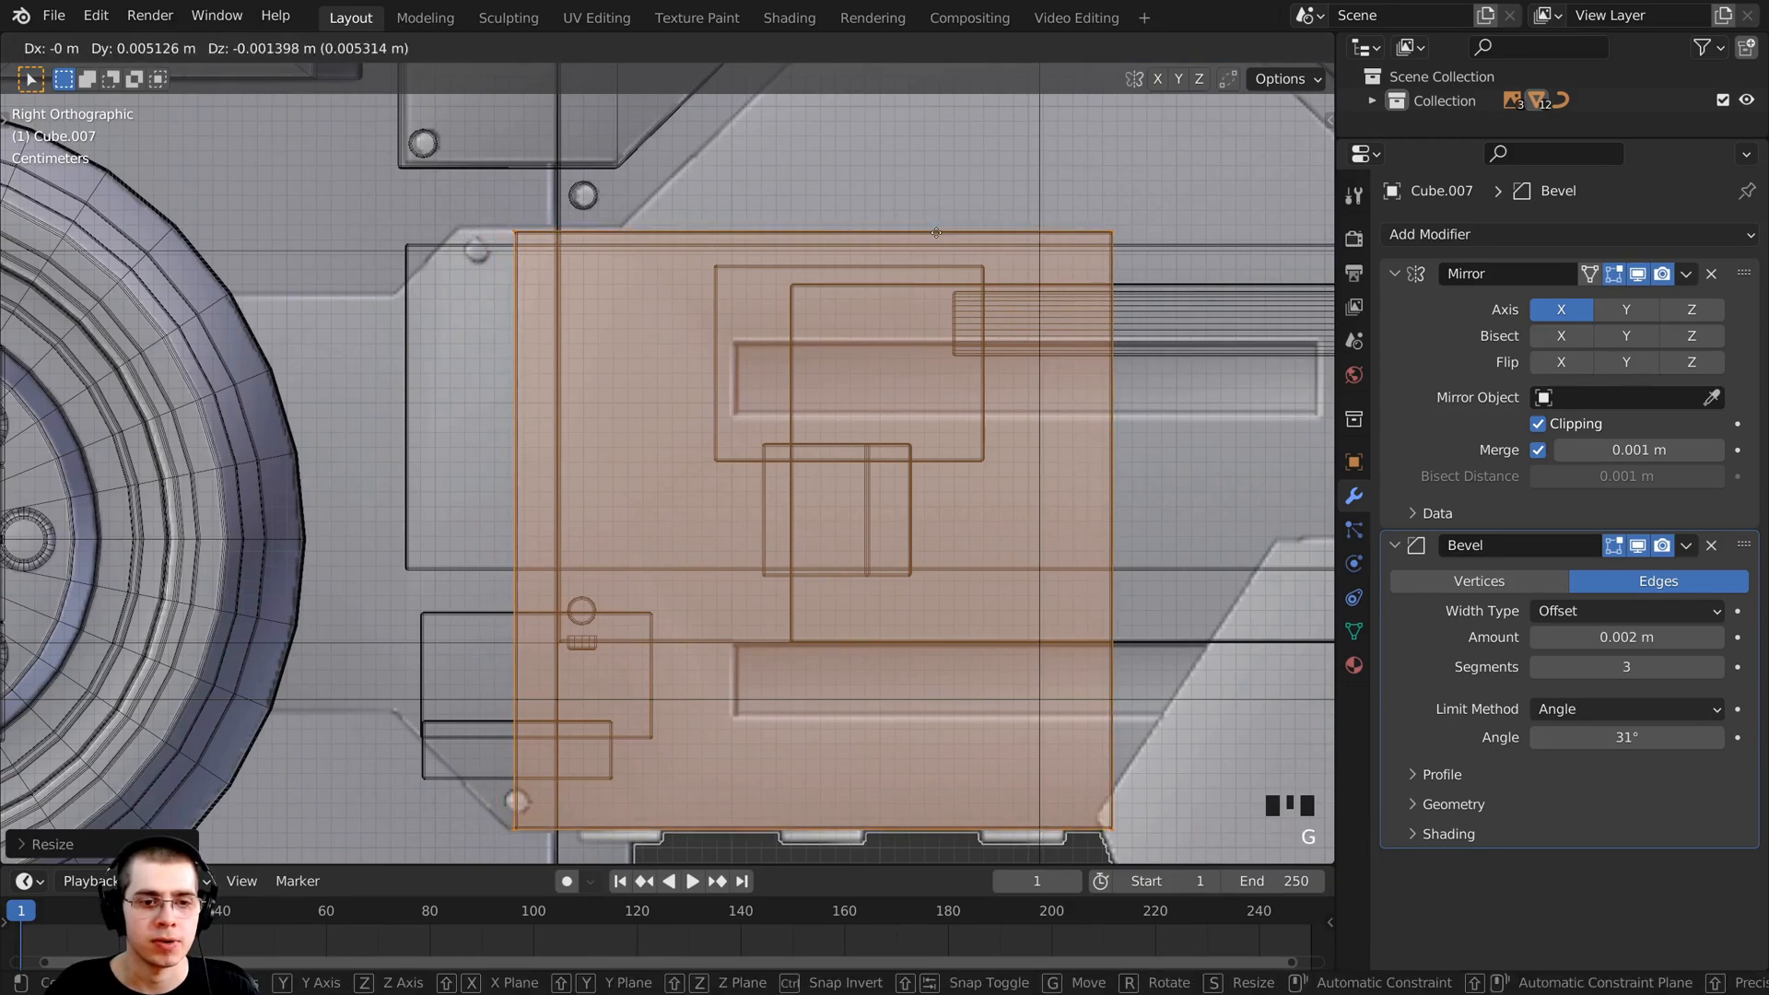
{"action": "left_click", "coordinate": [935, 233]}
{"action": "key", "text": "s"}
{"action": "left_click", "coordinate": [1155, 538]}
{"action": "key", "text": "g"}
{"action": "left_click", "coordinate": [1152, 535]}
{"action": "key", "text": "s"}
{"action": "scroll", "coordinate": [1158, 536], "scroll_direction": "down", "scroll_amount": 3}
{"action": "middle_click_drag", "start_coordinate": [1158, 537], "coordinate": [840, 491], "text": "shift"}
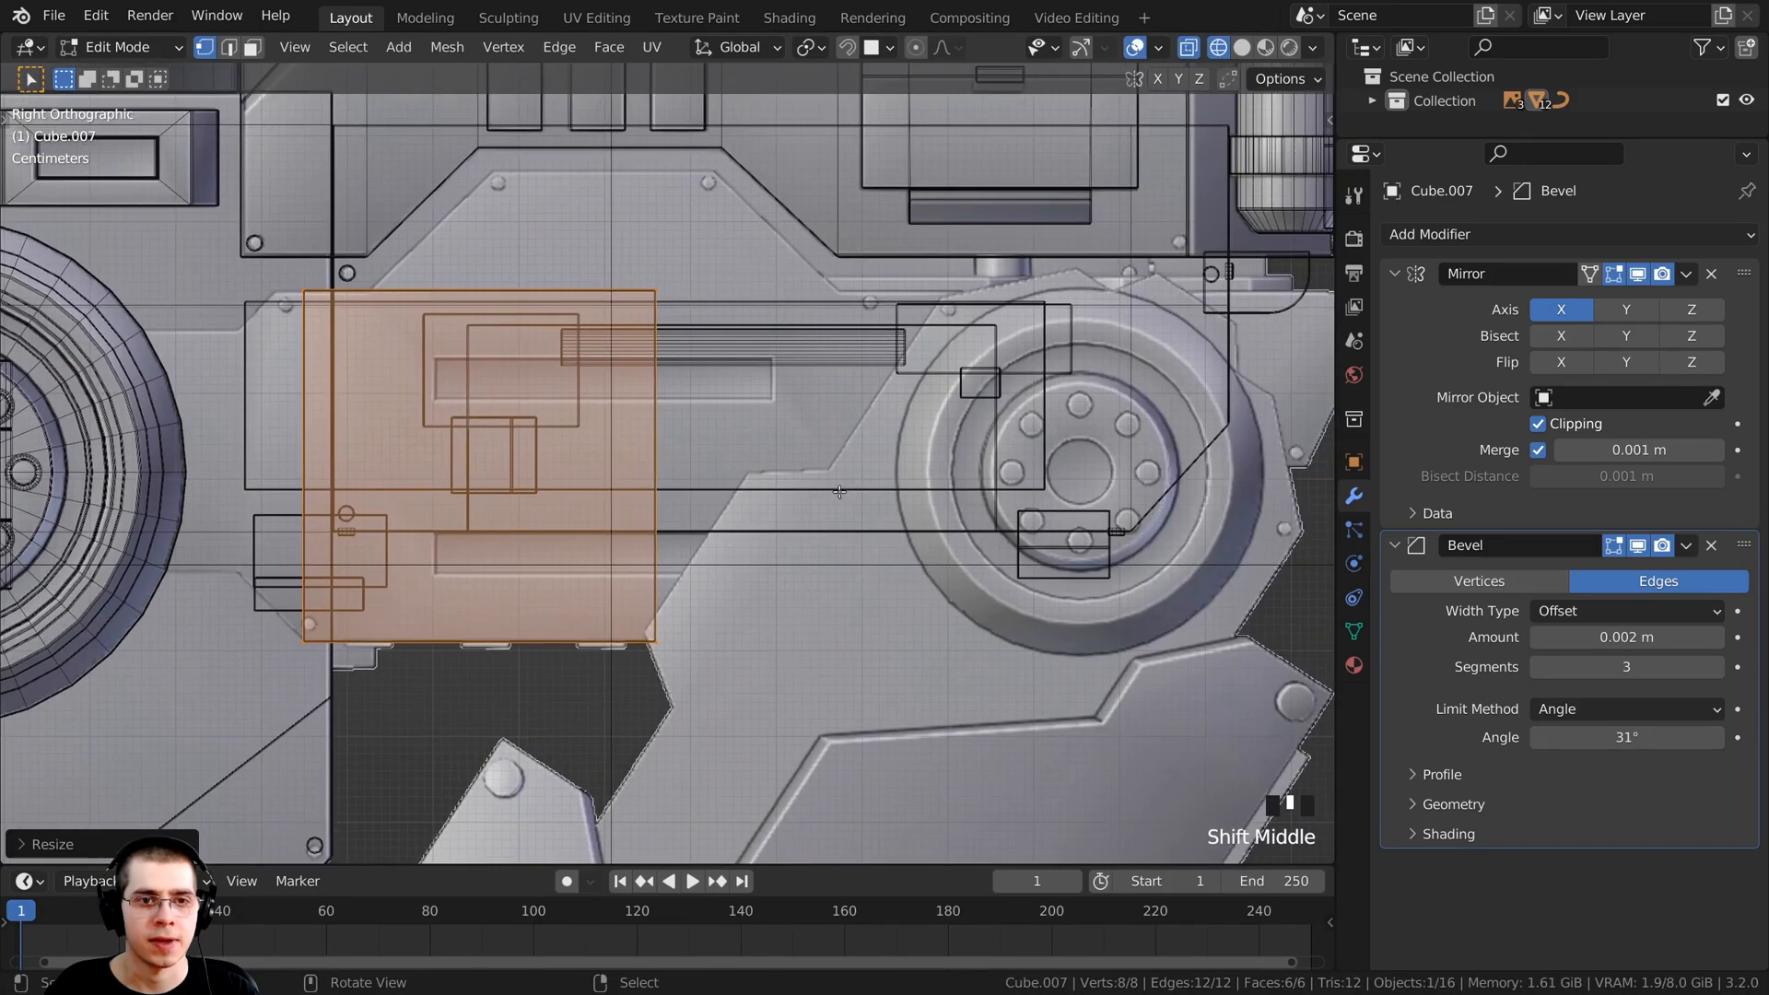
Step: Select the cube's rear-side vertices and move them along Y until they reach past the centre of the reference rear wheel
{"action": "key", "text": "a"}
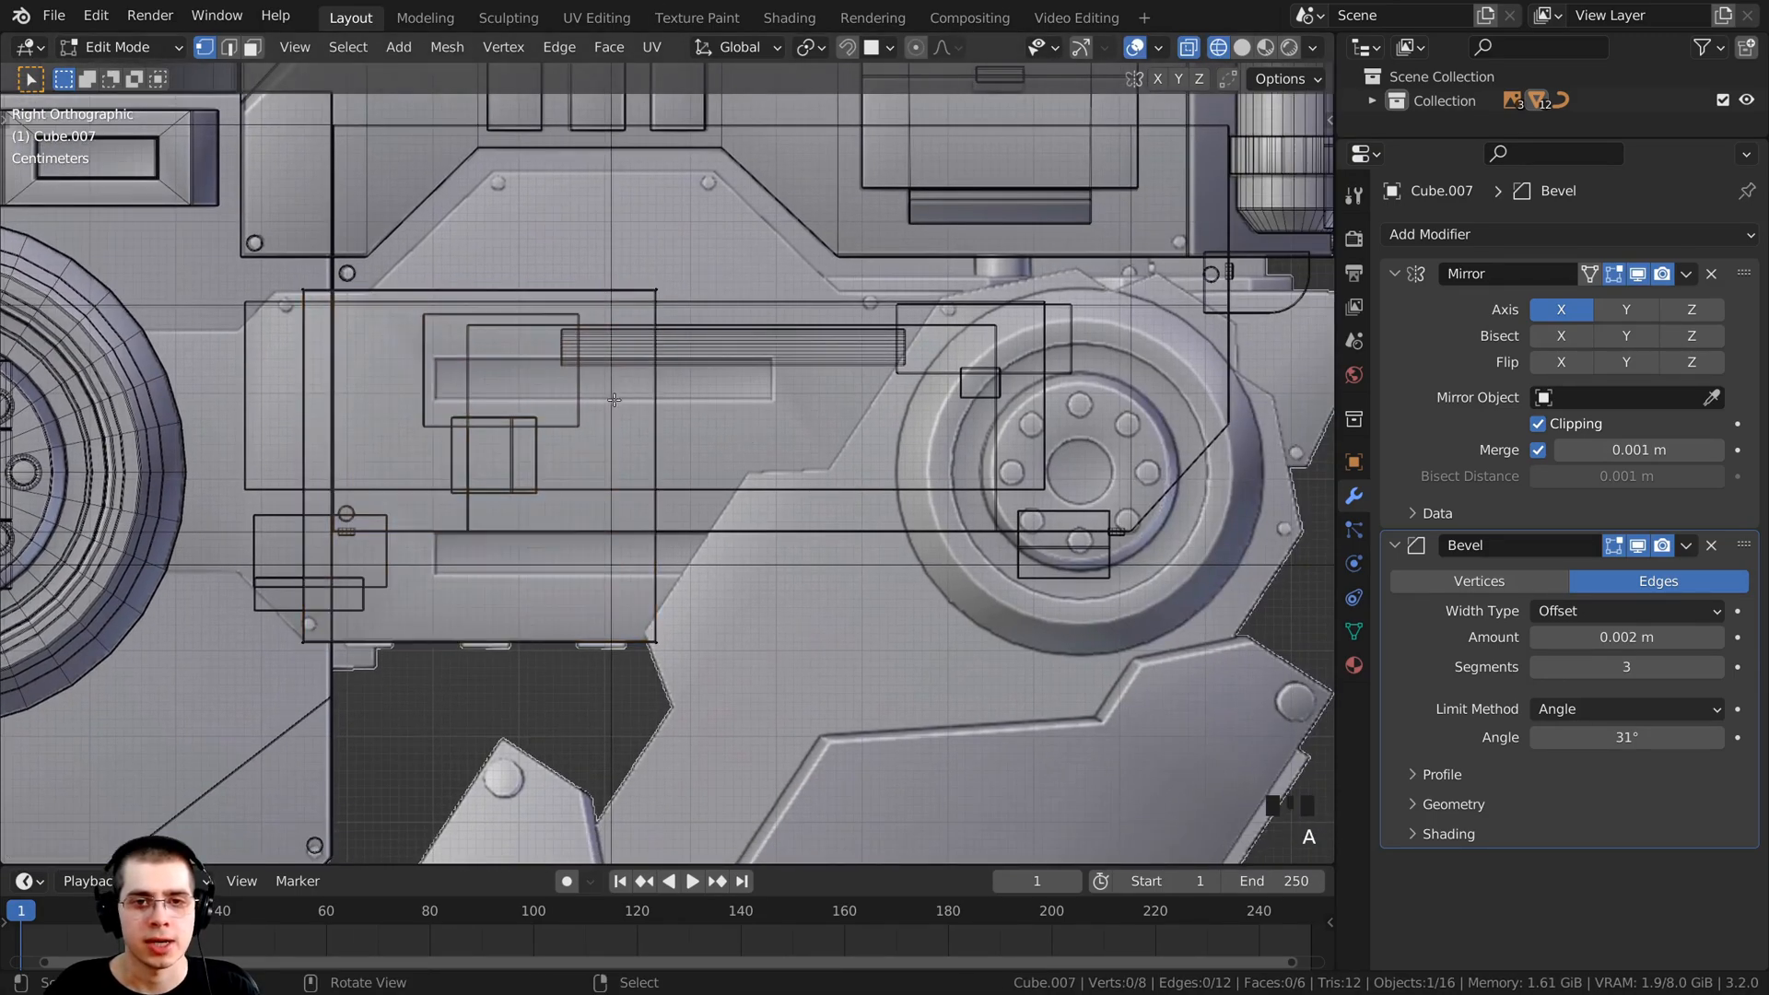
{"action": "key", "text": "b"}
{"action": "left_click_drag", "start_coordinate": [545, 119], "coordinate": [710, 717]}
{"action": "middle_click_drag", "start_coordinate": [715, 405], "coordinate": [571, 371], "text": "shift"}
{"action": "scroll", "coordinate": [571, 372], "scroll_direction": "up", "scroll_amount": 1}
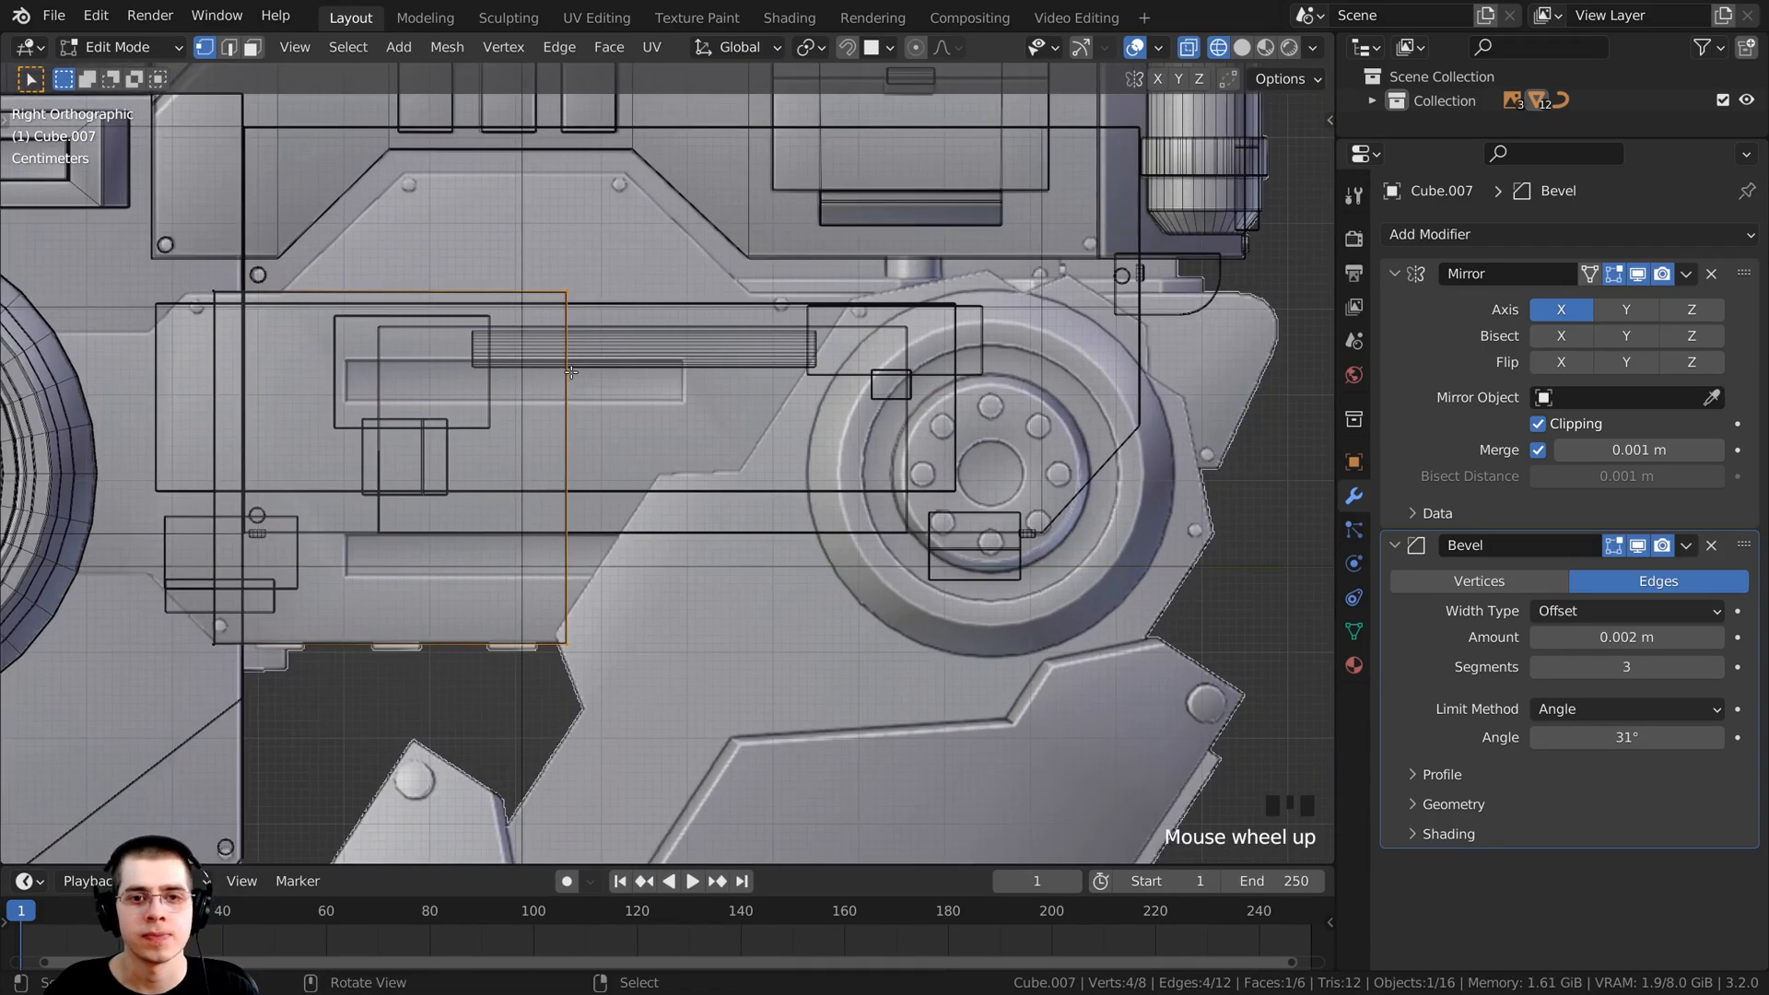
{"action": "key", "text": "g"}
{"action": "key", "text": "x"}
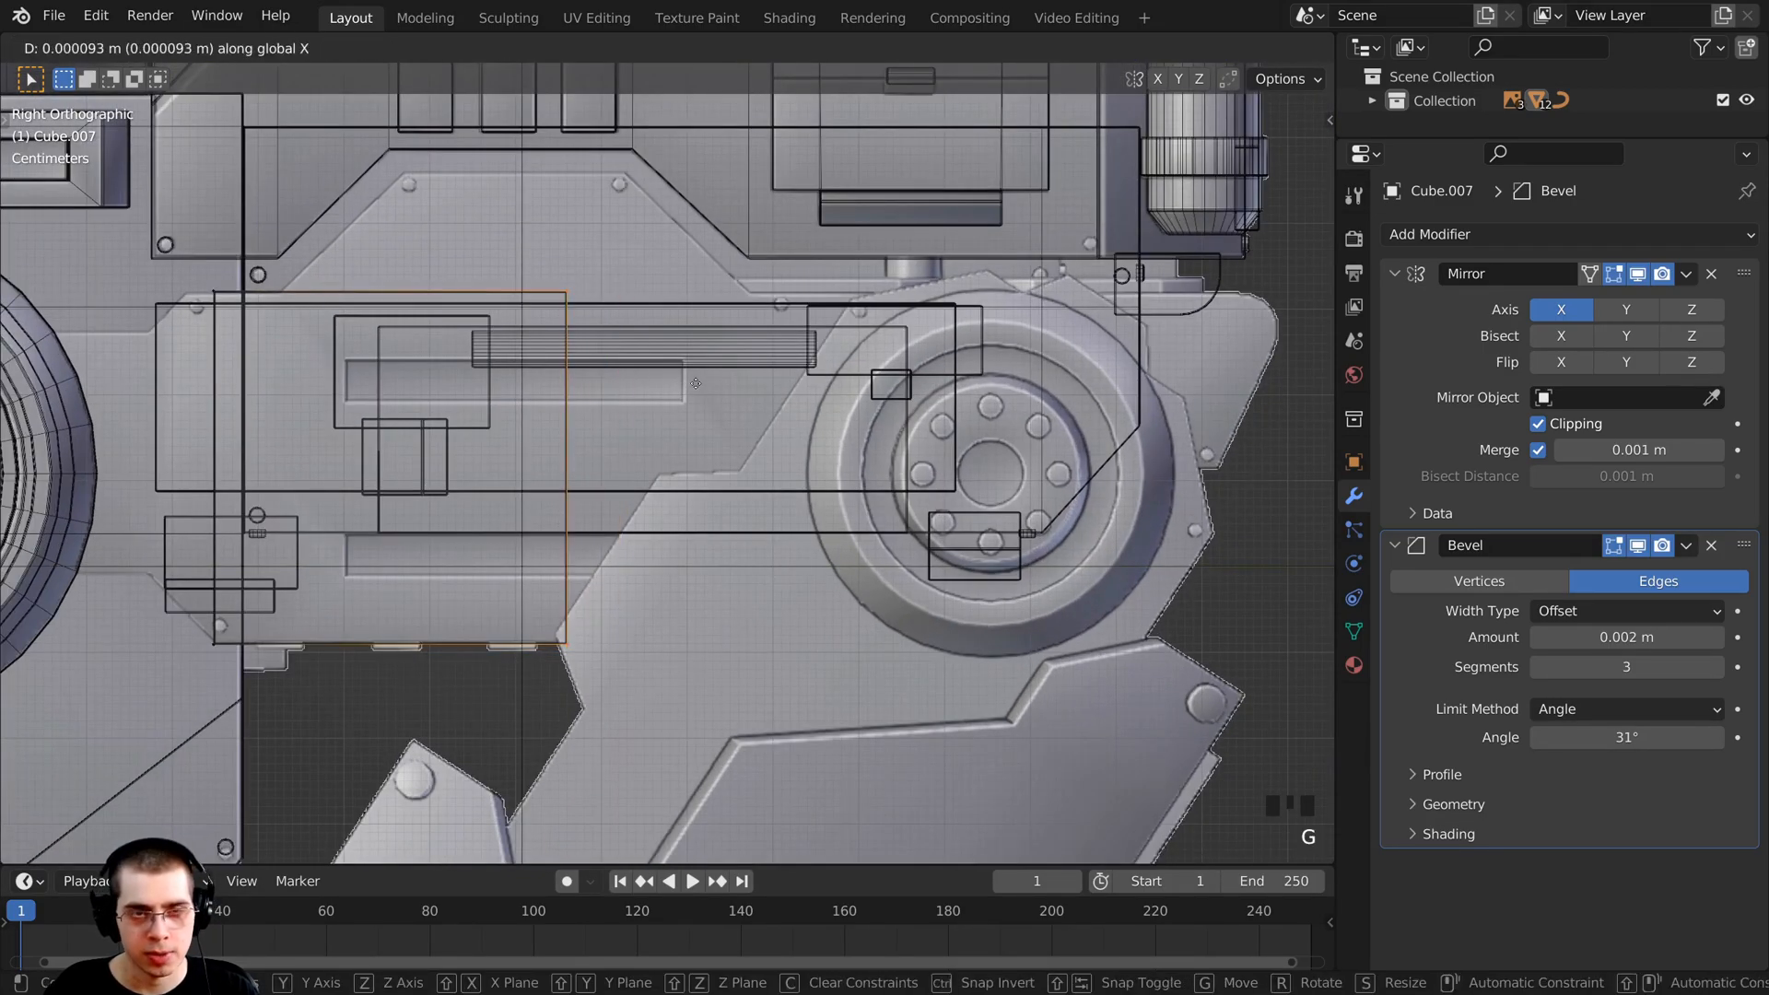
{"action": "key", "text": "g"}
{"action": "key", "text": "y"}
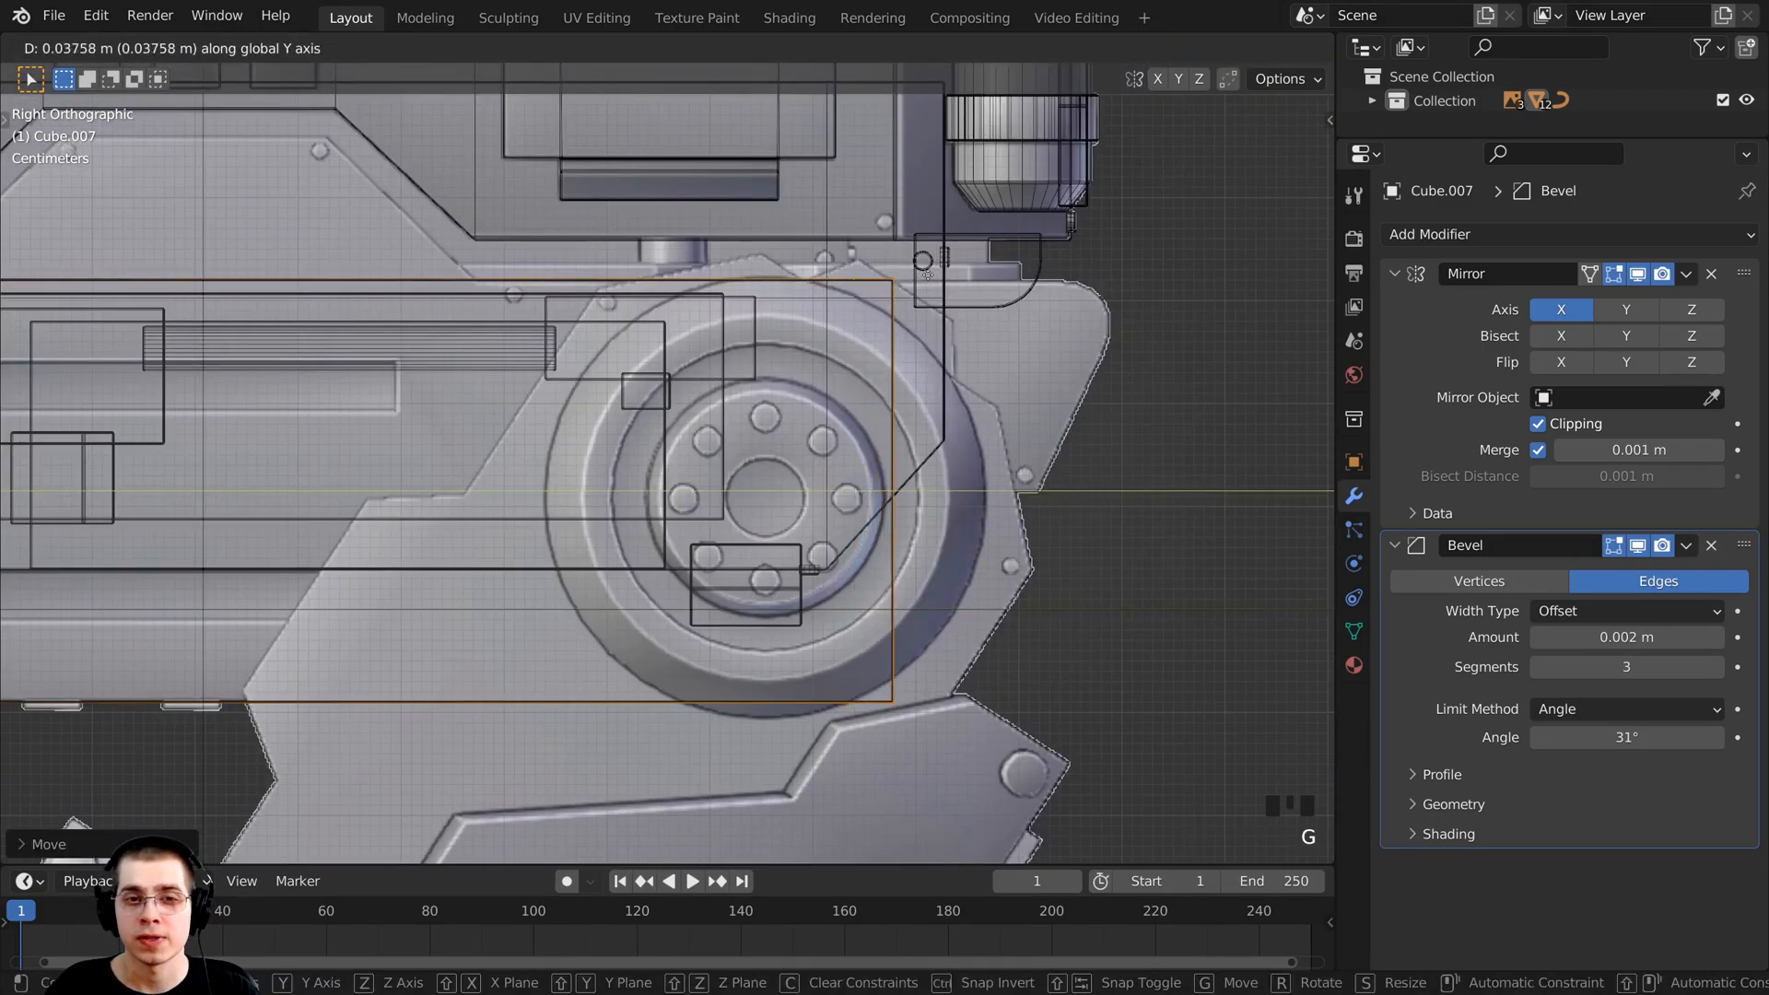
{"action": "left_click", "coordinate": [914, 289]}
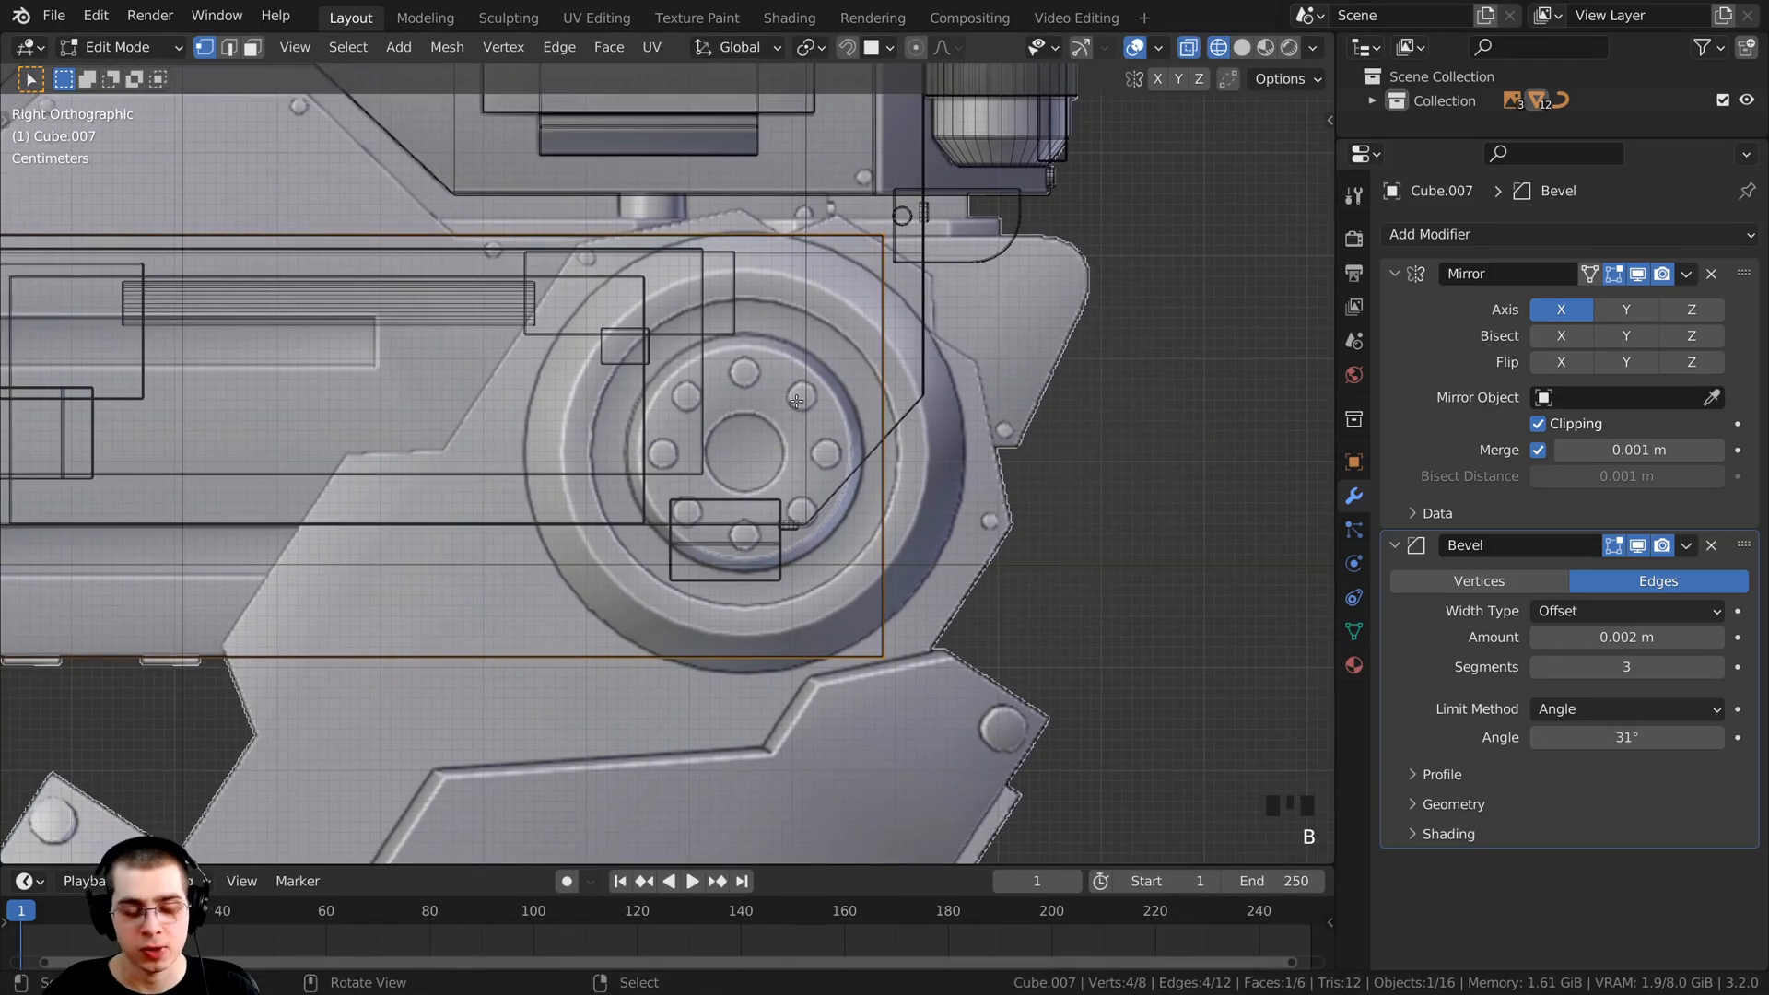
Step: Add a horizontal loop cut through the middle of the side panel's mesh
{"action": "key", "text": "ctrl+r"}
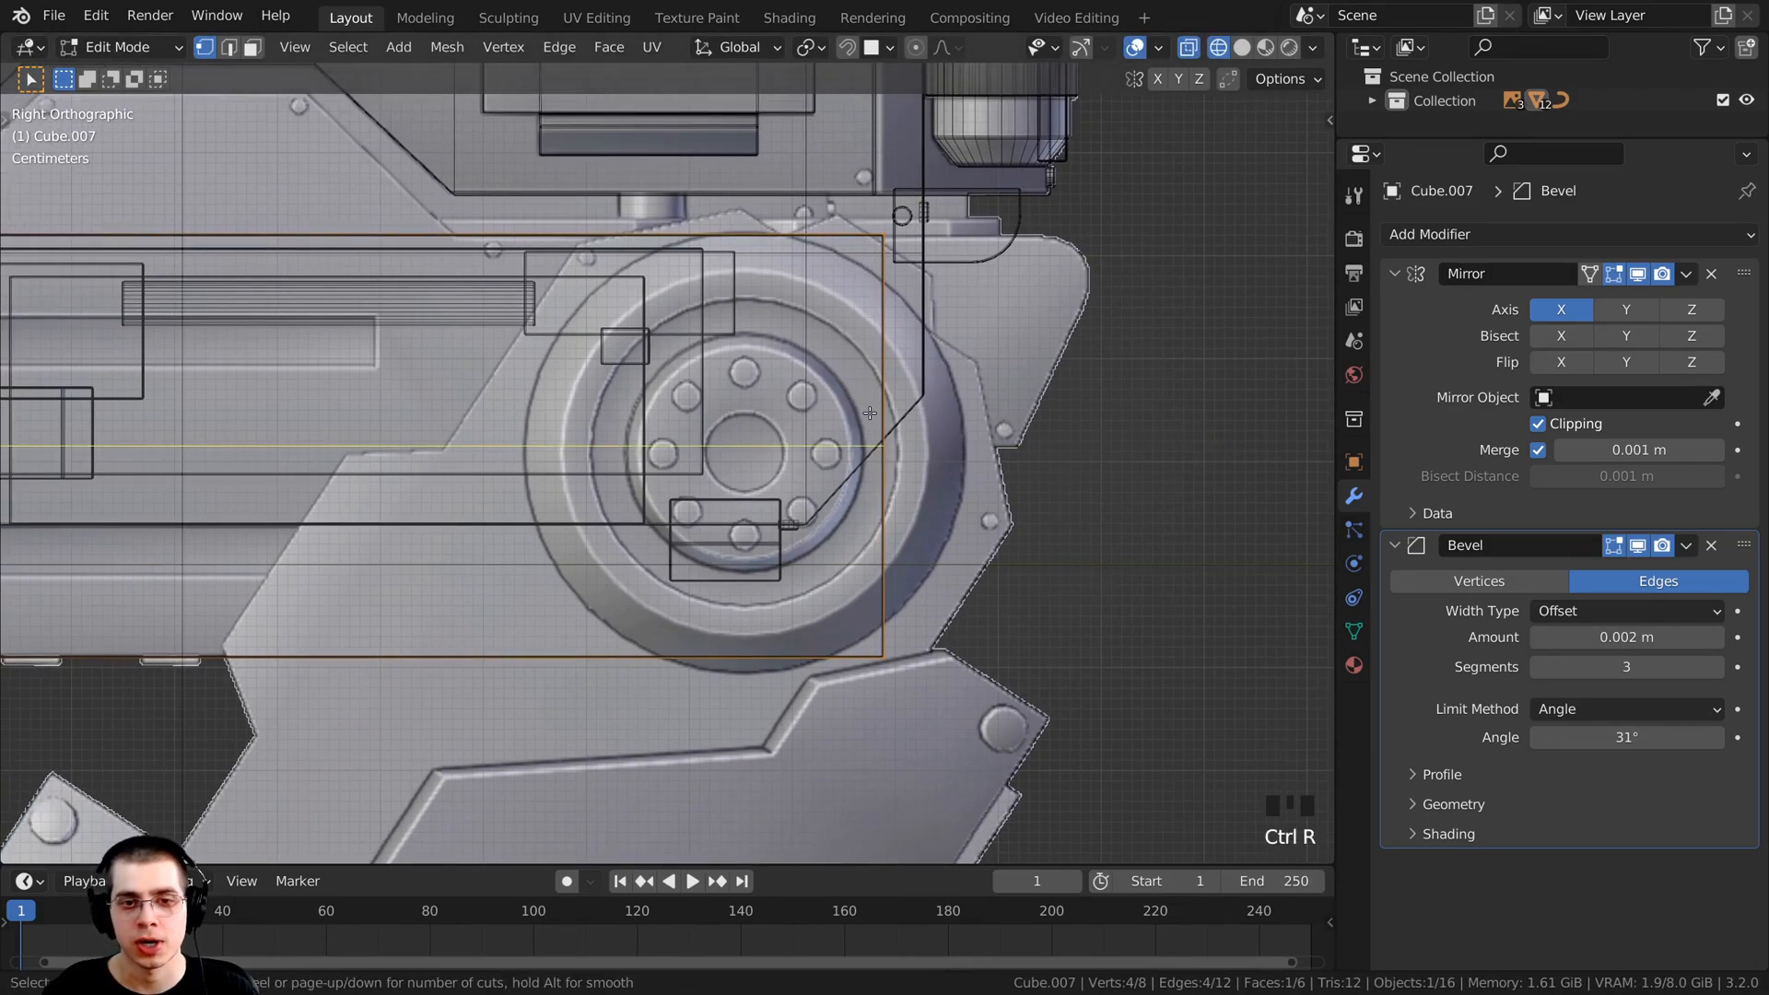
{"action": "left_click", "coordinate": [882, 442]}
{"action": "left_click", "coordinate": [914, 352]}
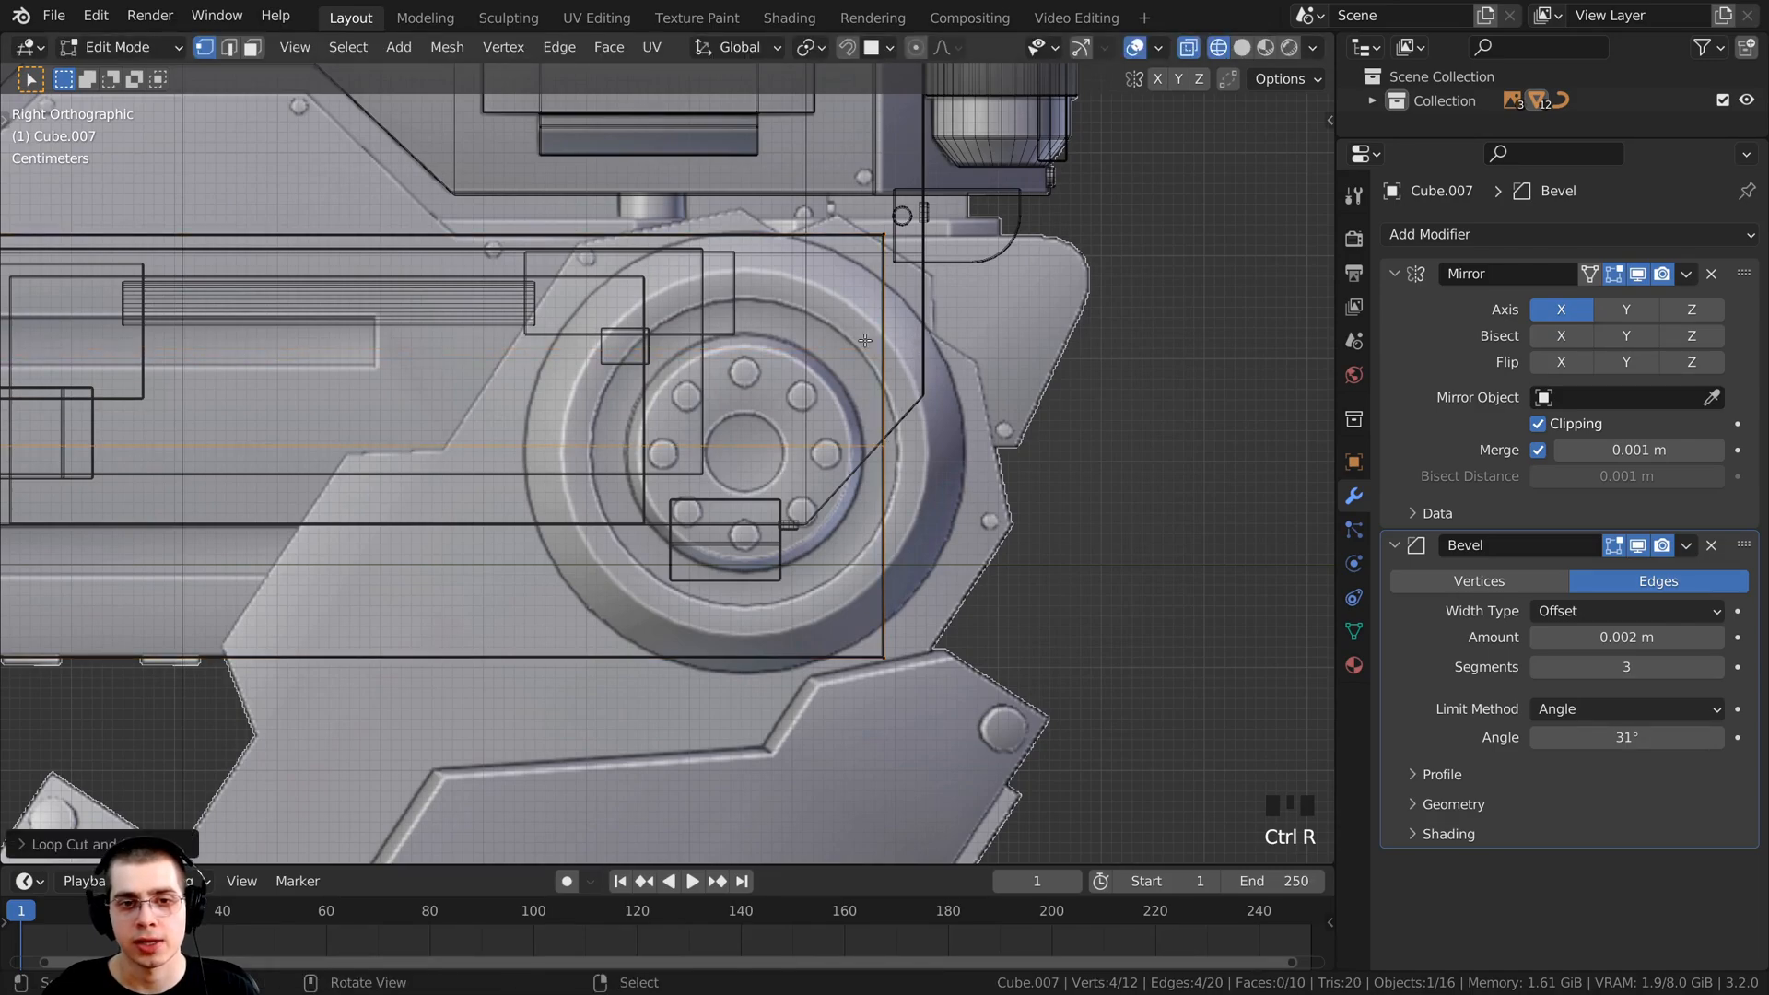
{"action": "scroll", "coordinate": [941, 482], "scroll_direction": "down", "scroll_amount": 4}
{"action": "scroll", "coordinate": [669, 449], "scroll_direction": "up", "scroll_amount": 3}
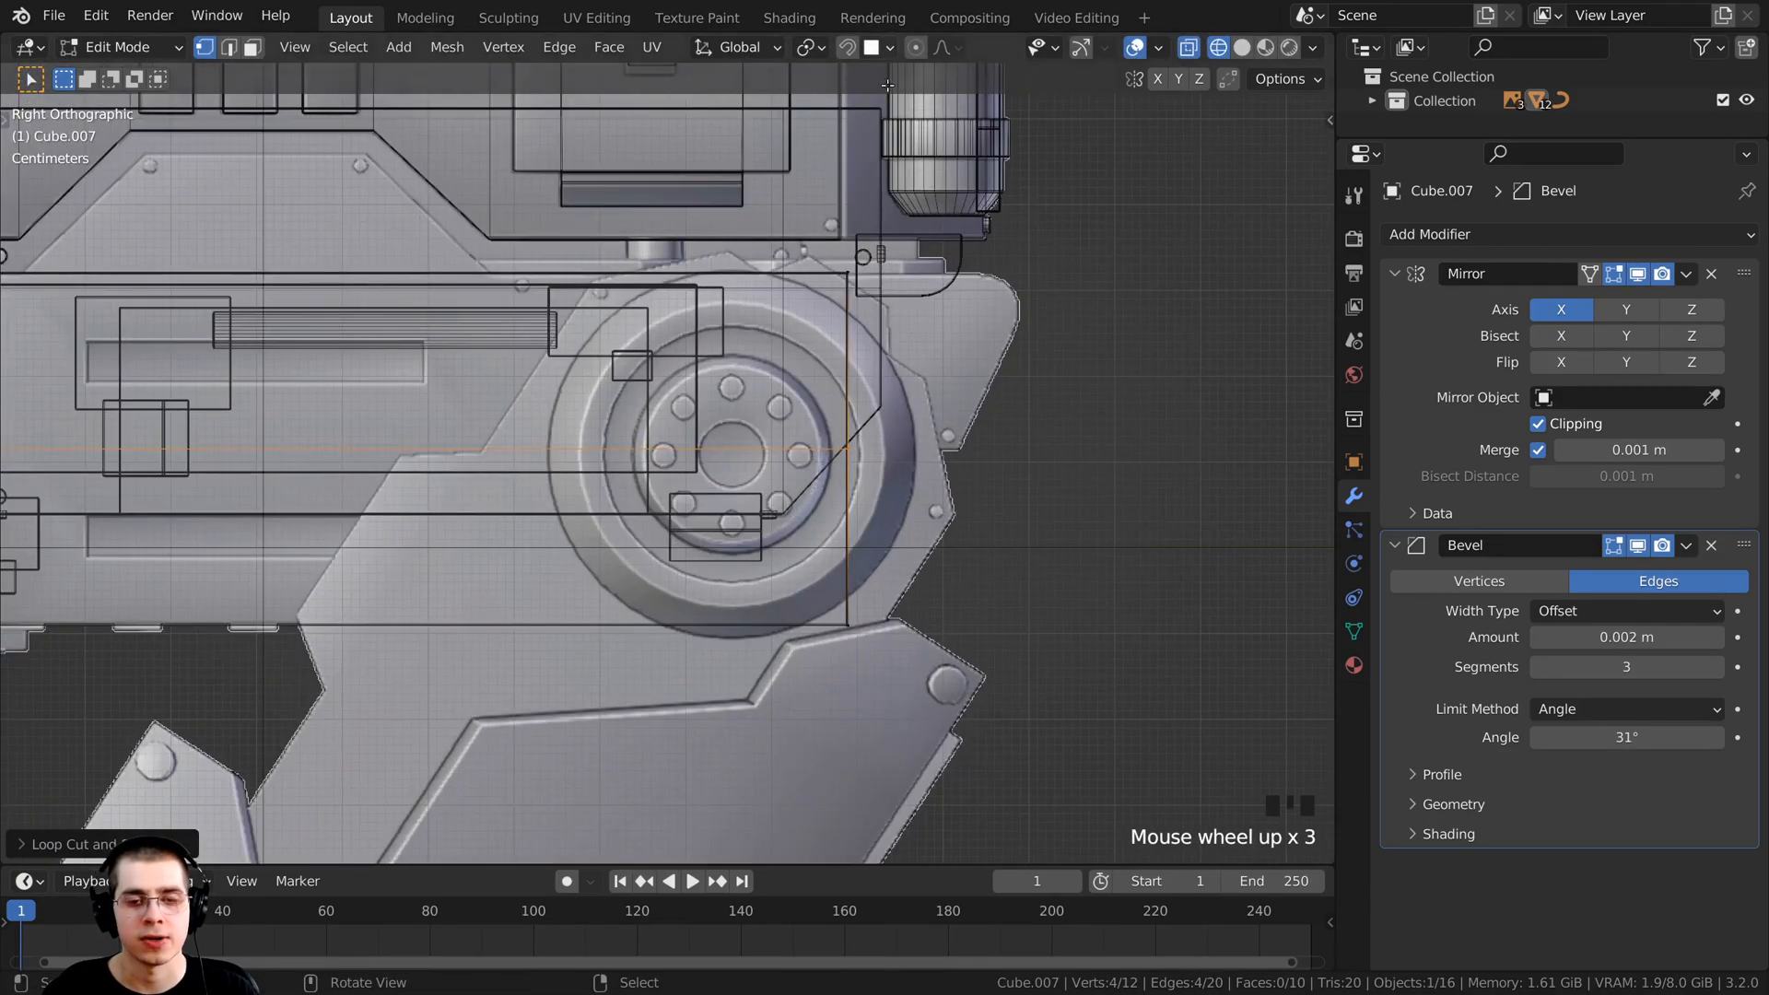
{"action": "scroll", "coordinate": [873, 483], "scroll_direction": "up", "scroll_amount": 1}
Step: Bevel the panel's lower rear corner edge with one segment and a width of about 0.16 m
{"action": "key", "text": "a"}
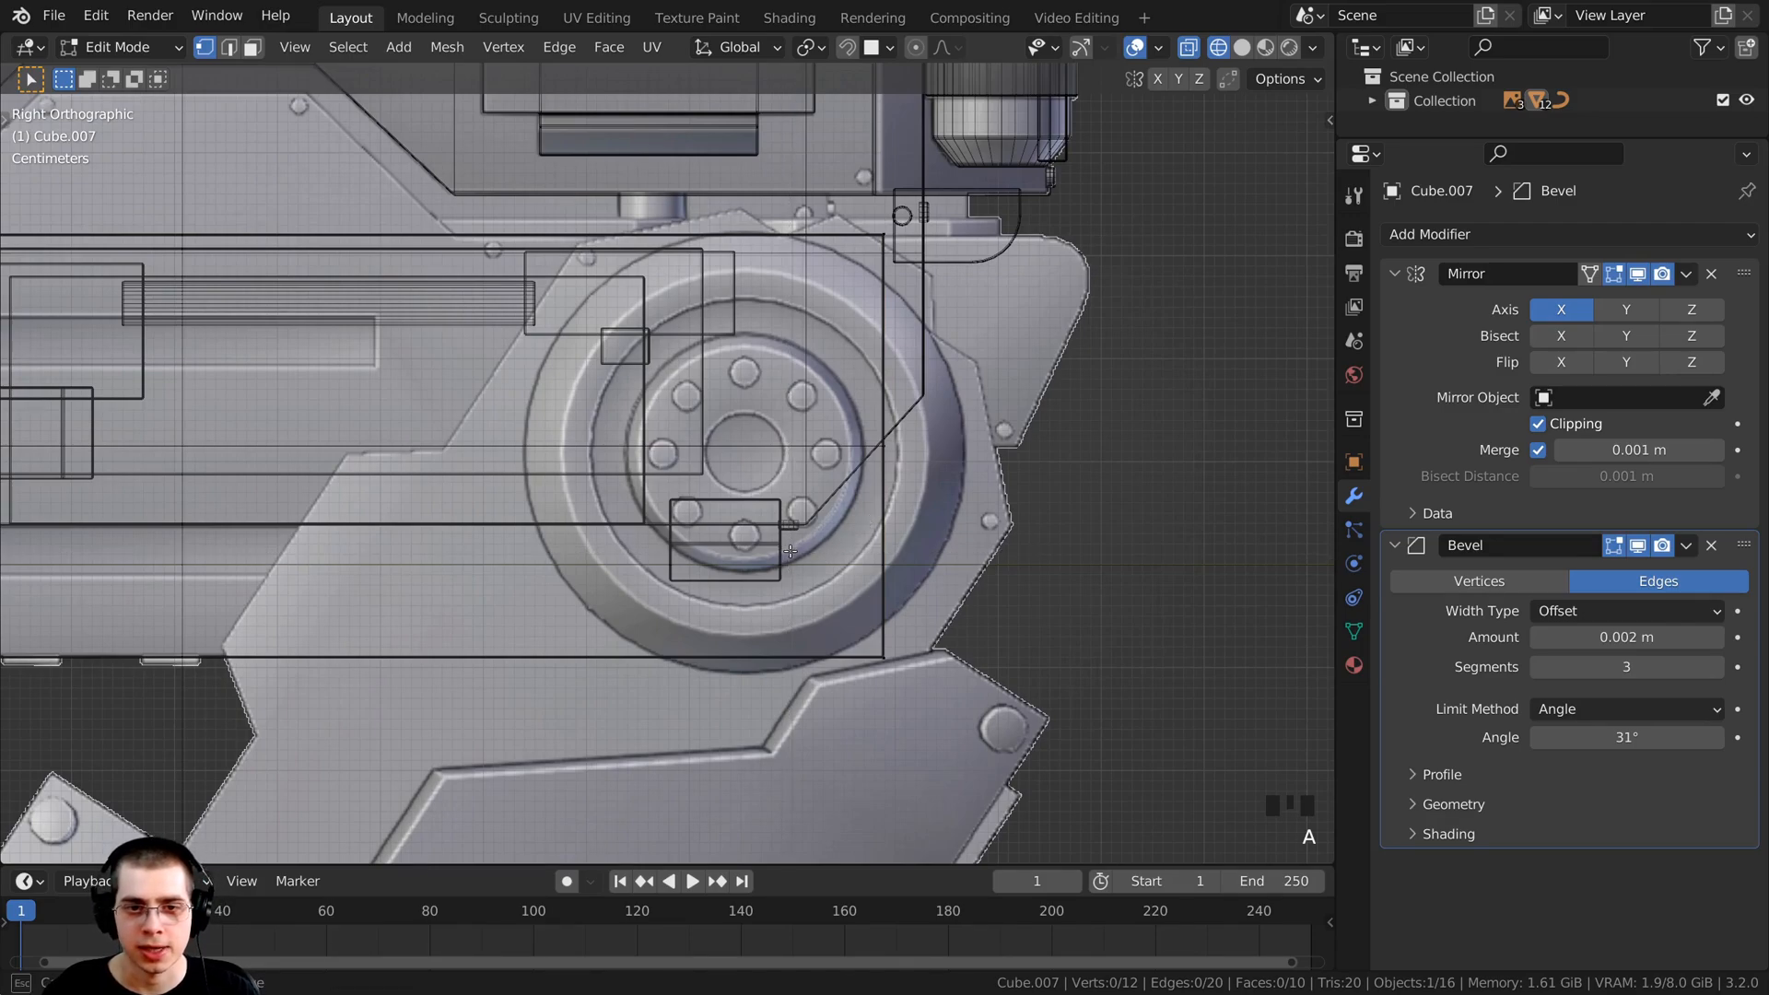
{"action": "left_click_drag", "start_coordinate": [789, 551], "coordinate": [926, 716]}
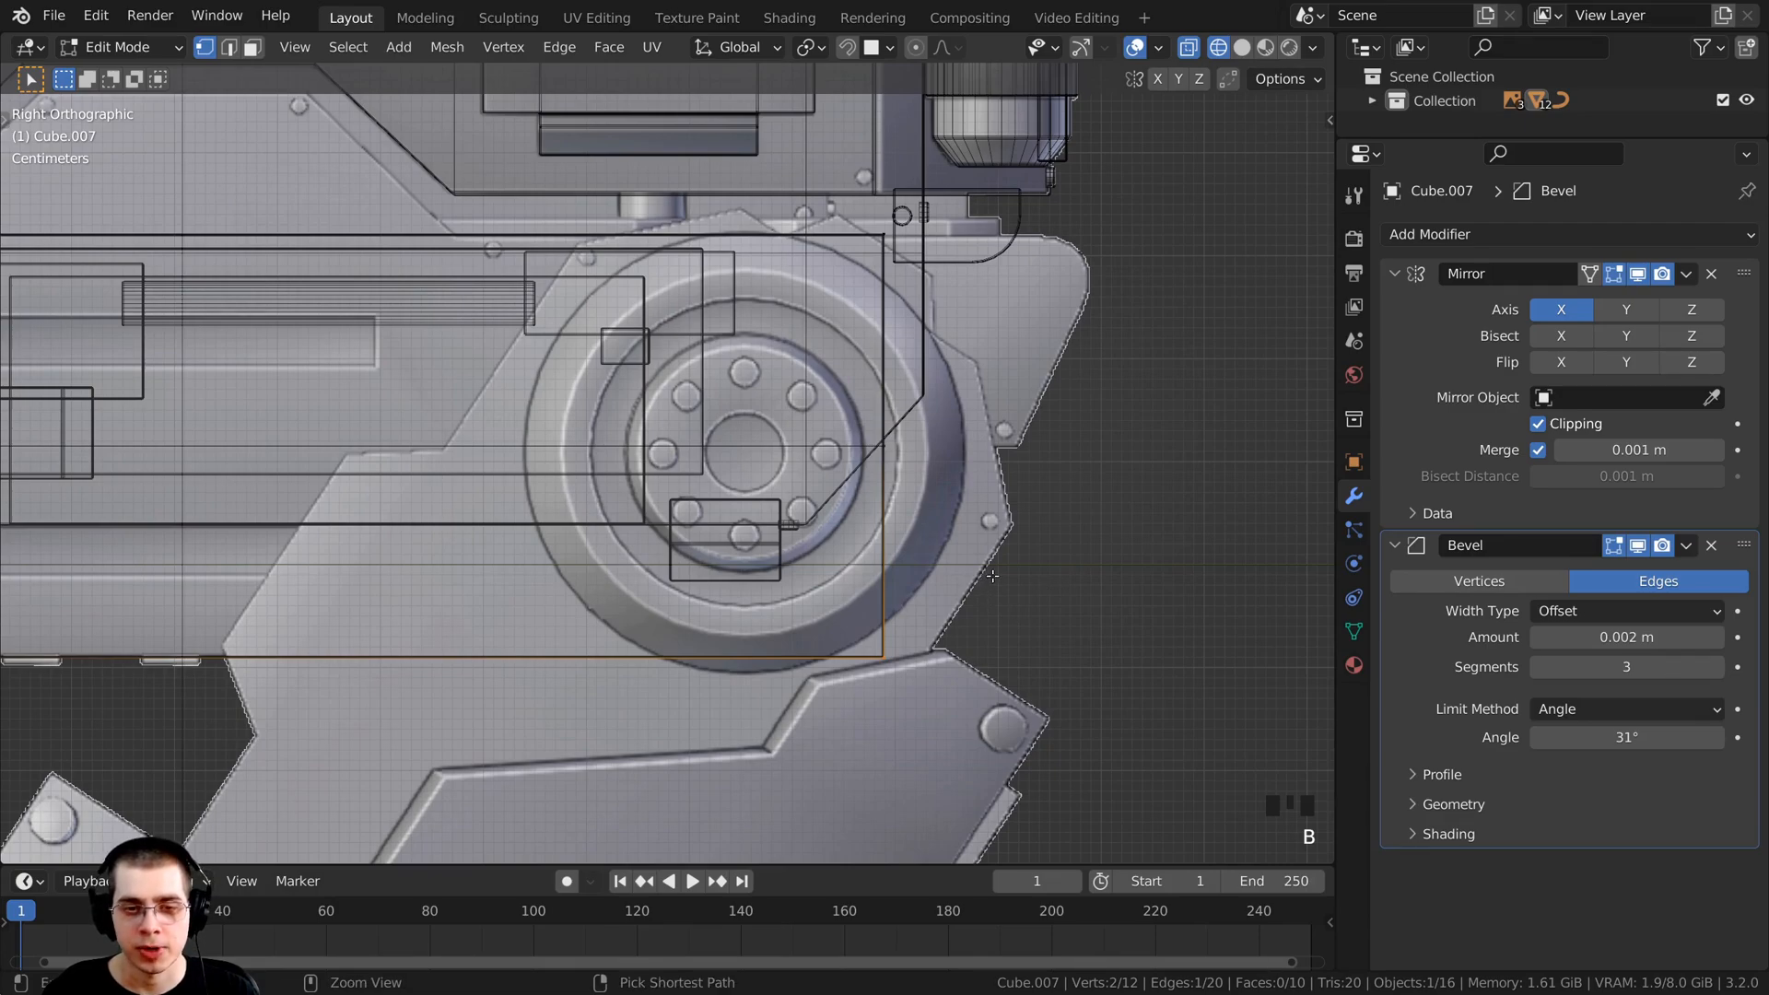
{"action": "key", "text": "ctrl+b"}
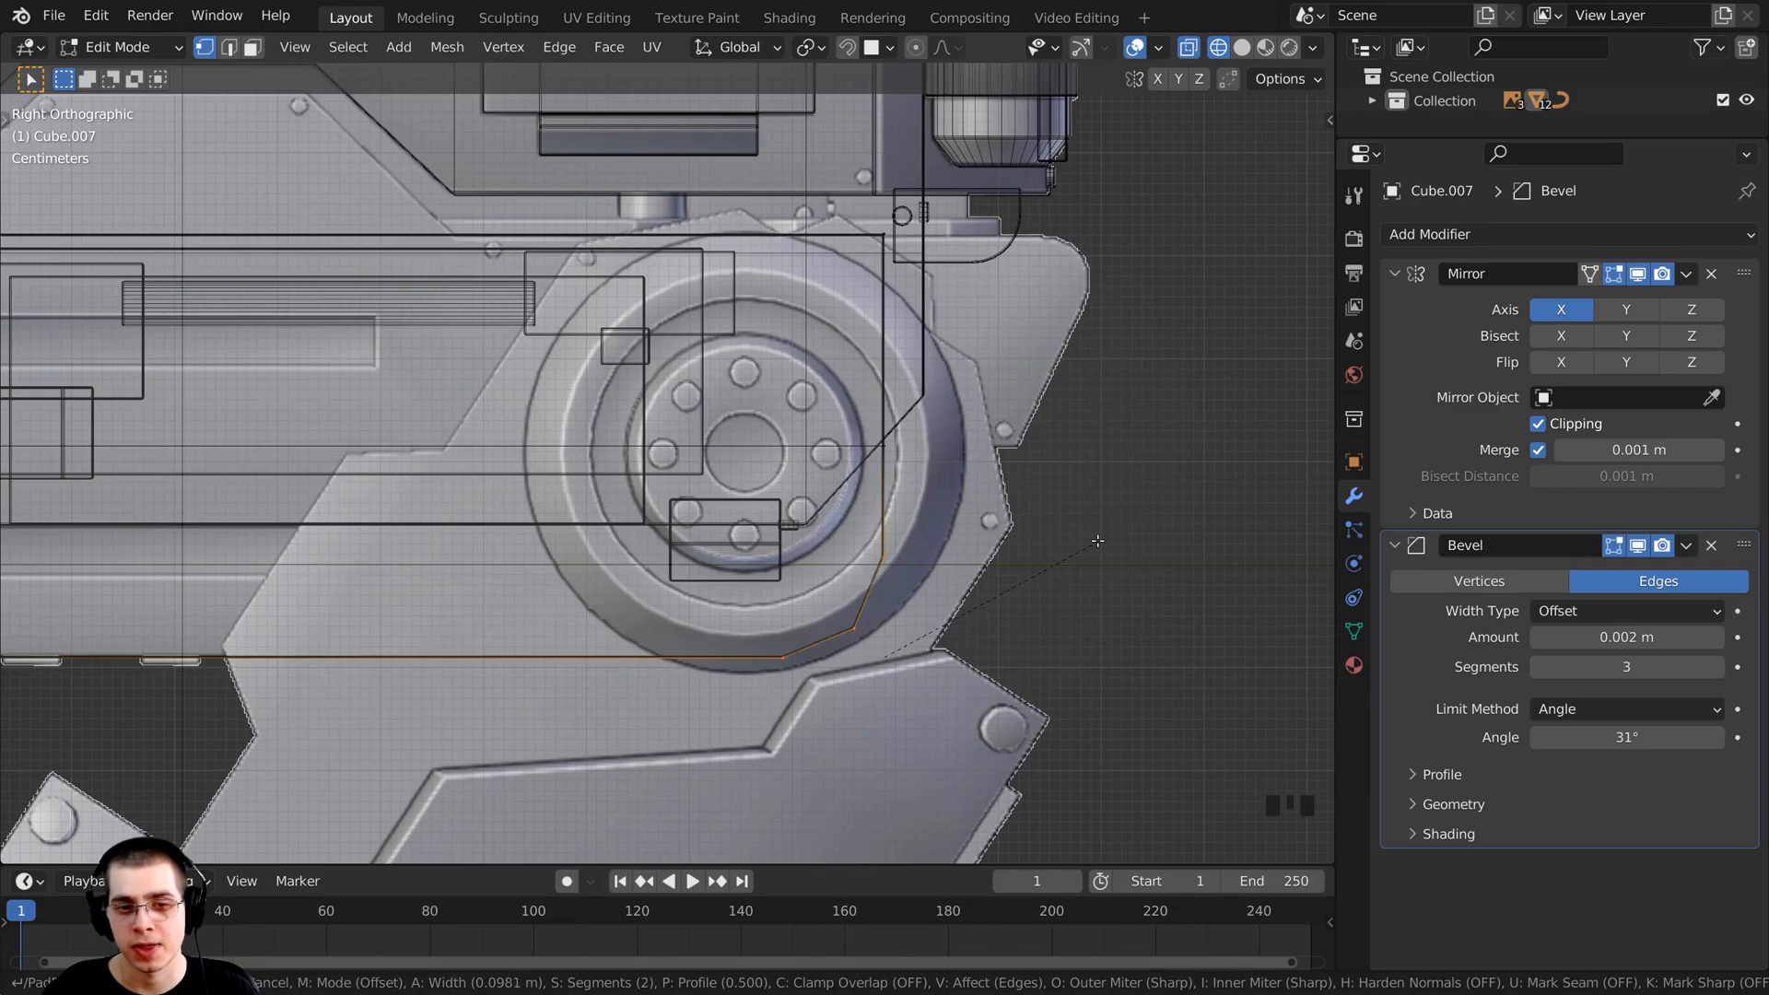
{"action": "scroll", "coordinate": [1102, 539], "scroll_direction": "up", "scroll_amount": 1}
{"action": "scroll", "coordinate": [1117, 516], "scroll_direction": "down", "scroll_amount": 1}
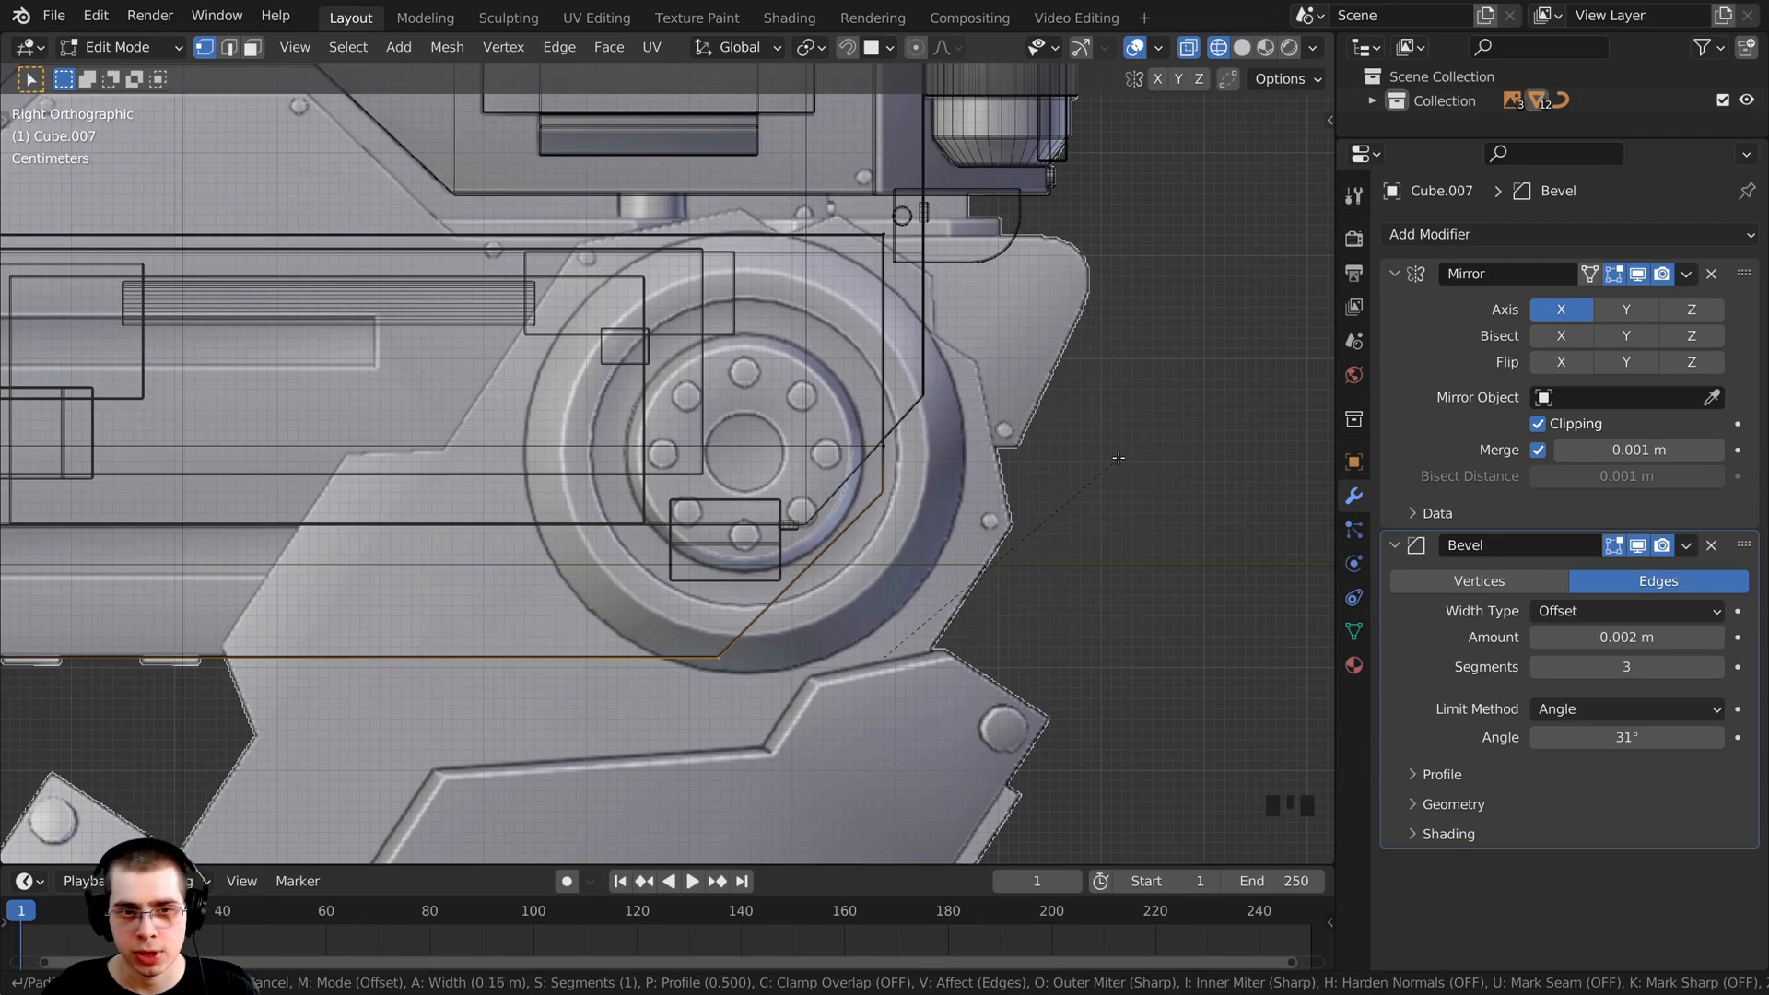
{"action": "left_click", "coordinate": [918, 482]}
{"action": "middle_click_drag", "start_coordinate": [917, 482], "coordinate": [830, 497], "text": "shift"}
{"action": "scroll", "coordinate": [830, 497], "scroll_direction": "up", "scroll_amount": 3}
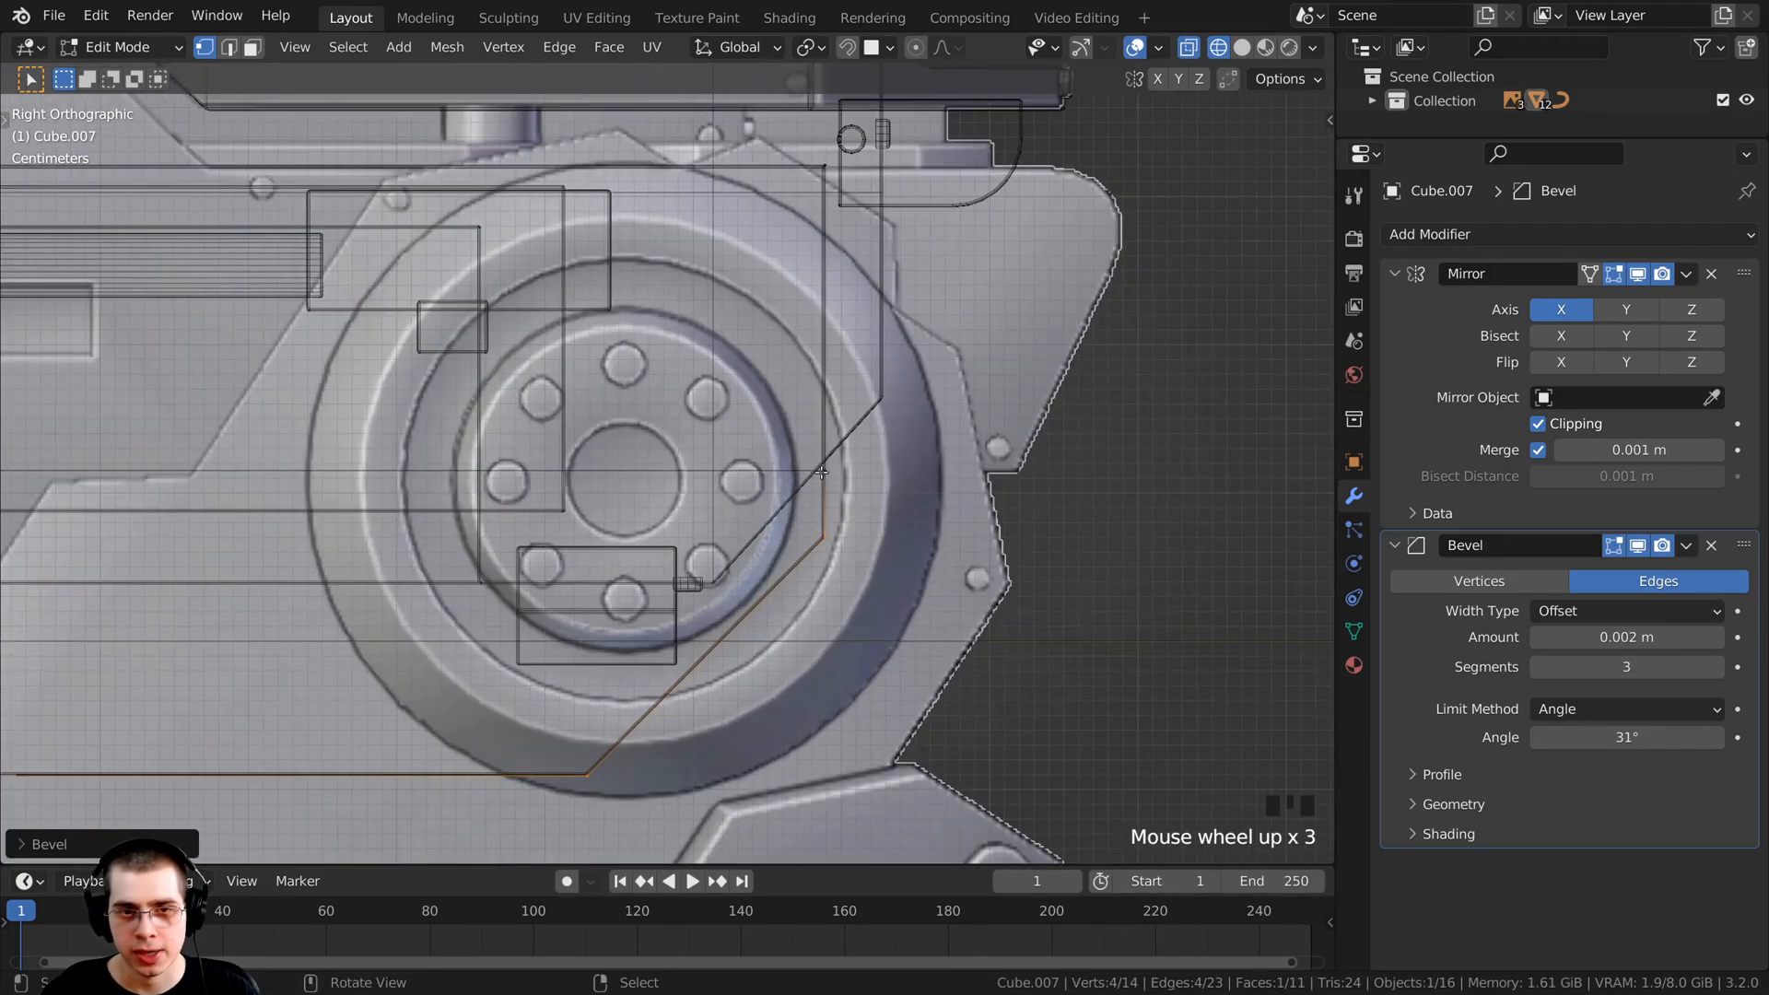
{"action": "right_click", "coordinate": [822, 472]}
{"action": "right_click", "coordinate": [822, 472]}
{"action": "right_click", "coordinate": [822, 472]}
{"action": "scroll", "coordinate": [815, 490], "scroll_direction": "down", "scroll_amount": 4}
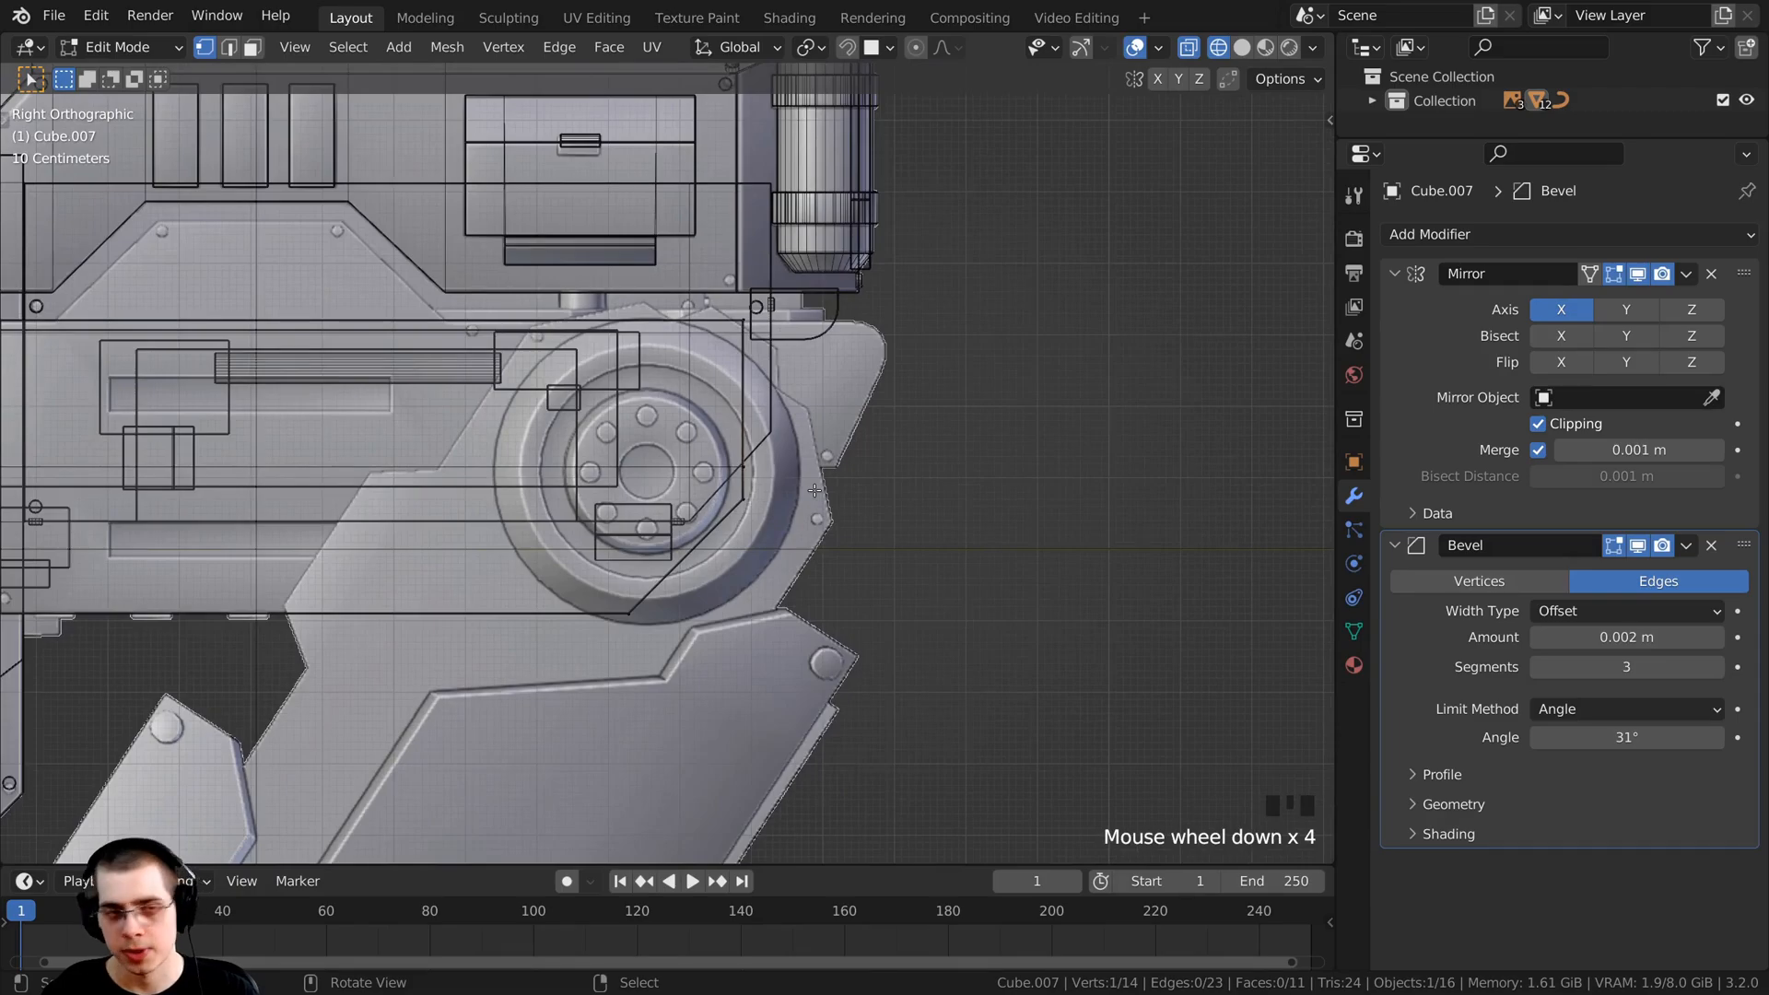
Step: In top view, move the whole panel mesh inward along X until its inner side lines up with the reference side block
{"action": "key", "text": "KP_7"}
{"action": "scroll", "coordinate": [815, 490], "scroll_direction": "down", "scroll_amount": 4}
{"action": "key", "text": "a"}
{"action": "key", "text": "a"}
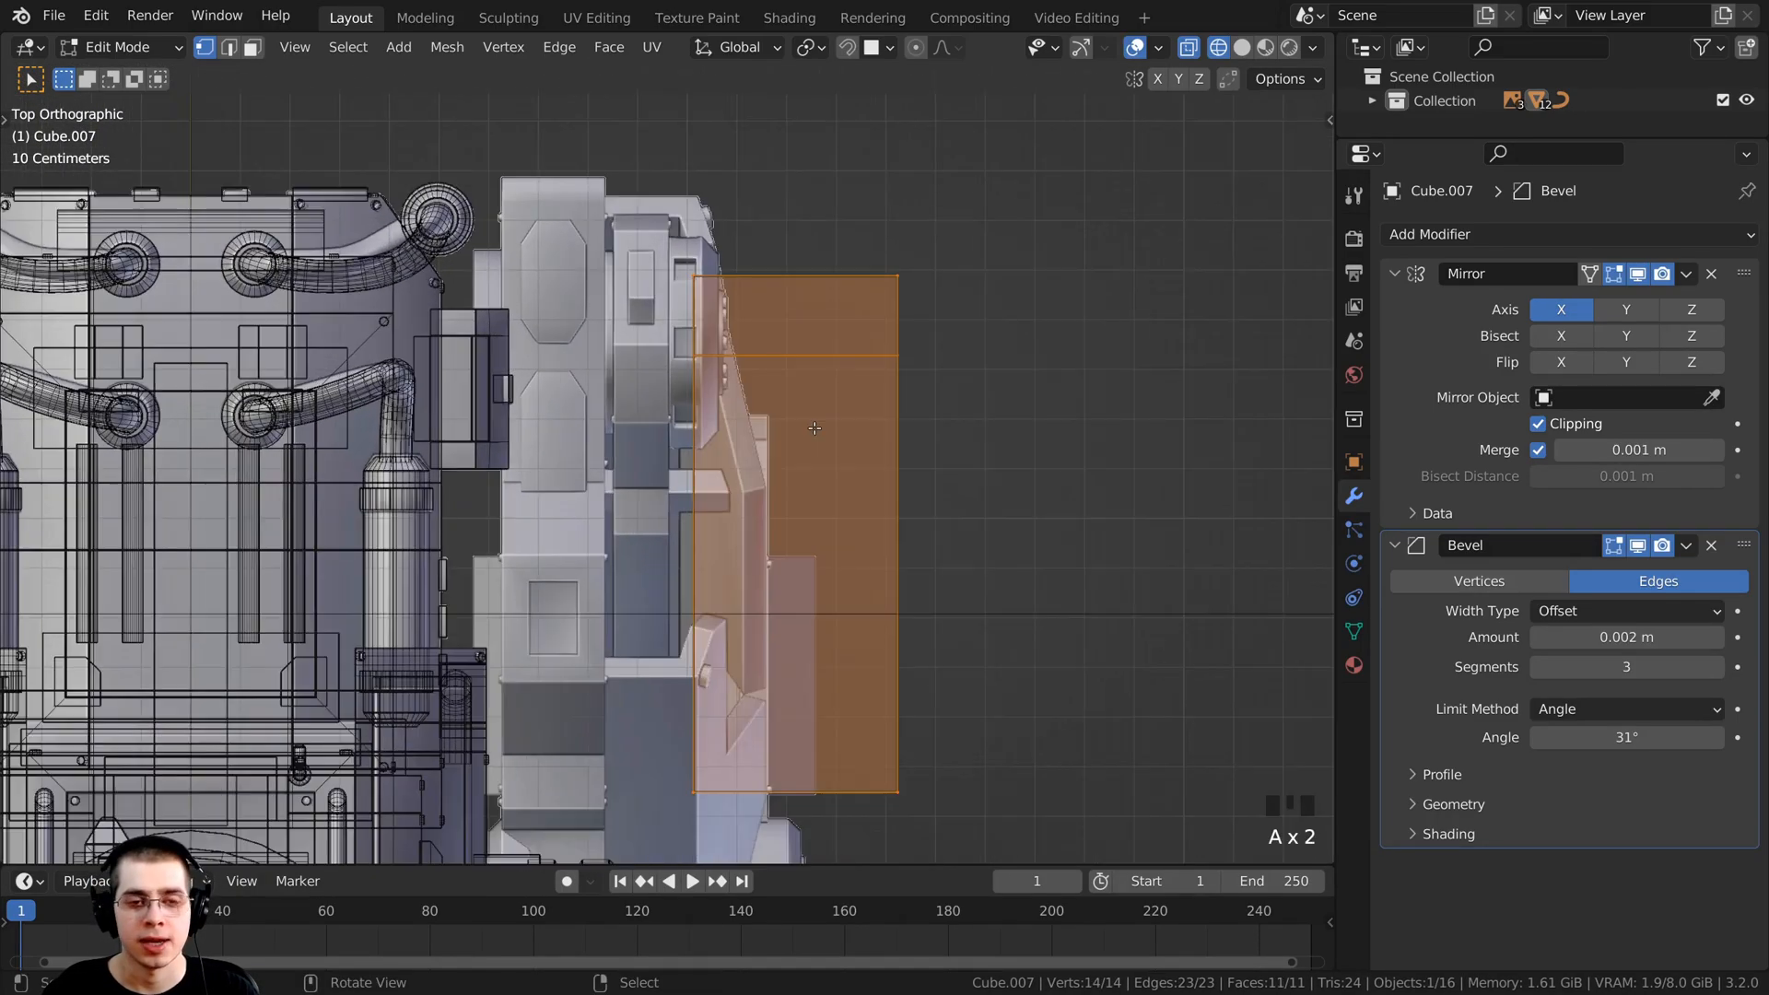
{"action": "key", "text": "a"}
{"action": "key", "text": "a"}
{"action": "key", "text": "a"}
{"action": "middle_click_drag", "start_coordinate": [814, 424], "coordinate": [829, 410], "text": "shift"}
{"action": "scroll", "coordinate": [881, 437], "scroll_direction": "up", "scroll_amount": 1}
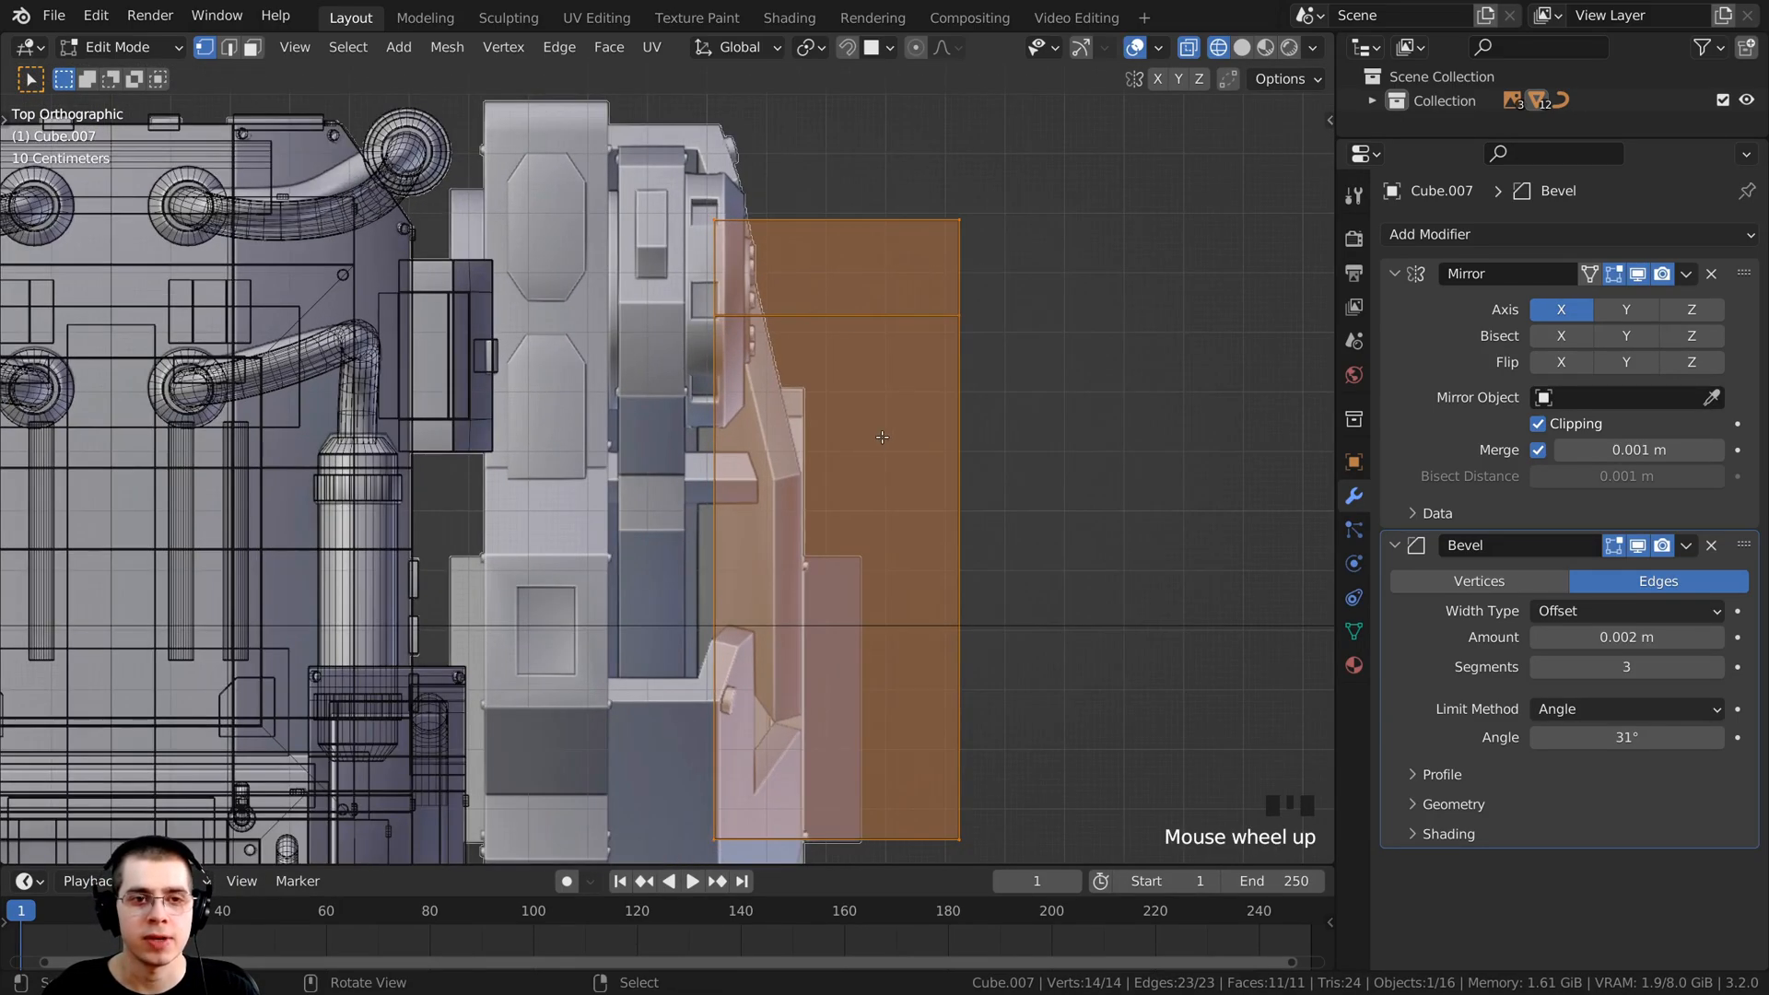
{"action": "key", "text": "g"}
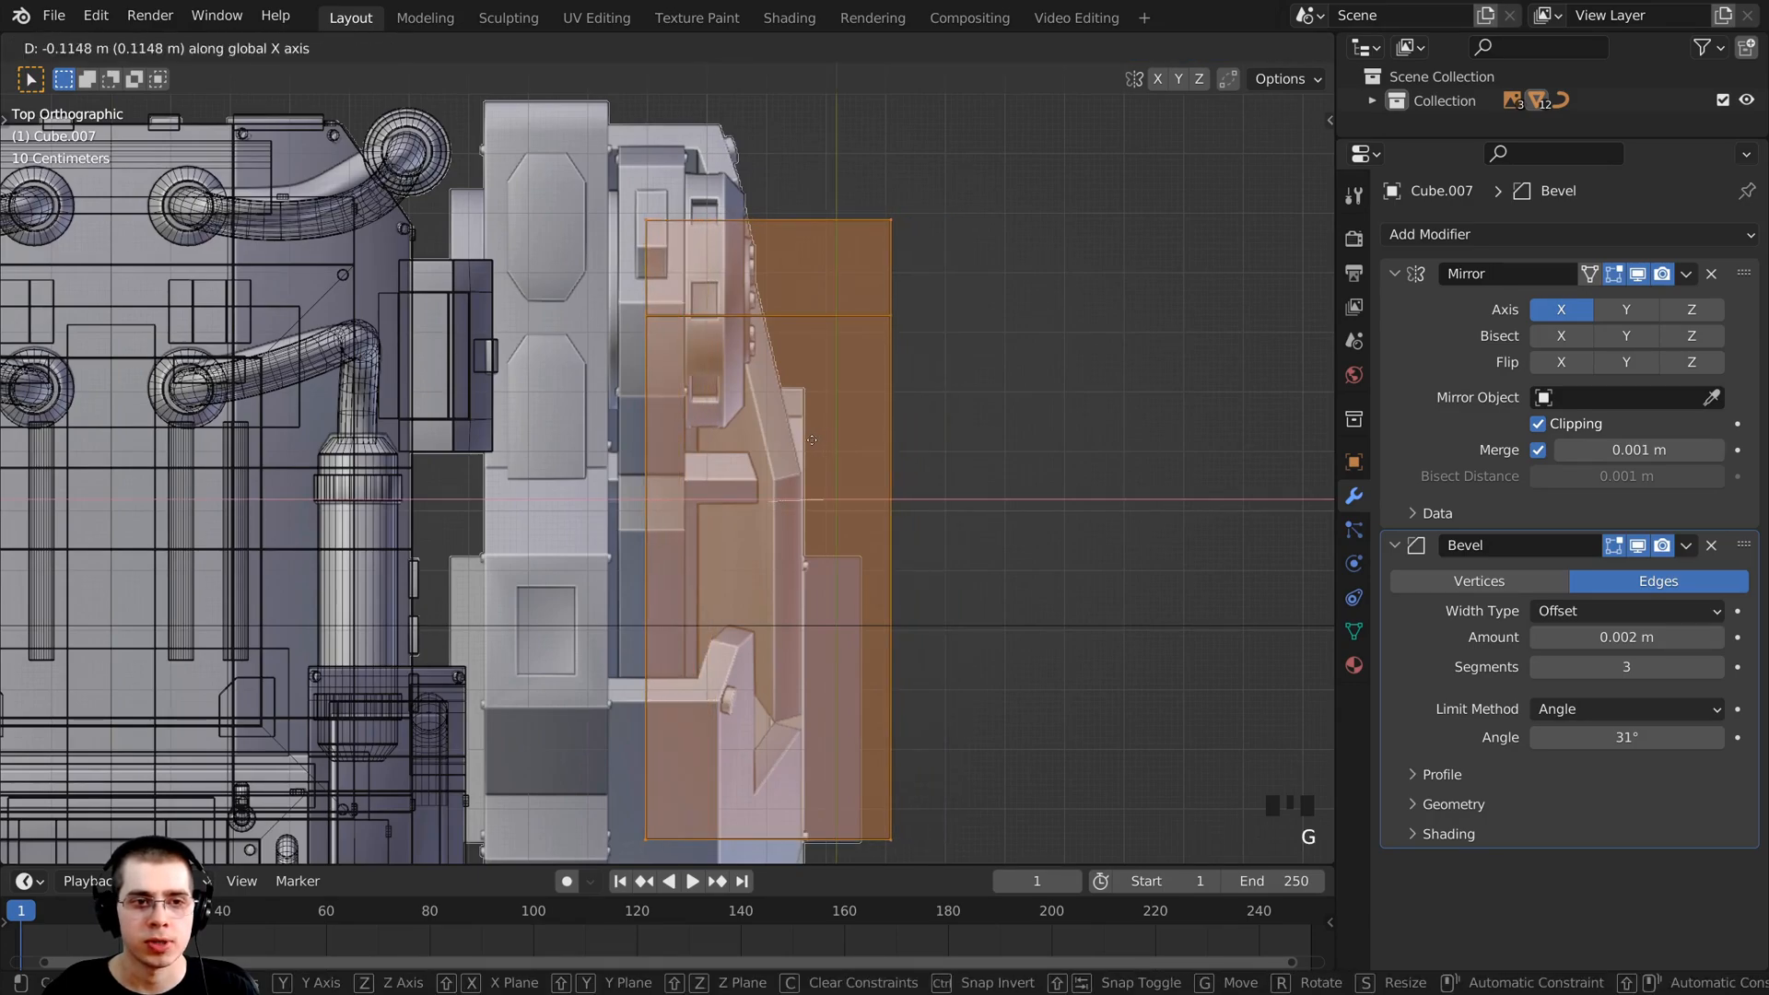
{"action": "left_click", "coordinate": [651, 434]}
{"action": "scroll", "coordinate": [623, 347], "scroll_direction": "down", "scroll_amount": 1}
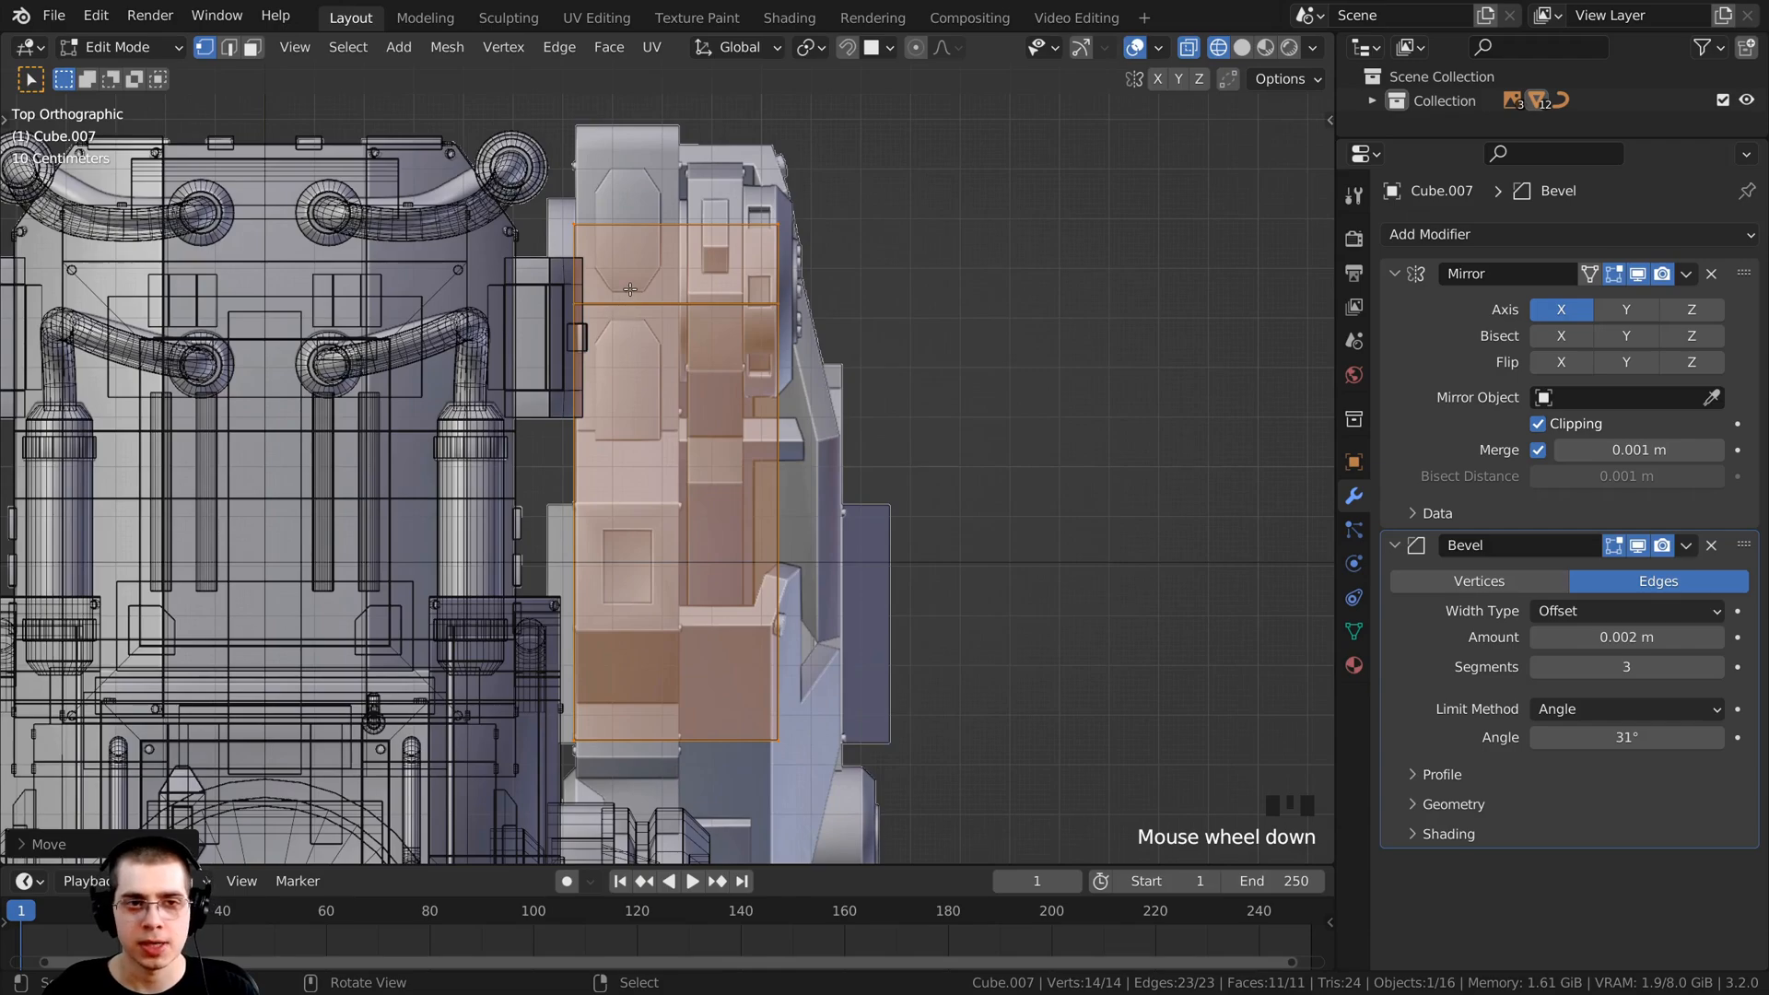
Step: Move the panel's outer-side vertices inward along X to narrow it towards the reference block's width
{"action": "left_click_drag", "start_coordinate": [642, 169], "coordinate": [485, 789]}
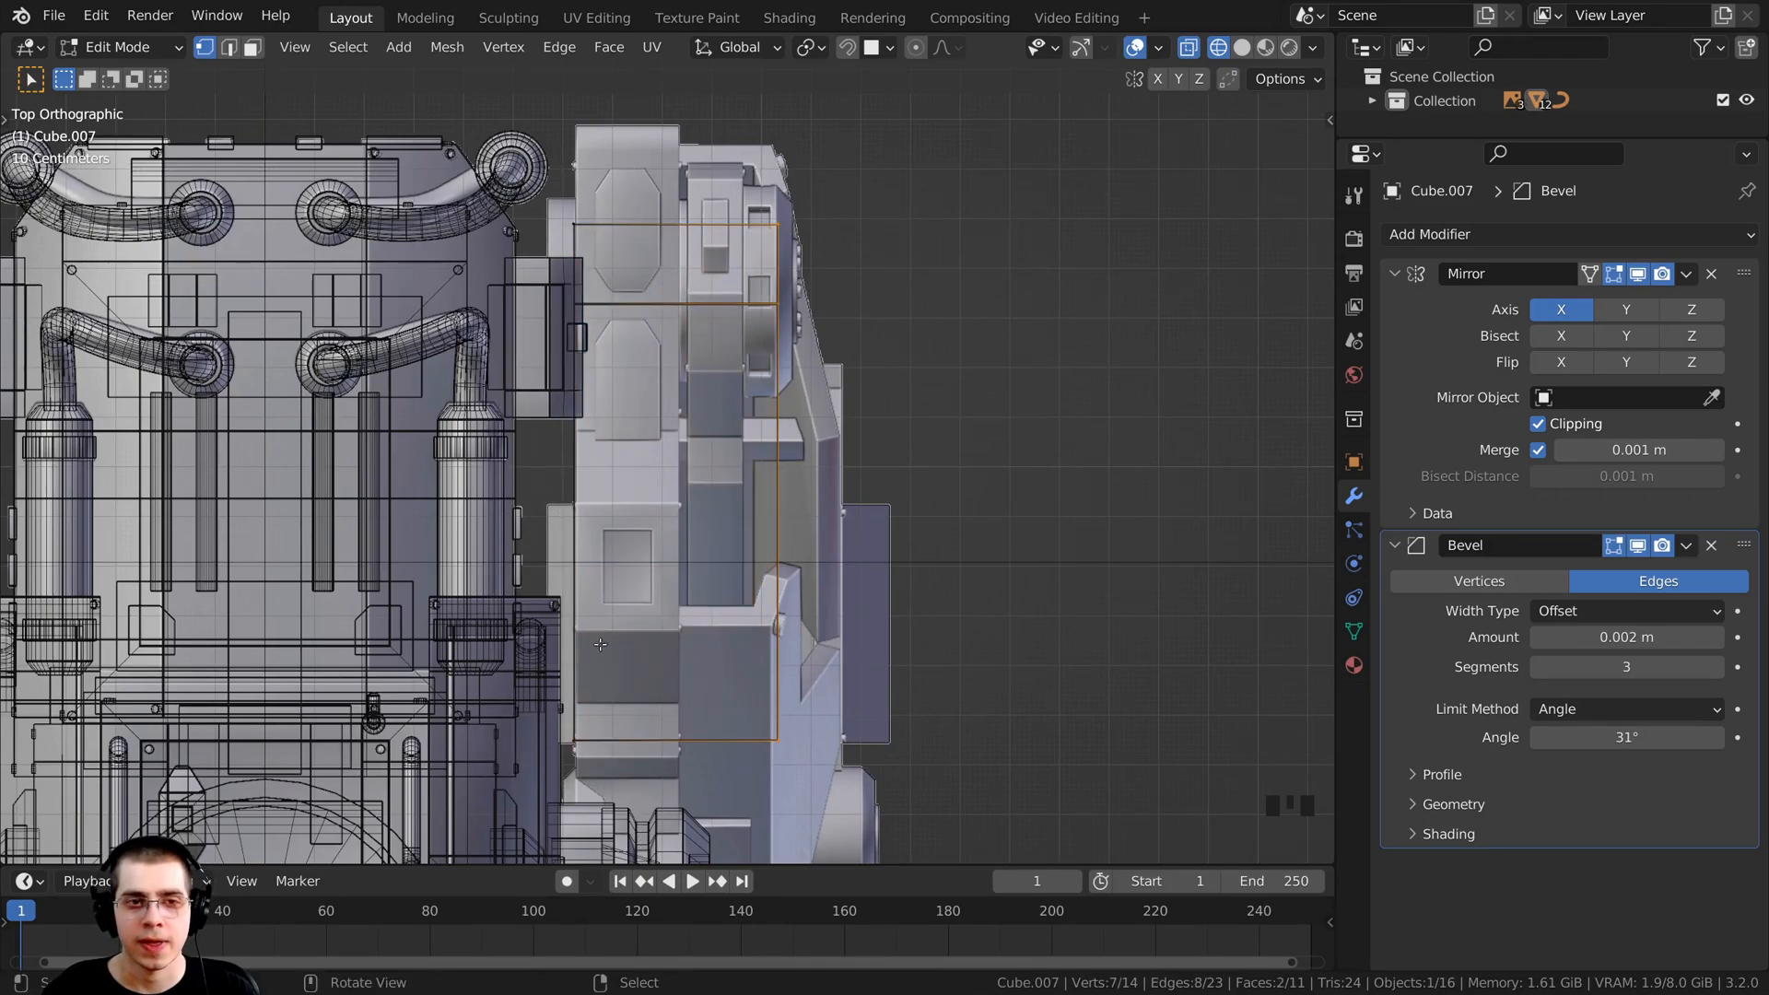
{"action": "scroll", "coordinate": [1010, 322], "scroll_direction": "up", "scroll_amount": 1}
{"action": "key", "text": "g"}
{"action": "key", "text": "x"}
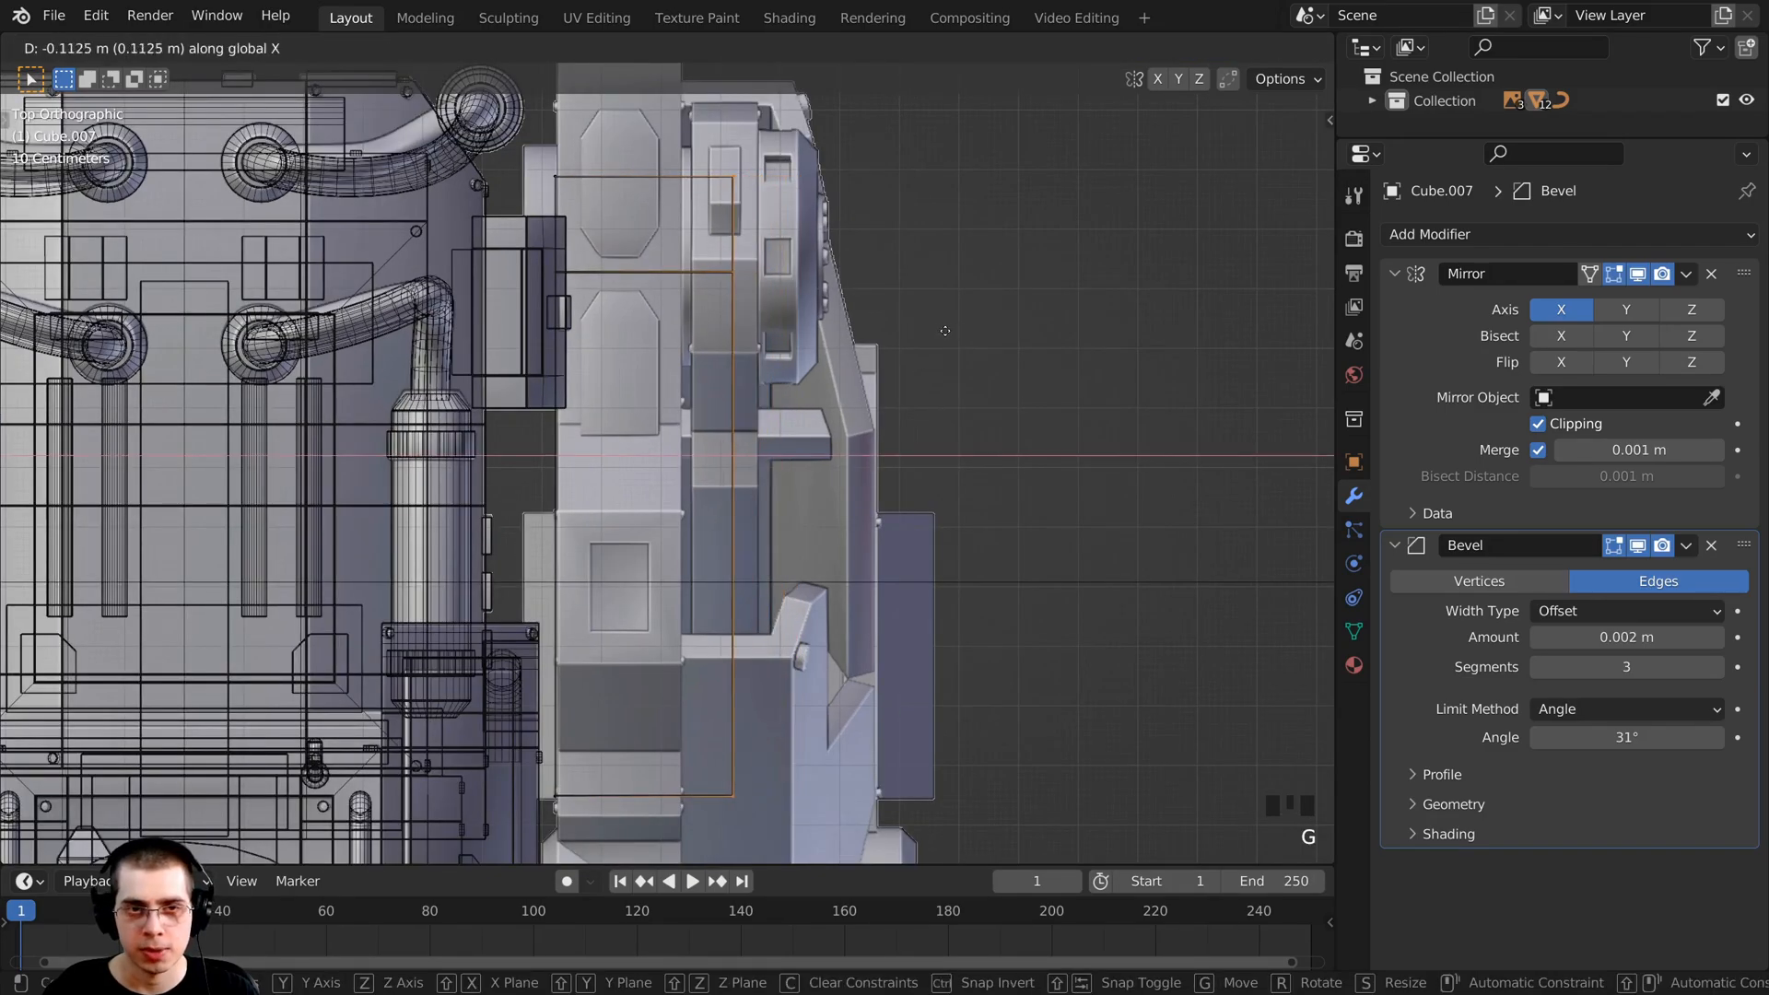
{"action": "left_click", "coordinate": [895, 322]}
Step: Extrude the panel's upper rear face backward to the lower corner of the reference rear flap
{"action": "middle_click_drag", "start_coordinate": [308, 750], "coordinate": [635, 571], "text": "shift"}
{"action": "middle_click_drag", "start_coordinate": [636, 571], "coordinate": [380, 503], "text": "shift"}
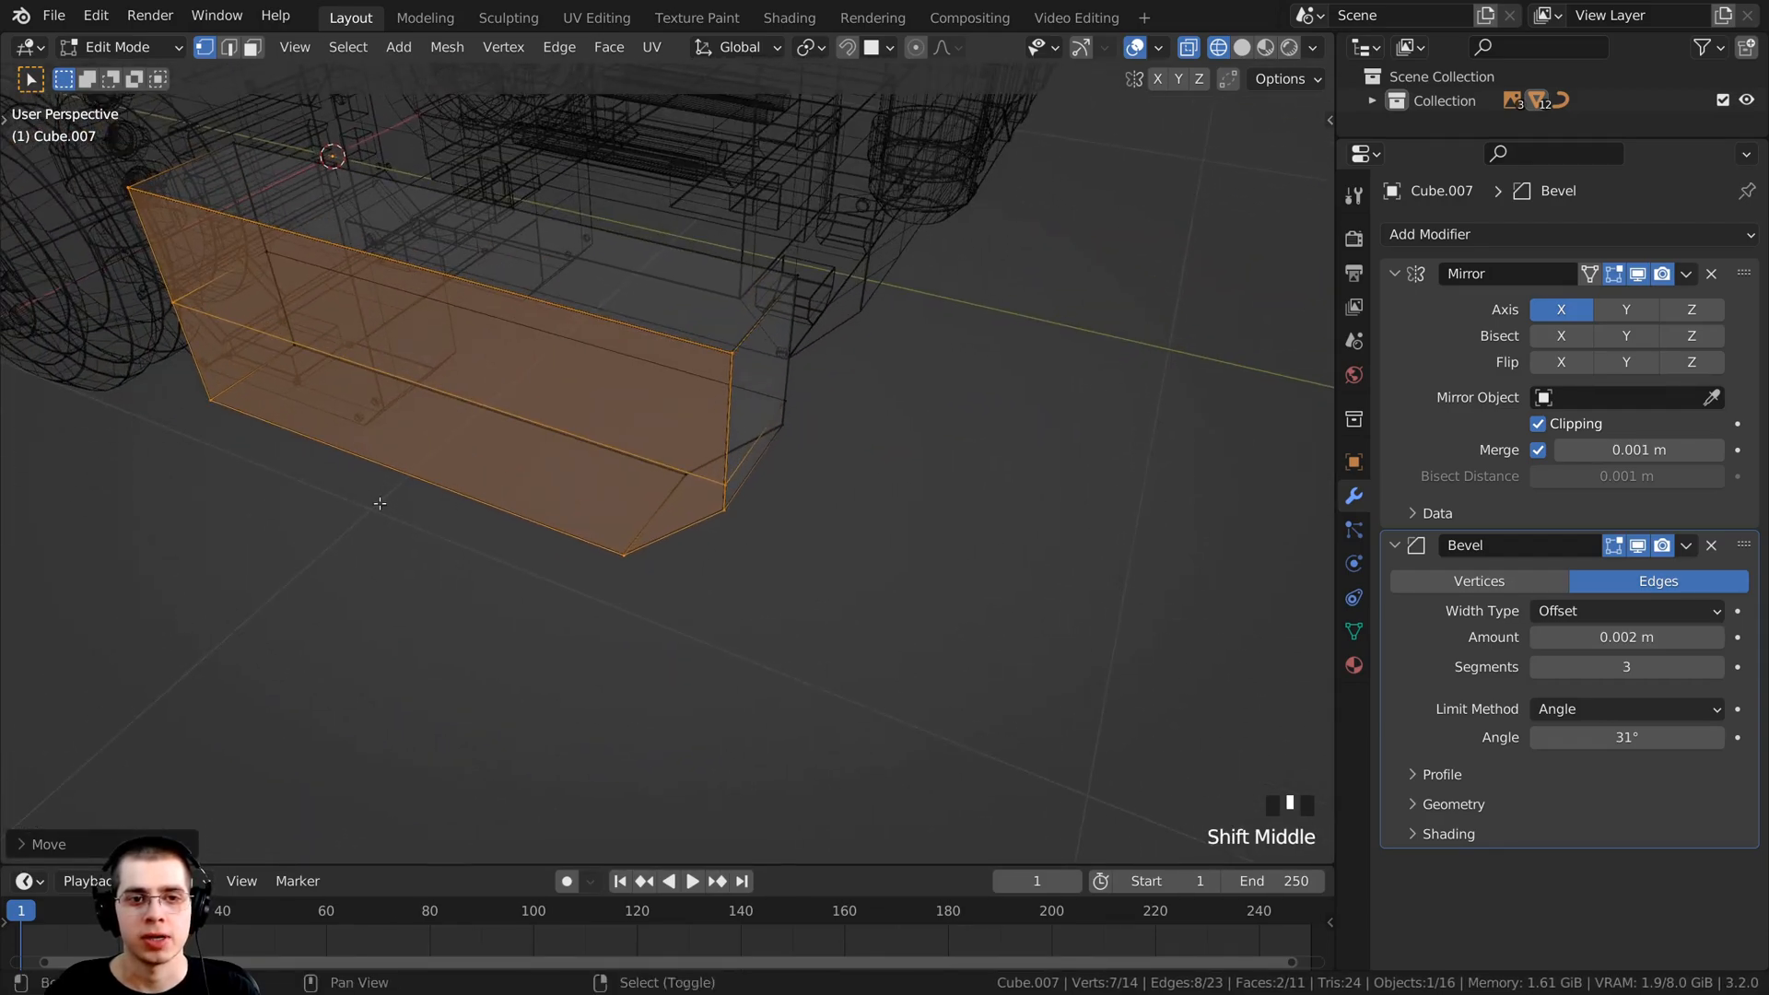
{"action": "key", "text": "z"}
{"action": "left_click", "coordinate": [577, 446]}
{"action": "mouse_move", "coordinate": [703, 446]}
{"action": "middle_mouse_down"}
{"action": "mouse_move", "coordinate": [612, 427]}
{"action": "mouse_move", "coordinate": [623, 453]}
{"action": "middle_mouse_up"}
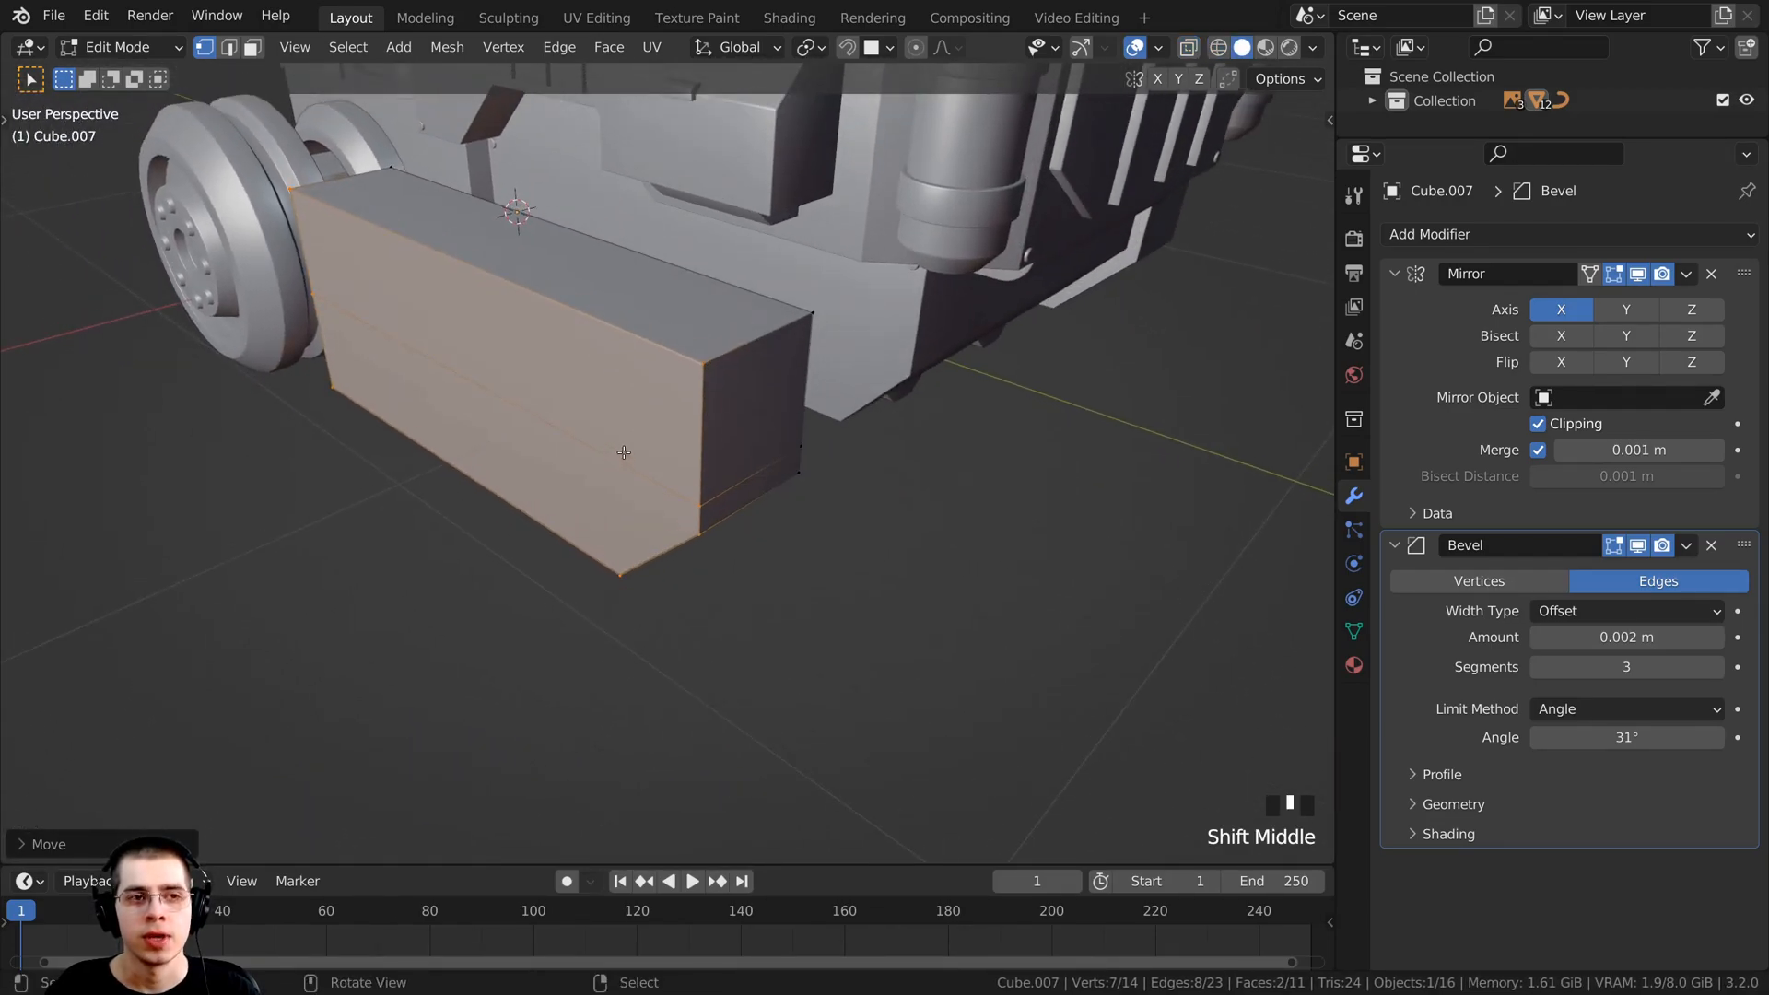
{"action": "scroll", "coordinate": [623, 453], "scroll_direction": "up", "scroll_amount": 2}
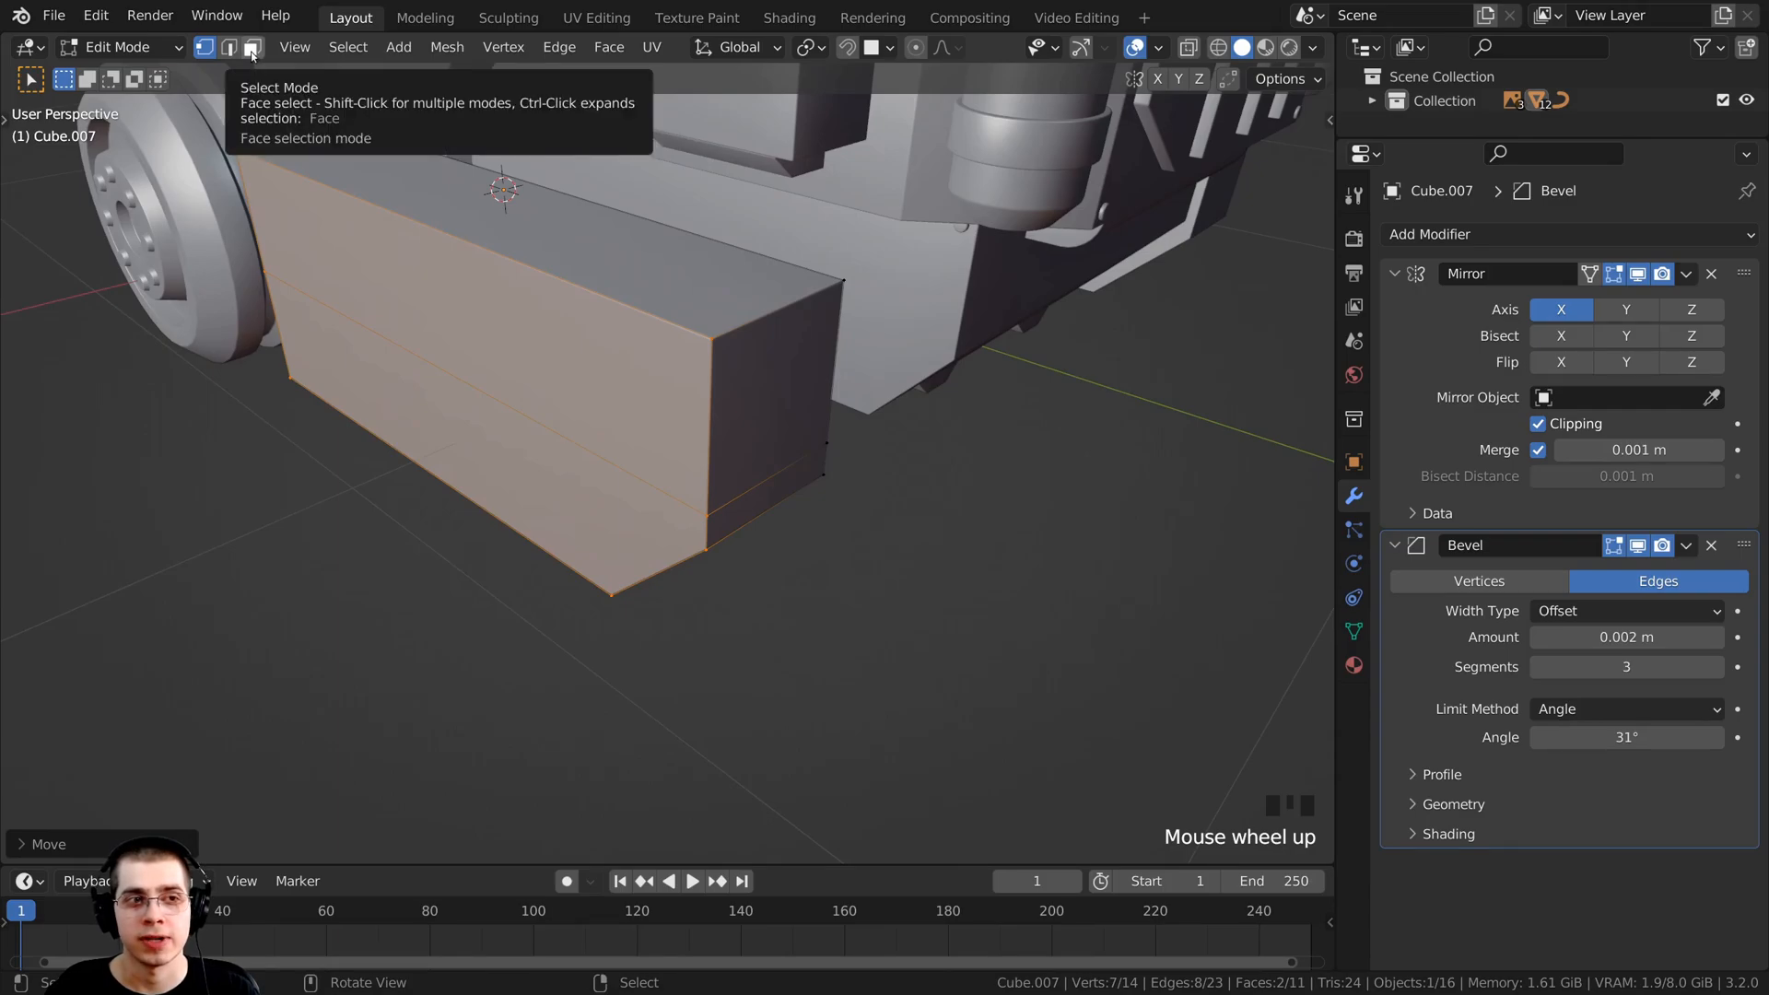
{"action": "left_click", "coordinate": [252, 50]}
{"action": "left_click", "coordinate": [761, 363]}
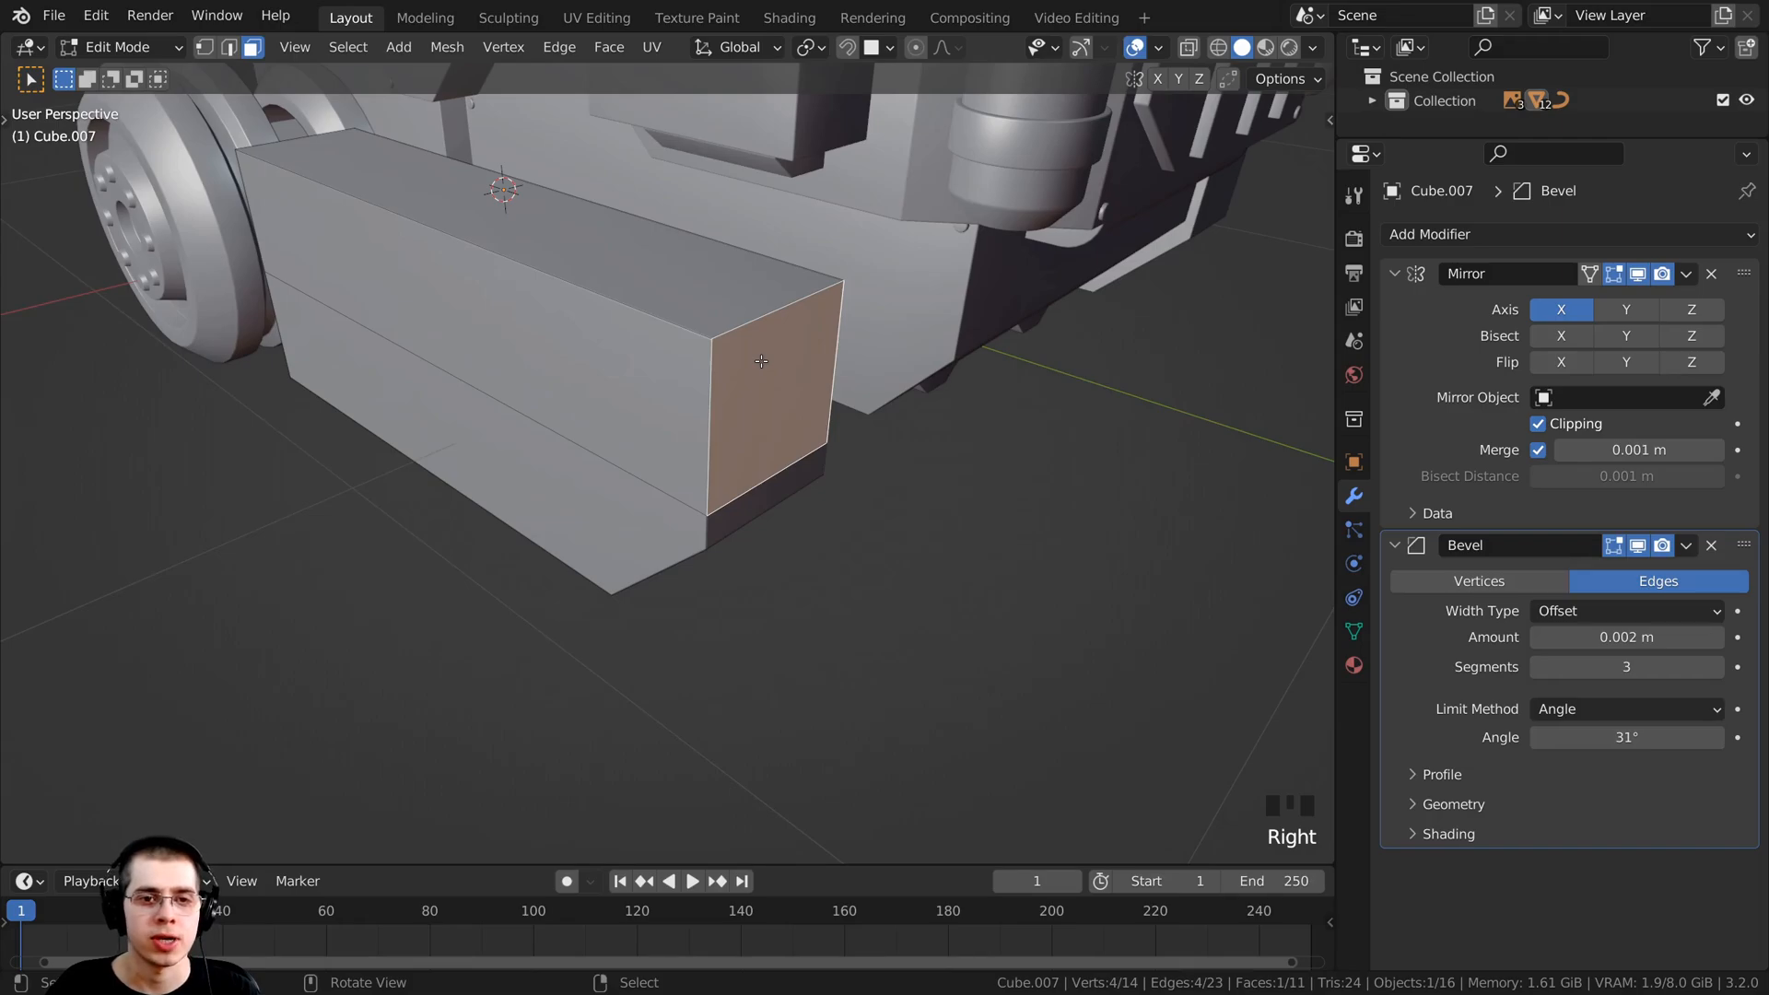
{"action": "key", "text": "KP_3"}
{"action": "scroll", "coordinate": [783, 411], "scroll_direction": "up", "scroll_amount": 2}
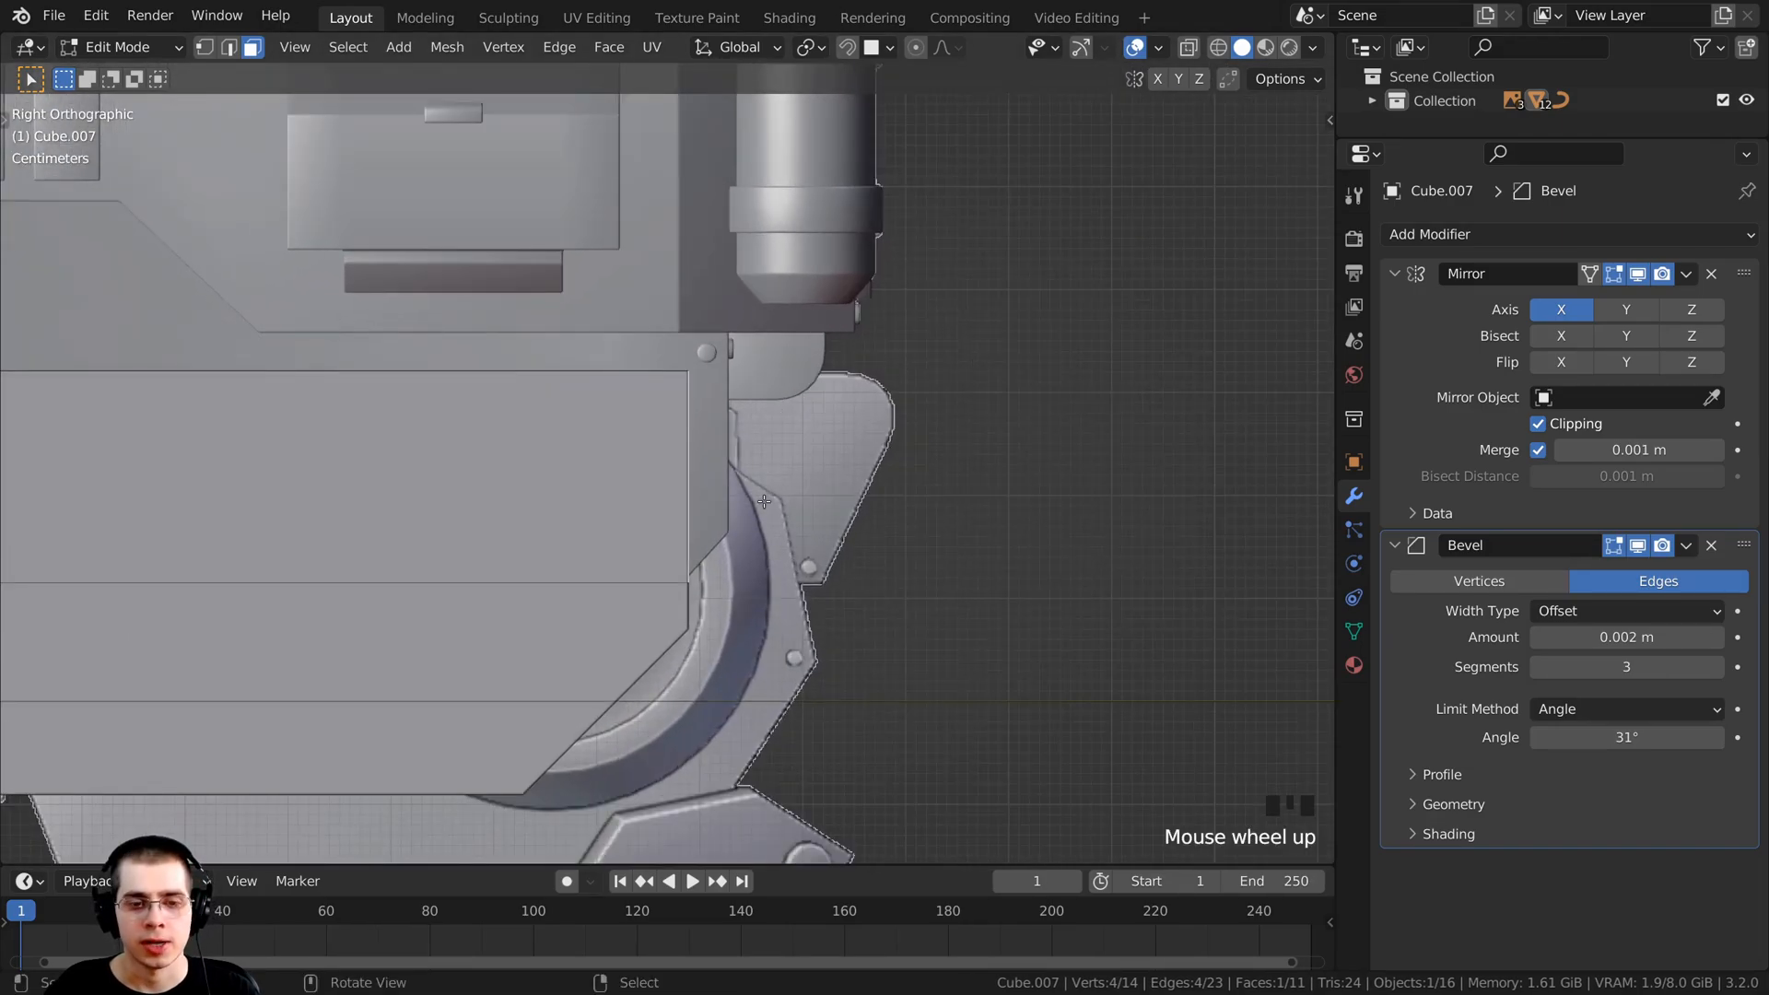
{"action": "key", "text": "e"}
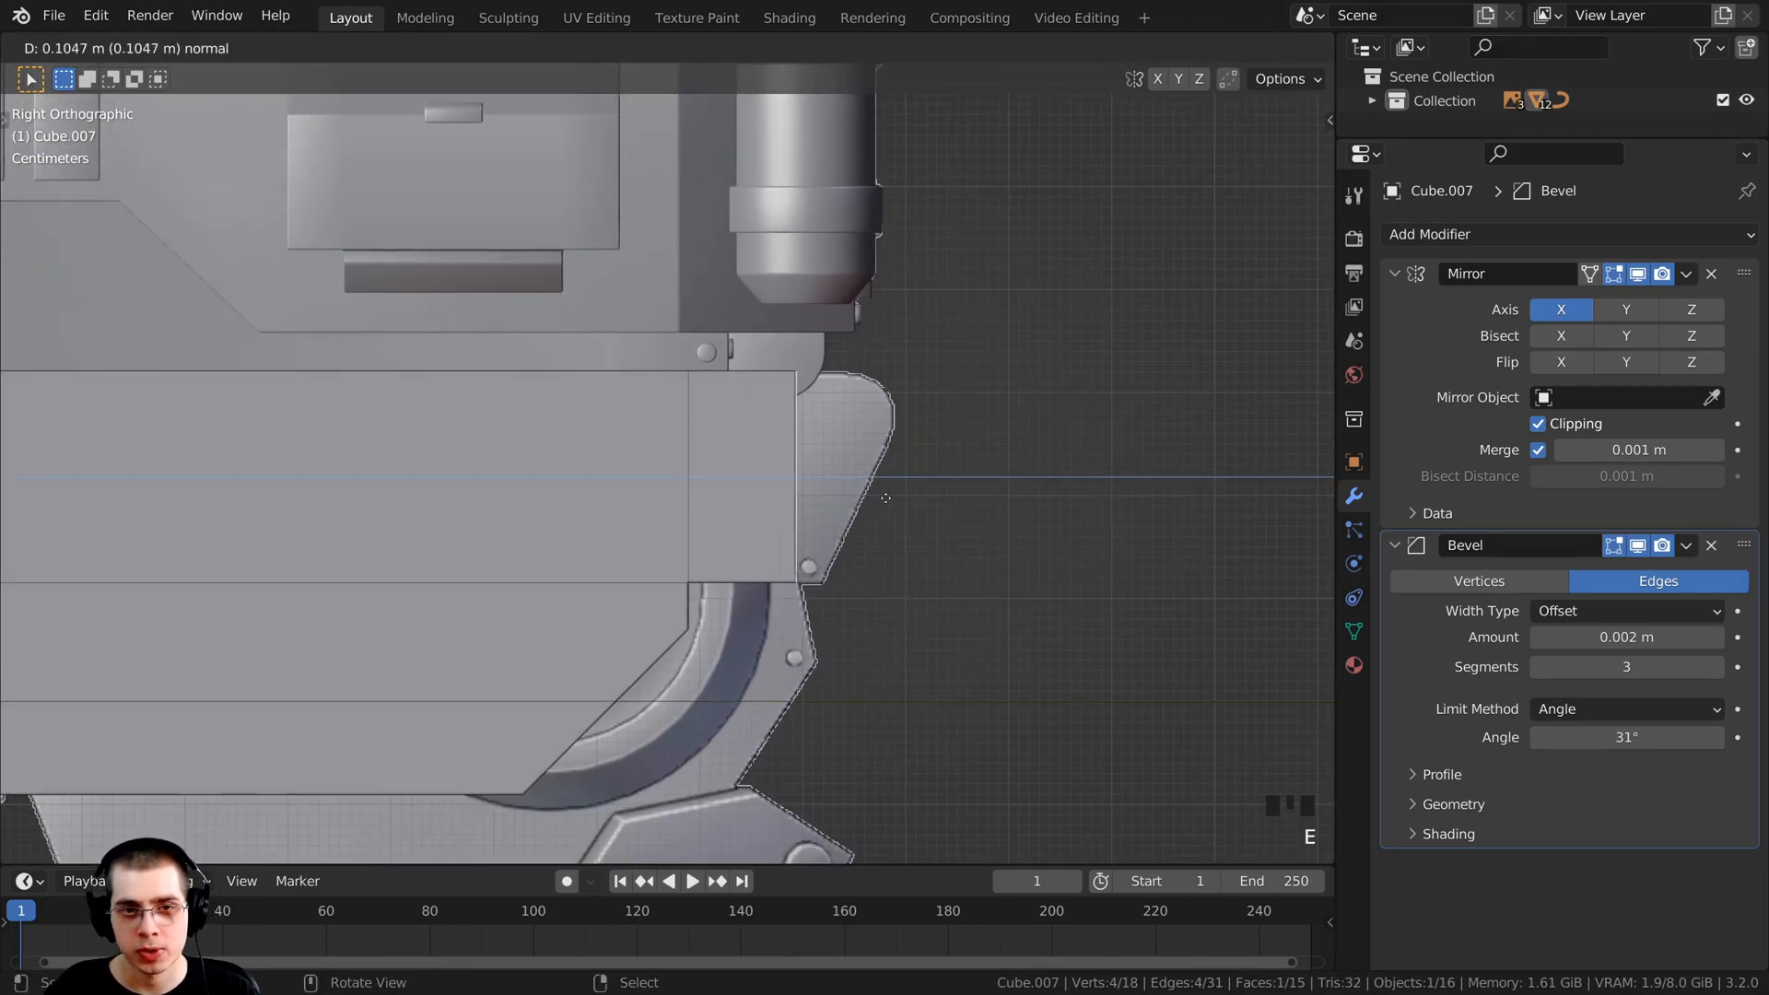
{"action": "left_click", "coordinate": [912, 502]}
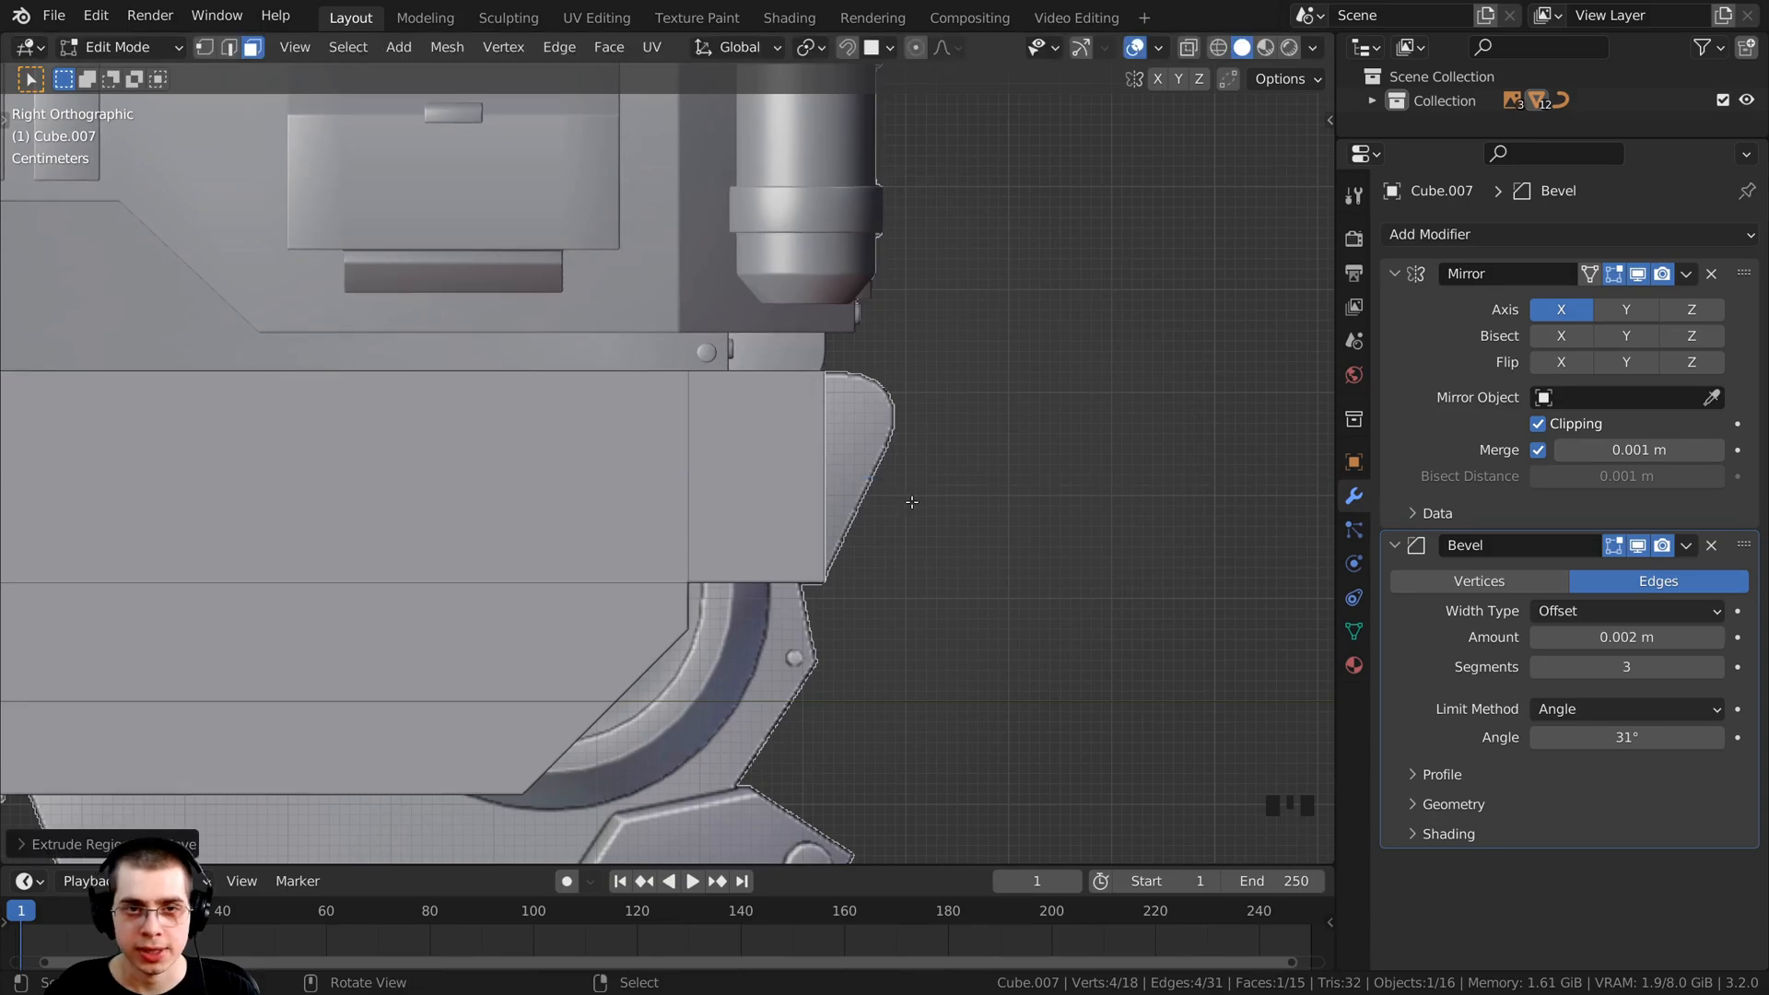
Step: Move the extrusion's upper rear vertices backward along Y so the rear edge follows the slanted reference flap
{"action": "left_click", "coordinate": [201, 57]}
{"action": "key", "text": "alt+a"}
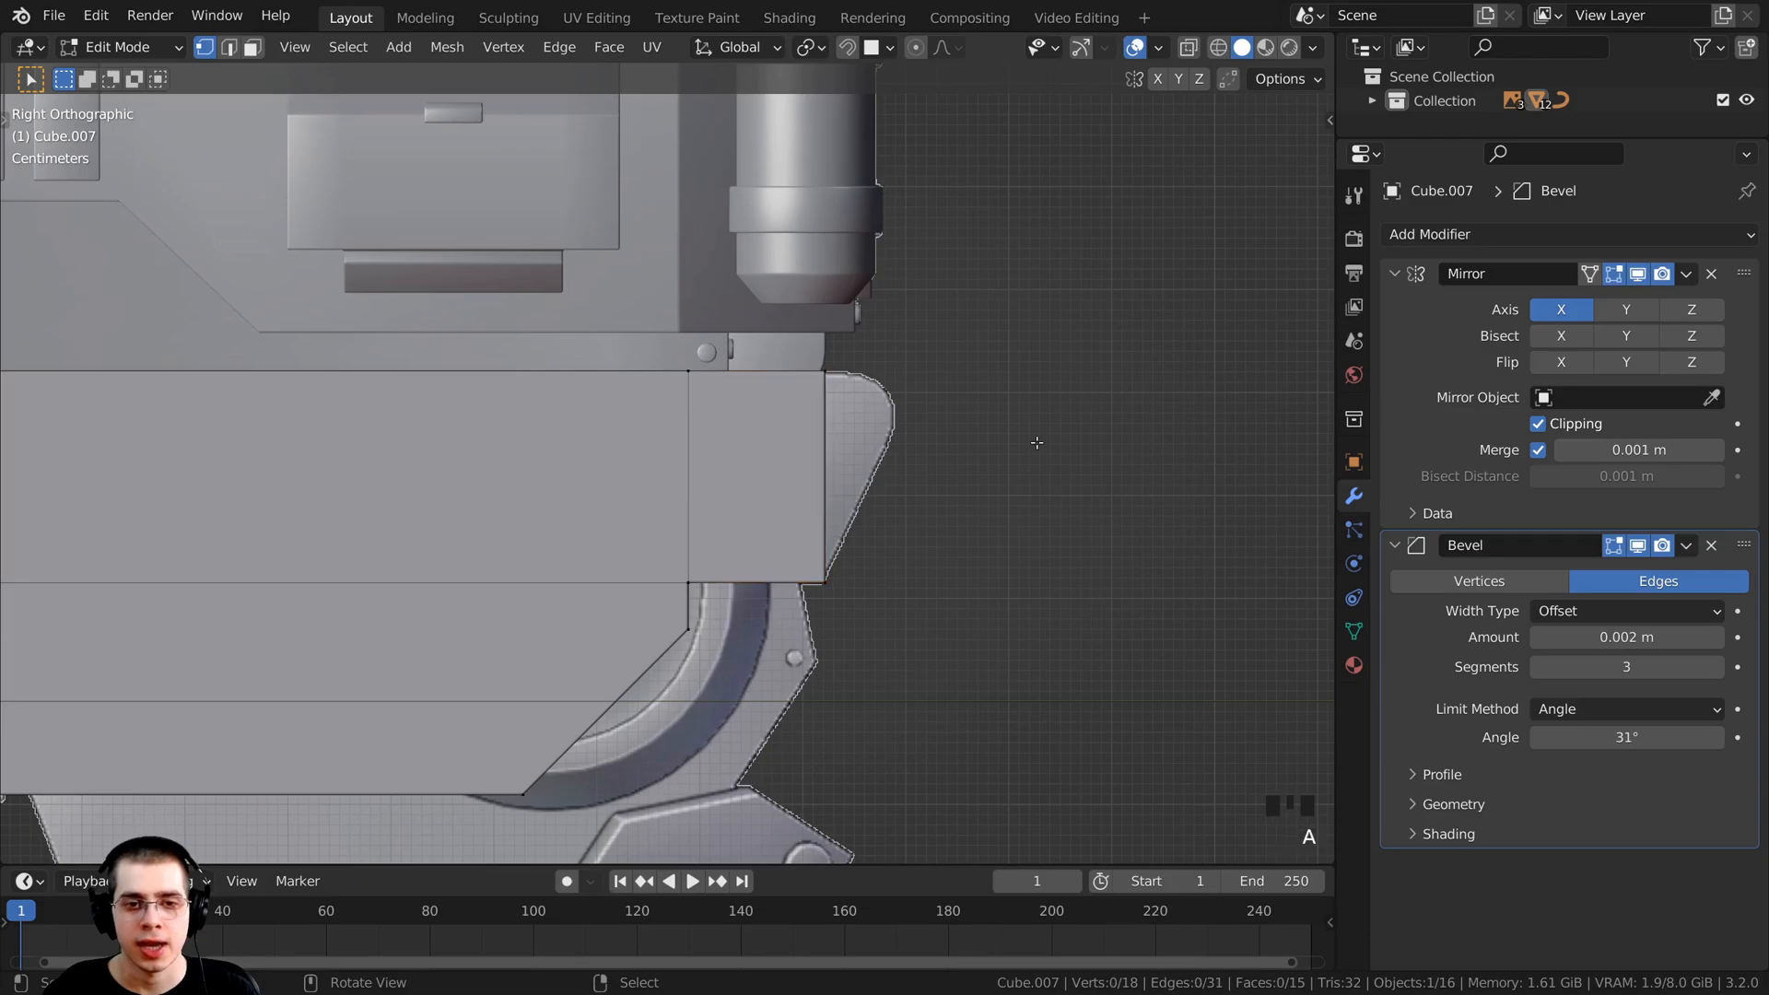
{"action": "key", "text": "z"}
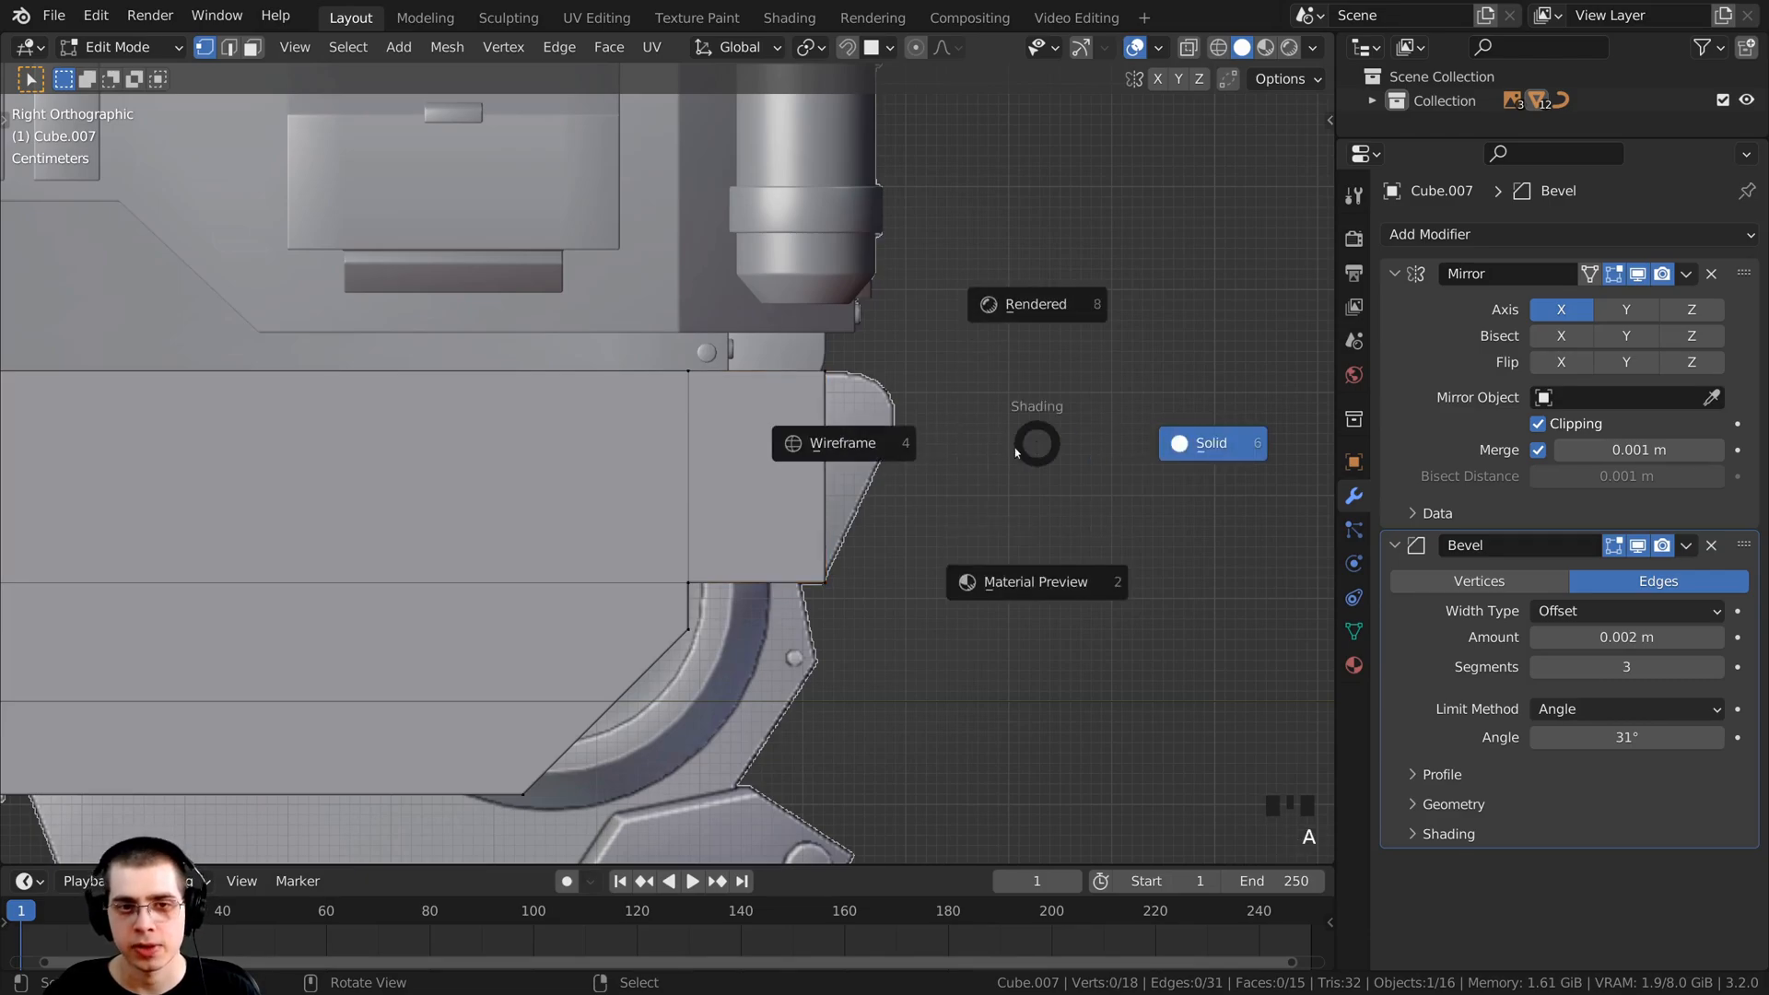
{"action": "left_click", "coordinate": [811, 447]}
{"action": "scroll", "coordinate": [700, 387], "scroll_direction": "up", "scroll_amount": 2}
{"action": "key", "text": "b"}
{"action": "left_click_drag", "start_coordinate": [715, 329], "coordinate": [868, 401]}
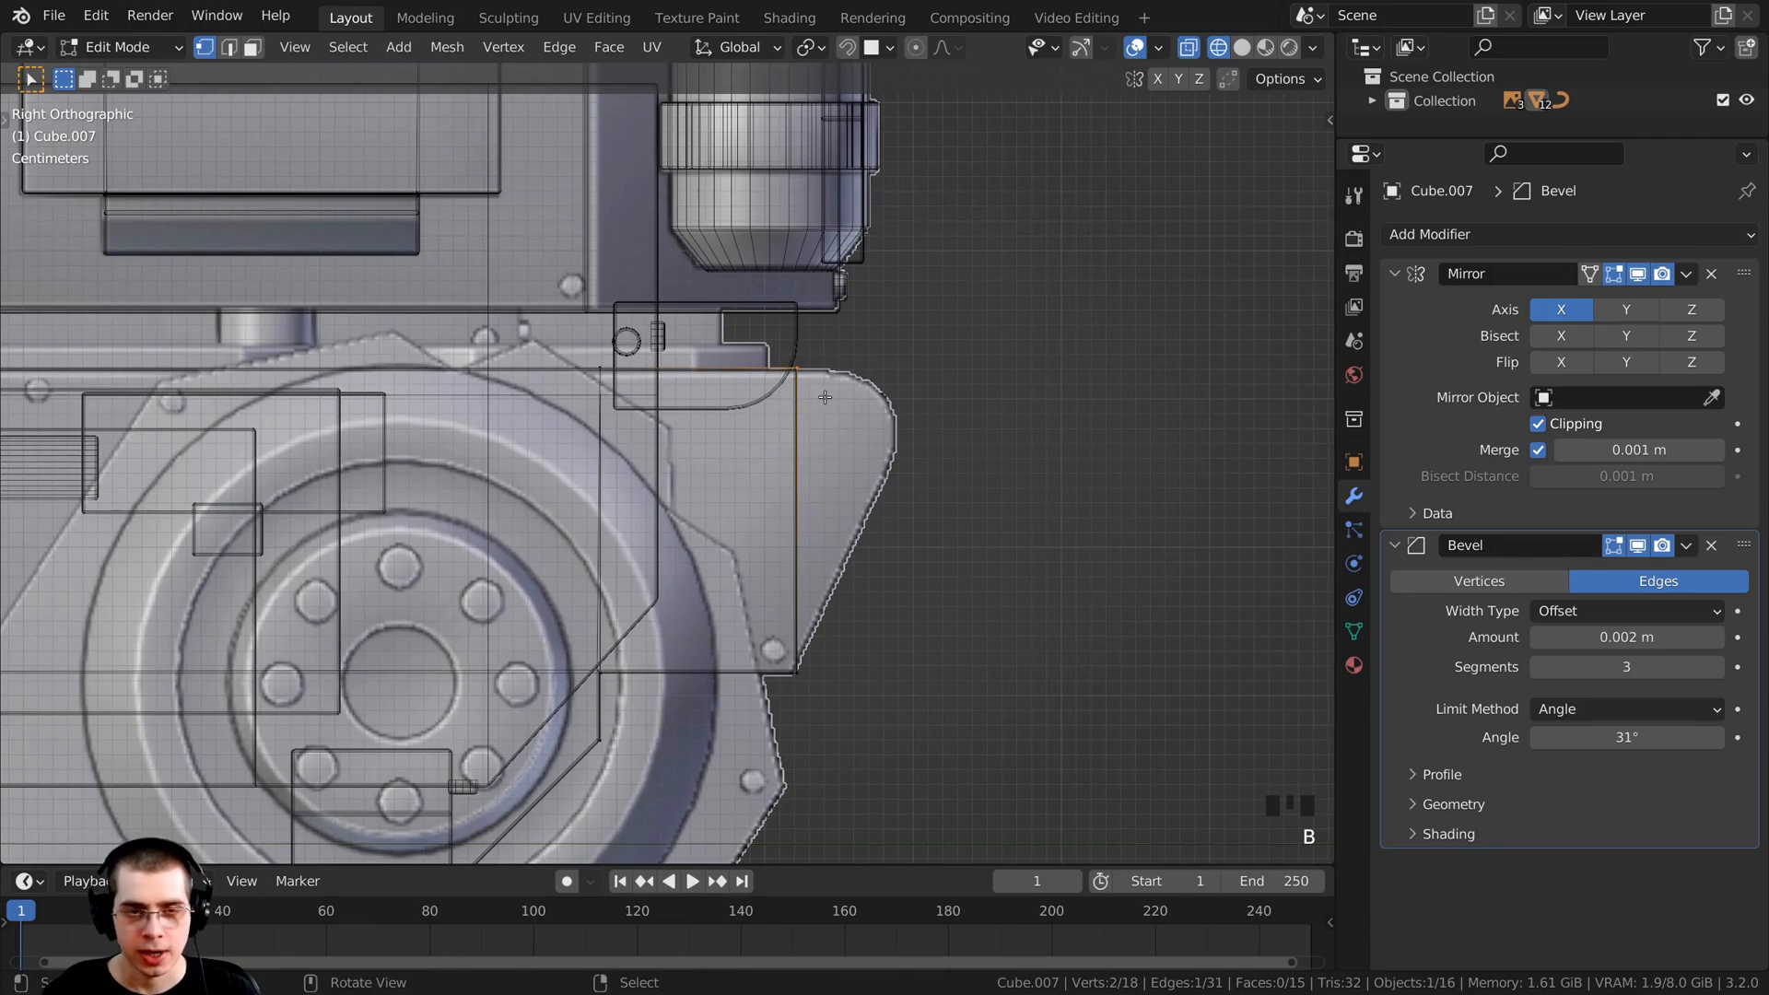
{"action": "key", "text": "g"}
{"action": "key", "text": "y"}
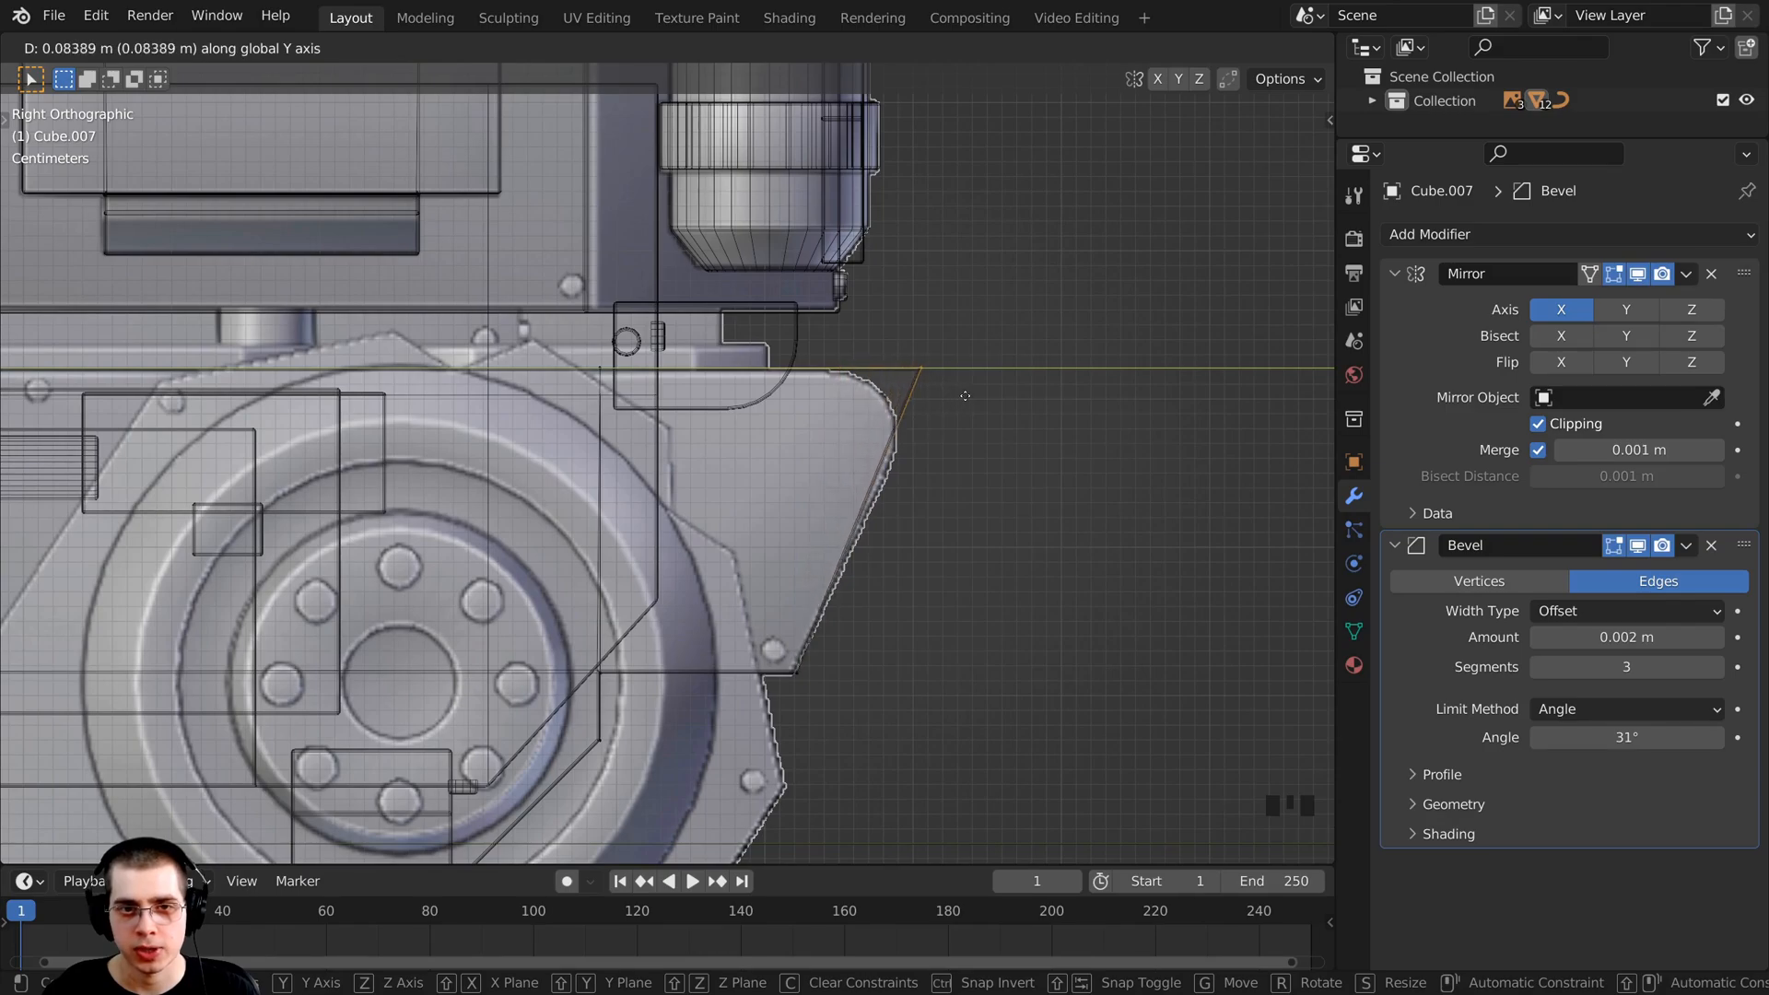
{"action": "left_click", "coordinate": [979, 396]}
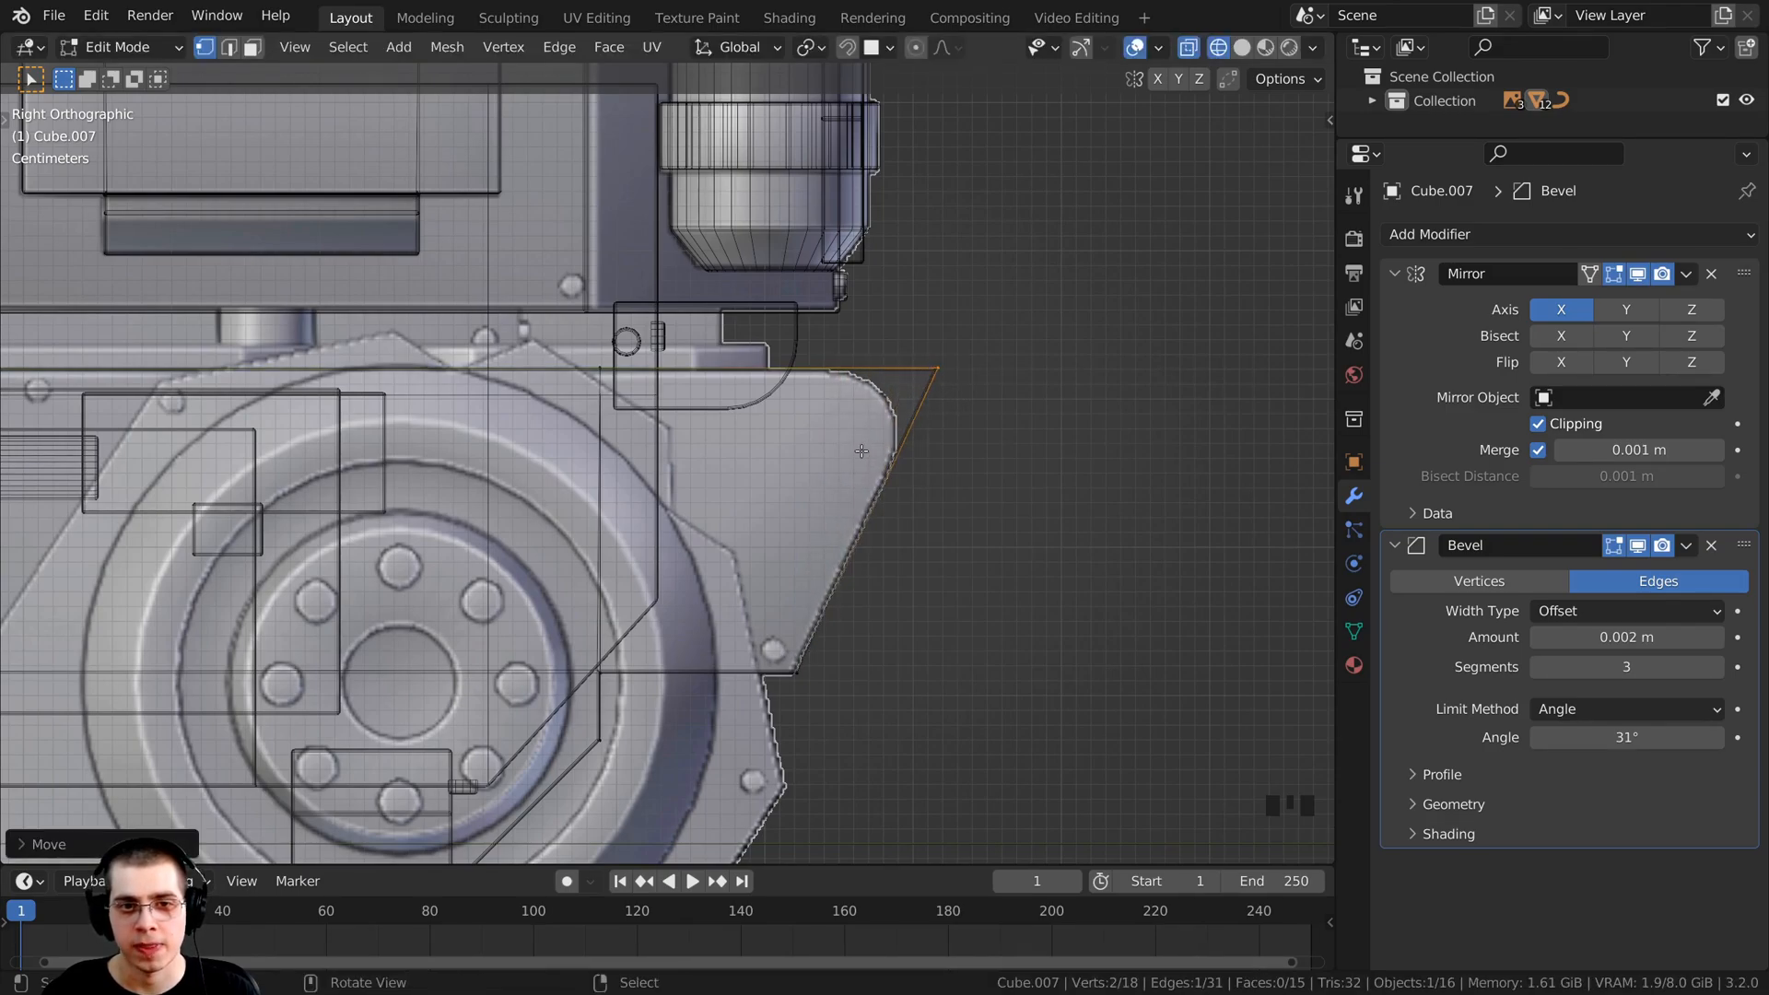
Step: Round the flap's upper rear corner with a 6-segment bevel about 0.076 m wide to match the reference
{"action": "scroll", "coordinate": [862, 451], "scroll_direction": "up", "scroll_amount": 2}
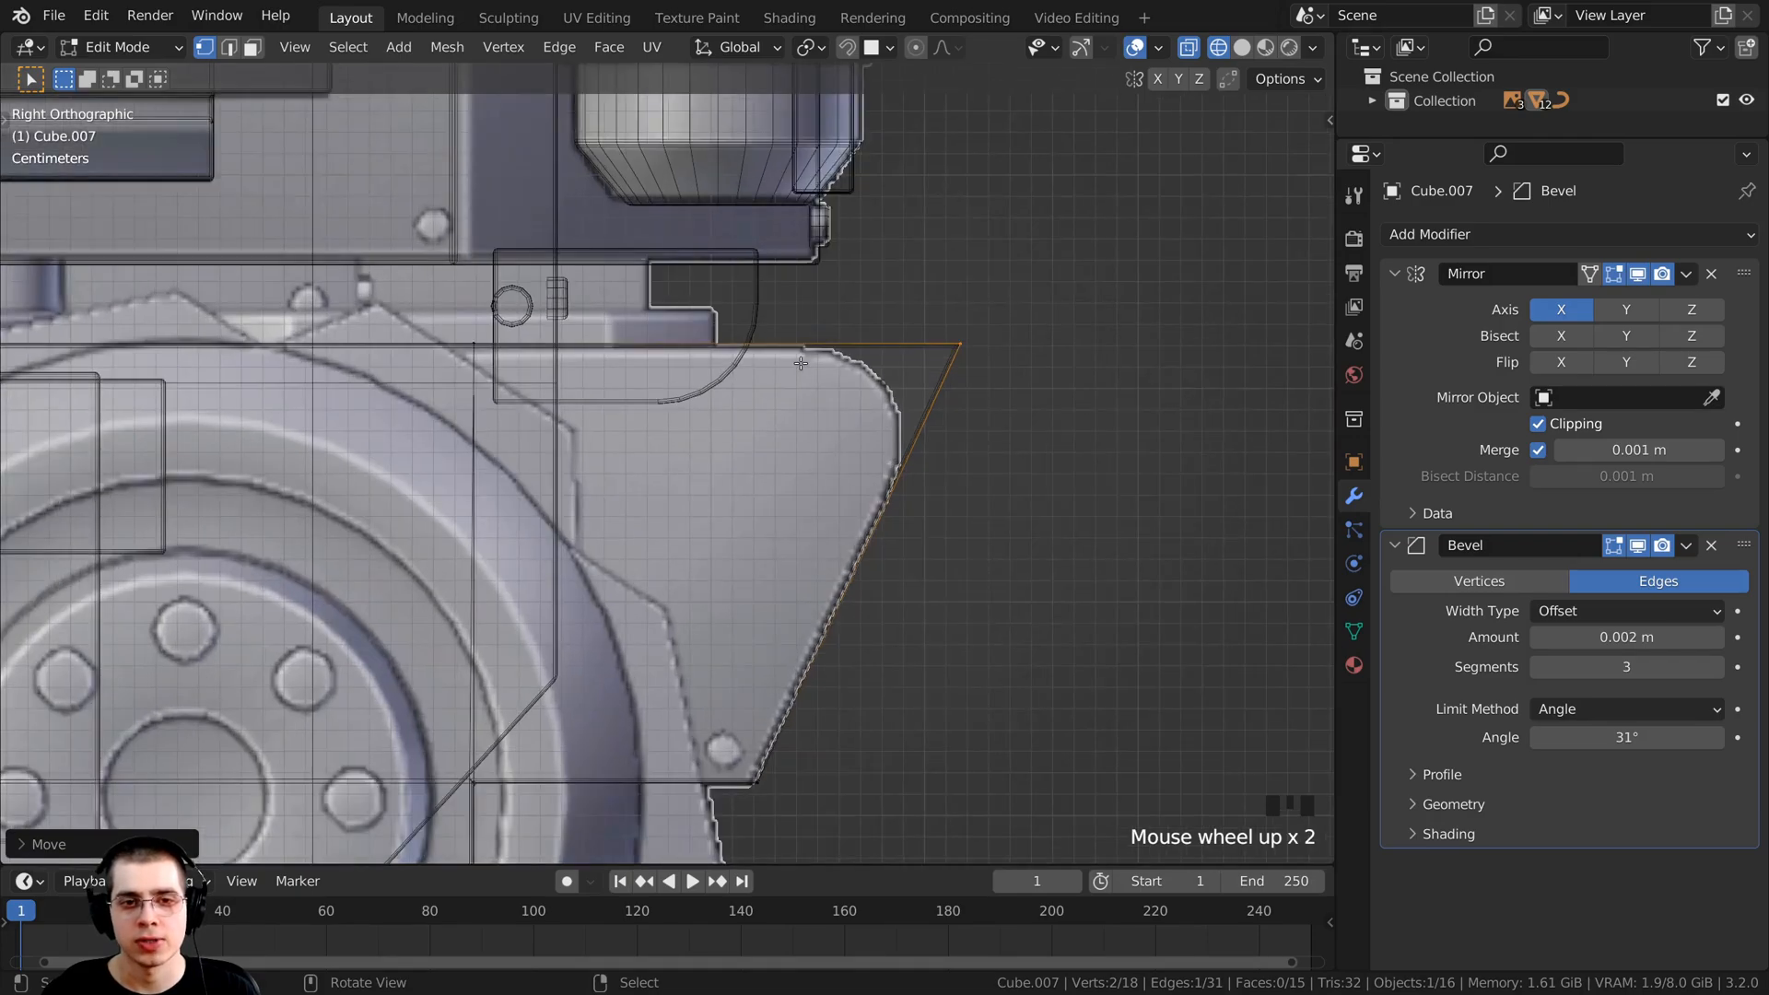
{"action": "scroll", "coordinate": [907, 349], "scroll_direction": "down", "scroll_amount": 1}
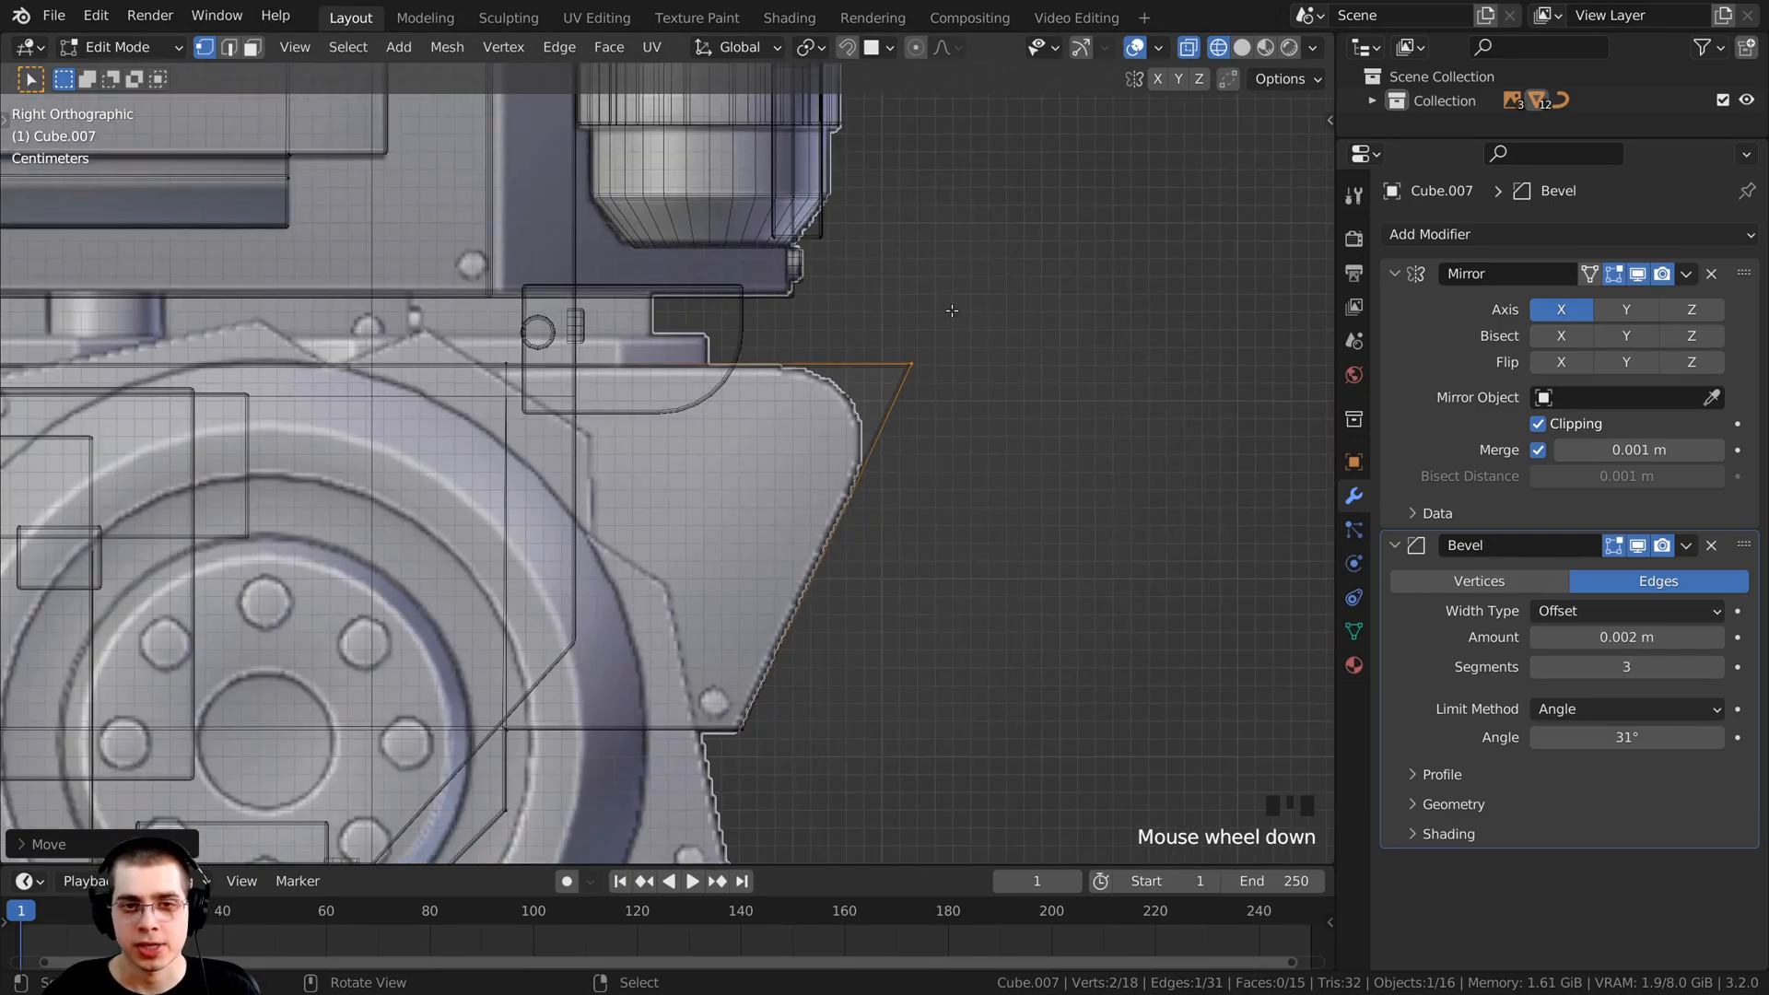
{"action": "key", "text": "ctrl+b"}
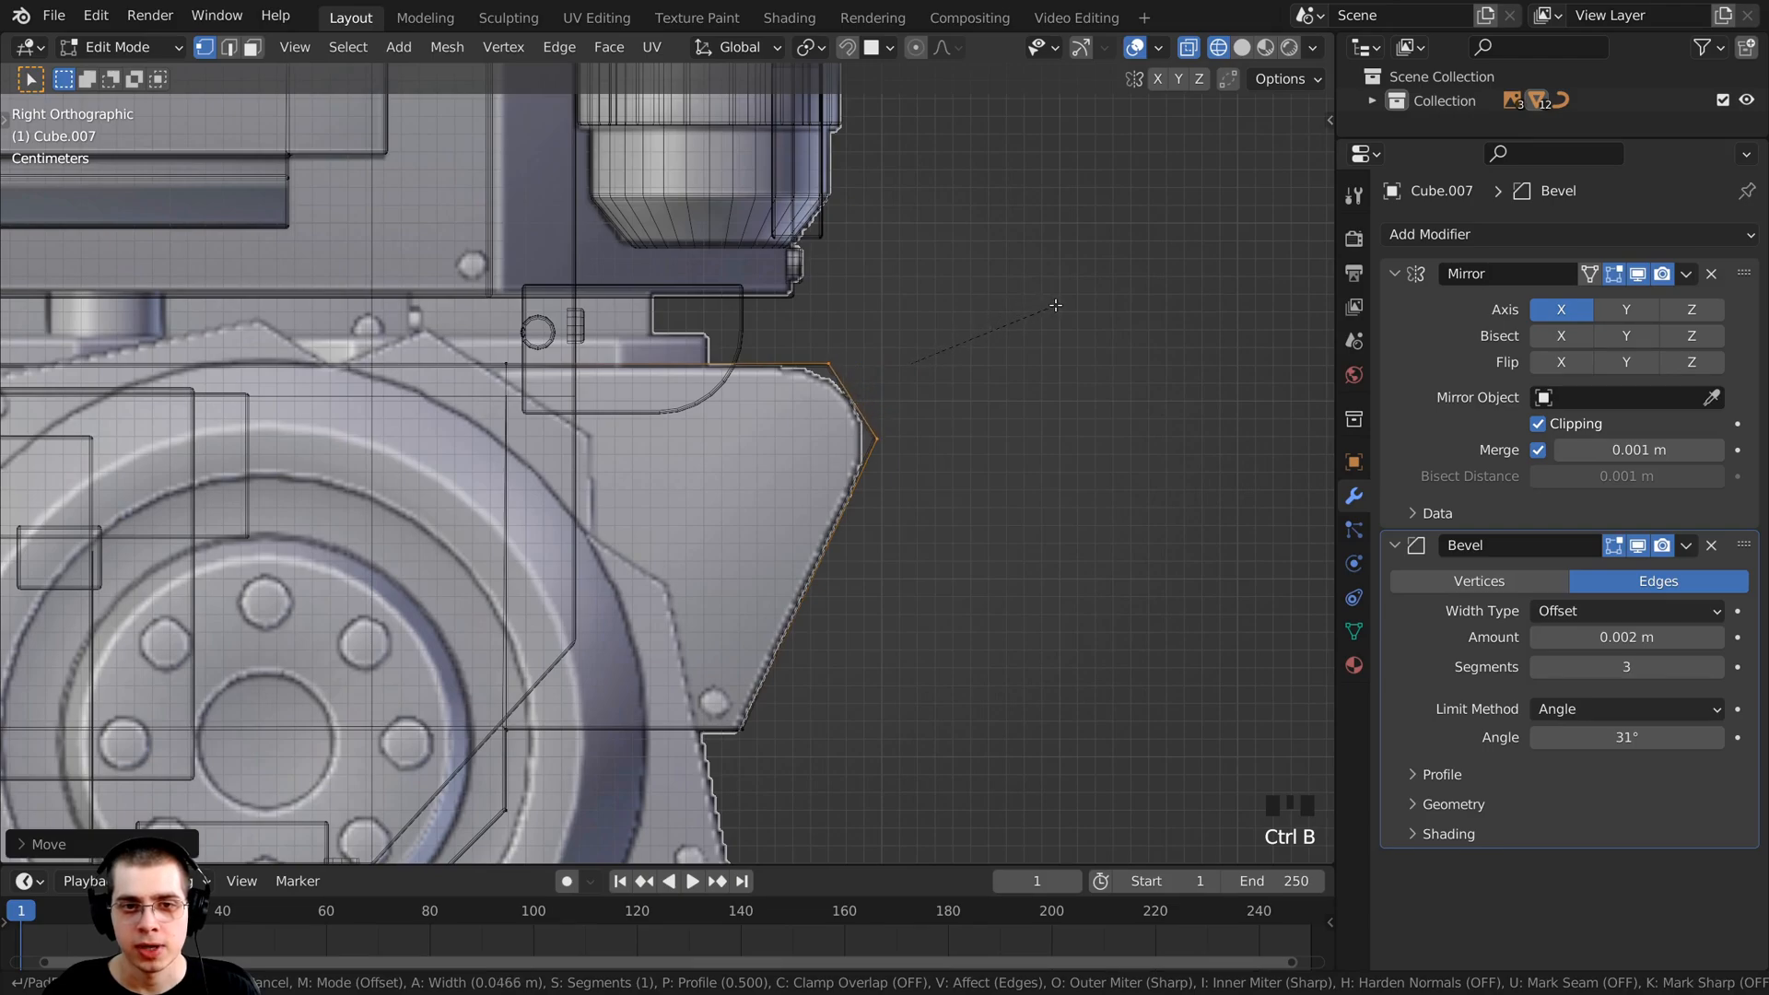
{"action": "scroll", "coordinate": [1089, 305], "scroll_direction": "up", "scroll_amount": 1}
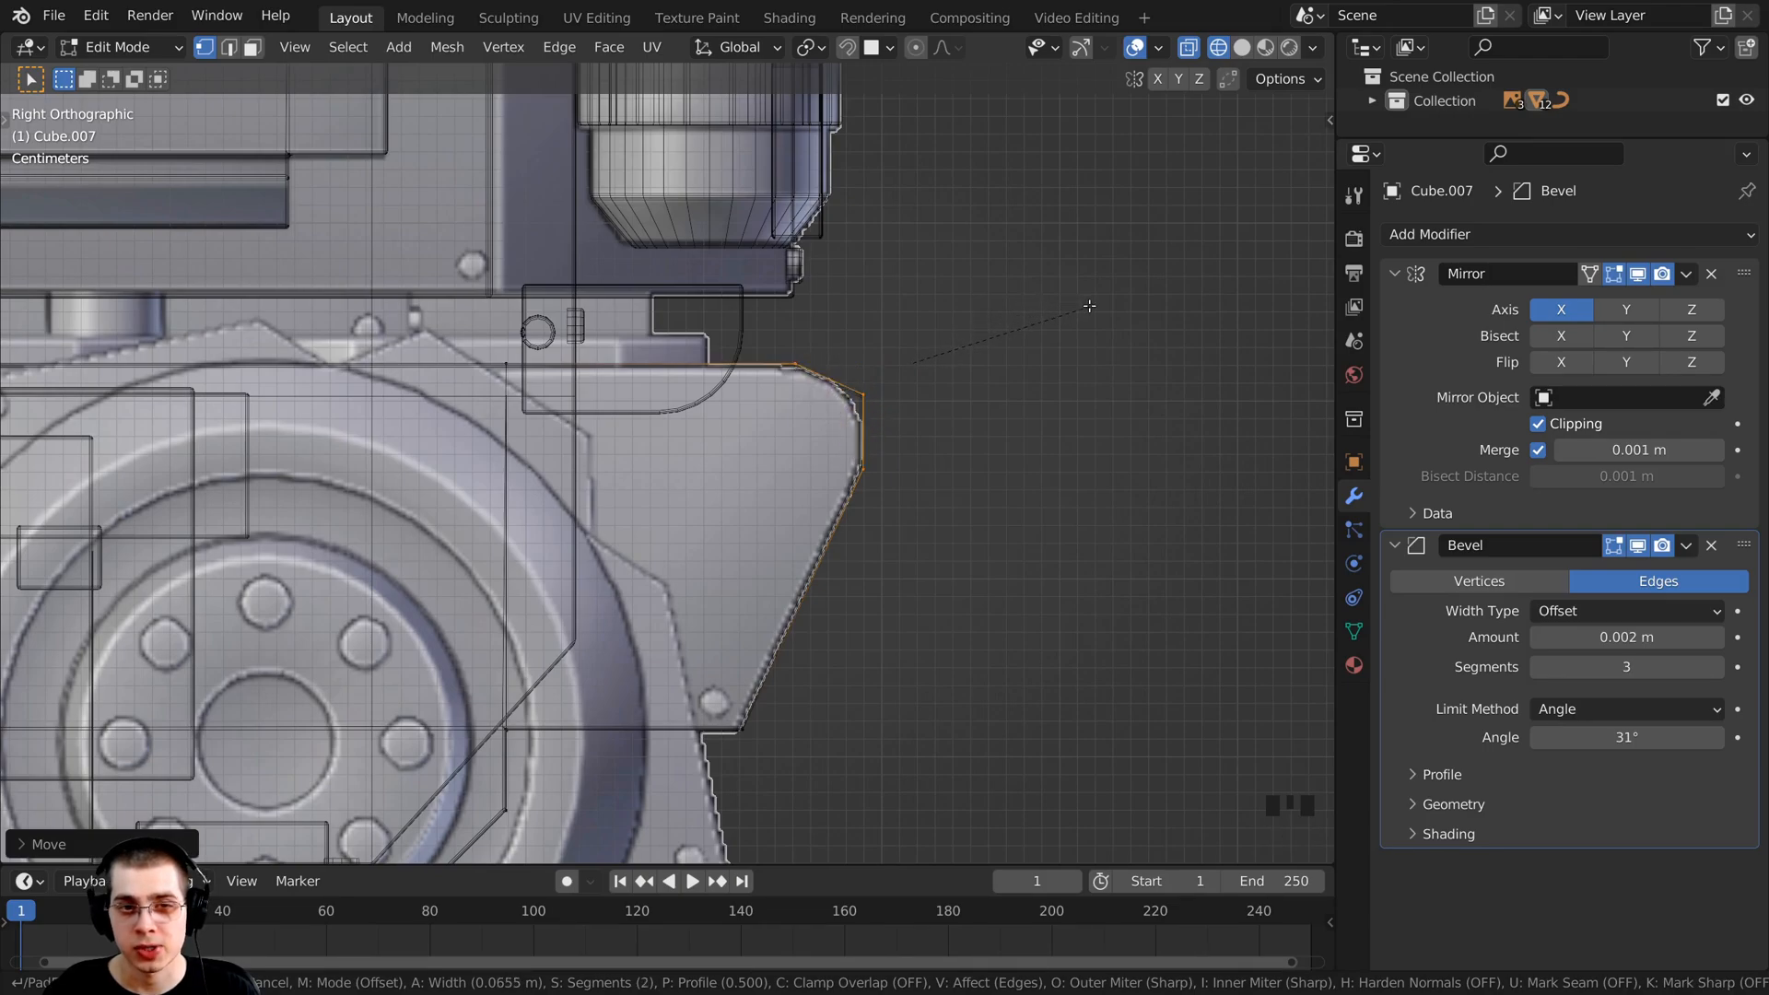
{"action": "scroll", "coordinate": [1089, 307], "scroll_direction": "up", "scroll_amount": 4}
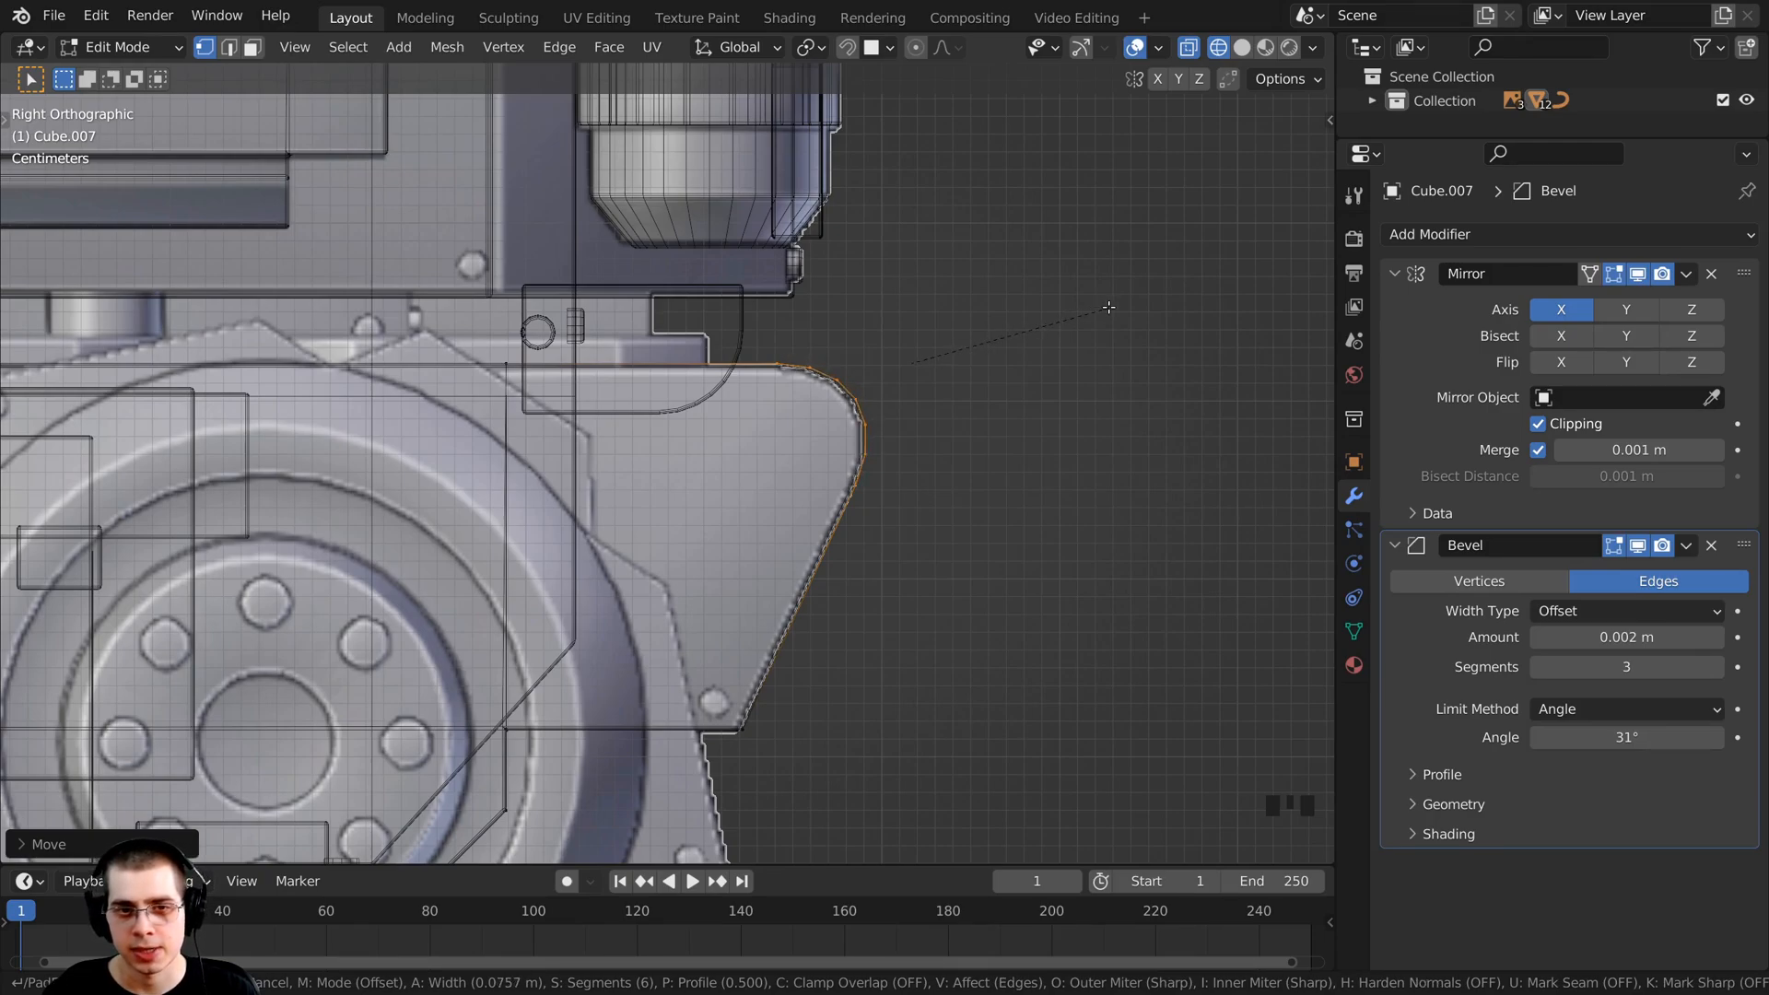
{"action": "left_click", "coordinate": [1112, 307]}
{"action": "scroll", "coordinate": [703, 592], "scroll_direction": "down", "scroll_amount": 3}
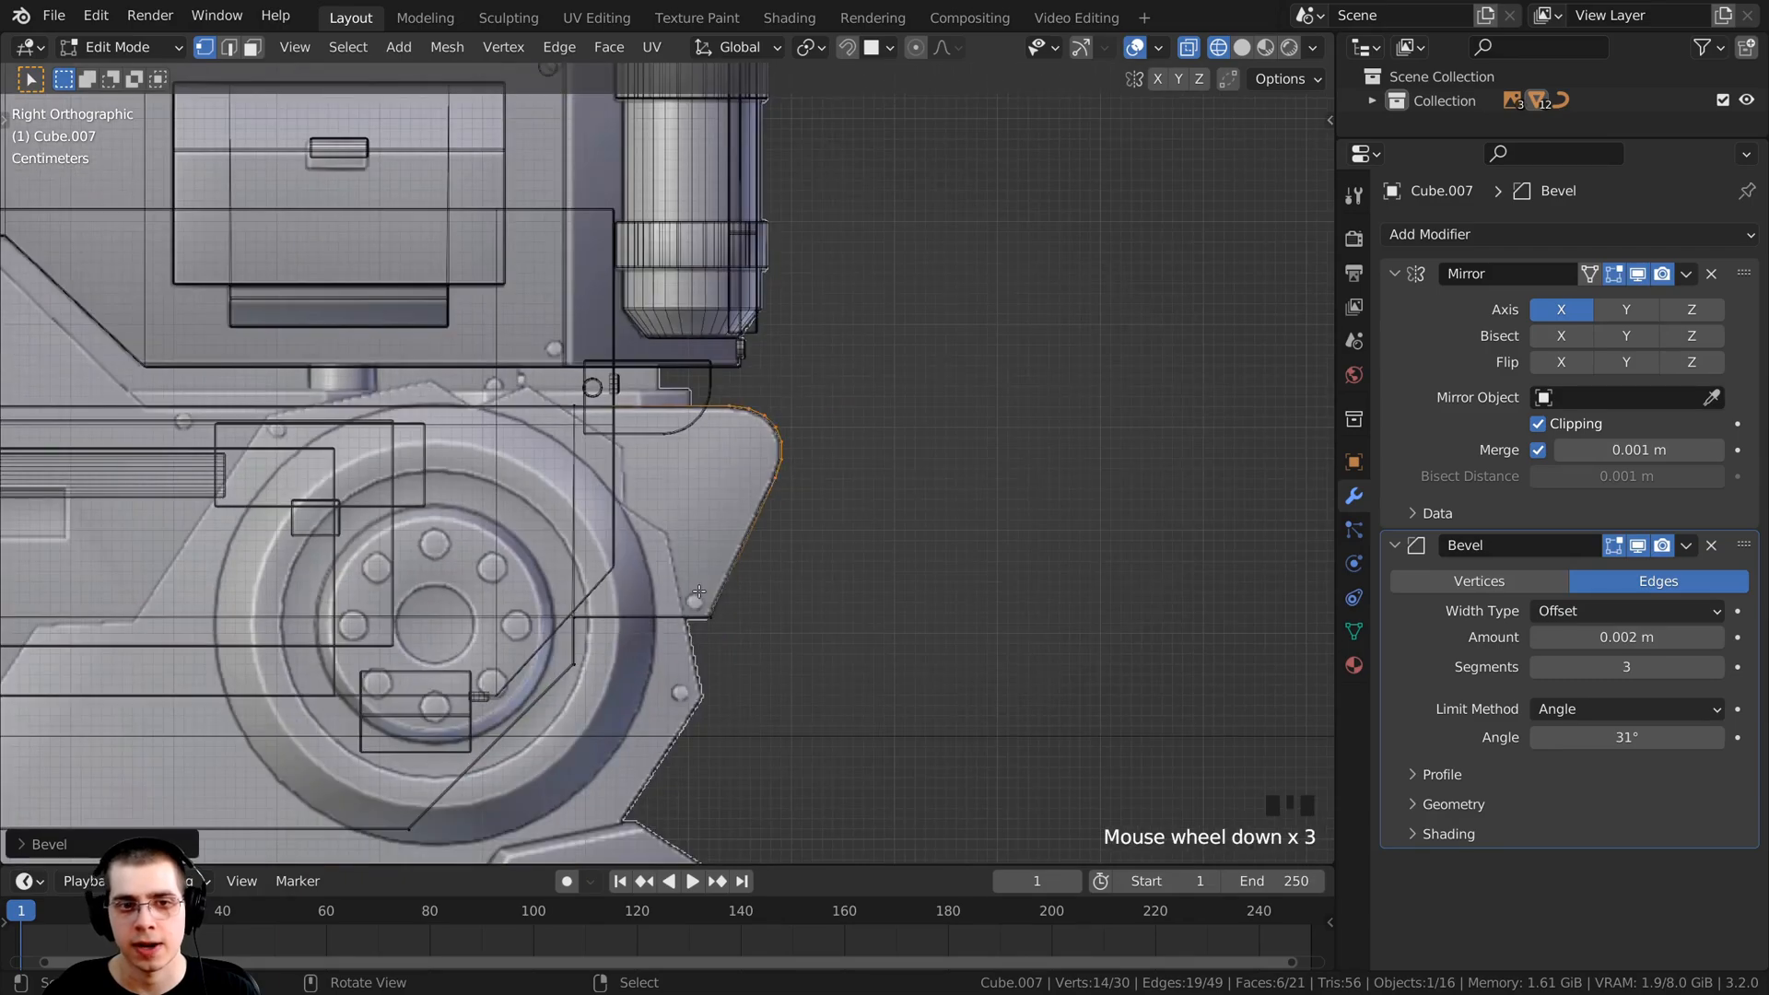
Step: Examine the side panel in solid shading from several angles and check where a loop cut would run around it
{"action": "key", "text": "z"}
{"action": "left_click", "coordinate": [968, 586]}
{"action": "middle_click_drag", "start_coordinate": [968, 586], "coordinate": [811, 516]}
{"action": "middle_click_drag", "start_coordinate": [608, 369], "coordinate": [683, 351], "text": "shift"}
{"action": "middle_click_drag", "start_coordinate": [764, 286], "coordinate": [835, 393], "text": "shift"}
{"action": "middle_click_drag", "start_coordinate": [556, 259], "coordinate": [404, 495], "text": "shift"}
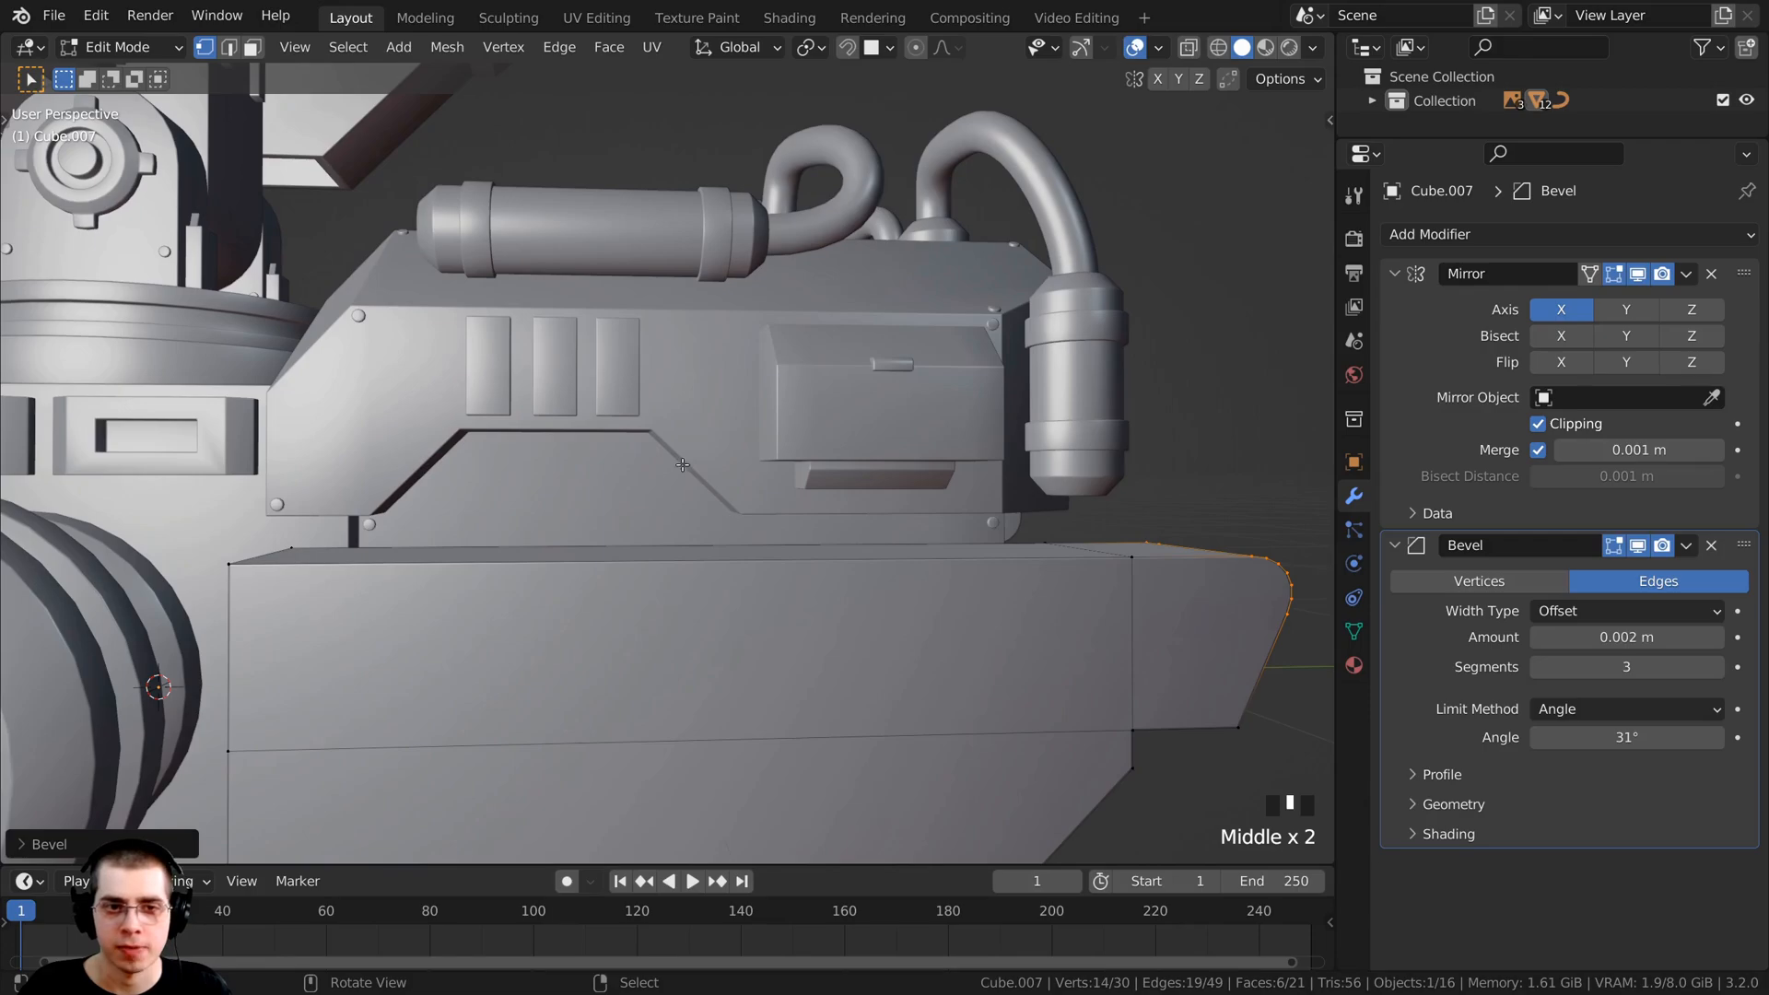
{"action": "scroll", "coordinate": [683, 465], "scroll_direction": "down", "scroll_amount": 2}
{"action": "middle_click_drag", "start_coordinate": [683, 466], "coordinate": [687, 516]}
{"action": "middle_click_drag", "start_coordinate": [686, 515], "coordinate": [696, 601], "text": "shift"}
{"action": "key", "text": "ctrl+r"}
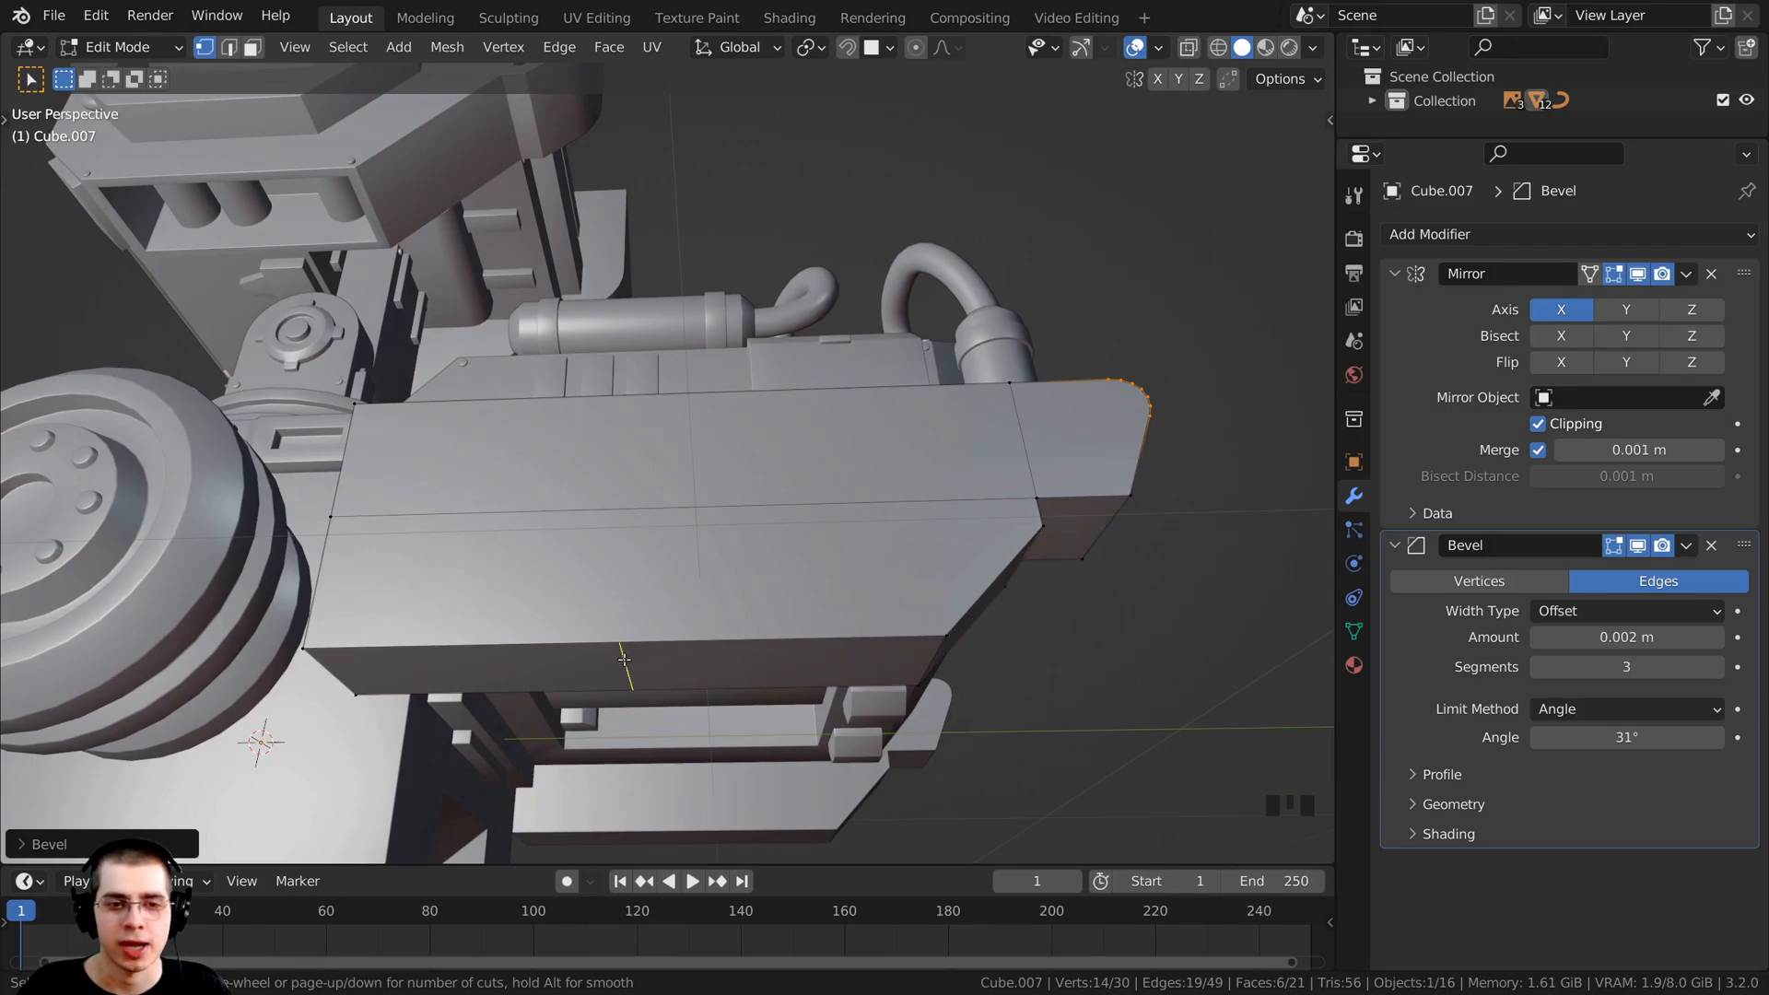
{"action": "middle_click_drag", "start_coordinate": [622, 660], "coordinate": [604, 550]}
Step: Knife a straight vertical cut through the whole panel from its top edge to its bottom edge in the right view
{"action": "scroll", "coordinate": [635, 461], "scroll_direction": "up", "scroll_amount": 2}
{"action": "key", "text": "KP_3"}
{"action": "key", "text": "z"}
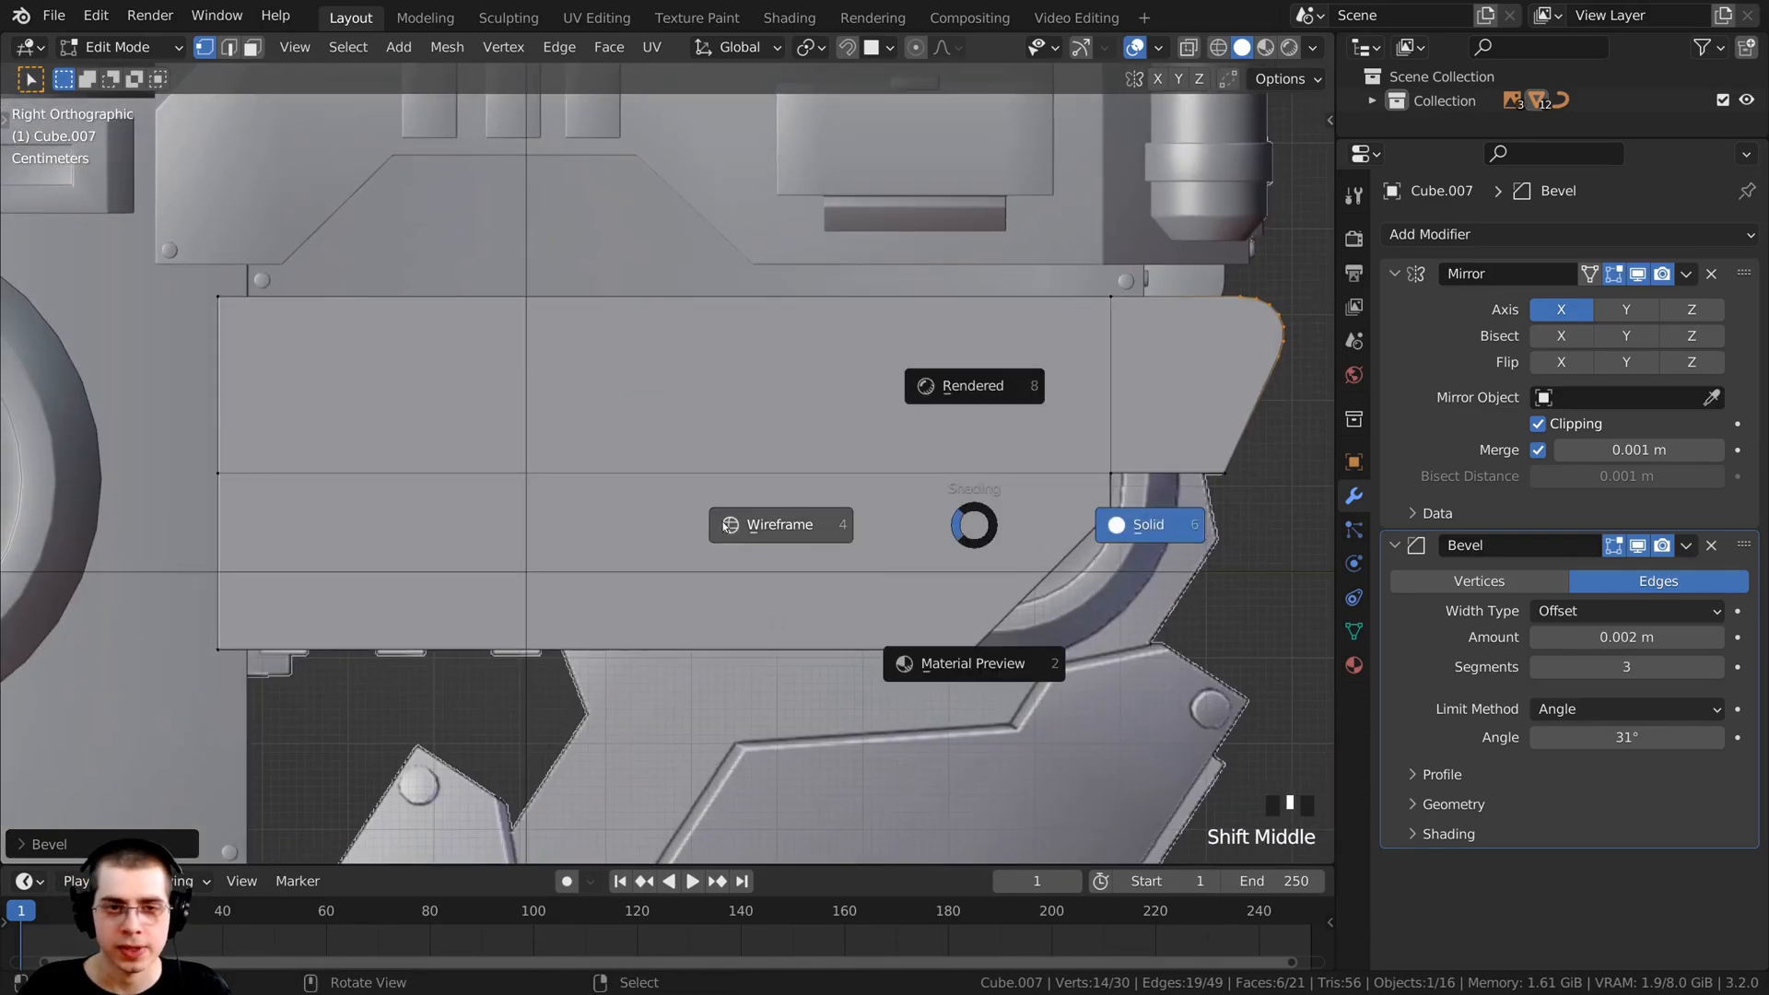
{"action": "left_click", "coordinate": [717, 519]}
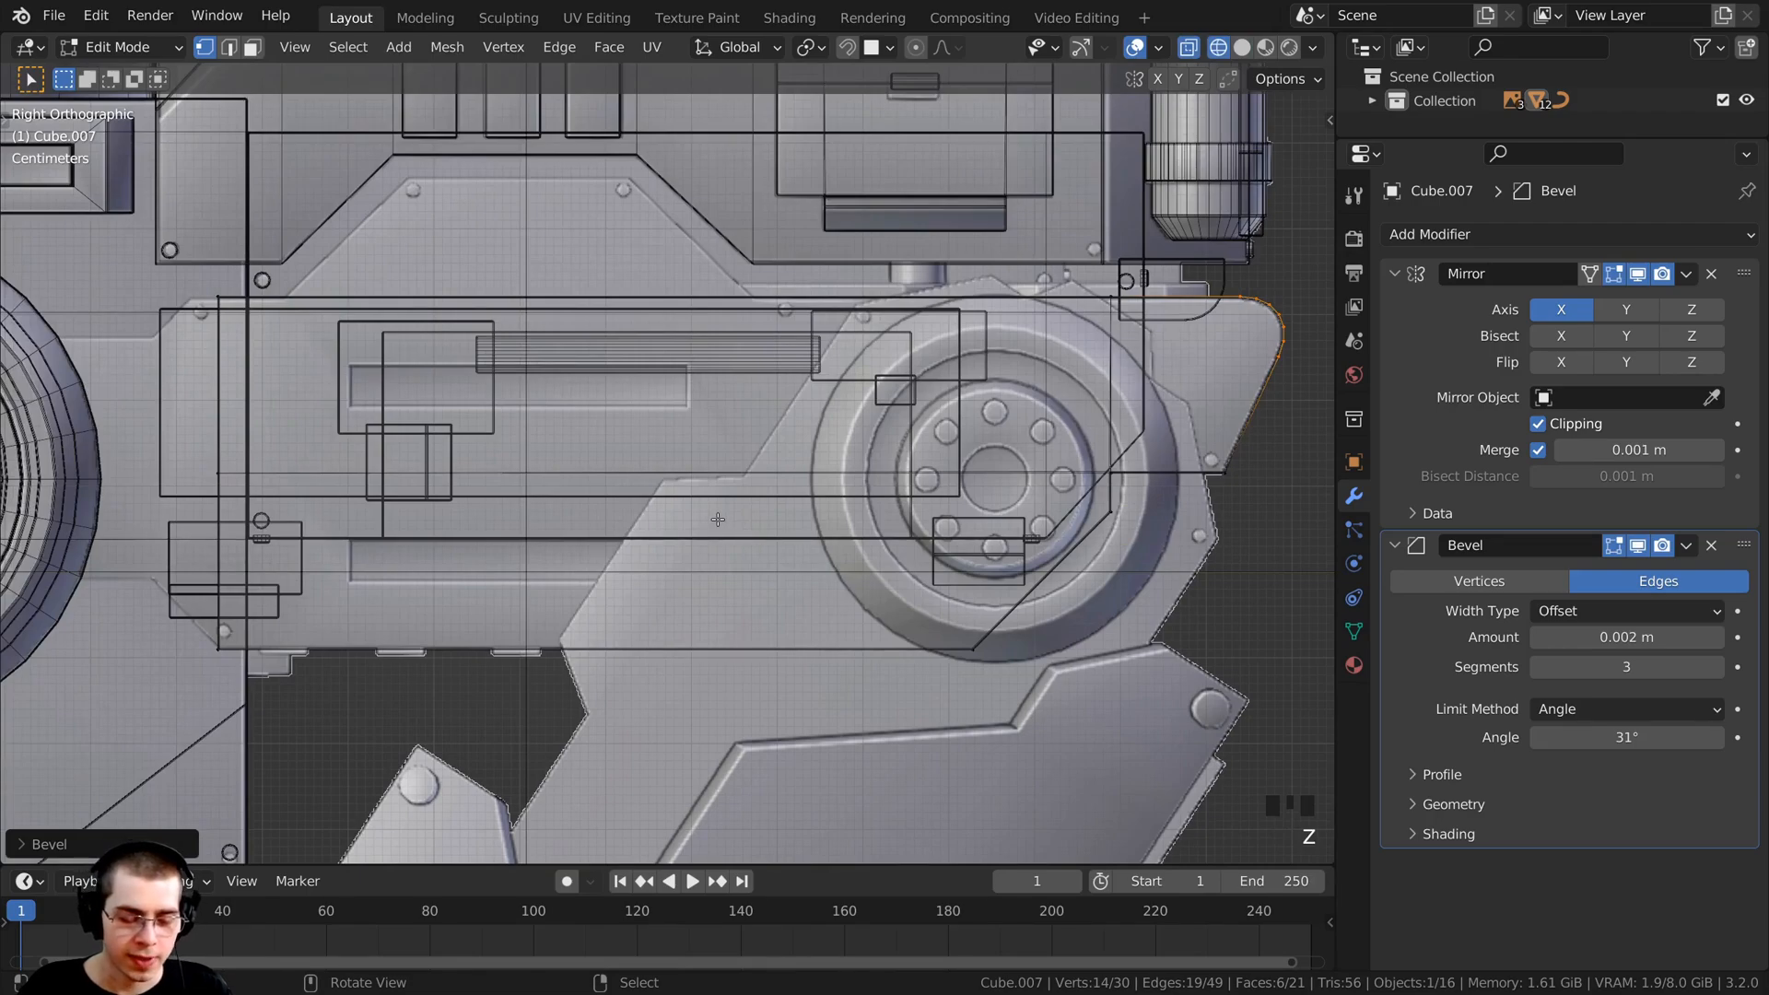
{"action": "key", "text": "x"}
{"action": "key", "text": "Escape"}
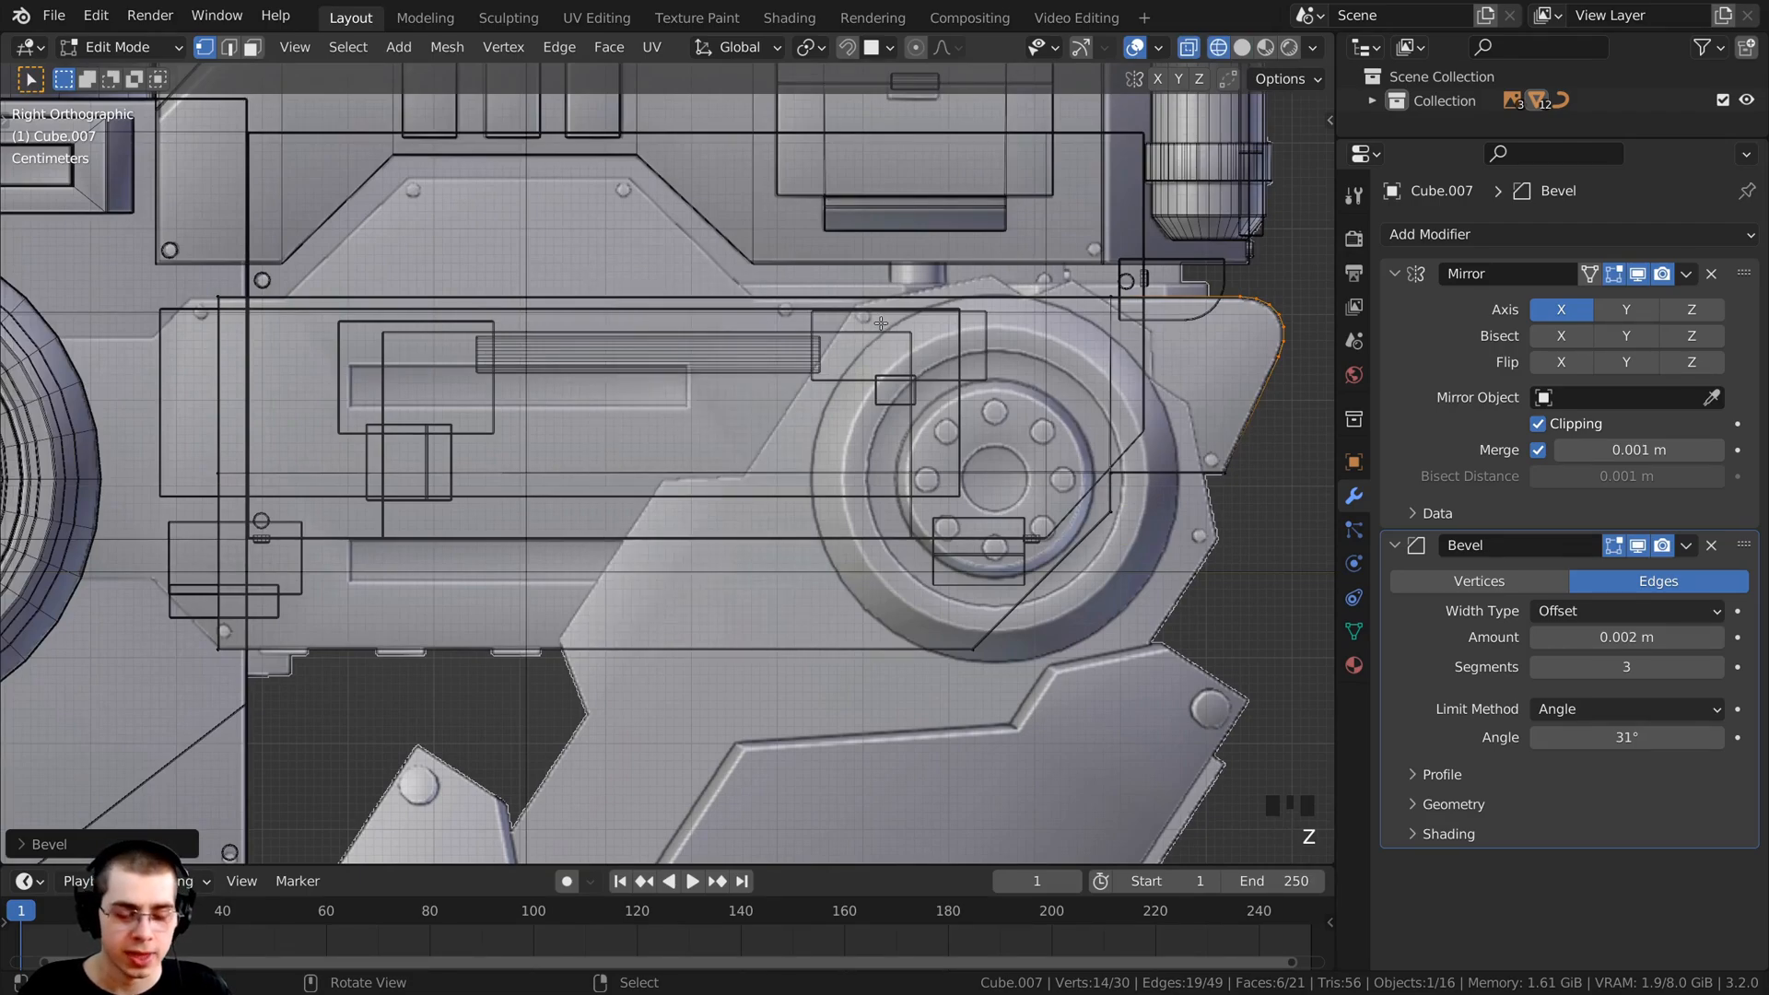
{"action": "key", "text": "k"}
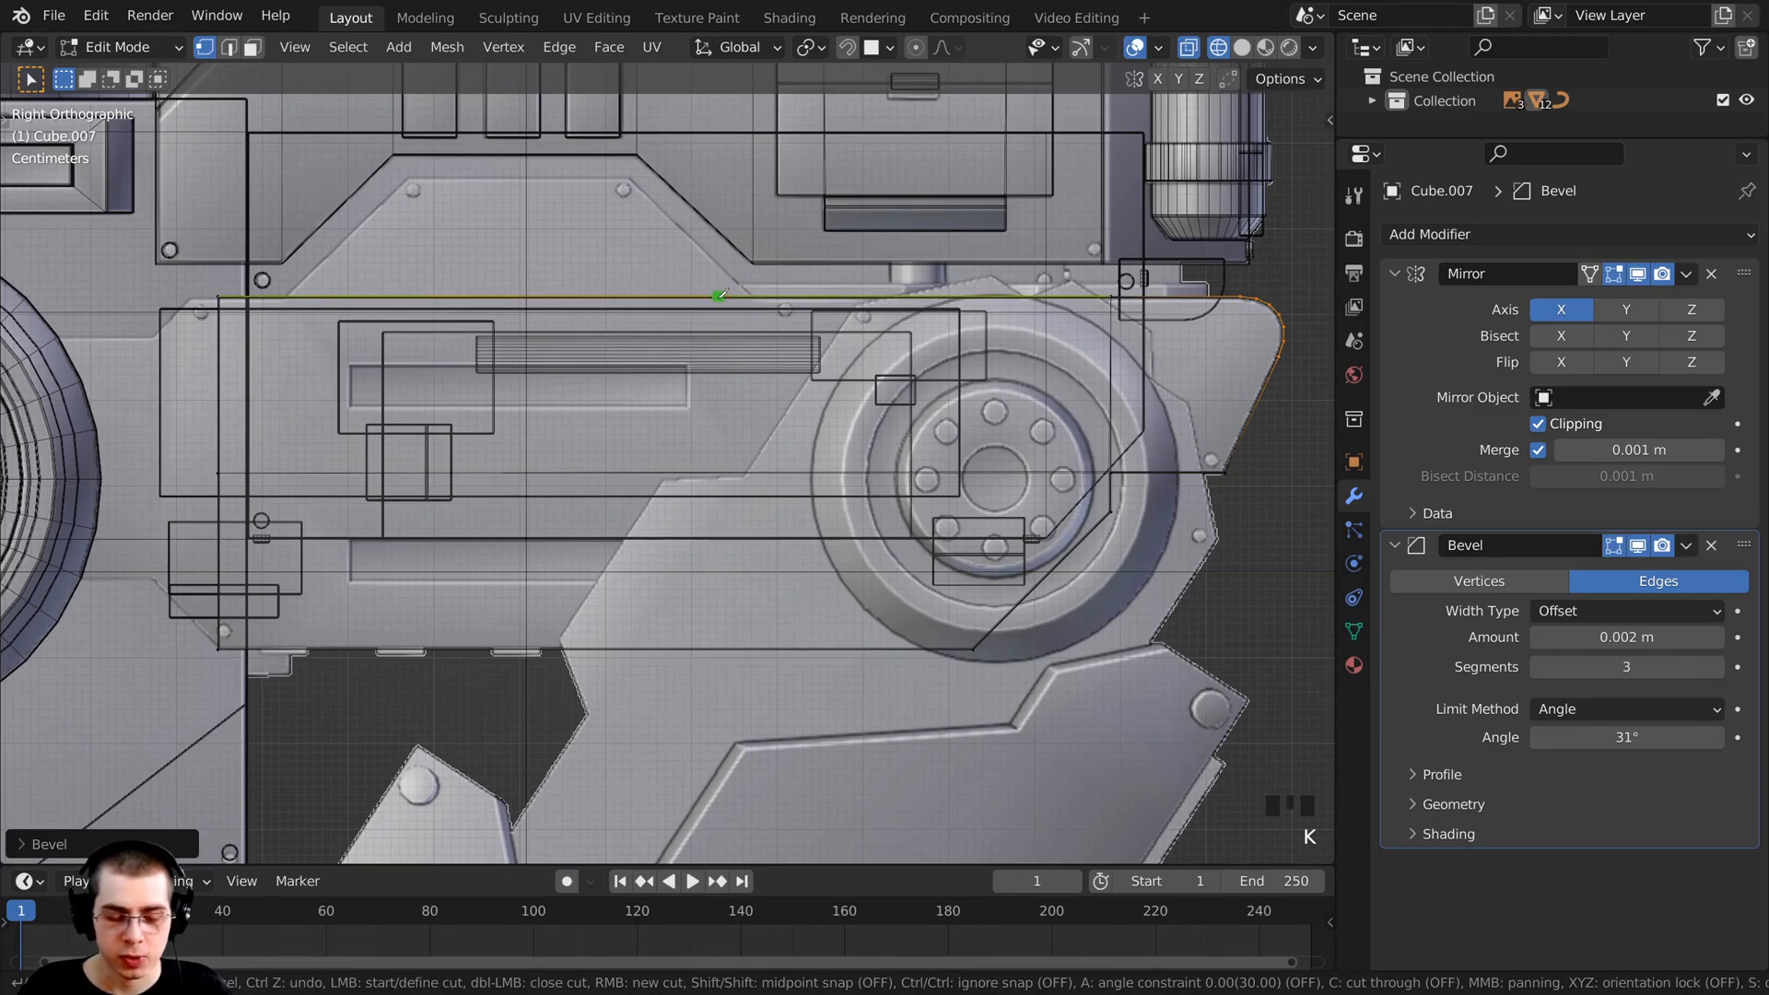
{"action": "key", "text": "z"}
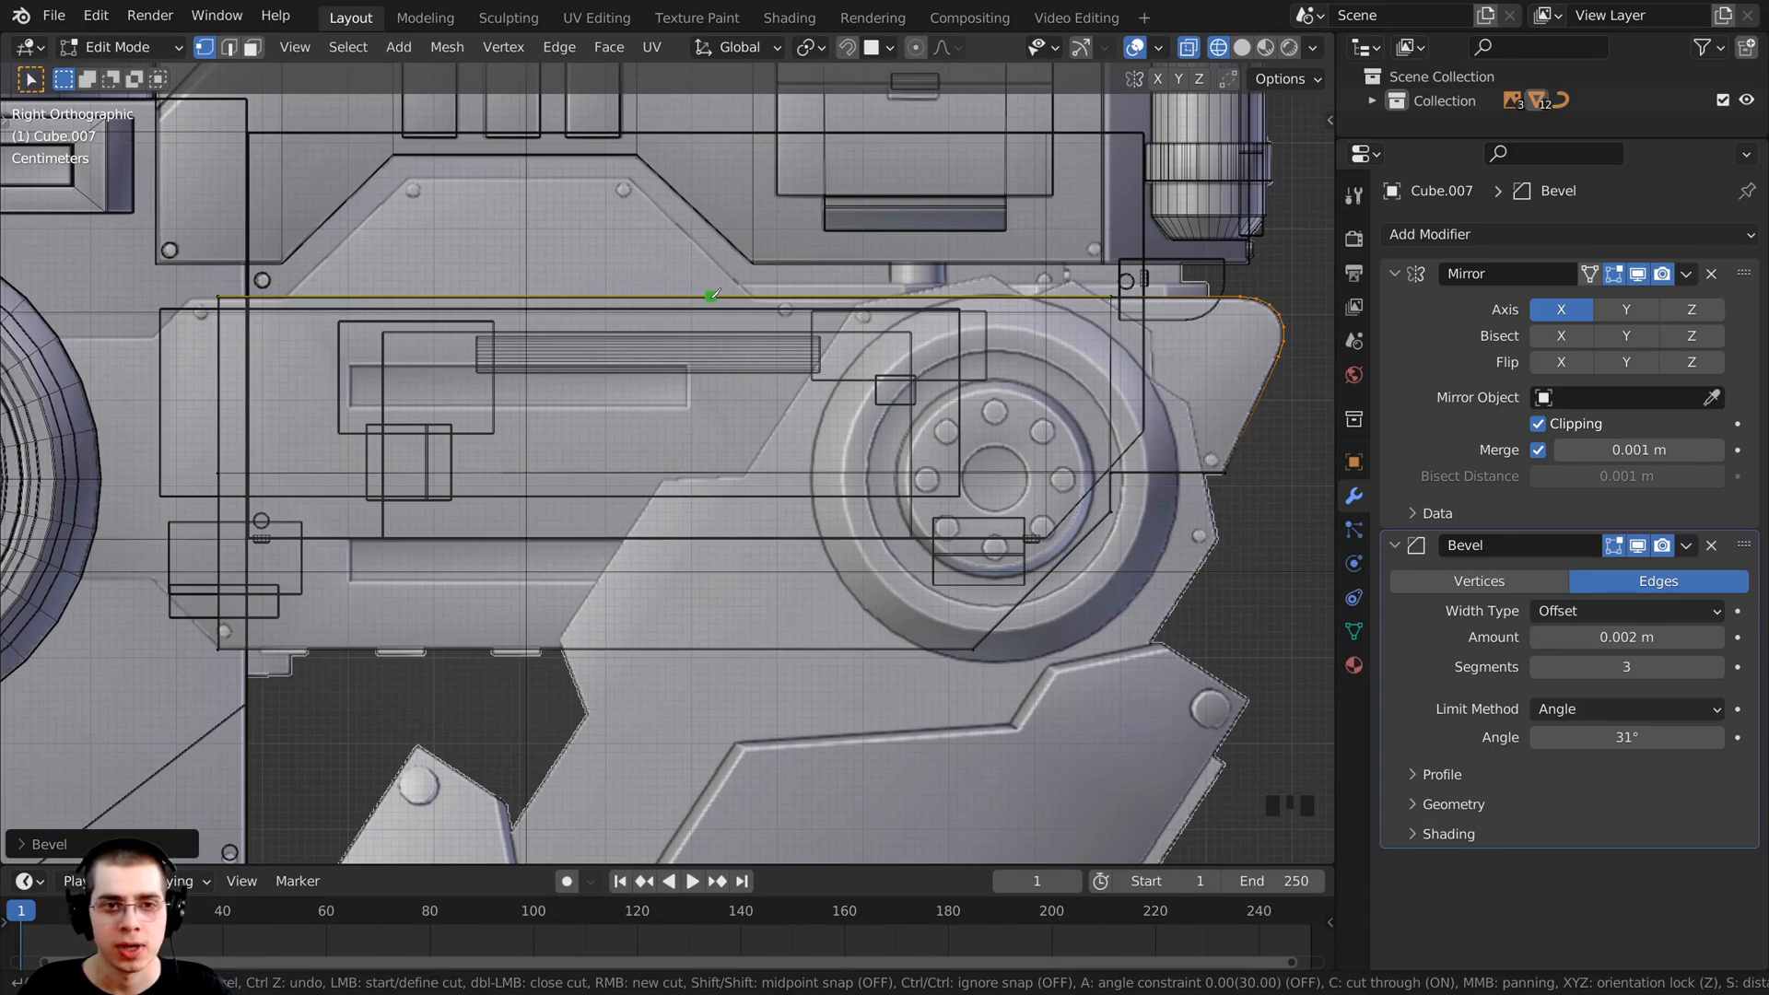
{"action": "left_click", "coordinate": [710, 649]}
{"action": "key", "text": "Return"}
Step: Move the new cut about 0.053 m along Y to the rear base corner of the reference hump
{"action": "key", "text": "KP_3"}
{"action": "scroll", "coordinate": [736, 521], "scroll_direction": "up", "scroll_amount": 2}
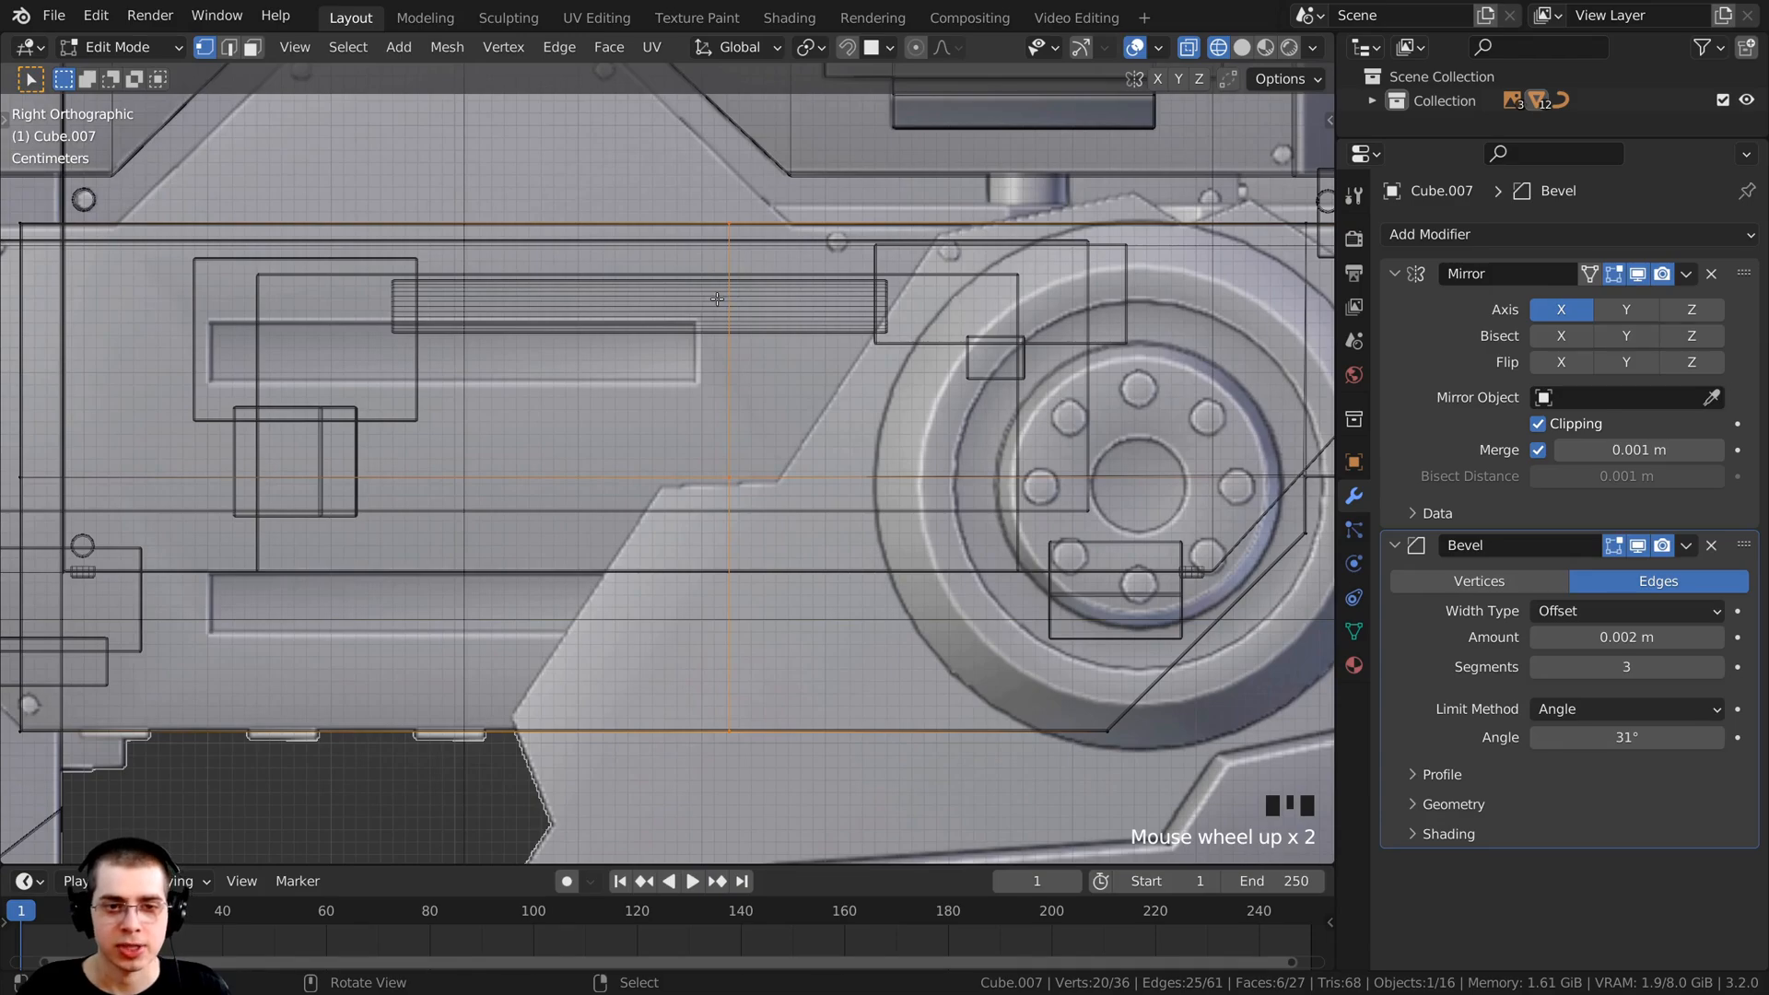
{"action": "key", "text": "g"}
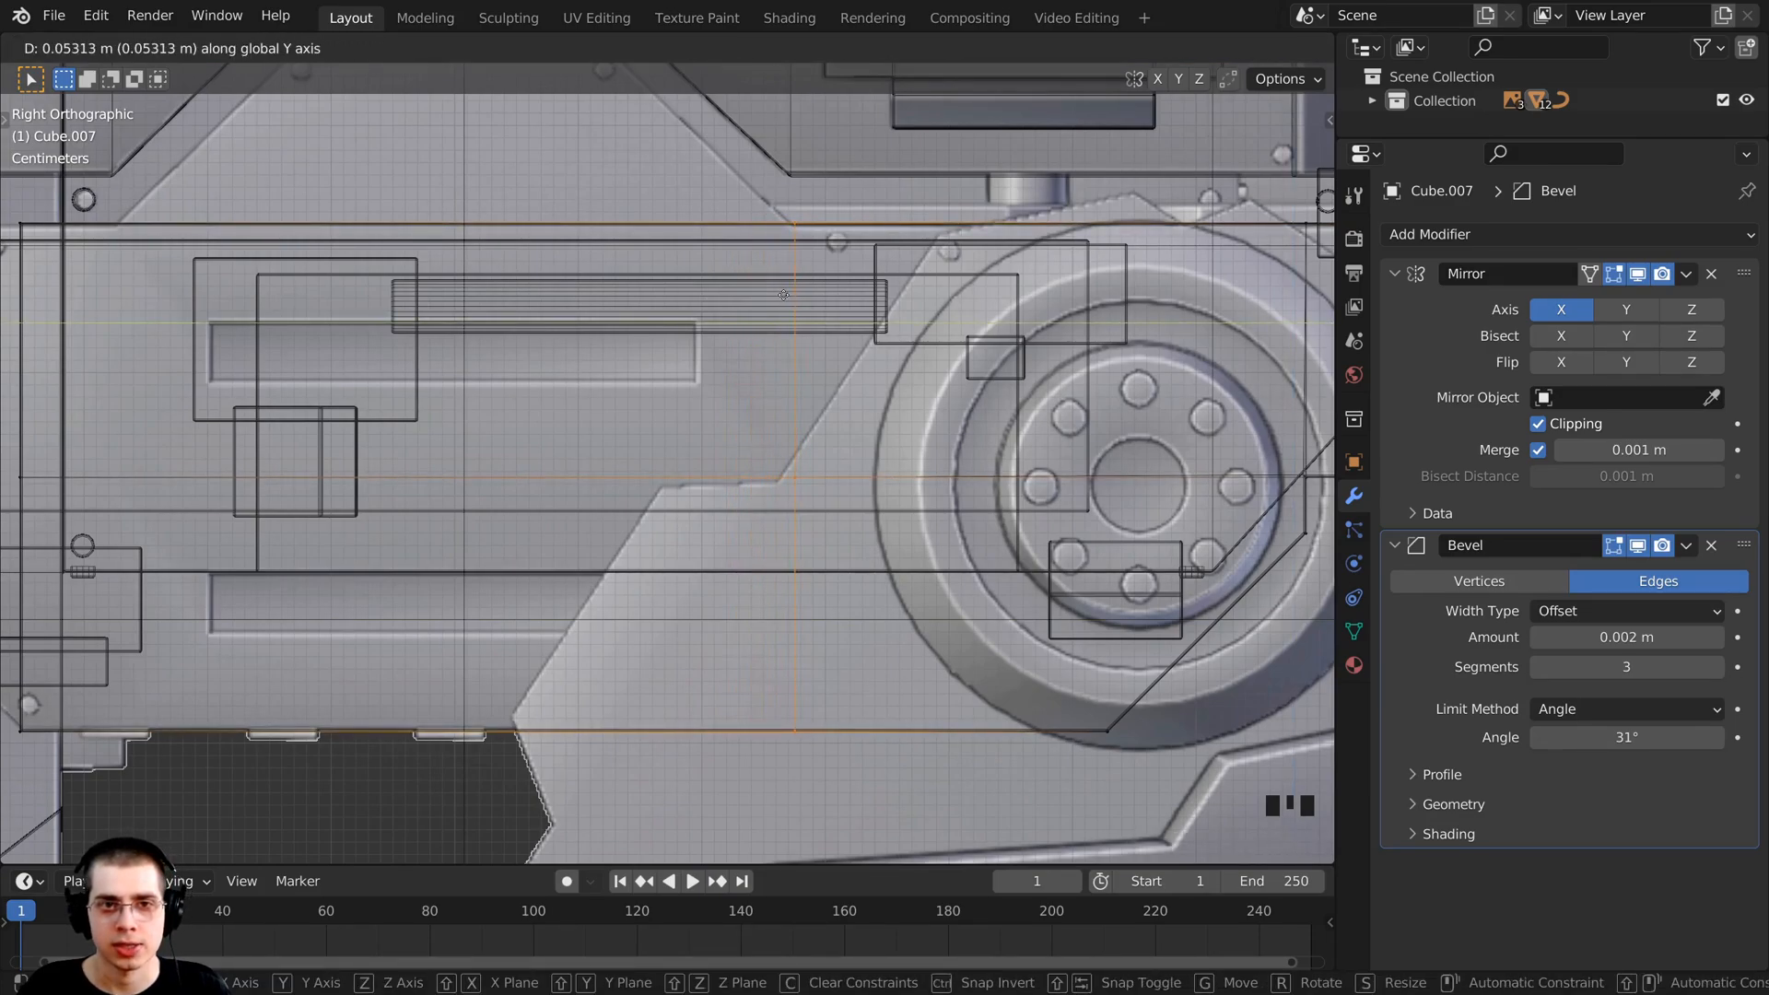
{"action": "left_click", "coordinate": [783, 295]}
Step: Add a vertical loop cut to the panel's front section and slide it forward near the front base corner of the reference hump
{"action": "scroll", "coordinate": [783, 295], "scroll_direction": "down", "scroll_amount": 1}
{"action": "middle_click_drag", "start_coordinate": [783, 294], "coordinate": [860, 309], "text": "shift"}
{"action": "key", "text": "ctrl+r"}
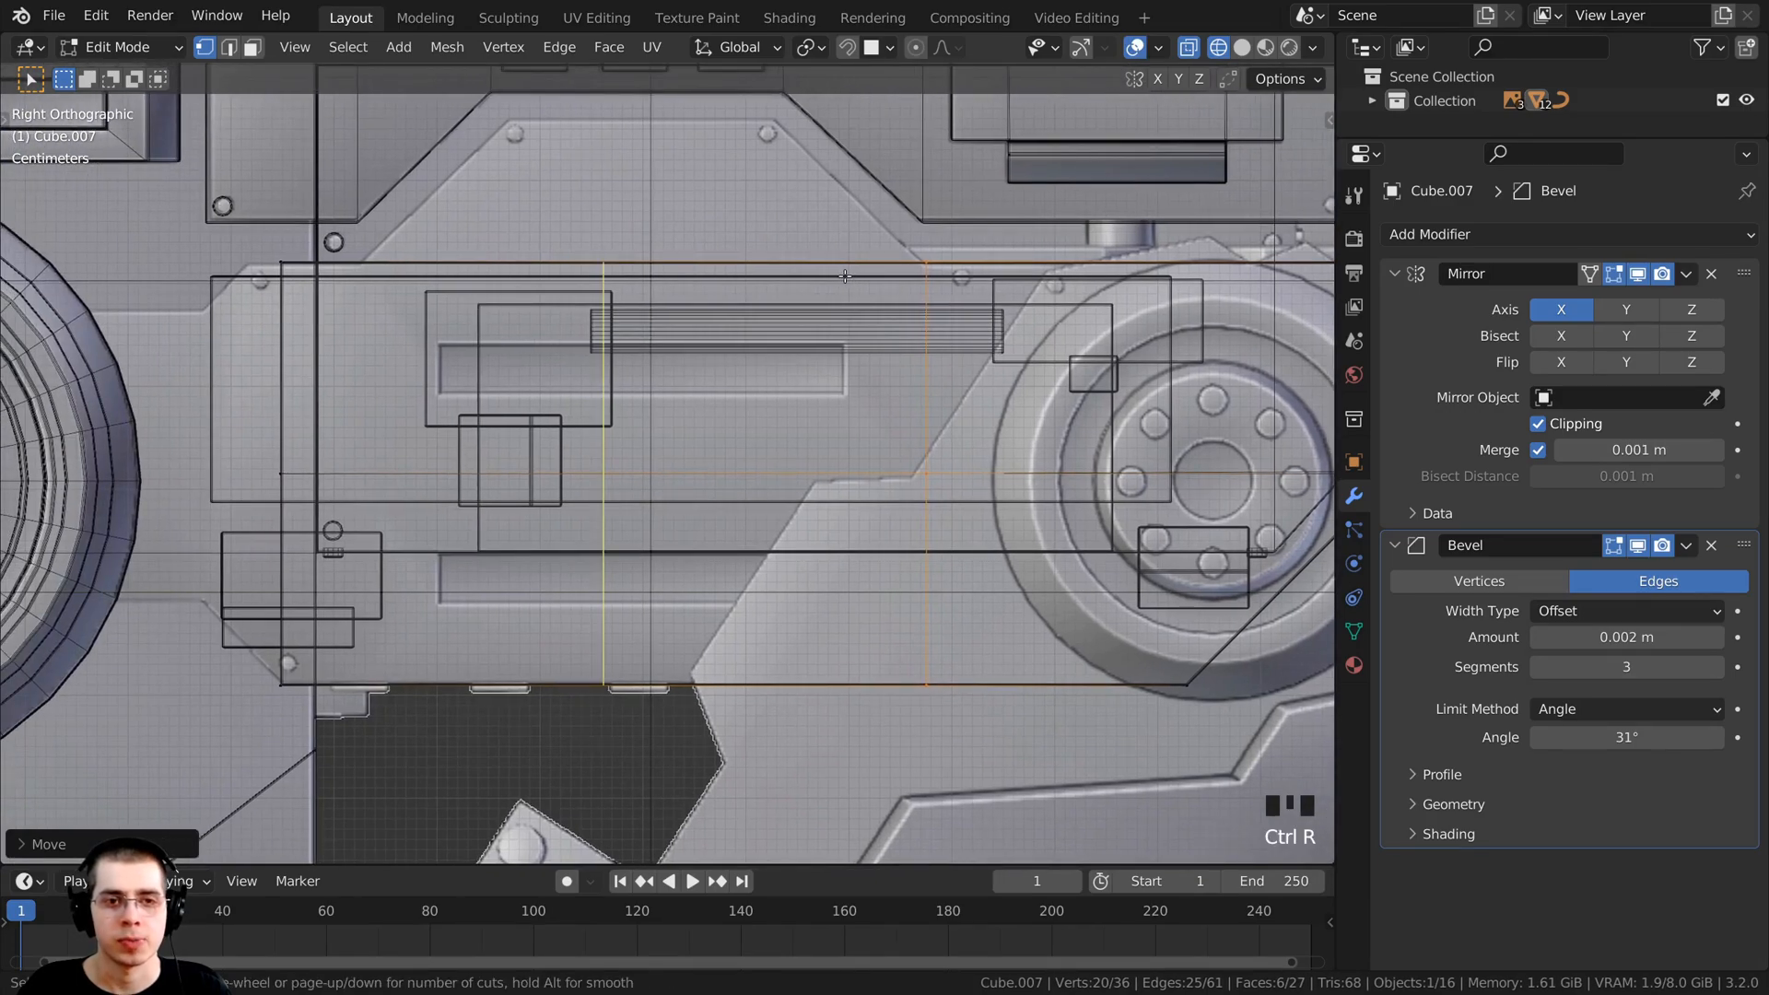
{"action": "left_click", "coordinate": [618, 289]}
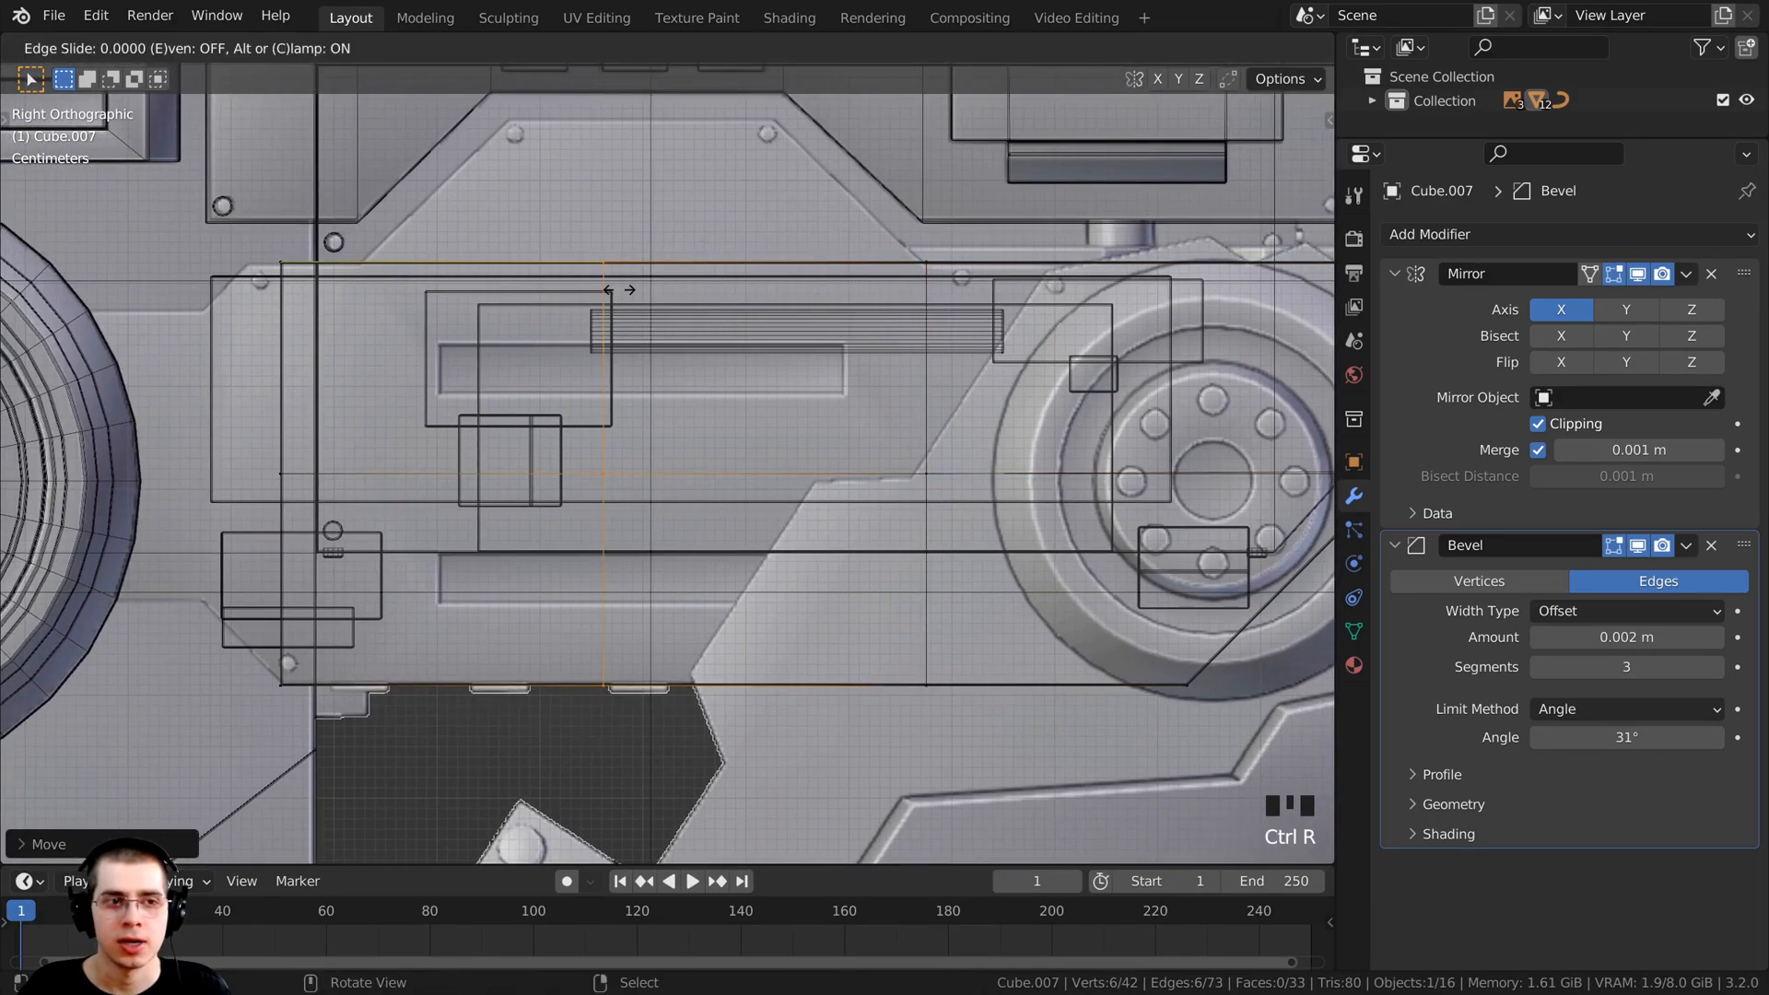
{"action": "left_click", "coordinate": [377, 304]}
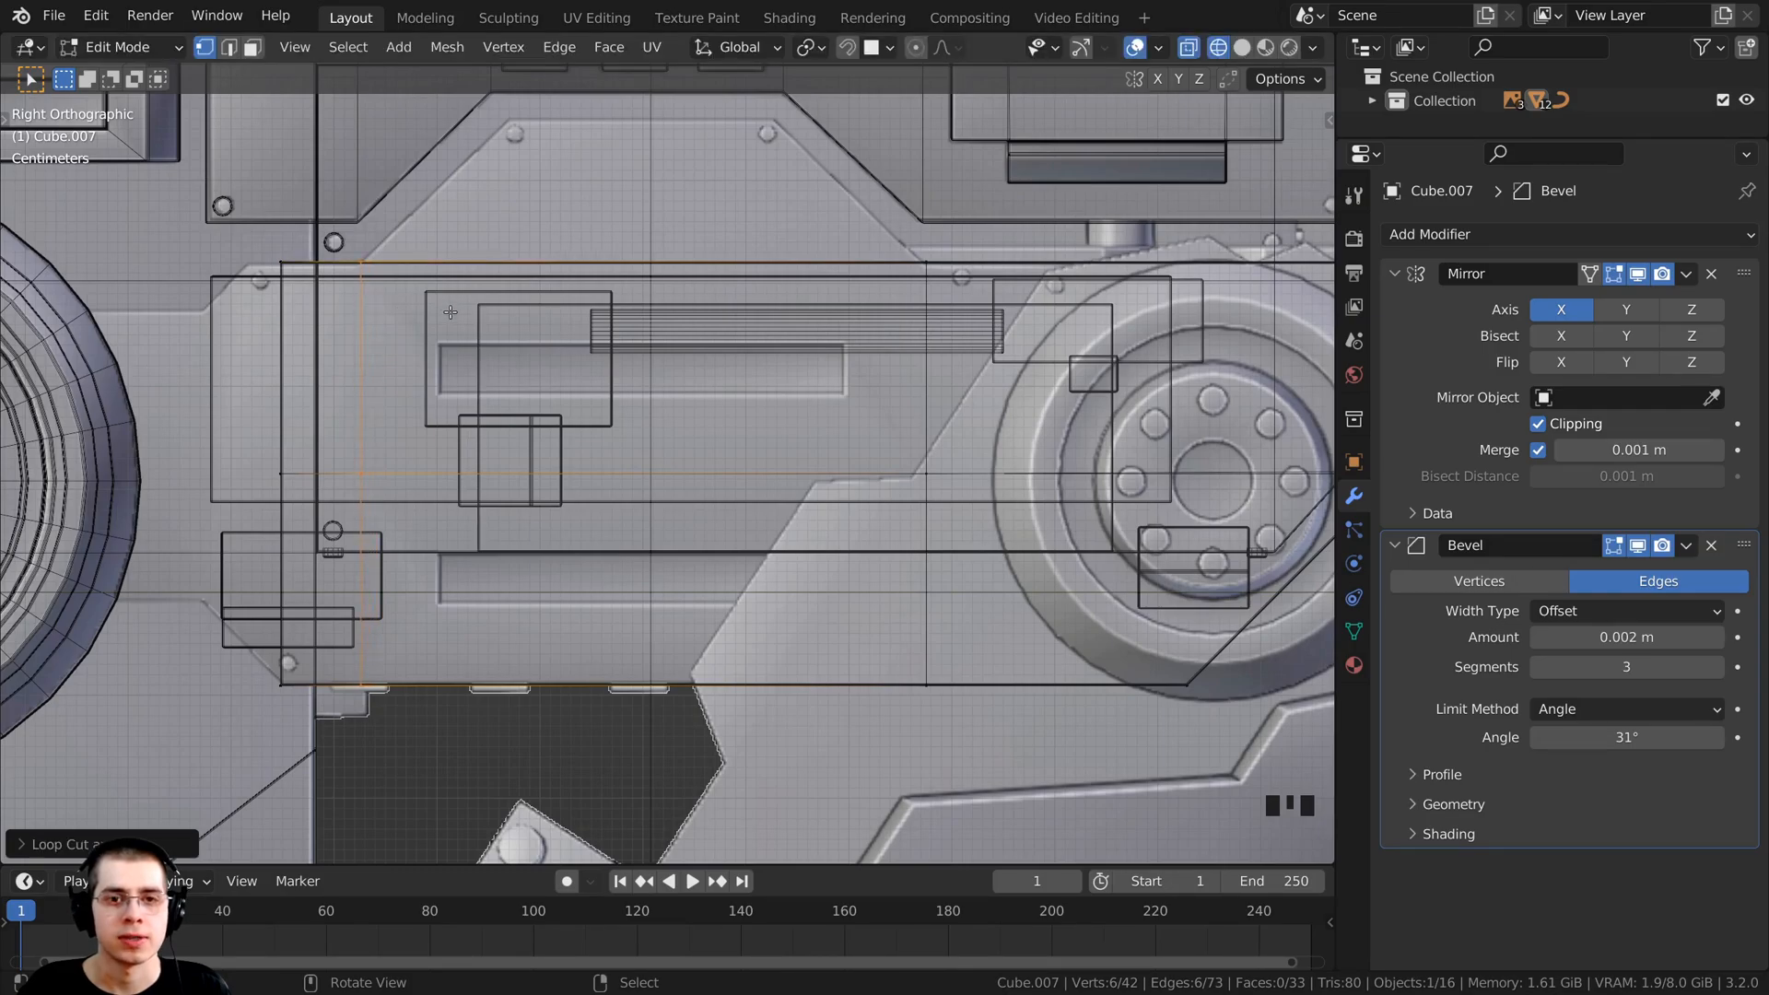
Step: Extrude the panel's top face between the two cuts upward to the top of the reference hump
{"action": "middle_click_drag", "start_coordinate": [451, 313], "coordinate": [325, 146]}
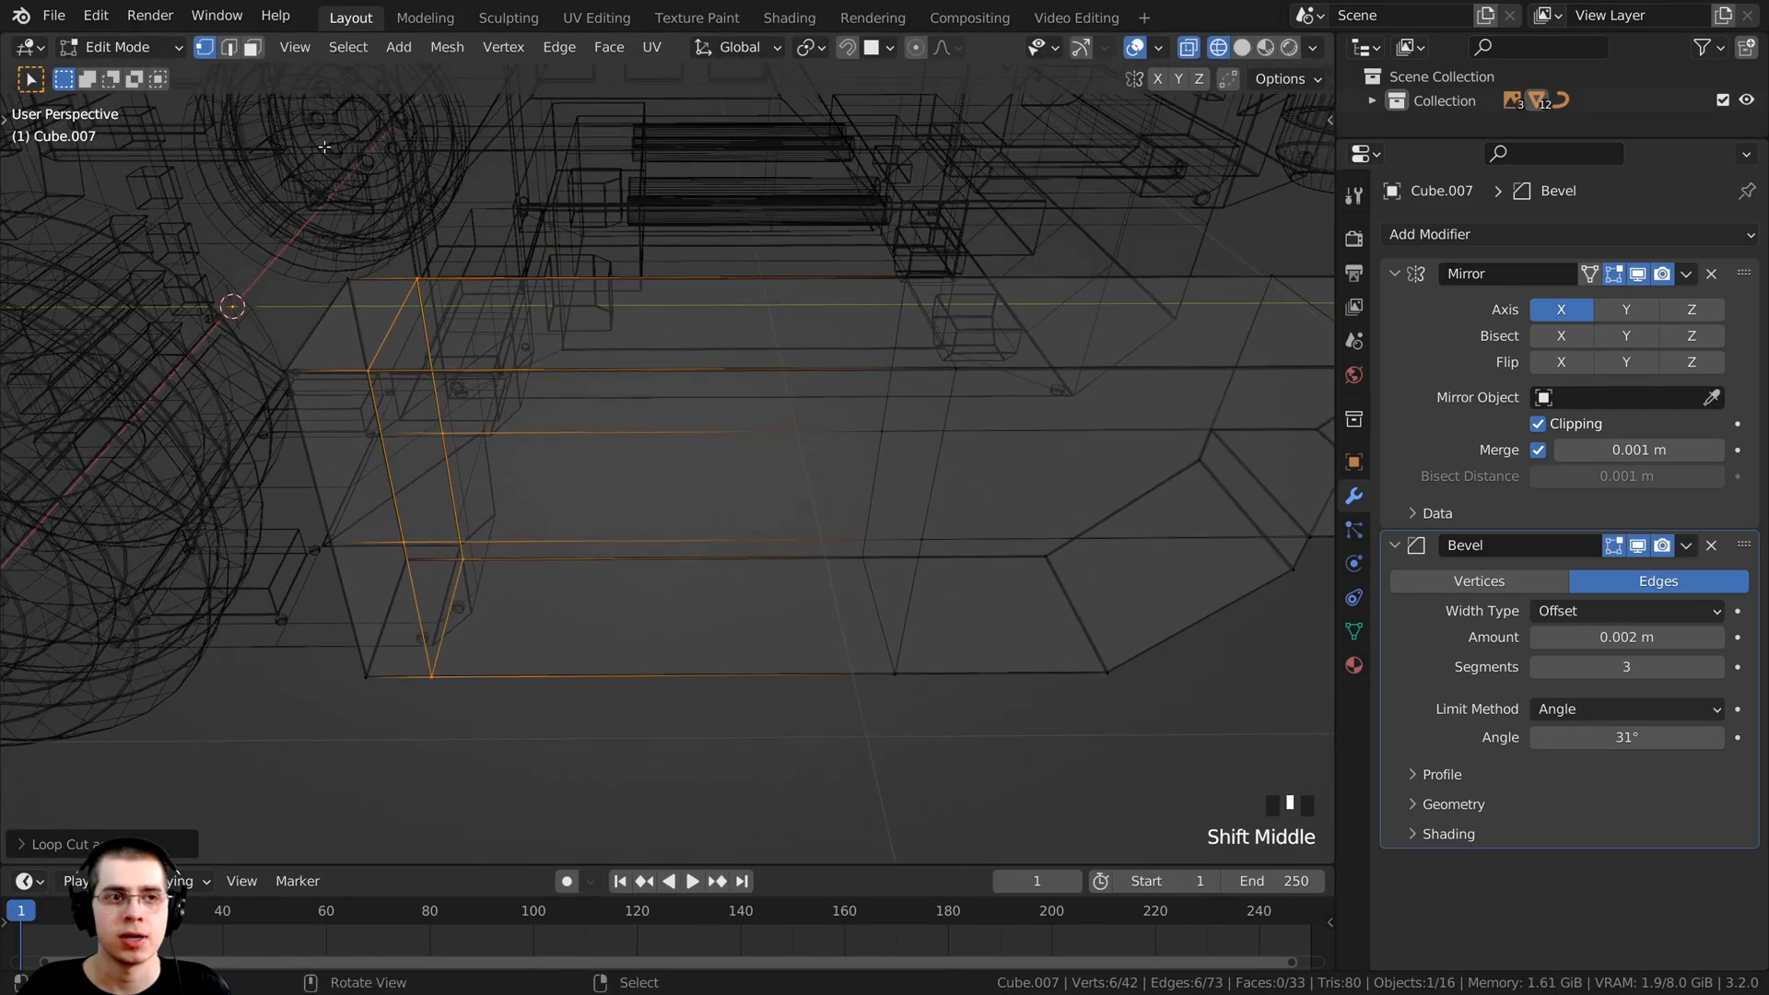
{"action": "key", "text": "z"}
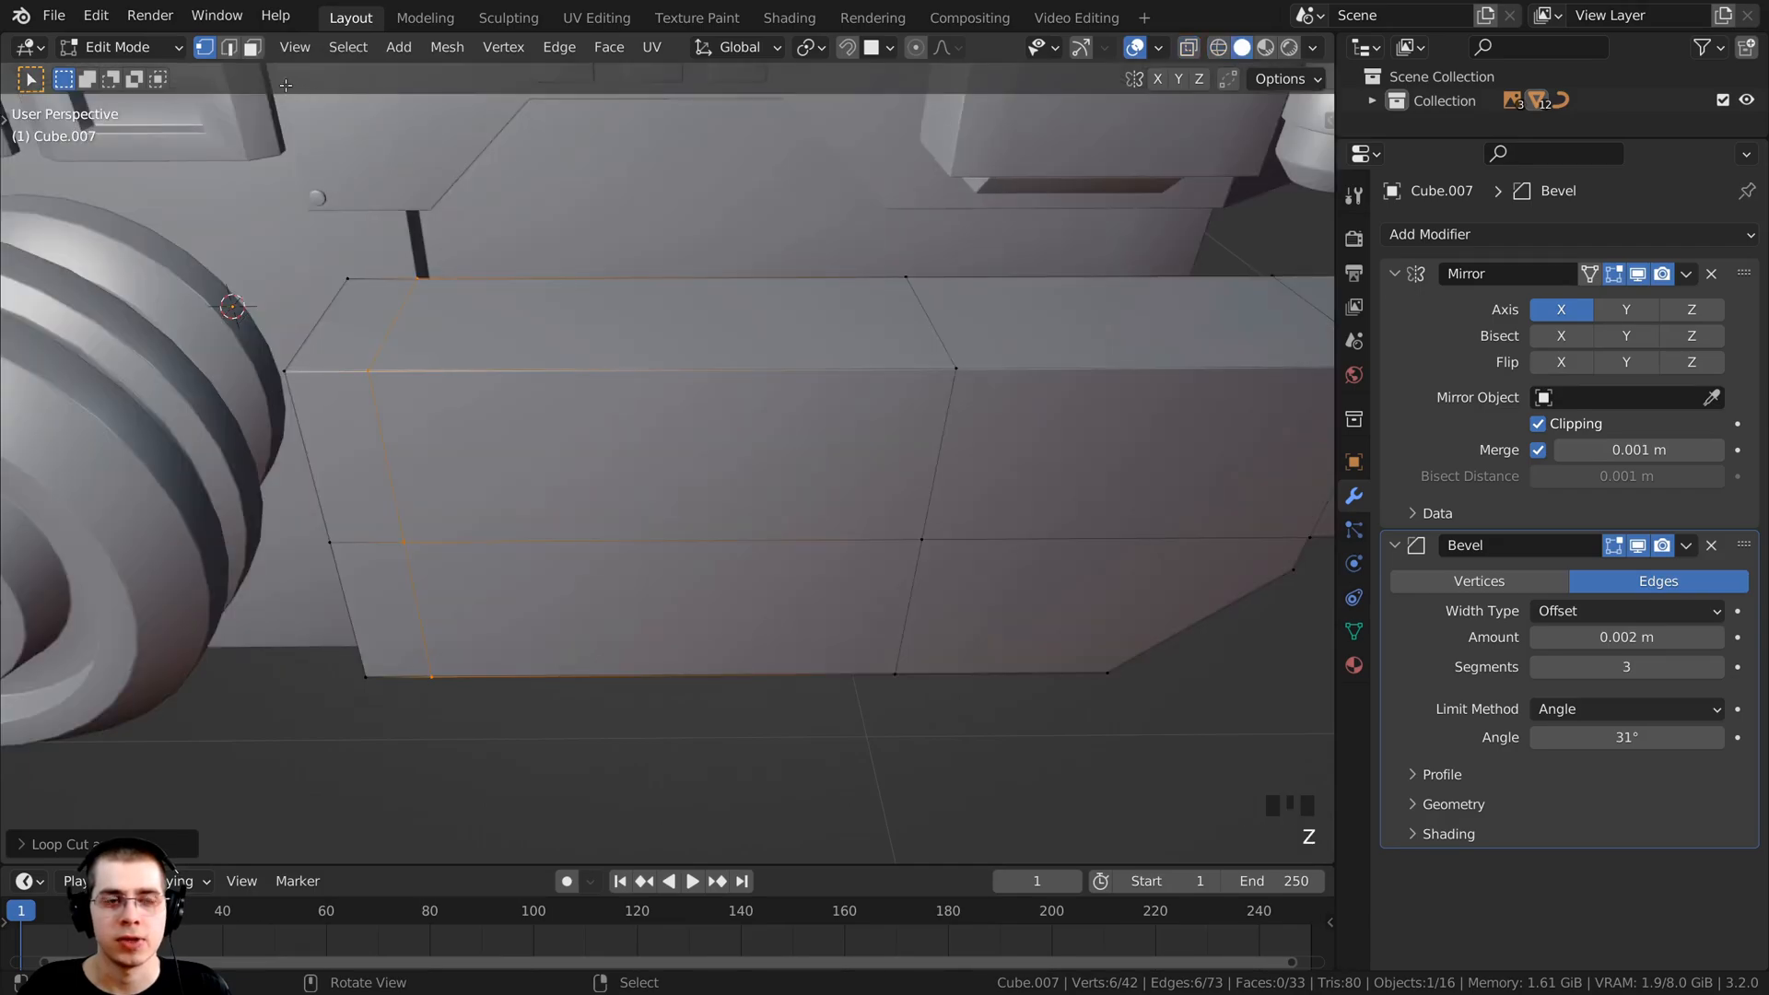
{"action": "left_click", "coordinate": [257, 58]}
{"action": "right_click", "coordinate": [437, 329]}
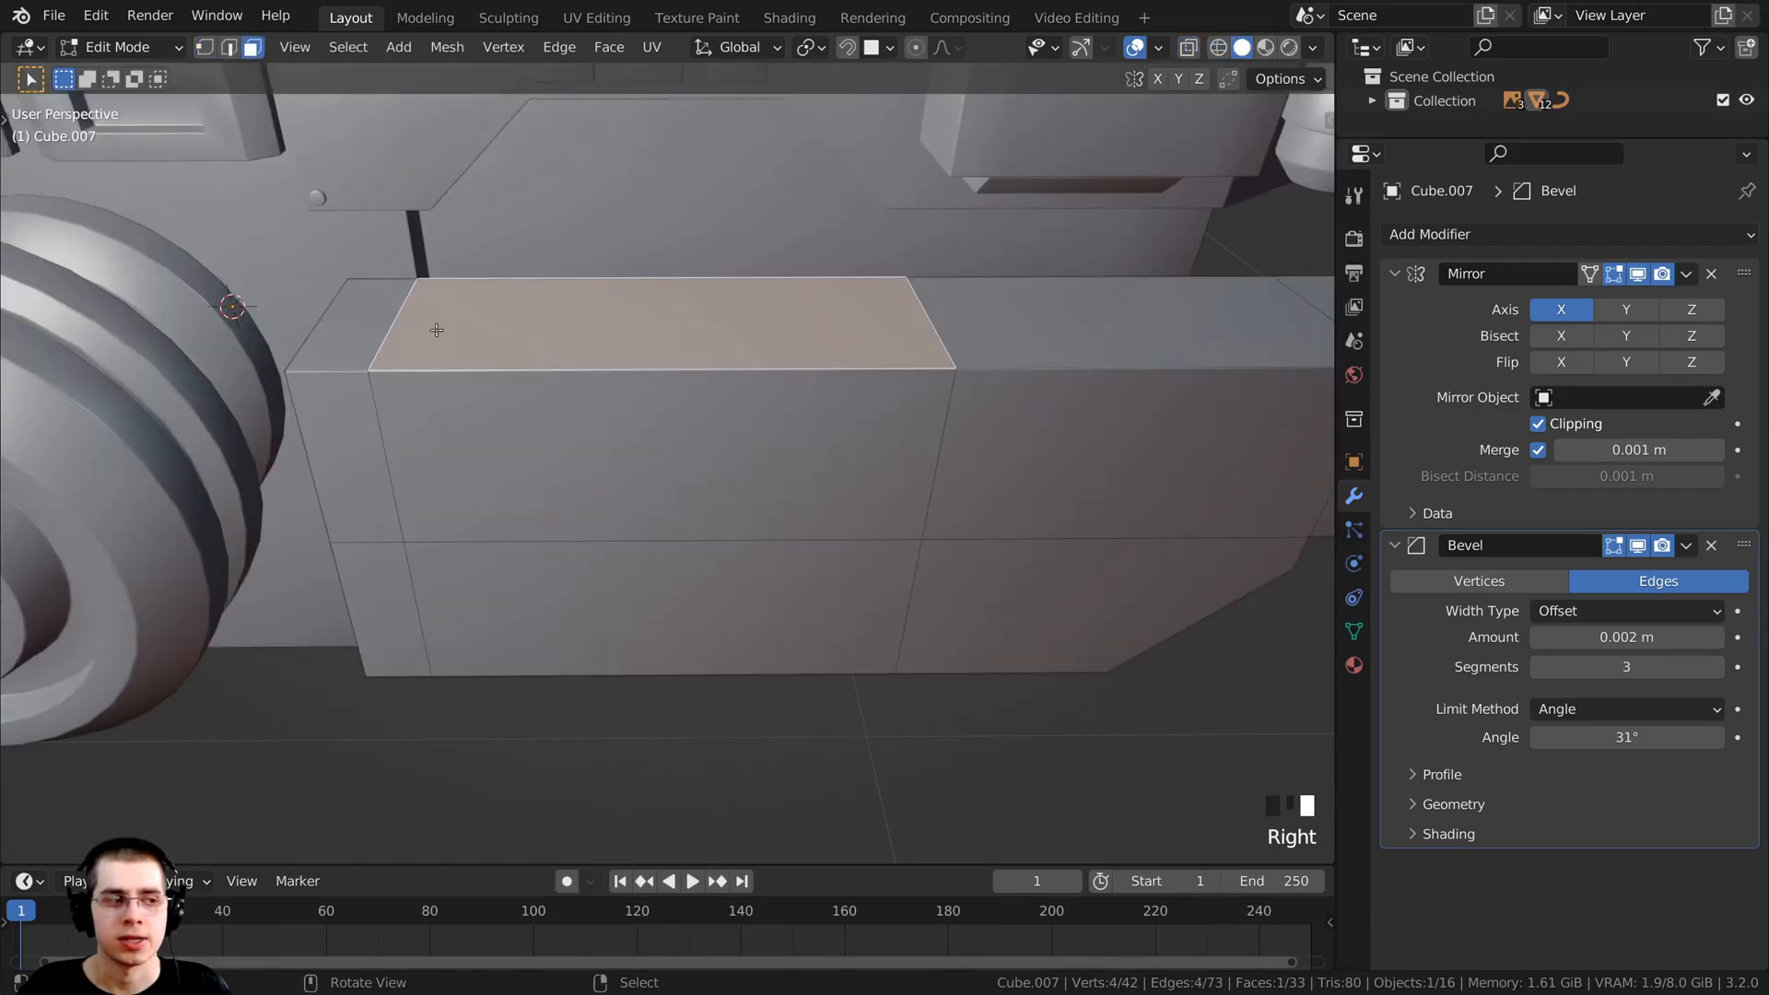
{"action": "middle_click_drag", "start_coordinate": [658, 355], "coordinate": [652, 345]}
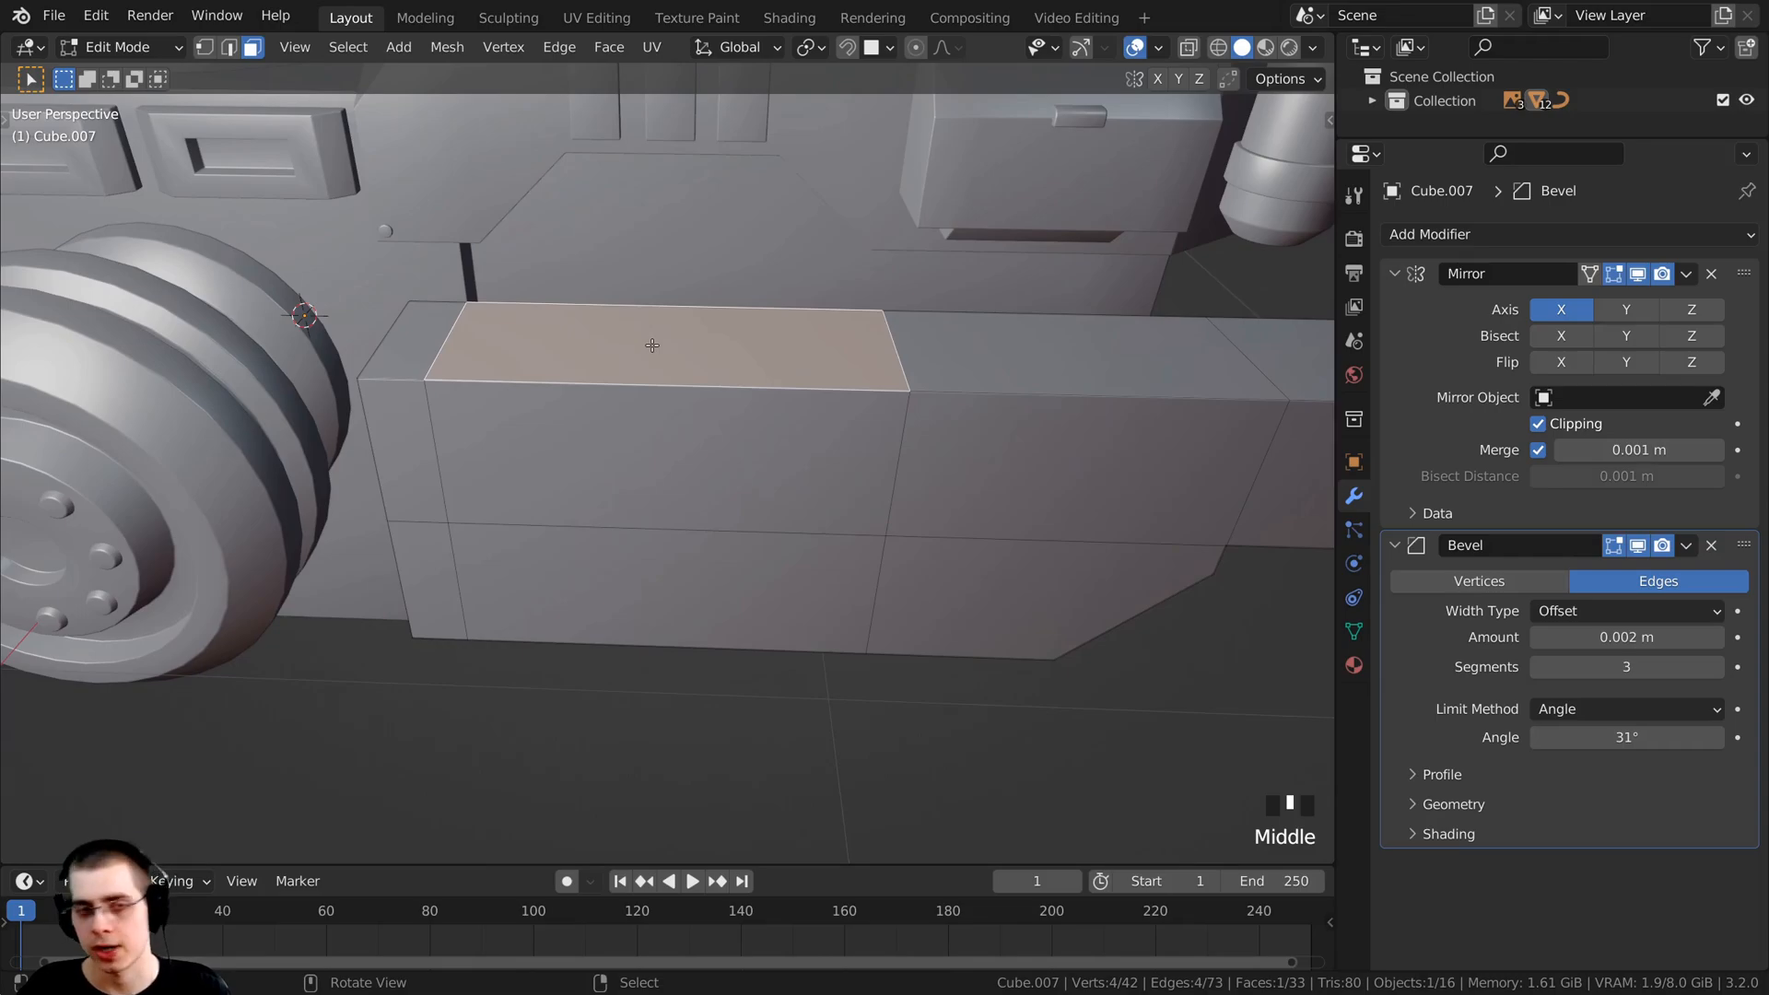
{"action": "key", "text": "KP_3"}
{"action": "scroll", "coordinate": [937, 474], "scroll_direction": "up", "scroll_amount": 3}
{"action": "key", "text": "z"}
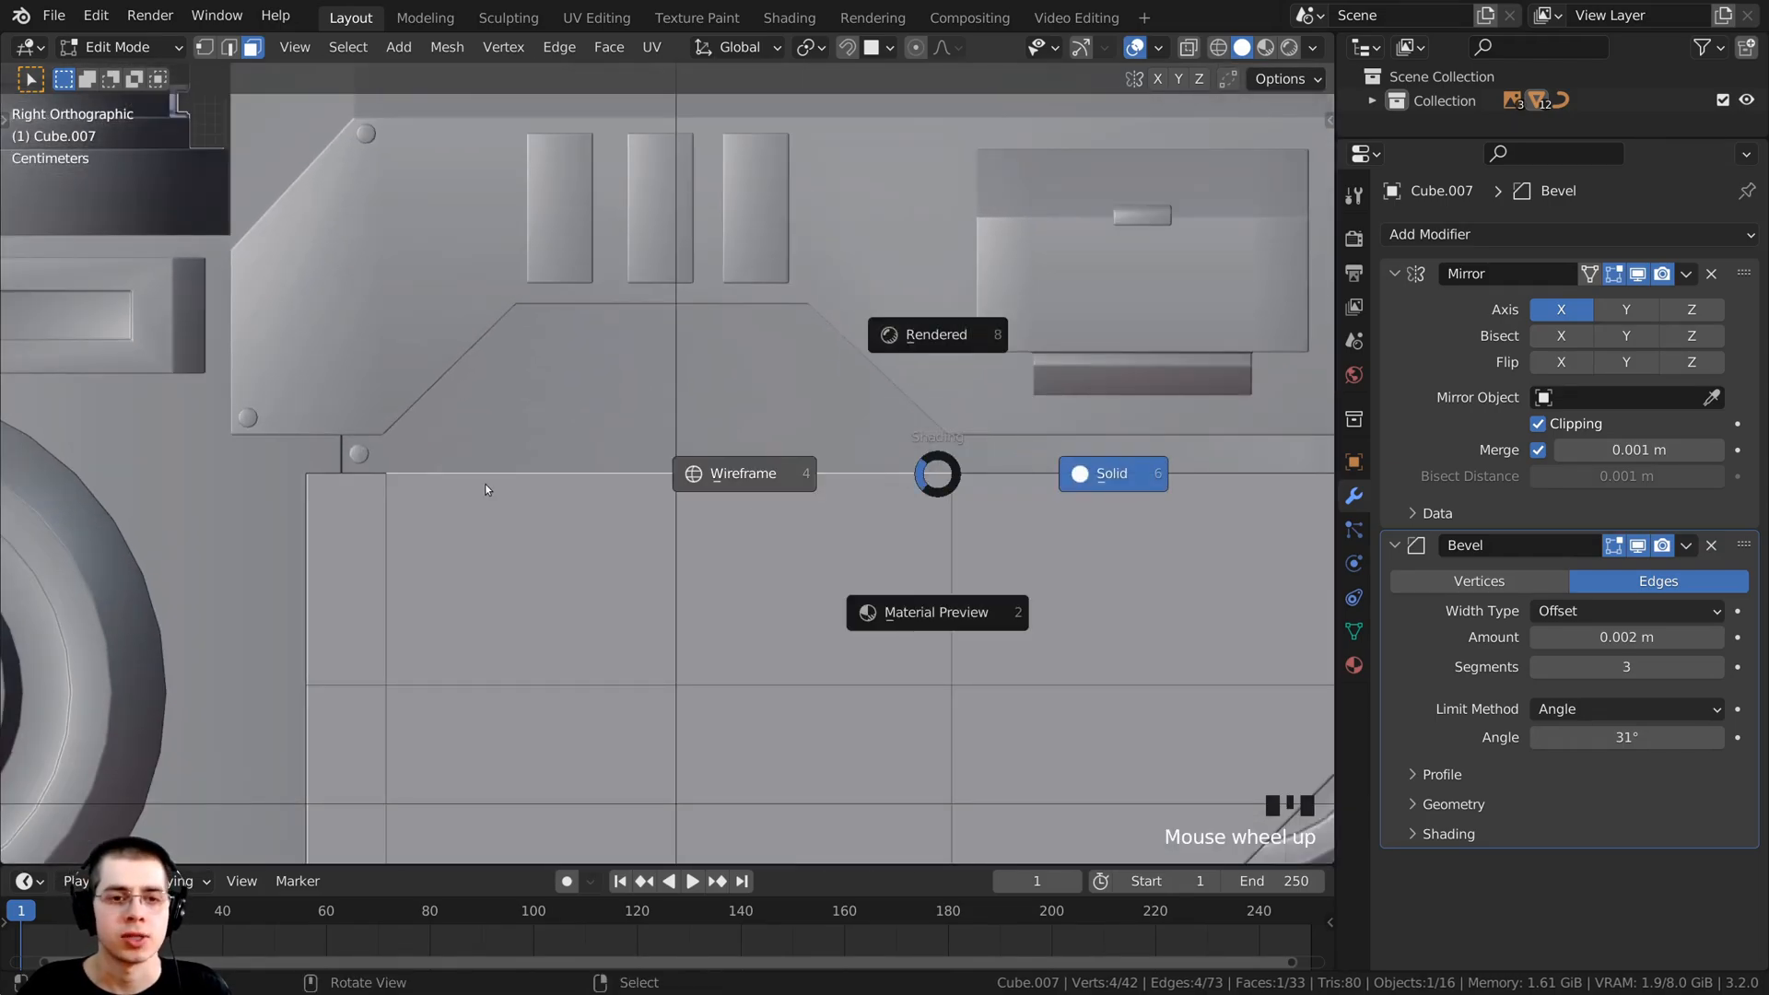
{"action": "left_click", "coordinate": [485, 483]}
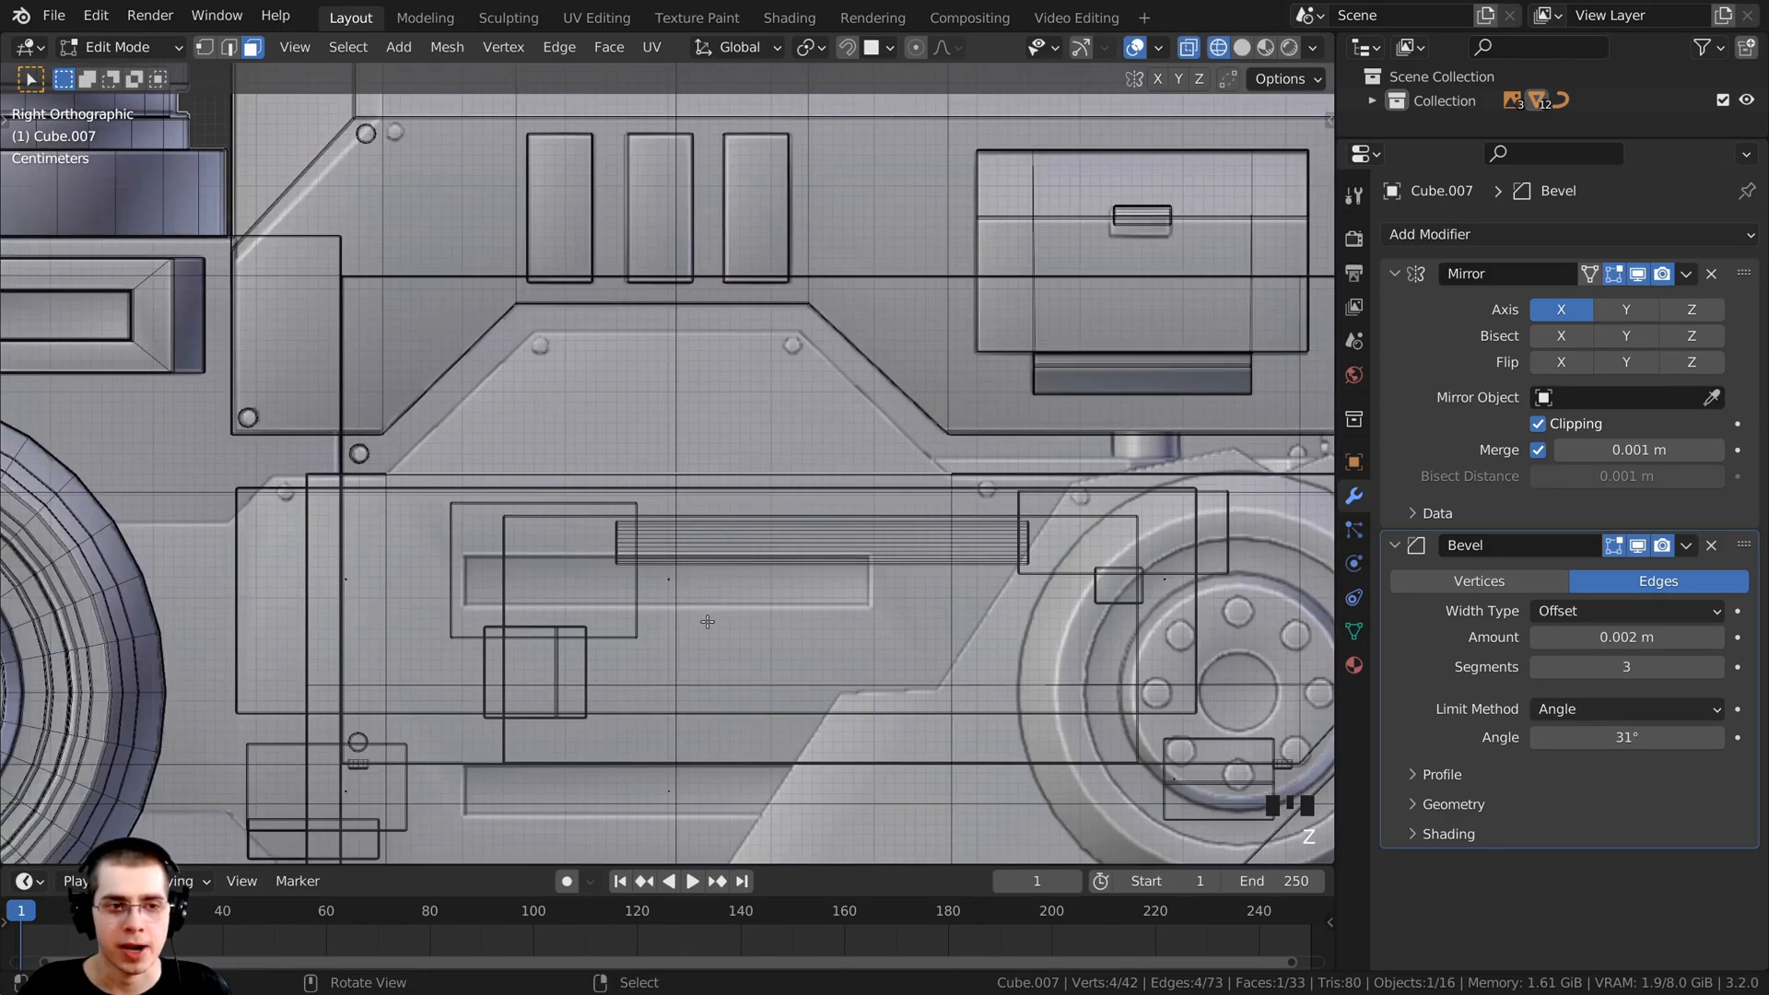
{"action": "key", "text": "e"}
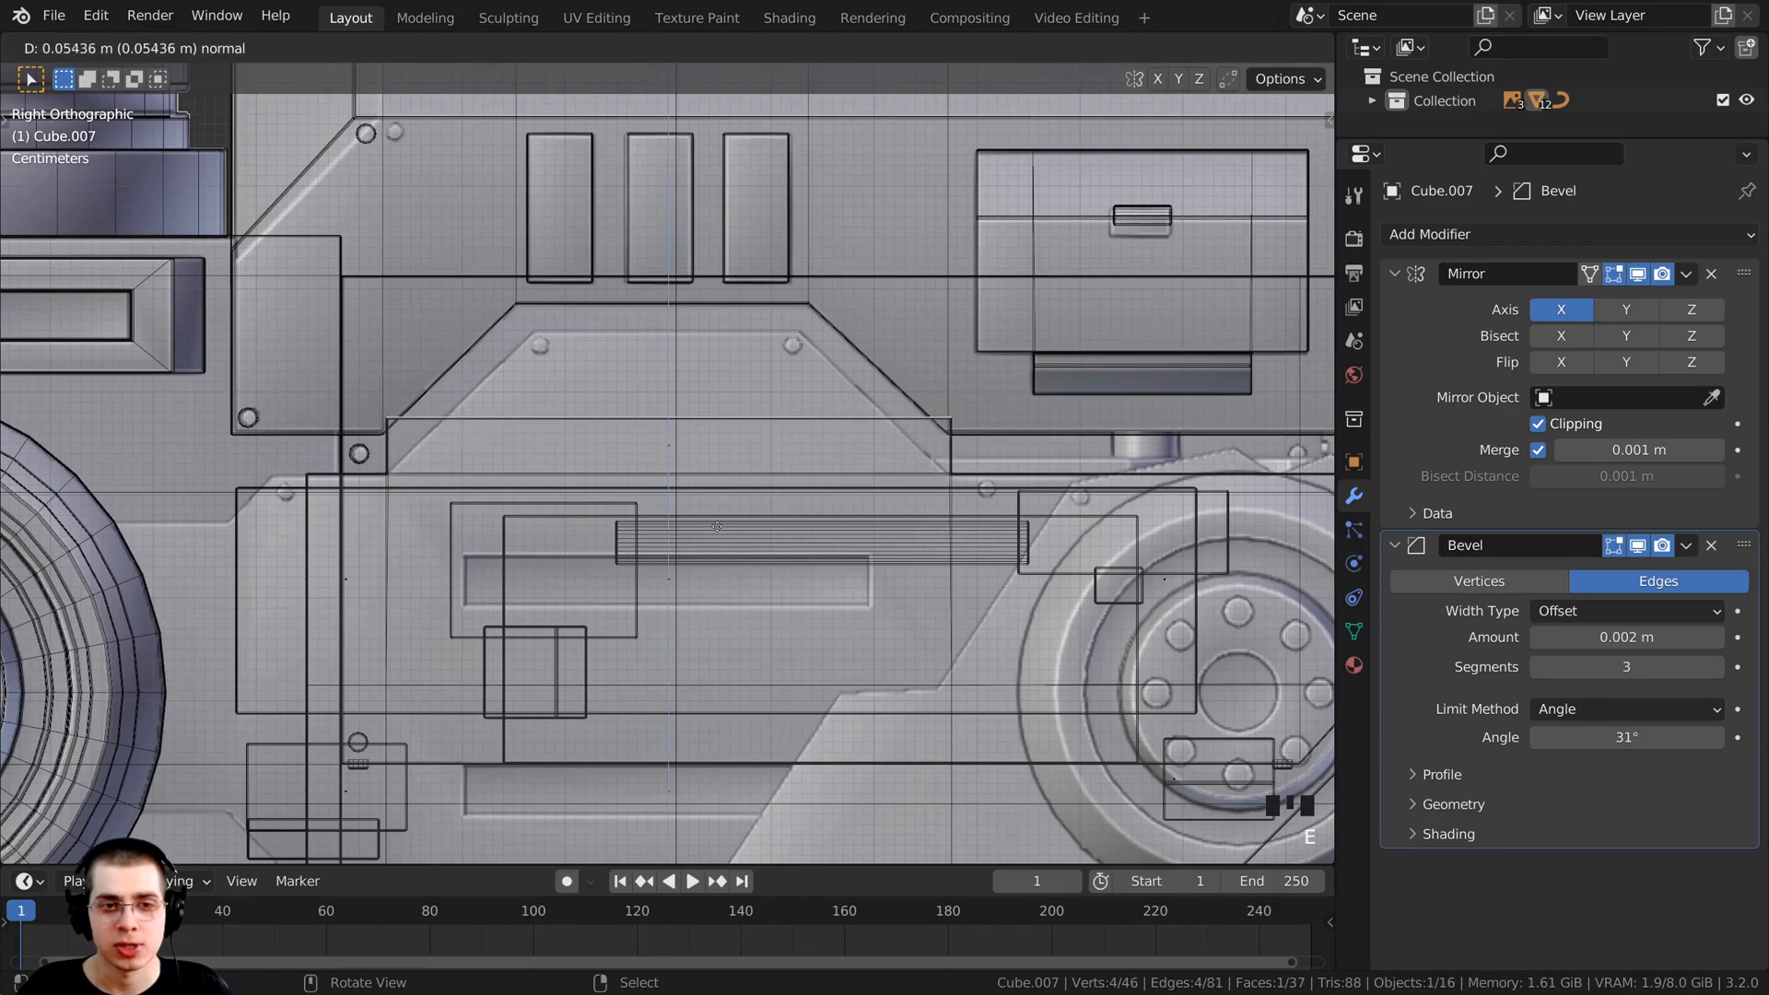
{"action": "left_click", "coordinate": [719, 441]}
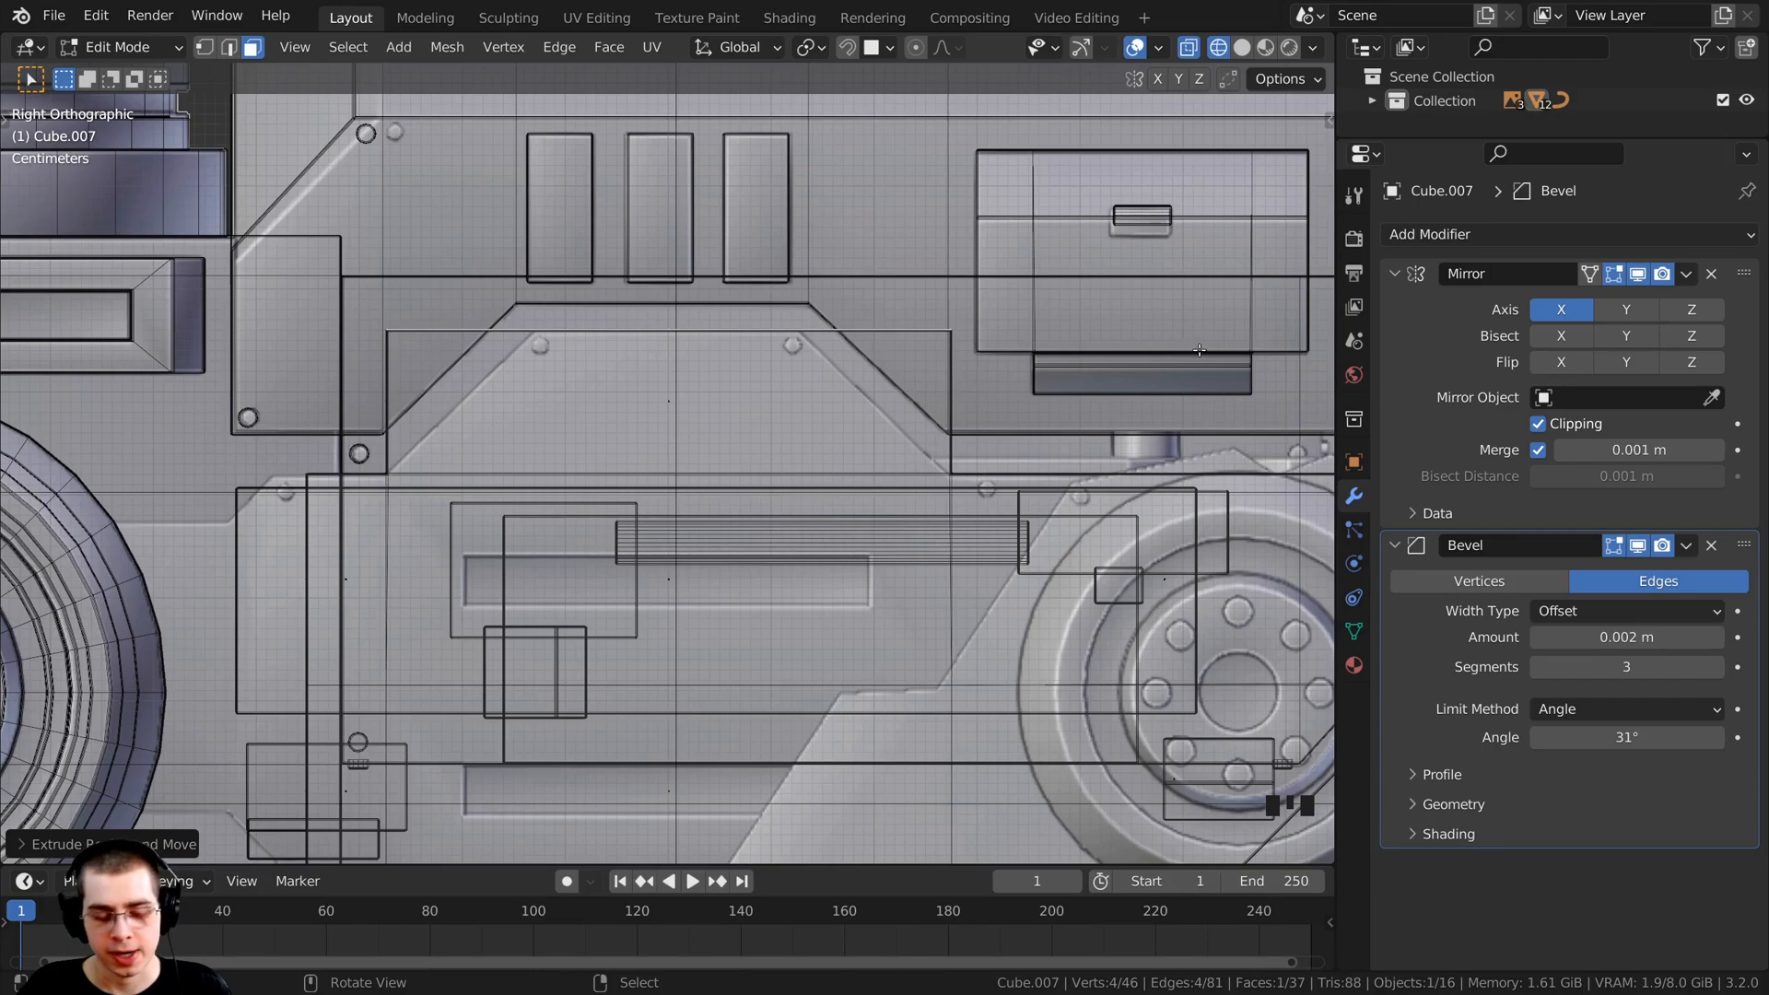
Step: Scale the extruded top face along Y to about 0.47 so the hump's sides slope like the reference
{"action": "key", "text": "s"}
{"action": "key", "text": "y"}
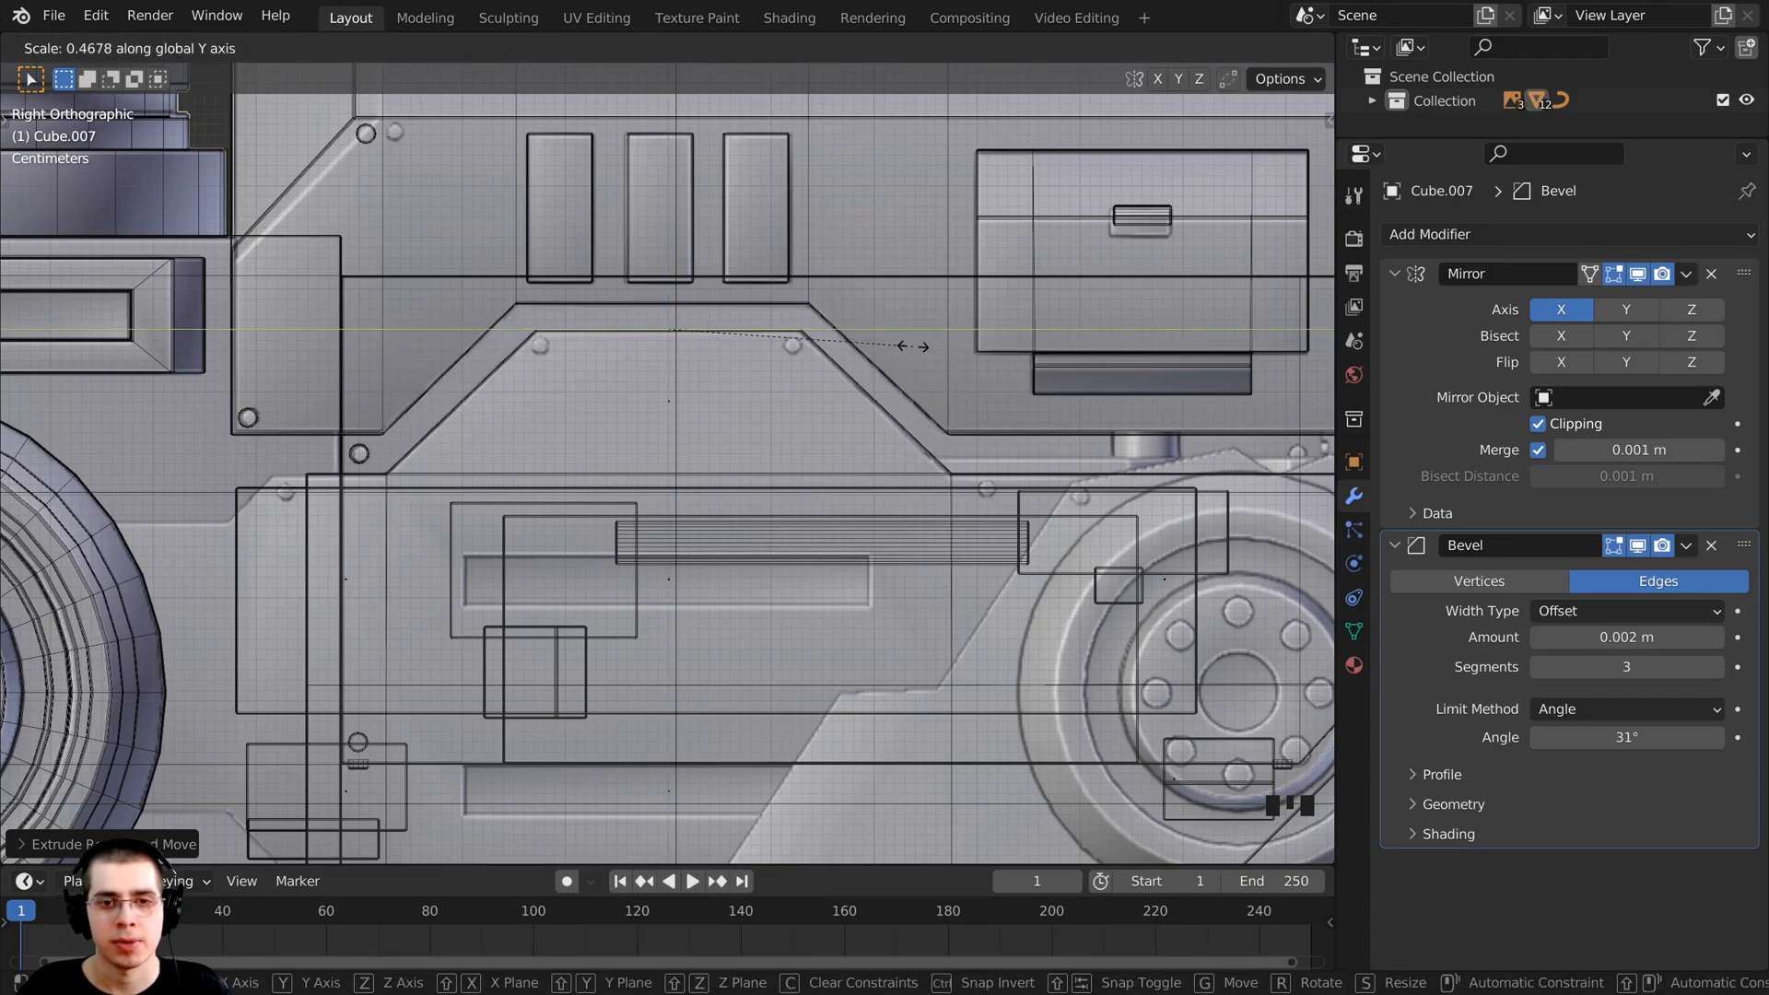
{"action": "left_click", "coordinate": [812, 337]}
{"action": "middle_click_drag", "start_coordinate": [932, 457], "coordinate": [924, 510], "text": "shift"}
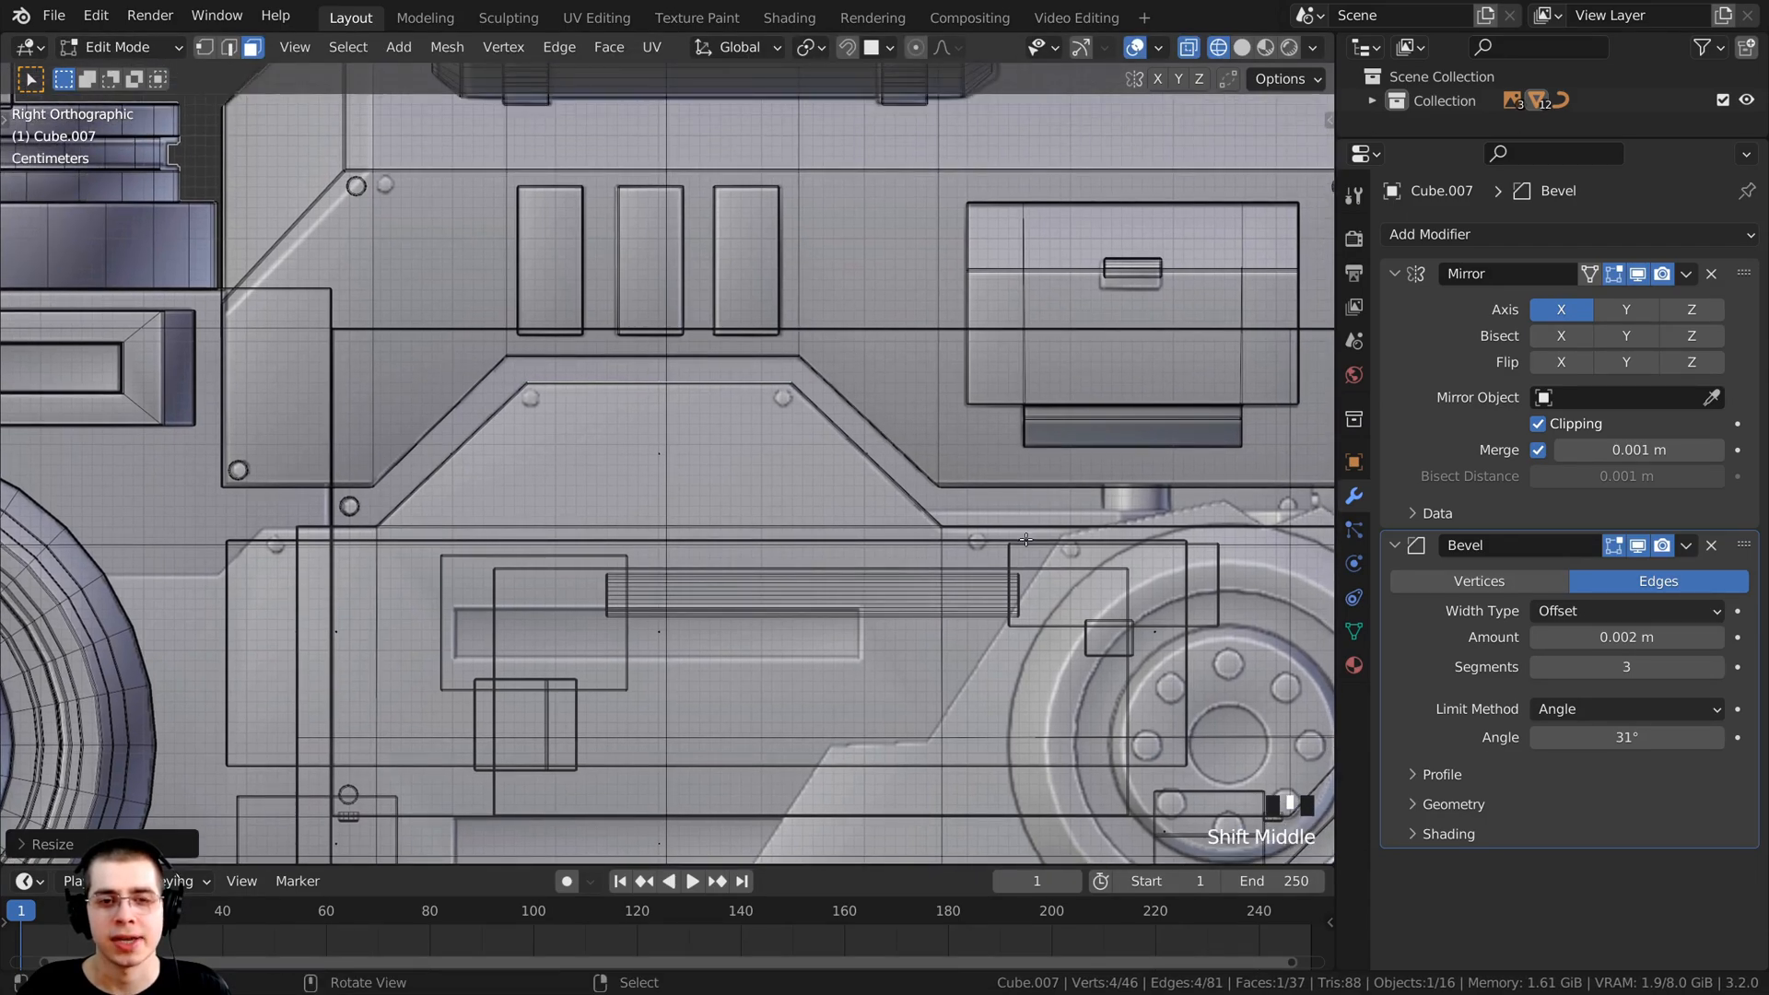
Step: Examine the sloped hump on the side panel in solid shading
{"action": "key", "text": "z"}
{"action": "left_click", "coordinate": [967, 427]}
{"action": "scroll", "coordinate": [967, 427], "scroll_direction": "down", "scroll_amount": 2}
{"action": "mouse_move", "coordinate": [968, 433]}
{"action": "middle_mouse_down"}
{"action": "mouse_move", "coordinate": [389, 509]}
{"action": "mouse_move", "coordinate": [879, 515]}
{"action": "mouse_move", "coordinate": [778, 501]}
{"action": "middle_mouse_up"}
{"action": "key", "text": "Tab"}
{"action": "key", "text": "Tab"}
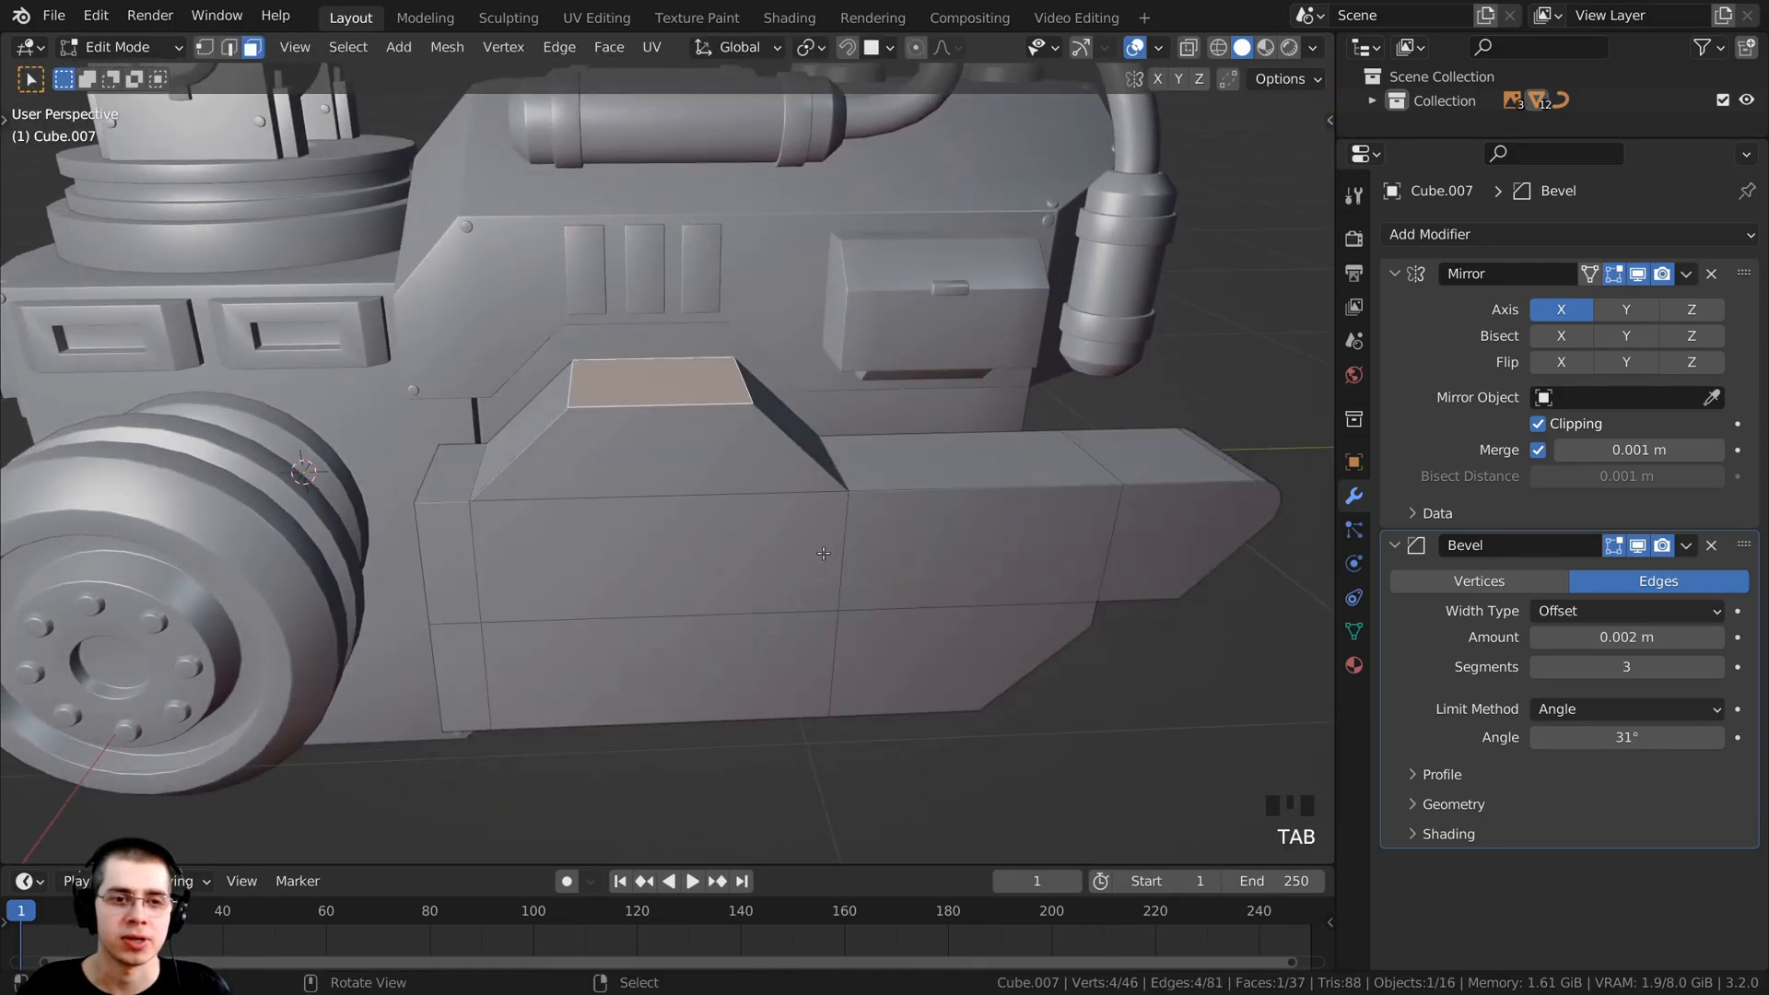
{"action": "scroll", "coordinate": [644, 405], "scroll_direction": "up", "scroll_amount": 3}
{"action": "middle_click_drag", "start_coordinate": [645, 406], "coordinate": [601, 351]}
{"action": "scroll", "coordinate": [601, 350], "scroll_direction": "up", "scroll_amount": 2}
{"action": "middle_click_drag", "start_coordinate": [743, 461], "coordinate": [740, 461]}
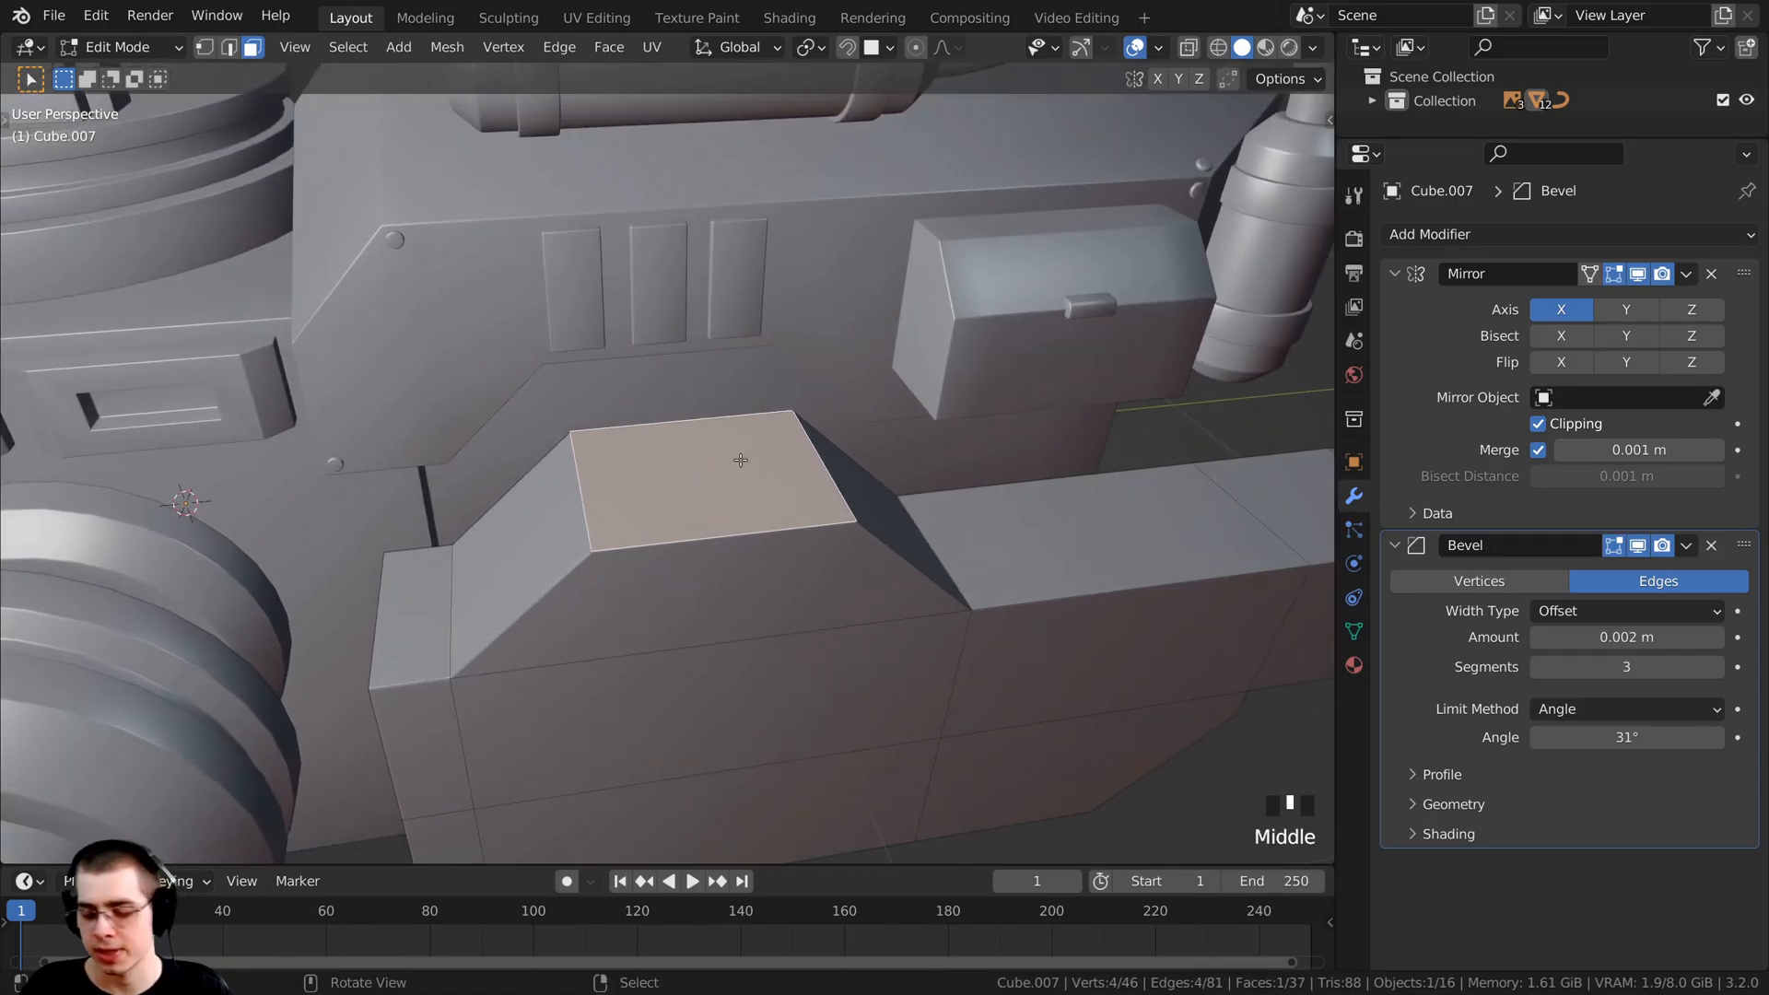
Step: Inset the hump's top face by about 0.05 m to match the rectangle in the top-view reference
{"action": "key", "text": "KP_7"}
{"action": "key", "text": "z"}
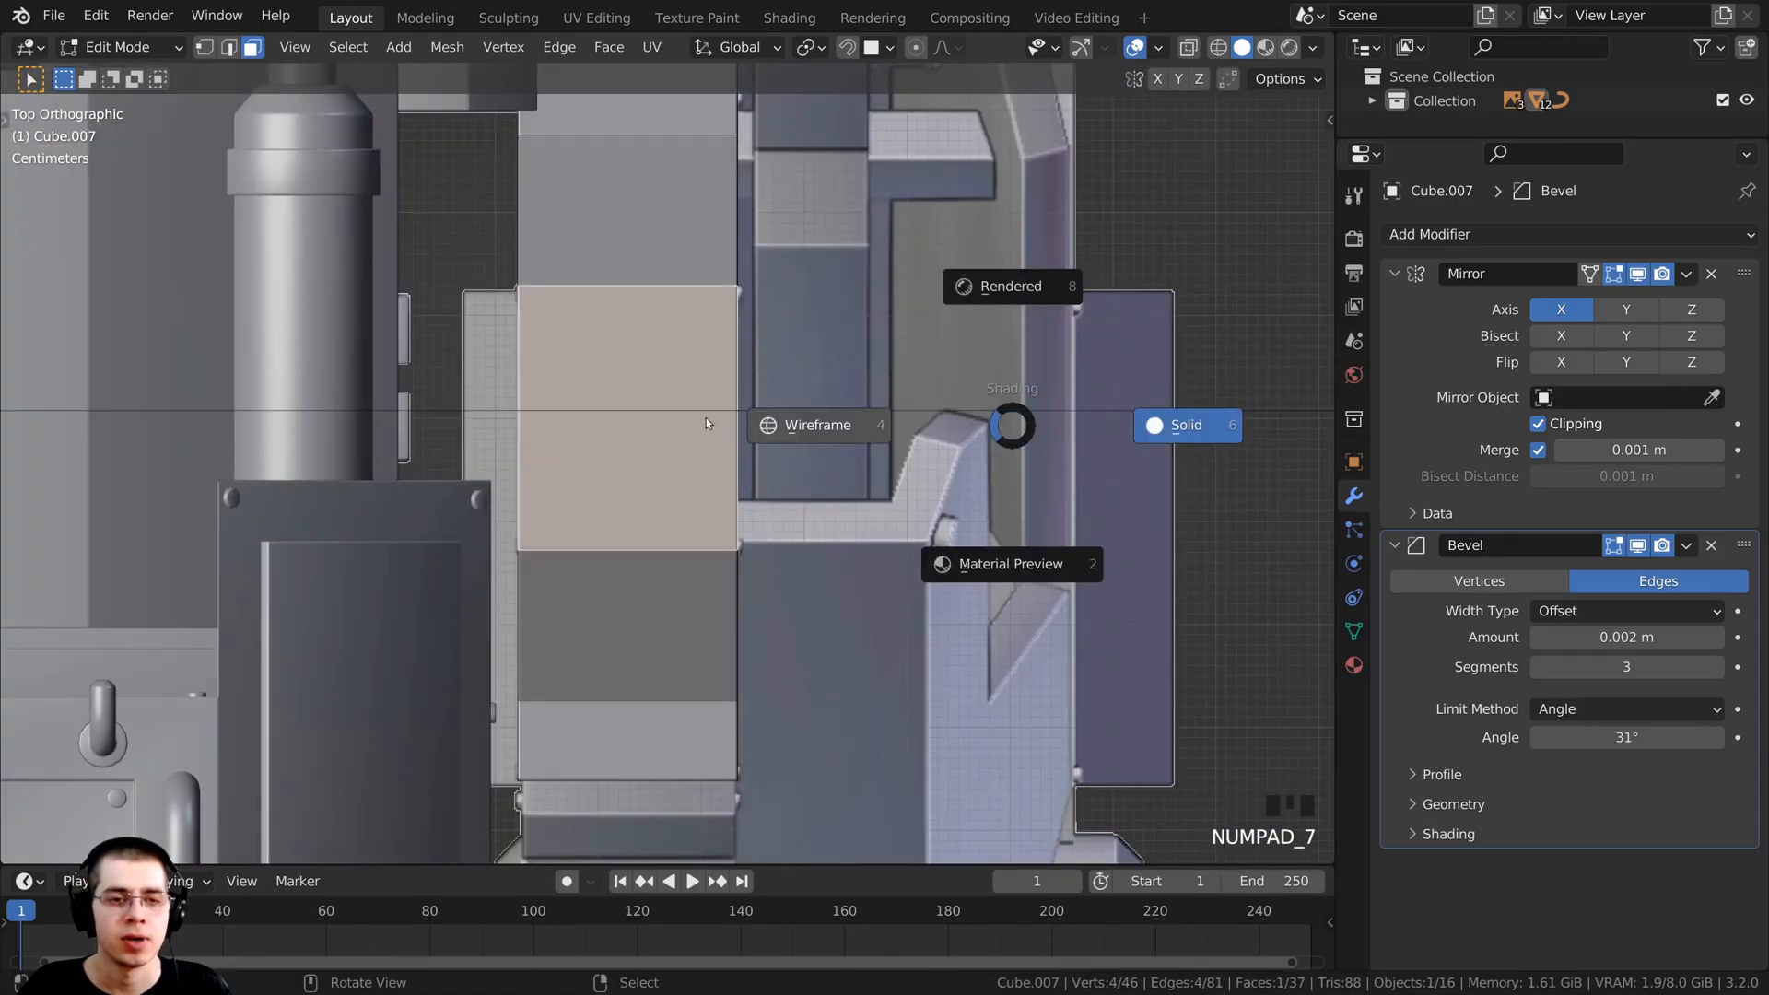
{"action": "left_click", "coordinate": [818, 423]}
{"action": "scroll", "coordinate": [818, 423], "scroll_direction": "up", "scroll_amount": 2}
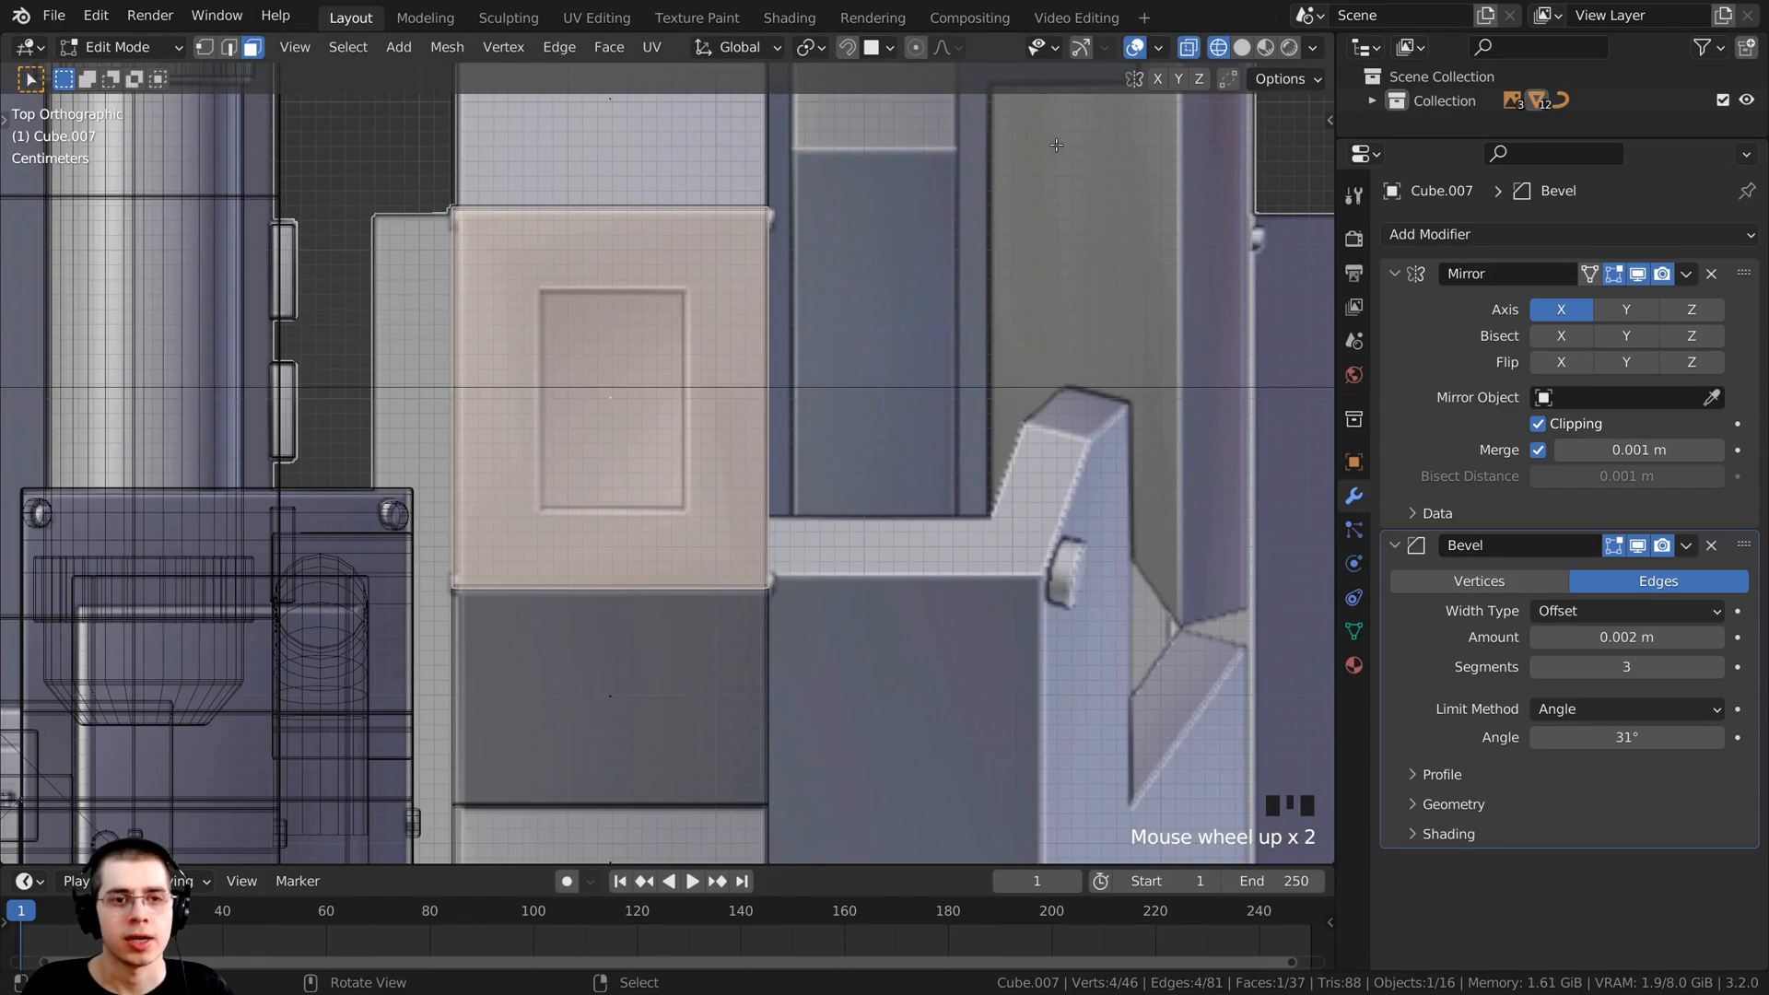
{"action": "key", "text": "i"}
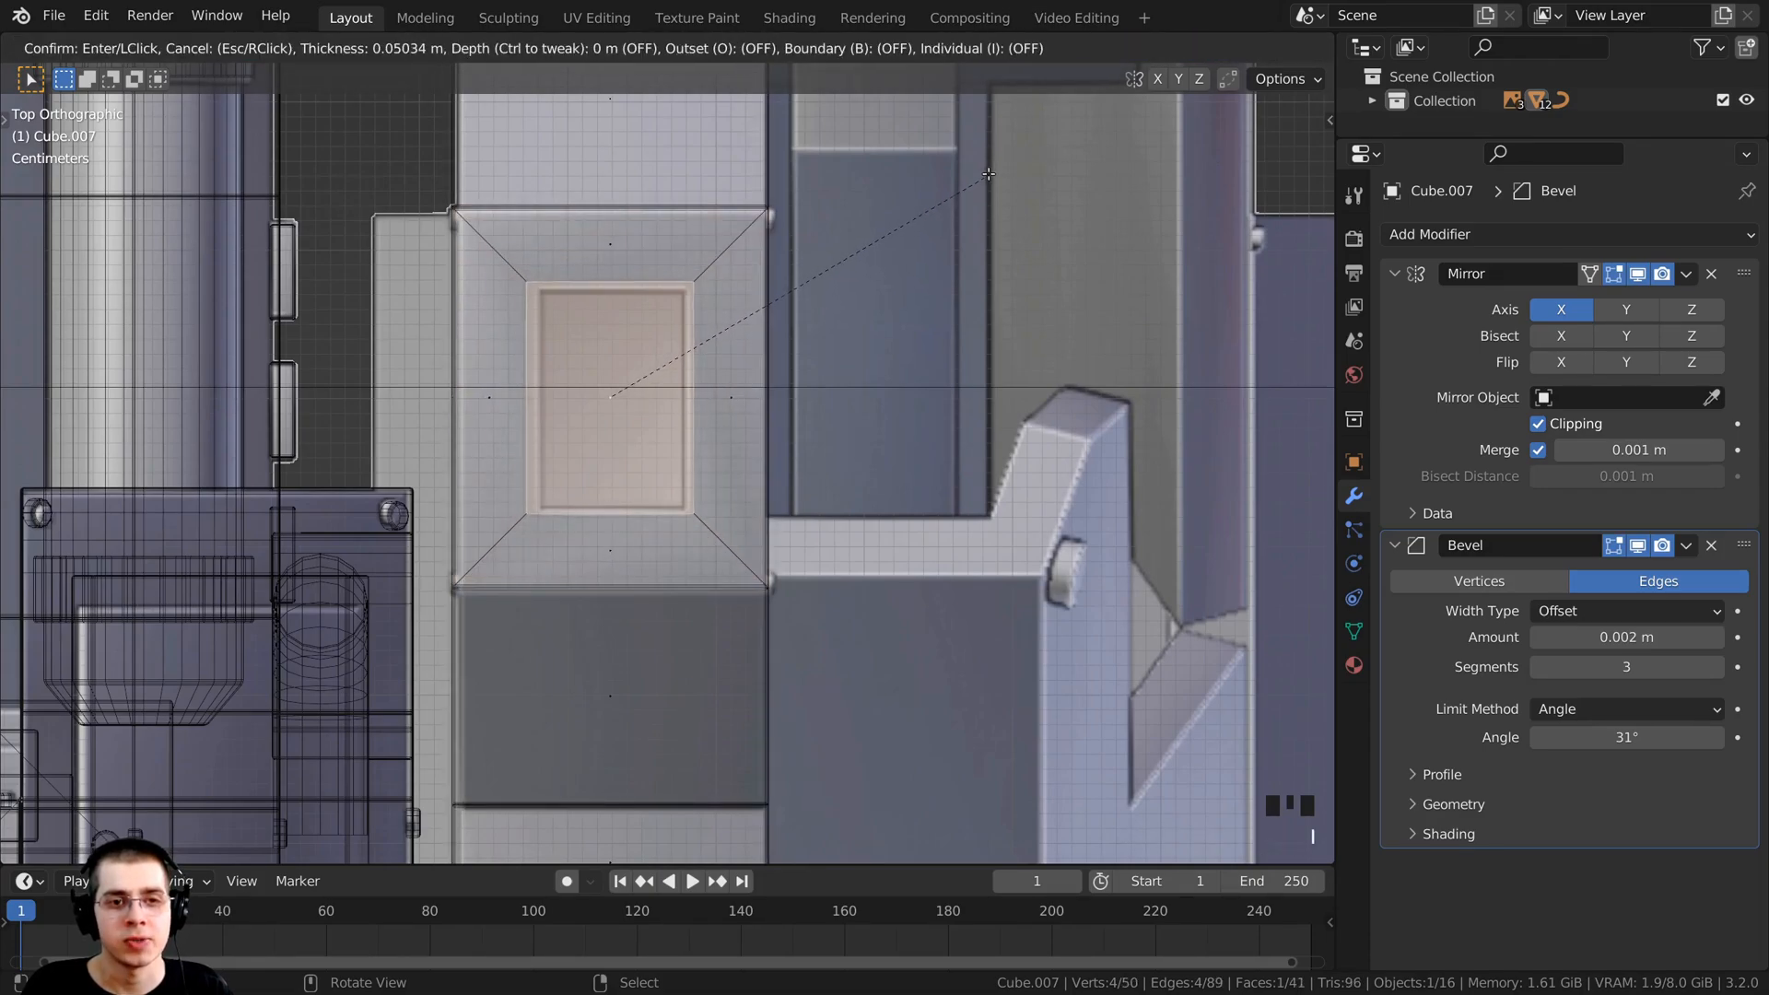
{"action": "left_click", "coordinate": [985, 176]}
Step: Extrude the inset face about 0.024 m down into the hump to form a recess
{"action": "key", "text": "z"}
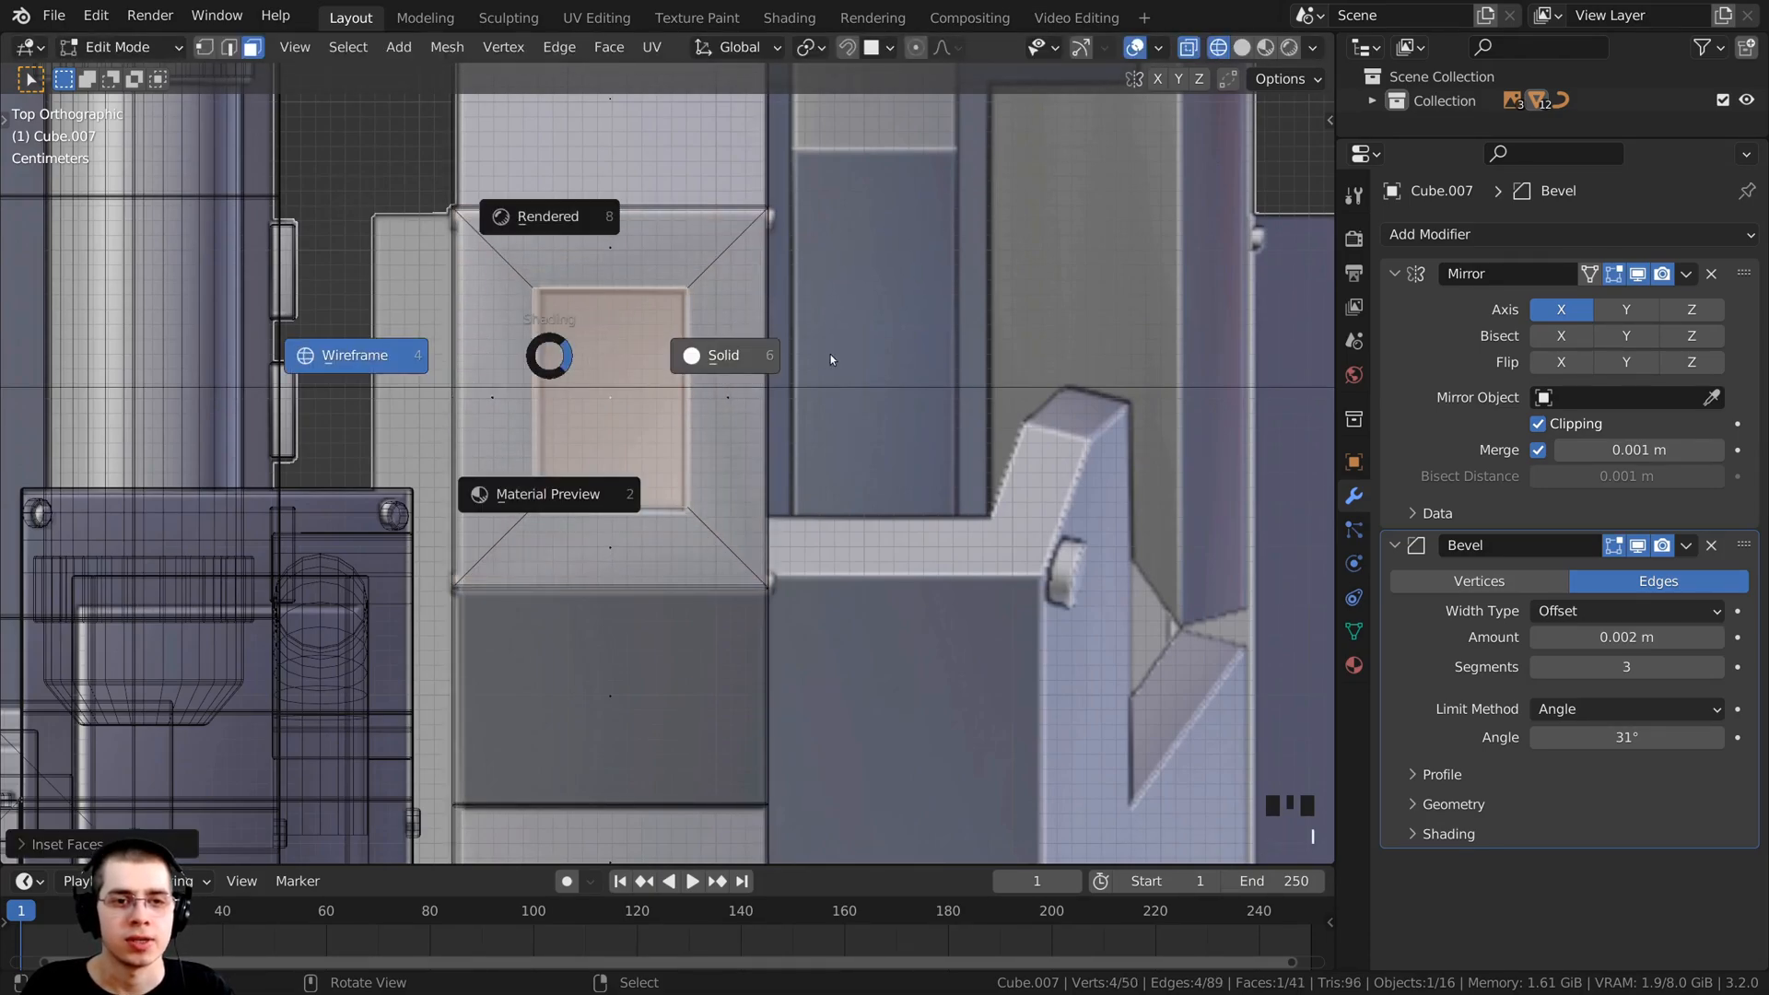
{"action": "left_click", "coordinate": [831, 354]}
{"action": "middle_click_drag", "start_coordinate": [836, 403], "coordinate": [589, 393]}
{"action": "scroll", "coordinate": [608, 380], "scroll_direction": "up", "scroll_amount": 2}
{"action": "key", "text": "e"}
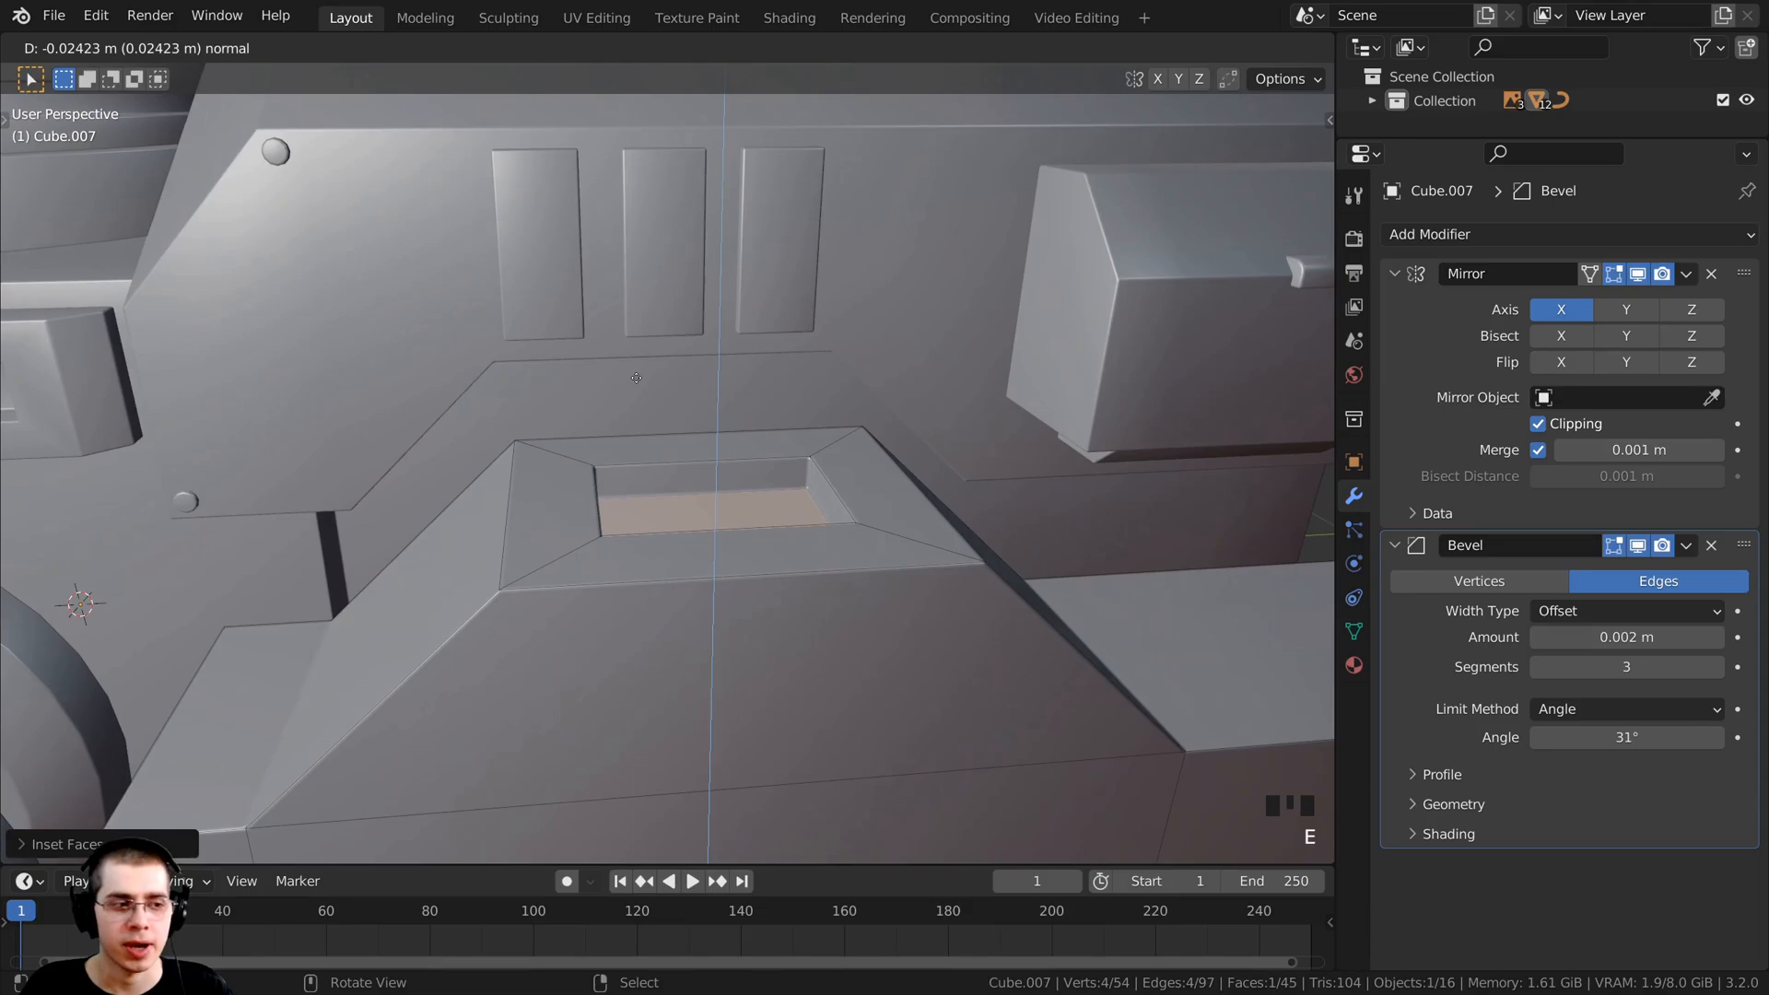
{"action": "left_click", "coordinate": [636, 377]}
Step: Inset the rear flap's slanted back face by about 0.026 m
{"action": "scroll", "coordinate": [637, 377], "scroll_direction": "down", "scroll_amount": 4}
{"action": "middle_click_drag", "start_coordinate": [637, 378], "coordinate": [578, 447], "text": "shift"}
{"action": "scroll", "coordinate": [552, 419], "scroll_direction": "up", "scroll_amount": 3}
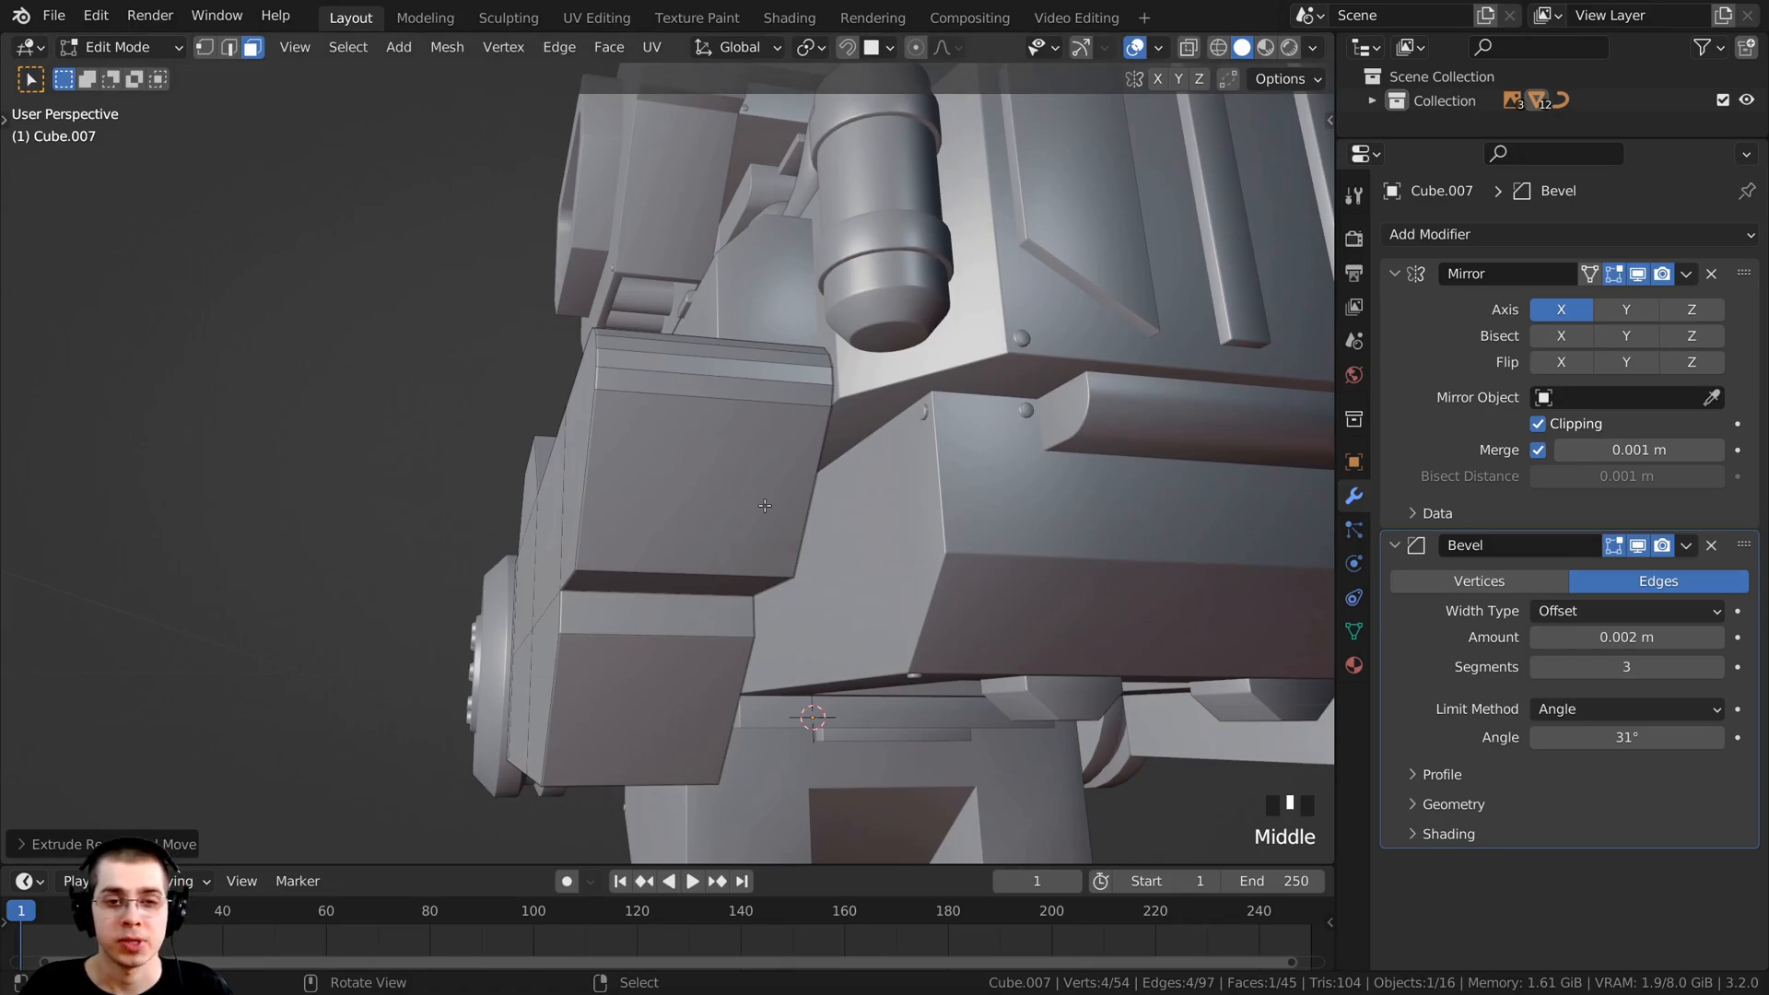
{"action": "right_click", "coordinate": [763, 498]}
{"action": "middle_click_drag", "start_coordinate": [765, 499], "coordinate": [900, 467]}
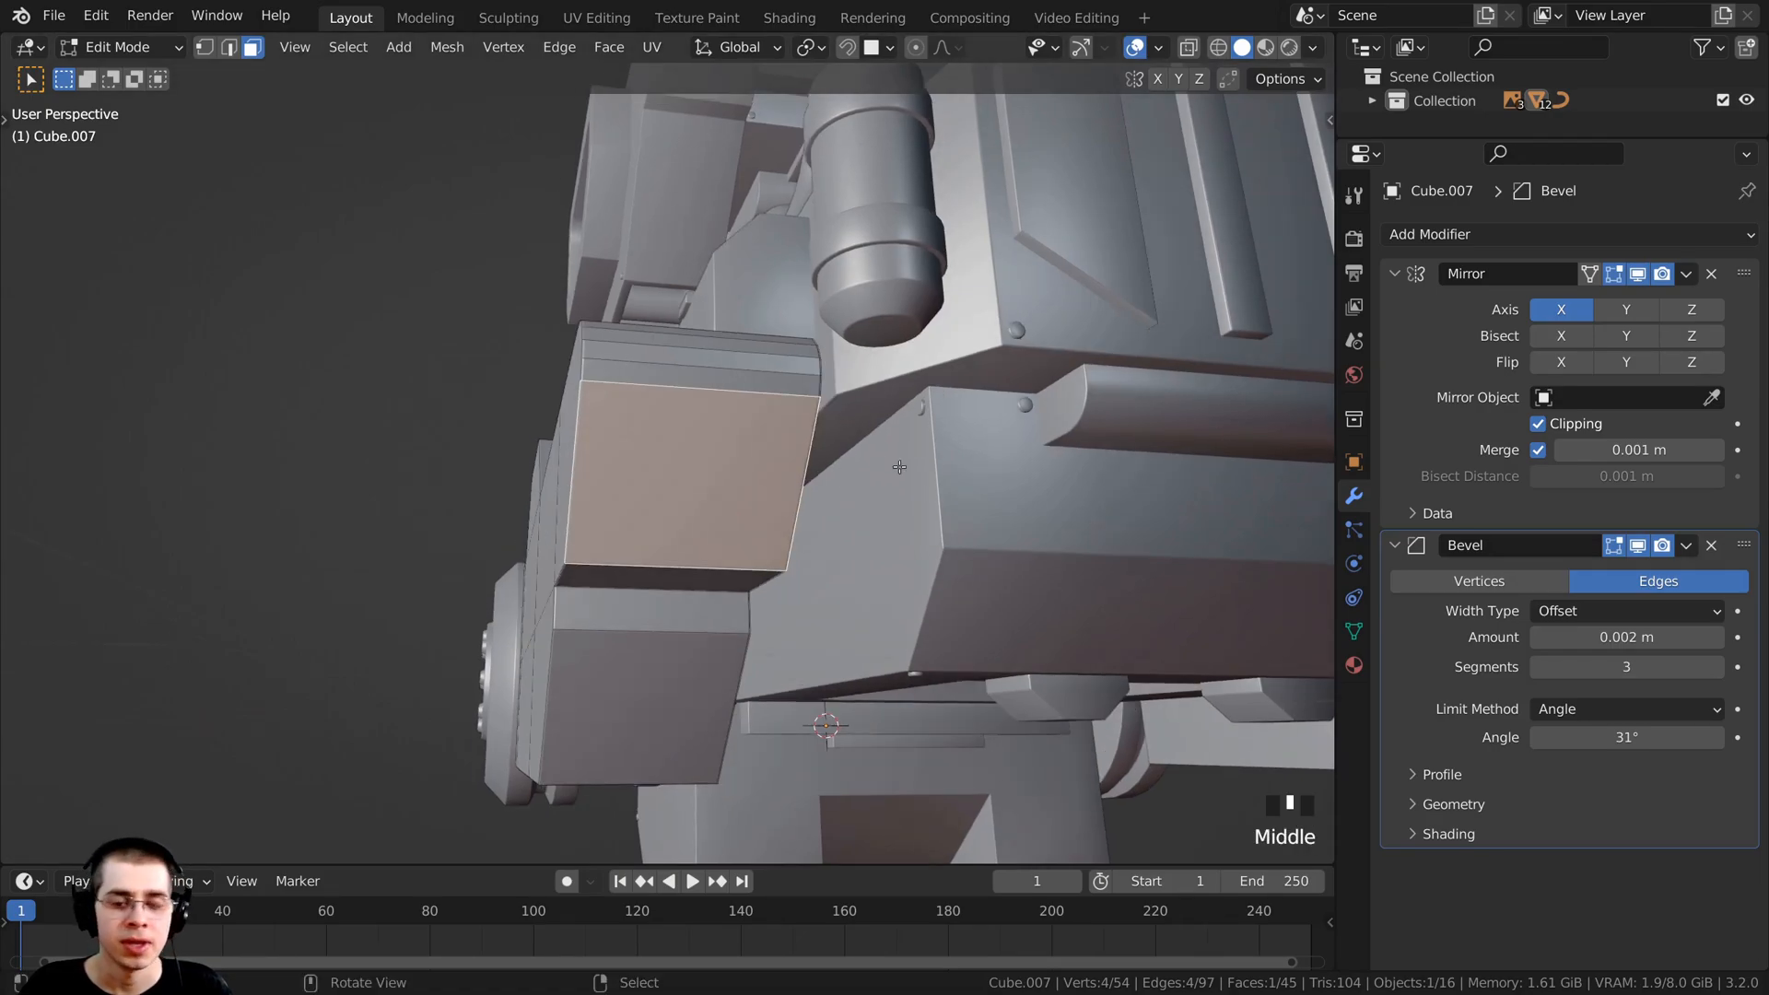
{"action": "key", "text": "i"}
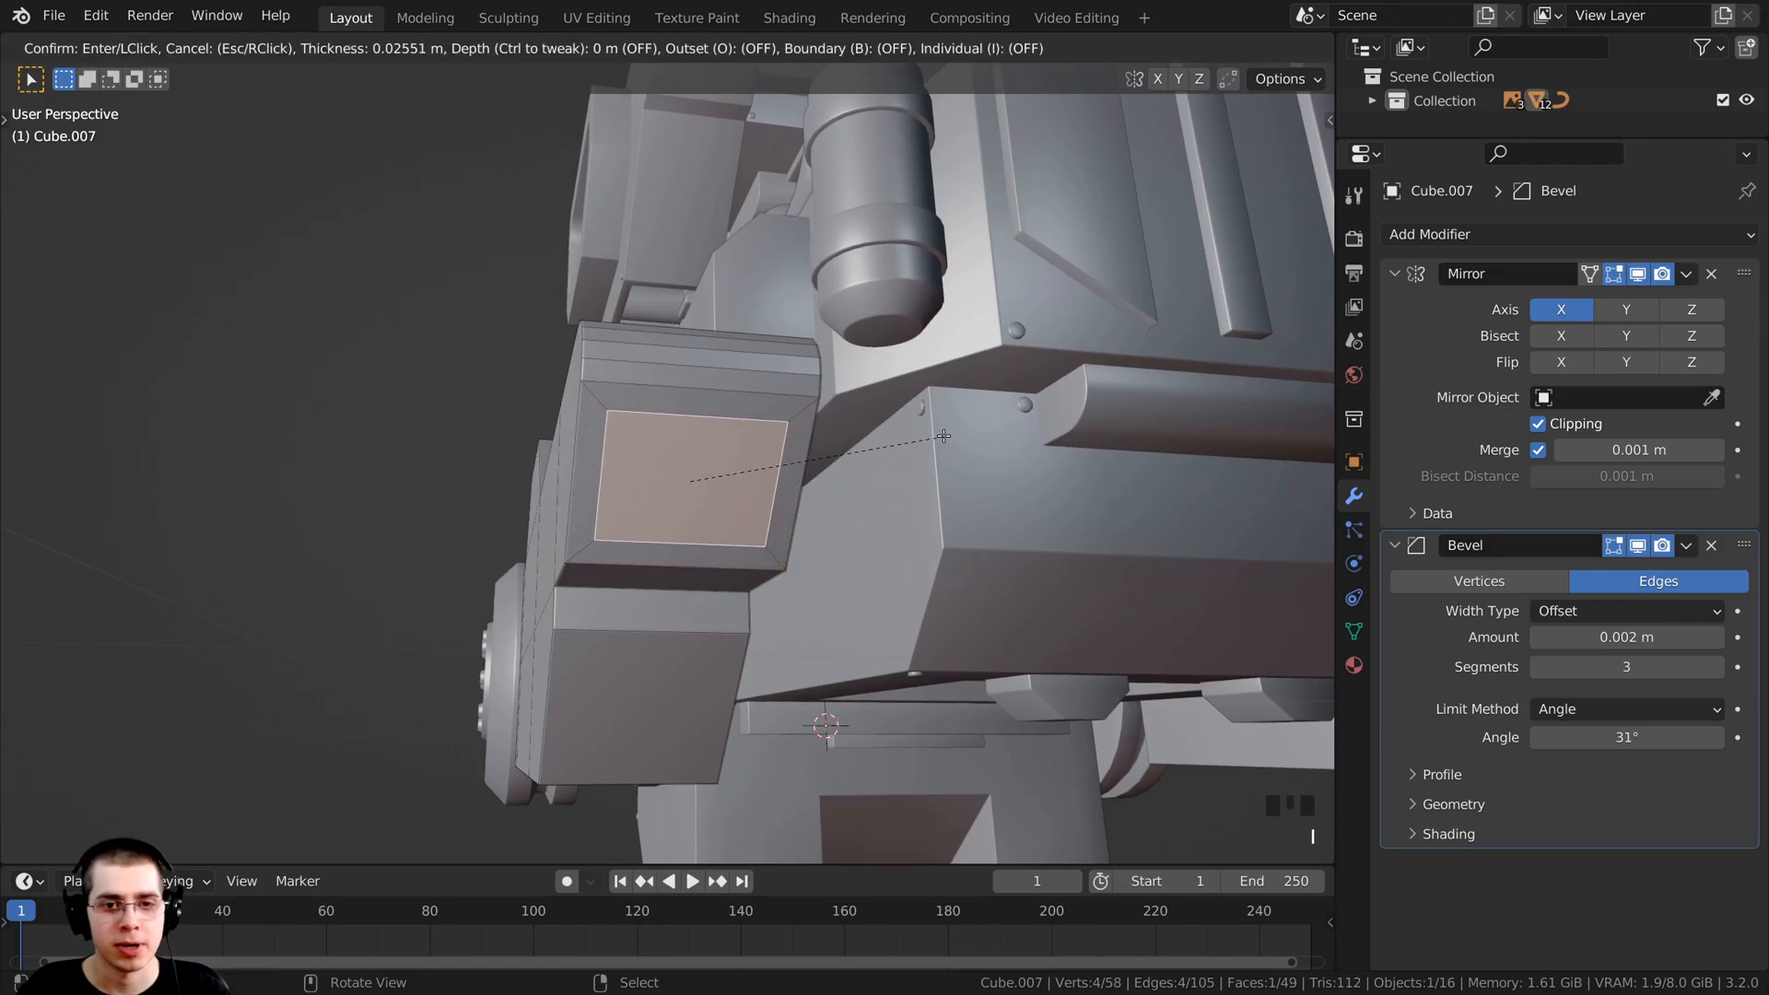
{"action": "left_click", "coordinate": [944, 437]}
Step: Extrude the flap's inset face inward to form a shallow recess and clear the selection
{"action": "scroll", "coordinate": [949, 442], "scroll_direction": "up", "scroll_amount": 2}
{"action": "middle_click_drag", "start_coordinate": [949, 443], "coordinate": [645, 497]}
{"action": "key", "text": "e"}
{"action": "left_click", "coordinate": [1007, 534]}
{"action": "scroll", "coordinate": [1007, 534], "scroll_direction": "down", "scroll_amount": 4}
{"action": "scroll", "coordinate": [645, 497], "scroll_direction": "up", "scroll_amount": 4}
{"action": "left_click", "coordinate": [611, 493]}
{"action": "key", "text": "alt+a"}
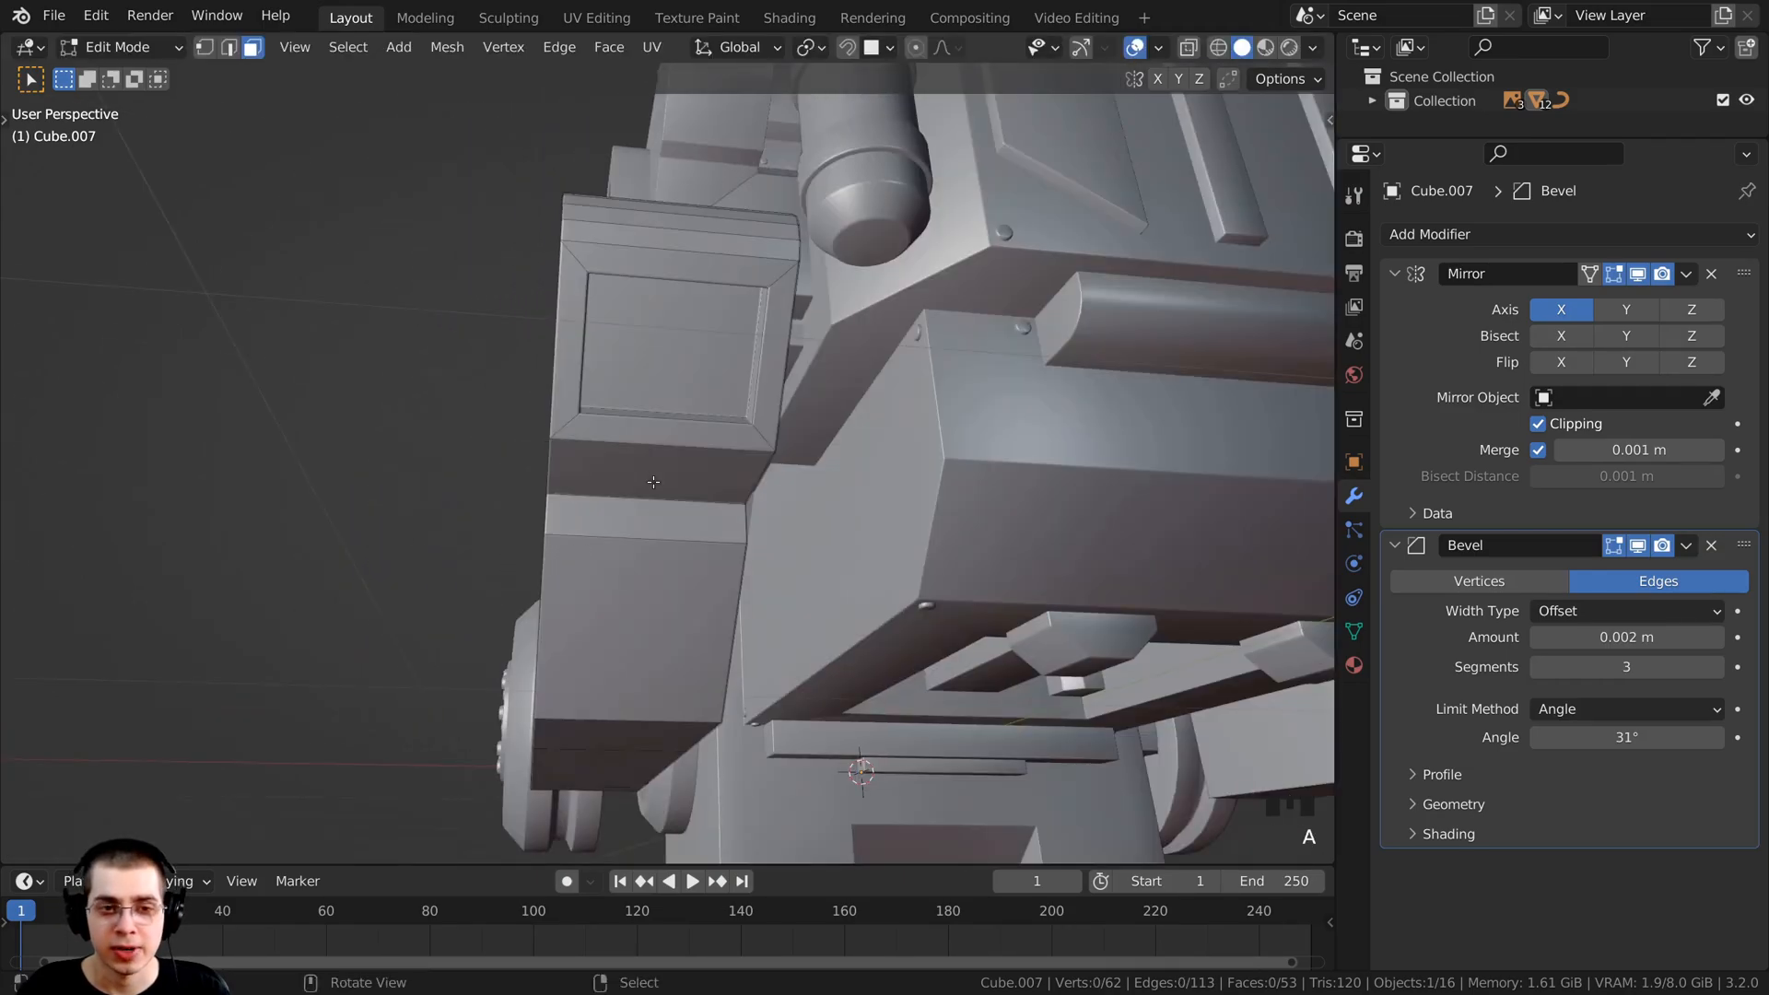
Step: Duplicate the rear flap's underside face and move the copy about 0.02 m straight down along Z
{"action": "scroll", "coordinate": [647, 488], "scroll_direction": "up", "scroll_amount": 2}
{"action": "right_click", "coordinate": [637, 481]}
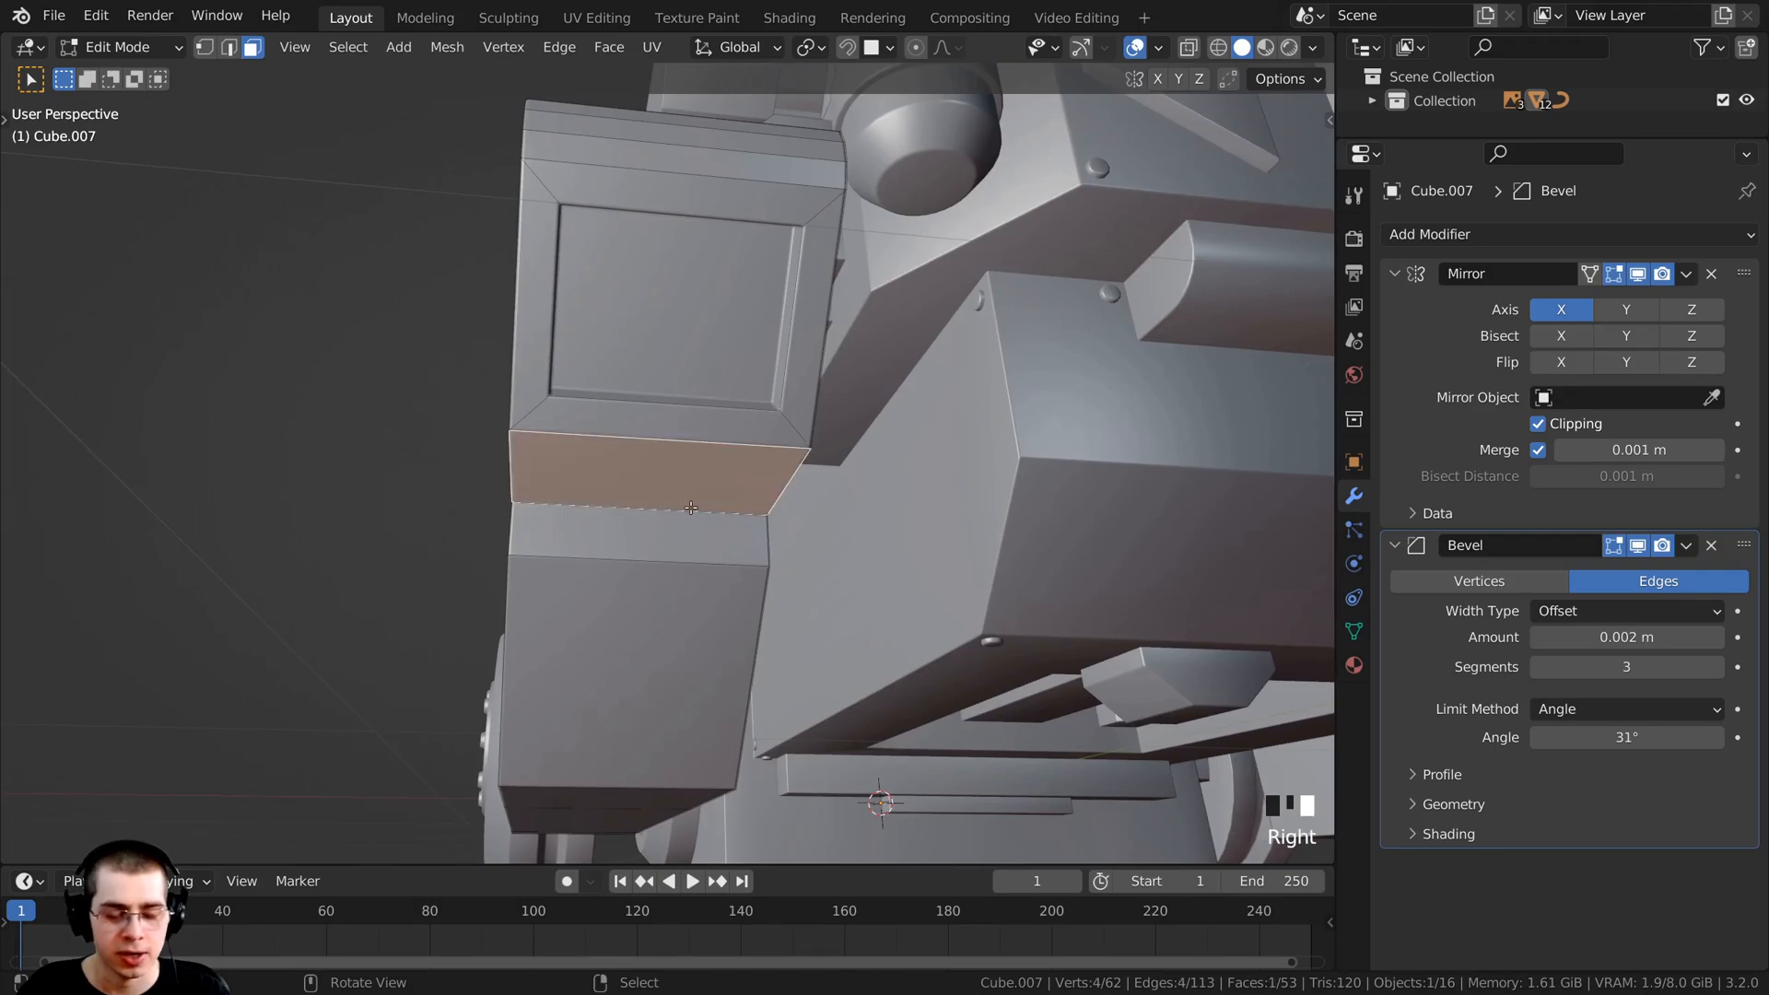
{"action": "key", "text": "shift+d"}
{"action": "key", "text": "z"}
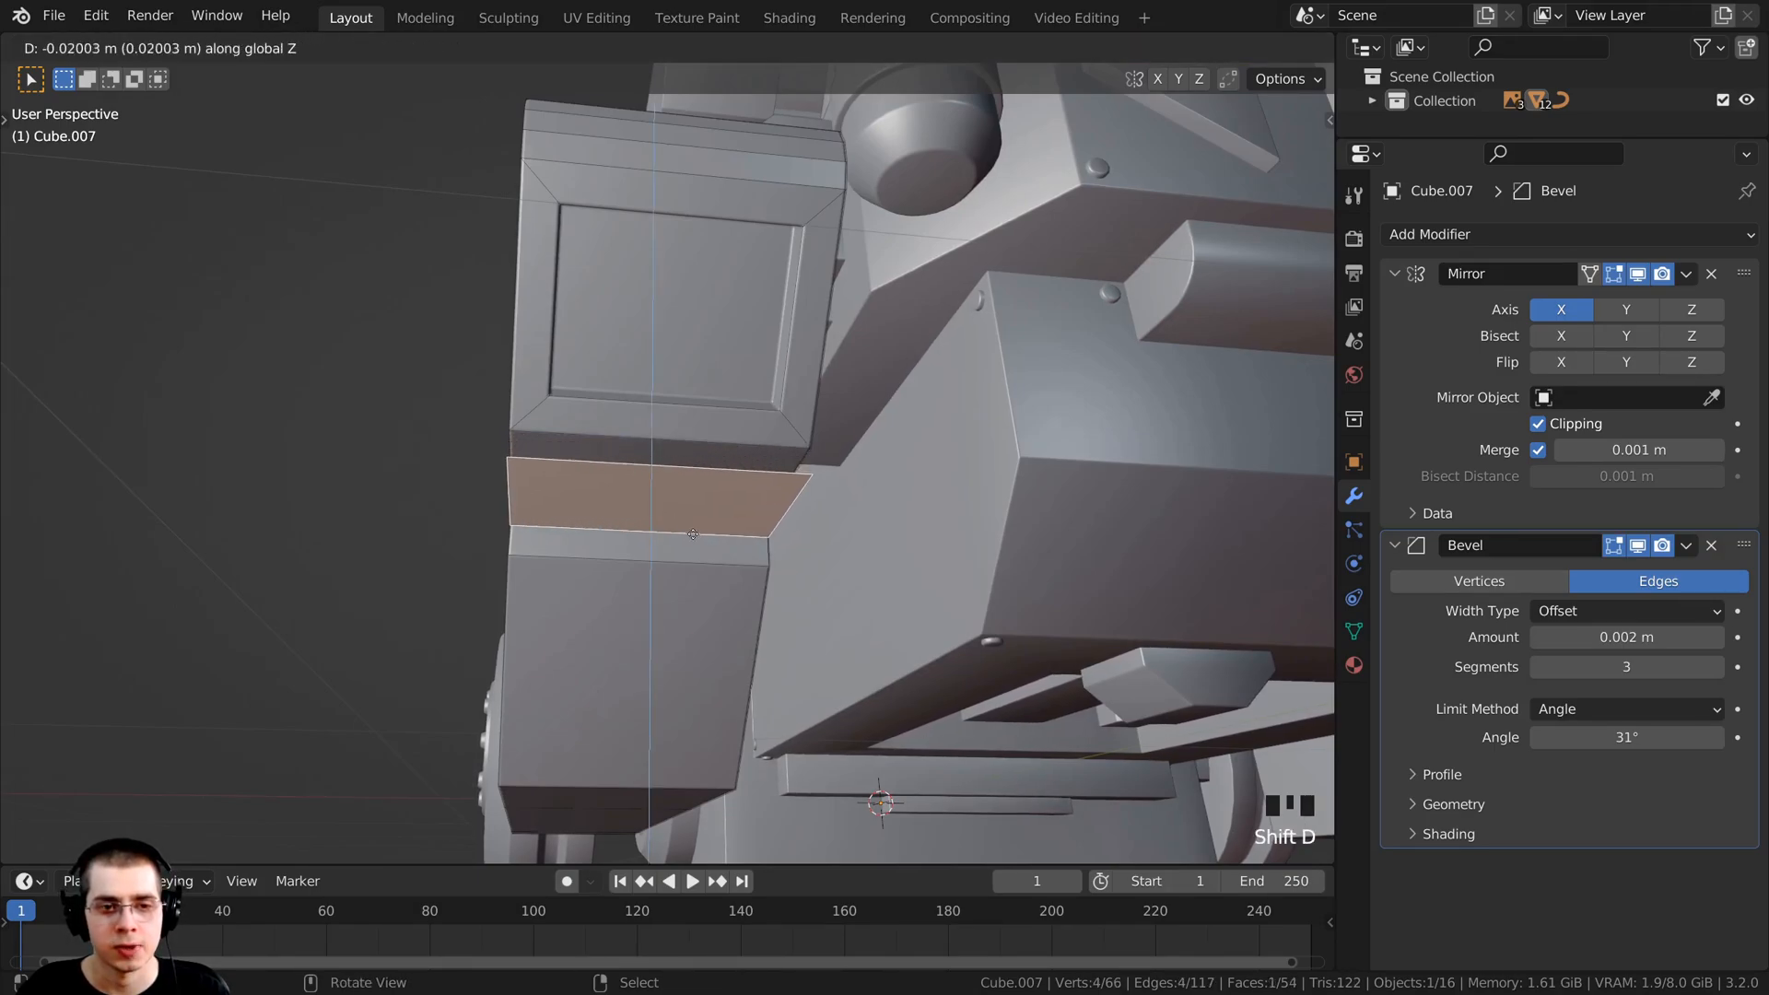
{"action": "left_click", "coordinate": [693, 543]}
Step: Scale the duplicated face down and shift it about 0.03 m forward along Y beneath the rear flap
{"action": "middle_click_drag", "start_coordinate": [811, 547], "coordinate": [940, 498]}
{"action": "key", "text": "s"}
{"action": "left_click", "coordinate": [909, 495]}
{"action": "scroll", "coordinate": [936, 501], "scroll_direction": "up", "scroll_amount": 3}
{"action": "key", "text": "g"}
{"action": "key", "text": "y"}
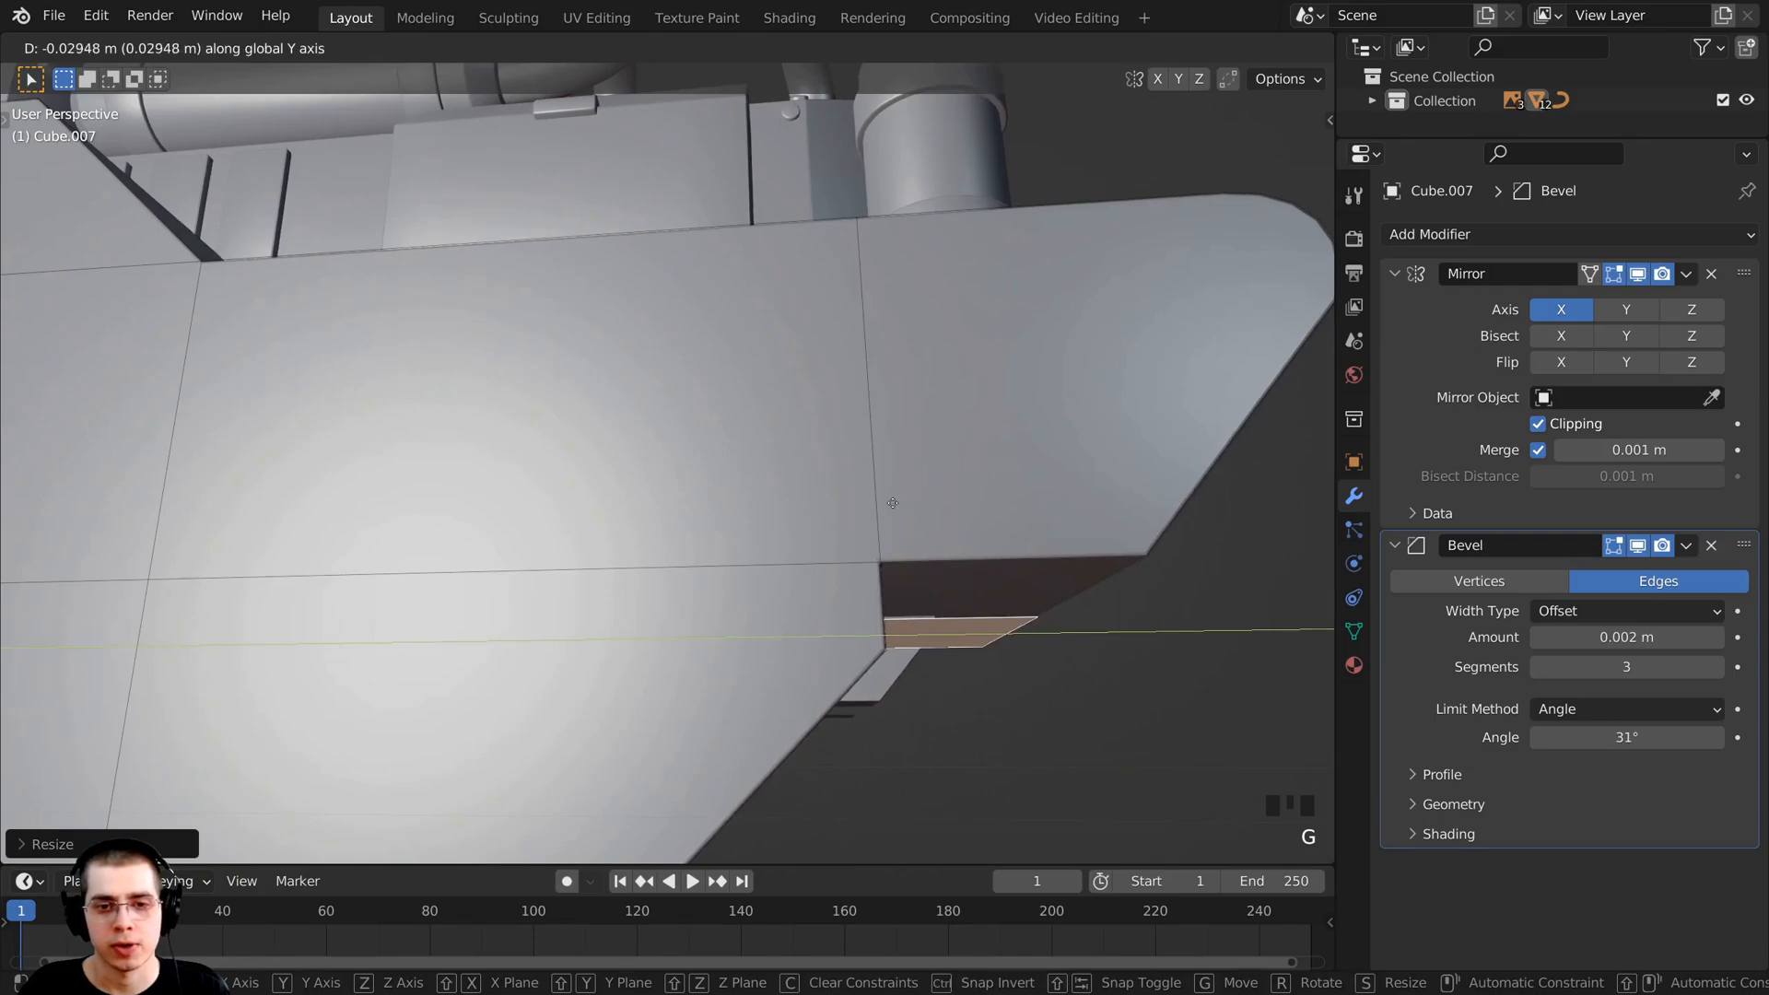
{"action": "left_click", "coordinate": [896, 521]}
Step: Extrude the duplicated face about 0.013 m into a thin slab and recalculate the normals of the whole mesh
{"action": "middle_click_drag", "start_coordinate": [896, 521], "coordinate": [885, 566]}
{"action": "key", "text": "e"}
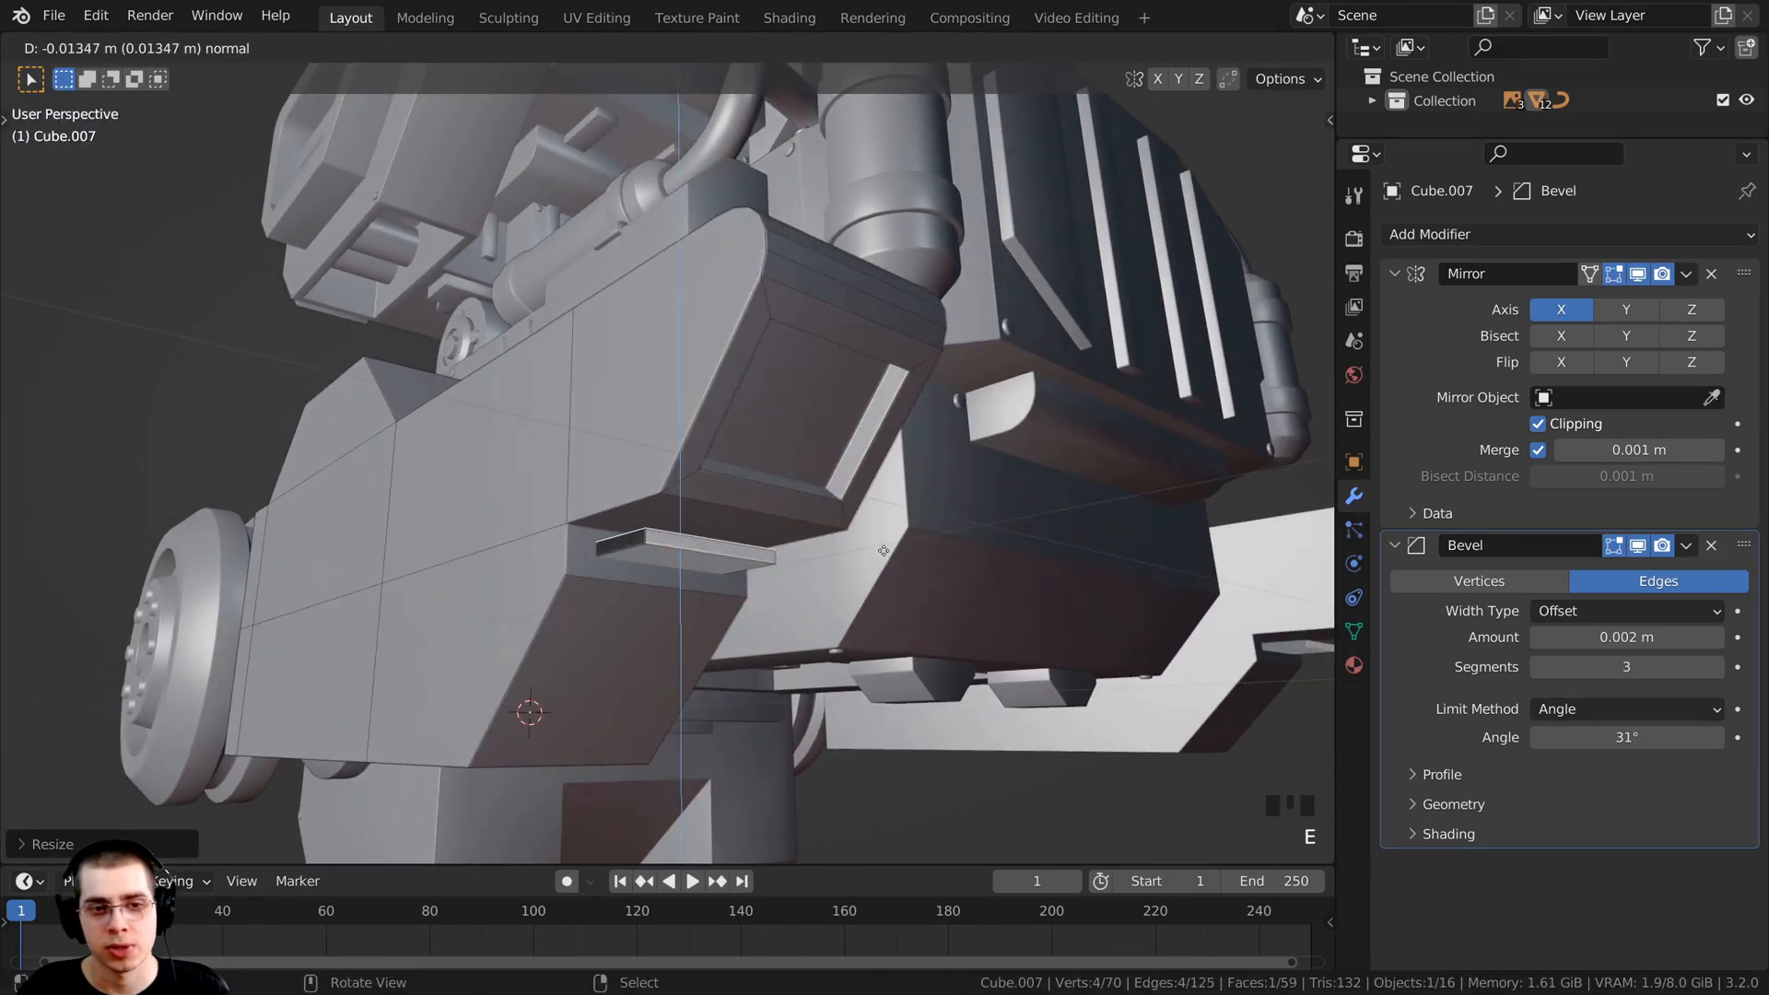
{"action": "left_click", "coordinate": [884, 551]}
{"action": "middle_click_drag", "start_coordinate": [884, 551], "coordinate": [709, 535]}
{"action": "key", "text": "a"}
{"action": "key", "text": "shift+n"}
Step: Inset the two side faces below the hump individually by about 0.077 m to match the slots in the side-view reference
{"action": "scroll", "coordinate": [586, 402], "scroll_direction": "down", "scroll_amount": 2}
{"action": "middle_click_drag", "start_coordinate": [709, 535], "coordinate": [811, 562], "text": "shift"}
{"action": "scroll", "coordinate": [793, 544], "scroll_direction": "up", "scroll_amount": 3}
{"action": "middle_click_drag", "start_coordinate": [793, 544], "coordinate": [612, 458]}
{"action": "scroll", "coordinate": [632, 494], "scroll_direction": "up", "scroll_amount": 2}
{"action": "right_click", "coordinate": [595, 536]}
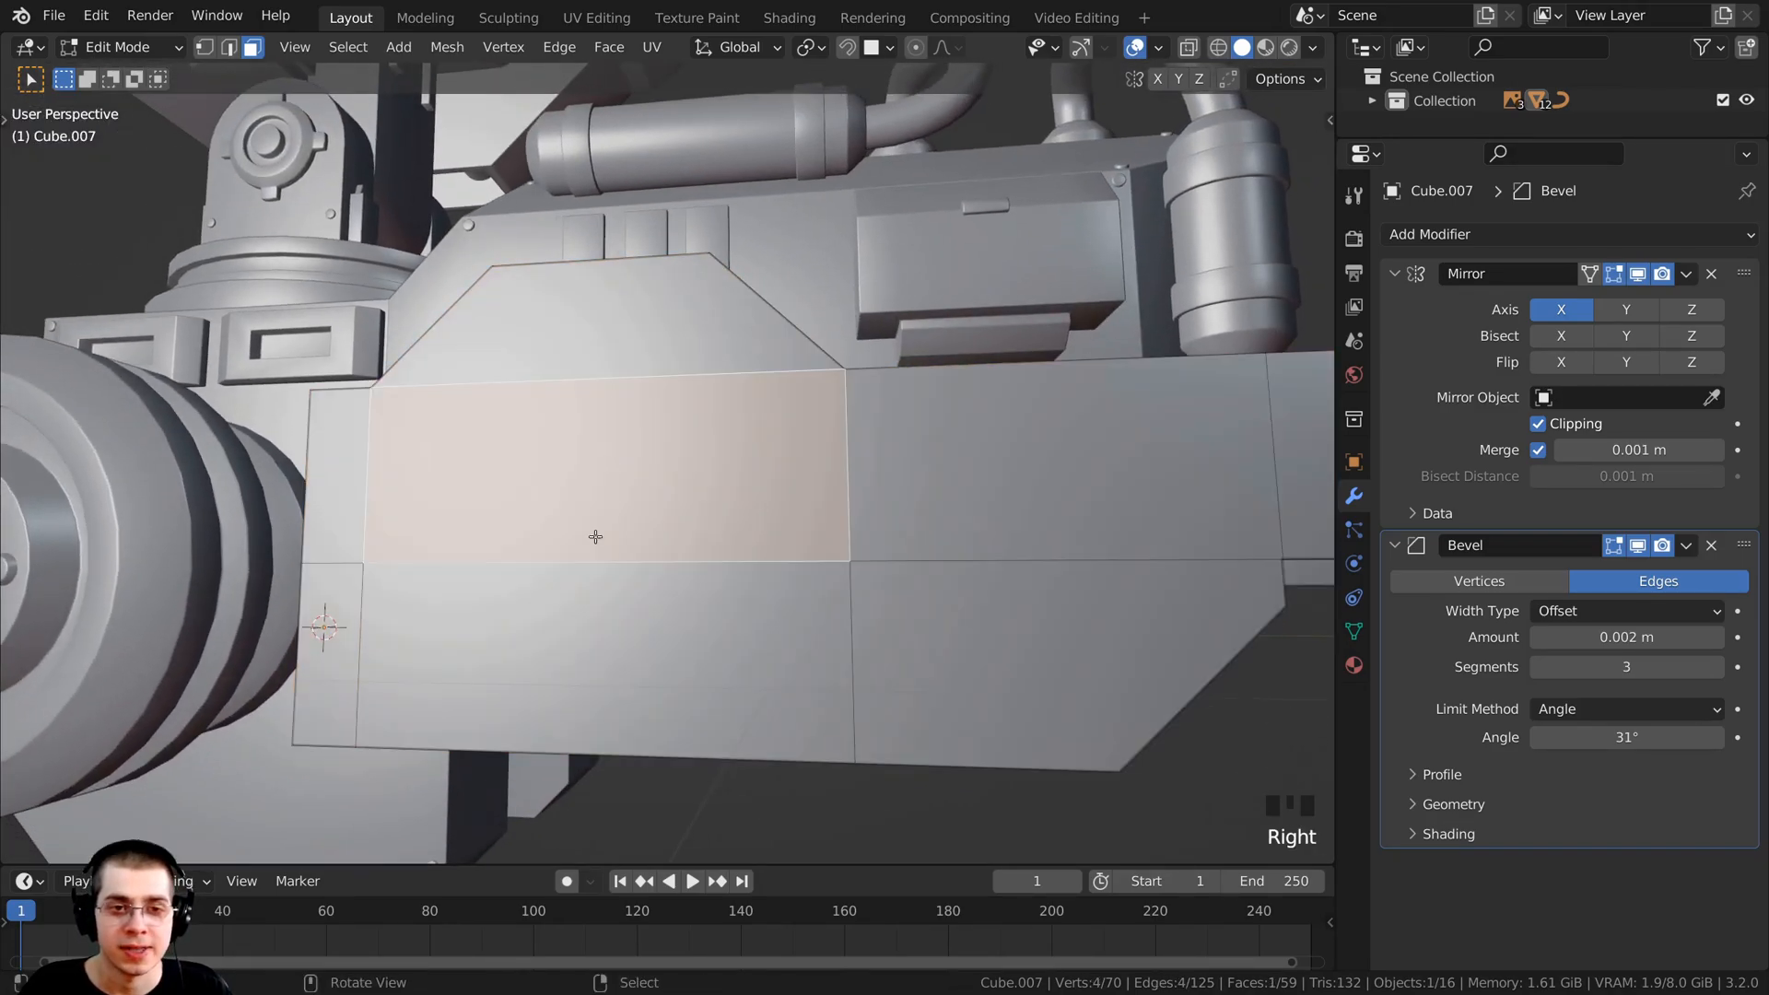
{"action": "right_click", "coordinate": [627, 661], "text": "shift"}
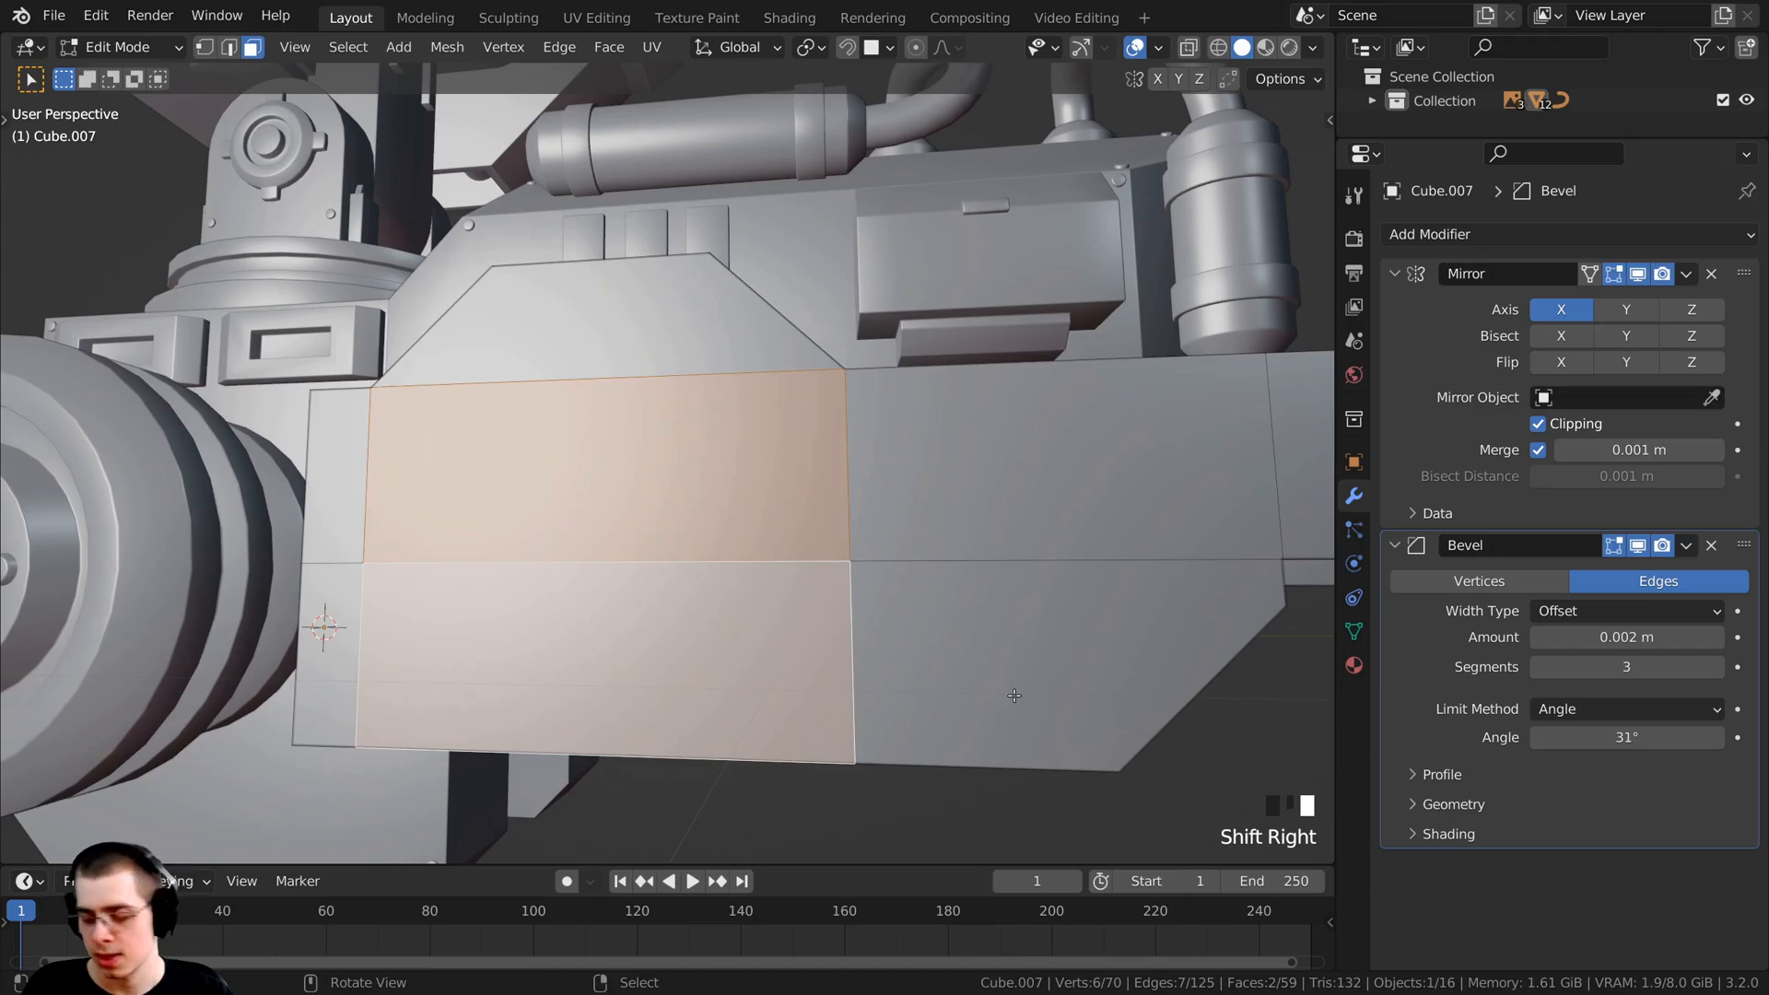
{"action": "key", "text": "KP_3"}
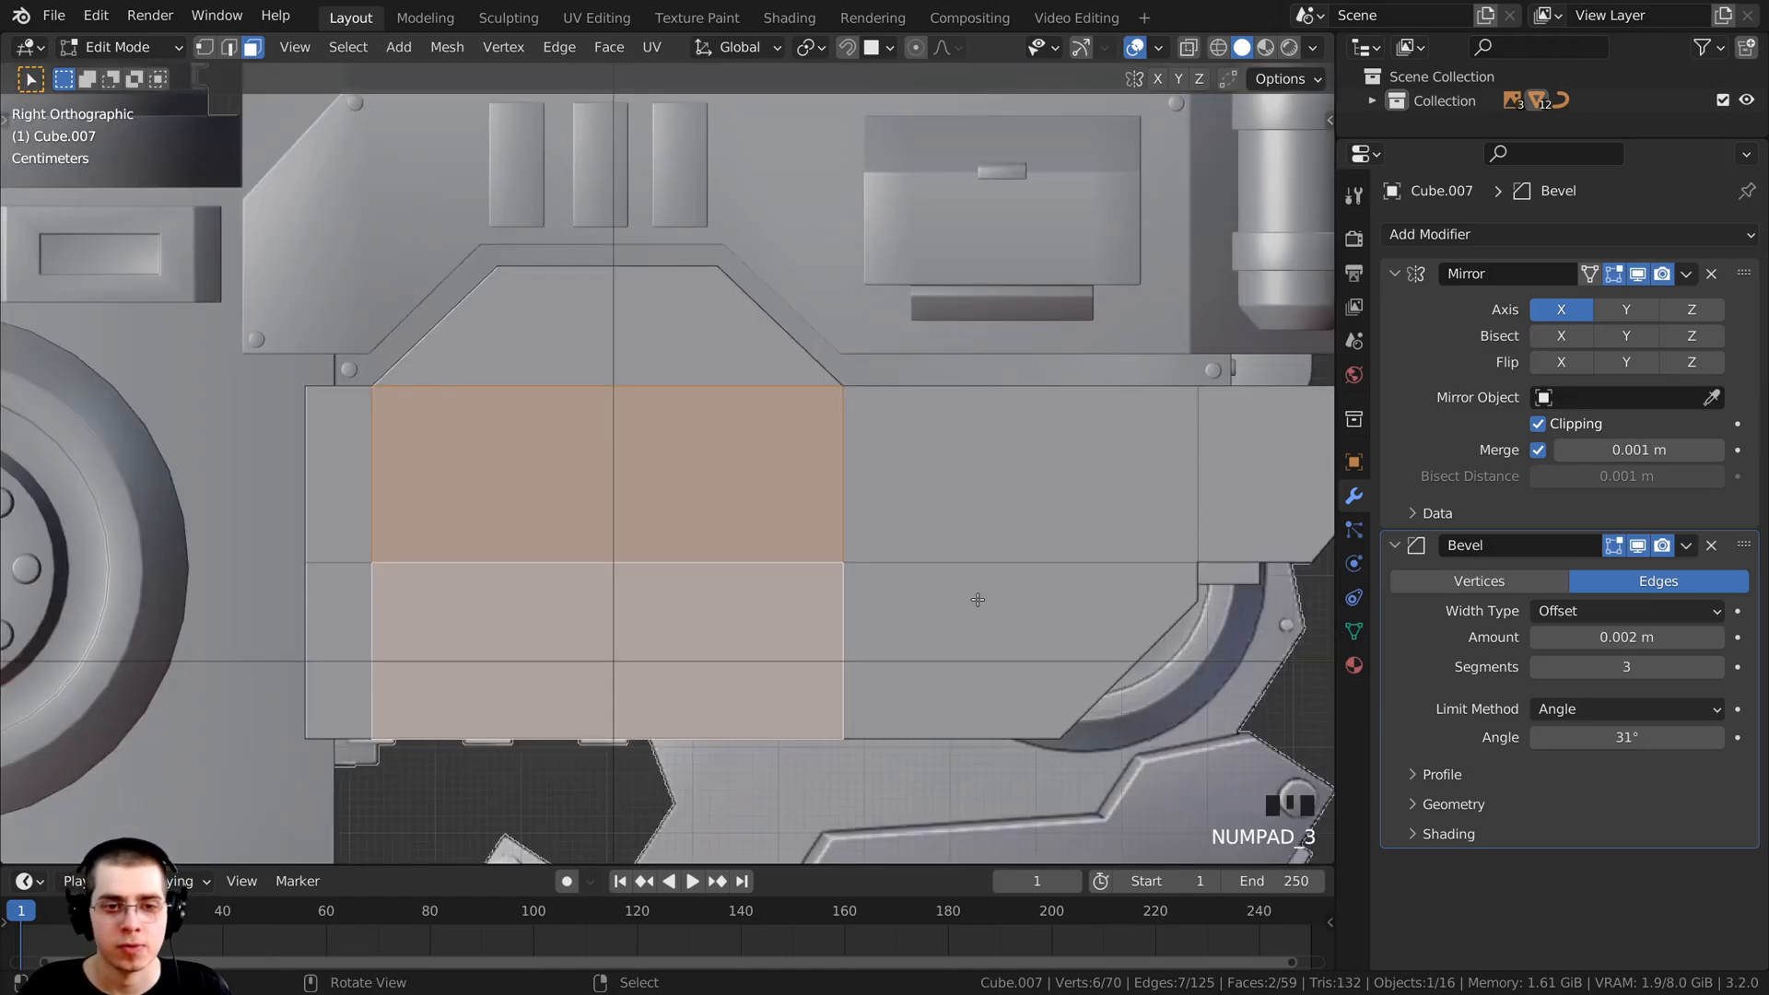
{"action": "key", "text": "z"}
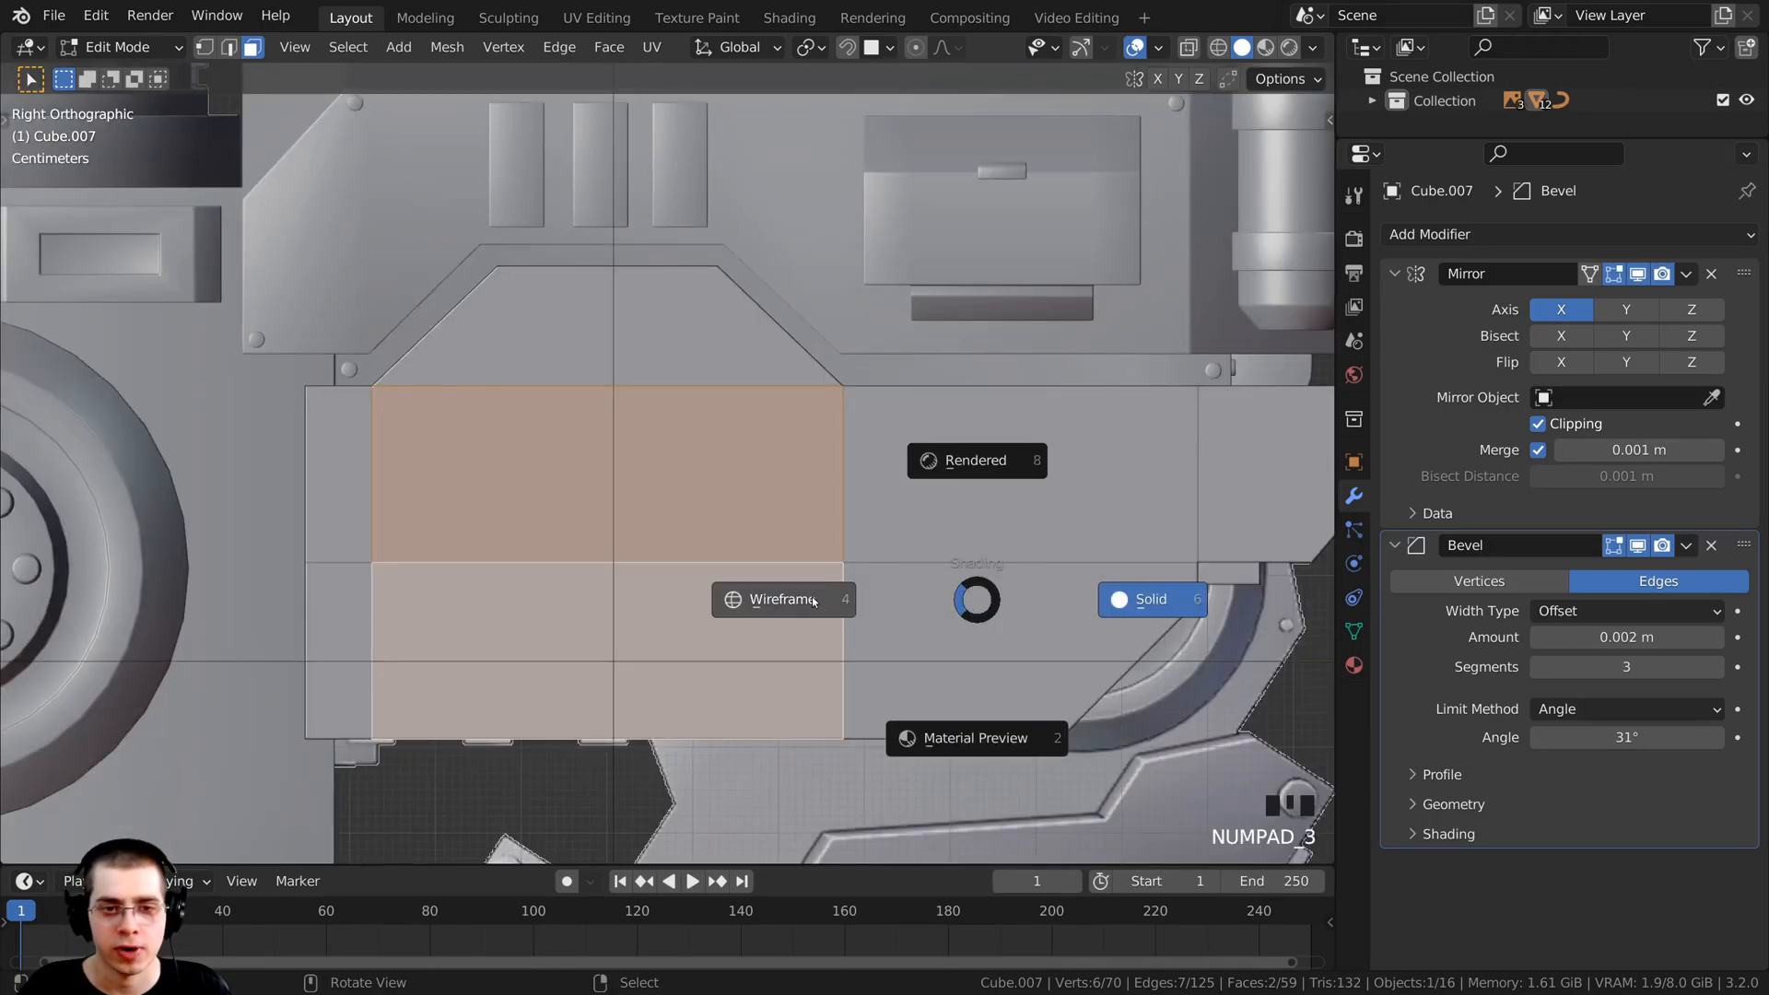
{"action": "left_click", "coordinate": [783, 599]}
{"action": "middle_click_drag", "start_coordinate": [655, 545], "coordinate": [669, 530], "text": "shift"}
{"action": "scroll", "coordinate": [807, 453], "scroll_direction": "up", "scroll_amount": 2}
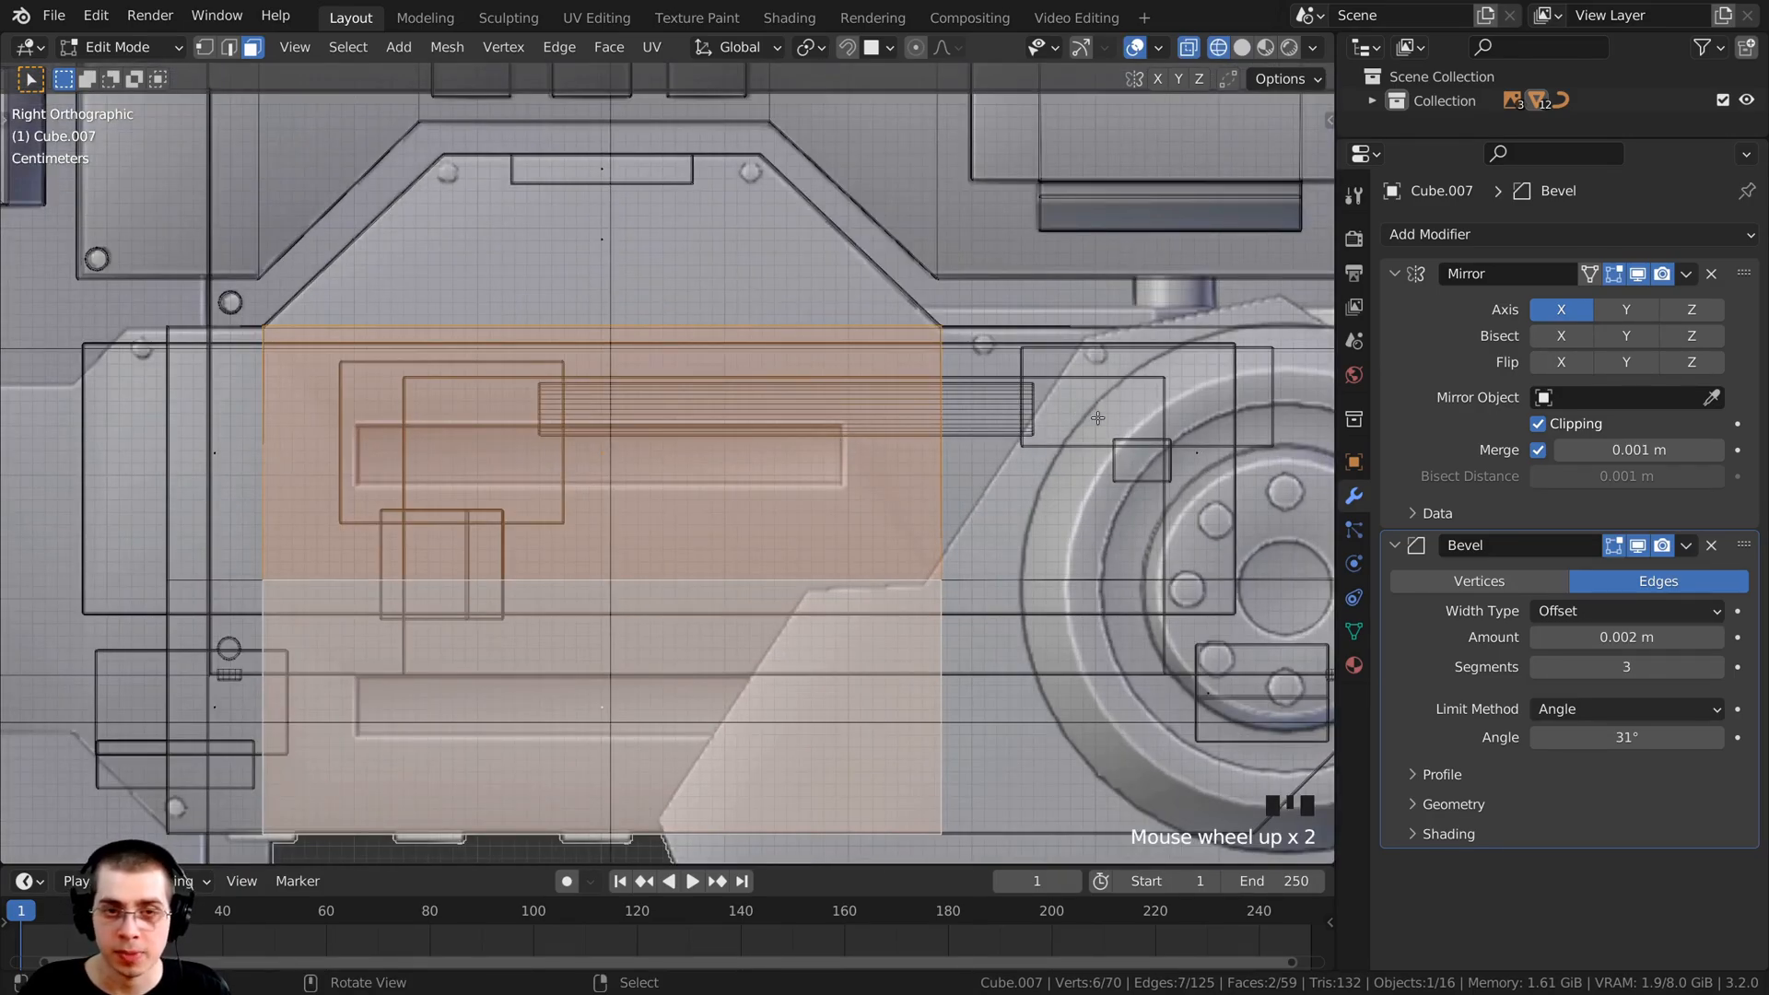
{"action": "key", "text": "i"}
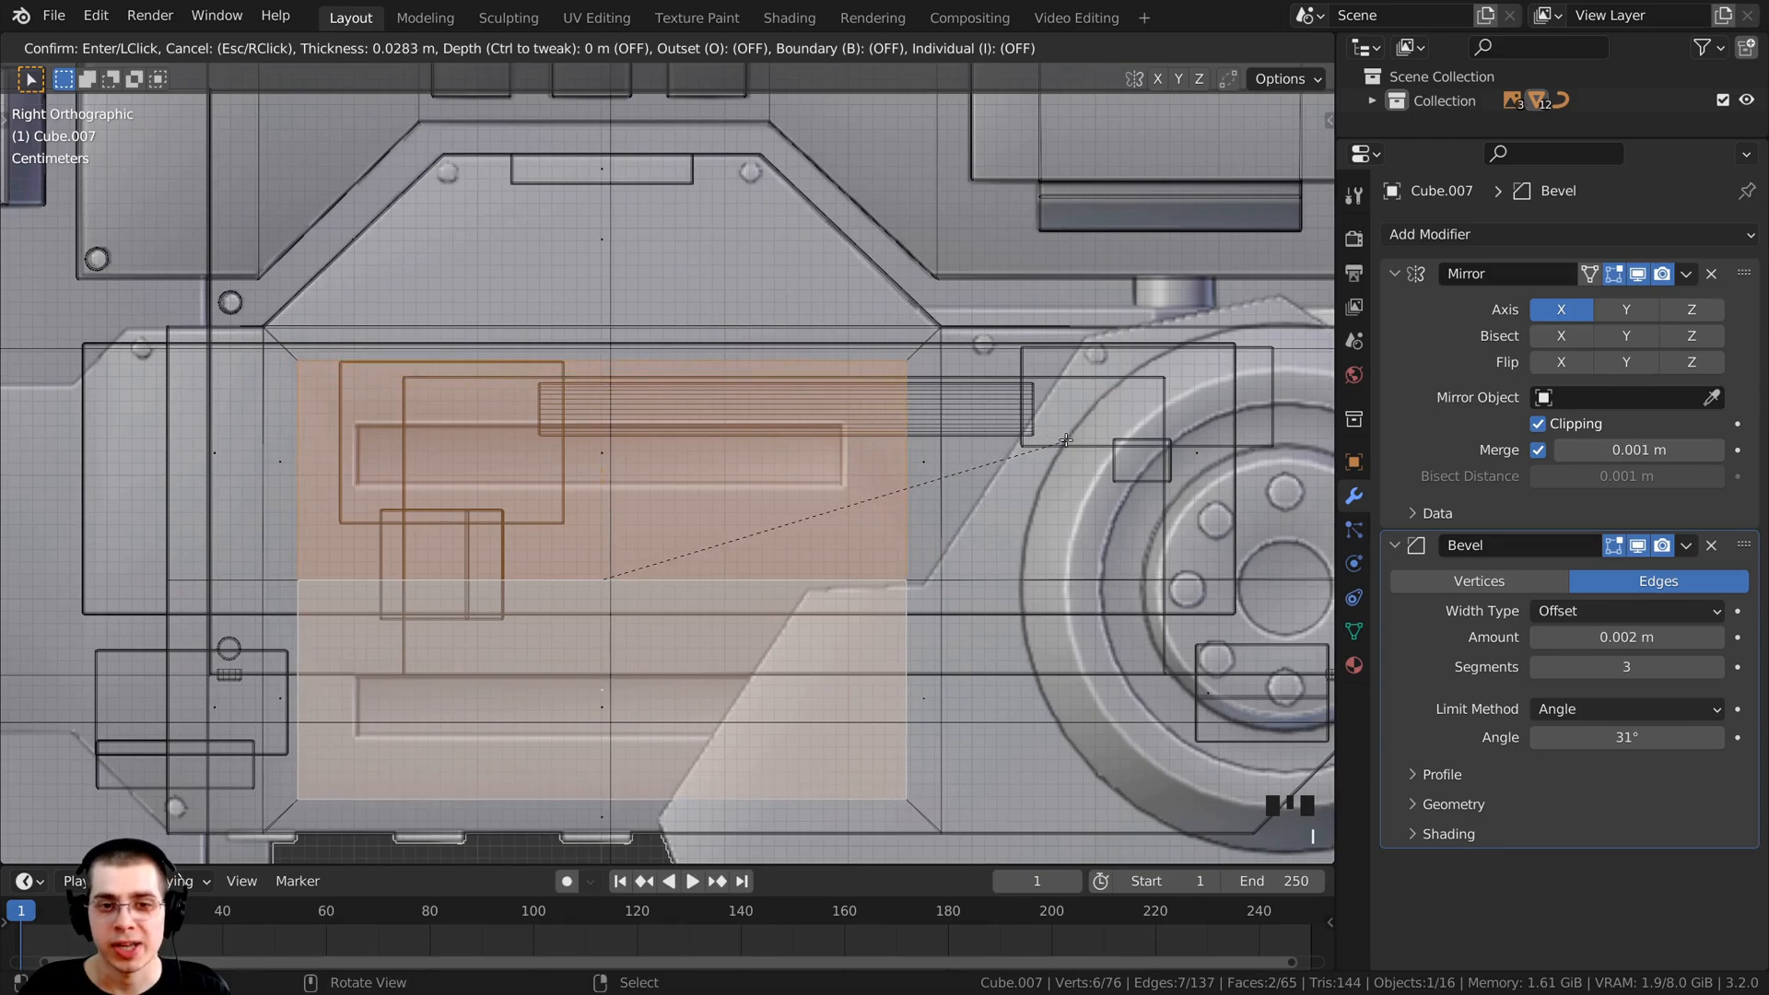
{"action": "key", "text": "i"}
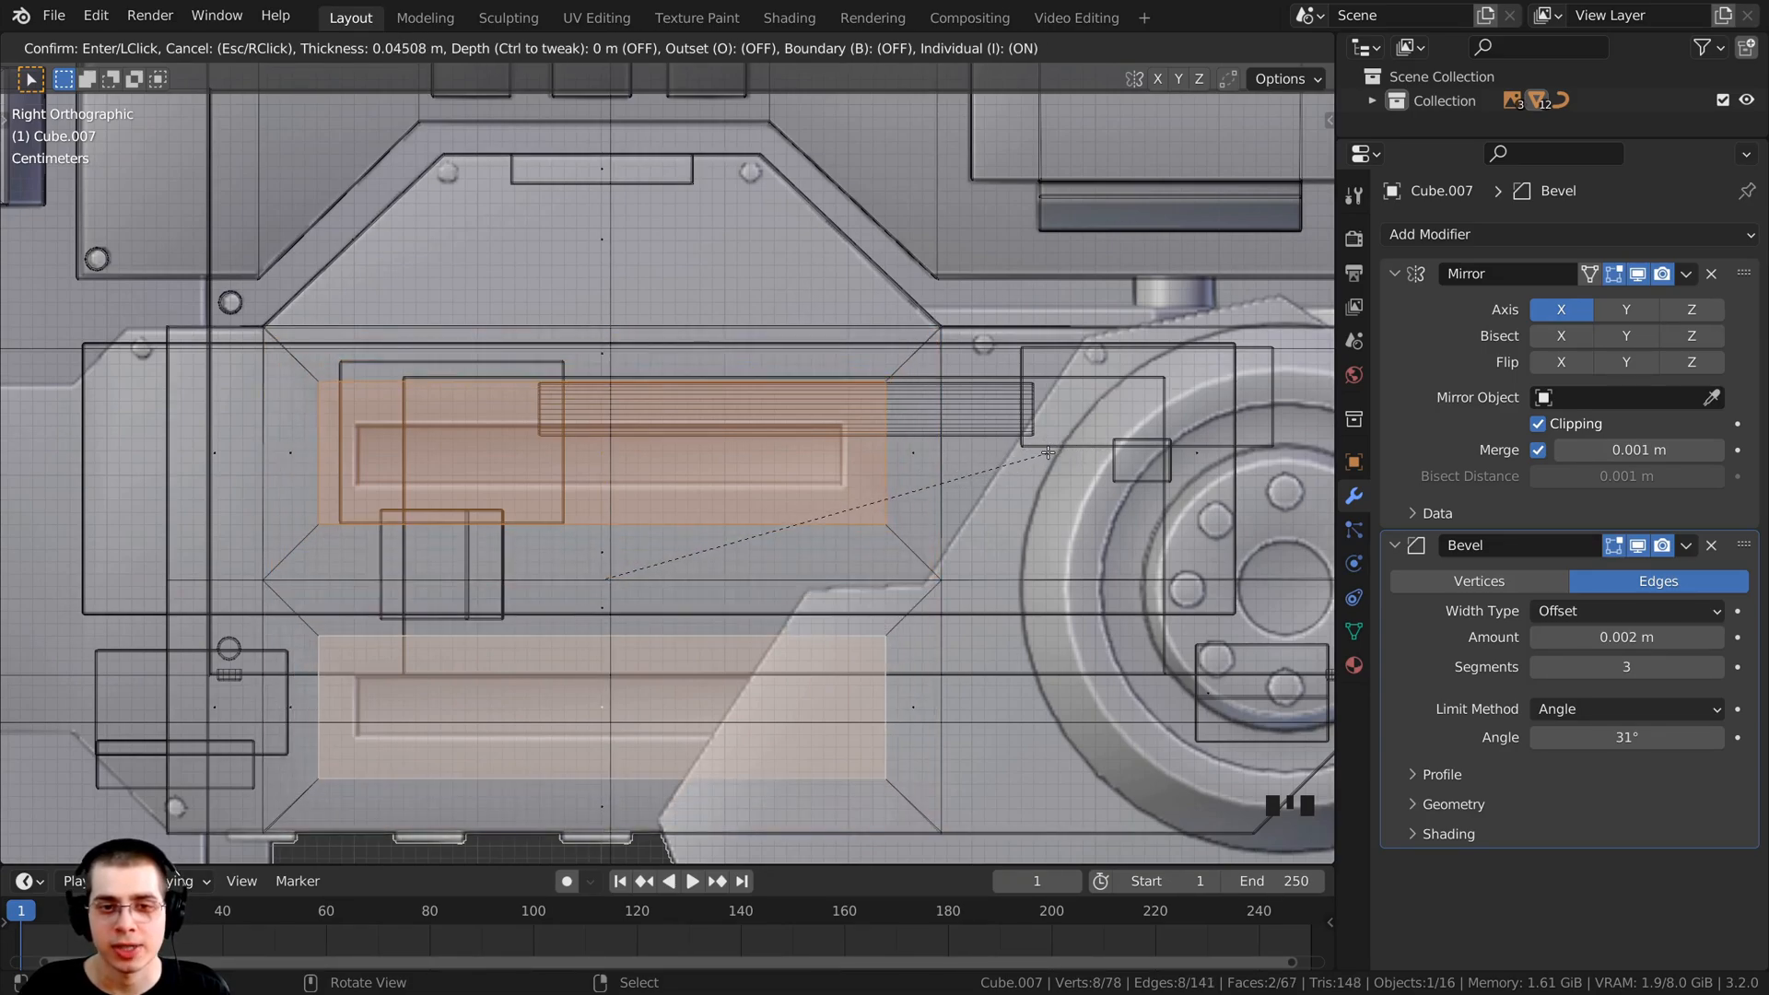
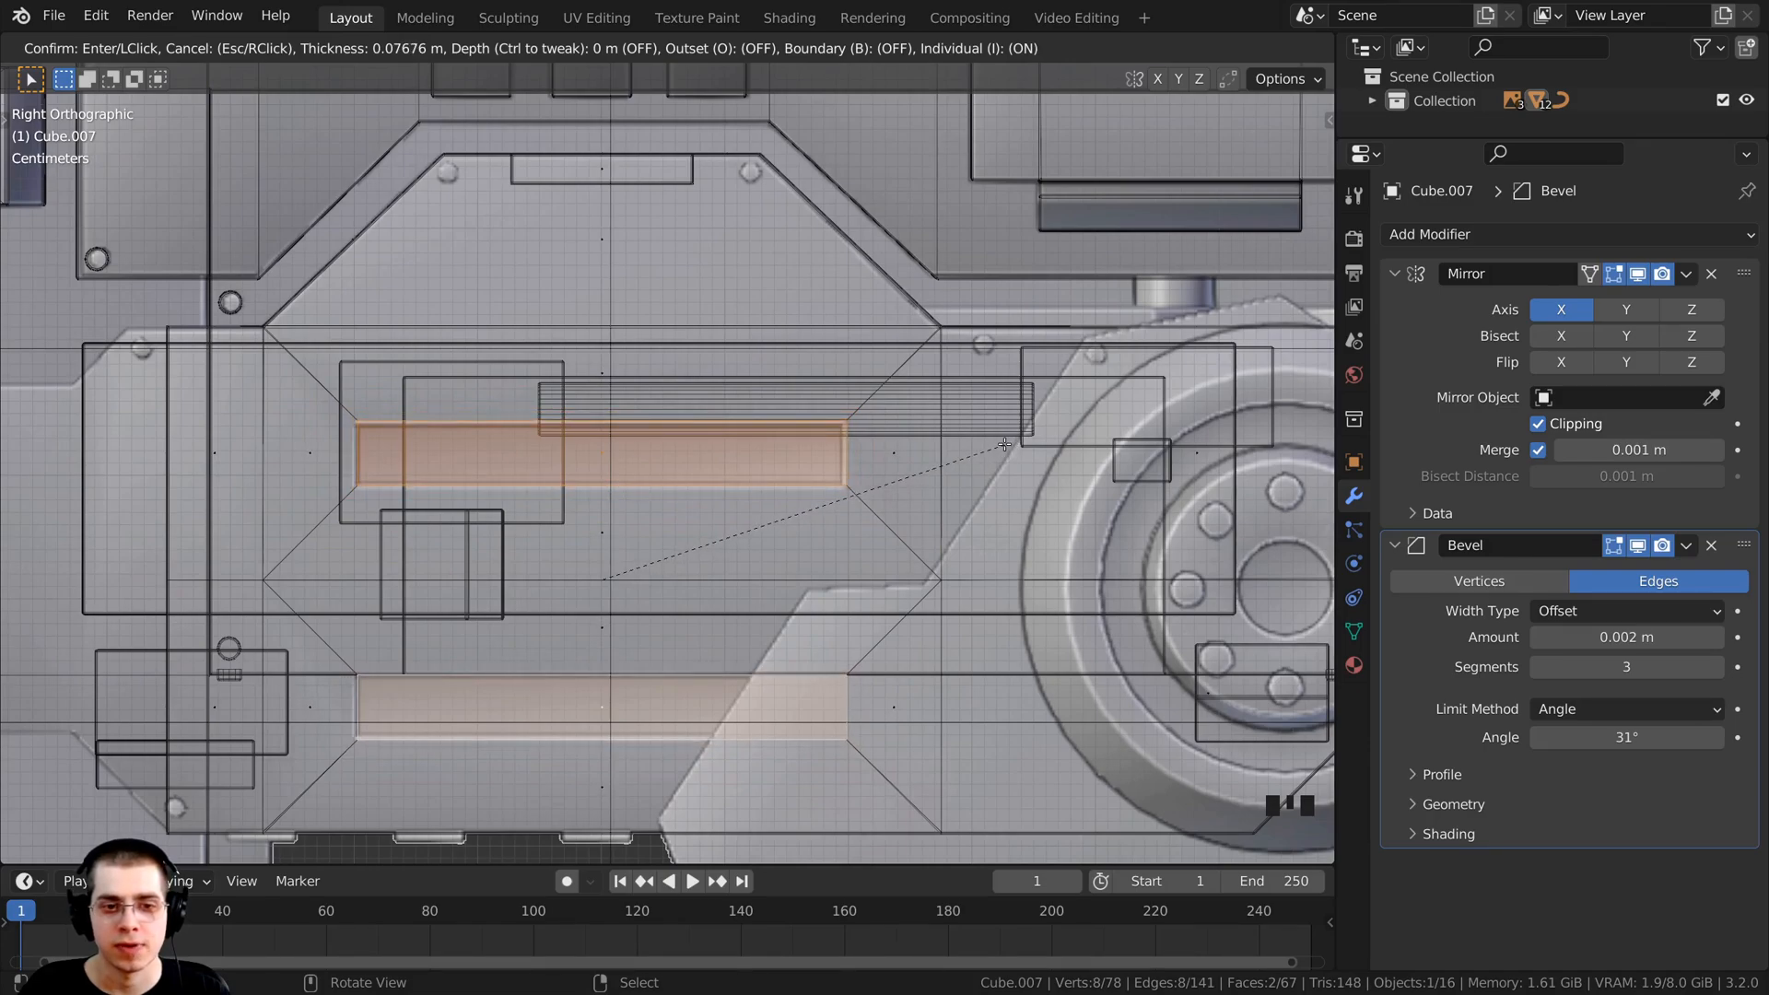
{"action": "left_click", "coordinate": [1004, 445]}
Step: Extrude both inset side faces about 0.014 m inward to form two horizontal recessed slots
{"action": "key", "text": "z"}
{"action": "left_click", "coordinate": [746, 559]}
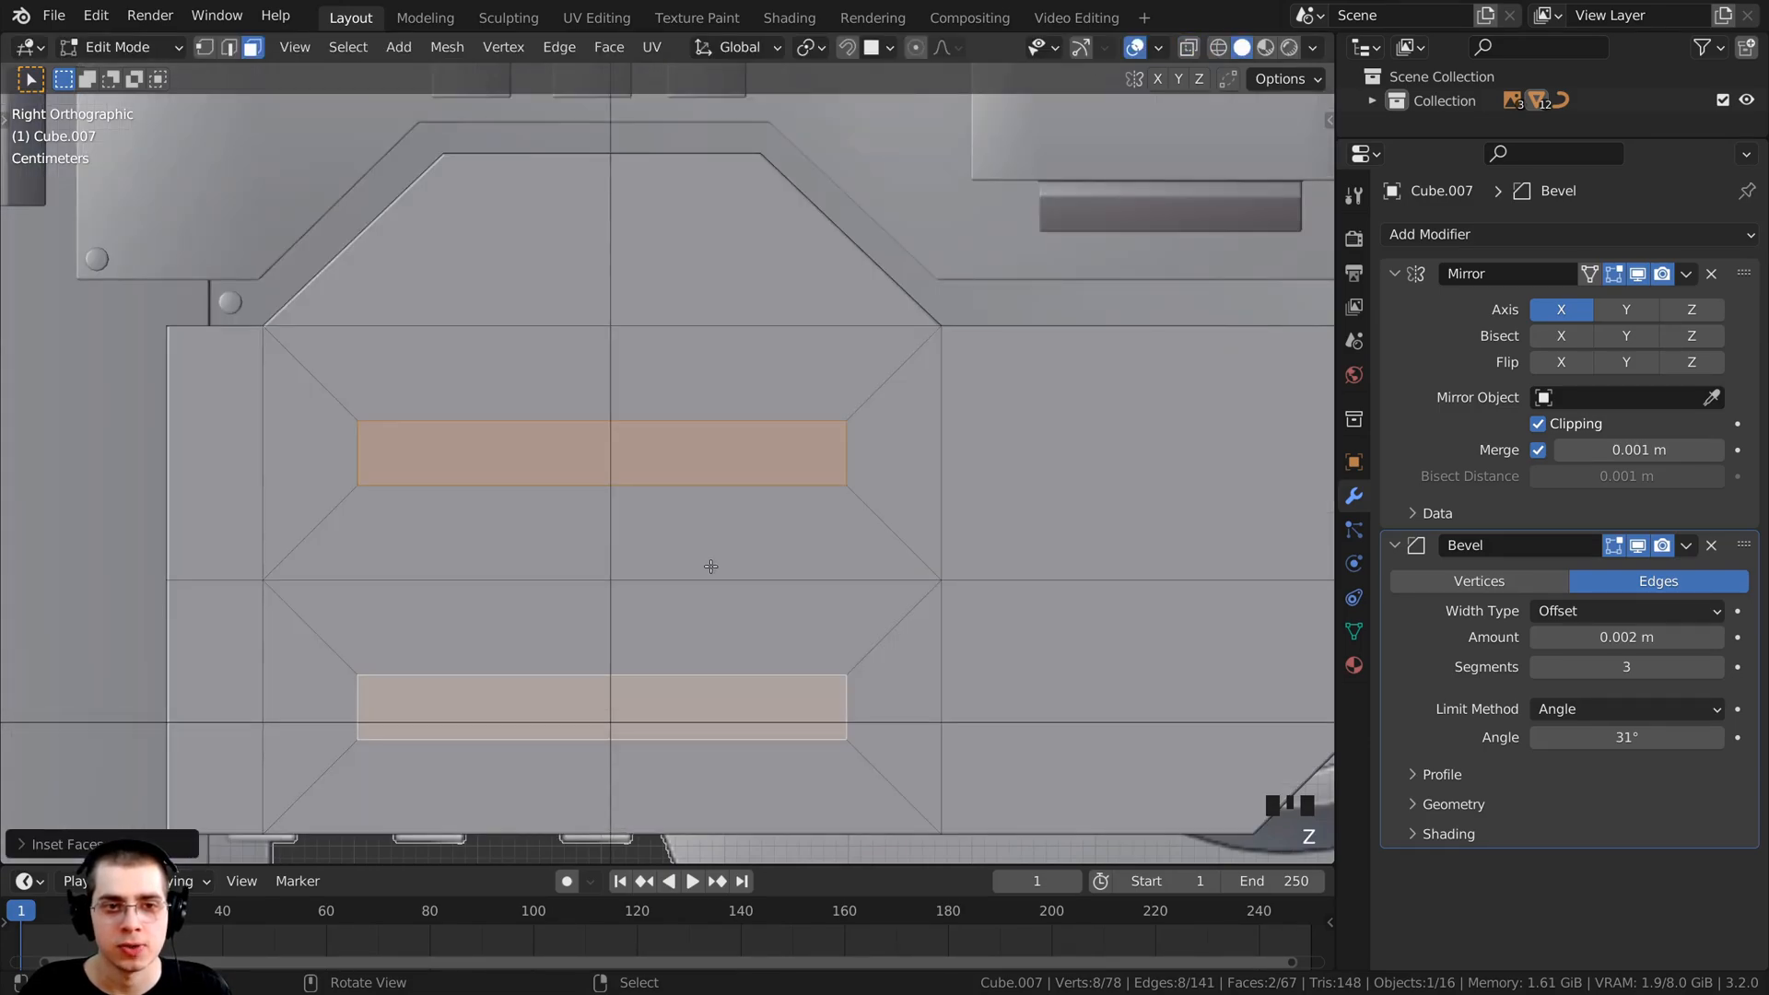
{"action": "middle_click_drag", "start_coordinate": [710, 566], "coordinate": [553, 561]}
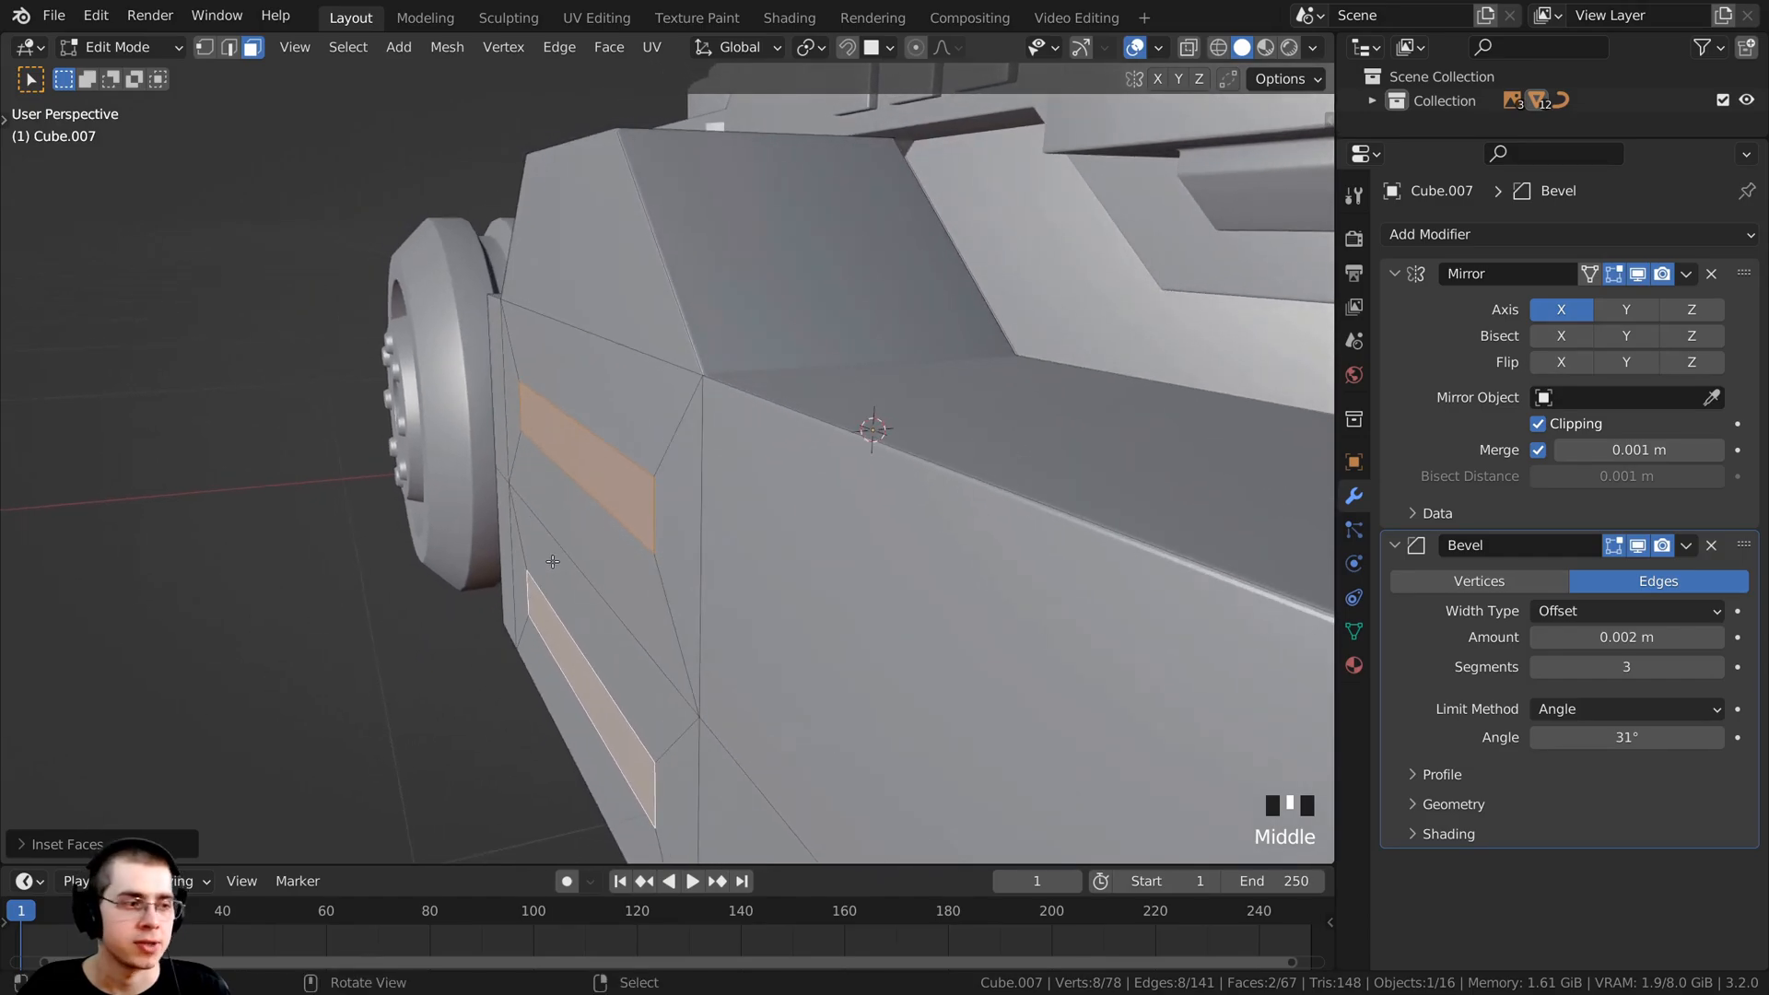
{"action": "key", "text": "e"}
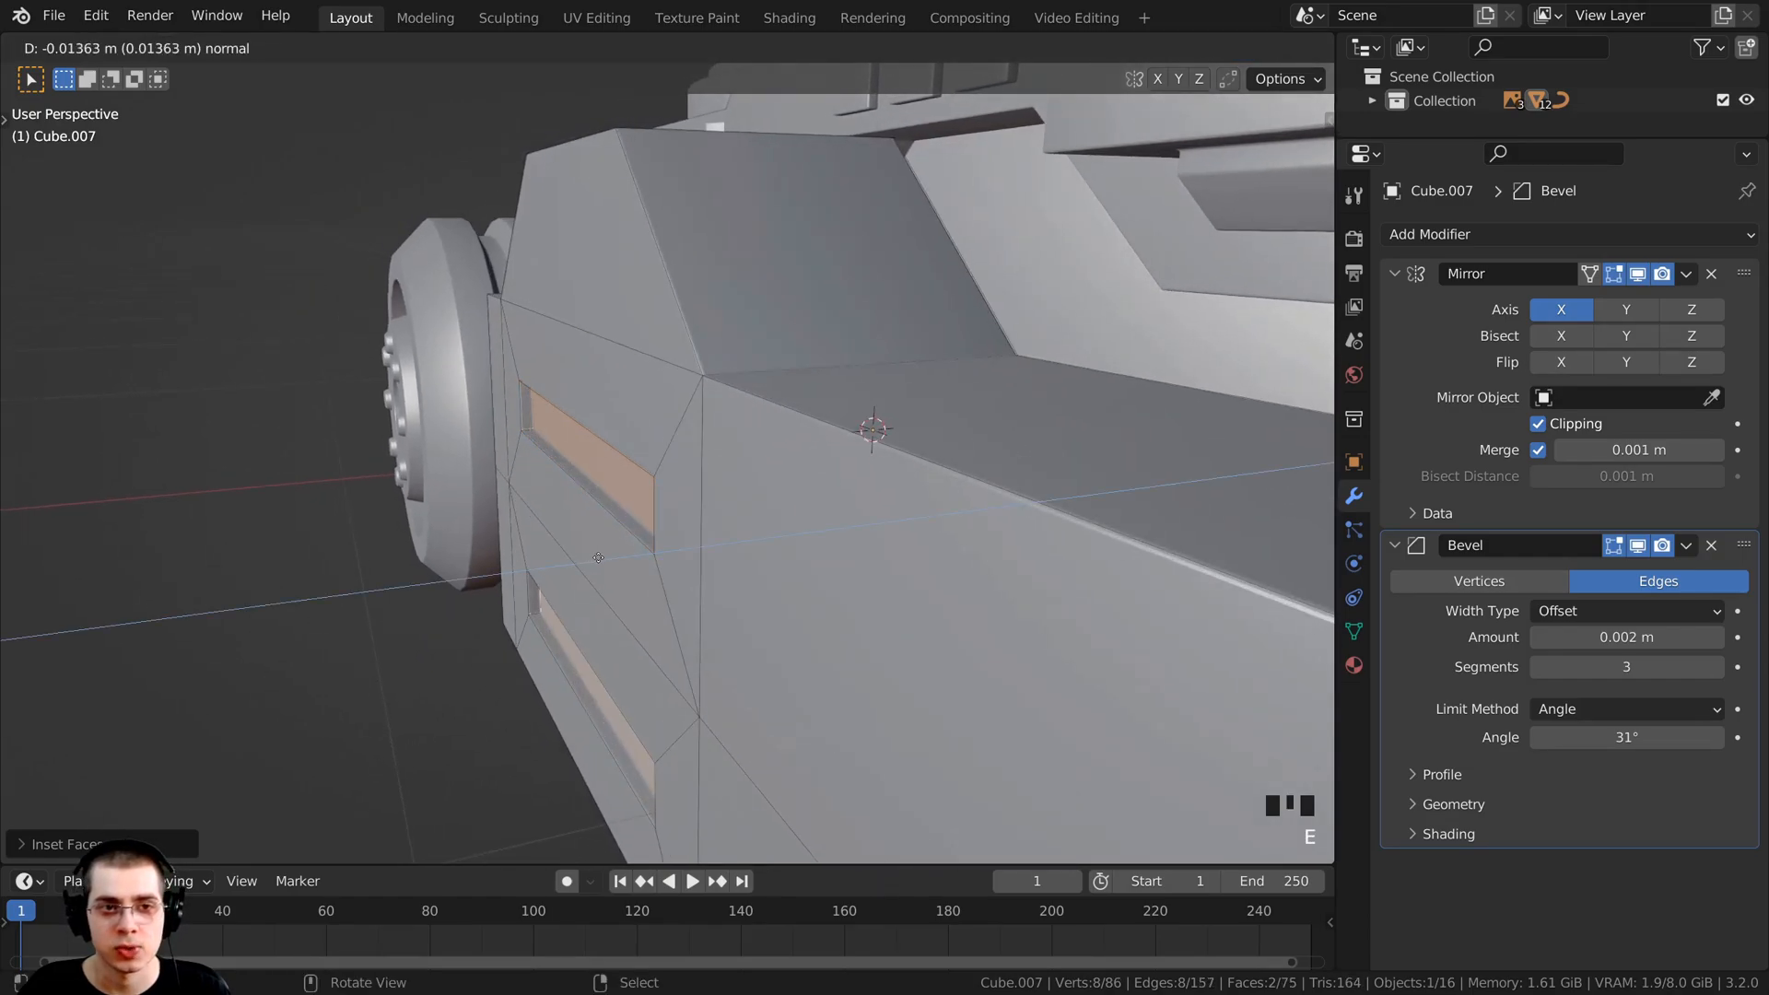
{"action": "left_click", "coordinate": [604, 556]}
Step: Extrude the panel's two front end faces toward the wheel until they reach the panel's front edge in the side-view reference
{"action": "middle_click_drag", "start_coordinate": [604, 557], "coordinate": [746, 523]}
{"action": "scroll", "coordinate": [699, 525], "scroll_direction": "up", "scroll_amount": 3}
{"action": "scroll", "coordinate": [699, 524], "scroll_direction": "up", "scroll_amount": 2}
{"action": "right_click", "coordinate": [566, 467]}
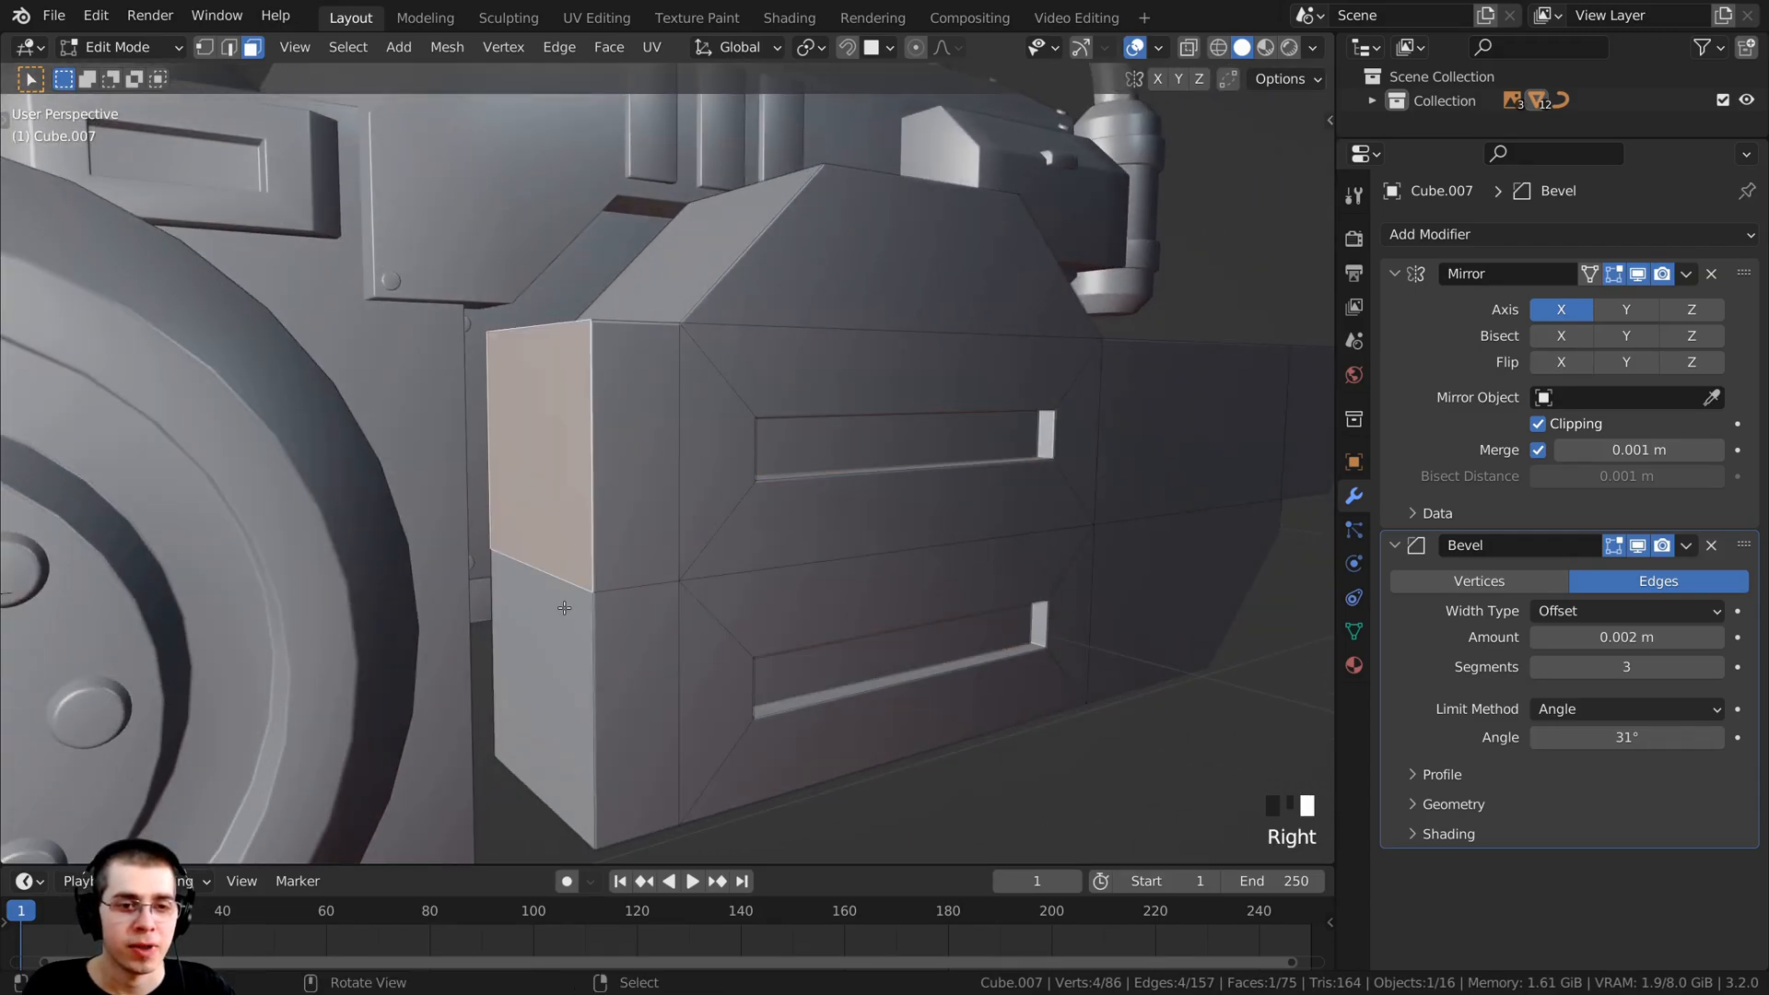
{"action": "right_click", "coordinate": [565, 608]}
{"action": "middle_click_drag", "start_coordinate": [565, 608], "coordinate": [461, 613]}
{"action": "middle_click_drag", "start_coordinate": [421, 484], "coordinate": [387, 514]}
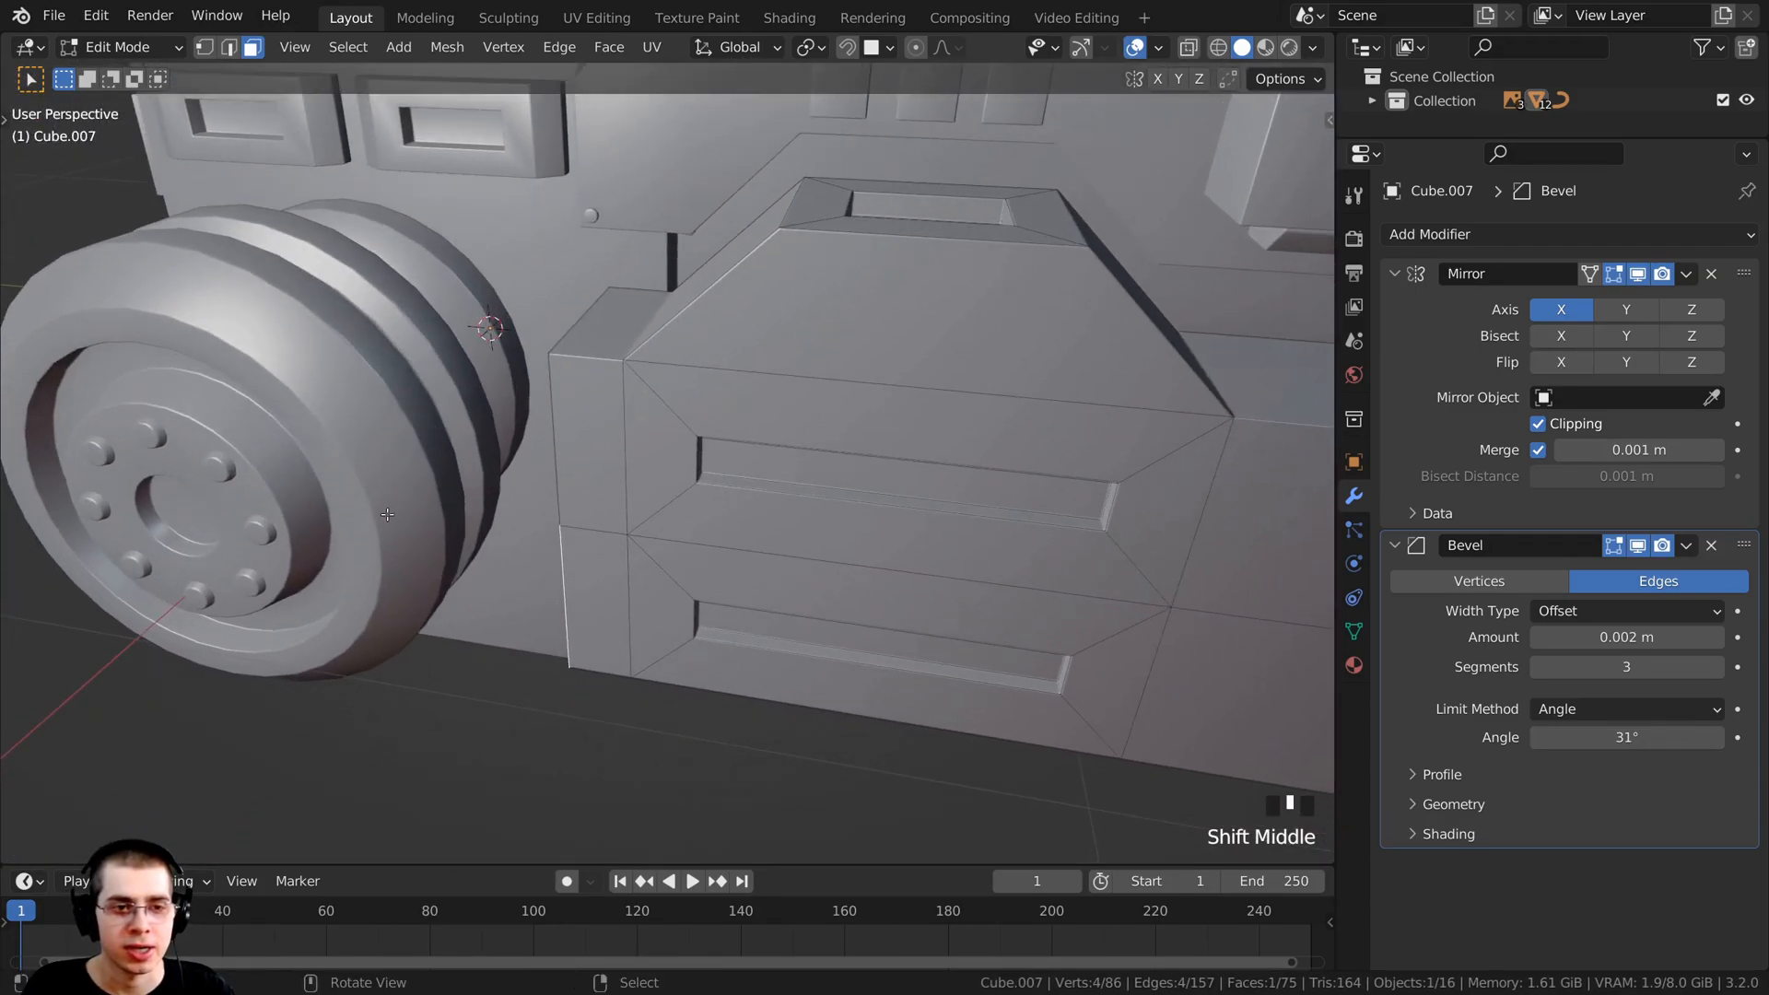
{"action": "middle_click_drag", "start_coordinate": [417, 441], "coordinate": [631, 399]}
{"action": "right_click", "coordinate": [611, 392]}
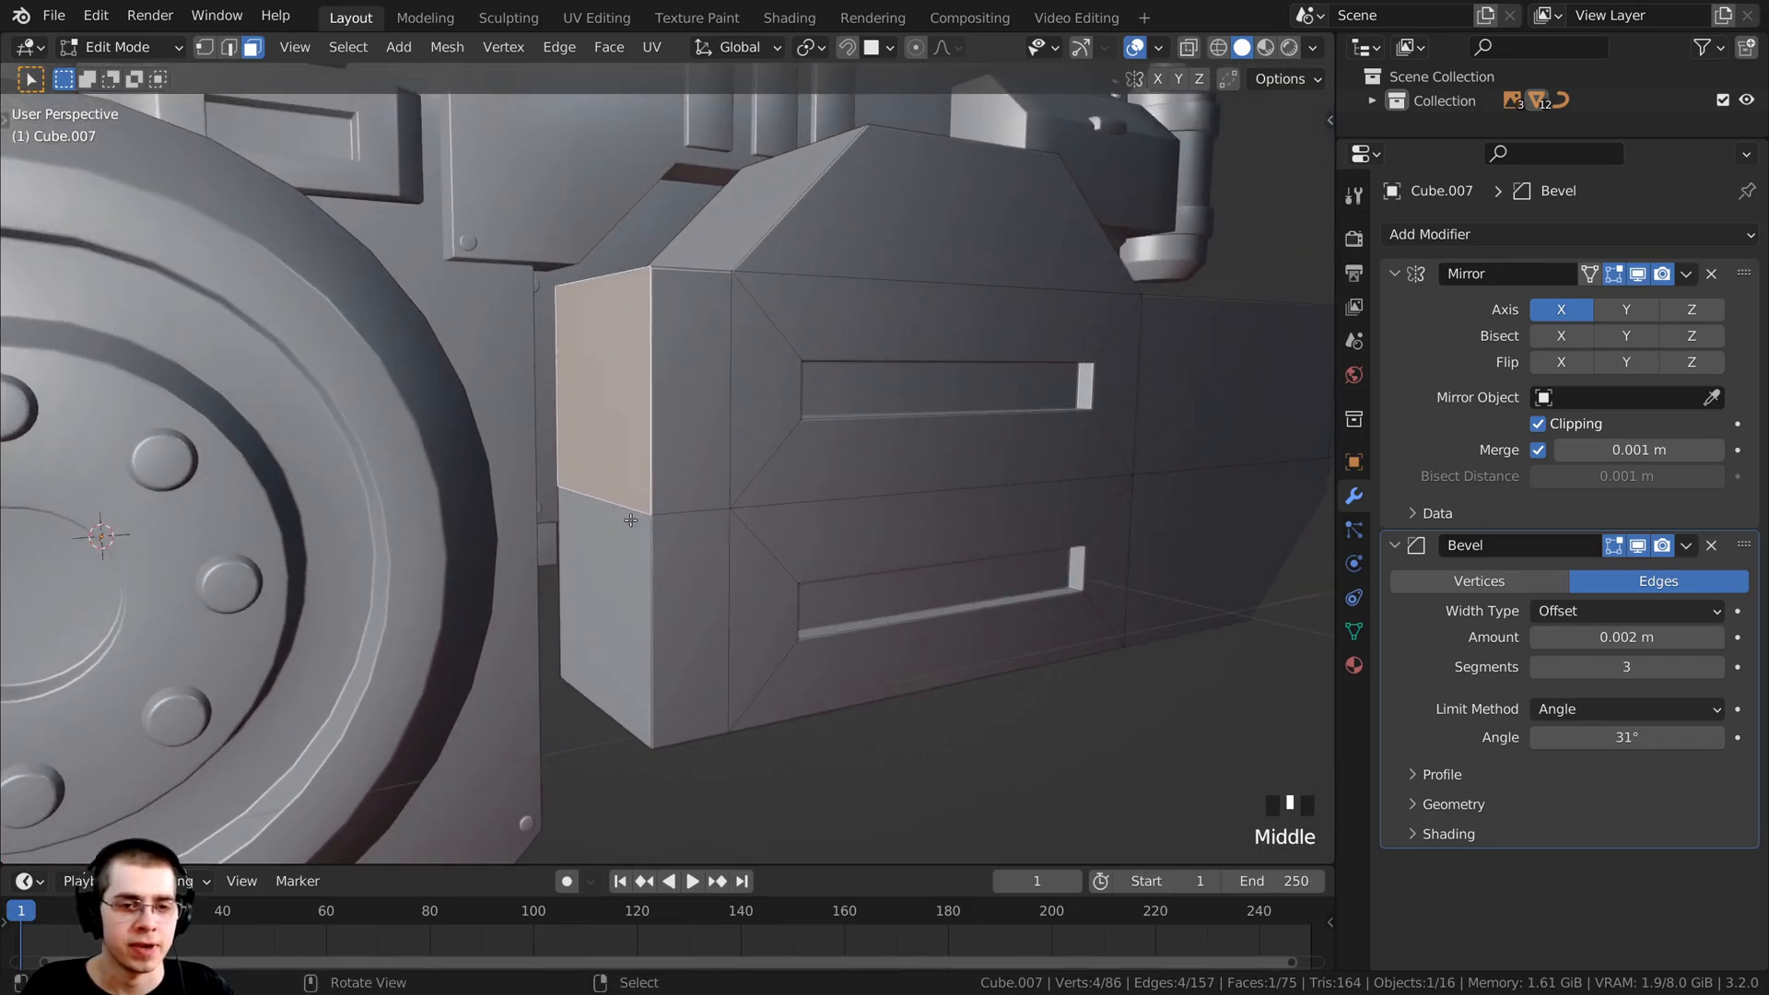
{"action": "right_click", "coordinate": [611, 588], "text": "shift"}
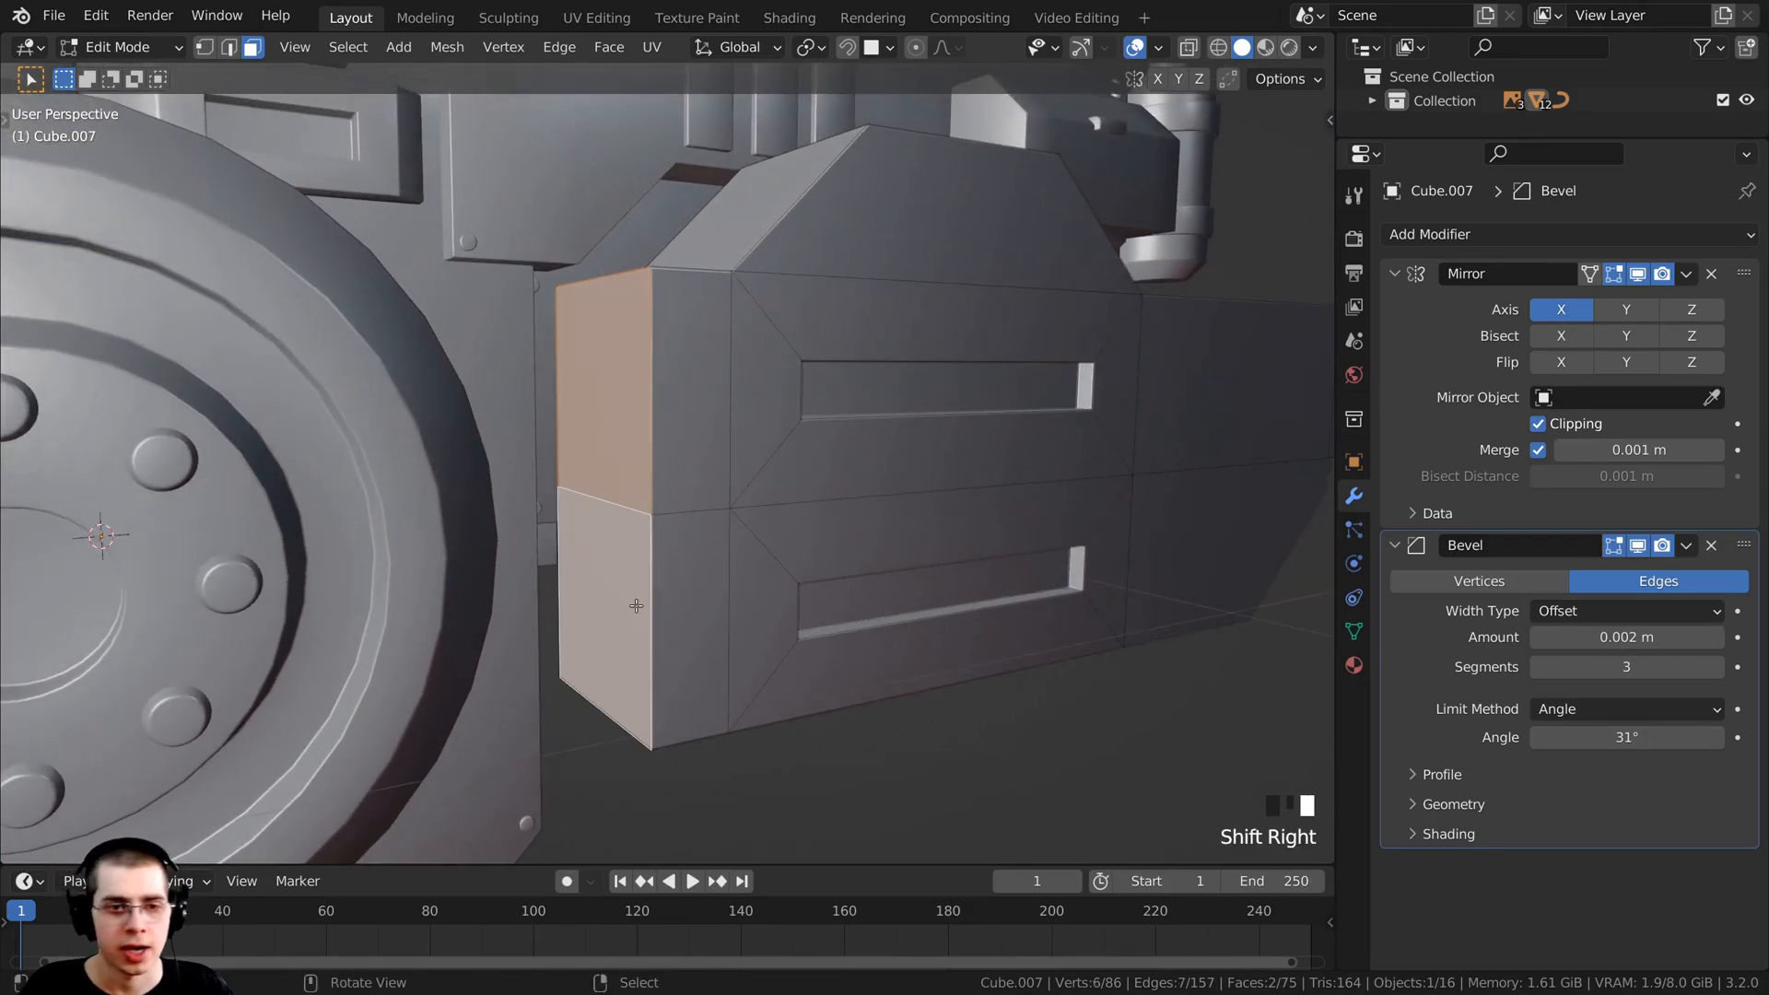
{"action": "key", "text": "KP_3"}
{"action": "middle_click_drag", "start_coordinate": [793, 433], "coordinate": [979, 516], "text": "shift"}
{"action": "key", "text": "z"}
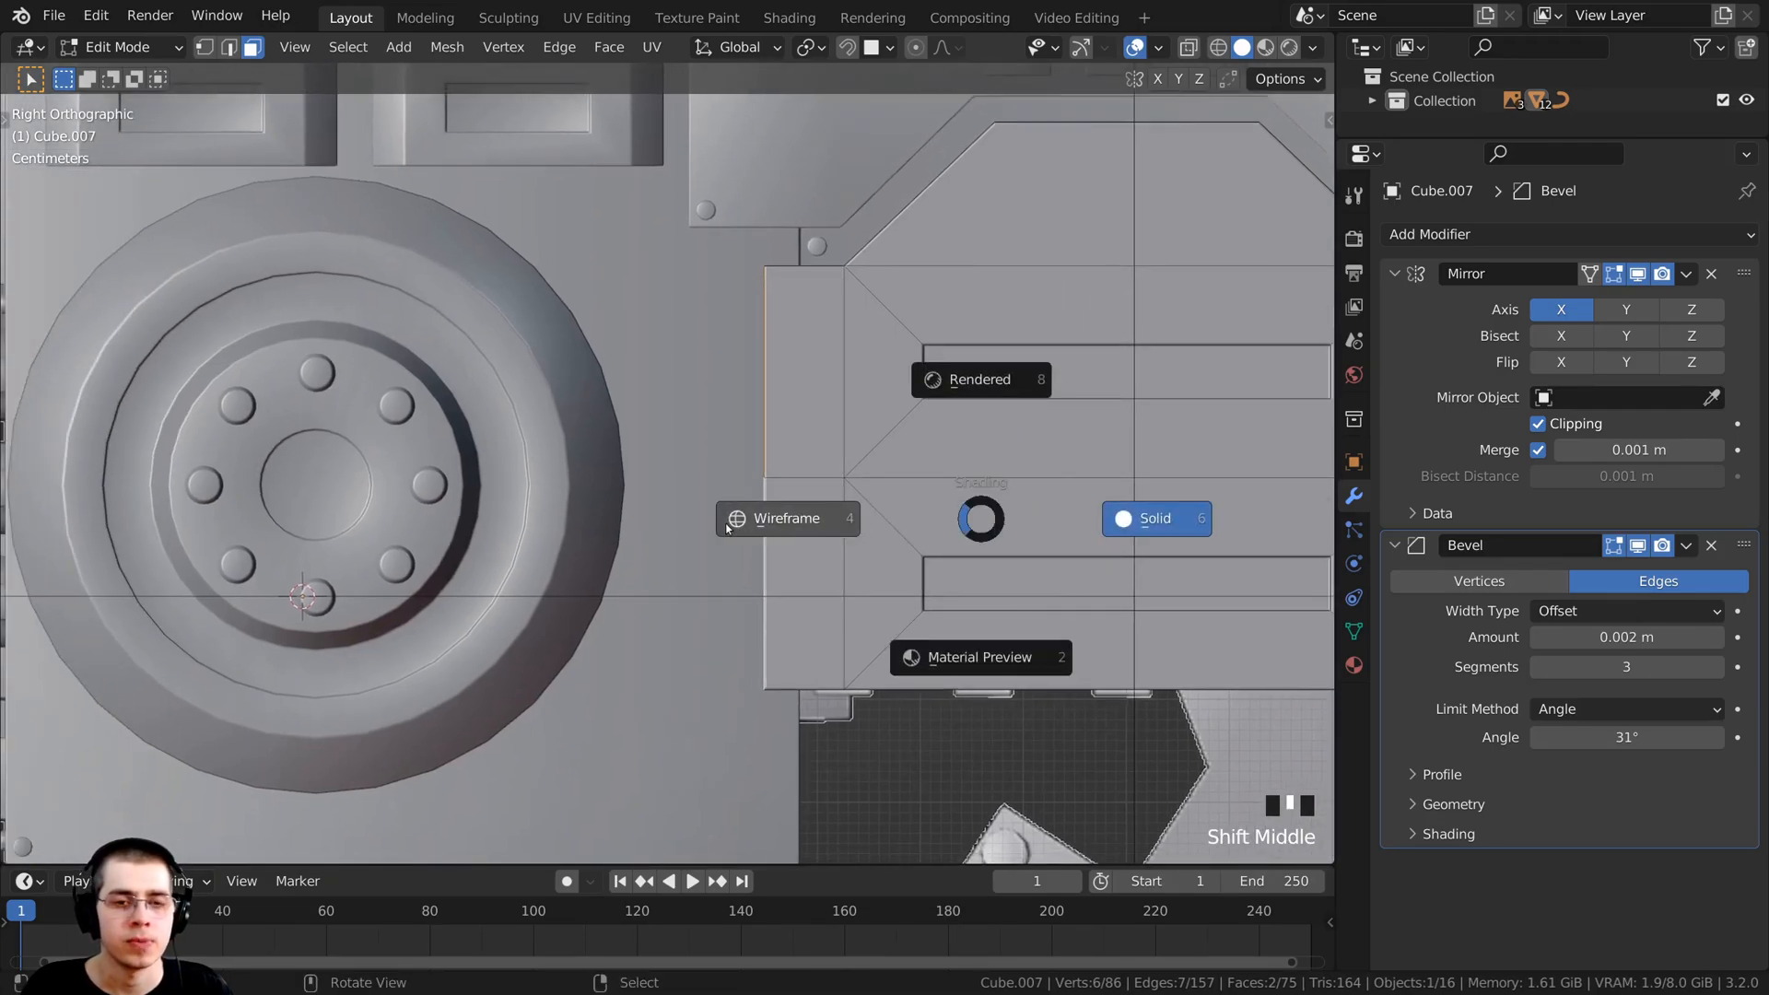
{"action": "left_click", "coordinate": [704, 523]}
{"action": "middle_click_drag", "start_coordinate": [816, 346], "coordinate": [796, 369], "text": "shift"}
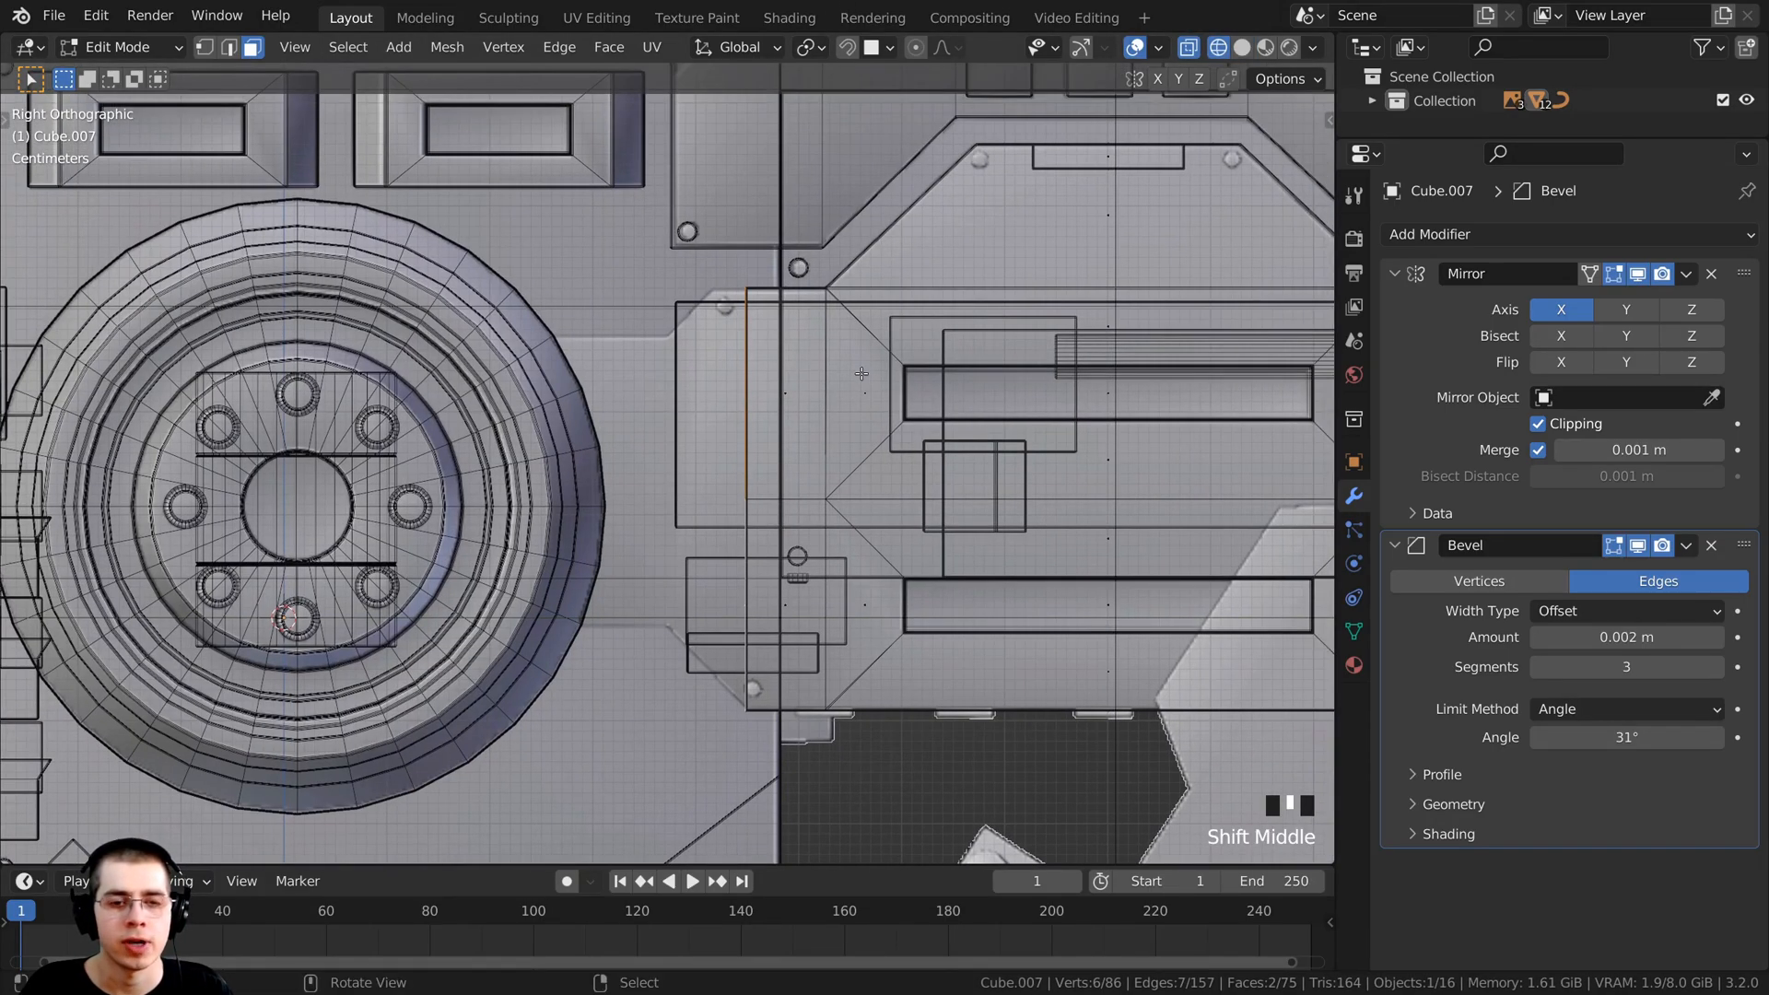
{"action": "scroll", "coordinate": [904, 360], "scroll_direction": "up", "scroll_amount": 1}
{"action": "key", "text": "e"}
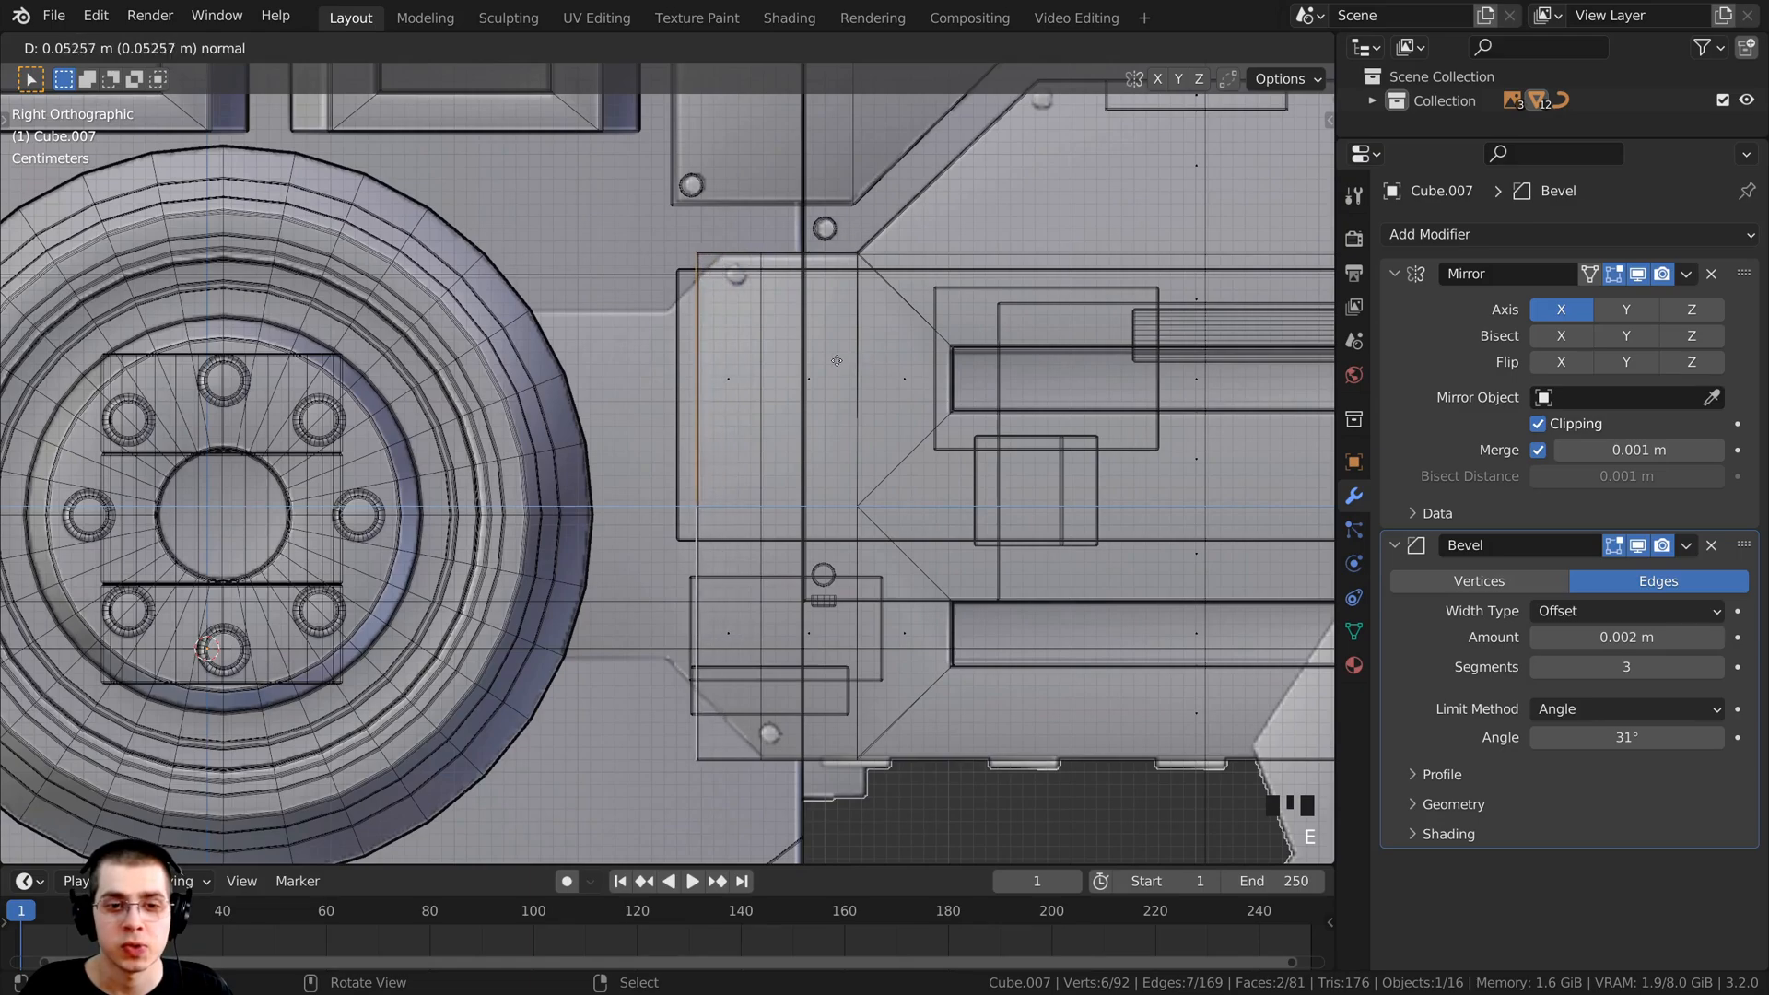
{"action": "left_click", "coordinate": [812, 360]}
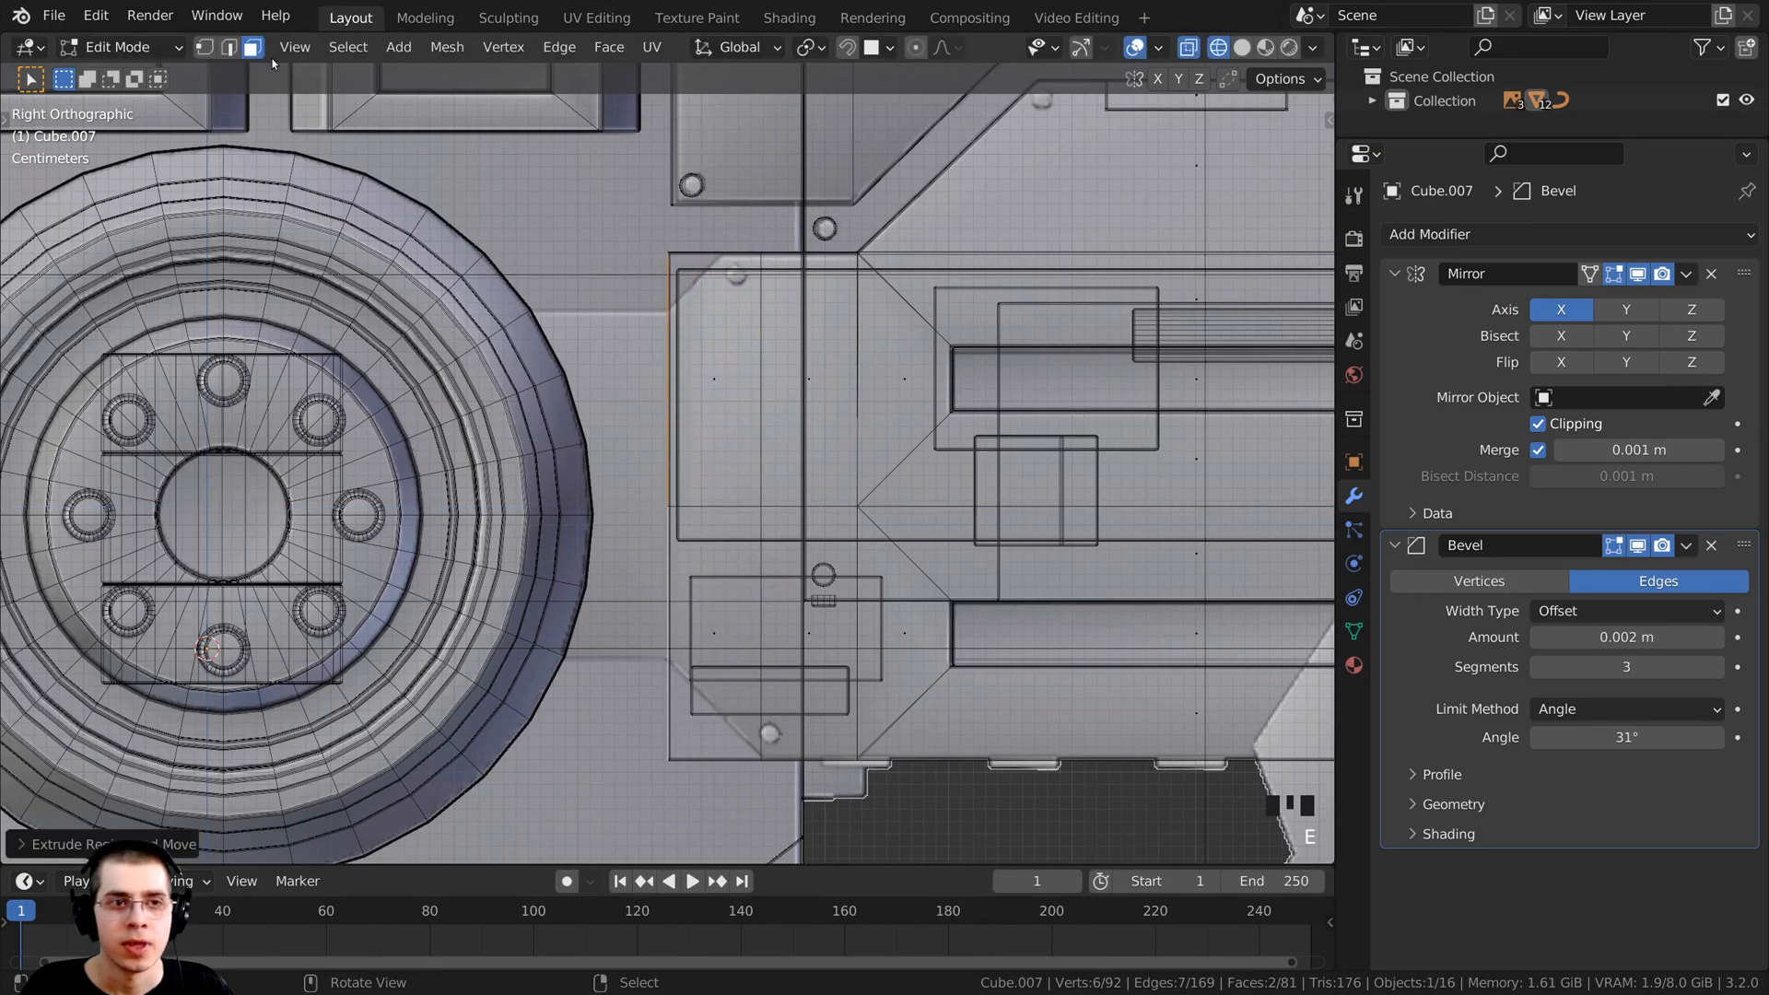
Step: Raise the vertices of the panel's lower front corner along Z to match the sloped corner in the reference
{"action": "left_click", "coordinate": [206, 52]}
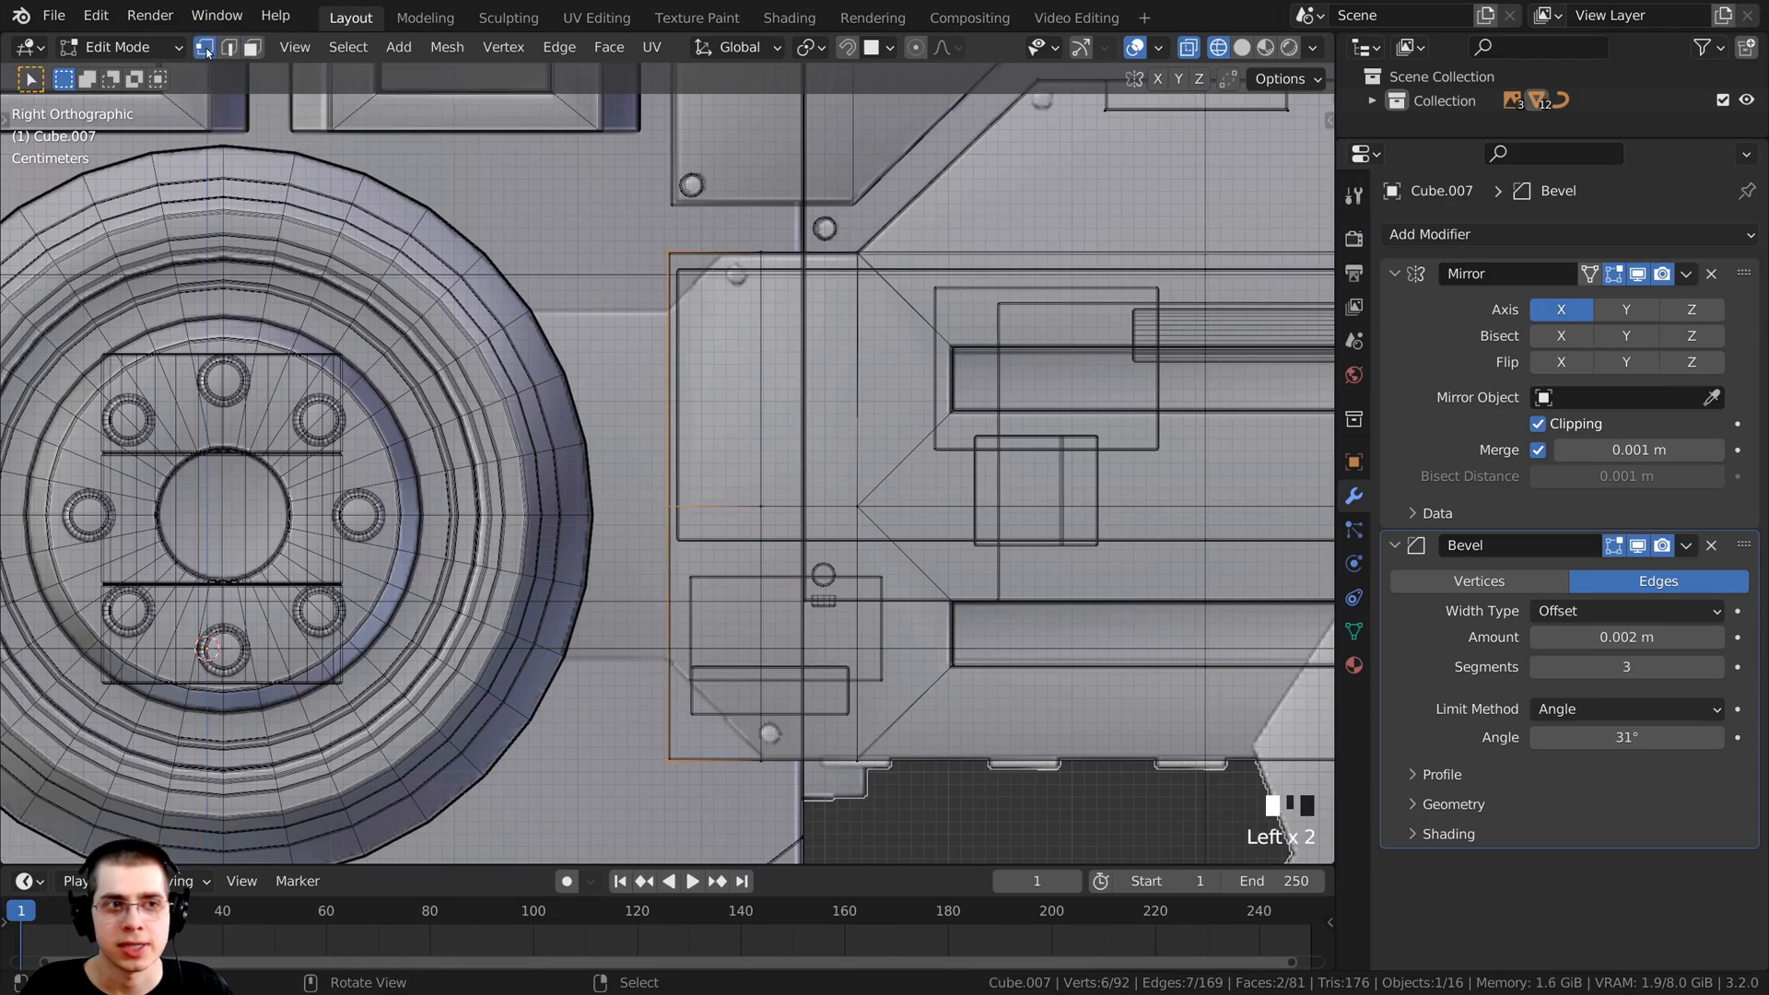
{"action": "middle_click_drag", "start_coordinate": [644, 318], "coordinate": [646, 266], "text": "shift"}
{"action": "key", "text": "a"}
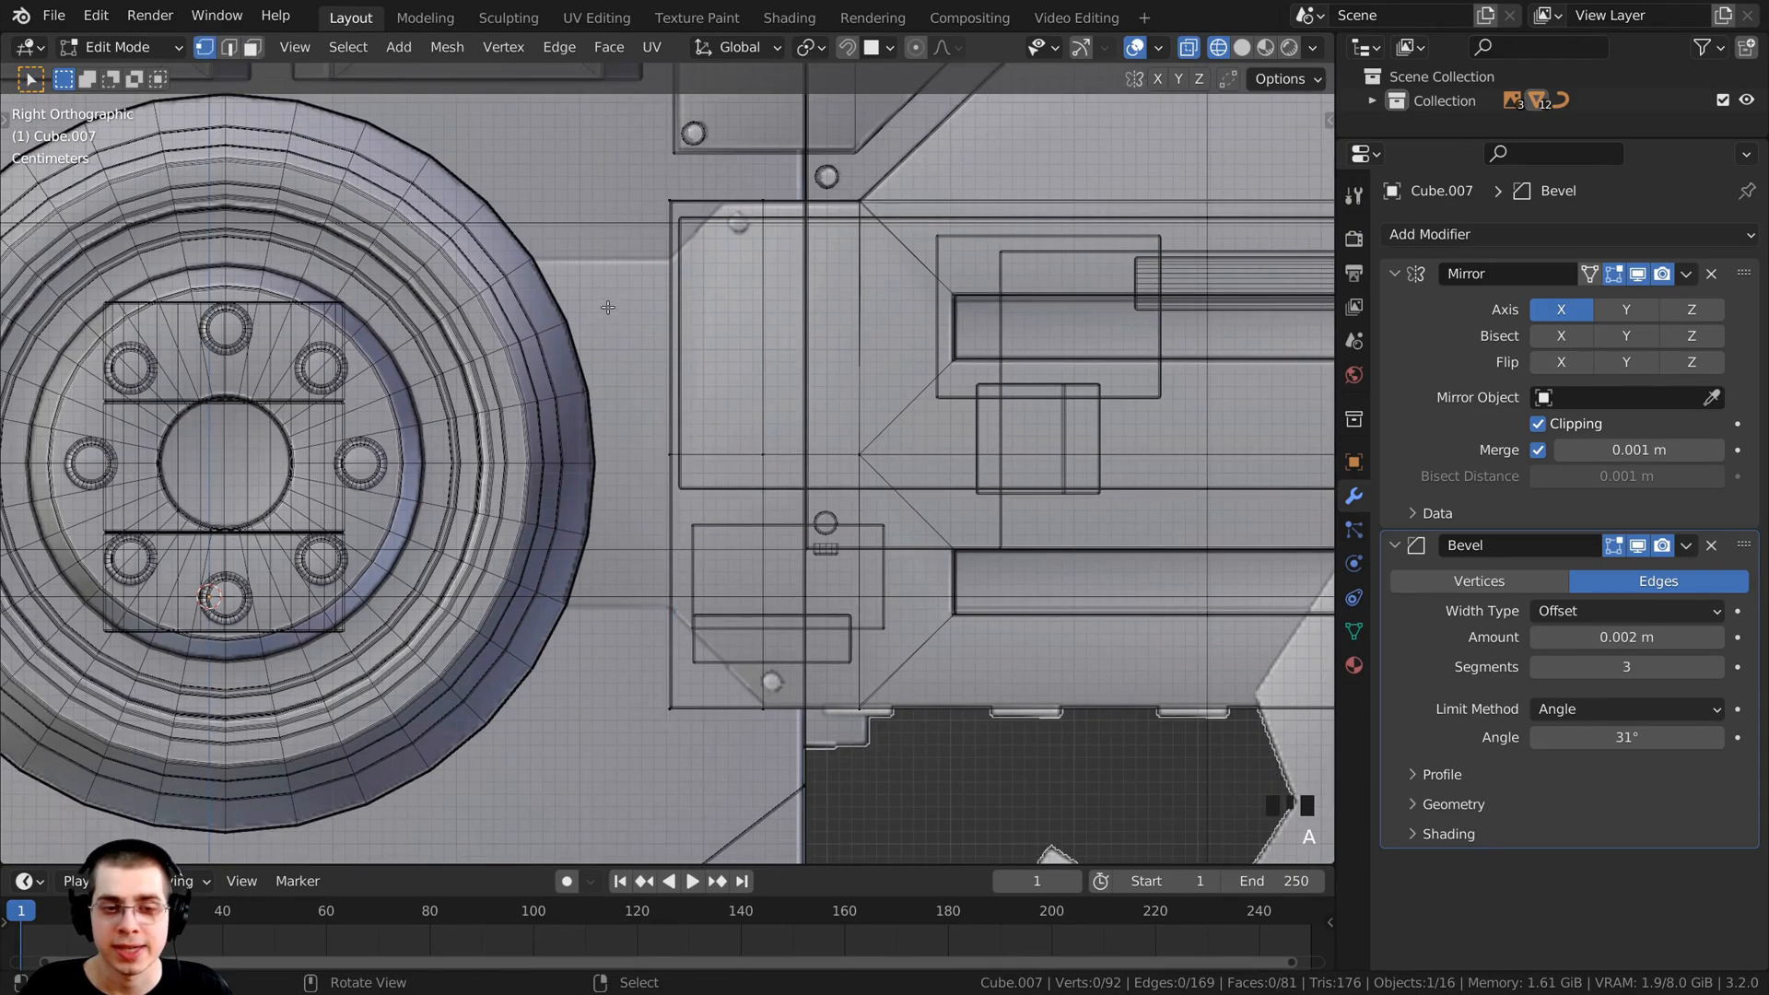
{"action": "scroll", "coordinate": [643, 566], "scroll_direction": "up", "scroll_amount": 2}
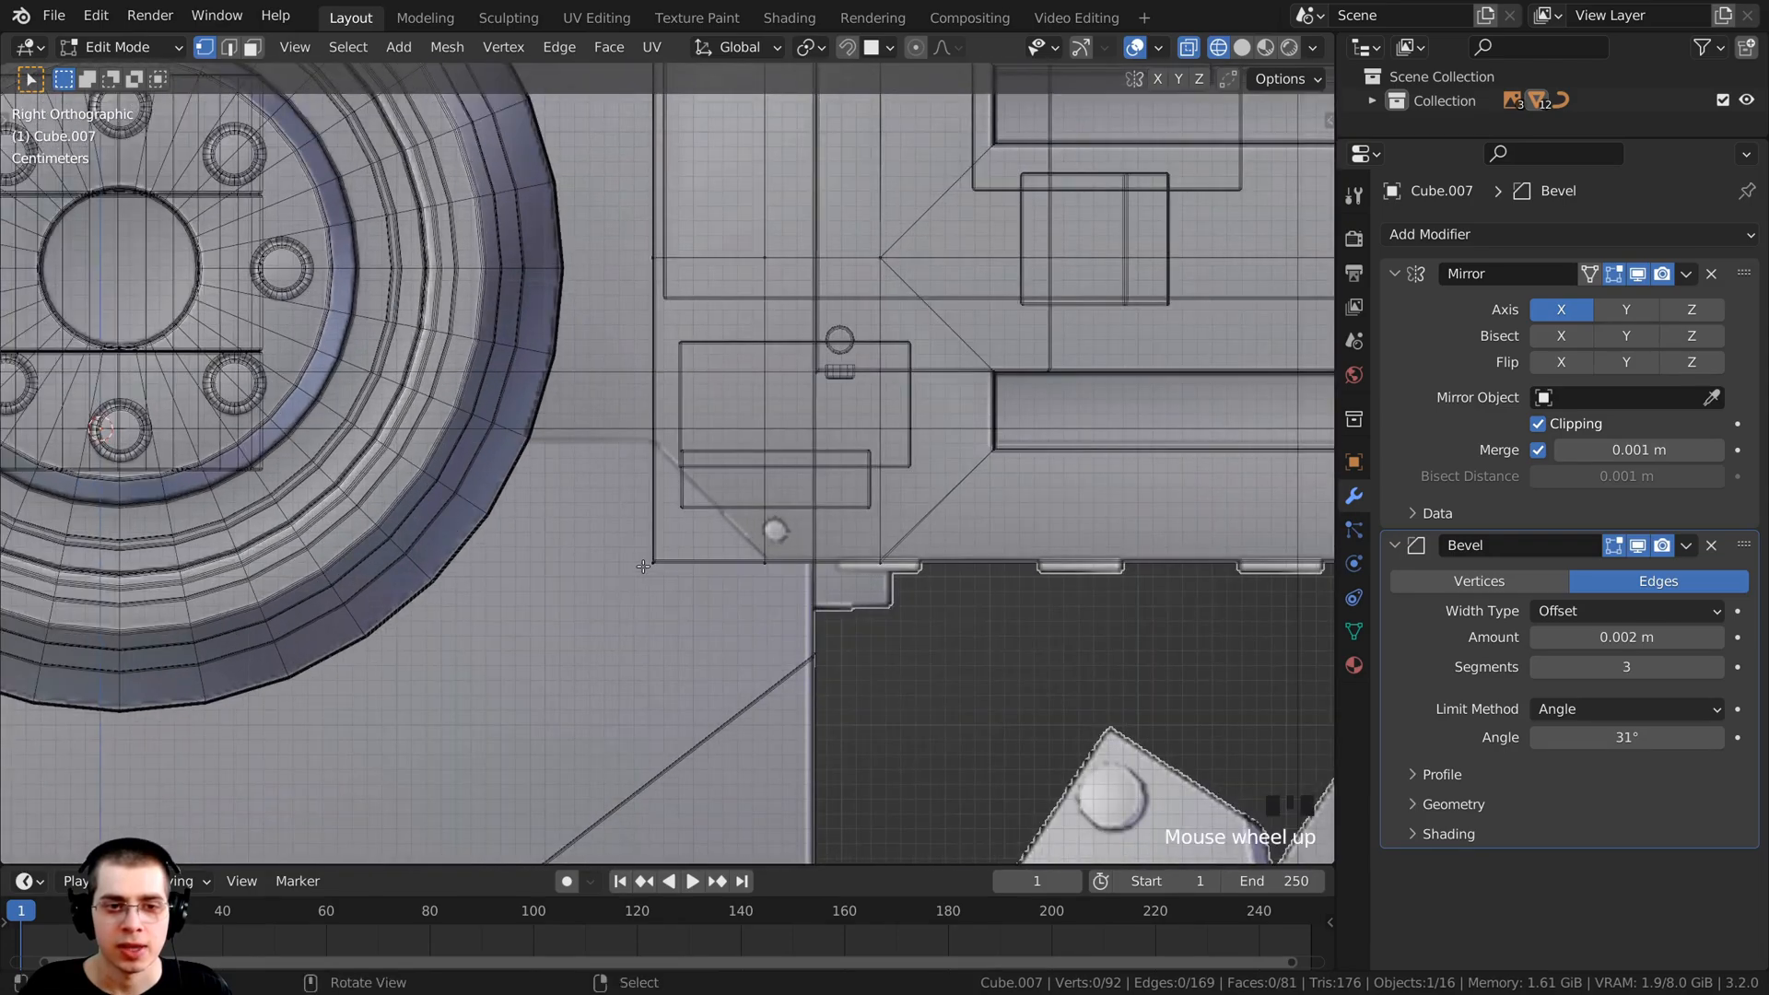
{"action": "left_click_drag", "start_coordinate": [618, 528], "coordinate": [691, 610]}
{"action": "key", "text": "g"}
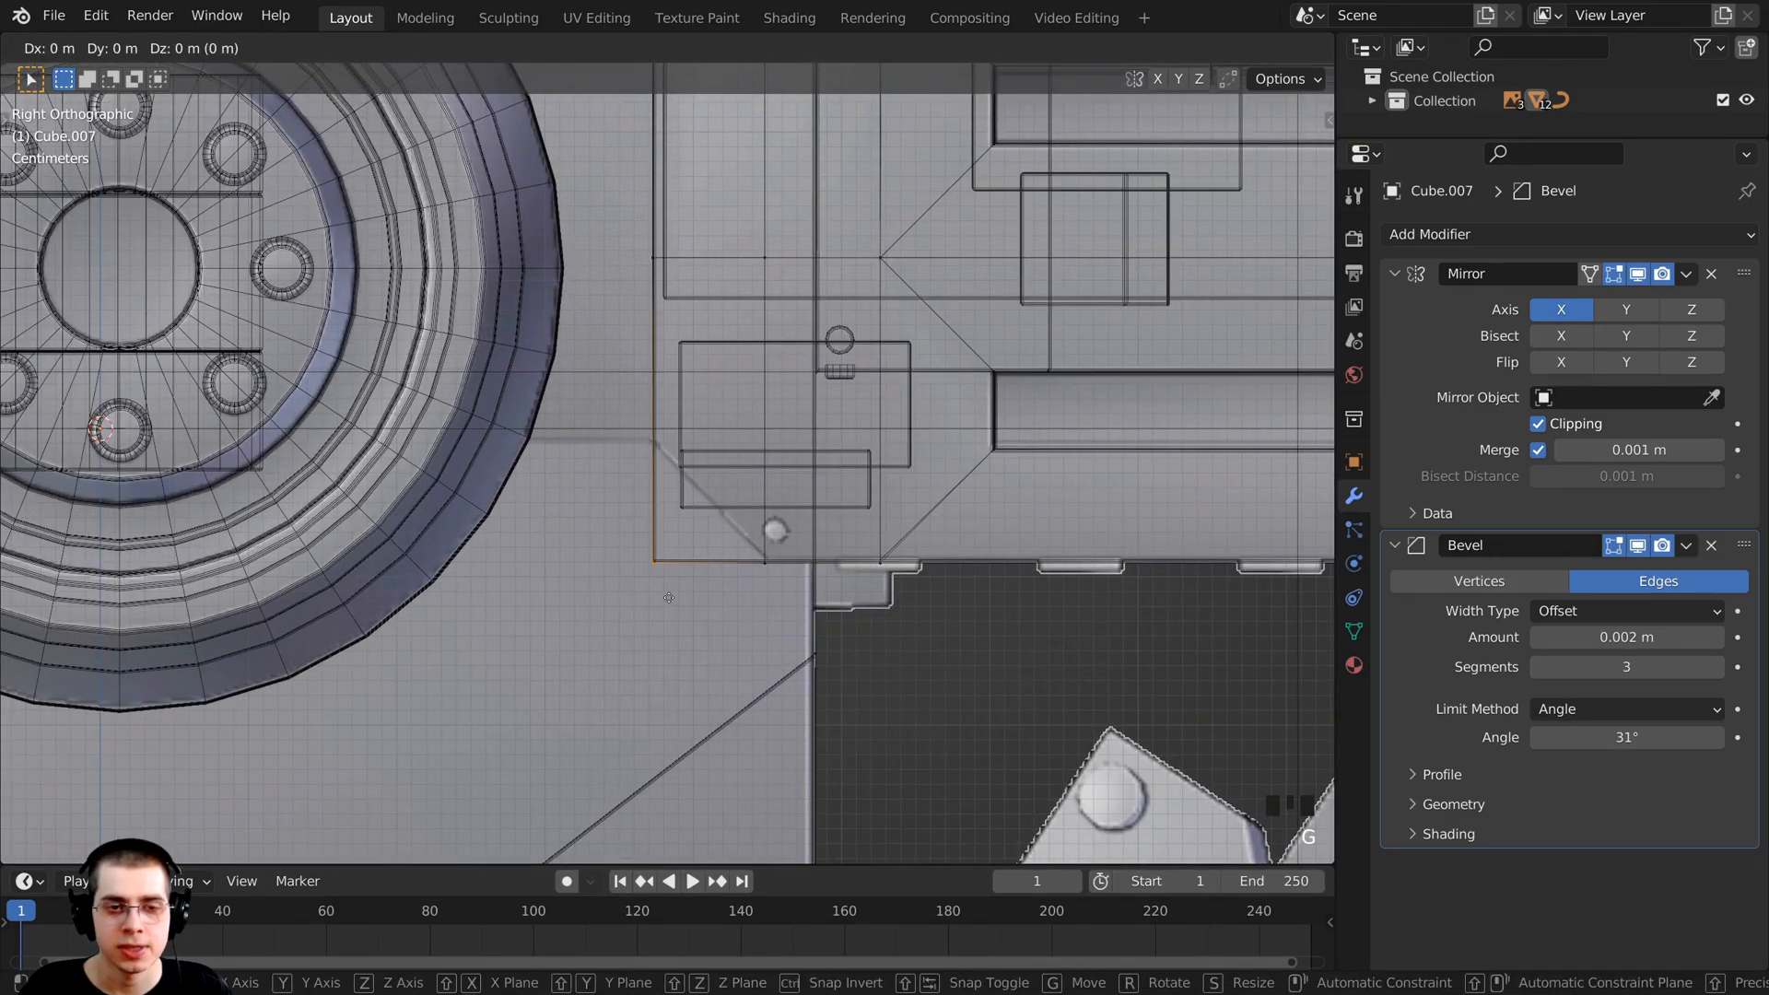
{"action": "key", "text": "z"}
{"action": "left_click", "coordinate": [646, 465]}
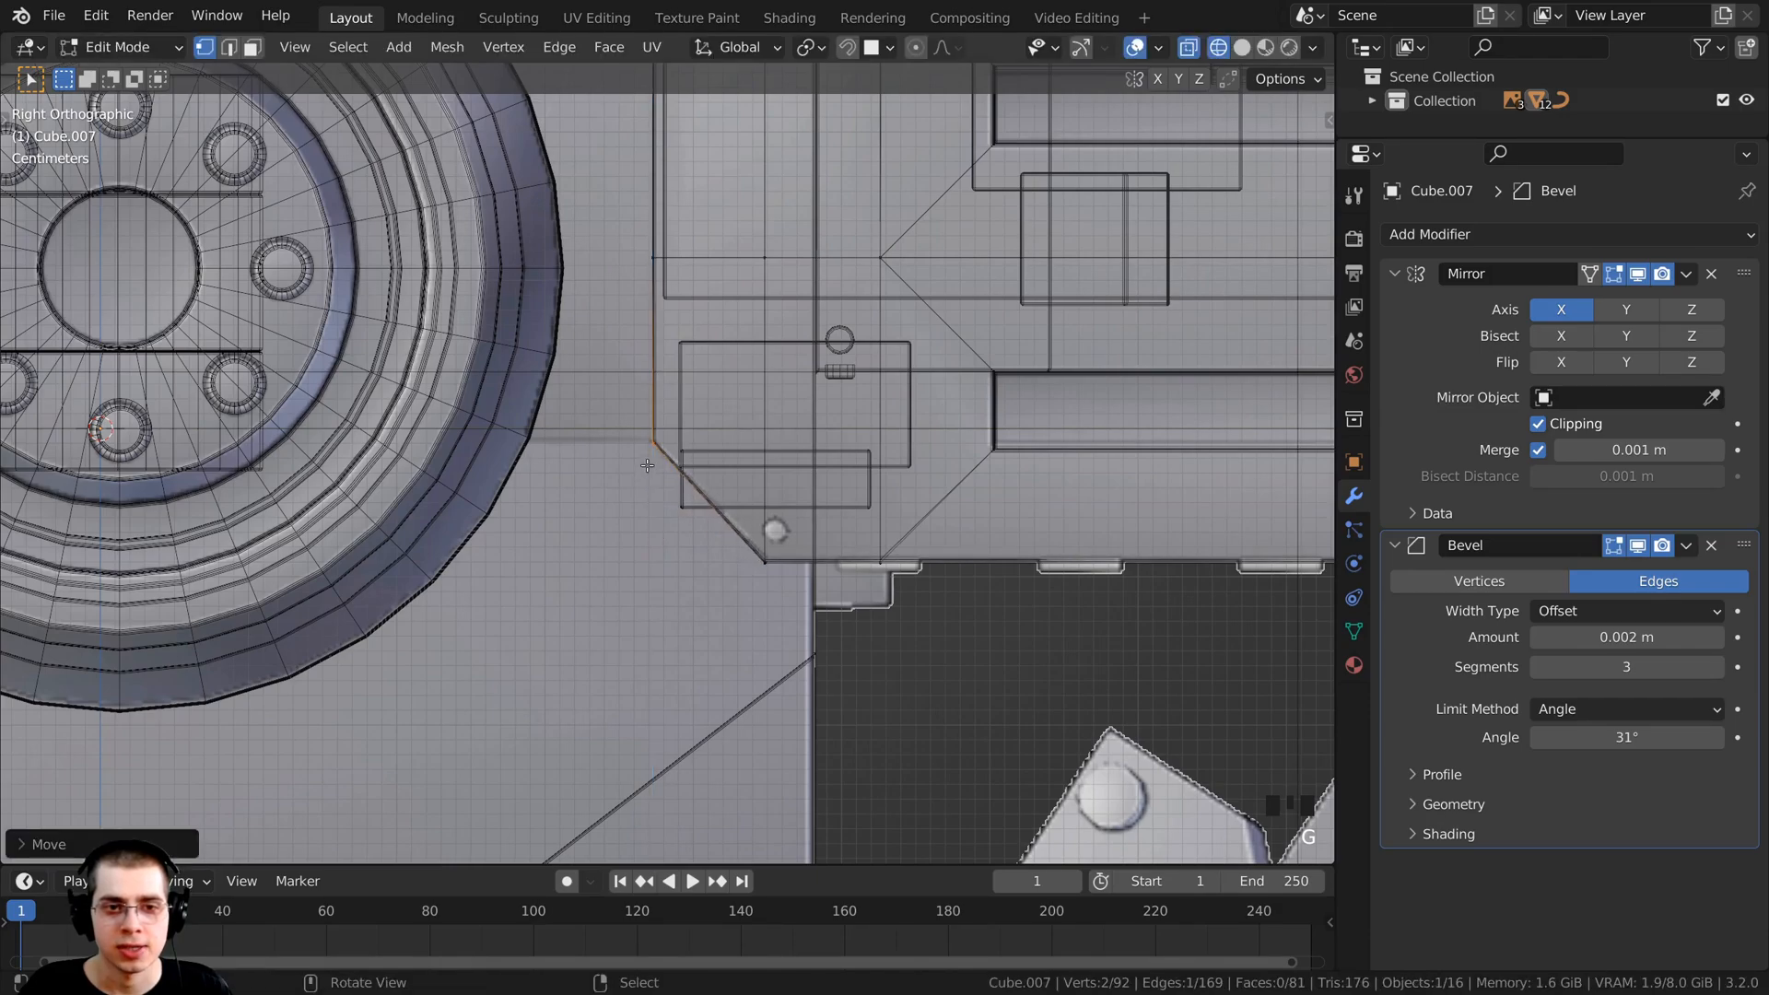
Step: Add a vertical loop cut near the panel's front end where the reference's upper corner slope begins, then clear the selection
{"action": "middle_click_drag", "start_coordinate": [636, 368], "coordinate": [721, 467], "text": "shift"}
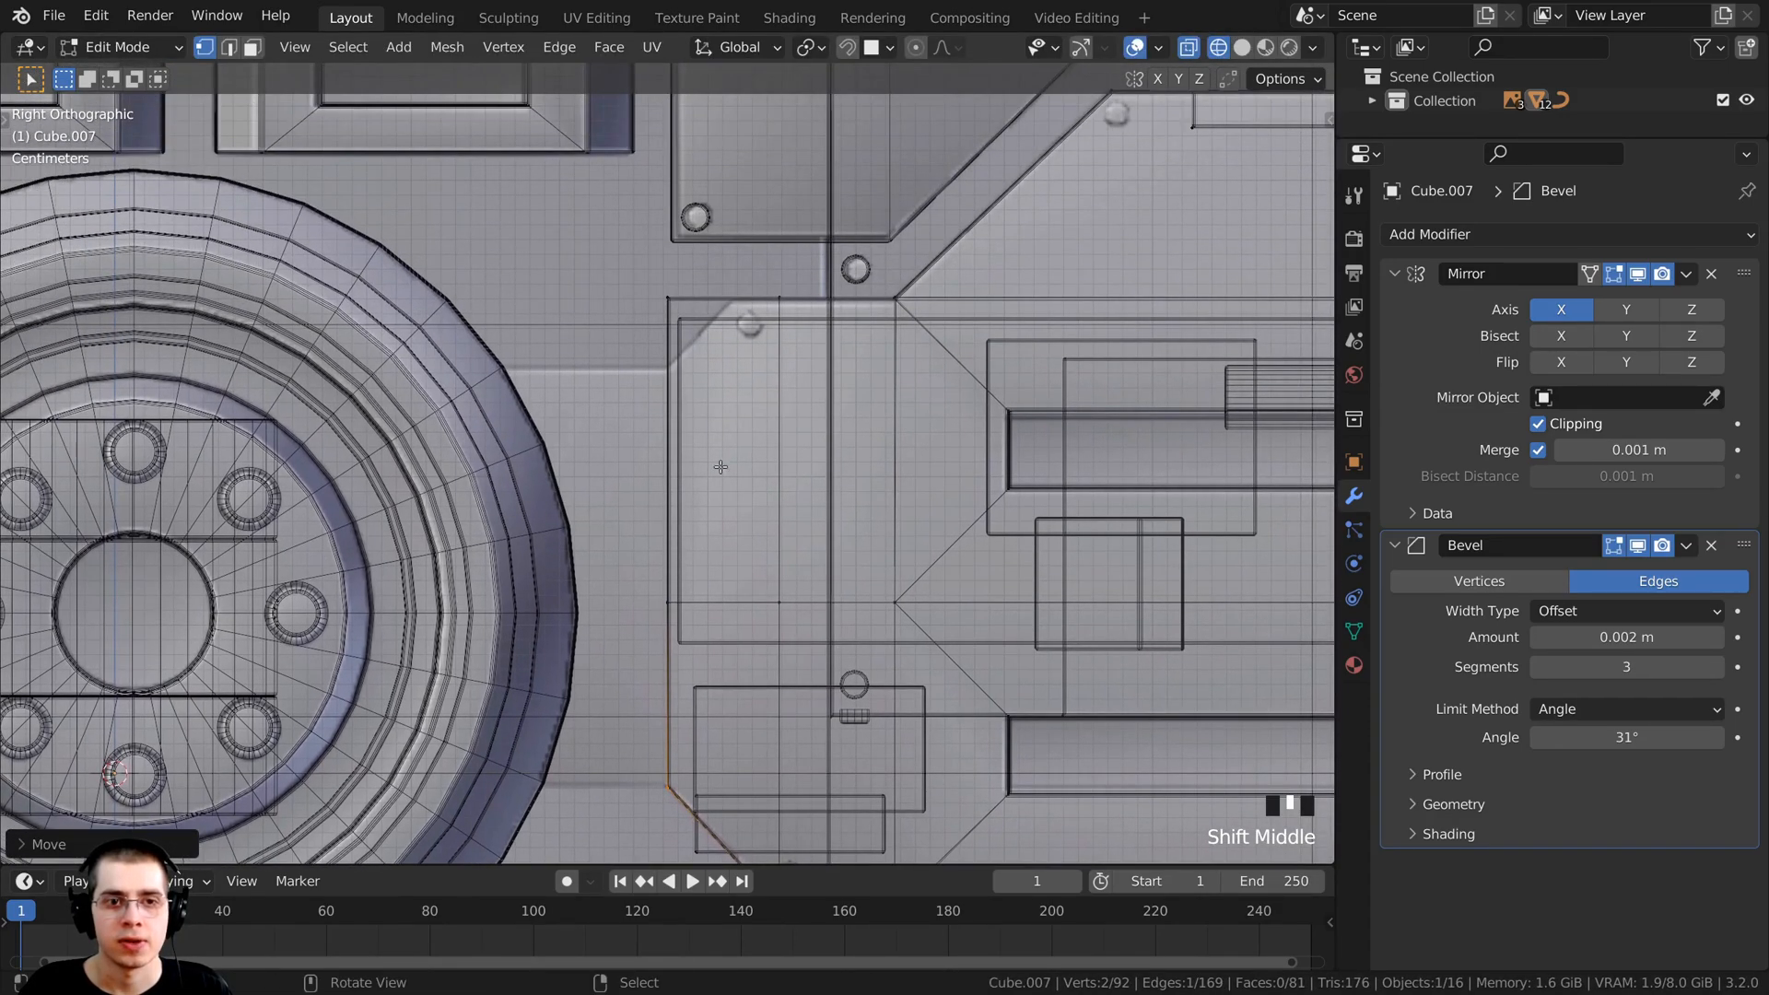
{"action": "key", "text": "ctrl+r"}
{"action": "left_click", "coordinate": [717, 316]}
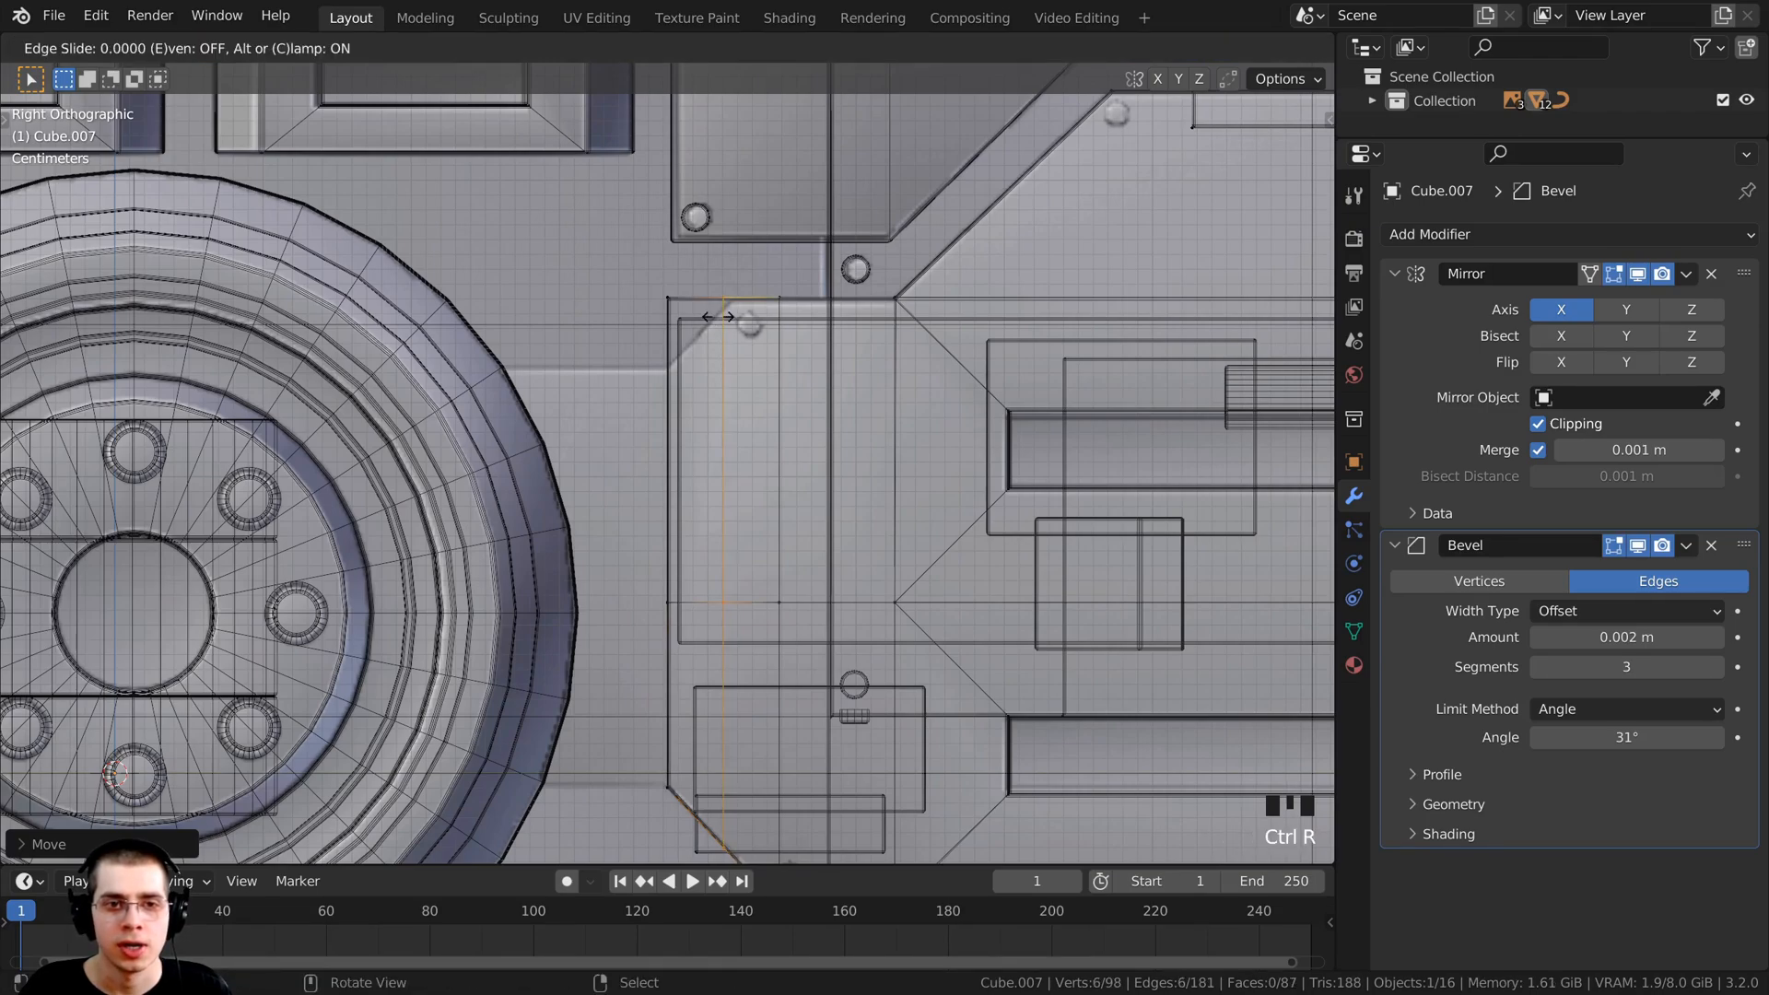
{"action": "left_click", "coordinate": [727, 299]}
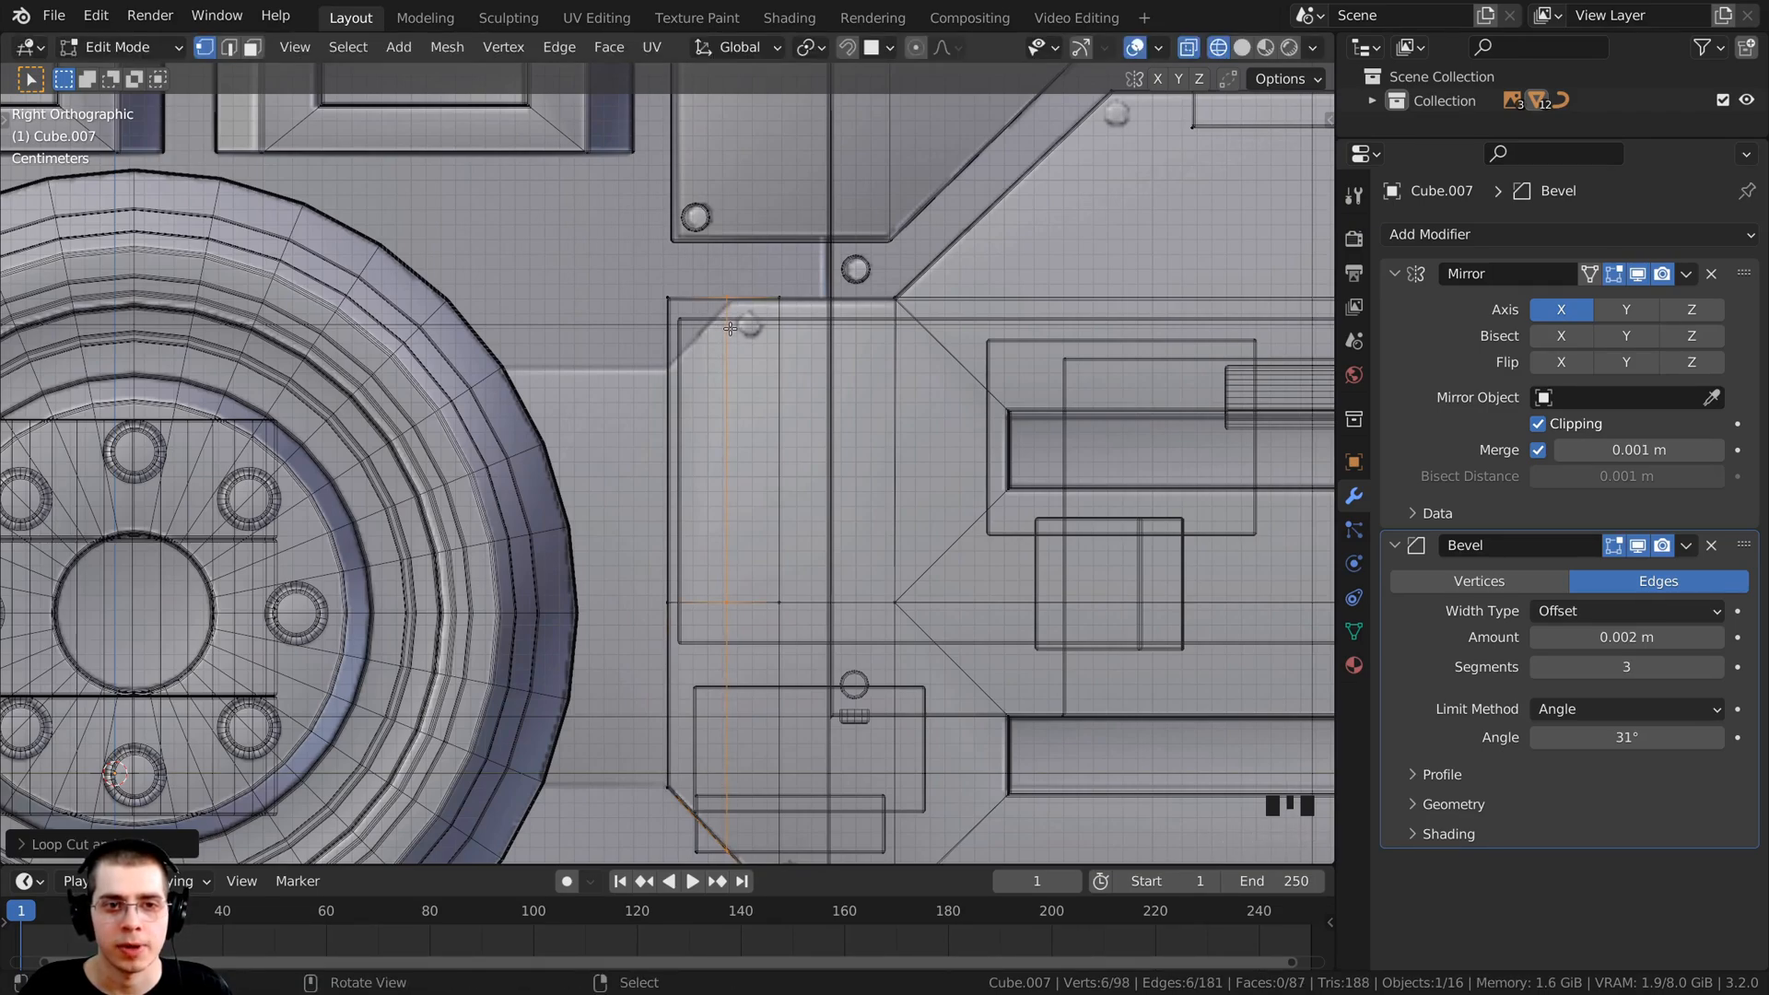
{"action": "key", "text": "alt+a"}
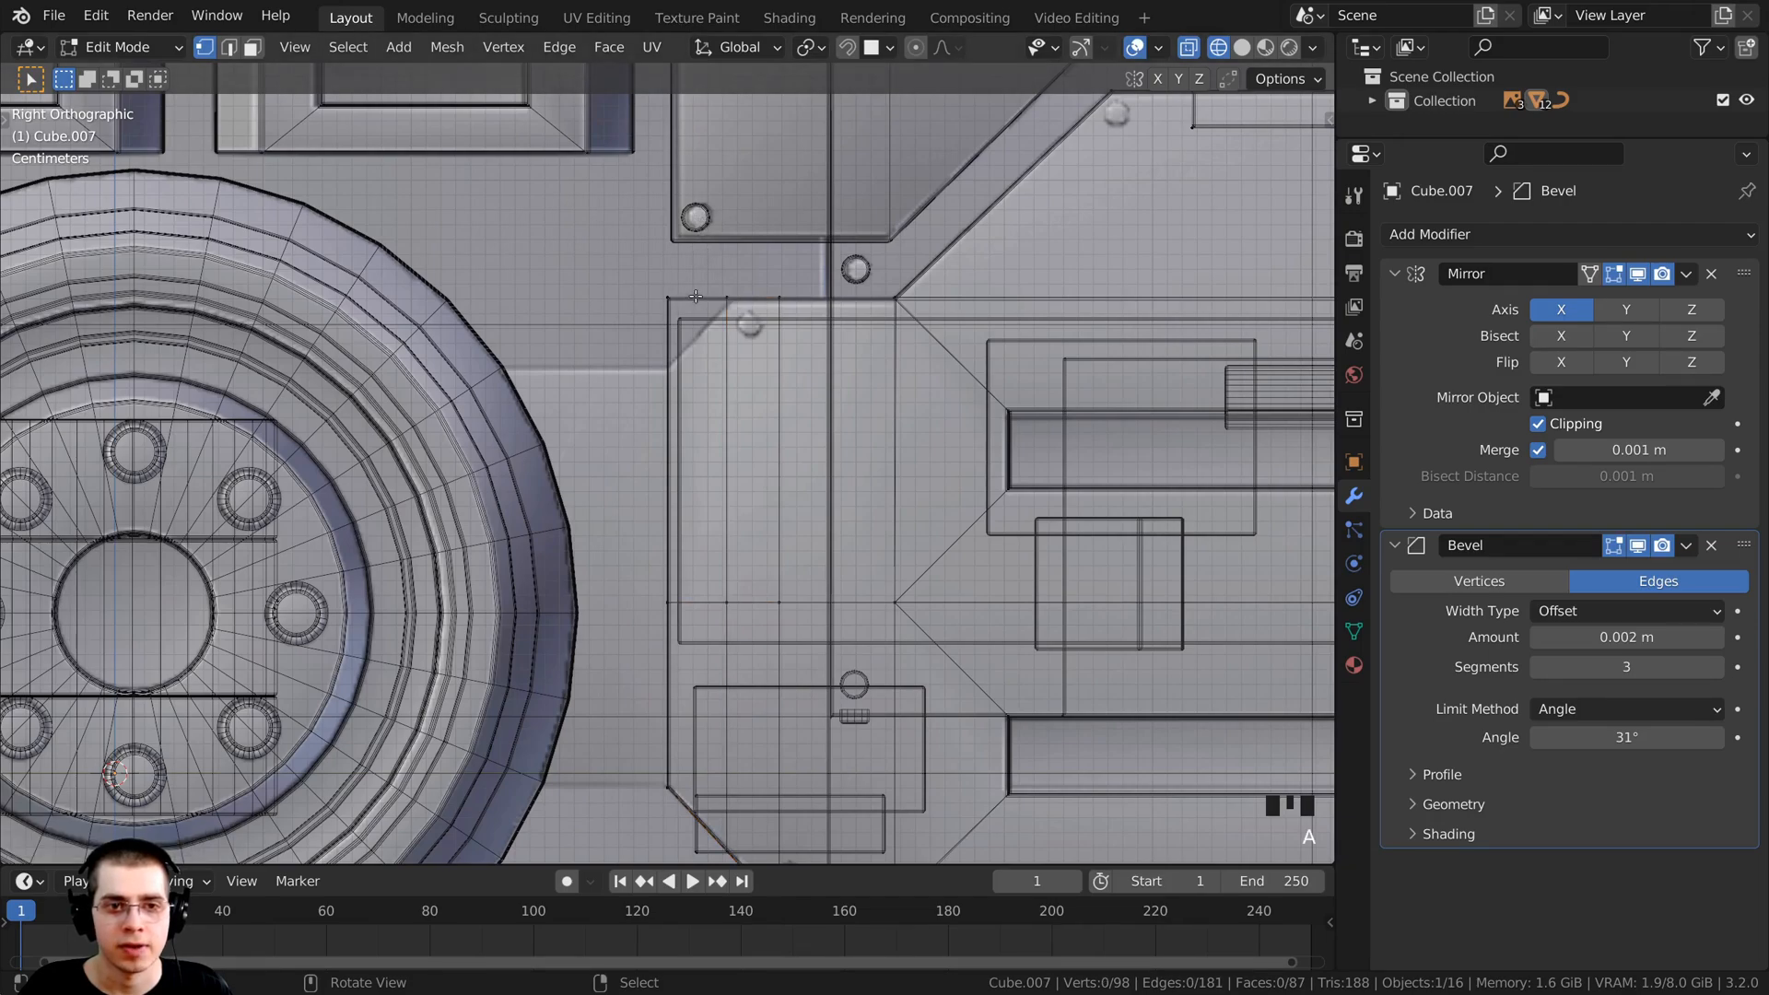
Step: Lower the vertices of the panel's upper front corner along Z to match the sloped corner in the reference
{"action": "key", "text": "b"}
{"action": "left_click_drag", "start_coordinate": [684, 276], "coordinate": [636, 347]}
{"action": "key", "text": "g"}
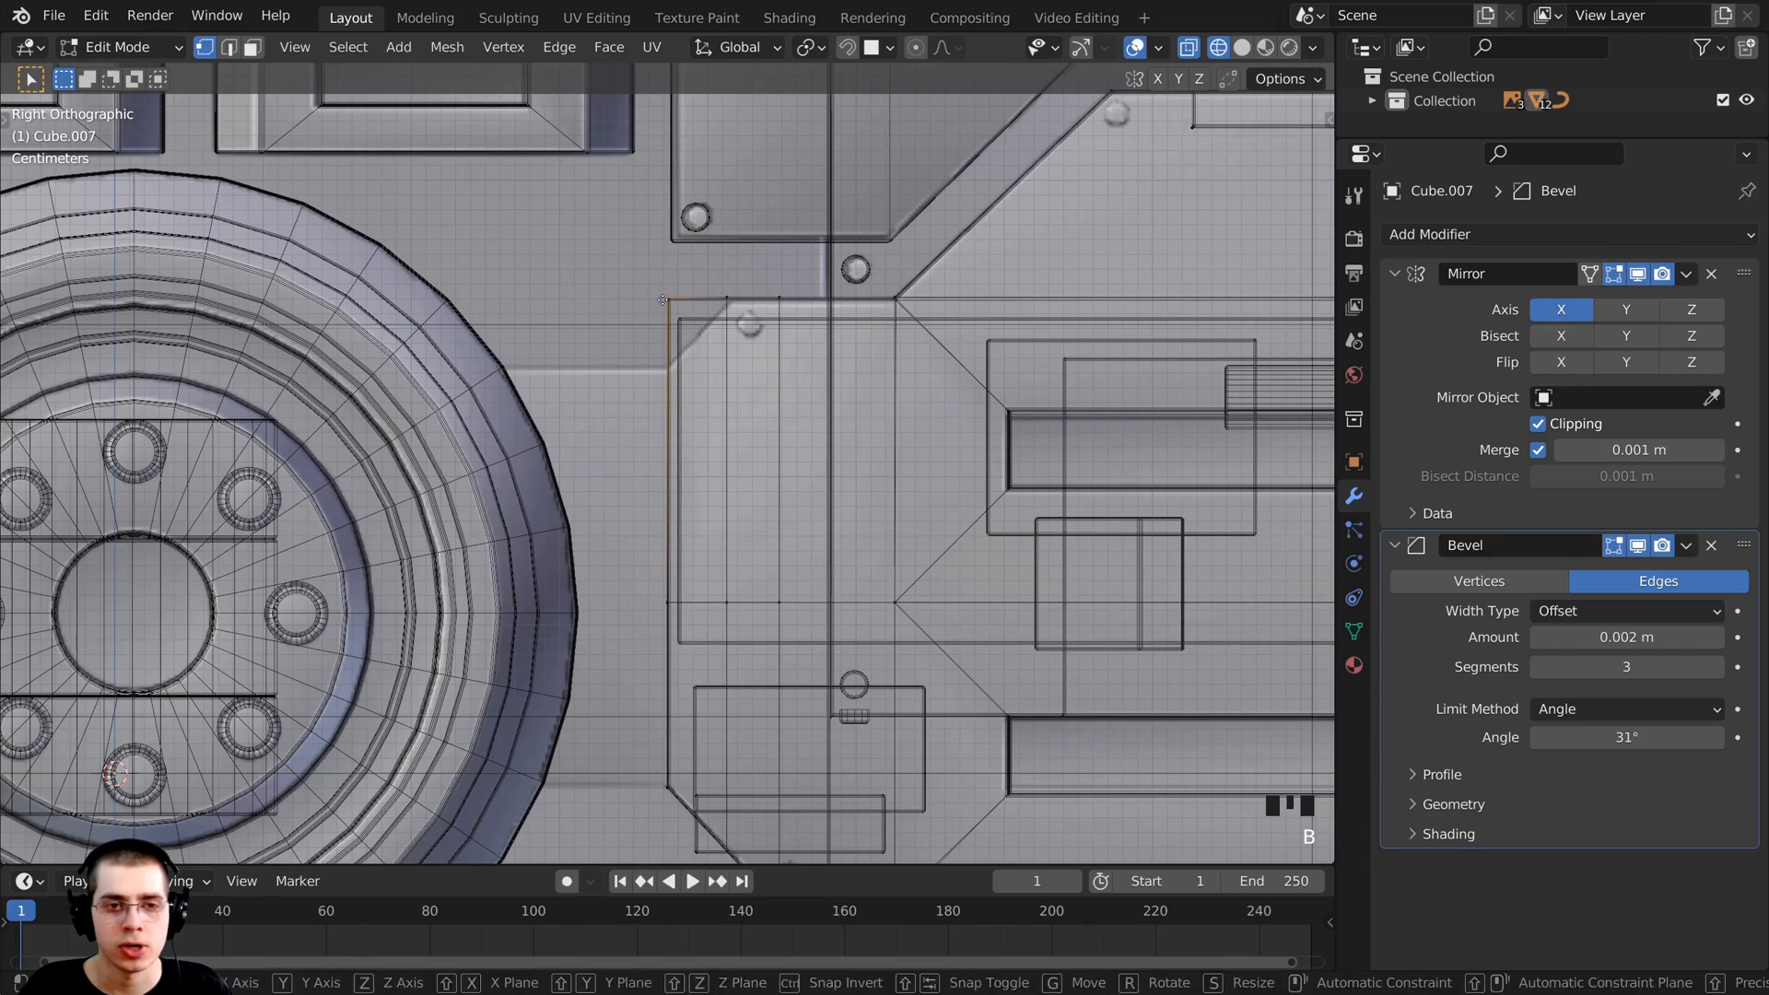
{"action": "key", "text": "z"}
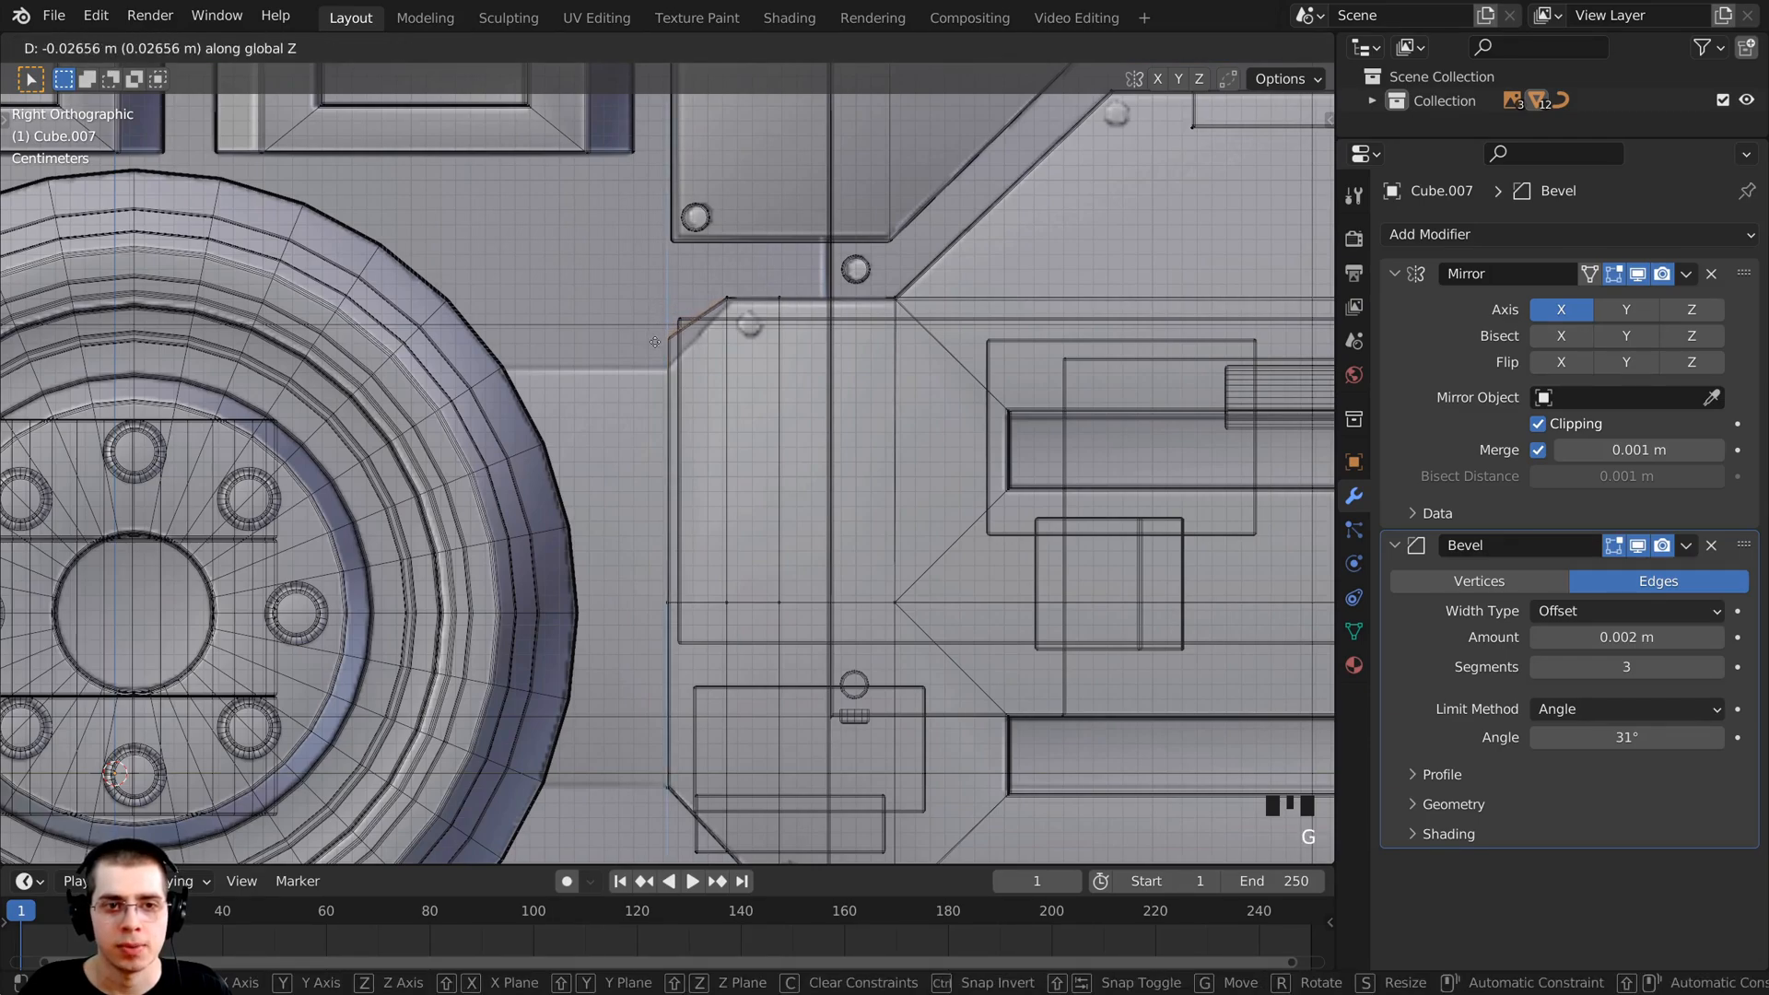
{"action": "left_click", "coordinate": [650, 369]}
{"action": "middle_click_drag", "start_coordinate": [651, 370], "coordinate": [652, 350], "text": "shift"}
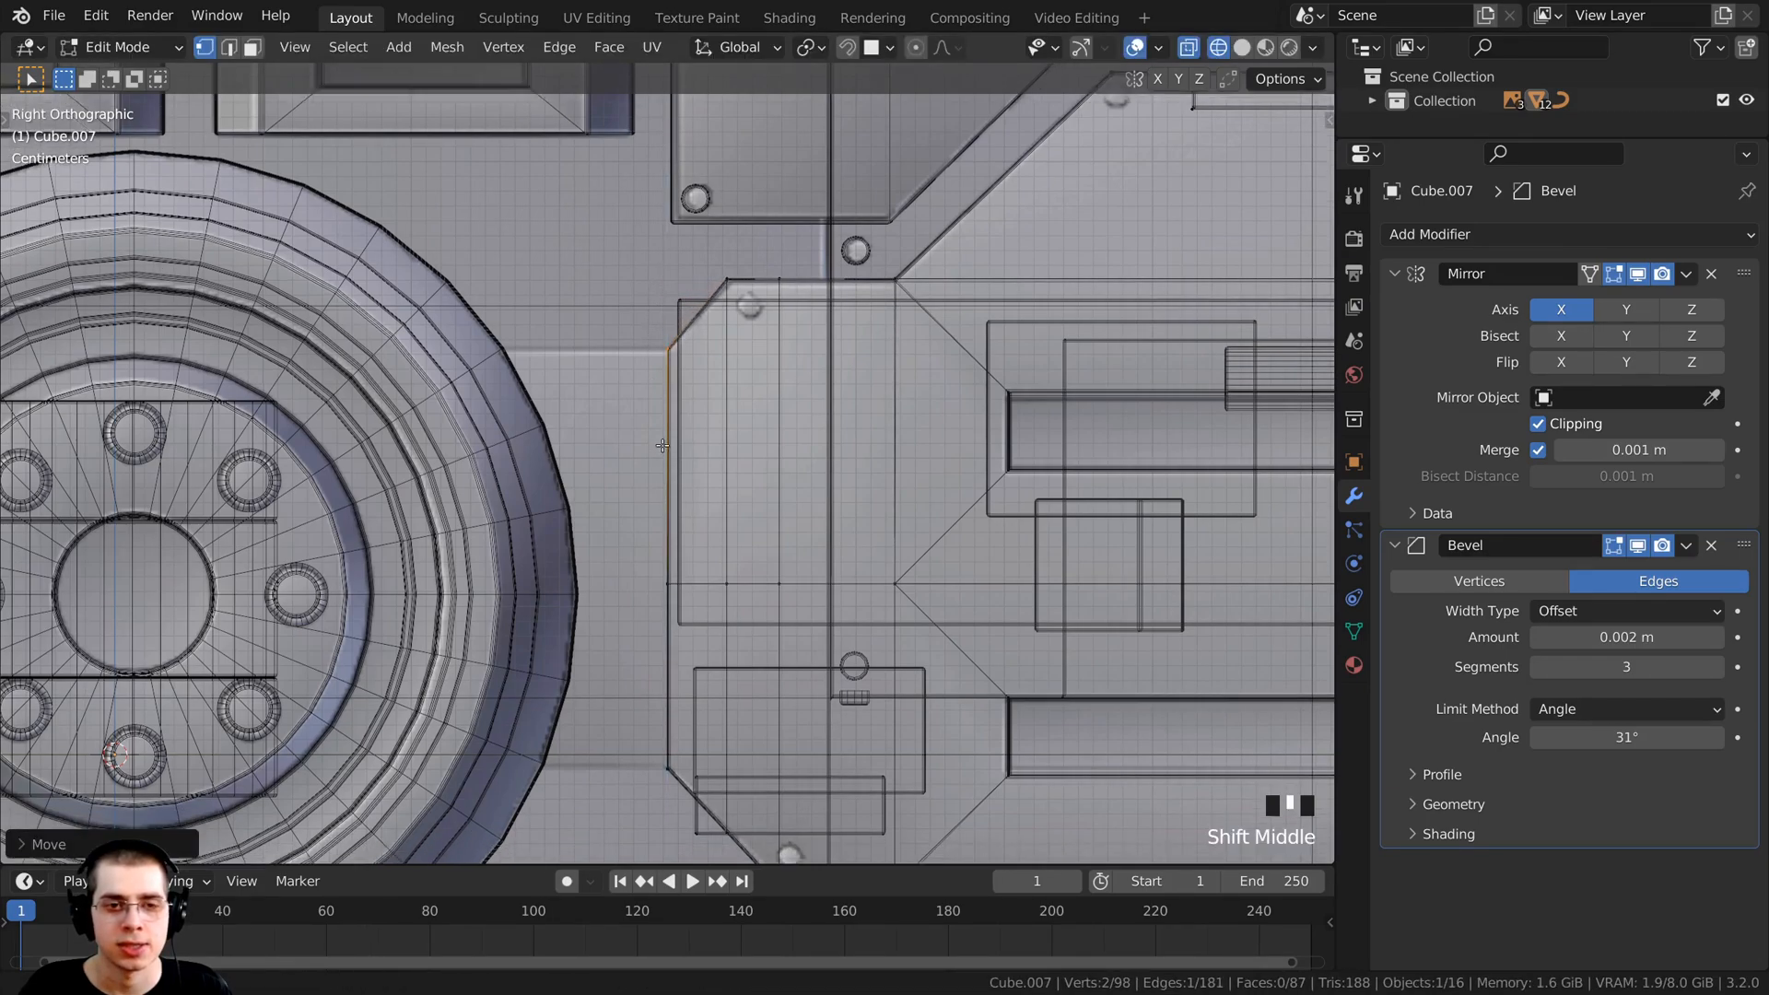
Step: Select the panel's front end faces and extrude them forward twice, first up to just before the wheel, second into the wheel area
{"action": "scroll", "coordinate": [680, 427], "scroll_direction": "down", "scroll_amount": 1}
{"action": "key", "text": "KP_7"}
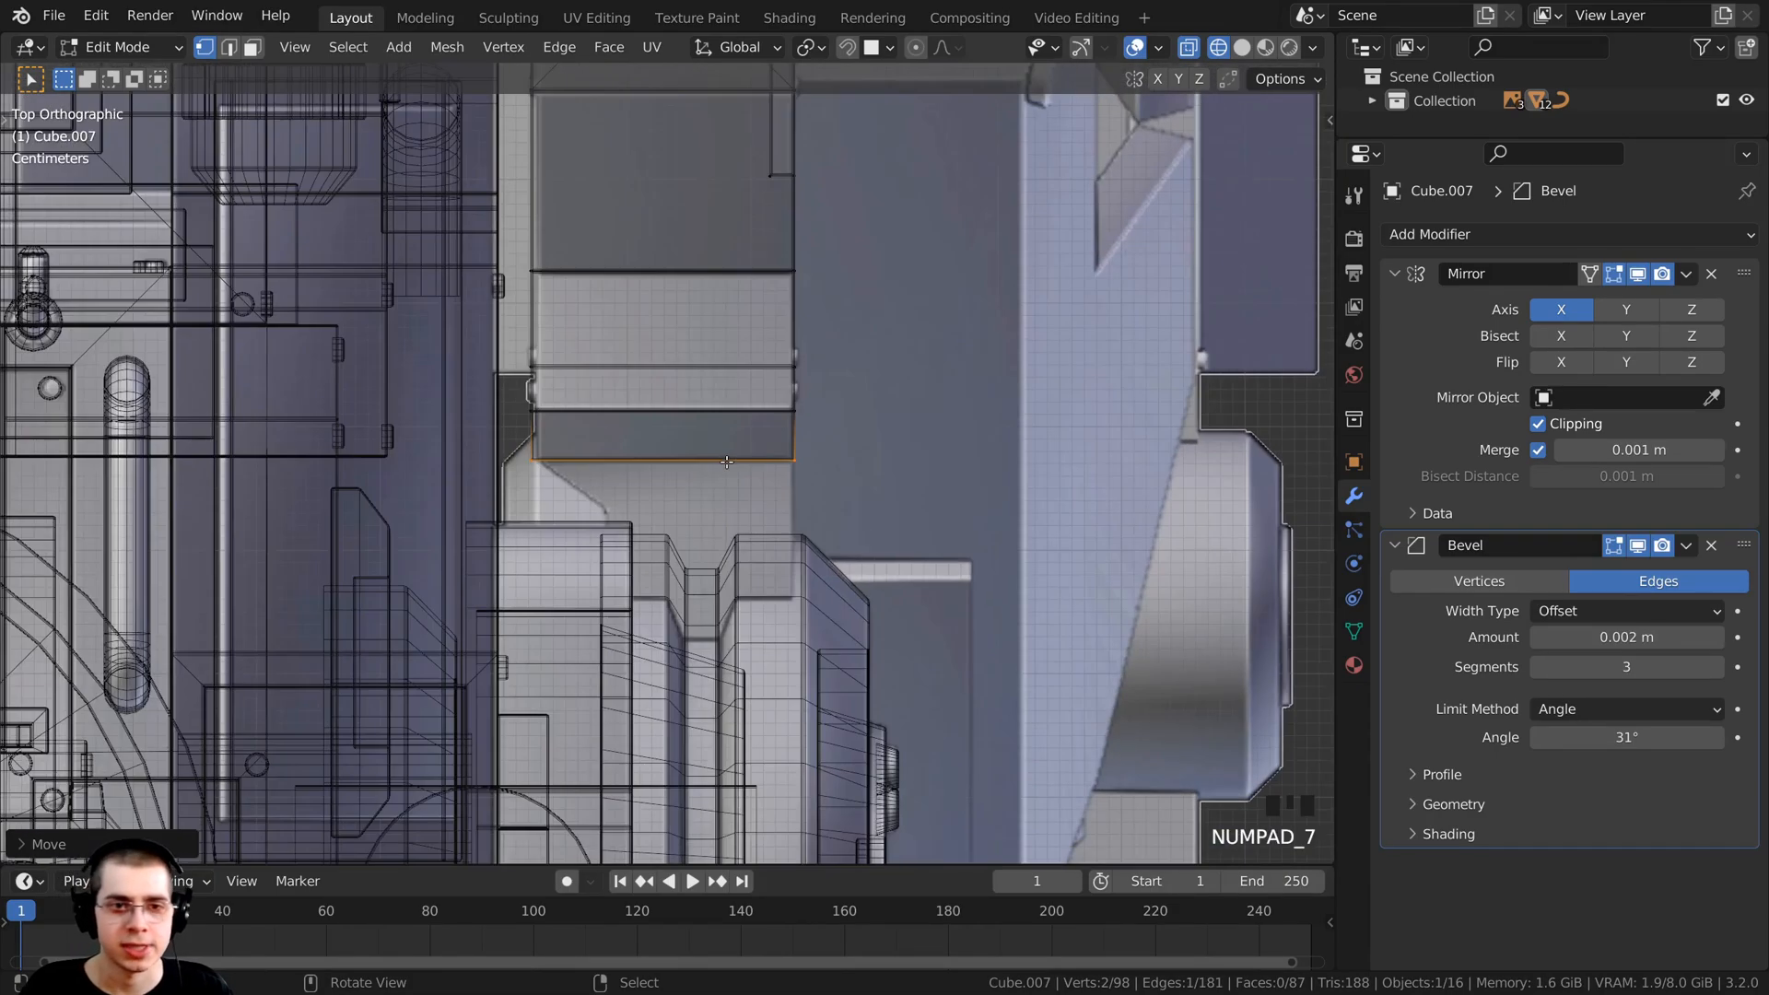
{"action": "key", "text": "b"}
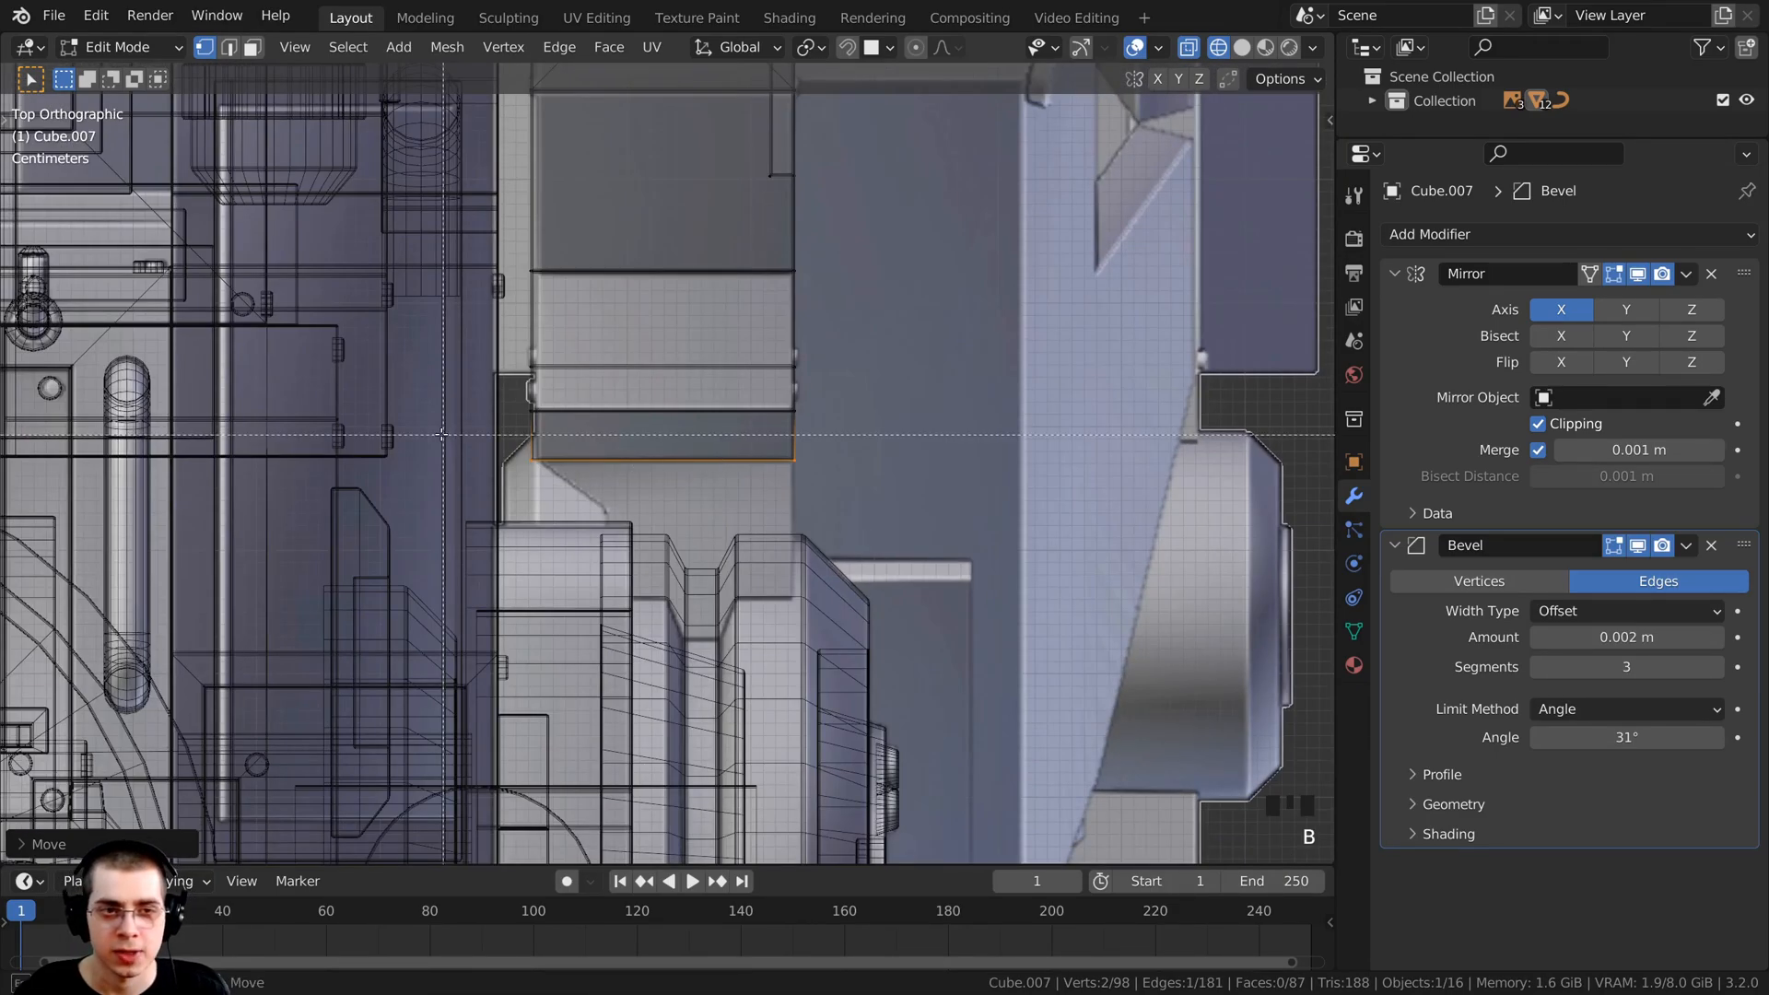
{"action": "left_click_drag", "start_coordinate": [439, 436], "coordinate": [996, 513]}
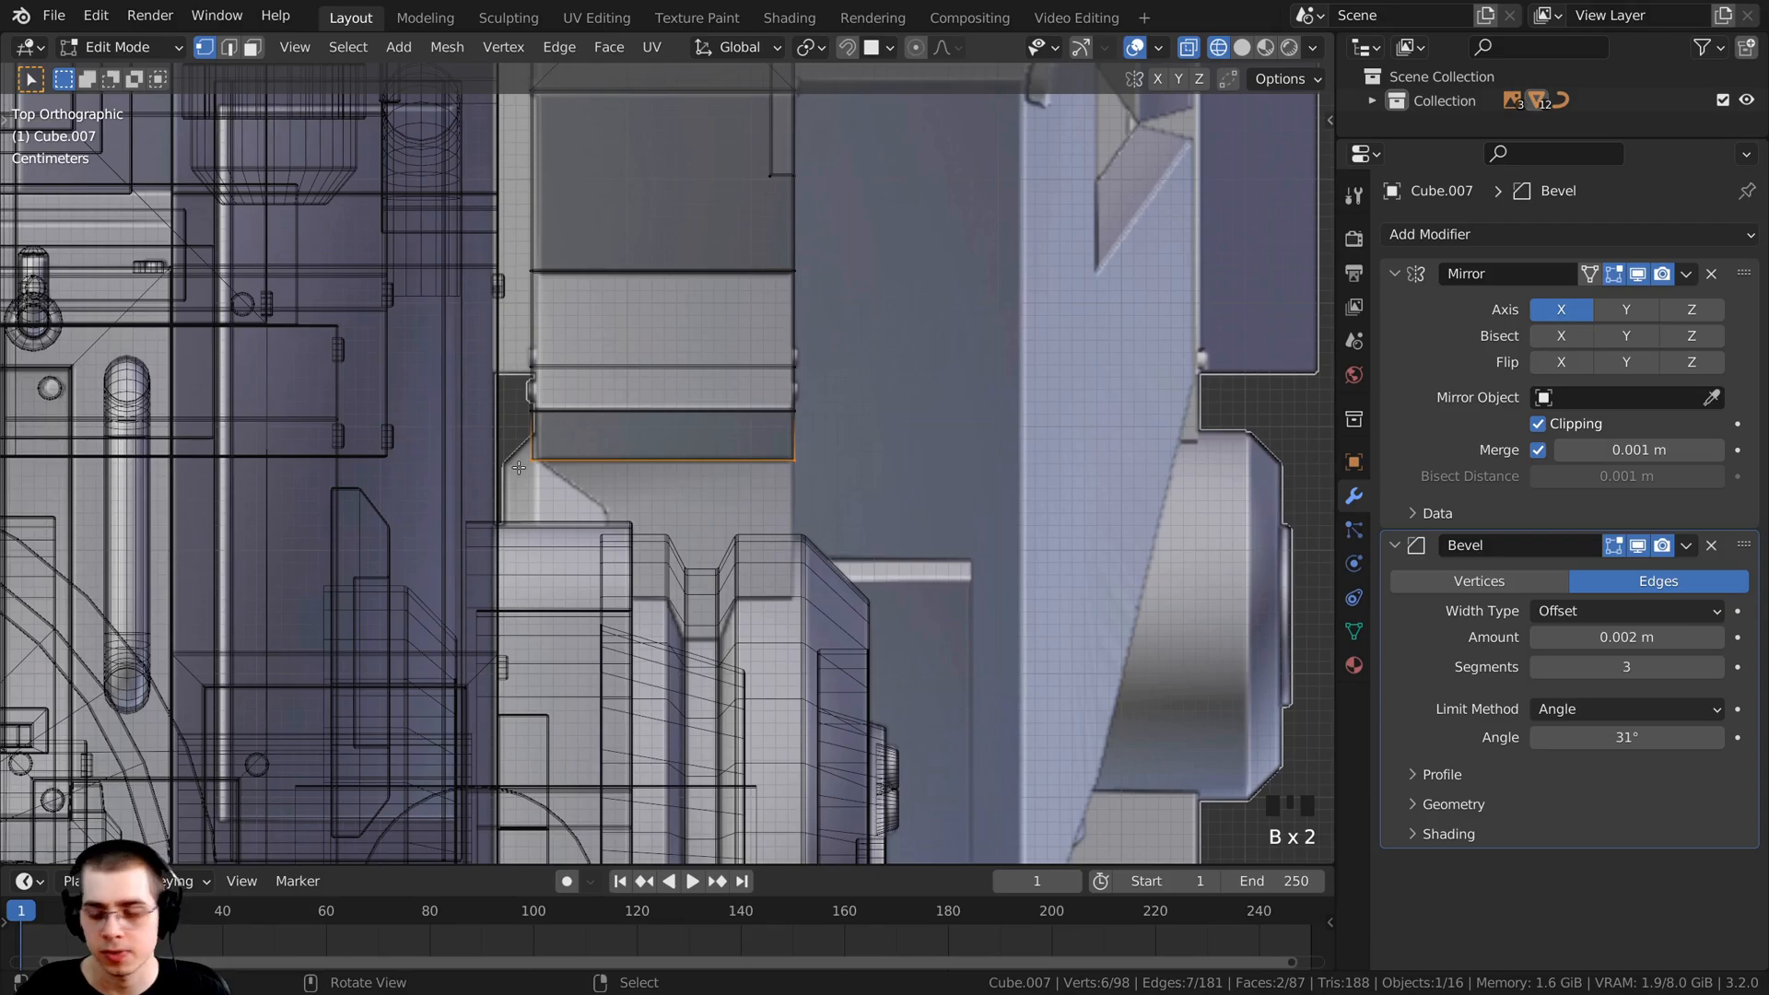
{"action": "key", "text": "KP_3"}
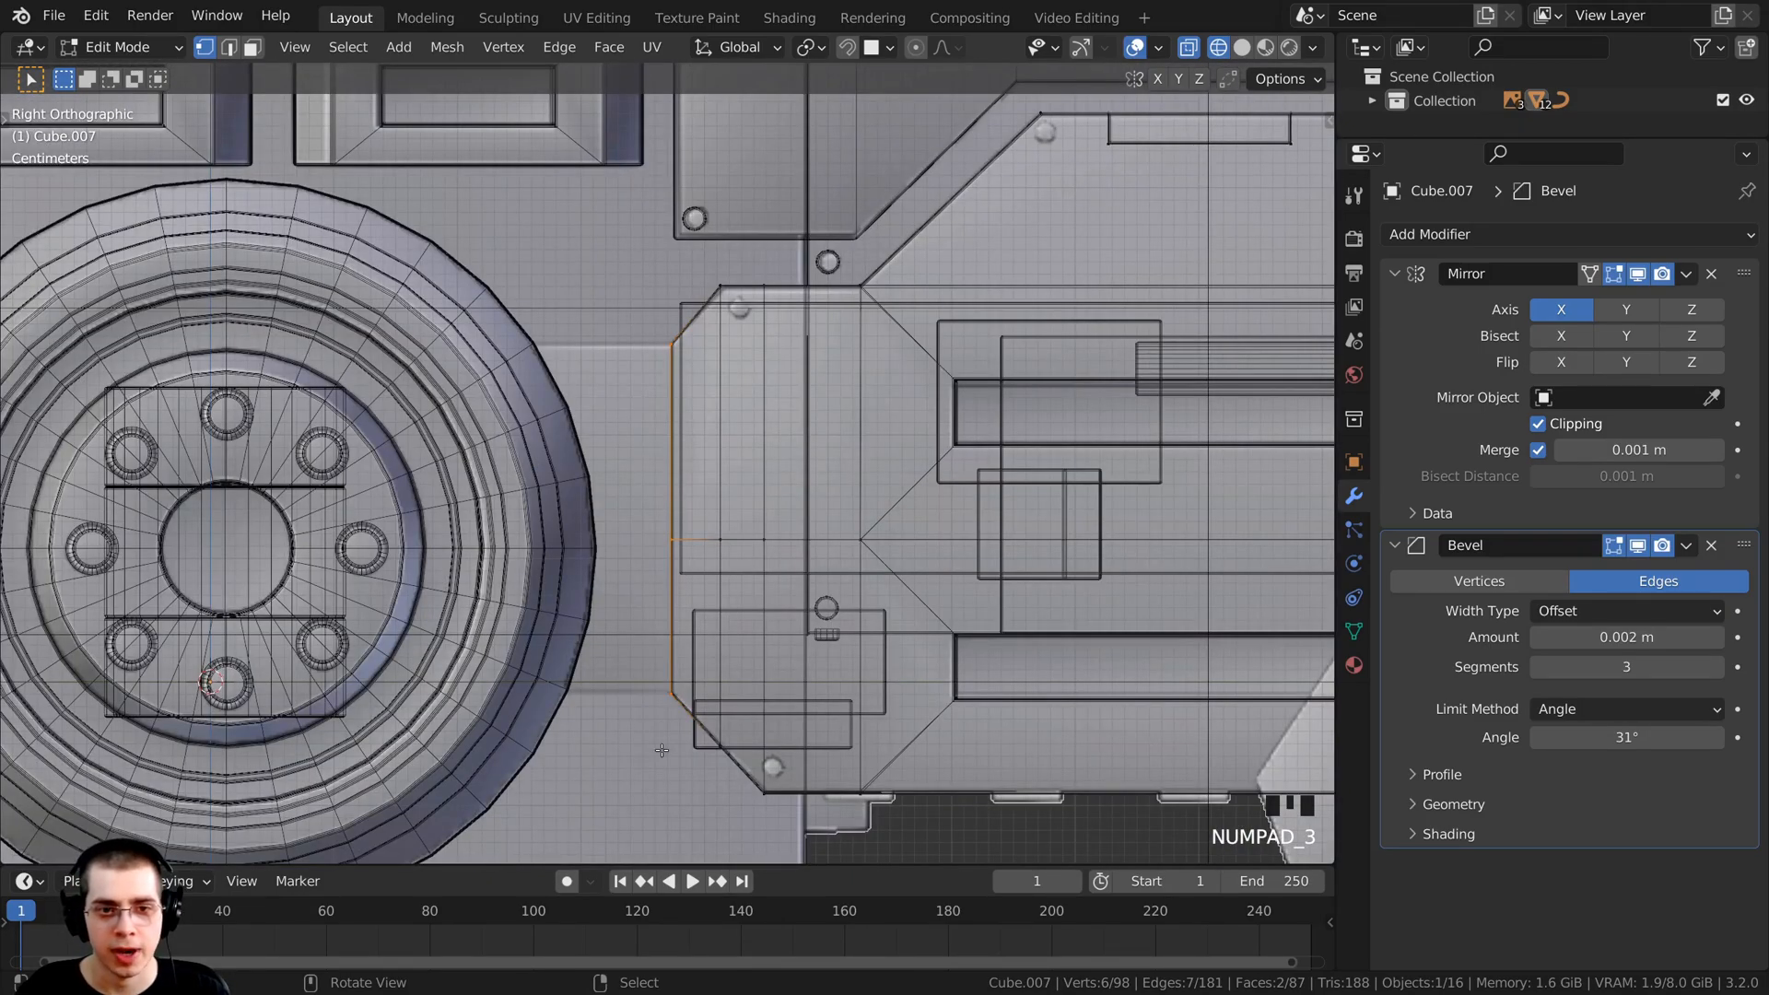
{"action": "key", "text": "KP_7"}
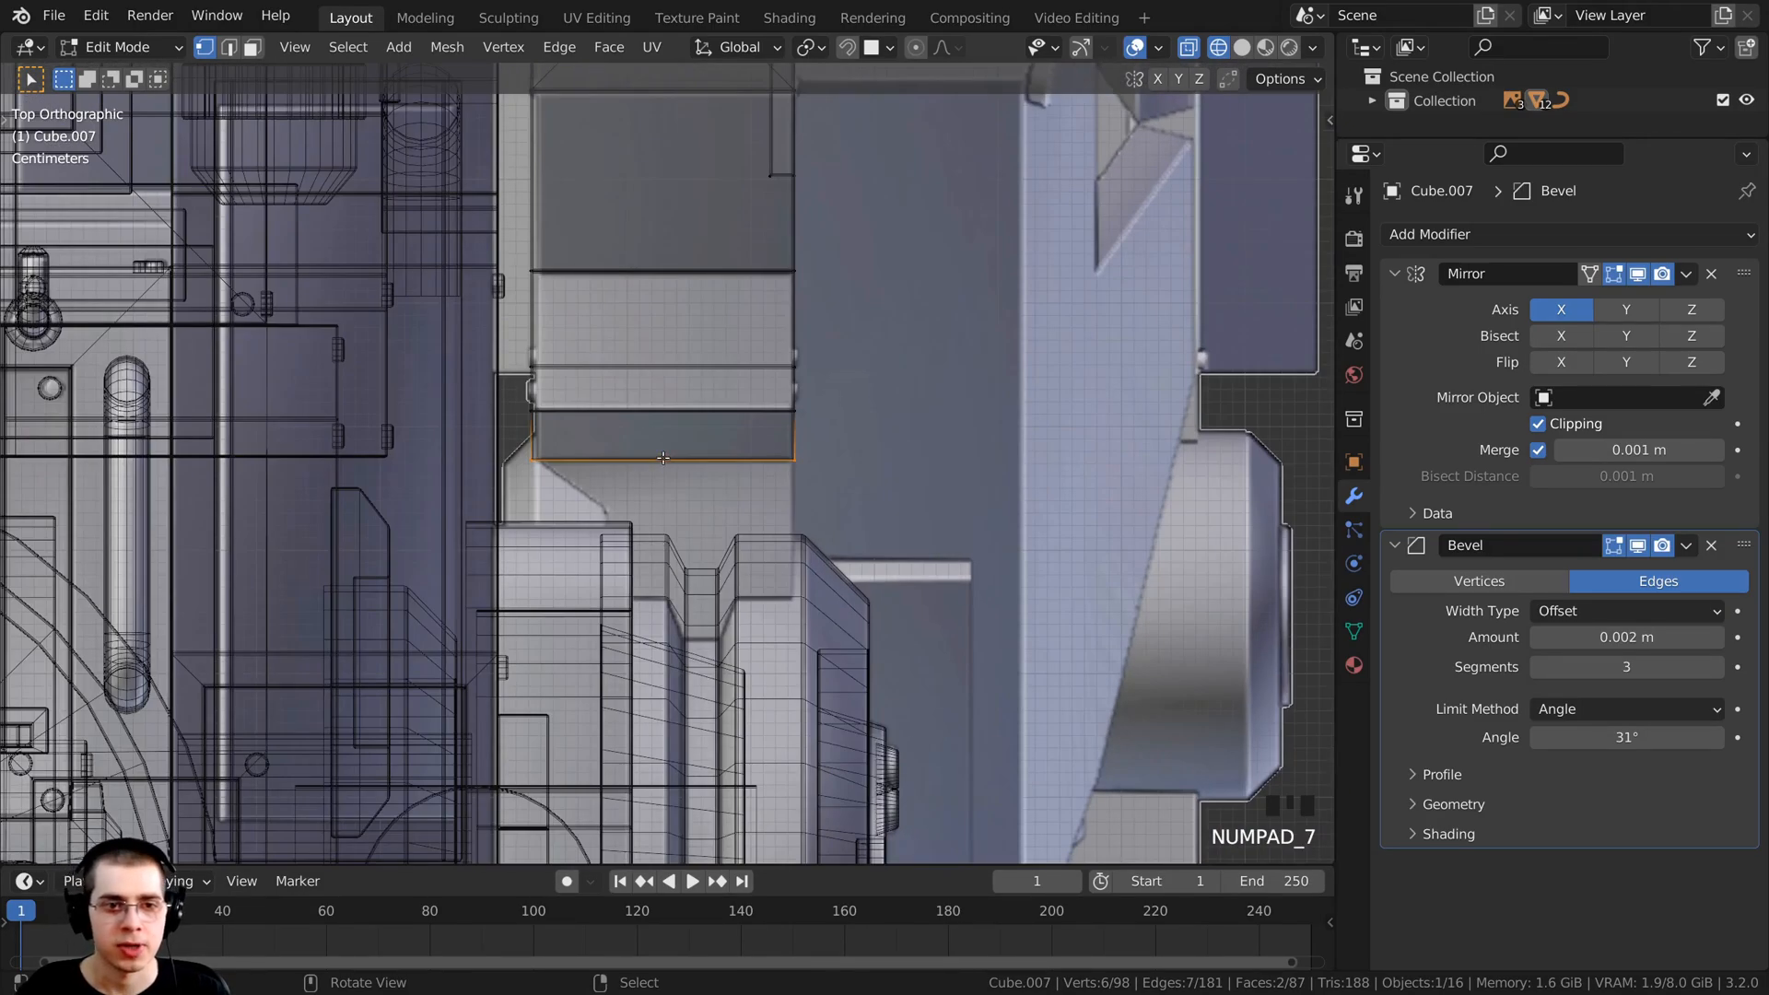
{"action": "scroll", "coordinate": [663, 458], "scroll_direction": "up", "scroll_amount": 1}
{"action": "key", "text": "e"}
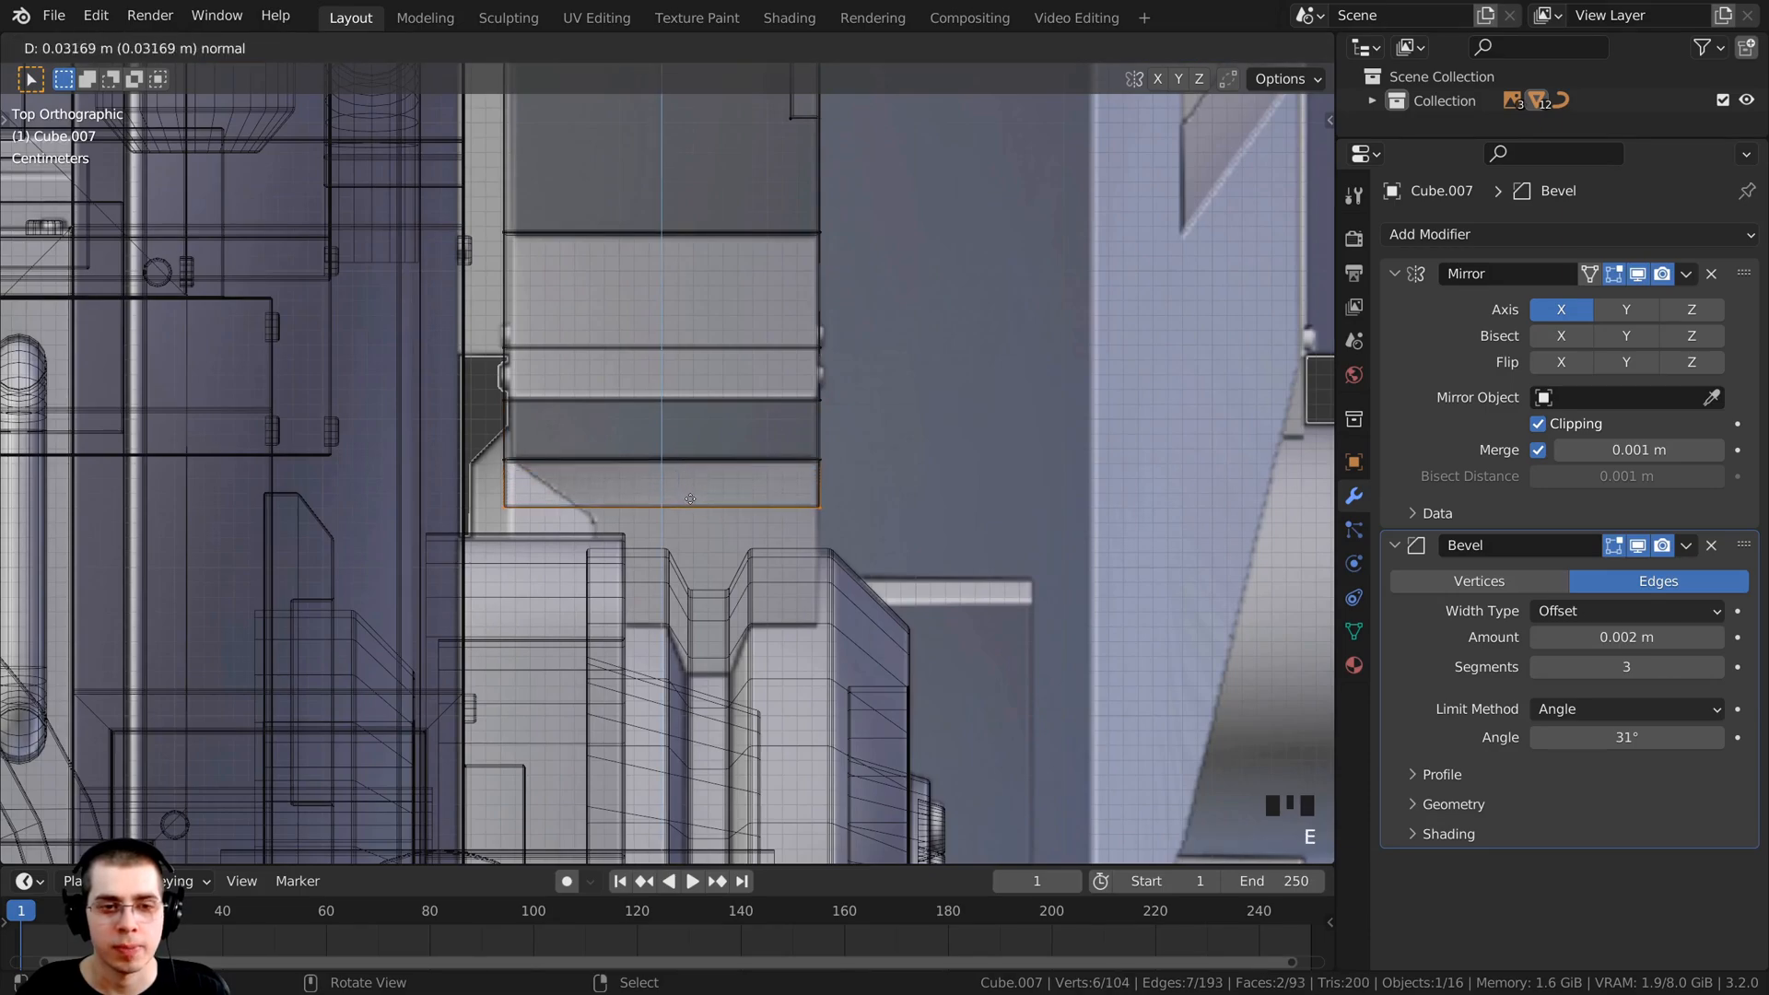
{"action": "left_click", "coordinate": [692, 510]}
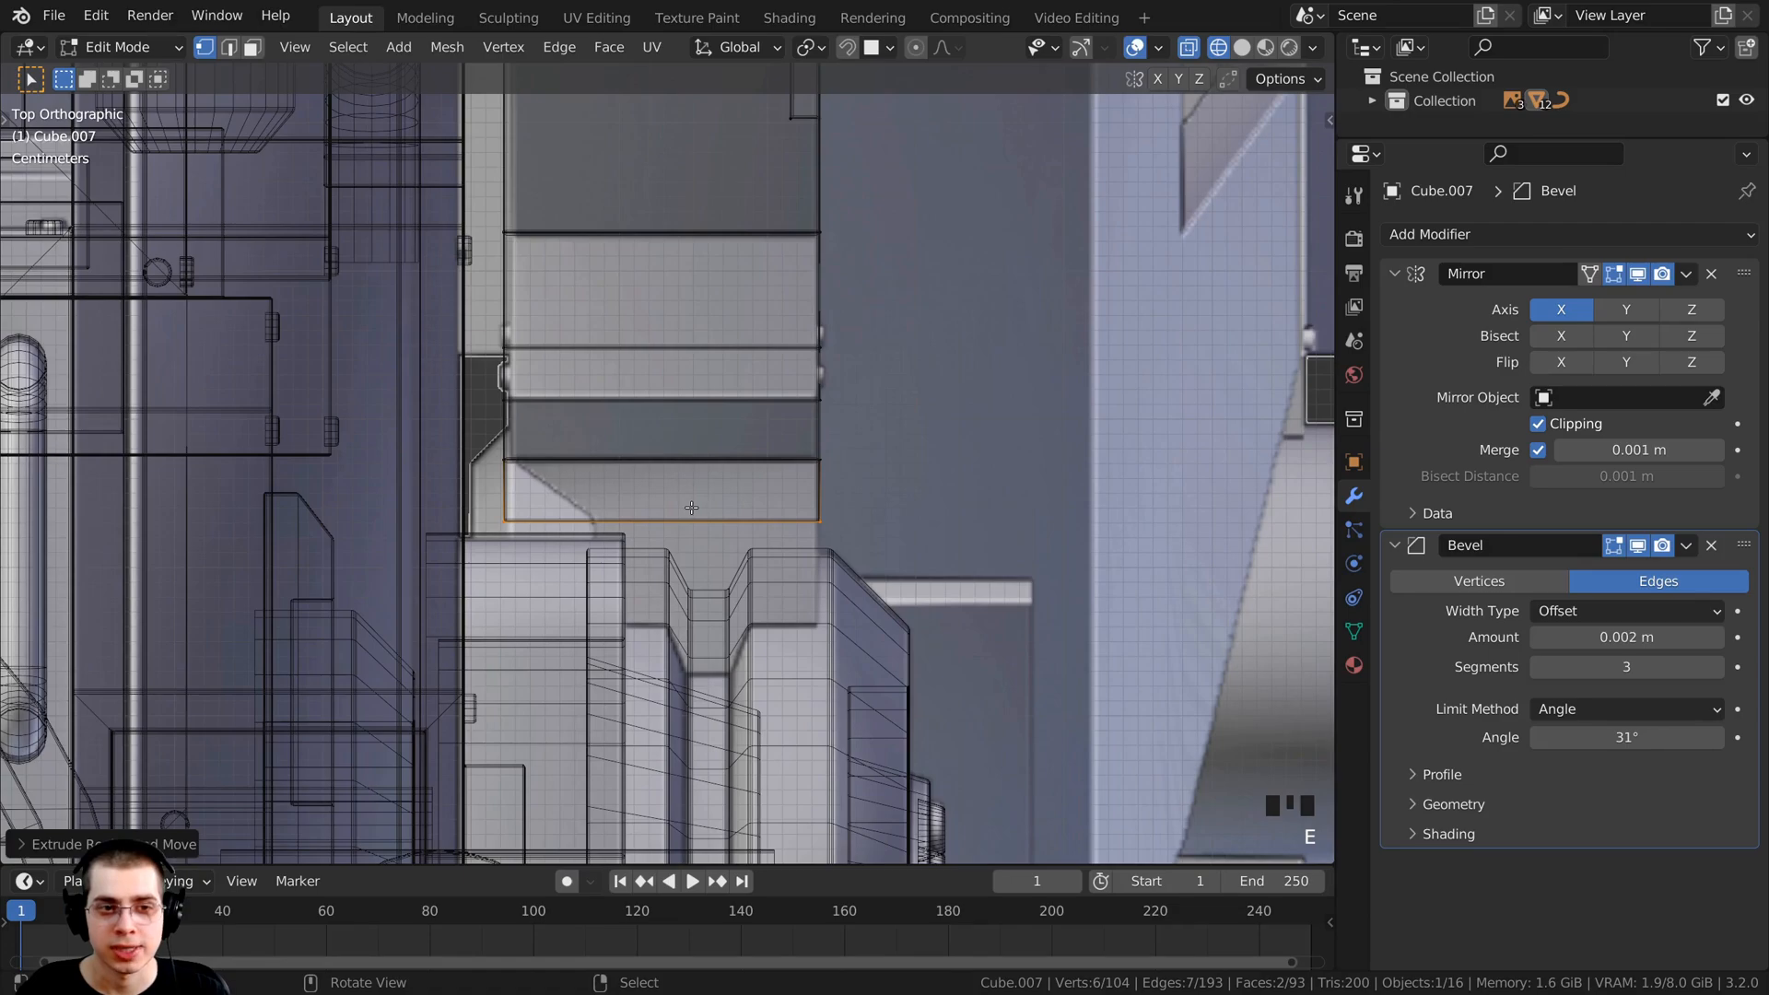
{"action": "key", "text": "e"}
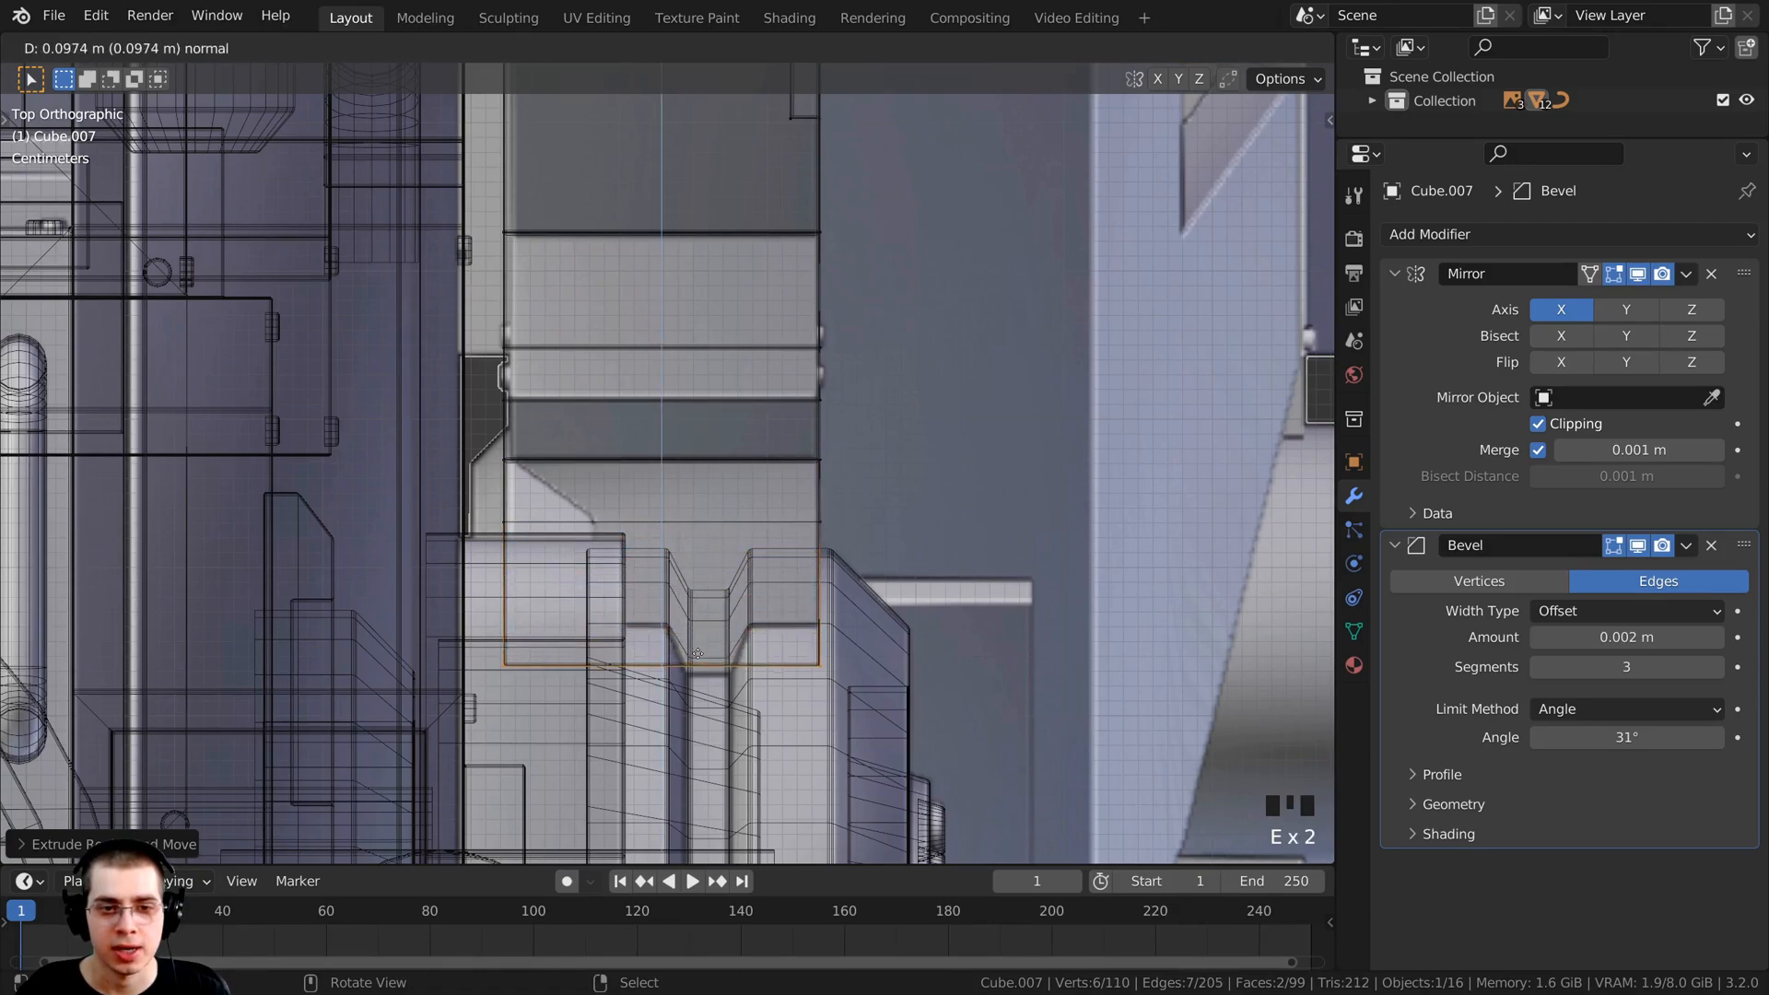
{"action": "left_click", "coordinate": [737, 674]}
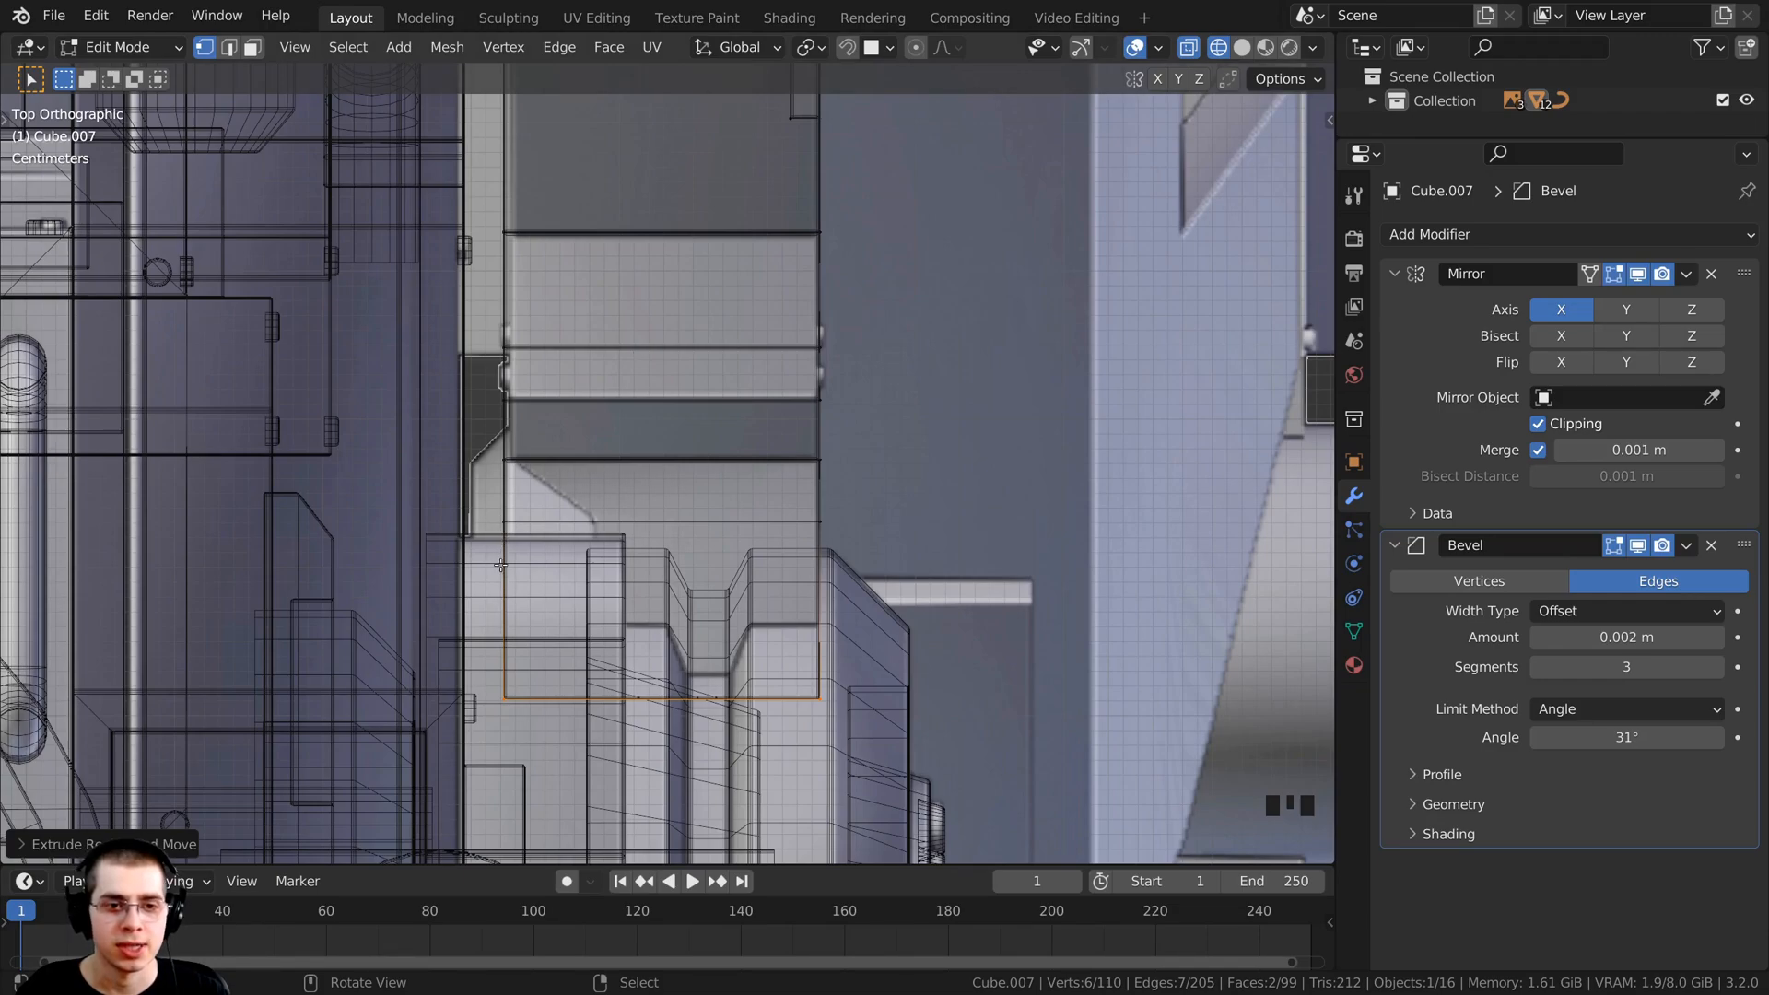
Step: Select the inner side of the newest front extrusion and move it outward along X to start the angled inner edge
{"action": "middle_click_drag", "start_coordinate": [598, 546], "coordinate": [607, 491], "text": "shift"}
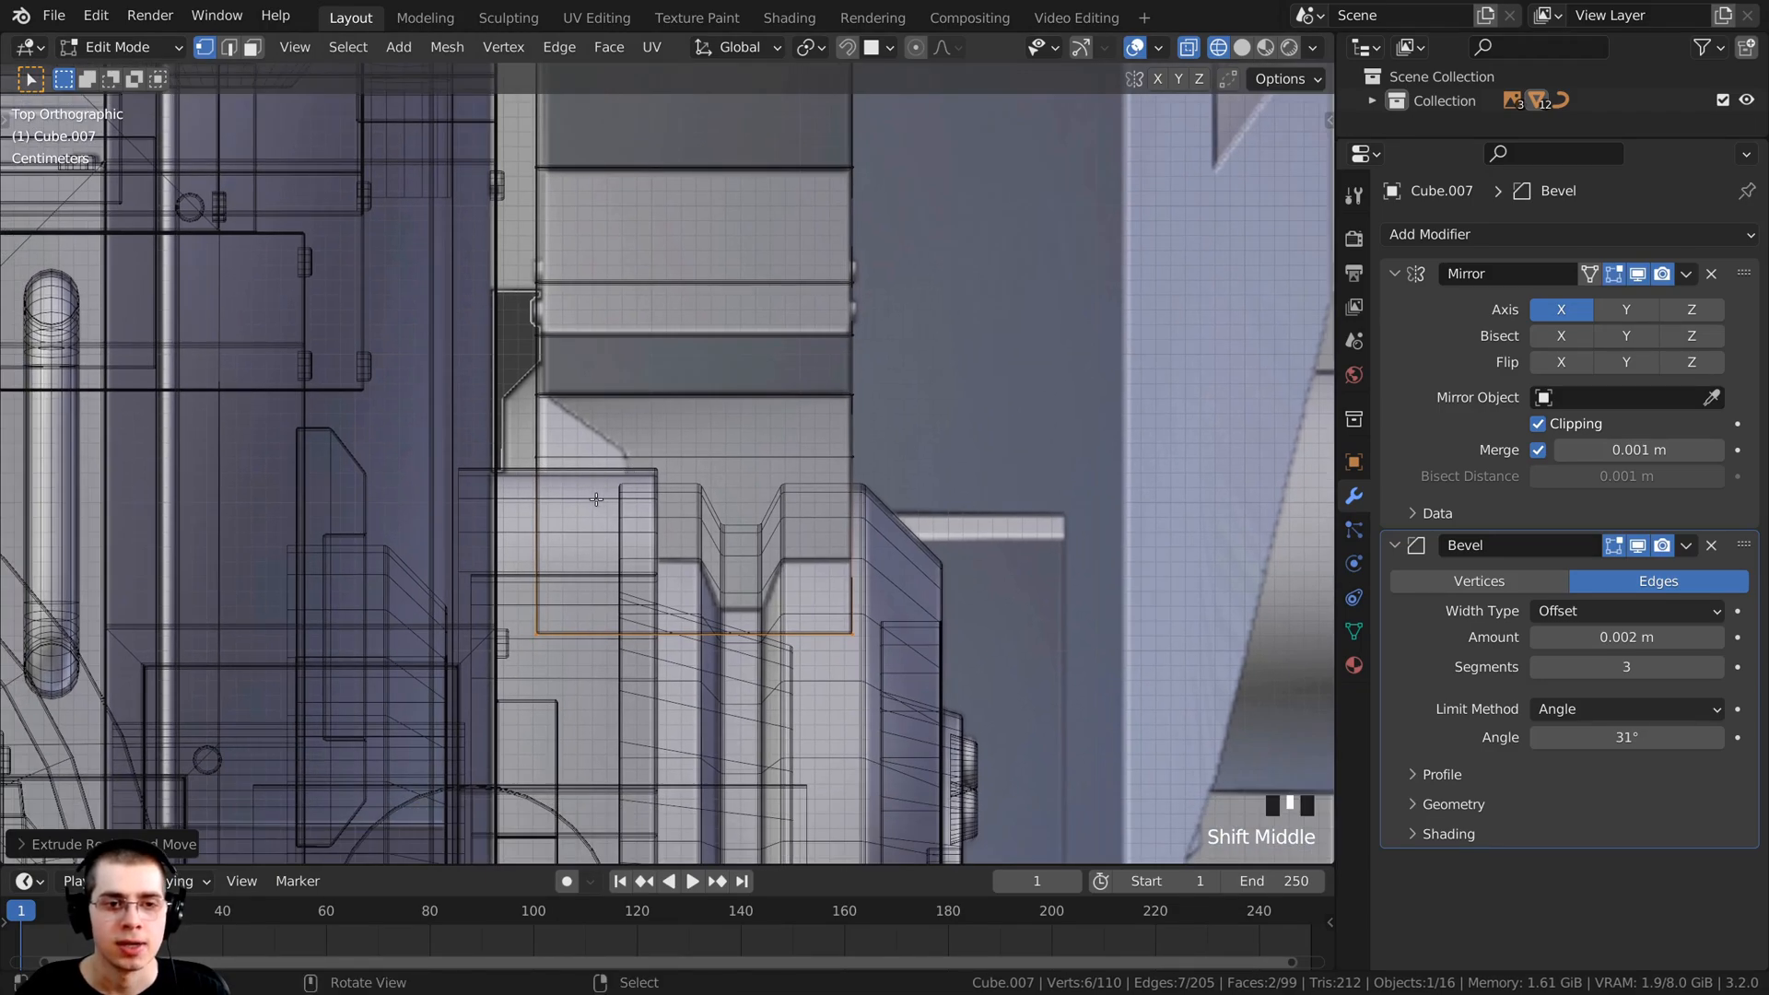
{"action": "key", "text": "a"}
{"action": "key", "text": "a"}
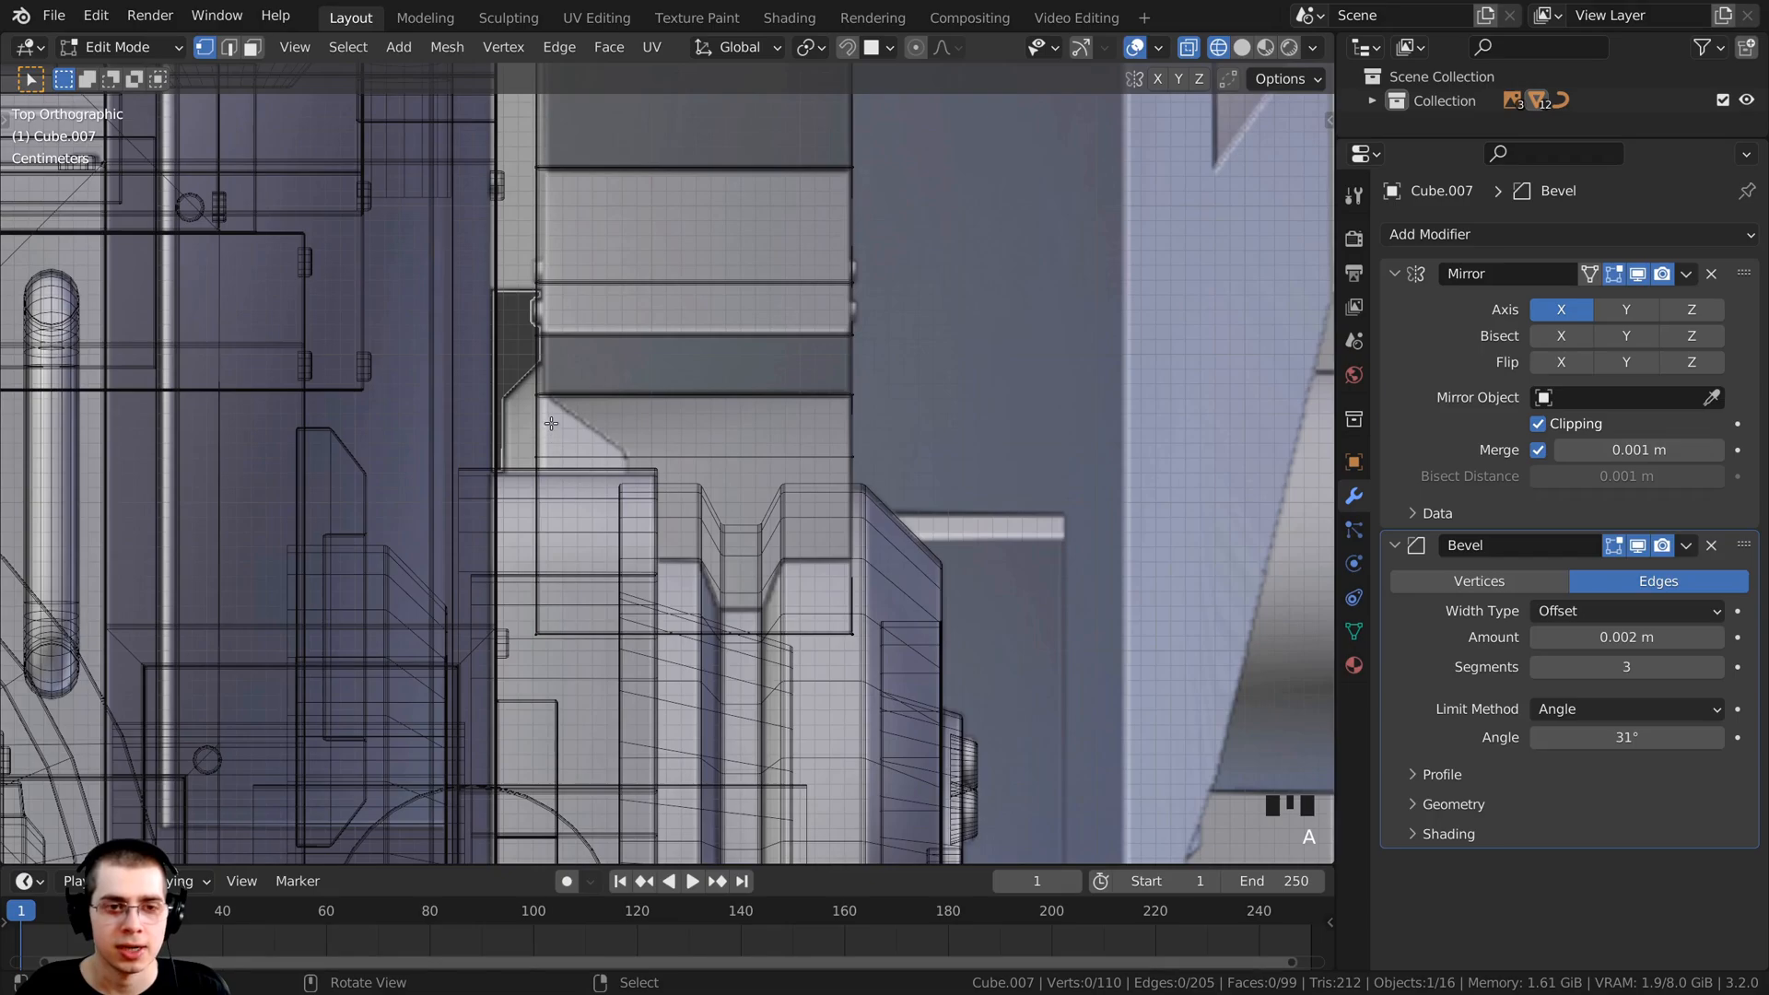
{"action": "key", "text": "b"}
{"action": "left_click_drag", "start_coordinate": [559, 427], "coordinate": [559, 469]}
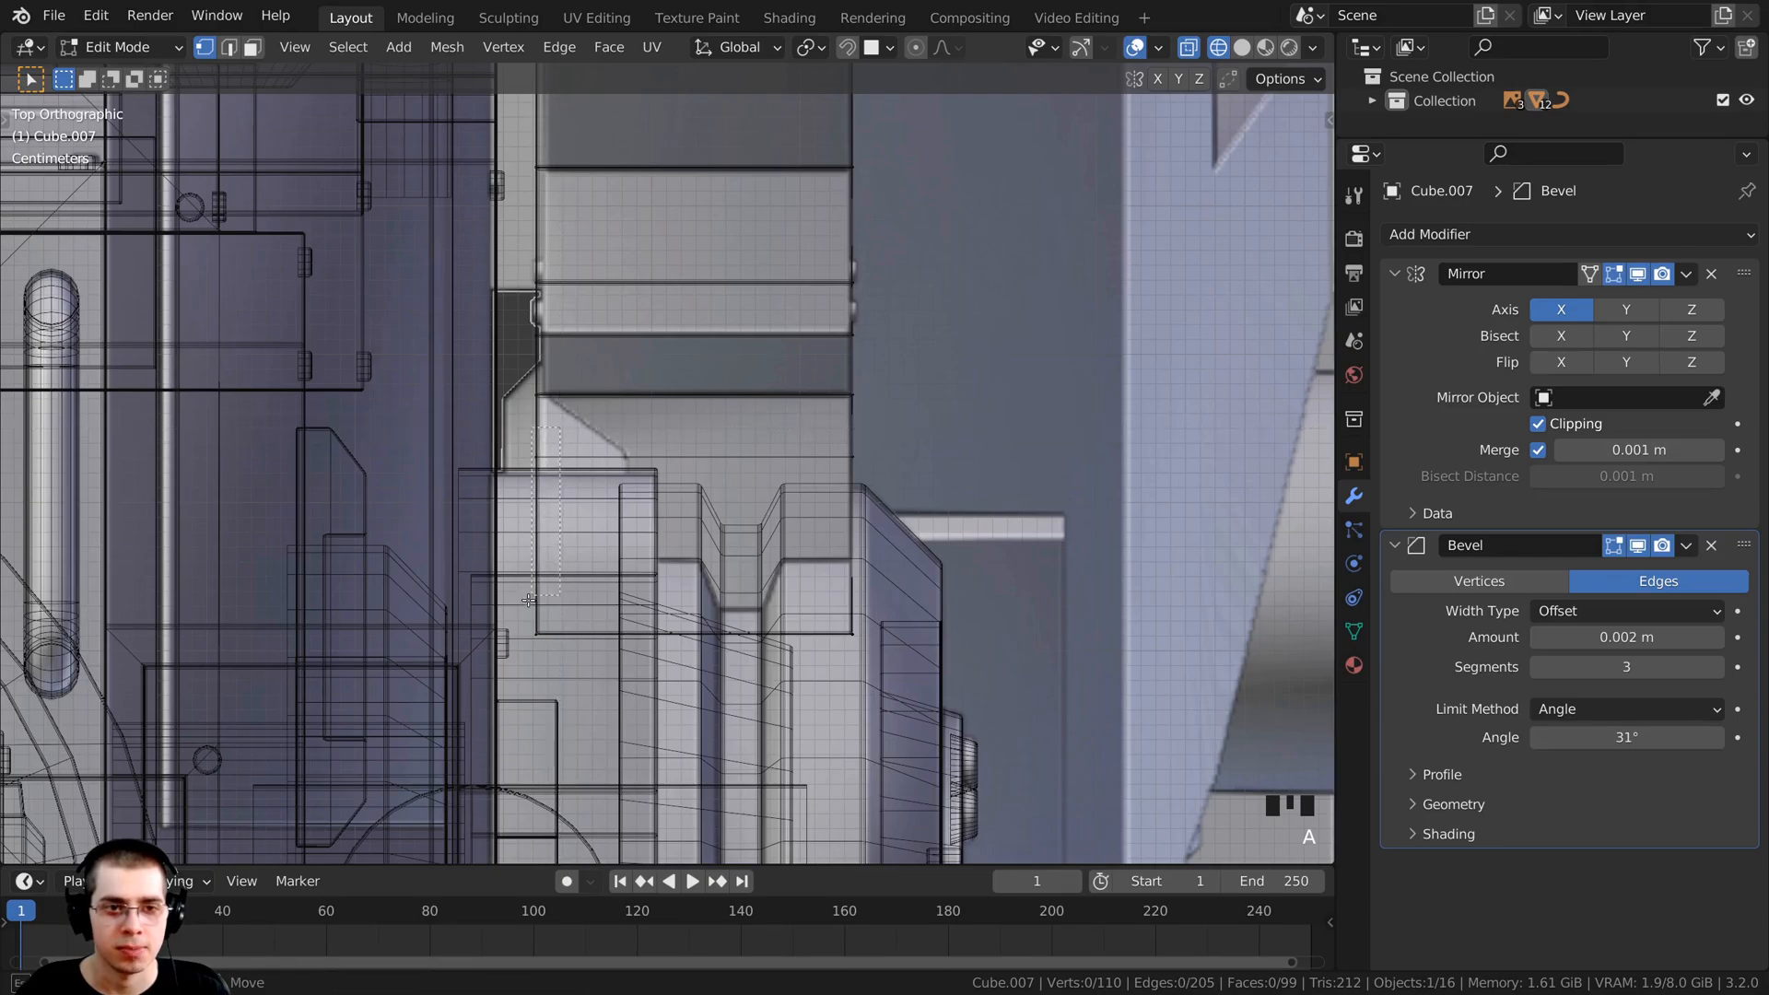
{"action": "left_click_drag", "start_coordinate": [519, 671], "coordinate": [519, 671]}
{"action": "middle_click_drag", "start_coordinate": [519, 671], "coordinate": [633, 627], "text": "shift"}
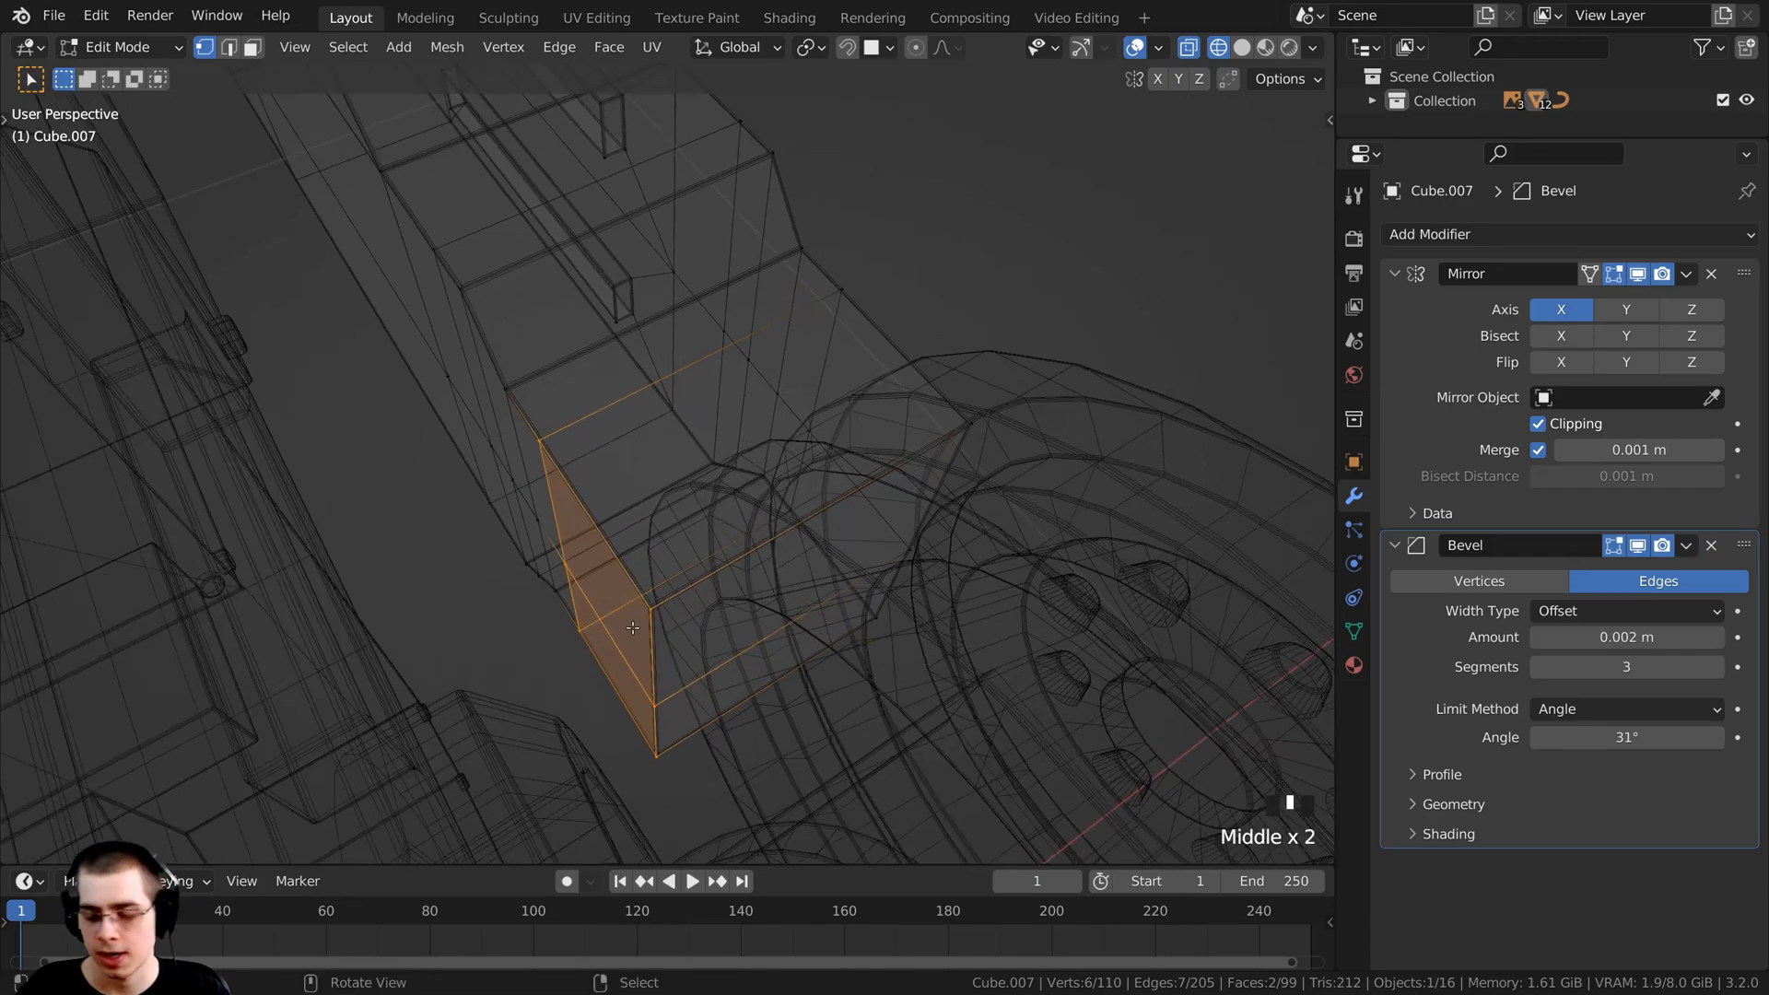
{"action": "key", "text": "KP_7"}
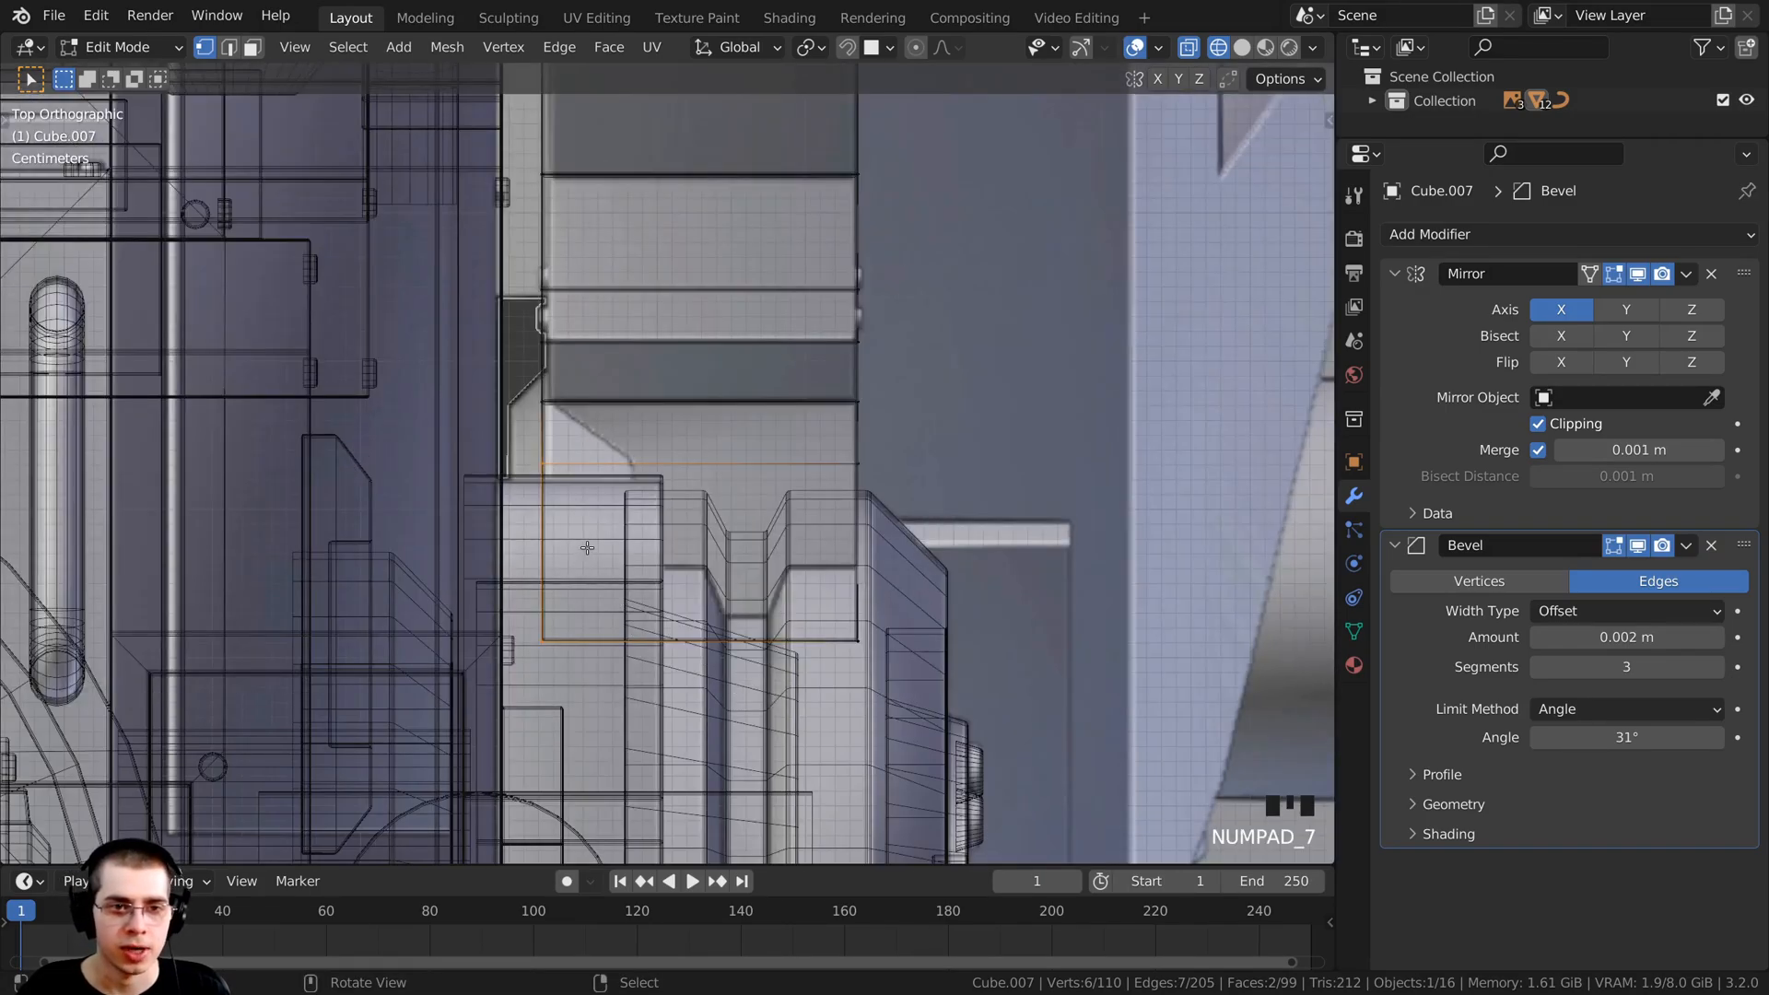
{"action": "key", "text": "g"}
{"action": "key", "text": "x"}
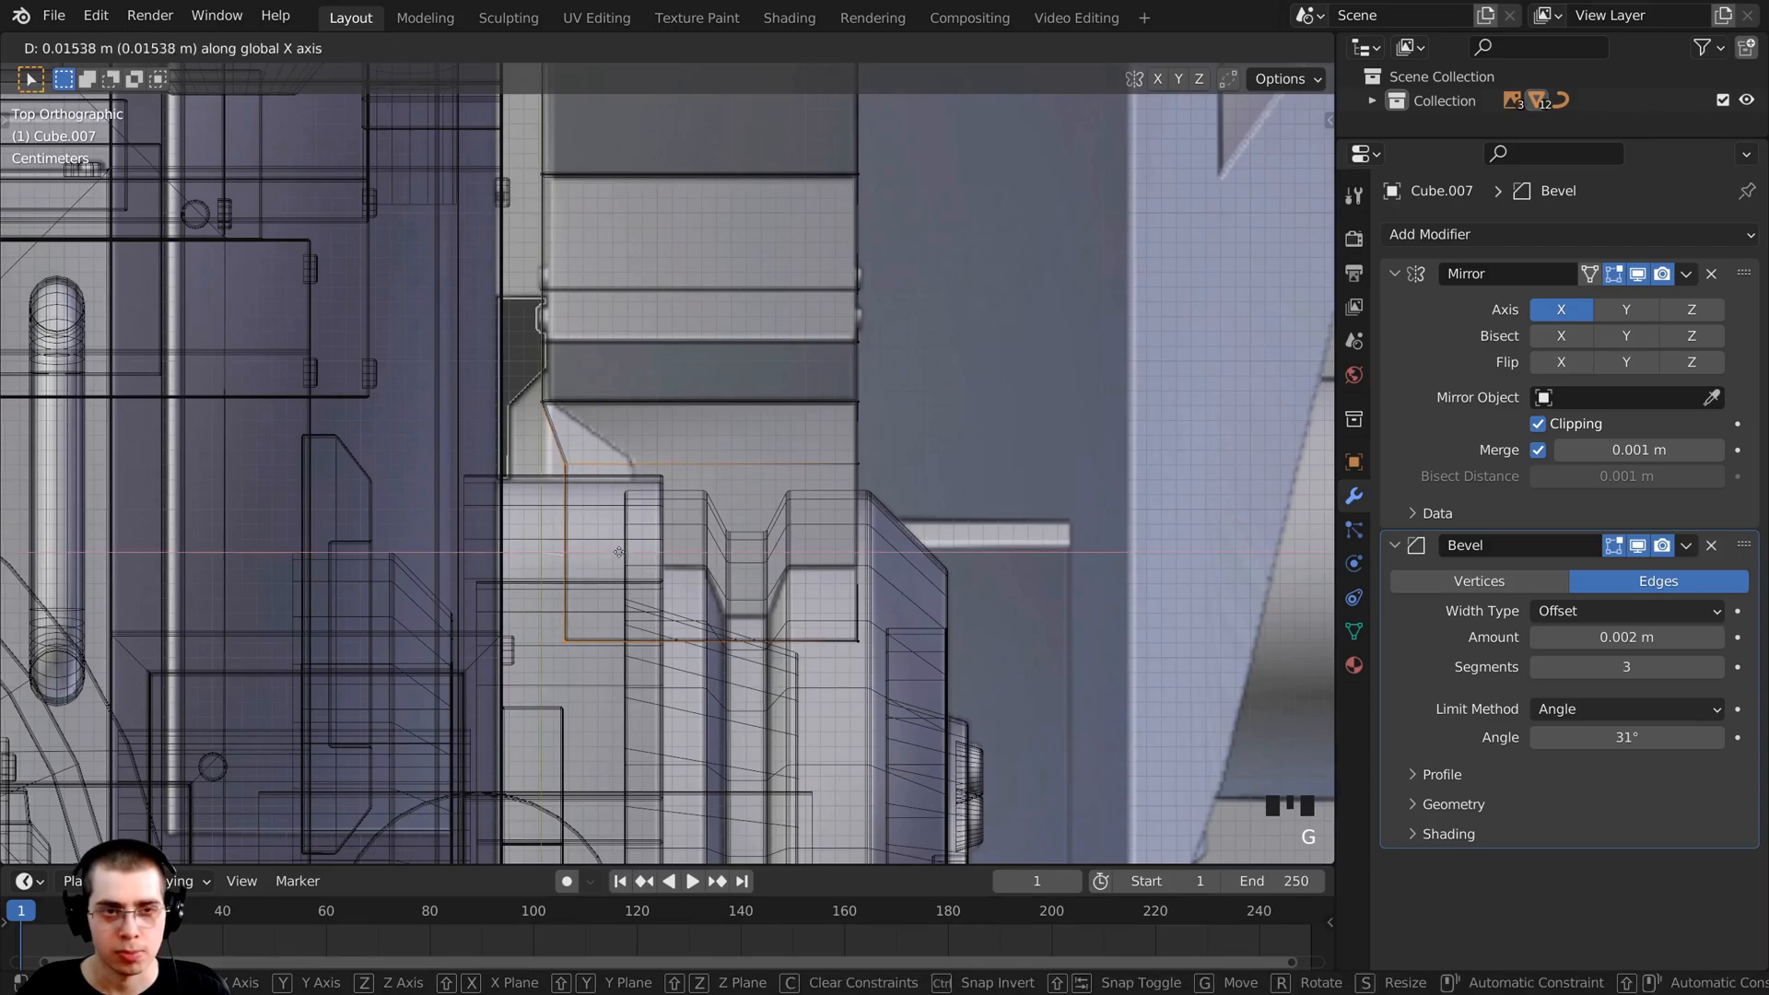
{"action": "left_click", "coordinate": [699, 546]}
Step: Switch to solid shading and refine the X position of the front extrusion's inner side beside the wheel
{"action": "key", "text": "z"}
{"action": "left_click", "coordinate": [1301, 545]}
{"action": "mouse_move", "coordinate": [1272, 553]}
{"action": "middle_mouse_down"}
{"action": "mouse_move", "coordinate": [1058, 596]}
{"action": "mouse_move", "coordinate": [637, 554]}
{"action": "mouse_move", "coordinate": [608, 569]}
{"action": "middle_mouse_up"}
{"action": "scroll", "coordinate": [608, 569], "scroll_direction": "up", "scroll_amount": 3}
{"action": "key", "text": "g"}
{"action": "key", "text": "x"}
{"action": "left_click", "coordinate": [738, 510]}
{"action": "middle_click_drag", "start_coordinate": [738, 509], "coordinate": [705, 354]}
{"action": "middle_click_drag", "start_coordinate": [745, 475], "coordinate": [720, 439]}
{"action": "key", "text": "g"}
{"action": "key", "text": "x"}
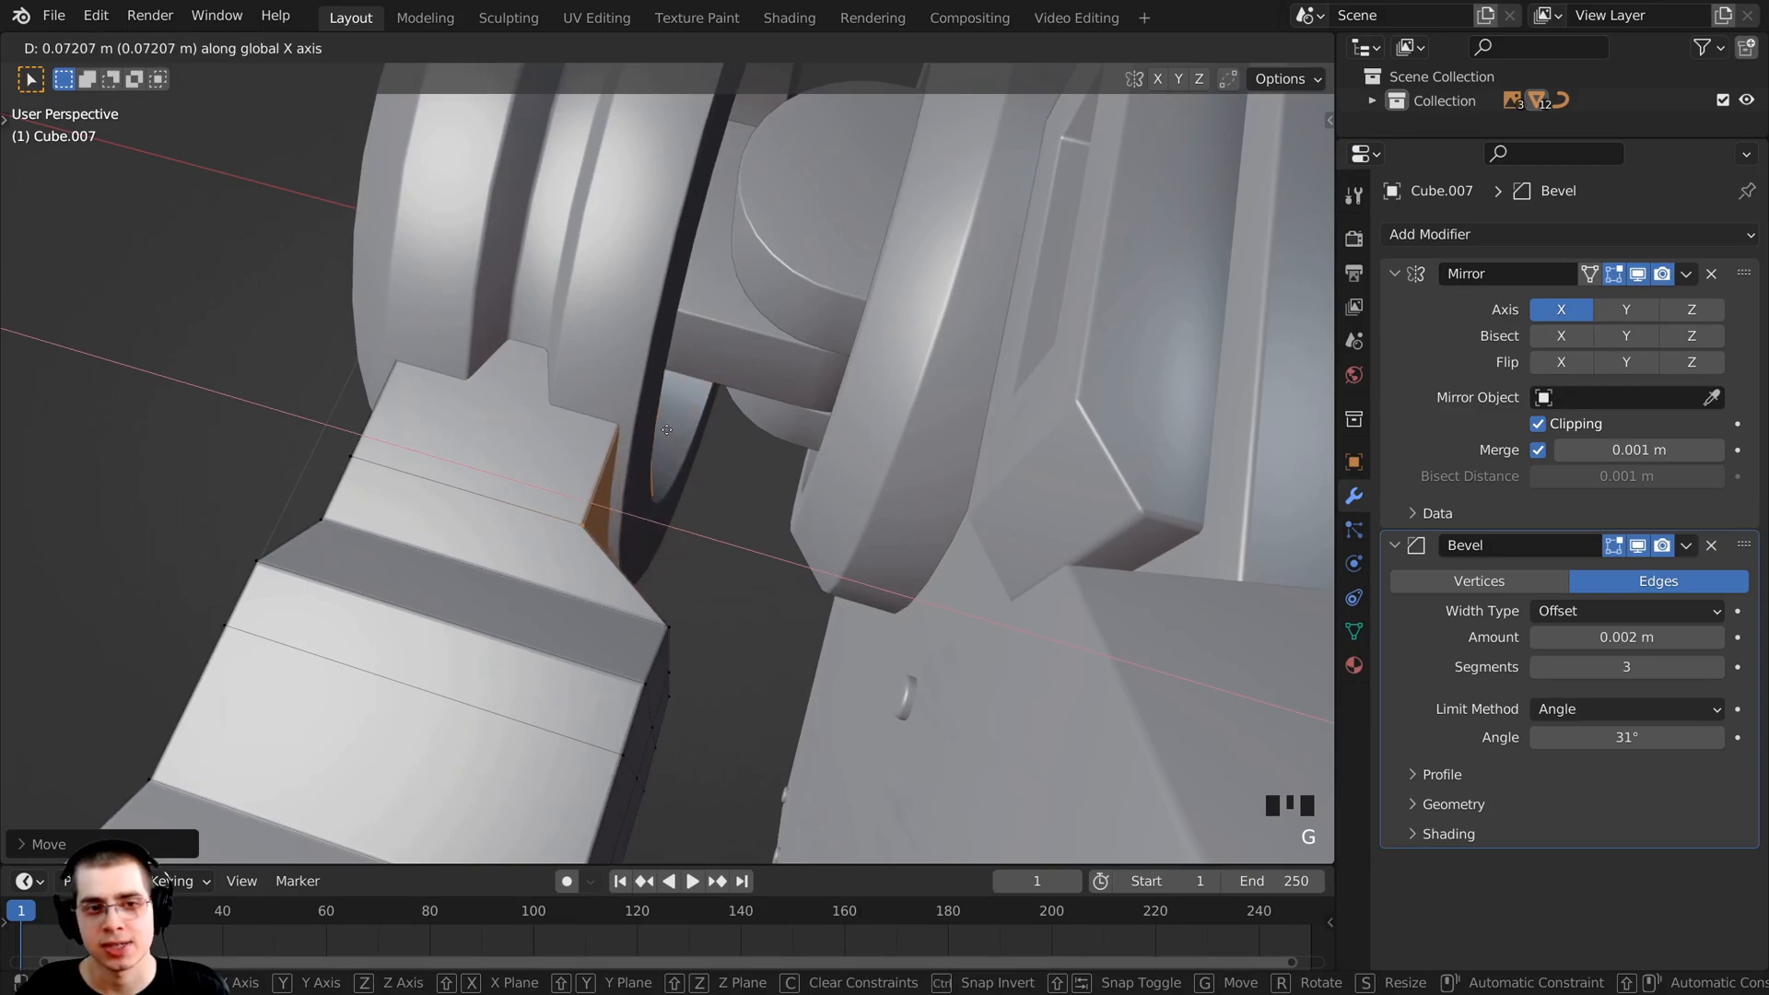
{"action": "left_click", "coordinate": [667, 430]}
{"action": "middle_click_drag", "start_coordinate": [667, 430], "coordinate": [645, 497]}
{"action": "key", "text": "g"}
{"action": "key", "text": "x"}
{"action": "left_click", "coordinate": [612, 507]}
Step: Duplicate the face on the panel's underside just behind the sloped front corner and place the copy farther back
{"action": "scroll", "coordinate": [612, 507], "scroll_direction": "down", "scroll_amount": 4}
{"action": "middle_click_drag", "start_coordinate": [644, 498], "coordinate": [612, 372], "text": "shift"}
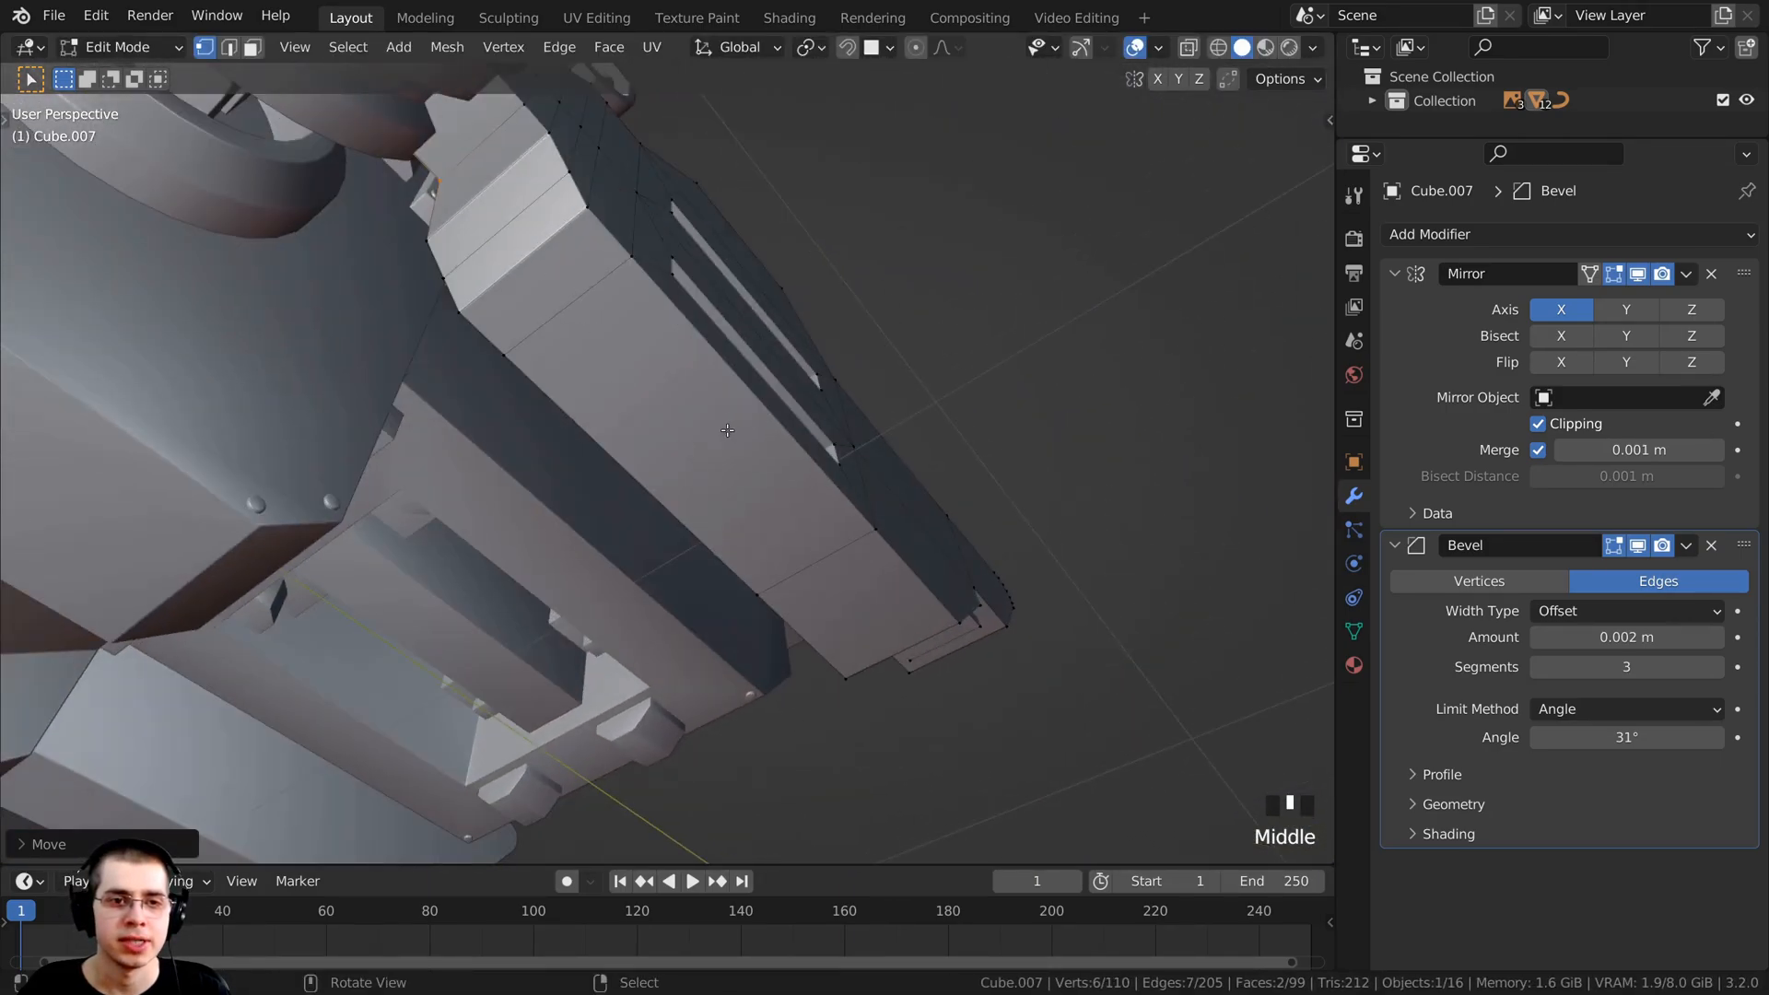
{"action": "middle_click_drag", "start_coordinate": [727, 430], "coordinate": [652, 443]}
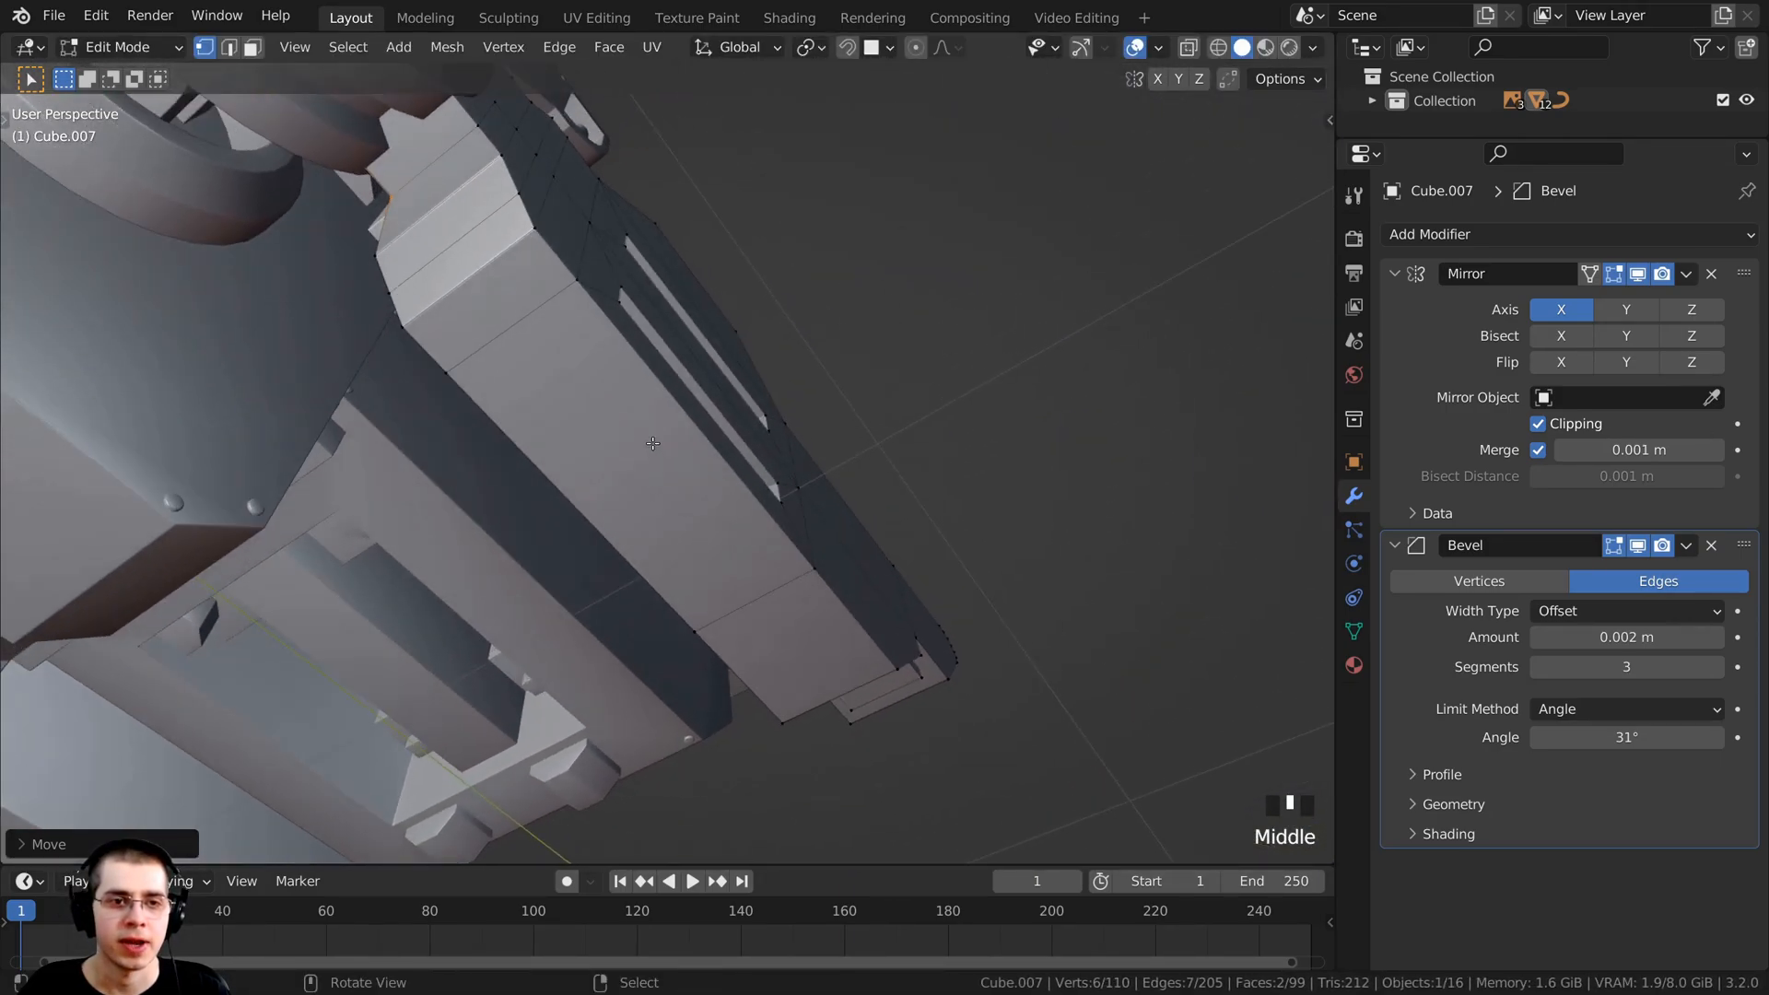
{"action": "left_click", "coordinate": [253, 48]}
{"action": "left_click", "coordinate": [464, 301]}
{"action": "middle_click_drag", "start_coordinate": [464, 301], "coordinate": [673, 270]}
{"action": "key", "text": "shift+d"}
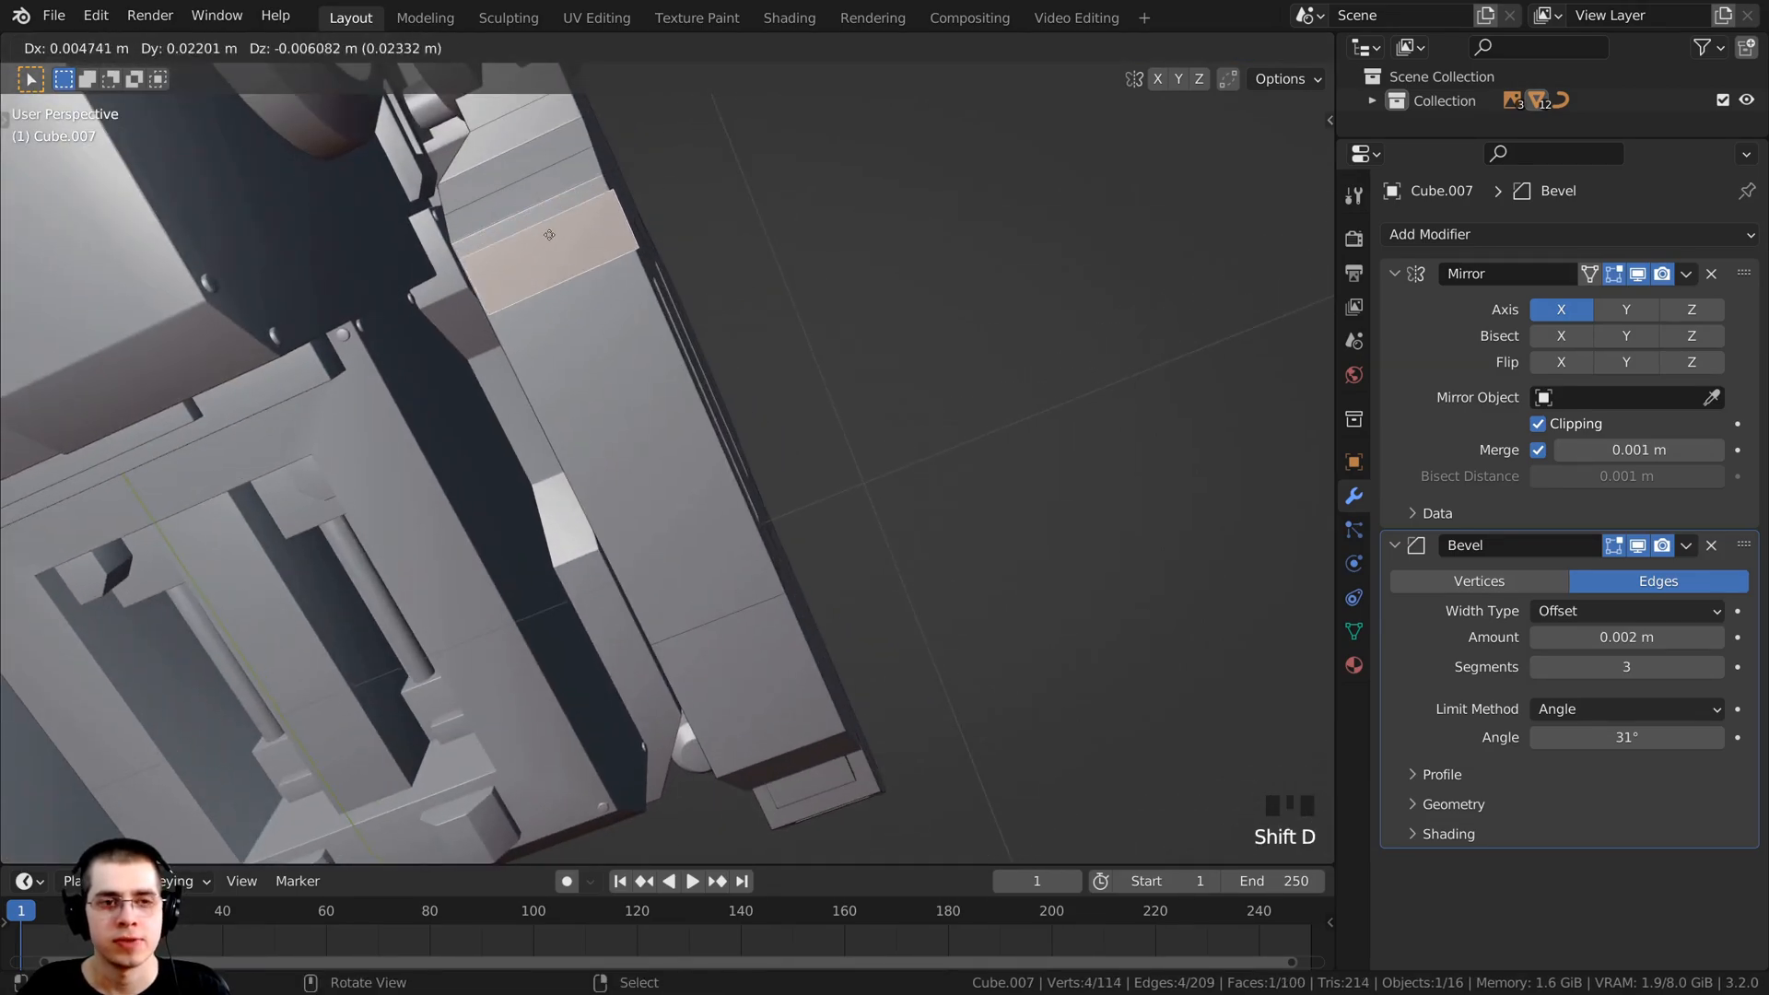
{"action": "left_click", "coordinate": [679, 310]}
Step: Scale the duplicated underside face down uniformly, and stretch it along Y by about 1.26
{"action": "scroll", "coordinate": [781, 319], "scroll_direction": "up", "scroll_amount": 2}
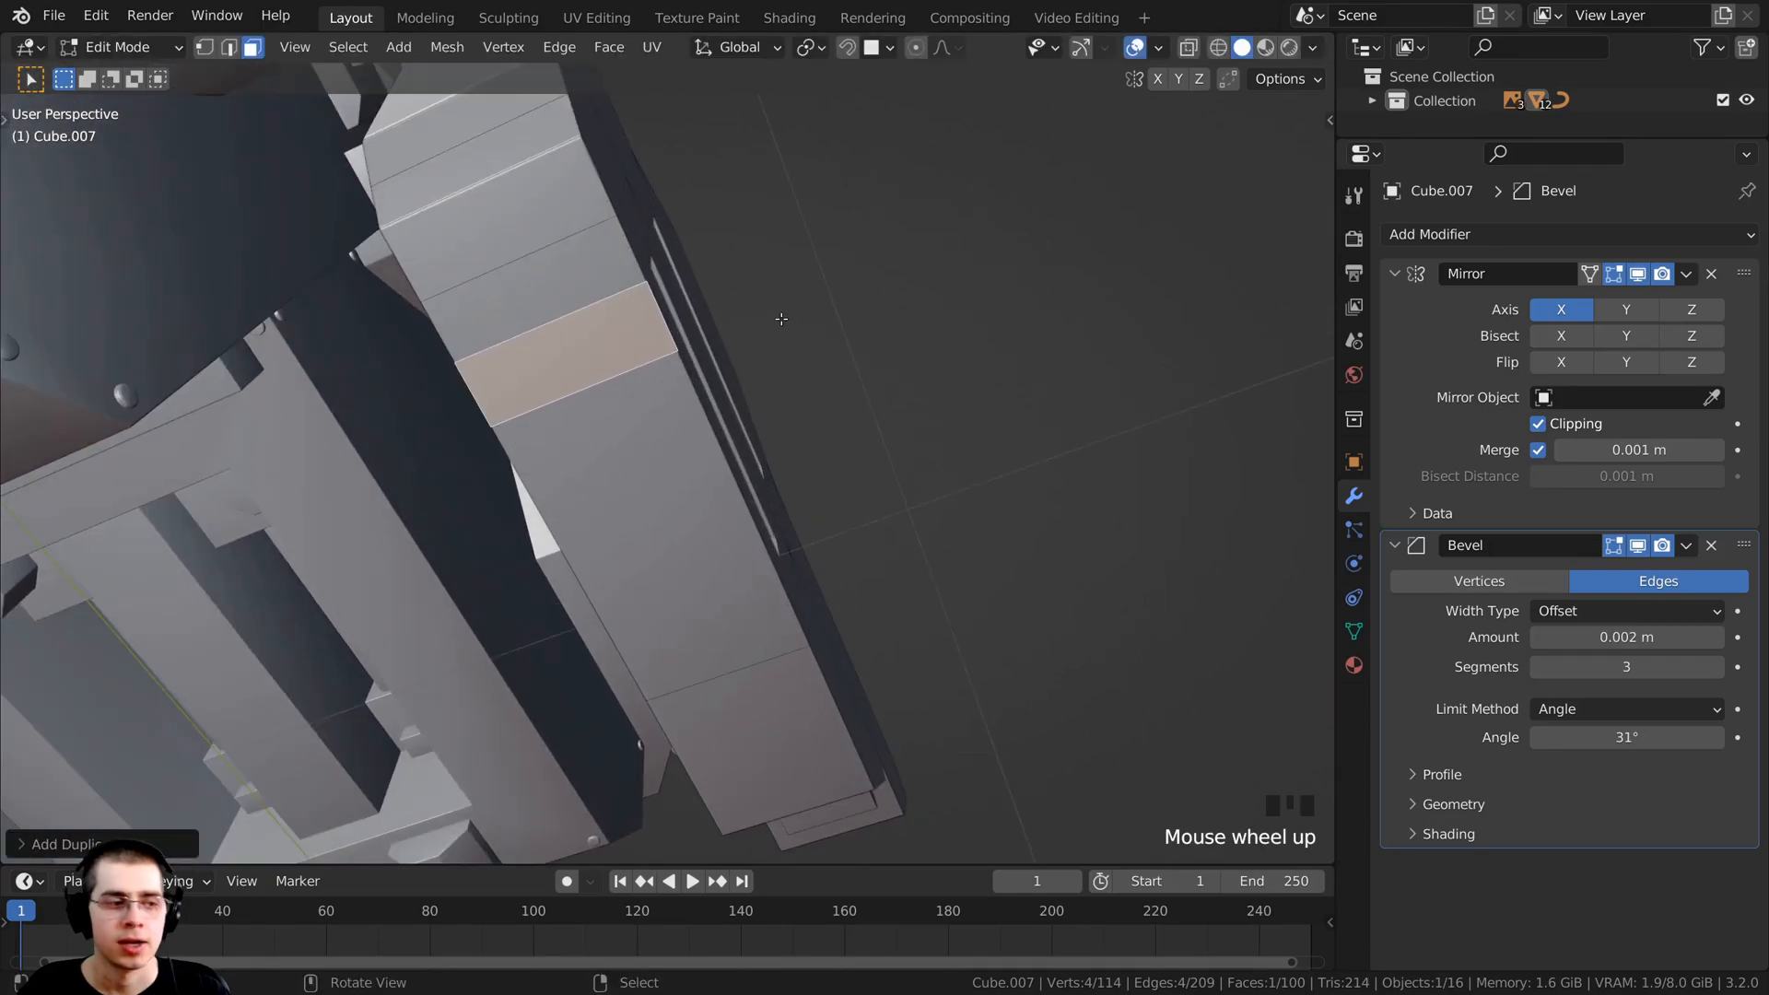
{"action": "key", "text": "s"}
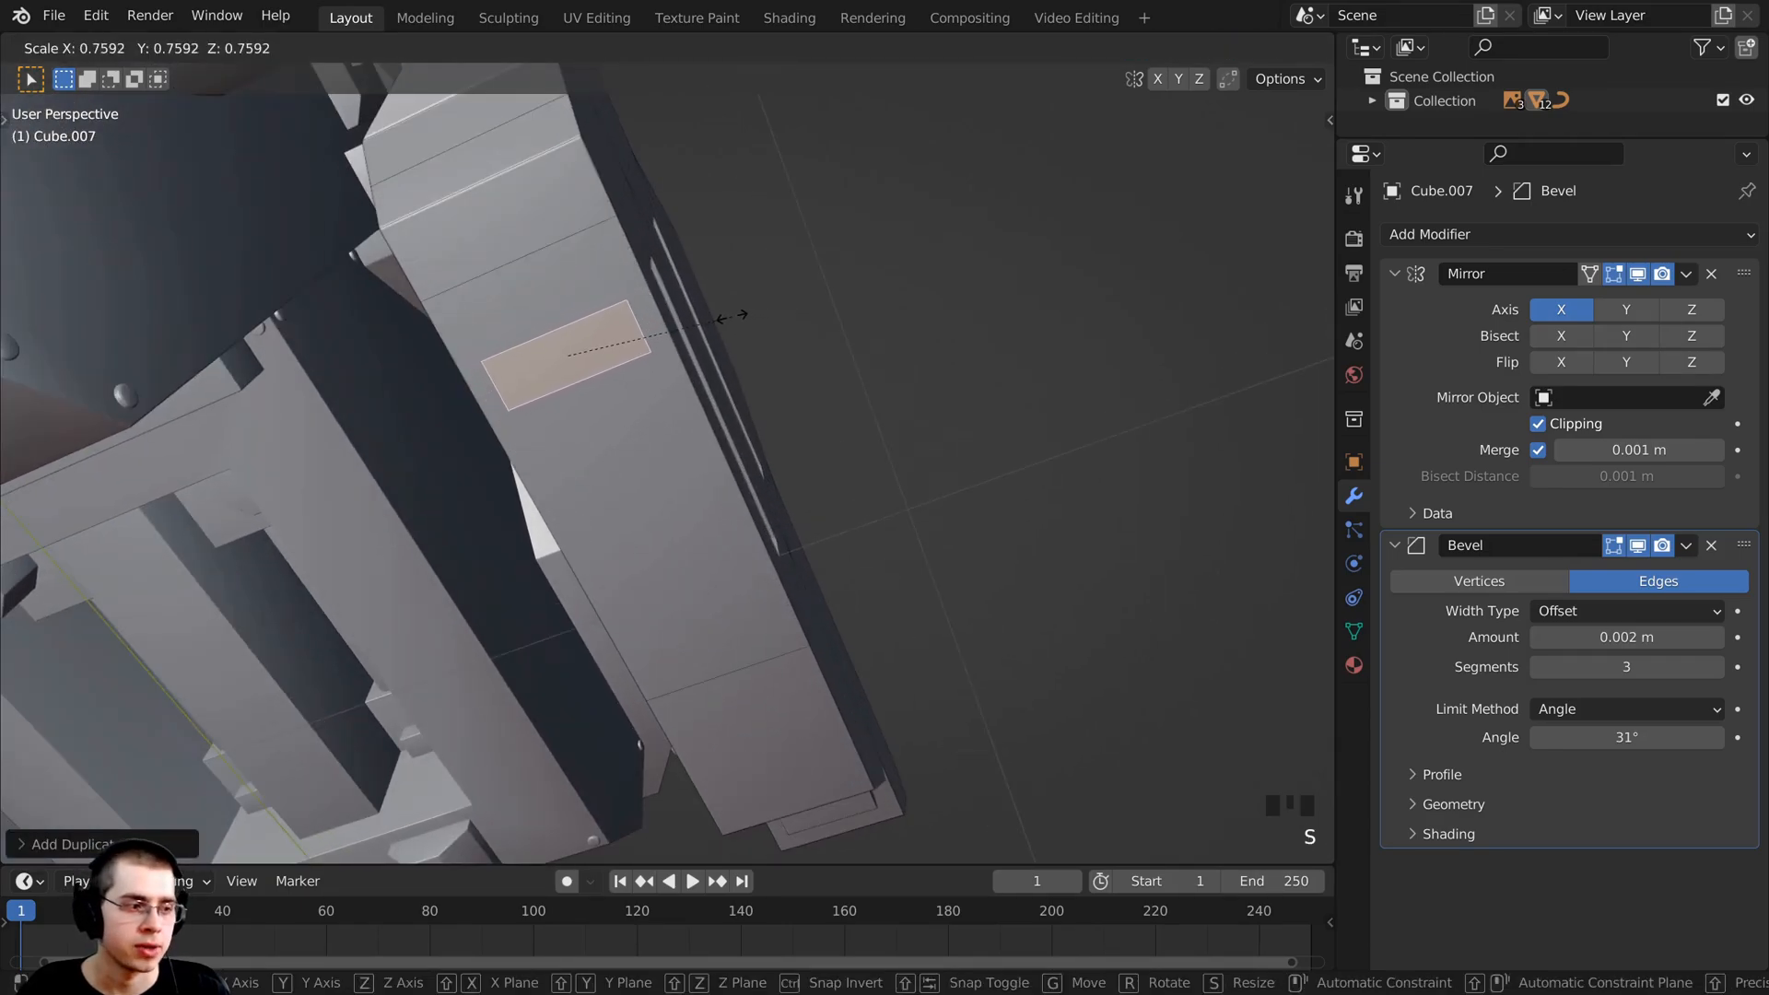
{"action": "key", "text": "s"}
{"action": "key", "text": "x"}
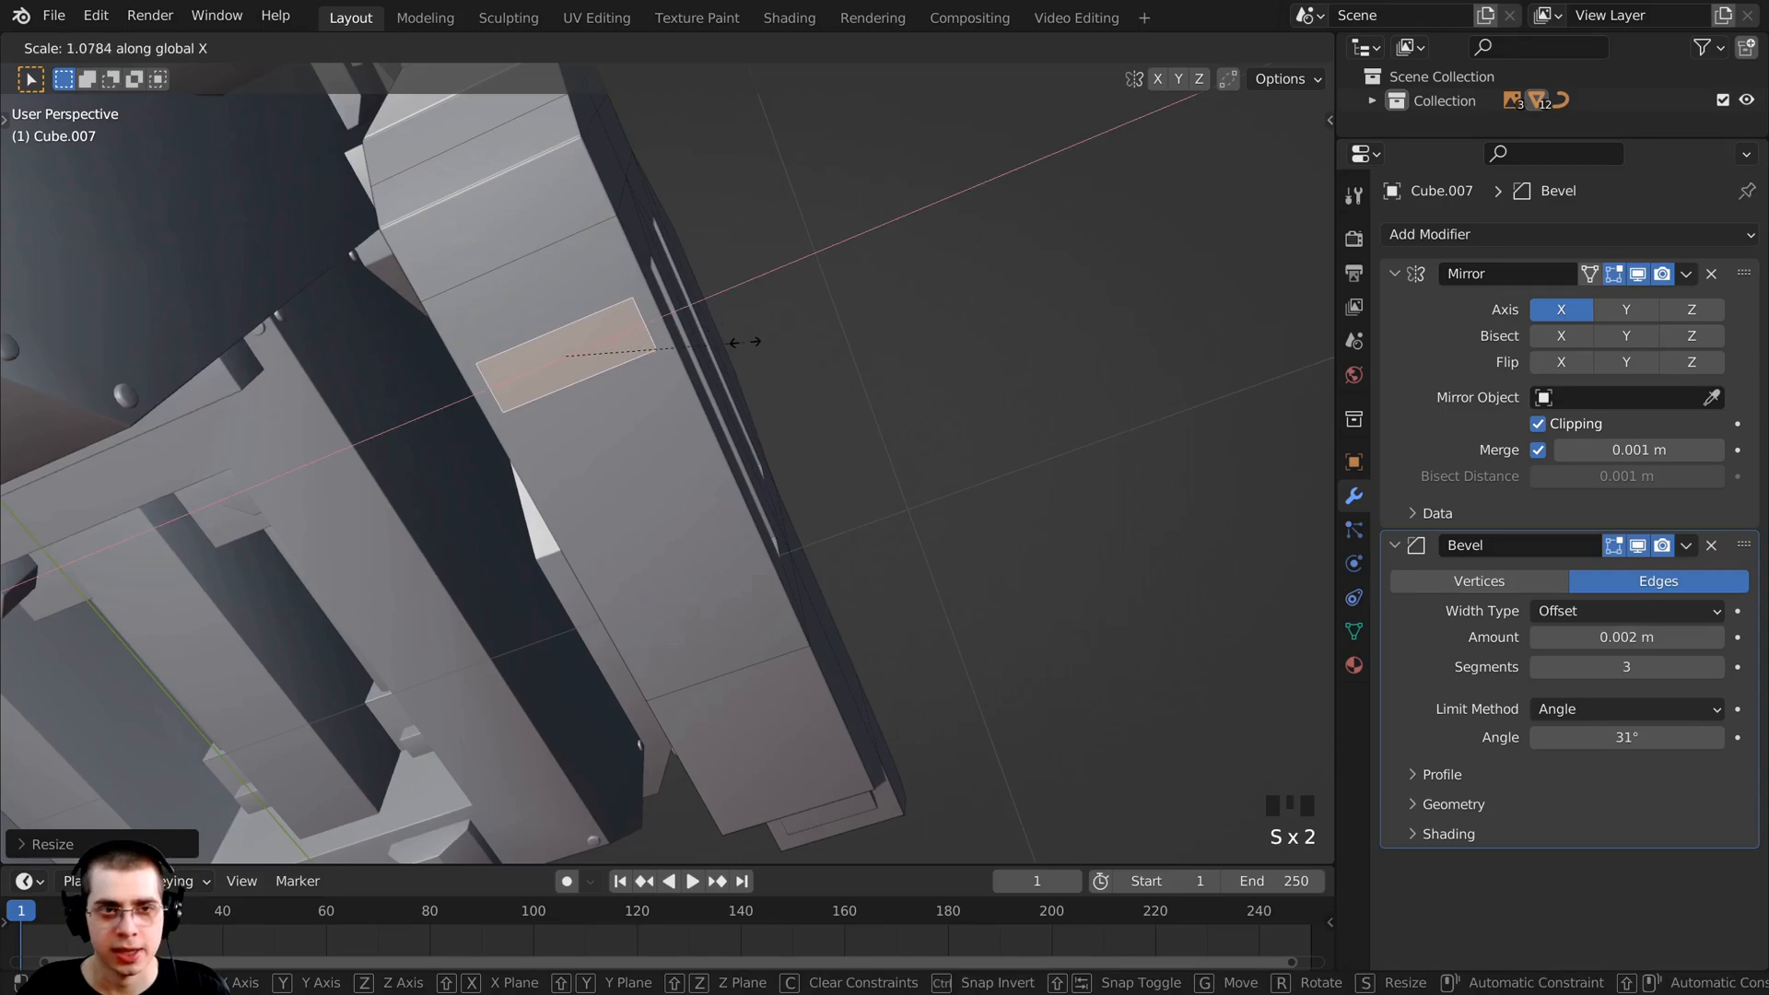
{"action": "key", "text": "y"}
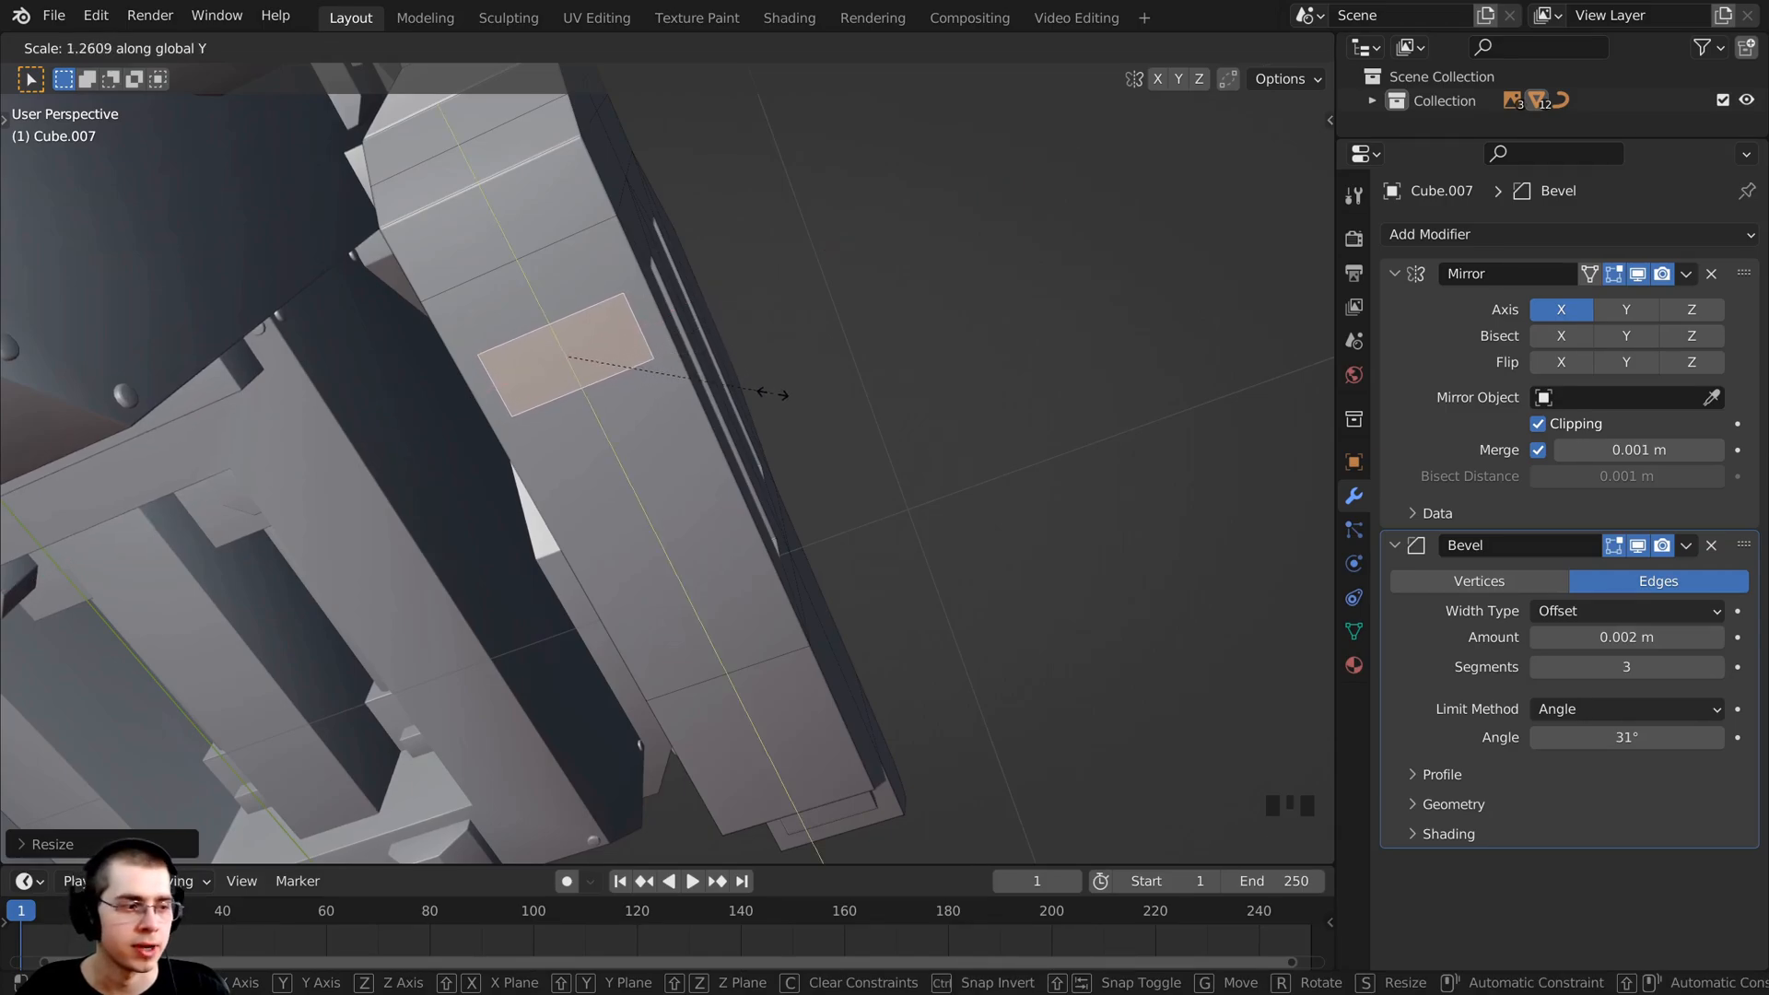
{"action": "left_click", "coordinate": [772, 394]}
Step: Align the duplicated face with the panel's underside along Z and extrude it into a thin raised block
{"action": "key", "text": "KP_Decimal"}
{"action": "middle_click_drag", "start_coordinate": [828, 433], "coordinate": [886, 296]}
{"action": "key", "text": "g"}
{"action": "key", "text": "z"}
{"action": "left_click", "coordinate": [705, 544]}
{"action": "key", "text": "e"}
{"action": "left_click", "coordinate": [762, 493]}
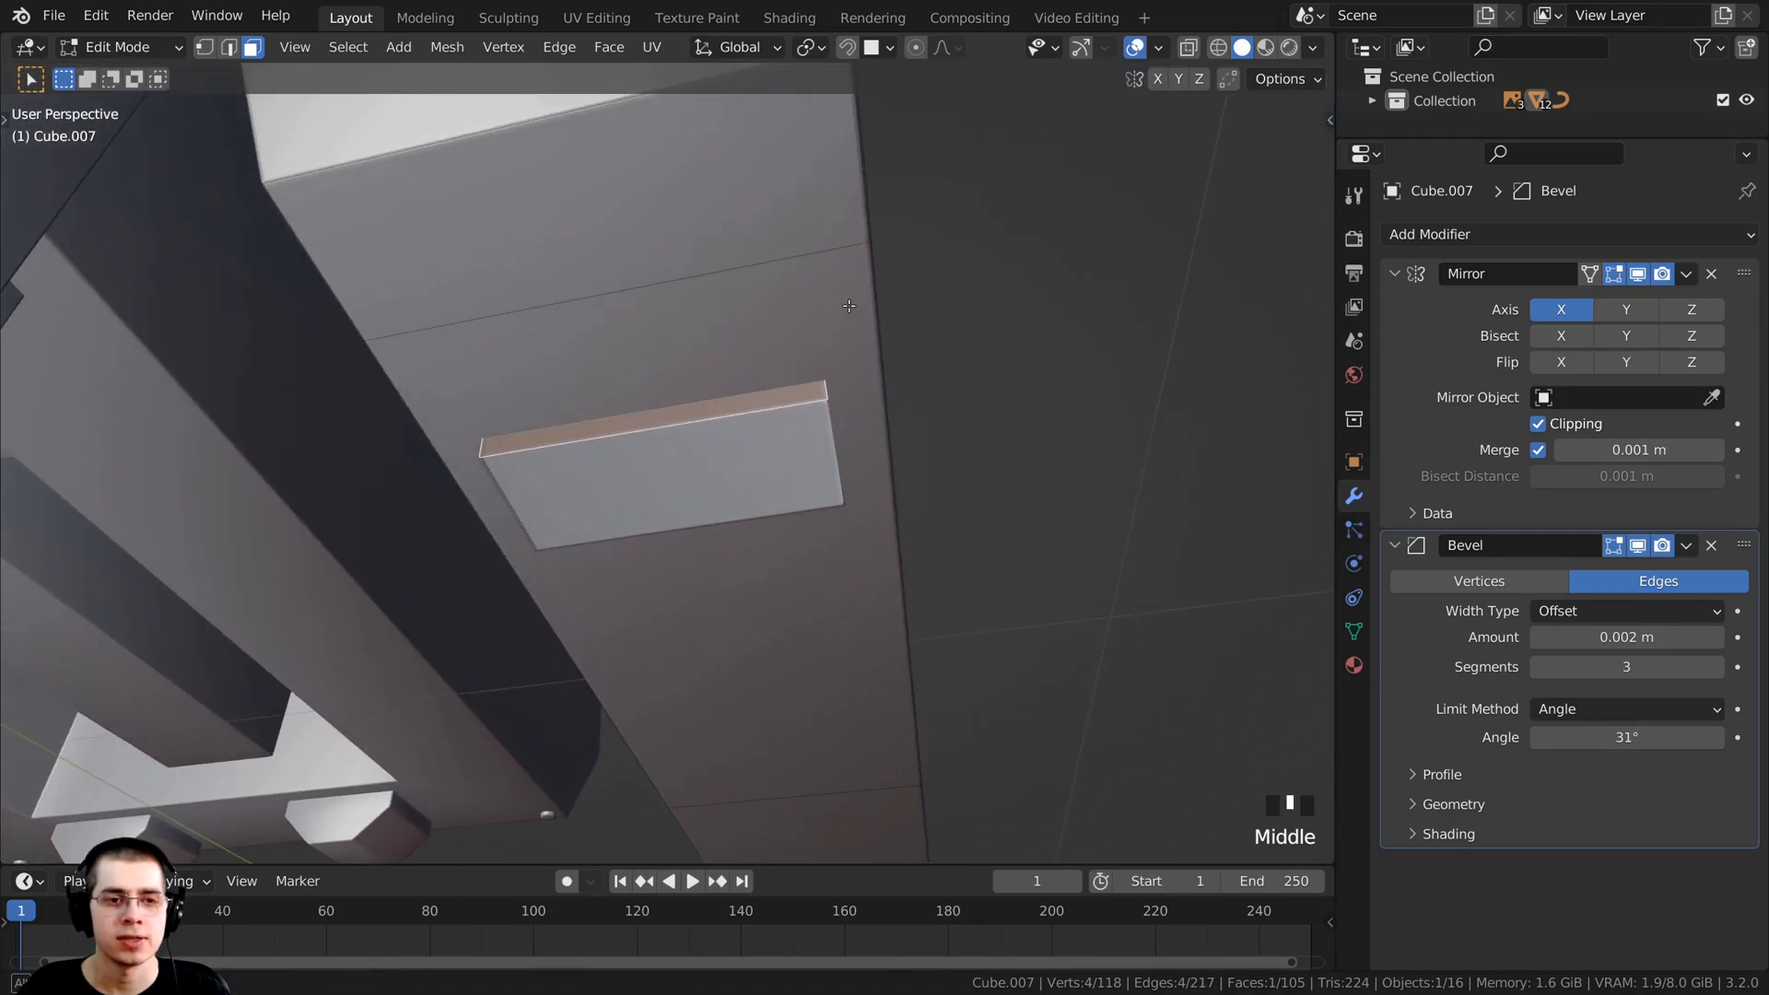
Step: Scale the small block's end face narrower along X to give the block a trapezoid outline
{"action": "key", "text": "s"}
{"action": "key", "text": "x"}
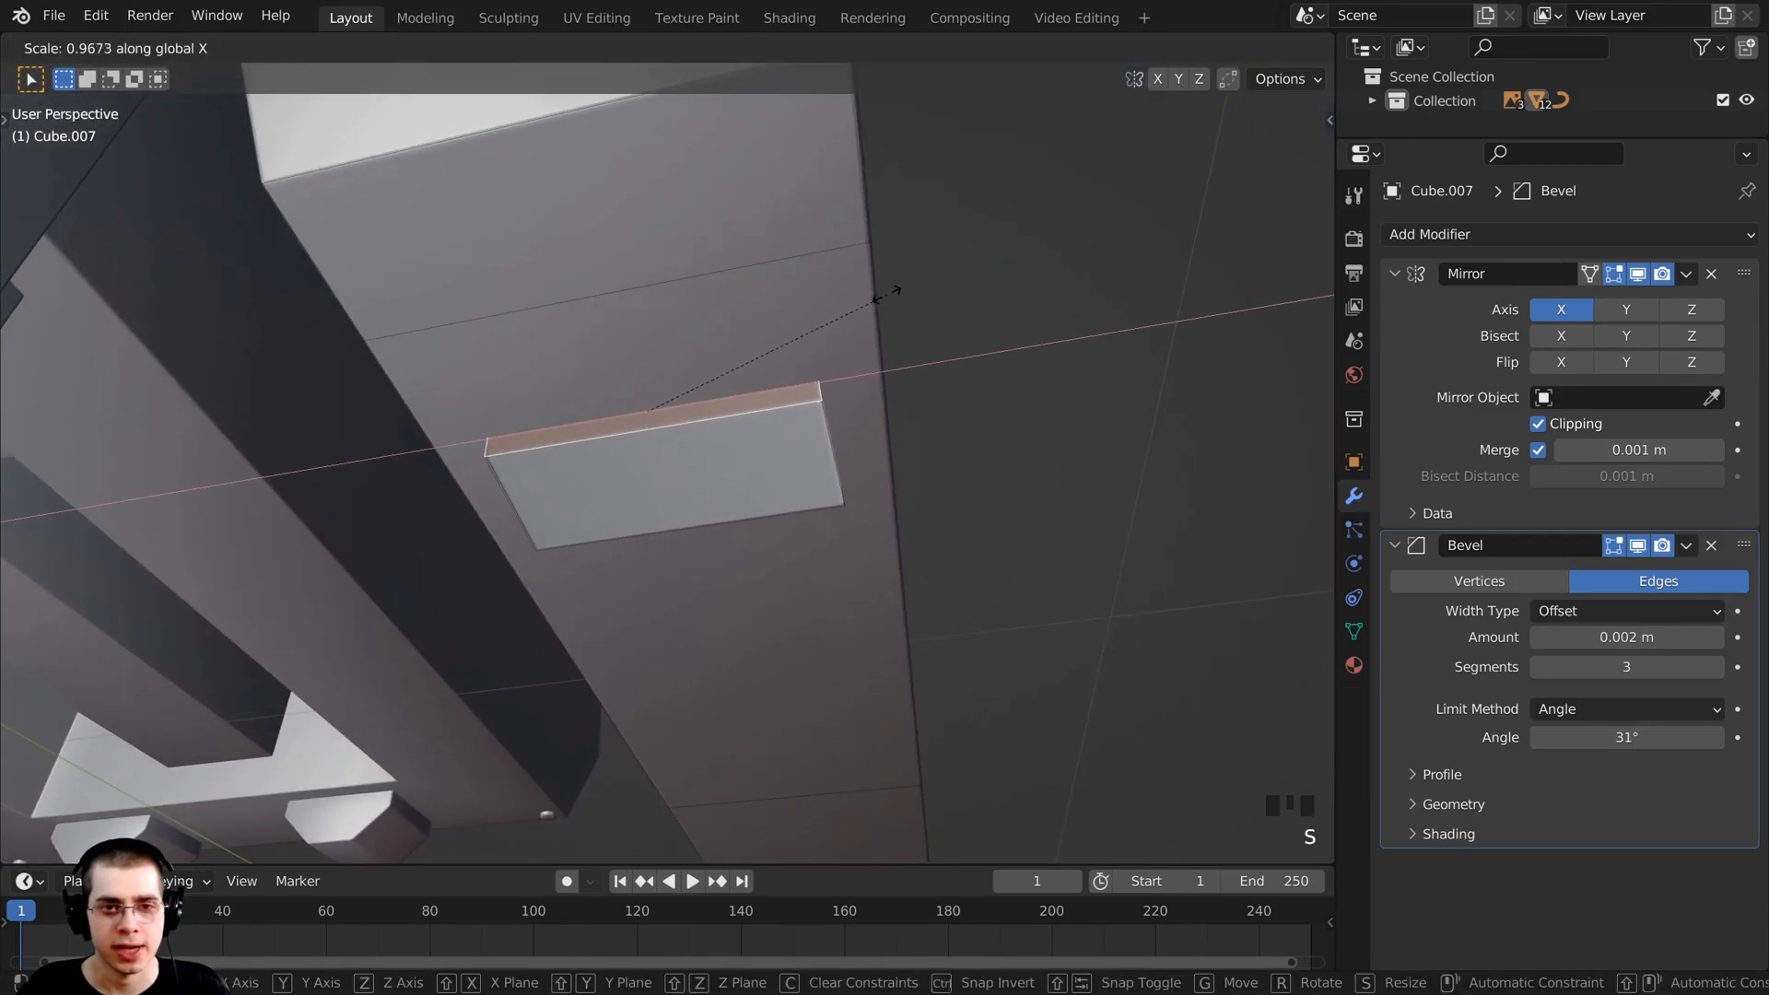
{"action": "left_click", "coordinate": [742, 310]}
Step: Select the whole trapezoid block and move it forward along Y to the front of the underside, checking against the side-view reference
{"action": "middle_click_drag", "start_coordinate": [743, 310], "coordinate": [667, 416]}
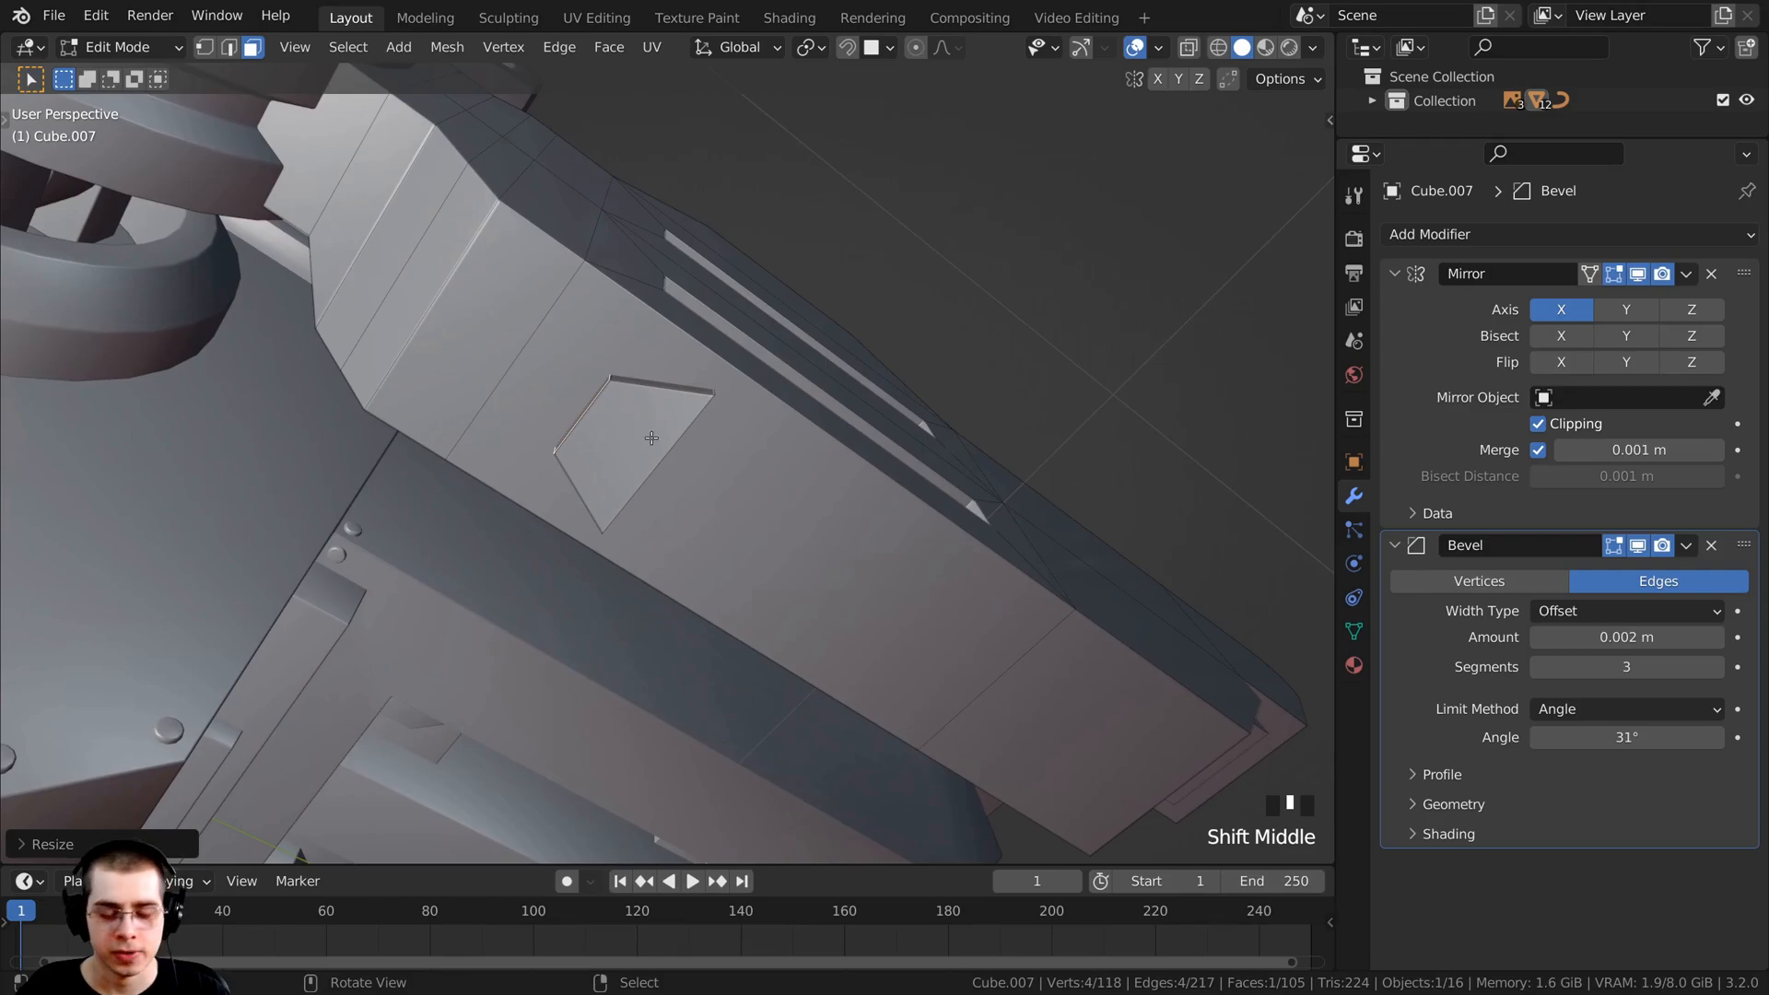
{"action": "key", "text": "l"}
{"action": "middle_click_drag", "start_coordinate": [649, 435], "coordinate": [664, 479]}
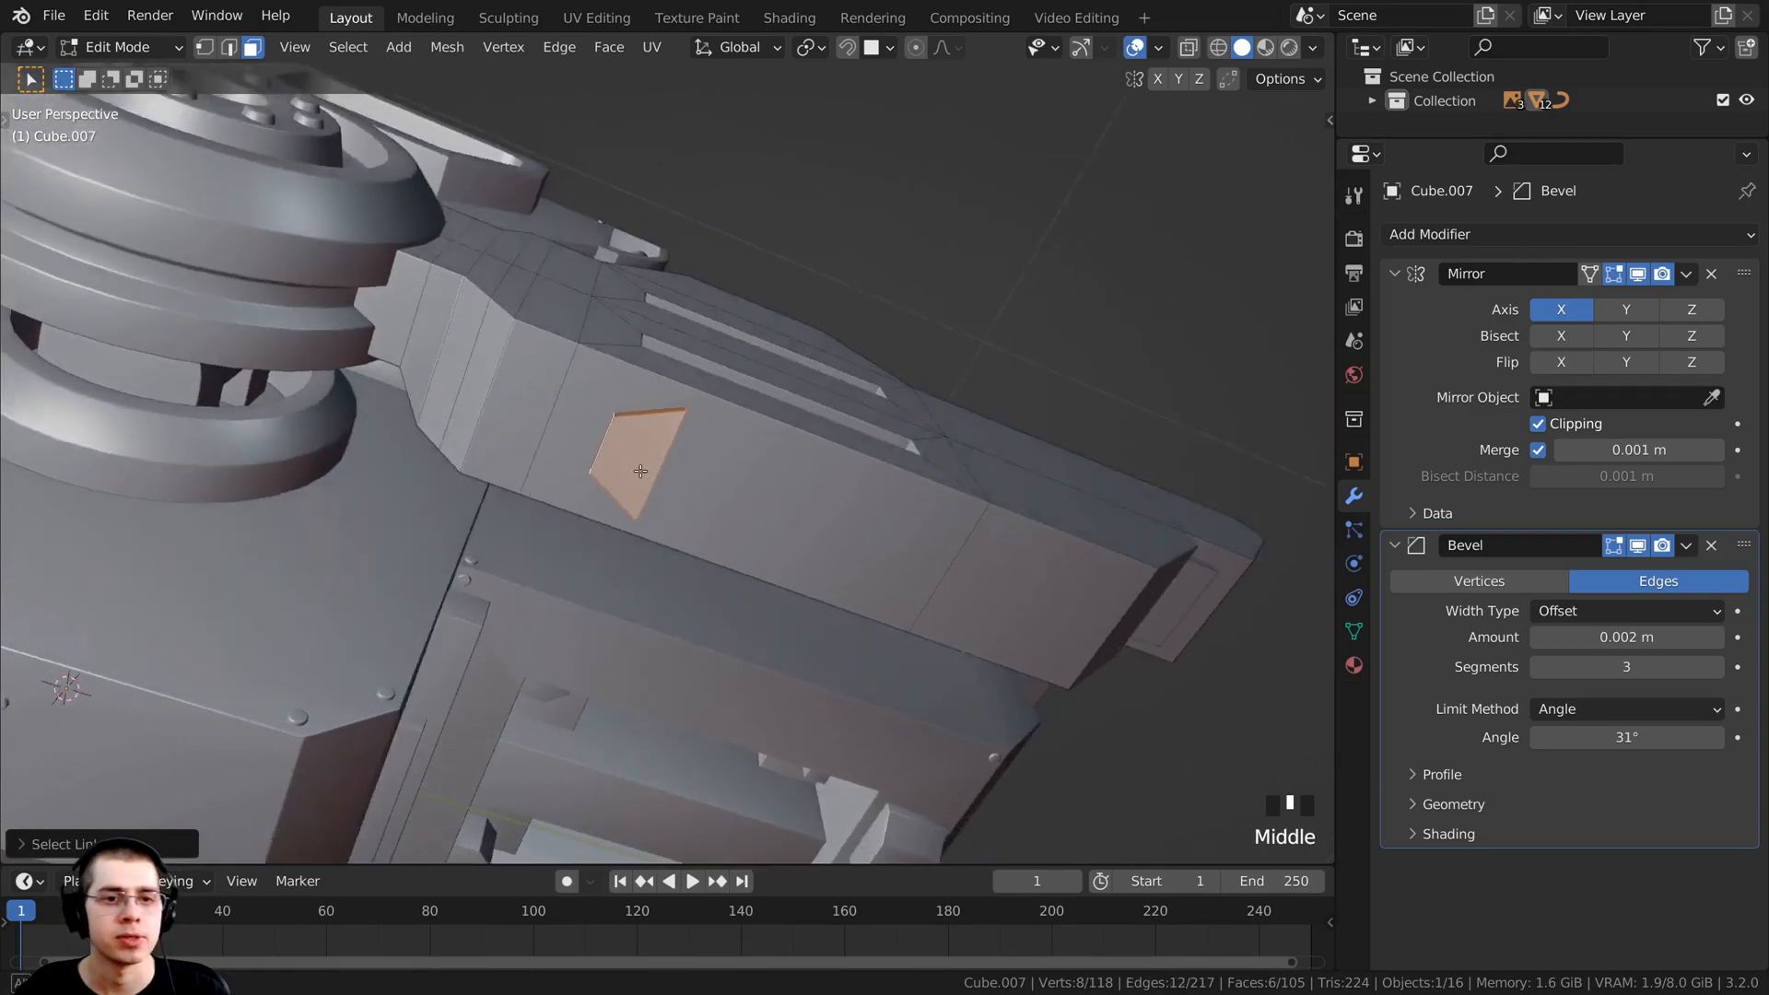
{"action": "scroll", "coordinate": [663, 480], "scroll_direction": "up", "scroll_amount": 2}
{"action": "key", "text": "g"}
{"action": "key", "text": "y"}
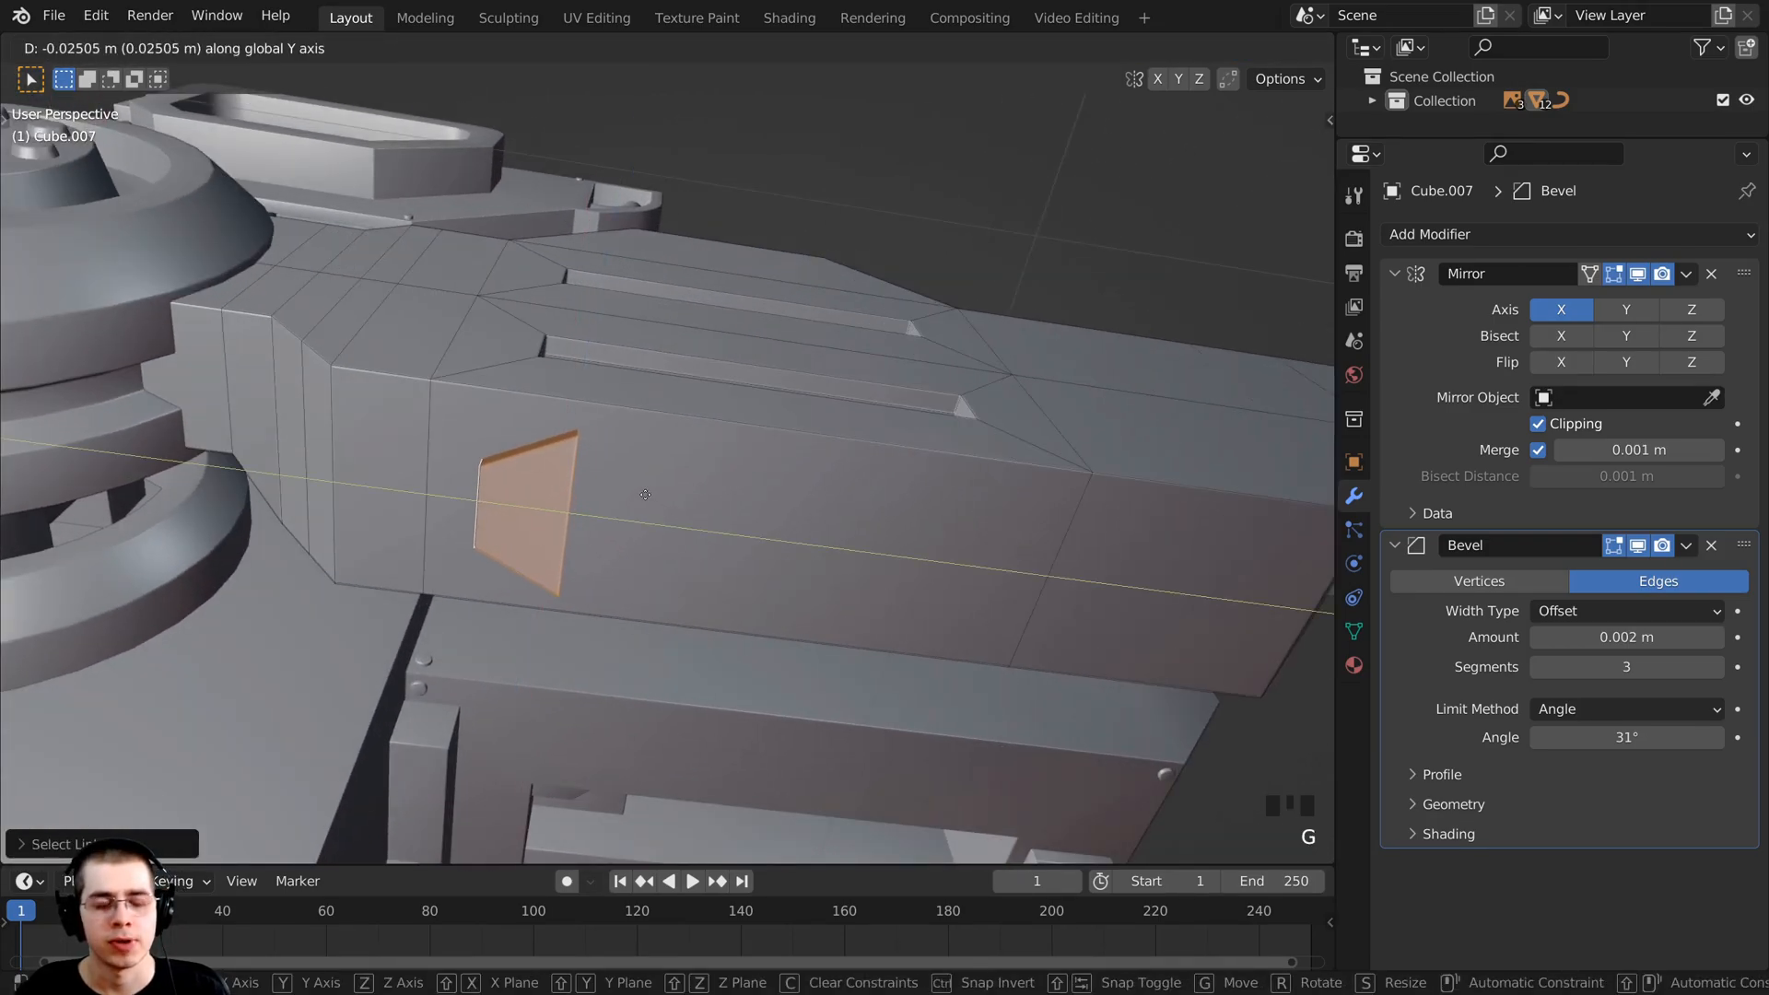
{"action": "left_click", "coordinate": [644, 494]}
{"action": "key", "text": "KP_3"}
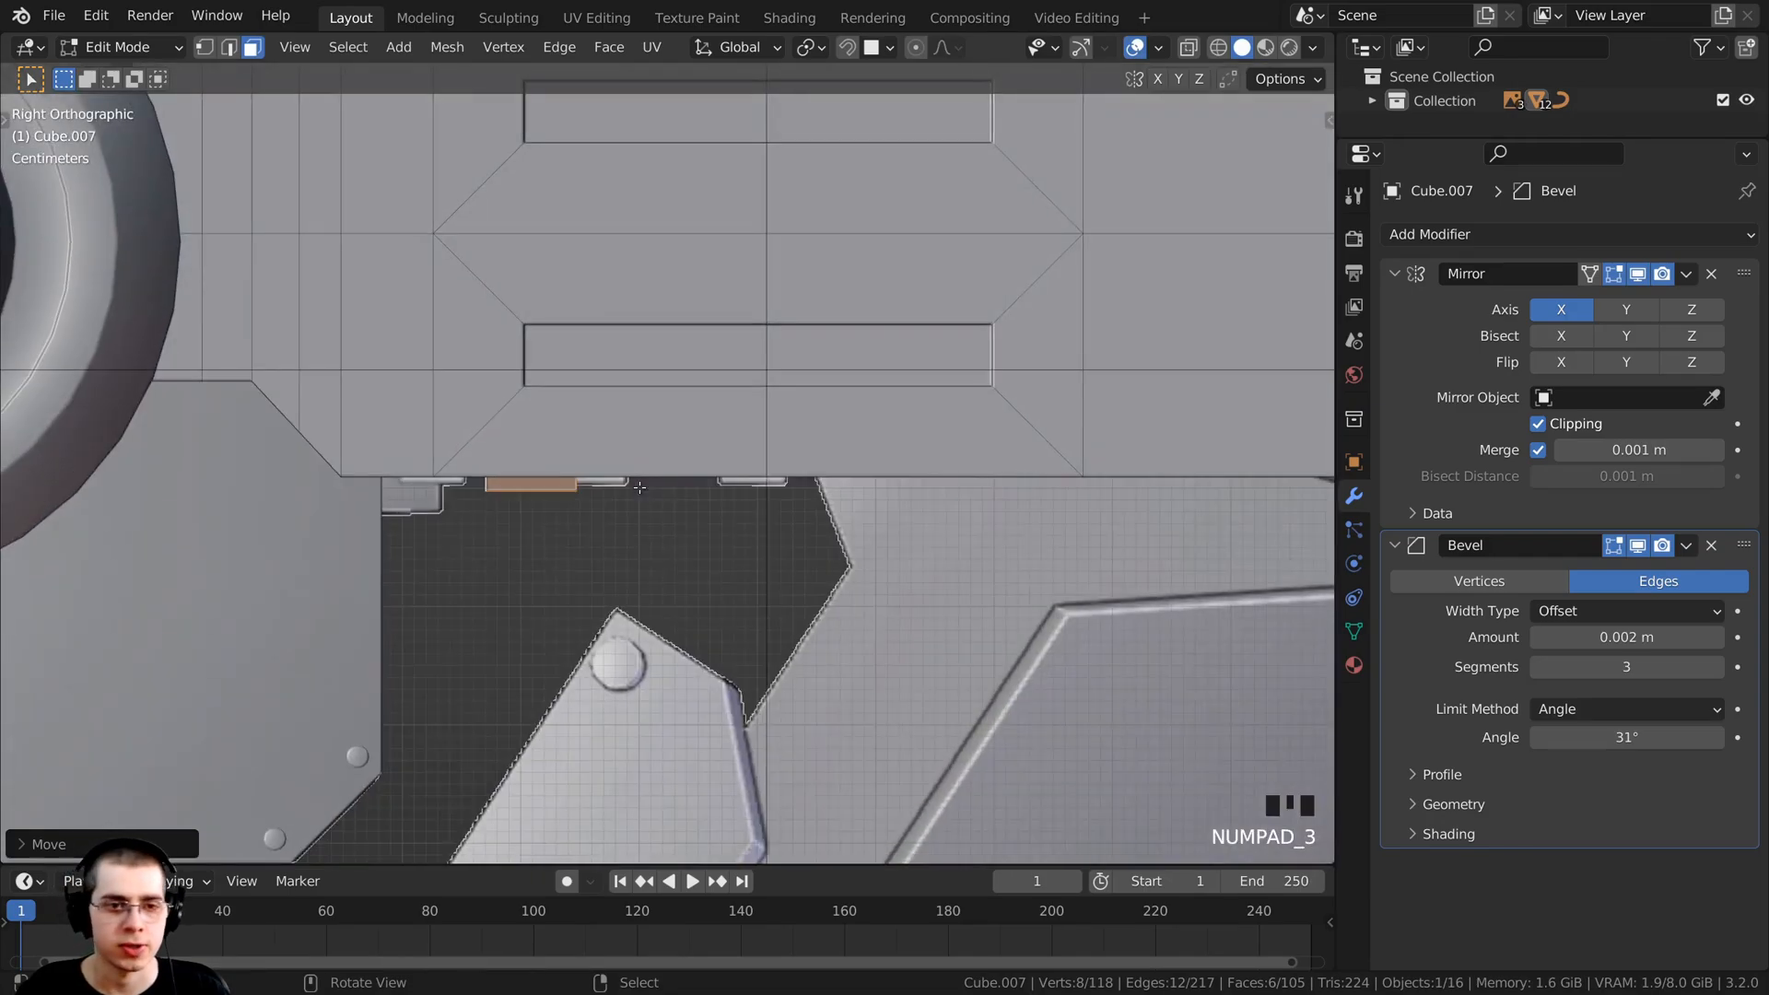
{"action": "middle_click_drag", "start_coordinate": [639, 486], "coordinate": [692, 484], "text": "shift"}
{"action": "key", "text": "g"}
{"action": "key", "text": "y"}
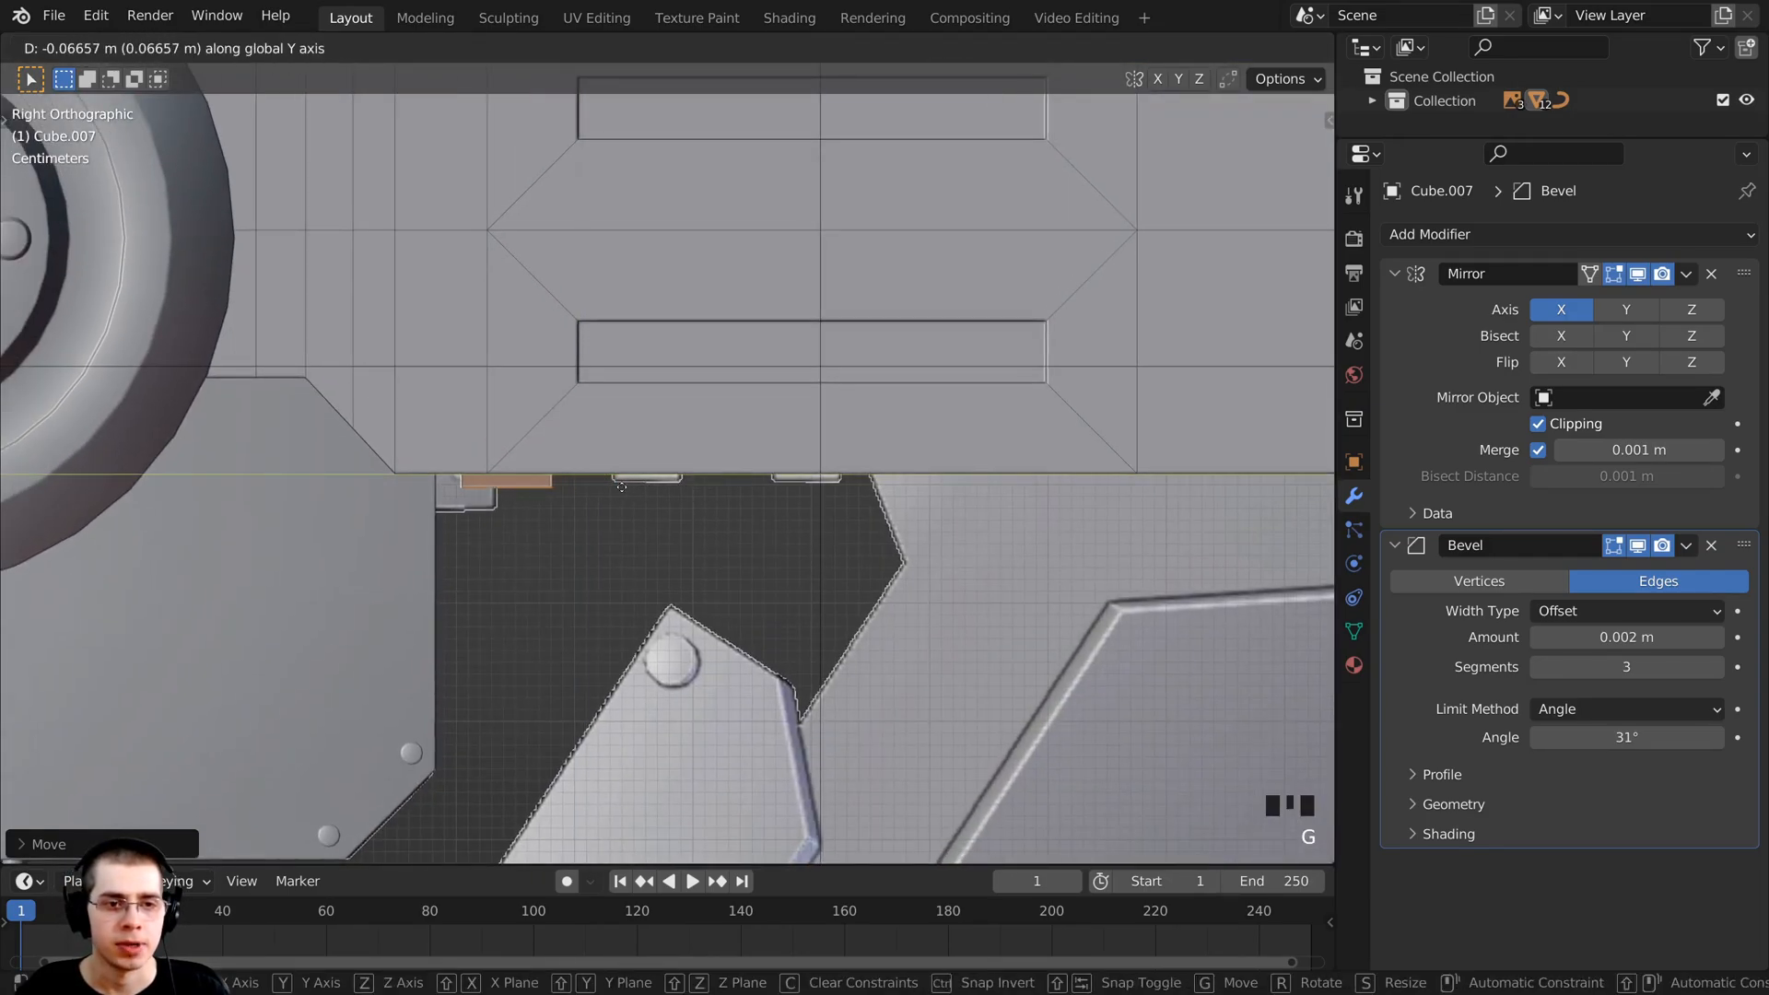
{"action": "left_click", "coordinate": [599, 486]}
{"action": "middle_click_drag", "start_coordinate": [568, 478], "coordinate": [504, 449], "text": "shift"}
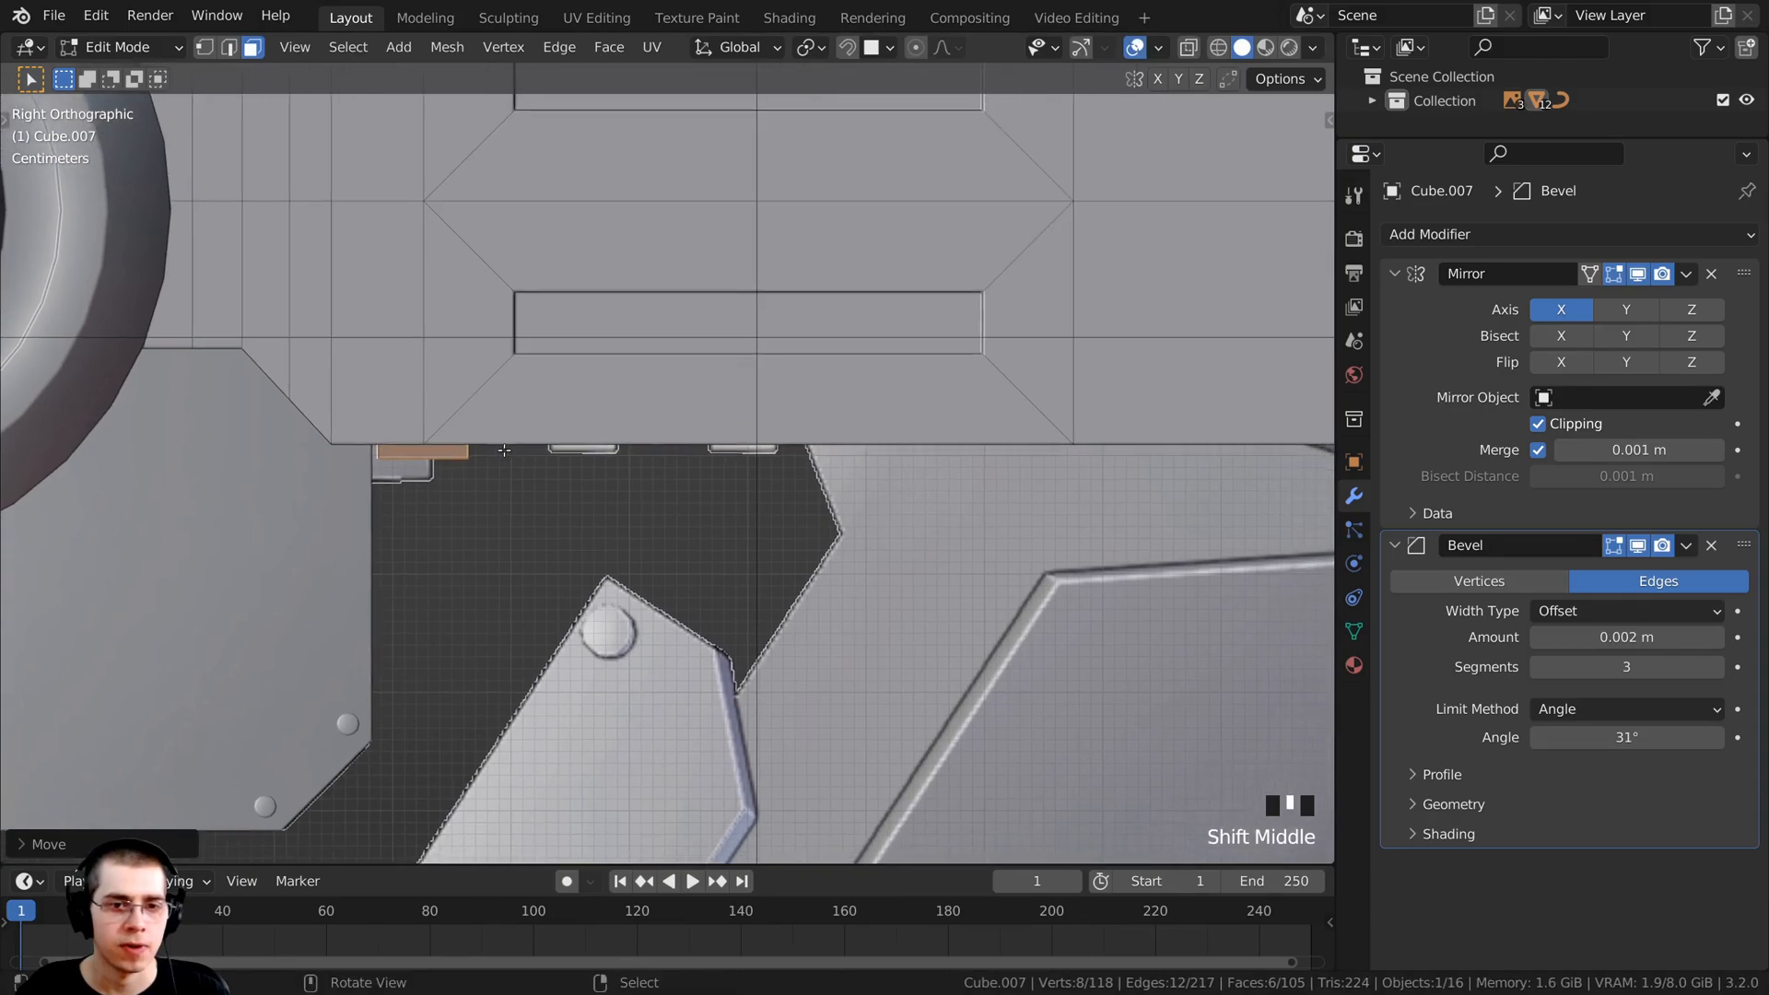
Step: Duplicate the trapezoid block twice along Y beneath the panel, spacing the copies to match the side-view reference
{"action": "key", "text": "shift+d"}
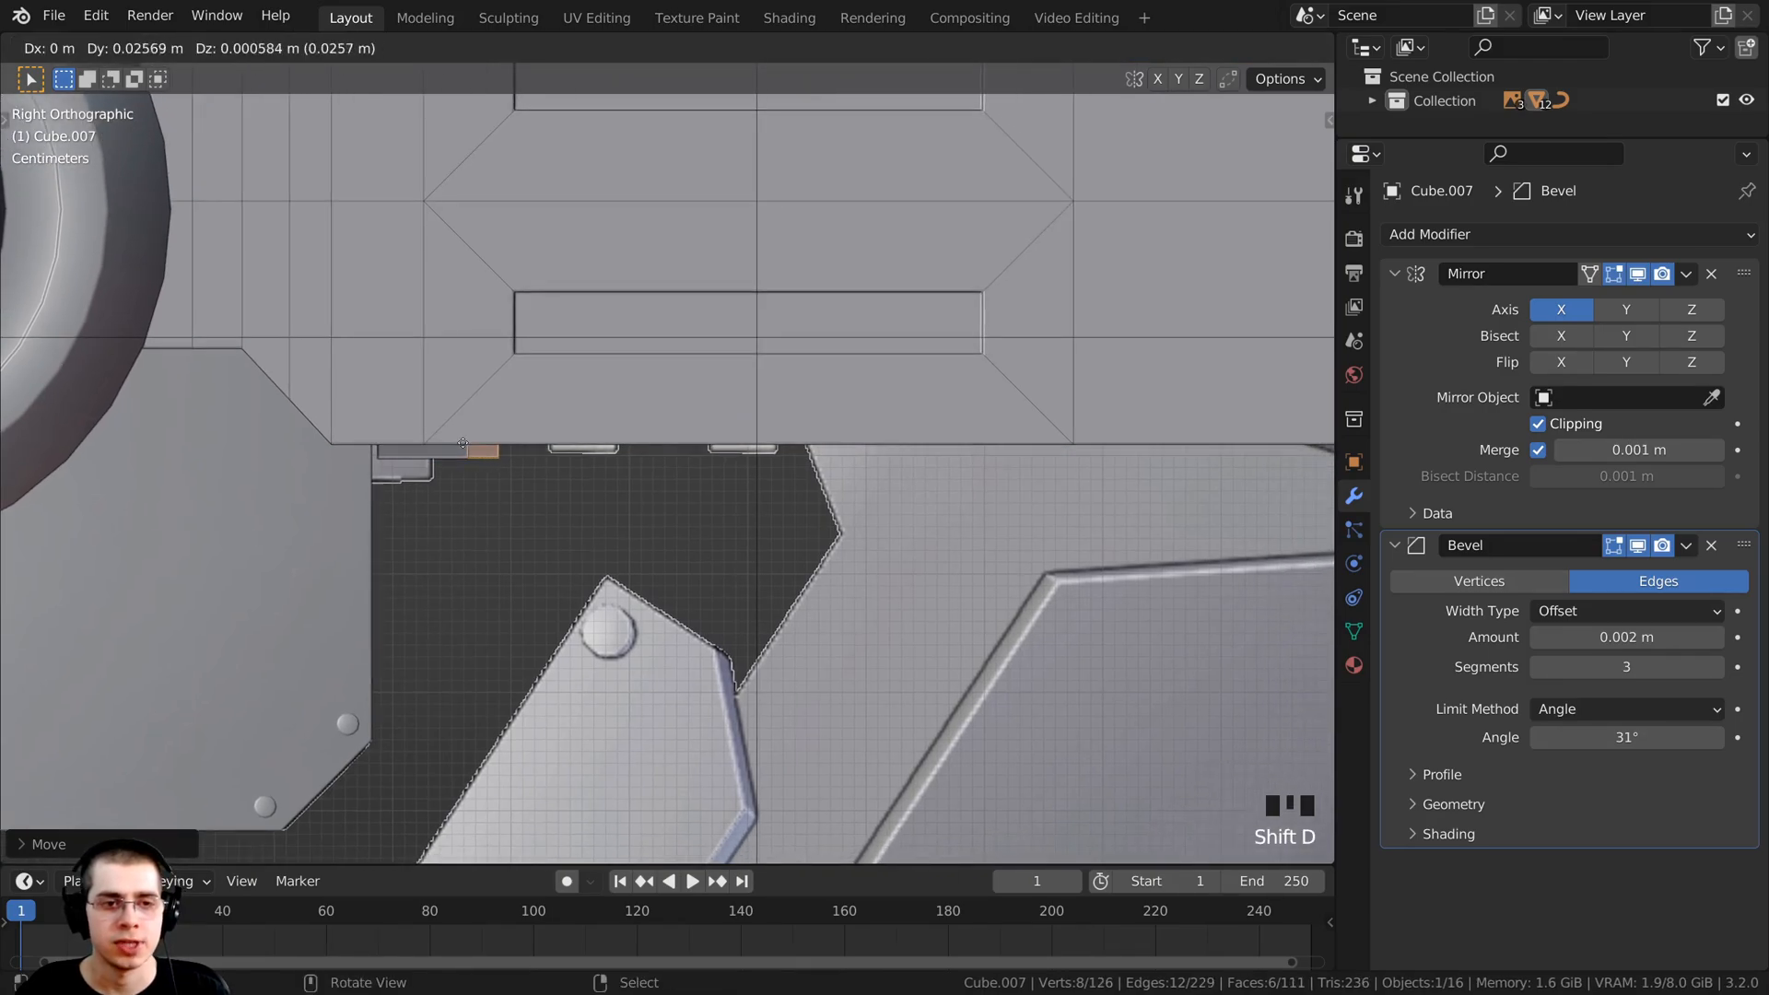
{"action": "key", "text": "y"}
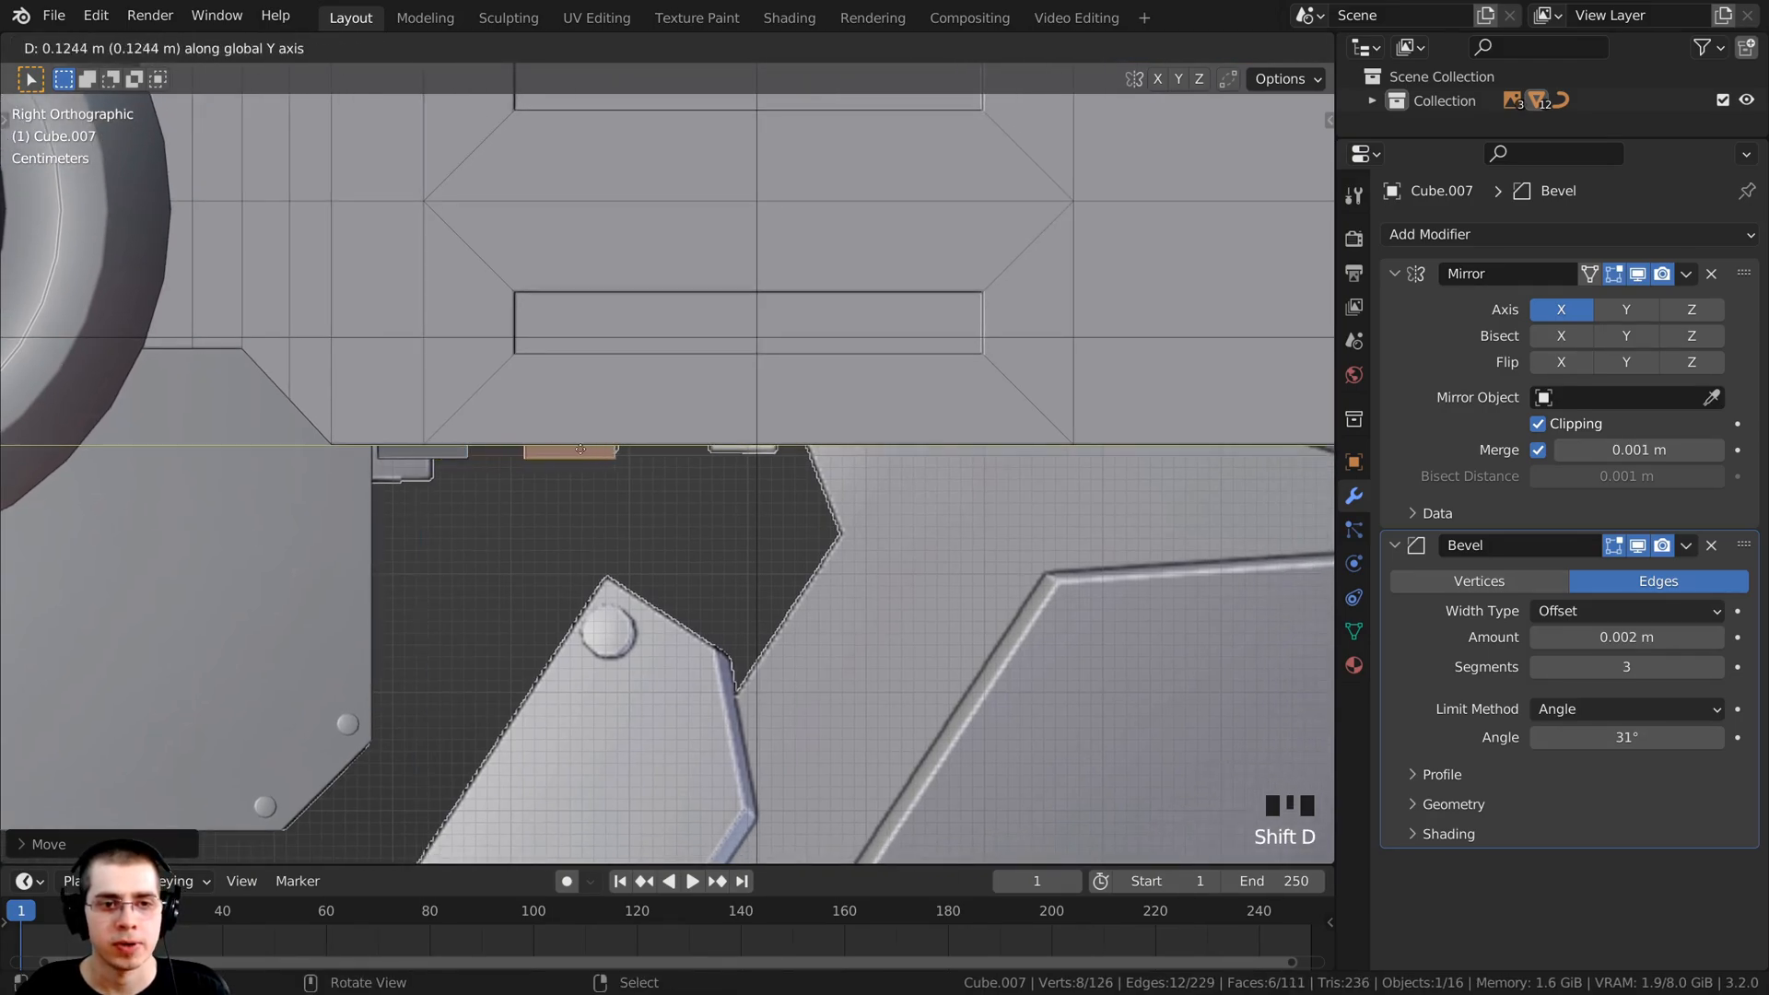
{"action": "left_click", "coordinate": [595, 449]}
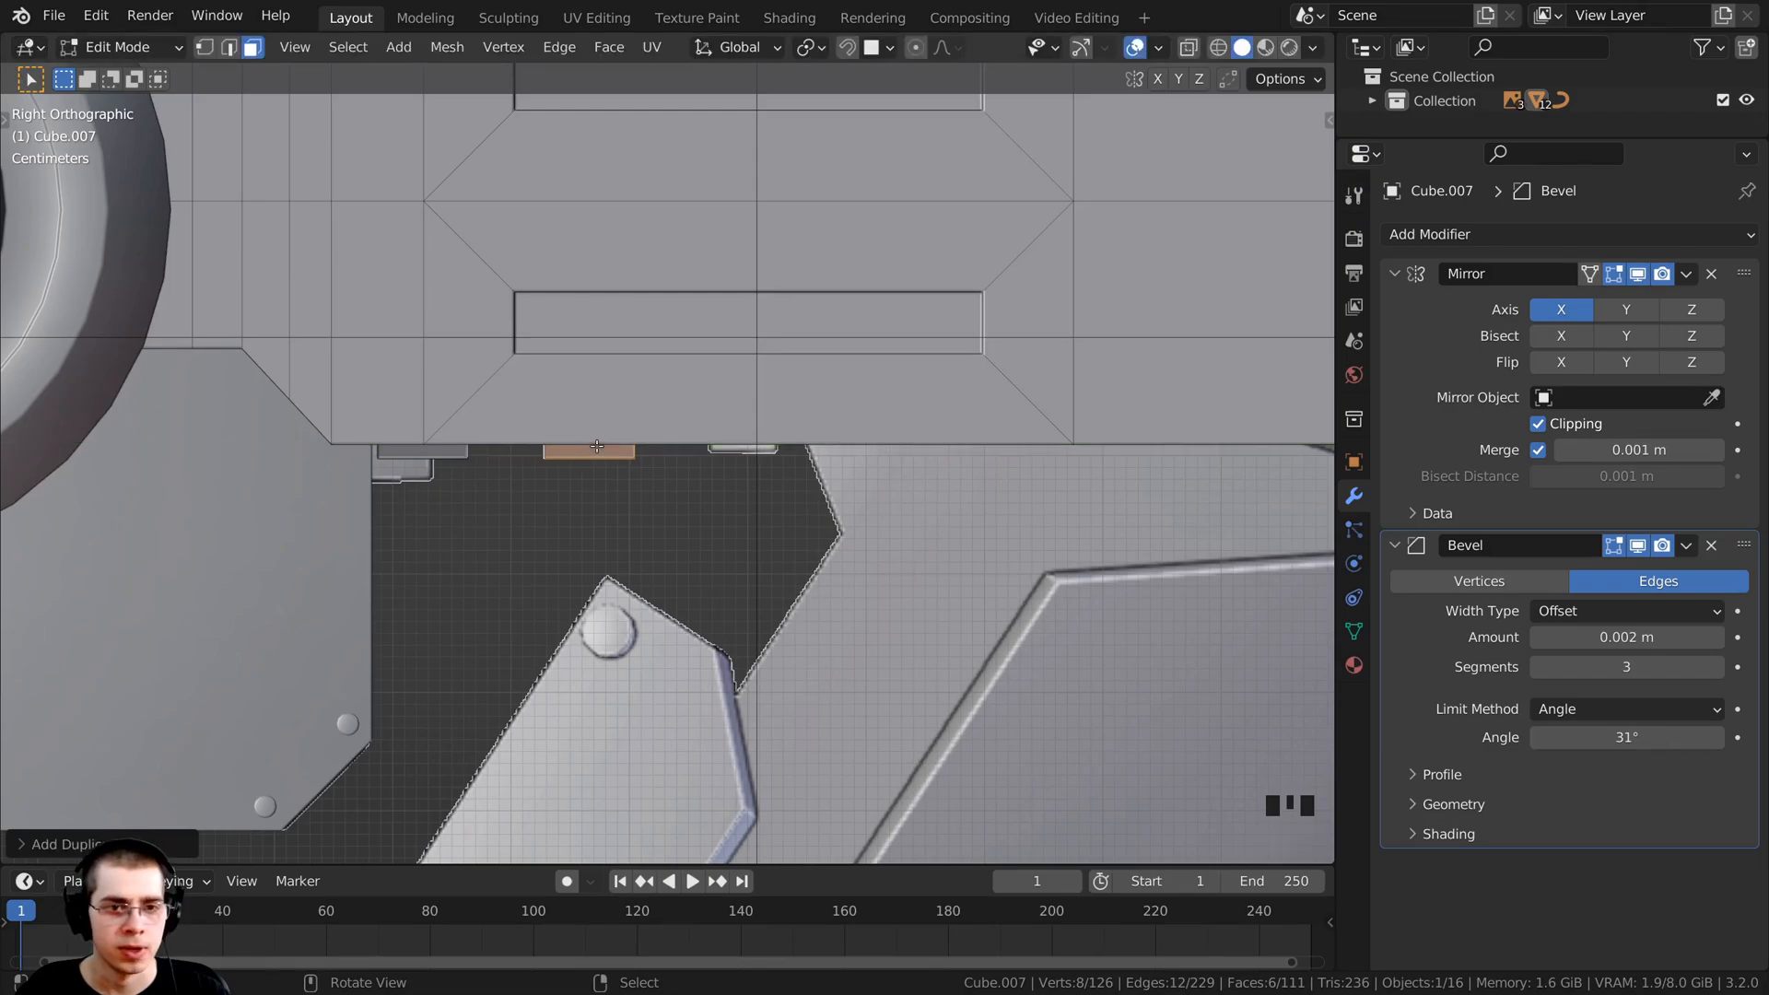
{"action": "key", "text": "shift+d"}
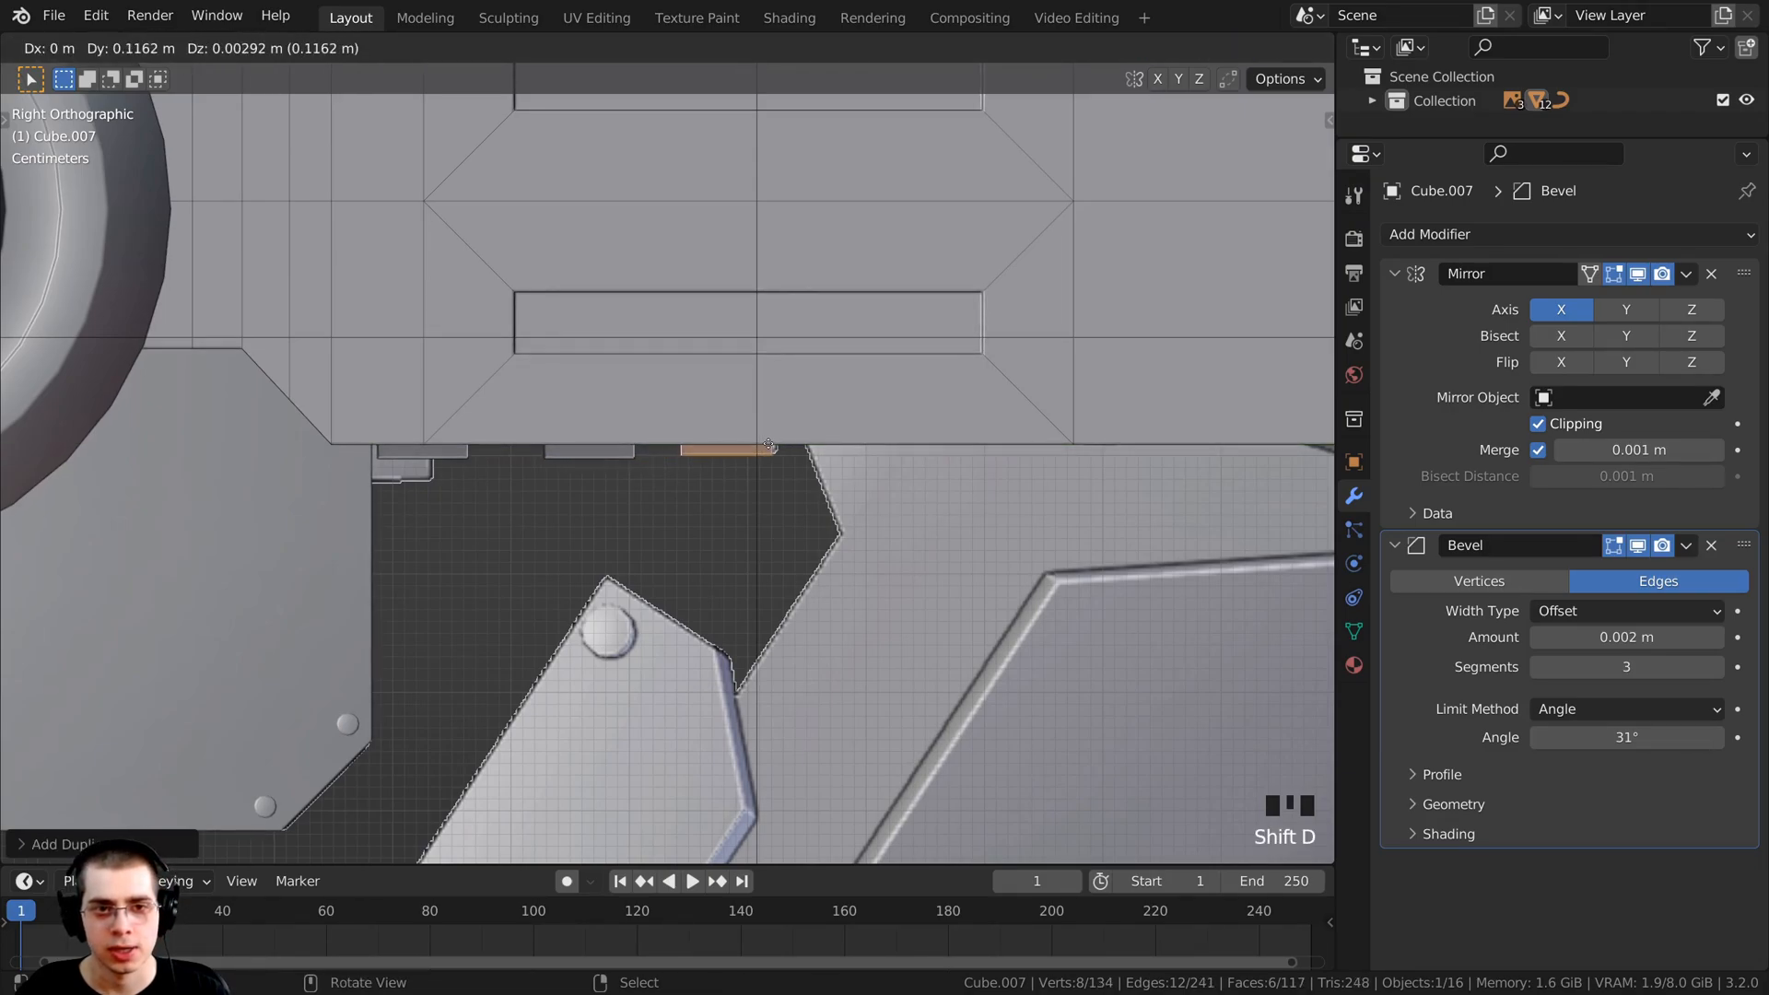
{"action": "key", "text": "y"}
{"action": "left_click", "coordinate": [782, 447]}
Step: Adjust the third block's position along Y, and duplicate it further back along Y as a fourth underside block
{"action": "middle_click_drag", "start_coordinate": [774, 446], "coordinate": [636, 440], "text": "shift"}
{"action": "key", "text": "g"}
{"action": "key", "text": "y"}
{"action": "left_click", "coordinate": [723, 441]}
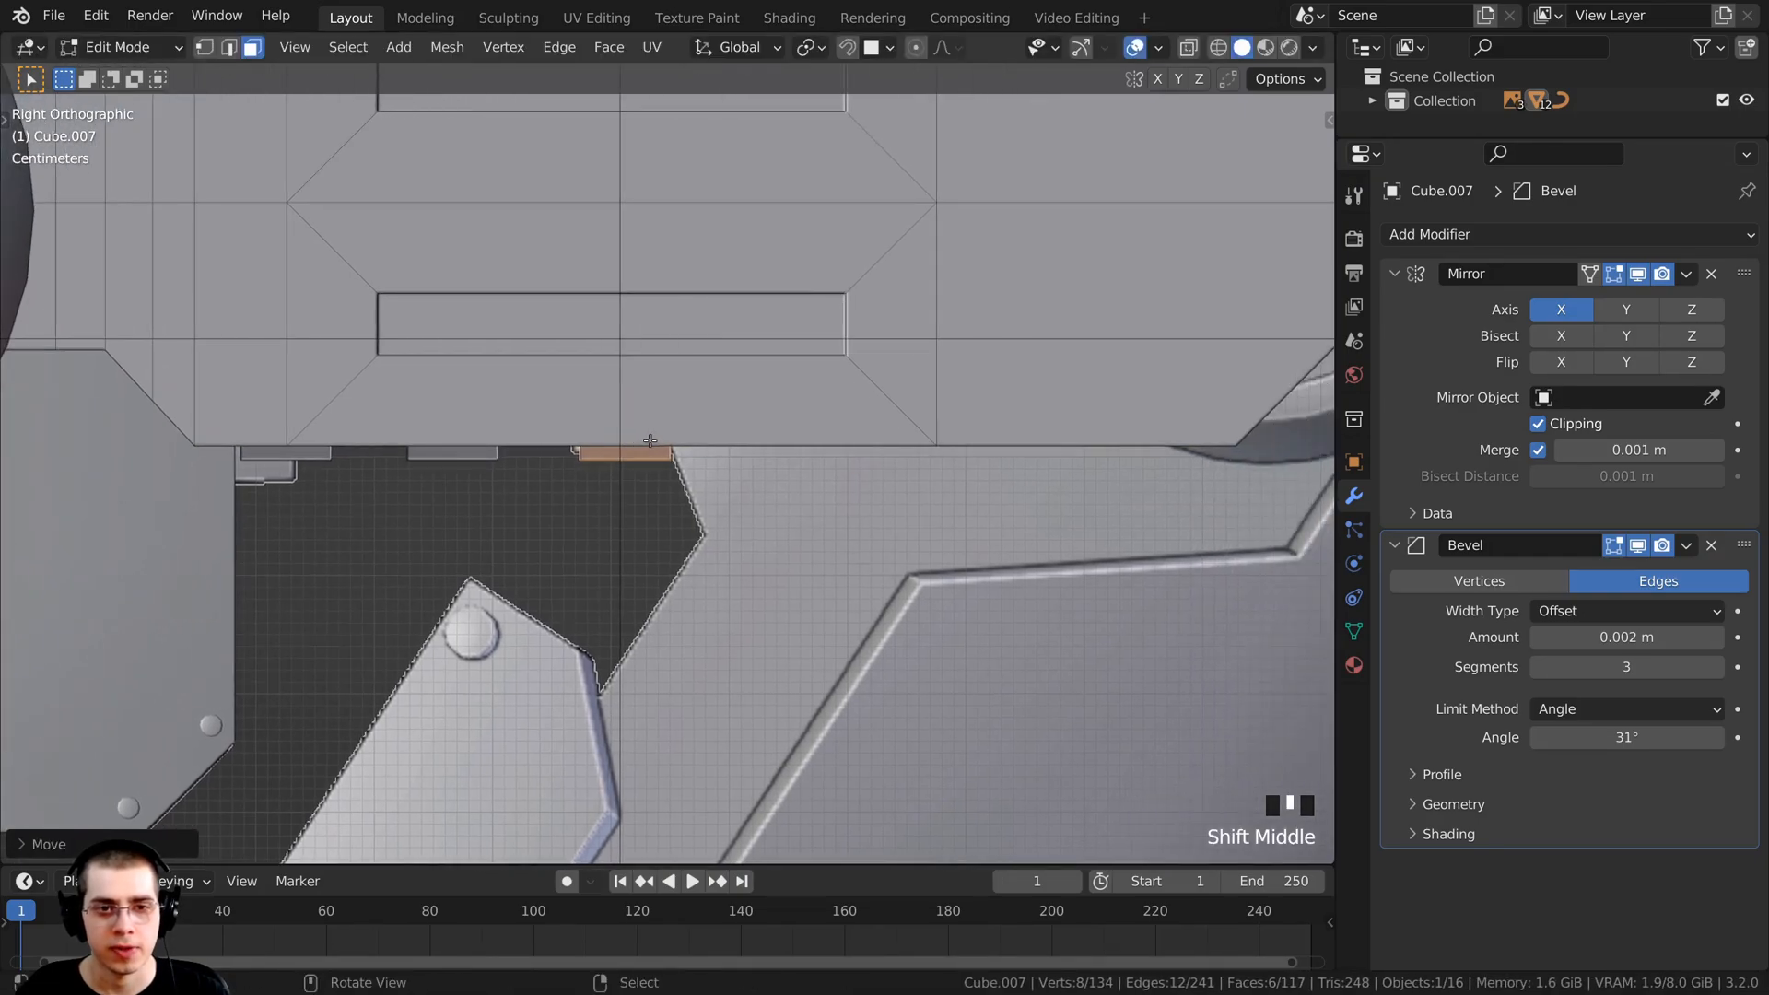
{"action": "key", "text": "shift+d"}
{"action": "key", "text": "y"}
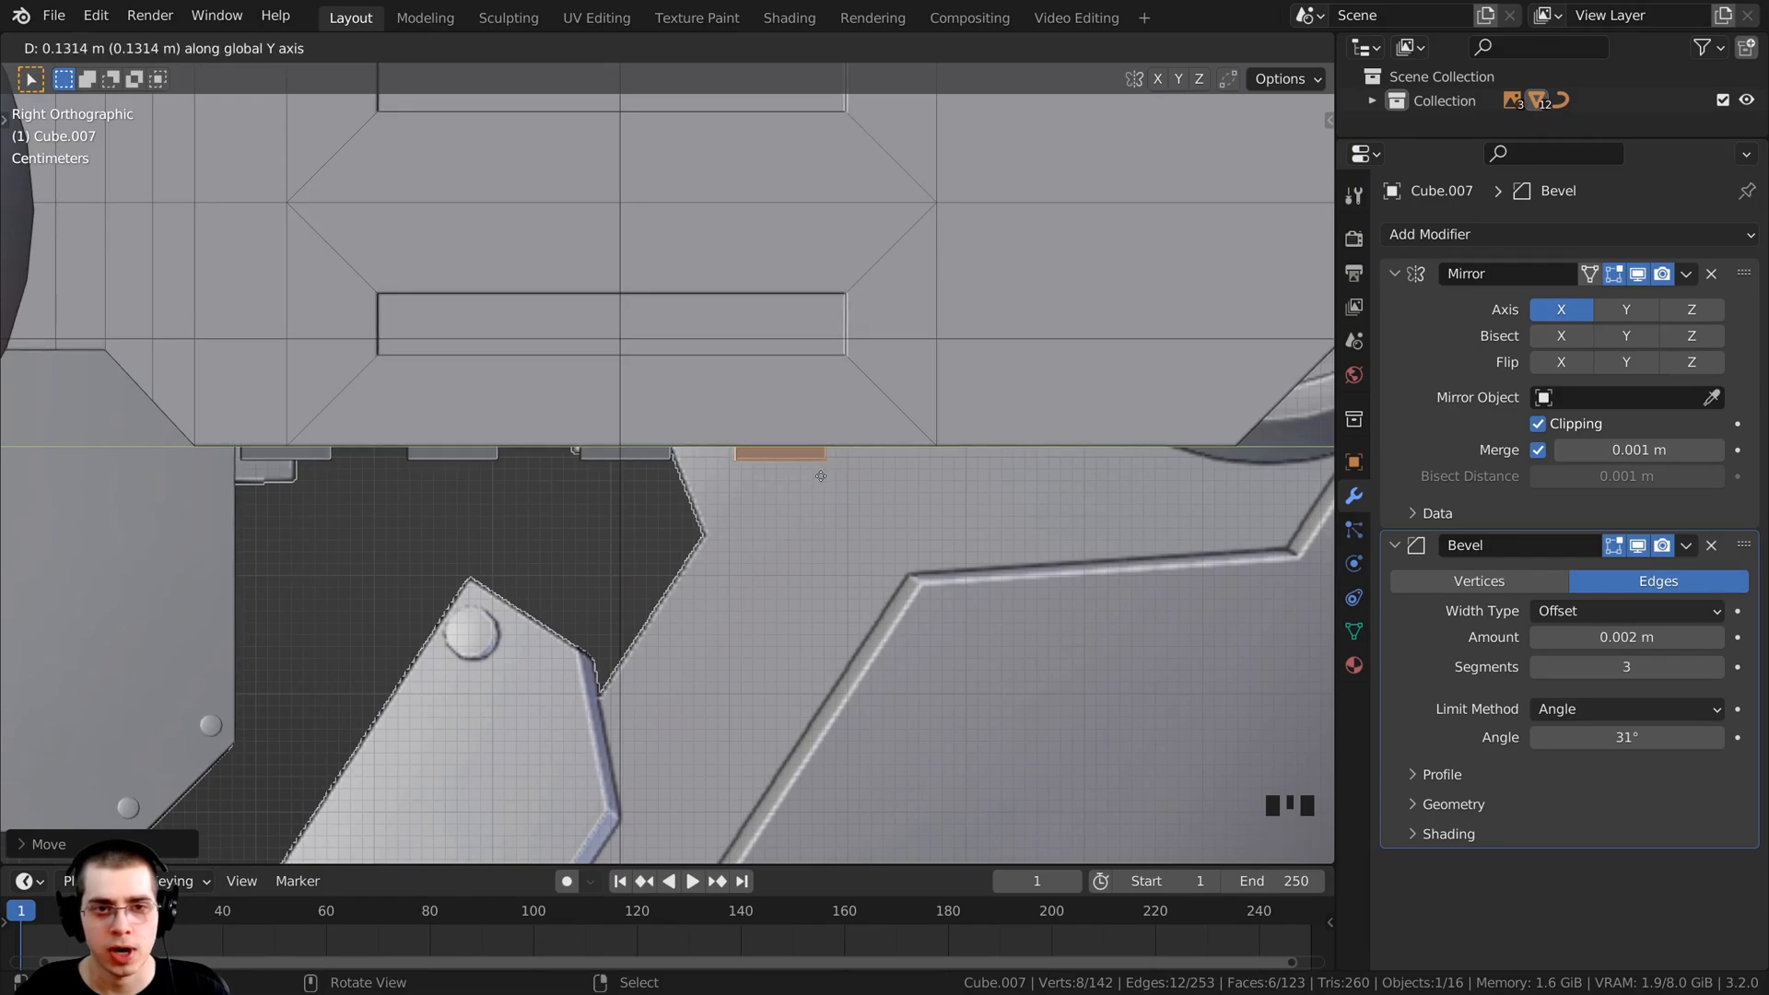
{"action": "left_click", "coordinate": [831, 478]}
Step: Select the entire side panel mesh, recalculate its normals to face outward, and check the shading from below and from the side
{"action": "scroll", "coordinate": [831, 478], "scroll_direction": "down", "scroll_amount": 5}
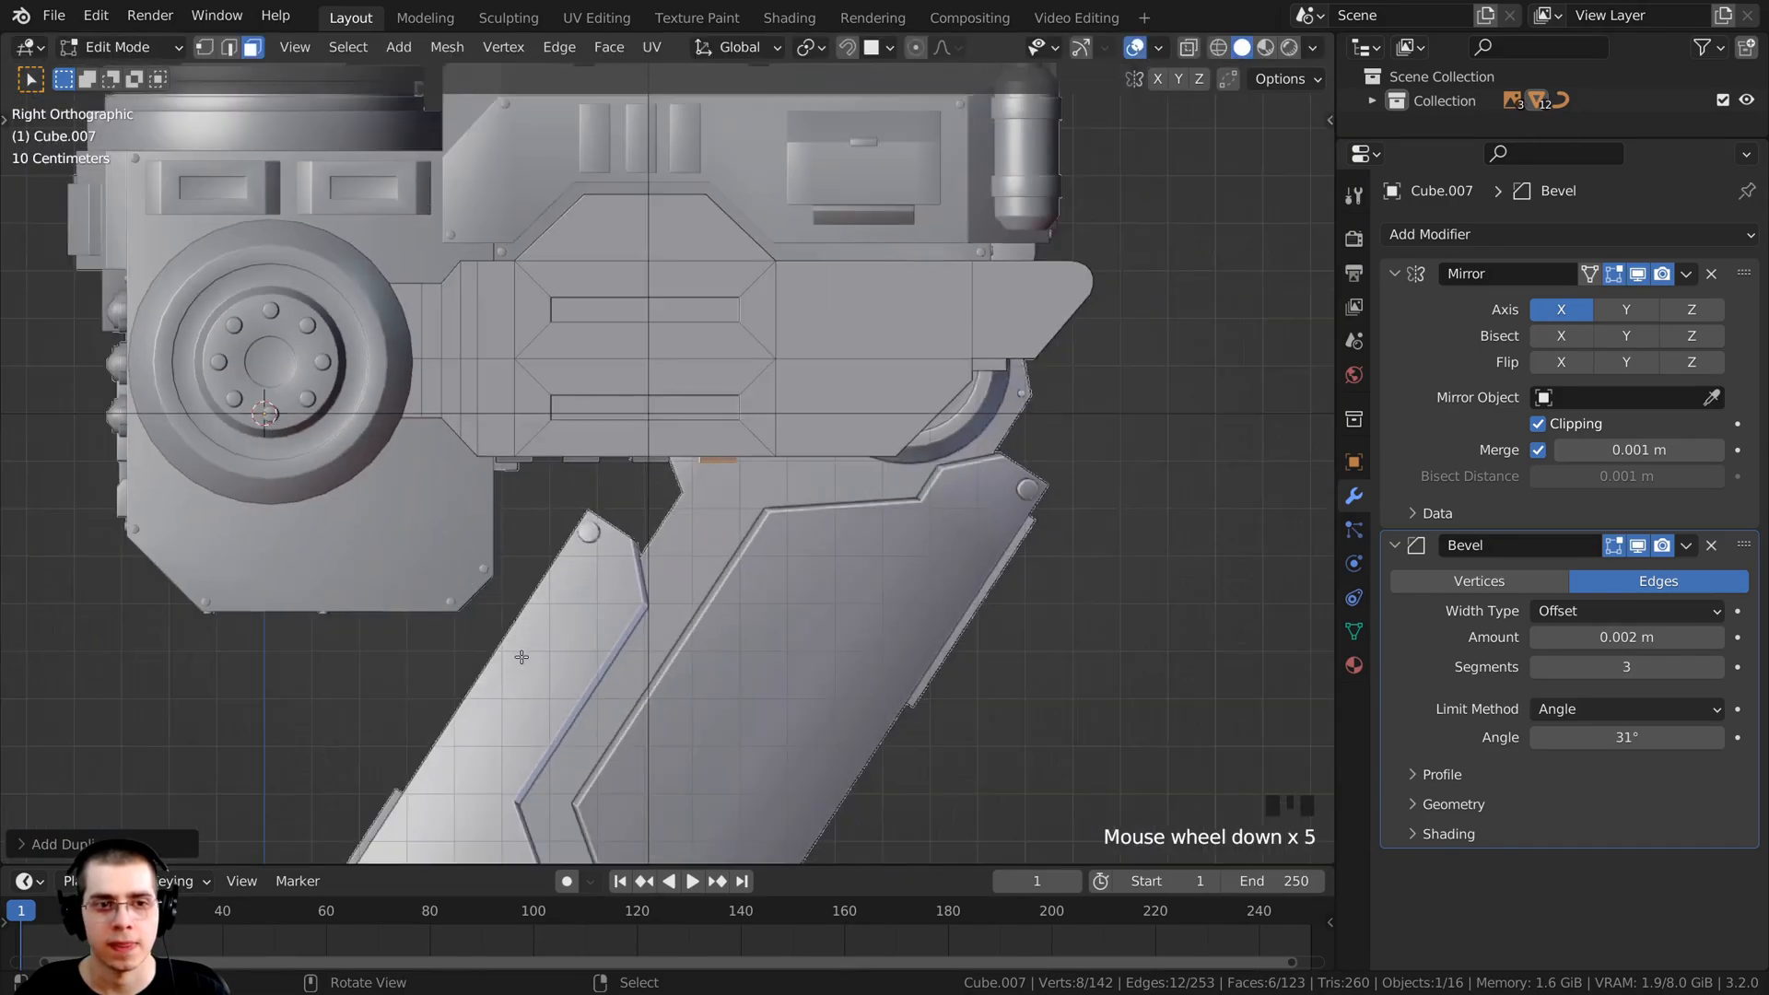
{"action": "key", "text": "z"}
{"action": "left_click", "coordinate": [864, 627]}
{"action": "mouse_move", "coordinate": [864, 627]}
{"action": "middle_mouse_down"}
{"action": "mouse_move", "coordinate": [866, 561]}
{"action": "mouse_move", "coordinate": [923, 434]}
{"action": "mouse_move", "coordinate": [700, 424]}
{"action": "middle_mouse_up"}
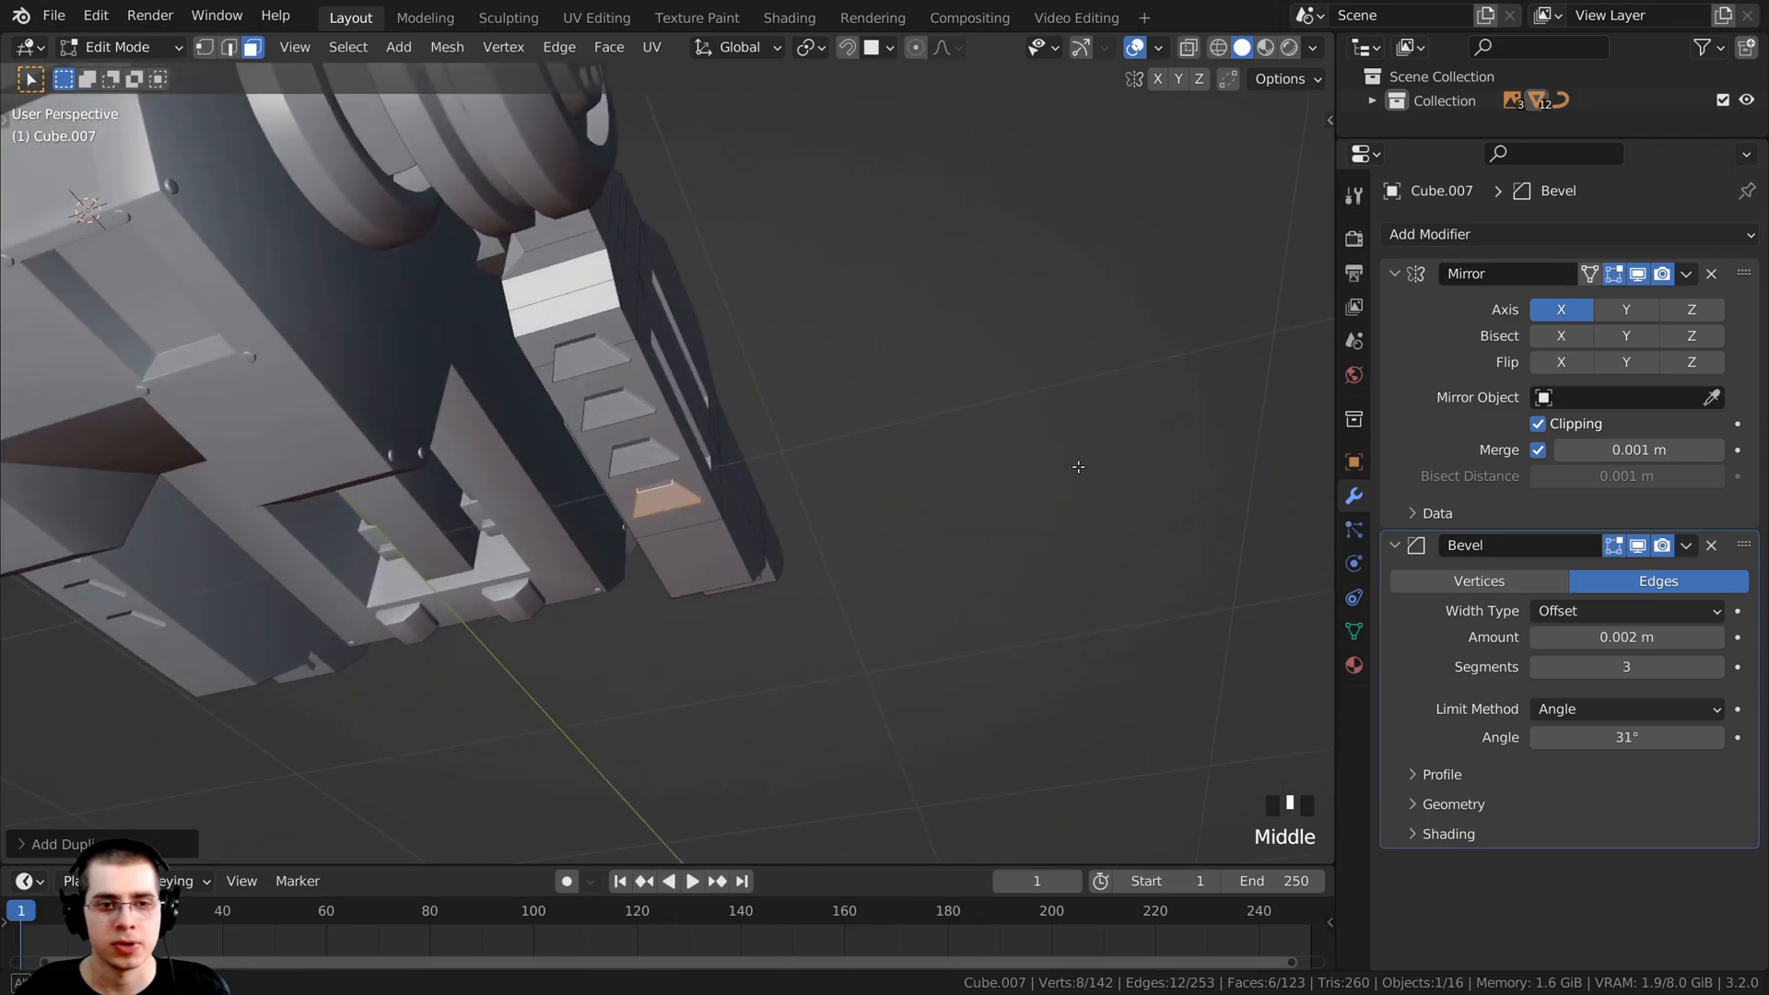
{"action": "scroll", "coordinate": [642, 413], "scroll_direction": "up", "scroll_amount": 4}
{"action": "middle_click_drag", "start_coordinate": [577, 434], "coordinate": [488, 415], "text": "shift"}
{"action": "scroll", "coordinate": [488, 414], "scroll_direction": "up", "scroll_amount": 2}
{"action": "key", "text": "a"}
{"action": "key", "text": "a"}
{"action": "key", "text": "a"}
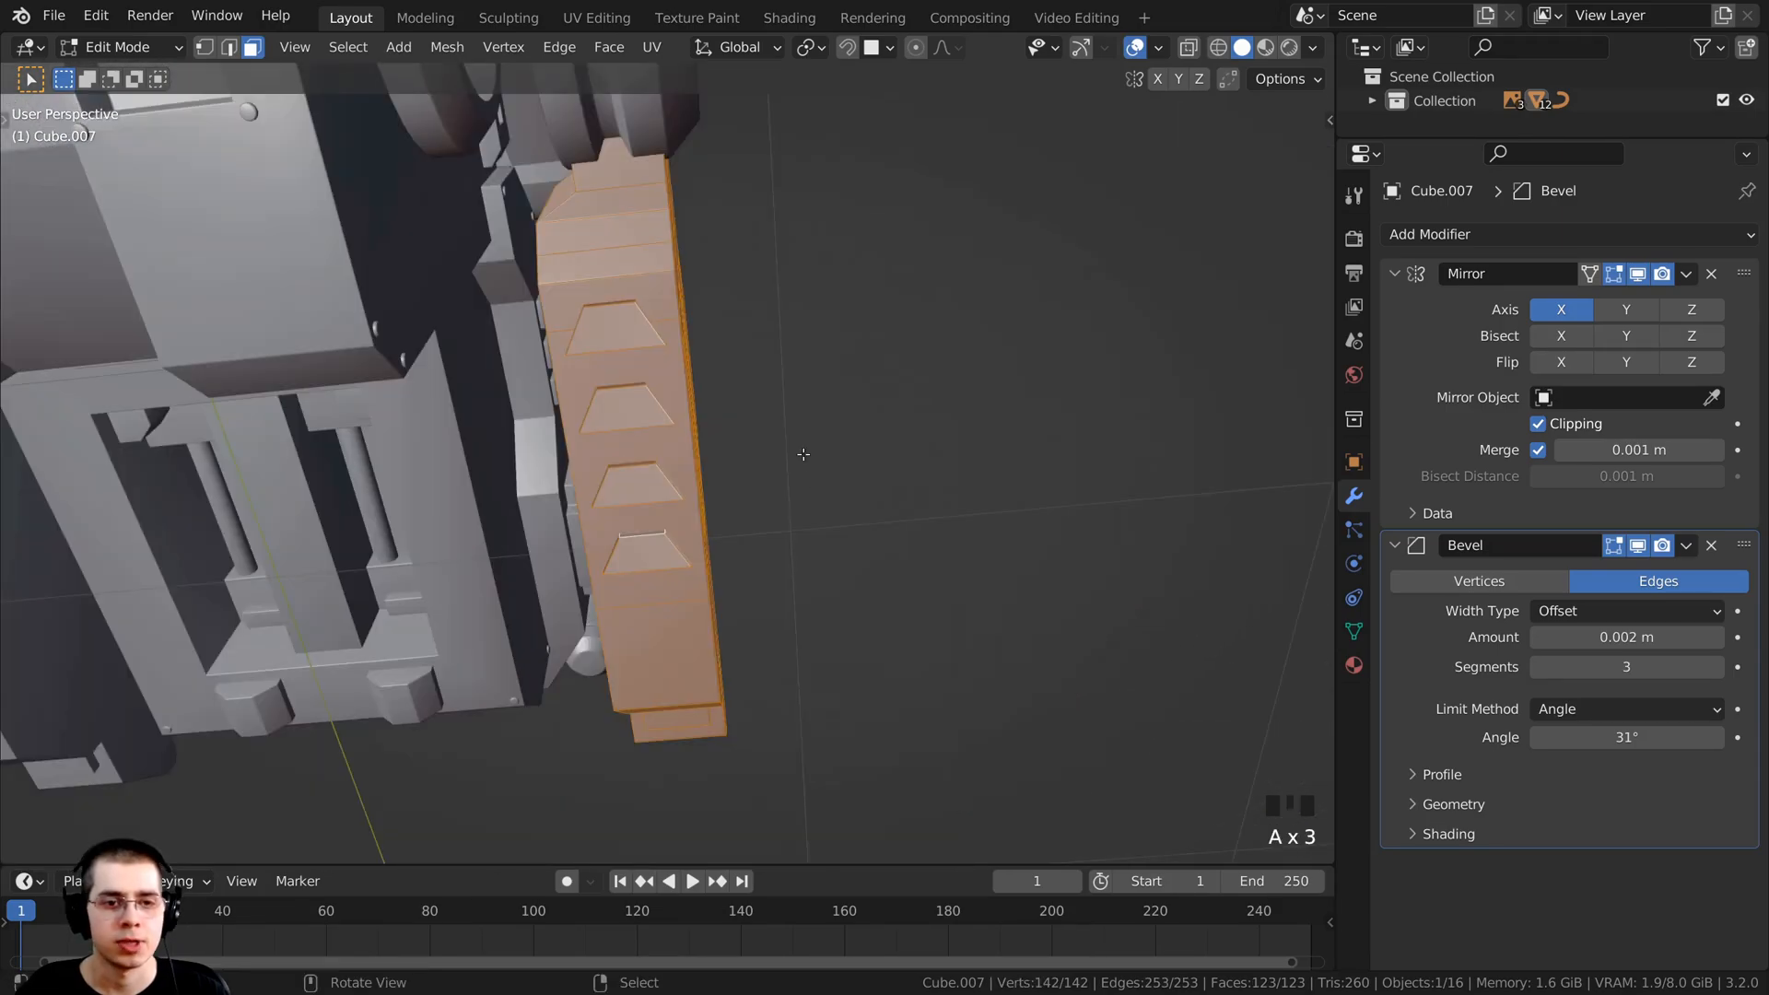
{"action": "middle_click_drag", "start_coordinate": [723, 577], "coordinate": [723, 592]}
{"action": "scroll", "coordinate": [730, 565], "scroll_direction": "up", "scroll_amount": 2}
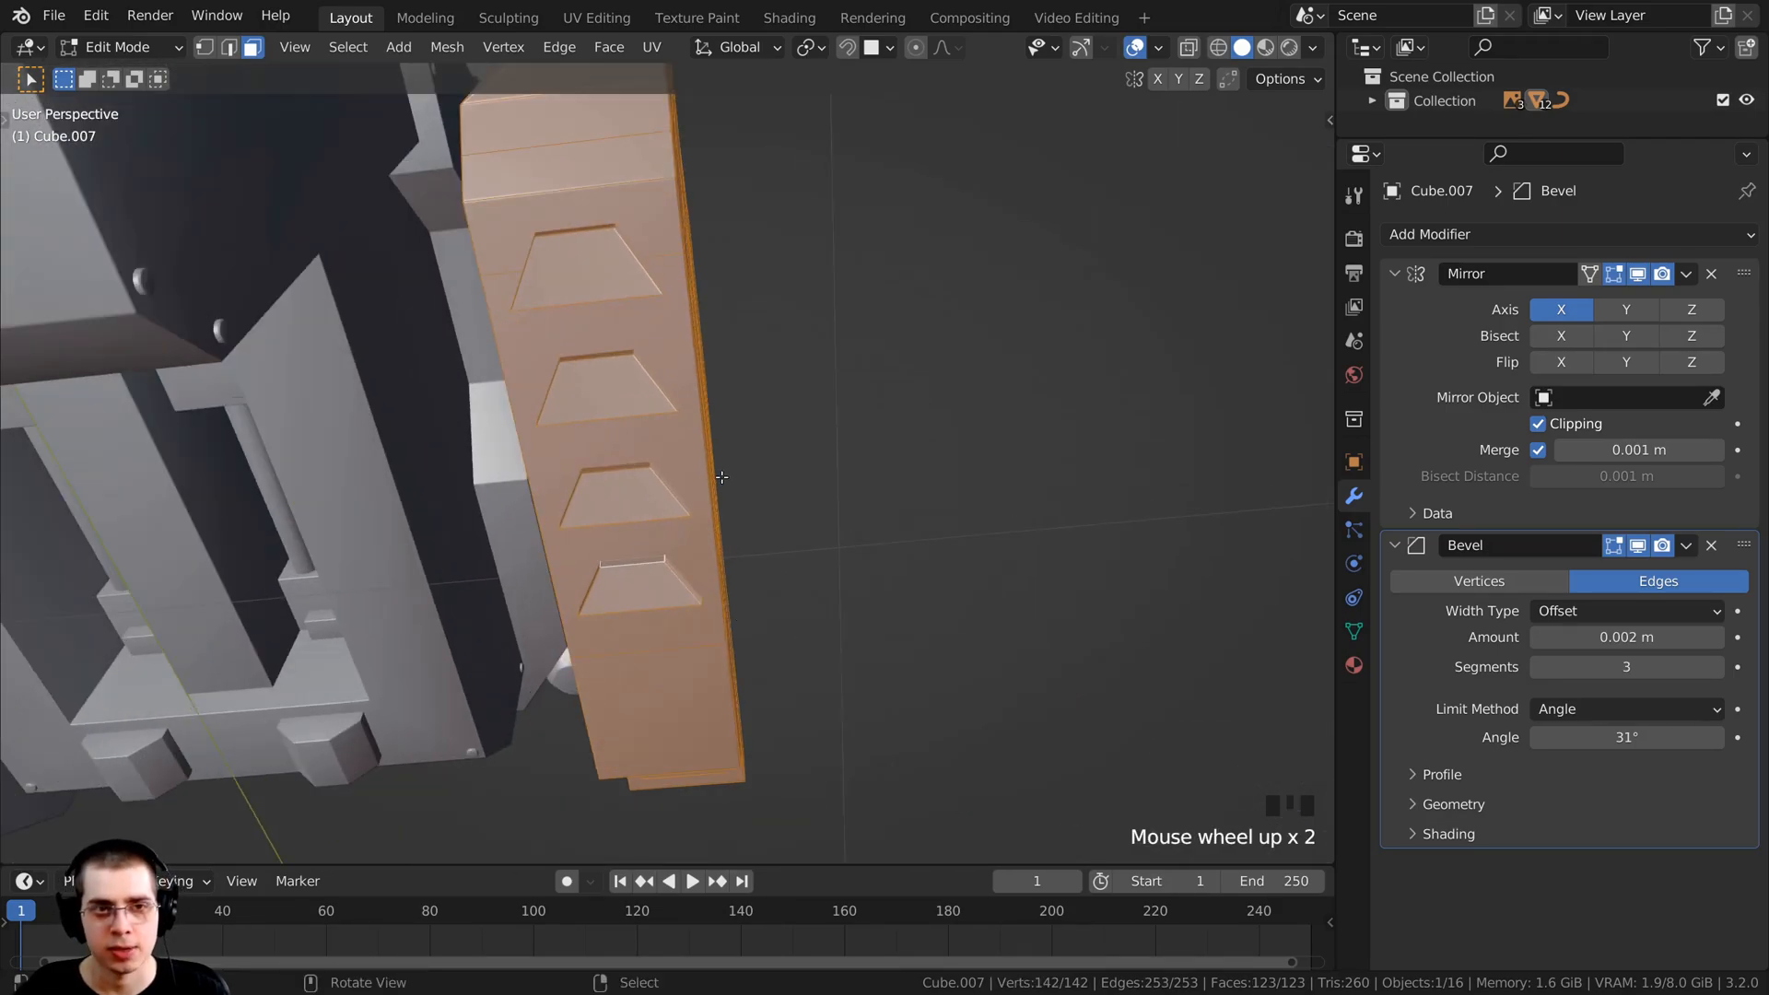
{"action": "key", "text": "shift+n"}
{"action": "scroll", "coordinate": [721, 477], "scroll_direction": "down", "scroll_amount": 2}
{"action": "key", "text": "Tab"}
{"action": "middle_click_drag", "start_coordinate": [721, 477], "coordinate": [586, 557]}
{"action": "key", "text": "Tab"}
{"action": "scroll", "coordinate": [586, 556], "scroll_direction": "up", "scroll_amount": 3}
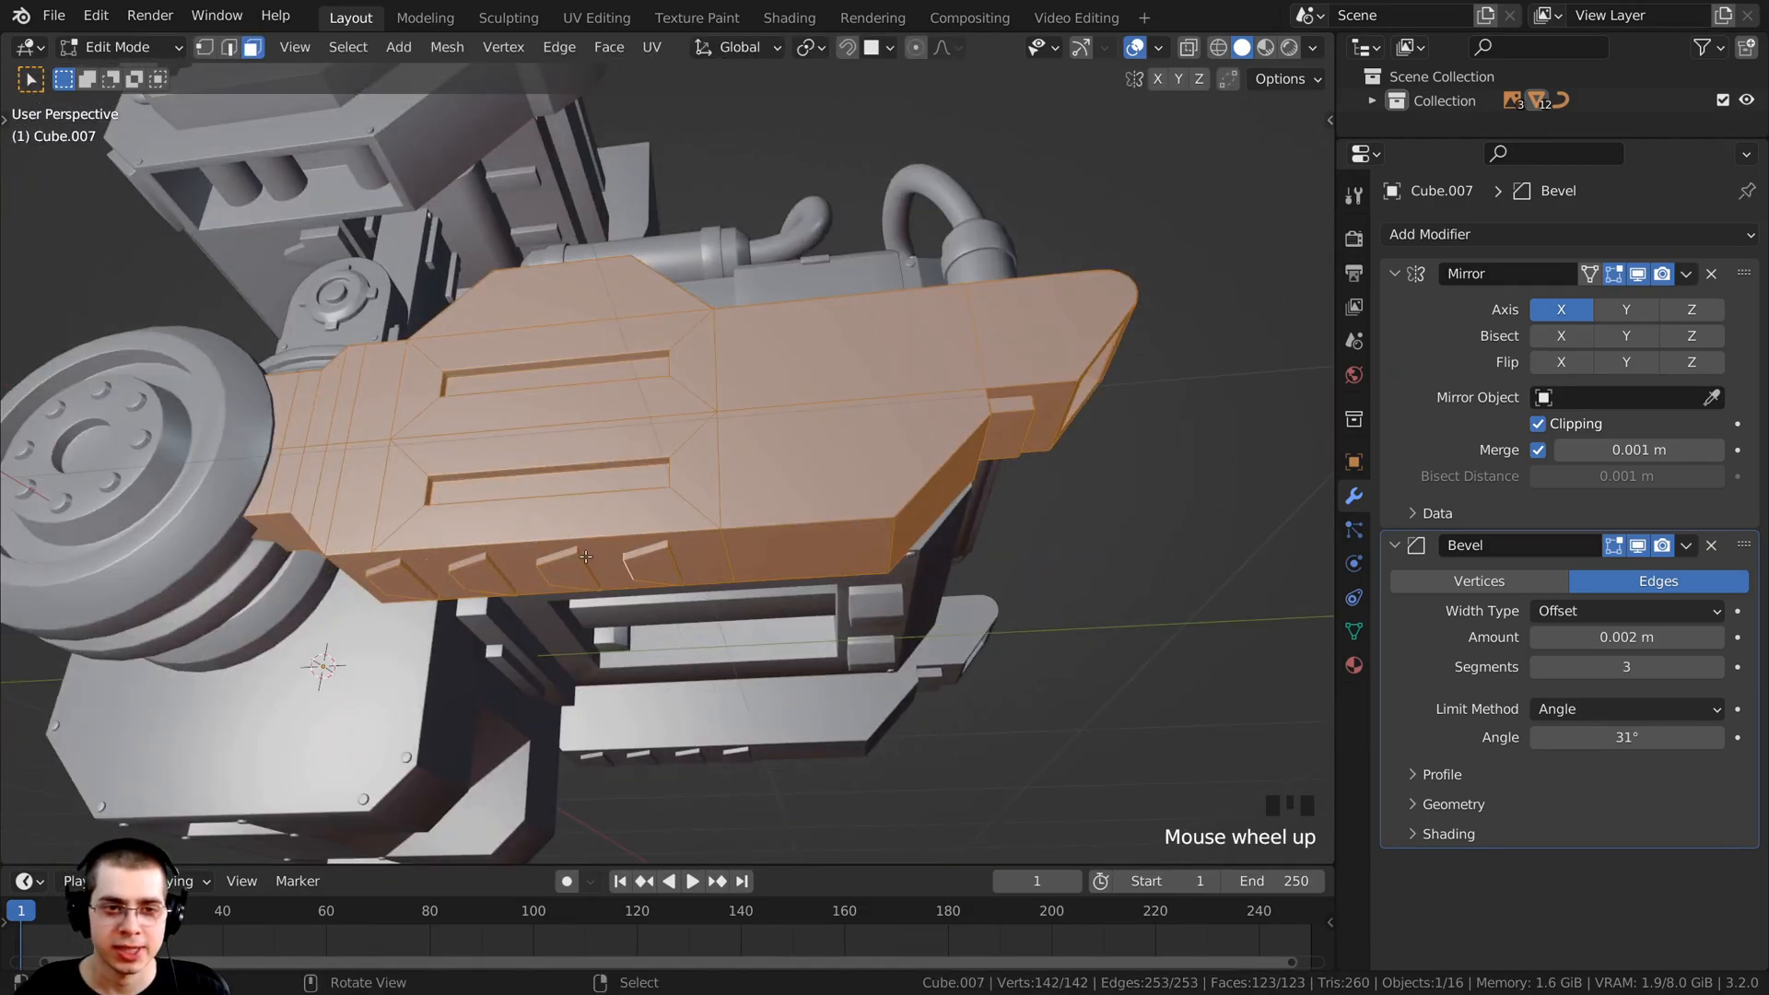
Step: Duplicate the flat top face behind the panel's raised sloped section and lift the copy slightly along Z
{"action": "middle_click_drag", "start_coordinate": [696, 418], "coordinate": [688, 633]}
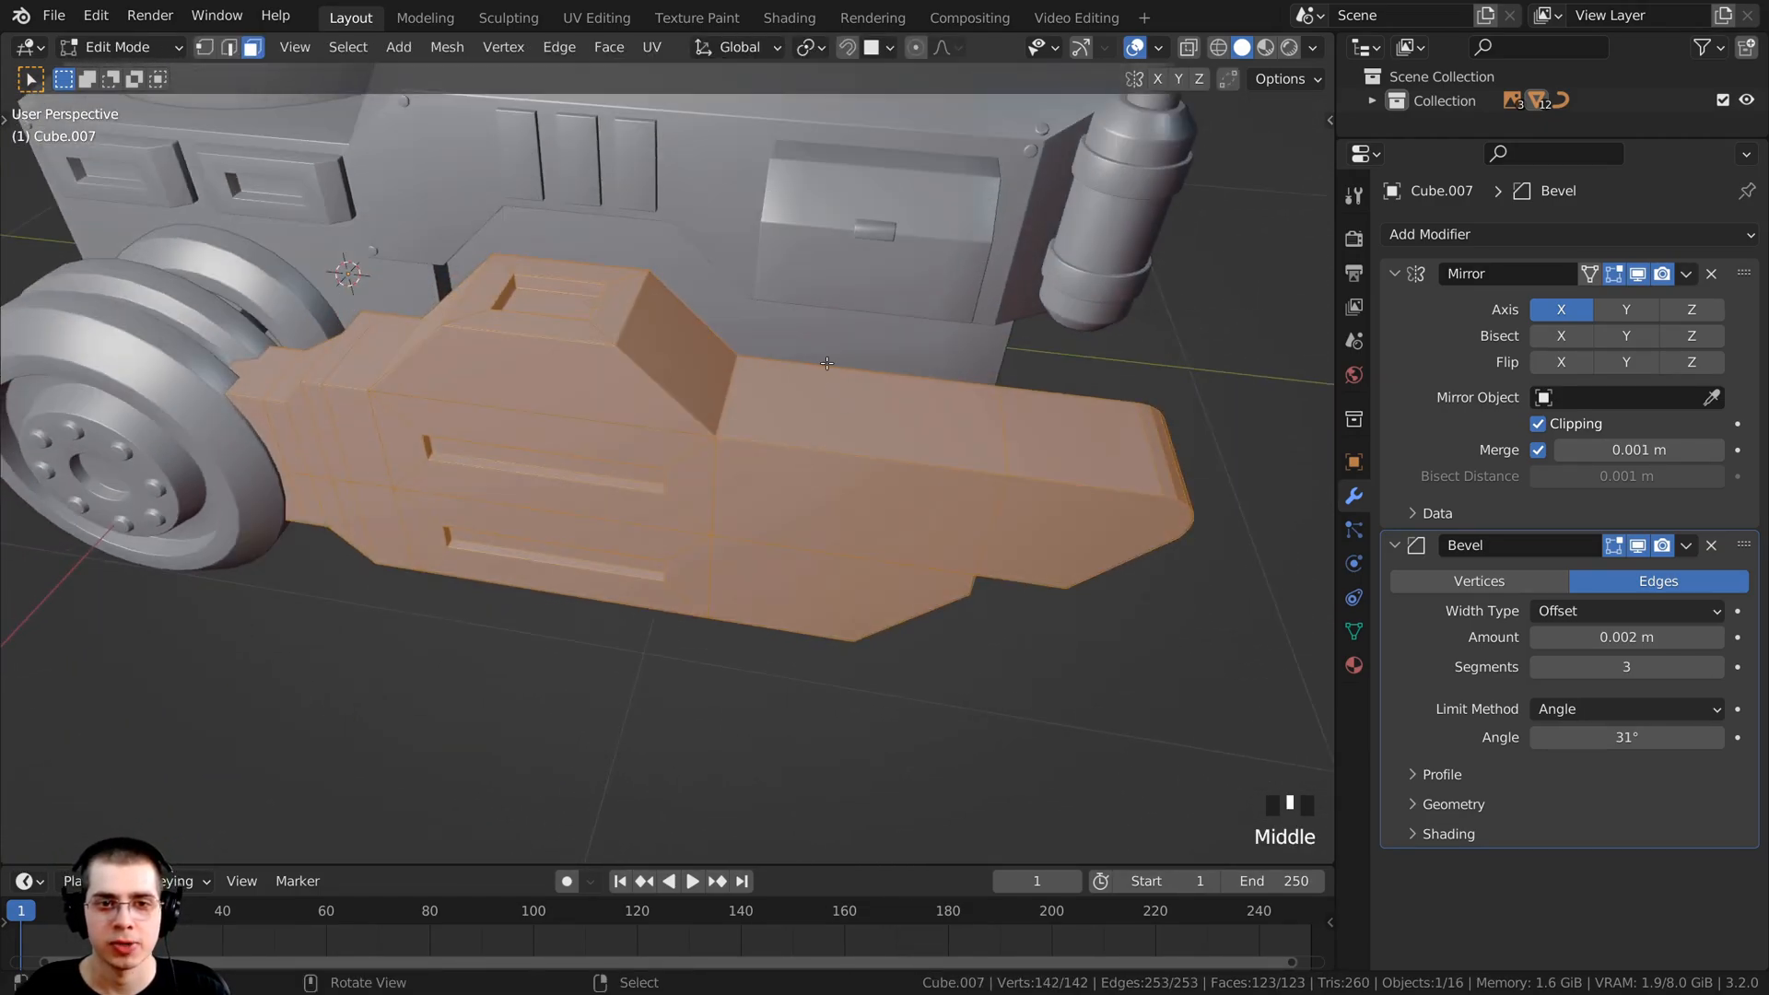
{"action": "middle_click_drag", "start_coordinate": [715, 513], "coordinate": [834, 428]}
{"action": "right_click", "coordinate": [860, 431]}
{"action": "scroll", "coordinate": [871, 430], "scroll_direction": "up", "scroll_amount": 2}
{"action": "middle_click_drag", "start_coordinate": [834, 427], "coordinate": [695, 426], "text": "shift"}
{"action": "scroll", "coordinate": [762, 433], "scroll_direction": "up", "scroll_amount": 3}
{"action": "key", "text": "KP_Decimal"}
{"action": "key", "text": "shift+d"}
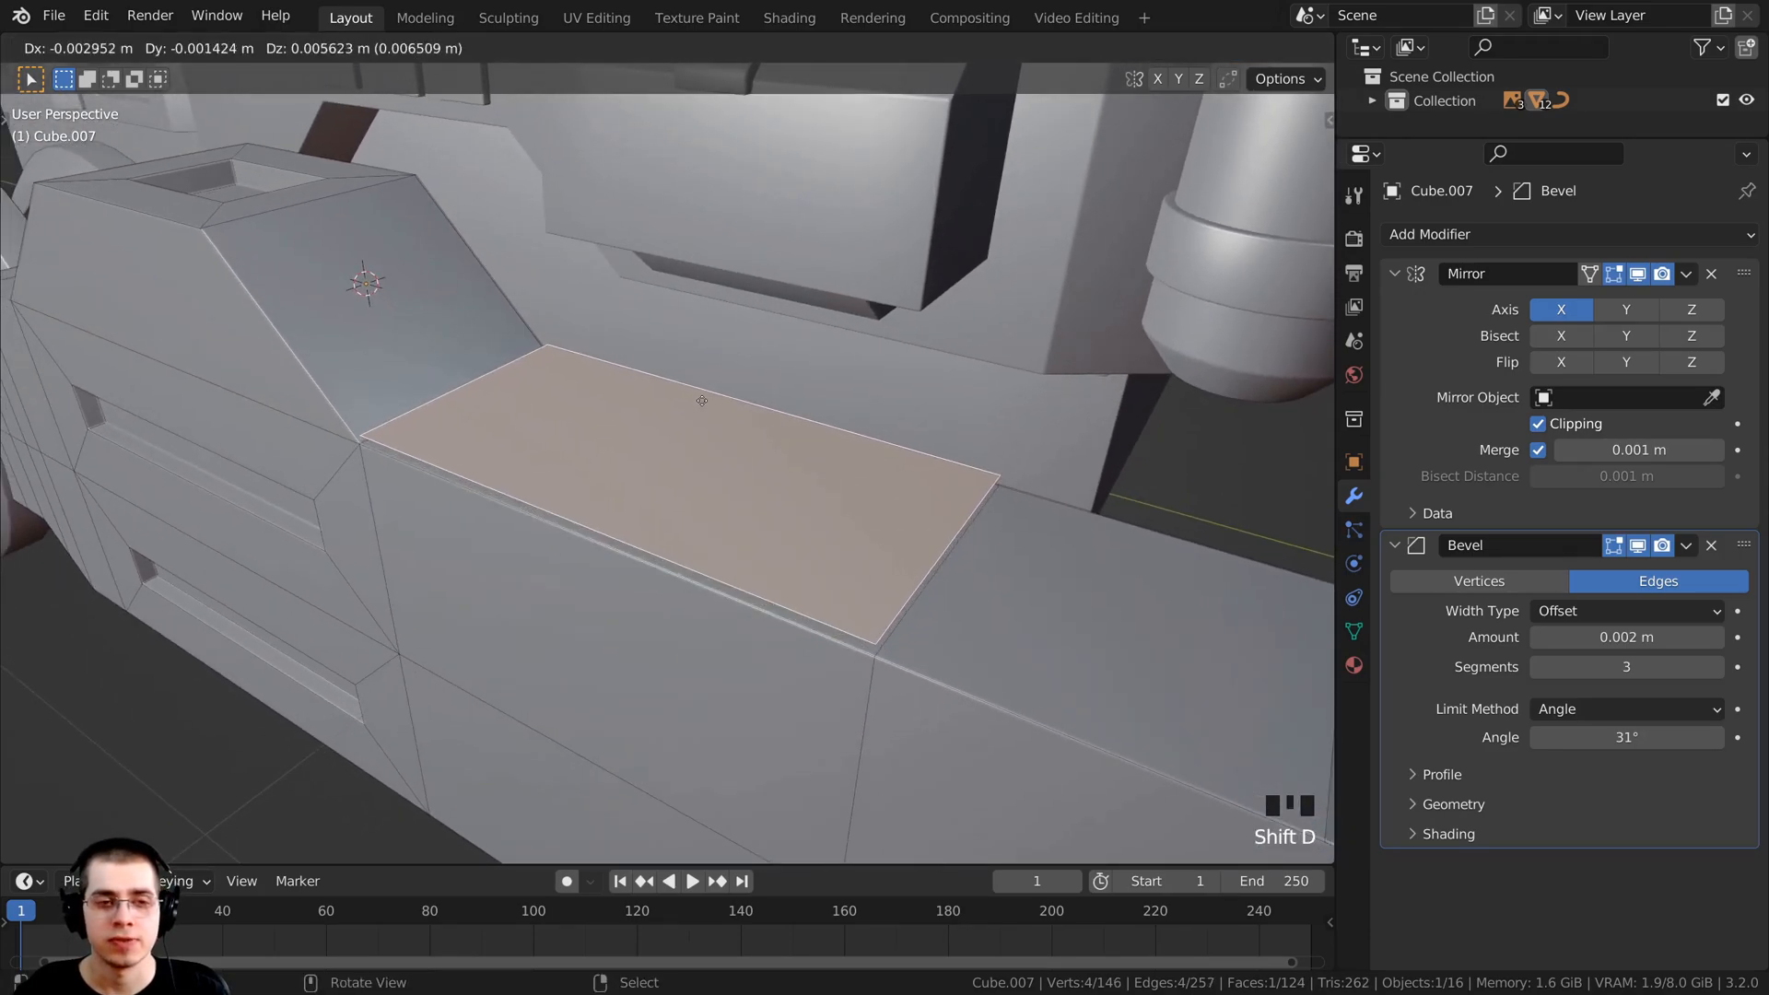
{"action": "key", "text": "z"}
{"action": "left_click", "coordinate": [705, 381]}
{"action": "middle_click_drag", "start_coordinate": [704, 381], "coordinate": [709, 387]}
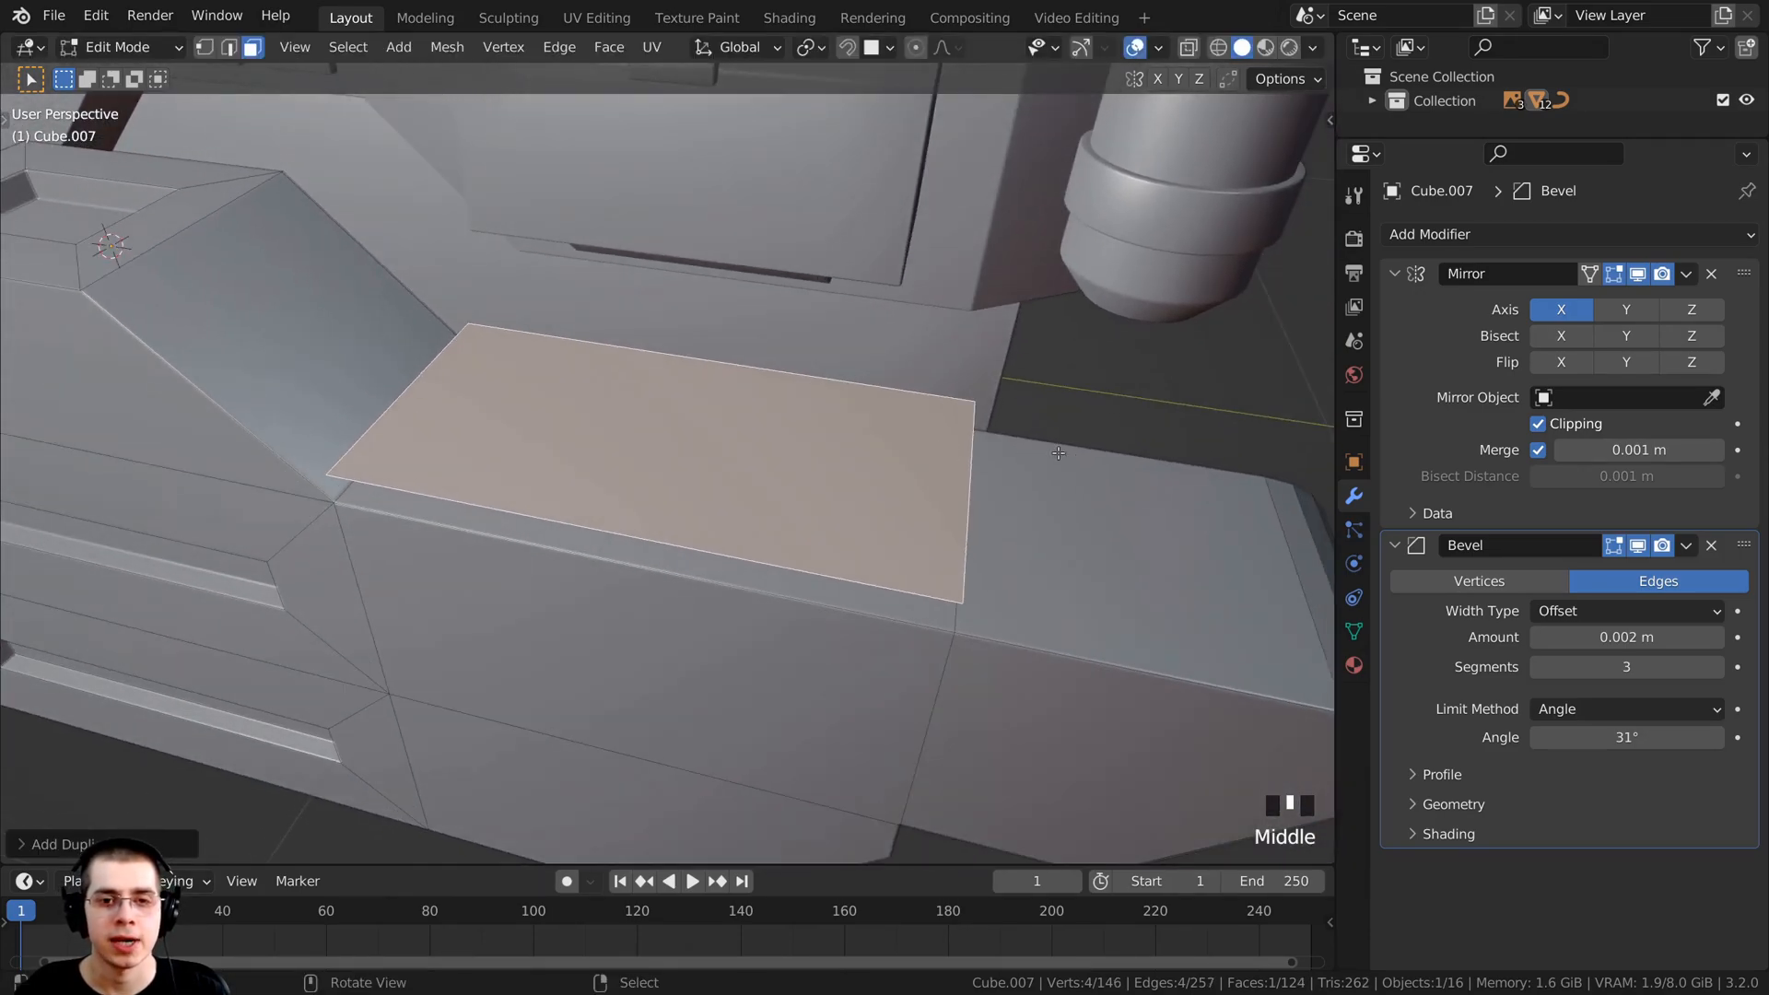
Step: Scale the duplicated top face down uniformly and move it about -0.15 m along Y into the sloped section
{"action": "key", "text": "s"}
{"action": "left_click", "coordinate": [954, 446]}
{"action": "middle_click_drag", "start_coordinate": [954, 446], "coordinate": [1050, 465], "text": "shift"}
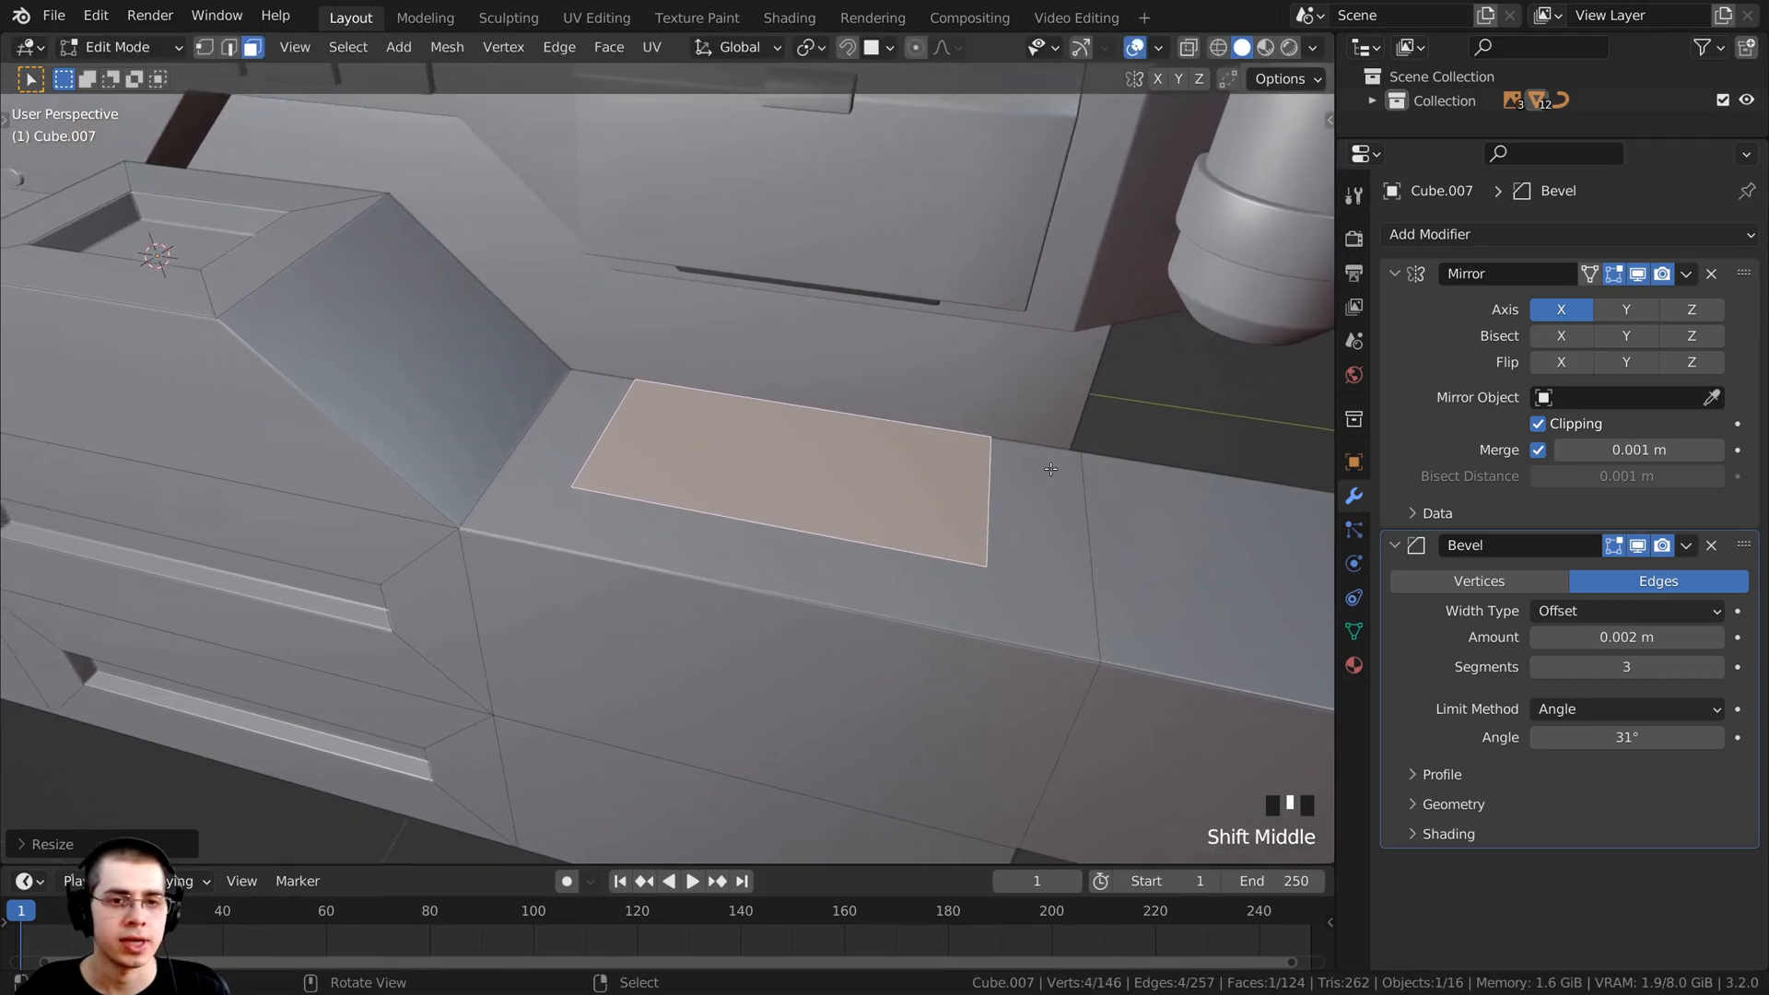
{"action": "key", "text": "g"}
{"action": "key", "text": "y"}
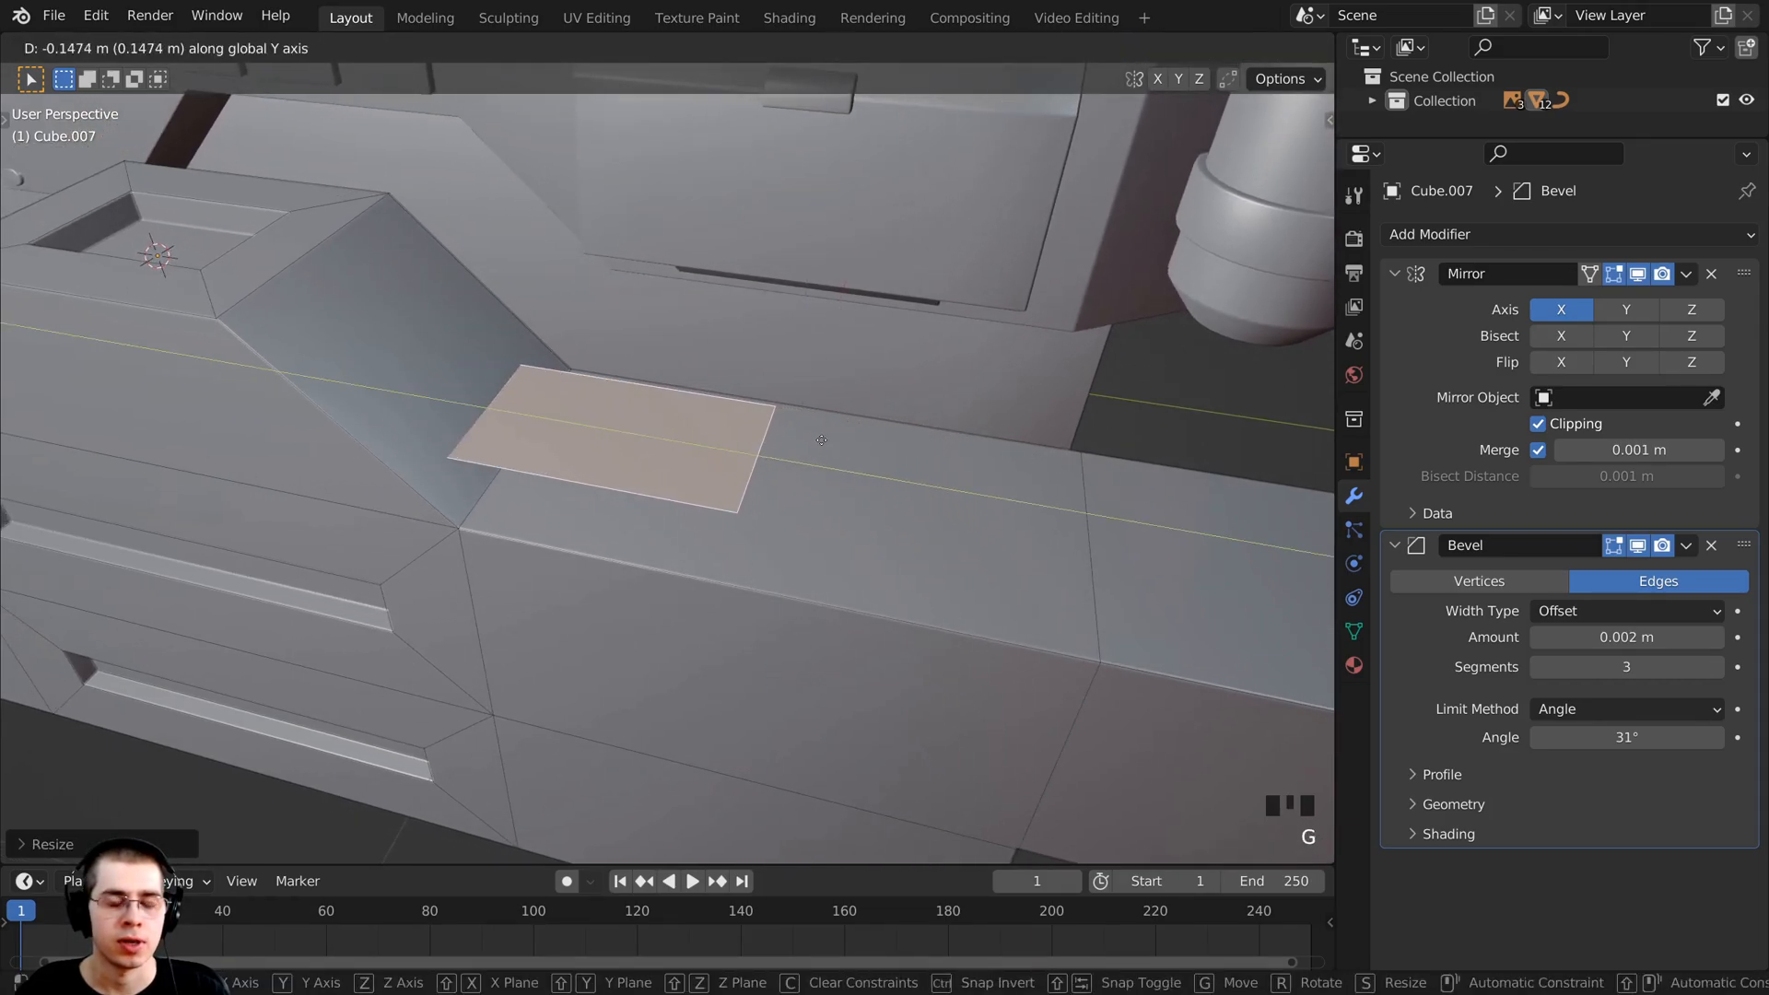
{"action": "left_click", "coordinate": [815, 440]}
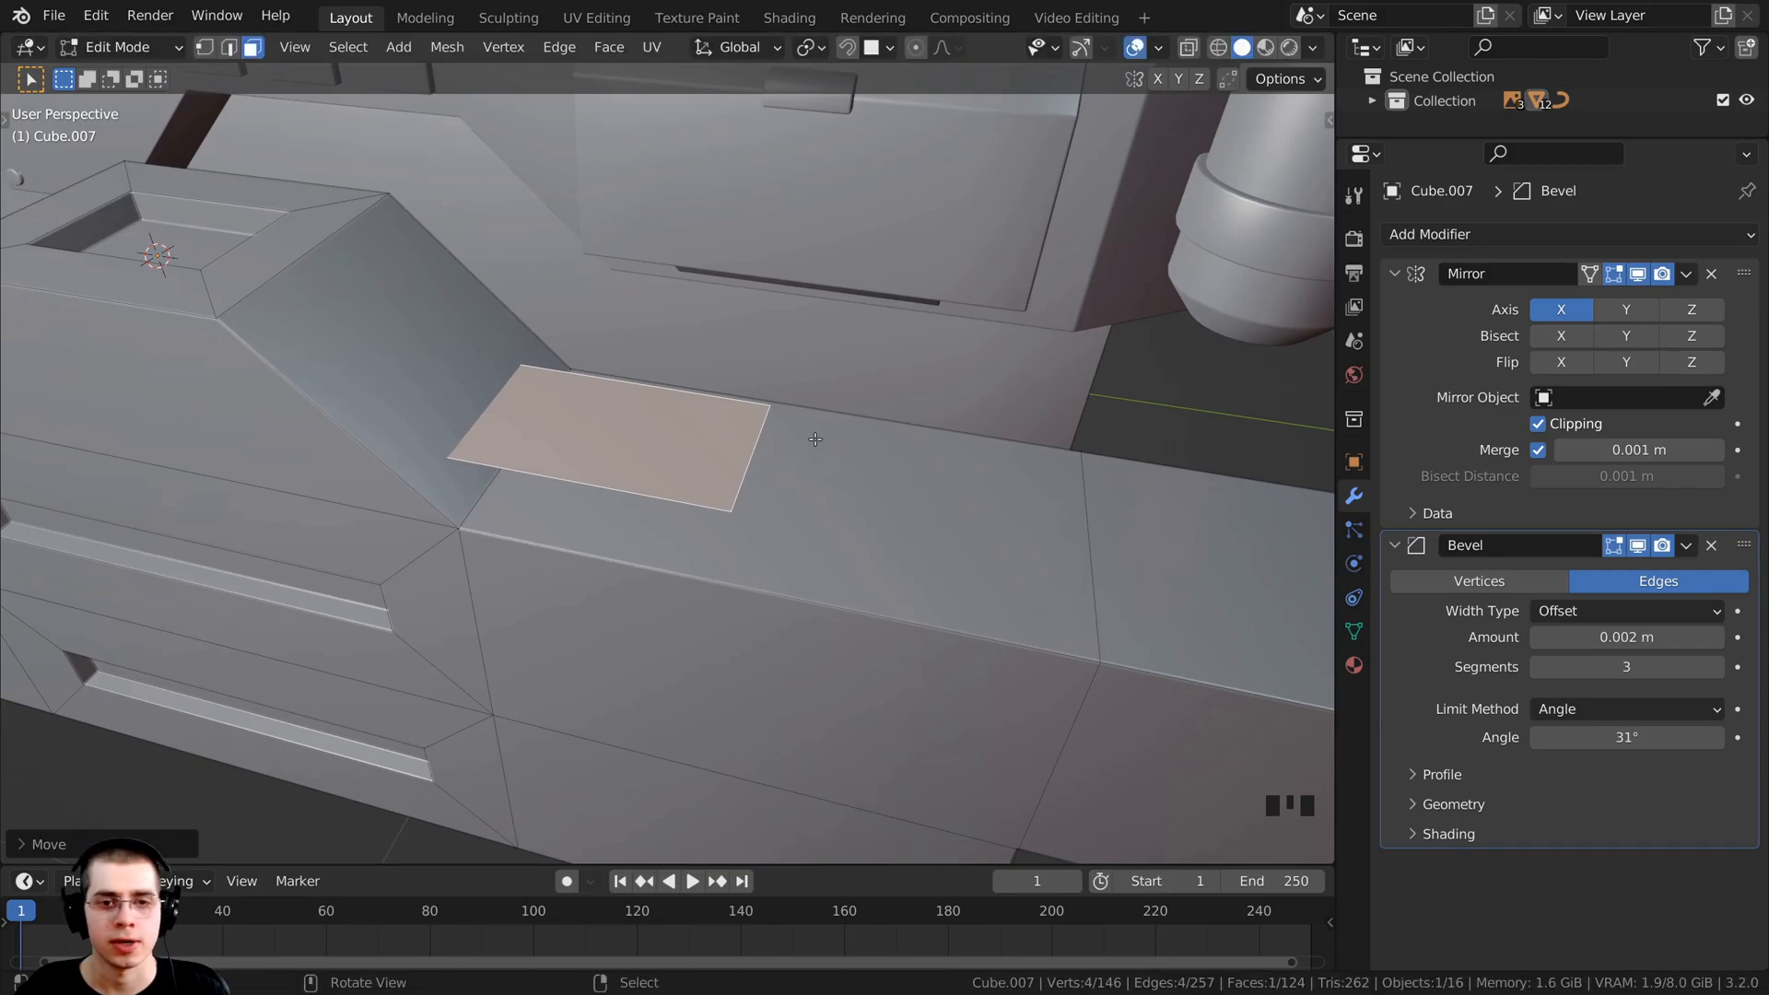
Step: Scale and reposition the duplicated face in wireframe top view to match the rectangular part of the reference plate
{"action": "key", "text": "KP_7"}
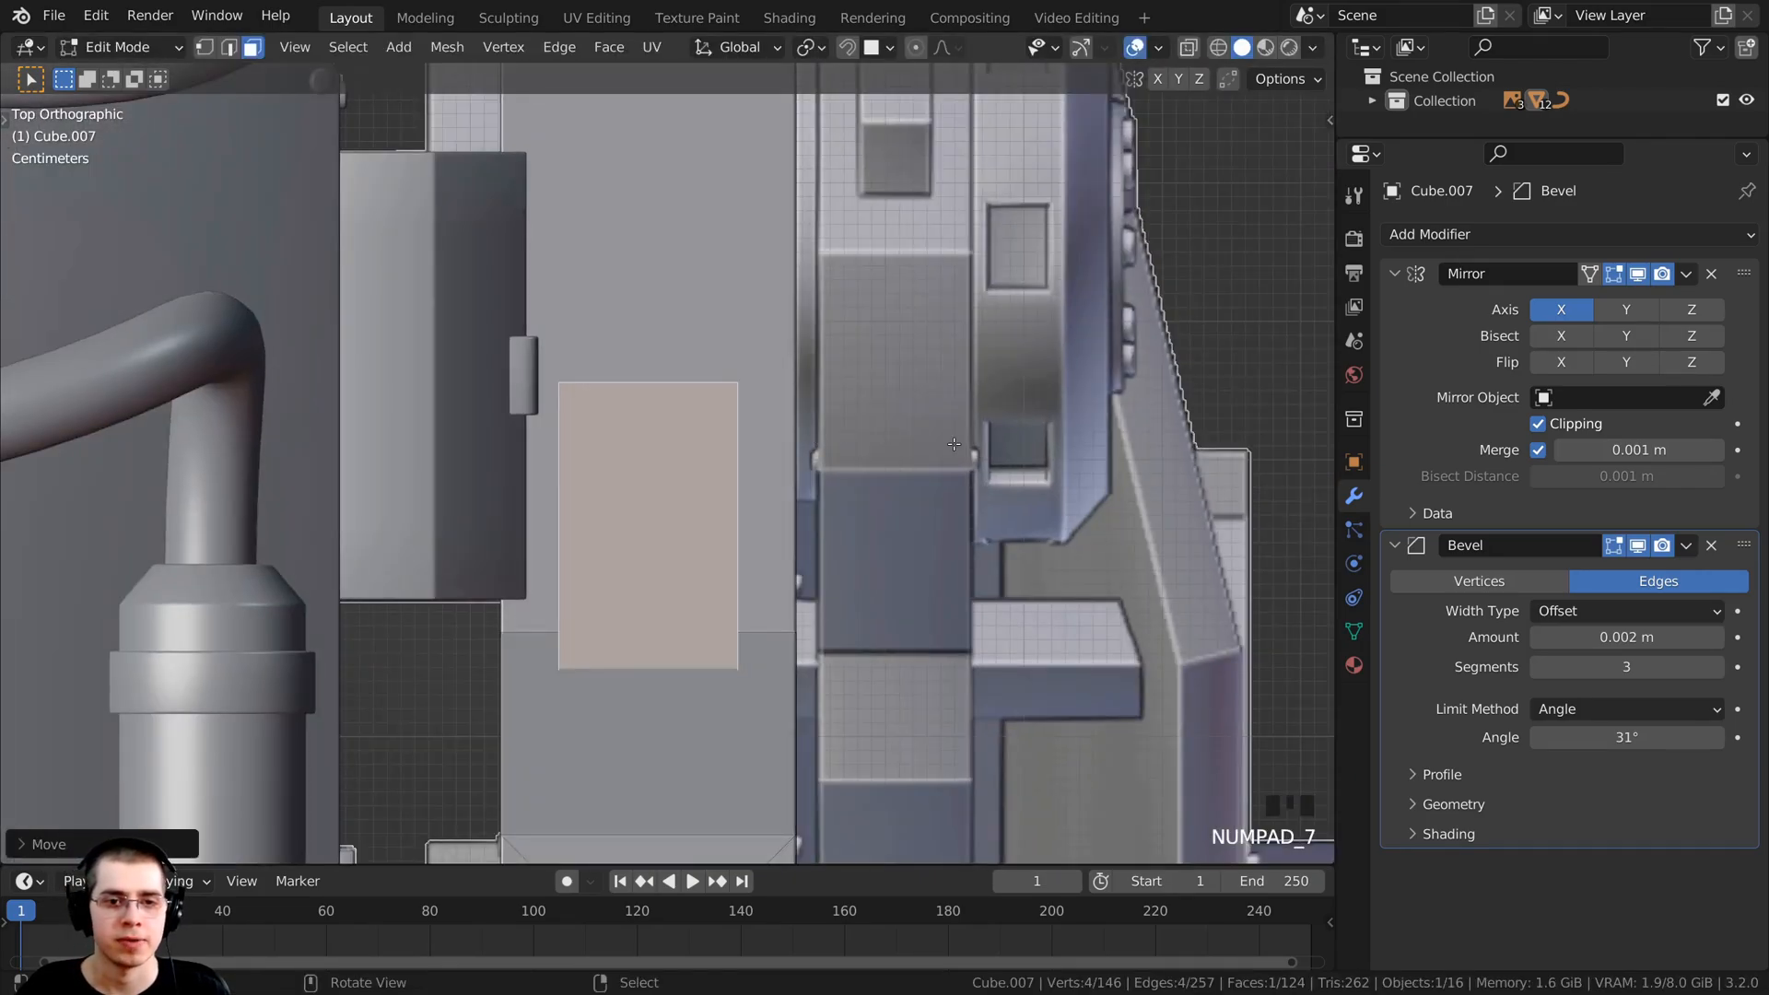
{"action": "key", "text": "z"}
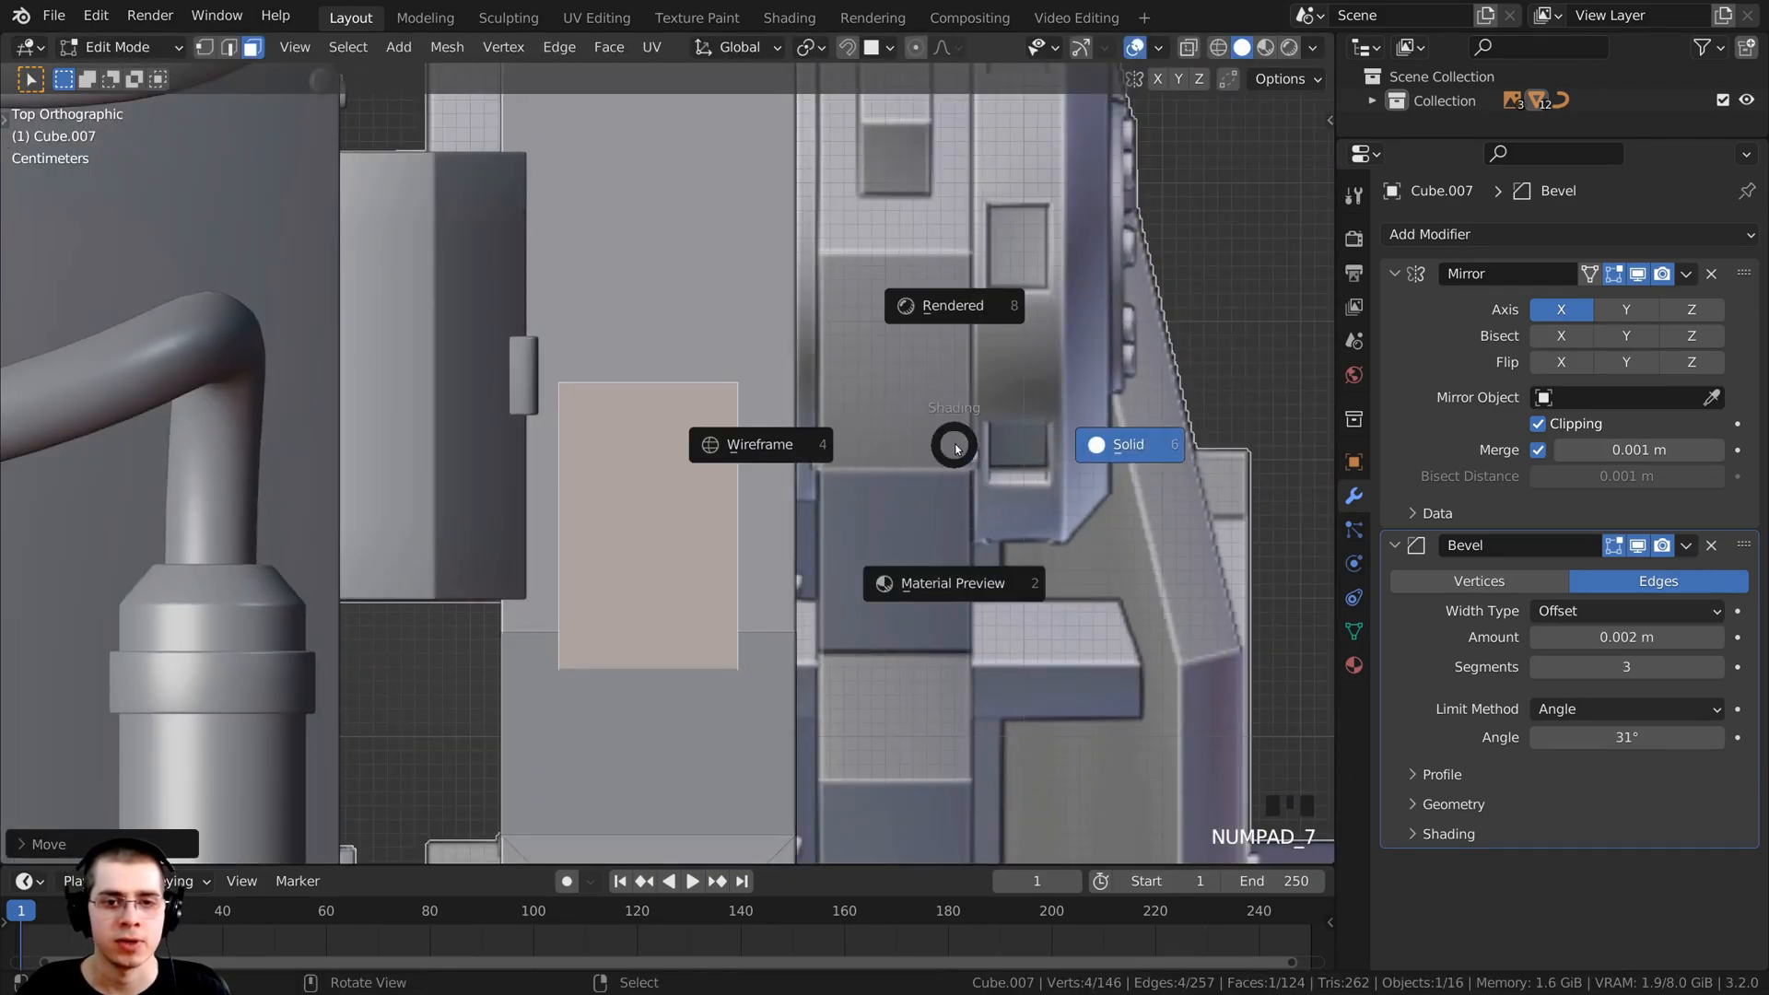
{"action": "left_click", "coordinate": [763, 447]}
{"action": "key", "text": "s"}
{"action": "left_click", "coordinate": [887, 477]}
{"action": "key", "text": "g"}
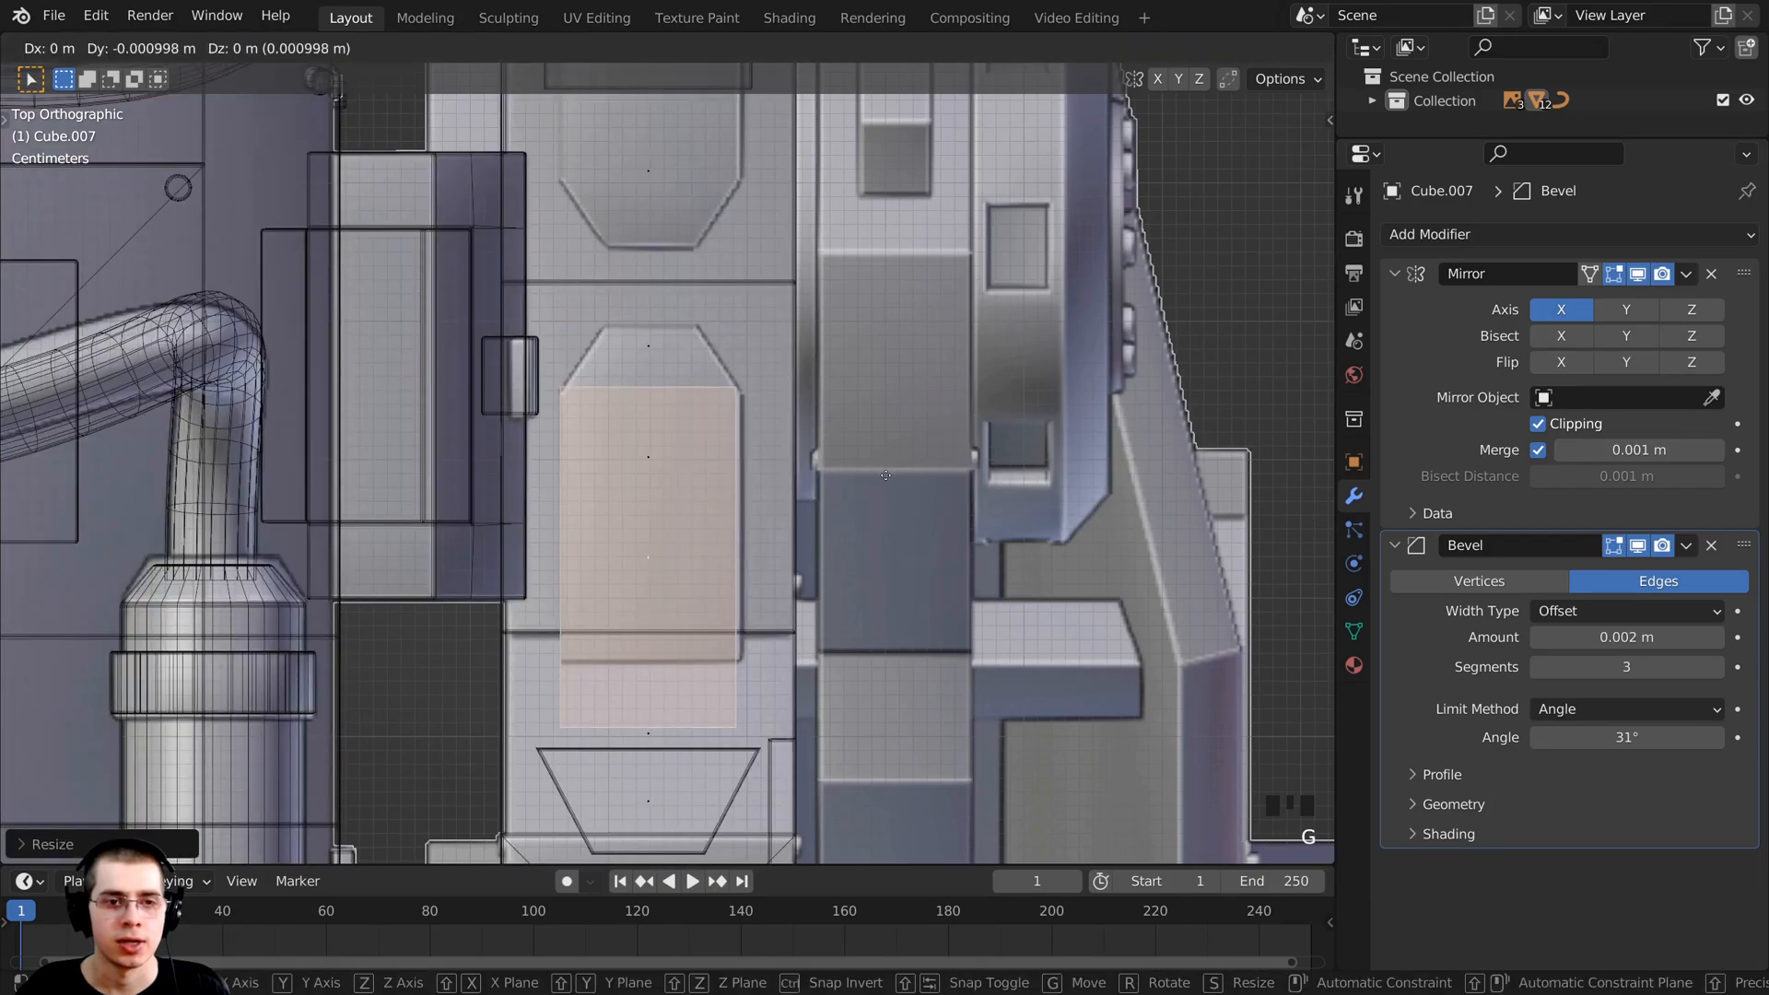
{"action": "left_click", "coordinate": [888, 478]}
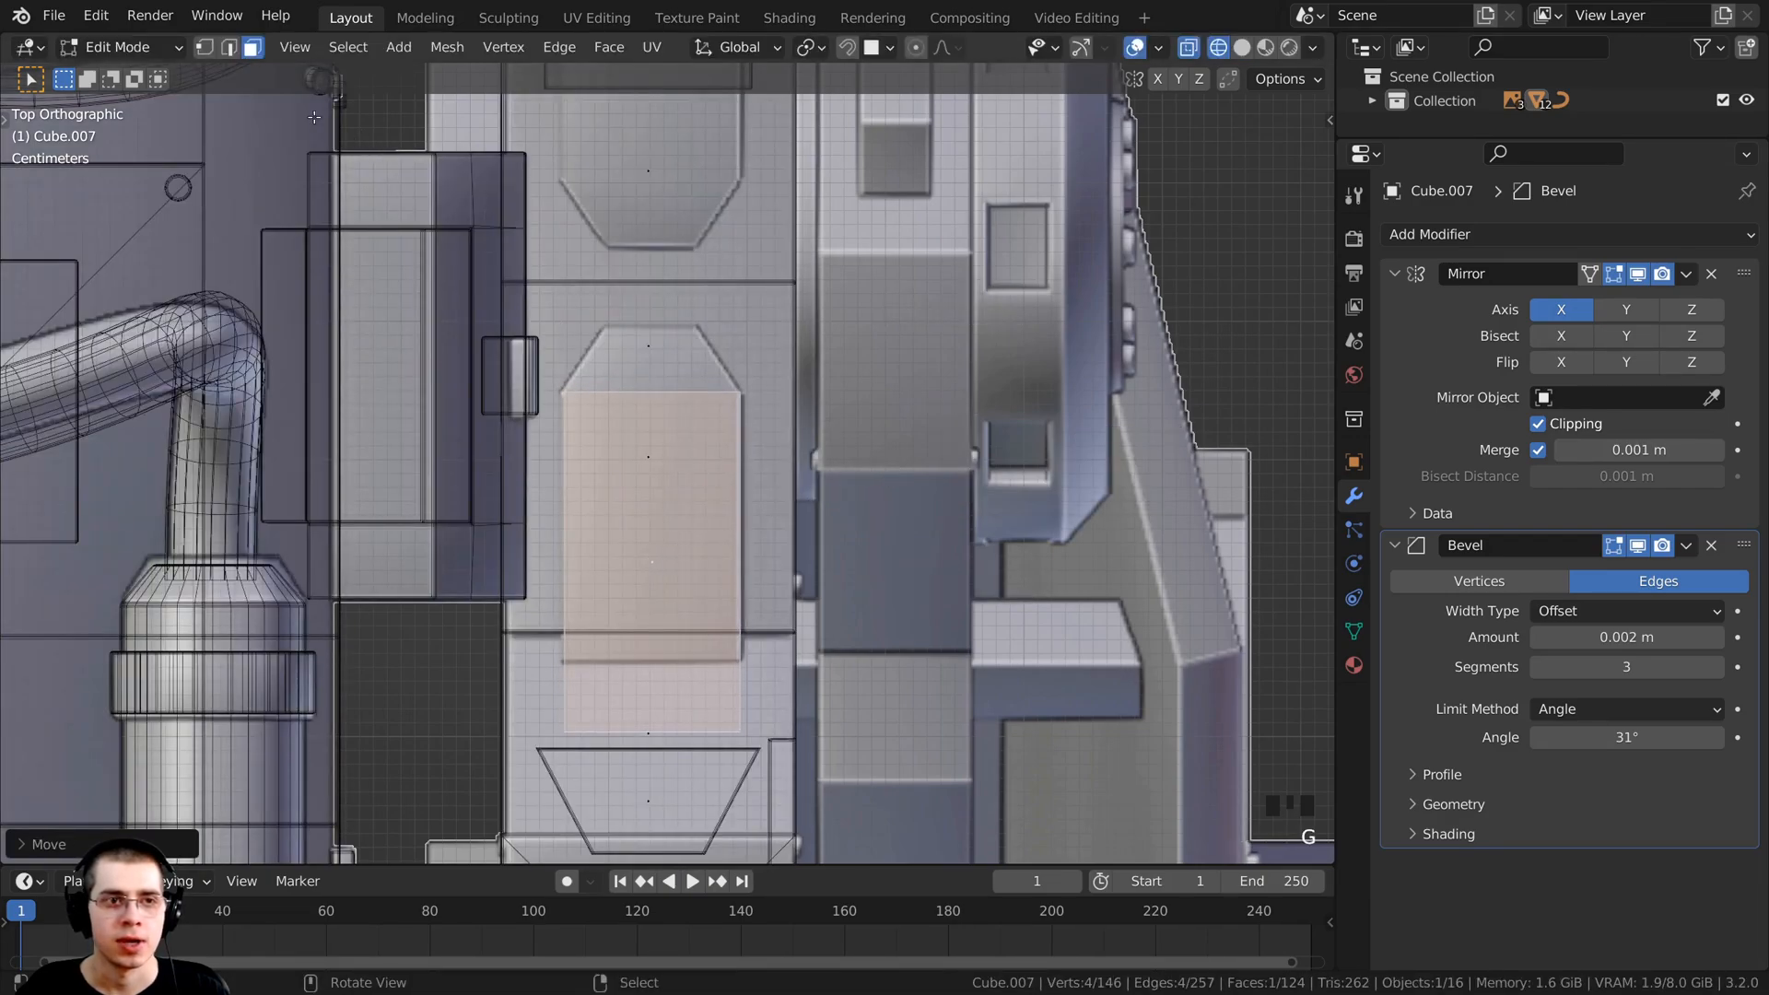
Step: Extrude the face's rear edge about 0.048 m along Y and scale it to about 0.48 for the tapered end
{"action": "left_click", "coordinate": [229, 47]}
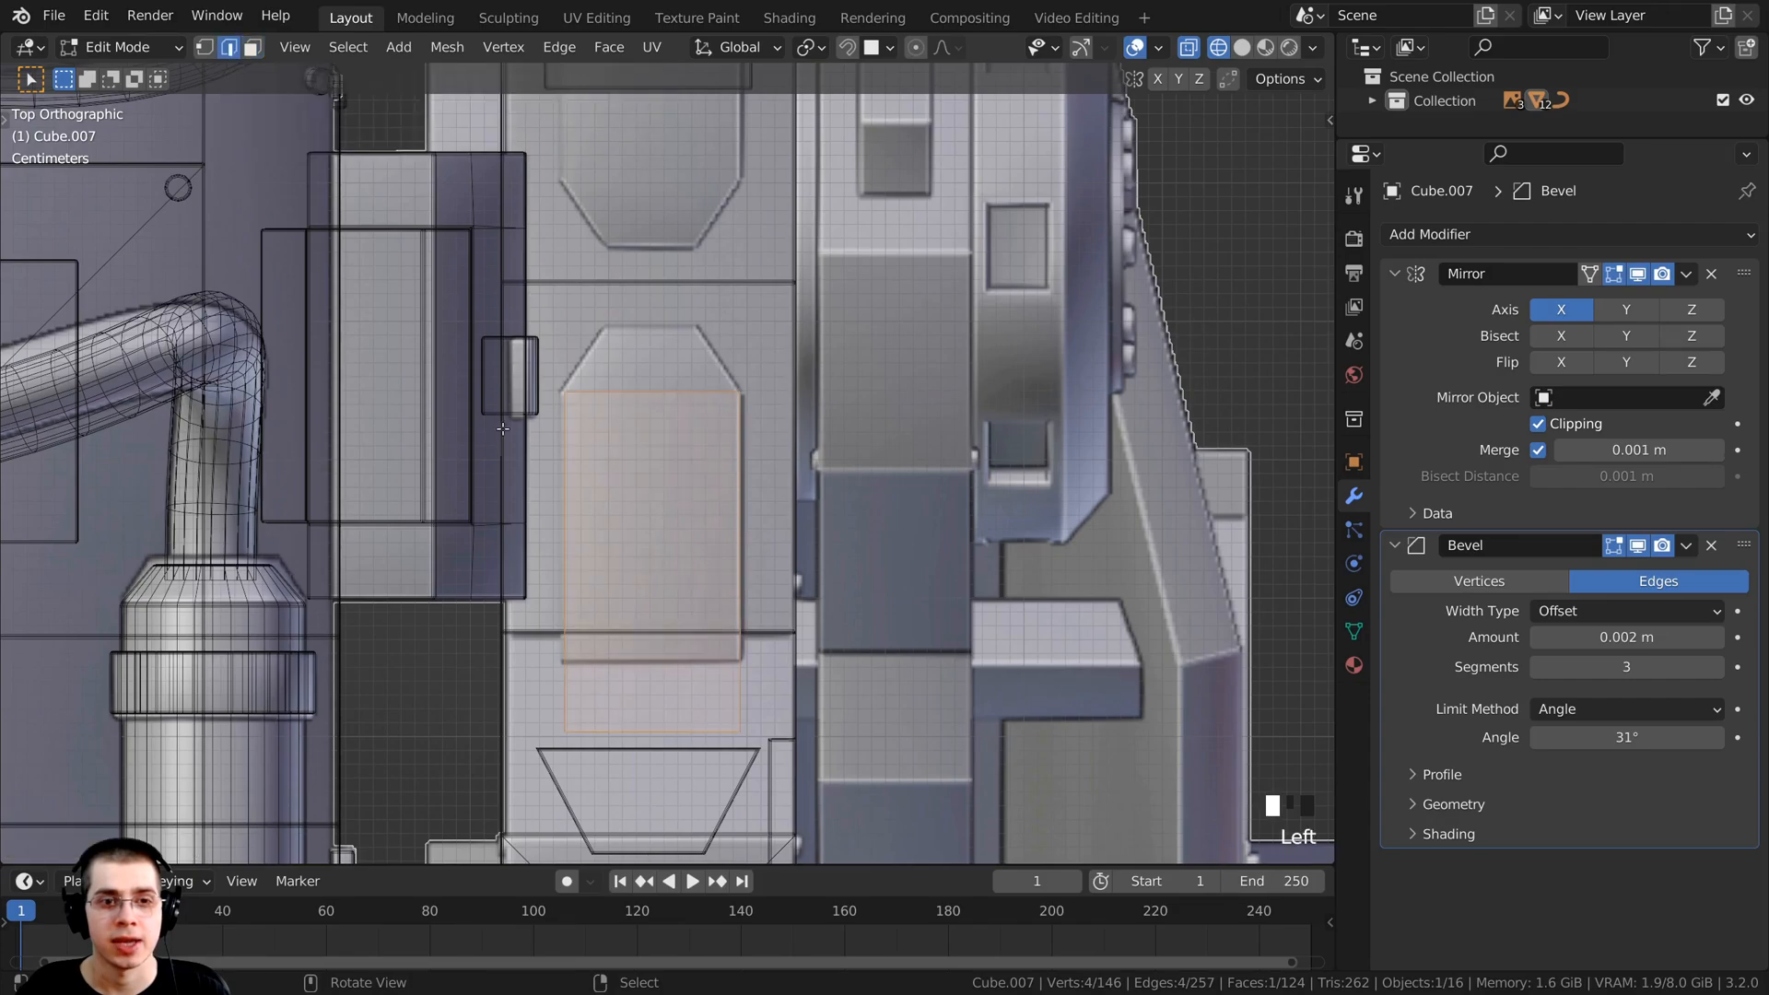
{"action": "scroll", "coordinate": [613, 392], "scroll_direction": "up", "scroll_amount": 1}
{"action": "right_click", "coordinate": [638, 375]}
{"action": "middle_click_drag", "start_coordinate": [637, 373], "coordinate": [653, 472], "text": "shift"}
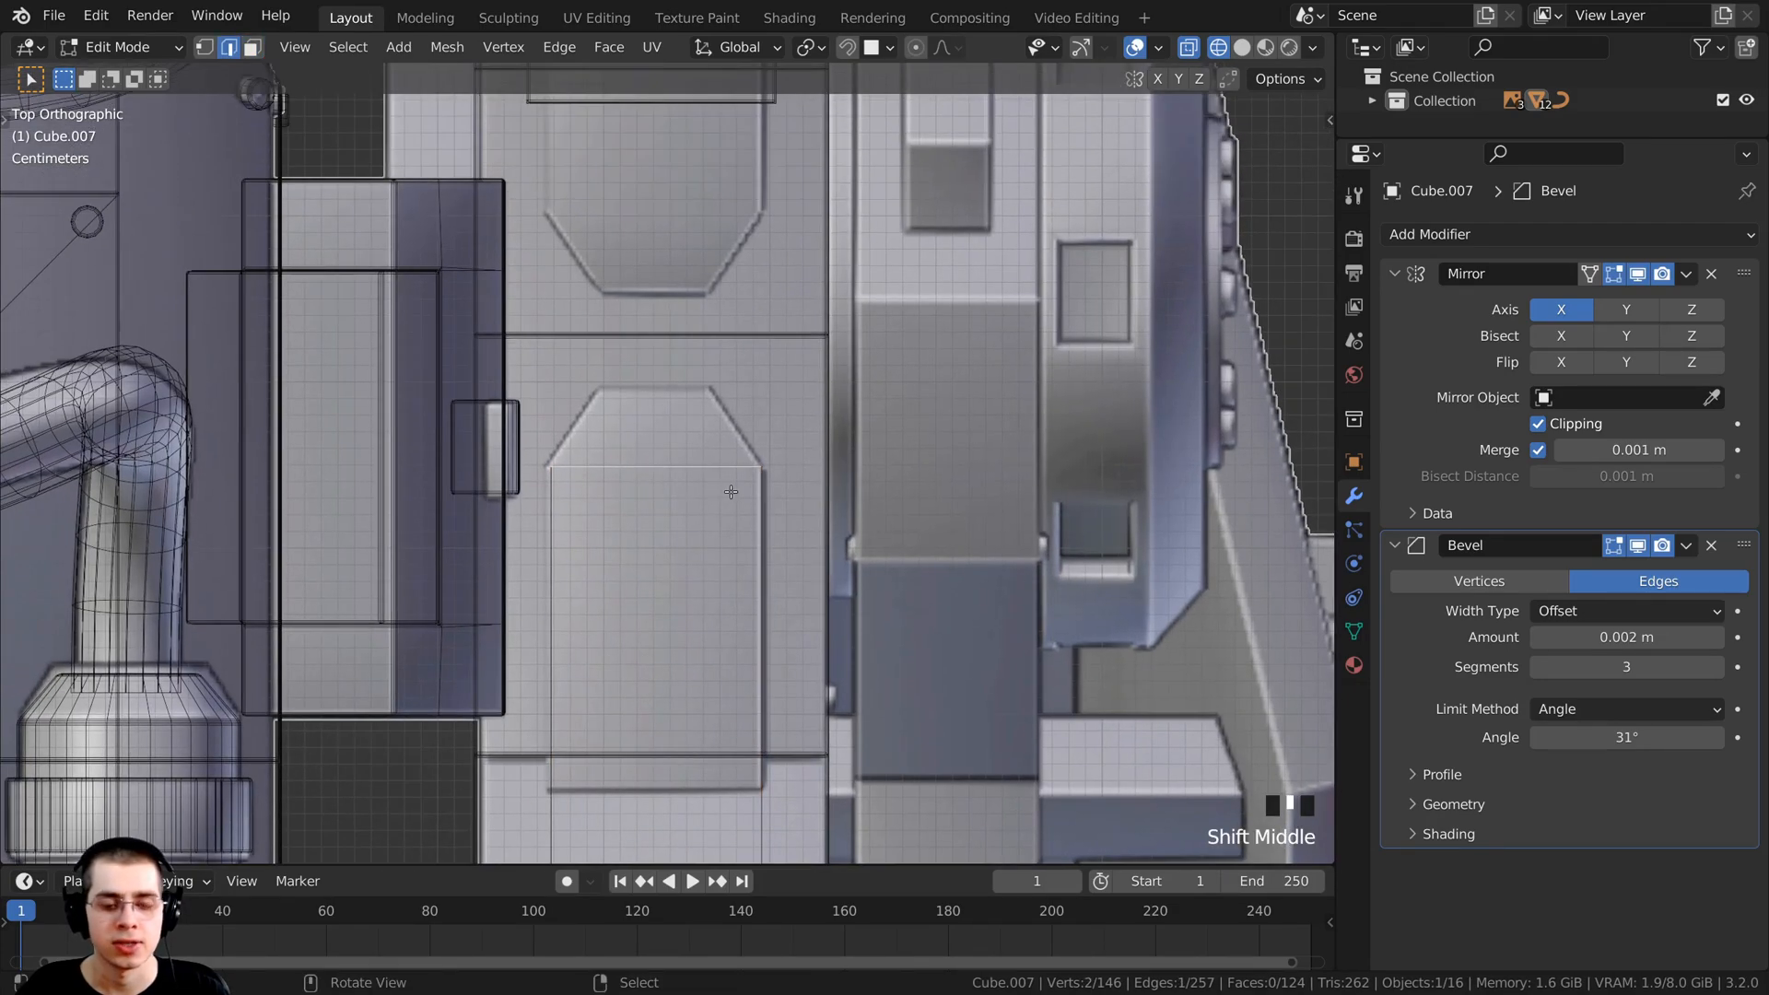
{"action": "key", "text": "e"}
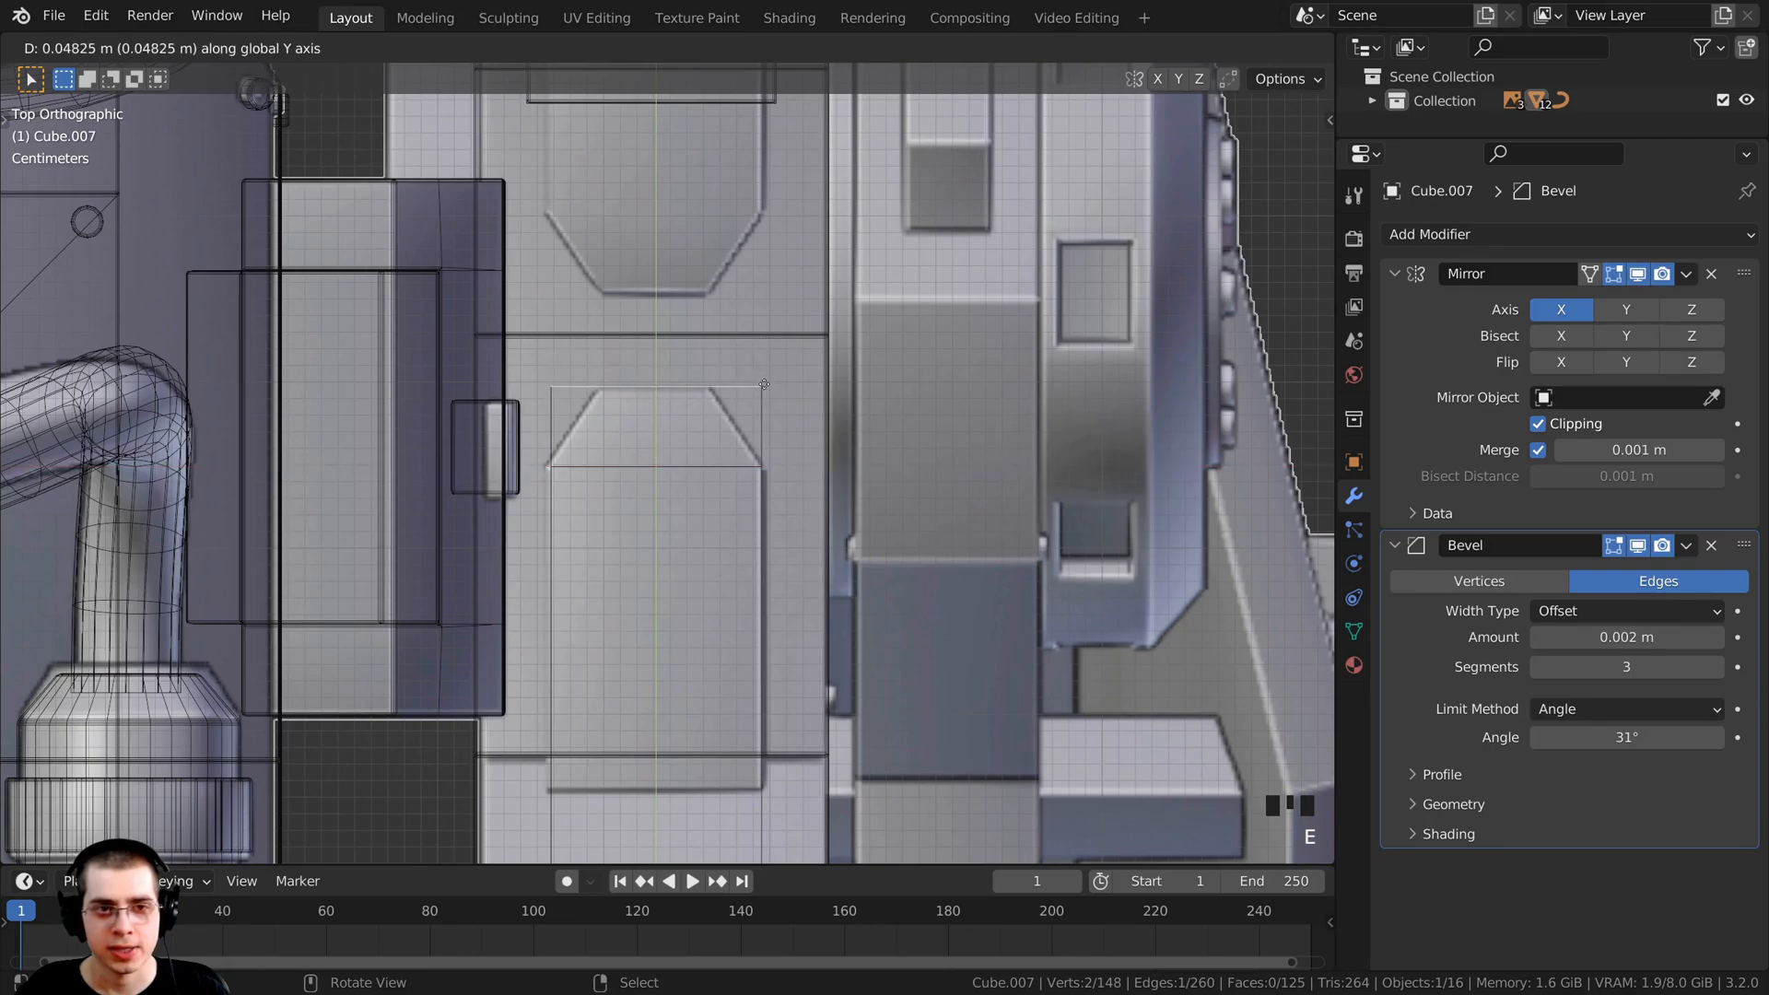
{"action": "left_click", "coordinate": [764, 384]}
{"action": "key", "text": "s"}
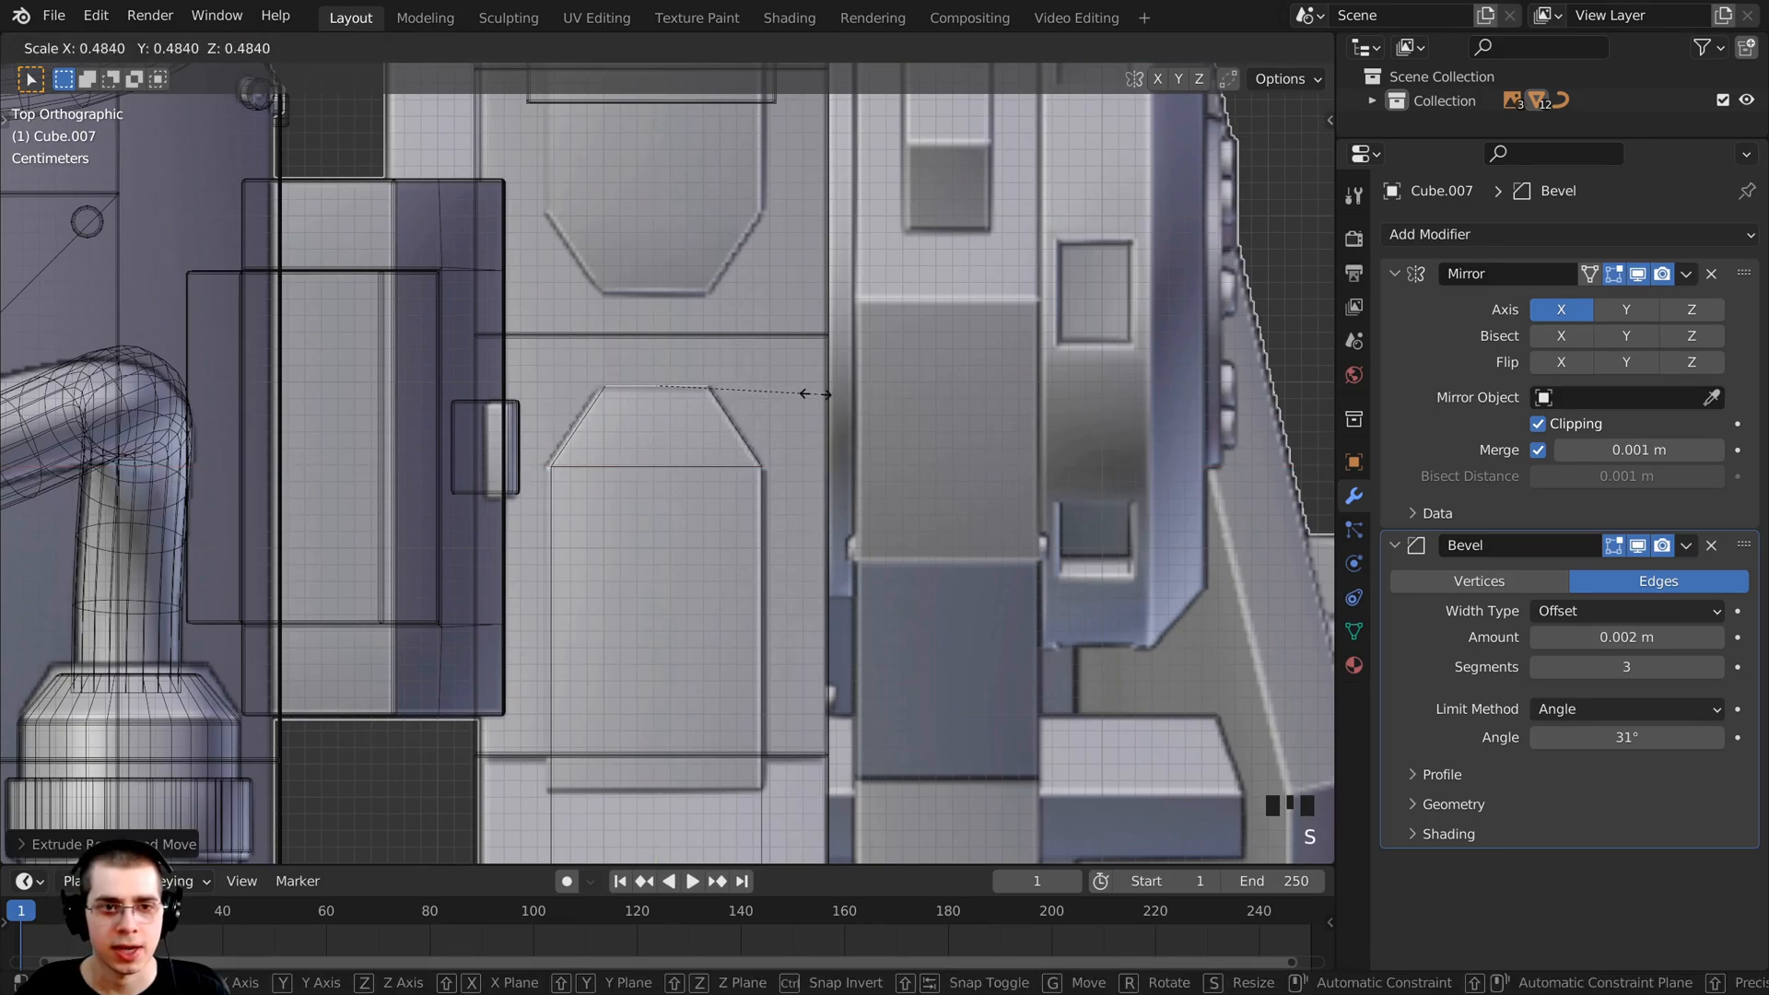
{"action": "left_click", "coordinate": [814, 393]}
Step: Select both faces of the tapered plate in solid shading and extrude them downward to give the plate thickness
{"action": "key", "text": "z"}
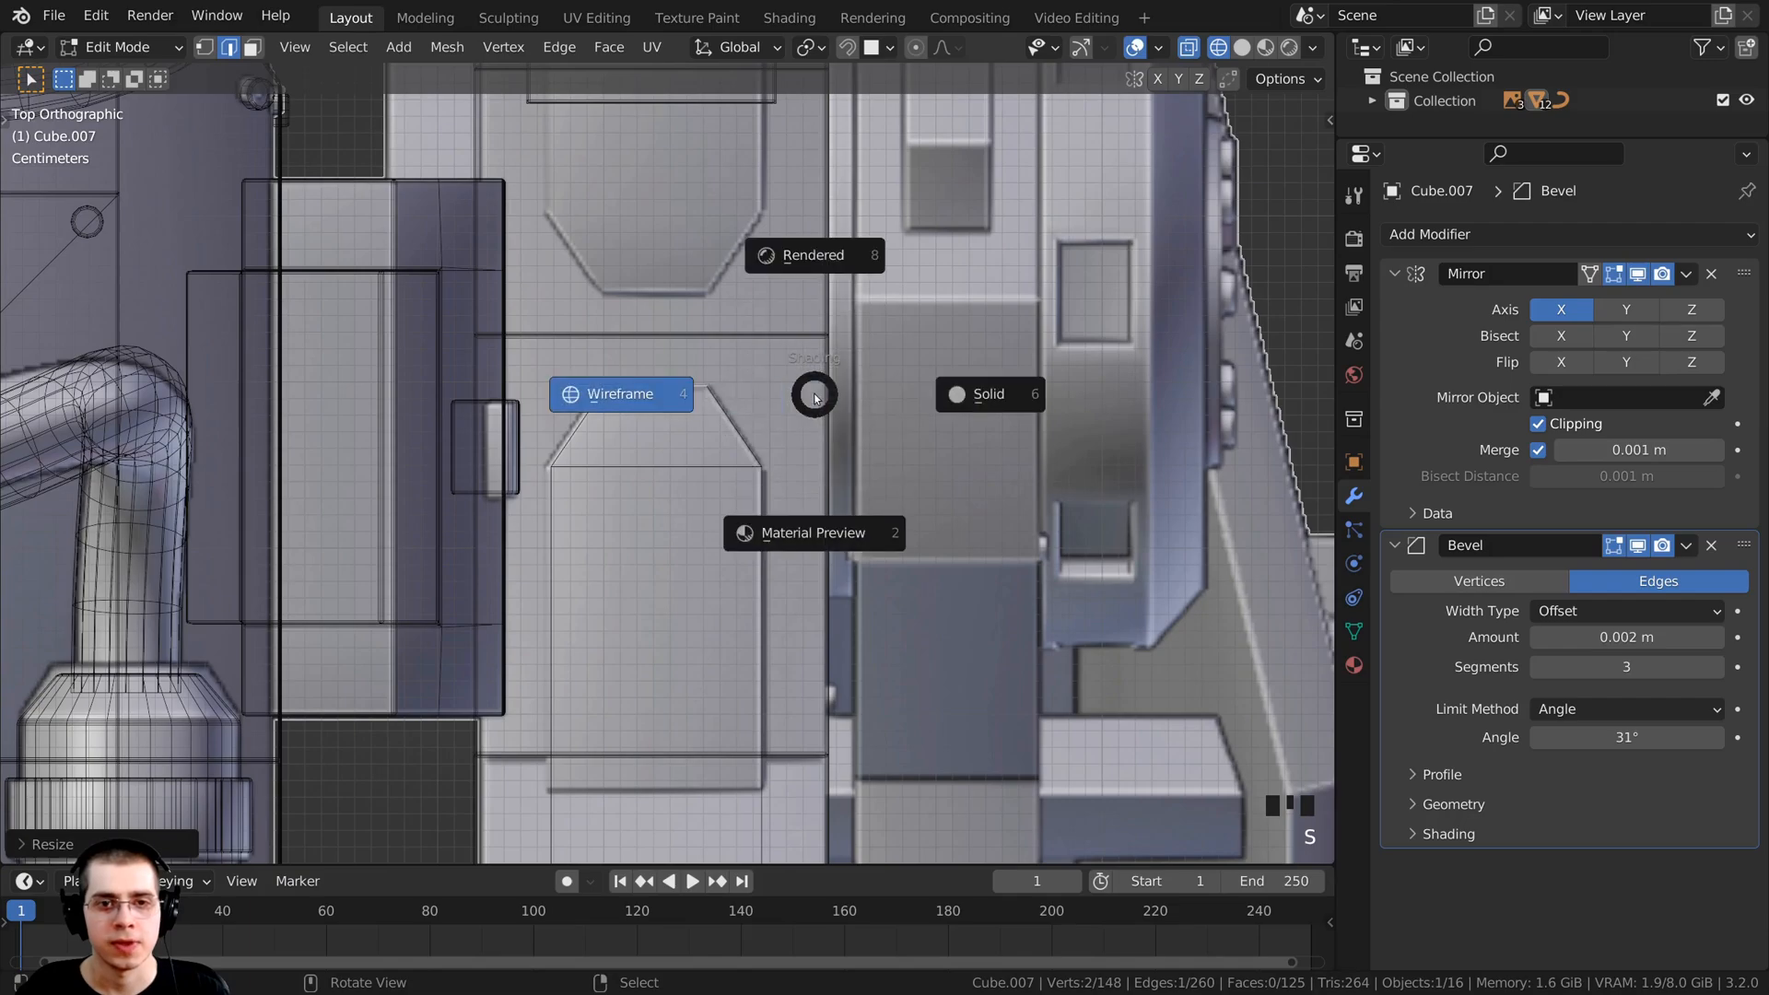
{"action": "left_click", "coordinate": [1031, 402]}
{"action": "mouse_move", "coordinate": [1031, 401]}
{"action": "middle_mouse_down"}
{"action": "mouse_move", "coordinate": [959, 513]}
{"action": "mouse_move", "coordinate": [683, 454]}
{"action": "mouse_move", "coordinate": [703, 423]}
{"action": "mouse_move", "coordinate": [691, 371]}
{"action": "middle_mouse_up"}
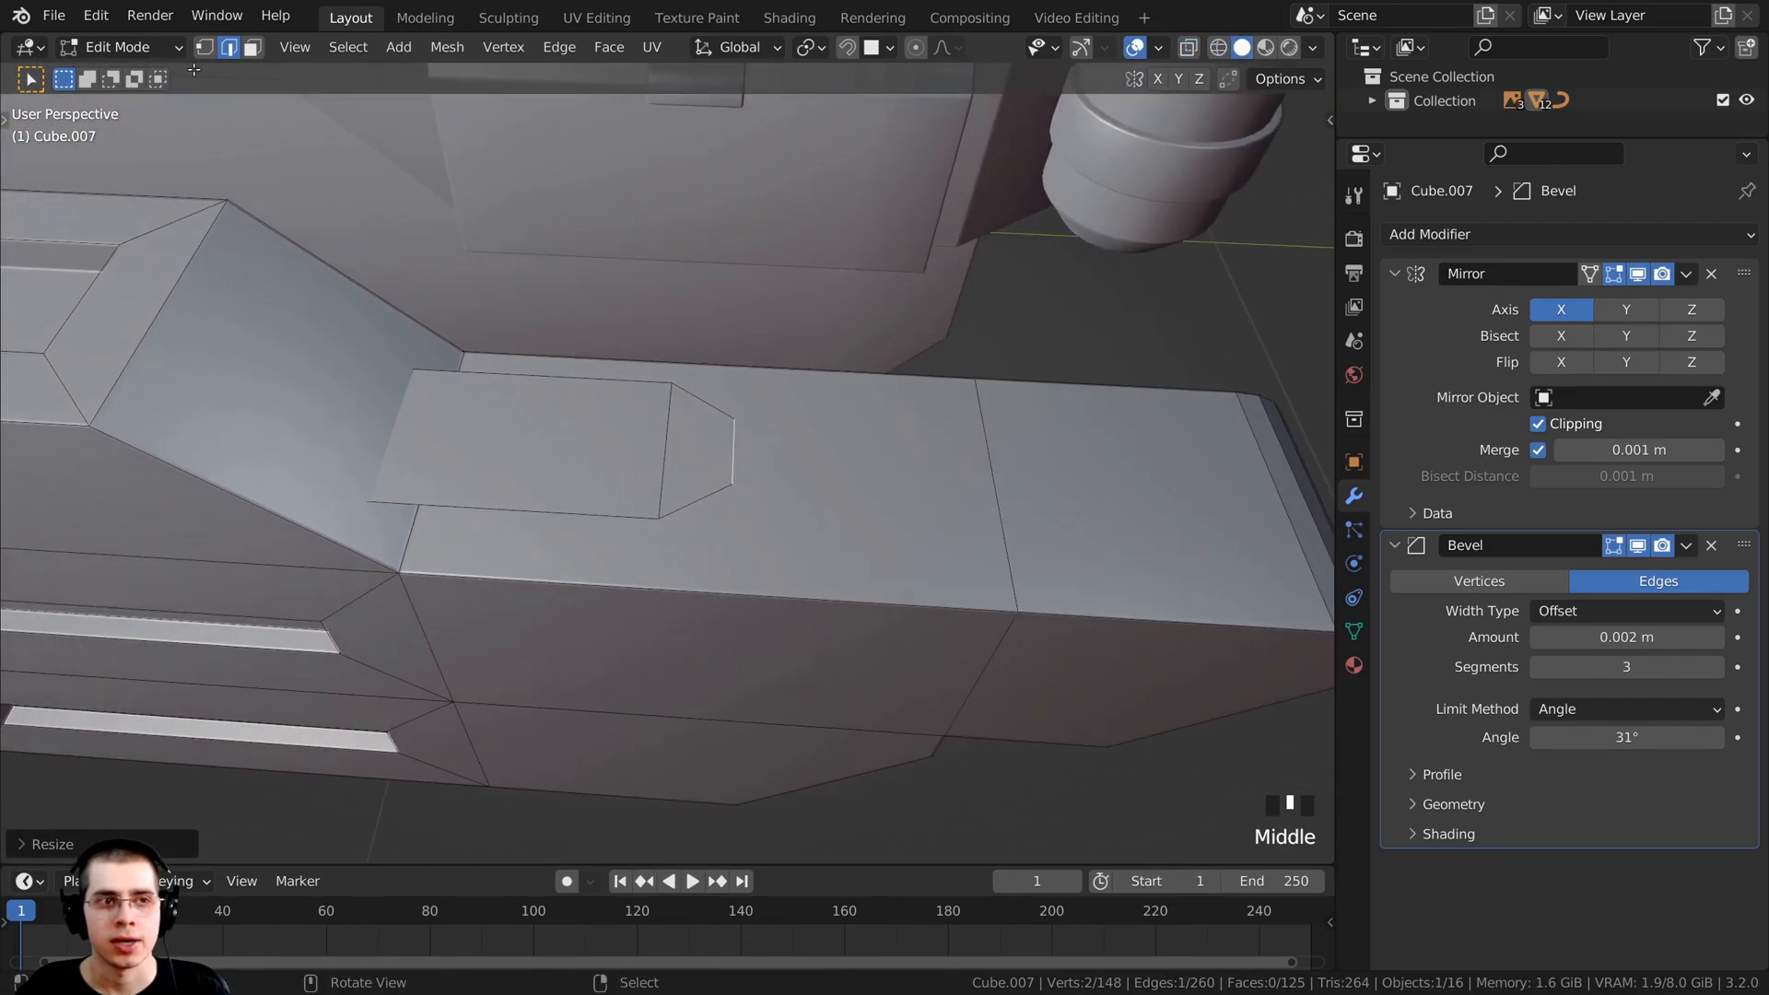
{"action": "left_click", "coordinate": [256, 49]}
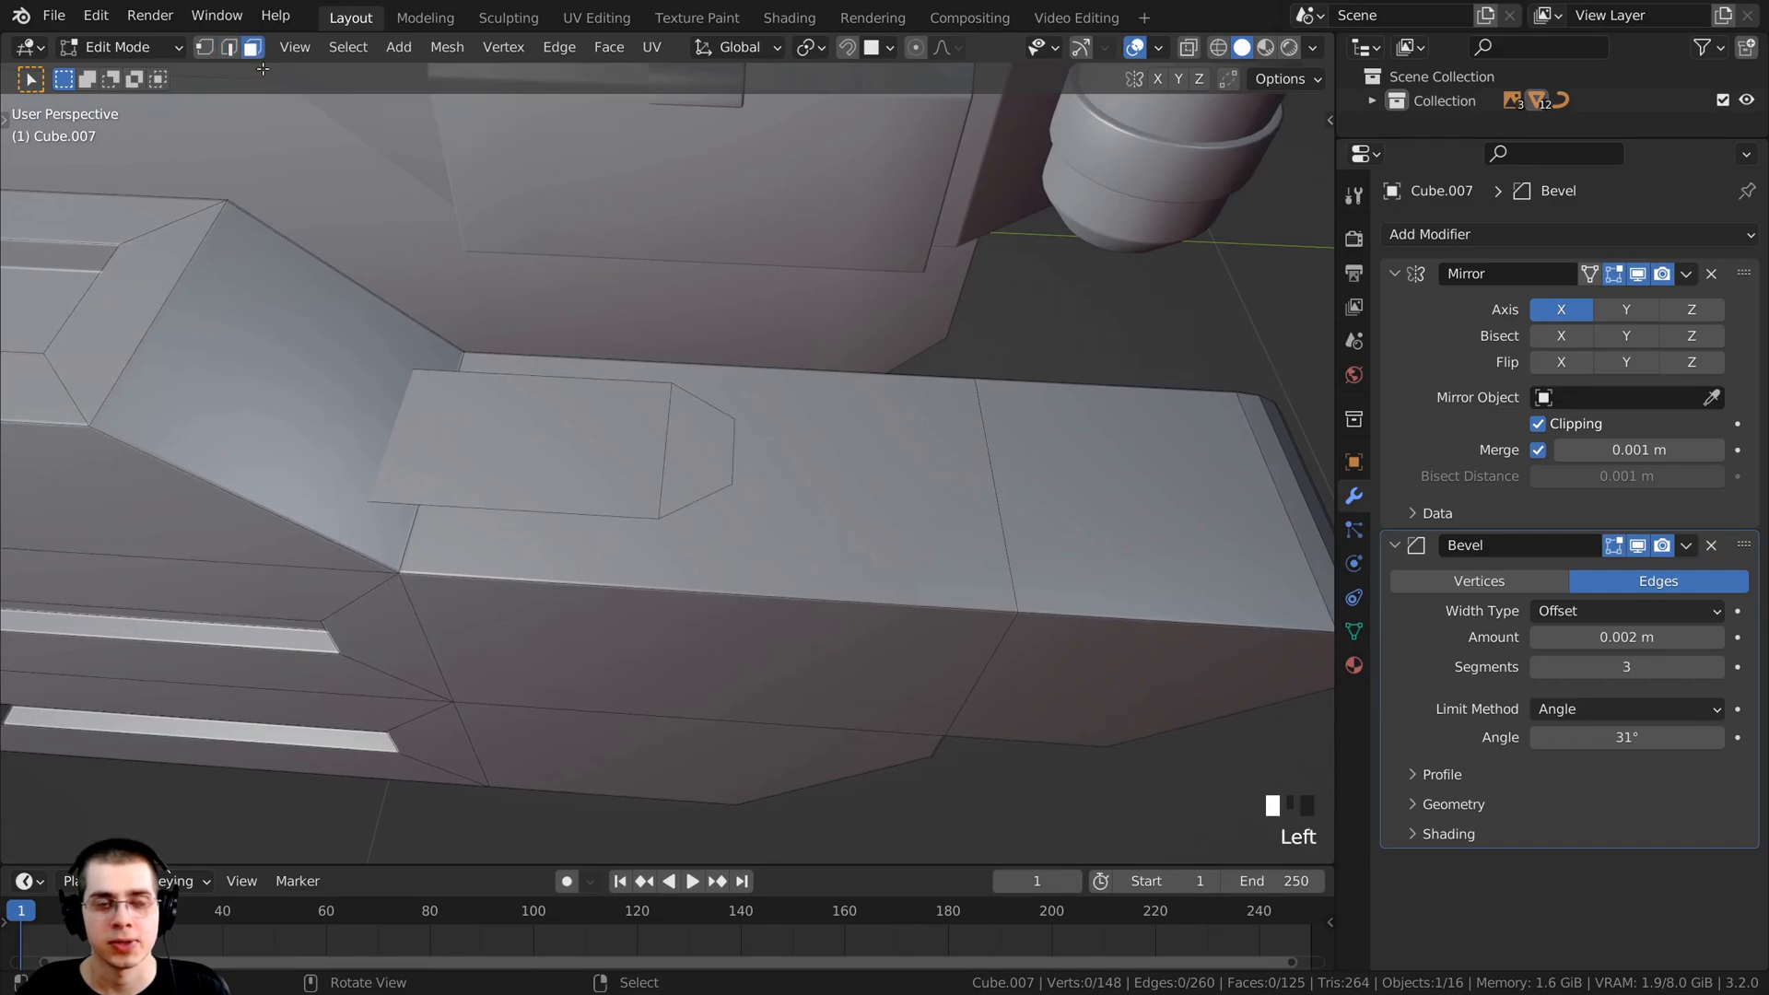
{"action": "right_click", "coordinate": [604, 435]}
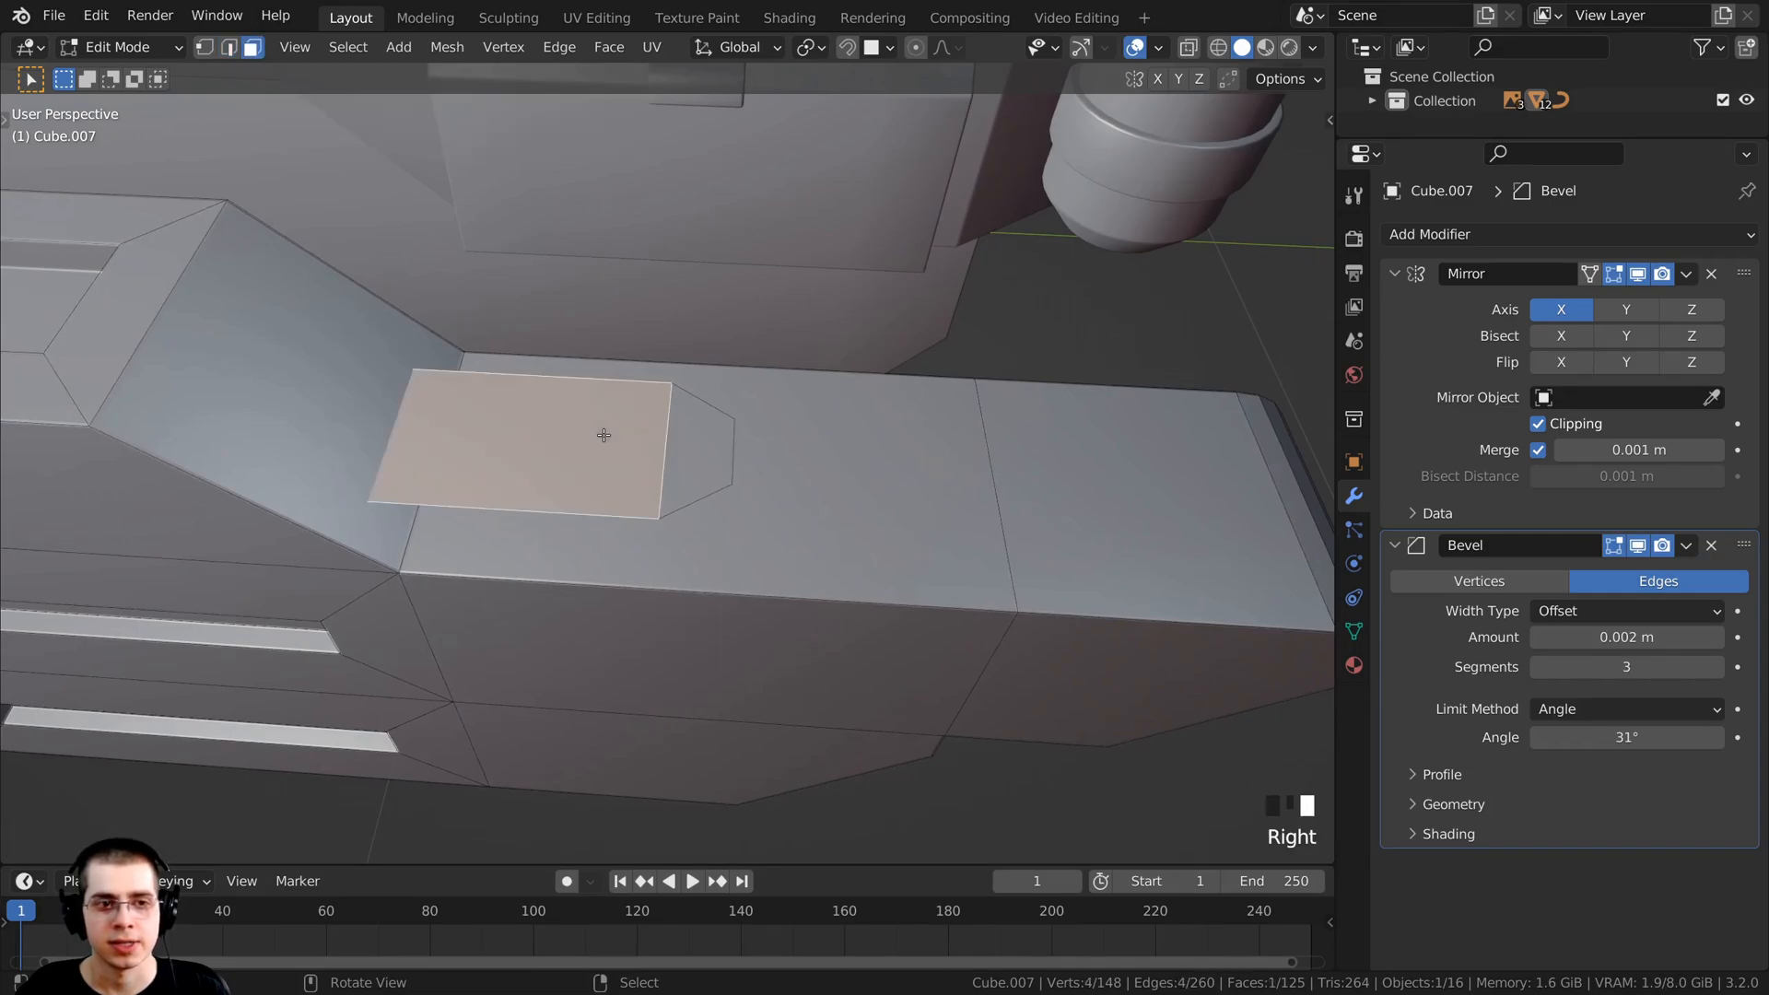
{"action": "right_click", "coordinate": [705, 443], "text": "shift"}
{"action": "middle_click_drag", "start_coordinate": [706, 445], "coordinate": [695, 371]}
{"action": "key", "text": "e"}
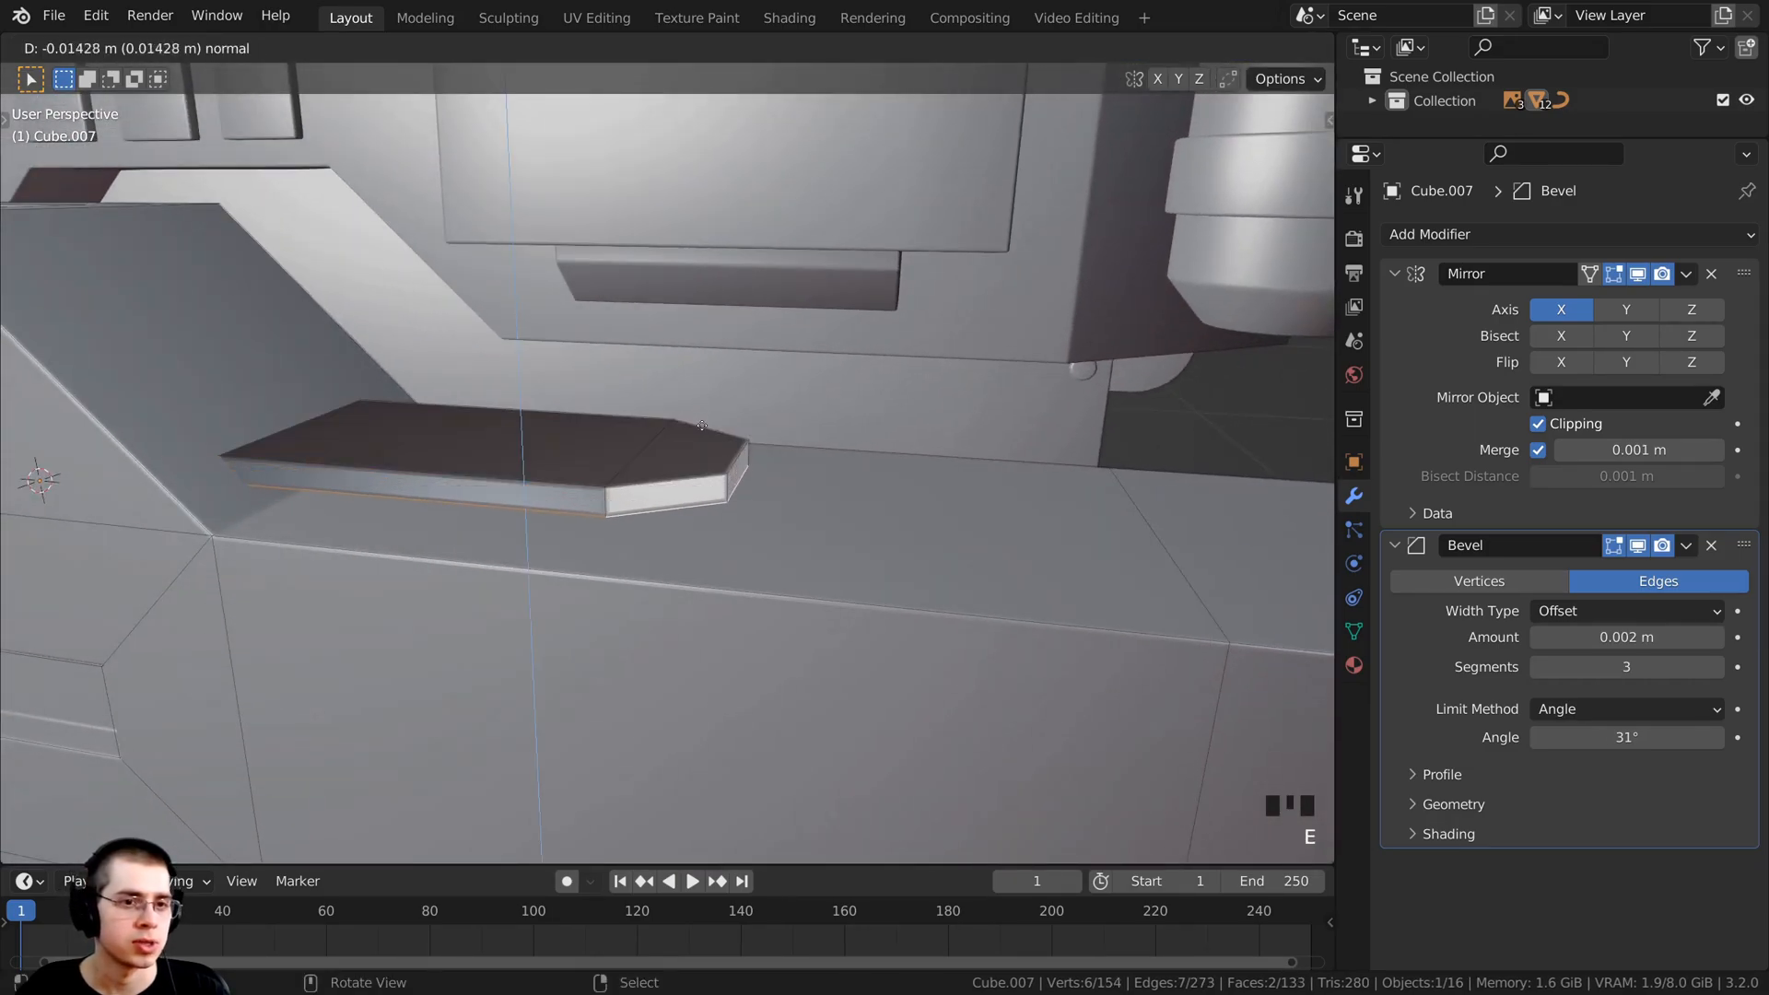
{"action": "left_click", "coordinate": [703, 462]}
Step: Select both top faces of the plate and lower them slightly along Z to make it thinner
{"action": "right_click", "coordinate": [629, 457]}
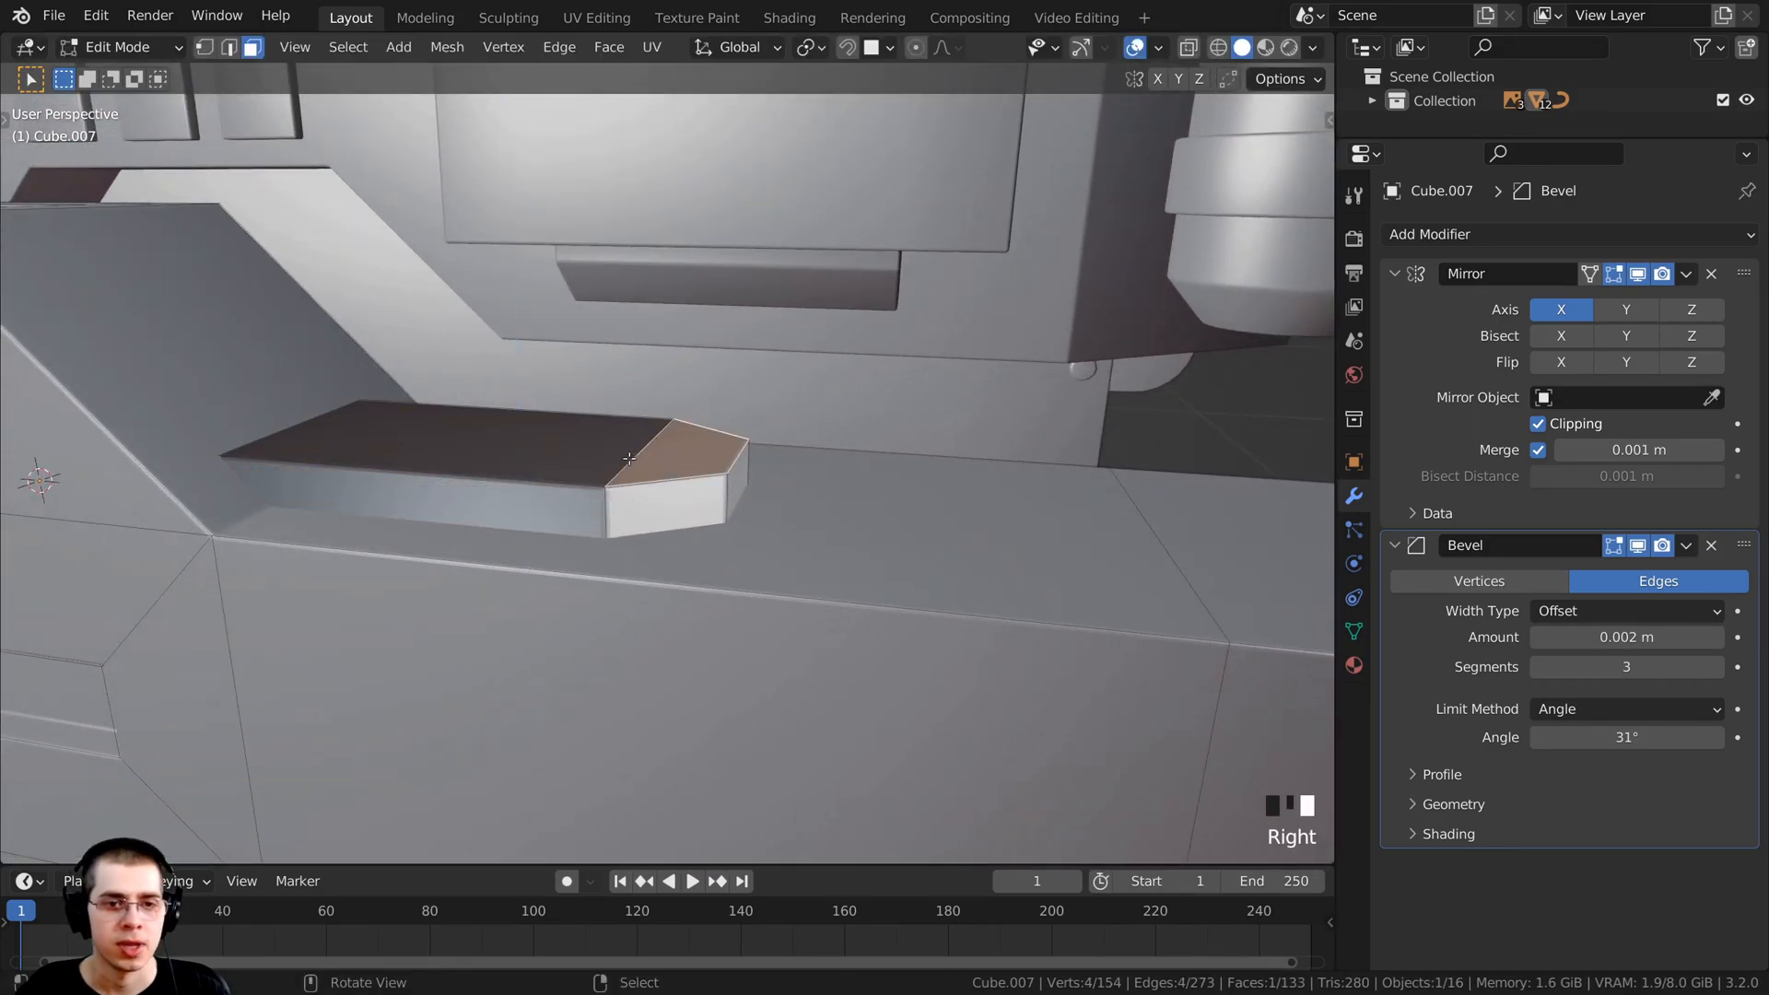
{"action": "right_click", "coordinate": [532, 445], "text": "shift"}
{"action": "key", "text": "g"}
{"action": "key", "text": "z"}
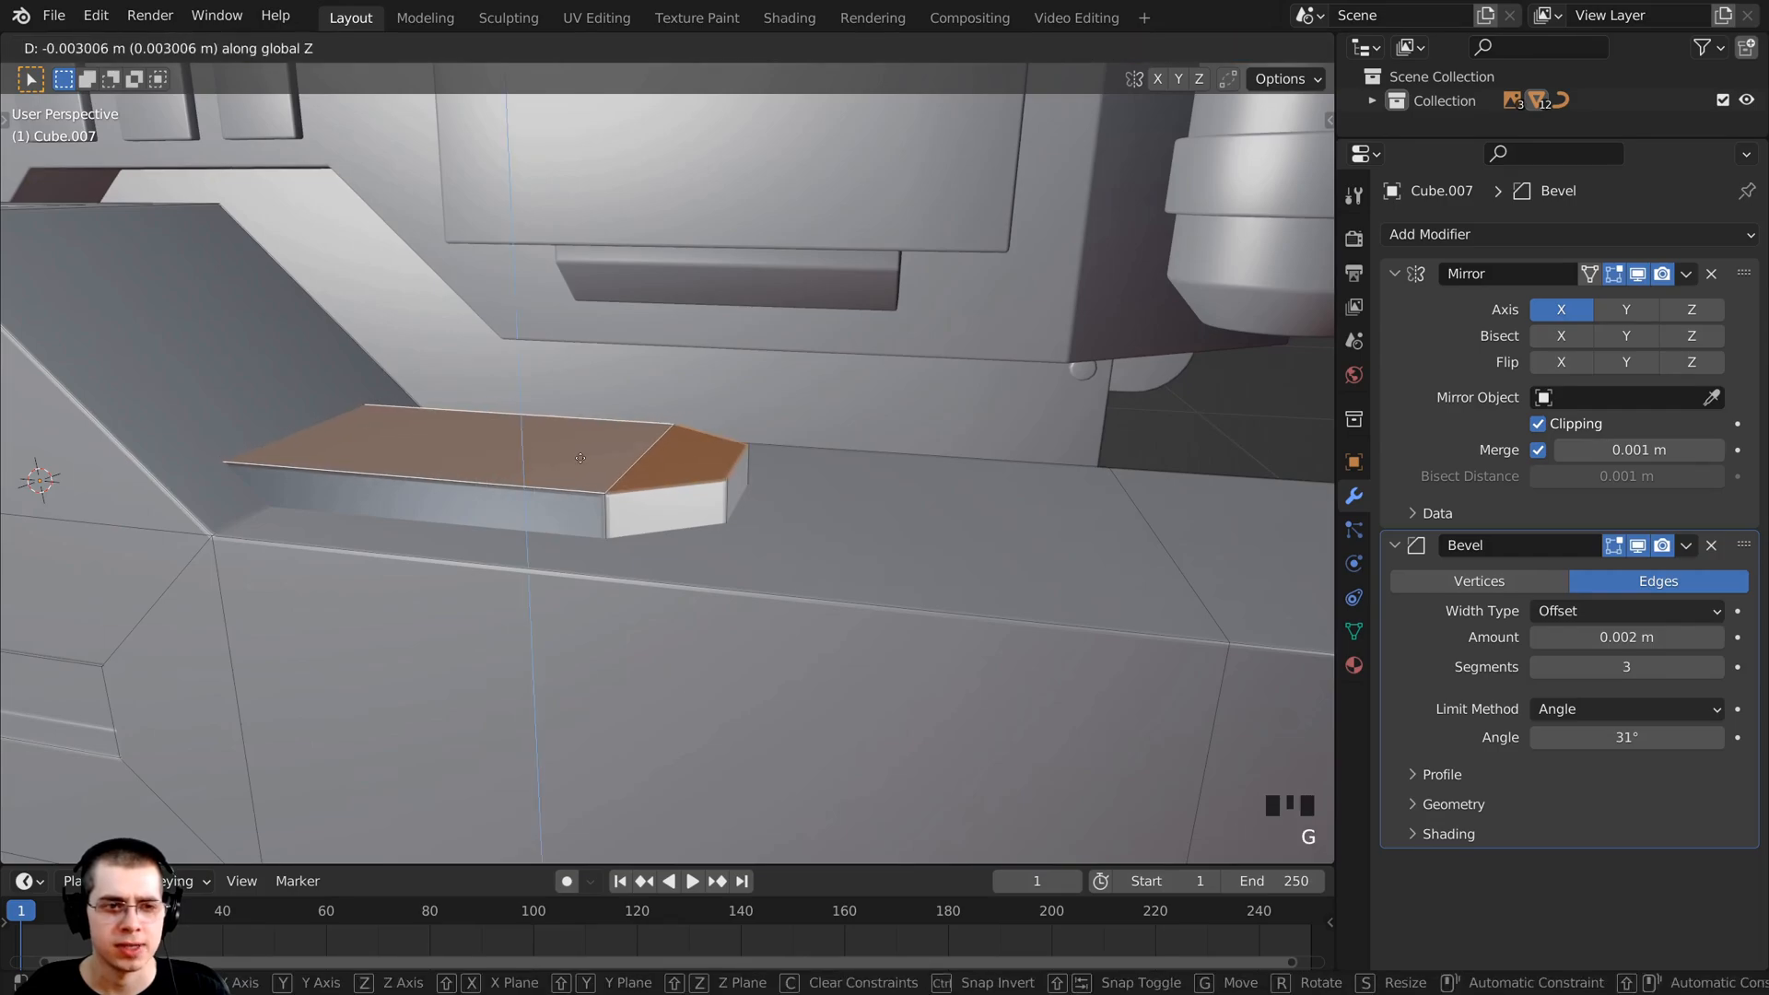
{"action": "left_click", "coordinate": [581, 462]}
Step: Duplicate the whole linked tapered plate and offset the copy about 0.34 m along Y
{"action": "scroll", "coordinate": [581, 461], "scroll_direction": "down", "scroll_amount": 3}
{"action": "key", "text": "a"}
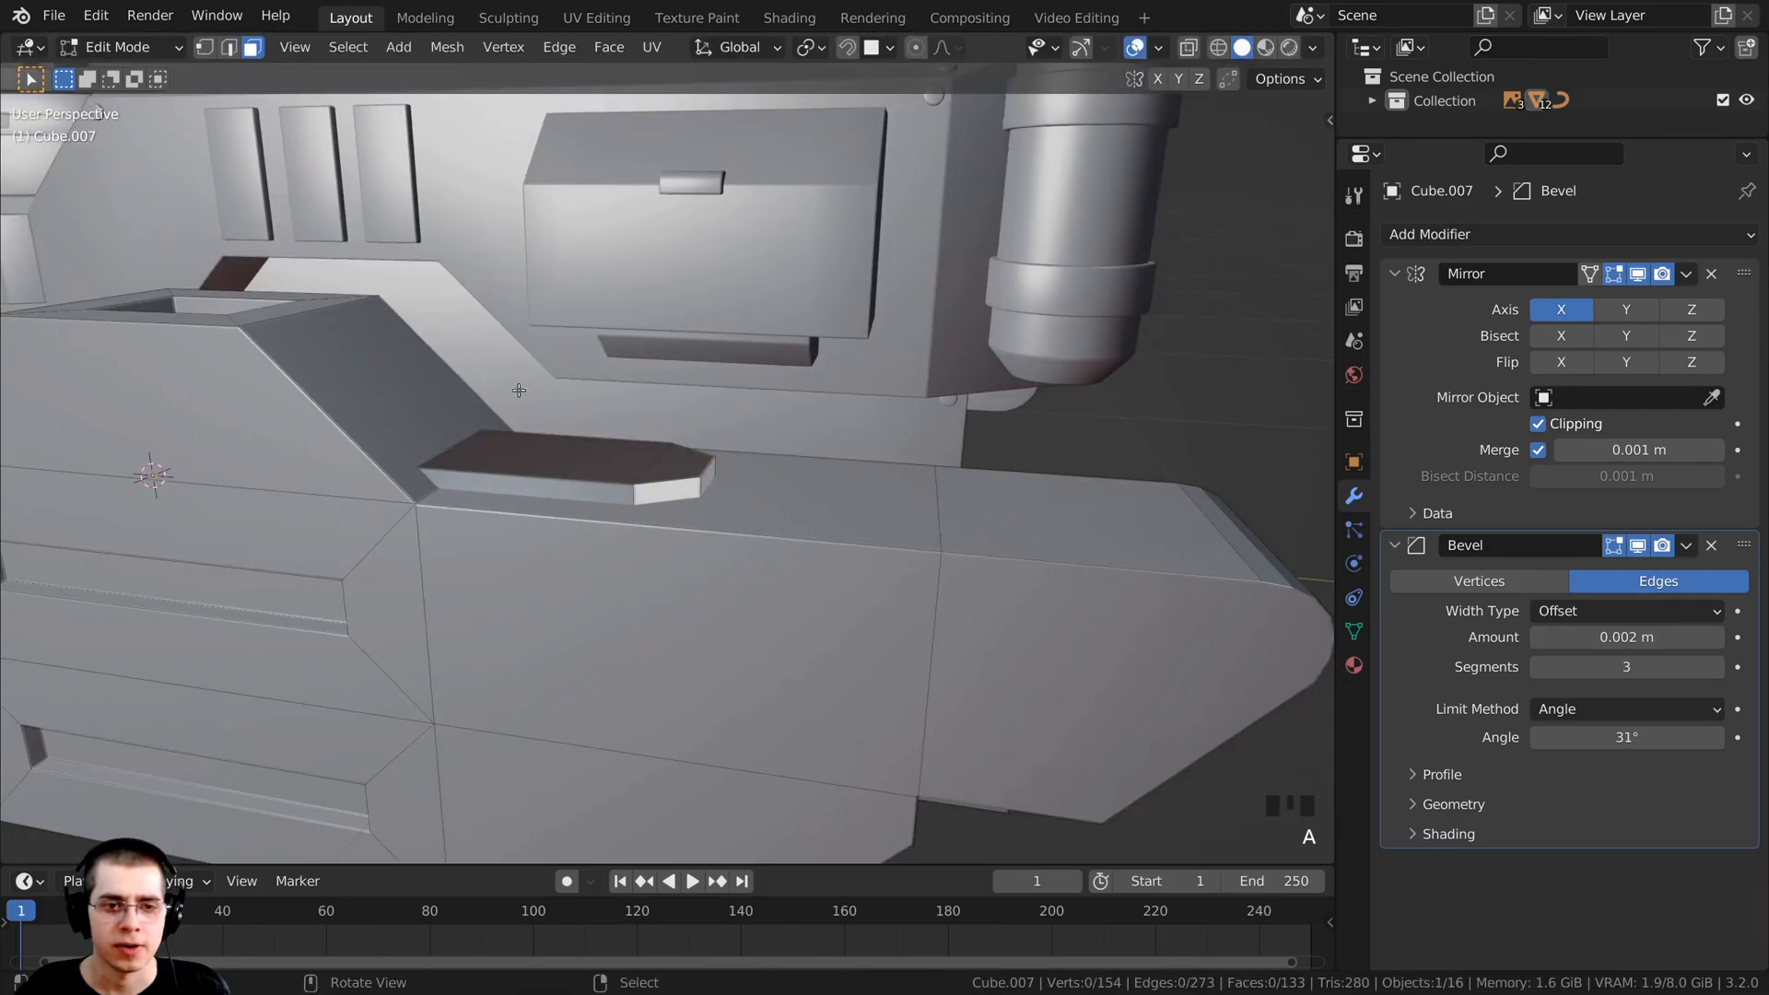
{"action": "middle_click_drag", "start_coordinate": [581, 462], "coordinate": [627, 506]}
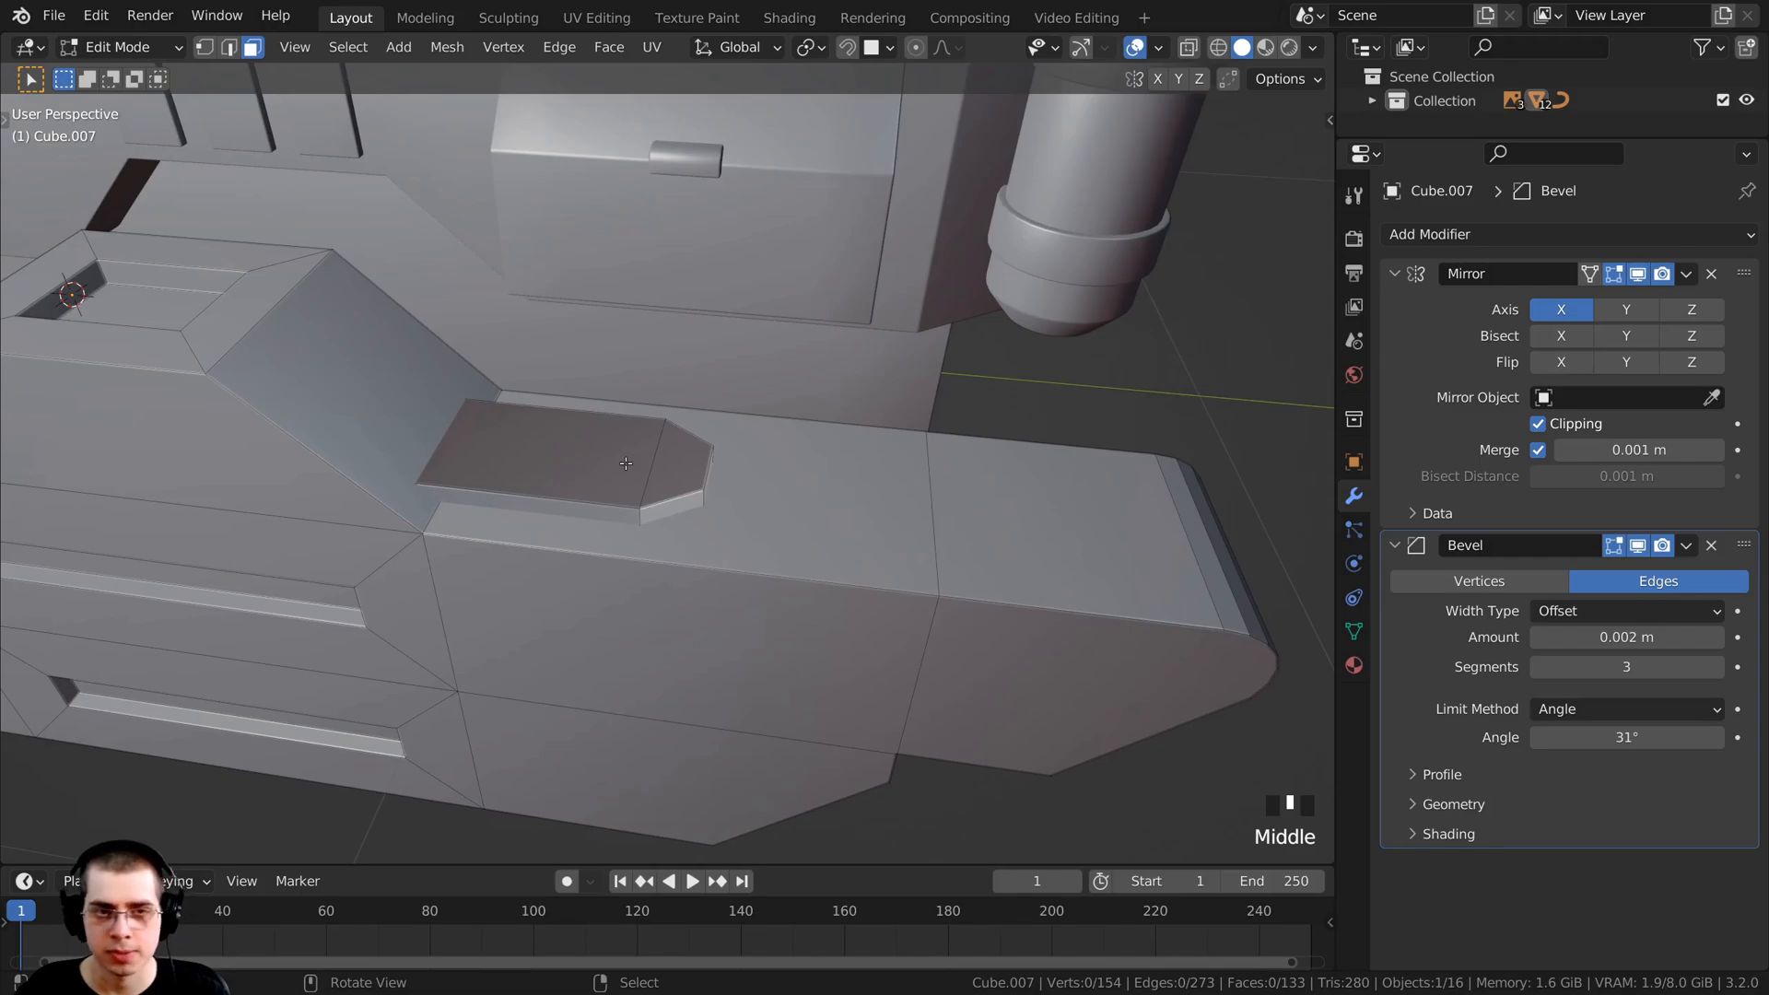
{"action": "key", "text": "l"}
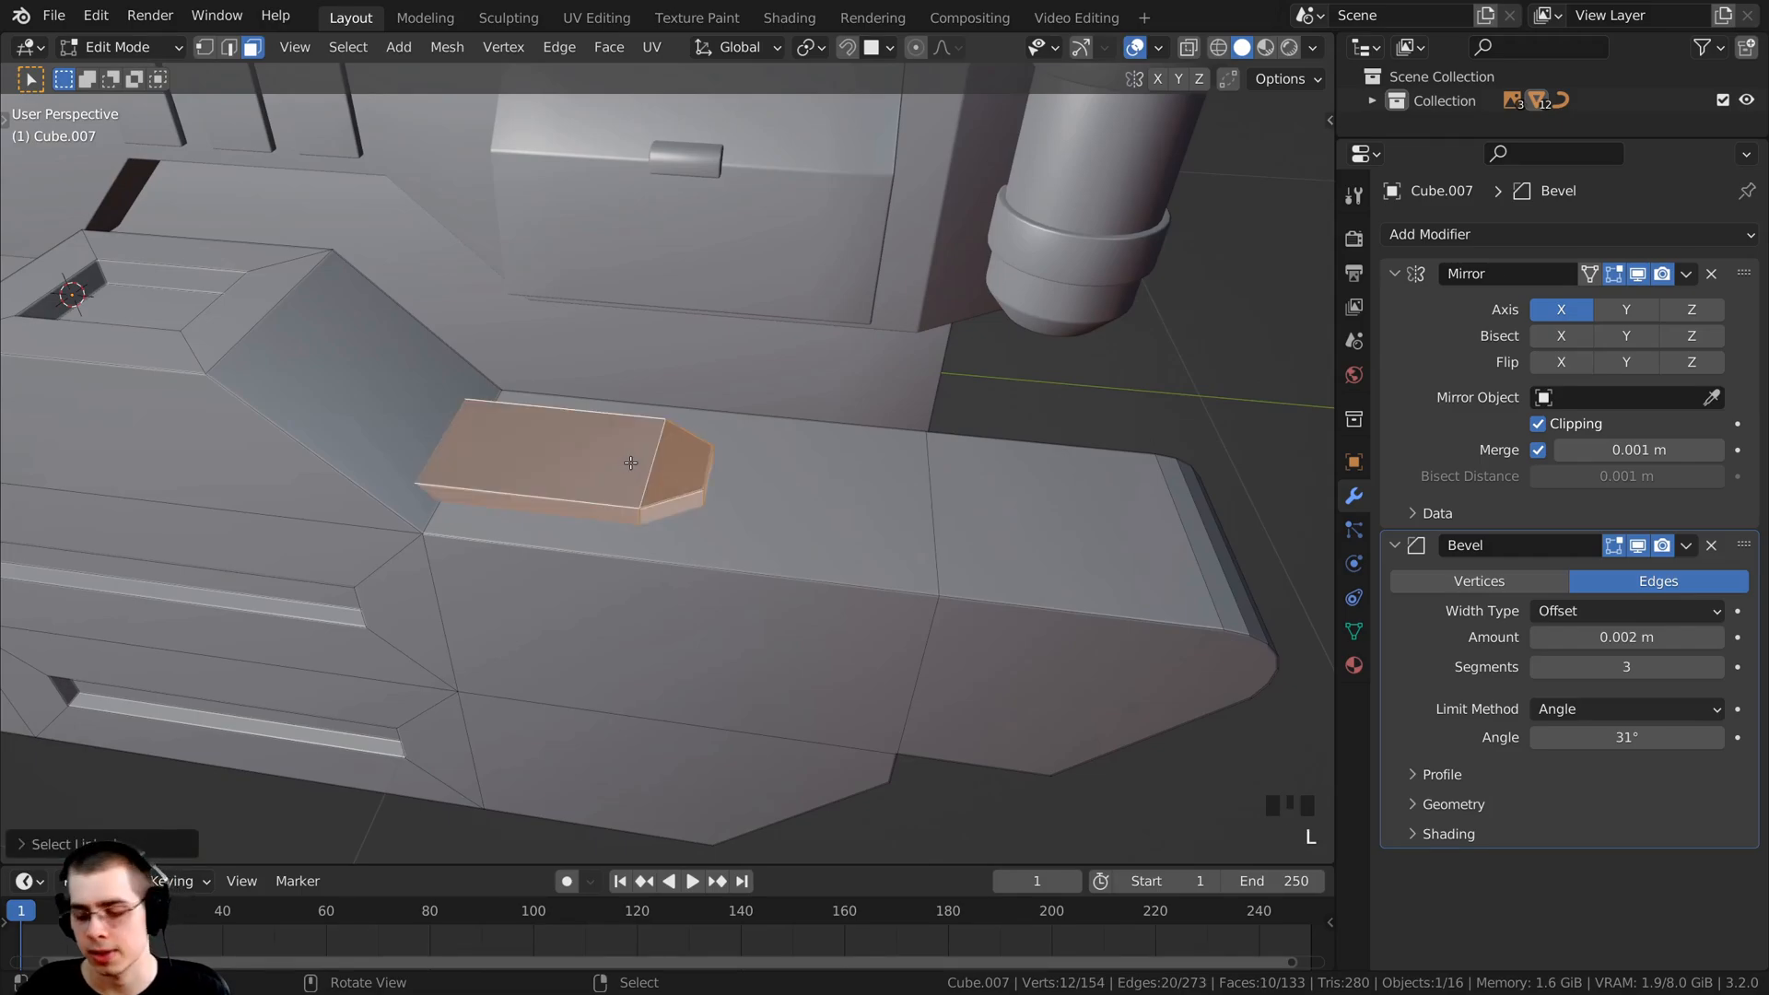
{"action": "middle_click_drag", "start_coordinate": [630, 463], "coordinate": [619, 468]}
{"action": "key", "text": "shift+d"}
{"action": "key", "text": "y"}
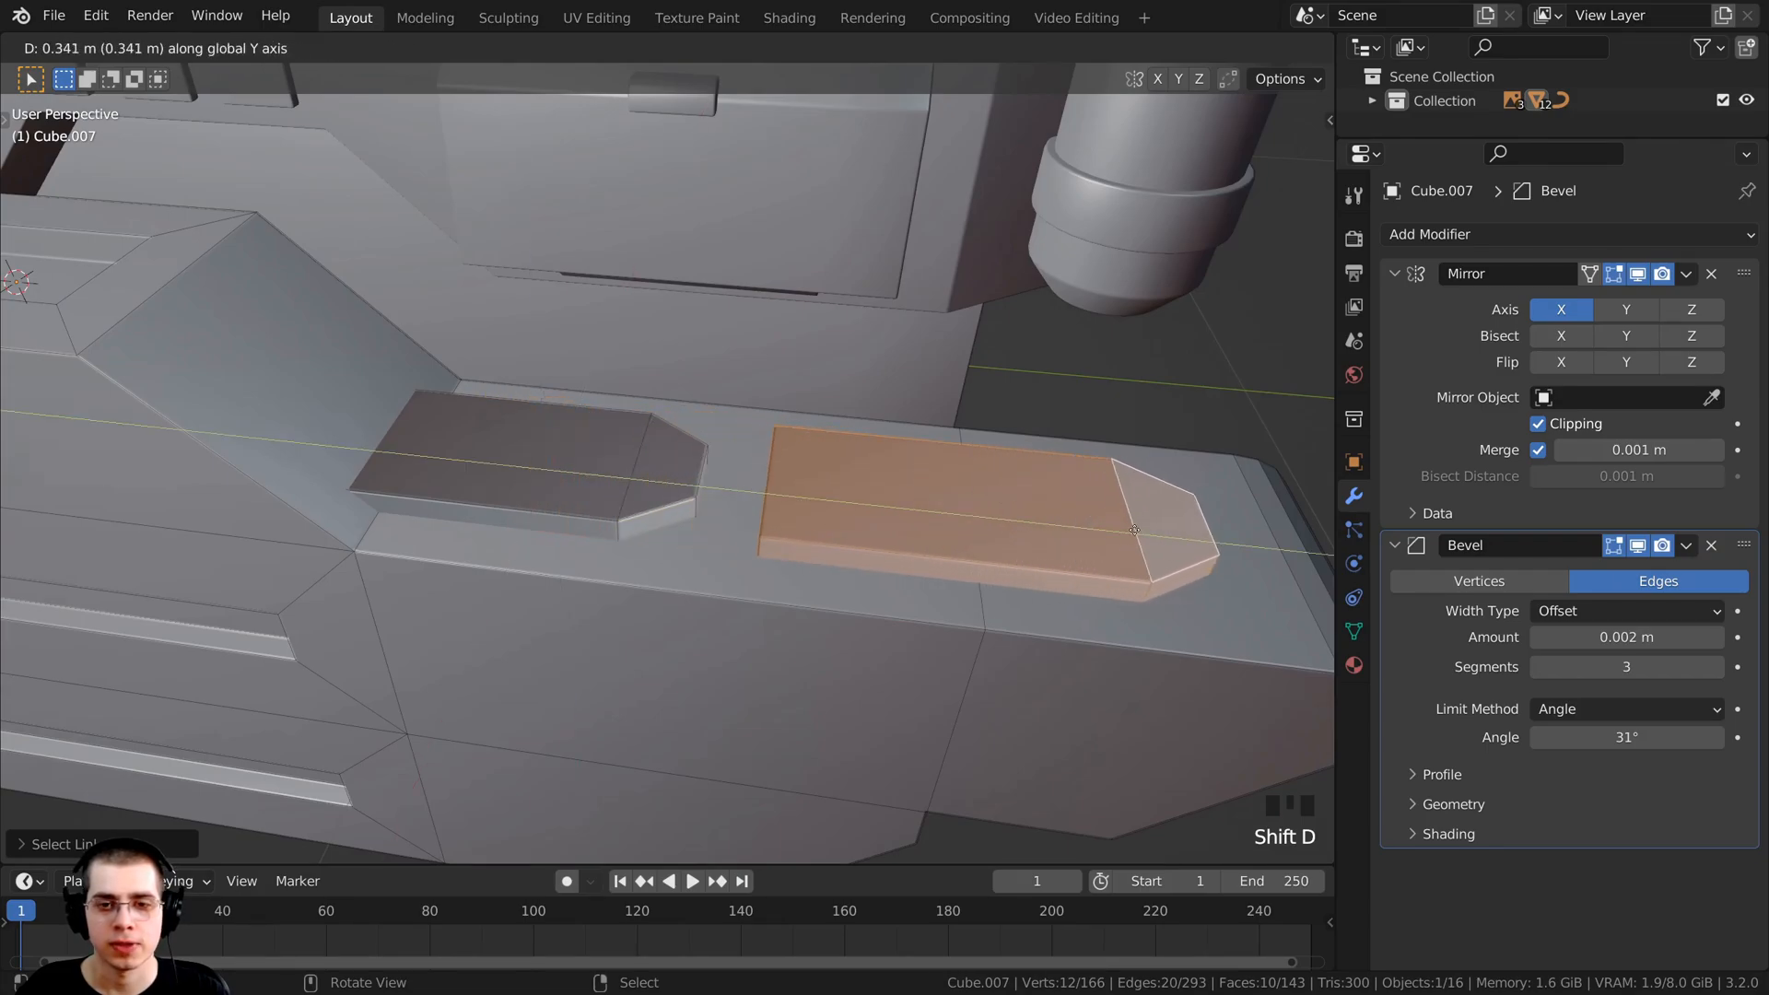
{"action": "left_click", "coordinate": [1148, 528]}
Step: In wireframe top view, move the duplicated plate about -0.042 m along Y to align its tapered end with the reference
{"action": "key", "text": "KP_7"}
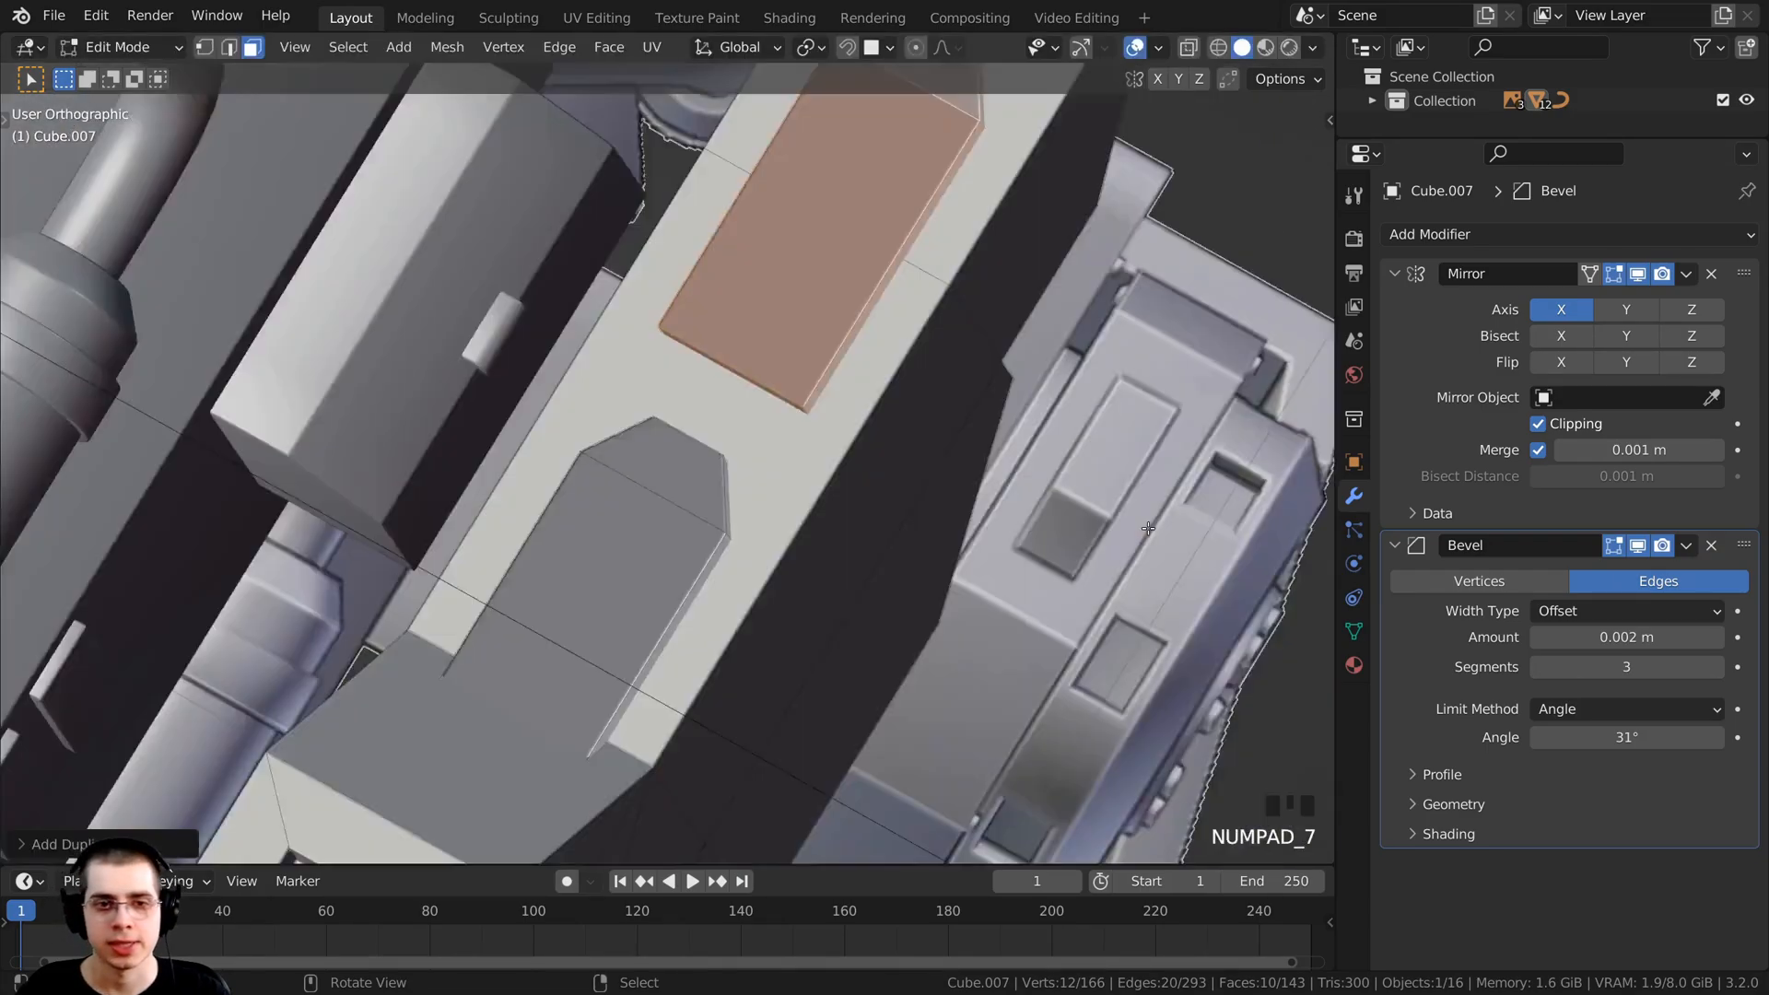
{"action": "middle_click_drag", "start_coordinate": [949, 267], "coordinate": [962, 348], "text": "shift"}
{"action": "scroll", "coordinate": [962, 348], "scroll_direction": "up", "scroll_amount": 2}
{"action": "key", "text": "z"}
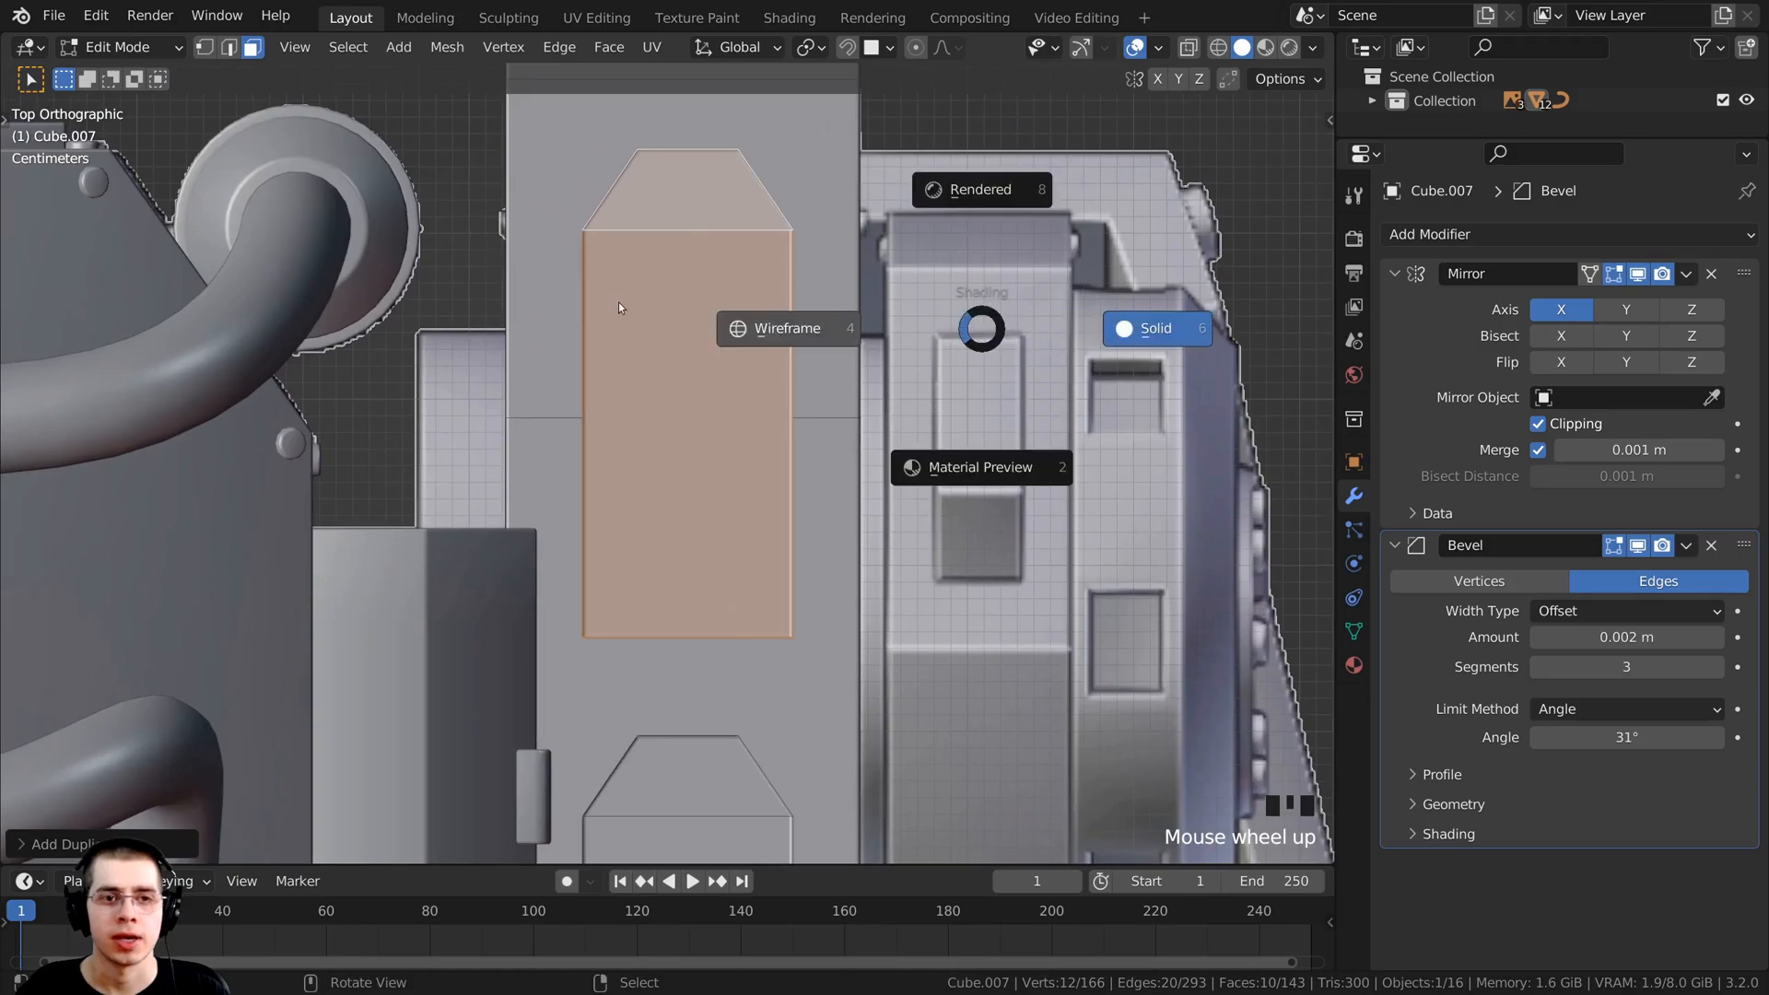
{"action": "left_click", "coordinate": [618, 302]}
{"action": "key", "text": "g"}
{"action": "key", "text": "y"}
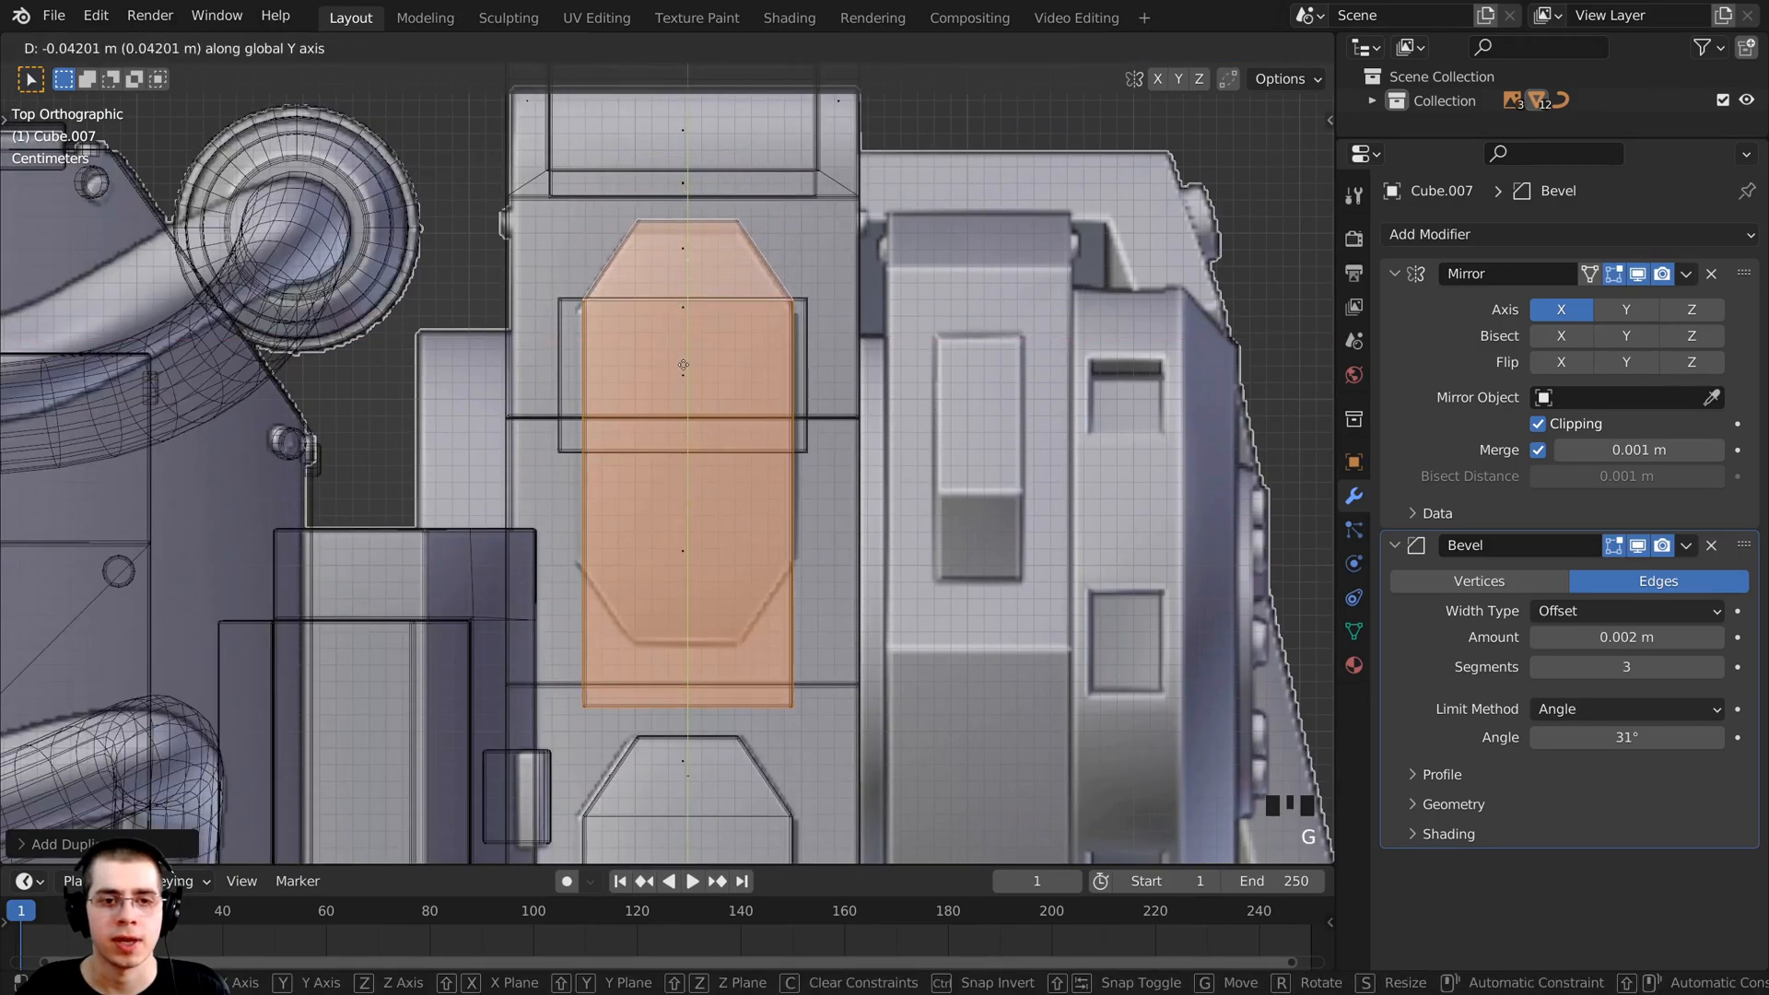
{"action": "left_click", "coordinate": [685, 367]}
Step: Box-select the vertices at the duplicated plate's square end and move them along Y to the start of the reference taper
{"action": "middle_click_drag", "start_coordinate": [688, 377], "coordinate": [676, 345], "text": "shift"}
{"action": "middle_click_drag", "start_coordinate": [655, 710], "coordinate": [647, 657], "text": "shift"}
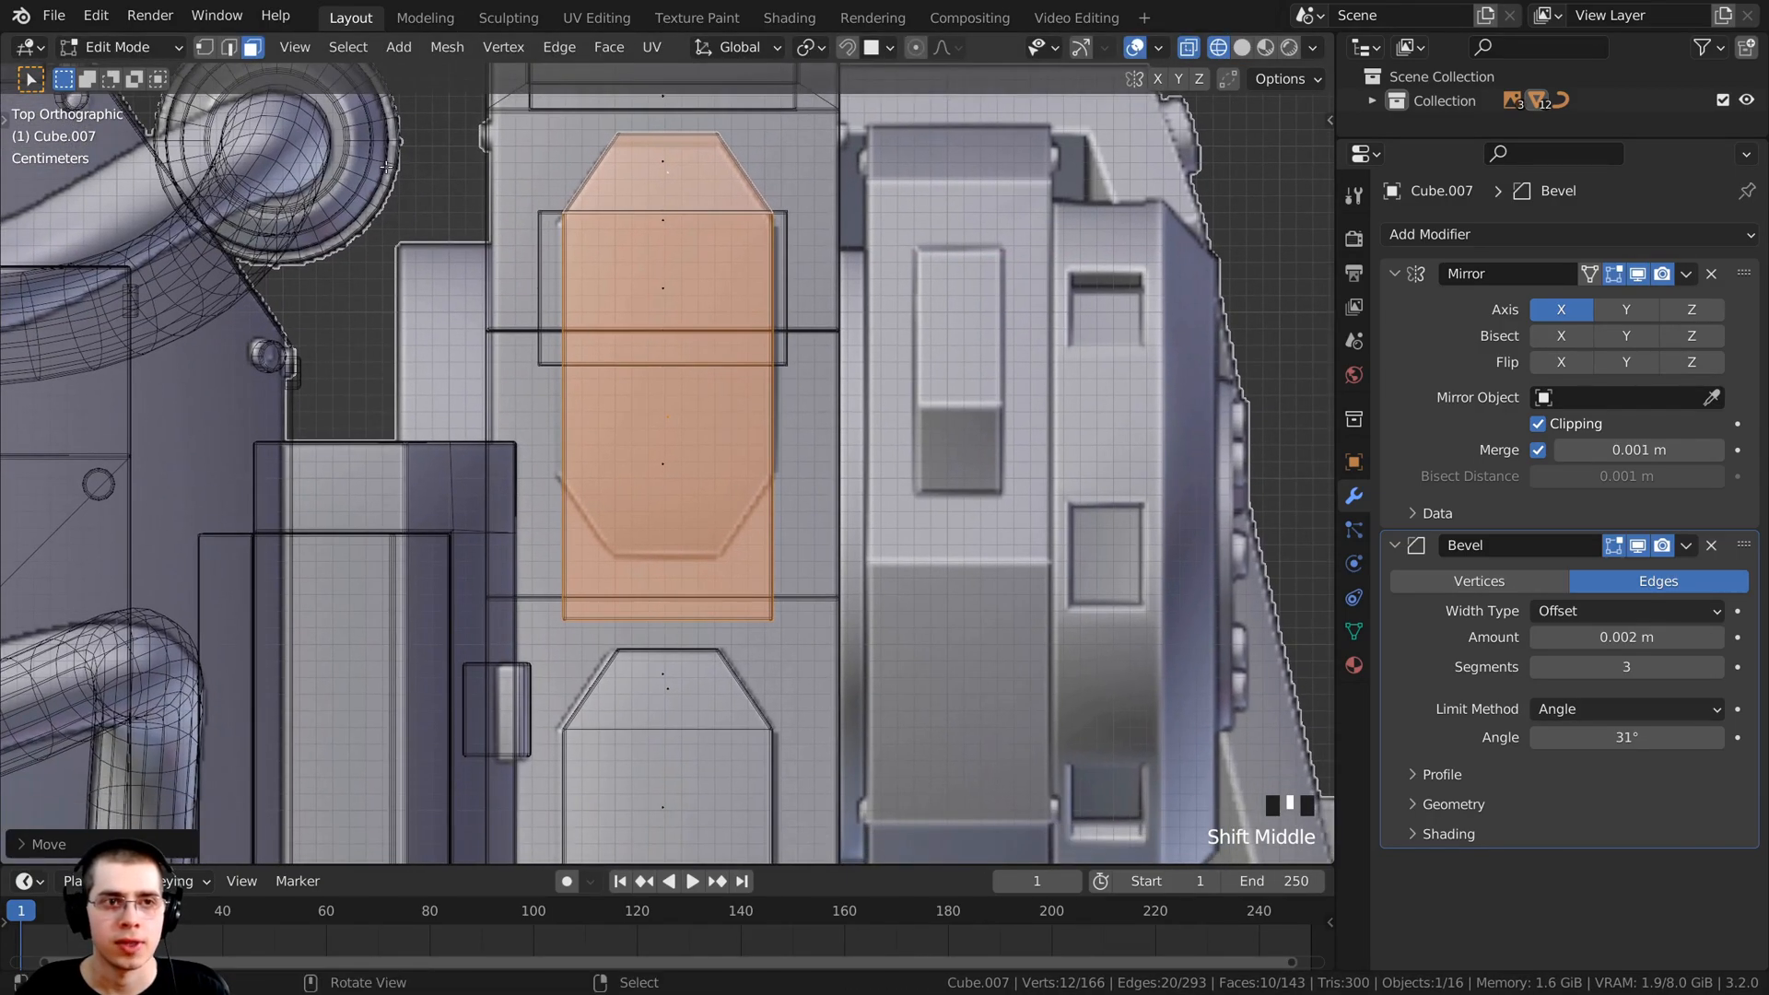
{"action": "left_click", "coordinate": [204, 49]}
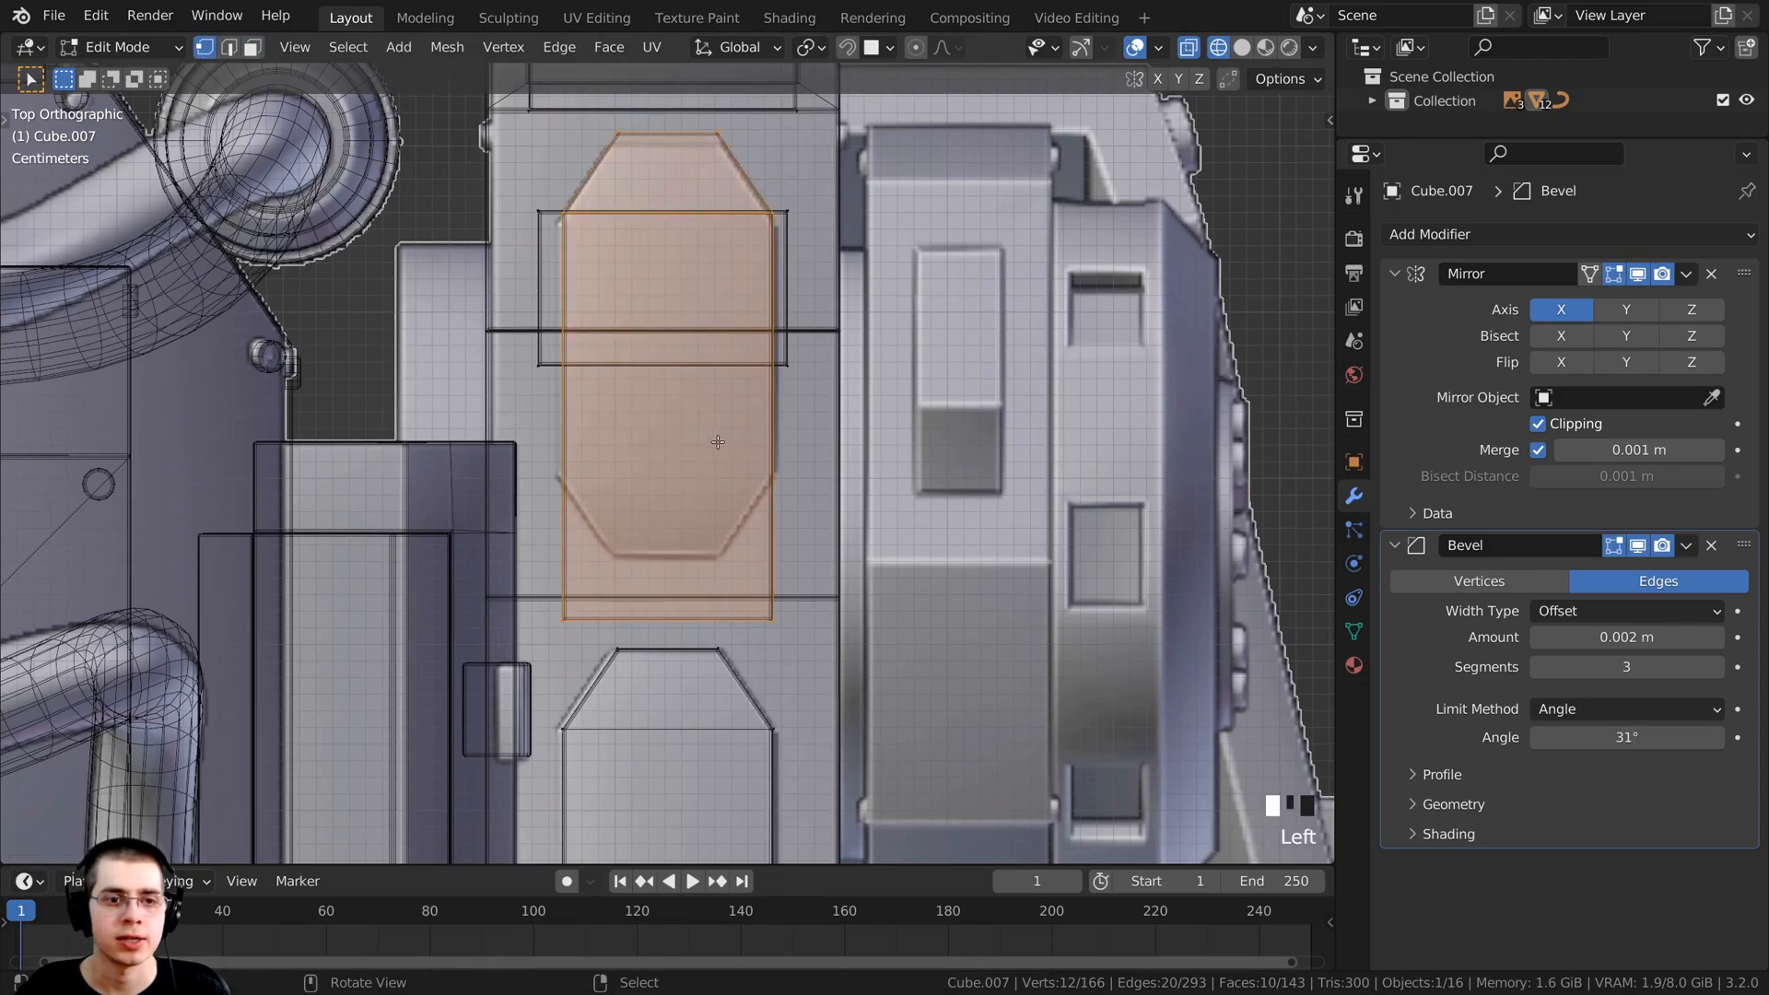
{"action": "key", "text": "alt+a"}
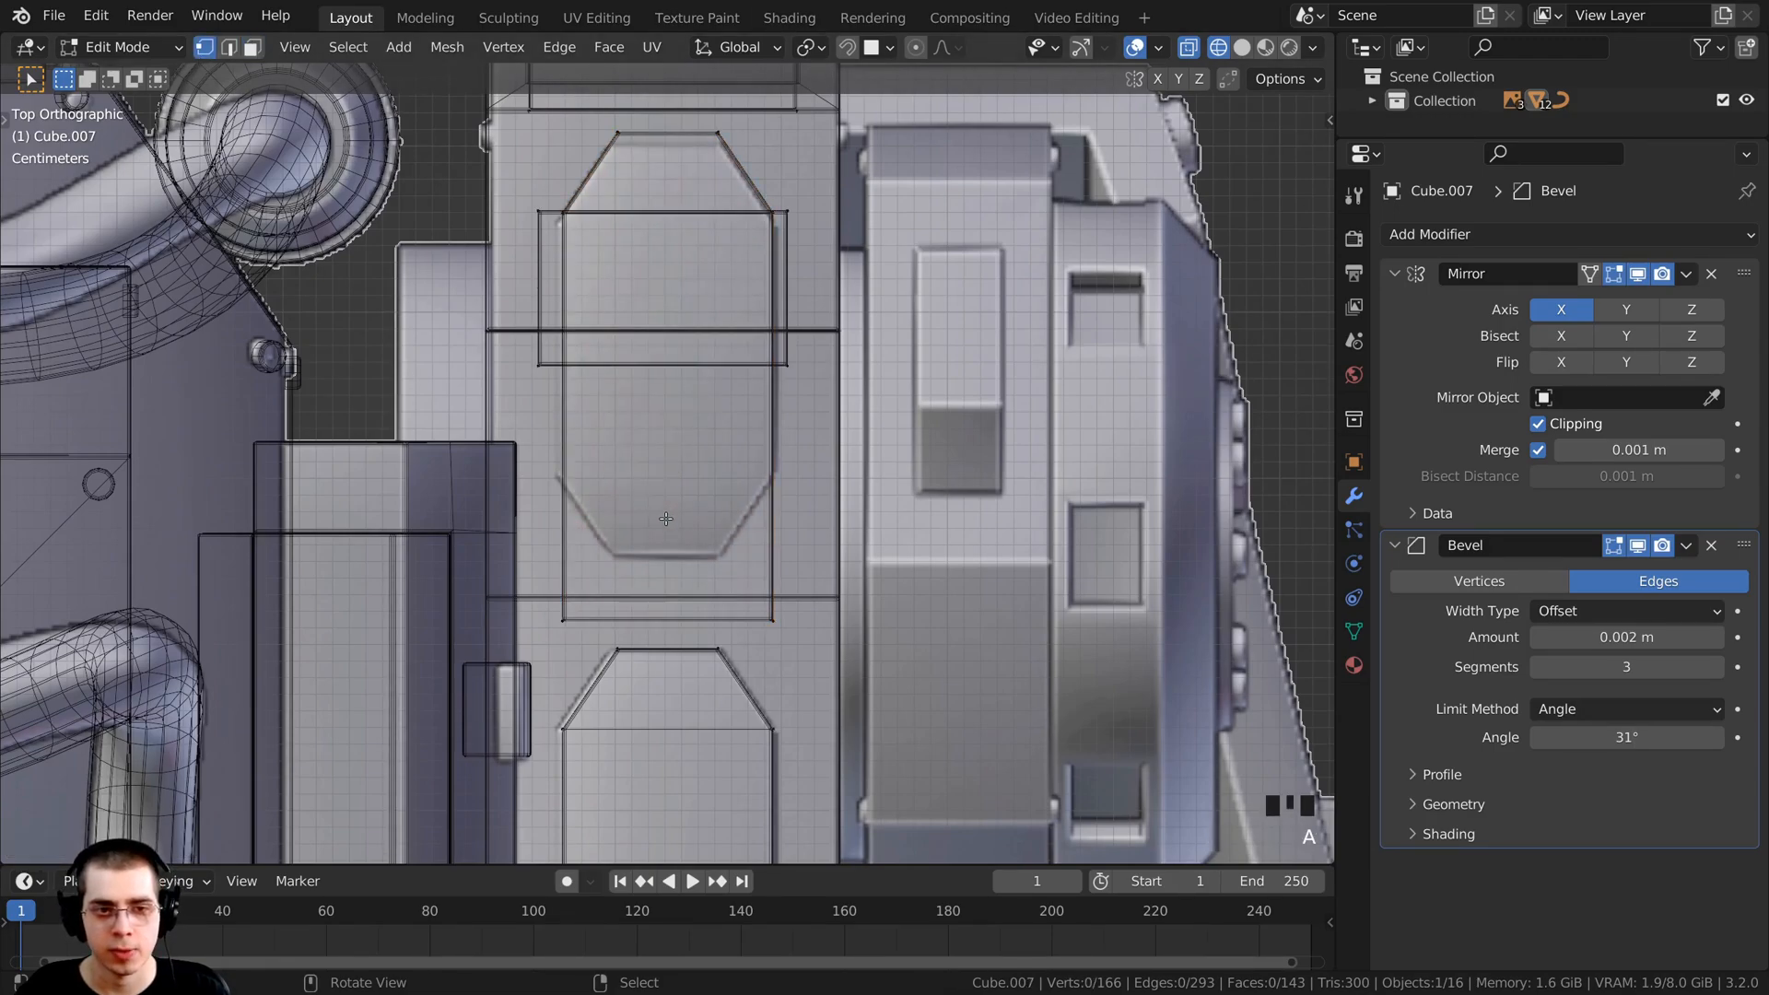
{"action": "key", "text": "b"}
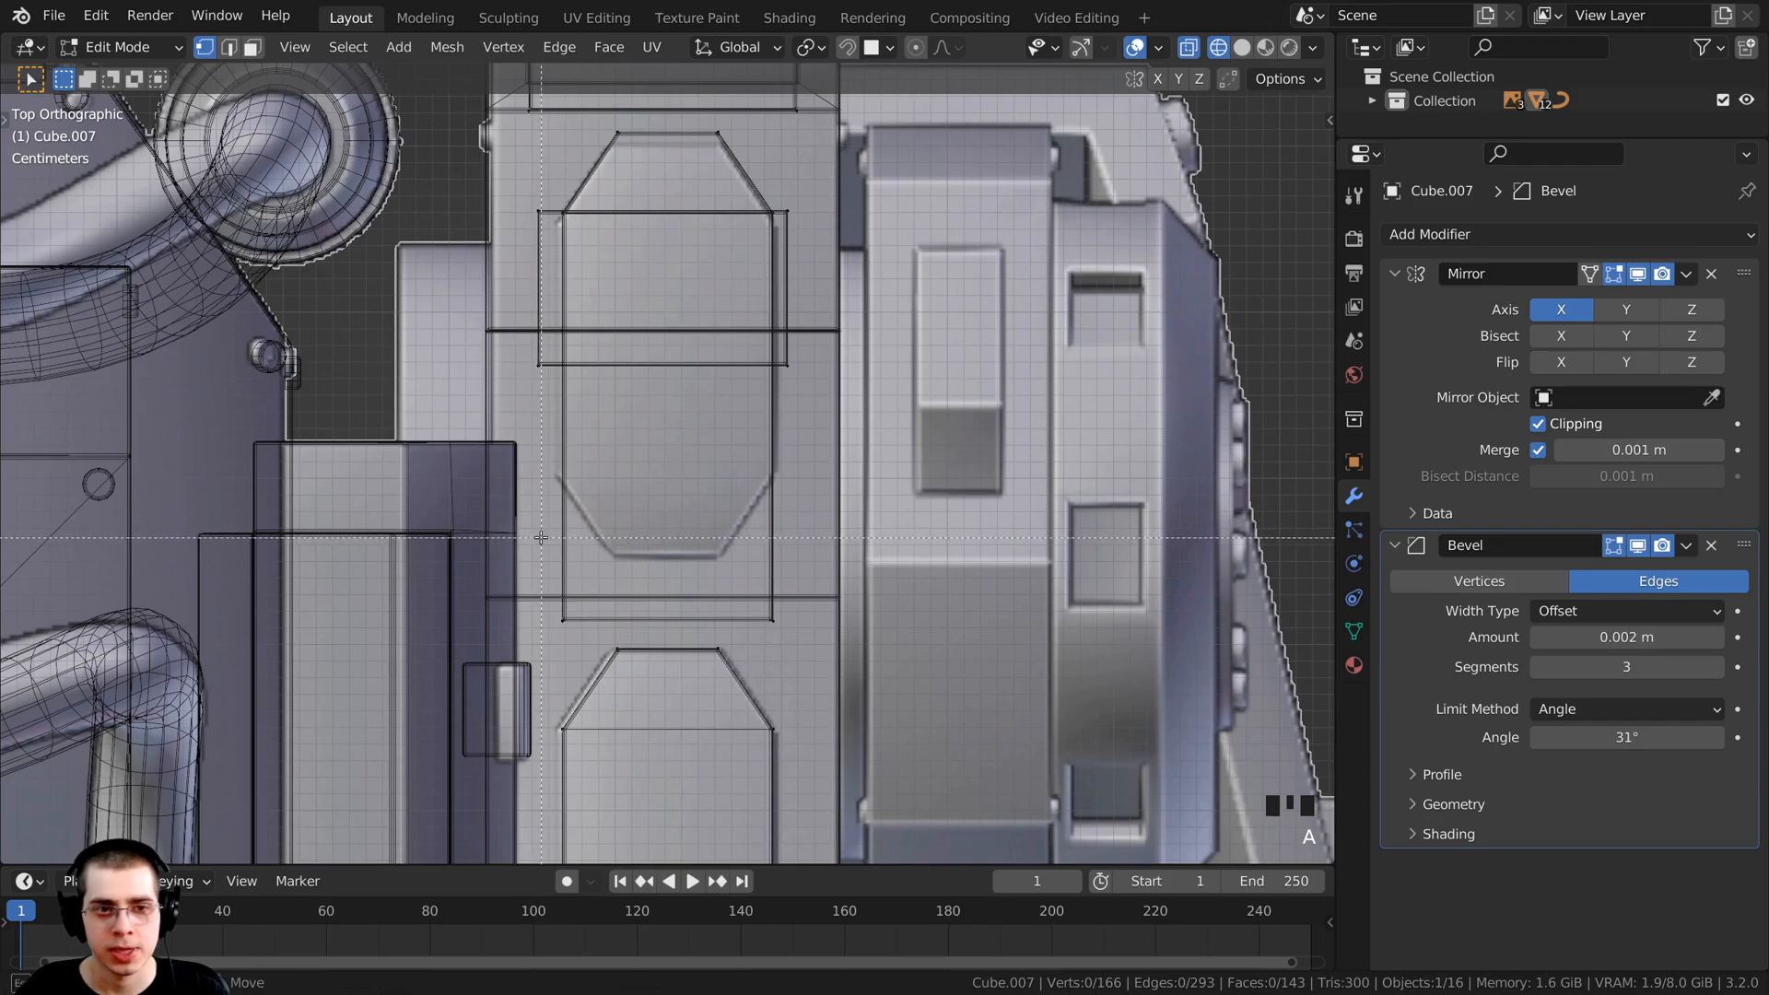
{"action": "left_click_drag", "start_coordinate": [541, 539], "coordinate": [799, 632]}
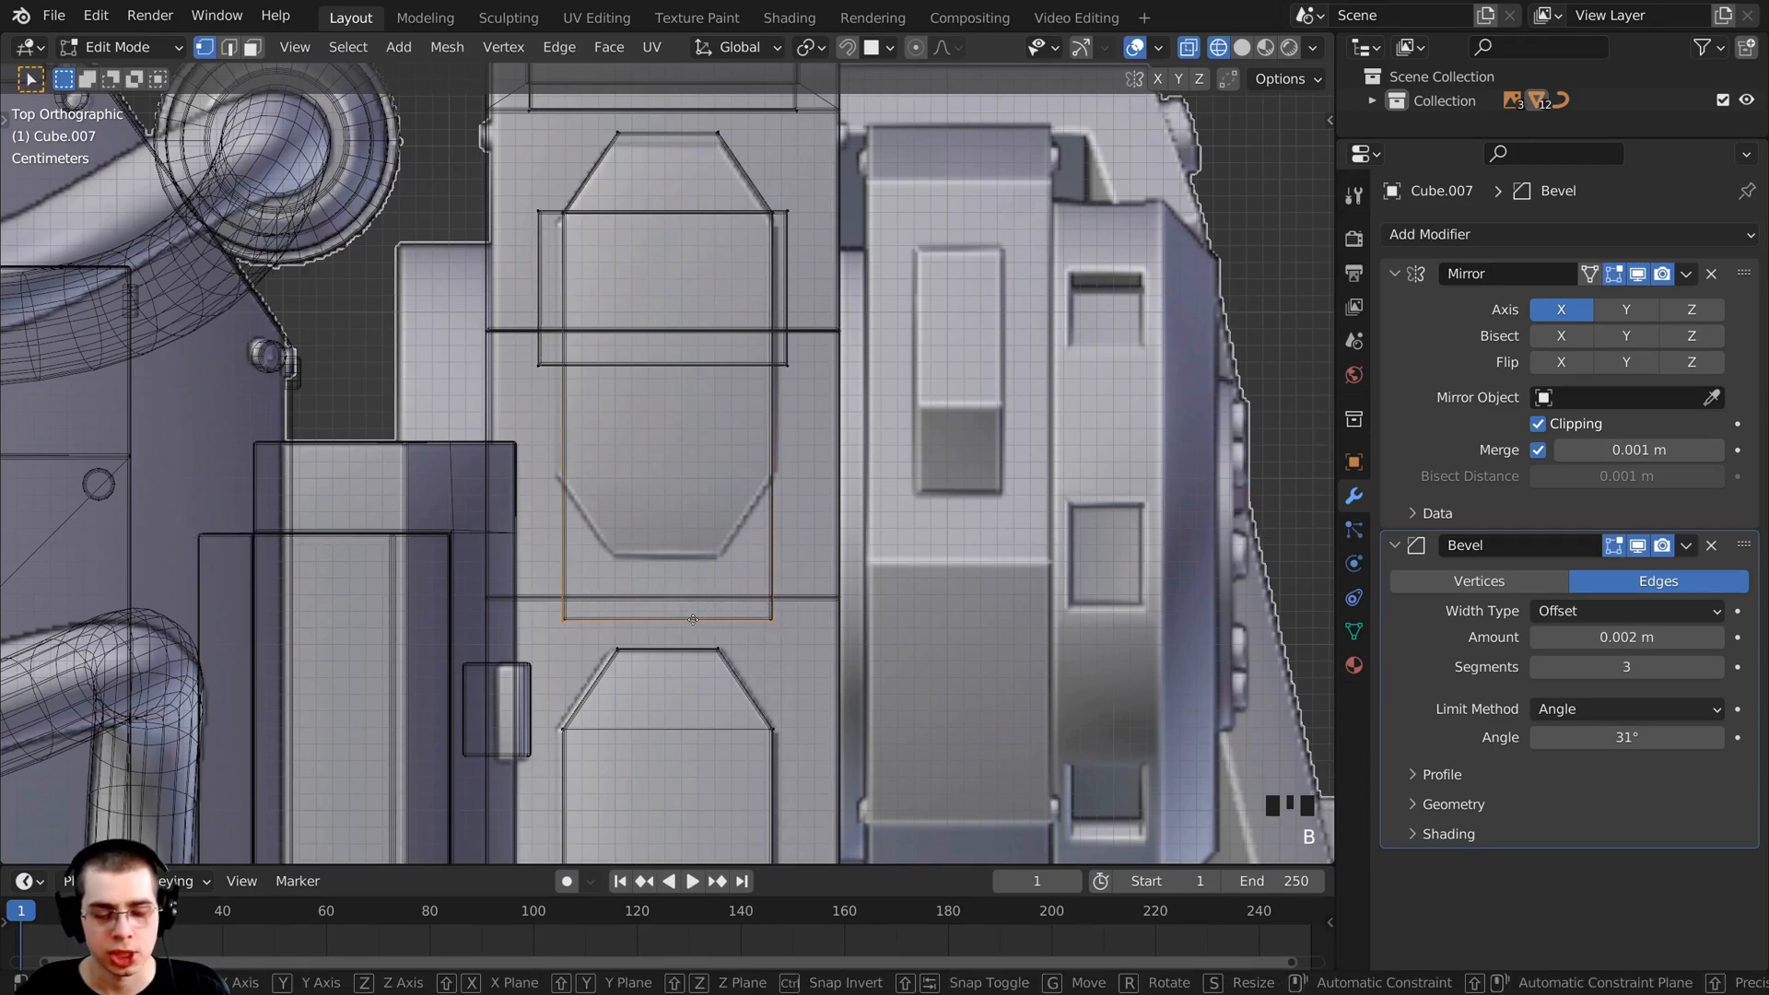
{"action": "key", "text": "g"}
{"action": "key", "text": "y"}
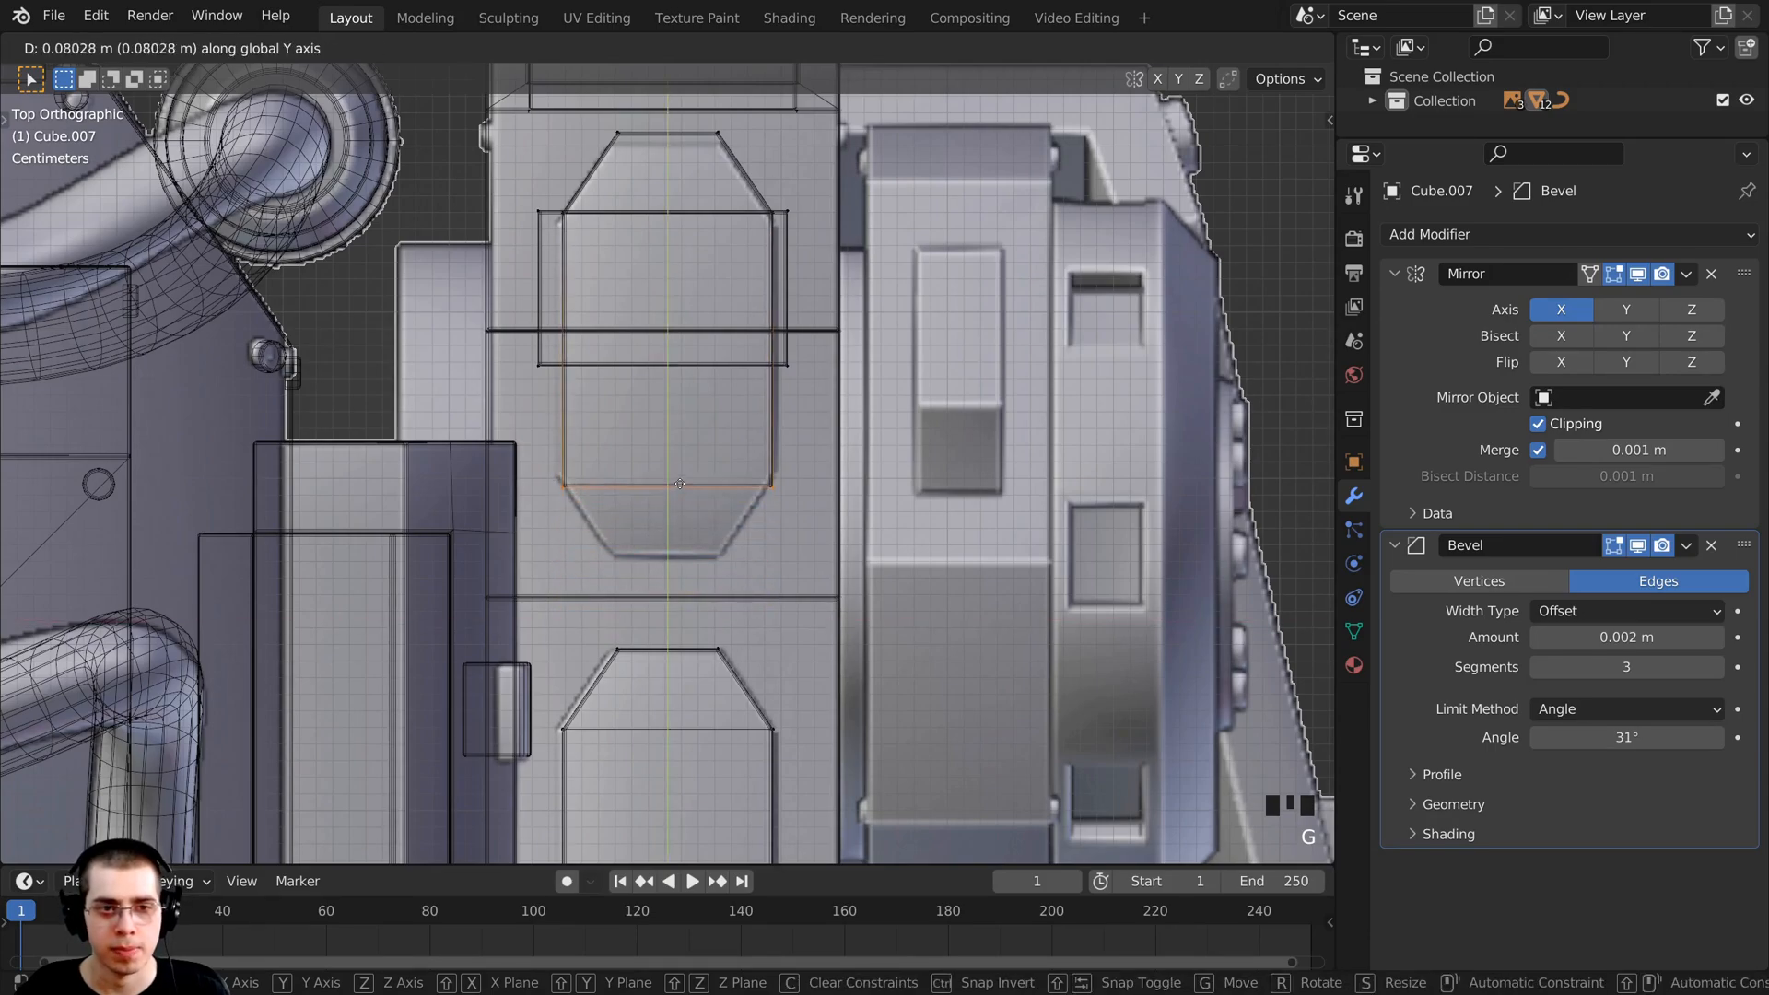
{"action": "left_click", "coordinate": [679, 475]}
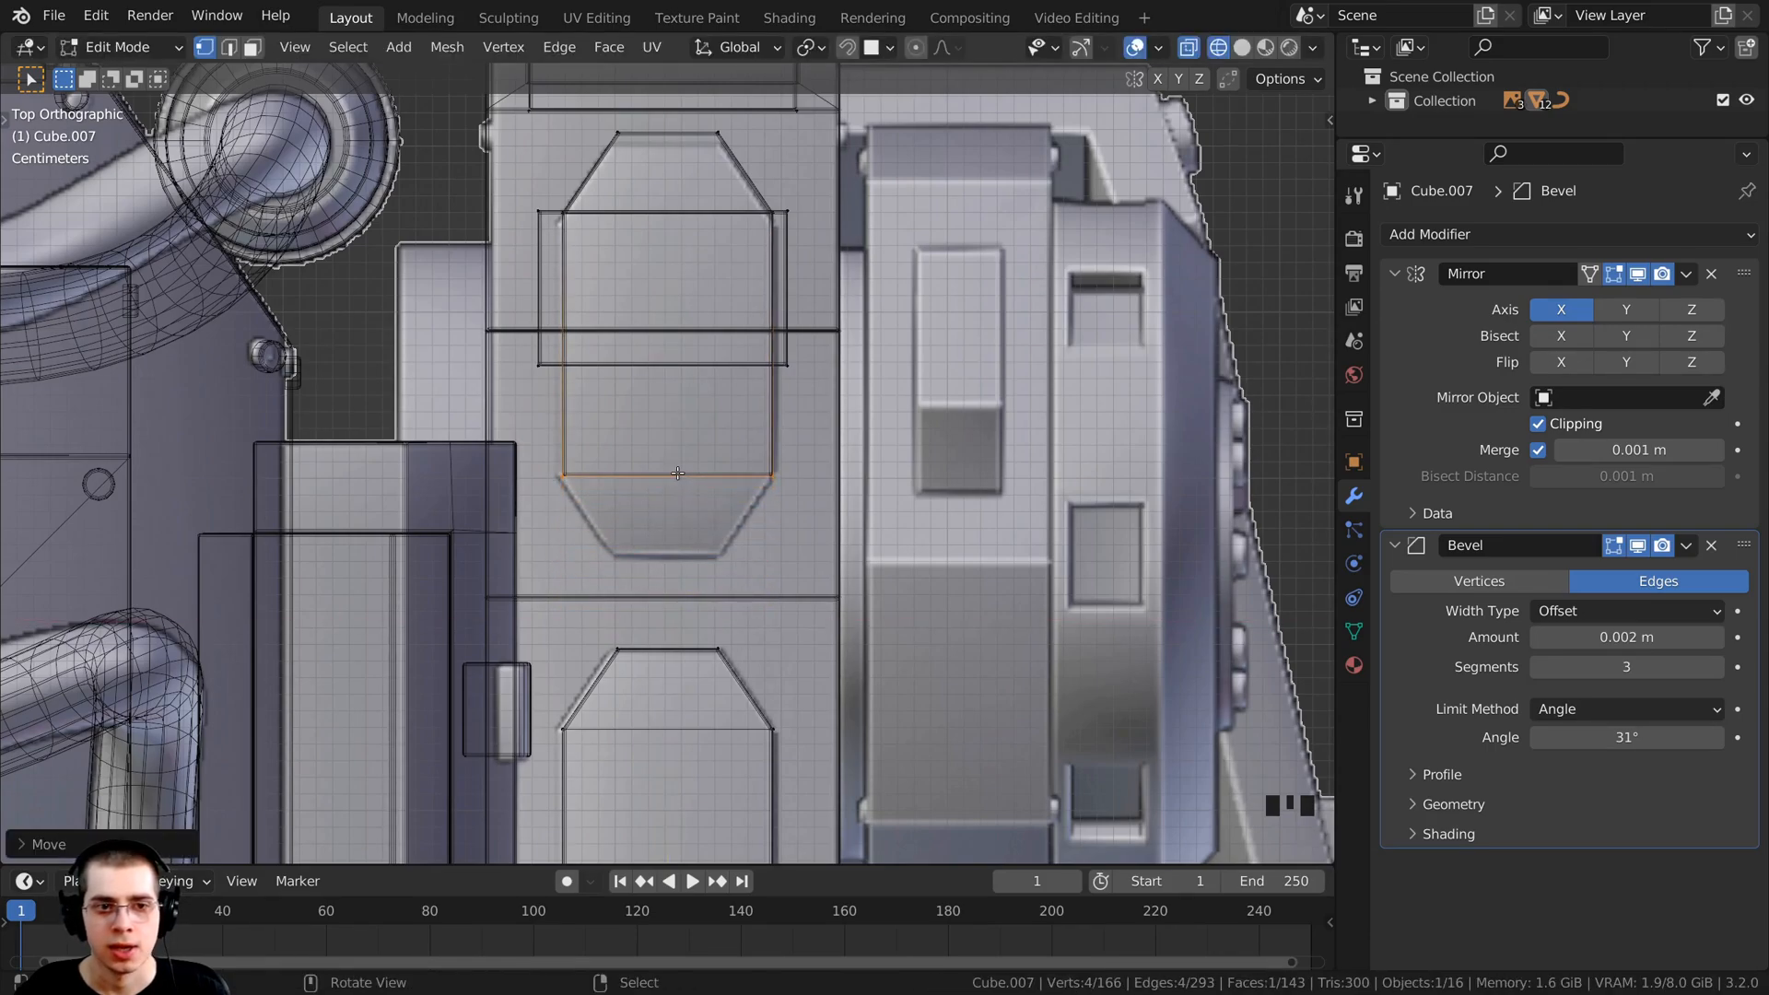
Step: Extrude the square end to the reference plate's end and scale it along X to roughly half width for a second taper
{"action": "key", "text": "e"}
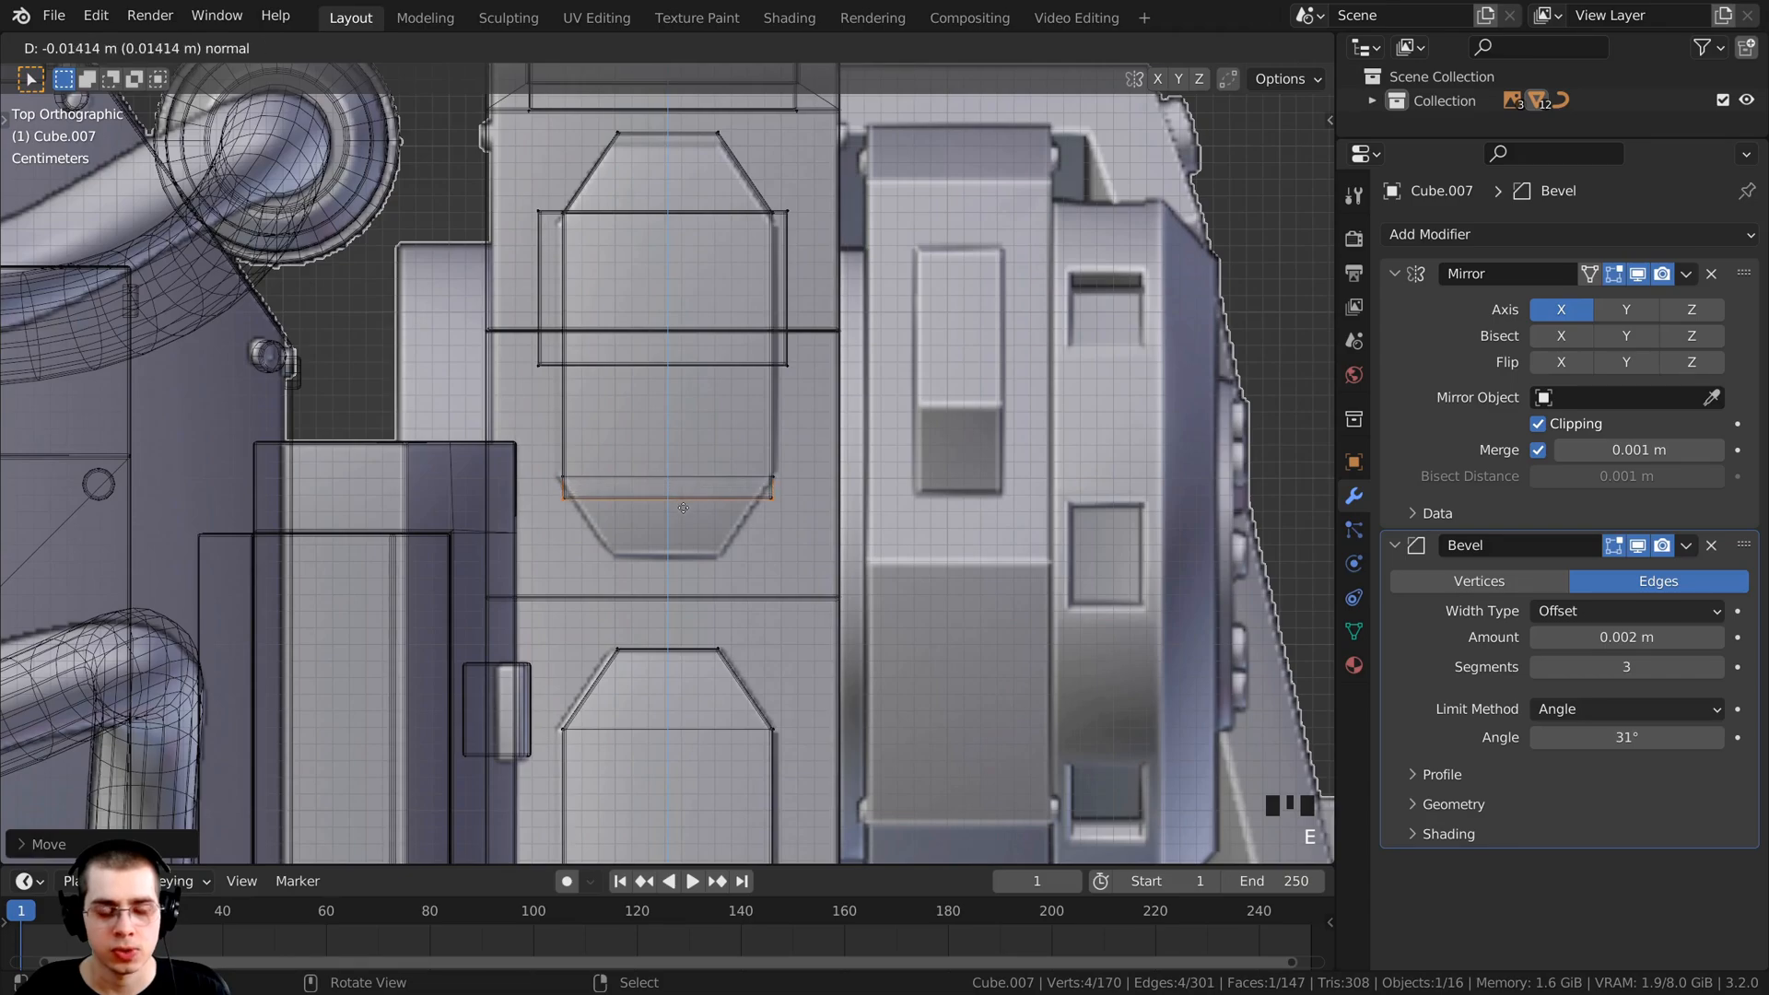
{"action": "left_click", "coordinate": [689, 568]}
{"action": "key", "text": "s"}
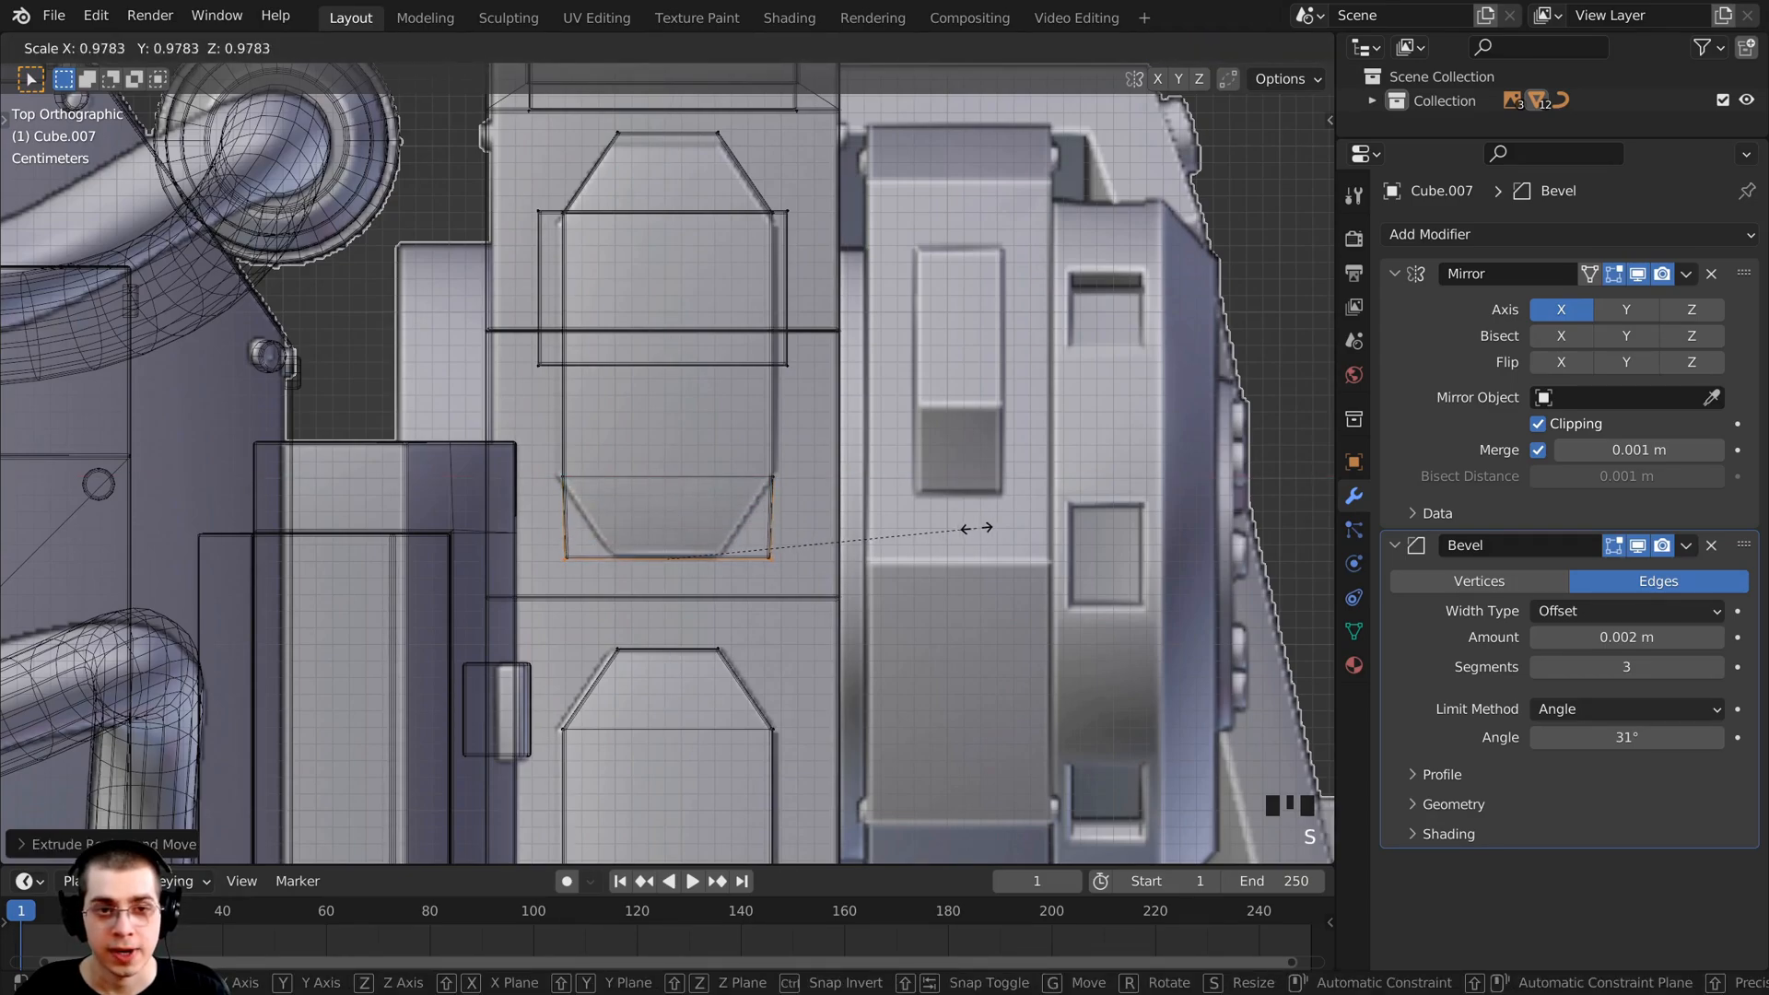
{"action": "key", "text": "x"}
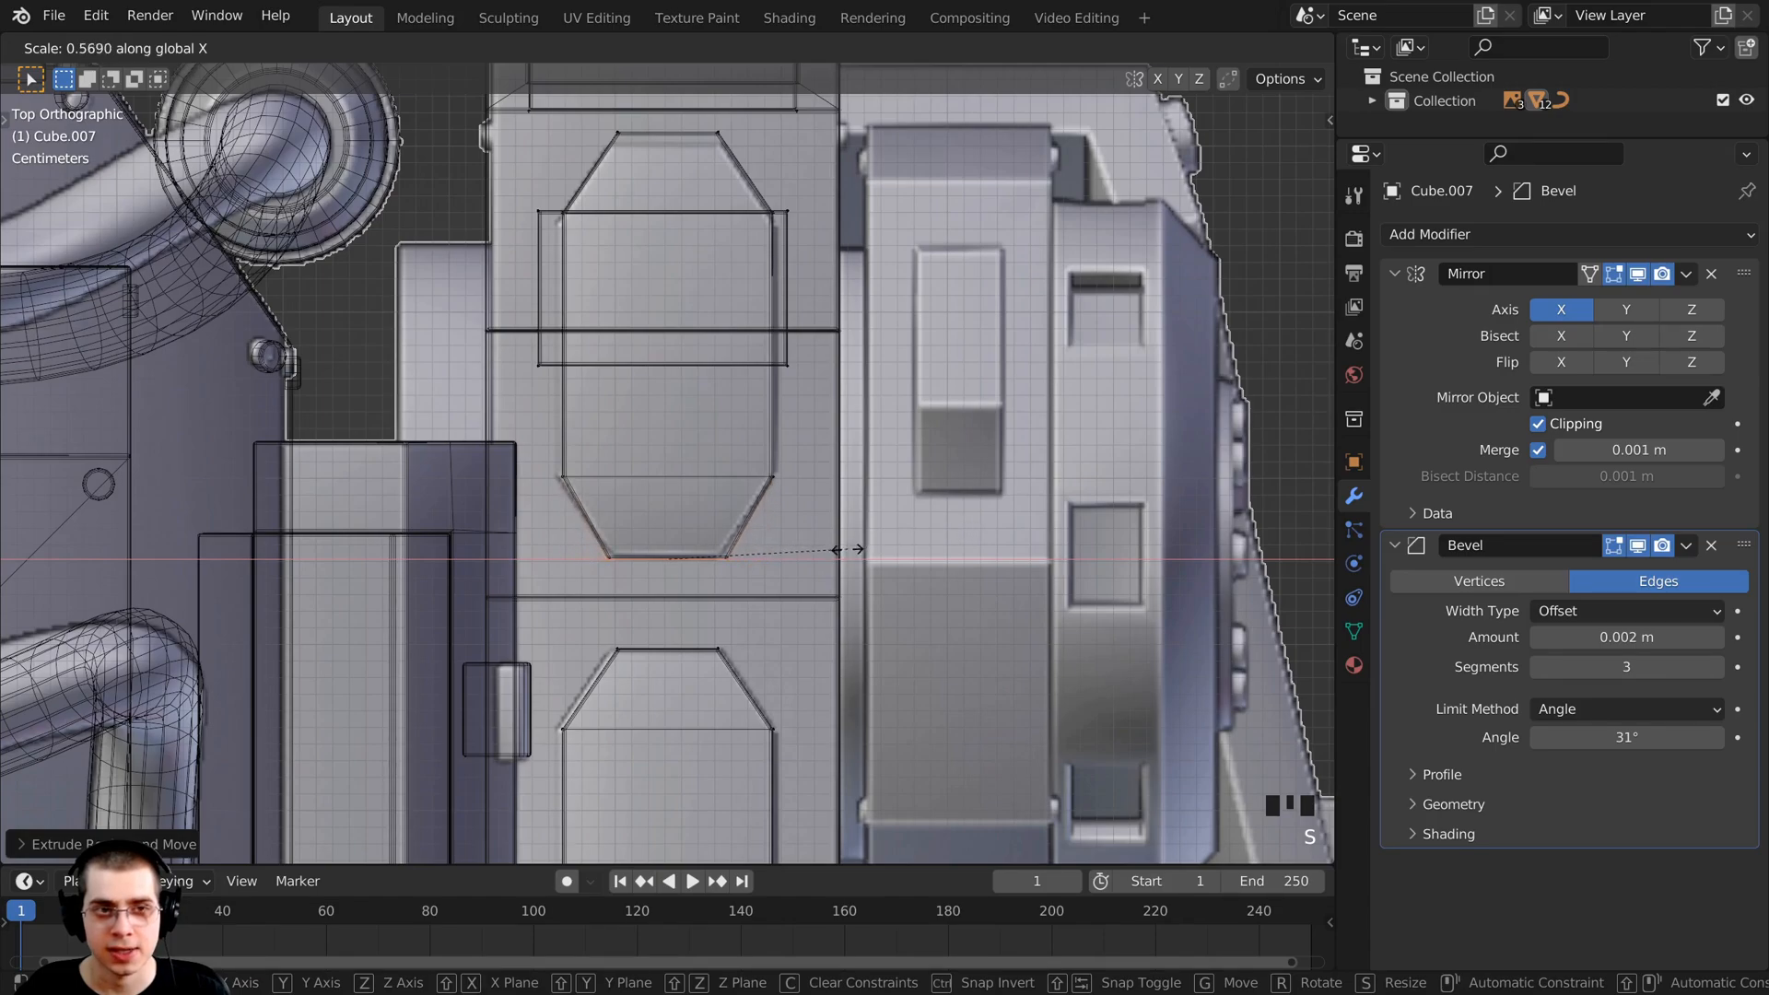
{"action": "left_click", "coordinate": [836, 549]}
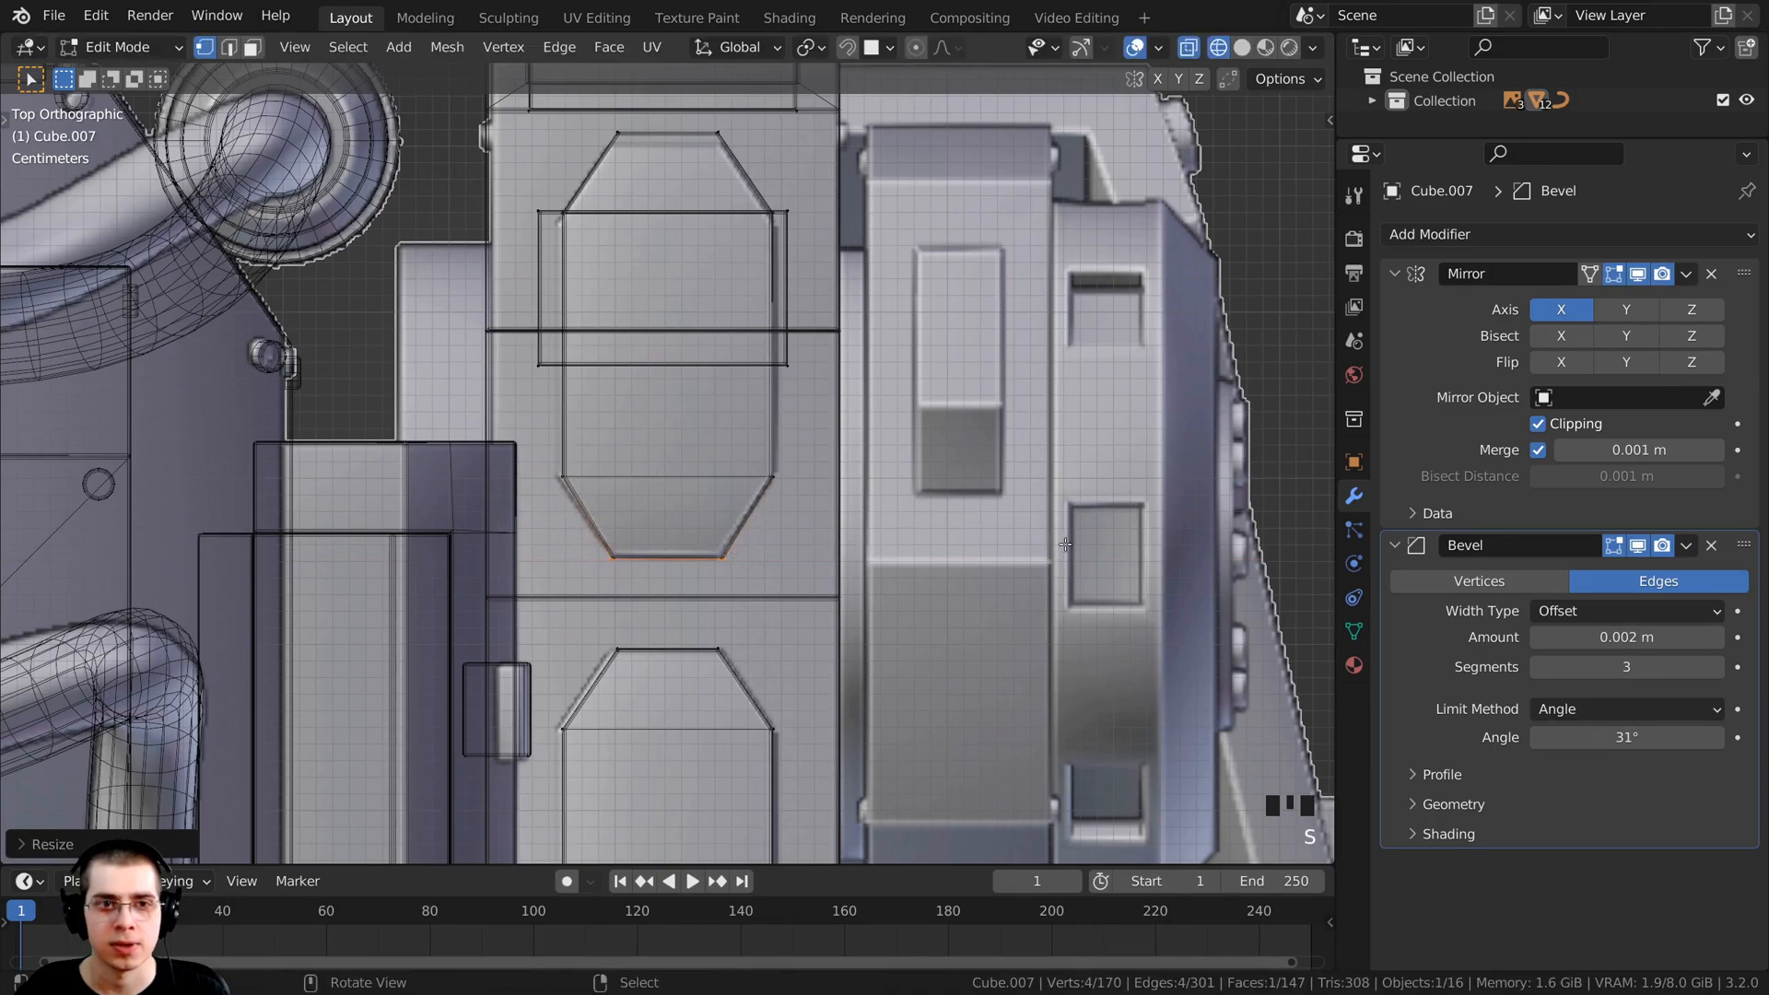
Step: Switch to solid shading, select the side panel's entire mesh and recalculate its normals
{"action": "key", "text": "z"}
{"action": "left_click", "coordinate": [1192, 577]}
{"action": "mouse_move", "coordinate": [907, 668]}
{"action": "middle_mouse_down"}
{"action": "mouse_move", "coordinate": [834, 594]}
{"action": "mouse_move", "coordinate": [634, 526]}
{"action": "mouse_move", "coordinate": [816, 536]}
{"action": "middle_mouse_up"}
{"action": "scroll", "coordinate": [650, 520], "scroll_direction": "down", "scroll_amount": 2}
{"action": "key", "text": "a"}
{"action": "key", "text": "a"}
{"action": "key", "text": "a"}
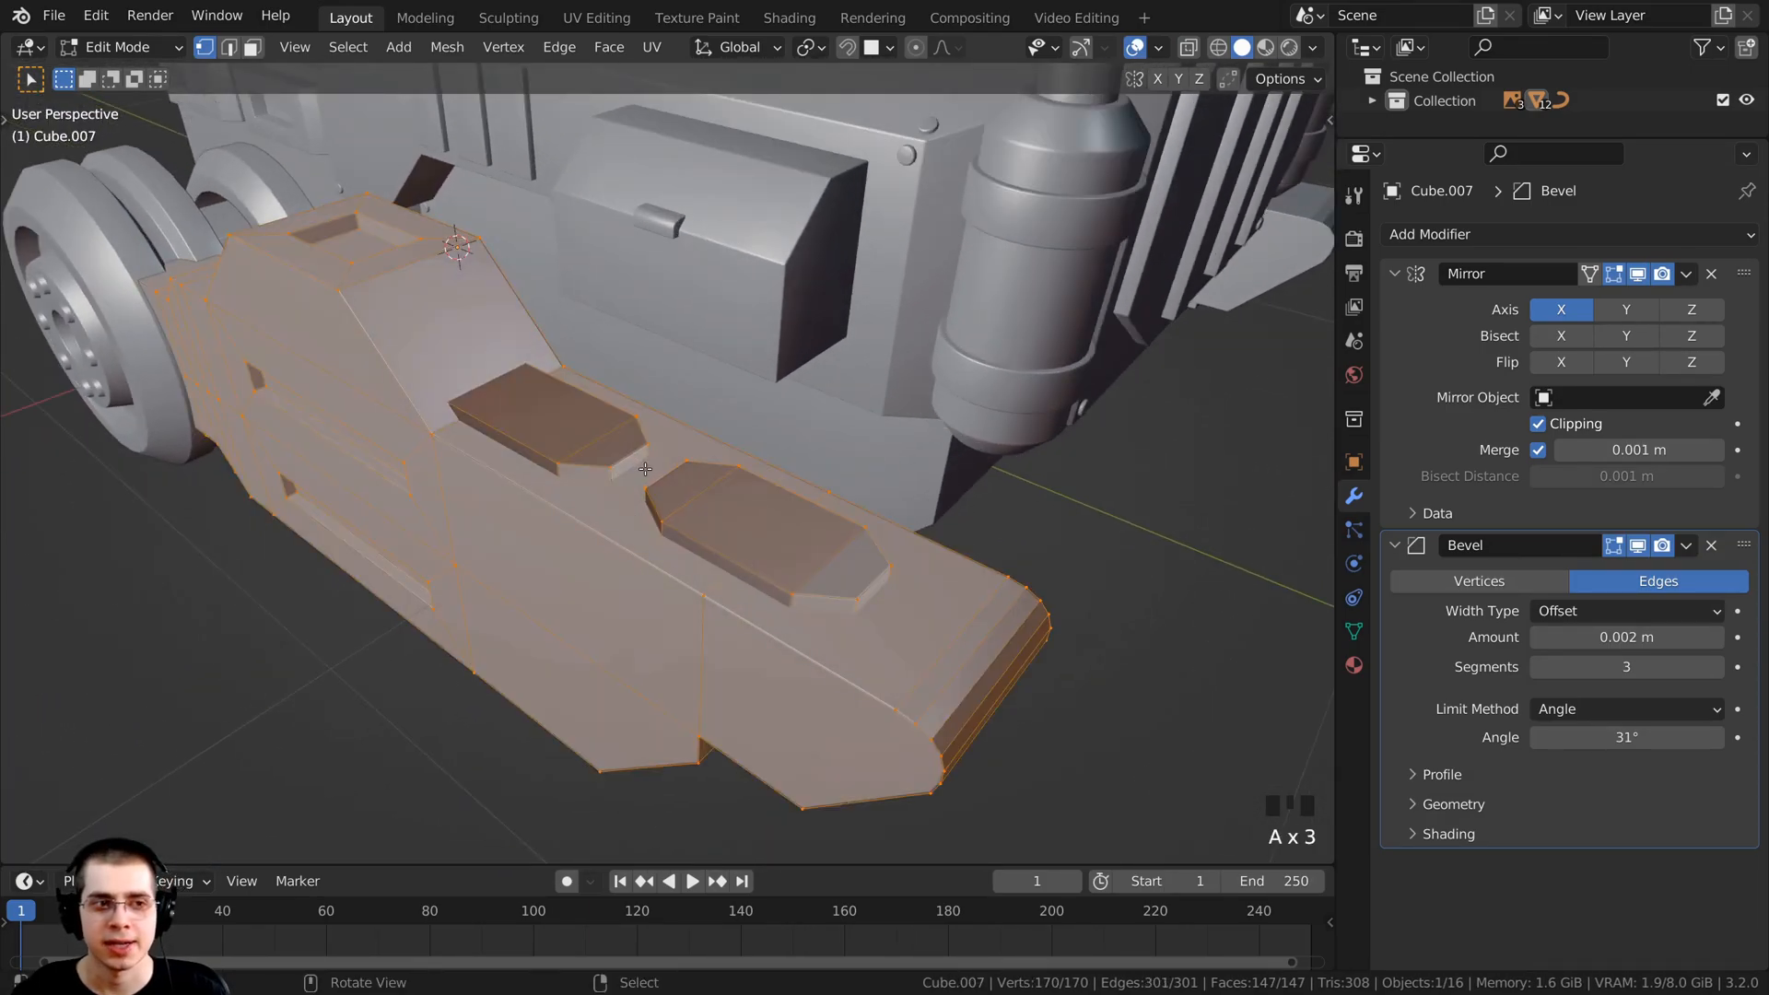
{"action": "middle_click_drag", "start_coordinate": [627, 473], "coordinate": [643, 529]}
{"action": "key", "text": "shift+n"}
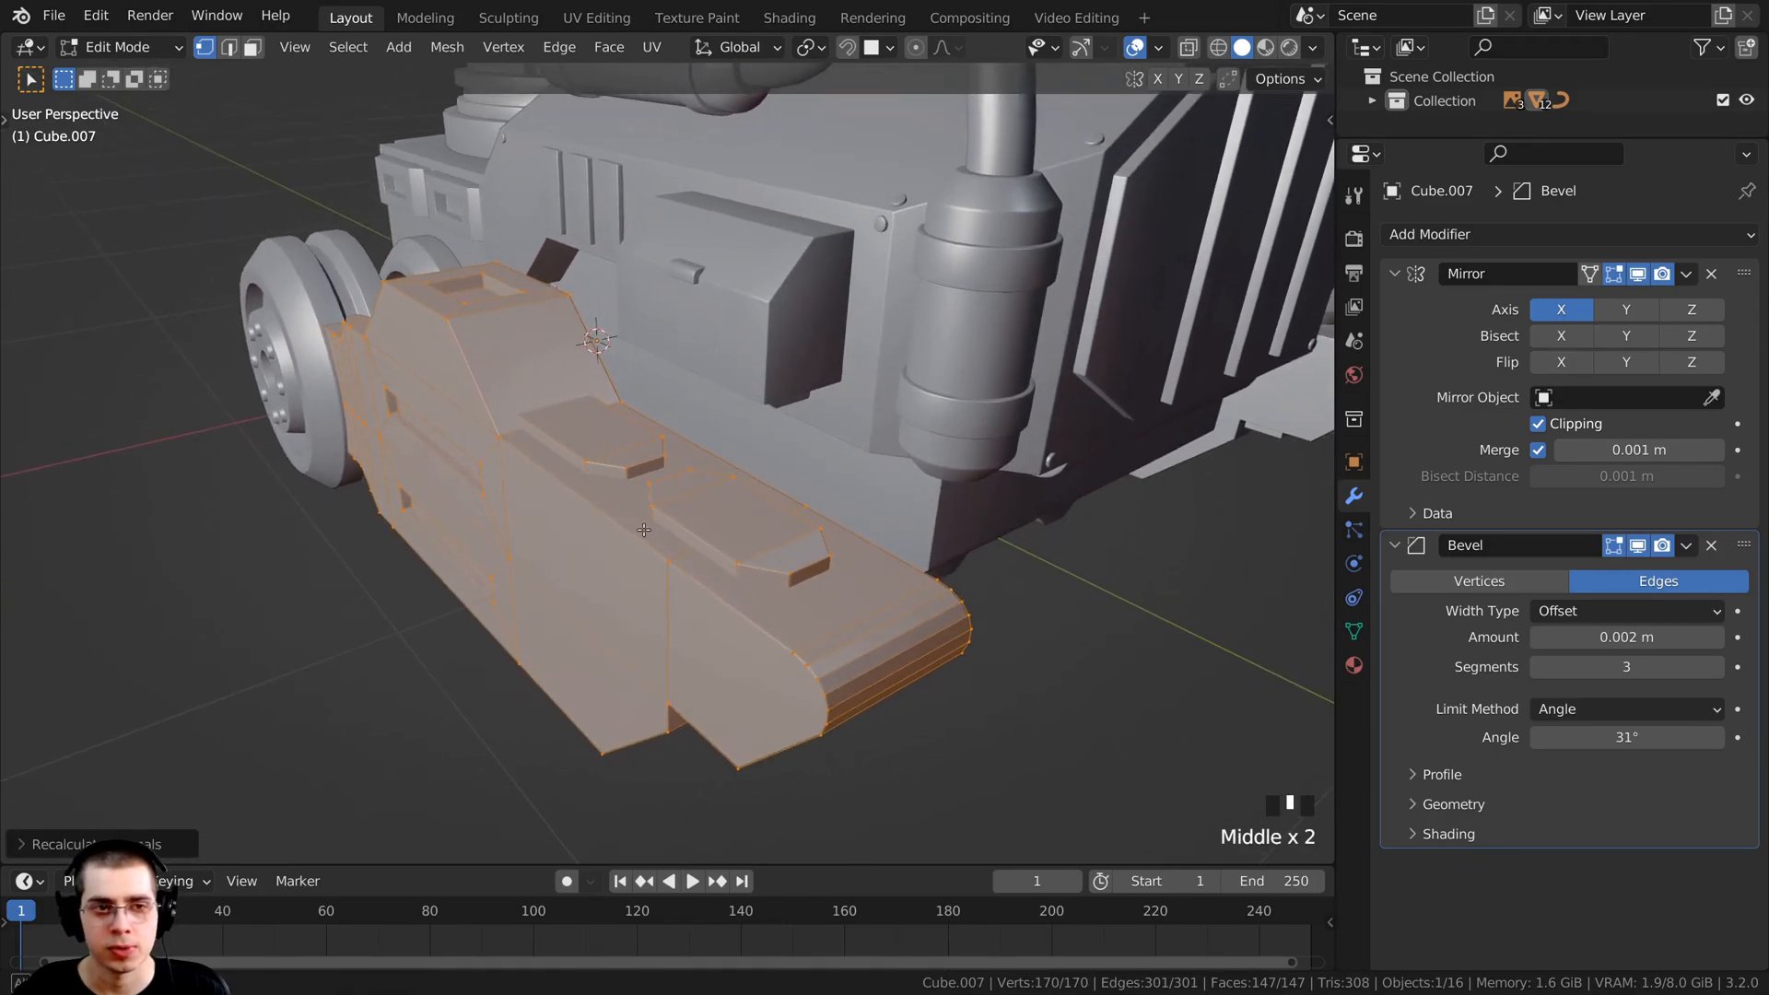
Step: Return the side panel to Object Mode and apply Shade Smooth to it
{"action": "key", "text": "Tab"}
{"action": "key", "text": "Tab"}
{"action": "middle_click_drag", "start_coordinate": [665, 418], "coordinate": [661, 427]}
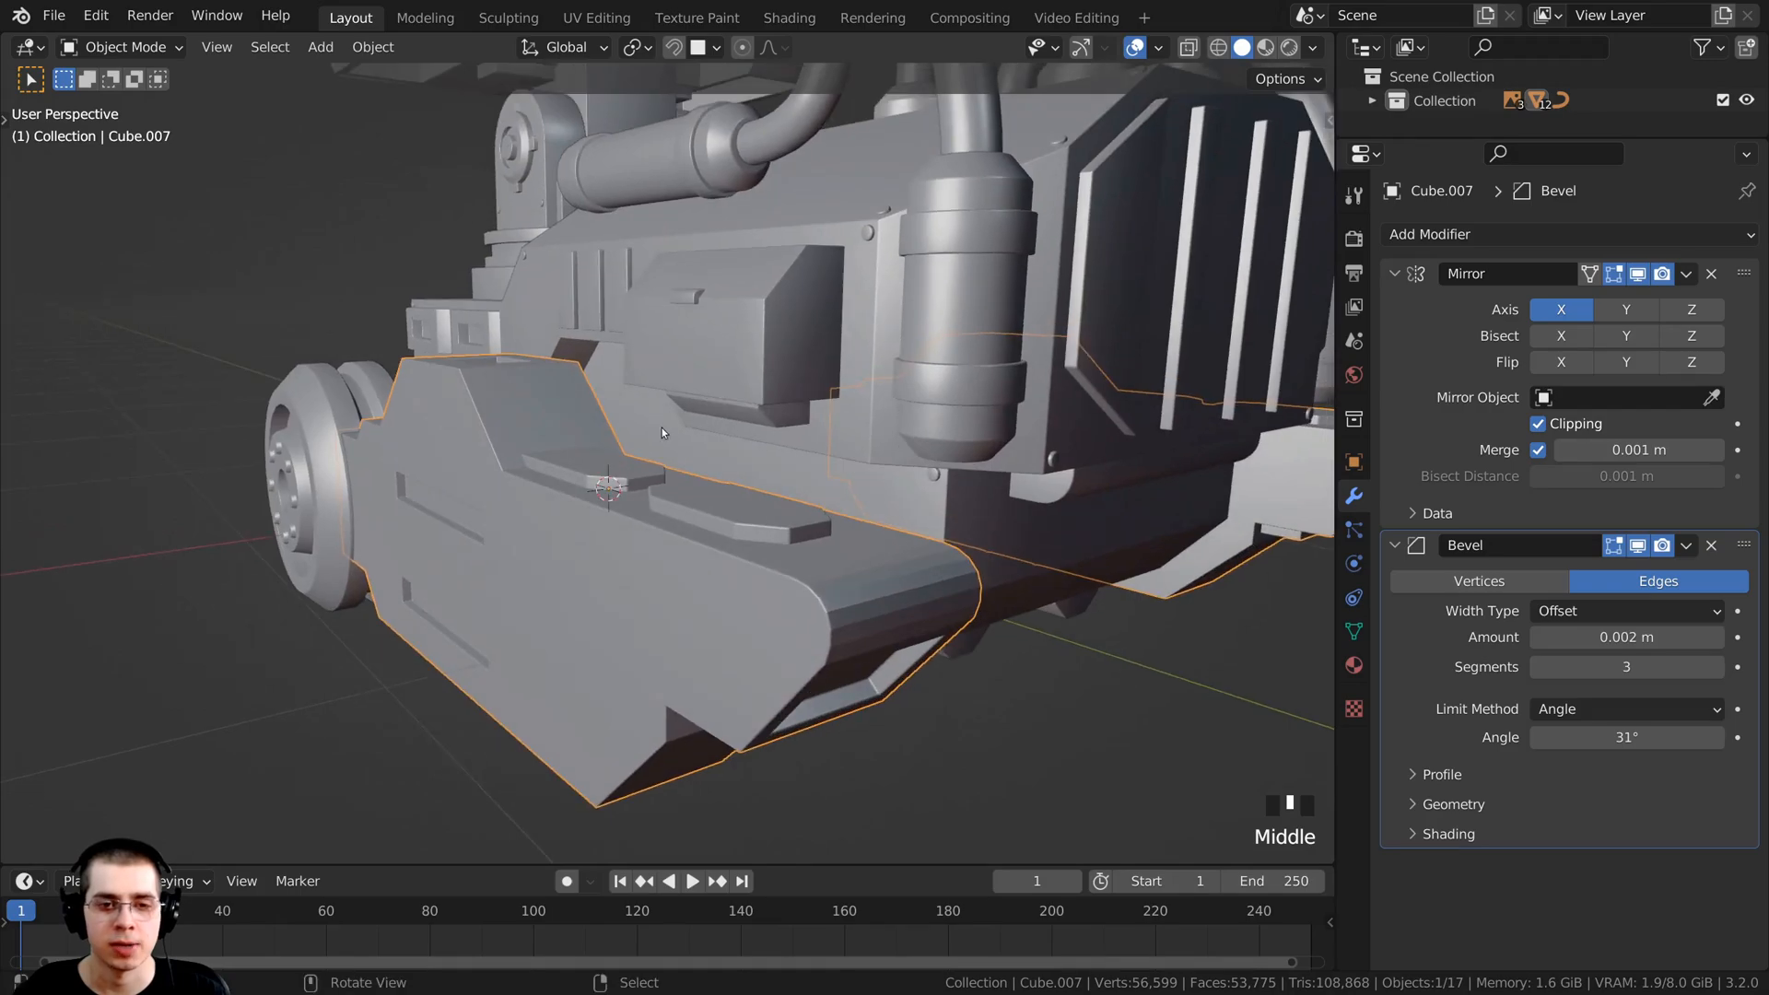
{"action": "right_click", "coordinate": [661, 428]}
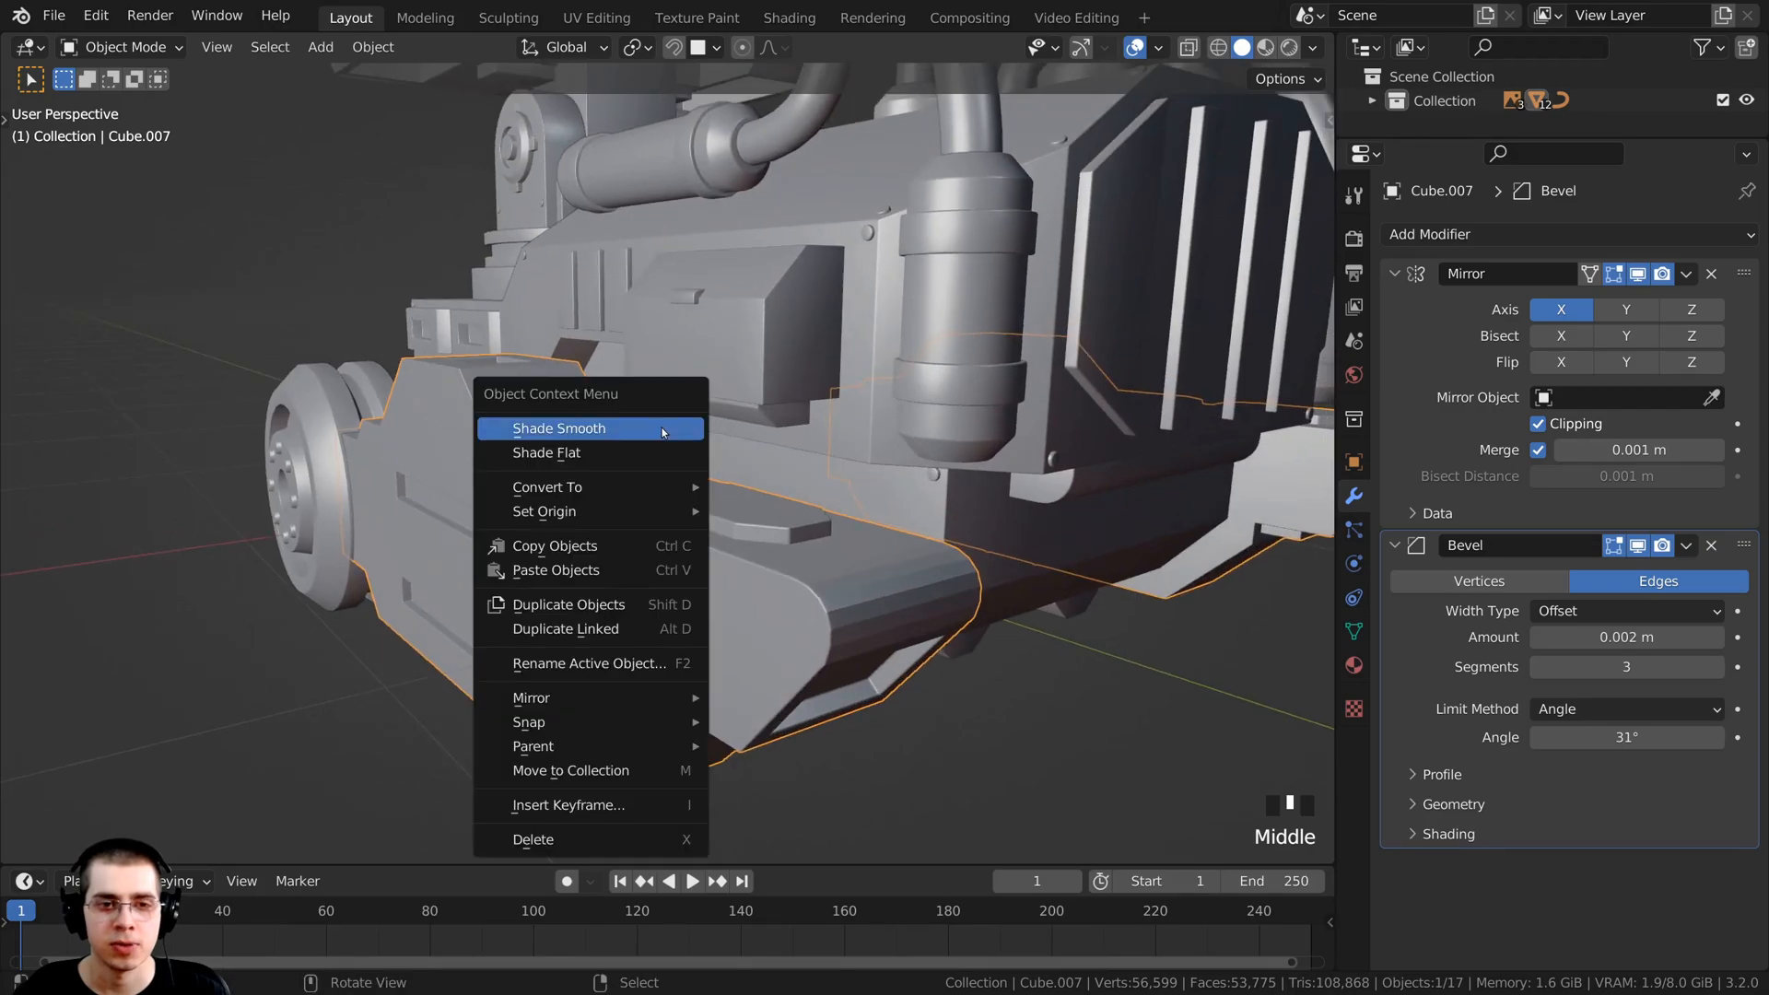
{"action": "left_click", "coordinate": [578, 428]}
{"action": "key", "text": "w"}
{"action": "scroll", "coordinate": [681, 442], "scroll_direction": "down", "scroll_amount": 4}
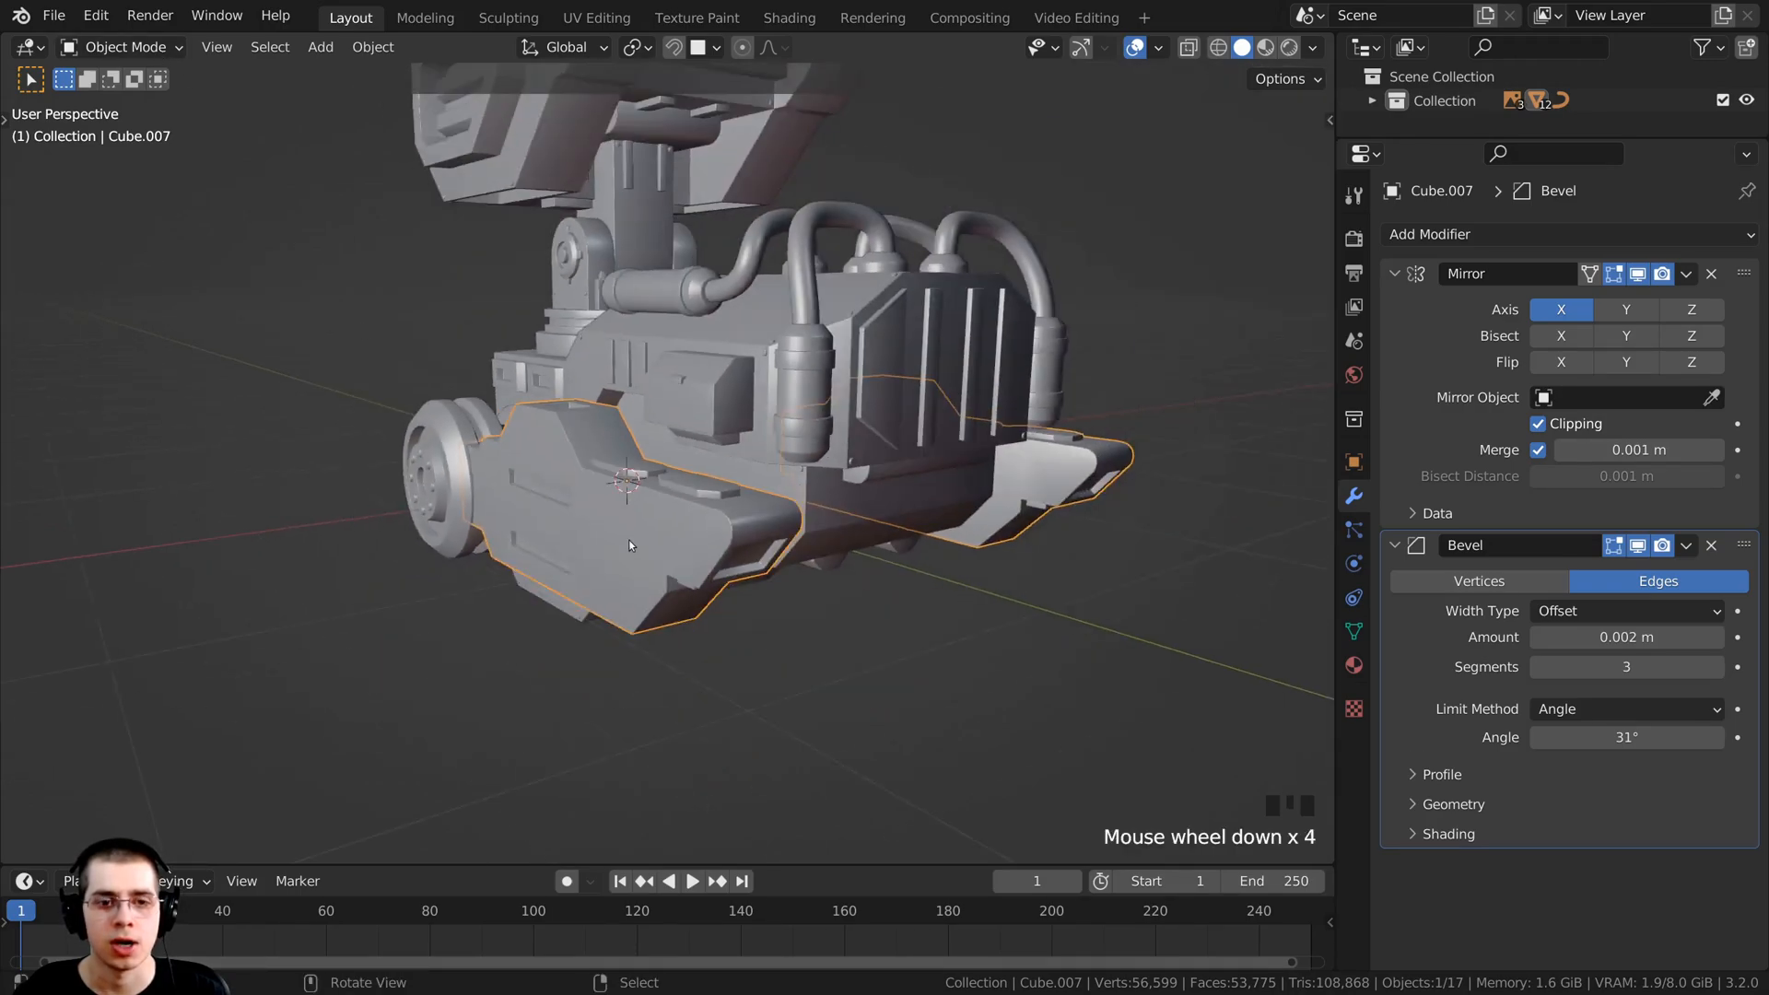
Step: Select the rear body, open its mesh in Edit Mode and clear the vertex selection
{"action": "middle_click_drag", "start_coordinate": [682, 442], "coordinate": [762, 385]}
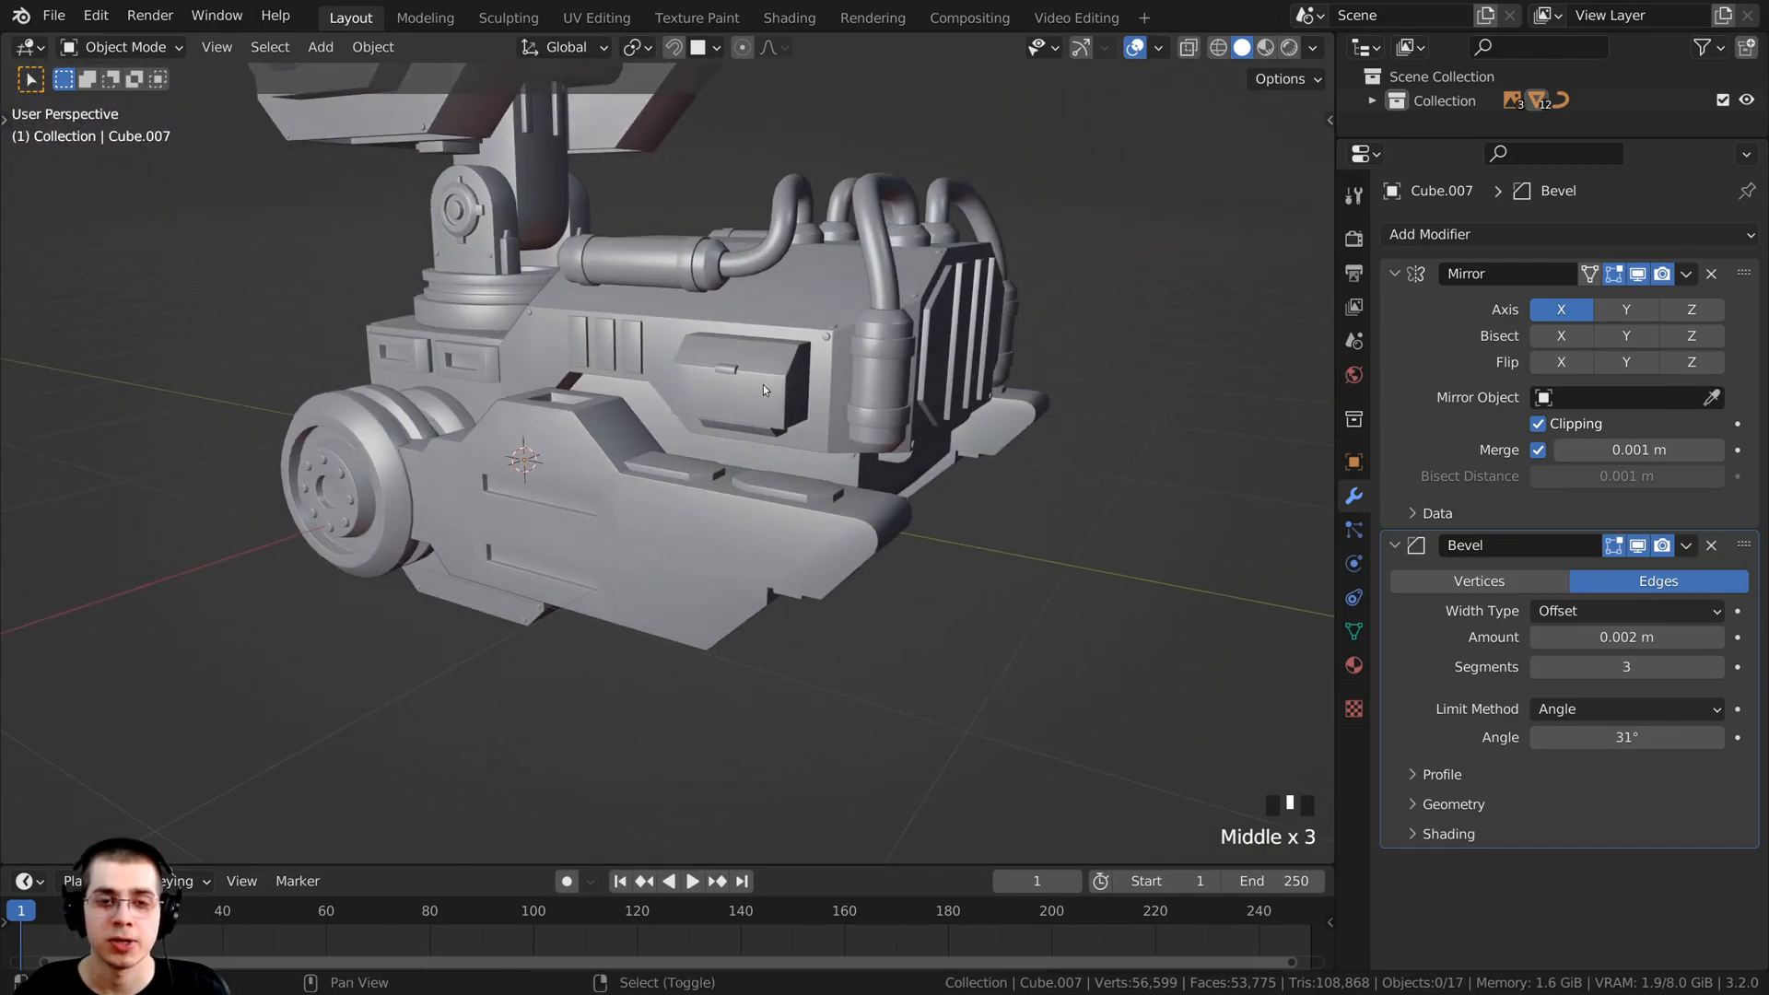
{"action": "scroll", "coordinate": [922, 348], "scroll_direction": "up", "scroll_amount": 5}
{"action": "scroll", "coordinate": [875, 430], "scroll_direction": "up", "scroll_amount": 1}
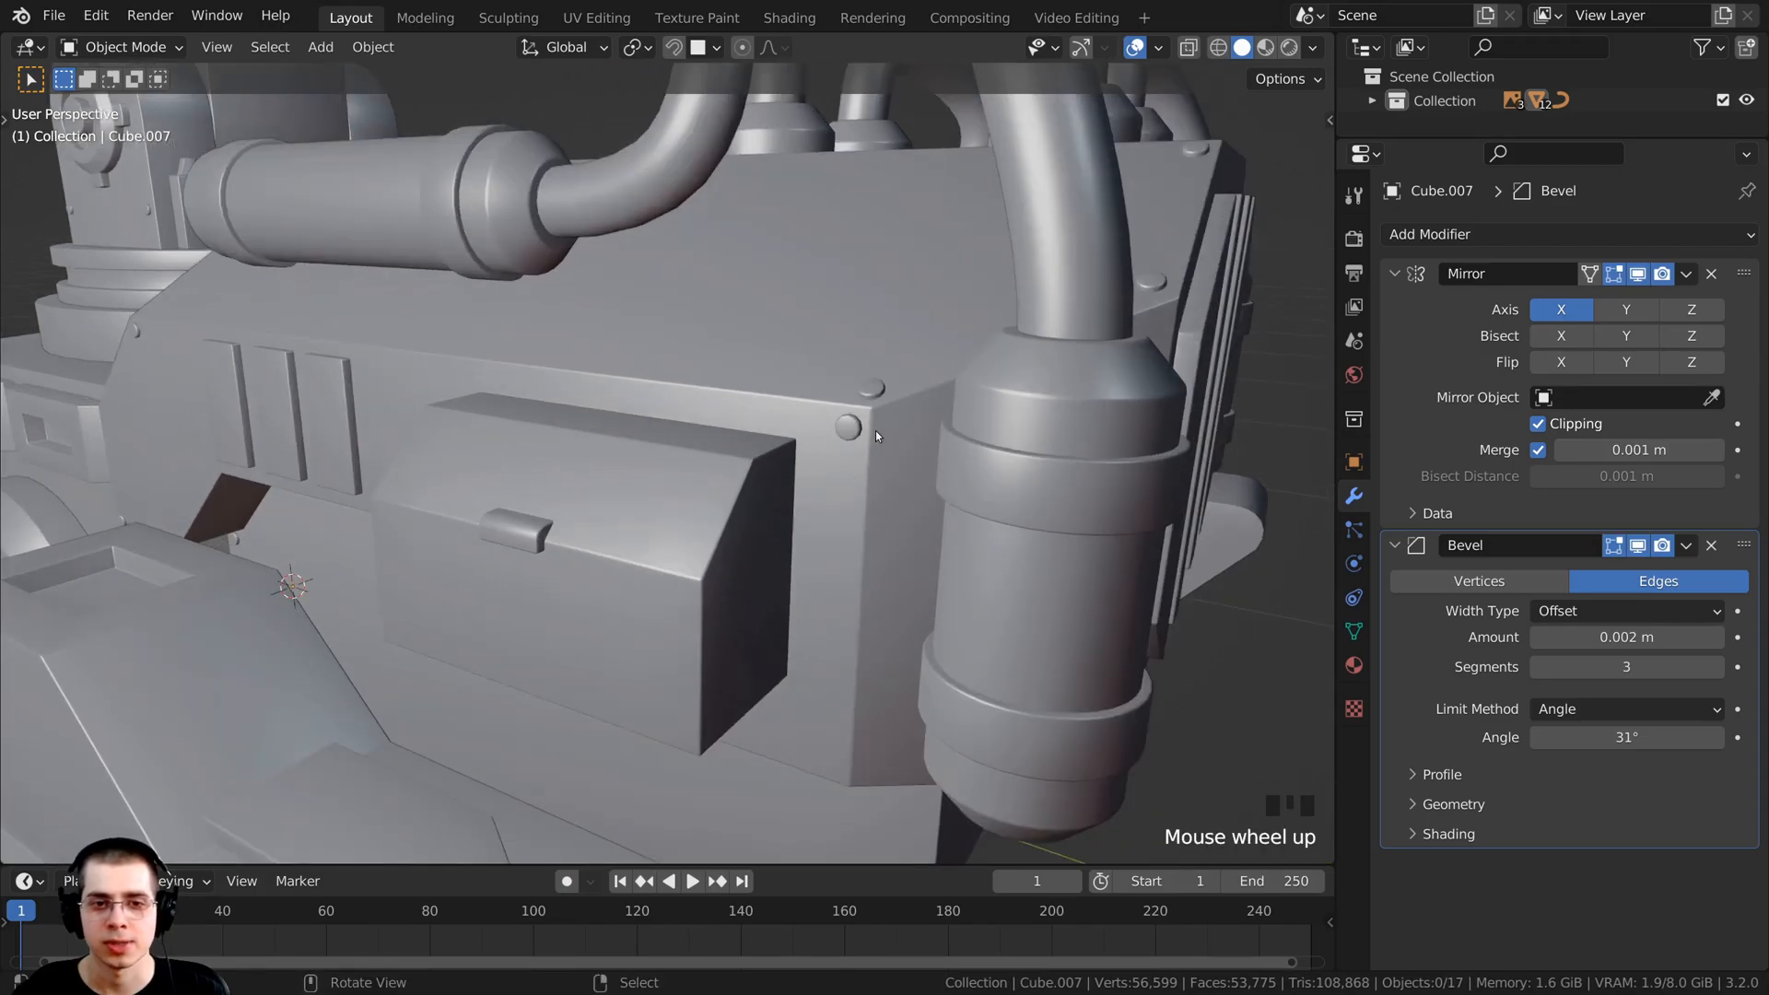
{"action": "scroll", "coordinate": [772, 560], "scroll_direction": "down", "scroll_amount": 5}
{"action": "middle_click_drag", "start_coordinate": [772, 561], "coordinate": [744, 439], "text": "shift"}
{"action": "scroll", "coordinate": [744, 430], "scroll_direction": "up", "scroll_amount": 2}
{"action": "scroll", "coordinate": [706, 448], "scroll_direction": "up", "scroll_amount": 1}
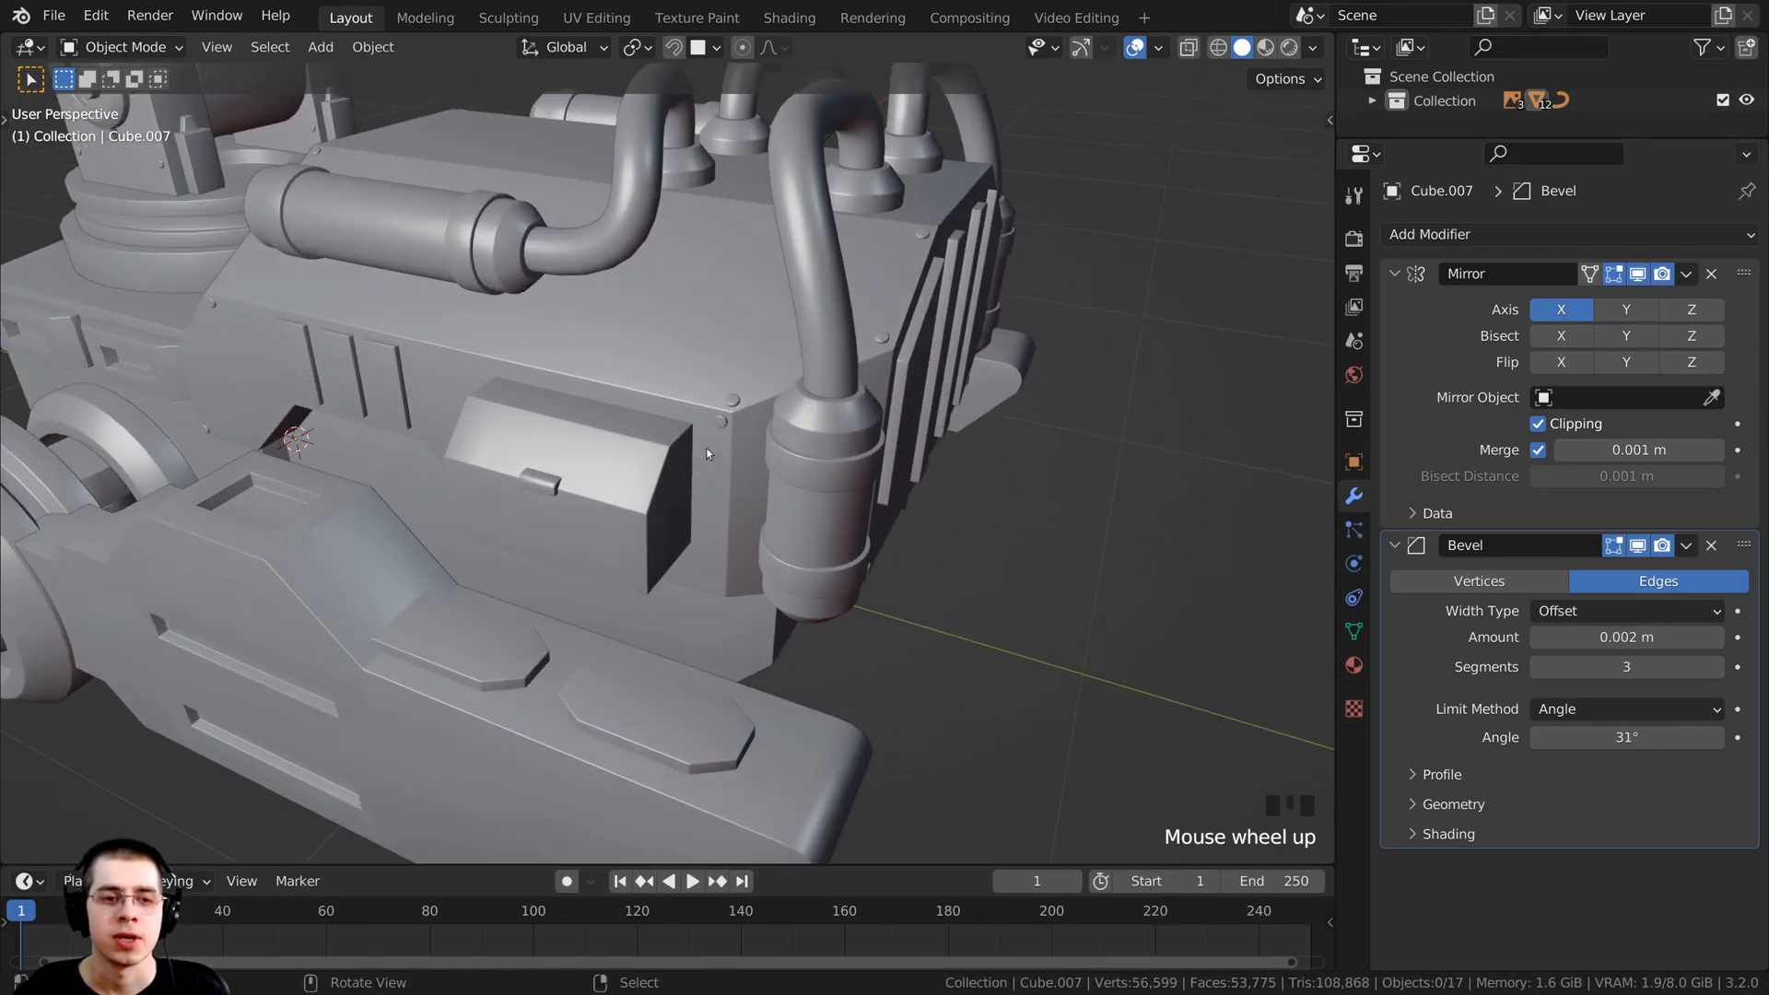
{"action": "right_click", "coordinate": [709, 387]}
{"action": "middle_click_drag", "start_coordinate": [617, 389], "coordinate": [577, 356], "text": "shift"}
{"action": "scroll", "coordinate": [660, 435], "scroll_direction": "up", "scroll_amount": 2}
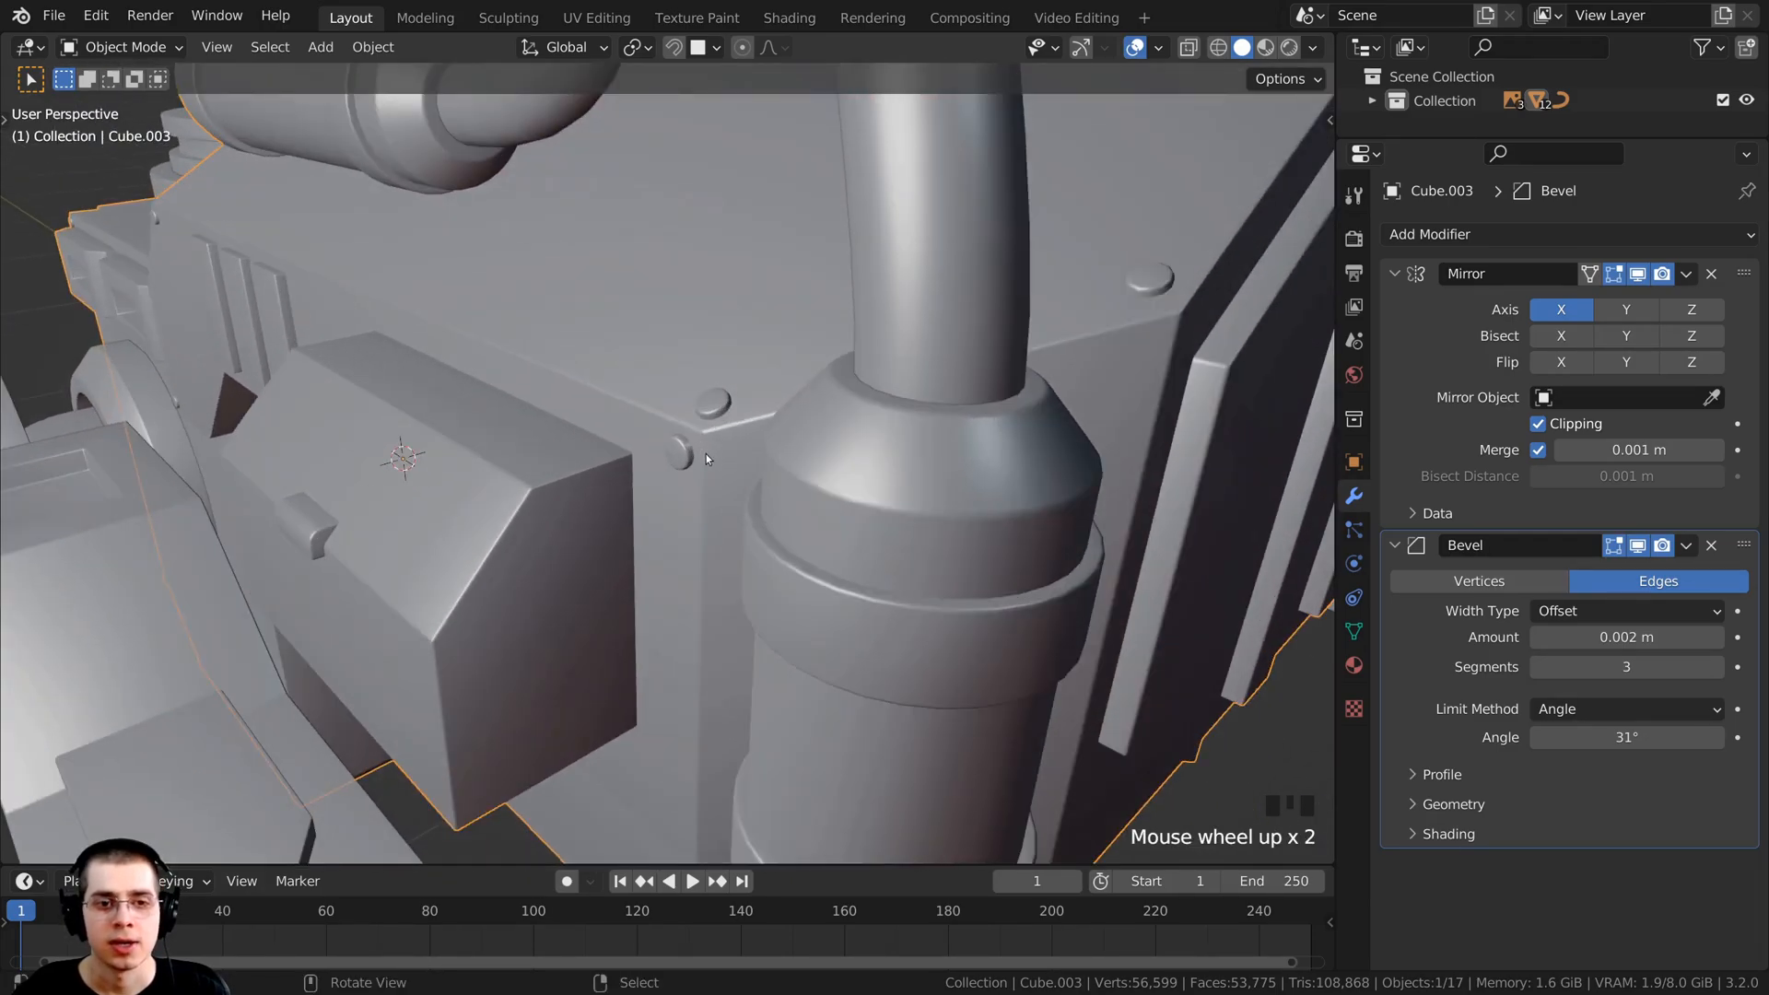
{"action": "scroll", "coordinate": [705, 455], "scroll_direction": "up", "scroll_amount": 1}
{"action": "key", "text": "Tab"}
{"action": "scroll", "coordinate": [693, 428], "scroll_direction": "down", "scroll_amount": 3}
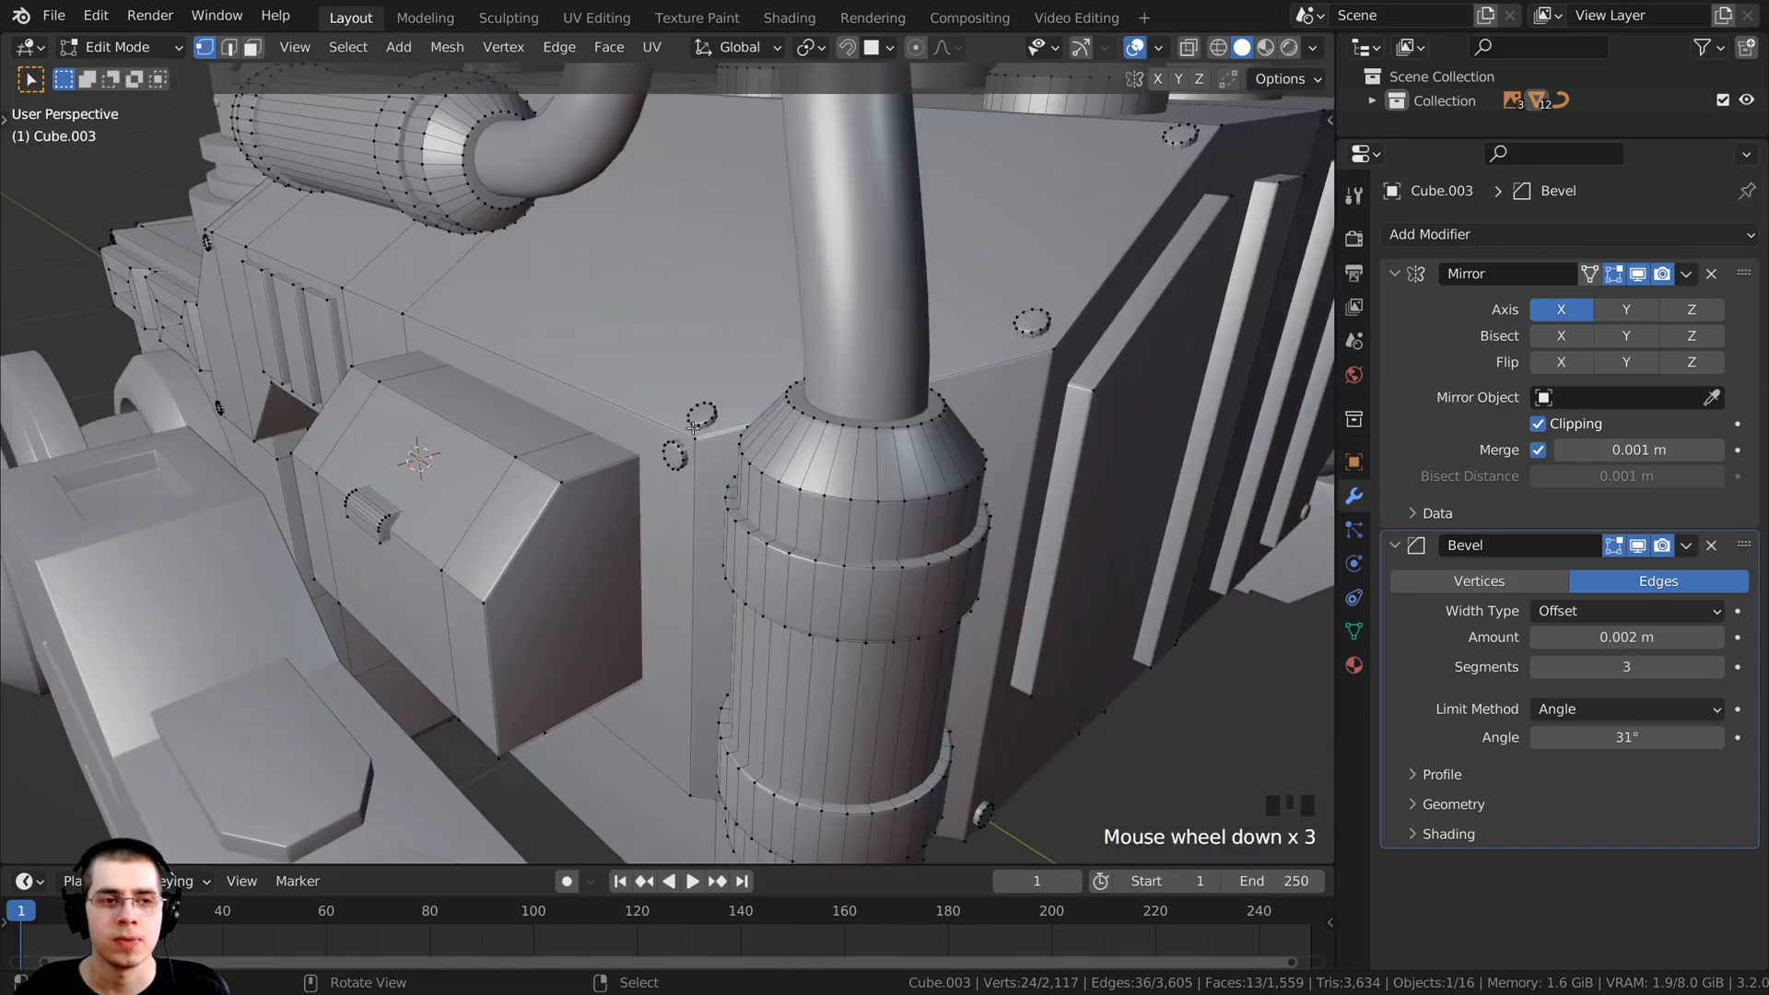
{"action": "scroll", "coordinate": [693, 427], "scroll_direction": "down", "scroll_amount": 3}
{"action": "key", "text": "a"}
{"action": "key", "text": "a"}
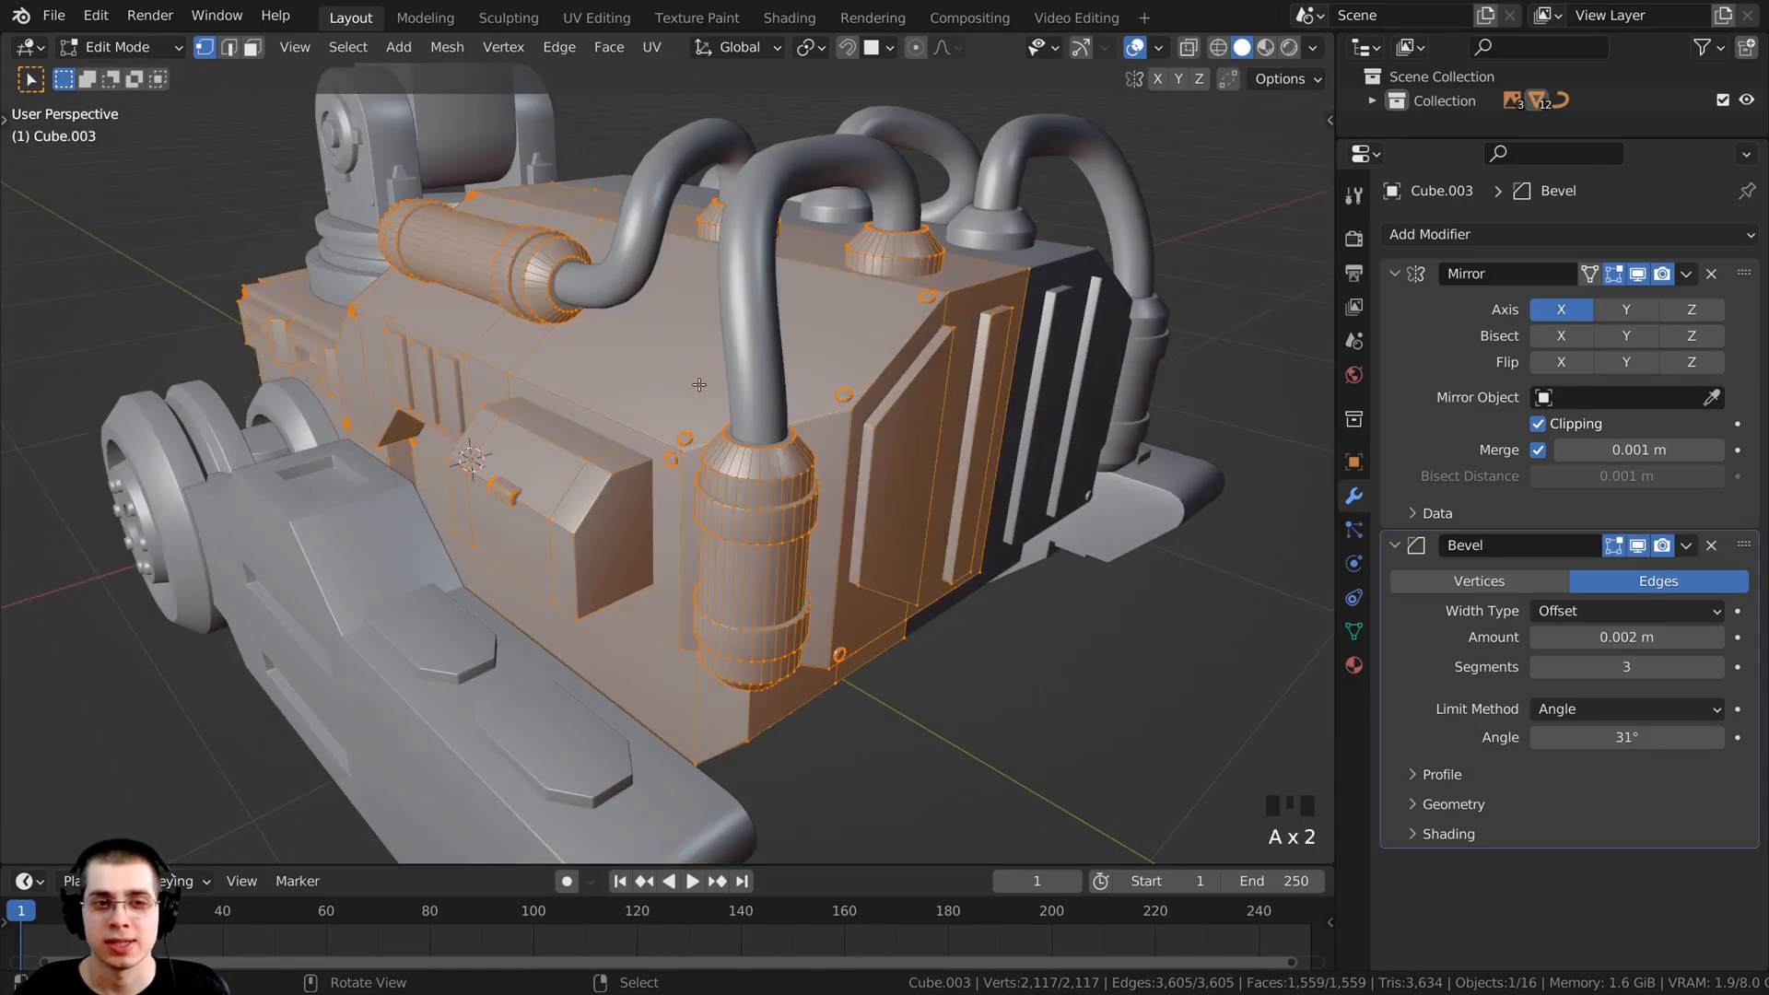
Step: Select the linked bolt at the rear body's upper side corner and place a duplicate out beside the side panel
{"action": "scroll", "coordinate": [699, 385], "scroll_direction": "up", "scroll_amount": 5}
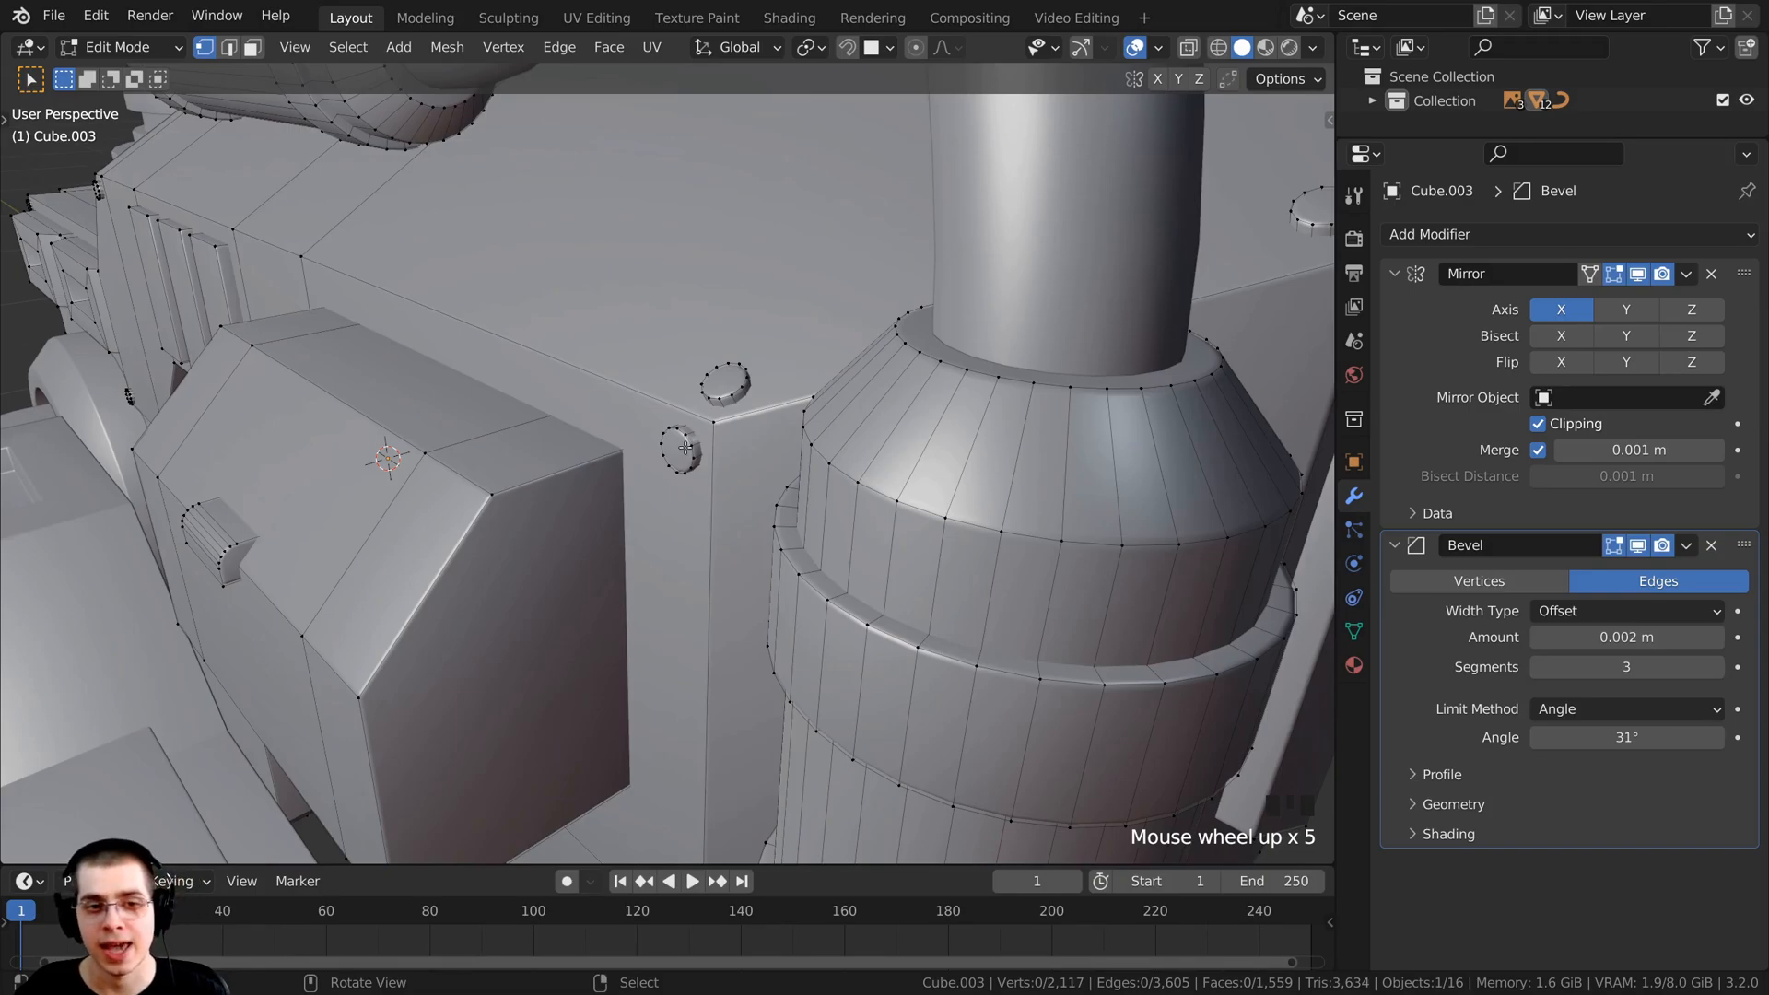
{"action": "key", "text": "l"}
{"action": "middle_click_drag", "start_coordinate": [686, 447], "coordinate": [766, 267]}
{"action": "key", "text": "shift+d"}
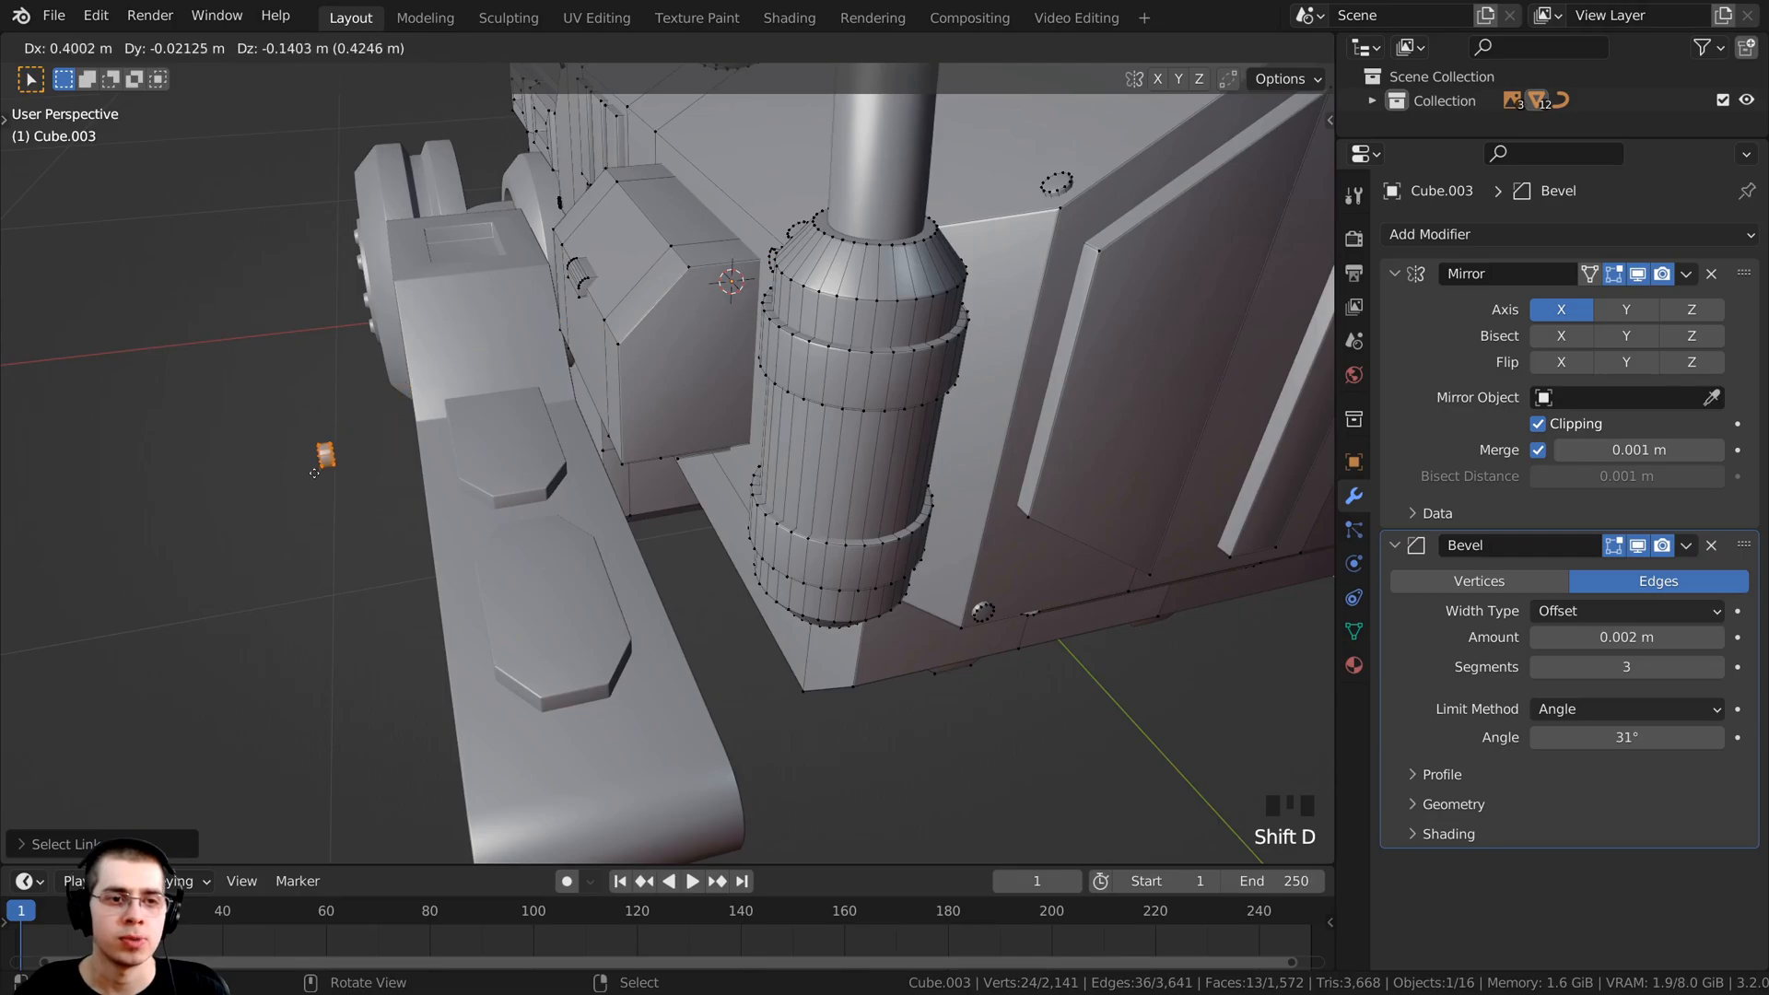
{"action": "left_click", "coordinate": [301, 489]}
{"action": "middle_click_drag", "start_coordinate": [301, 489], "coordinate": [373, 481]}
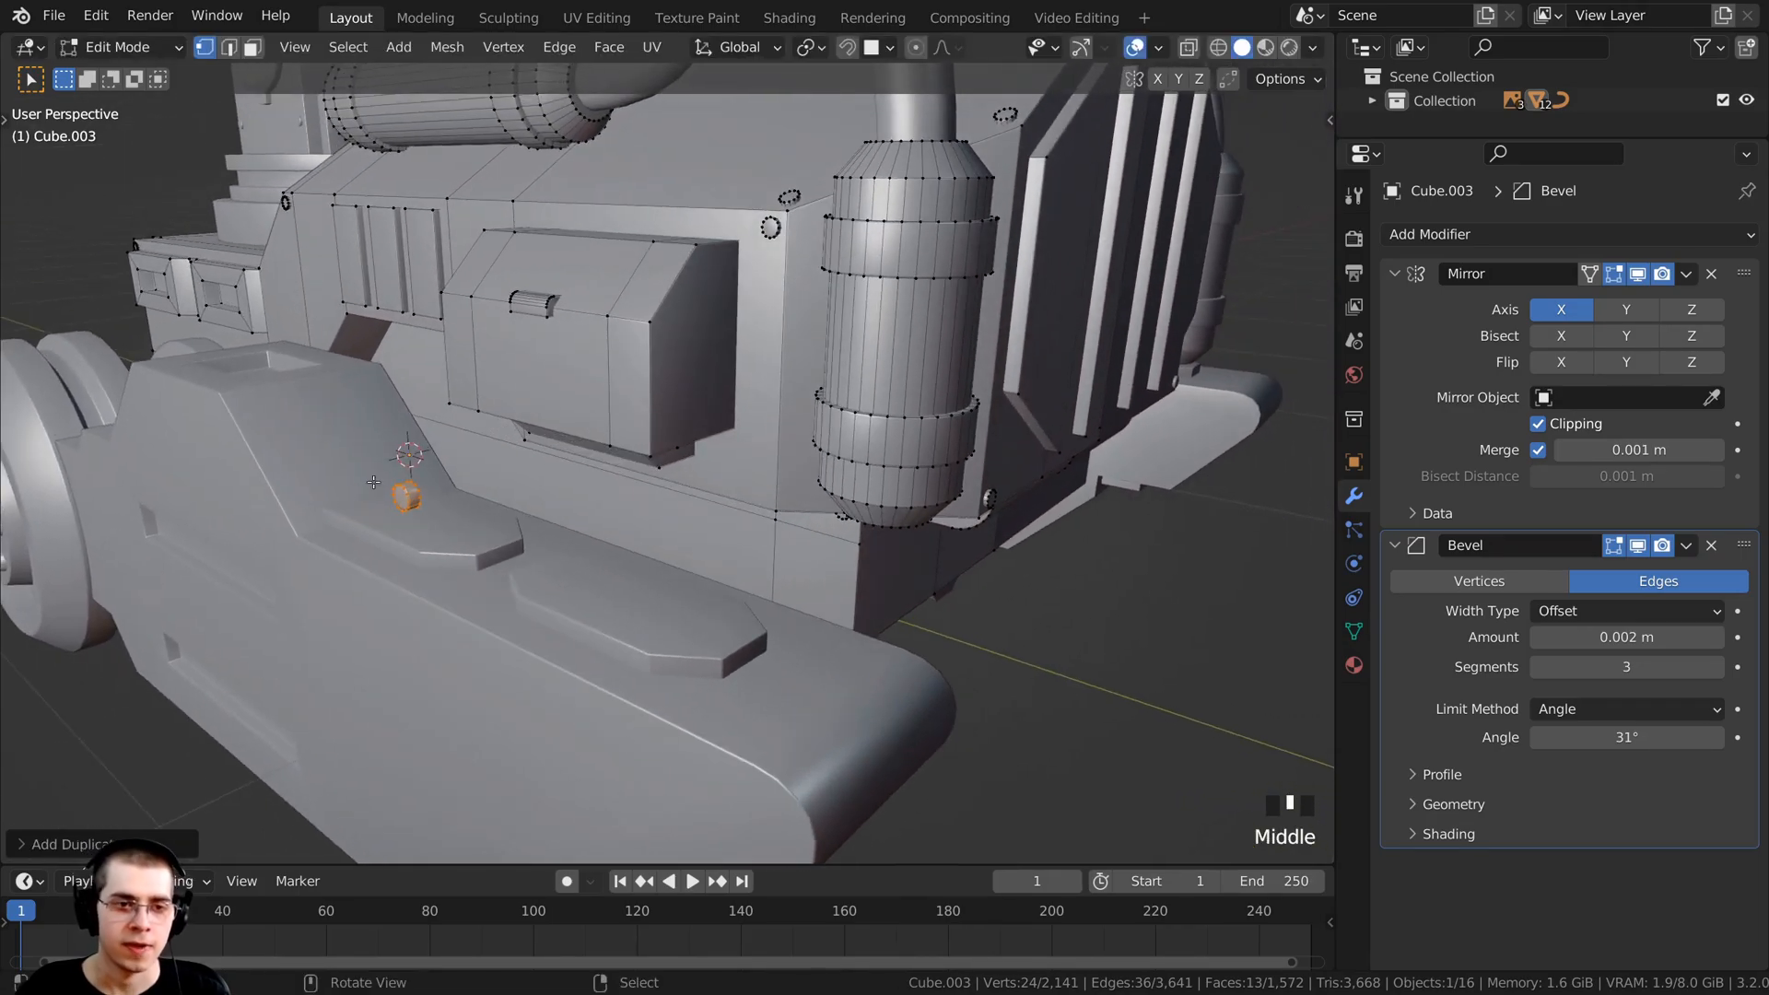
Step: Separate the duplicated bolt from the rear body mesh by selection
{"action": "key", "text": "p"}
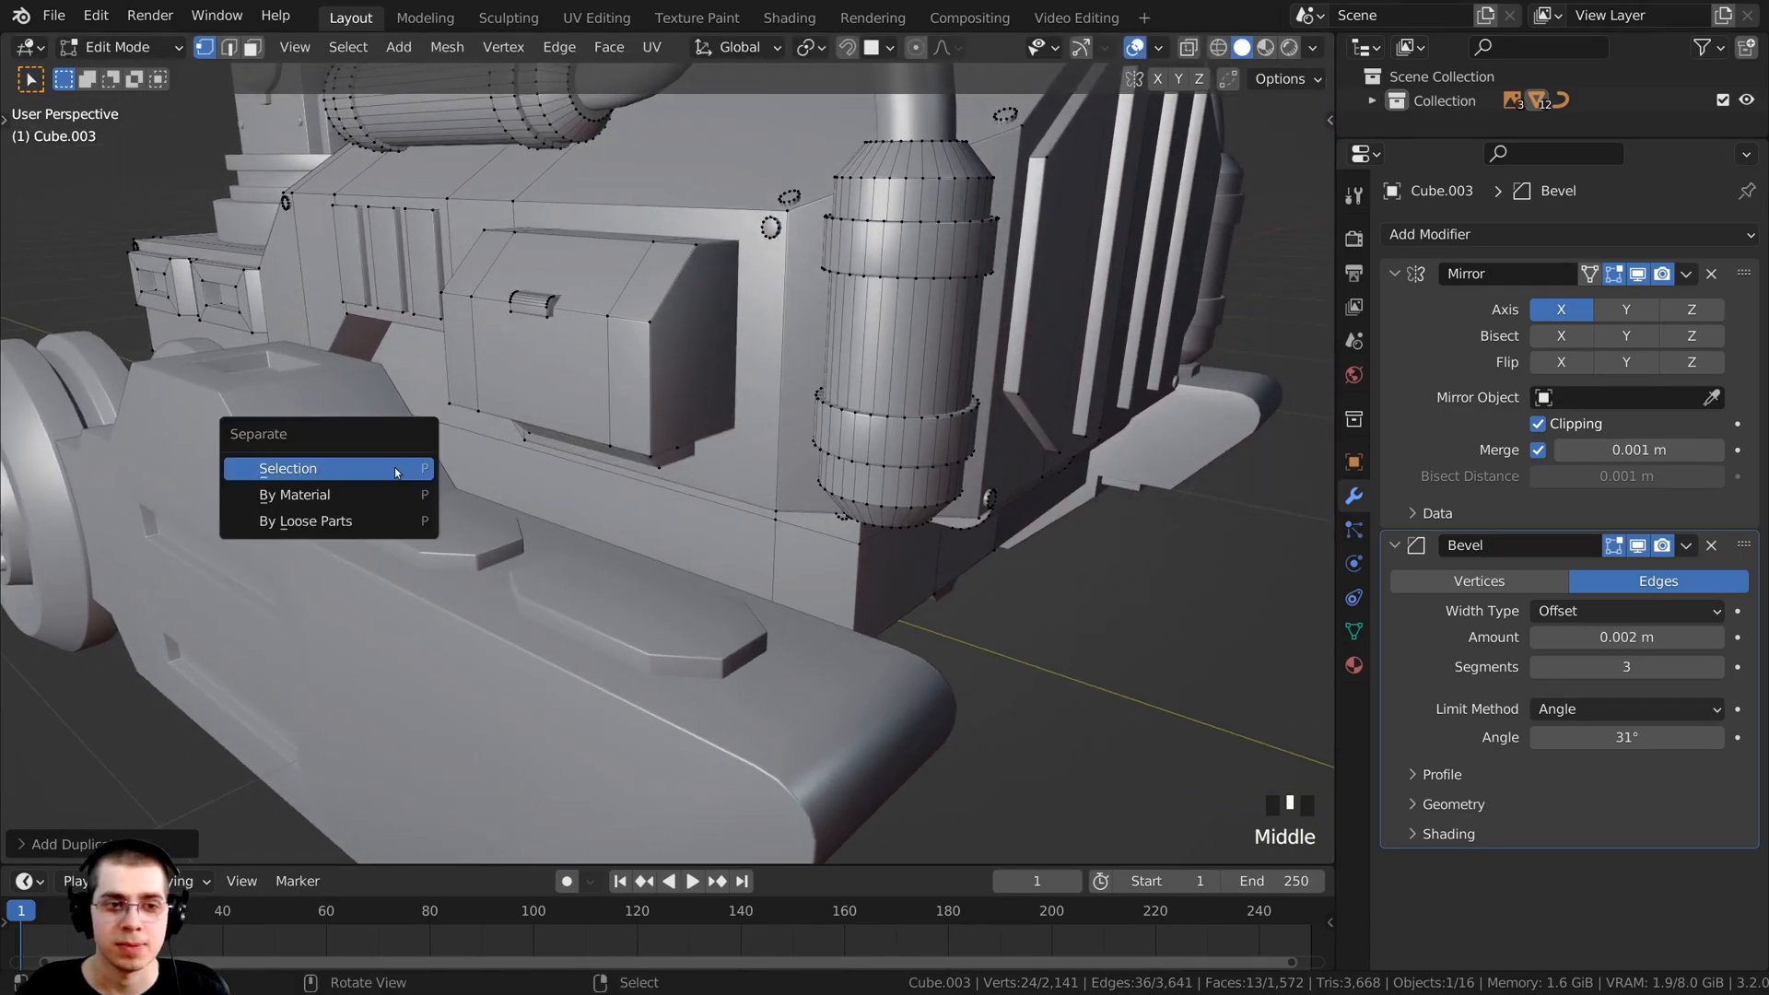
{"action": "left_click", "coordinate": [324, 473]}
{"action": "middle_click_drag", "start_coordinate": [368, 516], "coordinate": [428, 633]}
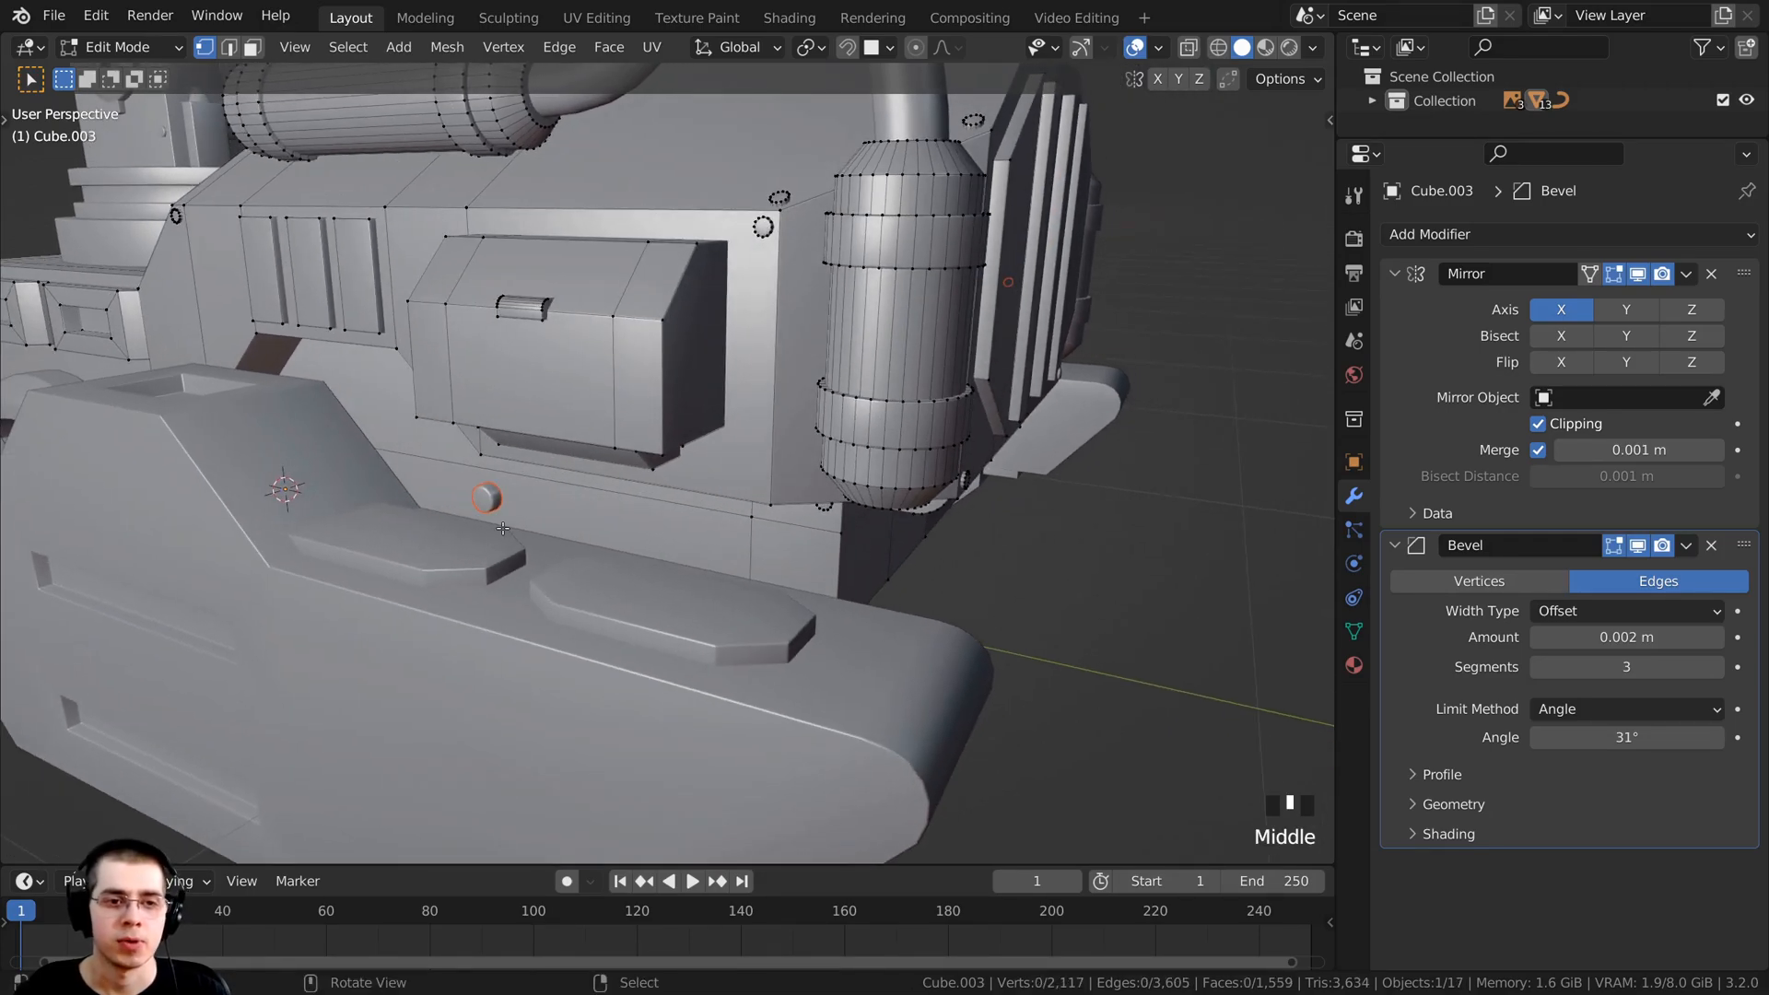
Step: Return to Object Mode and join the separated bolt into the side panel object
{"action": "key", "text": "Tab"}
{"action": "middle_click_drag", "start_coordinate": [501, 527], "coordinate": [955, 547]}
{"action": "right_click", "coordinate": [921, 302]}
{"action": "mouse_move", "coordinate": [751, 534]}
{"action": "middle_mouse_down"}
{"action": "mouse_move", "coordinate": [770, 525]}
{"action": "mouse_move", "coordinate": [748, 521]}
{"action": "middle_mouse_up"}
{"action": "right_click", "coordinate": [748, 521], "text": "shift"}
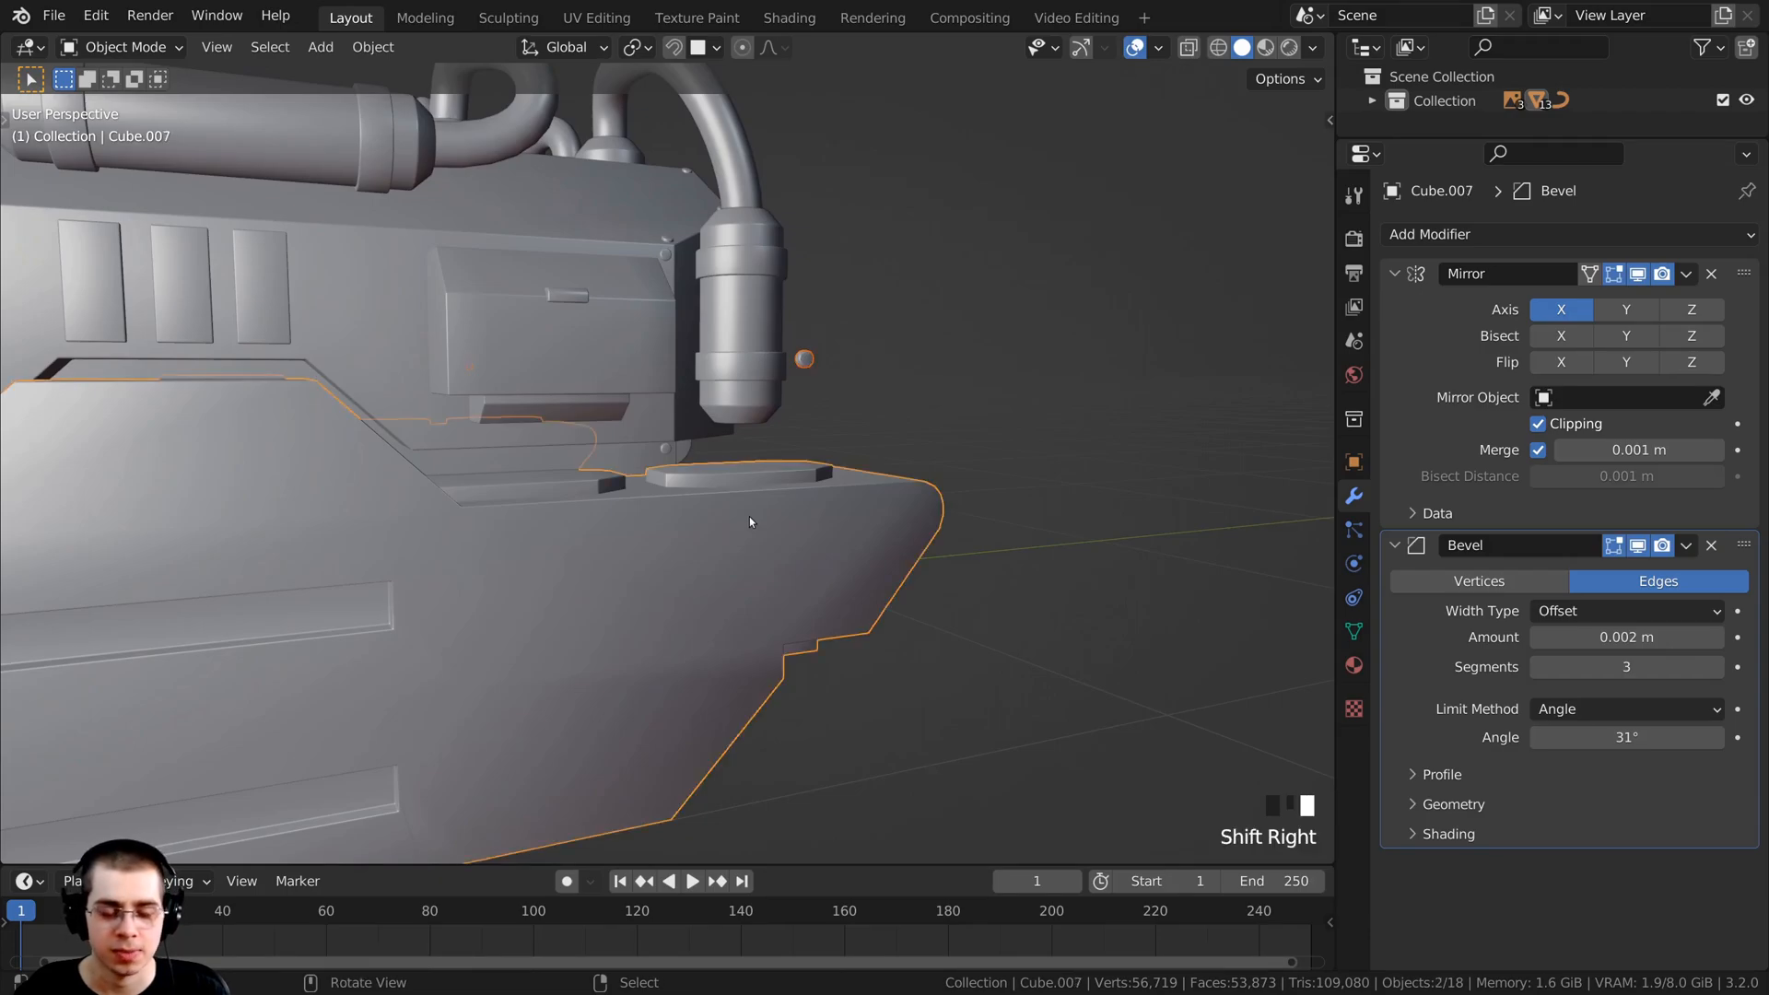
{"action": "key", "text": "ctrl+j"}
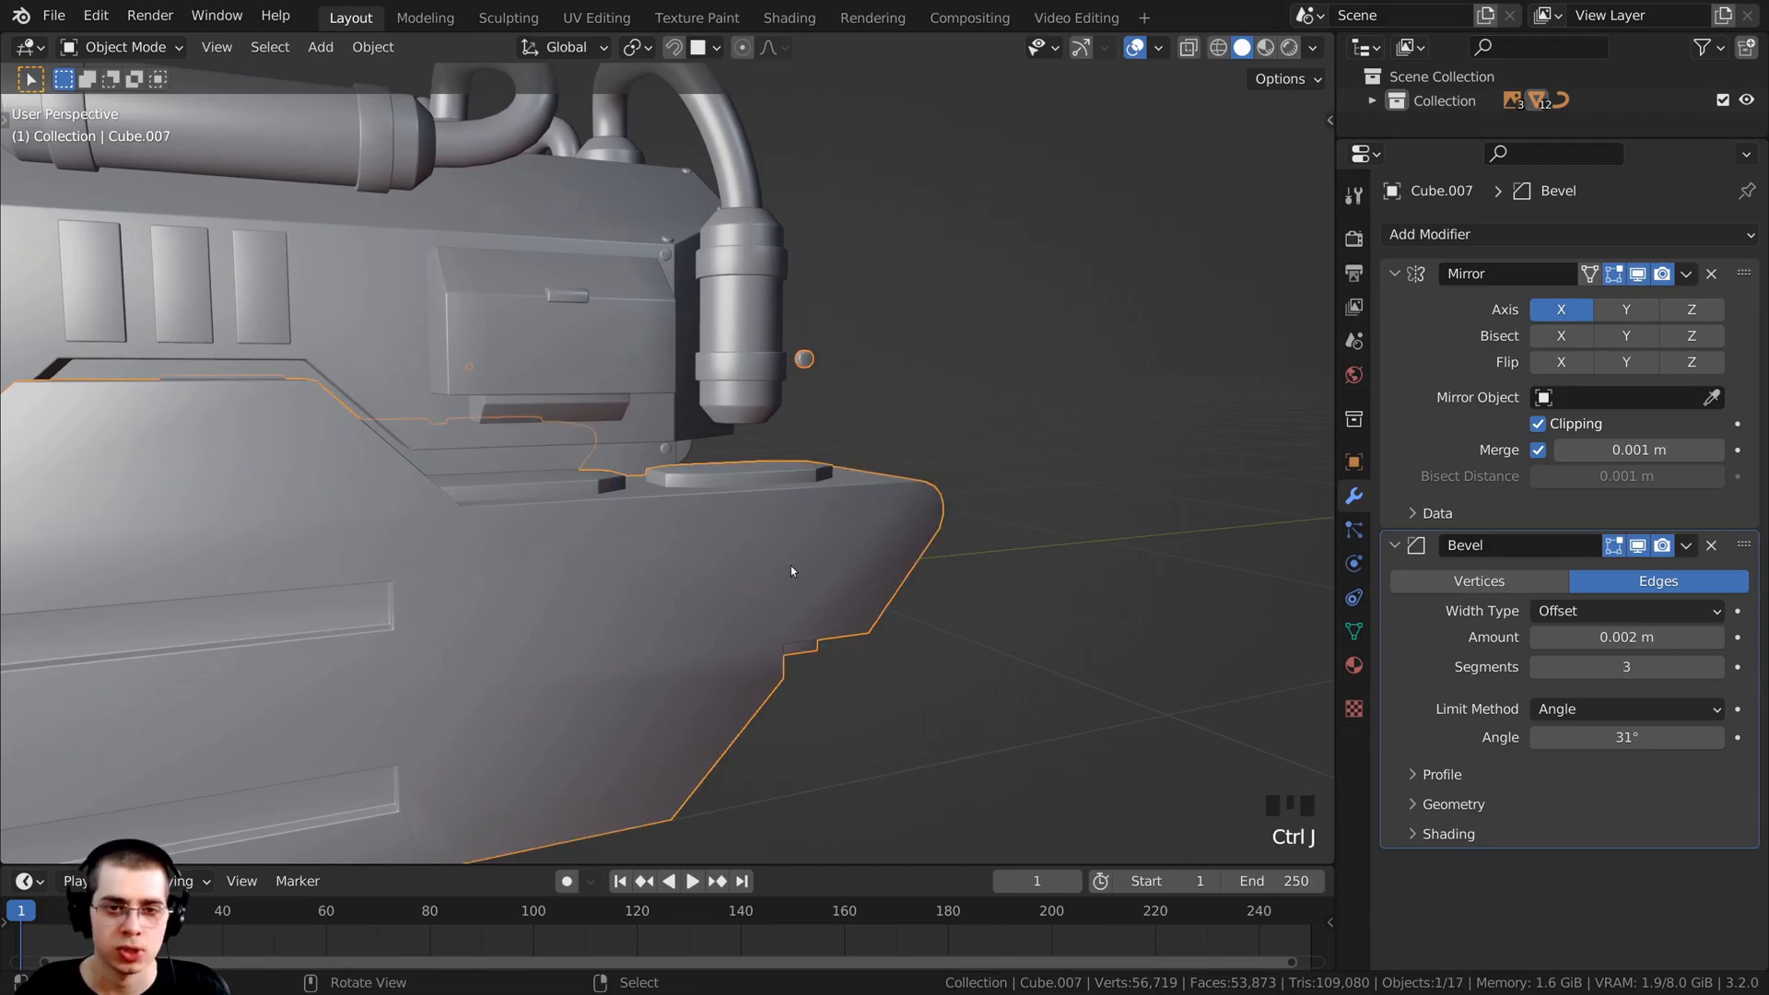
{"action": "middle_click_drag", "start_coordinate": [791, 566], "coordinate": [639, 411], "text": "shift"}
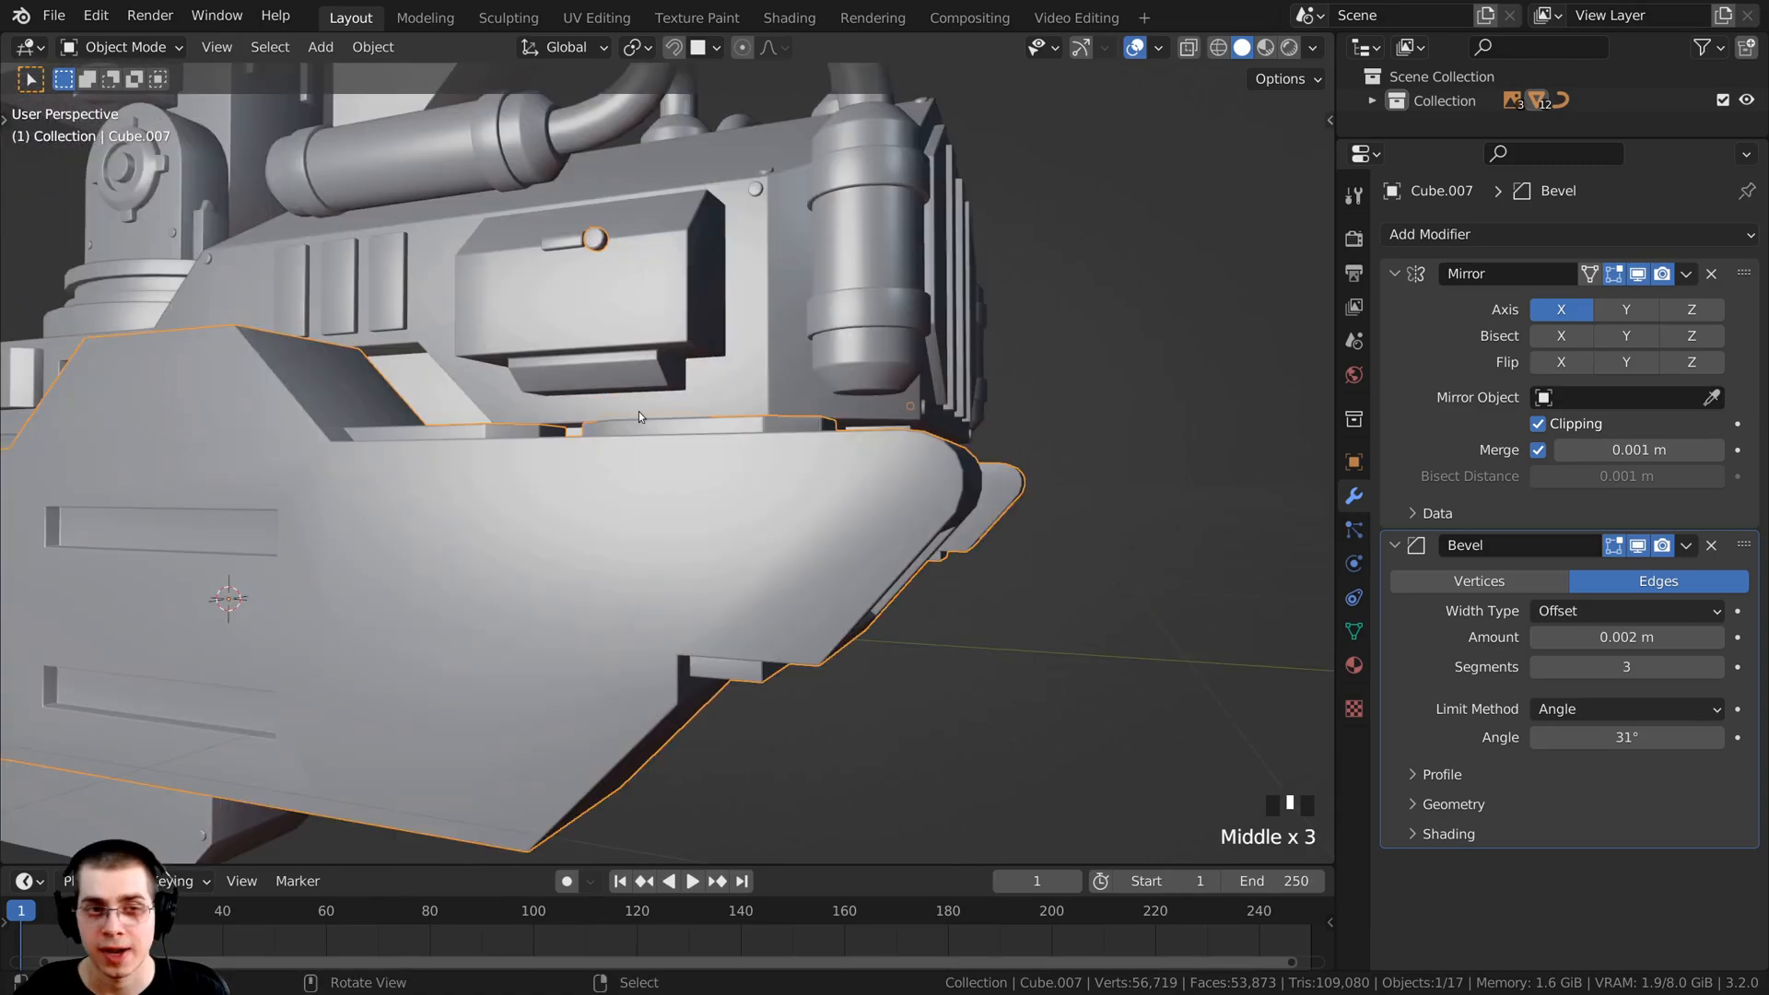
Step: Open the side panel's mesh in Edit Mode and select all the linked geometry of the bolt
{"action": "key", "text": "Tab"}
{"action": "middle_click_drag", "start_coordinate": [530, 224], "coordinate": [650, 413]}
{"action": "scroll", "coordinate": [653, 415], "scroll_direction": "up", "scroll_amount": 3}
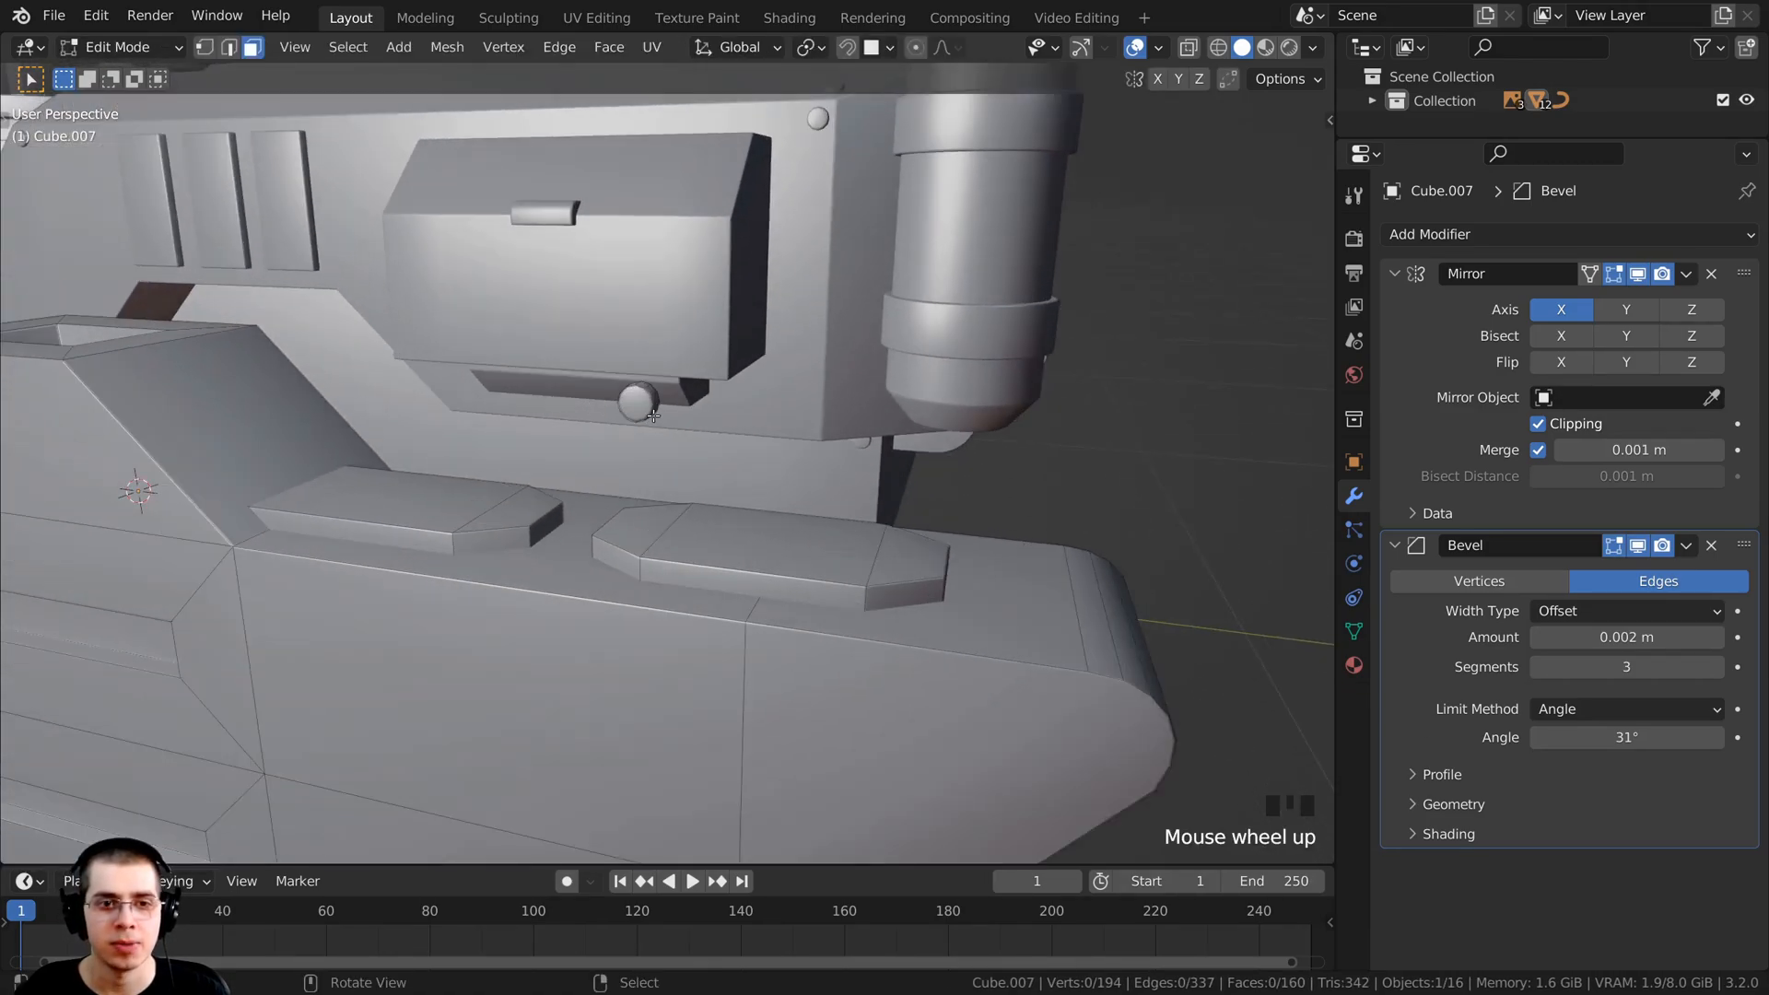
{"action": "right_click", "coordinate": [629, 406]}
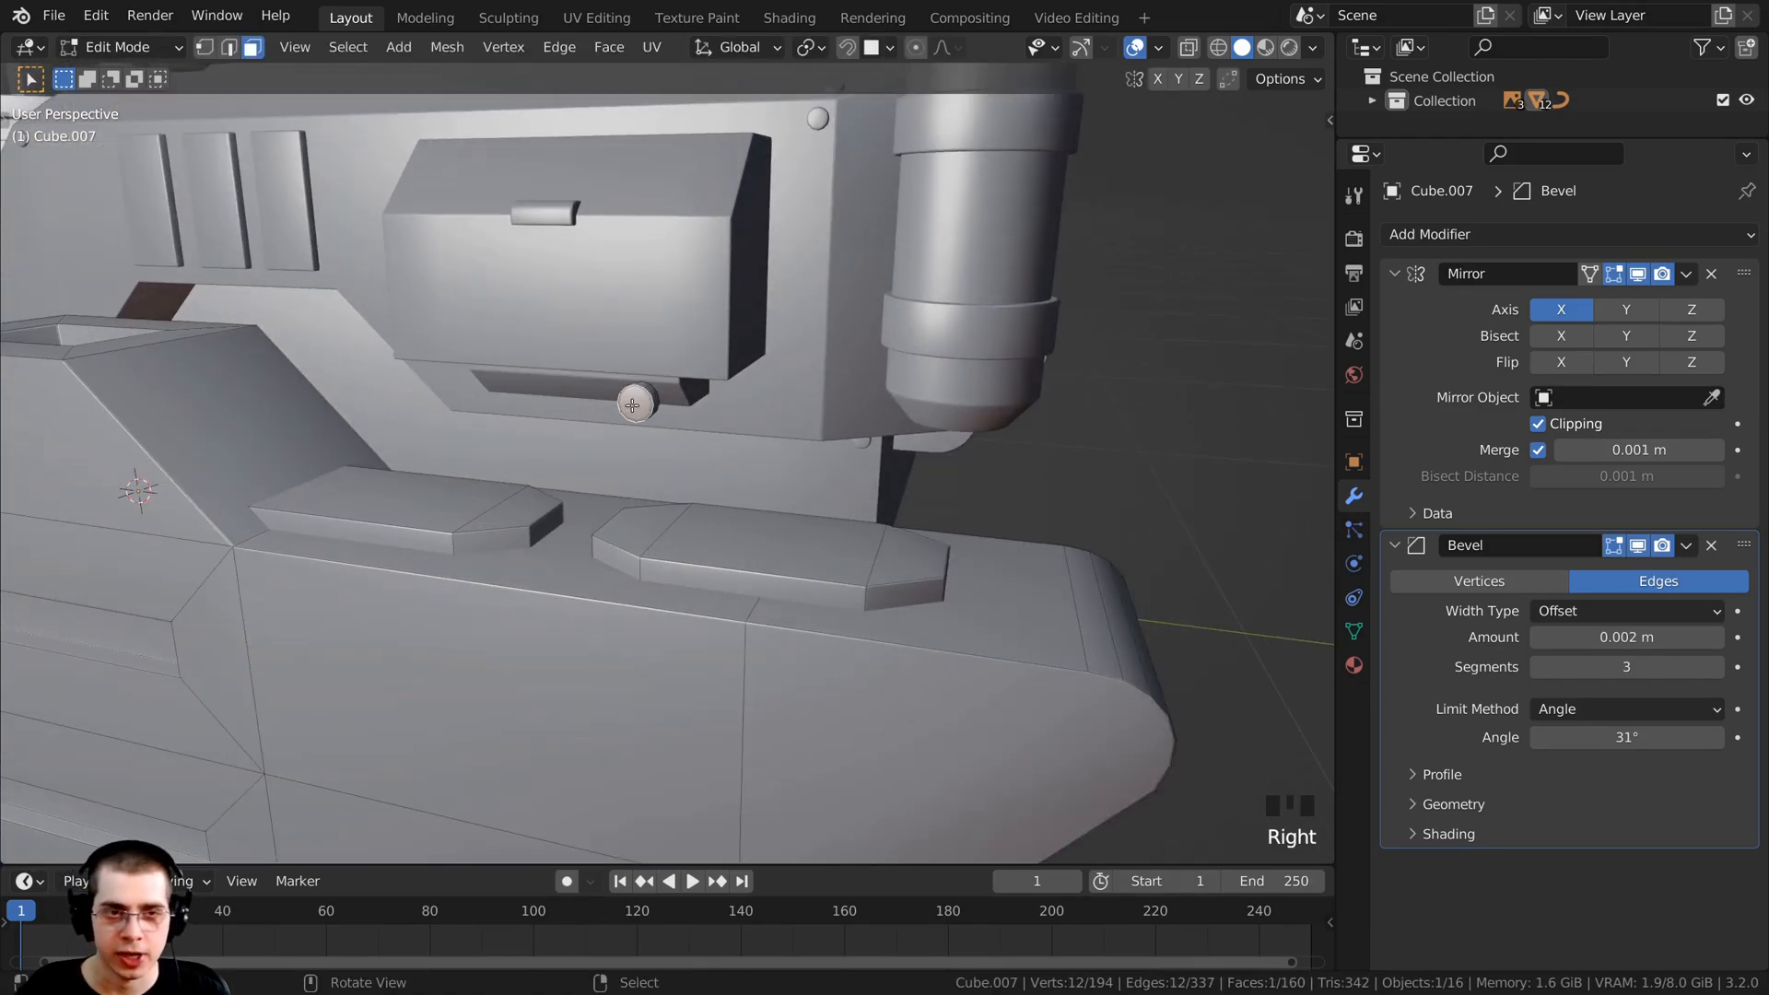
{"action": "key", "text": "ctrl+l"}
{"action": "scroll", "coordinate": [632, 405], "scroll_direction": "down", "scroll_amount": 3}
{"action": "middle_click_drag", "start_coordinate": [632, 405], "coordinate": [757, 404]}
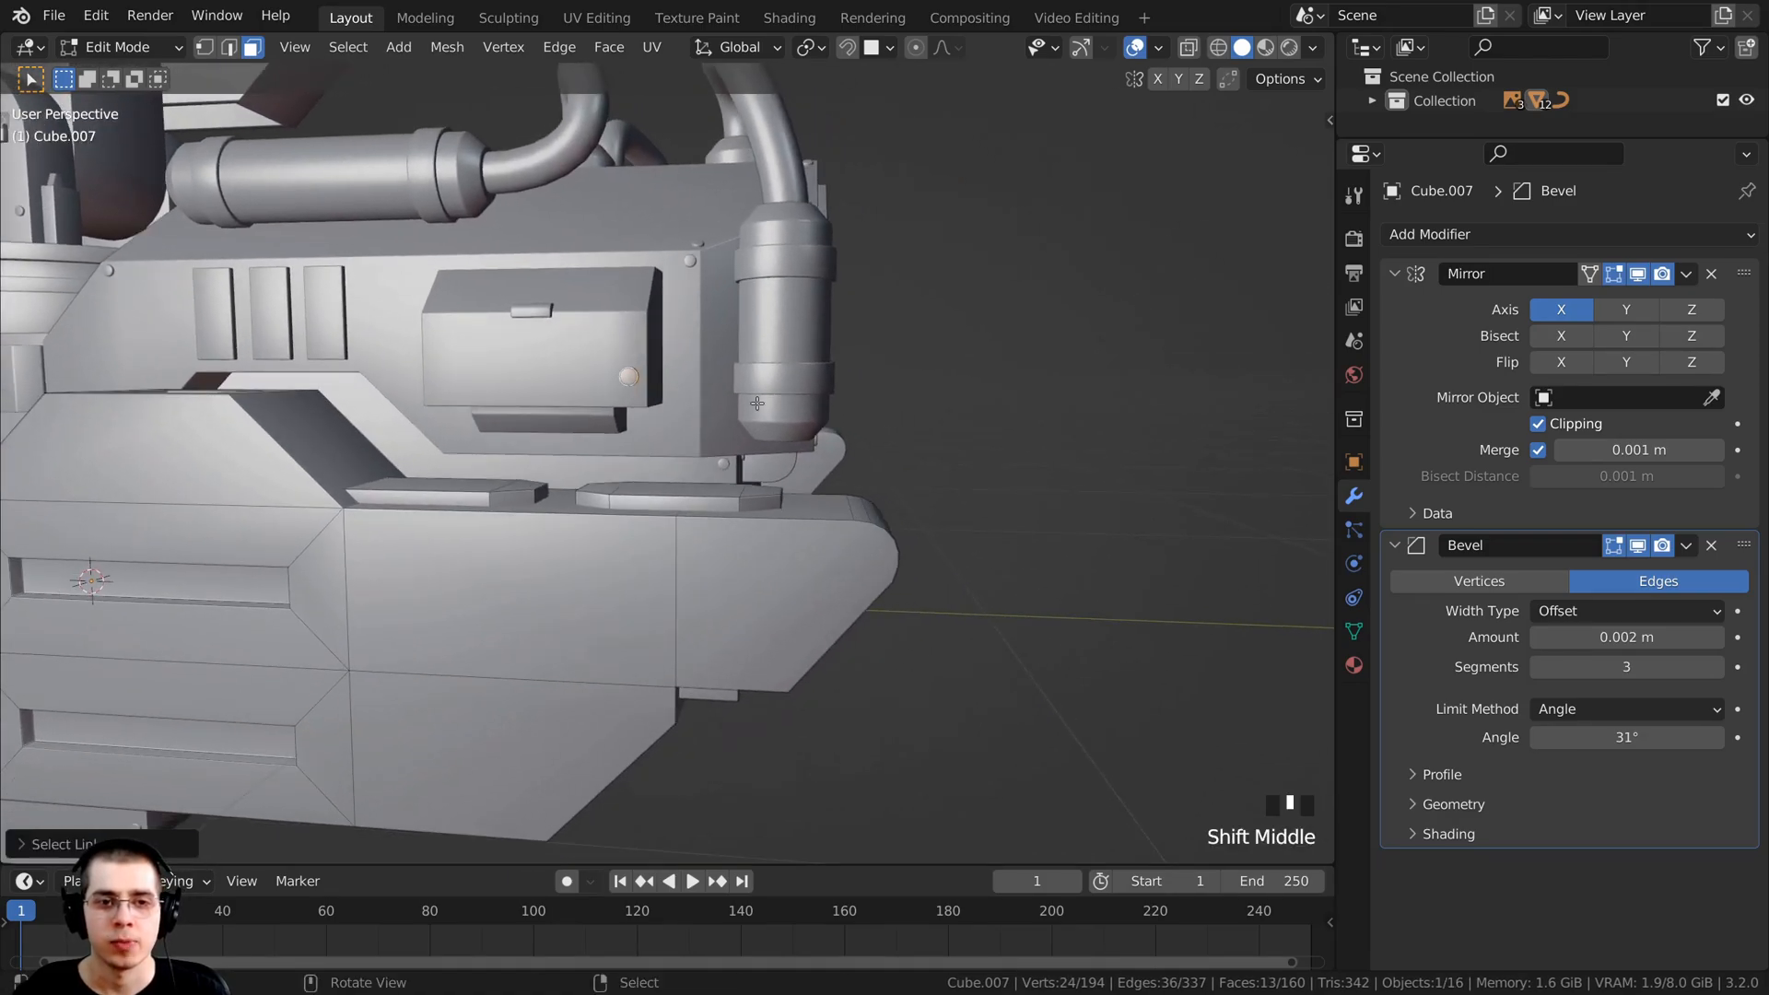
Step: Enable snapping and move the bolt onto the side panel's outer face, at the lower corner of the rear tip
{"action": "left_click", "coordinate": [846, 53]}
{"action": "middle_click_drag", "start_coordinate": [663, 350], "coordinate": [622, 320], "text": "shift"}
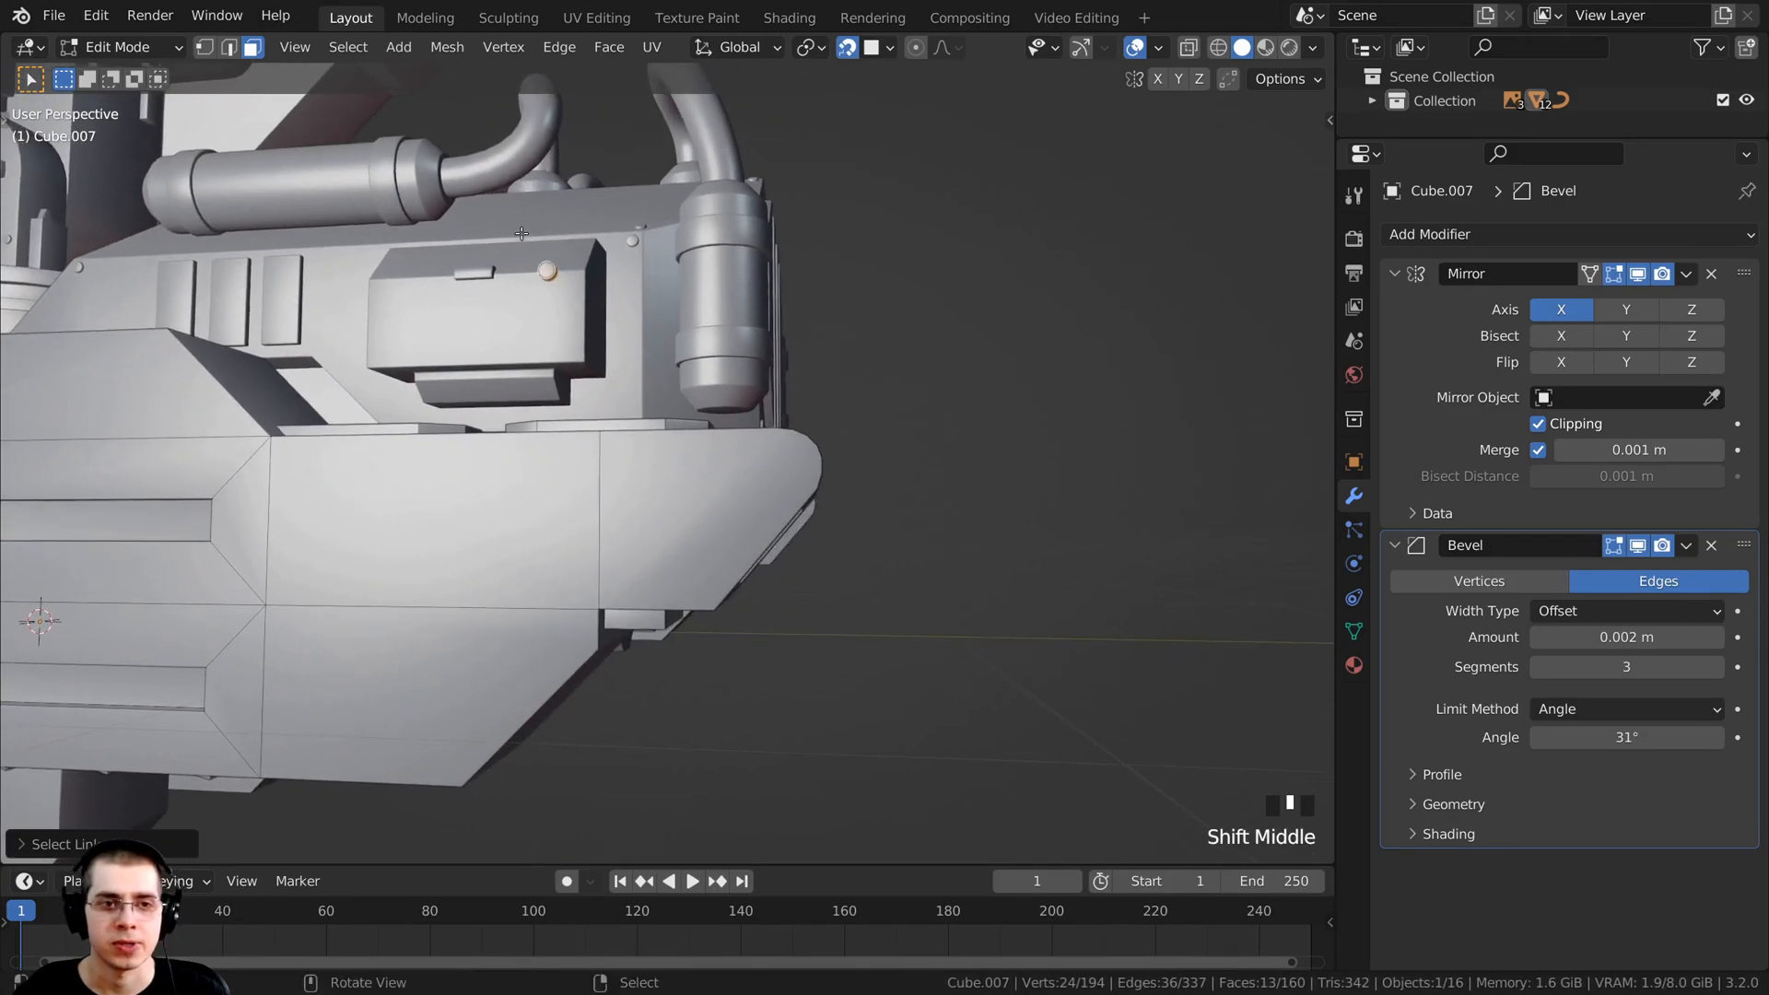
{"action": "scroll", "coordinate": [622, 320], "scroll_direction": "up", "scroll_amount": 2}
{"action": "key", "text": "g"}
{"action": "middle_click_drag", "start_coordinate": [691, 565], "coordinate": [679, 434], "text": "shift"}
{"action": "scroll", "coordinate": [691, 446], "scroll_direction": "up", "scroll_amount": 2}
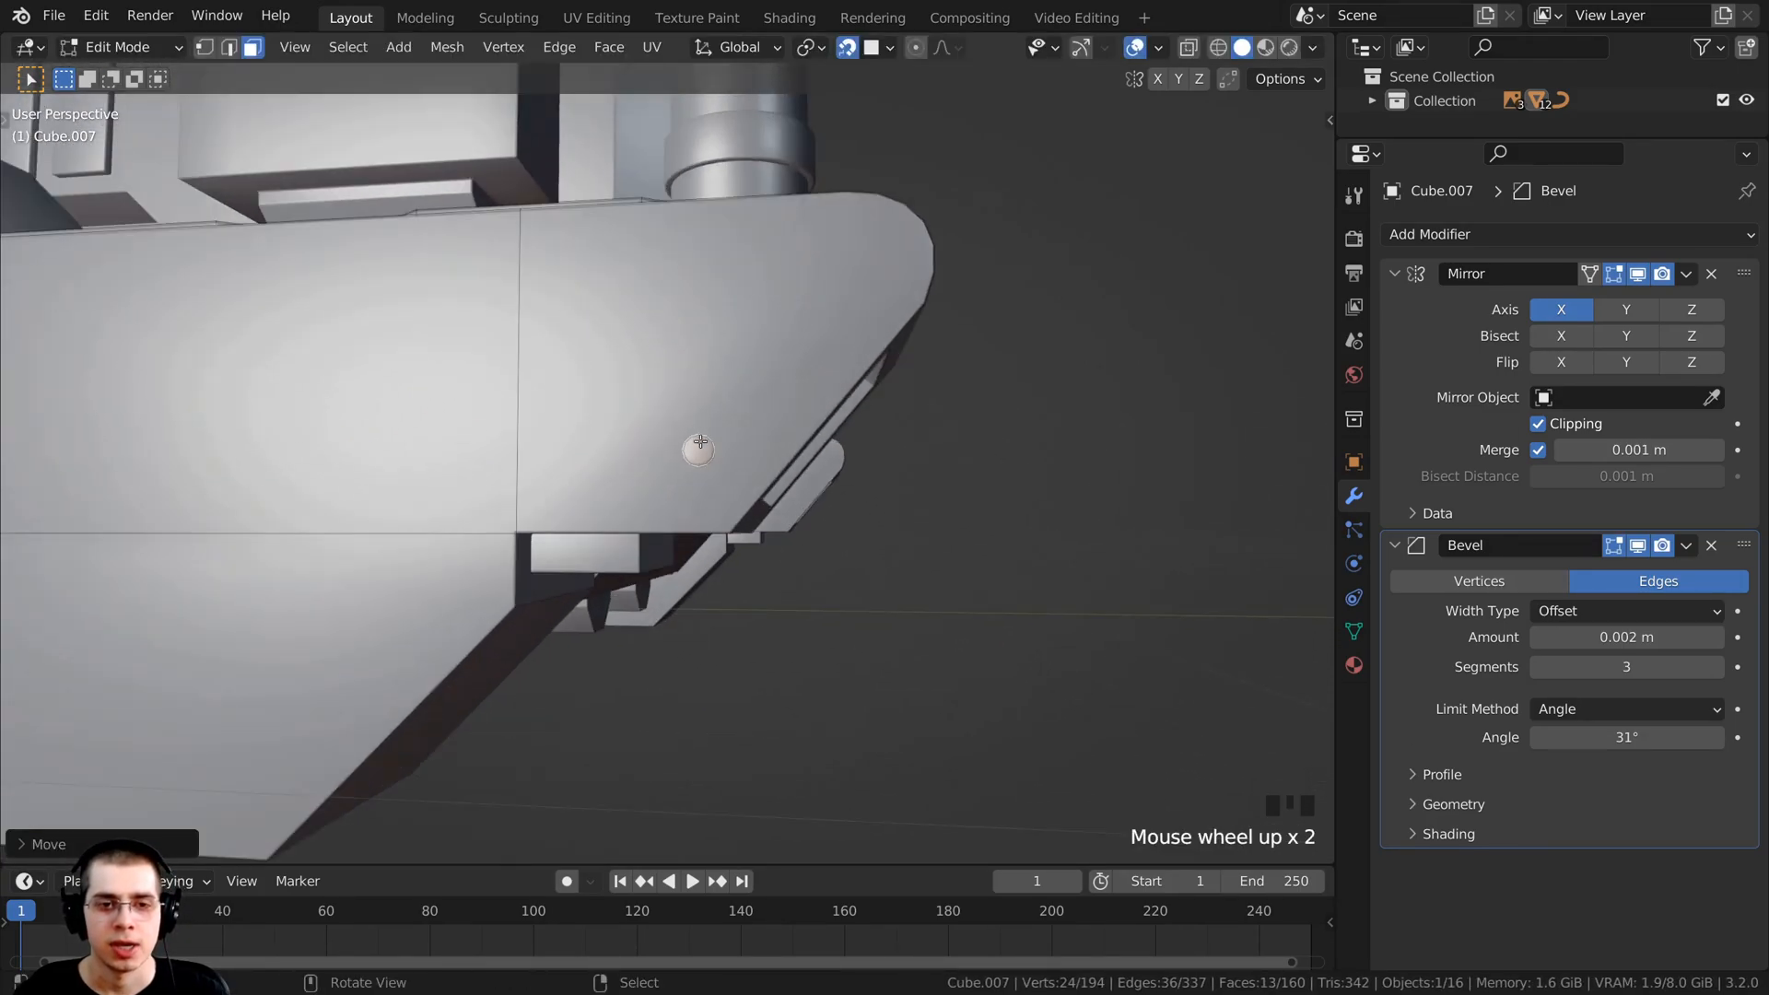
{"action": "left_click", "coordinate": [715, 508]}
Step: Place a duplicate of the bolt on the outer face at the panel's bottom rear corner
{"action": "mouse_move", "coordinate": [714, 507]}
{"action": "middle_mouse_down"}
{"action": "mouse_move", "coordinate": [590, 514]}
{"action": "mouse_move", "coordinate": [719, 502]}
{"action": "middle_mouse_up"}
{"action": "middle_click_drag", "start_coordinate": [719, 502], "coordinate": [1122, 320], "text": "shift"}
{"action": "key", "text": "shift+d"}
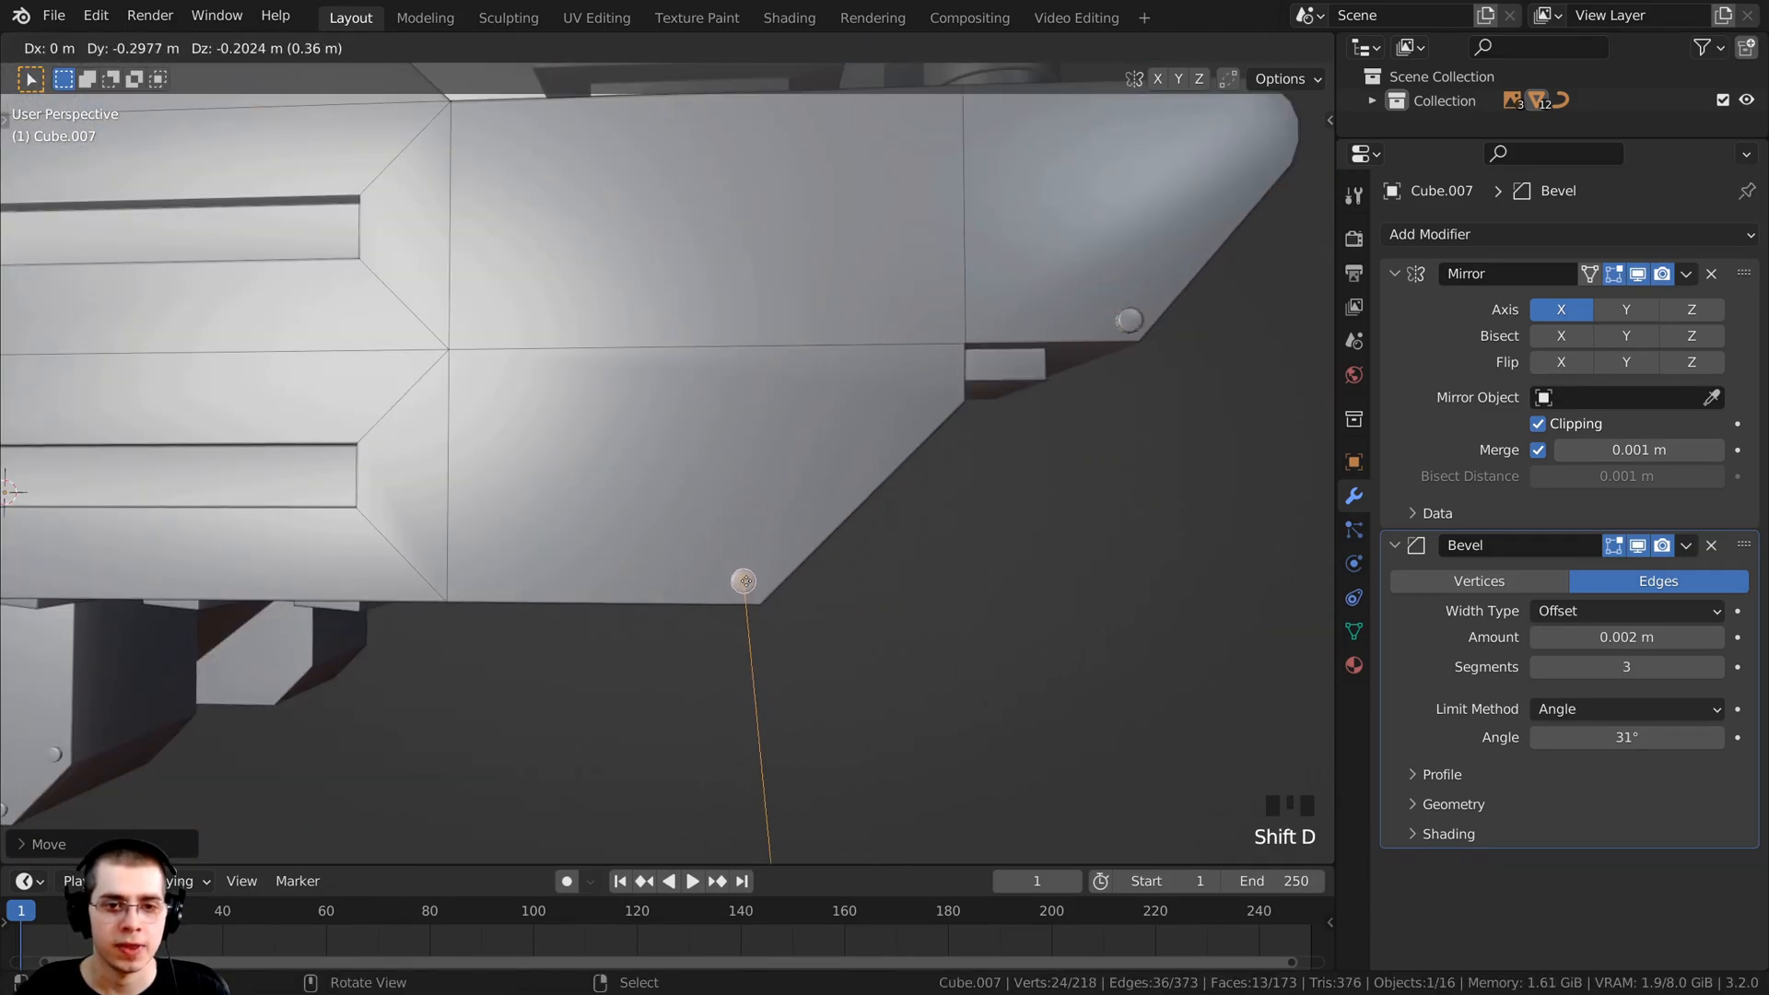
{"action": "left_click", "coordinate": [748, 583]}
Step: Place another duplicate bolt at the outer face's bottom front corner near the wheel and adjust its position
{"action": "scroll", "coordinate": [748, 583], "scroll_direction": "down", "scroll_amount": 3}
{"action": "middle_click_drag", "start_coordinate": [748, 590], "coordinate": [1102, 593], "text": "shift"}
{"action": "scroll", "coordinate": [1102, 594], "scroll_direction": "up", "scroll_amount": 2}
{"action": "key", "text": "shift+d"}
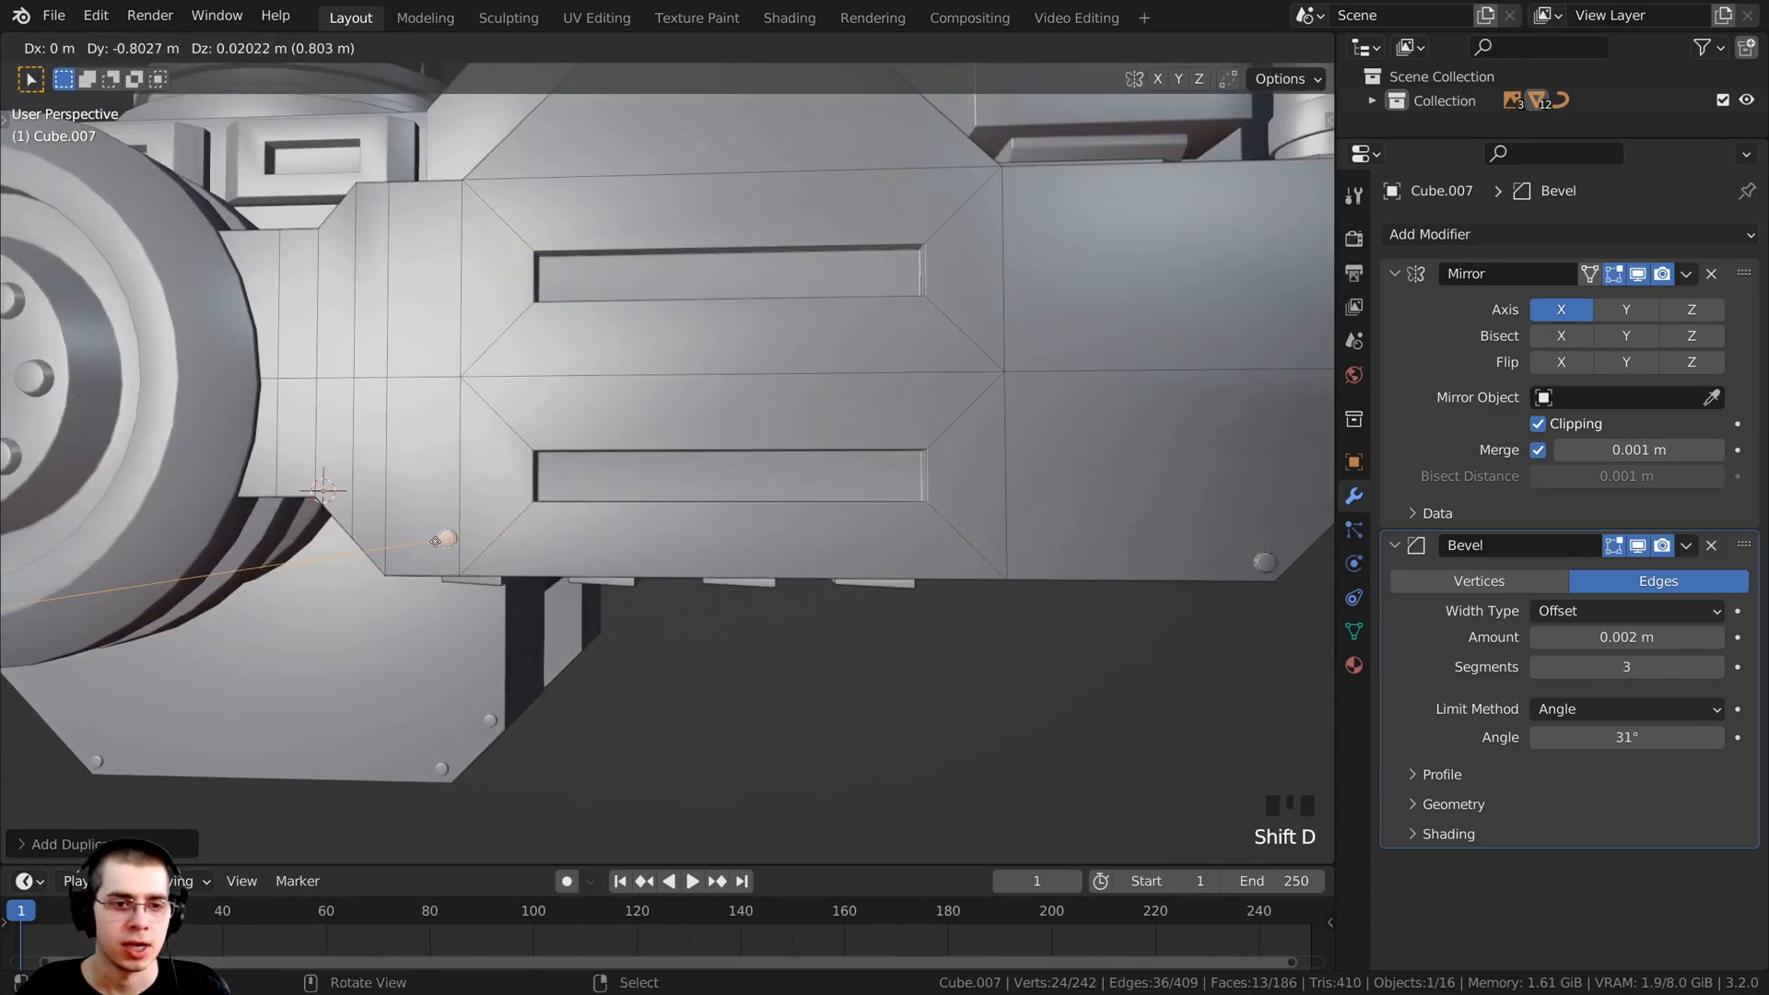
{"action": "left_click", "coordinate": [435, 540]}
{"action": "middle_click_drag", "start_coordinate": [435, 541], "coordinate": [810, 494]}
{"action": "scroll", "coordinate": [663, 539], "scroll_direction": "up", "scroll_amount": 2}
{"action": "key", "text": "g"}
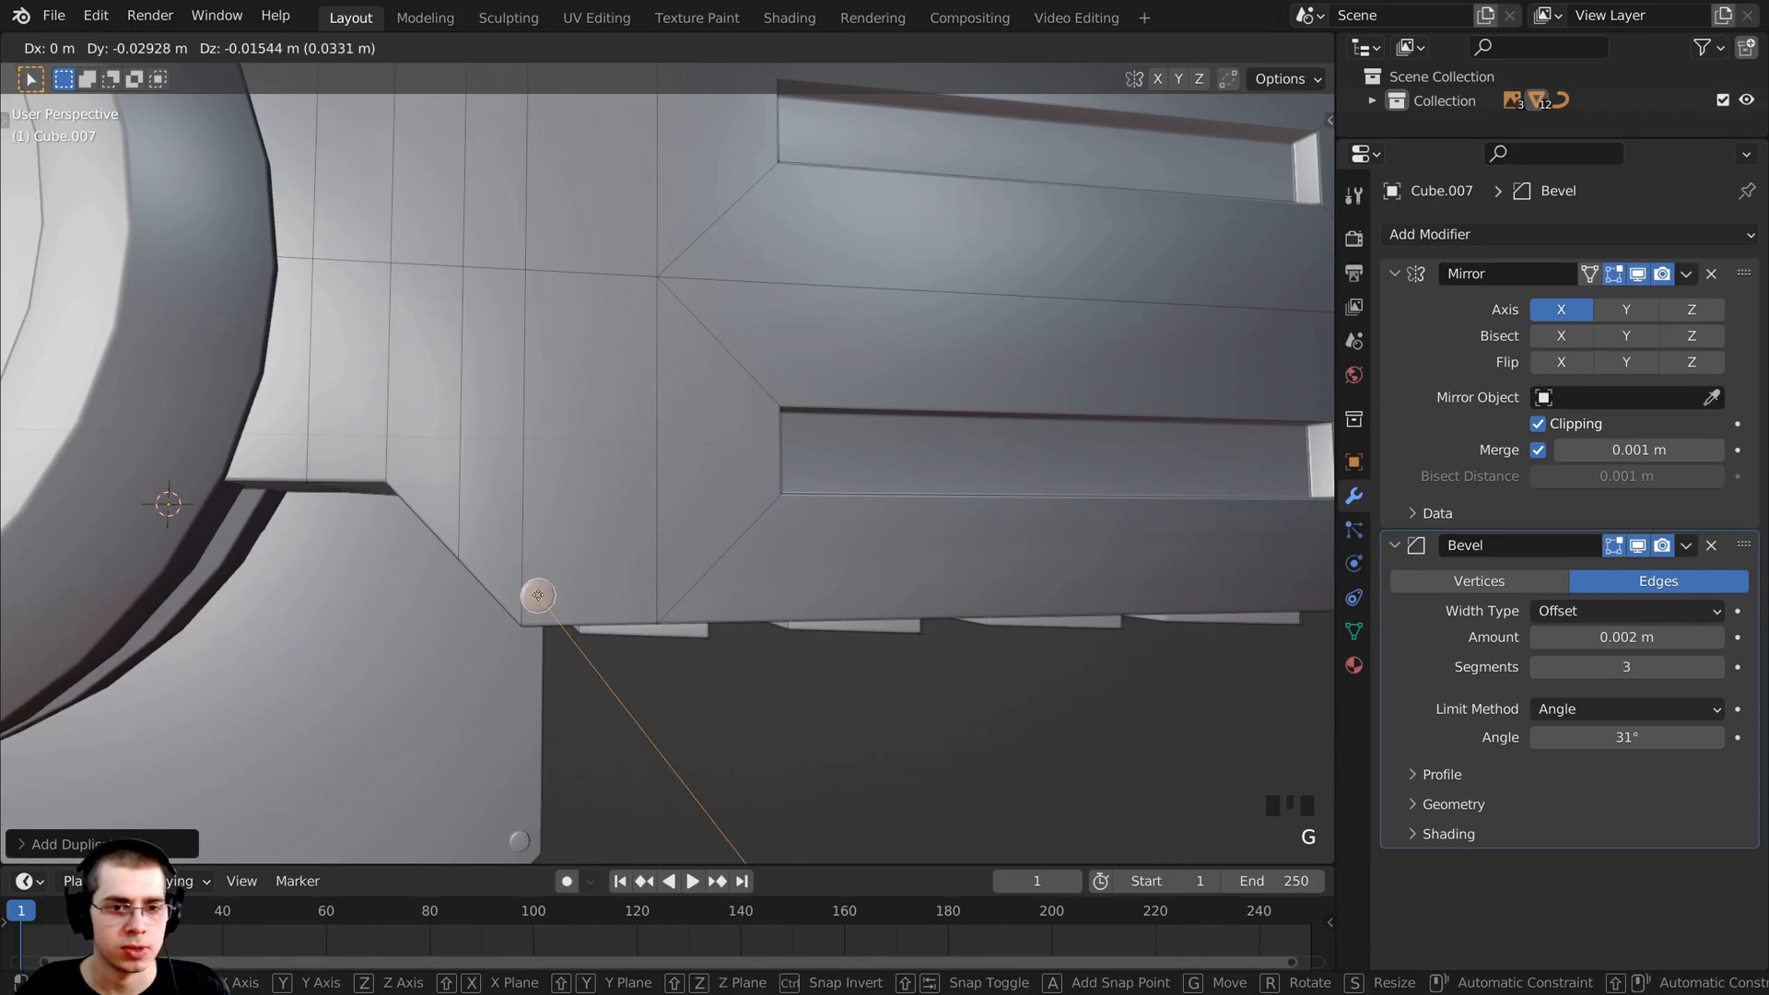
{"action": "left_click", "coordinate": [538, 595]}
Step: Duplicate the bolt up to the outer face's upper front corner beside the wheel
{"action": "scroll", "coordinate": [565, 567], "scroll_direction": "down", "scroll_amount": 2}
{"action": "middle_click_drag", "start_coordinate": [565, 568], "coordinate": [613, 732], "text": "shift"}
{"action": "middle_click_drag", "start_coordinate": [613, 733], "coordinate": [605, 714]}
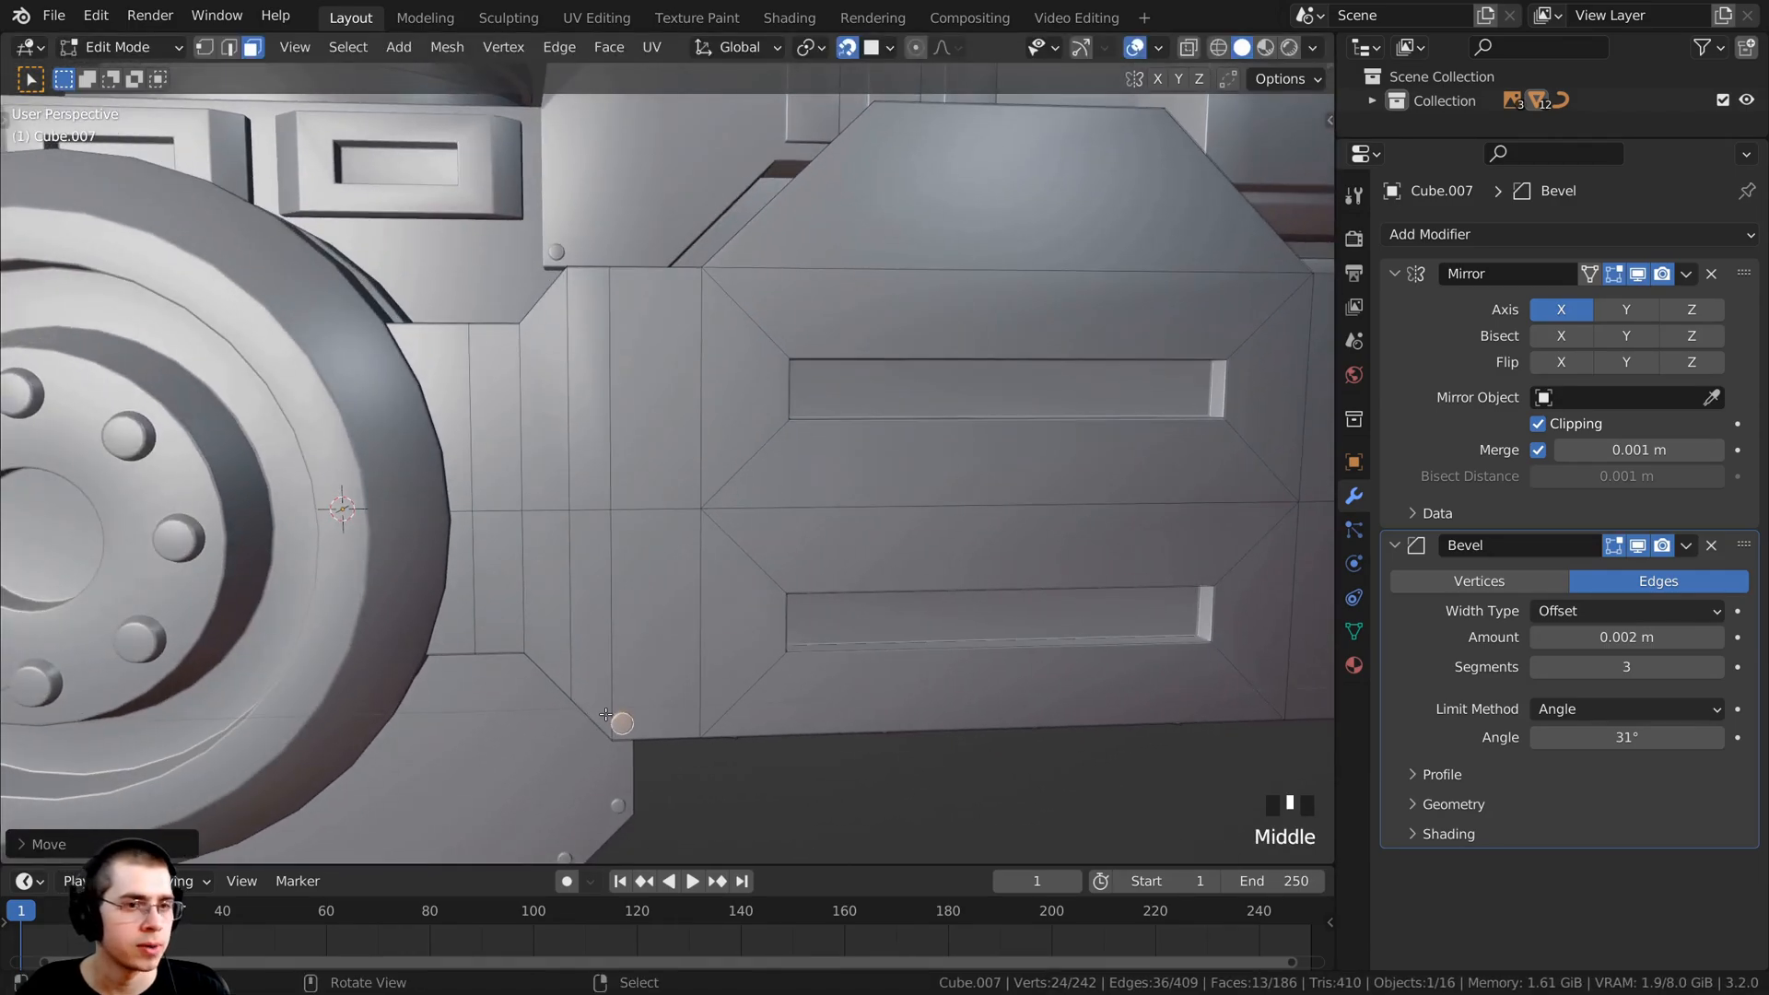
{"action": "key", "text": "shift+d"}
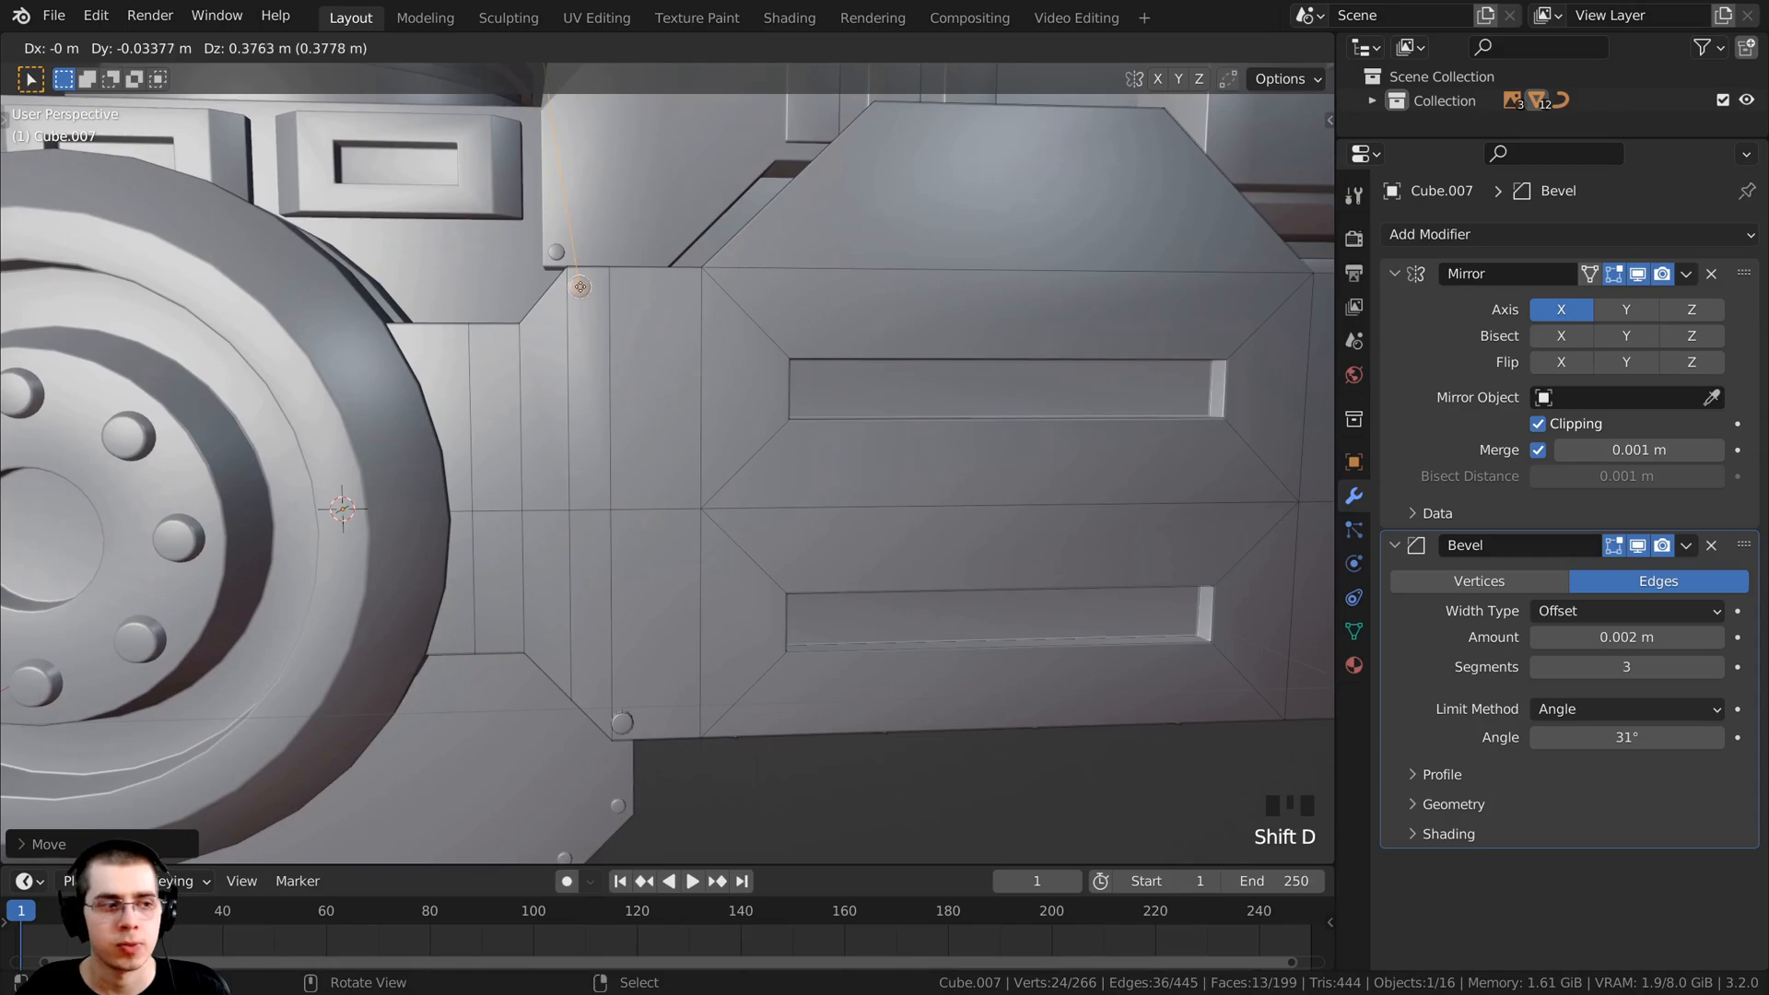
{"action": "left_click", "coordinate": [579, 287]}
Step: Place duplicate bolts at both top corners of the panel's raised trapezoidal section on the outer face
{"action": "middle_click_drag", "start_coordinate": [579, 286], "coordinate": [318, 514], "text": "shift"}
{"action": "key", "text": "shift+d"}
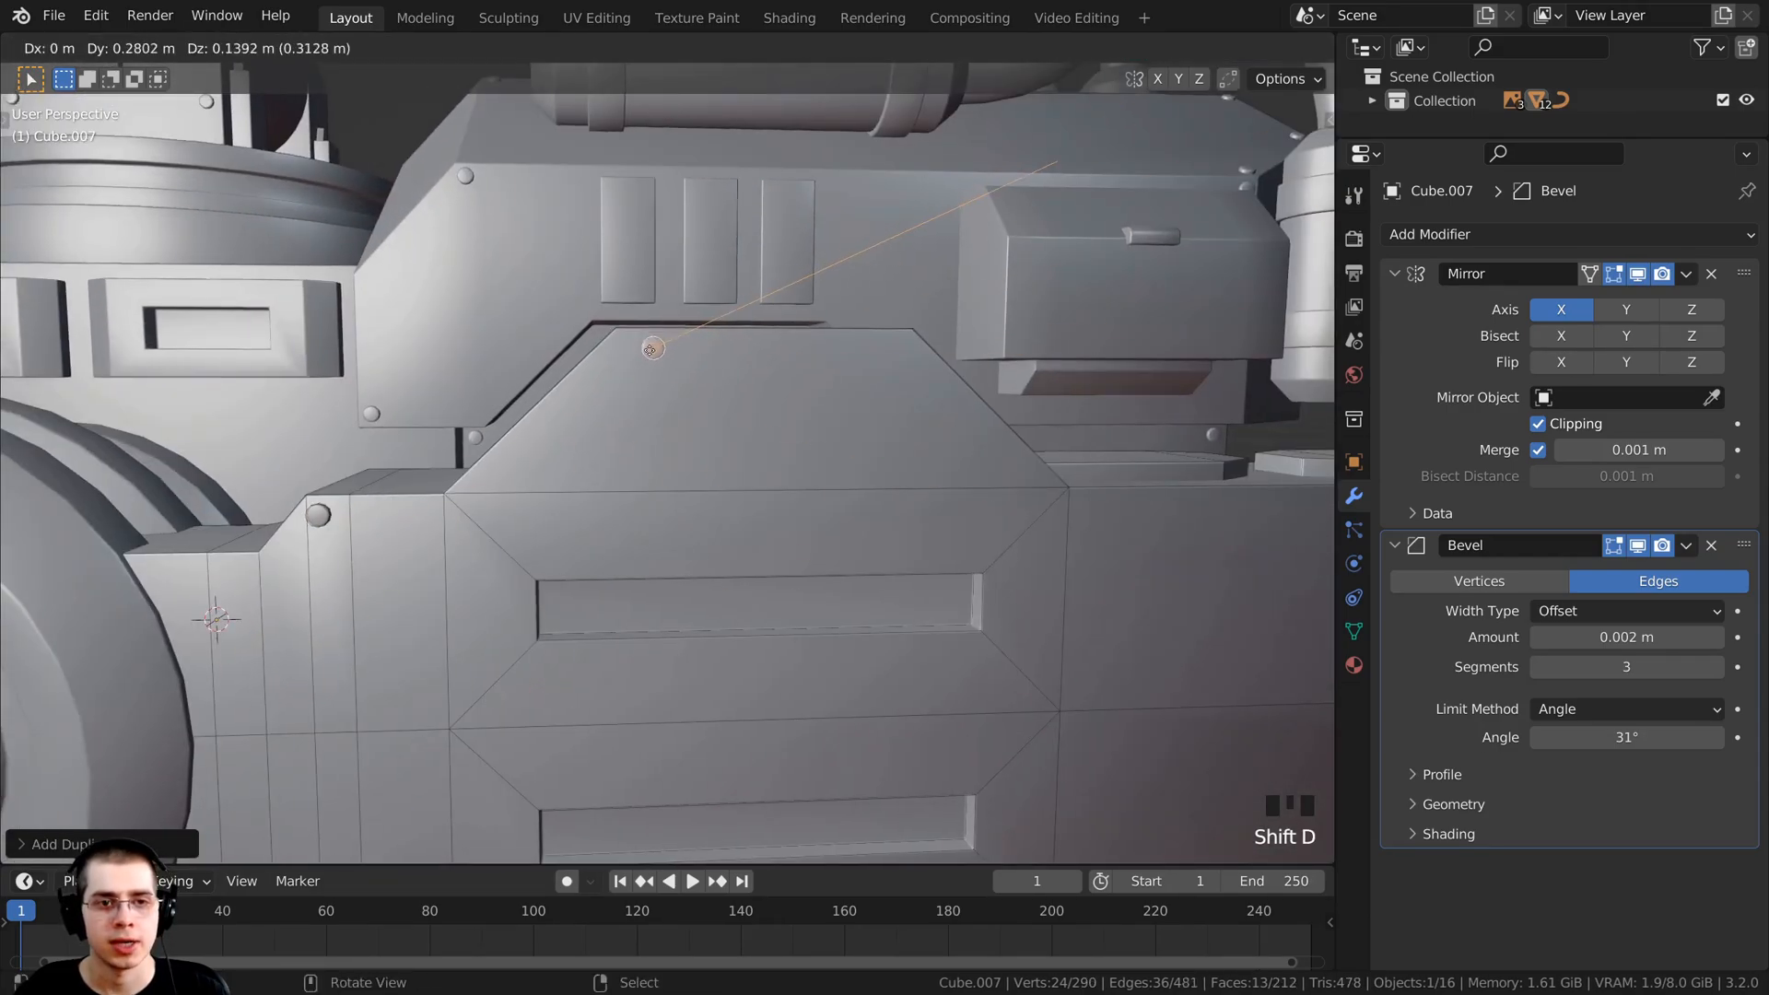
{"action": "left_click", "coordinate": [628, 351]}
{"action": "middle_click_drag", "start_coordinate": [628, 351], "coordinate": [474, 393], "text": "shift"}
{"action": "key", "text": "shift+d"}
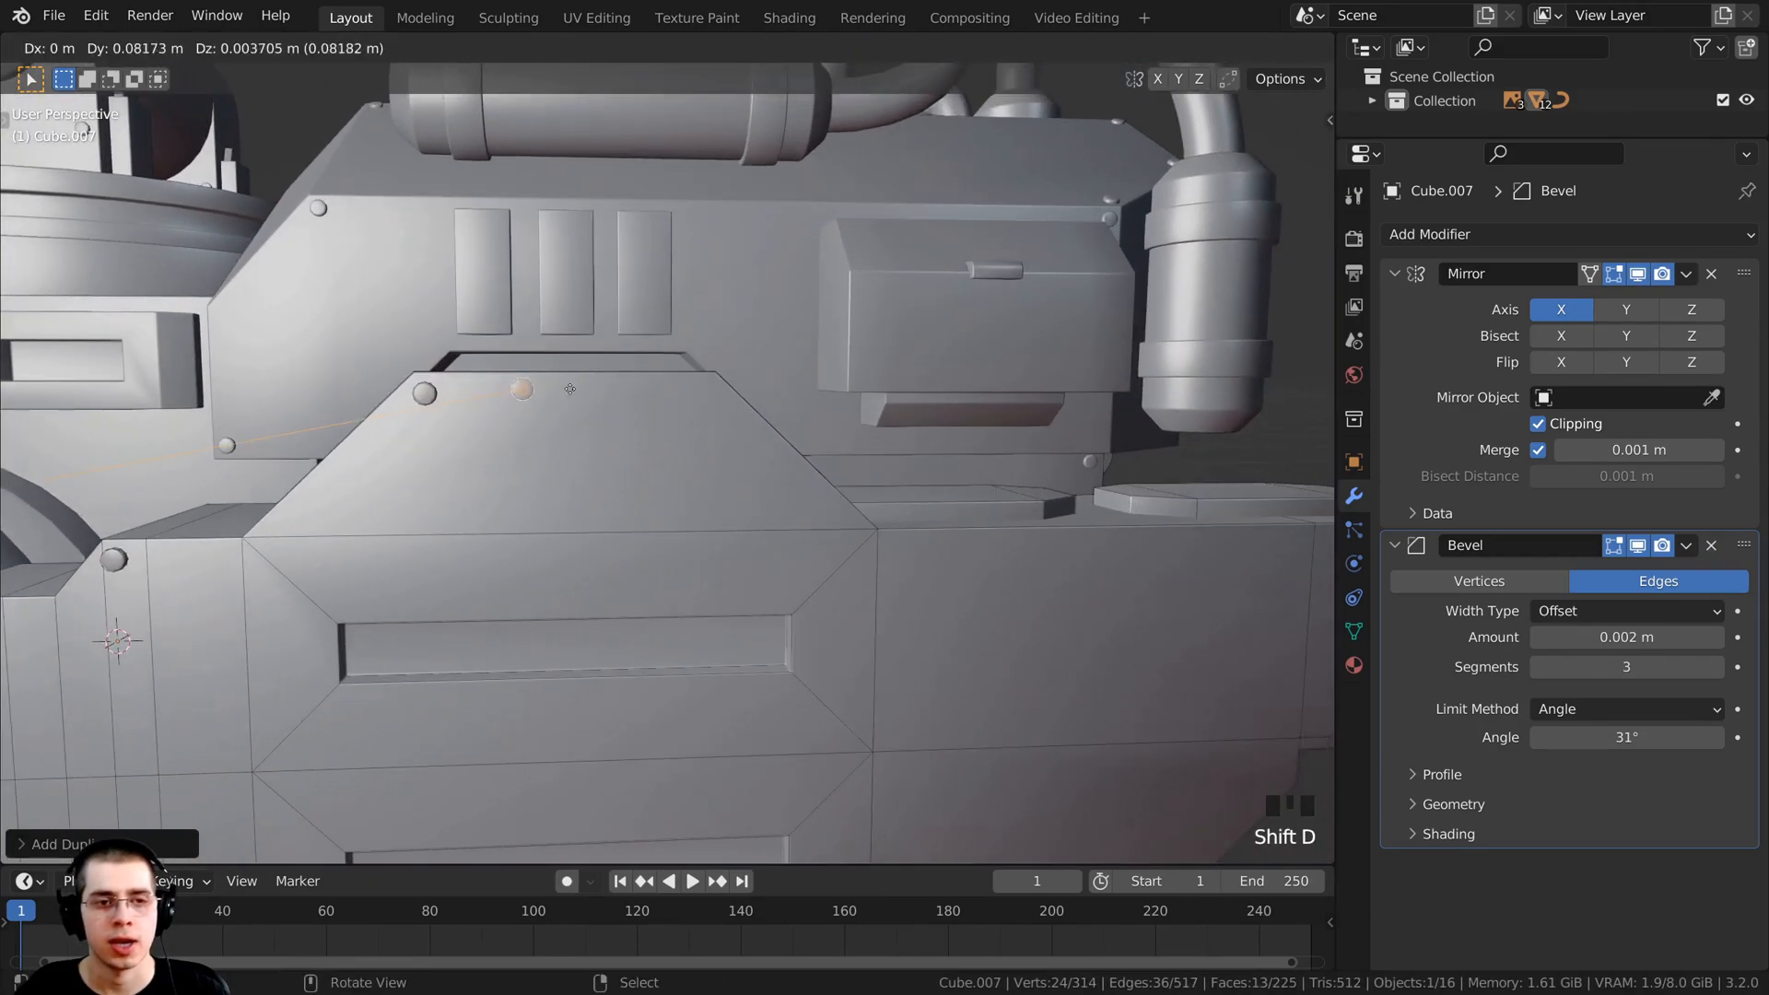
{"action": "left_click", "coordinate": [706, 394]}
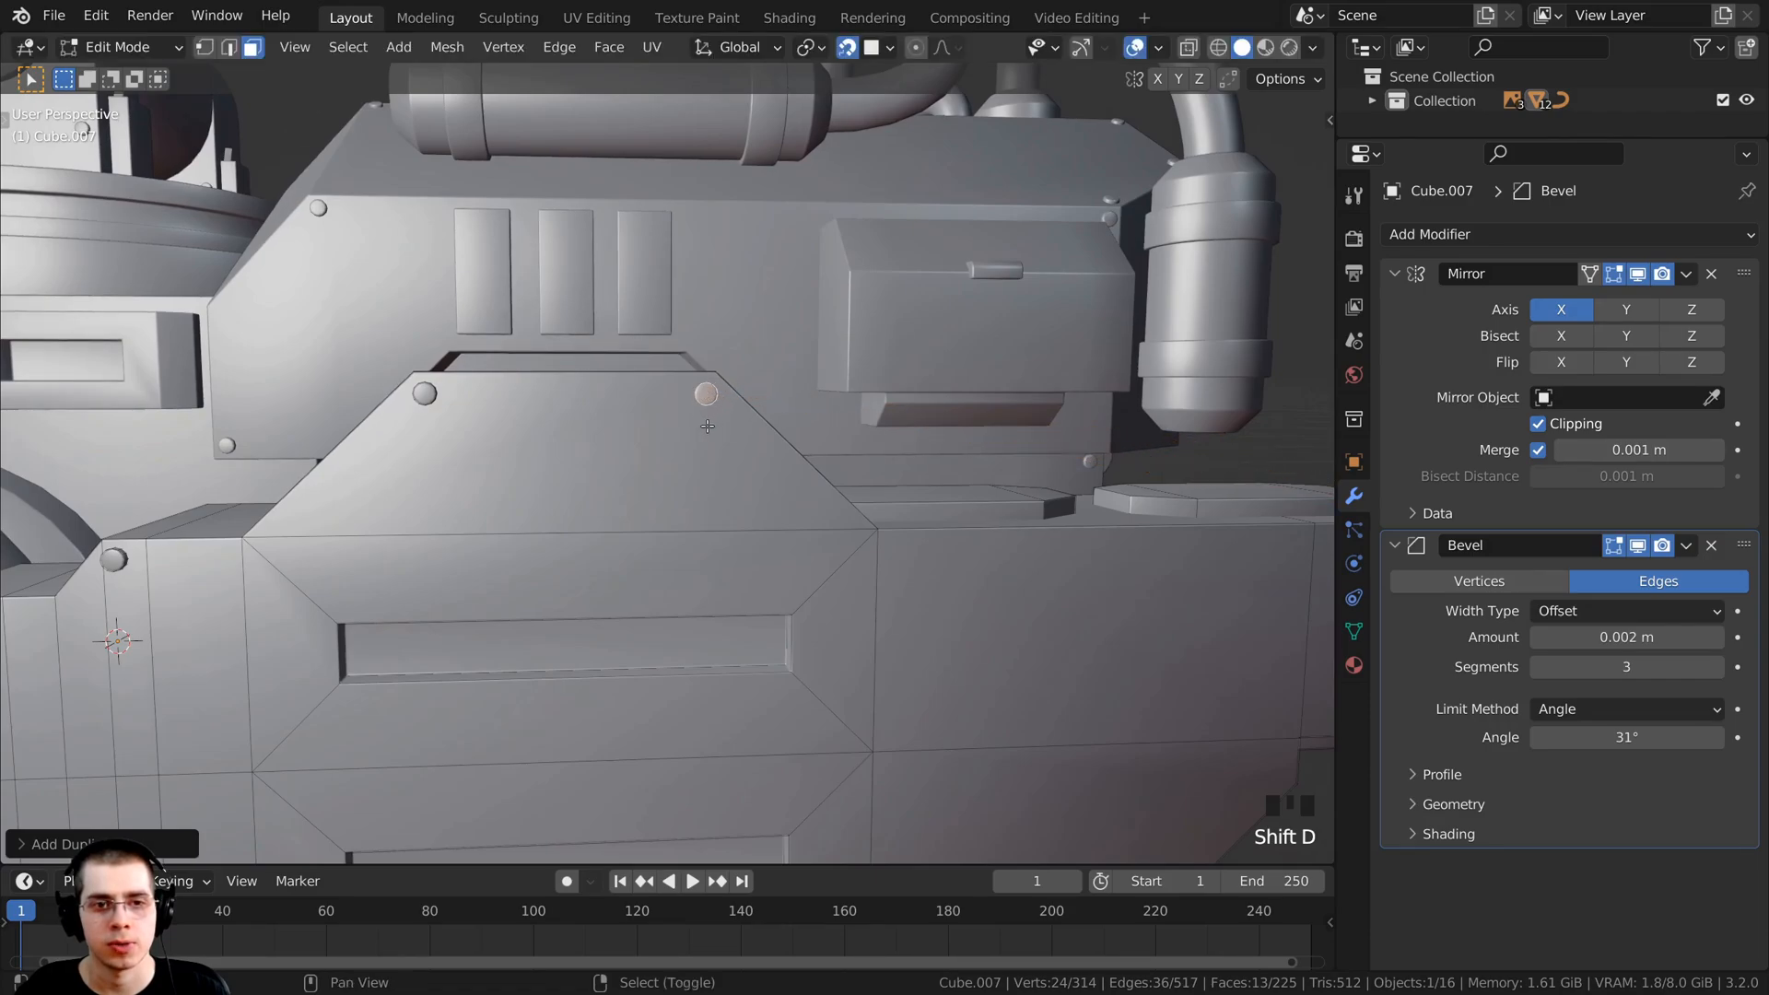
Step: Duplicate the bolt to the outer face where the raised section's rear slope meets the panel's upper edge
{"action": "middle_click_drag", "start_coordinate": [706, 394], "coordinate": [466, 350], "text": "shift"}
{"action": "key", "text": "shift+d"}
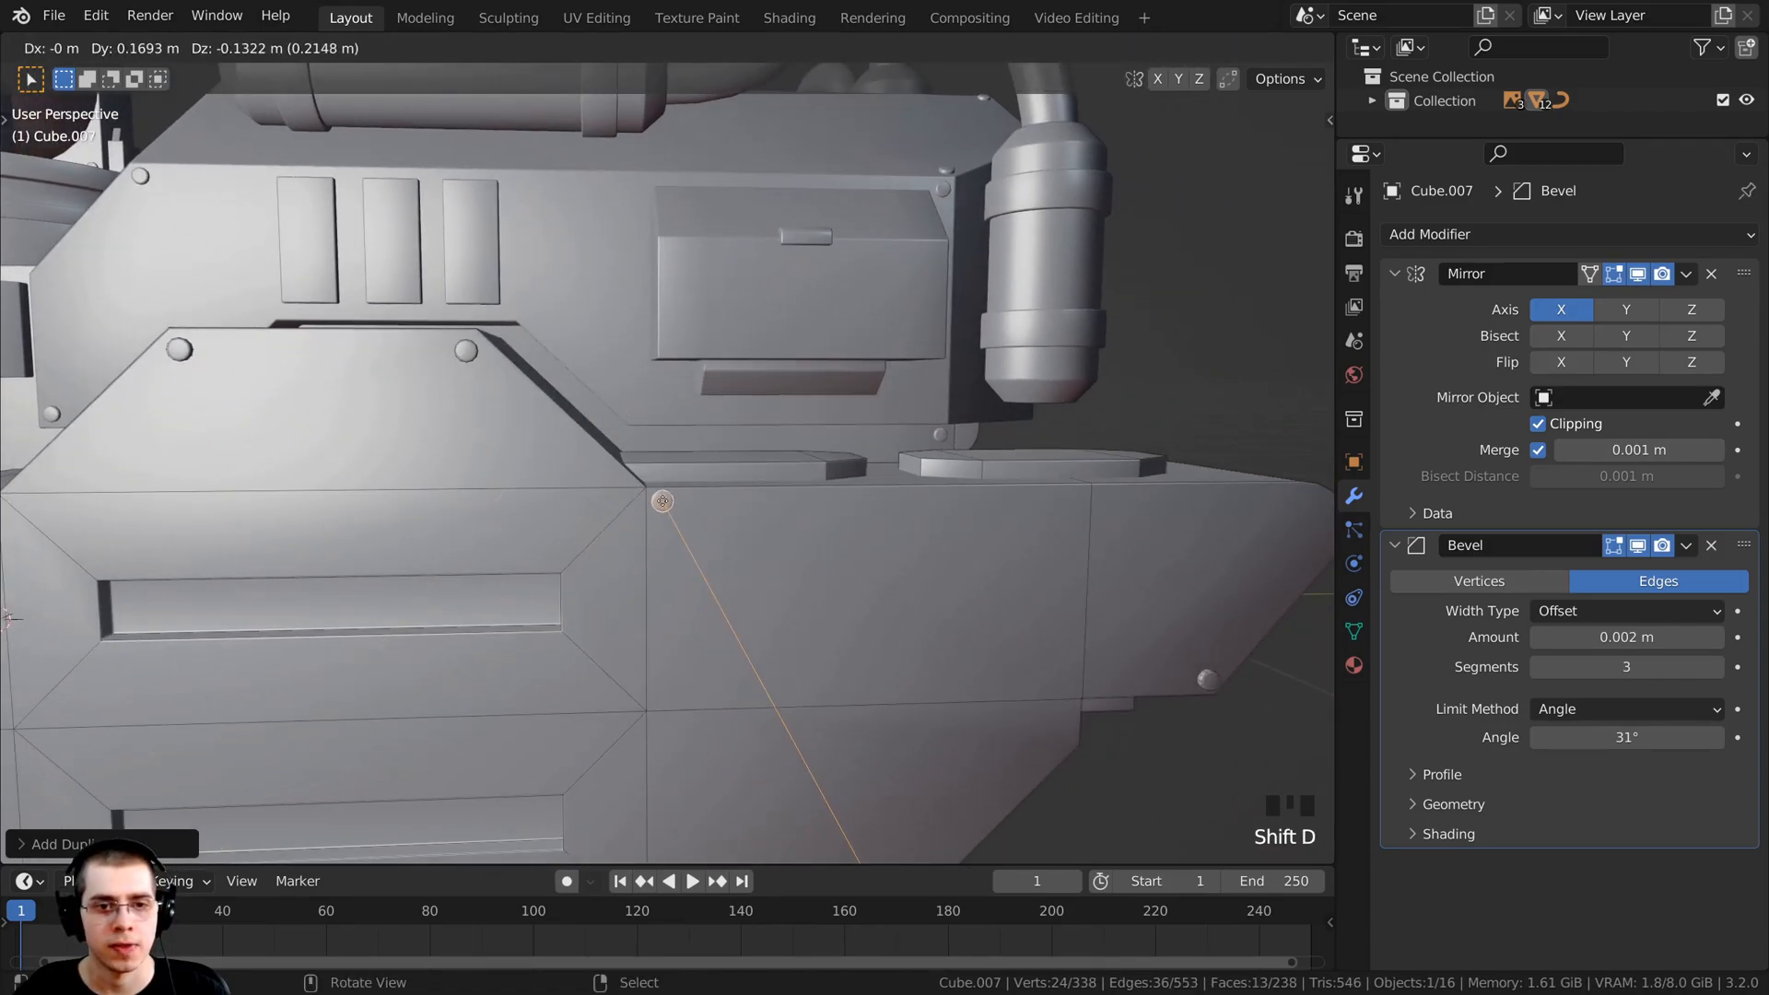
{"action": "left_click", "coordinate": [662, 502]}
Step: Place duplicate bolts on the panel's inner face, at the rear tip's lower corner and the bottom rear corner
{"action": "scroll", "coordinate": [662, 503], "scroll_direction": "down", "scroll_amount": 3}
{"action": "middle_click_drag", "start_coordinate": [662, 502], "coordinate": [446, 486]}
{"action": "scroll", "coordinate": [663, 575], "scroll_direction": "up", "scroll_amount": 2}
{"action": "key", "text": "shift+d"}
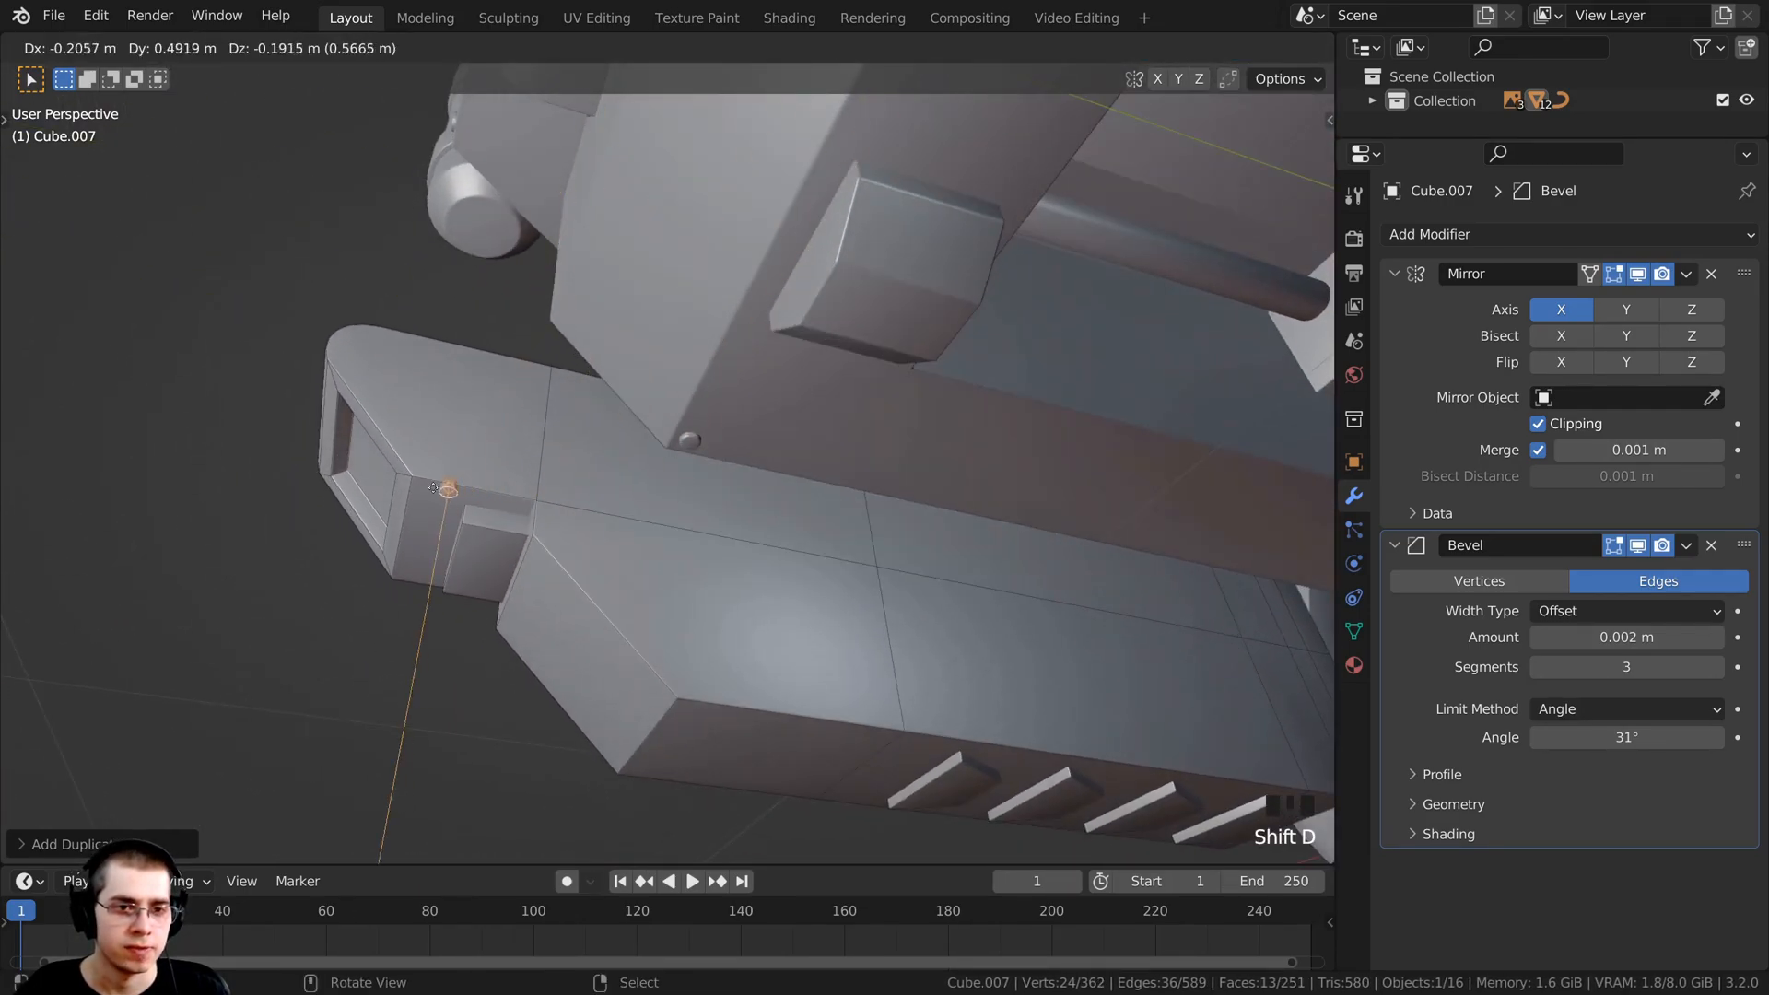
{"action": "left_click", "coordinate": [423, 463]}
{"action": "key", "text": "shift+d"}
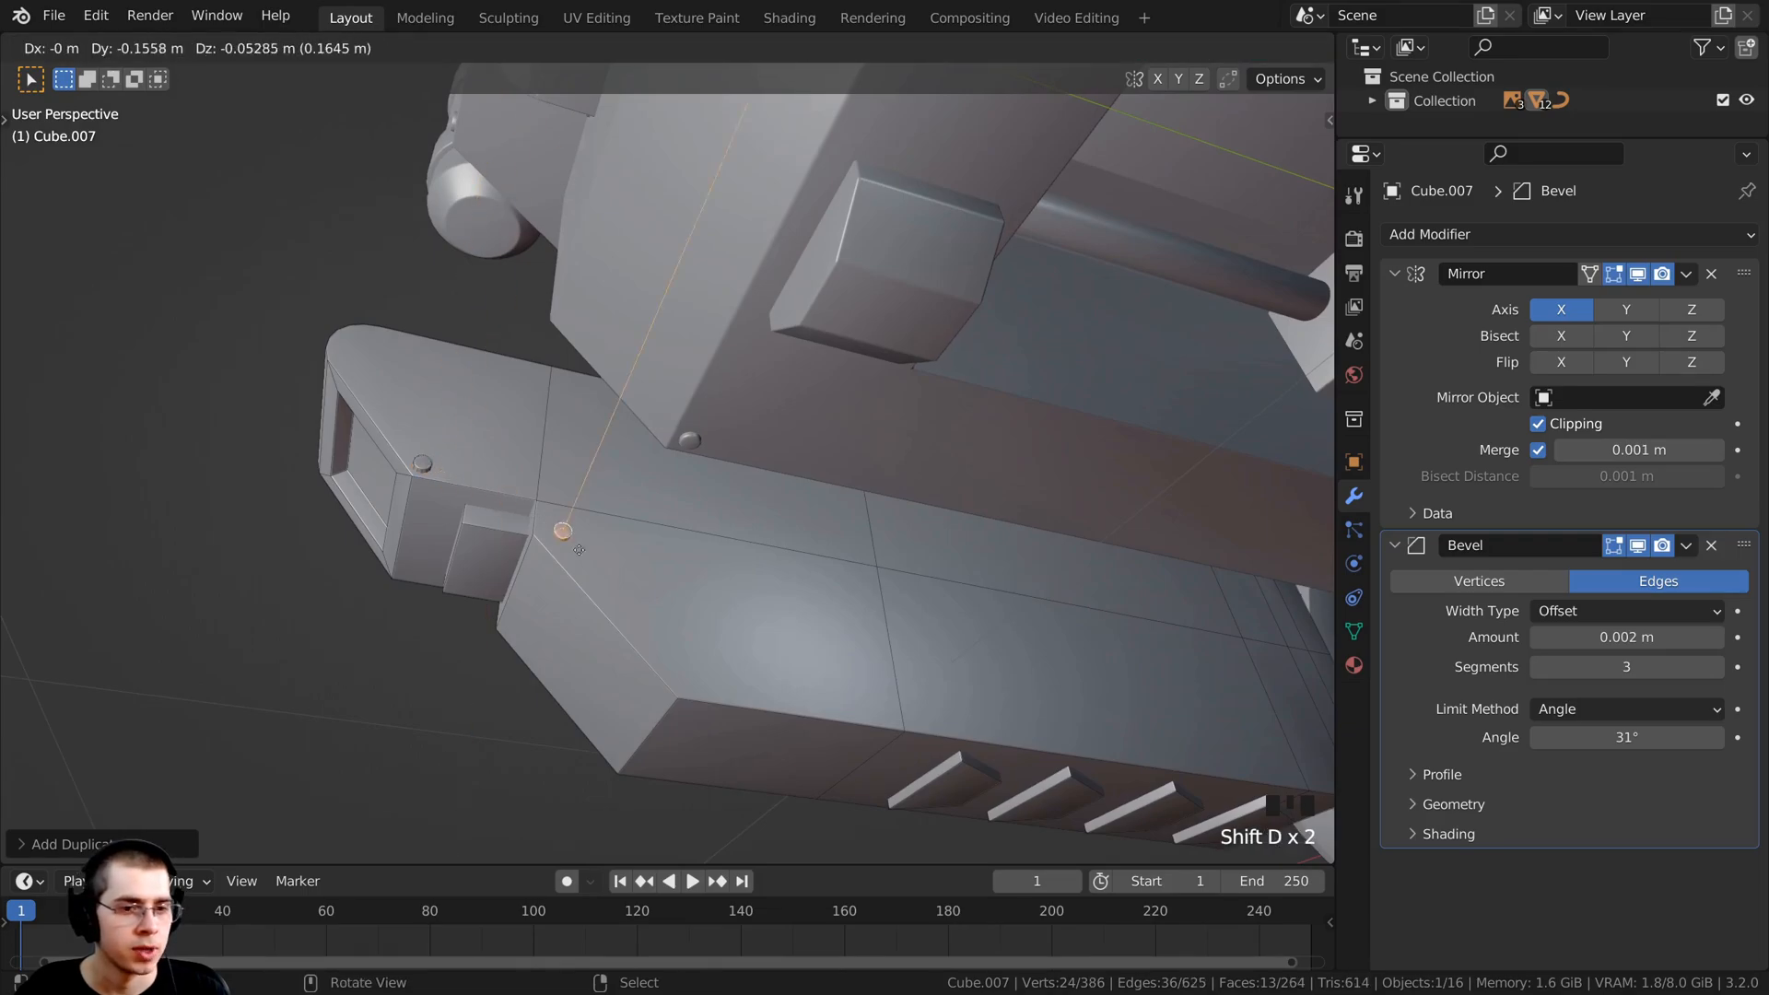
{"action": "left_click", "coordinate": [686, 680]}
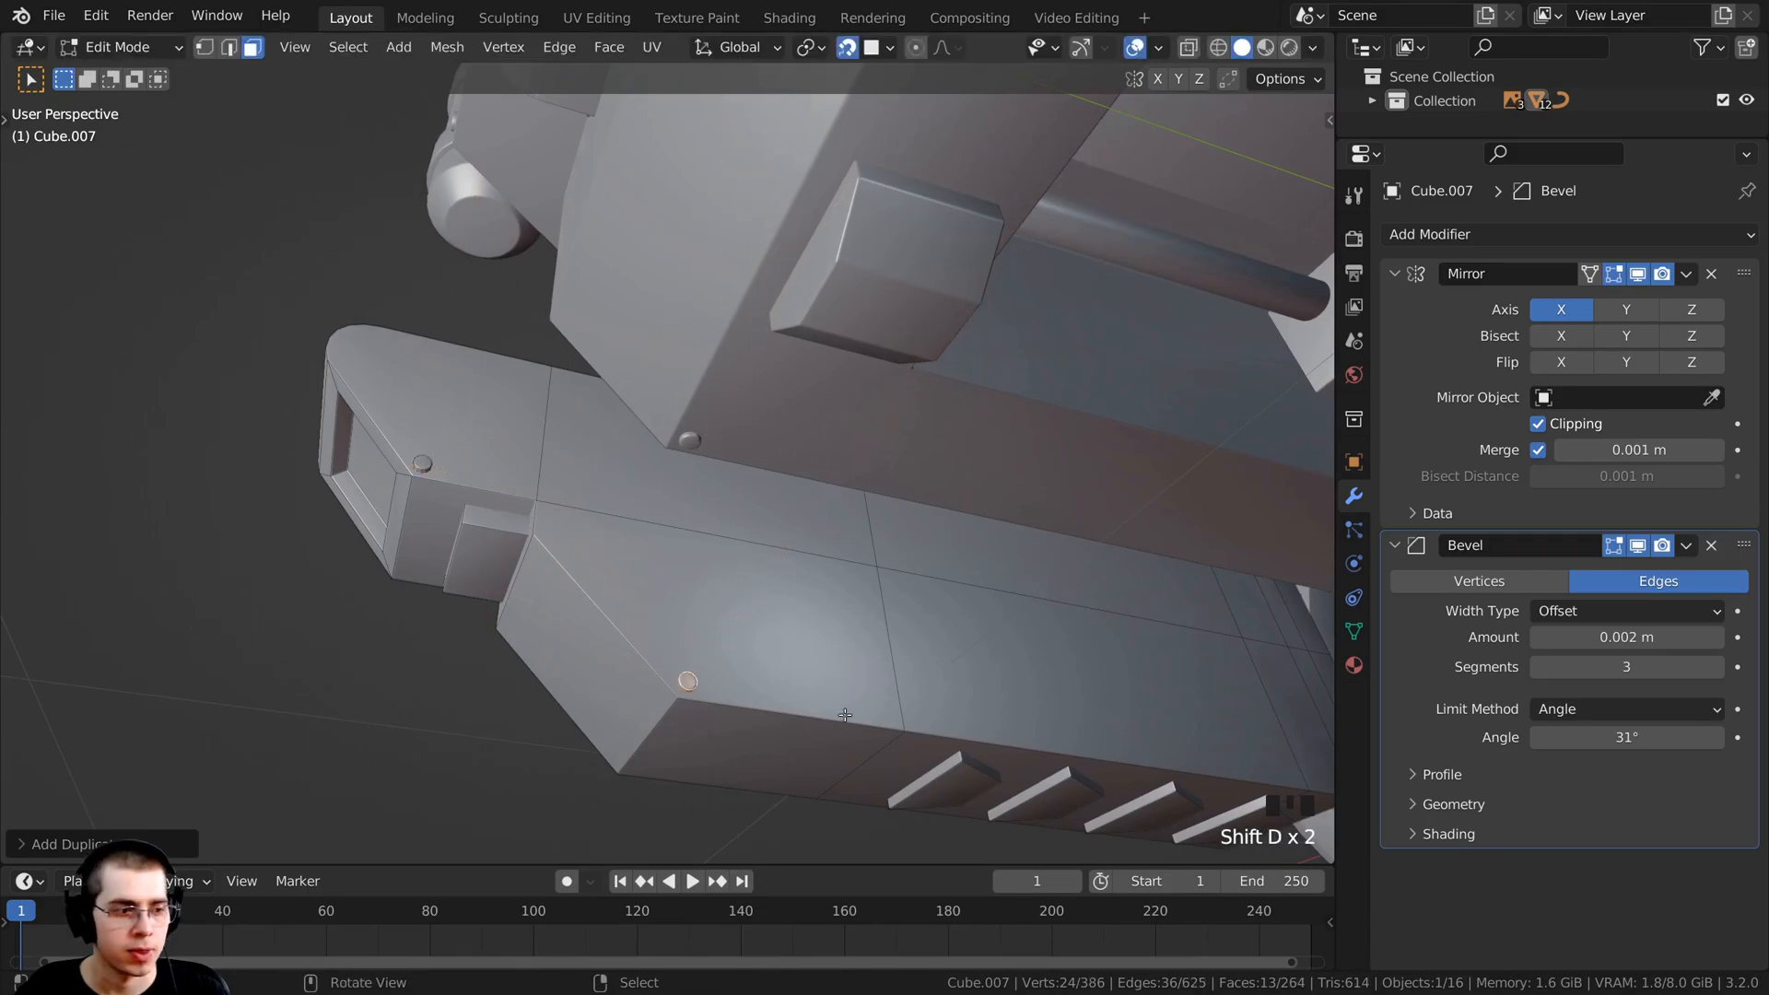
Step: Duplicate the bolt to the inner face's bottom front corner and adjust its position
{"action": "middle_click_drag", "start_coordinate": [687, 679], "coordinate": [237, 408]}
{"action": "key", "text": "shift+d"}
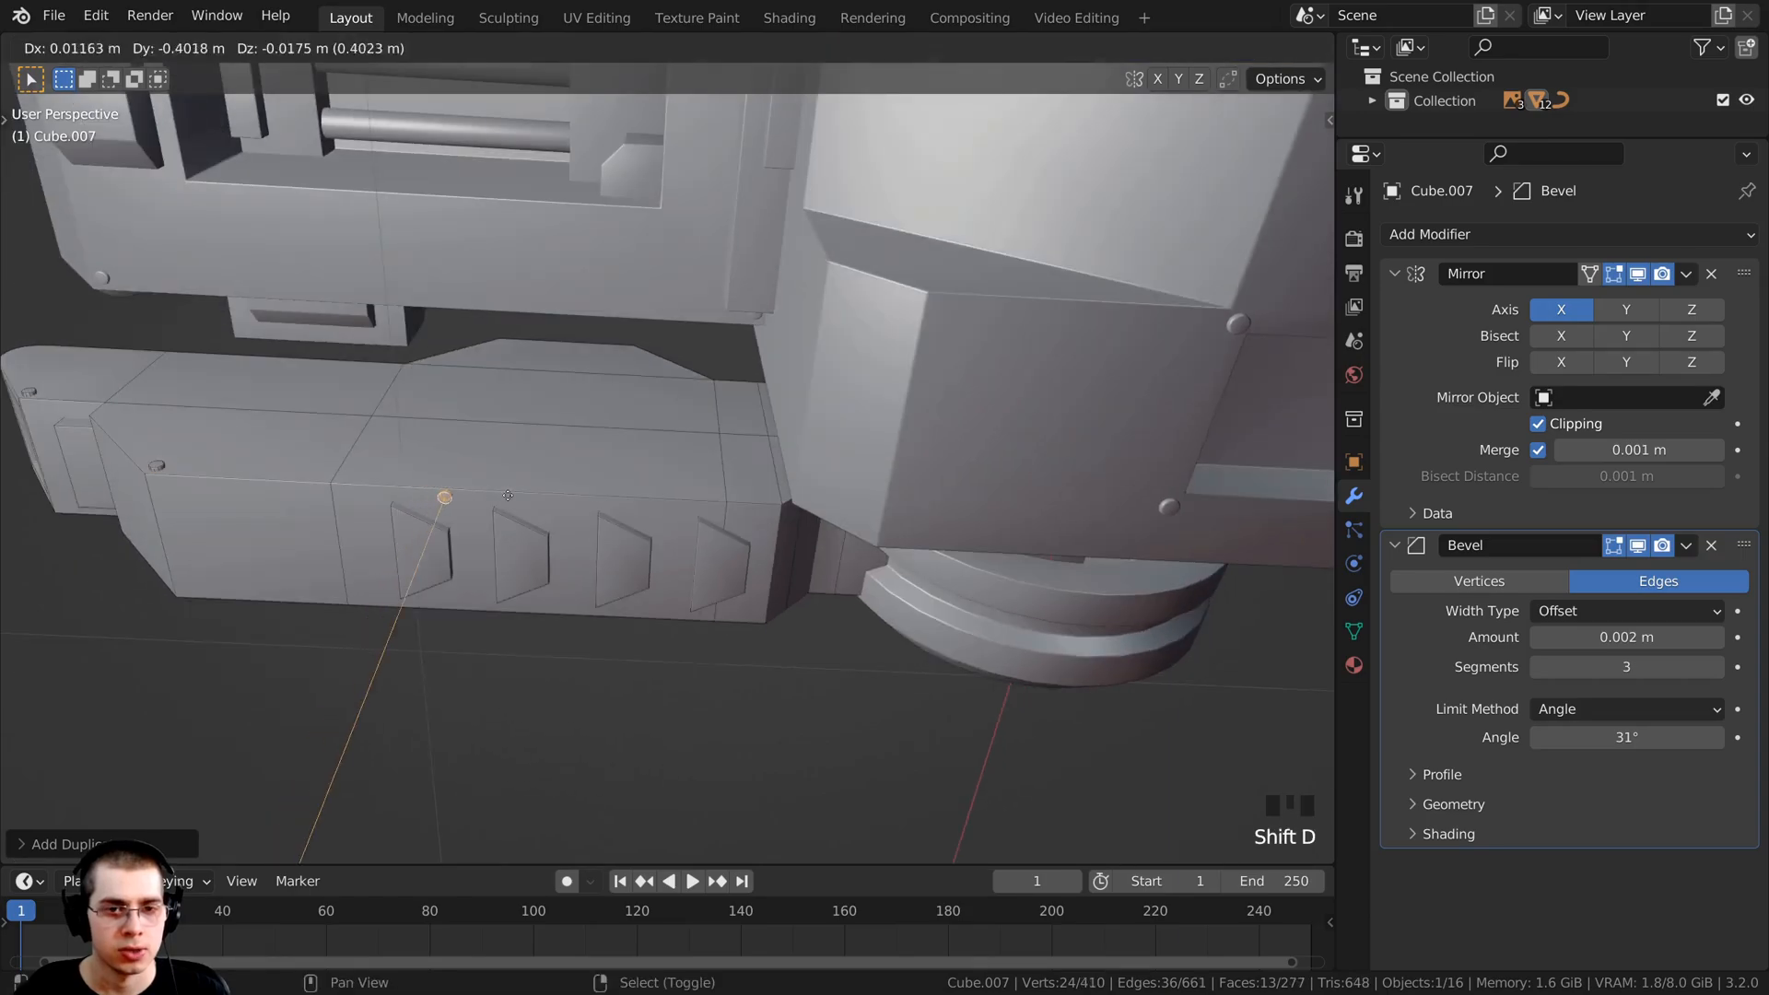
{"action": "left_click", "coordinate": [771, 495]}
{"action": "scroll", "coordinate": [771, 494], "scroll_direction": "up", "scroll_amount": 4}
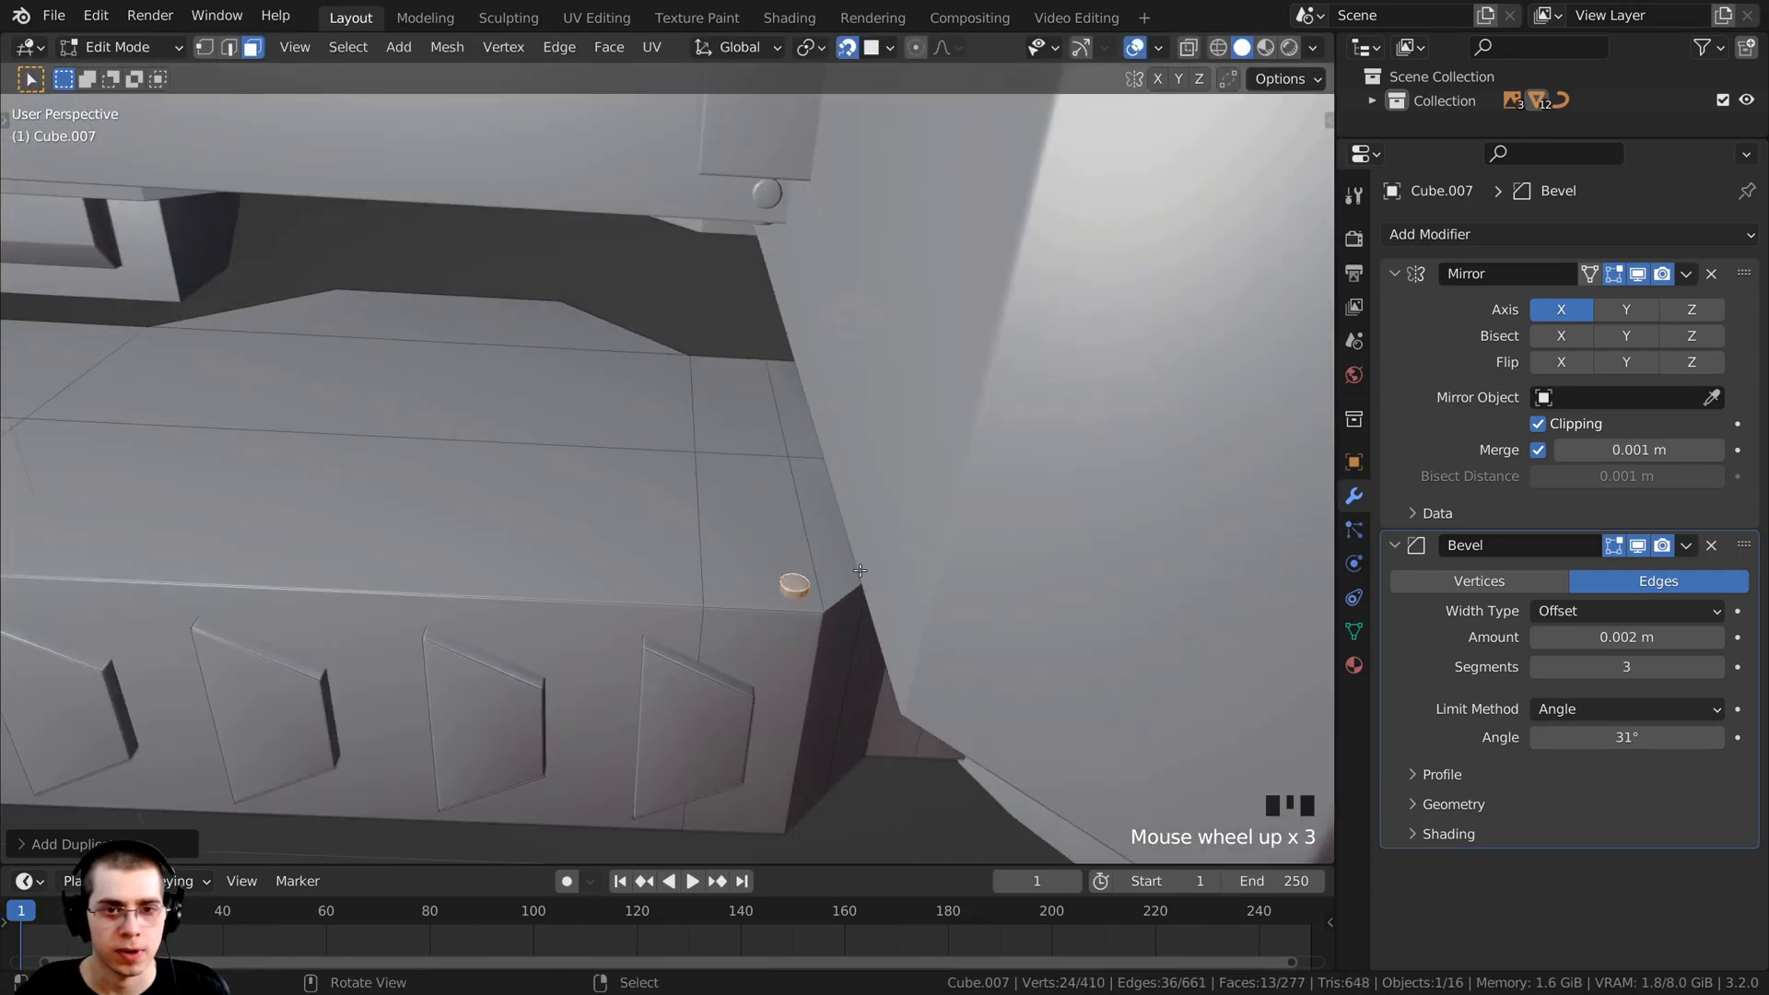
{"action": "middle_click_drag", "start_coordinate": [771, 495], "coordinate": [795, 642]}
Step: Duplicate the bolt up to the inner face's upper front corner
{"action": "key", "text": "shift+d"}
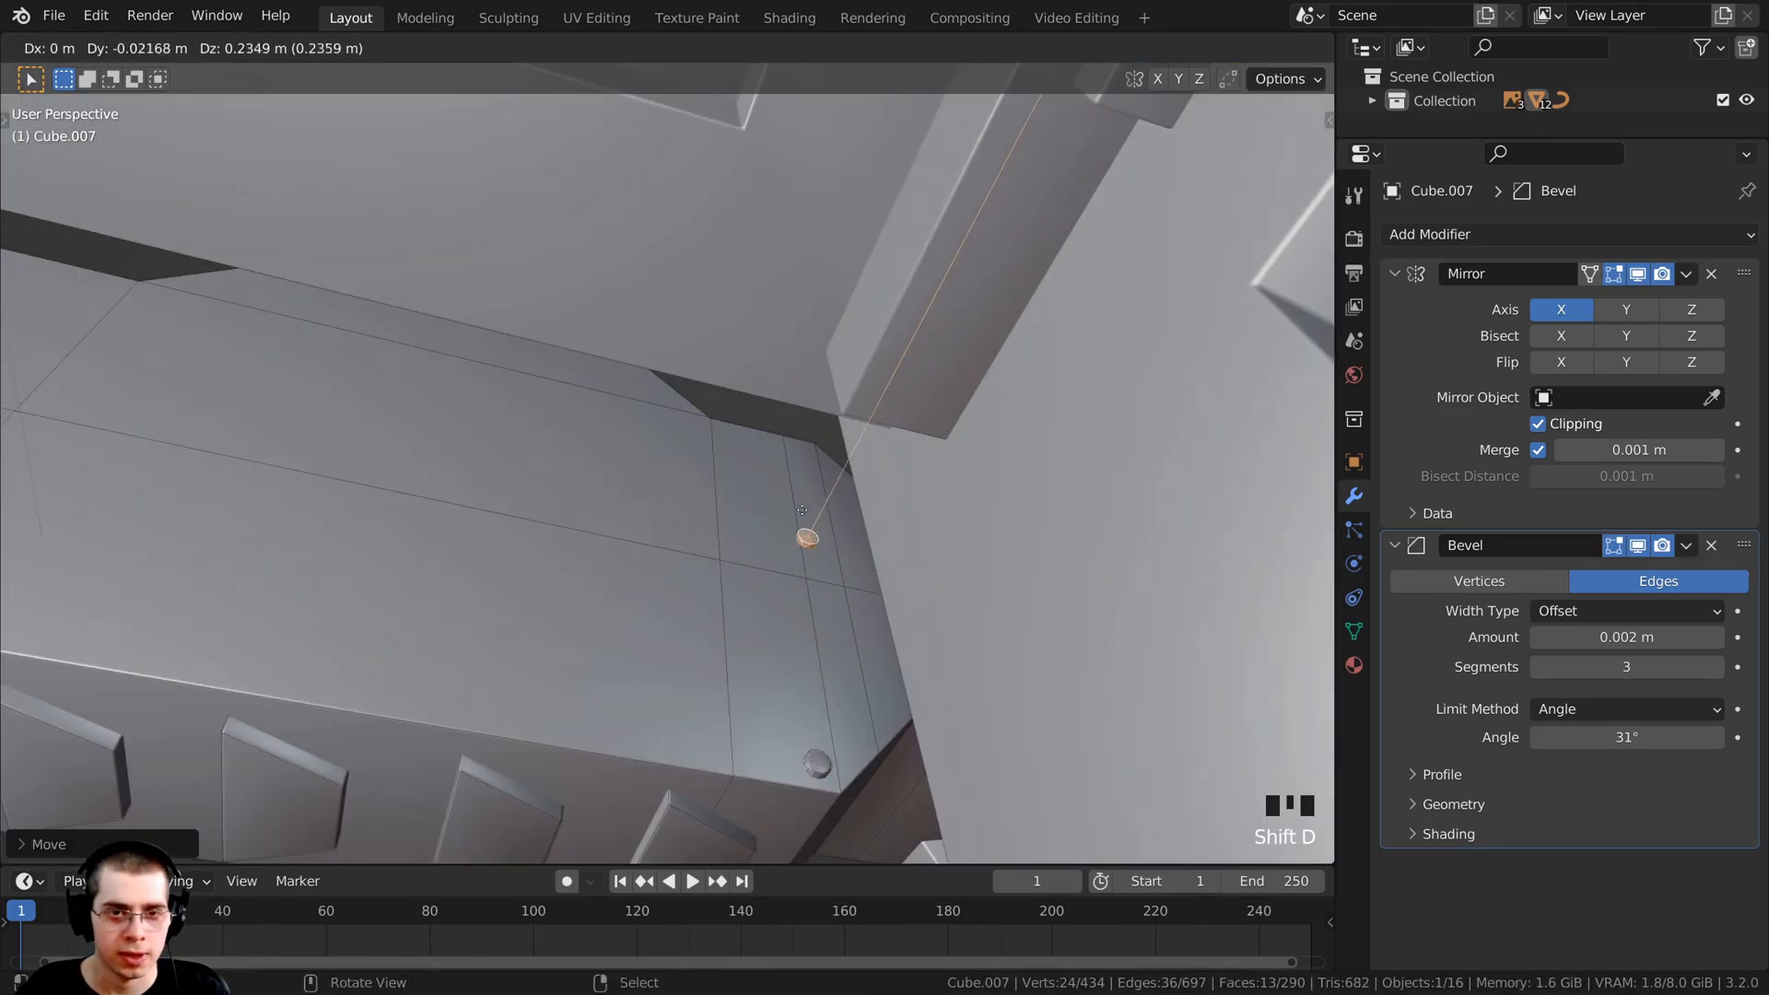
{"action": "left_click", "coordinate": [805, 453]}
{"action": "middle_click_drag", "start_coordinate": [806, 452], "coordinate": [799, 559]}
{"action": "scroll", "coordinate": [796, 594], "scroll_direction": "up", "scroll_amount": 2}
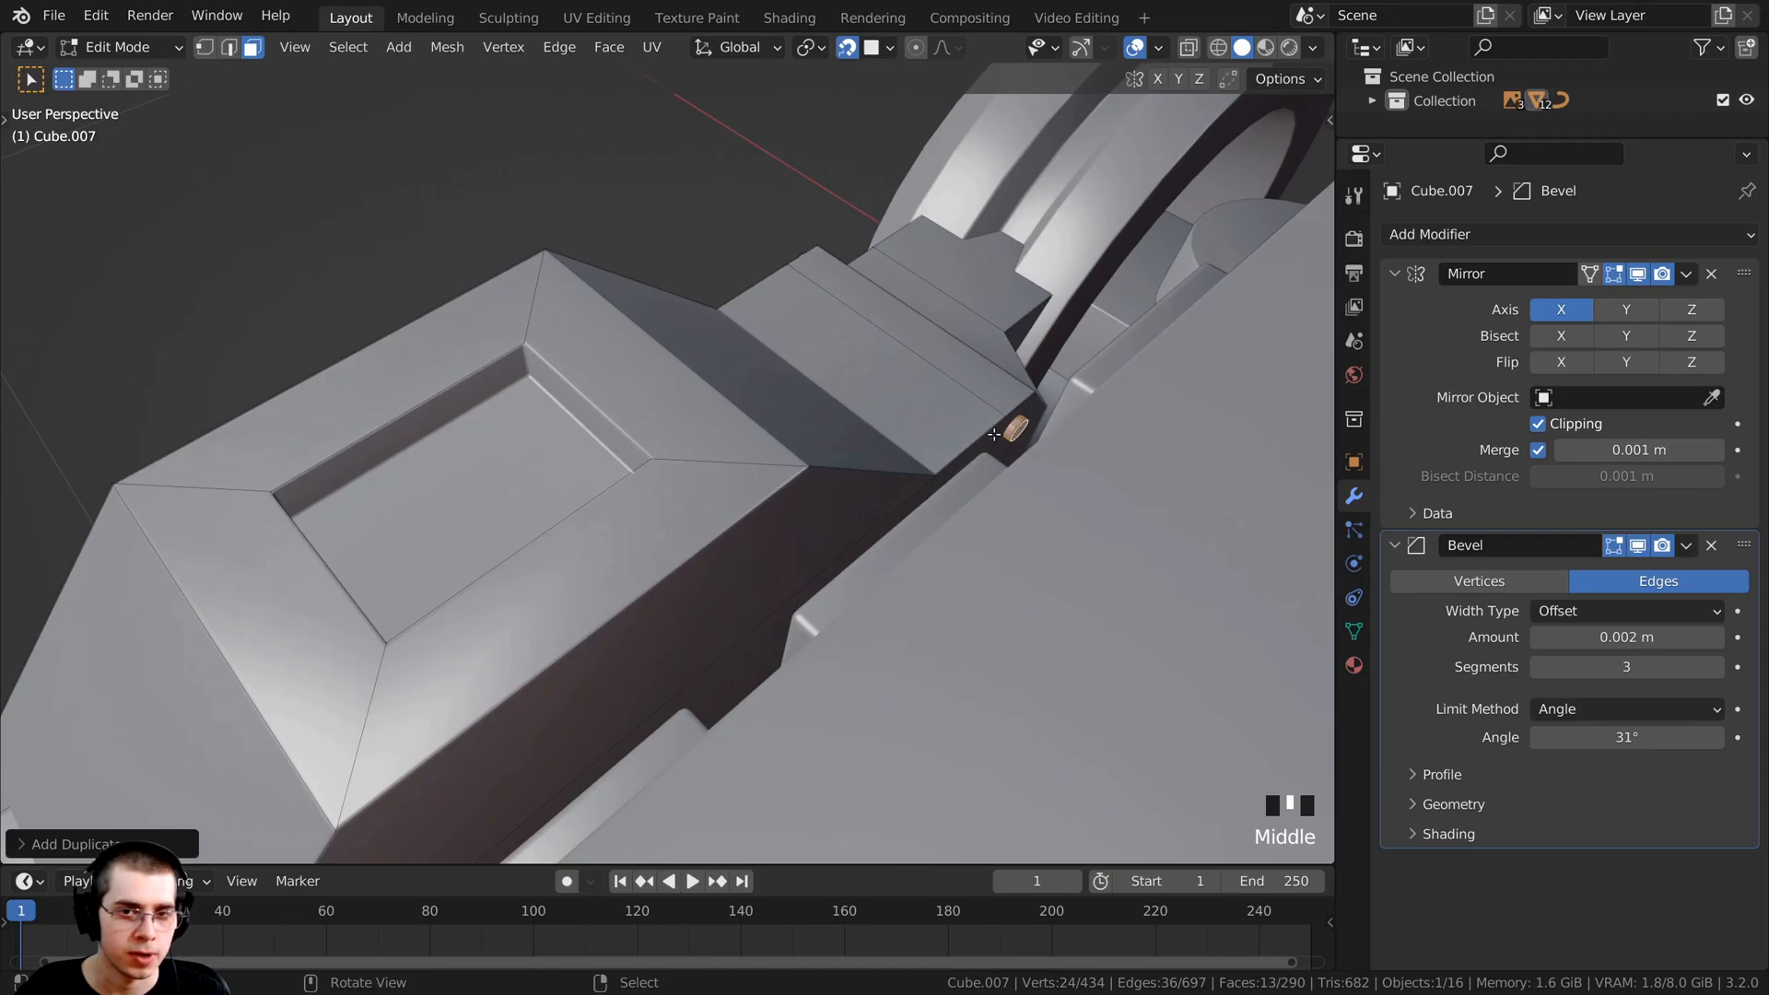
Step: Place duplicate bolts at both top corners of the raised section on the panel's inner face
{"action": "key", "text": "shift+d"}
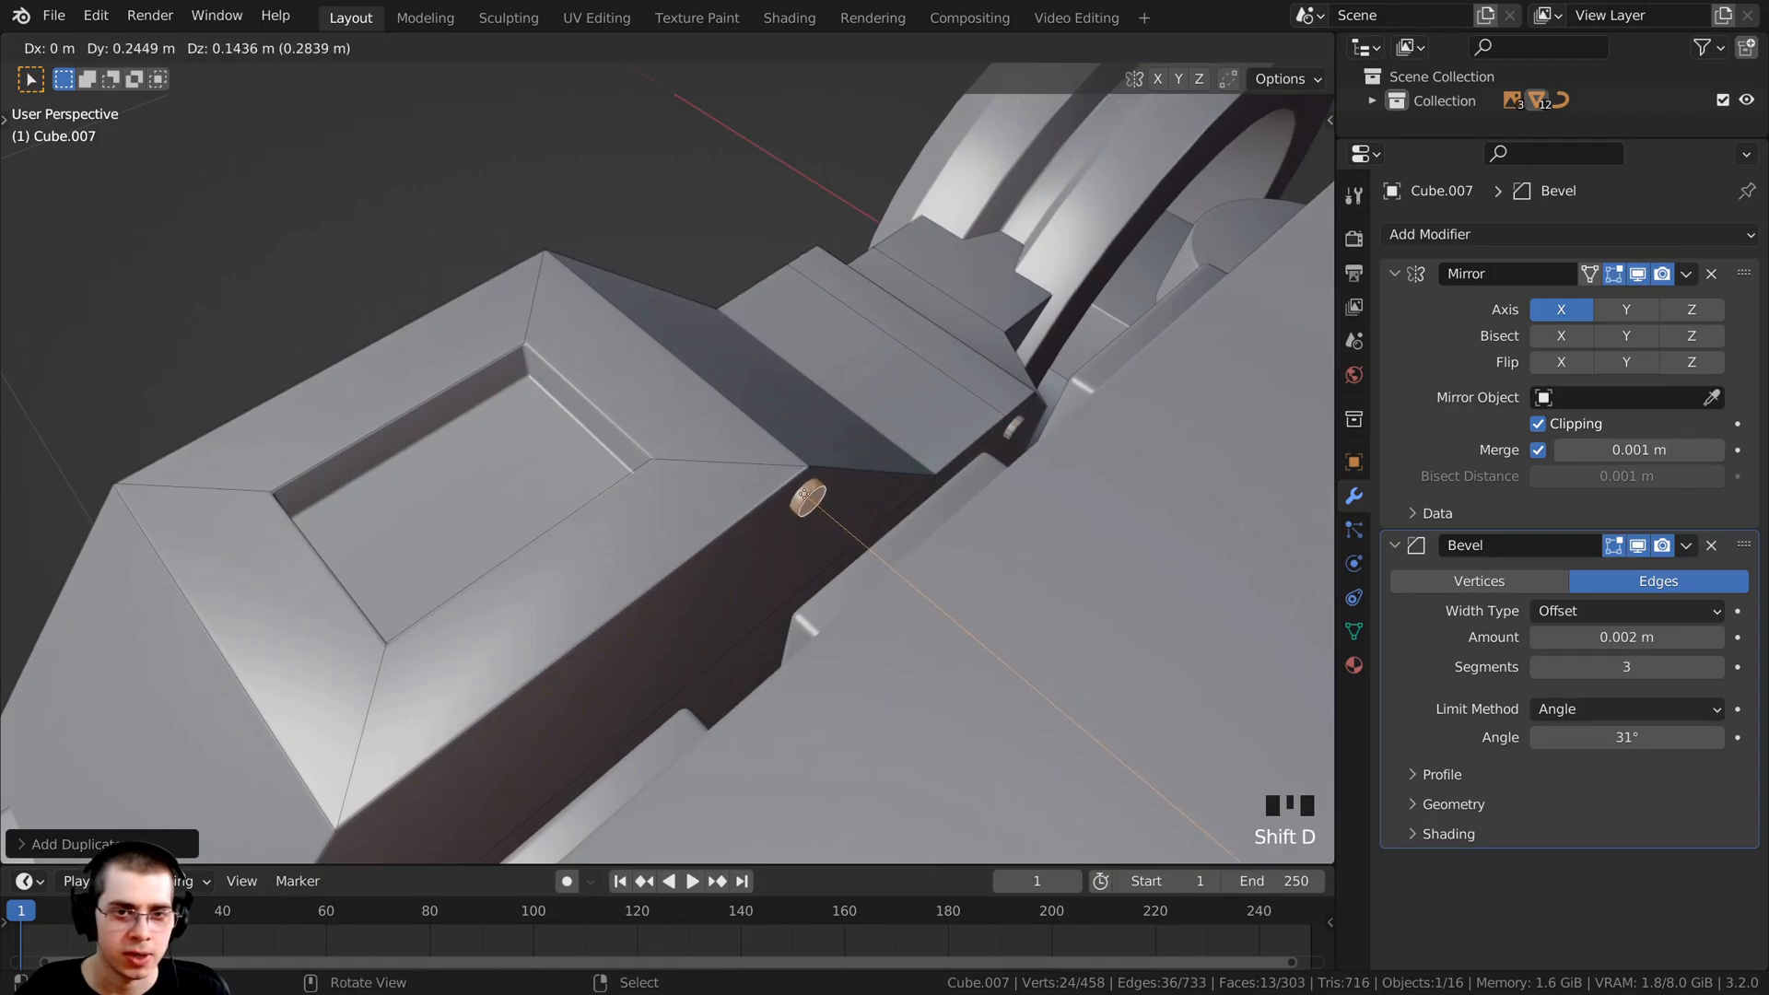
{"action": "left_click", "coordinate": [804, 494]}
{"action": "scroll", "coordinate": [790, 529], "scroll_direction": "down", "scroll_amount": 1}
{"action": "middle_click_drag", "start_coordinate": [789, 528], "coordinate": [1138, 342]}
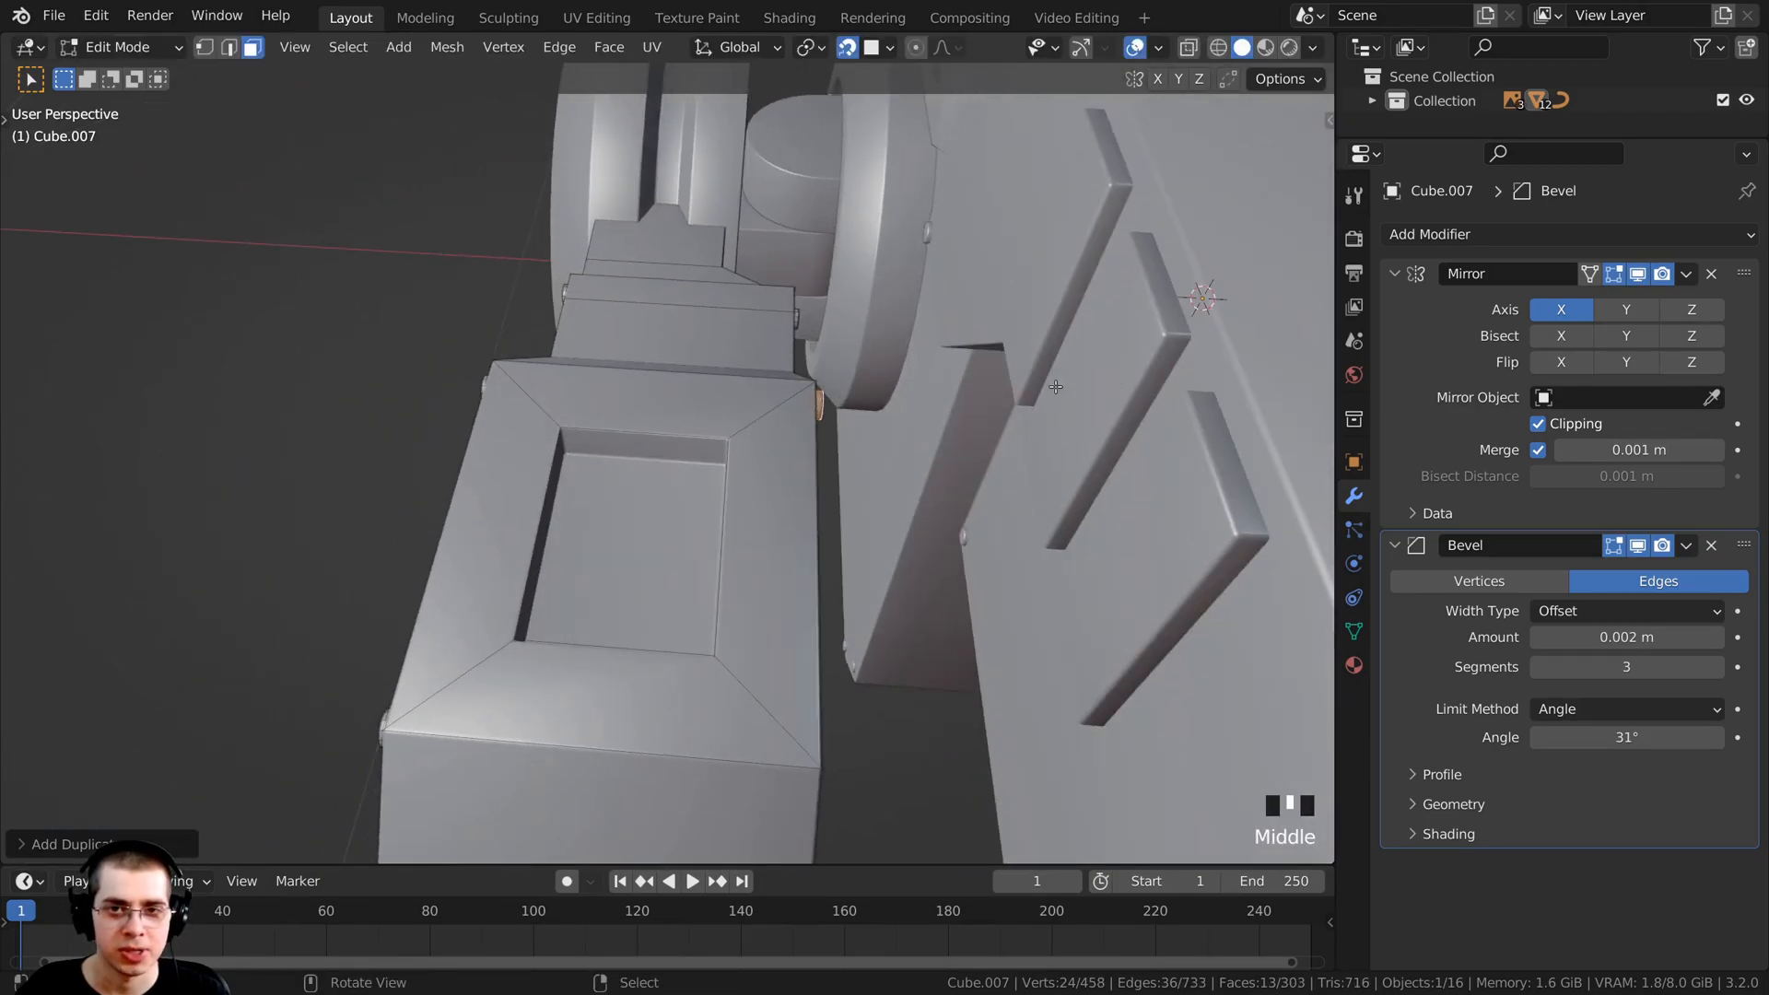
{"action": "middle_click_drag", "start_coordinate": [1055, 387], "coordinate": [907, 442]}
{"action": "middle_click_drag", "start_coordinate": [907, 442], "coordinate": [869, 535], "text": "shift"}
{"action": "key", "text": "shift+d"}
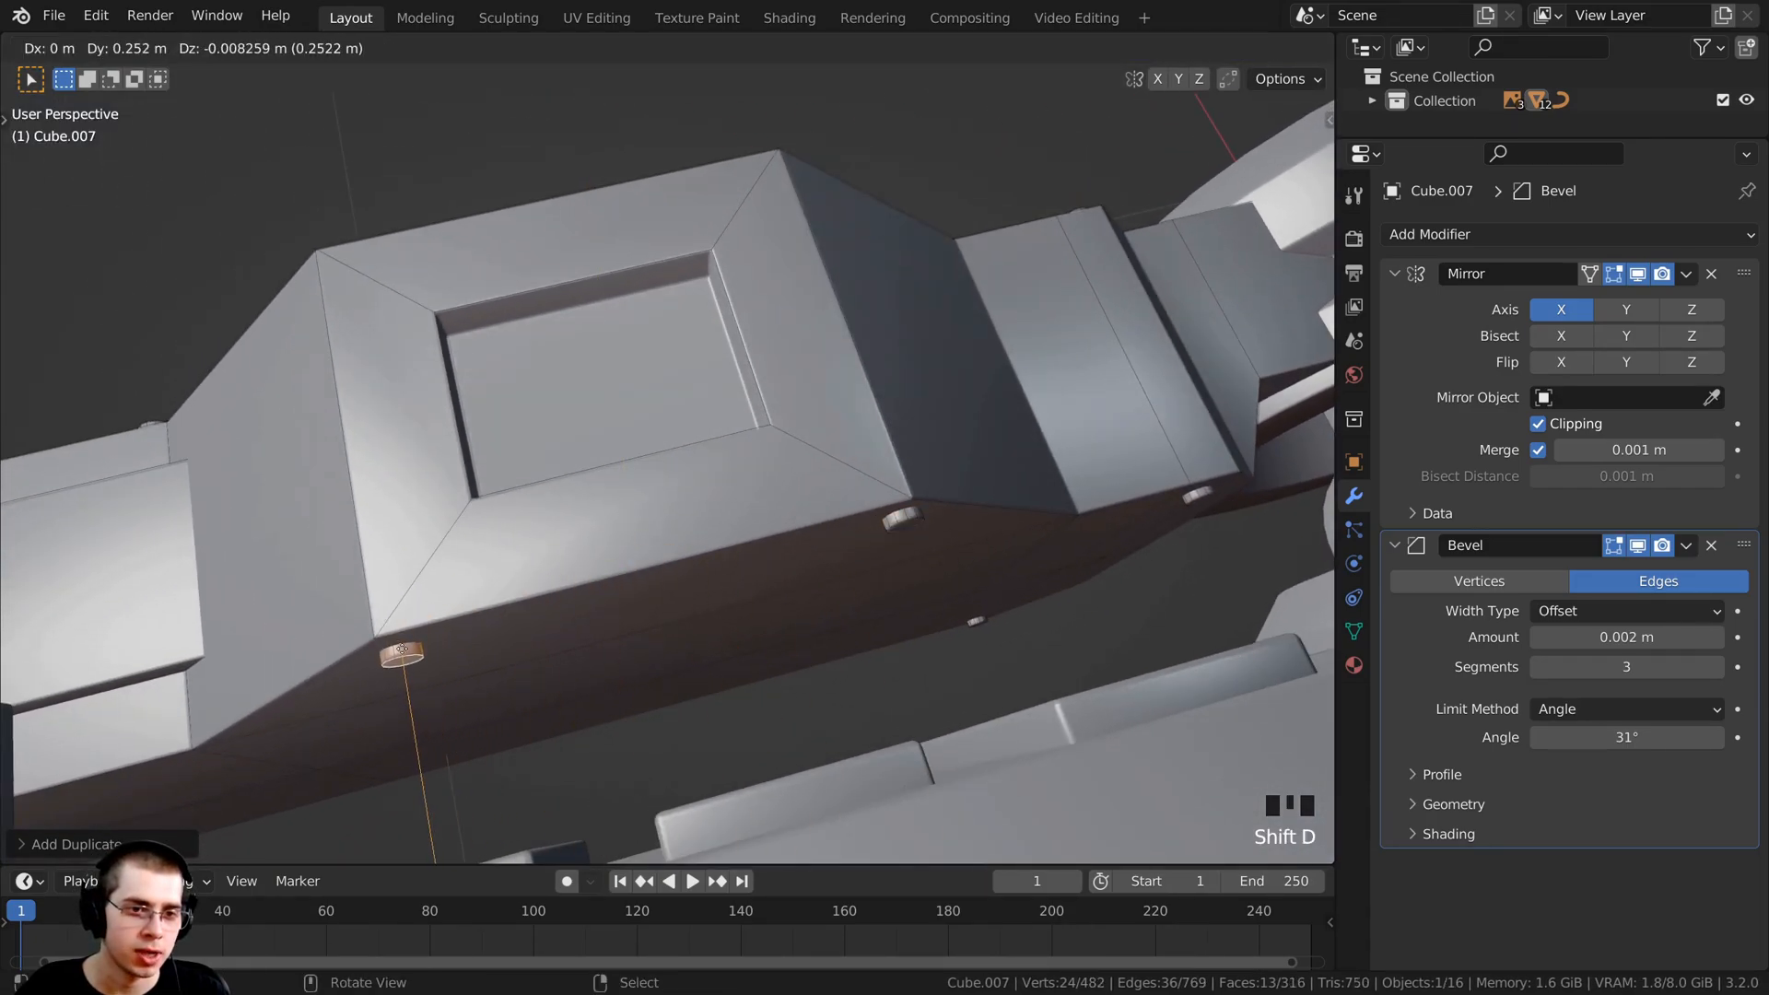
{"action": "left_click", "coordinate": [401, 648]}
Step: Return the side panel to Object Mode and save the file
{"action": "scroll", "coordinate": [590, 553], "scroll_direction": "down", "scroll_amount": 3}
{"action": "middle_click_drag", "start_coordinate": [400, 649], "coordinate": [920, 341]}
{"action": "scroll", "coordinate": [544, 535], "scroll_direction": "down", "scroll_amount": 4}
{"action": "scroll", "coordinate": [508, 508], "scroll_direction": "down", "scroll_amount": 1}
{"action": "key", "text": "Tab"}
{"action": "scroll", "coordinate": [681, 516], "scroll_direction": "down", "scroll_amount": 2}
{"action": "key", "text": "ctrl+s"}
{"action": "right_click", "coordinate": [722, 578]}
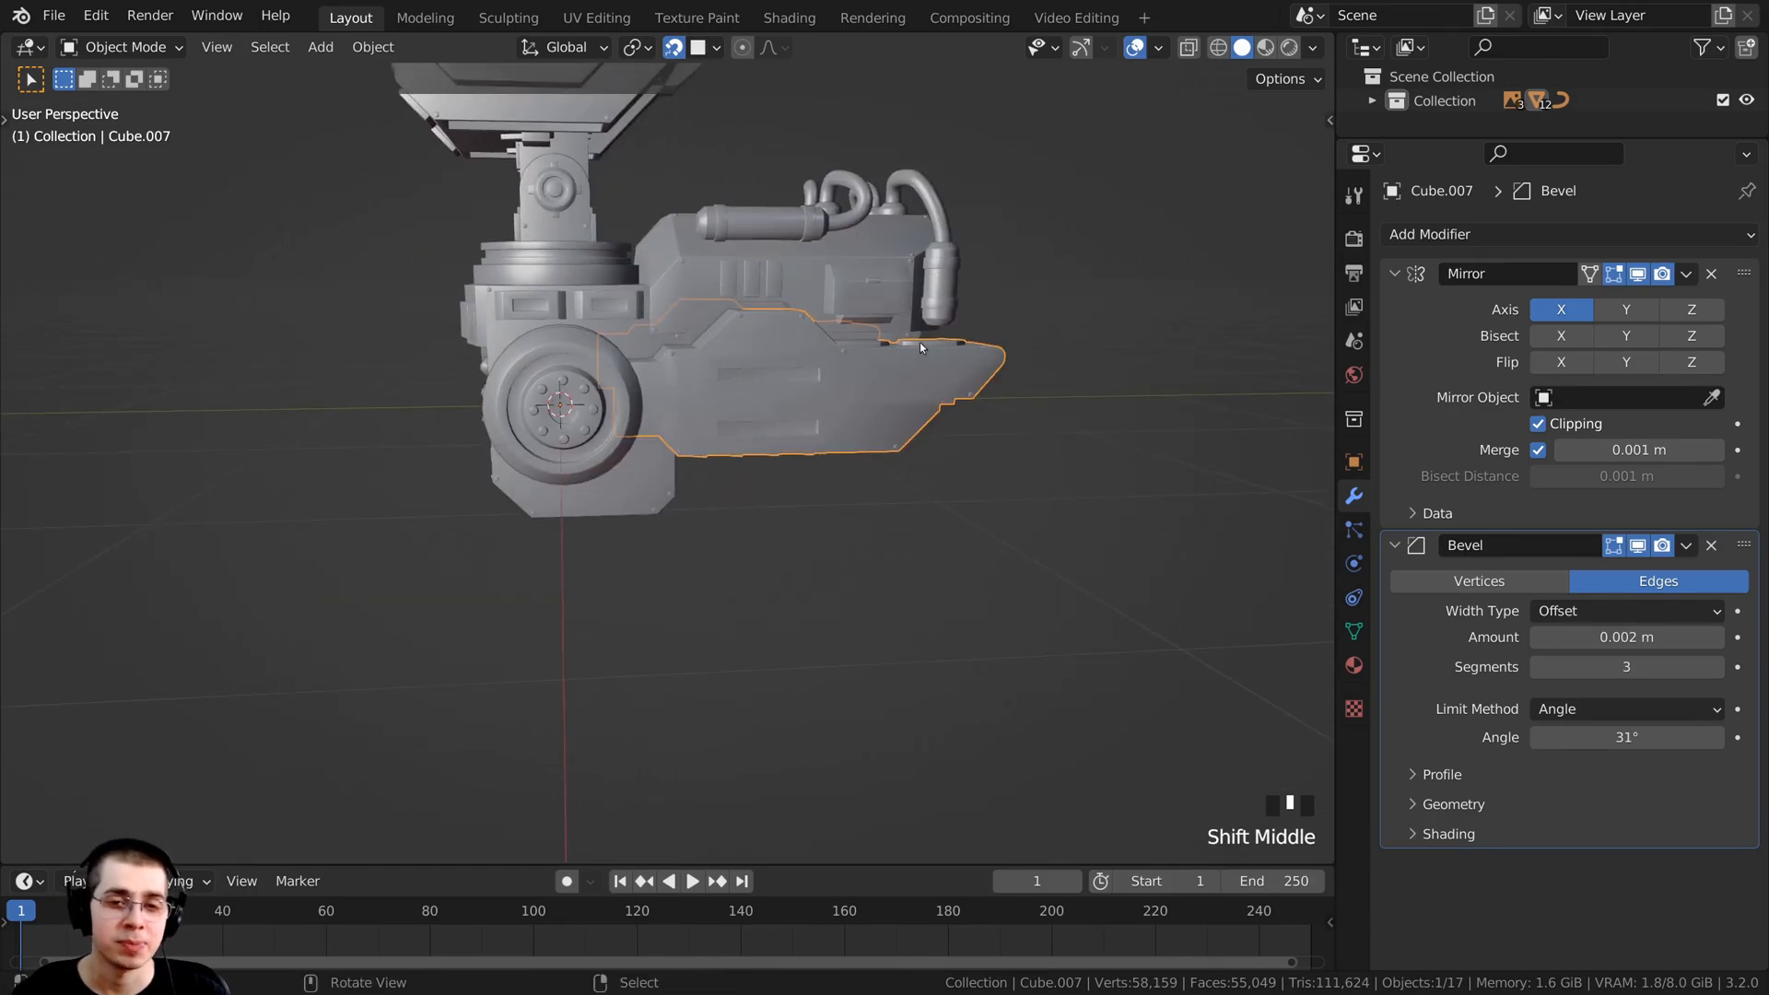
Step: Examine the bolted side panel, the wheels and the whole robot from several sides
{"action": "mouse_move", "coordinate": [932, 411]}
{"action": "middle_mouse_down", "text": "shift"}
{"action": "mouse_move", "coordinate": [874, 314]}
{"action": "mouse_move", "coordinate": [814, 357]}
{"action": "mouse_move", "coordinate": [937, 381]}
{"action": "middle_mouse_up", "text": "shift"}
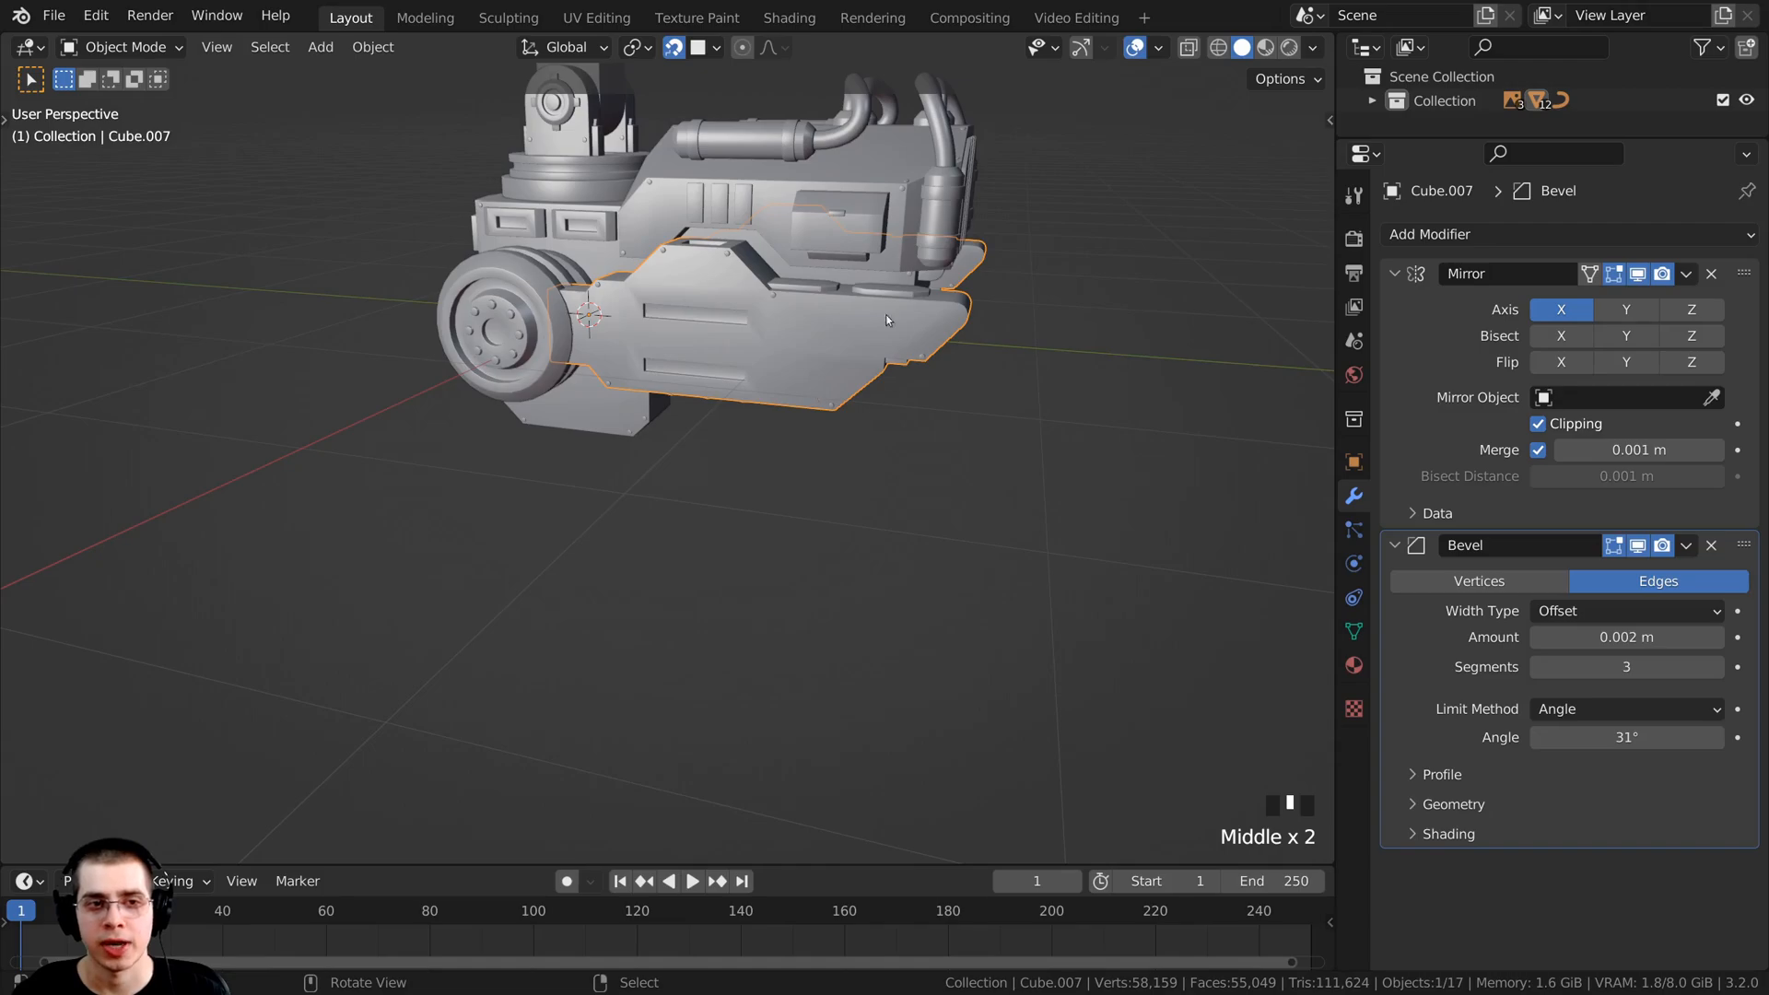
{"action": "right_click", "coordinate": [501, 296]}
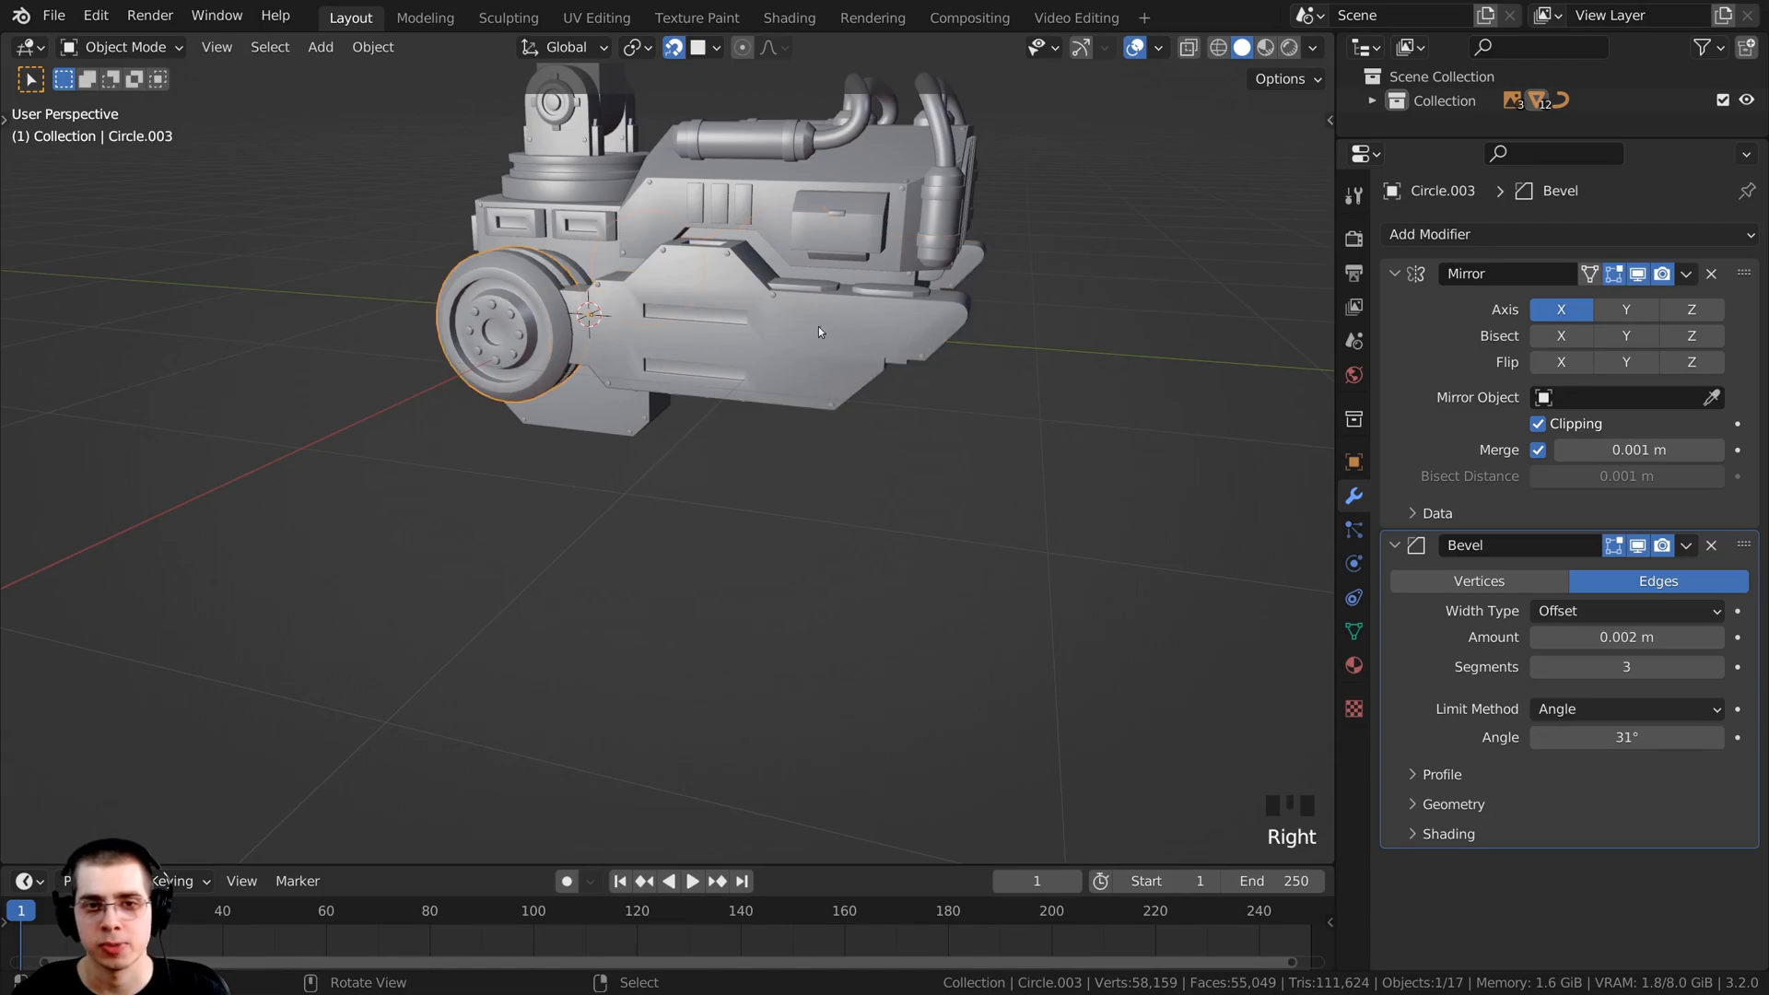
{"action": "middle_click_drag", "start_coordinate": [818, 326], "coordinate": [778, 324]}
{"action": "middle_click_drag", "start_coordinate": [654, 562], "coordinate": [603, 573], "text": "shift"}
{"action": "middle_click_drag", "start_coordinate": [496, 660], "coordinate": [545, 413]}
{"action": "scroll", "coordinate": [423, 438], "scroll_direction": "down", "scroll_amount": 2}
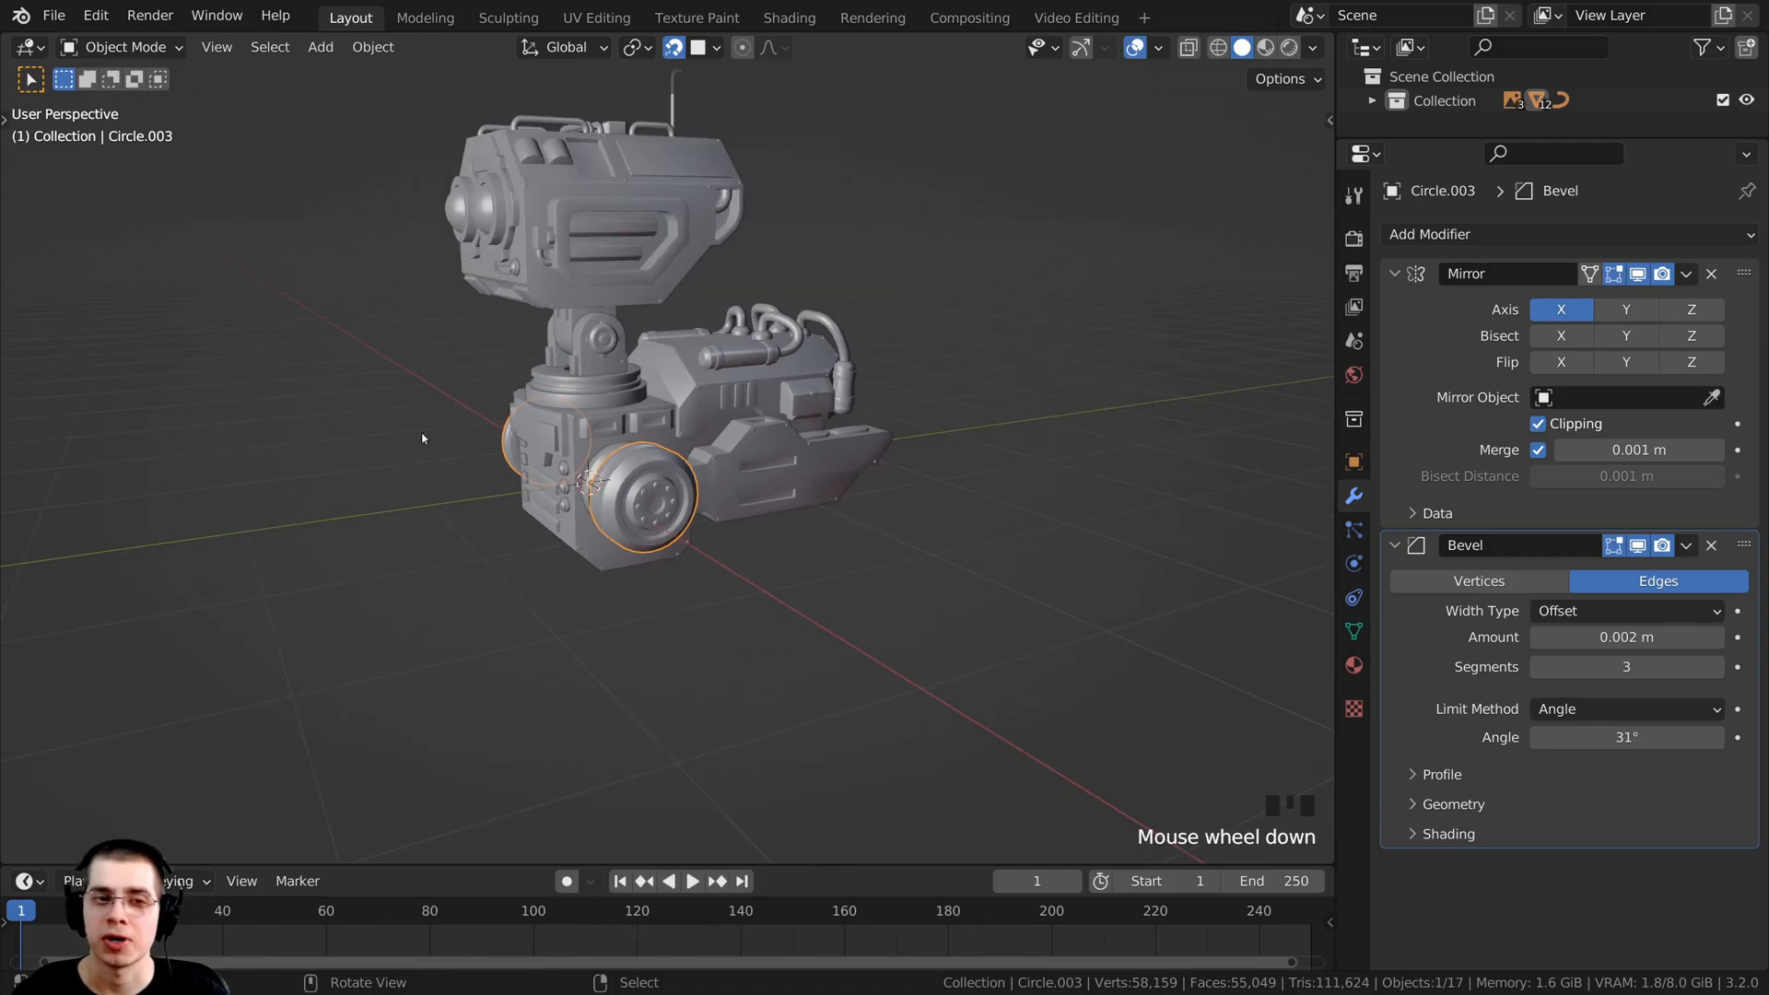
{"action": "middle_click_drag", "start_coordinate": [763, 425], "coordinate": [725, 451]}
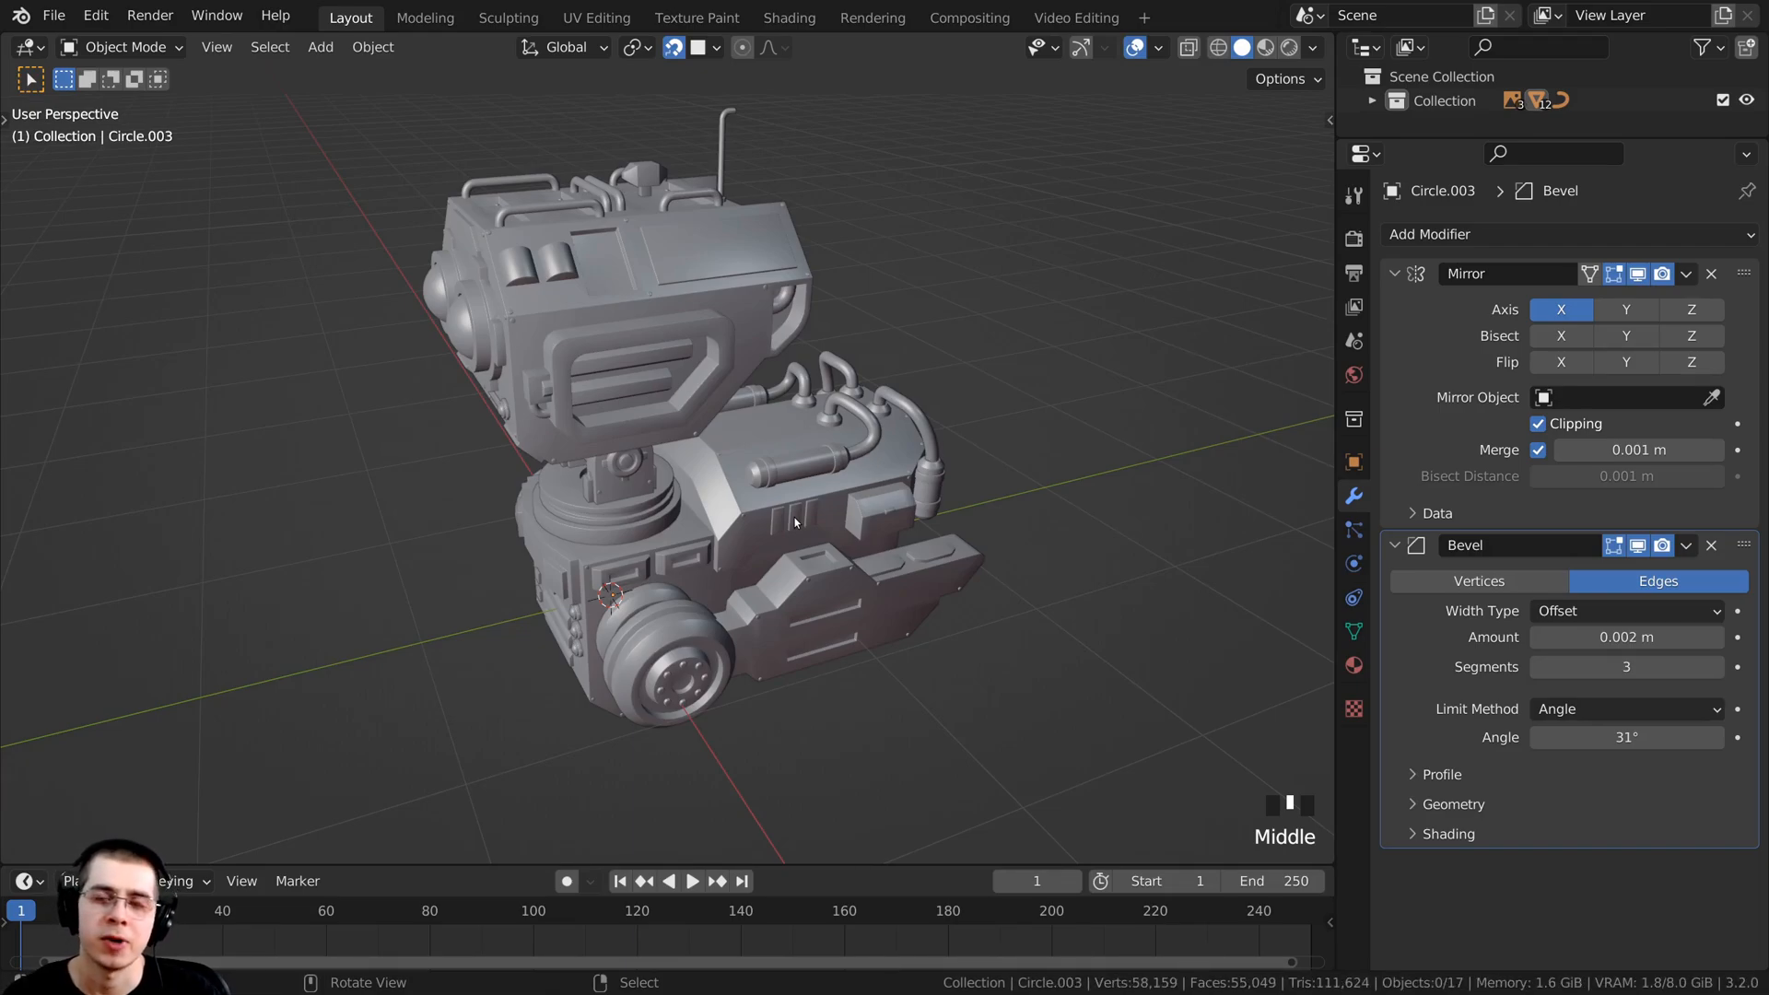
{"action": "middle_click_drag", "start_coordinate": [794, 517], "coordinate": [1107, 539]}
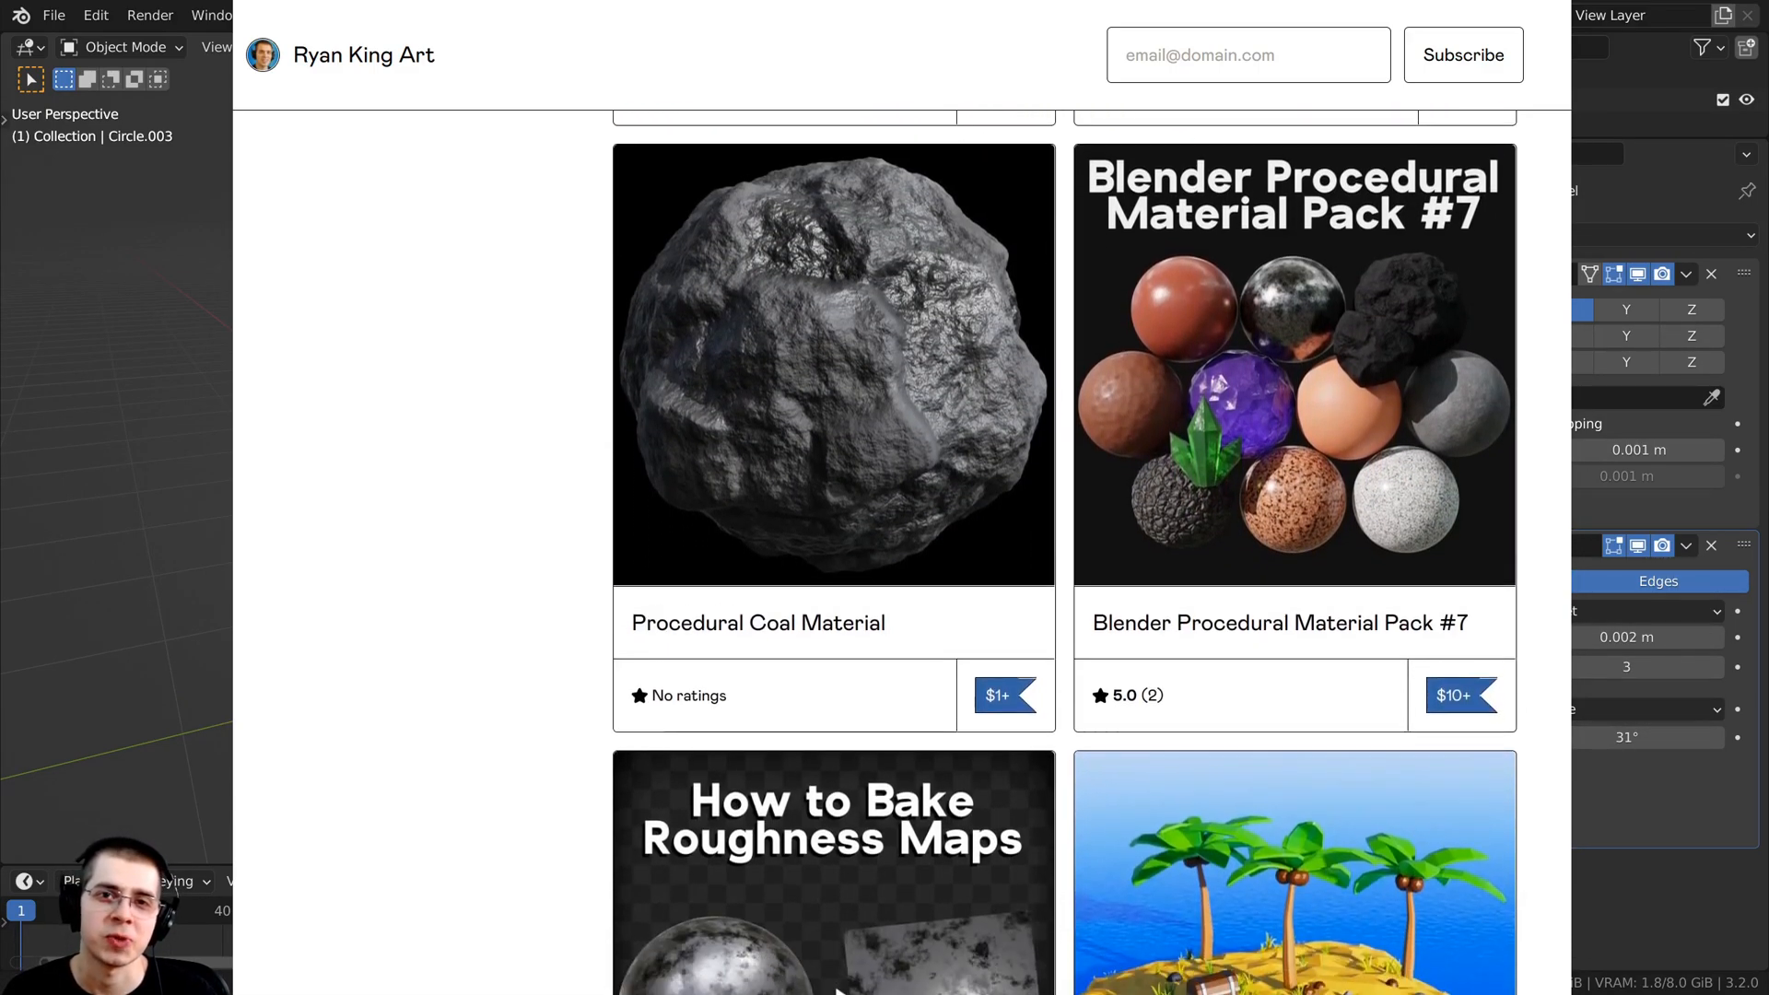
{"action": "scroll", "coordinate": [901, 553], "scroll_direction": "down", "scroll_amount": 2}
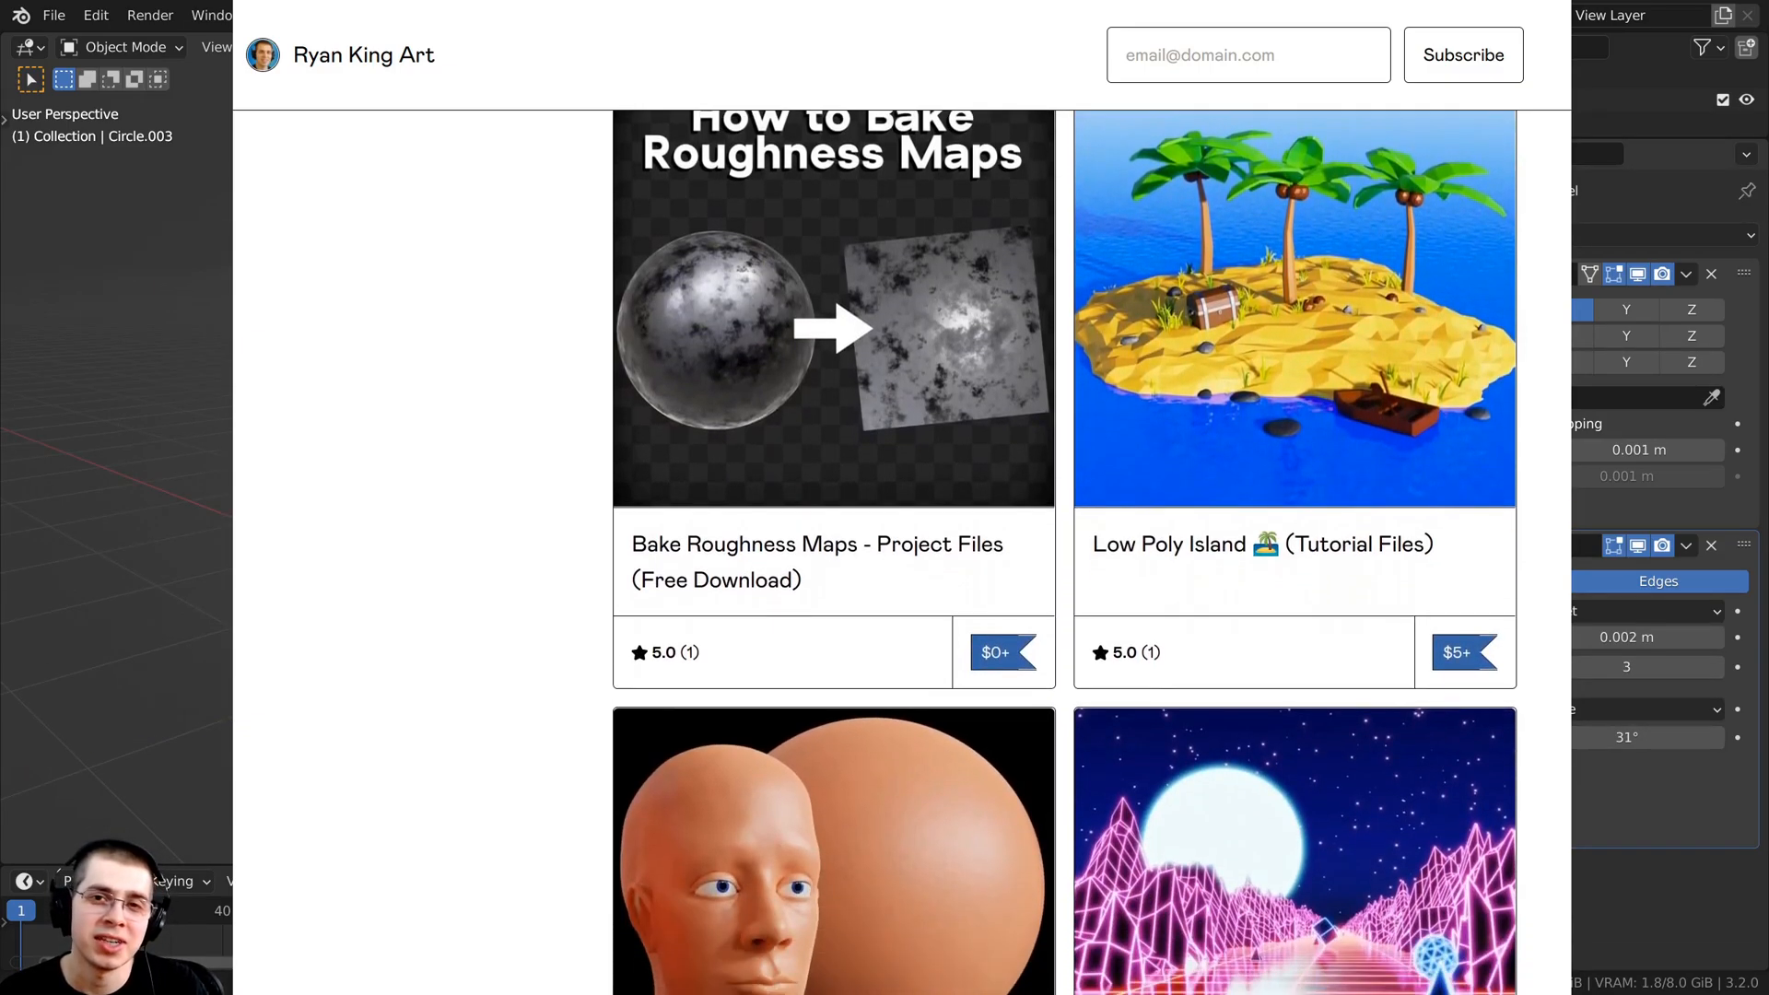